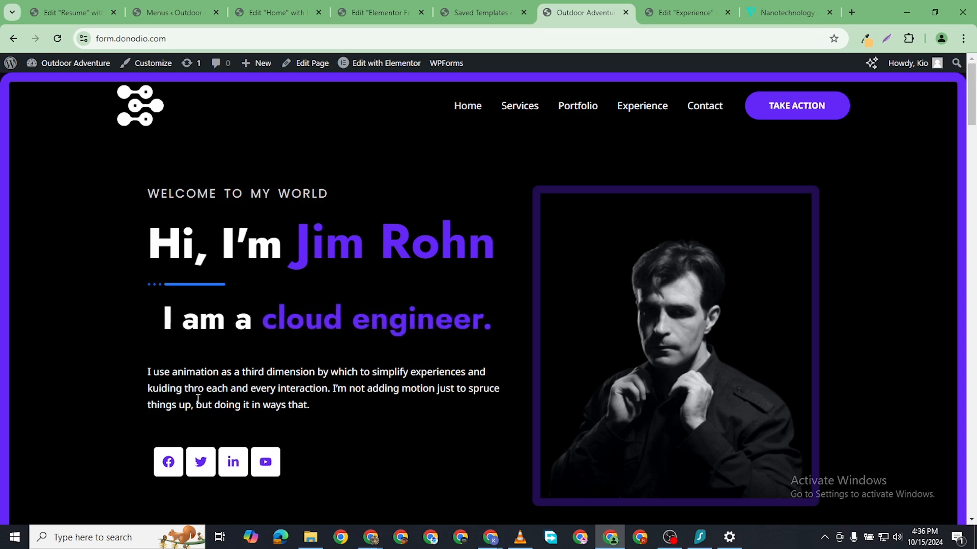
- Examine the portfolio homepage's hero section and the service cards under What I Do
scroll(156, 392, down, 3)
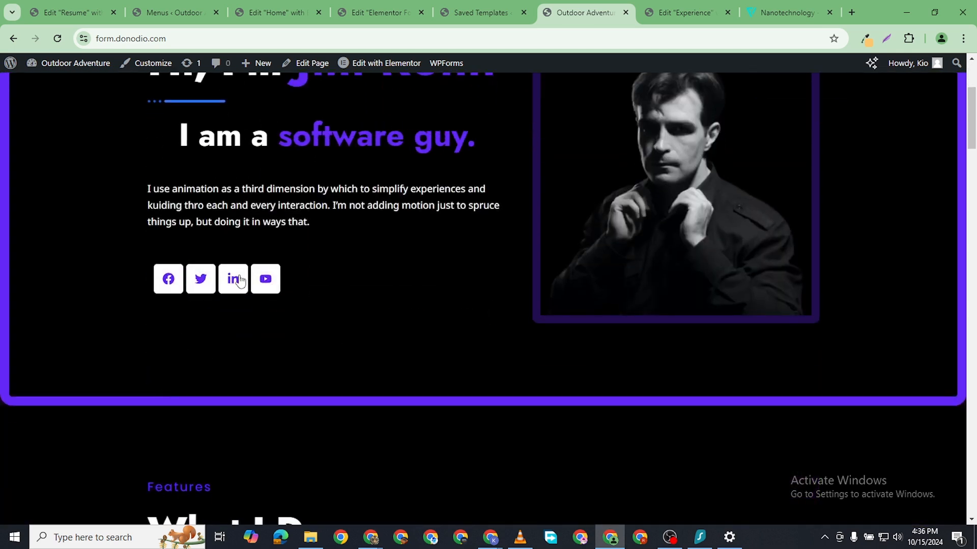
scroll(239, 282, down, 5)
scroll(370, 240, up, 8)
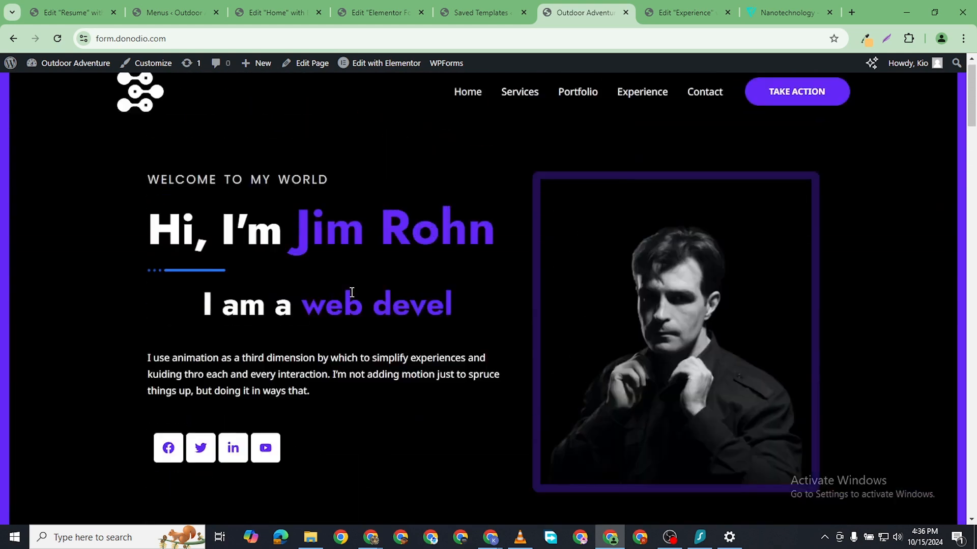
scroll(235, 438, down, 1)
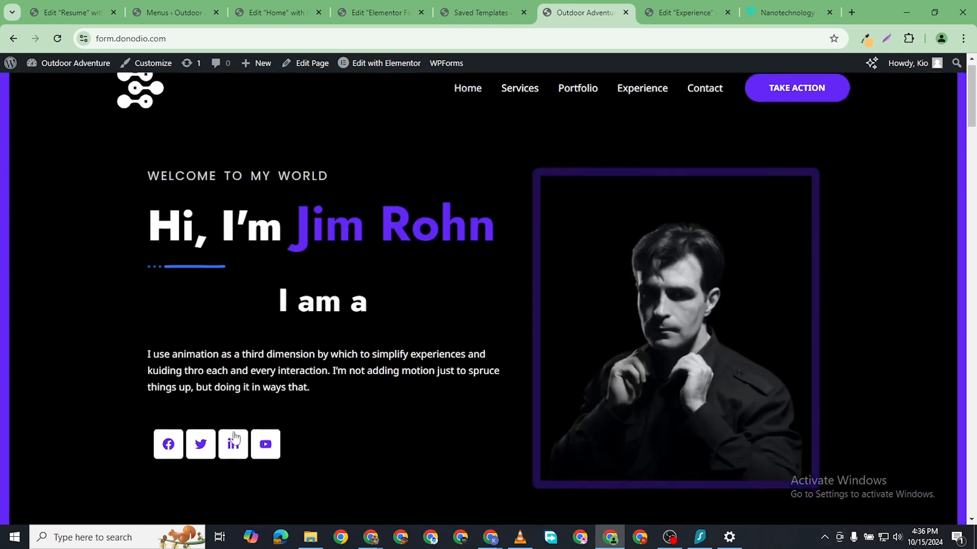
scroll(235, 439, down, 5)
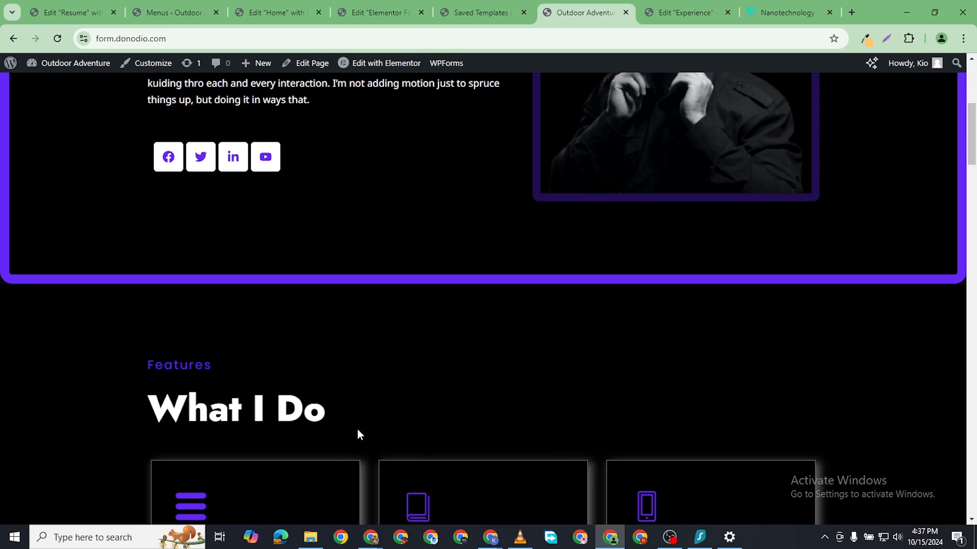
scroll(676, 235, up, 3)
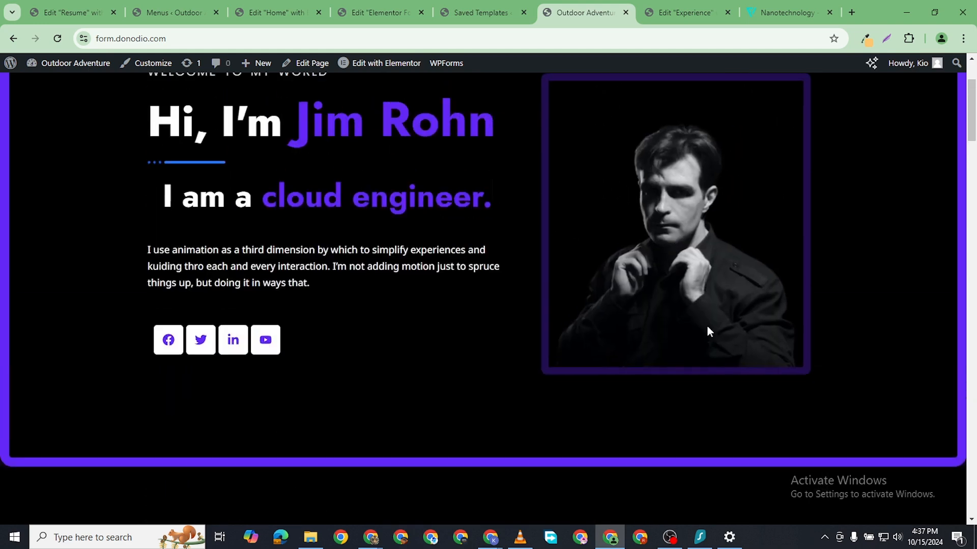
scroll(336, 427, down, 3)
scroll(336, 441, down, 2)
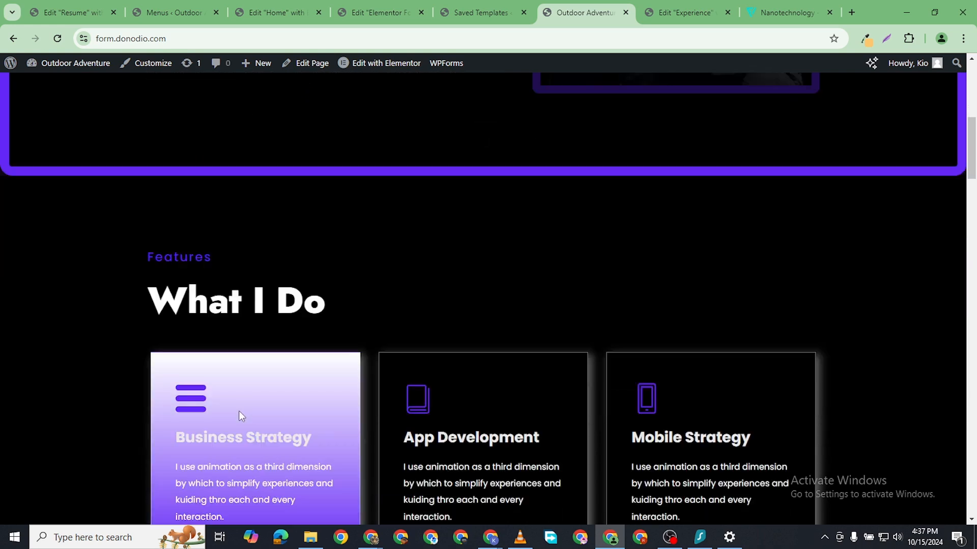
scroll(264, 400, down, 2)
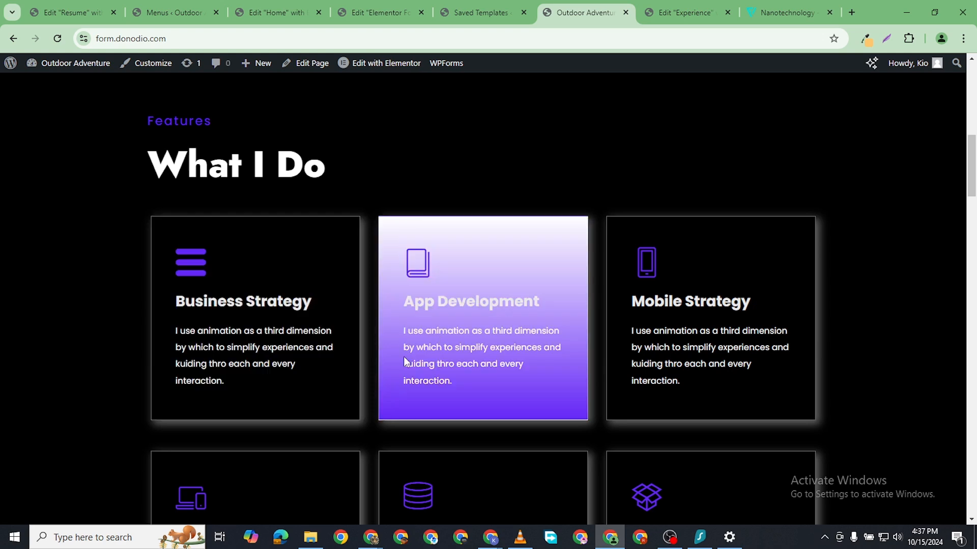
scroll(704, 381, down, 3)
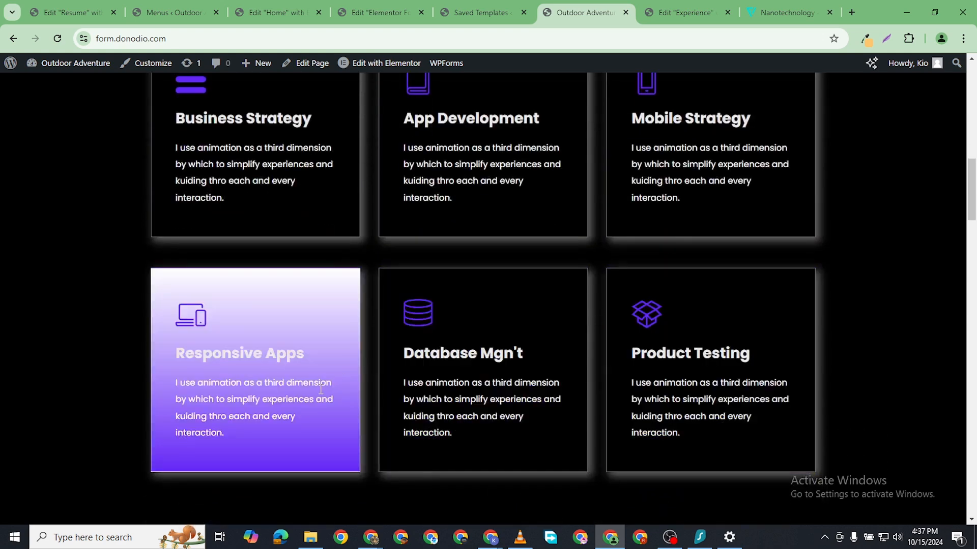
- Look through the project cards in the My Portfolio section, down to the résumé tabs below them
scroll(696, 419, down, 7)
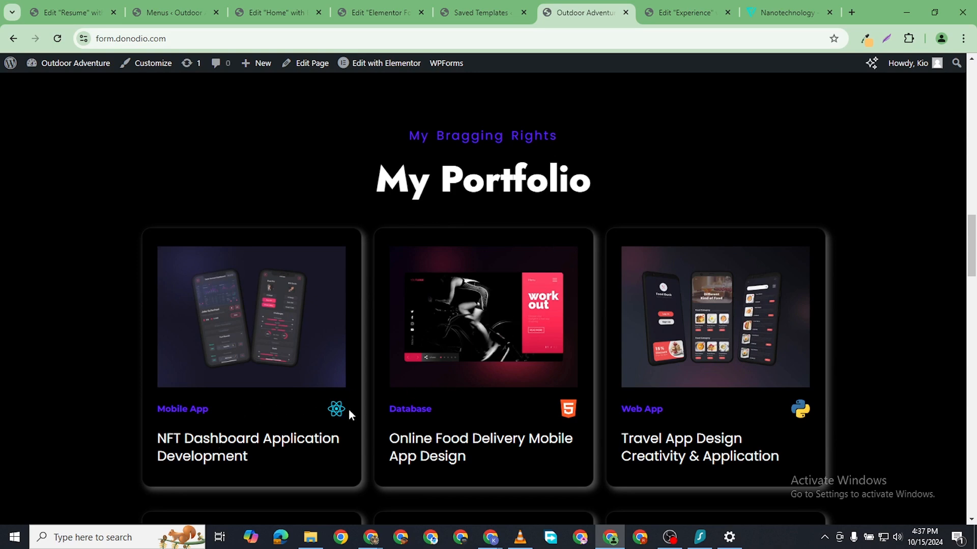
scroll(391, 438, down, 1)
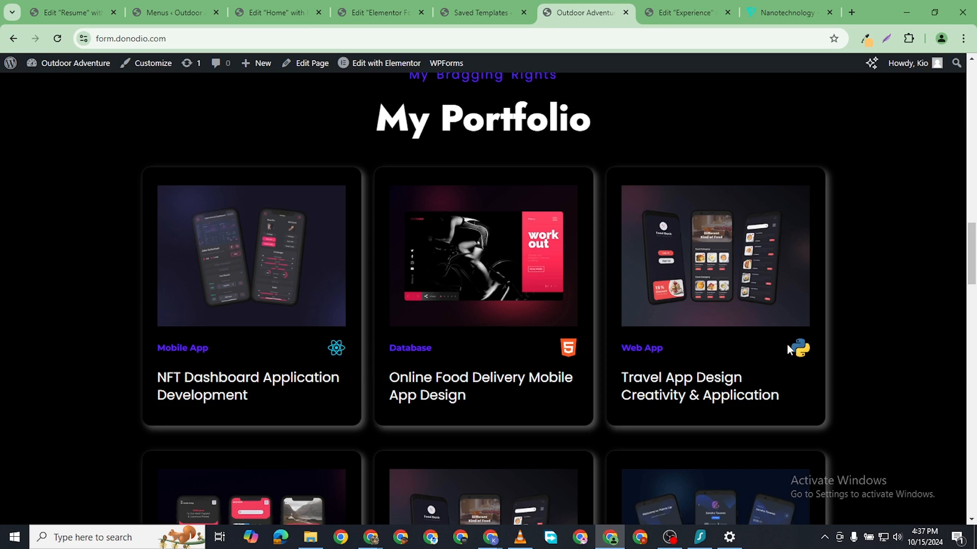
scroll(788, 346, down, 6)
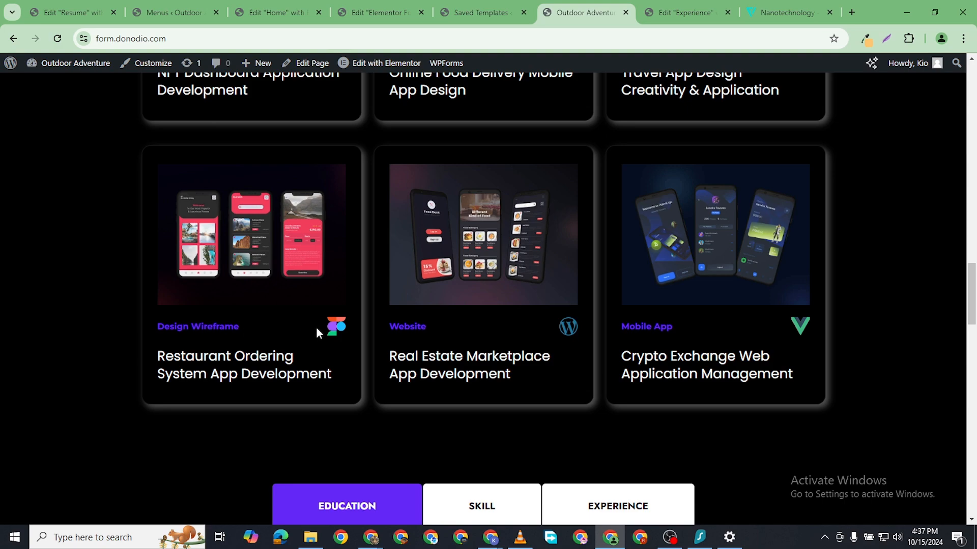
scroll(336, 331, down, 6)
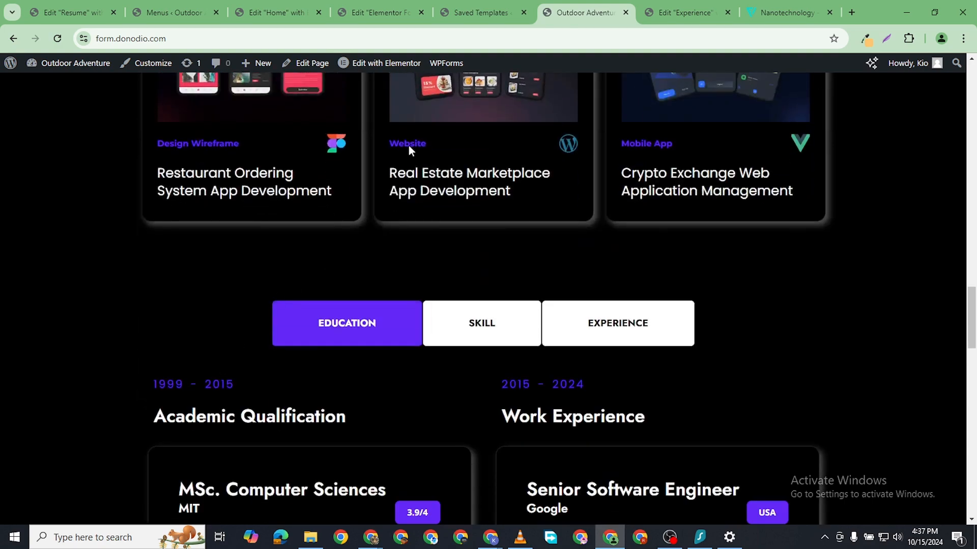
scroll(291, 311, down, 2)
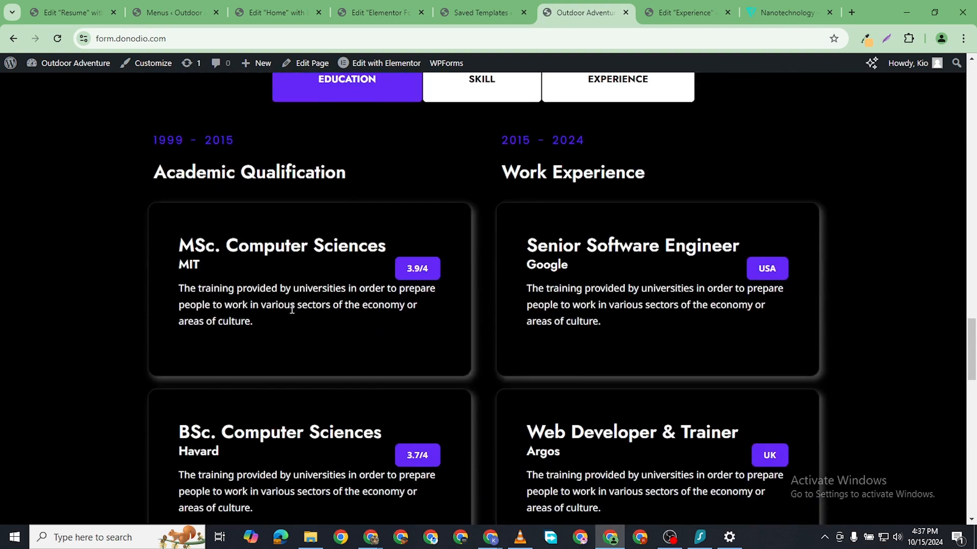
- Review the Education tab's Academic Qualification and Work Experience cards
scroll(460, 330, up, 6)
scroll(435, 355, down, 9)
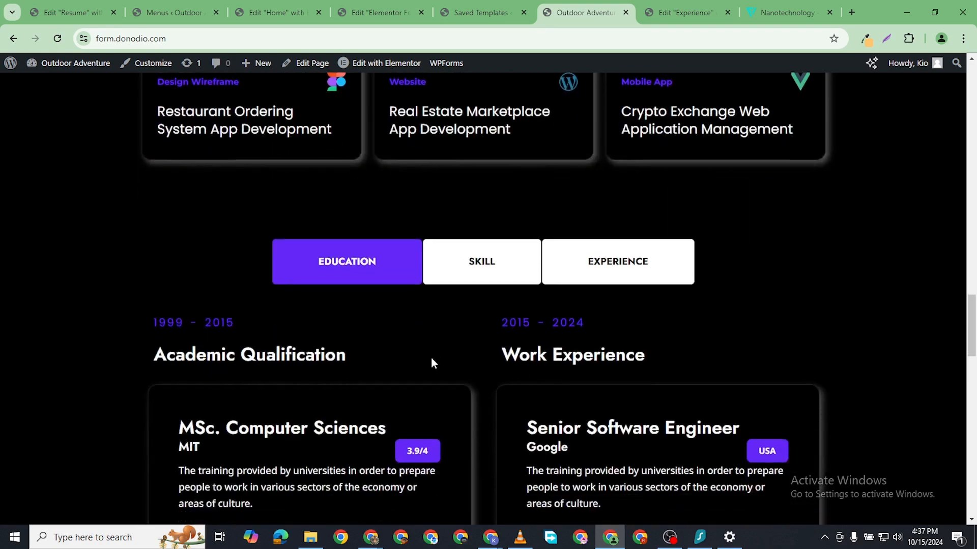
scroll(385, 349, down, 5)
scroll(385, 348, up, 12)
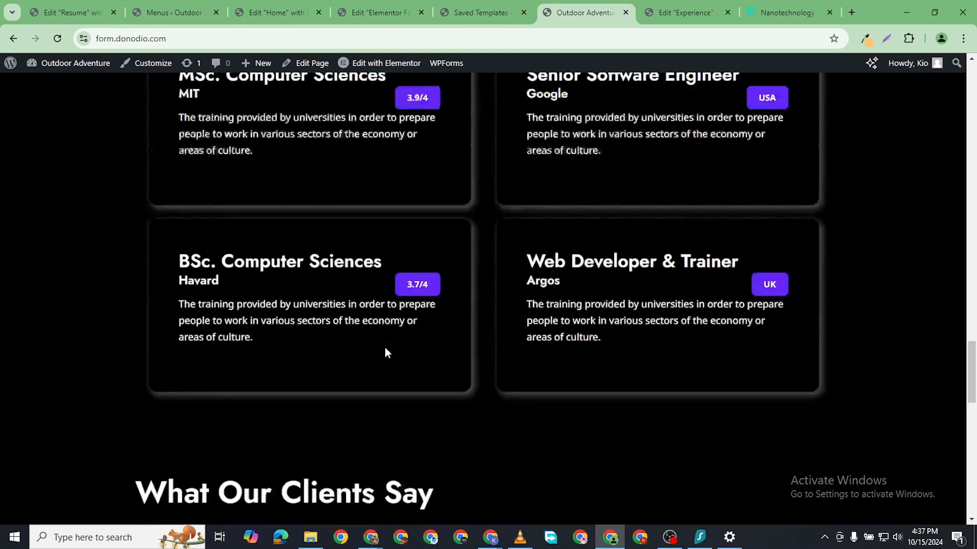
scroll(338, 240, down, 2)
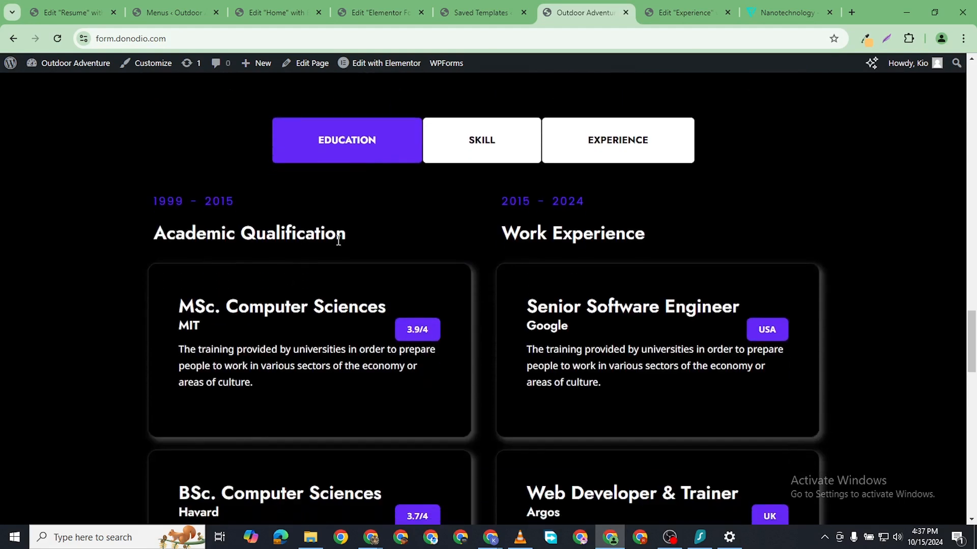
scroll(376, 305, down, 1)
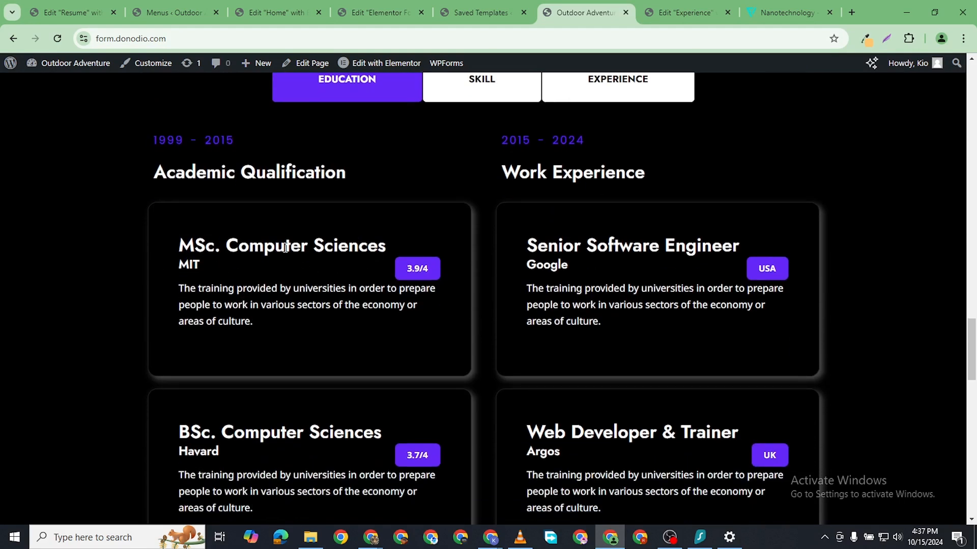
scroll(283, 381, down, 1)
scroll(496, 295, up, 1)
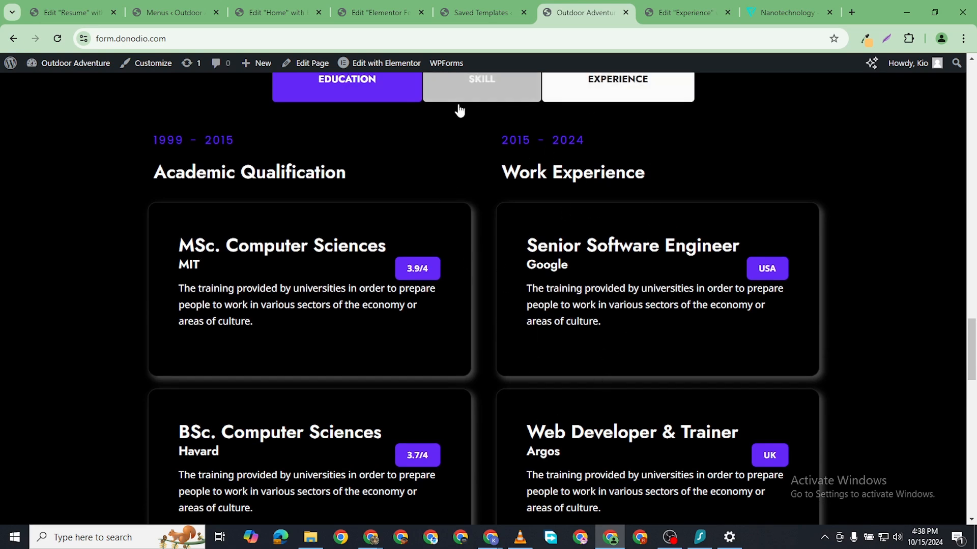
scroll(448, 269, up, 3)
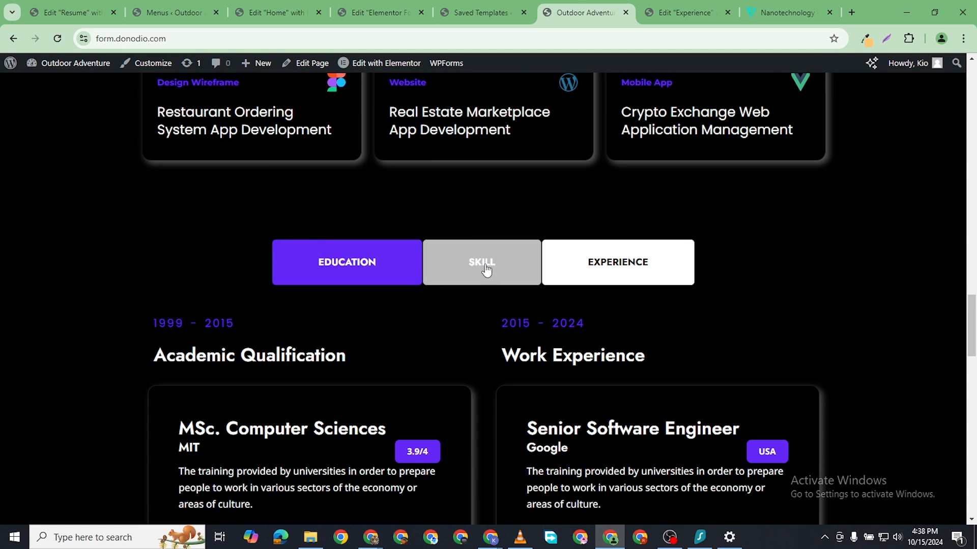
- View the design and development skill bars under Skill, and open the Experience content
click(486, 270)
scroll(441, 297, down, 2)
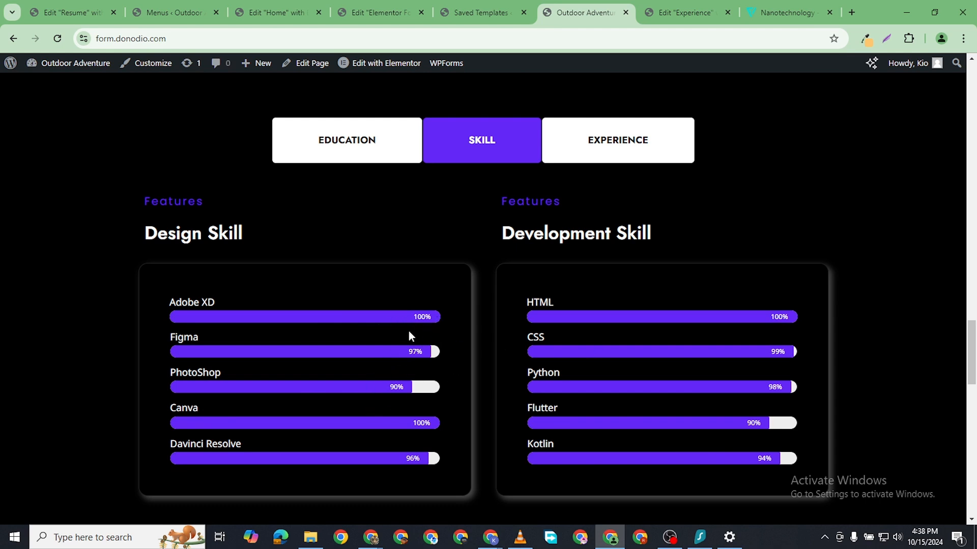
click(639, 150)
scroll(463, 340, down, 2)
- Cycle forward through the client testimonials in the What Our Clients Say carousel
scroll(302, 351, down, 6)
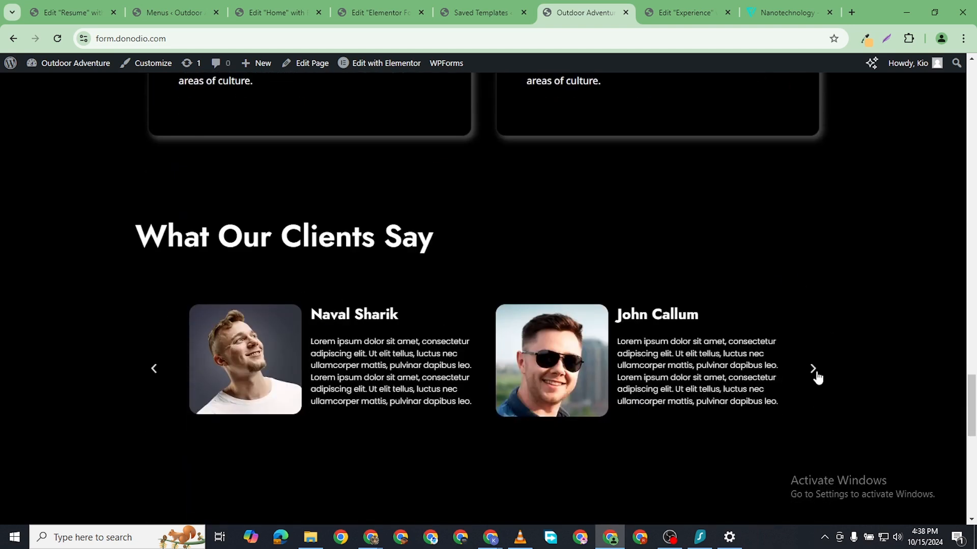
click(814, 370)
click(814, 370)
click(813, 370)
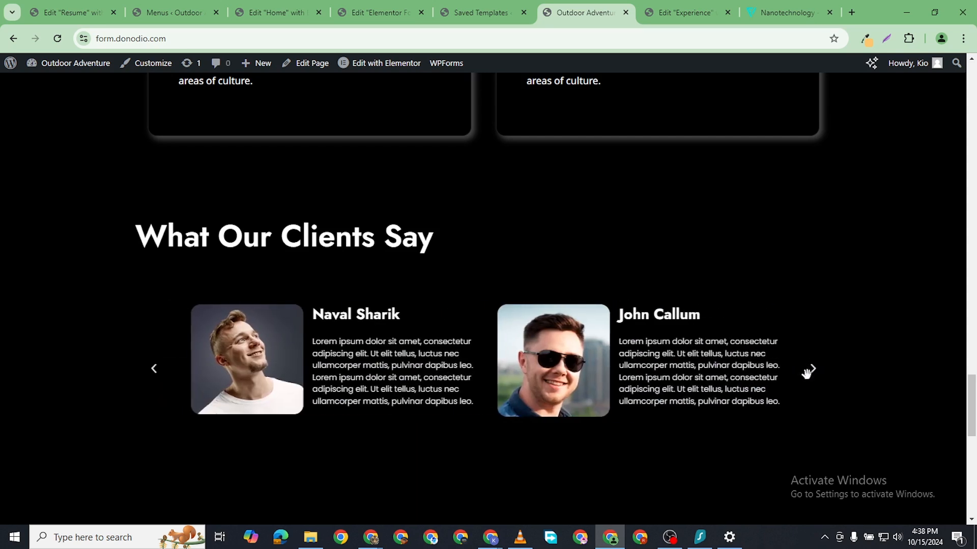
click(813, 370)
- Try out the Contact Me form's fields, setting the time to 08:38 PM and the company size to 23
scroll(661, 396, down, 9)
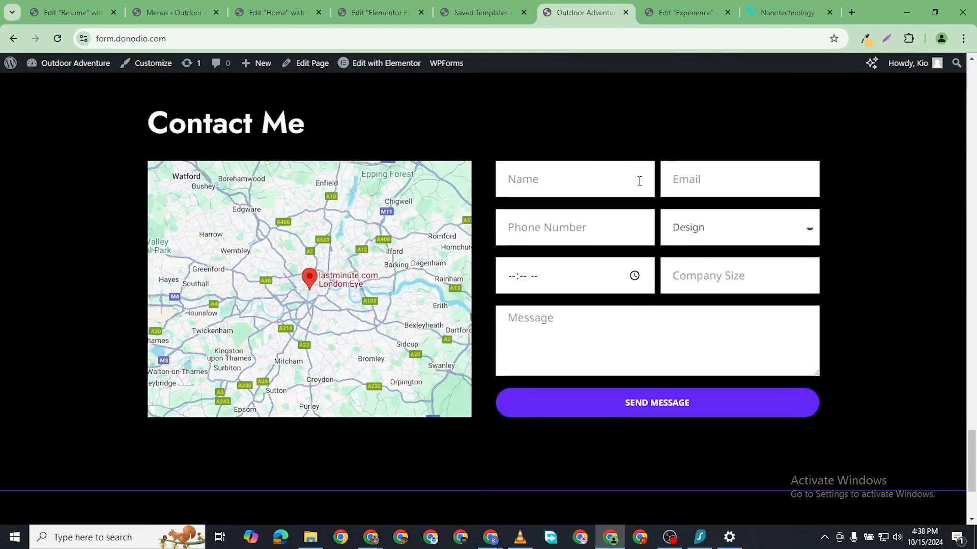
click(566, 182)
click(717, 182)
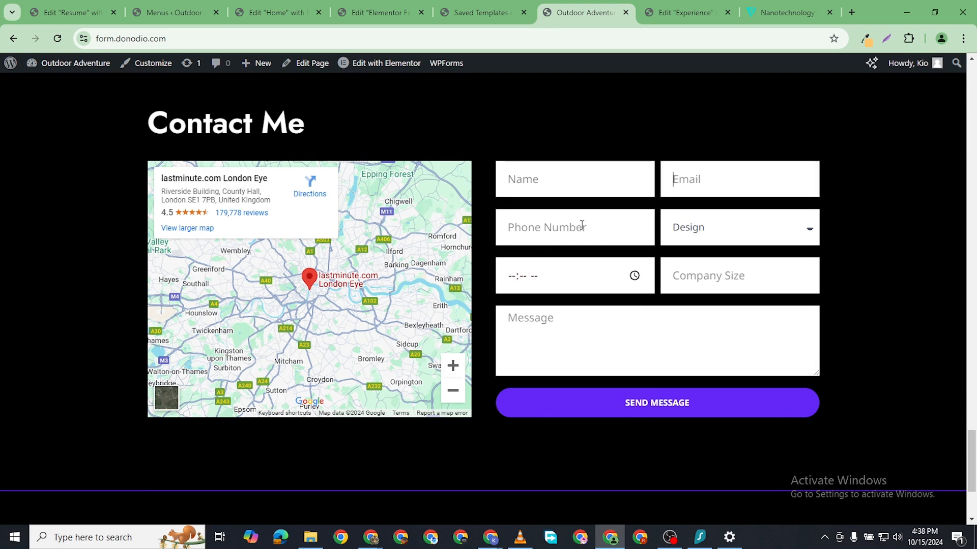
click(578, 224)
click(722, 227)
click(589, 281)
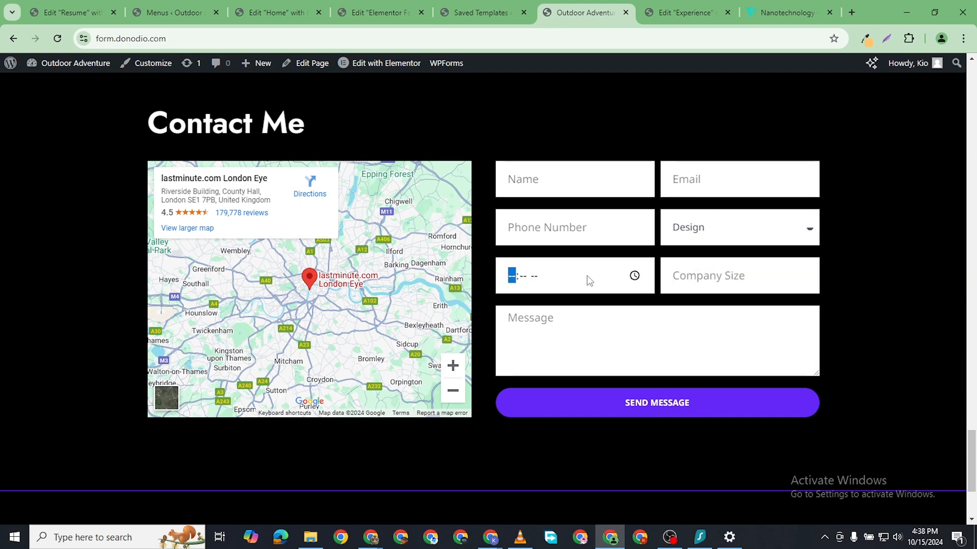
click(634, 276)
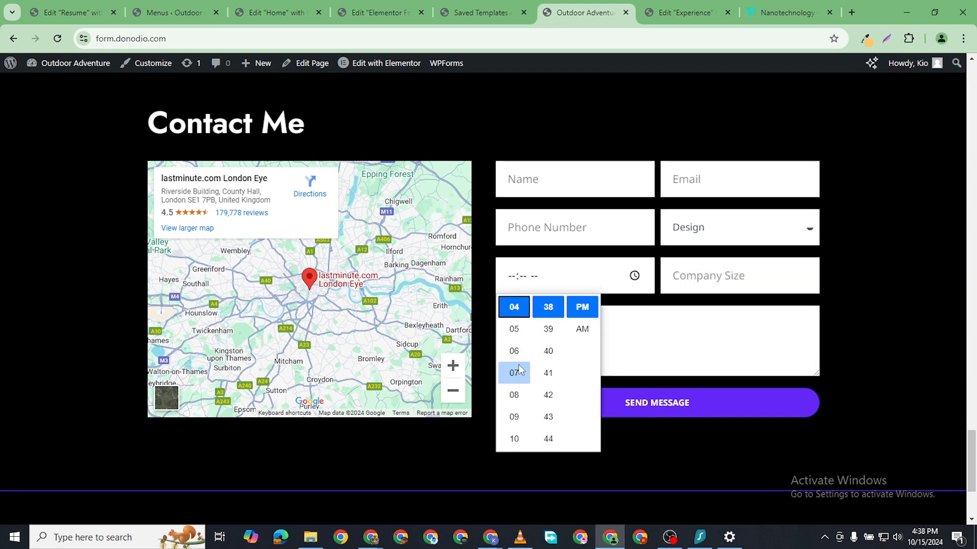
click(521, 396)
click(679, 275)
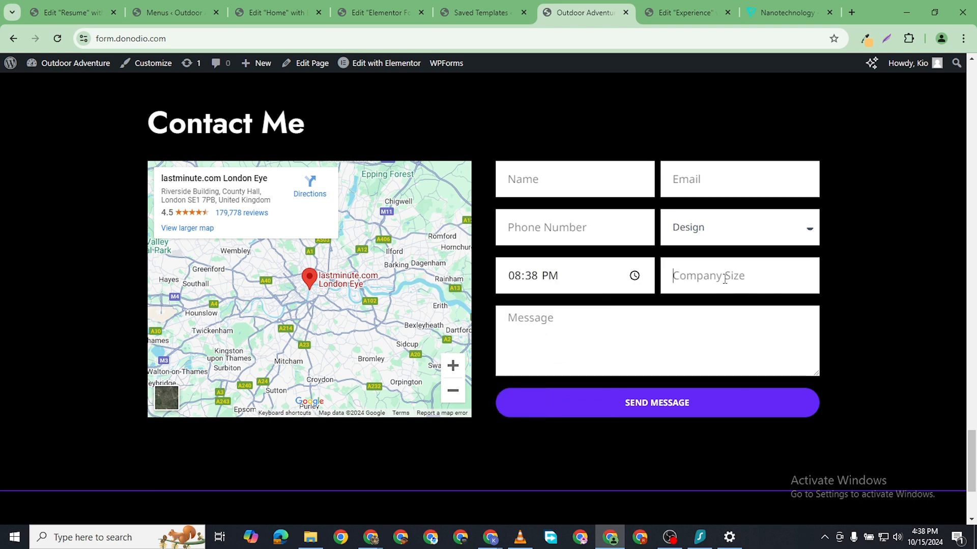
text(23)
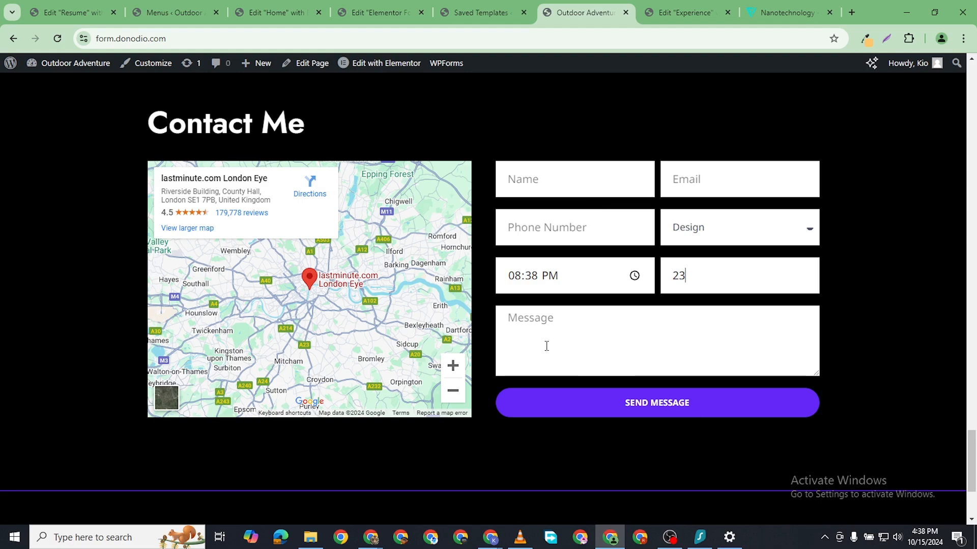
- Inspect the embedded London map and the footer, and return to the start of the homepage
scroll(326, 326, down, 3)
scroll(320, 255, up, 3)
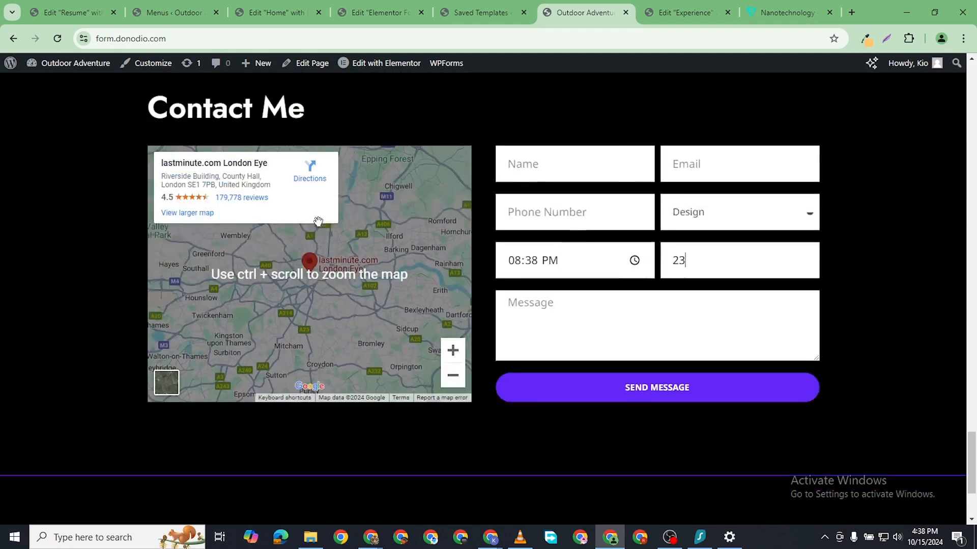
scroll(311, 244, down, 1)
scroll(360, 299, down, 2)
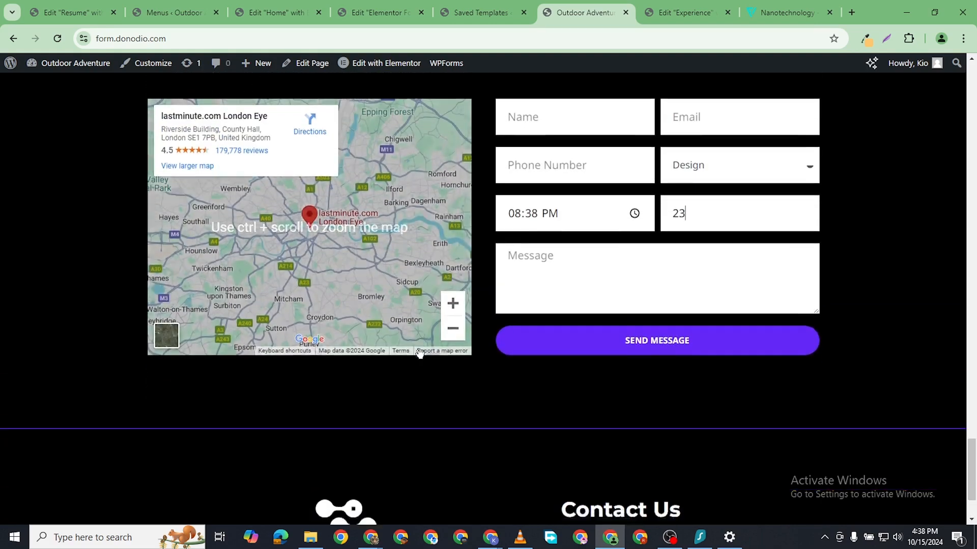
scroll(378, 257, up, 3)
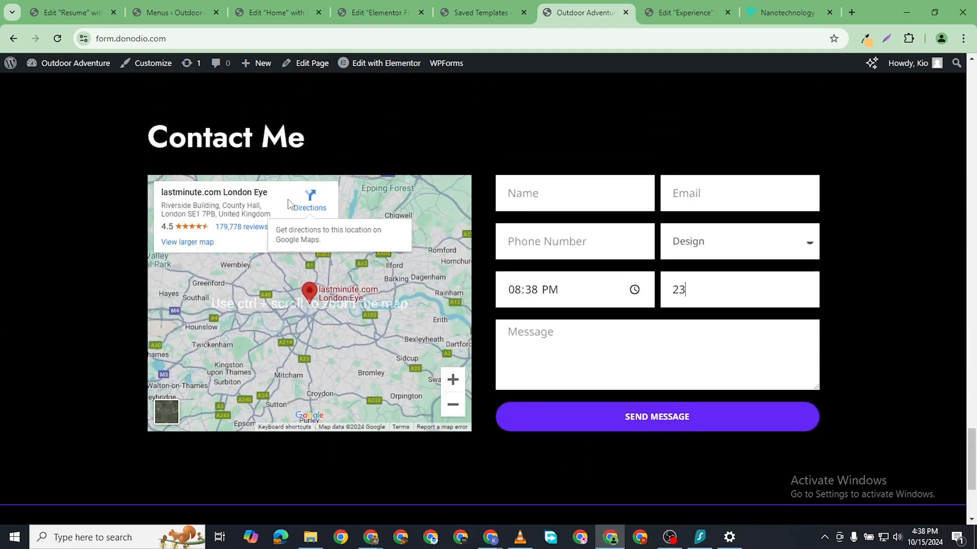
scroll(413, 441, down, 3)
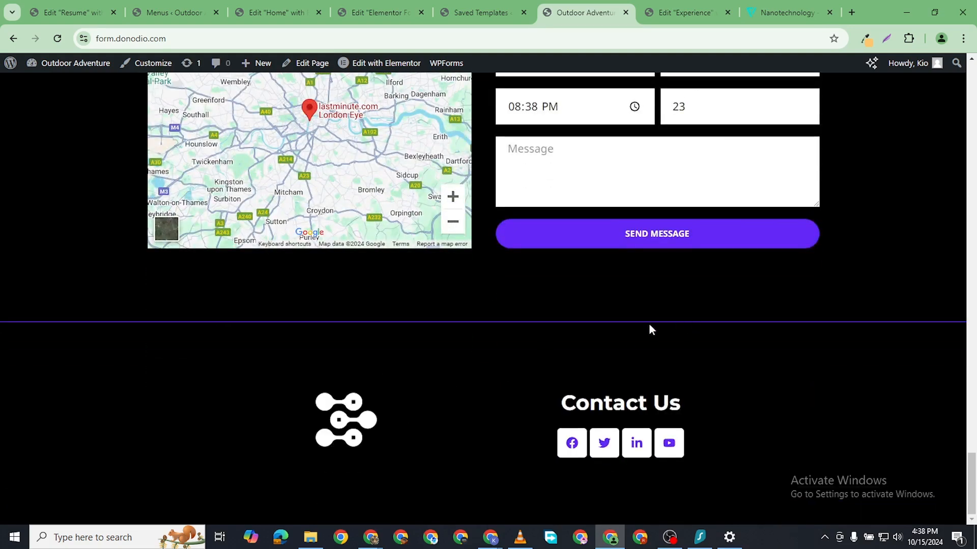
scroll(438, 330, up, 20)
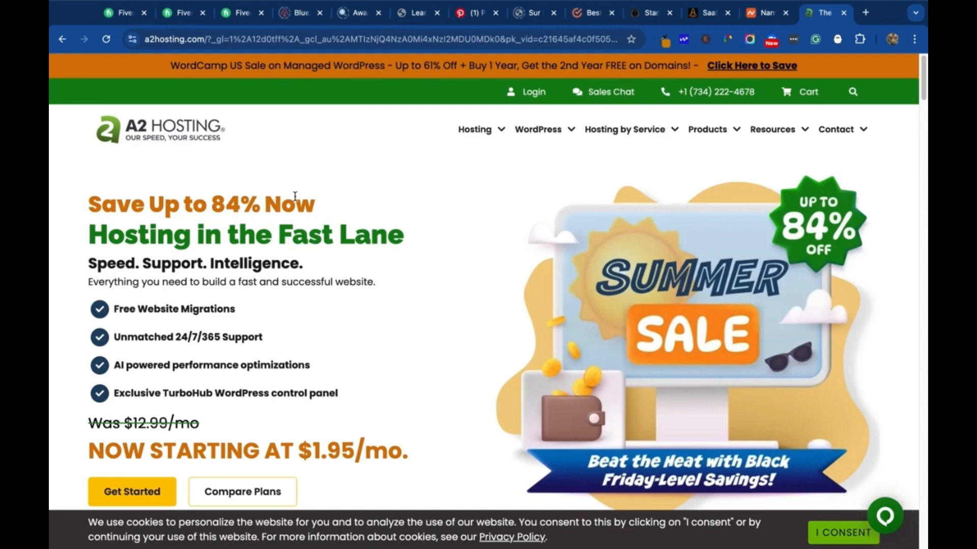
- Find the hosting type comparison on the A2 Hosting homepage and open the Shared Hosting plans
drag(89, 204, 305, 193)
click(345, 181)
scroll(394, 226, down, 10)
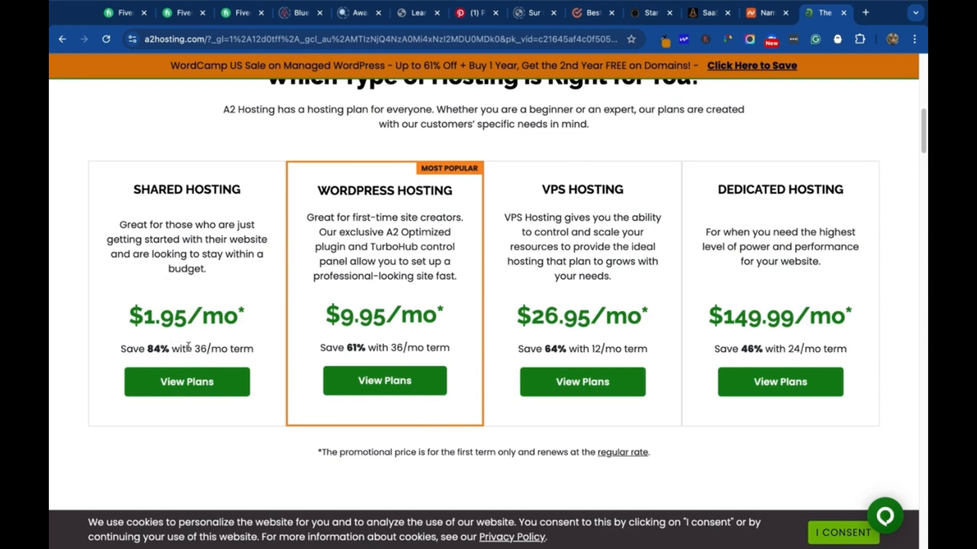
click(179, 382)
- Examine the Ignite plan's discount, website allowance, storage and other features among the shared hosting plans
scroll(295, 350, down, 5)
scroll(294, 351, down, 3)
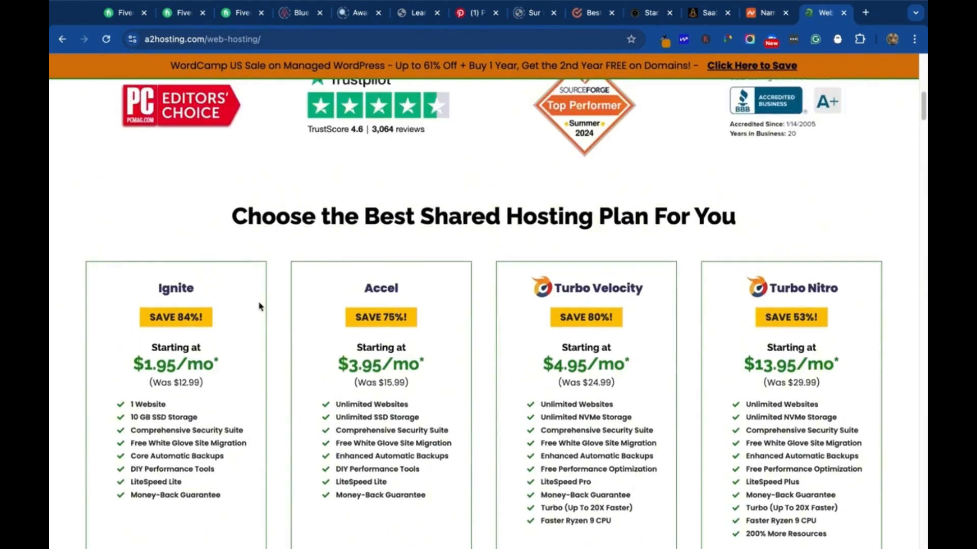
scroll(277, 296, down, 2)
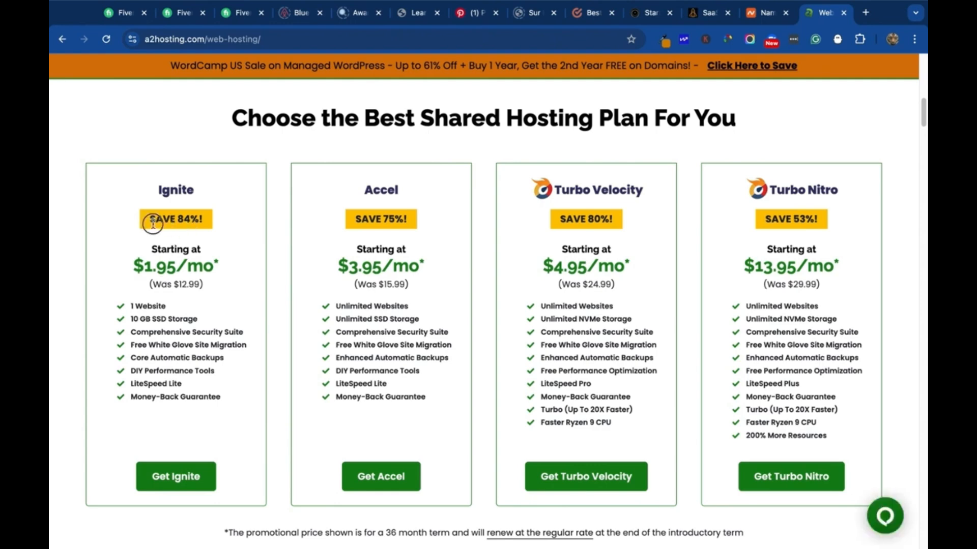
drag(148, 222, 211, 219)
double_click(152, 306)
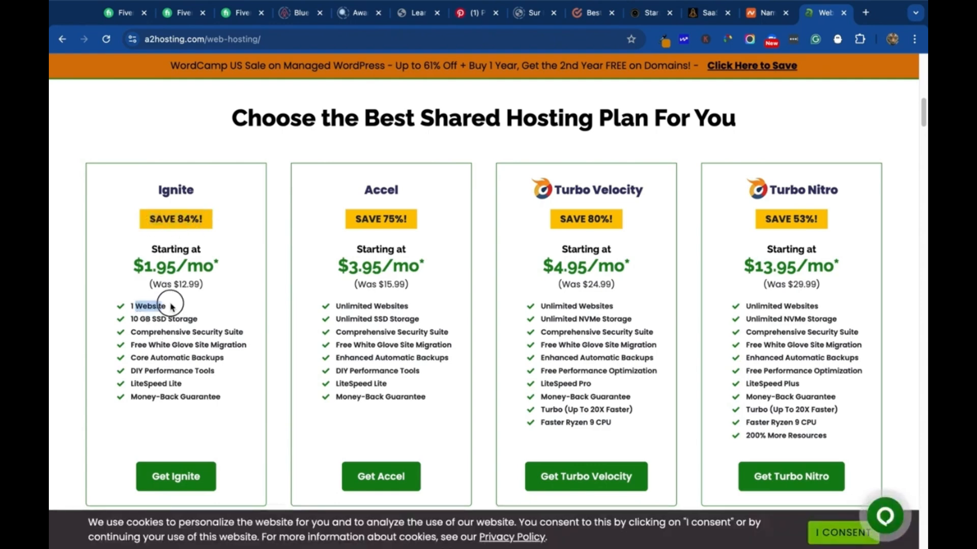
click(153, 320)
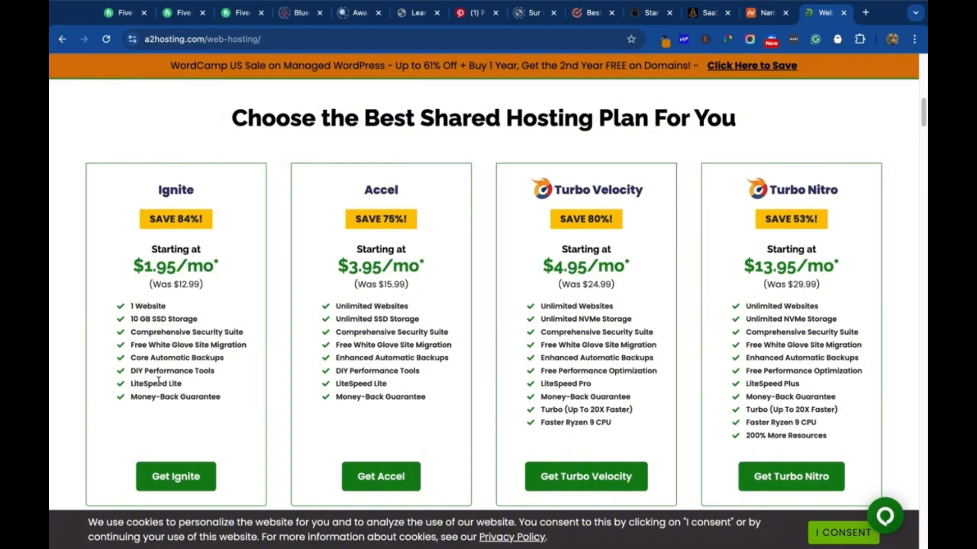
scroll(173, 398, down, 1)
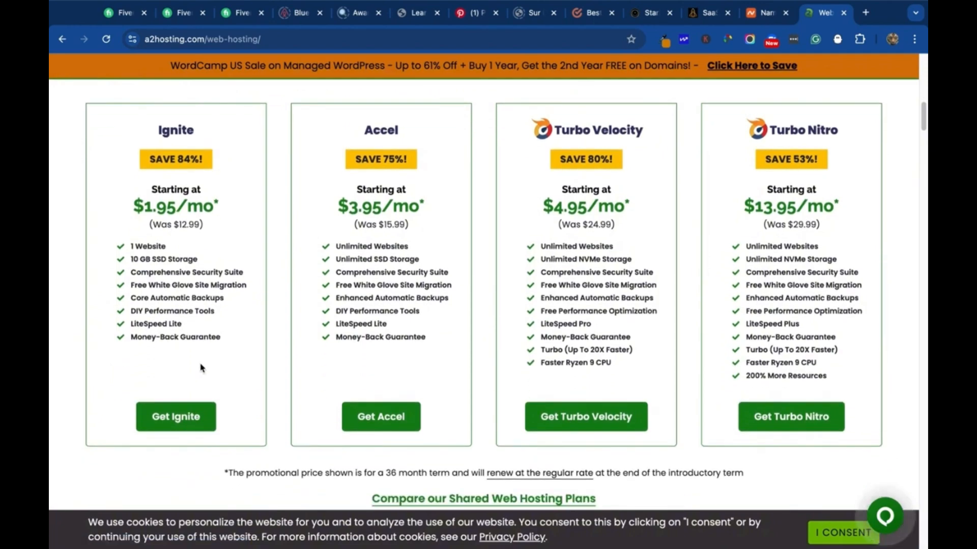
- Compare the Ignite plan with Accel and the Turbo plans, checking features, promotional prices and Accel's regular price
scroll(173, 423, up, 5)
scroll(173, 424, down, 5)
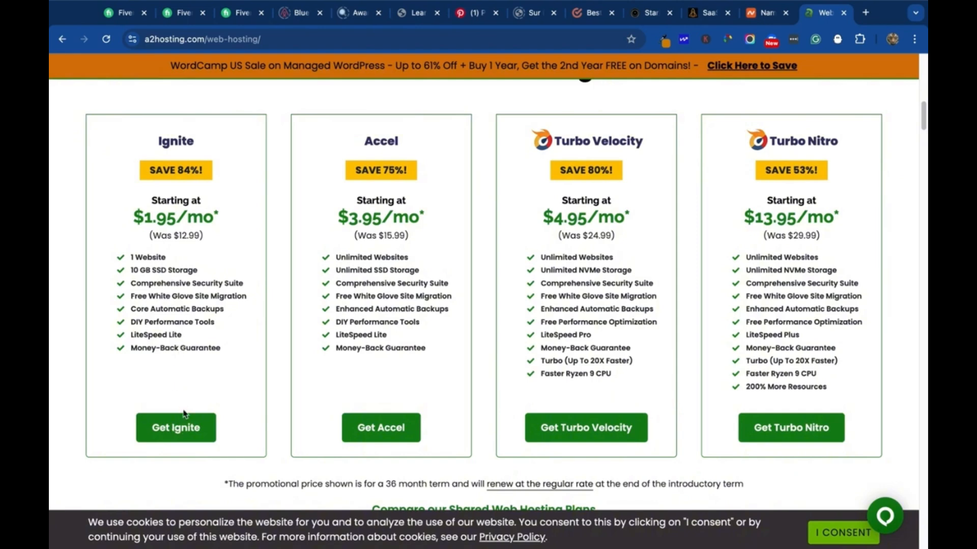
scroll(268, 303, up, 1)
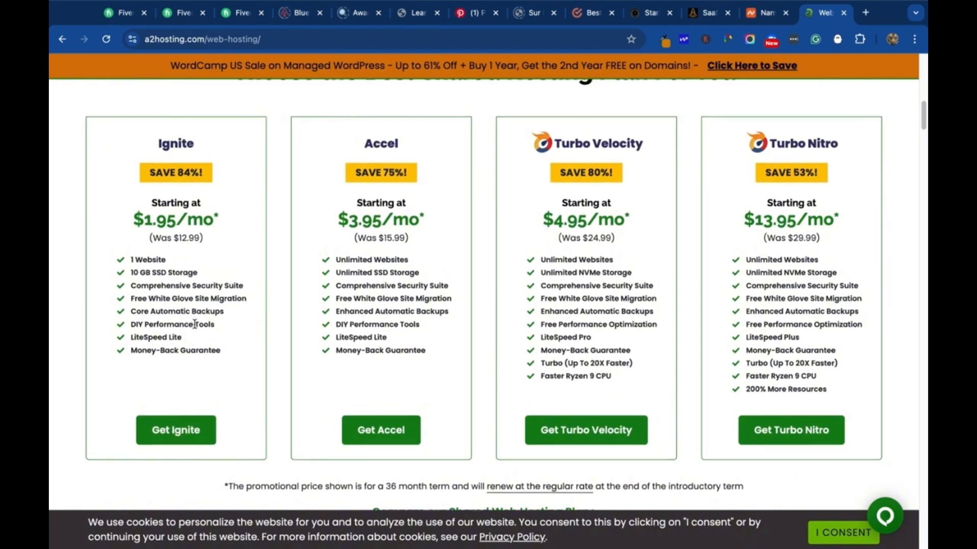
scroll(195, 324, down, 2)
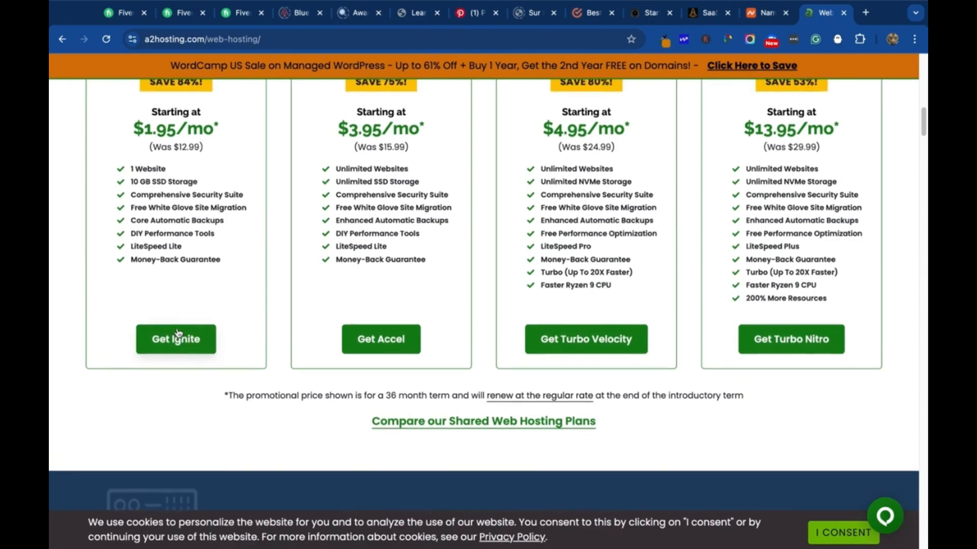
scroll(178, 333, up, 2)
scroll(183, 295, down, 3)
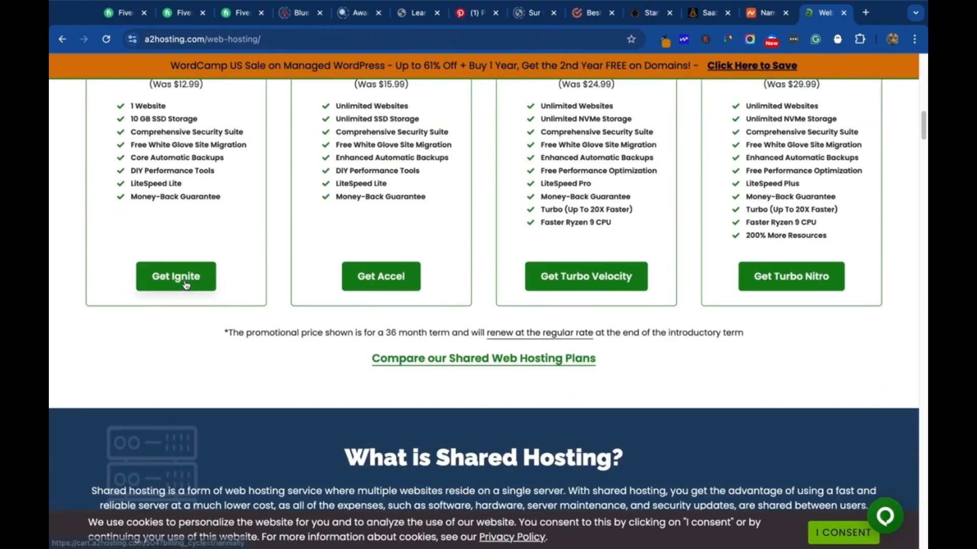
scroll(189, 300, up, 2)
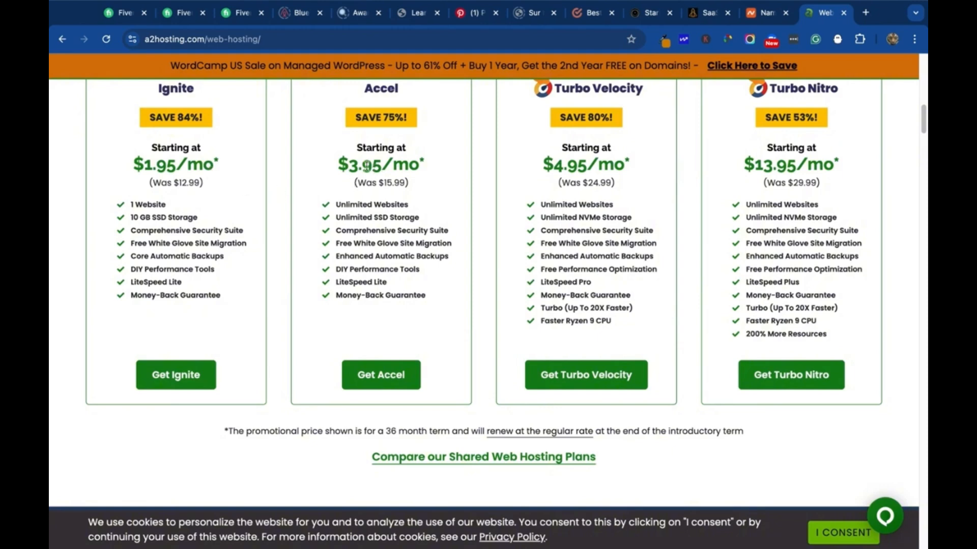
scroll(378, 151, up, 1)
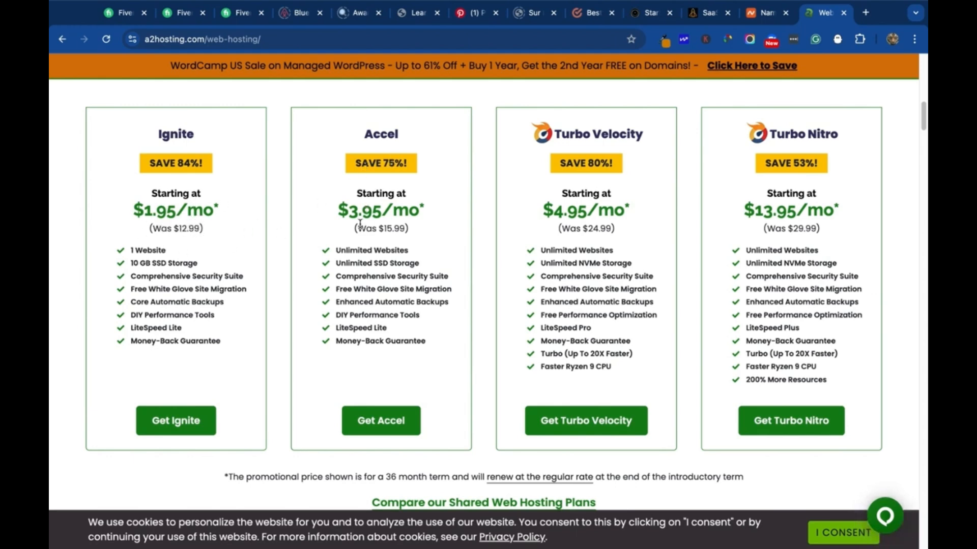
drag(355, 228, 405, 229)
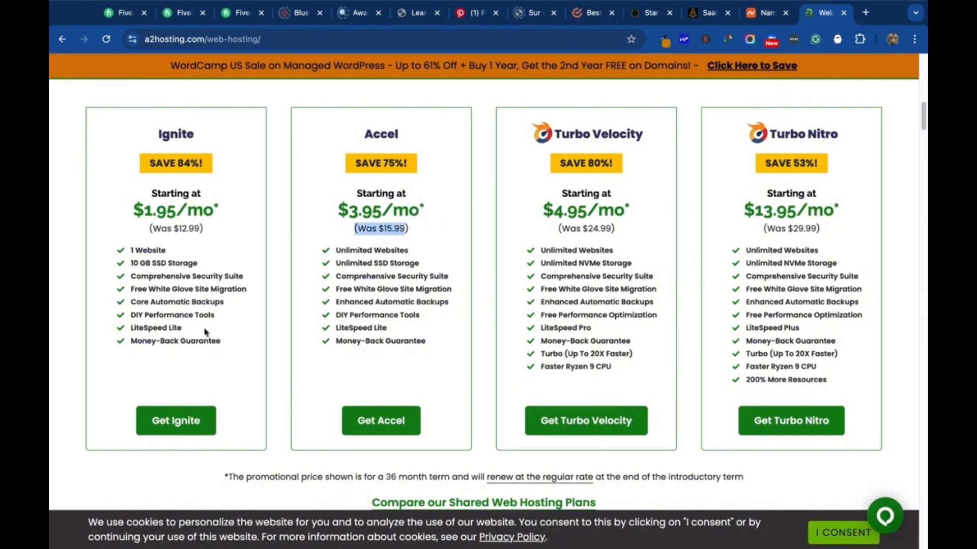
- Choose the Ignite plan and look over the account details required in its checkout form
click(173, 425)
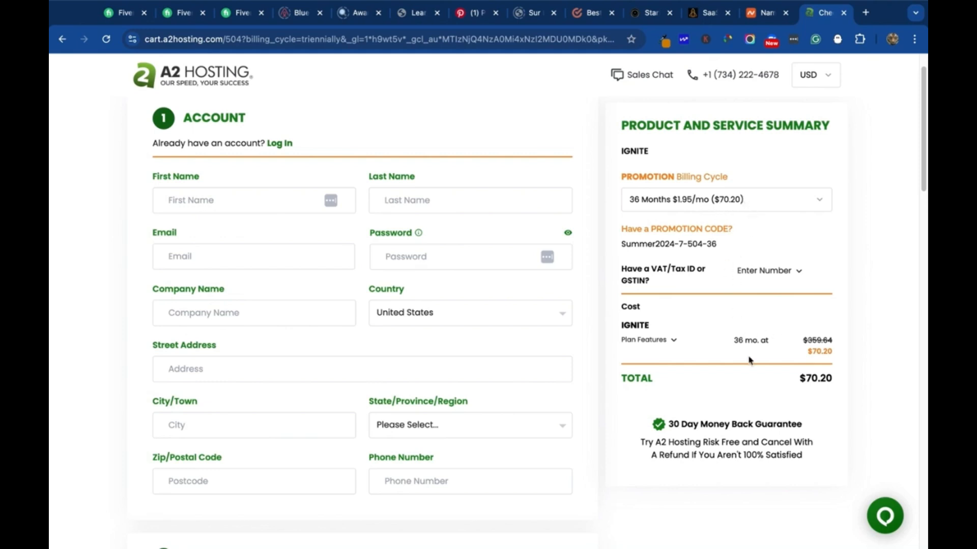
click(194, 203)
scroll(426, 266, down, 3)
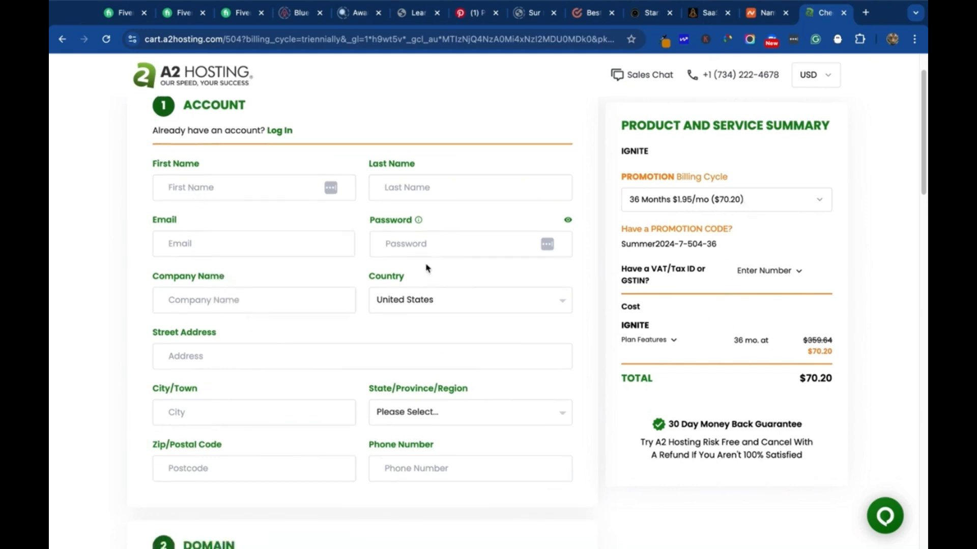
scroll(364, 382, down, 3)
scroll(559, 235, up, 4)
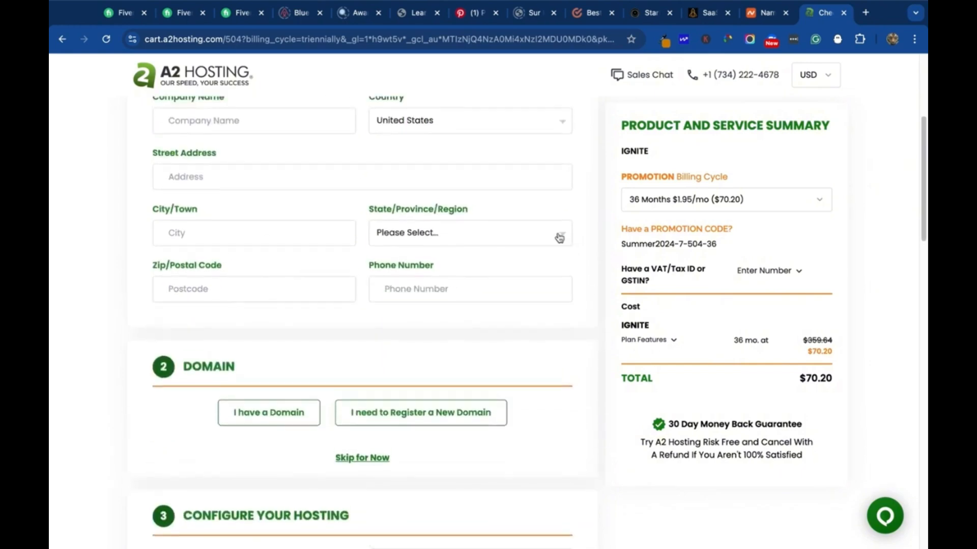
scroll(780, 329, down, 1)
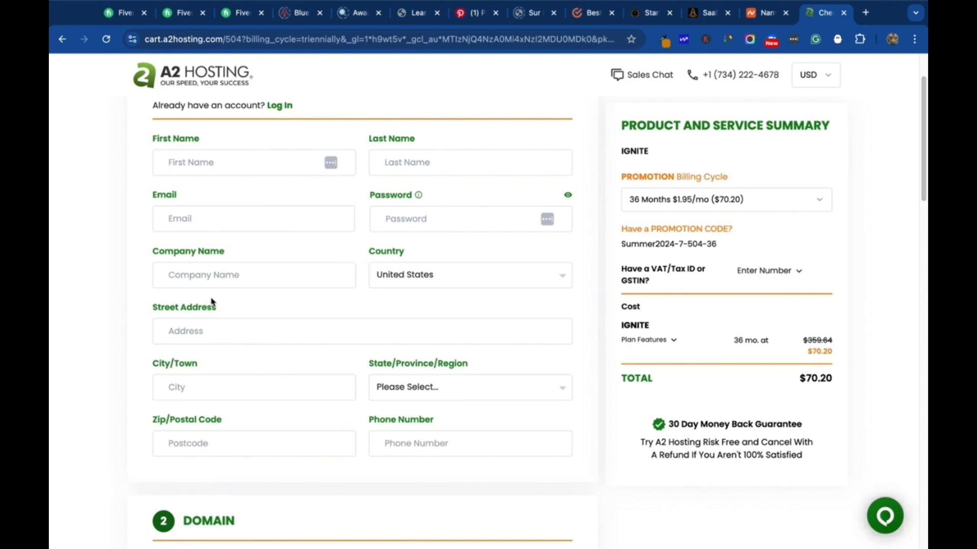
- Examine the checkout's domain, hosting configuration and billing sections, including payment methods and renewal terms
scroll(214, 307, down, 5)
scroll(254, 305, down, 1)
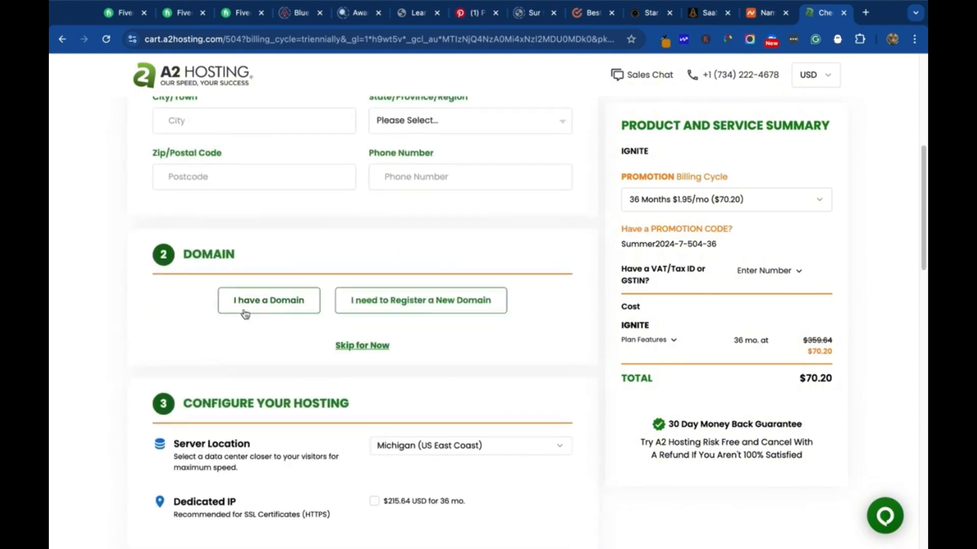
scroll(227, 351, down, 2)
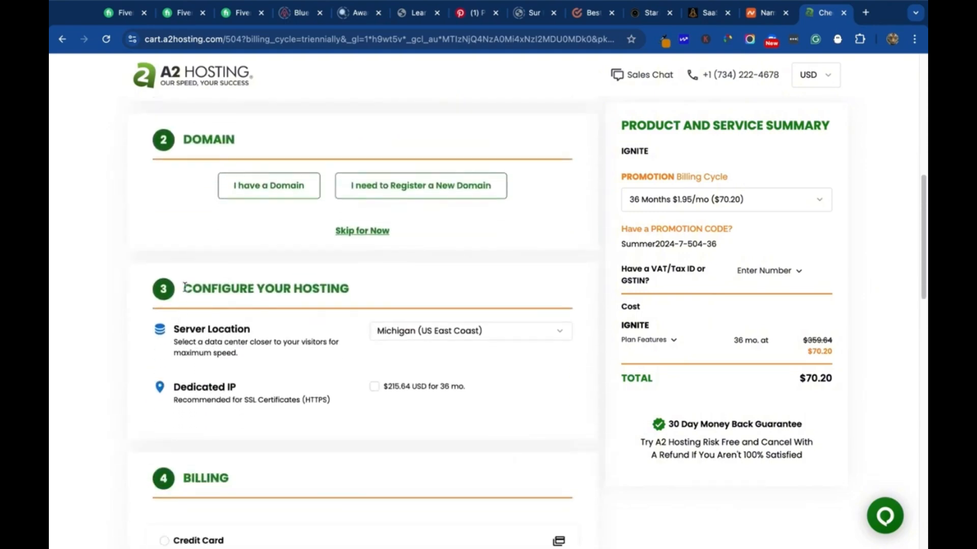
scroll(175, 244, down, 5)
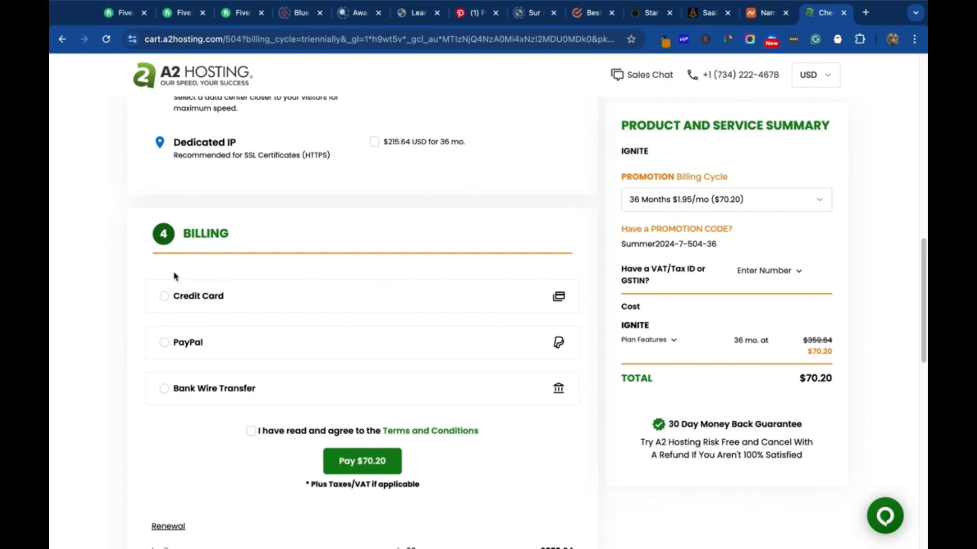
scroll(239, 361, down, 2)
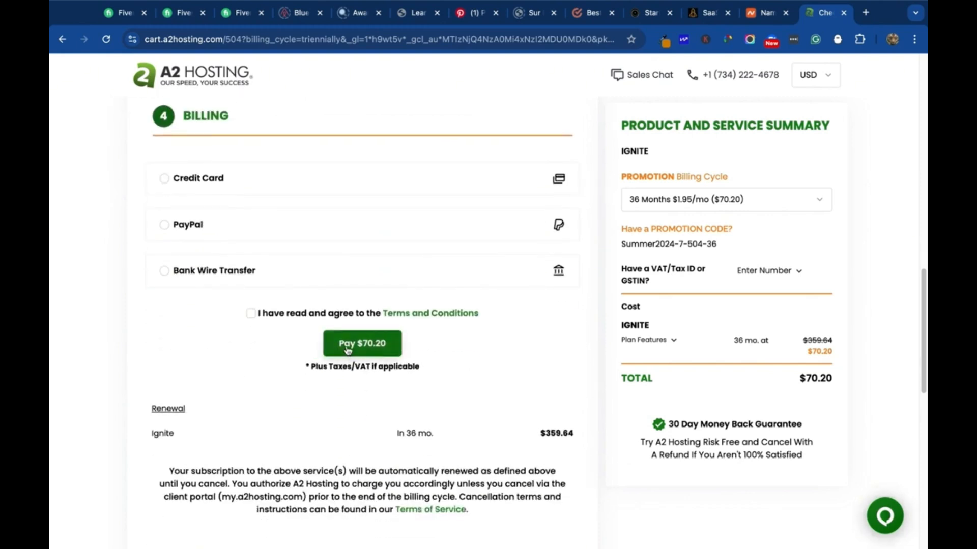
scroll(679, 275, down, 1)
scroll(691, 218, up, 5)
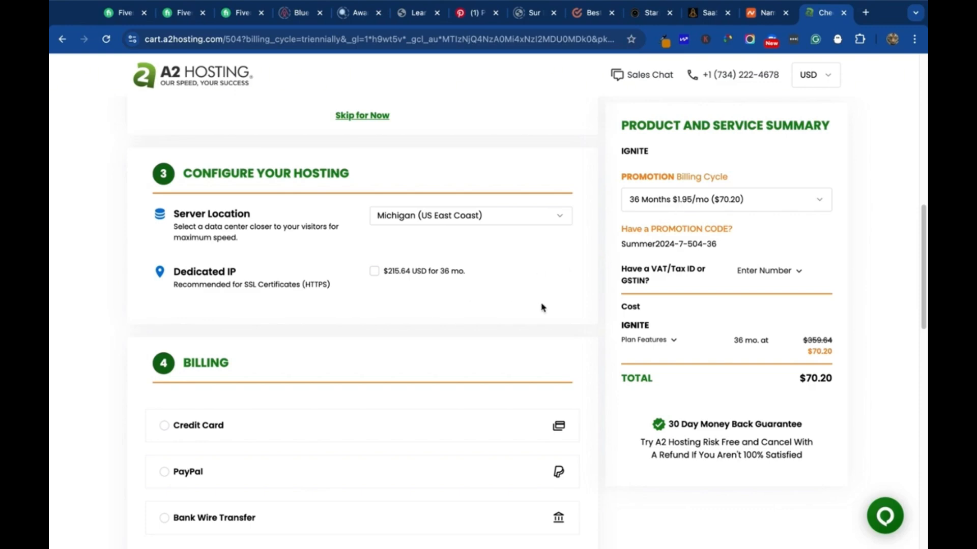
scroll(468, 366, down, 10)
scroll(366, 209, up, 4)
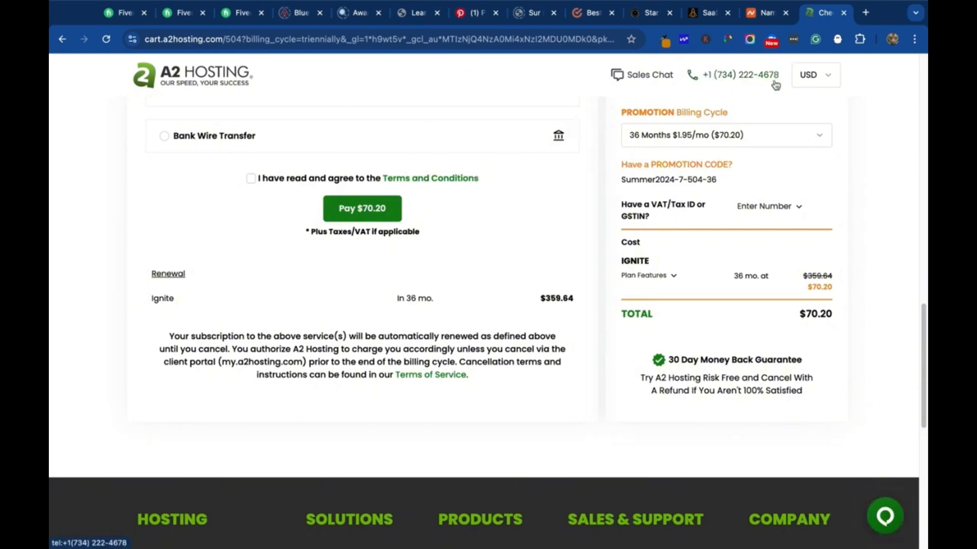
- Log in to the A2 Hosting client area and start a cPanel quick login for the StartUp Web Hosting service
mouse_move(816, 1)
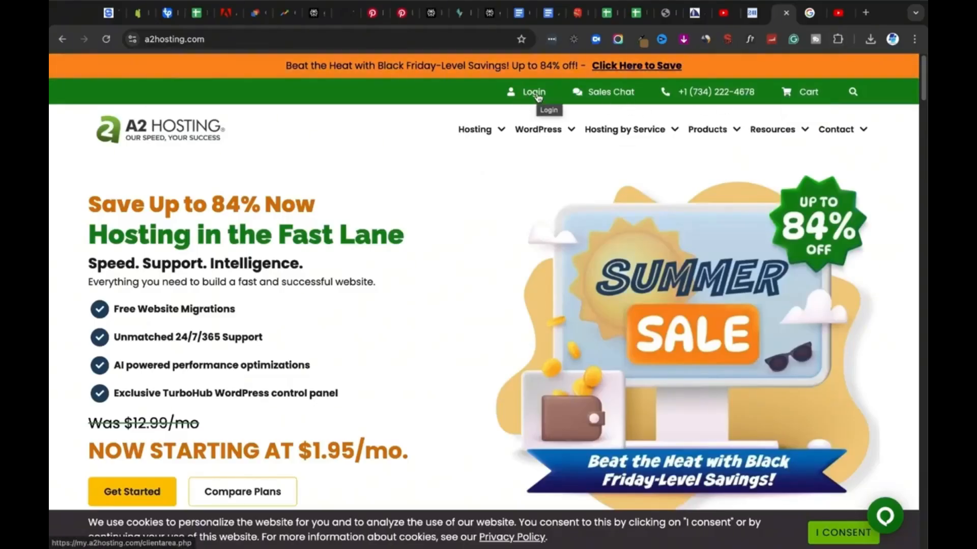
click(534, 94)
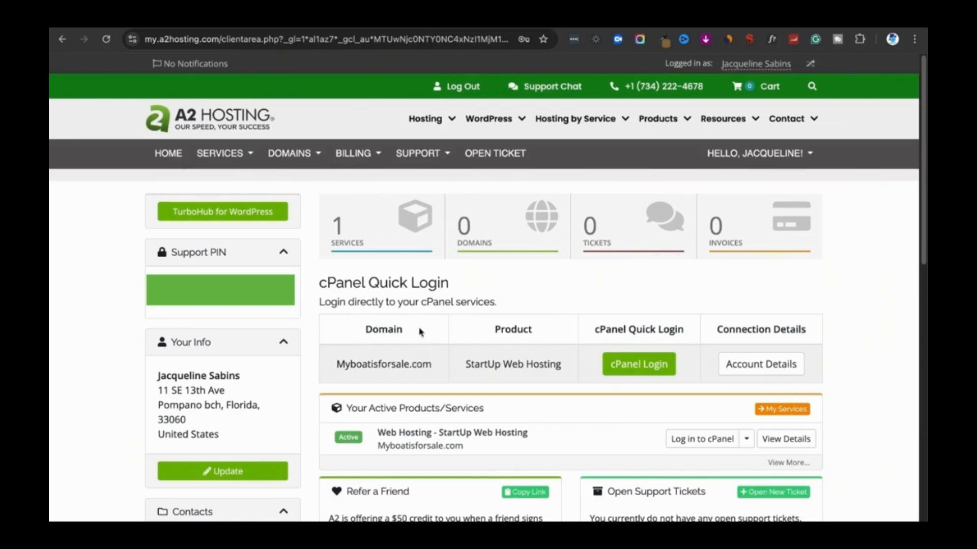
click(644, 364)
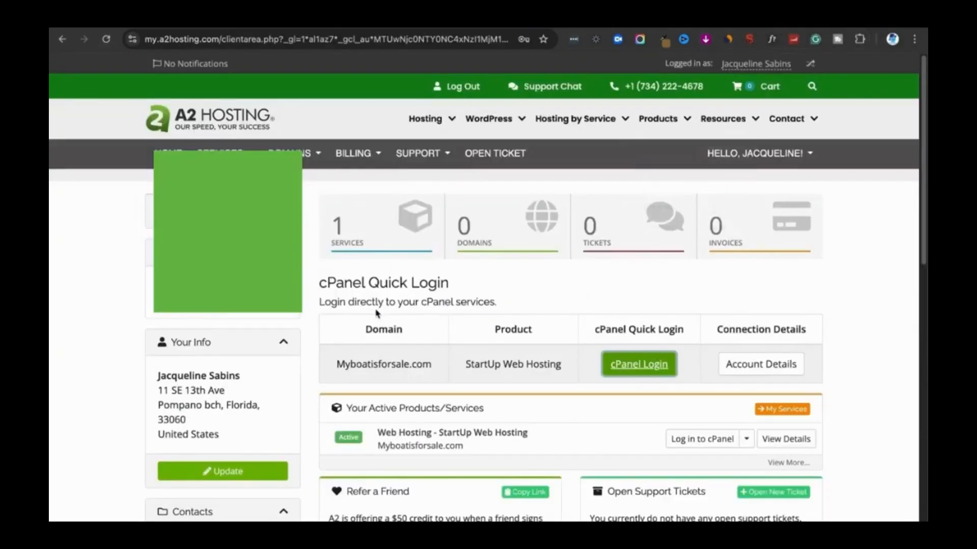
- Look over the client area's services, support and shortcuts, and bring up the hosting account's cPanel through its quick login
scroll(328, 350, down, 1)
scroll(350, 305, up, 1)
scroll(326, 221, down, 1)
scroll(458, 257, down, 1)
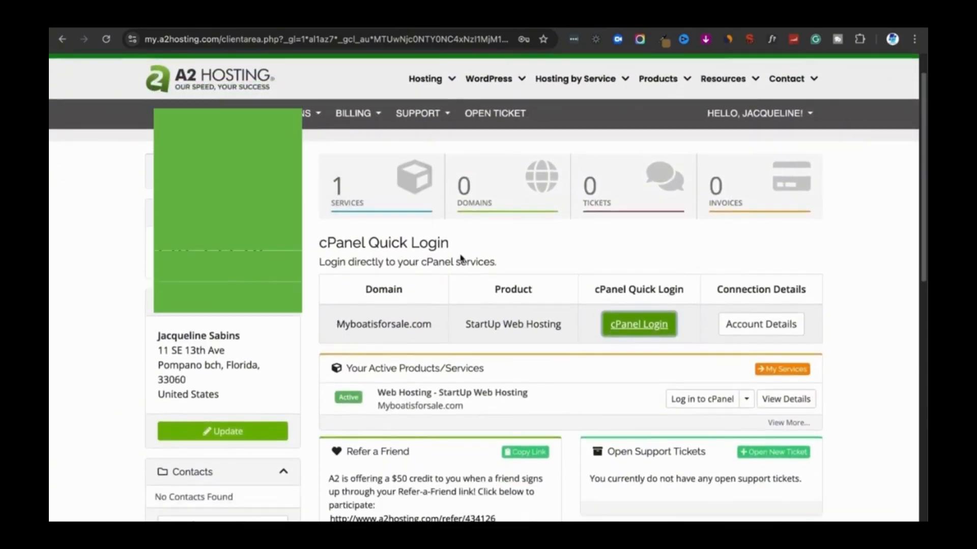
scroll(584, 272, down, 3)
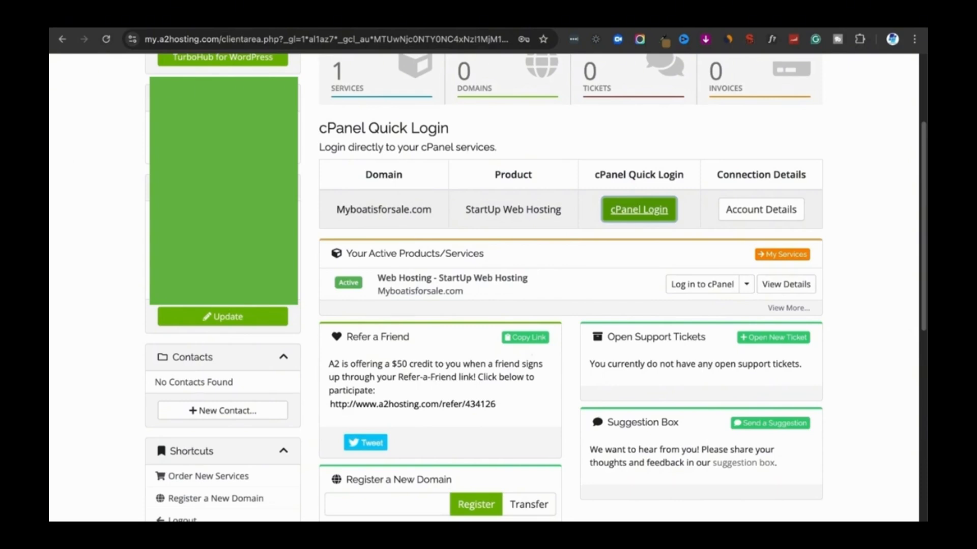
scroll(244, 303, down, 1)
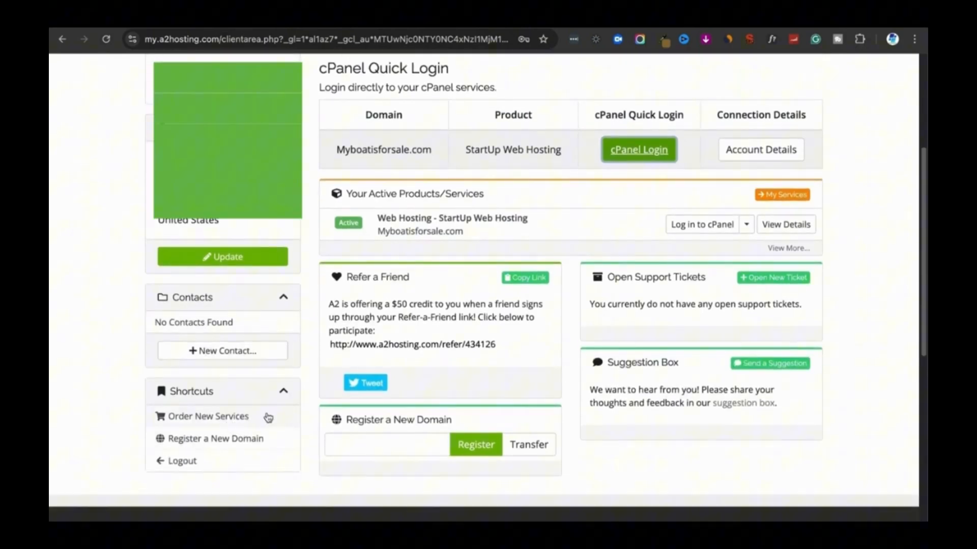
scroll(468, 410, up, 4)
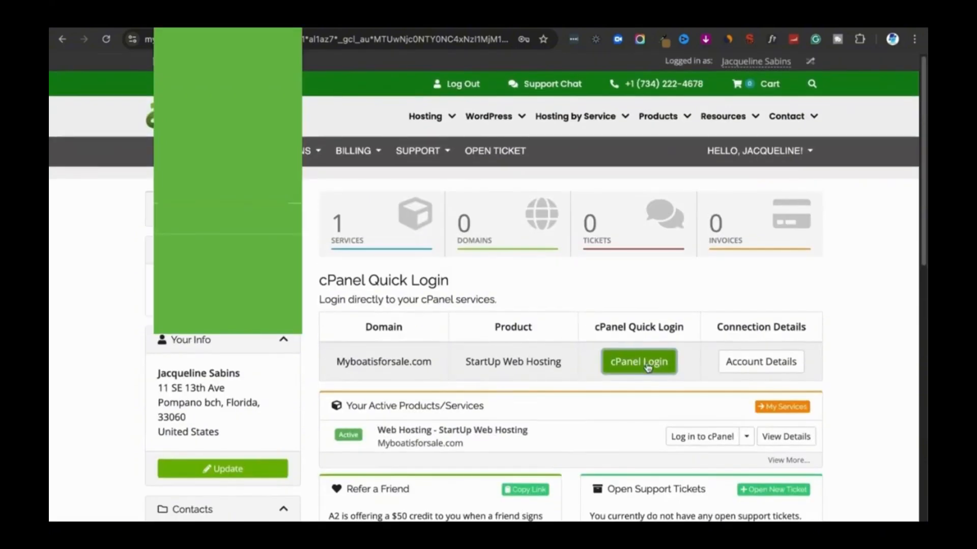
click(646, 364)
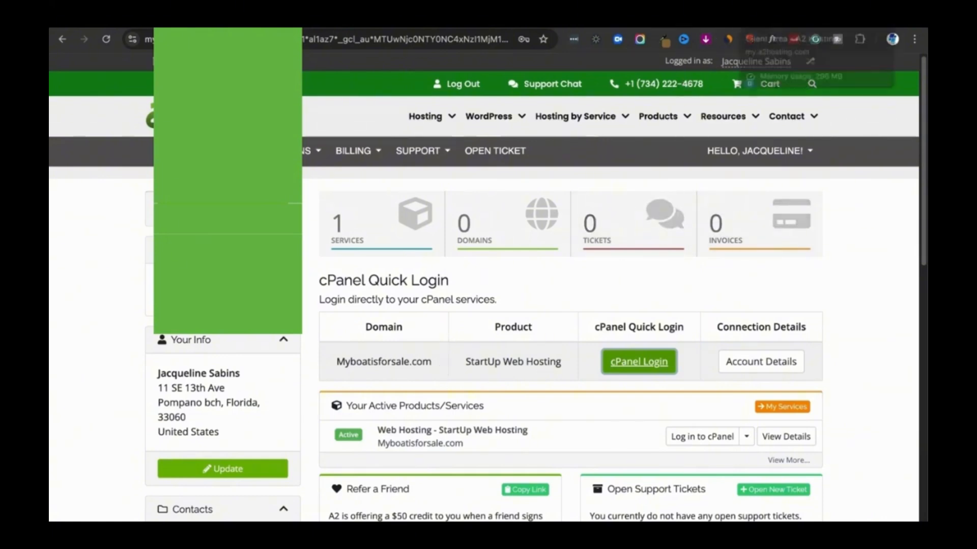
click(785, 12)
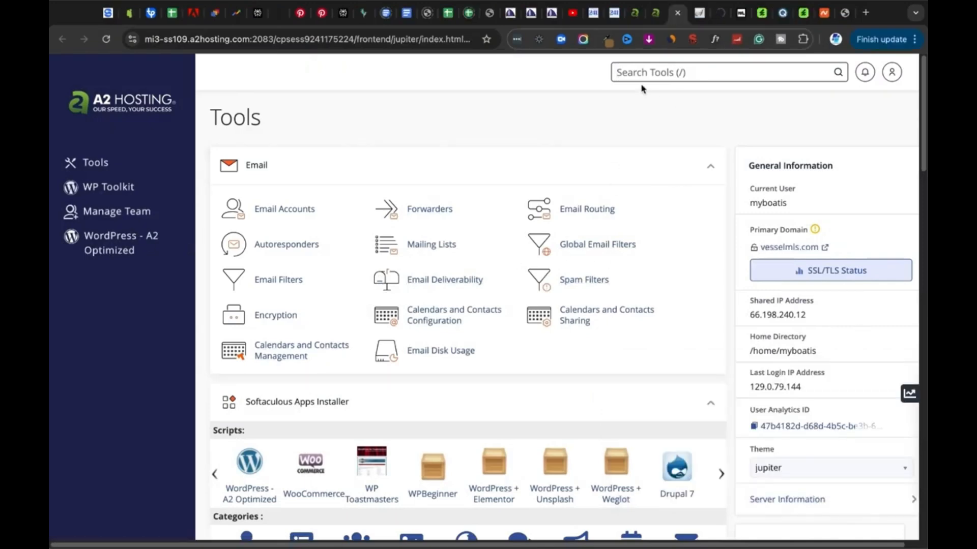
- Search the cPanel tools for "domain", open Domains, and bring up the form for creating a new domain
click(644, 73)
text(domain)
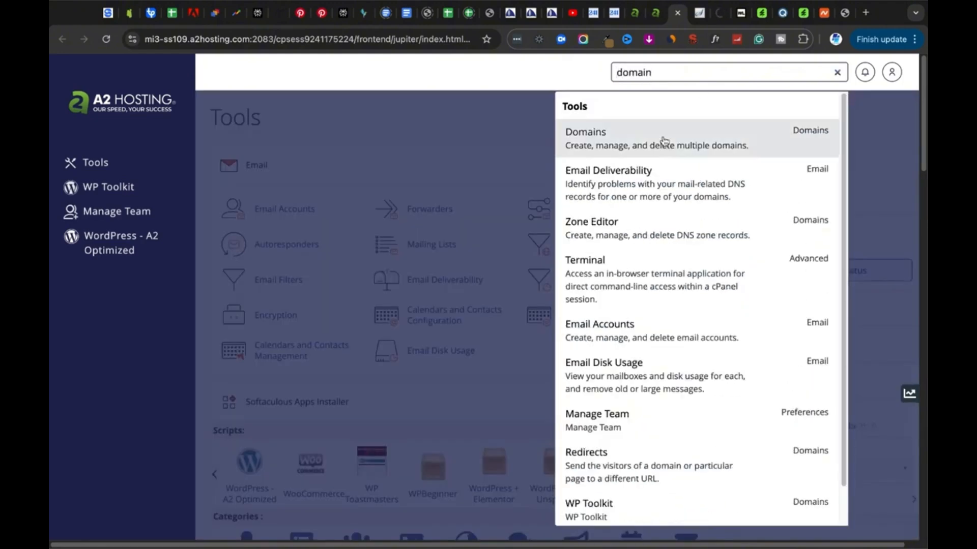
click(605, 150)
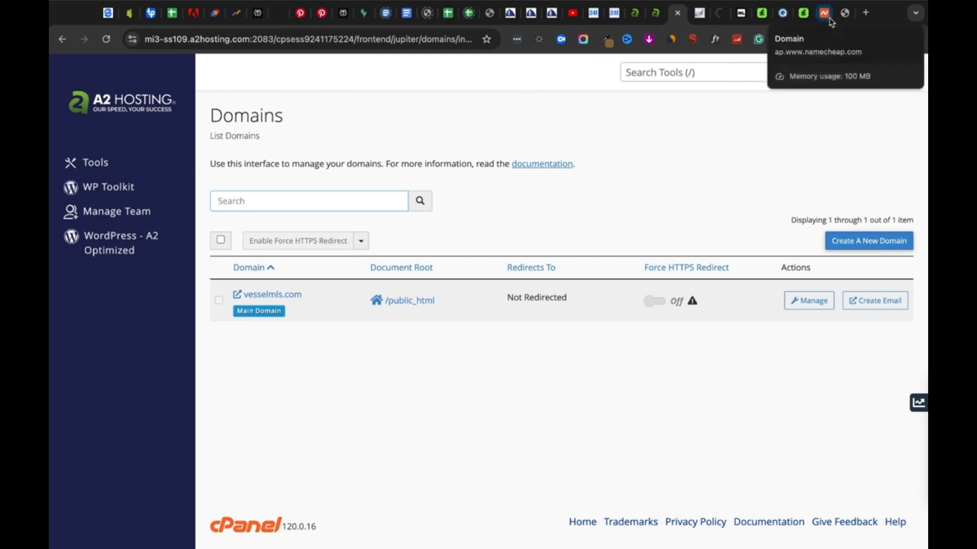
click(872, 244)
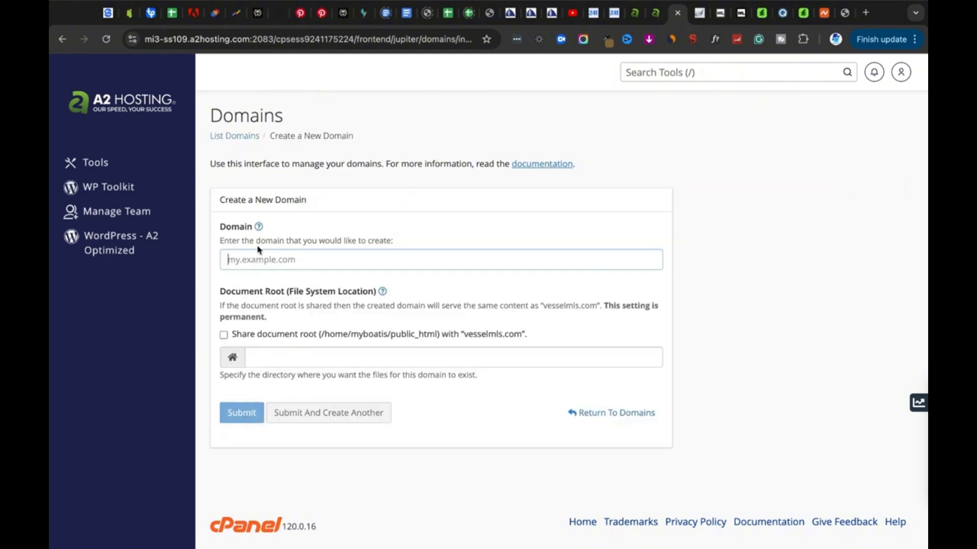
- Leave the new domain form without creating a domain and open the Softaculous Apps Installer from the cPanel tools
click(62, 38)
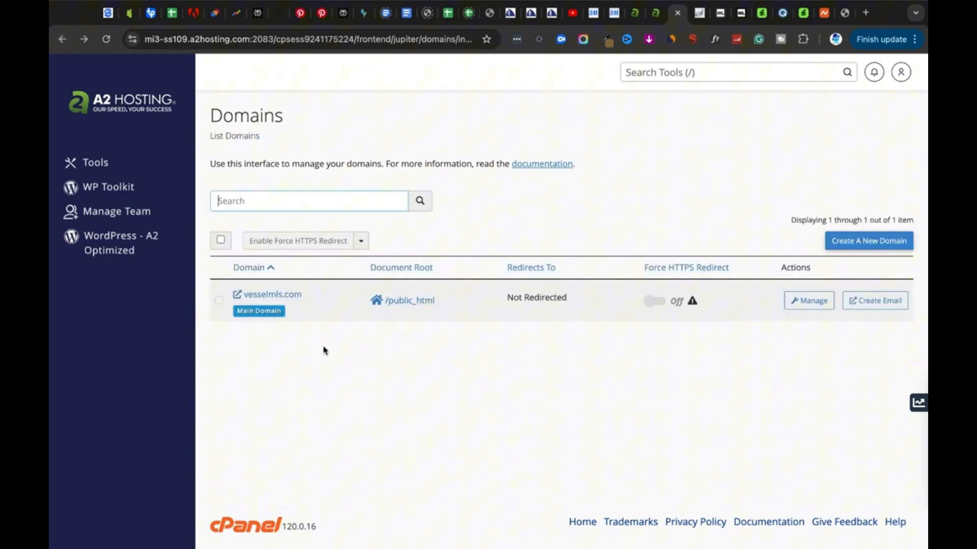
click(99, 170)
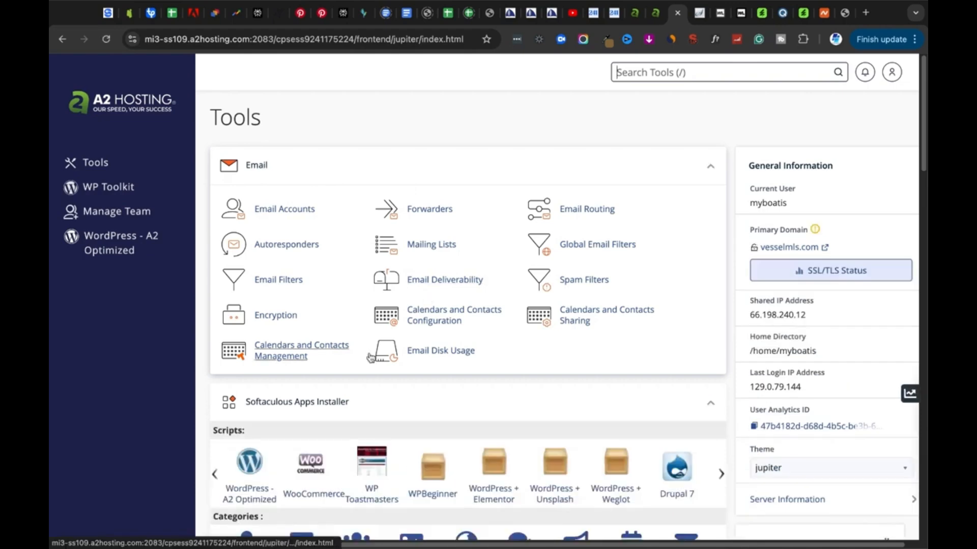
scroll(370, 358, down, 20)
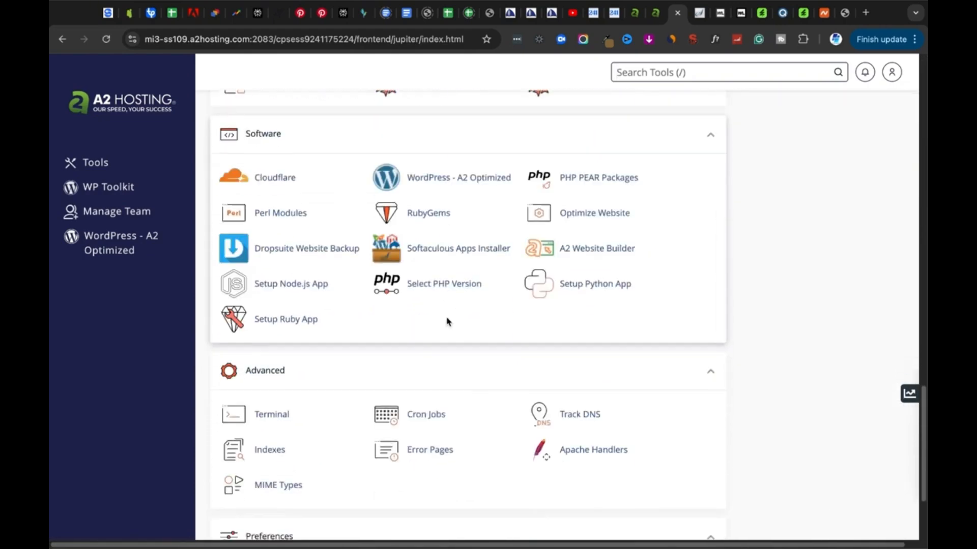
click(426, 249)
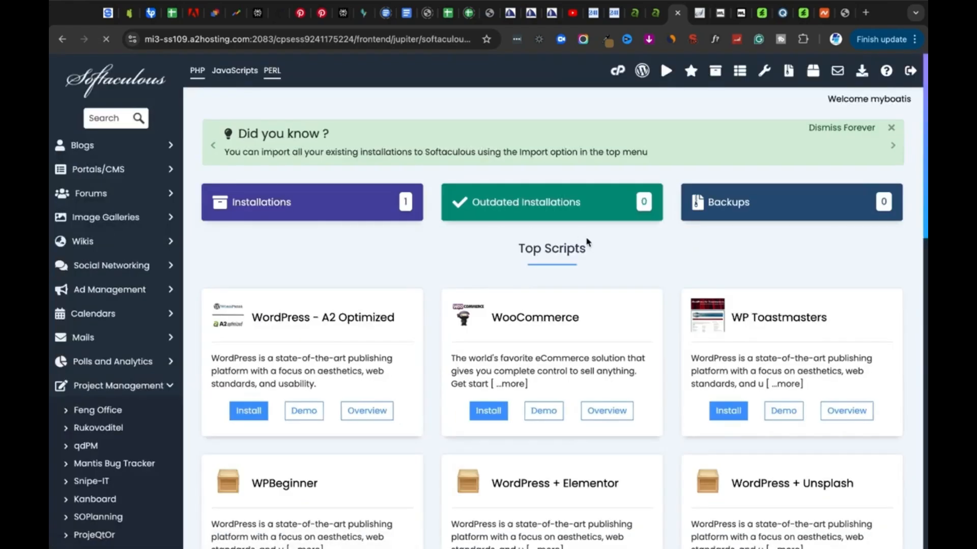
- Browse the Softaculous top scripts and start the installation of the standard WordPress script
scroll(587, 242, down, 15)
scroll(702, 279, up, 4)
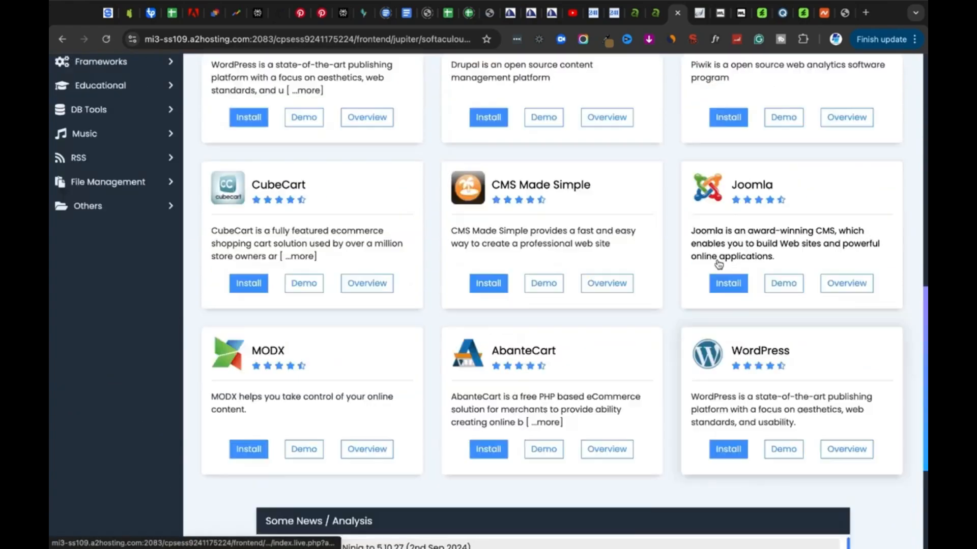
scroll(715, 305, down, 2)
scroll(407, 275, up, 12)
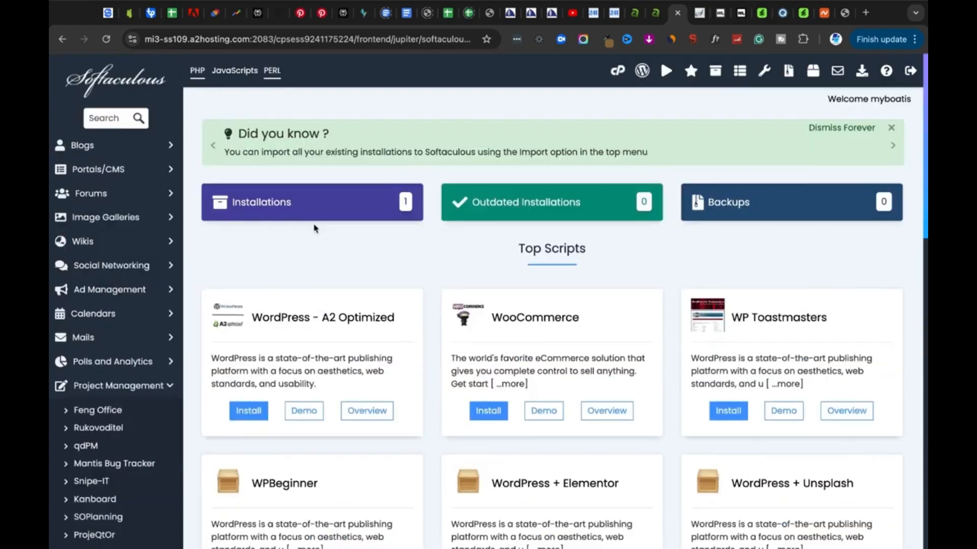
scroll(330, 323, down, 2)
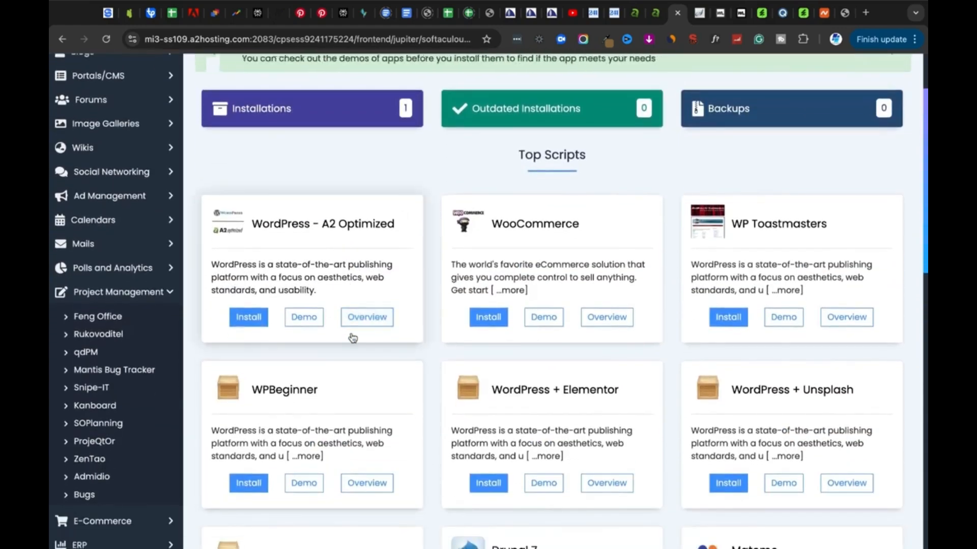
scroll(759, 360, down, 8)
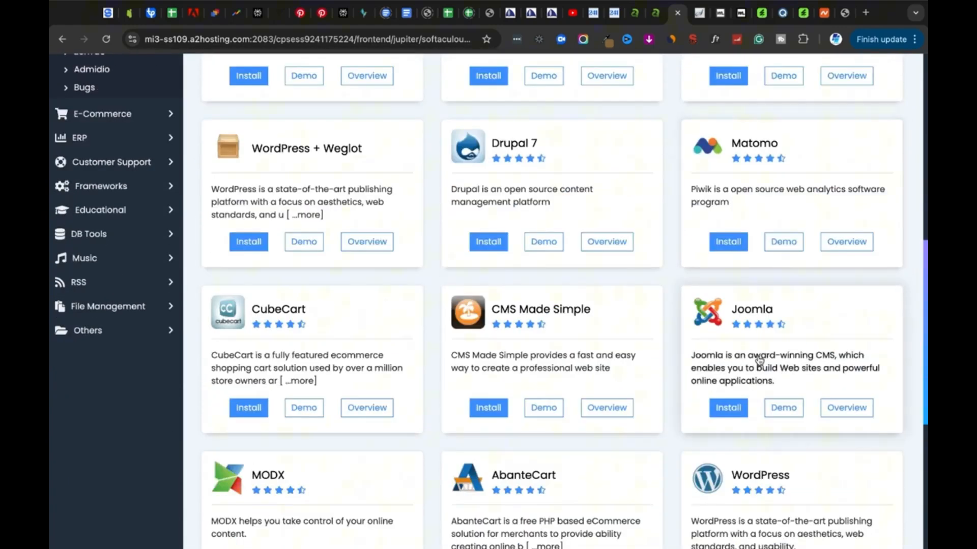
scroll(759, 360, down, 6)
click(726, 246)
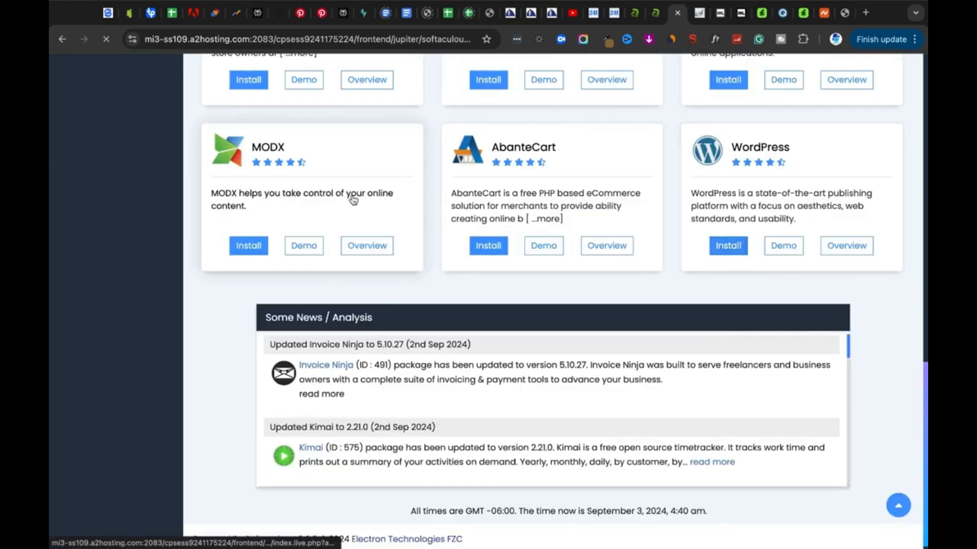
- Choose vesselmls.com as the domain in the WordPress installation URL
scroll(436, 268, down, 3)
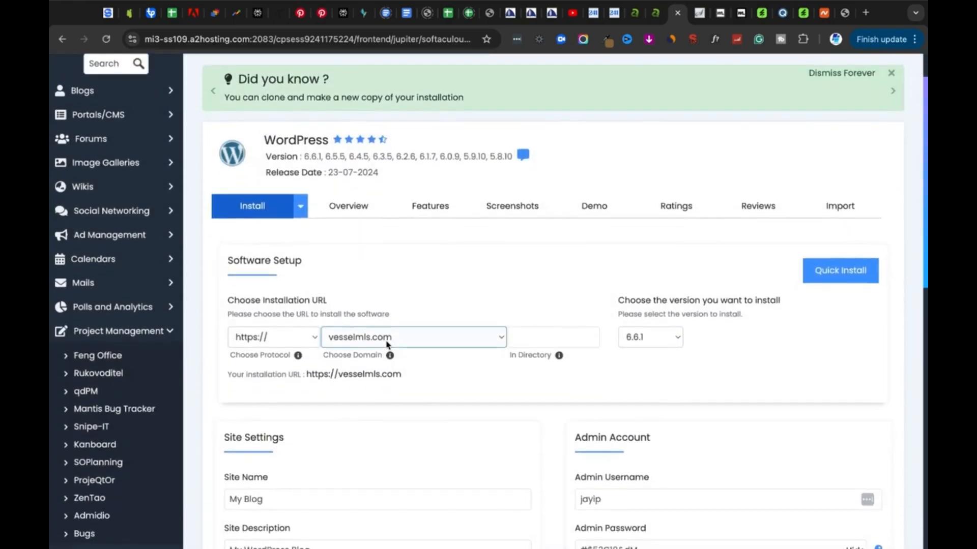
scroll(267, 278, down, 1)
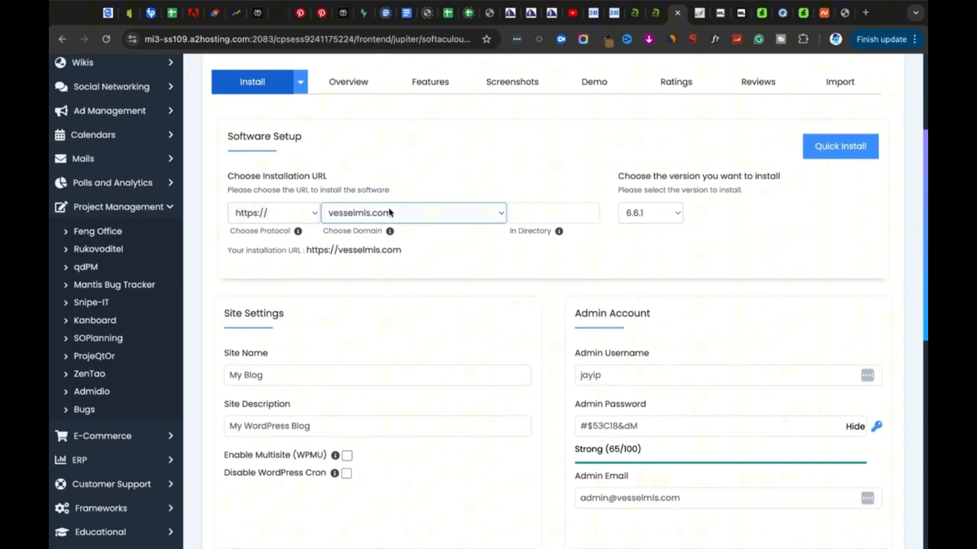
click(422, 210)
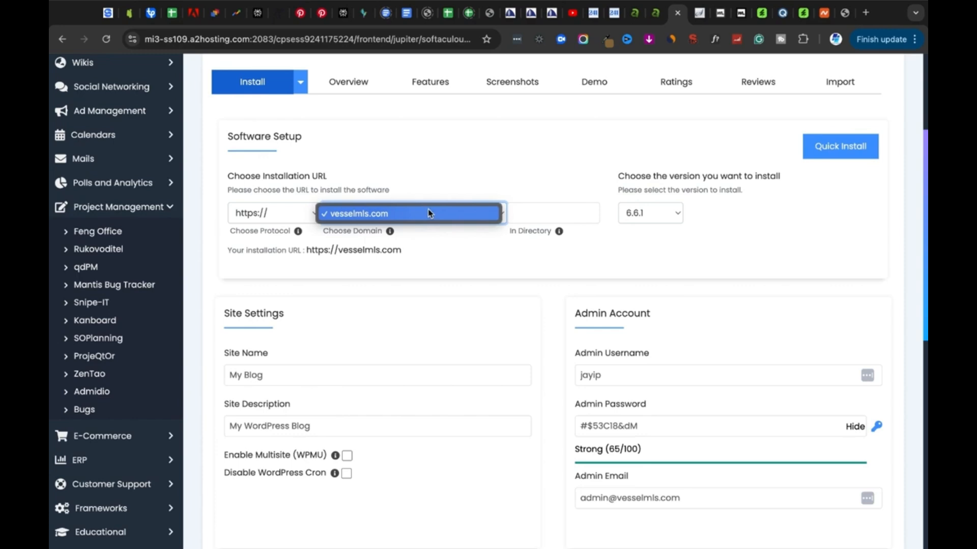
click(444, 211)
- Examine the WordPress installation form's site settings, admin account fields, language choice and optional plugins
scroll(411, 288, down, 3)
click(368, 244)
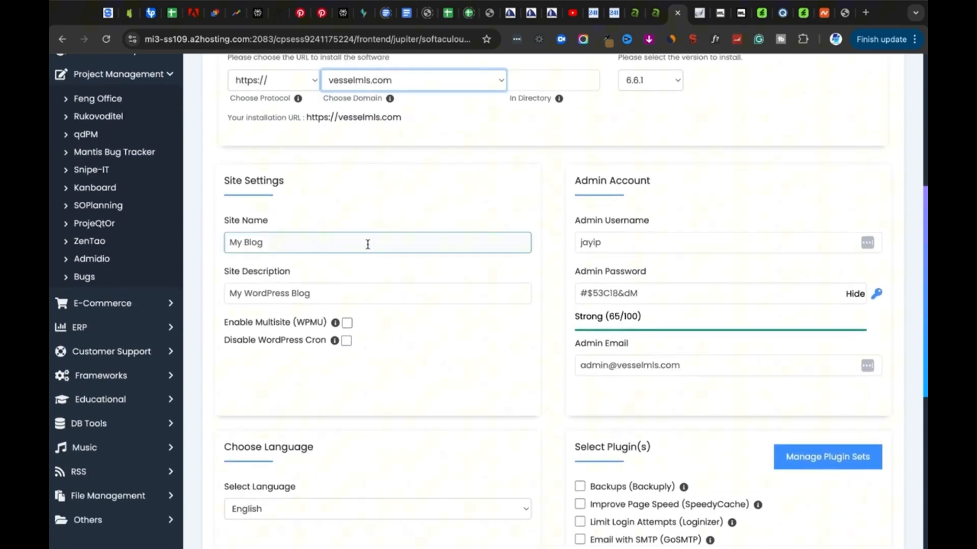
scroll(489, 232, down, 1)
click(608, 223)
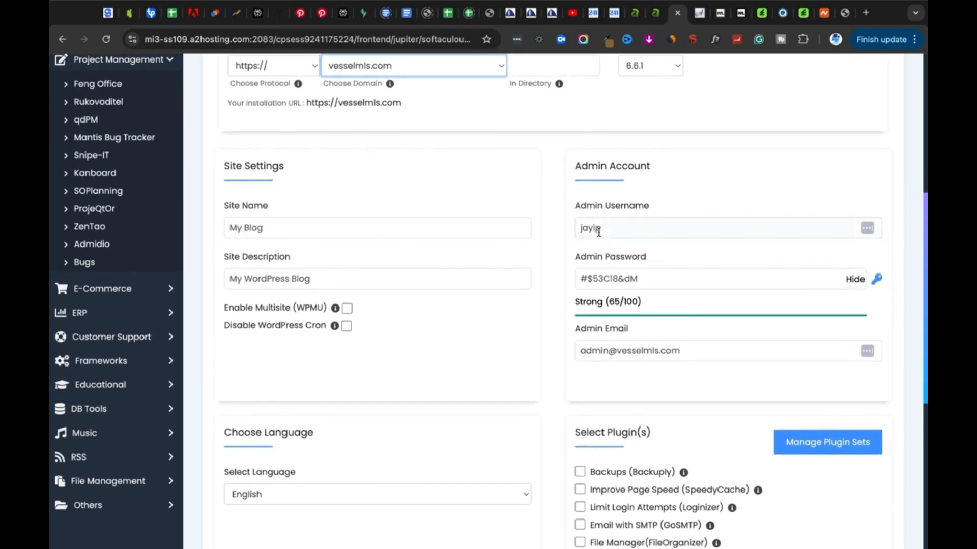
scroll(609, 239, down, 1)
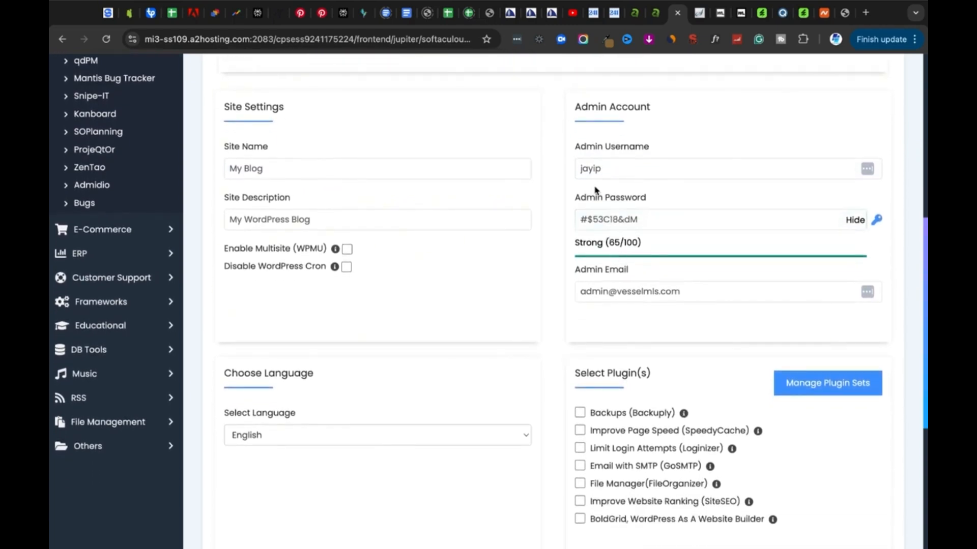
scroll(619, 253, down, 1)
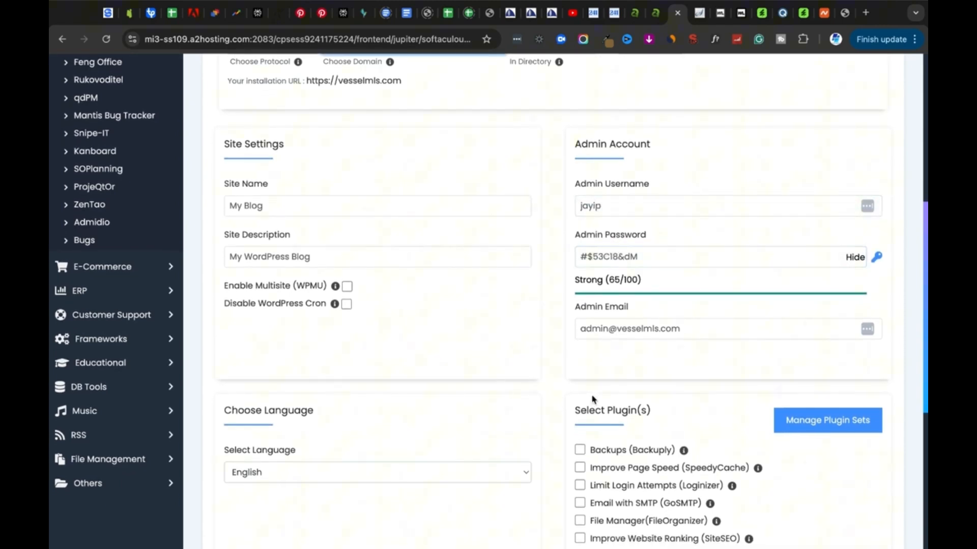
scroll(592, 399, down, 5)
scroll(591, 336, up, 1)
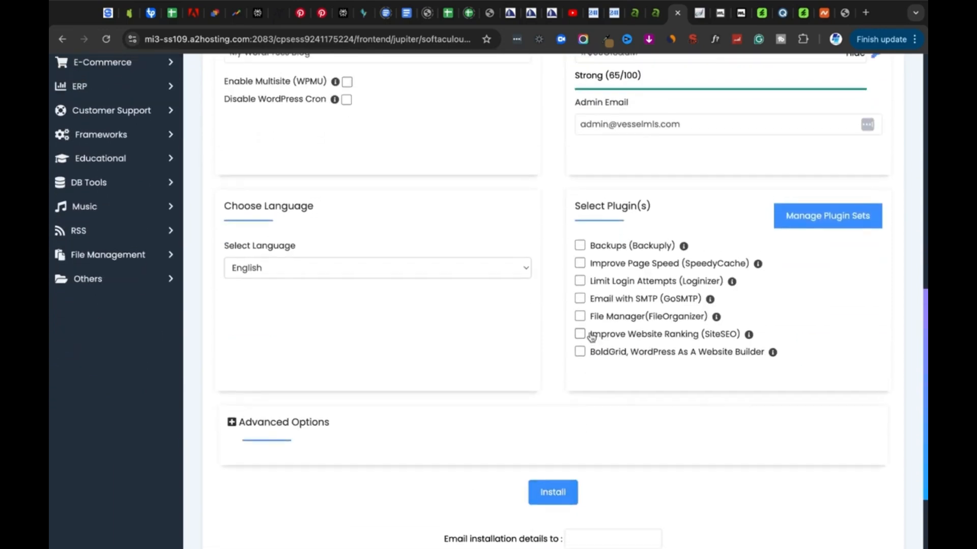
- Set the site description to Website and fill in the admin password for the WordPress installation
scroll(591, 337, up, 8)
scroll(590, 264, down, 8)
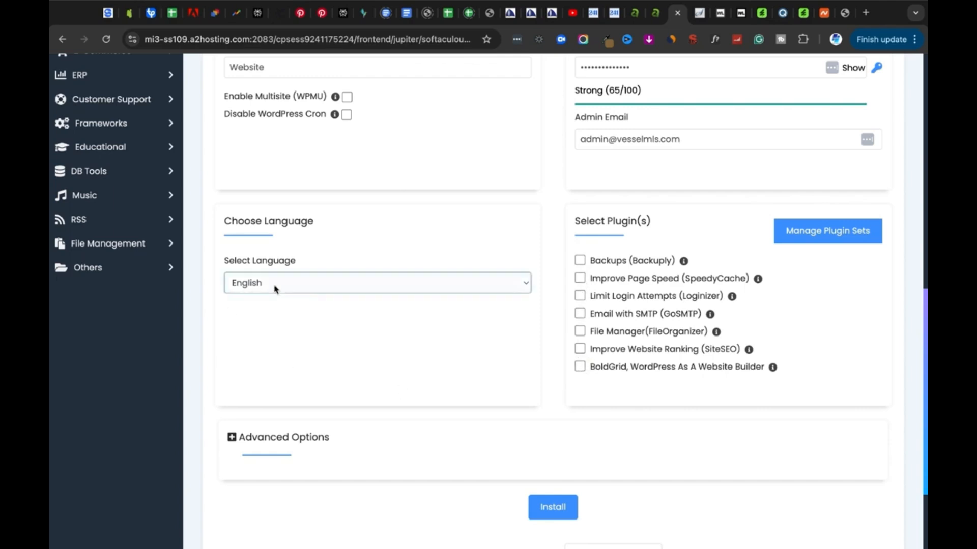
- Run the WordPress installation on vesselmls.com and decline the browser's offer to save the admin password
scroll(447, 373, down, 3)
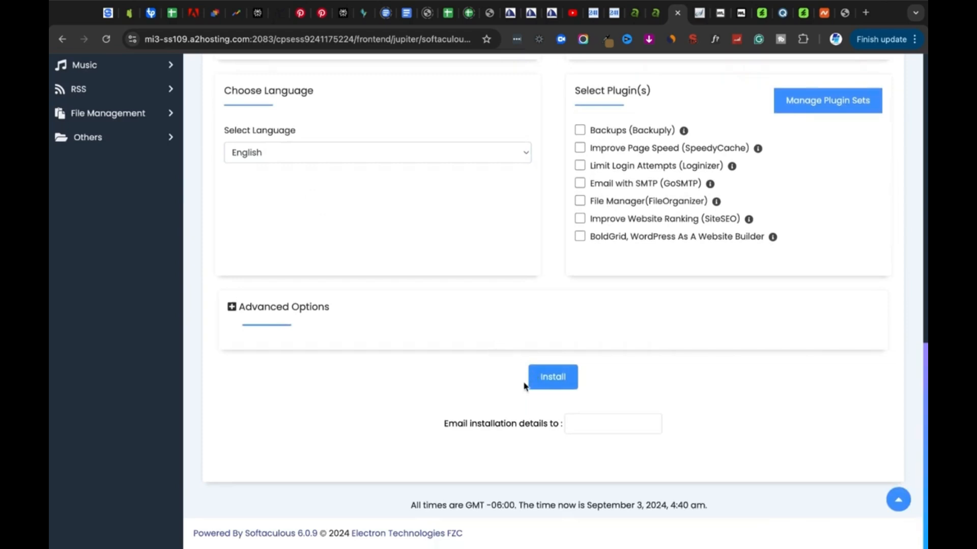
click(577, 422)
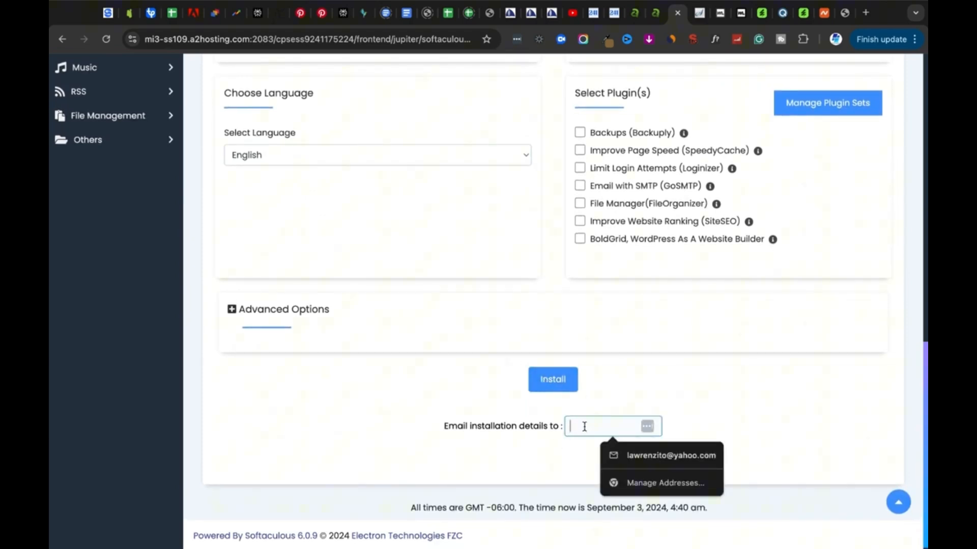
click(322, 383)
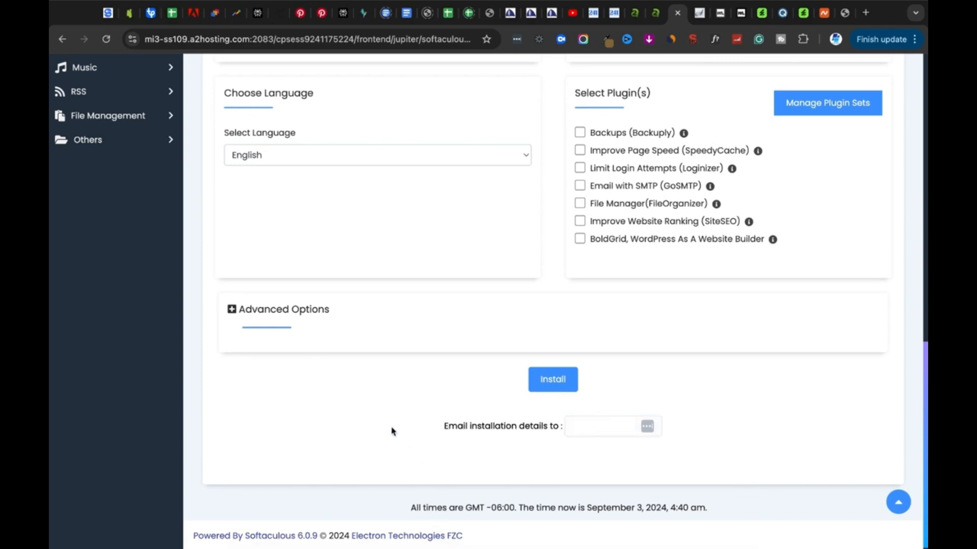
click(589, 424)
click(604, 427)
click(549, 466)
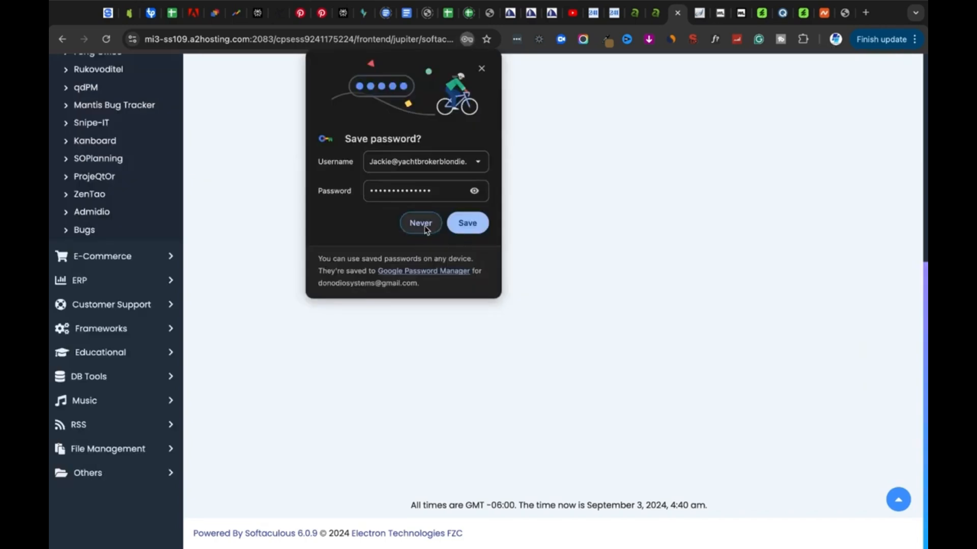
click(425, 223)
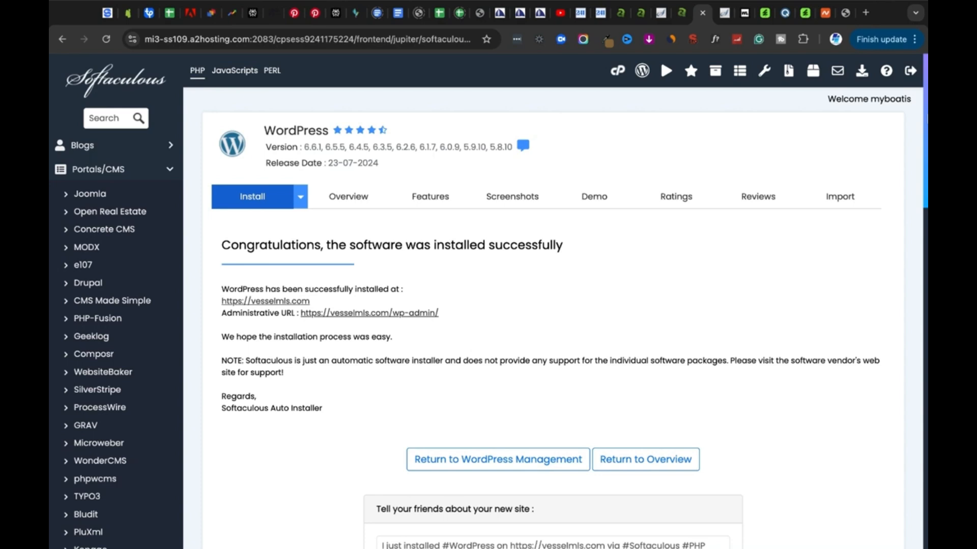
- Open the new WordPress site's administrative URL in a separate browser tab and switch to it
scroll(544, 226, down, 1)
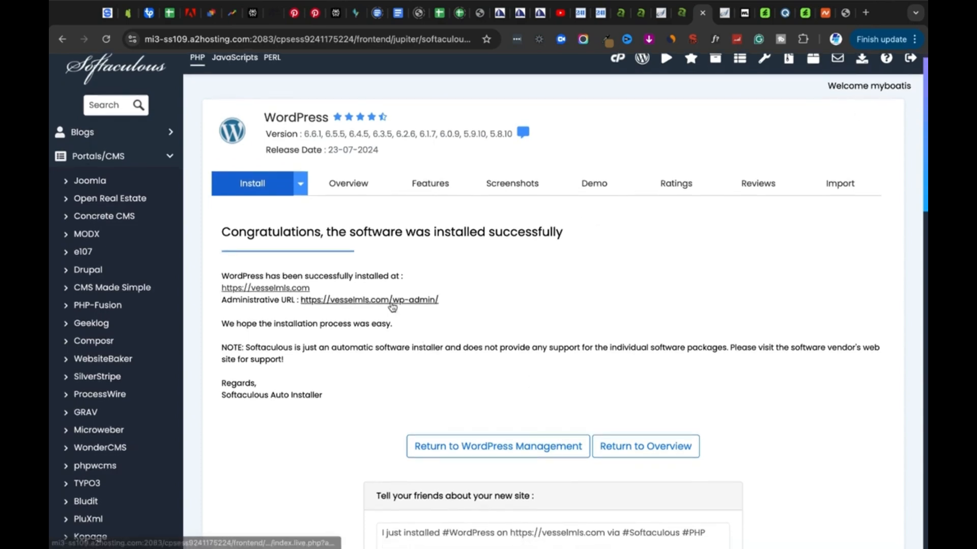
right_click(393, 296)
click(427, 303)
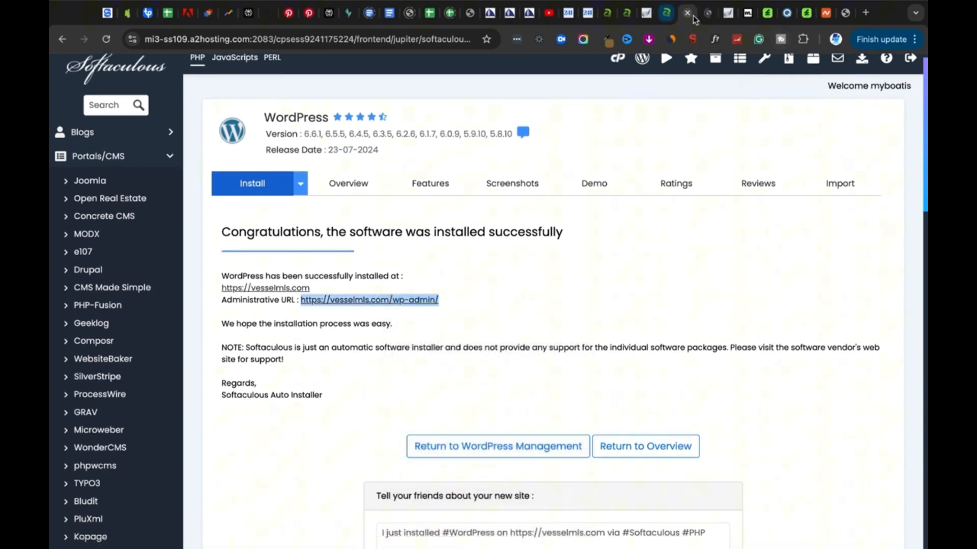
click(707, 15)
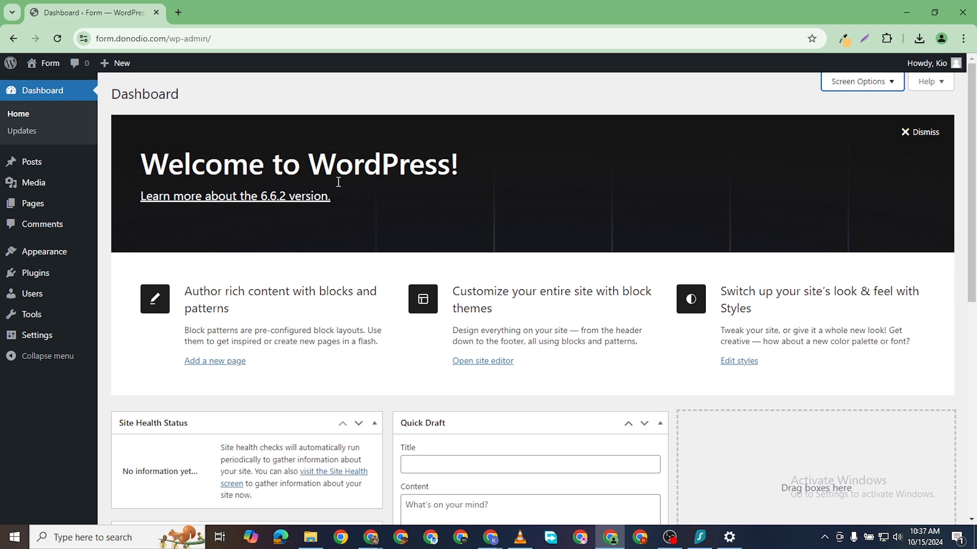
- Dismiss the dashboard's welcome panel and hide the At a Glance, Activity, Quick Draft, and WordPress Events and News boxes
click(909, 135)
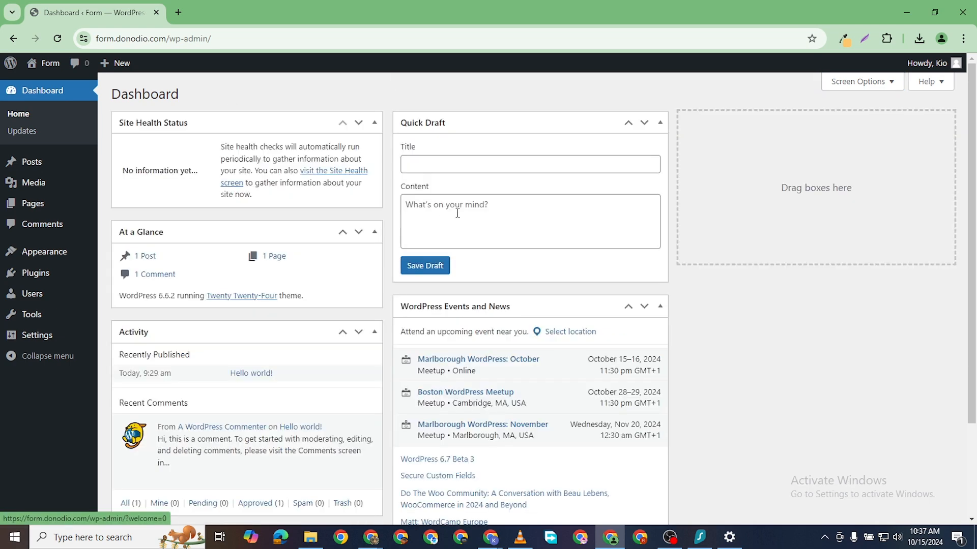
click(865, 82)
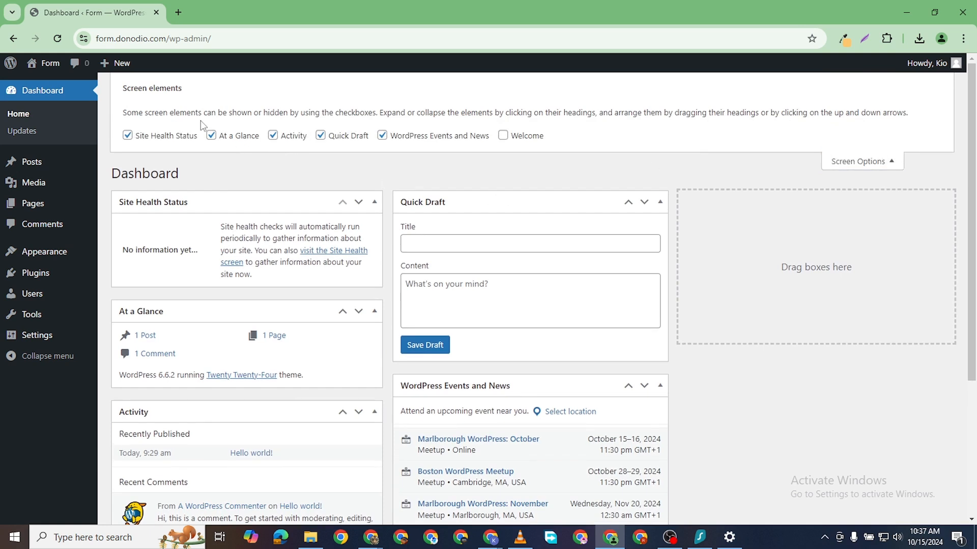
click(211, 135)
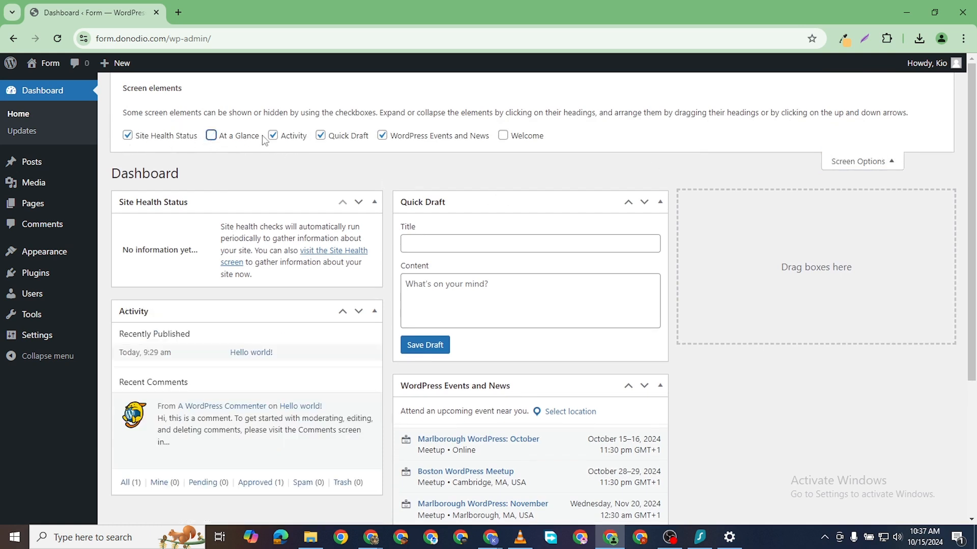
click(273, 136)
click(273, 136)
click(329, 142)
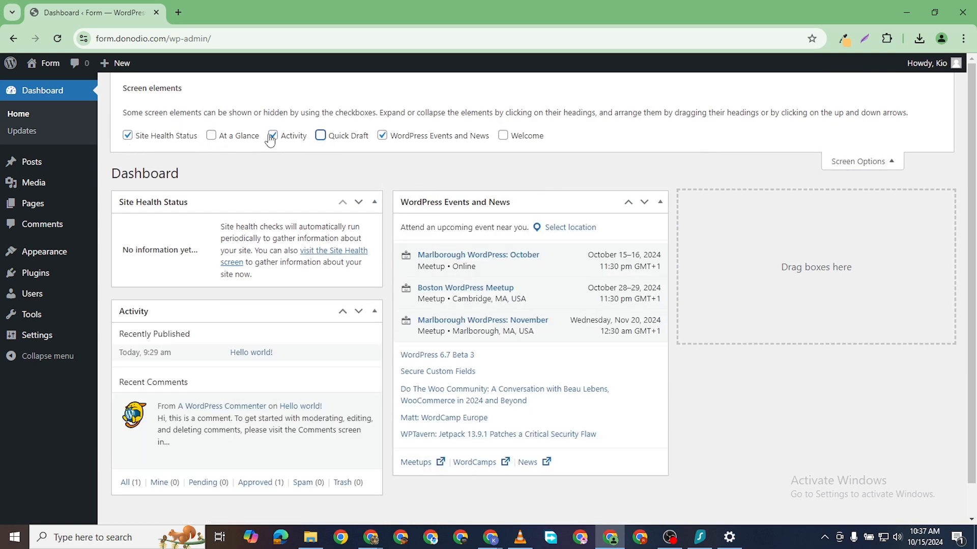
click(272, 135)
click(382, 136)
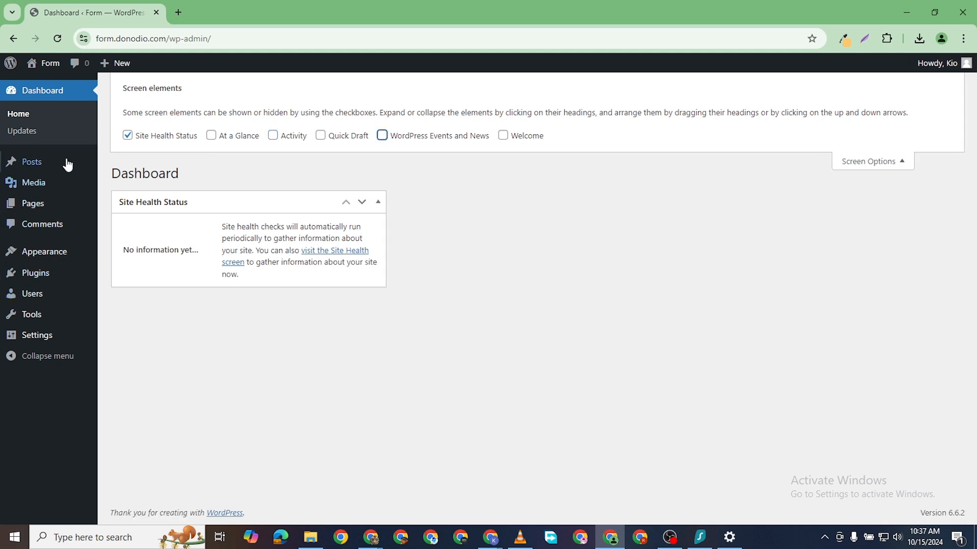
- Open the Posts list, view the "Hello world!" post in a separate tab, and close that tab
click(52, 172)
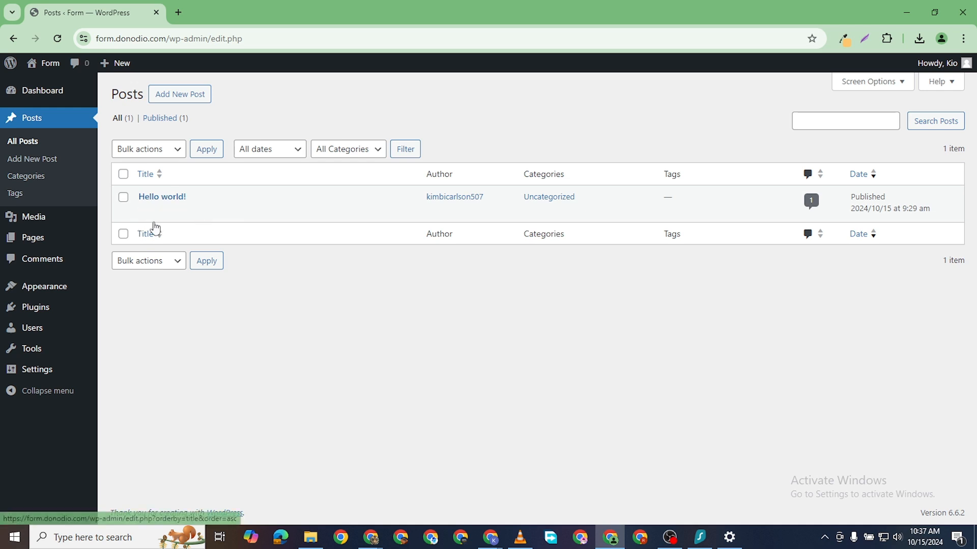
mouse_move(170, 215)
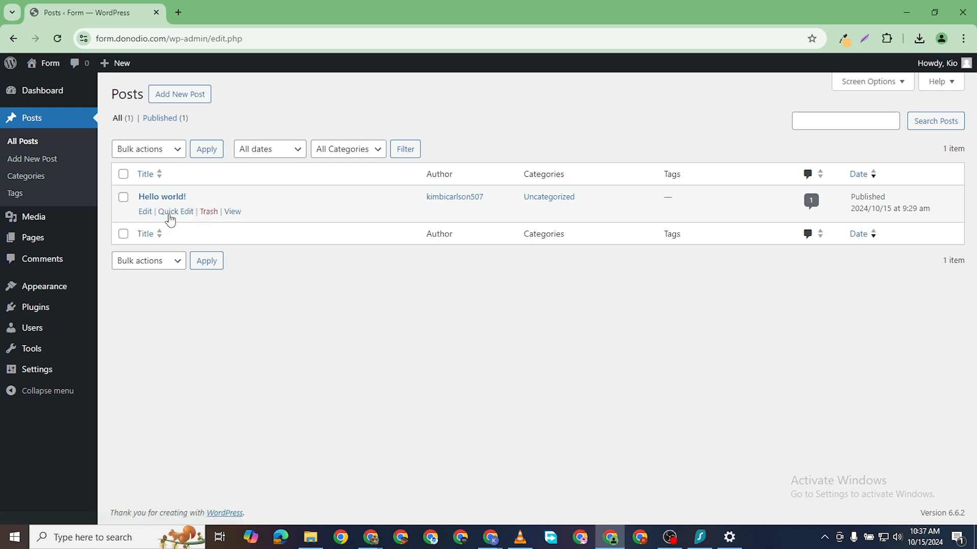
right_click(233, 211)
click(307, 226)
click(200, 19)
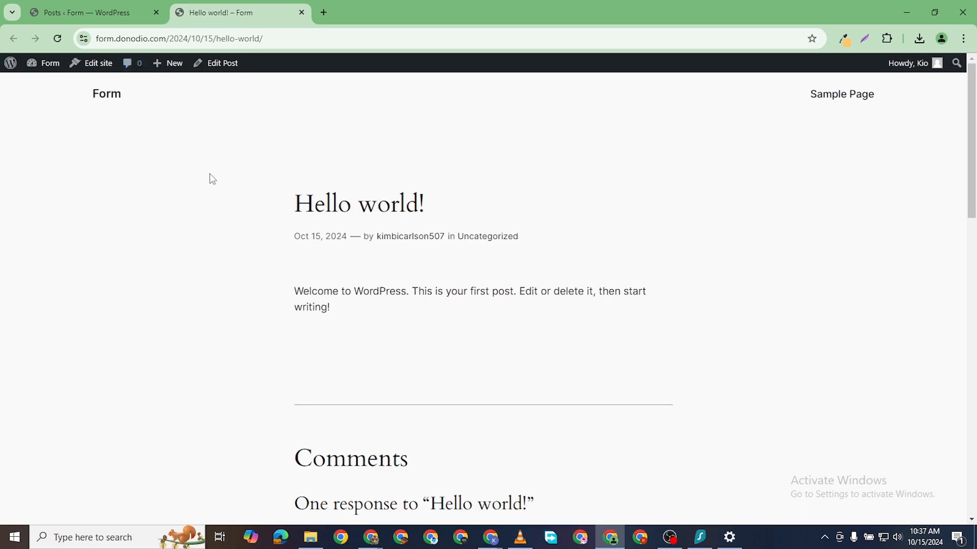
click(301, 12)
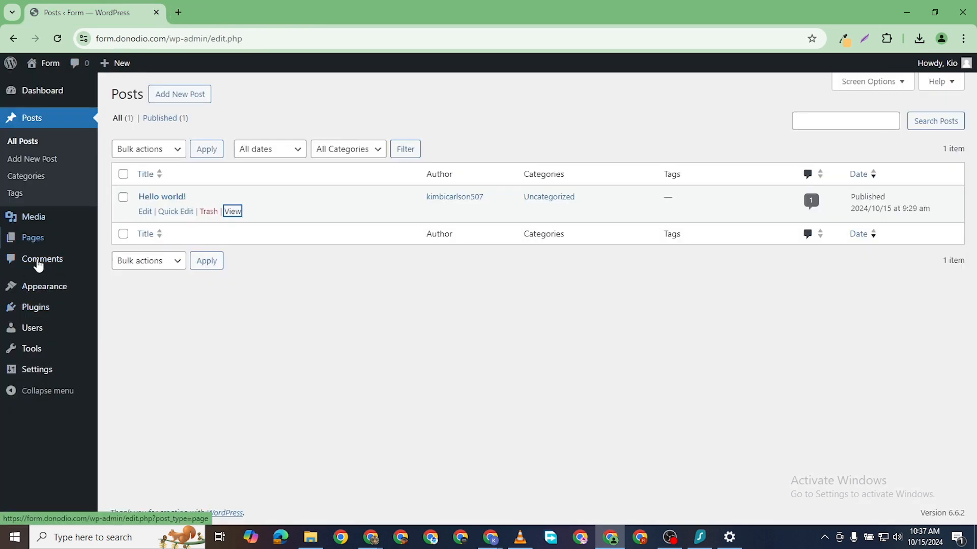
- Look over the installed theme on the Themes page and view the list of installed plugins
mouse_move(49, 290)
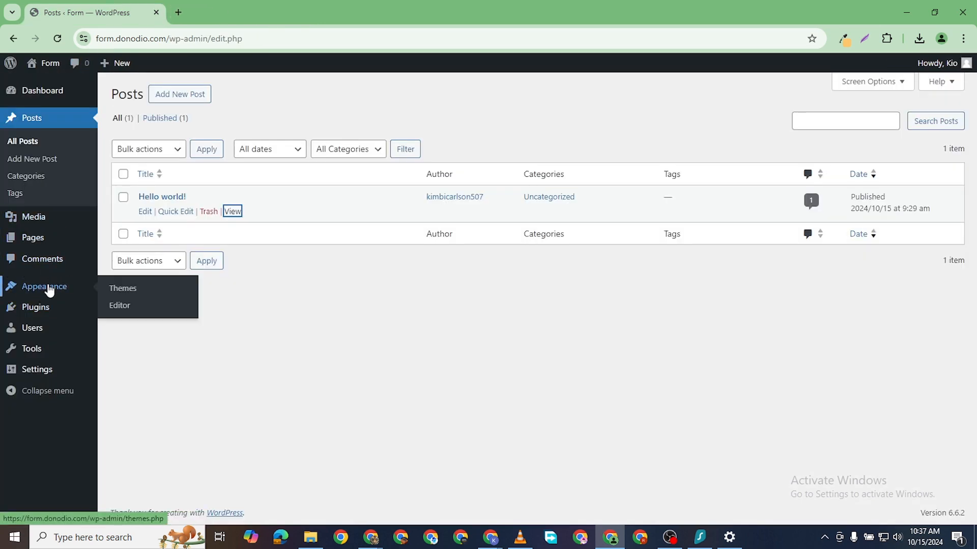
click(125, 288)
click(128, 299)
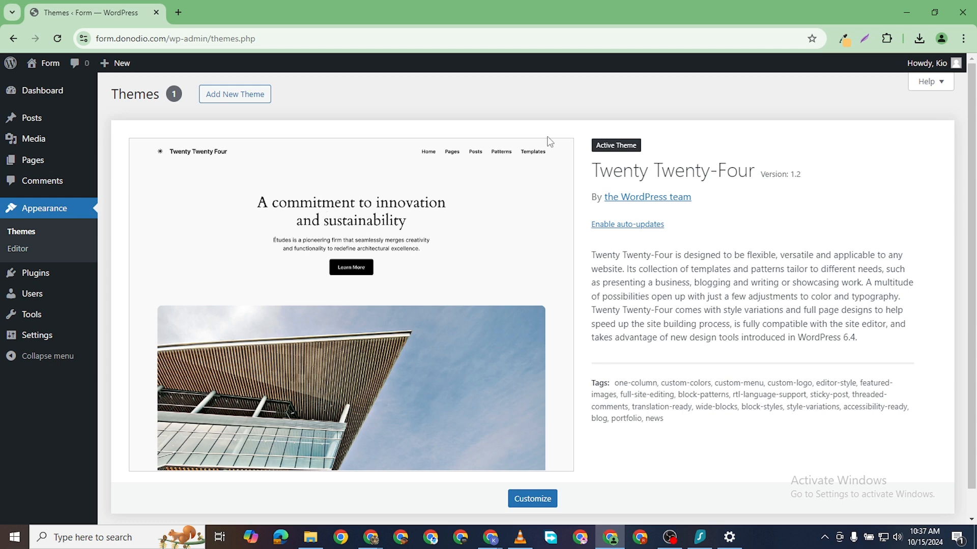
scroll(421, 416, down, 1)
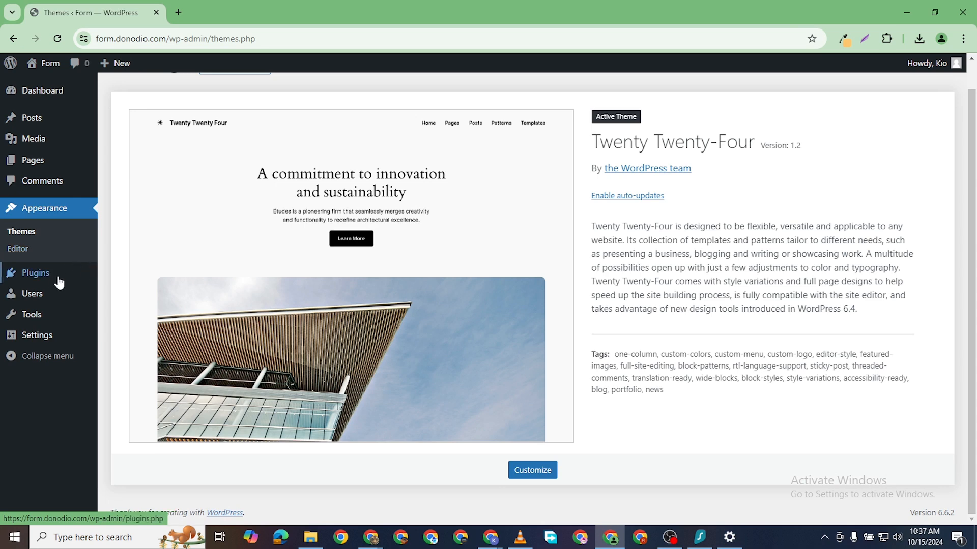
mouse_move(56, 284)
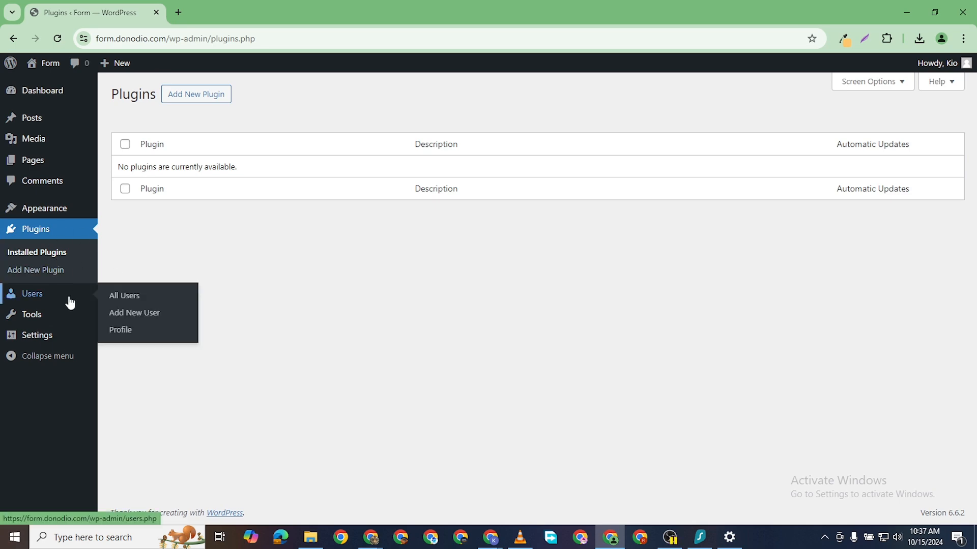
- Open the catalog for adding themes, search it for "hello", and look through the matching themes
mouse_move(60, 212)
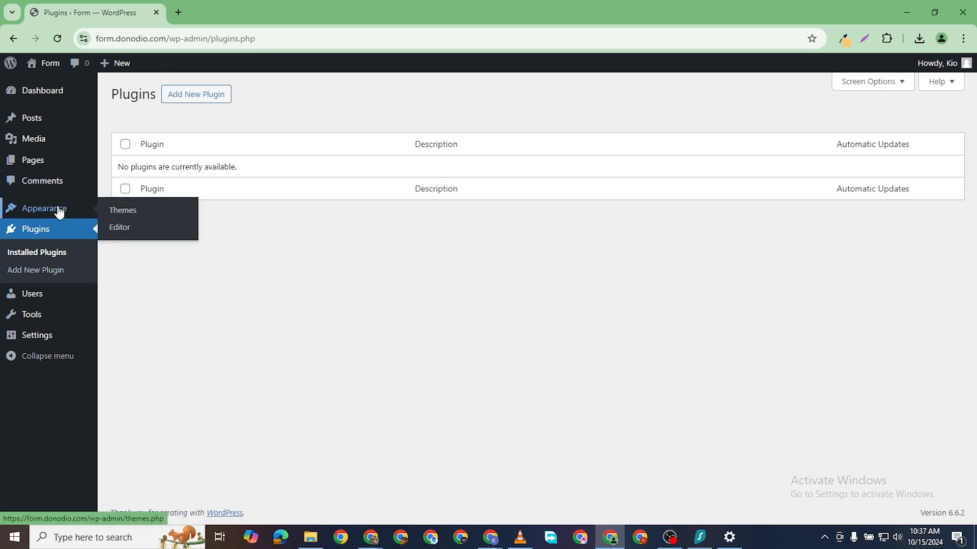
click(117, 211)
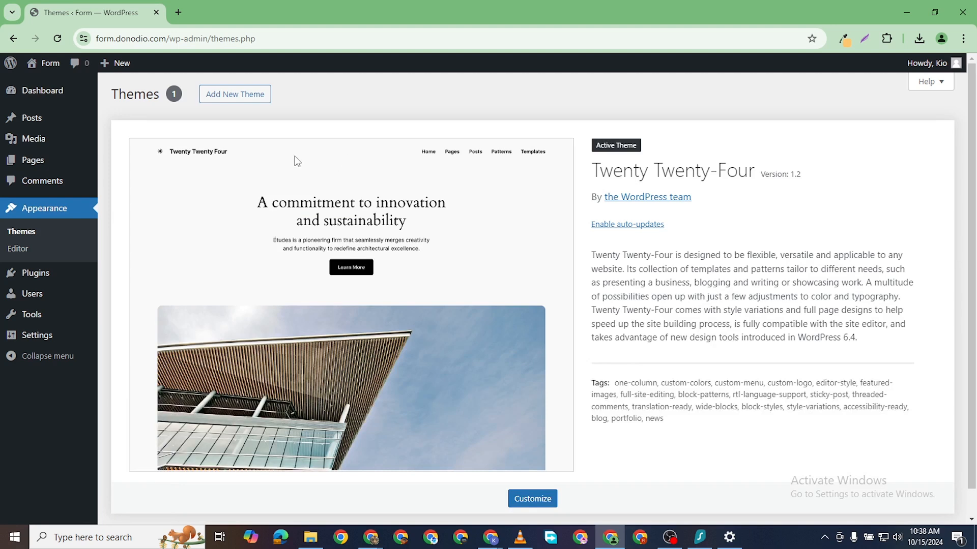
click(244, 96)
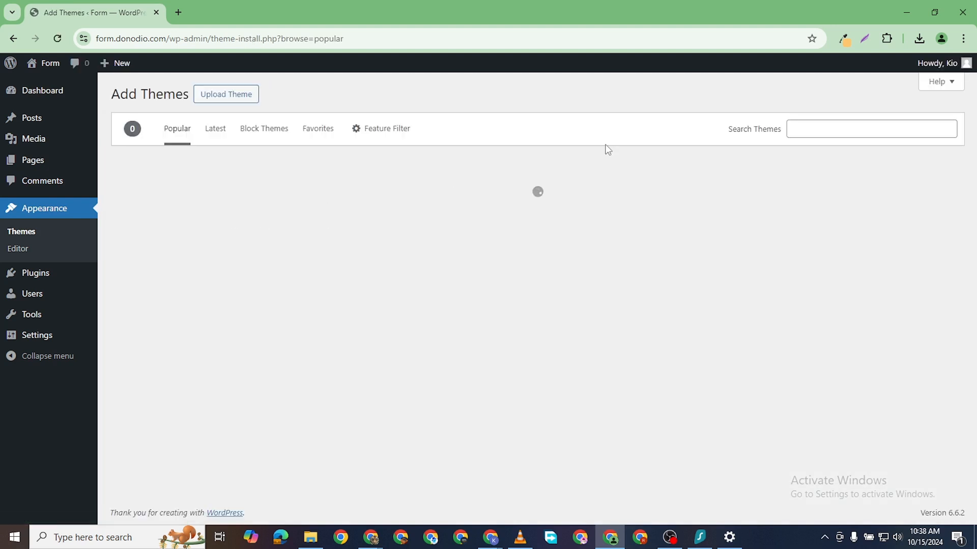
click(811, 128)
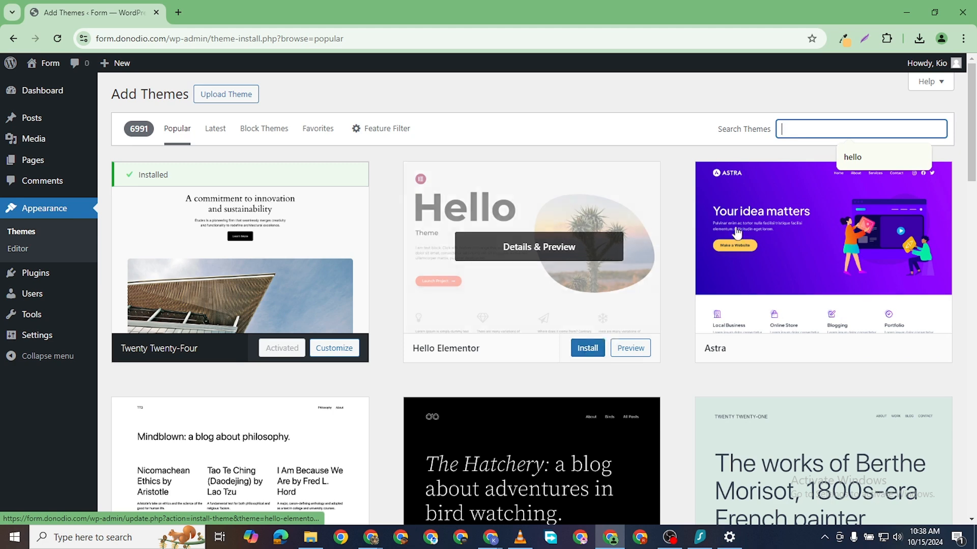
text(hello)
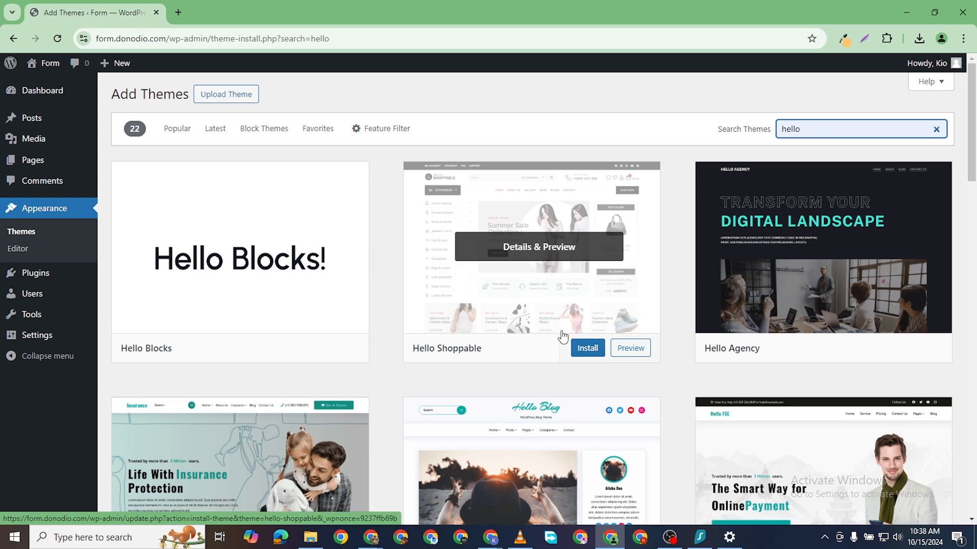
scroll(756, 78, down, 1)
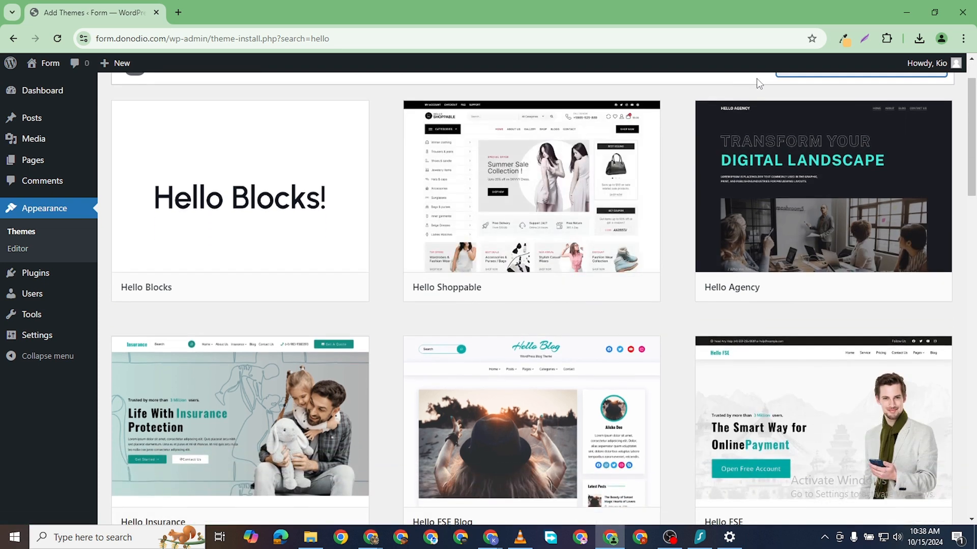
scroll(756, 78, up, 1)
- Search the theme catalog for "astra" instead, then install and activate the Astra theme
key(BackSpace)
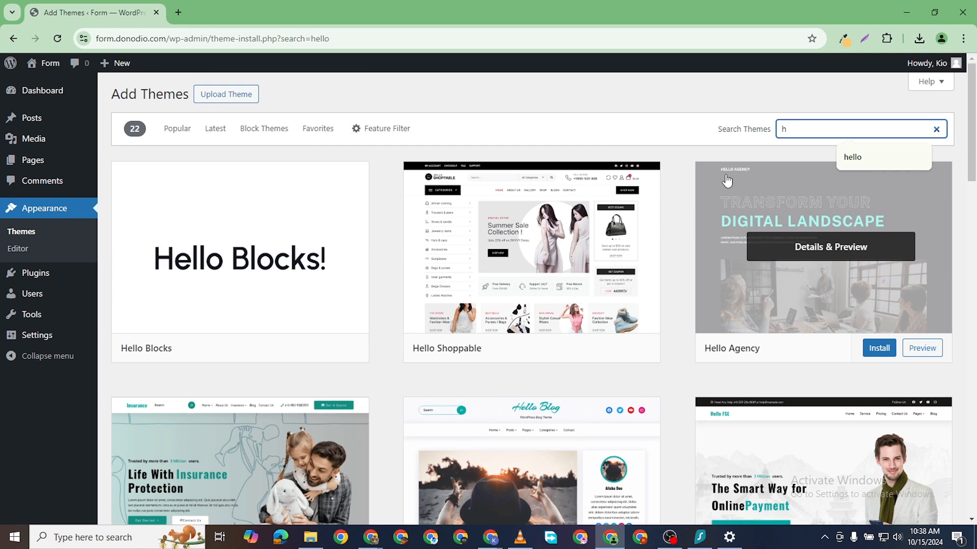
key(BackSpace)
text(astra)
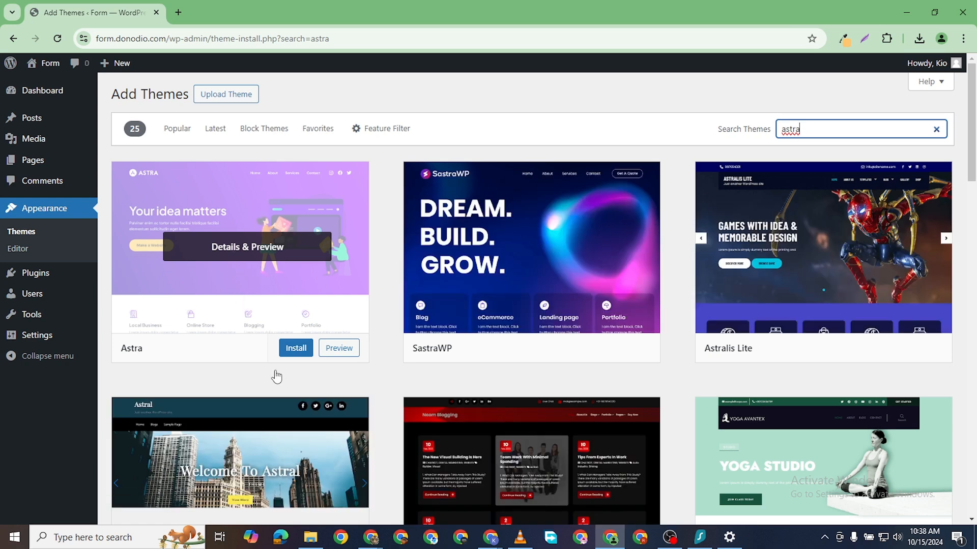
click(296, 348)
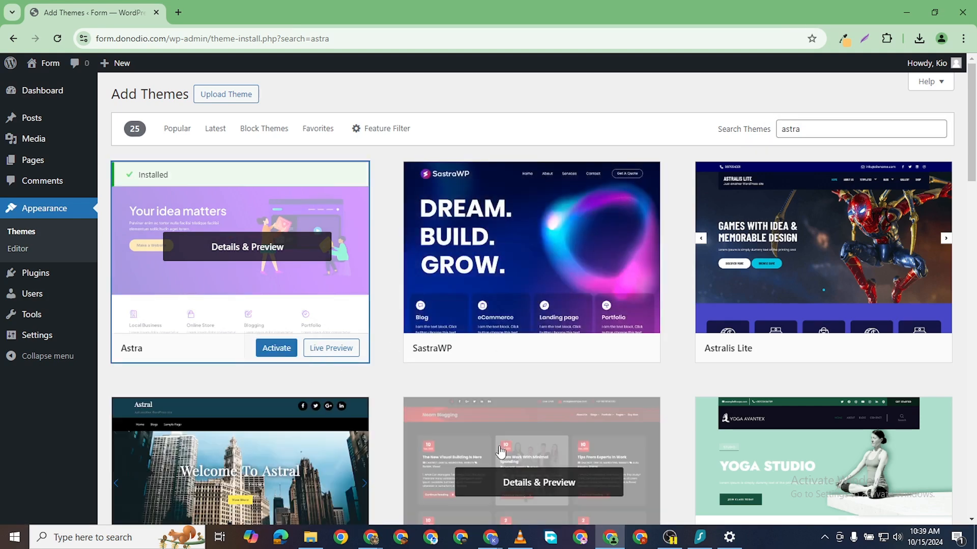
click(275, 350)
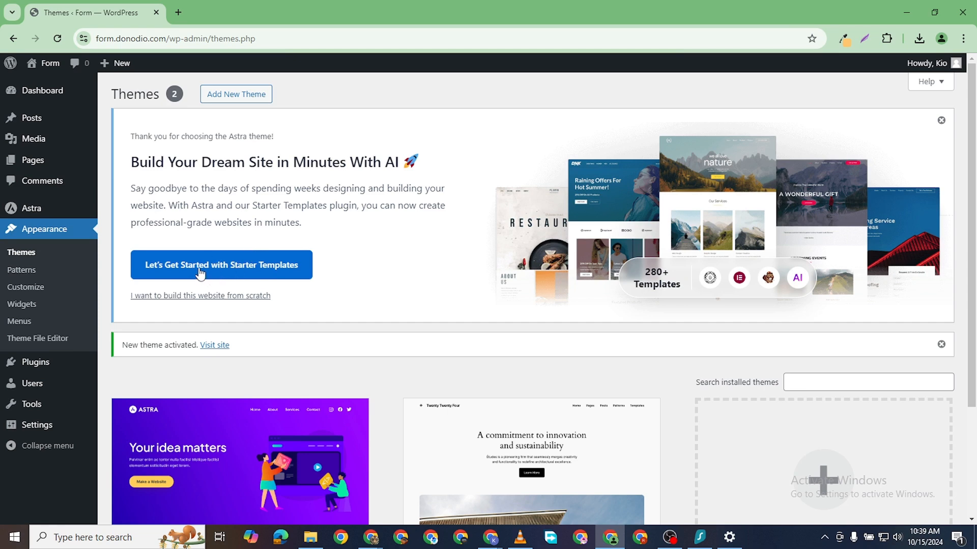
- Search the plugin directory for "elementor" and install the Elementor Website Builder and ElementsKit Elementor addons plugins
mouse_move(38, 367)
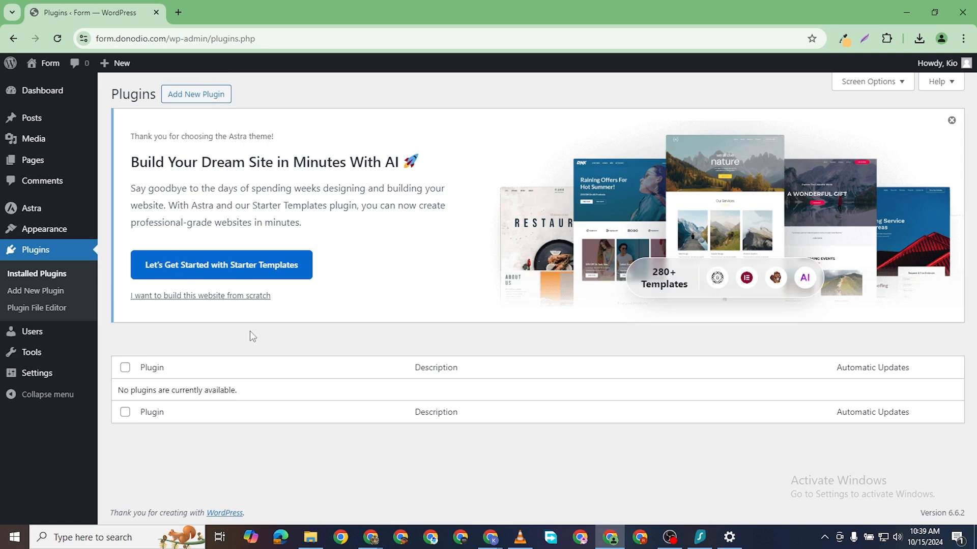
click(198, 95)
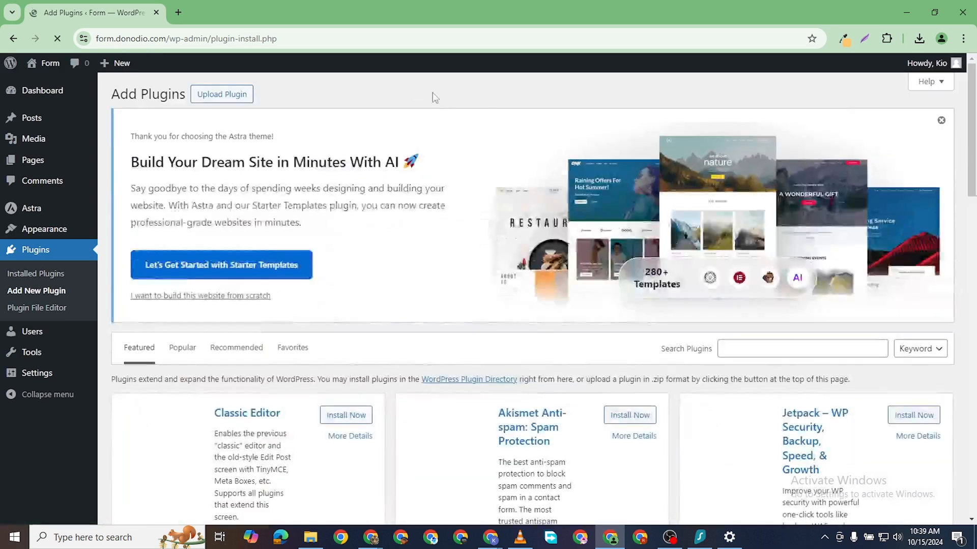
scroll(801, 302, down, 1)
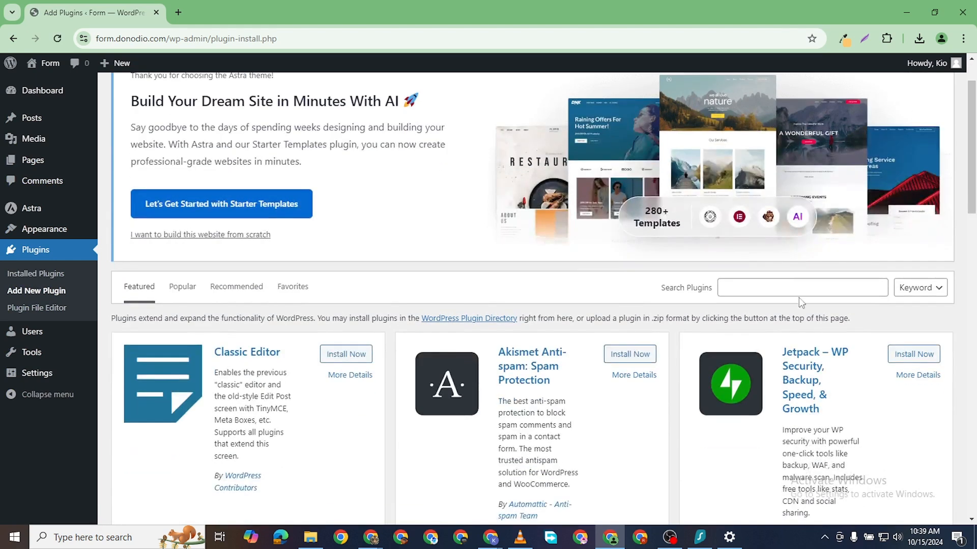
click(755, 286)
text(elementor)
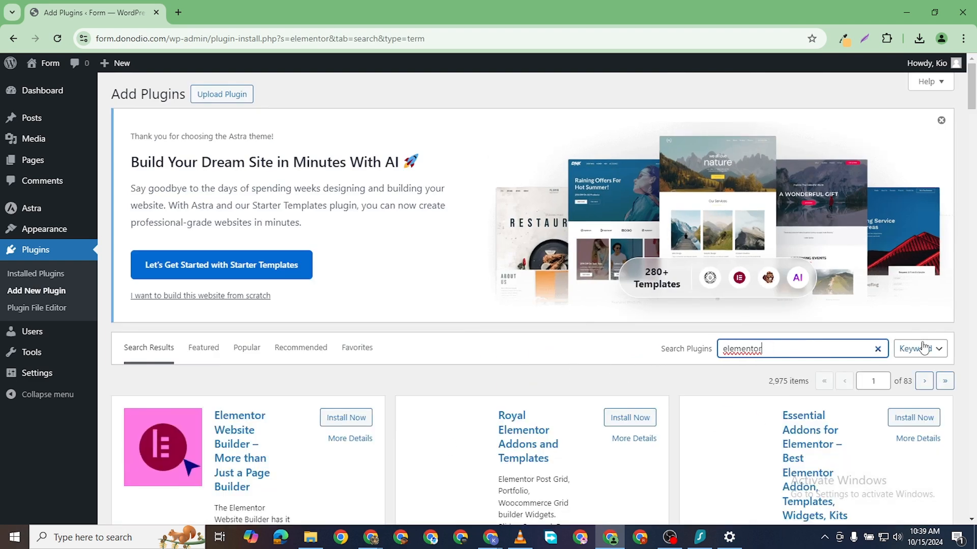
scroll(395, 408, down, 3)
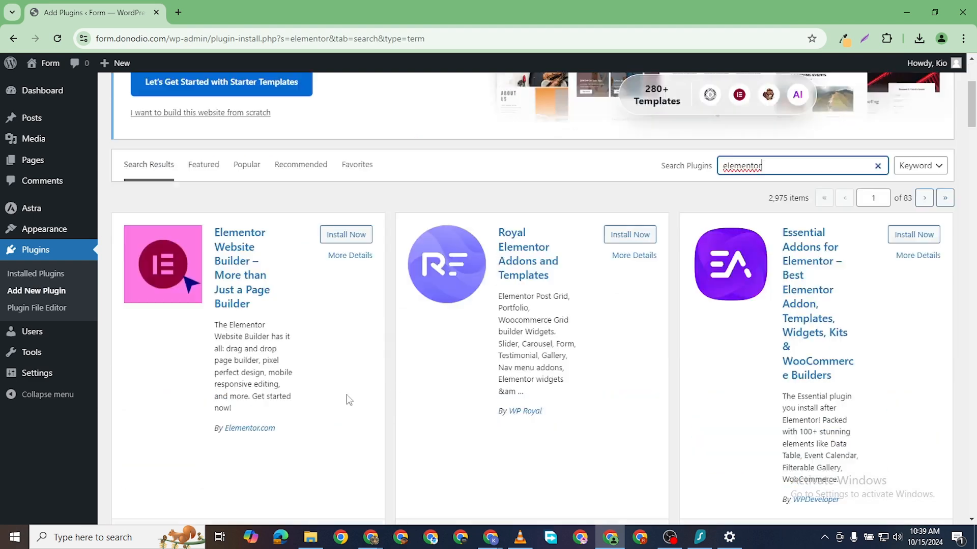
click(341, 235)
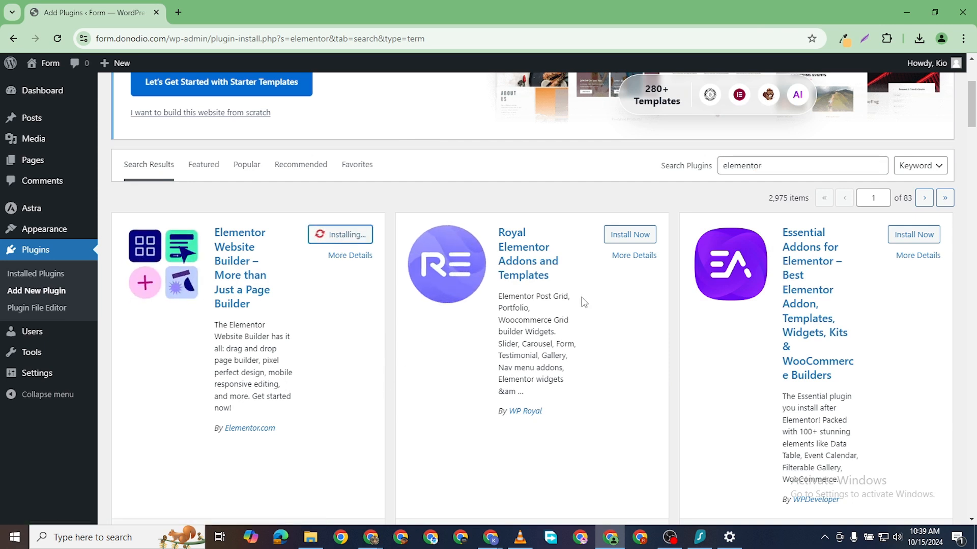
scroll(461, 347, down, 5)
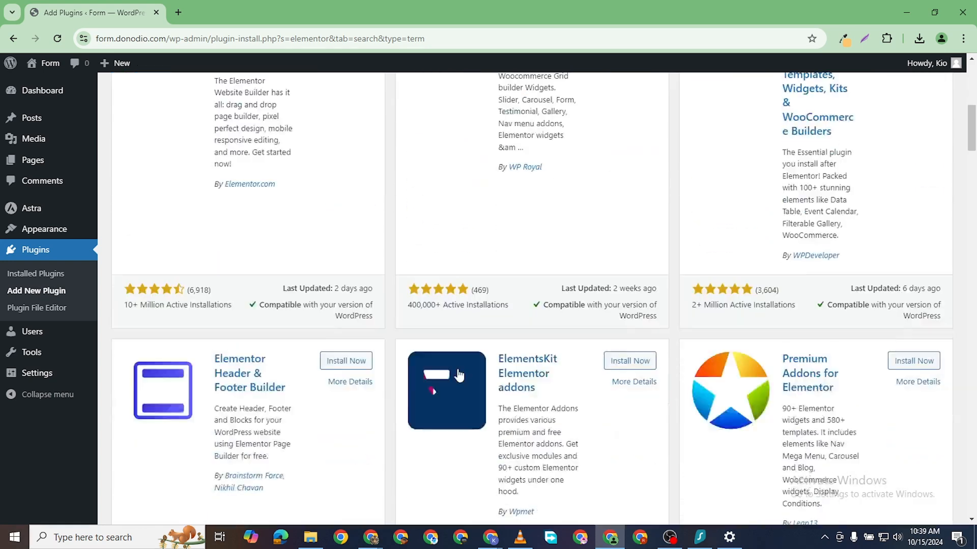
click(637, 291)
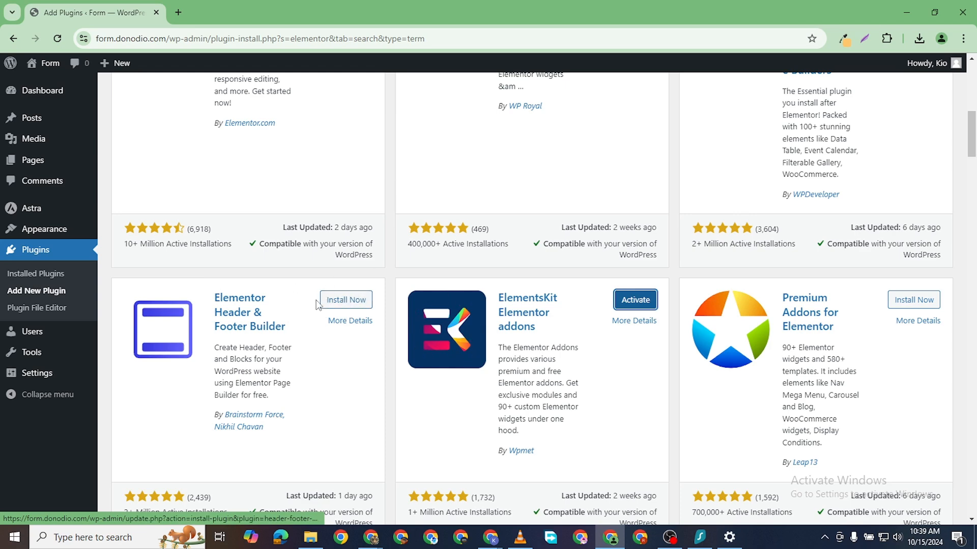
- Search the plugin directory for "starter templates" and install and activate the Starter Templates plugin for Elementor, WordPress and Beaver Builder
scroll(363, 284, up, 3)
scroll(407, 326, up, 1)
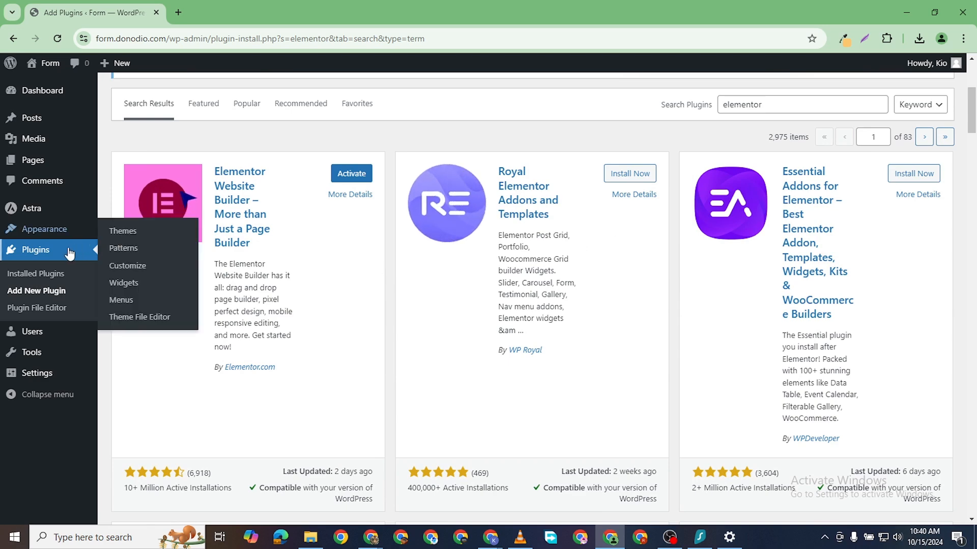
scroll(309, 158, up, 1)
scroll(309, 157, up, 4)
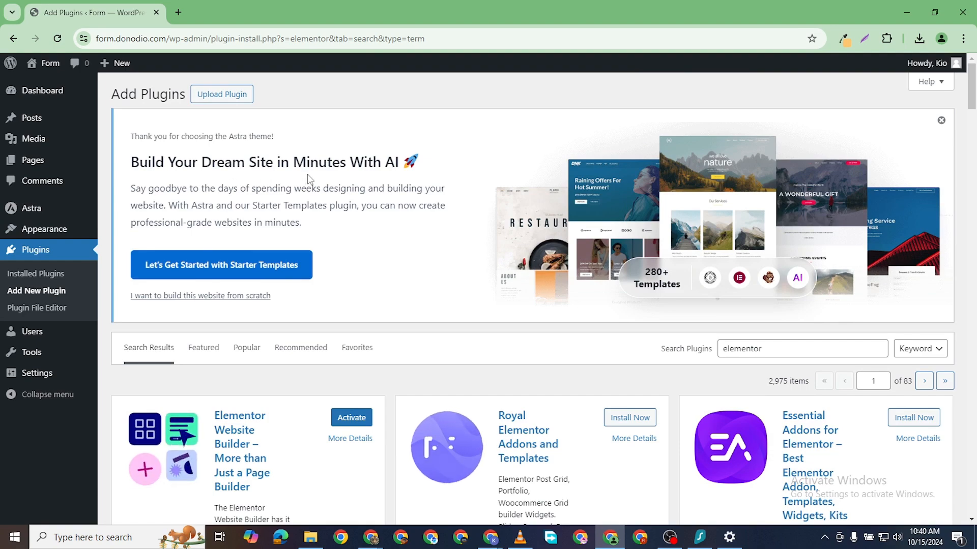
scroll(561, 222, down, 5)
scroll(561, 222, up, 3)
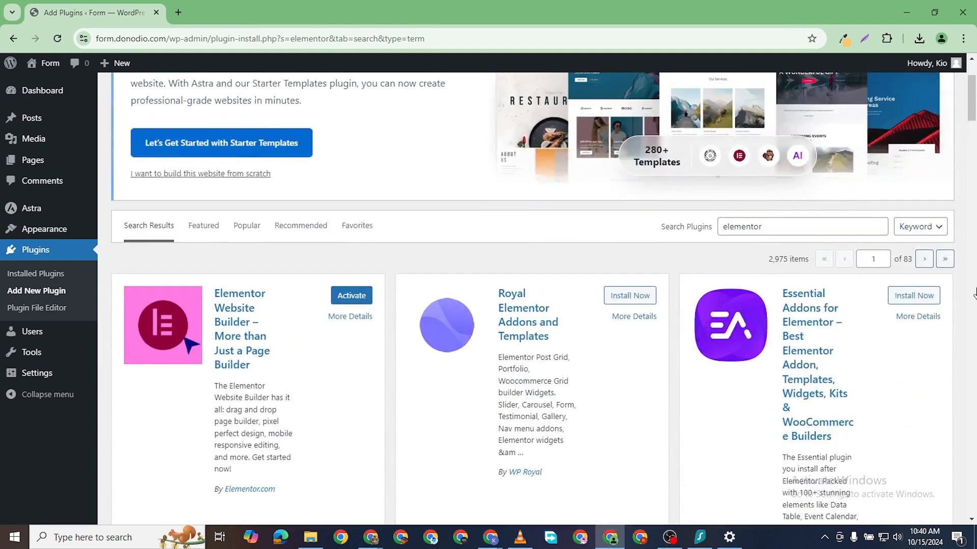
click(790, 225)
key(ctrl+a)
text(starter )
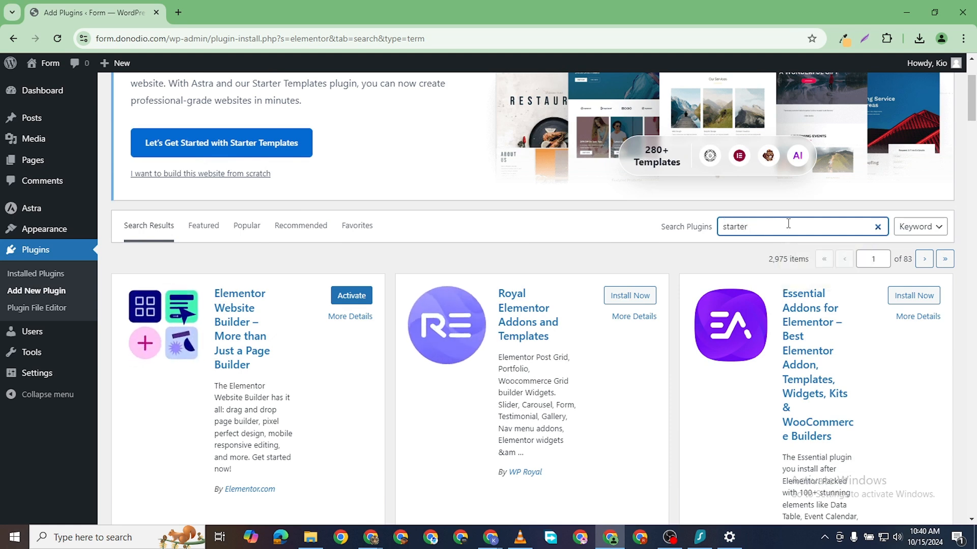
text(templates)
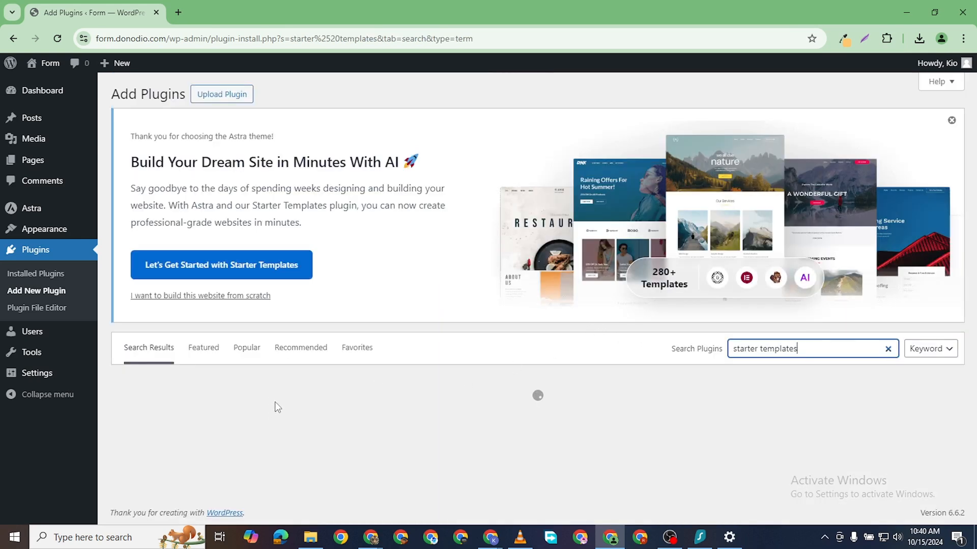
scroll(290, 413, down, 1)
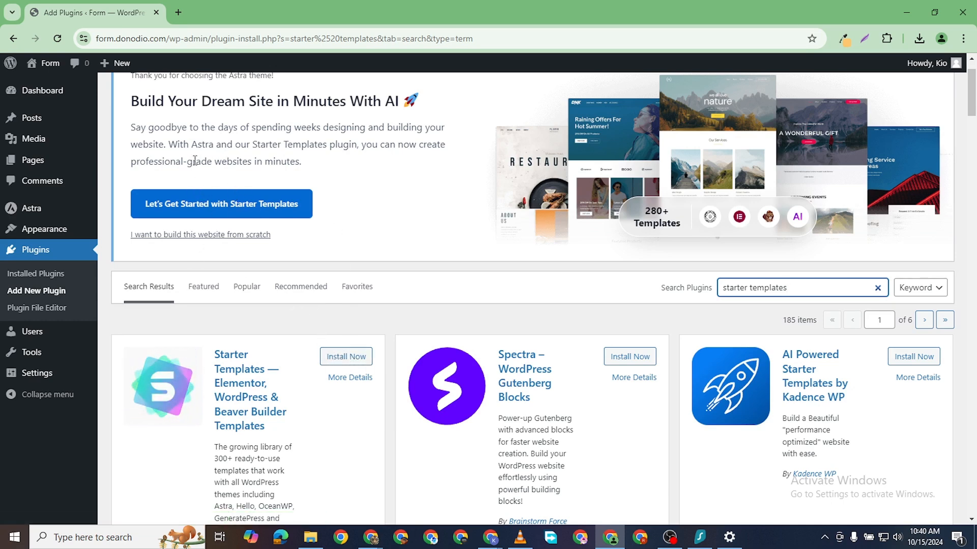
click(349, 359)
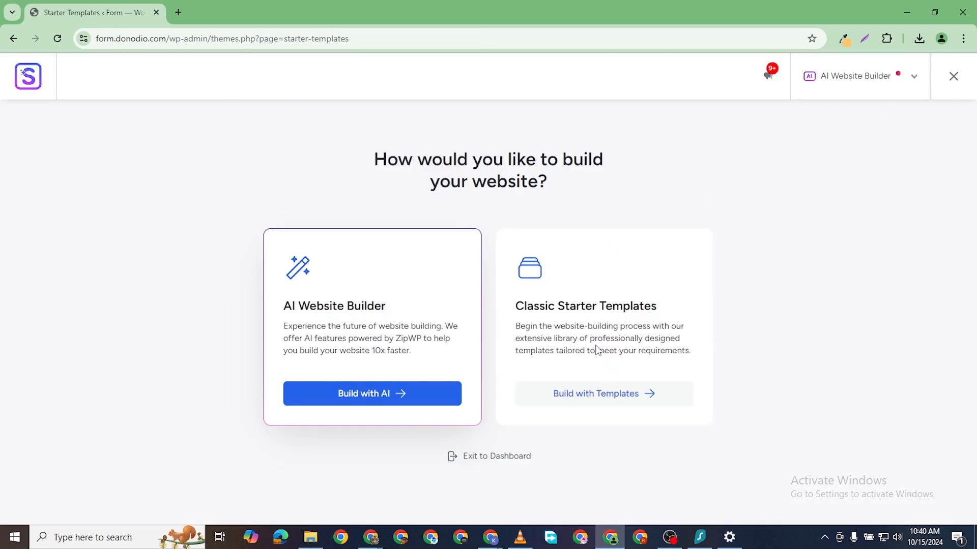
- Show the page builder choices in Starter Templates, and open the form.donodio.com/wp-admin/ dashboard in a separate browser tab
click(899, 77)
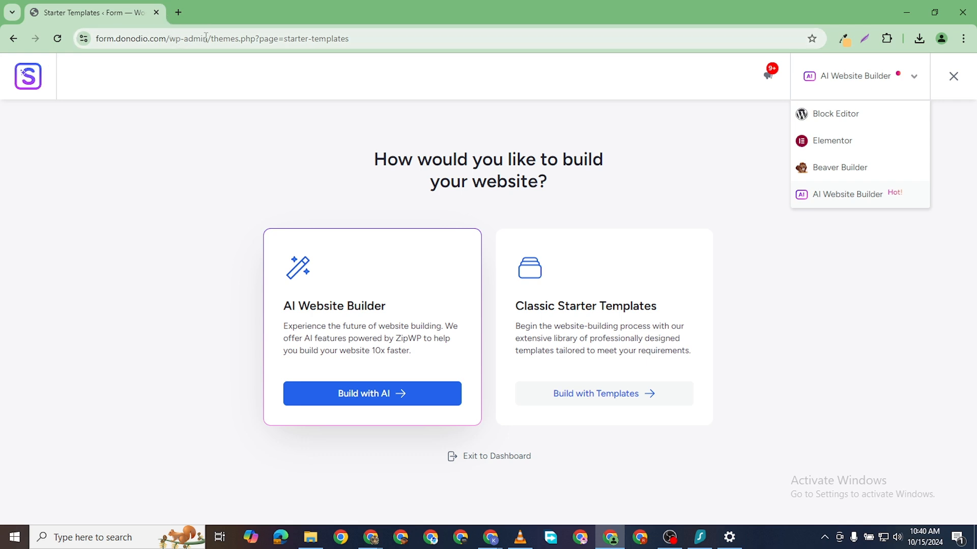
drag(208, 39, 95, 43)
right_click(168, 41)
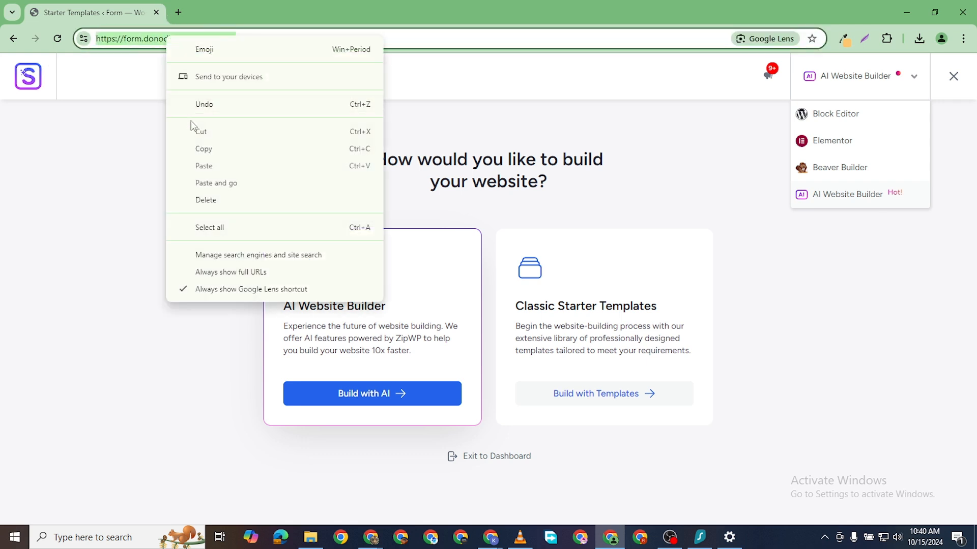
click(207, 153)
click(178, 13)
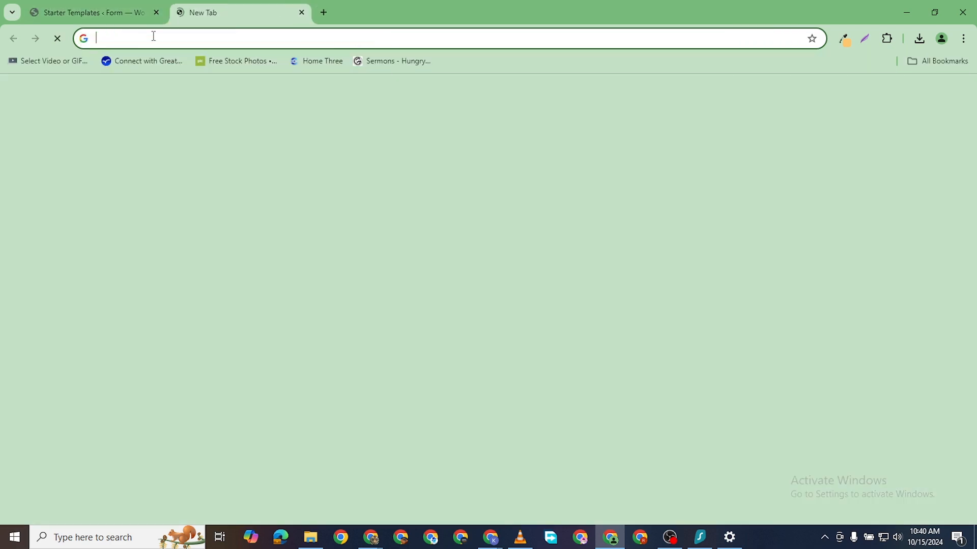
right_click(152, 38)
click(221, 155)
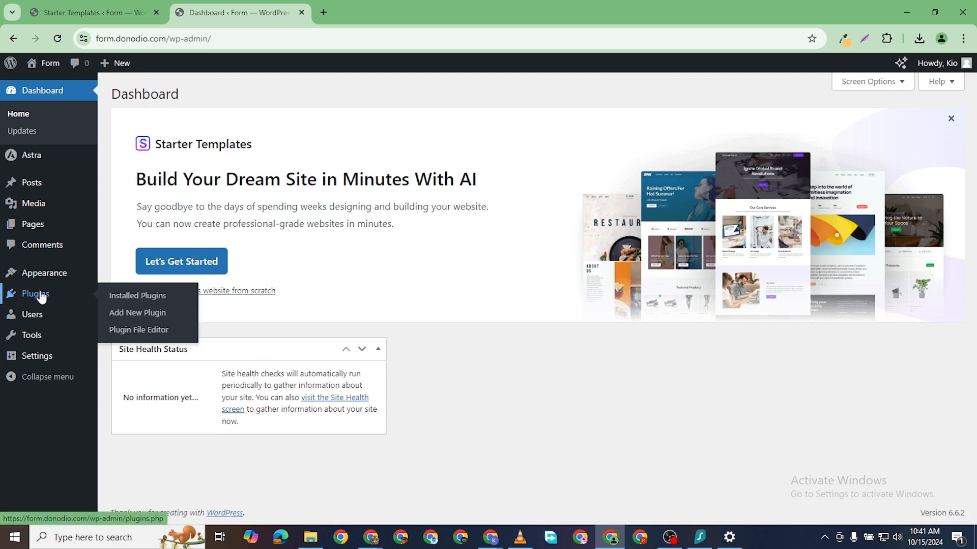
- Bulk-activate the installed Elementor and ElementsKit Lite plugins, leaving Starter Templates out of the selection
click(41, 295)
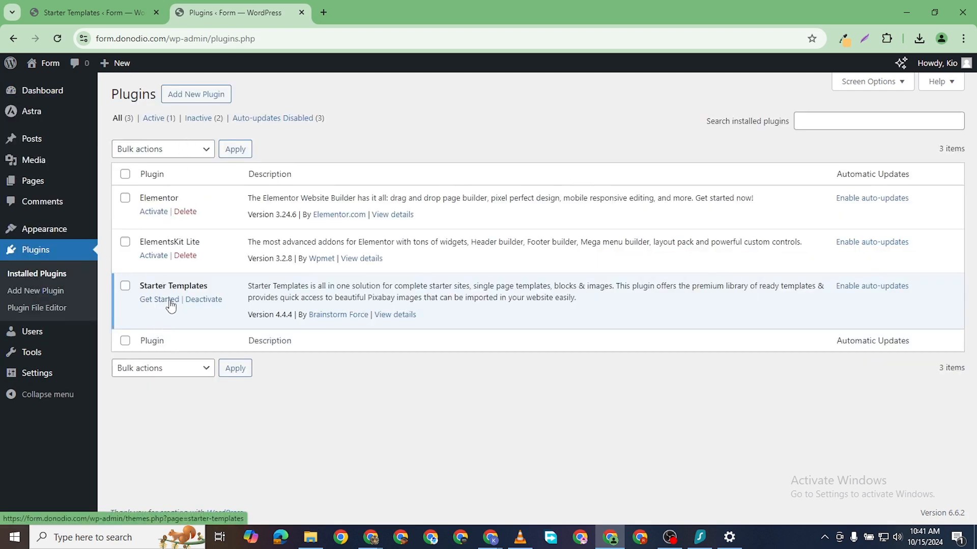
click(125, 198)
click(125, 241)
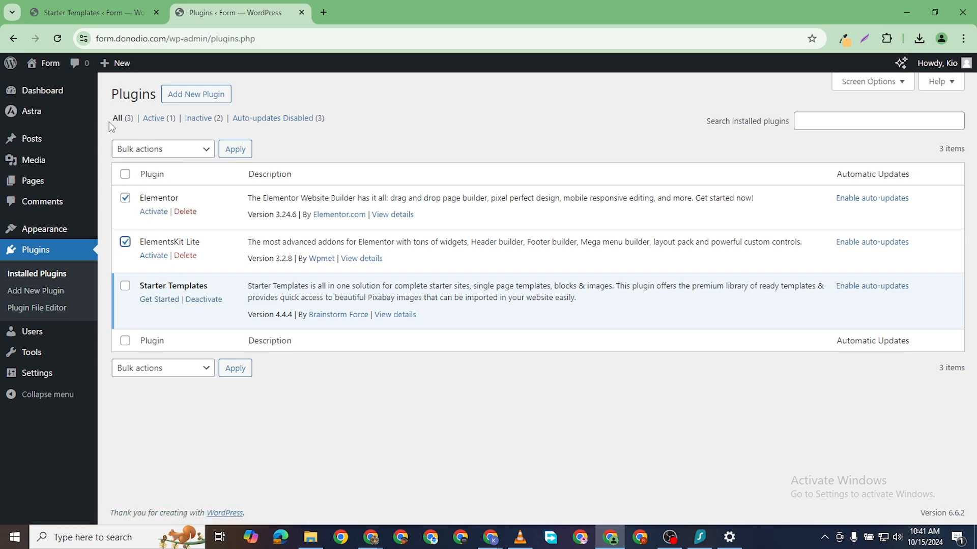
click(109, 12)
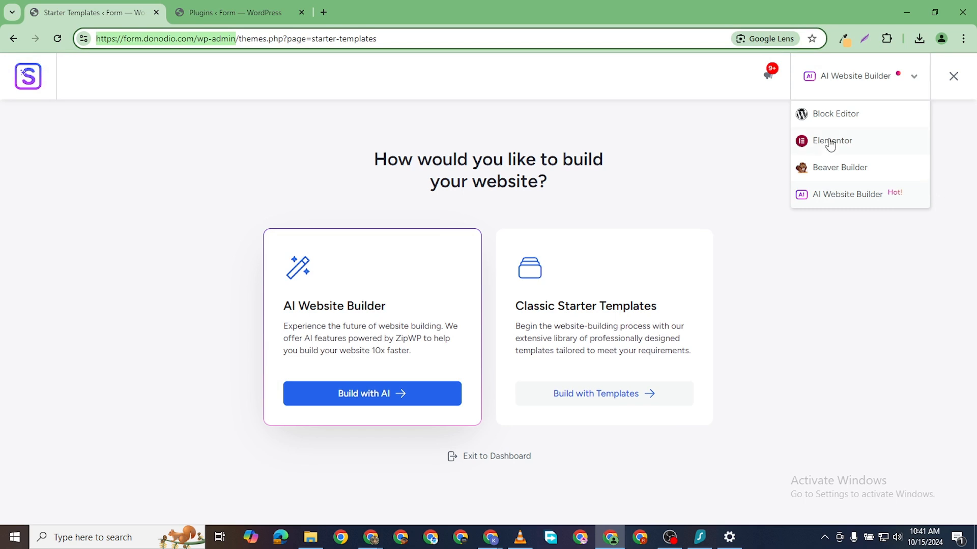
click(235, 13)
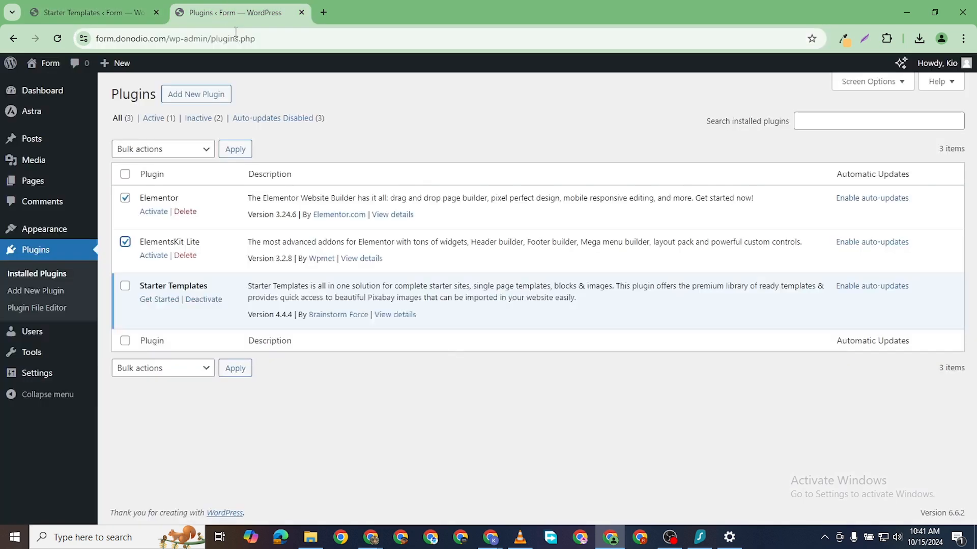
click(163, 150)
click(317, 152)
click(125, 174)
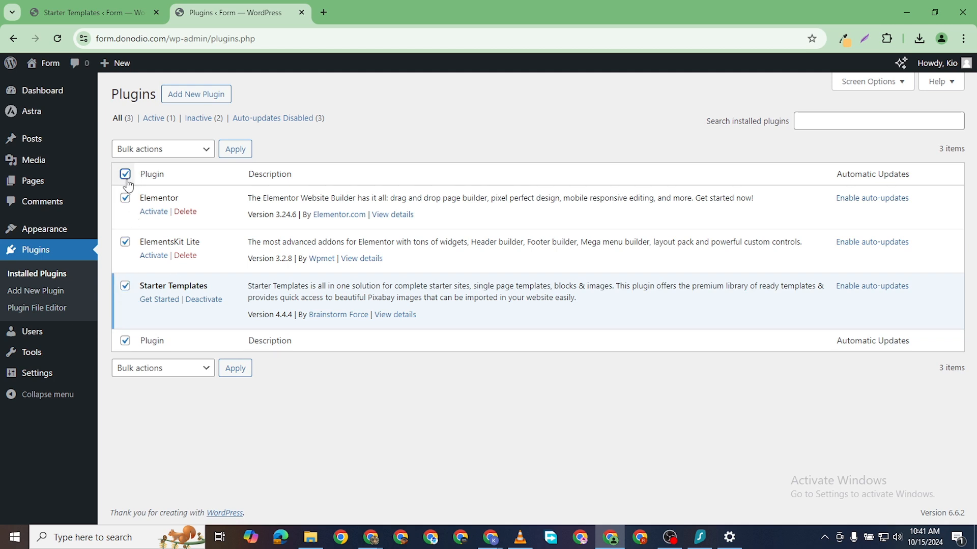
click(126, 286)
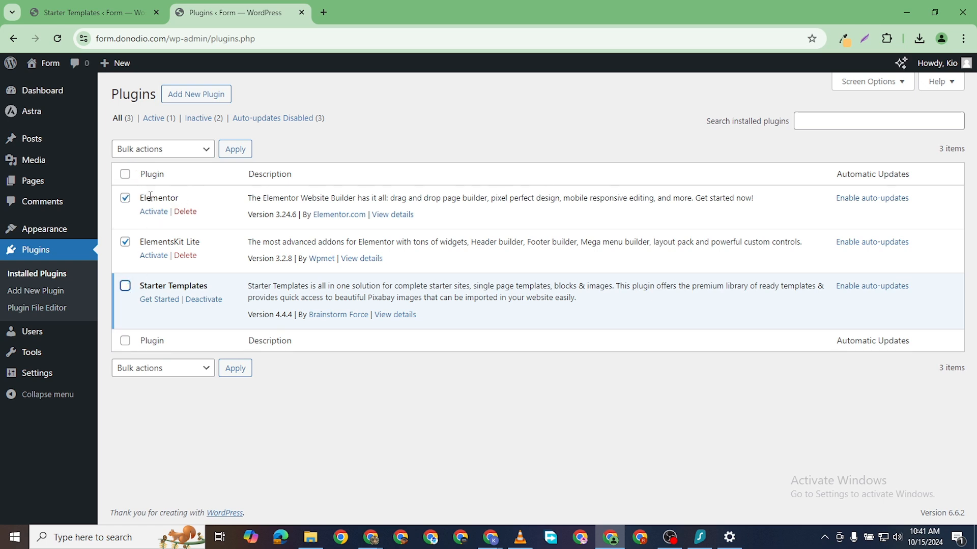
click(160, 148)
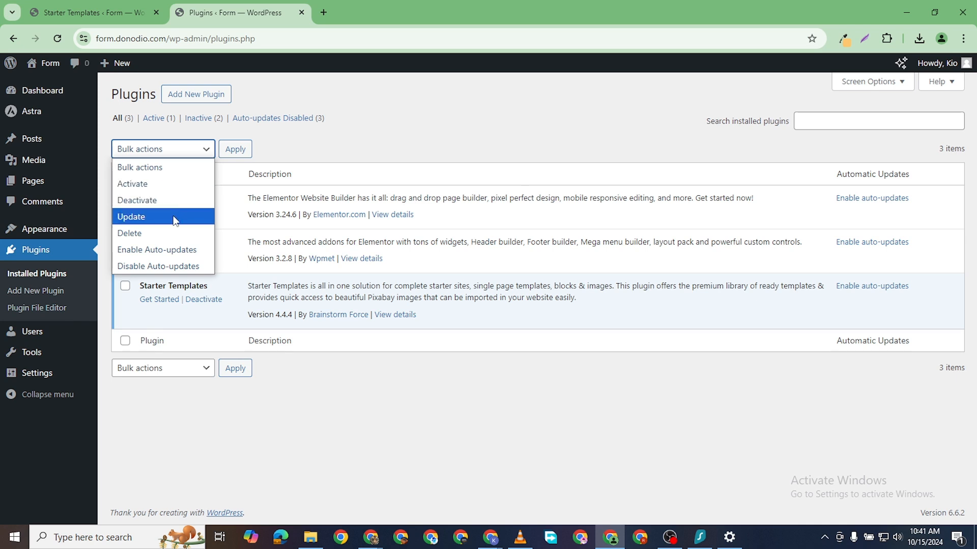
click(135, 183)
click(231, 148)
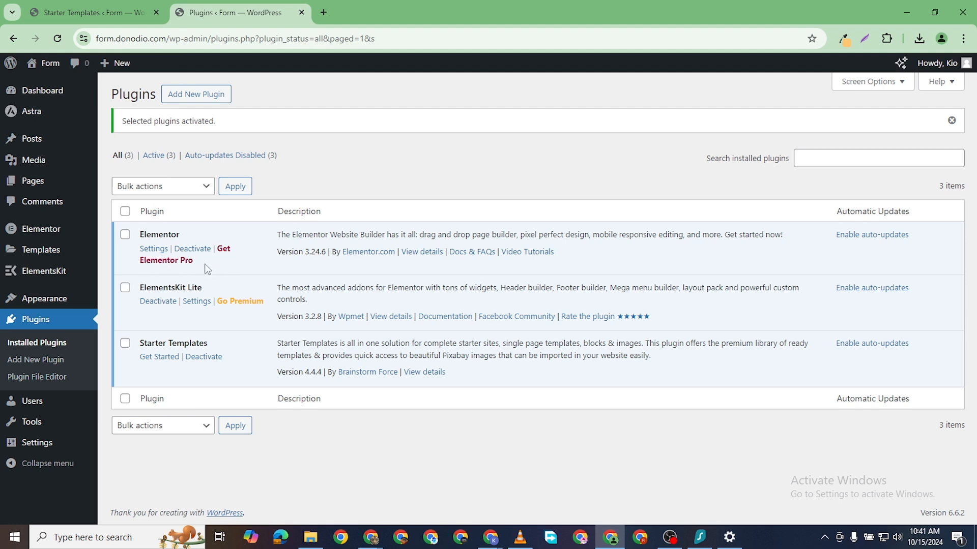
- Return to Starter Templates, choose building with Classic Starter Templates, and switch the page builder to Elementor
click(97, 13)
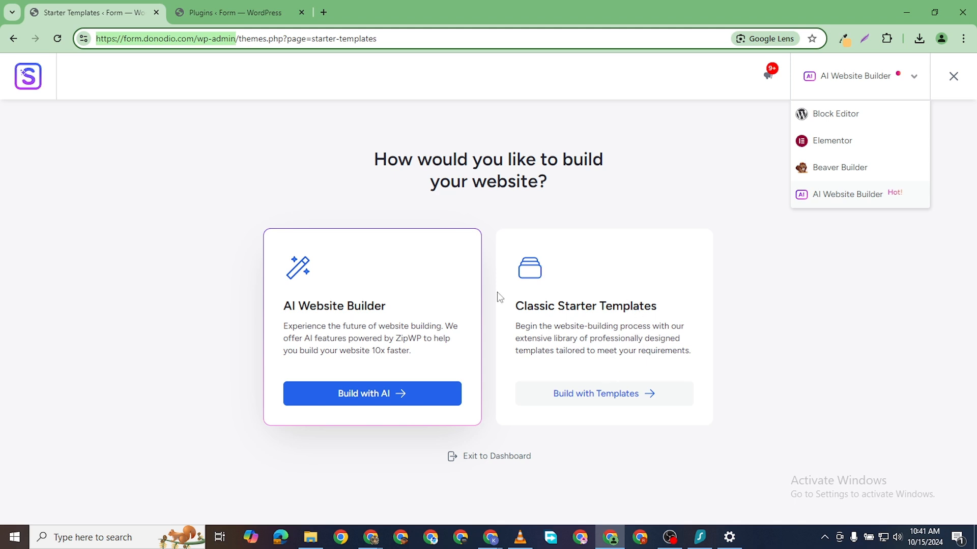
click(538, 248)
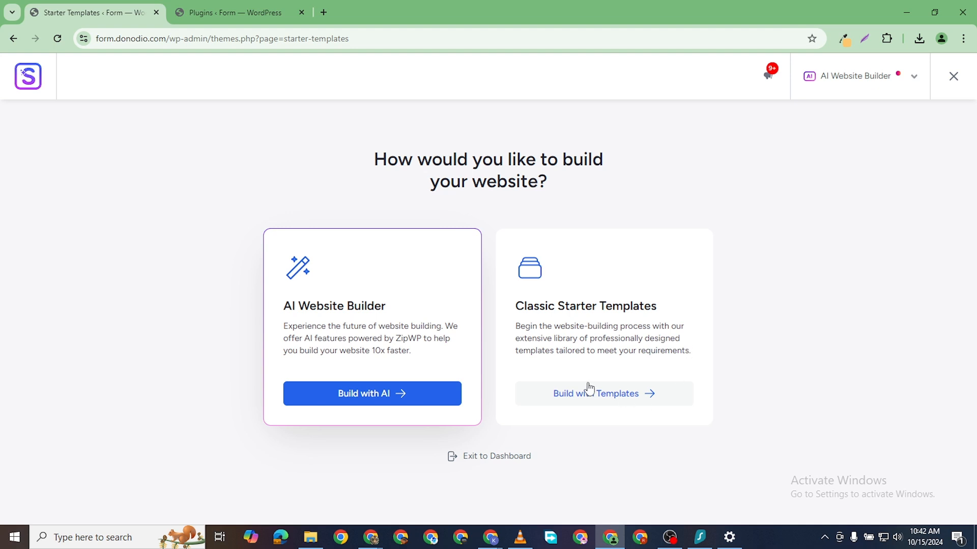
click(648, 399)
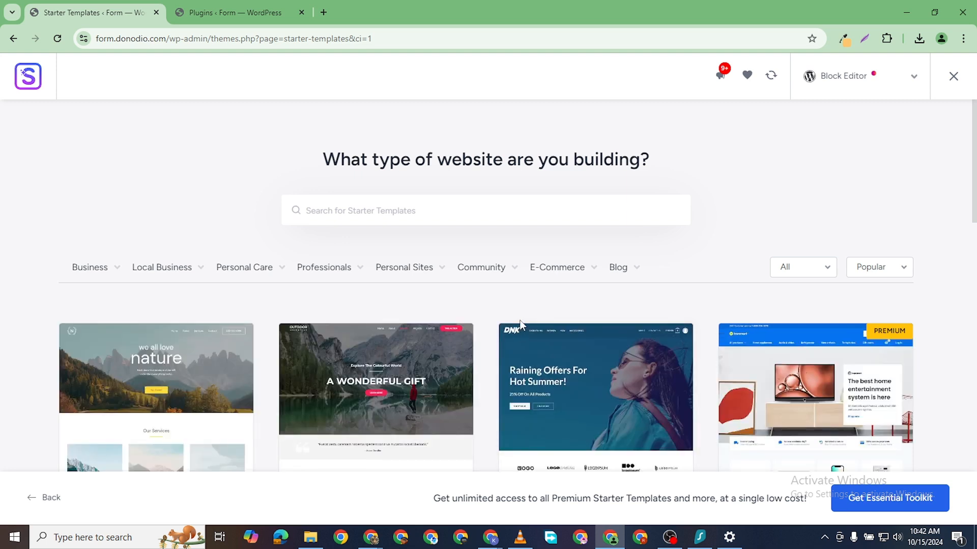
click(911, 78)
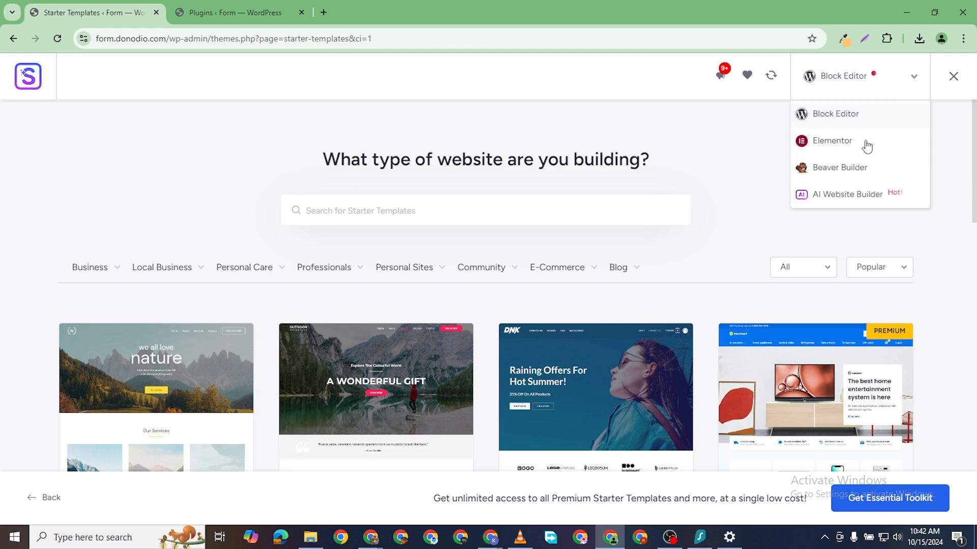
click(836, 141)
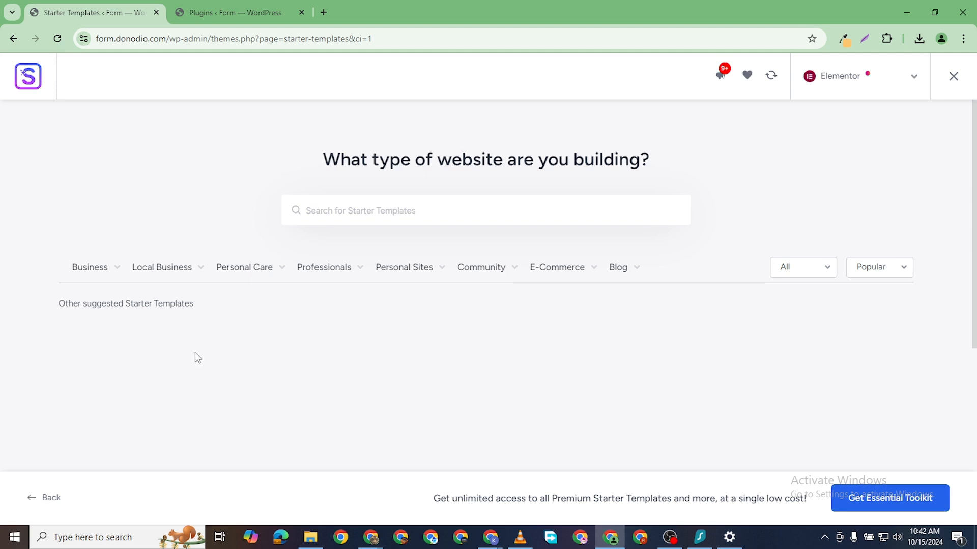
- Reload the Starter Templates page to load the Elementor template library
scroll(151, 328, down, 3)
scroll(188, 335, up, 3)
mouse_move(558, 287)
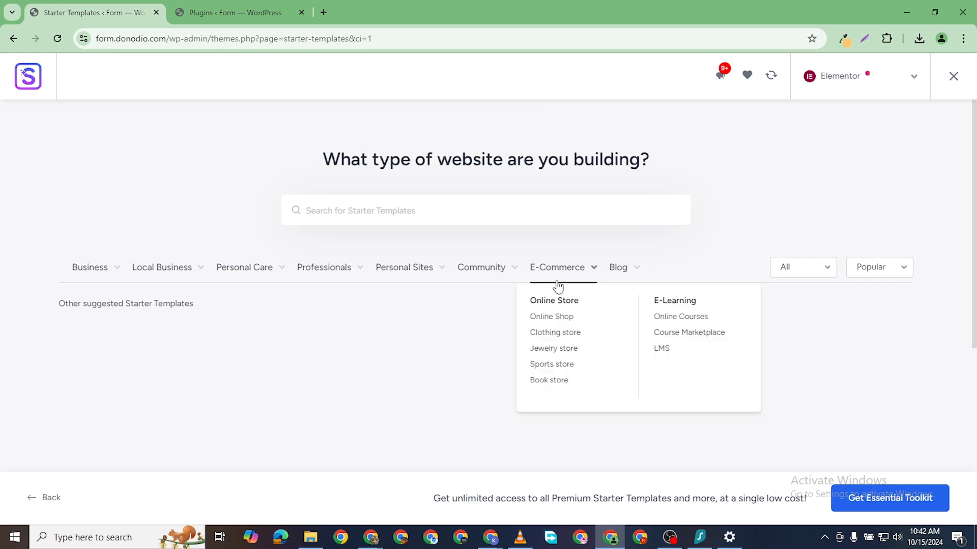
scroll(468, 249, down, 3)
scroll(151, 107, up, 3)
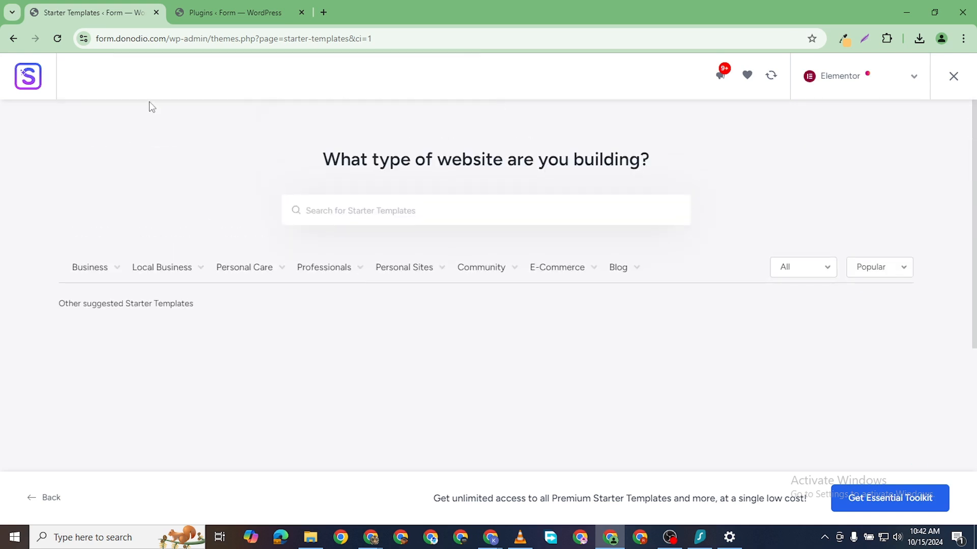
click(60, 42)
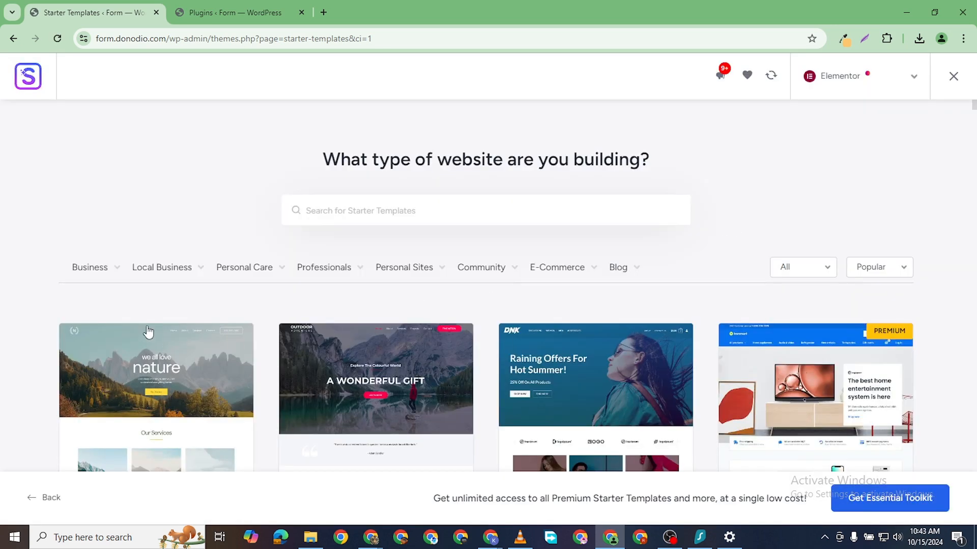
- Select and preview the Outdoor Adventure template, view the feature selection page, and return to the template's customization page
scroll(313, 300, down, 2)
scroll(313, 300, down, 2)
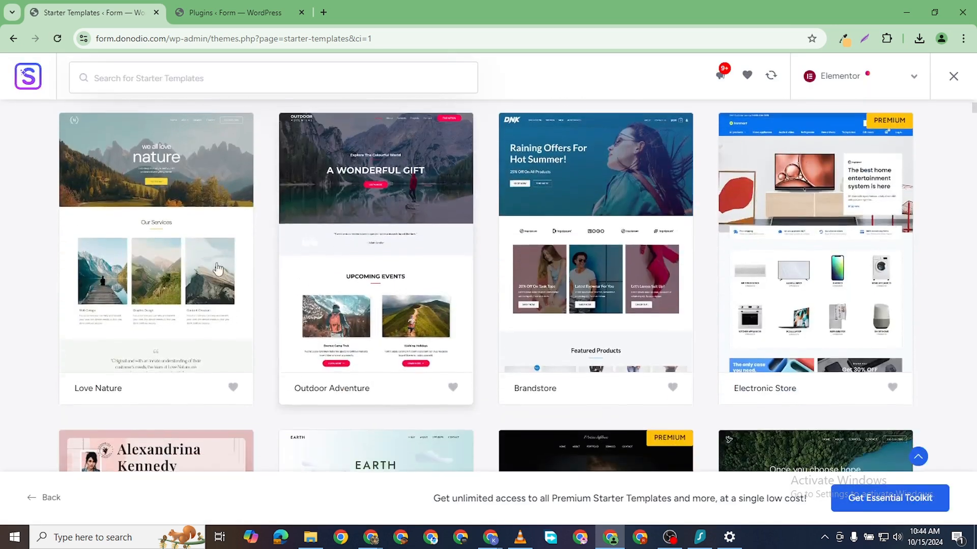
scroll(181, 338, up, 3)
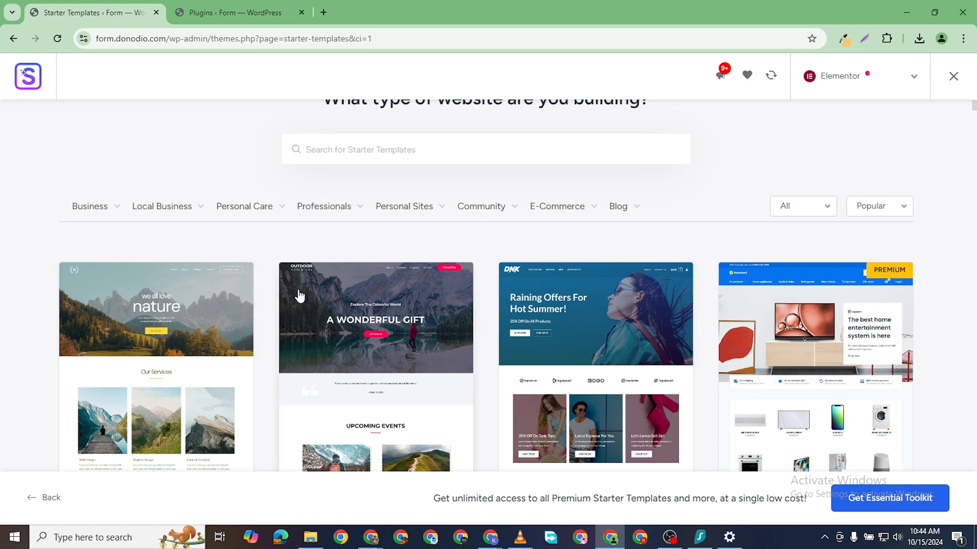
click(332, 294)
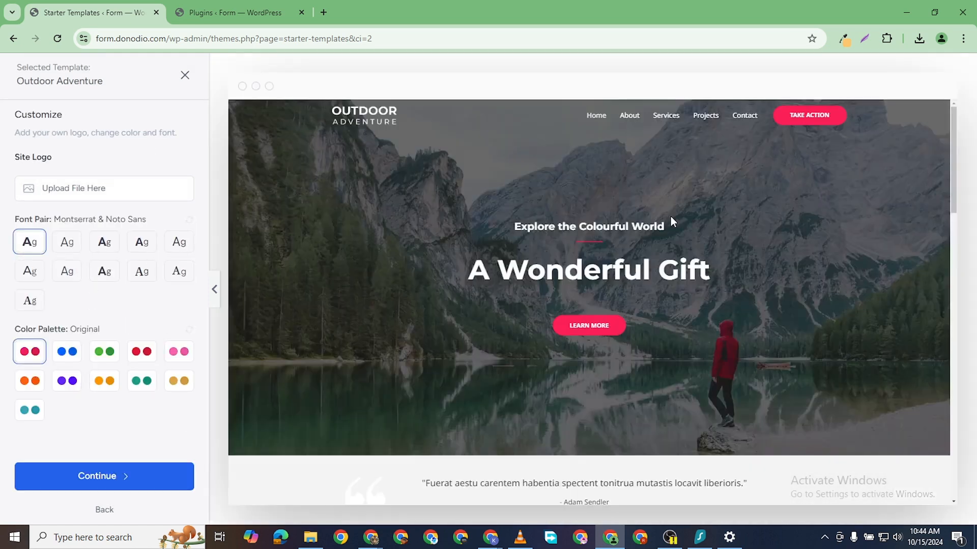
scroll(639, 328, down, 4)
scroll(644, 321, up, 4)
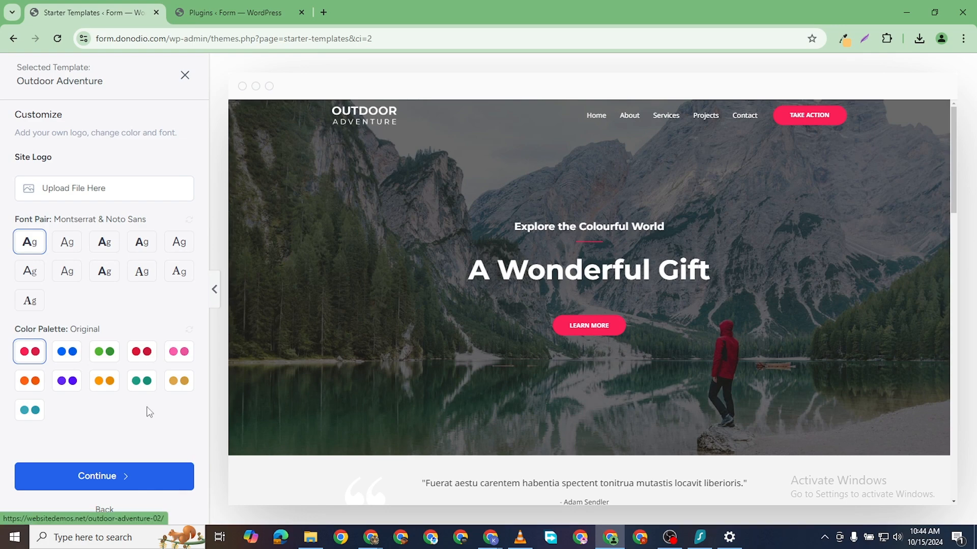
click(113, 468)
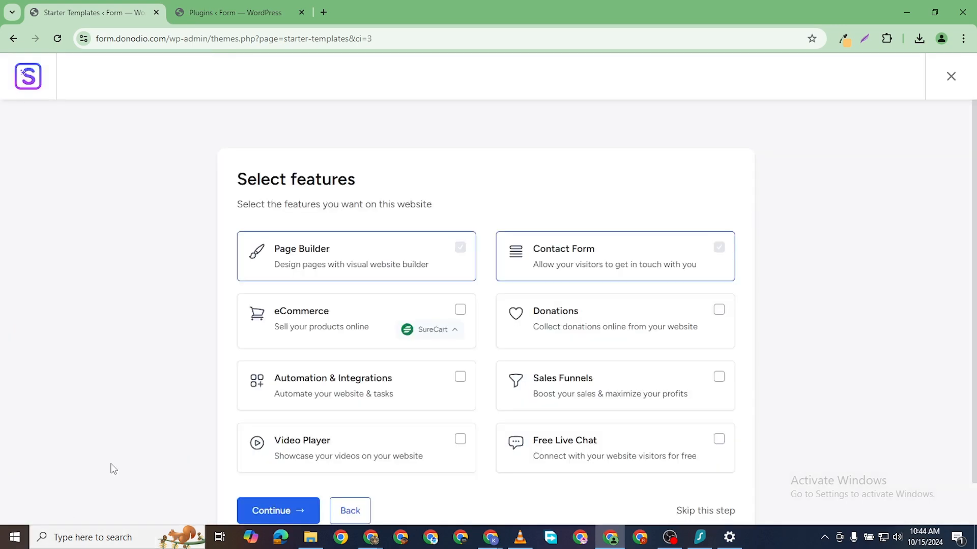
click(15, 39)
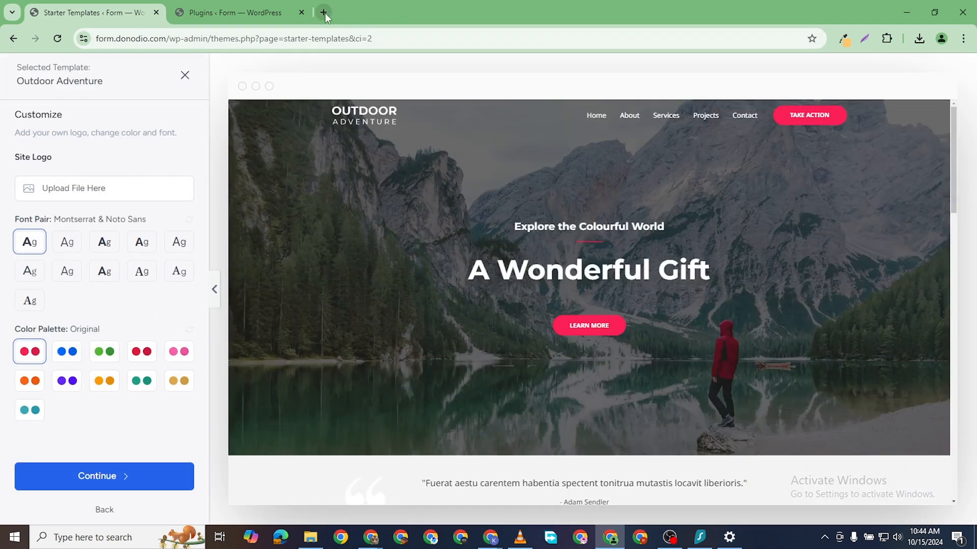
- Find the Flaticon website through a web search for "flaticon" in a separate browser tab and search it for "tech" icons
click(324, 13)
text(flativon)
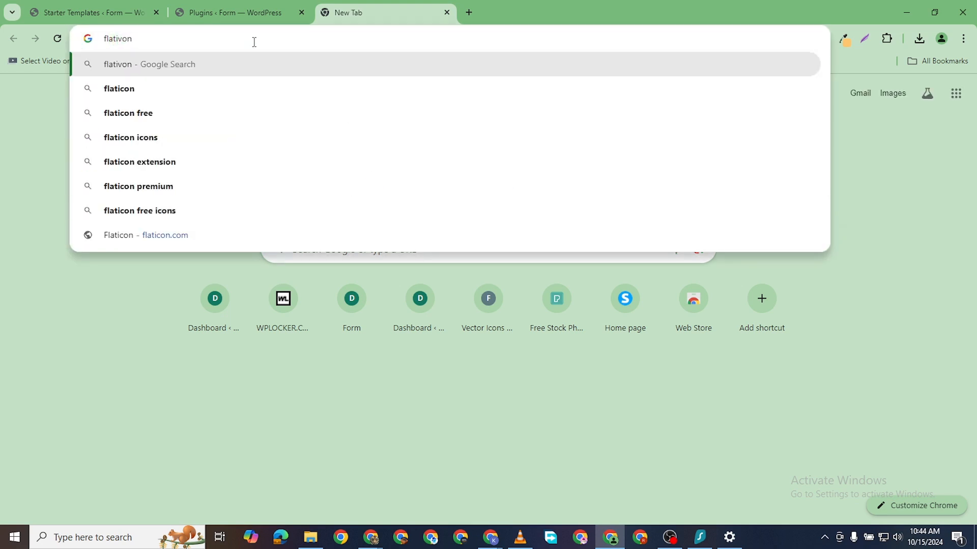
click(167, 81)
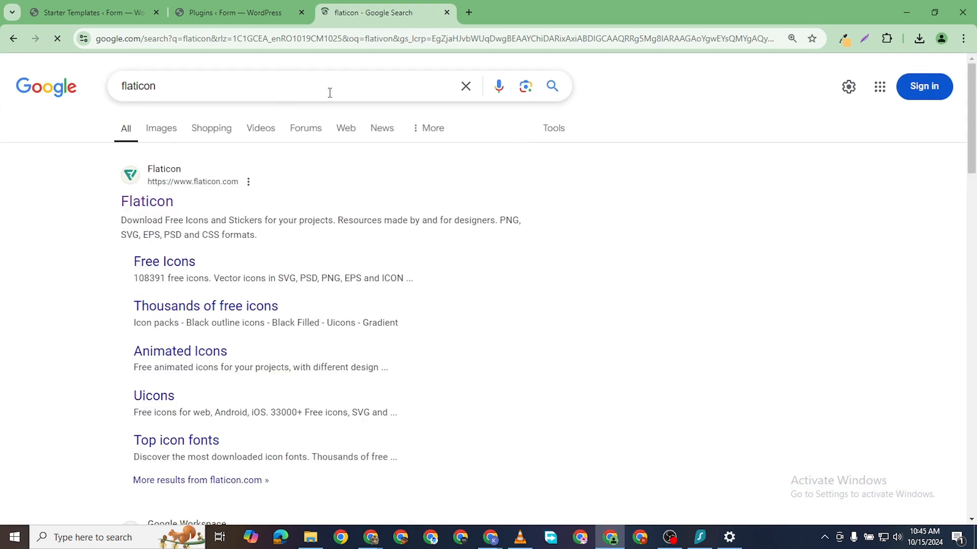
click(148, 204)
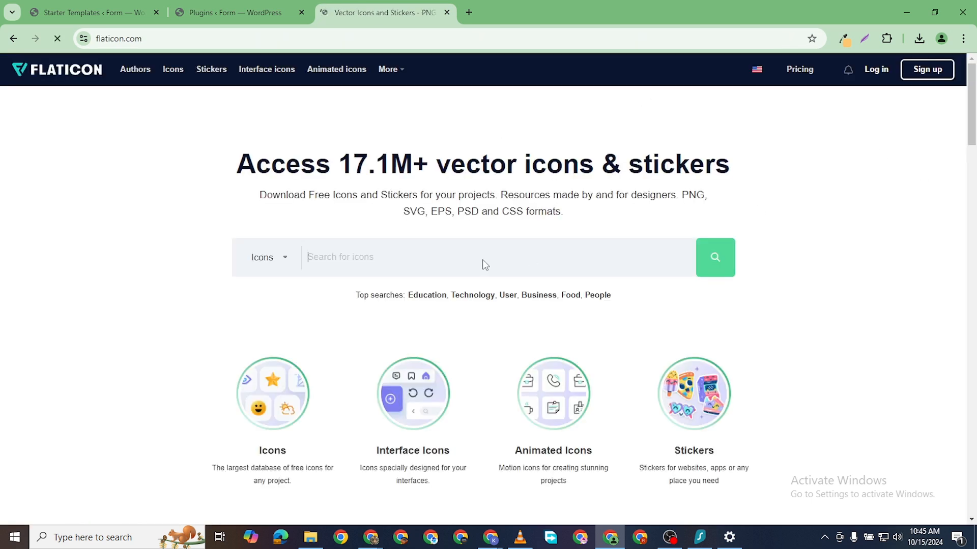
click(332, 257)
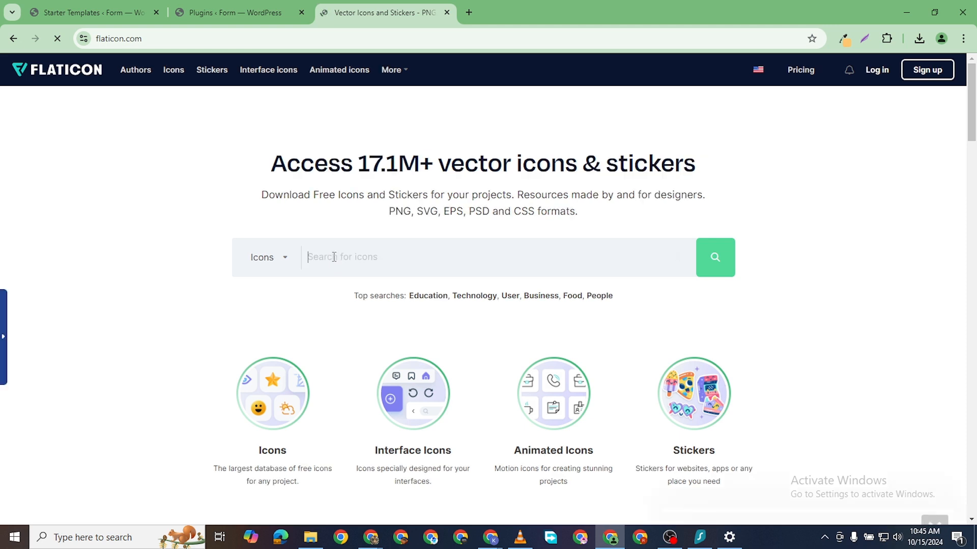
text(tech)
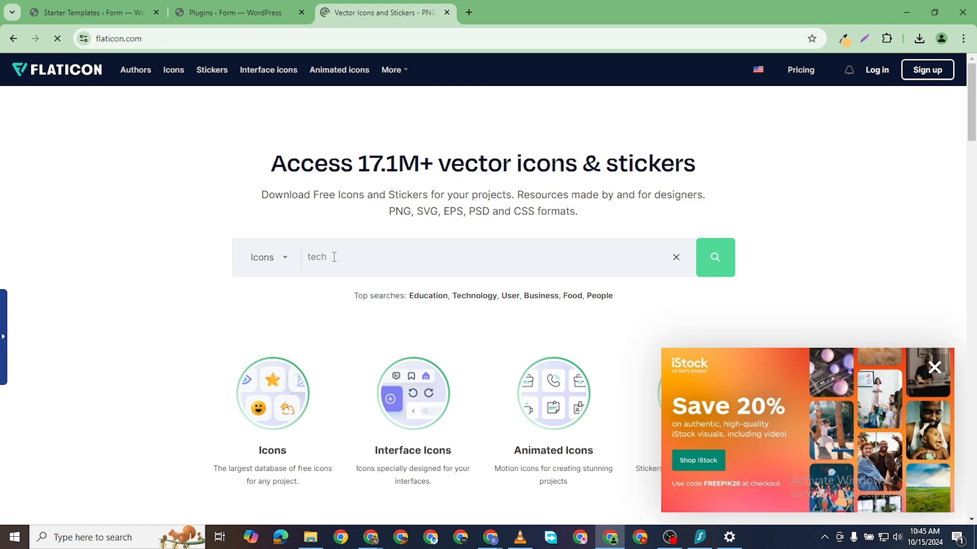
key(Return)
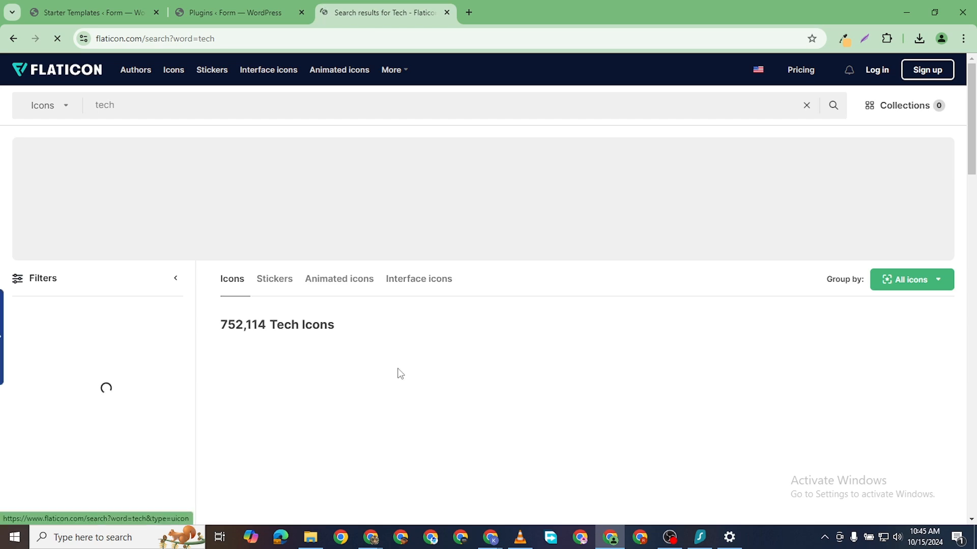
- Browse the tech icon results and open the nanotechnology icon made of linked circles in the icon editor
scroll(392, 376, down, 2)
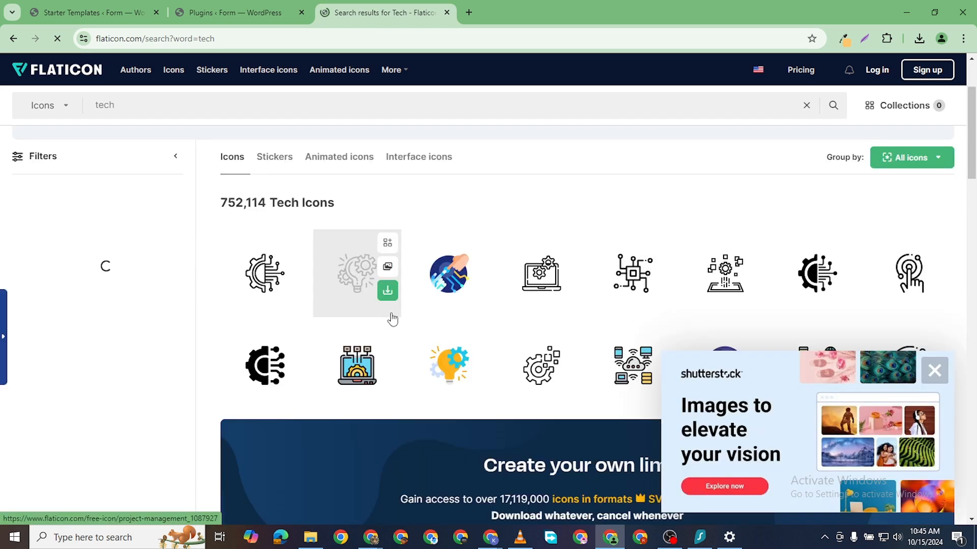
scroll(607, 268, down, 6)
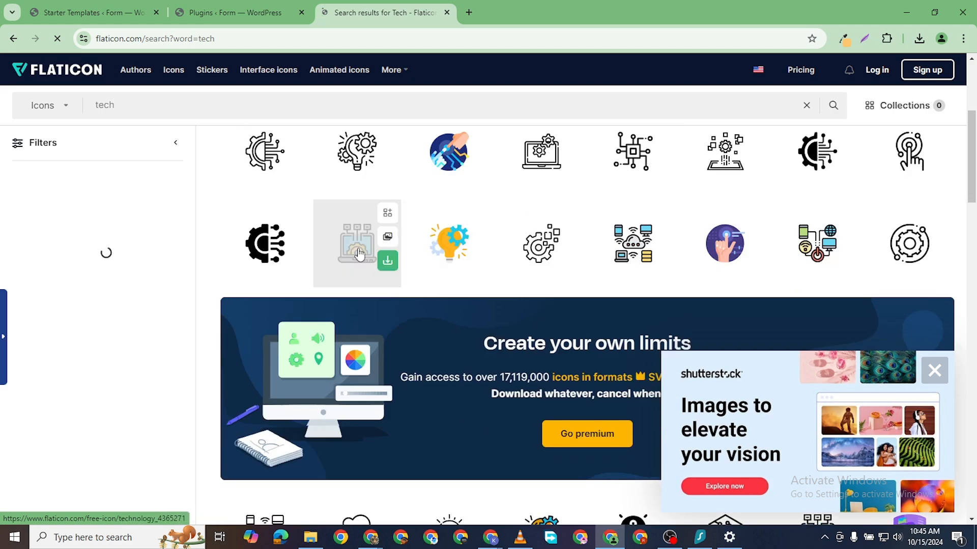
scroll(514, 297, down, 2)
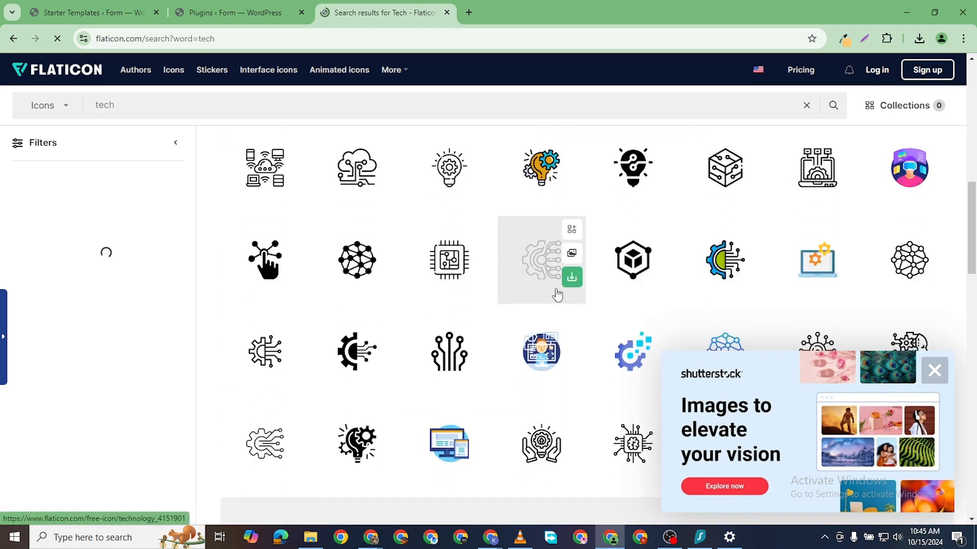
scroll(558, 295, down, 10)
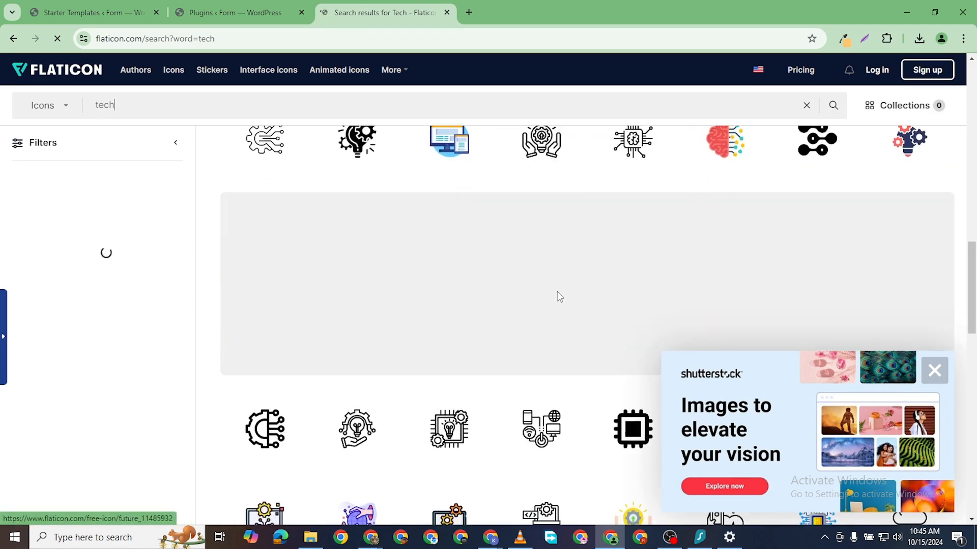
scroll(559, 297, down, 8)
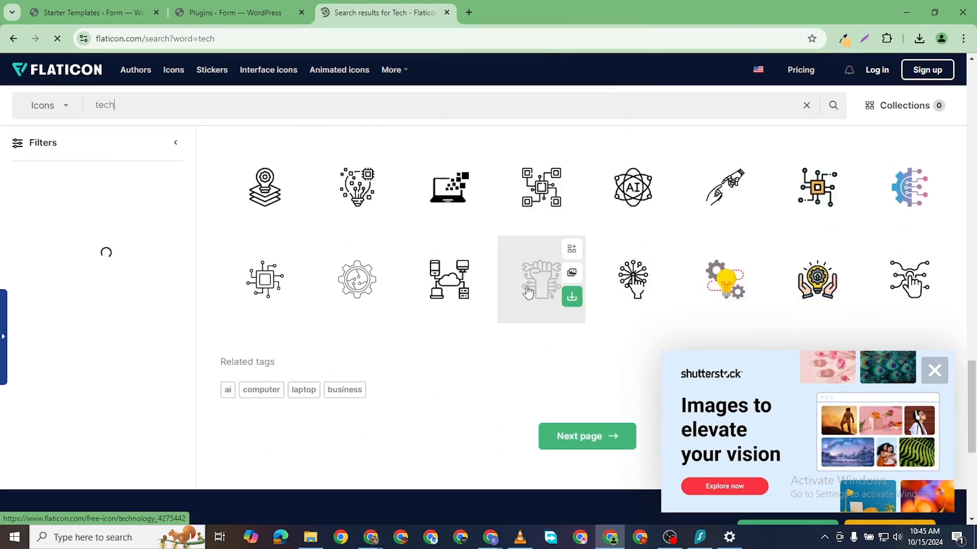
click(580, 376)
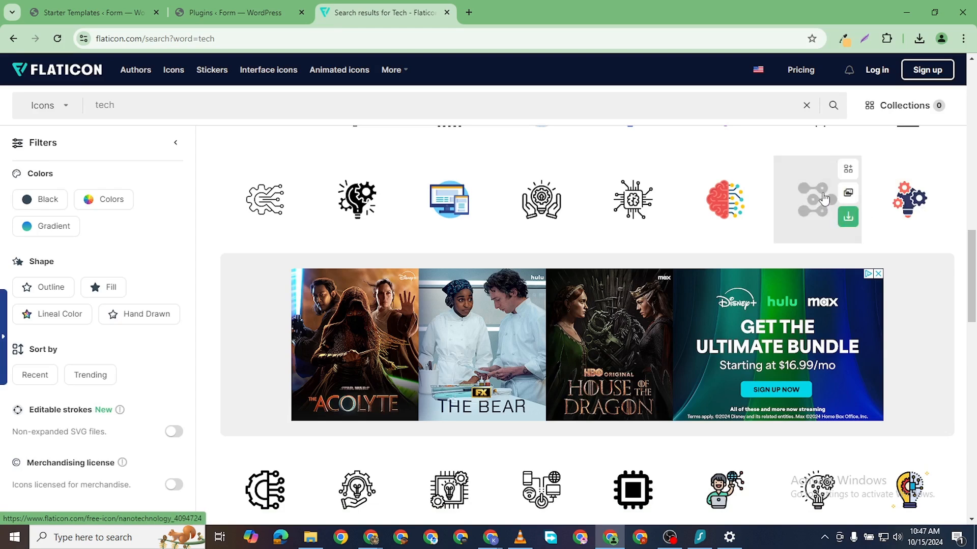
mouse_move(809, 198)
click(805, 196)
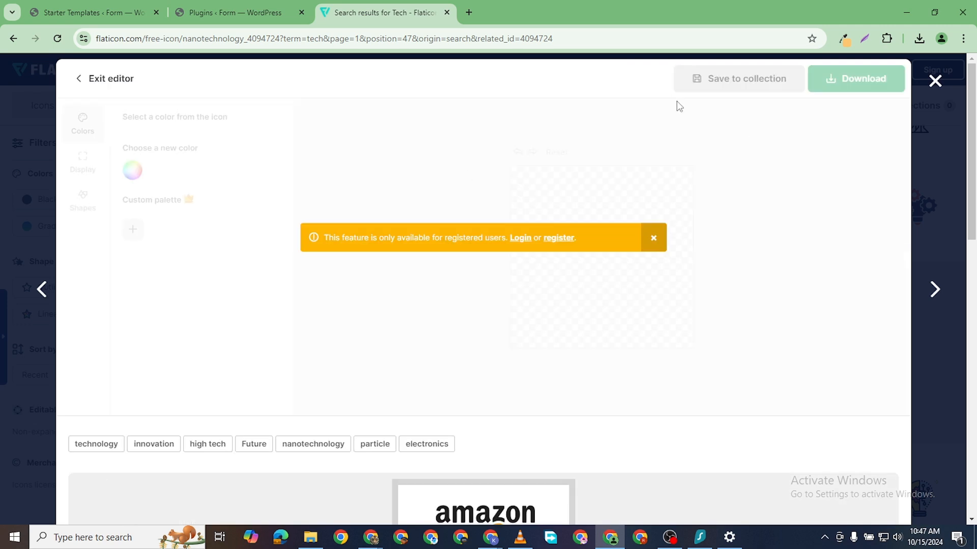
- Log in to Flaticon and recolor the nanotechnology icon white in the icon editor
click(521, 239)
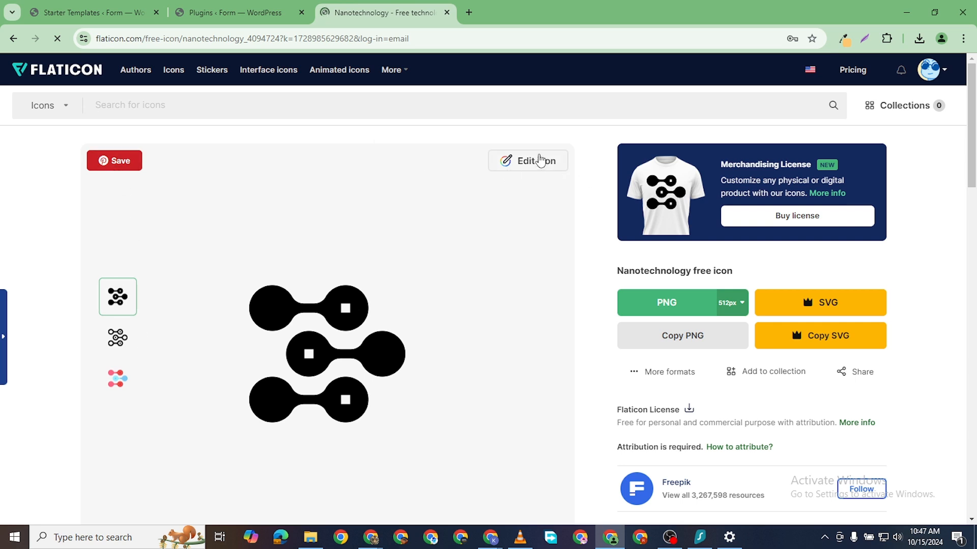
click(534, 161)
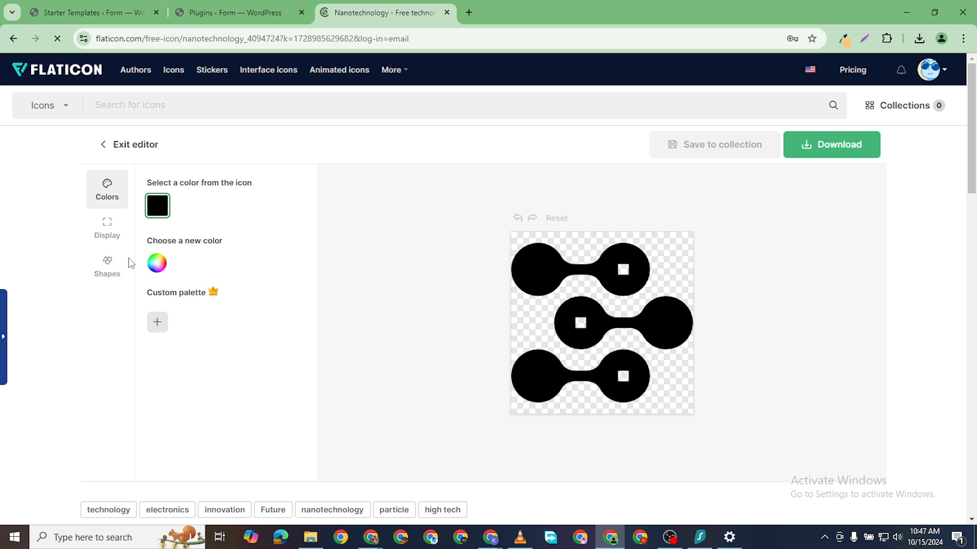
click(158, 265)
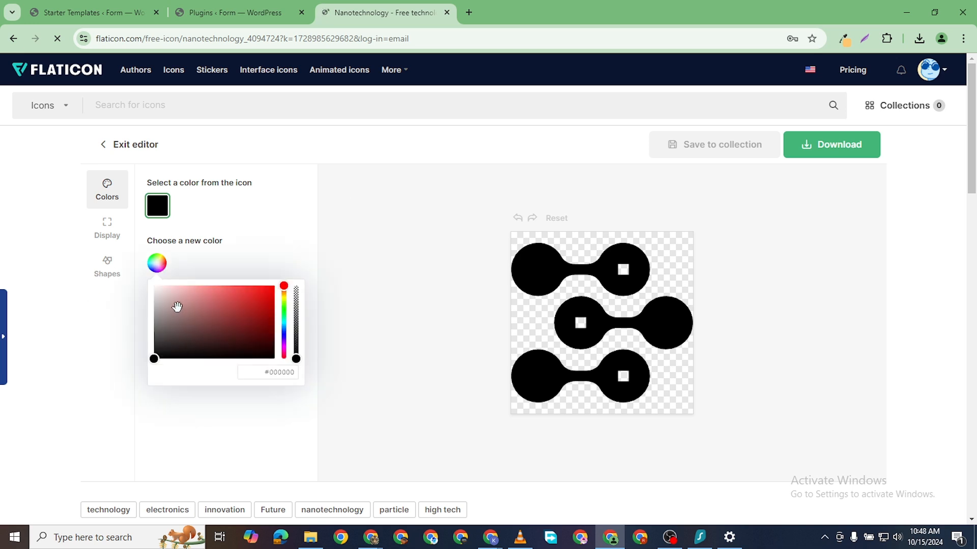
drag(179, 309, 153, 285)
click(90, 402)
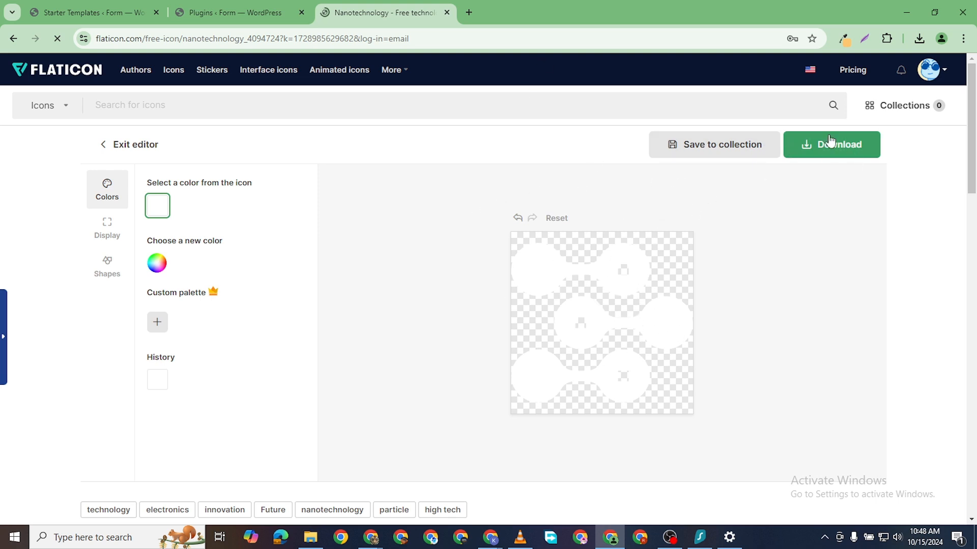
- Download the white icon as a 512px PNG, declining to save the login password in the browser
click(814, 147)
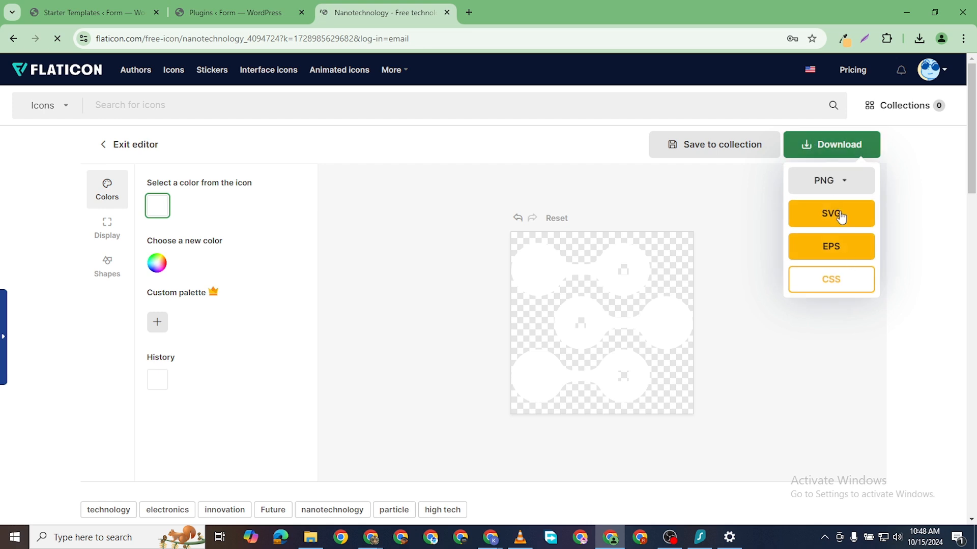
click(854, 182)
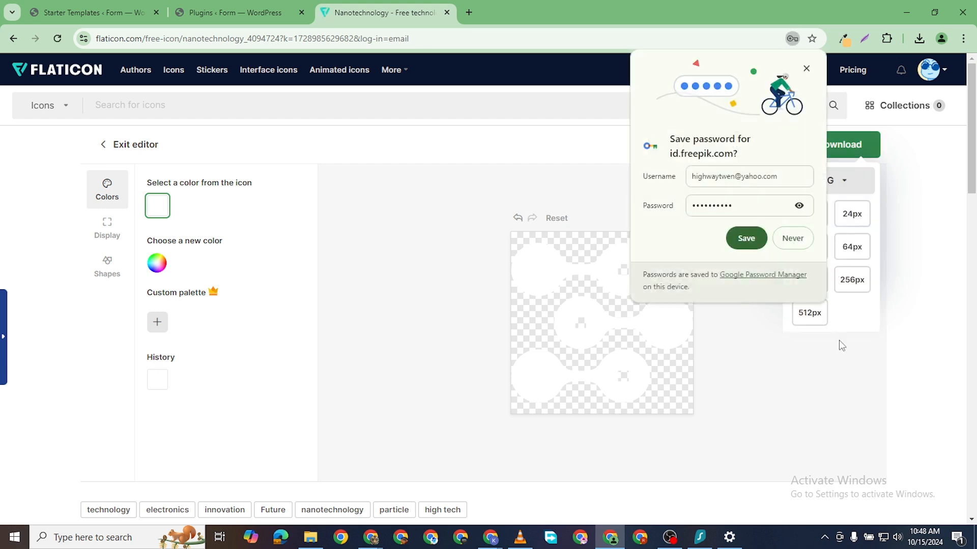
click(792, 239)
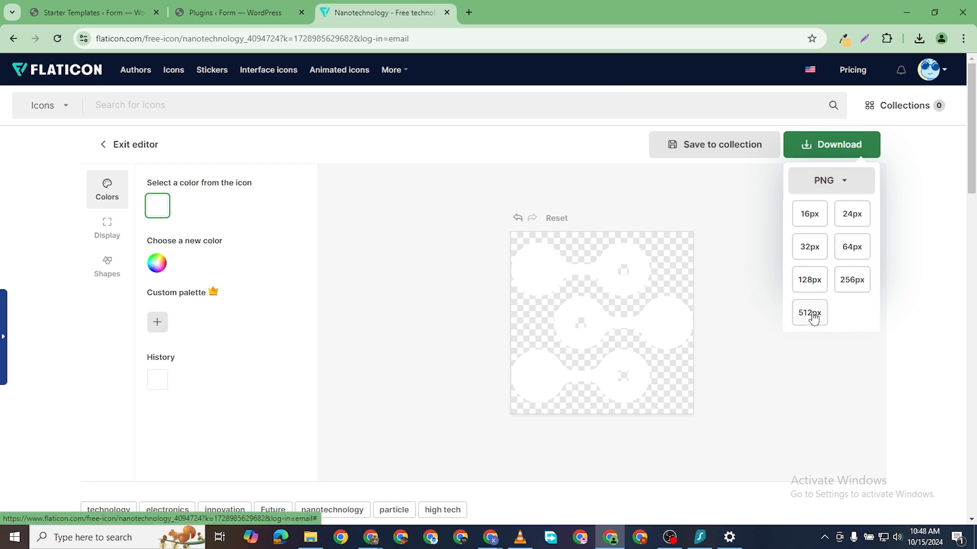
click(813, 316)
click(560, 288)
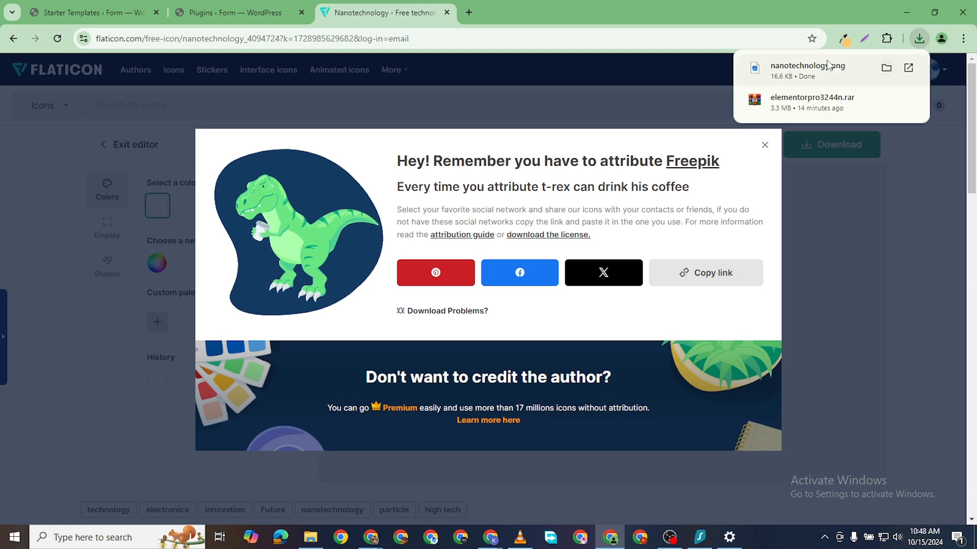
- Upload the nanotechnology image from Downloads as the Outdoor Adventure template's site logo and set the logo width to 76 px
click(240, 13)
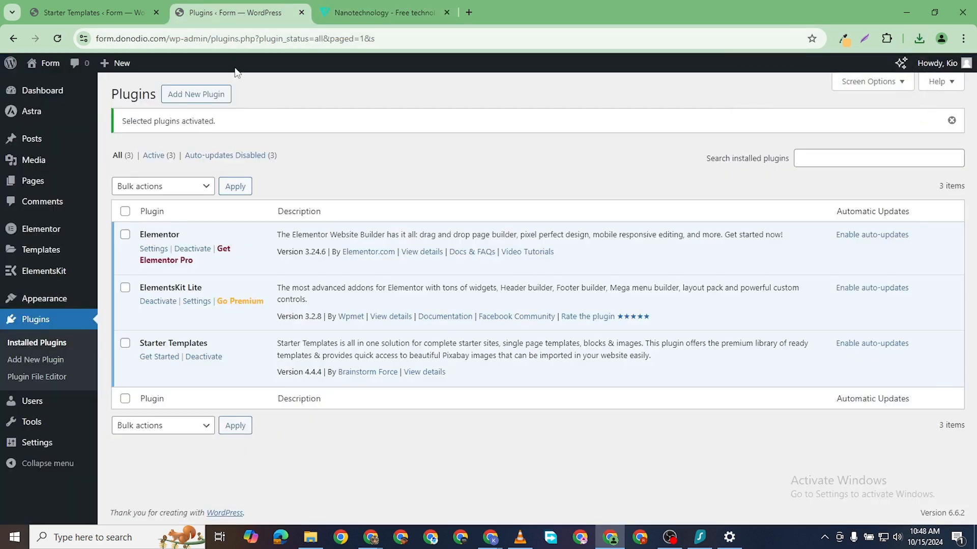
click(127, 15)
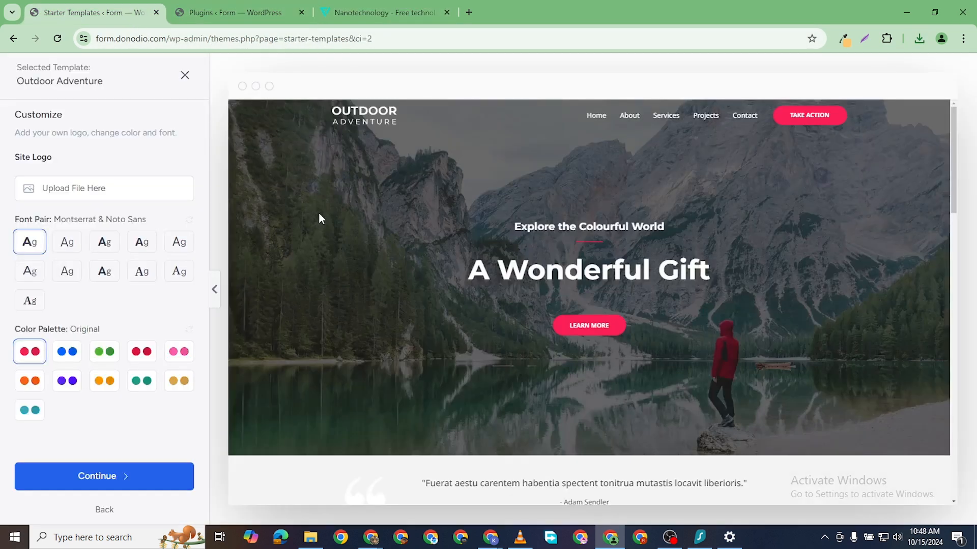
click(86, 194)
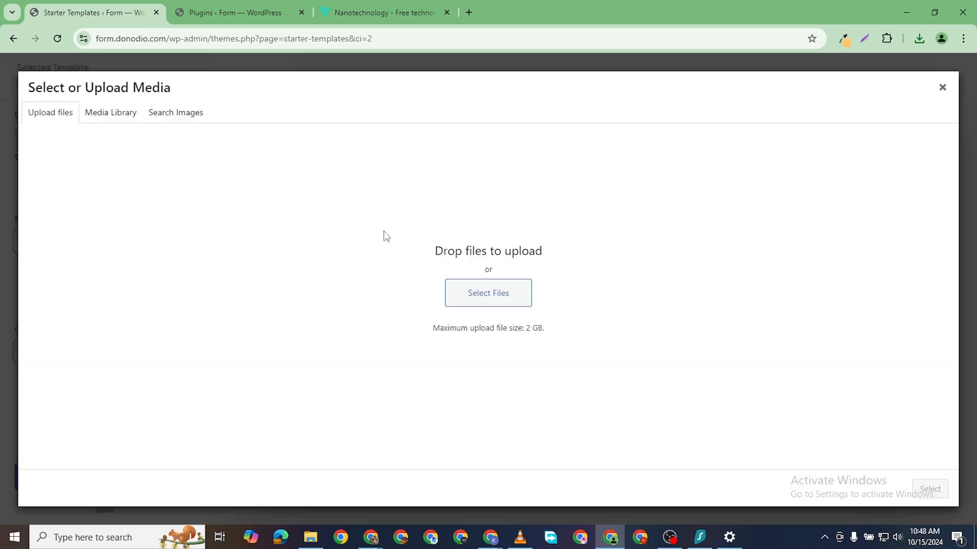
click(475, 298)
click(142, 110)
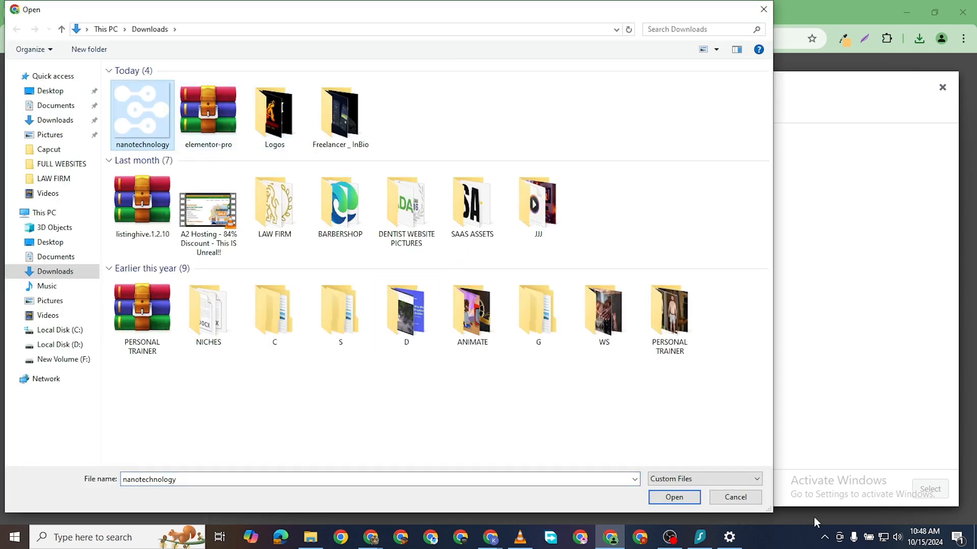
click(696, 502)
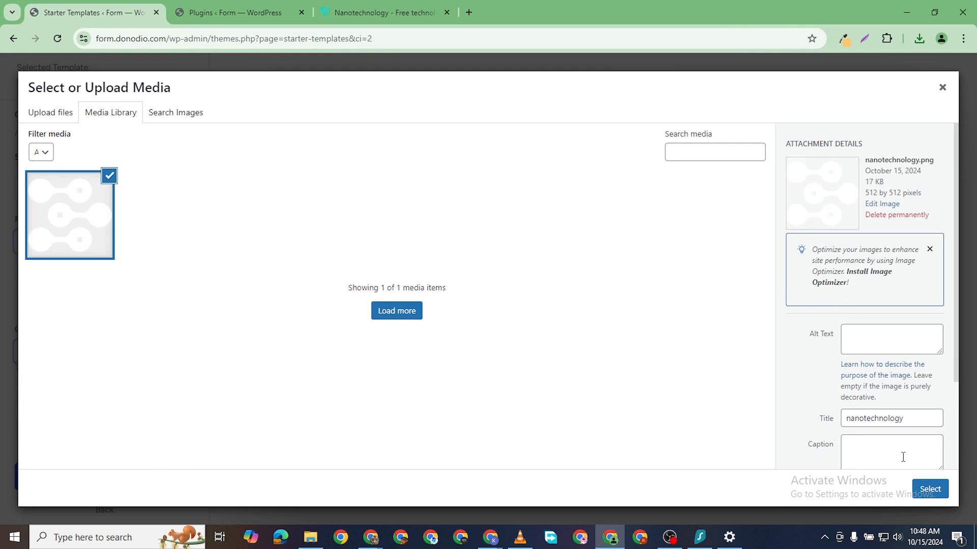
click(930, 489)
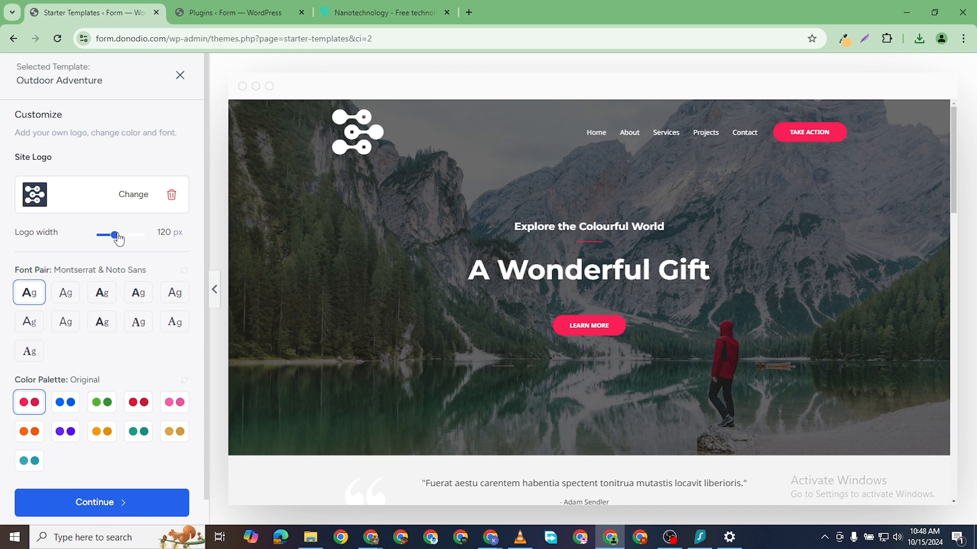
drag(113, 238, 106, 240)
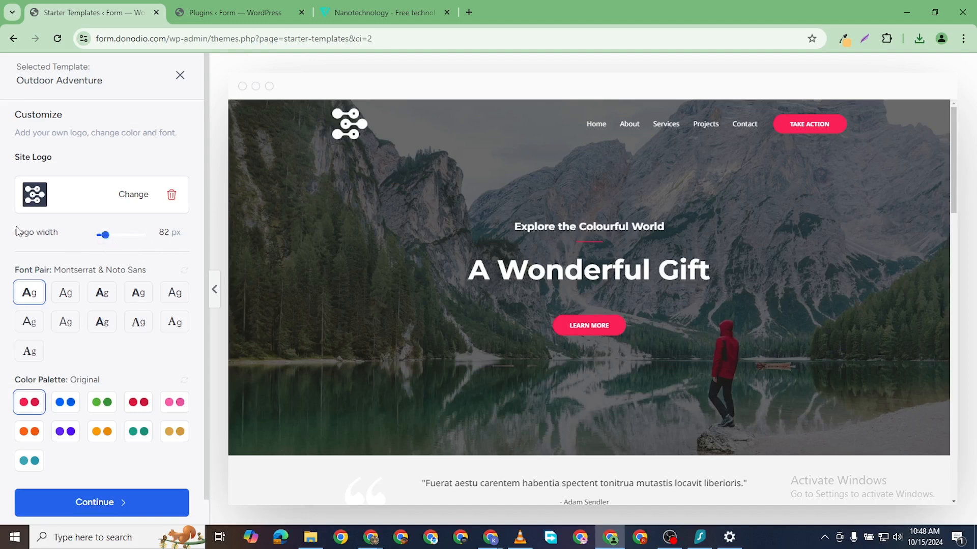
drag(104, 242, 104, 241)
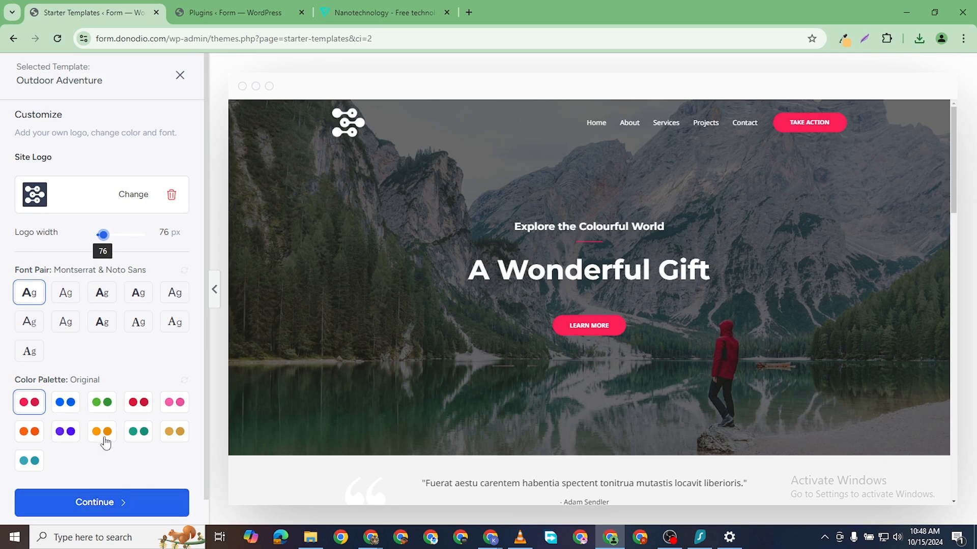
- Preview several of the template's color palettes and apply the purple Style 6 palette
scroll(91, 448, down, 1)
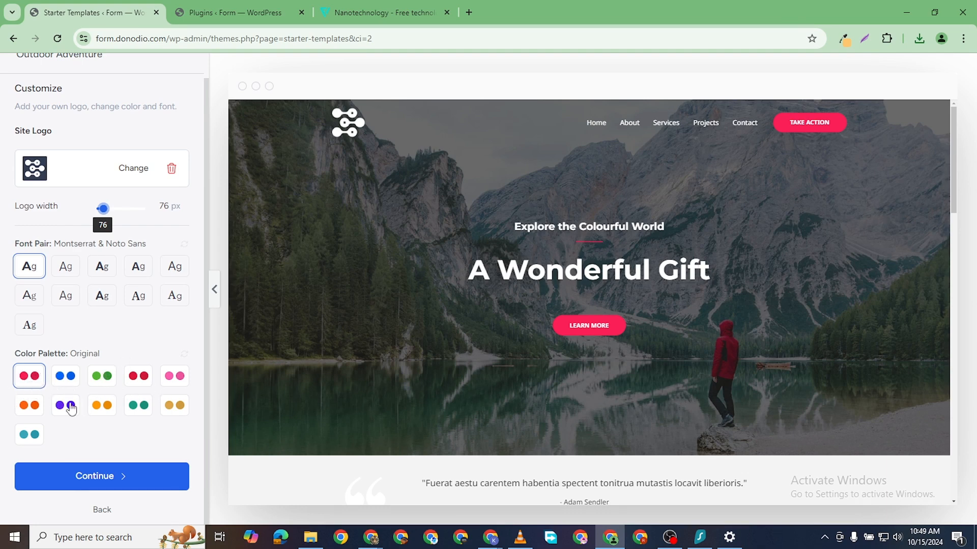
click(35, 395)
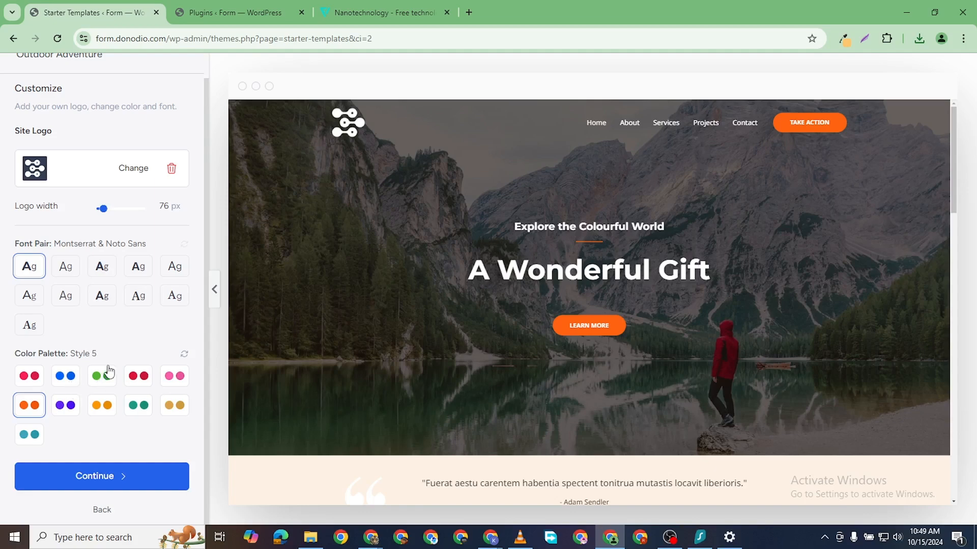
click(185, 356)
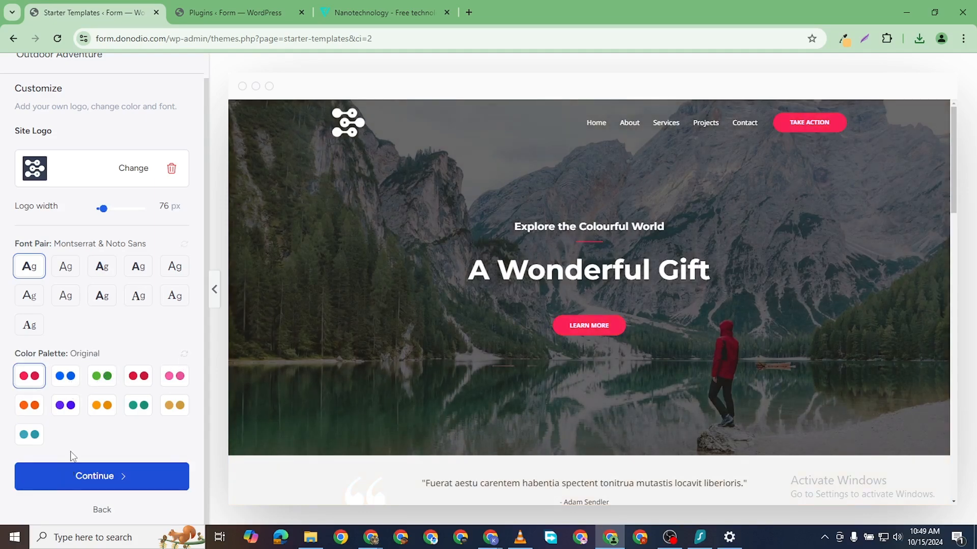
click(64, 378)
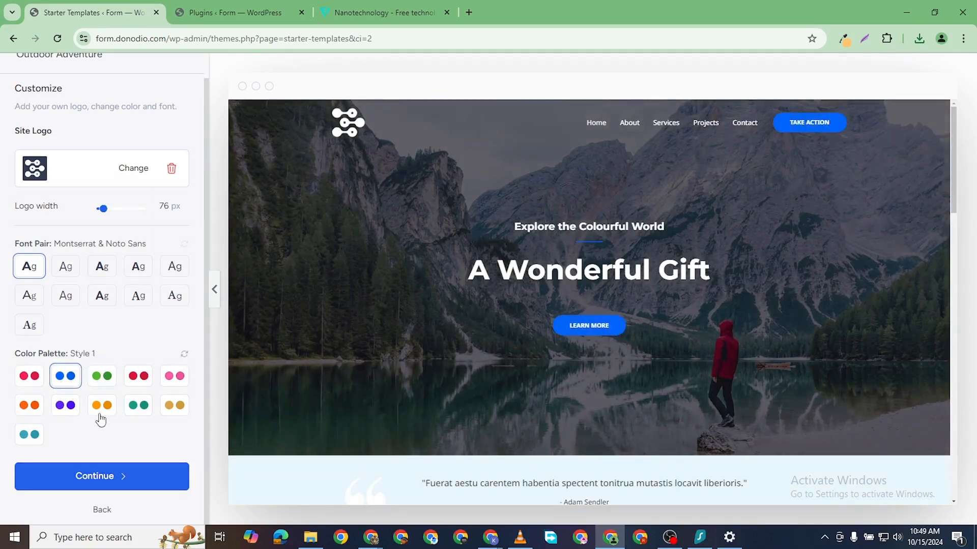
click(102, 380)
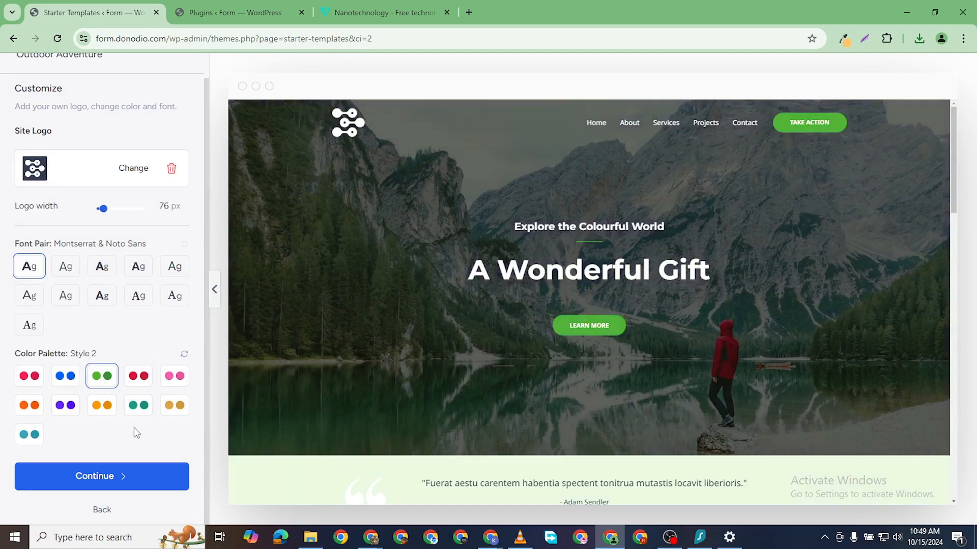
click(137, 379)
click(171, 377)
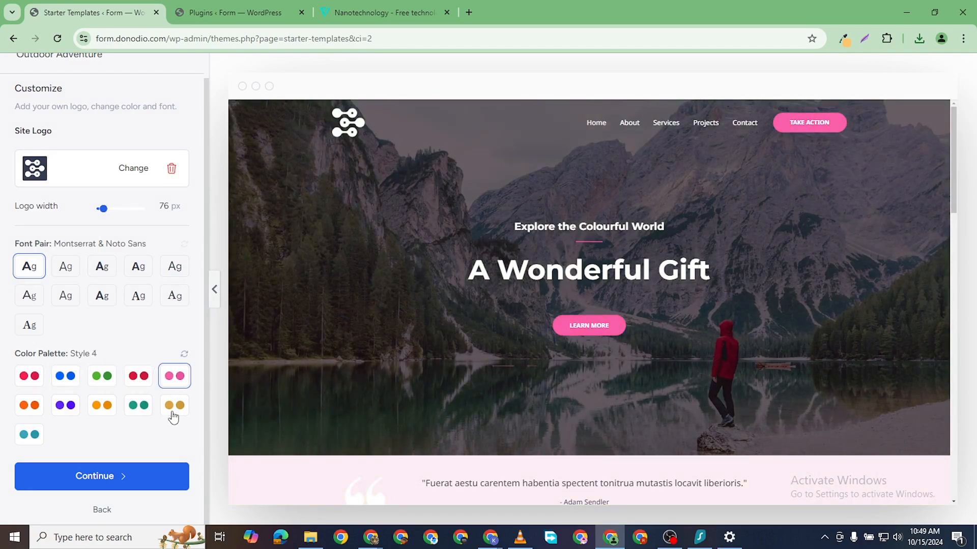
click(174, 407)
click(138, 409)
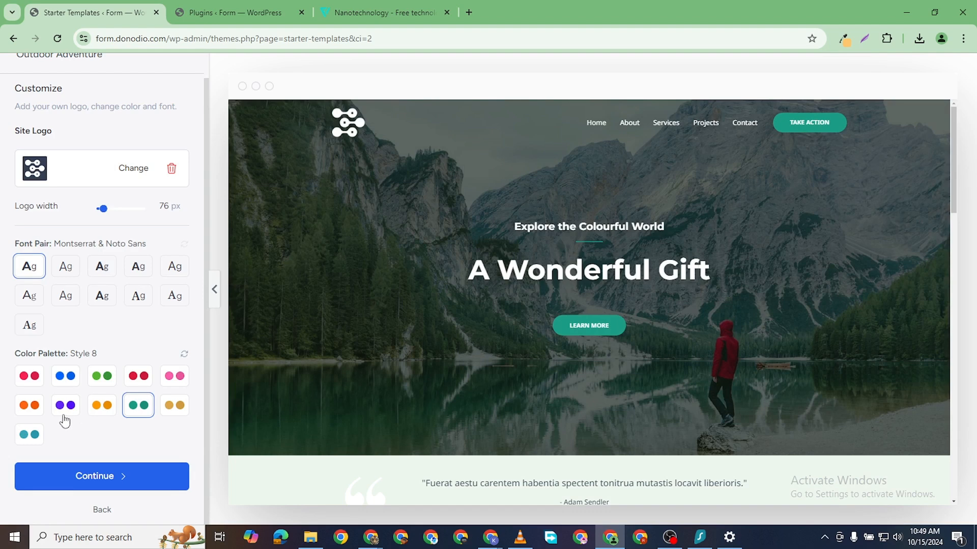
click(101, 409)
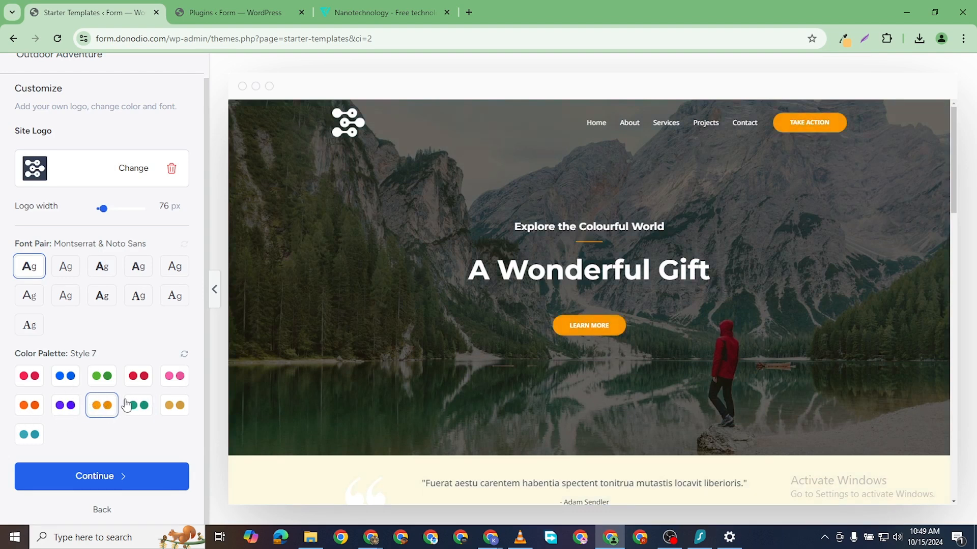
click(128, 405)
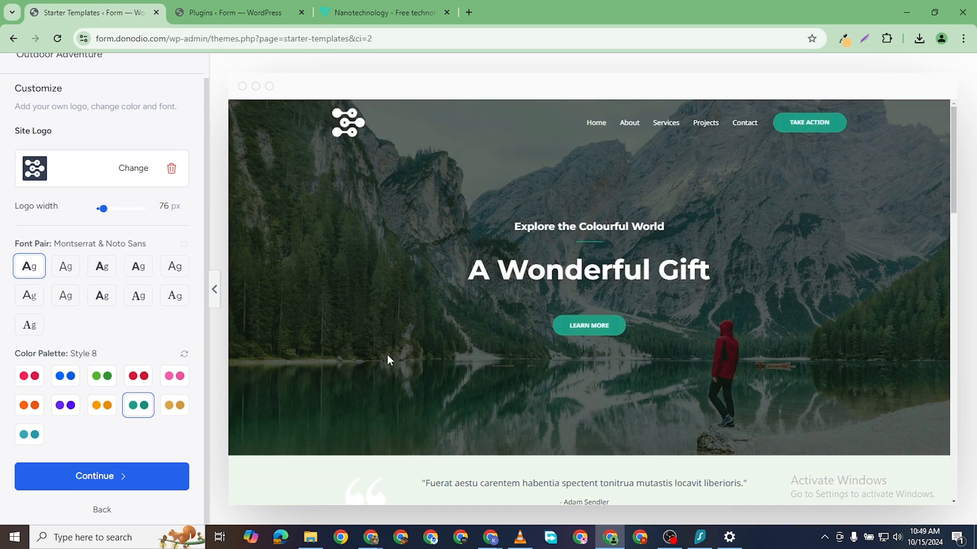
click(64, 405)
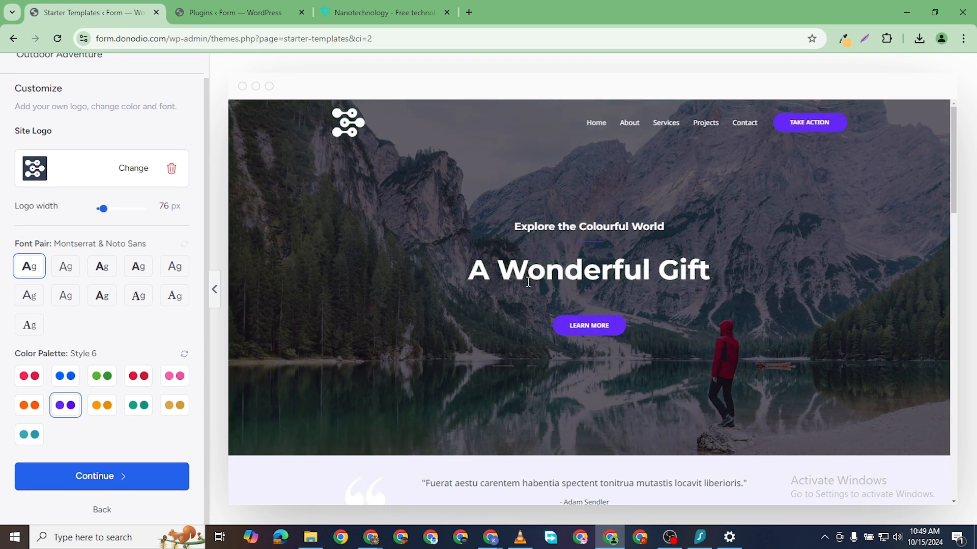
- Skip the feature selection, turn off sharing of non-sensitive data, and submit the form to build the website
click(113, 481)
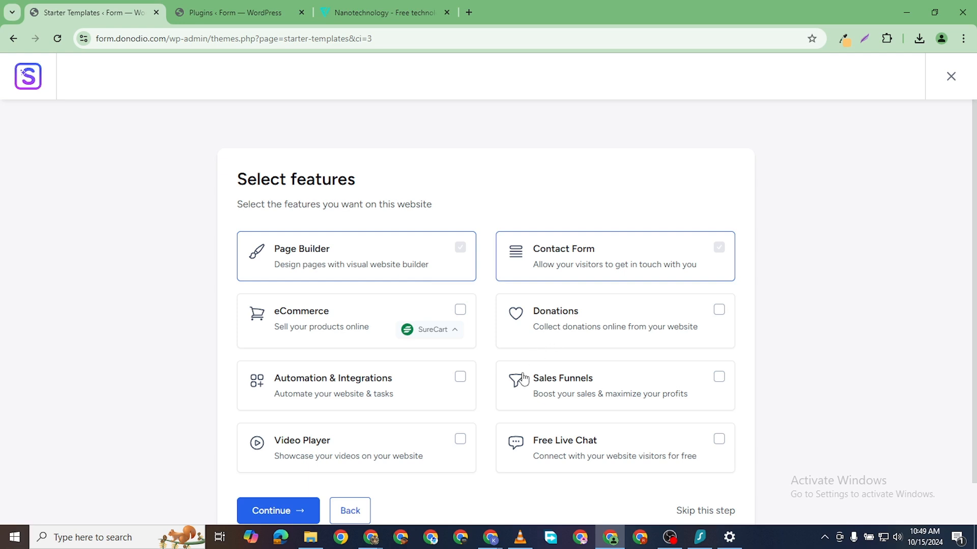
scroll(319, 370, down, 1)
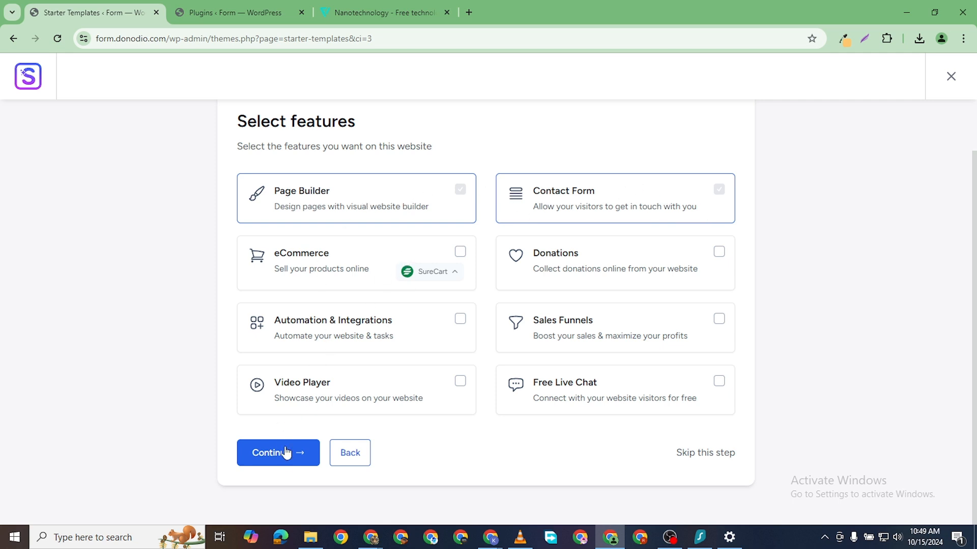
click(708, 453)
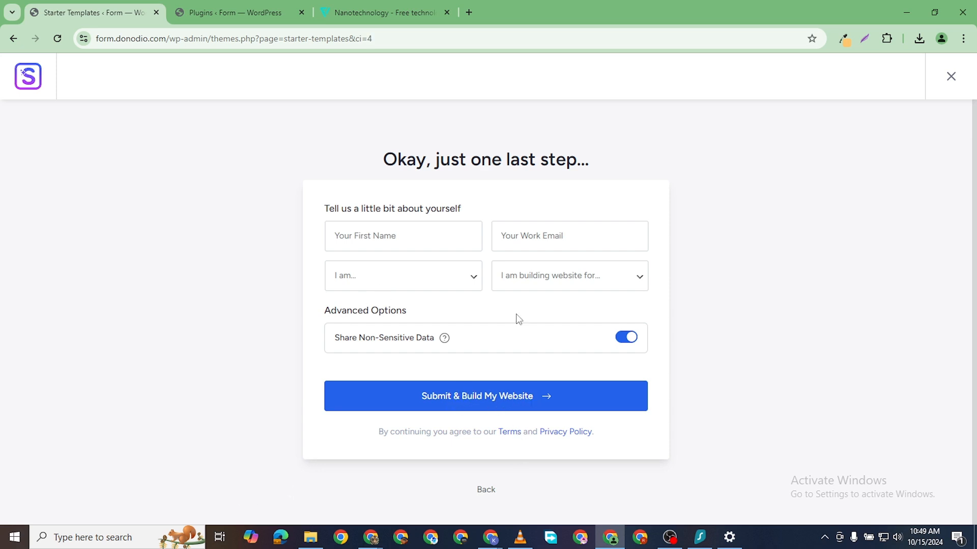
click(618, 342)
click(540, 399)
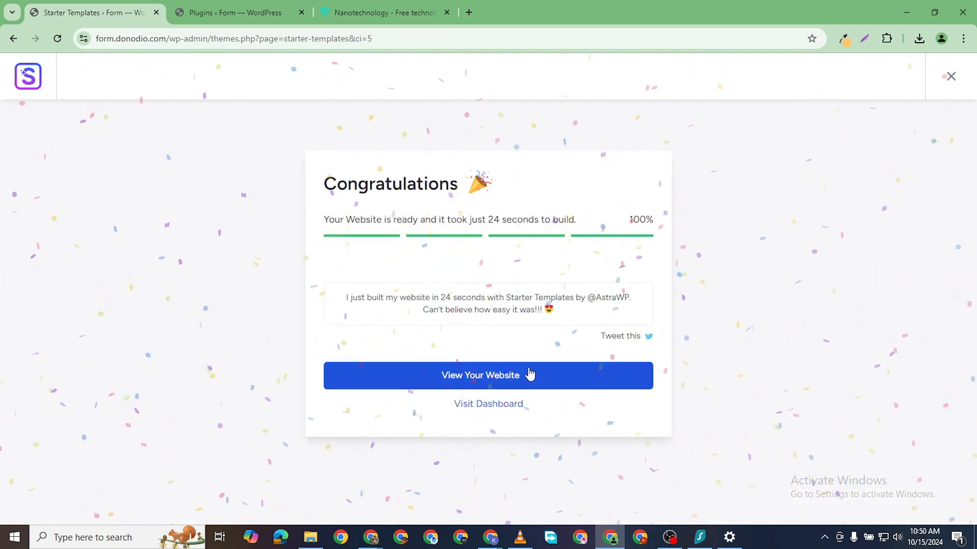
- Open the newly built website and look through the sections of its home page
click(507, 377)
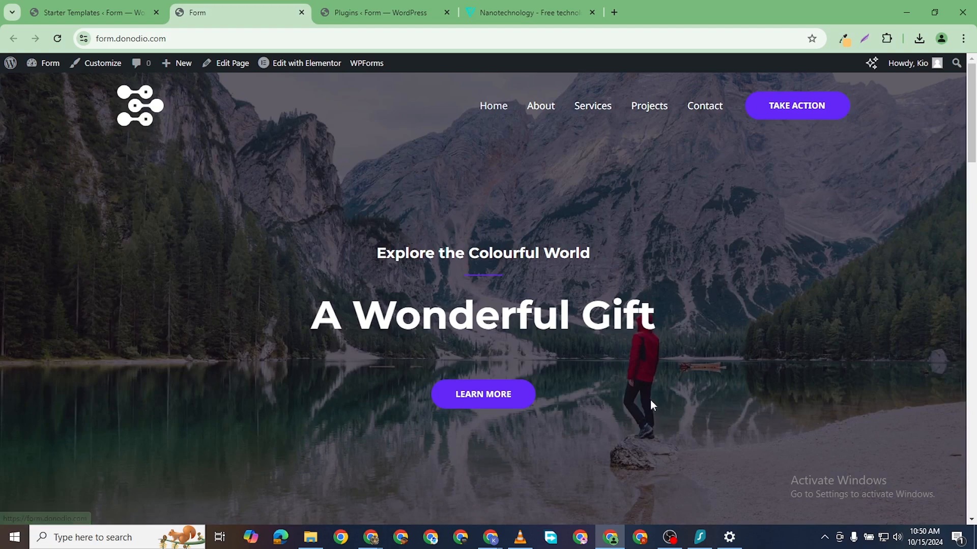
scroll(422, 391, down, 10)
scroll(422, 389, down, 16)
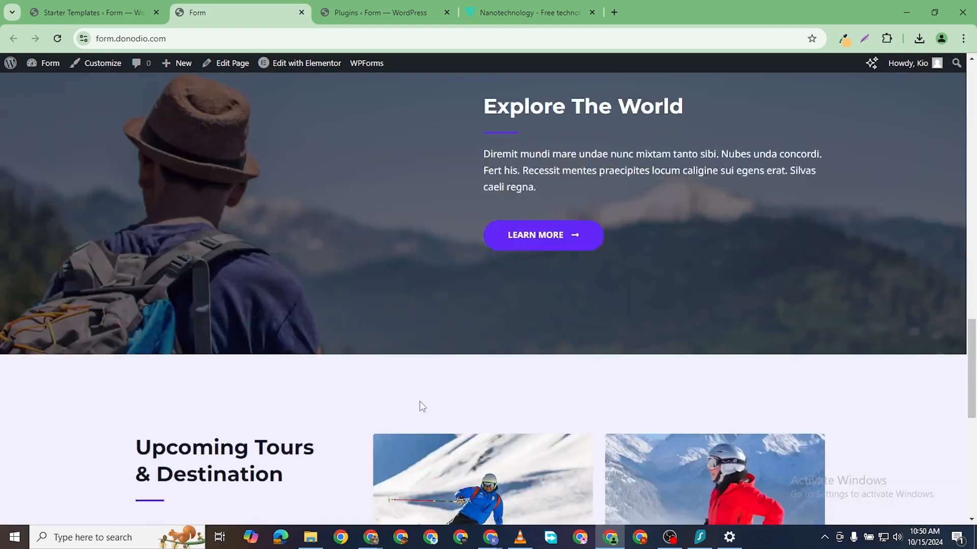
scroll(435, 402, up, 15)
scroll(441, 410, up, 10)
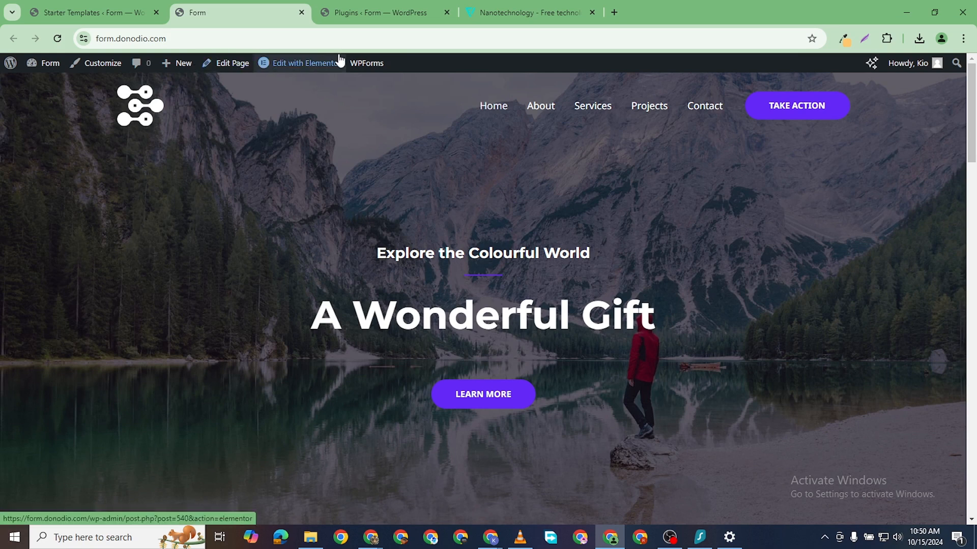
- Open the home page in the Elementor editor and switch to the browser tab with the WordPress Plugins page
mouse_move(300, 70)
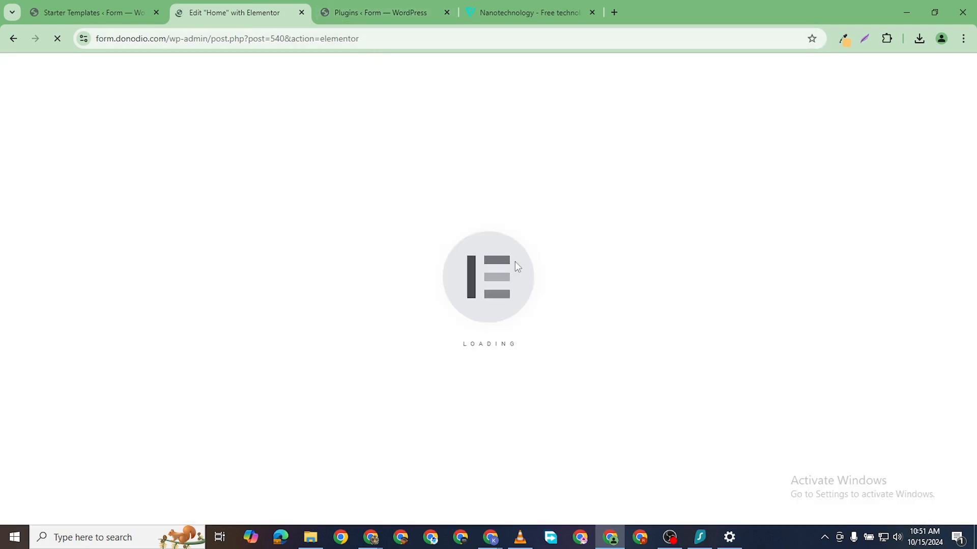
click(381, 11)
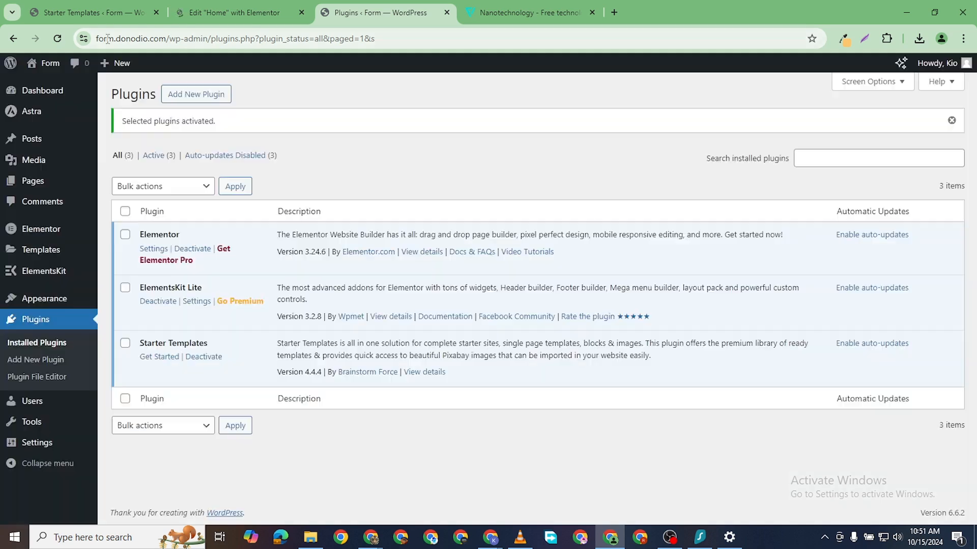
- In the WordPress Pages list, move the About, Contact, Privacy Policy, Projects, Sample Page and Services pages to the trash, keeping only Home
mouse_move(41, 182)
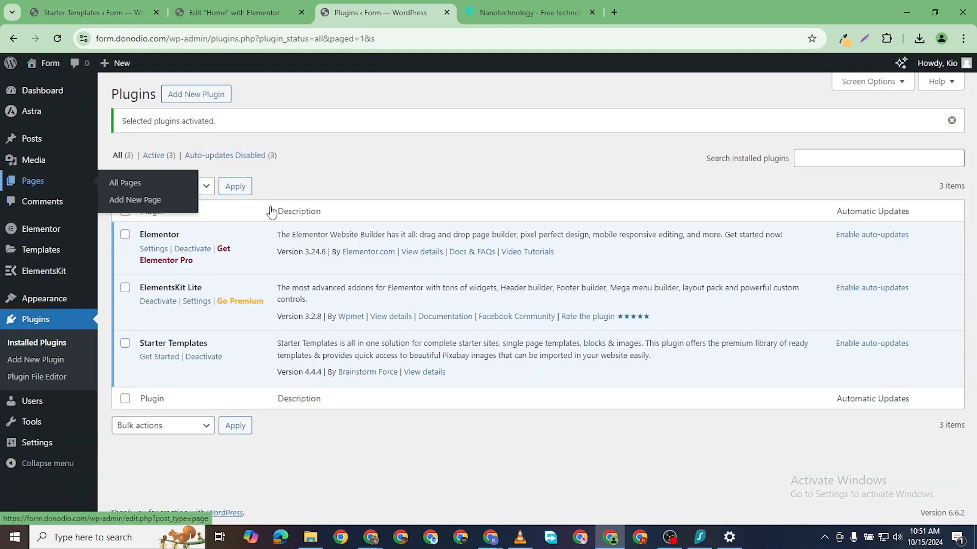
click(130, 185)
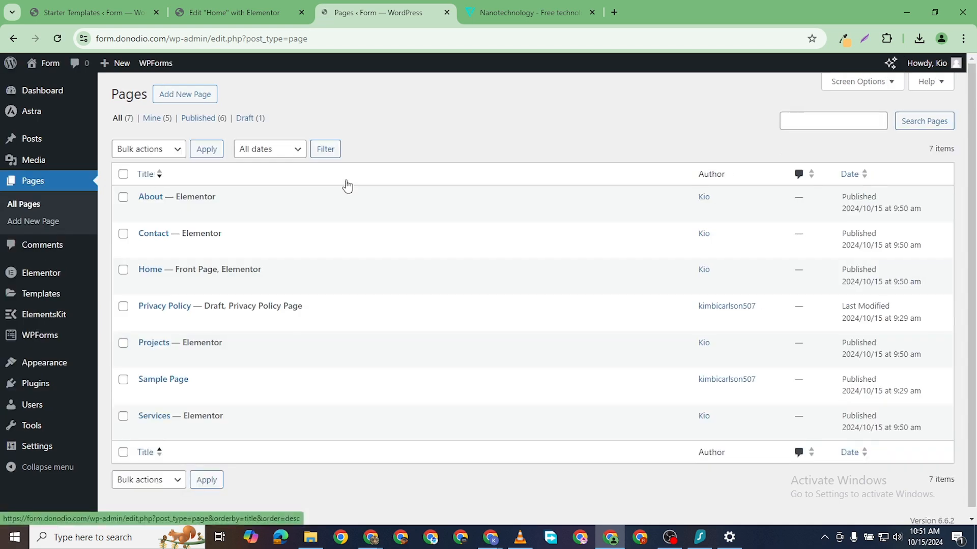
click(123, 416)
click(123, 379)
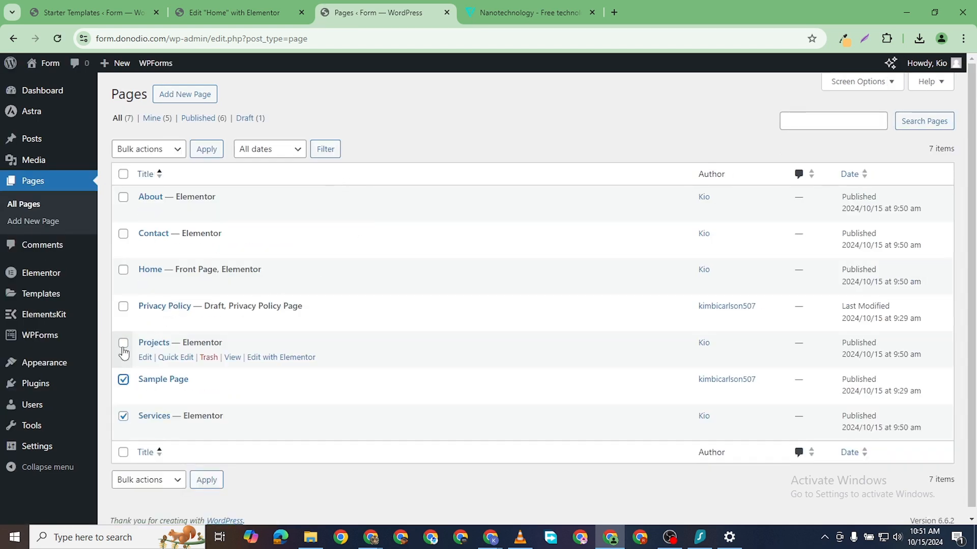
click(123, 343)
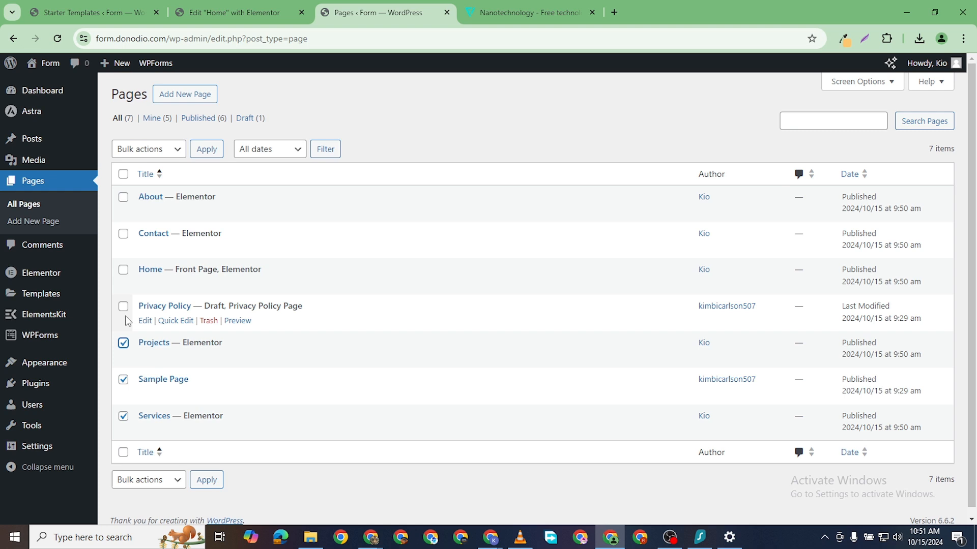
click(124, 233)
click(123, 197)
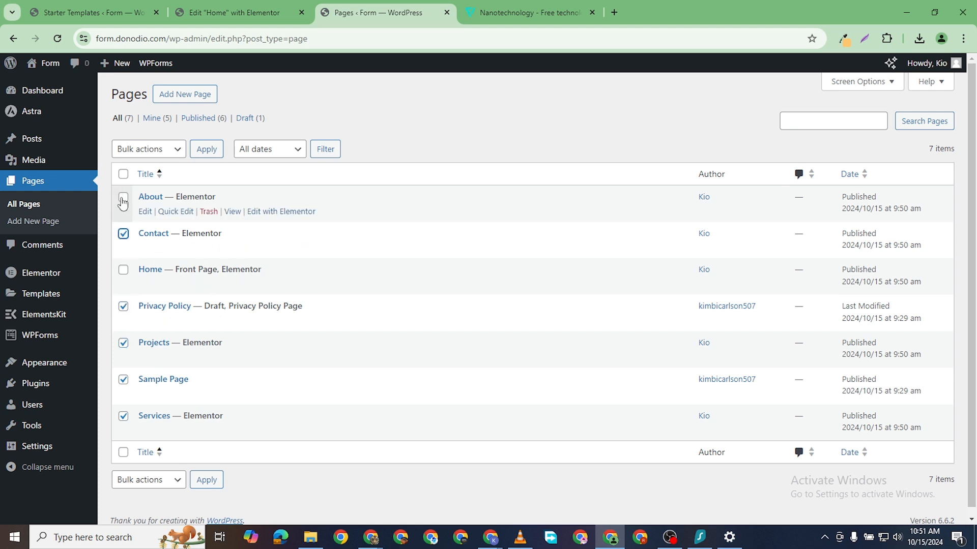
click(166, 155)
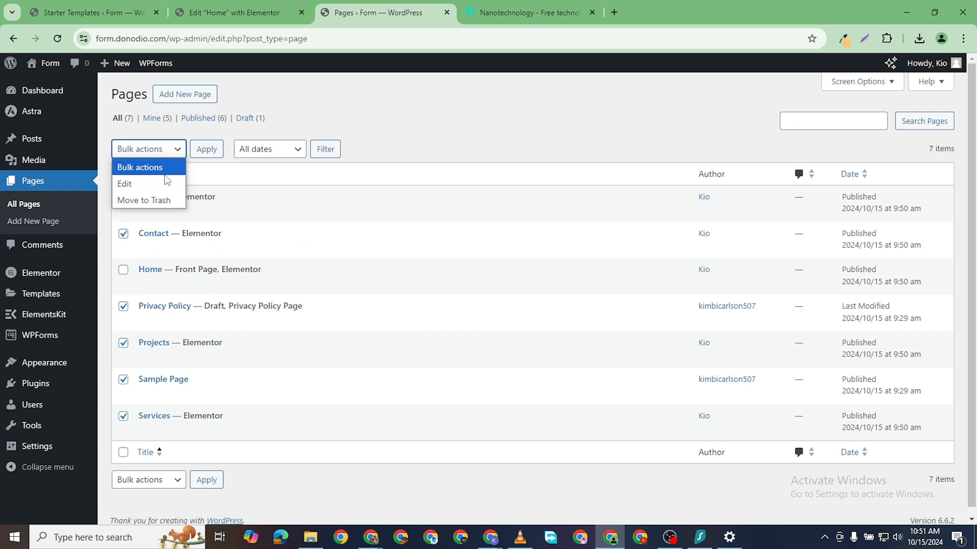
click(166, 202)
click(206, 149)
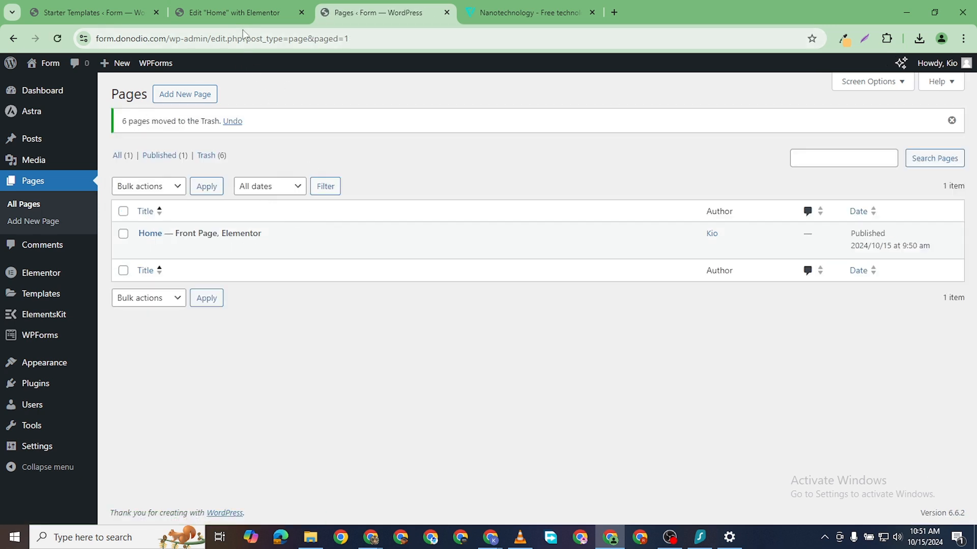
- Return to the home page's Elementor editor, skip the AI notification and delete the Upcoming Tours & Destination section
click(246, 17)
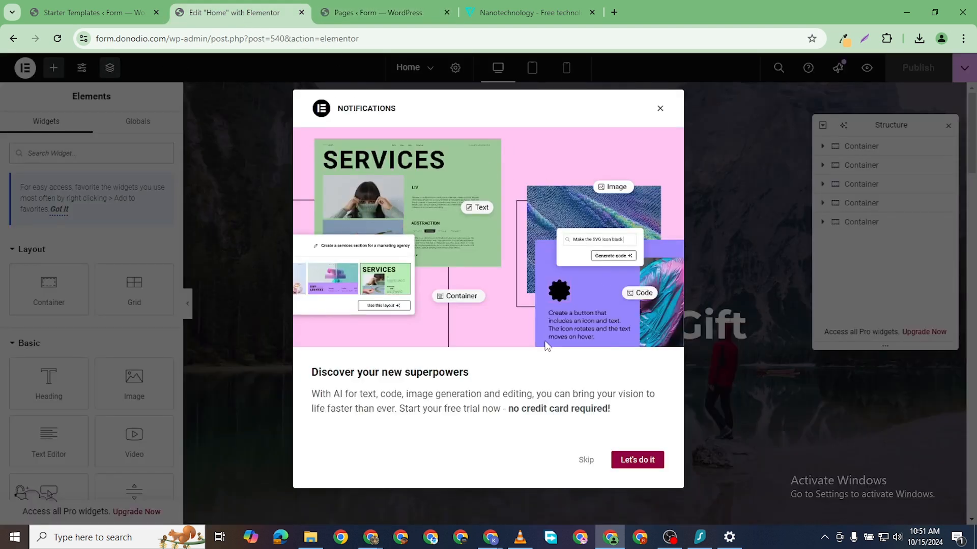
click(586, 460)
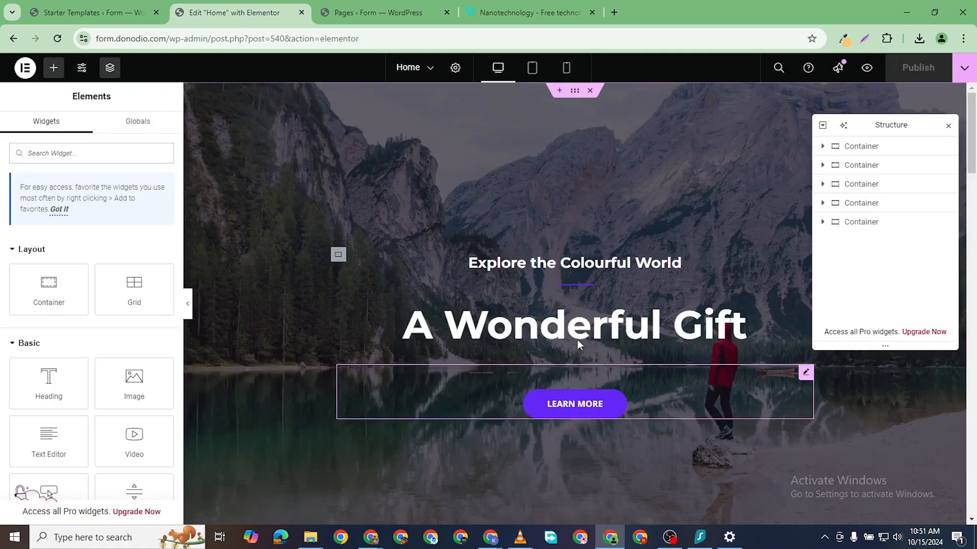
scroll(578, 371, down, 15)
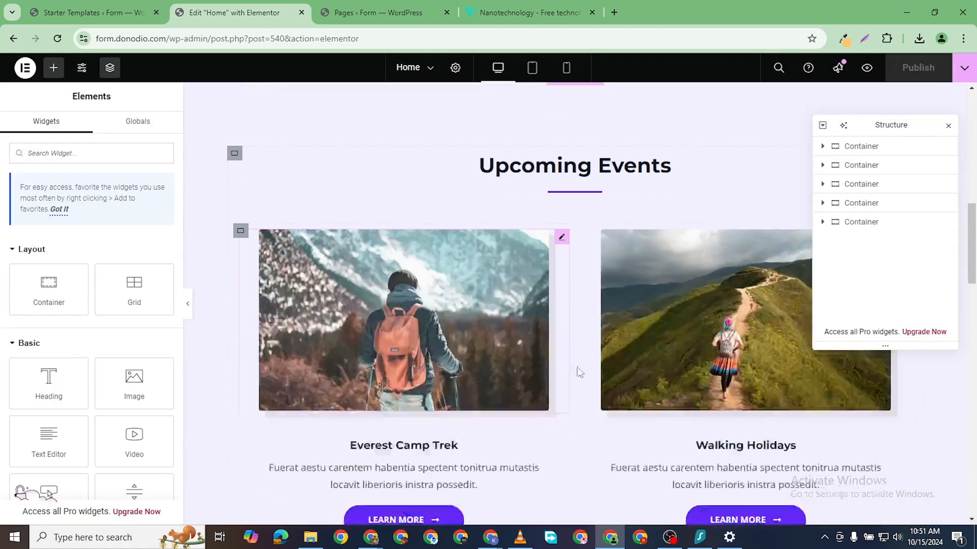
scroll(603, 363, down, 4)
scroll(585, 384, up, 10)
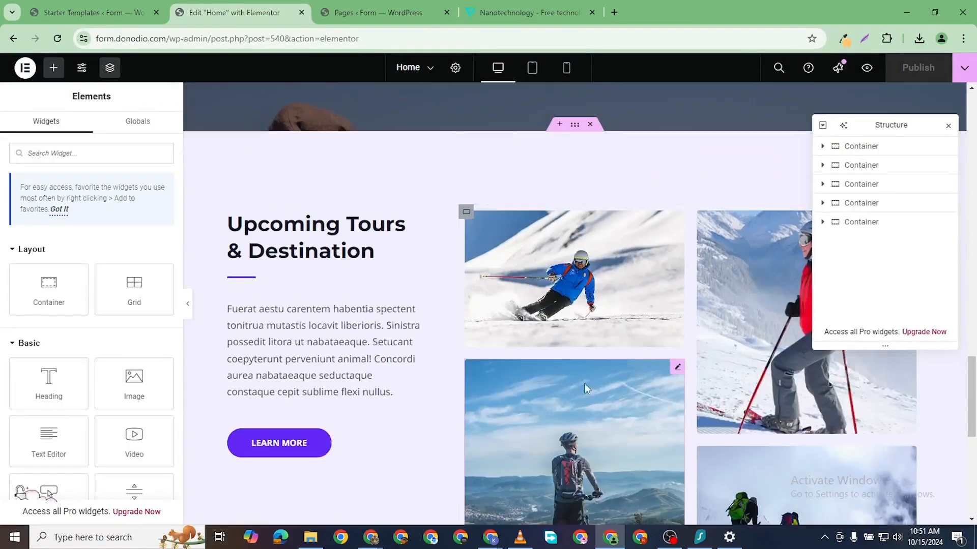
click(588, 190)
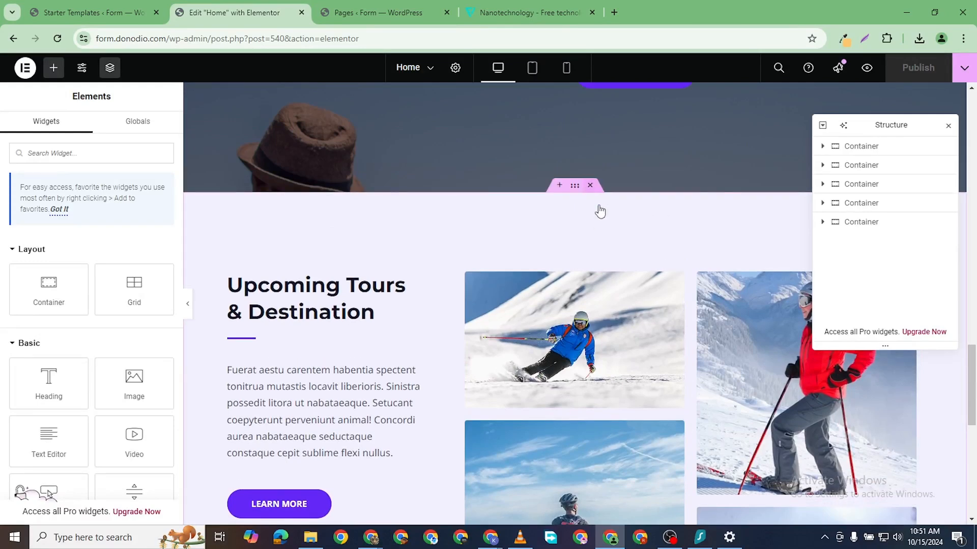
- Delete the Explore The World, Upcoming Events and testimonial quote sections, leaving only the hero section
scroll(591, 237, up, 6)
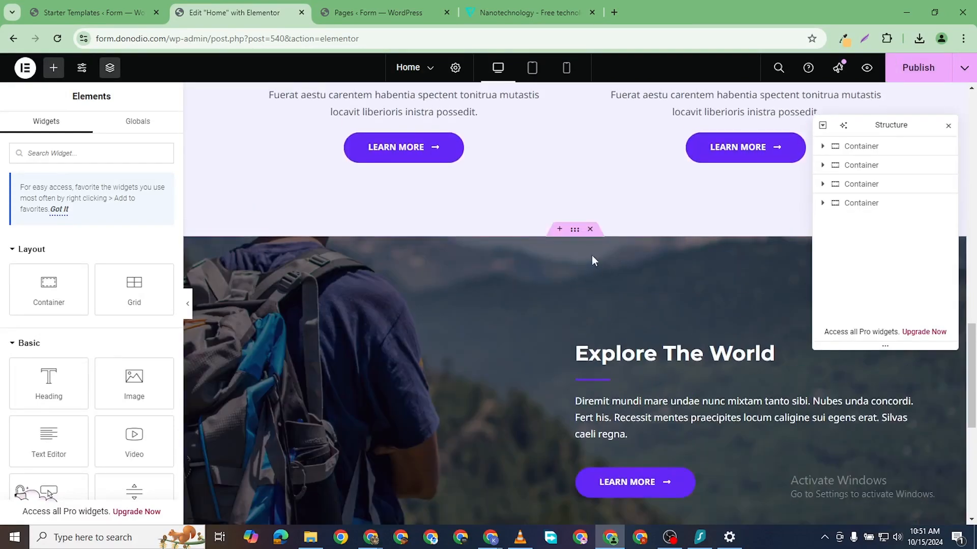
click(585, 227)
scroll(559, 204, up, 7)
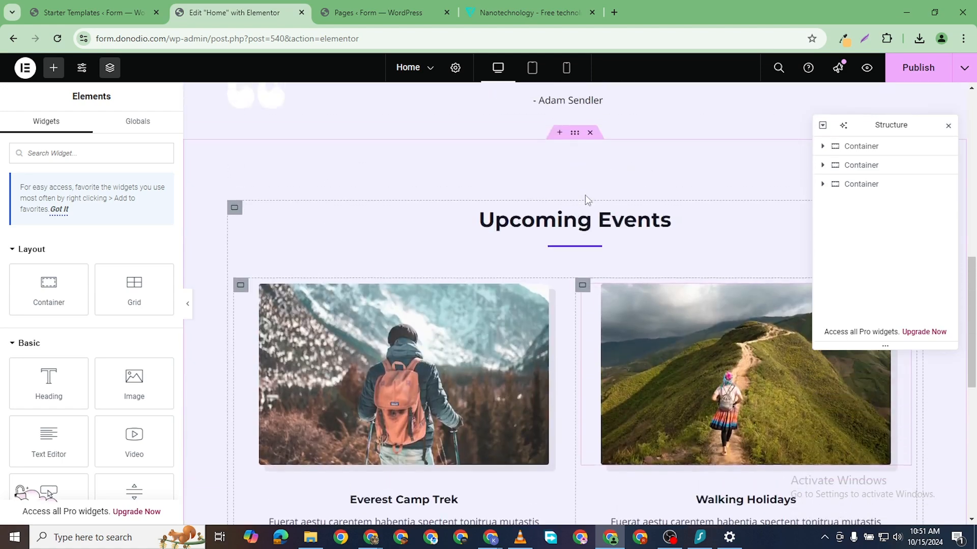
click(590, 196)
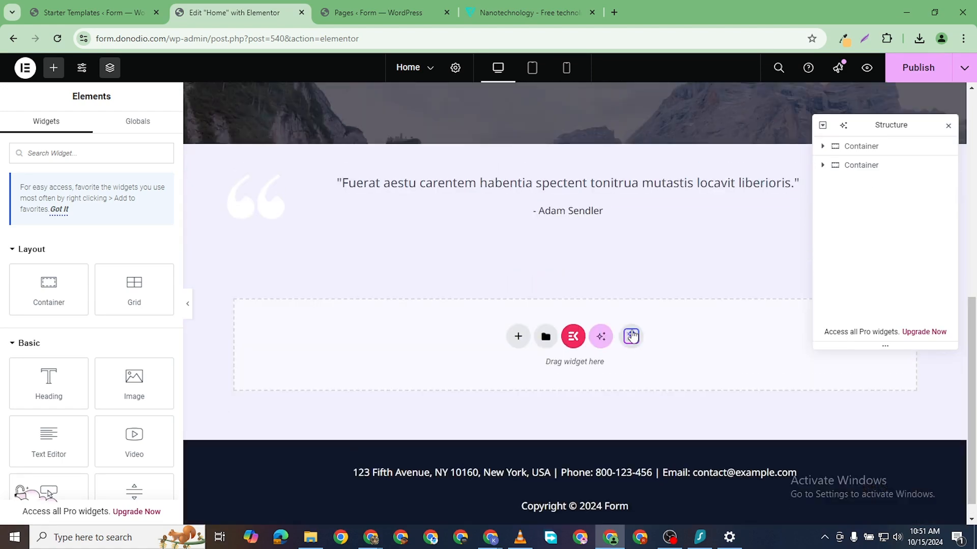
scroll(597, 319, up, 3)
click(589, 305)
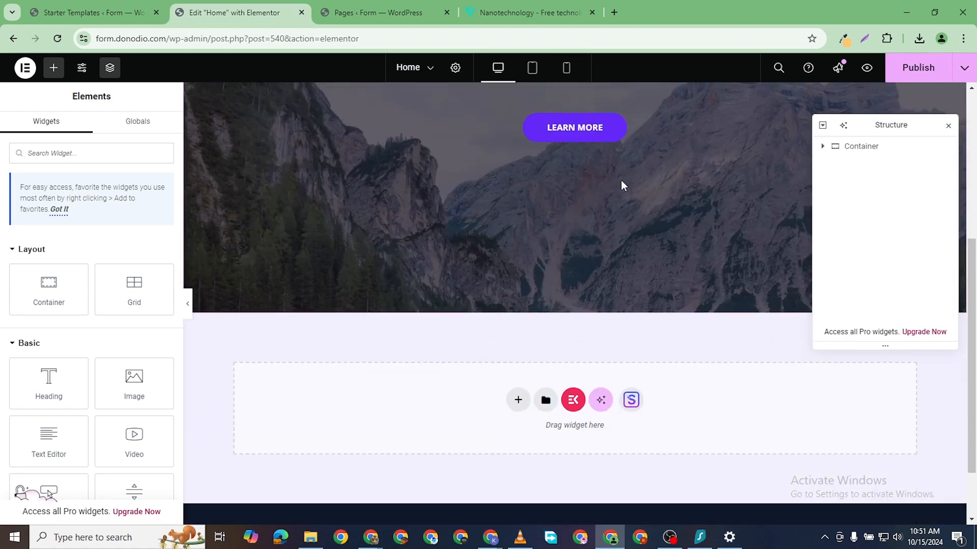
scroll(621, 179, up, 3)
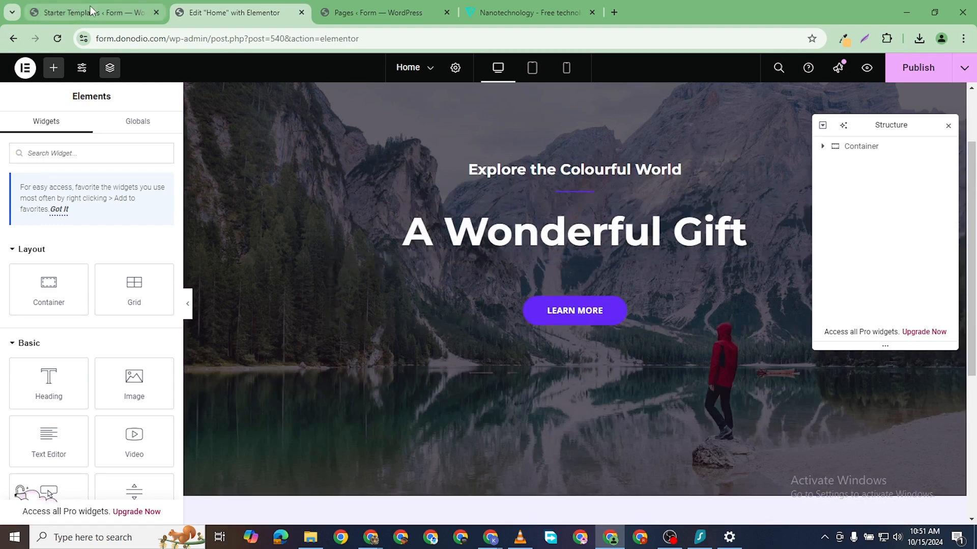
- Close the Structure panel and add a single-column Flexbox container below the hero section
scroll(582, 298, down, 5)
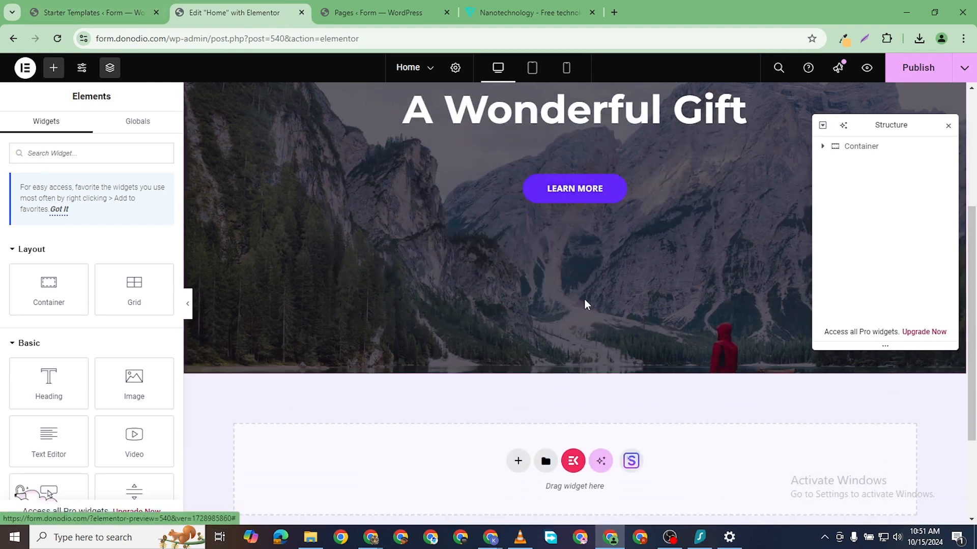
click(949, 126)
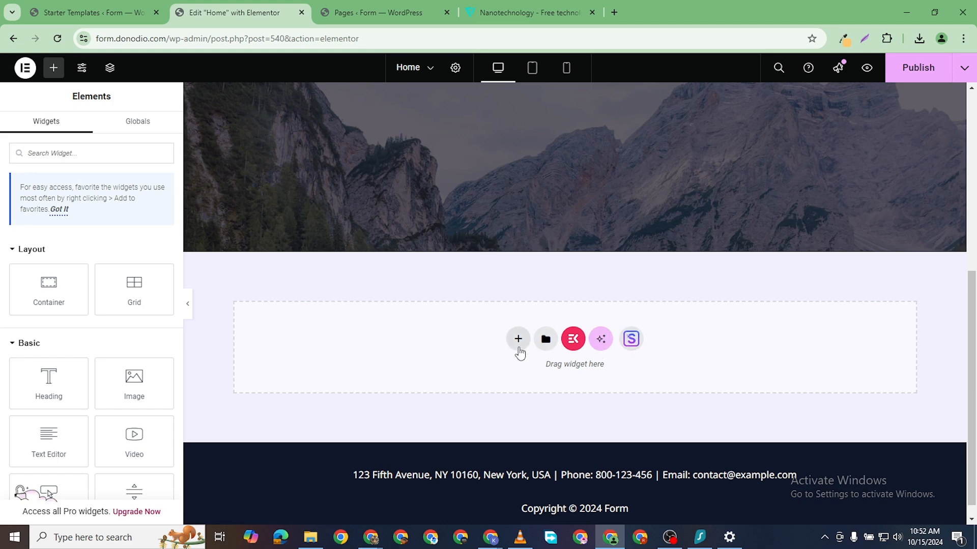
click(518, 340)
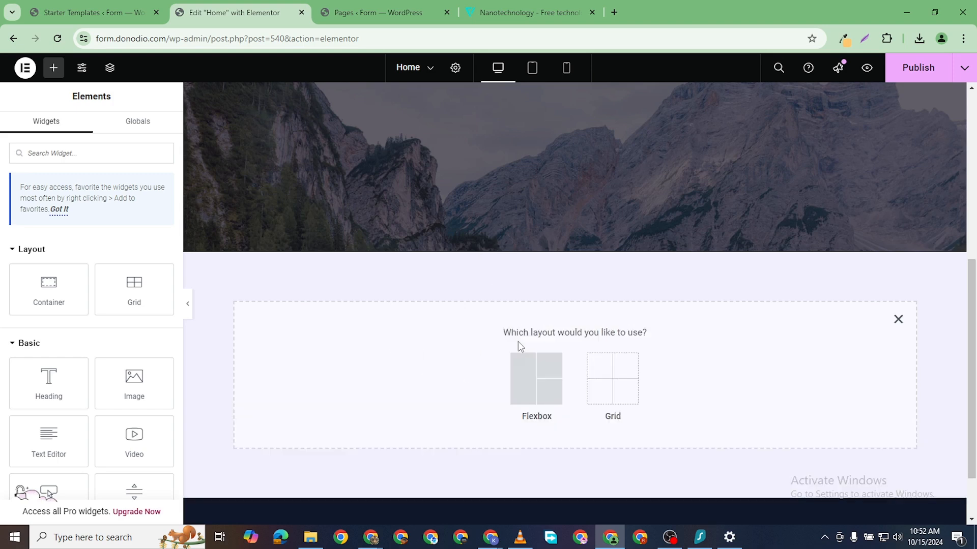
click(522, 383)
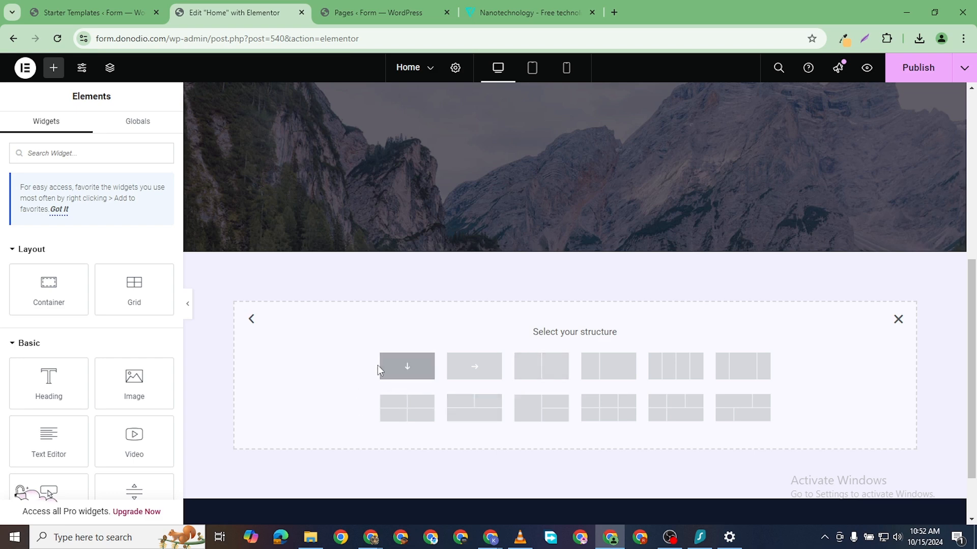
click(423, 385)
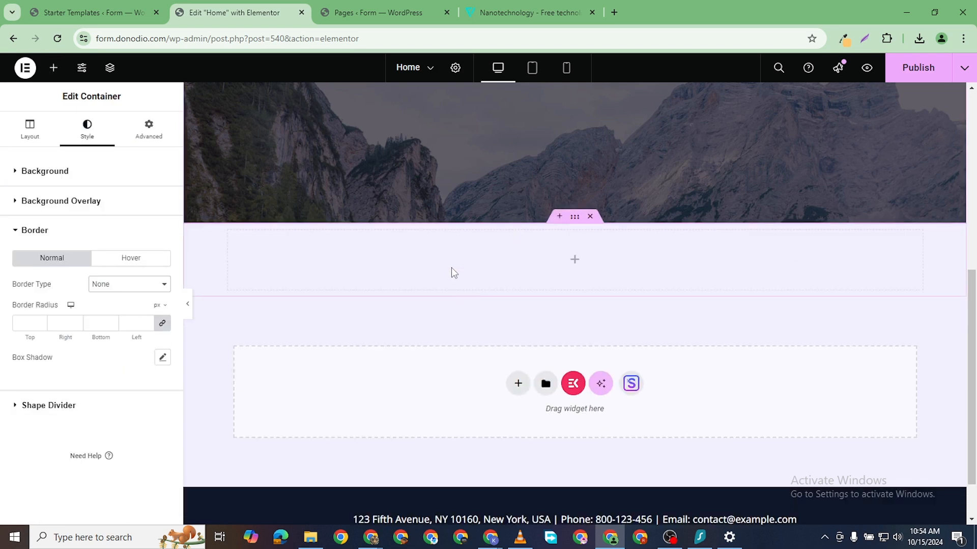
- Nest a container inside the new section and set its item direction to a horizontal row
scroll(437, 305, up, 3)
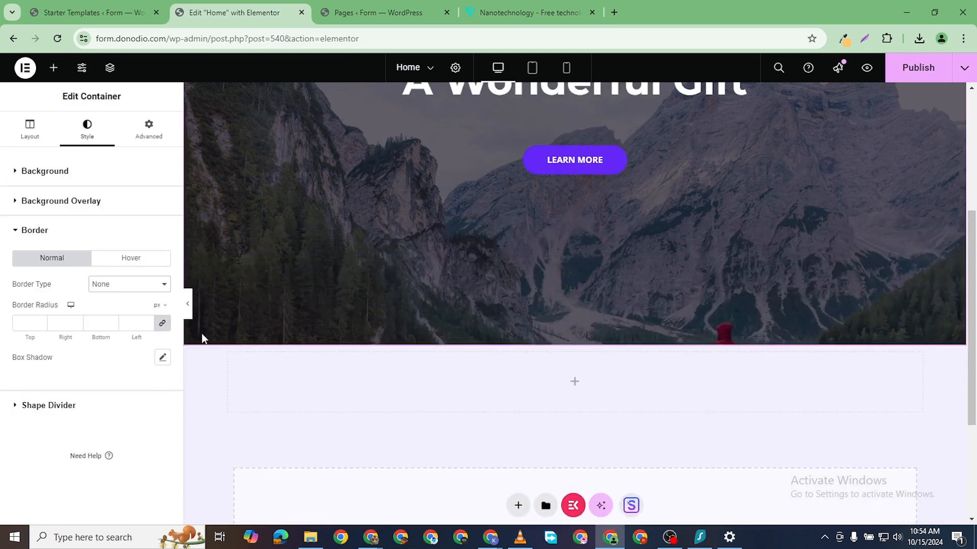
click(53, 67)
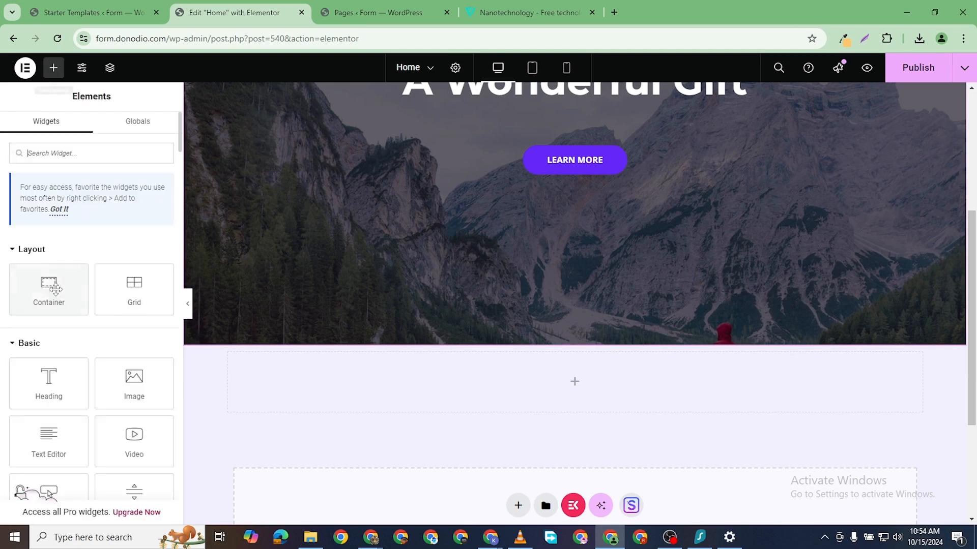
drag(49, 284, 277, 459)
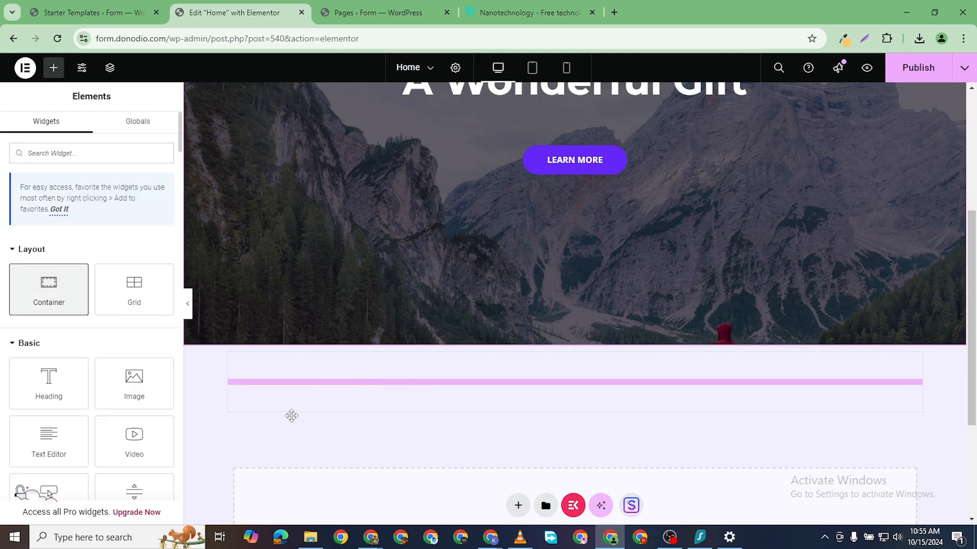
drag(291, 416, 391, 370)
scroll(356, 395, up, 1)
scroll(340, 400, down, 5)
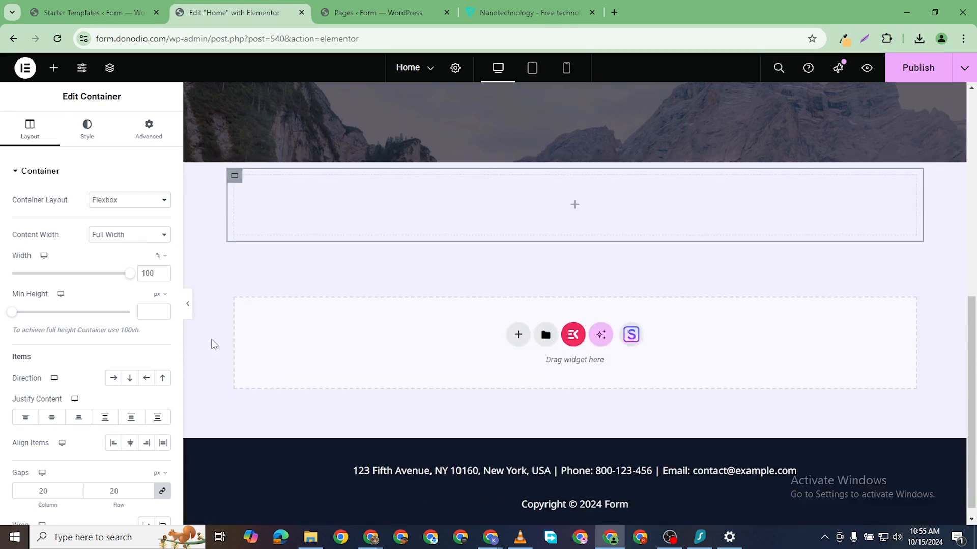
click(112, 385)
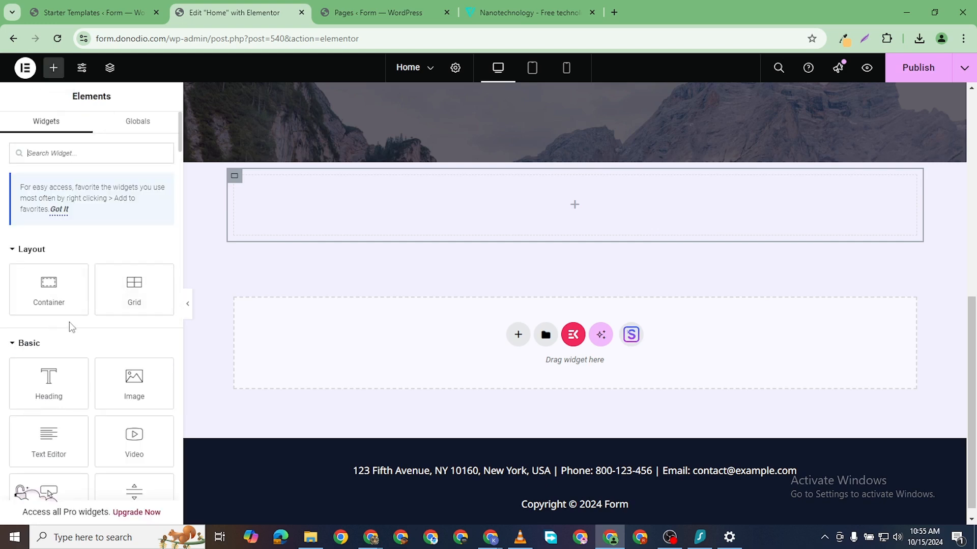
- Place another container inside the row container and duplicate it to make two side-by-side columns
drag(66, 308, 304, 278)
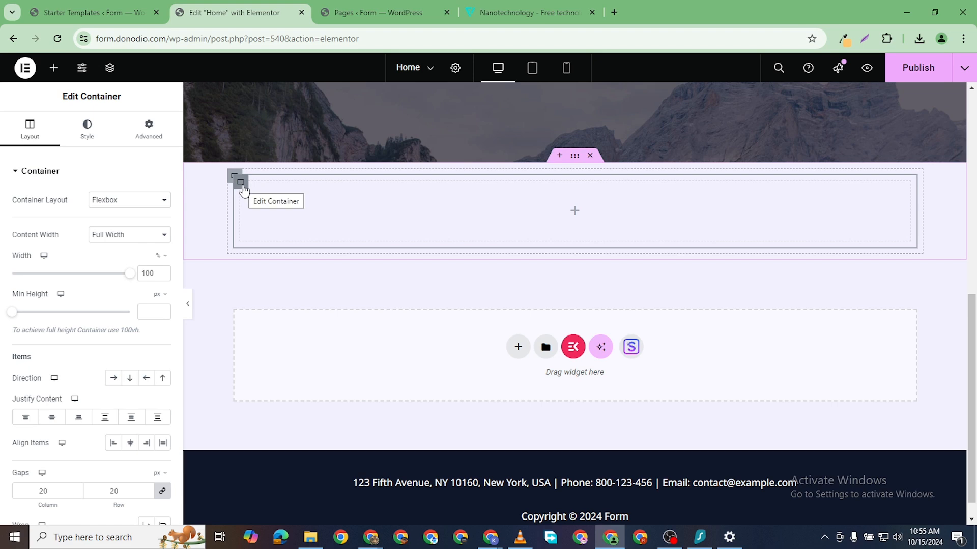
right_click(243, 188)
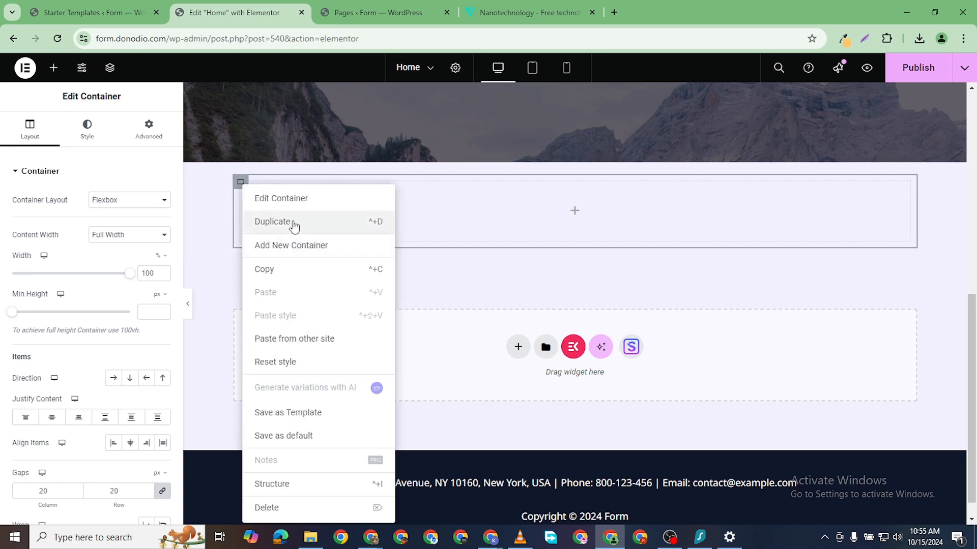
click(272, 222)
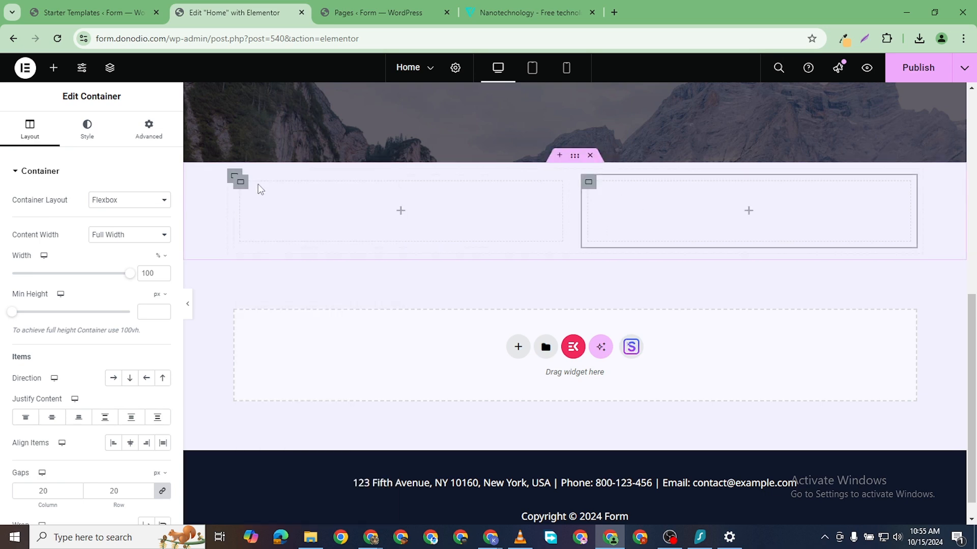
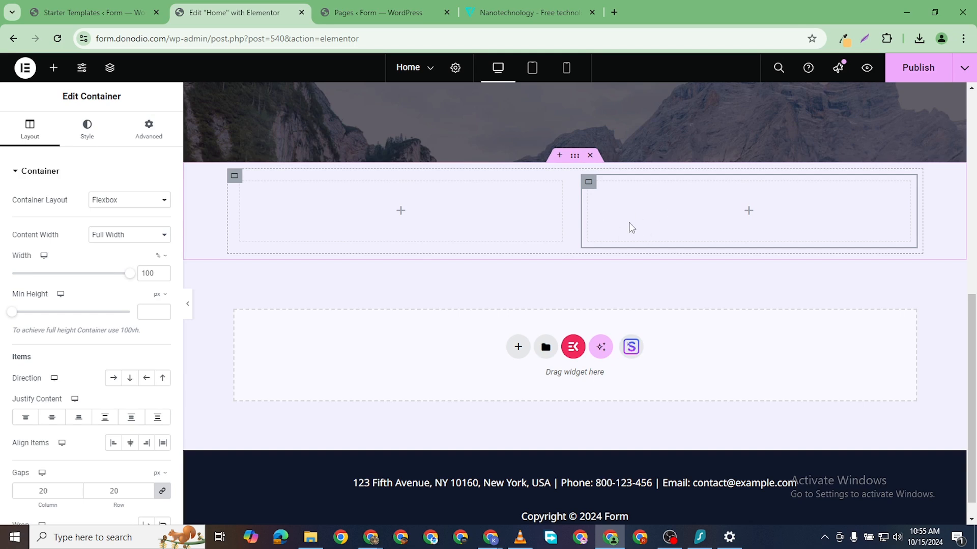
- Add an Image widget to the right-hand container and set that container's width to 90%
click(53, 68)
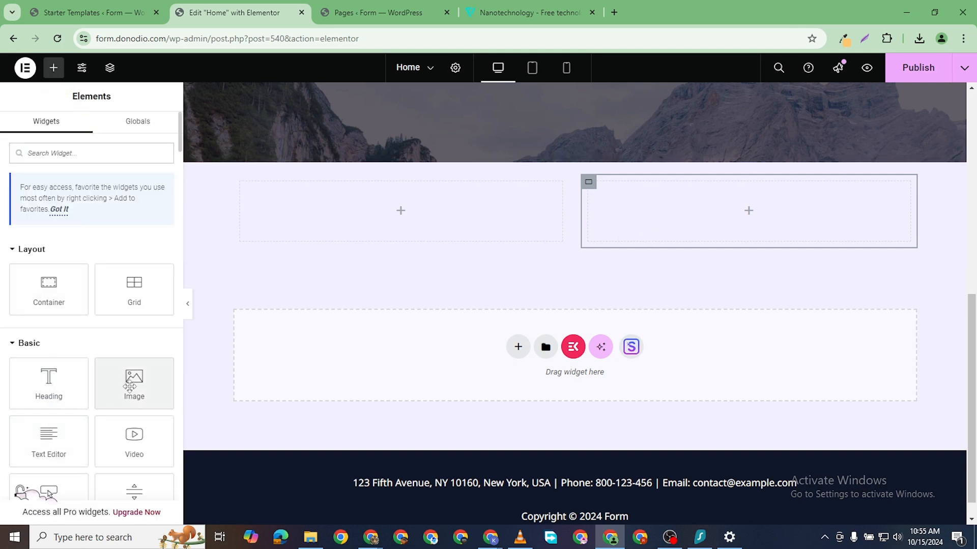
drag(129, 386, 768, 203)
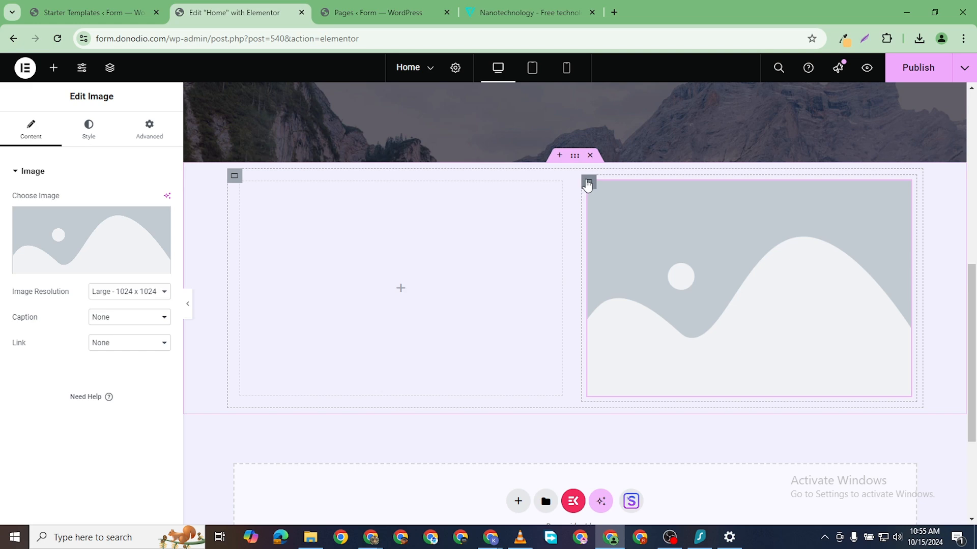
click(588, 183)
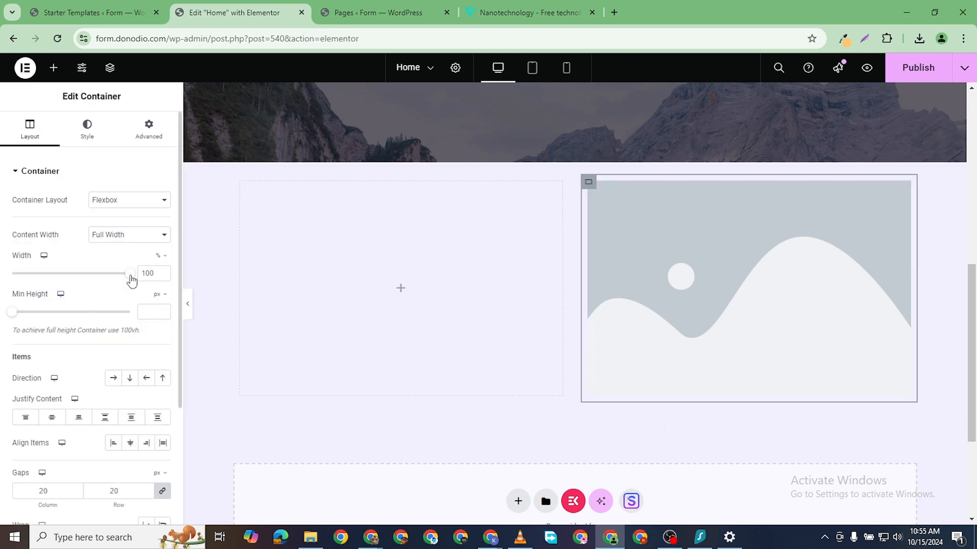
drag(128, 276, 117, 273)
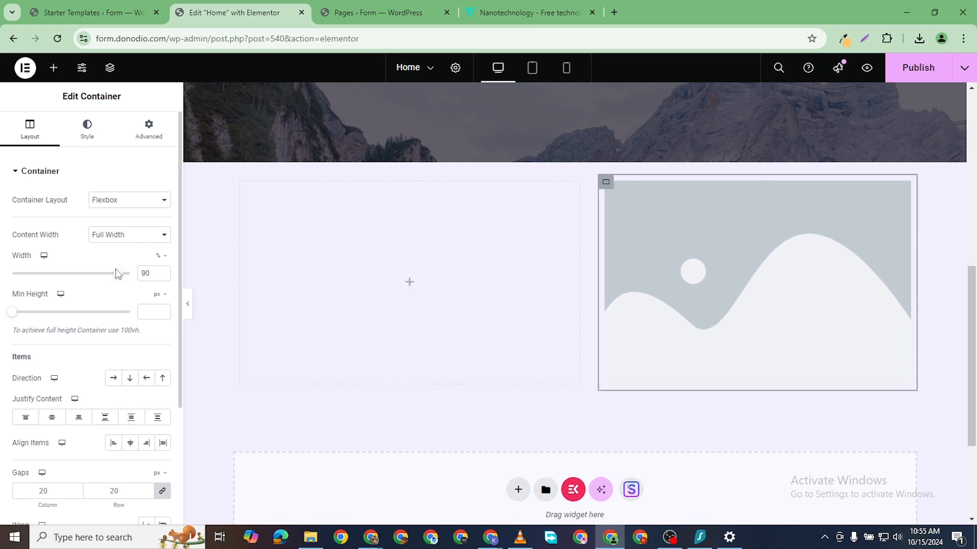
- Reduce the width of the right-hand container holding the image to 80%, and select the empty left-hand container
click(161, 276)
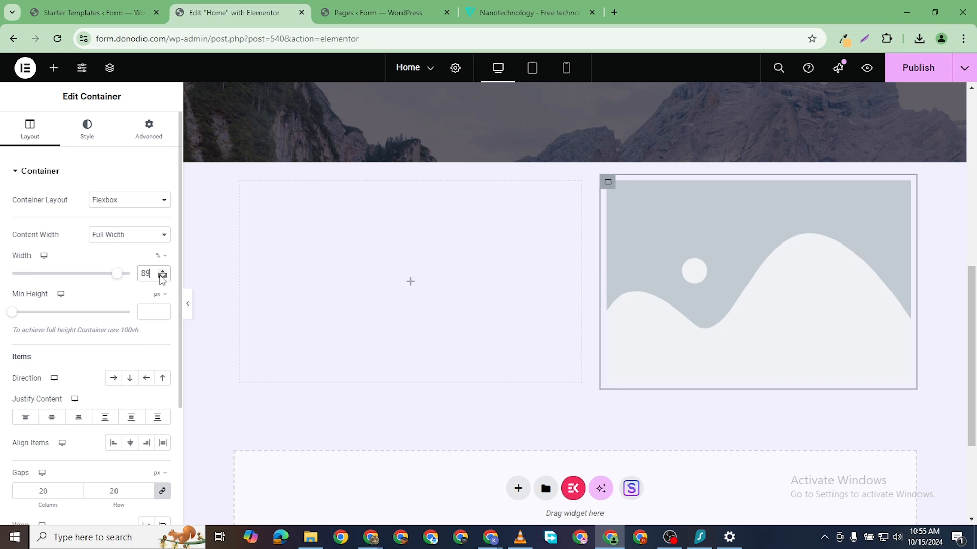
click(160, 276)
click(160, 275)
click(160, 276)
click(160, 275)
click(160, 276)
click(160, 275)
click(160, 276)
click(162, 276)
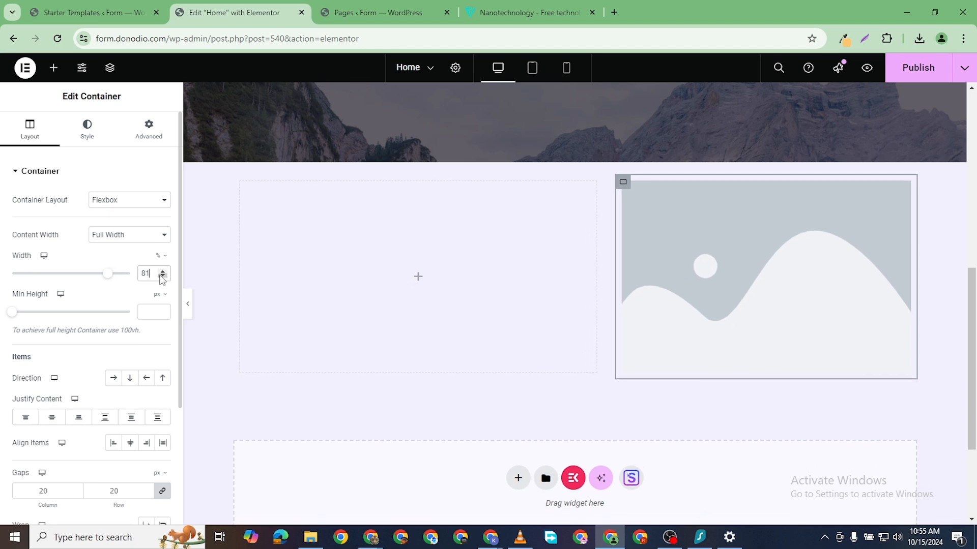
click(162, 276)
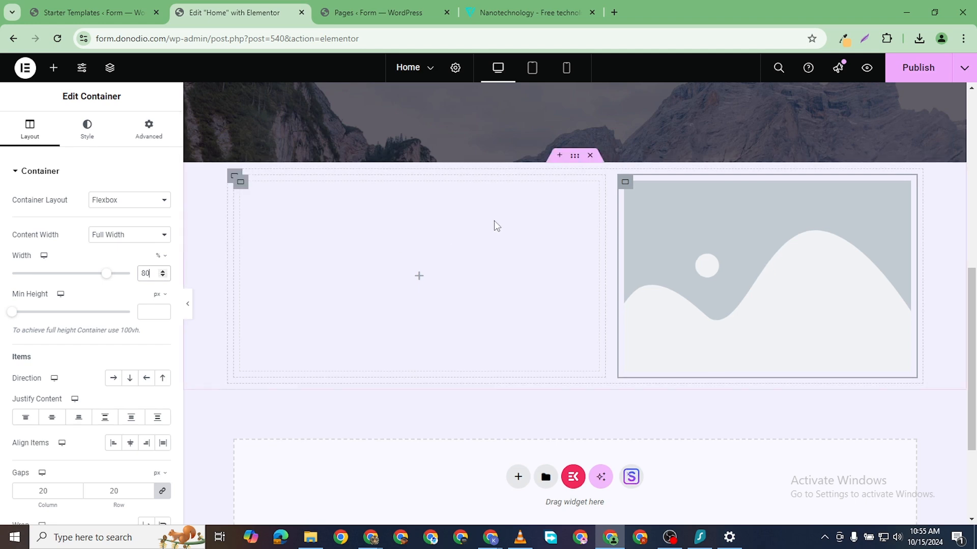
click(268, 190)
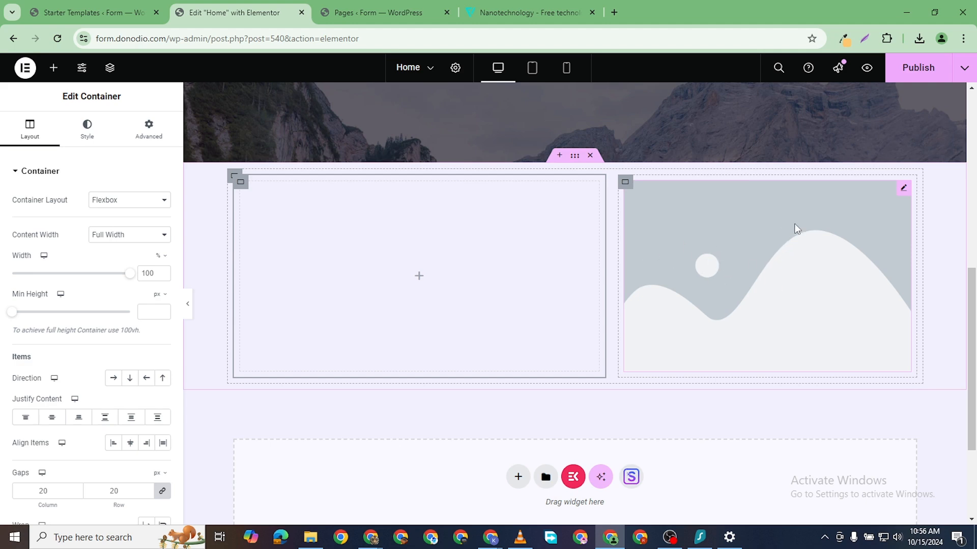
- Open the media chooser for the placeholder Image widget and browse the pictures in the media library
click(847, 225)
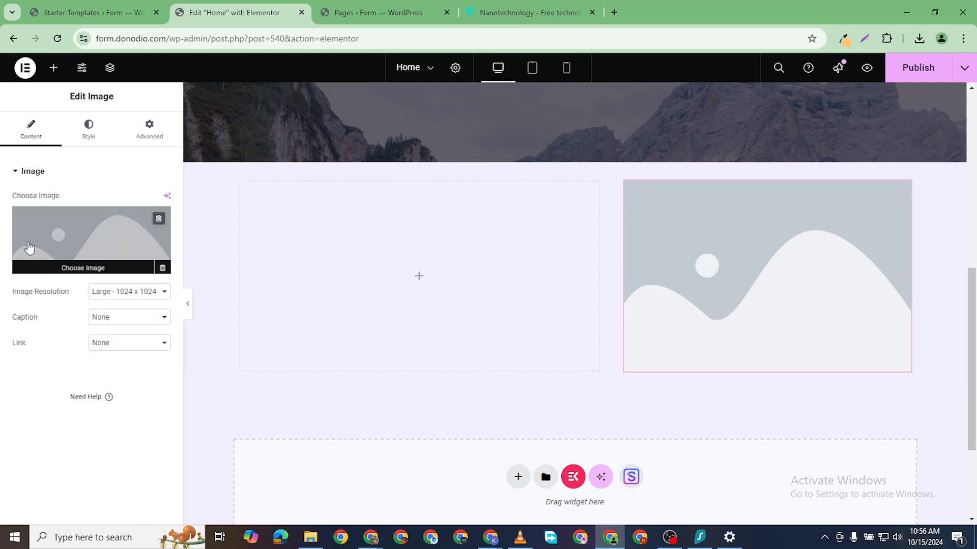
click(77, 232)
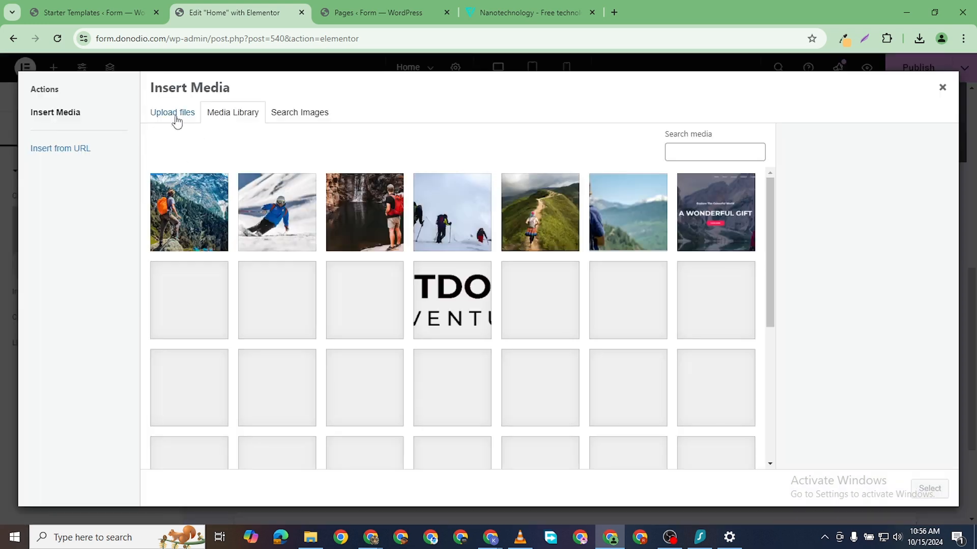
click(173, 114)
click(218, 114)
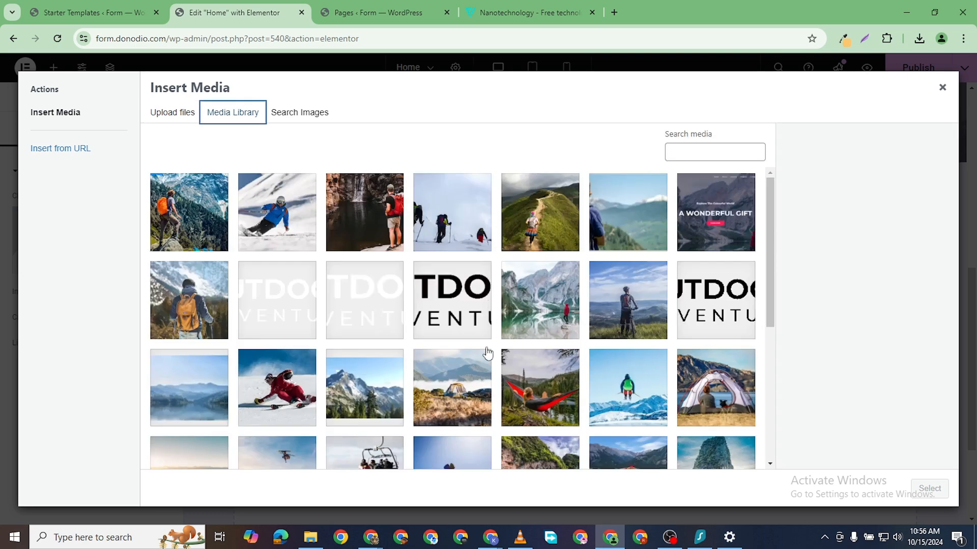
scroll(491, 356, down, 5)
scroll(496, 365, up, 5)
- Upload the first black-and-white portrait from the Freelancer _ InBio downloads folder and insert it into the Image widget
click(169, 115)
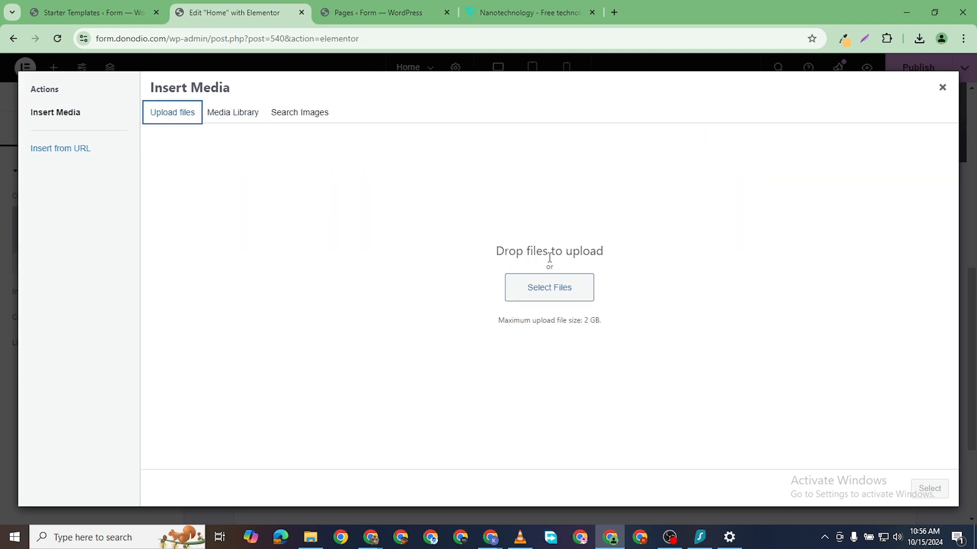
click(556, 287)
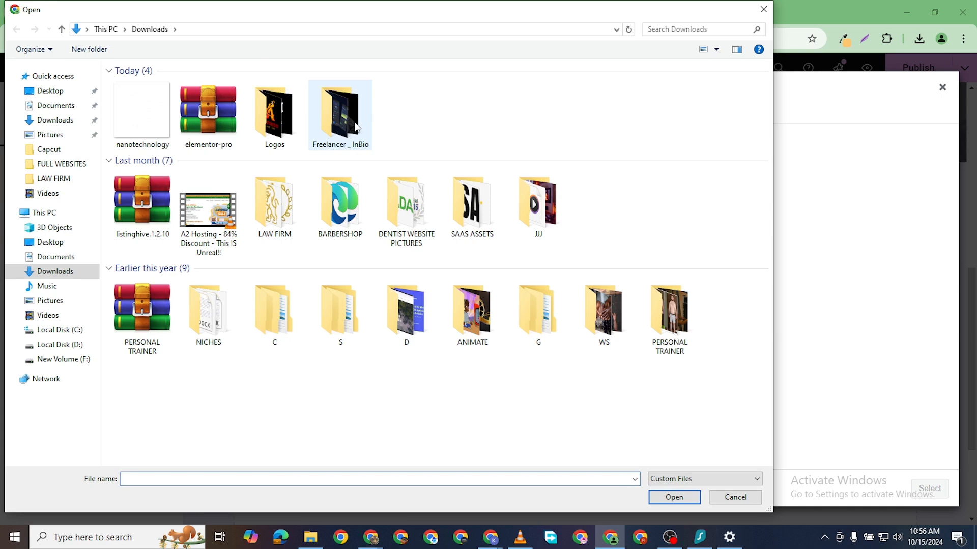
double_click(355, 127)
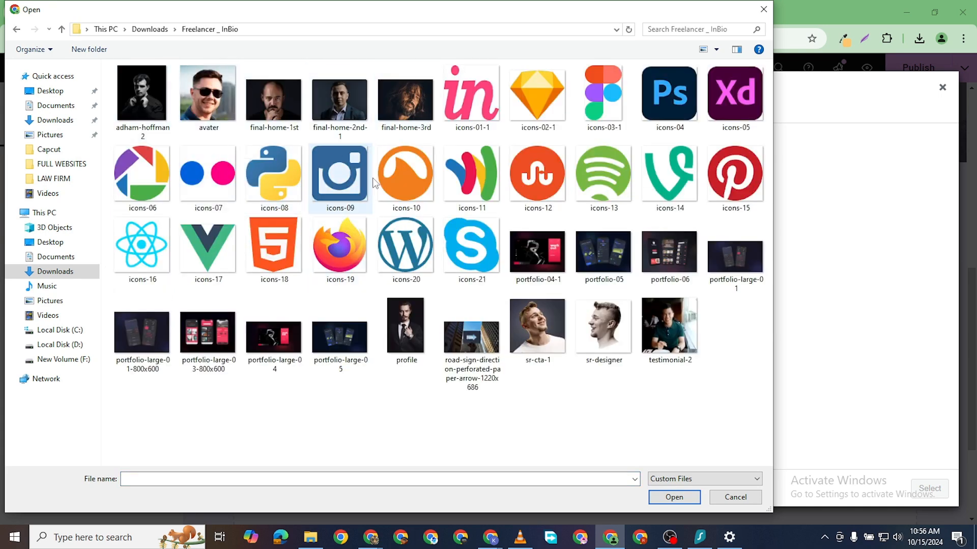
click(133, 113)
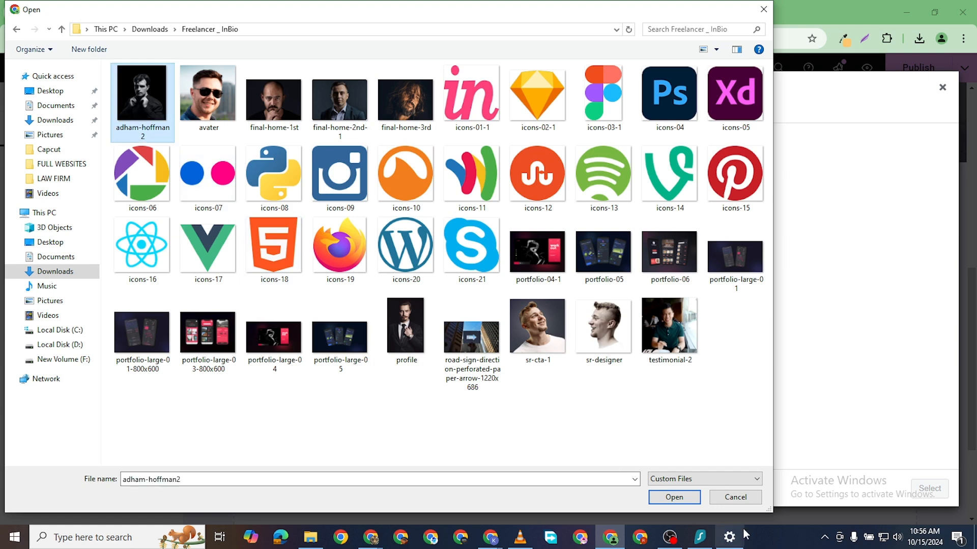
click(695, 496)
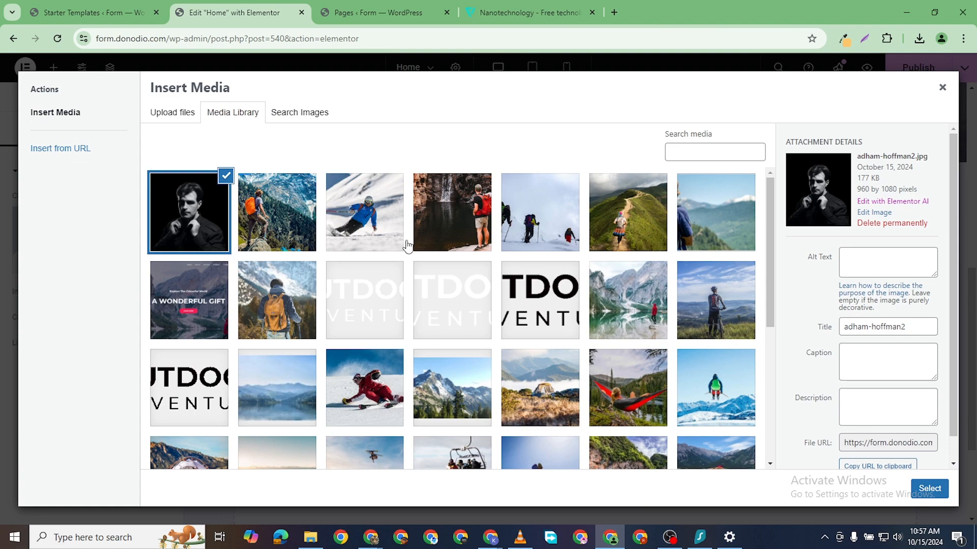
click(930, 489)
scroll(695, 389, down, 1)
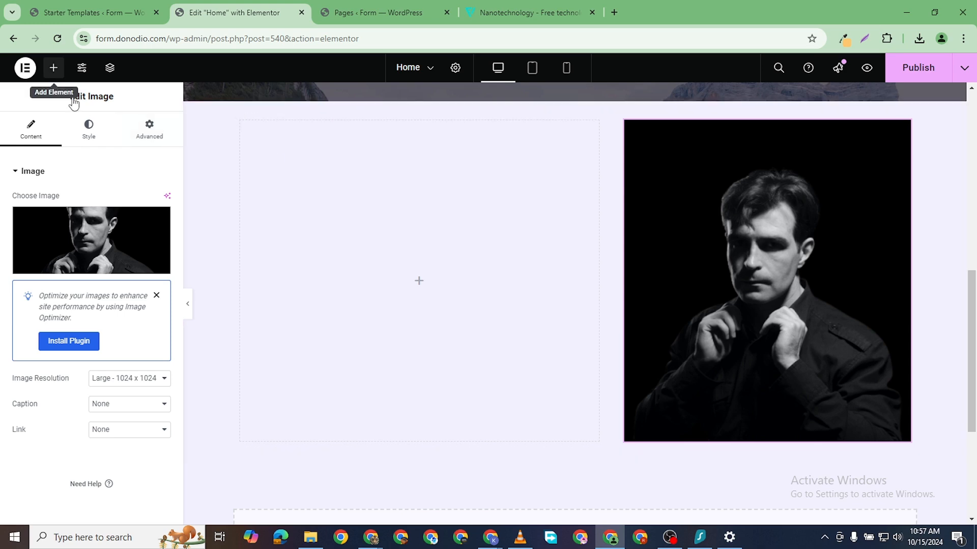
- Add a Heading widget to the empty left-hand container and set its title to "WELCOME TO MY WORLD"
click(54, 68)
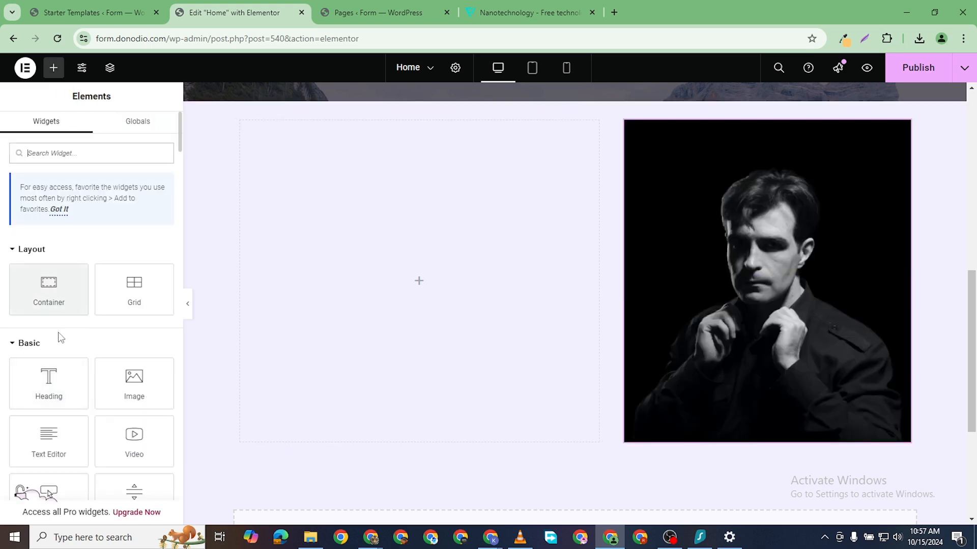
drag(49, 380, 380, 213)
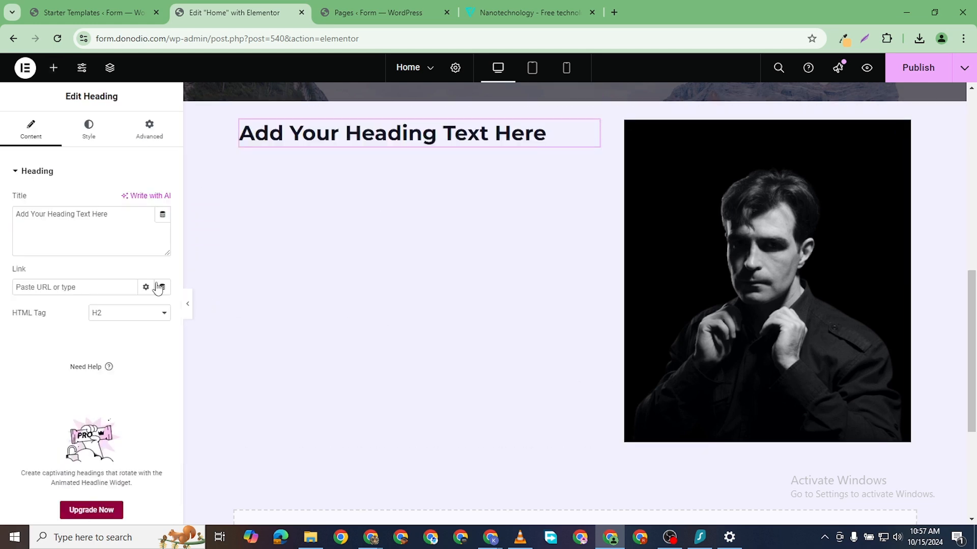
triple_click(101, 216)
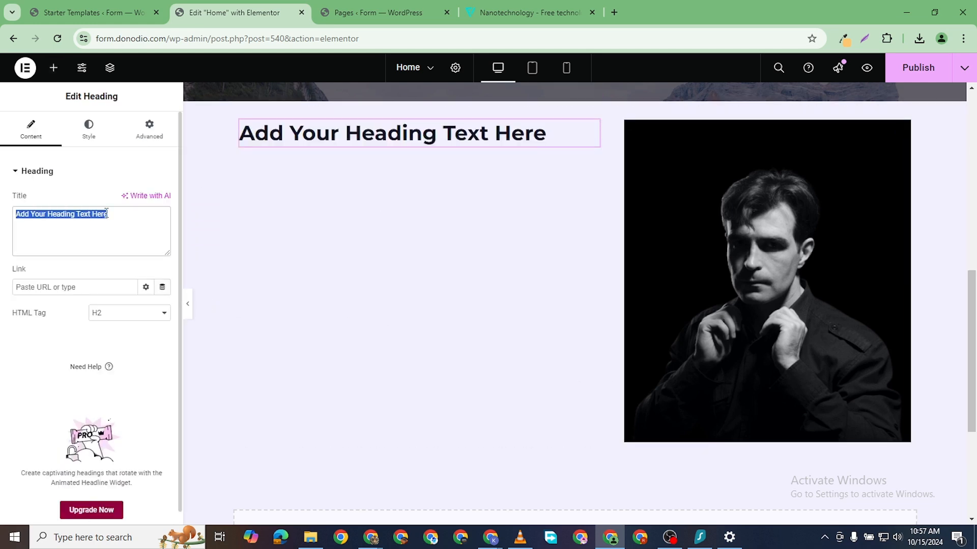
text(Welcome T)
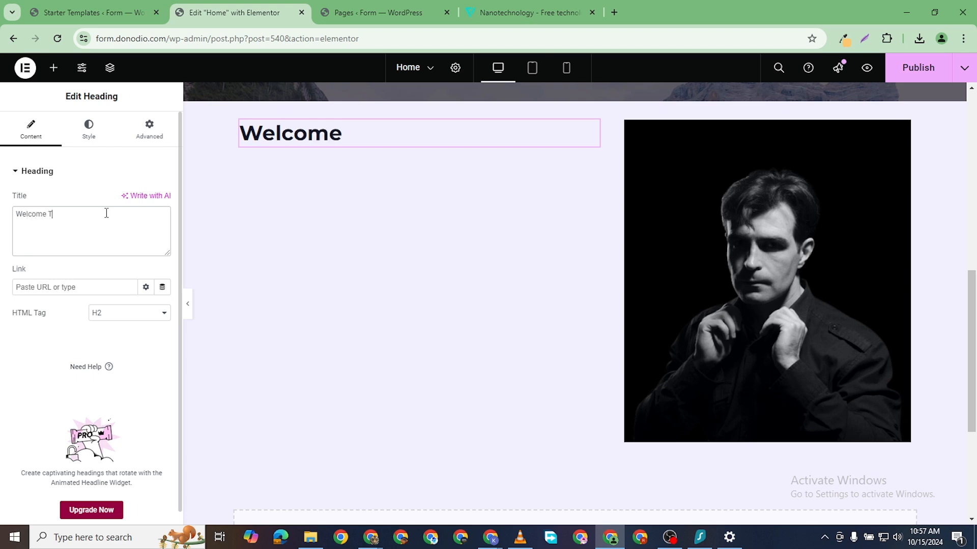
text(o)
key(BackSpace)
key(BackSpace)
key(BackSpace)
key(BackSpace)
key(BackSpace)
key(BackSpace)
key(BackSpace)
key(BackSpace)
key(BackSpace)
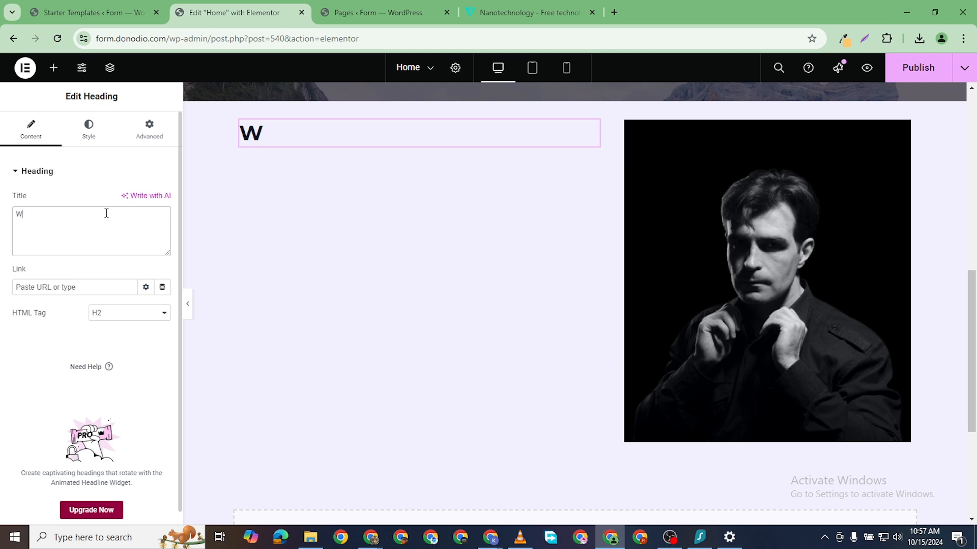
text(ELCOME)
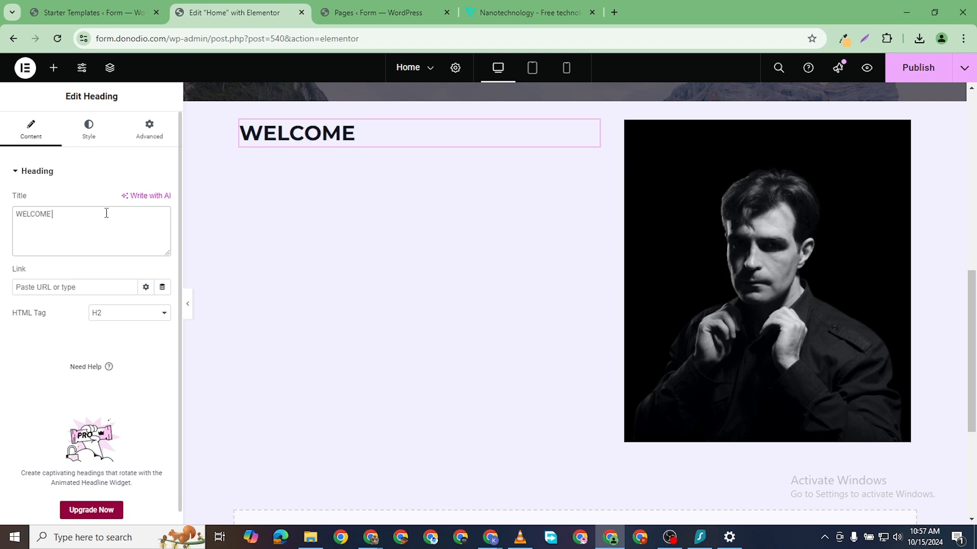
text( TO MY WORLF)
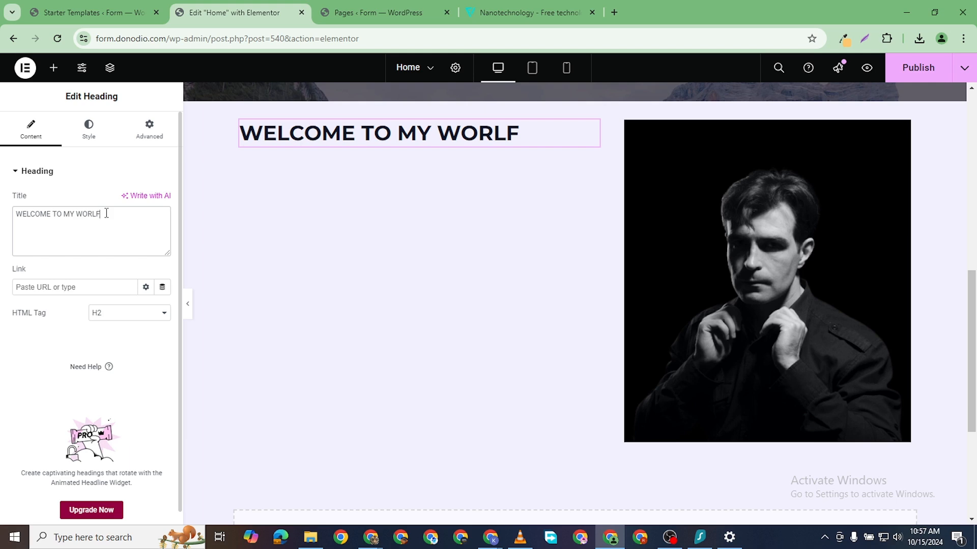
key(BackSpace)
text(D)
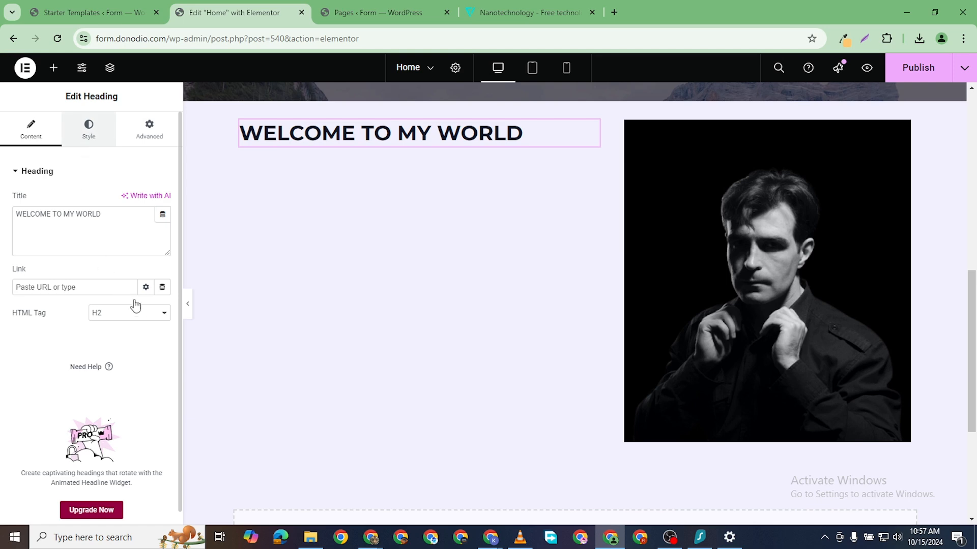
- Set the heading's text color to light grey #DBDBDB
click(89, 130)
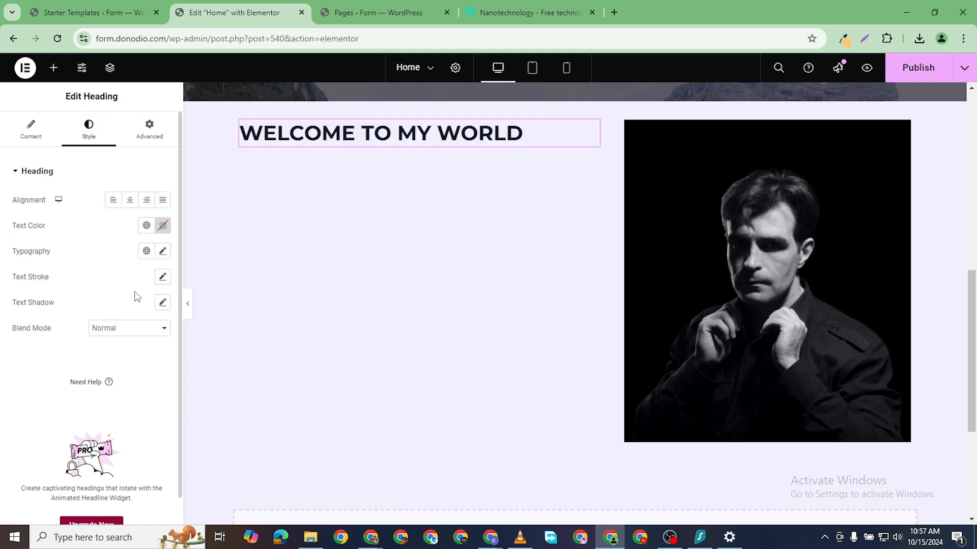
click(163, 226)
click(94, 294)
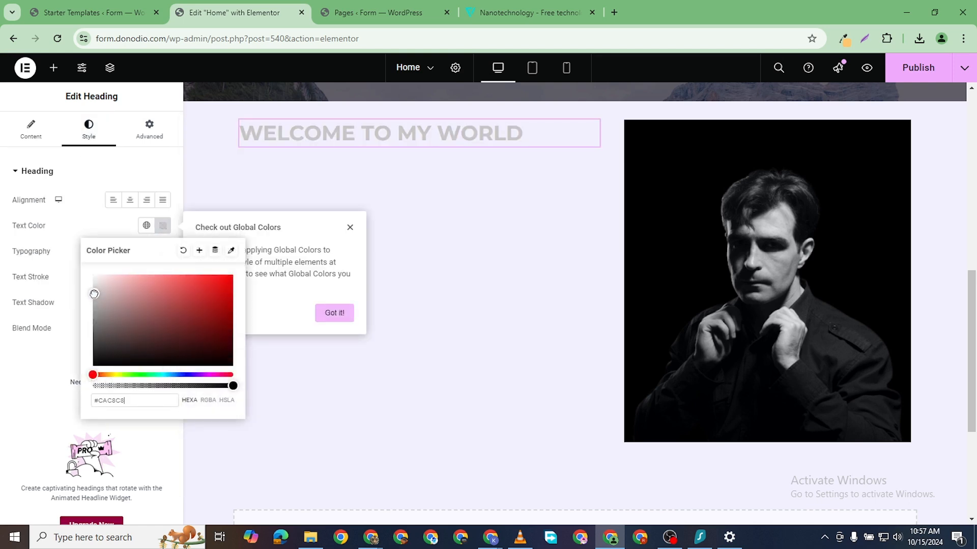
mouse_move(95, 294)
mouse_down()
mouse_move(92, 273)
mouse_move(85, 291)
mouse_up()
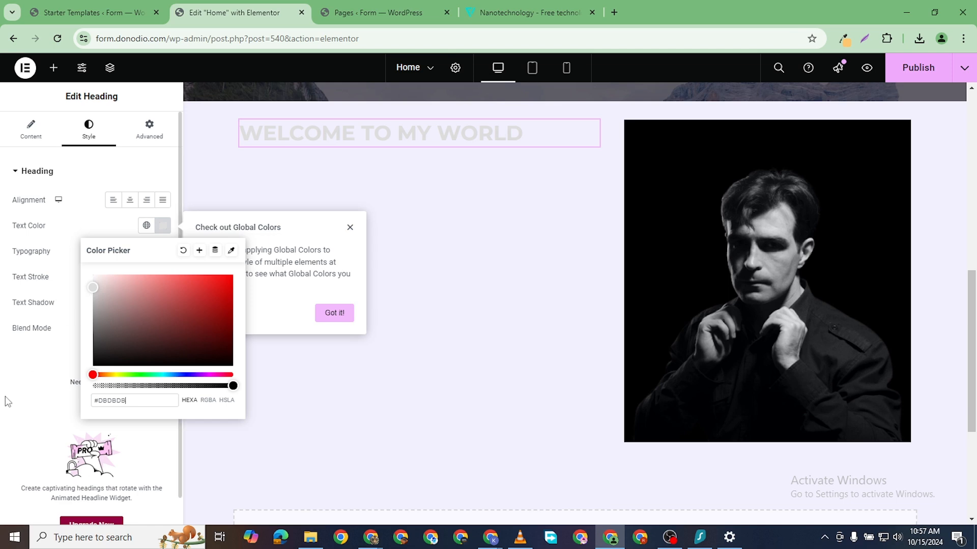
click(11, 377)
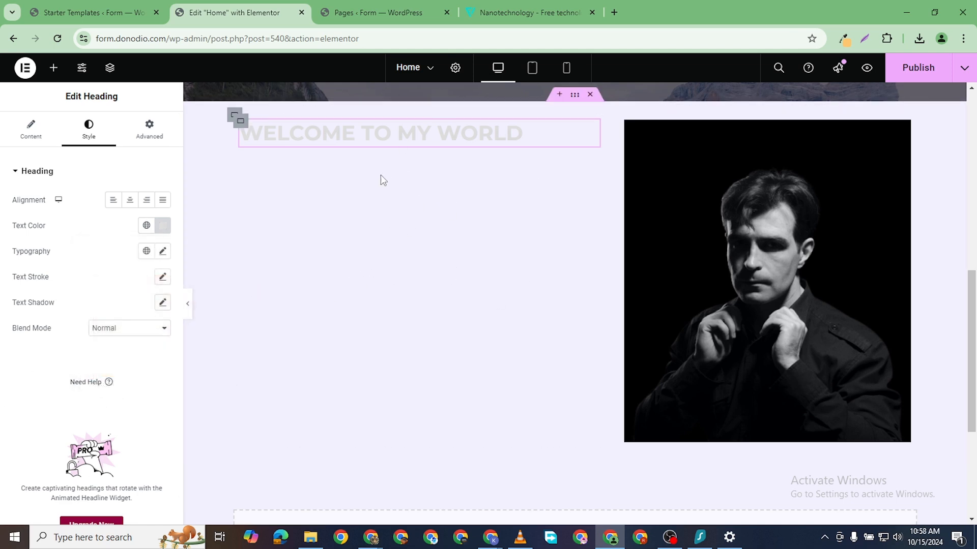
- Set the heading's typography size to 18 px
click(162, 252)
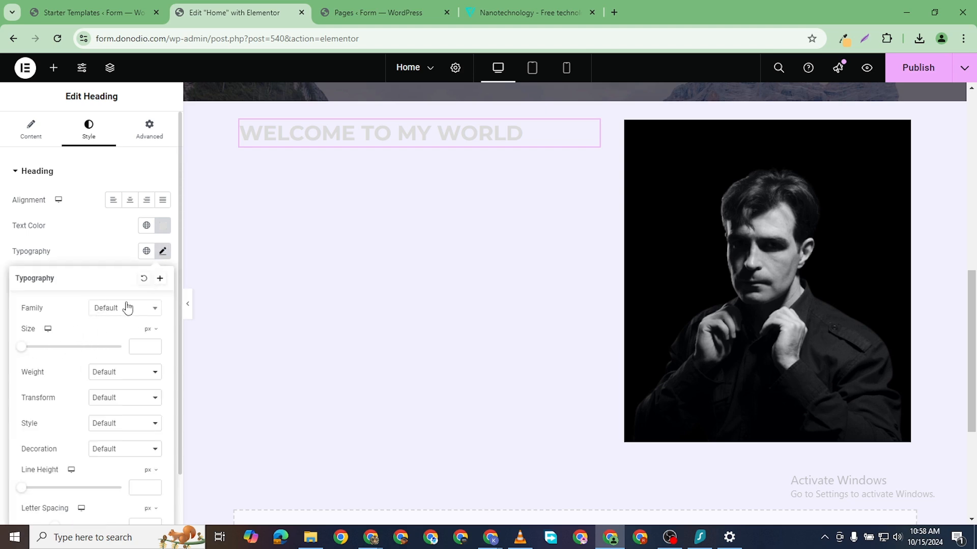
drag(21, 347, 33, 348)
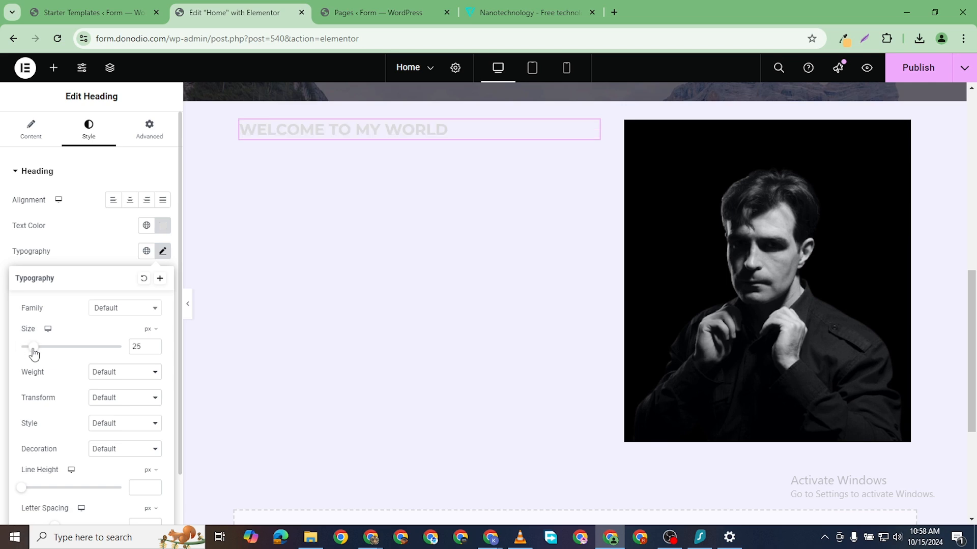
click(153, 349)
click(153, 349)
click(153, 349)
click(154, 349)
click(153, 350)
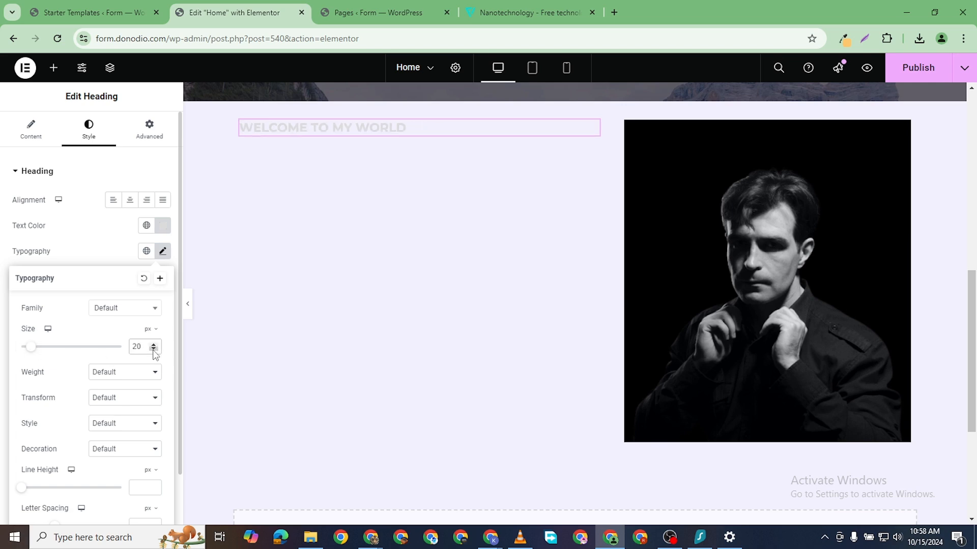
click(153, 349)
click(153, 349)
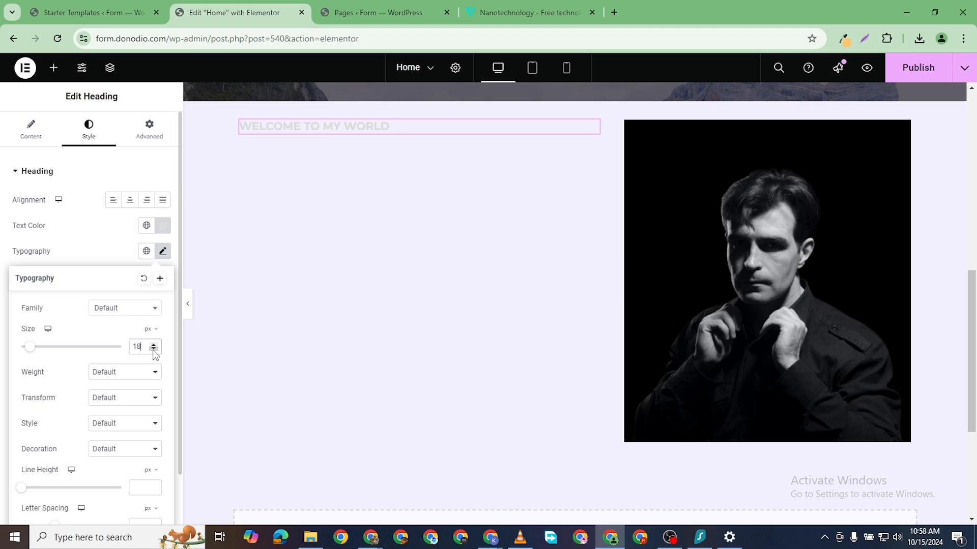
- Set the heading's font weight to 300 (Light), keeping the default text transform
click(126, 375)
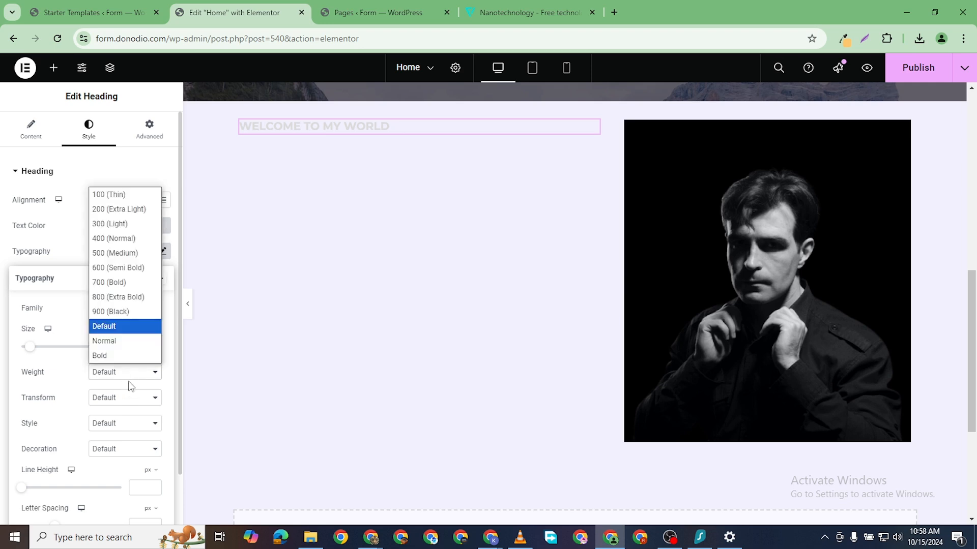
click(121, 238)
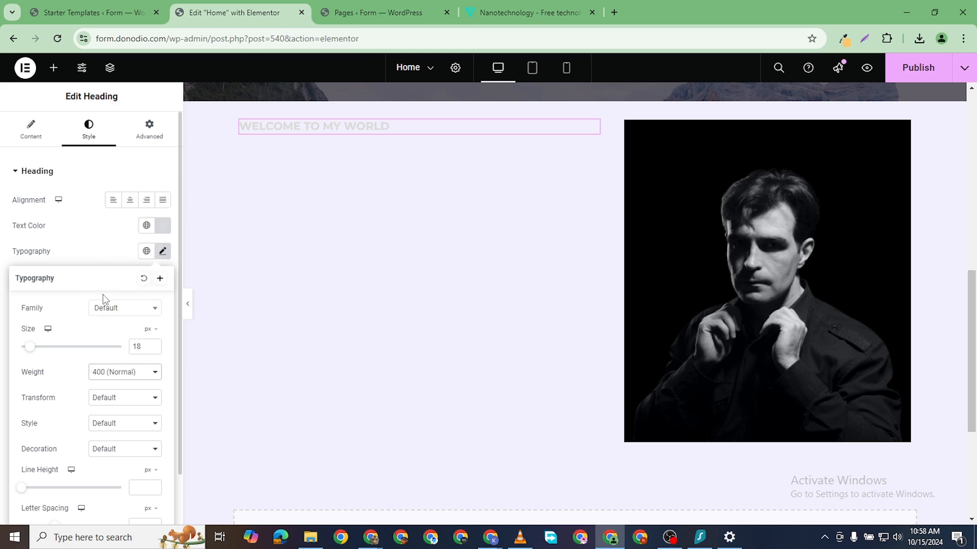
click(116, 375)
click(125, 224)
click(120, 403)
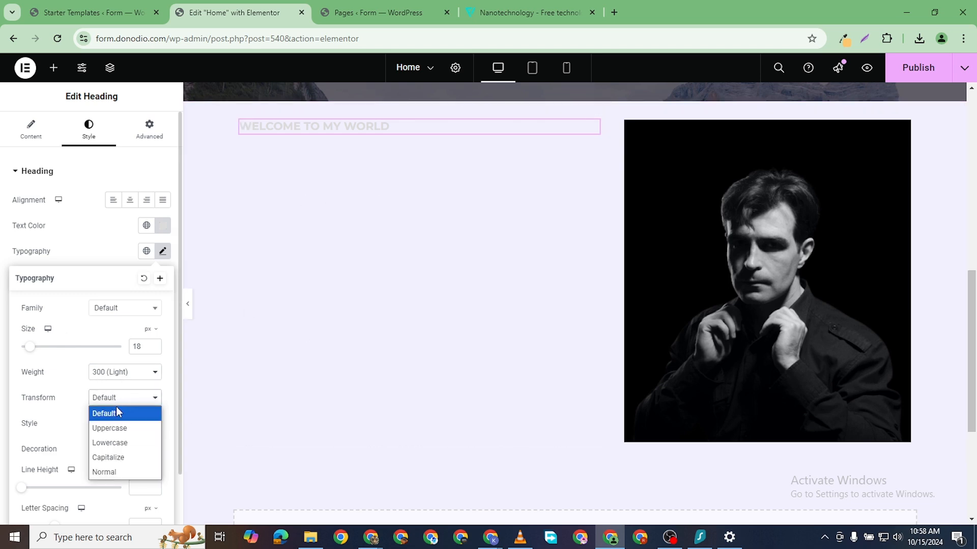
click(377, 276)
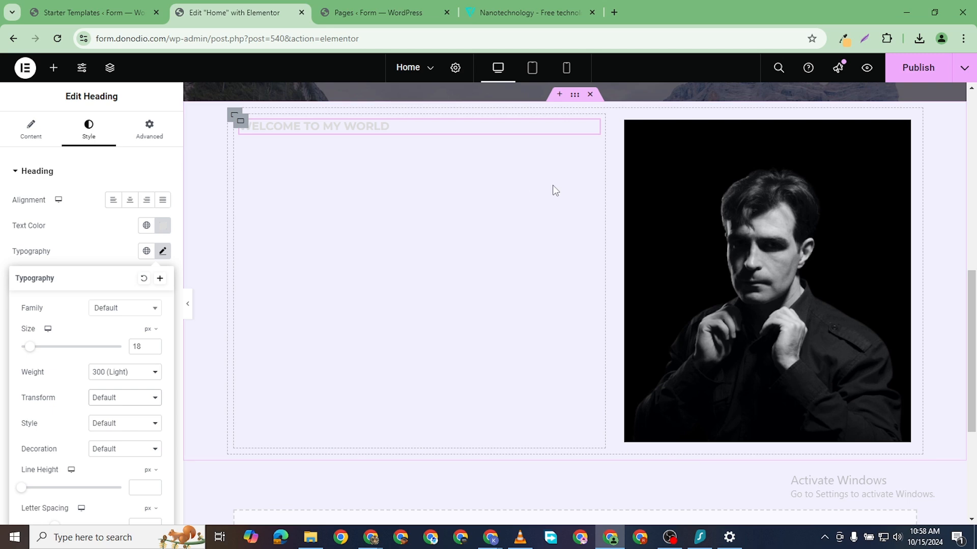
- Give the welcome section's outer container a classic background with the solid color black #000000
click(575, 96)
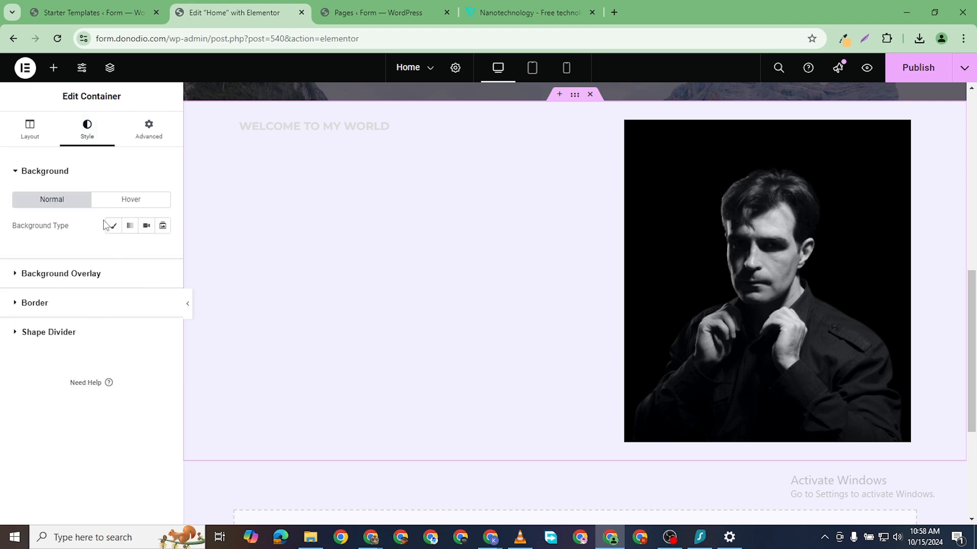
click(112, 226)
click(162, 251)
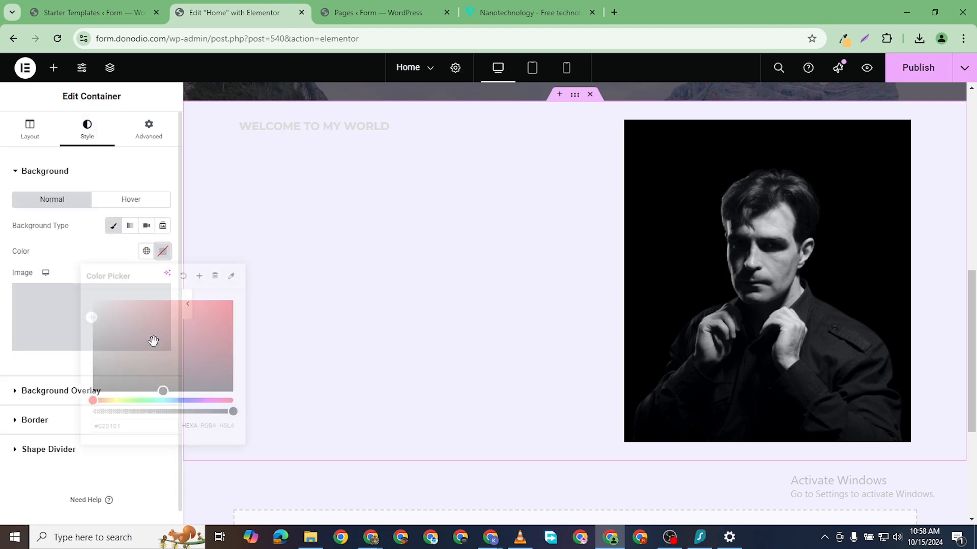
drag(153, 341, 48, 415)
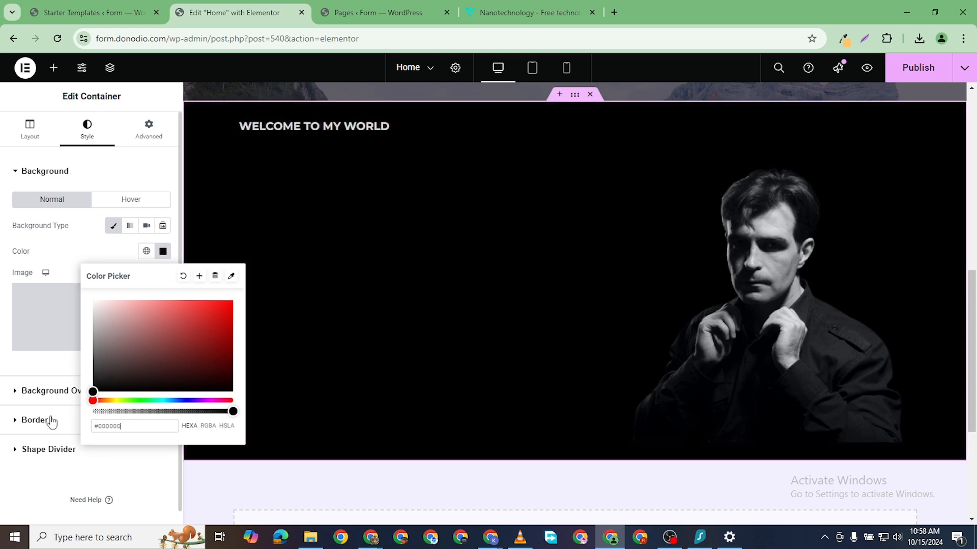
click(483, 210)
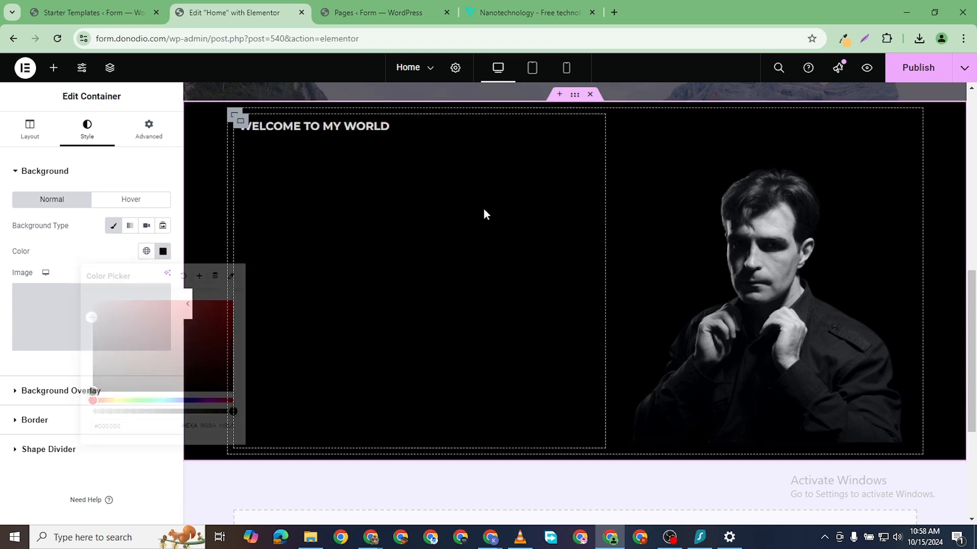
- Open the global fonts settings from the welcome heading's typography and set the Primary font family to Jost
click(400, 130)
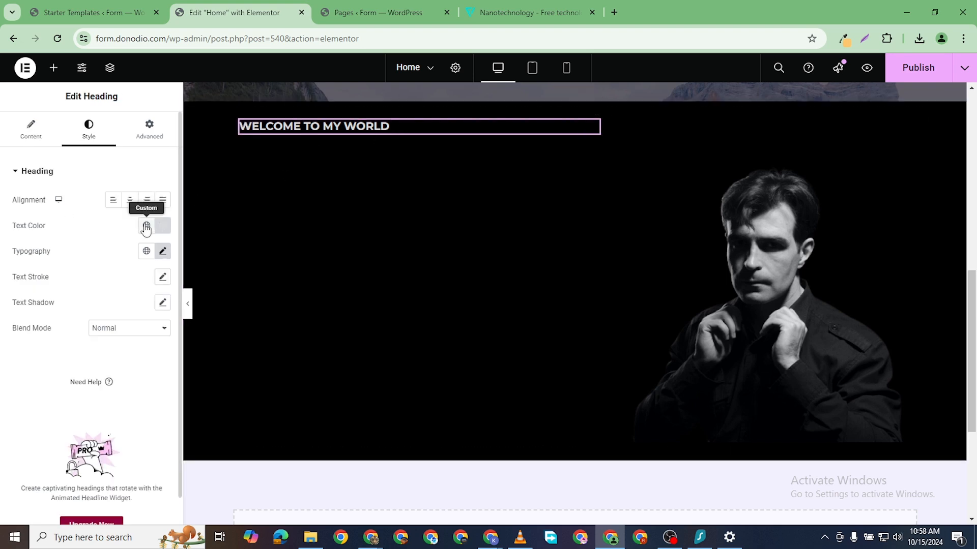
click(163, 251)
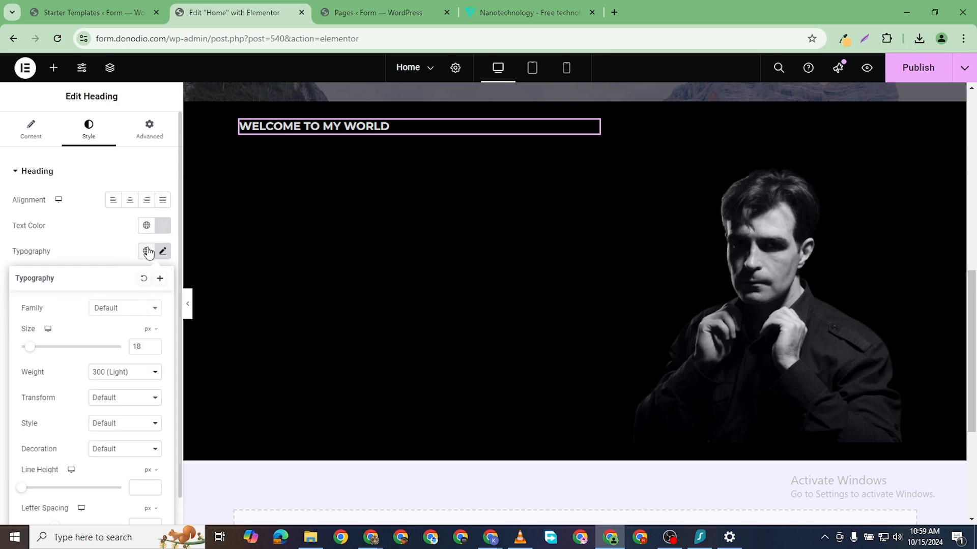
click(146, 252)
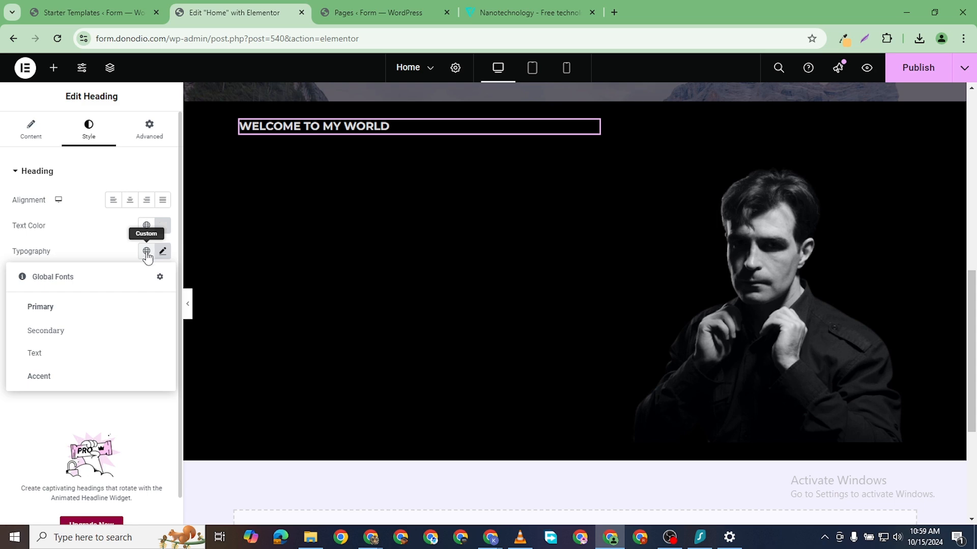
click(160, 278)
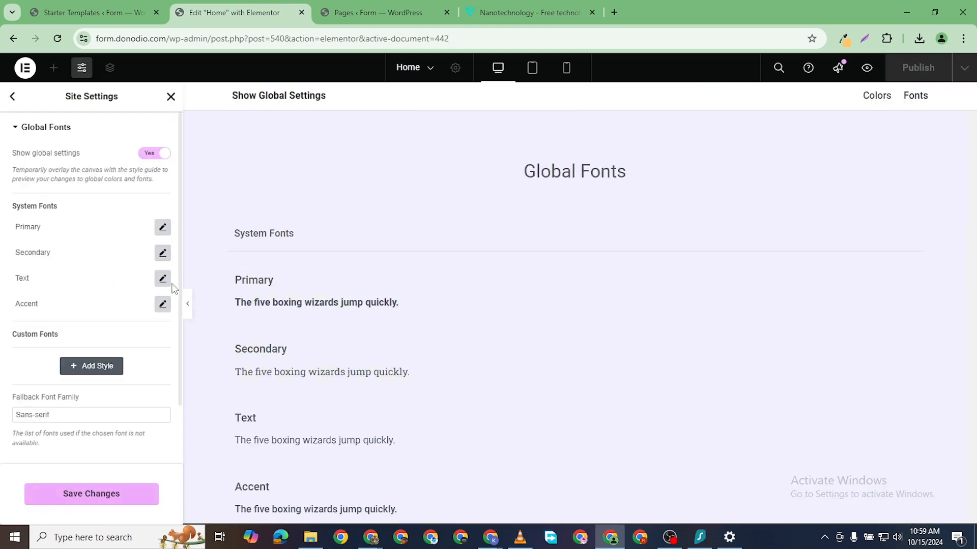
click(163, 228)
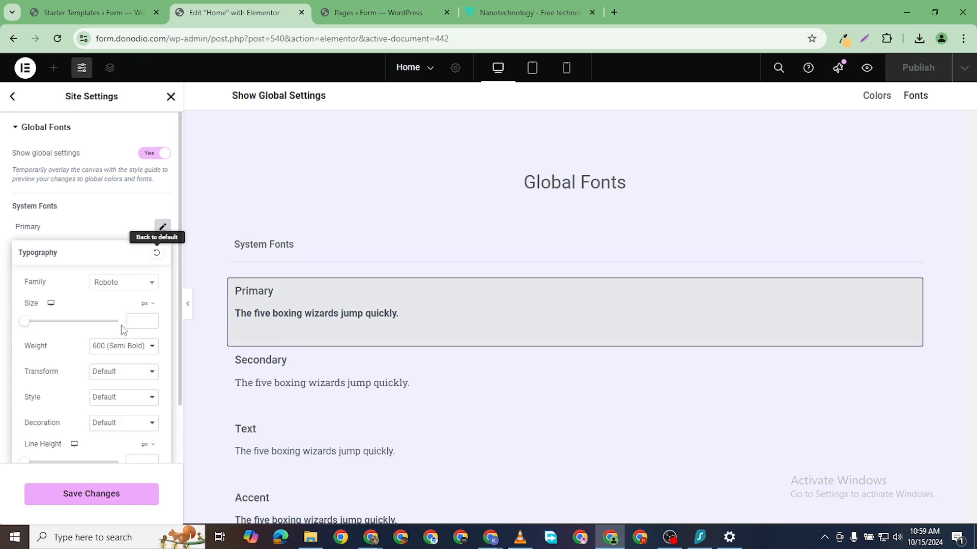
click(125, 283)
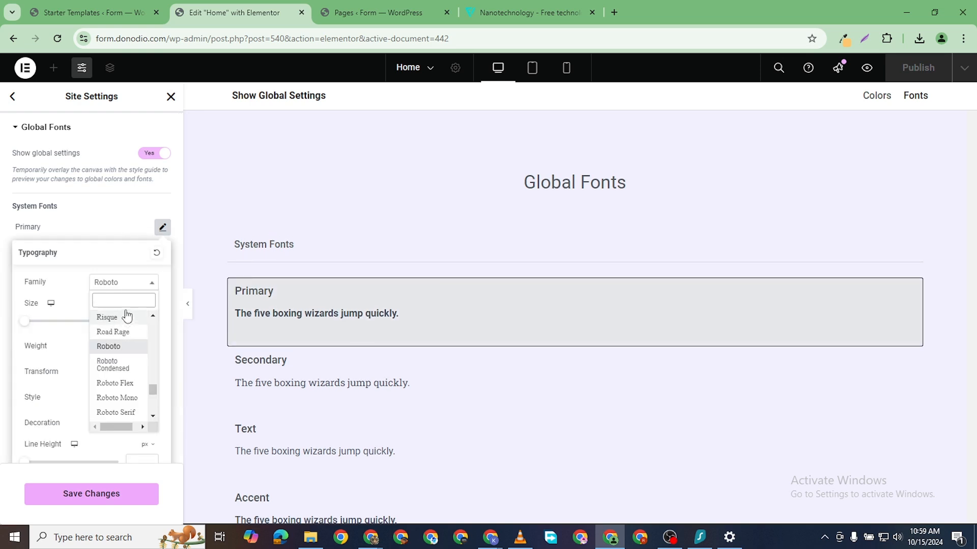
text(JOST)
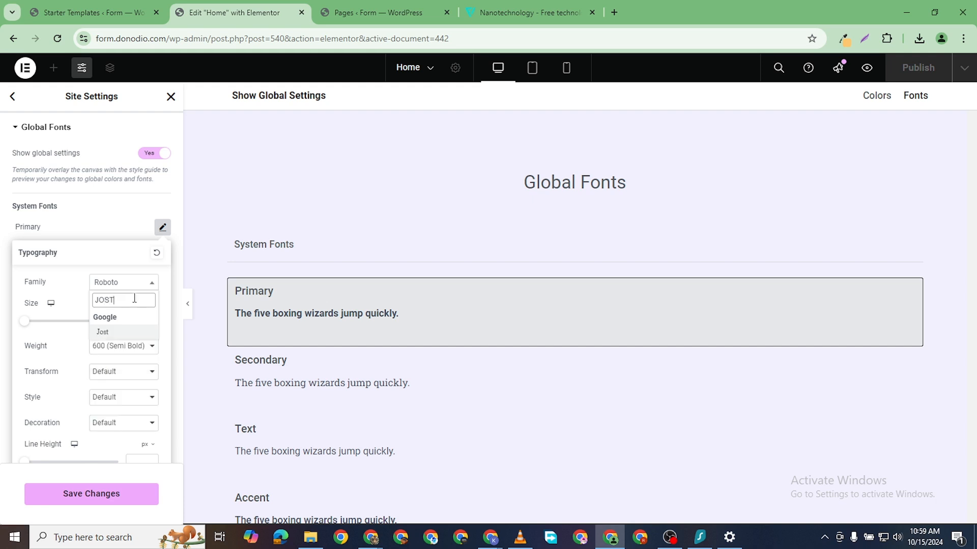
click(127, 332)
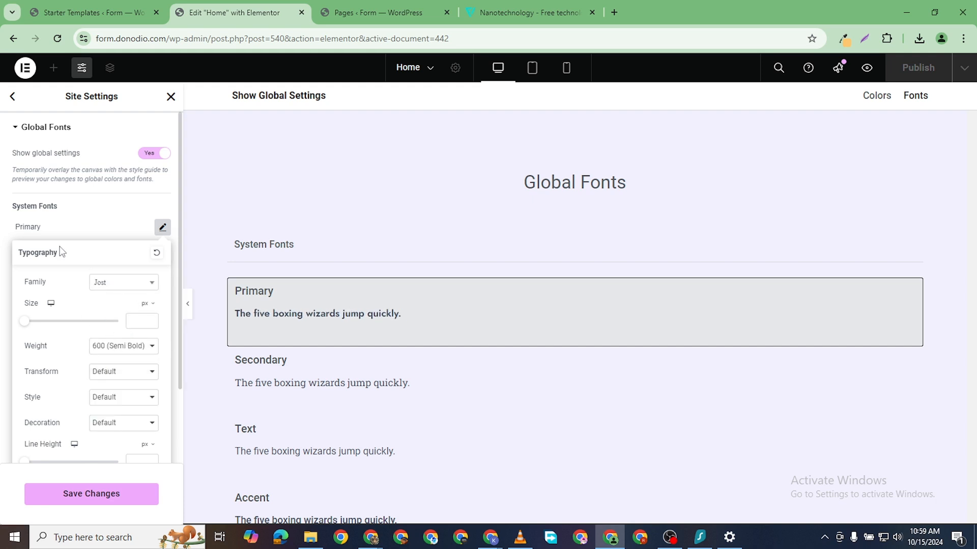
click(3, 251)
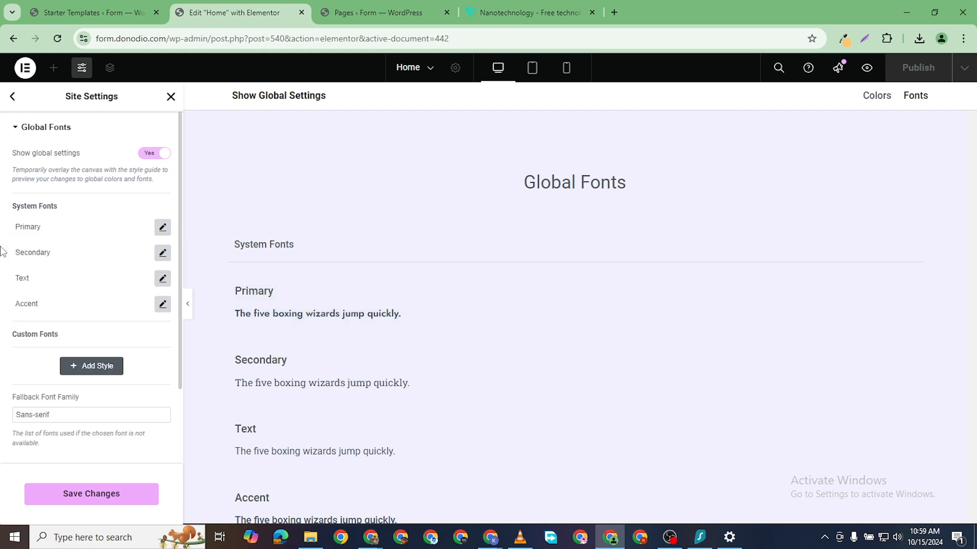
- Set the Secondary global font family to Poppins
click(162, 253)
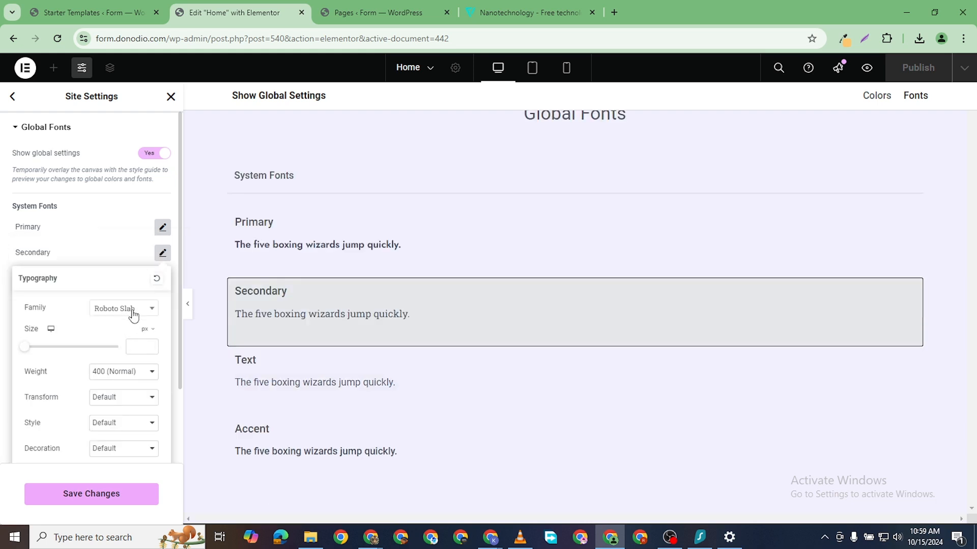
click(133, 315)
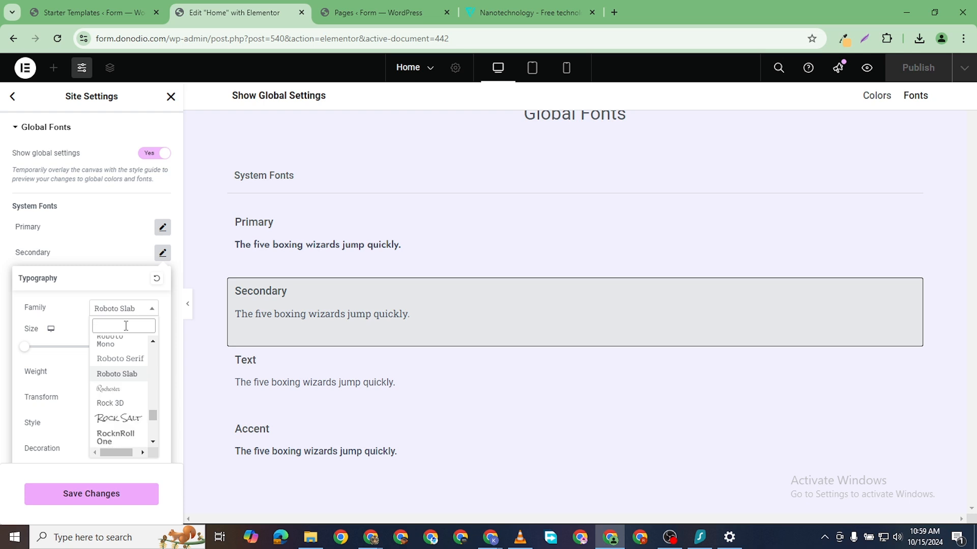
text(POPP)
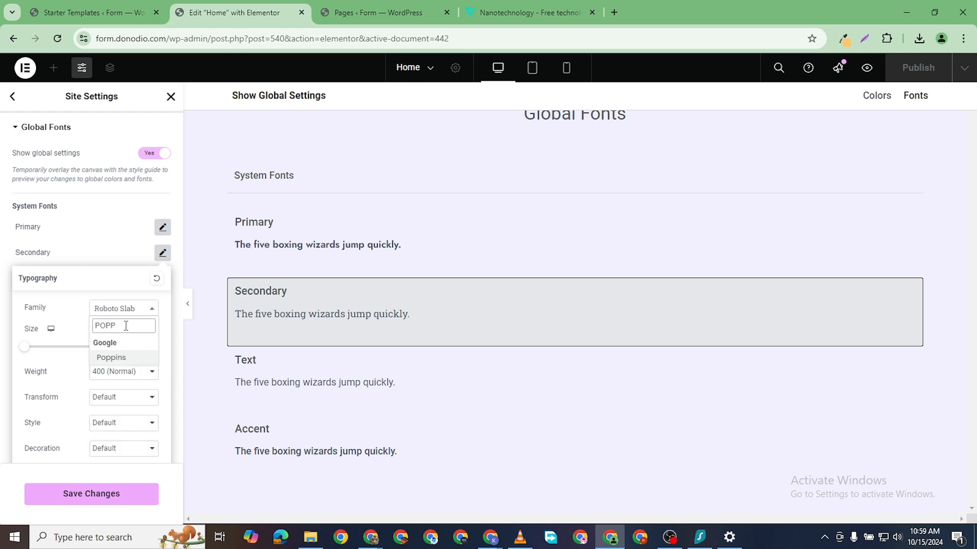
click(121, 357)
click(2, 357)
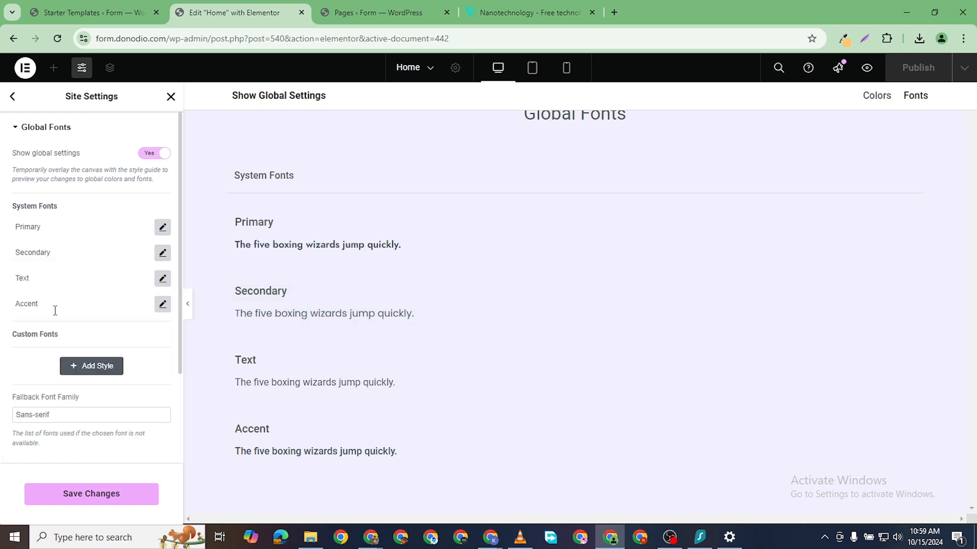
- Set the Text global font family to Poppins
click(162, 278)
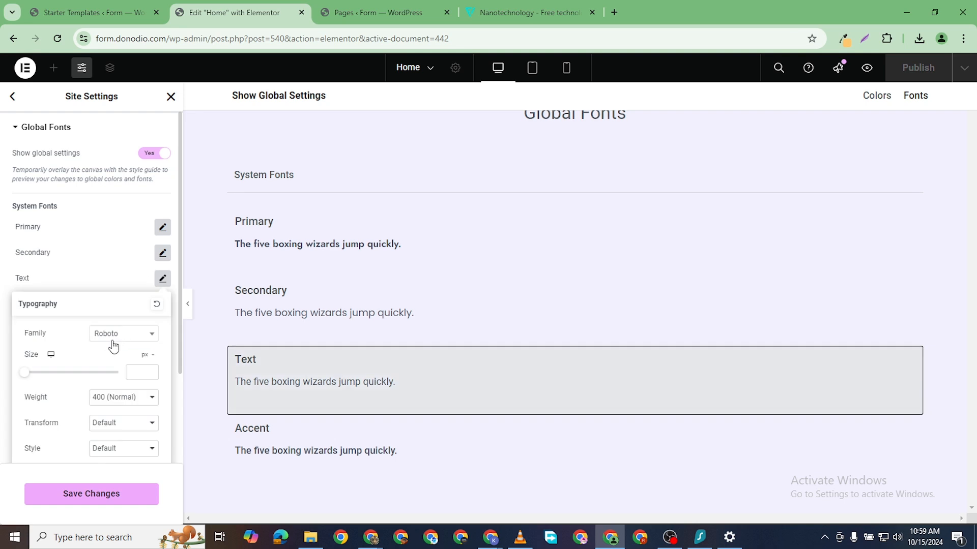
click(120, 334)
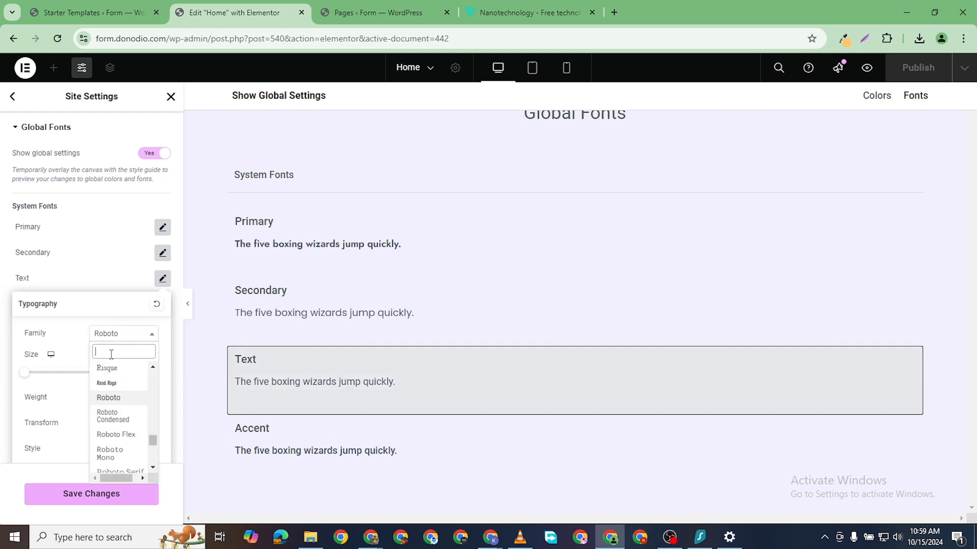
text(POPP)
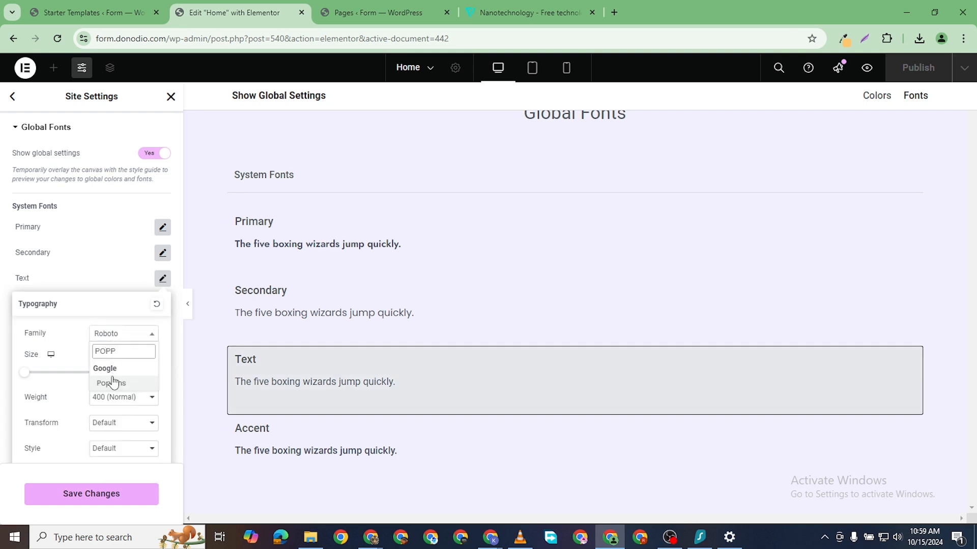
click(111, 383)
click(3, 366)
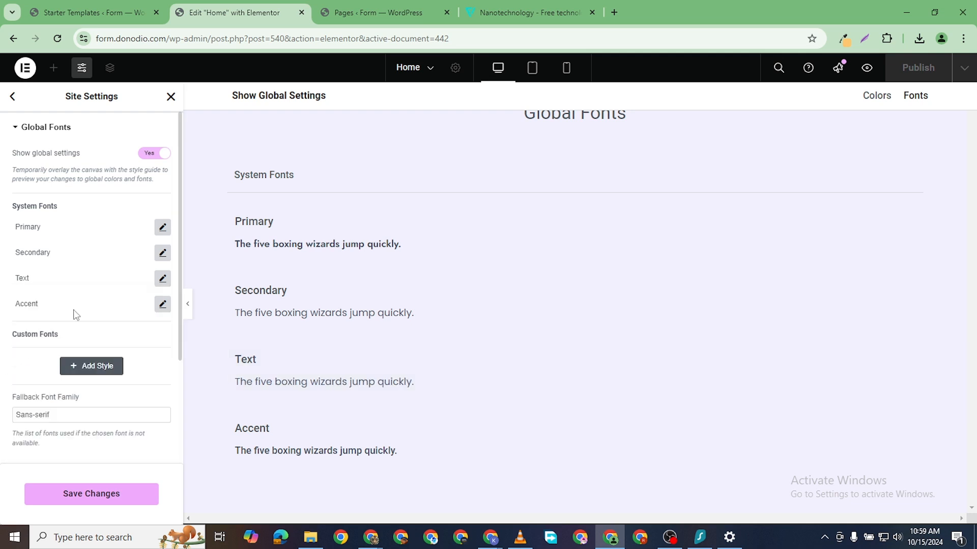
- Set the Accent global font family to Poppins, then save the site settings and return to the page editor
click(163, 304)
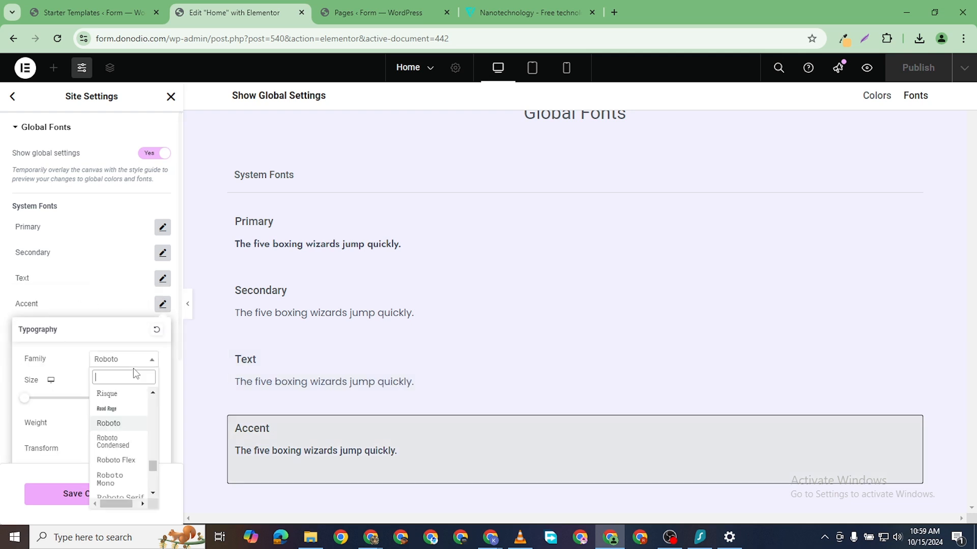
click(135, 361)
text(POPP)
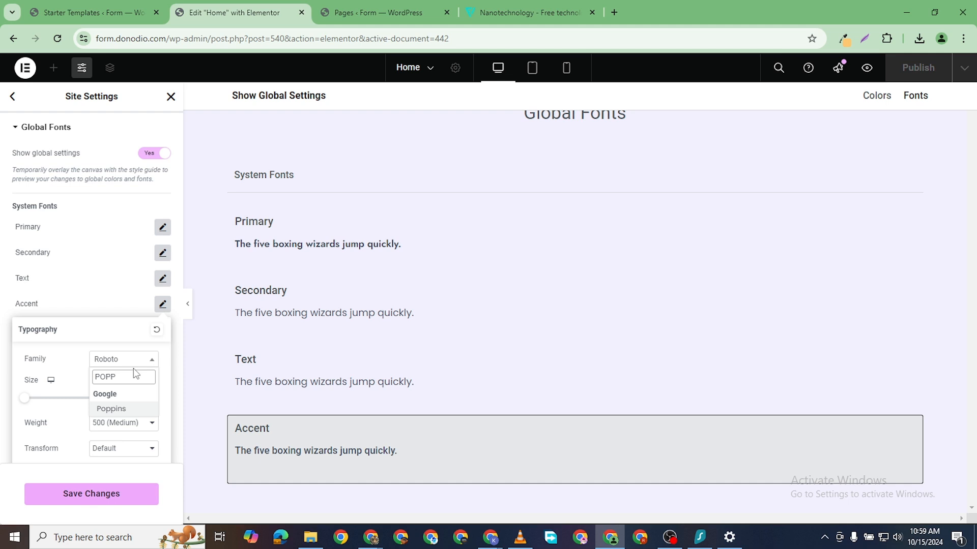
click(110, 409)
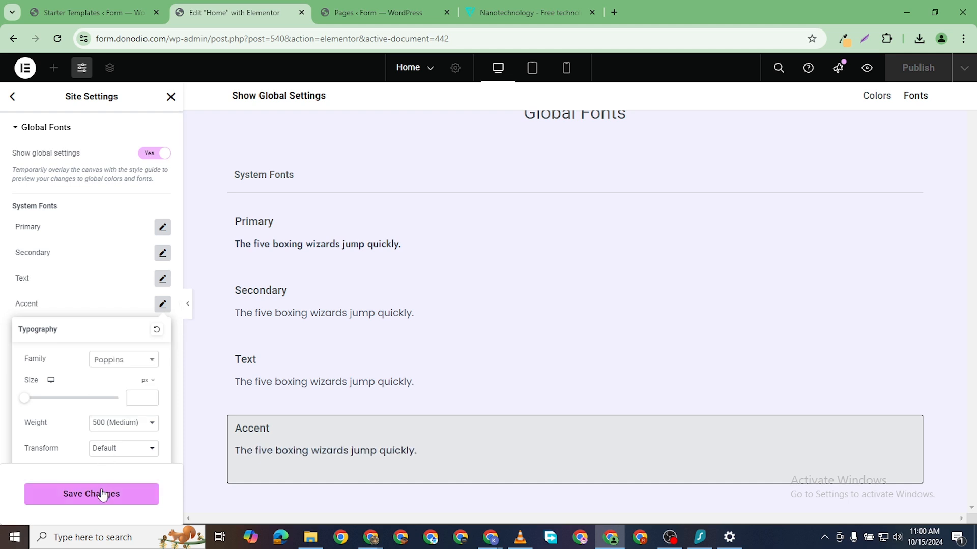
click(103, 494)
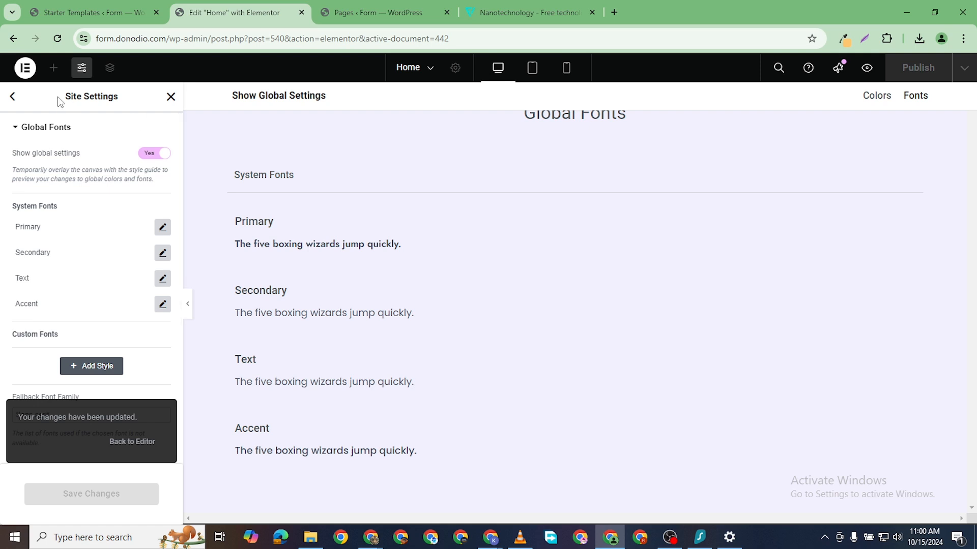
click(12, 97)
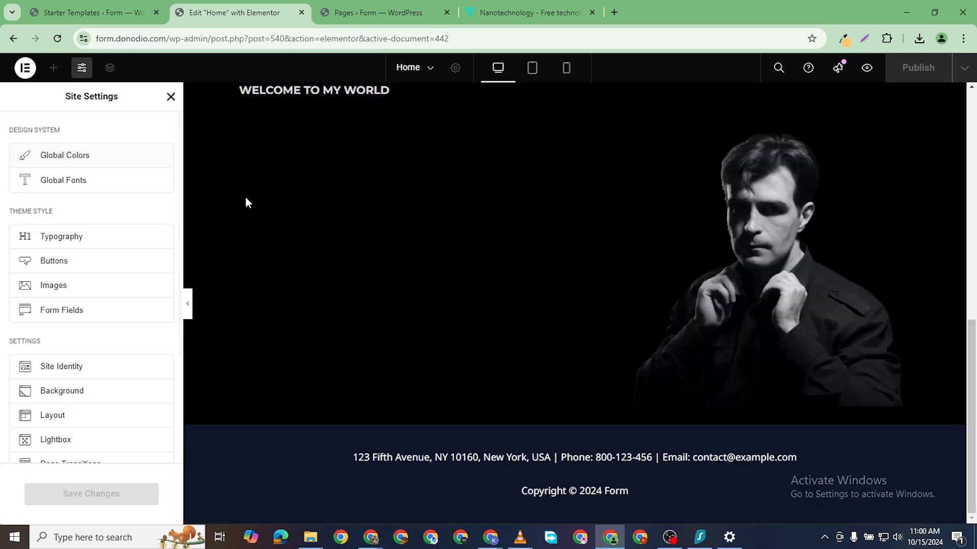
scroll(455, 346, up, 8)
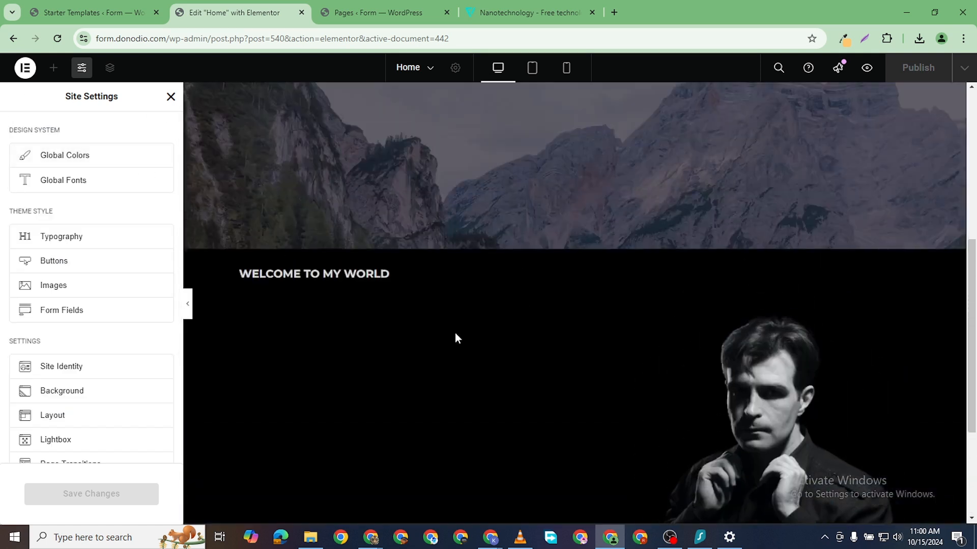
scroll(442, 341, down, 4)
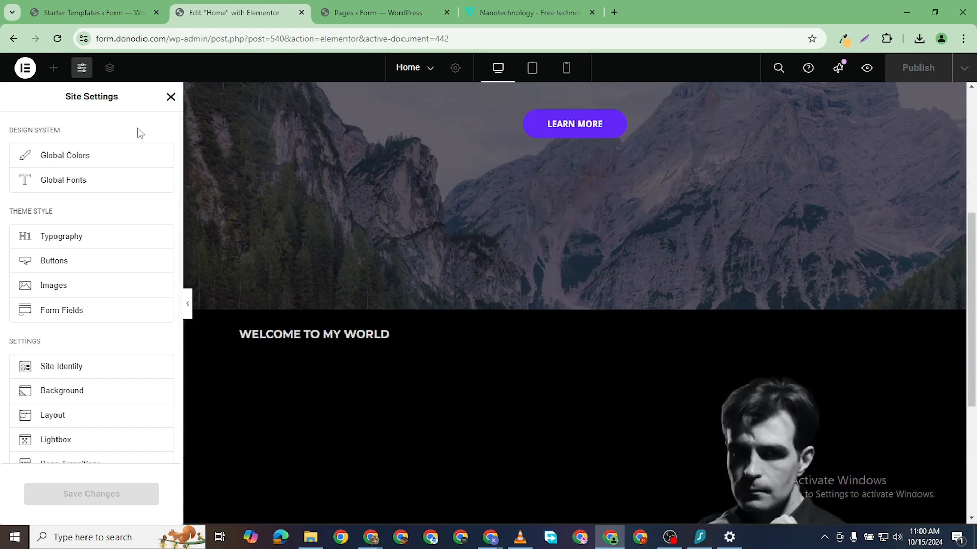
click(171, 97)
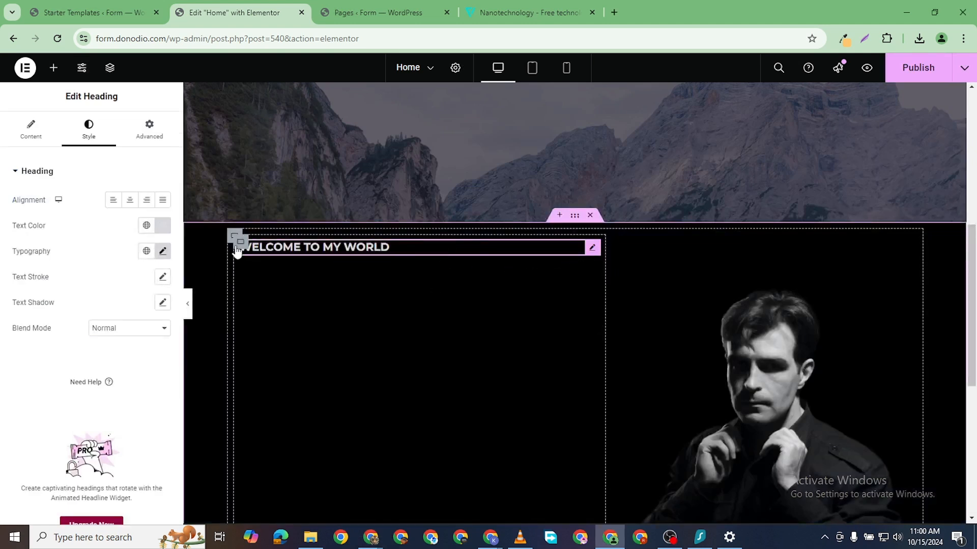
- Try the Primary global font on the "WELCOME TO MY WORLD" heading, then apply the Secondary global font instead
click(146, 252)
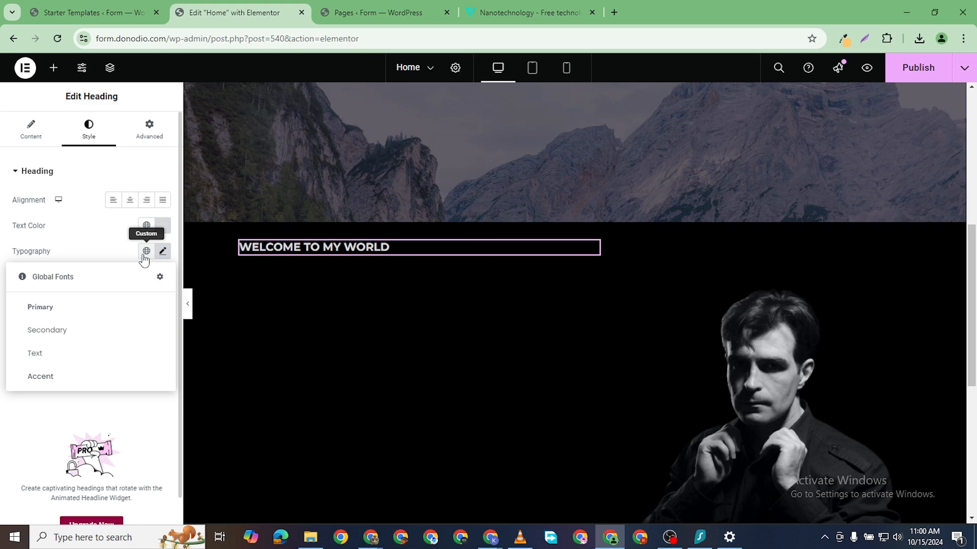
click(79, 308)
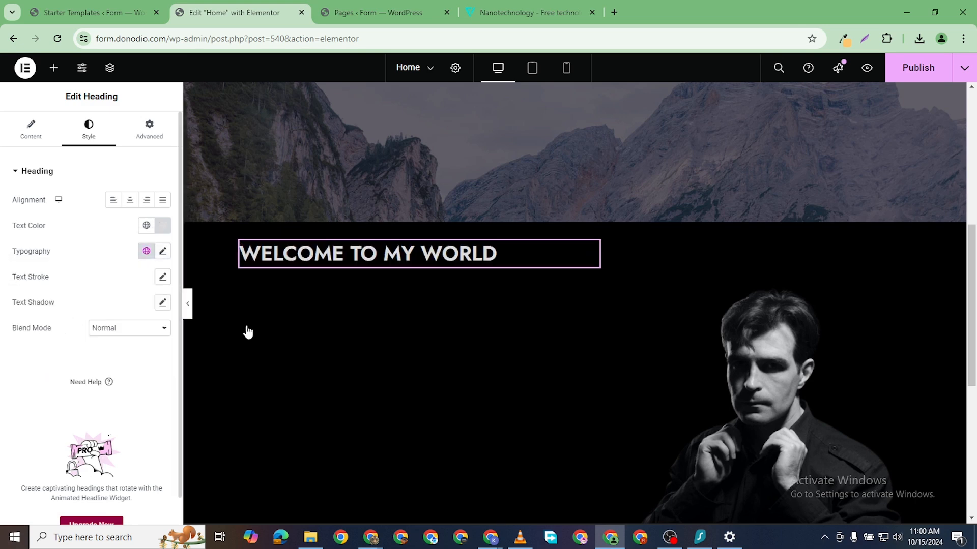
click(147, 251)
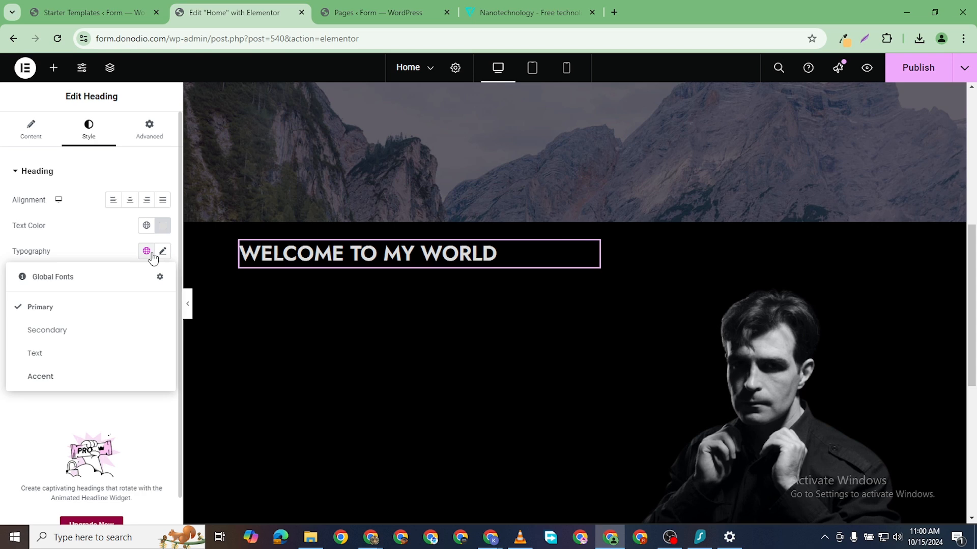
click(67, 336)
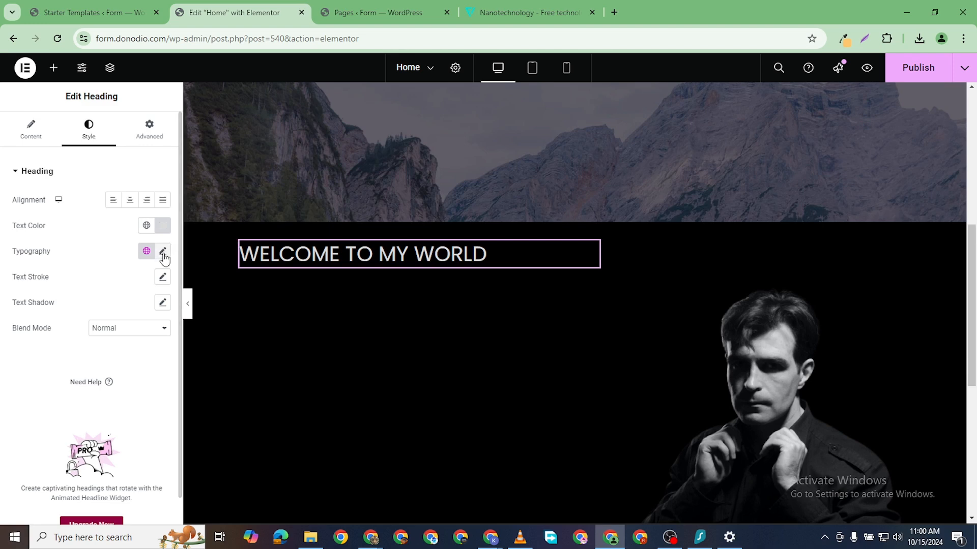
- Reduce the welcome heading's typography size to 15 px
click(163, 251)
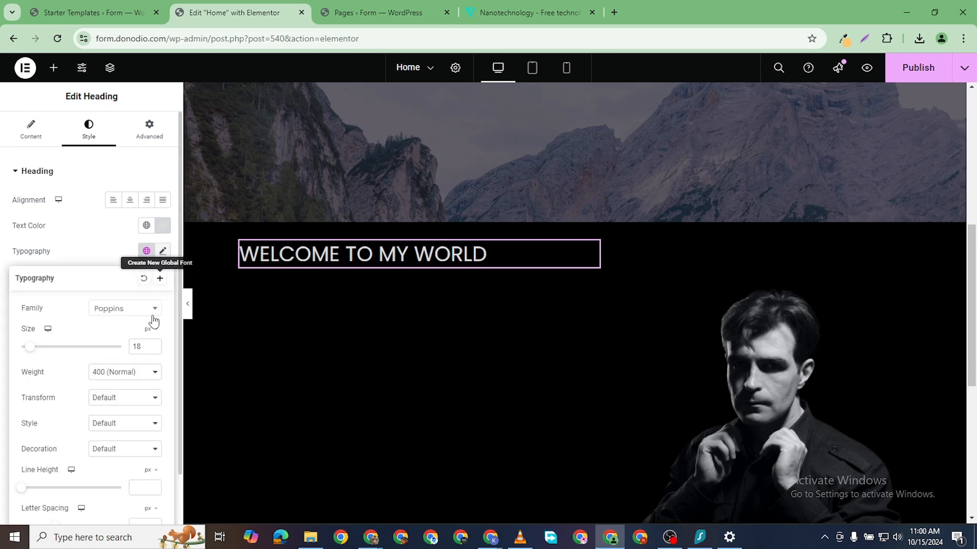
click(152, 350)
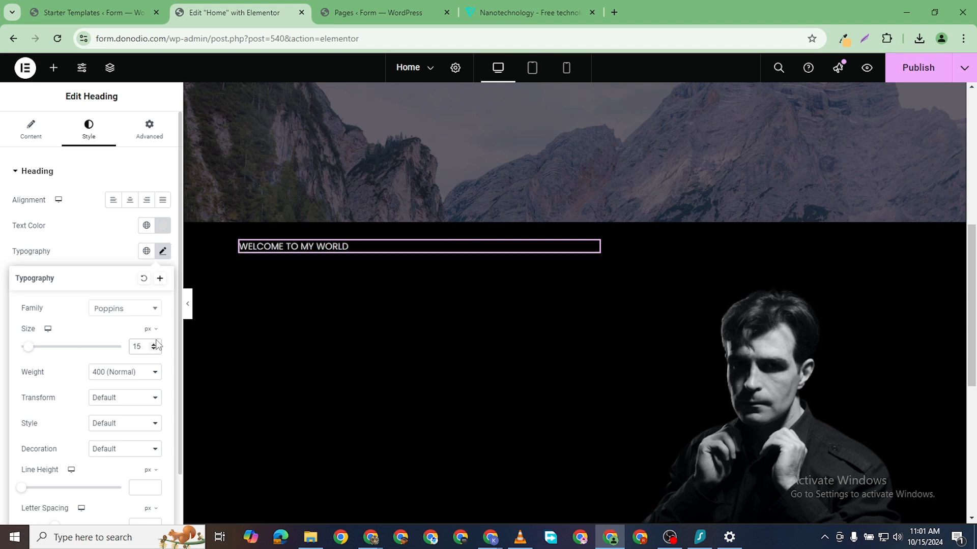
- Increase the welcome heading's typography size to 20 px
click(153, 344)
click(153, 345)
click(152, 344)
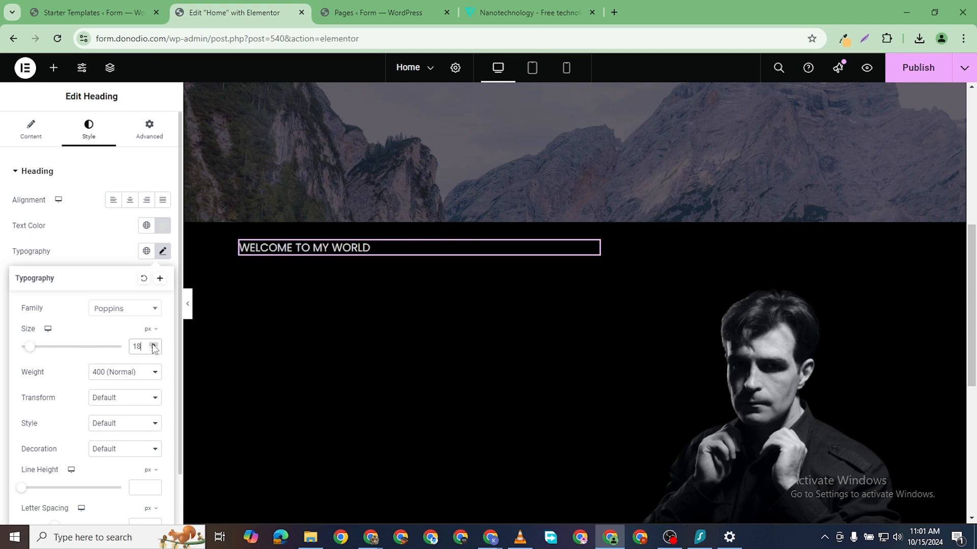
click(153, 345)
click(153, 345)
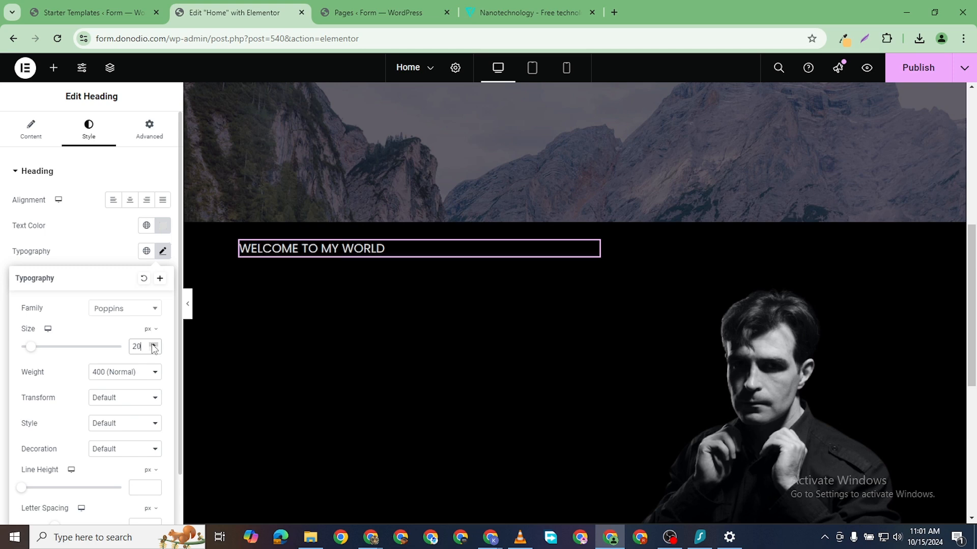
- Set the welcome heading's word spacing to 4 px
scroll(141, 481, down, 1)
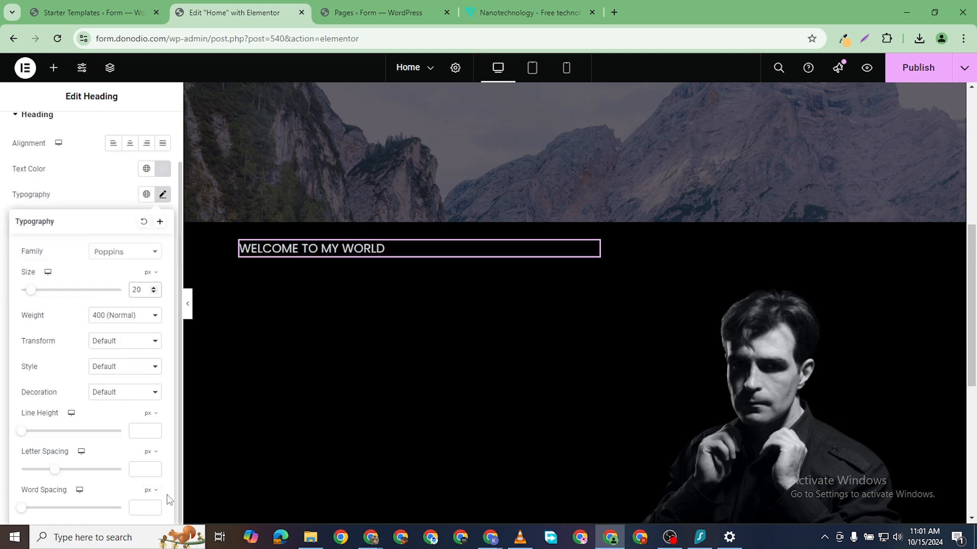
click(153, 506)
click(153, 507)
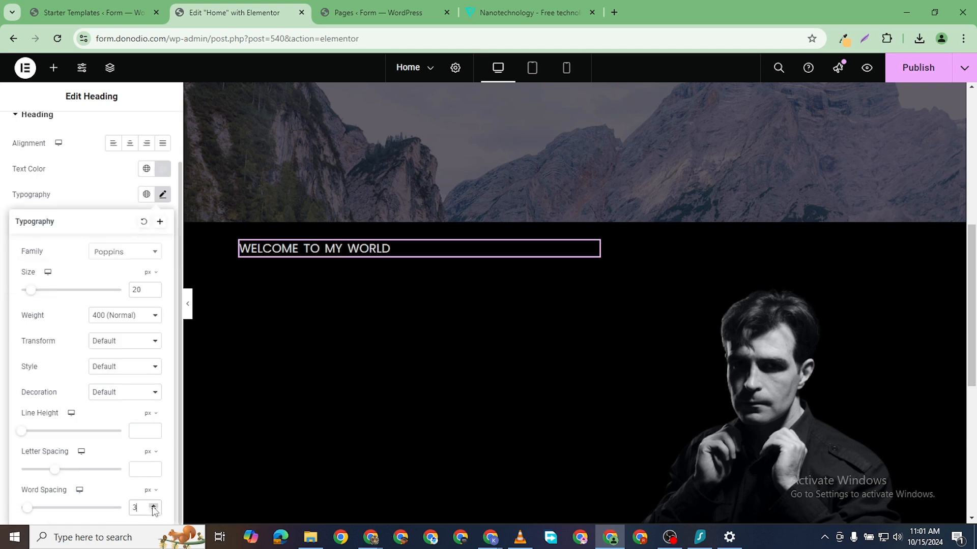
click(153, 507)
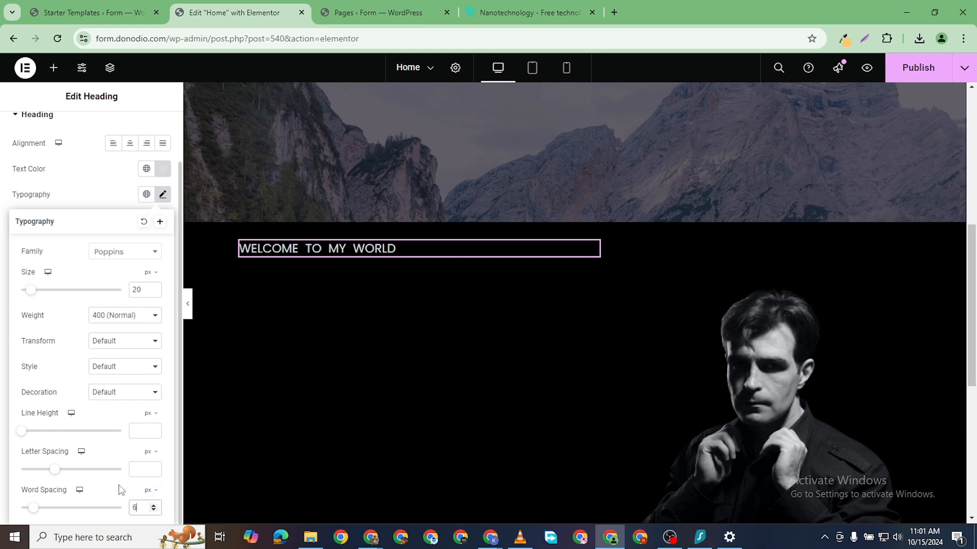
click(153, 510)
click(153, 510)
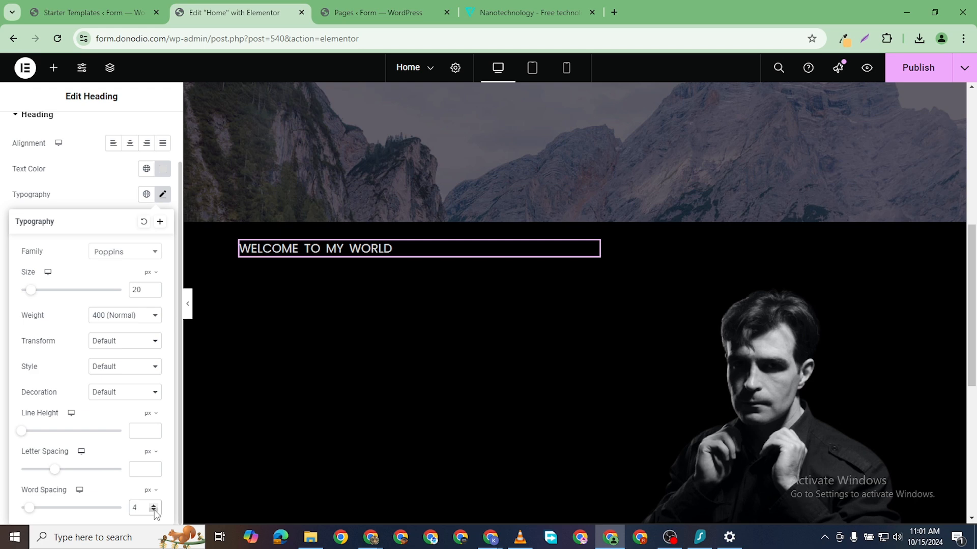
- Set the welcome heading's letter spacing to 2.4 px
click(153, 466)
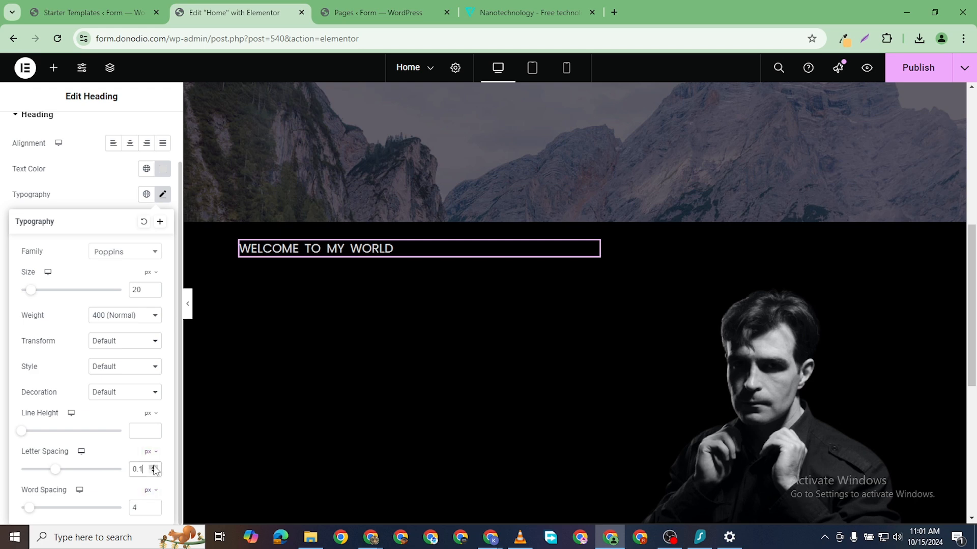
click(153, 467)
click(154, 467)
click(153, 467)
click(153, 467)
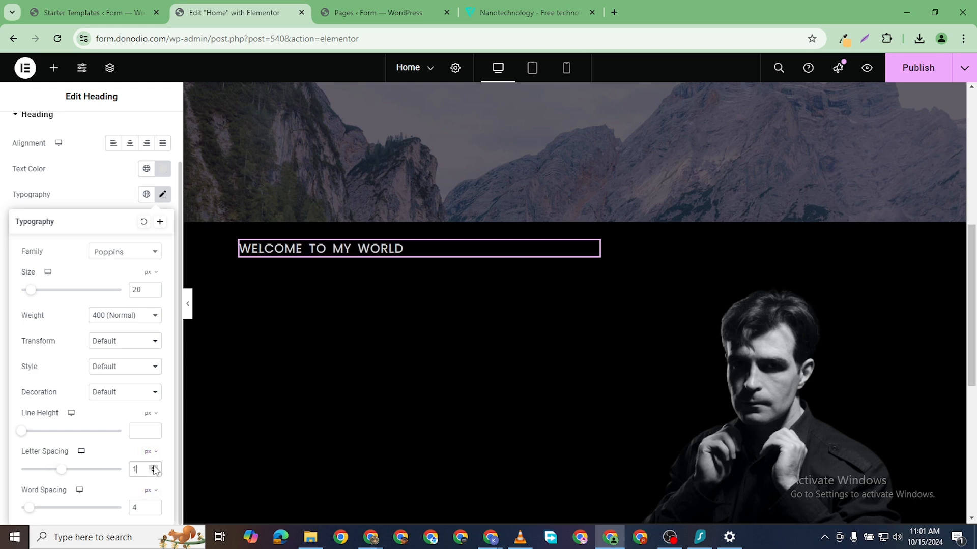
click(153, 467)
click(153, 467)
click(153, 467)
click(153, 467)
click(153, 467)
click(154, 467)
click(153, 466)
click(153, 467)
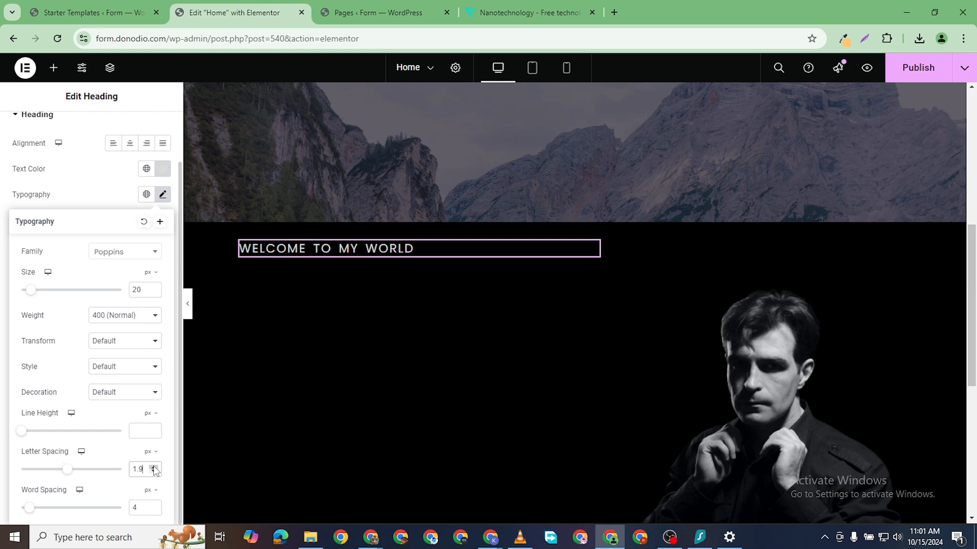
click(153, 467)
click(153, 466)
click(153, 467)
click(153, 467)
click(154, 467)
click(153, 467)
click(153, 466)
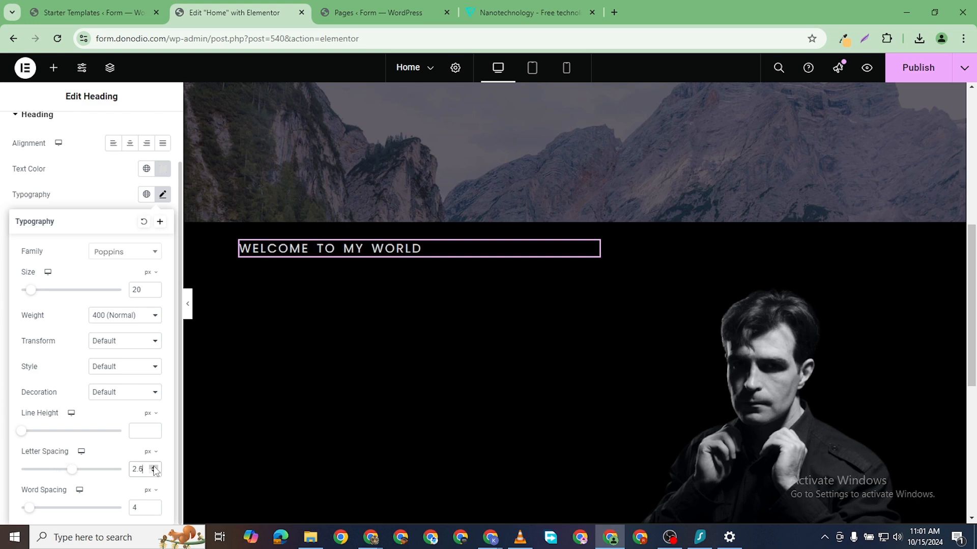
click(153, 467)
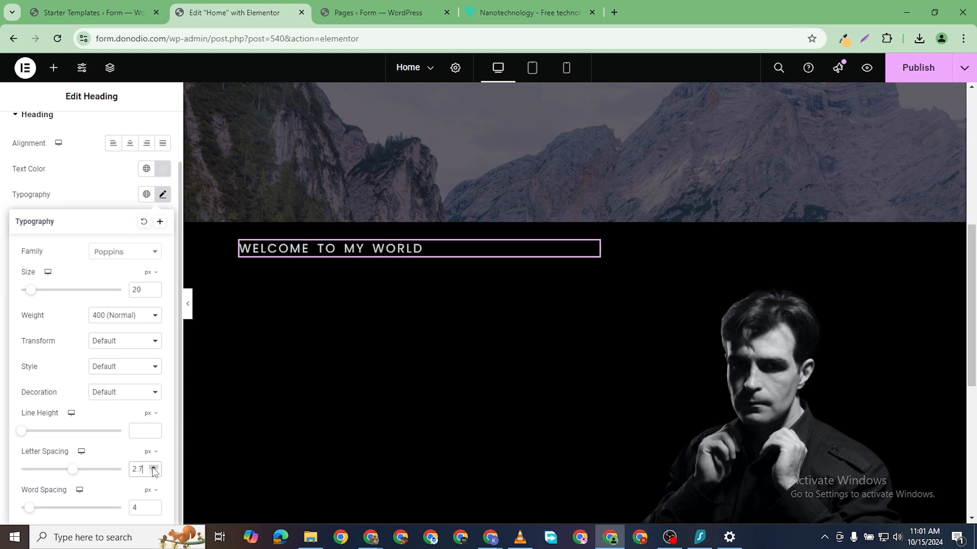
click(153, 472)
click(153, 472)
click(154, 471)
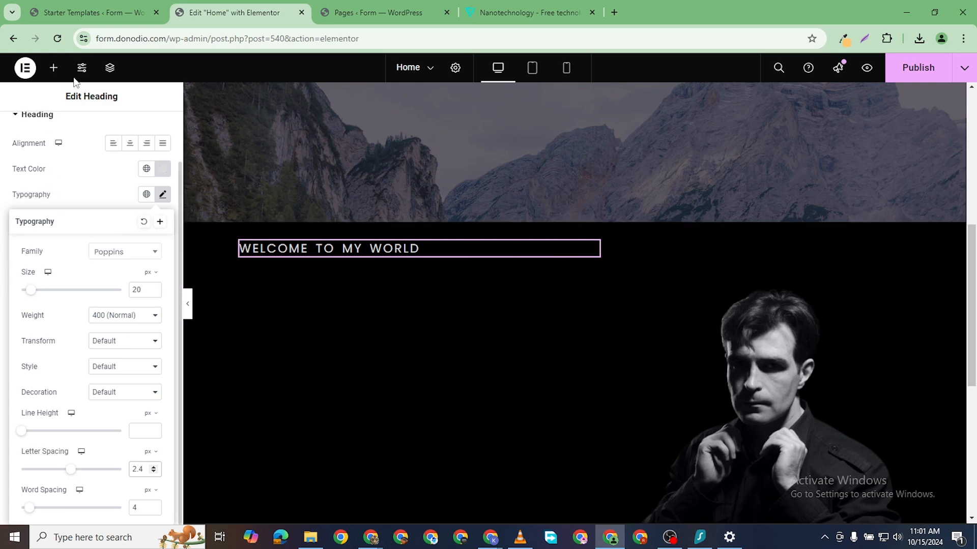
- Add a basic Heading widget below "WELCOME TO MY WORLD" and title it "Hi, I'm Jim Rohn"
click(62, 66)
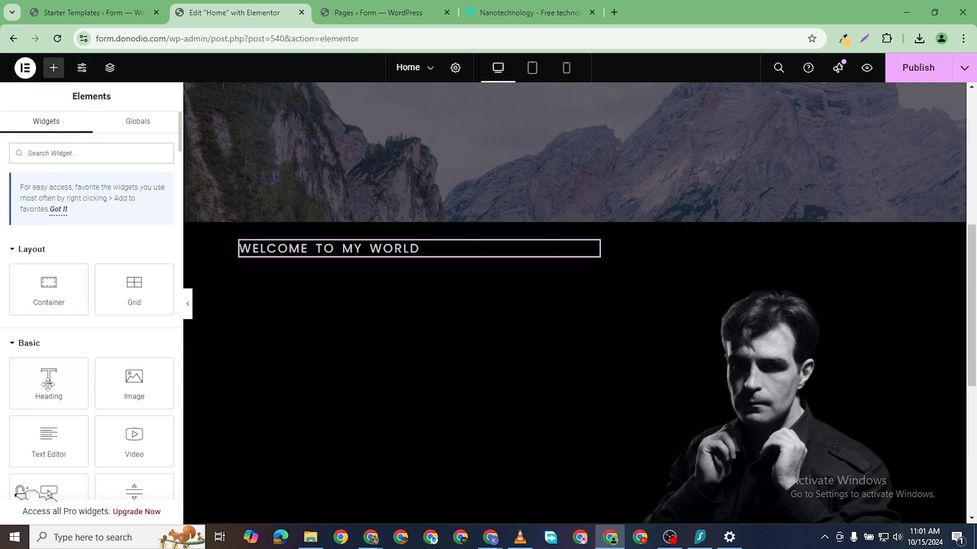
drag(47, 384, 359, 247)
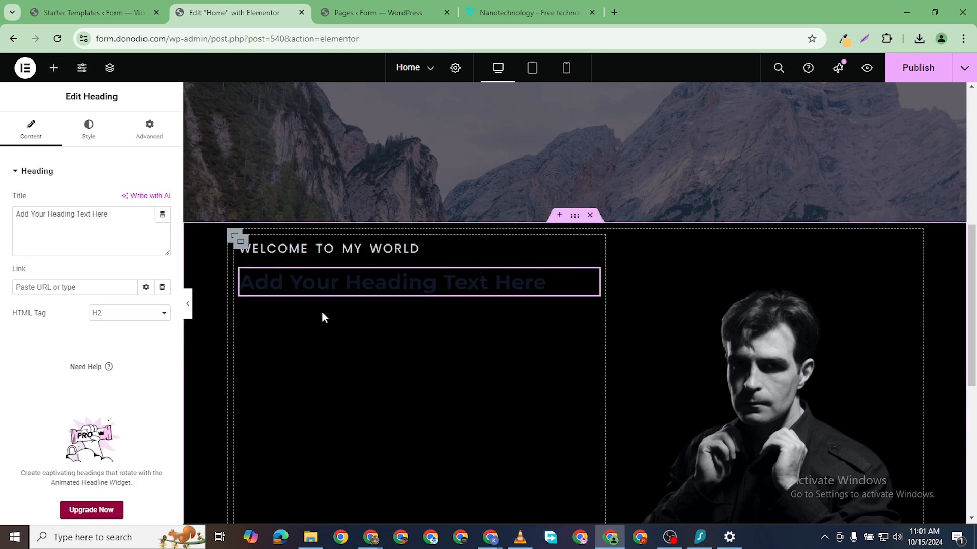
click(84, 133)
click(23, 134)
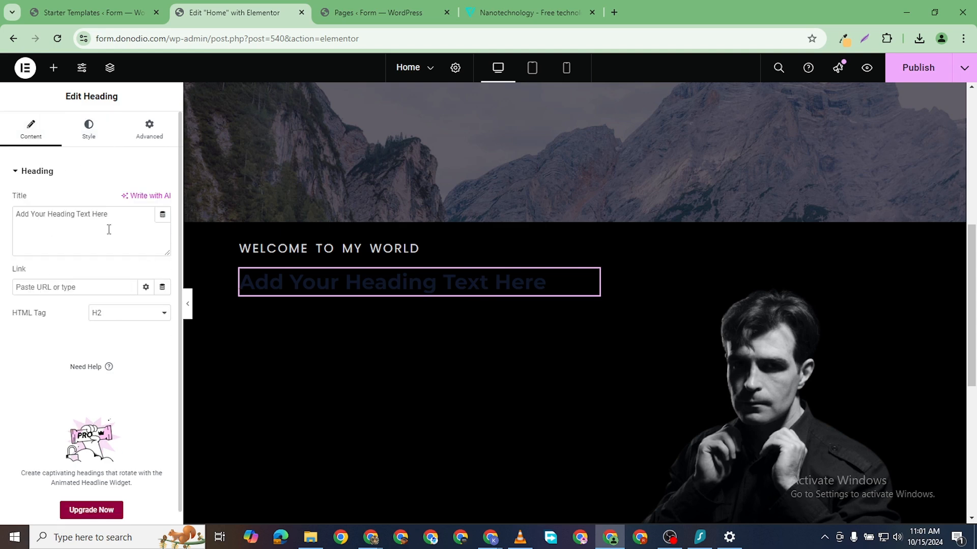
triple_click(98, 220)
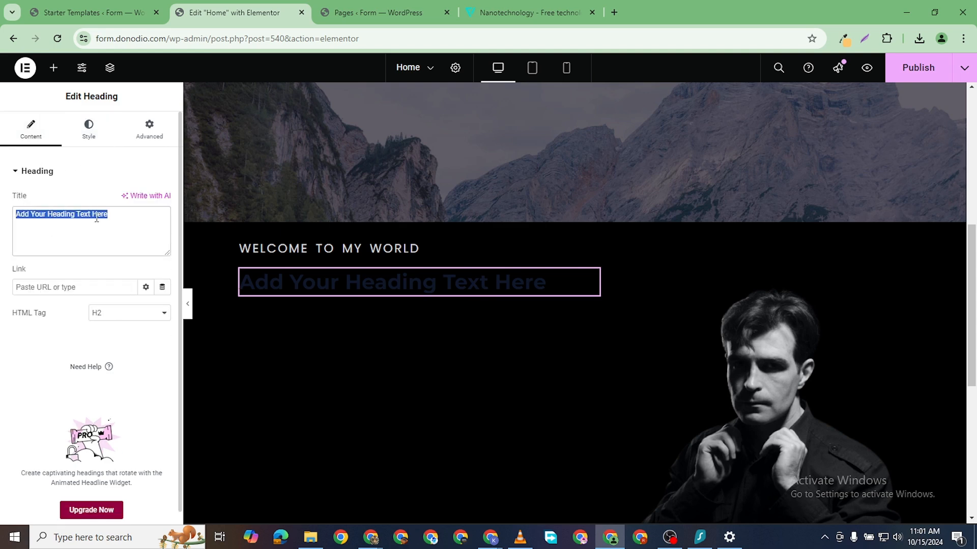
text(Hi, I)
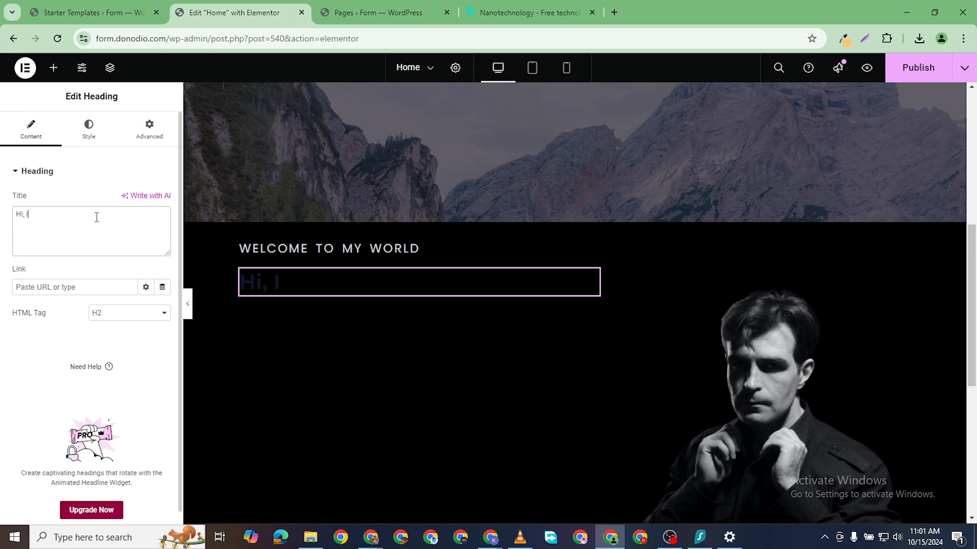
text('m Jim R)
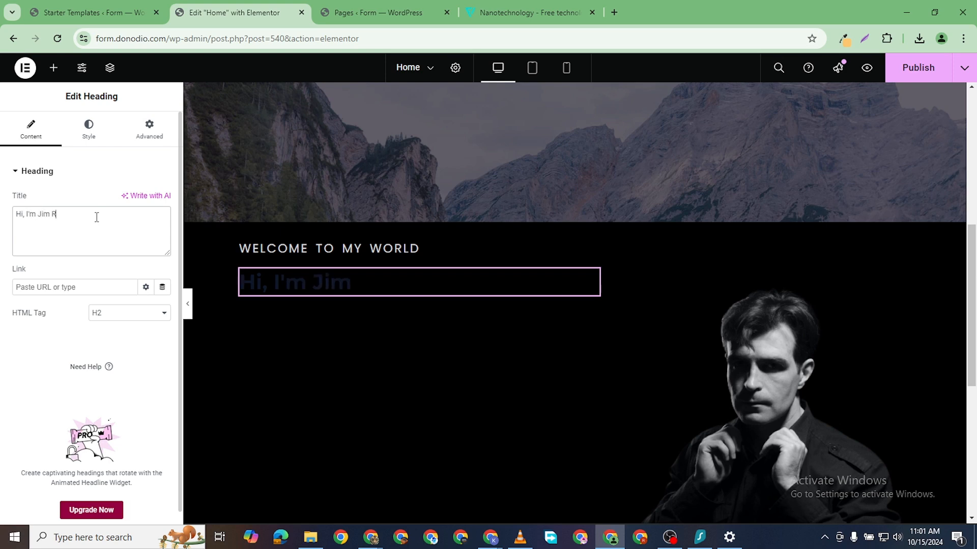
text(ohn)
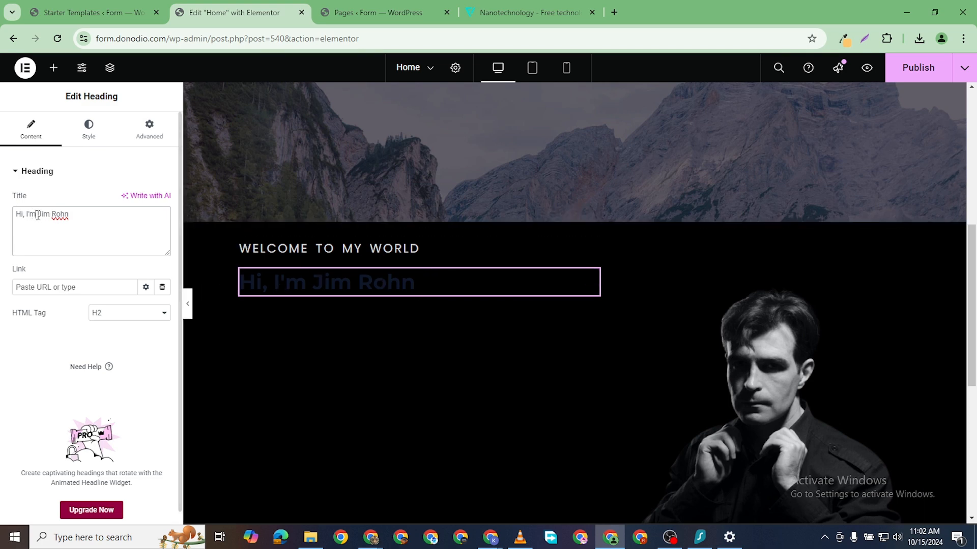
drag(37, 215, 11, 219)
drag(80, 218, 38, 216)
- Find the EKIT Heading widget, add it below the "Hi, I'm Jim Rohn" heading, and delete that basic heading
click(53, 72)
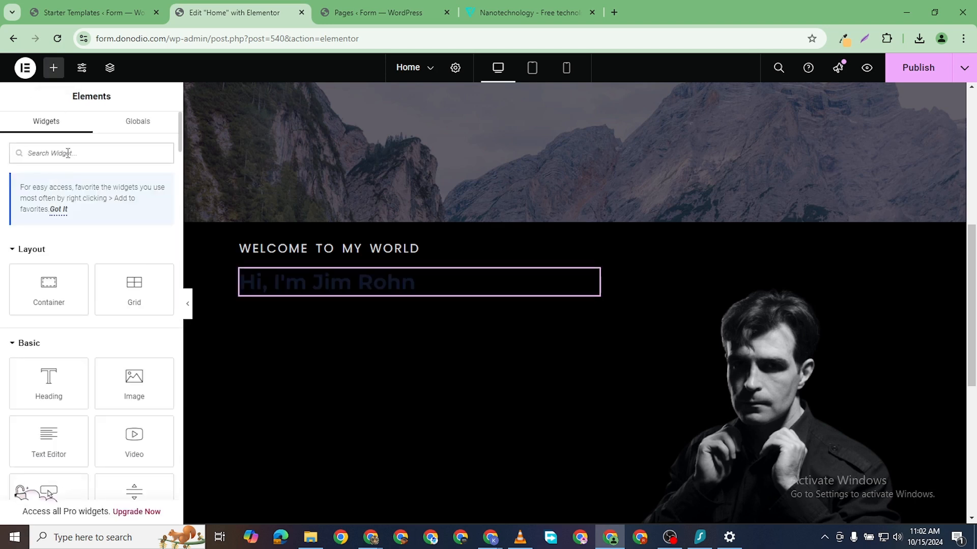
click(68, 153)
text(head)
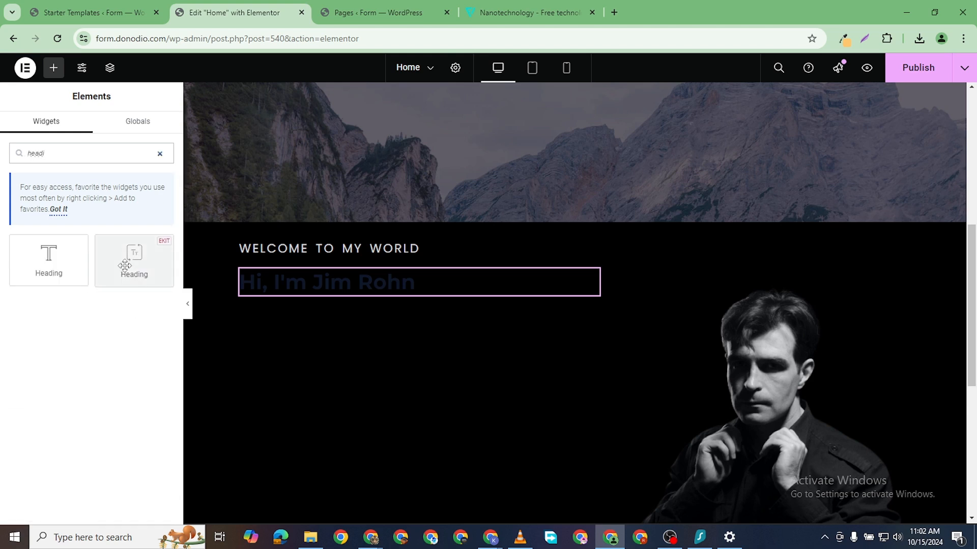
text(i)
drag(132, 258, 374, 280)
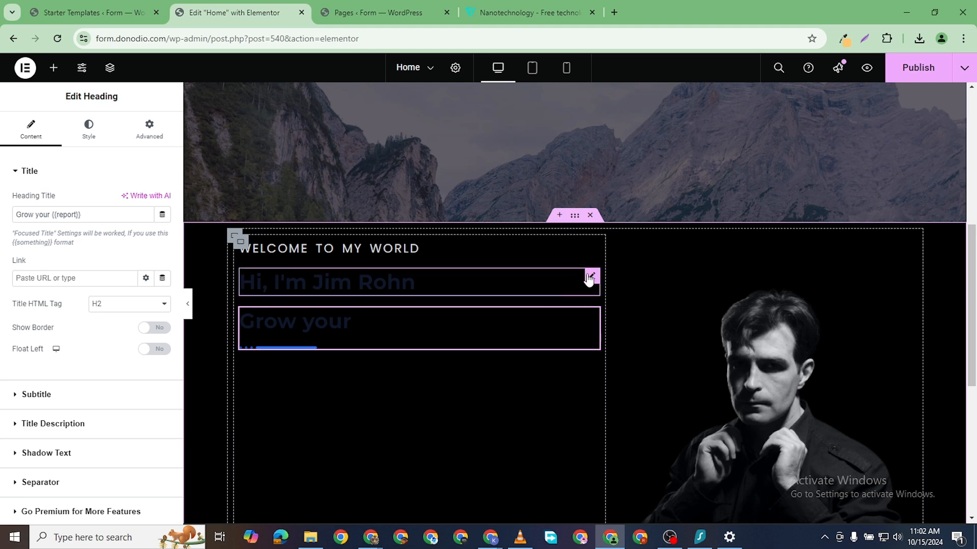
right_click(596, 309)
click(612, 509)
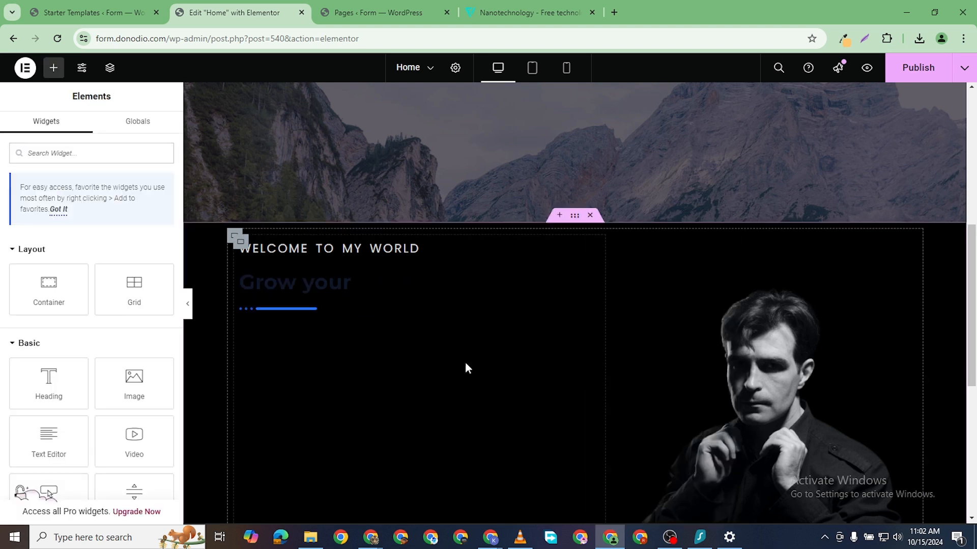
- Change the EKIT heading's title to "Hi, I'm {{Jim Rohn}}"
click(454, 297)
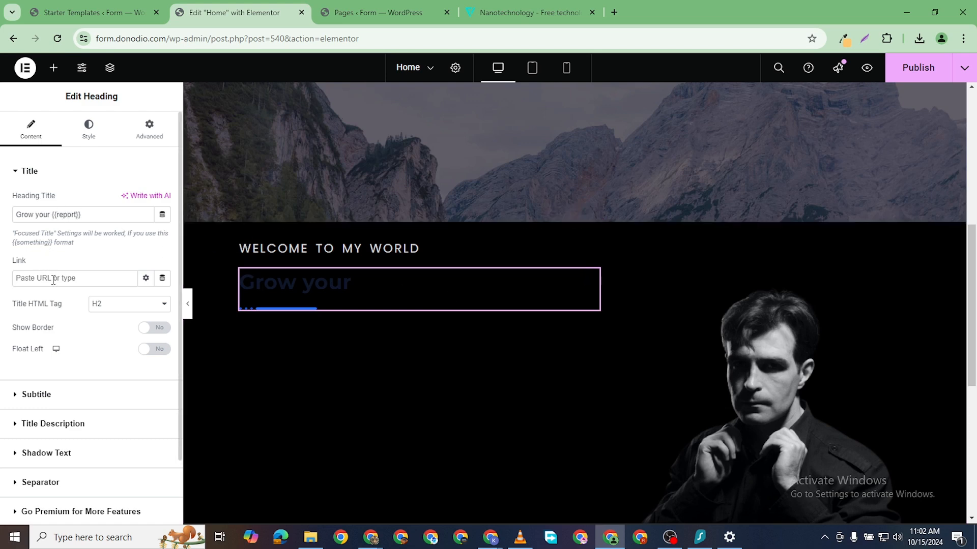
click(51, 214)
text({{repor)
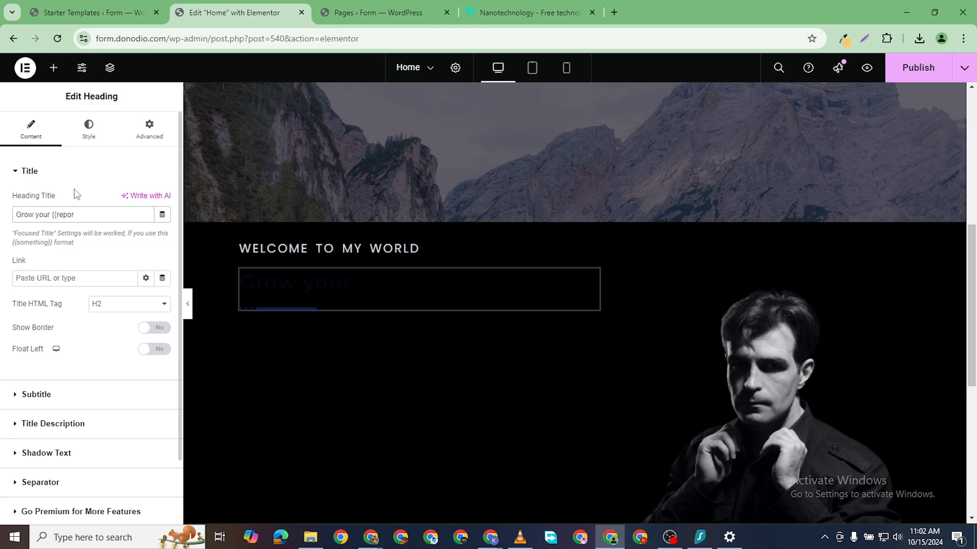
text(t}})
key(ctrl+a)
text(H)
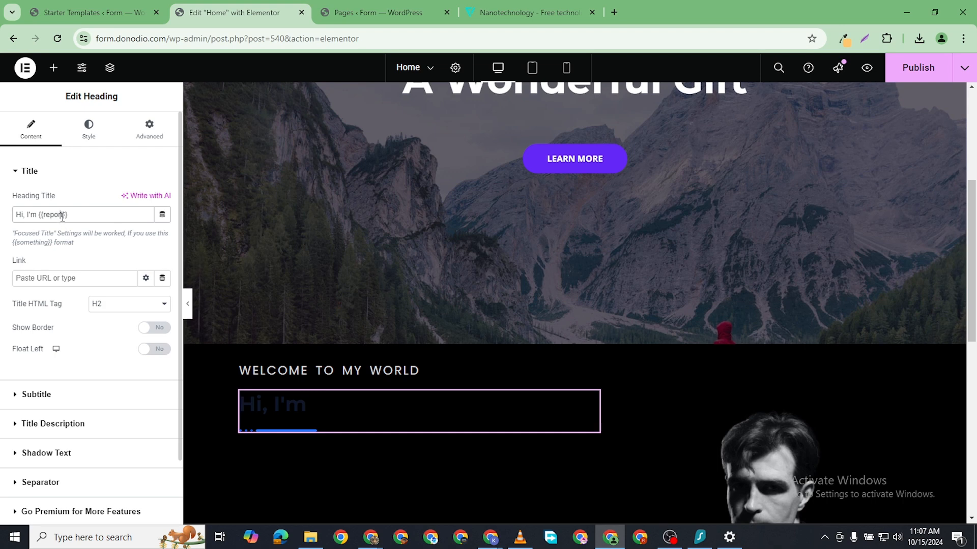
key(BackSpace)
key(BackSpace)
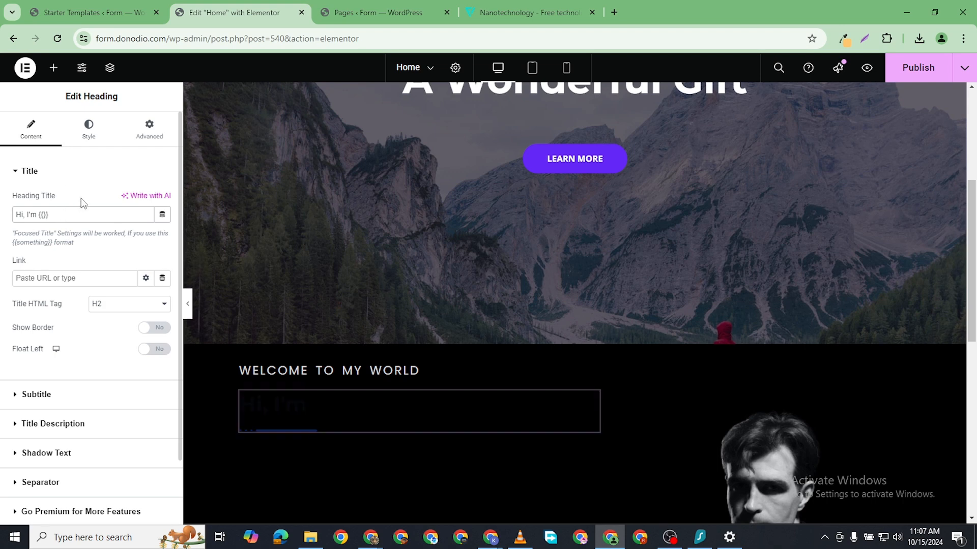
text(Jim Rohn)
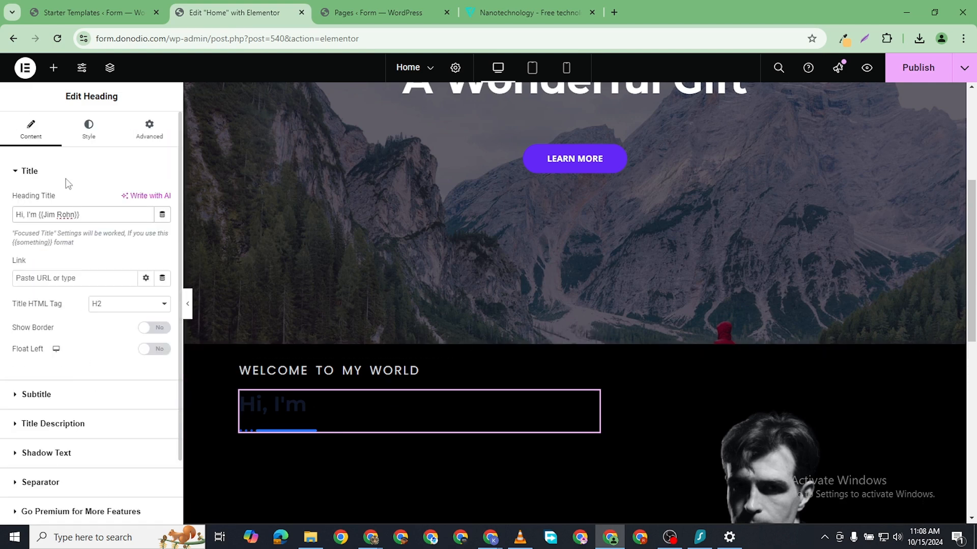
- Set the EKIT heading's title color to #FFFFFF
click(87, 131)
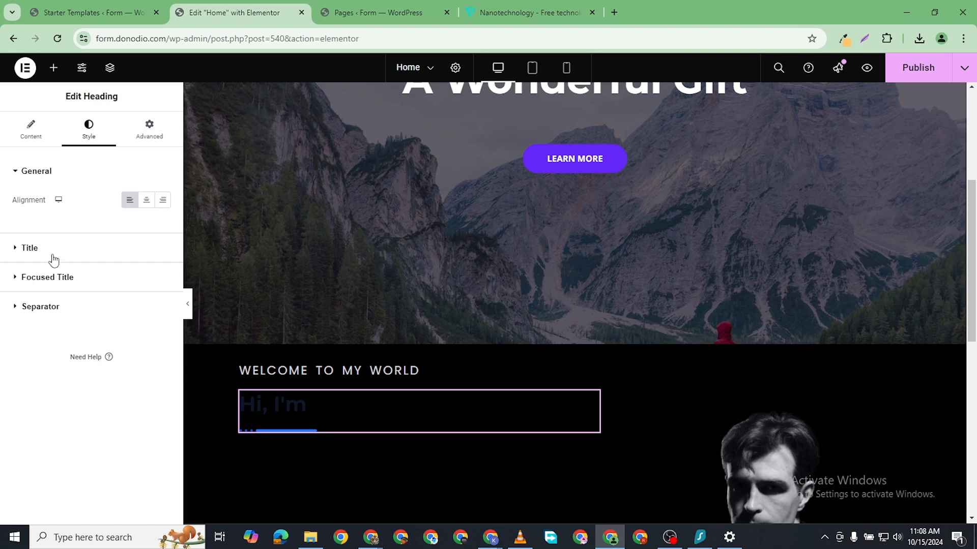
click(23, 249)
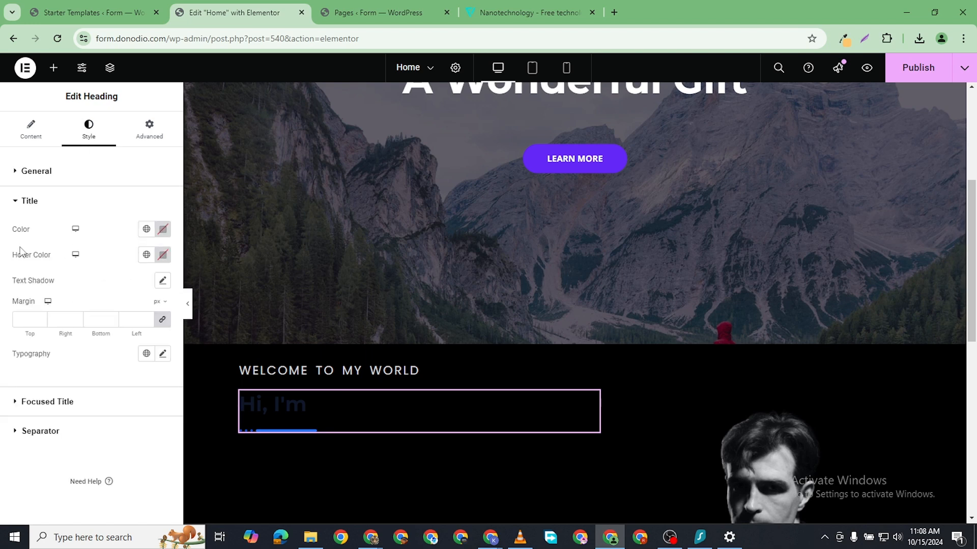
click(162, 229)
text(#FFFFFF)
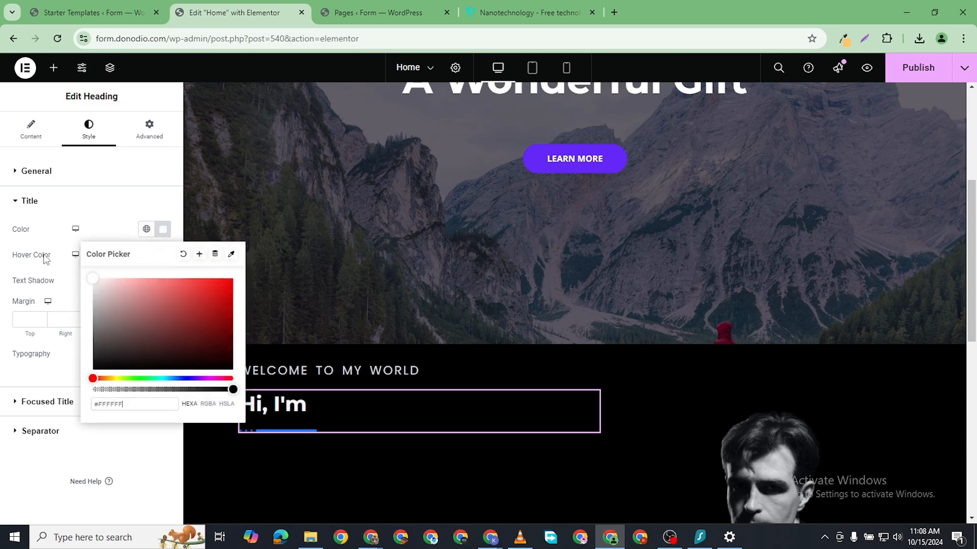
click(3, 444)
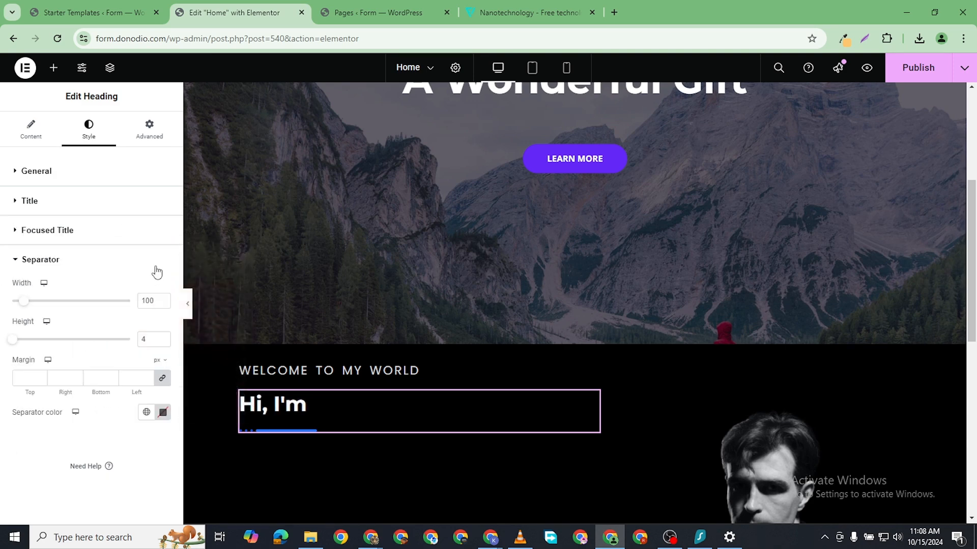
- Set the EKIT heading title's font family to Jost
click(29, 201)
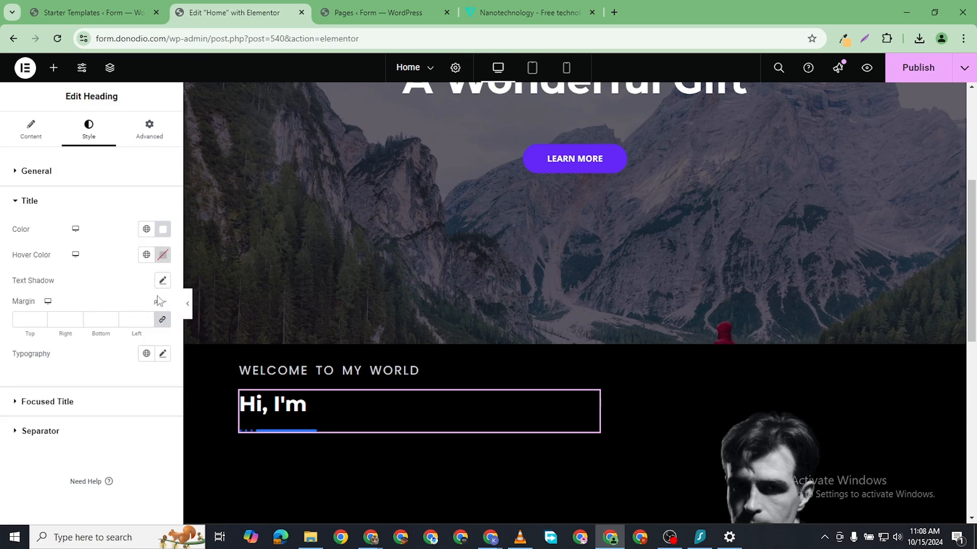
click(161, 357)
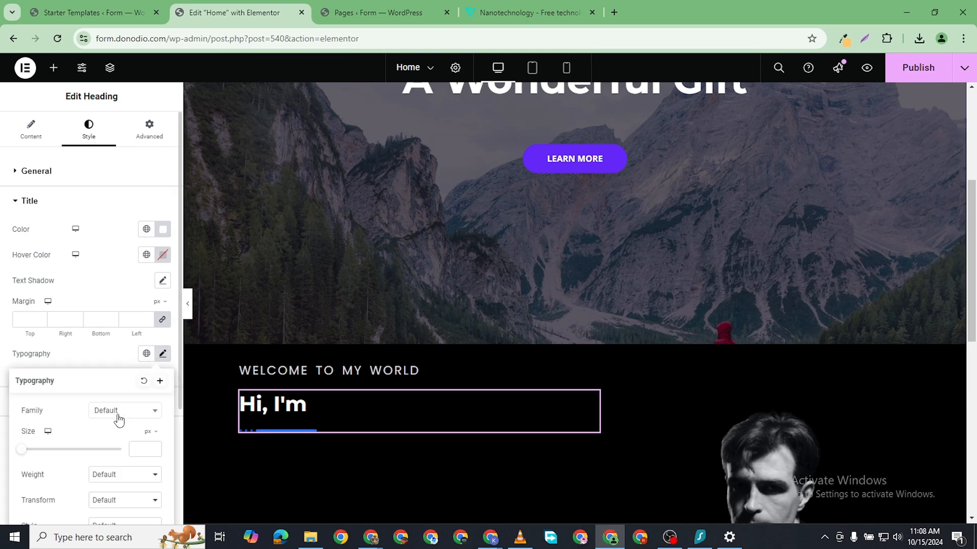
click(114, 420)
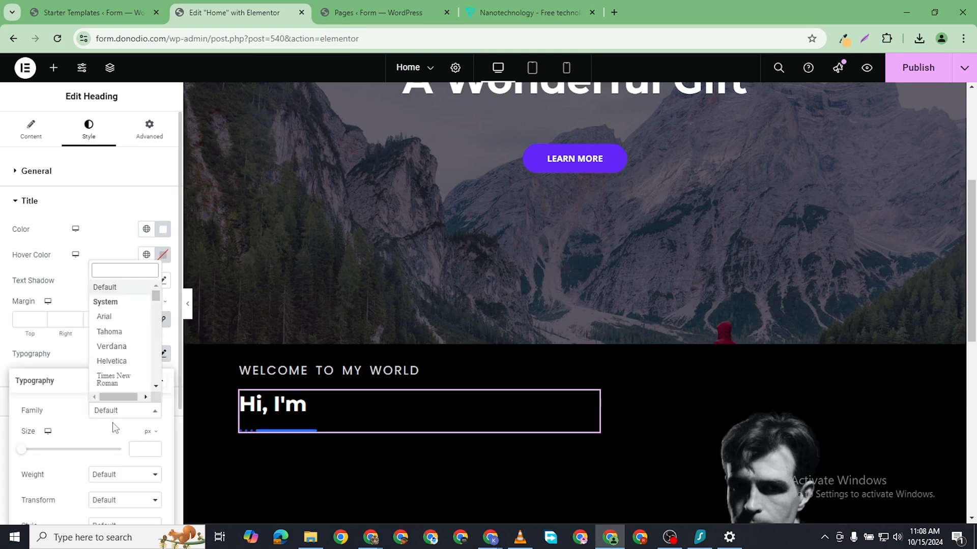
text(jost)
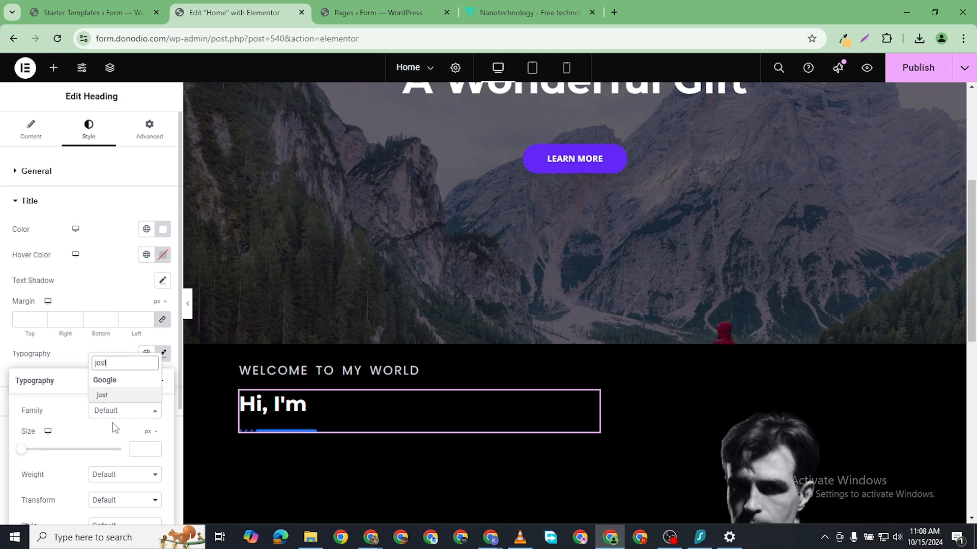
click(112, 396)
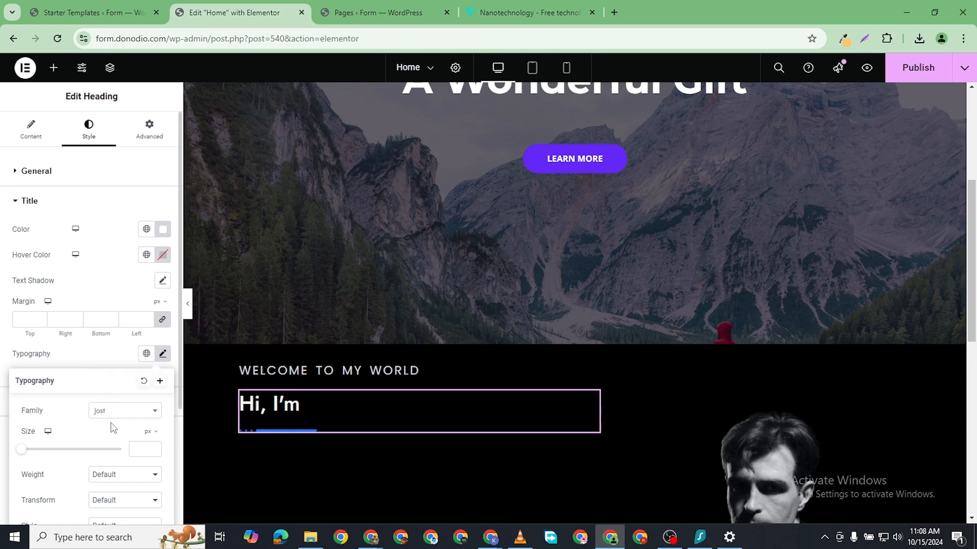
- Set the heading title's font size to 70 px and its weight to 800 (Extra Bold)
scroll(117, 453, down, 1)
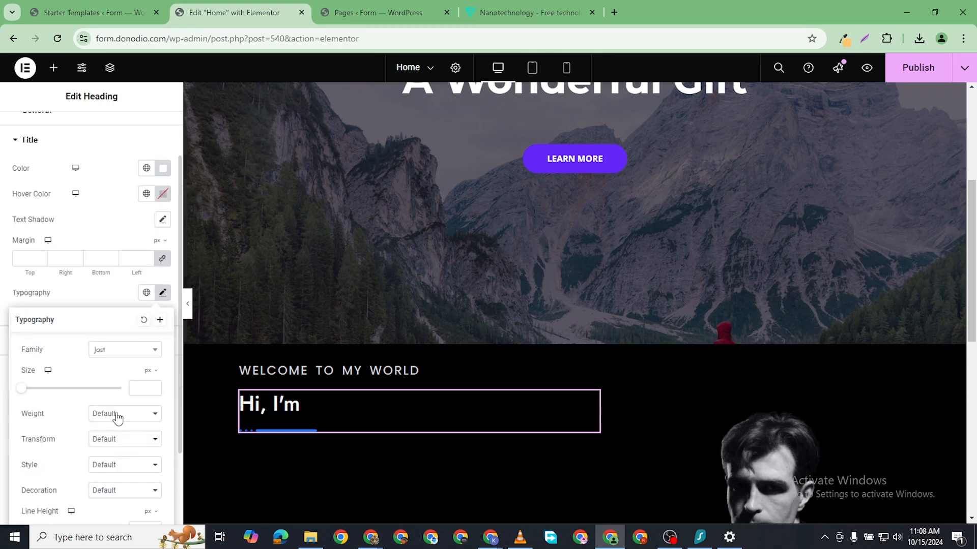
drag(24, 396, 59, 415)
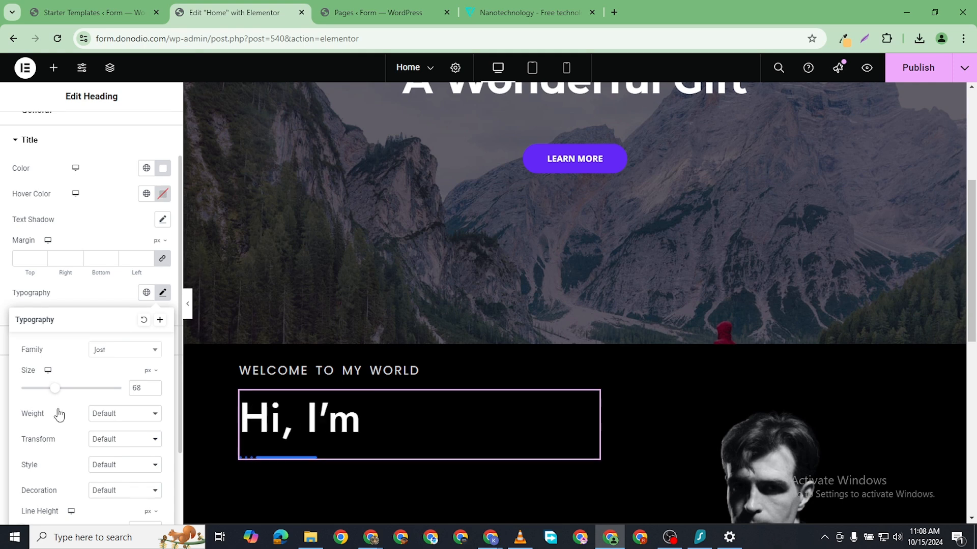
click(154, 386)
click(154, 386)
click(154, 387)
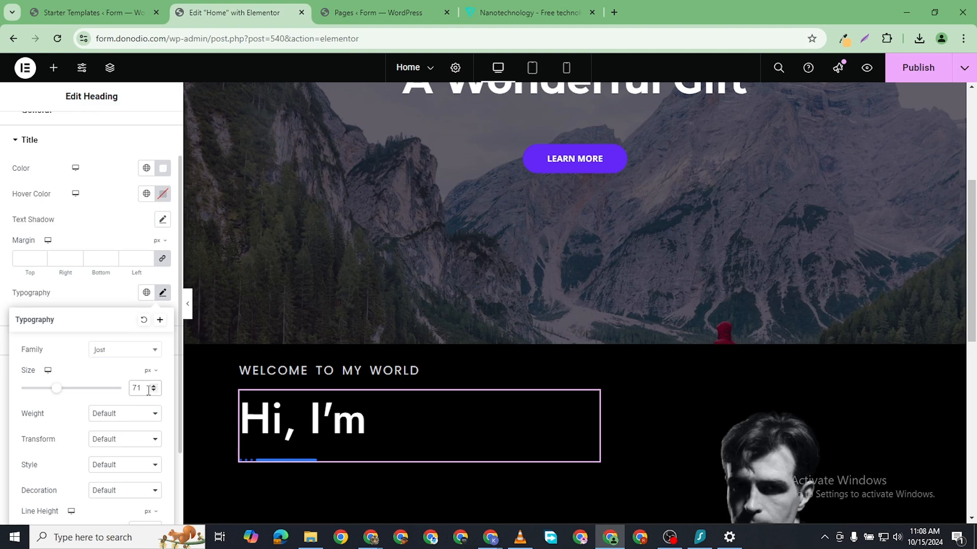
click(152, 391)
click(124, 413)
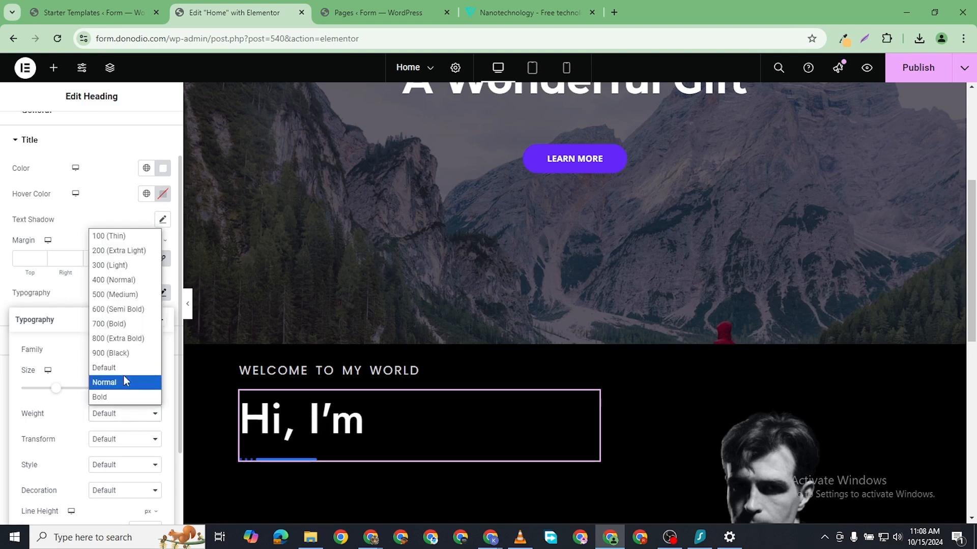
click(117, 338)
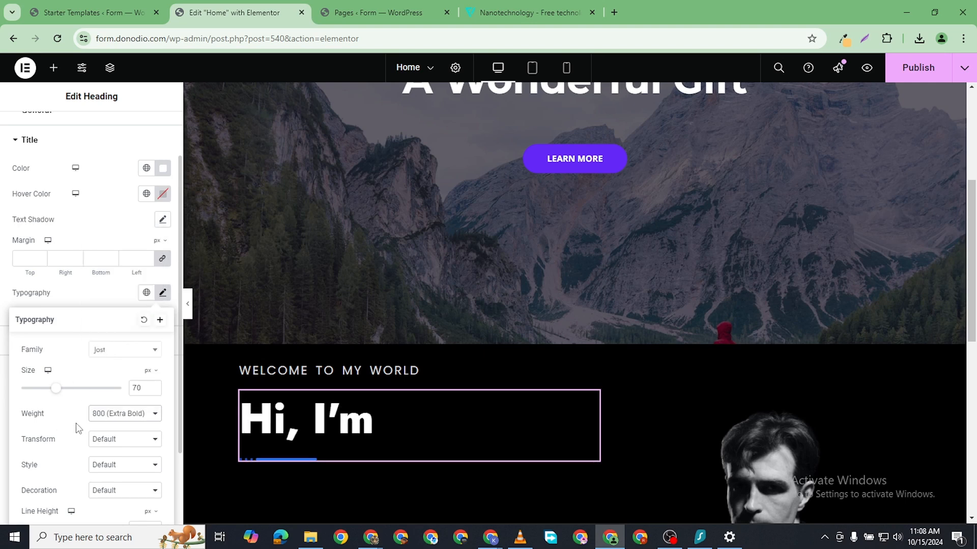
click(1, 394)
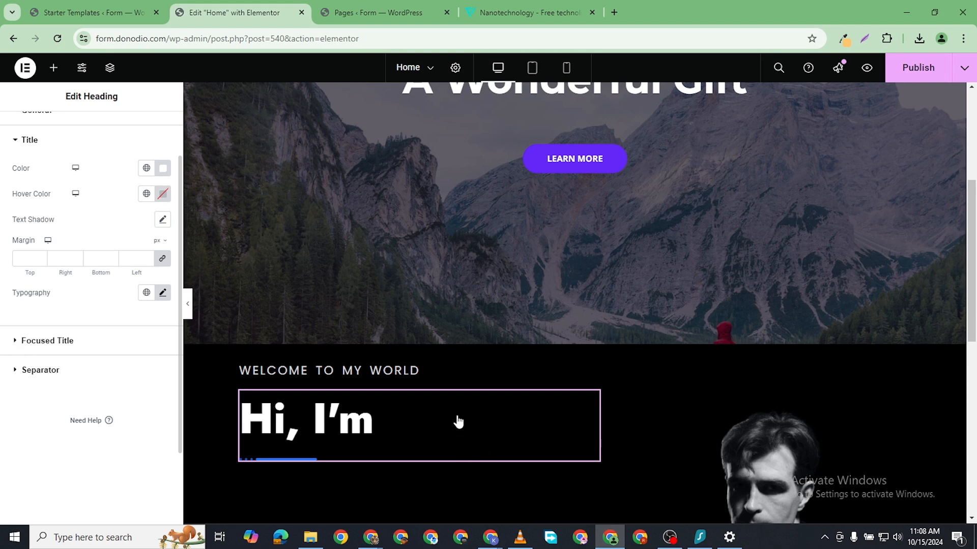
- Set the heading's focused title color to red, #D60B0B
click(71, 342)
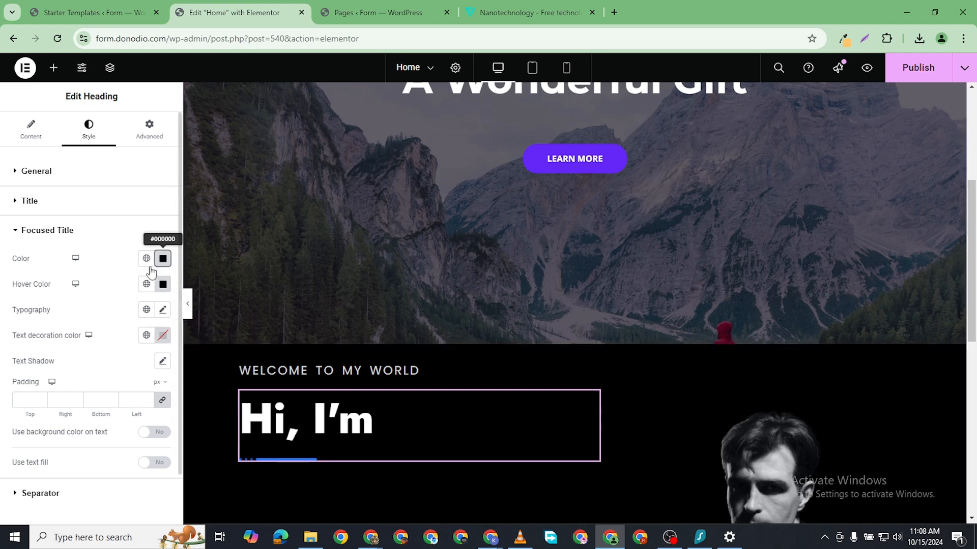
click(162, 258)
click(225, 323)
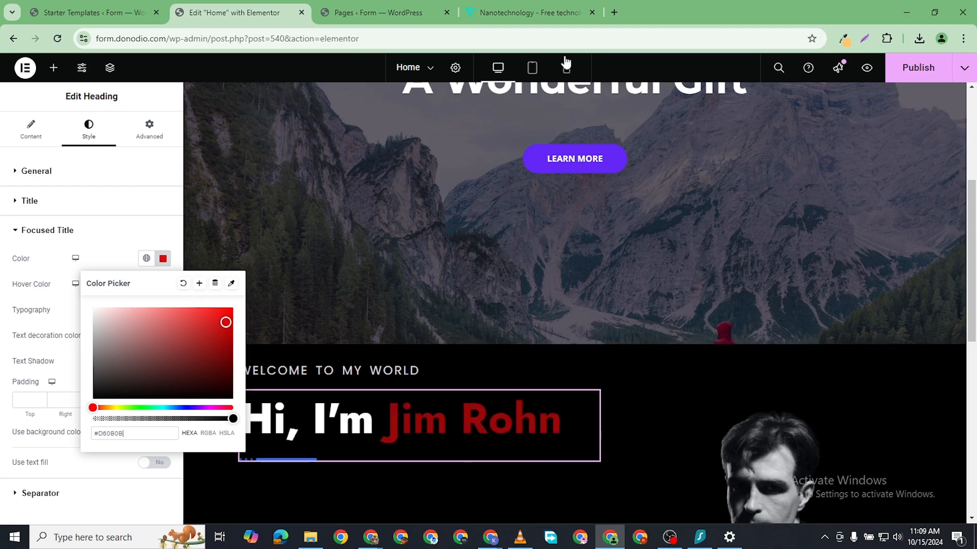
- Open the global colors in the Astra theme customizer and copy the Accent color's hex code
click(400, 15)
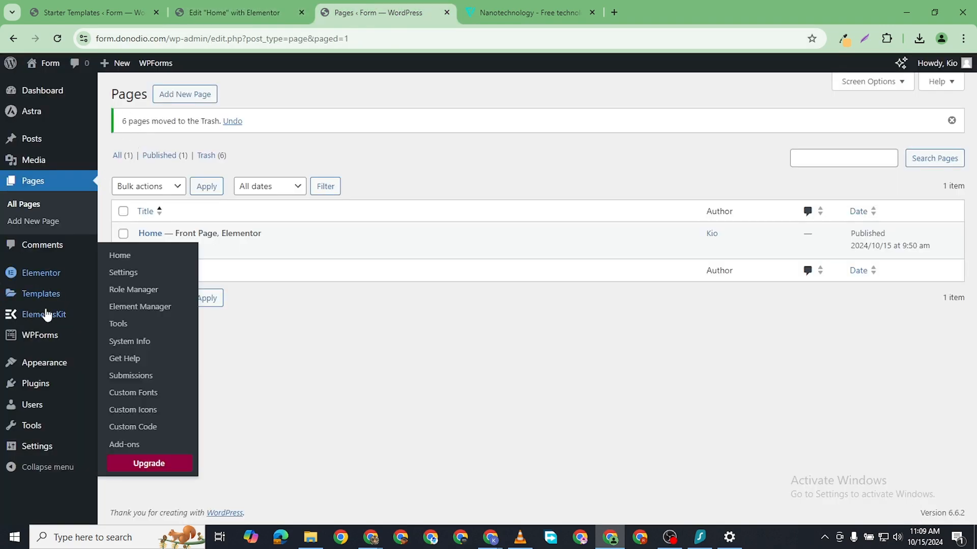
mouse_move(33, 110)
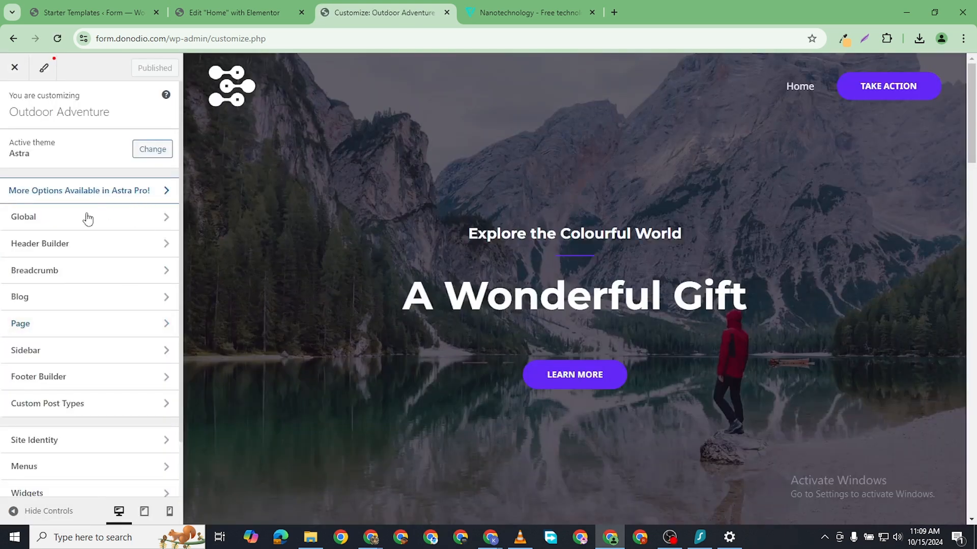
click(68, 224)
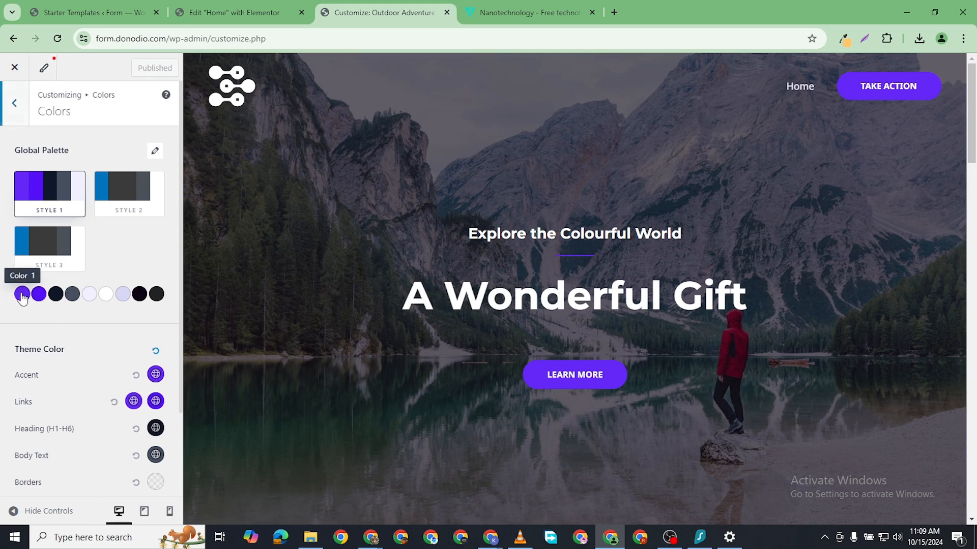
click(155, 374)
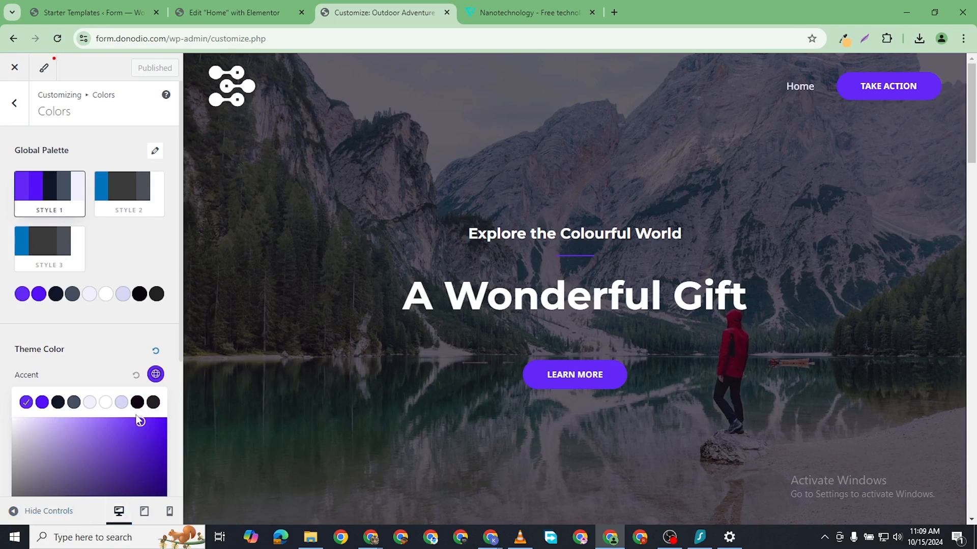
scroll(140, 420, down, 4)
double_click(60, 443)
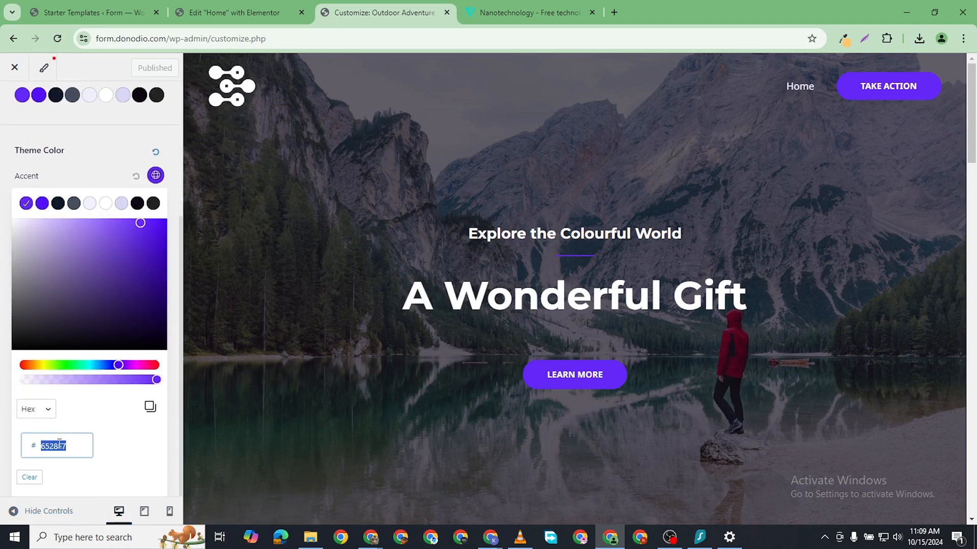
right_click(60, 443)
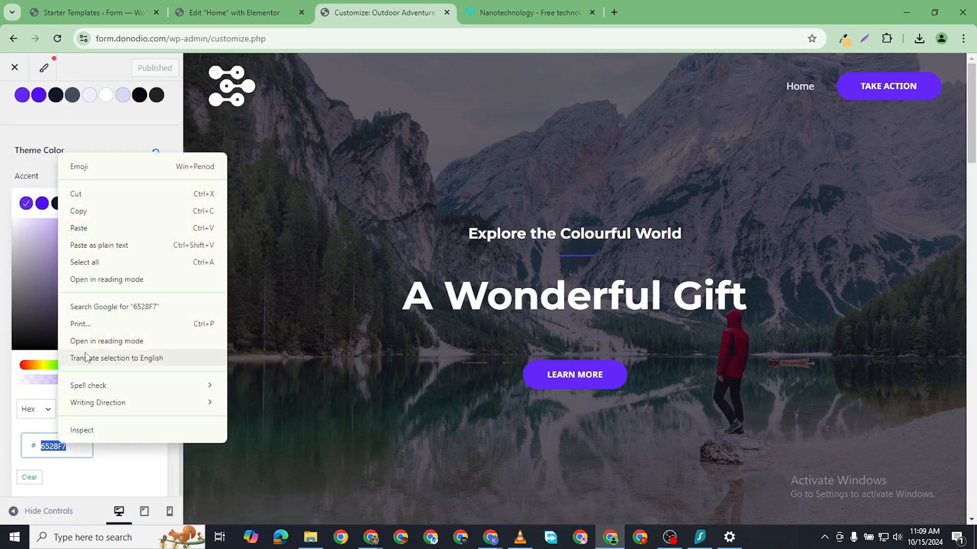
click(105, 211)
- Return to the Elementor page and set the focused title's color to the copied accent code, #6528F7
click(240, 12)
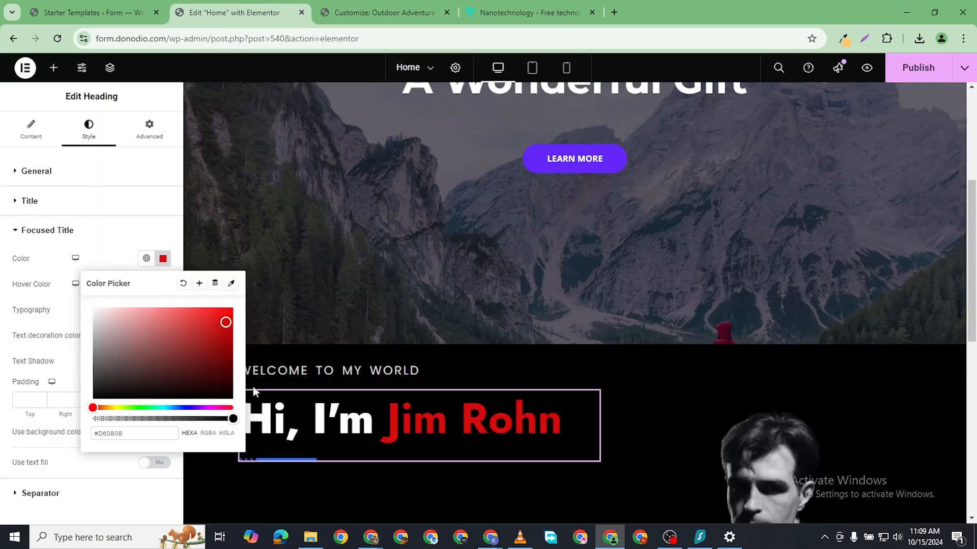
right_click(109, 436)
click(151, 215)
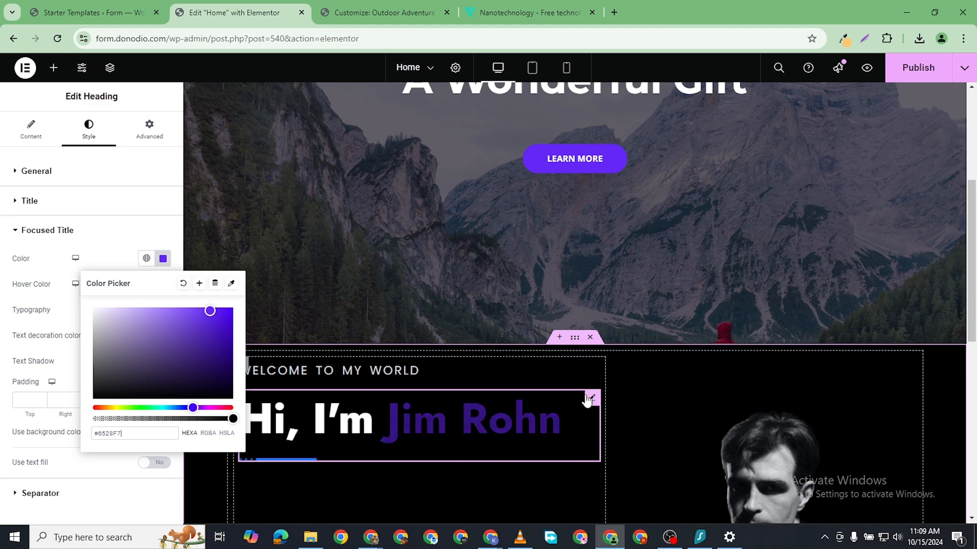
click(111, 227)
click(97, 230)
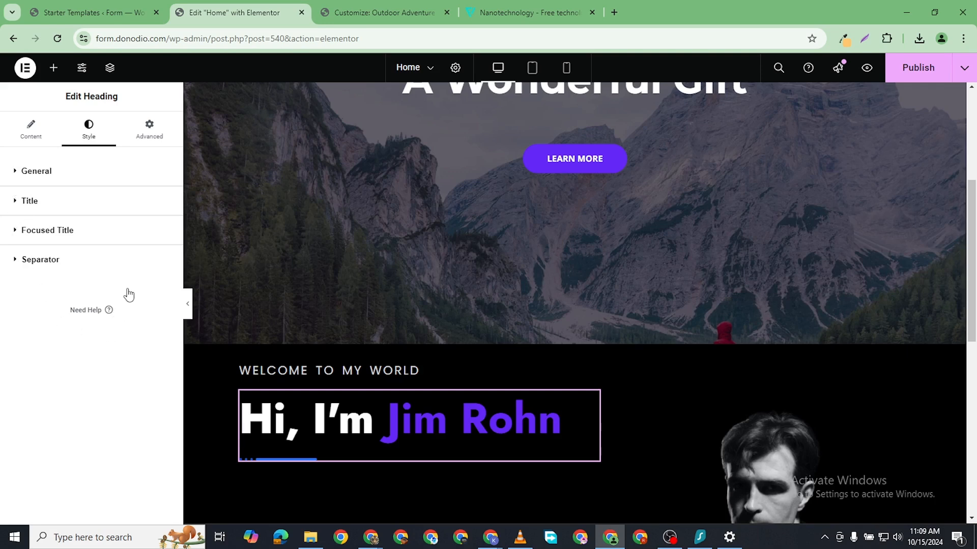
- Clear the hover color of the heading's focused title
click(9, 235)
click(11, 232)
click(18, 231)
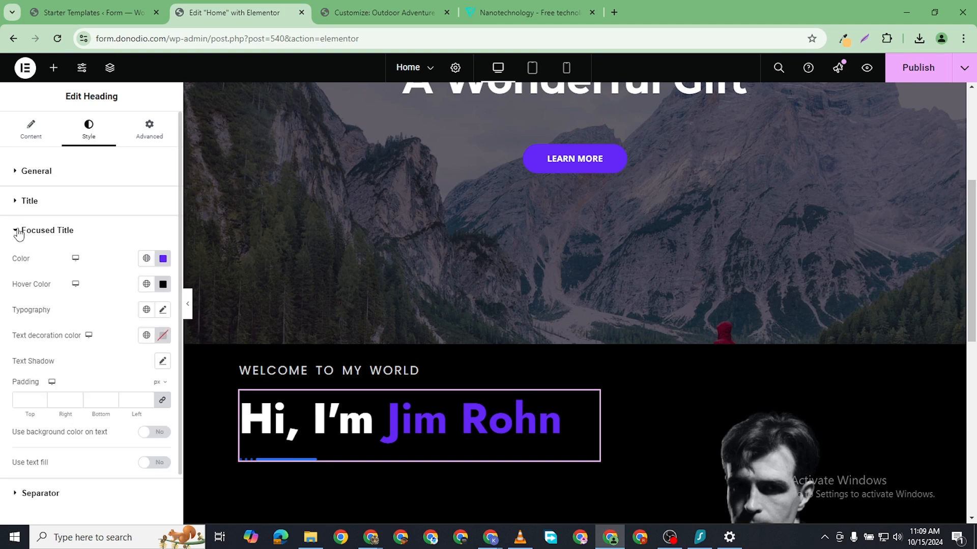
click(162, 286)
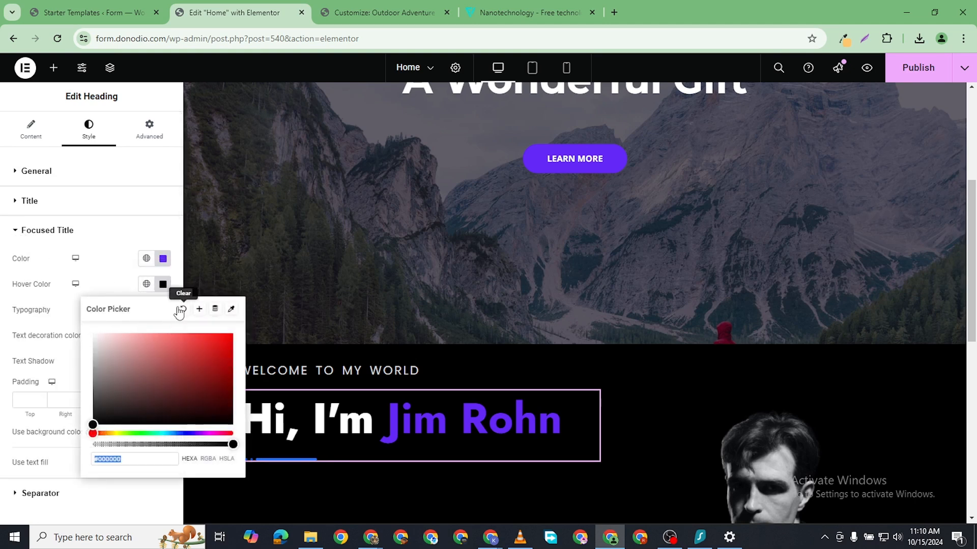
click(181, 310)
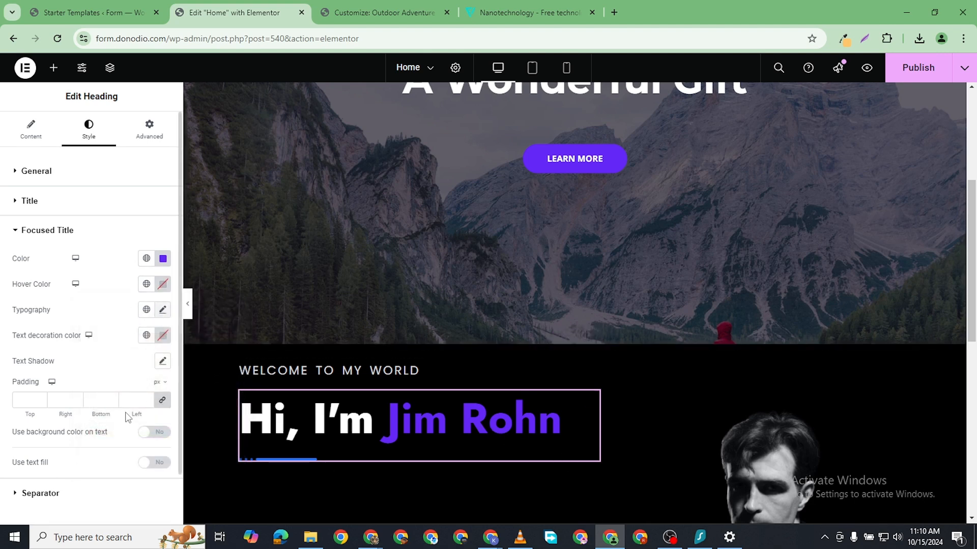
- Set the focused title's typography to the Jost font family at 80 px
click(123, 376)
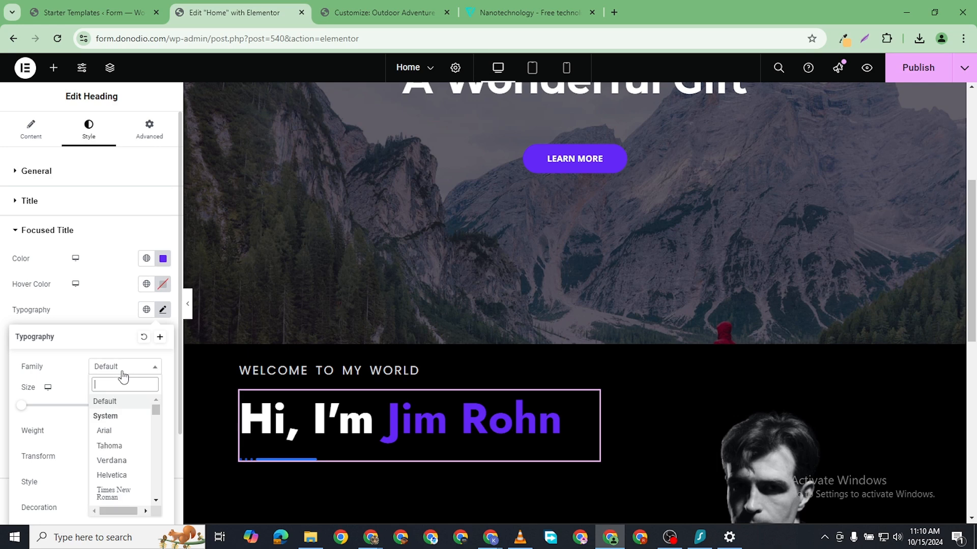
text(jost)
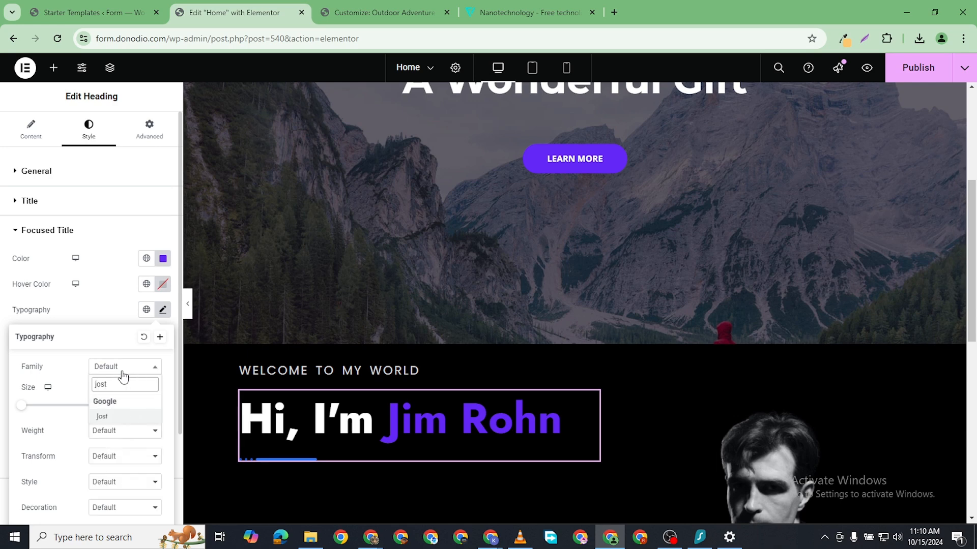
click(119, 417)
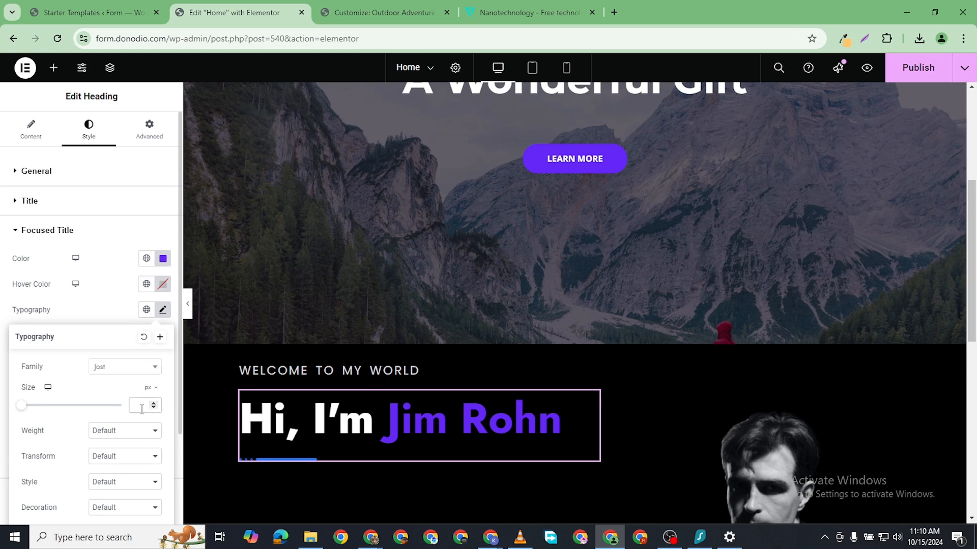
text(80)
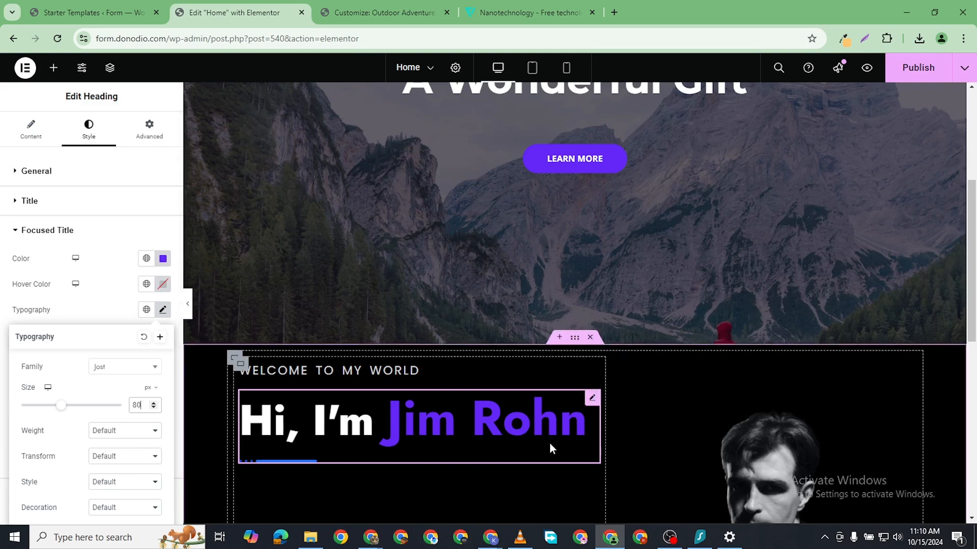
scroll(459, 474, down, 1)
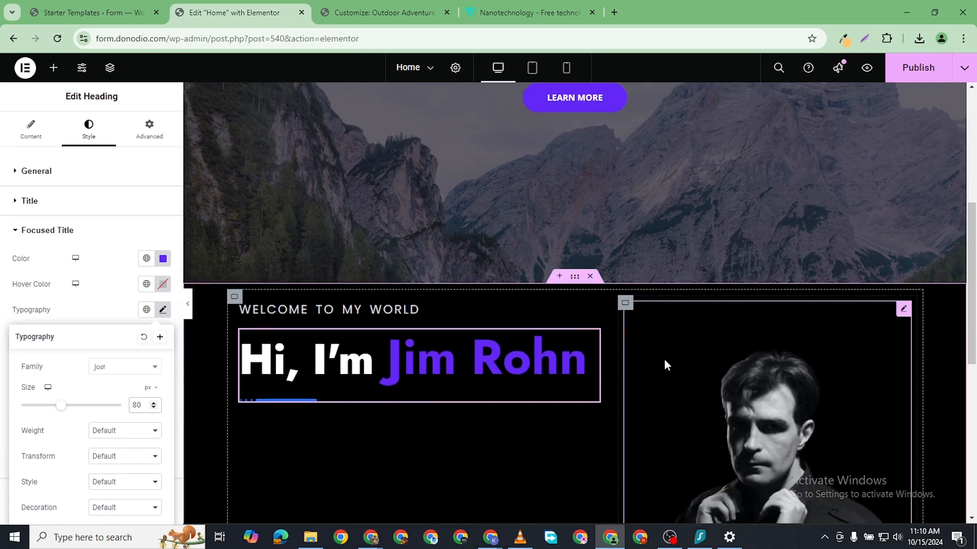
scroll(520, 407, down, 1)
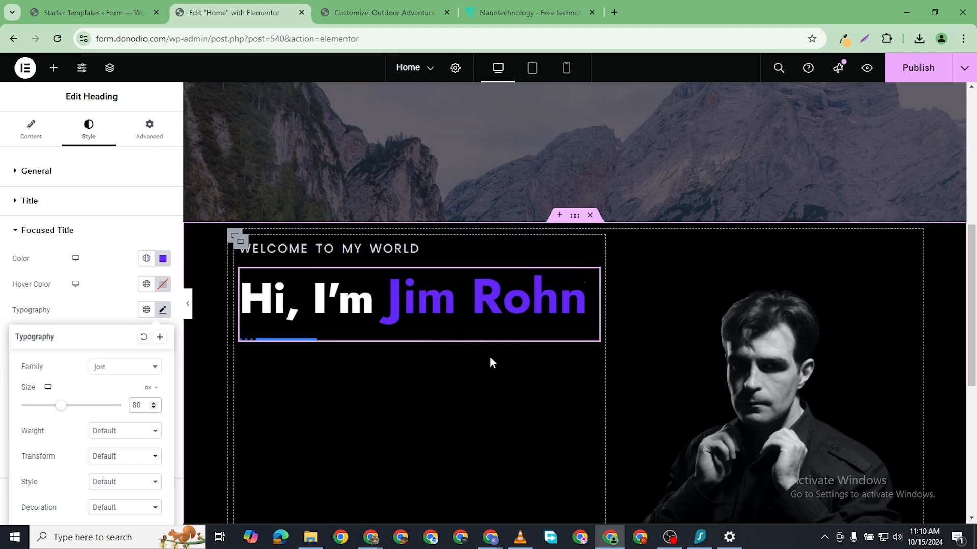
- Search the widgets for "animated" and try to use the Animated Headline widget
click(52, 75)
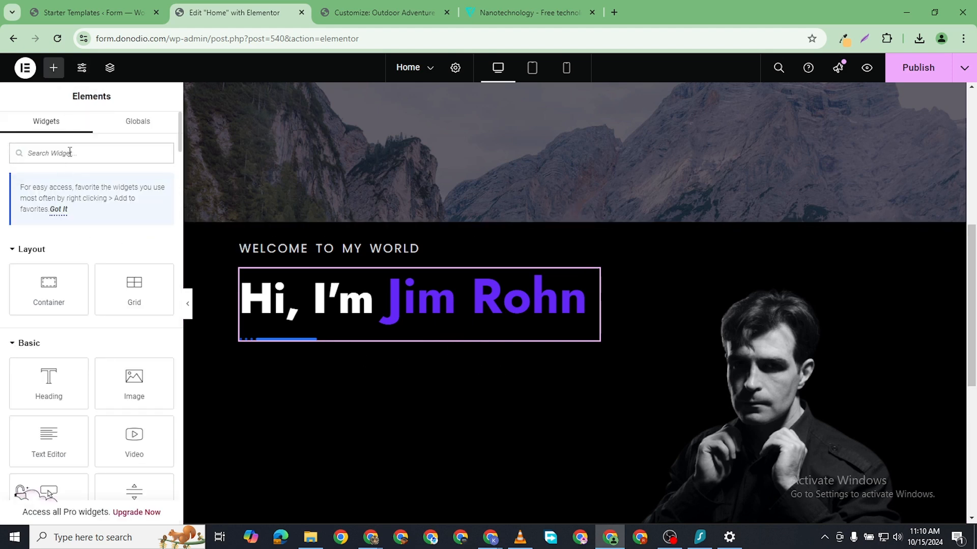
click(70, 152)
text(animated)
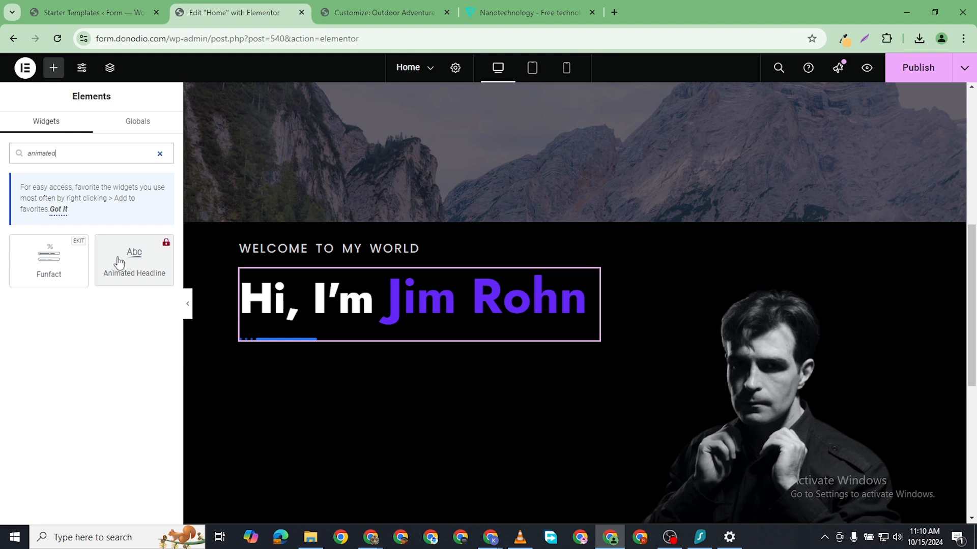
click(119, 263)
click(78, 342)
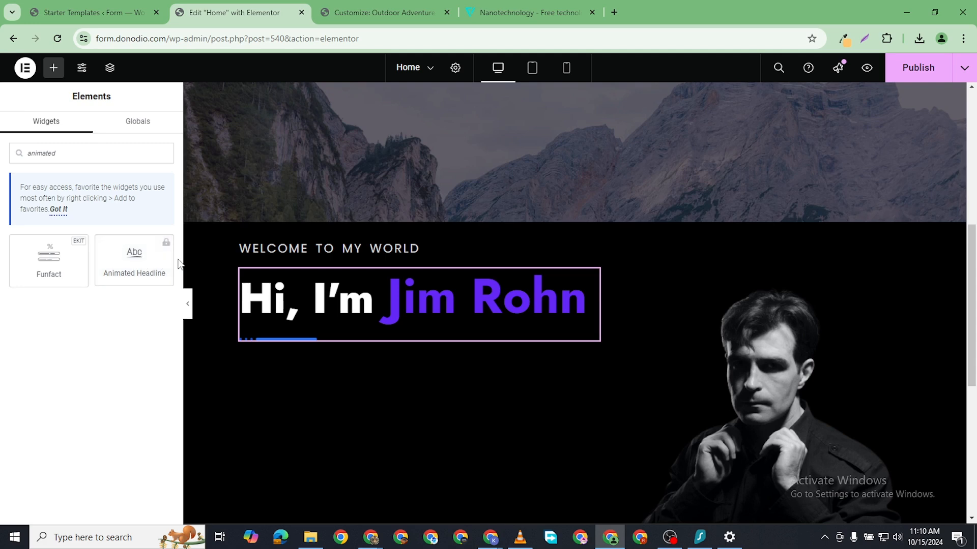
- Publish the edited home page
click(918, 76)
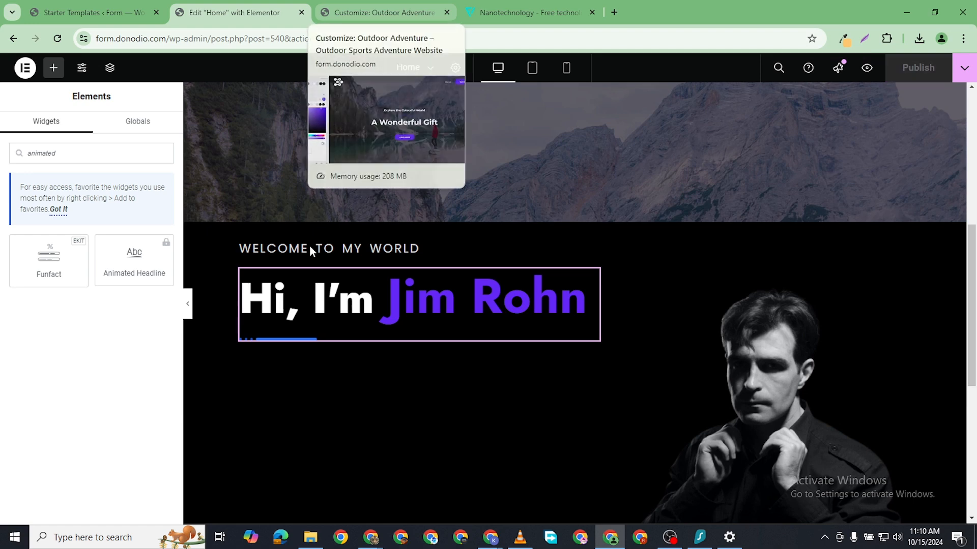
- Return to the WordPress admin dashboard from the Starter Templates page and open the page for adding new plugins
scroll(471, 347, down, 3)
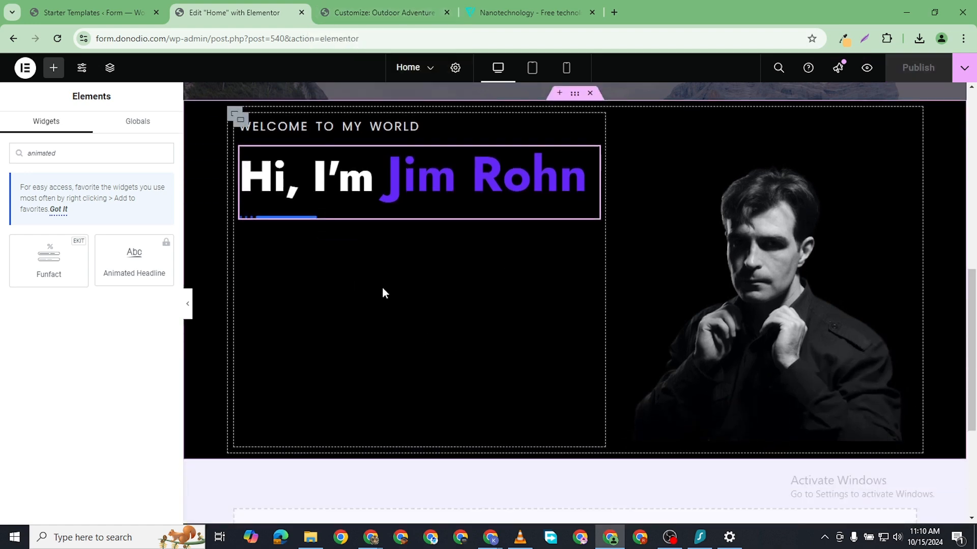
click(391, 14)
click(203, 11)
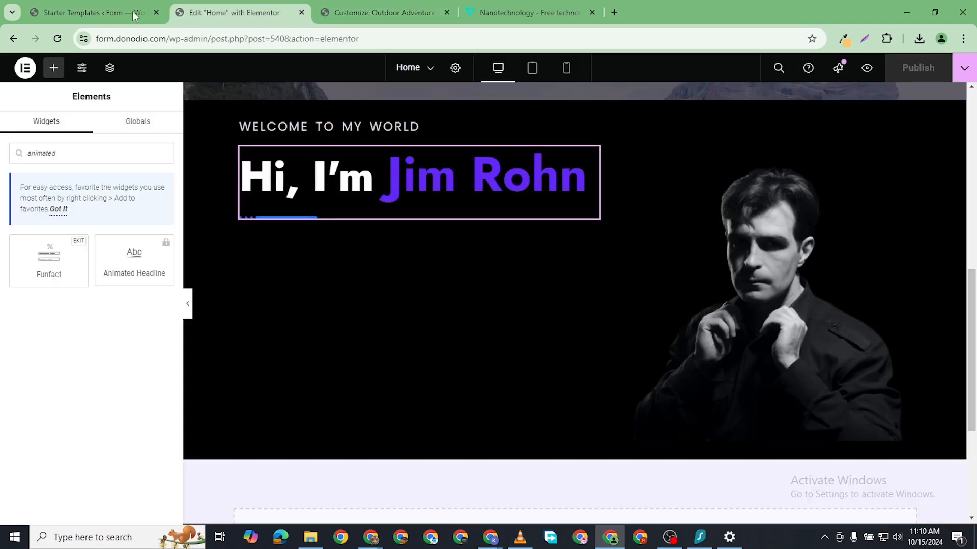
click(133, 11)
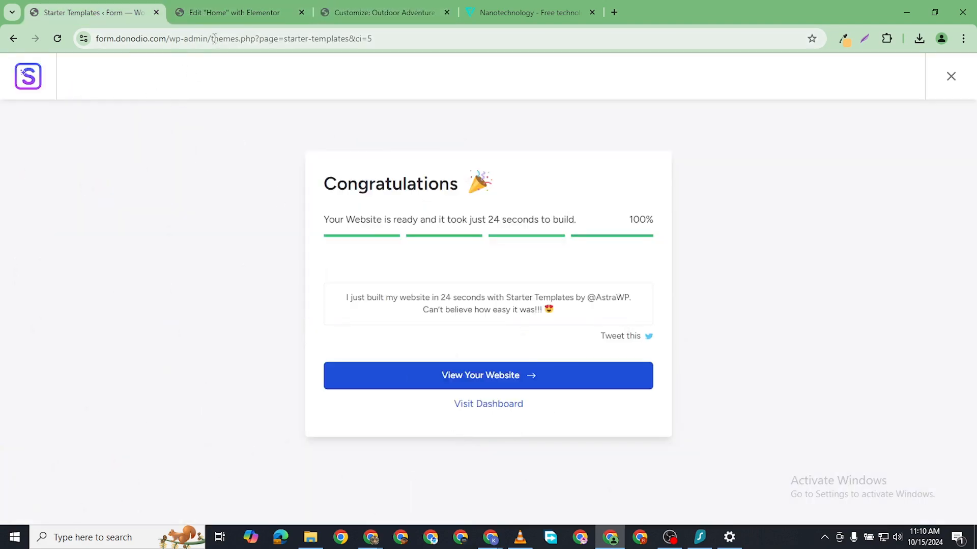
drag(214, 39, 726, 64)
key(BackSpace)
key(Return)
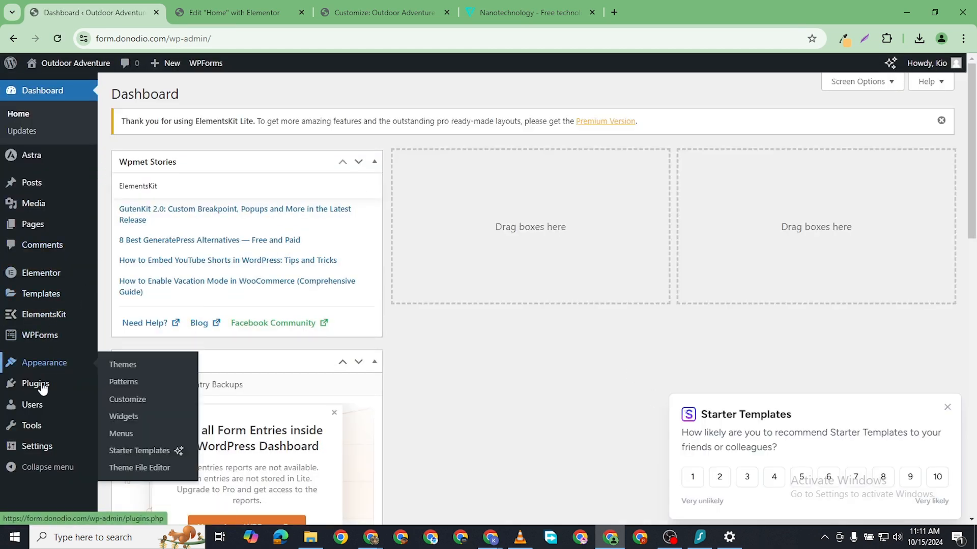
click(135, 400)
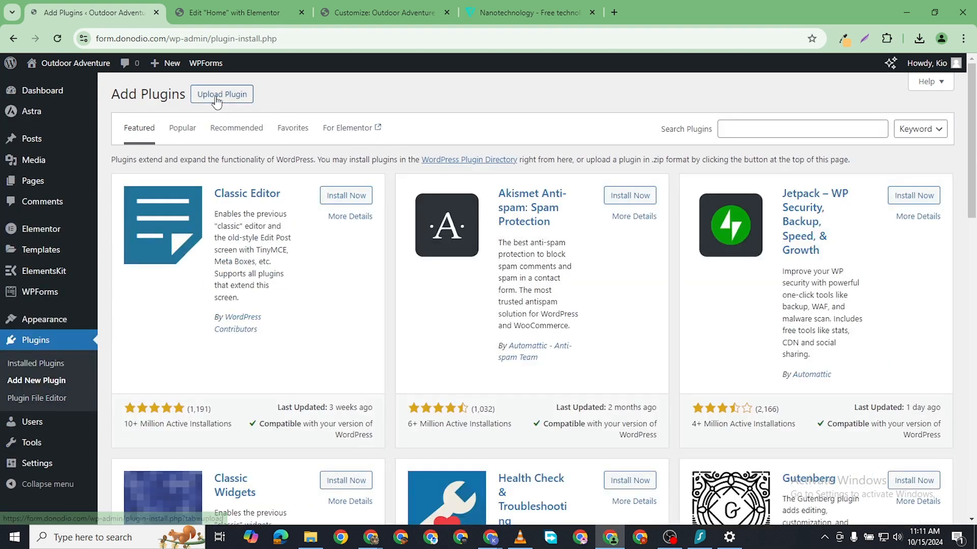
- Upload the elementor-pro.zip plugin file, install it and activate the plugin
click(238, 97)
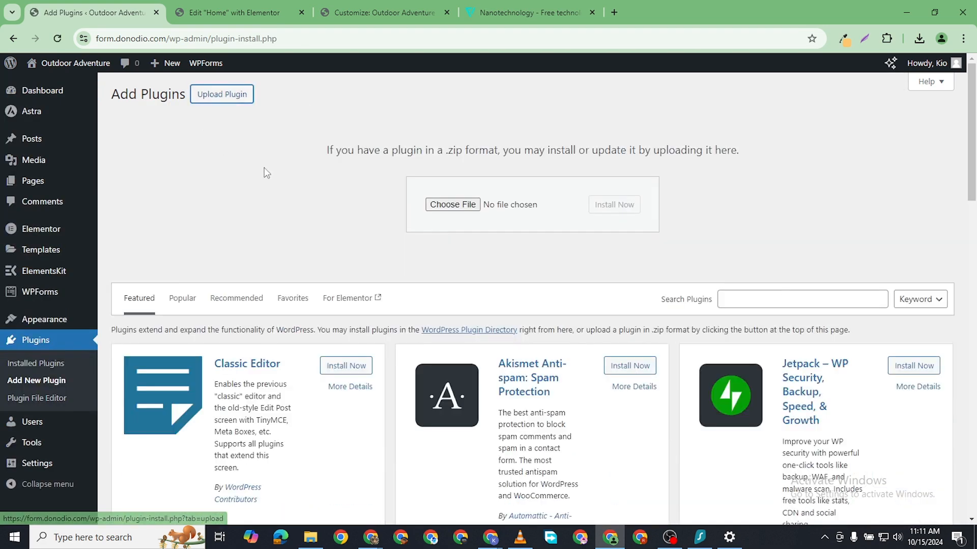
click(439, 204)
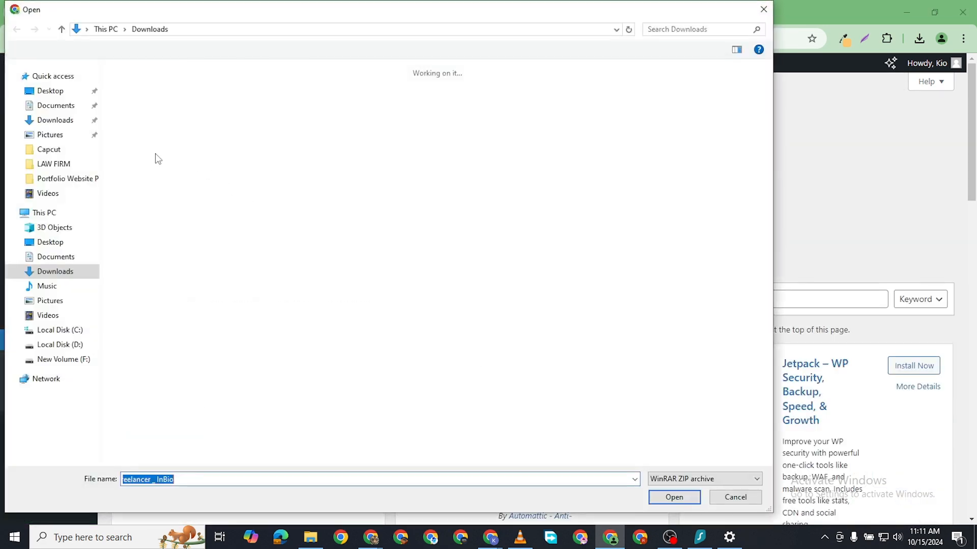
double_click(141, 109)
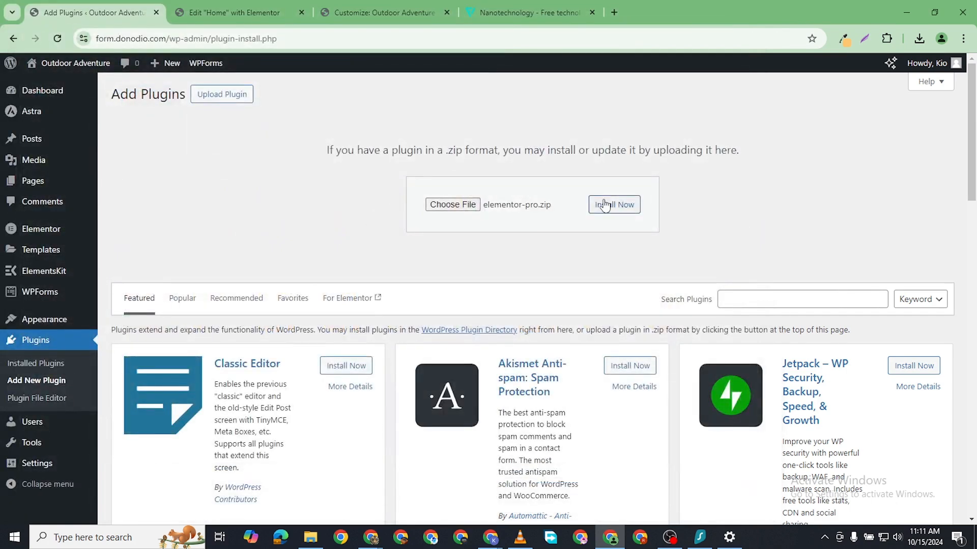
click(604, 206)
mouse_move(168, 66)
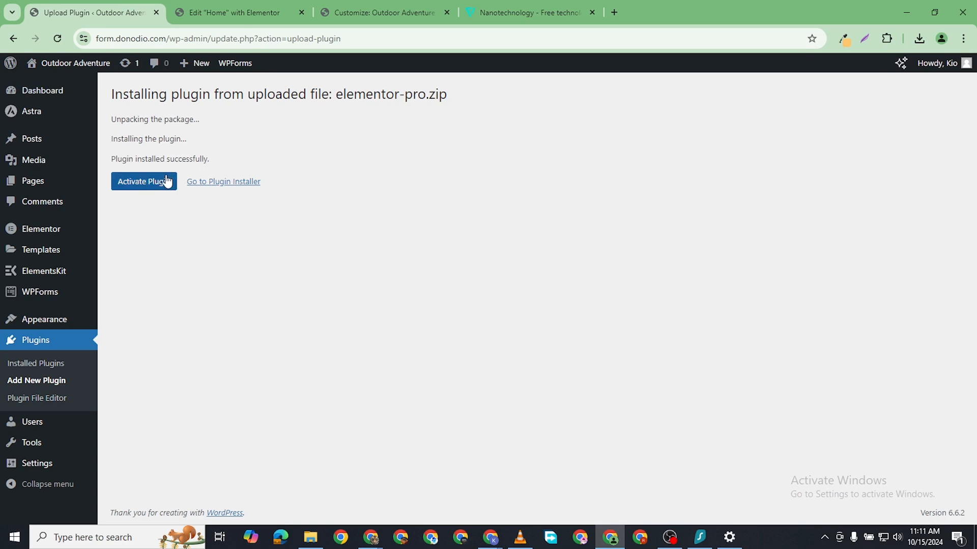
click(150, 182)
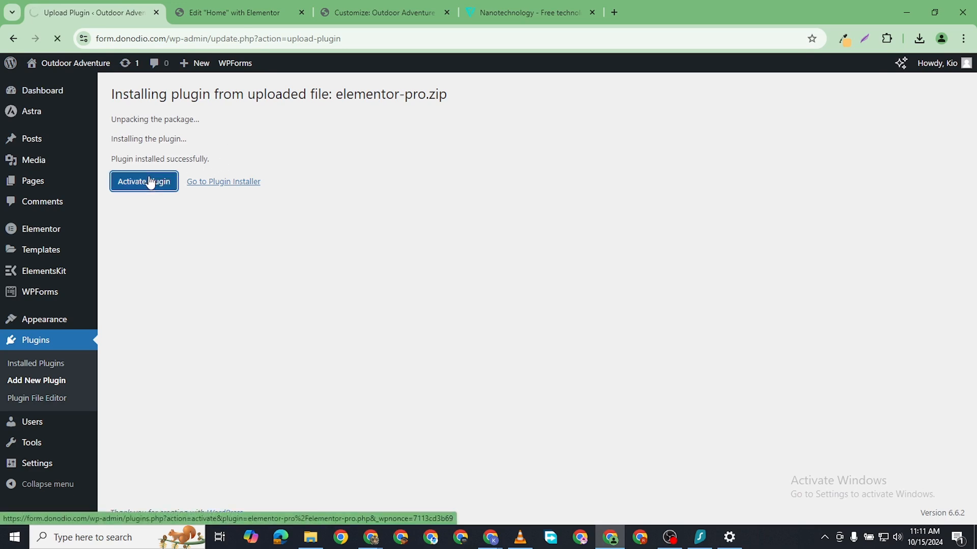
- Switch back to the Elementor editor for the Home page and reload it
click(217, 8)
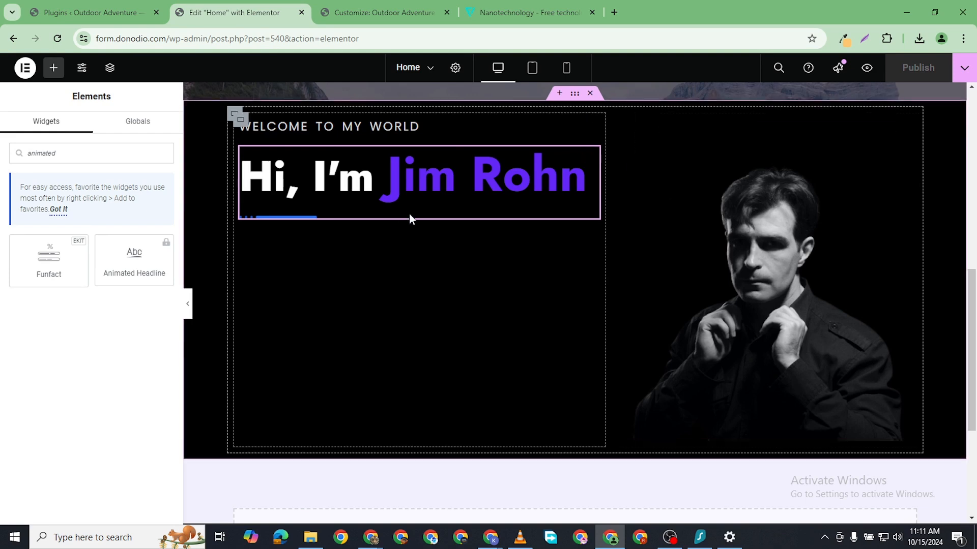
scroll(548, 181, down, 1)
scroll(549, 182, up, 2)
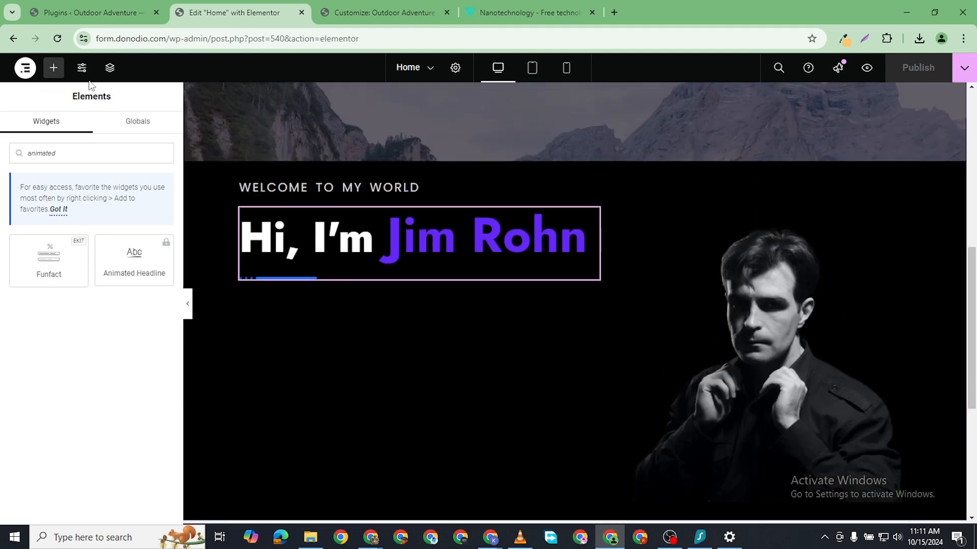
click(63, 41)
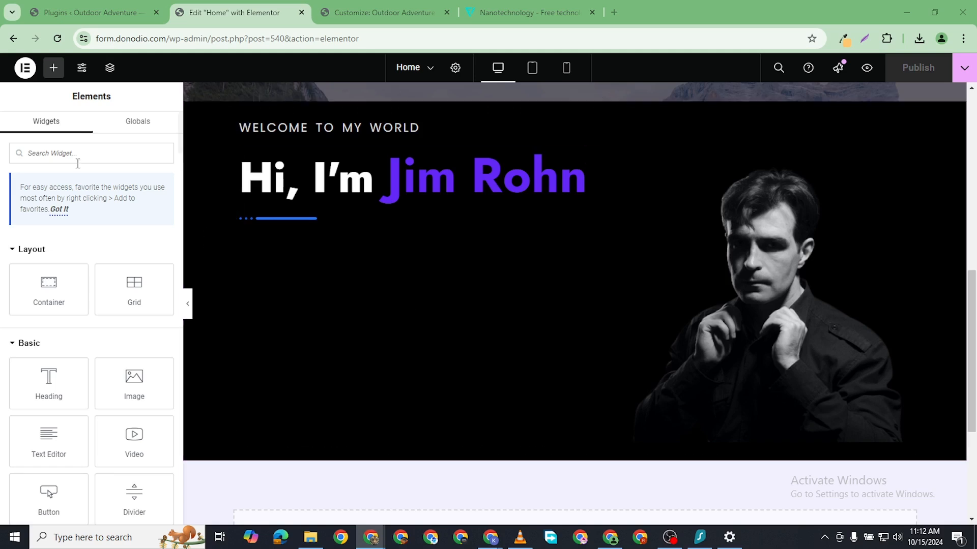
- Search the widgets for "animated" and add an Animated Headline below the introduction heading in the black welcome section
click(40, 153)
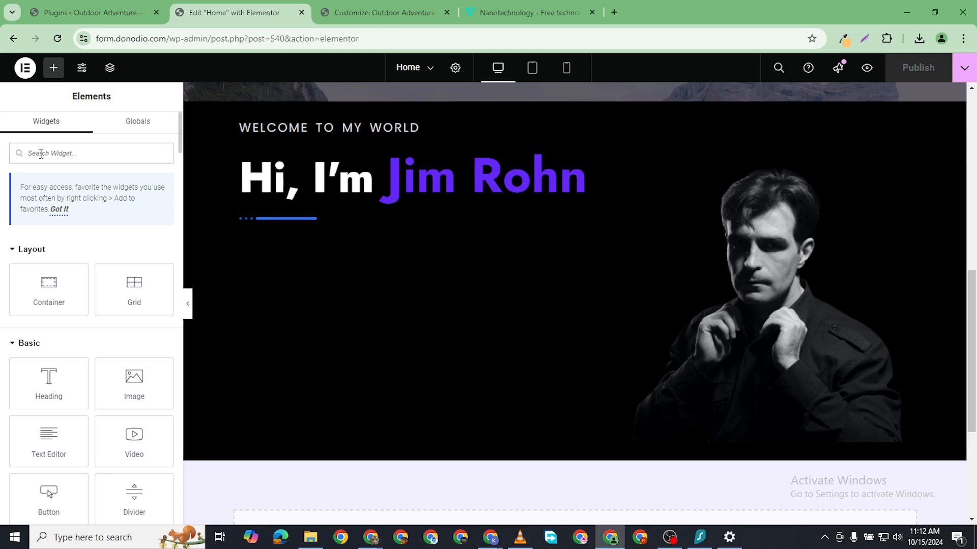
text(animated)
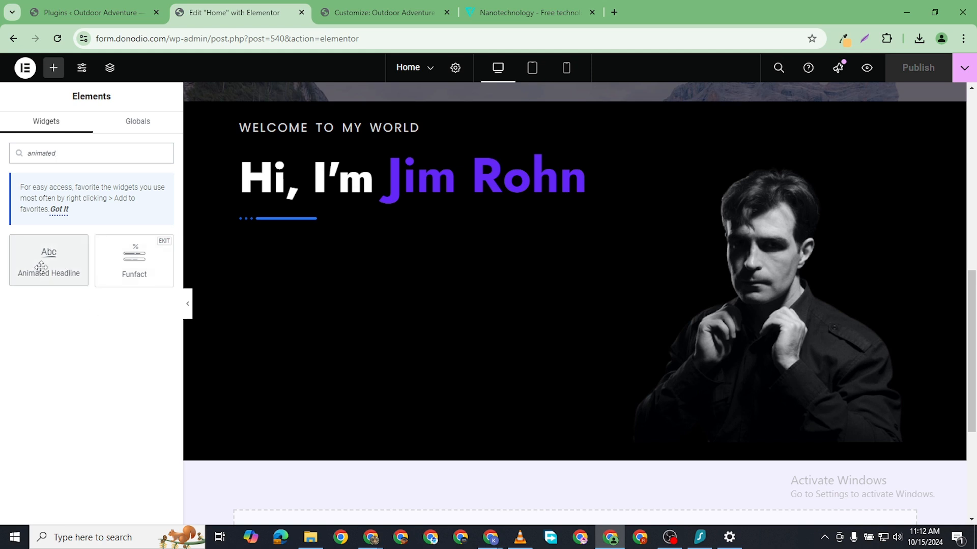
drag(44, 266, 294, 440)
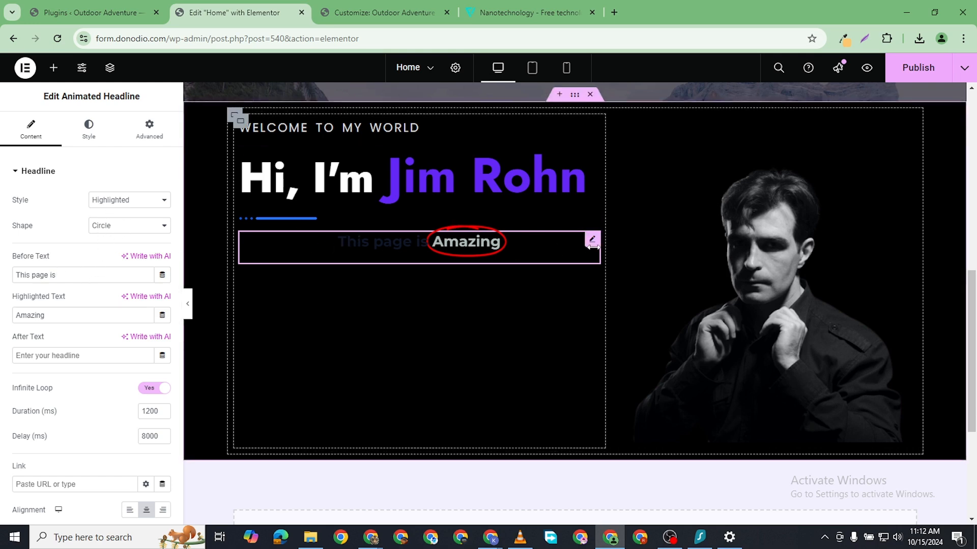
scroll(229, 265, down, 1)
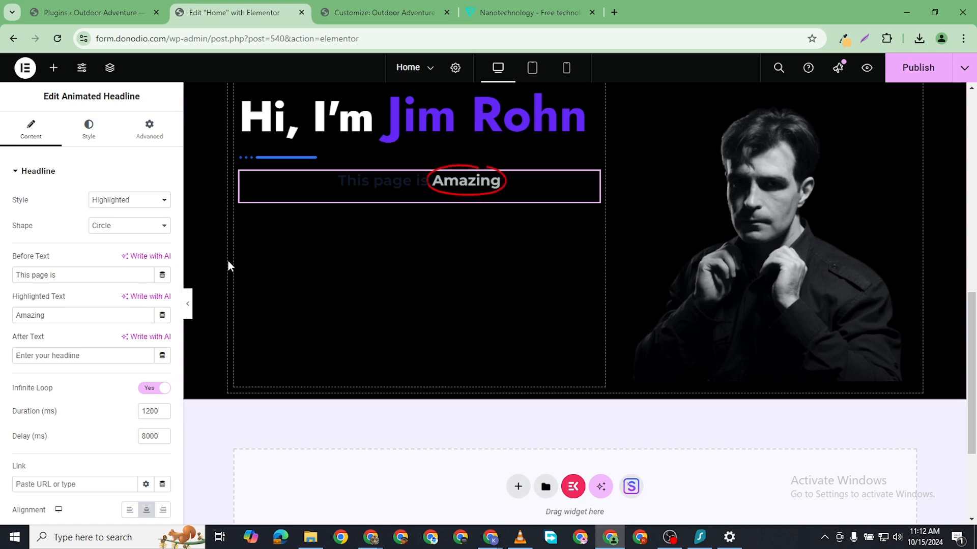
- Replace the animated headline's Before Text with "I am"
triple_click(64, 275)
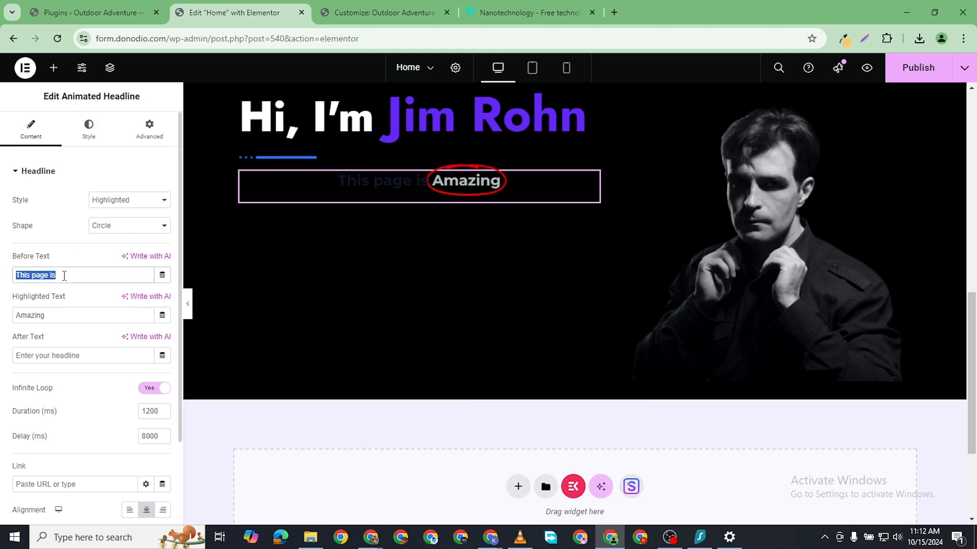
text(I AM)
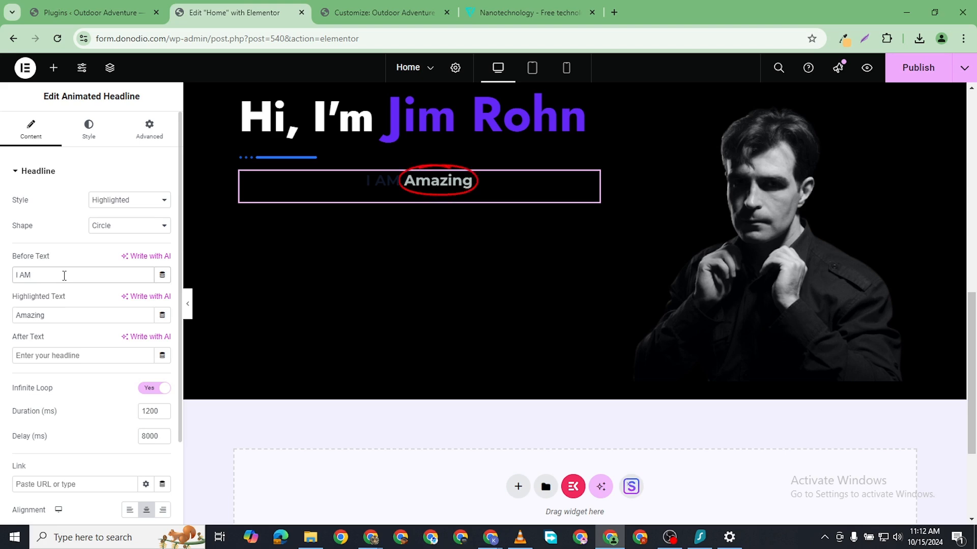
key(BackSpace)
key(BackSpace)
key(BackSpace)
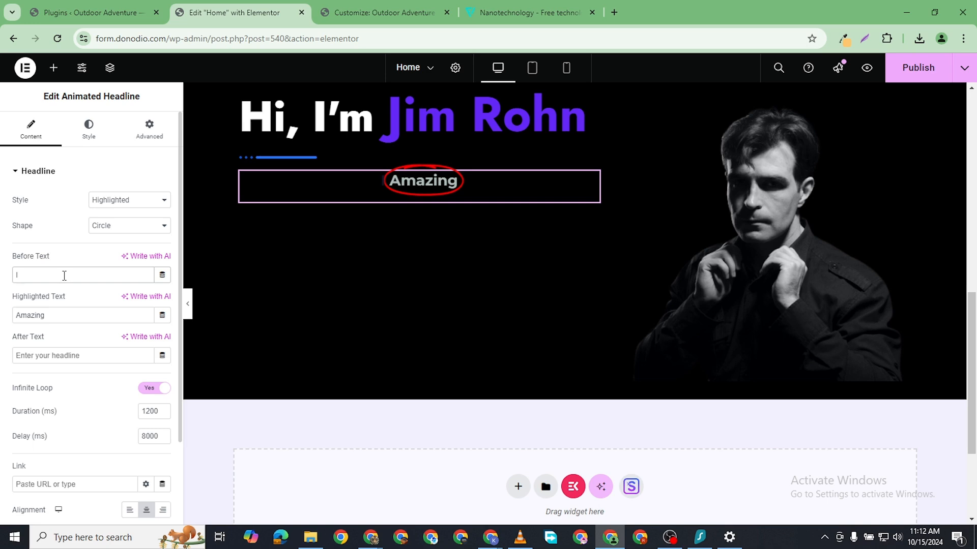
text(am)
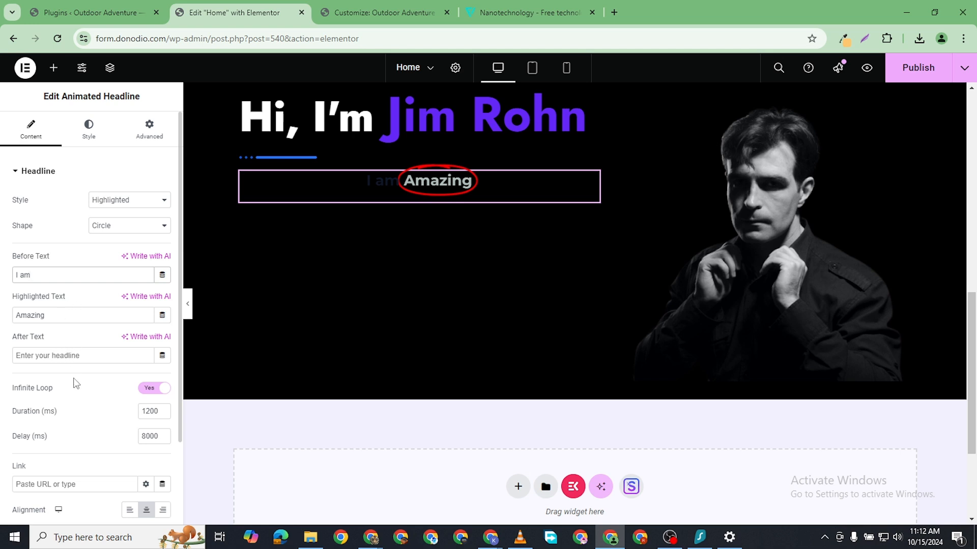
- Set the animated headline's Highlighted Text to "a web developer"
scroll(100, 392, down, 1)
scroll(96, 393, up, 1)
double_click(53, 312)
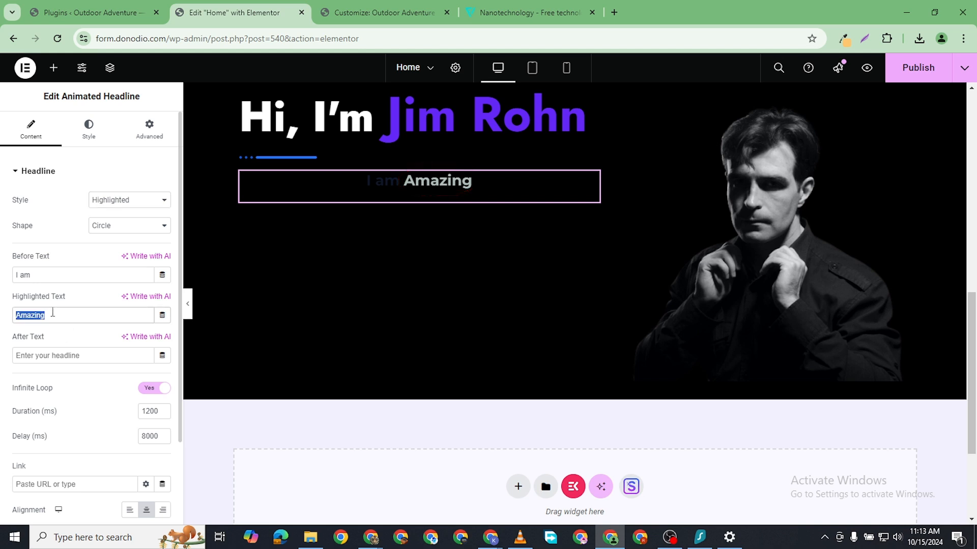
text(a web)
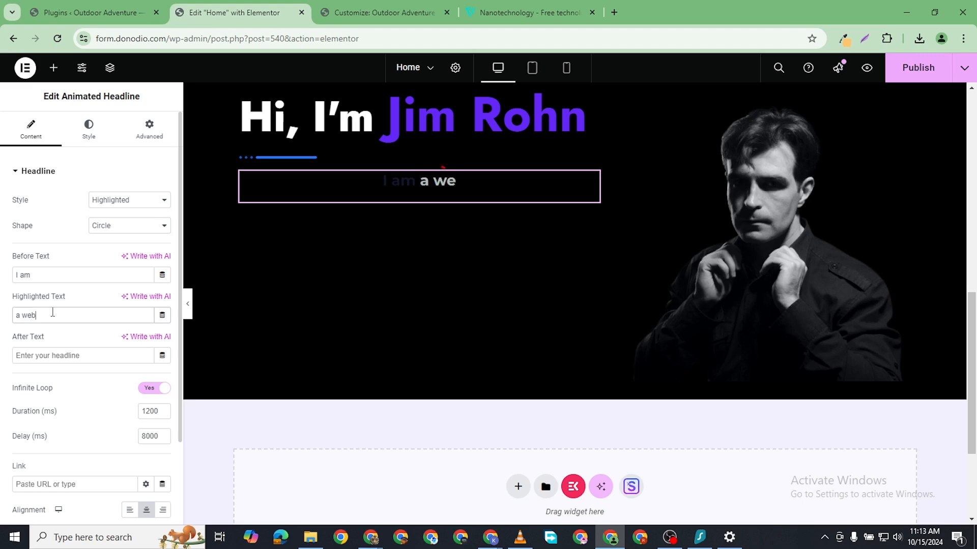
text( developer)
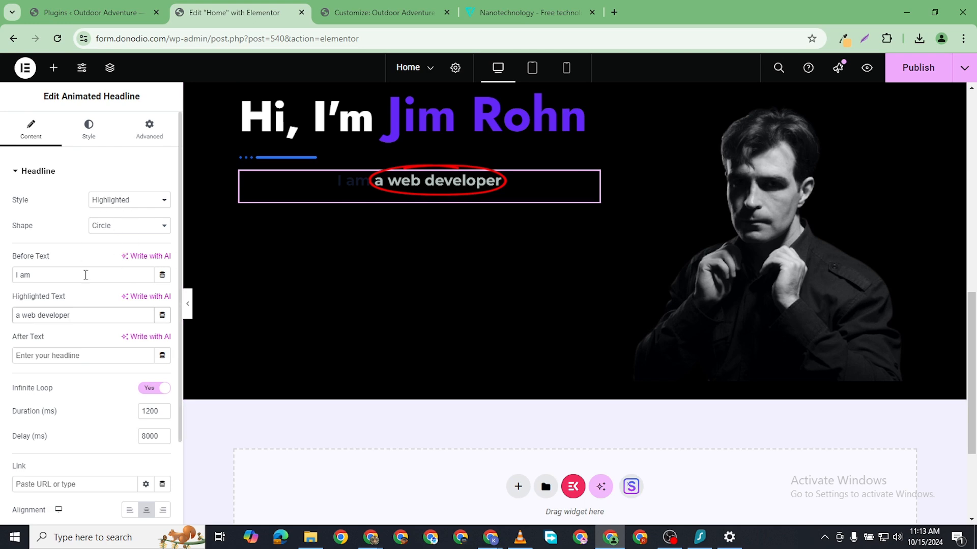
- Try the Underline and Double highlight shapes on the headline, and choose Double Underline
click(122, 229)
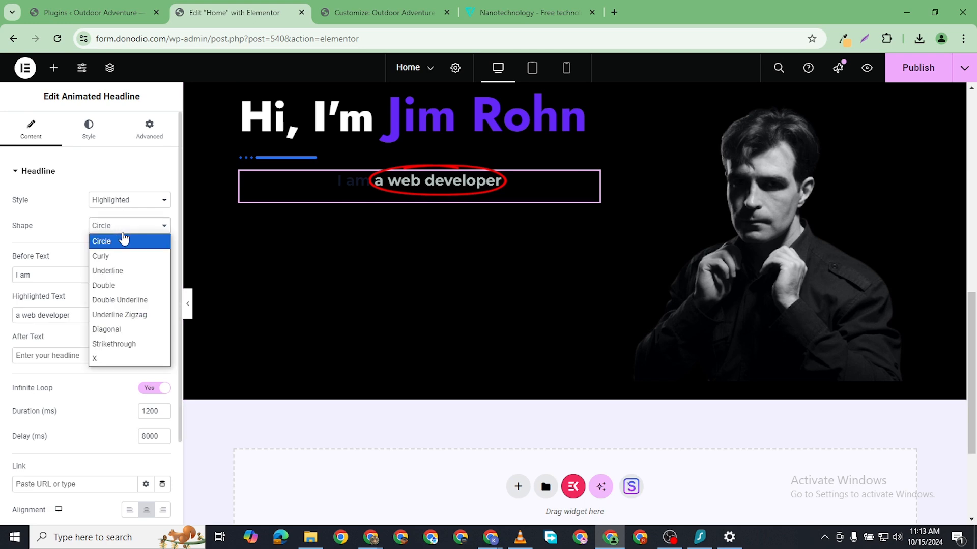
click(131, 269)
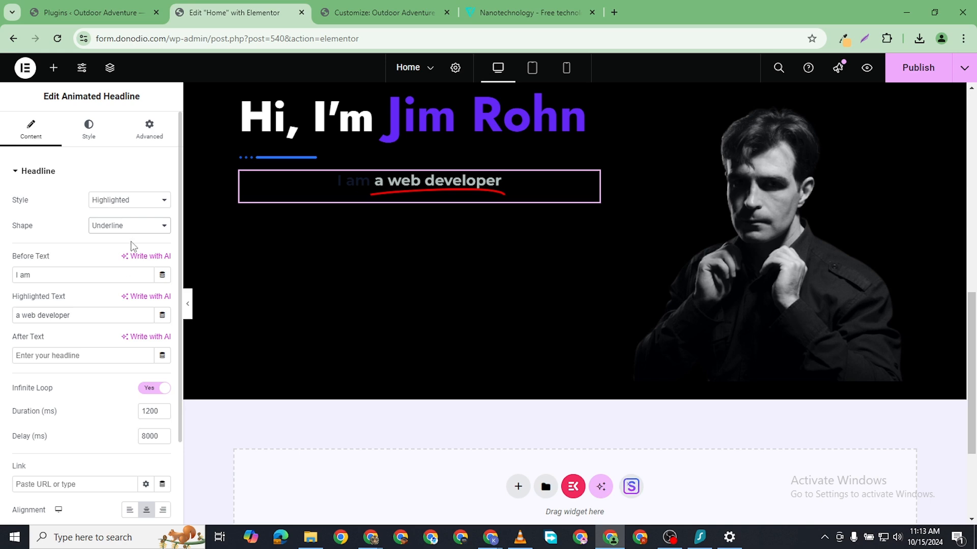
click(127, 226)
click(127, 285)
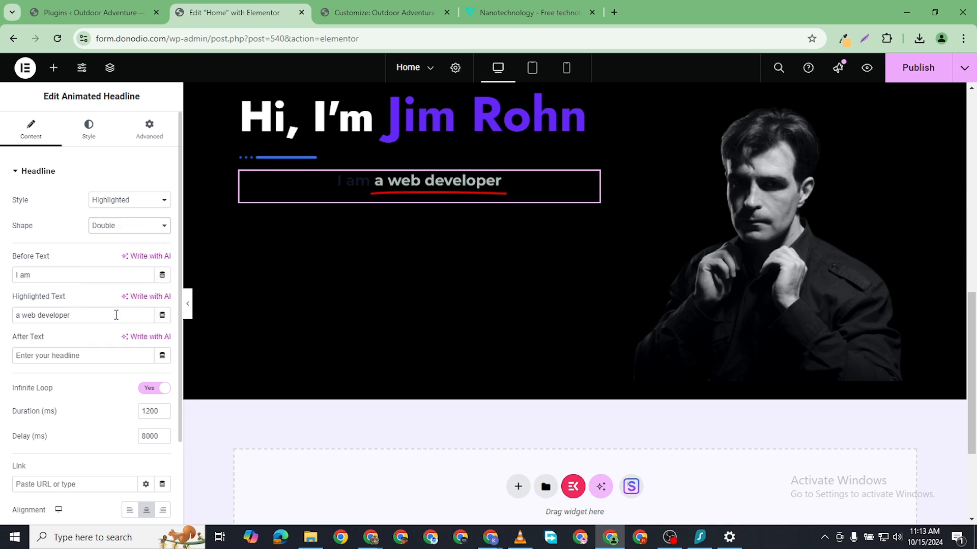
click(118, 228)
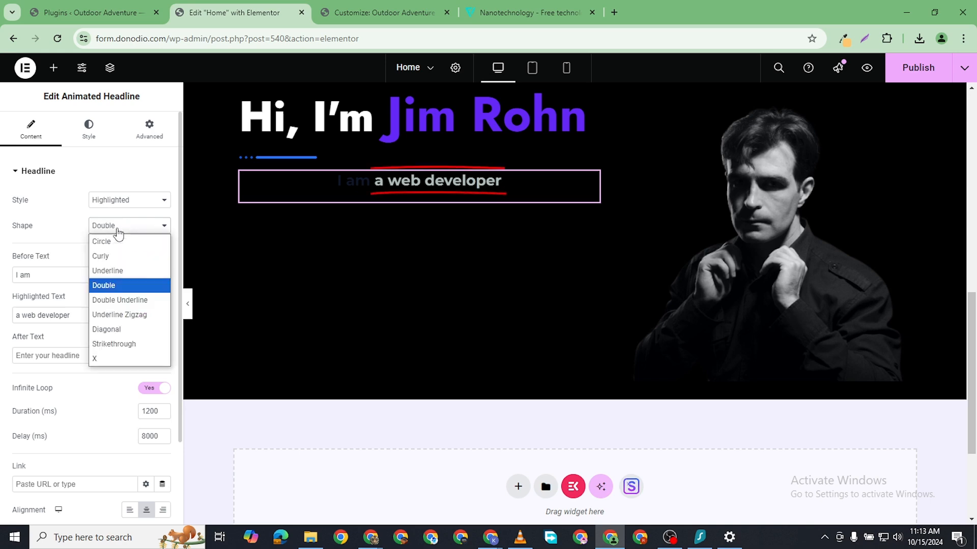
click(128, 300)
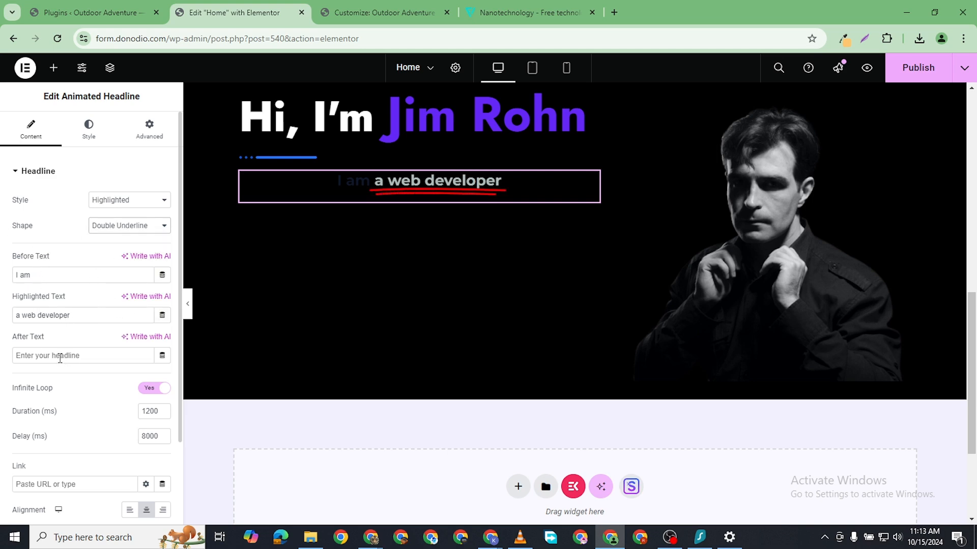
- Enter "with 10 years exprerience" as the headline's After Text
click(87, 353)
text(with)
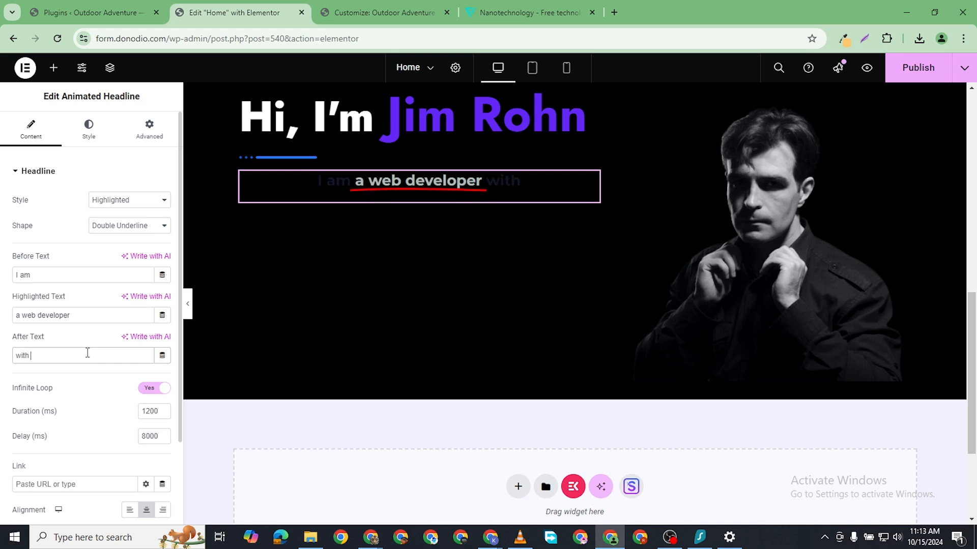
text( 10 years e)
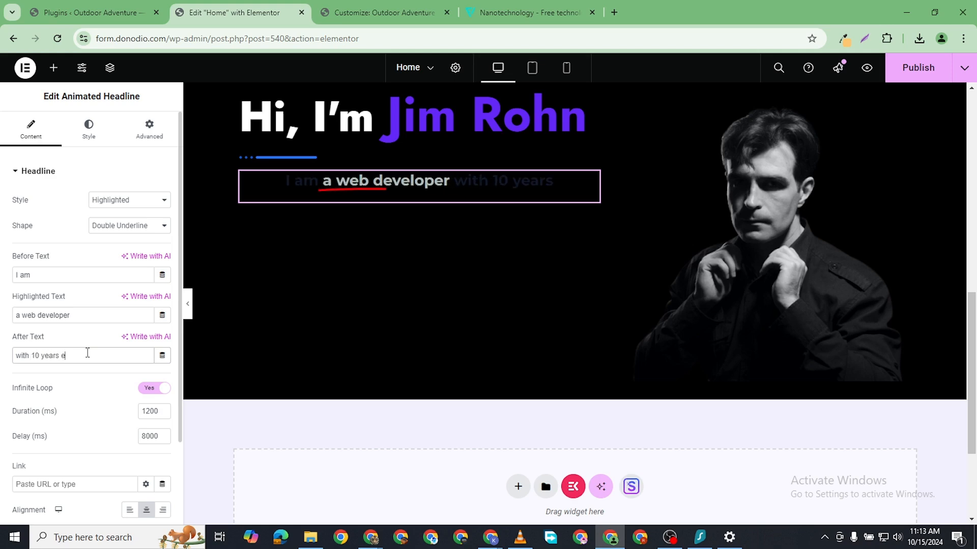
text(xprerience)
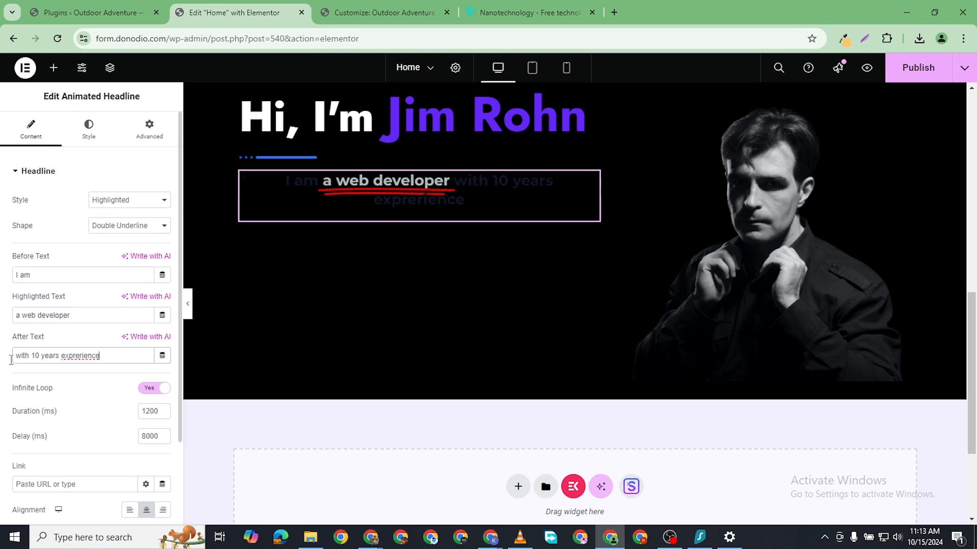
- Switch the headline style to Rotating and extend the Before Text to "I am a"
click(122, 200)
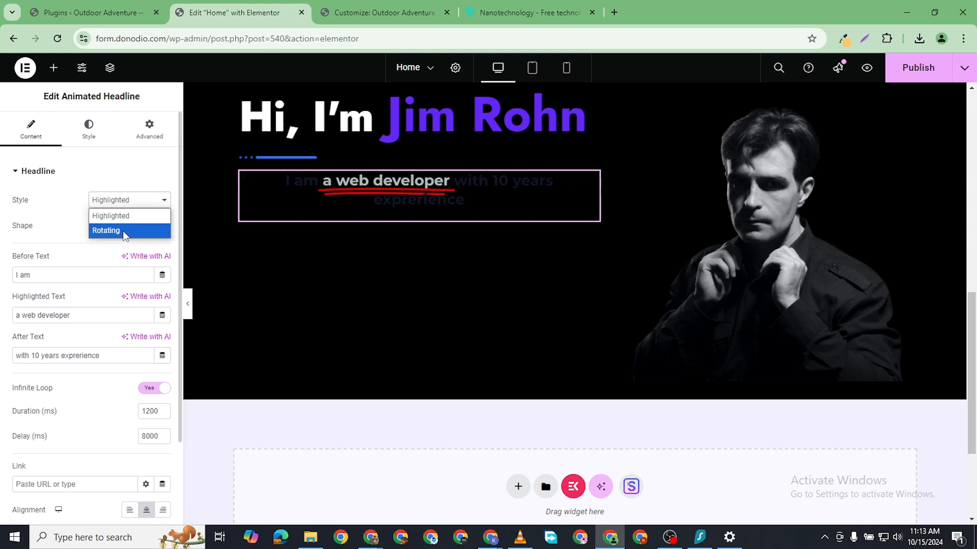
click(118, 229)
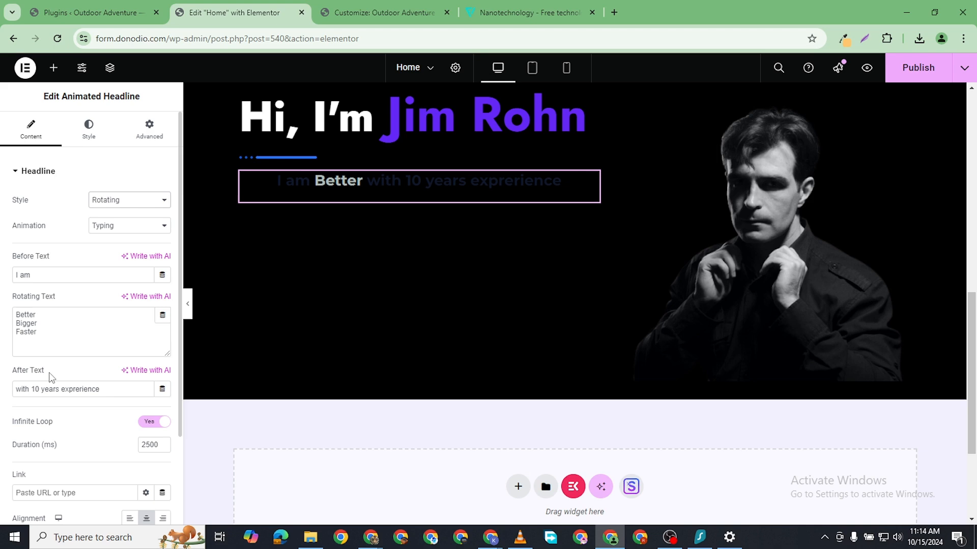
click(67, 275)
text(a)
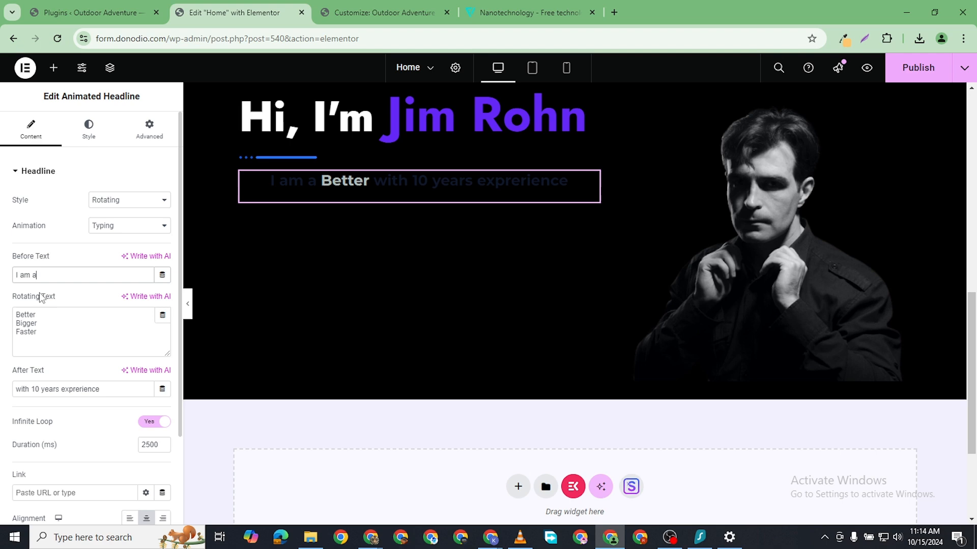
- Replace the first rotating text entry, "Better", with "we"
click(72, 309)
key(BackSpace)
key(BackSpace)
key(BackSpace)
key(BackSpace)
key(BackSpace)
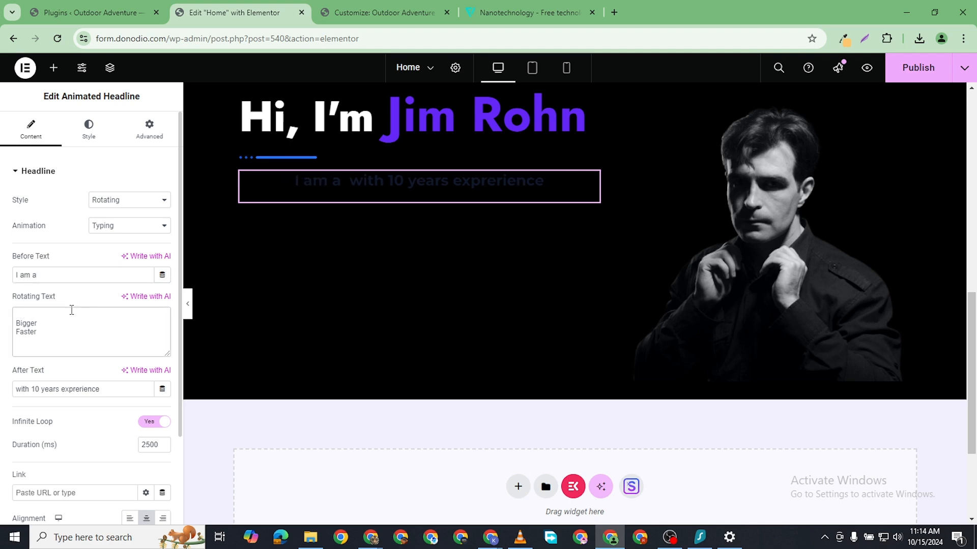
text(we)
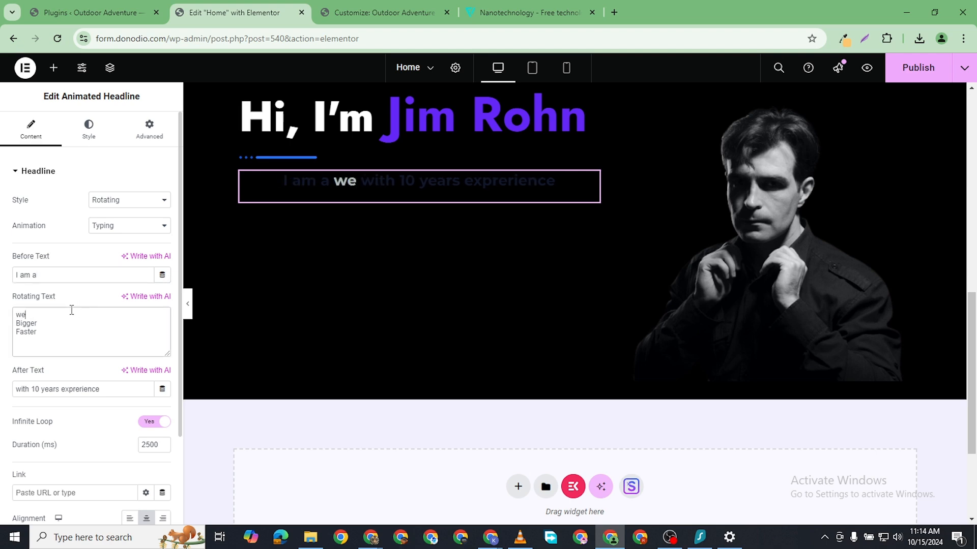
- Clear the headline's After Text
click(72, 389)
double_click(72, 390)
key(ctrl+a)
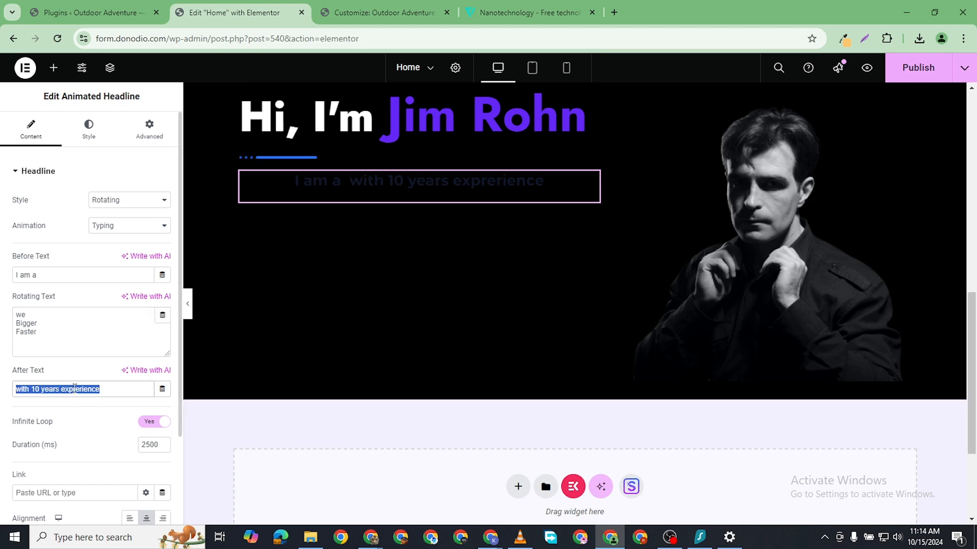
key(BackSpace)
- Make the rotating text entries "web developer", "web designer", "cloud engineer" and "software guy", one per line
click(82, 313)
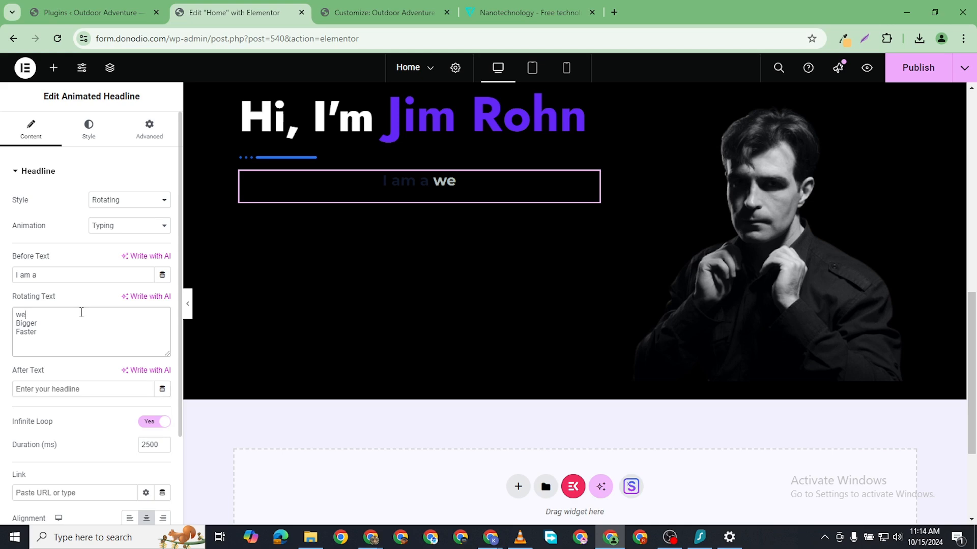
text(b develope)
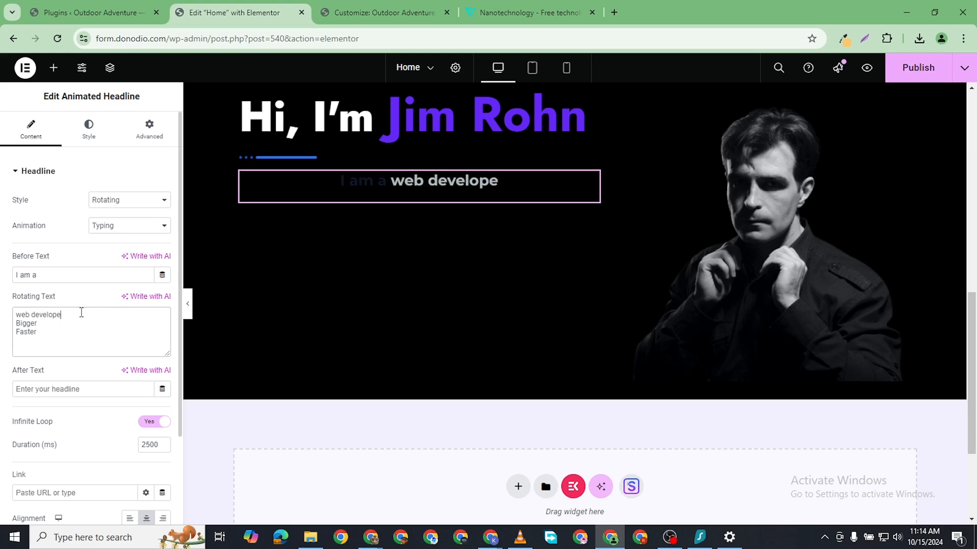
text(r)
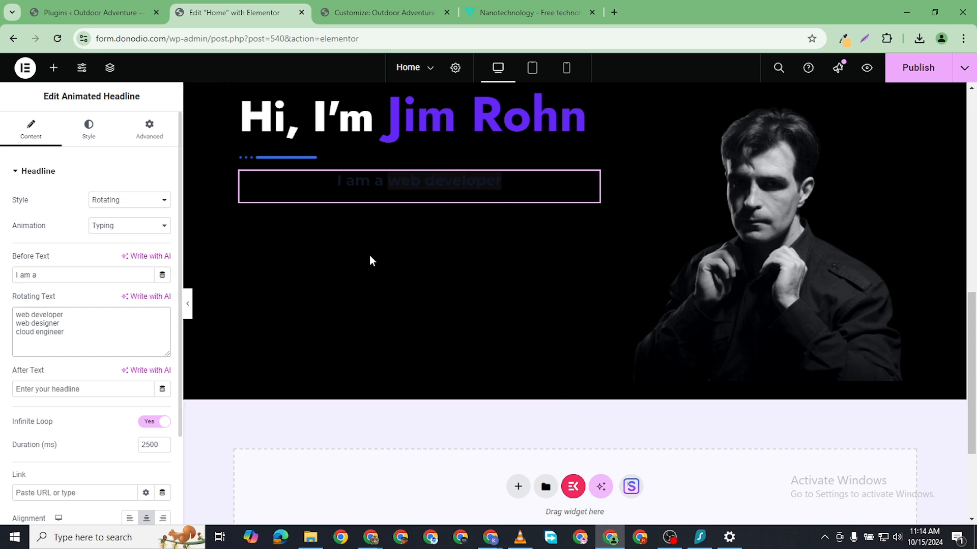
click(76, 333)
key(Return)
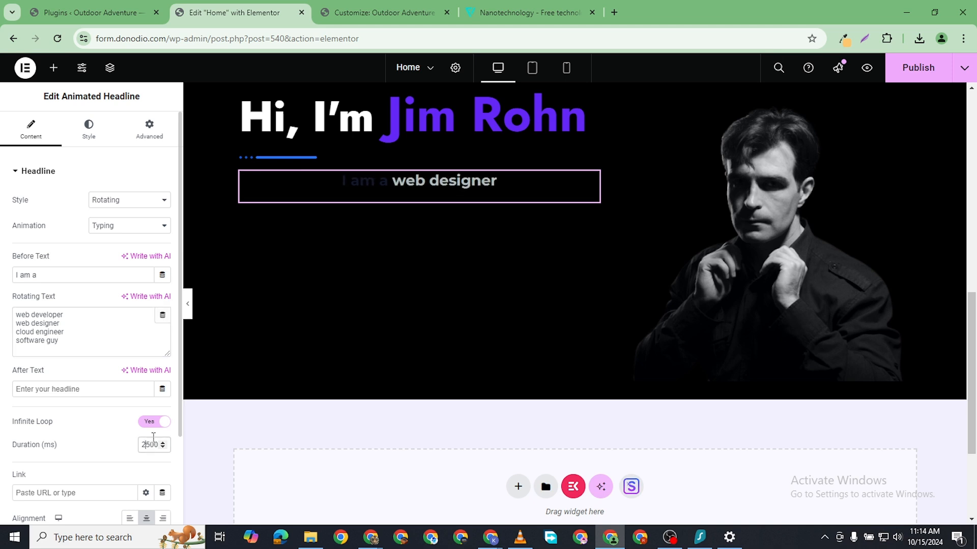
- Set the headline animation's duration to 1000 ms
key(BackSpace)
text(1)
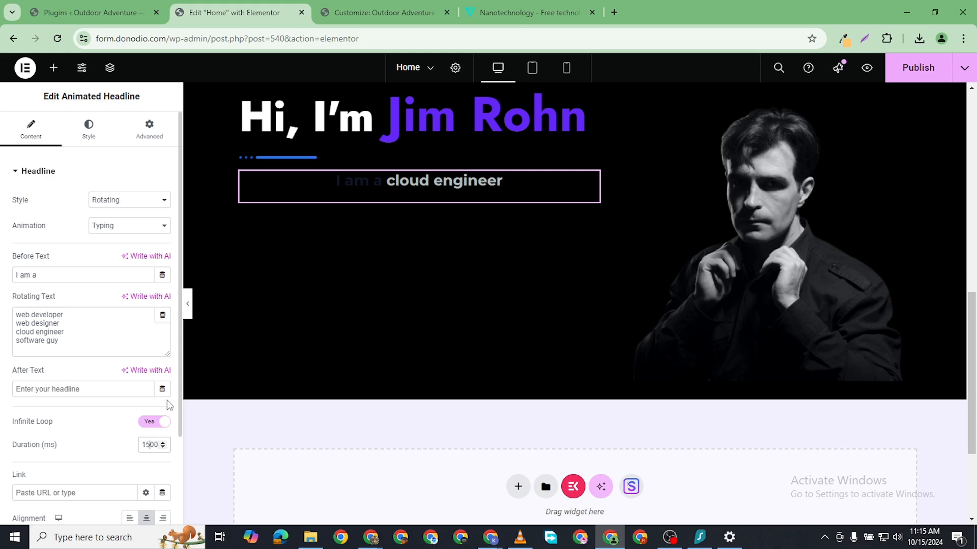
key(BackSpace)
text(0)
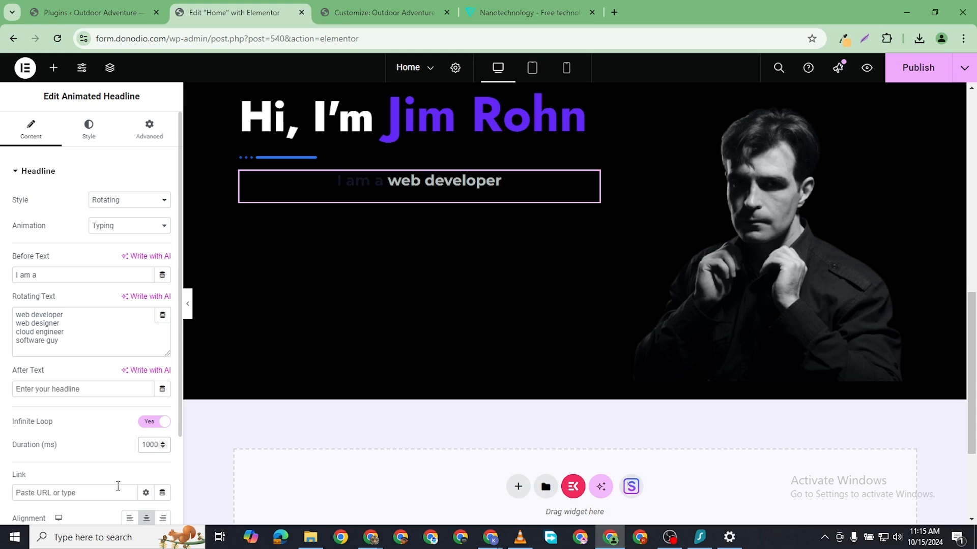
- Add a period to the end of each of the four rotating text entries
scroll(118, 487, down, 2)
scroll(77, 429, up, 2)
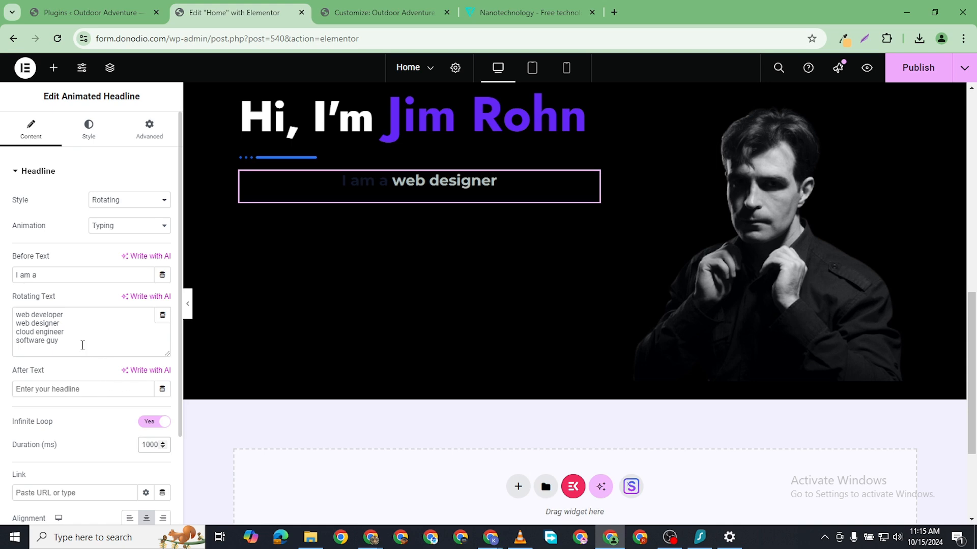
click(85, 345)
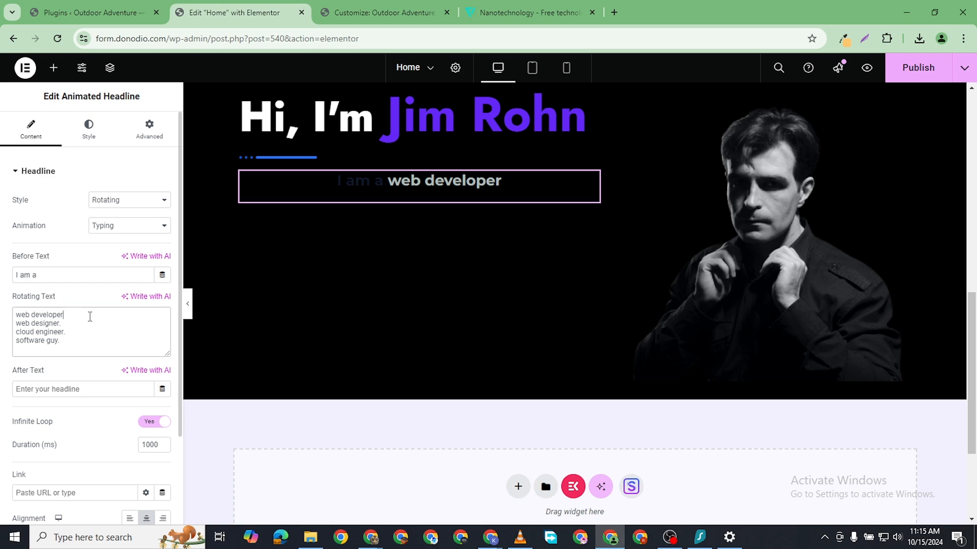
text(.)
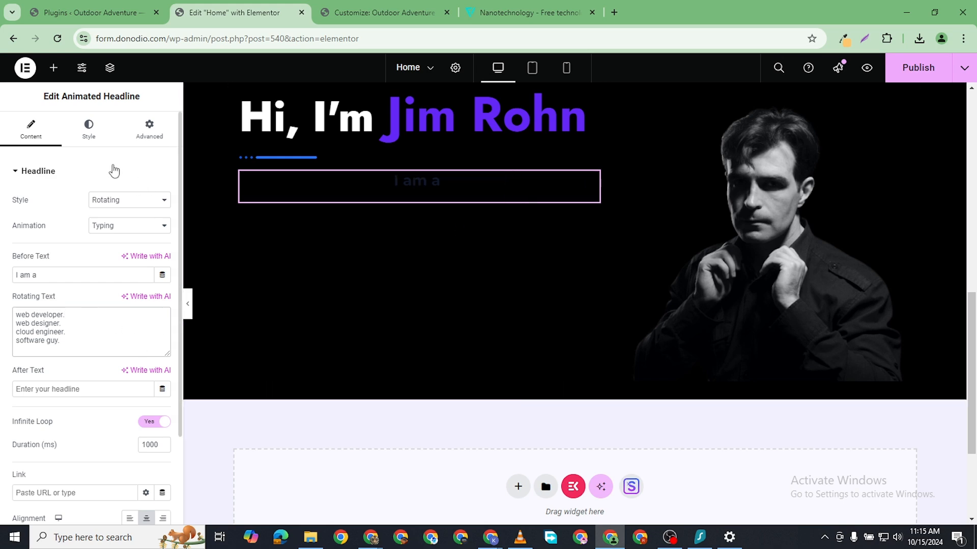
- Set the headline's text color to white (#FFFFFF) in its style settings
click(100, 143)
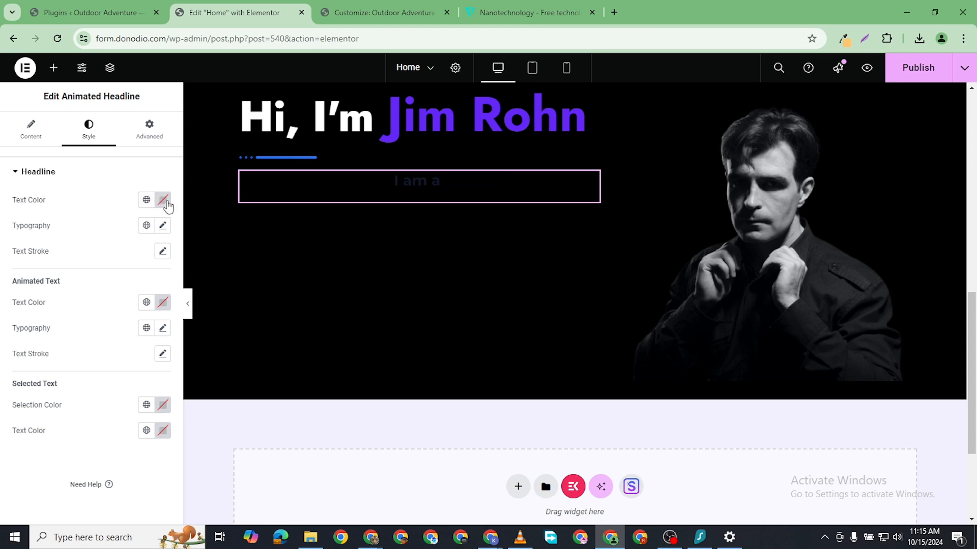
click(164, 200)
drag(101, 267, 79, 229)
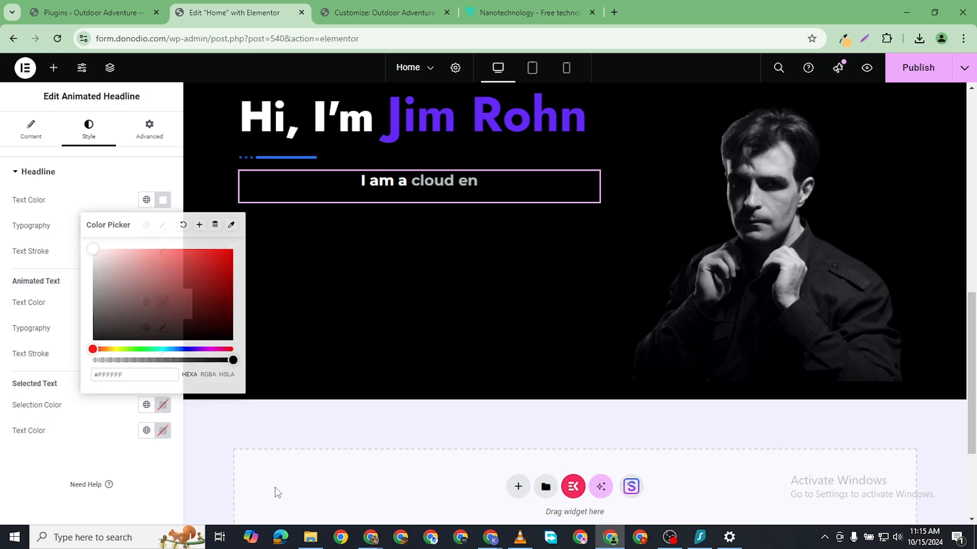
click(271, 413)
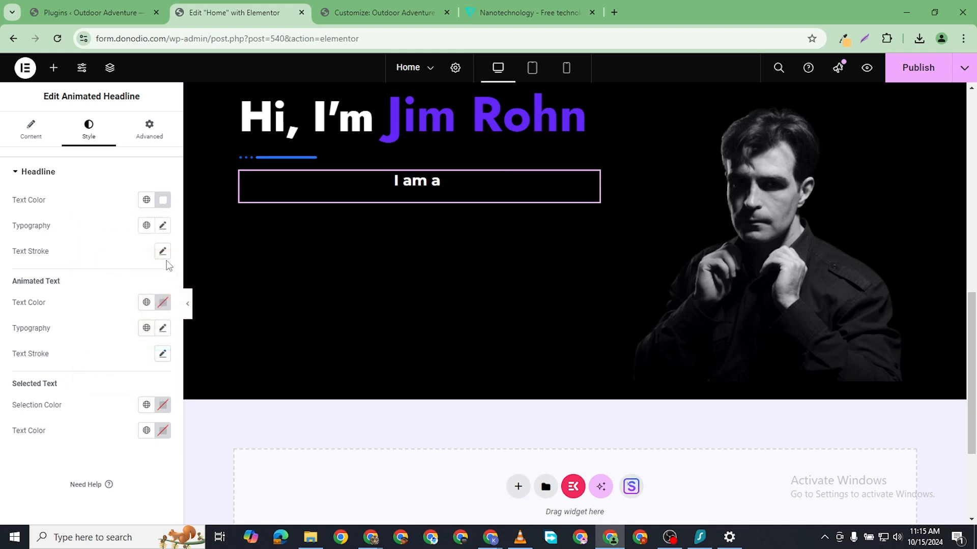
click(162, 225)
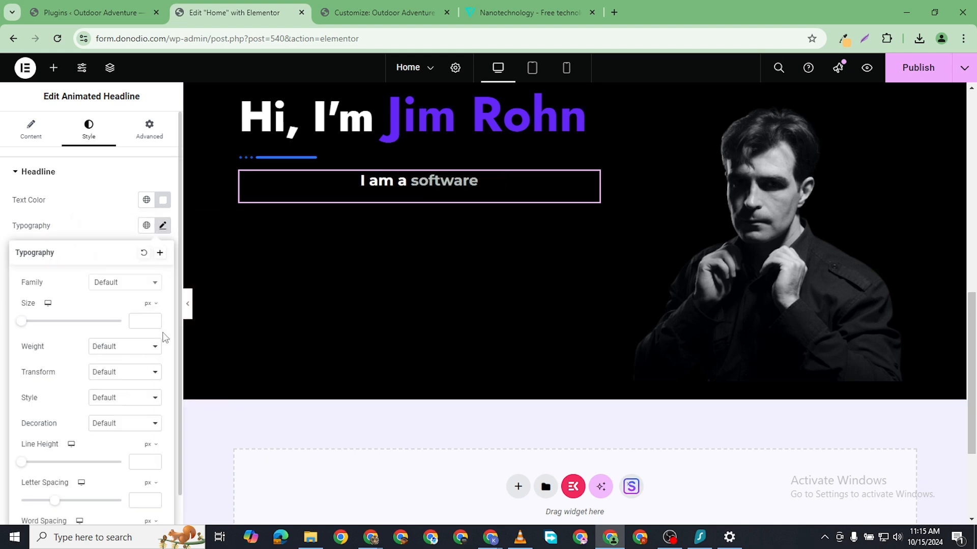
click(121, 286)
click(82, 294)
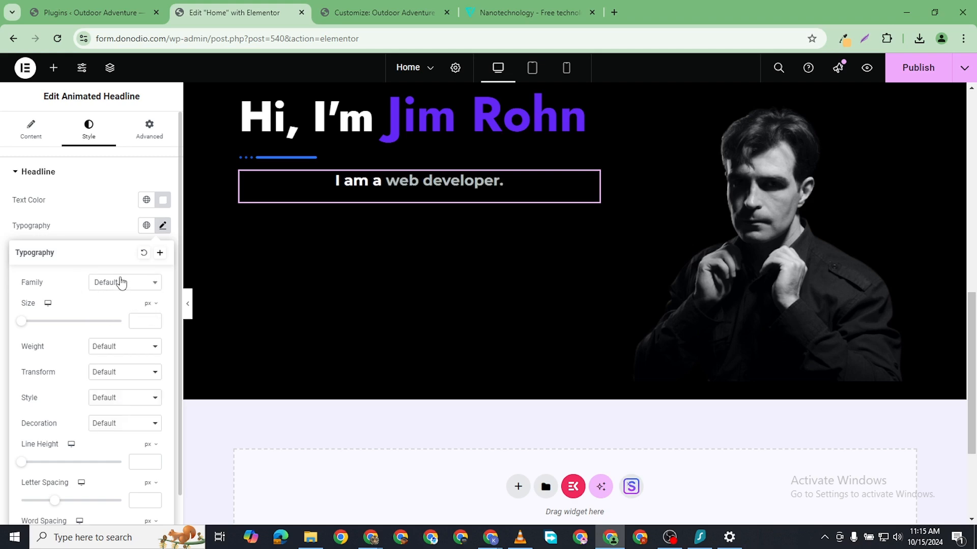
click(162, 226)
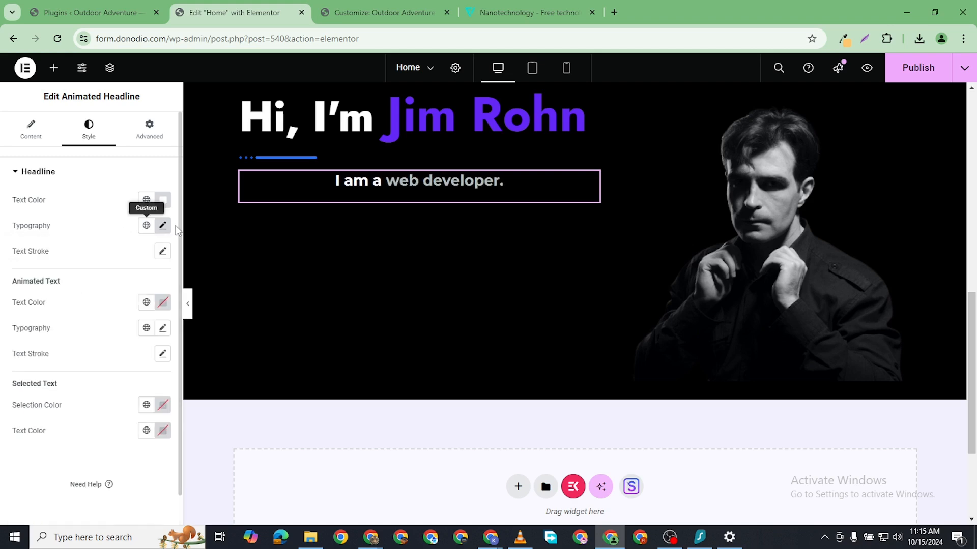
- Apply the global Jost typography to the headline, then set its size to 52 px and weight to 700 (Bold)
click(146, 225)
click(72, 283)
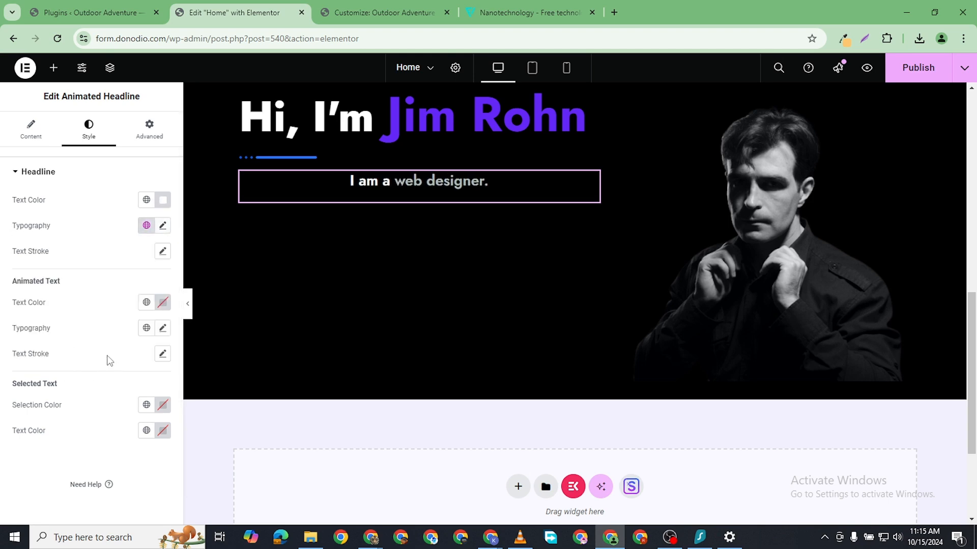
click(162, 225)
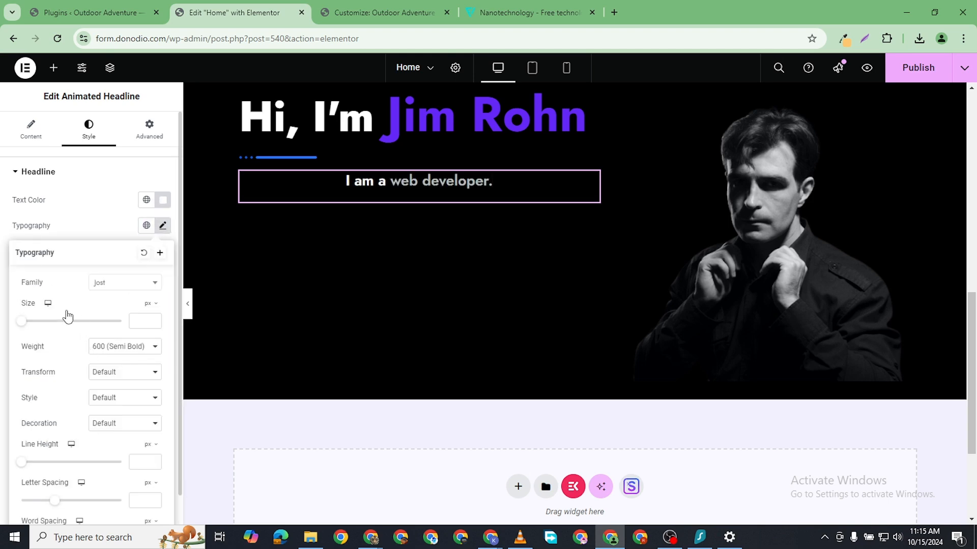
drag(24, 321, 47, 328)
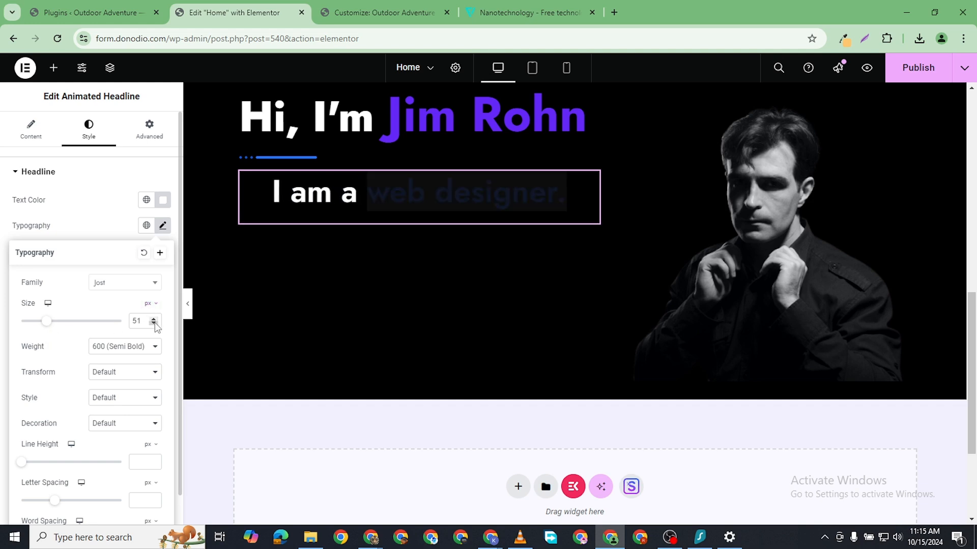
click(124, 348)
click(120, 257)
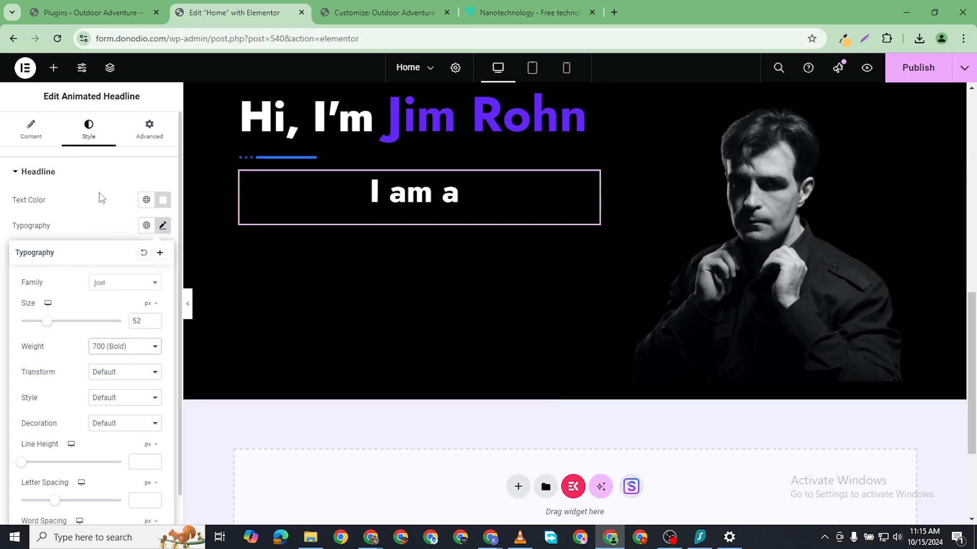
click(9, 234)
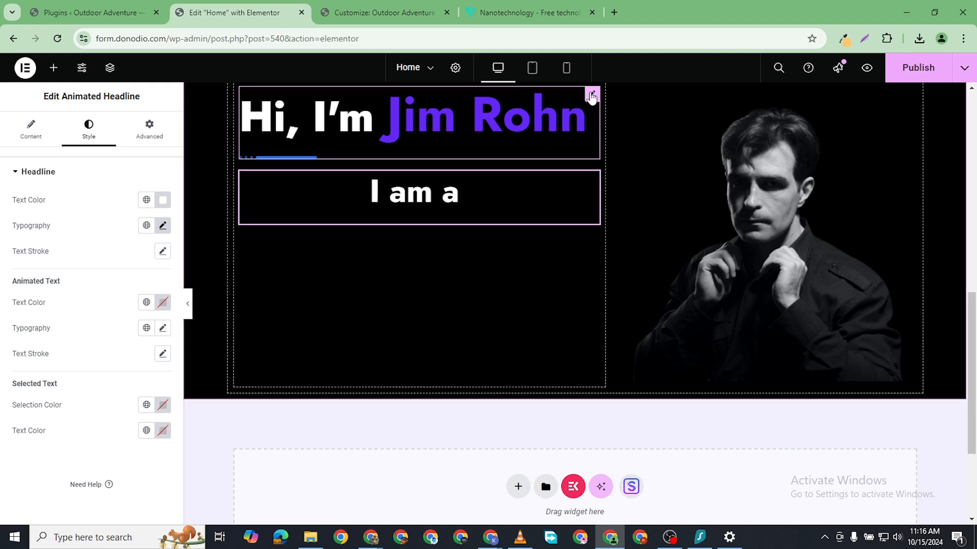
- Copy the color code #6528F7 from the focused title style of the heading above the animated headline
click(590, 93)
click(87, 129)
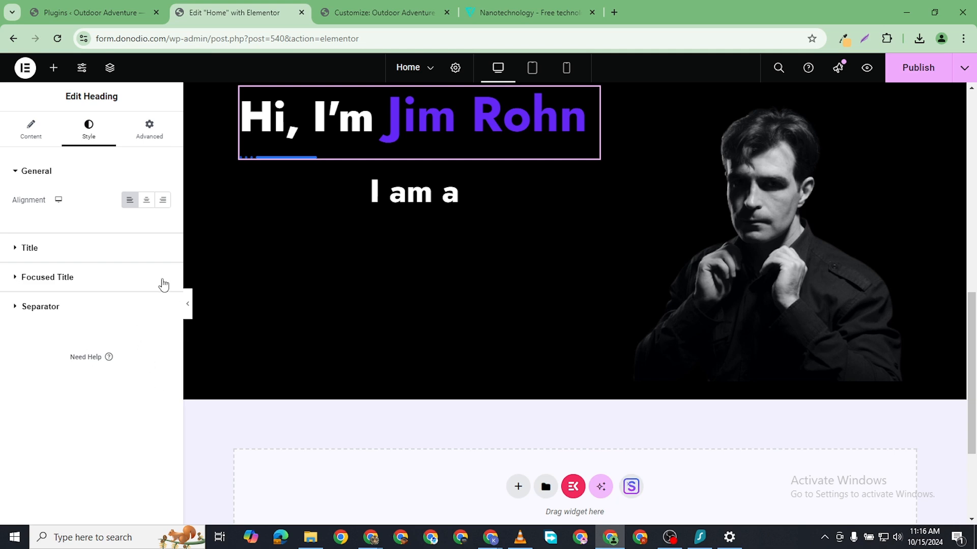
click(28, 277)
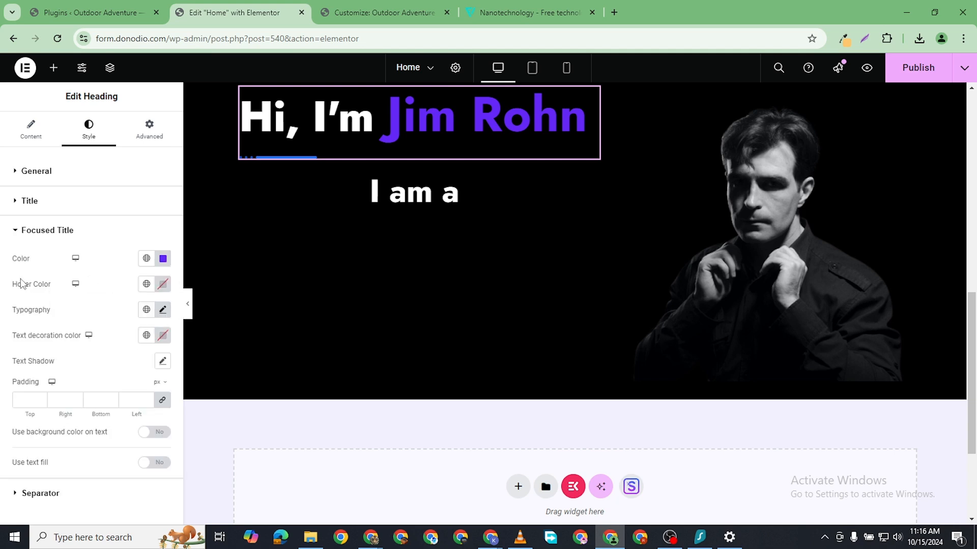
click(163, 258)
right_click(118, 431)
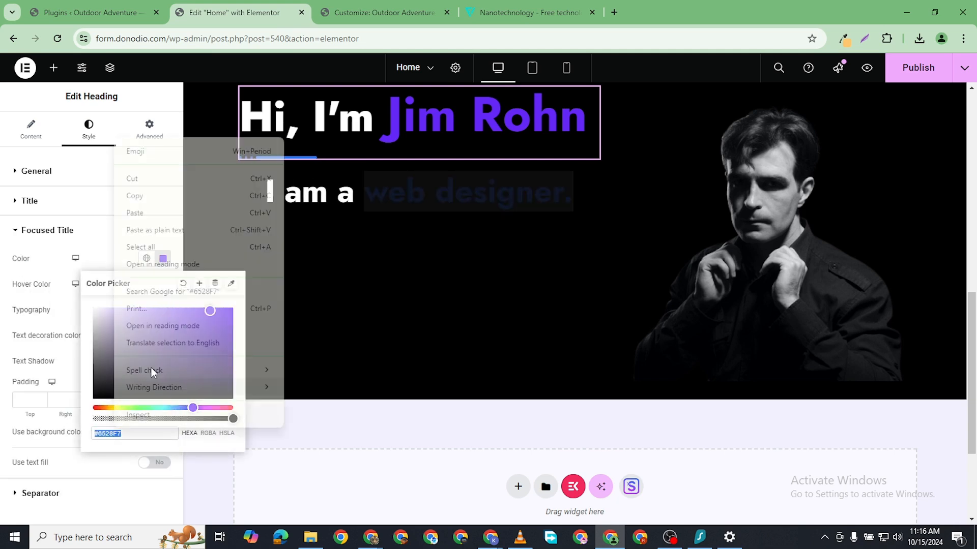
click(156, 196)
- Set the animated text's color in the rotating headline to the copied #6528F7
click(335, 197)
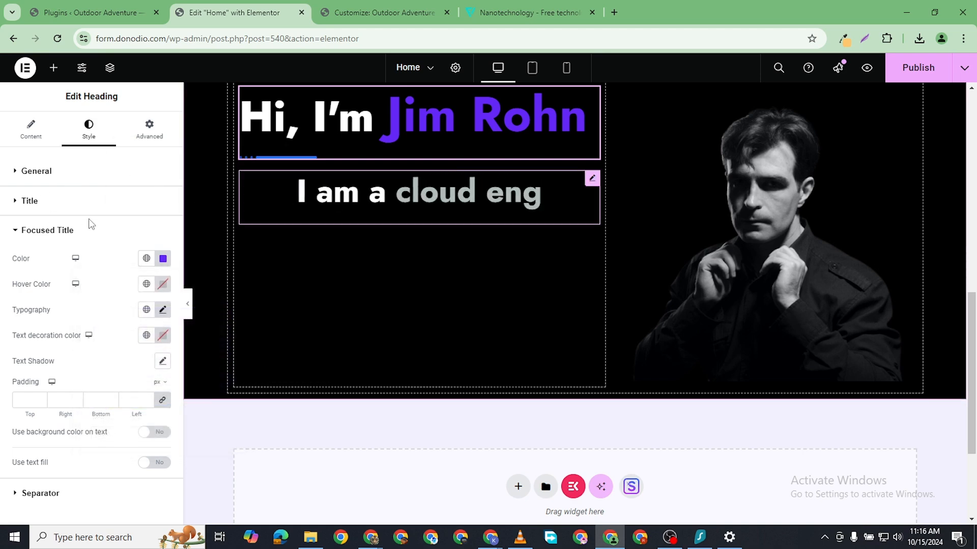
click(163, 305)
right_click(104, 473)
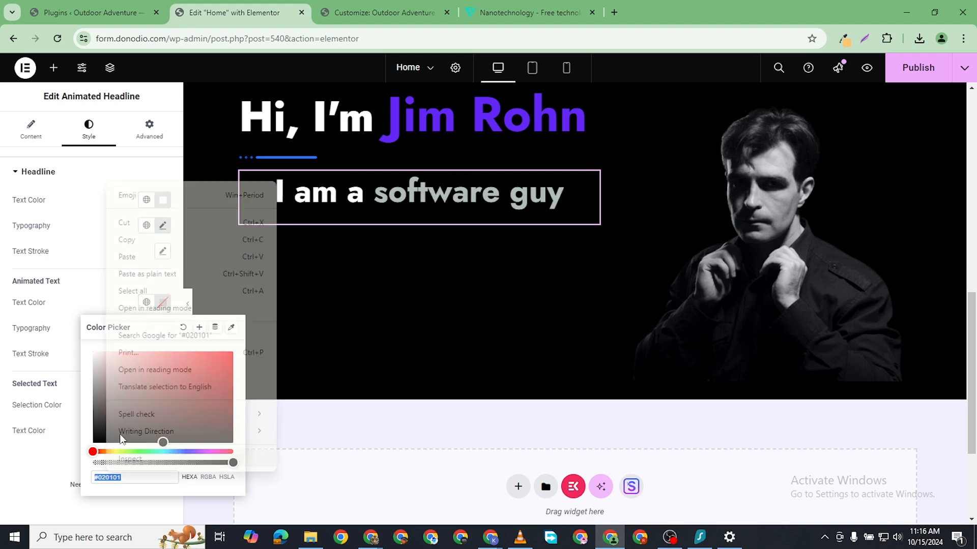
click(126, 258)
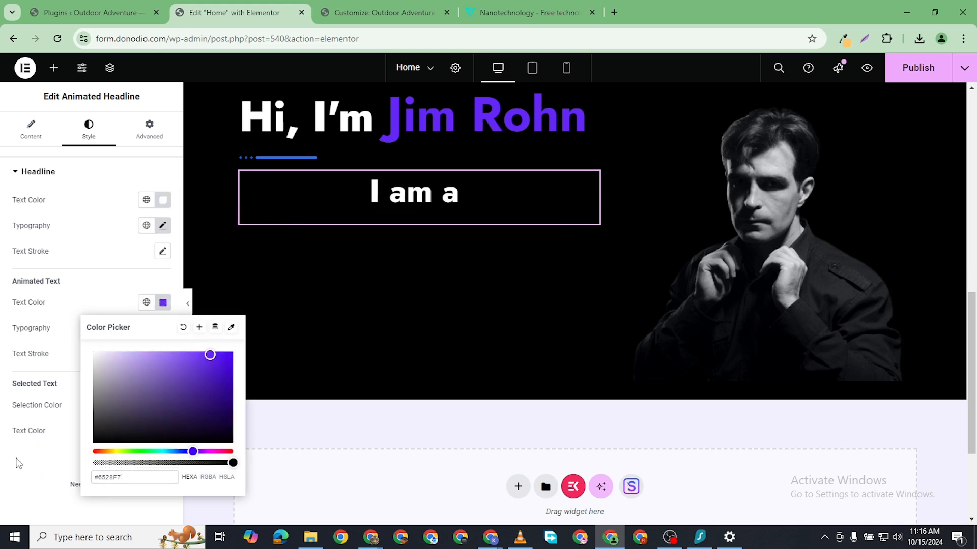
click(22, 467)
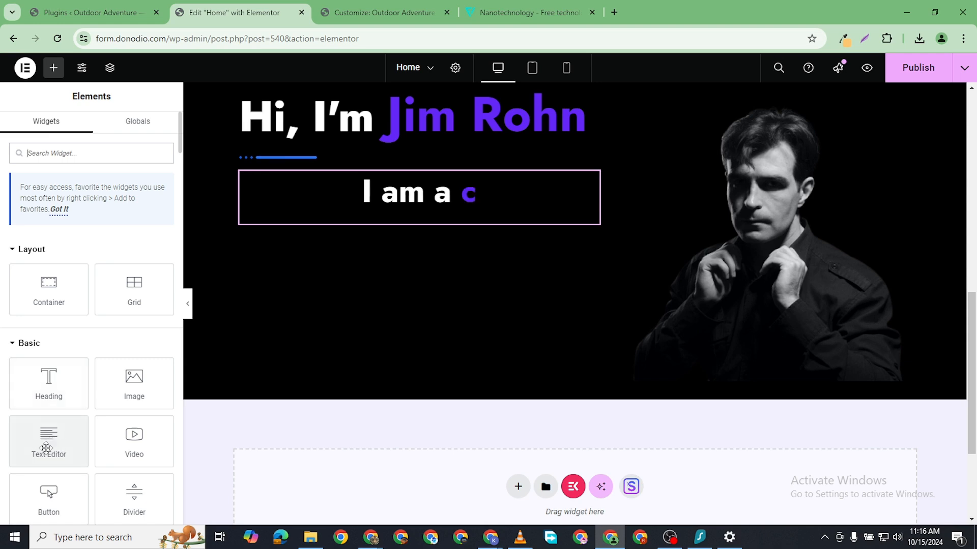
- Add a Text Editor widget below the animated headline and replace its placeholder with the copied paragraph starting "I use animation as a third dimension"
drag(46, 447, 384, 233)
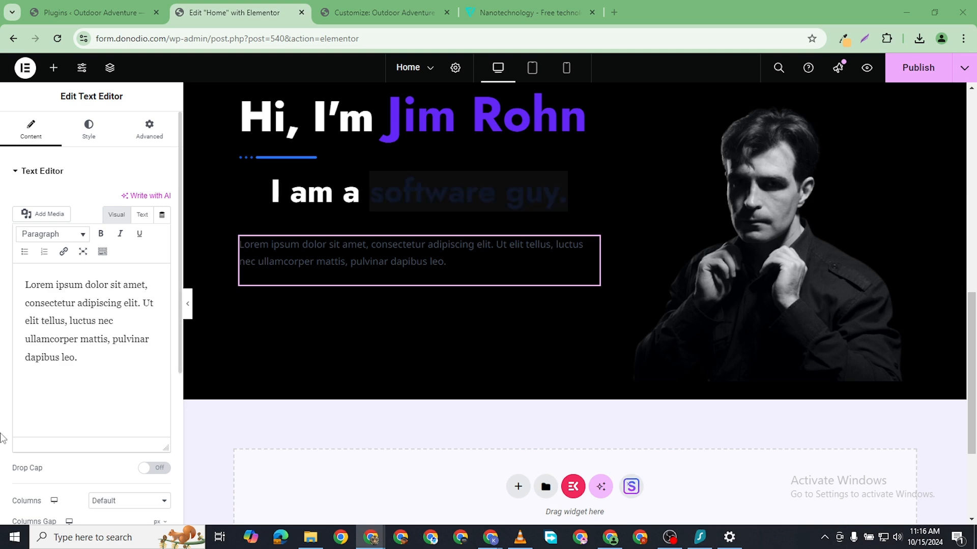
click(74, 396)
key(ctrl+a)
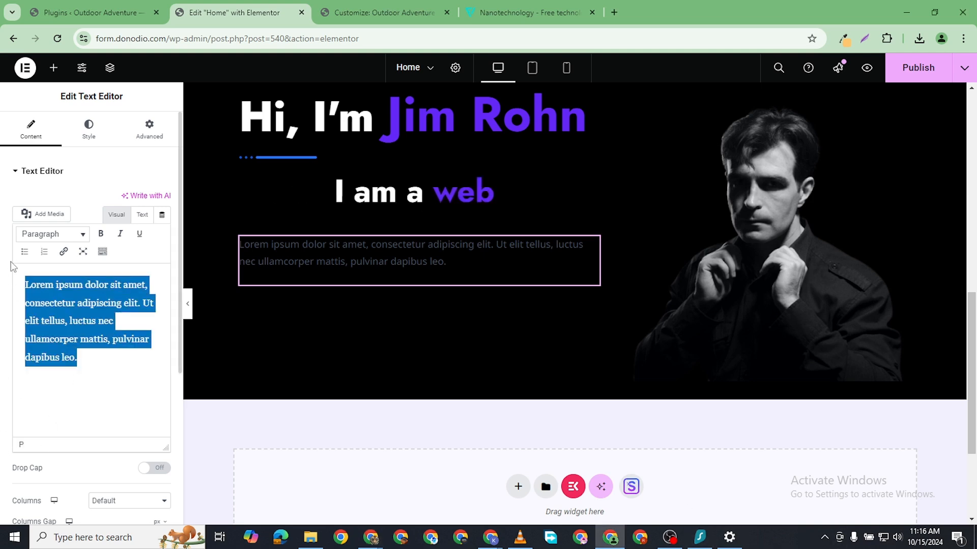
right_click(61, 292)
click(125, 79)
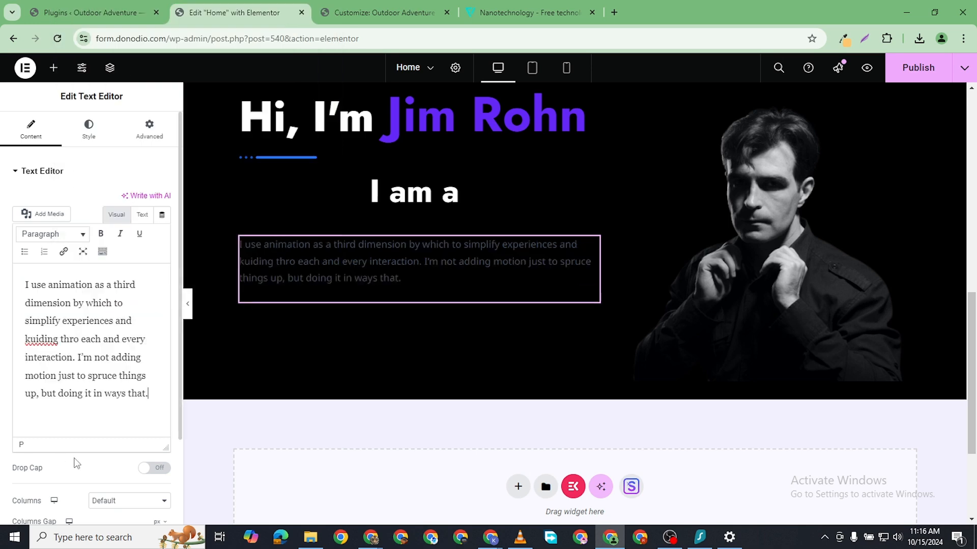
- Set the new paragraph's text color to white
click(80, 130)
click(162, 226)
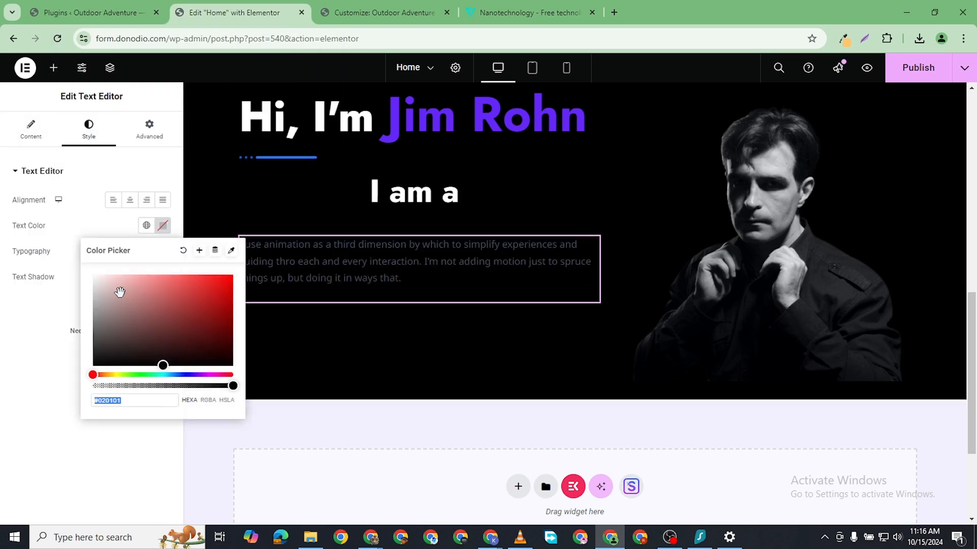
drag(120, 292, 75, 261)
click(142, 239)
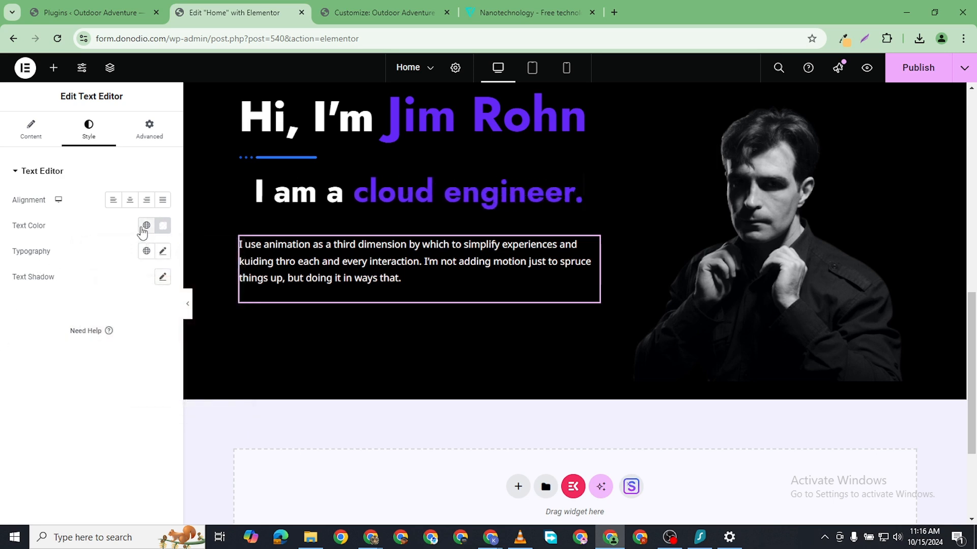
- Try the global Text color (#7A7A7A) on the paragraph and return it to white (#FFFFFF)
click(143, 229)
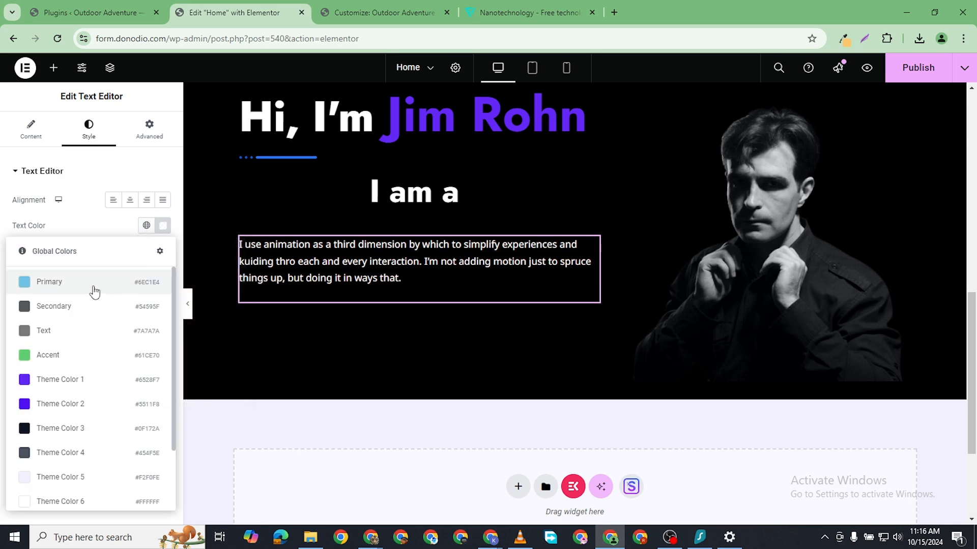
click(69, 335)
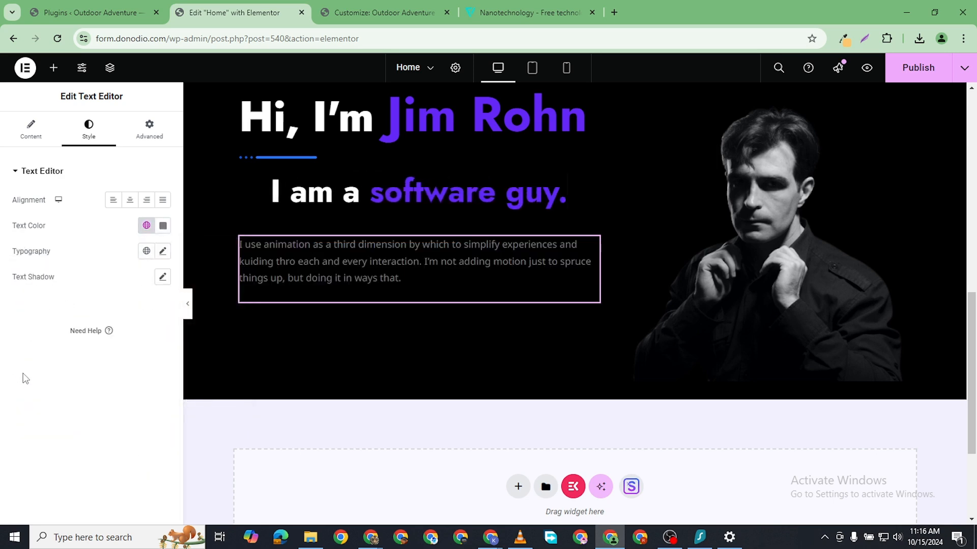
click(162, 225)
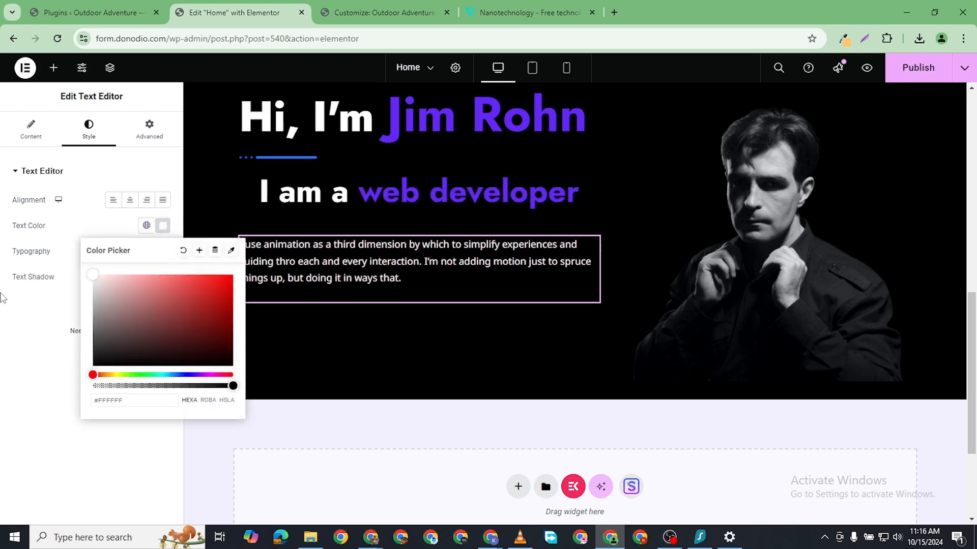
click(79, 396)
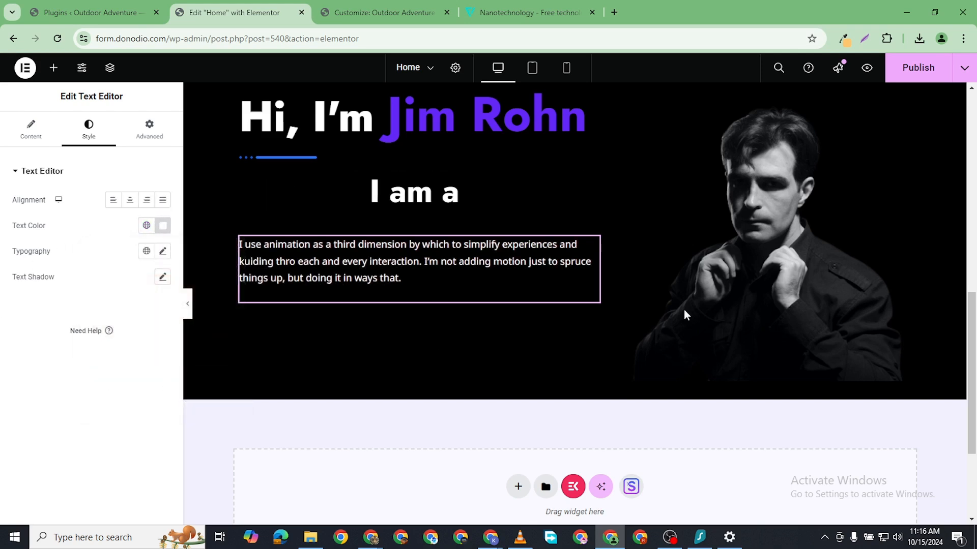
scroll(710, 285, up, 4)
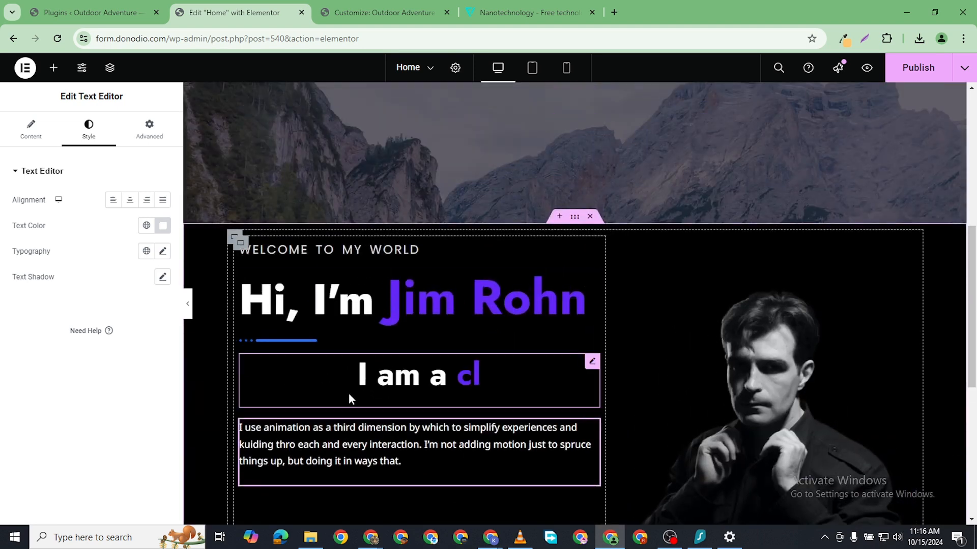
scroll(714, 328, down, 3)
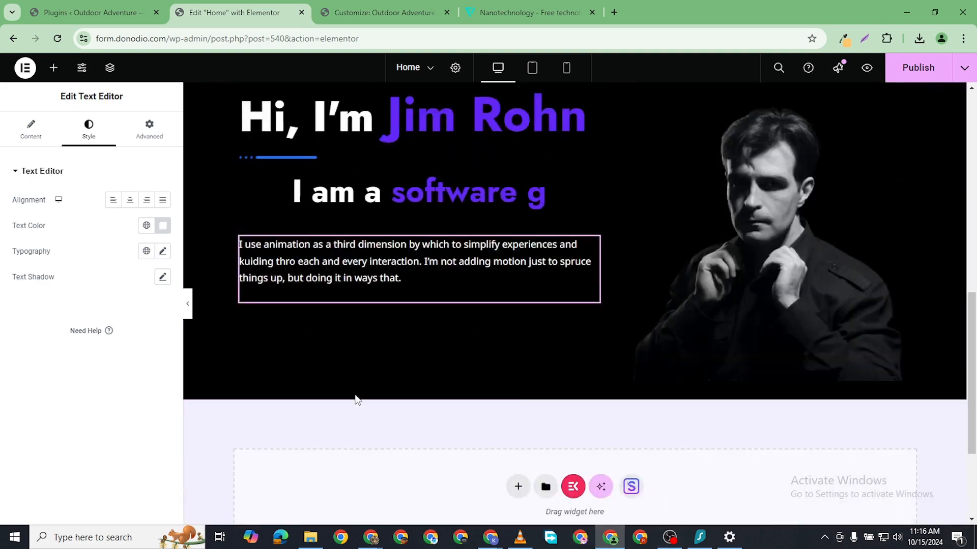
scroll(409, 269, up, 2)
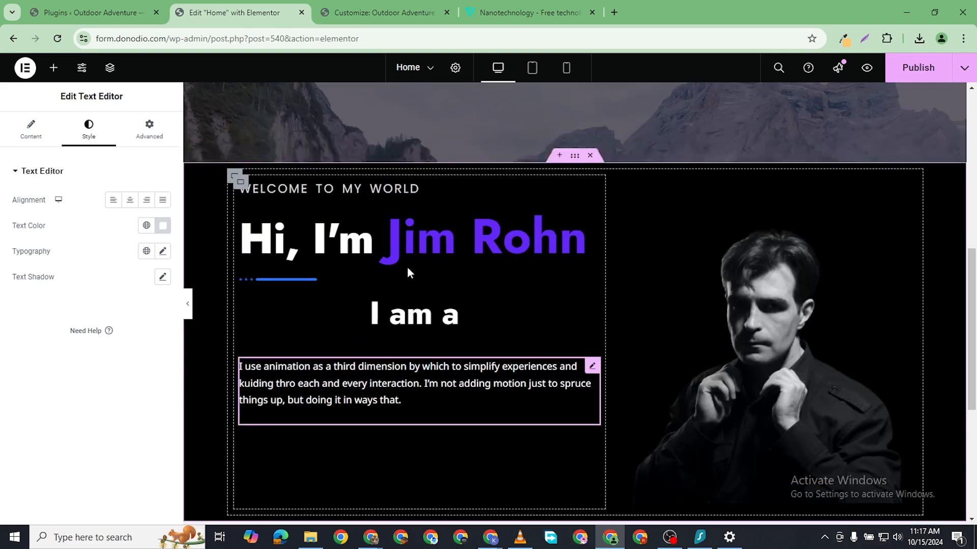
scroll(285, 297, down, 2)
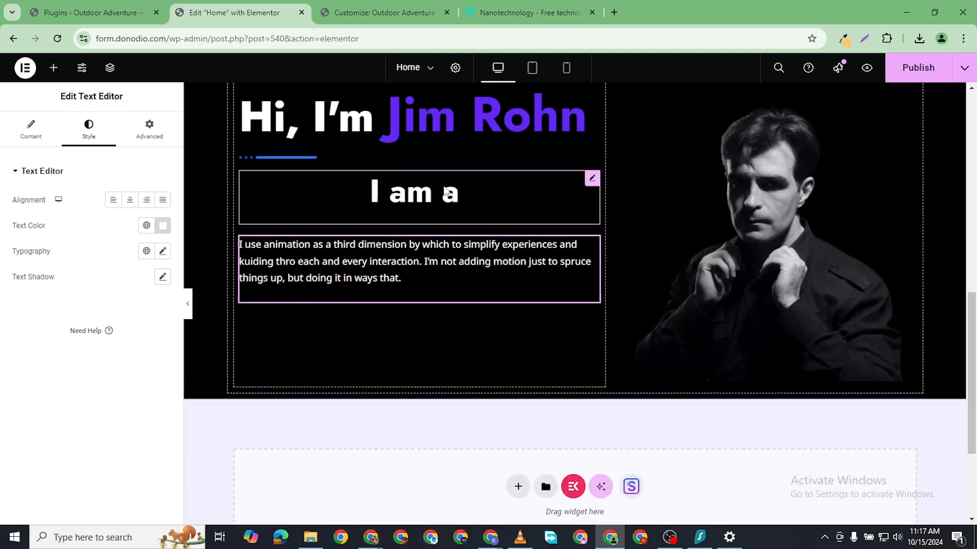
scroll(427, 193, down, 2)
scroll(438, 223, up, 3)
scroll(424, 246, up, 1)
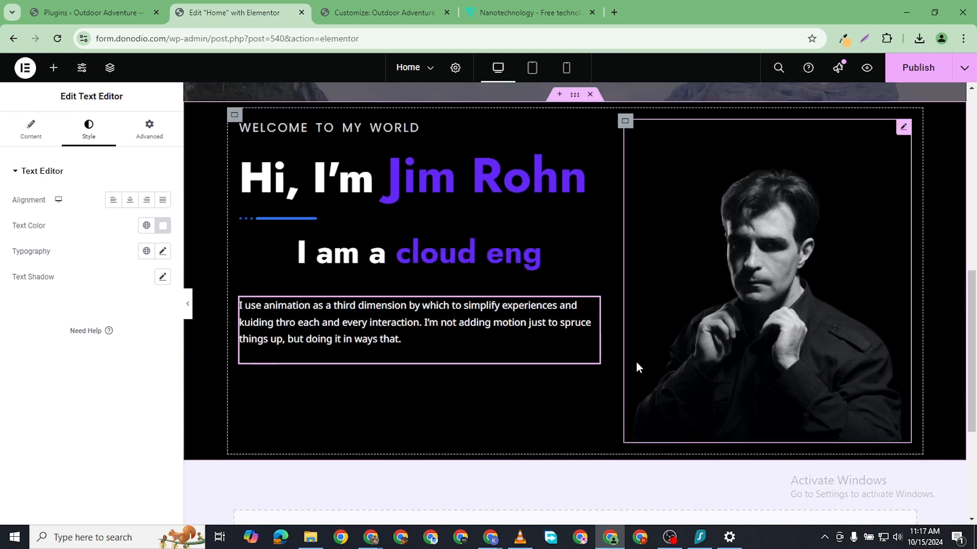
- Add a container below the paragraph and place a standard Social Icons widget inside it
click(53, 68)
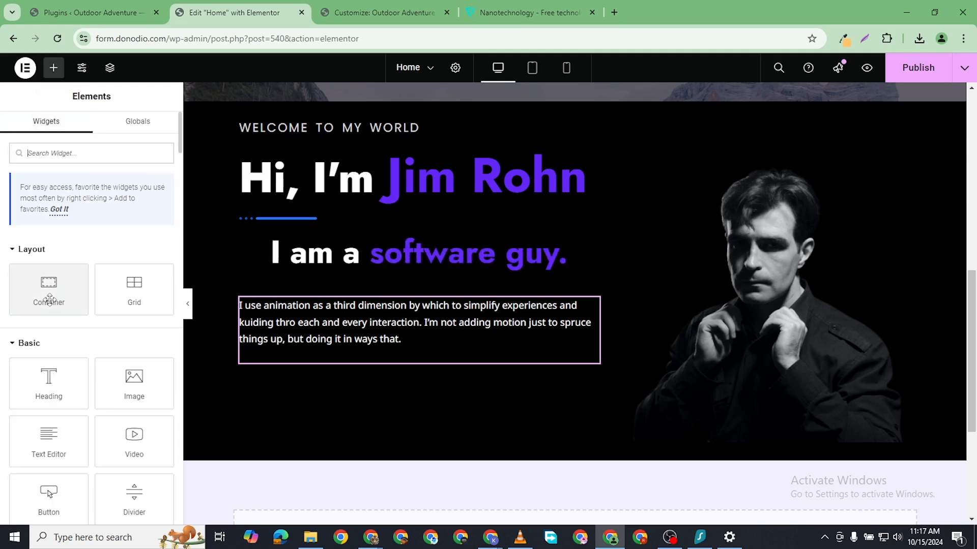
drag(51, 277, 365, 350)
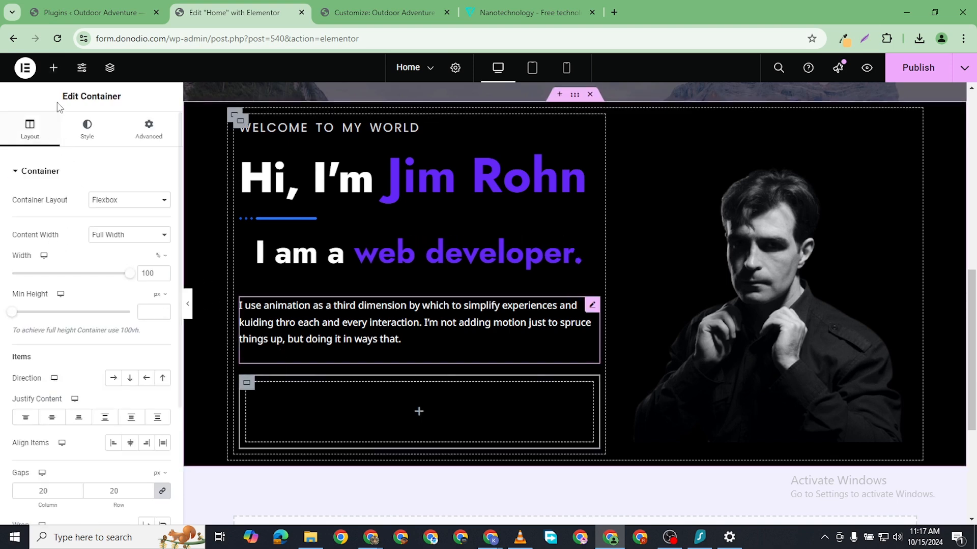
click(53, 68)
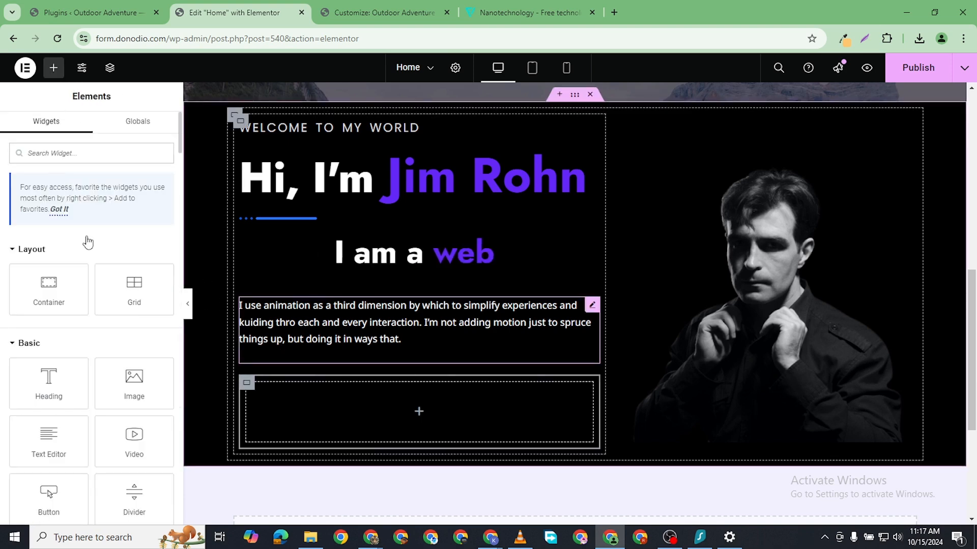
text(social)
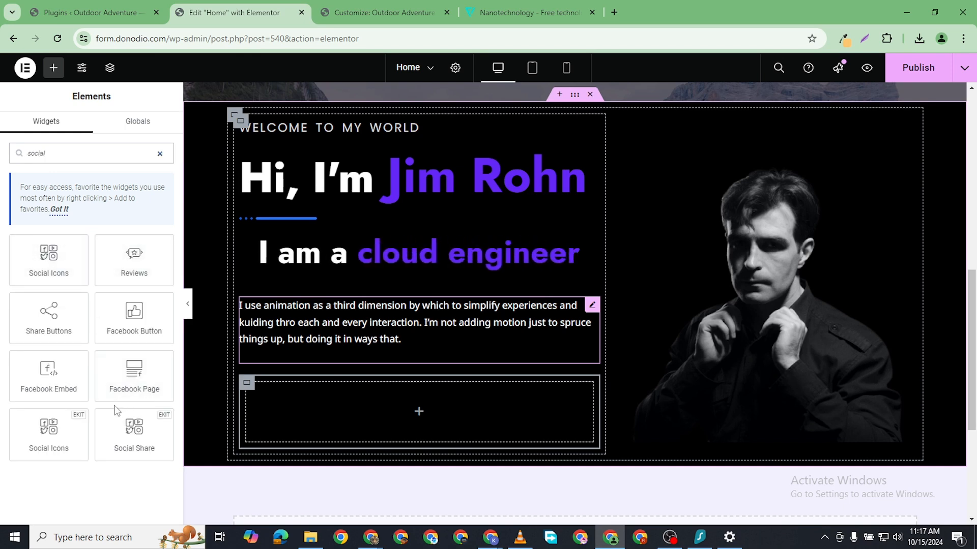
drag(80, 262, 407, 411)
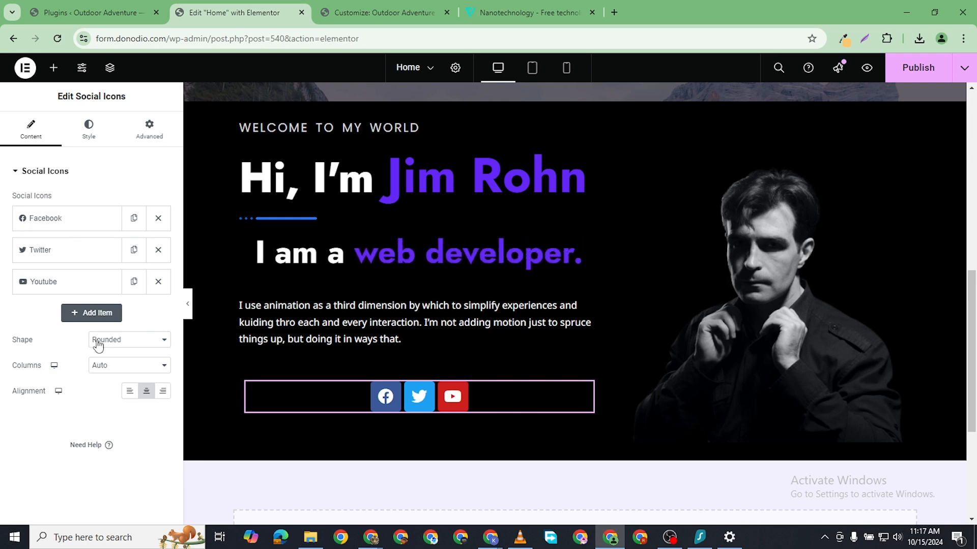
- Set the shape of the social icons to Circle
click(130, 340)
click(122, 351)
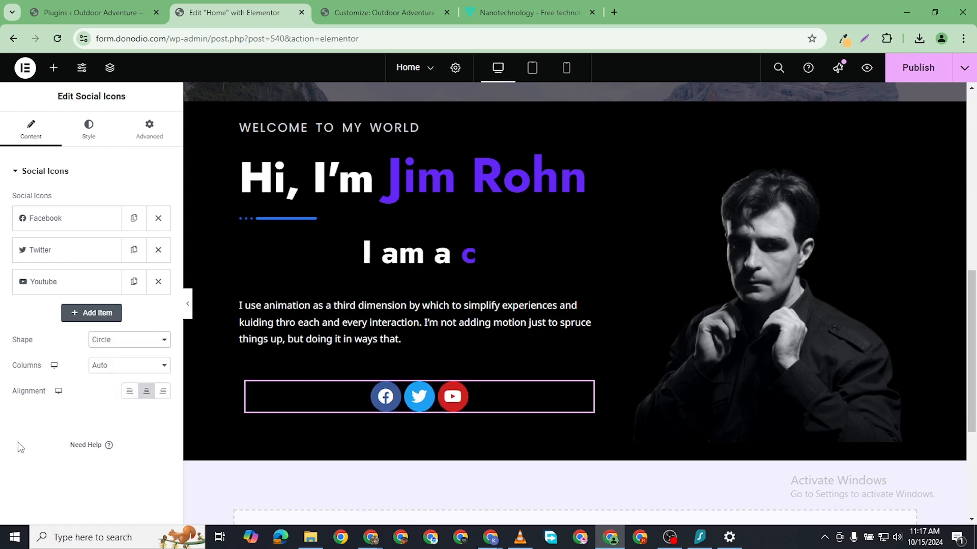
- Configure the social icons' layout with the Rounded shape, 3 columns and left alignment
click(113, 338)
click(118, 366)
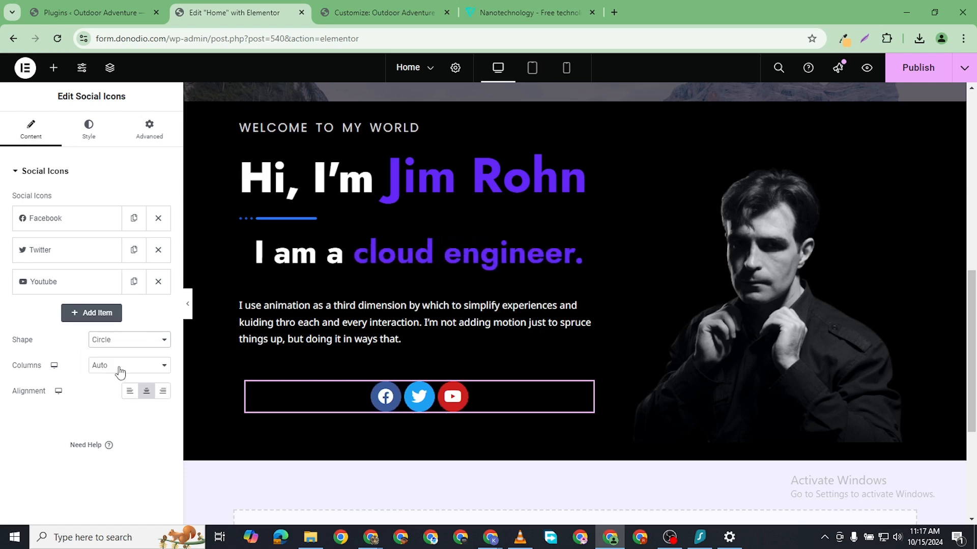
click(114, 367)
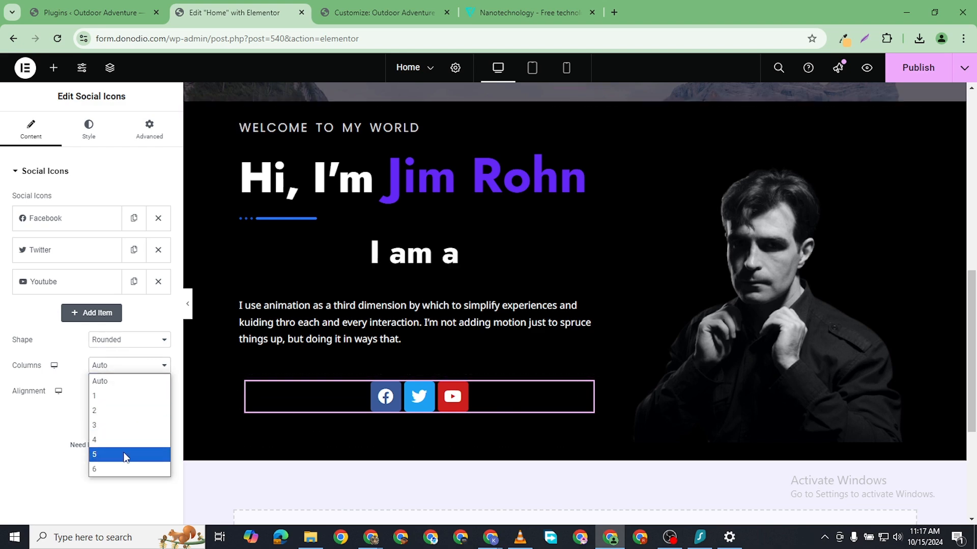
click(125, 454)
click(126, 368)
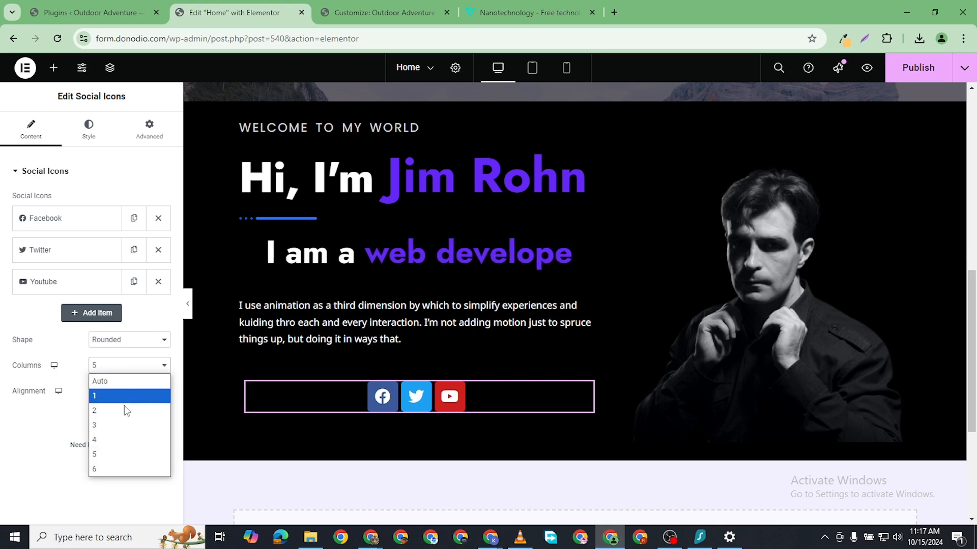
click(117, 425)
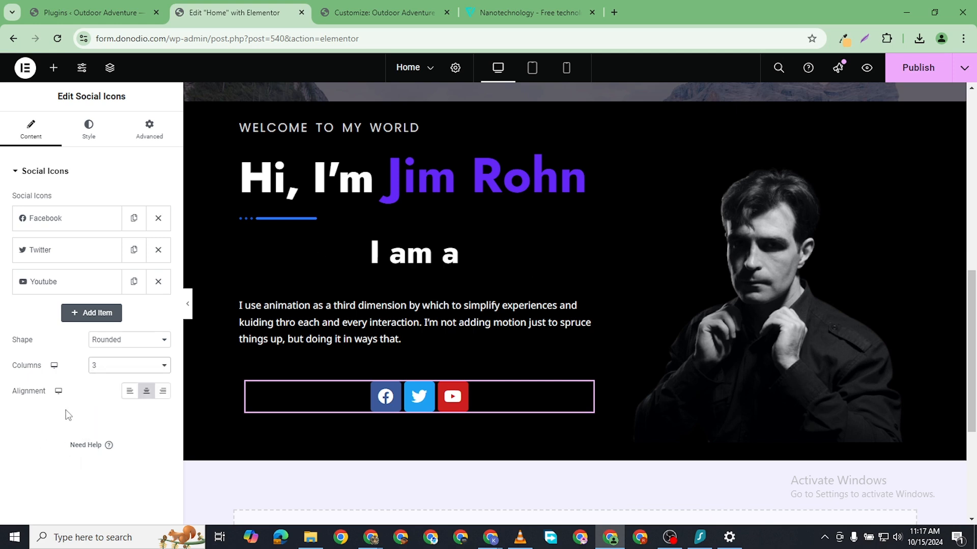
click(130, 391)
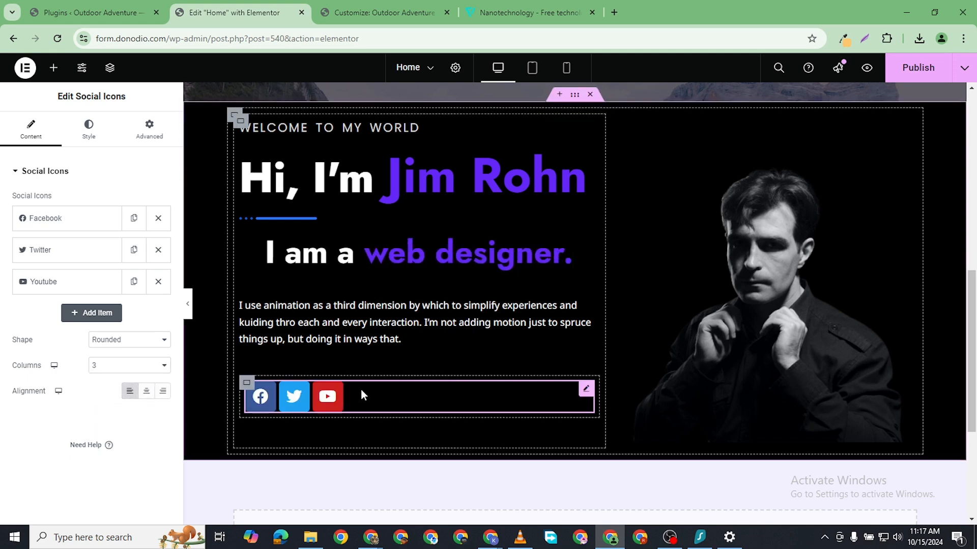
- Set the social icons' size to 20 px and their padding to 0.7 em
click(83, 138)
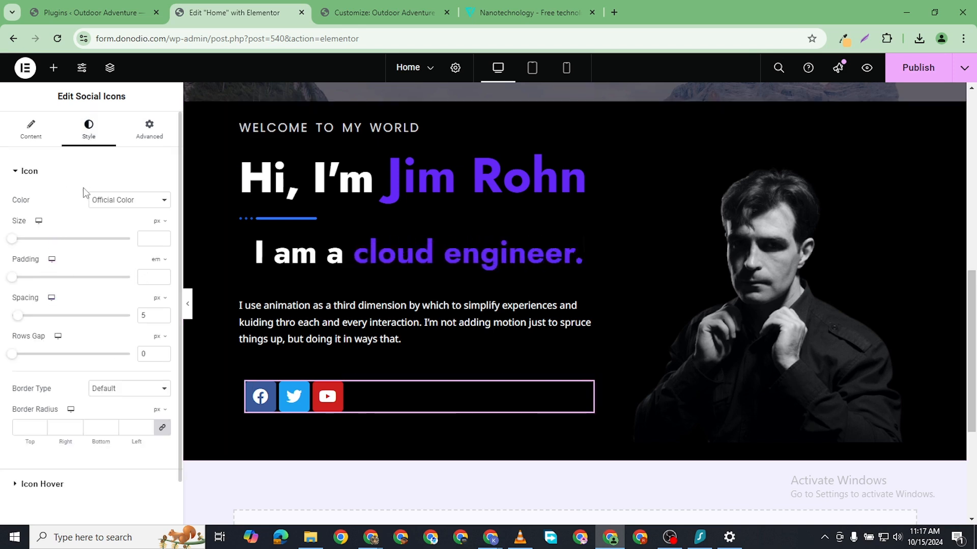
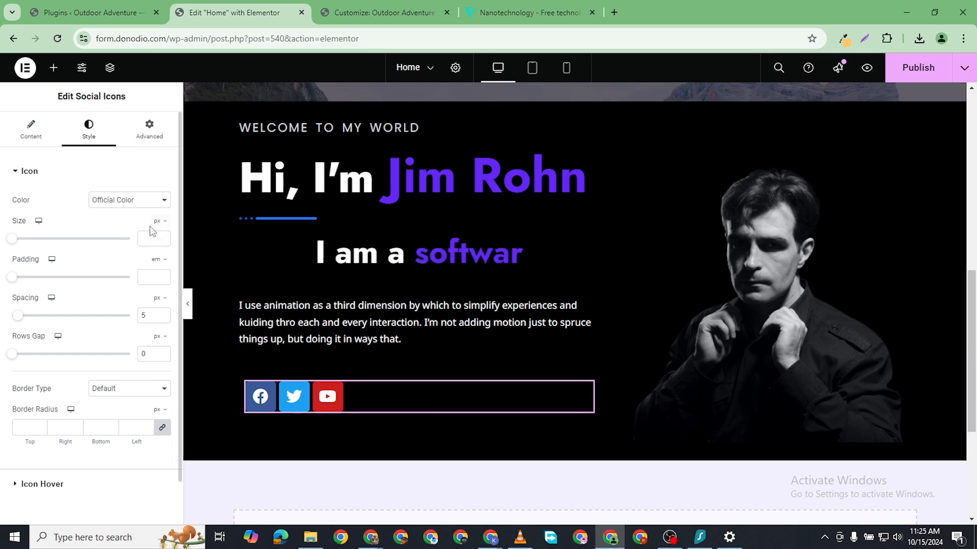
drag(162, 237, 163, 238)
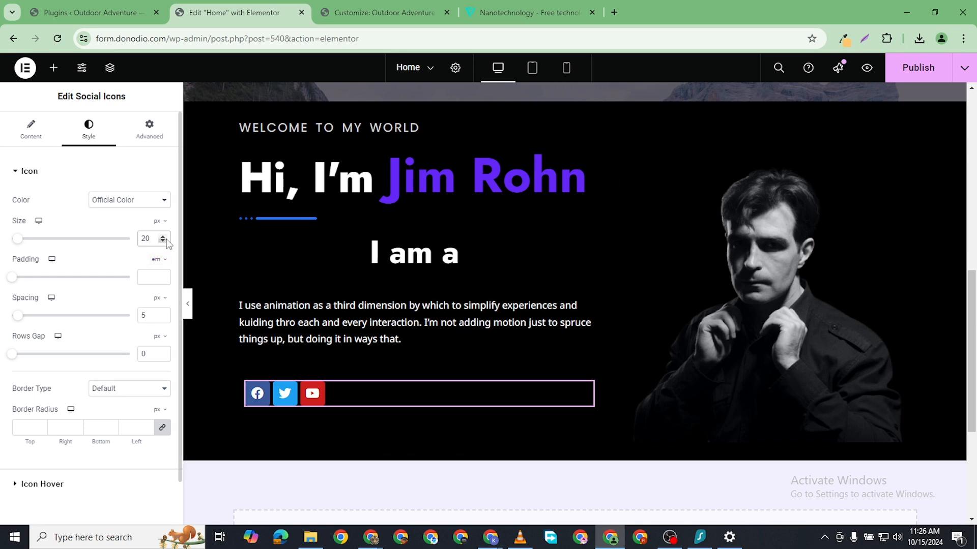
click(163, 237)
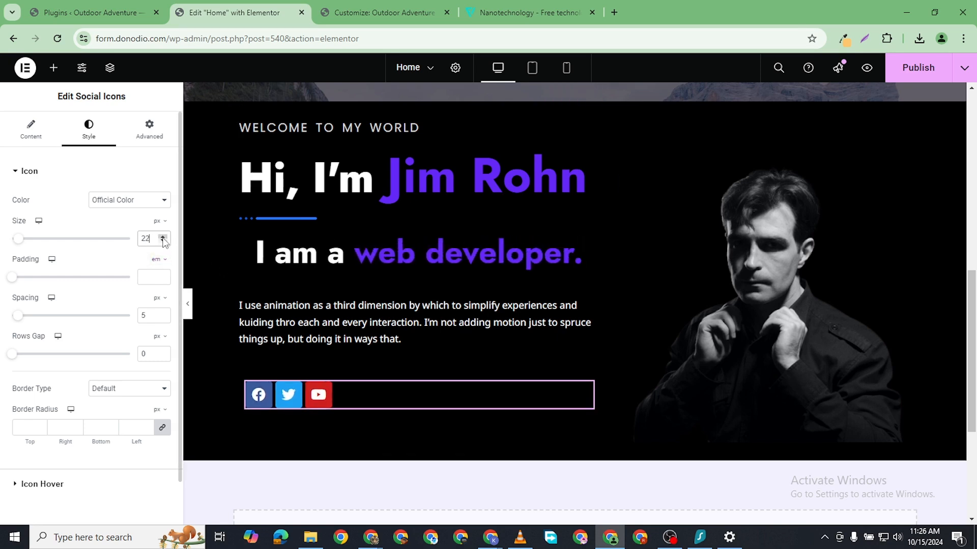
click(163, 237)
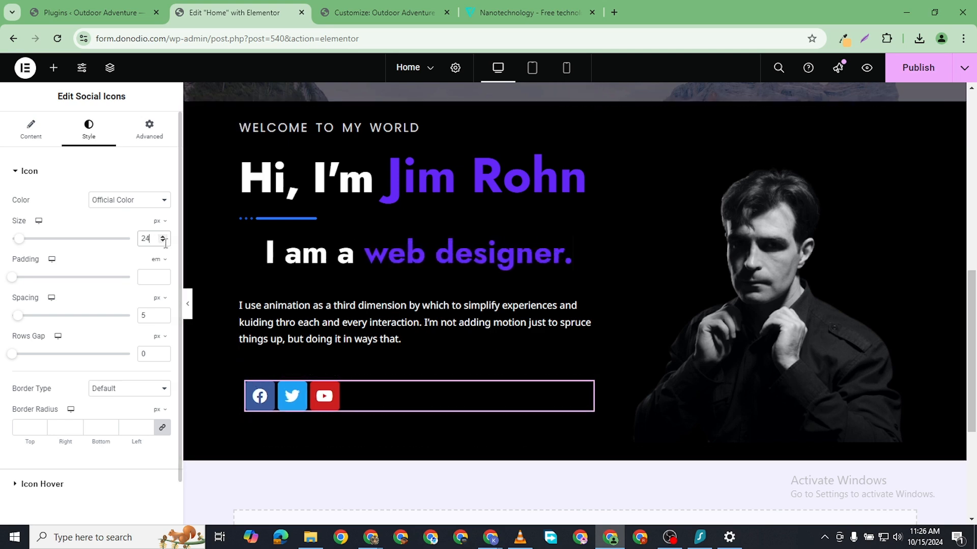
click(163, 275)
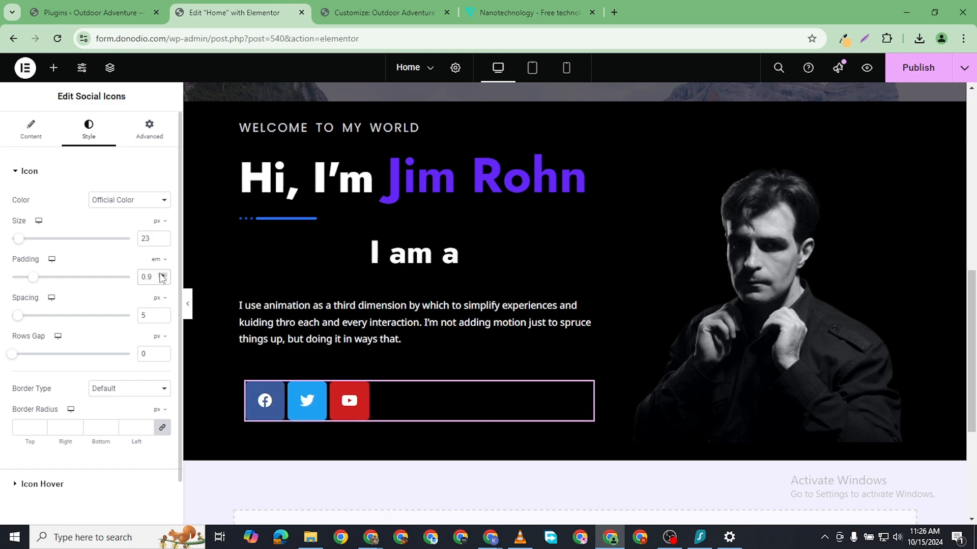
click(162, 241)
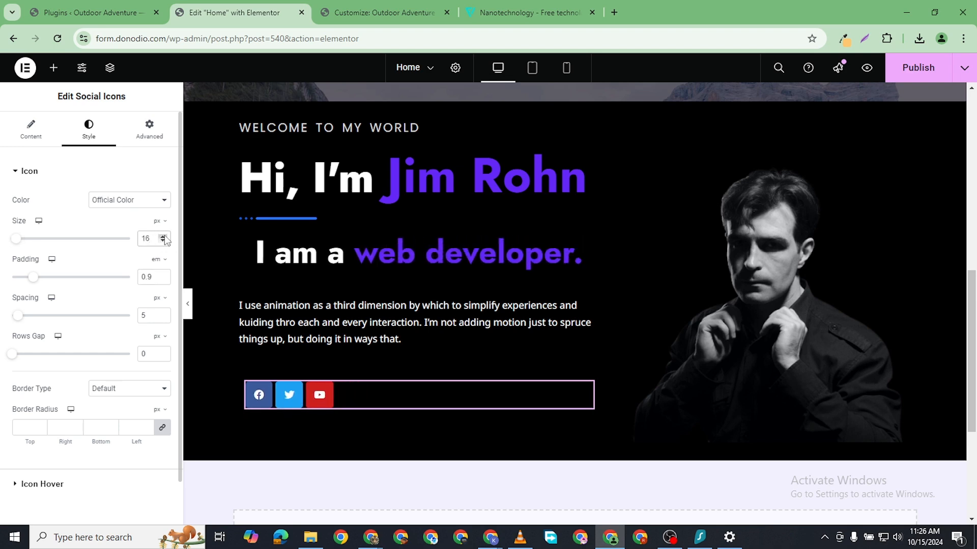
click(162, 280)
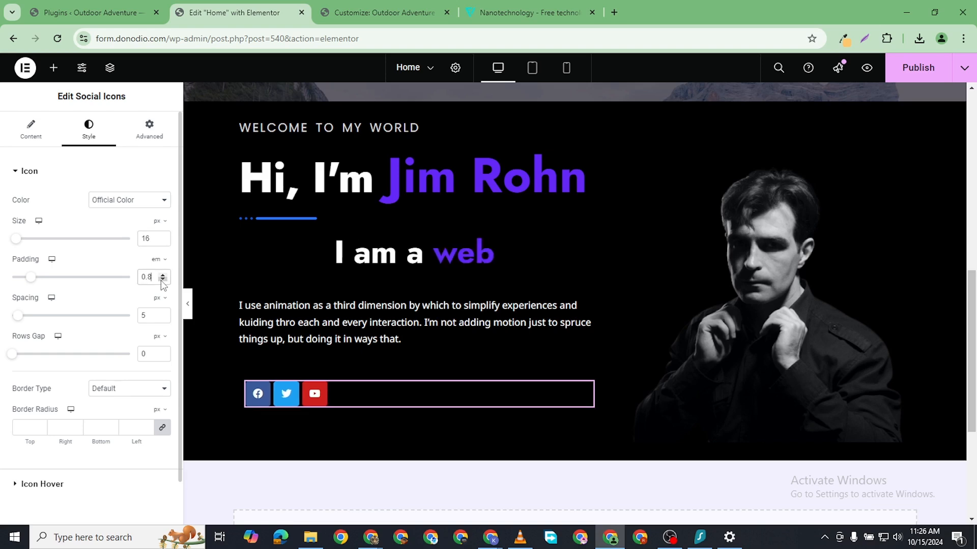
click(163, 279)
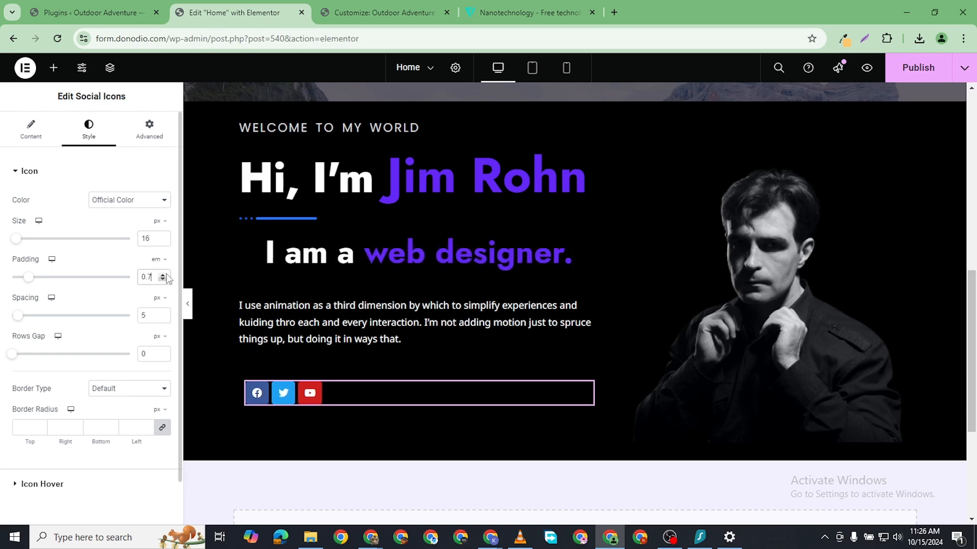
click(162, 237)
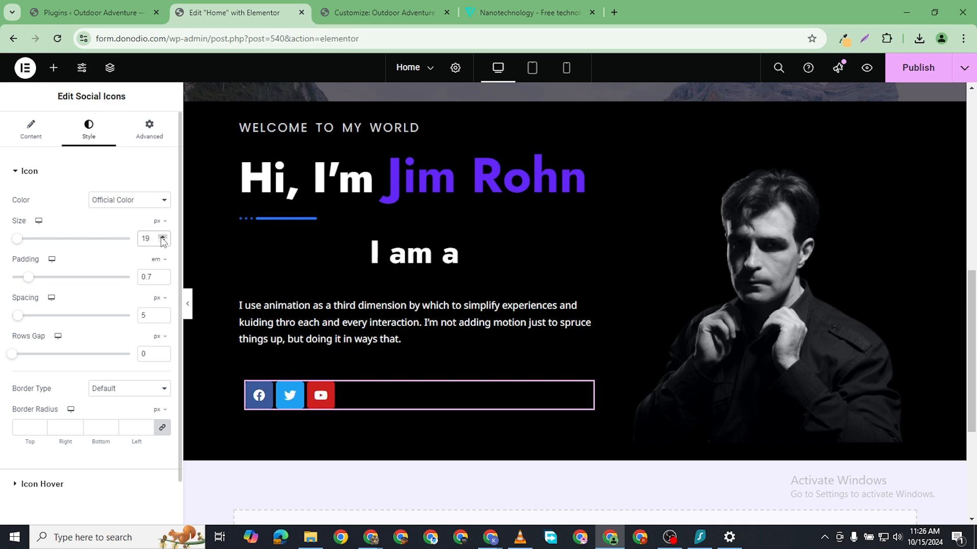
click(162, 237)
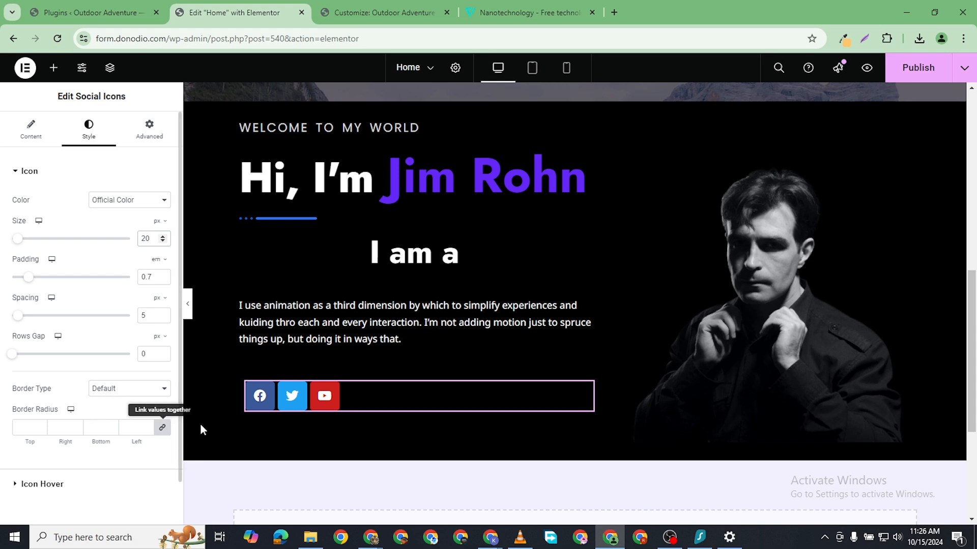
scroll(36, 450, down, 2)
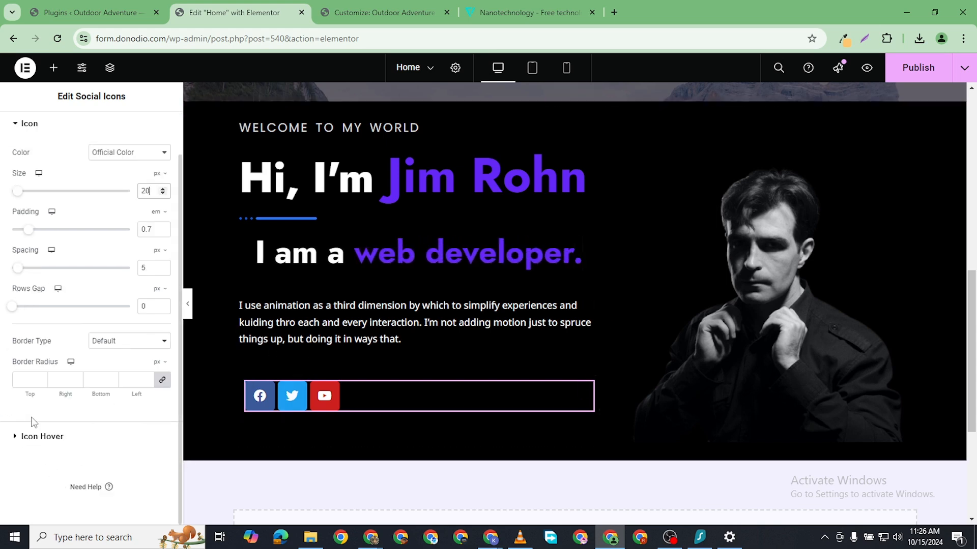
scroll(71, 332, up, 2)
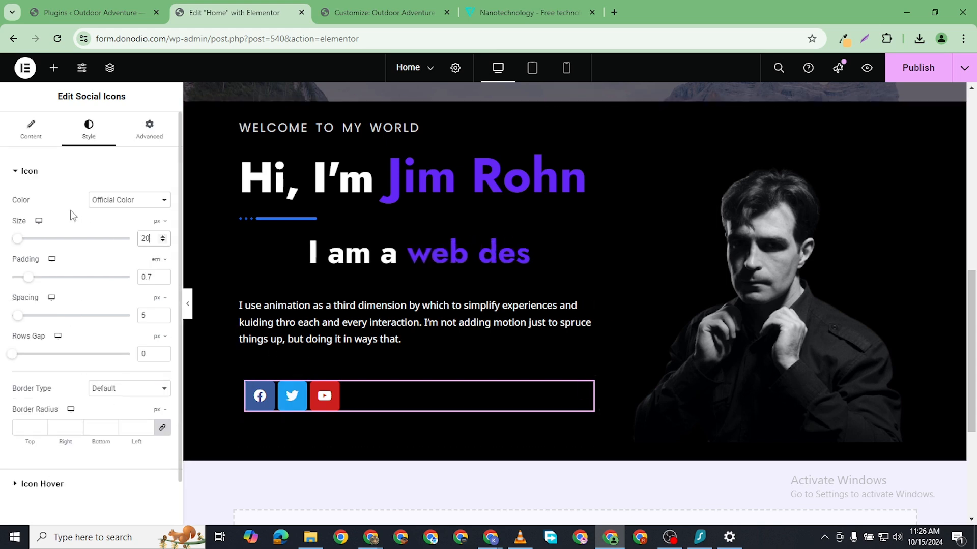
- Switch the Facebook icon to custom coloring and set its secondary color to #6528F7
click(30, 130)
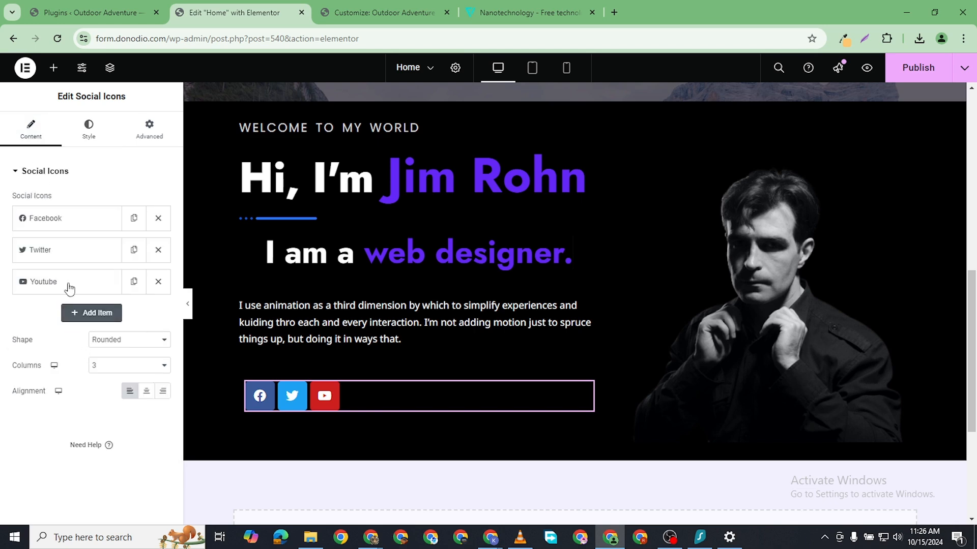
click(59, 223)
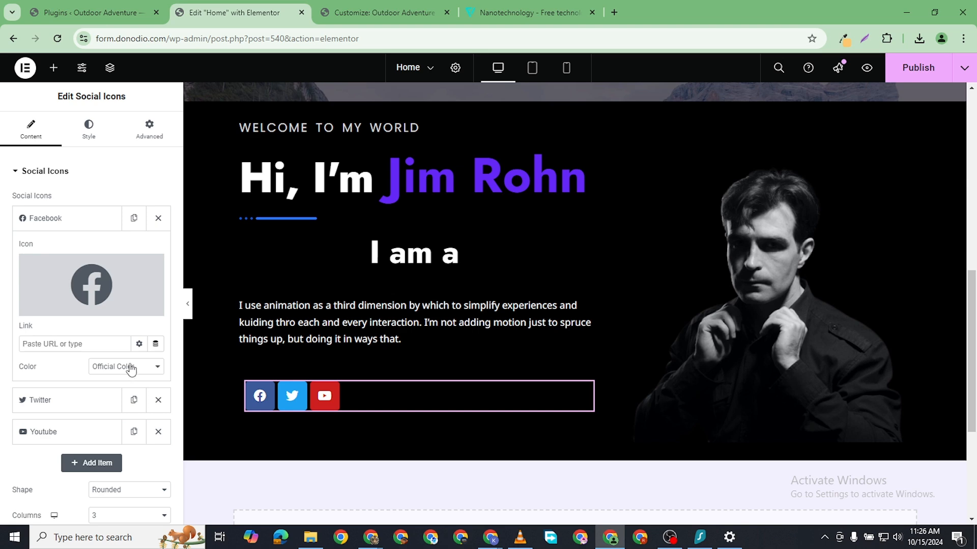
click(115, 368)
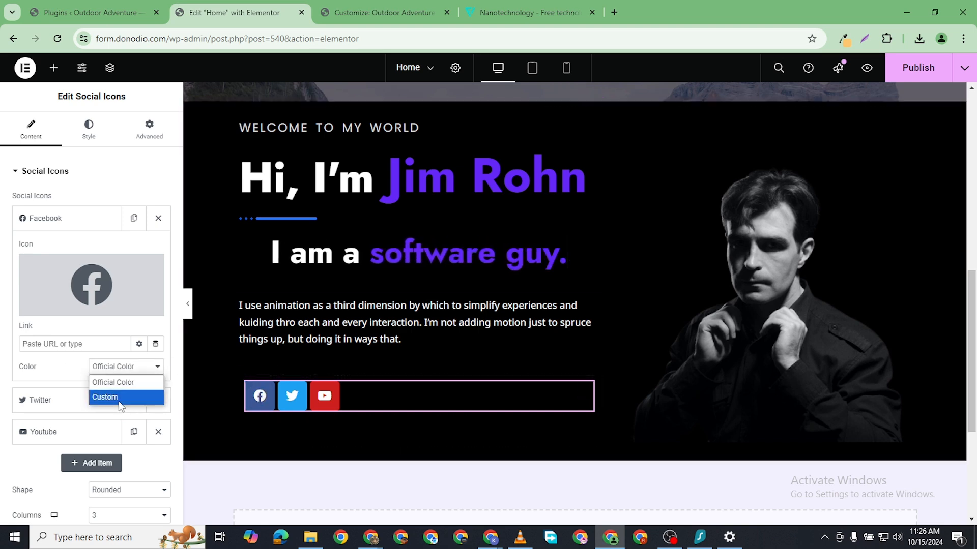
click(116, 410)
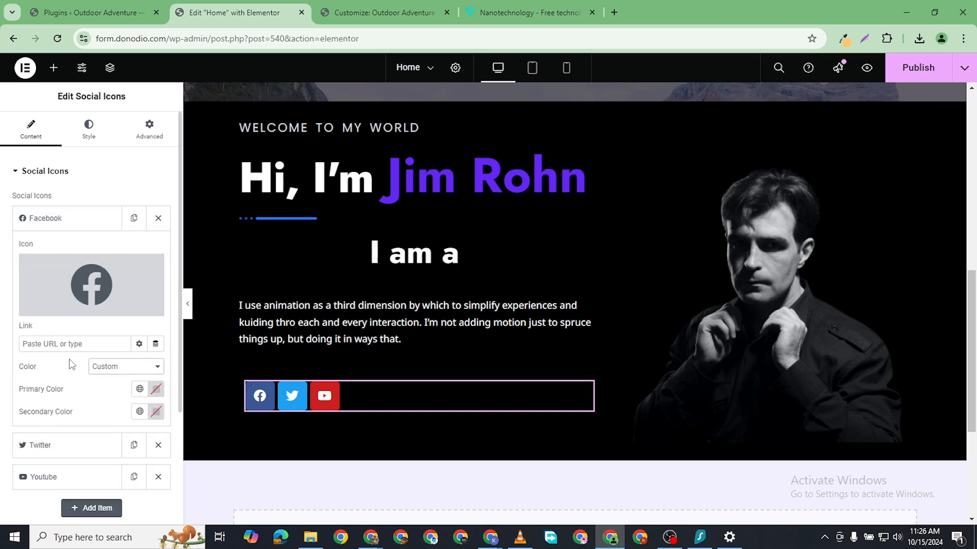
click(156, 412)
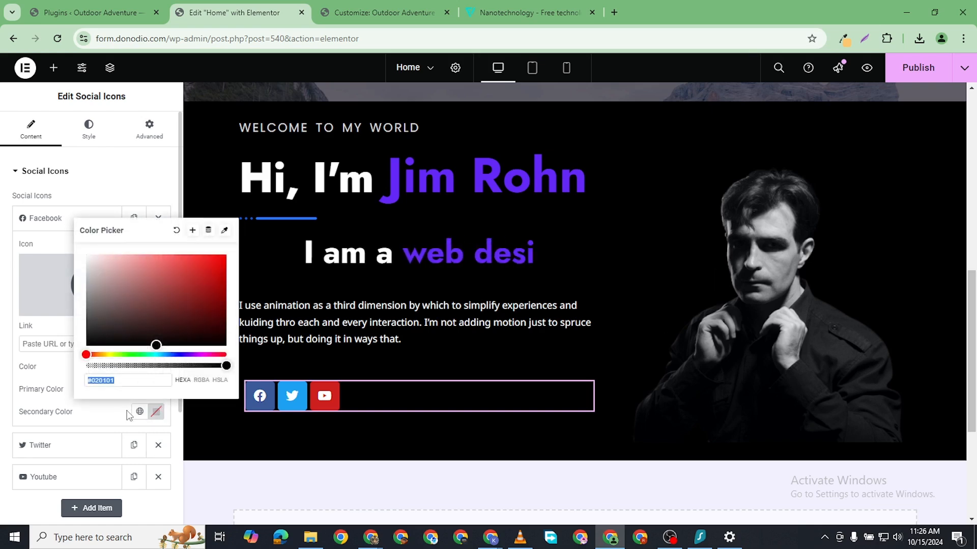
drag(117, 277, 104, 283)
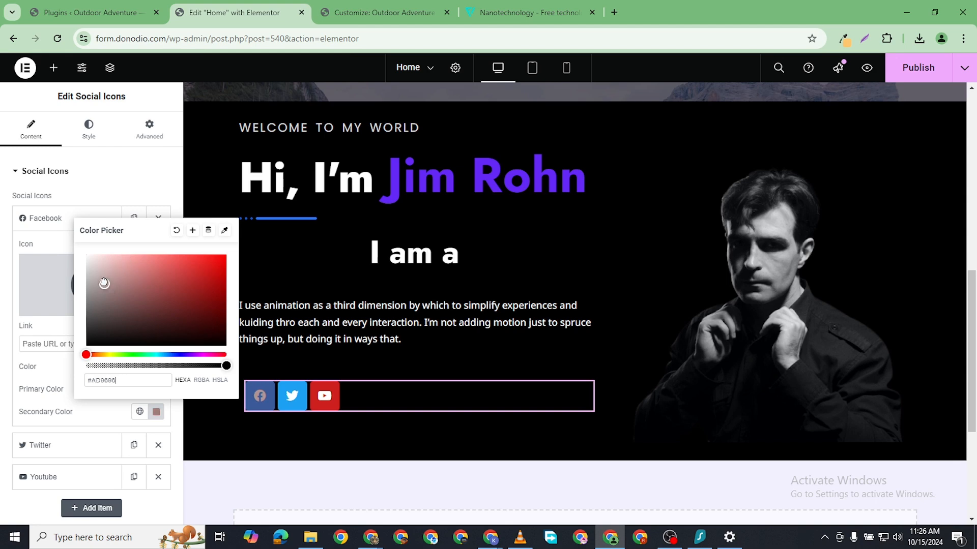
triple_click(103, 382)
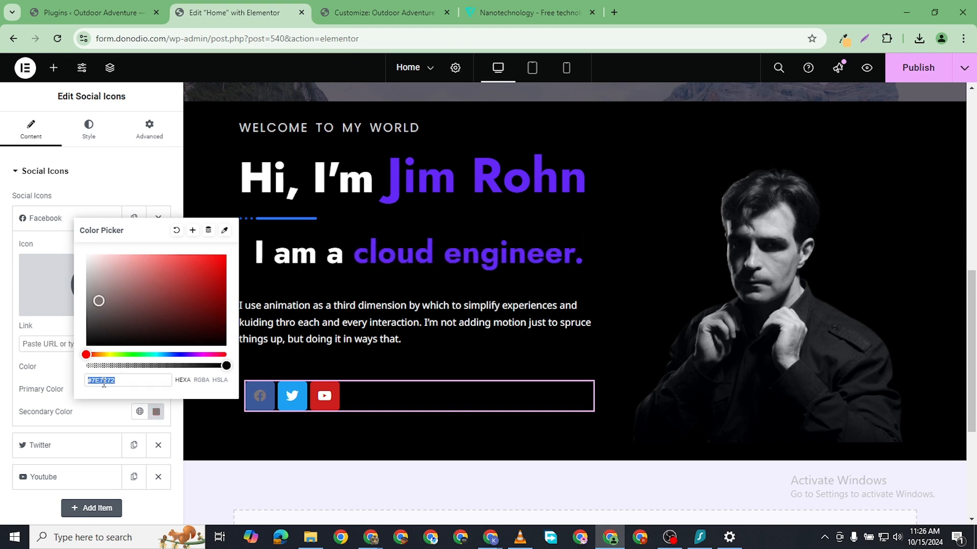
right_click(103, 383)
click(143, 168)
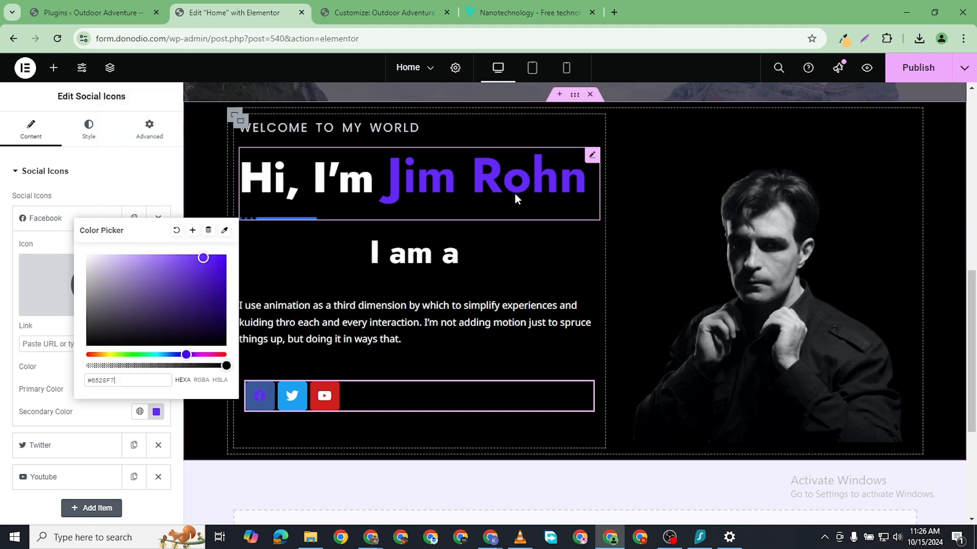
click(48, 370)
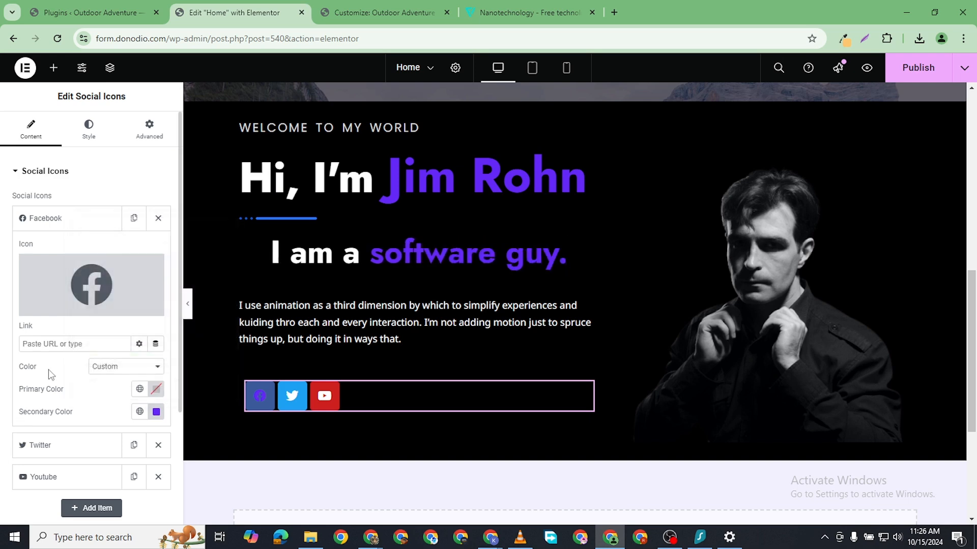
- Set the Facebook icon's primary color to white and collapse its settings
click(156, 390)
drag(152, 306, 75, 213)
click(43, 222)
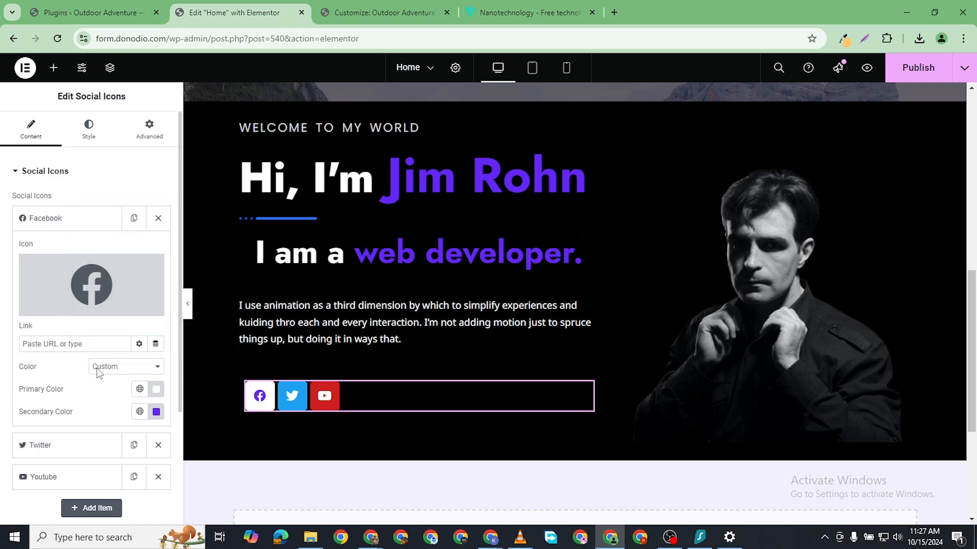
click(66, 227)
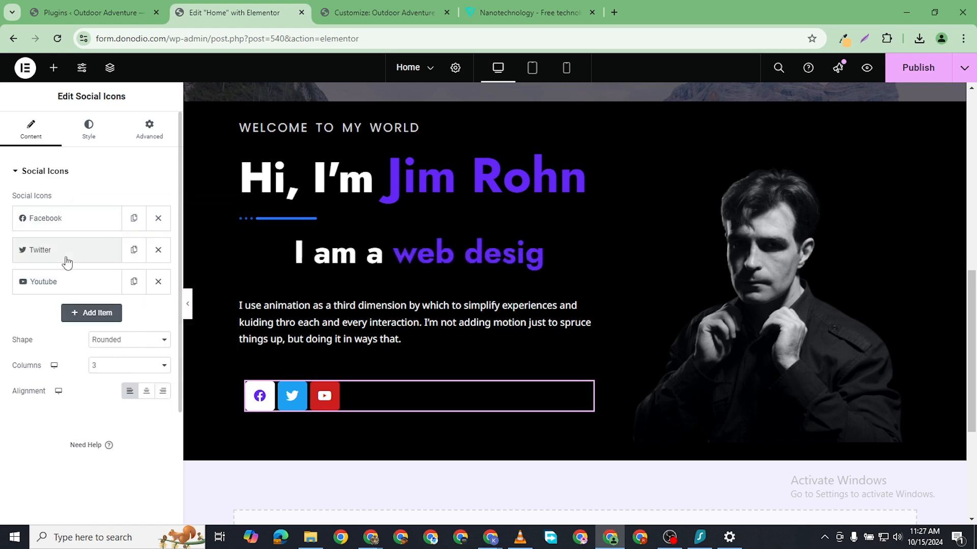
- Switch the Twitter icon to custom coloring and set its primary color to white (#FFFFFF)
click(65, 256)
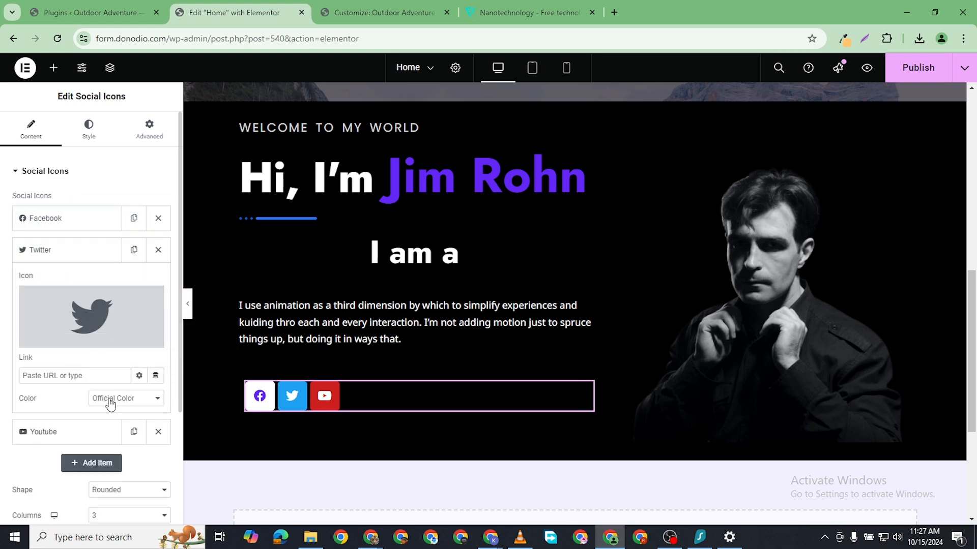
click(126, 429)
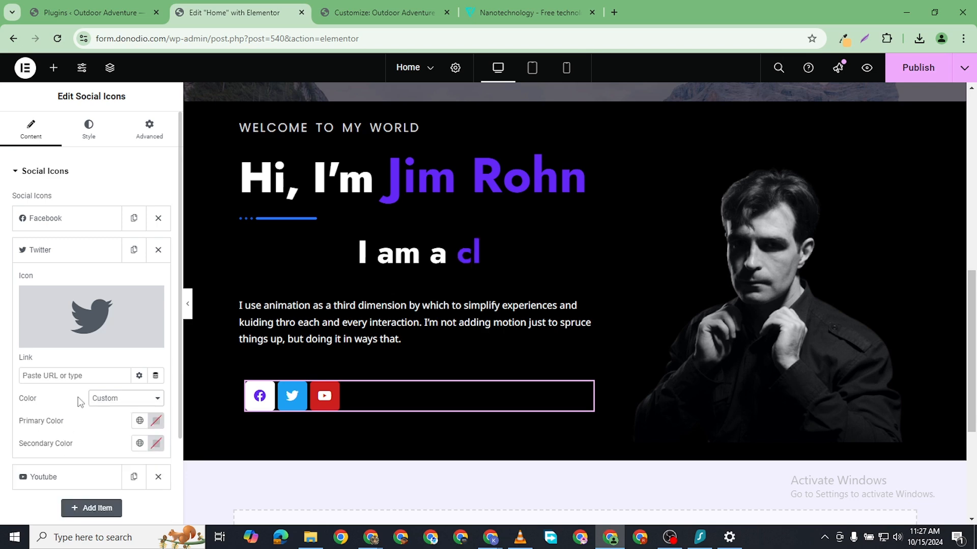
click(156, 427)
drag(102, 309, 65, 220)
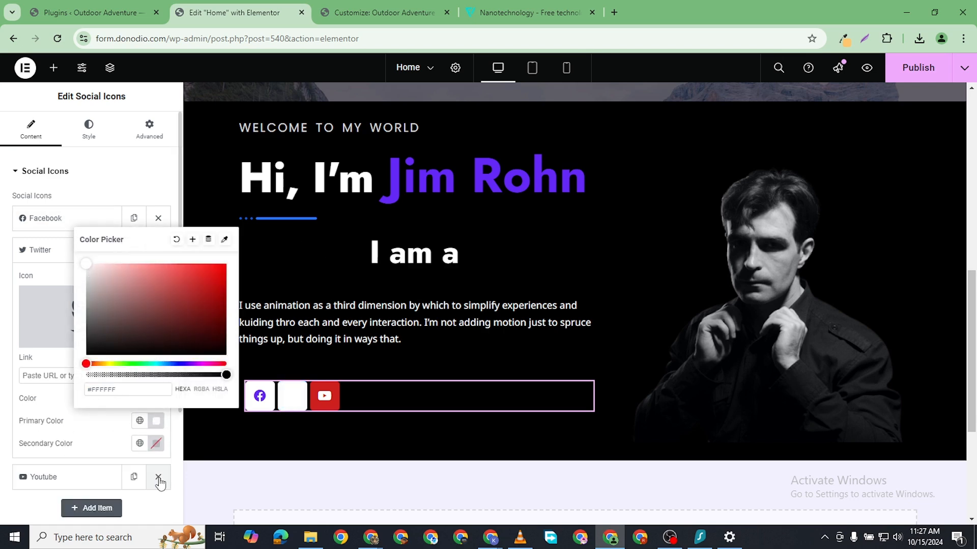
- Set the Twitter icon's secondary color to #6528F7 and collapse its settings
click(156, 443)
triple_click(100, 412)
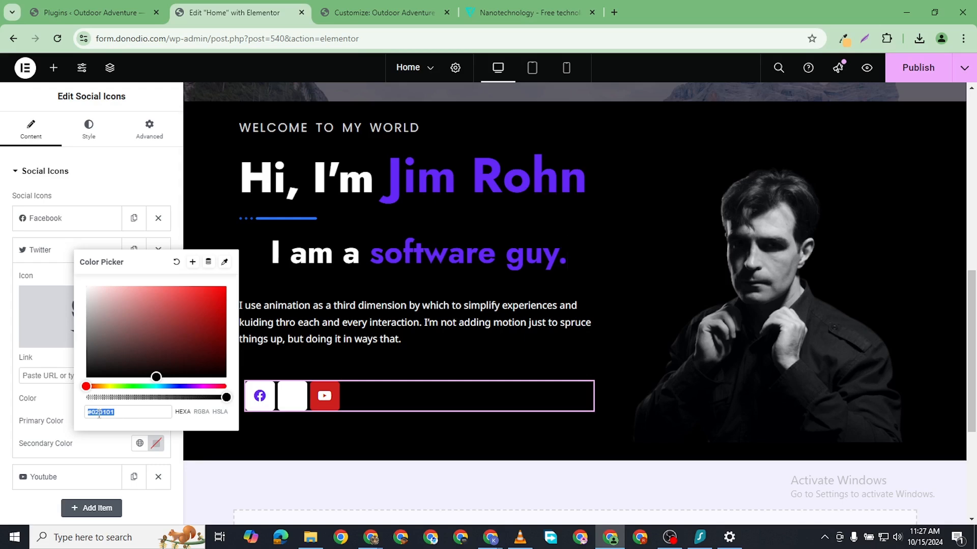
right_click(99, 412)
click(143, 198)
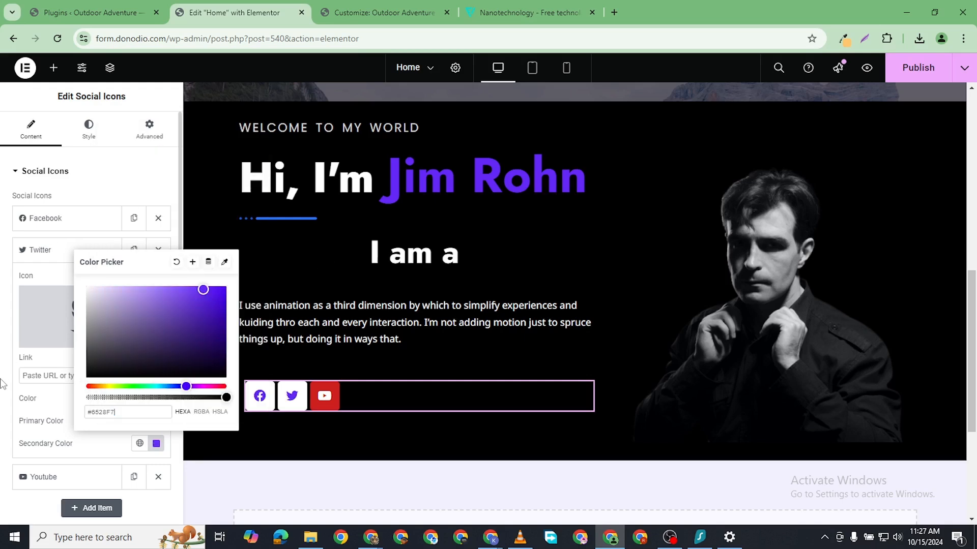
click(57, 252)
- Switch the YouTube icon to custom coloring and set its primary color to white (#FFFFFF)
click(70, 281)
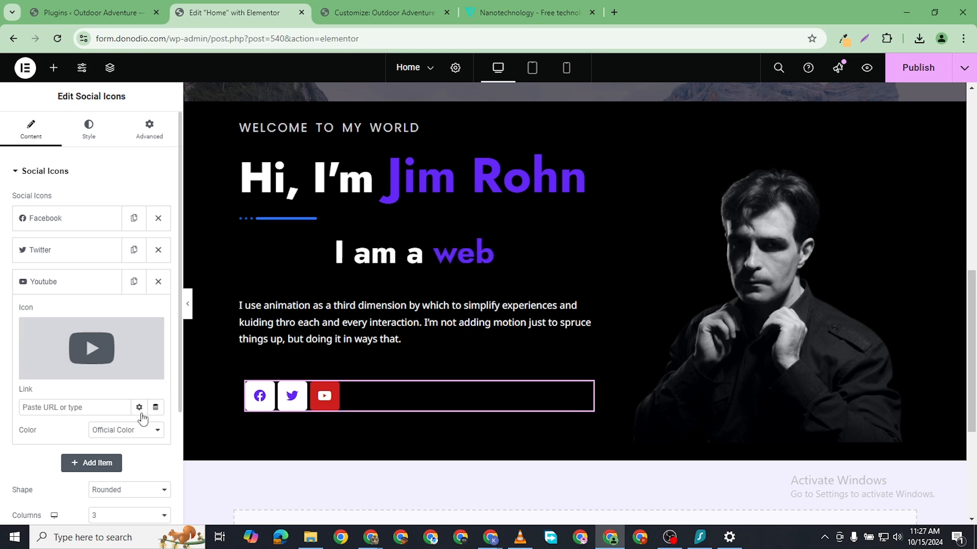
click(126, 461)
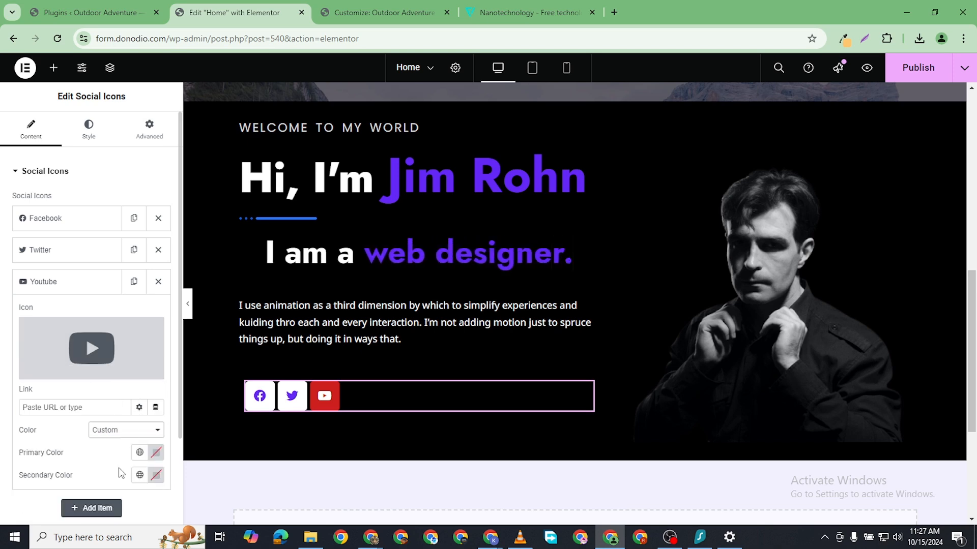
click(155, 452)
click(88, 297)
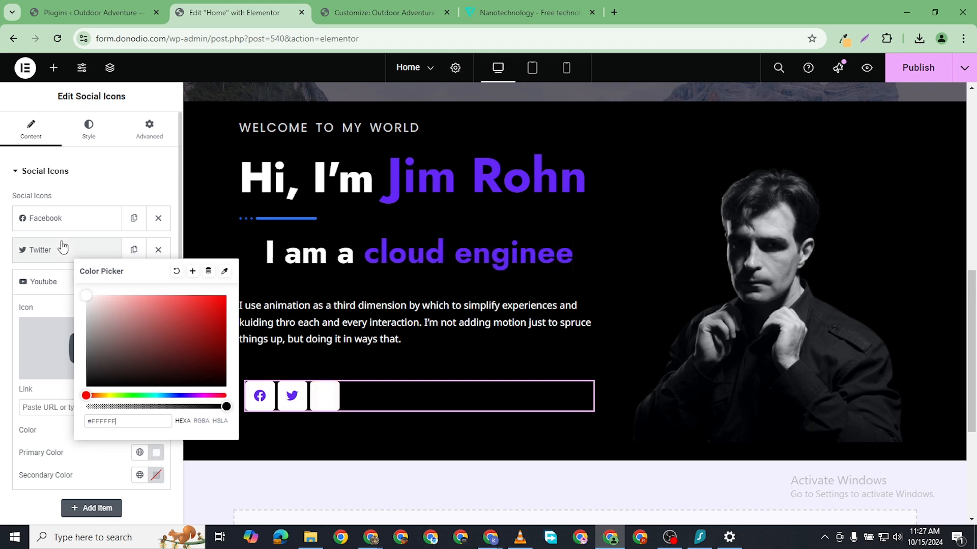
- Set the YouTube icon's secondary color to #6528F7 and collapse its settings
click(156, 475)
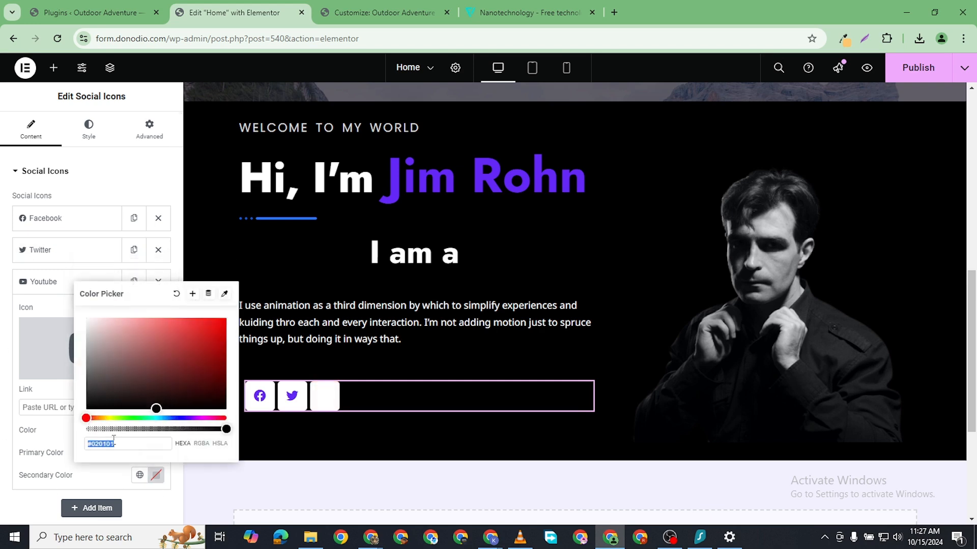
right_click(164, 442)
click(159, 220)
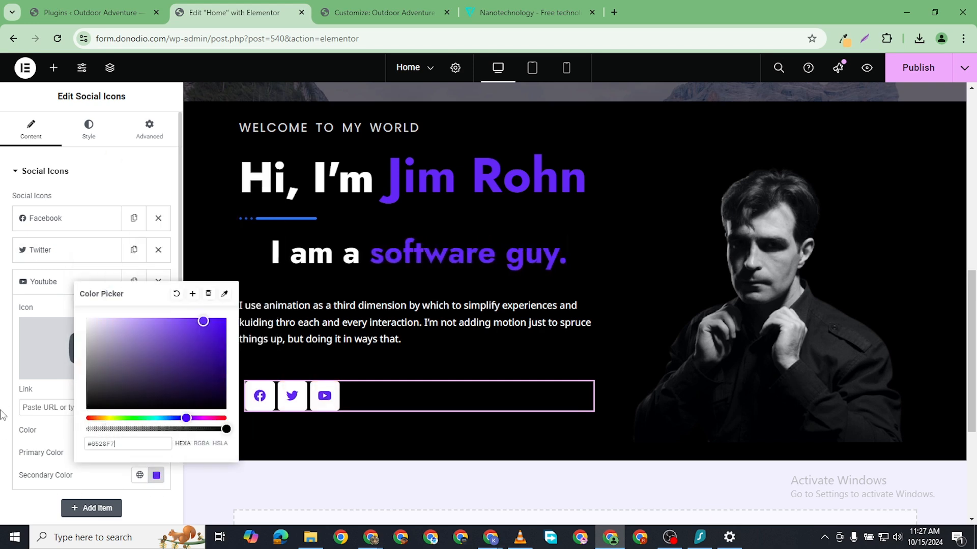
click(1, 409)
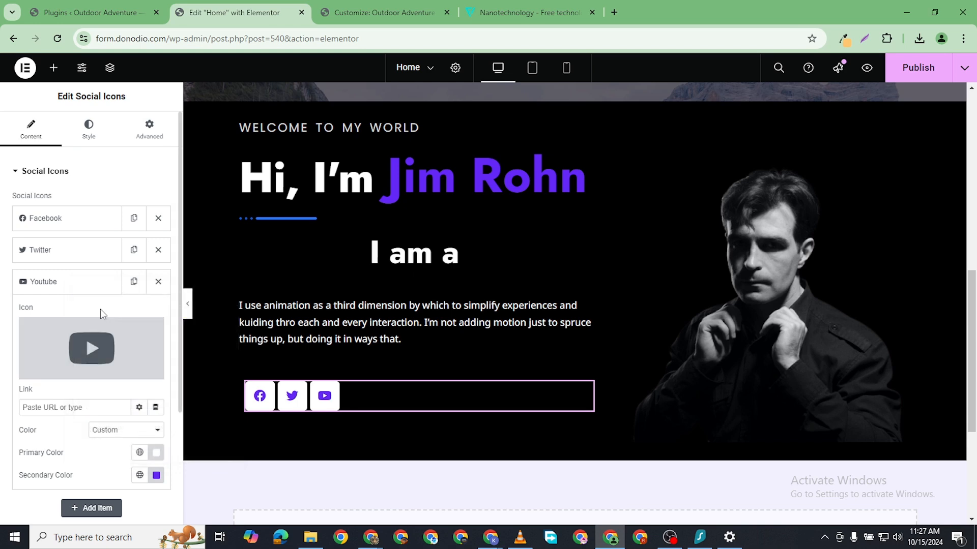
click(68, 283)
- Duplicate the YouTube social item and replace the first copy's icon with the plain LinkedIn "in" icon from the icon library
click(134, 282)
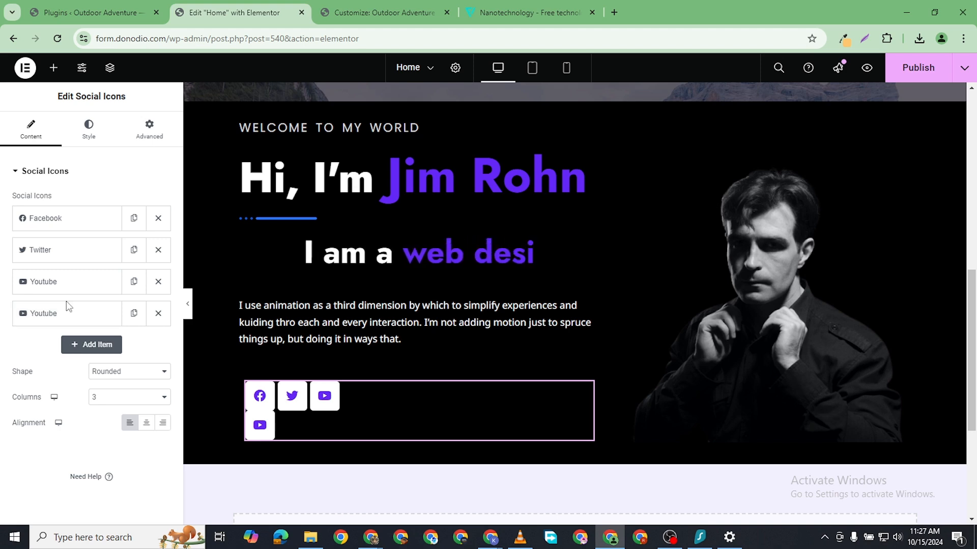
click(88, 287)
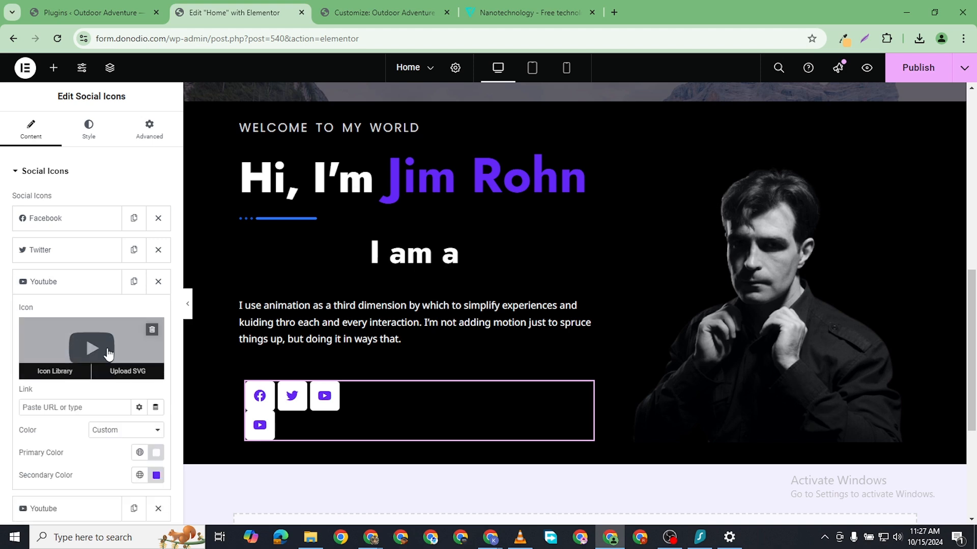
click(88, 370)
click(204, 157)
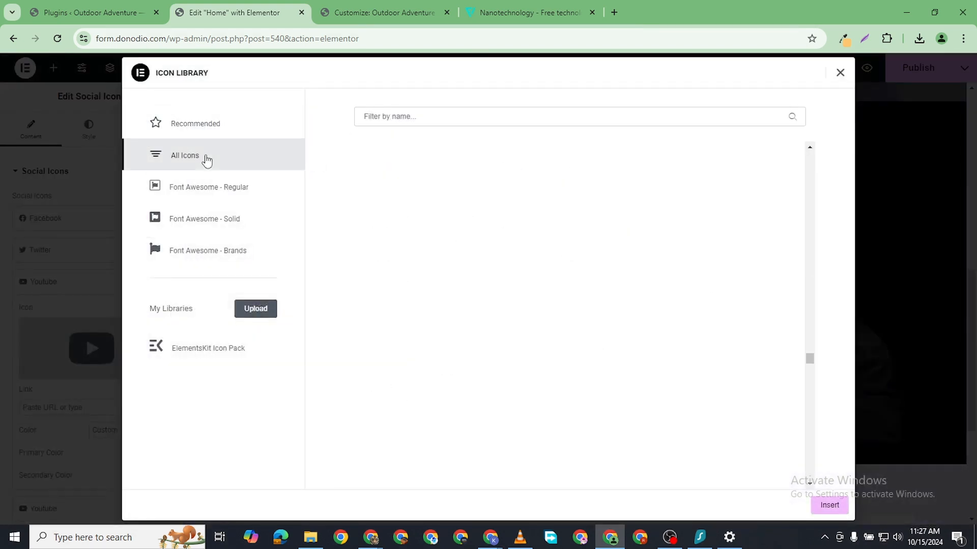
text(linked)
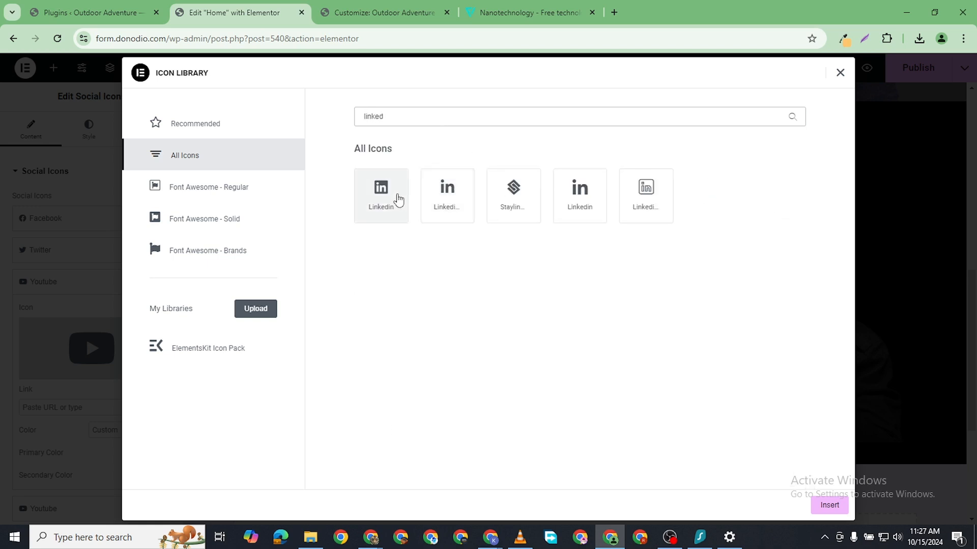
click(457, 196)
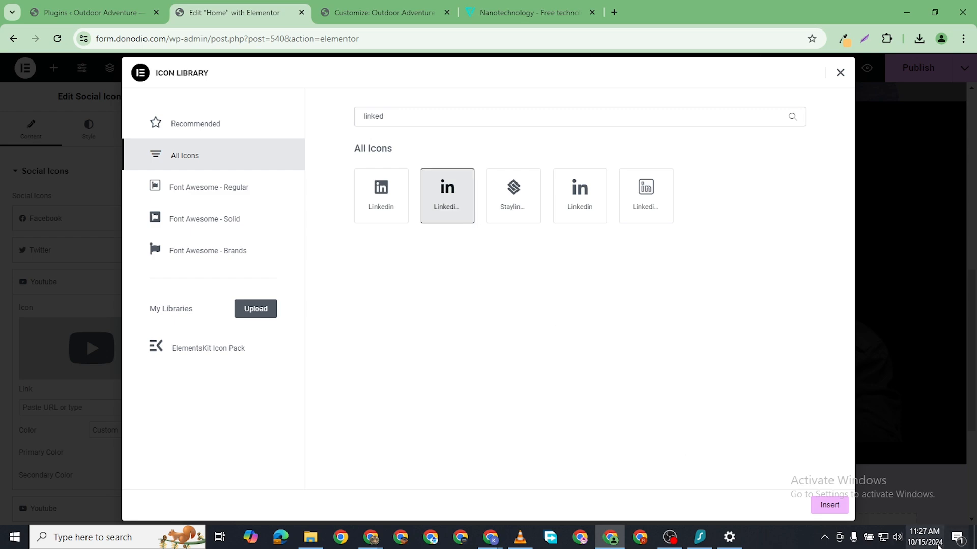
click(829, 506)
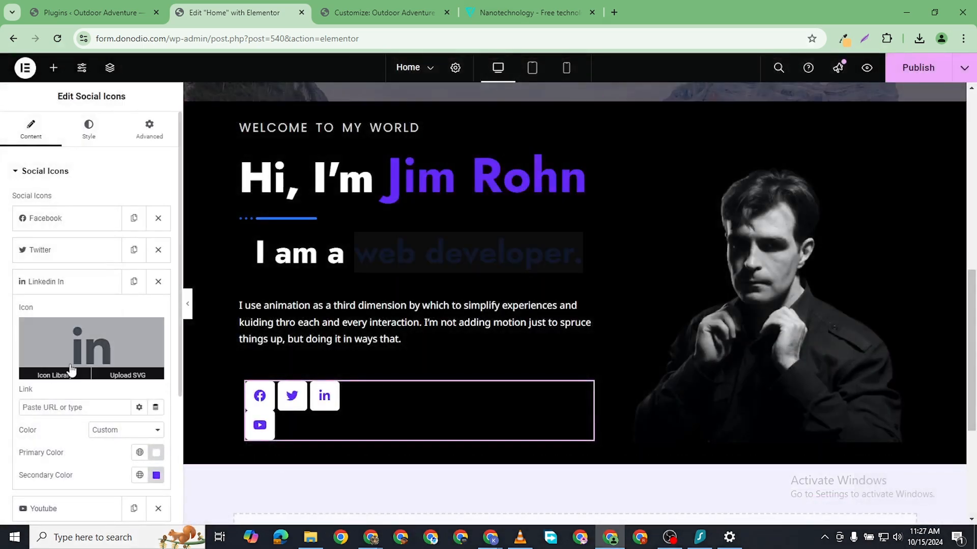
- Arrange the social icons in 4 columns
scroll(51, 382, down, 3)
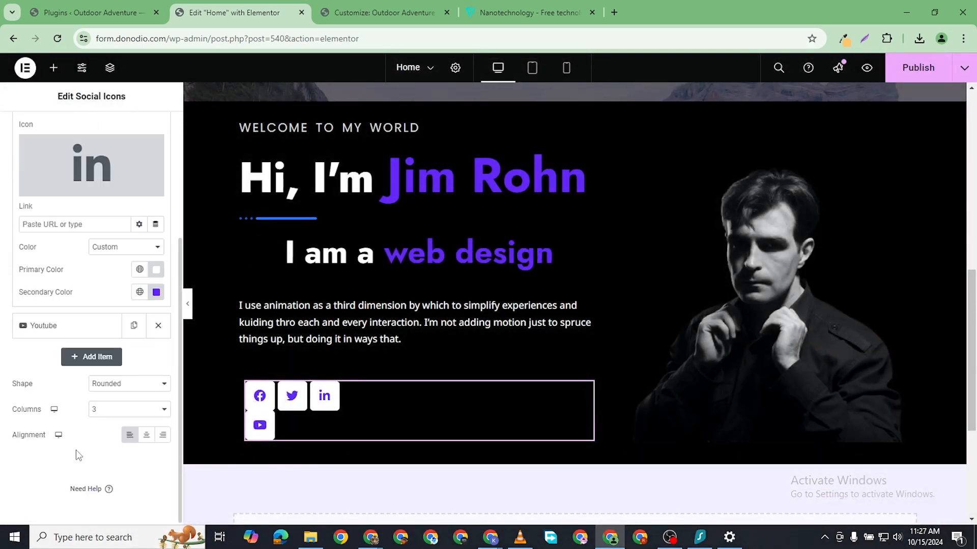
click(120, 412)
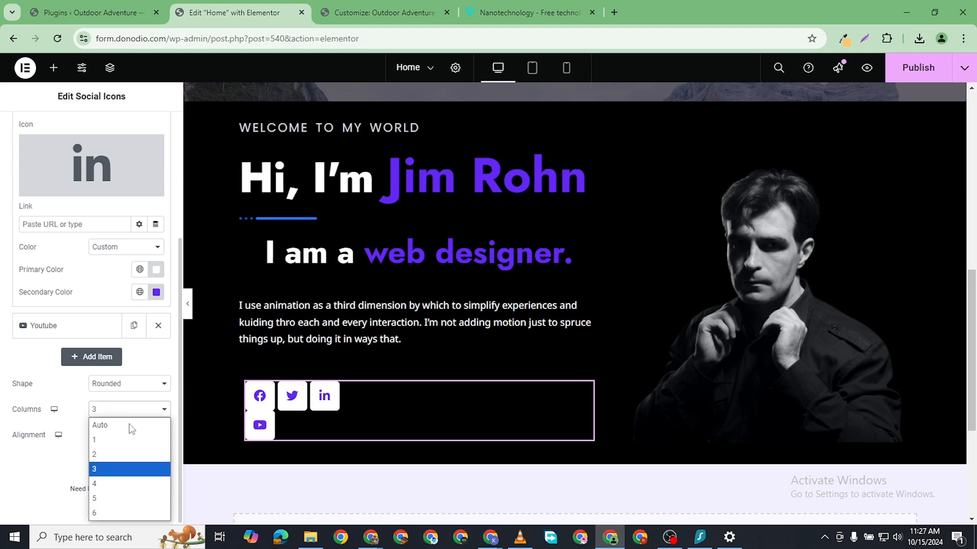
click(131, 478)
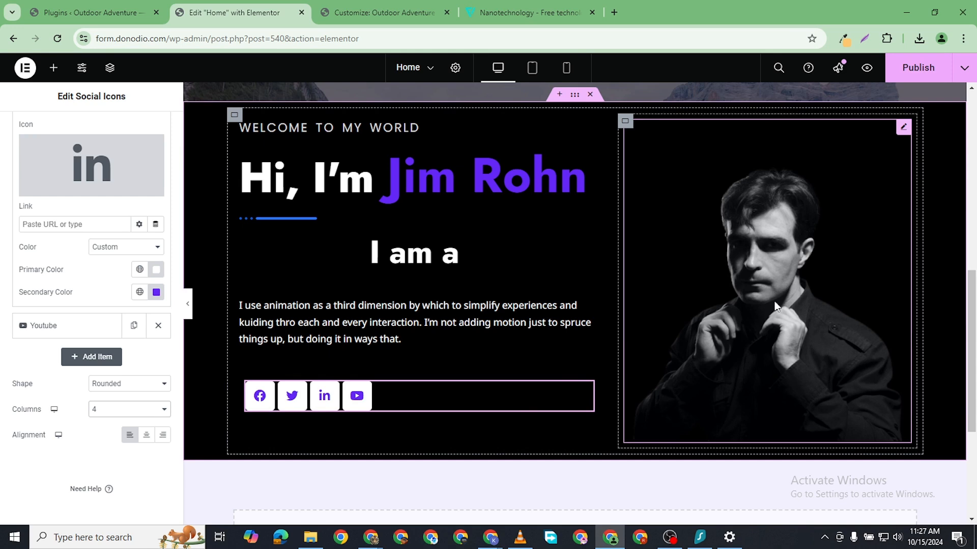
- Try a grey primary color on the LinkedIn icon and return it to white
scroll(398, 349, down, 1)
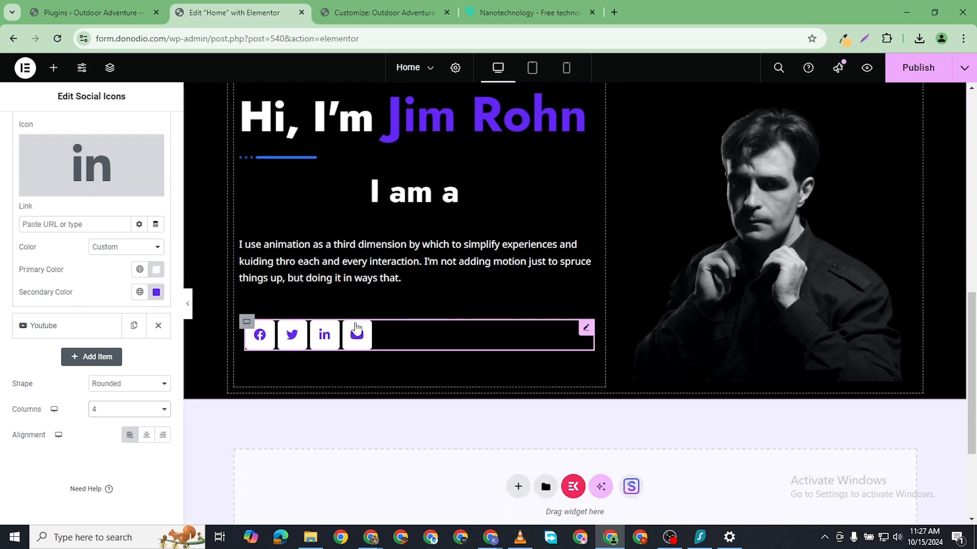
click(155, 271)
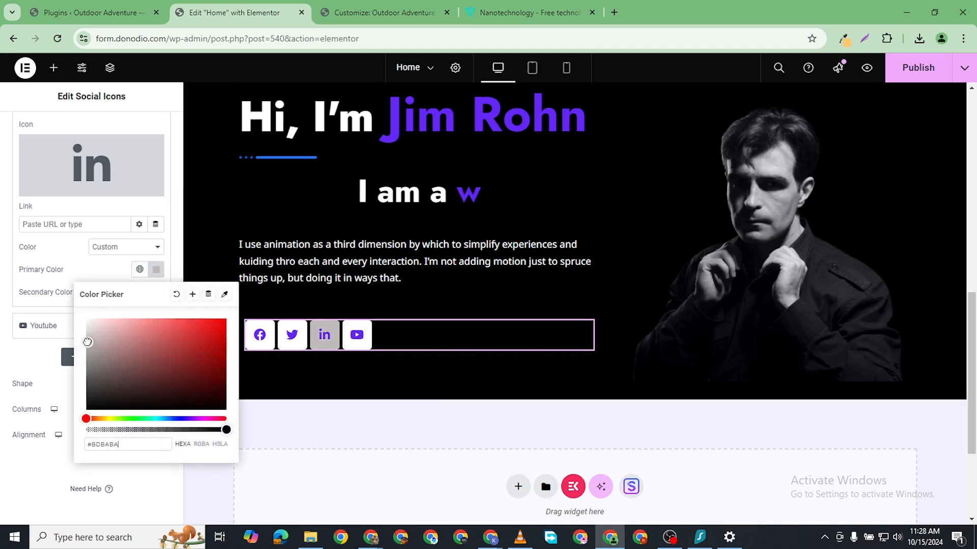
drag(87, 342, 83, 308)
click(3, 373)
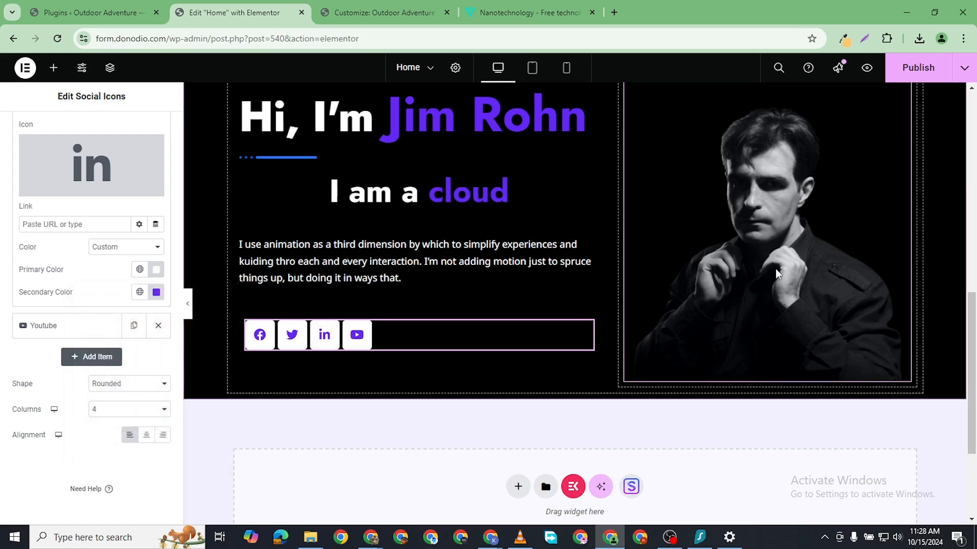
- Open the portrait image's style settings and give the image a solid border
scroll(737, 280, up, 3)
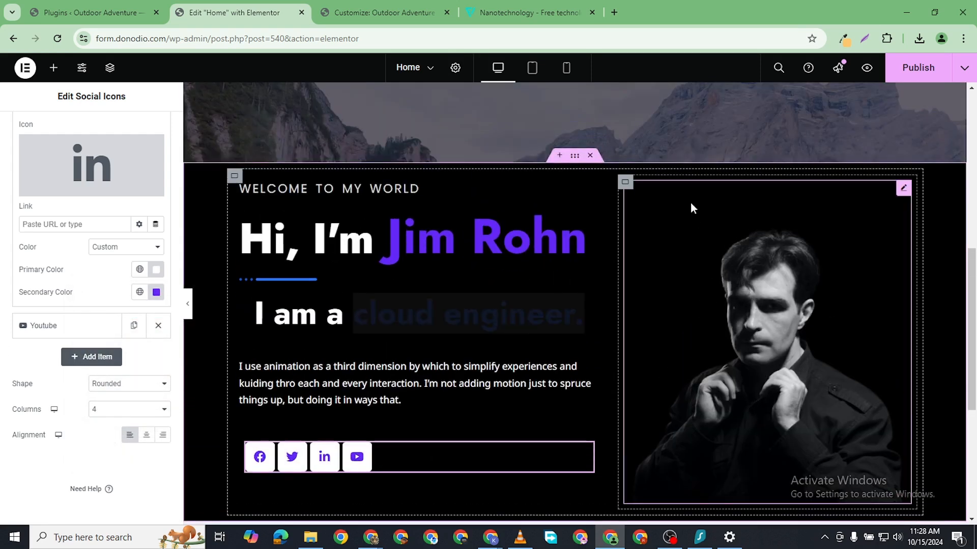
click(902, 192)
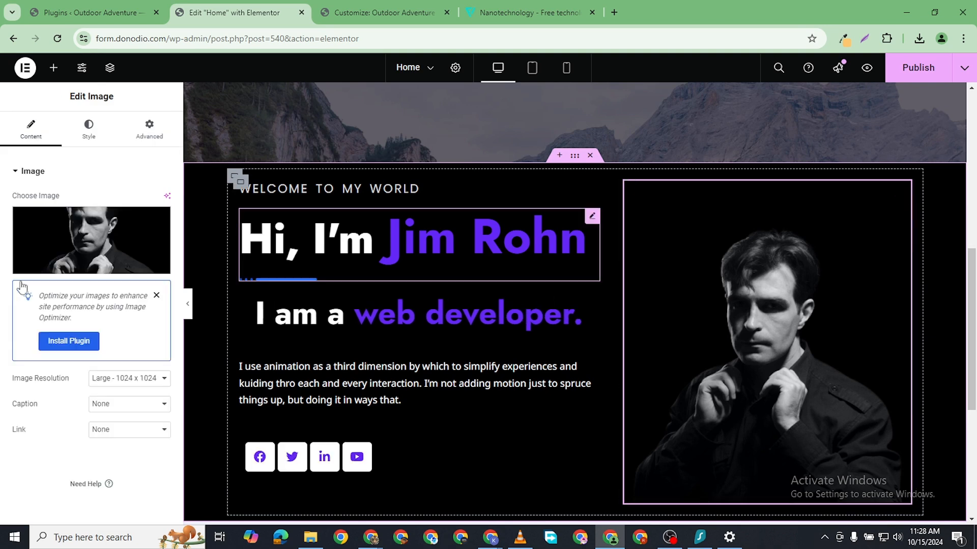
click(95, 135)
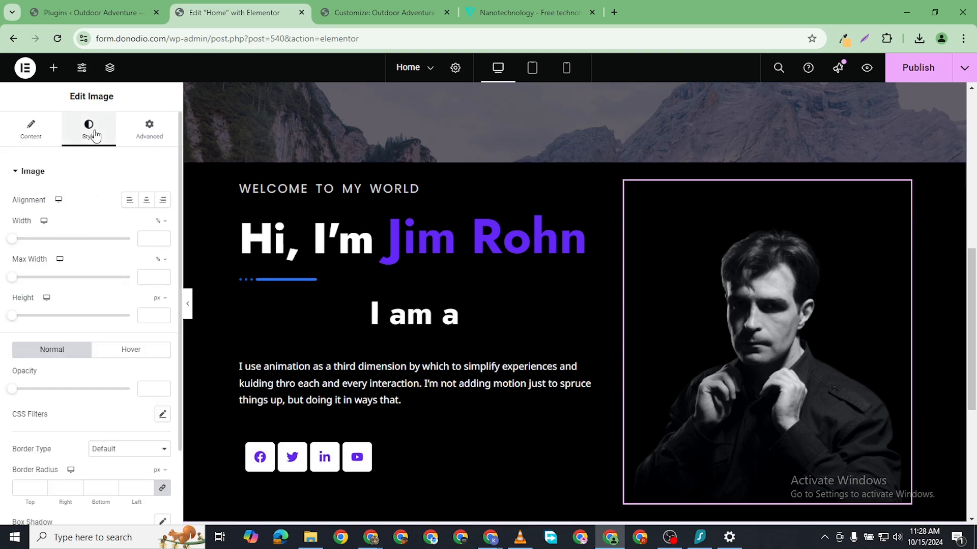
scroll(90, 414, down, 2)
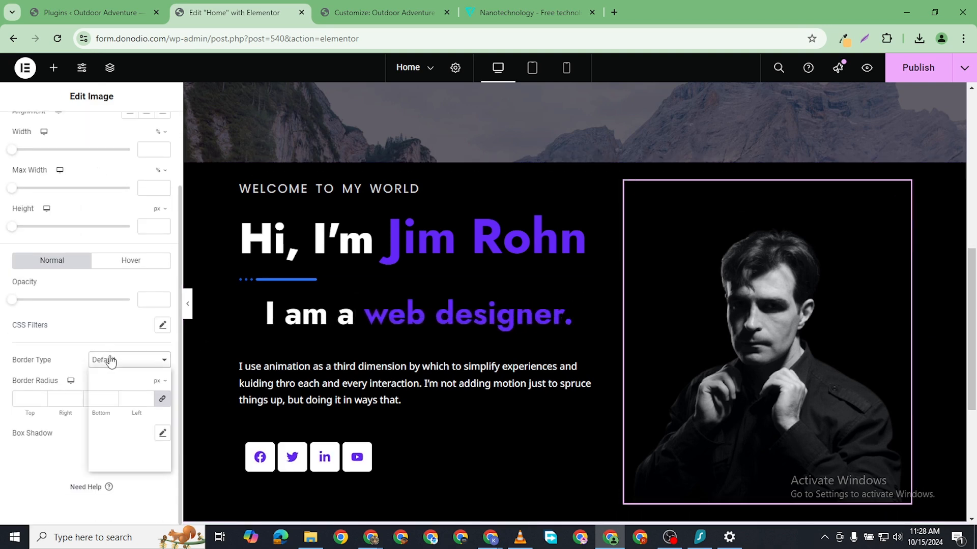
click(118, 399)
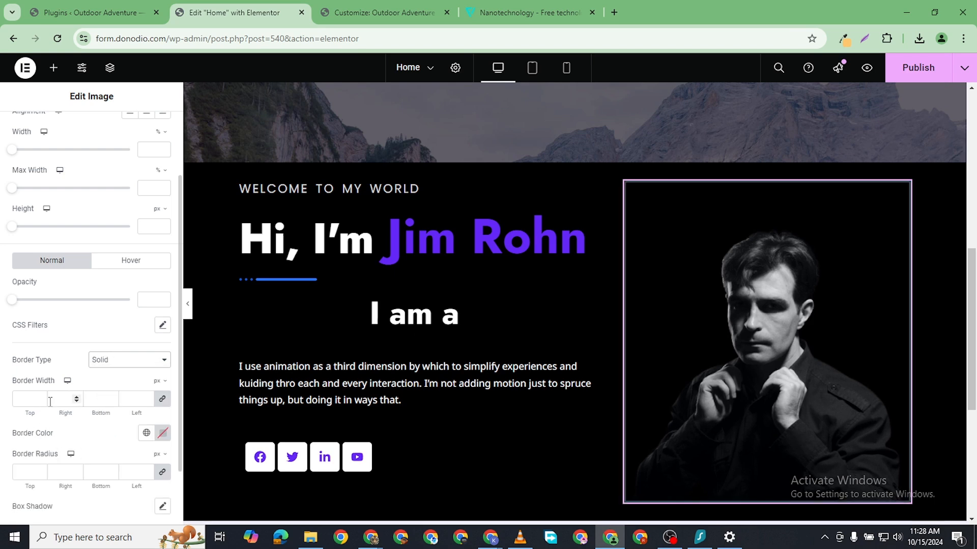
- Try different border widths on the portrait image and settle on 10 px for all sides
click(29, 399)
text(8)
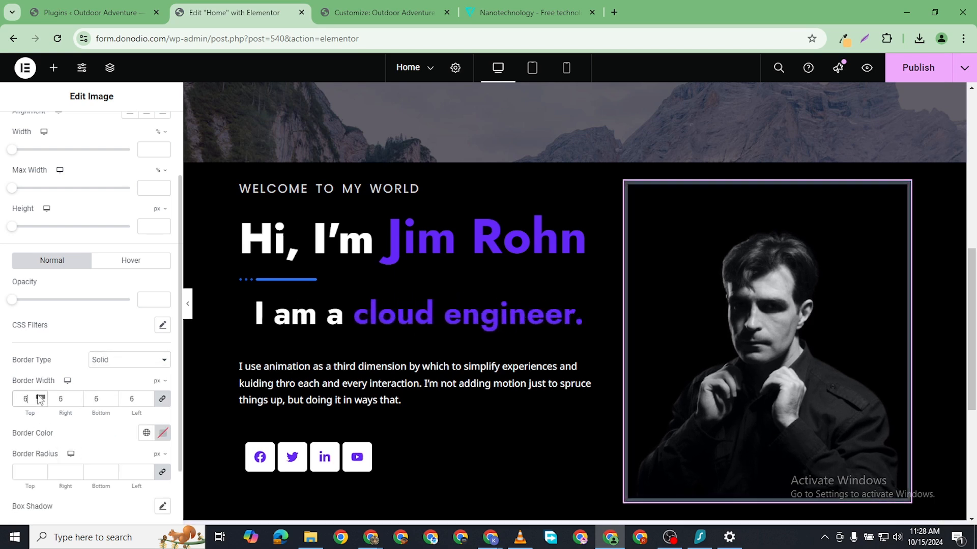
key(BackSpace)
text(15)
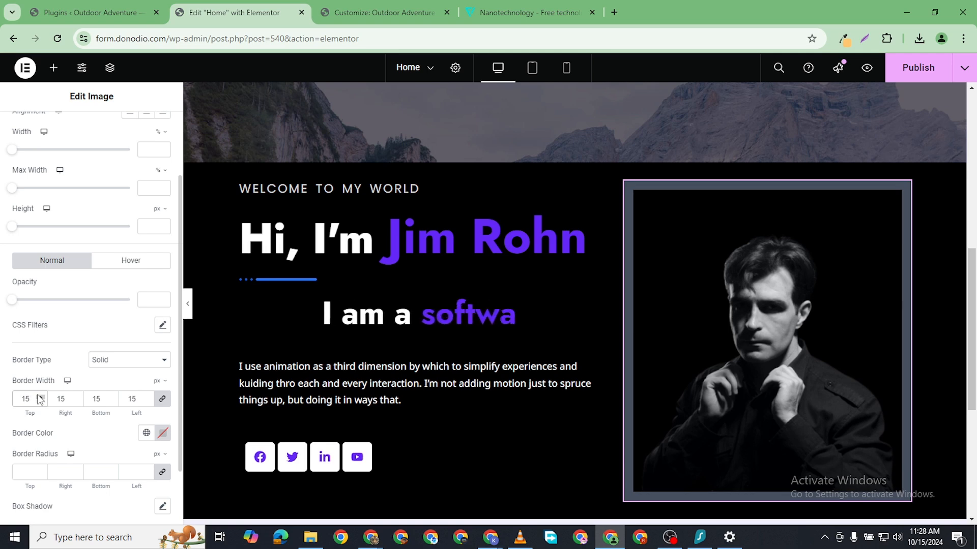
click(147, 402)
click(147, 402)
click(147, 402)
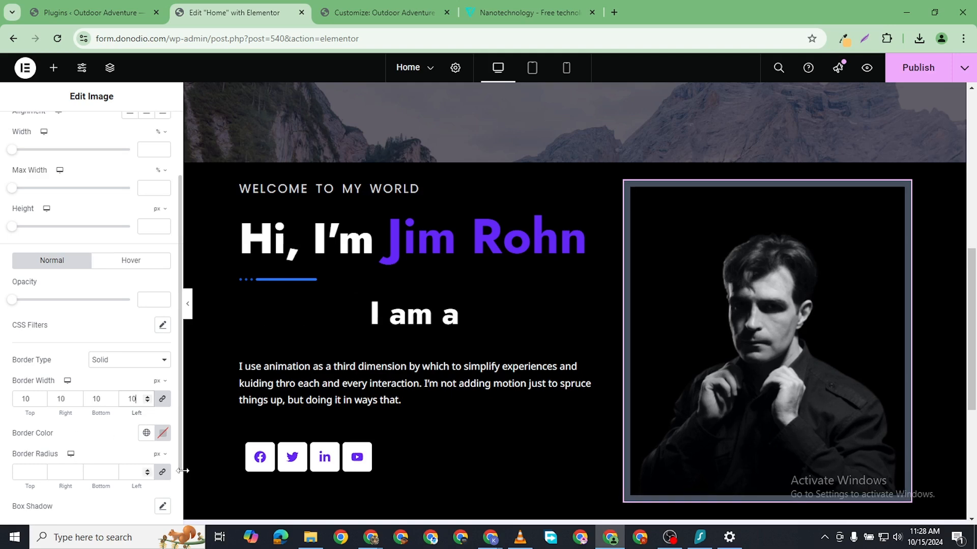
- Set the portrait image's border color to #6528F7
scroll(119, 461, down, 1)
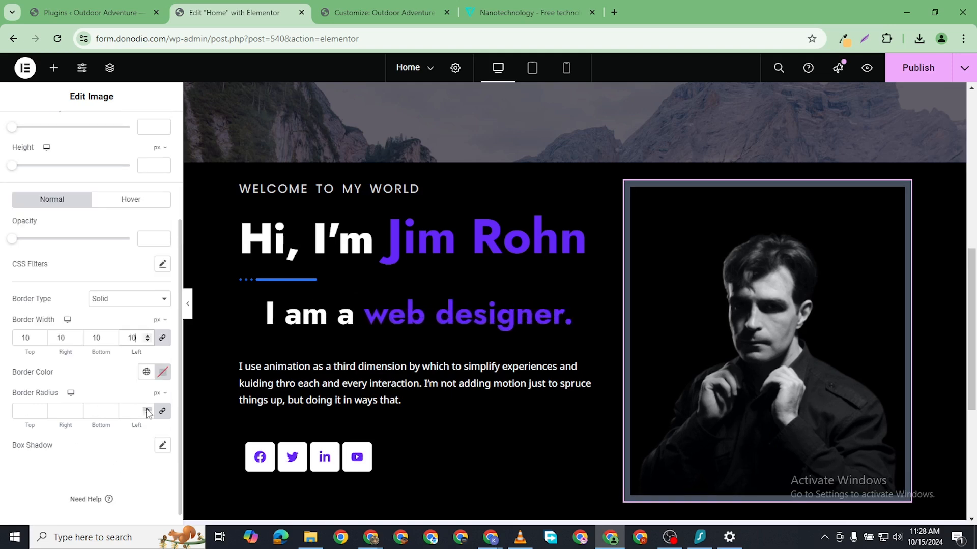
click(163, 374)
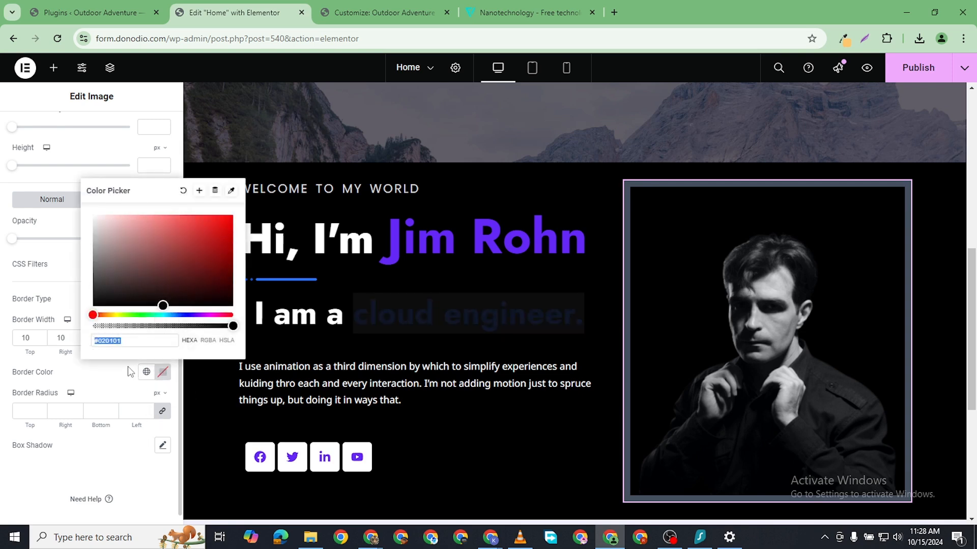
right_click(106, 344)
click(153, 126)
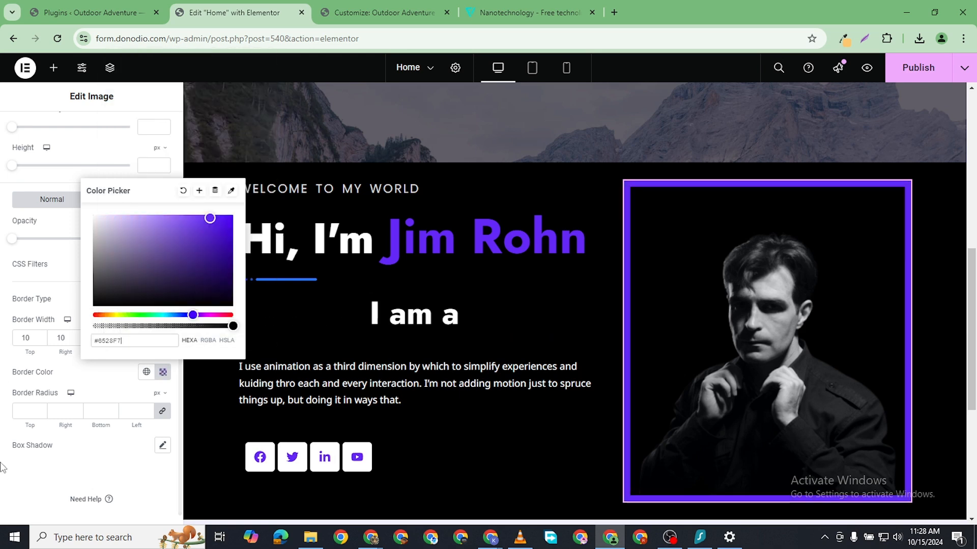
click(42, 479)
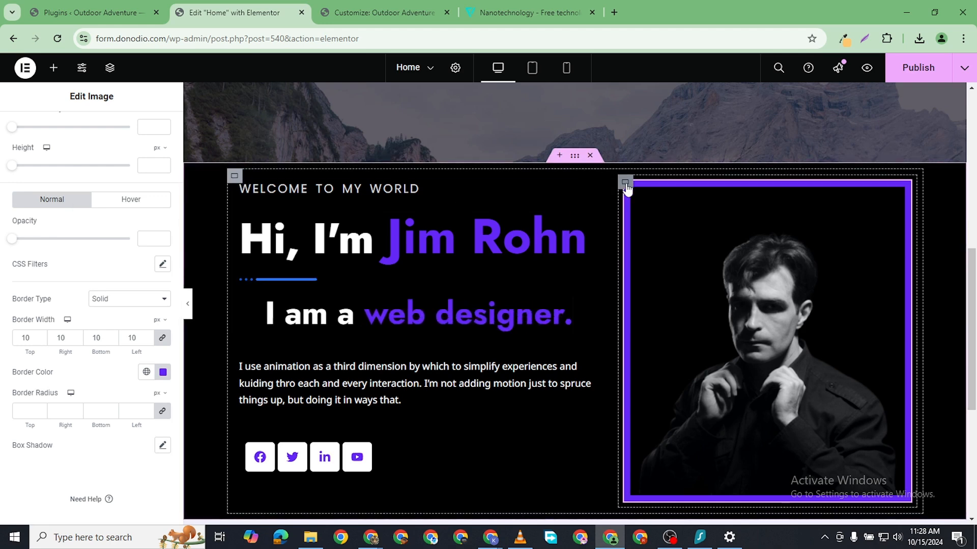
- Apply a solid border to the container around the portrait image
click(626, 184)
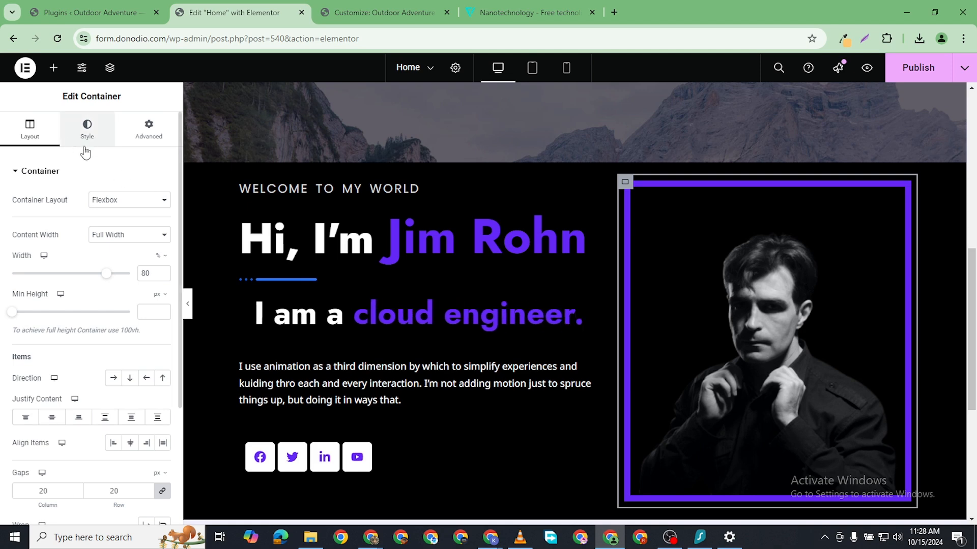
click(87, 130)
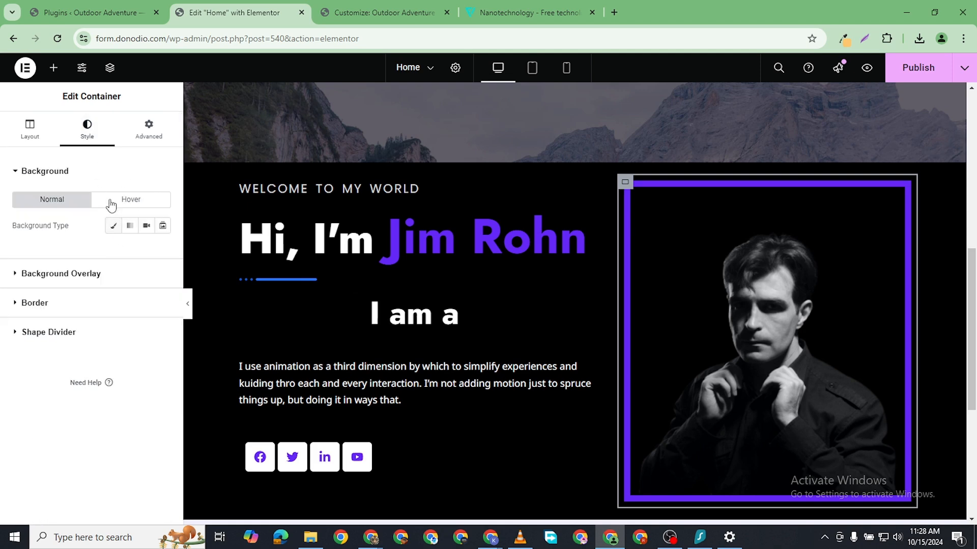
click(17, 303)
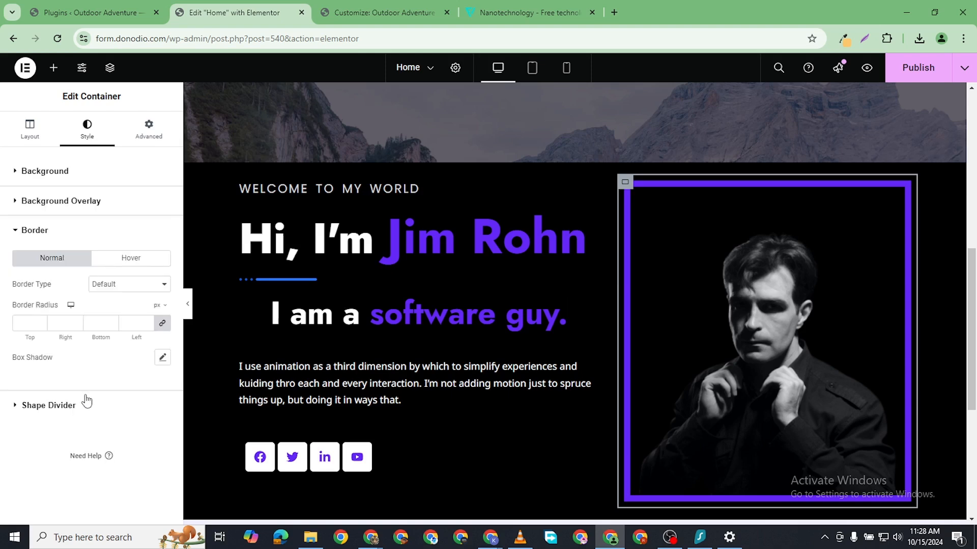
click(122, 287)
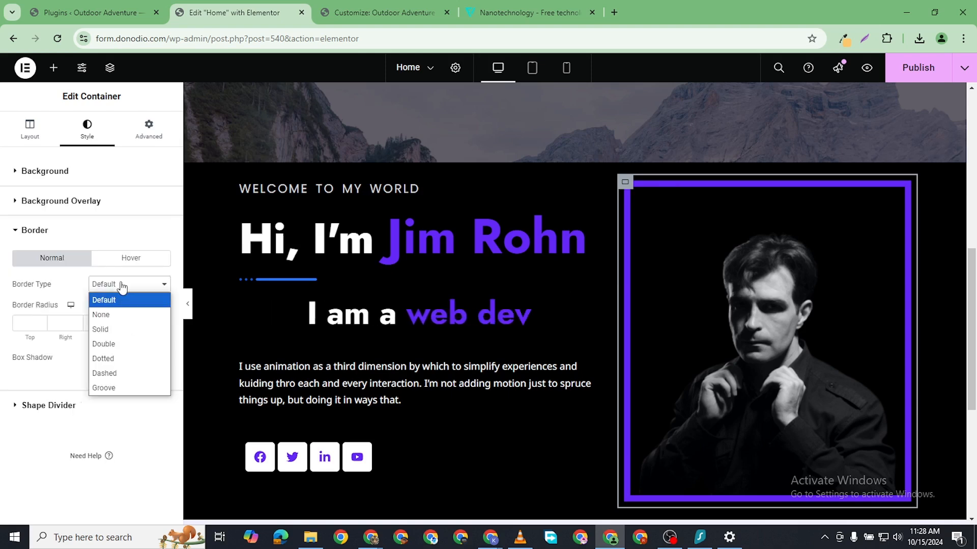
click(137, 329)
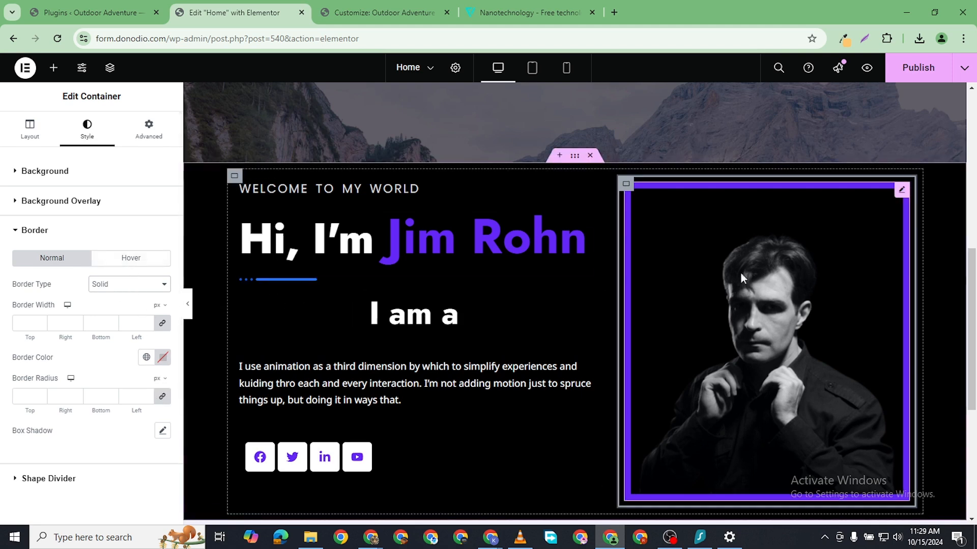
- Lower the opacity of the portrait image's #6528F7 border color to about one third
click(901, 190)
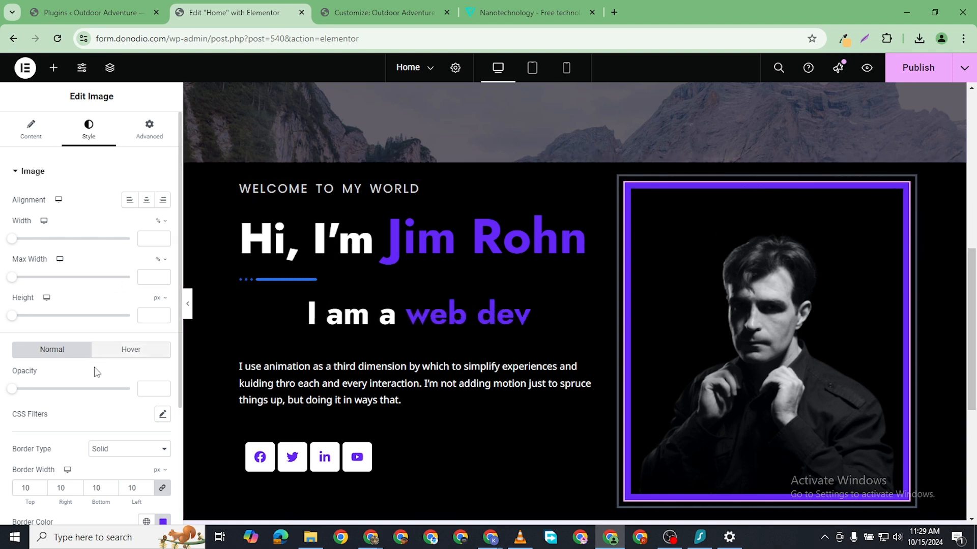
scroll(136, 366, down, 1)
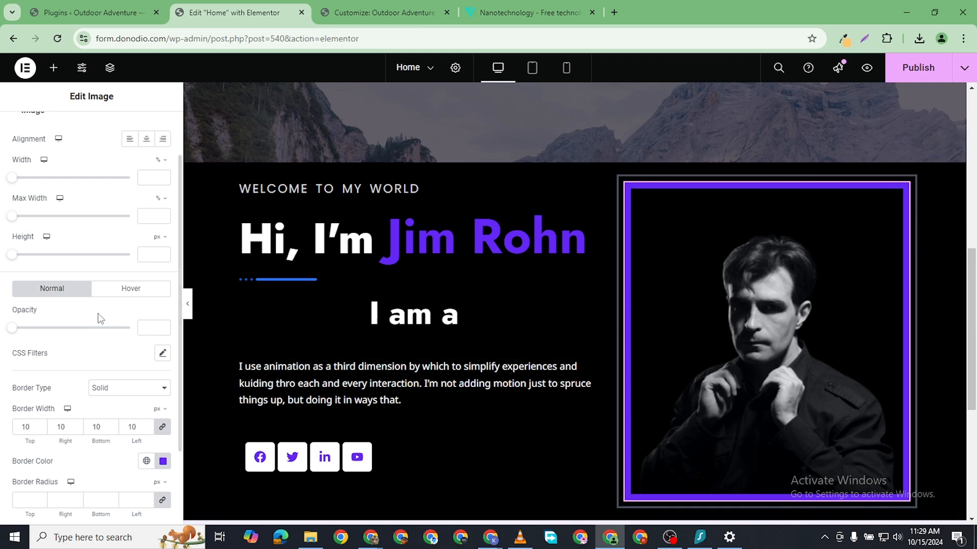
click(163, 463)
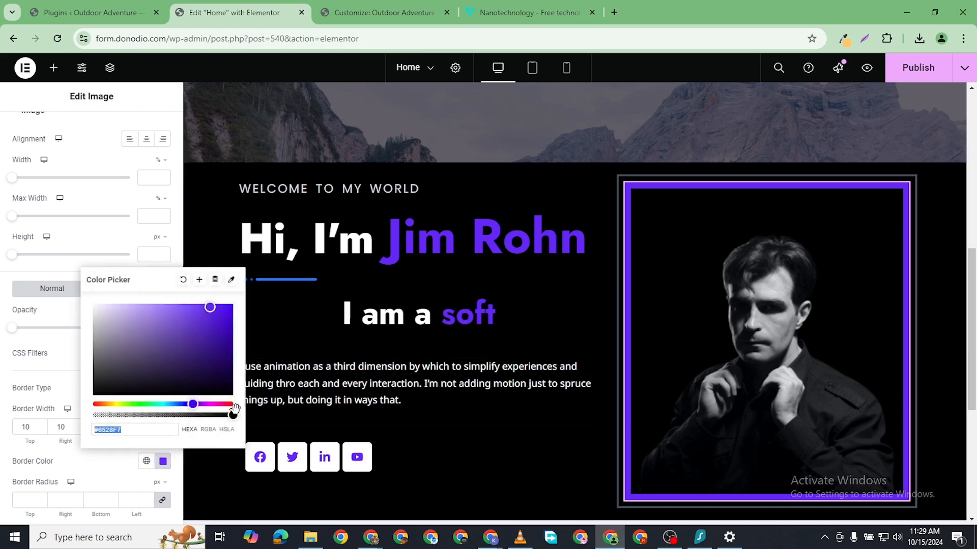
drag(233, 415, 139, 432)
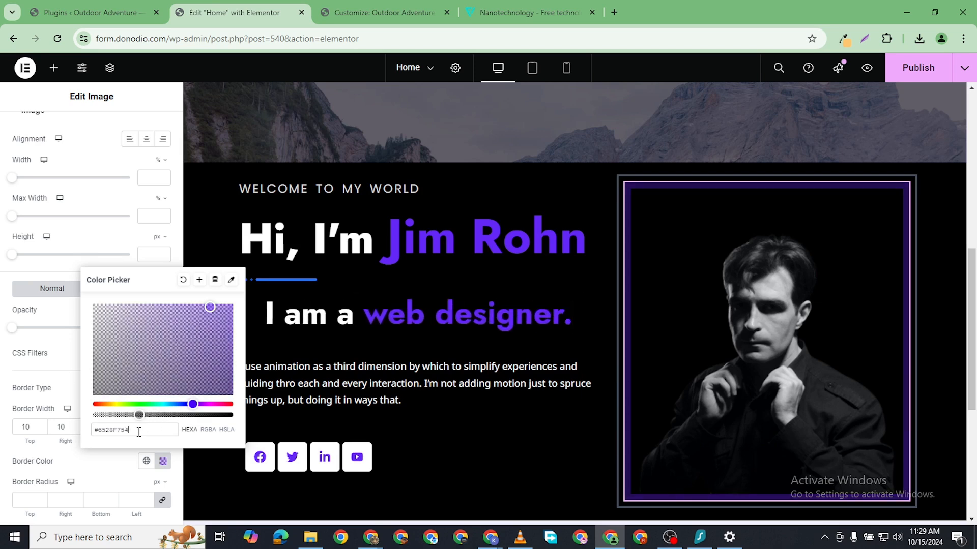
click(30, 265)
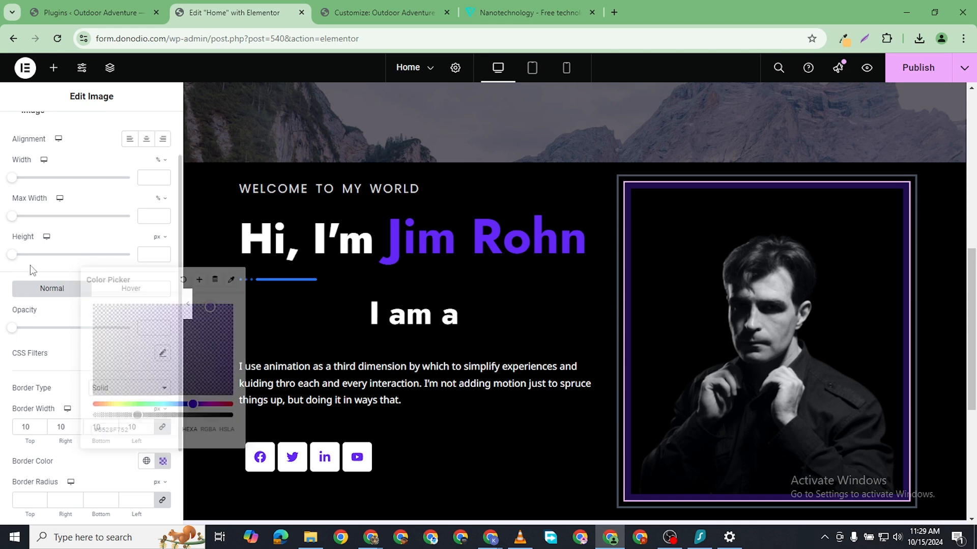
- In the portrait image's hover state, set the hover animation to Pulse Grow and preview it on the image
click(131, 289)
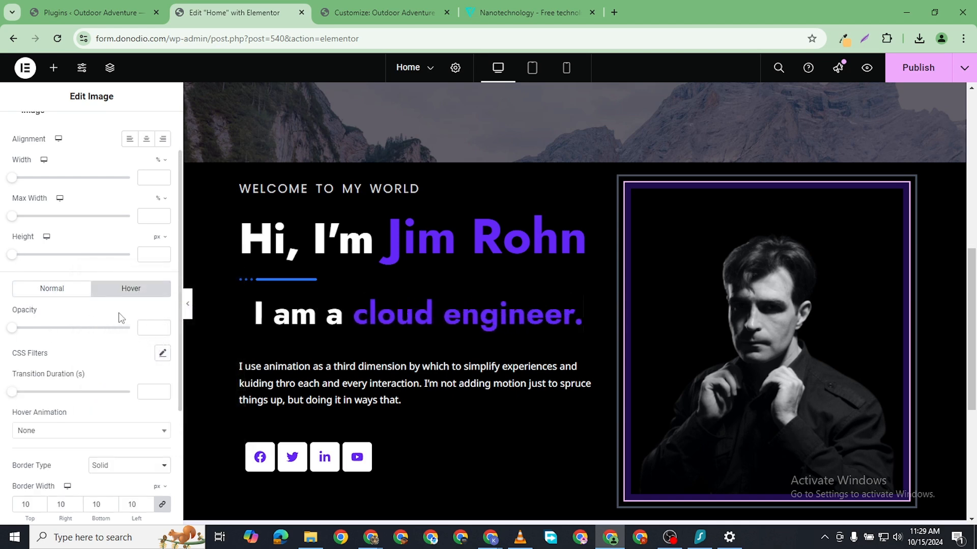
scroll(72, 335, down, 3)
scroll(76, 330, up, 2)
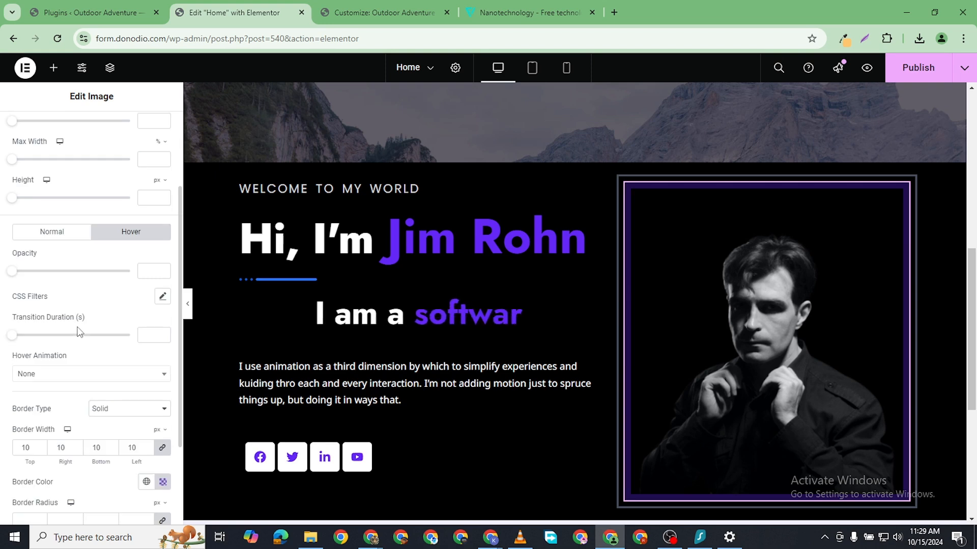
scroll(101, 356, down, 1)
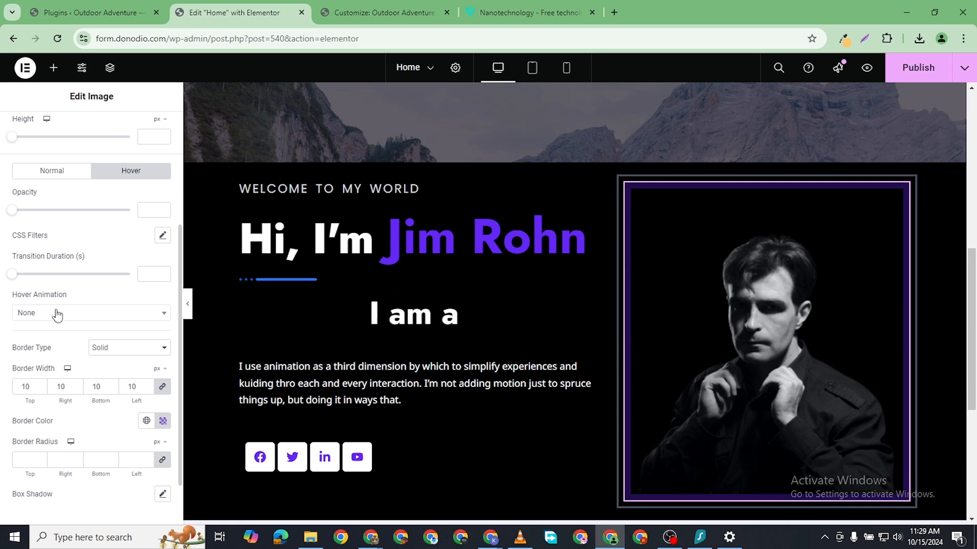
click(83, 314)
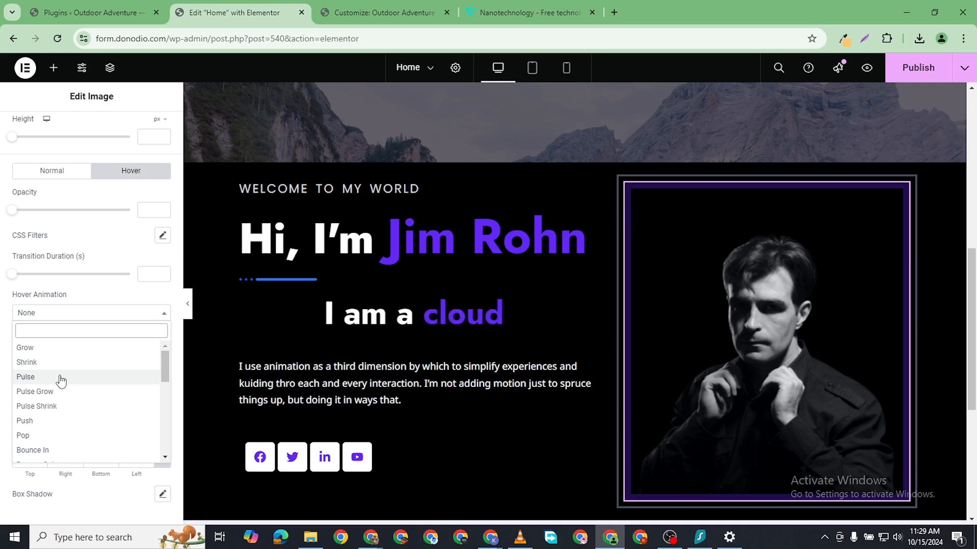
click(86, 390)
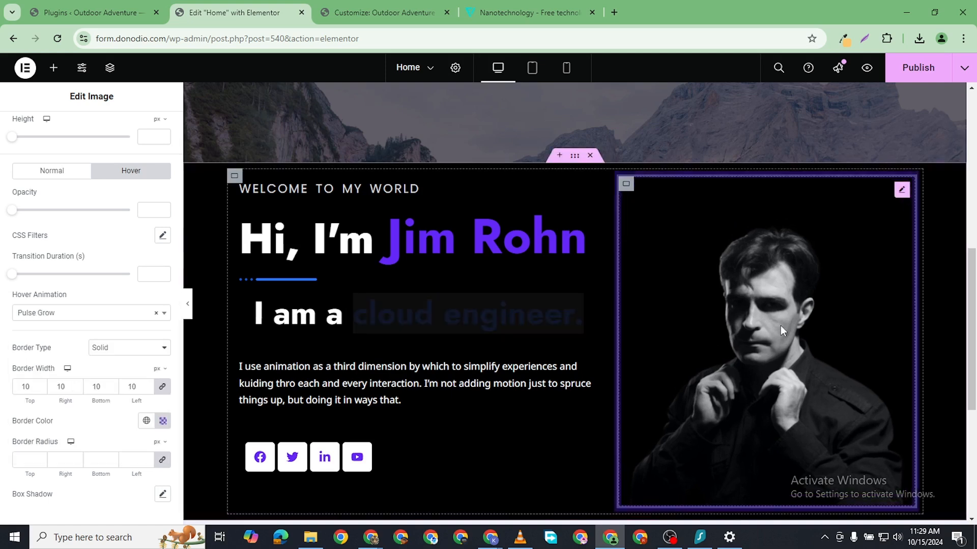
mouse_move(772, 322)
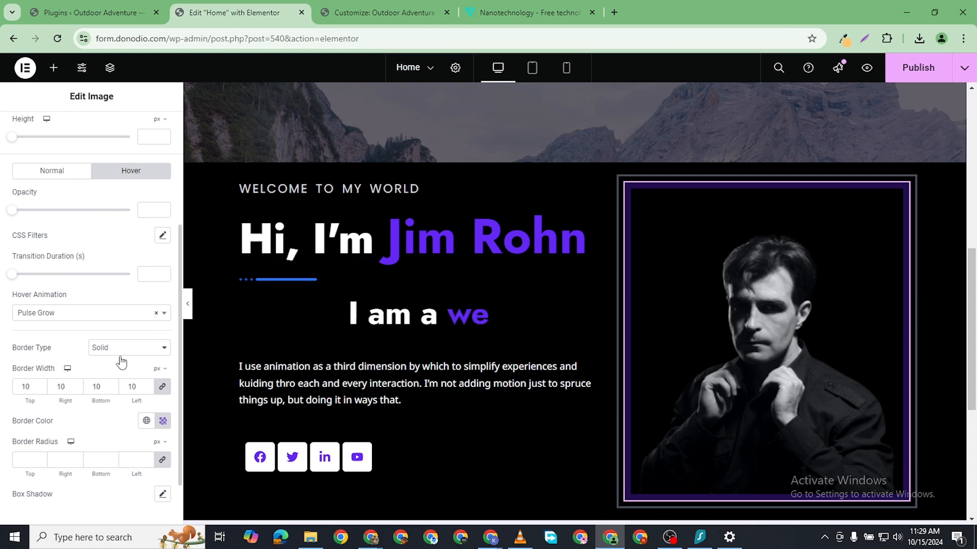
- Try the Pulse and Pop hover animations on the portrait image and set the transition duration to 0 seconds
scroll(89, 243, down, 1)
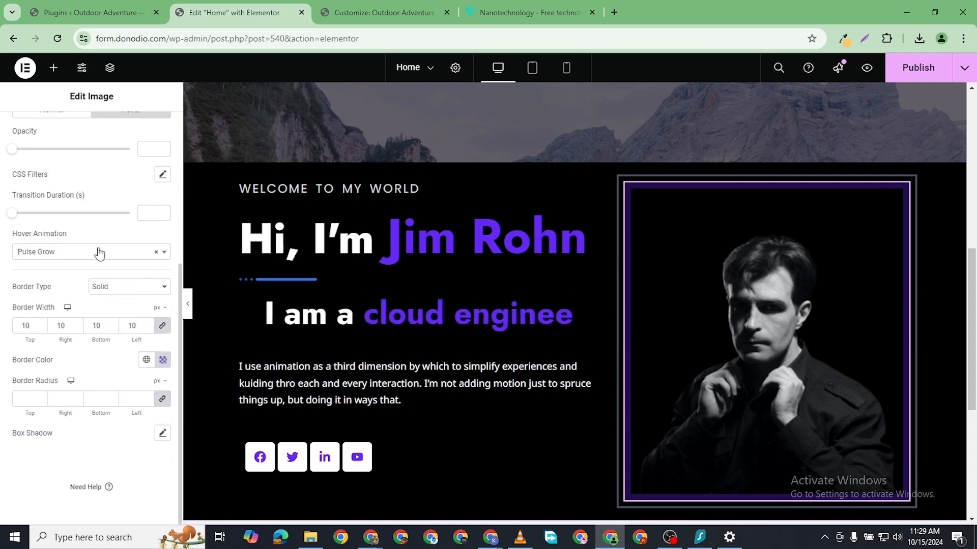
click(99, 253)
click(76, 317)
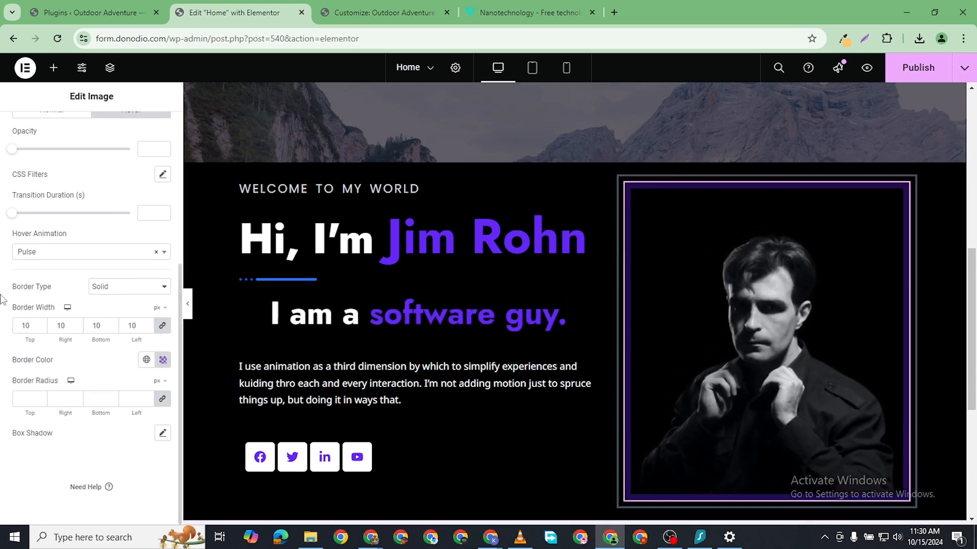
click(76, 254)
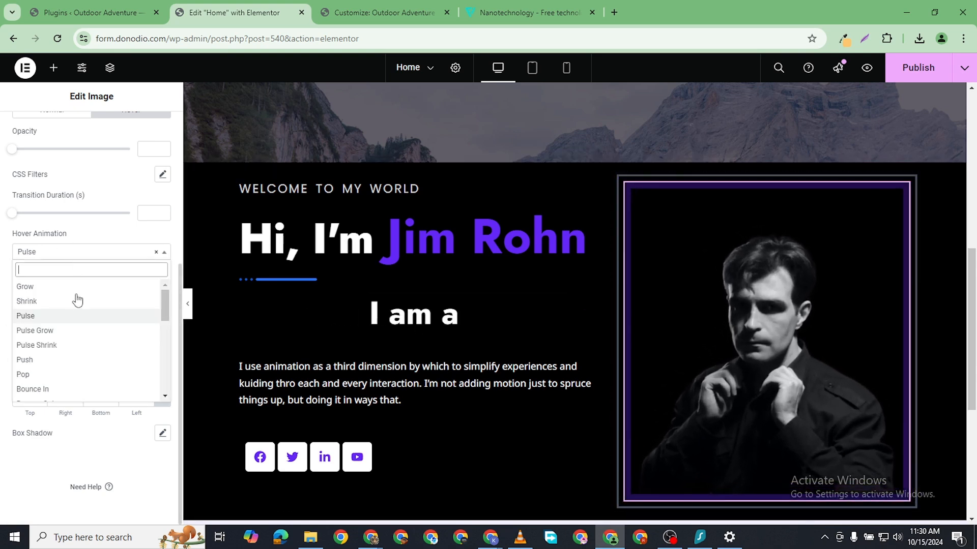
click(72, 376)
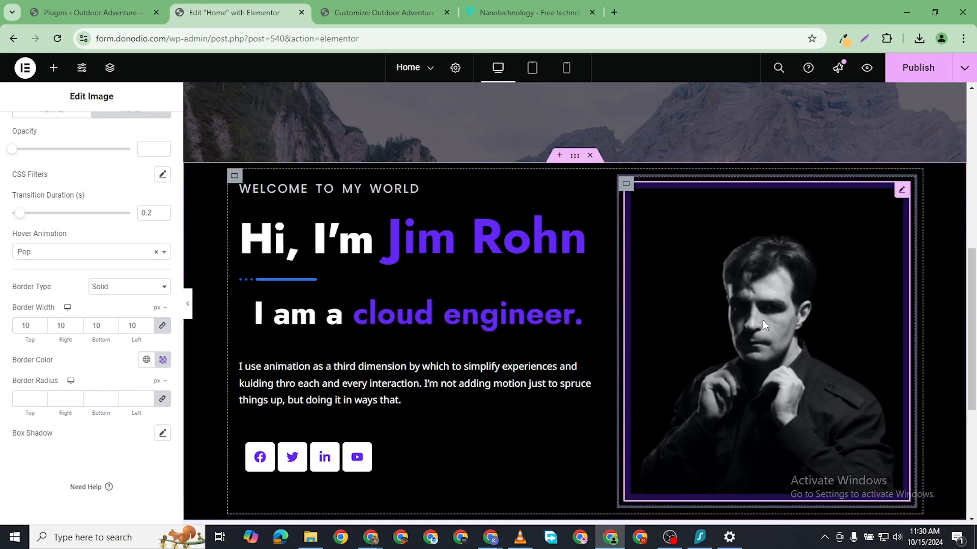
drag(19, 218, 3, 224)
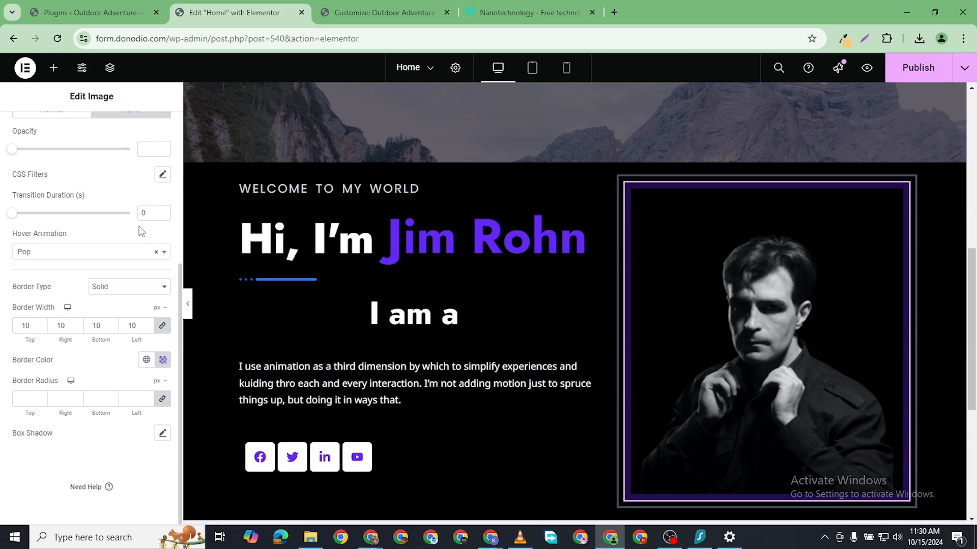
- Try the Float and Grow hover animations on the portrait image and settle on Pulse Shrink
click(48, 254)
scroll(65, 356, down, 2)
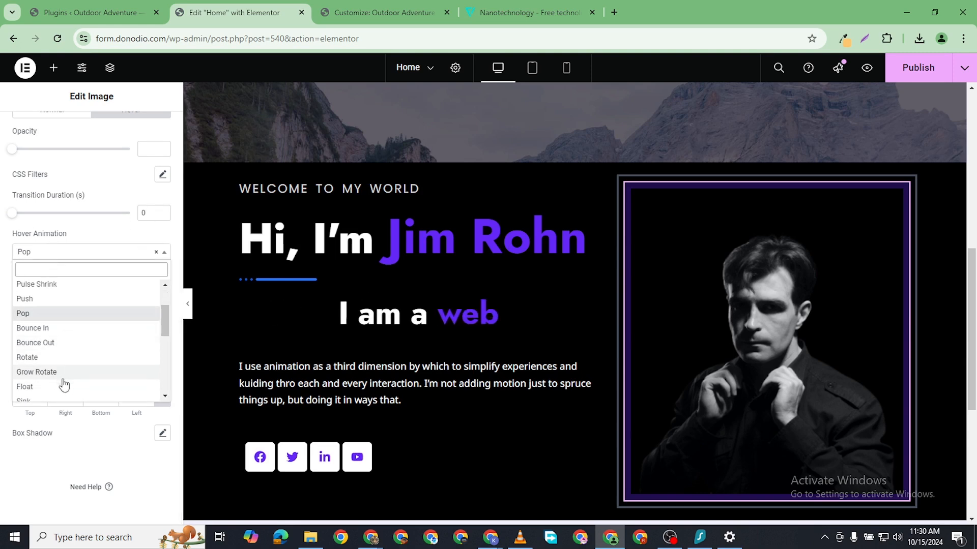
click(61, 387)
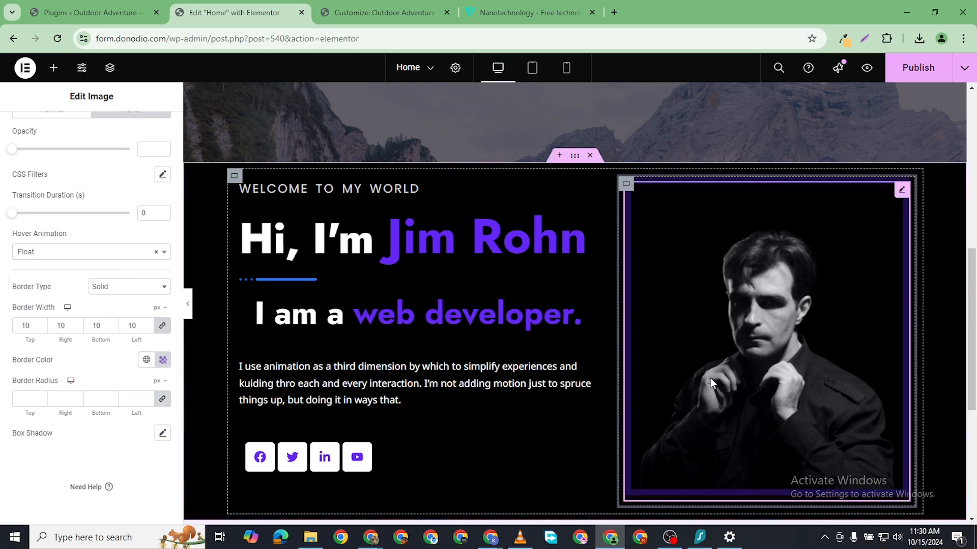
click(54, 252)
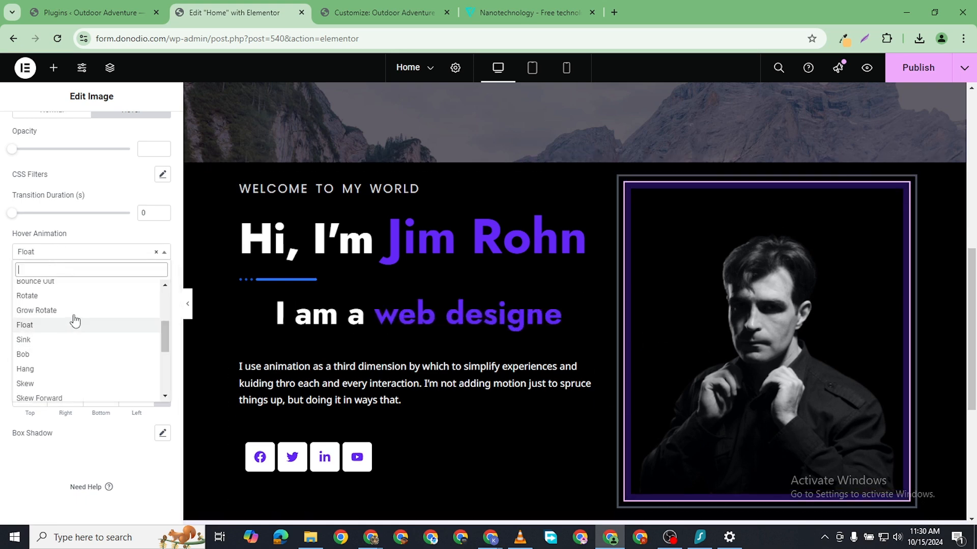
scroll(74, 319, up, 3)
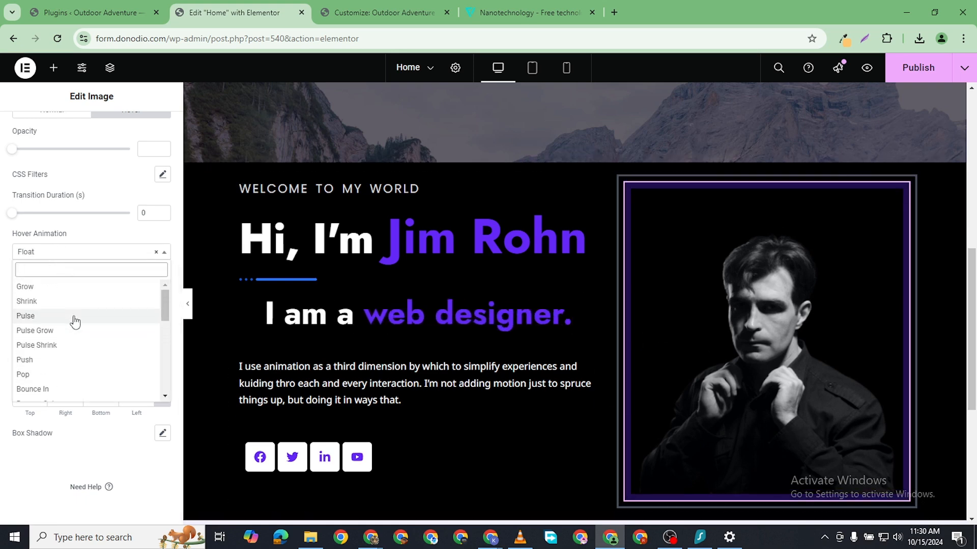
click(54, 286)
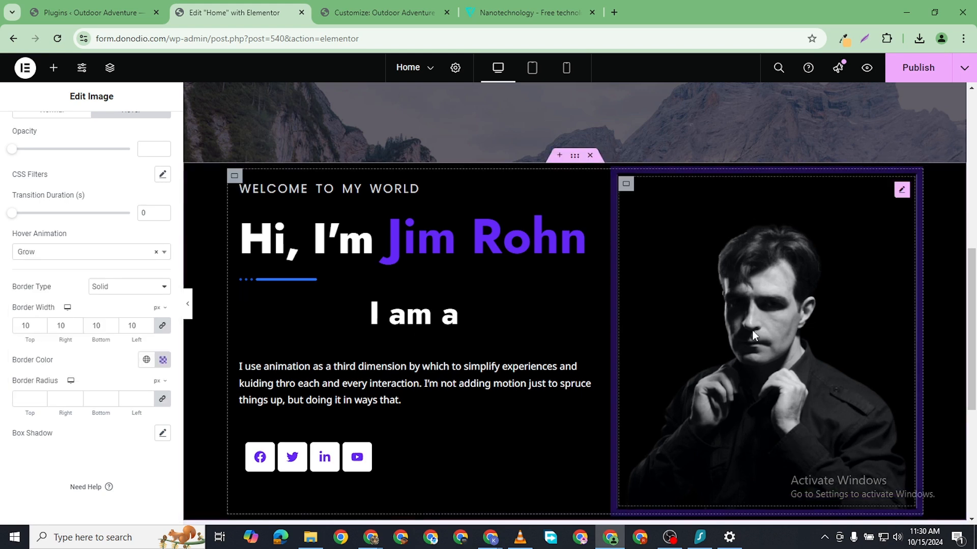
click(46, 255)
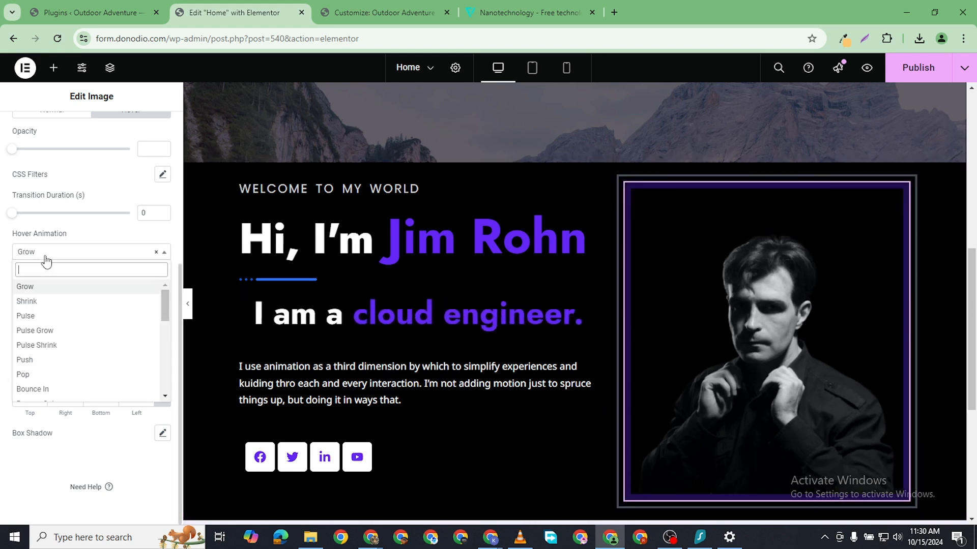
click(65, 346)
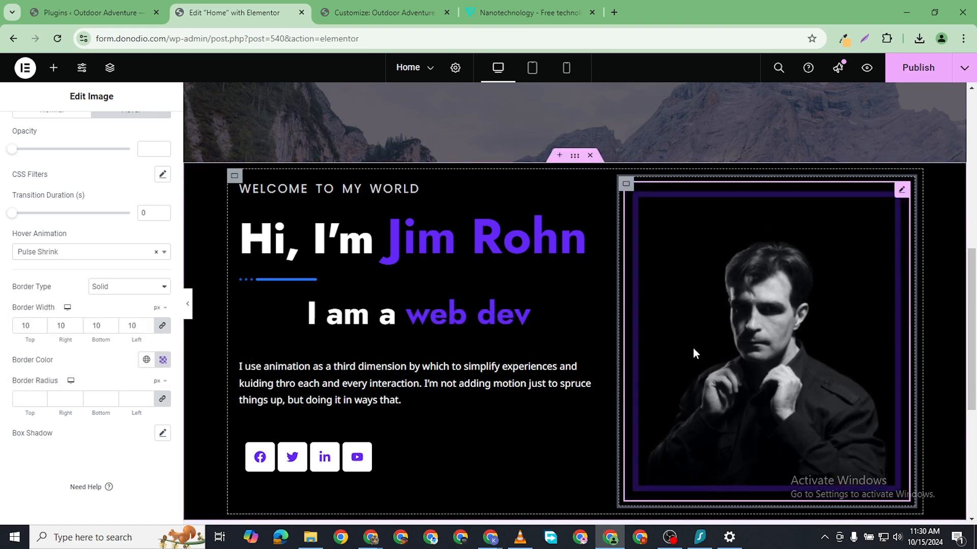
- Set the portrait image's border width to 13 px and its border radius to 10 px on all sides
click(148, 324)
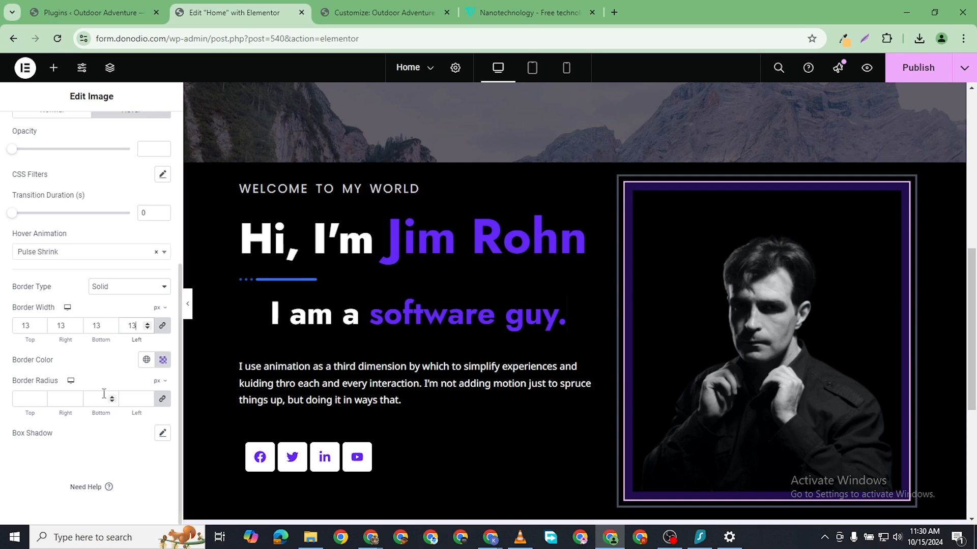
triple_click(148, 398)
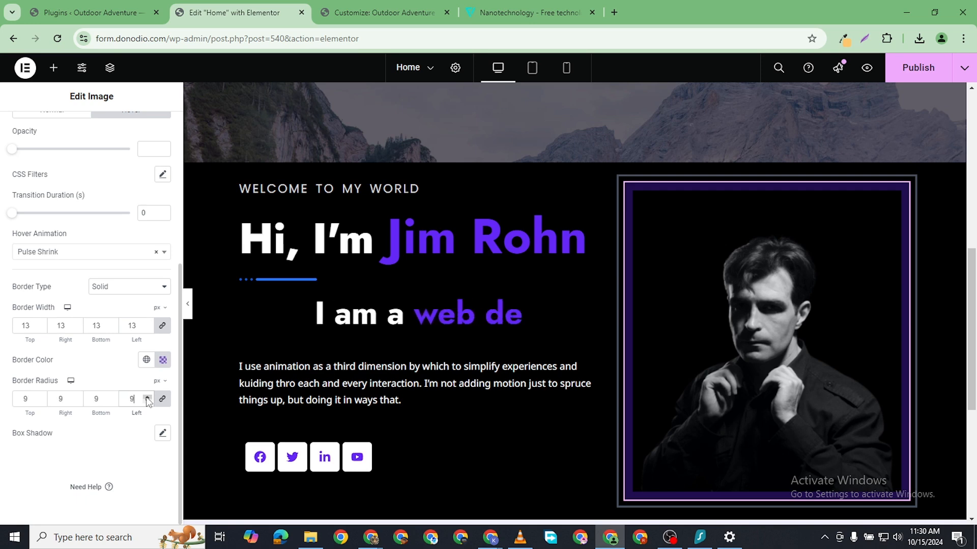
click(147, 400)
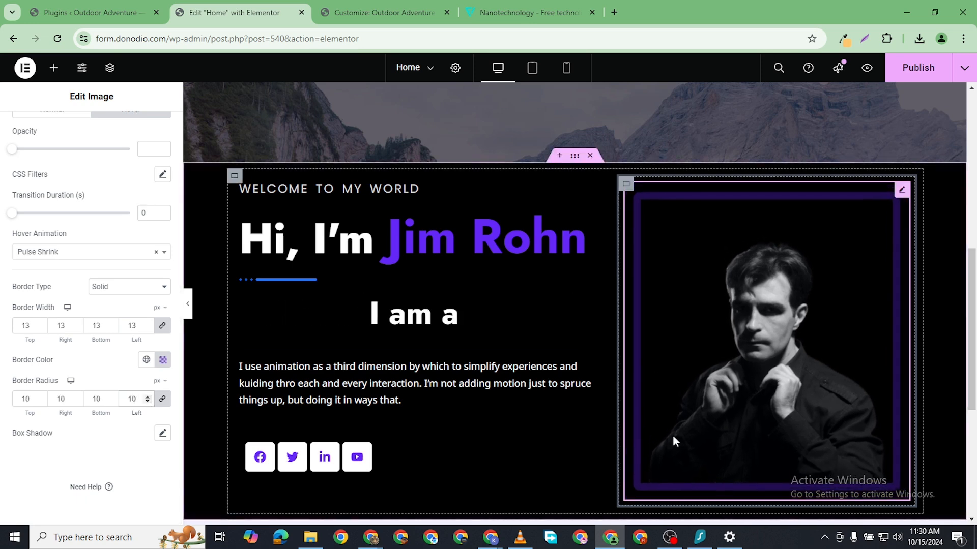
- Set the outer hero section container's padding to 70 px on all sides, checking the spacing at intermediate values
click(574, 156)
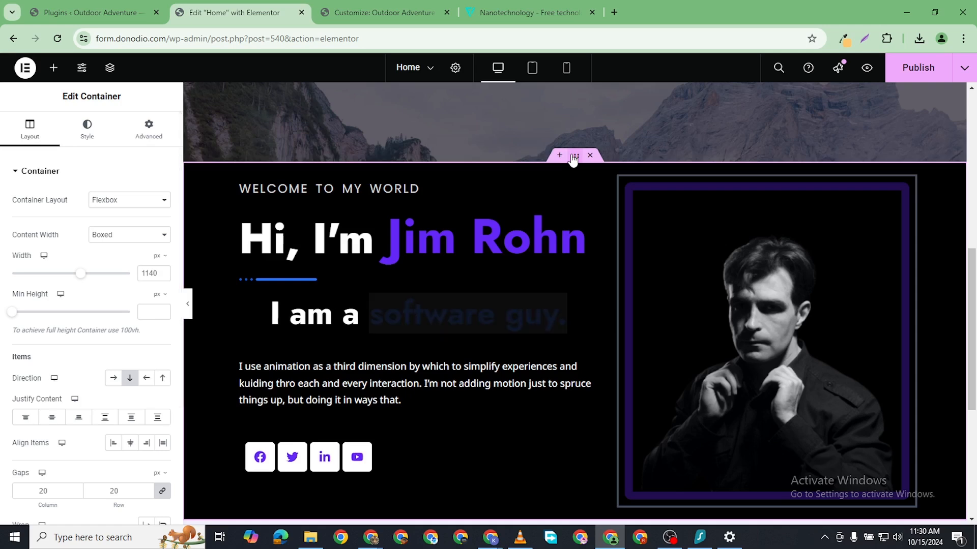
click(148, 129)
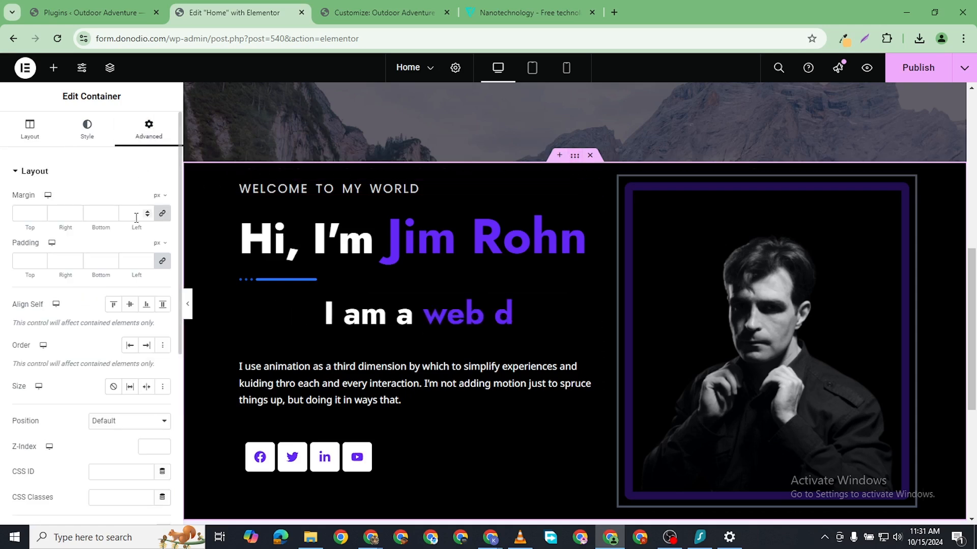
click(136, 261)
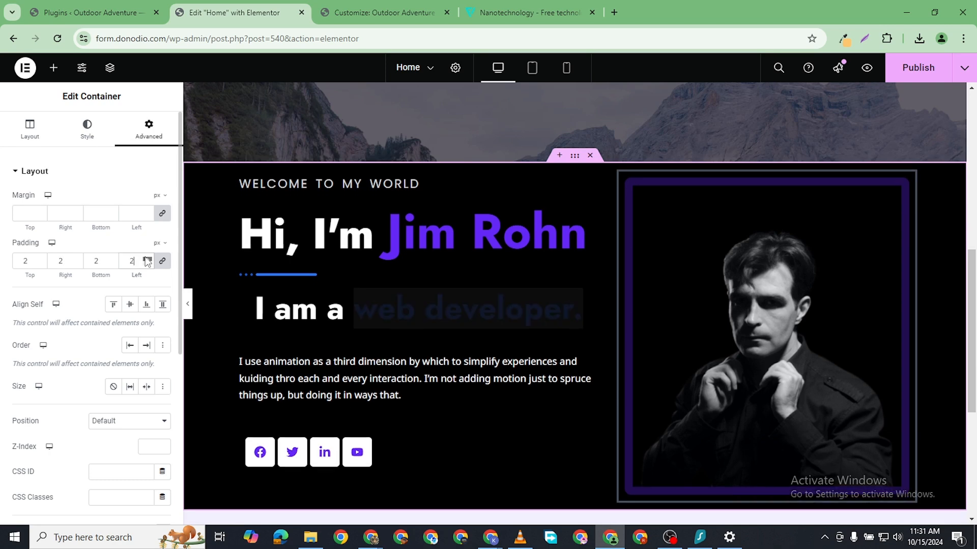
text(12)
click(147, 258)
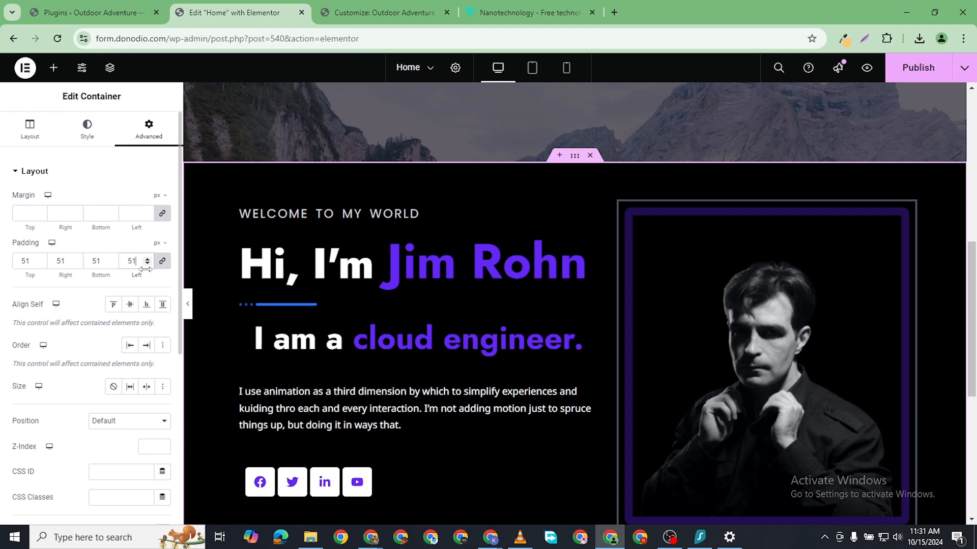
drag(146, 270, 143, 269)
scroll(554, 371, down, 2)
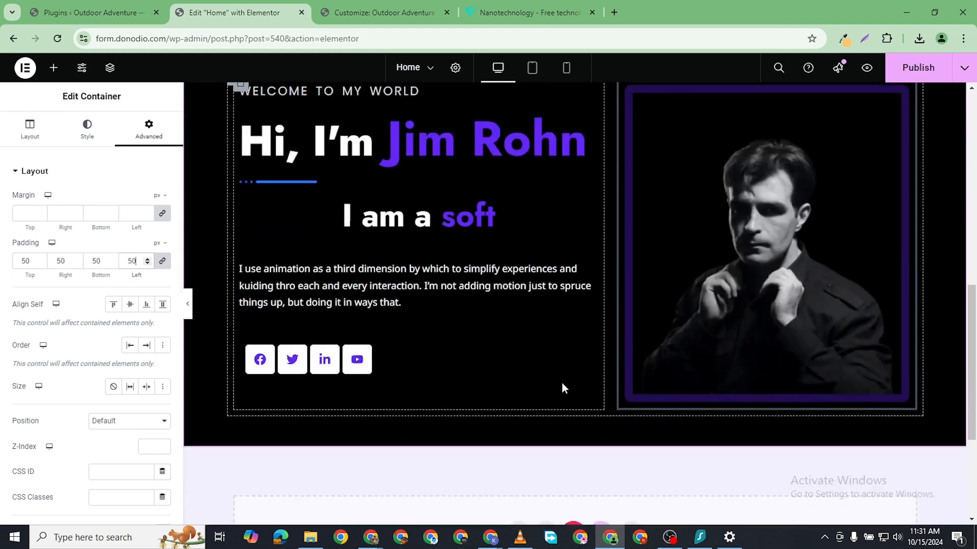
click(147, 261)
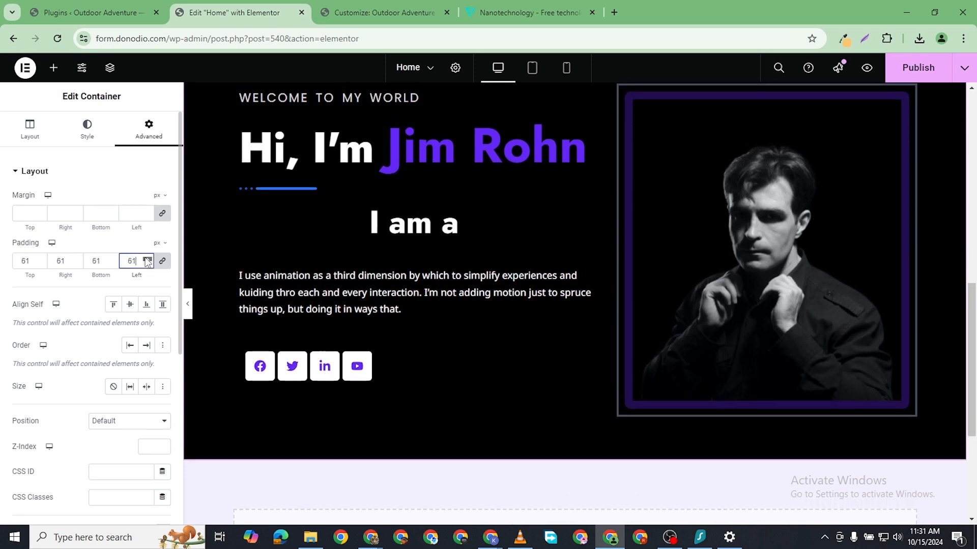
click(147, 261)
click(147, 261)
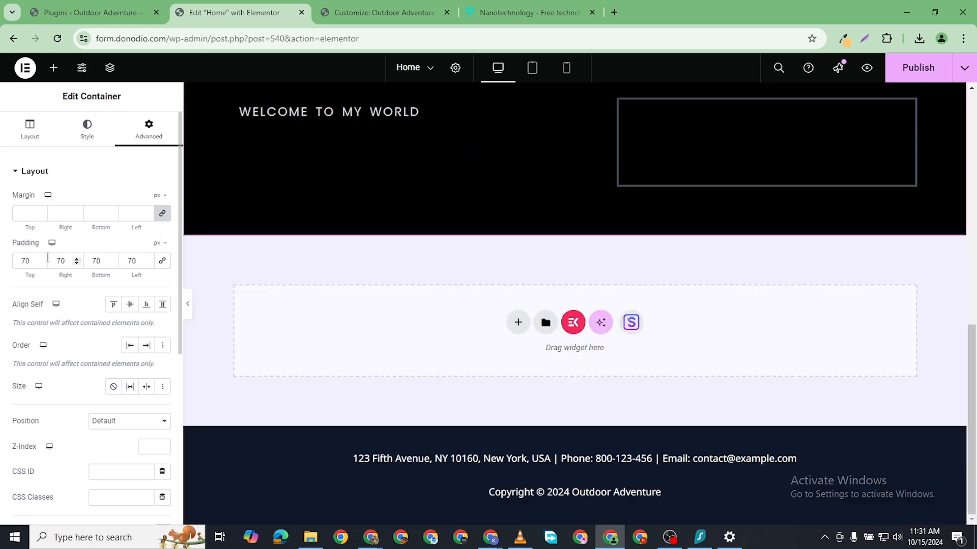
- Set the hero section container's top padding to 150 px, trying intermediate values up to 100 px first
click(40, 260)
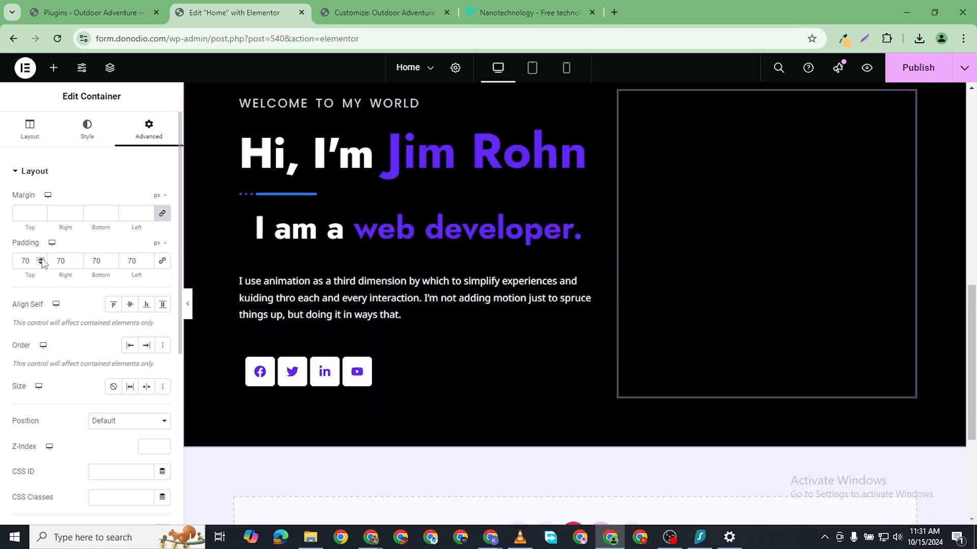
click(41, 260)
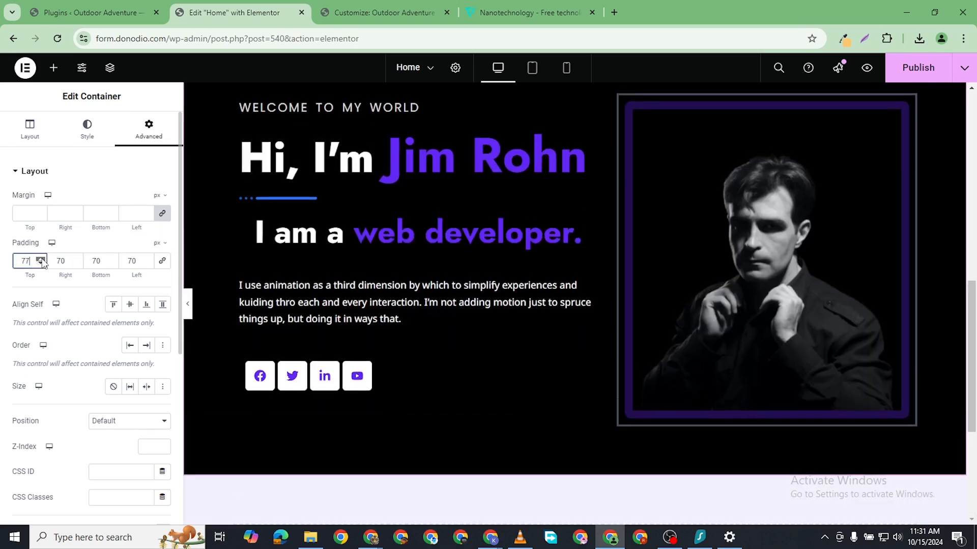
click(41, 260)
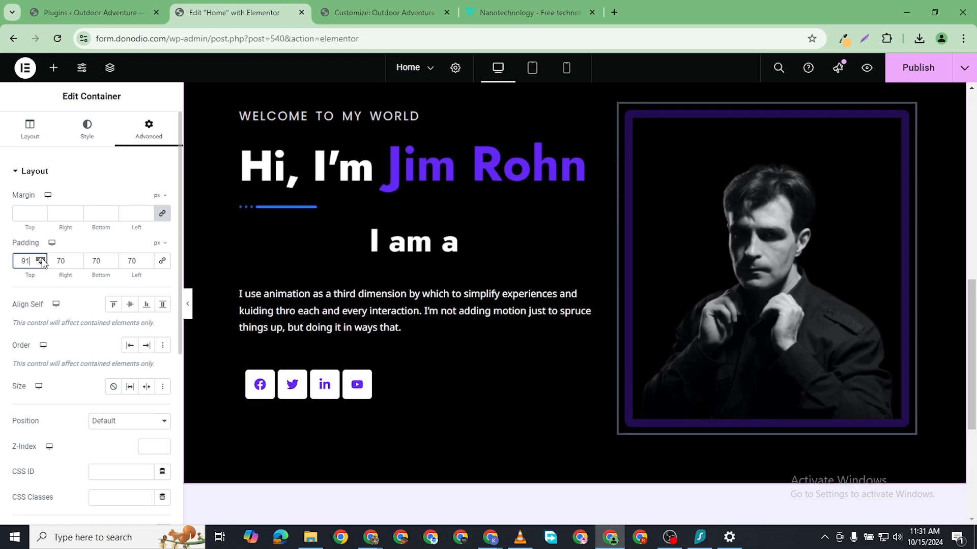
click(42, 260)
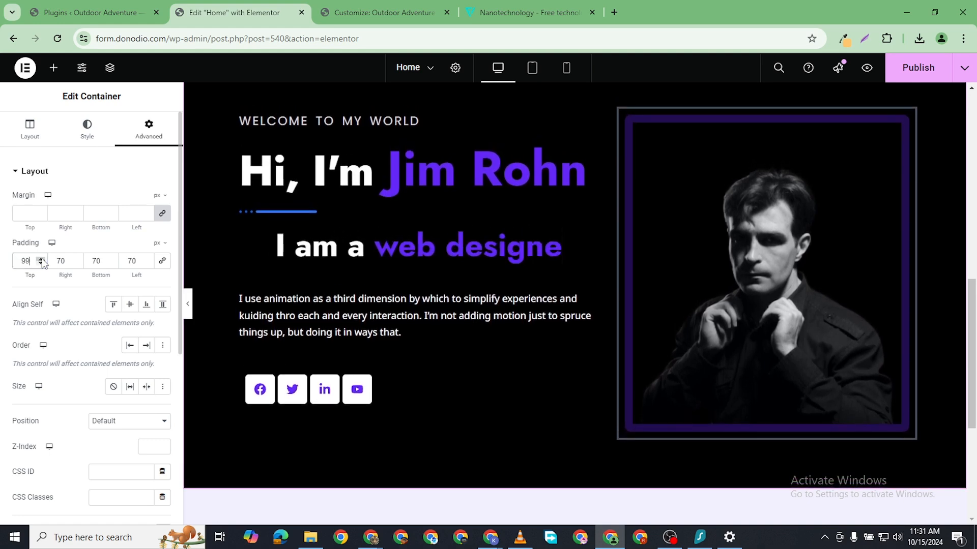
scroll(468, 203, down, 3)
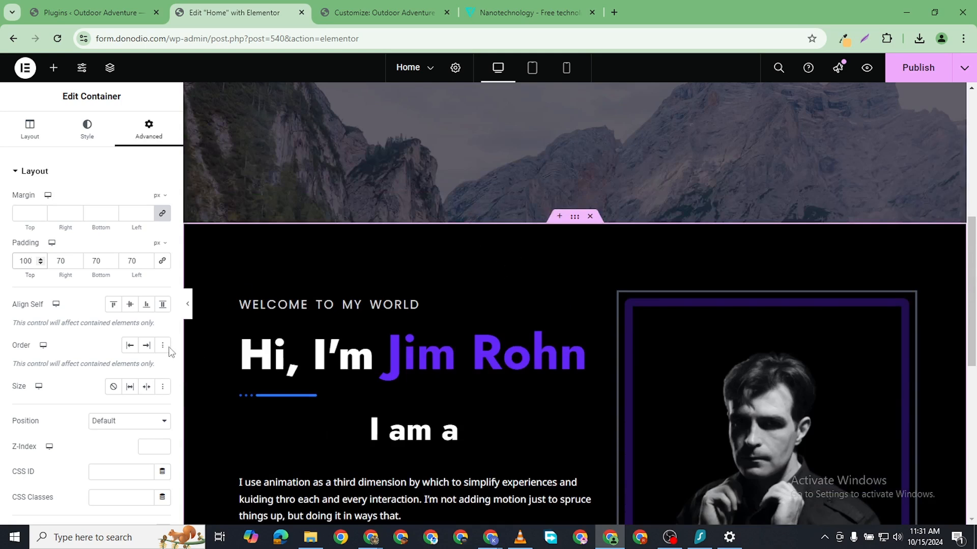
scroll(3, 303, down, 3)
double_click(24, 138)
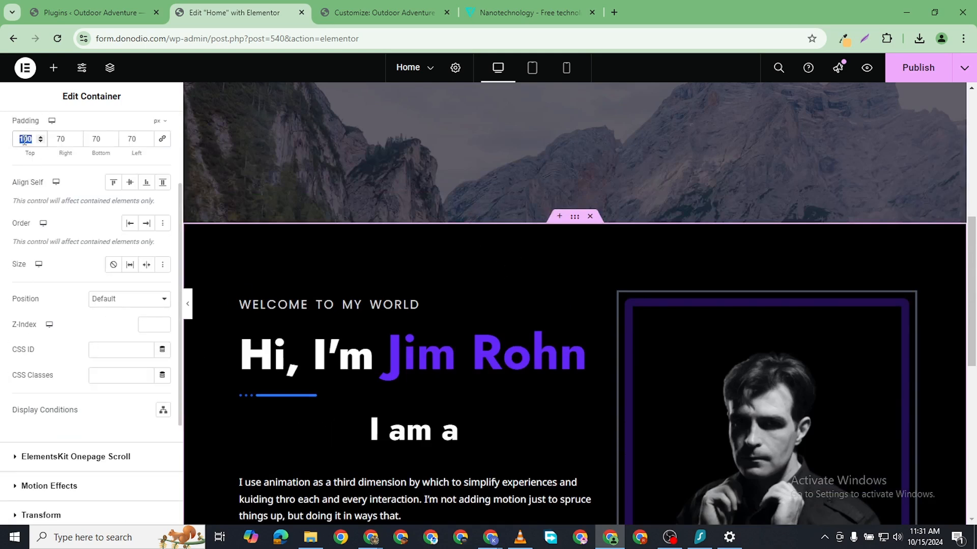
text(150)
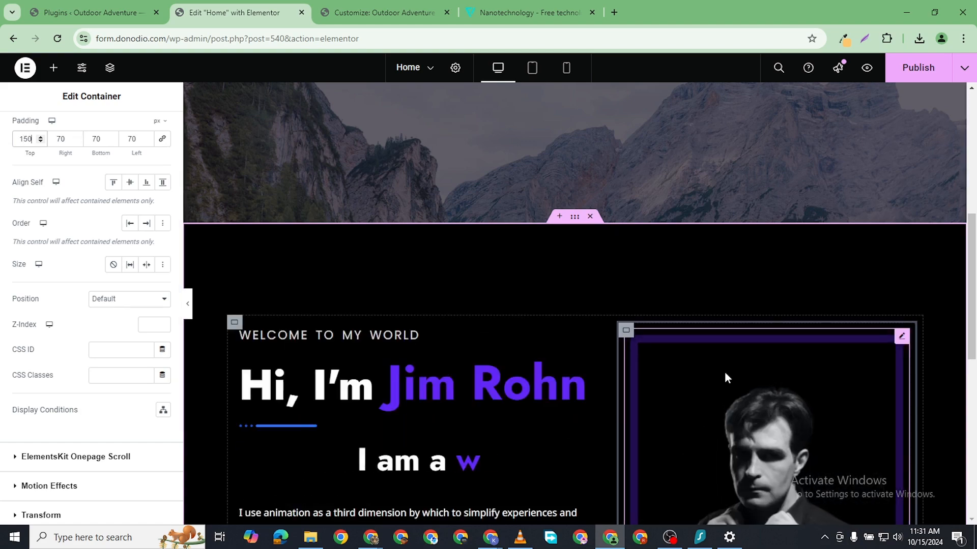
- Set the hero section container's bottom padding to 100 px
scroll(712, 356, down, 4)
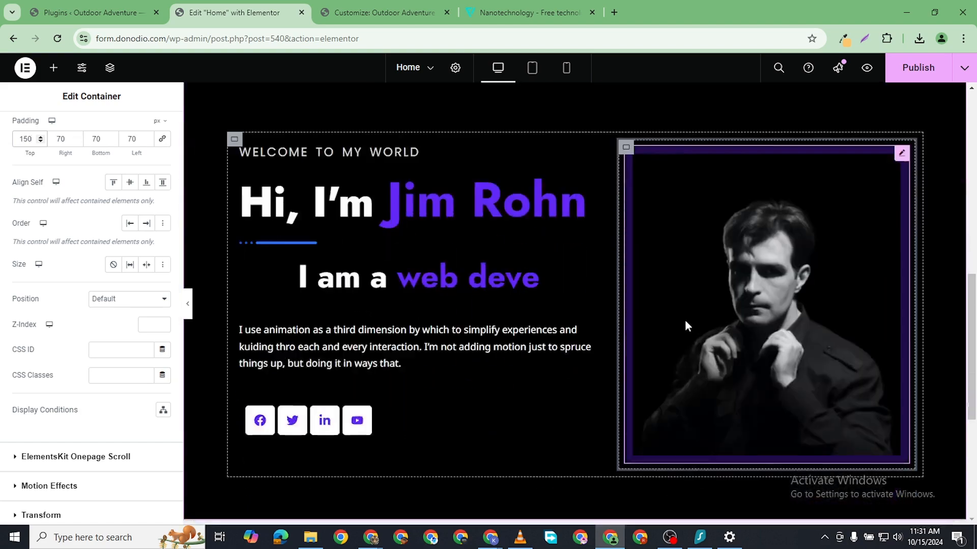
scroll(589, 475, down, 2)
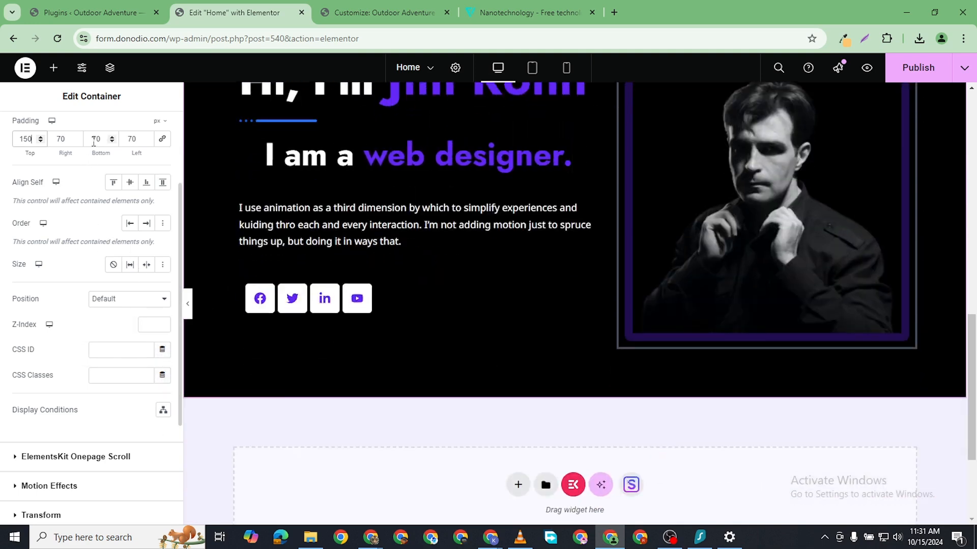
text(100)
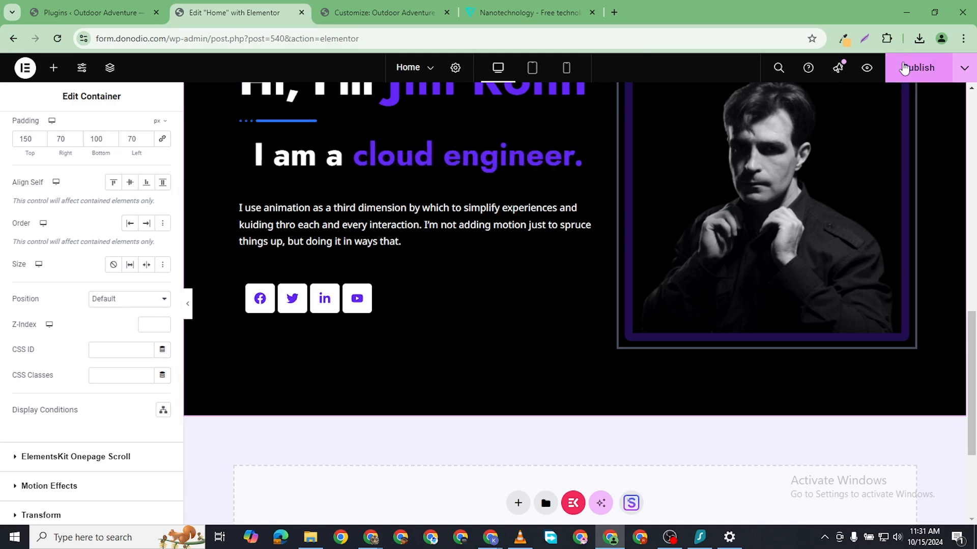
- Publish the Home page and examine the hero section's spacing and portrait in the page preview
click(904, 66)
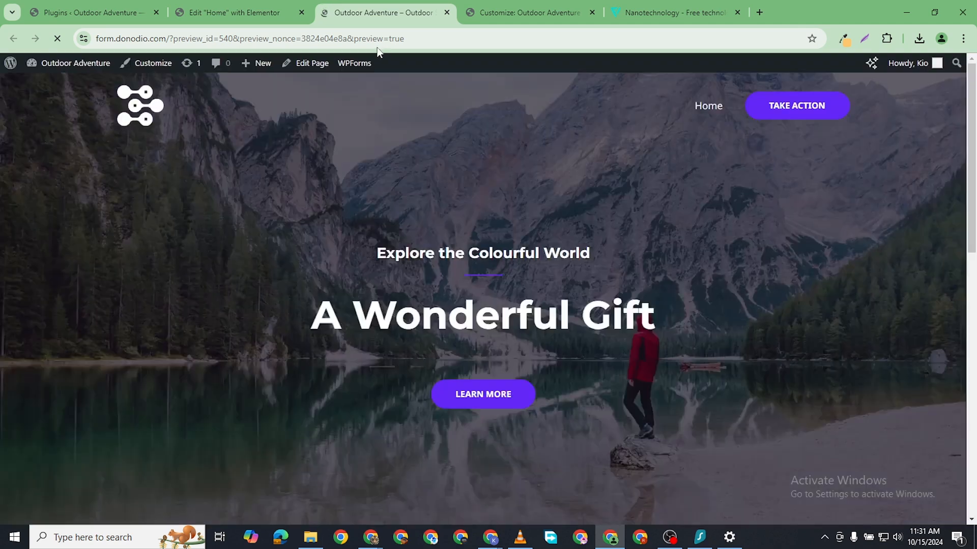
scroll(478, 243, down, 10)
scroll(484, 290, up, 3)
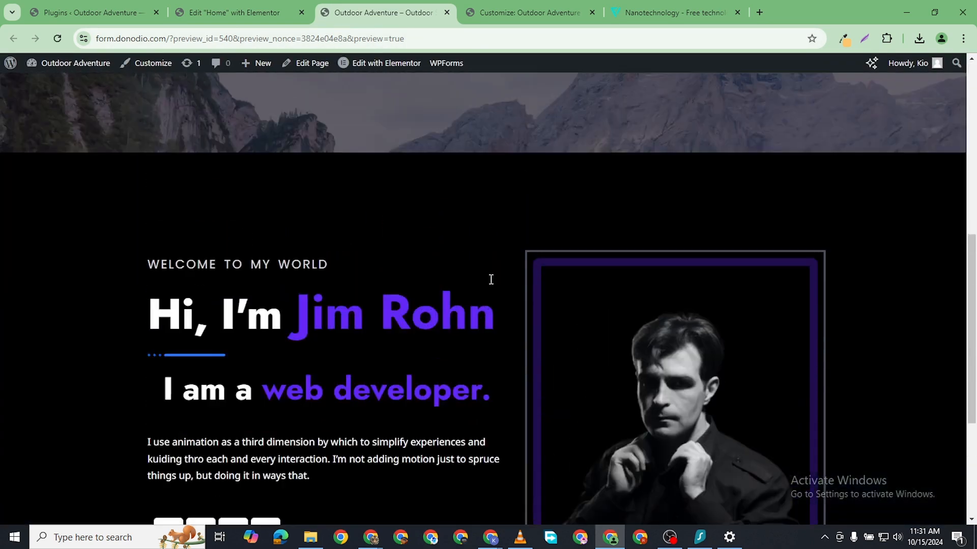
scroll(491, 278, down, 1)
scroll(51, 382, down, 2)
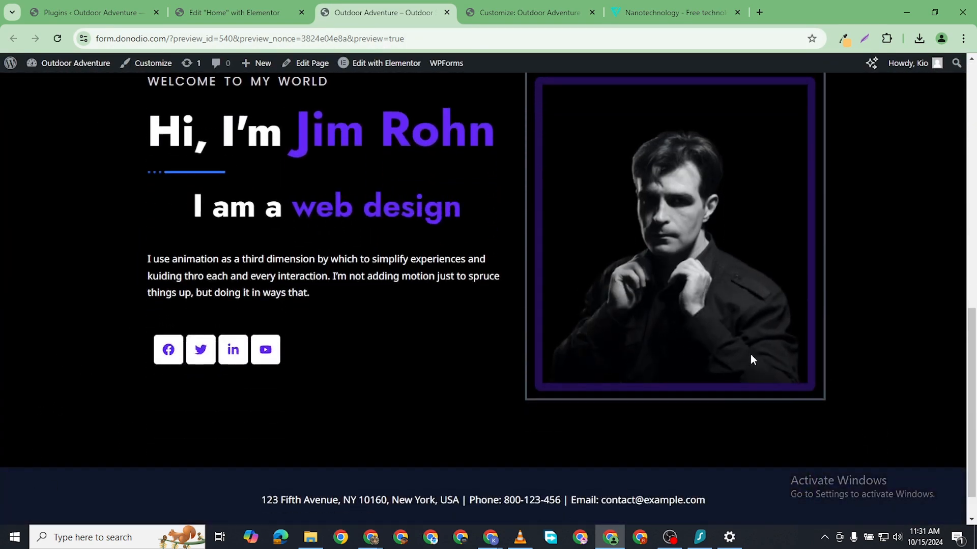
scroll(759, 335, up, 2)
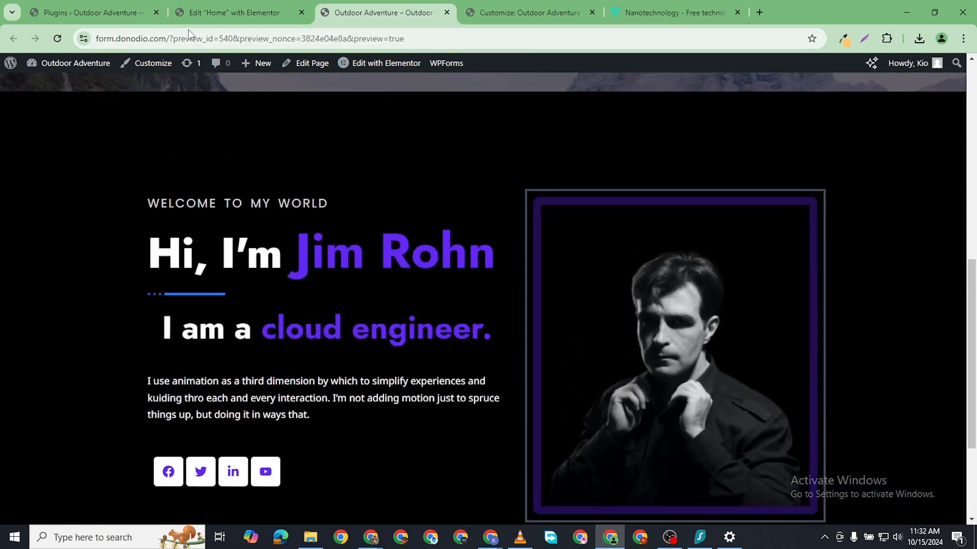
- Return to the page editor and set the border type of the container around the portrait image to None
click(234, 12)
scroll(636, 166, down, 4)
scroll(654, 139, up, 6)
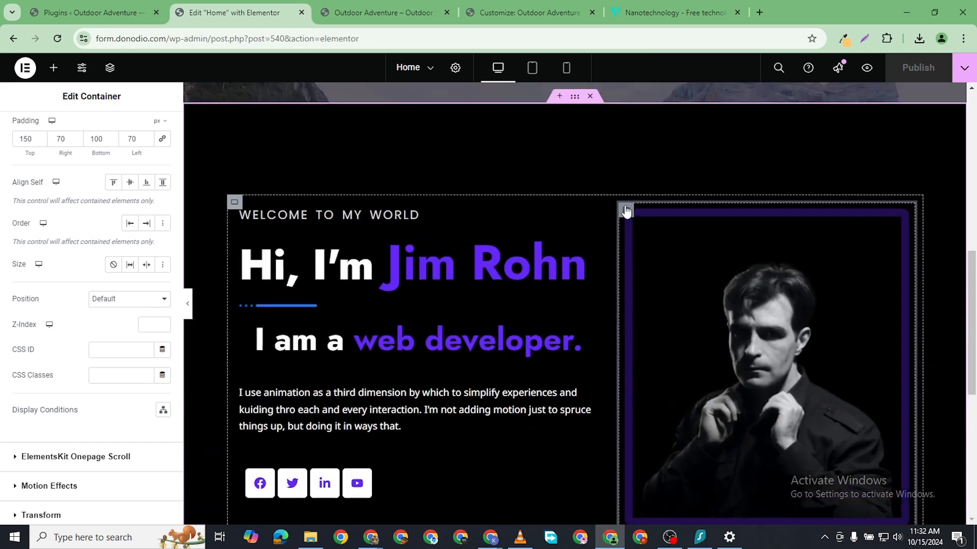
click(626, 211)
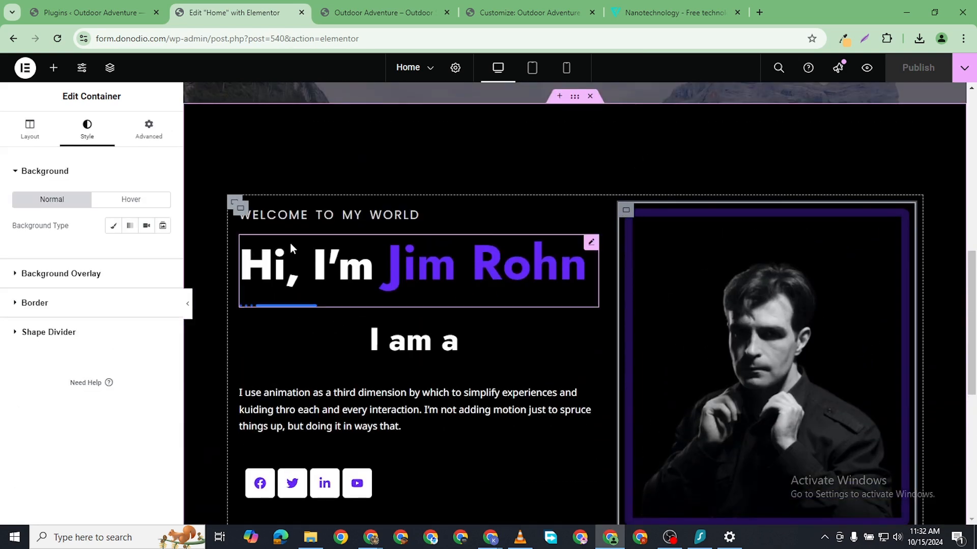
click(16, 310)
click(135, 288)
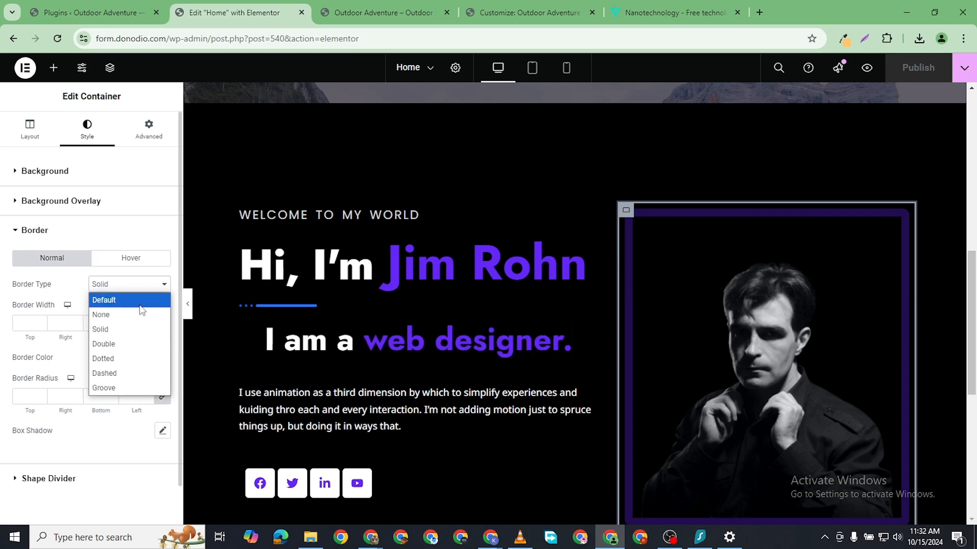
click(135, 315)
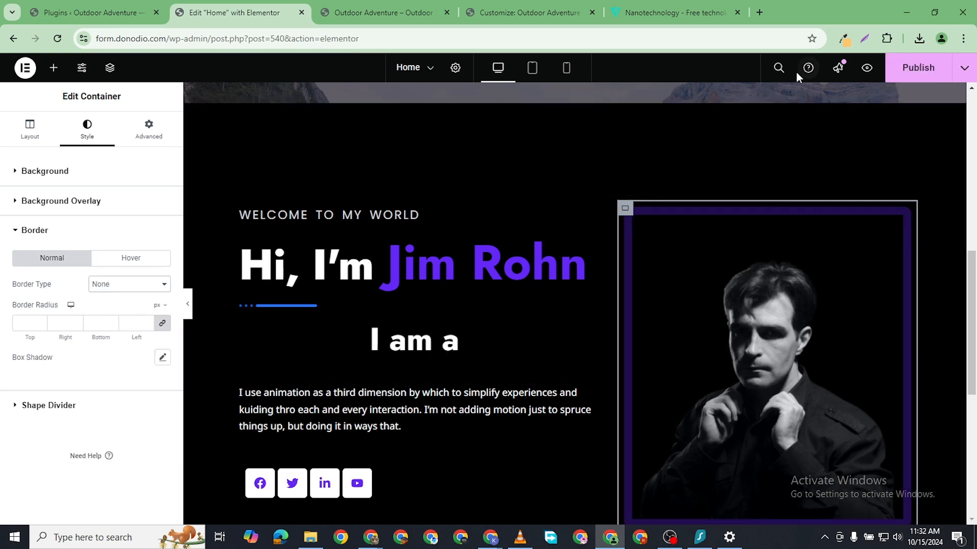
- Publish the border change and reload the page preview to check the portrait's frame and hover animation
click(918, 68)
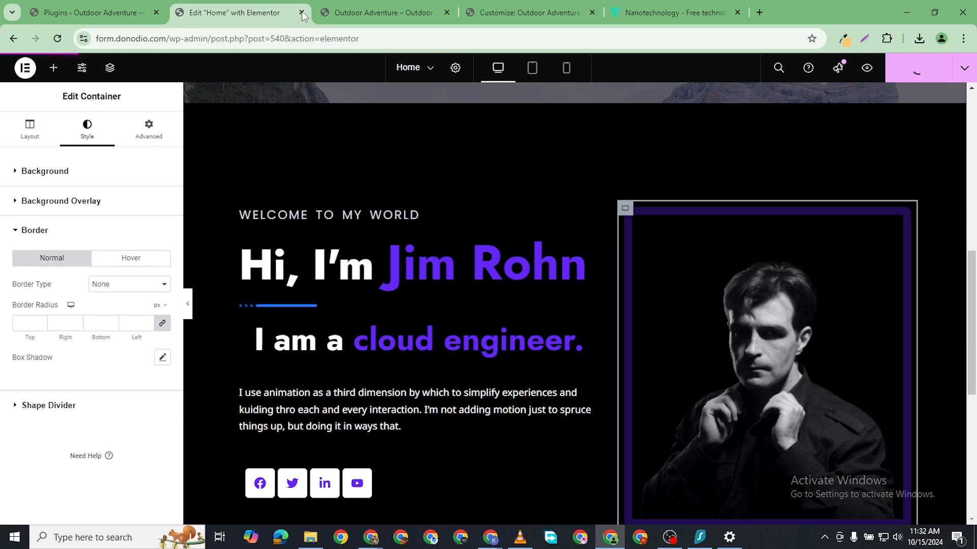
click(377, 11)
key(F5)
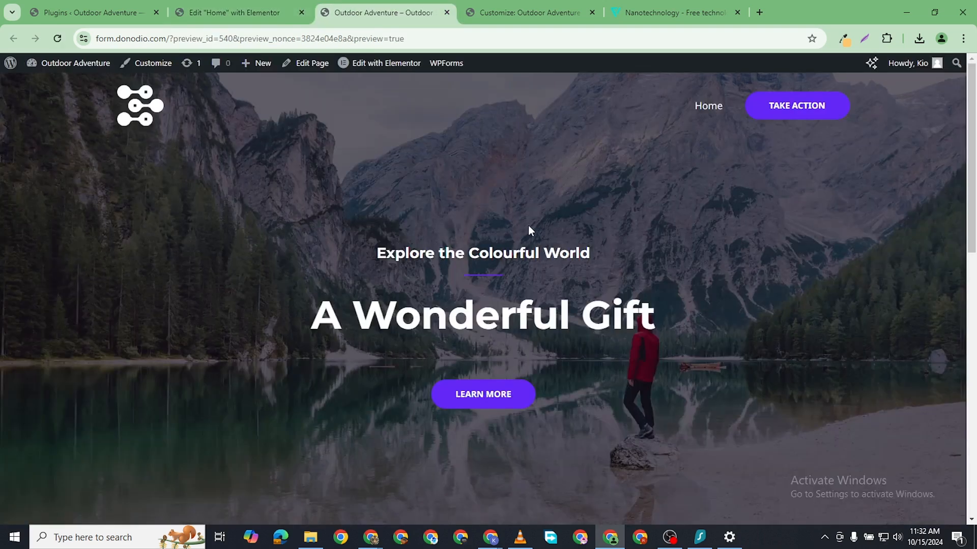
scroll(529, 230, down, 10)
scroll(655, 306, up, 2)
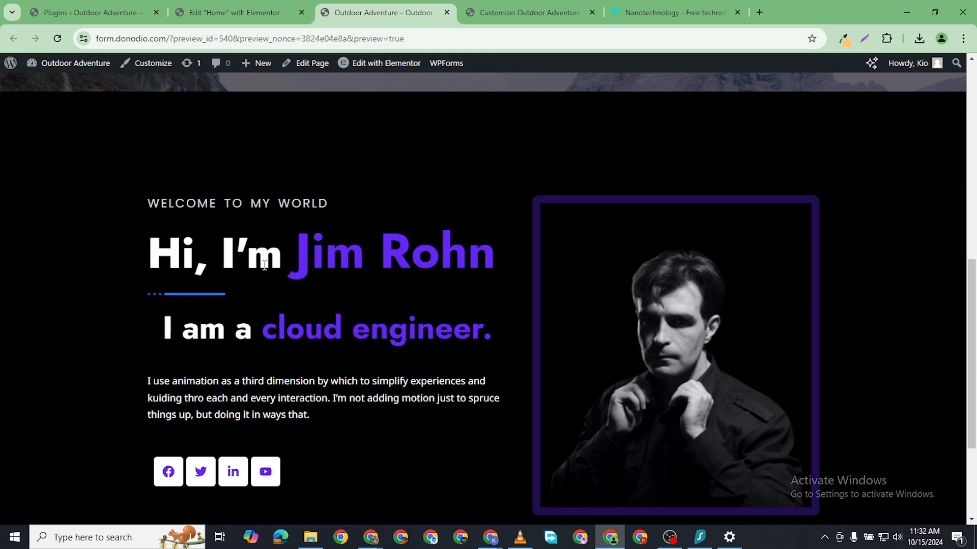
scroll(622, 315, up, 1)
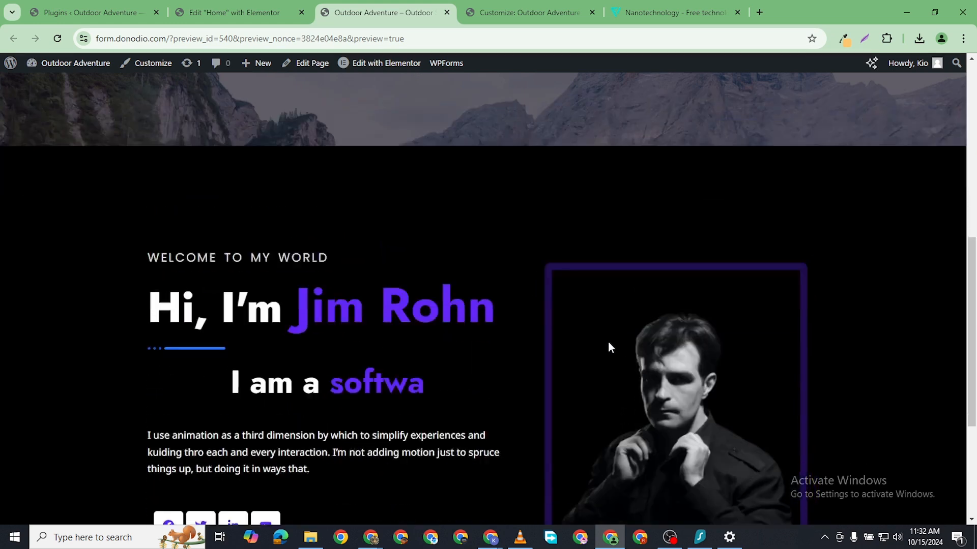
scroll(610, 348, down, 1)
- Back in the editor, delete the mountain-lake banner section above the hero section and publish the page
click(241, 13)
scroll(610, 144, up, 9)
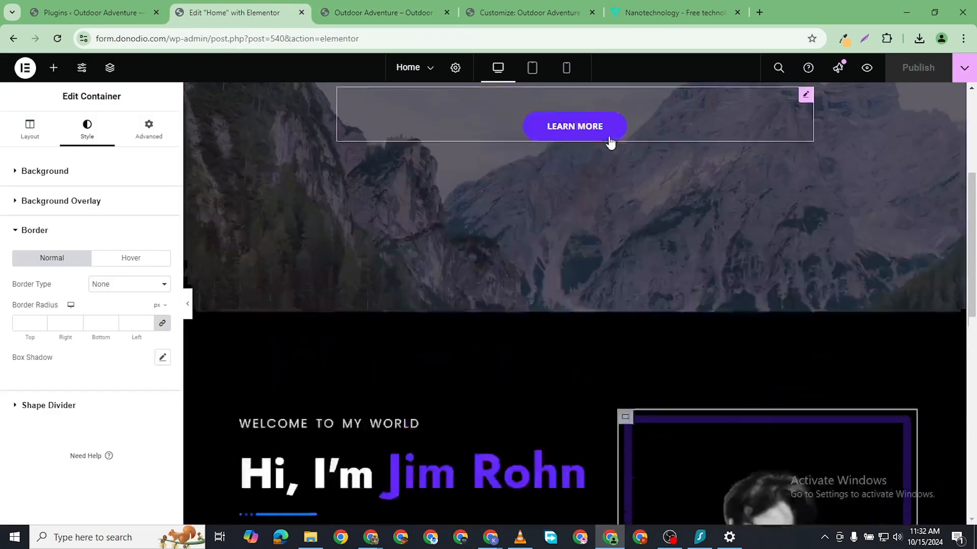
click(590, 92)
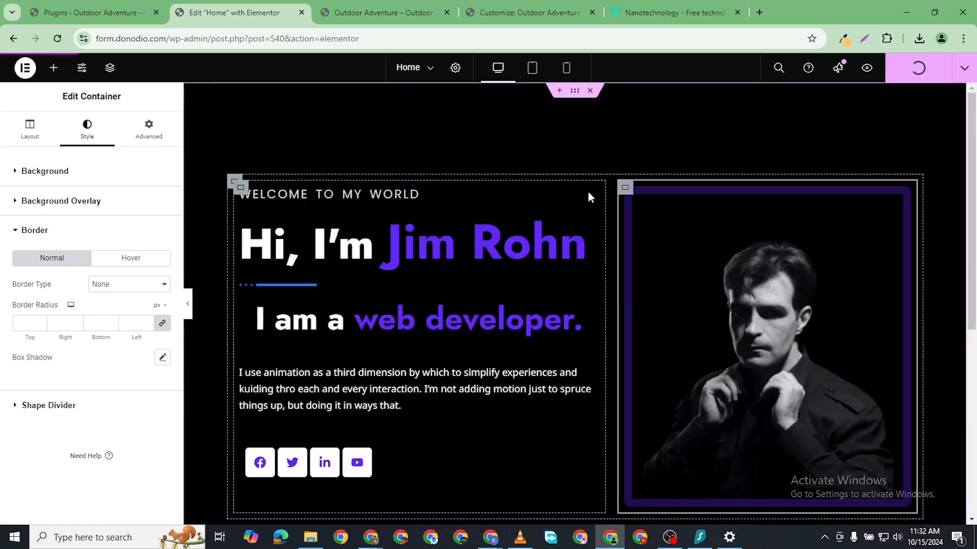
- Examine the hero section and footer in the page preview with the banner section removed
click(391, 14)
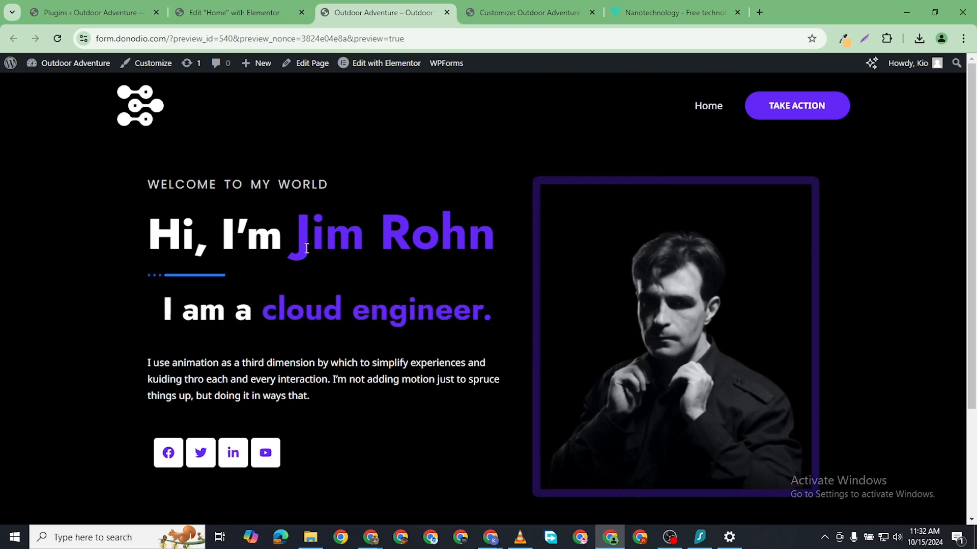
scroll(370, 263, down, 1)
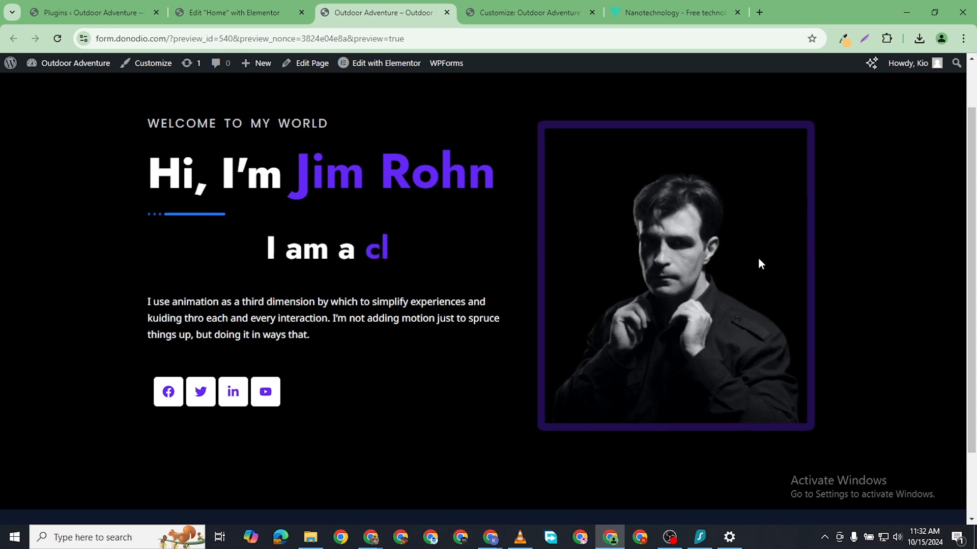
scroll(325, 203, down, 2)
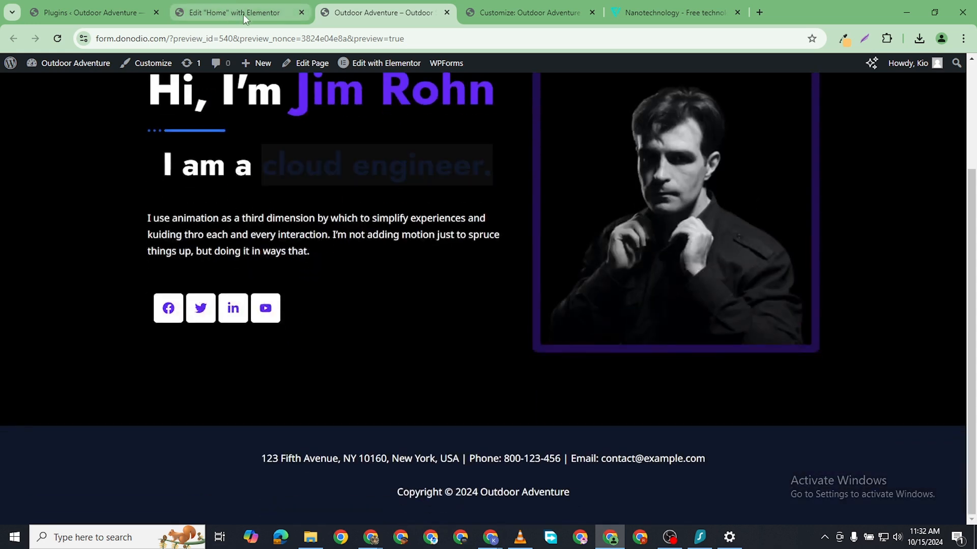
- Return to the editor and copy the portrait image's border color code #6528F752
click(243, 13)
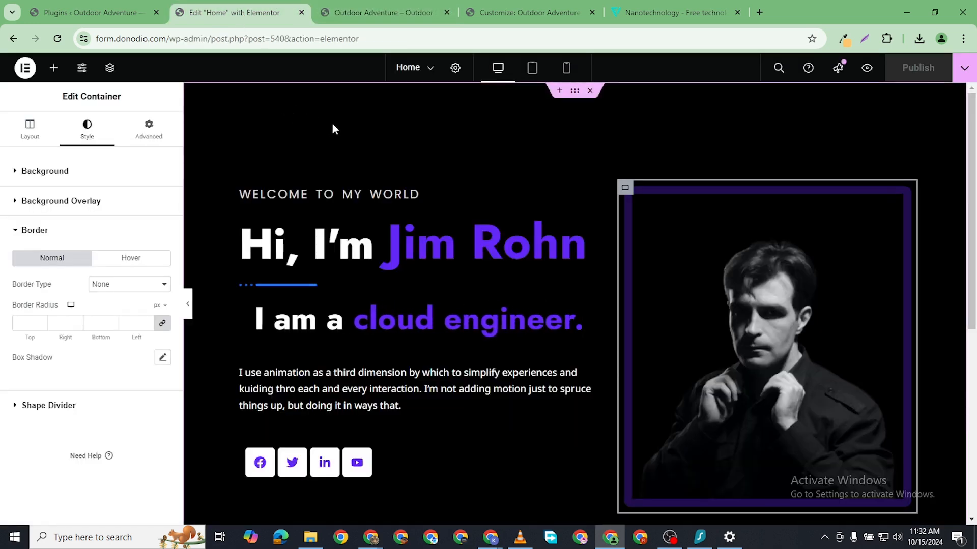
click(903, 197)
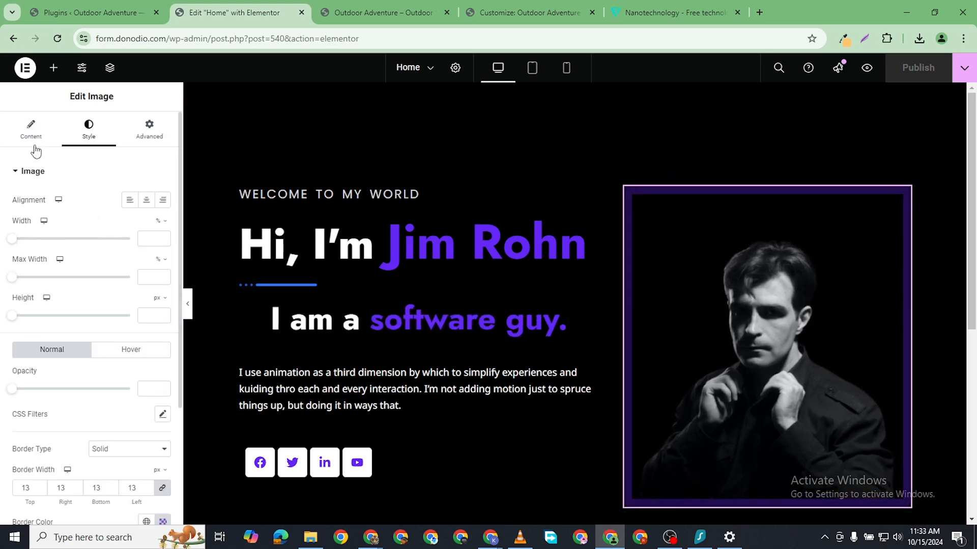
scroll(93, 397, down, 3)
click(163, 400)
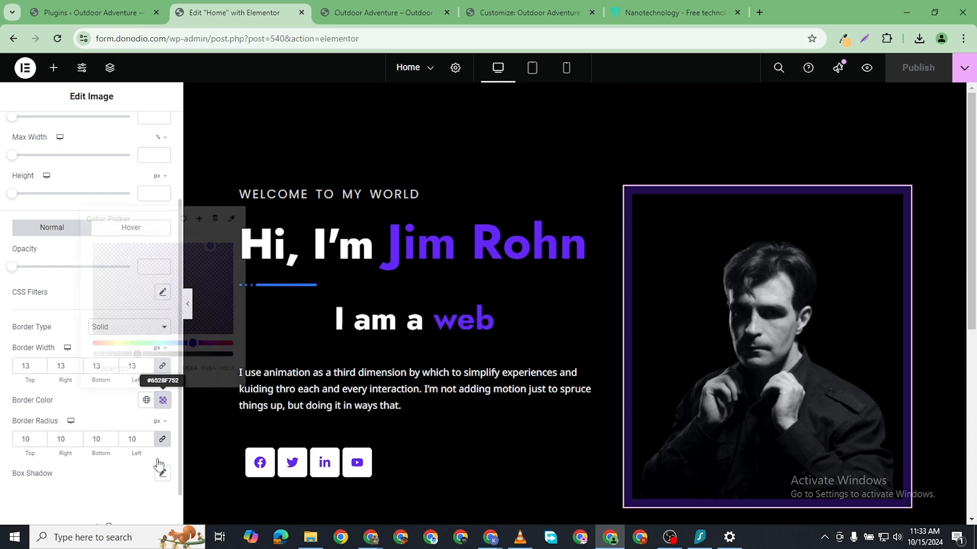
double_click(116, 370)
key(ctrl+c)
right_click(115, 370)
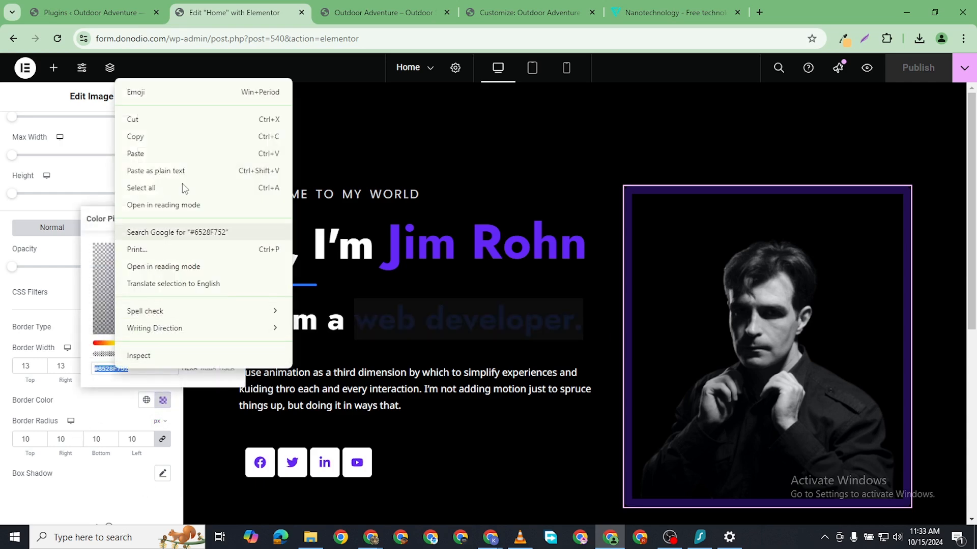
click(197, 138)
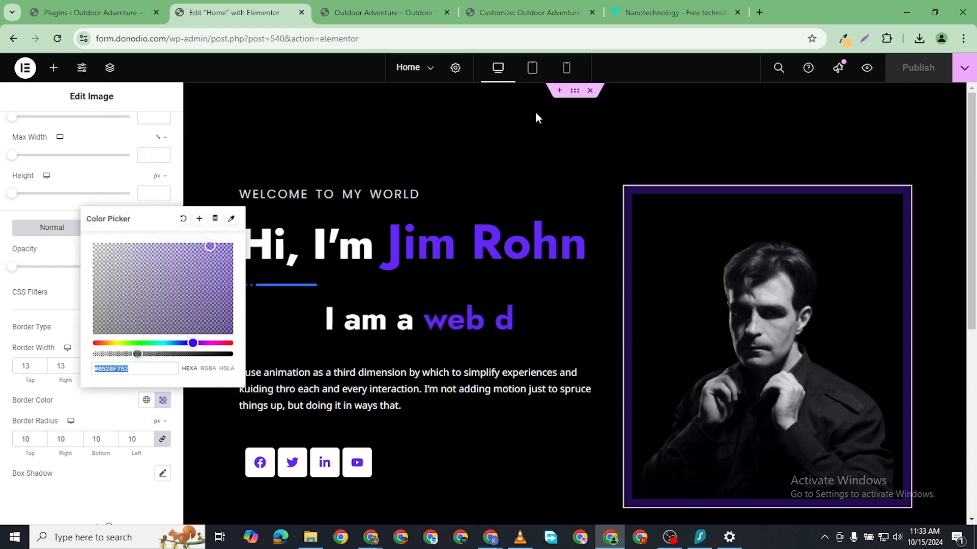
- Give the outer hero container a solid border with a 10 px border radius on all corners
click(575, 92)
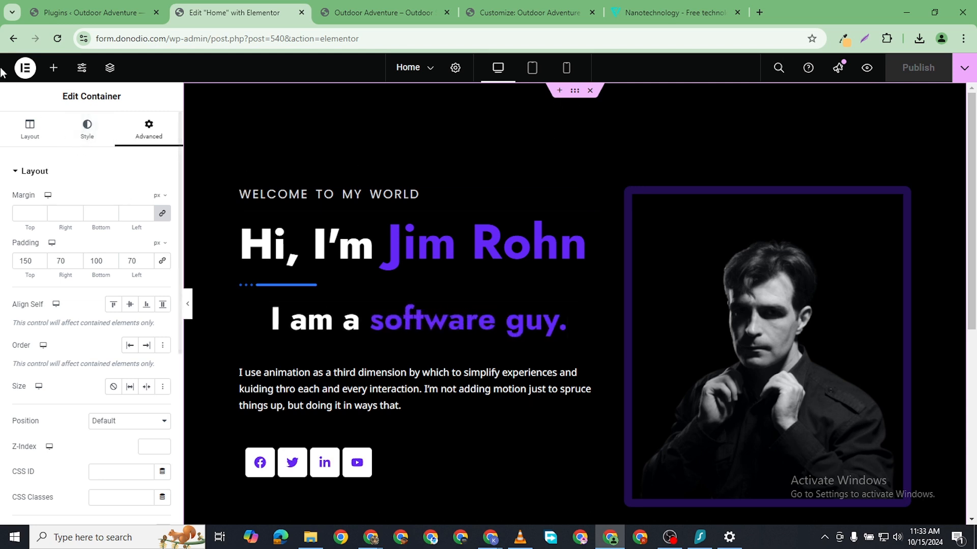
click(87, 130)
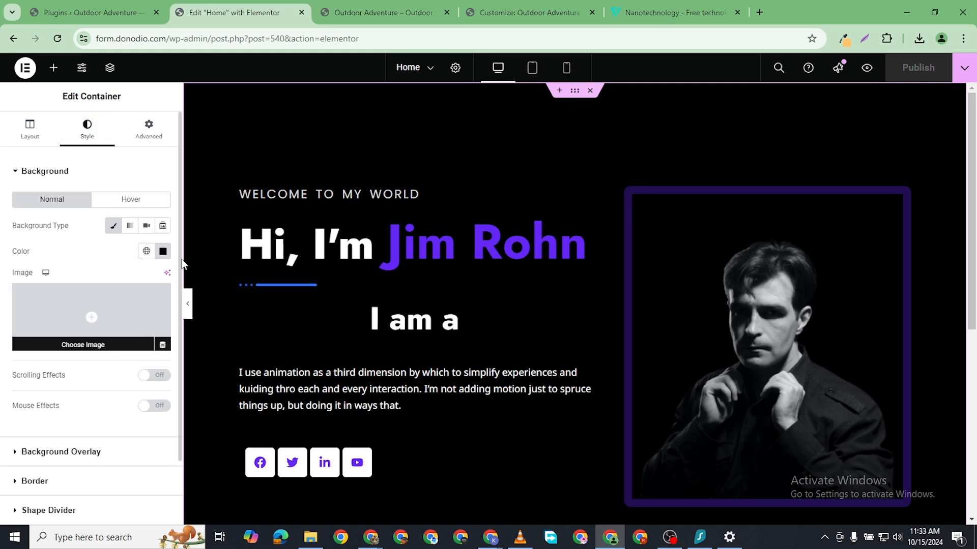
scroll(97, 367, down, 1)
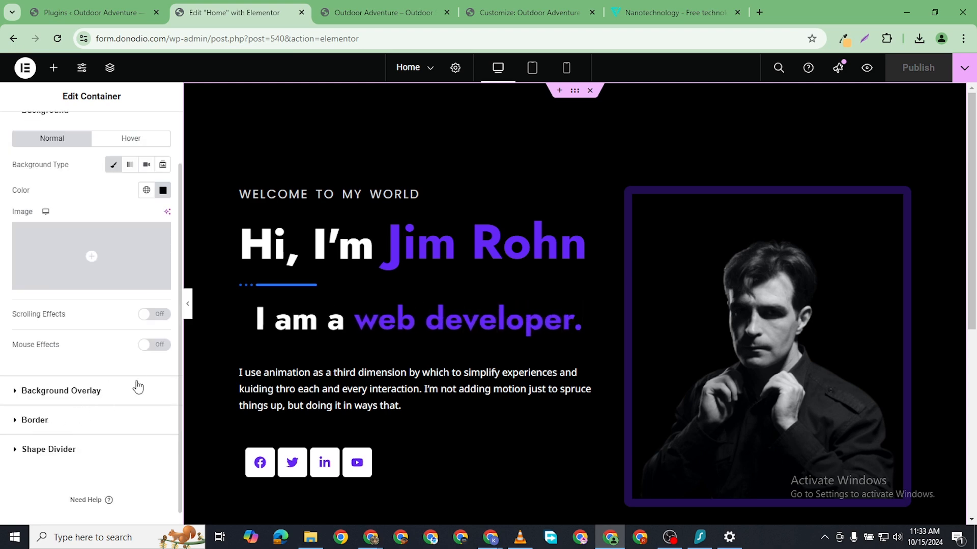
click(127, 420)
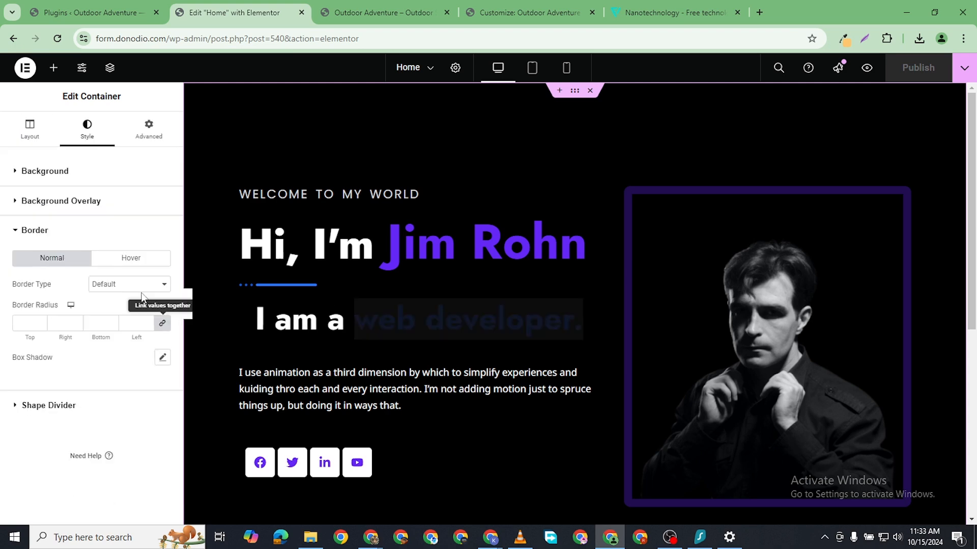
click(133, 323)
text(10)
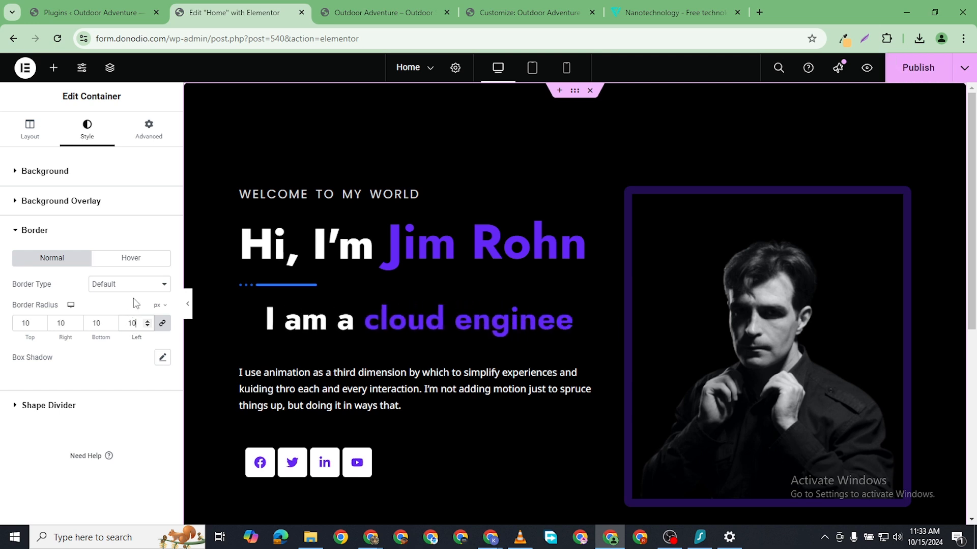
click(132, 285)
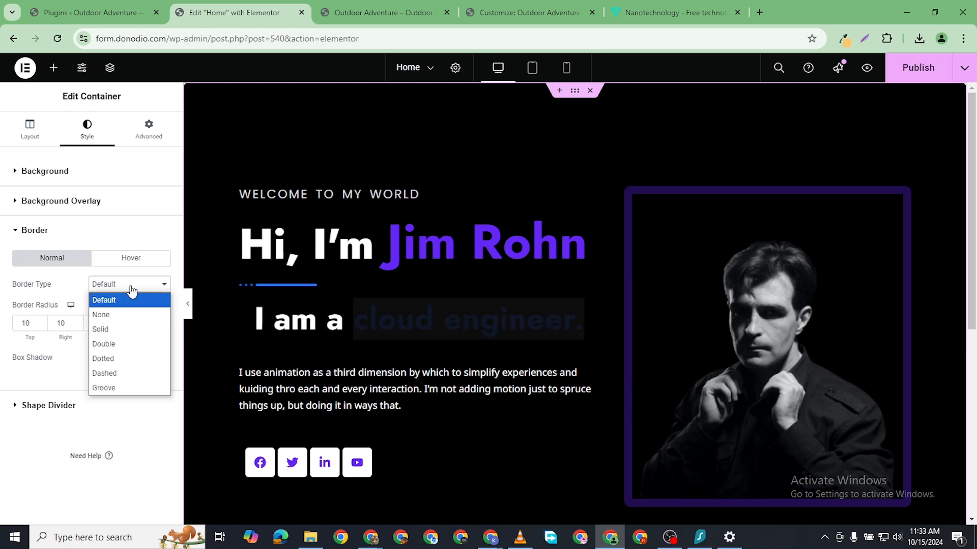
click(127, 330)
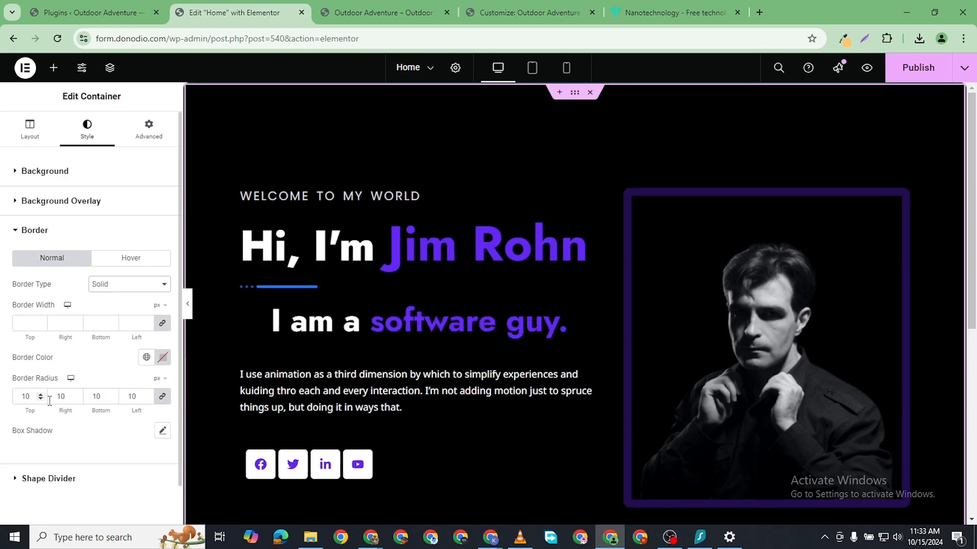
- Increase the hero container's border radius to 15 px and paste the copied color #6528F752 as its border color
click(147, 393)
click(146, 393)
click(146, 393)
click(146, 393)
click(146, 393)
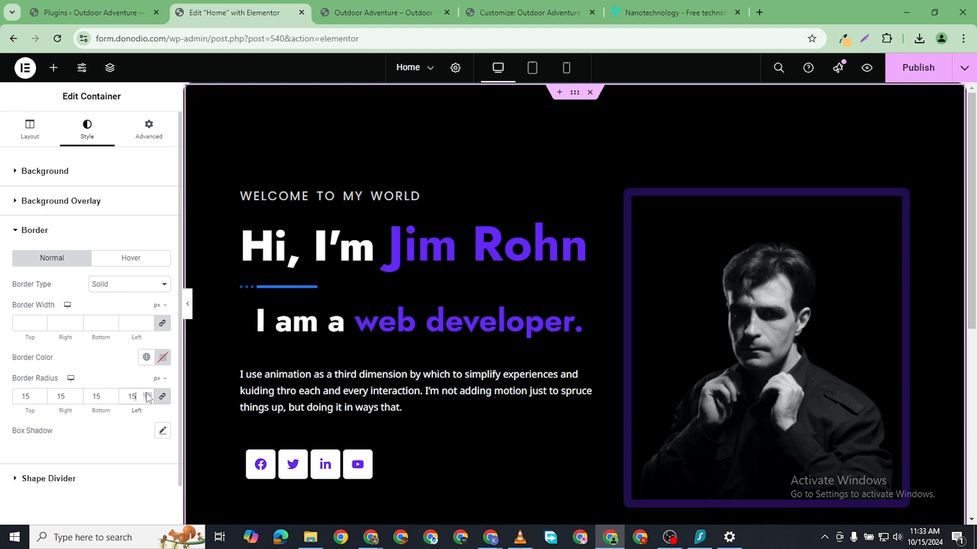
click(163, 359)
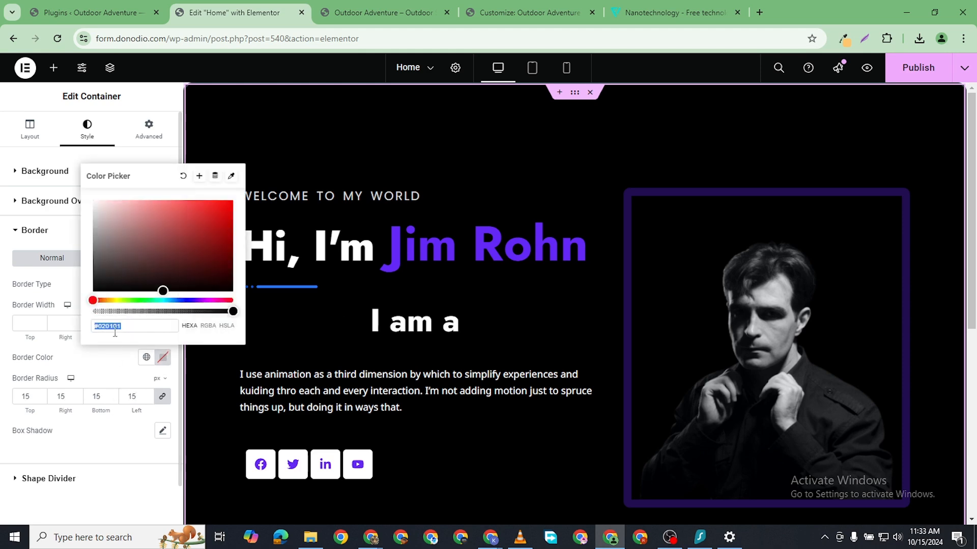
right_click(115, 330)
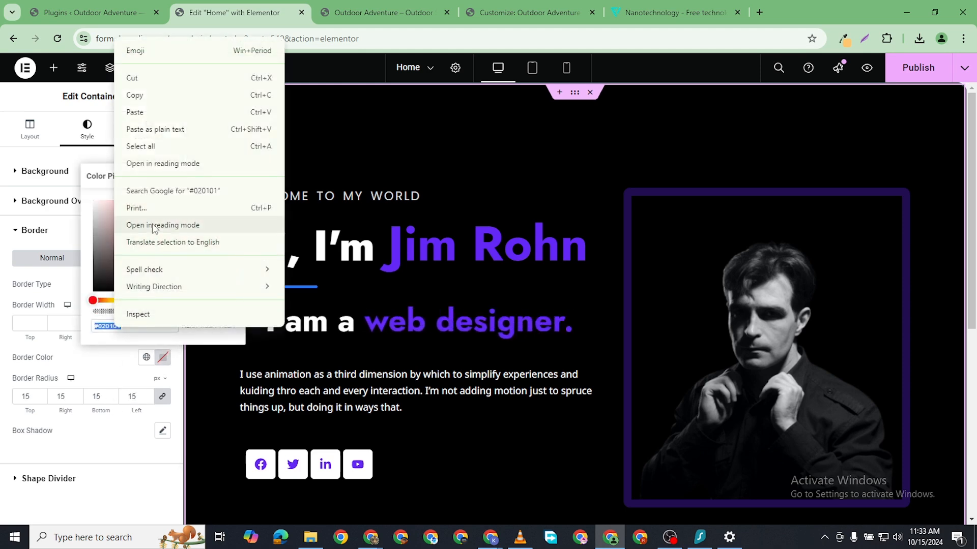
click(162, 111)
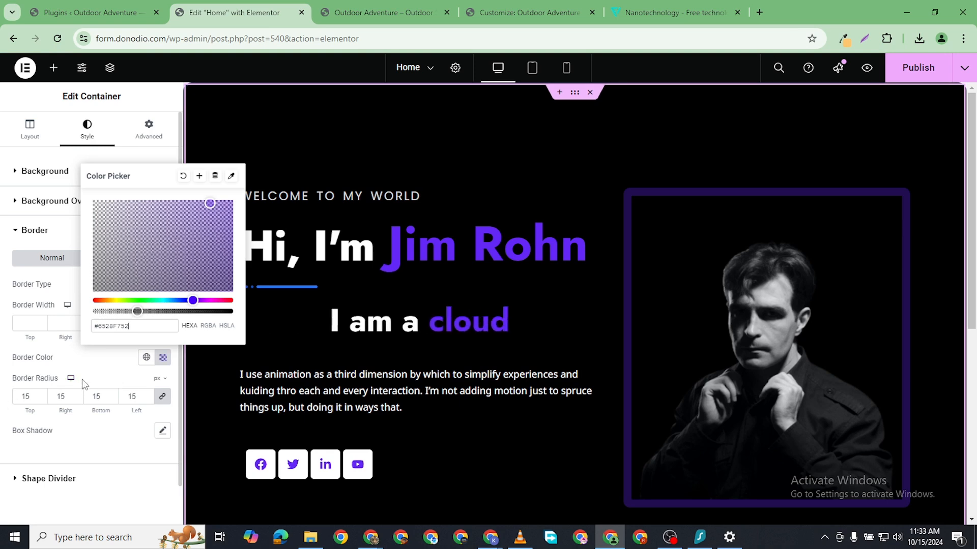
click(124, 453)
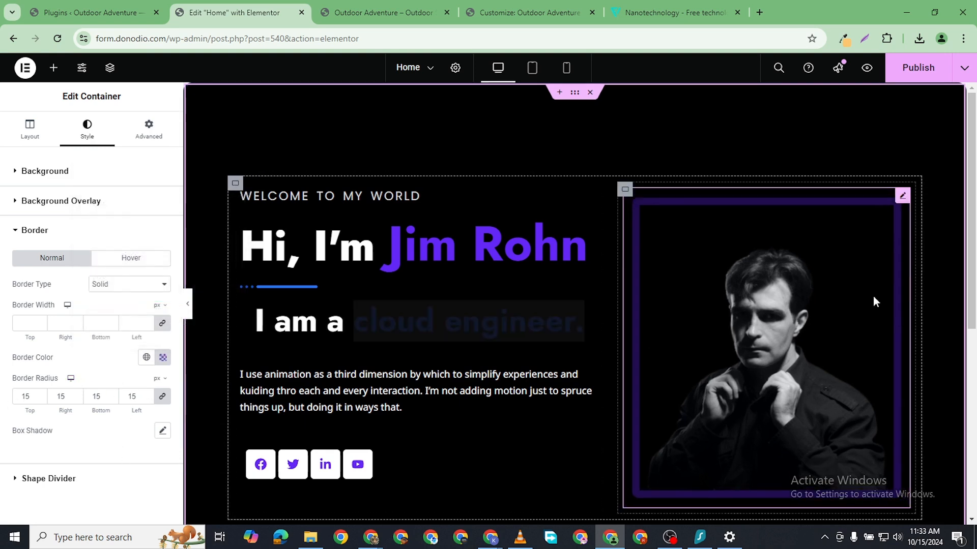
- Set the hero container's border width to 15 px on all sides and its border radius to 20 px
scroll(873, 296, down, 2)
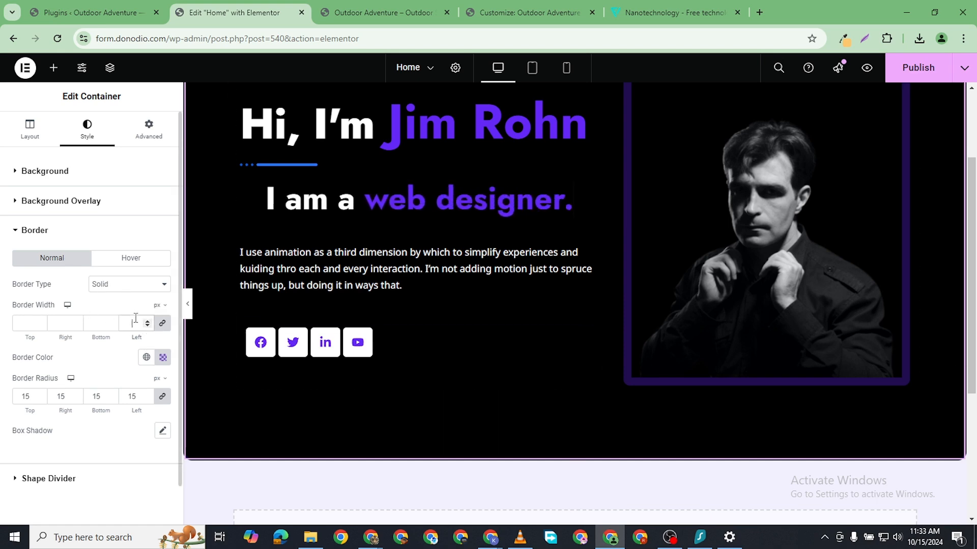
text(15)
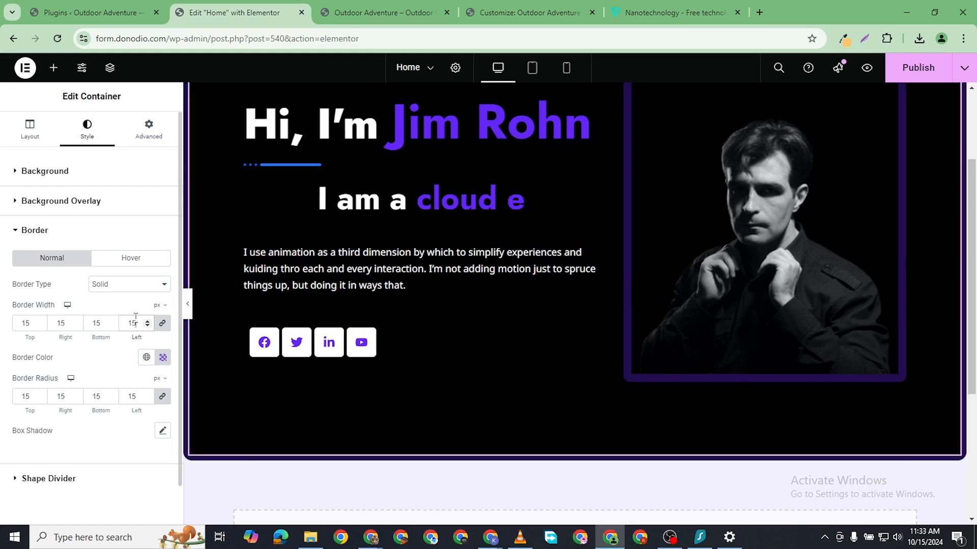
scroll(386, 268, up, 3)
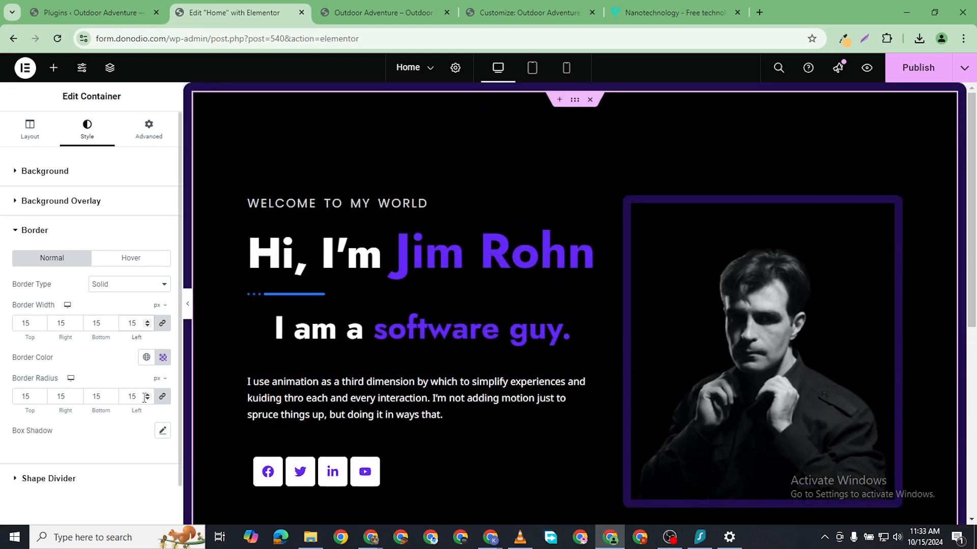
scroll(147, 396, up, 4)
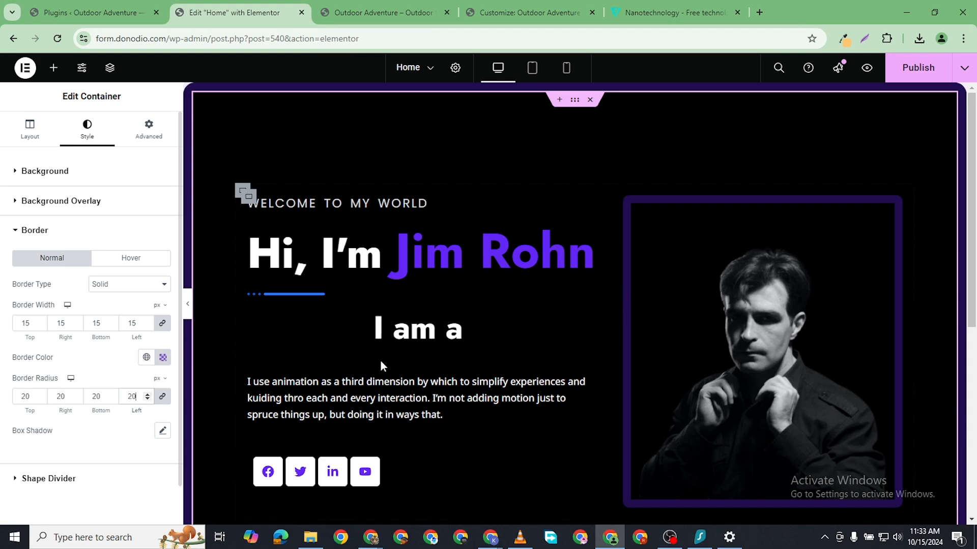
- Publish the page and check the container's border around the hero section in the page preview
scroll(389, 378, down, 5)
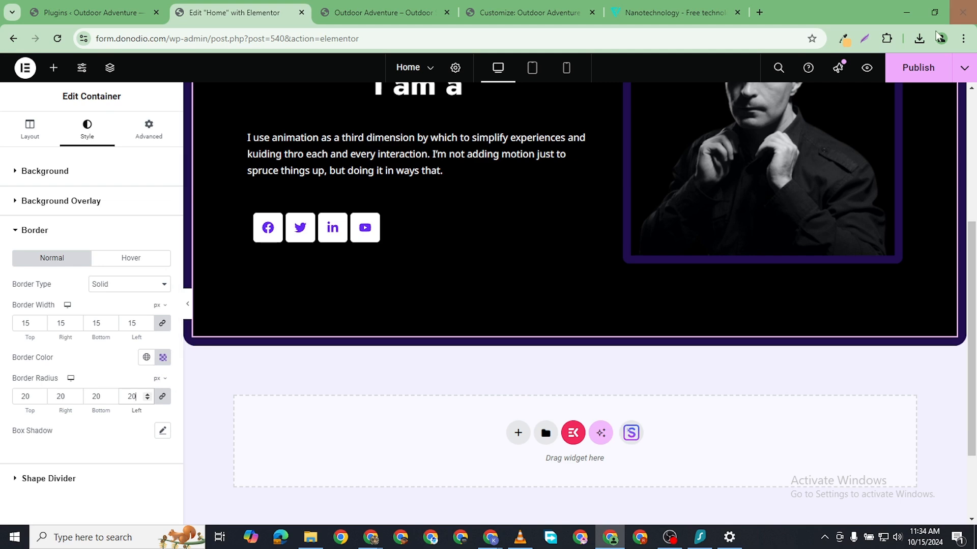
click(907, 71)
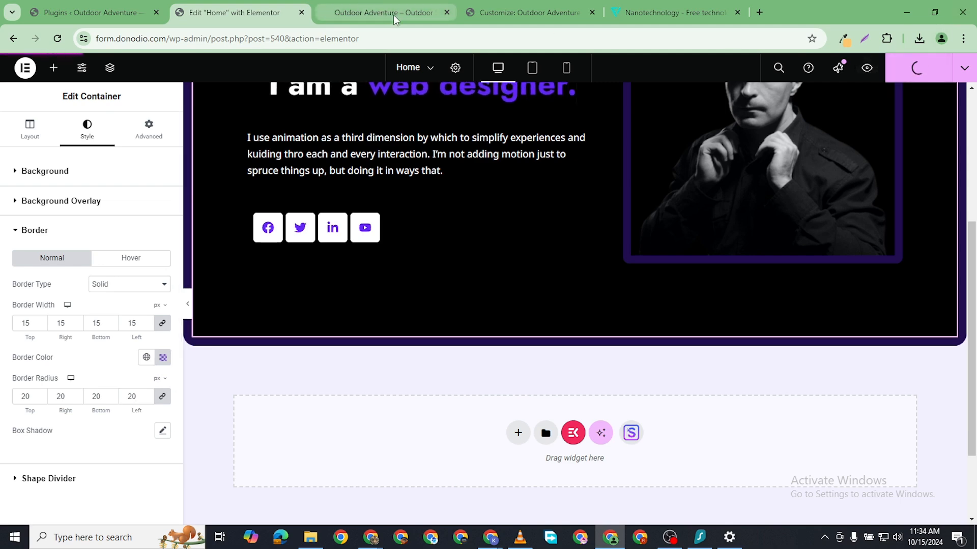
click(395, 20)
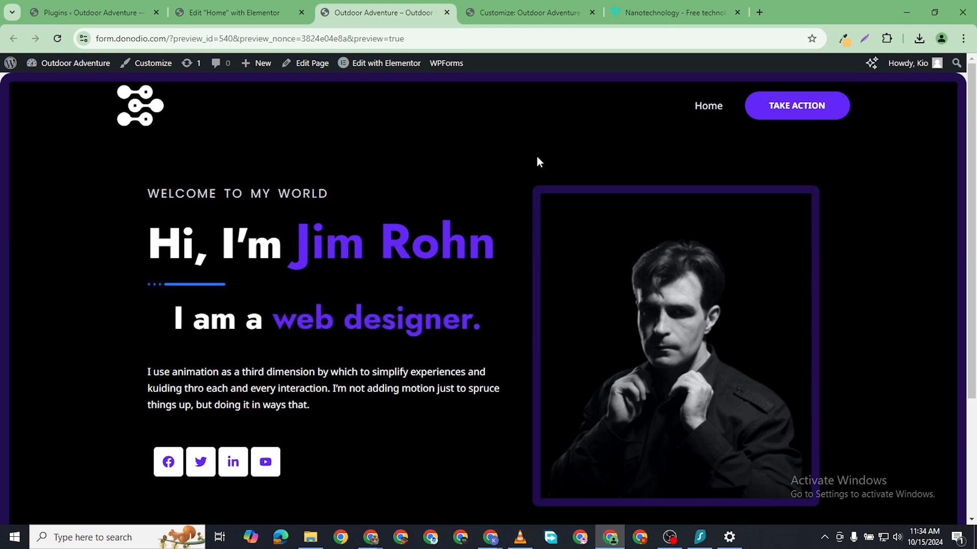
scroll(320, 229, down, 2)
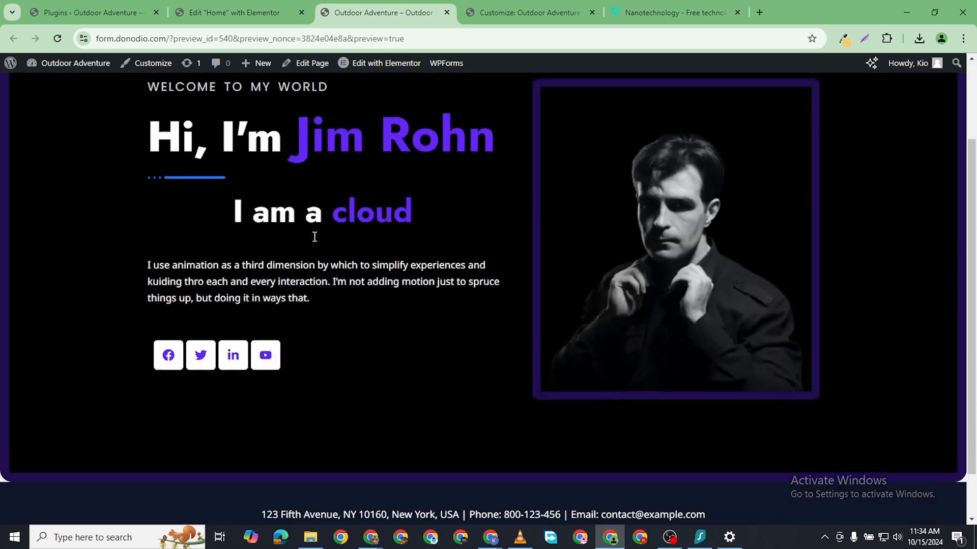
scroll(328, 224, up, 2)
scroll(349, 343, down, 3)
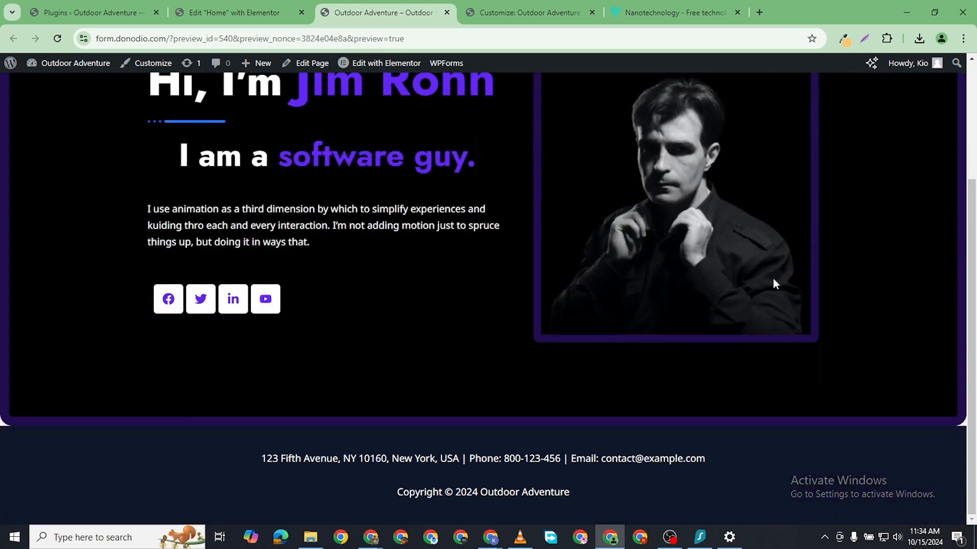
scroll(285, 204, up, 3)
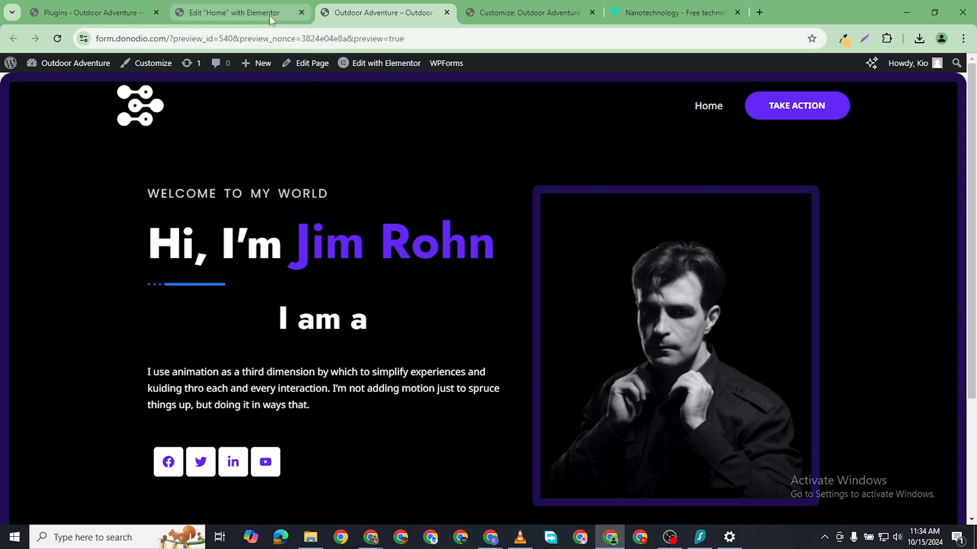
- Return to the editor and copy the focused title color #6528F7 from the main name heading
click(234, 12)
scroll(550, 194, up, 3)
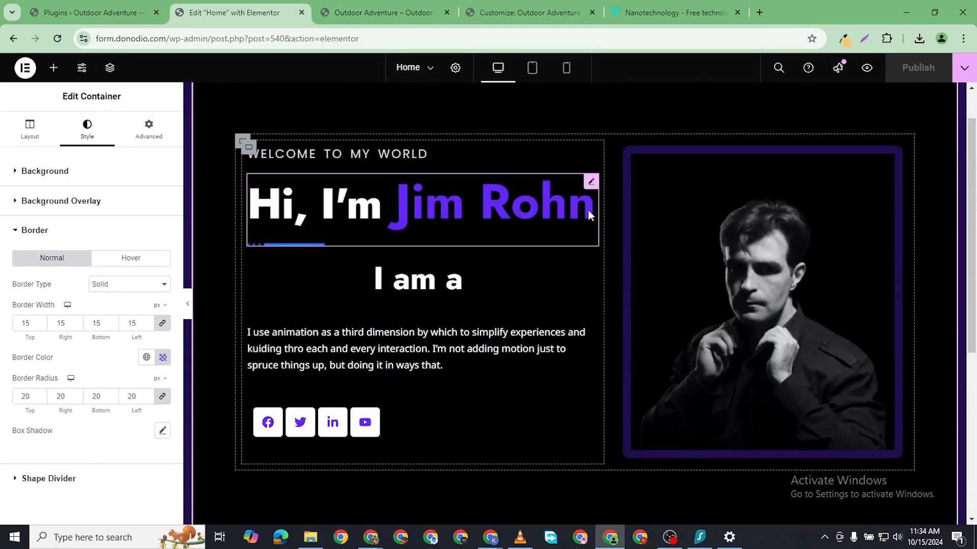
click(590, 187)
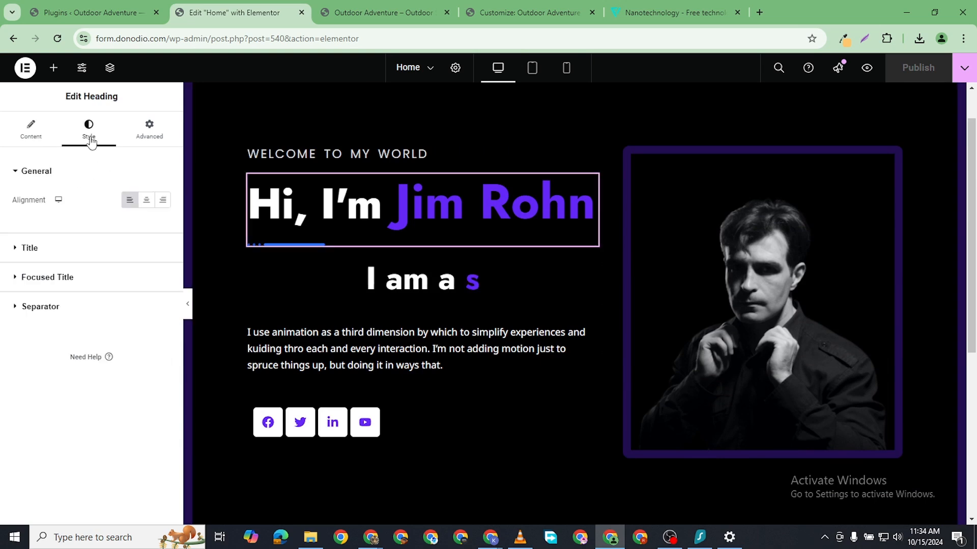
click(23, 276)
click(162, 259)
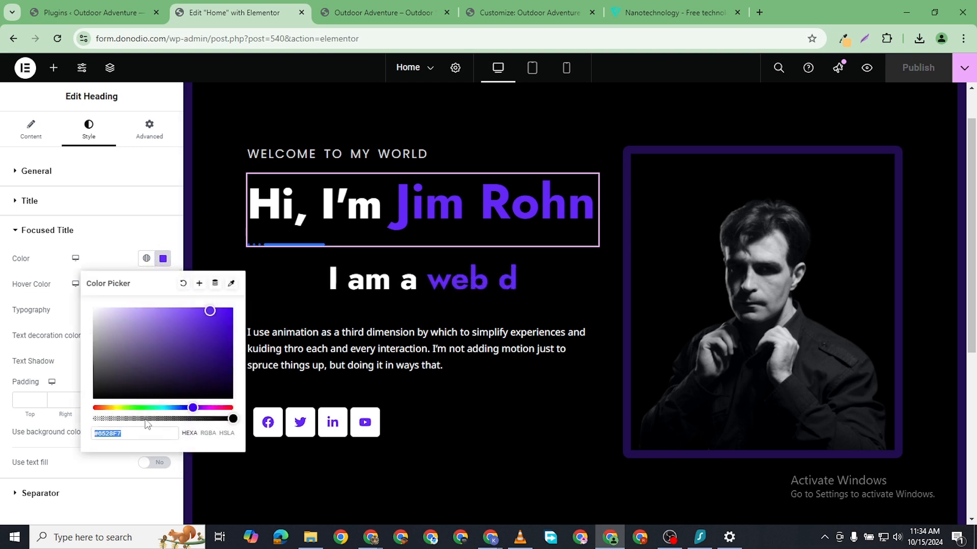
right_click(106, 433)
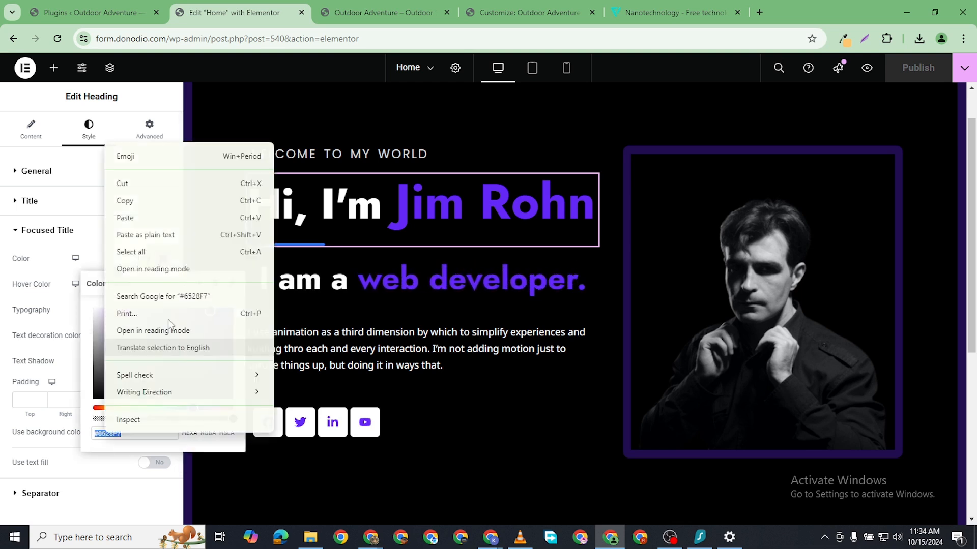
click(149, 211)
- Replace the outer hero container's border color with the copied solid purple #6528F7
scroll(438, 105, up, 1)
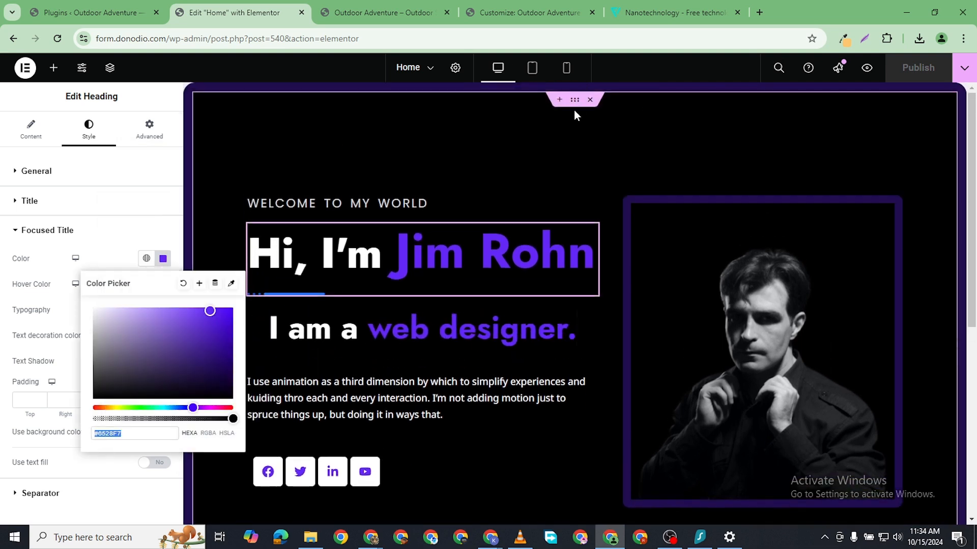
click(575, 102)
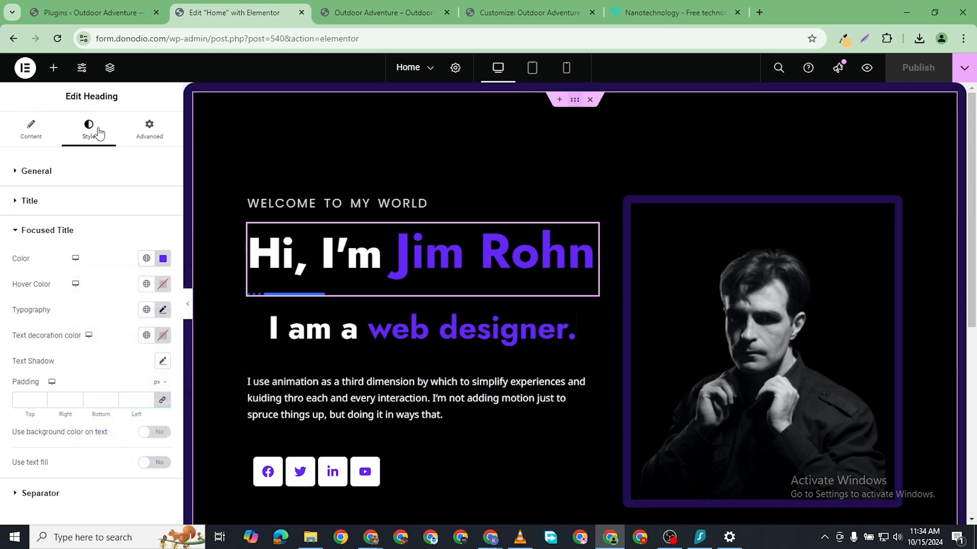
click(527, 106)
scroll(54, 448, down, 2)
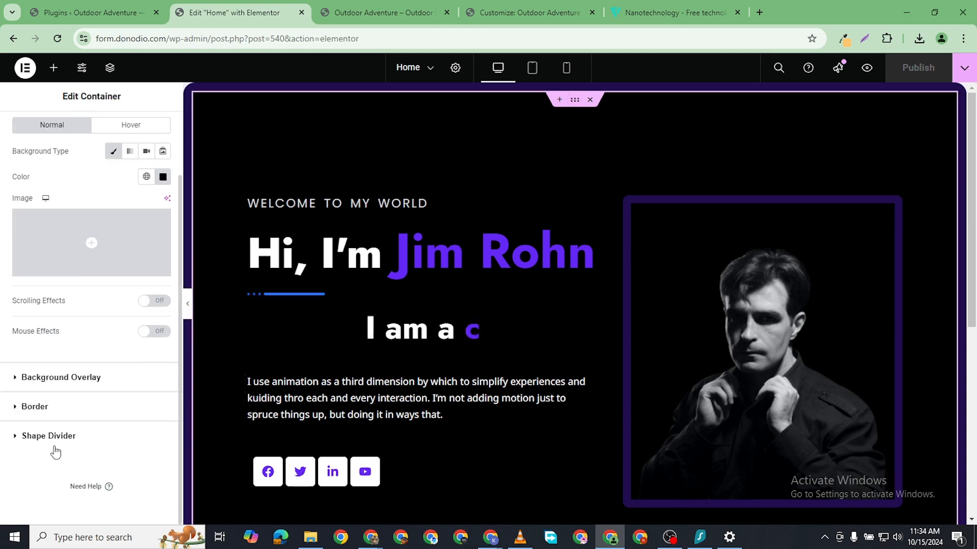
click(100, 401)
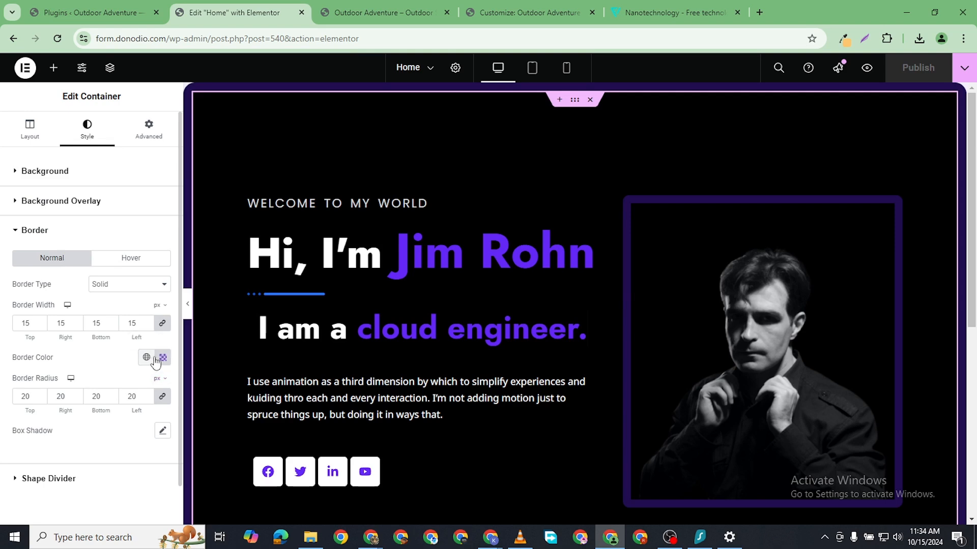
click(162, 358)
right_click(104, 322)
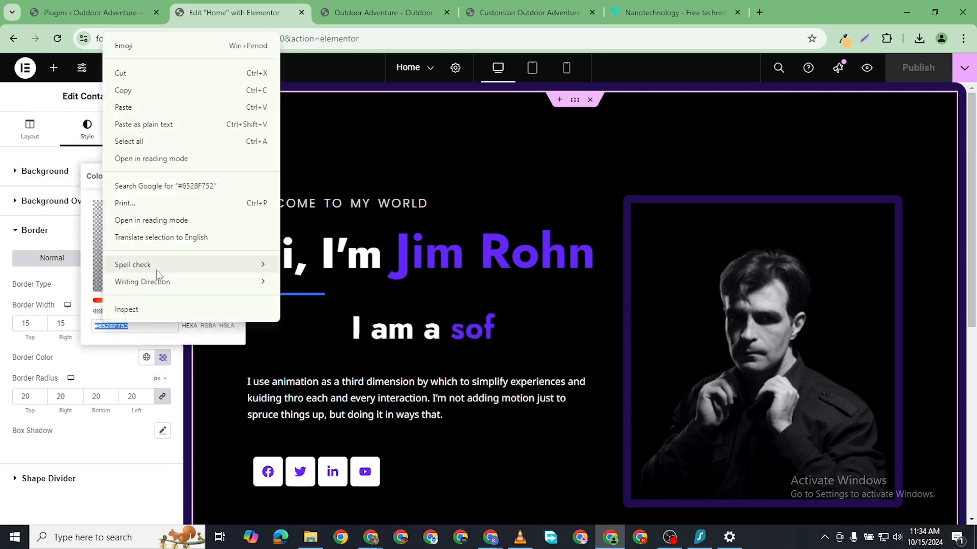
click(152, 107)
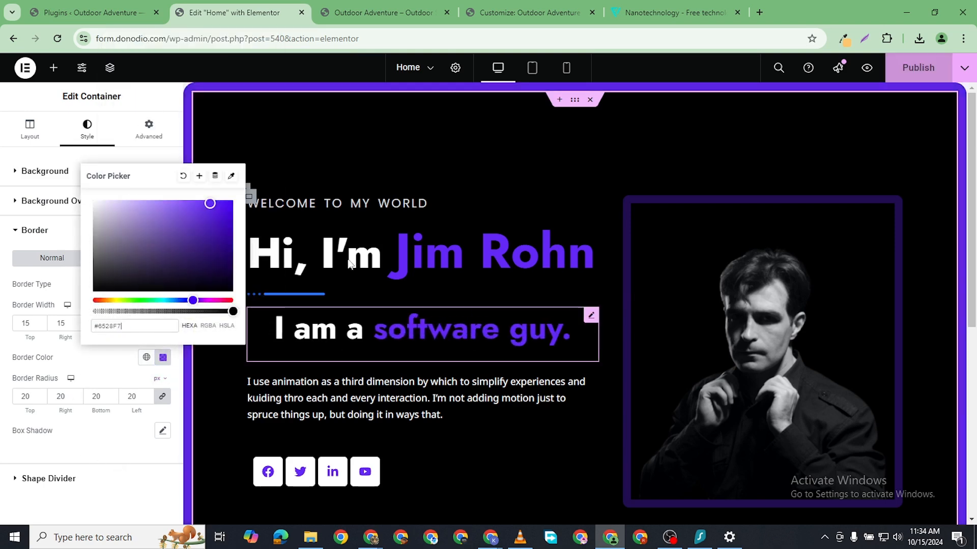
click(475, 153)
- Publish the border color change and look over the hero container's full frame in the editor
scroll(535, 352, down, 5)
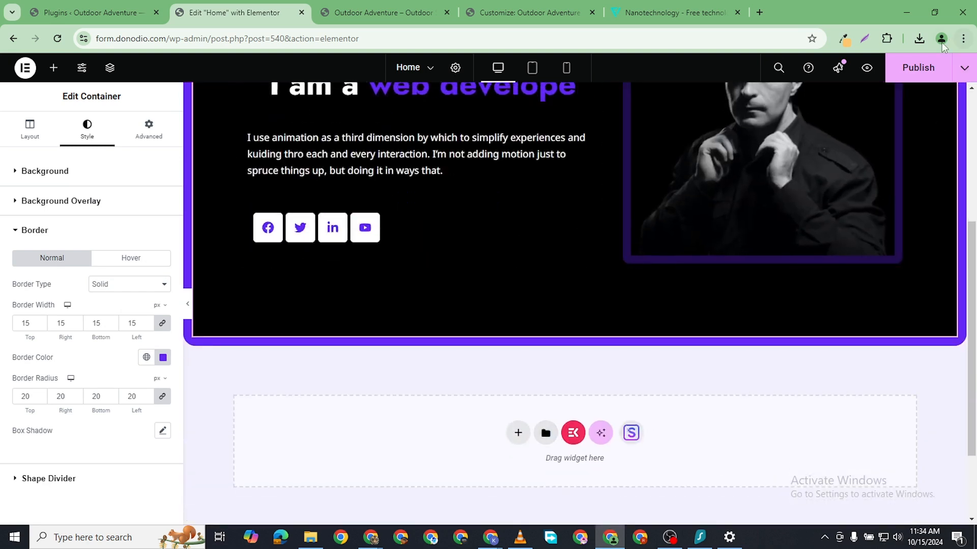
scroll(391, 347, up, 5)
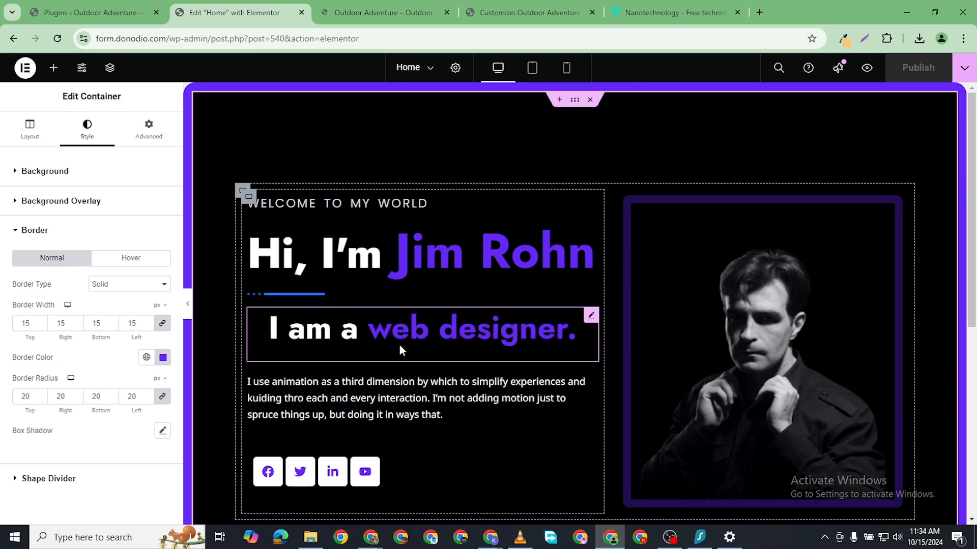
scroll(399, 345, down, 6)
scroll(524, 389, up, 6)
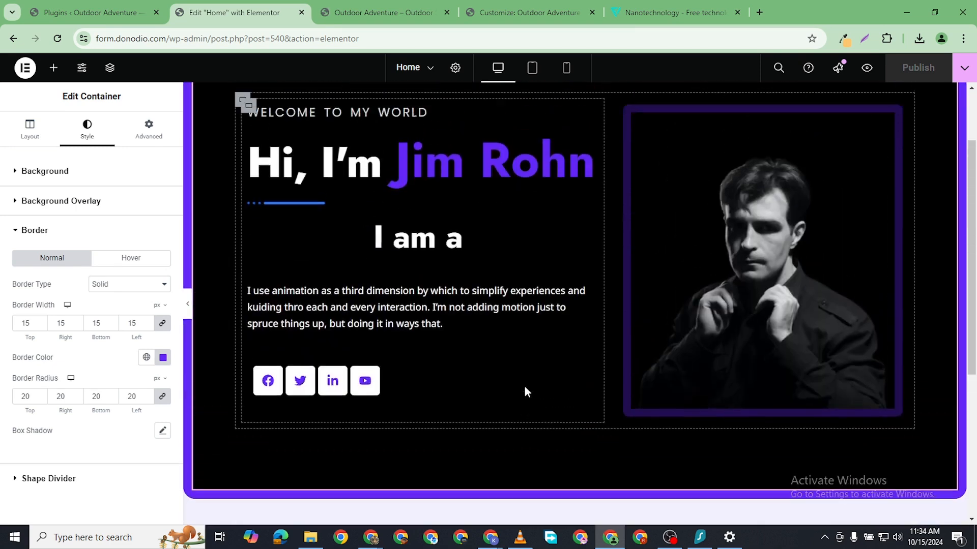
- Add a new single-column flexbox container directly below the hero section
scroll(524, 417, down, 6)
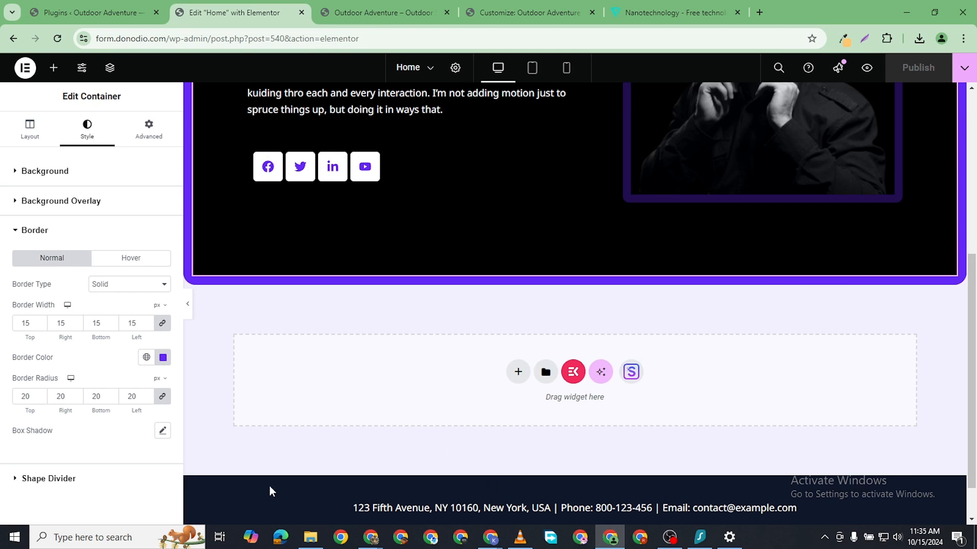
click(517, 374)
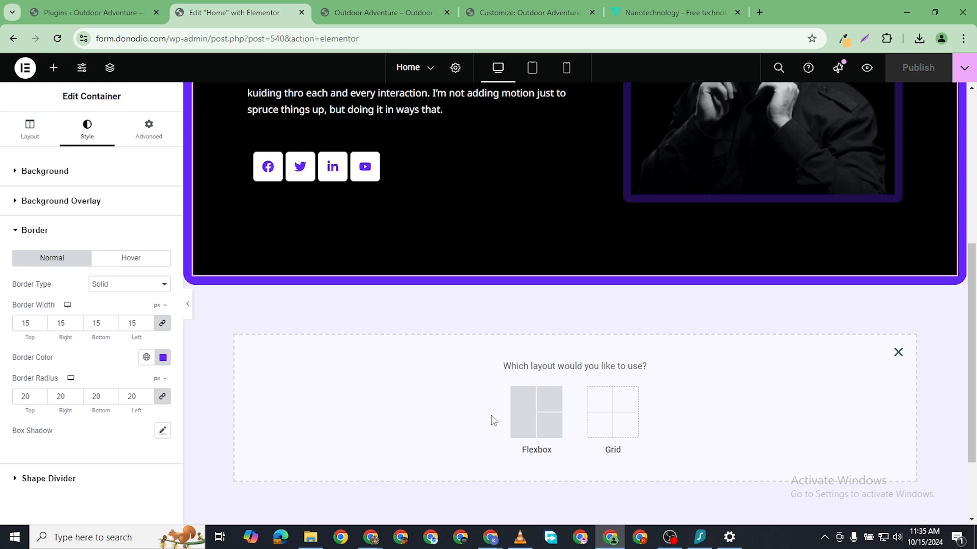
click(523, 415)
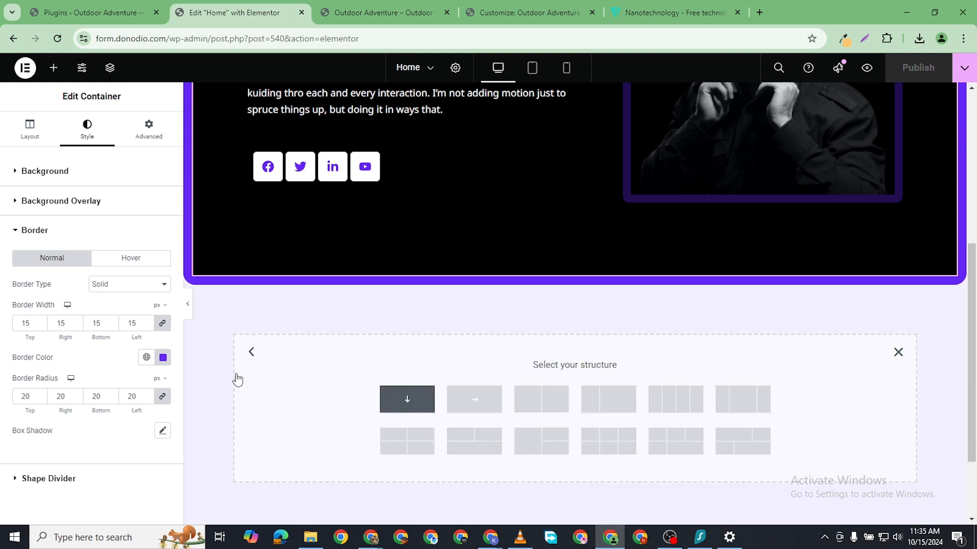
click(269, 355)
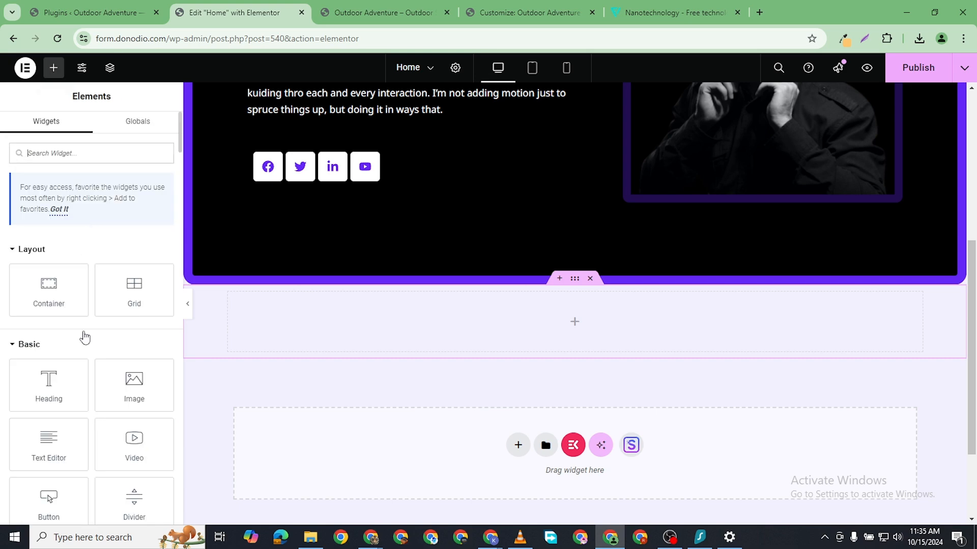
- Nest one container within another inside the new section and duplicate the innermost container
drag(49, 289, 239, 442)
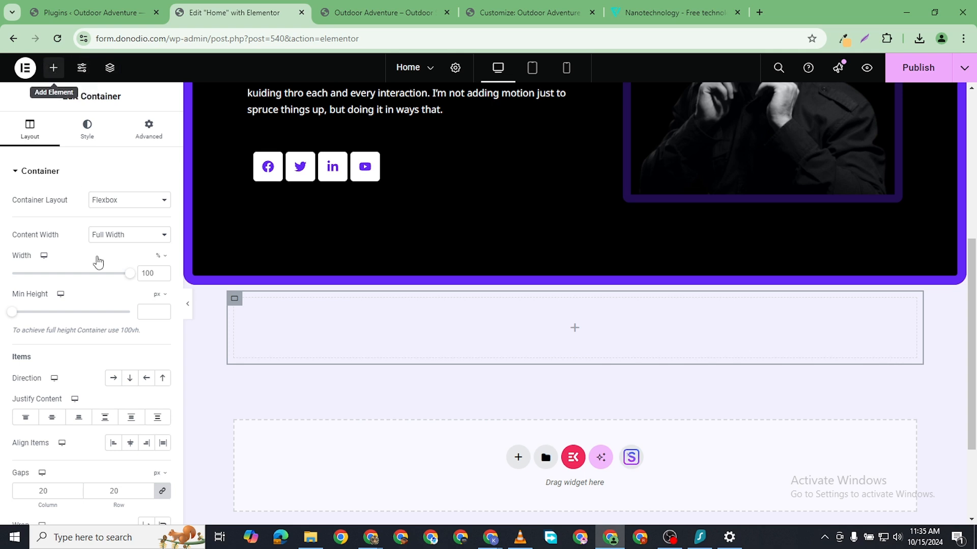
drag(51, 303, 249, 331)
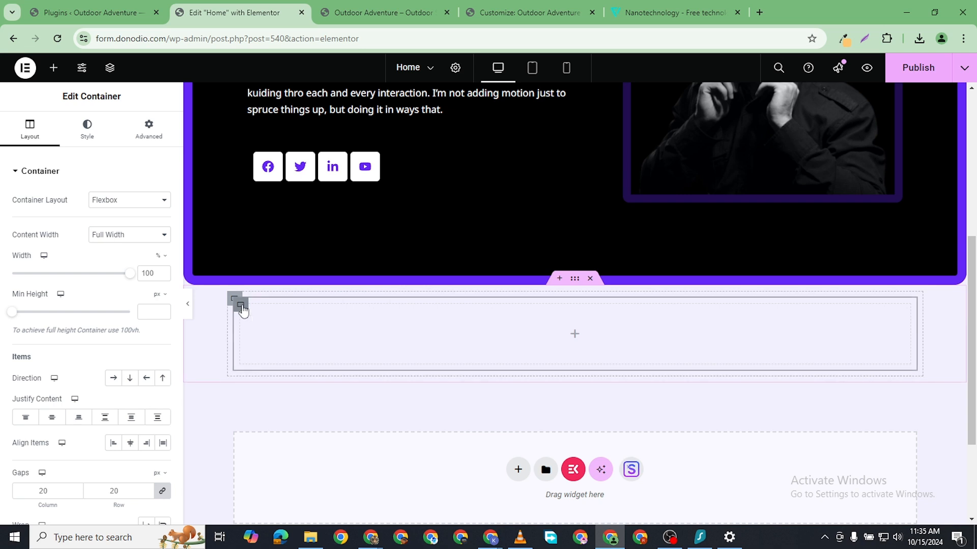
right_click(240, 305)
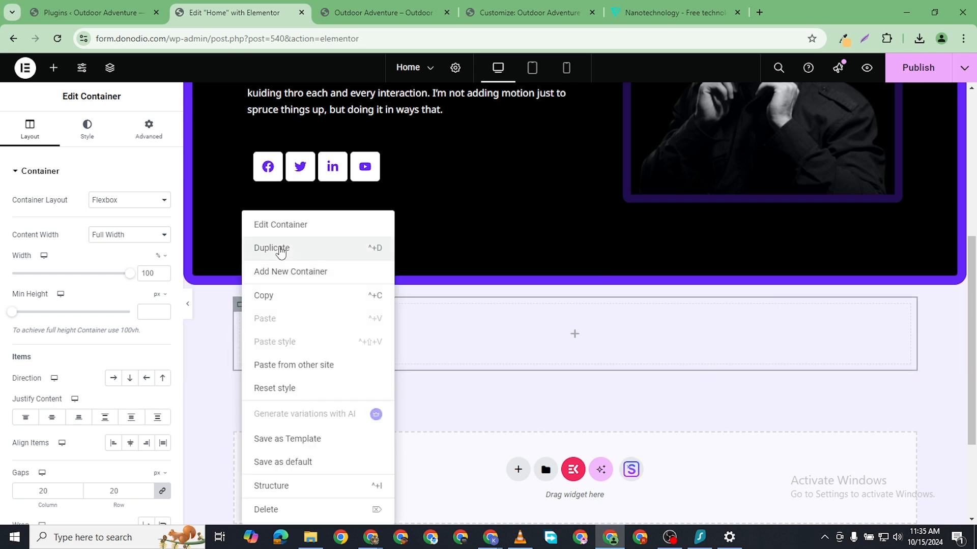
key(ctrl+d)
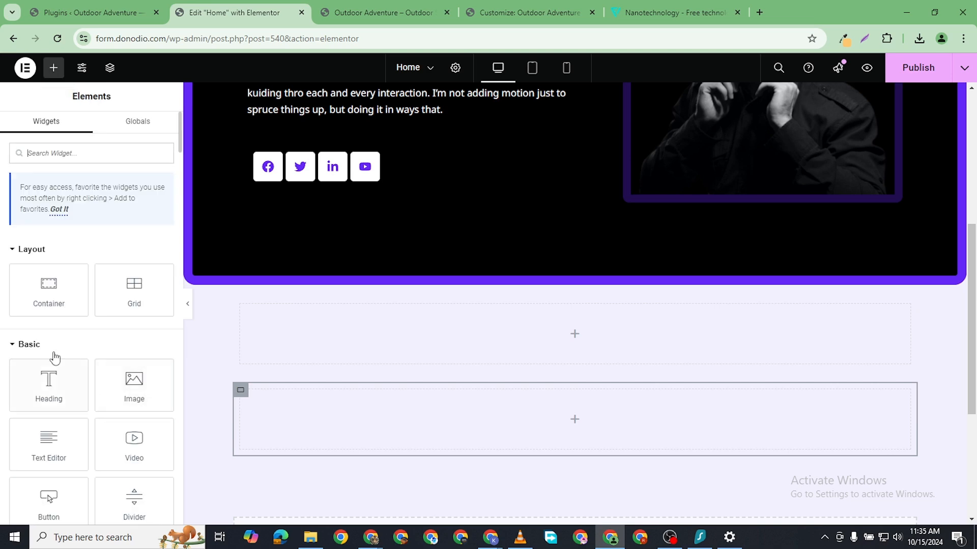
- Add a heading to the upper inner container and set its title to "Features"
drag(64, 392, 368, 346)
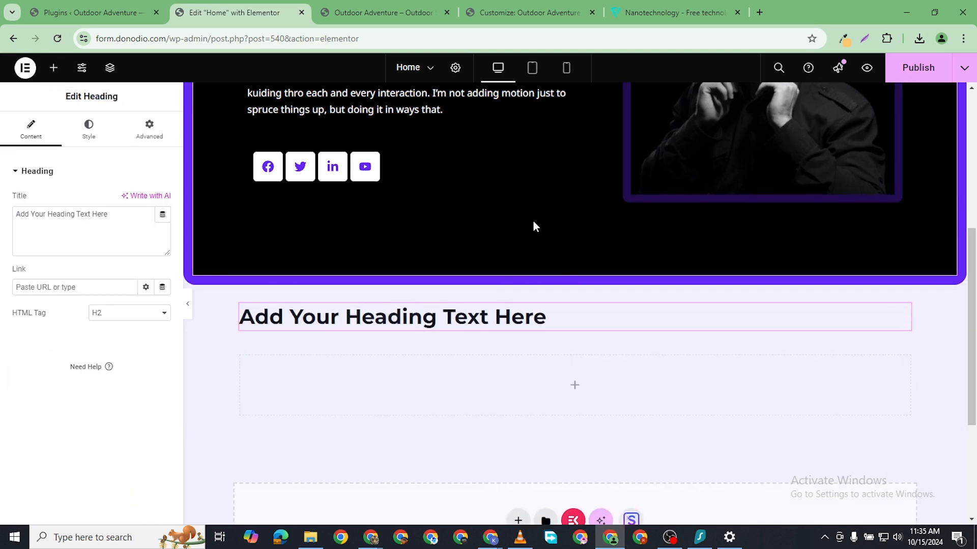
triple_click(56, 214)
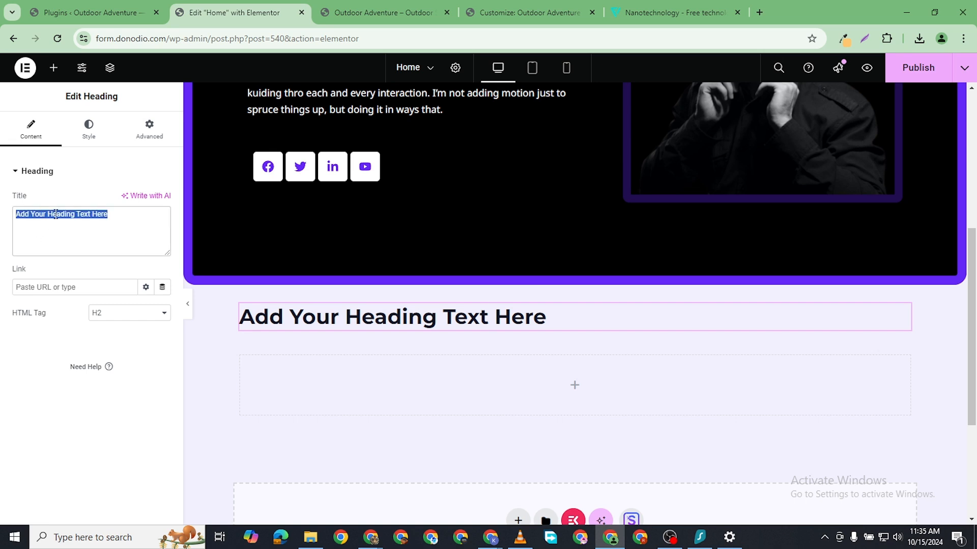
text(Fe)
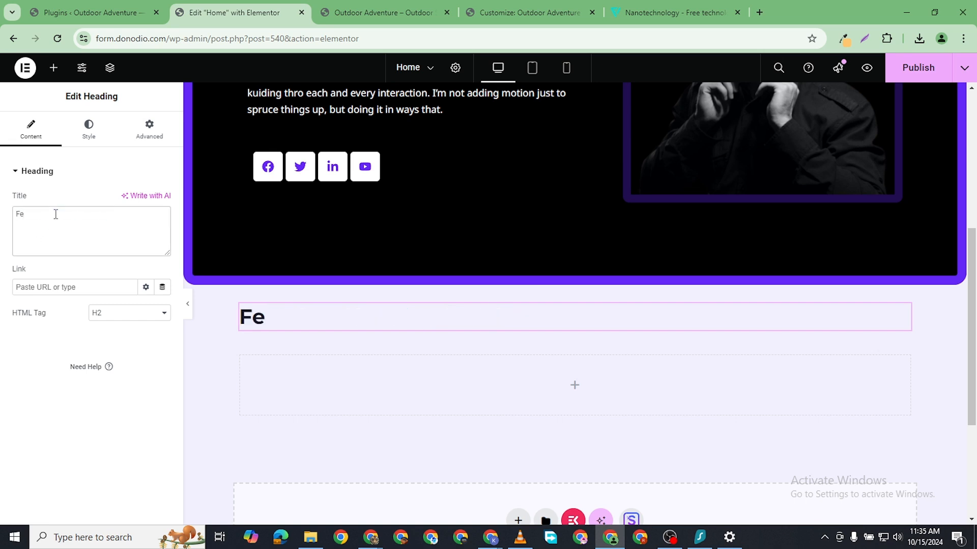
text(atures)
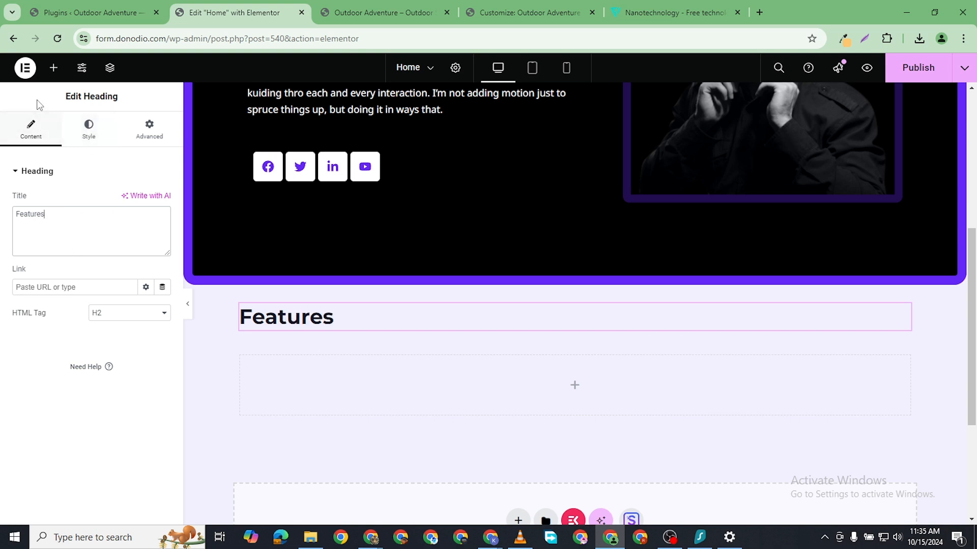
- Add a second heading below "Features" and set its title to "What I Do"
click(53, 67)
drag(49, 380, 298, 333)
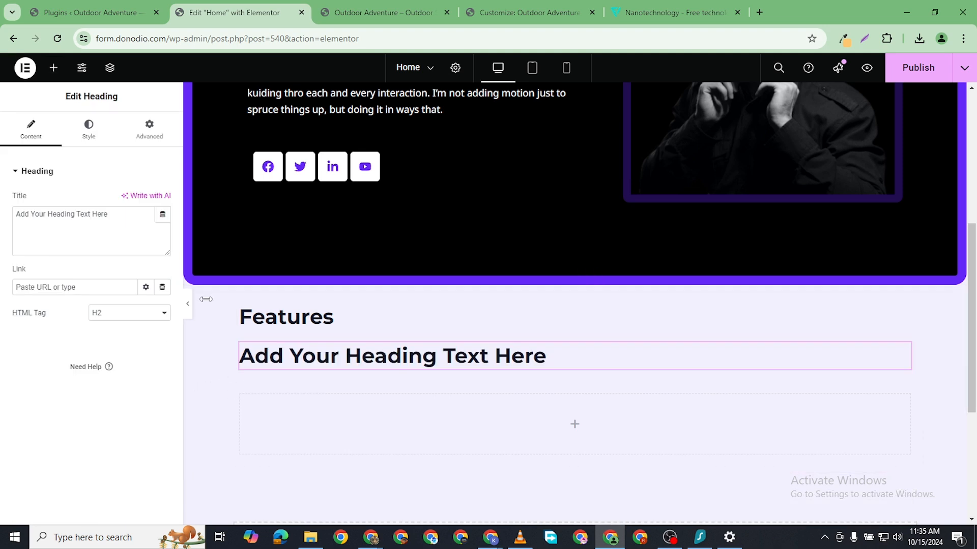
triple_click(103, 210)
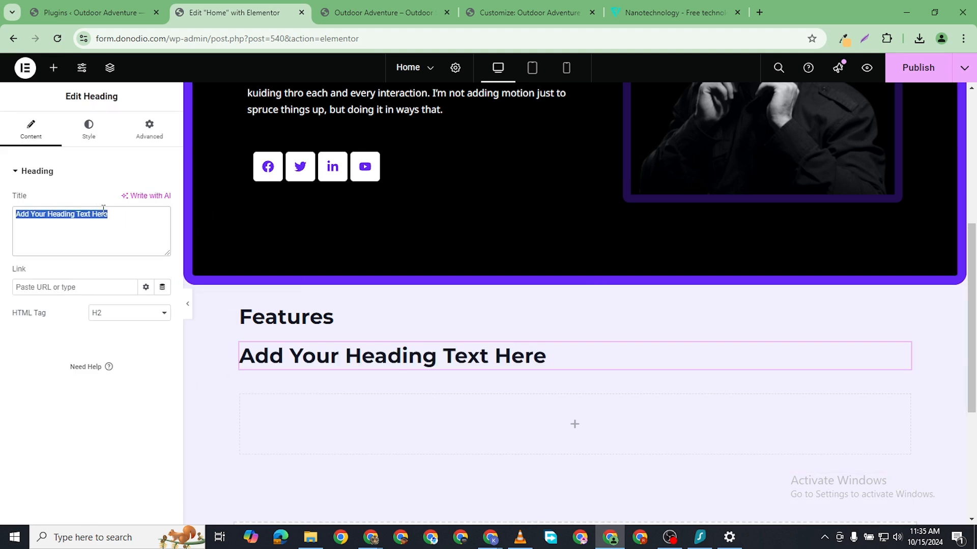
text(What I Do)
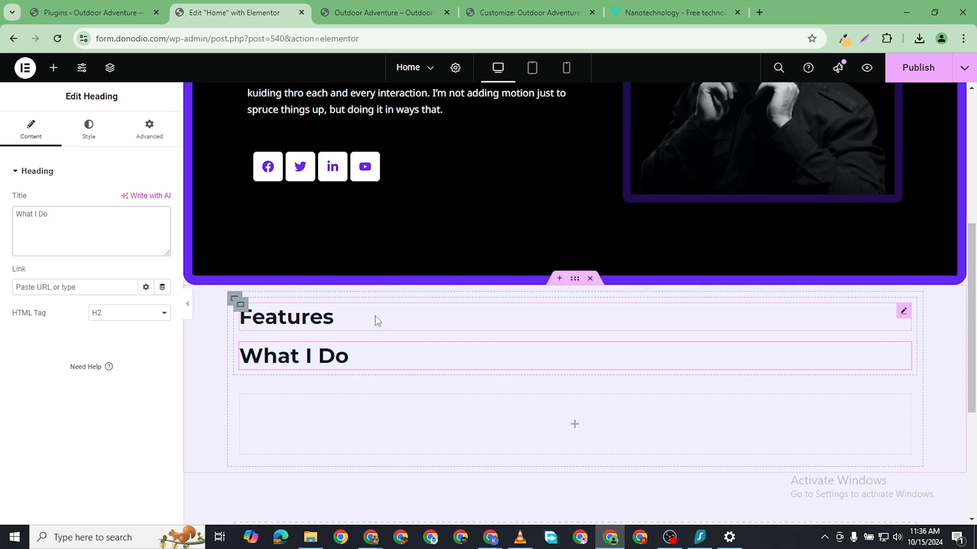
- Copy the "WELCOME TO MY WORLD" heading and paste its style onto the "Features" heading
scroll(374, 316, up, 6)
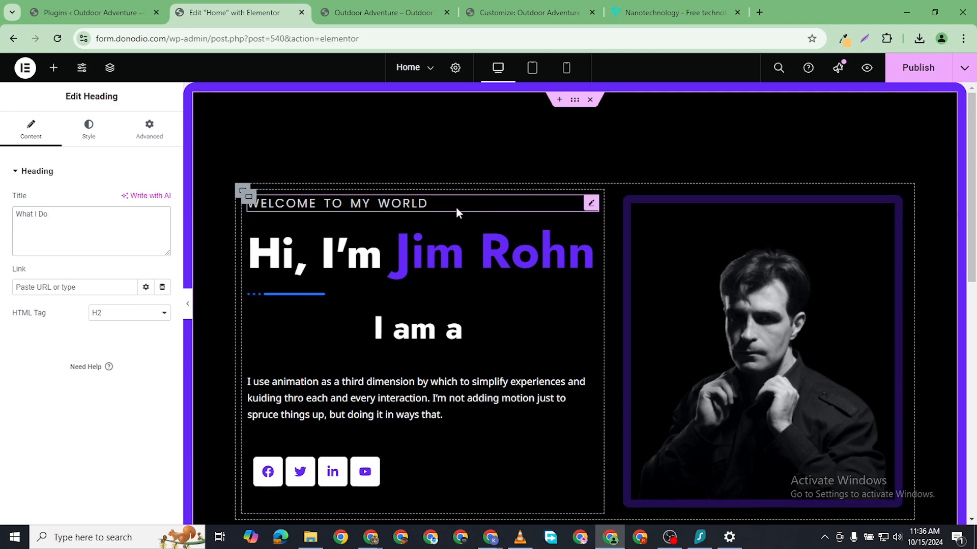
right_click(594, 209)
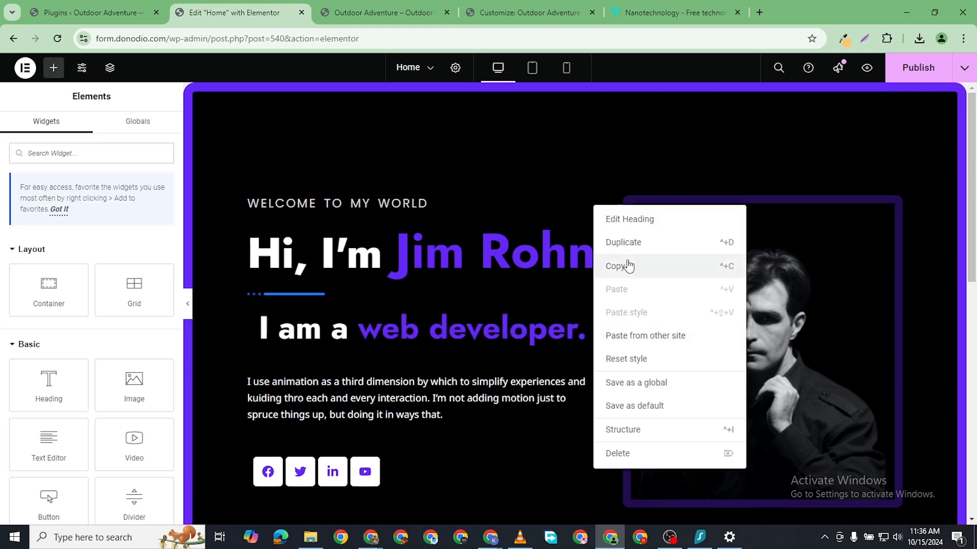
click(461, 409)
scroll(461, 408, down, 5)
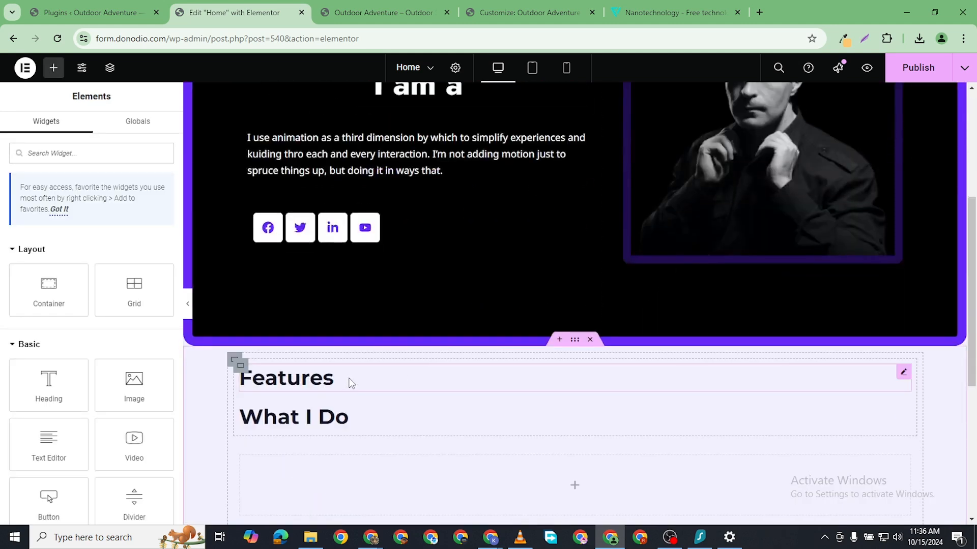
right_click(350, 383)
click(395, 370)
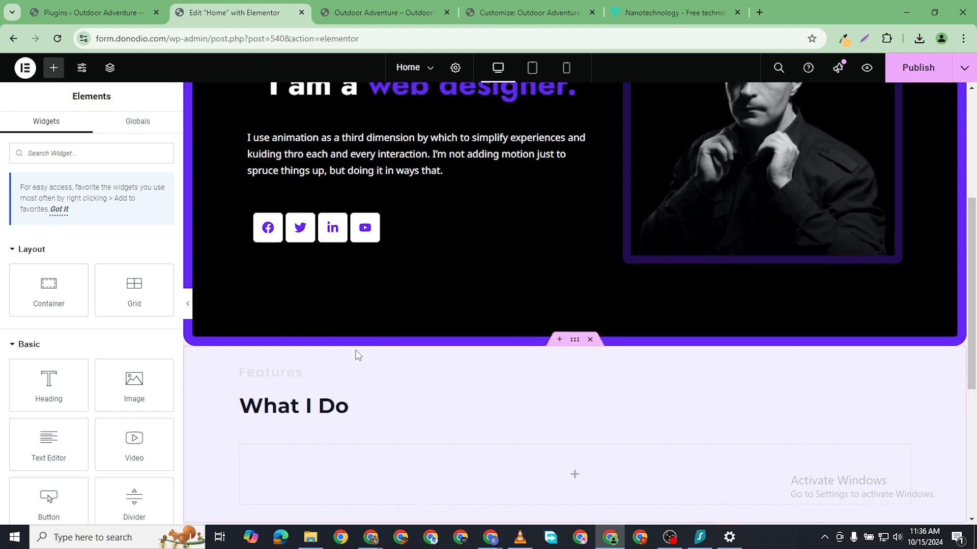
- Copy the focused title color #6528F7 from the hero's main name heading
scroll(392, 224, up, 5)
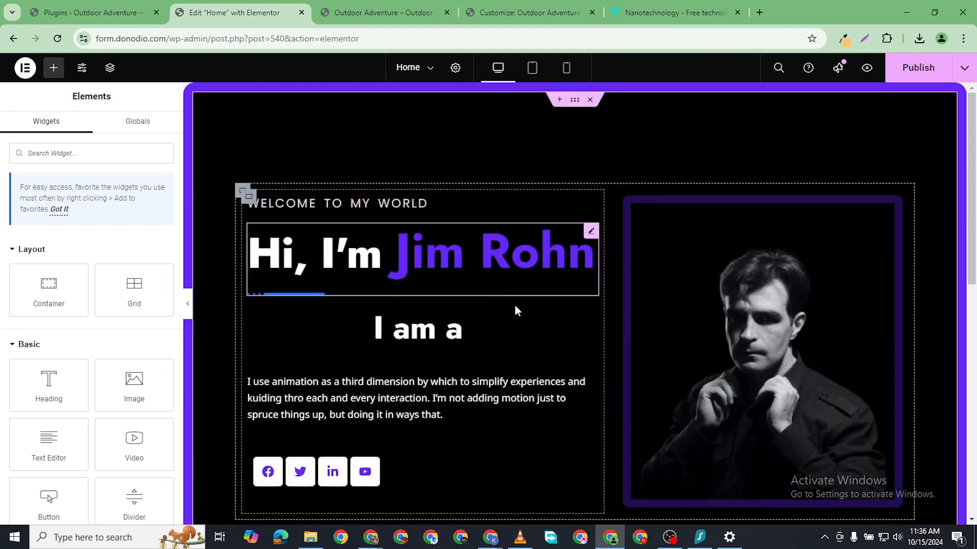
click(542, 257)
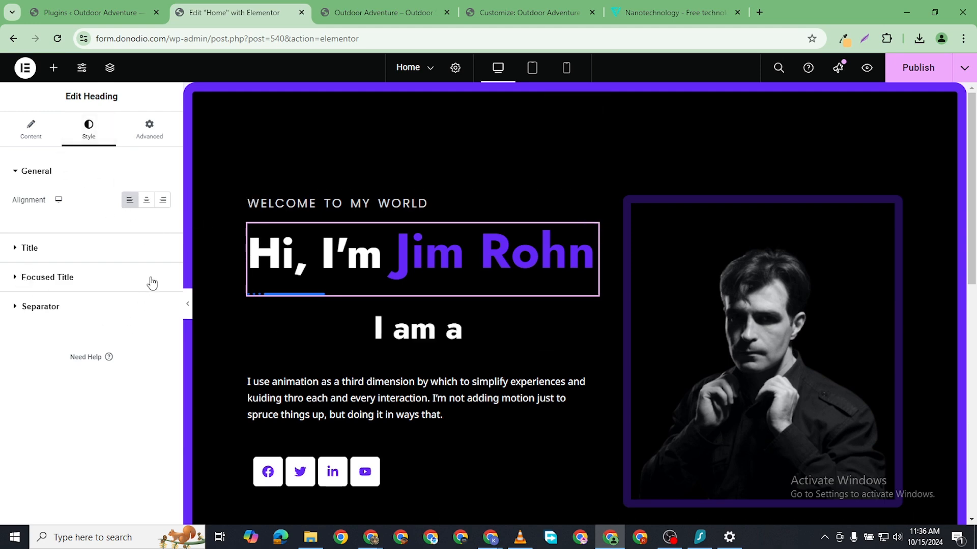
click(171, 282)
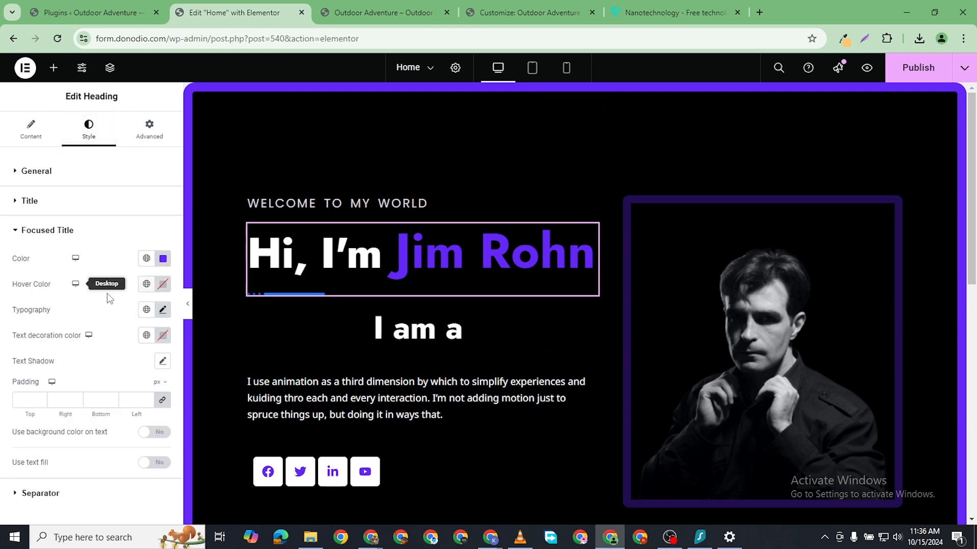
click(163, 259)
triple_click(107, 433)
right_click(107, 433)
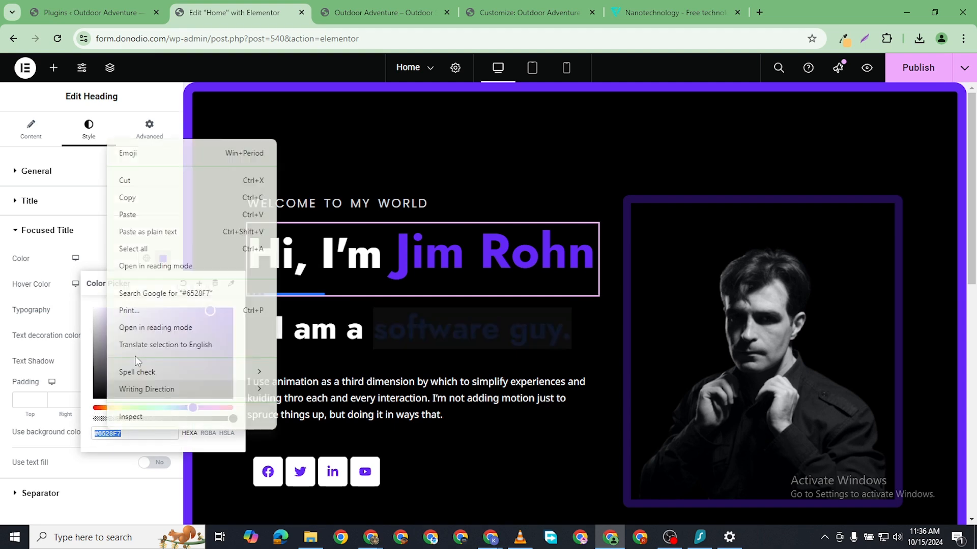
click(155, 191)
- Replace the "Features" heading's text color with the copied purple #6528F7
scroll(536, 414, down, 5)
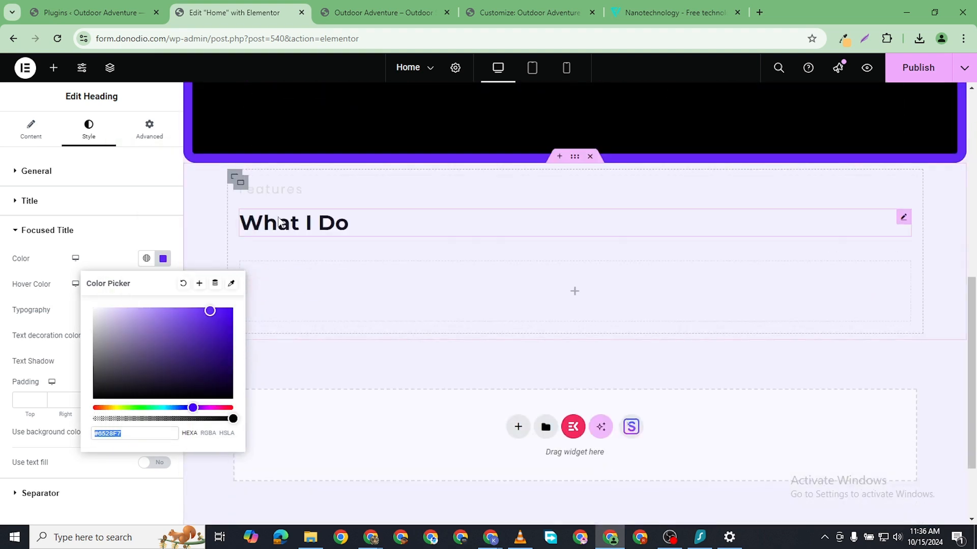
click(281, 192)
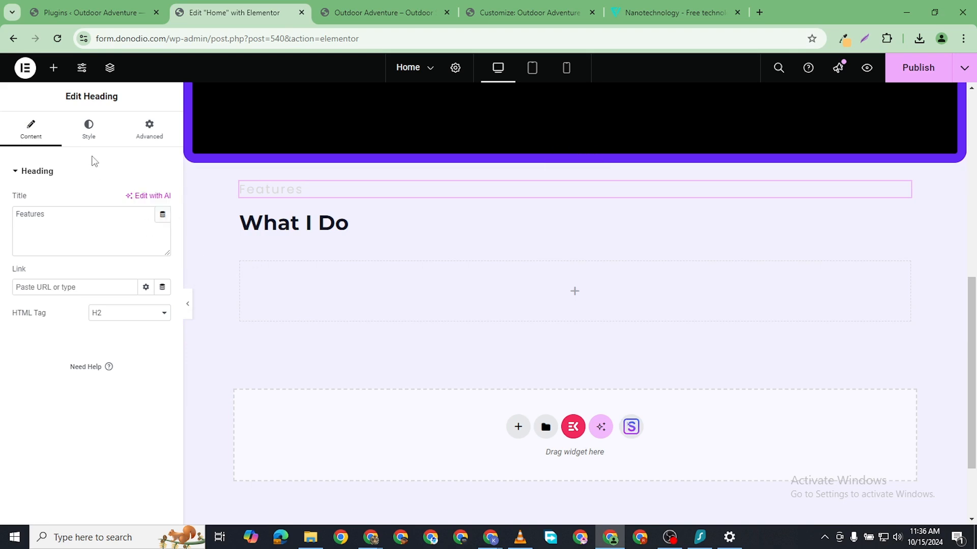
click(89, 130)
click(162, 226)
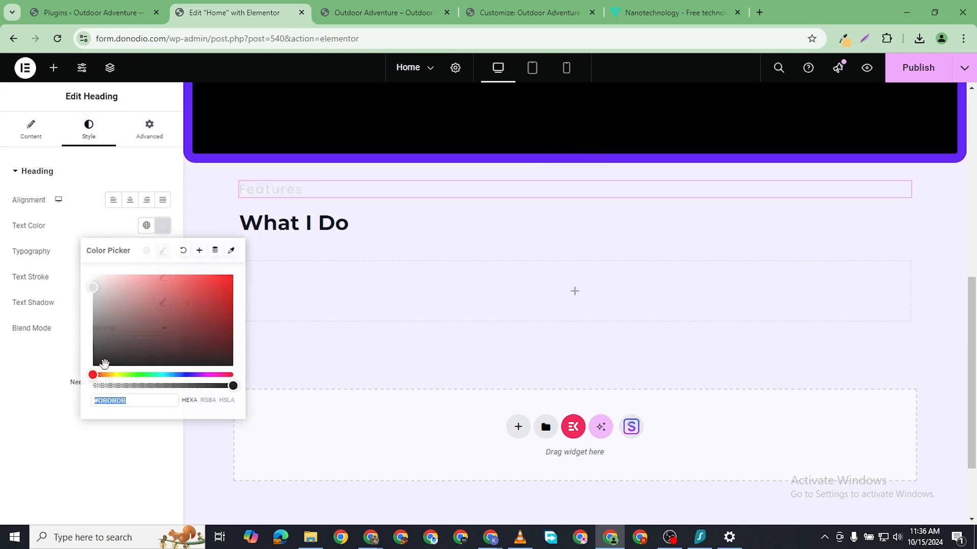
right_click(108, 401)
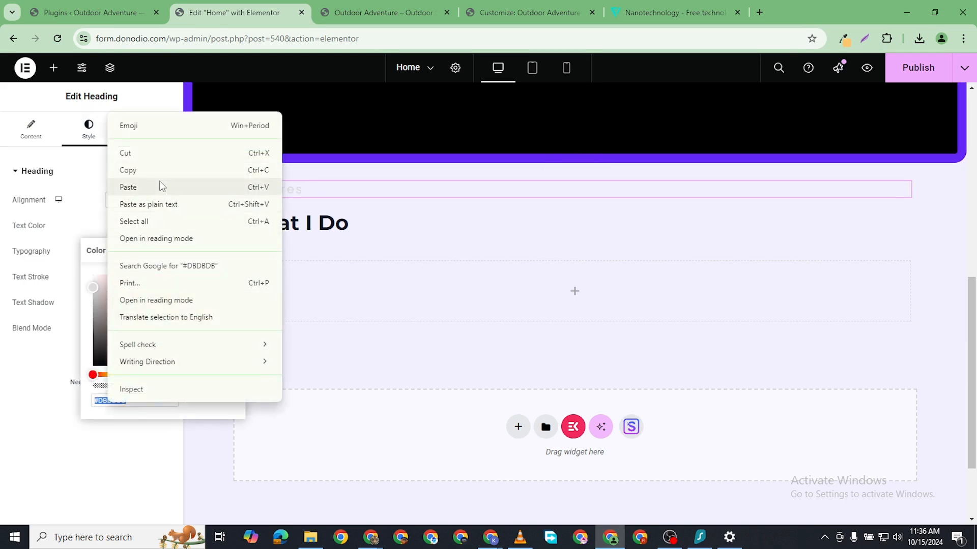
click(159, 187)
- Apply the Primary global font to the "What I Do" heading and set its weight to 800 (Extra Bold)
click(381, 238)
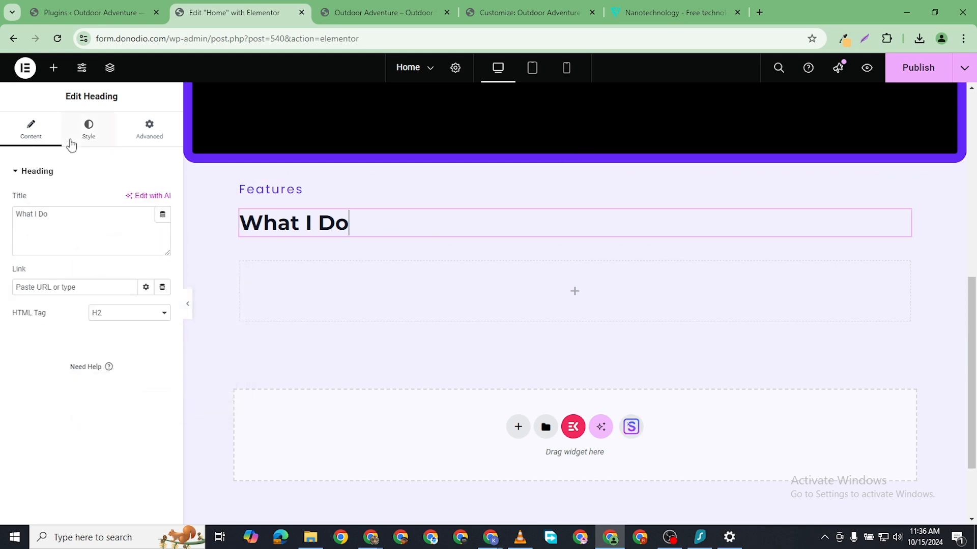
click(84, 131)
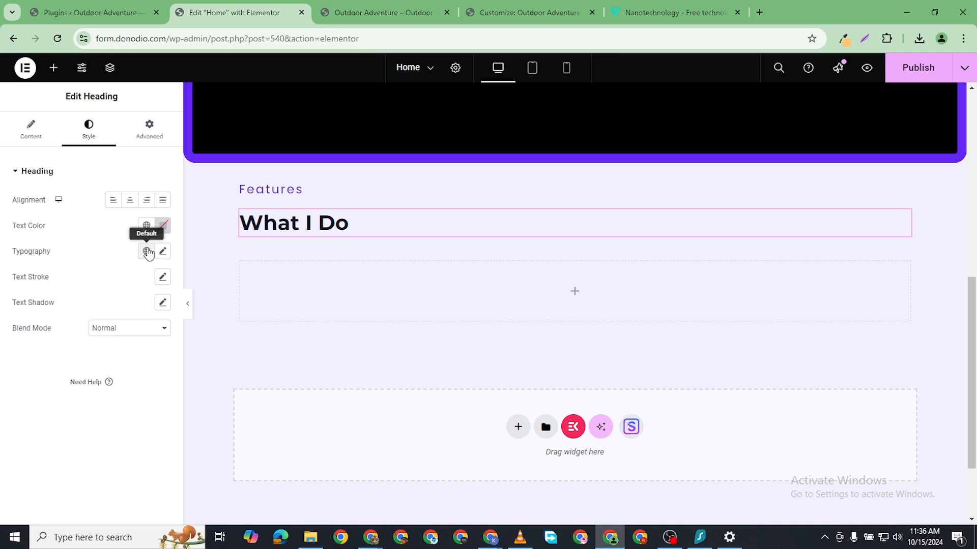
click(146, 252)
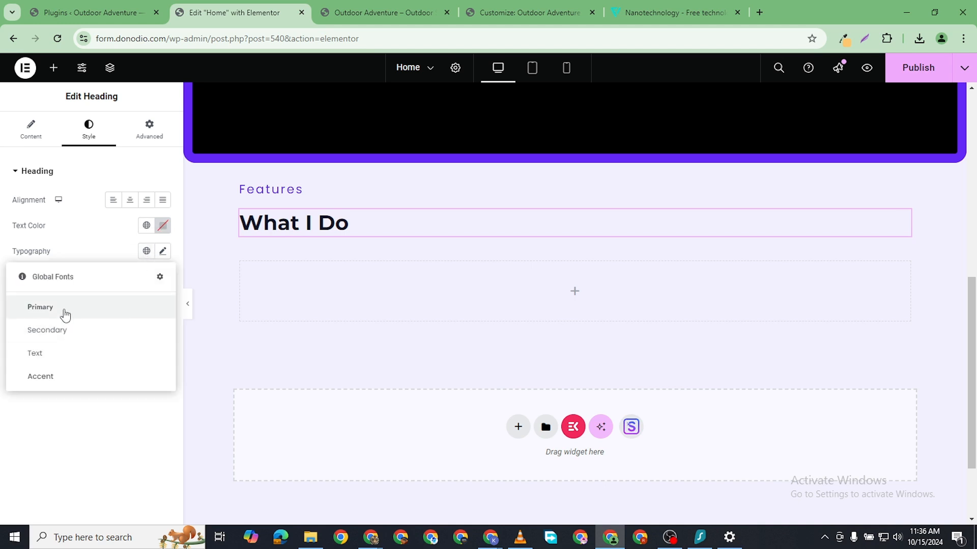
click(56, 308)
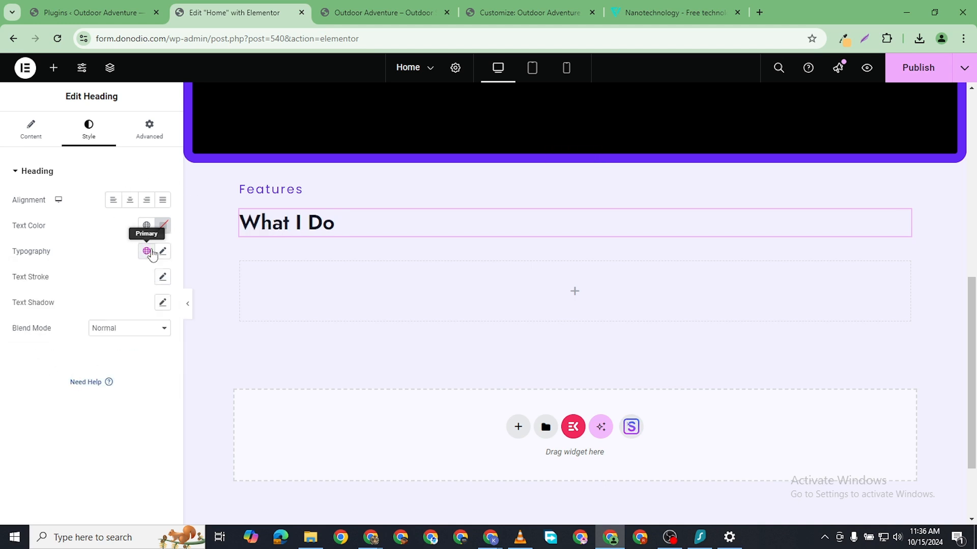
click(162, 251)
click(127, 375)
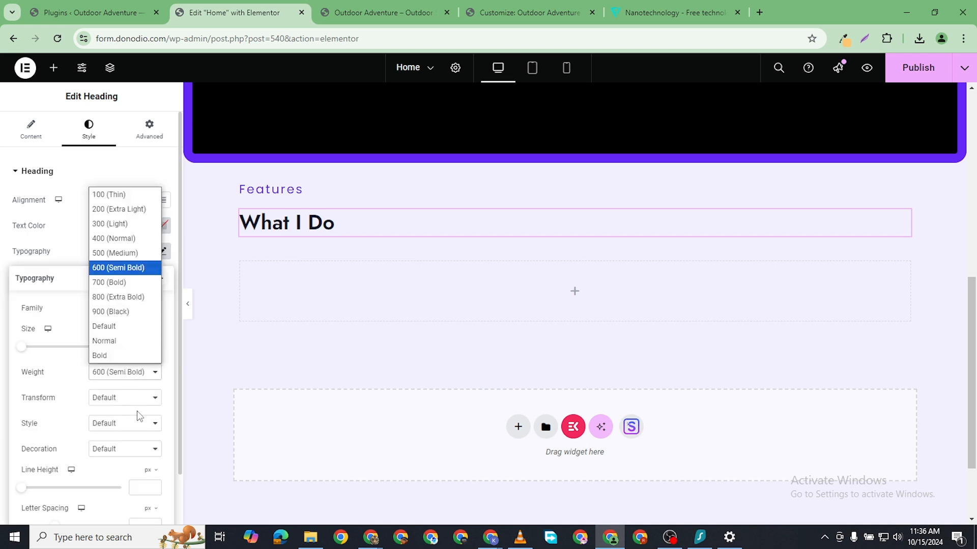
click(116, 298)
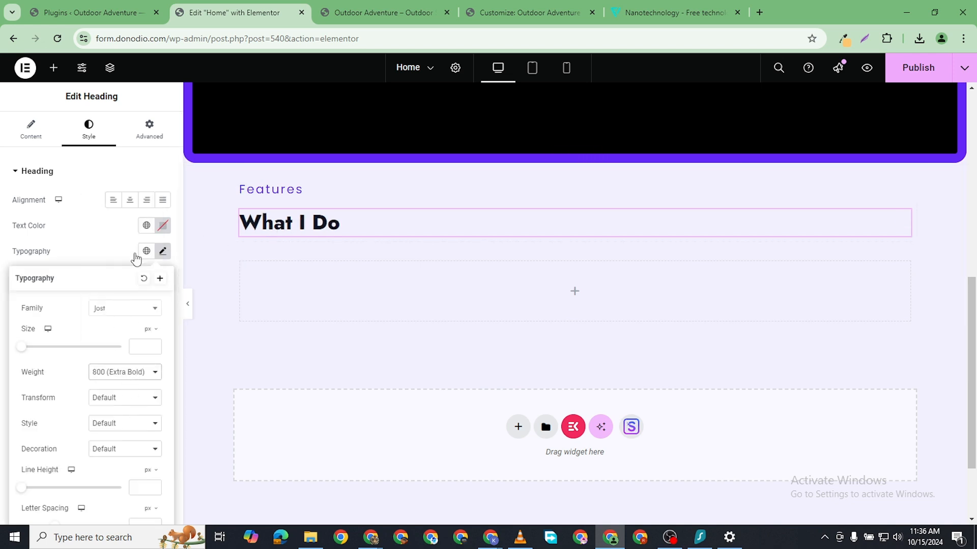
- Set the "What I Do" heading's font size to 60 px
drag(23, 351, 55, 357)
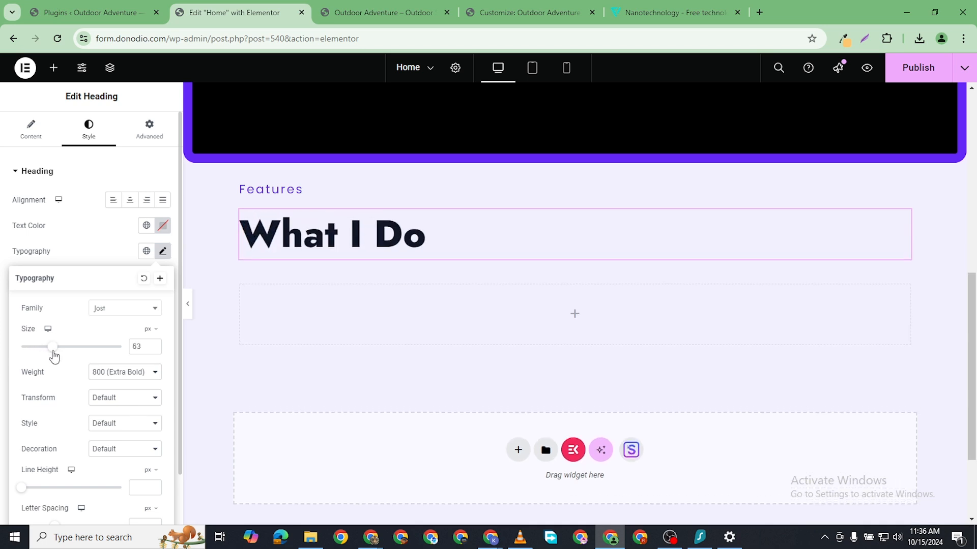
click(153, 350)
click(154, 349)
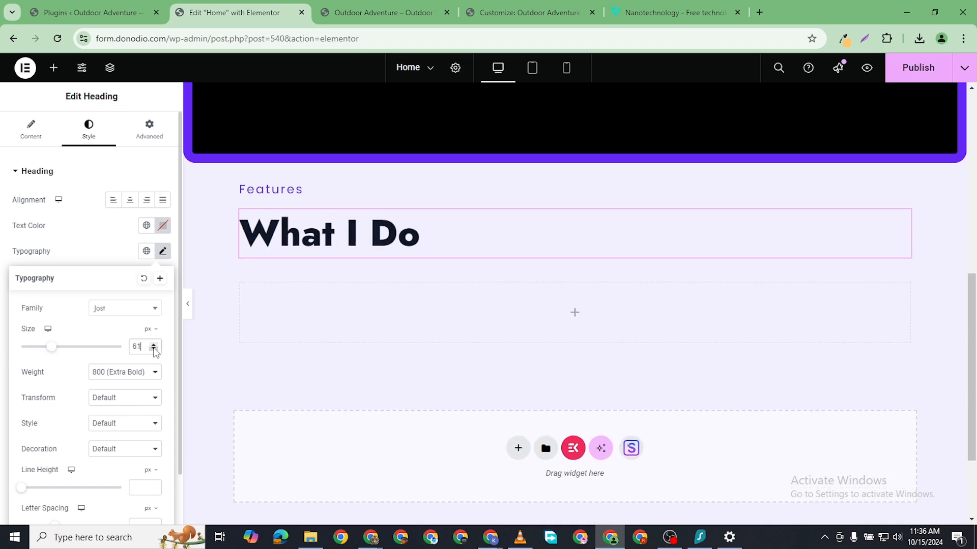
click(153, 349)
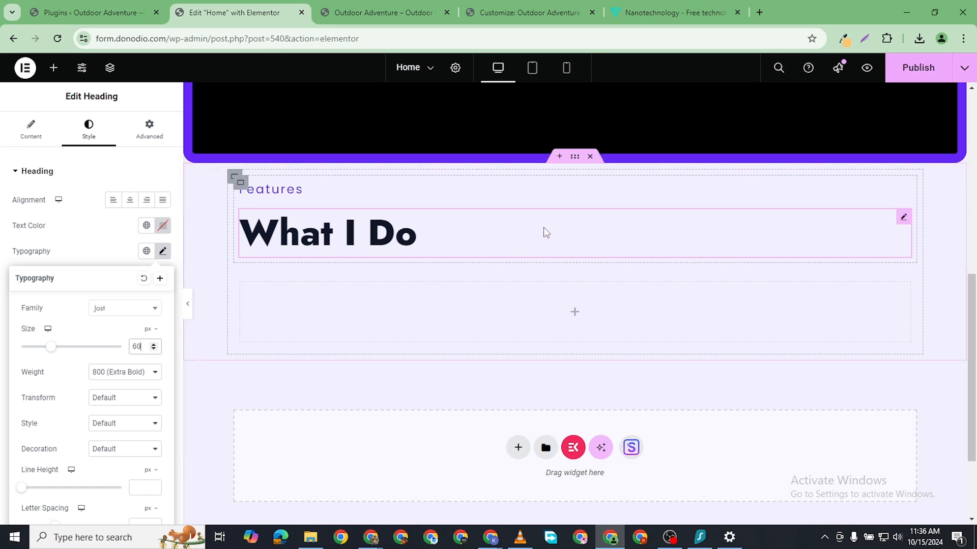
- Give the outer container of the Features section a classic background in black
scroll(442, 211, up, 1)
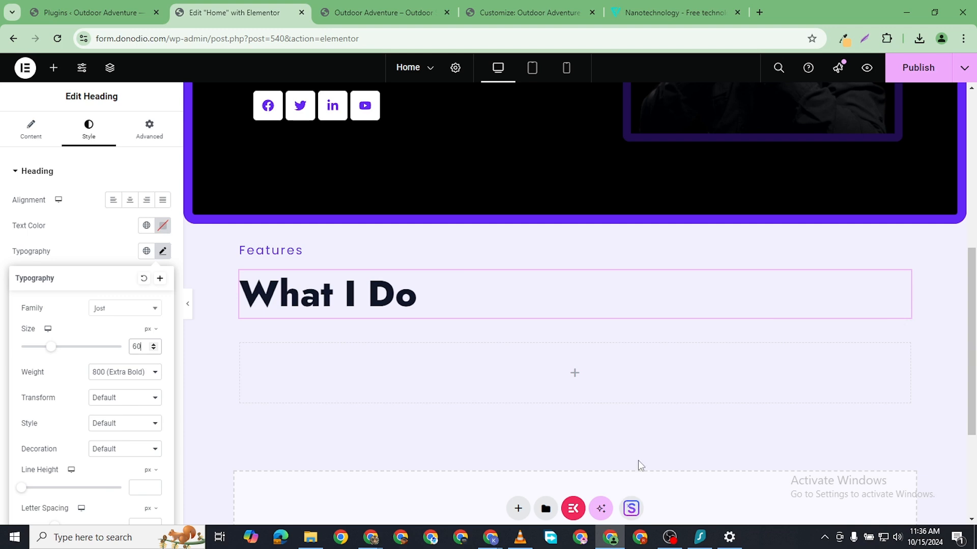
scroll(310, 375, up, 2)
scroll(308, 375, down, 3)
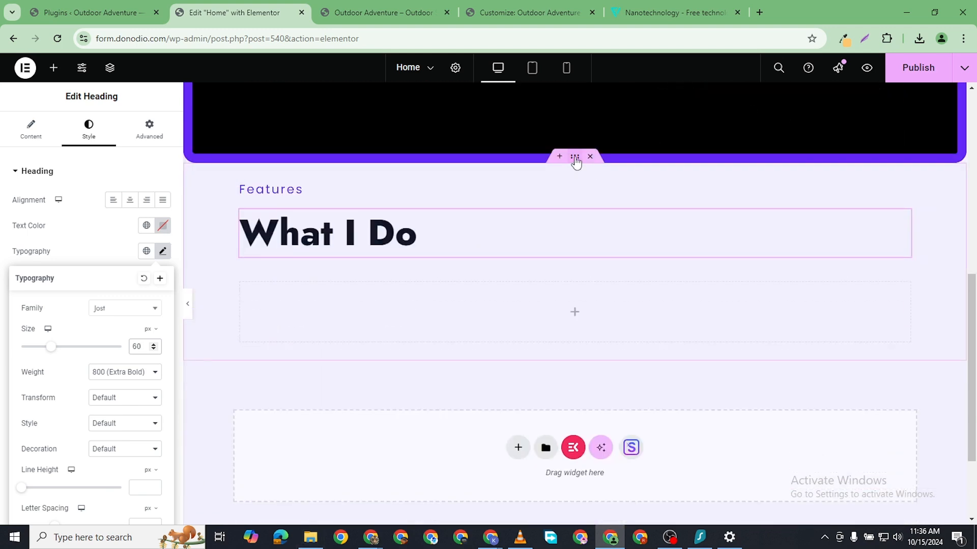
click(574, 158)
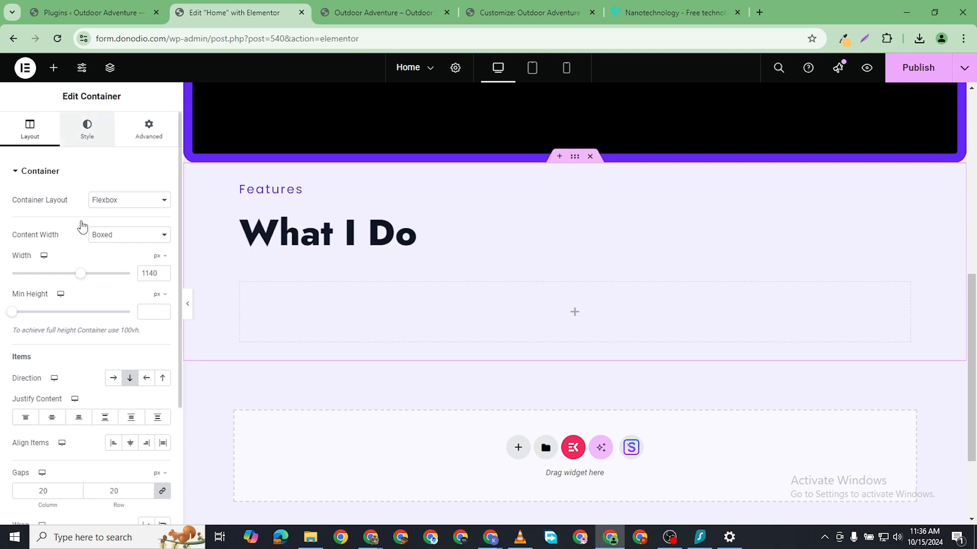
click(87, 130)
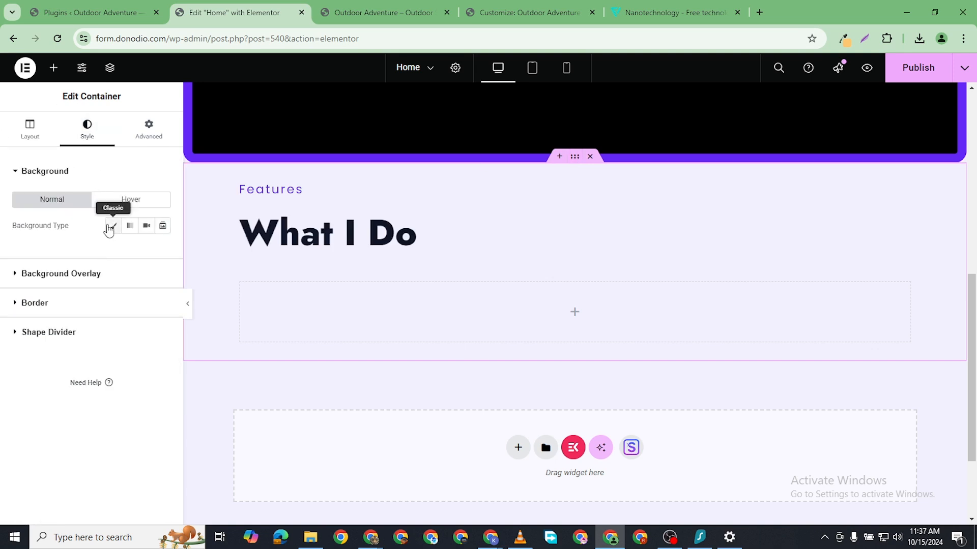
click(113, 226)
click(163, 253)
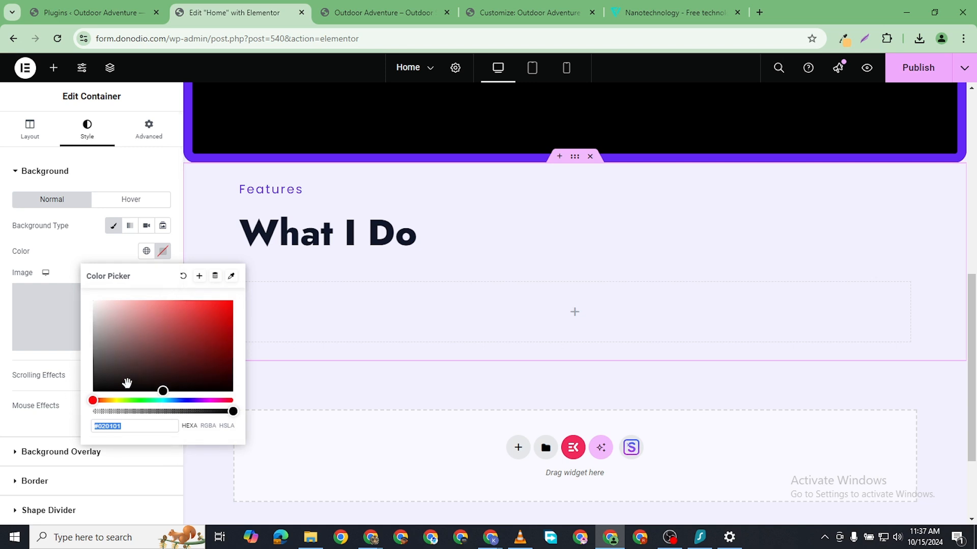
drag(124, 382, 20, 424)
click(442, 234)
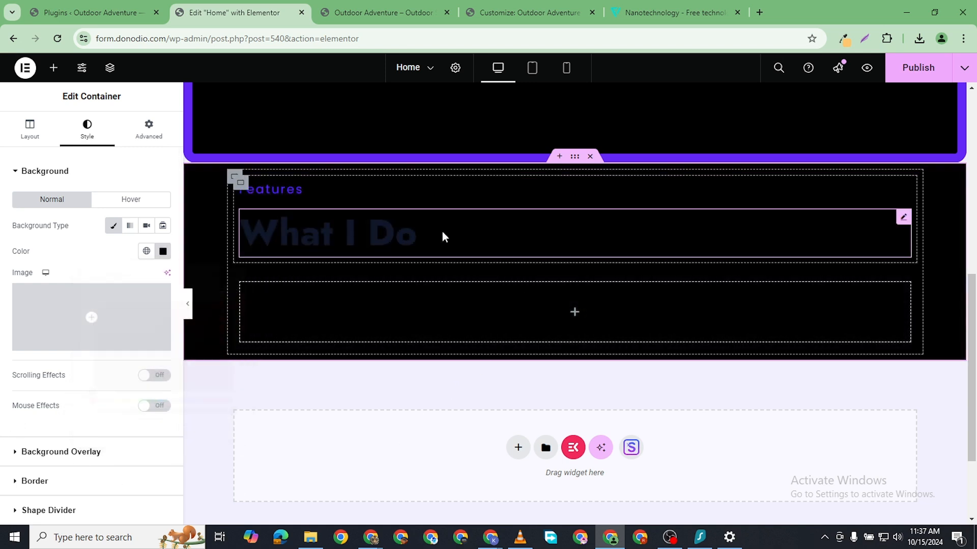
- Change the "What I Do" heading's text color to white
click(386, 239)
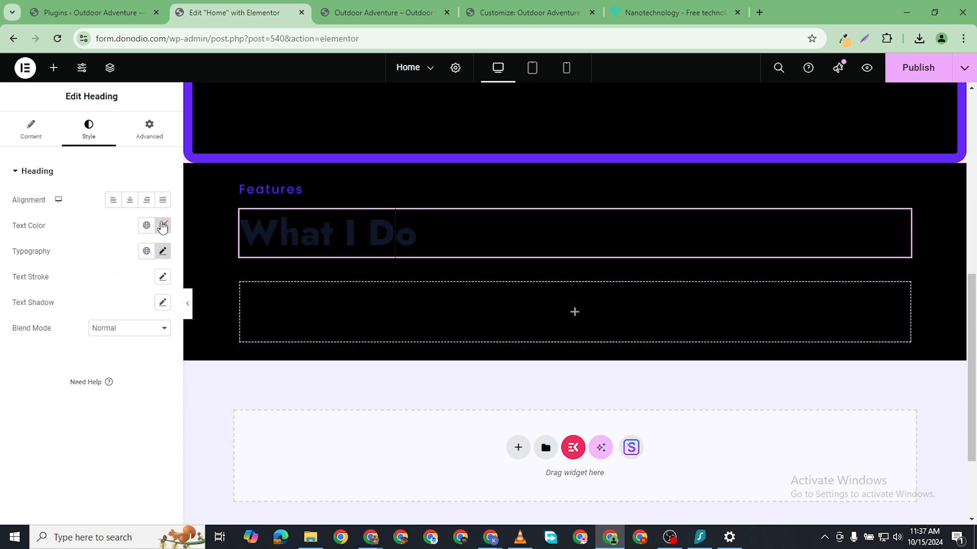
click(163, 227)
drag(109, 333, 61, 233)
click(2, 434)
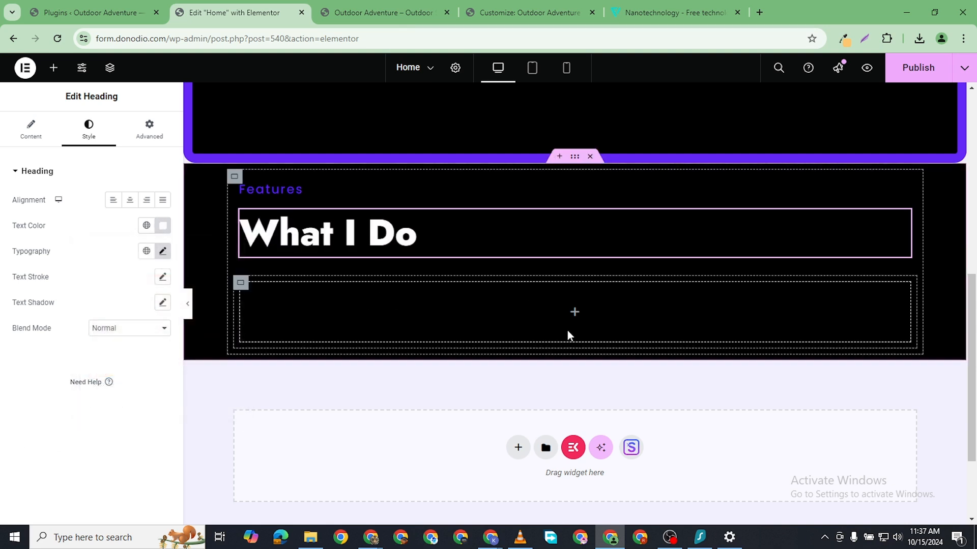
- Set the empty container below the headings to a horizontal row direction and add a nested container inside it
click(241, 284)
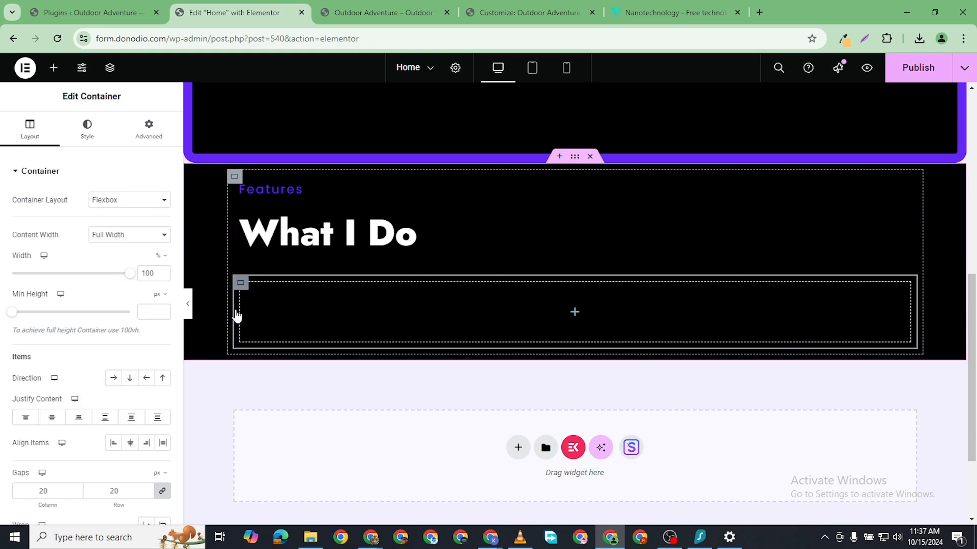
click(114, 378)
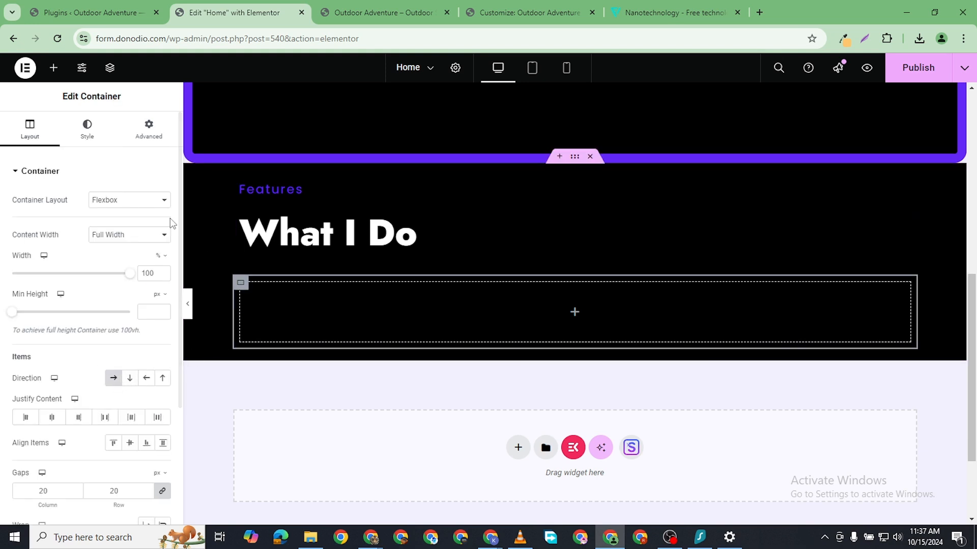
click(54, 68)
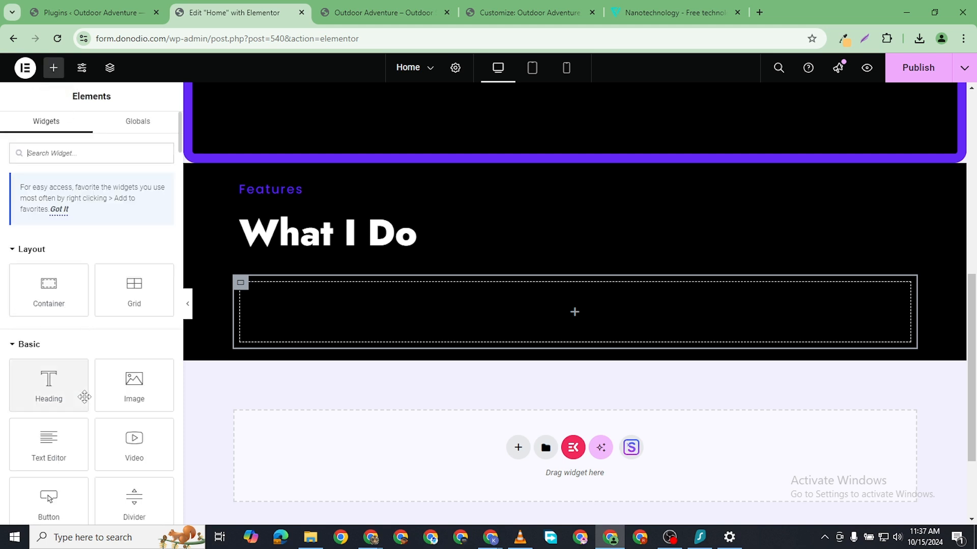
drag(48, 300, 262, 305)
- Duplicate the nested container twice to form three columns in the row
right_click(249, 294)
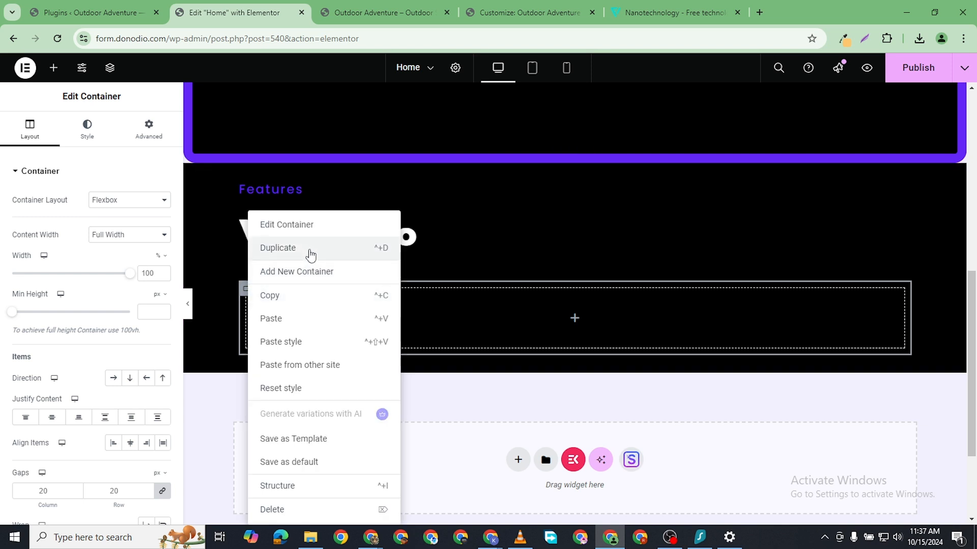
key(ctrl+d)
right_click(589, 290)
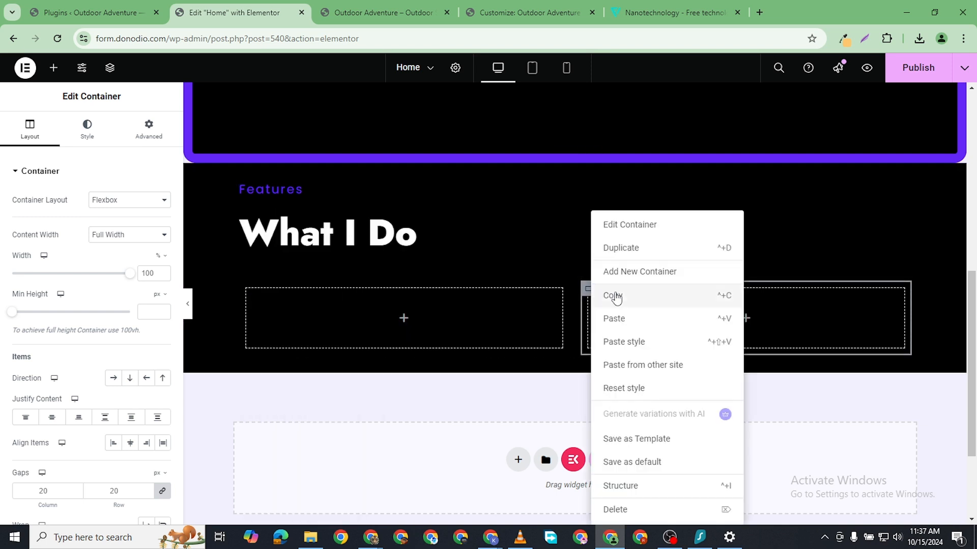
key(ctrl+d)
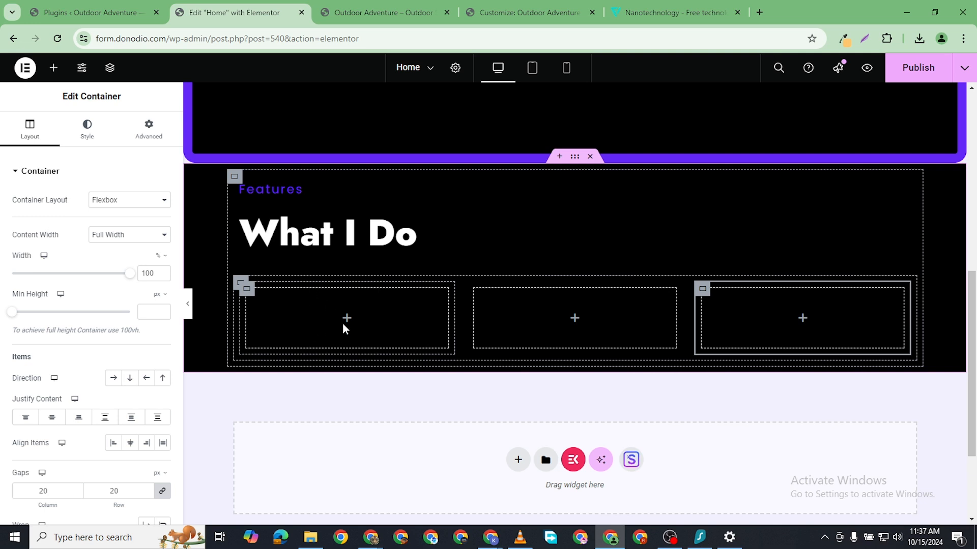
- Add an Icon Box widget to the first column and open the icon library for its icon
click(53, 67)
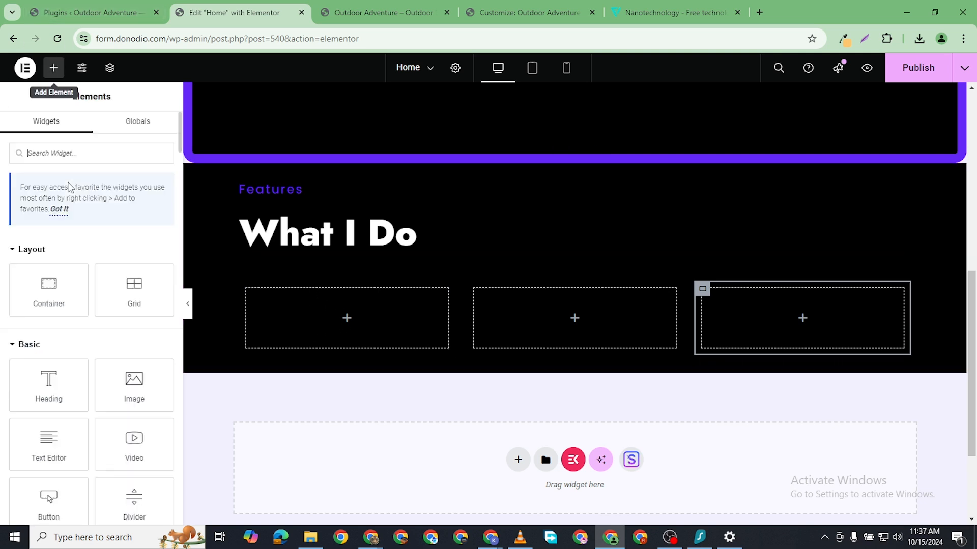
text(icon)
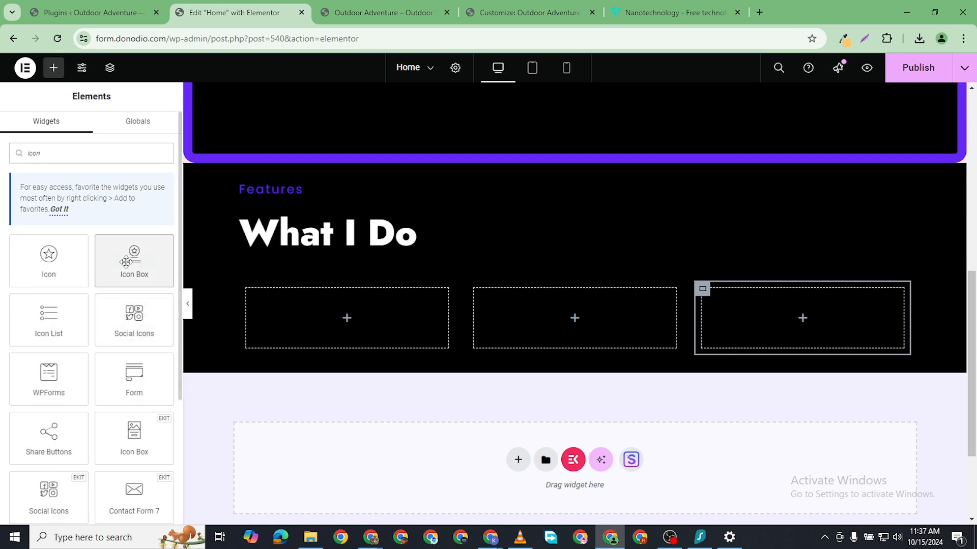
drag(134, 260, 333, 317)
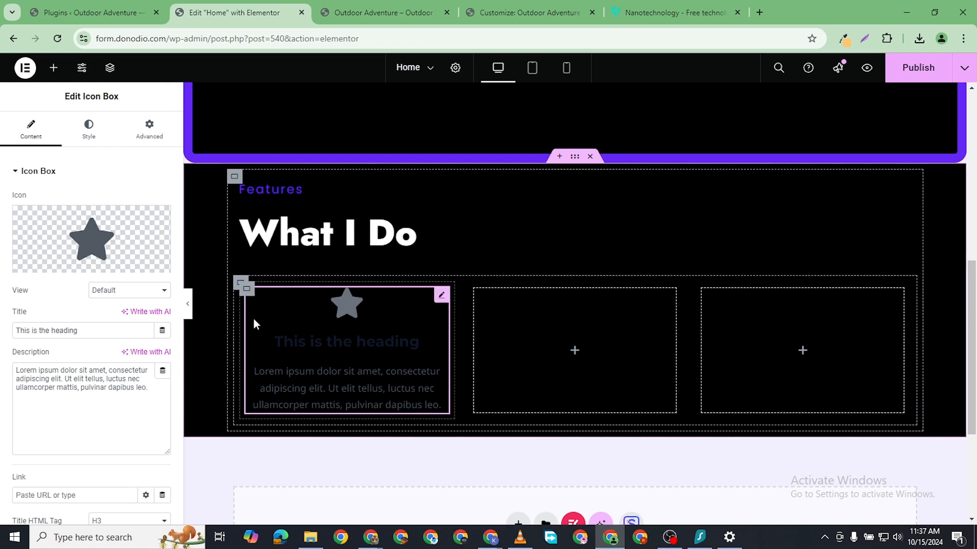
mouse_move(93, 243)
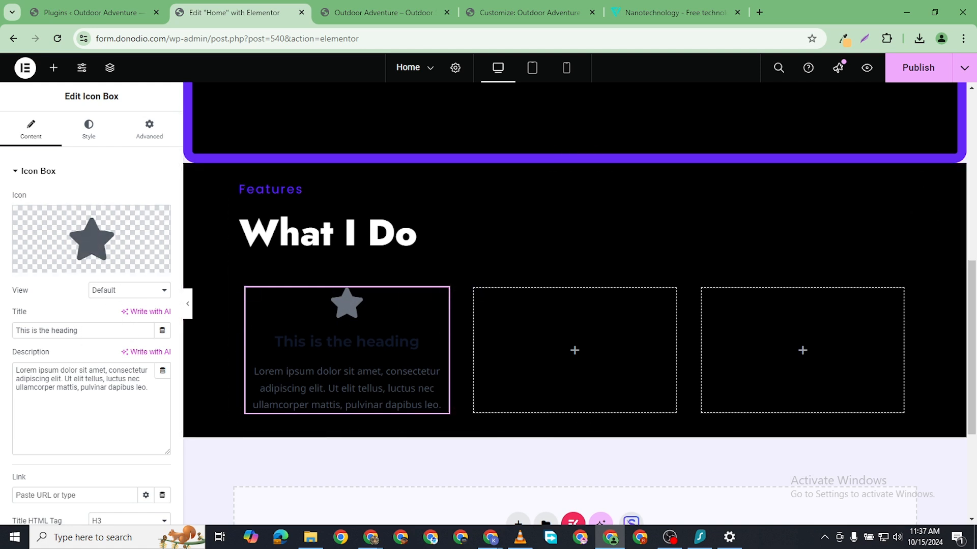
click(130, 231)
click(433, 117)
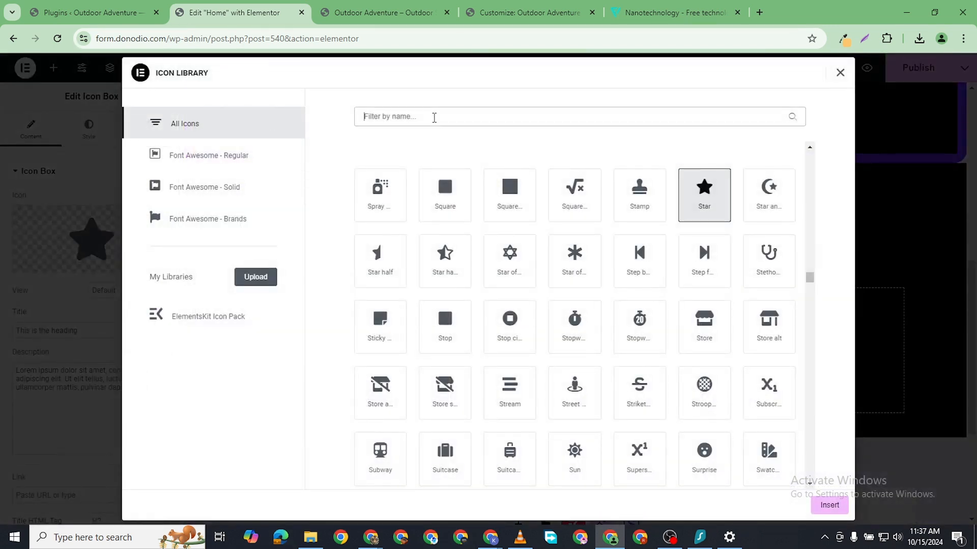
text(hambu)
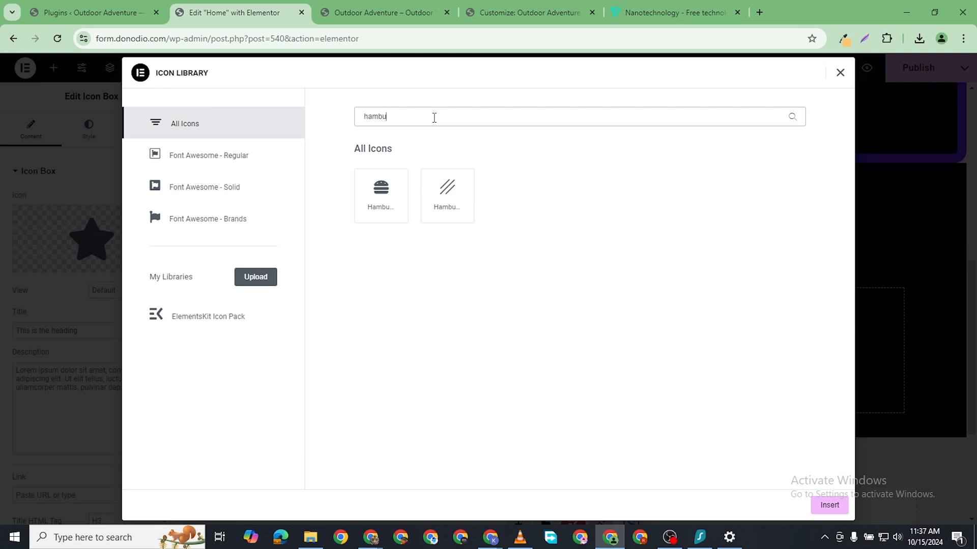
key(BackSpace)
key(BackSpace)
key(BackSpace)
key(BackSpace)
key(BackSpace)
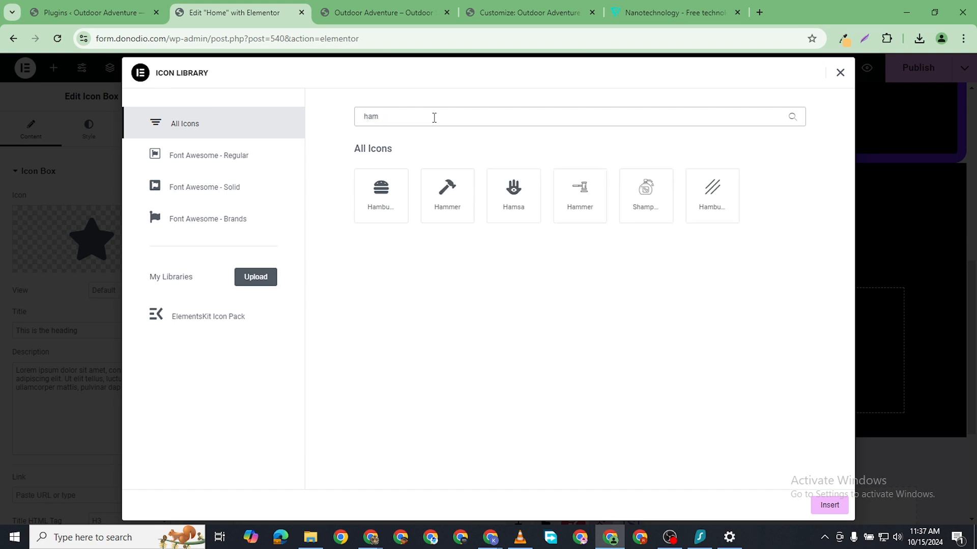
- Filter the icon library by "line" and insert the three-bar menu icon into the icon box
text(line)
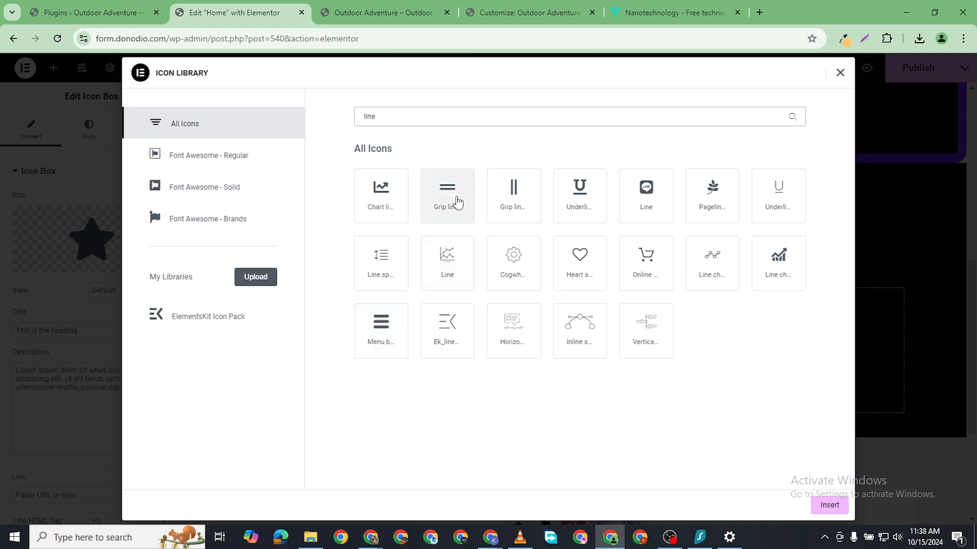
click(392, 330)
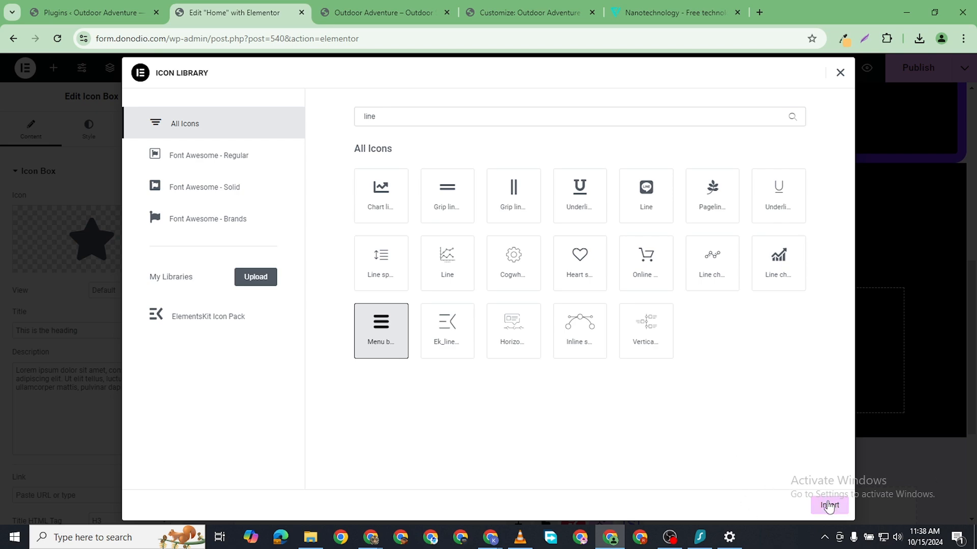
click(830, 506)
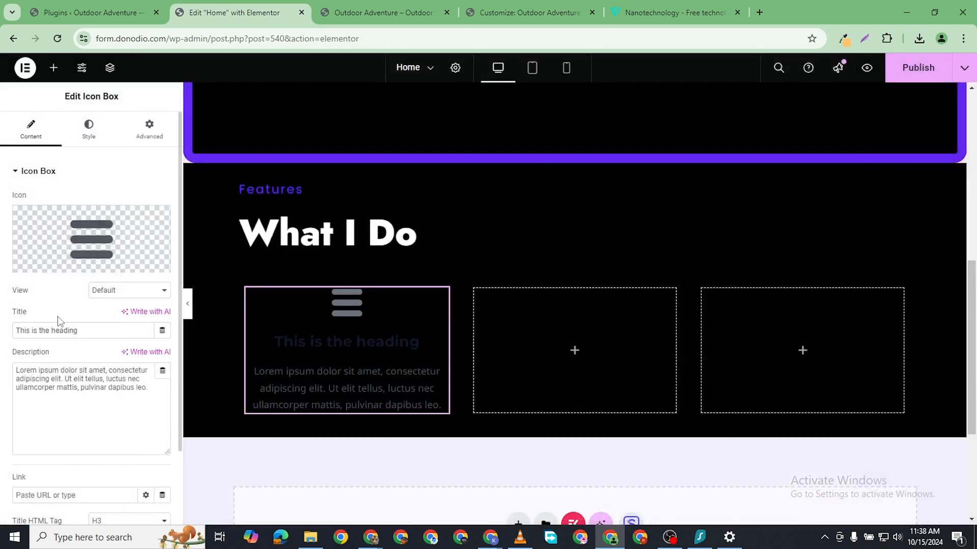
- Replace the icon box's title with "Business Strategy"
triple_click(73, 334)
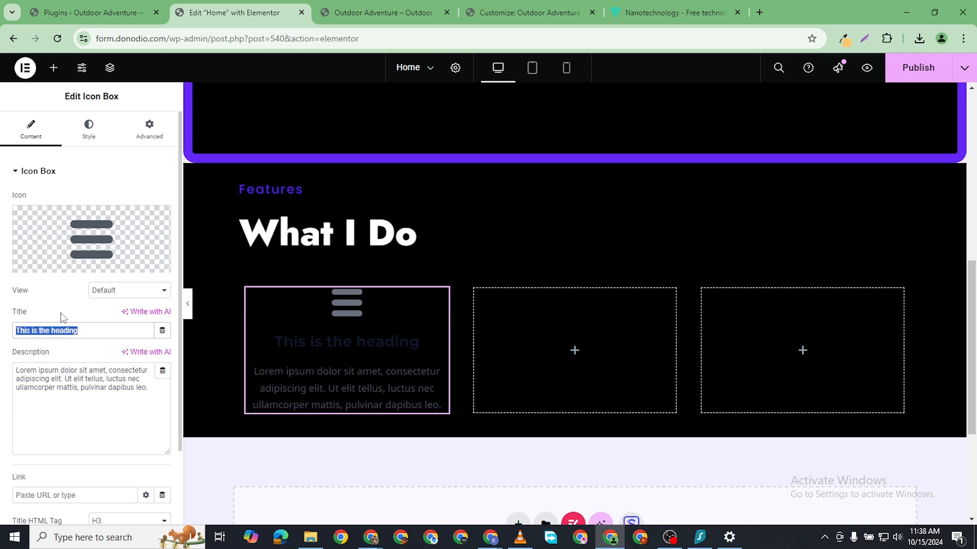
text(Business )
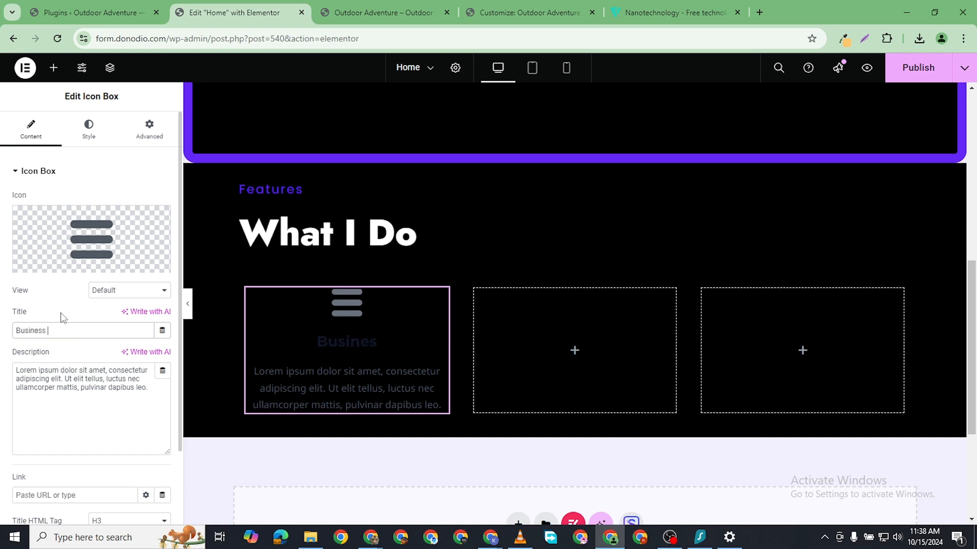
text(Strate)
text(gy)
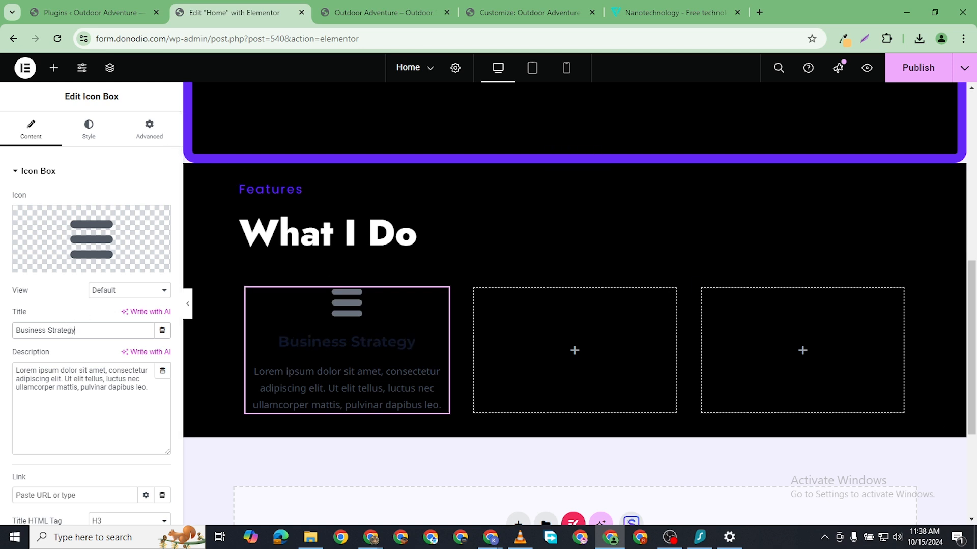
- Set the description to "I use animation as a third dimension by which to simplify experiences and kuiding thro each and every interaction." and the view to Framed
key(alt+Tab)
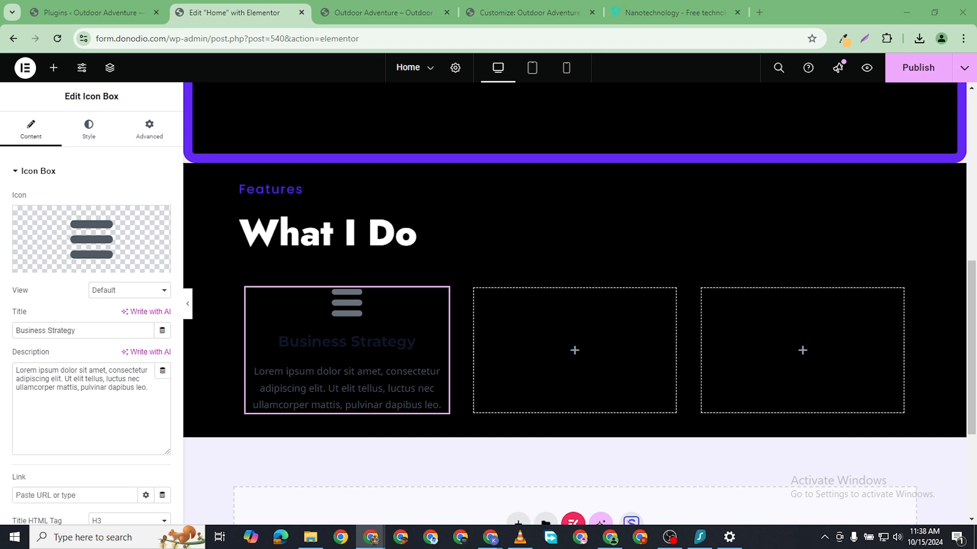
triple_click(113, 388)
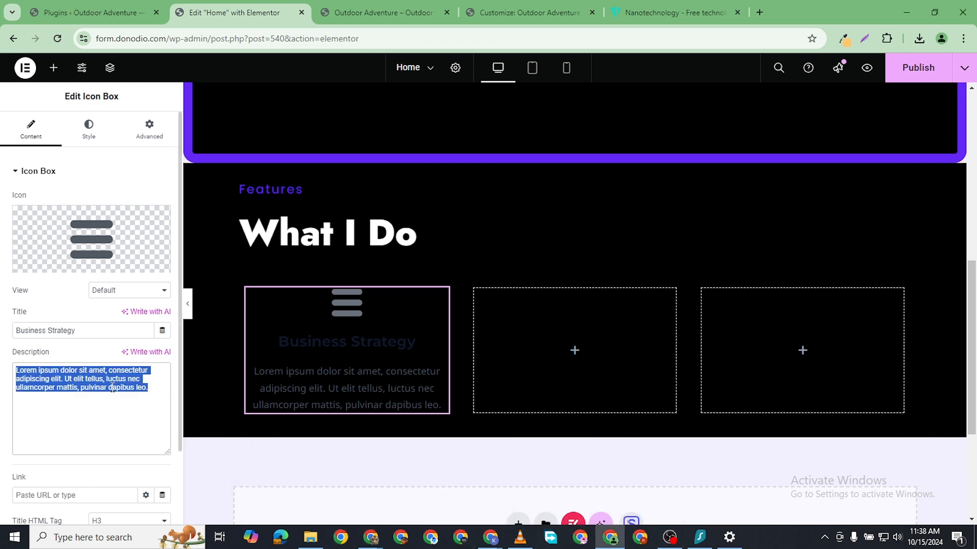
right_click(113, 388)
click(139, 165)
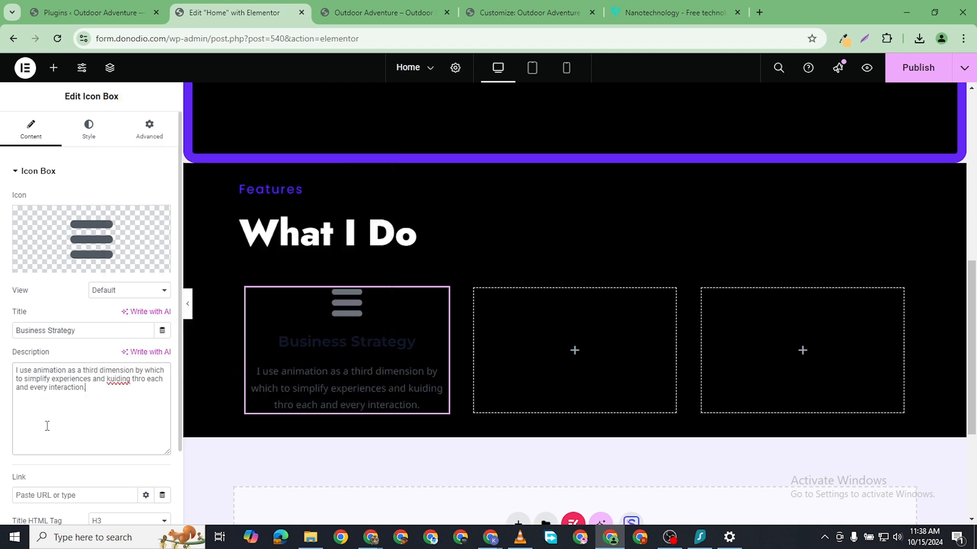
click(100, 290)
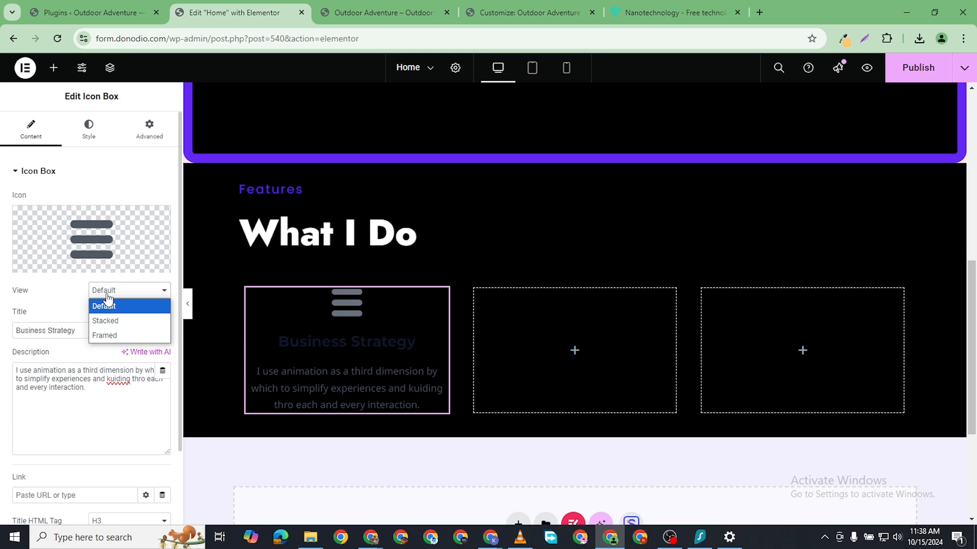
click(106, 335)
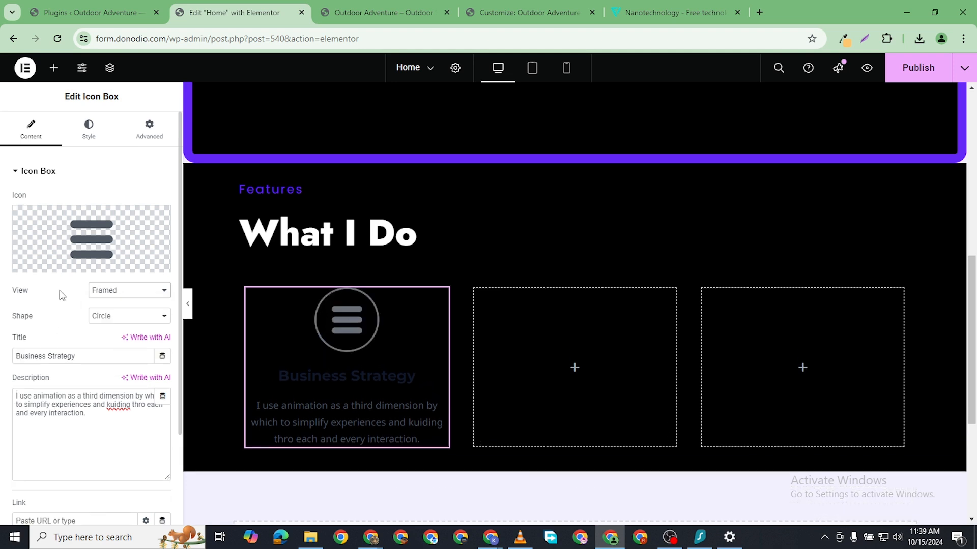
- Try the Square shape on the framed icon, then return the icon box's view to Default
click(110, 319)
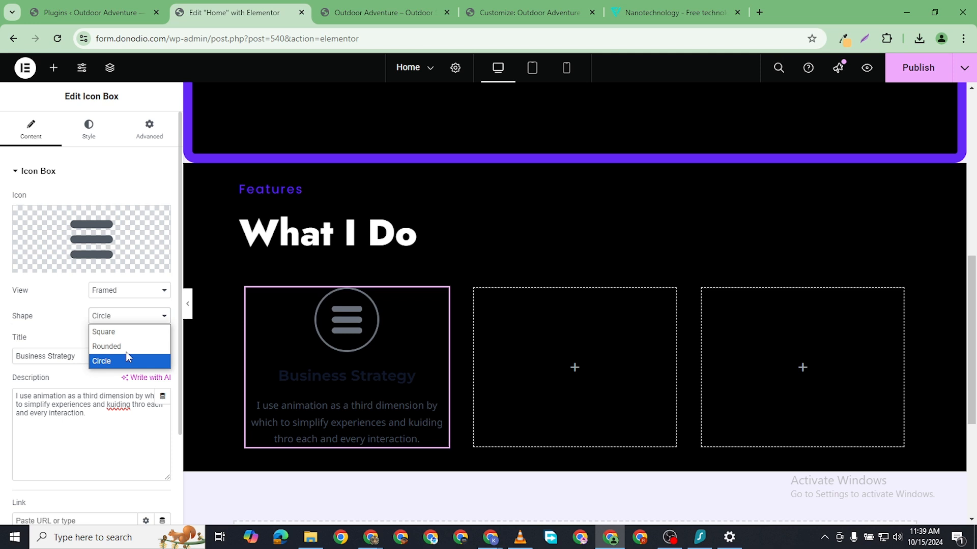
click(104, 332)
click(101, 320)
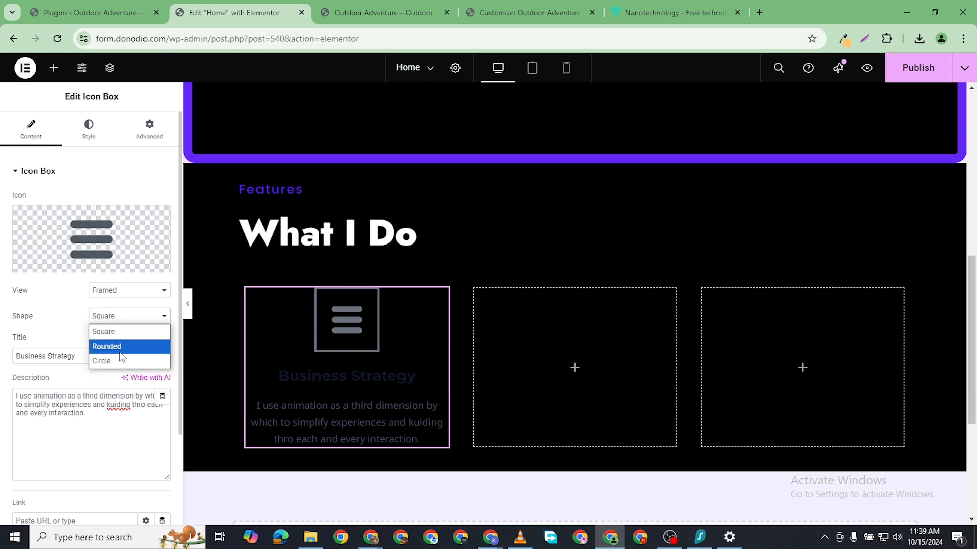
click(117, 293)
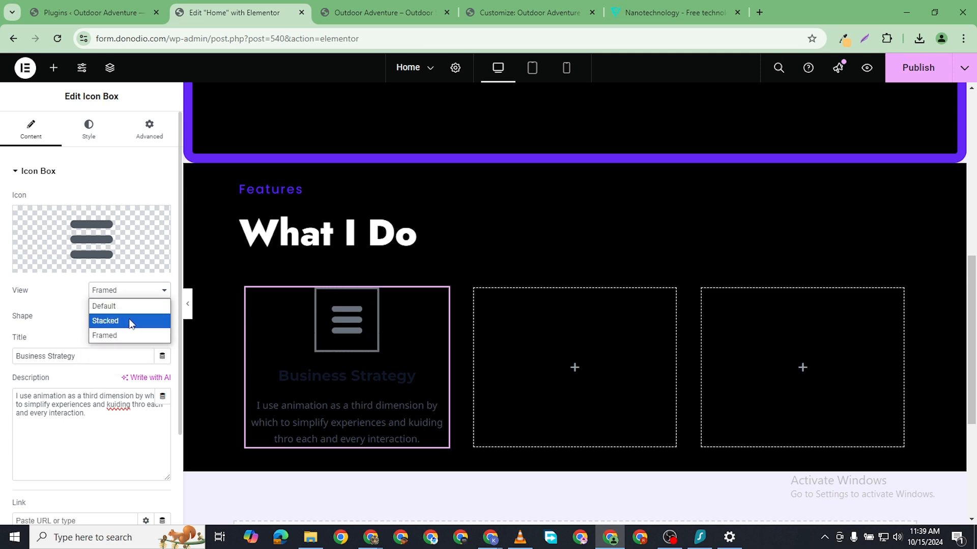
click(125, 308)
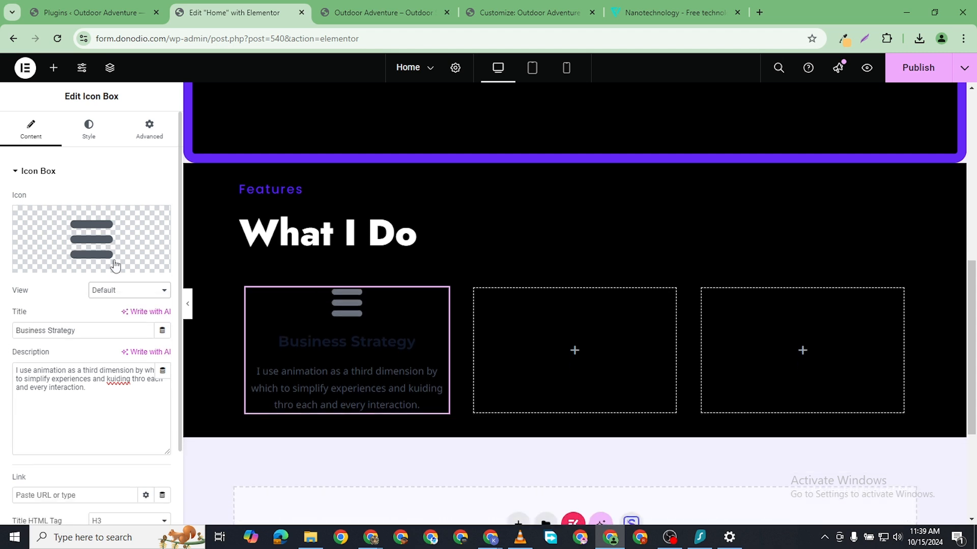
- Align the icon box's content left and set its icon position to Top after trying the left position
click(89, 145)
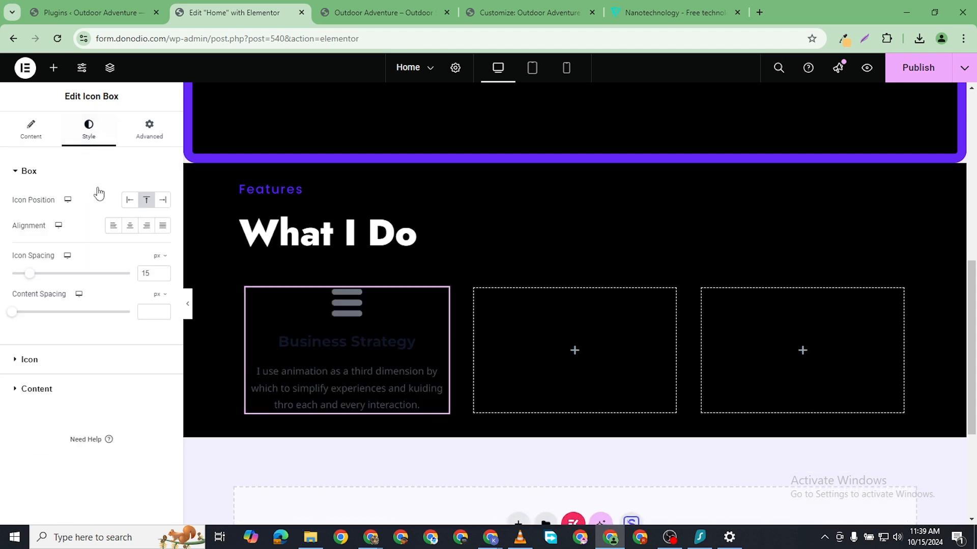
click(130, 200)
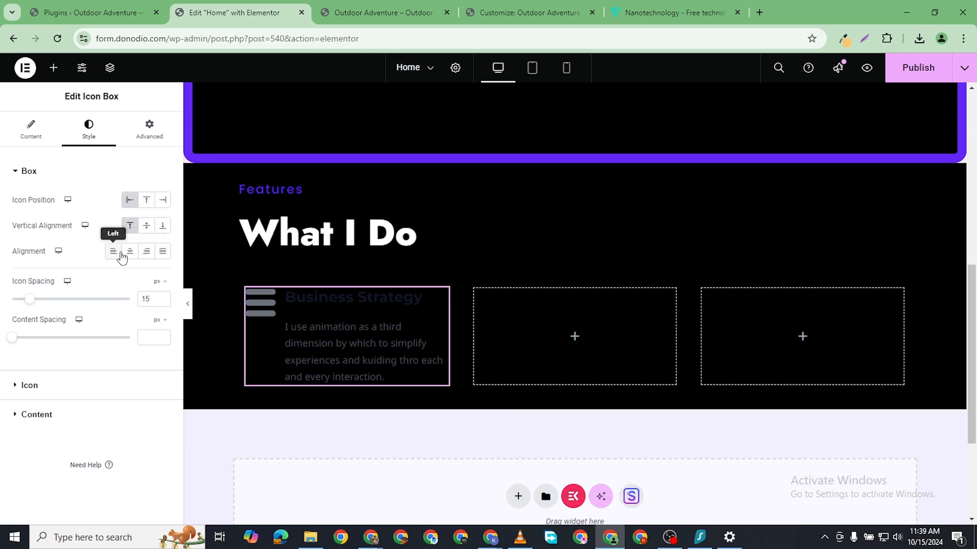
click(117, 255)
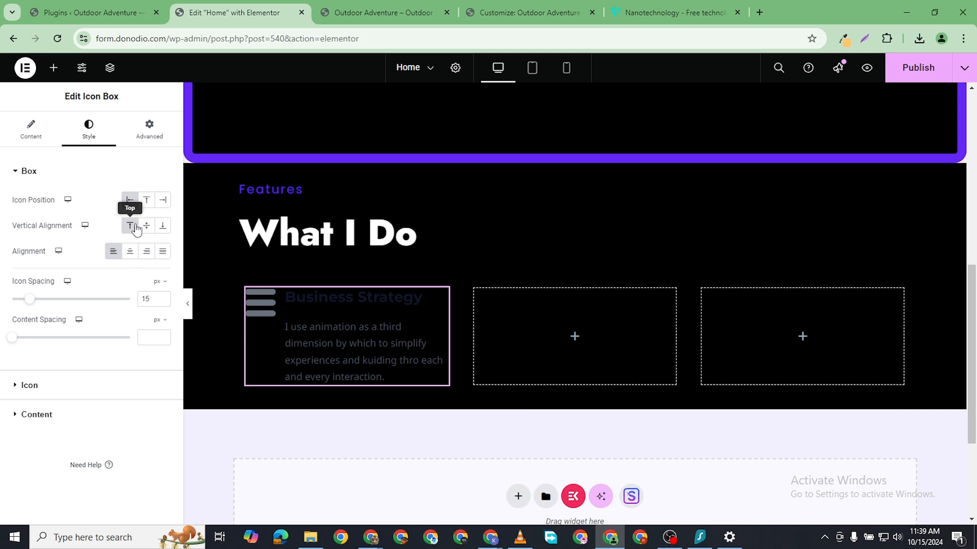
click(147, 200)
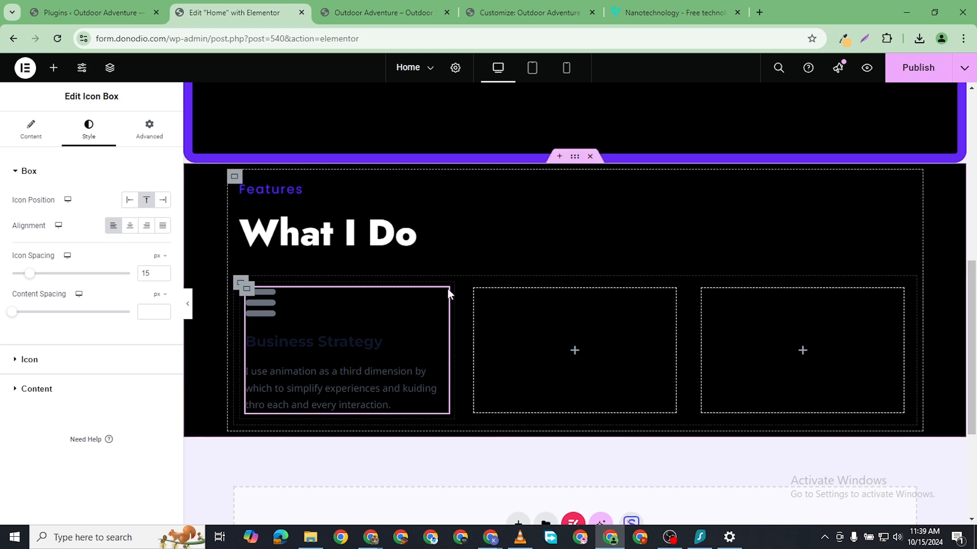
- Copy the hex code #6528F7 from the "Features" heading's text color
click(309, 191)
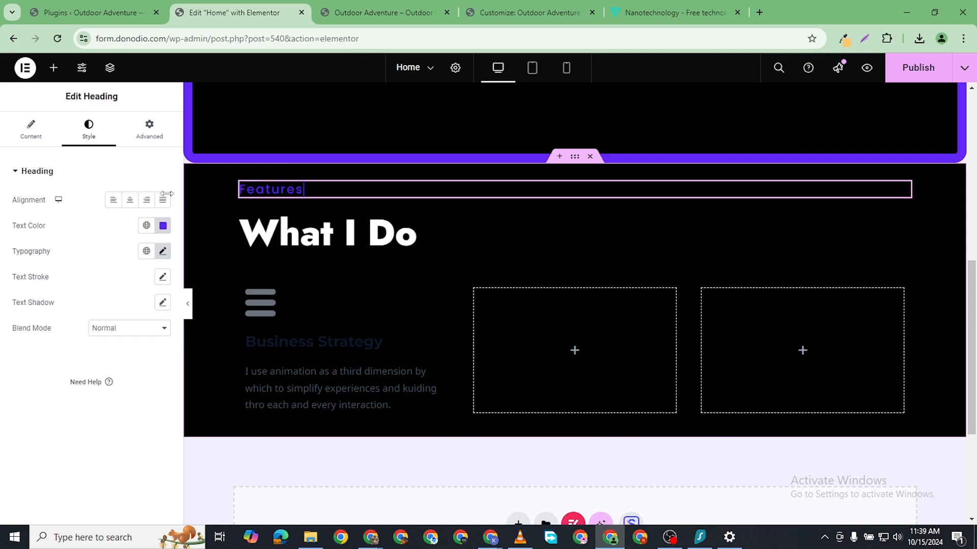
click(163, 226)
right_click(106, 397)
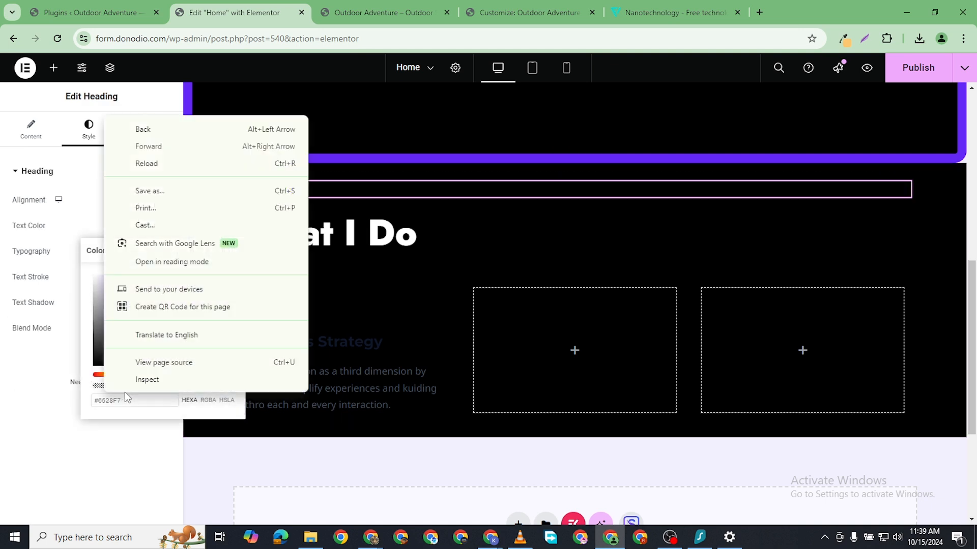
click(111, 401)
right_click(114, 401)
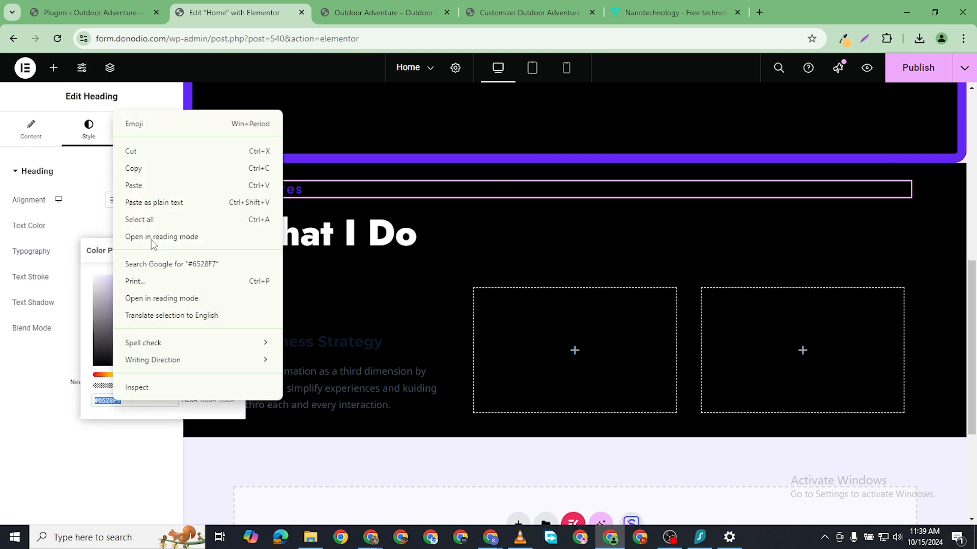
click(147, 167)
- Paste the copied purple #6528F7 as the primary color of the Business Strategy box's icon
click(313, 305)
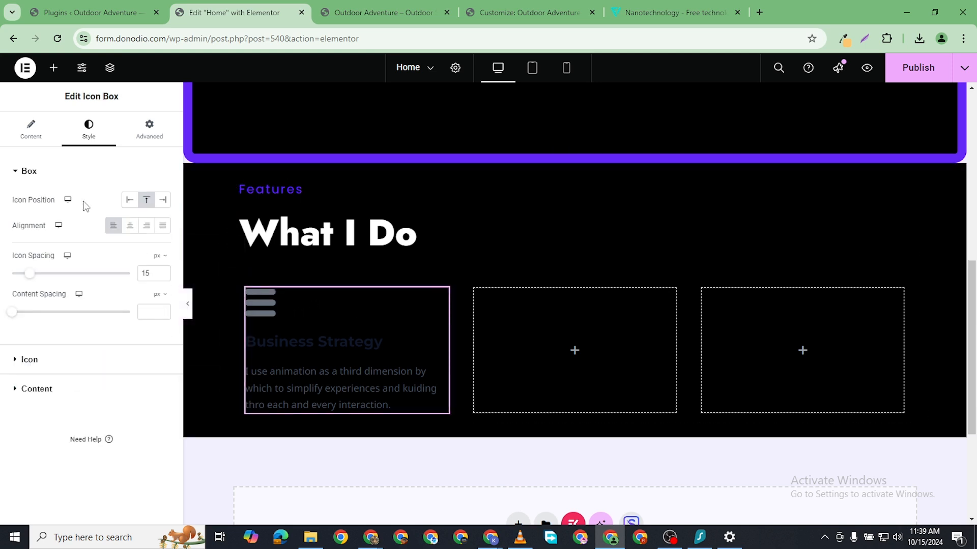
click(69, 370)
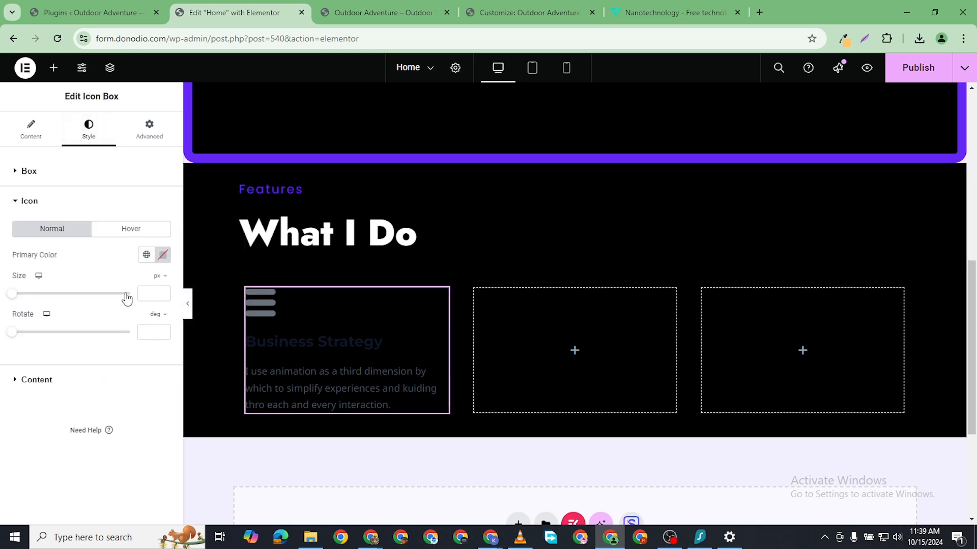
click(162, 254)
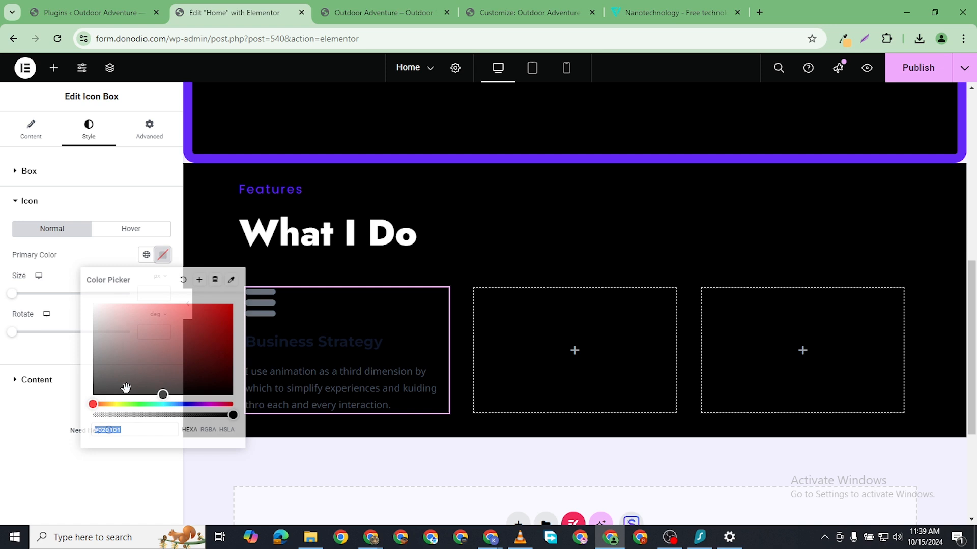
right_click(116, 428)
click(141, 212)
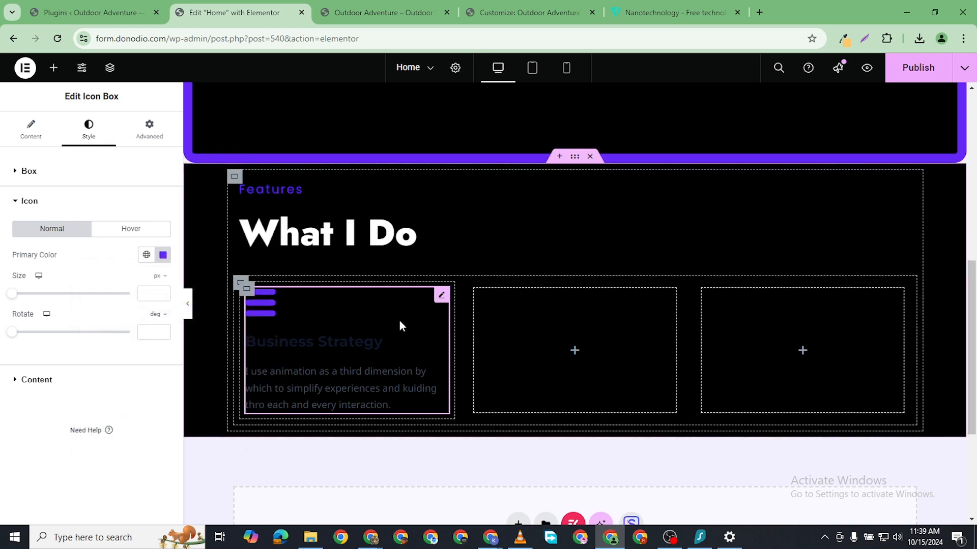
- Set the icon box's title color to #E9E9E9 and its description color to #FFFFFF
click(14, 387)
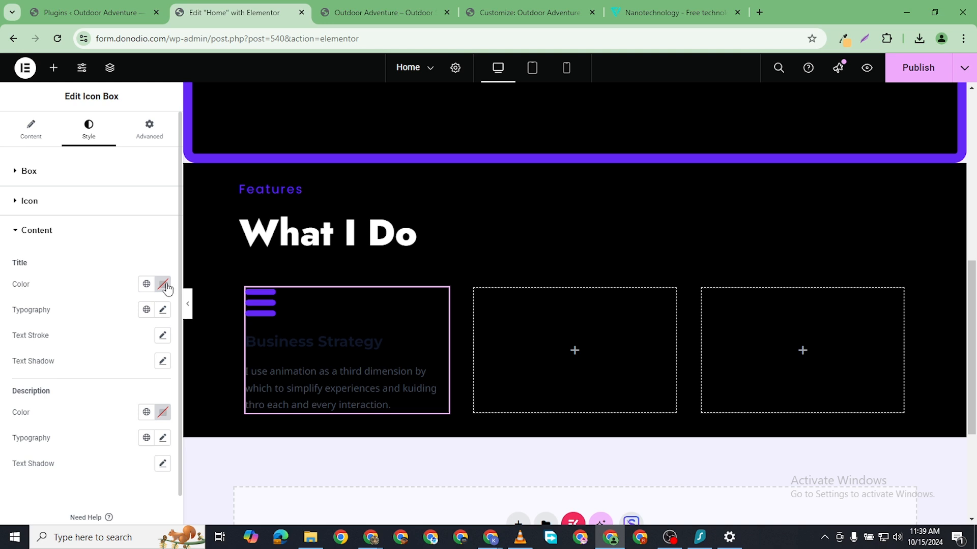
click(166, 286)
drag(92, 337, 87, 343)
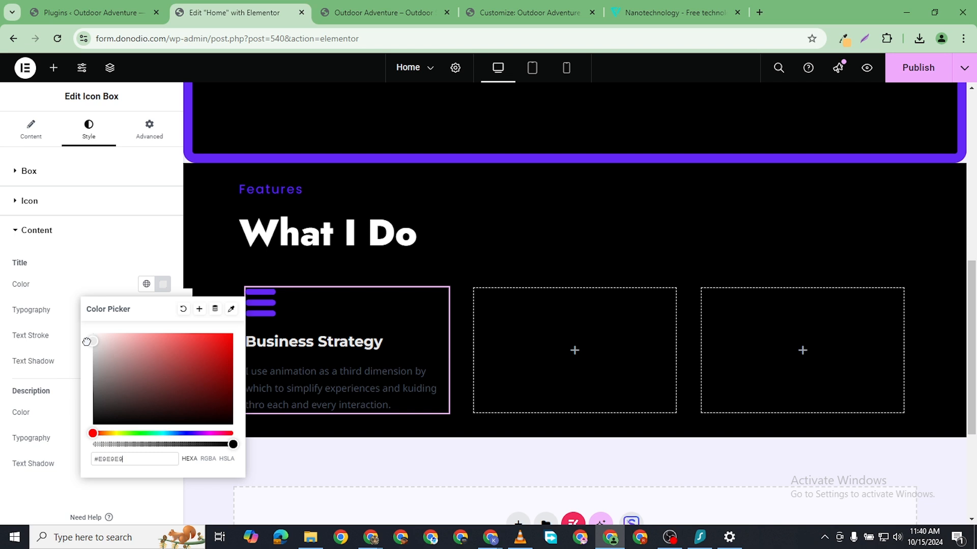
click(350, 391)
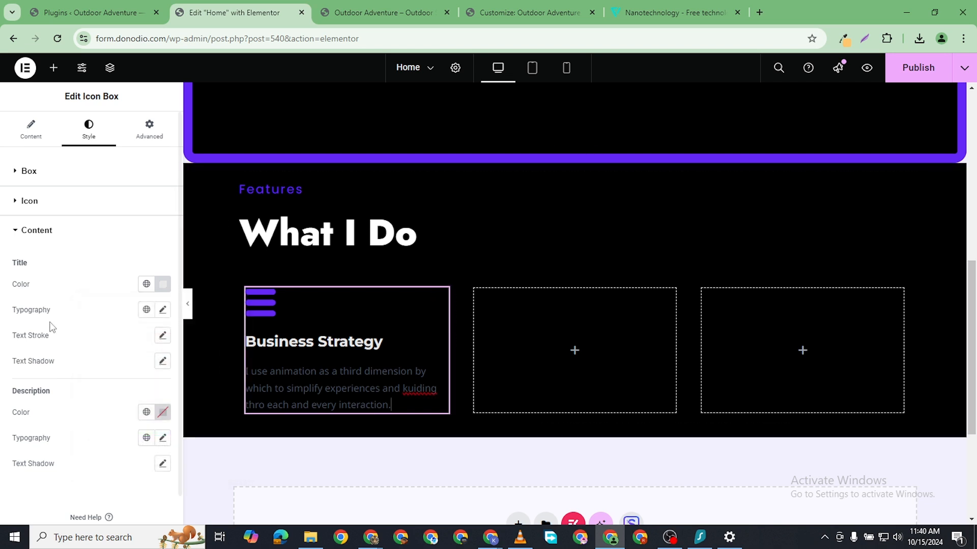
click(163, 412)
drag(101, 264, 85, 224)
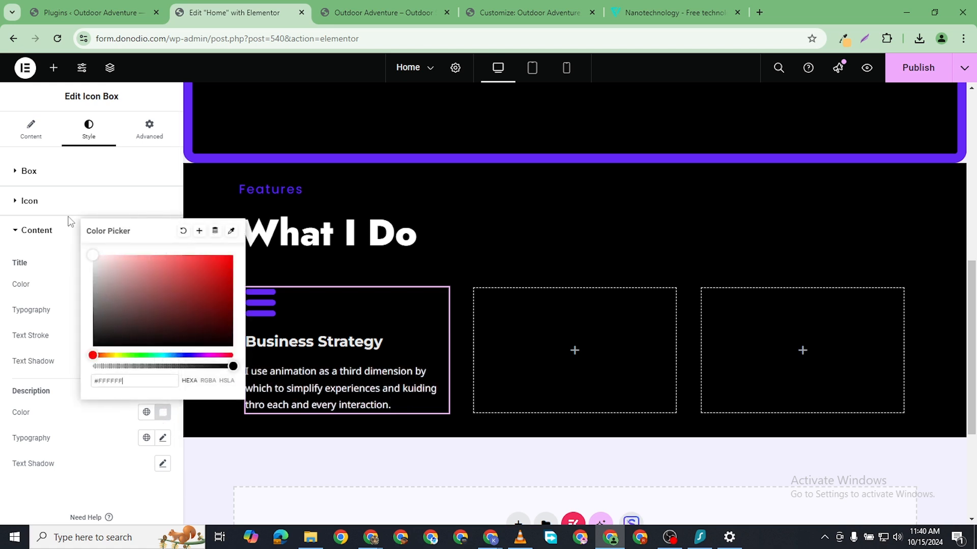
click(53, 454)
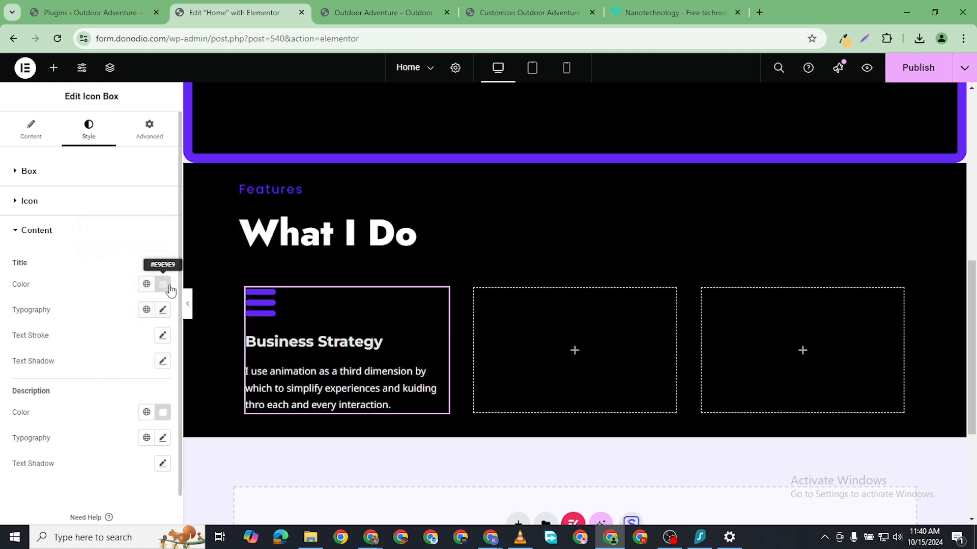
- Set the font family of the icon box's title to Poppins
click(161, 310)
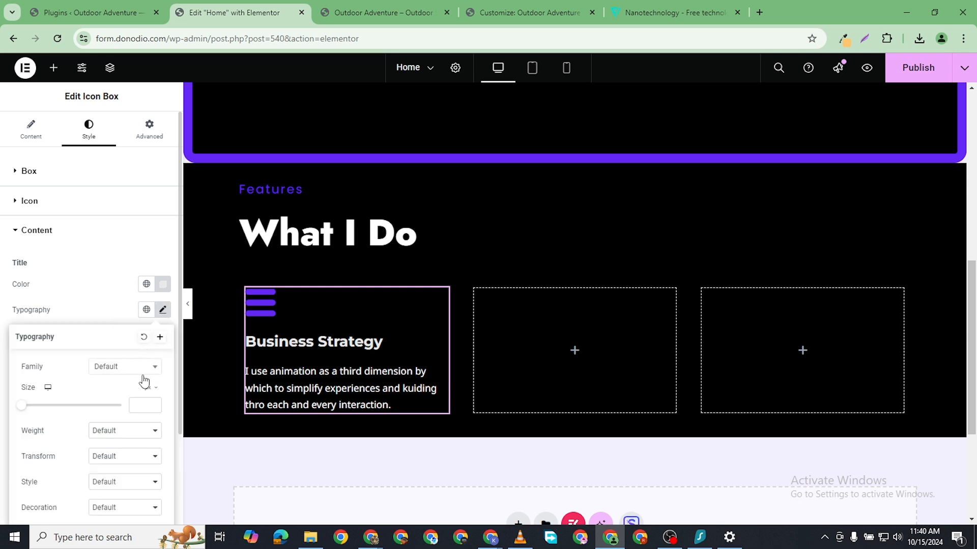
click(125, 367)
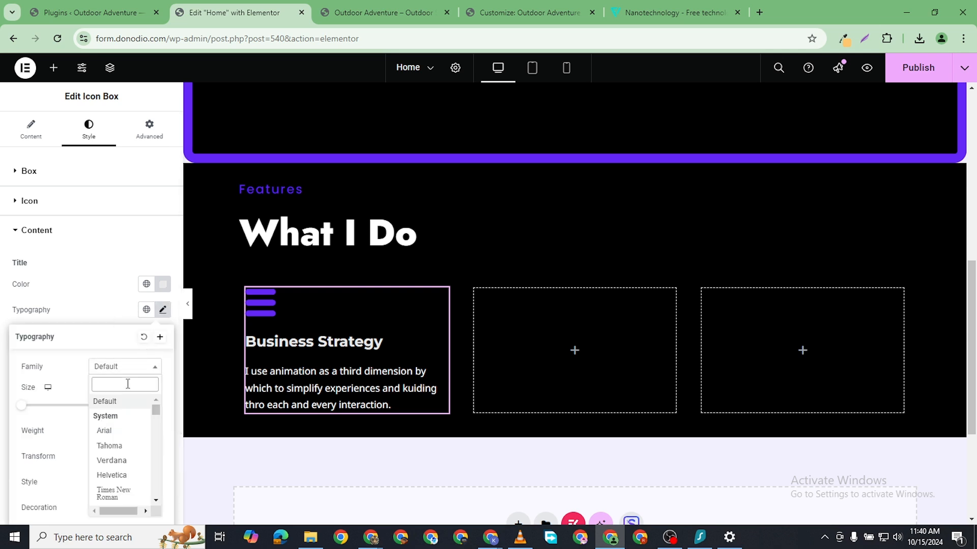
text(popp)
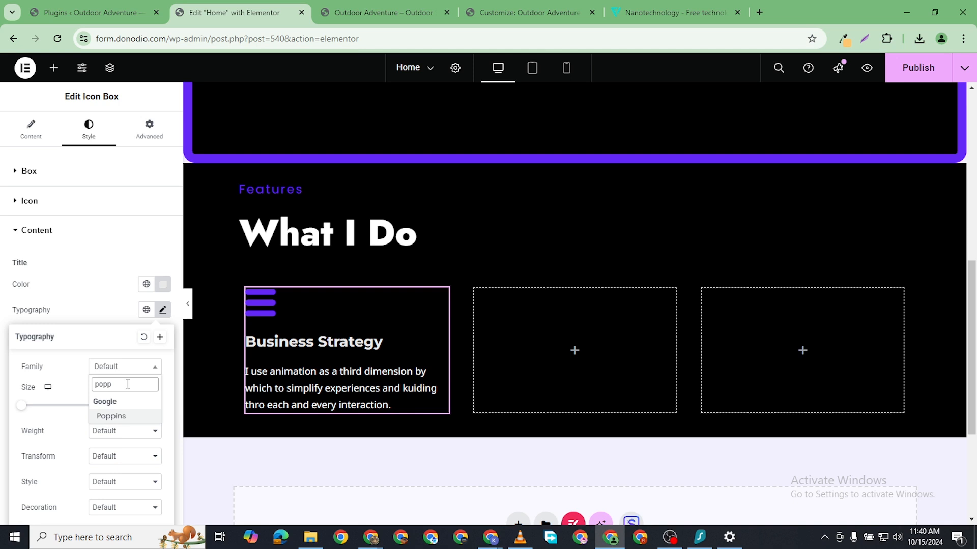
click(111, 417)
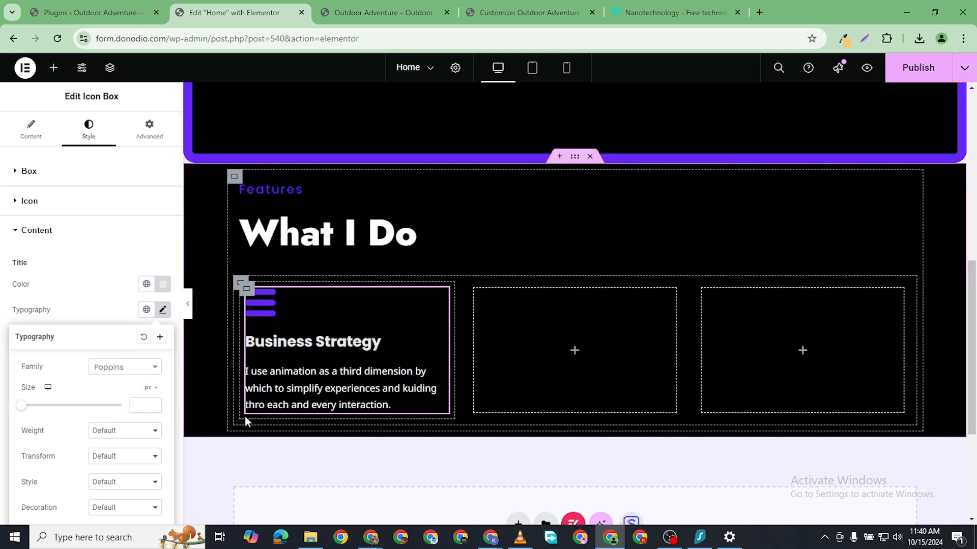
- Set the font family of the icon box's description to Poppins
scroll(68, 433, down, 1)
click(172, 381)
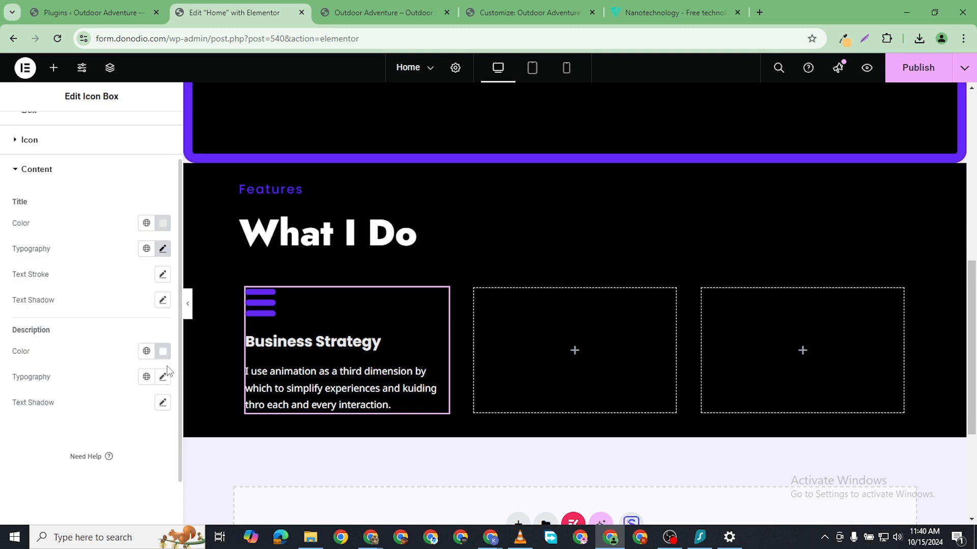
click(162, 377)
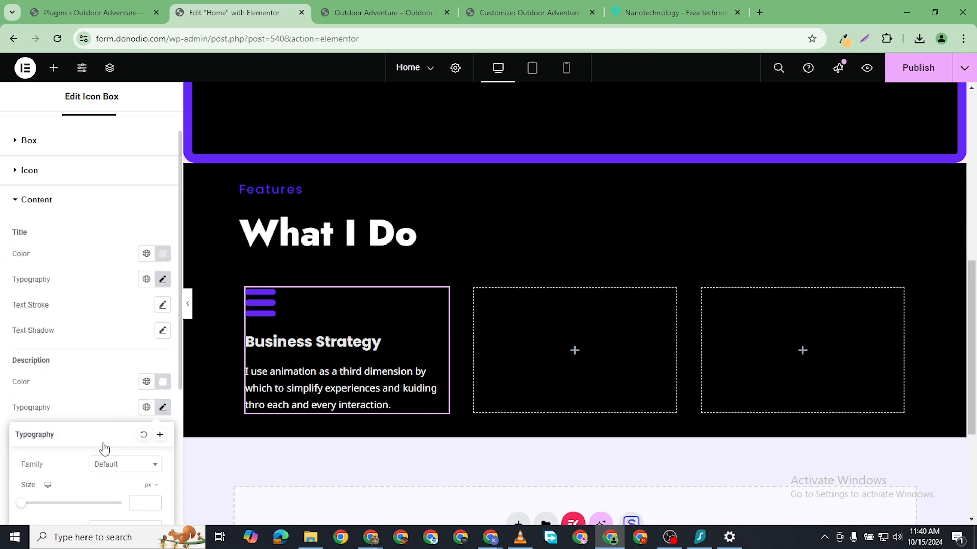
click(107, 462)
text(popp)
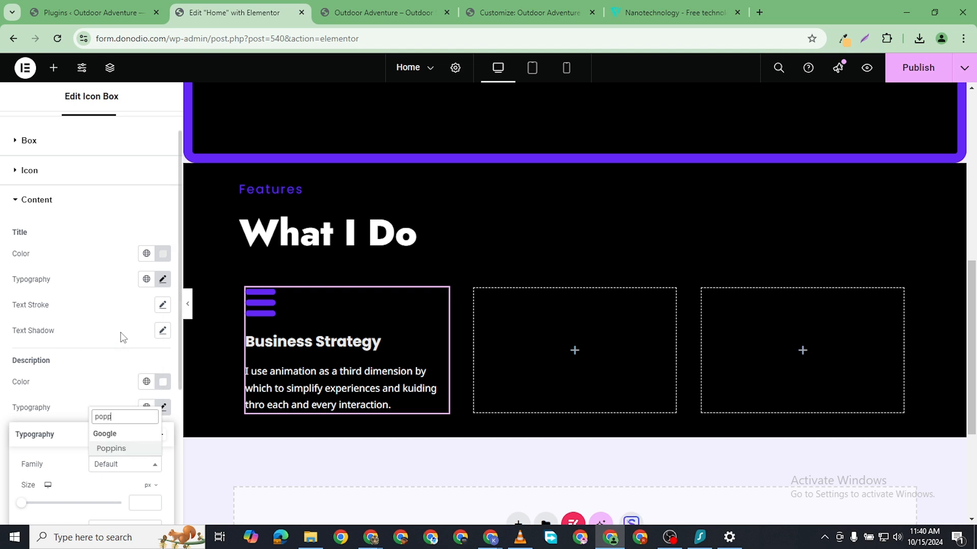
click(107, 450)
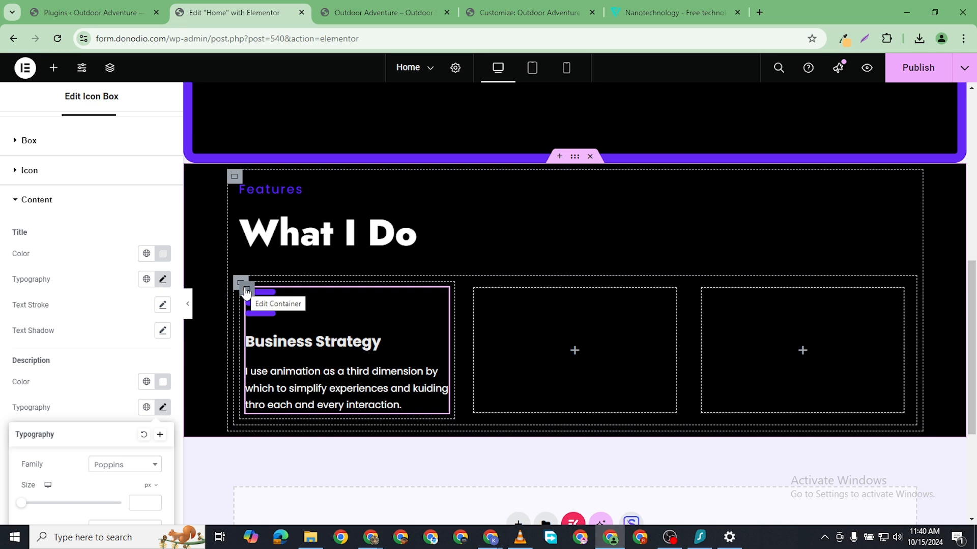
- Set the padding of the first column's container to 40 px on all sides
click(247, 292)
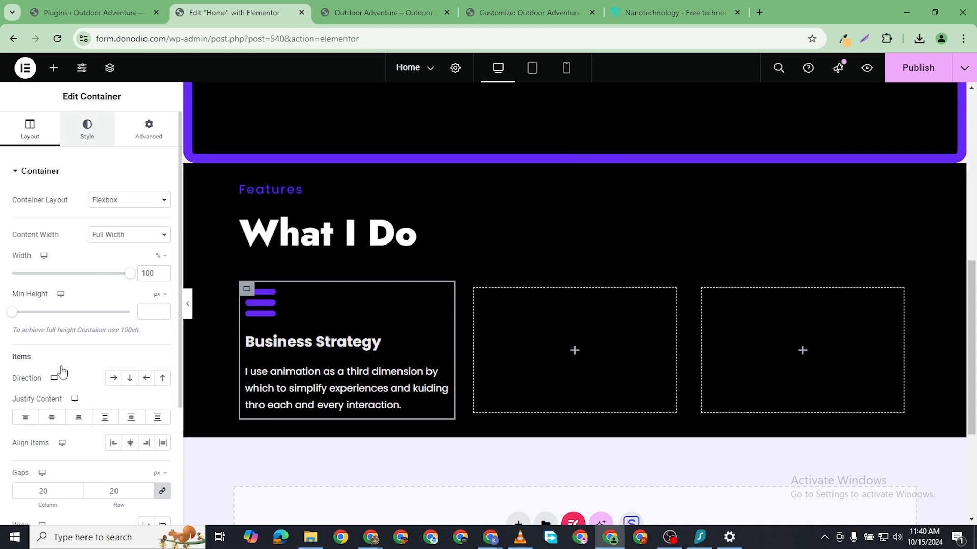
click(88, 130)
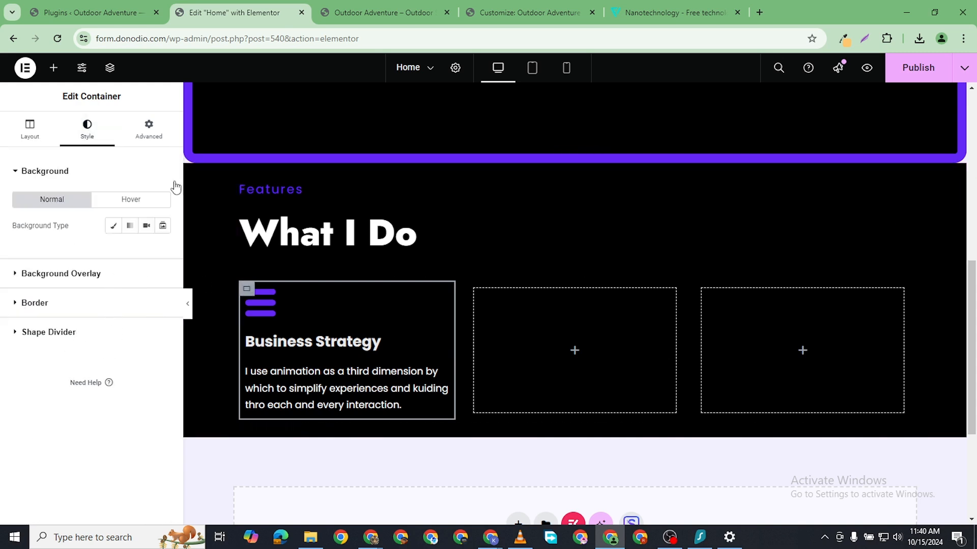
click(154, 122)
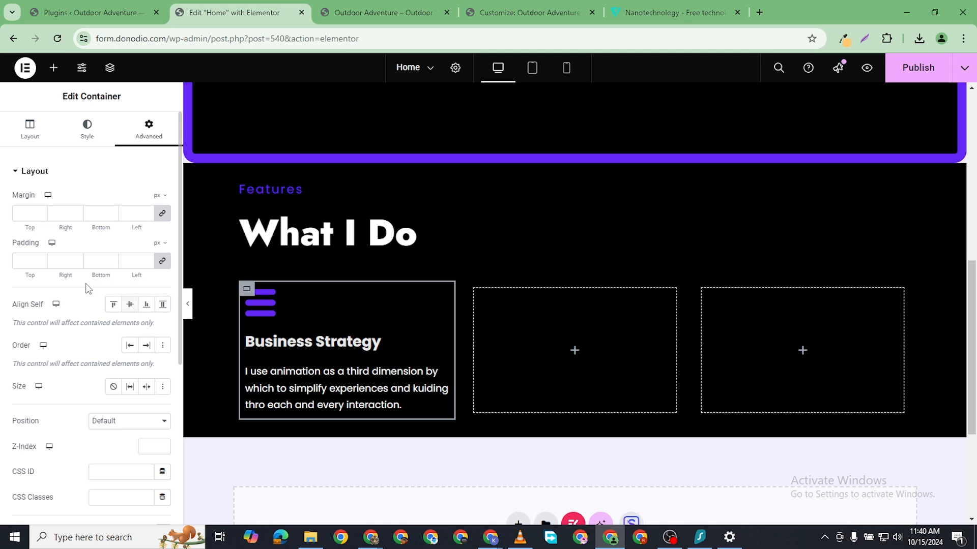
click(132, 261)
text(30)
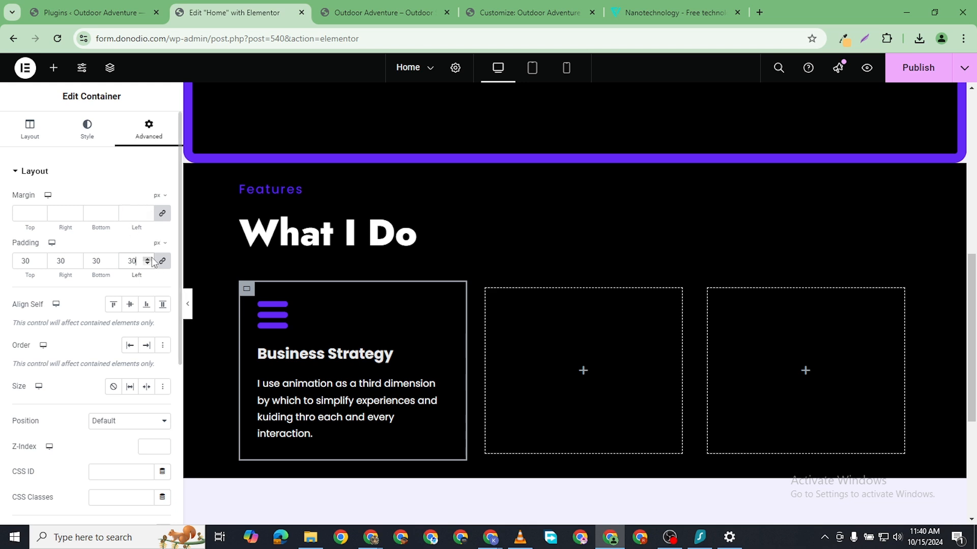
scroll(151, 261, up, 9)
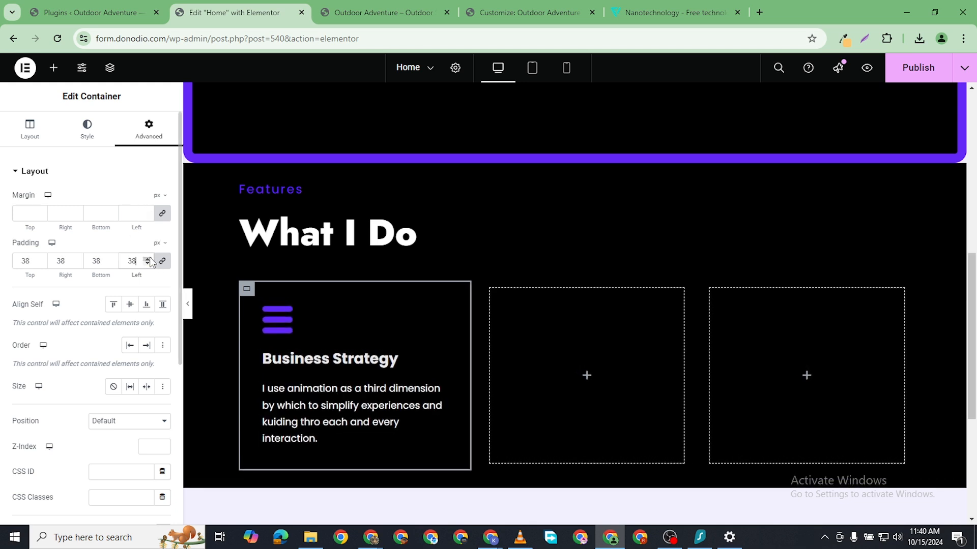
scroll(151, 261, up, 1)
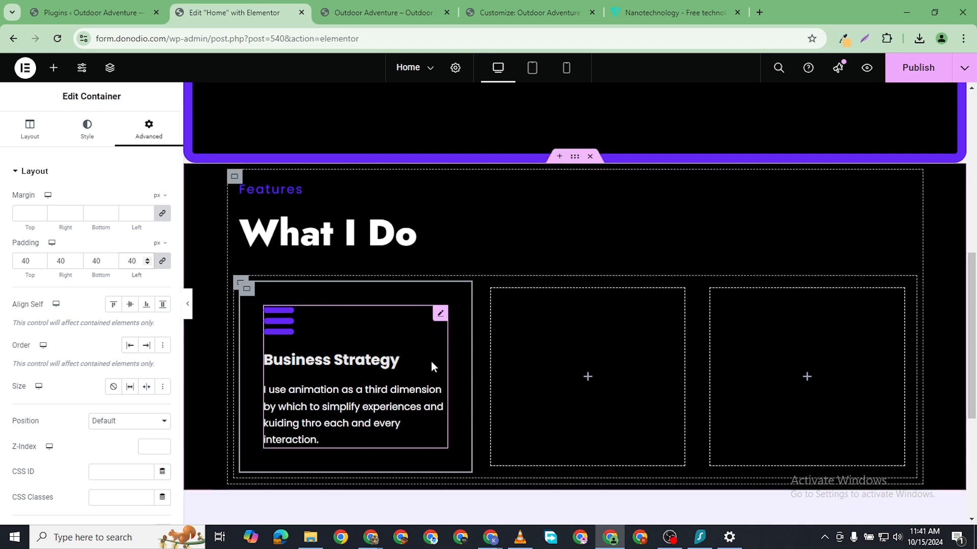
- Set the font size of the icon box's description to 14 px
click(438, 314)
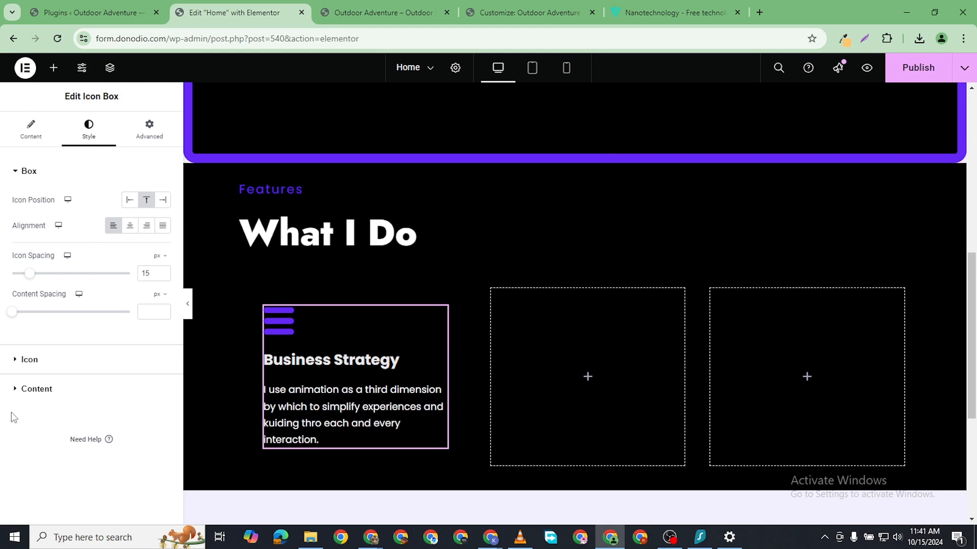
click(142, 389)
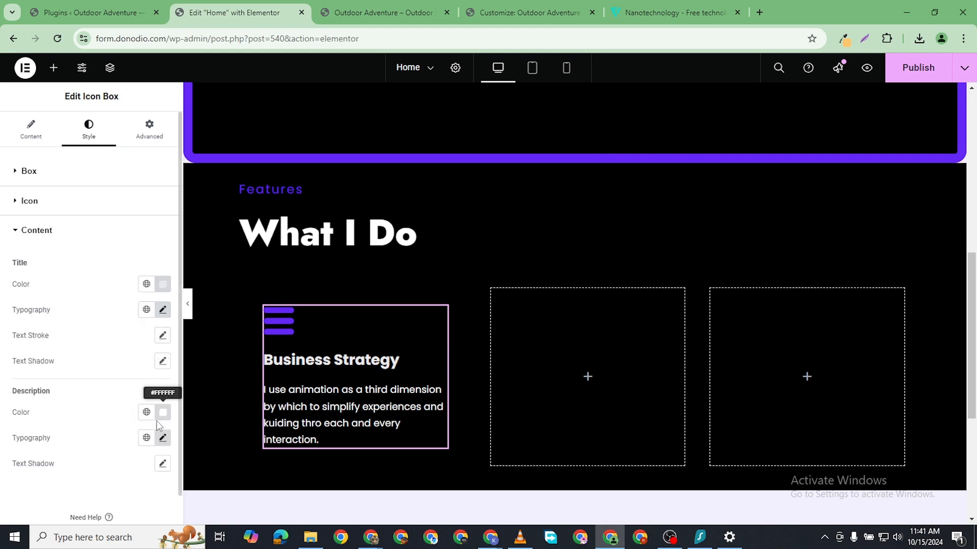
click(163, 439)
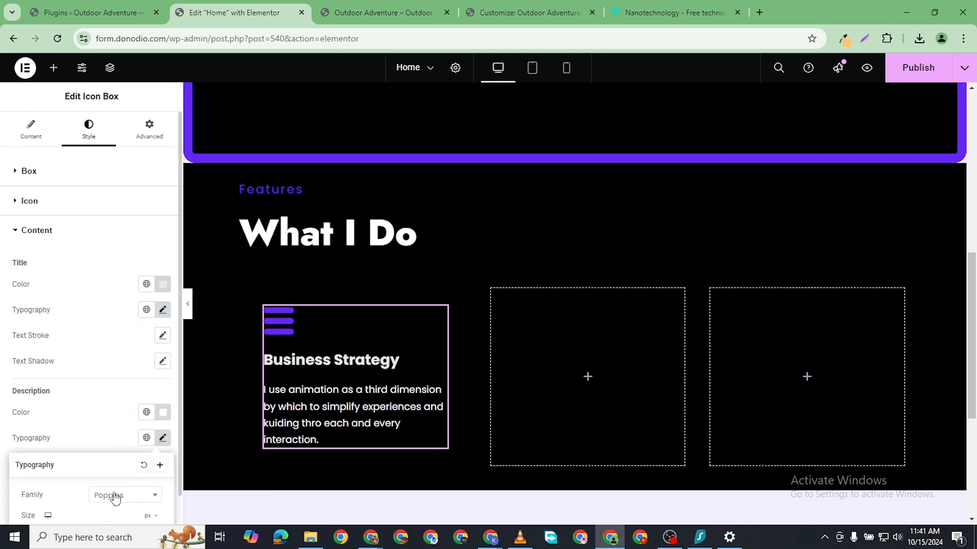
scroll(116, 498, down, 3)
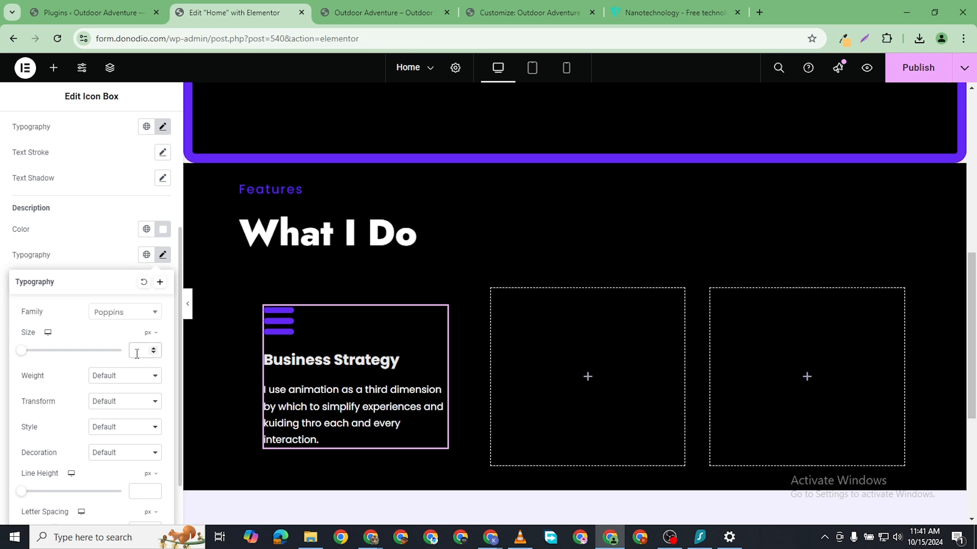
text(14)
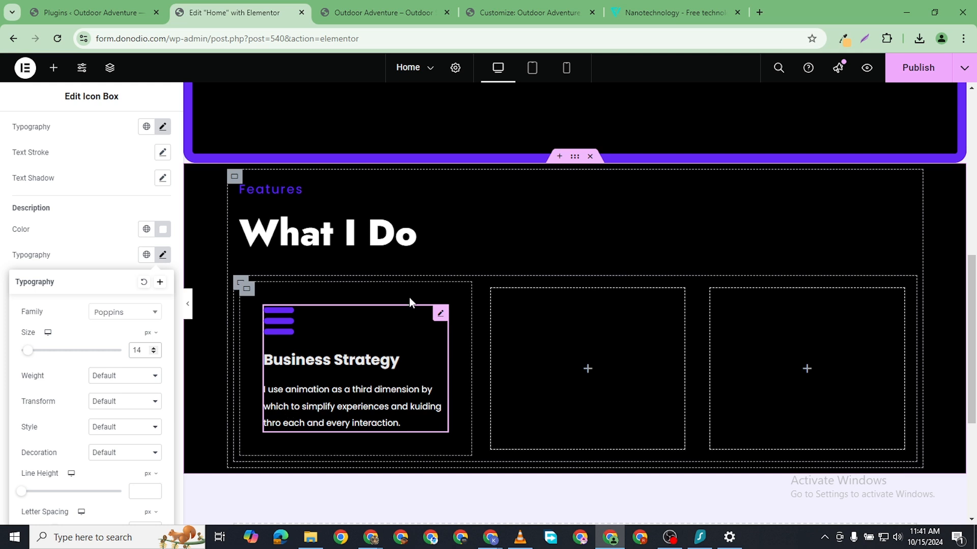
- Give the first column's container a solid border
click(246, 290)
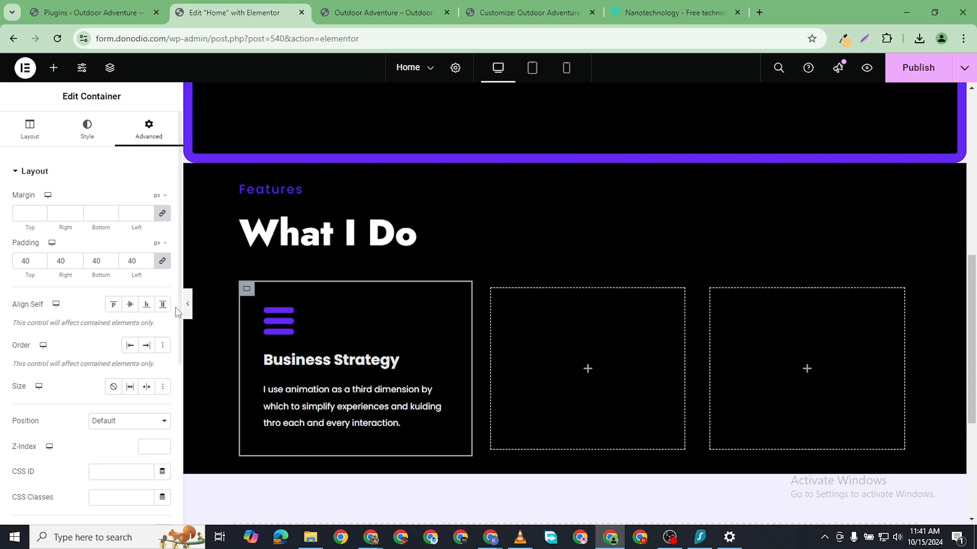
click(89, 136)
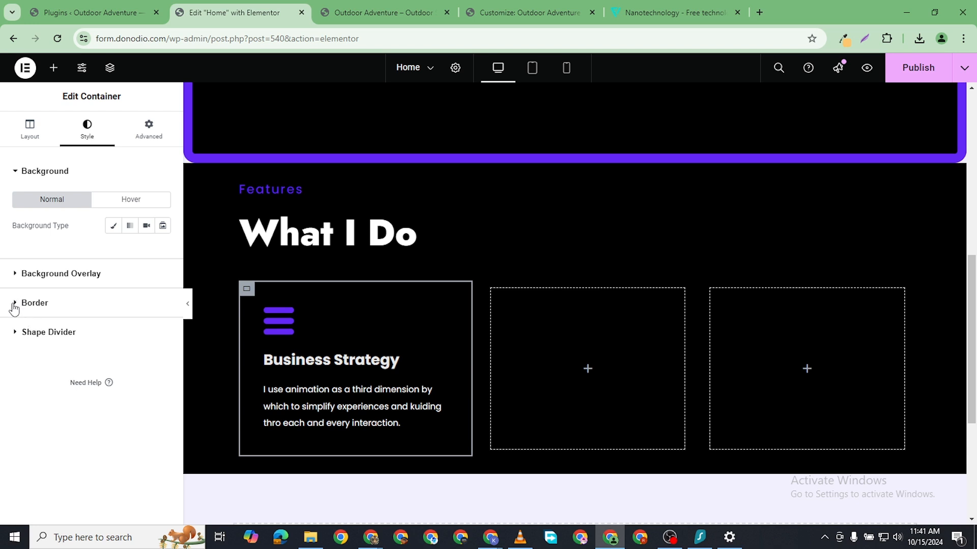
click(14, 305)
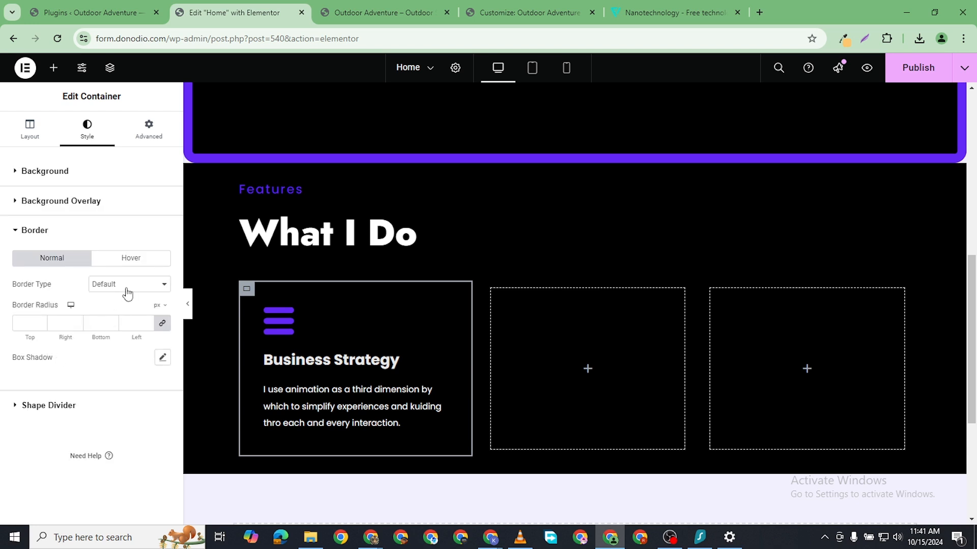
click(128, 290)
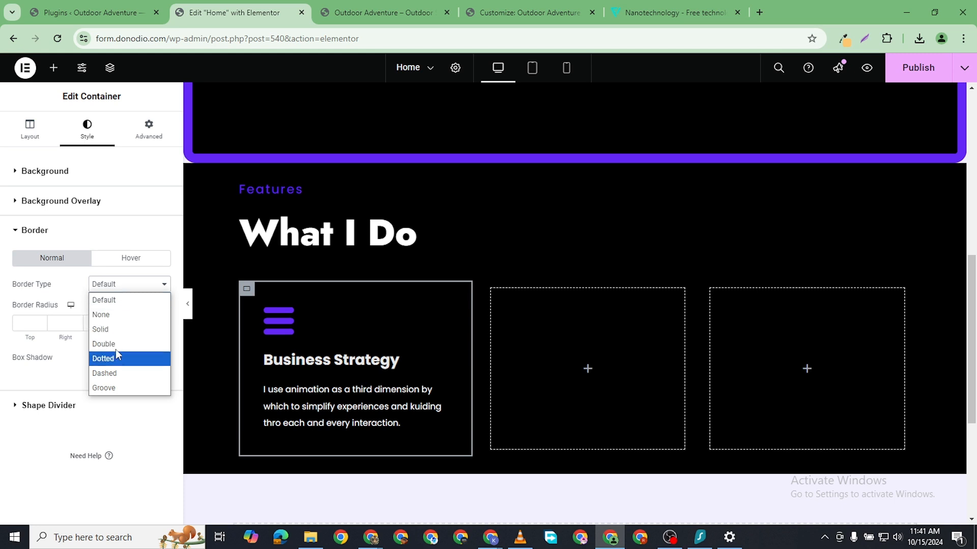
click(66, 272)
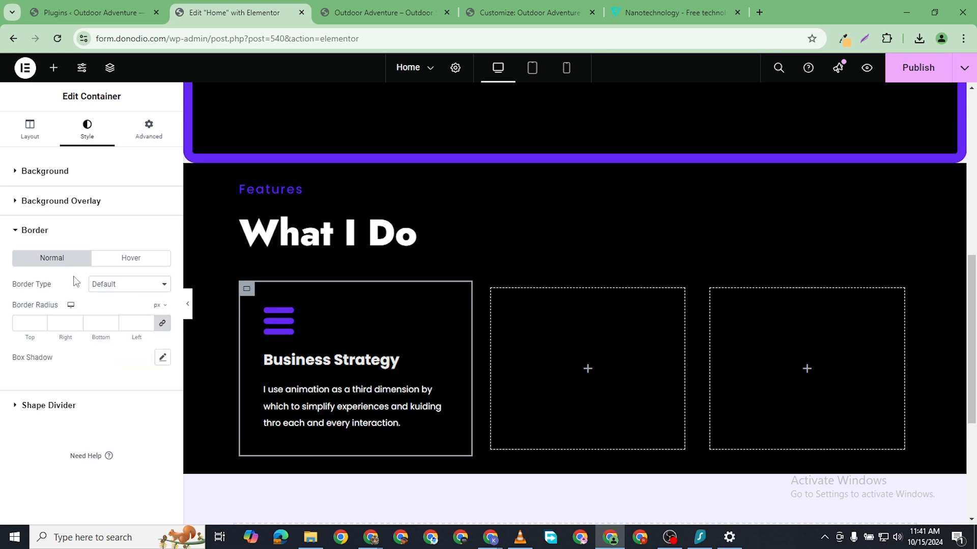
click(109, 286)
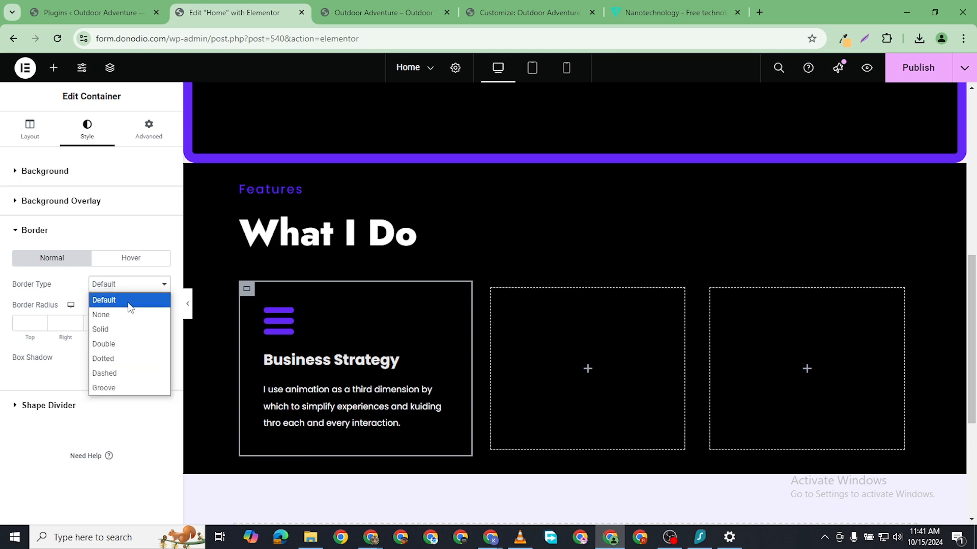
click(124, 329)
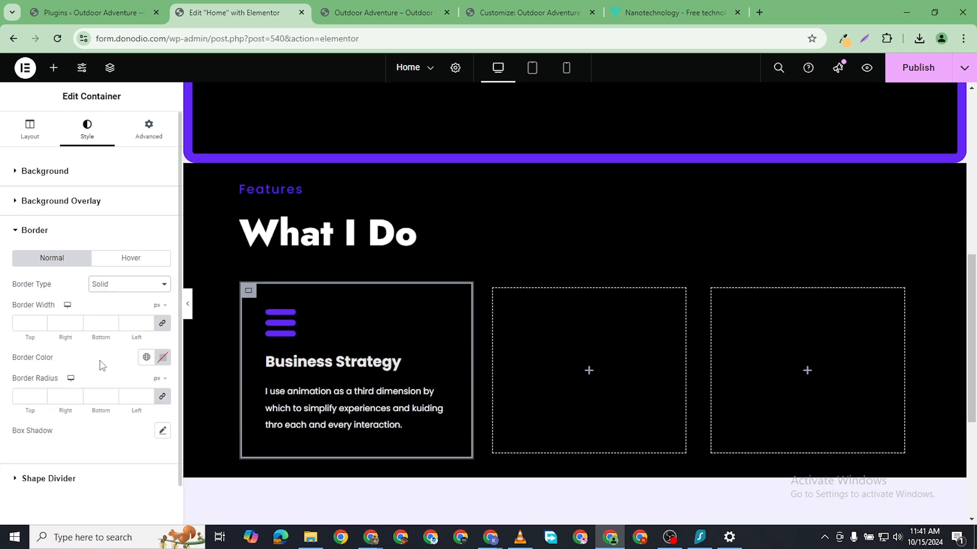
- Set the border color of the first column's container to the nearly transparent black #0000000A
click(161, 360)
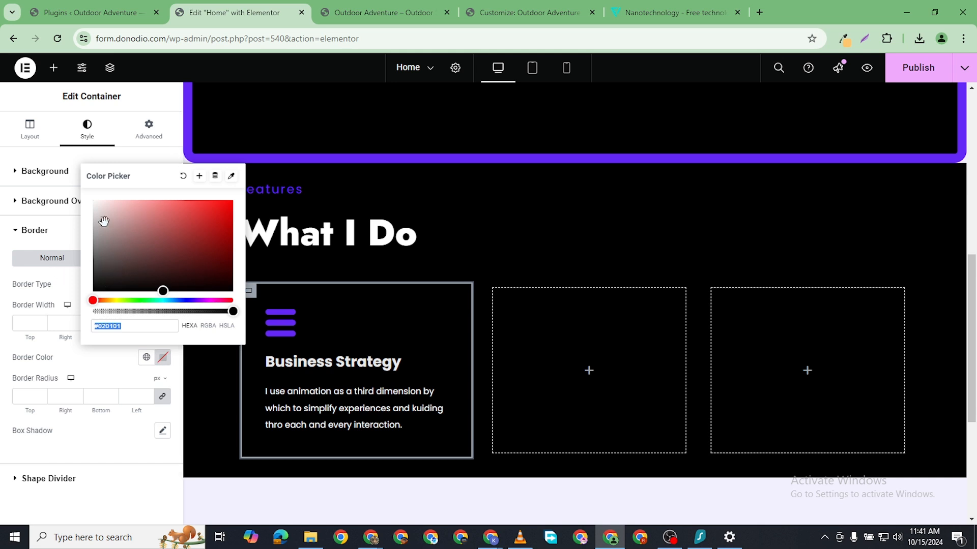
drag(99, 213, 78, 302)
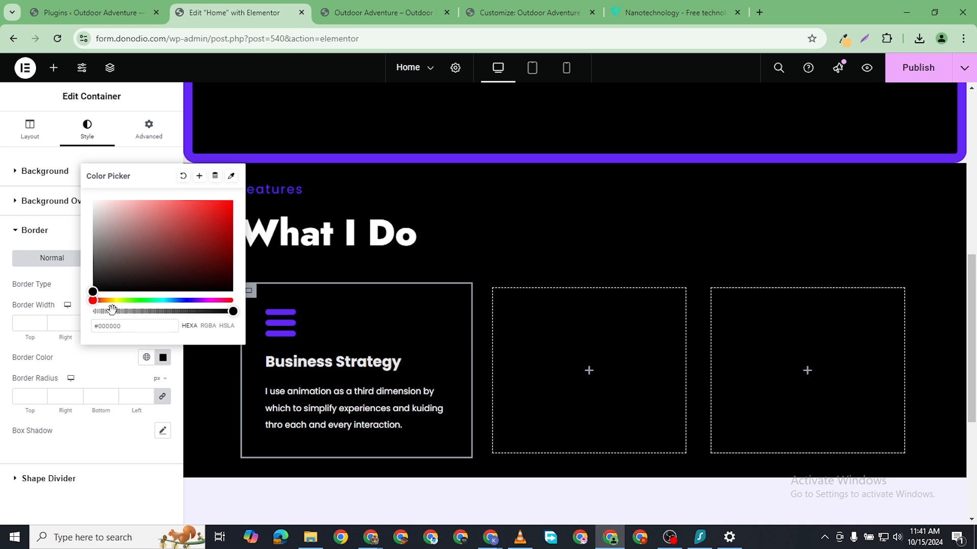
drag(112, 309, 98, 312)
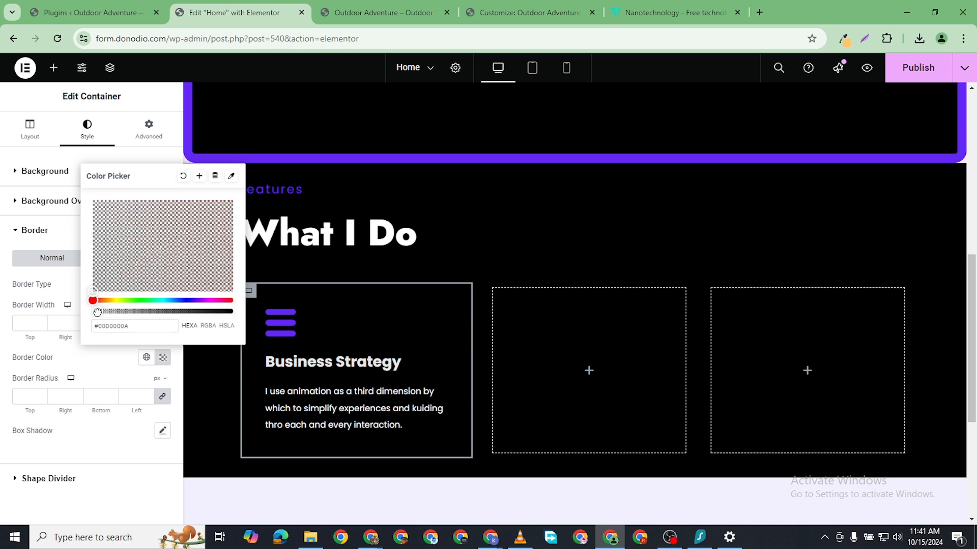
click(560, 356)
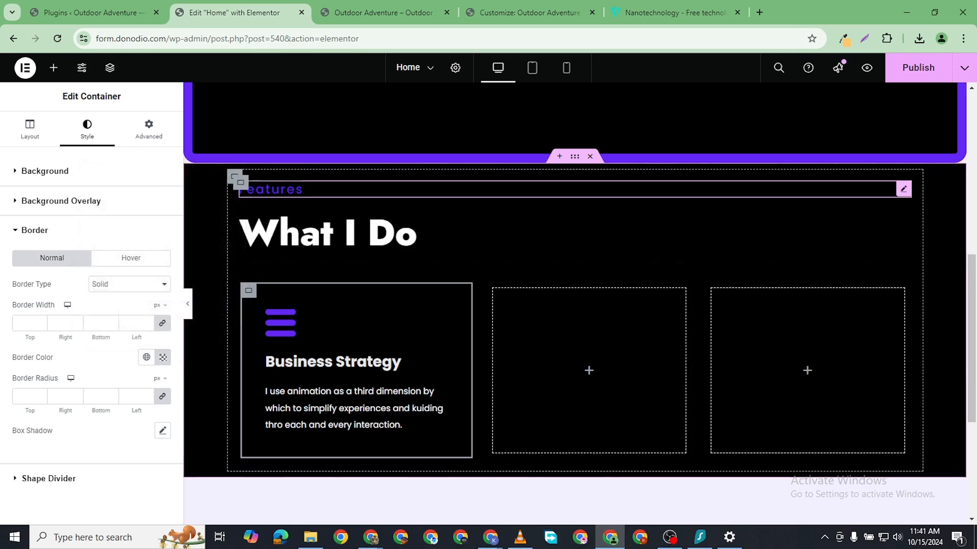
- Publish the page and check the first feature box in the page preview, ending back in the Elementor editor
click(944, 70)
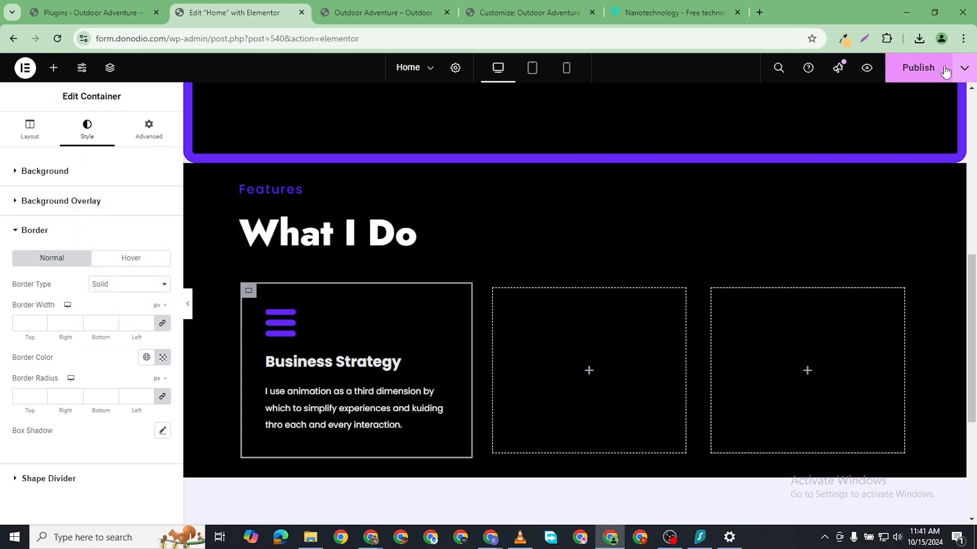
click(866, 69)
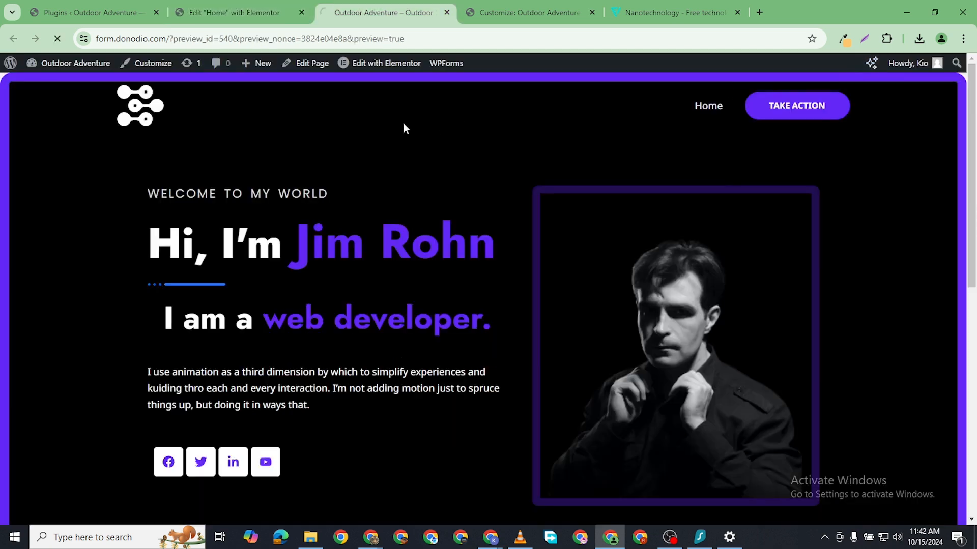
scroll(338, 239, down, 4)
scroll(339, 241, down, 5)
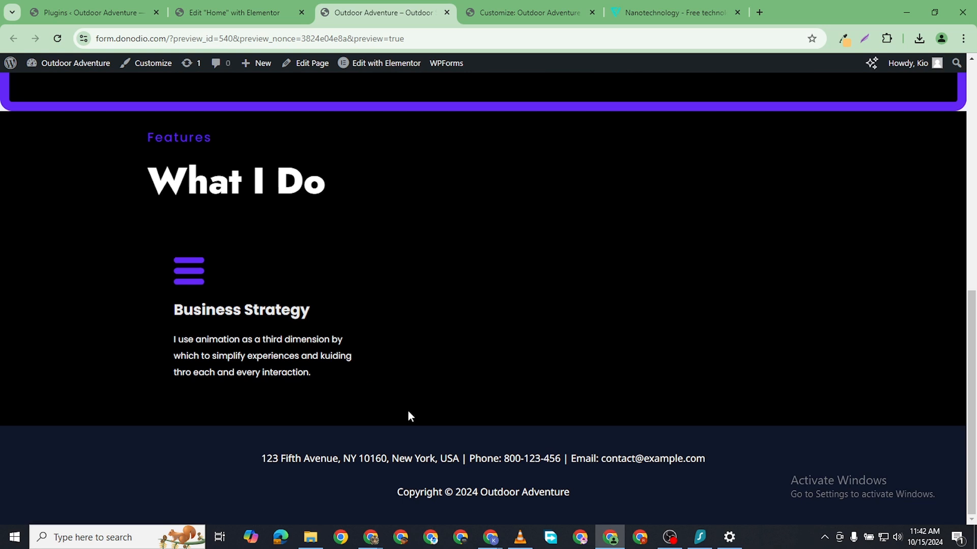
click(197, 12)
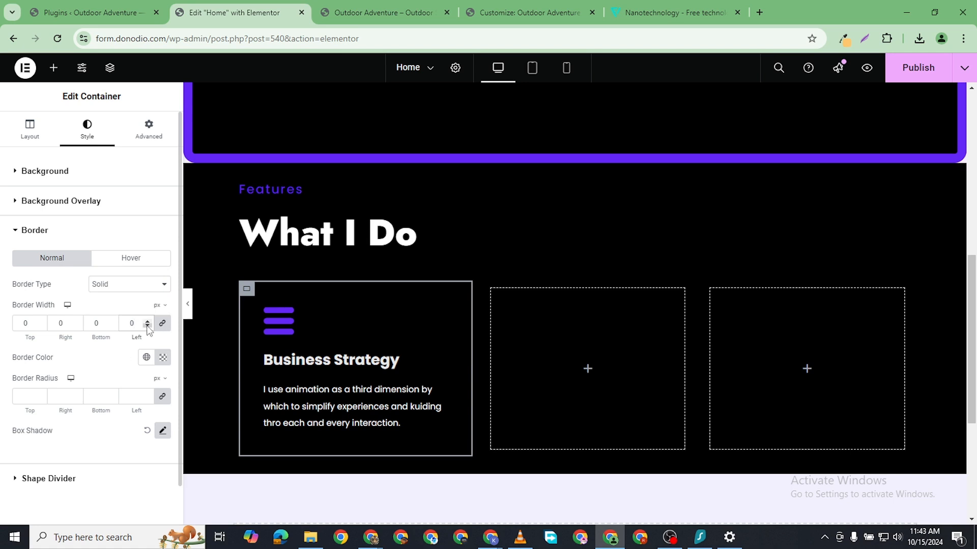
- Set the border color of the first column's container to the semi-transparent white #FFFFFF17
click(163, 357)
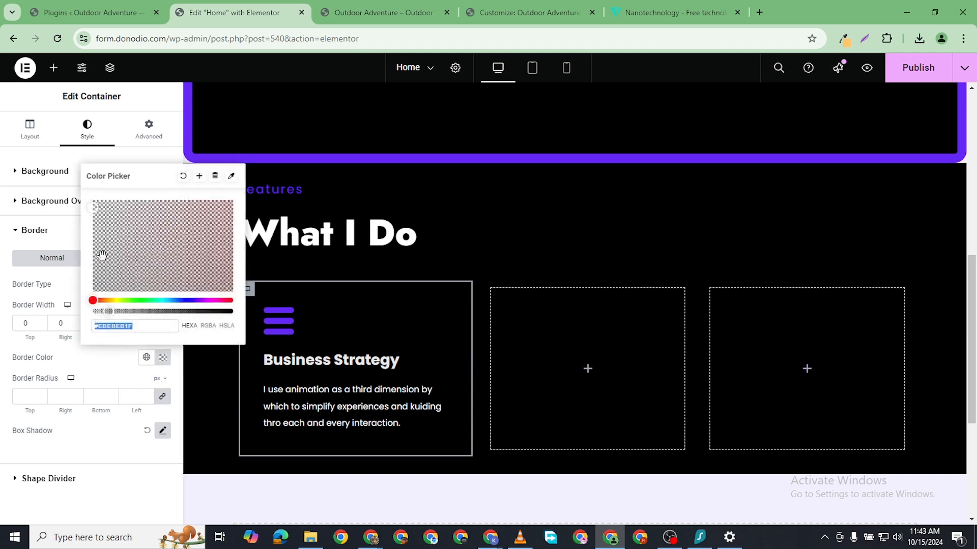
drag(94, 212, 84, 184)
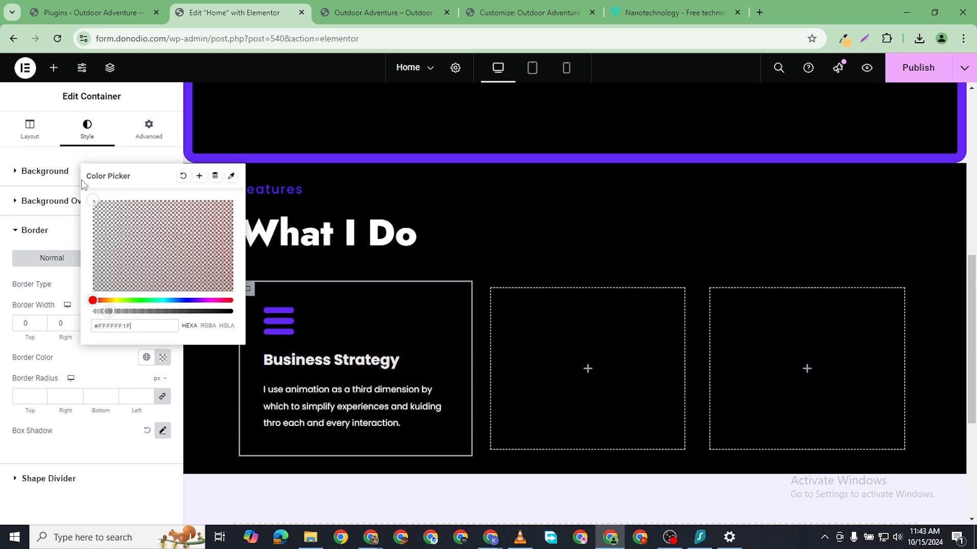
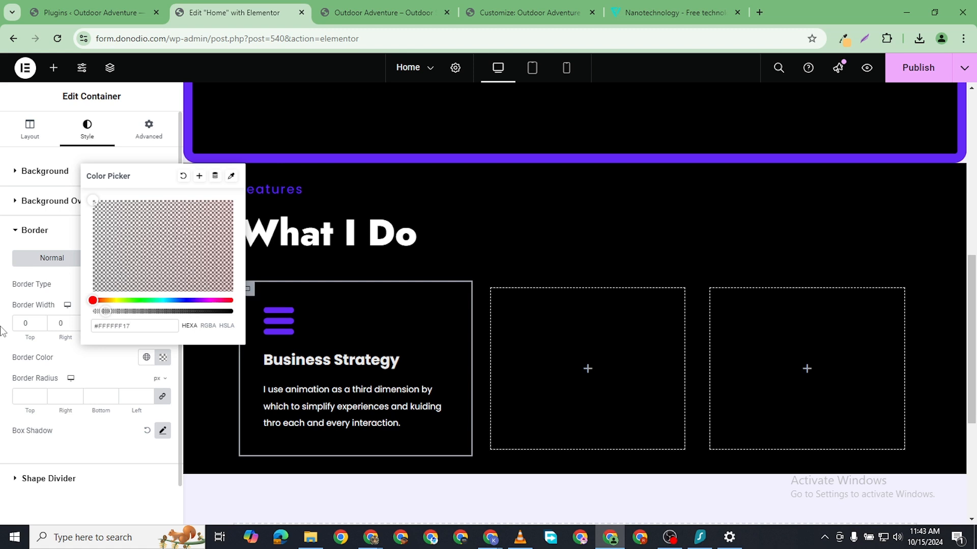
click(3, 313)
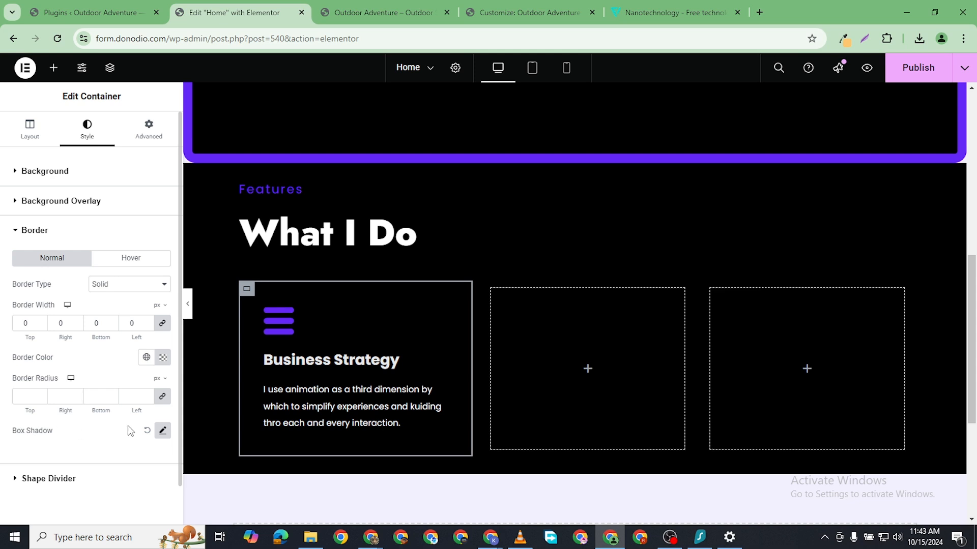
- Set the horizontal and vertical offsets of the container's box shadow to 5 each
click(164, 432)
scroll(130, 489, down, 2)
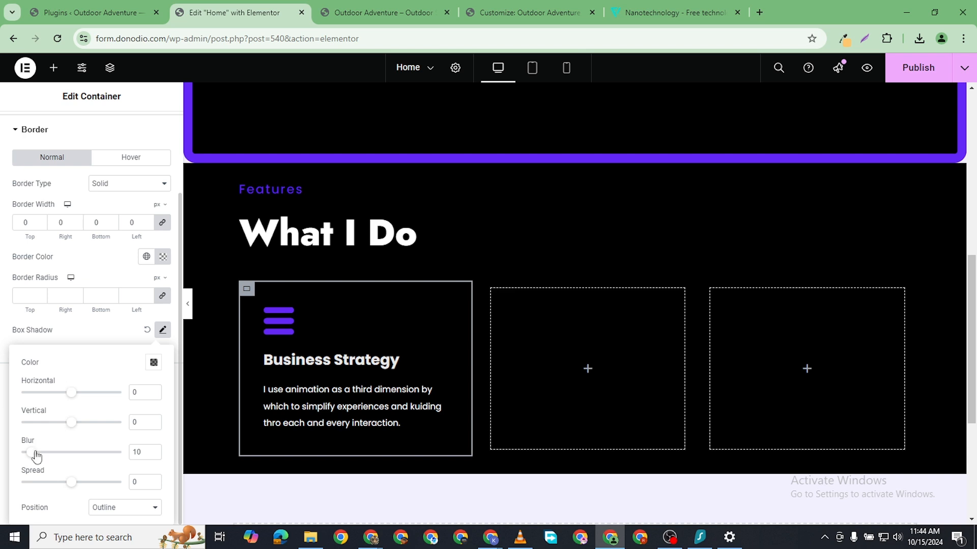
mouse_move(69, 393)
mouse_down()
mouse_move(80, 392)
mouse_move(72, 392)
mouse_up()
click(142, 421)
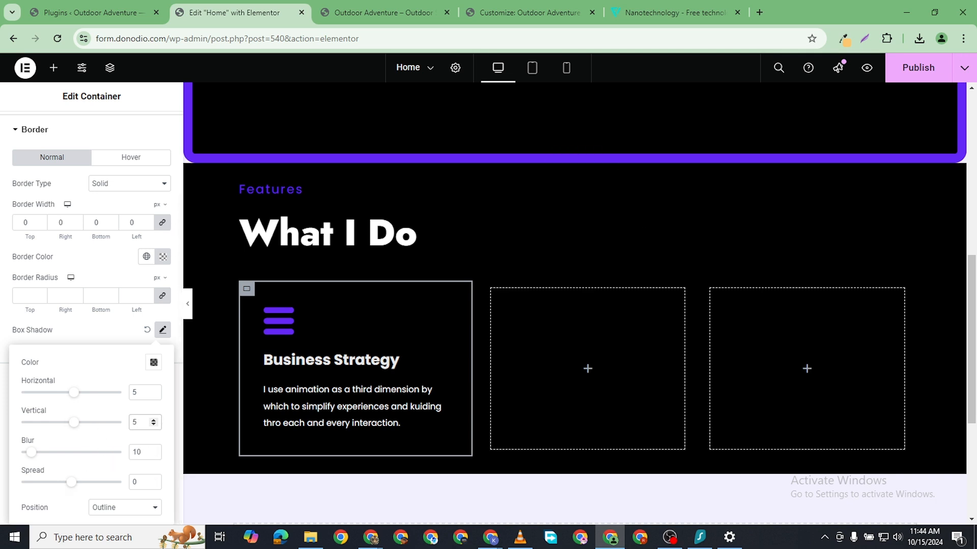
- Publish the changes and check the box shadow in the refreshed page preview, ending back in the Elementor editor
click(915, 67)
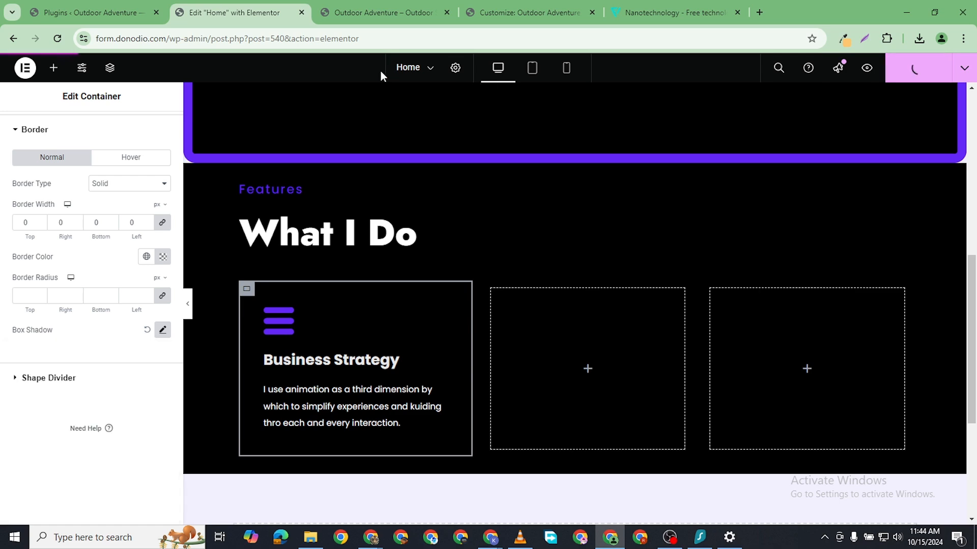
click(375, 13)
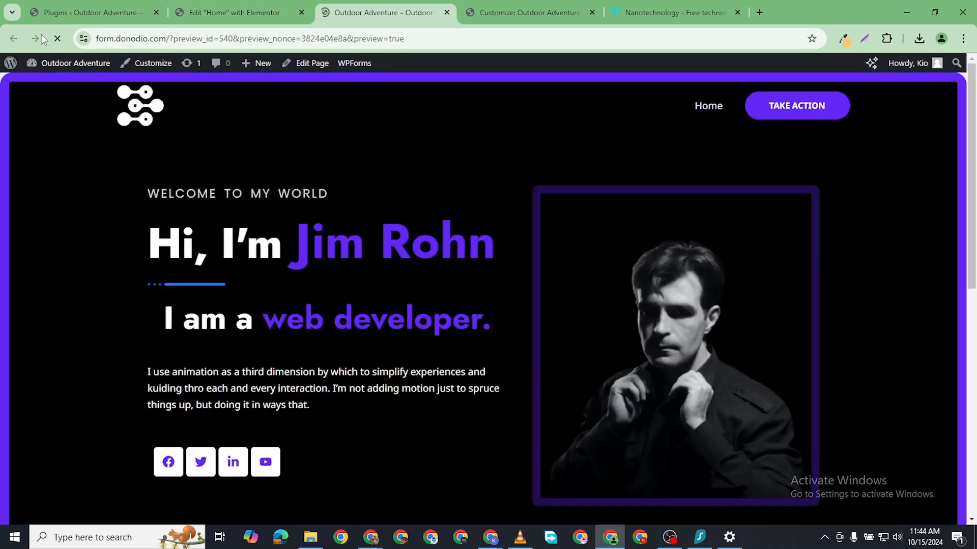
scroll(229, 334, down, 8)
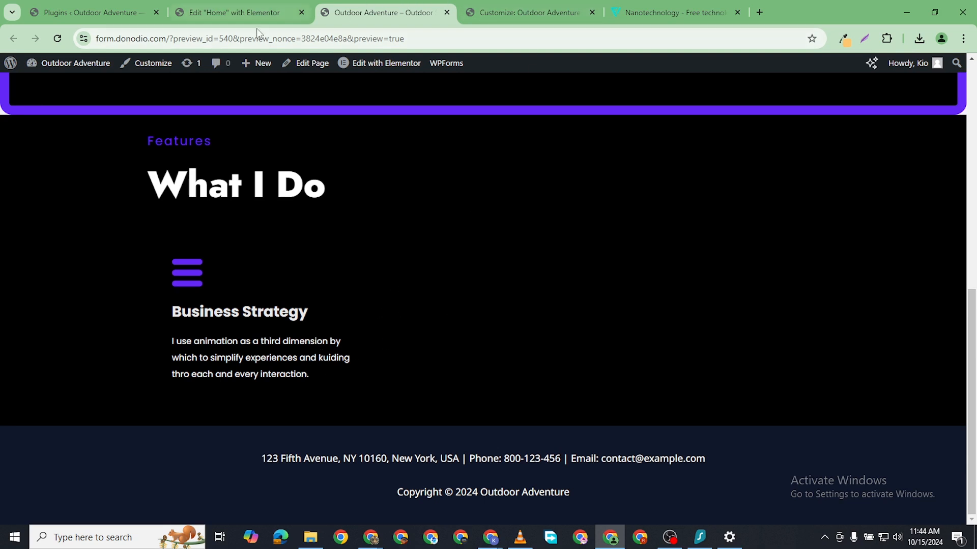
click(255, 11)
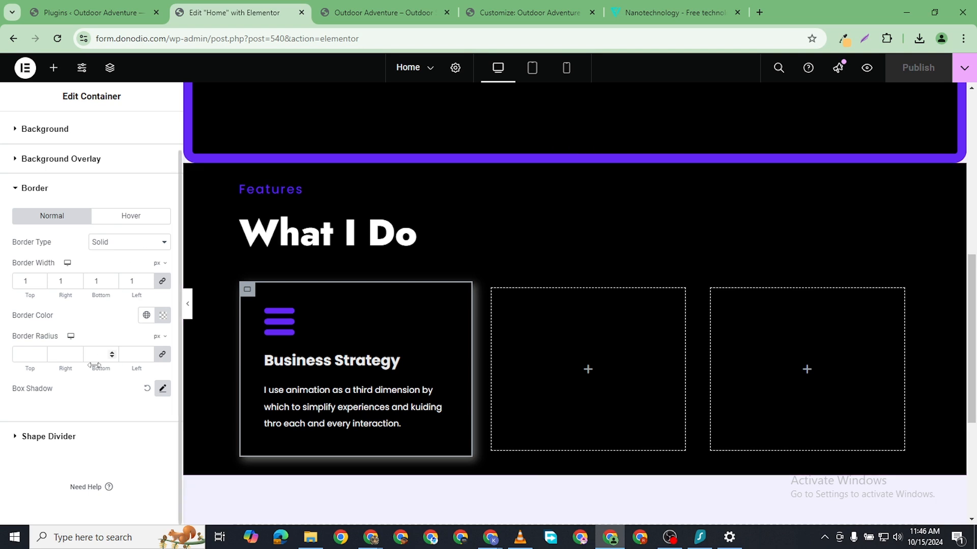
- Review the border color and box shadow settings of the first column's container
click(163, 393)
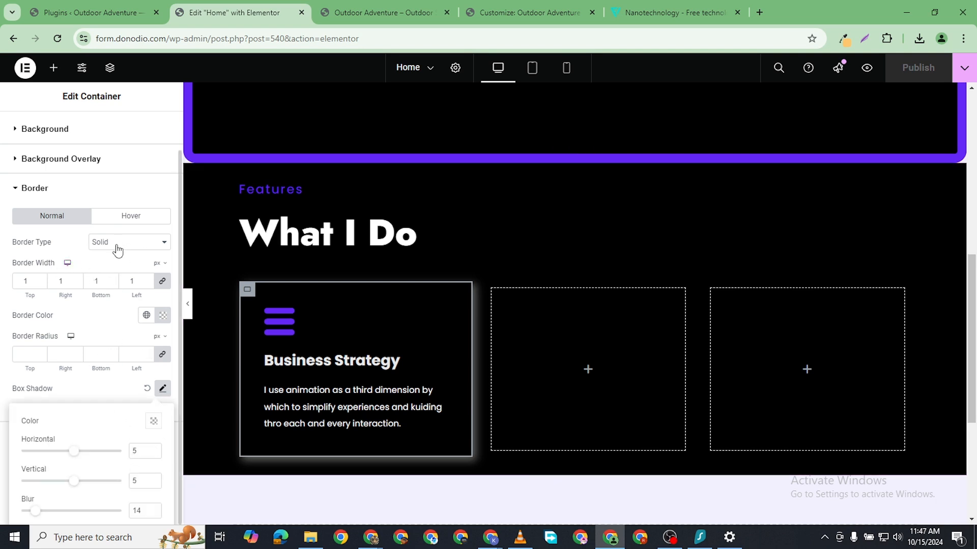
click(163, 315)
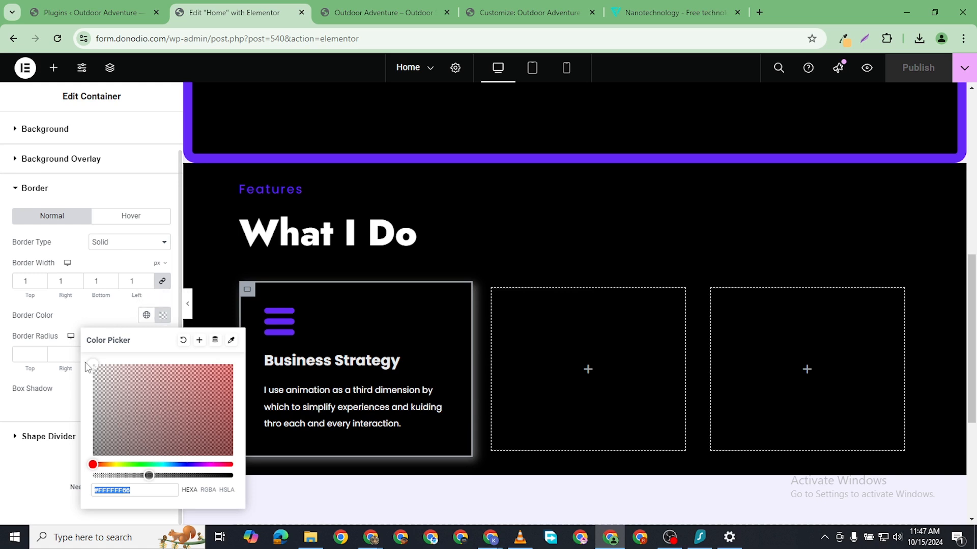
click(2, 454)
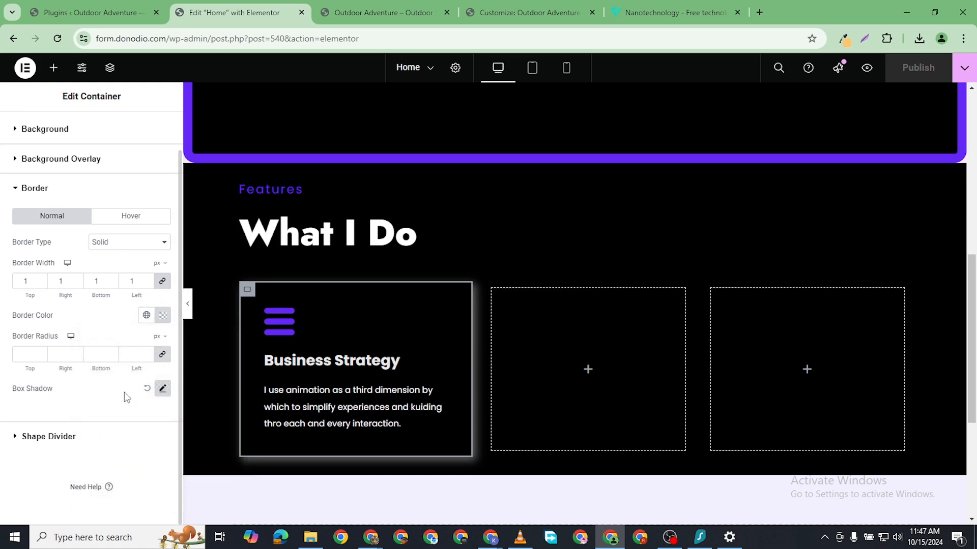
click(163, 388)
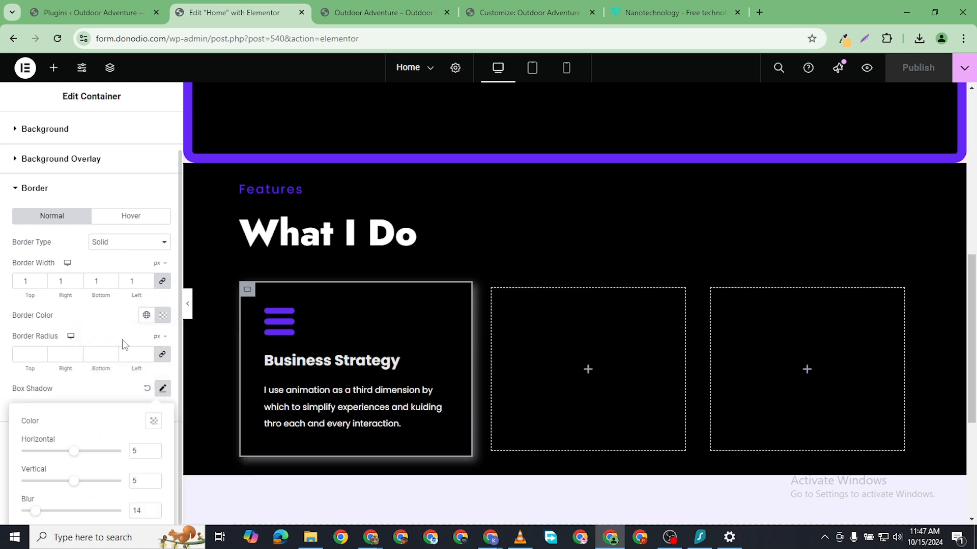
scroll(122, 345, down, 1)
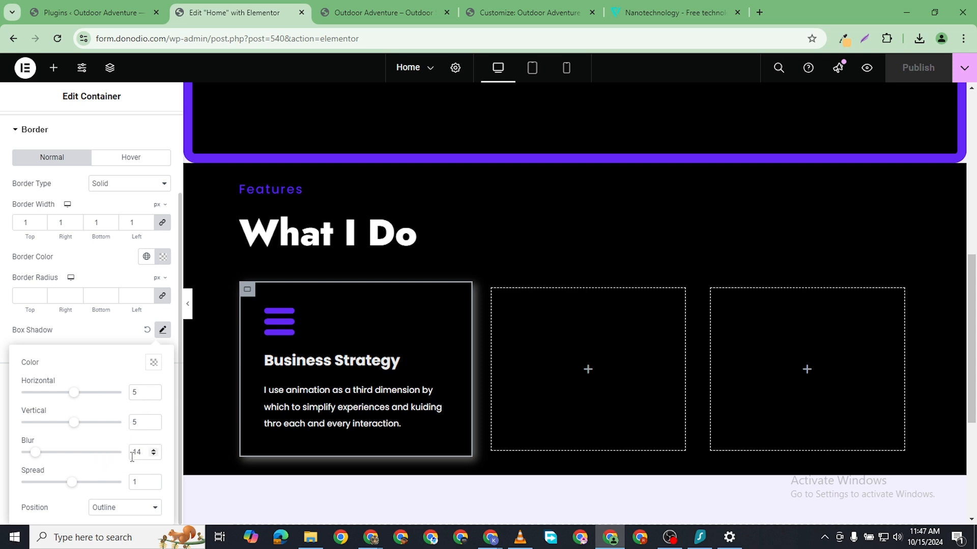
- Set the spread of the first column container's box shadow to 2
click(153, 480)
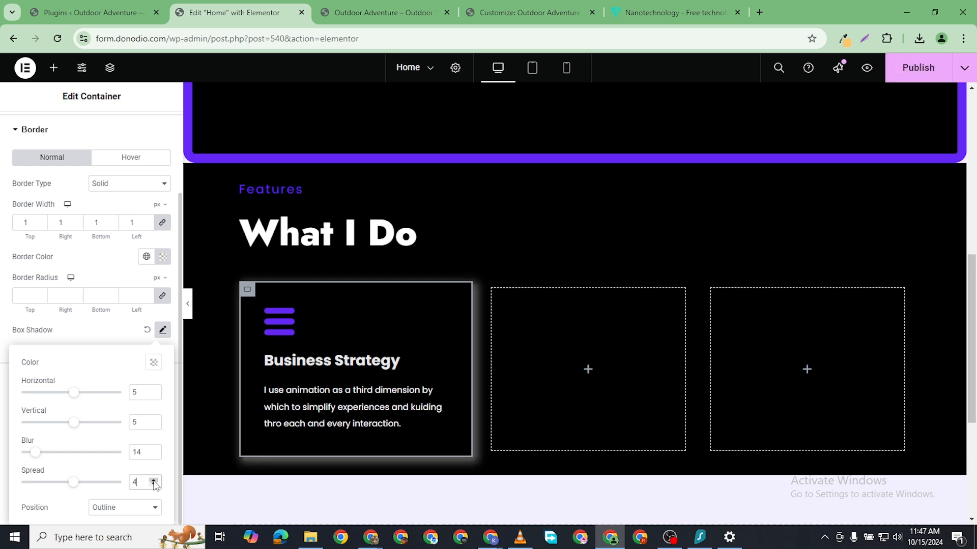
click(153, 480)
click(154, 480)
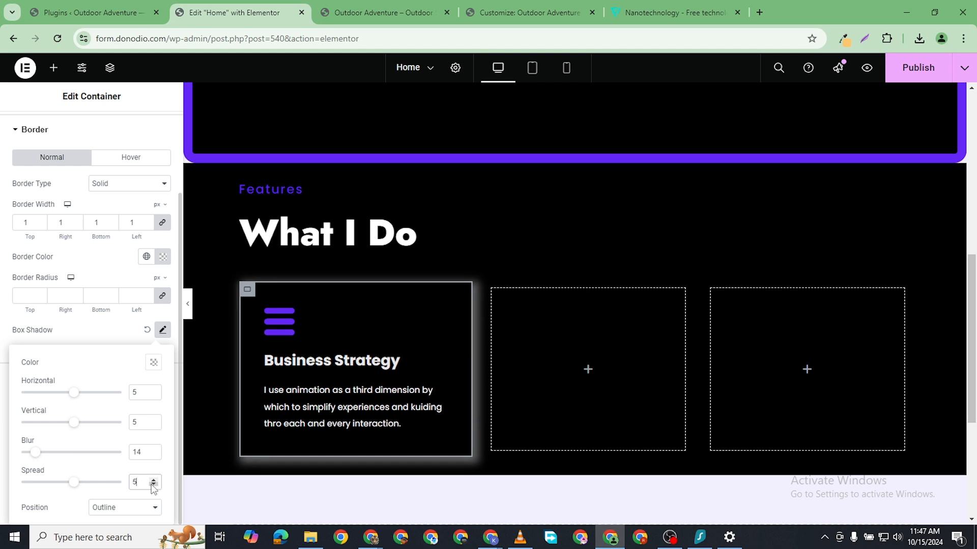
click(153, 485)
click(153, 485)
click(154, 485)
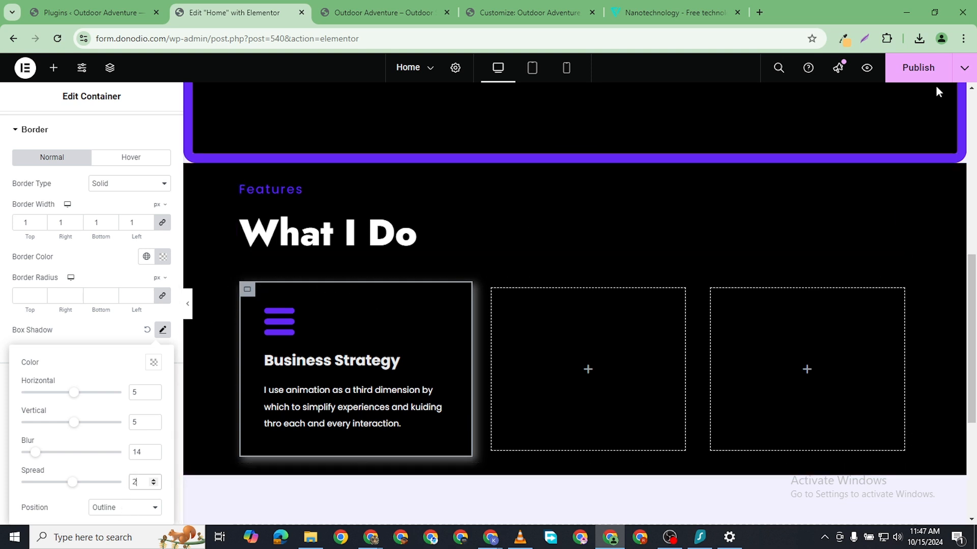
- Publish the changes and check the first card's box shadow in the refreshed page preview, ending back in the Elementor editor
click(923, 70)
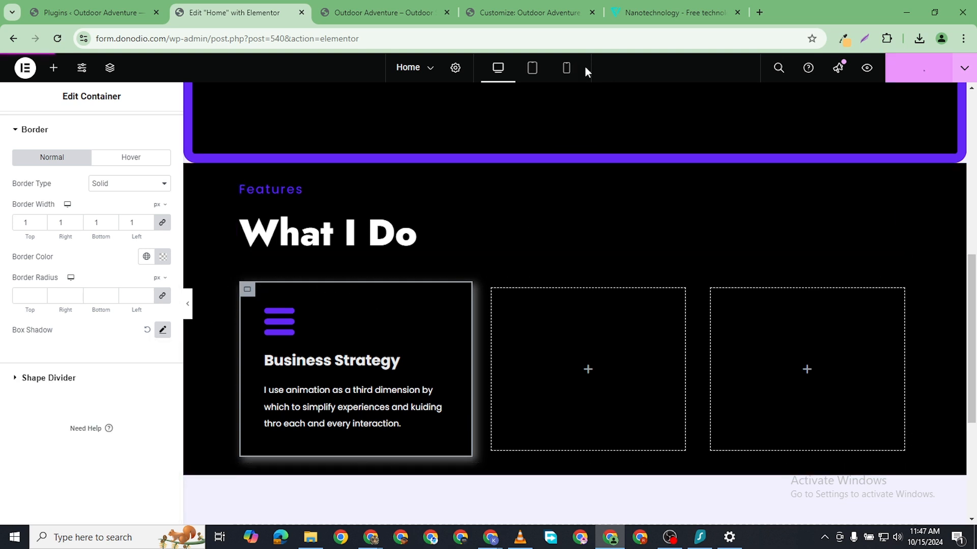
click(378, 17)
key(F5)
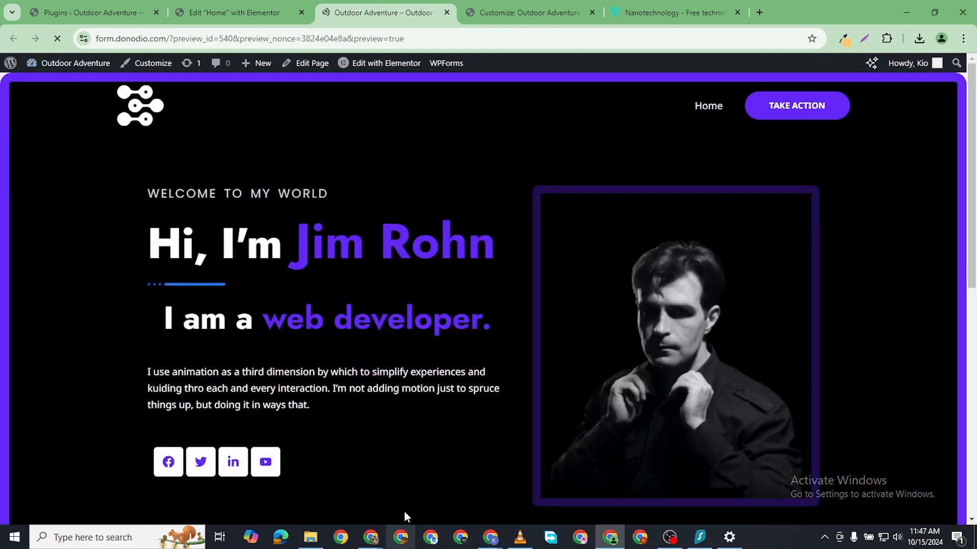
scroll(386, 457, down, 9)
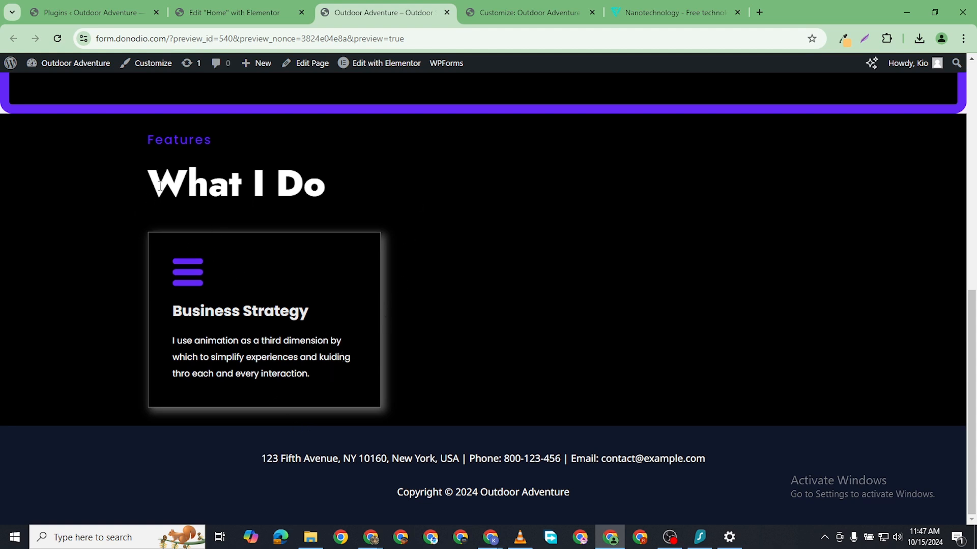
click(239, 17)
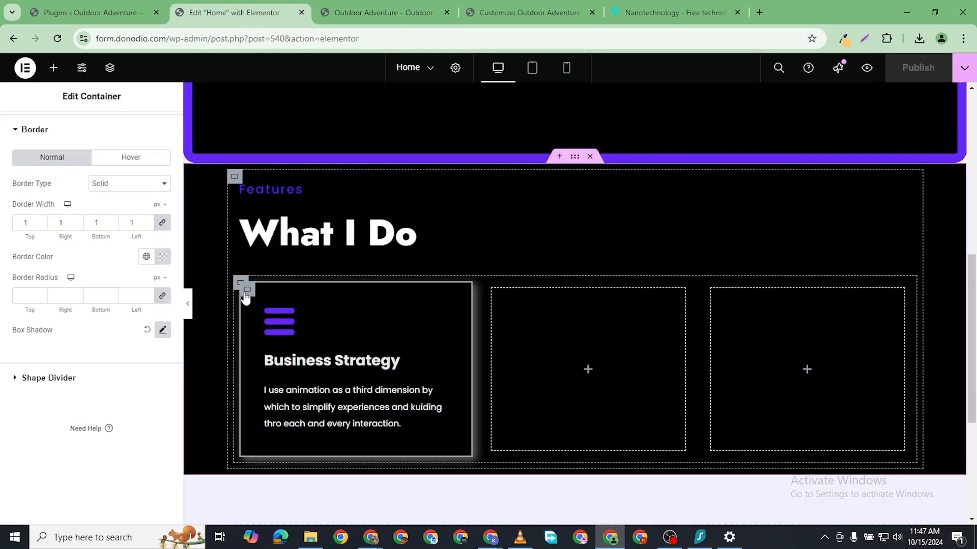
right_click(248, 294)
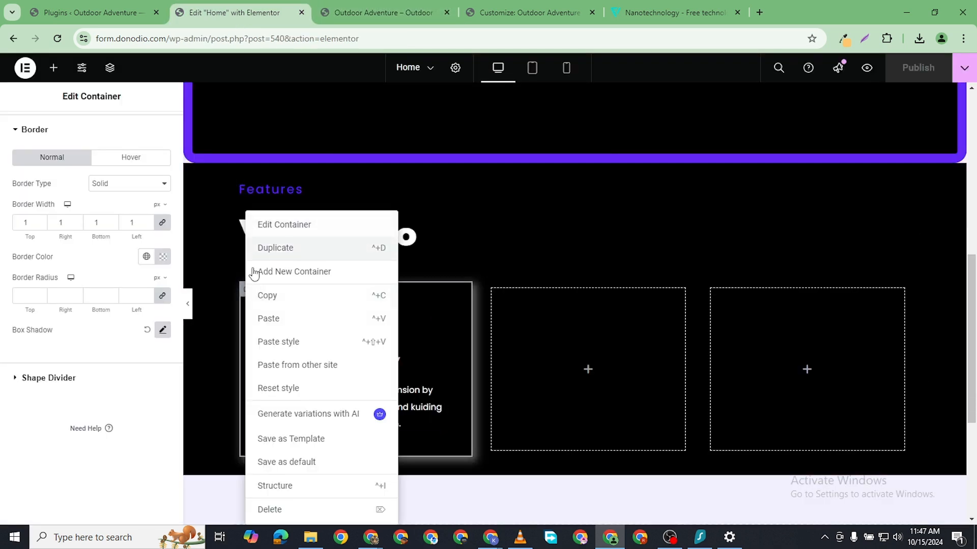
click(212, 344)
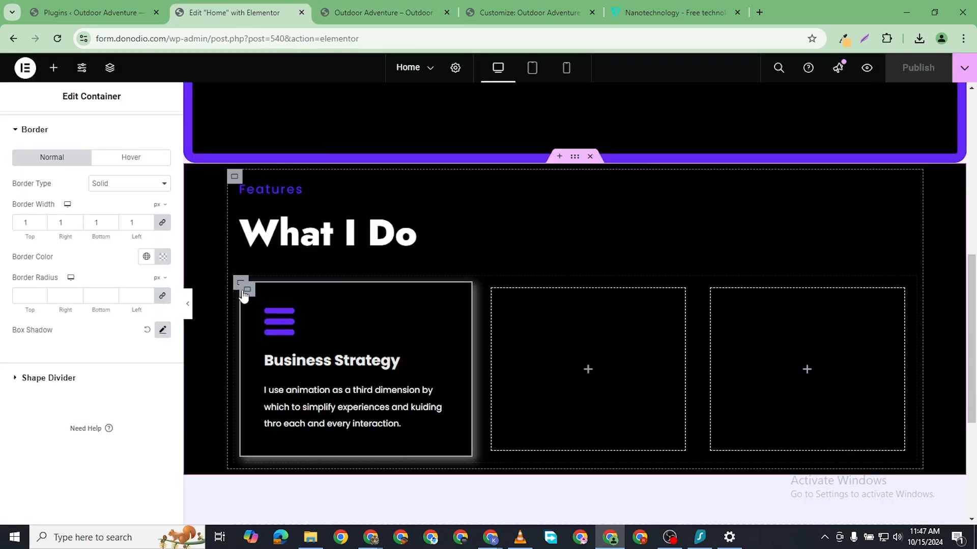
- Try a larger padding of 45 px on all sides of the first column's container, reducing it to 42 px
scroll(137, 203, up, 3)
click(143, 130)
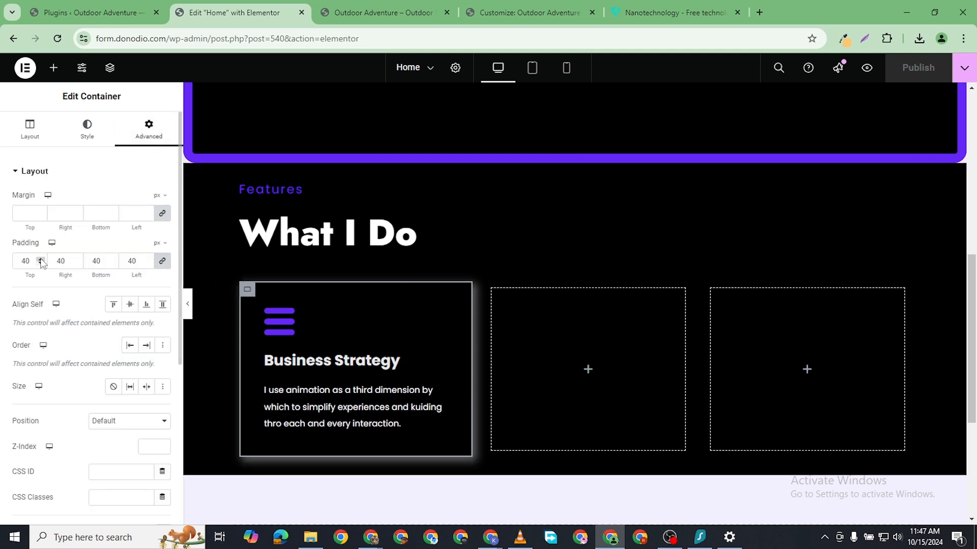
click(41, 259)
click(41, 259)
click(41, 260)
click(40, 260)
click(40, 260)
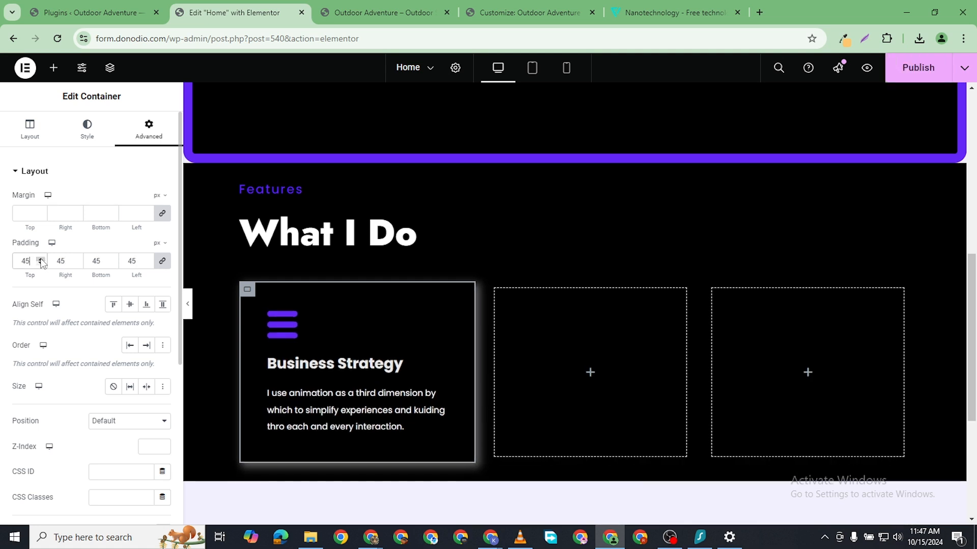
click(147, 264)
click(147, 264)
click(147, 263)
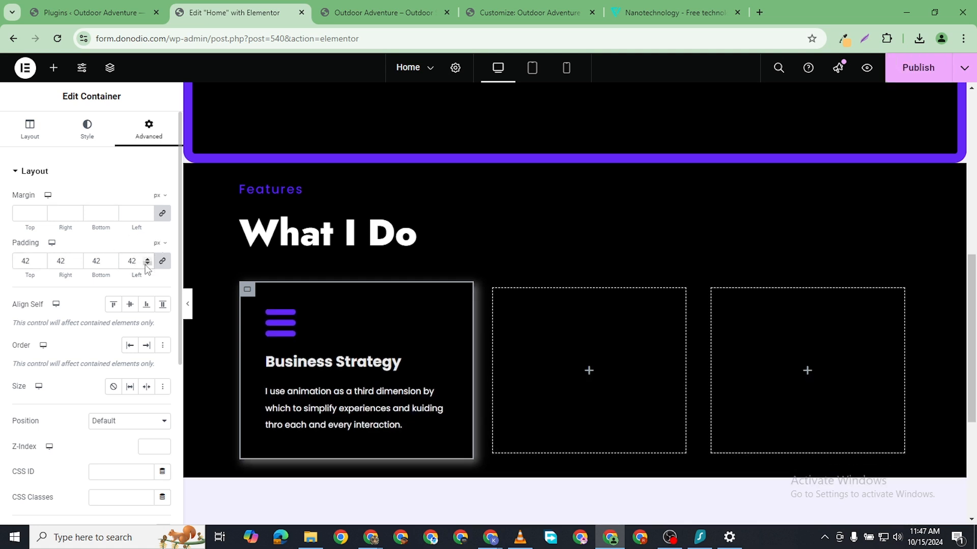
- Unlink the container's padding values with the sides at 40 px, and set the top padding to 45 px
click(40, 263)
click(41, 263)
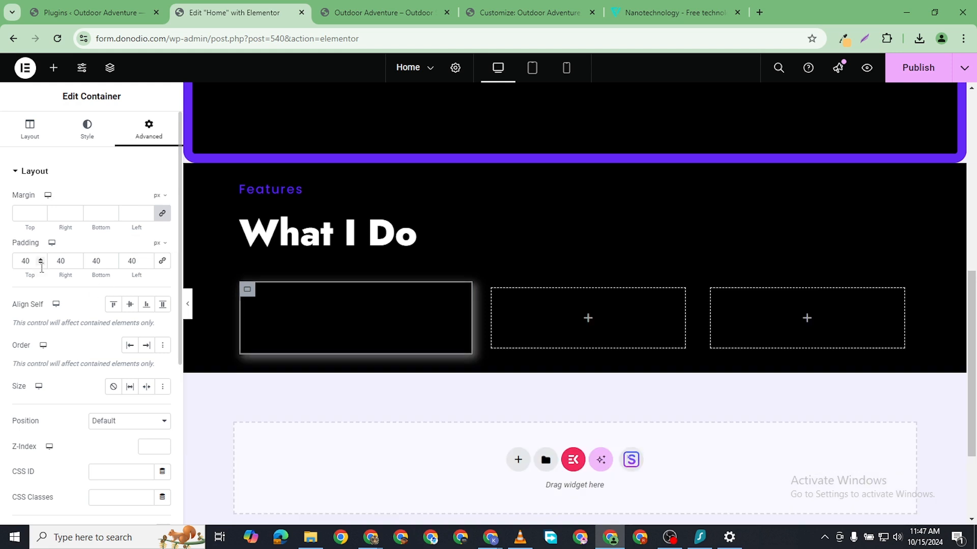
click(41, 259)
click(40, 259)
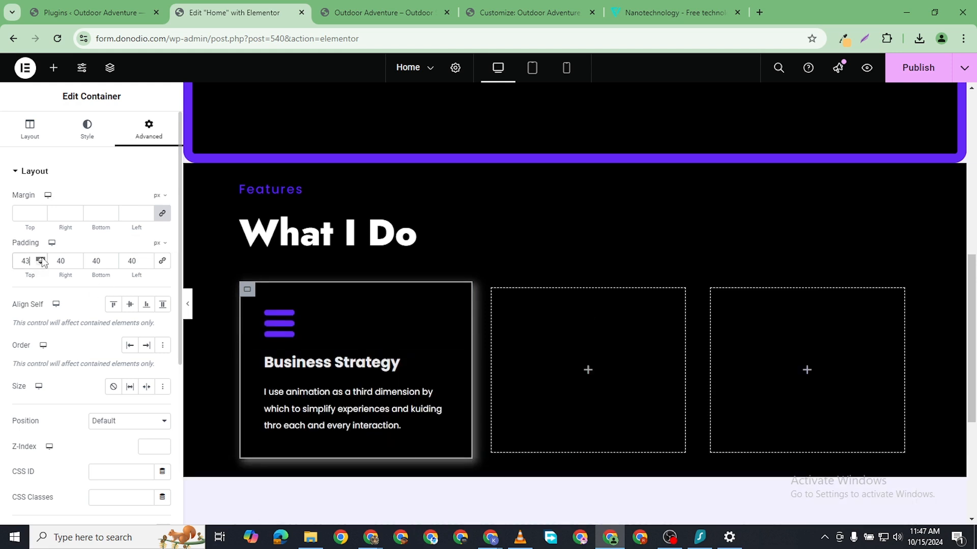
click(41, 259)
click(41, 259)
click(41, 259)
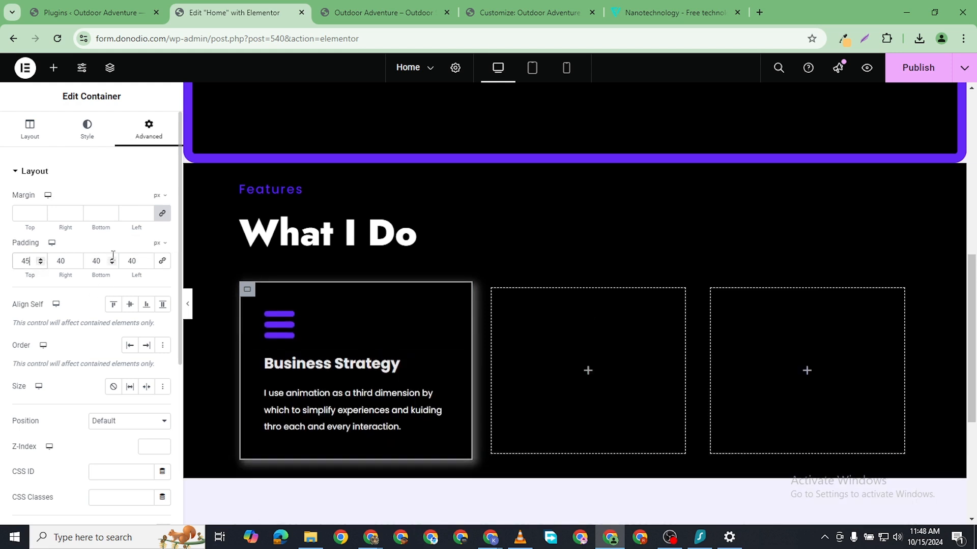
- Set the bottom padding of the first column's container to 50 px
click(112, 259)
click(113, 259)
click(112, 259)
click(112, 258)
click(112, 259)
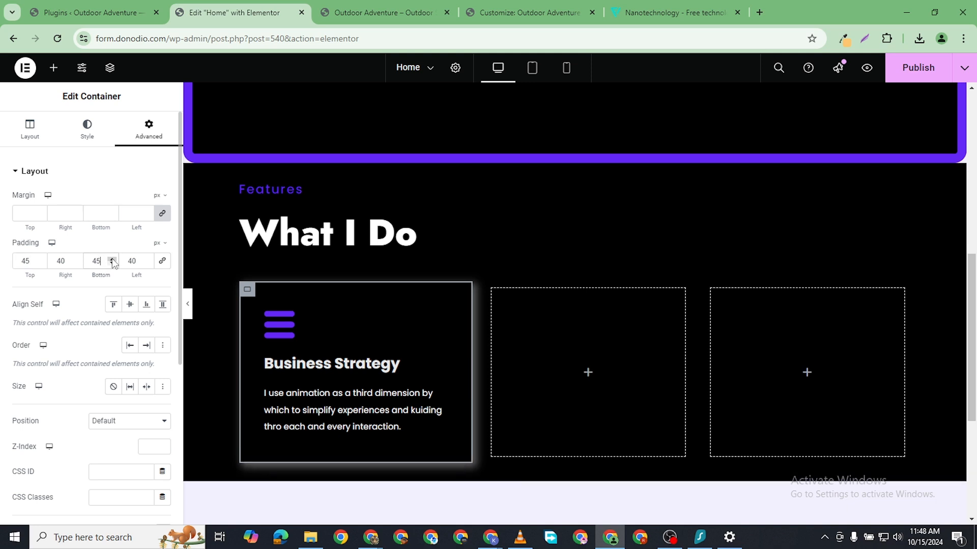
click(112, 259)
click(113, 259)
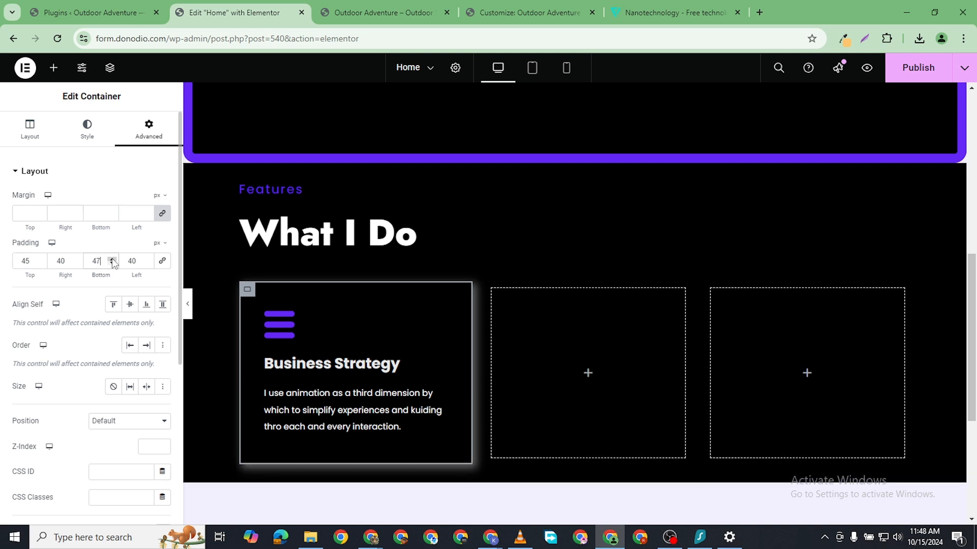
click(113, 259)
click(112, 259)
click(112, 258)
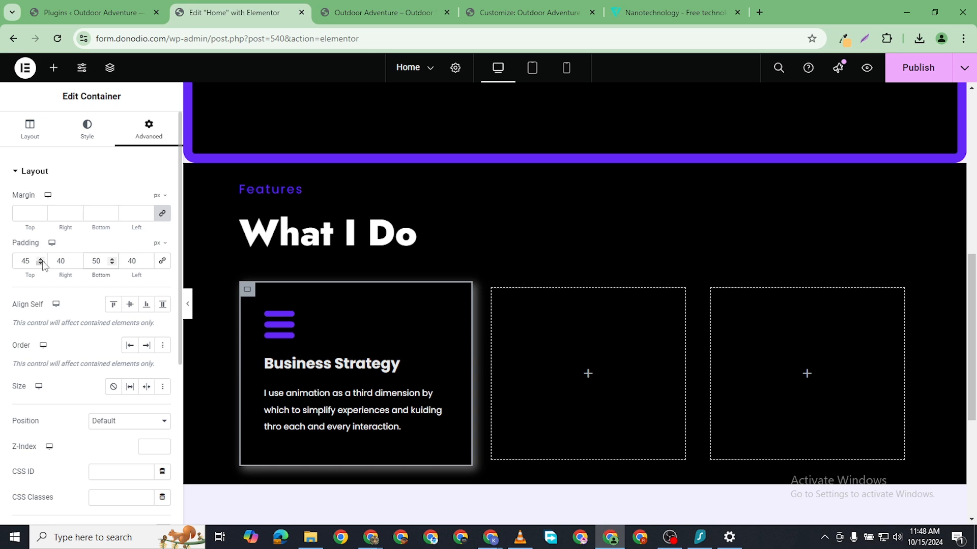
- Set the top padding of the first column's container to 50 px and publish the page
click(40, 259)
click(40, 259)
click(41, 259)
click(41, 259)
click(41, 259)
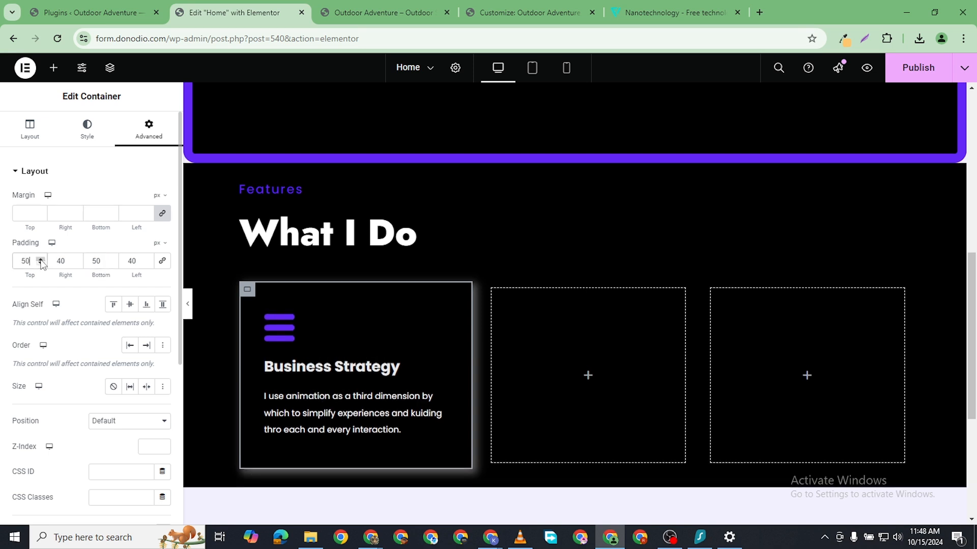
click(916, 68)
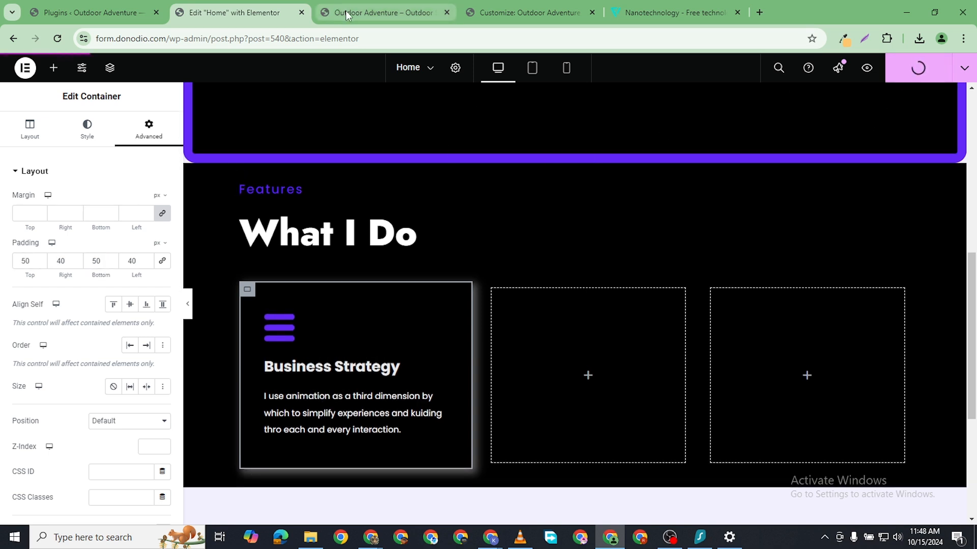
- Review the Business Strategy card in the page preview, reload the preview, and return to the Elementor editor
click(355, 13)
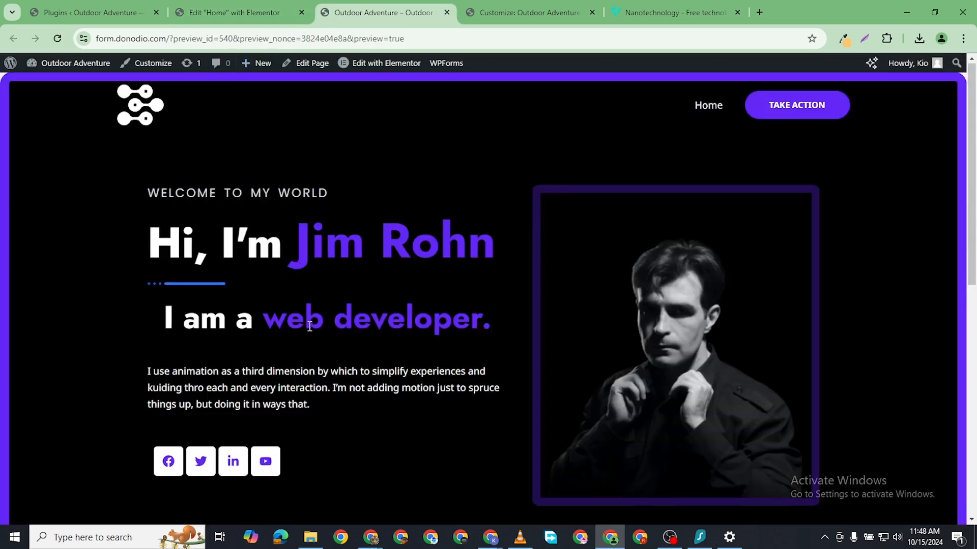
scroll(307, 333, down, 5)
scroll(307, 330, down, 4)
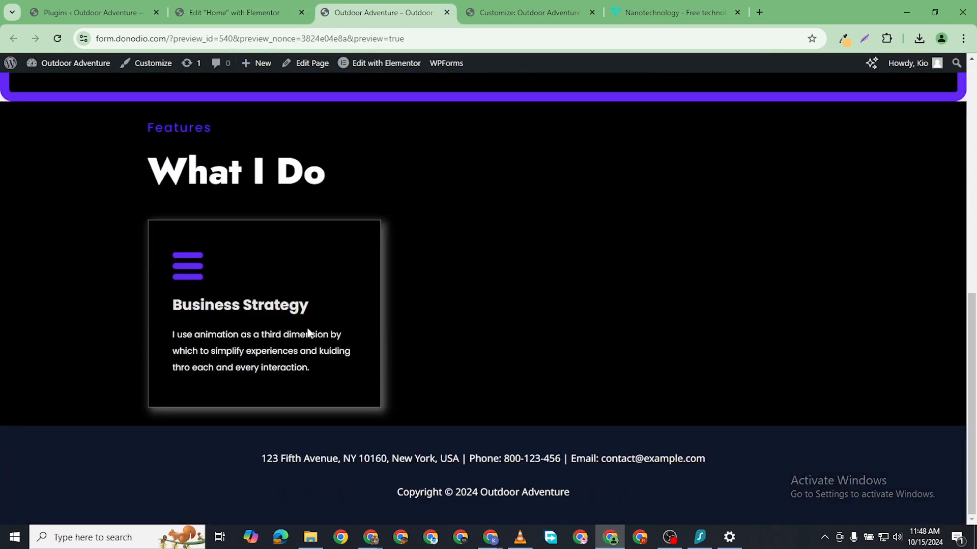
click(57, 45)
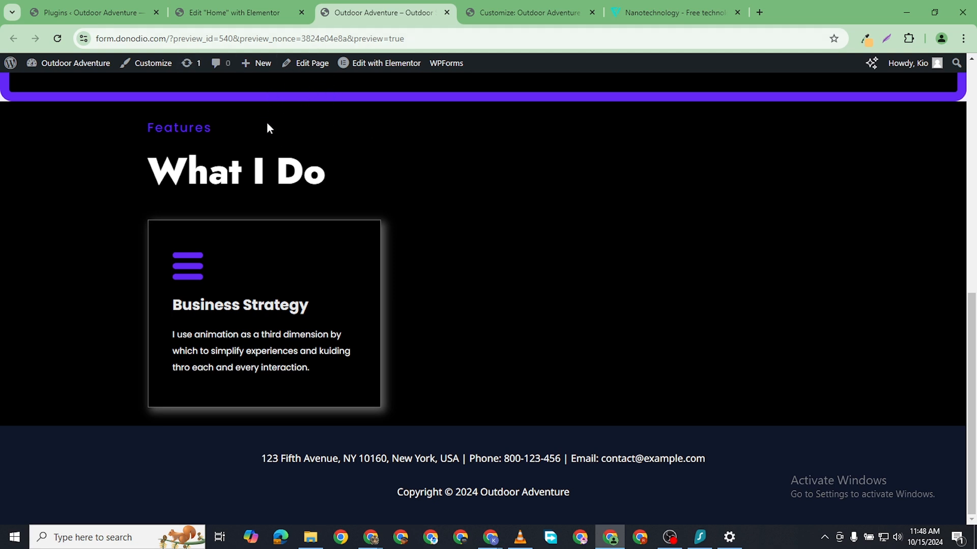
click(234, 12)
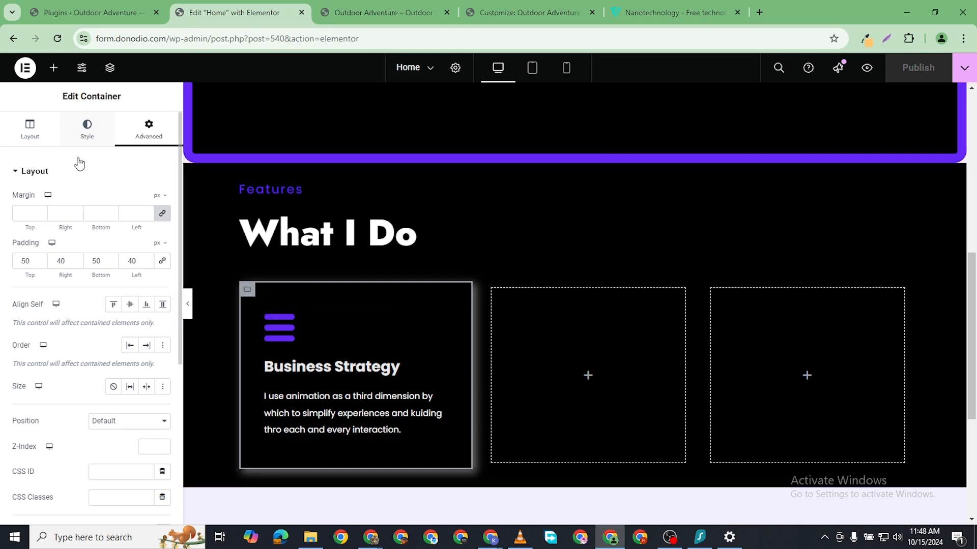
- Give the Business Strategy card container a classic hover background in grey #817F7F
click(85, 133)
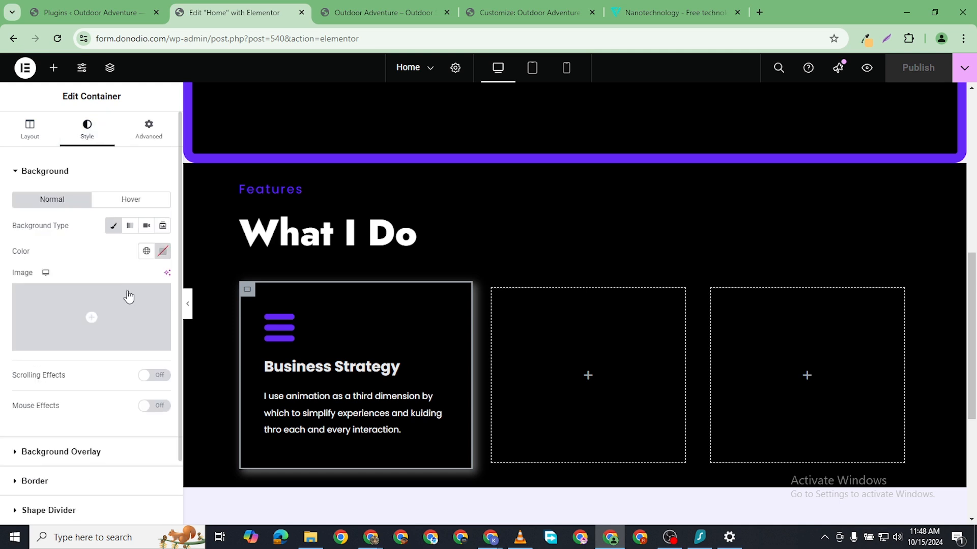
click(132, 203)
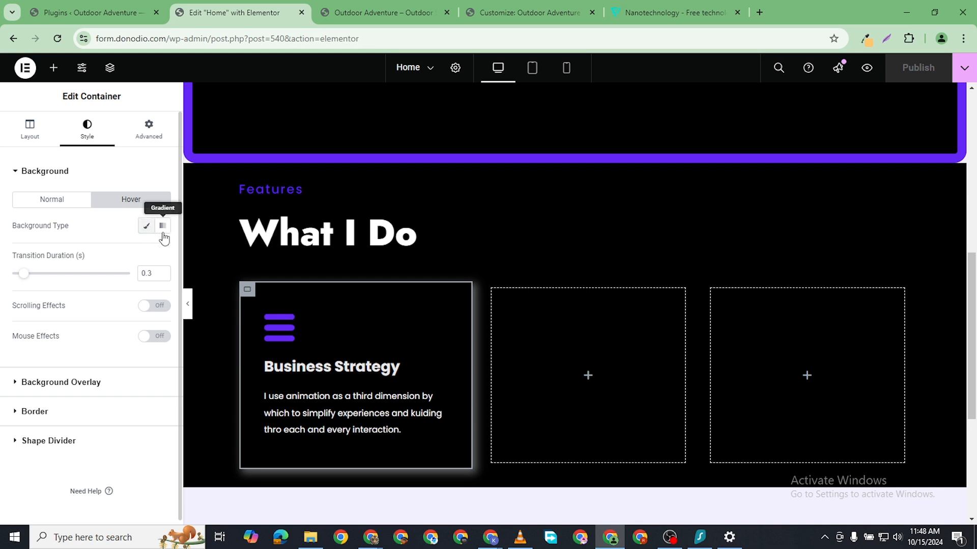
click(142, 230)
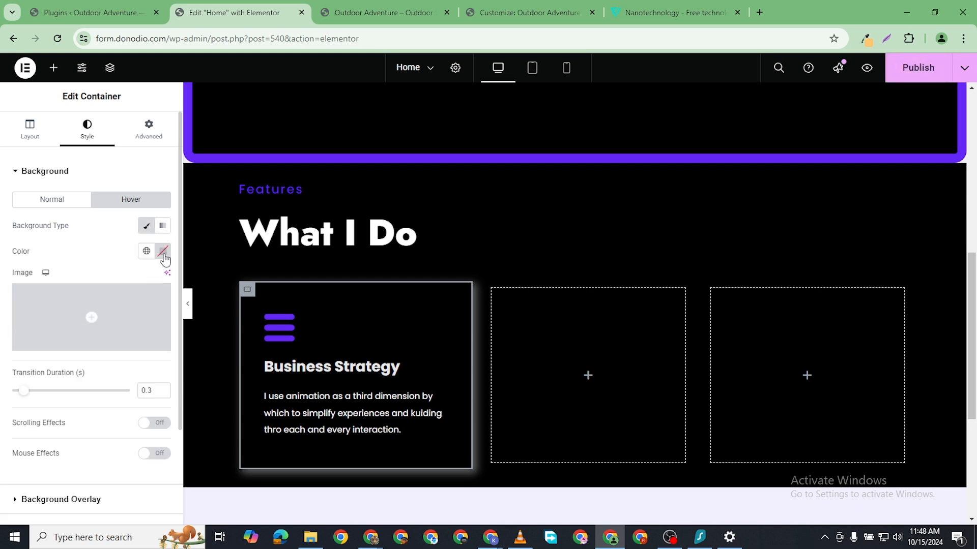
click(162, 251)
click(120, 321)
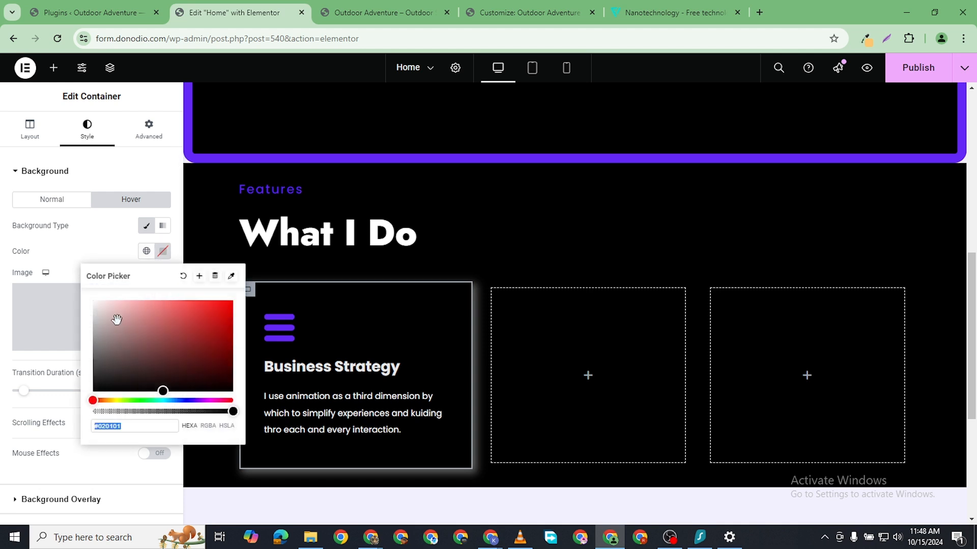
click(99, 335)
click(95, 346)
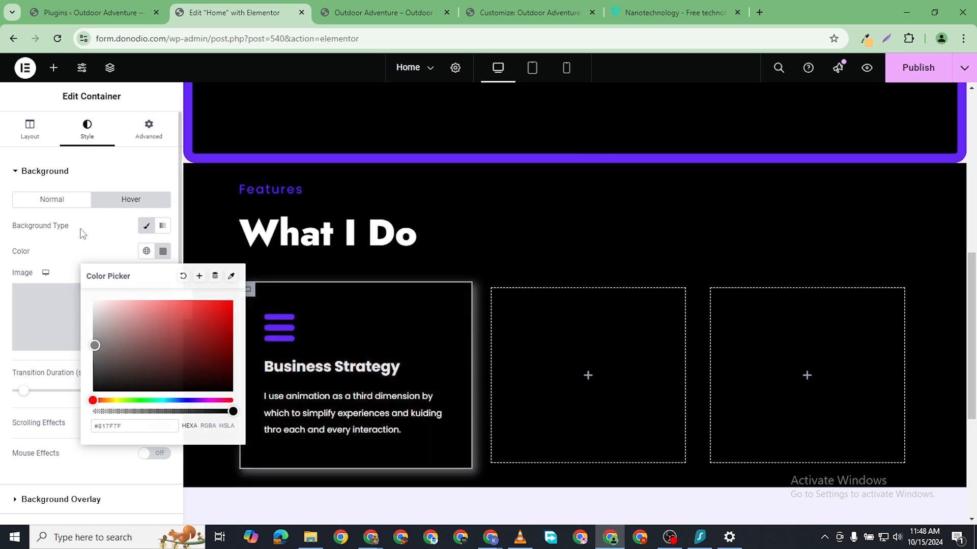
click(91, 237)
- Switch the card container's hover background to a gradient and set its first color to white #FFFFFF
click(162, 225)
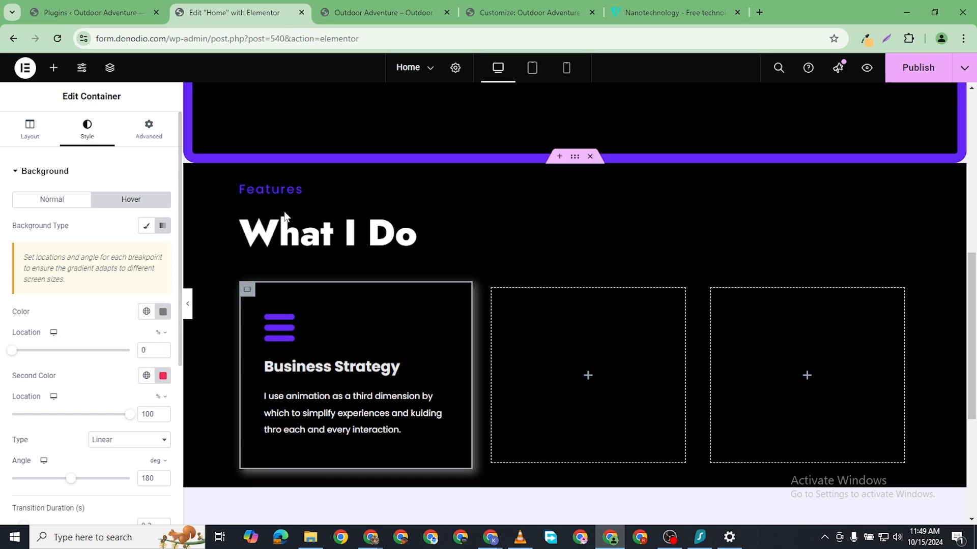
scroll(289, 493, up, 3)
scroll(290, 494, down, 3)
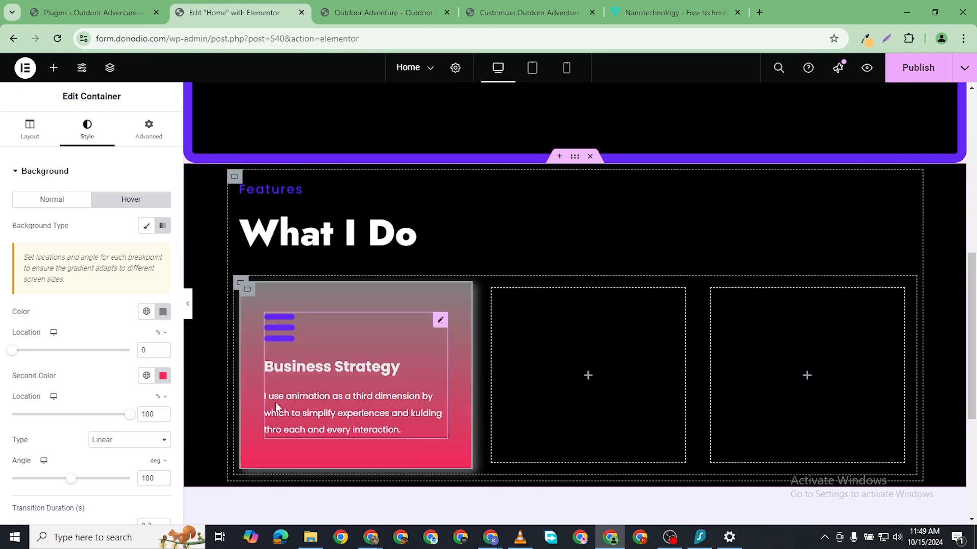
scroll(256, 398, up, 2)
scroll(256, 398, down, 2)
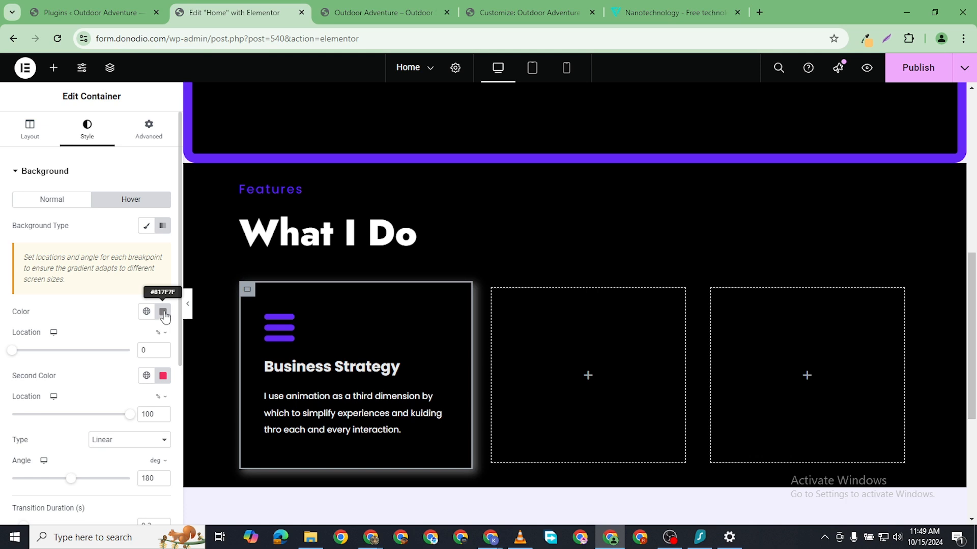
click(163, 313)
drag(122, 384, 35, 311)
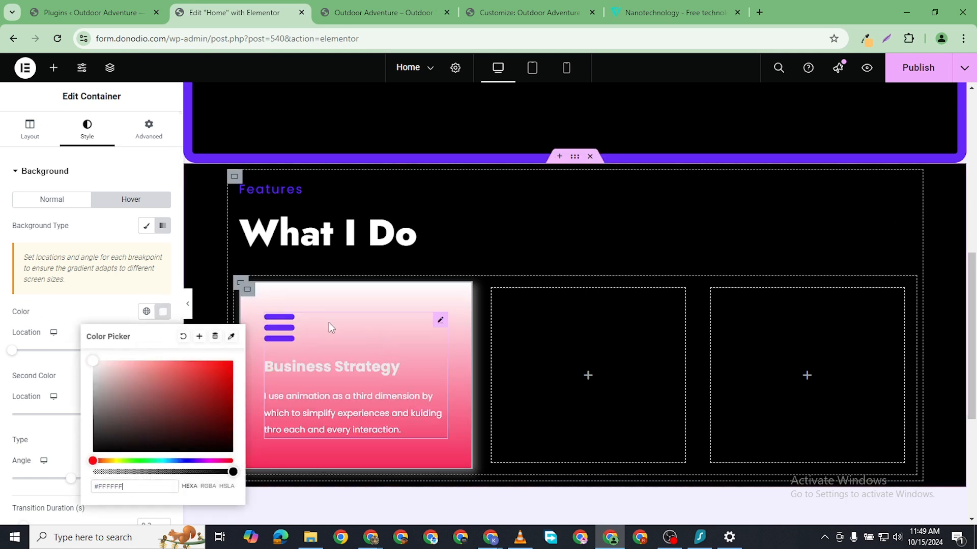
- Copy the purple color code #6528F7 from the hero heading's focused title
scroll(397, 147, up, 3)
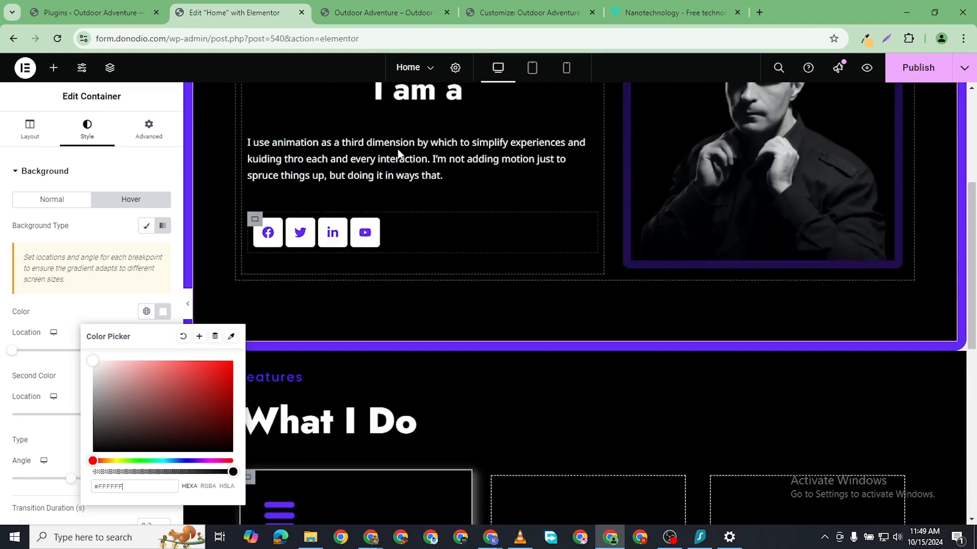
scroll(399, 152, up, 5)
scroll(469, 241, down, 2)
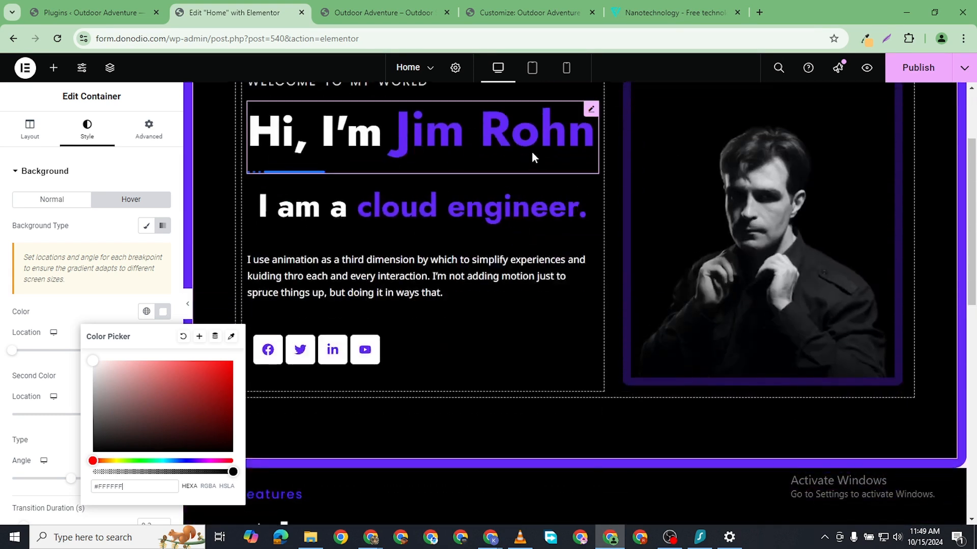
click(532, 151)
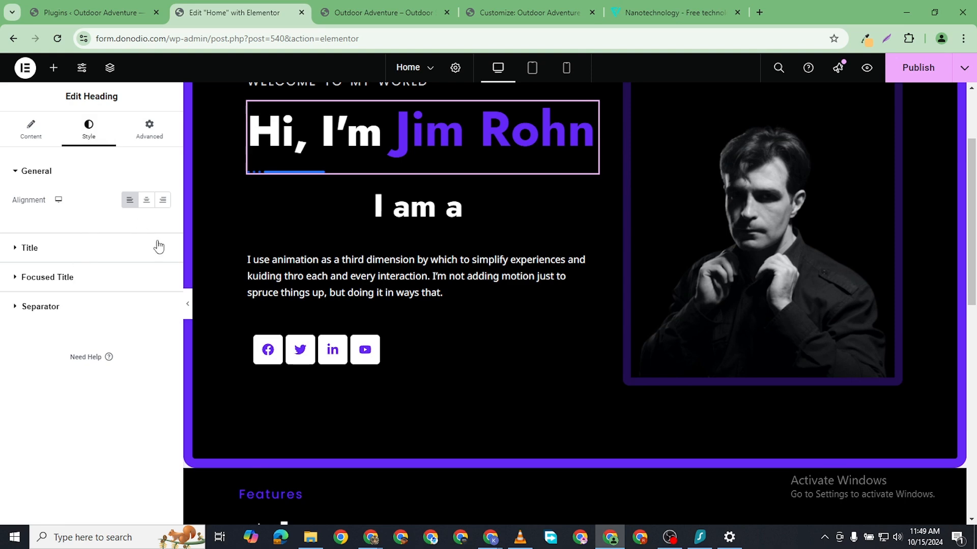
click(24, 277)
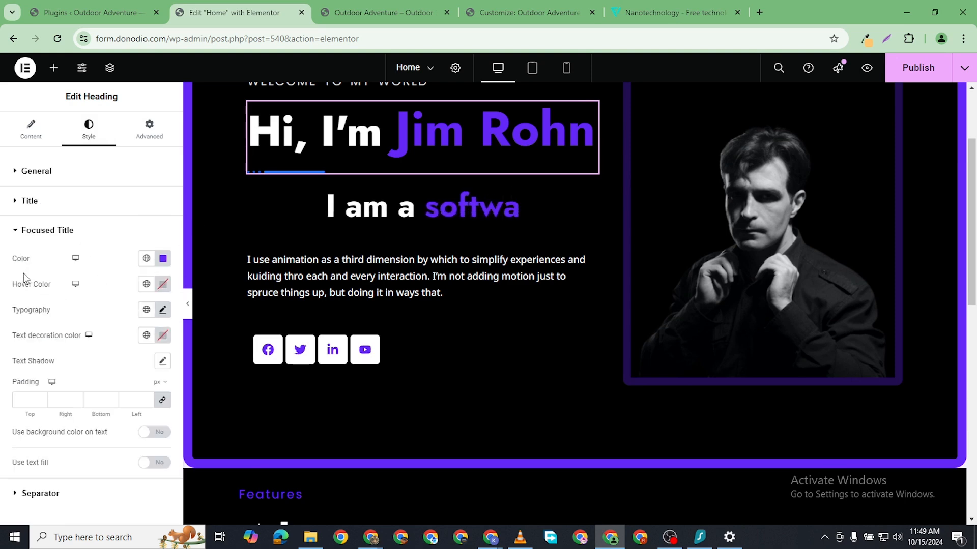
click(162, 258)
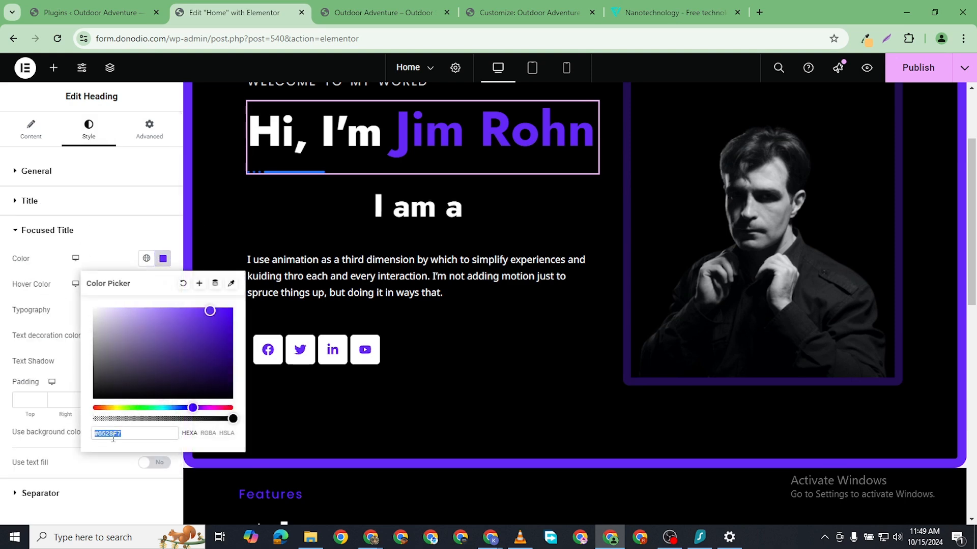
right_click(113, 435)
click(149, 200)
scroll(521, 318, down, 1)
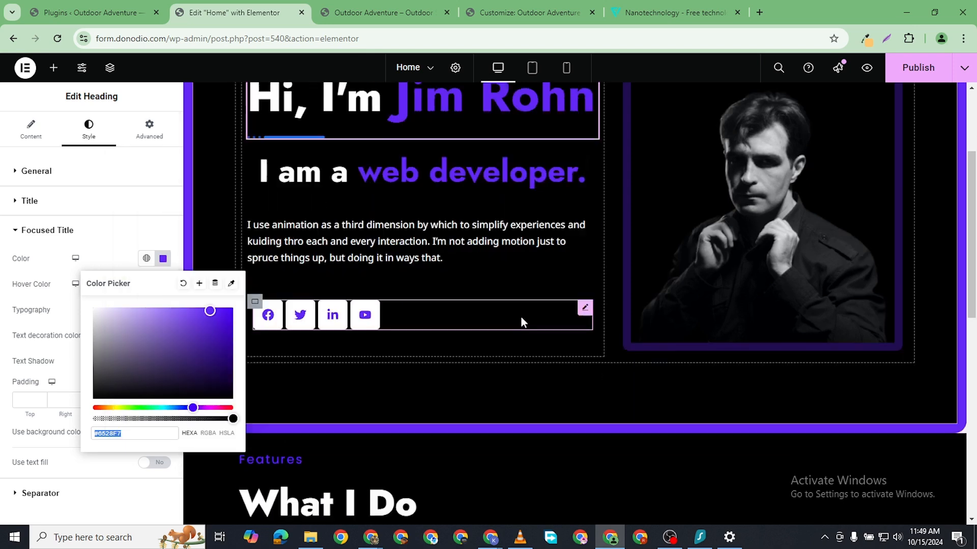
- Set the second color of the Business Strategy card's hover gradient to #6528F7 and preview the hover effect
scroll(521, 317, down, 6)
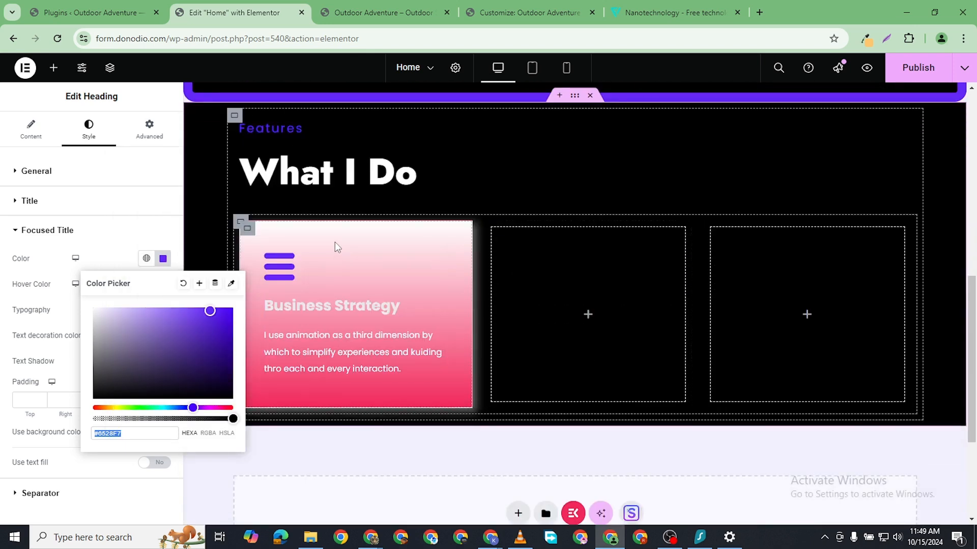
click(334, 242)
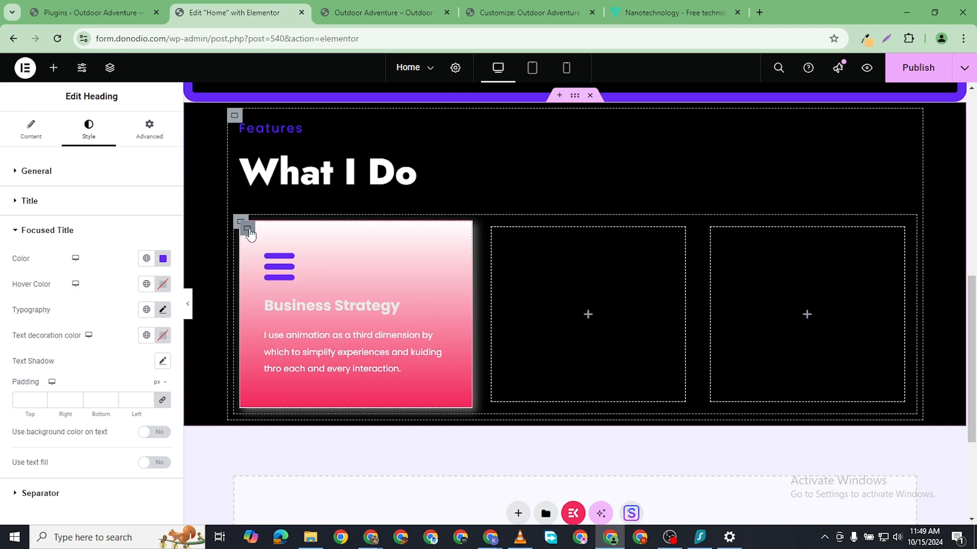
click(248, 230)
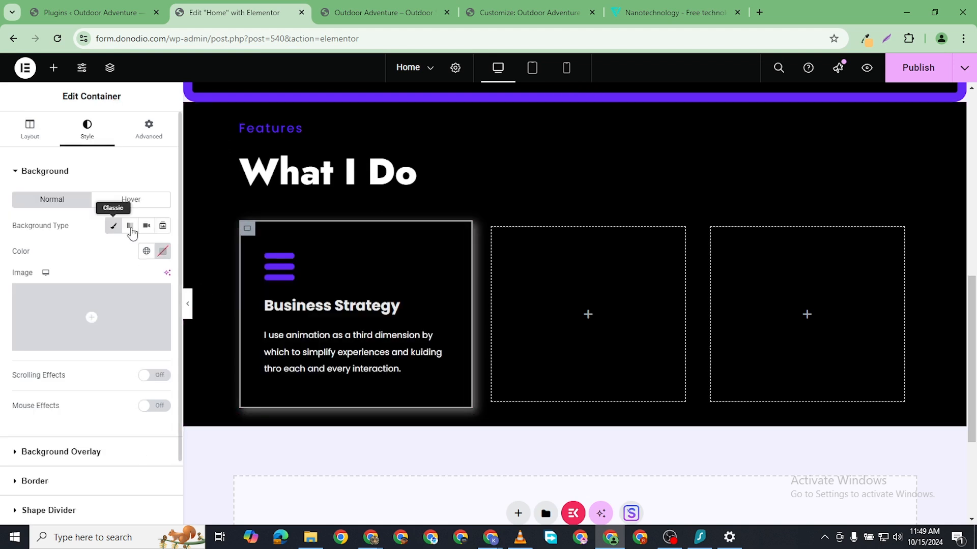
click(129, 199)
click(163, 376)
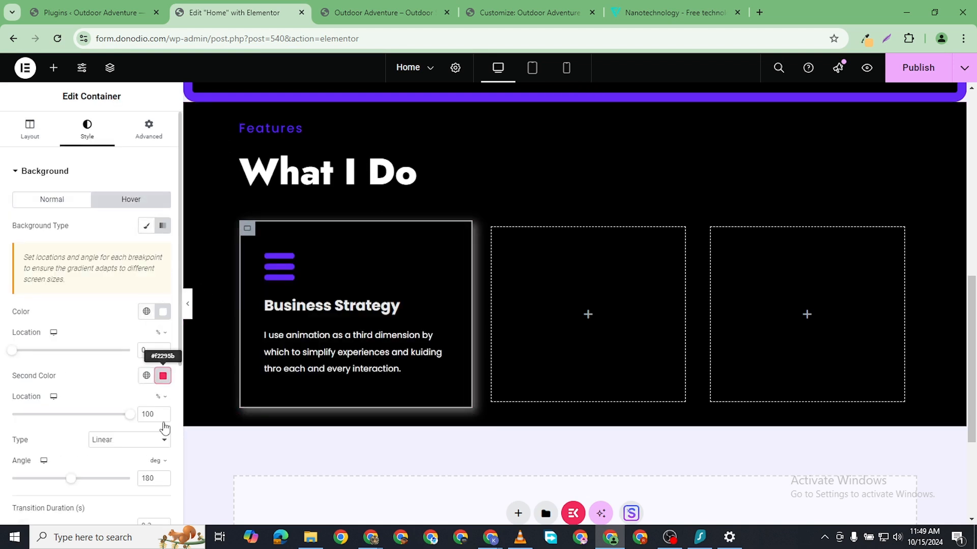
triple_click(101, 344)
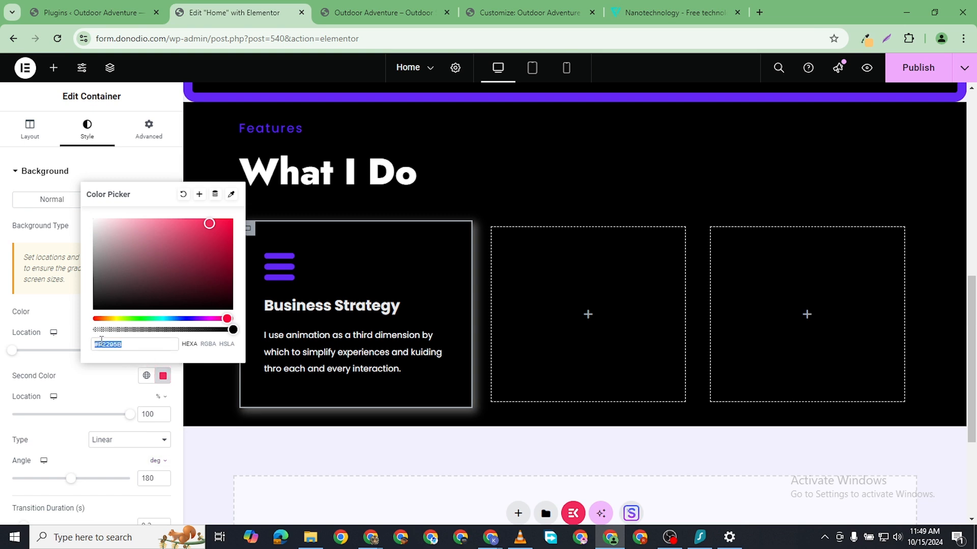
right_click(134, 346)
click(128, 125)
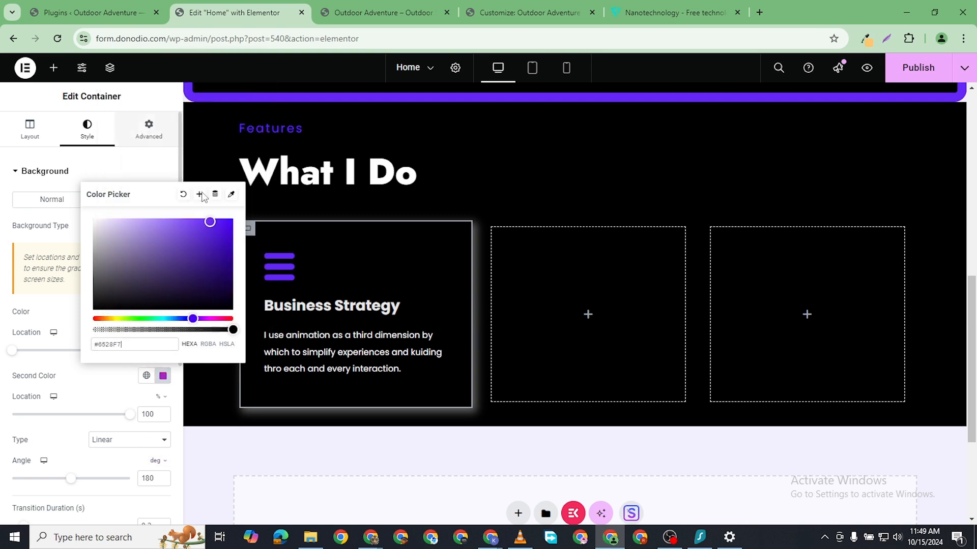
click(367, 453)
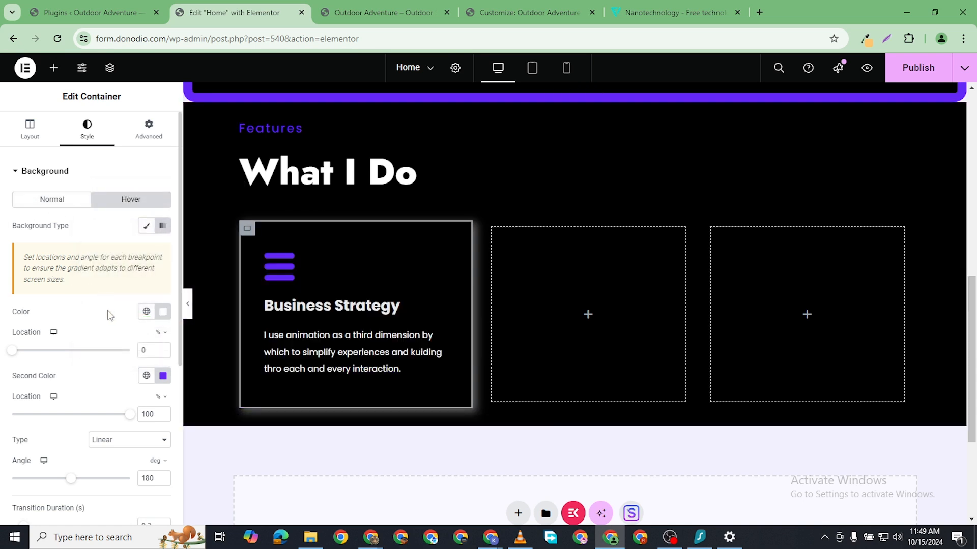
scroll(109, 315, down, 5)
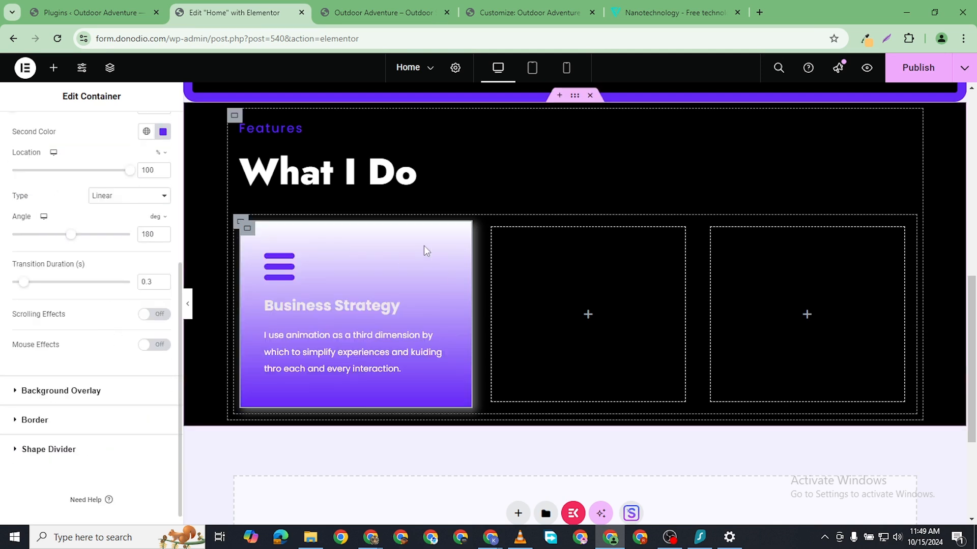
- Set the Business Strategy icon's hover primary color to white #FFFFFF
click(438, 260)
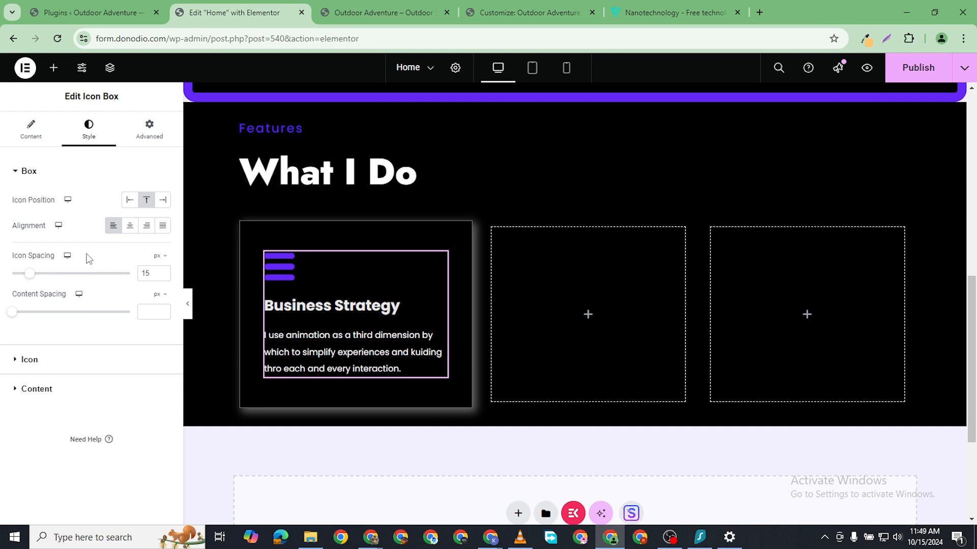
click(14, 360)
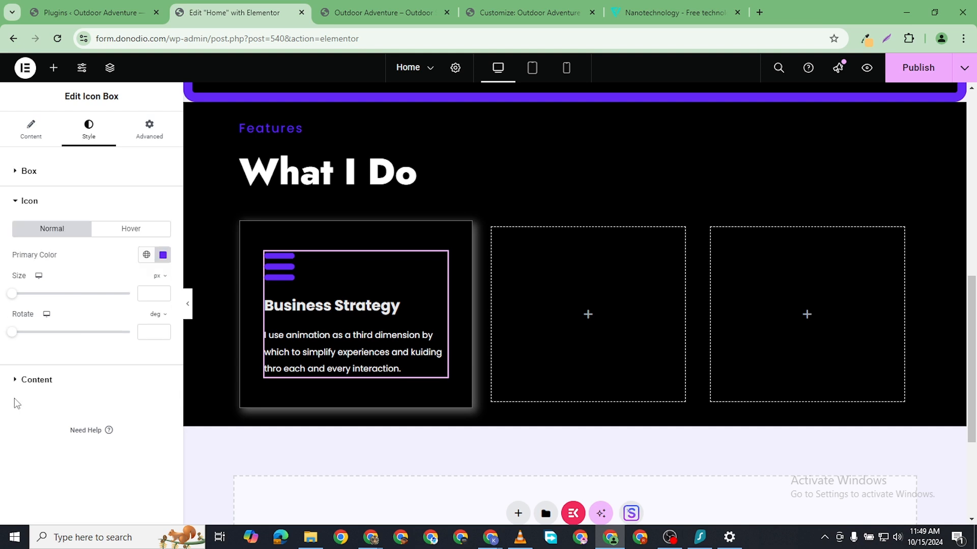
click(133, 230)
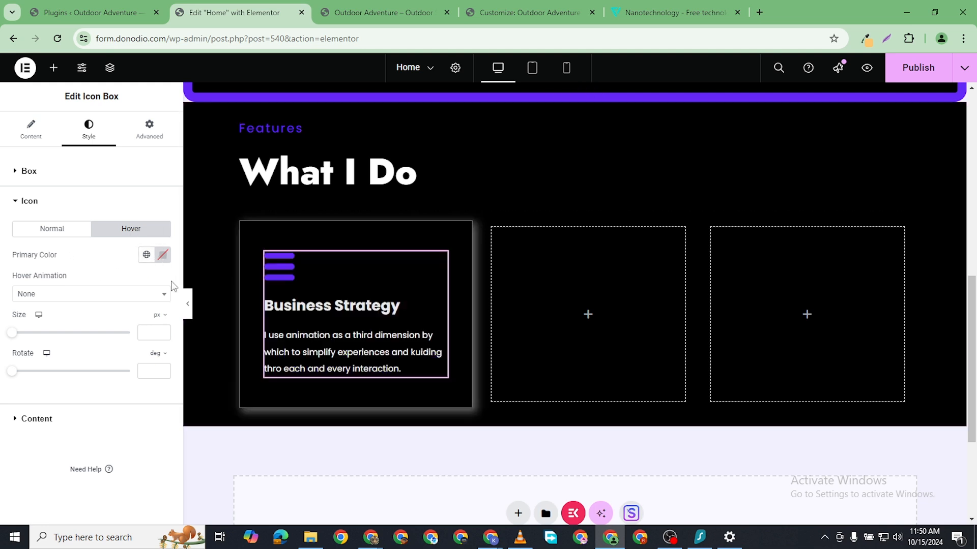
click(164, 257)
drag(114, 309, 62, 278)
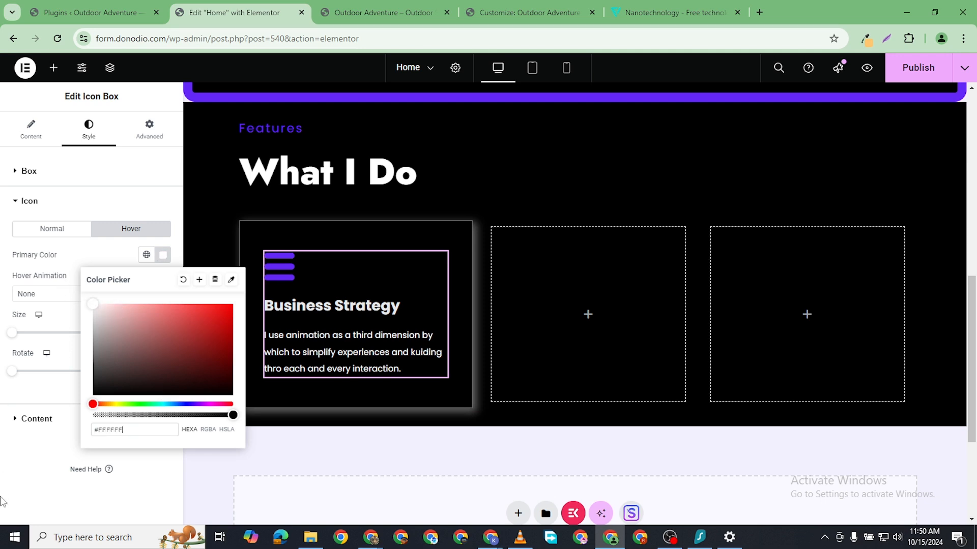
click(83, 454)
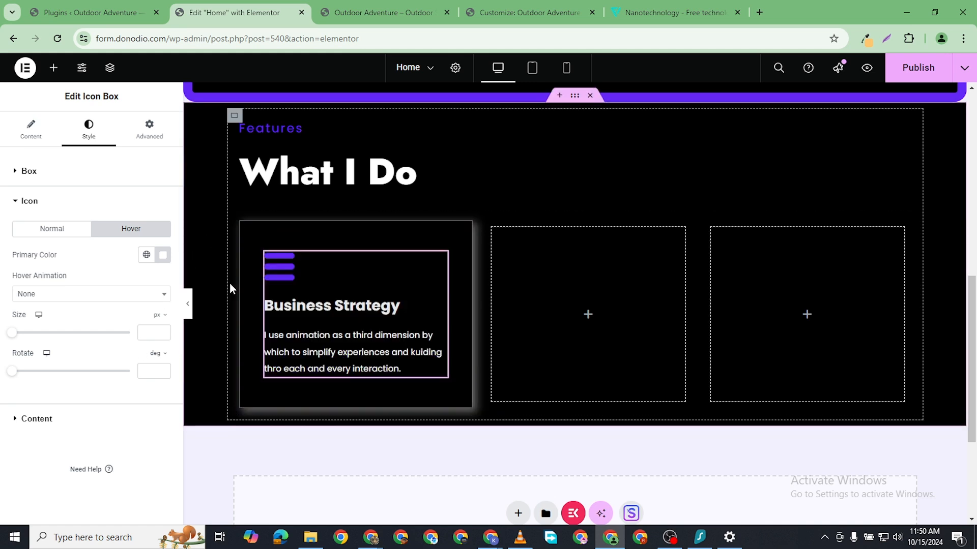
- Link the padding values of the Business Strategy card's container and clear them on all sides
click(149, 130)
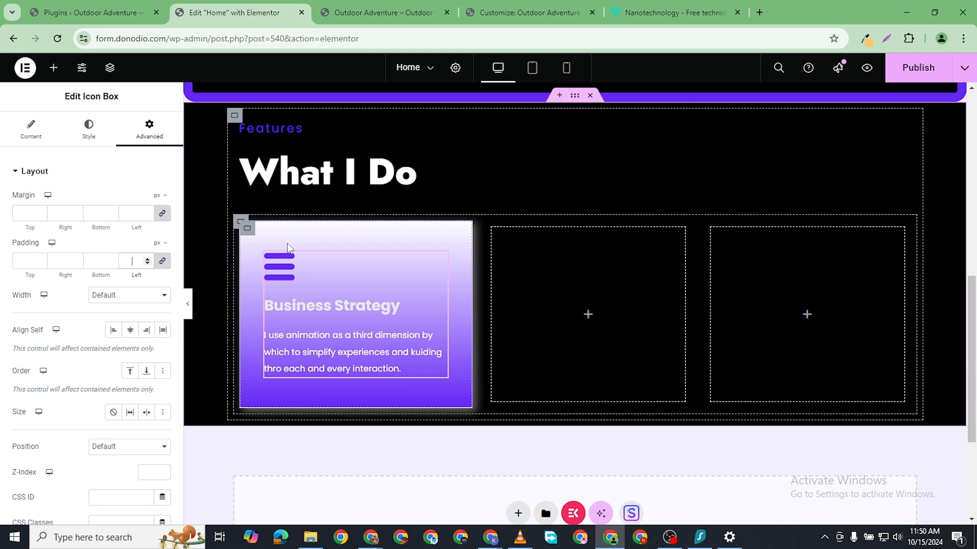
click(246, 230)
click(161, 250)
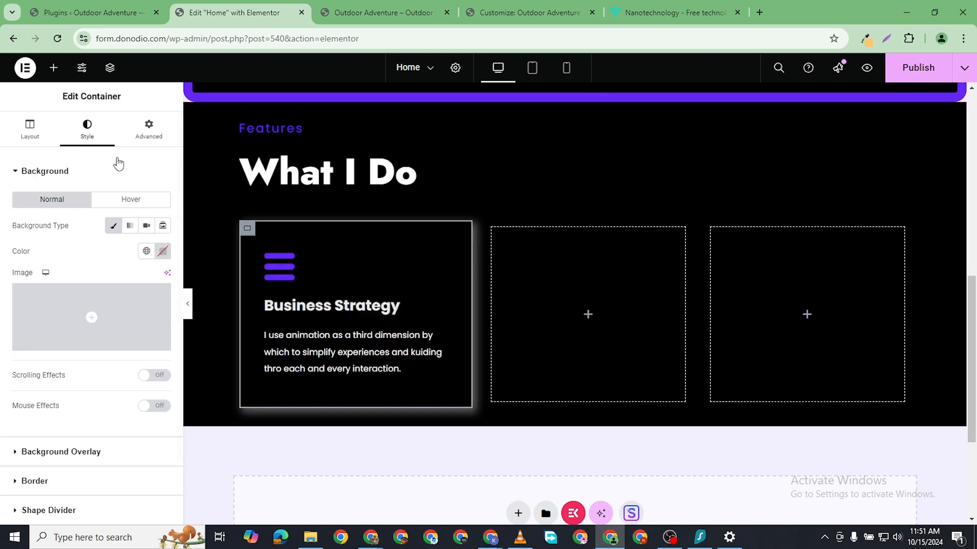
click(148, 130)
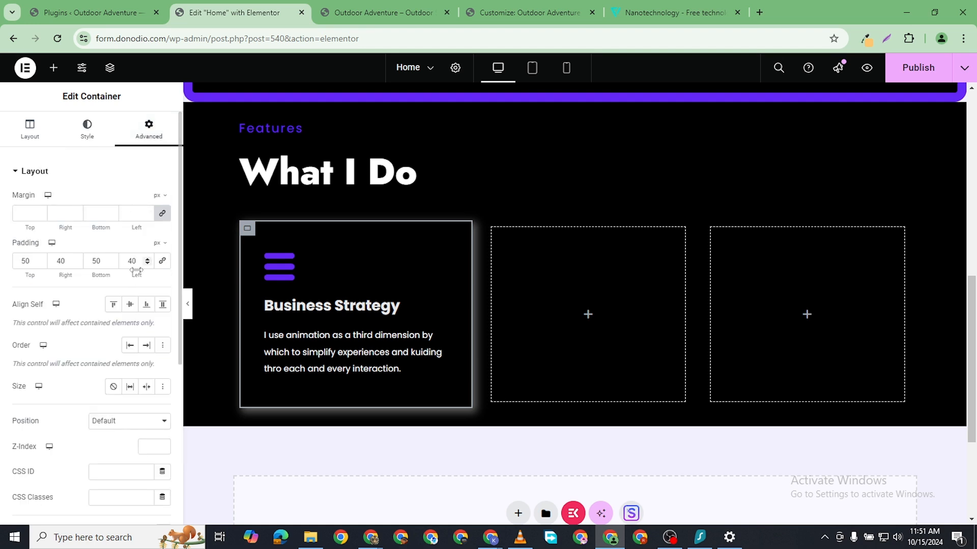
click(162, 261)
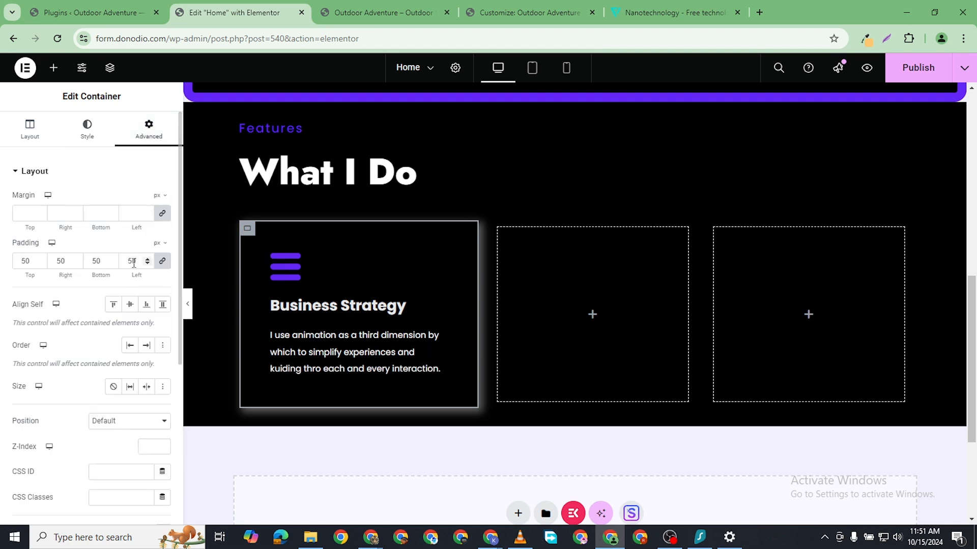
key(BackSpace)
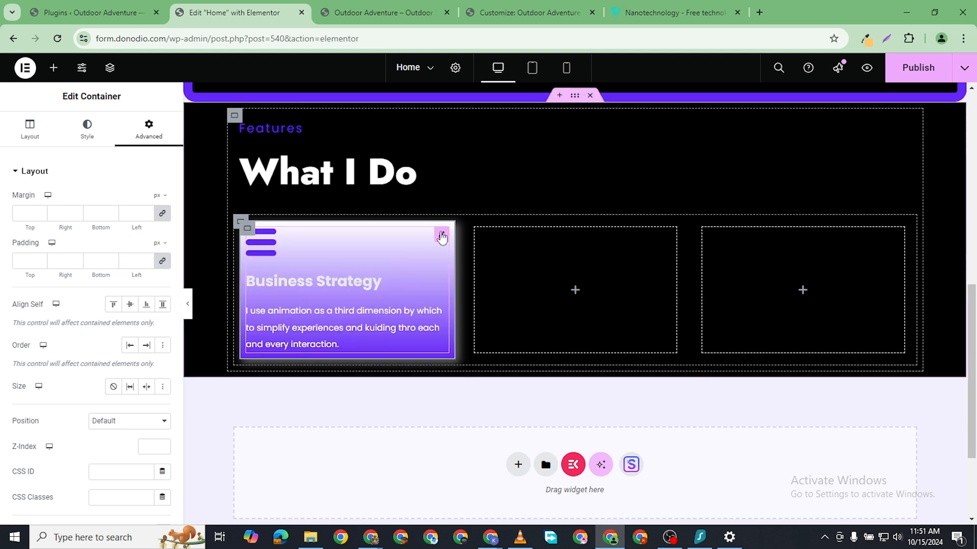
- Set the Business Strategy icon box's padding to 50 px top and bottom and 40 px left and right
click(435, 236)
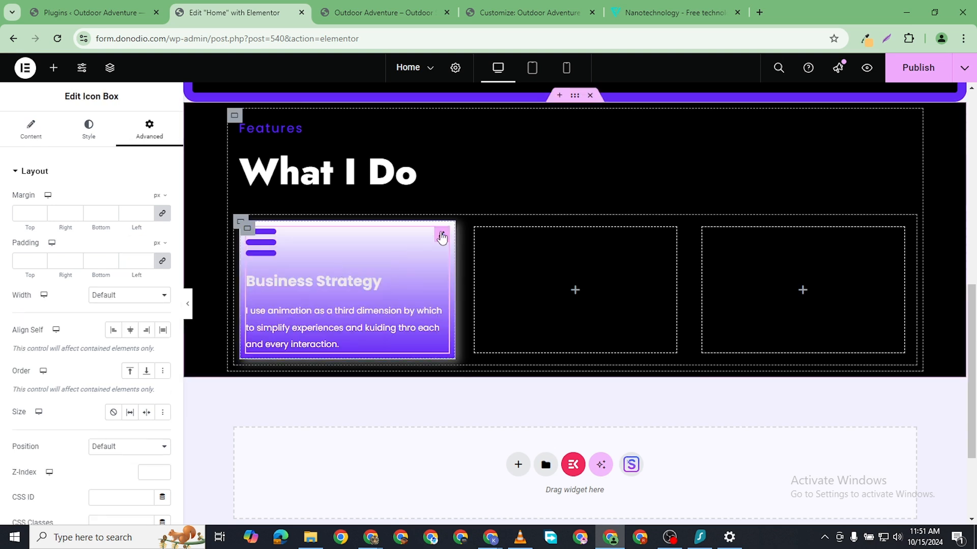
click(22, 259)
text(40)
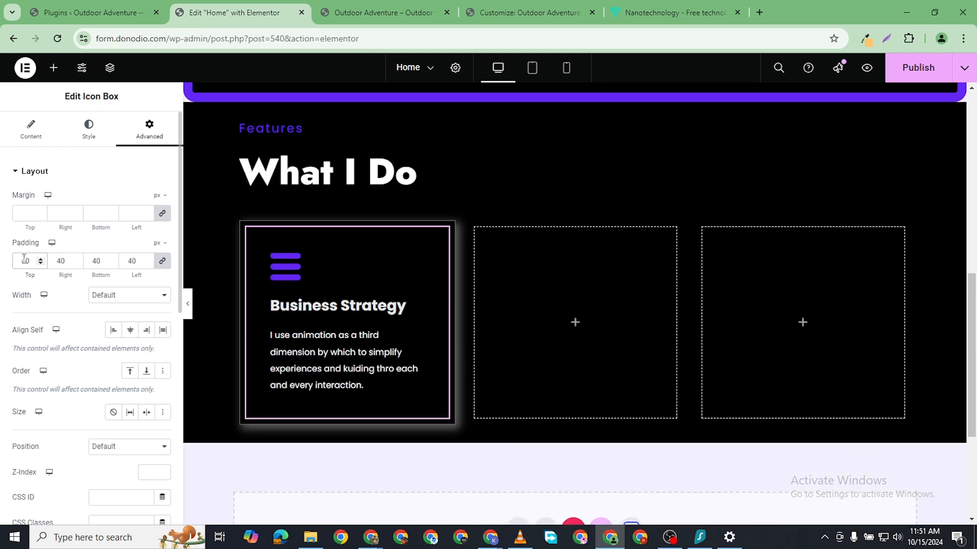
click(162, 261)
key(BackSpace)
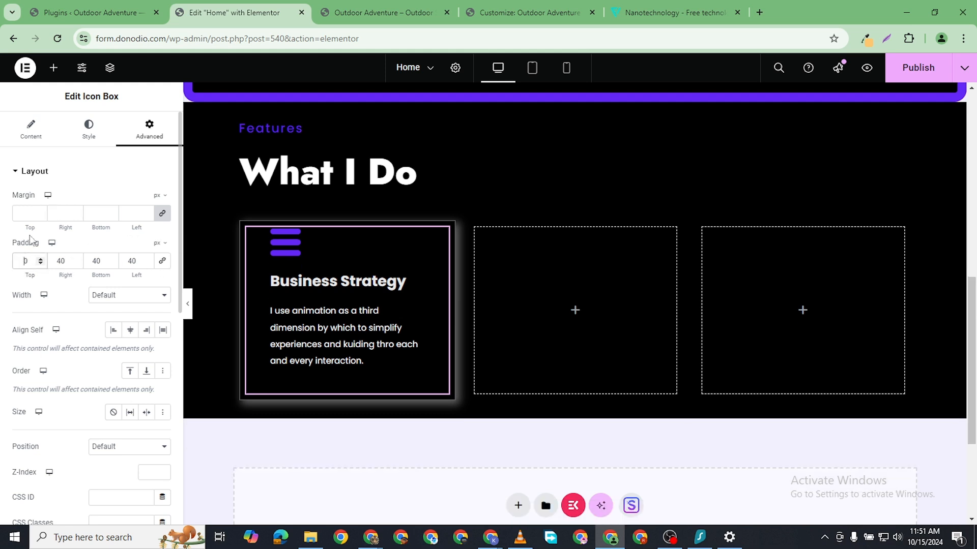
text(5)
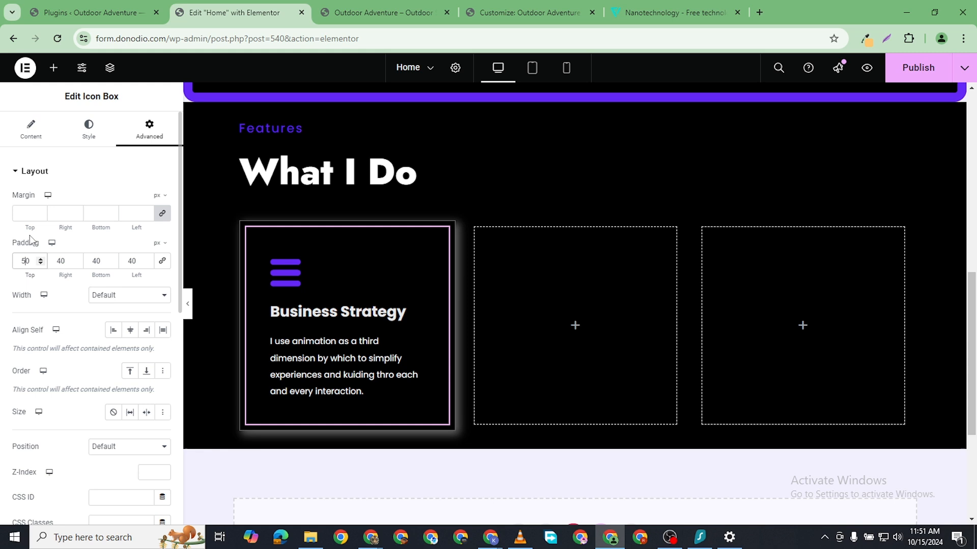
click(95, 254)
key(BackSpace)
text(5)
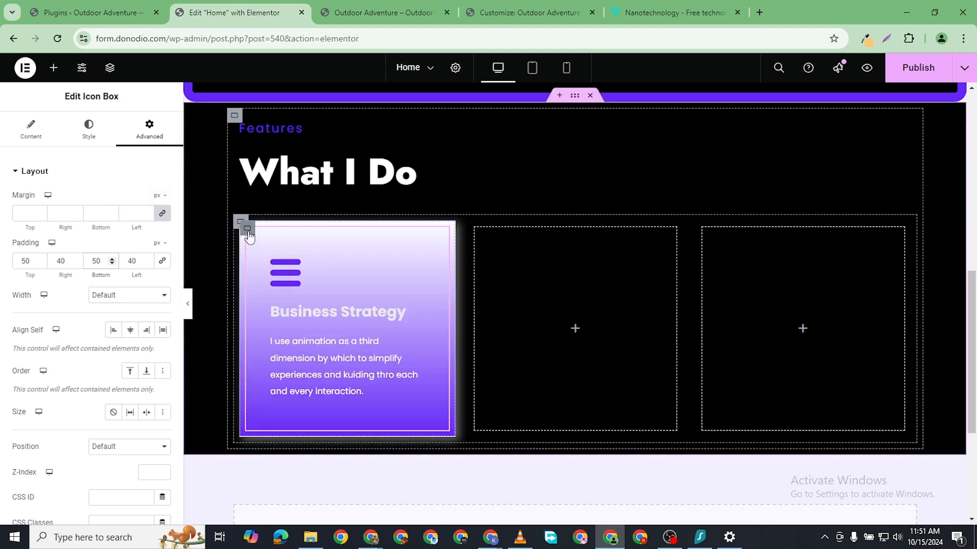
- Switch the card container's hover background to classic with its color cleared, and set the container's padding to 0 on all sides
click(248, 233)
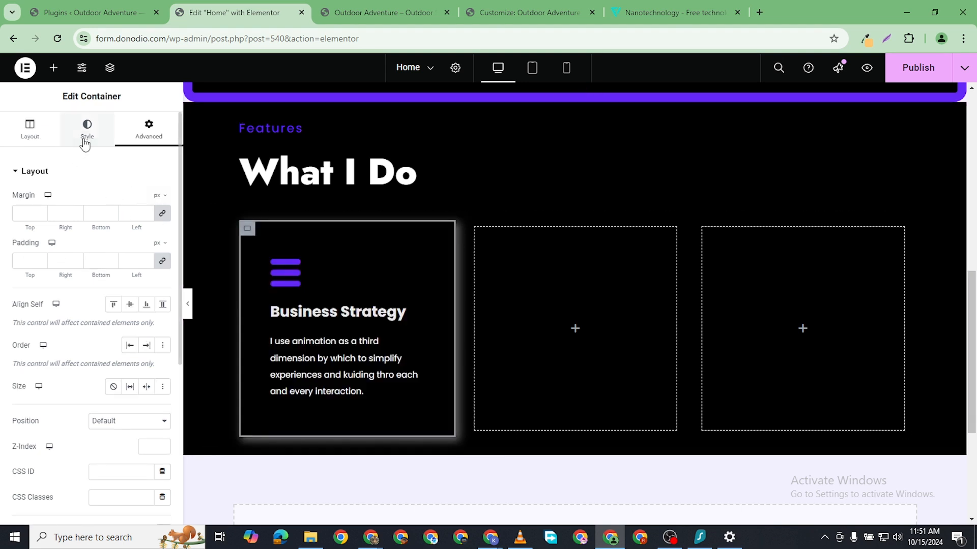
click(85, 144)
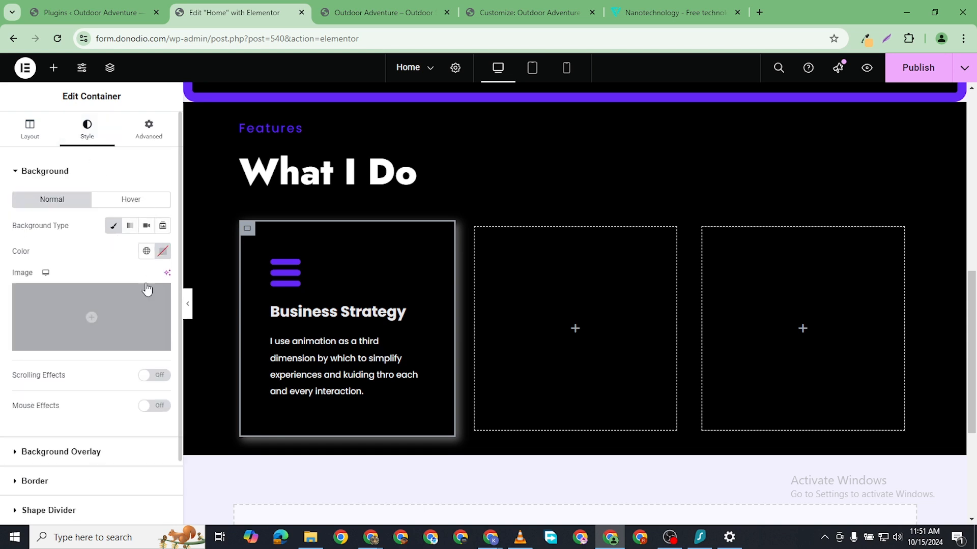
click(121, 194)
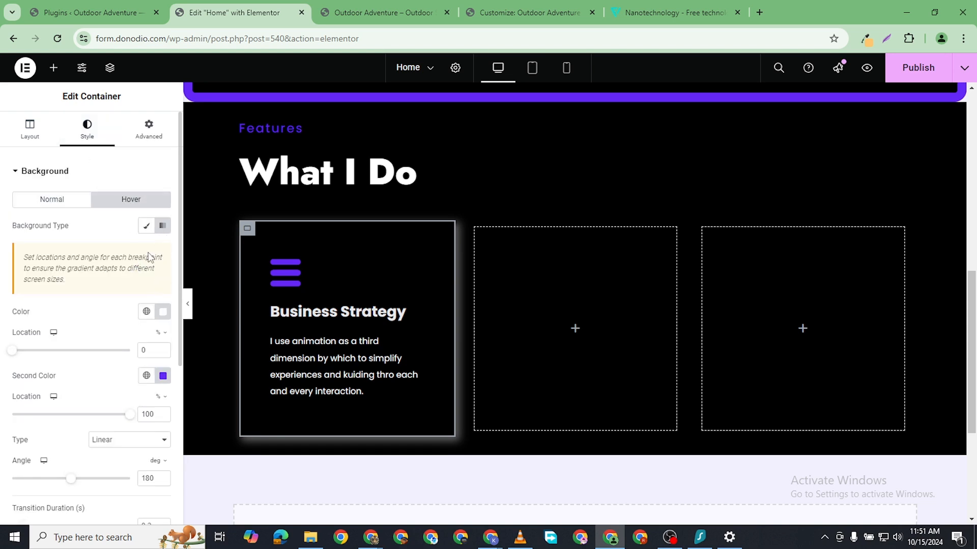
click(147, 227)
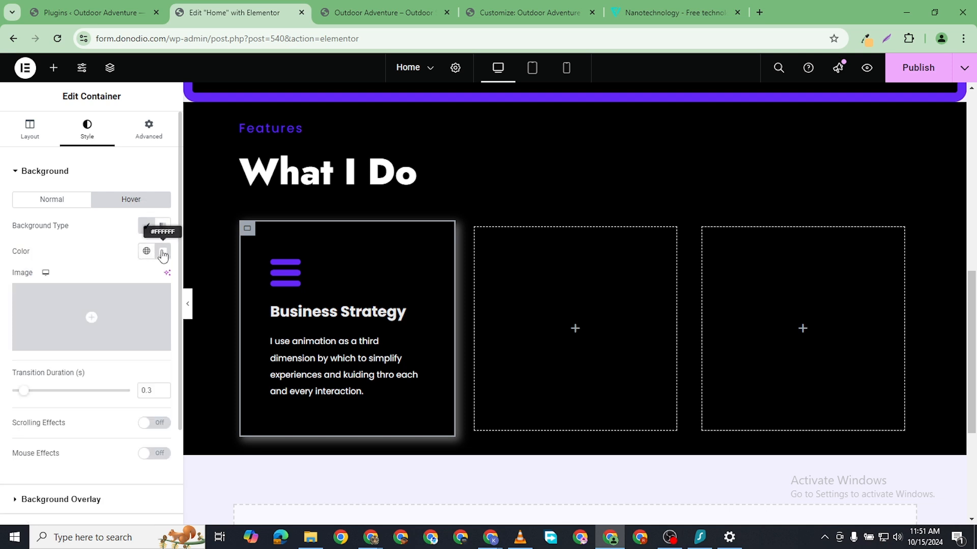
click(163, 253)
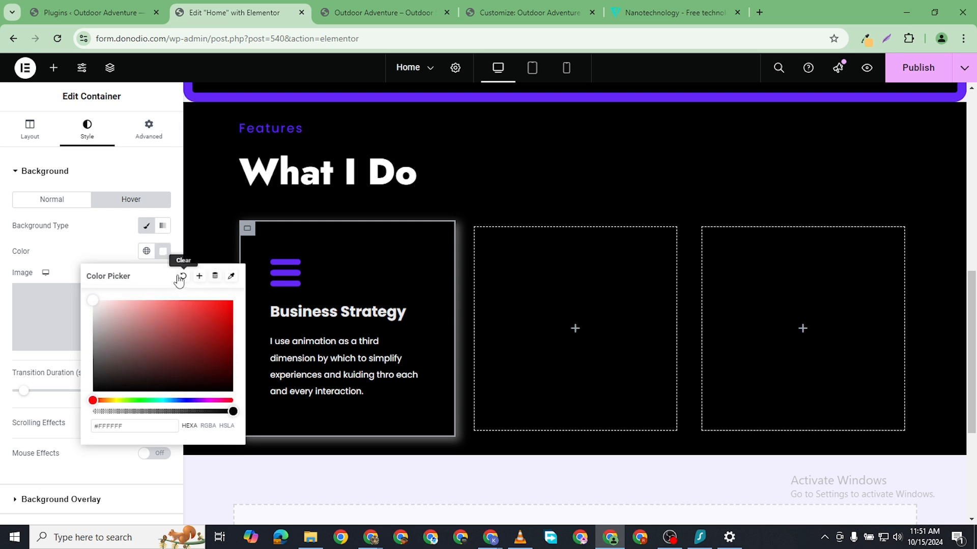
click(179, 280)
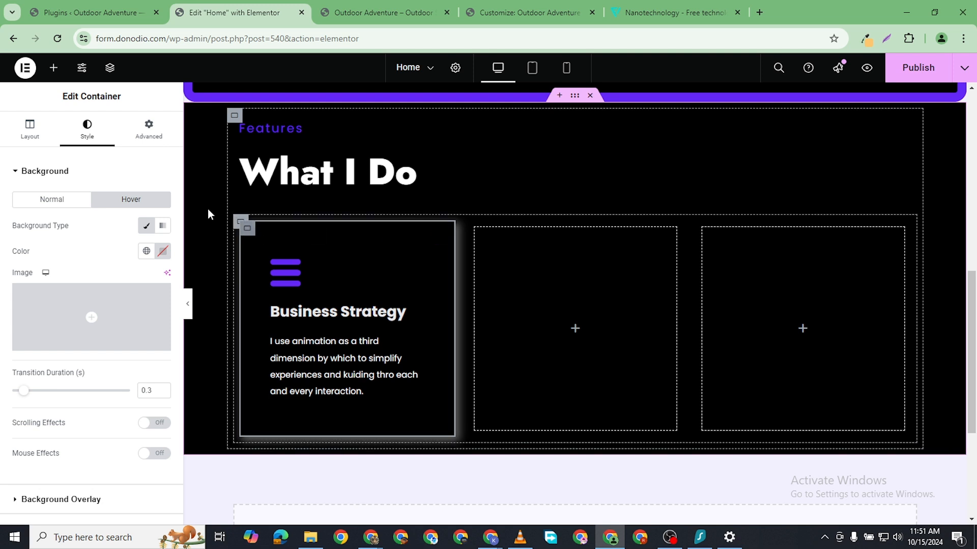
click(138, 135)
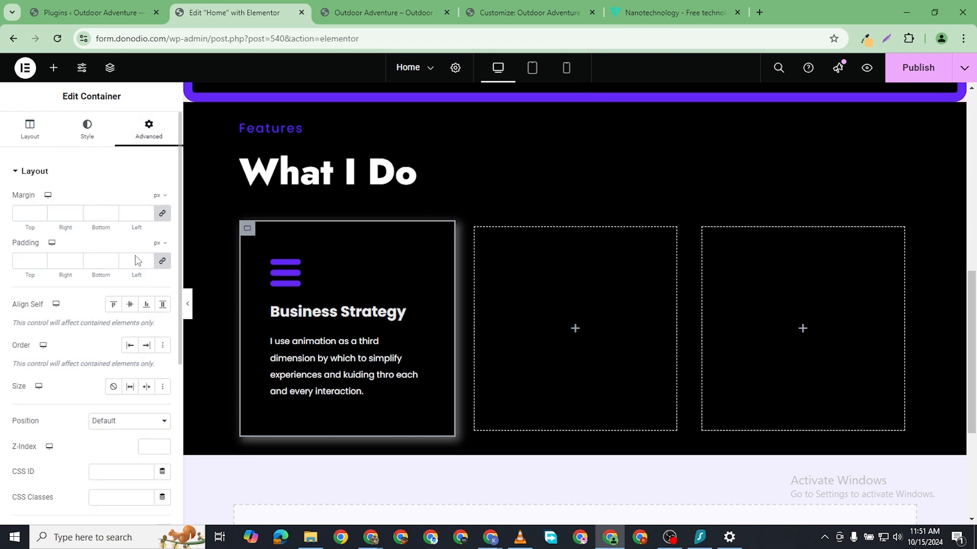
click(163, 263)
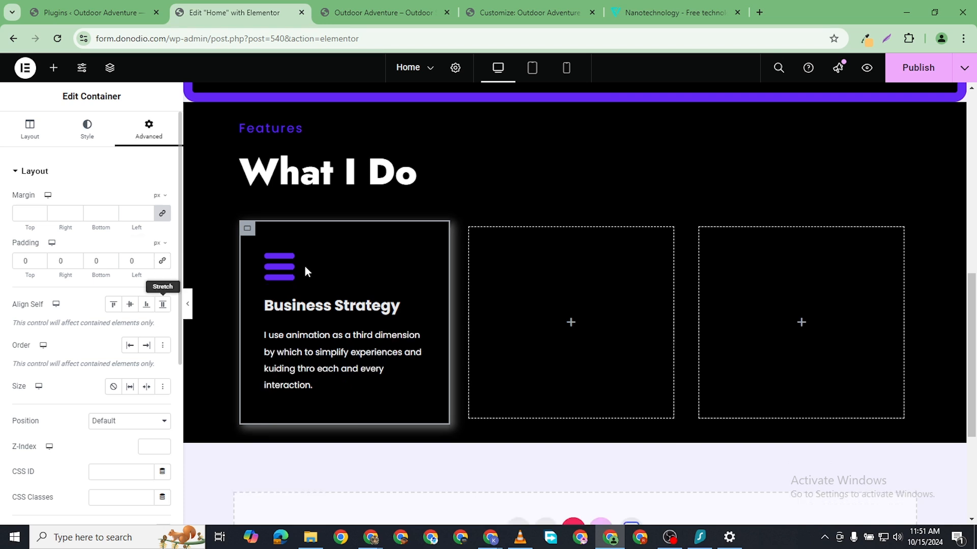
- Examine the Business Strategy icon box's content settings and its box, icon hover, title and description style options
click(442, 229)
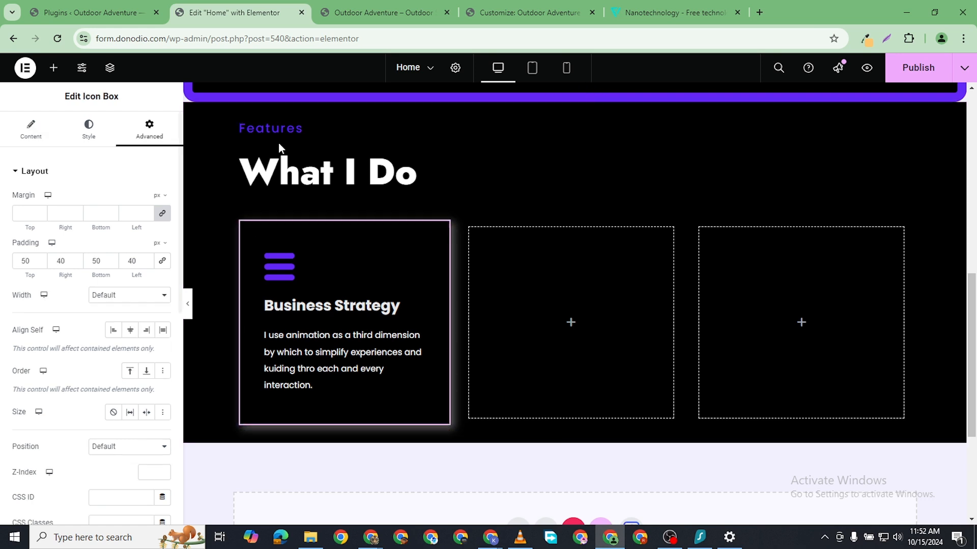
click(89, 130)
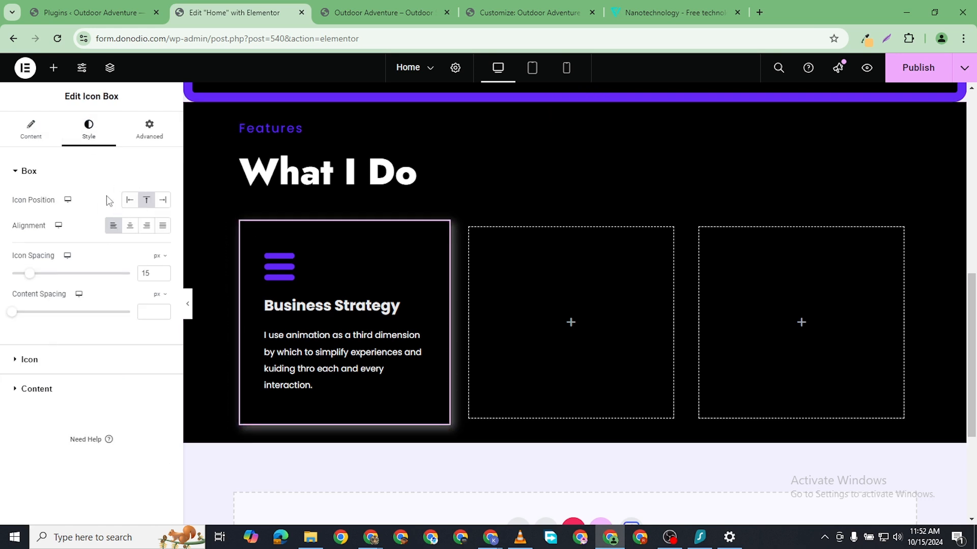
click(18, 131)
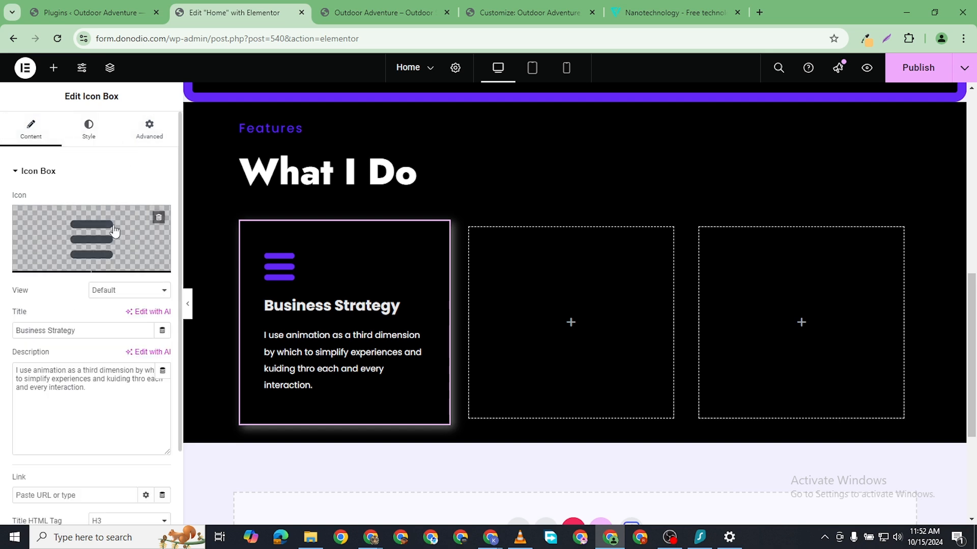
scroll(108, 216, down, 1)
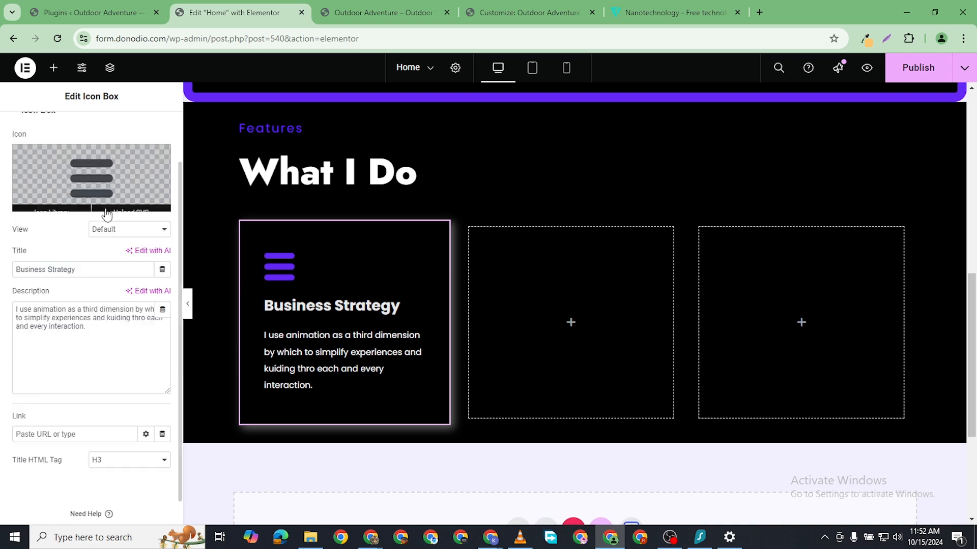
scroll(72, 216, up, 2)
scroll(89, 234, down, 3)
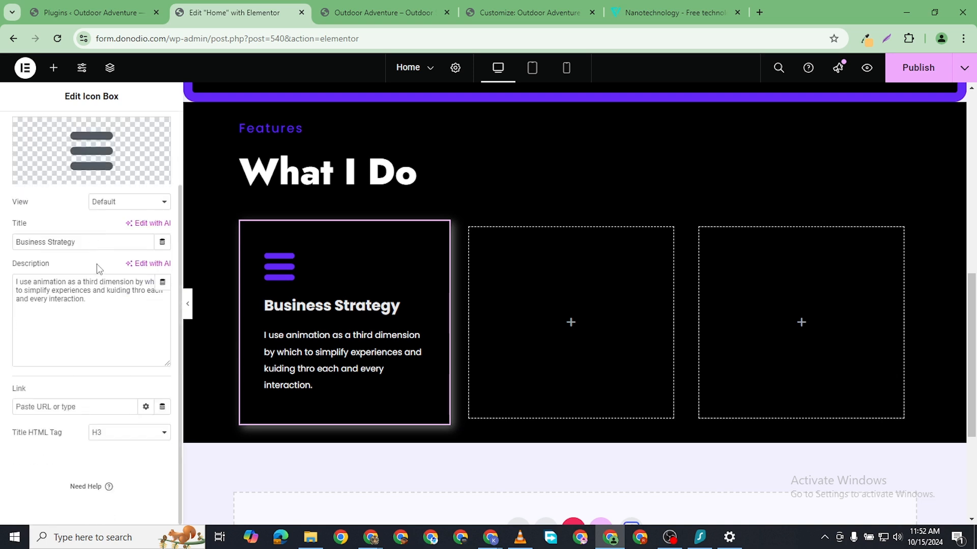
scroll(97, 264, up, 2)
click(88, 130)
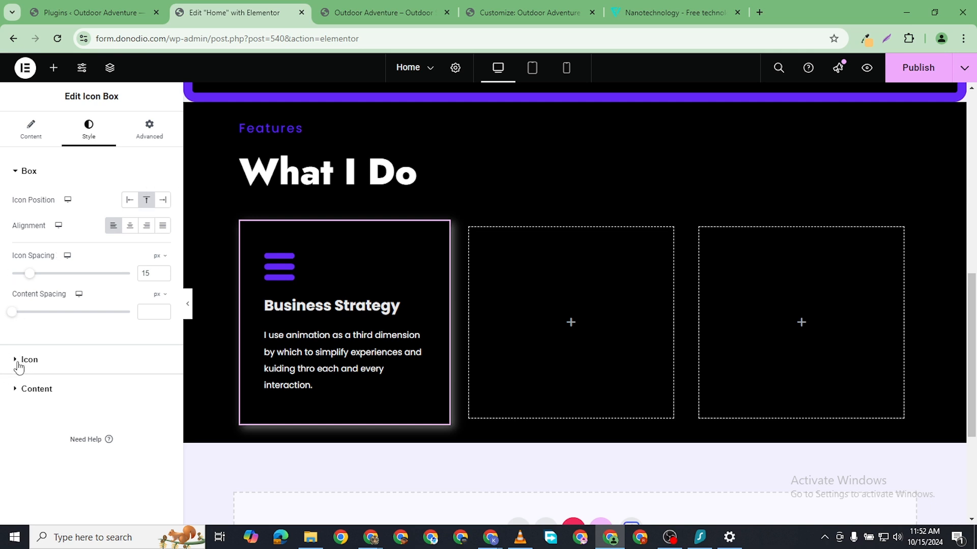
click(44, 365)
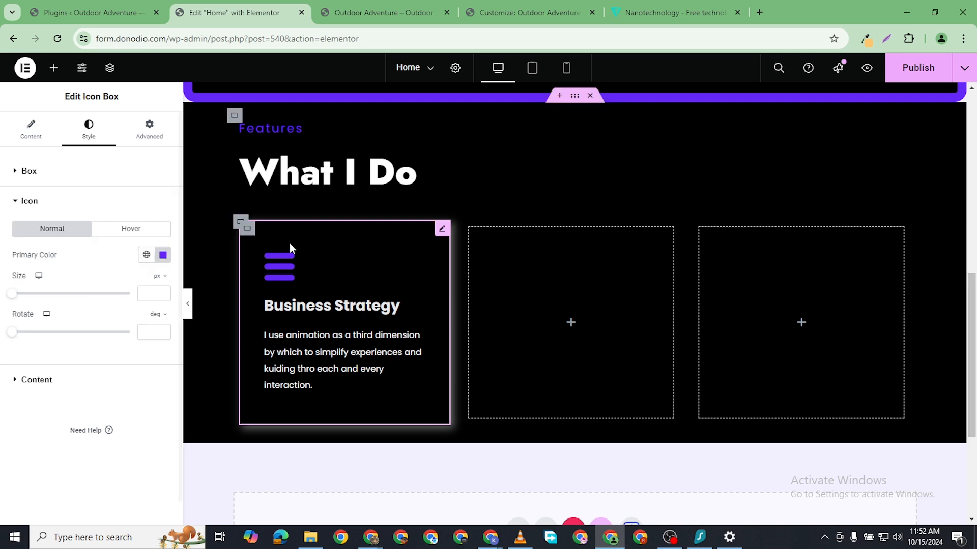
click(142, 232)
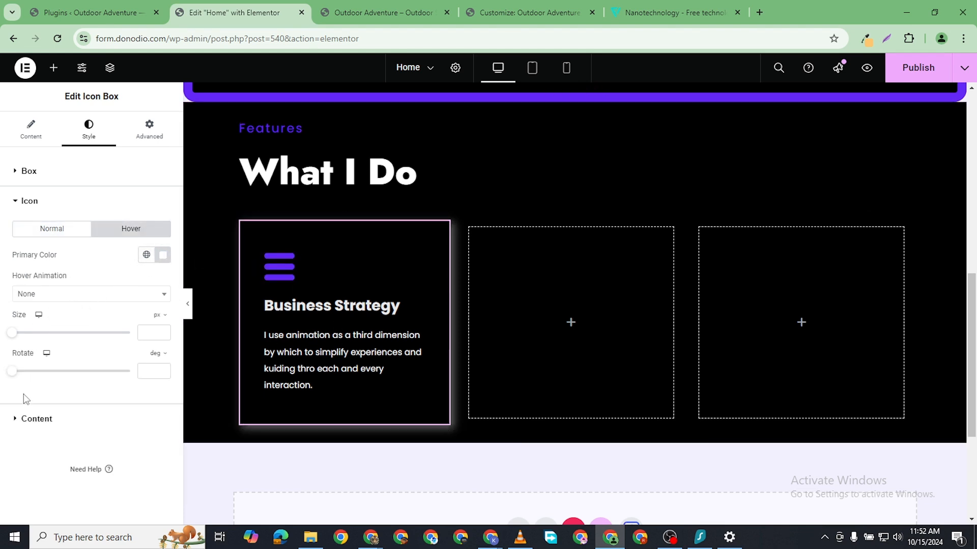
click(15, 422)
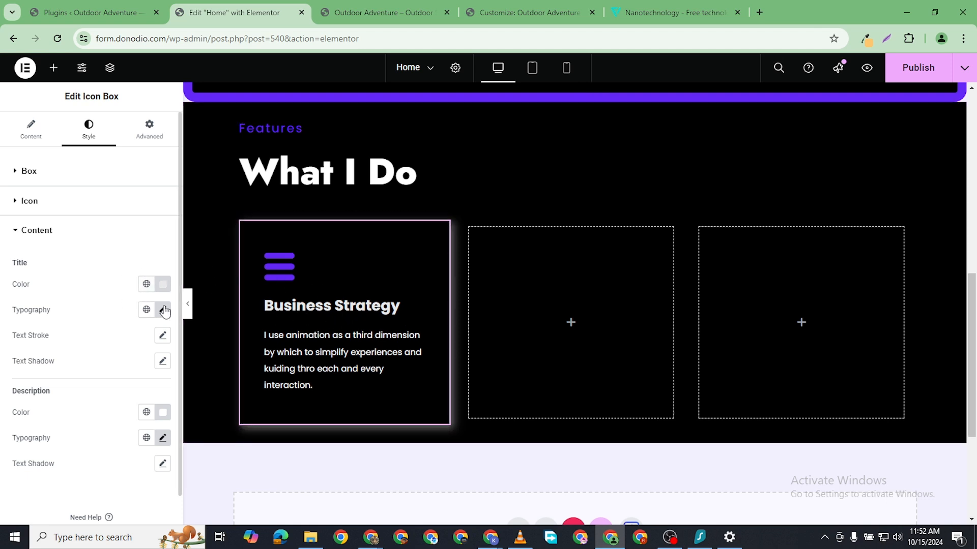
scroll(87, 432, down, 1)
scroll(70, 416, up, 1)
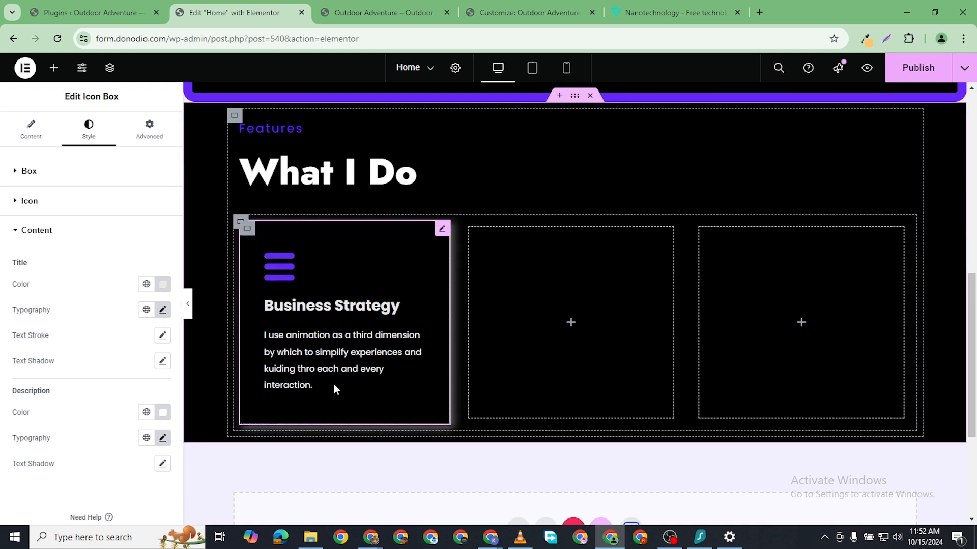
- Review the card container's normal and hover background settings, and locate the container and its icon box in the page structure
click(248, 229)
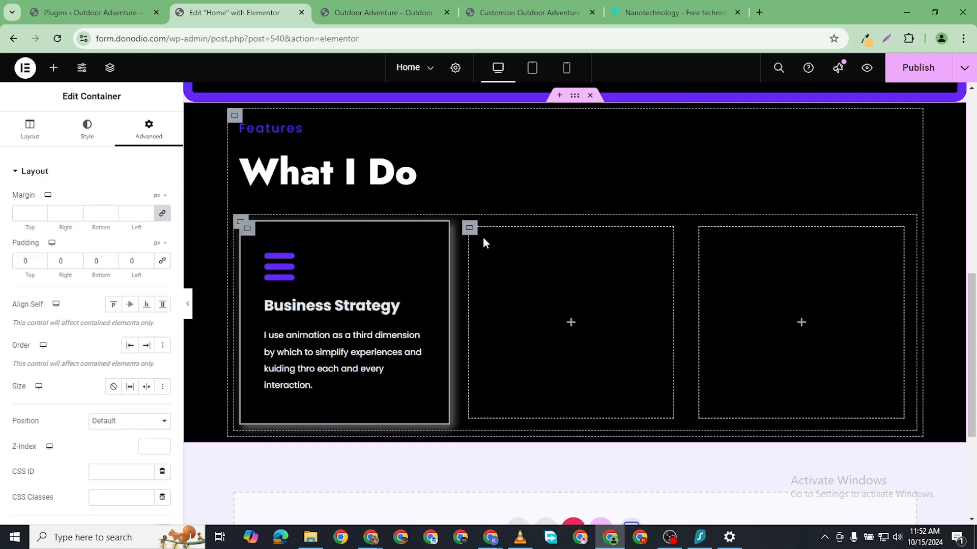
click(102, 134)
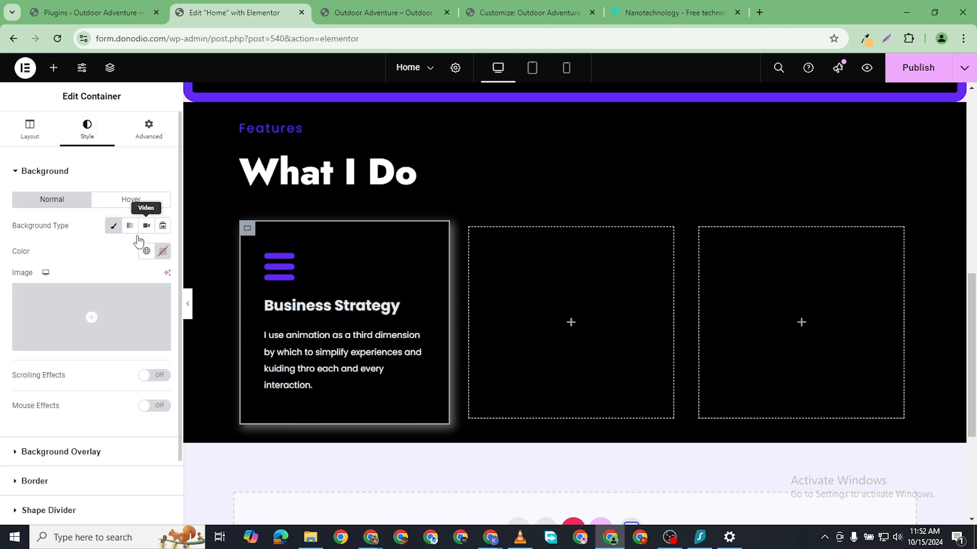
scroll(69, 419, down, 2)
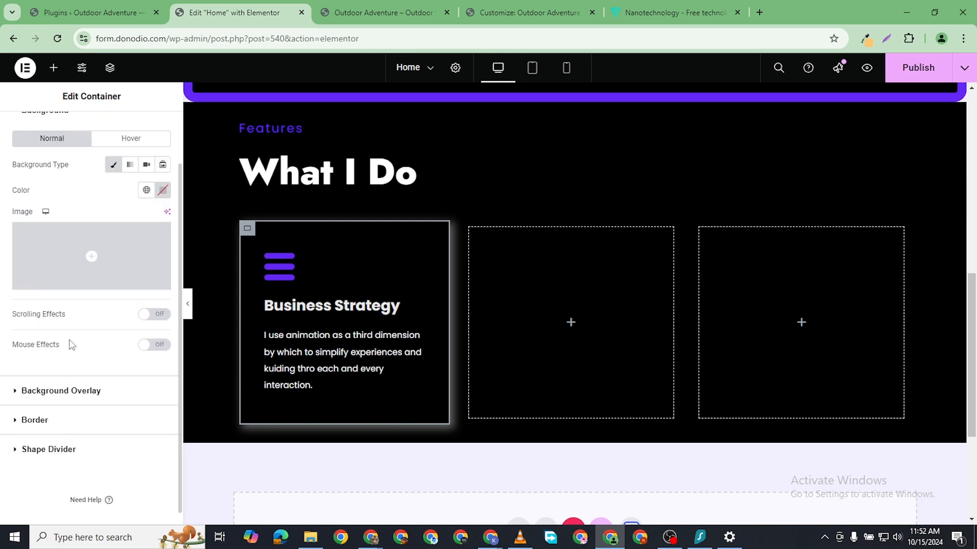
click(131, 140)
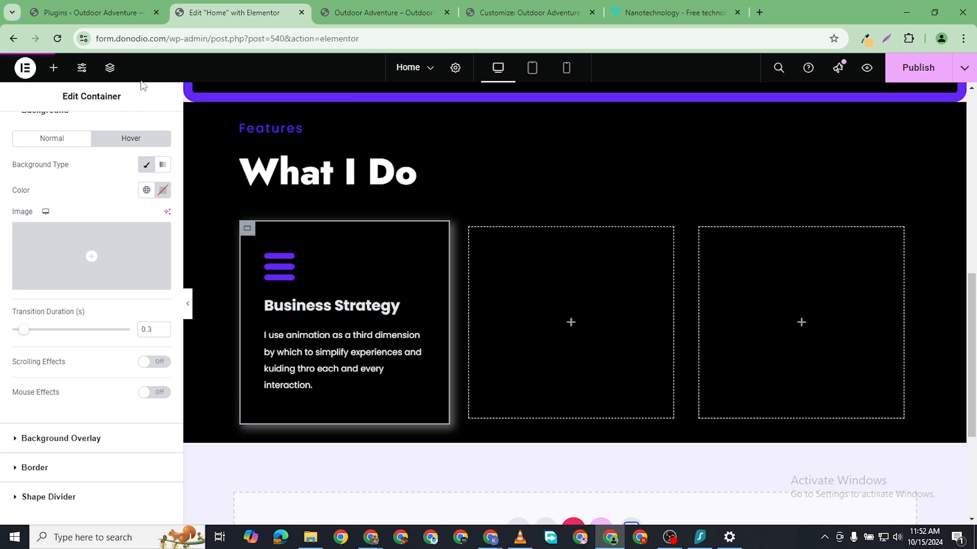
click(110, 68)
scroll(763, 273, down, 3)
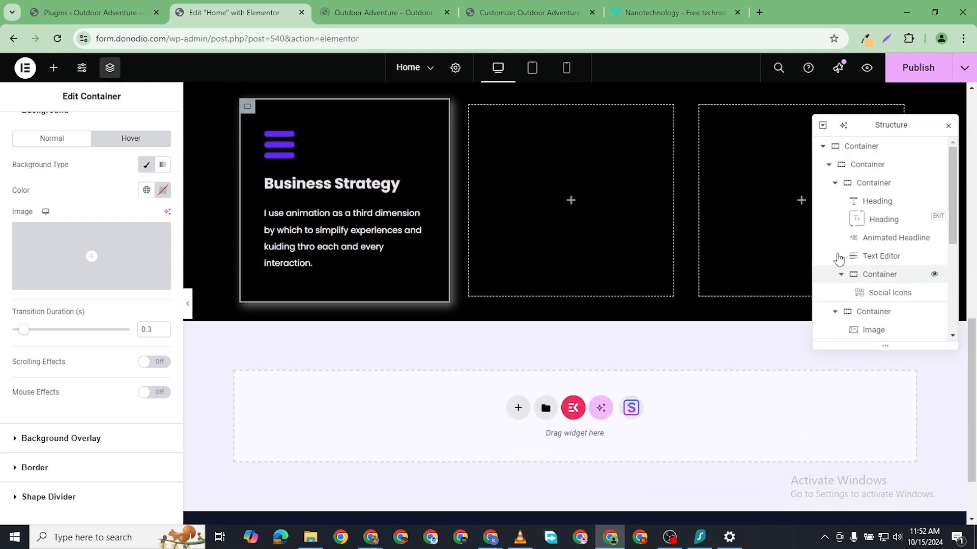
scroll(904, 224, down, 4)
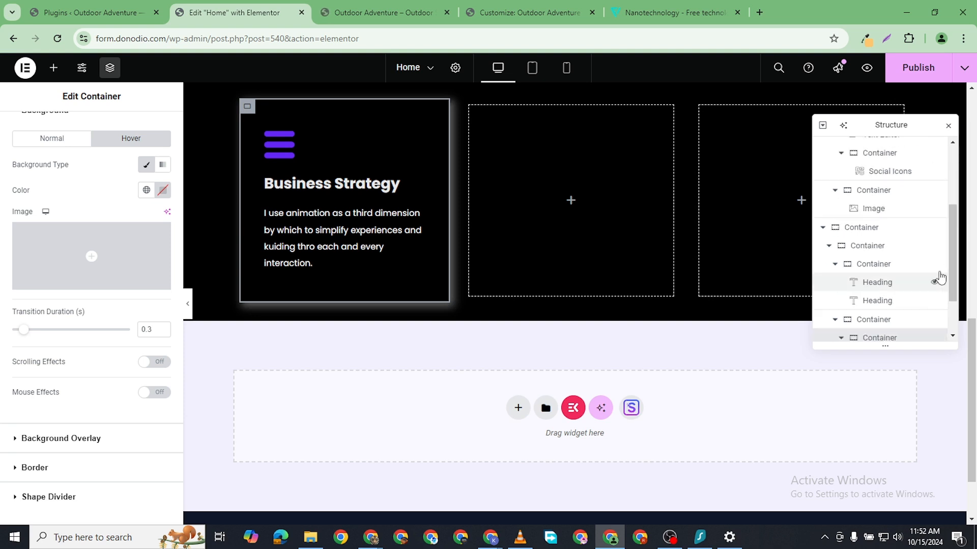
scroll(503, 217, down, 1)
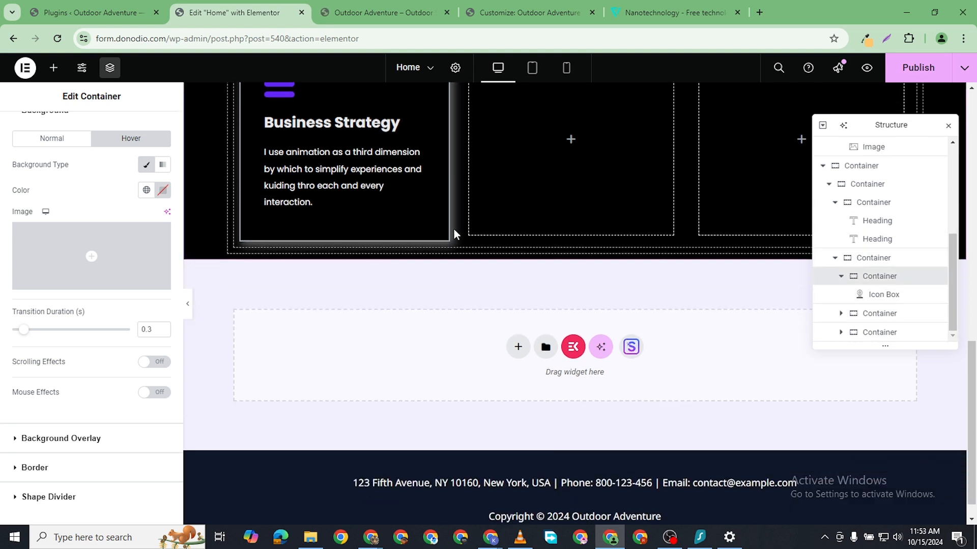
- Set the Business Strategy card container's hover background to a gradient with #FFFFFF as its first color
scroll(356, 203, up, 2)
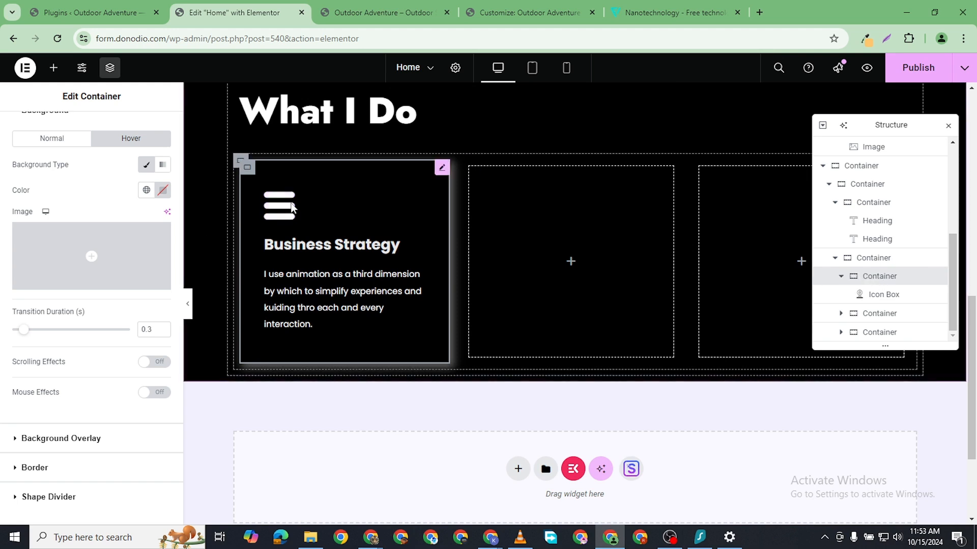
scroll(135, 211, up, 1)
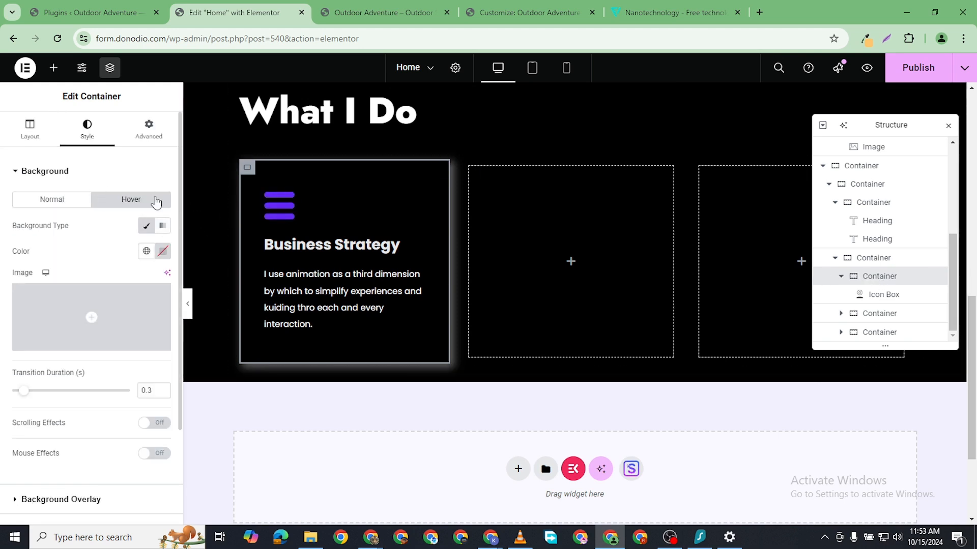
click(161, 230)
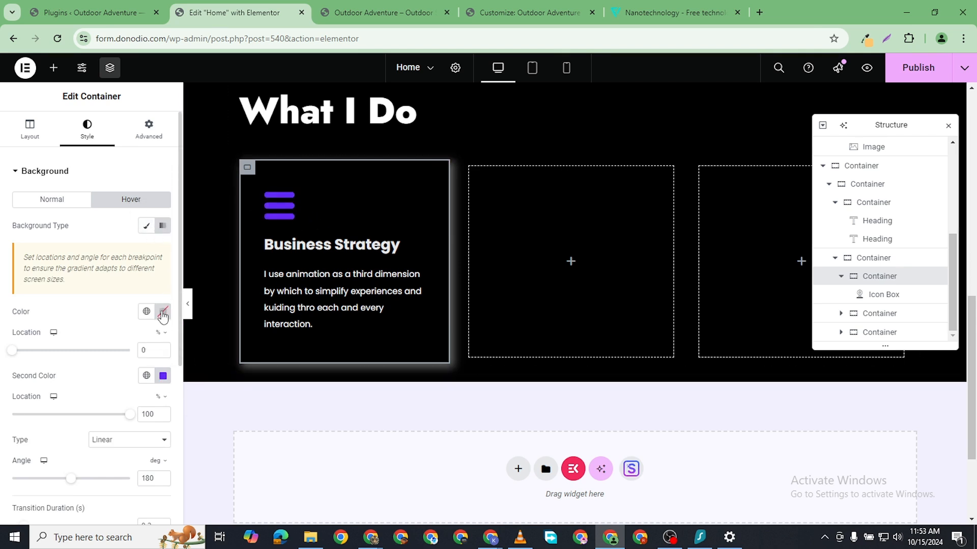
click(163, 311)
drag(104, 371, 91, 359)
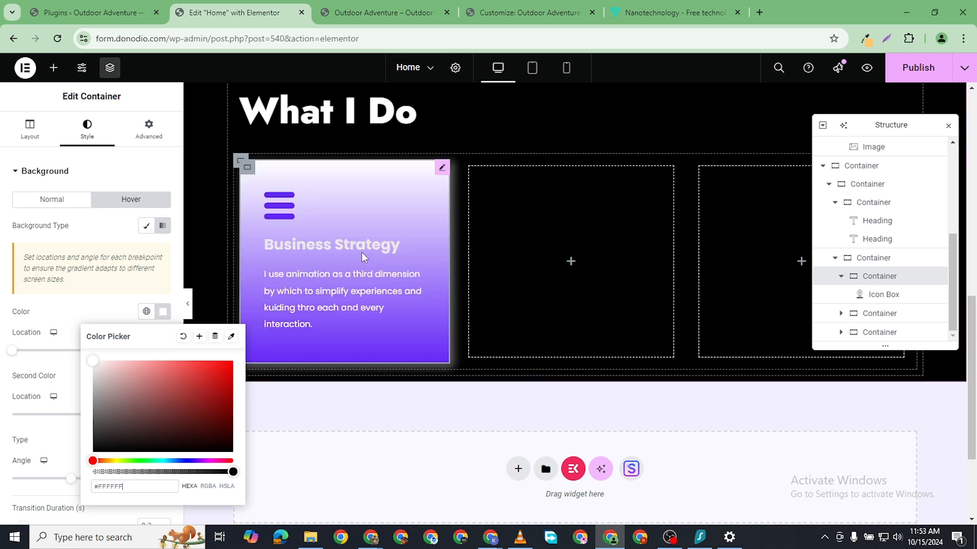
- Duplicate the Business Strategy card container and delete the two empty containers beside it
right_click(247, 166)
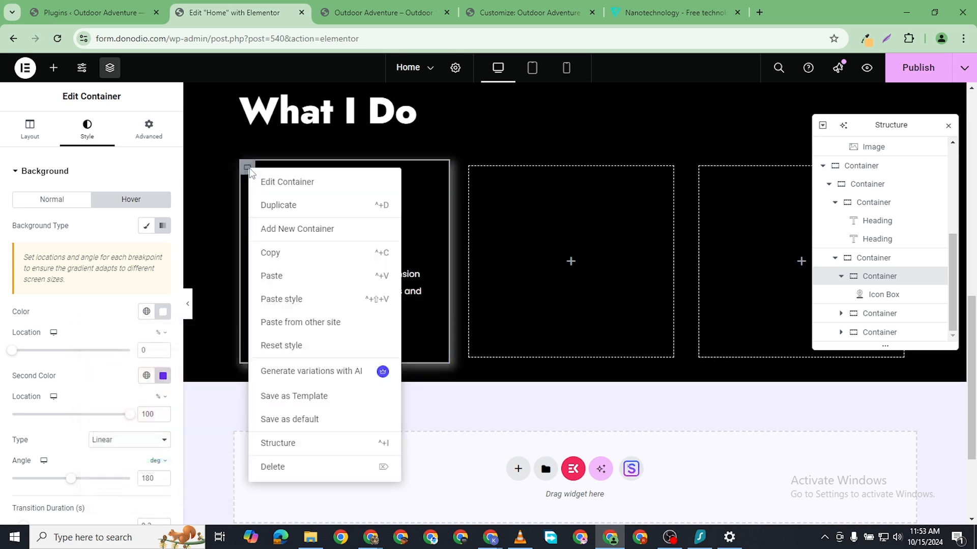
key(ctrl+d)
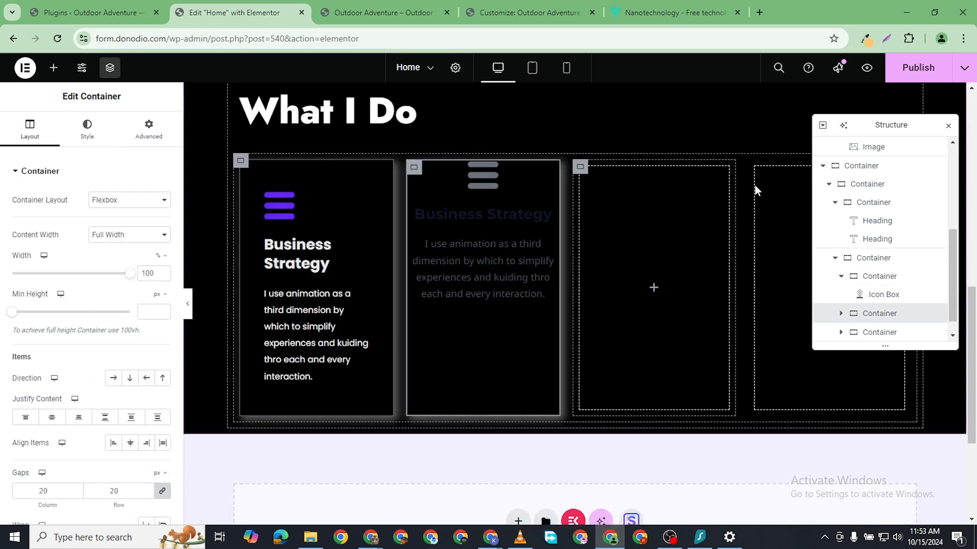
right_click(758, 333)
click(786, 460)
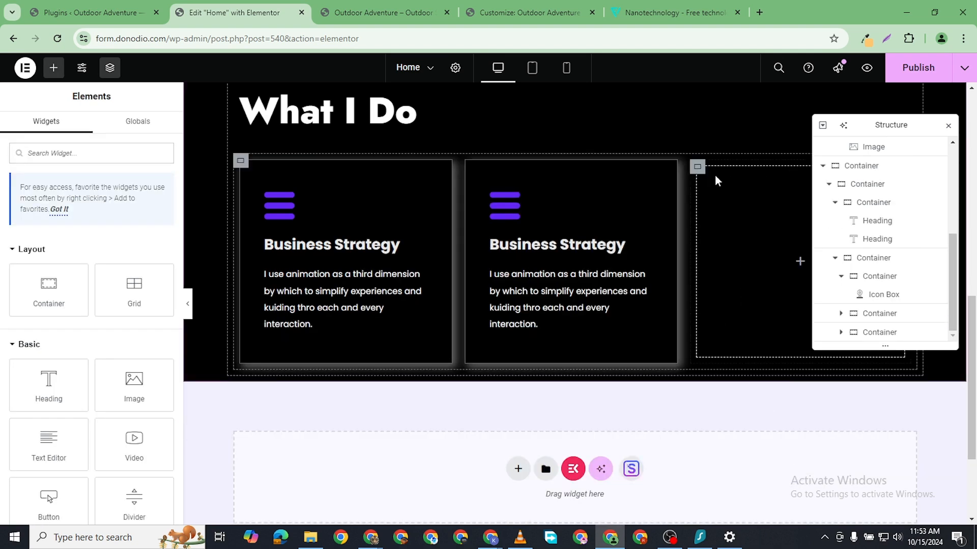
right_click(698, 167)
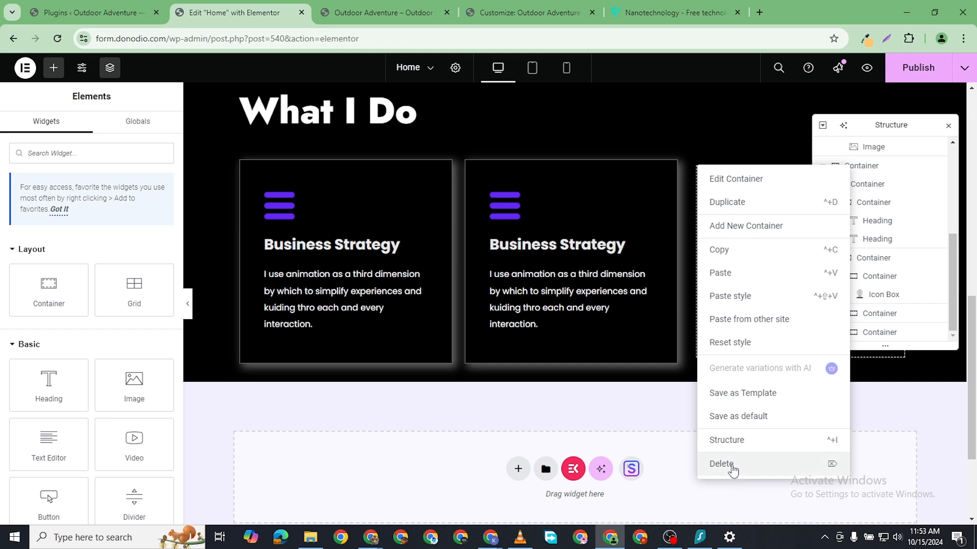
click(732, 464)
- Set the first Business Strategy card container's margin to 5 px on all sides
click(248, 173)
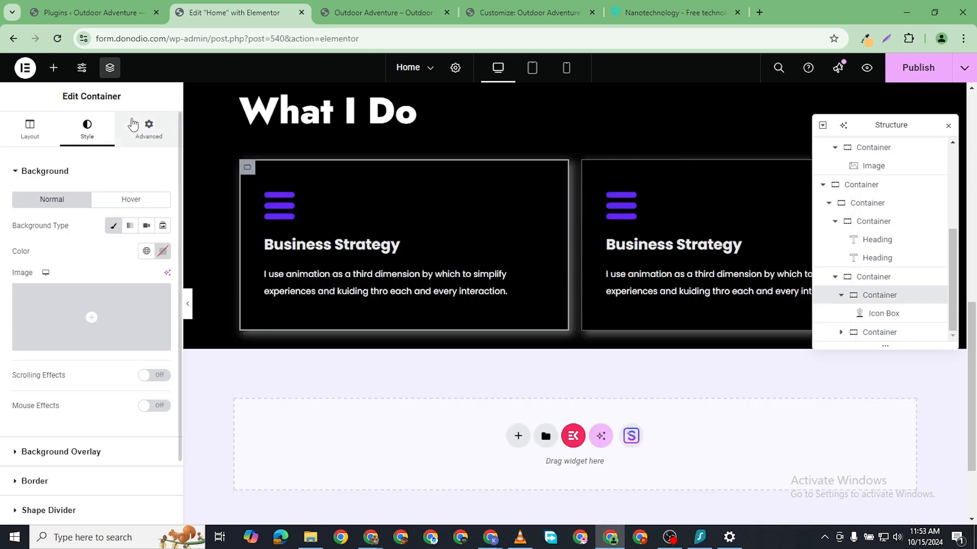
click(143, 128)
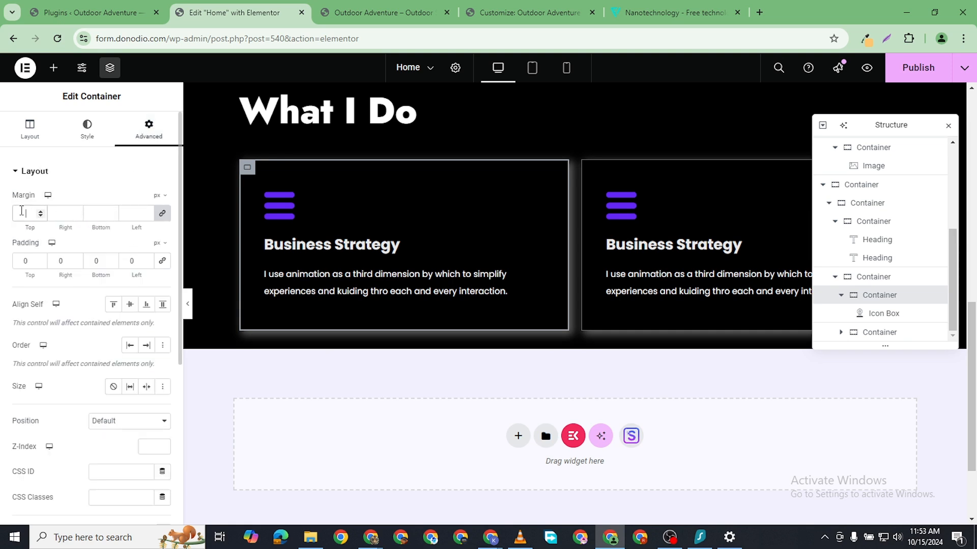
click(22, 210)
text(5)
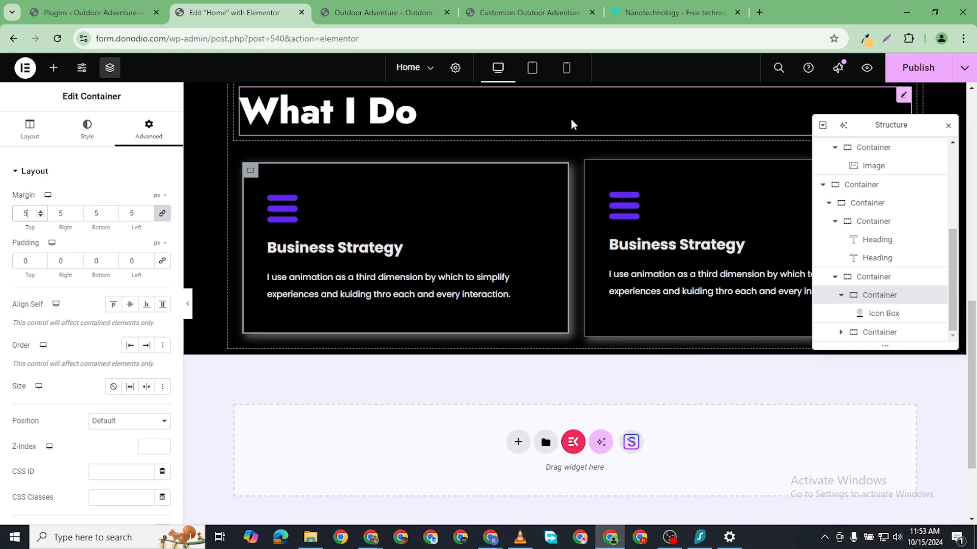
- Set the second card container's margin to 5 px on all sides and duplicate it to make a third card
click(591, 169)
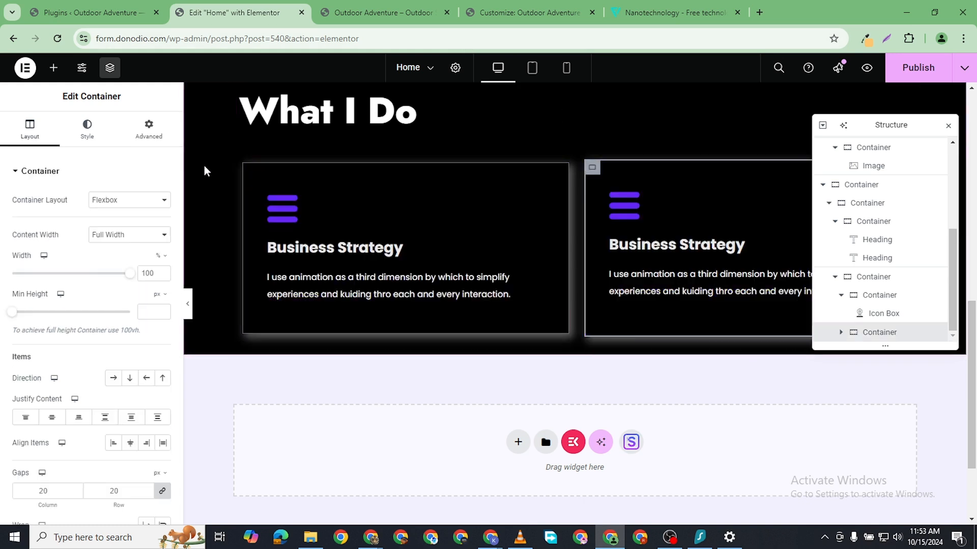
click(143, 136)
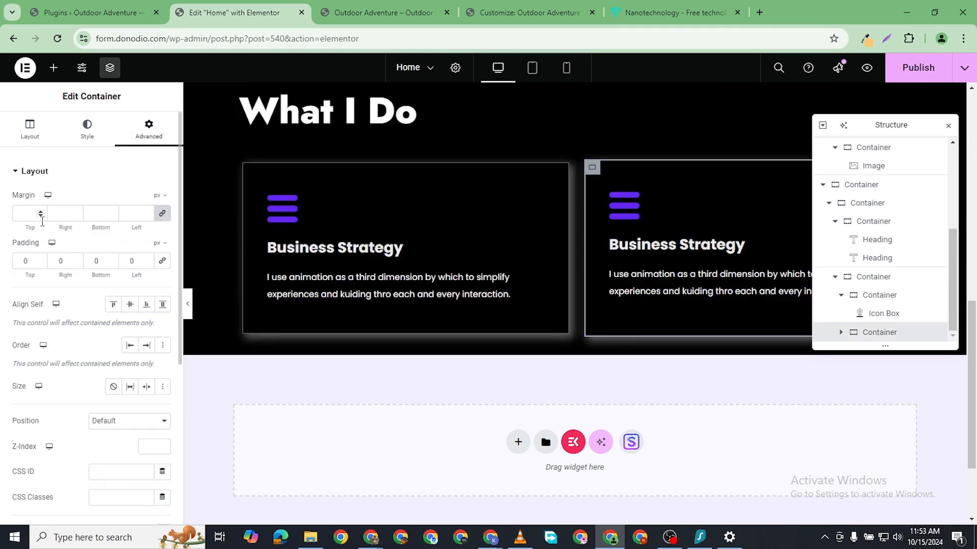
click(28, 213)
text(5)
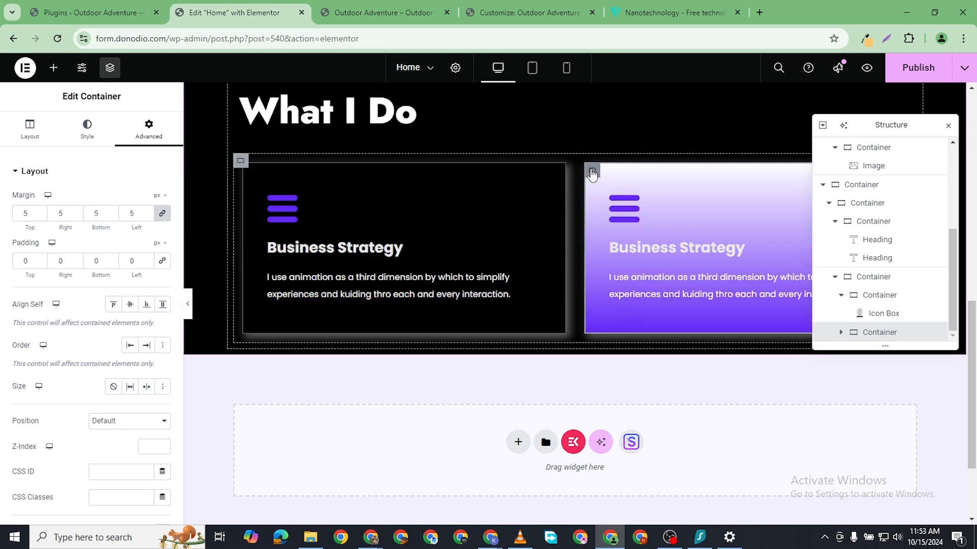
right_click(591, 171)
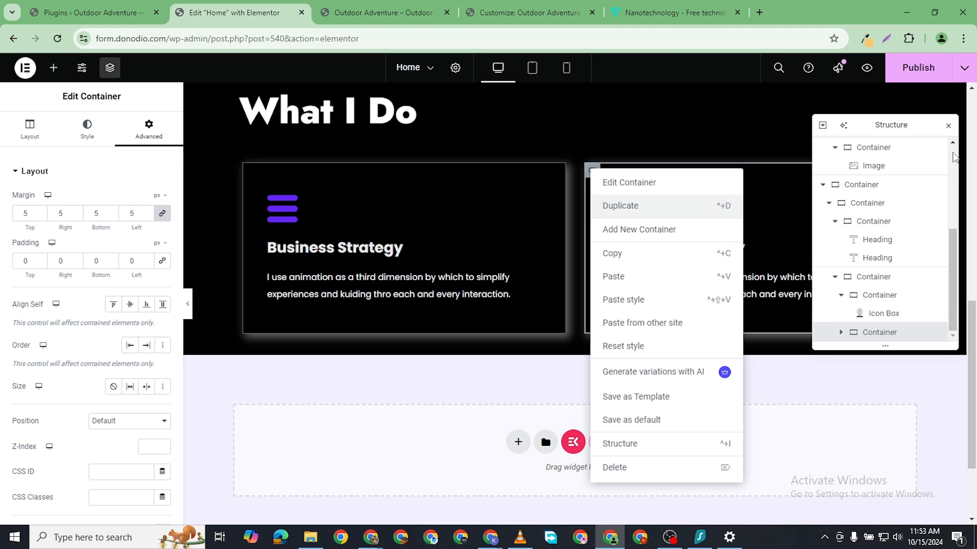
click(948, 126)
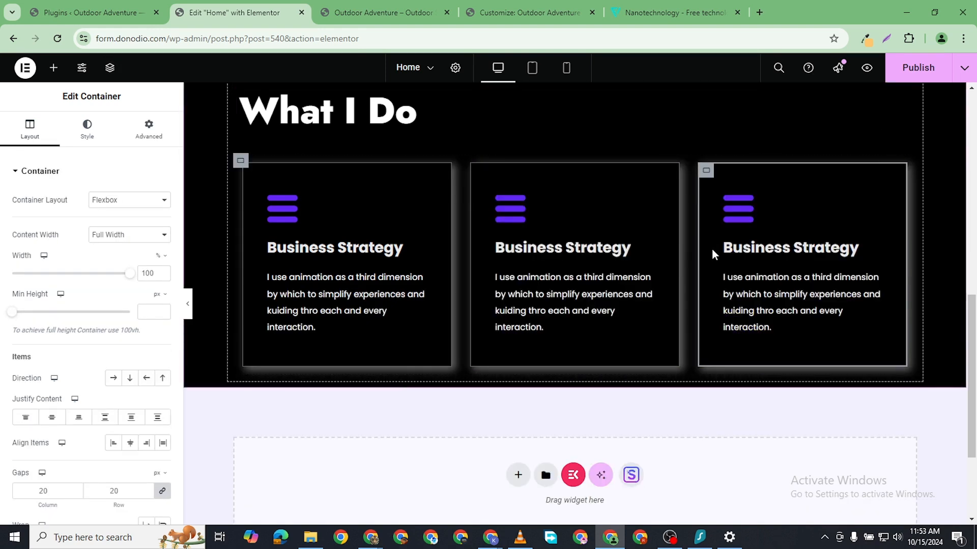
- Replace the middle card's icon with the outlined Book icon, found by searching the icon library for "book"
click(671, 171)
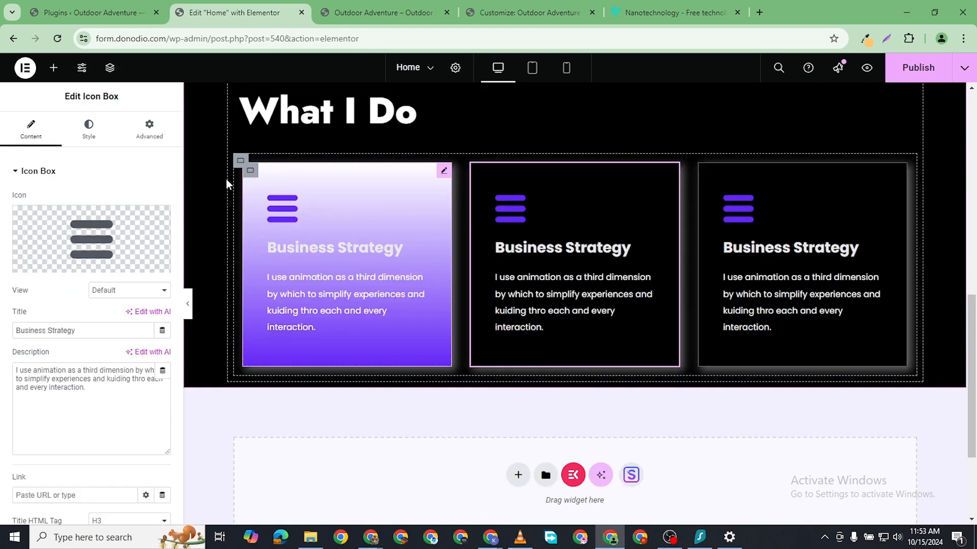
click(114, 228)
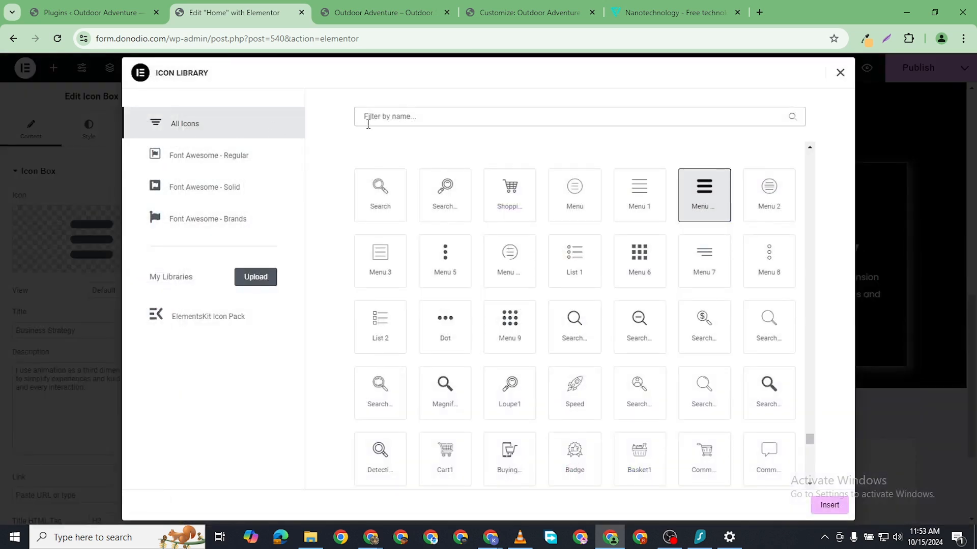
text(book)
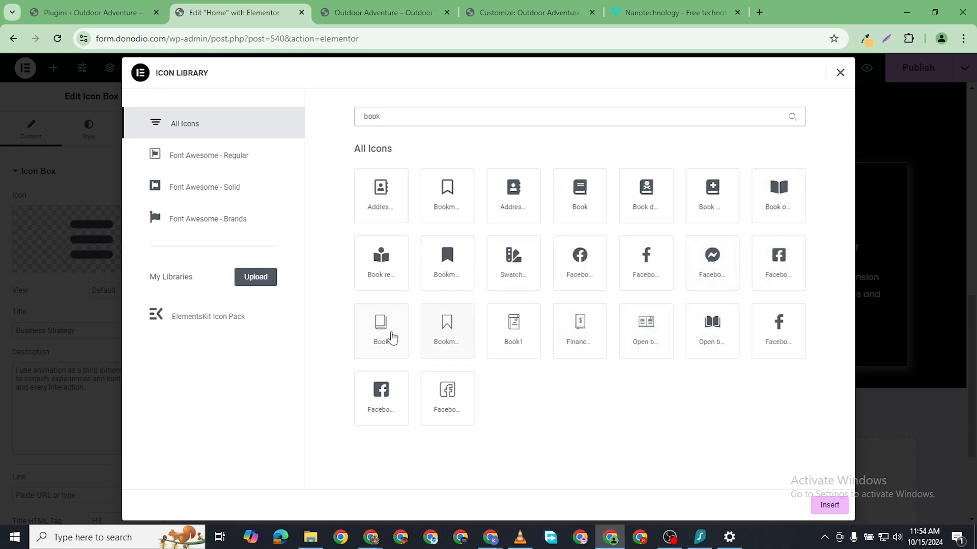
click(389, 324)
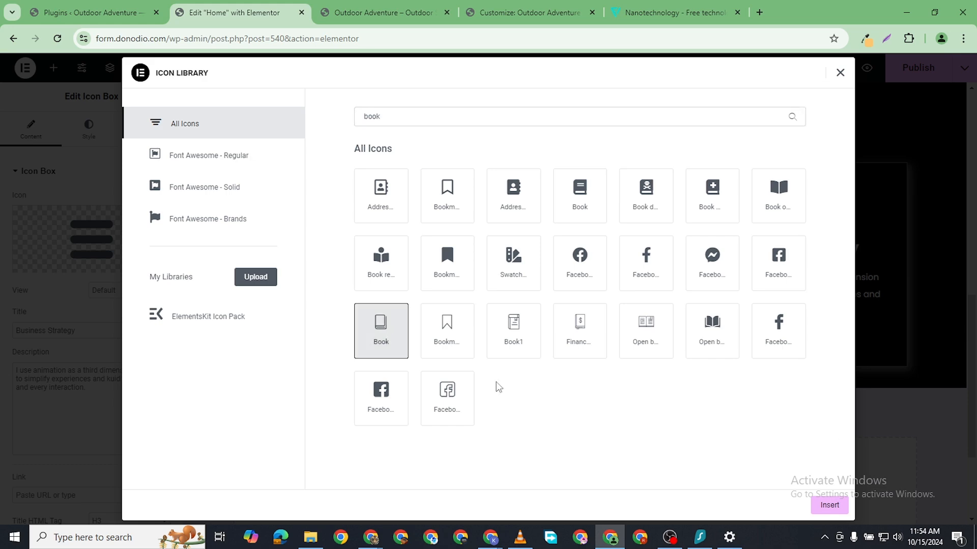
click(829, 505)
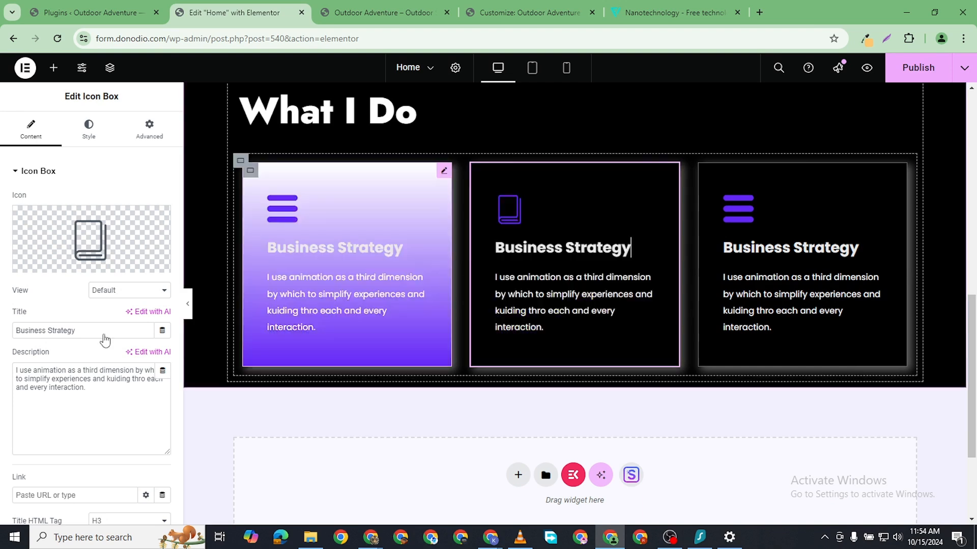
- Change the middle card's icon box title to "App Development"
triple_click(63, 331)
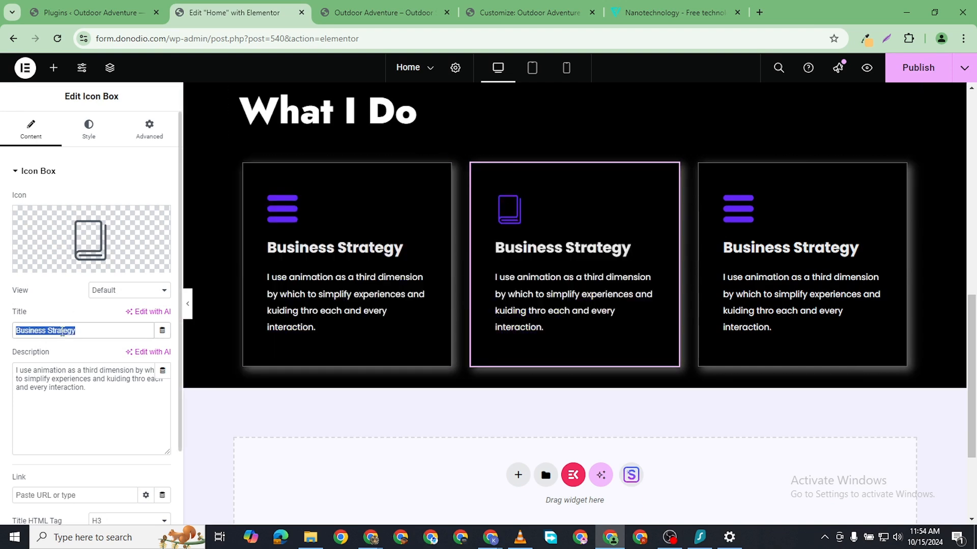
text(App D)
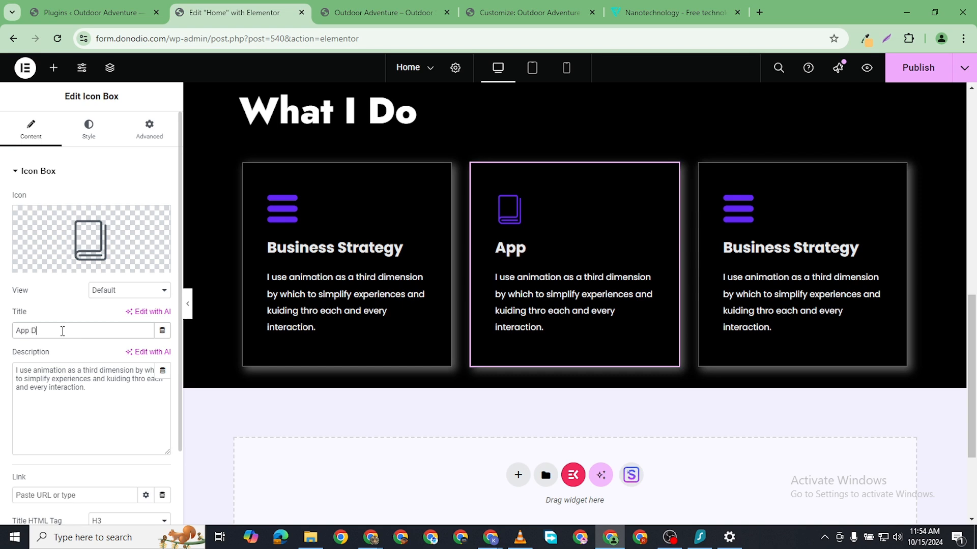
text(evelopment)
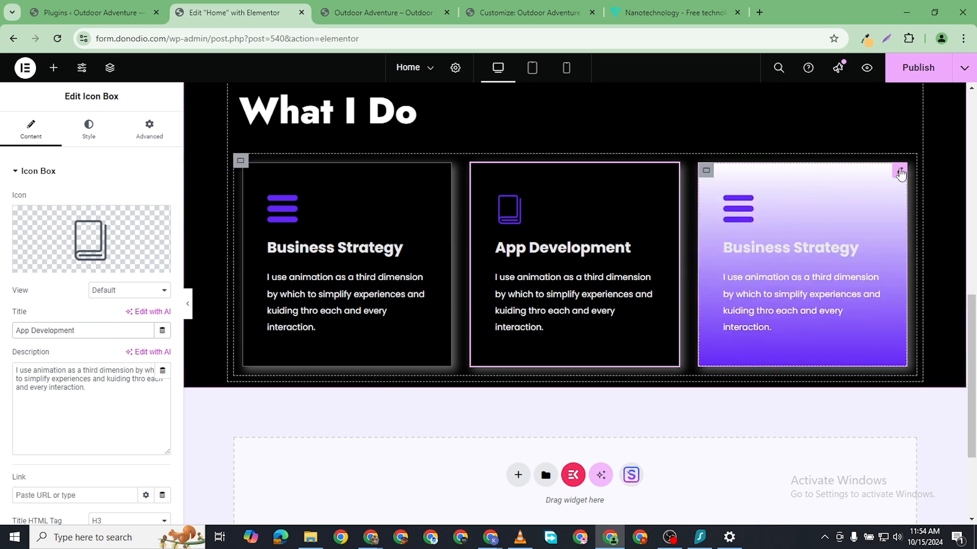
- Change the third card's icon box title to "Mobile Strategy"
click(899, 171)
double_click(58, 328)
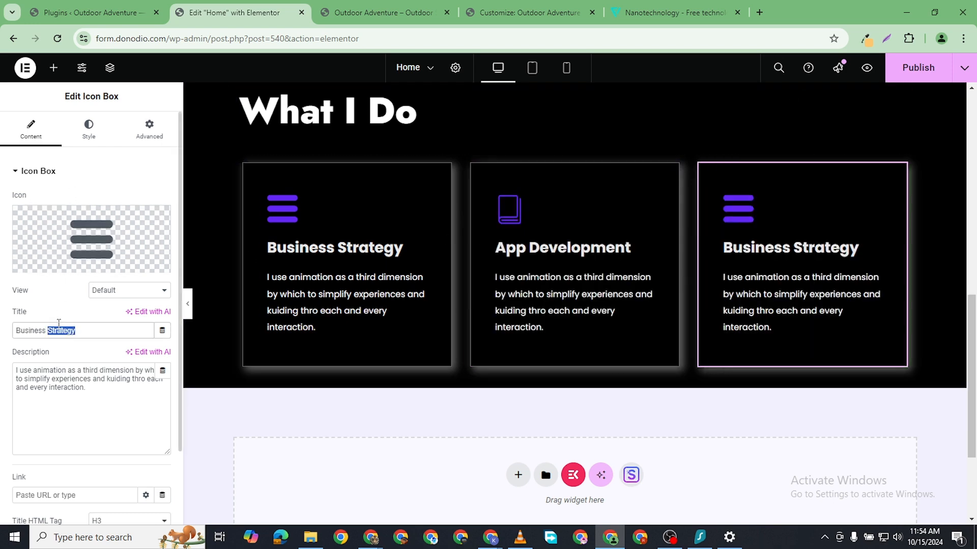
click(46, 332)
key(BackSpace)
key(BackSpace)
key(BackSpace)
key(BackSpace)
key(BackSpace)
key(BackSpace)
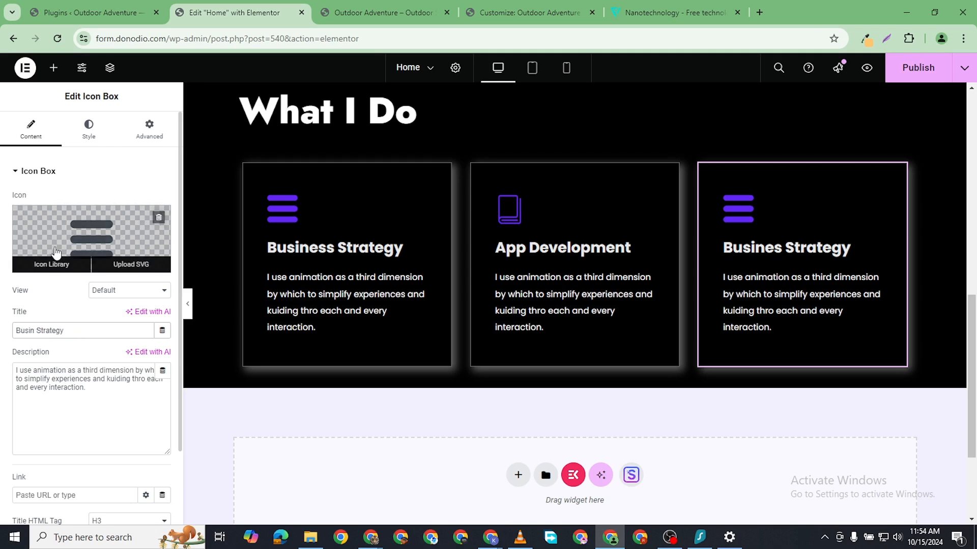
key(BackSpace)
key(BackSpace)
text(Mob)
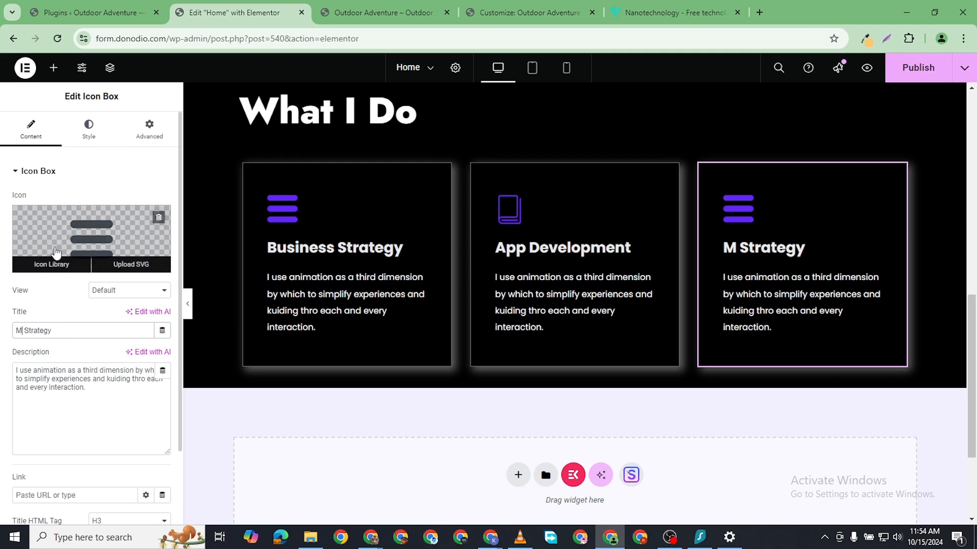
text(ile Strat)
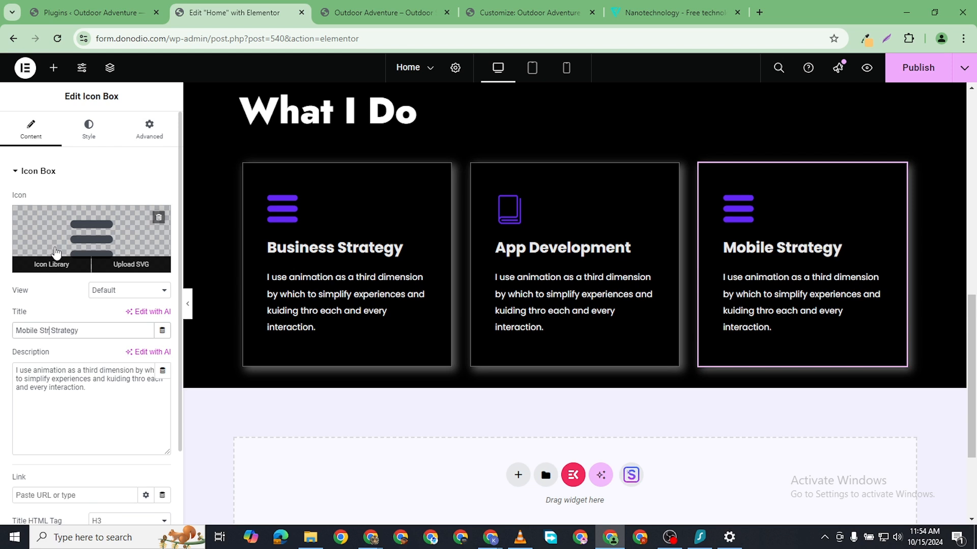
text(egy)
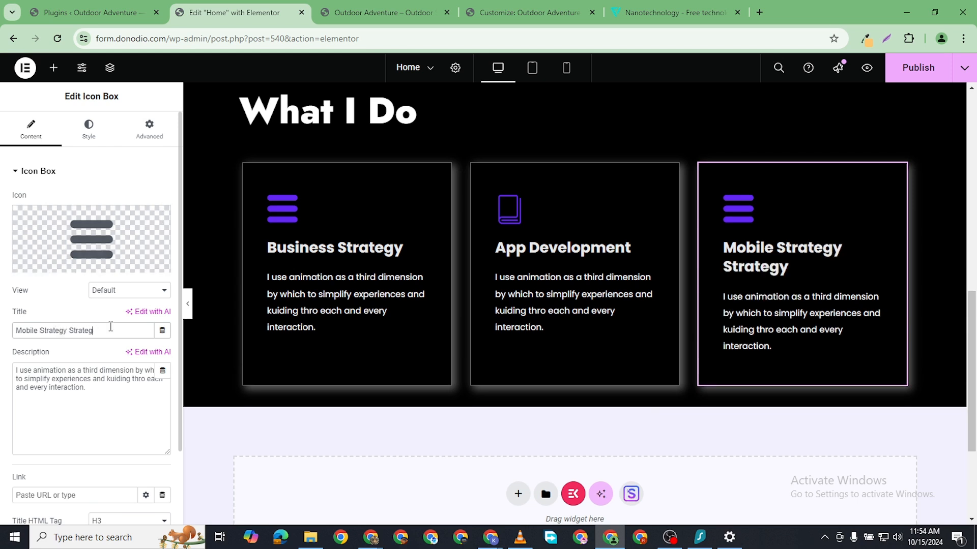
key(BackSpace)
key(BackSpace)
key(BackSpace)
key(BackSpace)
key(BackSpace)
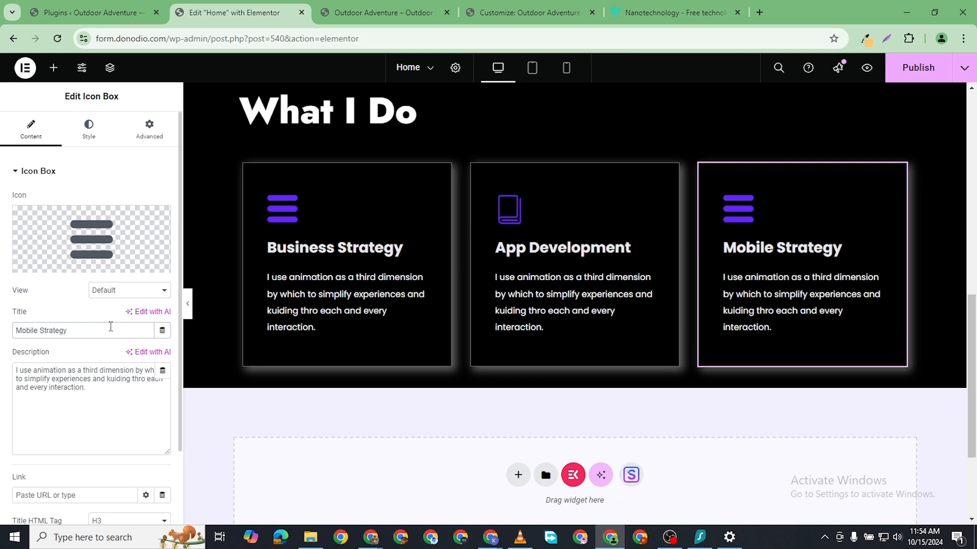
- Replace the Mobile Strategy card's icon with the outlined Smartphone icon, found by searching the icon library for "phone"
scroll(559, 305, up, 1)
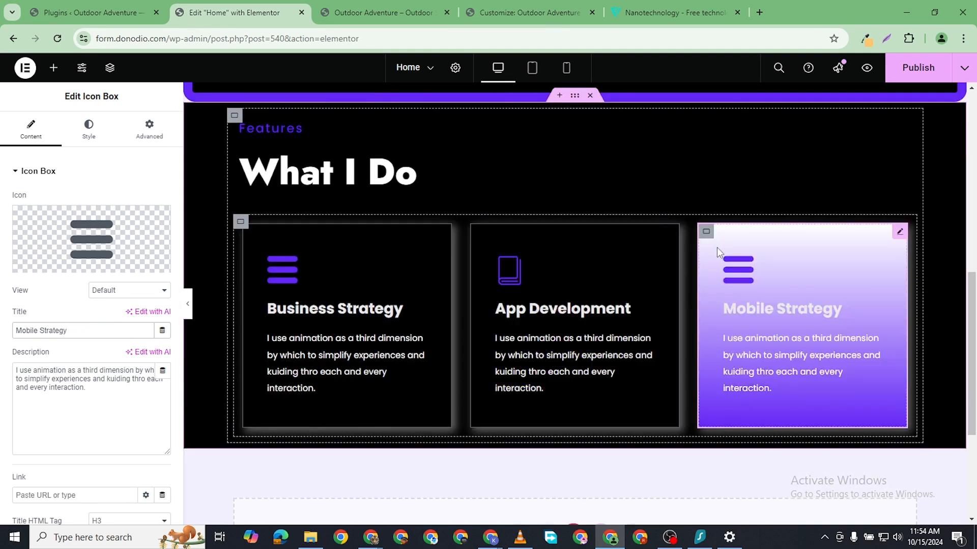
click(127, 221)
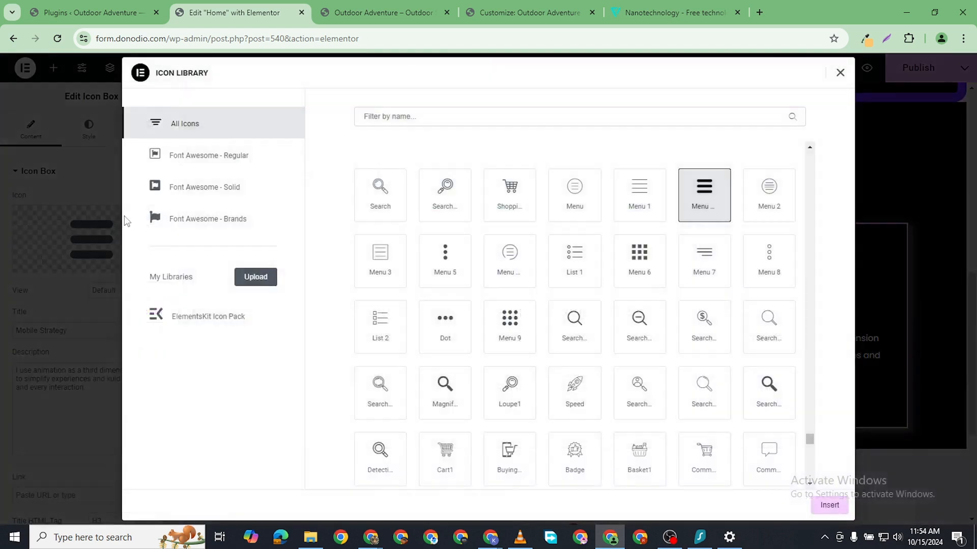
click(401, 115)
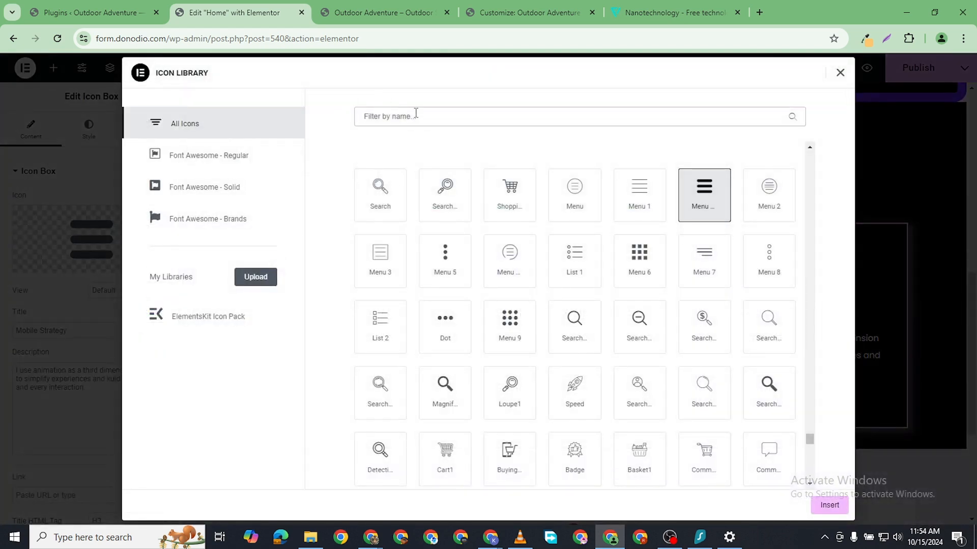
text(pho)
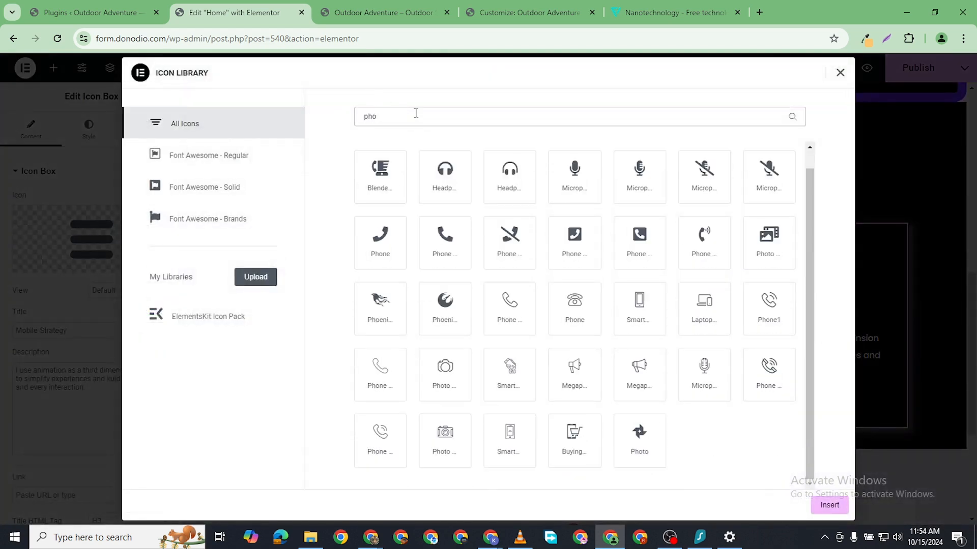
text(ne)
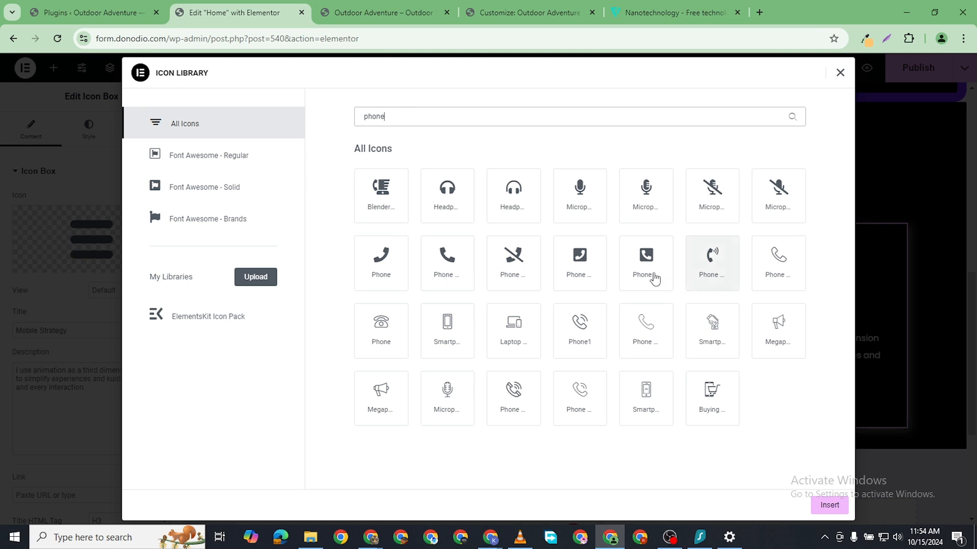
click(448, 326)
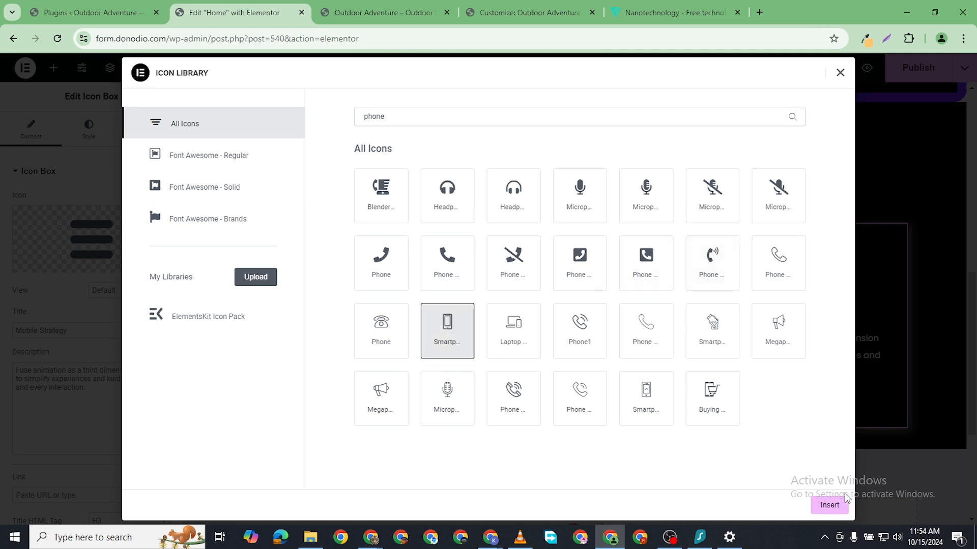
click(830, 505)
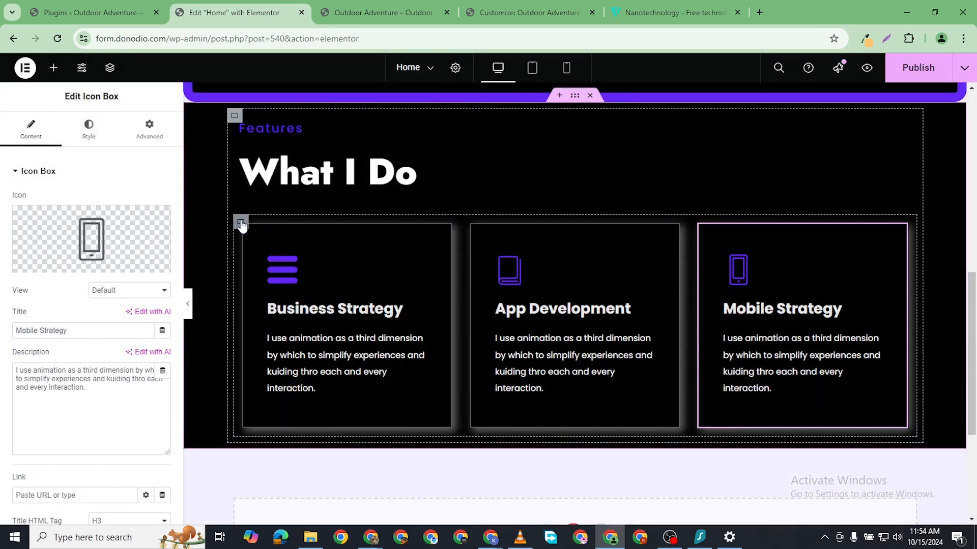
- Duplicate the container holding the three cards to create a second row of cards
click(241, 224)
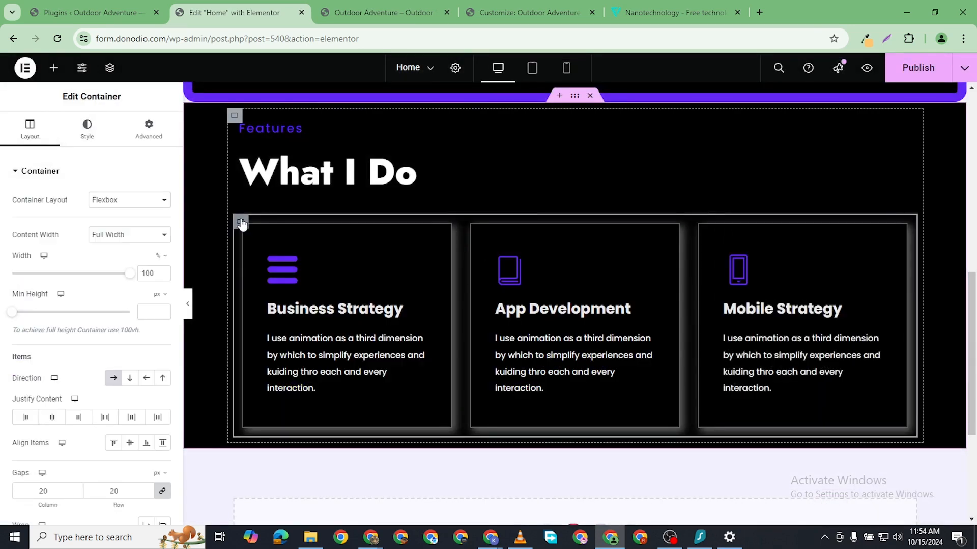
right_click(242, 225)
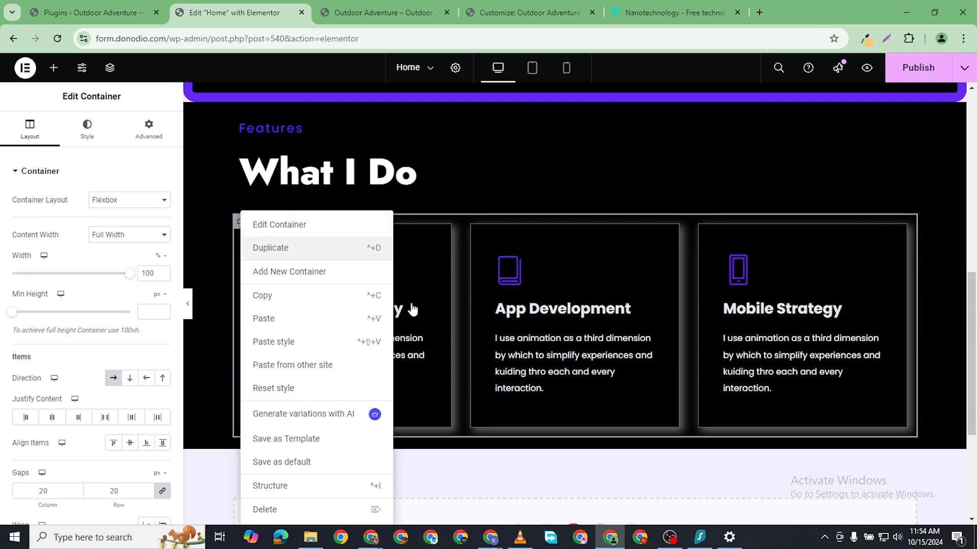
key(ctrl+d)
scroll(448, 279, down, 1)
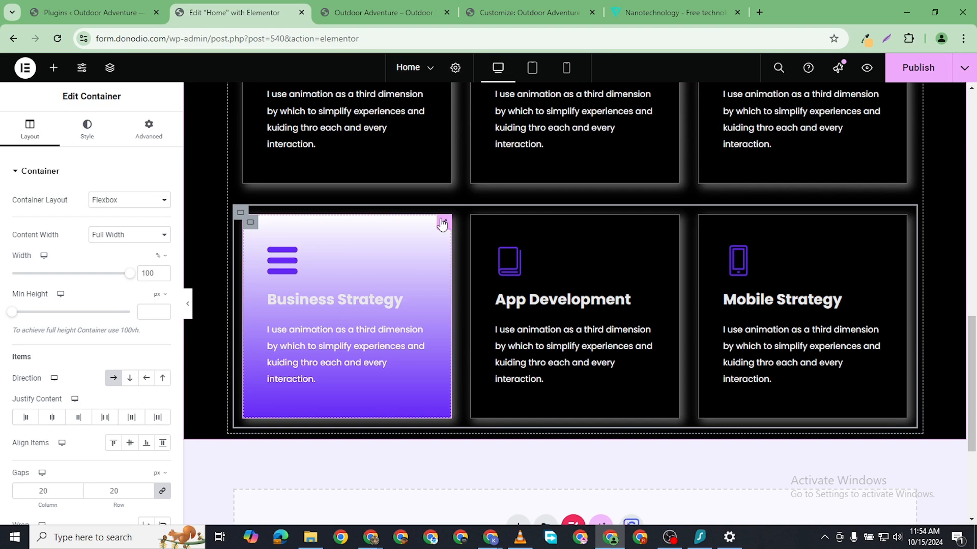
- Replace the icon of the second row's first card with the outlined Laptop-and-phone icon, found by searching the icon library for "phone"
click(442, 222)
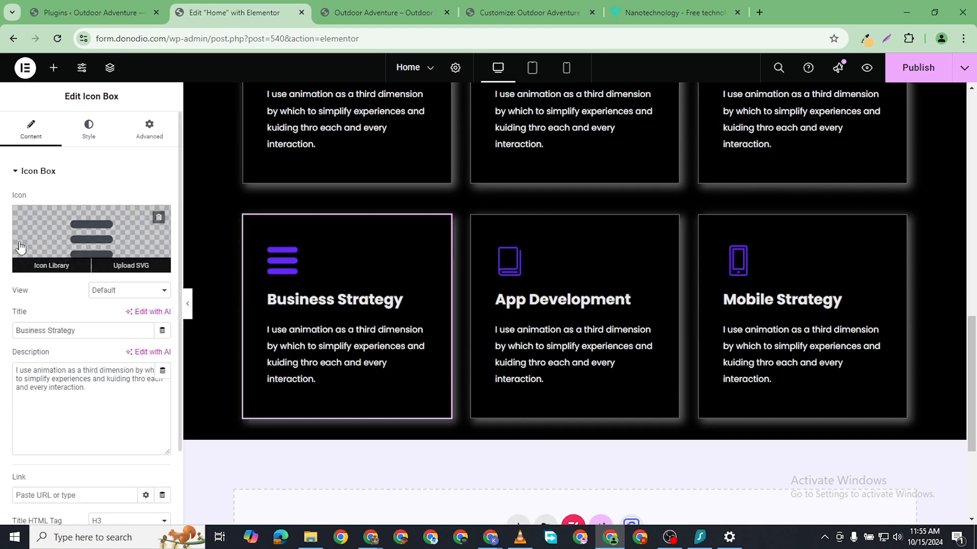
click(91, 229)
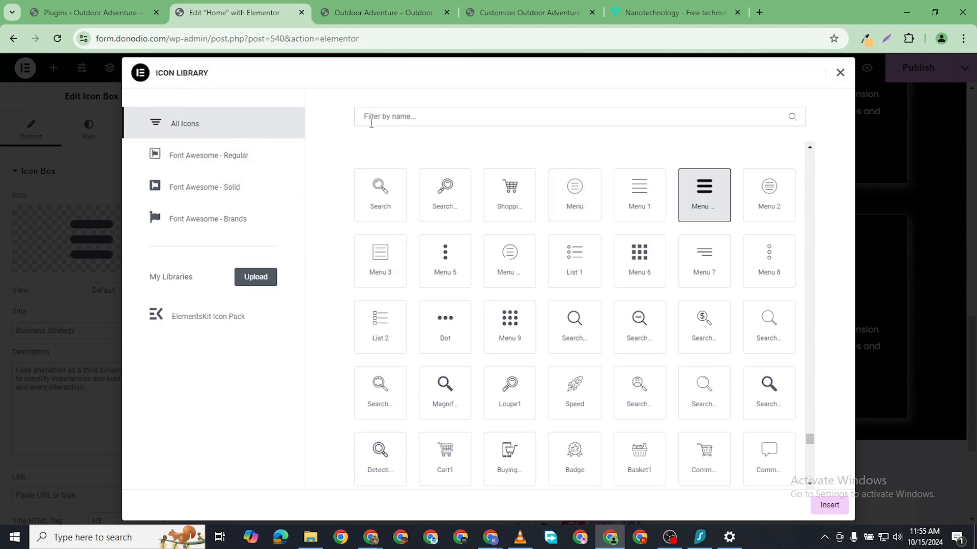
click(371, 124)
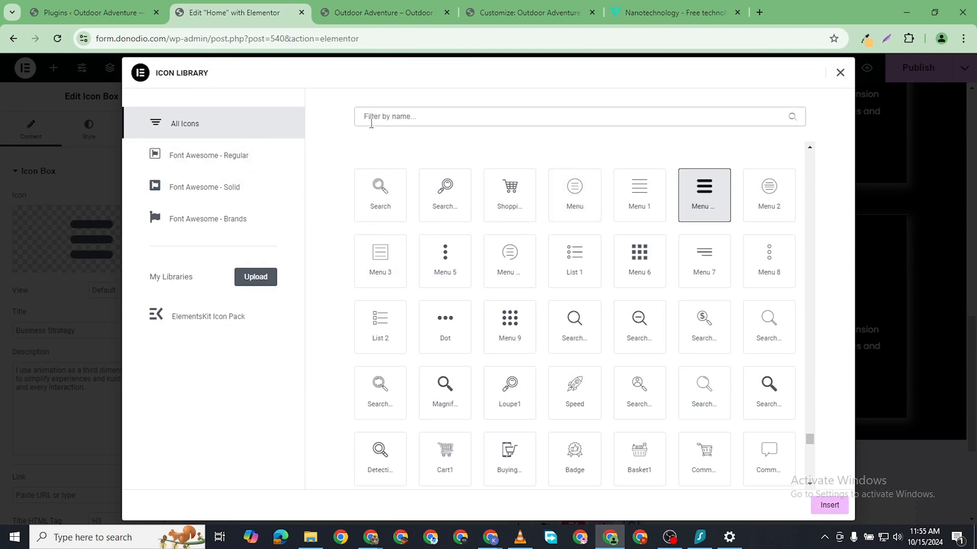
text(phone)
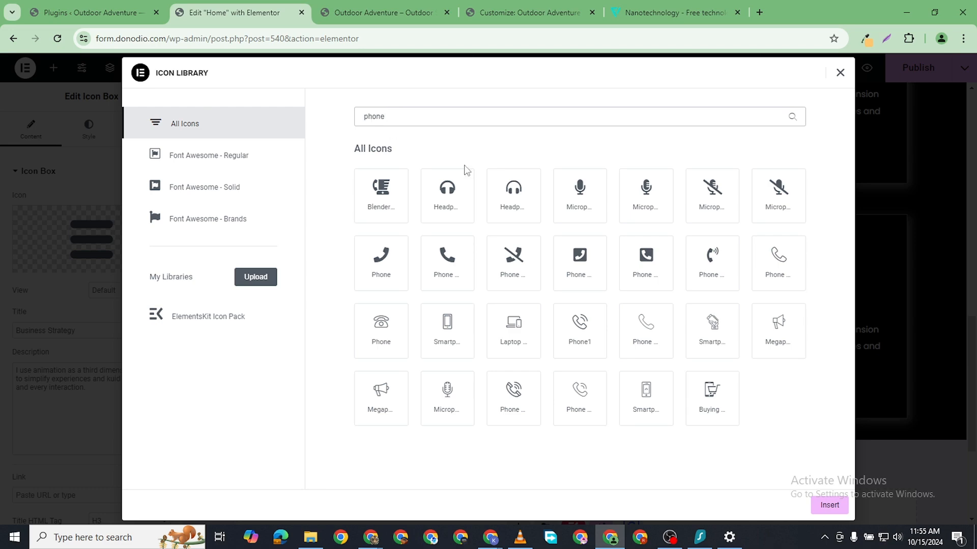
click(518, 335)
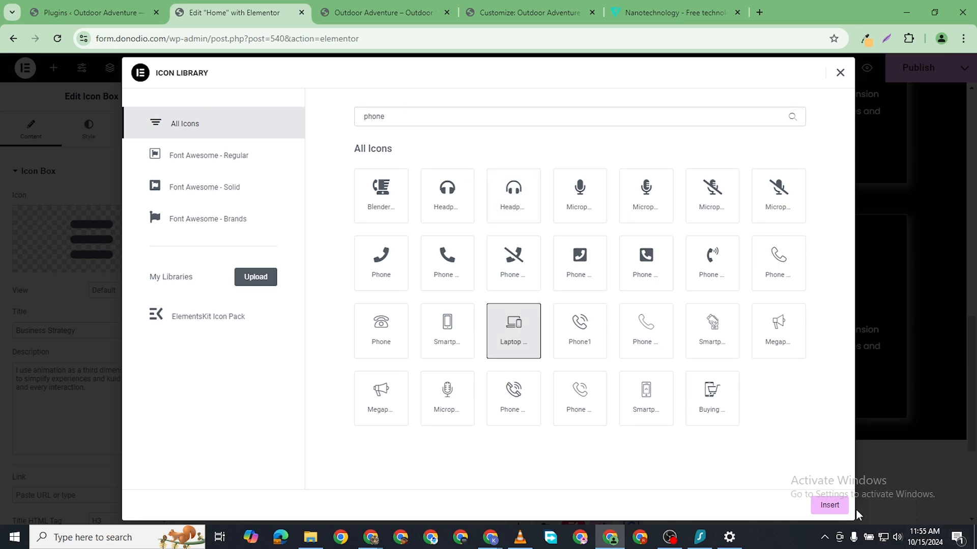
click(829, 505)
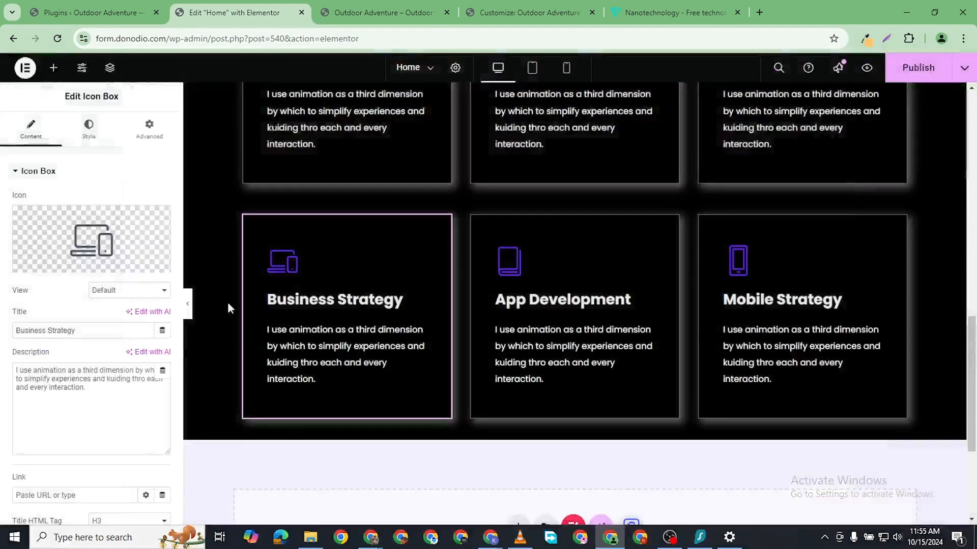
- Change the title of the second row's first icon box to "Responsive Apps"
triple_click(48, 330)
text(R)
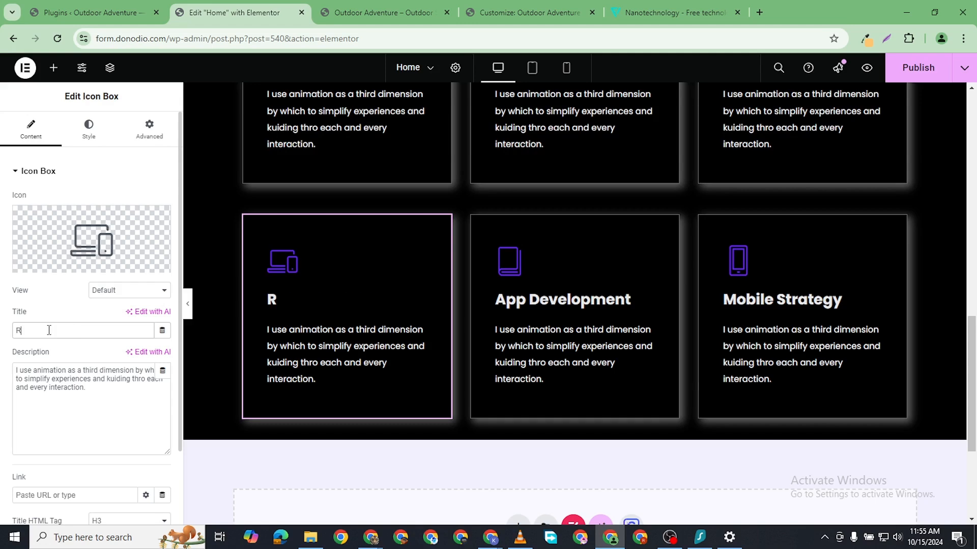
text(esponsive)
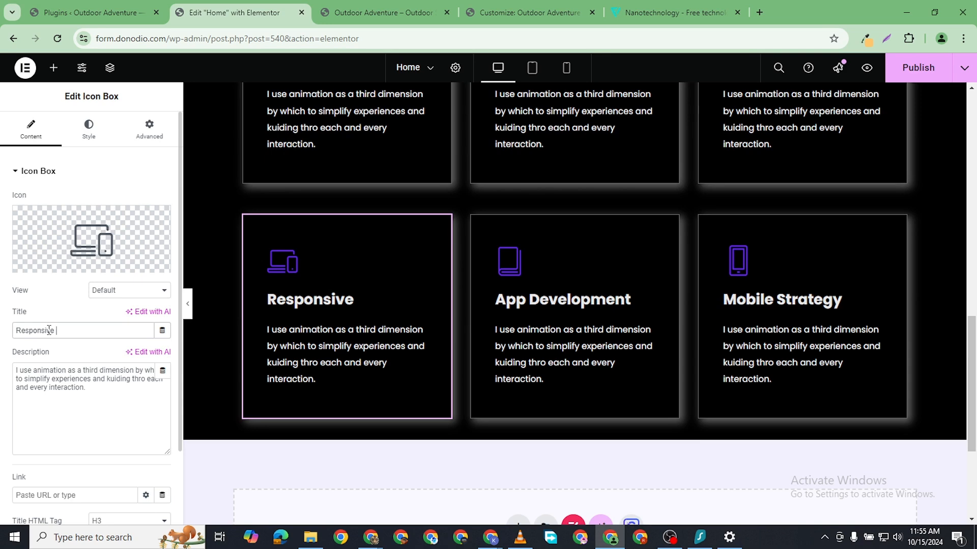
text( Apps)
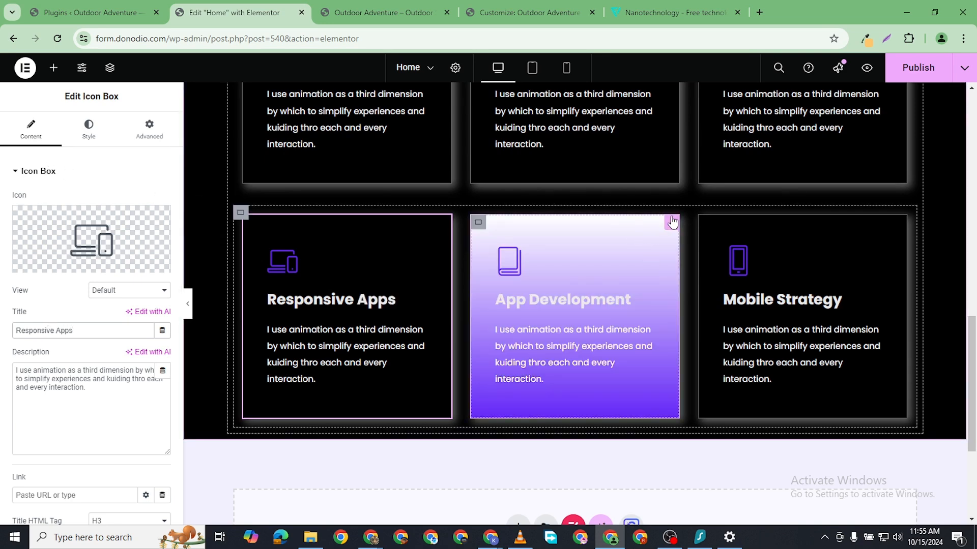
- Replace the icon of the second row's middle card with the outlined Database icon, found by searching the icon library for "data"
click(672, 223)
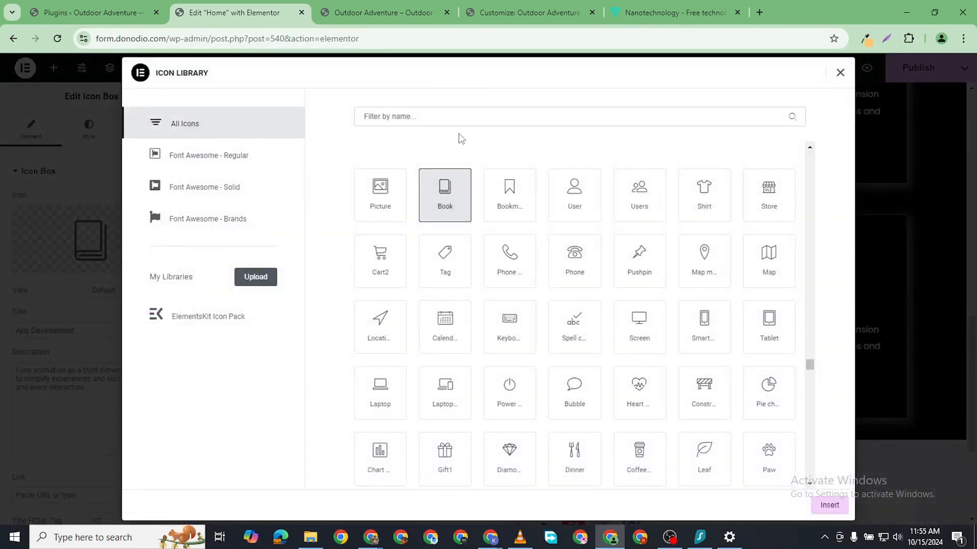
click(446, 125)
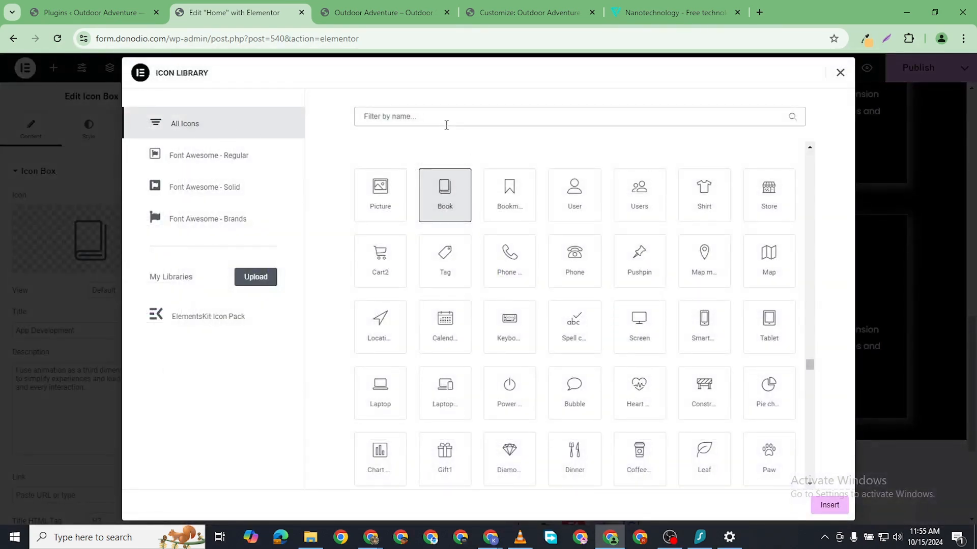
text(data)
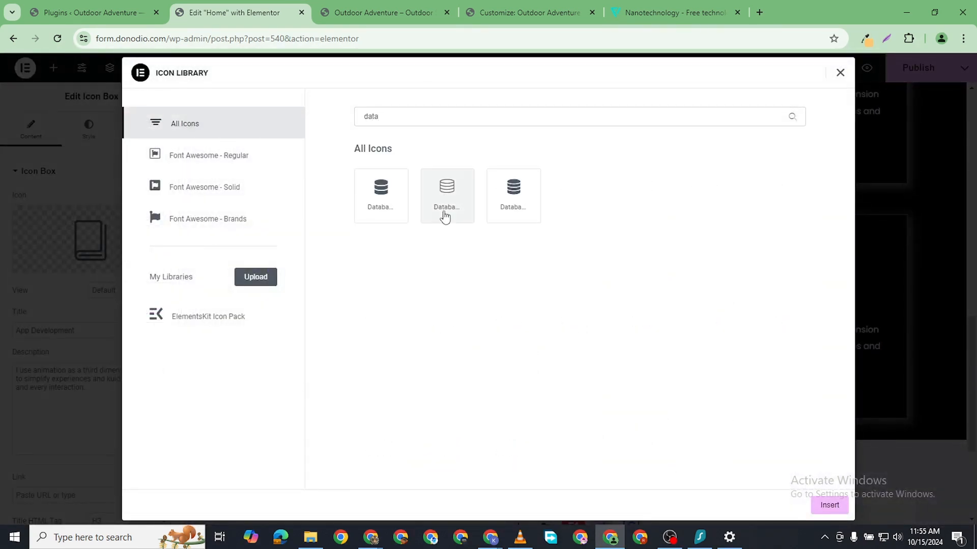
click(442, 212)
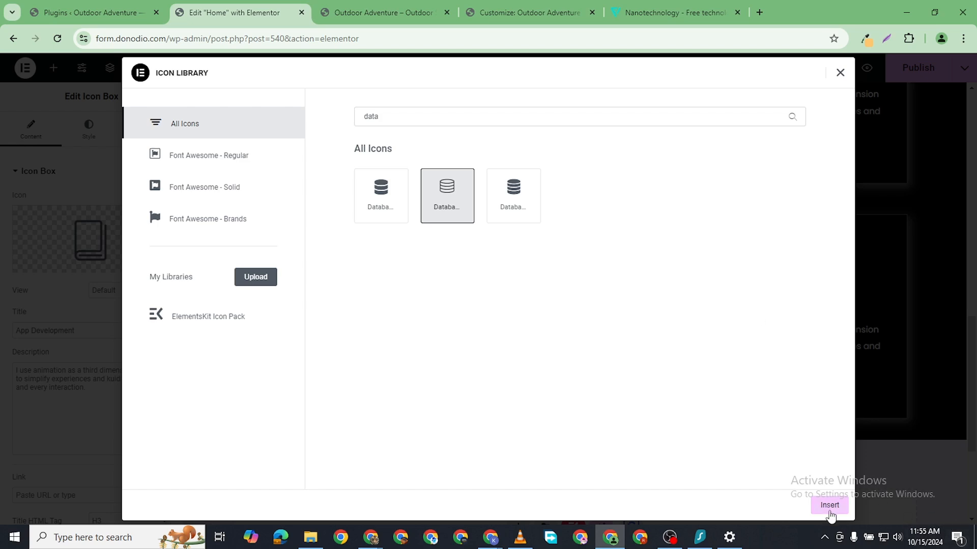
click(829, 505)
- Change the title of the second row's middle icon box to "Database Mgn't"
scroll(311, 181, up, 2)
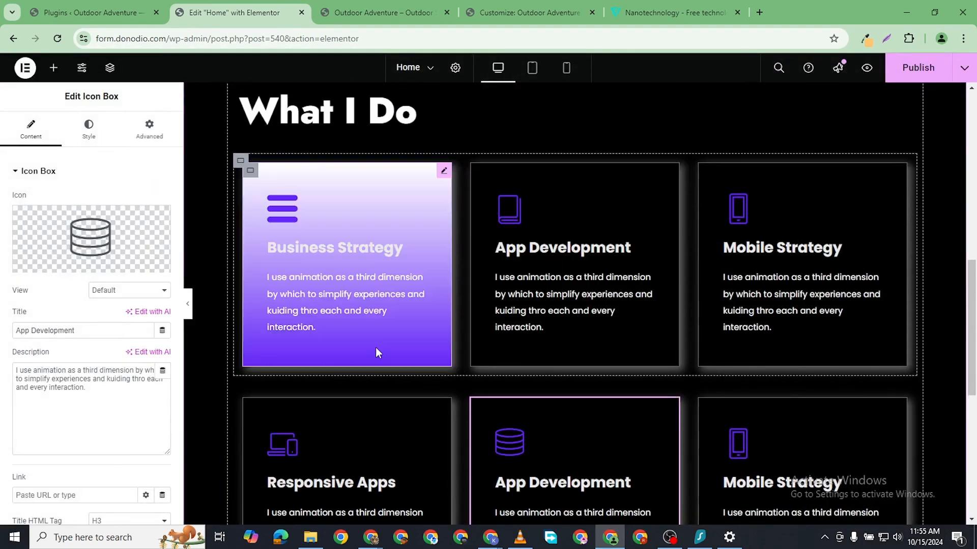
scroll(377, 351, down, 4)
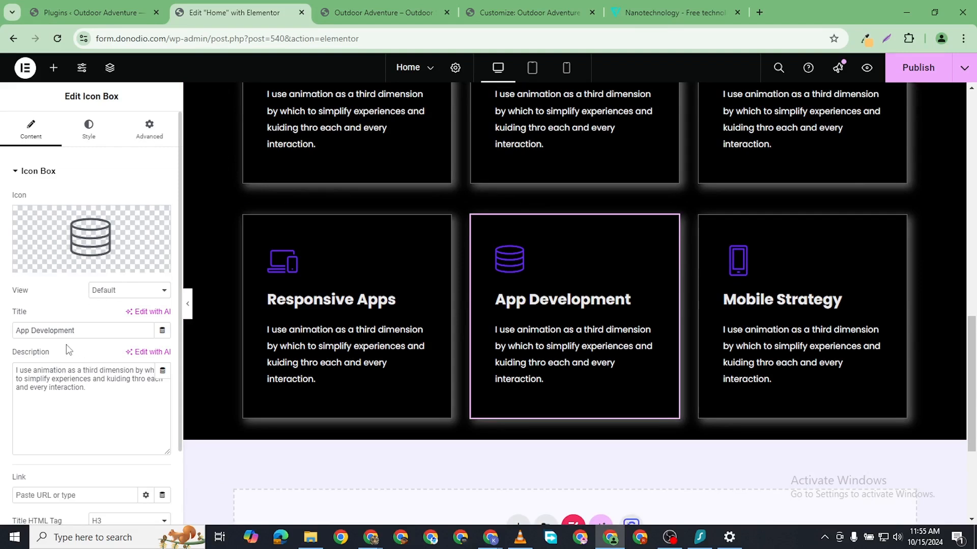
click(61, 330)
triple_click(65, 331)
text(Dt)
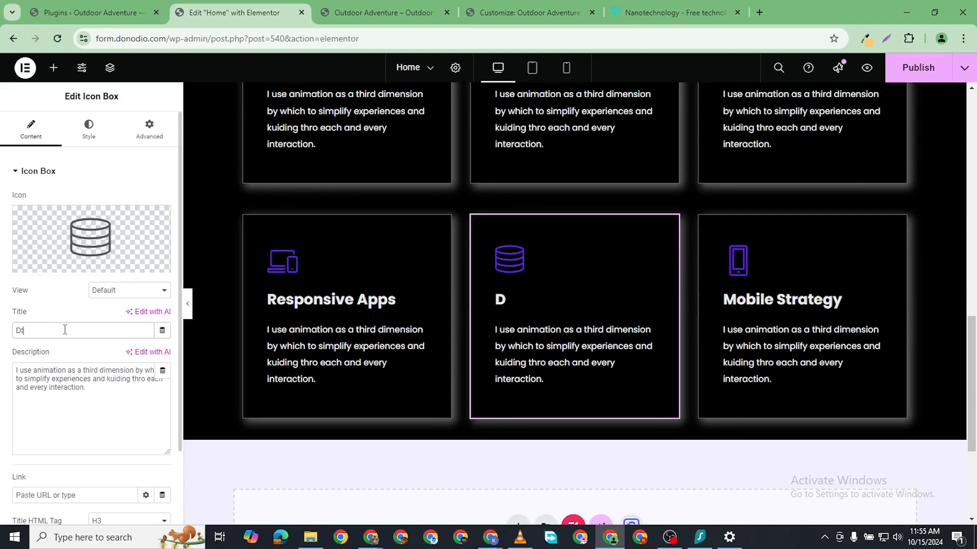
text(abase M)
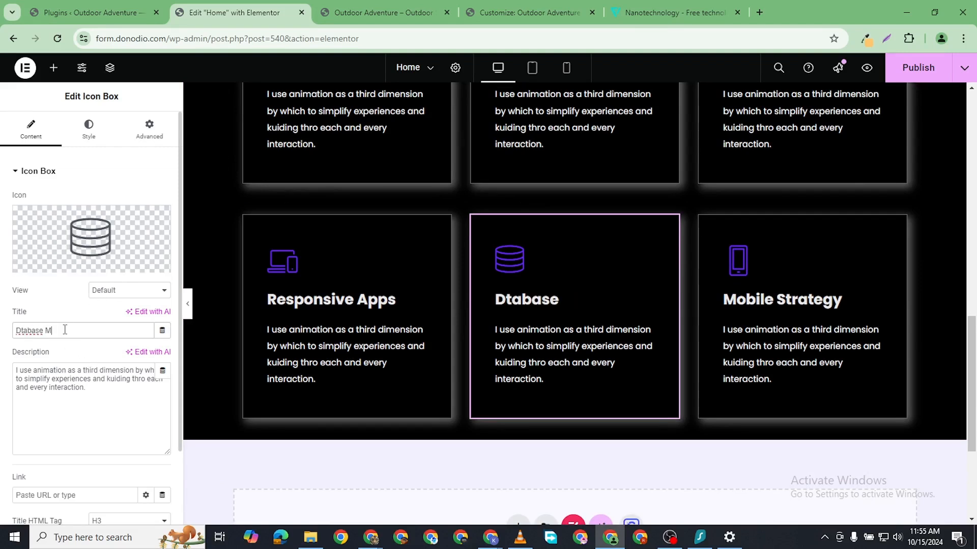
text(anagemen)
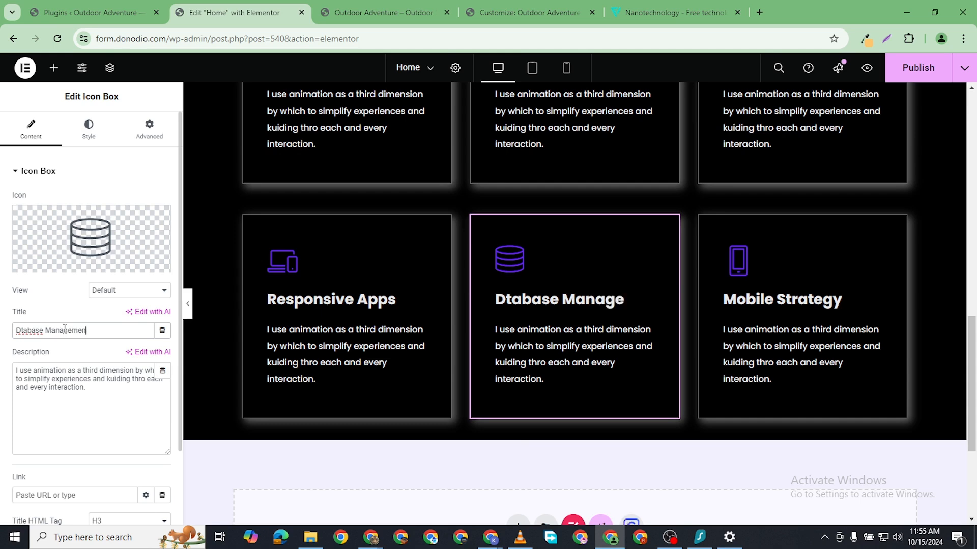
text(t)
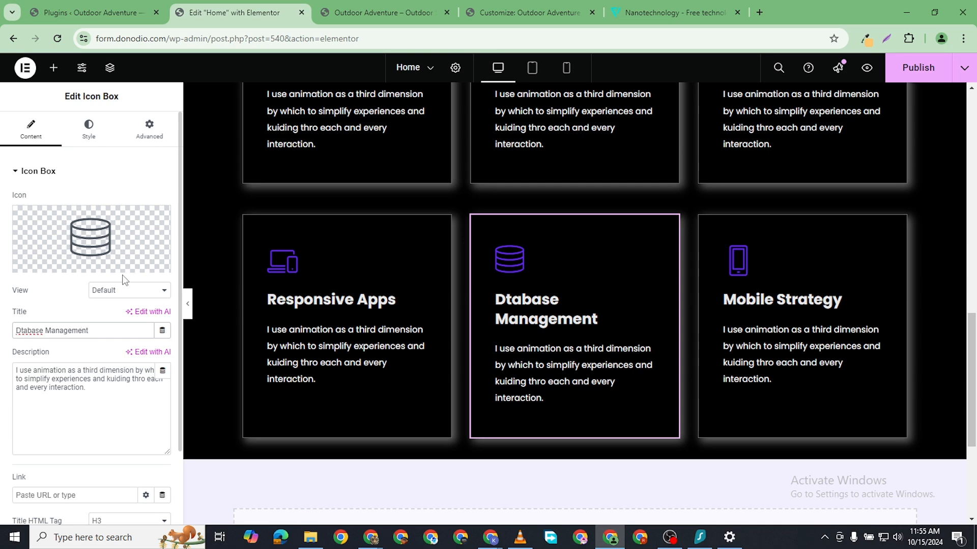
key(BackSpace)
key(BackSpace)
key(BackSpace)
key(BackSpace)
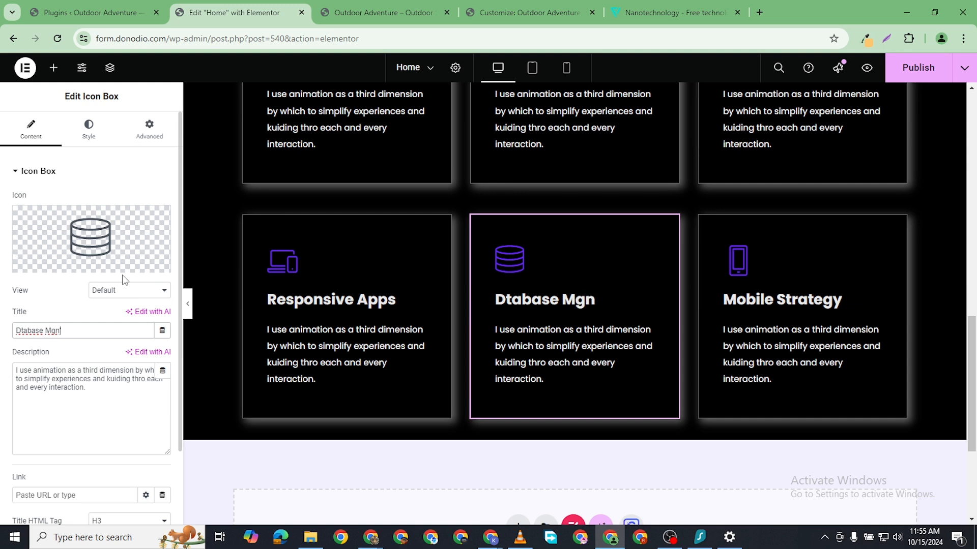
text('t)
text(a)
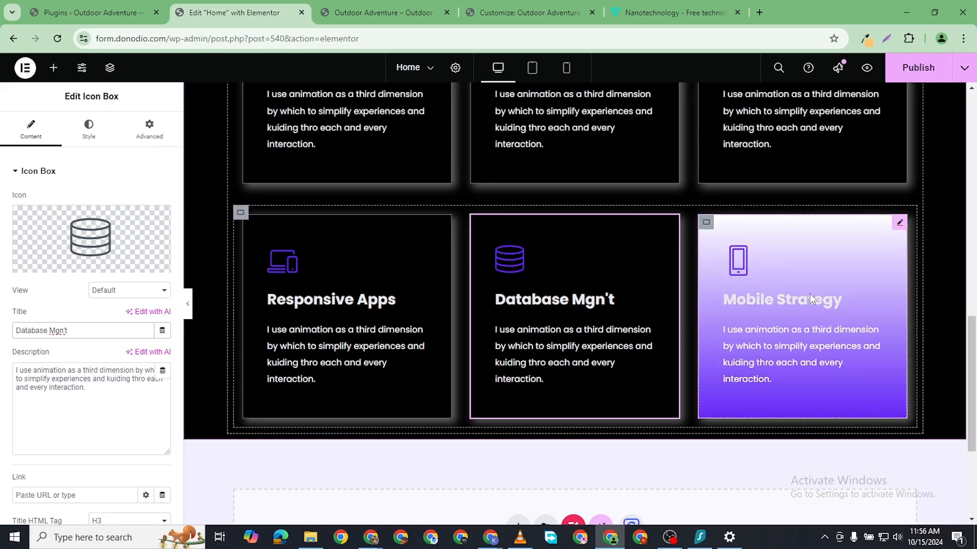
- Give the second row's last card the outlined Dropbox icon, found by searching the icon library for "box", and change its title to "Product Testing"
click(818, 288)
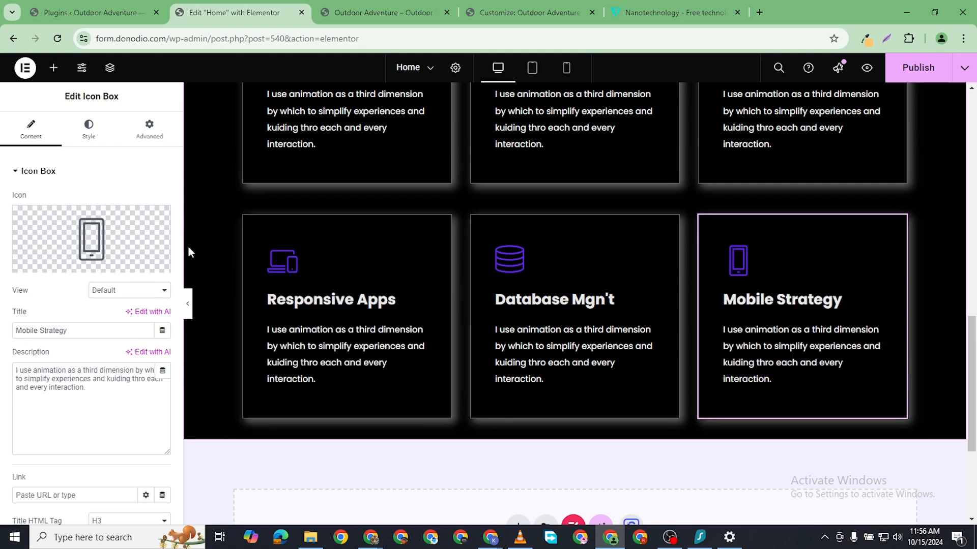
click(82, 264)
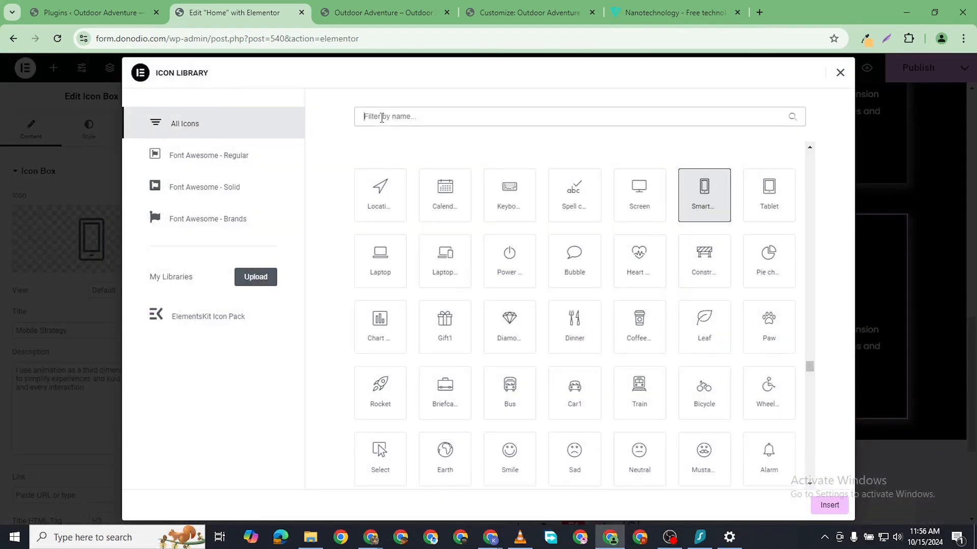
click(381, 117)
text(cube)
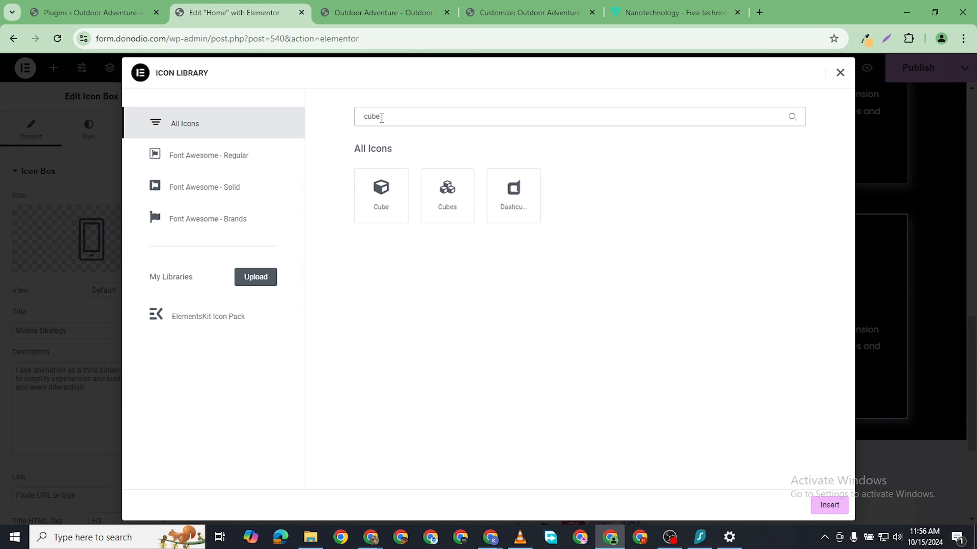
key(BackSpace)
key(BackSpace)
key(BackSpace)
key(BackSpace)
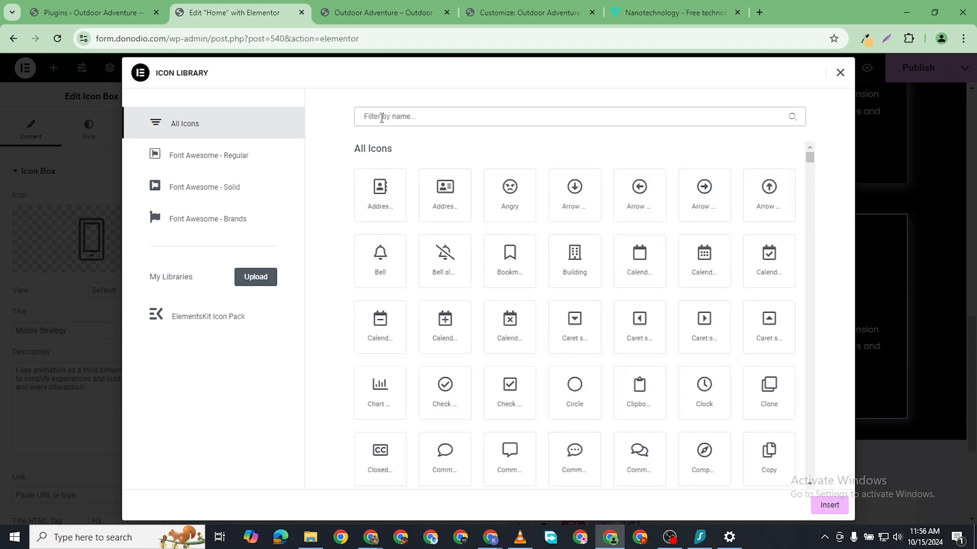
text(box)
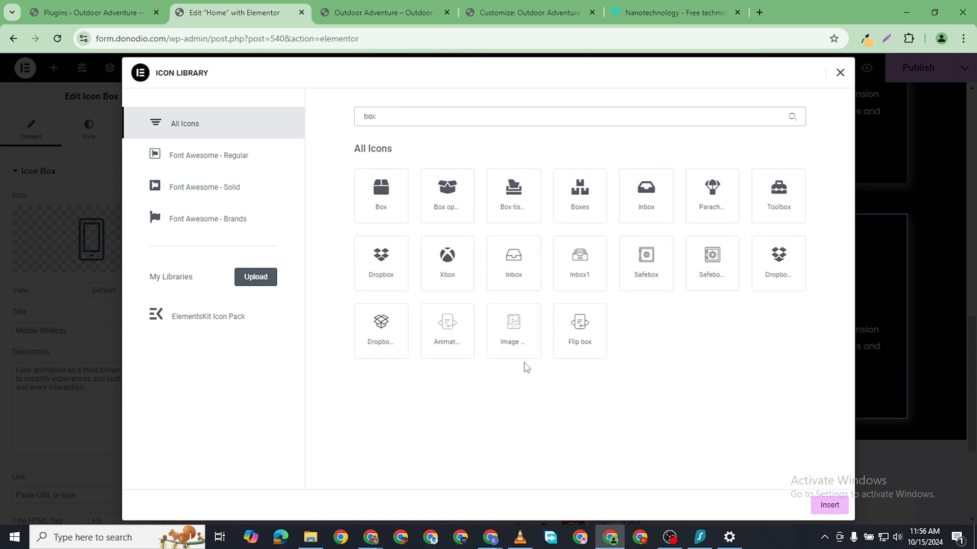
click(382, 337)
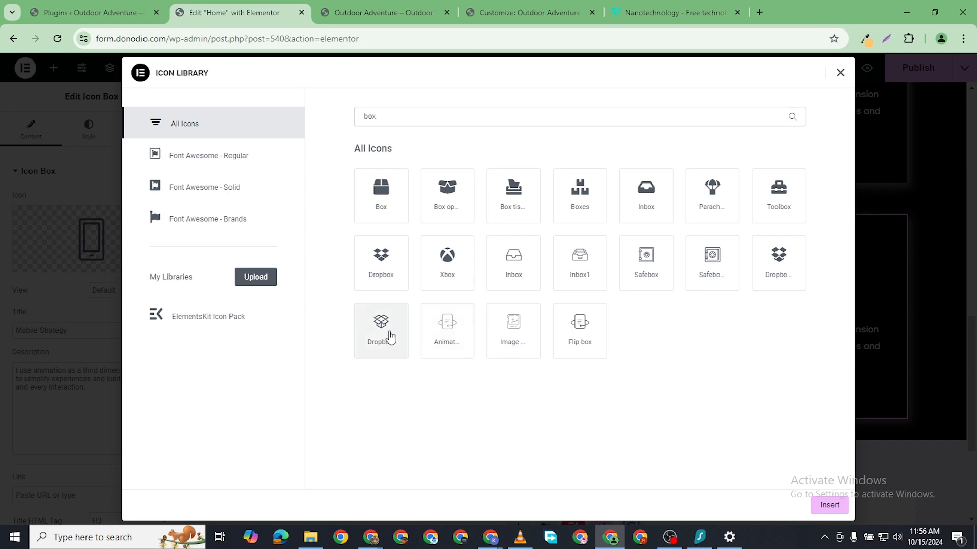
click(829, 505)
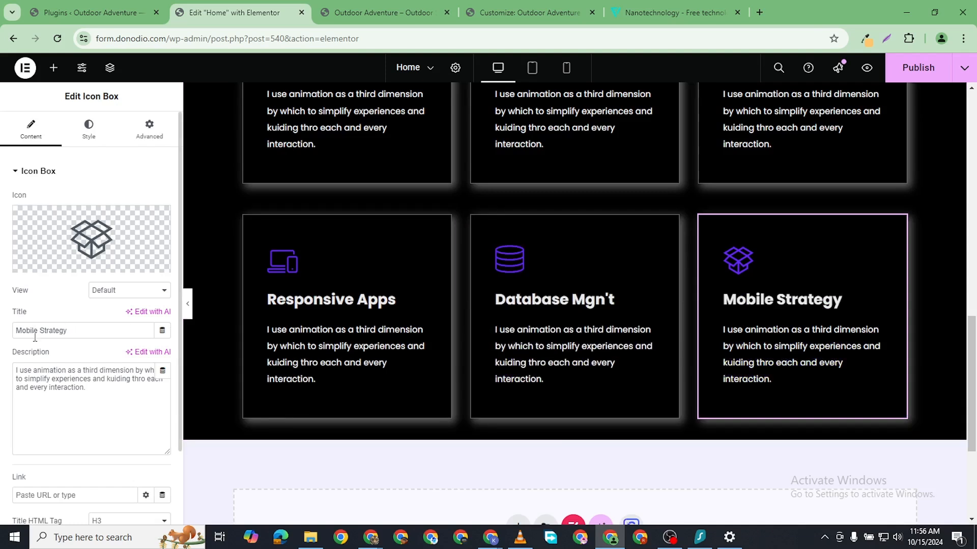
text(Product Testing)
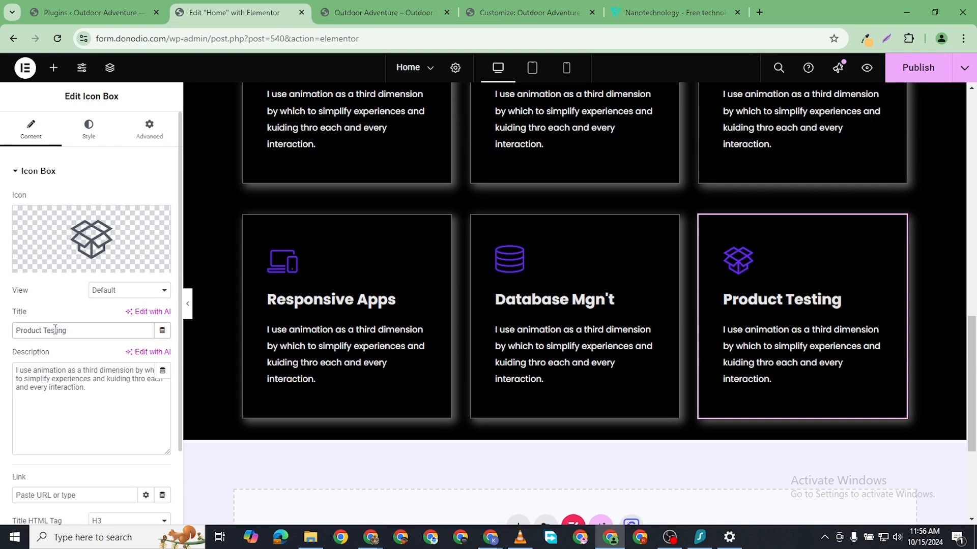
- Set the "What I Do" section container's padding to 100 px top and bottom and 1 px left and right, with the sides unlinked
scroll(523, 307, up, 4)
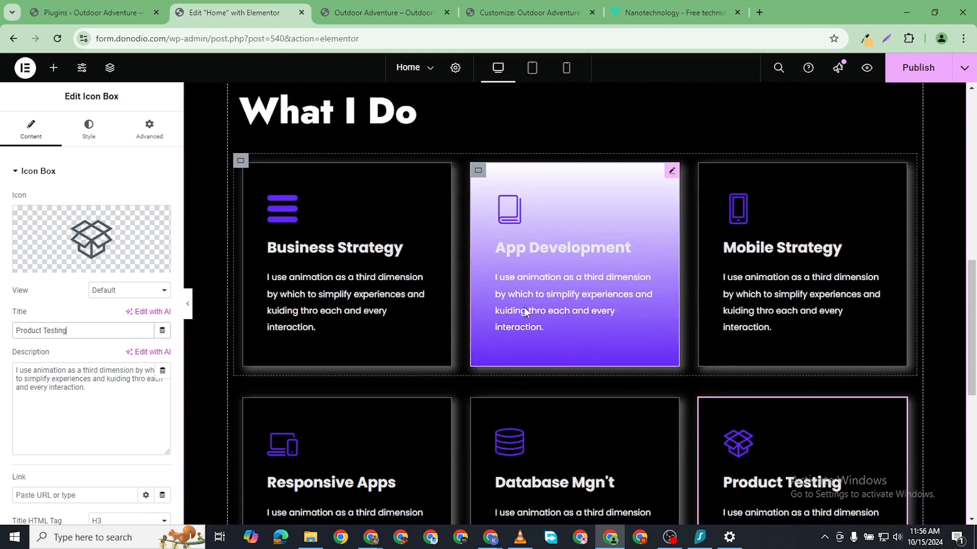
scroll(524, 307, up, 4)
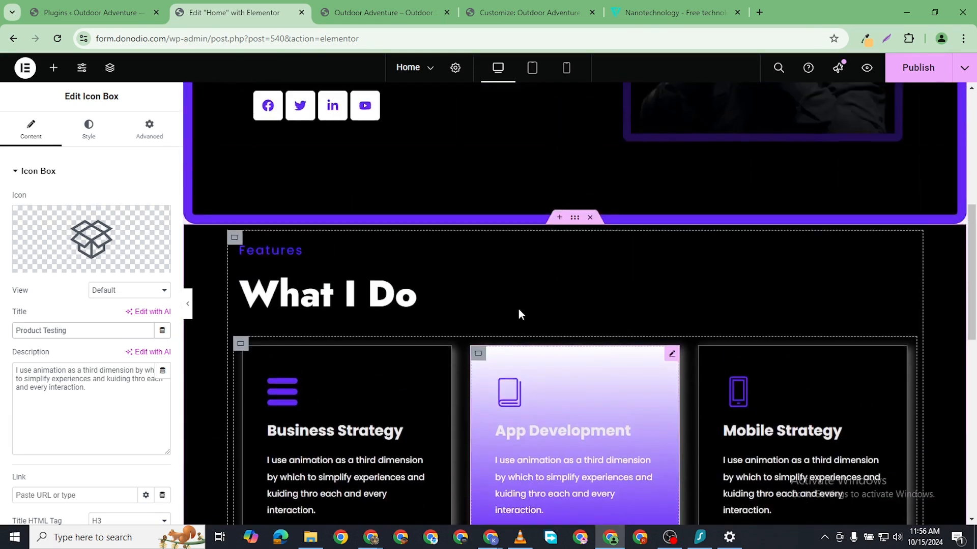
click(578, 217)
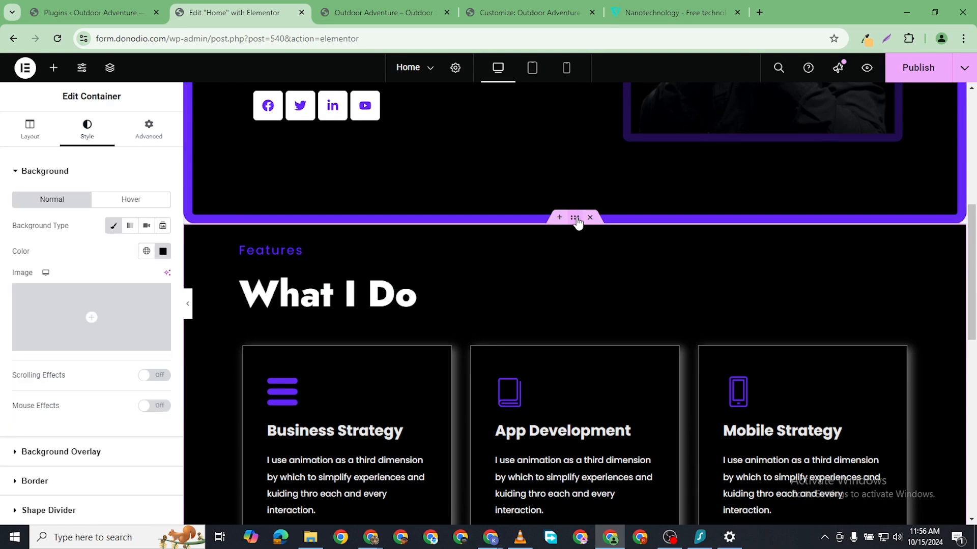
click(149, 128)
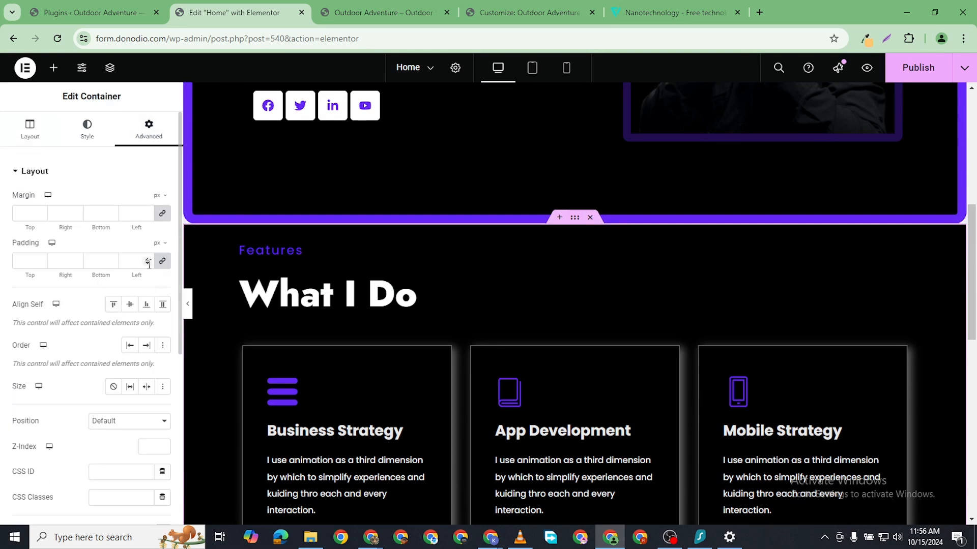
click(147, 260)
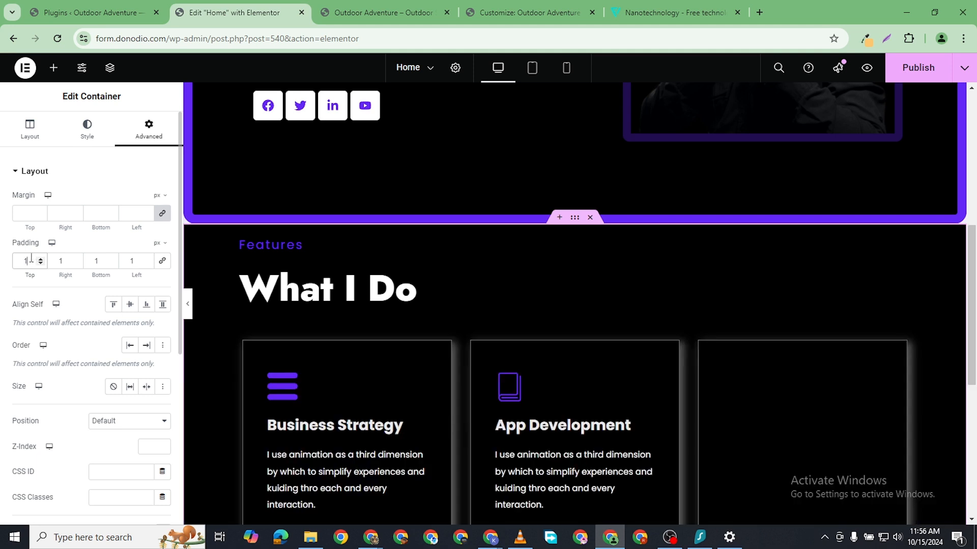
key(Down)
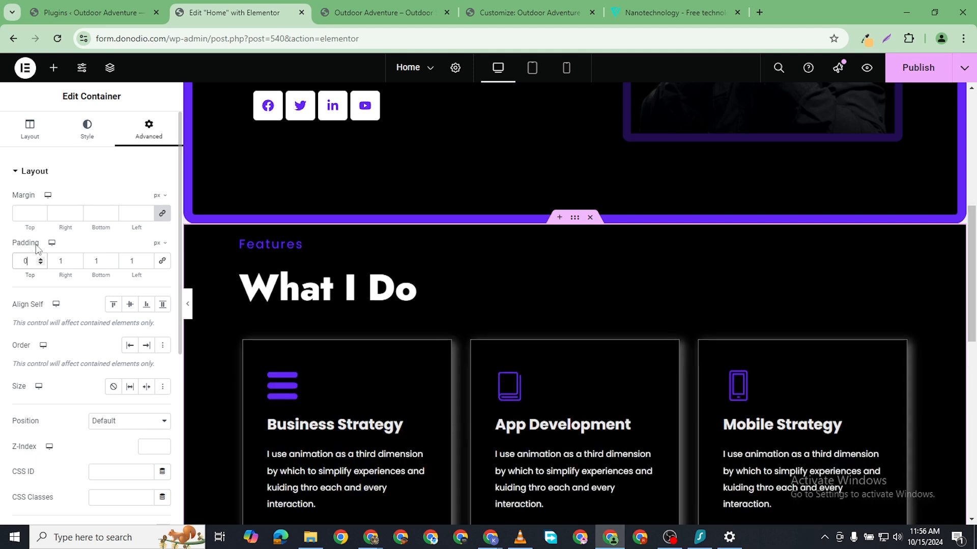
text(80)
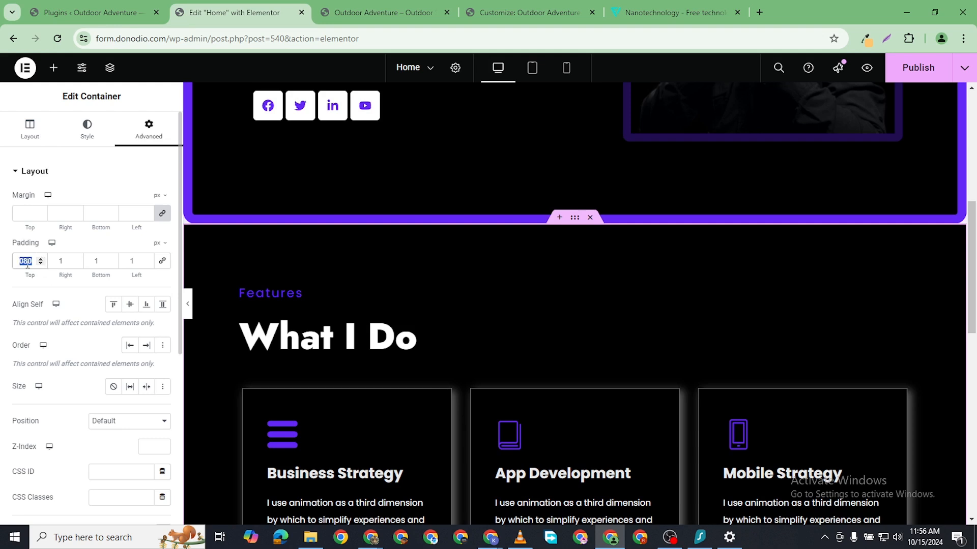
text(100)
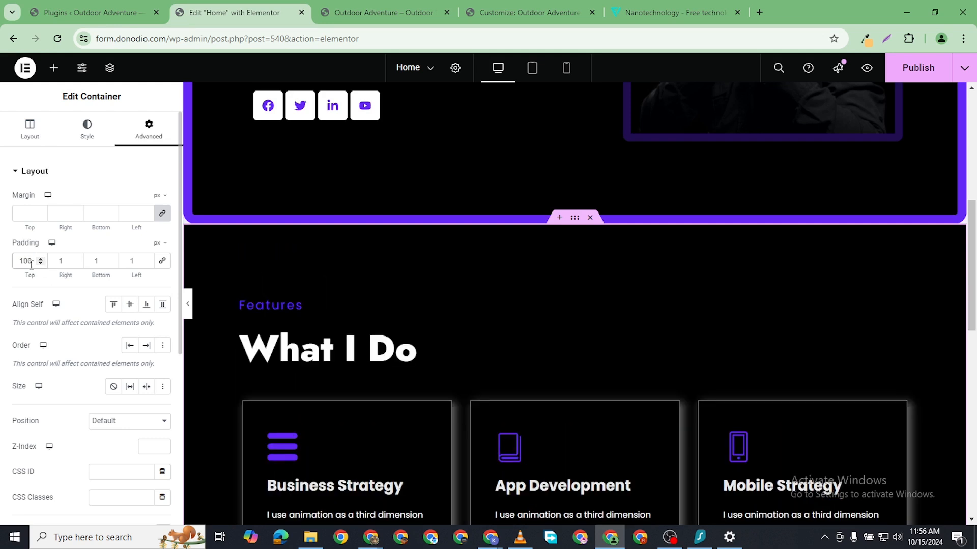
scroll(71, 212, down, 1)
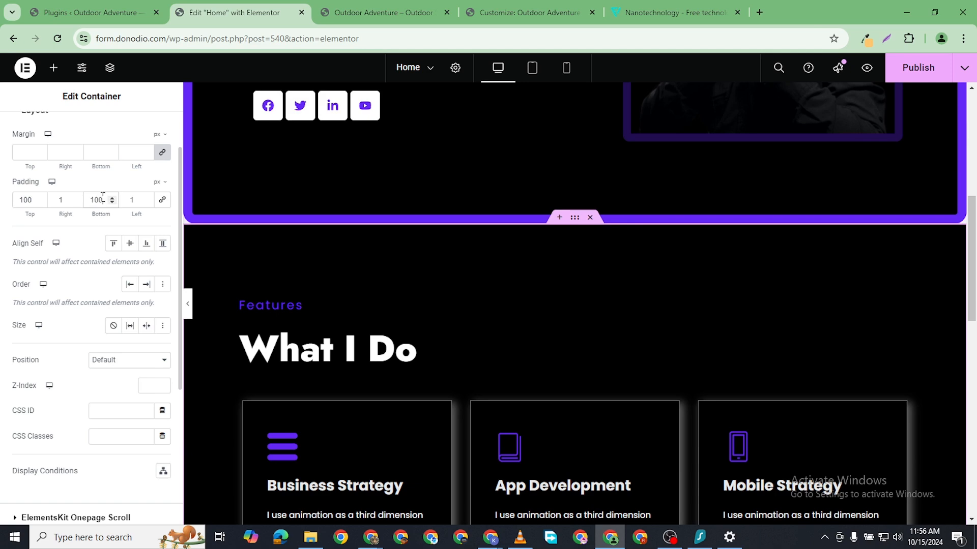
- Add a new single-column Flexbox container below the "What I Do" section
scroll(580, 297, down, 10)
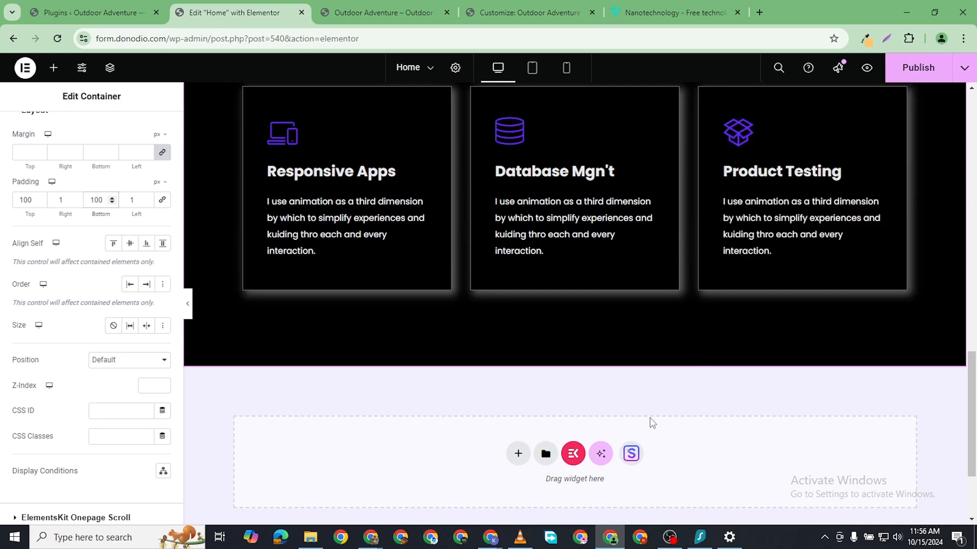
scroll(543, 361, down, 3)
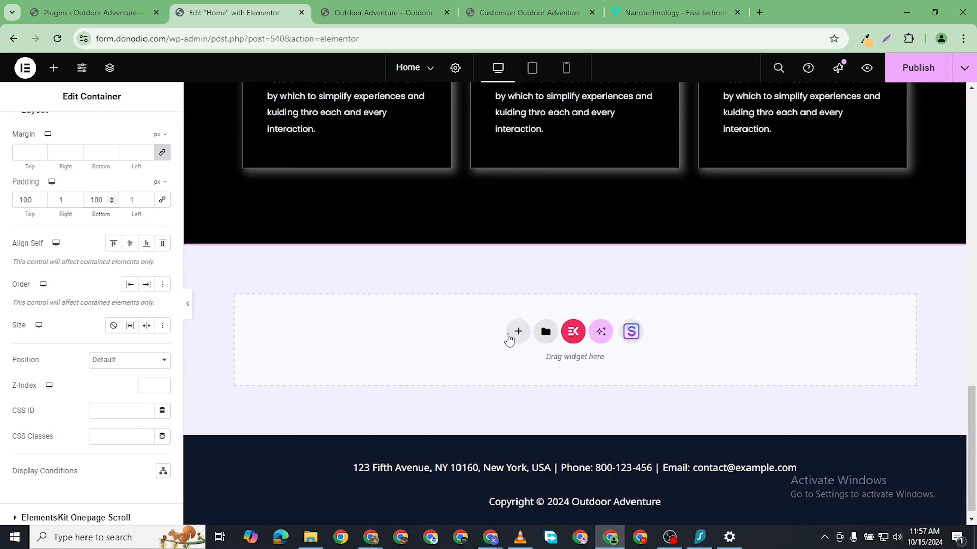
click(517, 332)
click(526, 379)
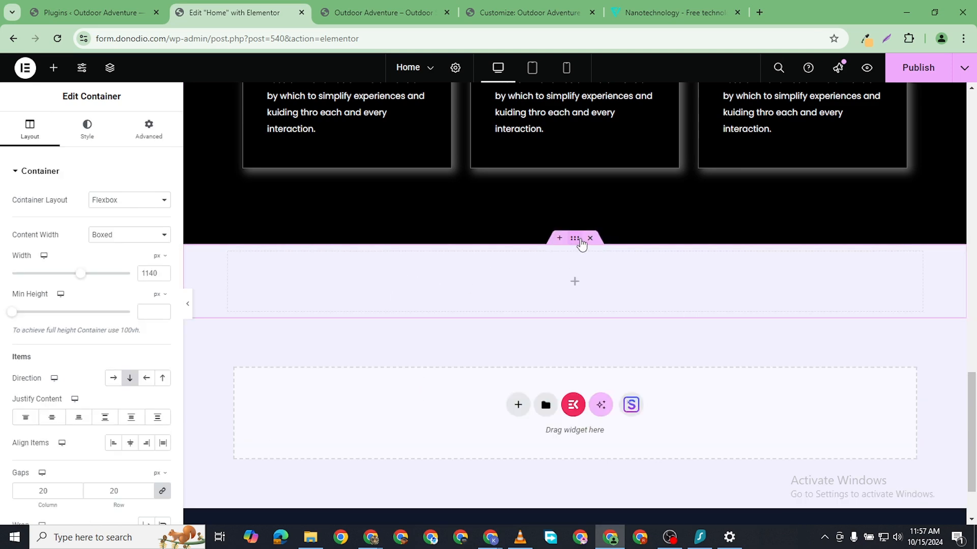
- Insert a nested container inside the new empty section below the cards
scroll(606, 218, up, 10)
scroll(836, 254, down, 3)
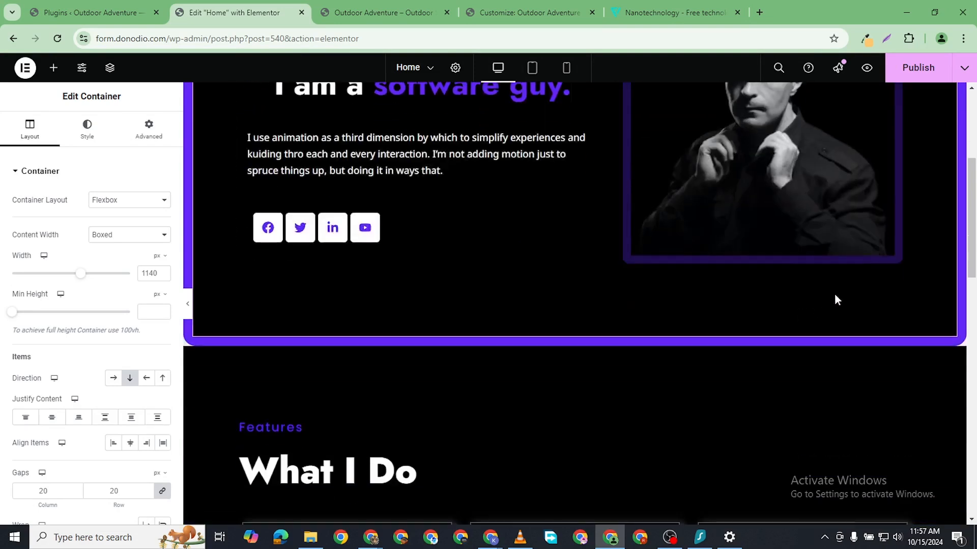
scroll(795, 336, down, 7)
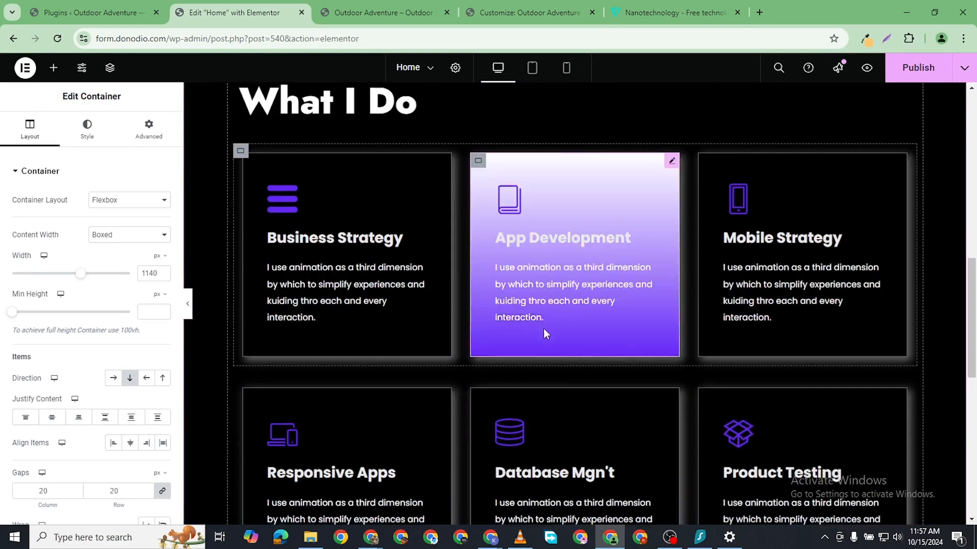
scroll(545, 333, down, 8)
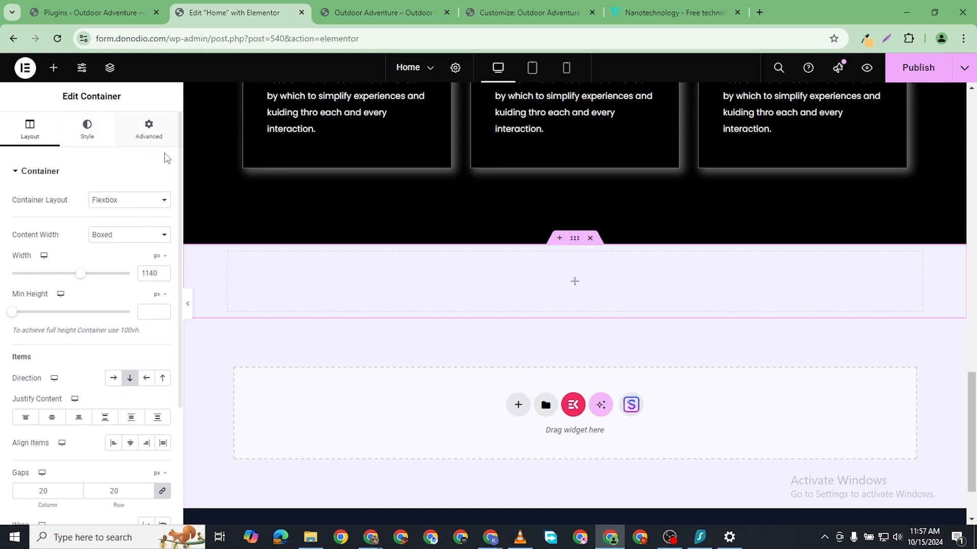
click(59, 75)
drag(51, 284, 579, 300)
drag(802, 210, 840, 222)
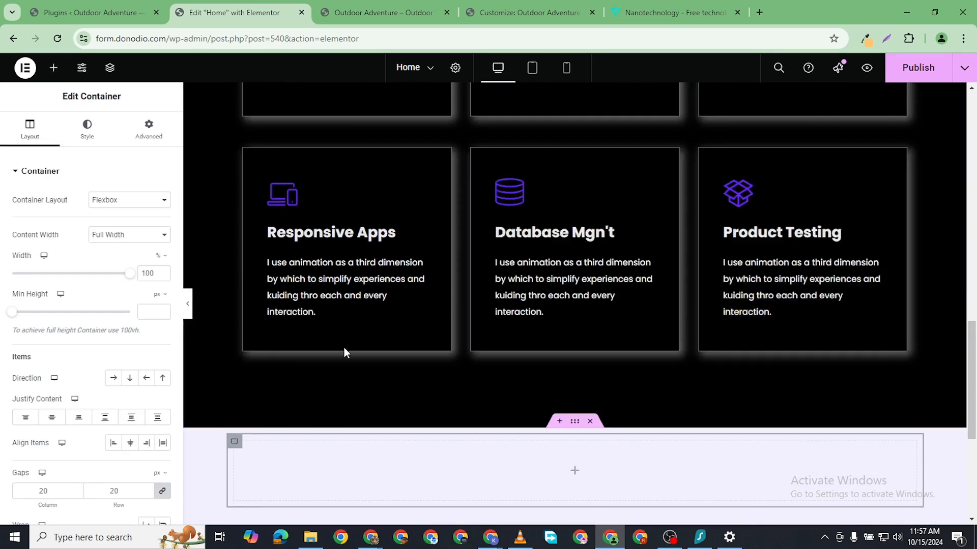
- Duplicate the nested container so the new section holds two stacked inner containers
scroll(392, 392, down, 5)
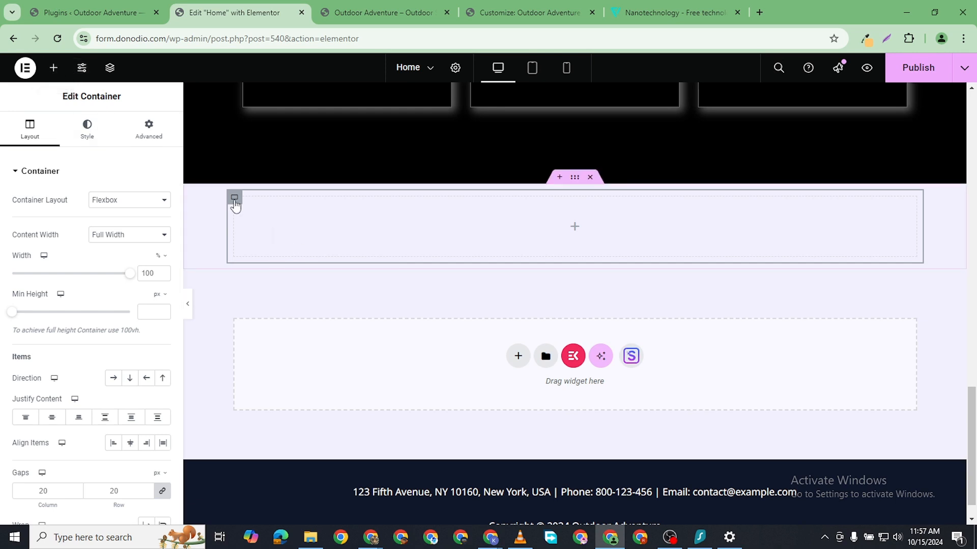
right_click(242, 224)
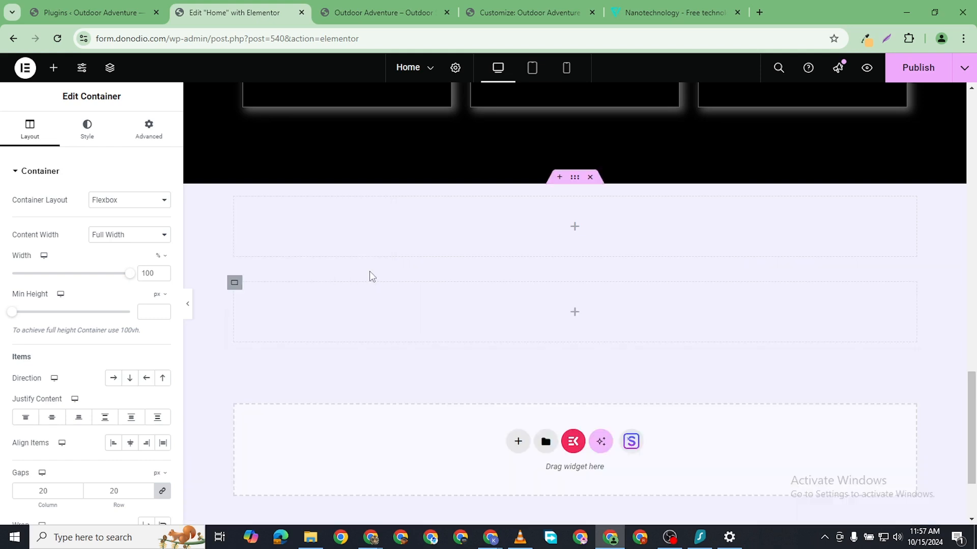
click(356, 301)
- Copy the "Features" heading from the "What I Do" section into the new section's first inner container
scroll(475, 224, up, 6)
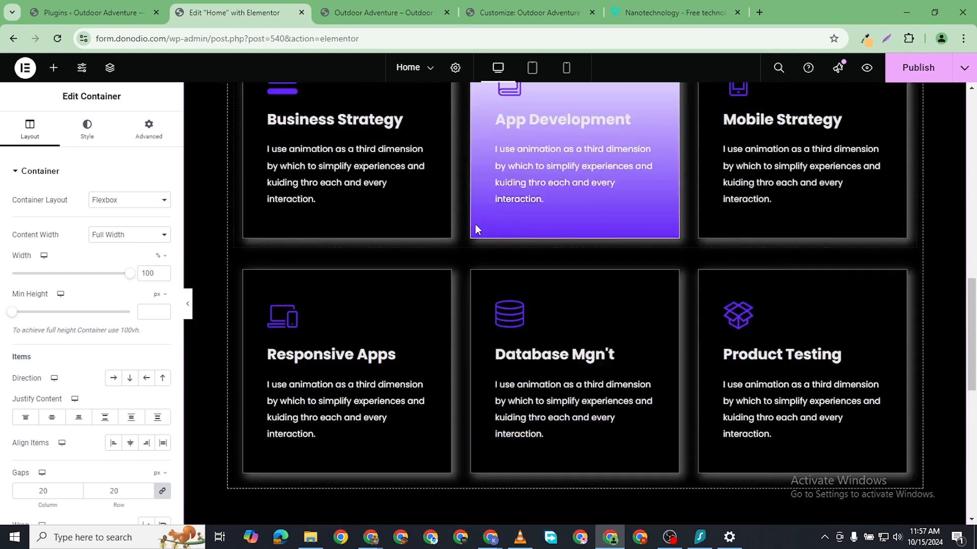
scroll(427, 182, up, 5)
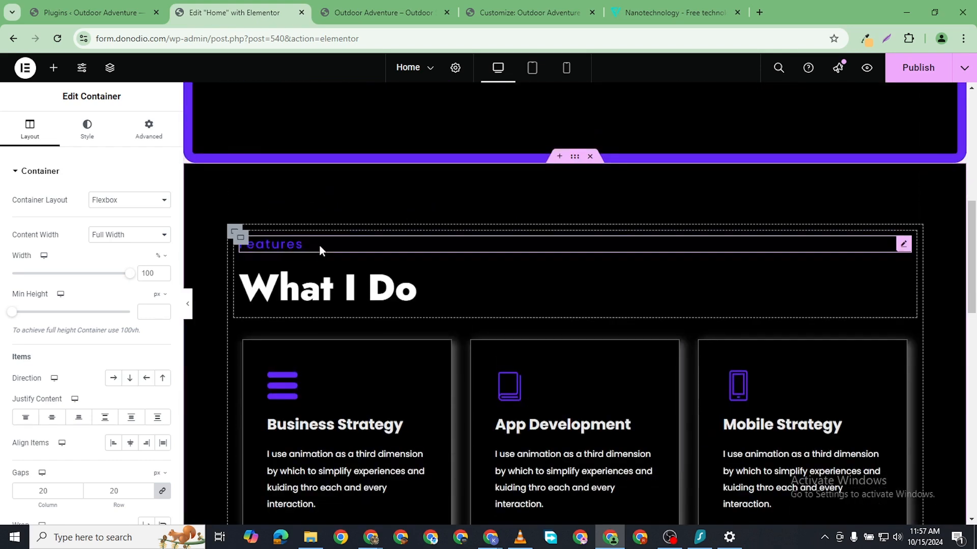
right_click(319, 244)
click(372, 312)
scroll(409, 352, up, 10)
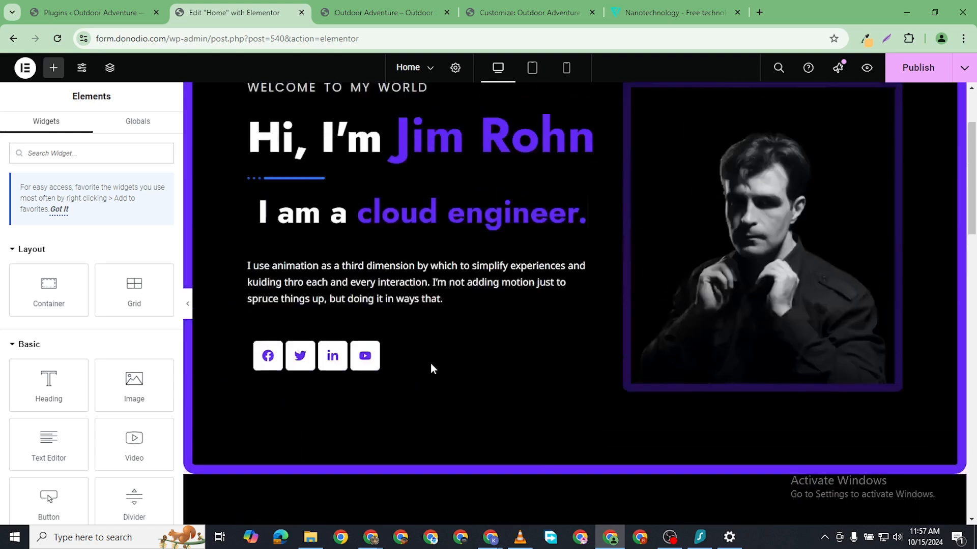
scroll(431, 363, down, 12)
scroll(432, 356, down, 5)
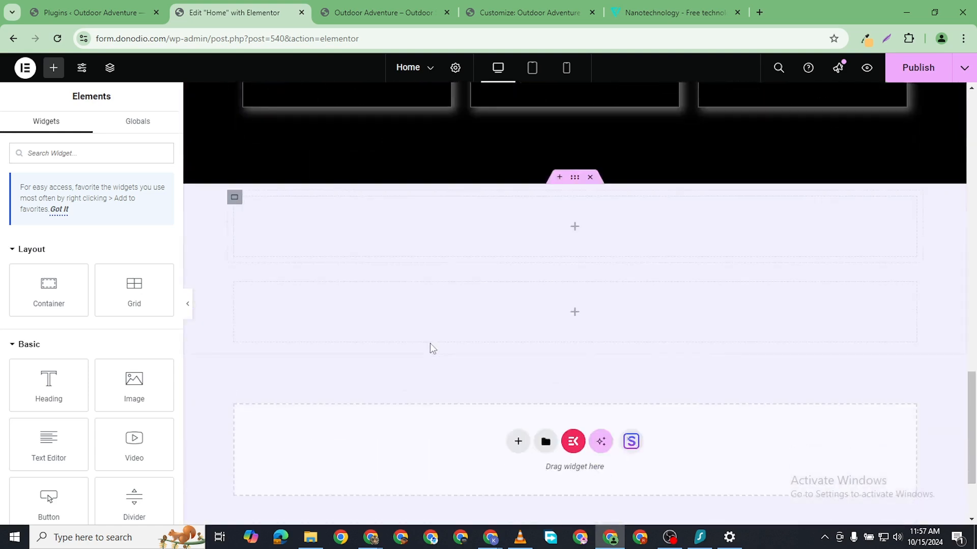
right_click(356, 232)
click(396, 318)
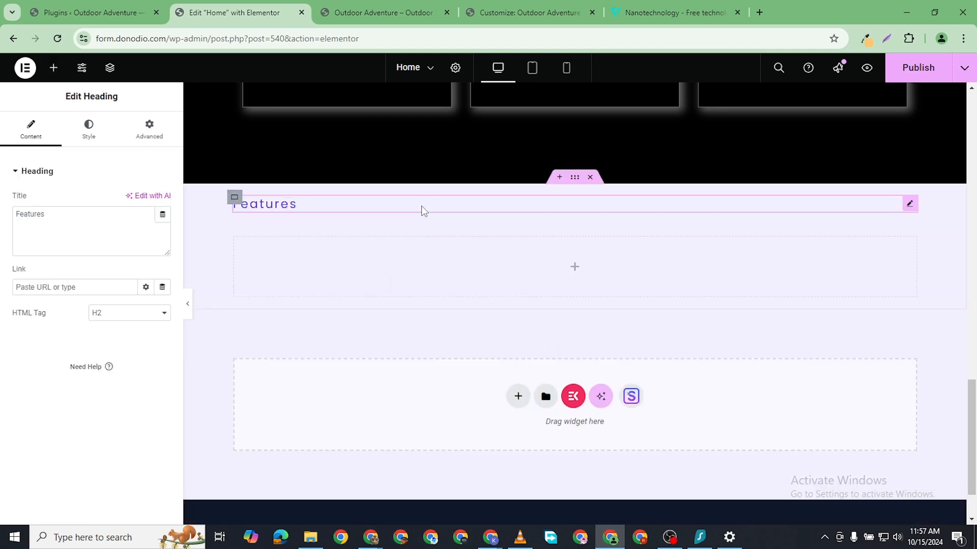
- Copy the "What I Do" heading and paste it below the "Features" heading in the new section
scroll(402, 173, up, 12)
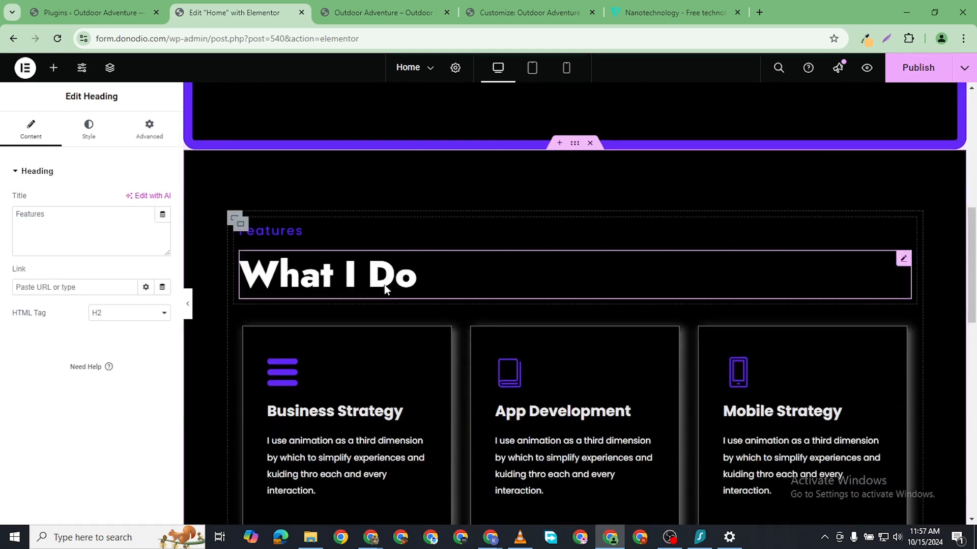
right_click(390, 268)
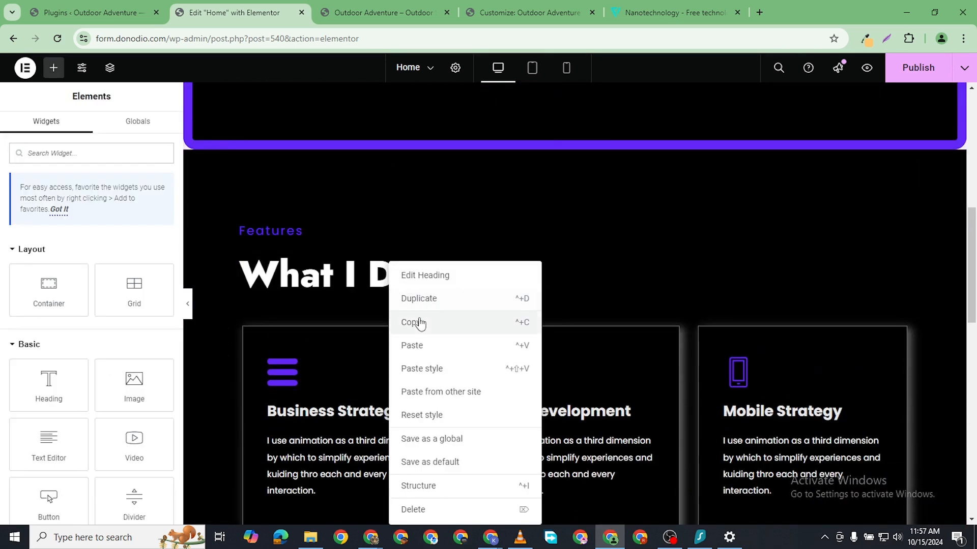
click(420, 323)
scroll(407, 344, down, 12)
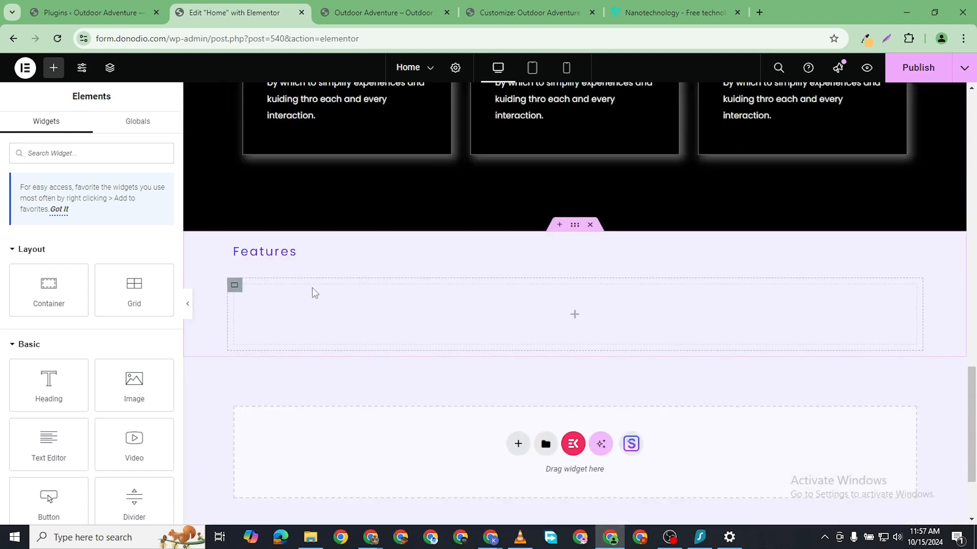
right_click(335, 253)
click(380, 337)
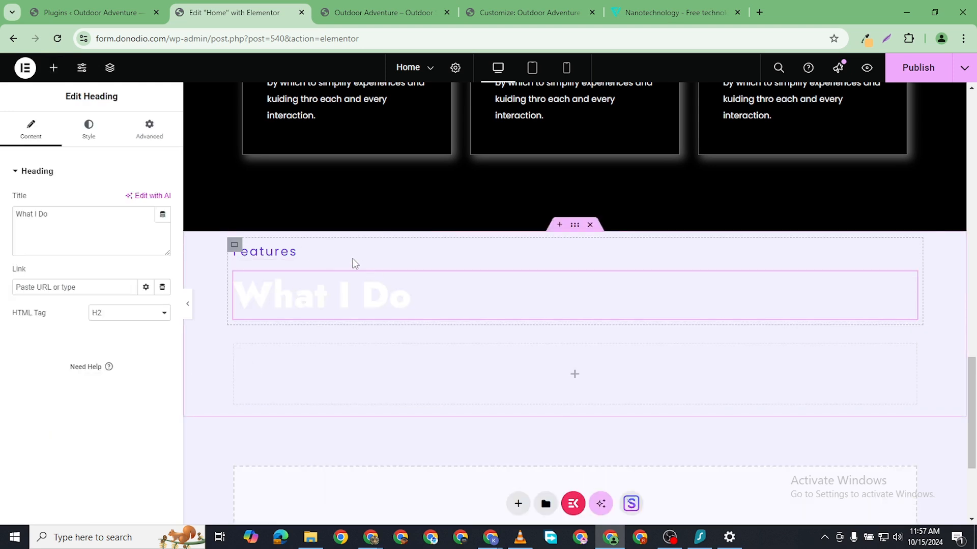
- Center-align both the "Features" and "What I Do" headings in the new section
click(331, 253)
click(88, 129)
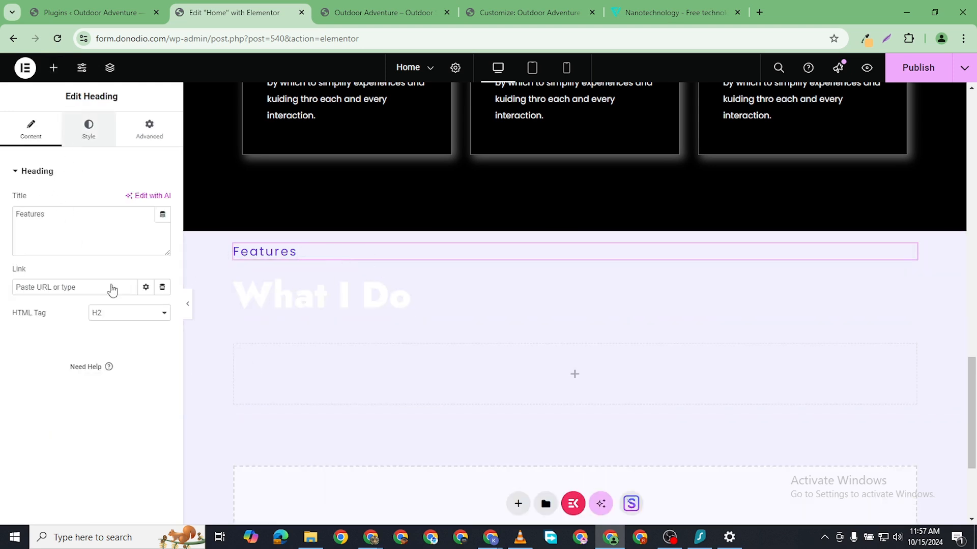
click(131, 204)
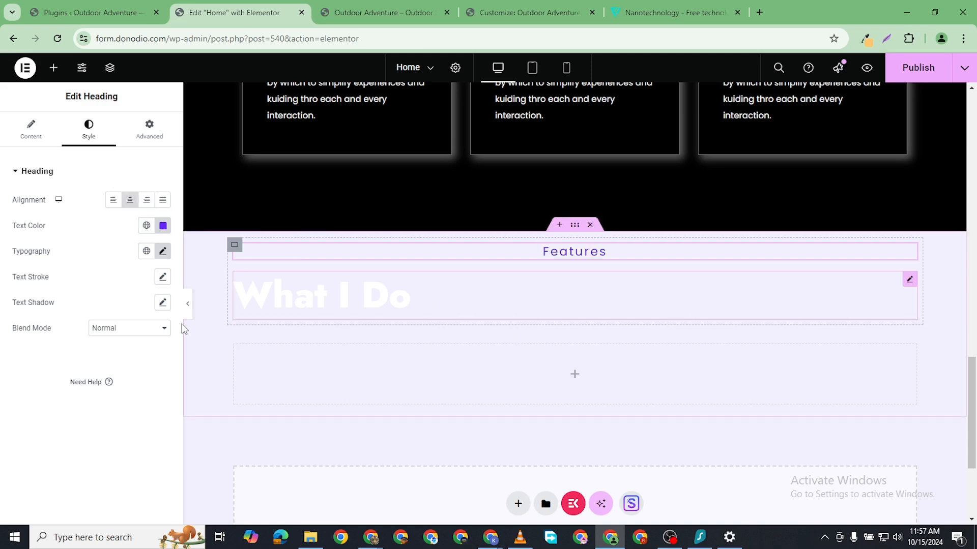
click(274, 304)
click(88, 133)
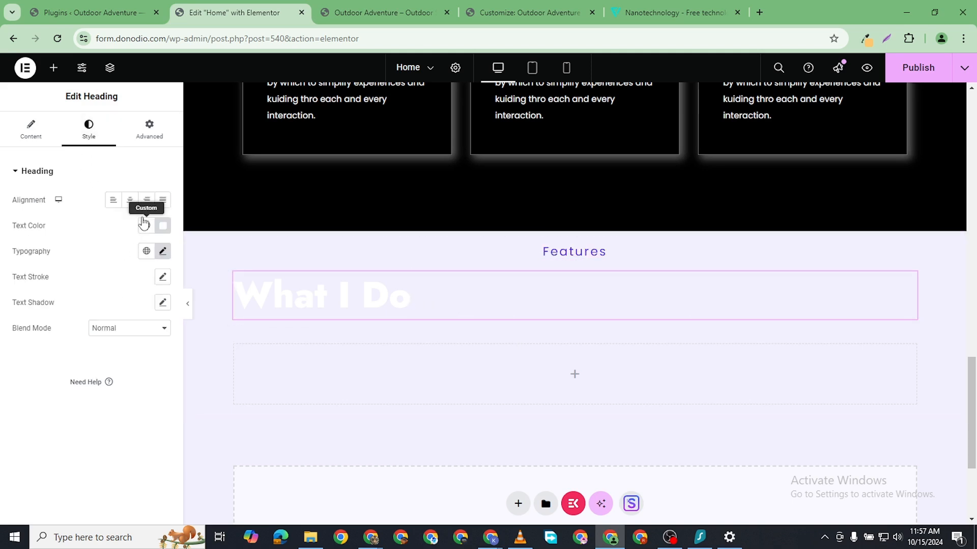
click(130, 201)
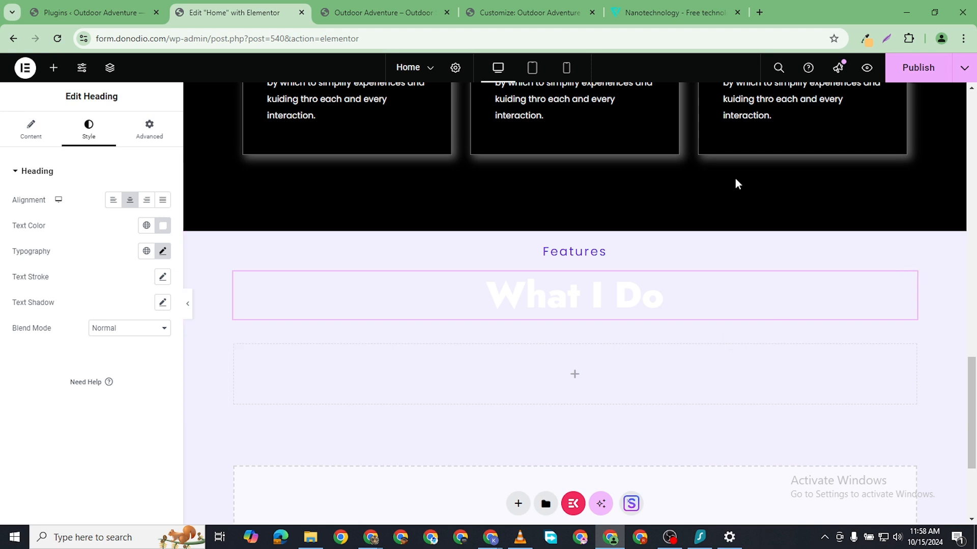
- Change the new section's "Features" heading title to "My Bragging Rights"
click(595, 257)
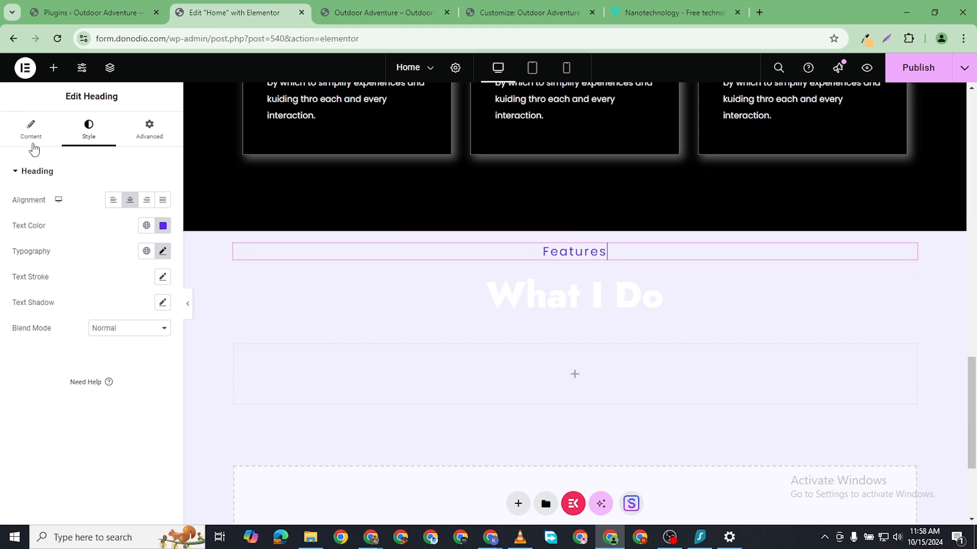
click(33, 143)
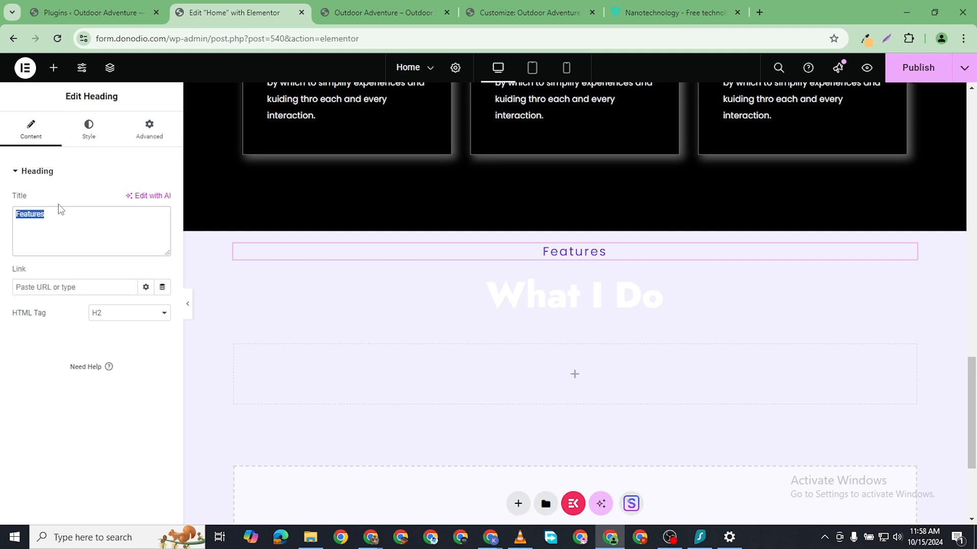
text(My B)
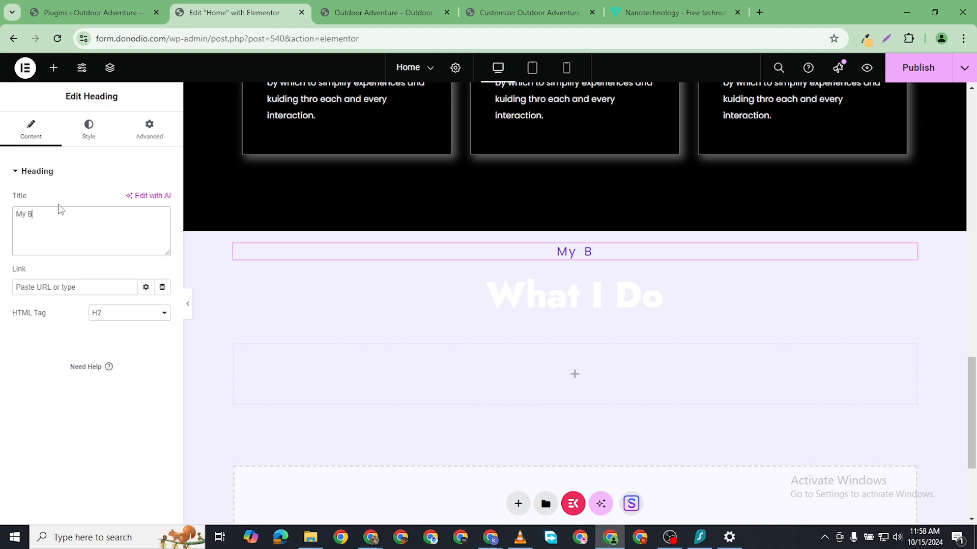
text(ragging R)
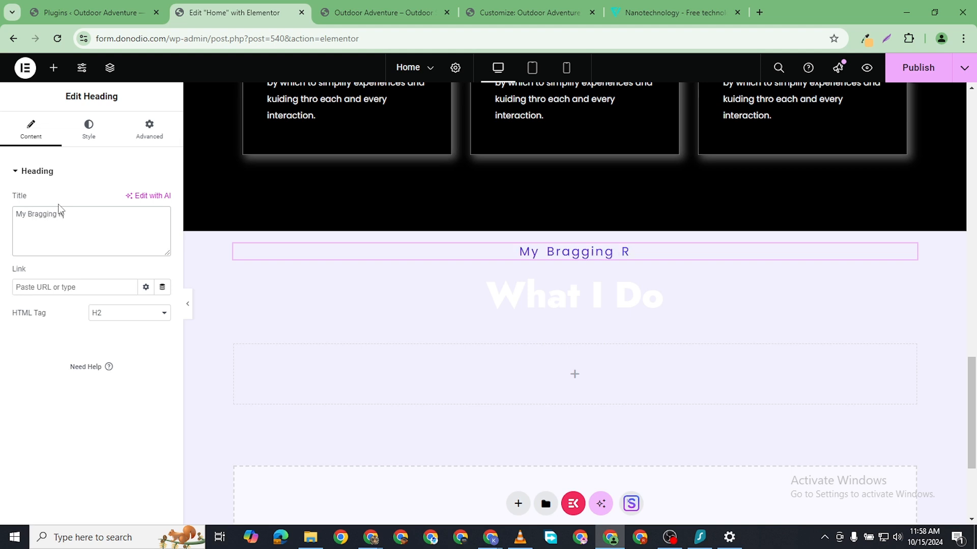
text(ights)
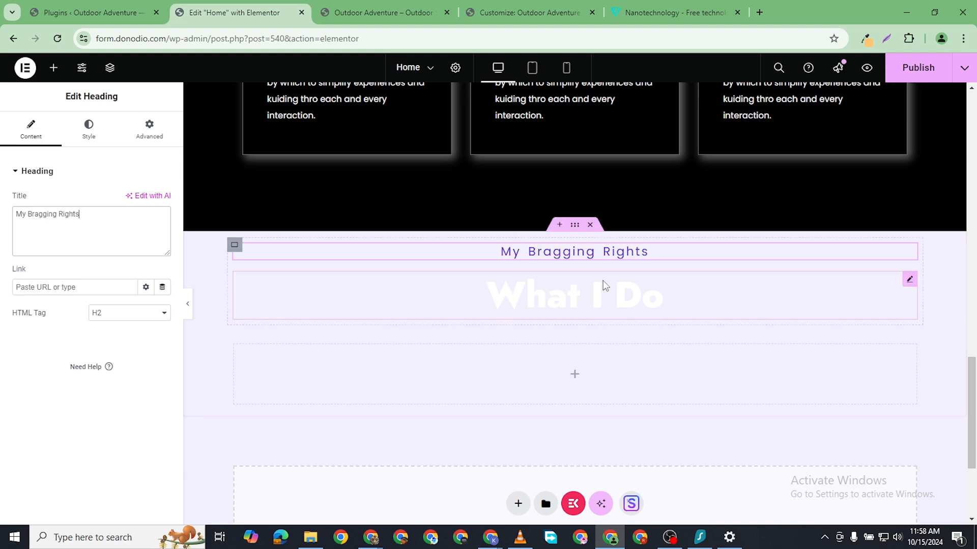
- Change the new section's "What I Do" heading title to "My Portfolio"
click(587, 299)
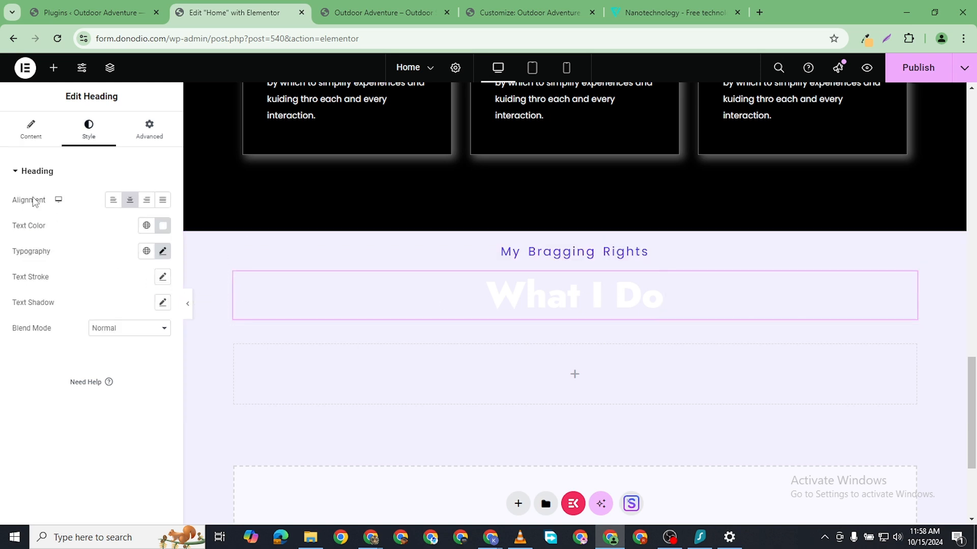
click(23, 147)
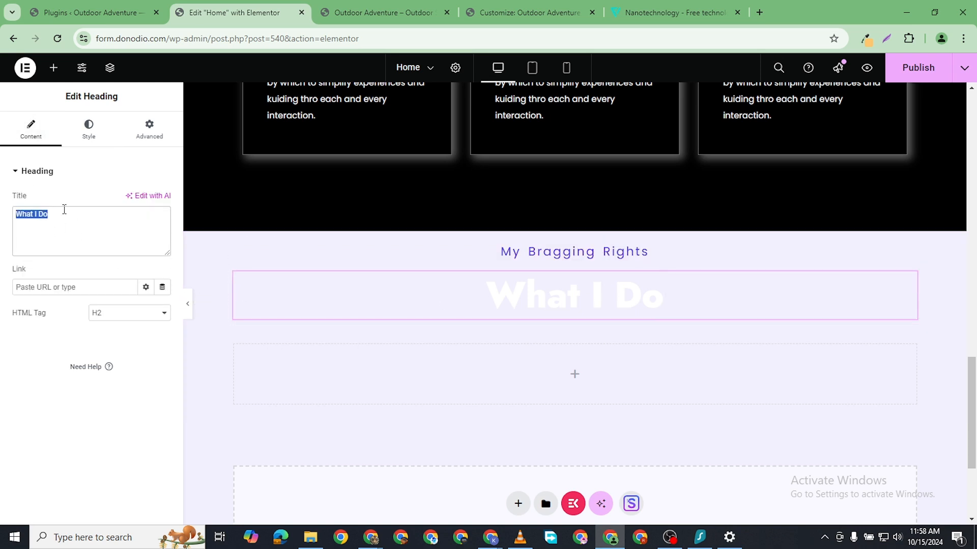
text(My Po)
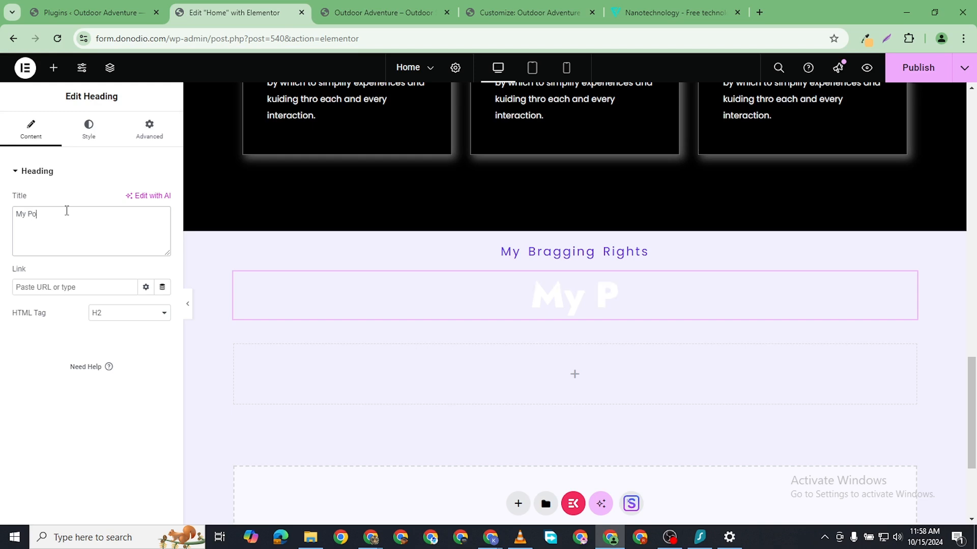
text(rtf)
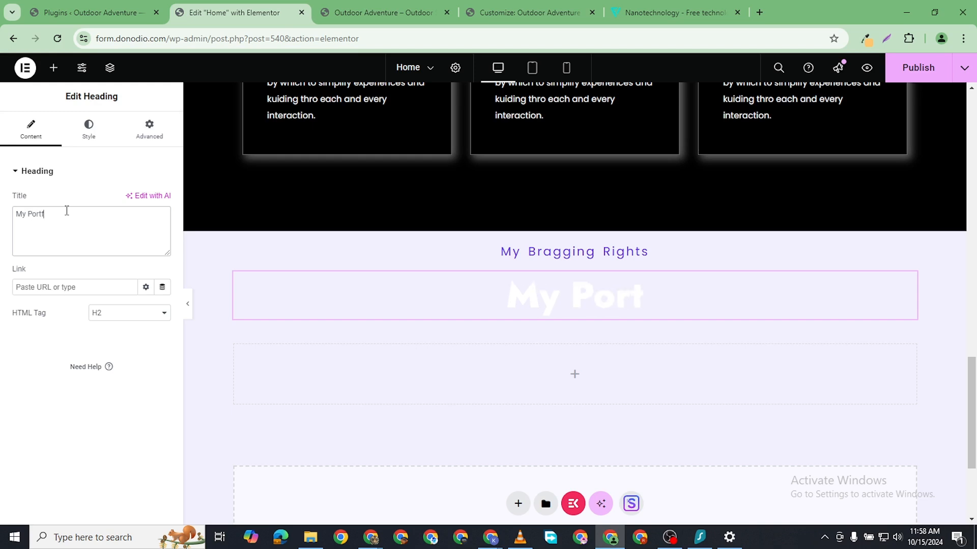
text(olio)
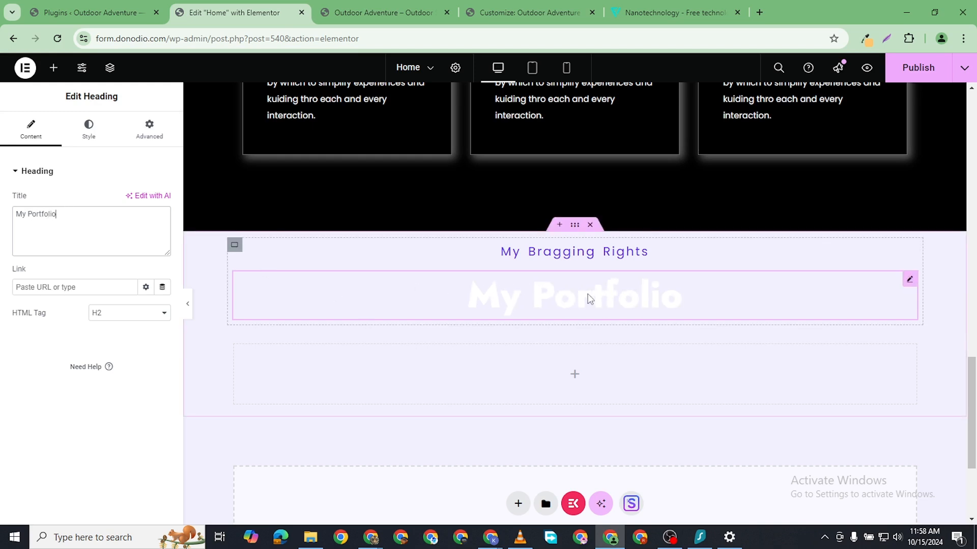
- Give the portfolio section a classic background with the solid color #000000
click(544, 237)
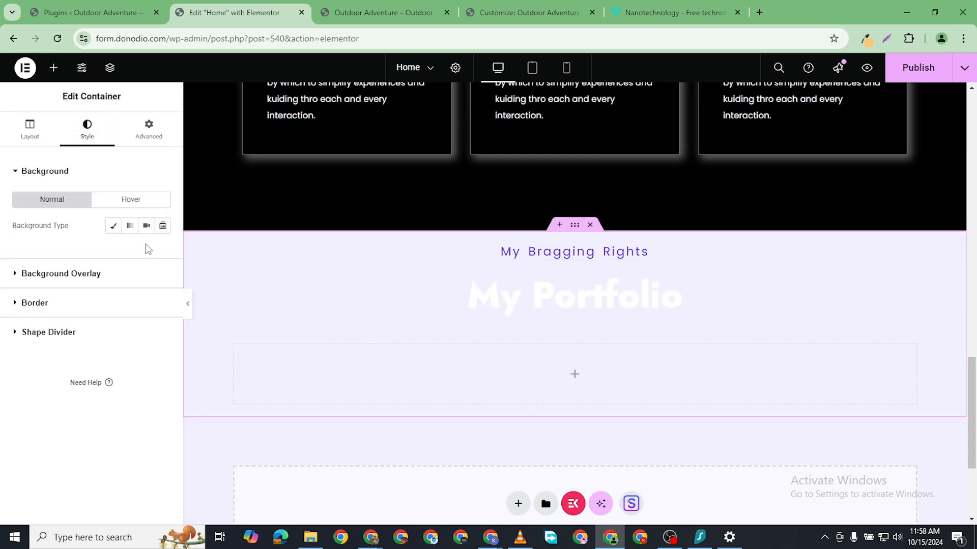
click(113, 225)
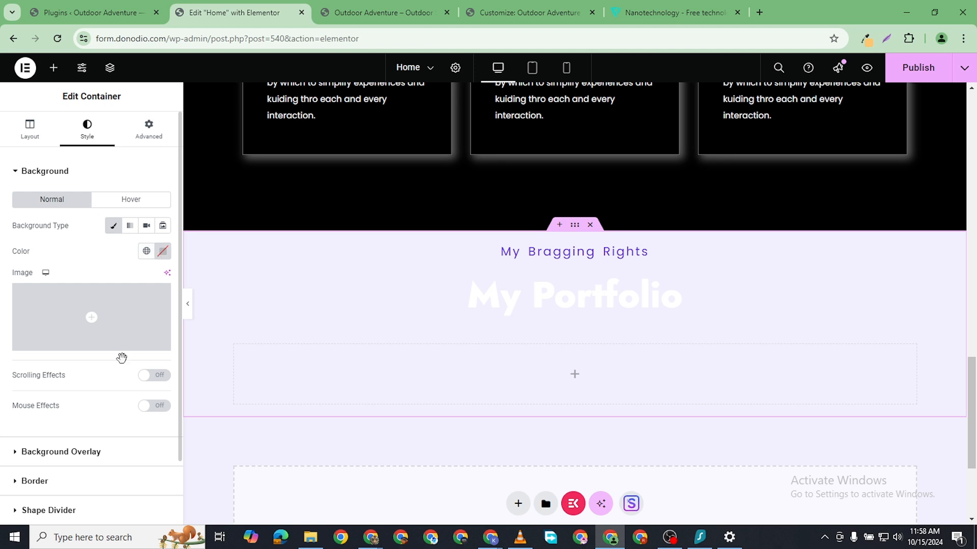
click(163, 251)
click(93, 391)
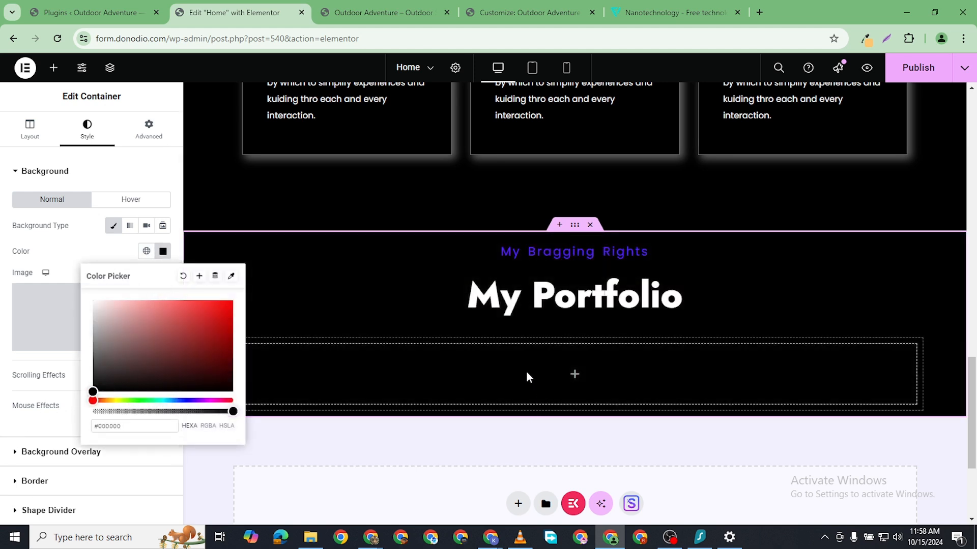
- Set the items direction of the empty inner container below the "My Portfolio" heading to horizontal row
click(341, 361)
click(235, 346)
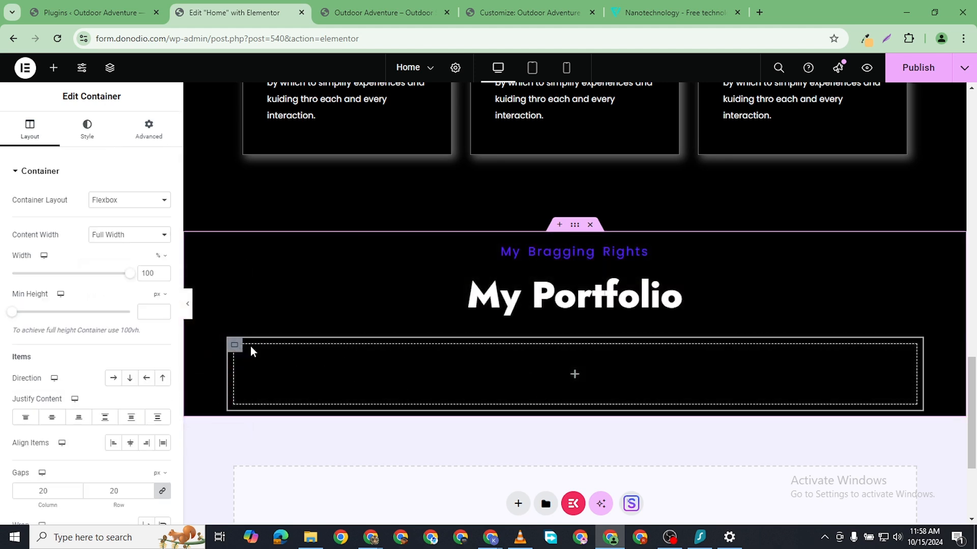
click(113, 378)
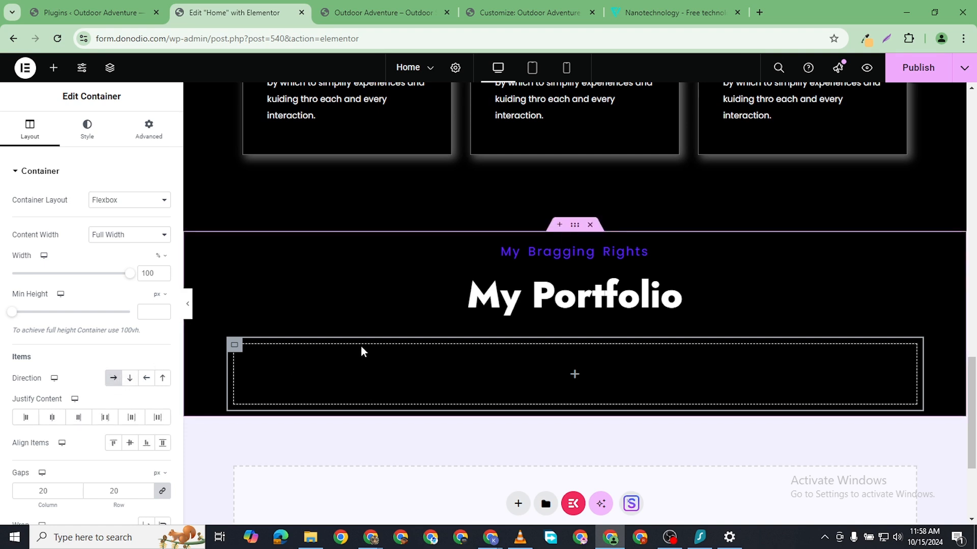
- Insert a container inside the empty row container and duplicate it twice to form three side-by-side columns
click(54, 68)
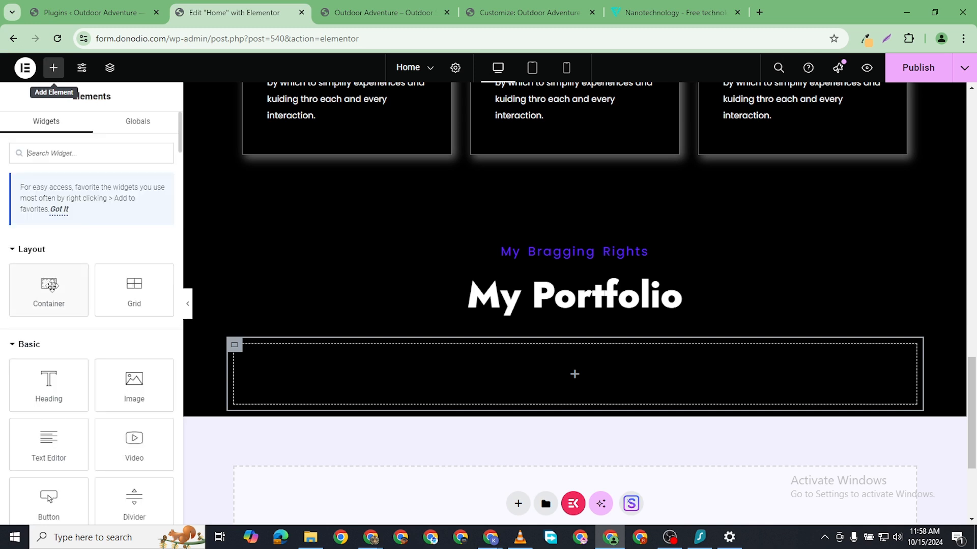
drag(50, 285, 277, 410)
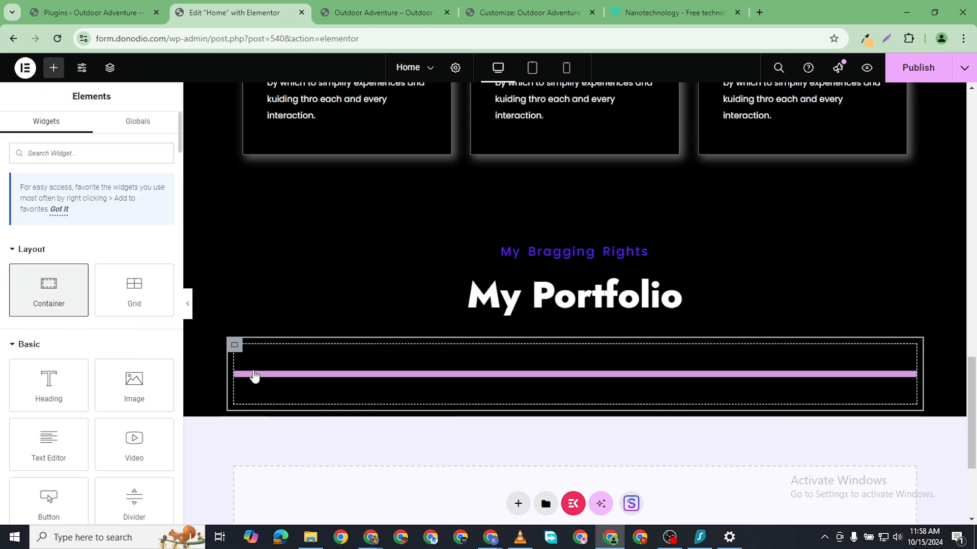
drag(255, 376, 245, 365)
right_click(245, 364)
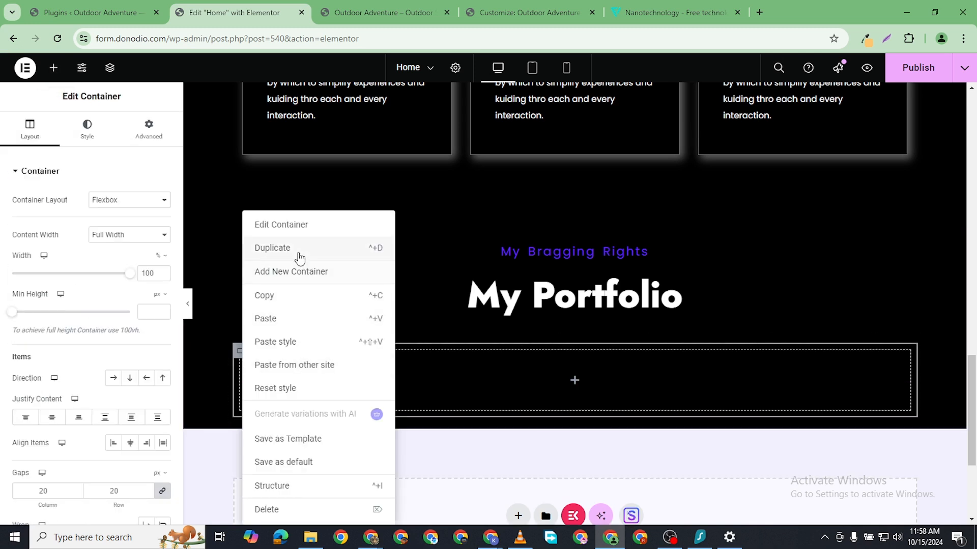
key(ctrl+d)
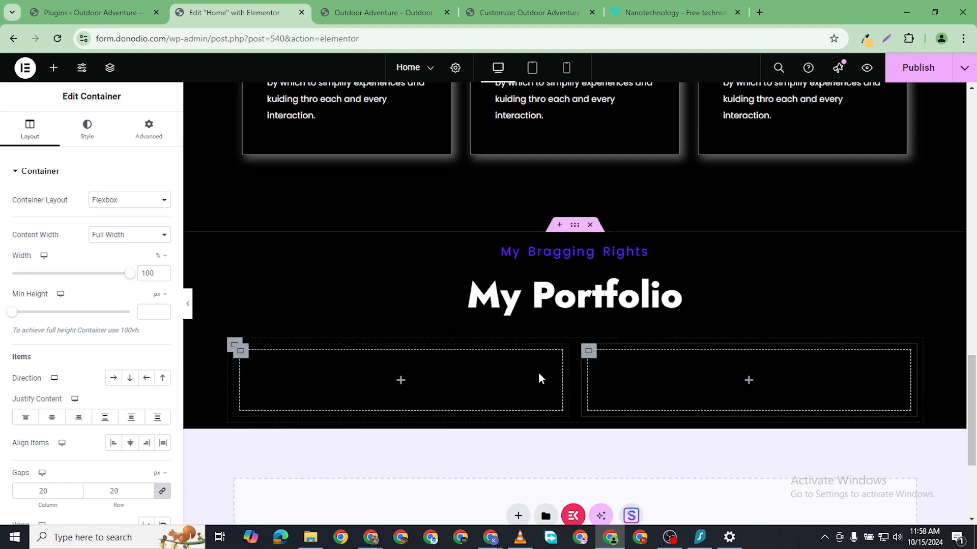
right_click(585, 353)
key(ctrl+d)
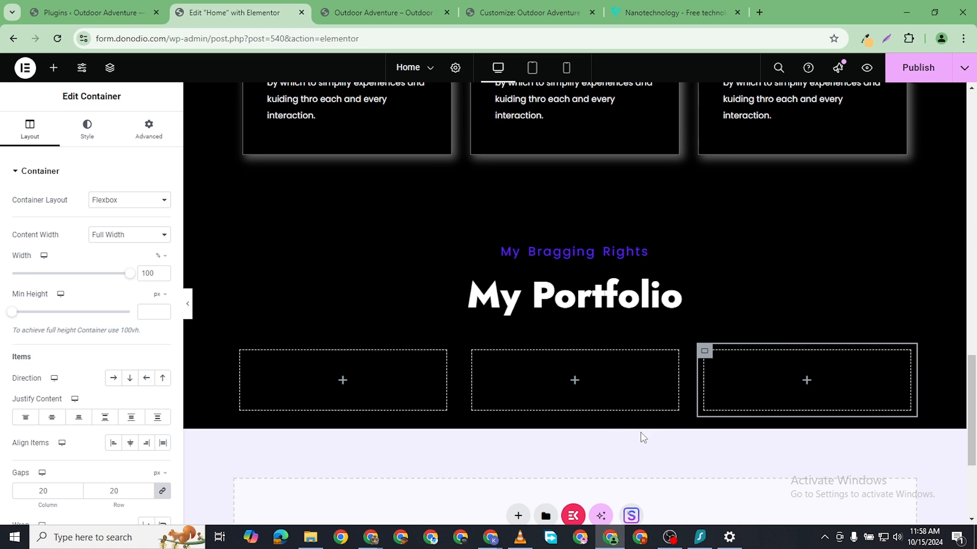
- Try an Image Box widget in the first portfolio column and delete it again
click(53, 67)
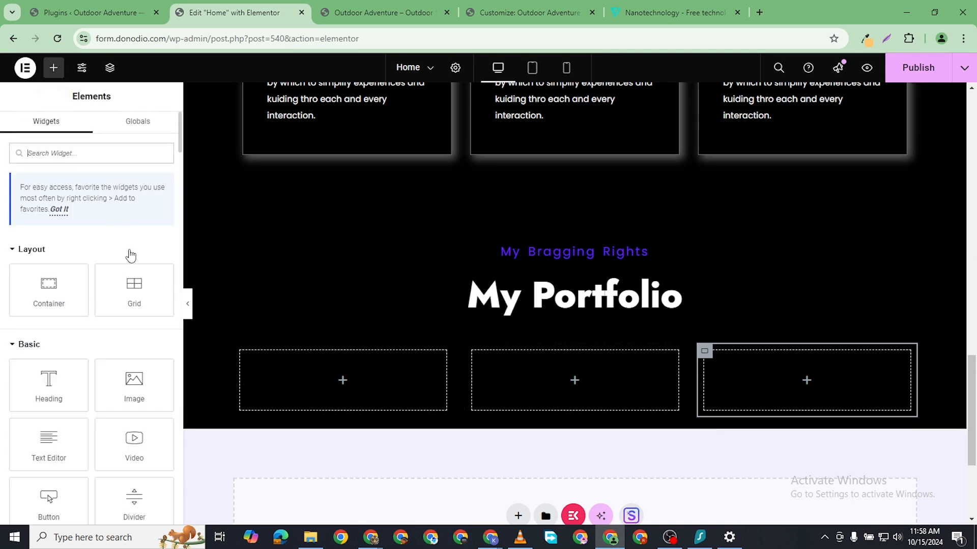
text(image)
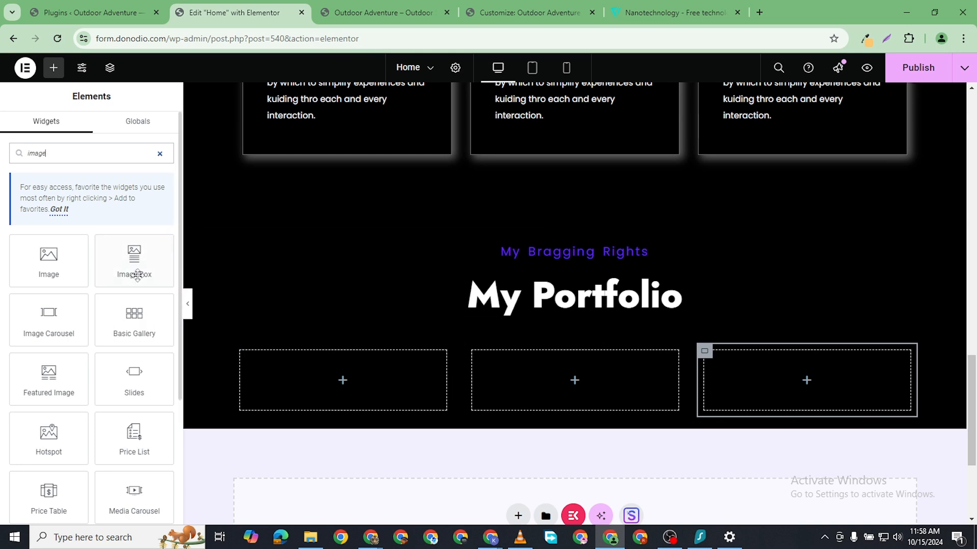
drag(137, 274, 366, 386)
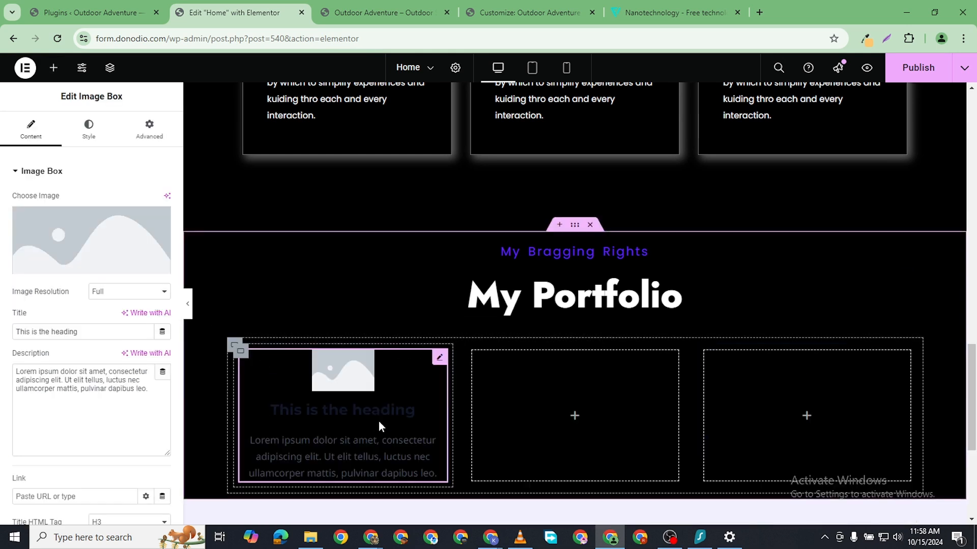
scroll(380, 412, down, 2)
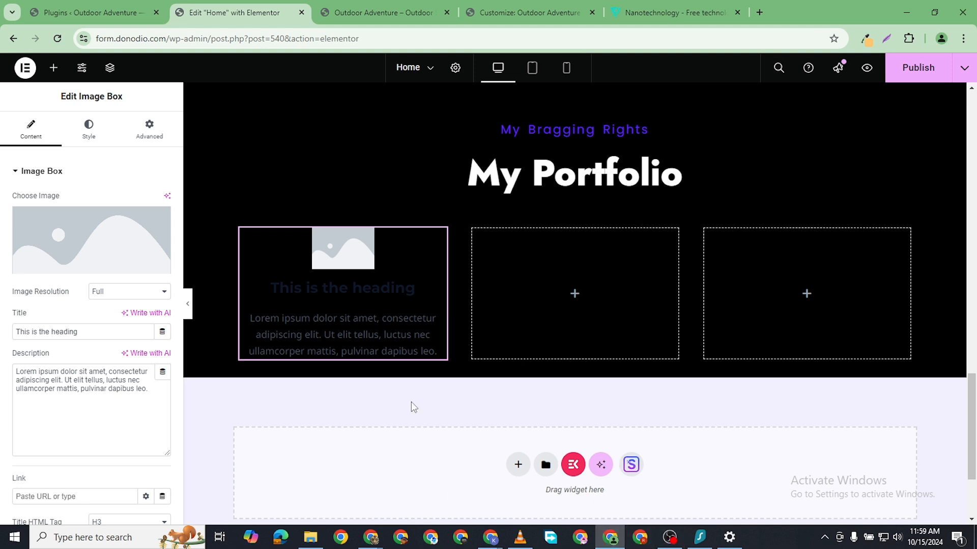
right_click(435, 343)
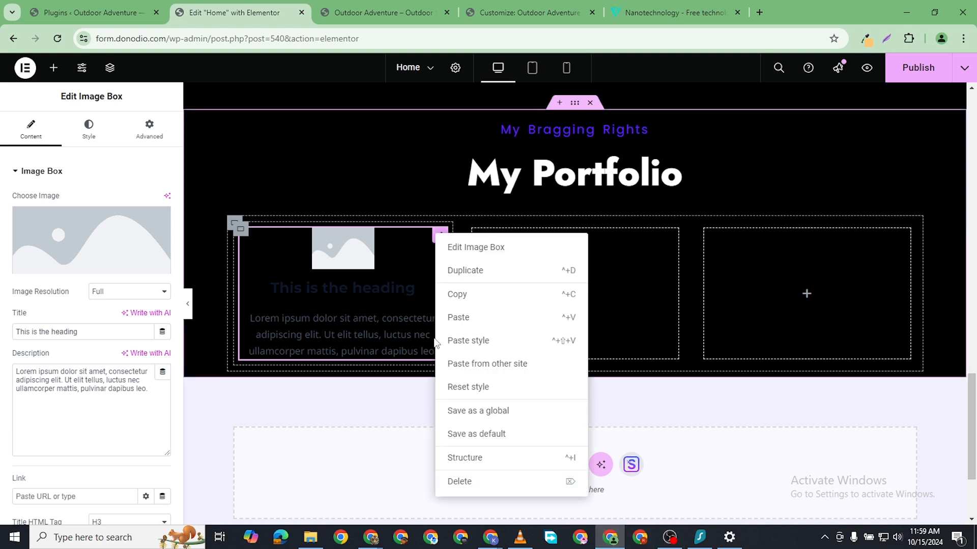
click(472, 481)
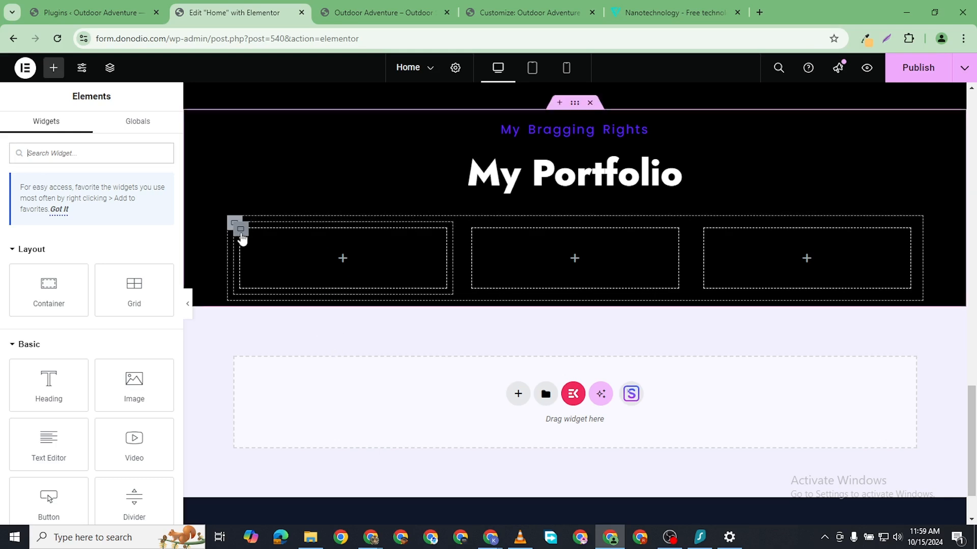
- Nest a container inside the first portfolio column and duplicate it so two containers are stacked there
click(364, 257)
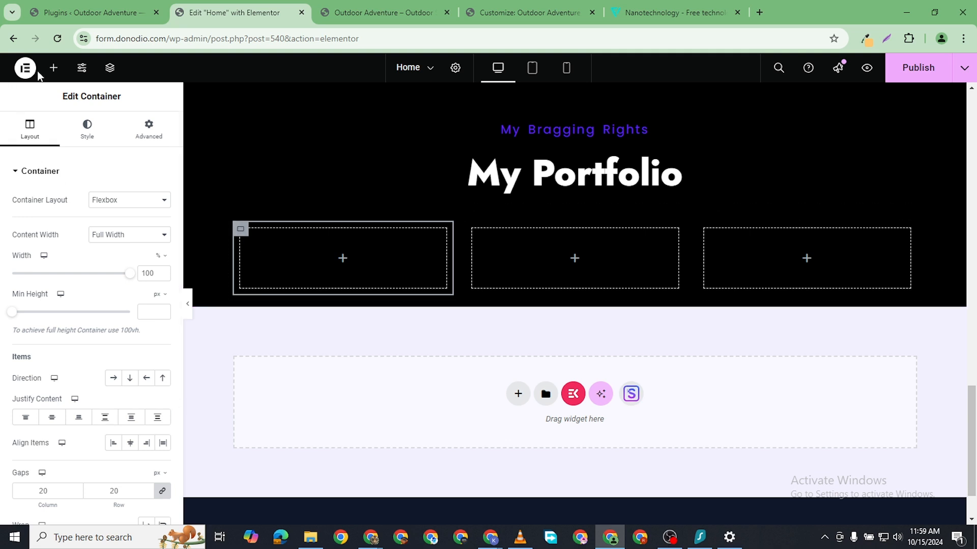
click(54, 67)
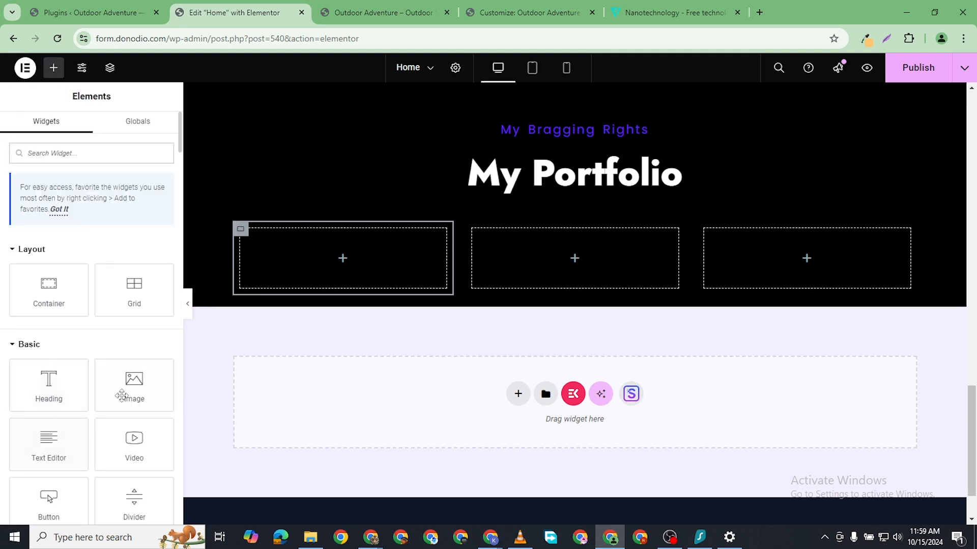
drag(48, 285, 366, 255)
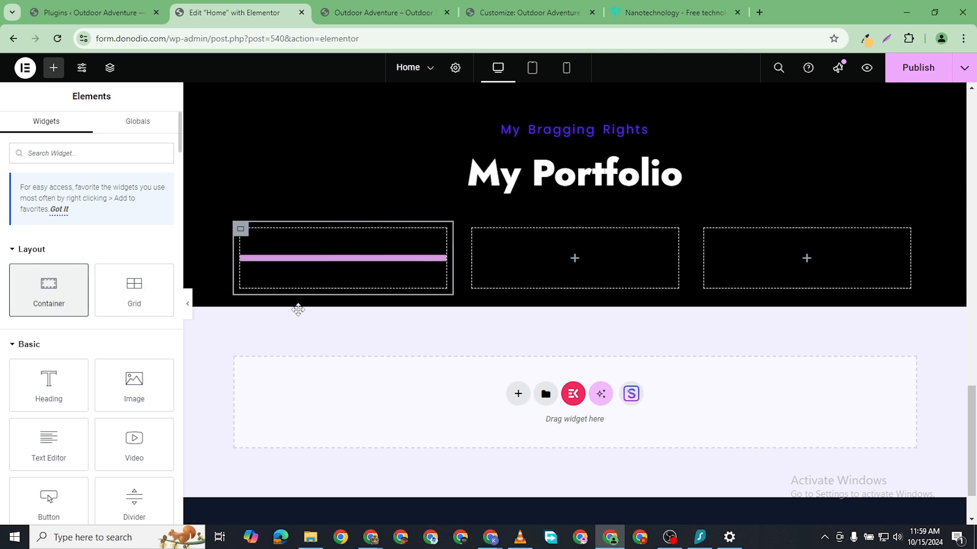
right_click(248, 239)
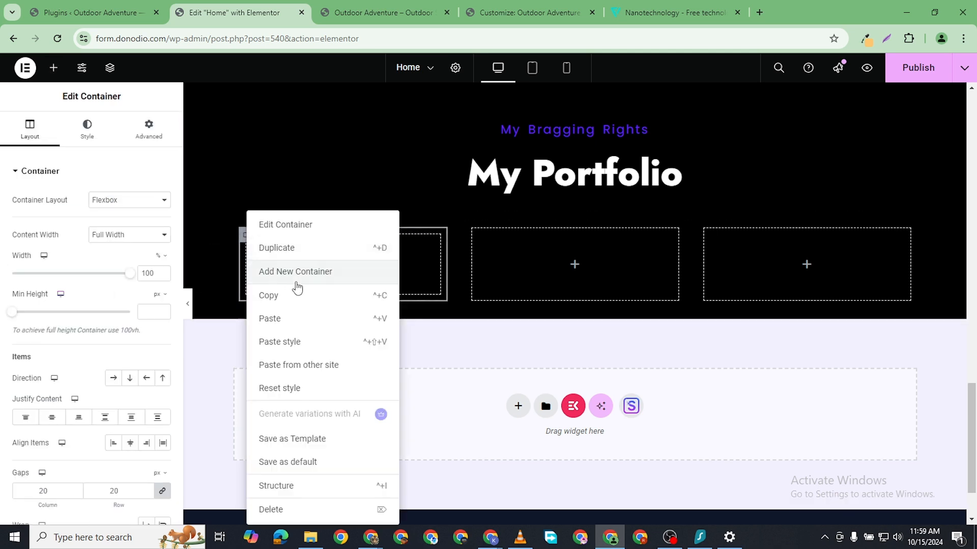
click(287, 249)
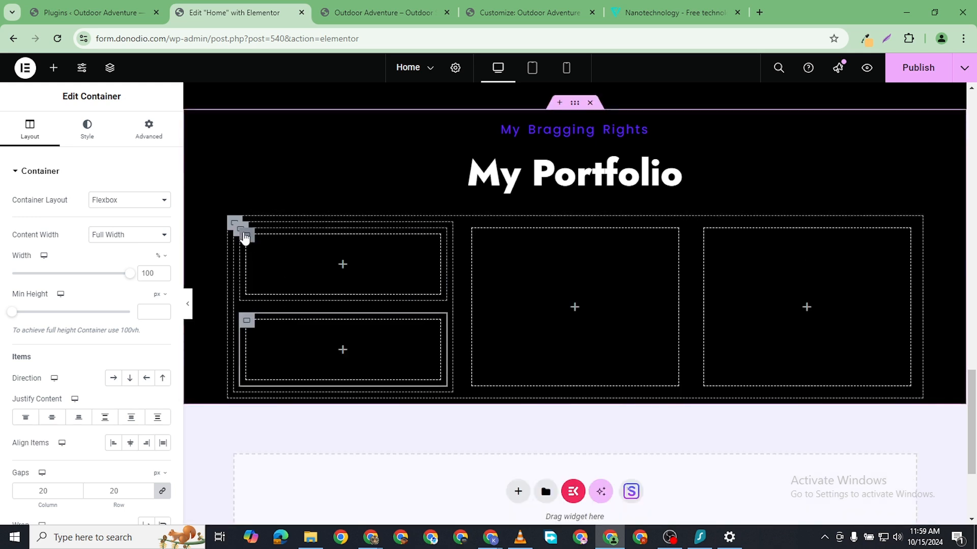
- Add an Image widget to the first column's upper container and duplicate the empty container below it
click(245, 236)
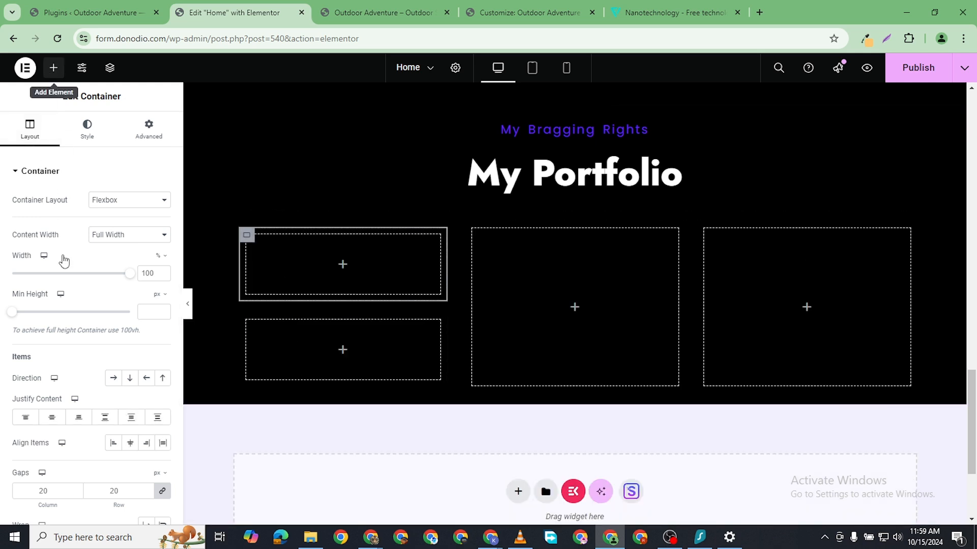
drag(134, 385, 357, 259)
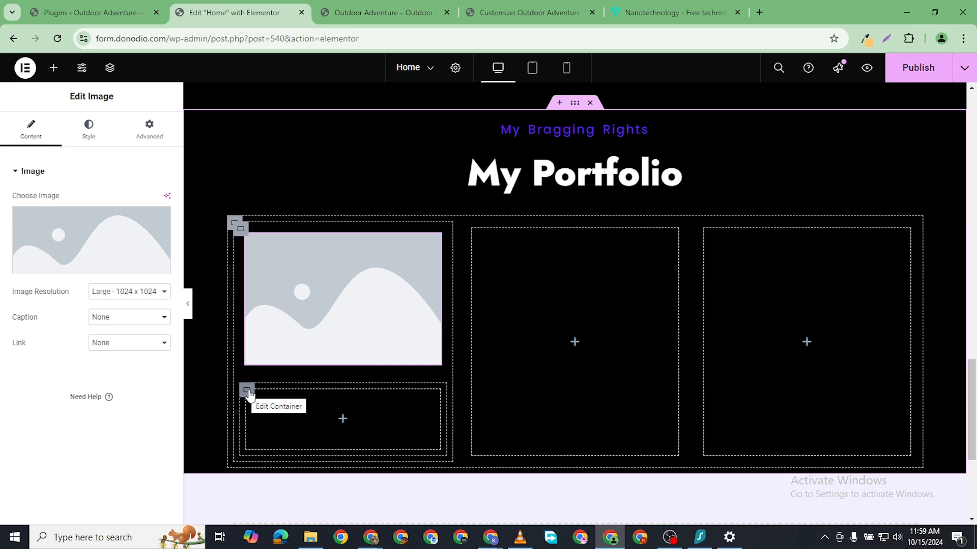
right_click(248, 392)
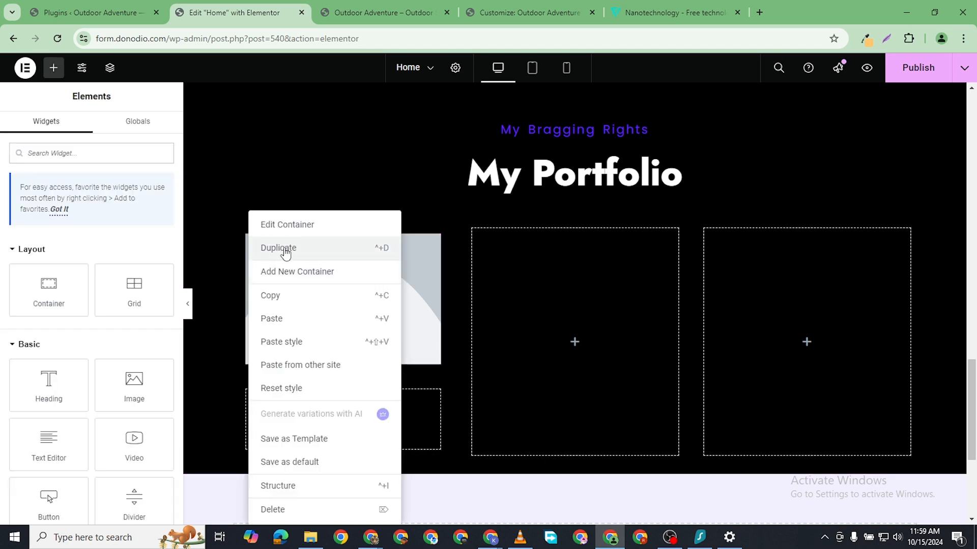
click(285, 249)
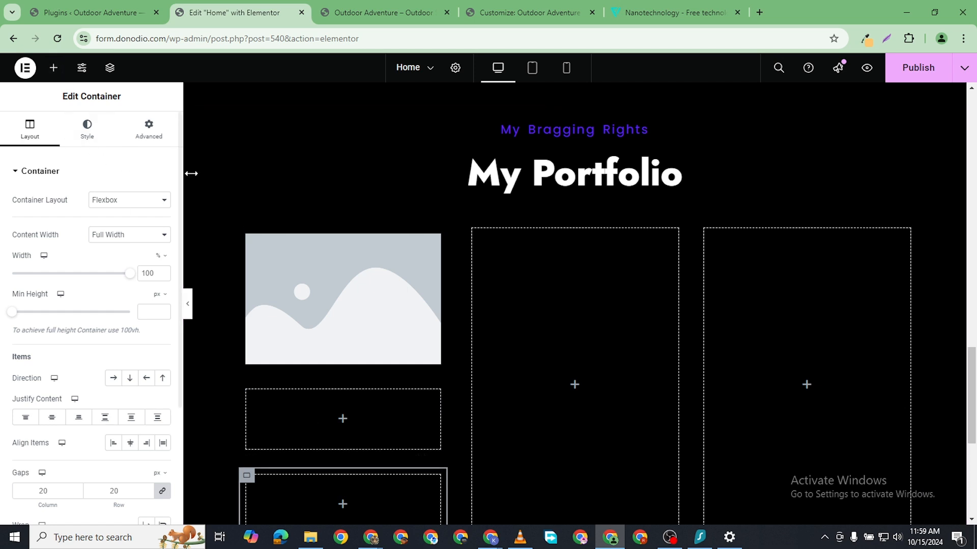
- Add a Heading widget to the container directly below the image placeholder, with its default title text selected
click(53, 68)
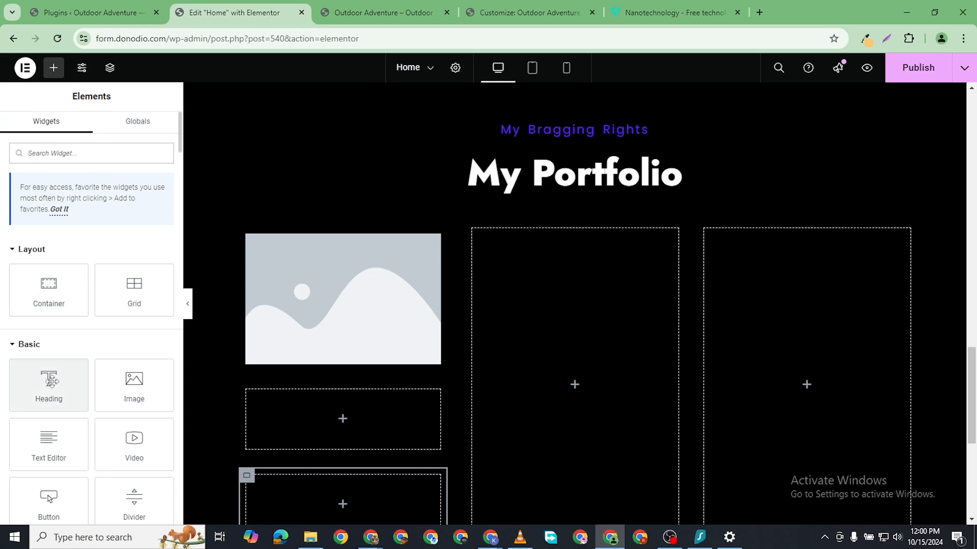
drag(49, 382, 325, 418)
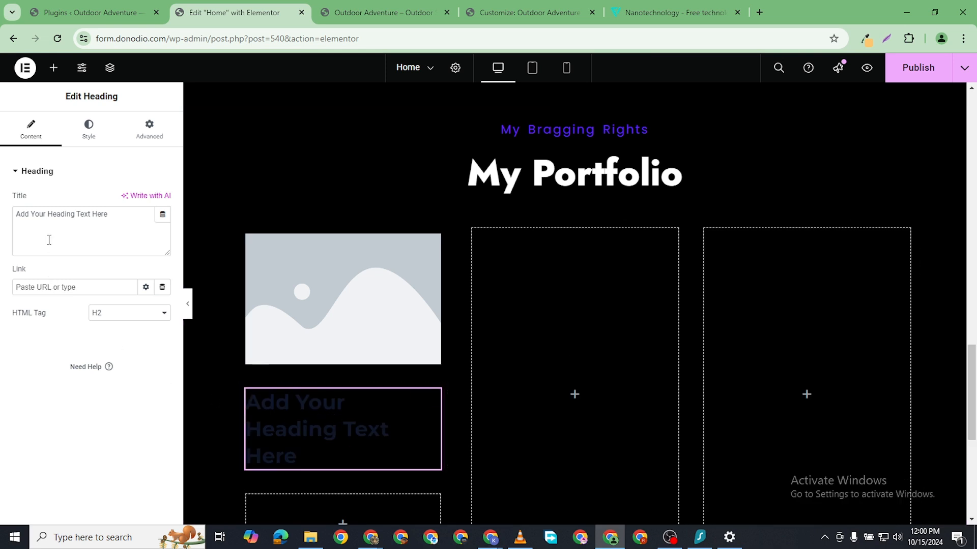
triple_click(63, 210)
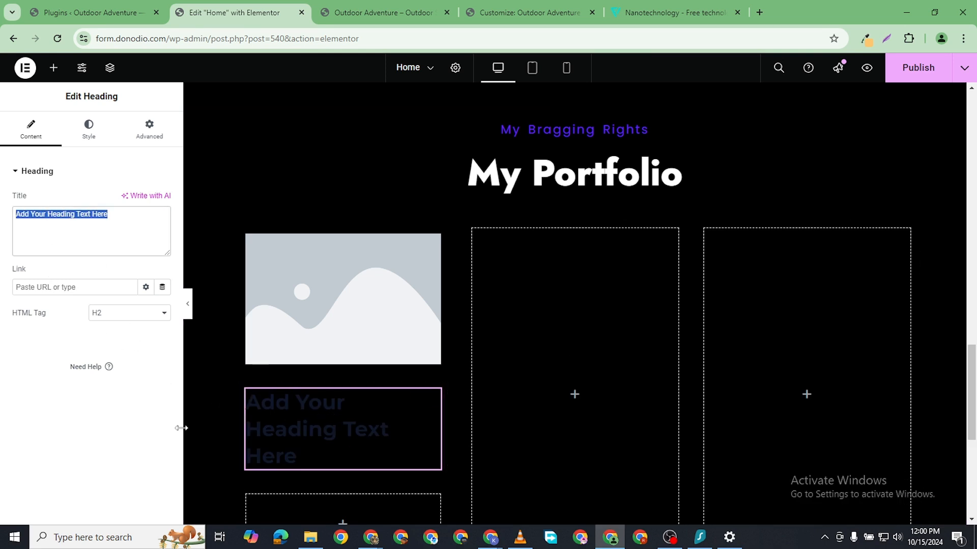
text(G)
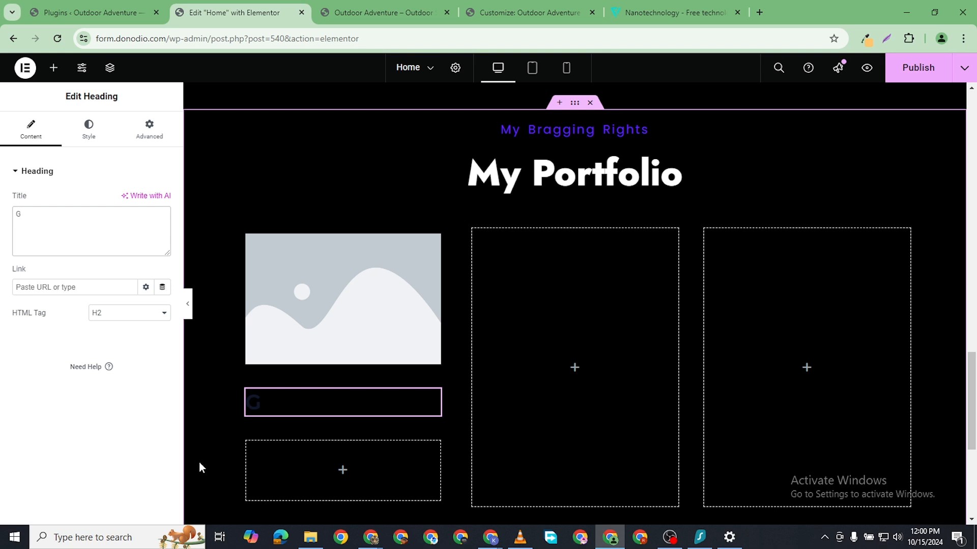
text(alle)
key(BackSpace)
key(BackSpace)
key(BackSpace)
key(BackSpace)
key(BackSpace)
text(Web)
key(BackSpace)
key(BackSpace)
key(BackSpace)
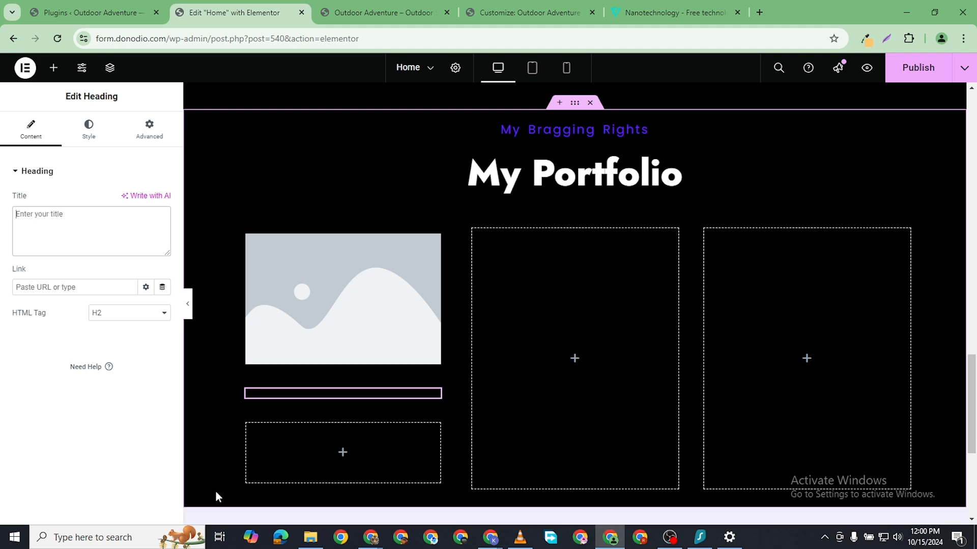
- Enter "Mobile App" as the title of the new heading below the image placeholder
text(Mobi)
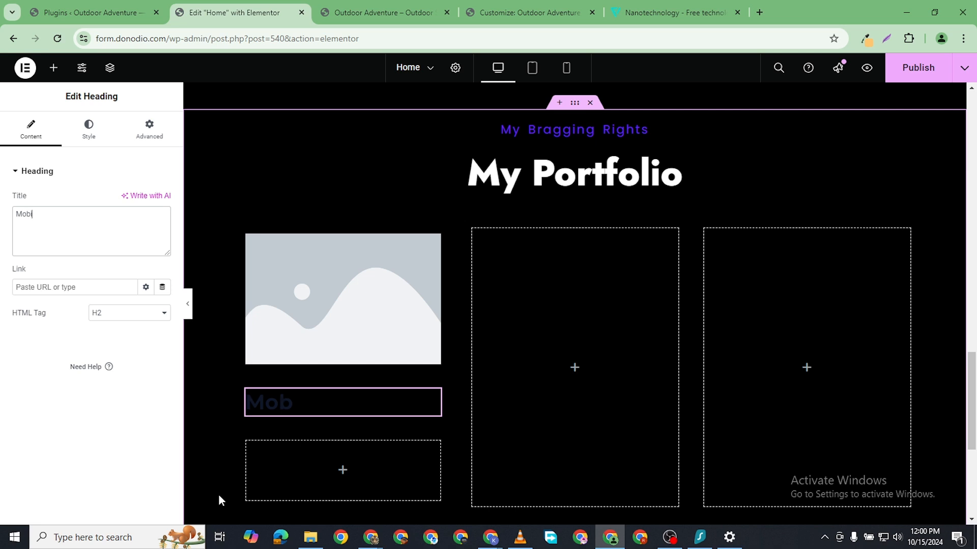
text(le App)
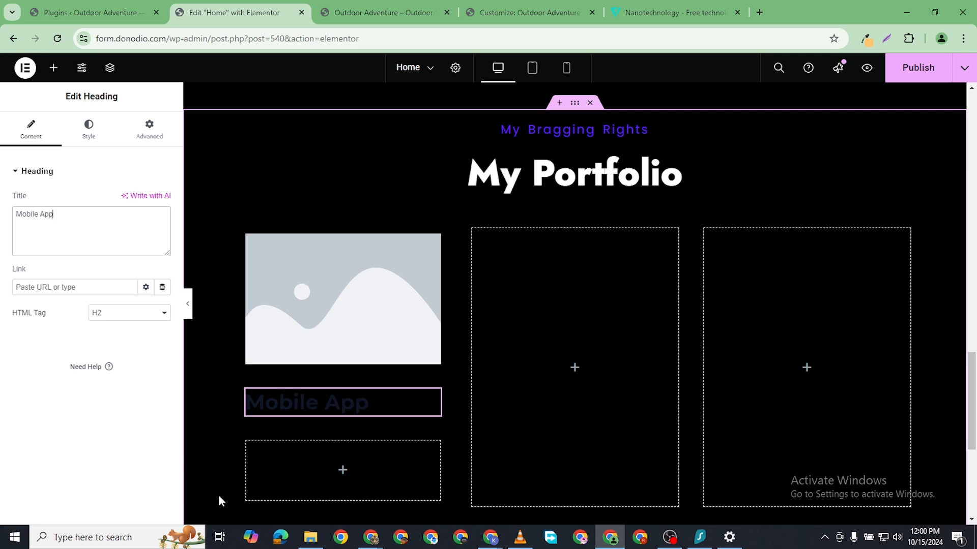
right_click(433, 399)
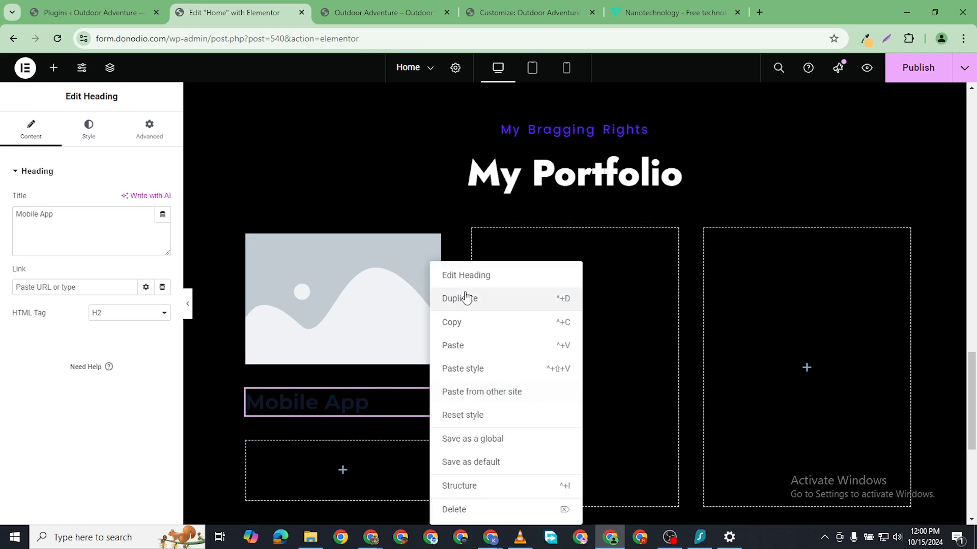
- Copy the text color's hex code from the "My Bragging Rights" heading
click(89, 130)
scroll(606, 134, up, 1)
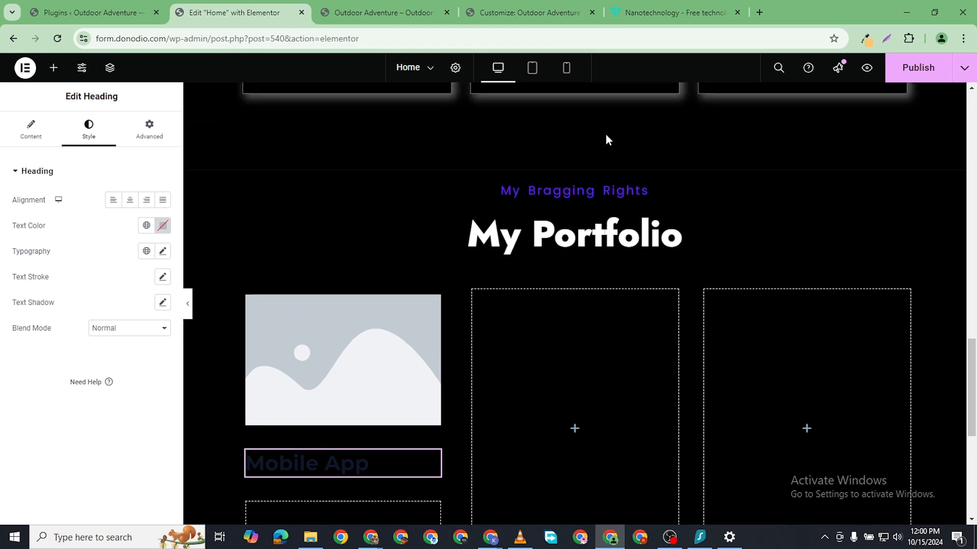
click(609, 193)
click(89, 130)
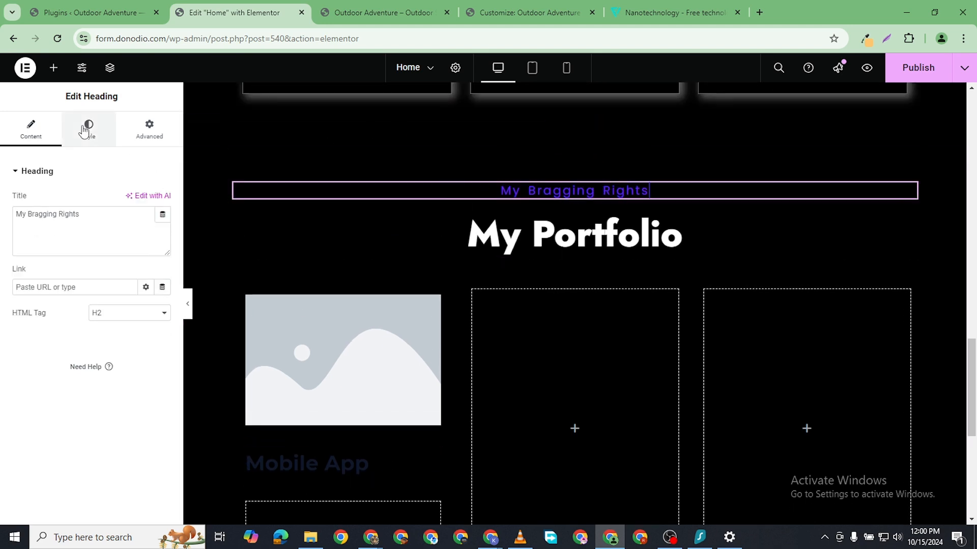
click(162, 225)
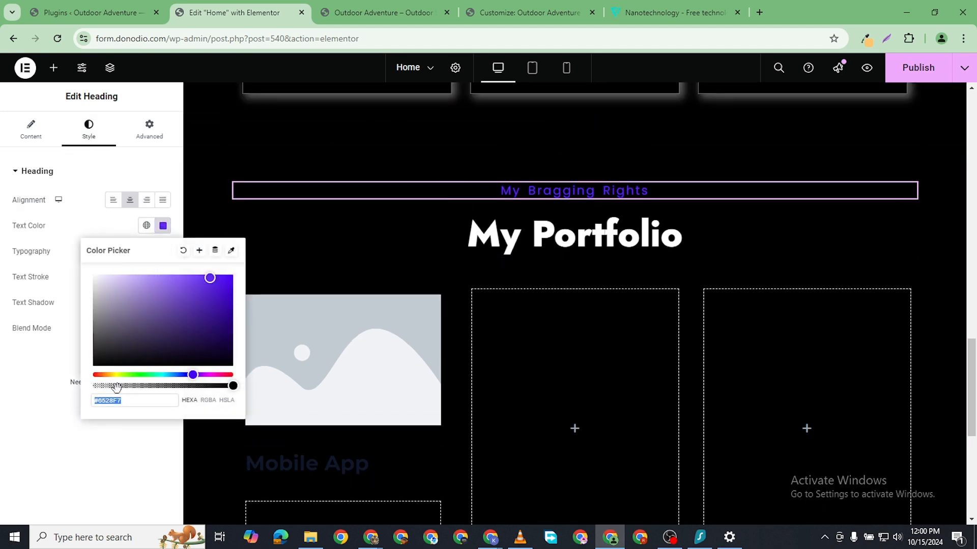
right_click(112, 401)
click(143, 172)
- Set the "Mobile App" heading's text color to #6528F7
click(344, 463)
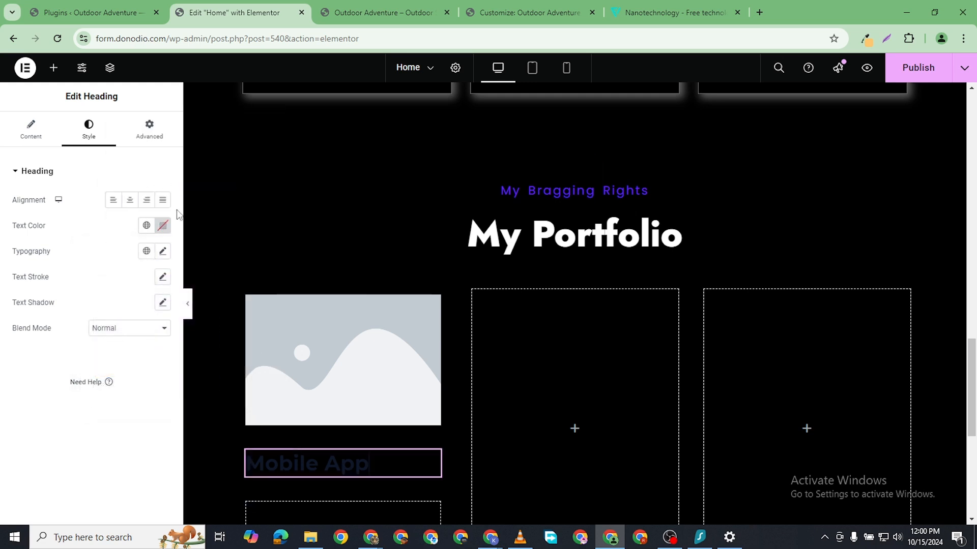
click(163, 226)
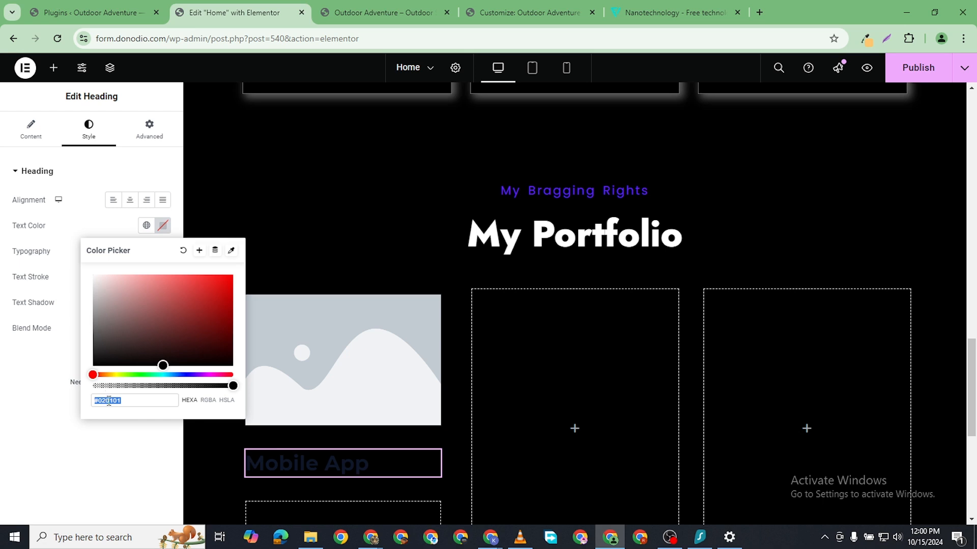
right_click(106, 399)
click(136, 190)
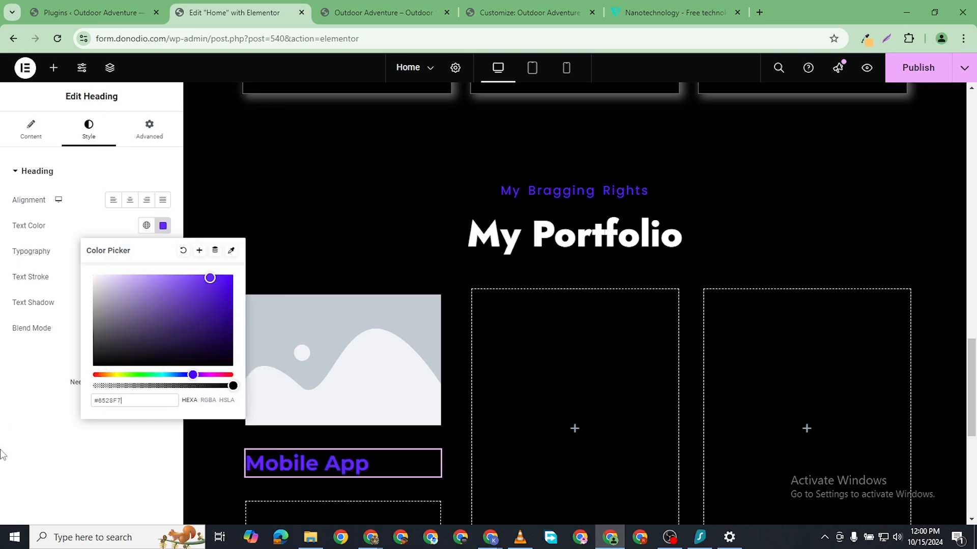
click(107, 438)
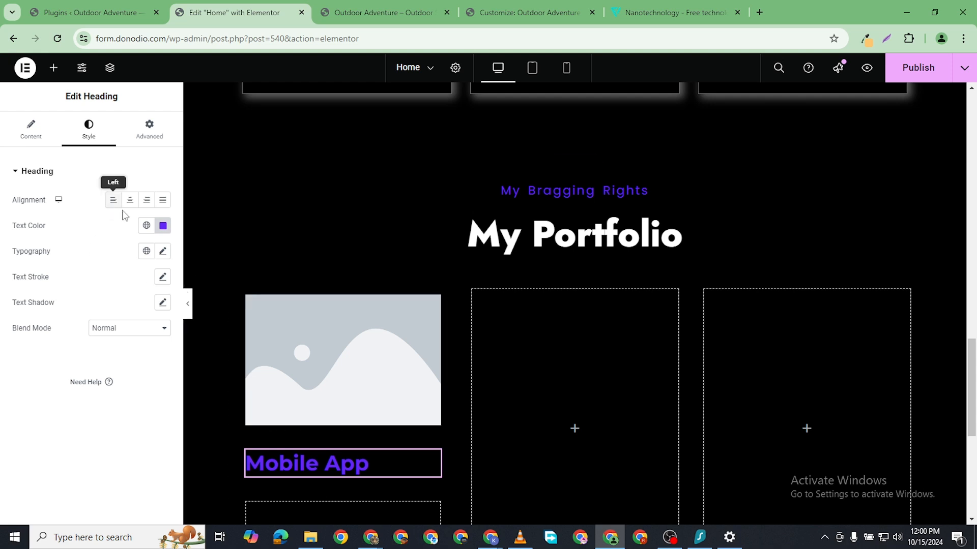
- Set the "Mobile App" heading's font size to 14 px and duplicate it, selecting the copy's title text
click(163, 251)
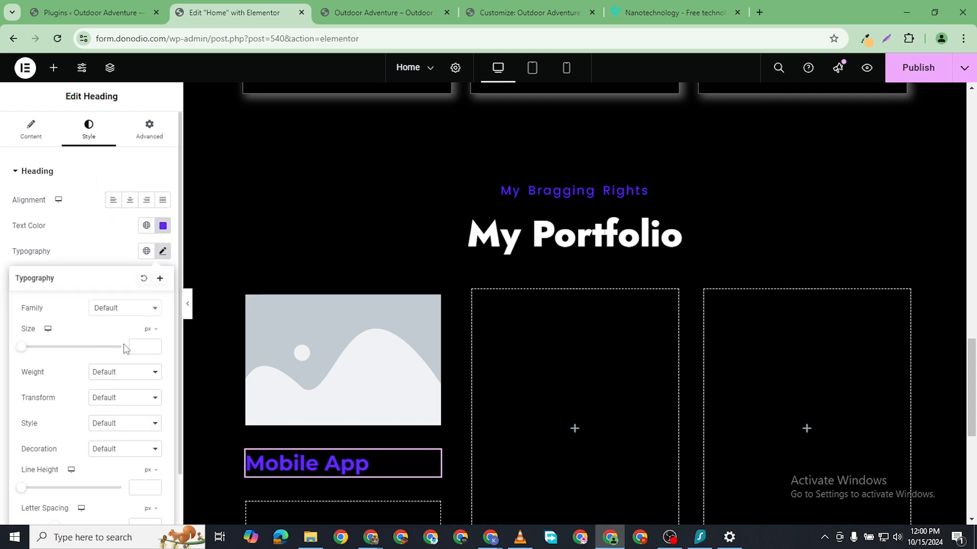
drag(22, 346, 31, 351)
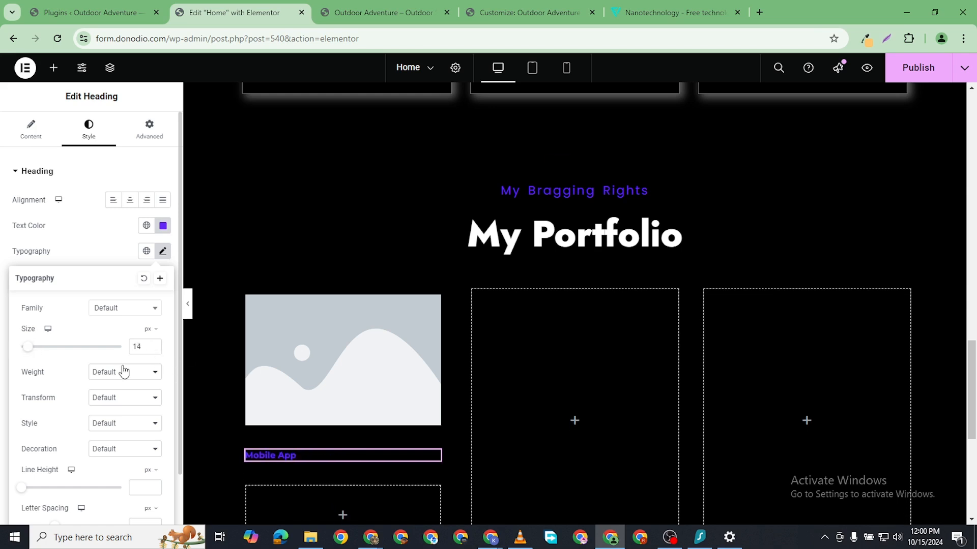
right_click(436, 457)
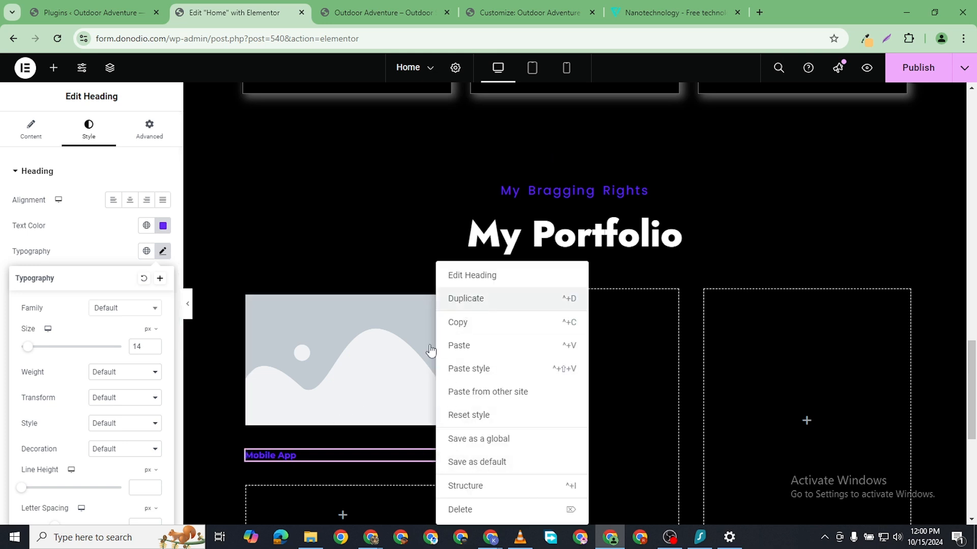
click(468, 300)
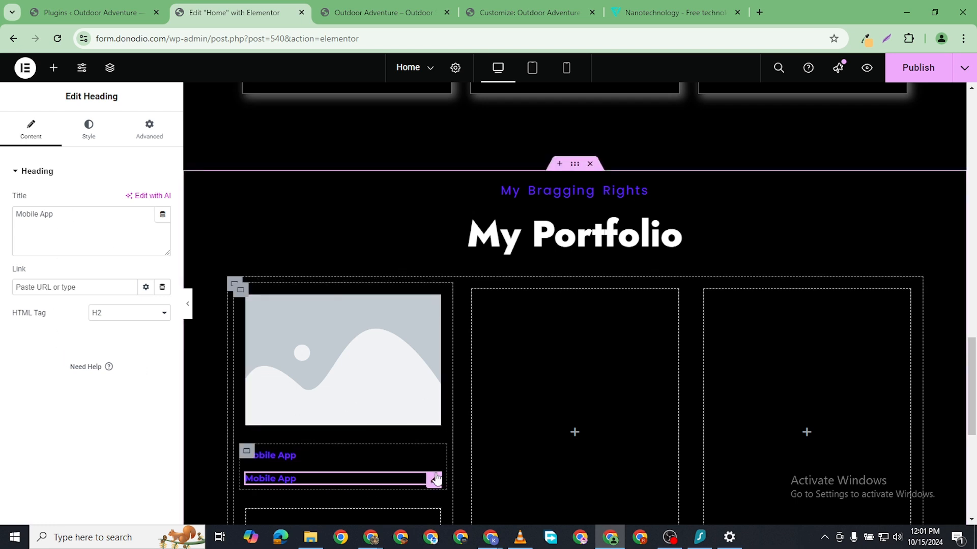
click(38, 216)
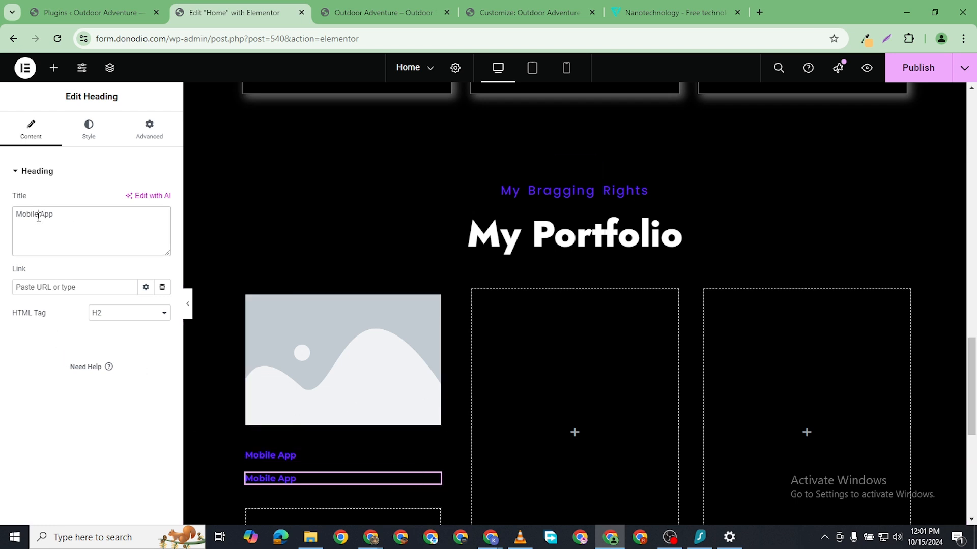
key(ctrl+a)
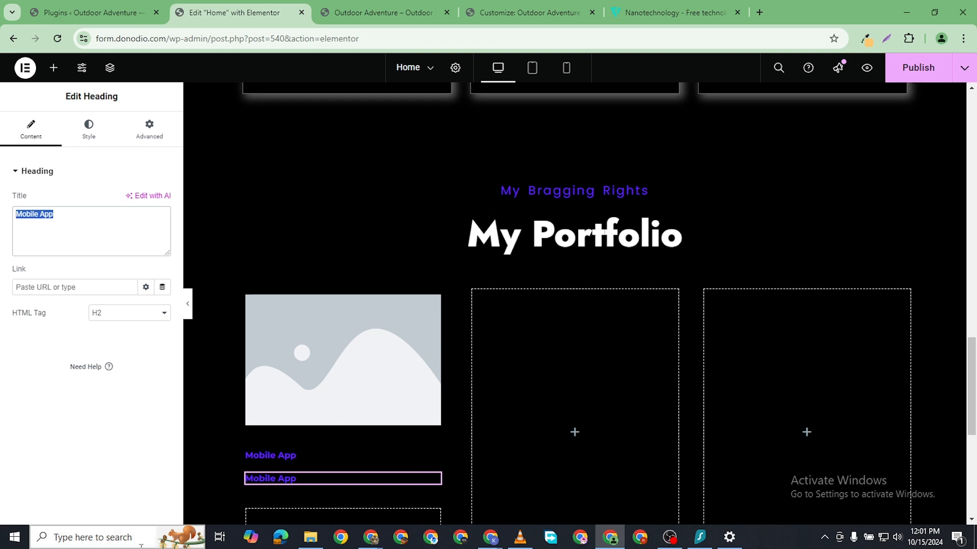
text(PyT)
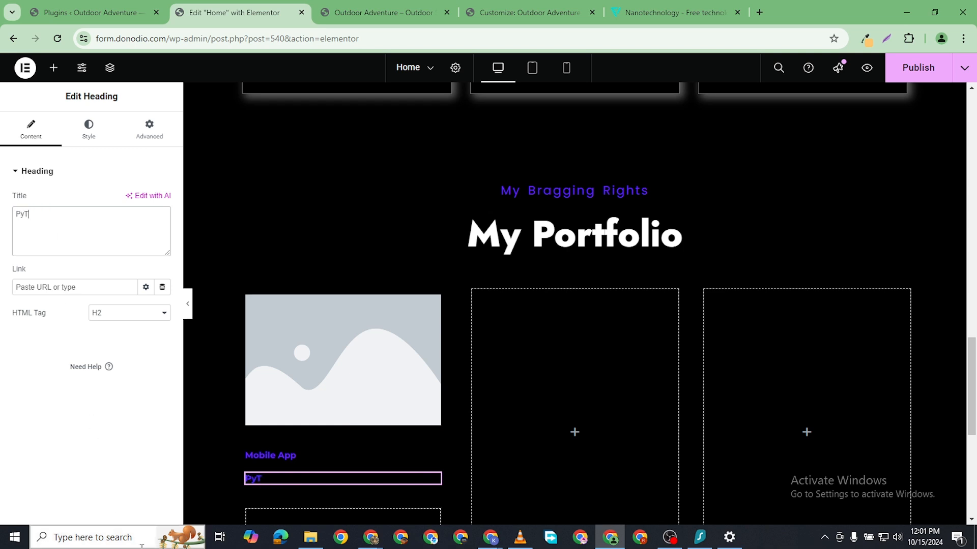
text(hio)
key(BackSpace)
key(BackSpace)
key(BackSpace)
key(BackSpace)
key(BackSpace)
key(BackSpace)
- Title the duplicated heading "Kotlin" and select the container that holds both headings
text(K)
scroll(316, 373, down, 2)
click(317, 373)
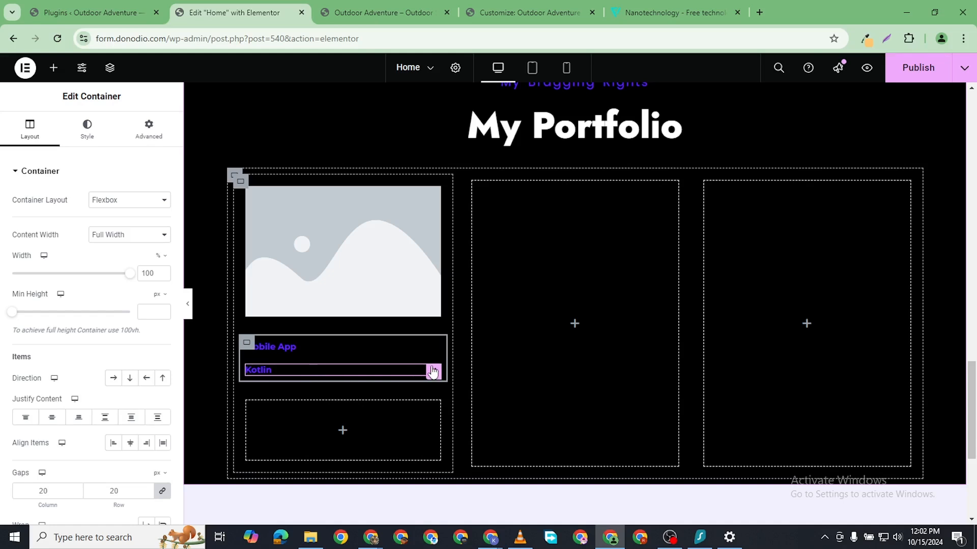
- Add an Image widget above the "Mobile App" heading, inside the container with the two headings
click(54, 72)
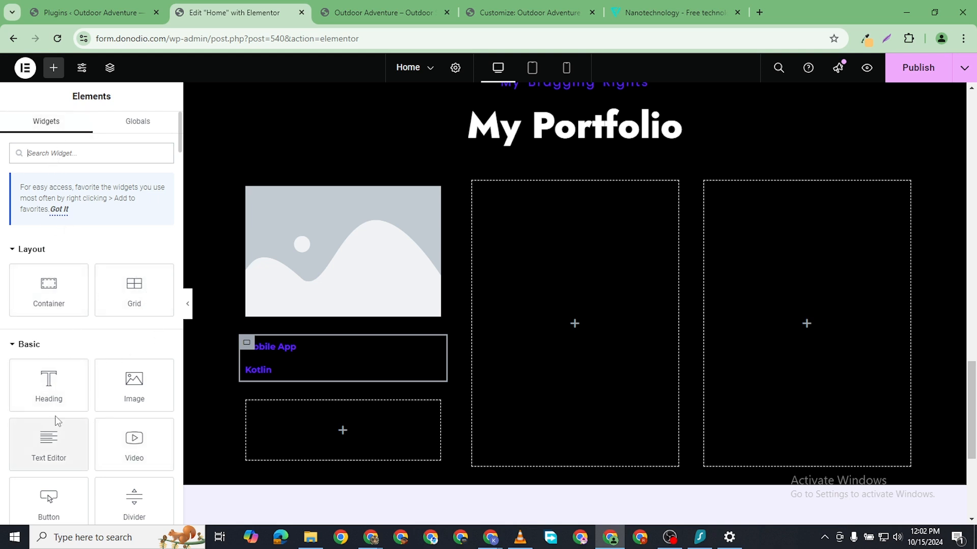
drag(134, 383, 281, 364)
scroll(305, 473, down, 2)
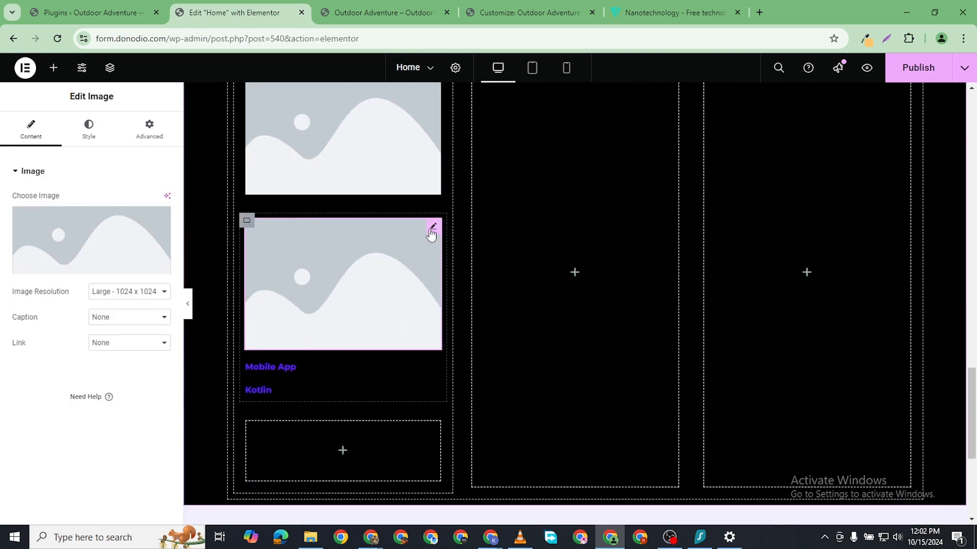
drag(430, 231, 283, 328)
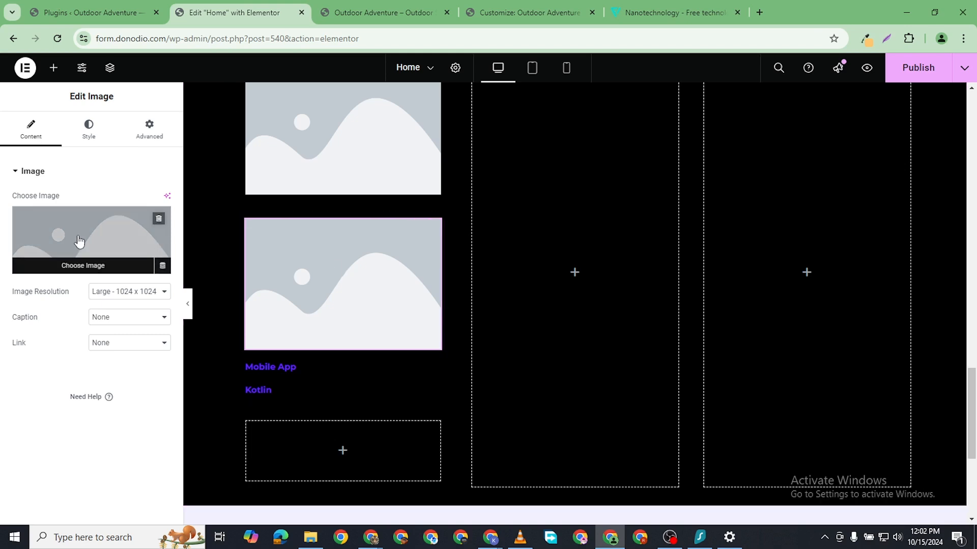
- Upload icons-16 from the Portfolio Website Pics folder in Downloads and use it as the new widget's image
click(331, 250)
click(171, 112)
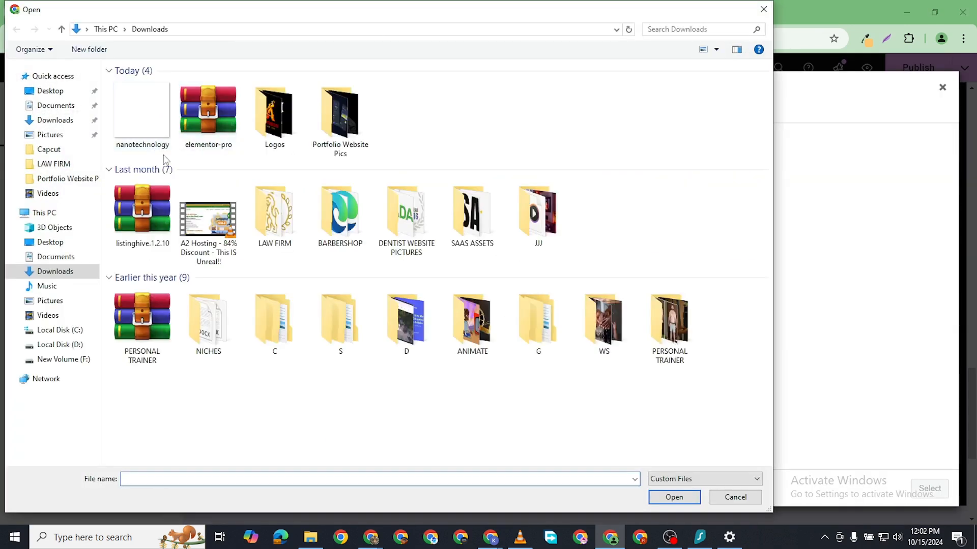
double_click(344, 118)
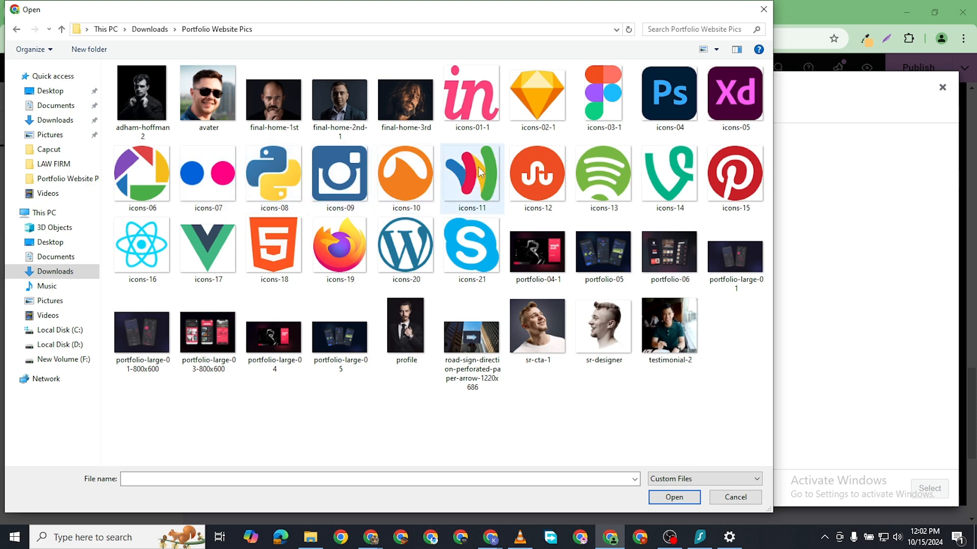
click(208, 249)
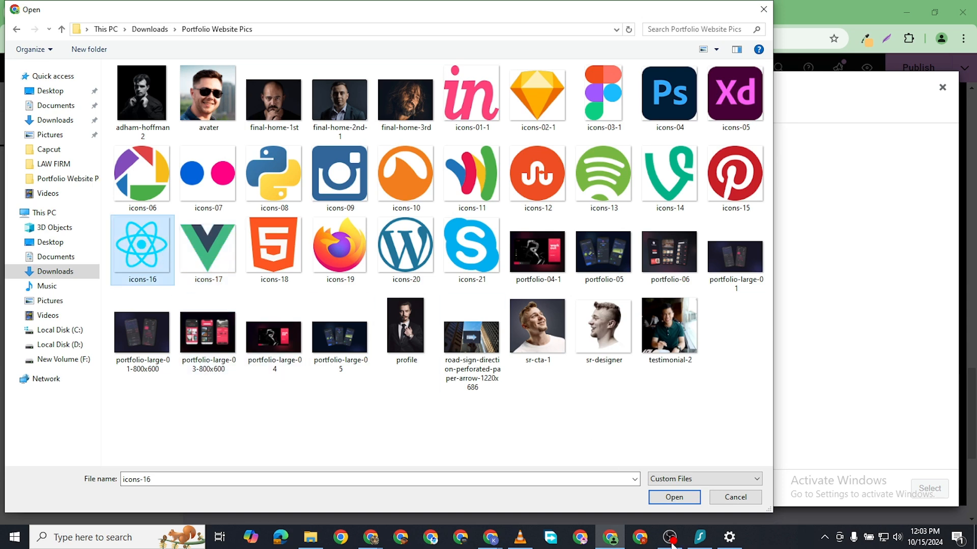
click(675, 497)
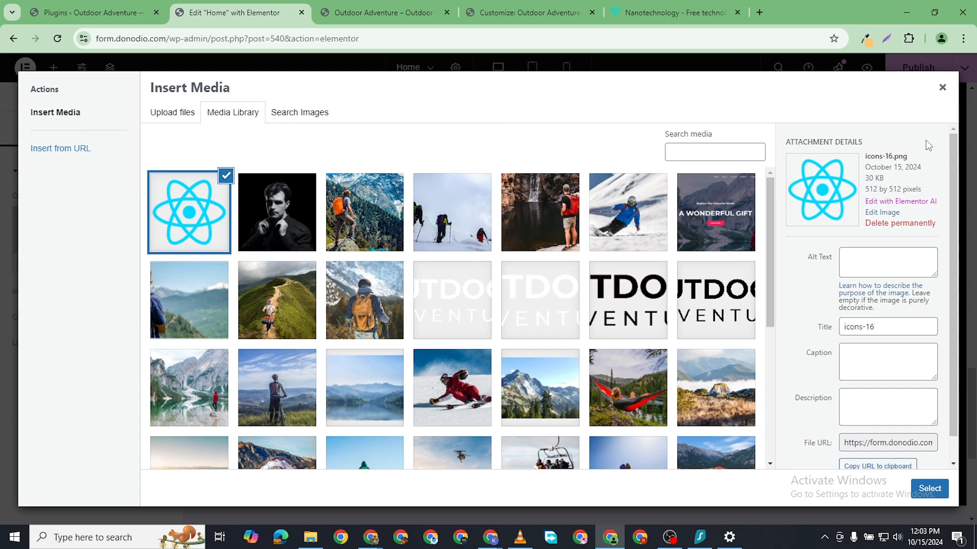
click(930, 489)
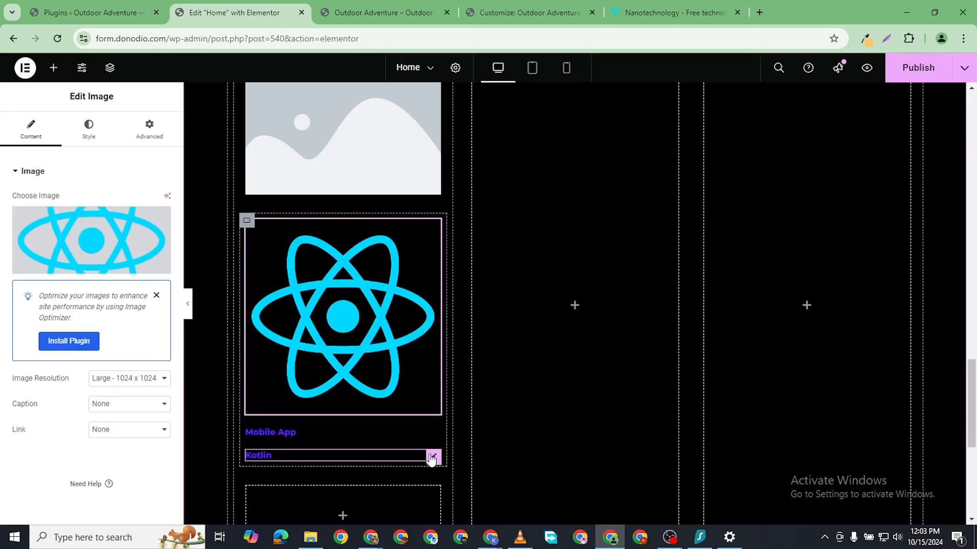
- Delete the "Kotlin" heading below "Mobile App" and select the React icon image above it
right_click(427, 460)
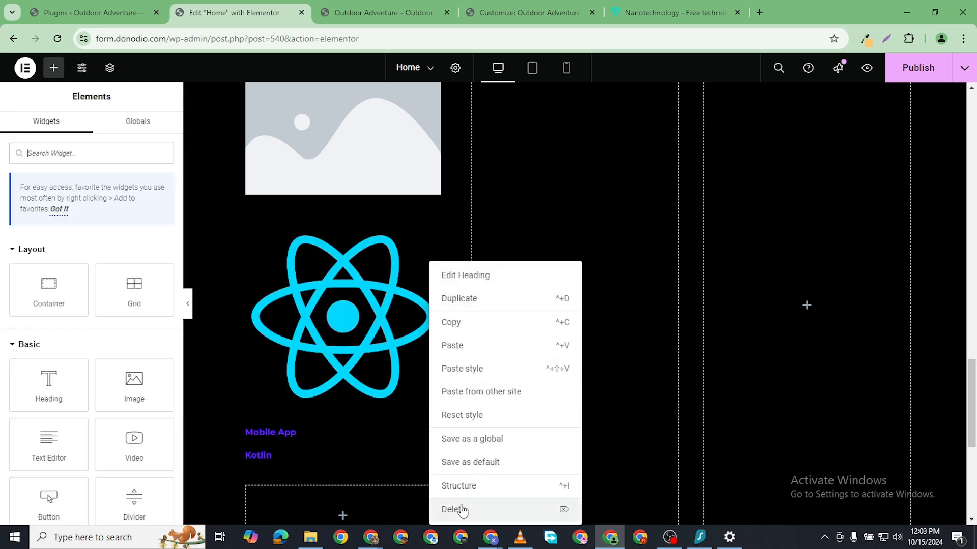
click(458, 508)
click(365, 296)
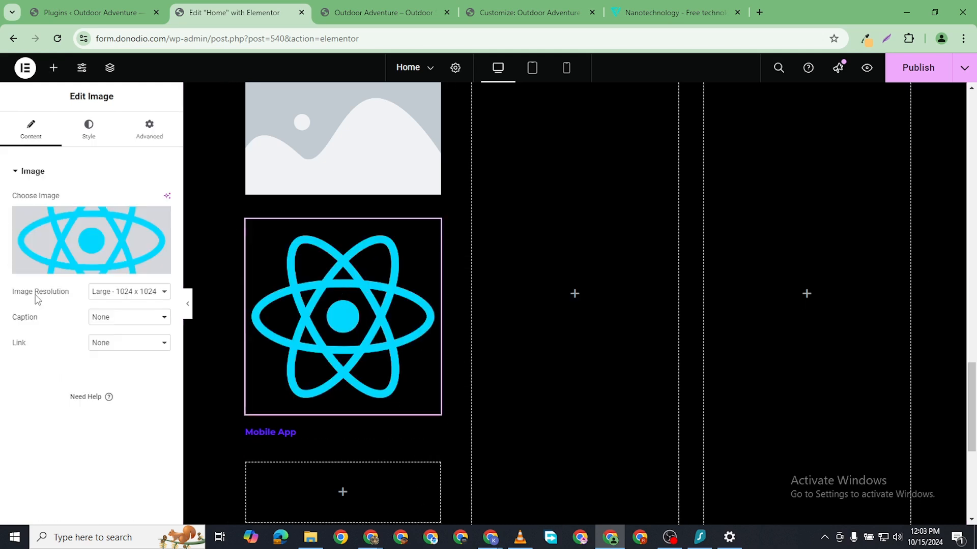
- Switch the React icon's image resolution to Custom and apply a size of 40 x 40
click(140, 382)
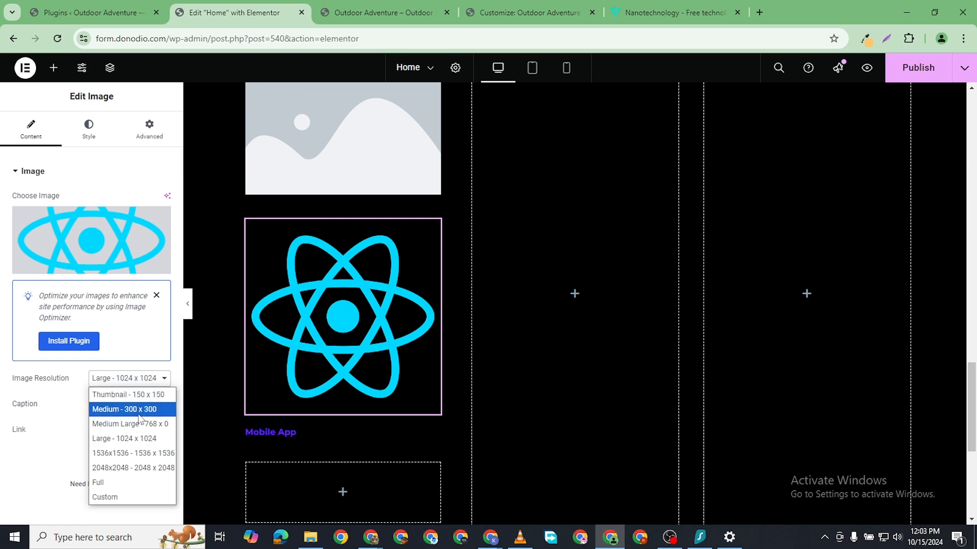
click(133, 493)
click(34, 441)
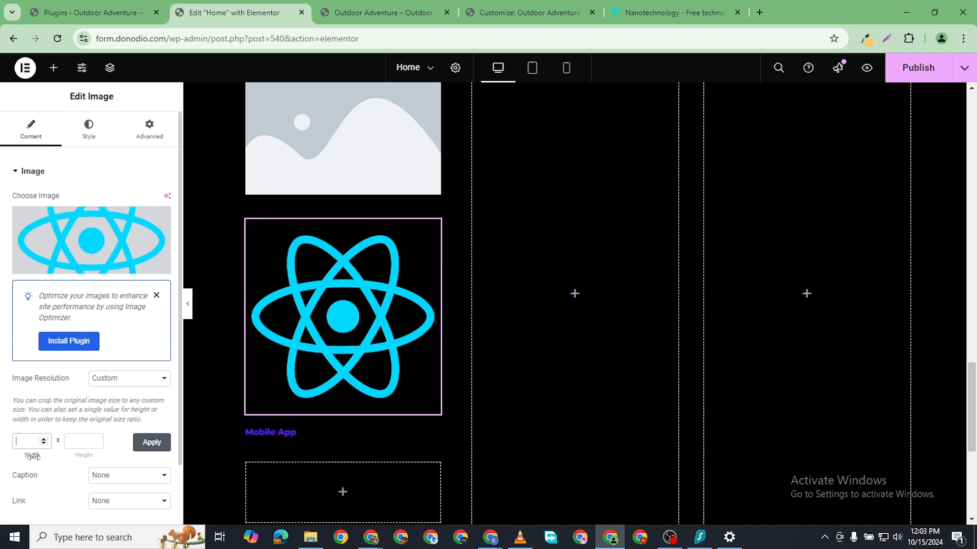
click(71, 446)
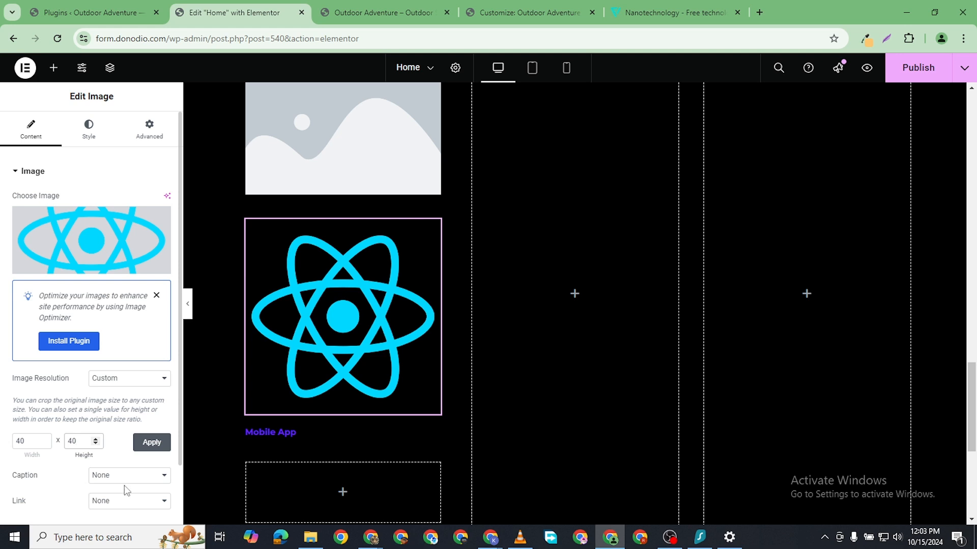
click(153, 446)
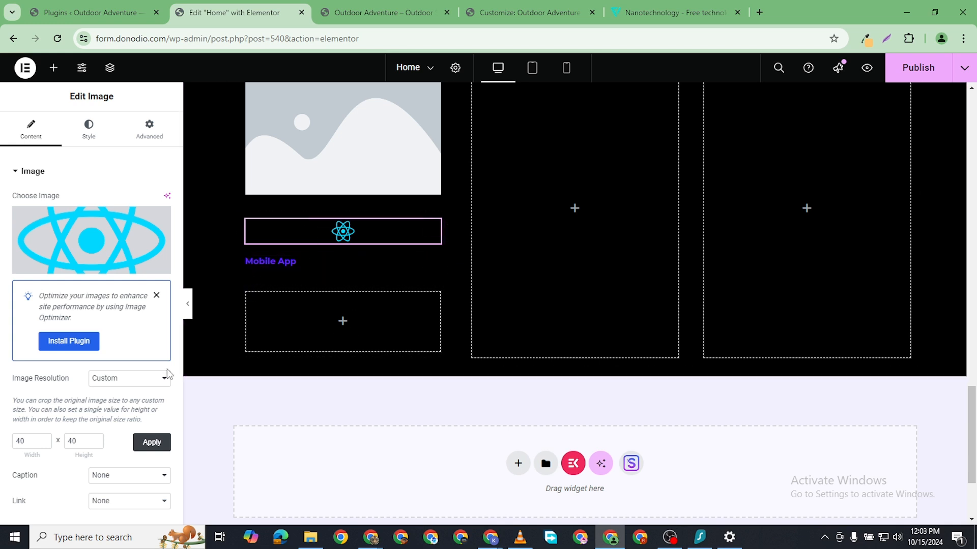
- Reduce the React icon's custom image size to 30 x 30 and apply it
double_click(19, 441)
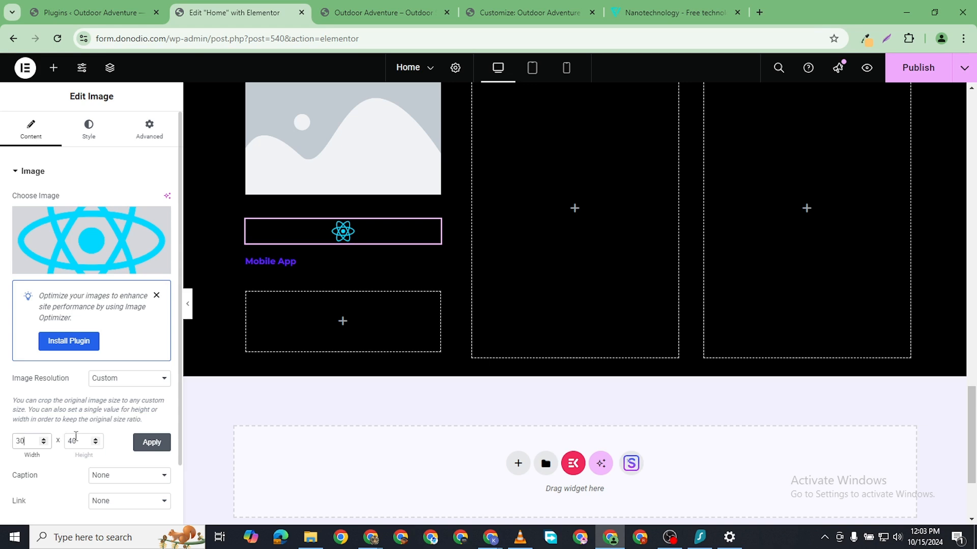
click(75, 441)
click(151, 443)
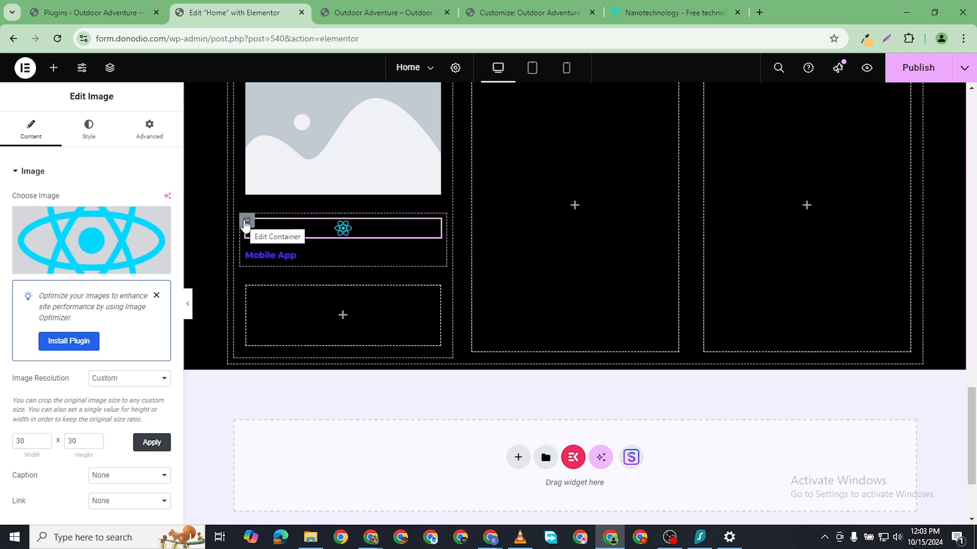
- Lay out the container holding the icon and "Mobile App" heading as a reversed row with Space Between justification
click(246, 223)
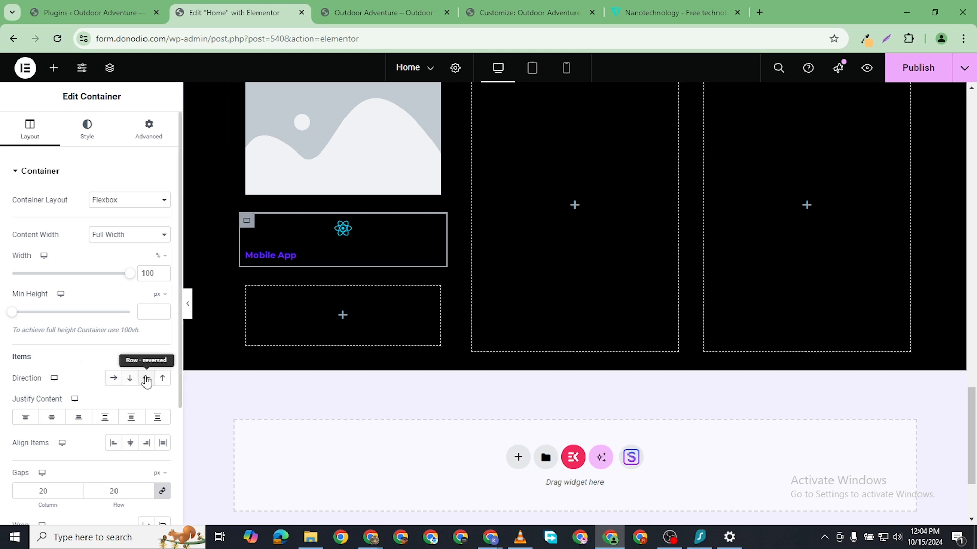
click(146, 379)
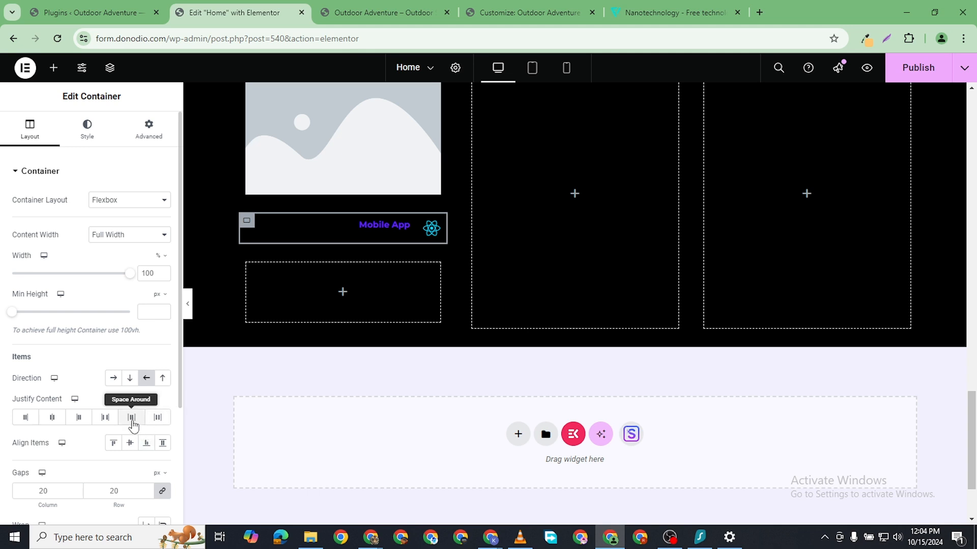
click(105, 418)
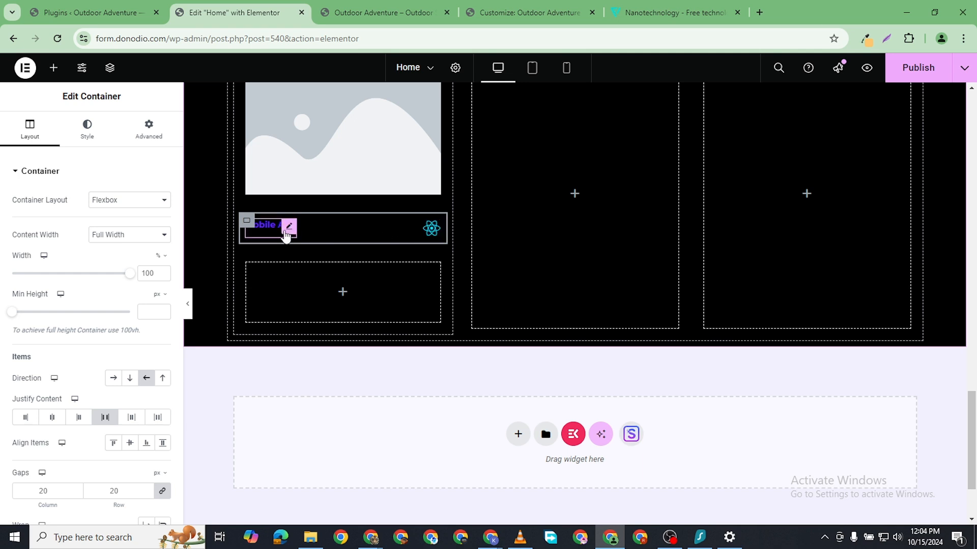
- Upload portfolio-large-01-800x600 from the Portfolio Website Pics folder and use it in the placeholder image above the "Mobile App" row
scroll(279, 179, up, 1)
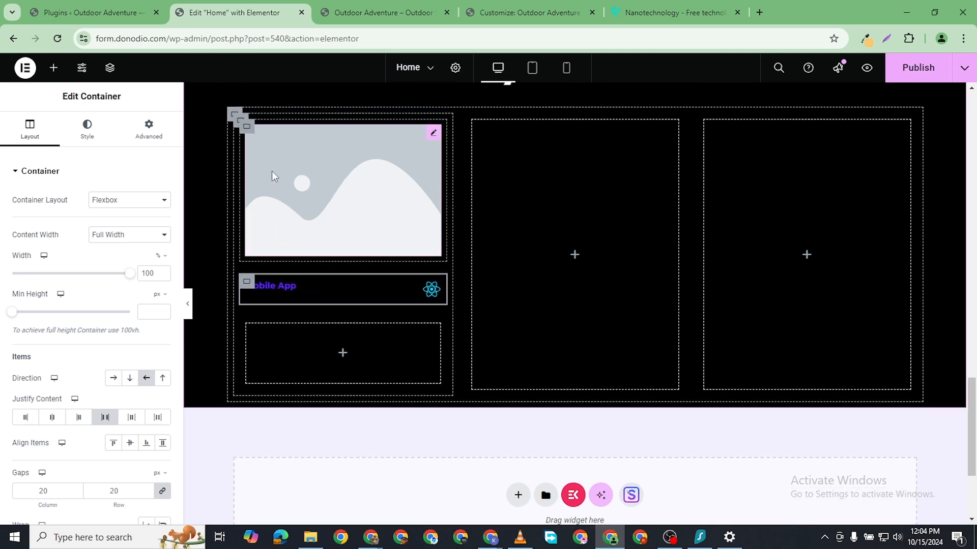
click(434, 132)
click(145, 217)
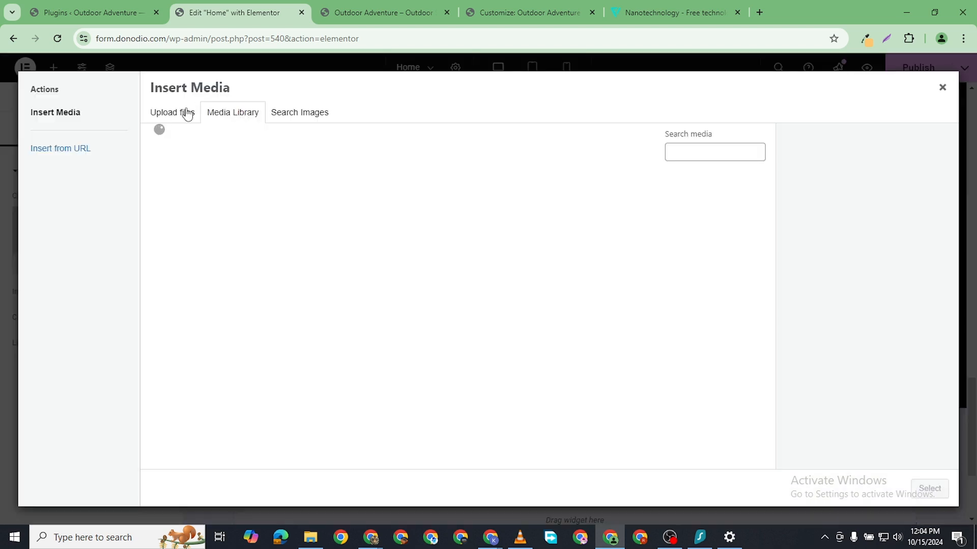
click(179, 113)
key(Return)
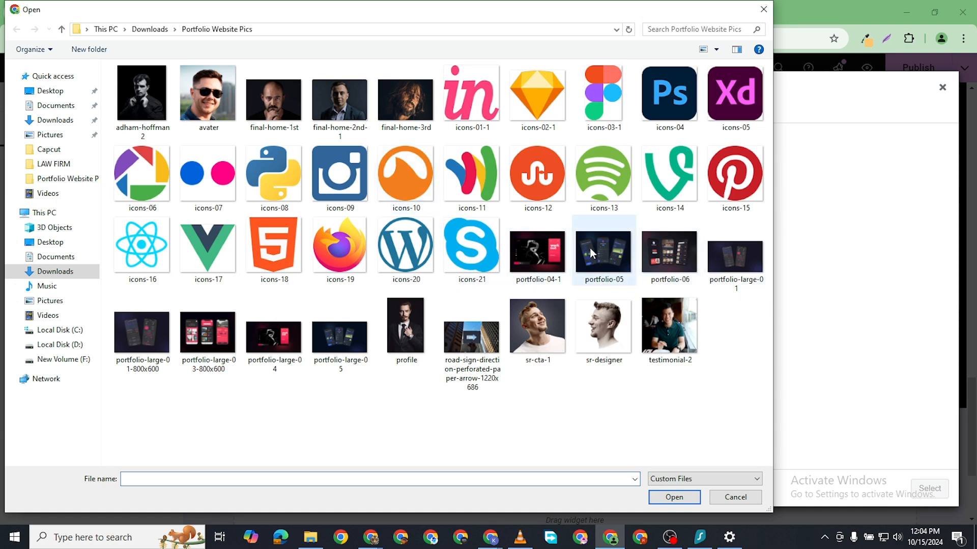
click(130, 328)
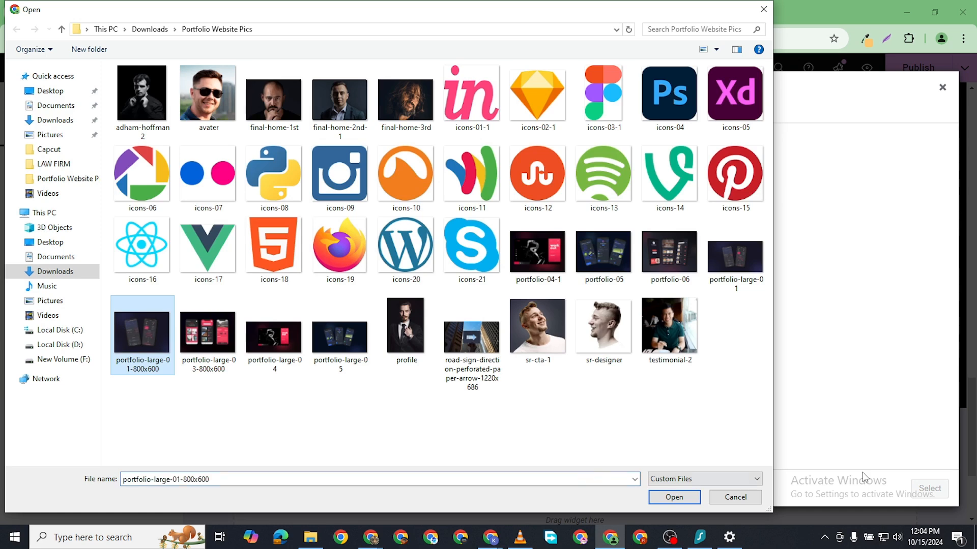
click(674, 497)
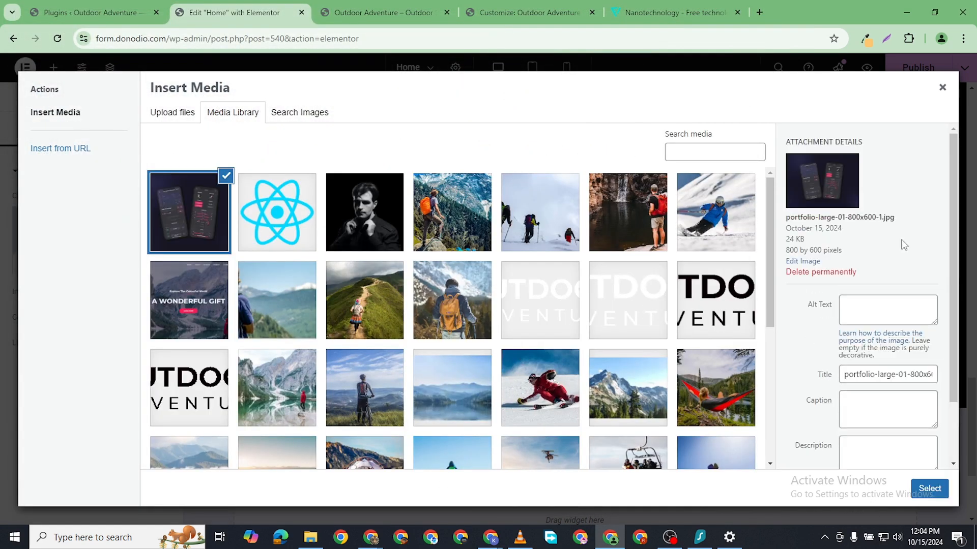
click(929, 490)
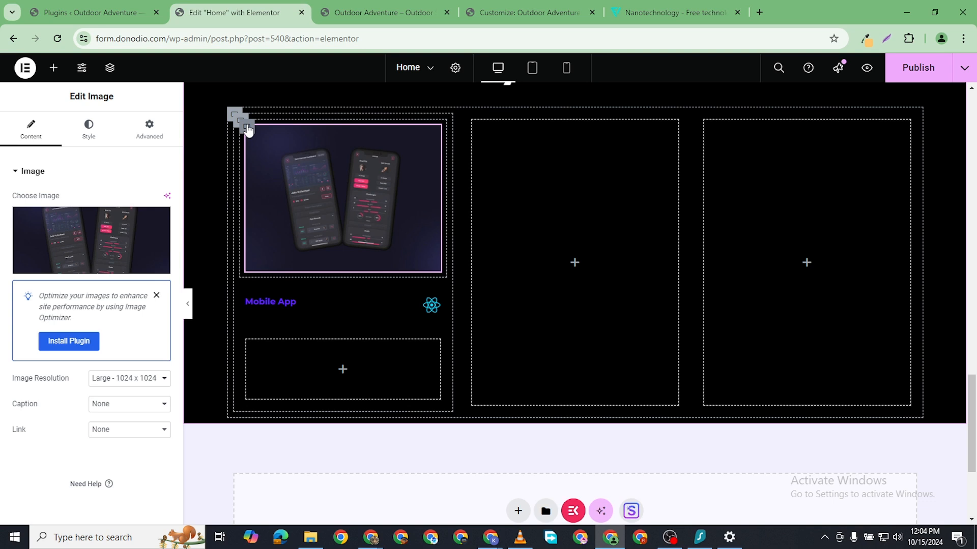
- Set the project image container's padding to 0 on all sides and open the advanced settings of the "Mobile App" row container
click(247, 128)
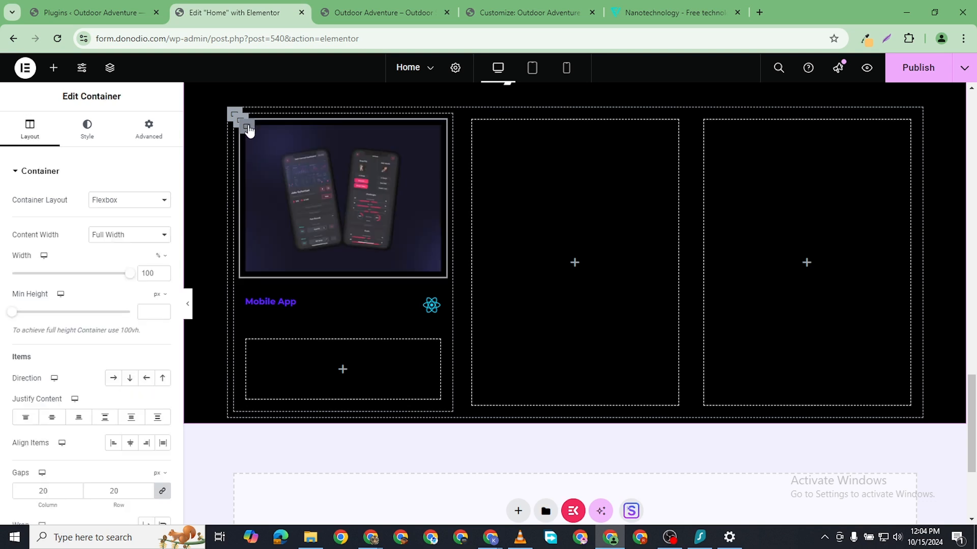
click(148, 128)
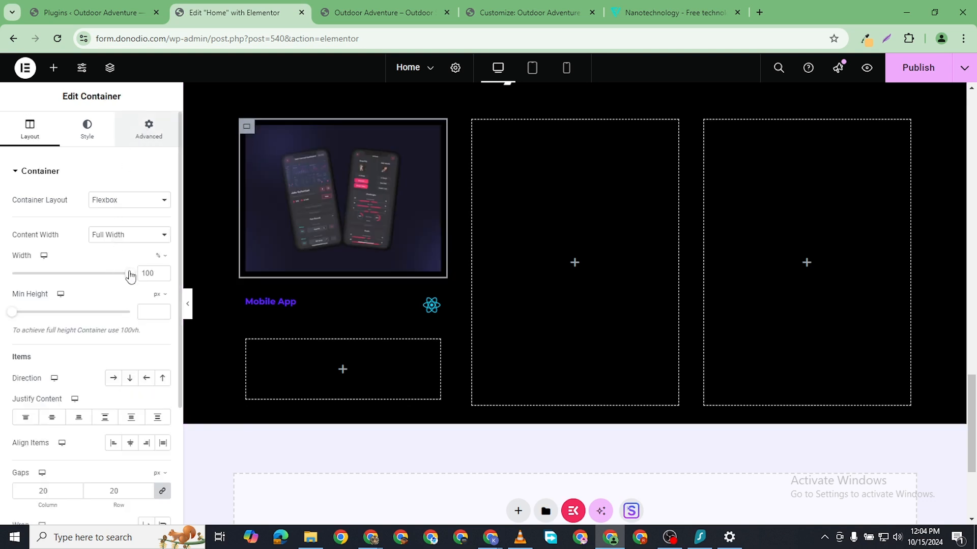
click(163, 260)
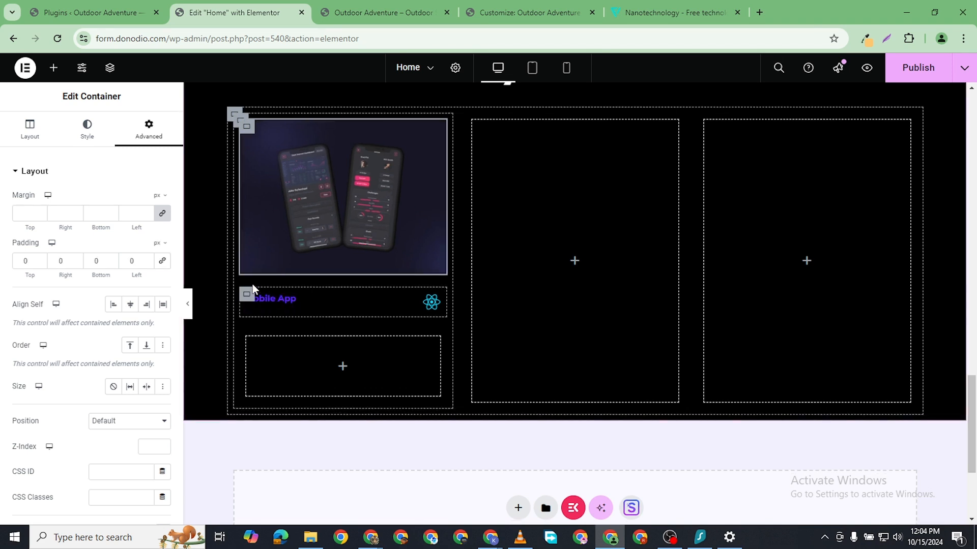
click(247, 296)
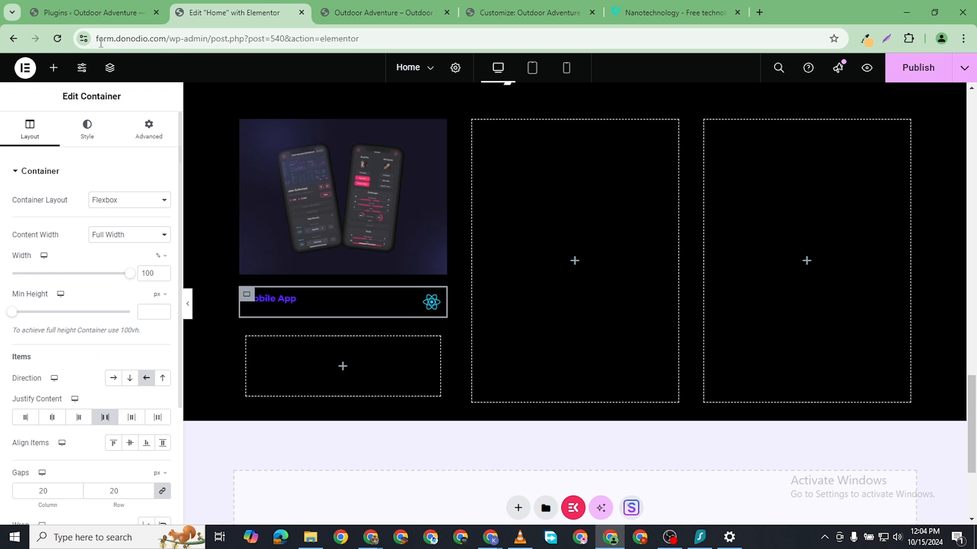
click(146, 137)
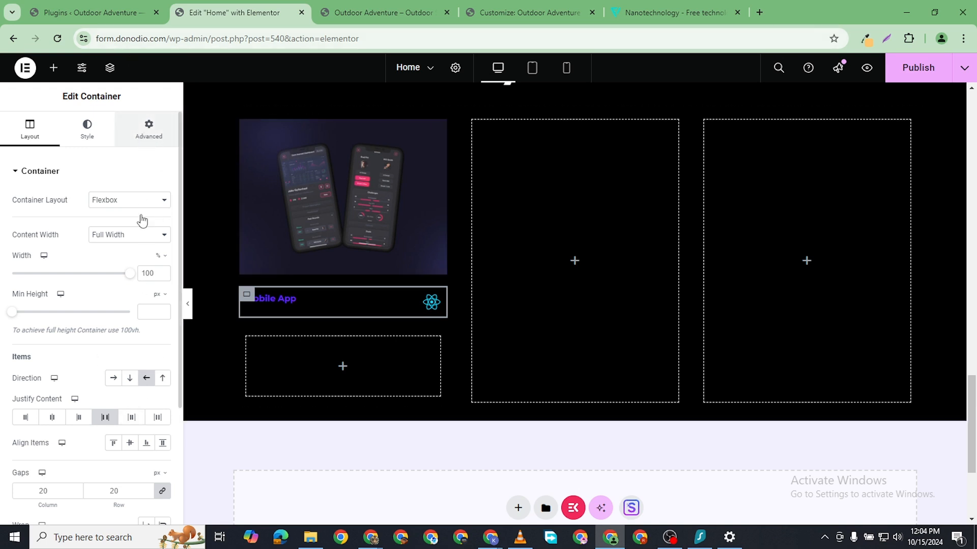
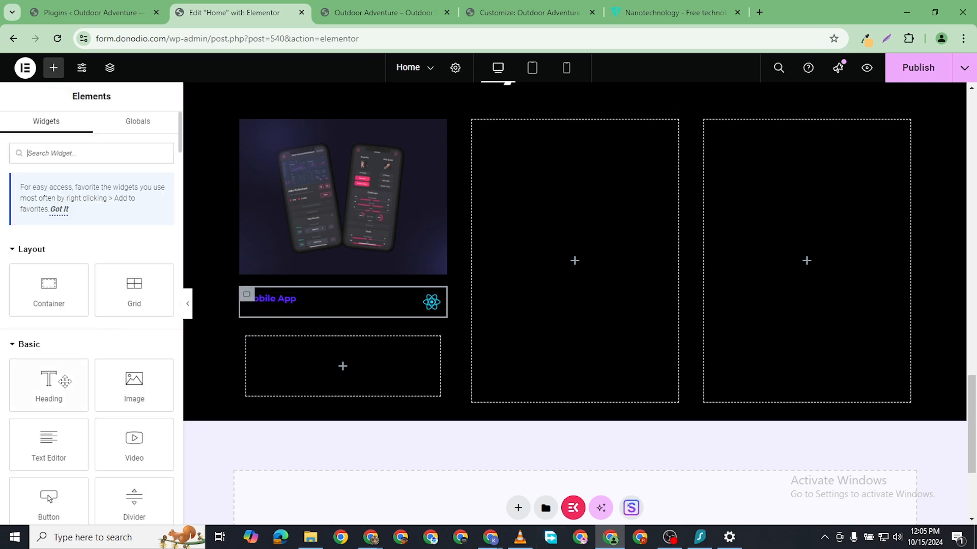
- Add a Heading widget to the empty container below the "Mobile App" row and title it "NFT Dashboard Application Development"
drag(47, 384, 338, 364)
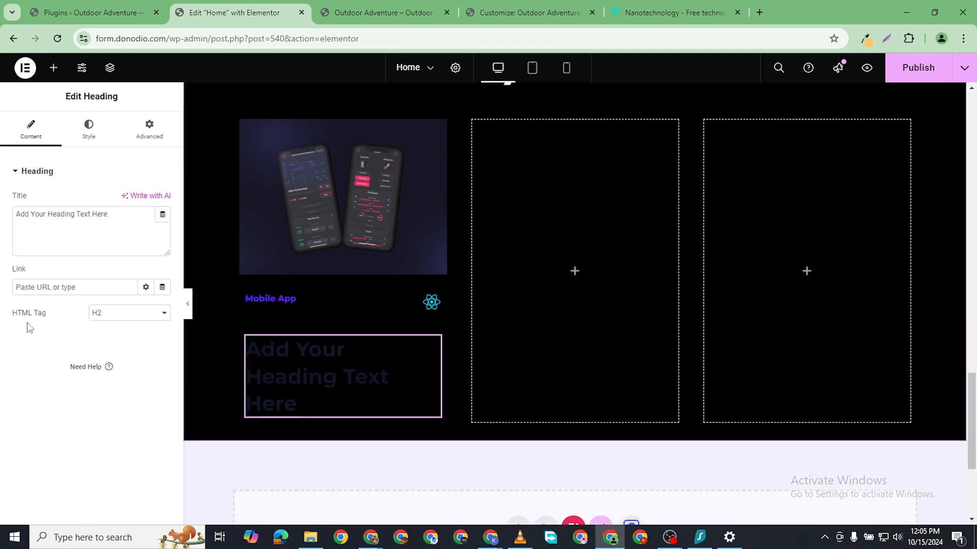
triple_click(30, 214)
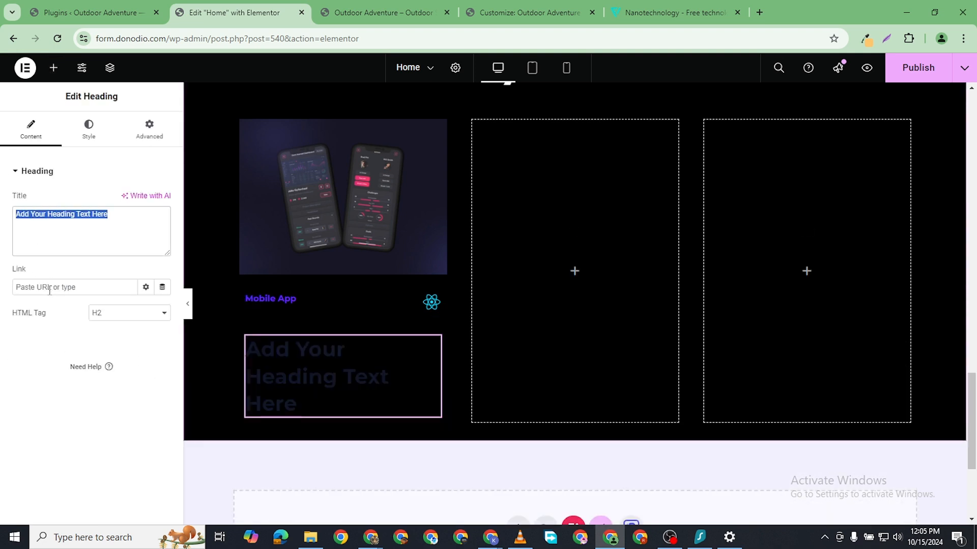
text(Cr)
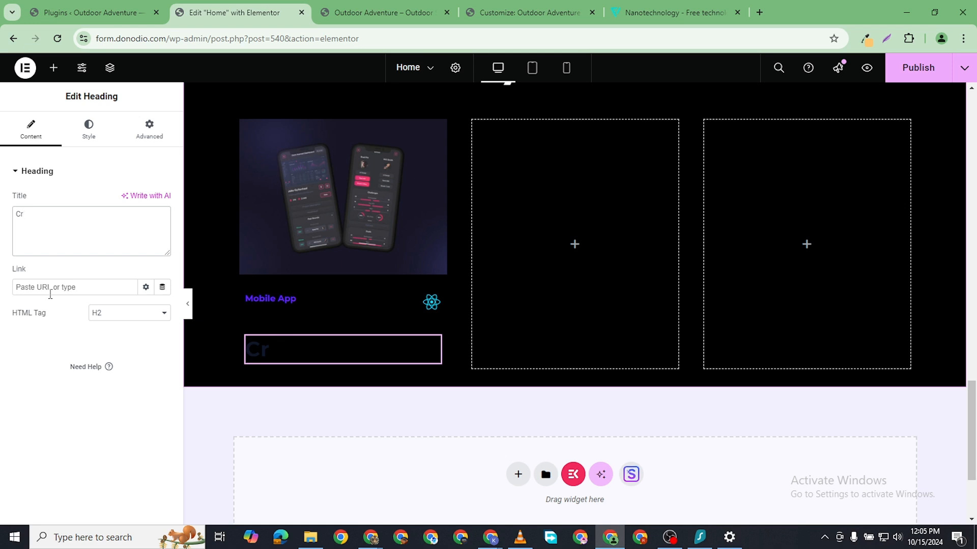
key(BackSpace)
key(BackSpace)
text(NFT Dash)
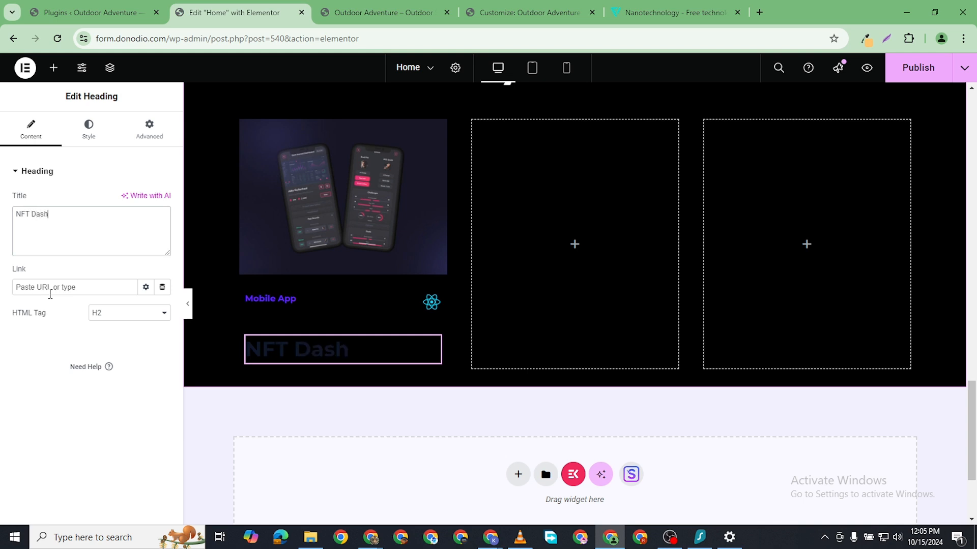
text(board)
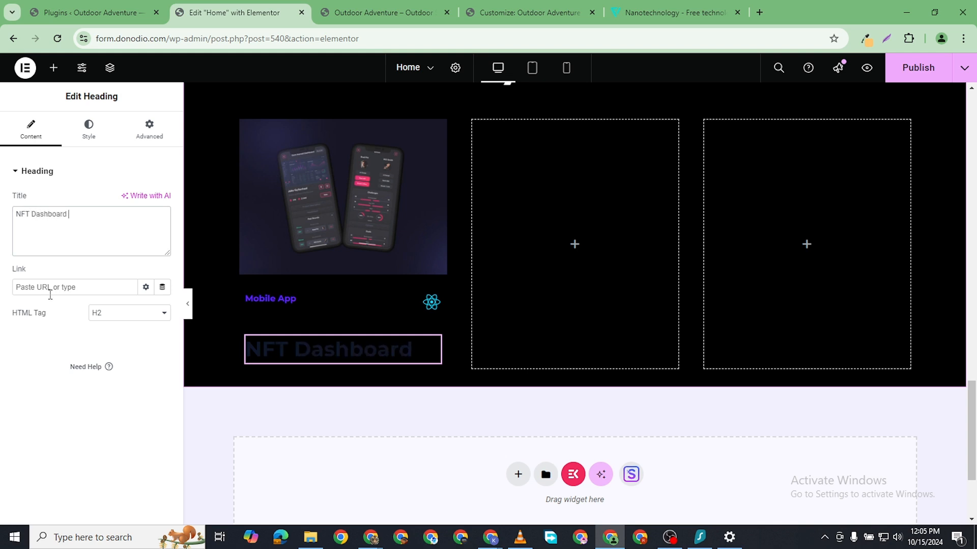
text( Appl)
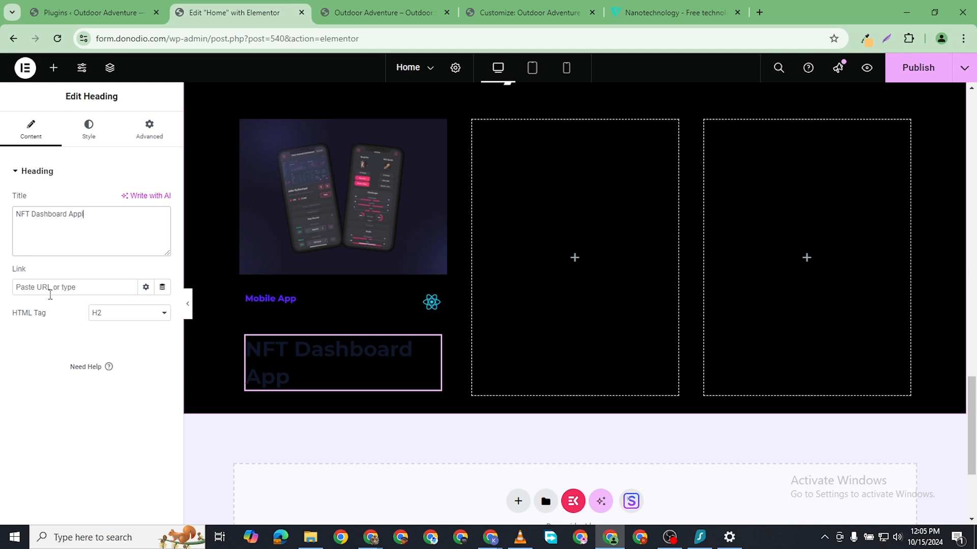
text(ication )
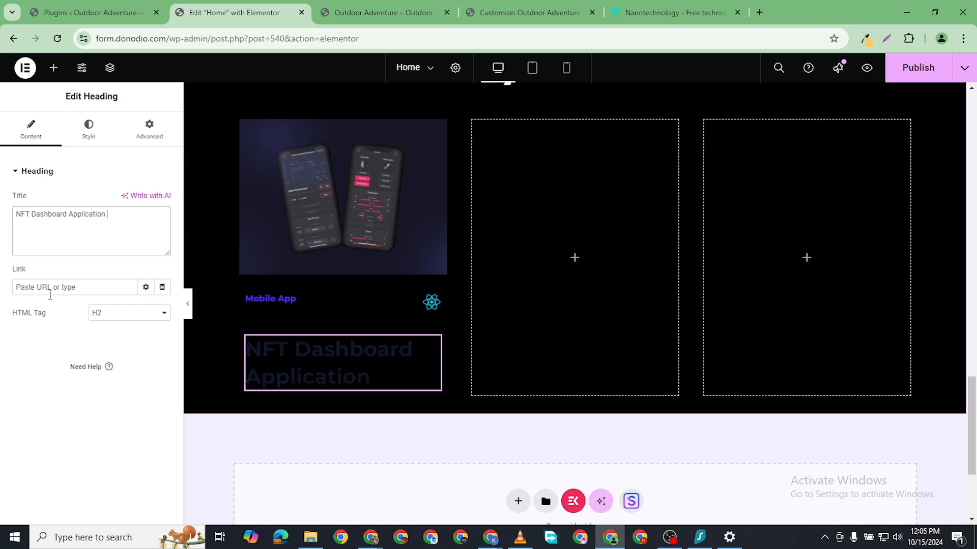
text(Development)
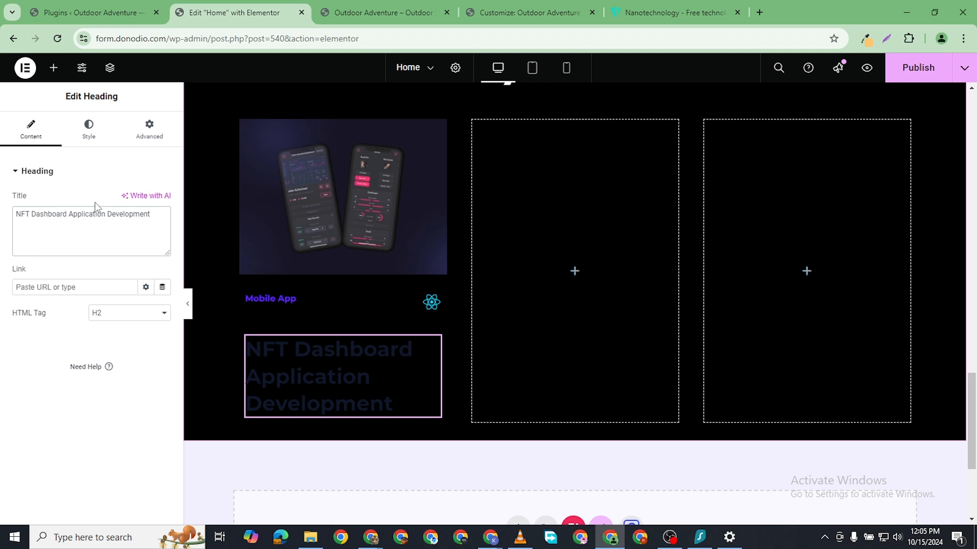
- Change the text colour of the "NFT Dashboard Application Development" heading to white
click(94, 134)
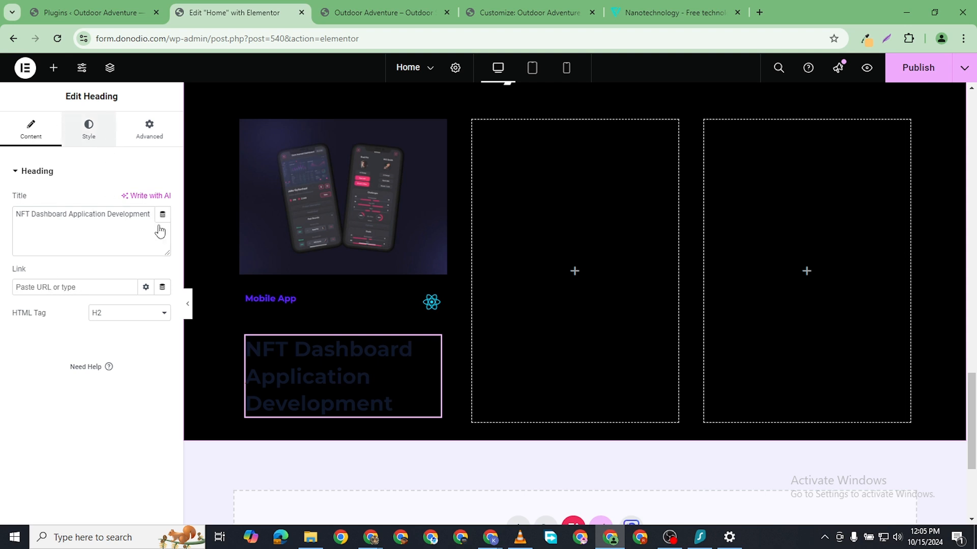
click(162, 225)
click(82, 264)
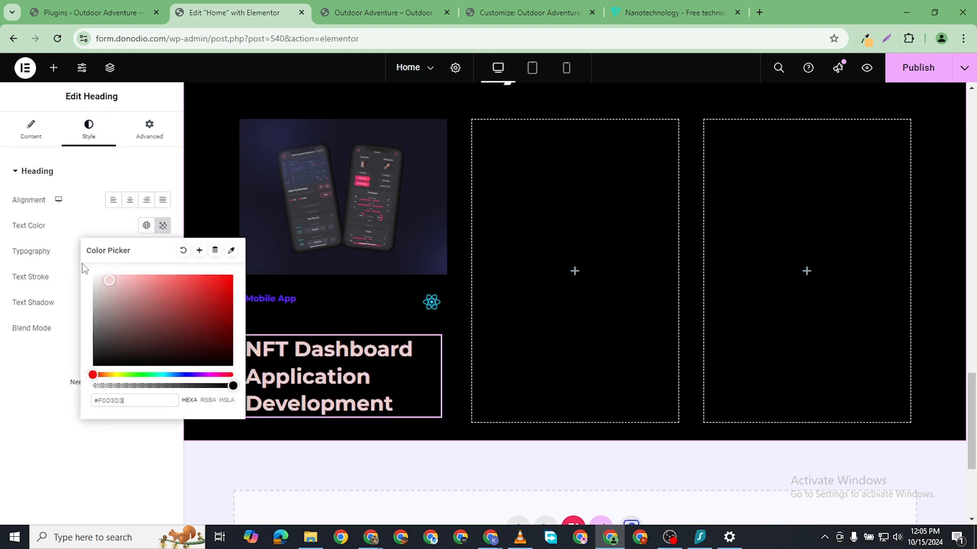
click(66, 355)
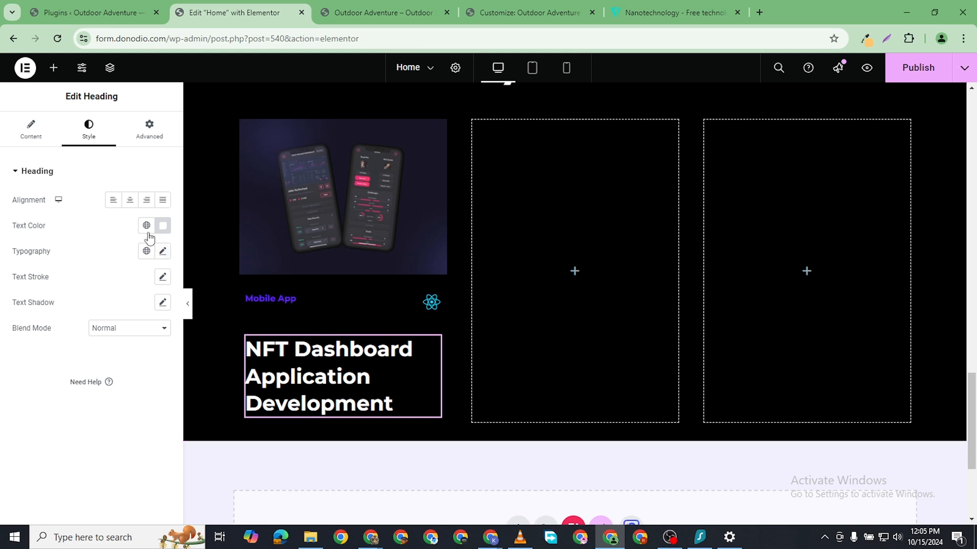
- Try a 22 px font size and a lighter weight on the "NFT Dashboard Application Development" heading
click(163, 251)
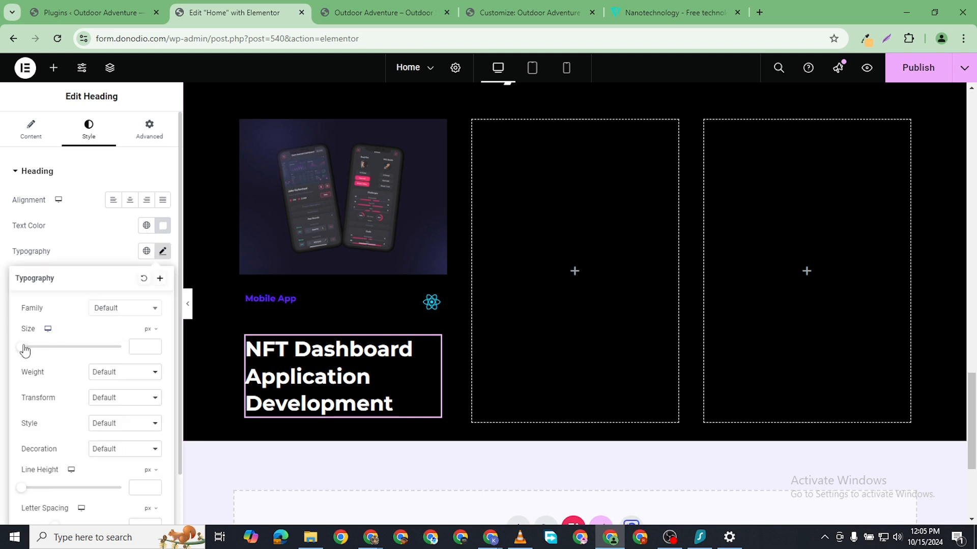
drag(22, 346, 36, 348)
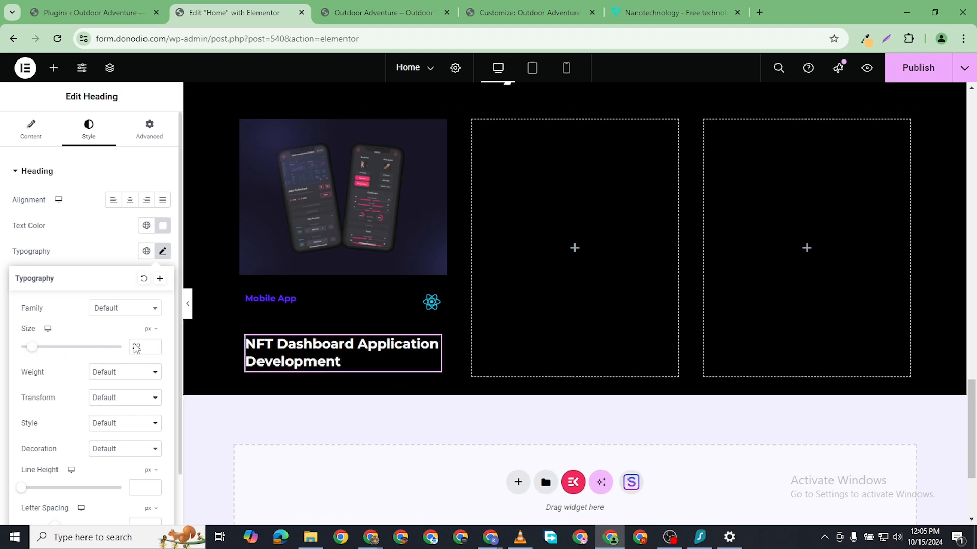
click(127, 372)
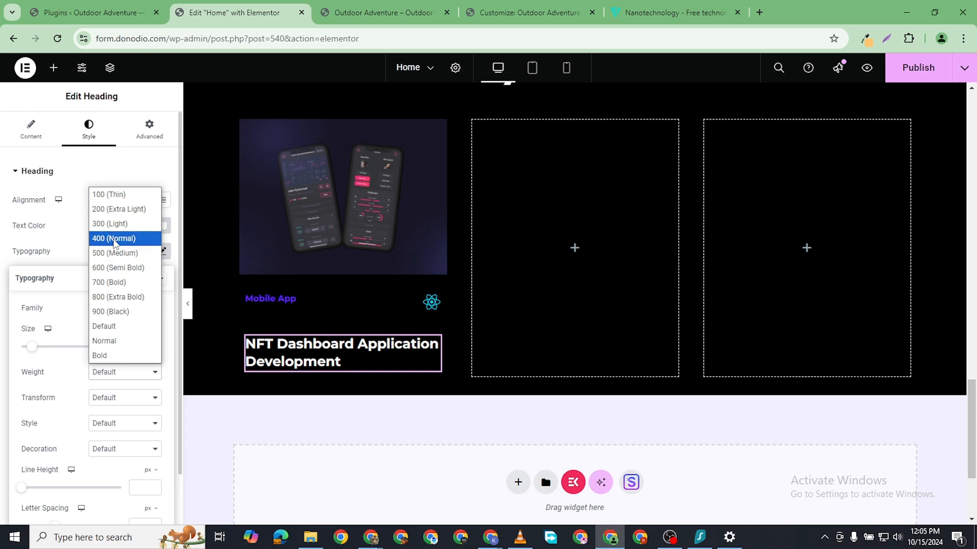
click(110, 224)
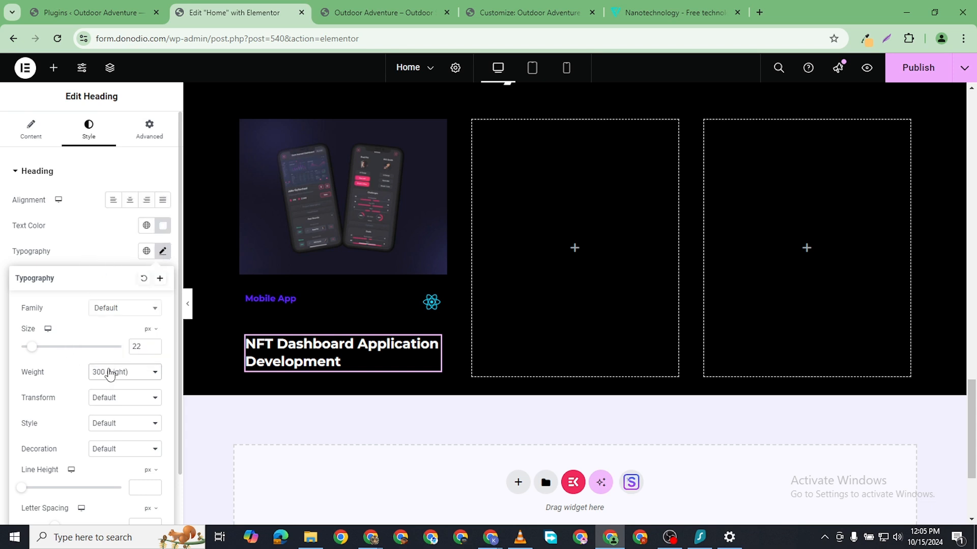
click(125, 375)
click(116, 210)
click(115, 234)
- Apply the global Text font to the "NFT Dashboard Application Development" heading and set its size to 22 px
click(147, 252)
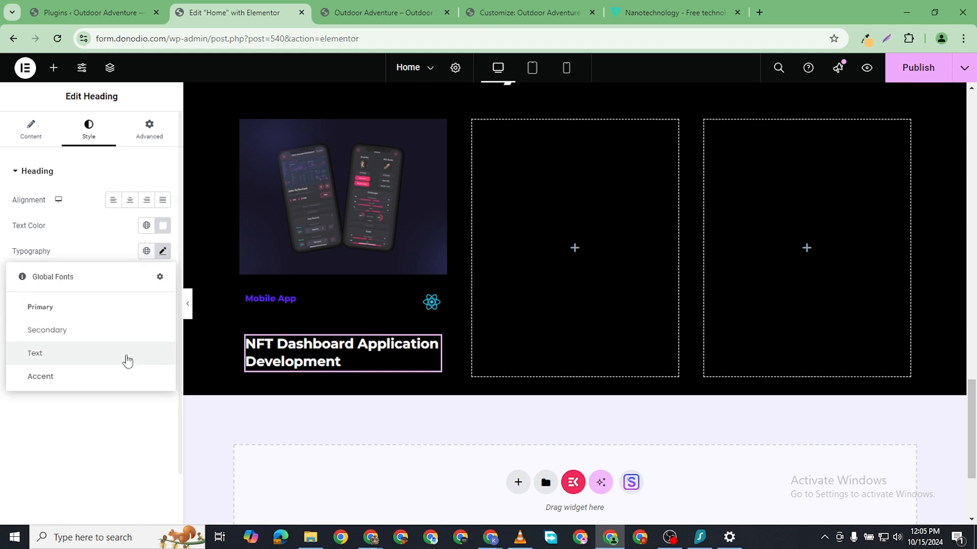
click(61, 349)
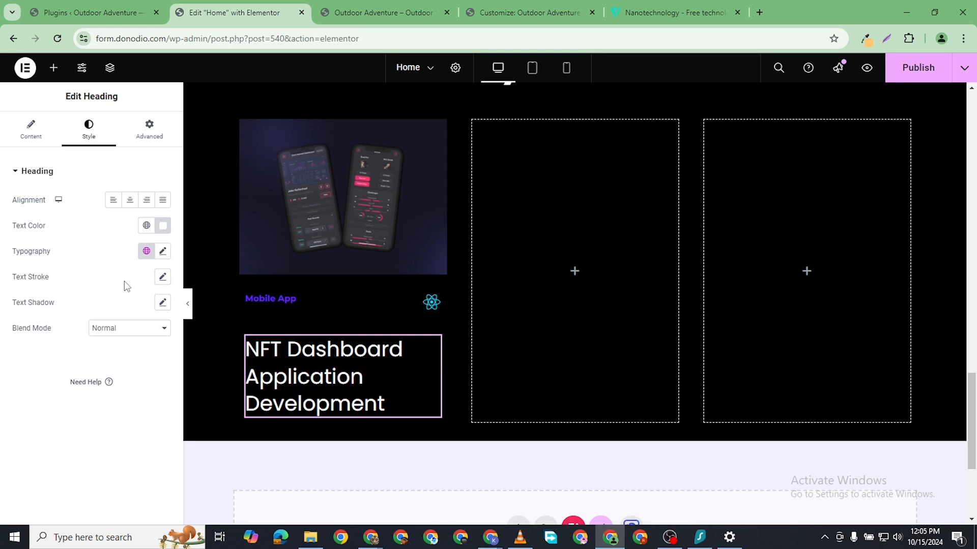
click(163, 254)
click(155, 349)
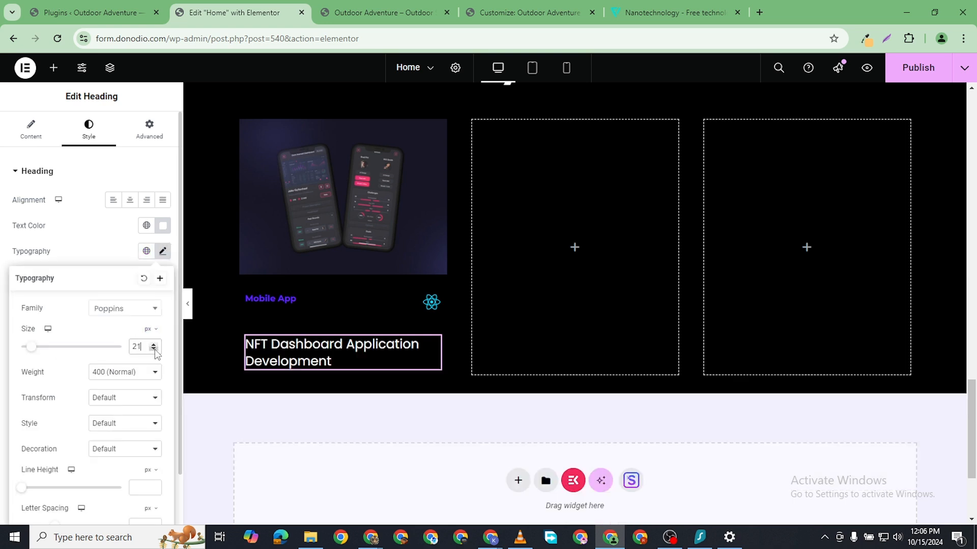
click(155, 350)
click(155, 349)
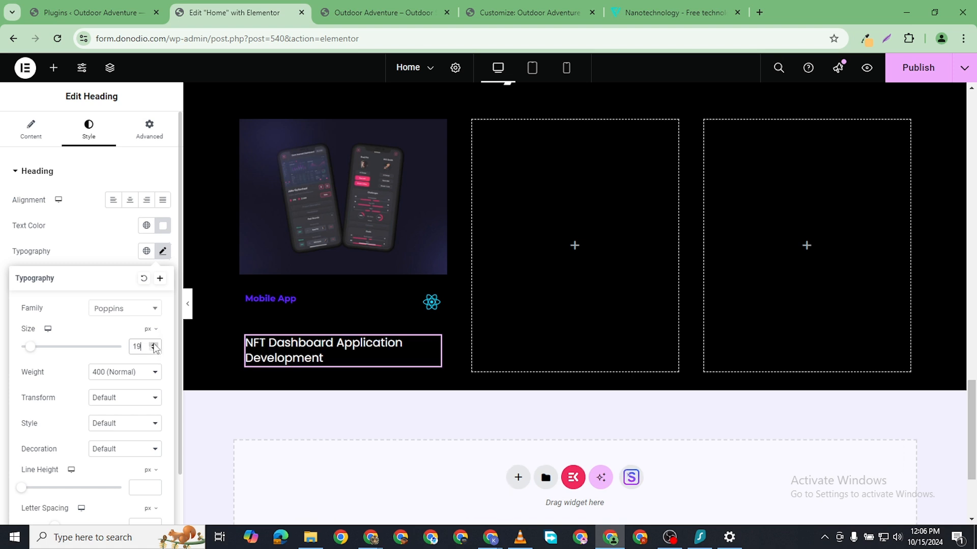
click(155, 344)
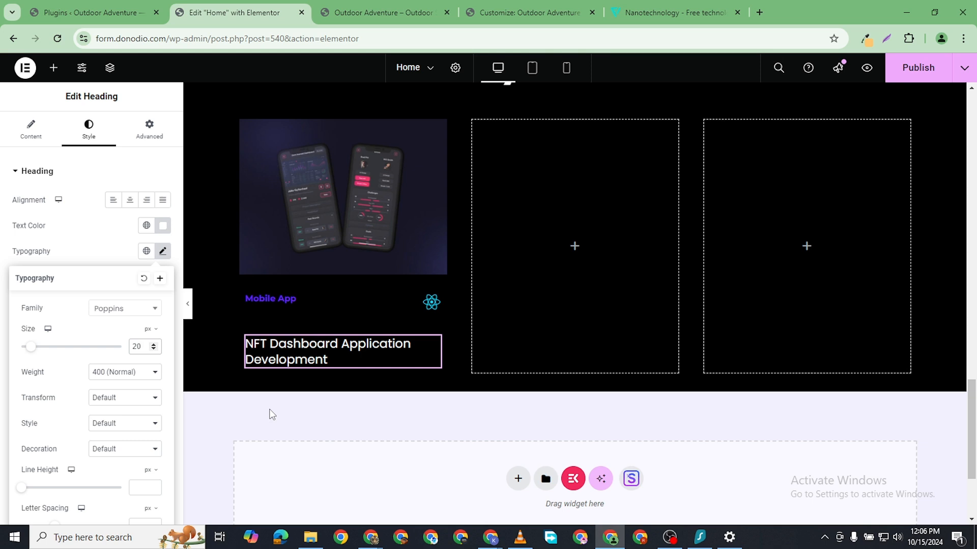
click(154, 344)
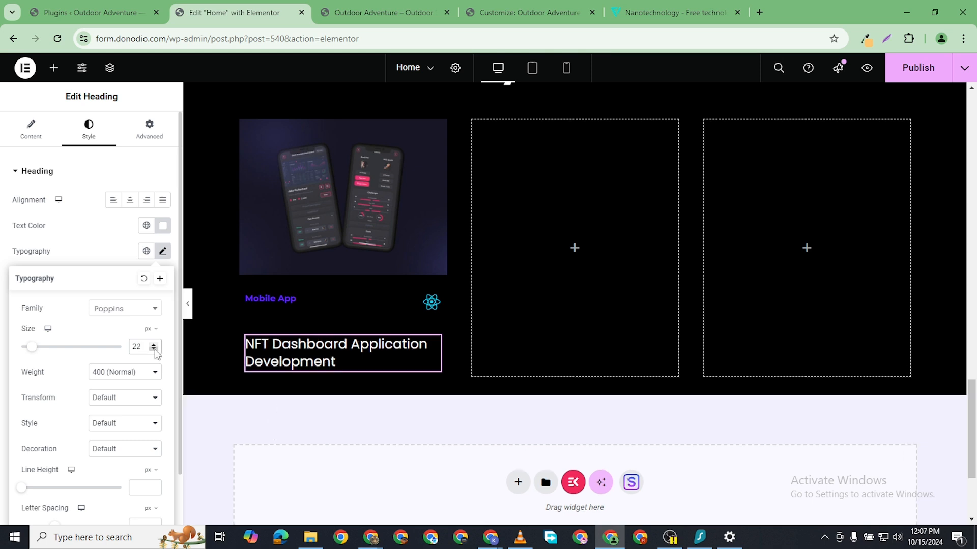
click(154, 345)
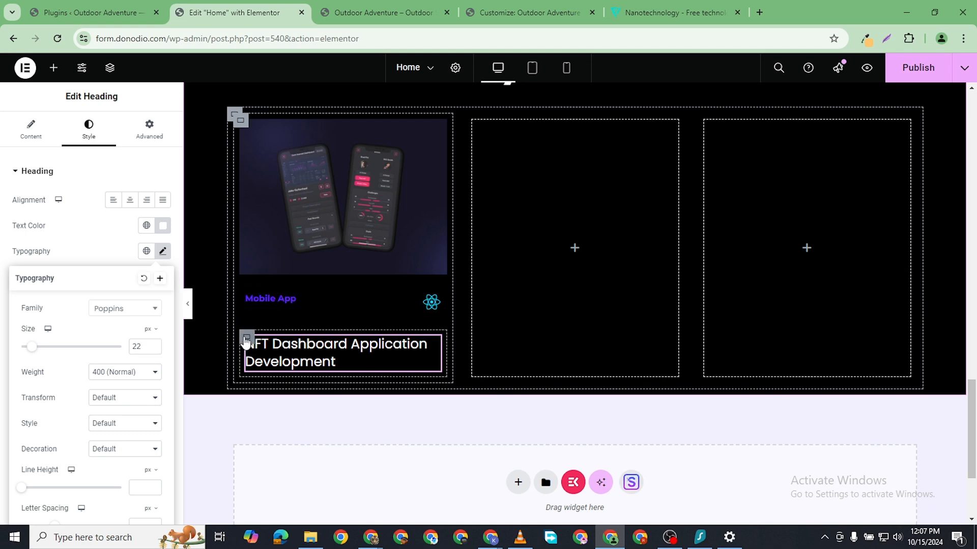
- Set the padding of both the NFT heading's container and the "Mobile App" row container to 0 on all sides
click(246, 338)
click(149, 148)
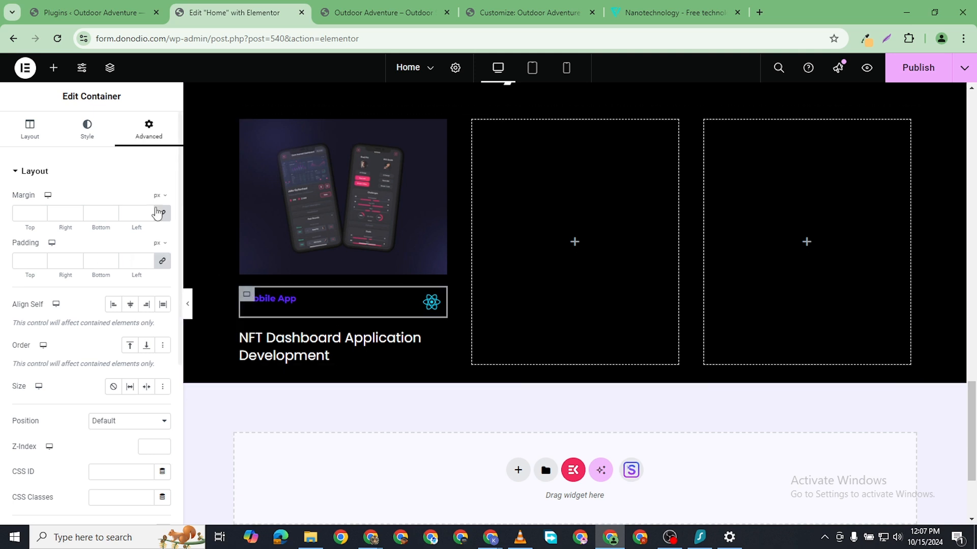
key(ctrl+shift+z)
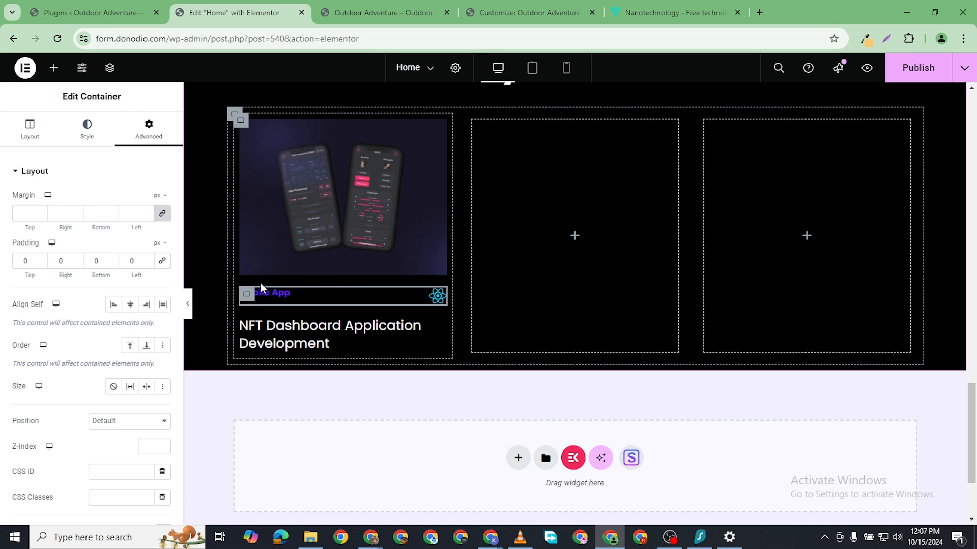
- Align the items of the "Mobile App" row container to the centre so the heading lines up with the icon
click(282, 296)
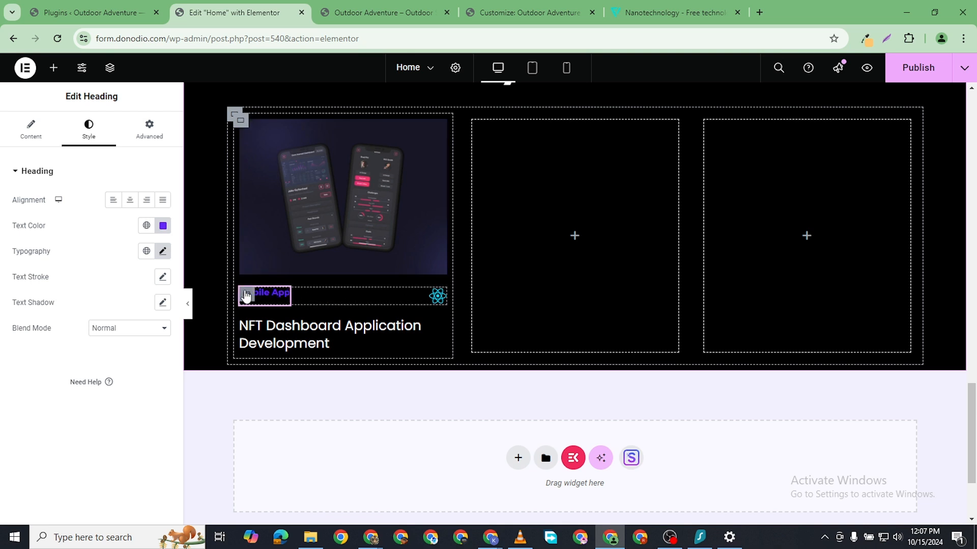
click(246, 296)
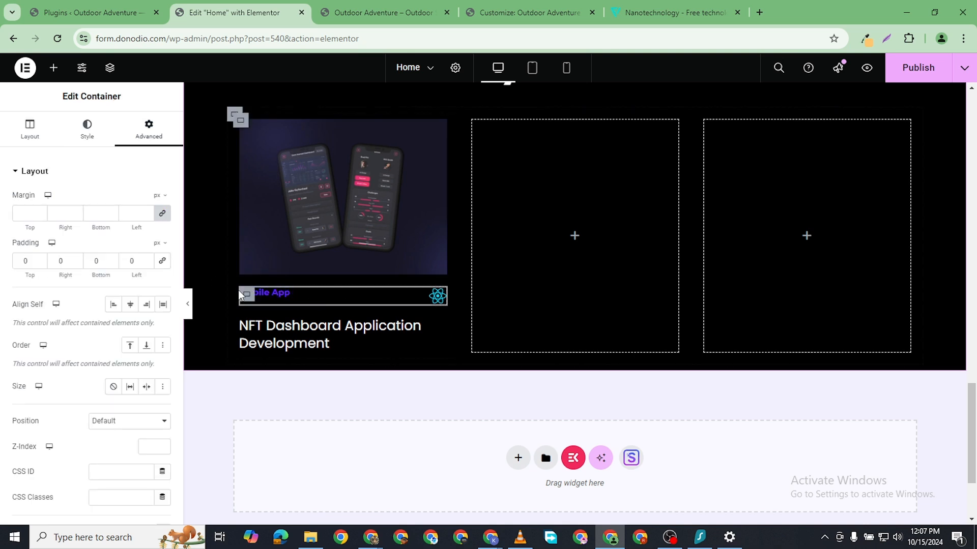
click(29, 131)
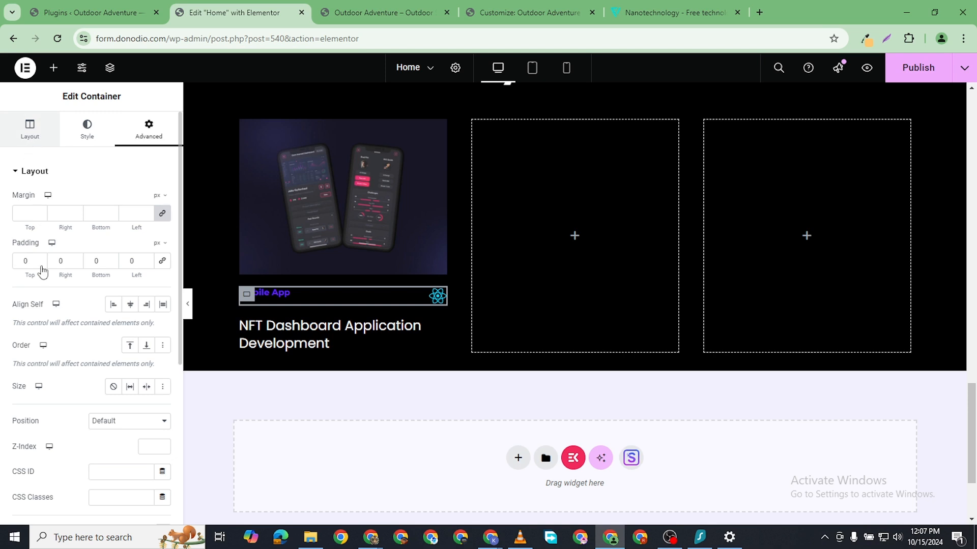
scroll(128, 430, down, 1)
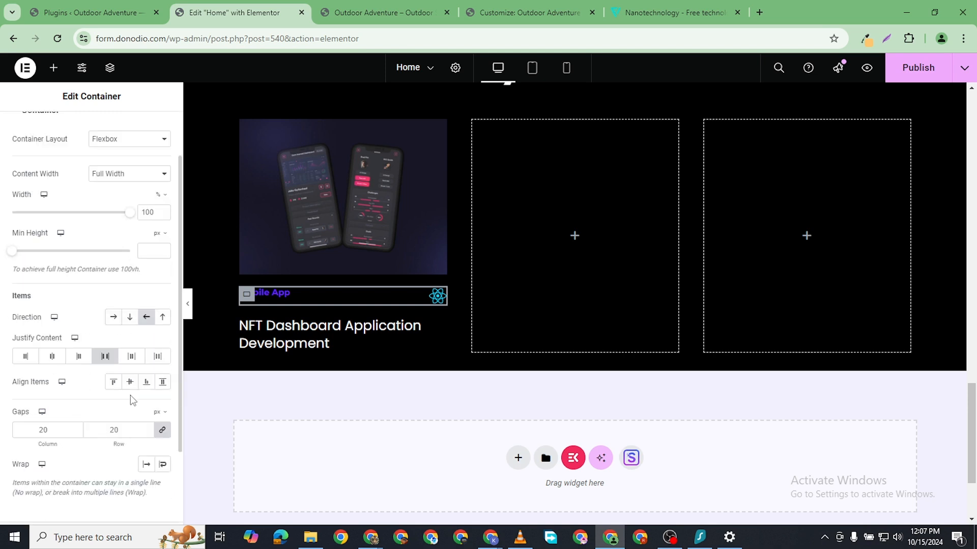
click(130, 382)
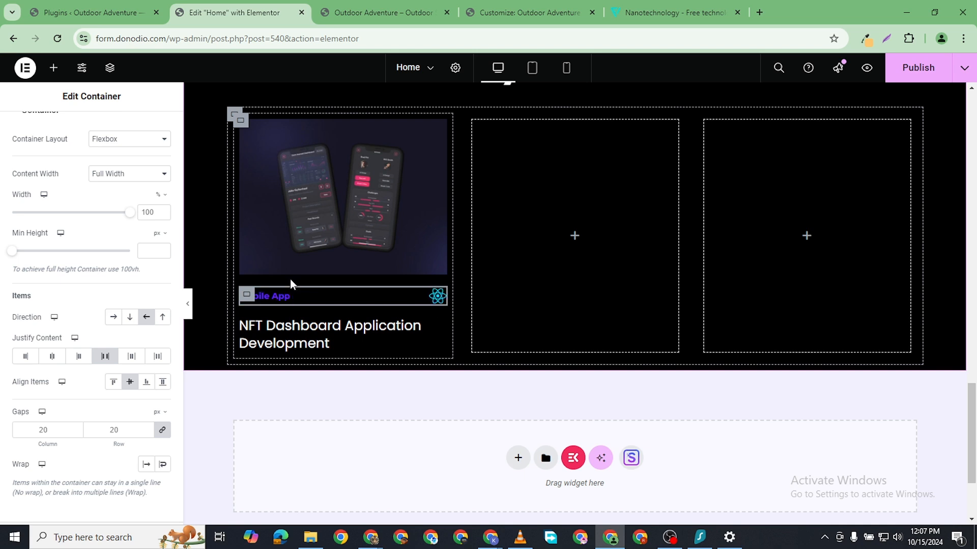
triple_click(282, 299)
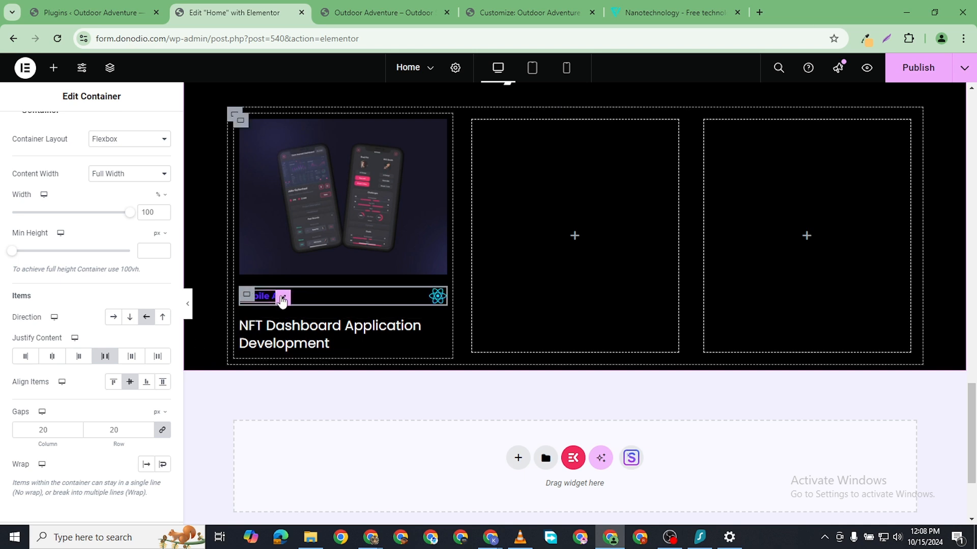
click(245, 305)
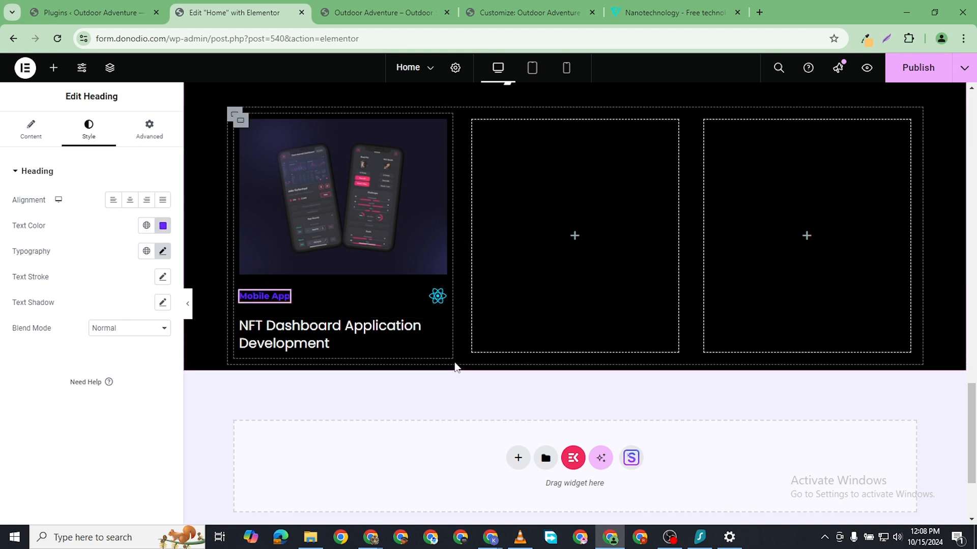
- Set the first portfolio column container's padding to 25 px on all sides
click(285, 153)
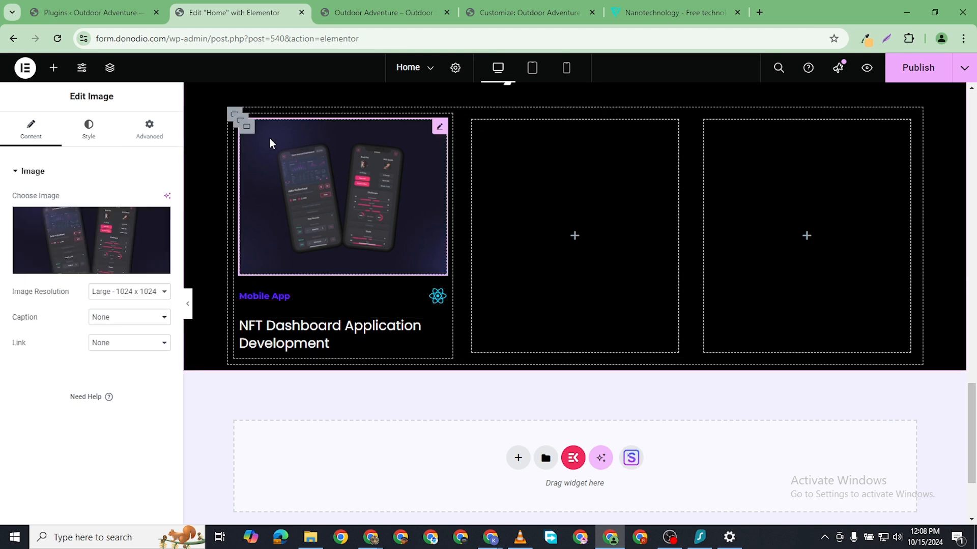
click(237, 122)
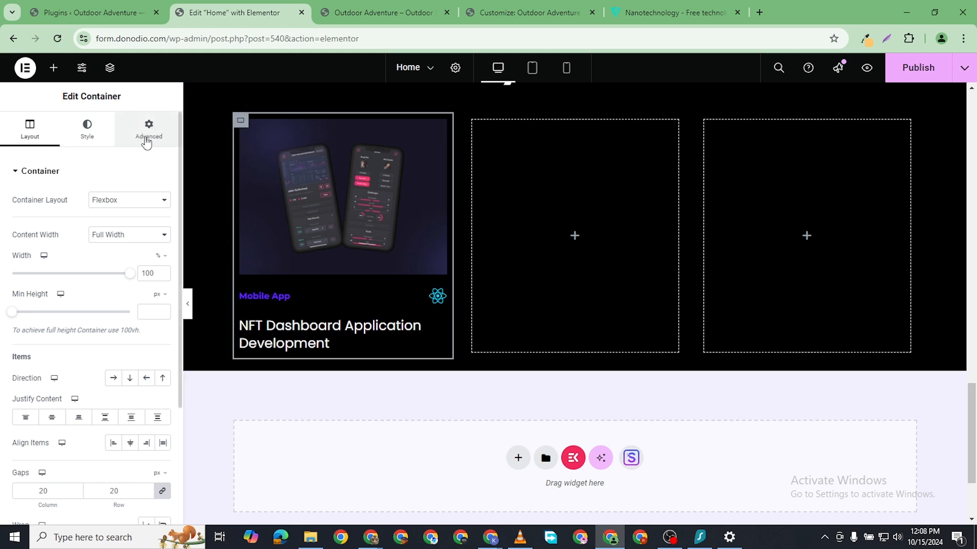
click(147, 141)
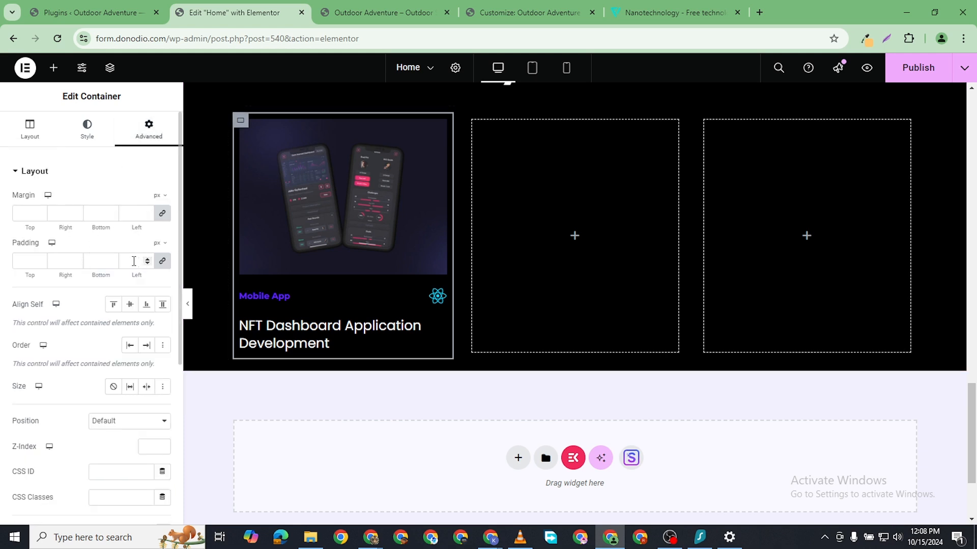
click(134, 261)
text(20)
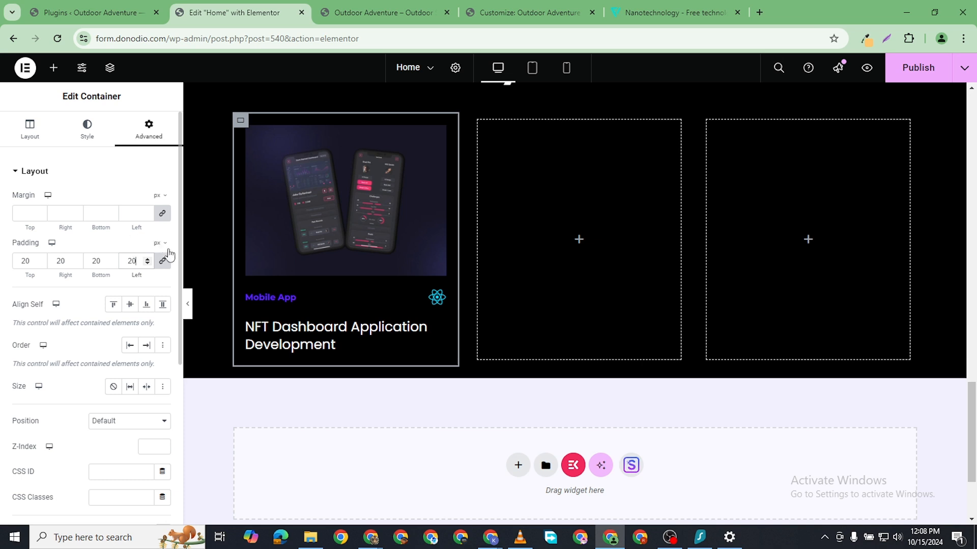
scroll(146, 260, up, 6)
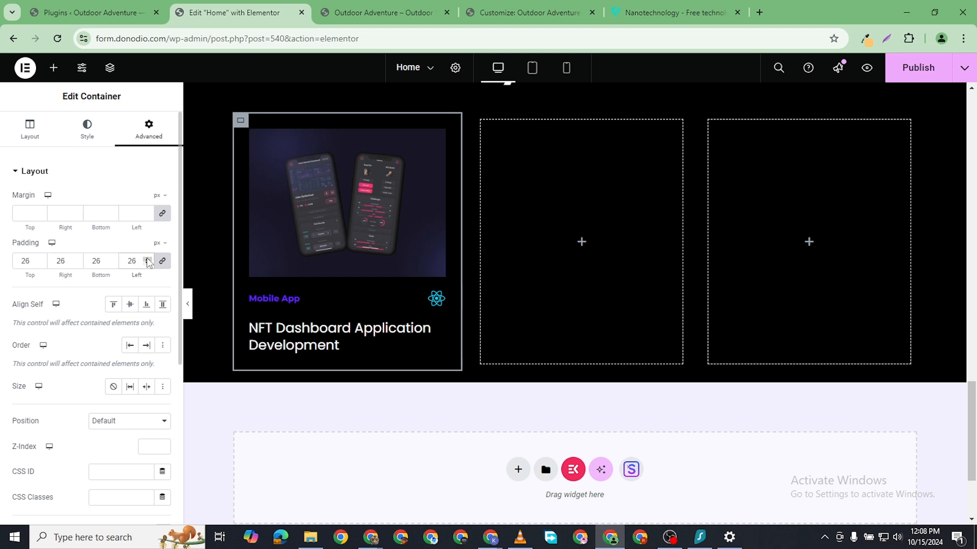
scroll(148, 262, down, 1)
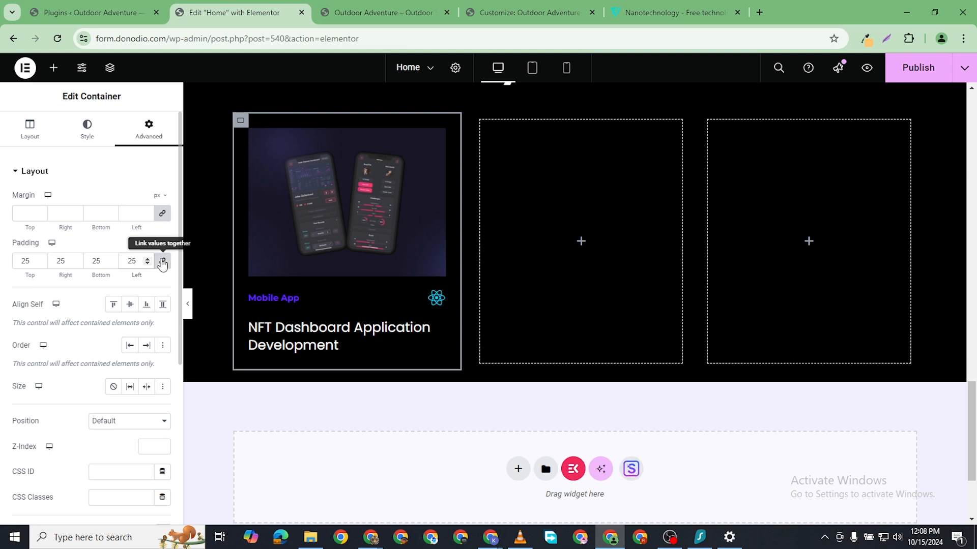
- Unlink the first column container's padding values and set the top to 30 px and the bottom to 36 px
click(161, 261)
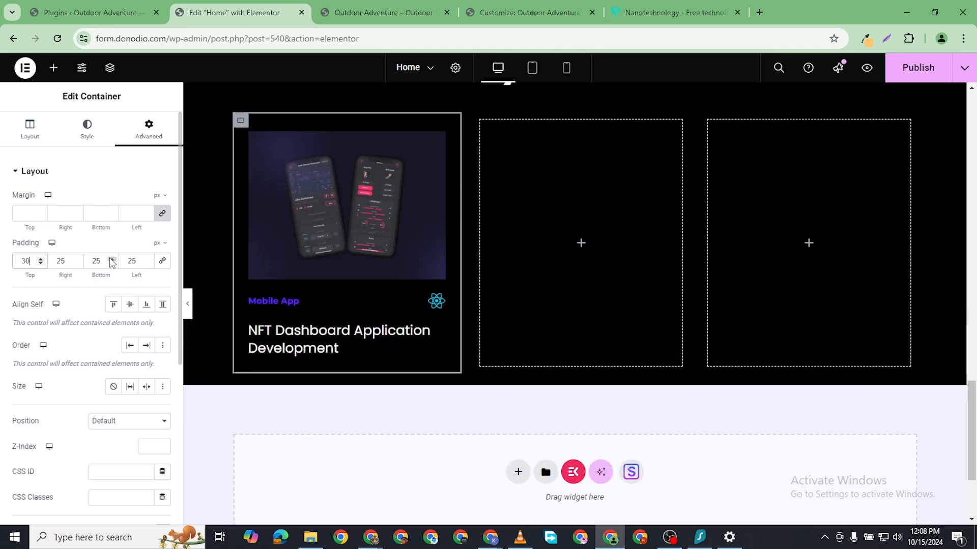
click(111, 259)
click(110, 258)
click(110, 258)
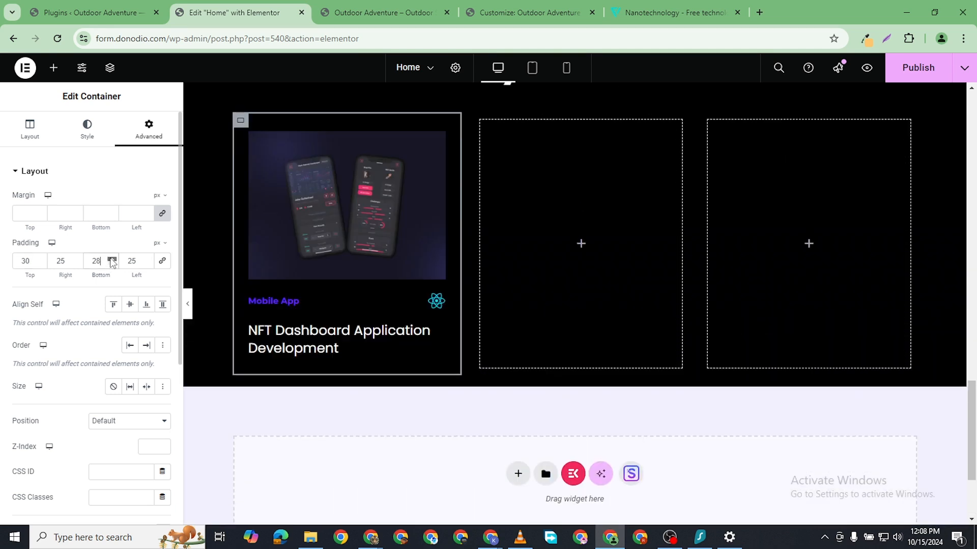
click(110, 258)
click(111, 259)
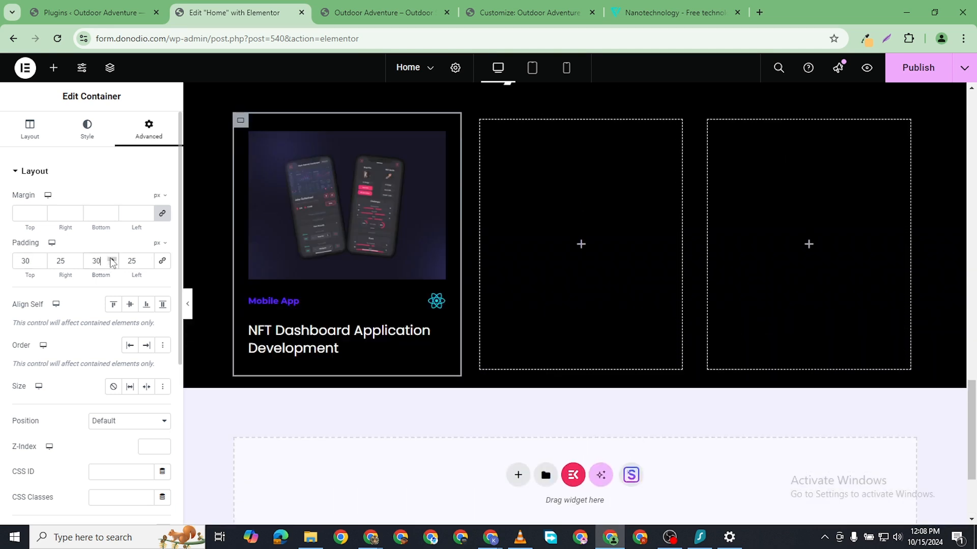
click(113, 258)
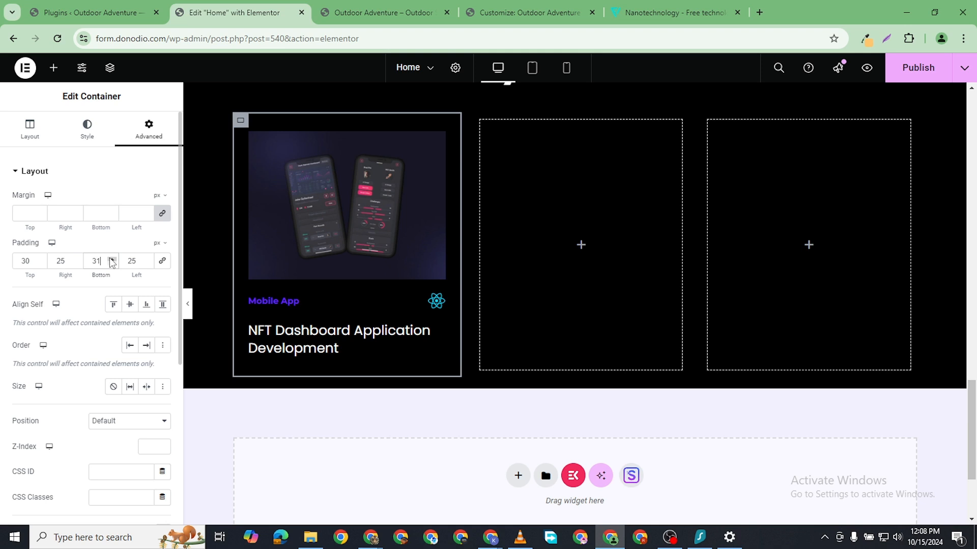
click(111, 259)
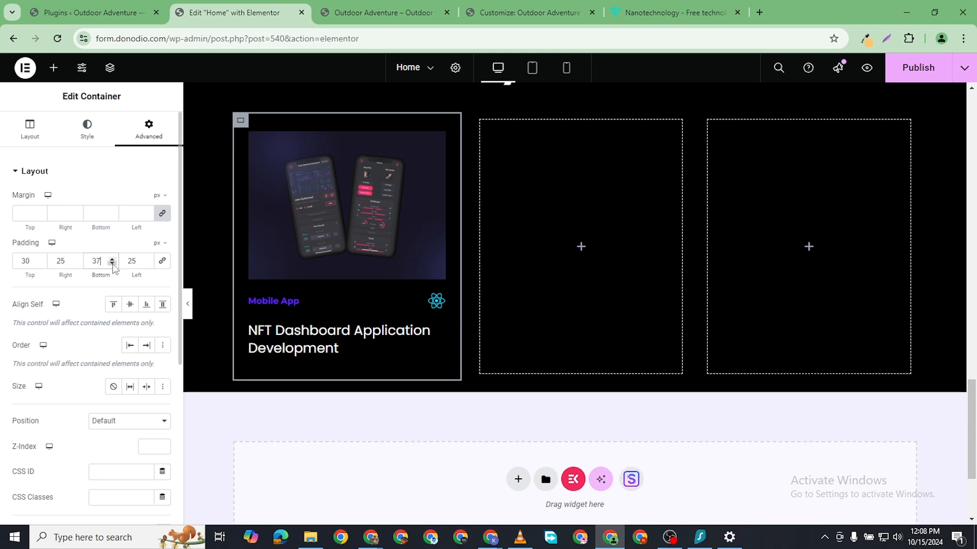
click(112, 264)
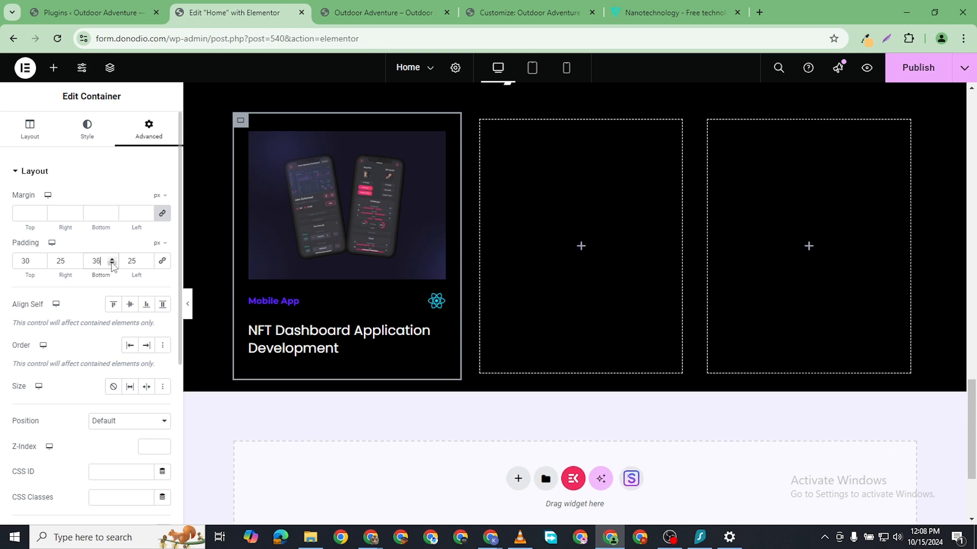
- Set the first column container's bottom padding to 35 px
click(112, 263)
scroll(117, 289, down, 3)
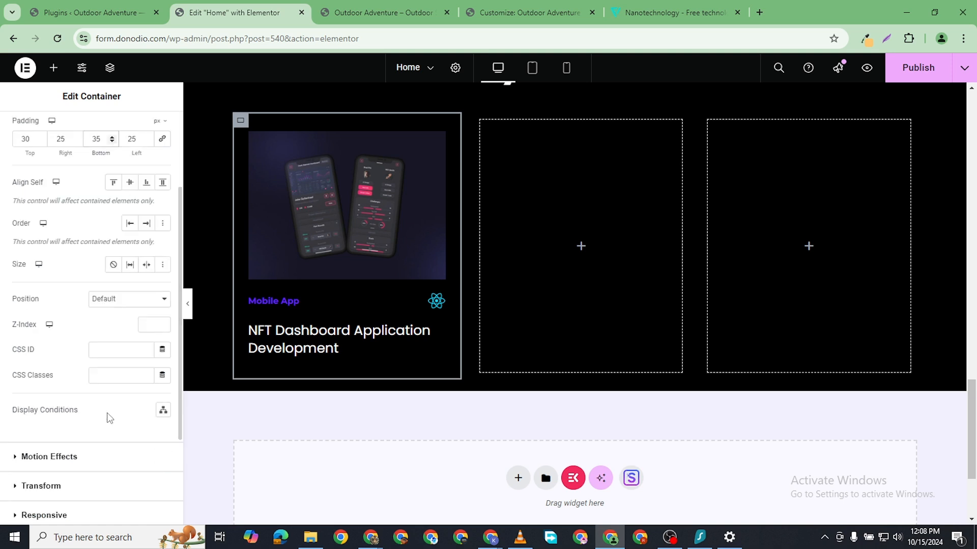
scroll(84, 366, up, 3)
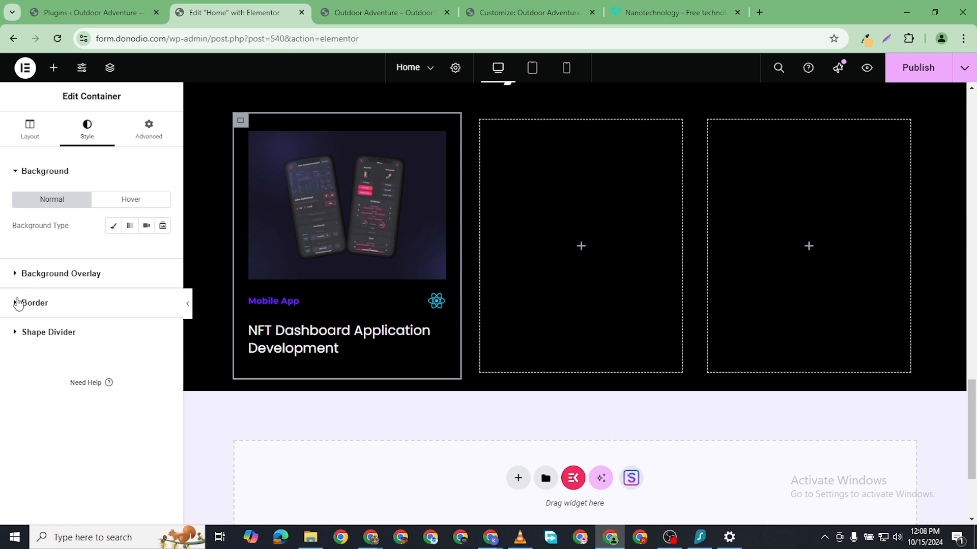
- Give the first column container a solid 1 px border with a 15 px radius on all corners
click(24, 310)
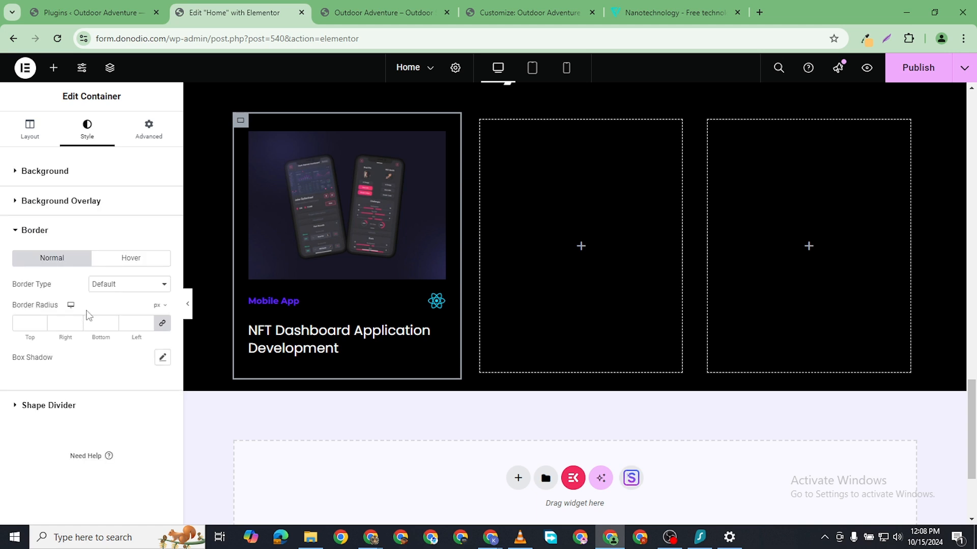
click(146, 321)
click(146, 321)
click(118, 285)
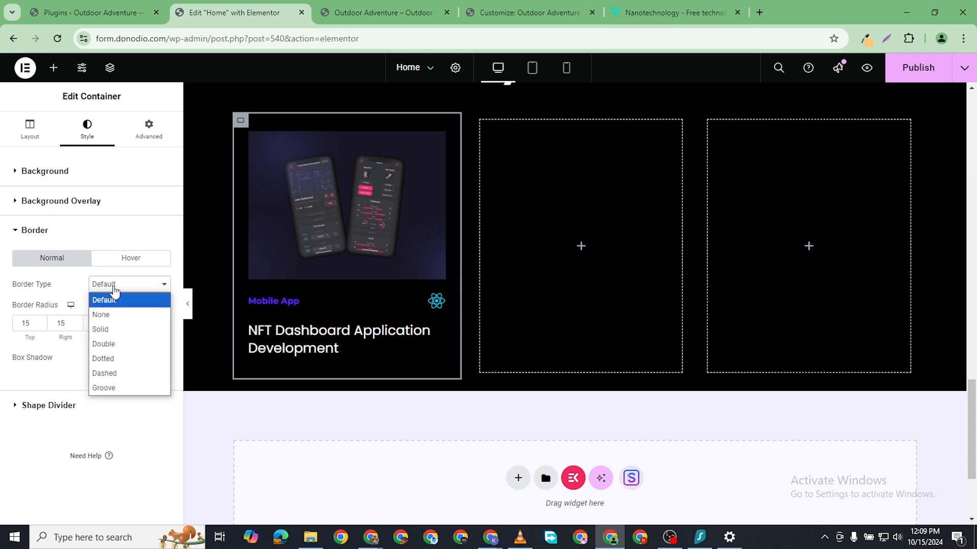
click(127, 328)
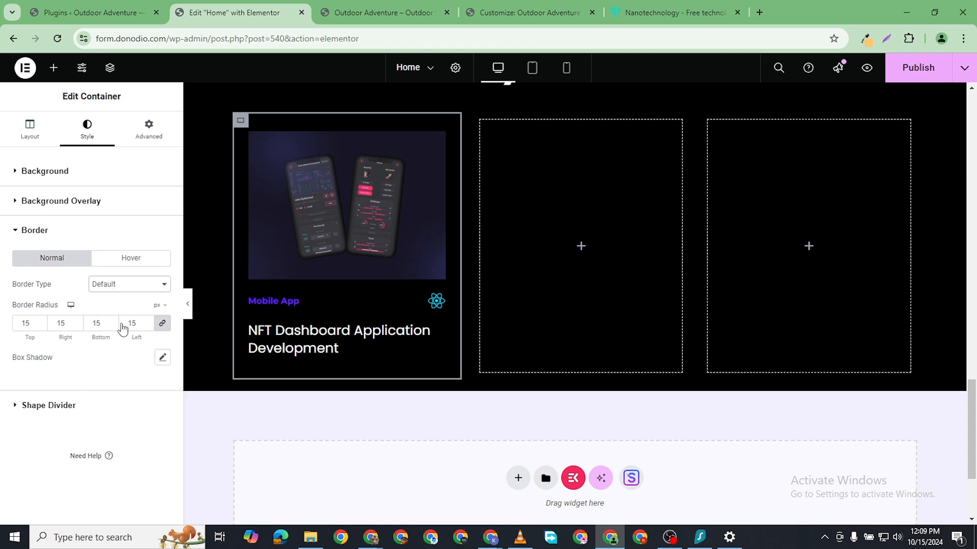
click(146, 323)
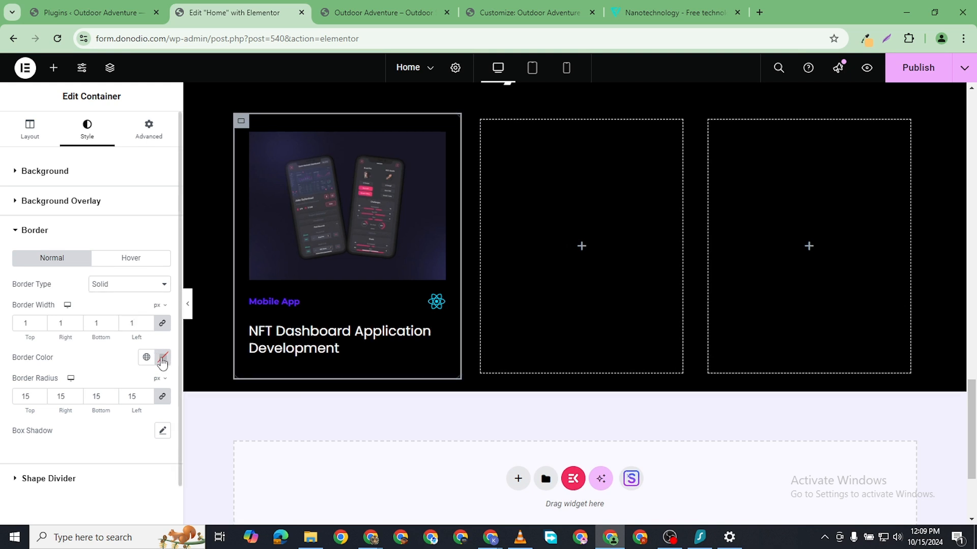
- Set the container's border color to a nearly transparent white, #FFFFFF17
click(162, 357)
drag(113, 292, 67, 168)
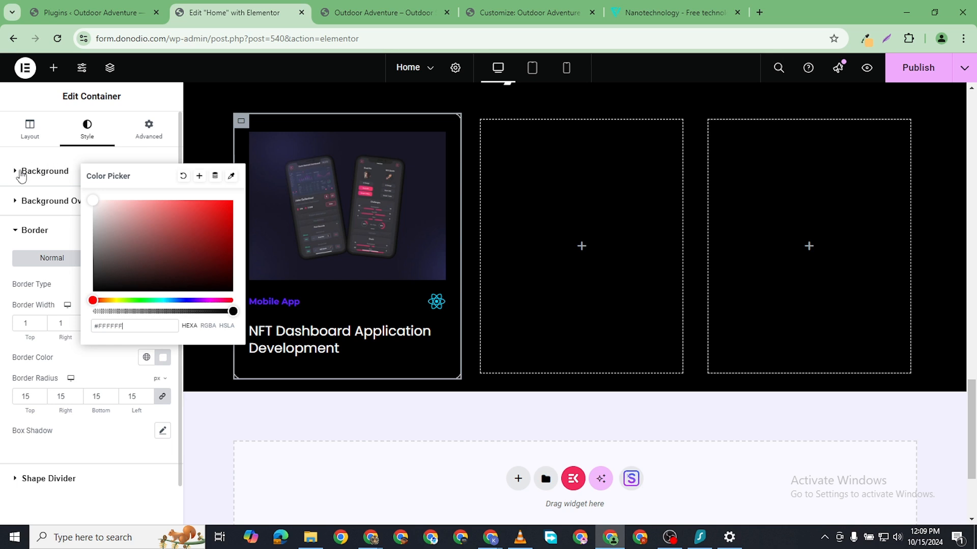
click(112, 323)
click(104, 309)
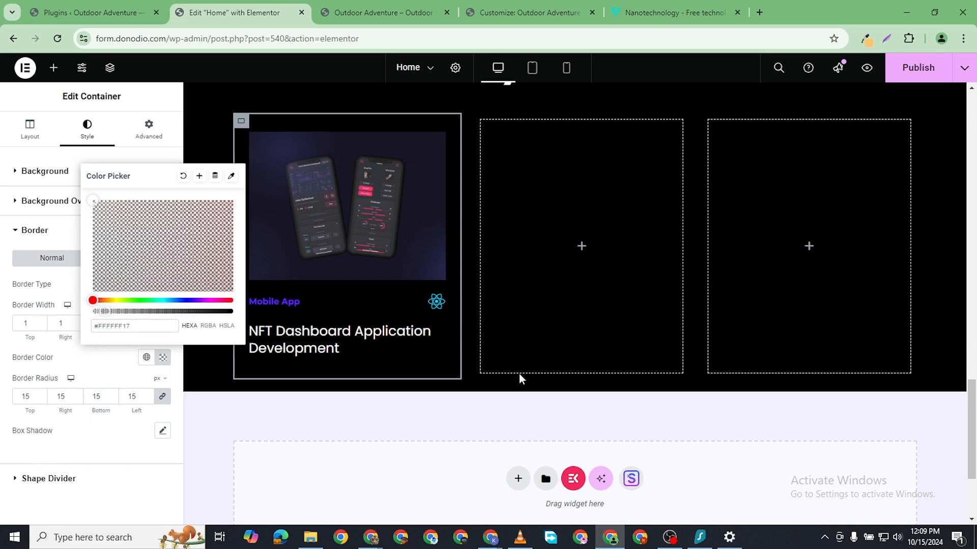
- Publish the page and check the first portfolio card's border in the site preview
click(918, 68)
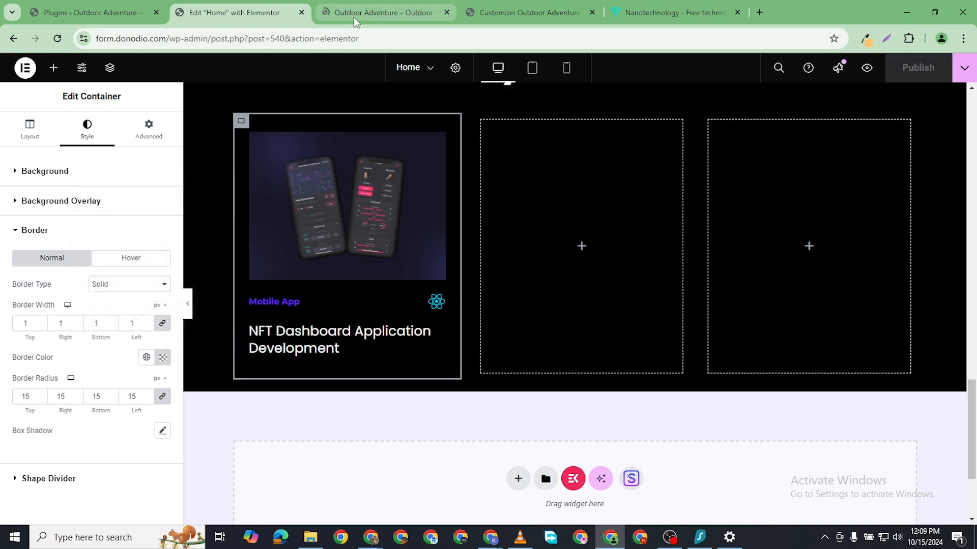
click(353, 17)
scroll(340, 301, down, 5)
scroll(340, 301, down, 15)
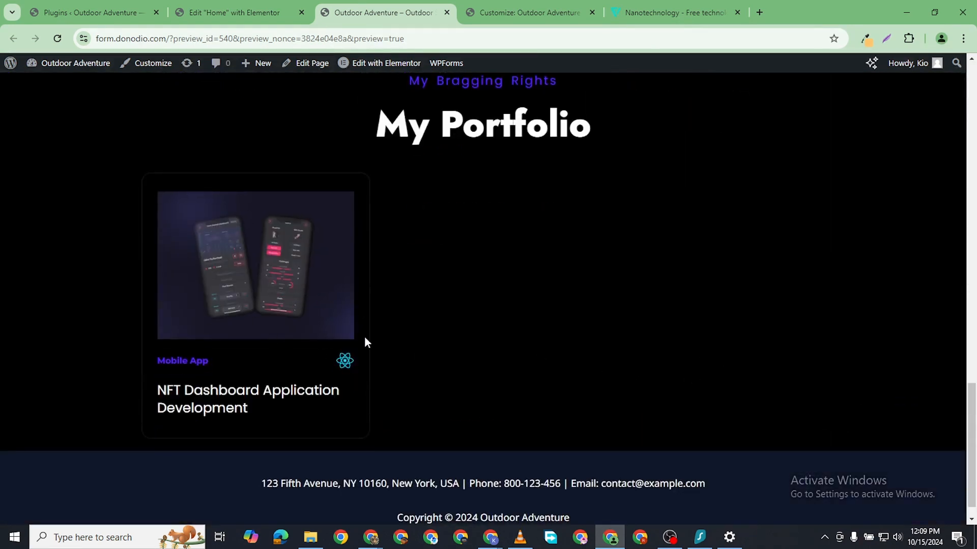
scroll(364, 337, up, 6)
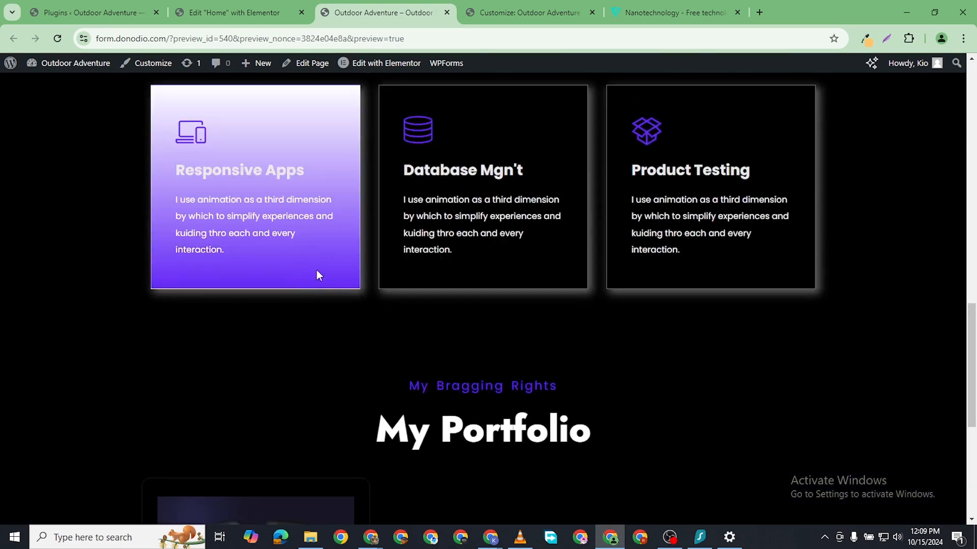
scroll(268, 343, down, 1)
scroll(305, 338, down, 6)
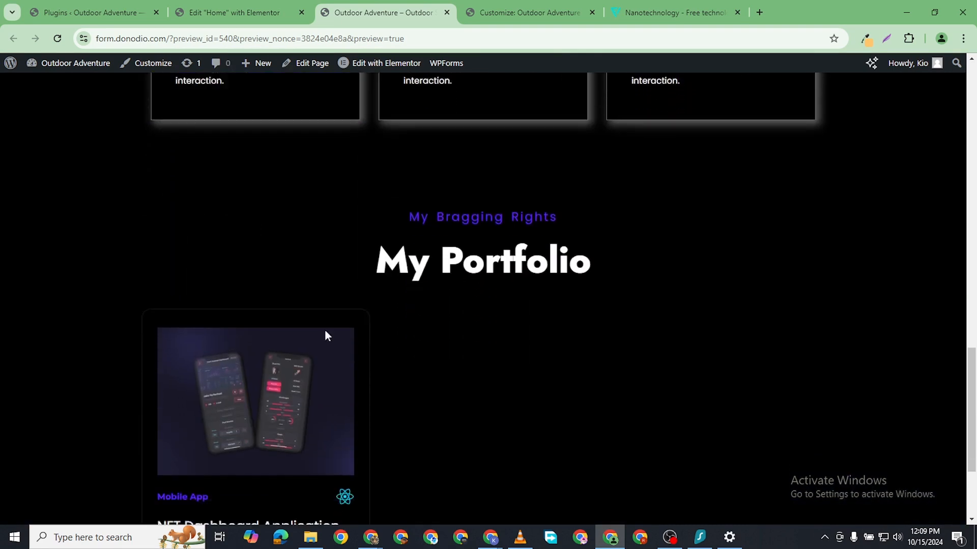
- Add a box shadow to the first card container with horizontal 5, vertical 5 and spread 1
click(271, 14)
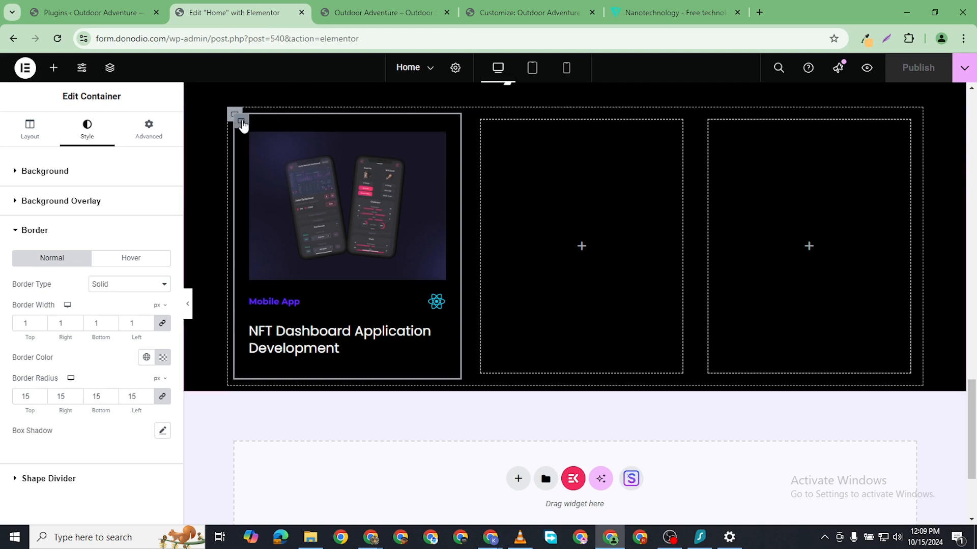
scroll(73, 362, down, 1)
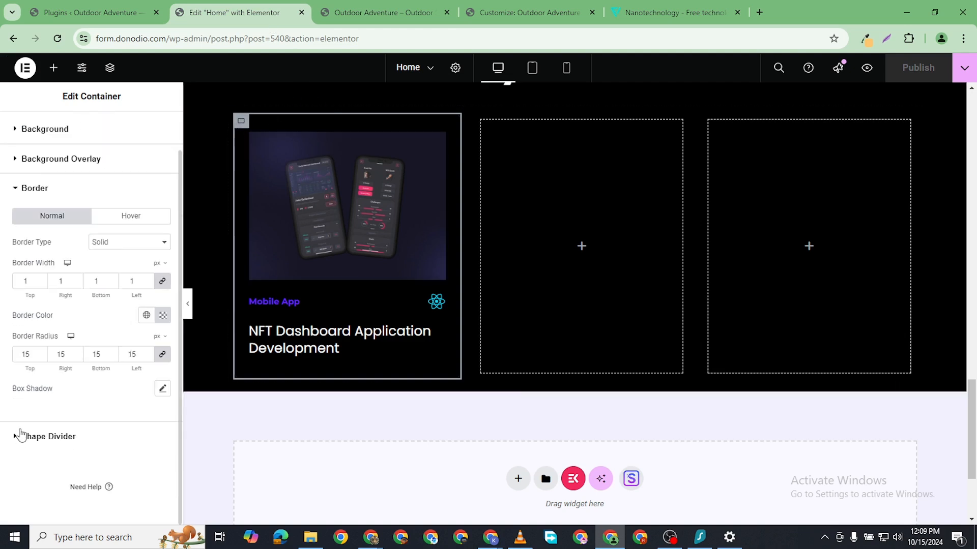
click(162, 388)
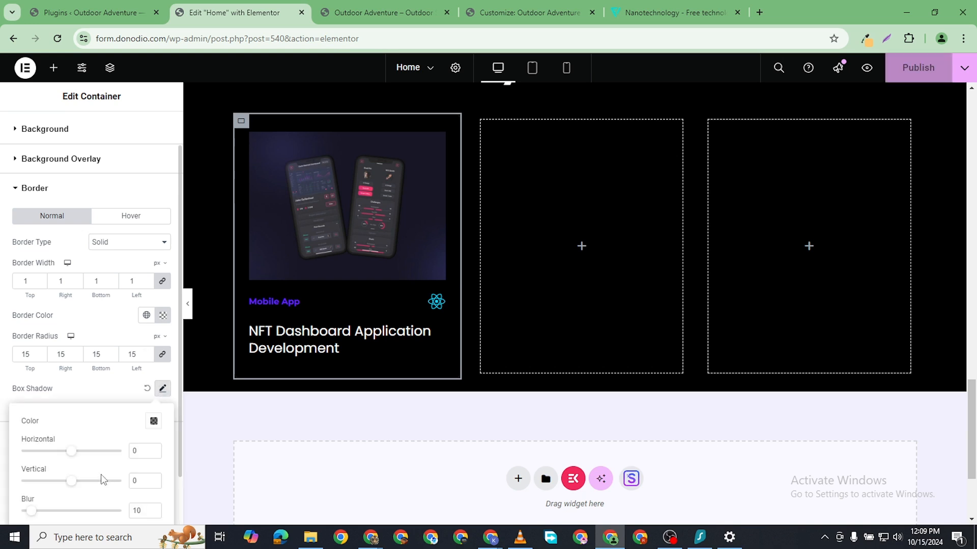
scroll(153, 417, down, 1)
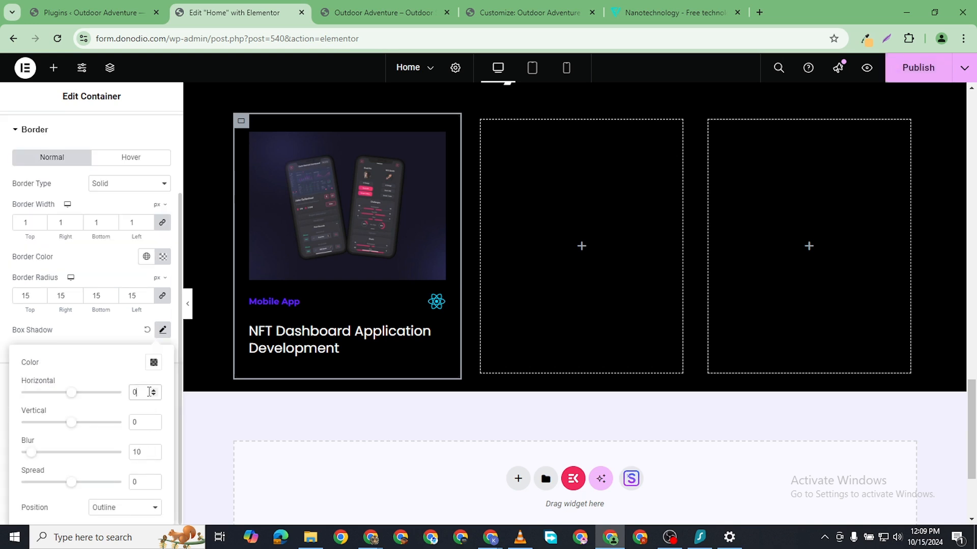
click(143, 422)
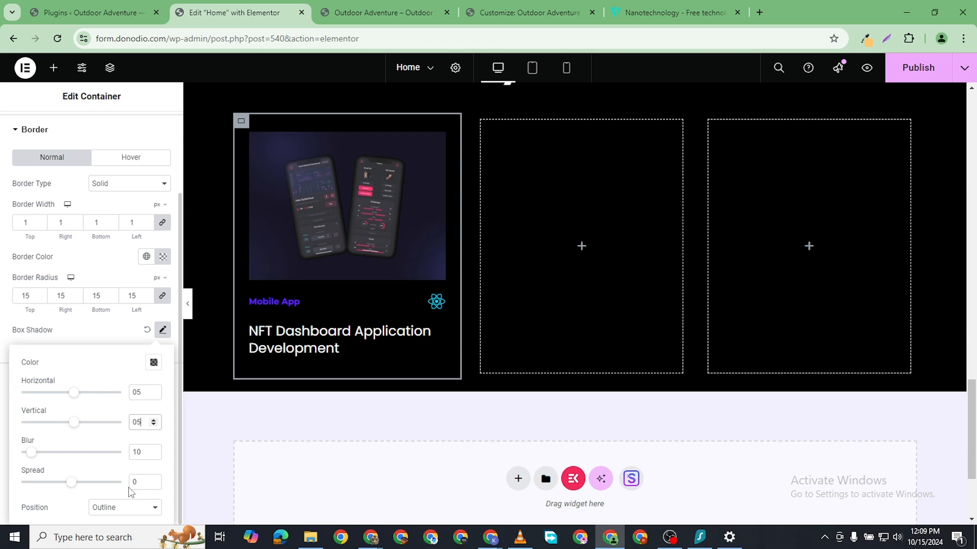
click(153, 480)
- Set the box shadow color to semi-transparent white, rgba(255, 255, 255, 0.32)
click(153, 363)
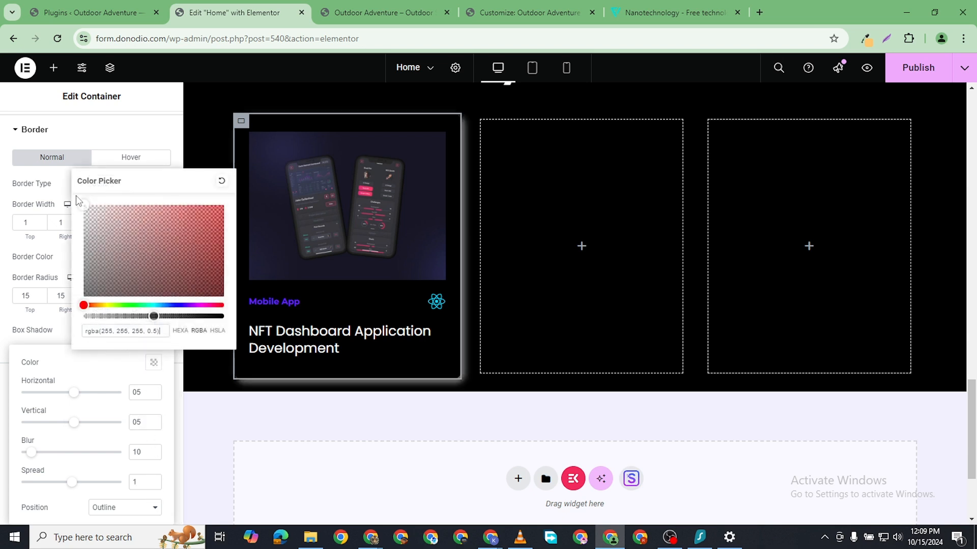
click(62, 187)
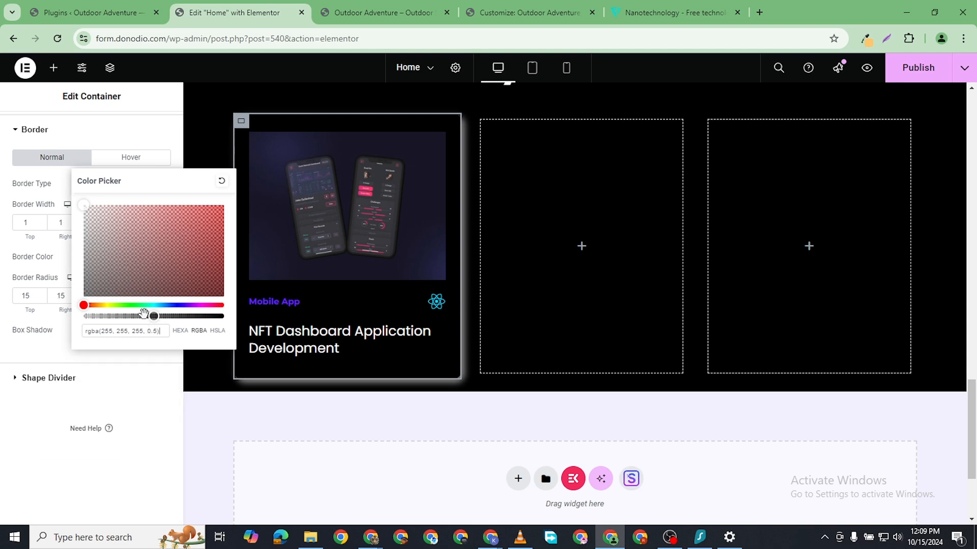
drag(137, 316, 123, 319)
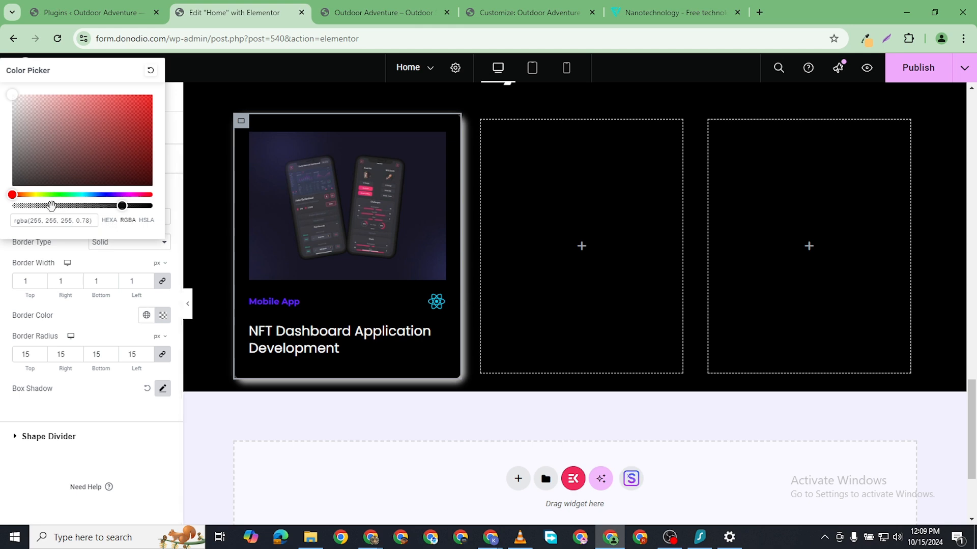
click(111, 422)
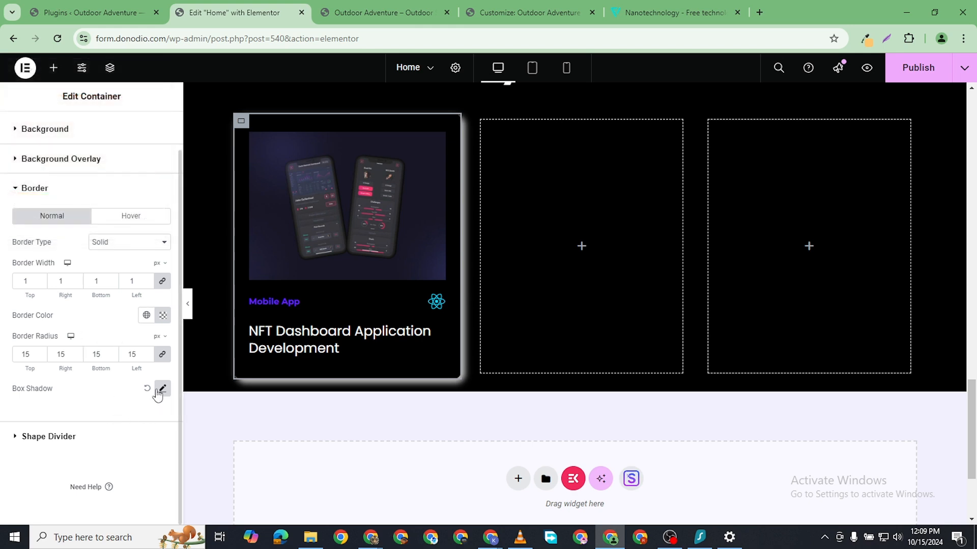
click(161, 392)
scroll(147, 377, down, 1)
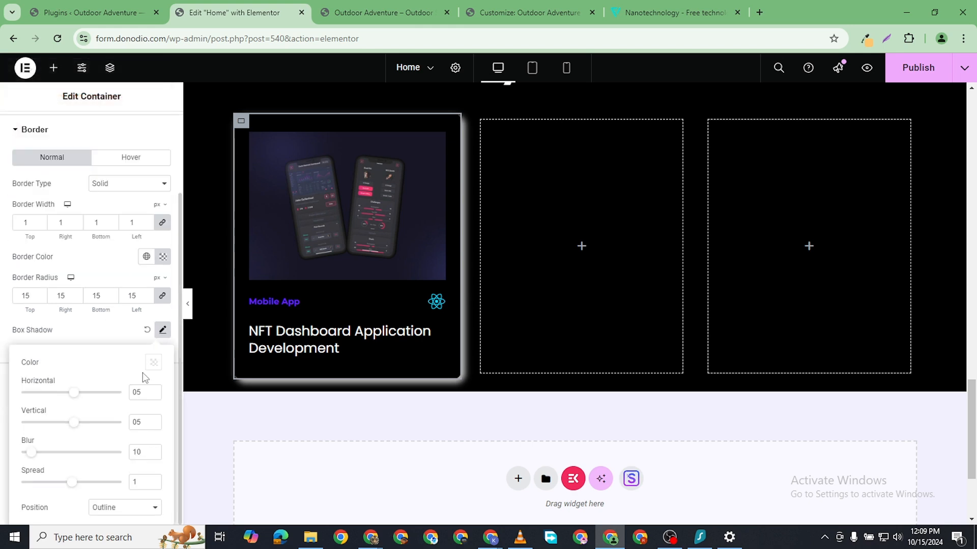
click(152, 365)
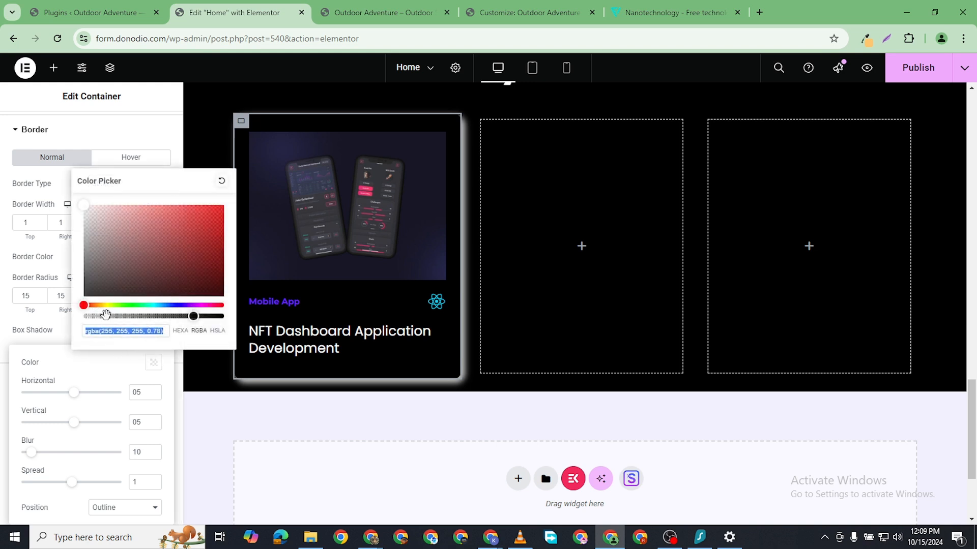
click(101, 316)
drag(101, 316, 127, 316)
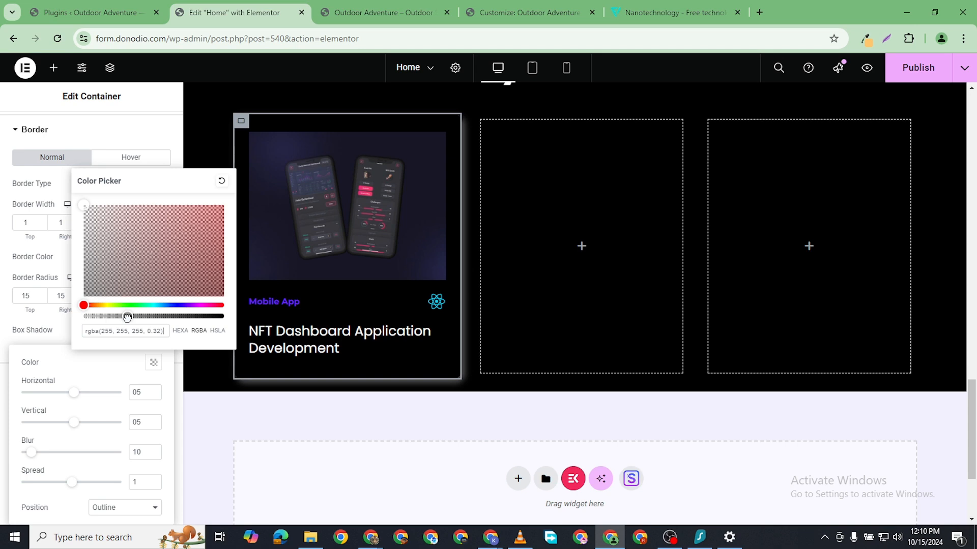
- Publish the page and check the first portfolio card's shadow in the site preview
click(917, 67)
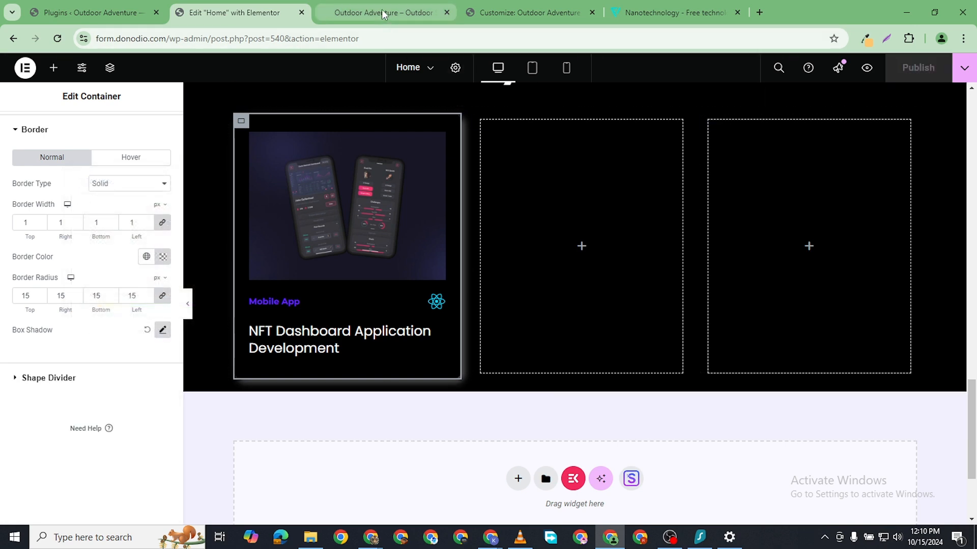
click(399, 13)
scroll(356, 344, down, 10)
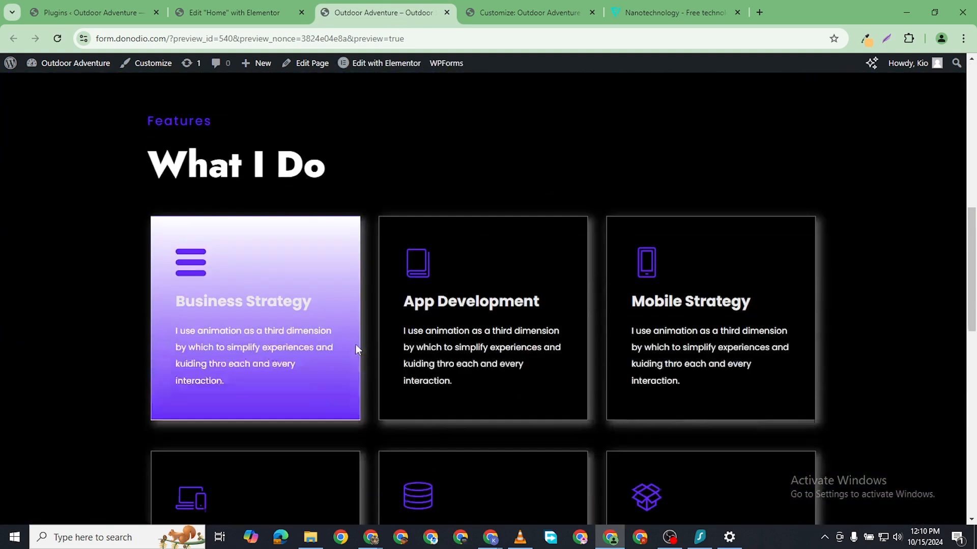
scroll(359, 331, down, 9)
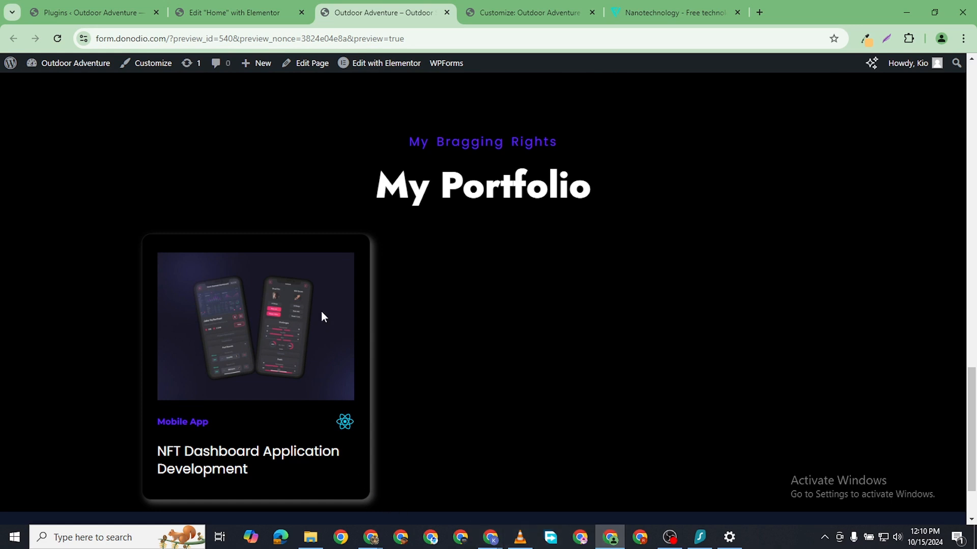
scroll(407, 389, down, 3)
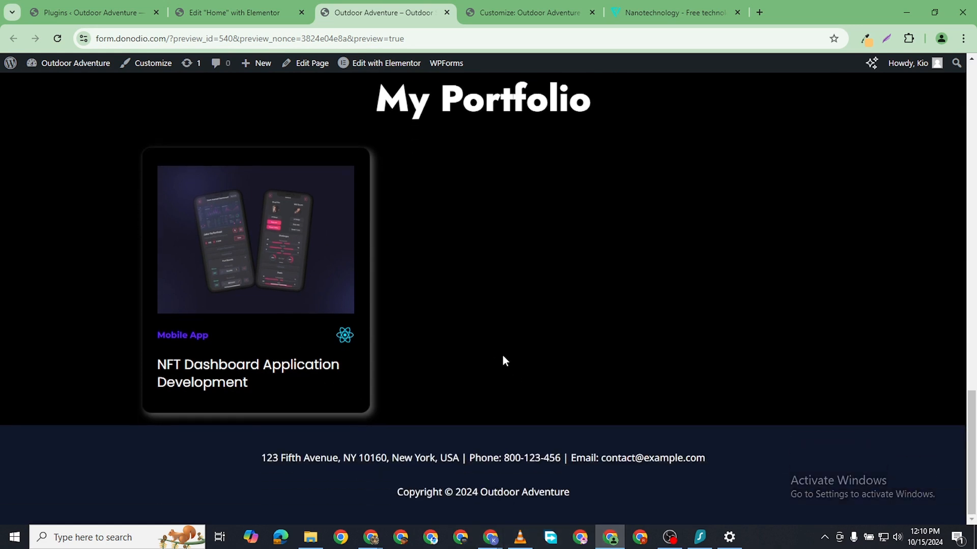
scroll(399, 242, up, 1)
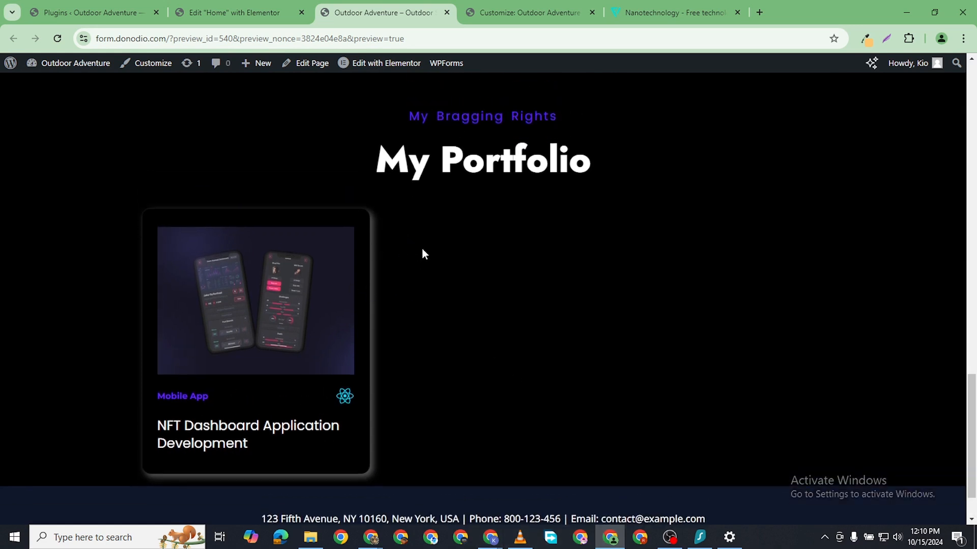
- Back in the Elementor editor, duplicate the first portfolio card container twice to get three identical cards in the row
click(263, 14)
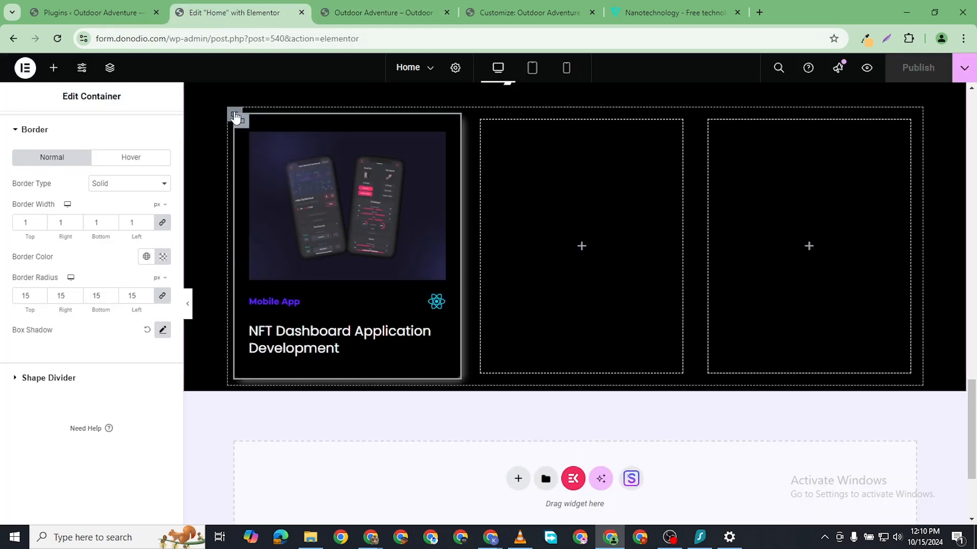
click(232, 116)
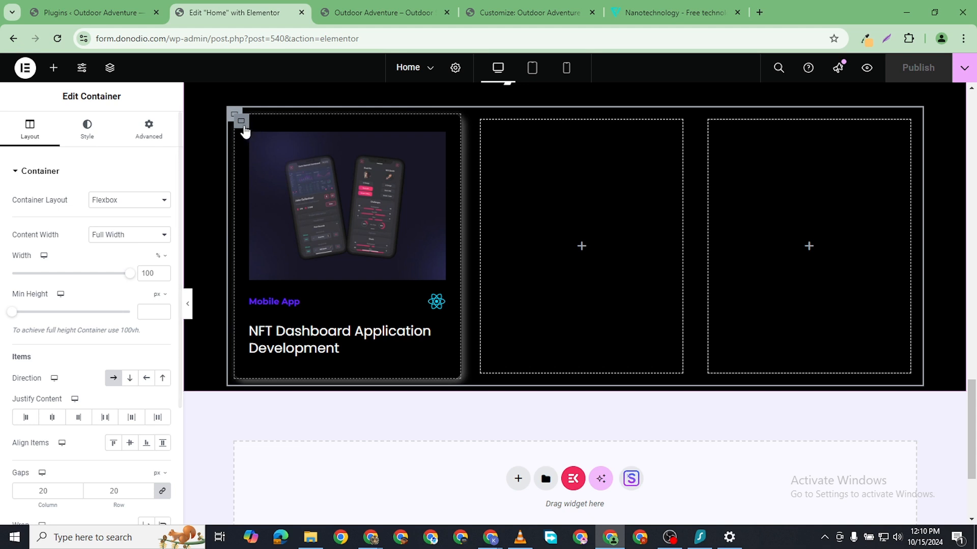
click(243, 127)
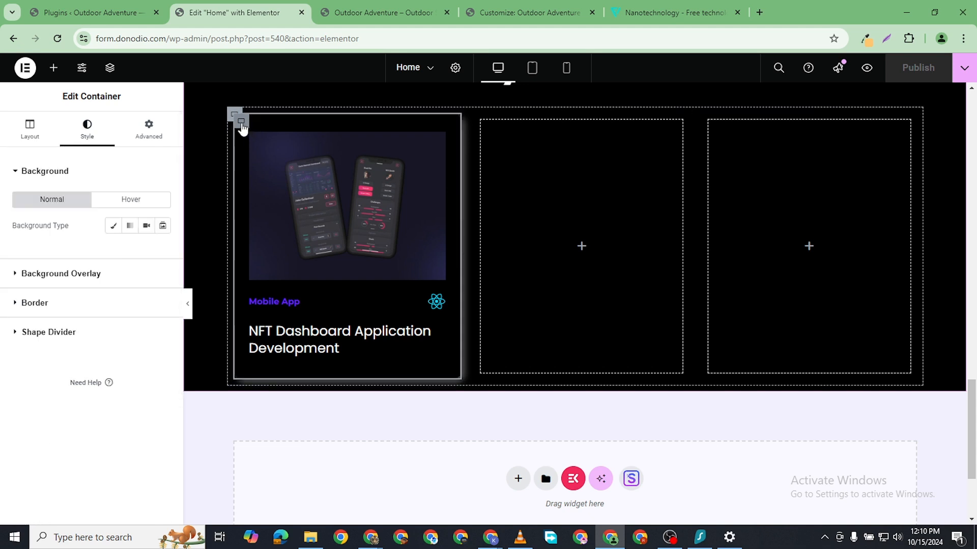
right_click(305, 139)
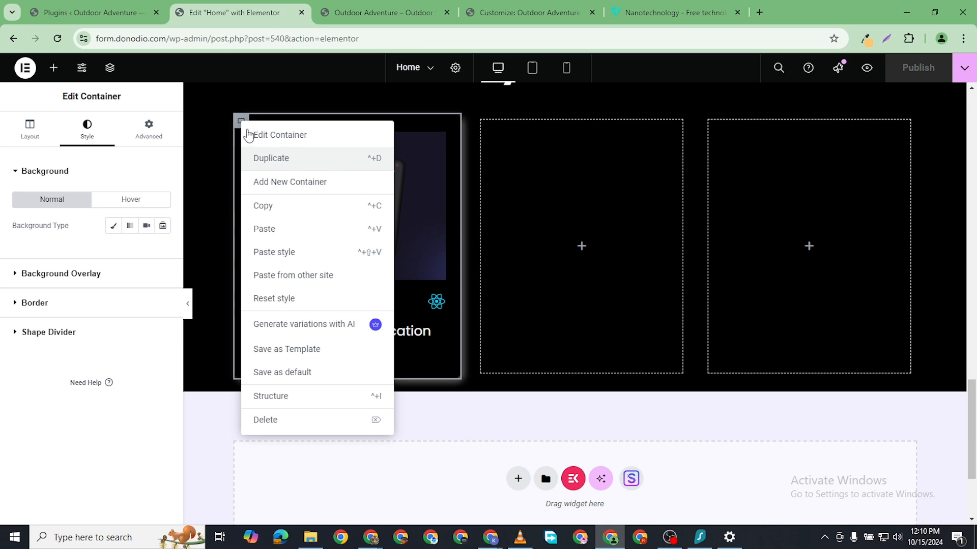
click(289, 158)
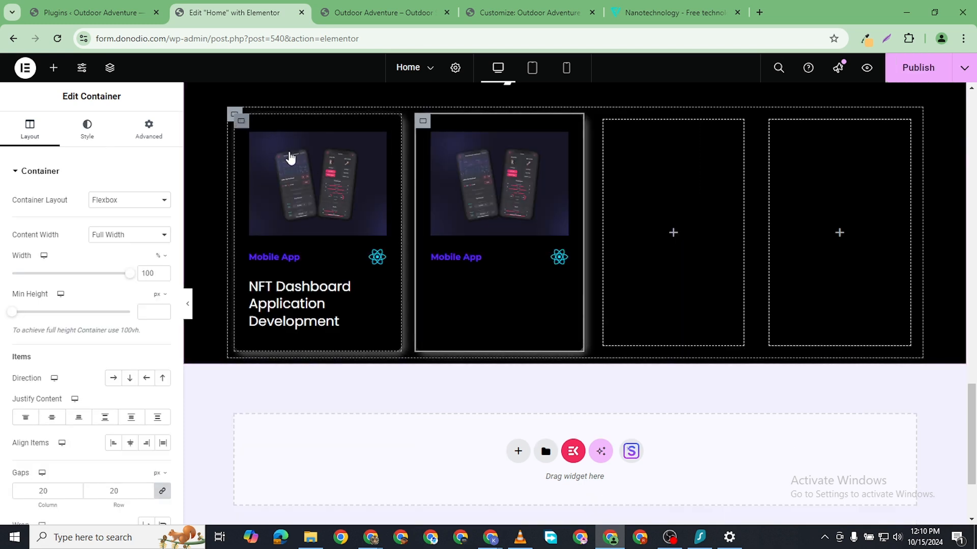
right_click(290, 158)
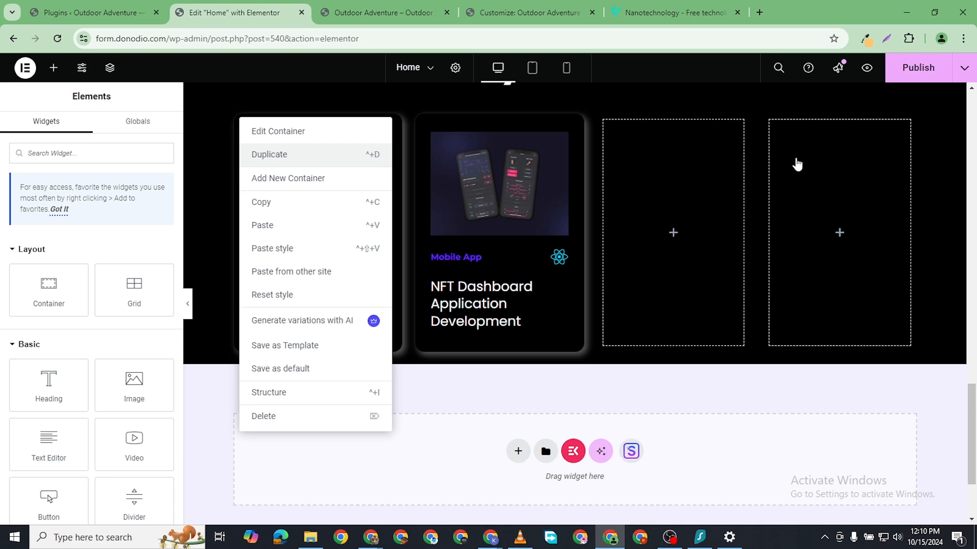
click(777, 162)
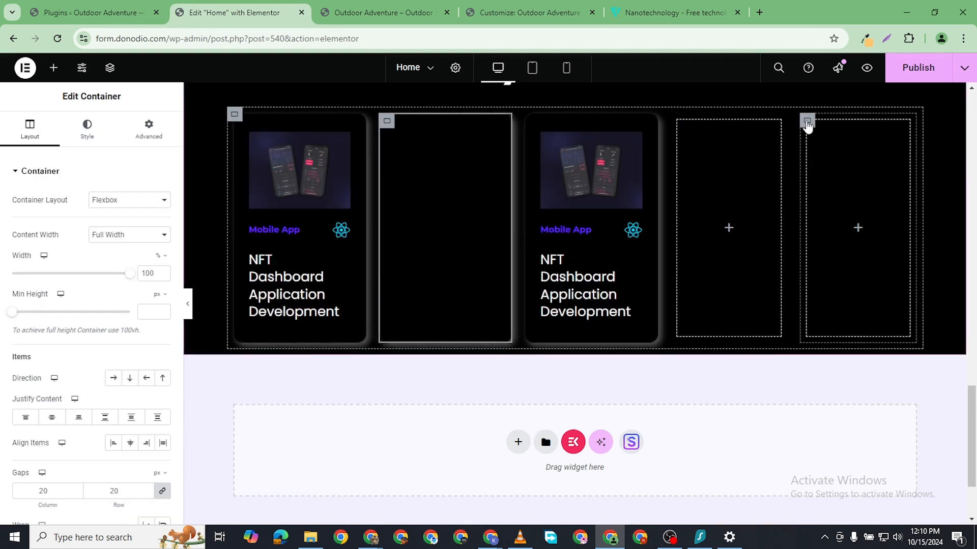
- Delete the two empty containers from the portfolio row so that only the three cards remain
right_click(806, 122)
click(829, 411)
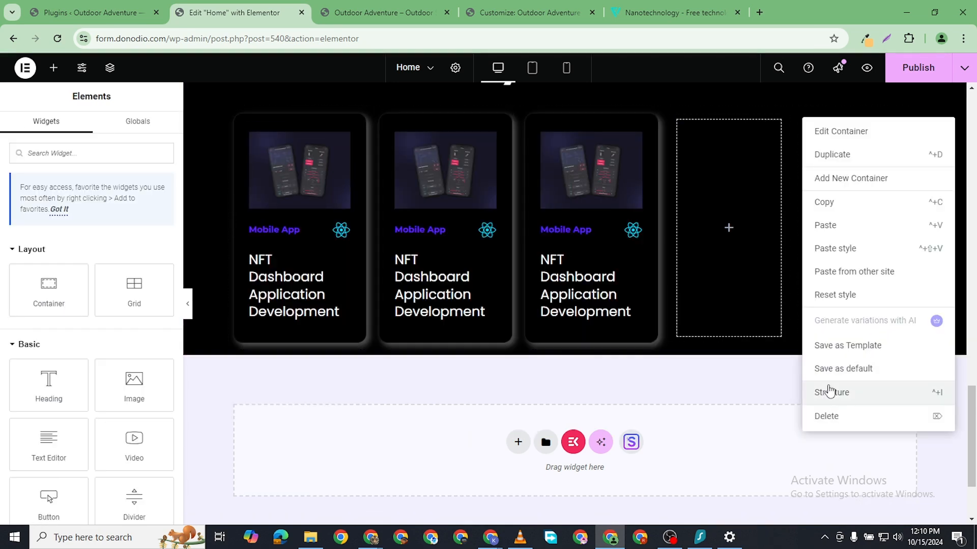
right_click(794, 270)
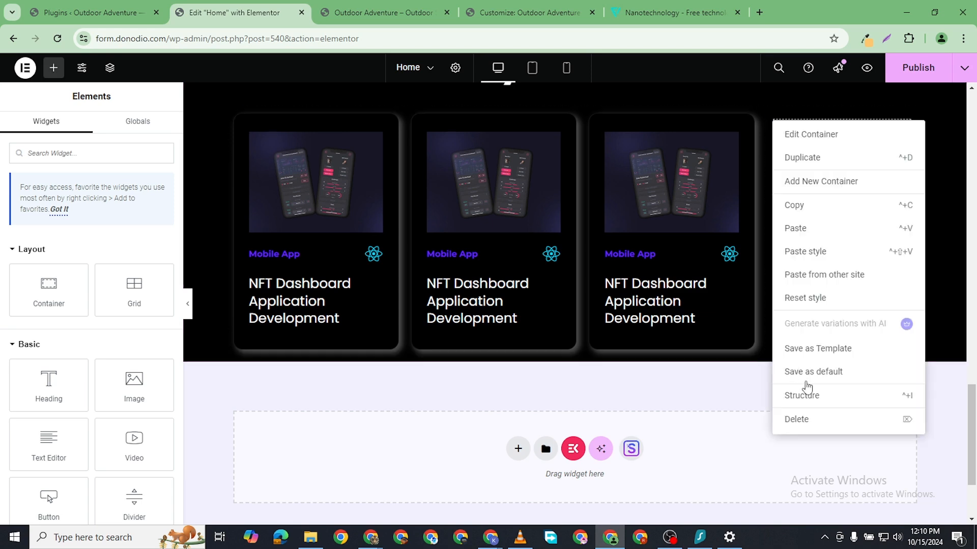
click(810, 418)
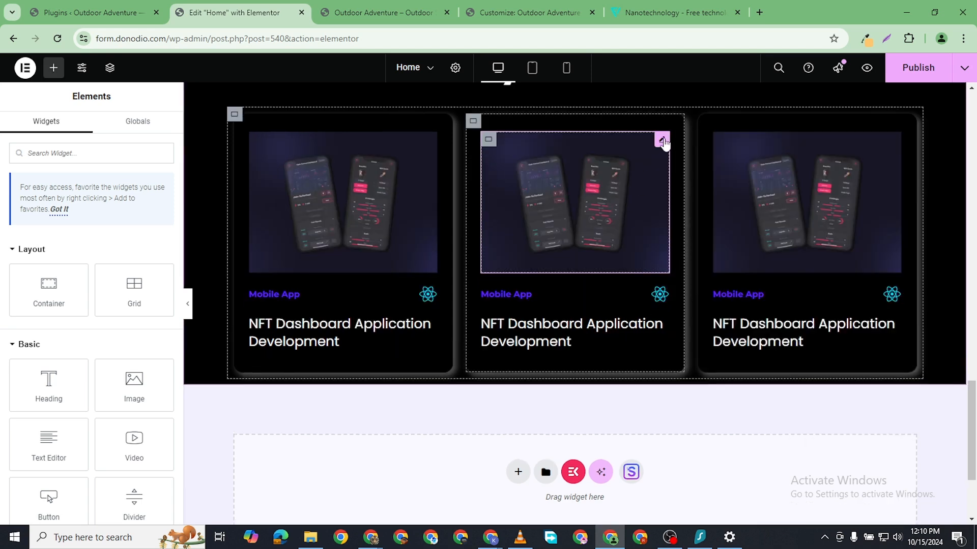
- Replace the second card's image by uploading portfolio-04-1 from the Portfolio Website Pics folder
click(662, 138)
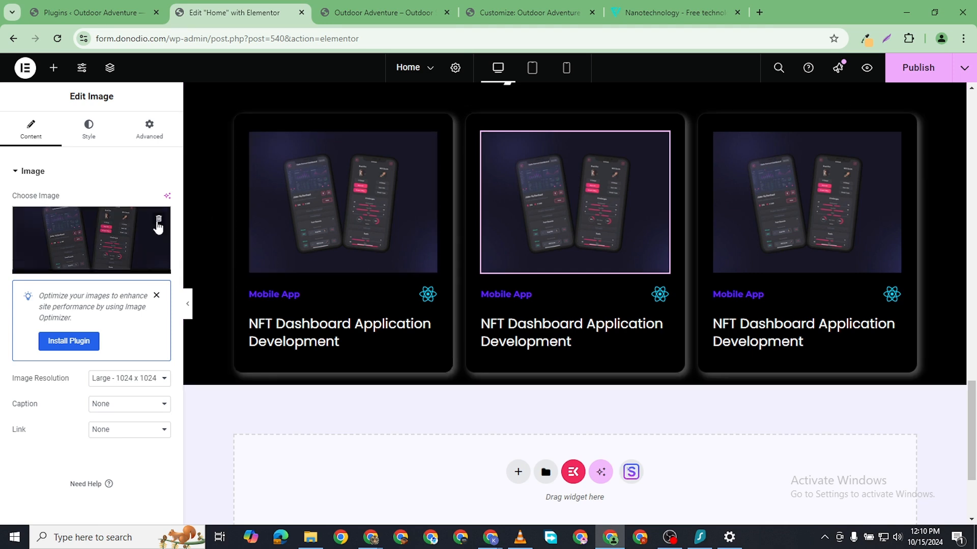
click(103, 244)
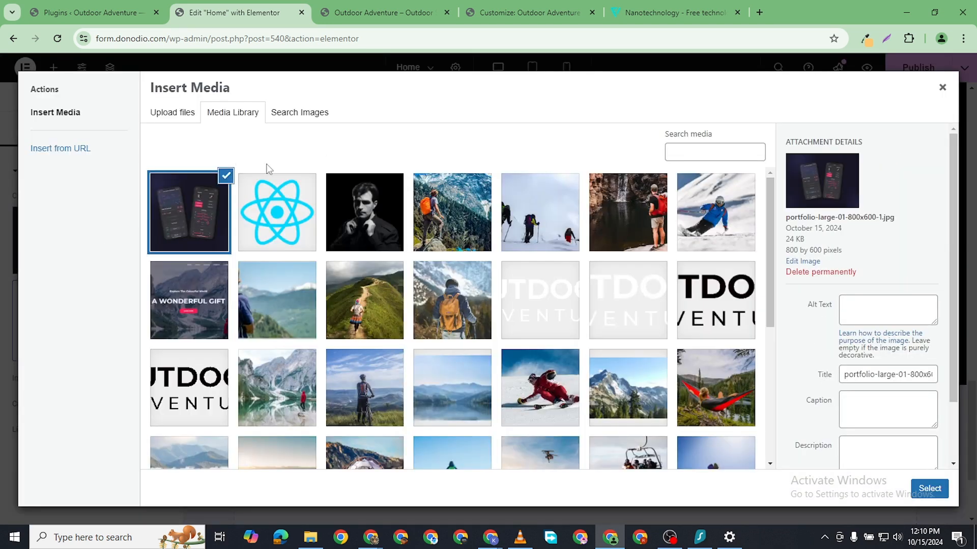
click(183, 116)
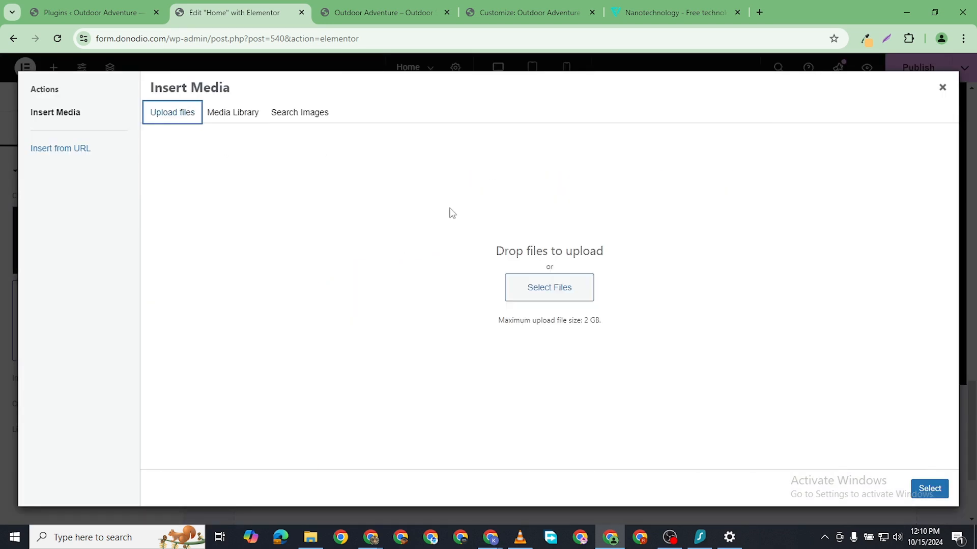
click(536, 280)
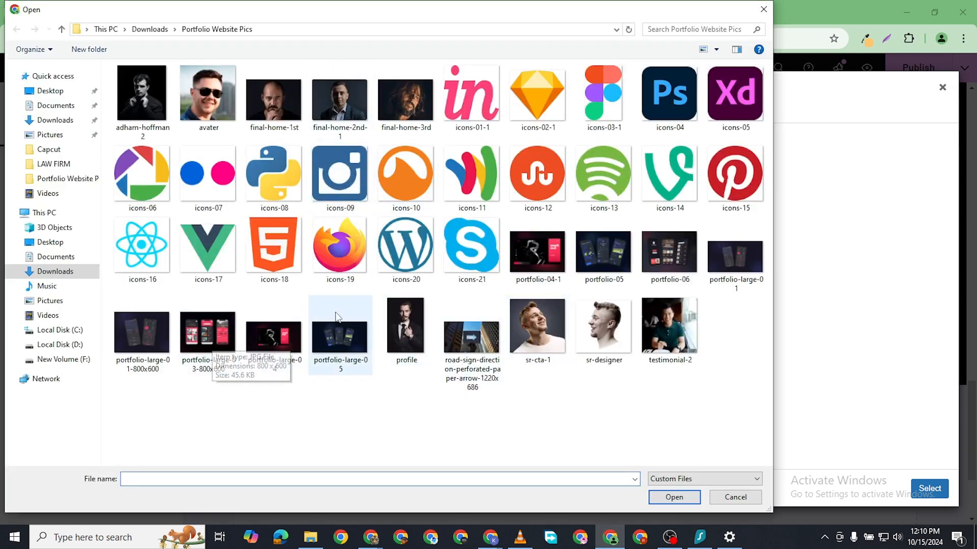
click(545, 251)
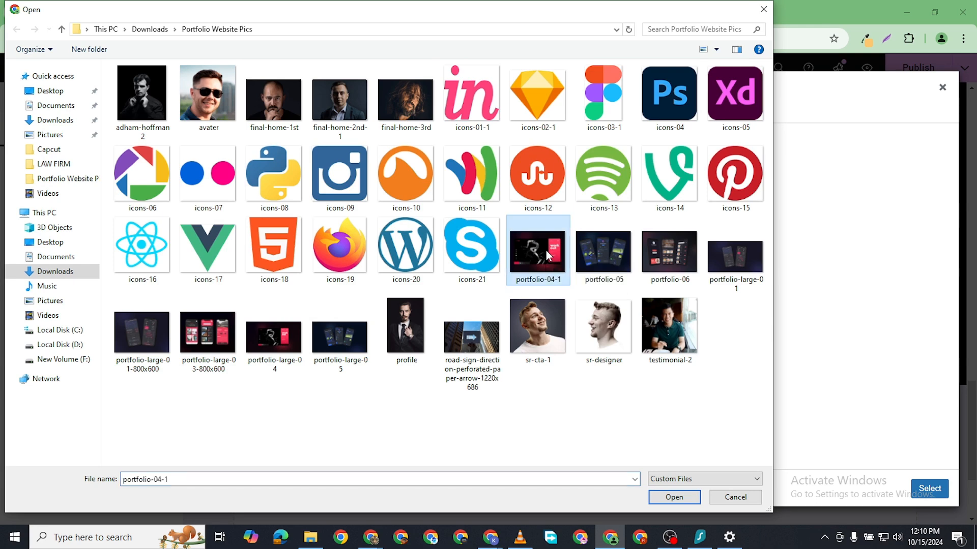
click(675, 498)
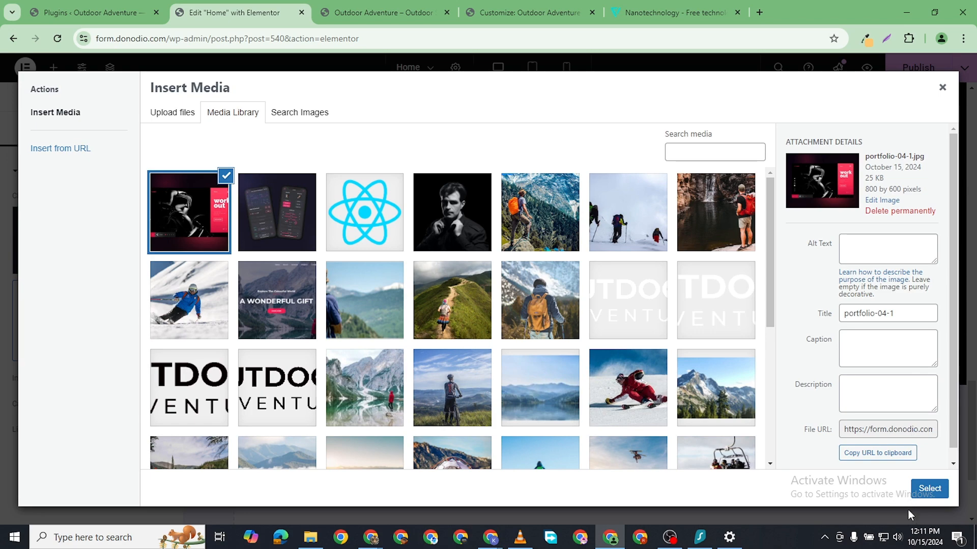
click(928, 488)
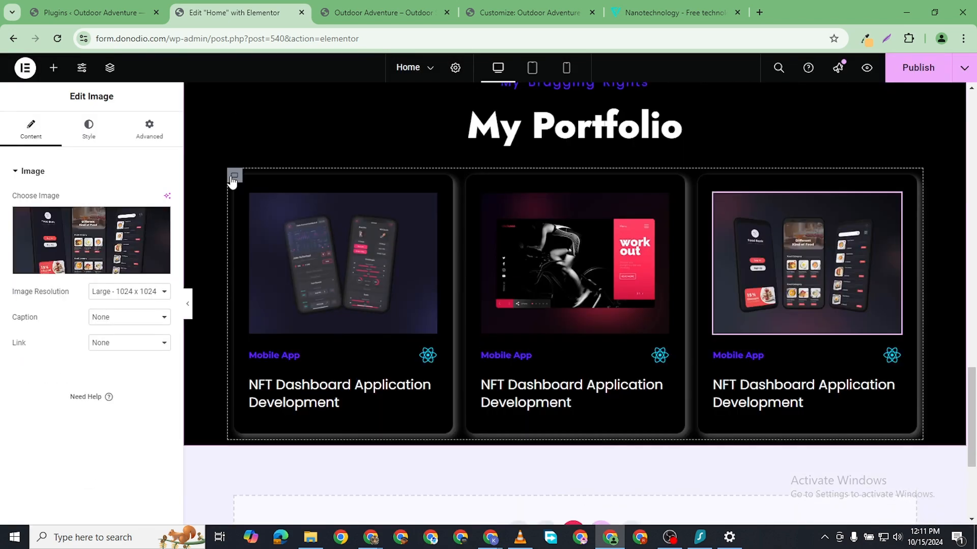
- Duplicate the whole three-card row below itself and open the new row's first card image for editing
right_click(232, 182)
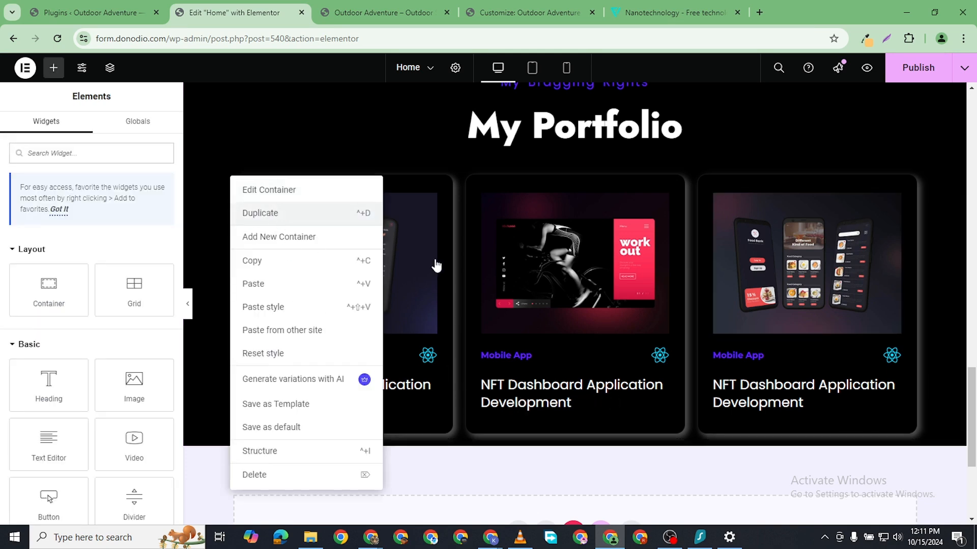
scroll(557, 345, down, 4)
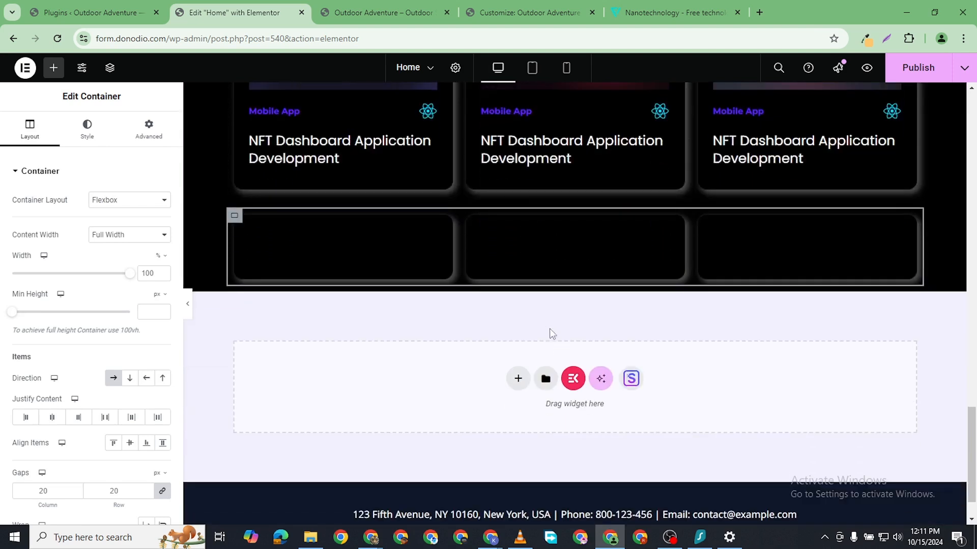
scroll(492, 283, up, 1)
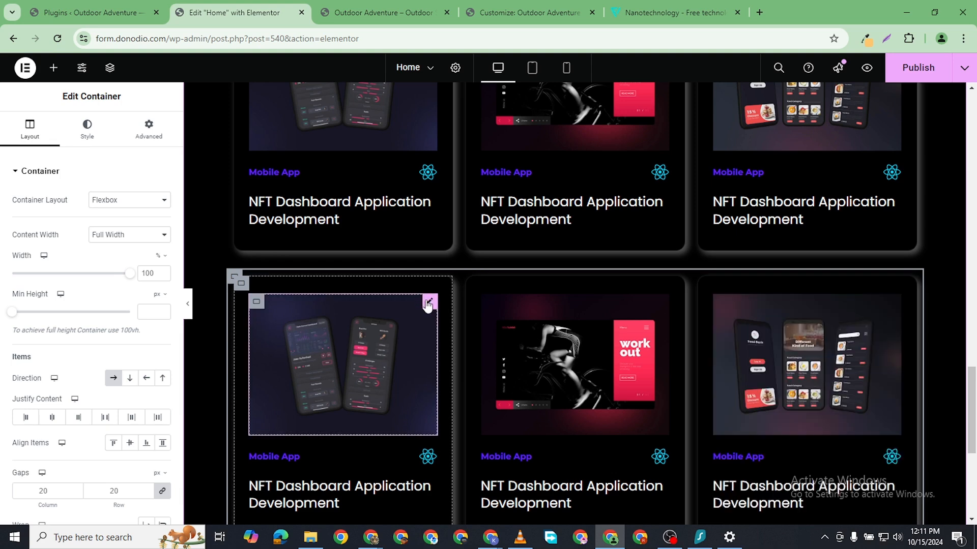
click(427, 304)
- Change the category label of the Online Food Delivery card in the first row to "Database"
scroll(629, 283, down, 2)
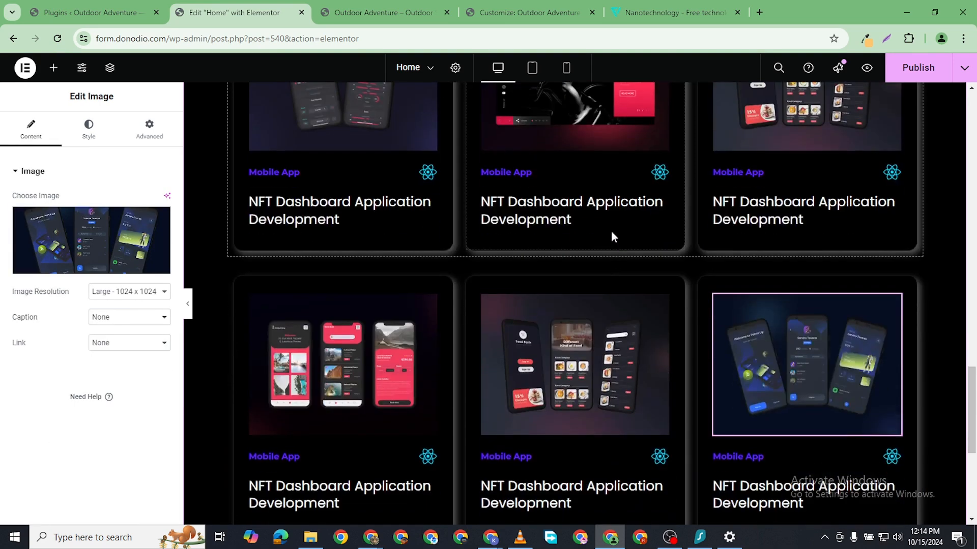
scroll(480, 313, down, 2)
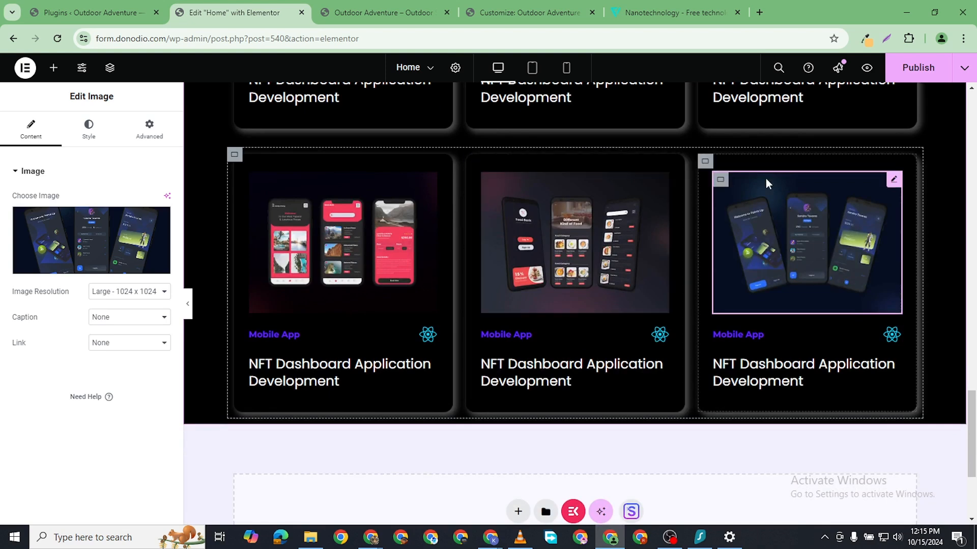
scroll(648, 229, down, 1)
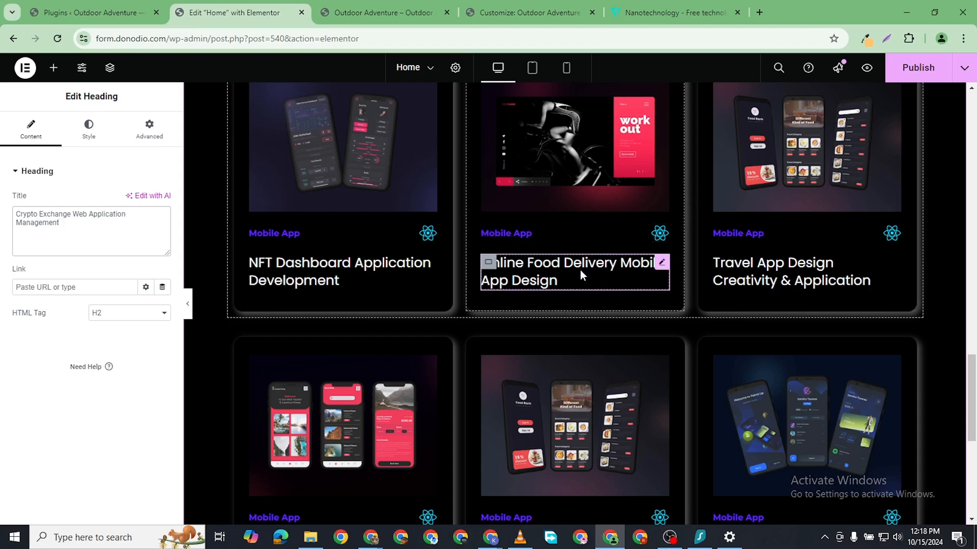
scroll(509, 254, down, 2)
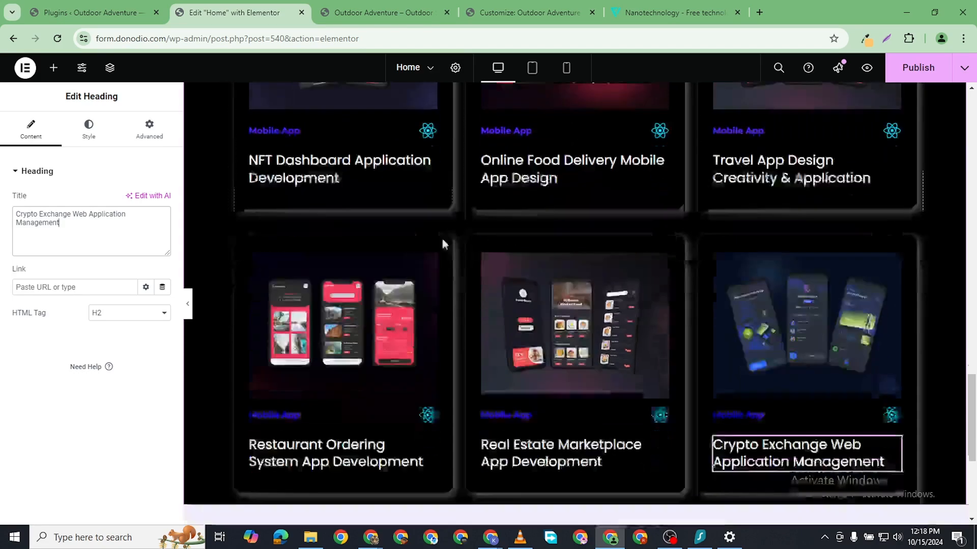
scroll(441, 244, up, 5)
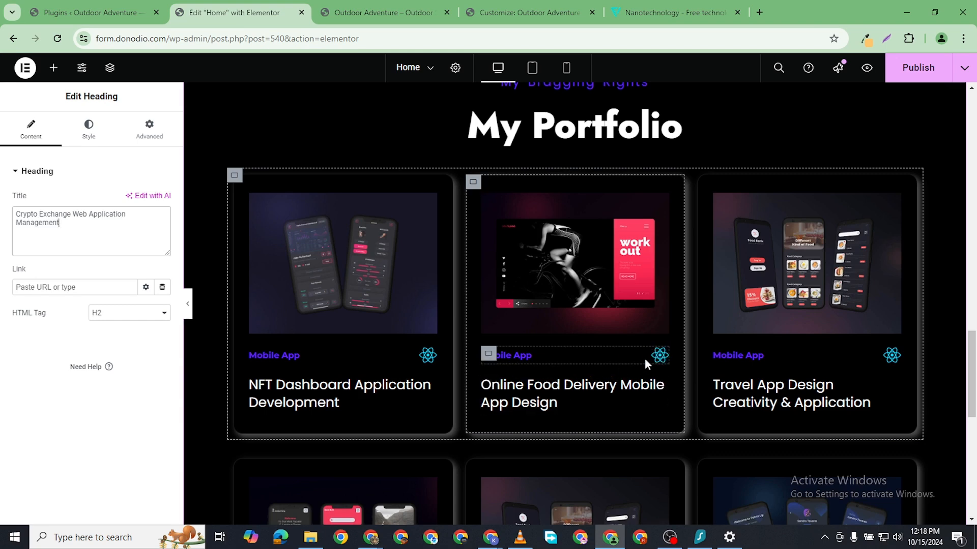
click(659, 355)
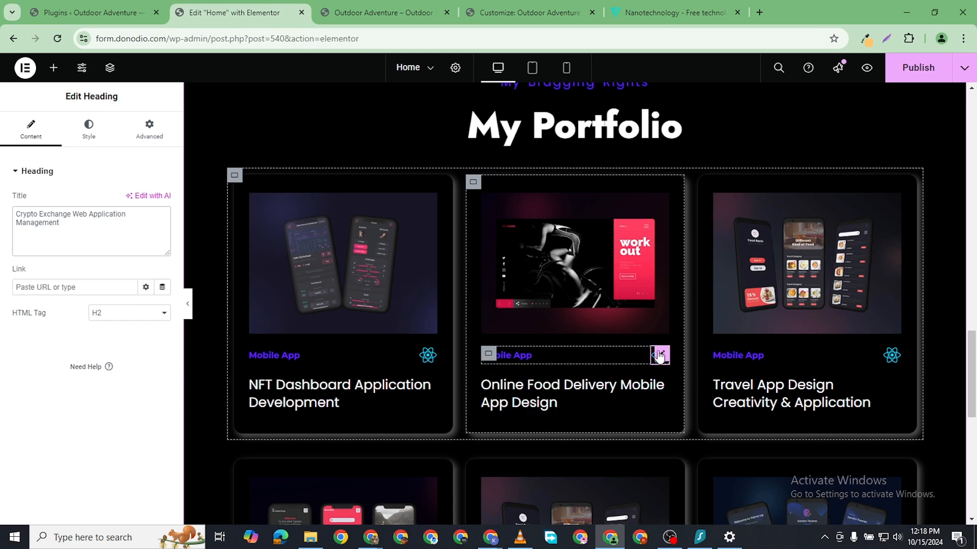
click(506, 358)
click(37, 216)
triple_click(38, 217)
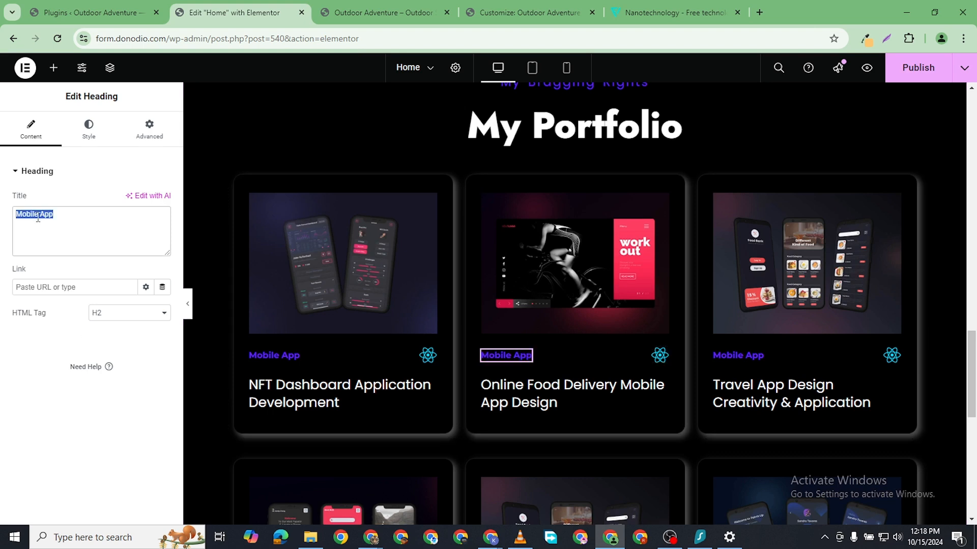
text(Database)
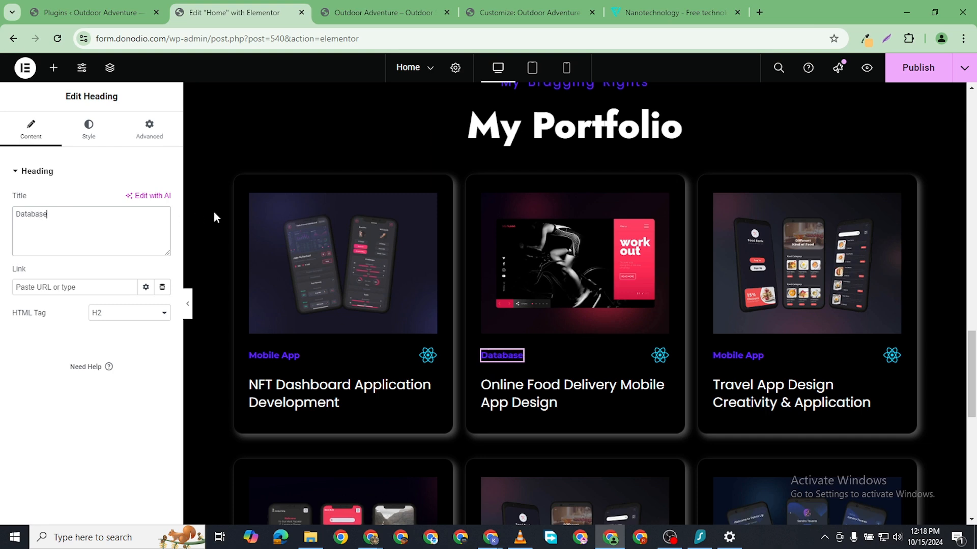
- Replace the React icon on the Database card with the HTML5 logo by uploading icons-18
click(660, 356)
click(660, 356)
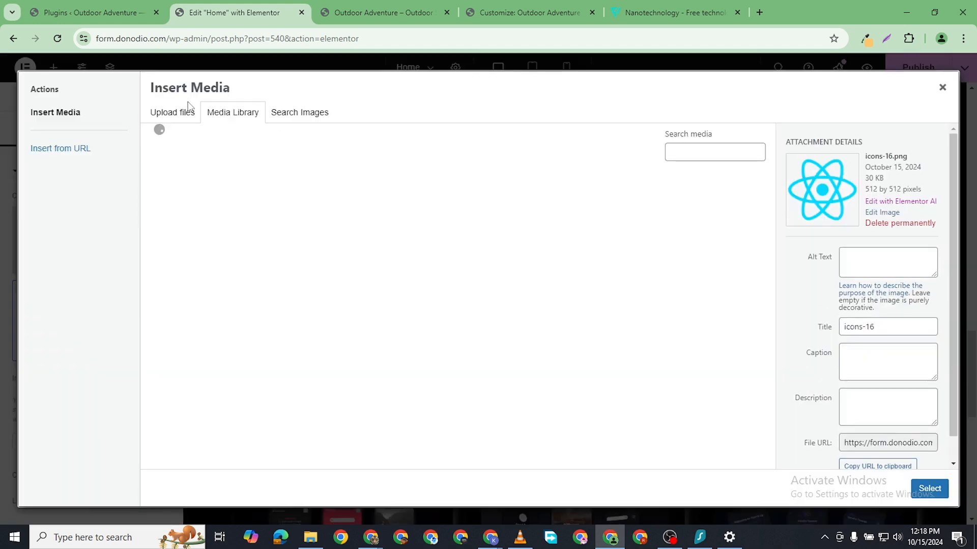
click(185, 116)
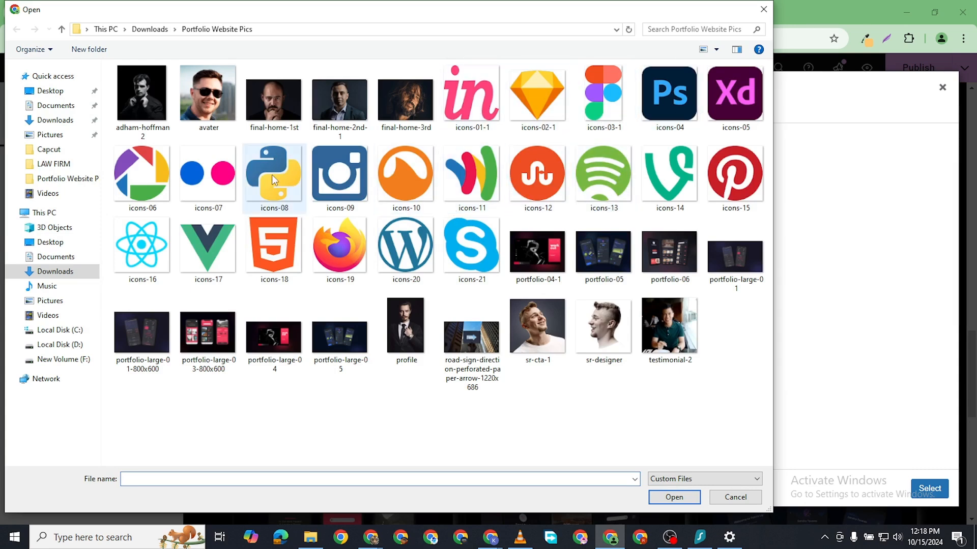
click(269, 242)
click(682, 497)
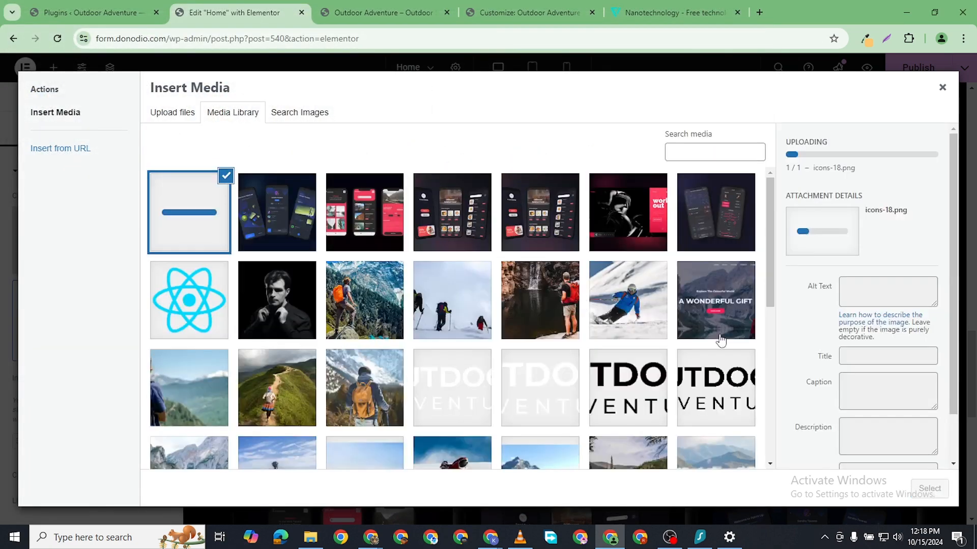
key(Escape)
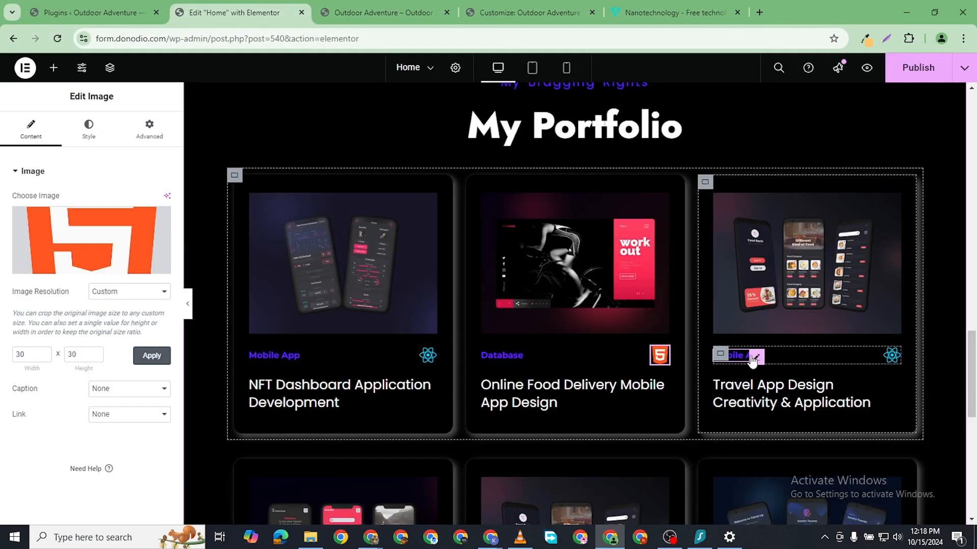
- Change the category label of the Travel App Design card in the first row to "Web App"
click(754, 360)
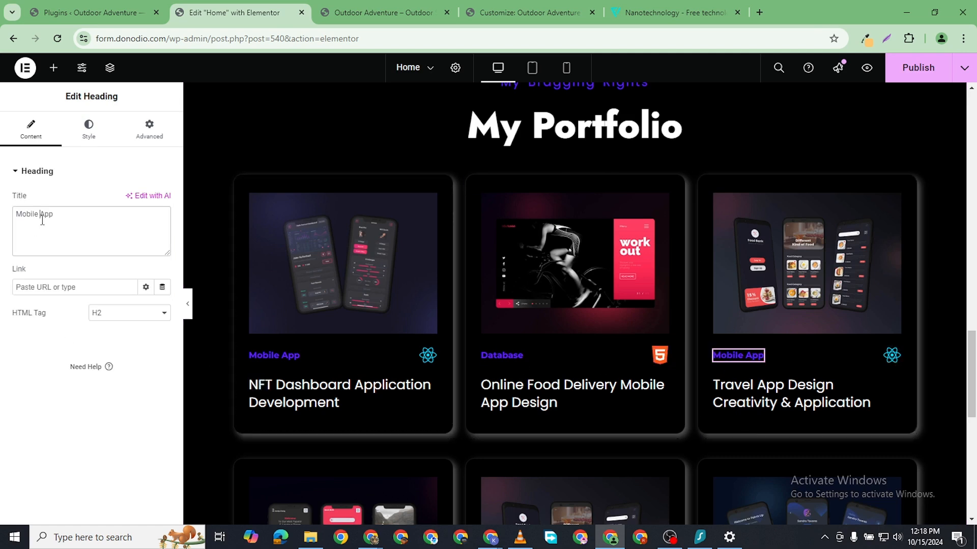
triple_click(69, 211)
text(W)
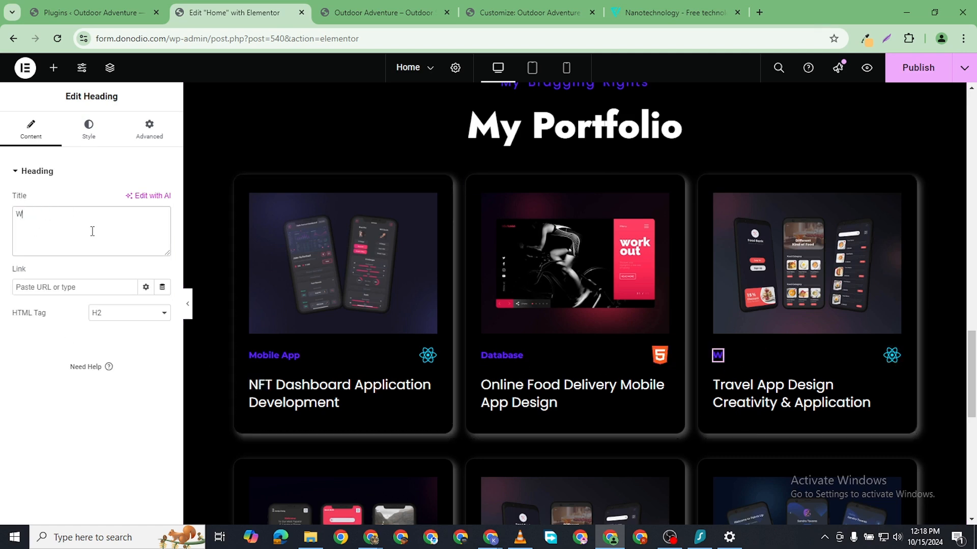
text(eb App)
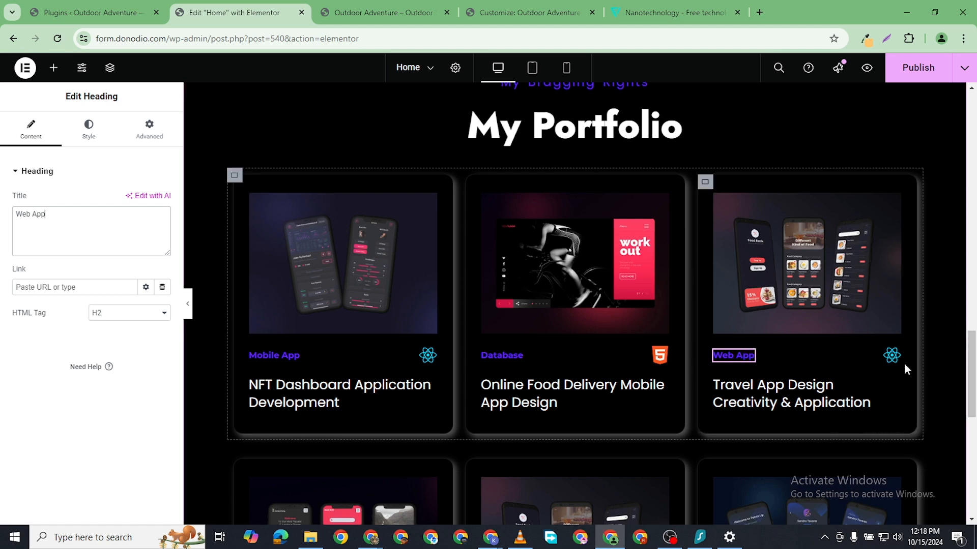
- Replace the React icon on the Web App card in the first row with the Python logo by uploading icons-08
click(893, 358)
click(92, 239)
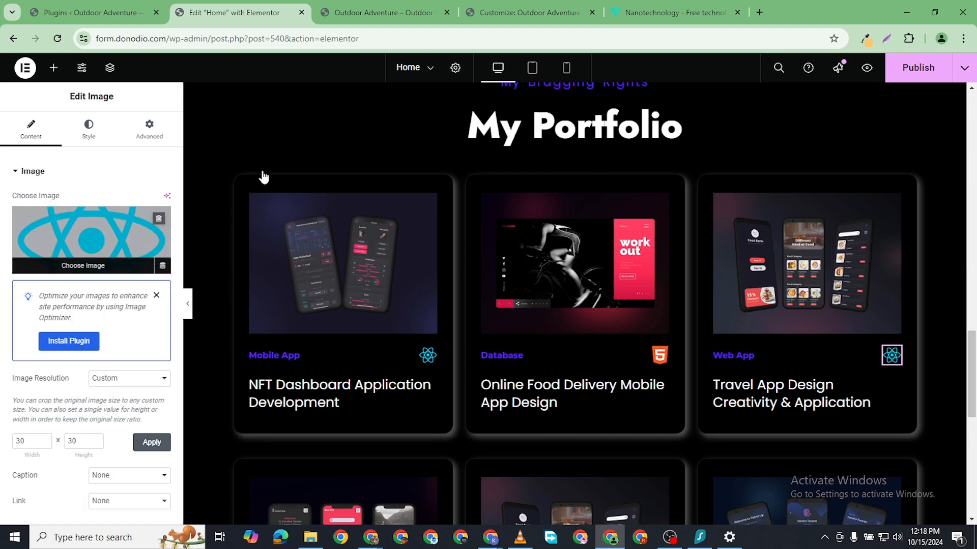
click(542, 285)
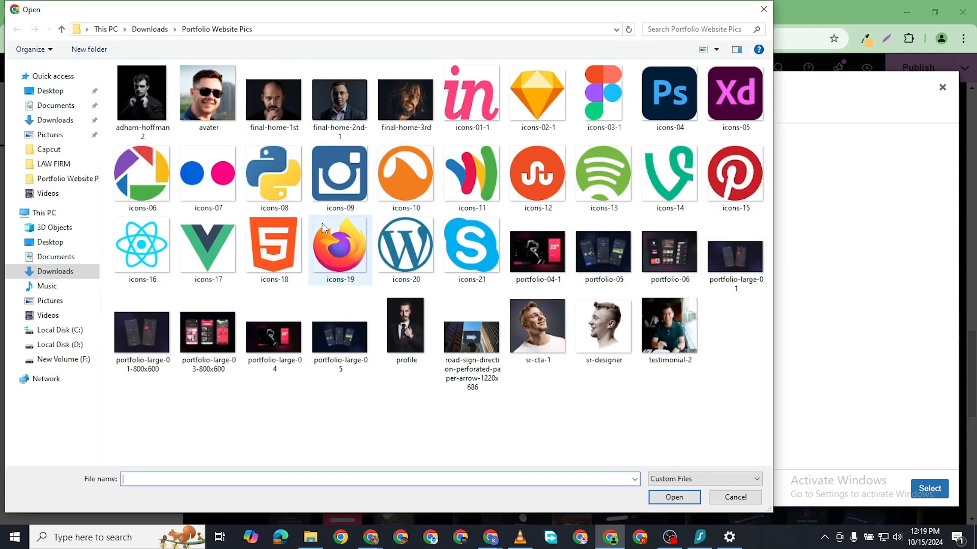
double_click(265, 182)
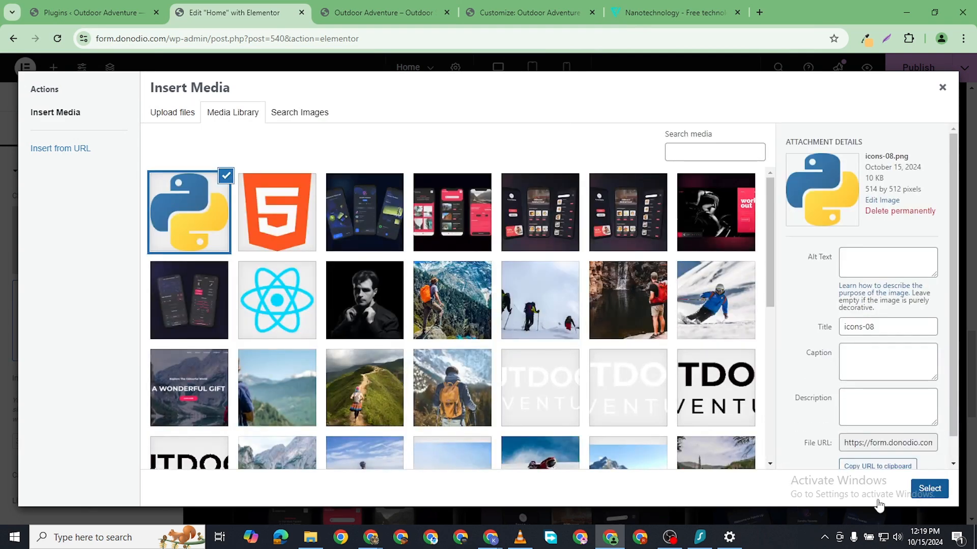
click(930, 489)
- Change the category label of the Restaurant Ordering card in the second row to "Design Wireframe"
scroll(800, 308, down, 2)
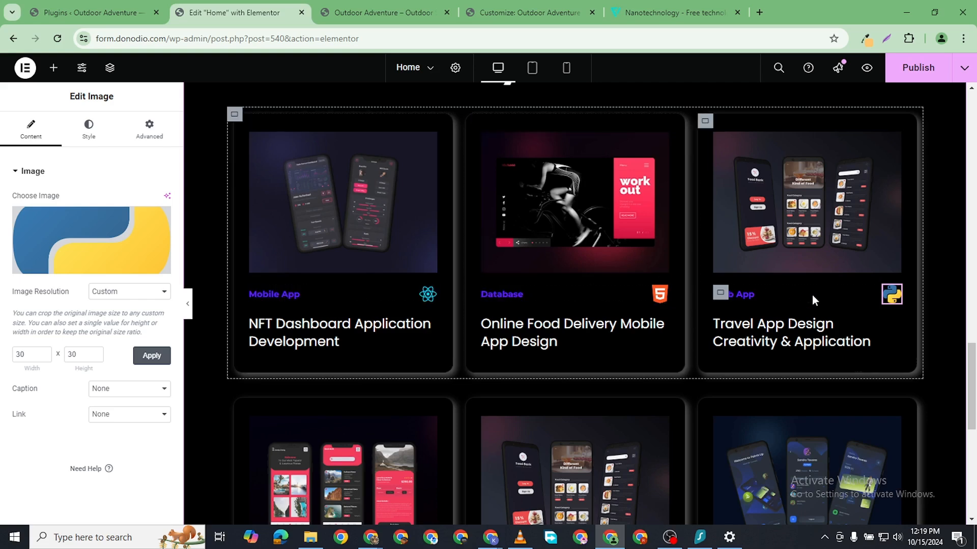
scroll(657, 297, down, 3)
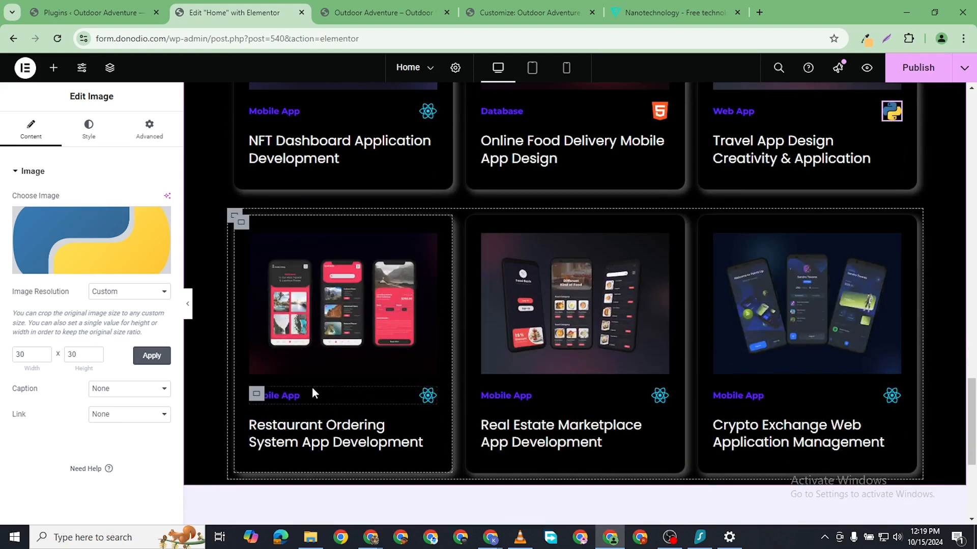
click(297, 400)
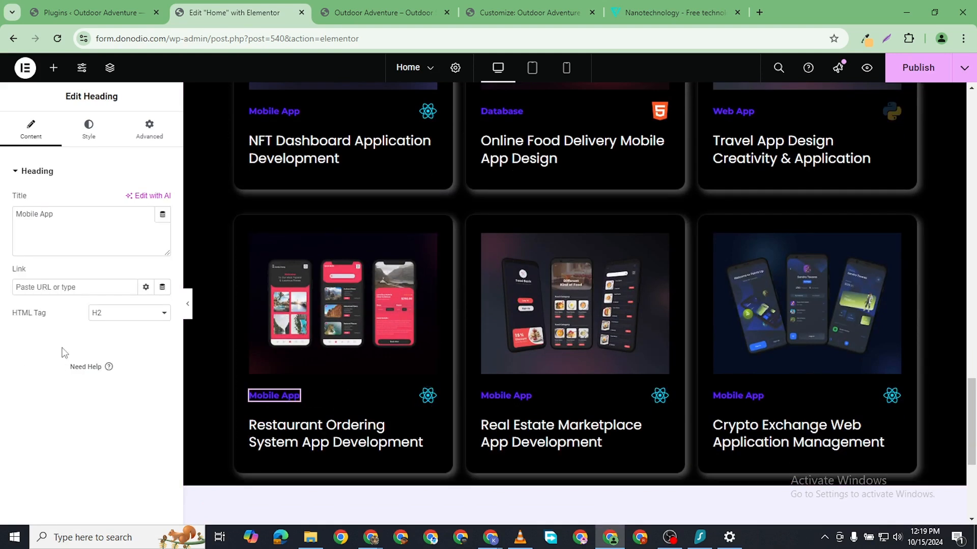
triple_click(52, 214)
text(Design Wireframe)
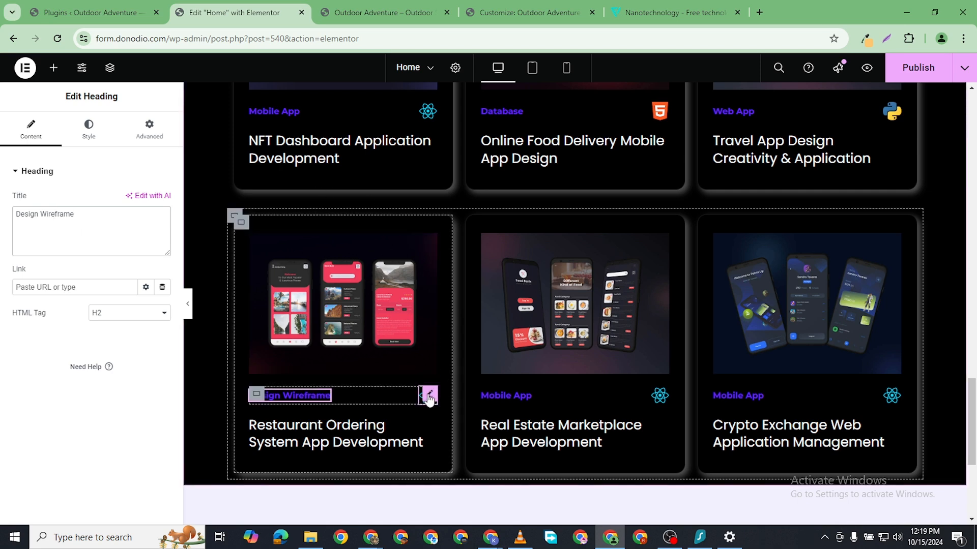
- Replace the React icon on the Design Wireframe card with the Figma logo by uploading icons-03-1
click(429, 395)
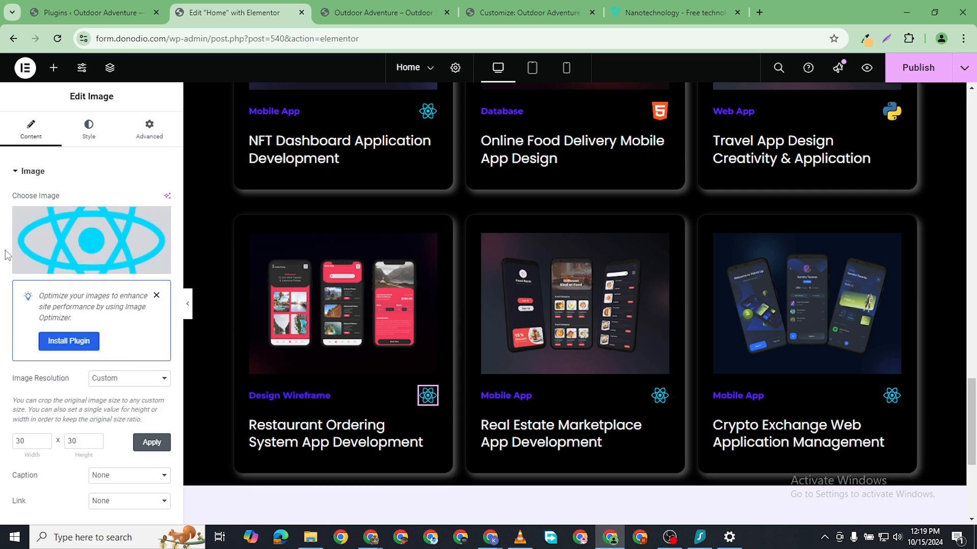
click(56, 241)
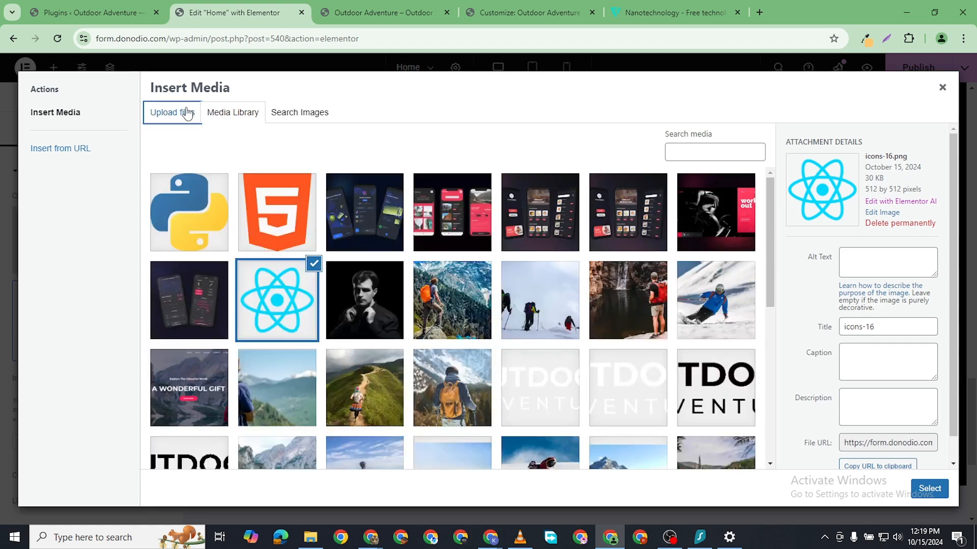
click(191, 110)
click(561, 286)
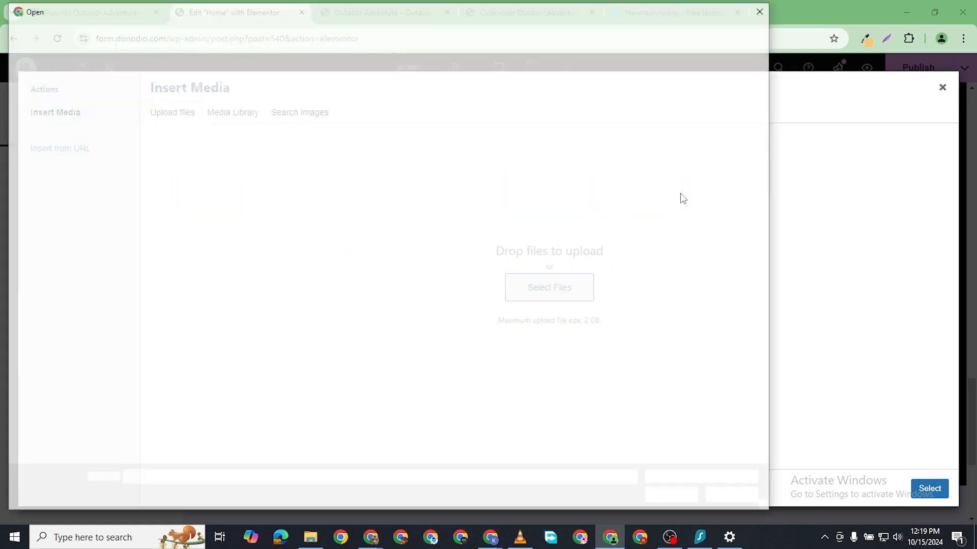
double_click(597, 114)
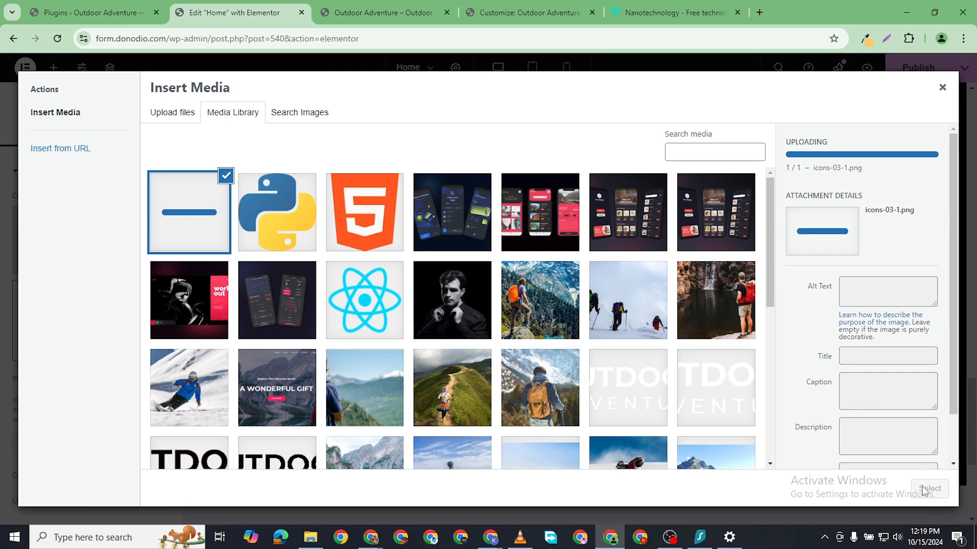
click(927, 488)
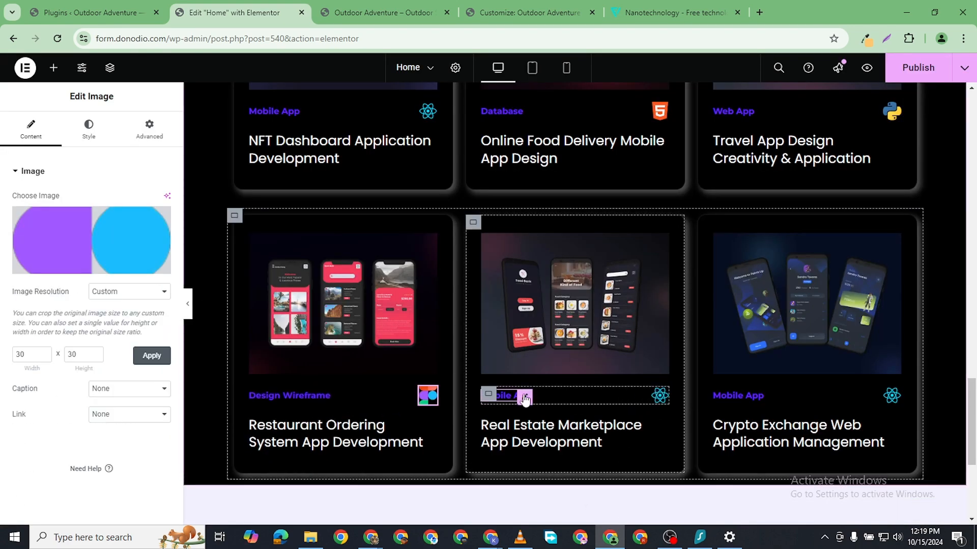
- Change the category label of the Real Estate Marketplace card in the second row to "Website"
click(526, 399)
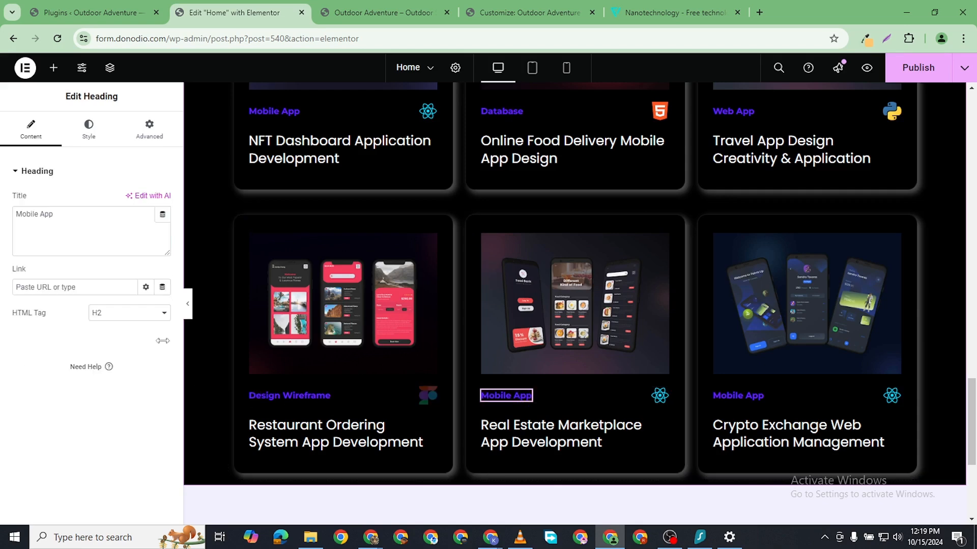
triple_click(43, 220)
text(Website)
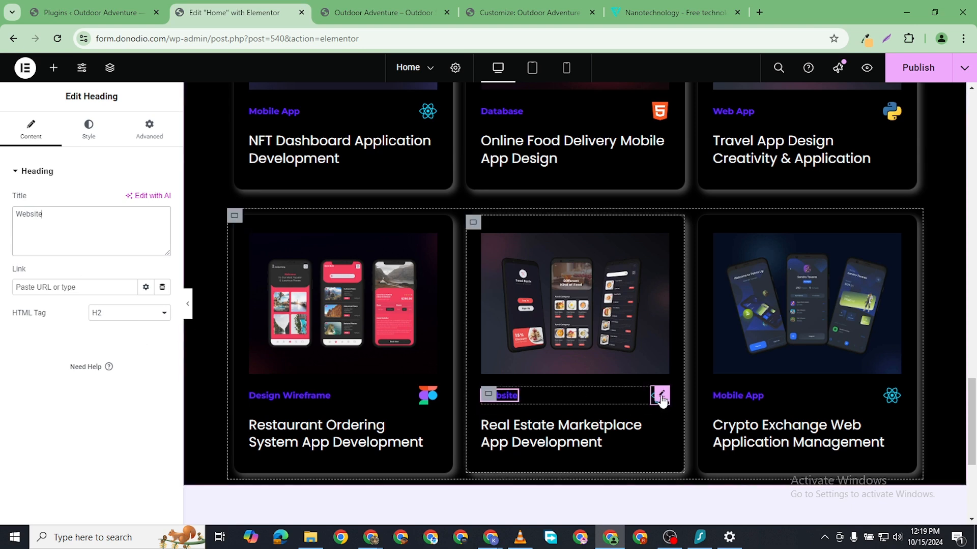
- Replace the React icon on the Website card with the WordPress logo by uploading icons-20
click(660, 402)
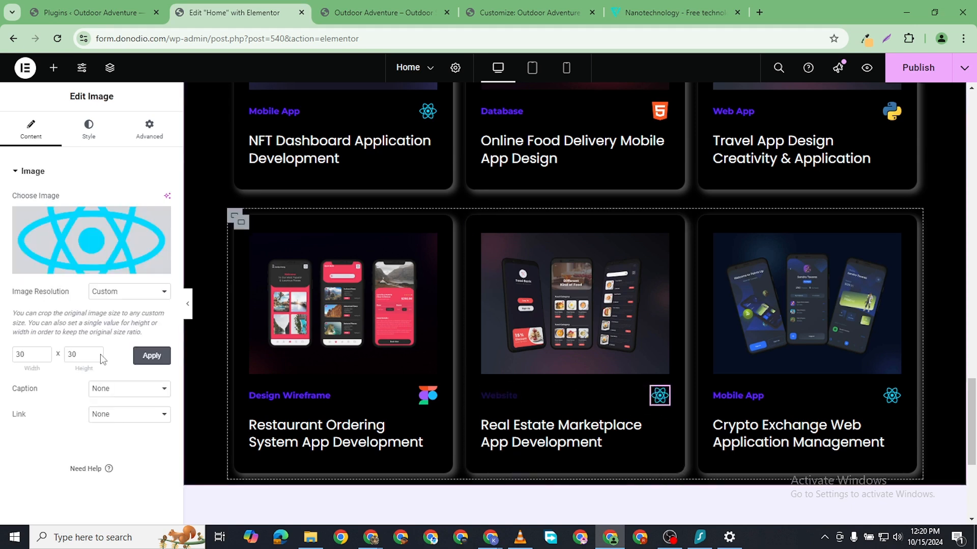
click(106, 257)
click(173, 112)
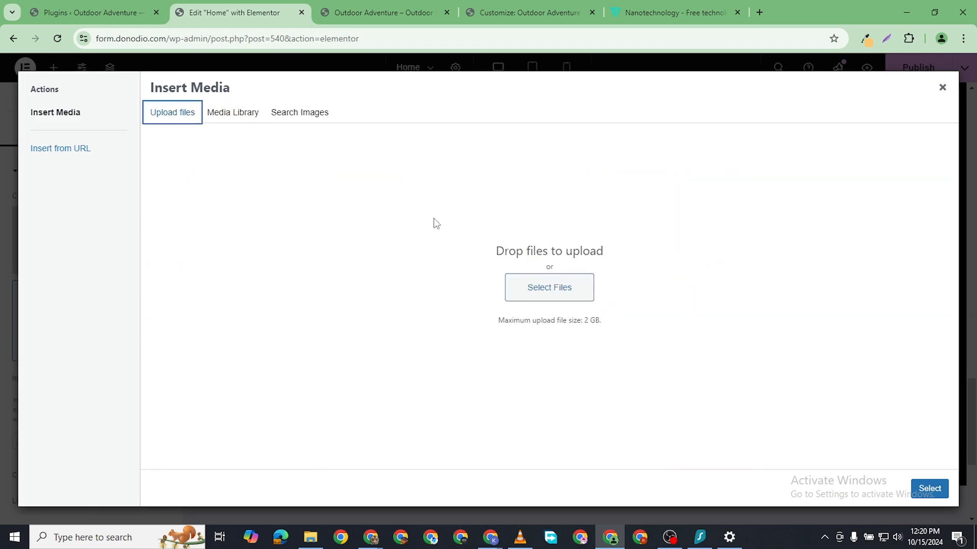
click(511, 278)
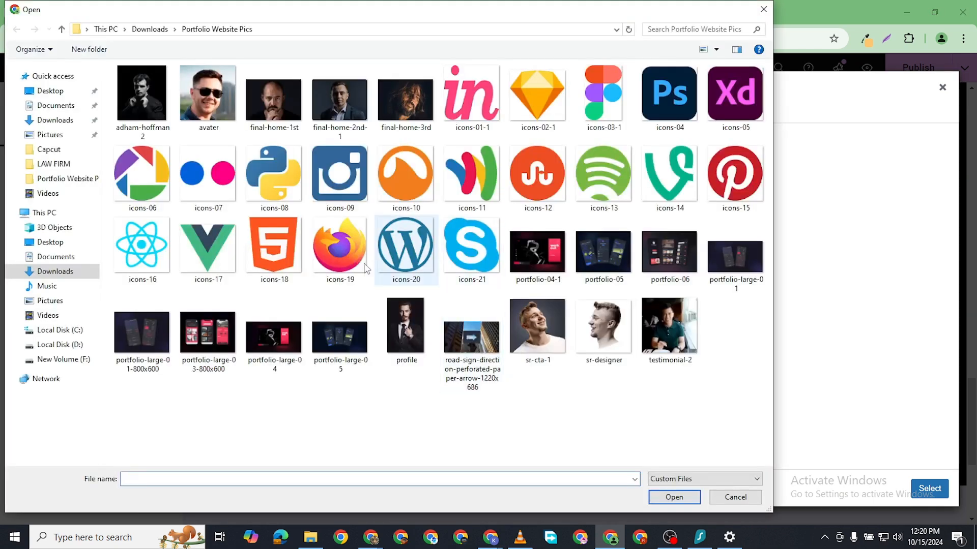
click(383, 258)
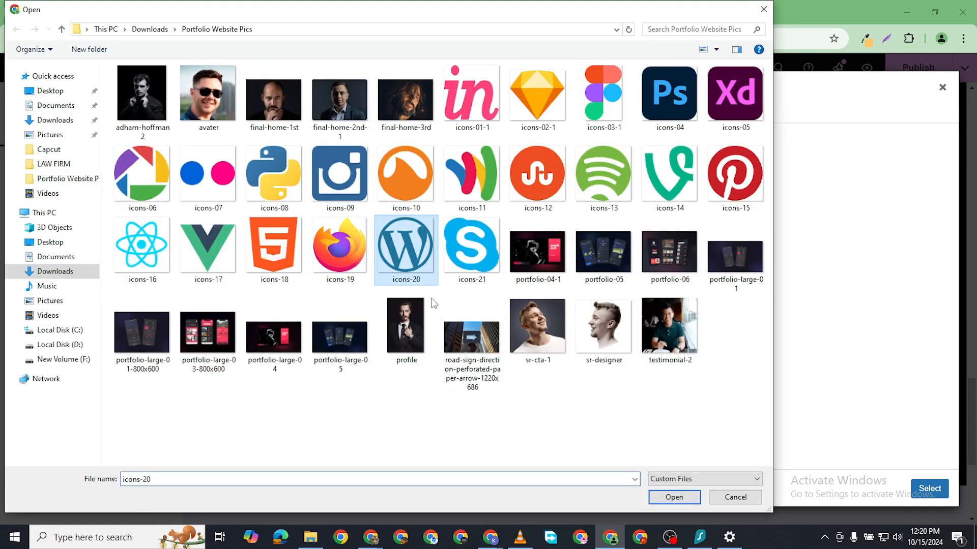
click(674, 497)
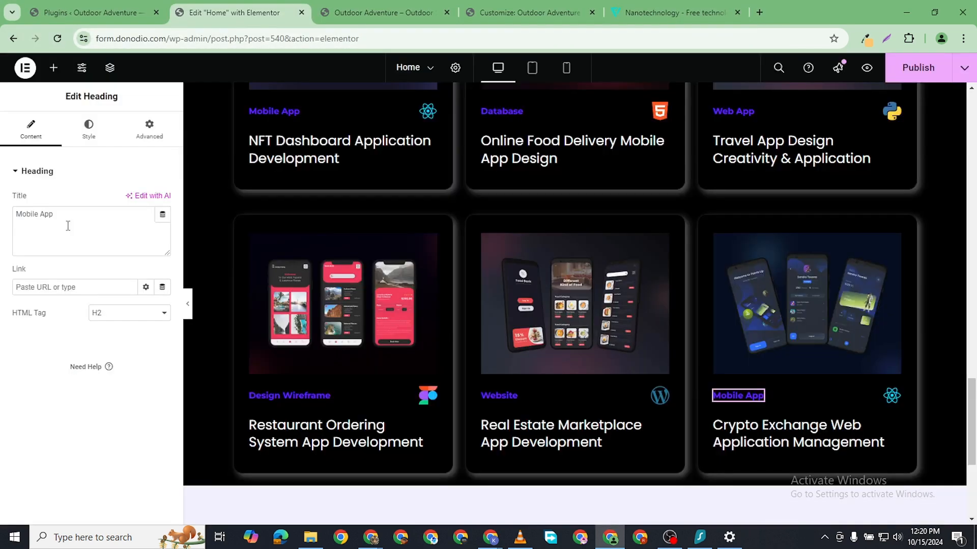
- Replace the React icon on the Crypto Exchange card in the second row with the Vue logo by uploading icons-17
triple_click(66, 226)
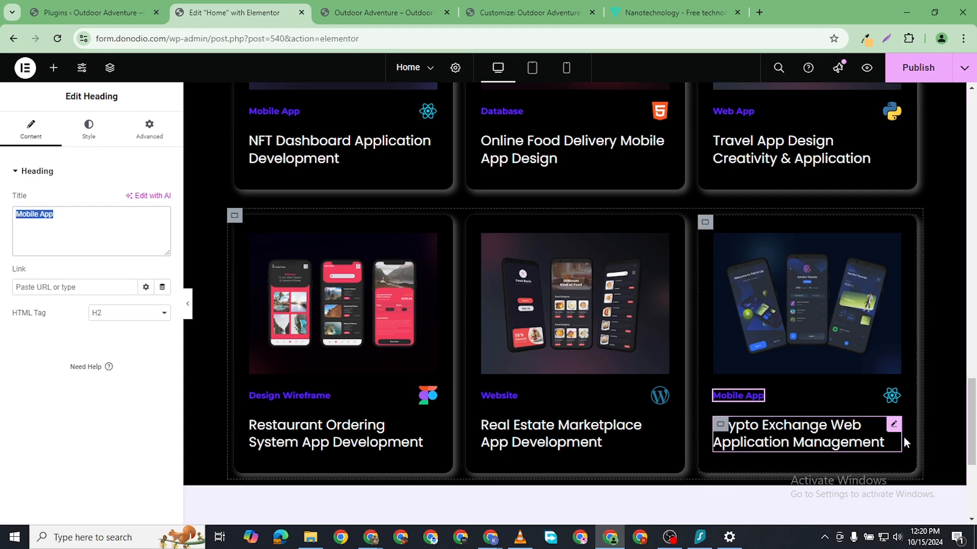
click(891, 398)
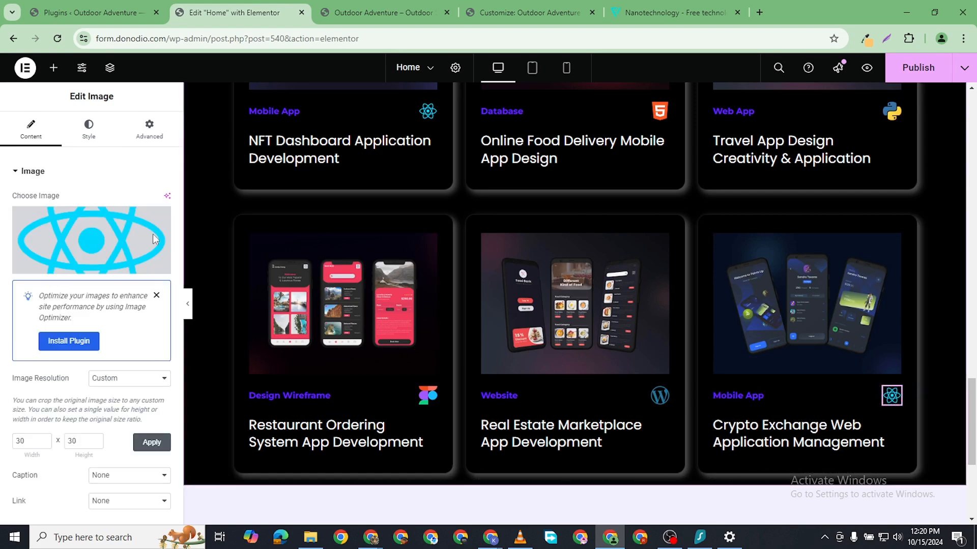
click(92, 249)
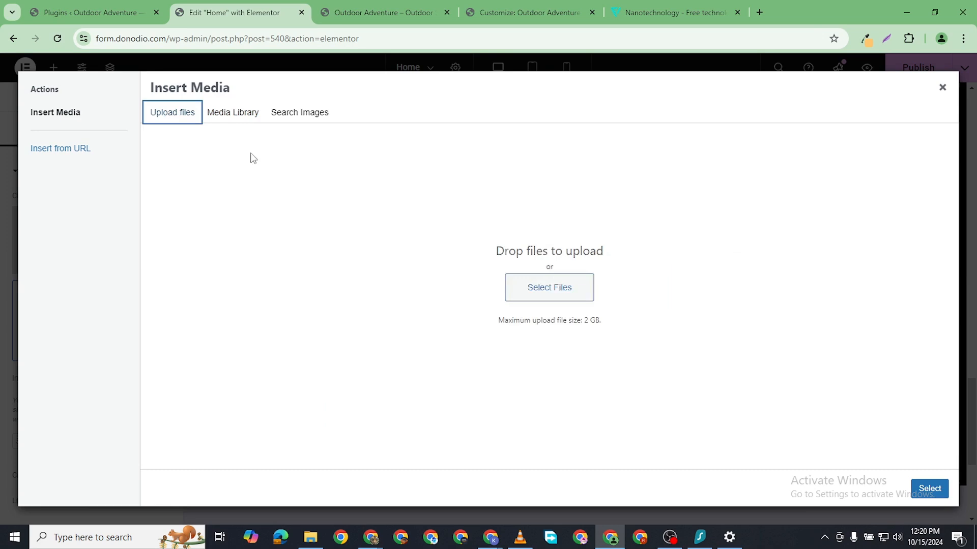
click(534, 287)
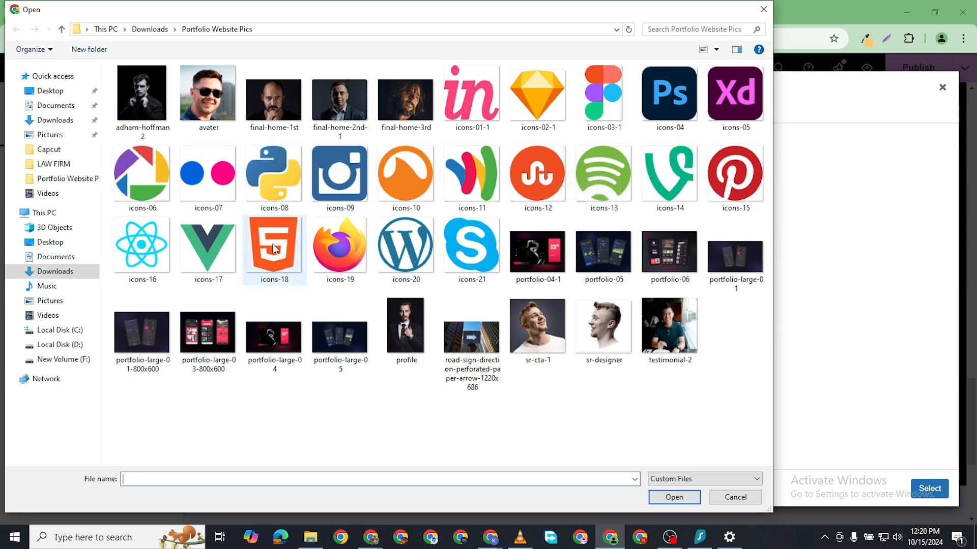
click(207, 245)
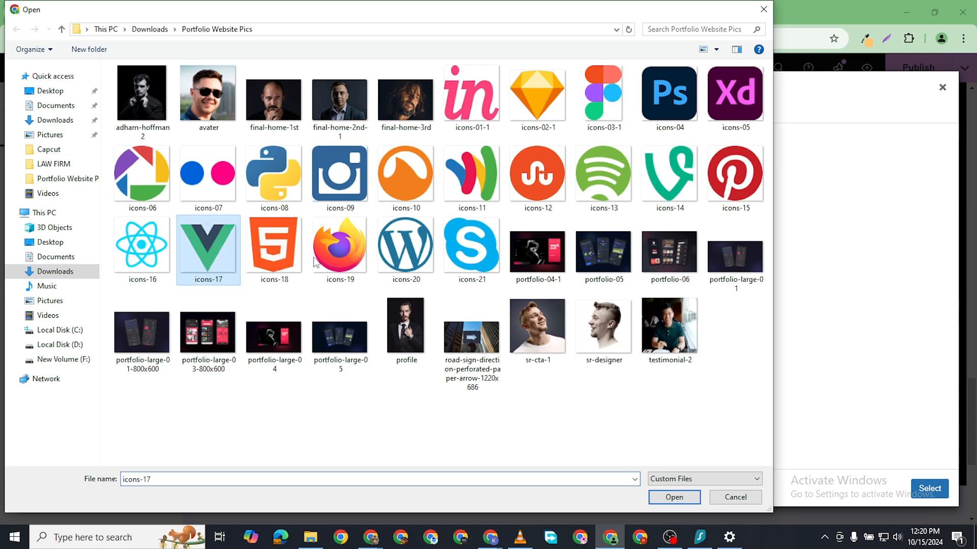
click(676, 497)
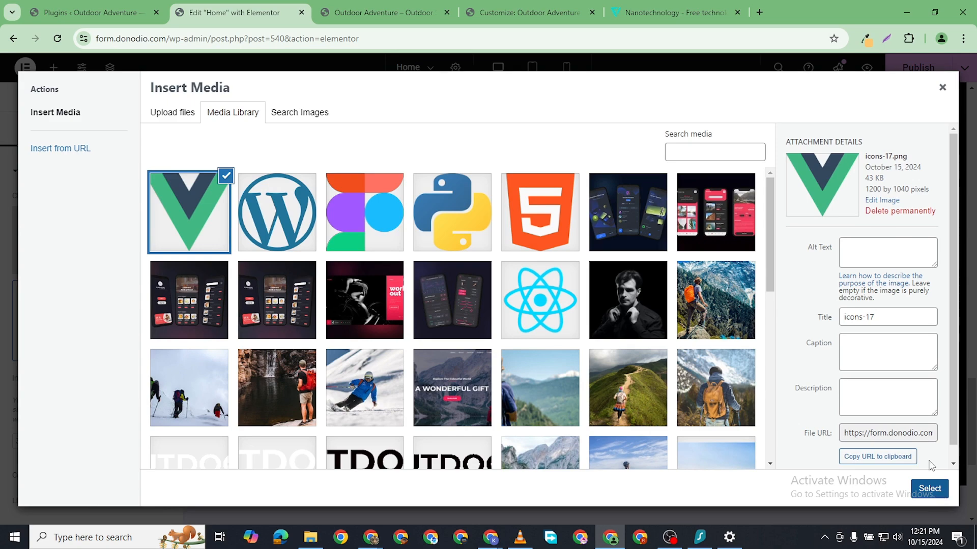
click(929, 488)
- Publish the home page and review the My Portfolio cards in the page preview
scroll(837, 285, down, 3)
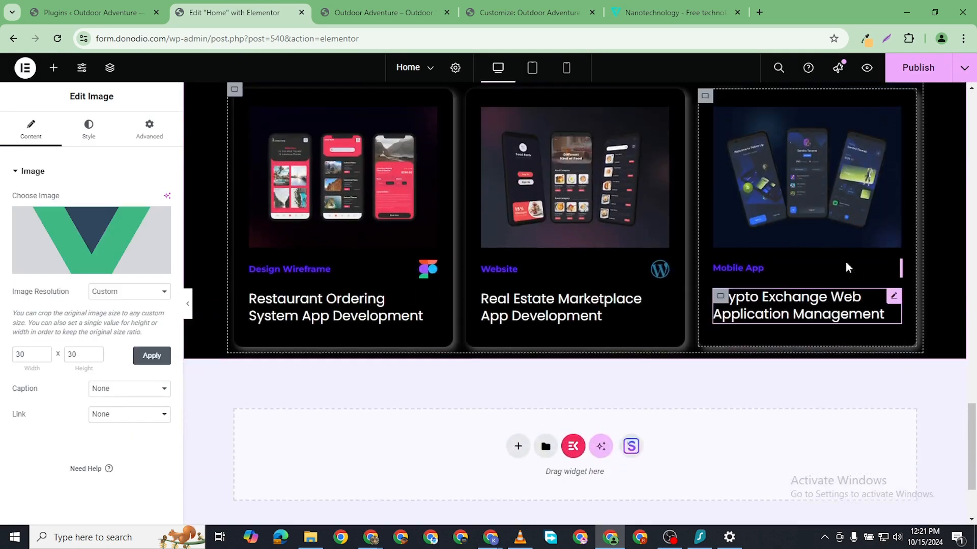
scroll(845, 262, up, 3)
click(914, 68)
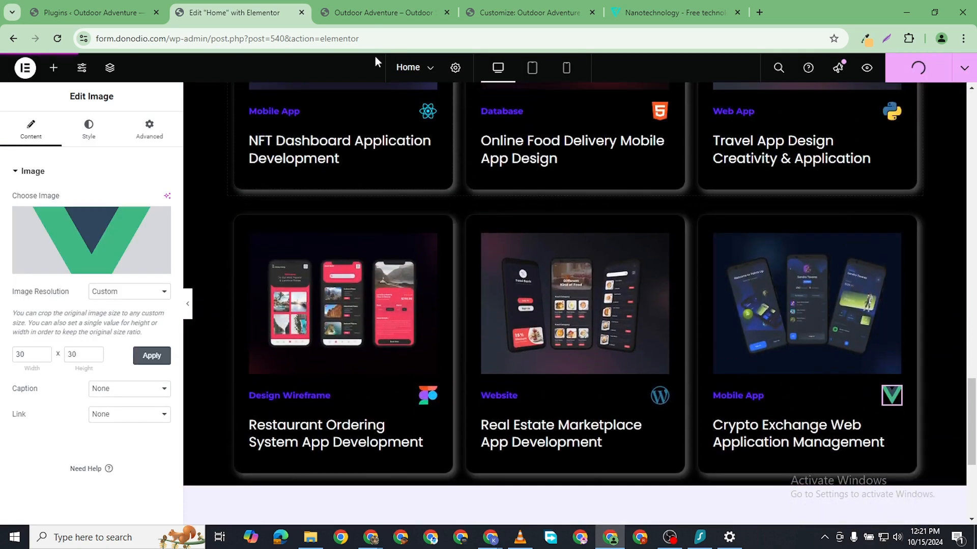
click(353, 14)
scroll(199, 206, down, 5)
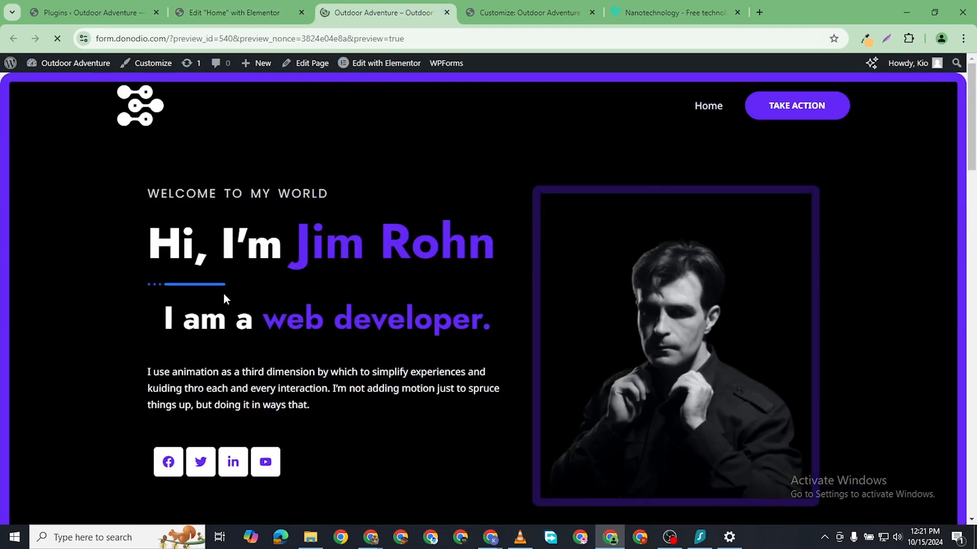
scroll(227, 308, down, 10)
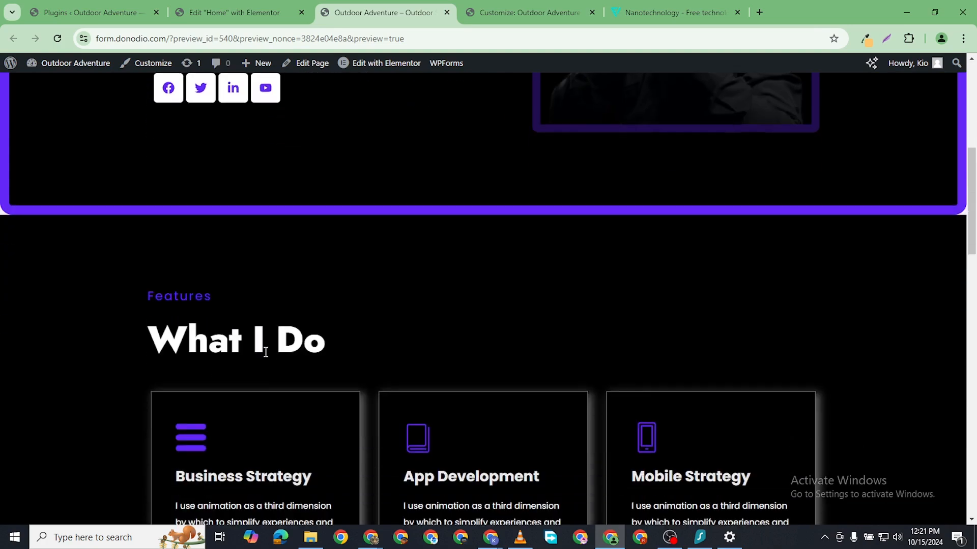
scroll(265, 357, down, 20)
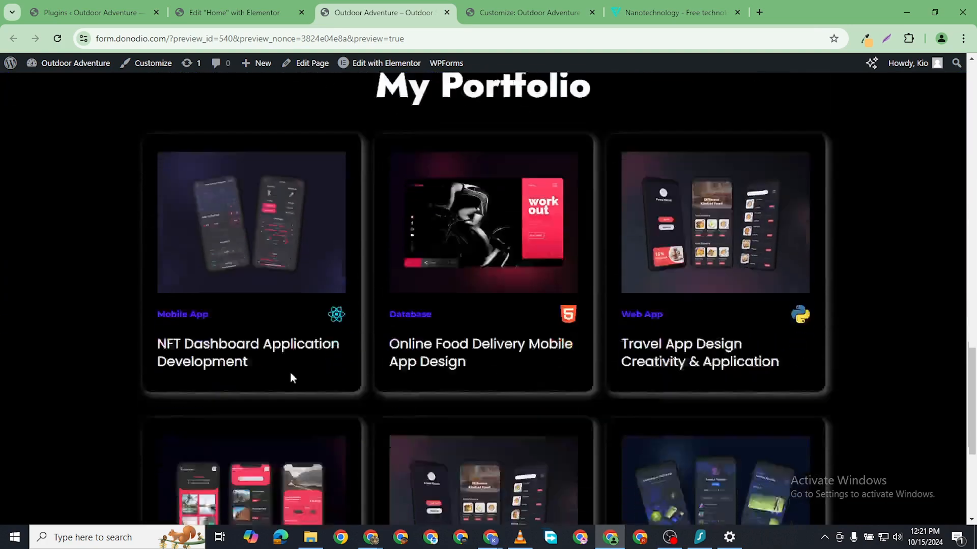
scroll(624, 329, up, 6)
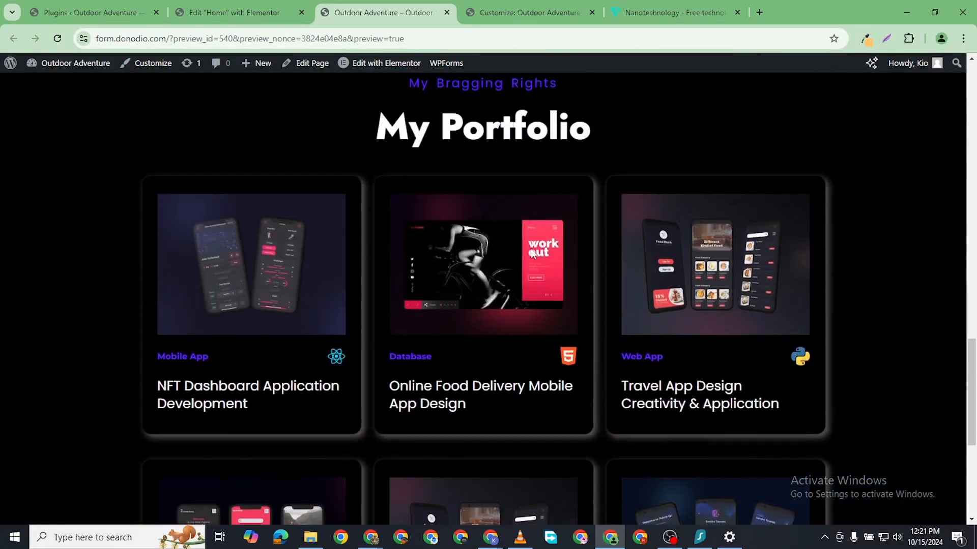
scroll(606, 321, down, 6)
scroll(590, 333, up, 15)
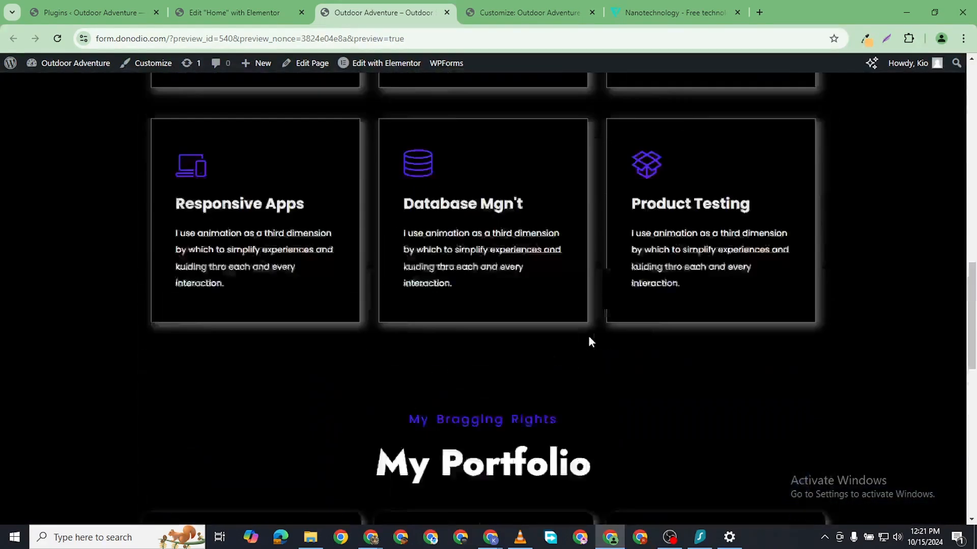
scroll(590, 366, up, 10)
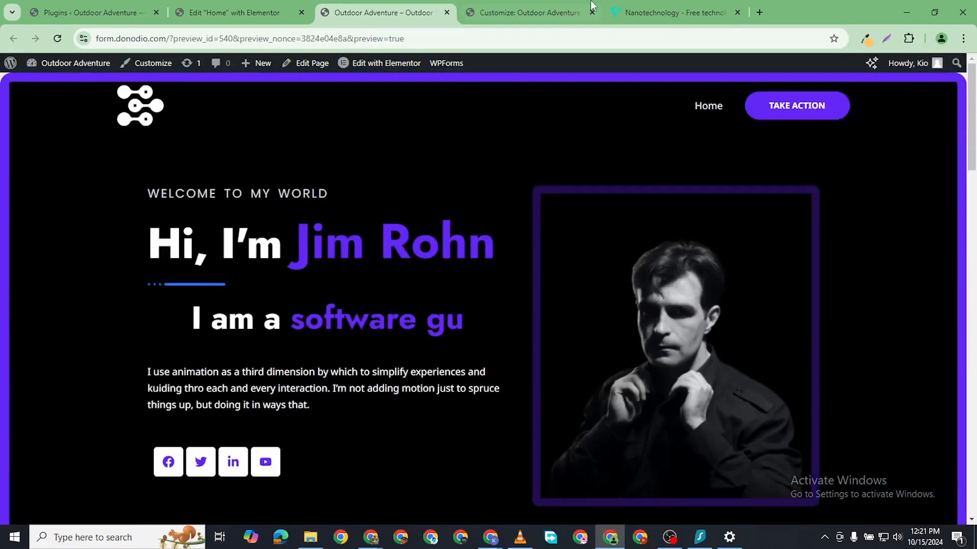
- In the Home page editor, open the structure choices for a new flexbox container below the portfolio cards
click(262, 13)
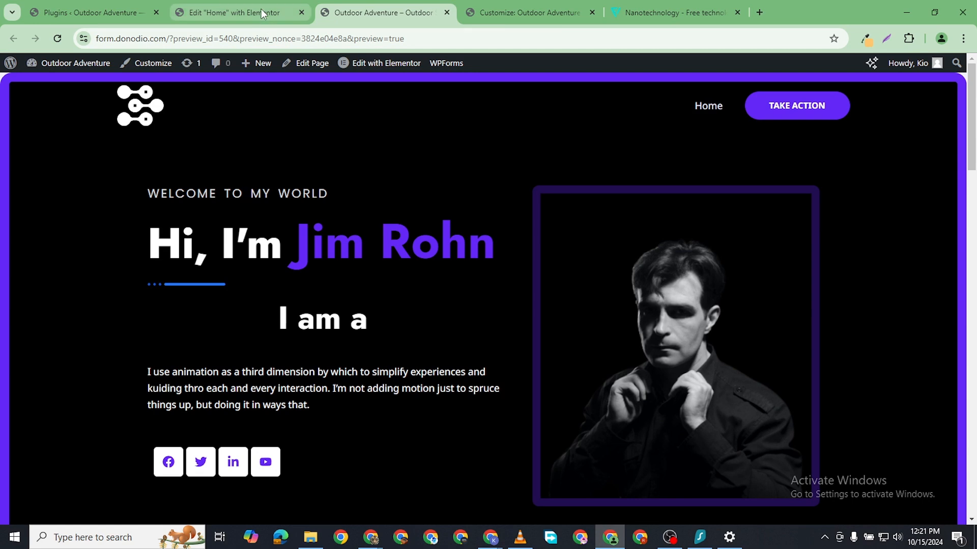
scroll(604, 387, down, 3)
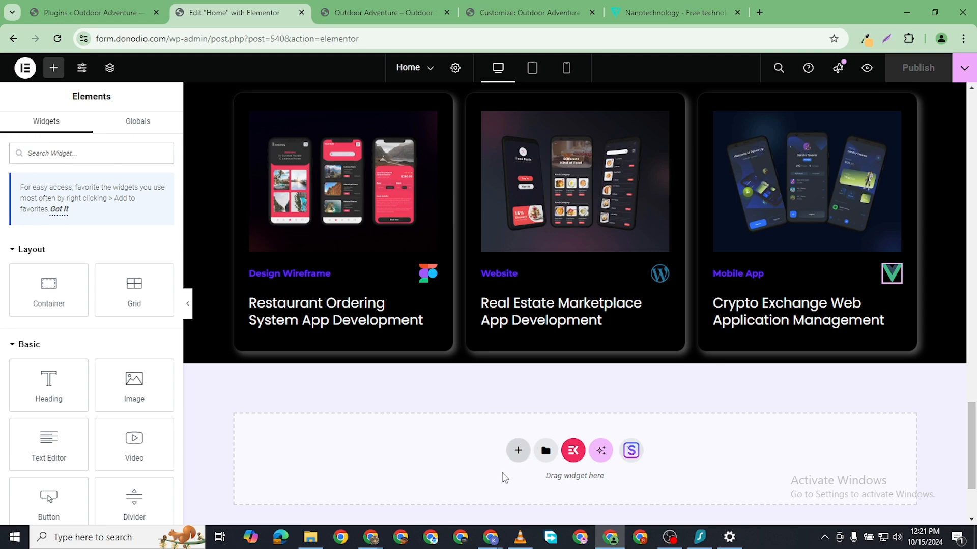
click(518, 451)
scroll(515, 463, down, 3)
click(536, 307)
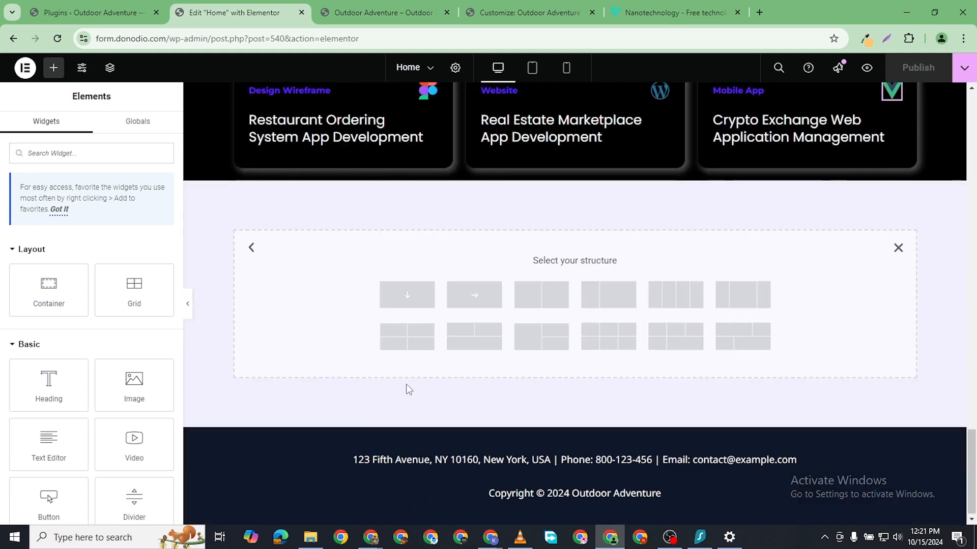
- Set the My Portfolio container's bottom padding to 100 px, with 0 on the other sides
scroll(534, 284, up, 10)
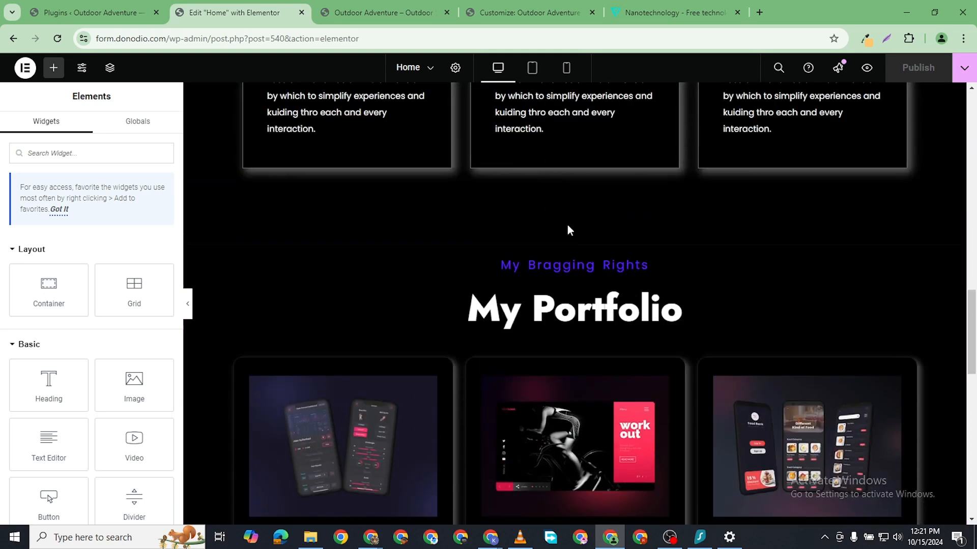
mouse_move(568, 243)
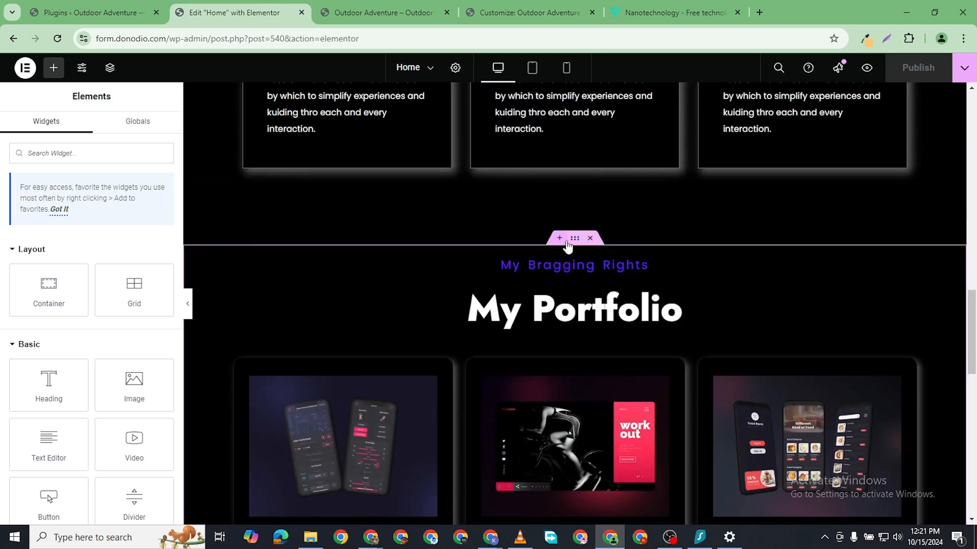
click(574, 239)
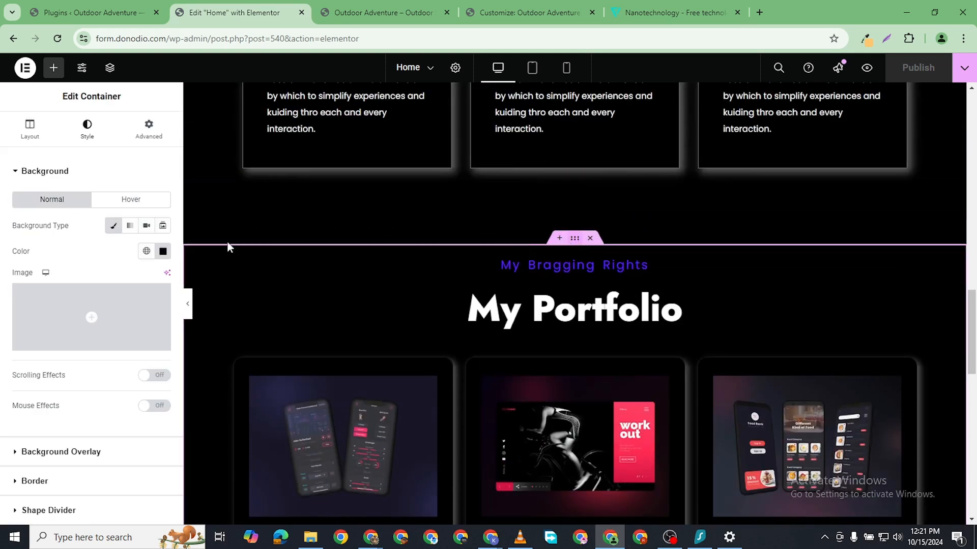
click(149, 130)
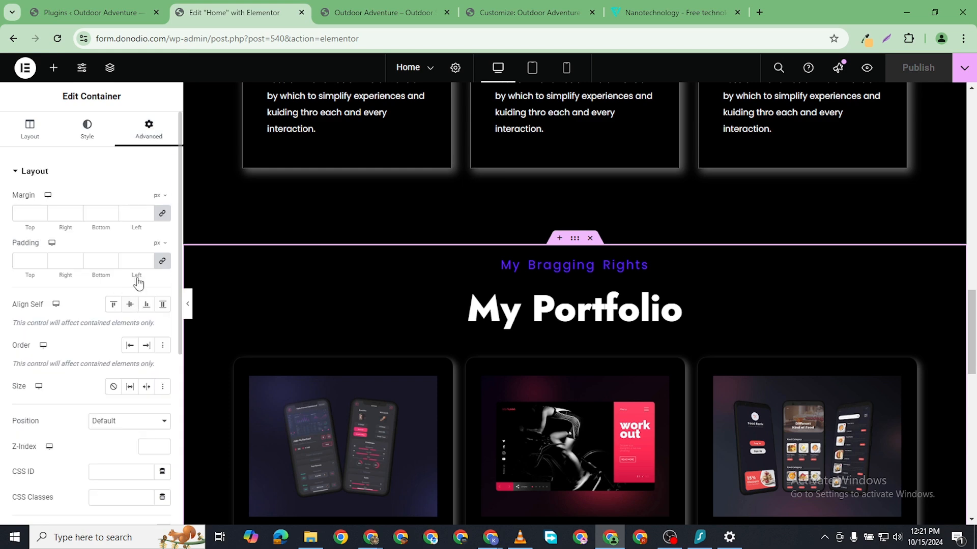
click(105, 263)
text(00)
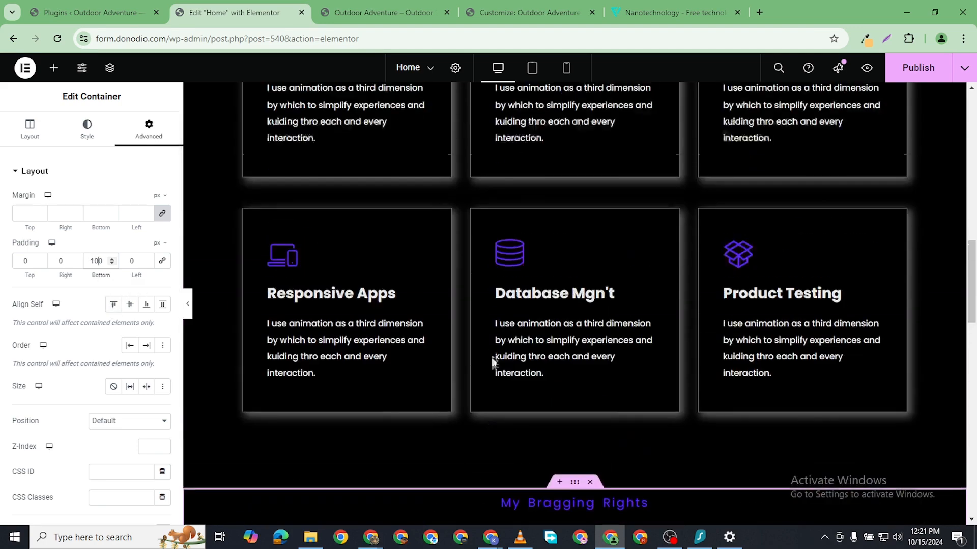
- Add a single-column container below the portfolio section and nest another container inside it
scroll(488, 407, down, 10)
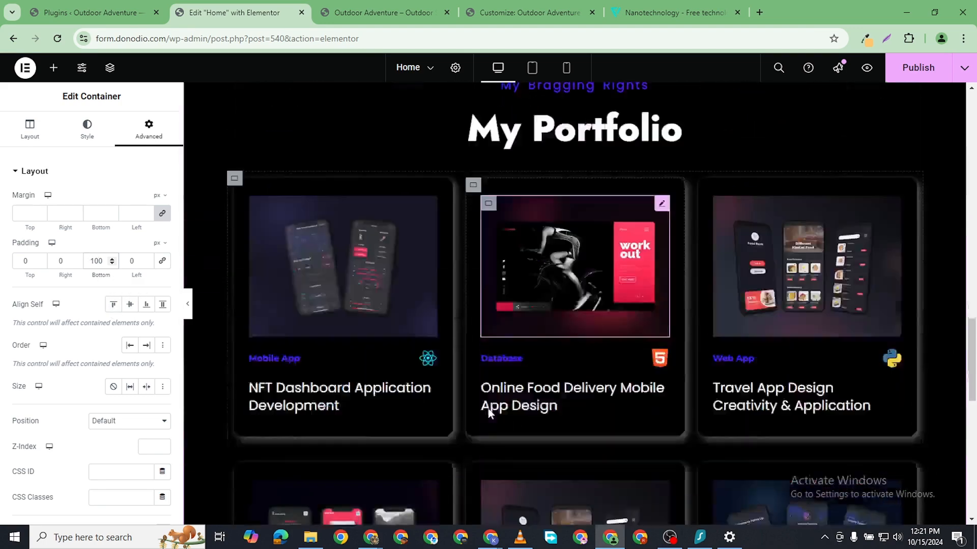
scroll(487, 408, down, 1)
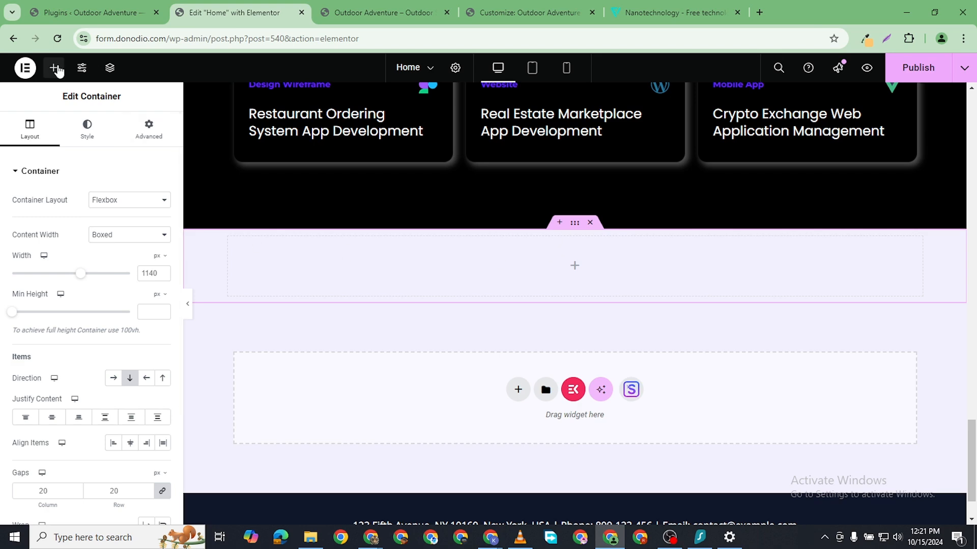
click(53, 68)
drag(84, 298, 527, 285)
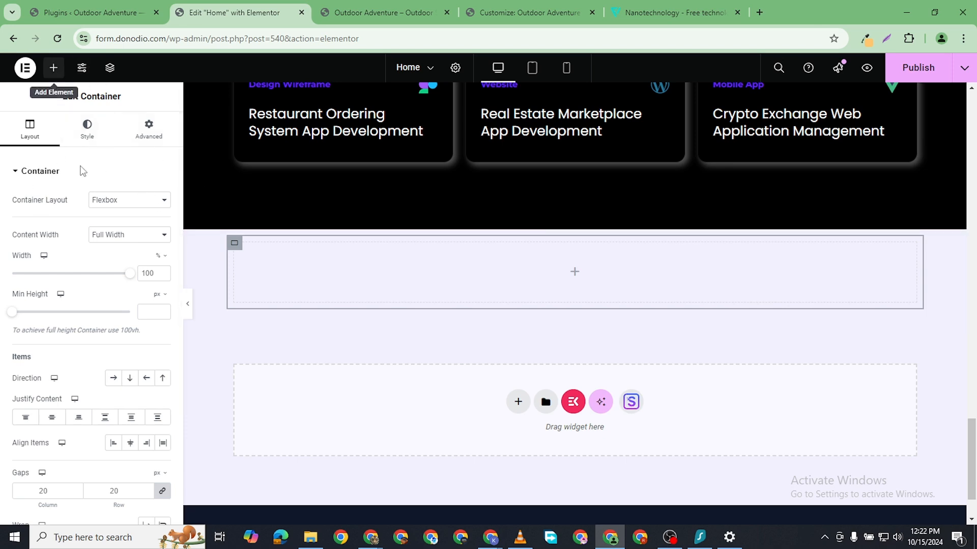
- Search the widgets for "tabs" and place the ElementsKit Tab widget in the nested container
text(t)
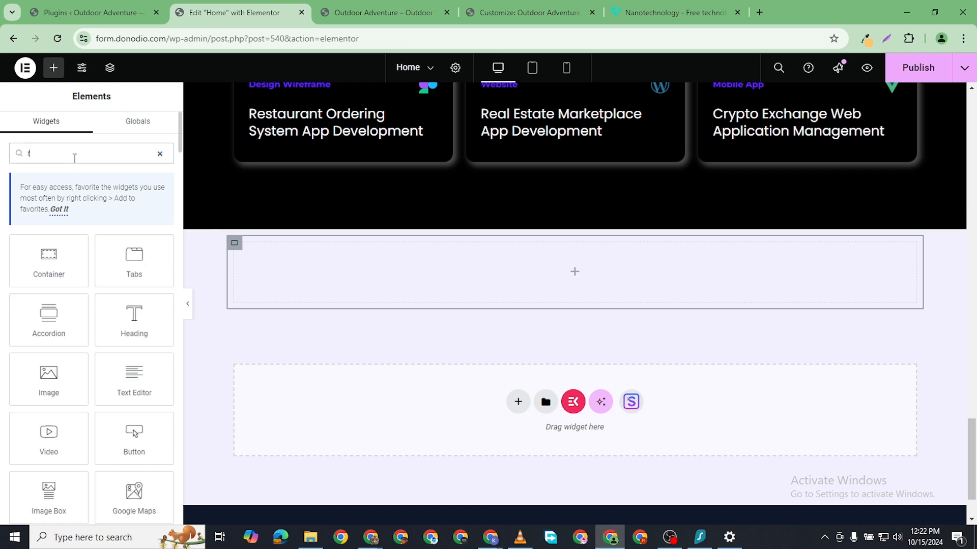
text(abs)
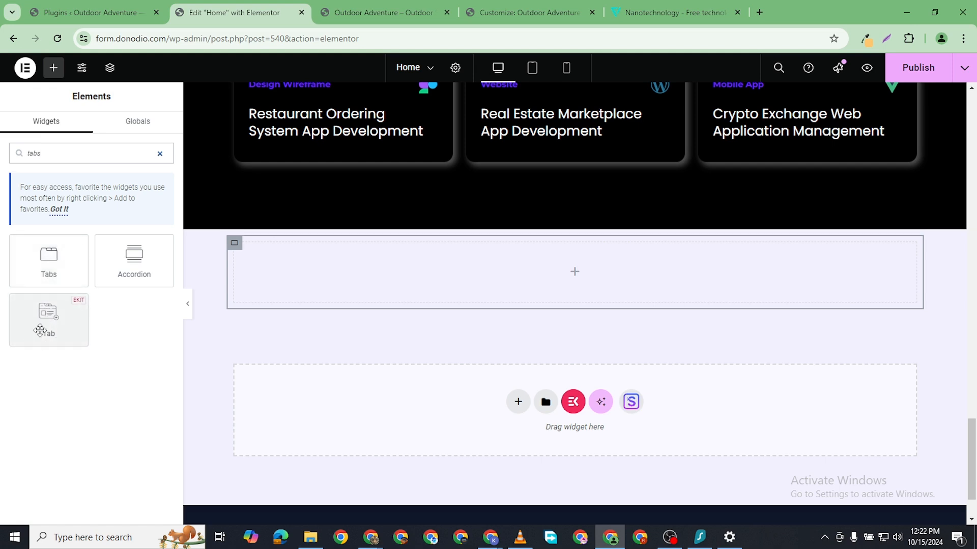
drag(40, 331, 326, 317)
drag(204, 445, 203, 450)
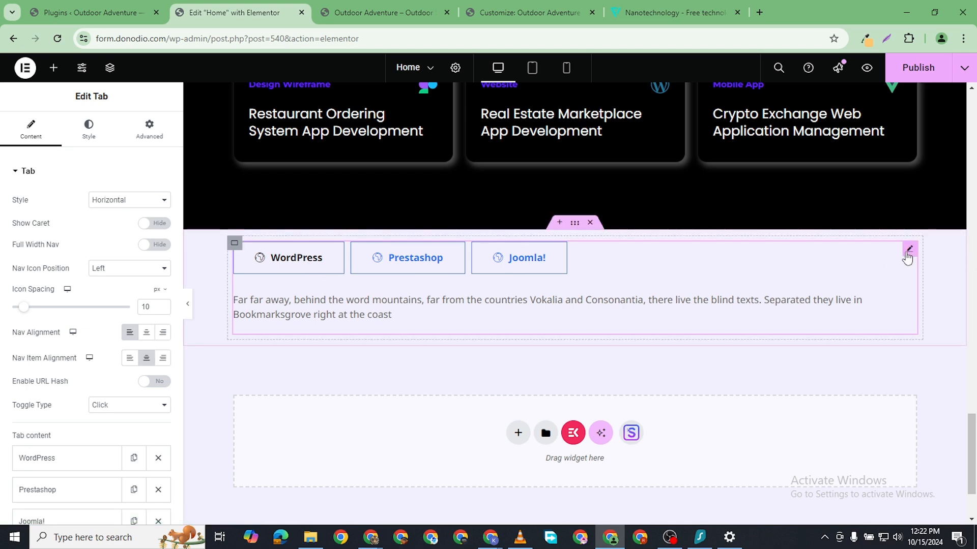
- Examine the Tab widget's content settings, including the WordPress item's title, icon and text options
scroll(81, 349, down, 4)
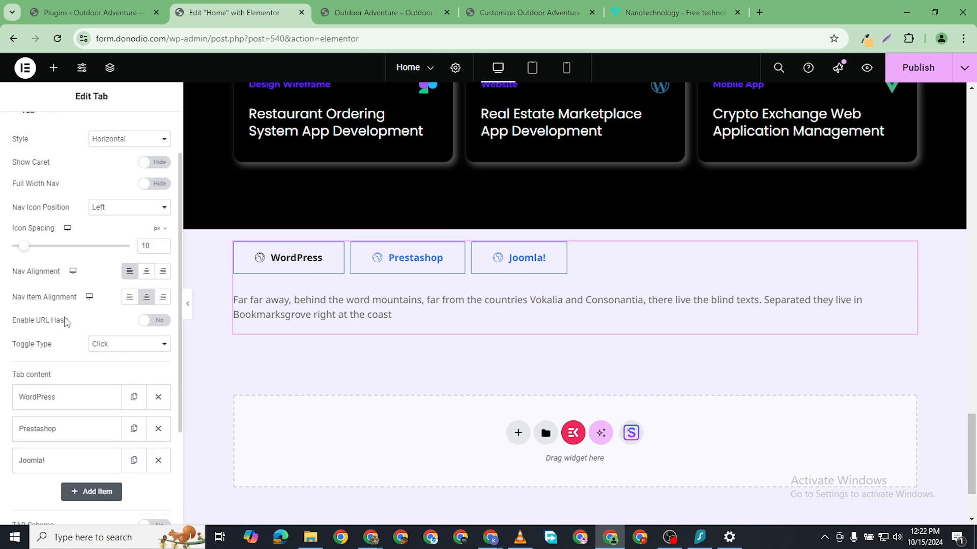
click(62, 279)
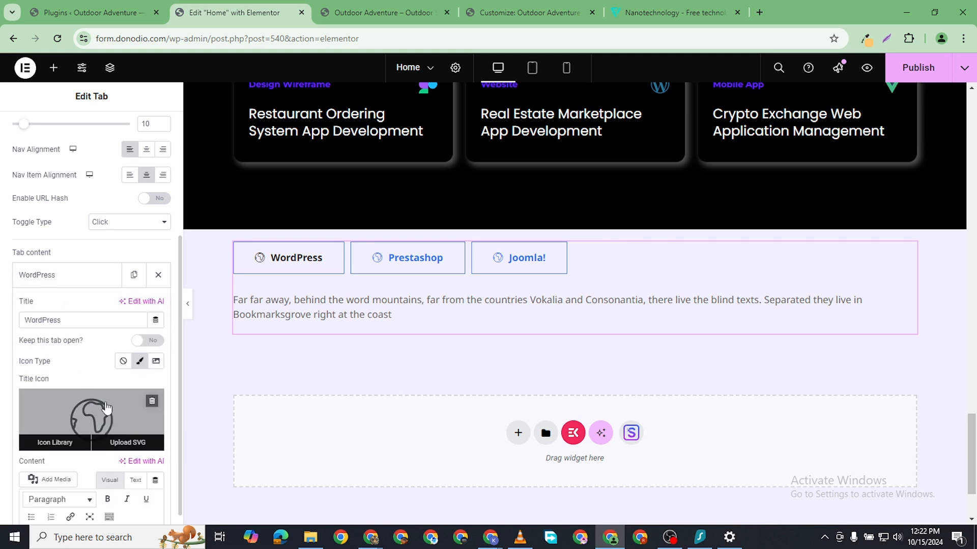
scroll(105, 438, down, 3)
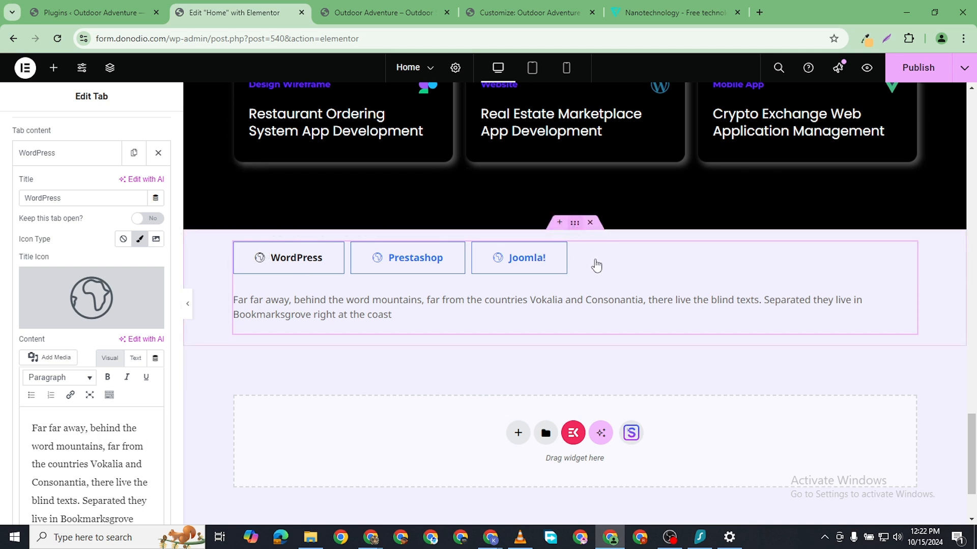
- Duplicate the container holding the Tab widget and delete the Tab widget from the copy
right_click(572, 305)
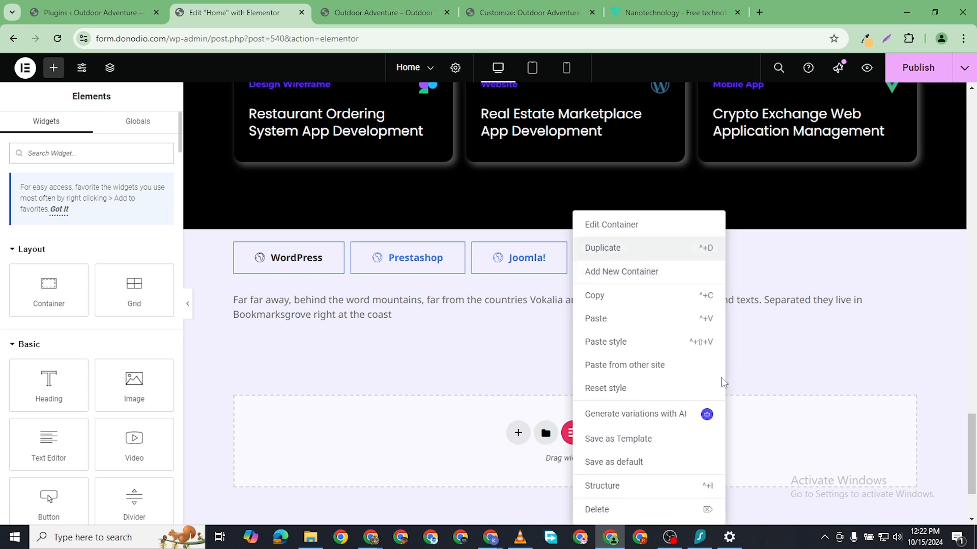
key(ctrl+d)
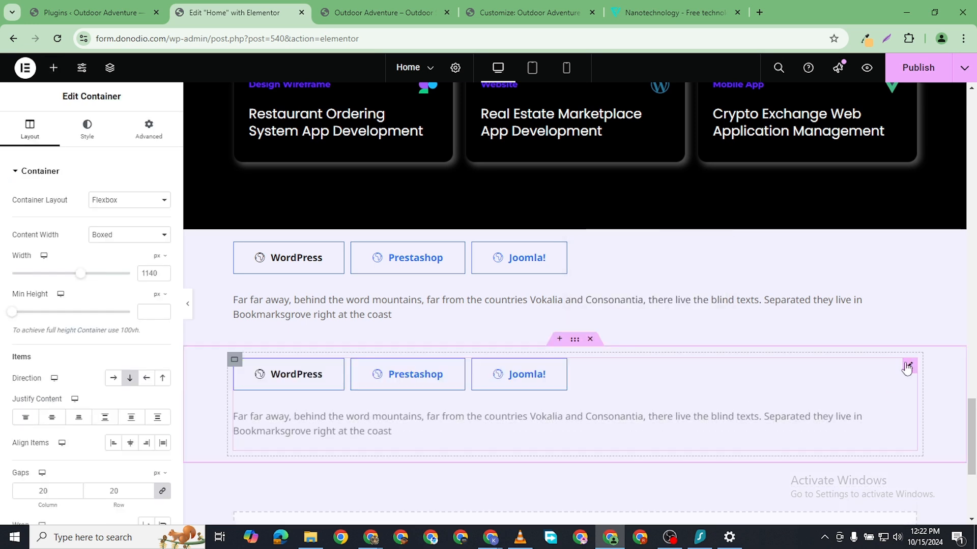
right_click(791, 371)
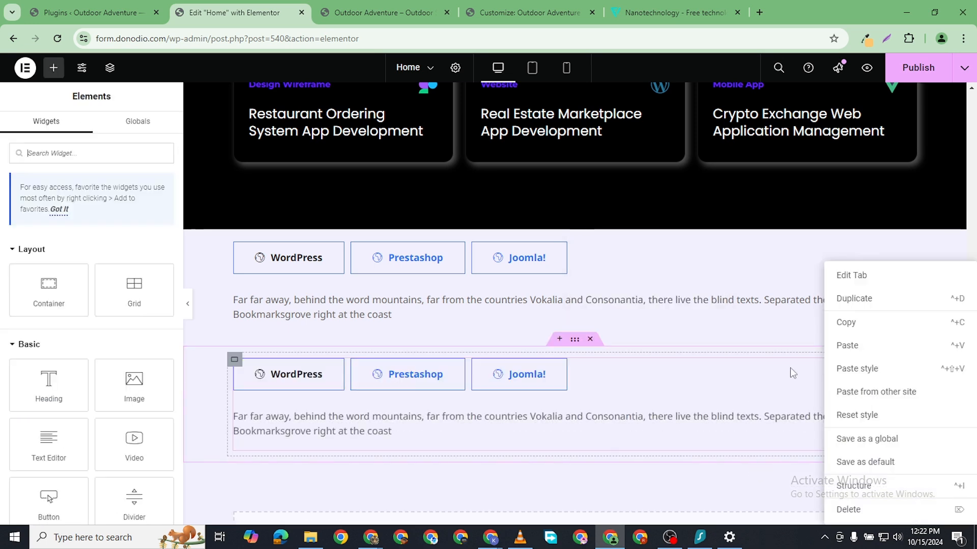
click(866, 511)
- Search the widgets for "tab" and place the Elementor Tabs widget in the empty duplicated container
click(63, 152)
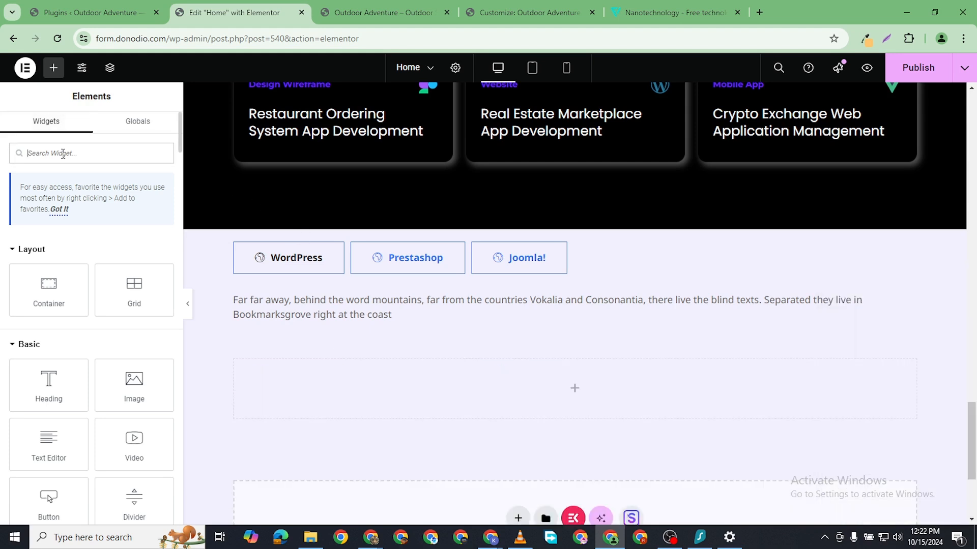
text(tab)
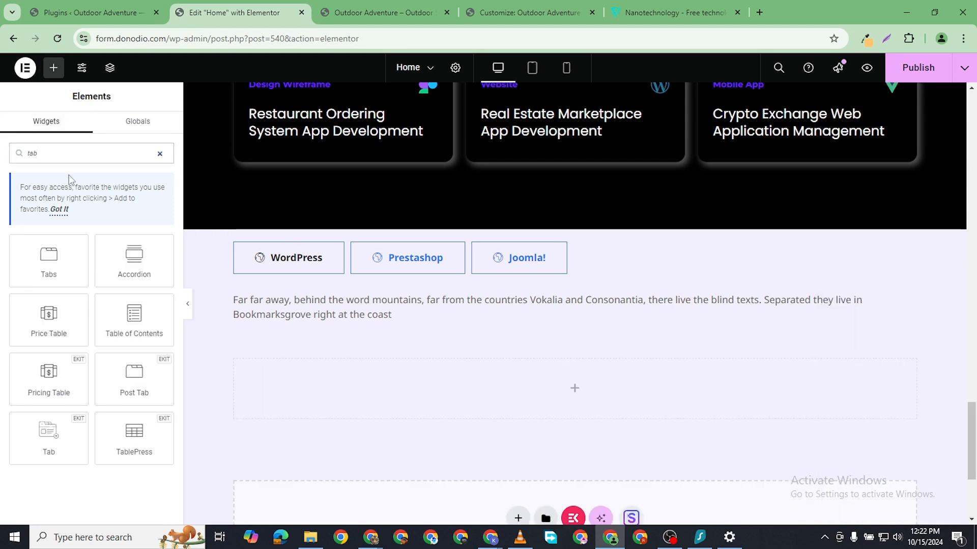
drag(51, 270, 442, 409)
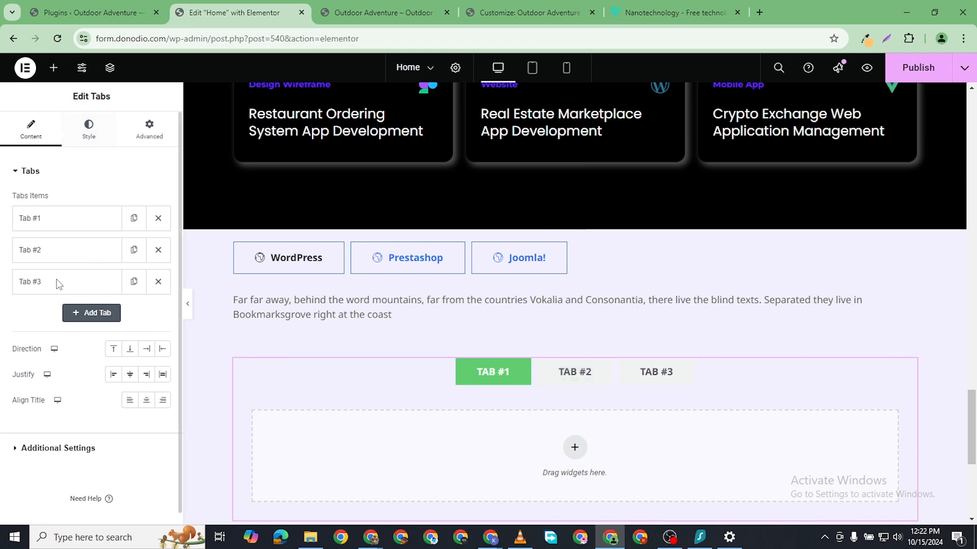
- Set the gap between tabs to 0 px in the Tabs widget's style
click(76, 137)
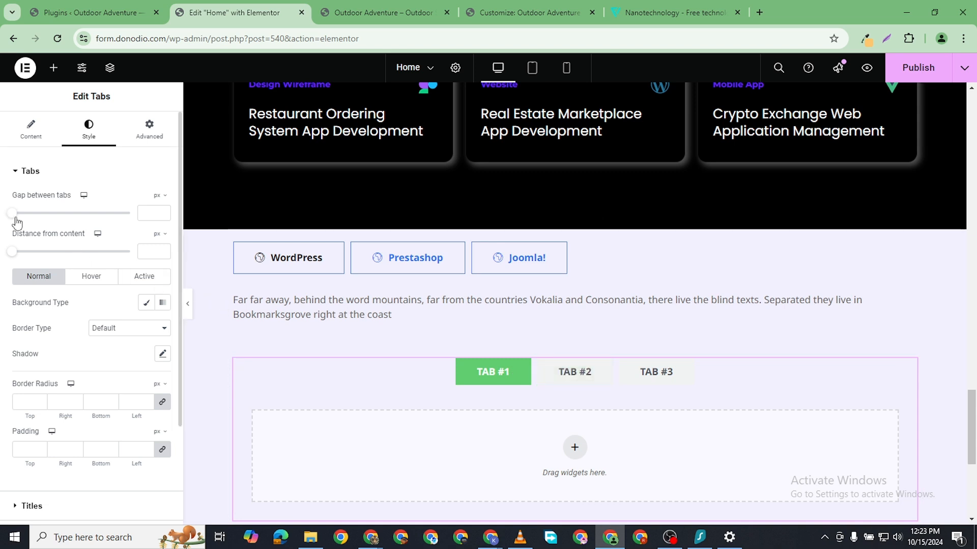
mouse_move(16, 218)
mouse_down()
mouse_move(29, 220)
mouse_move(3, 220)
mouse_up()
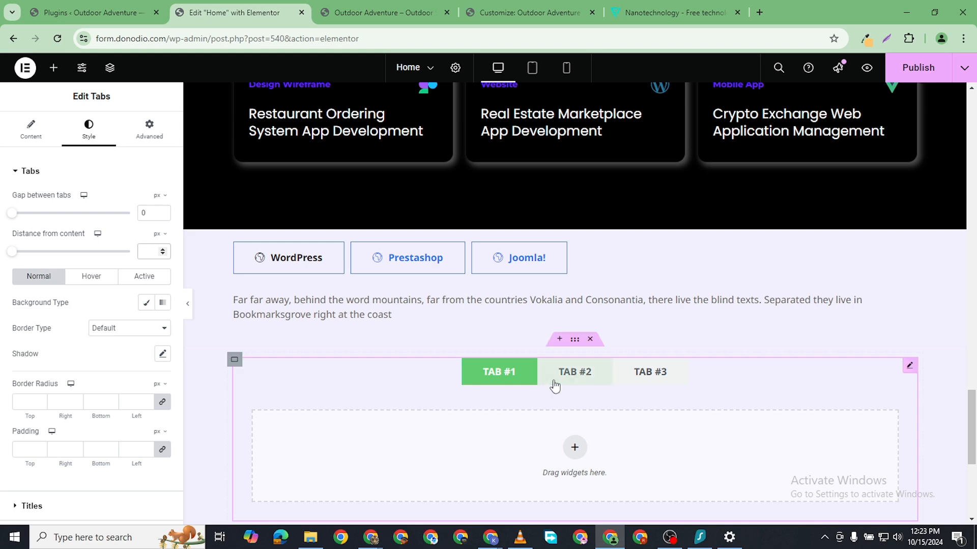
scroll(441, 175, up, 3)
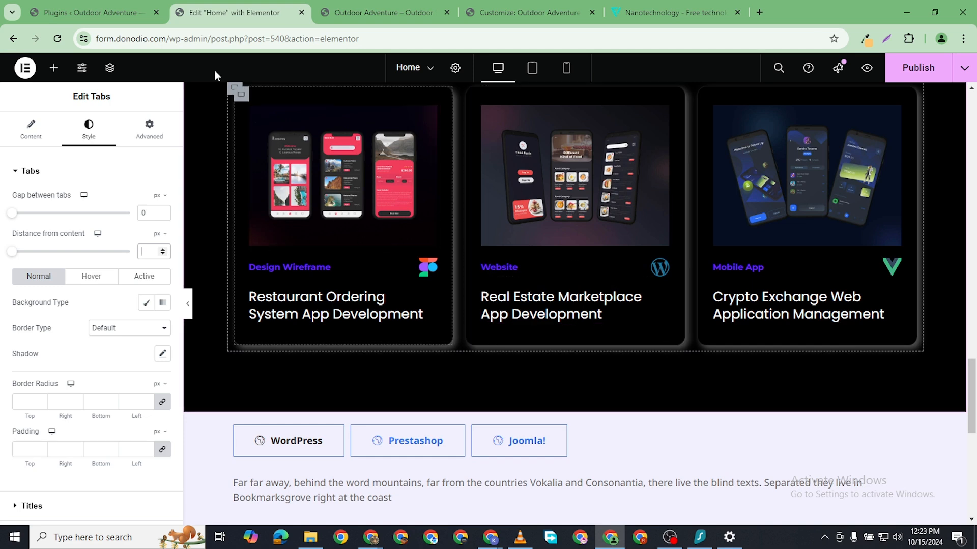
- Create a new saved template of type Page named "Resume" in the WordPress dashboard
click(110, 14)
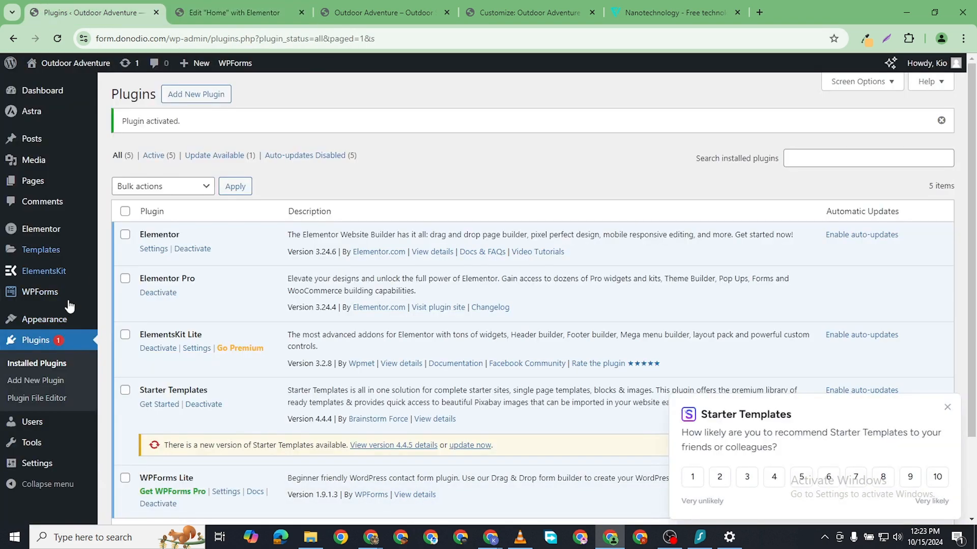
mouse_move(44, 299)
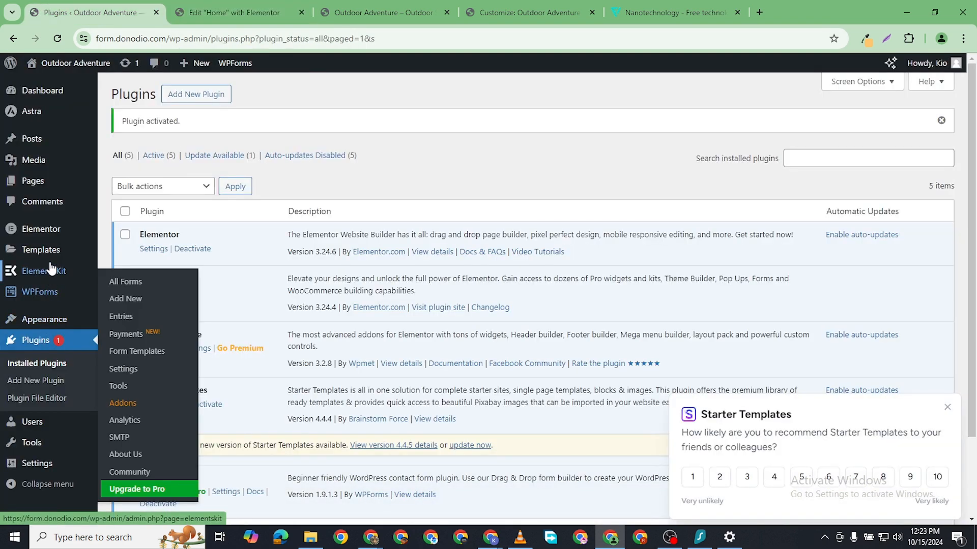
mouse_move(44, 250)
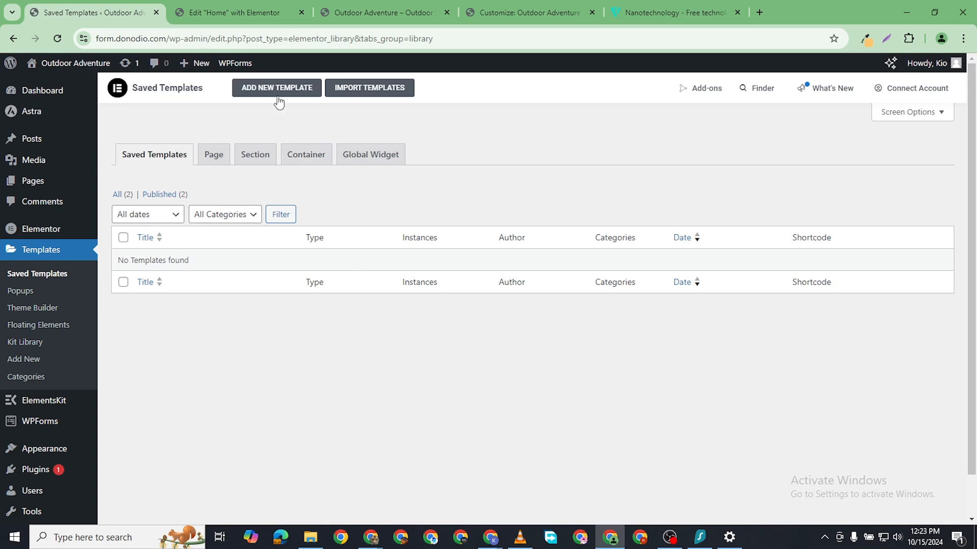
click(277, 87)
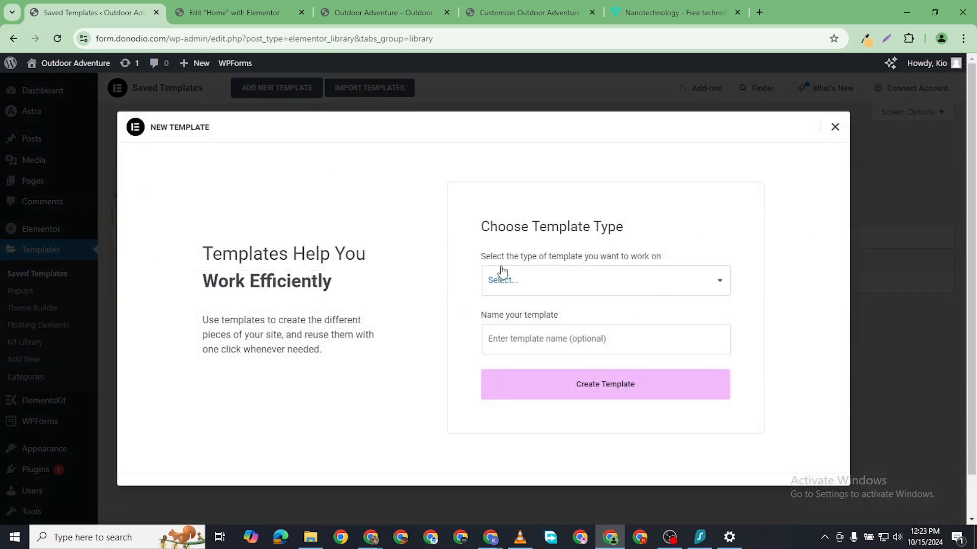
click(527, 278)
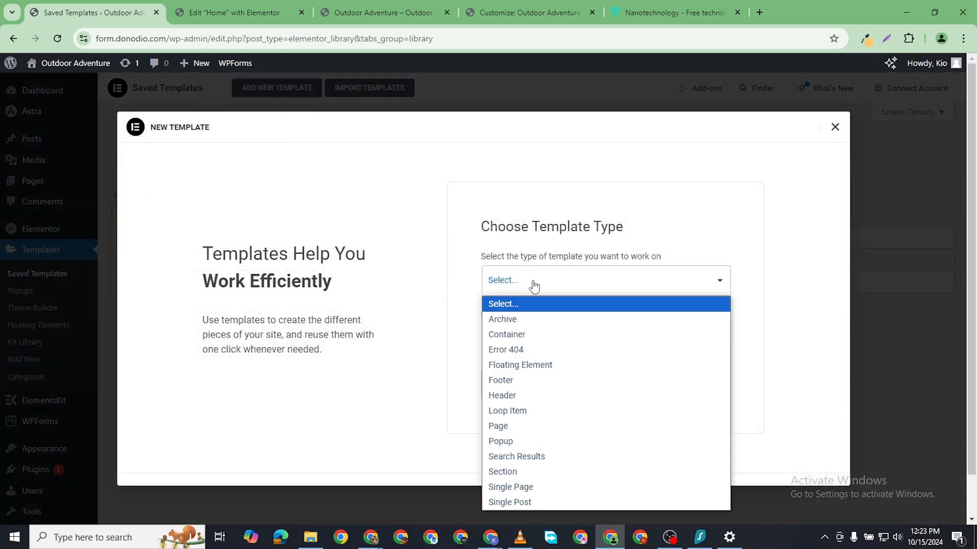
click(524, 426)
click(566, 339)
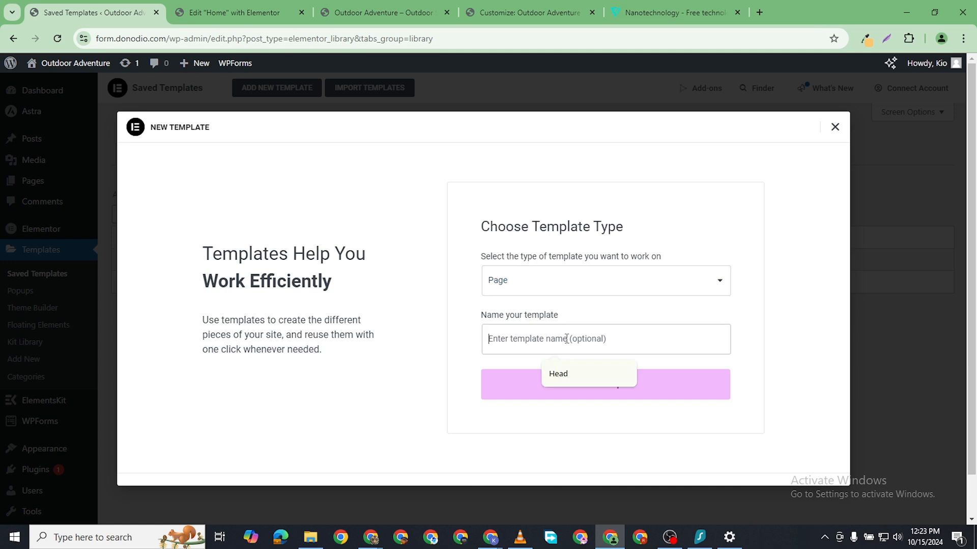
text(Resume)
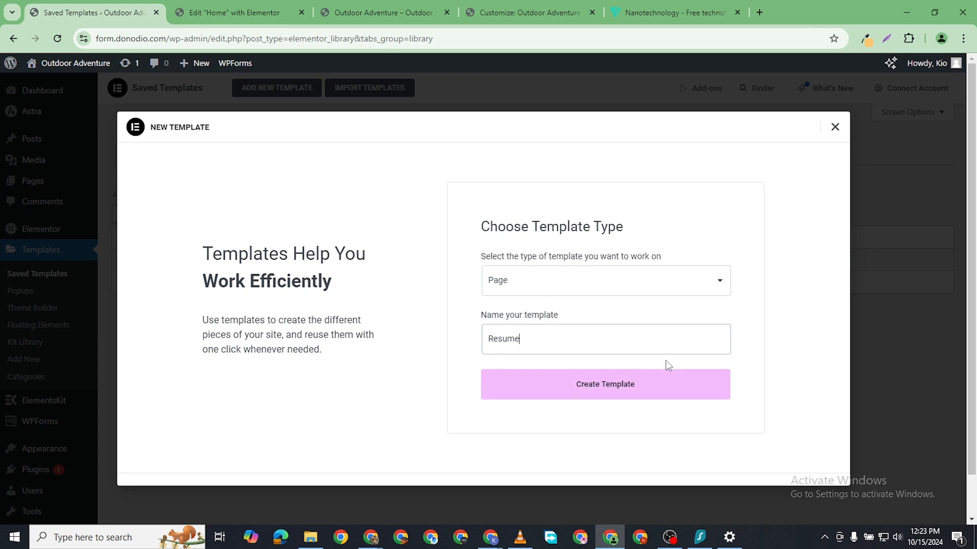
click(616, 386)
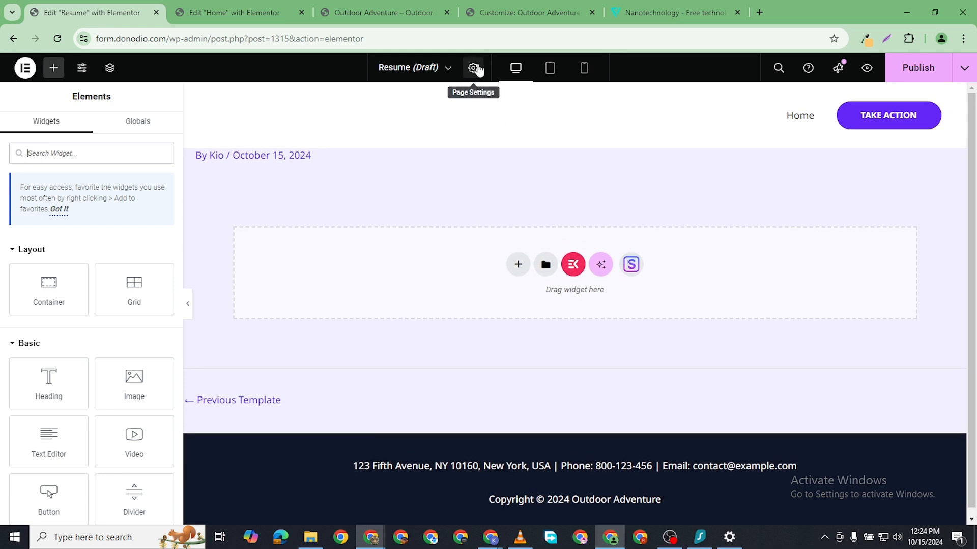
- Hide the Resume template's title and set its page layout to Elementor Canvas
click(473, 72)
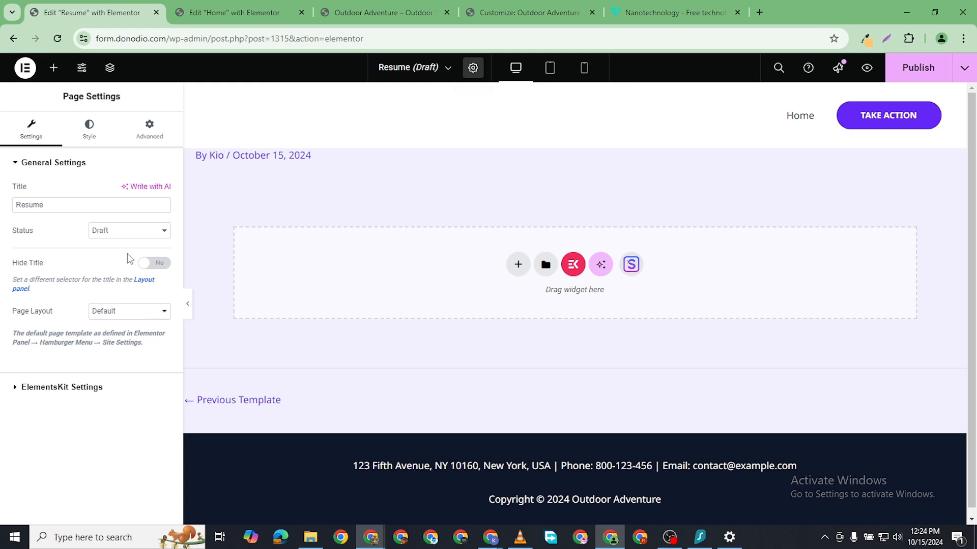
click(159, 264)
click(124, 314)
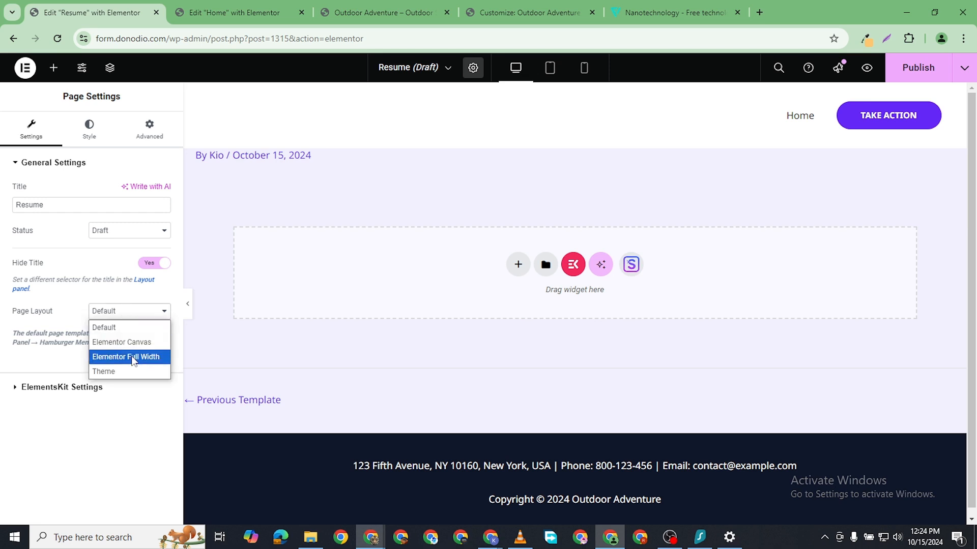
click(127, 342)
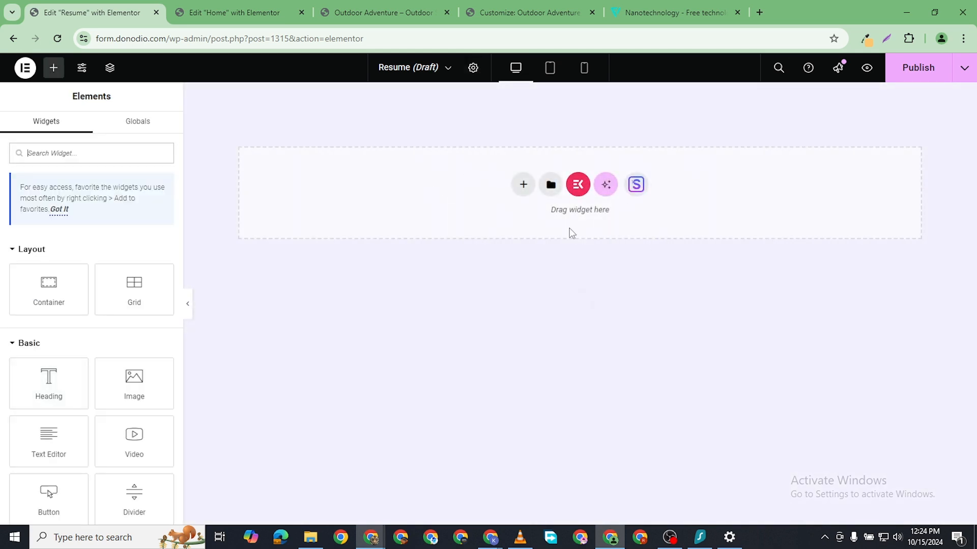
- Add a single-column flexbox container to the empty template and place another container inside it
click(523, 184)
click(529, 221)
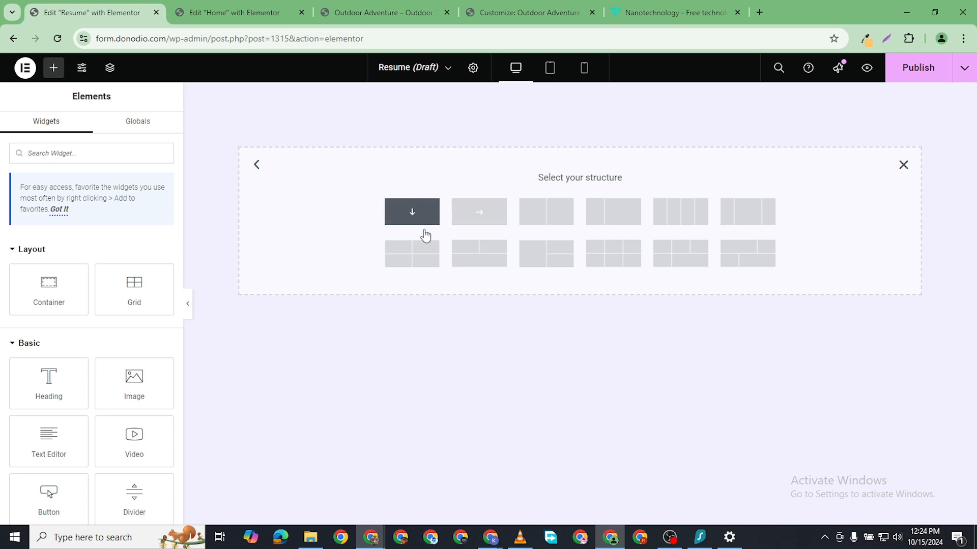
click(424, 229)
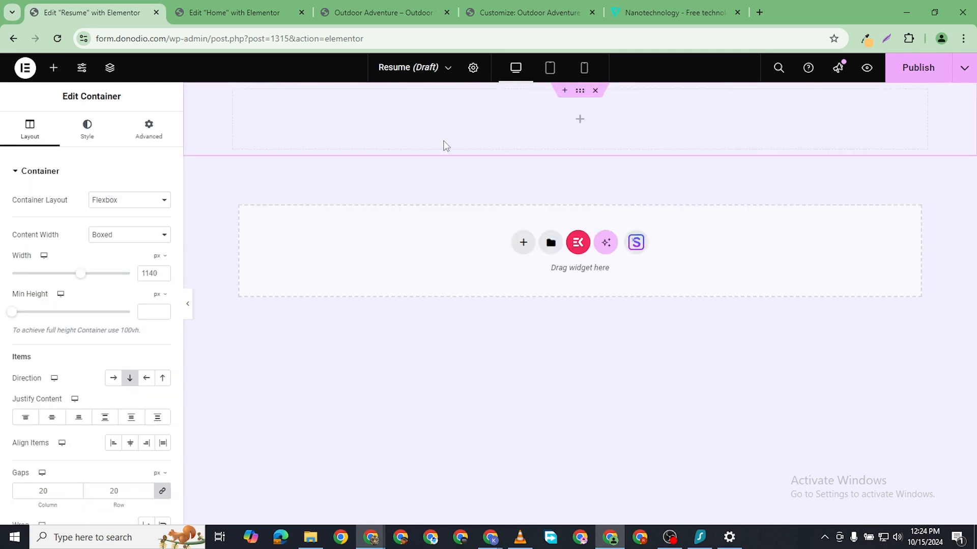
click(54, 77)
drag(39, 282, 323, 146)
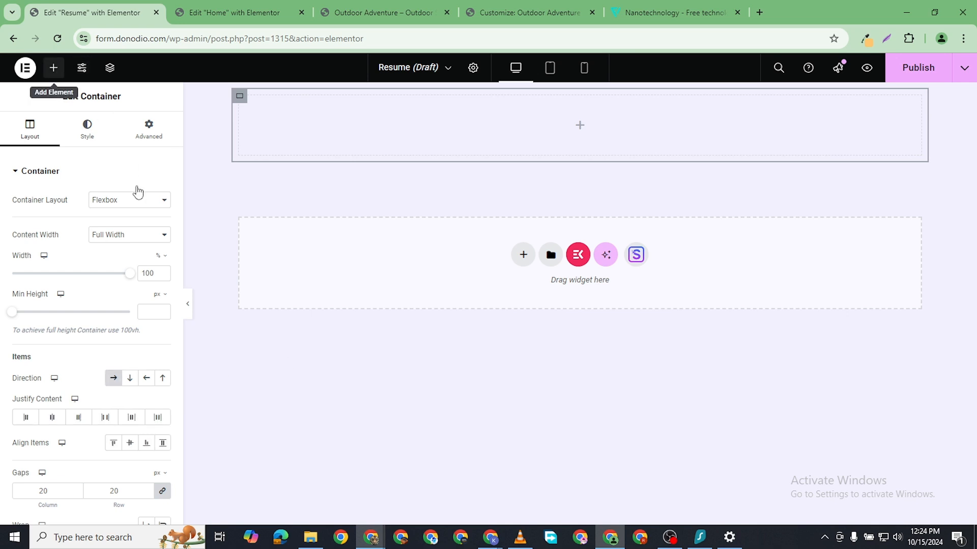
- Nest a further container inside the inner container and duplicate it to form two side-by-side columns
click(53, 67)
drag(42, 293, 264, 131)
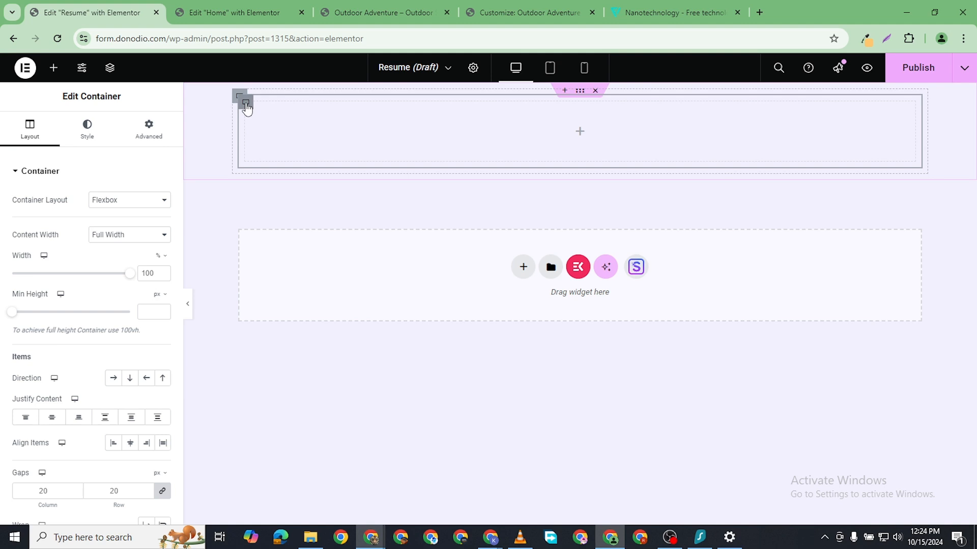
right_click(281, 120)
key(ctrl+d)
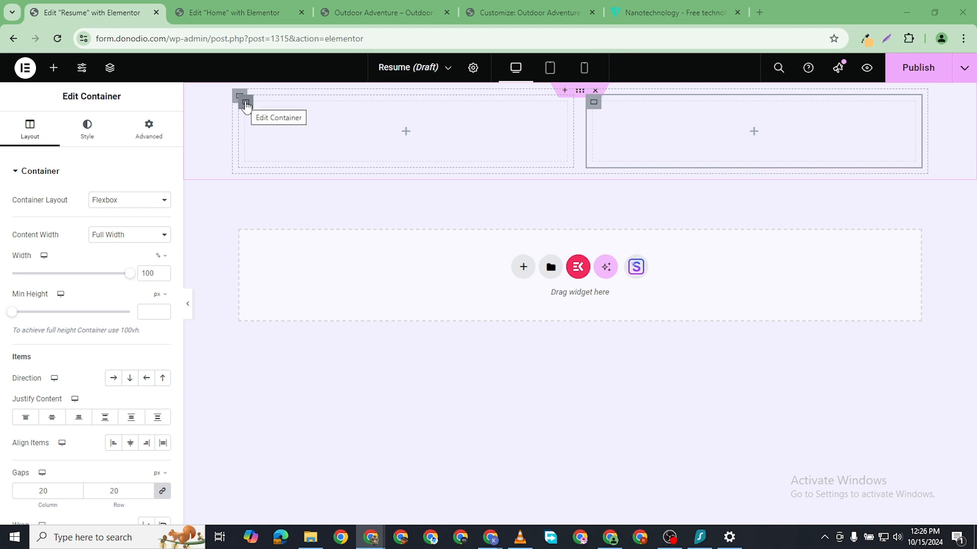
right_click(261, 120)
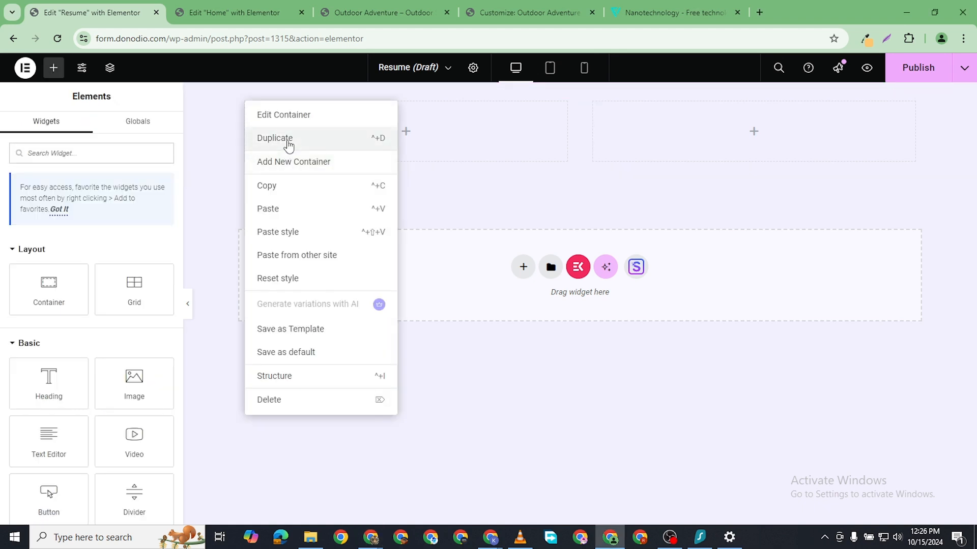
click(343, 256)
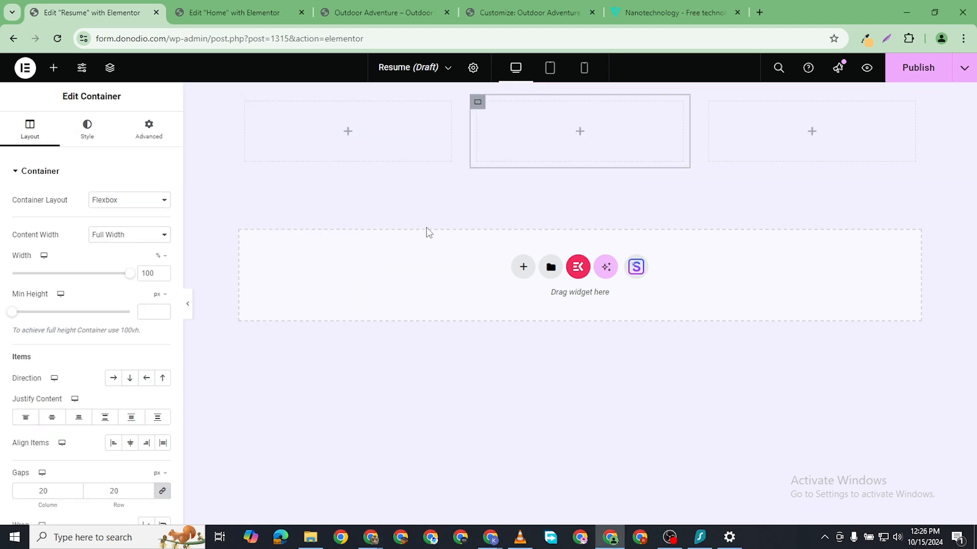
right_click(477, 101)
click(517, 399)
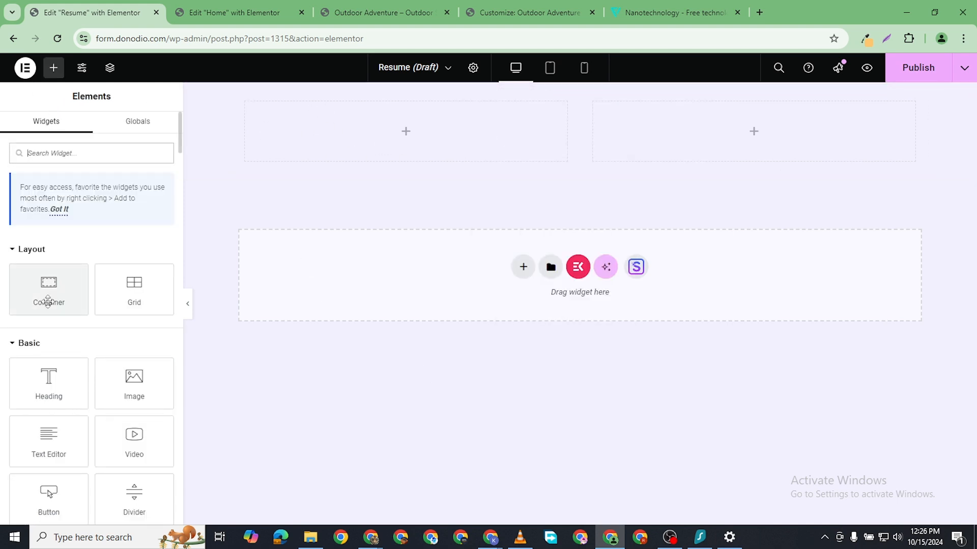
- Place a container inside the first column and duplicate it so two containers stack there
drag(48, 298, 346, 132)
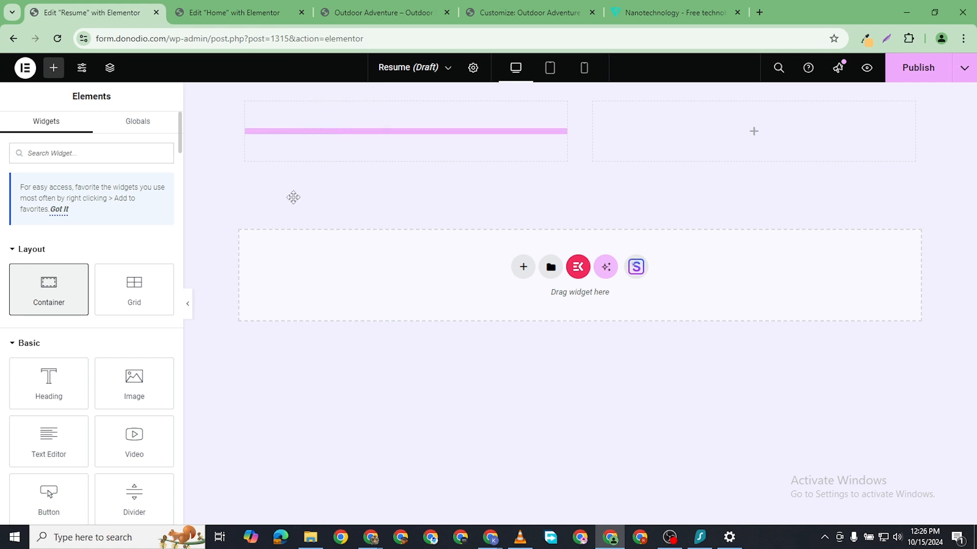
right_click(251, 111)
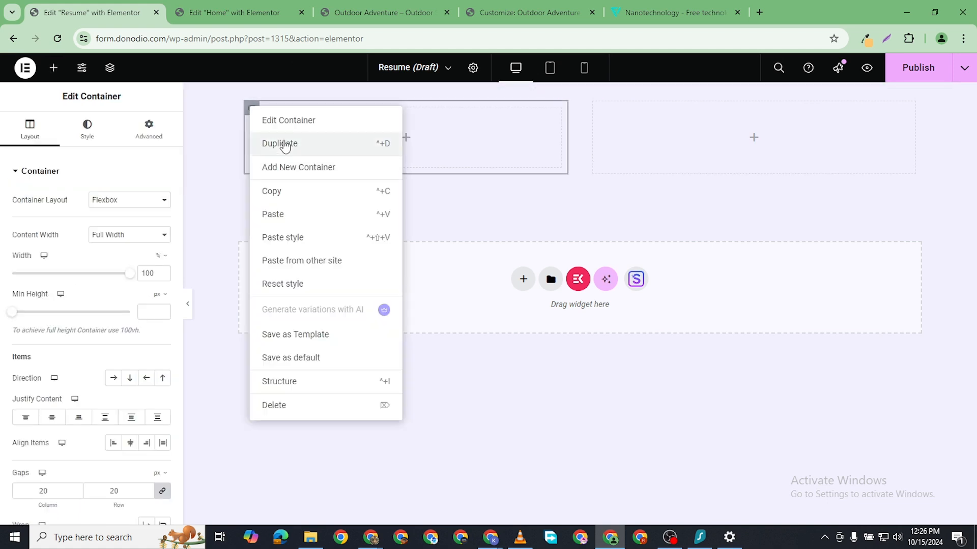
click(288, 144)
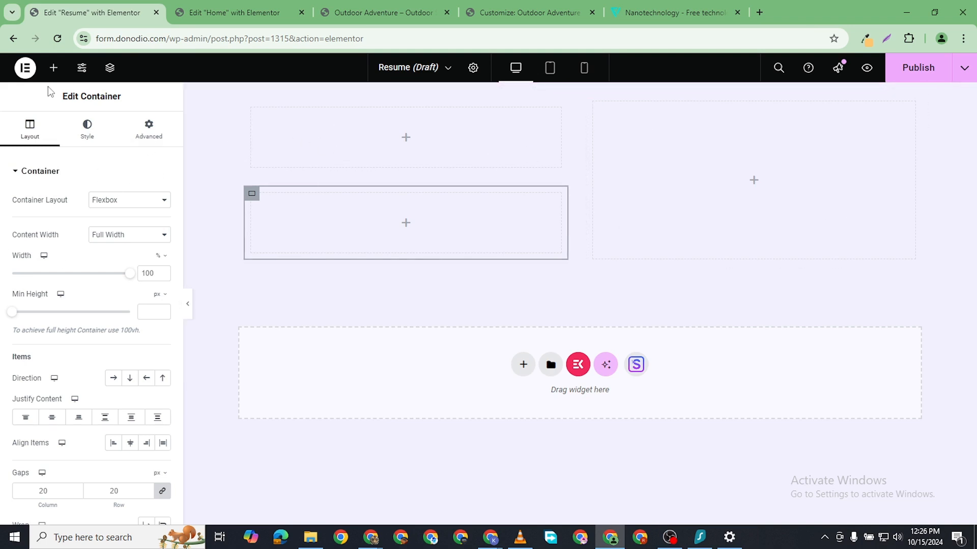
- Add a heading reading "1999 - 2015" to the upper container of the first column and duplicate the heading
click(53, 67)
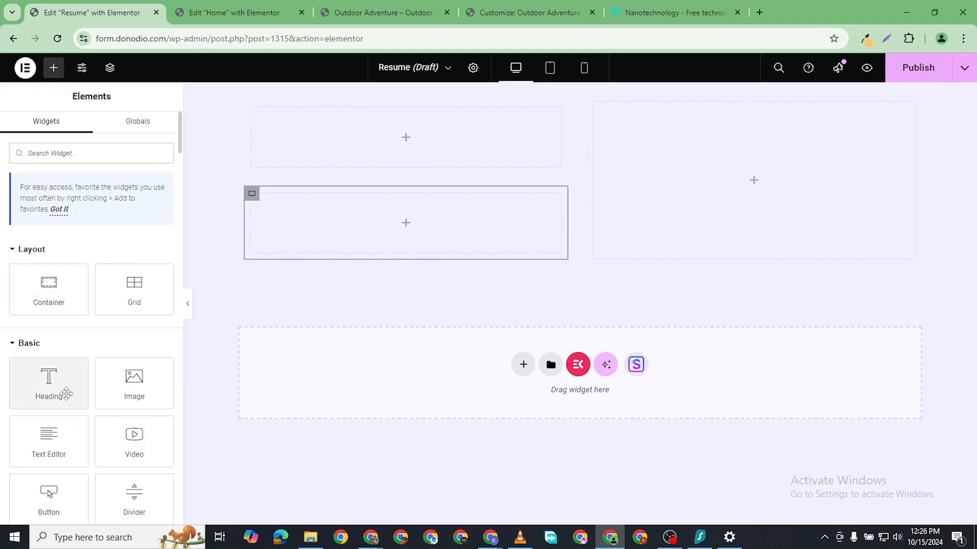
drag(48, 389, 328, 155)
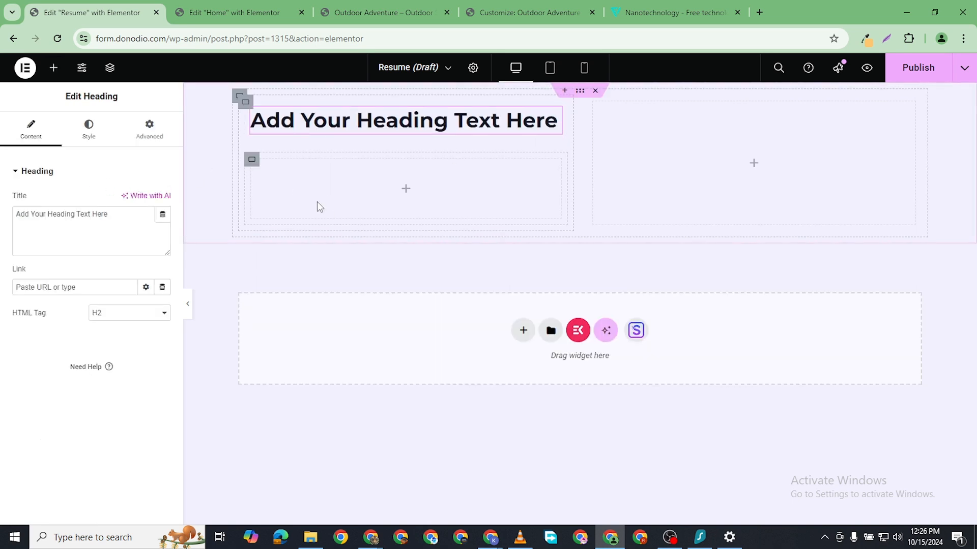
triple_click(79, 218)
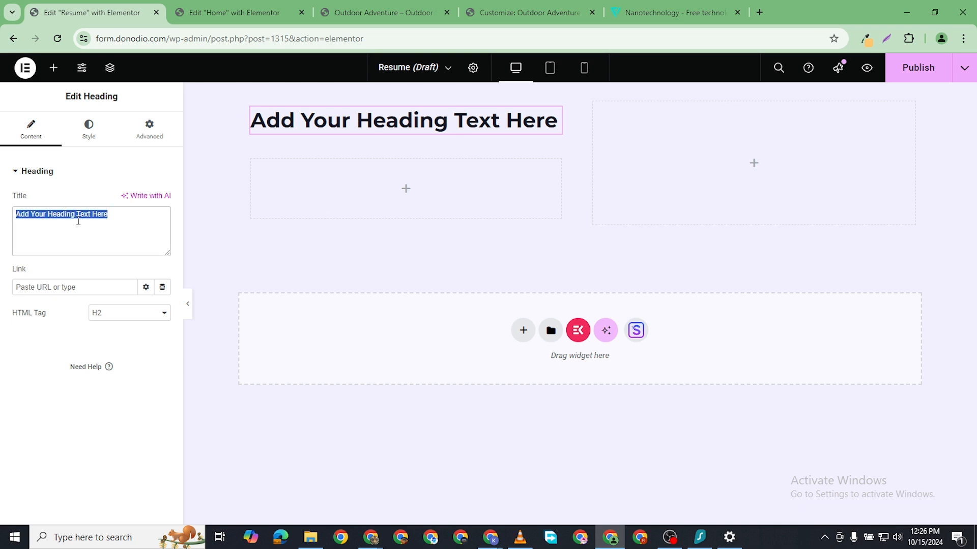
text(1999 - 2015)
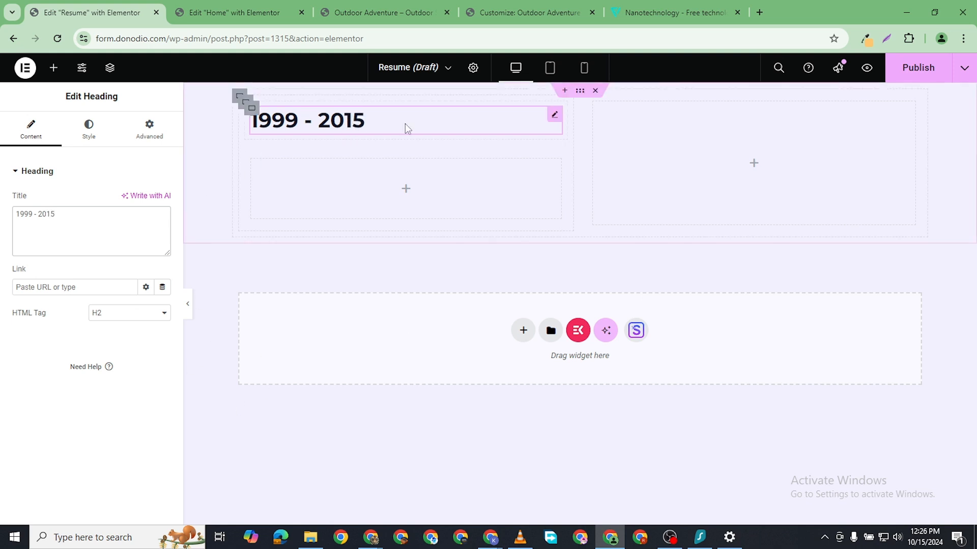
right_click(550, 112)
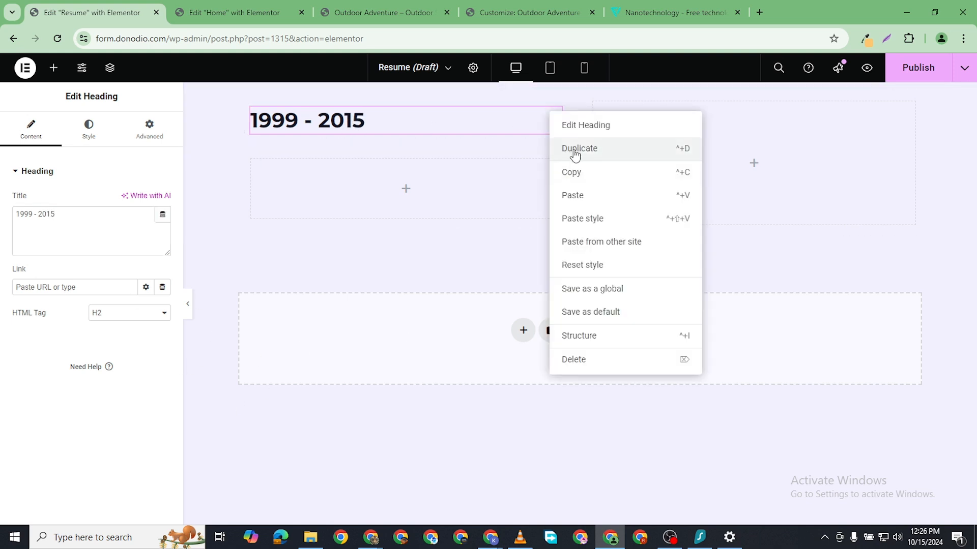
click(575, 150)
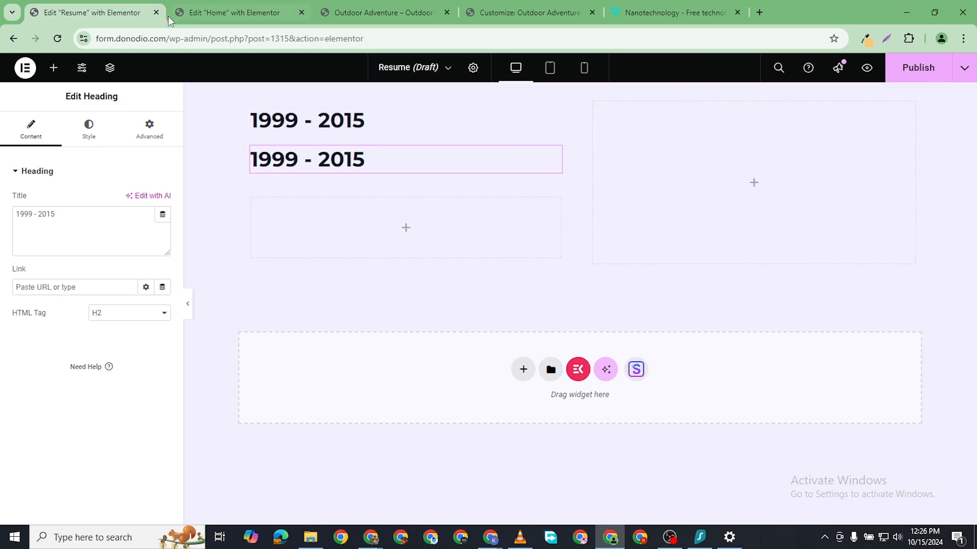
- Copy the "Features" heading above "What I Do" on the Home page and paste its style onto the first "1999 - 2015" heading in the Resume template
click(211, 12)
scroll(453, 249, up, 8)
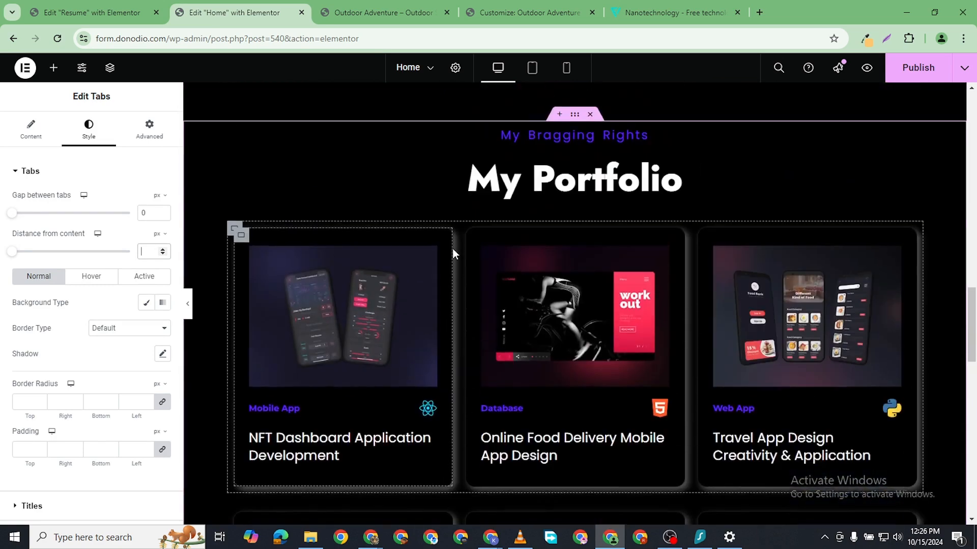
scroll(452, 248, up, 4)
scroll(711, 320, up, 9)
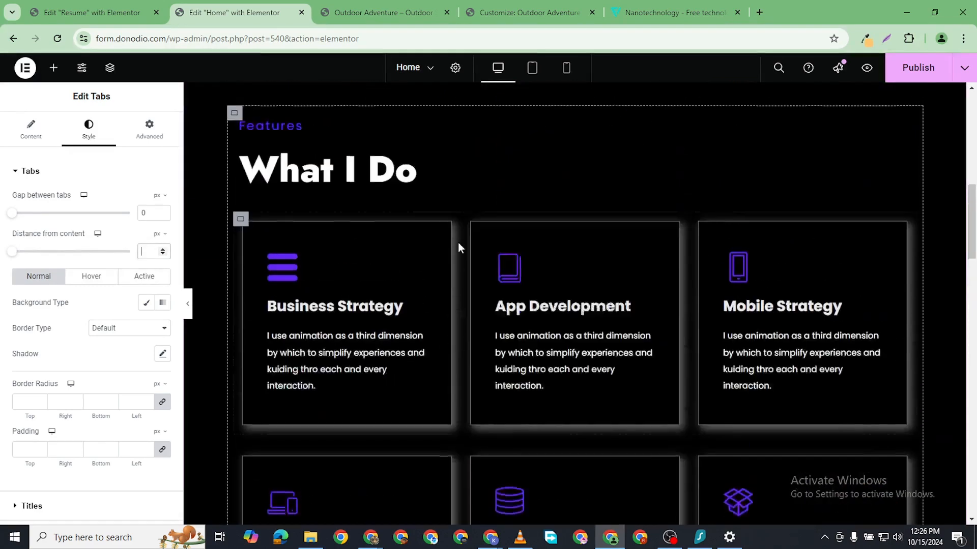
scroll(458, 242, up, 5)
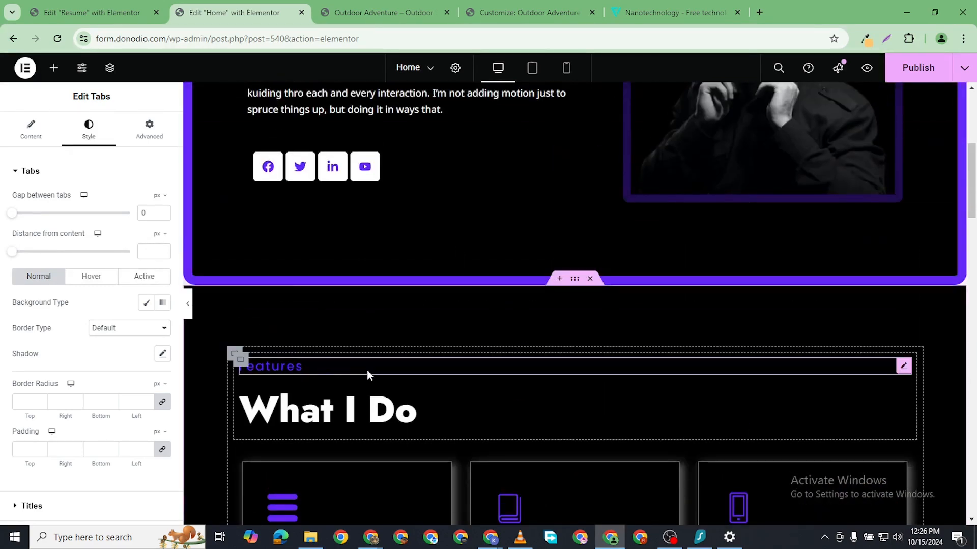
right_click(293, 366)
click(335, 329)
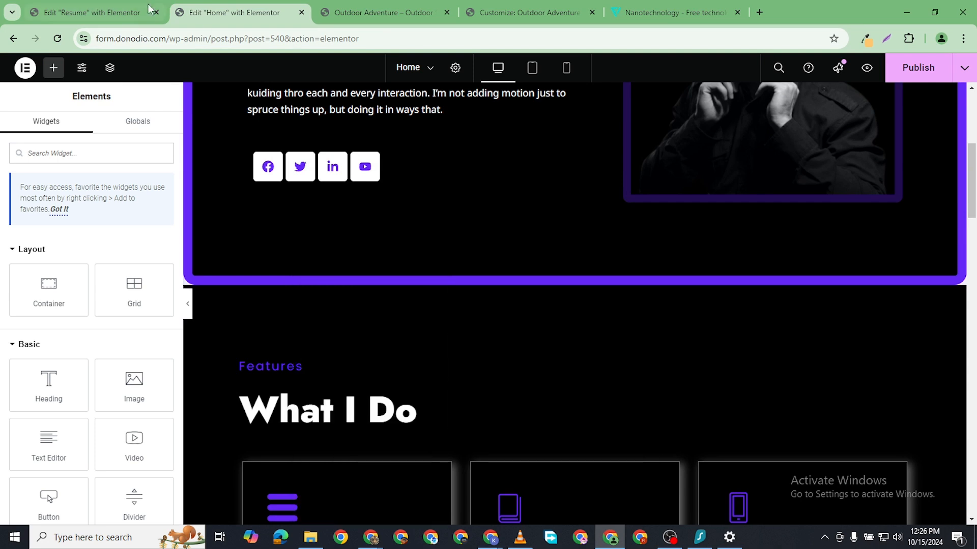
click(92, 12)
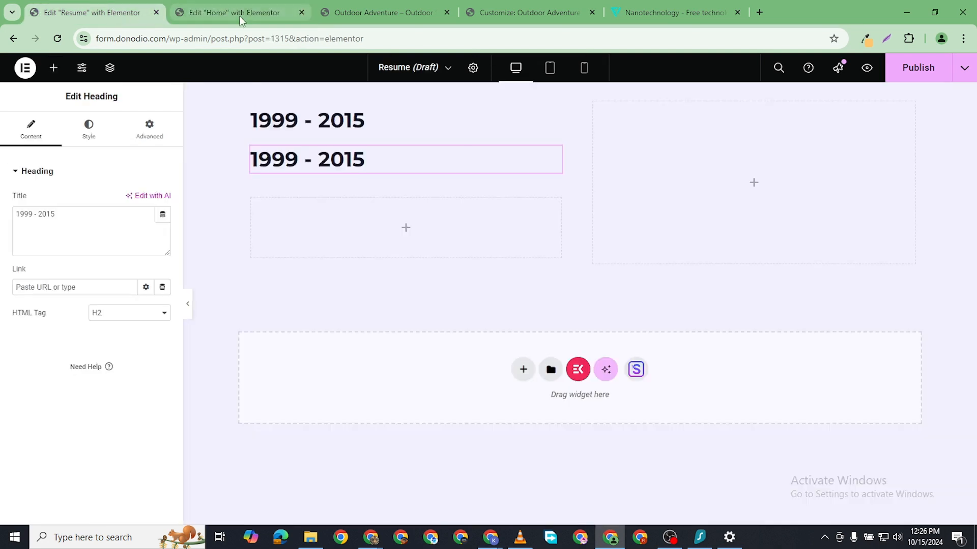
right_click(364, 123)
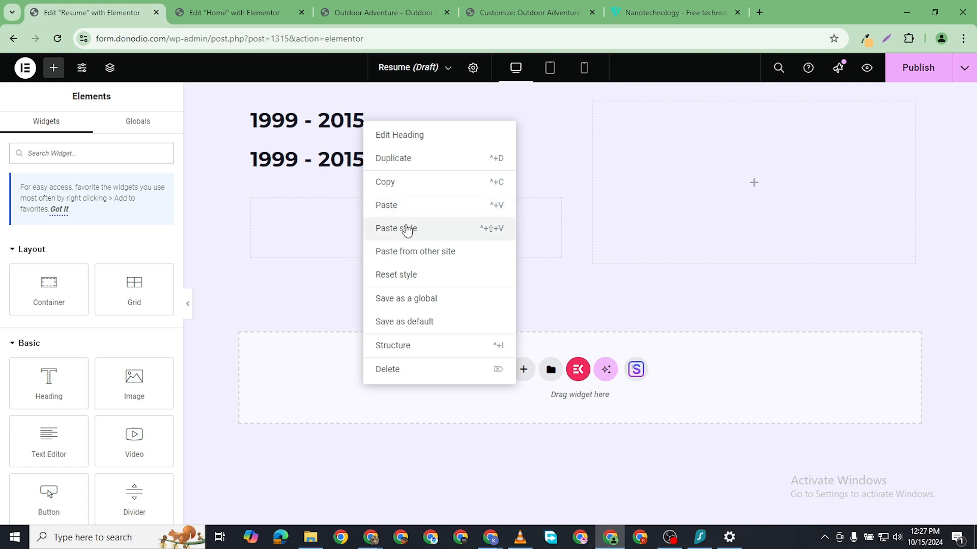
click(407, 228)
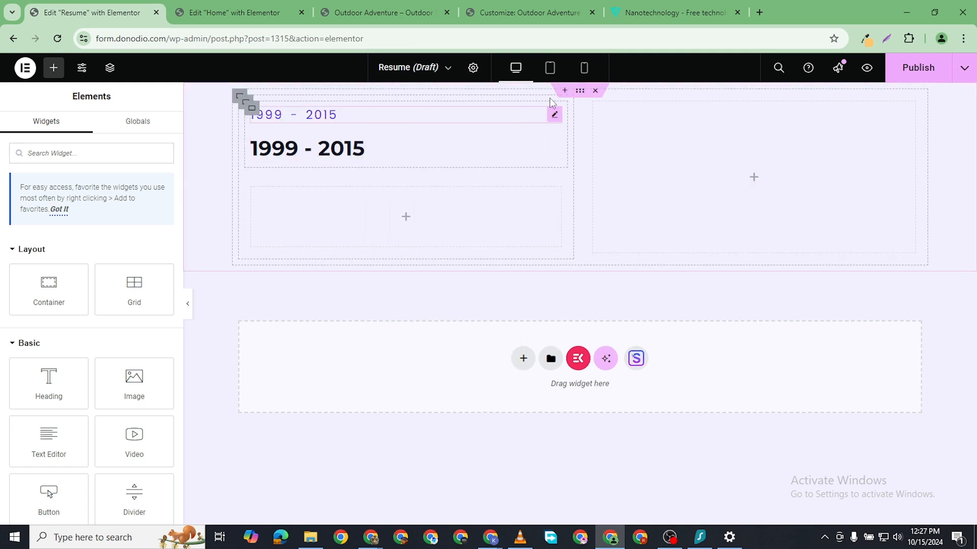
- Set the font size of the "1999 - 2015" heading at the head of the first column to 18 px
click(362, 121)
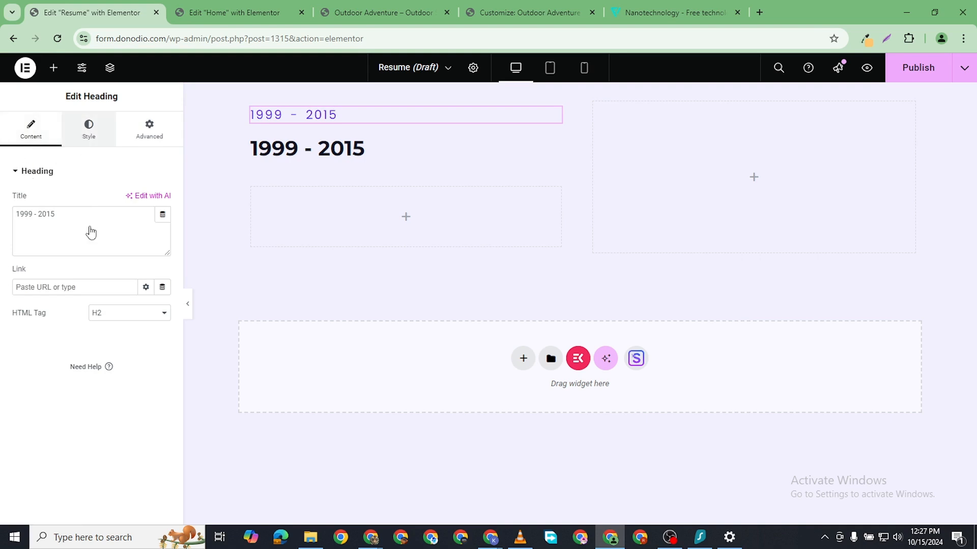
click(88, 130)
click(163, 251)
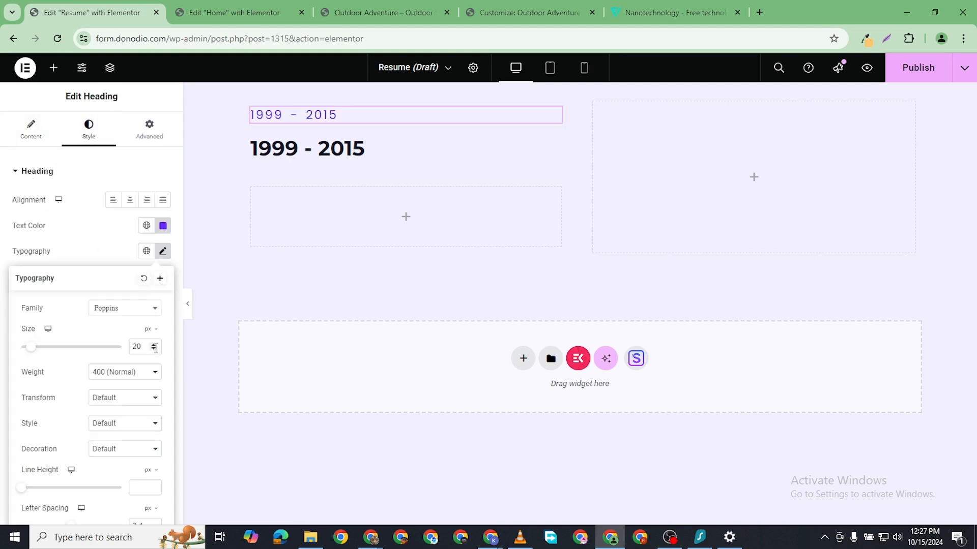
click(154, 350)
click(153, 350)
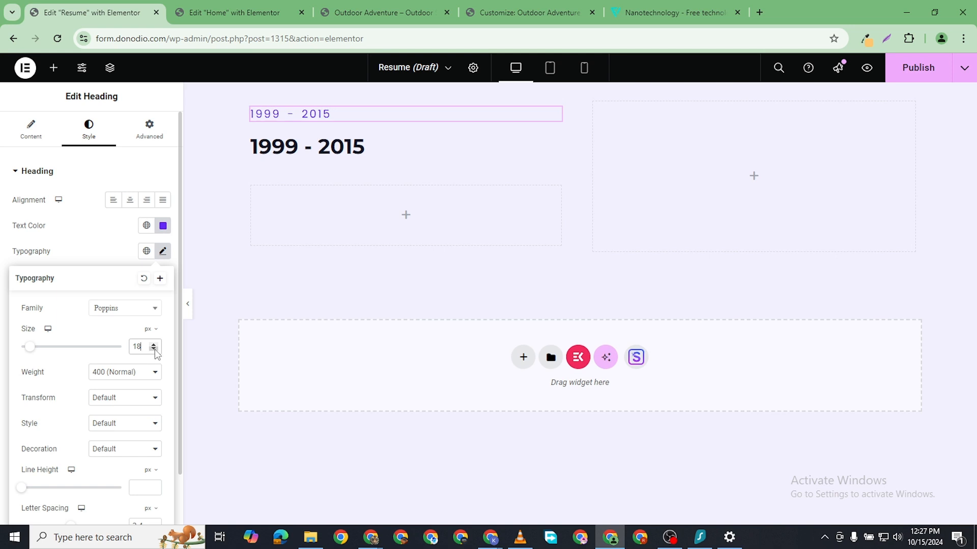
- Change the title of the second "1999 - 2015" heading to "Academic Qualification"
click(439, 145)
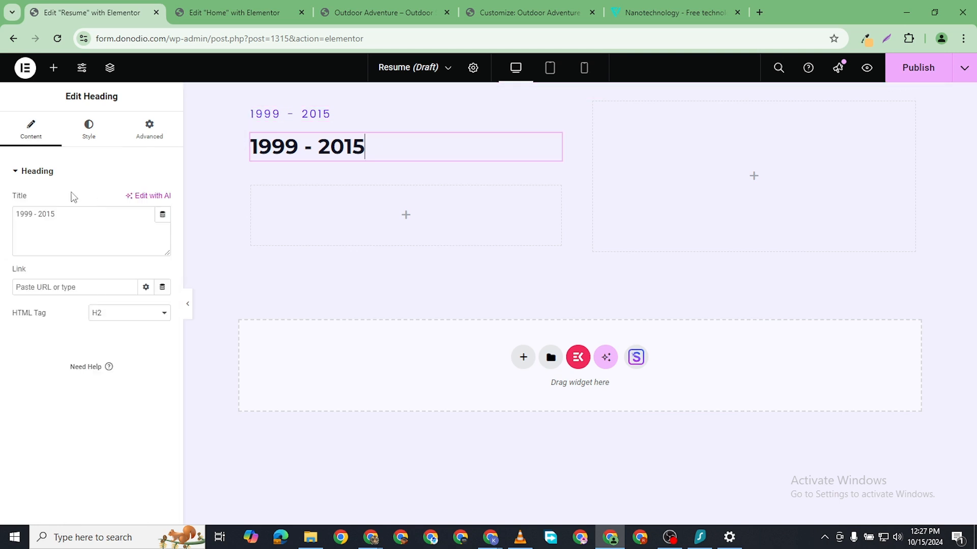
triple_click(31, 215)
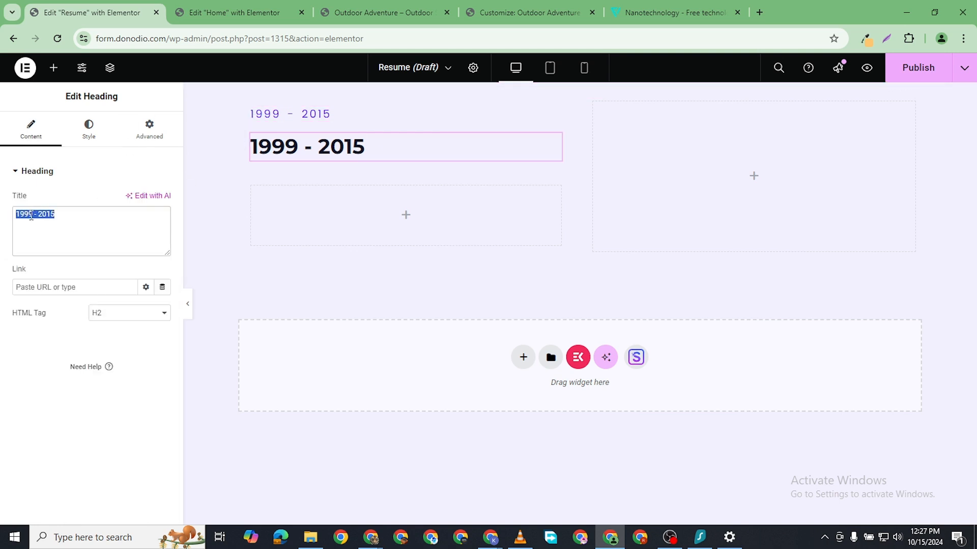
text(E)
key(BackSpace)
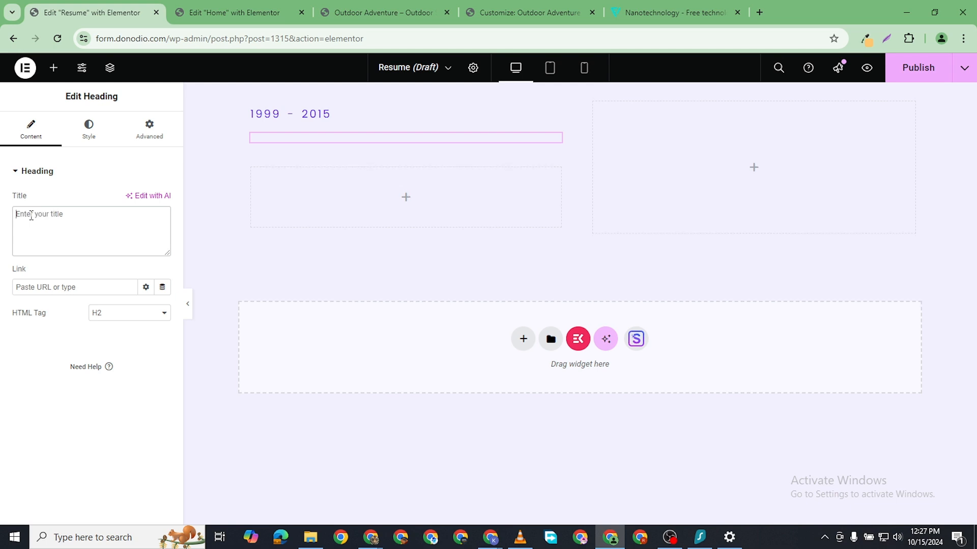
text(Academ)
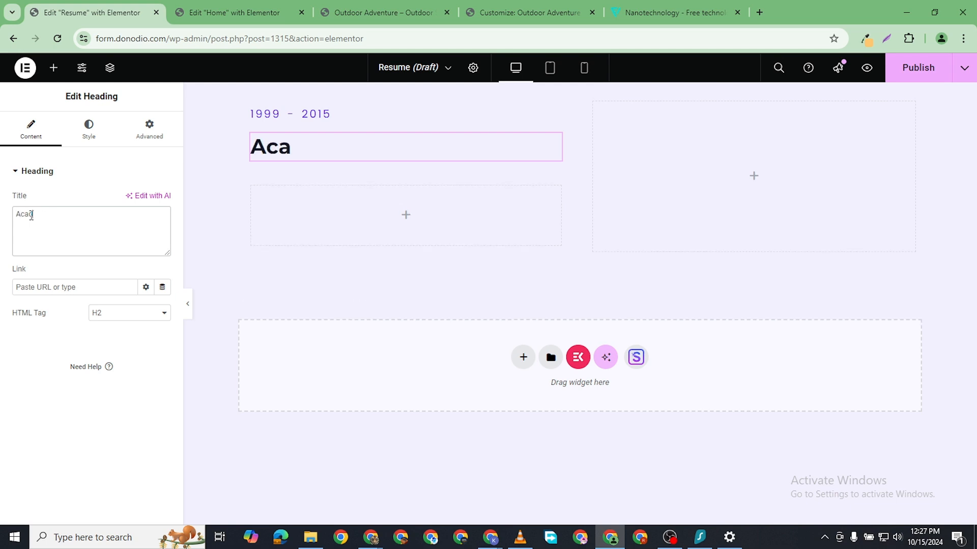
text(ic )
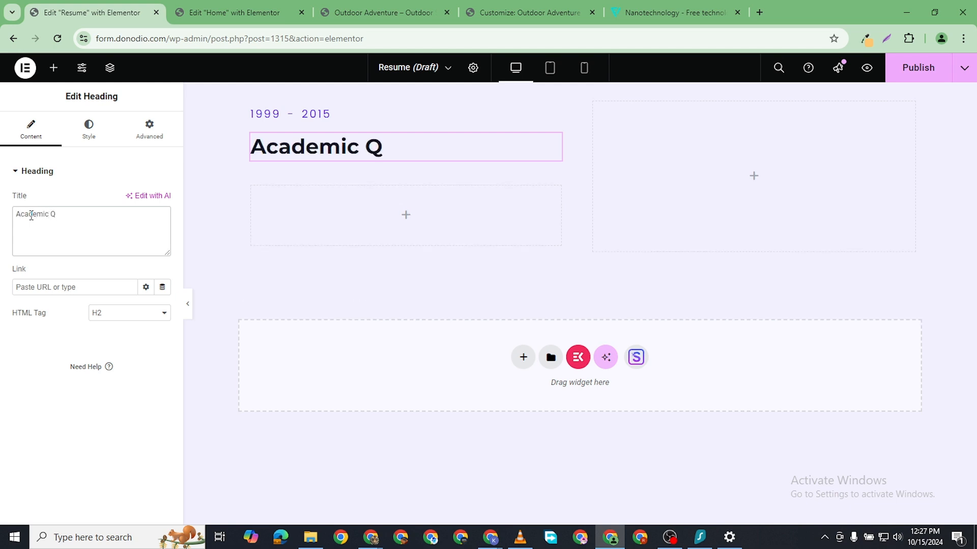
text(Qualifica)
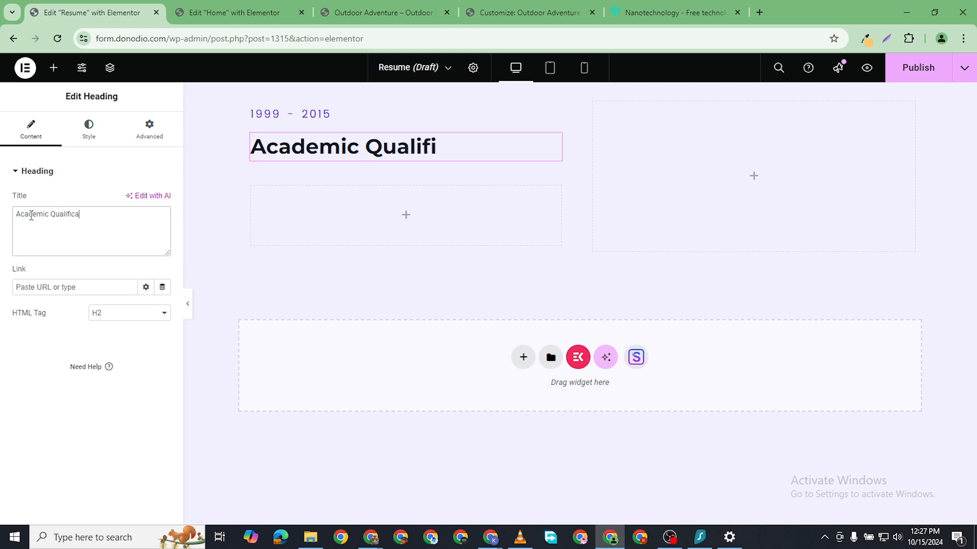
text(tion)
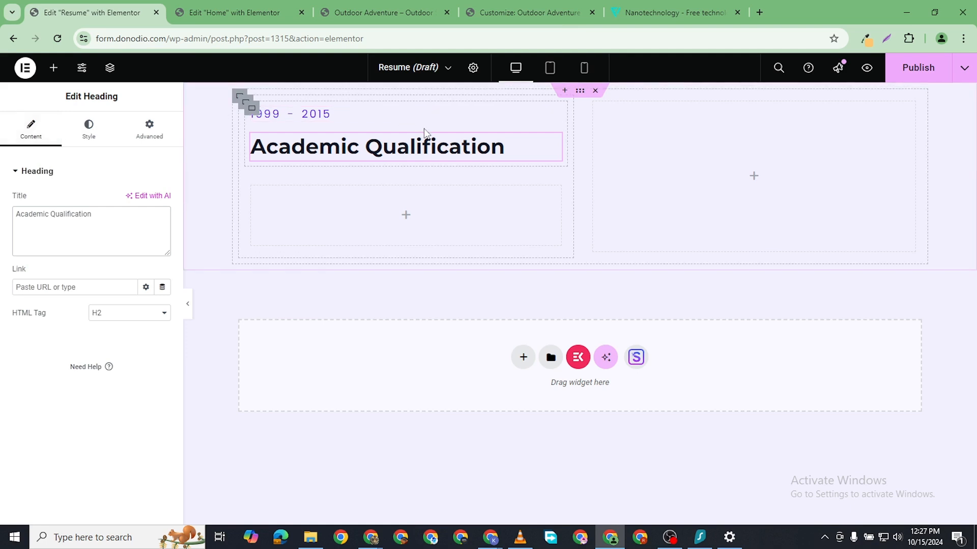
- Apply the Primary global font to the "Academic Qualification" heading
click(432, 147)
click(85, 134)
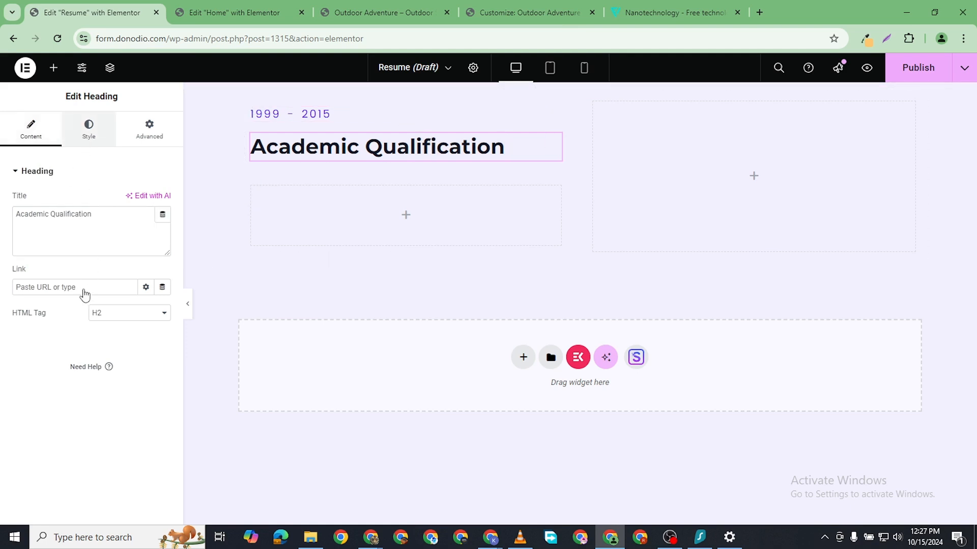
click(164, 251)
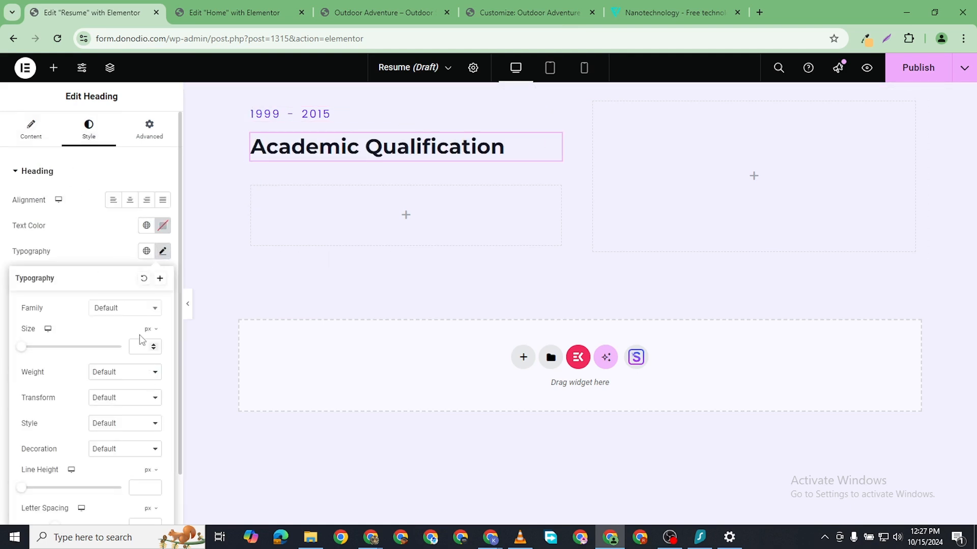
click(147, 251)
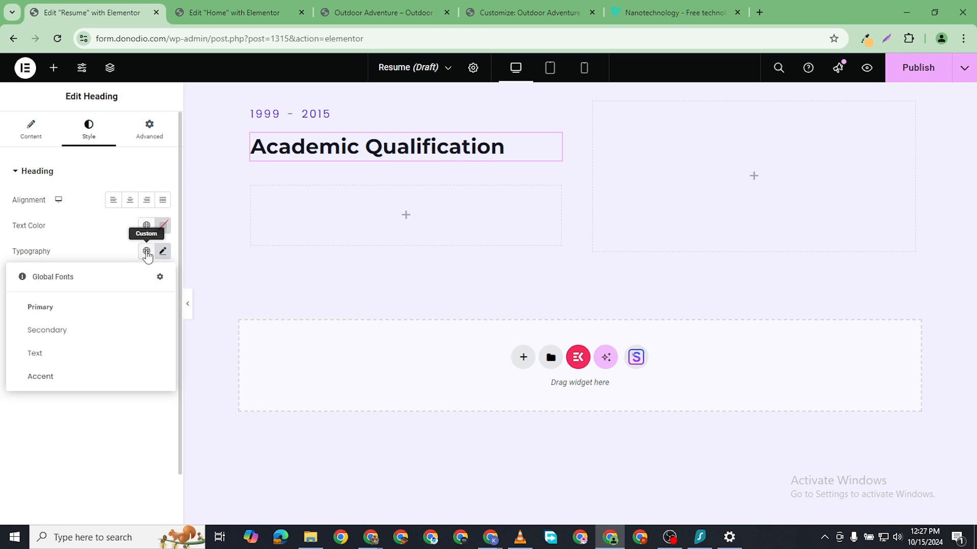
click(59, 309)
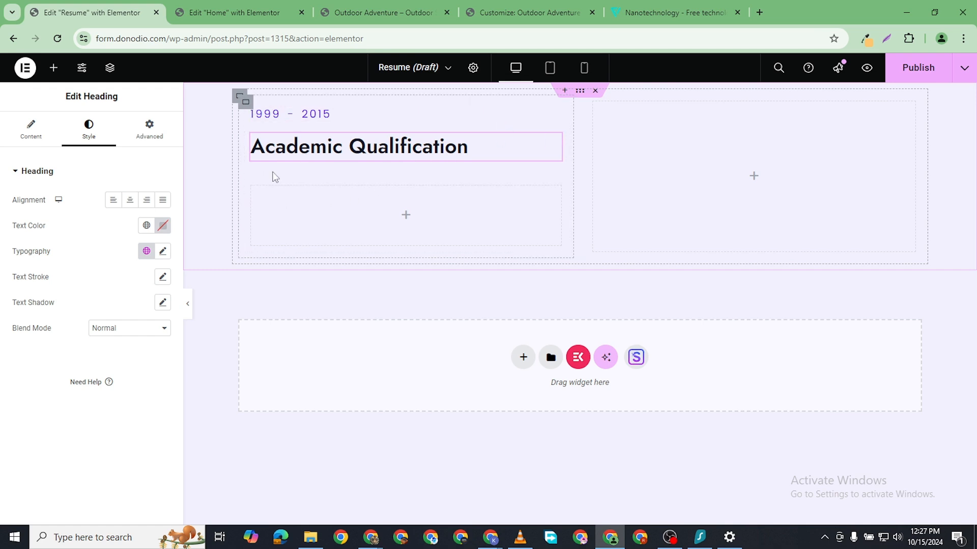
- Set the font size of the "Academic Qualification" heading to 30 px
click(163, 251)
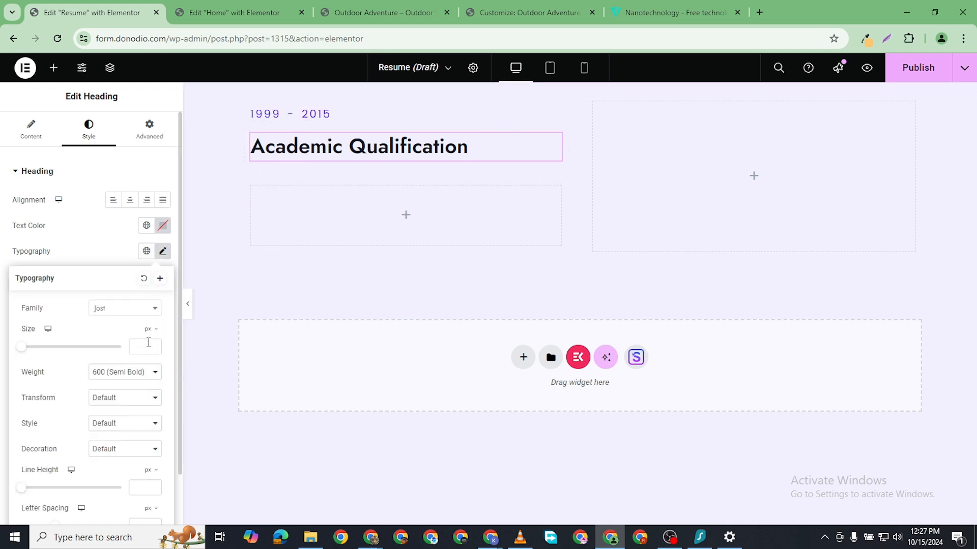
click(152, 345)
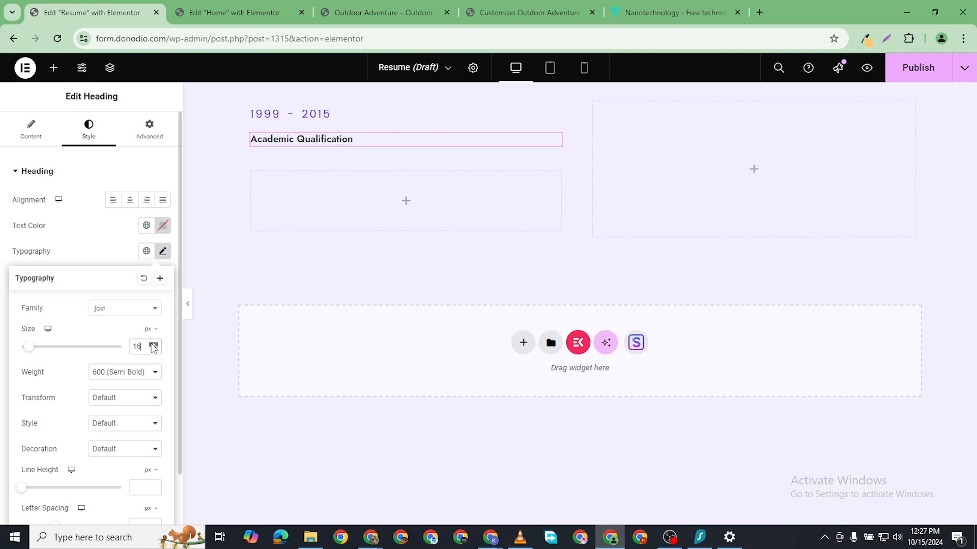
double_click(152, 345)
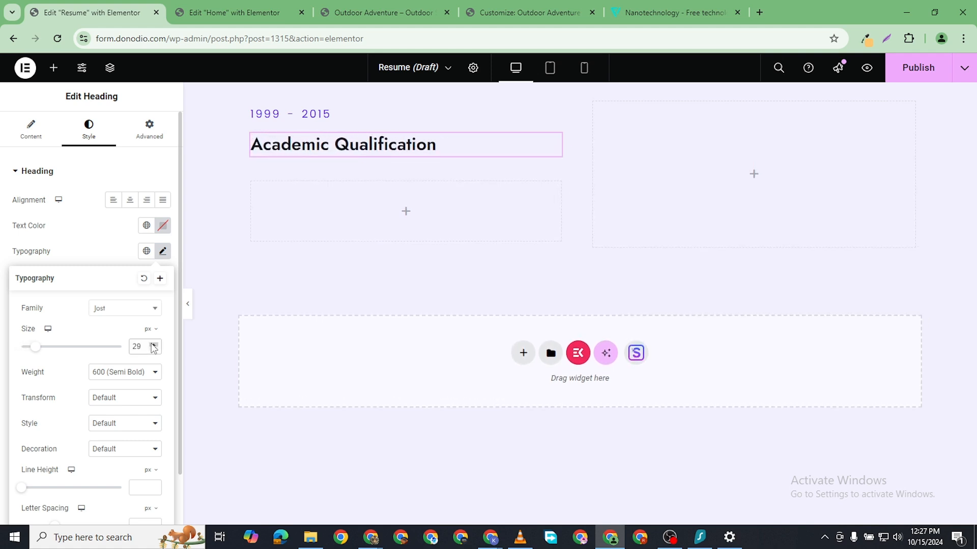
click(153, 345)
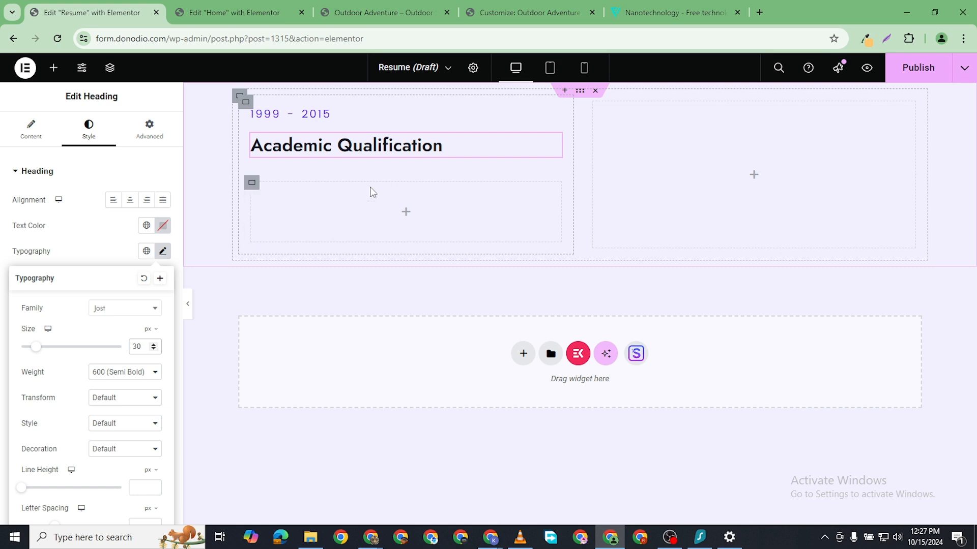
- Add a new container to the first column, next to the empty one beneath the "Academic Qualification" heading
click(251, 185)
right_click(252, 185)
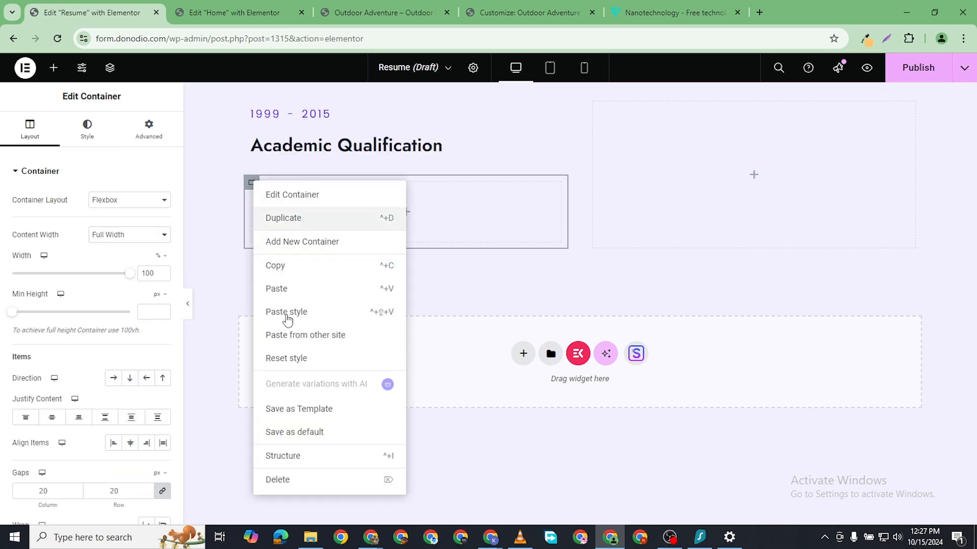
click(305, 243)
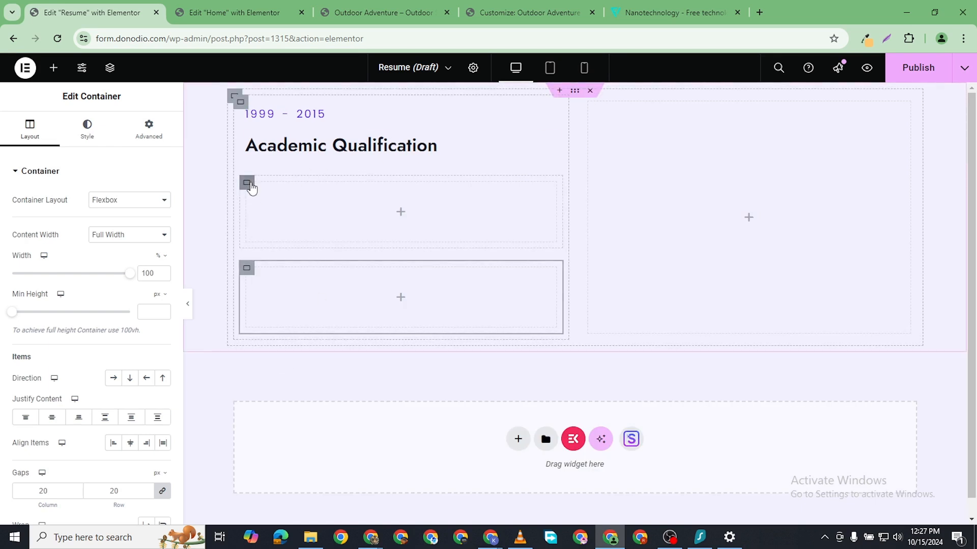
click(432, 219)
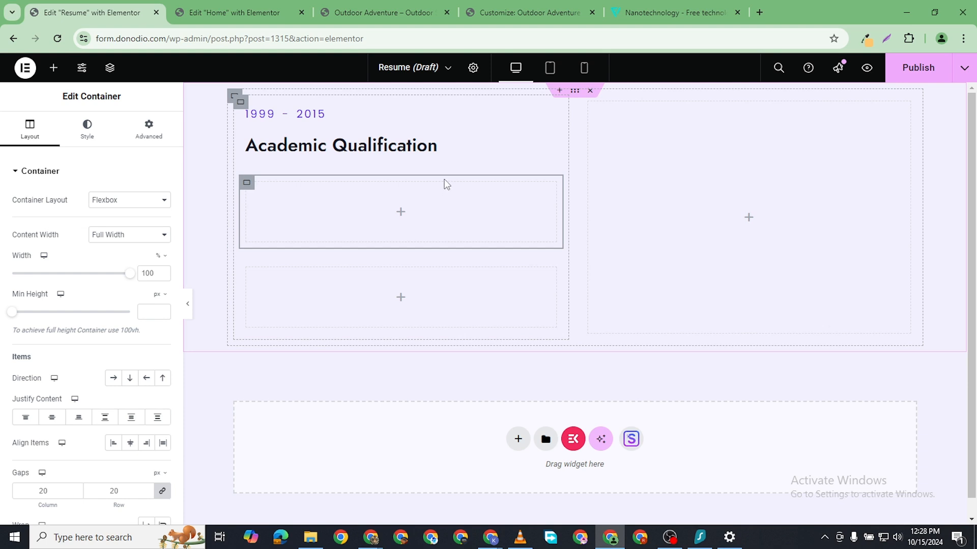
- Copy the "Academic Qualification" heading and paste it into the empty container directly below it
right_click(547, 147)
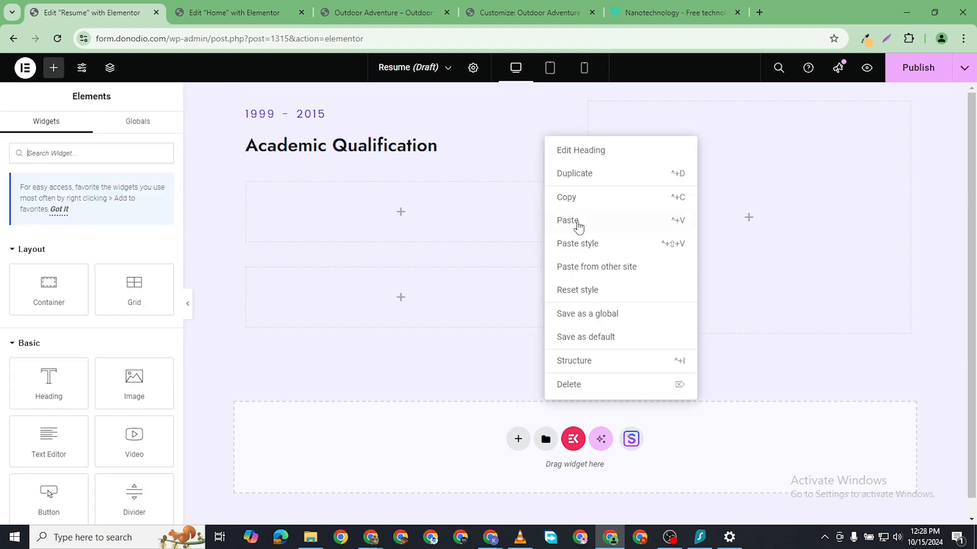
click(568, 198)
right_click(314, 206)
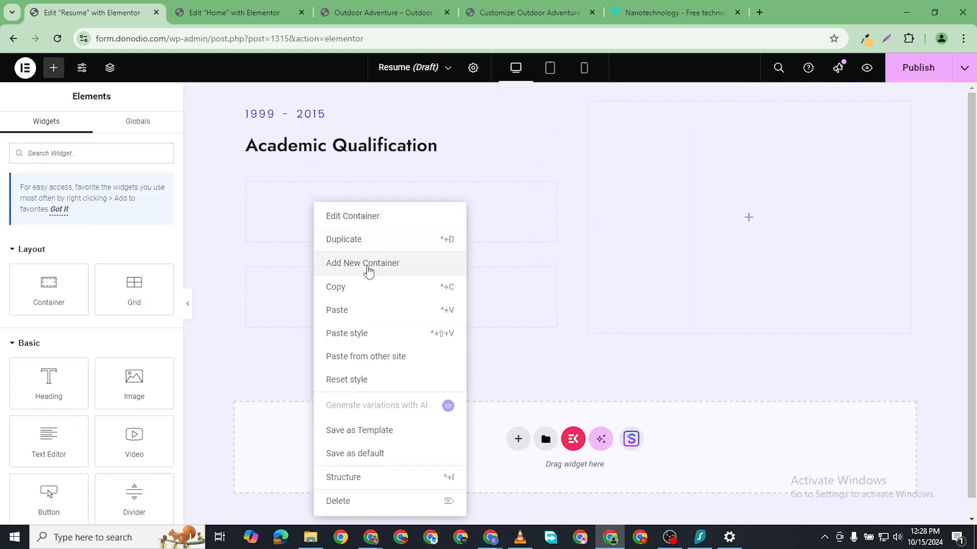
click(323, 312)
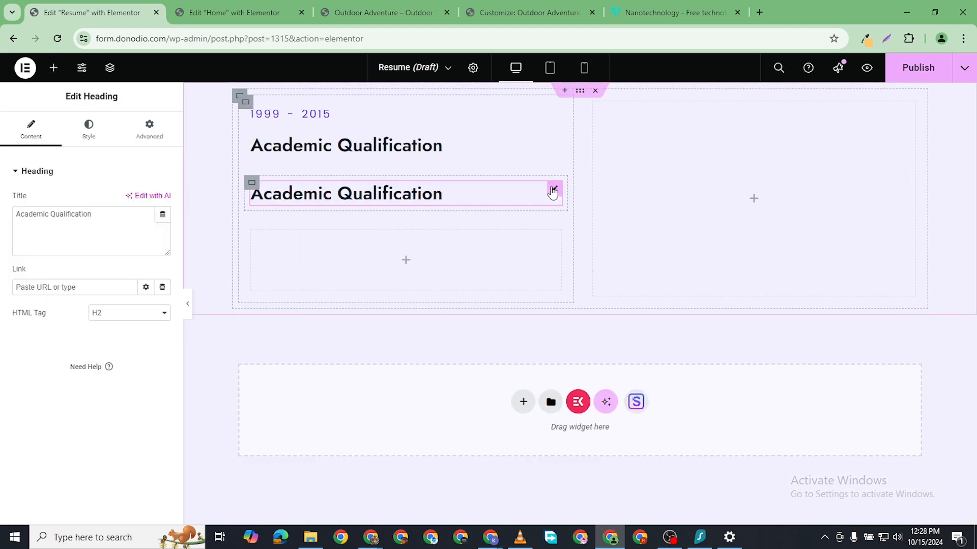
- Change the pasted heading's title to "BSc. Computer Sciences"
triple_click(62, 224)
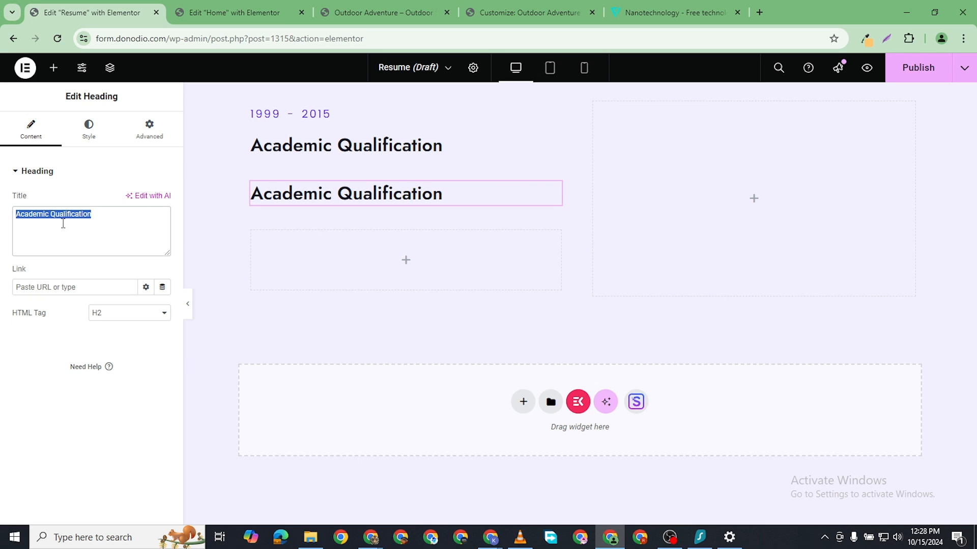
text(B)
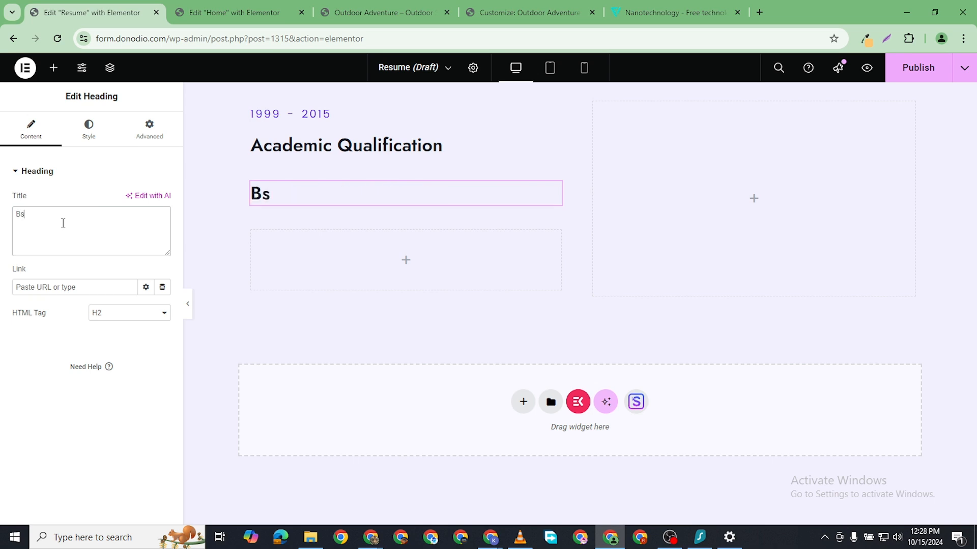
text(Sc. Computer)
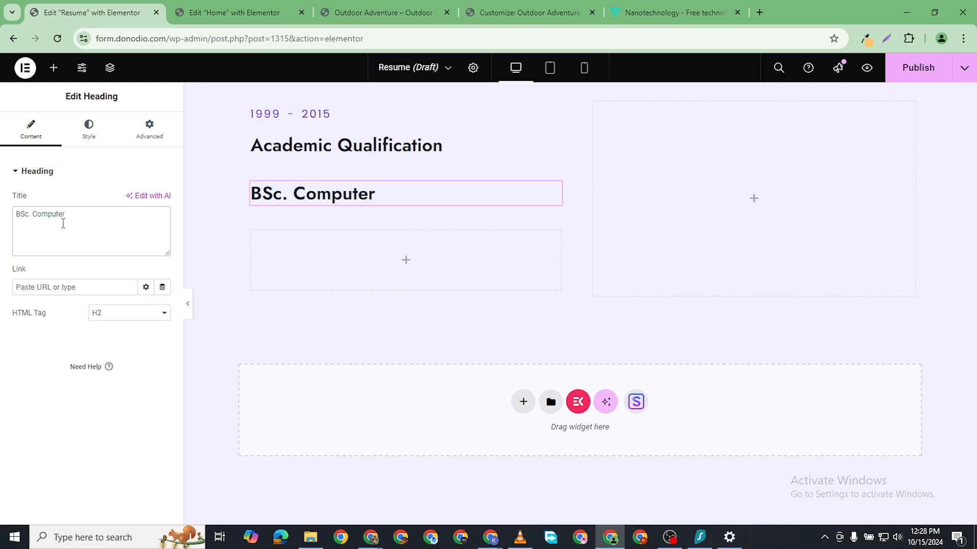
text( Sciences)
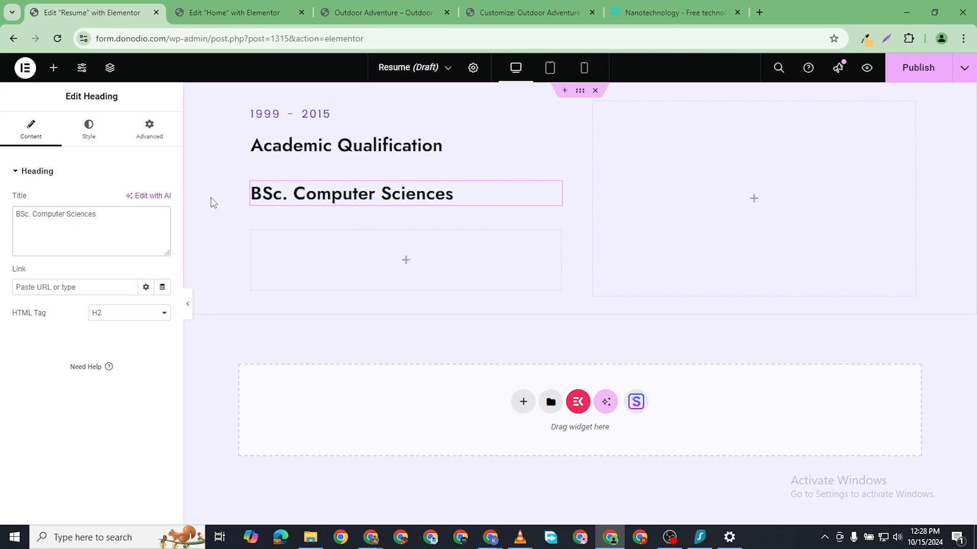
- Nest a new container beneath the "BSc. Computer Sciences" heading, inside the same container
click(254, 181)
click(258, 209)
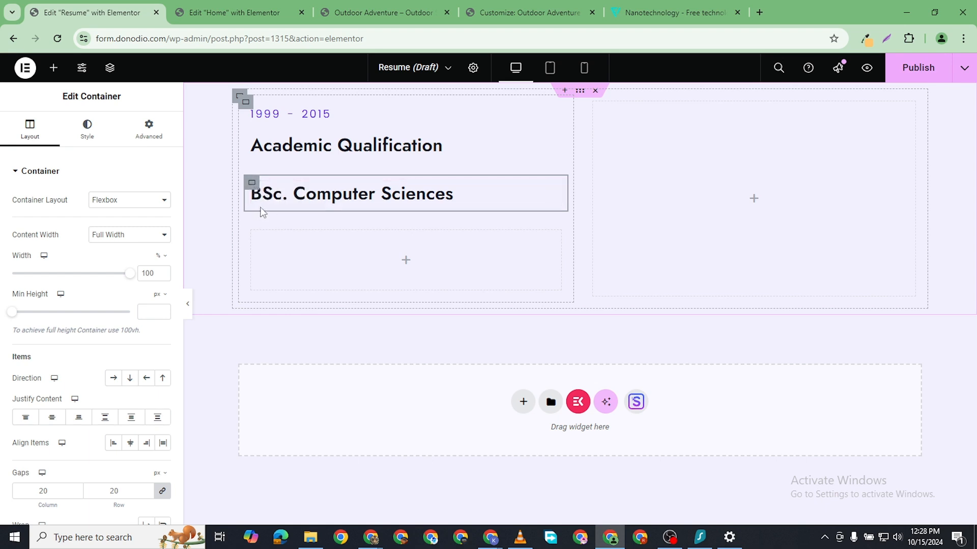
click(53, 68)
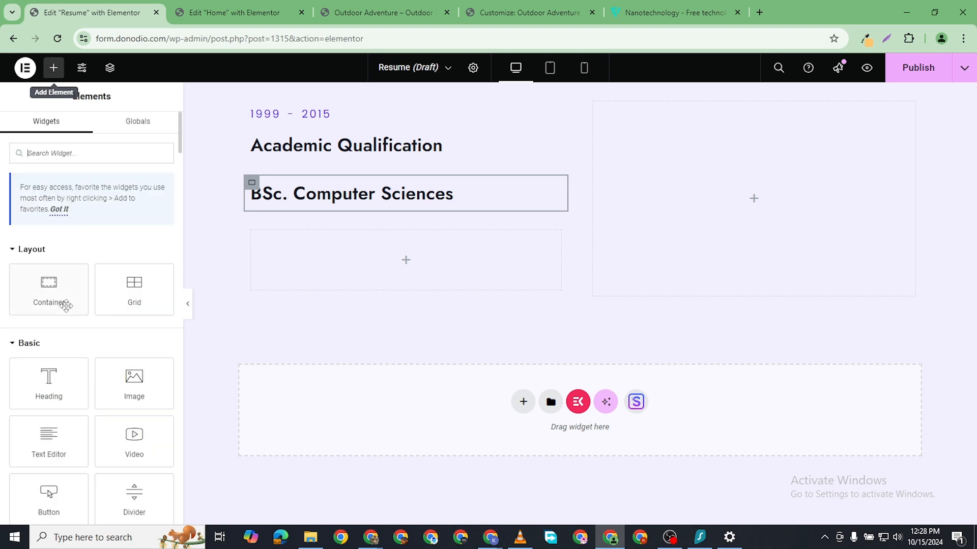
drag(49, 302, 368, 270)
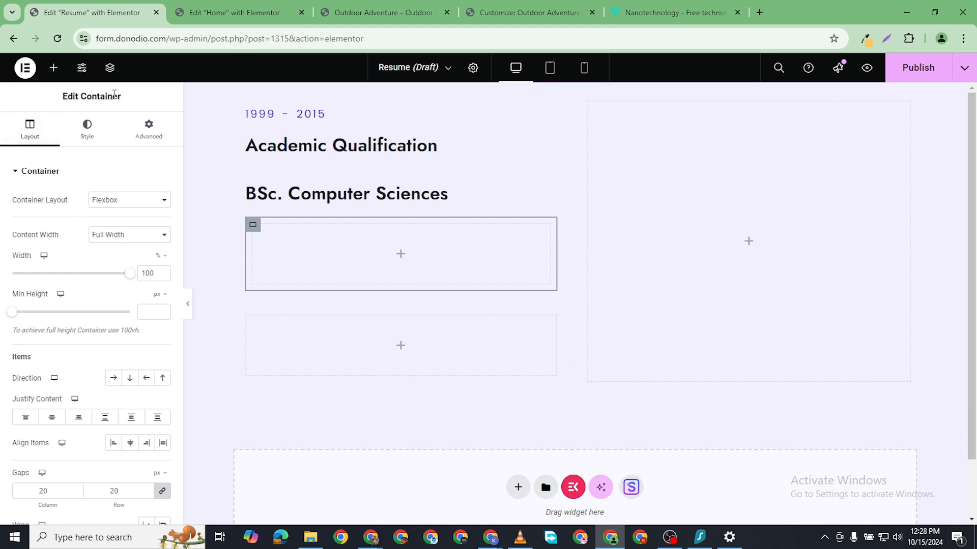
click(53, 68)
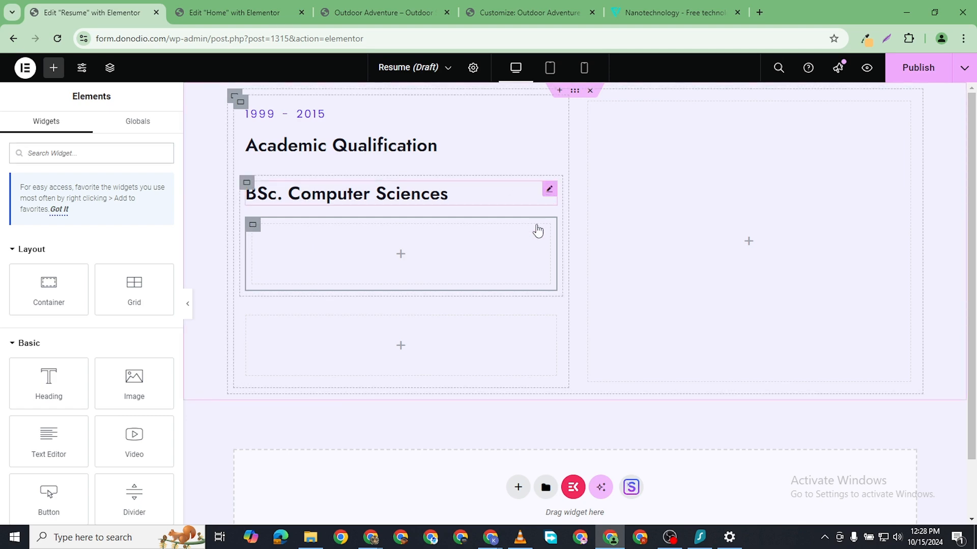
- Copy the "BSc. Computer Sciences" heading and paste it into the nested container below it
right_click(544, 193)
click(351, 250)
right_click(405, 263)
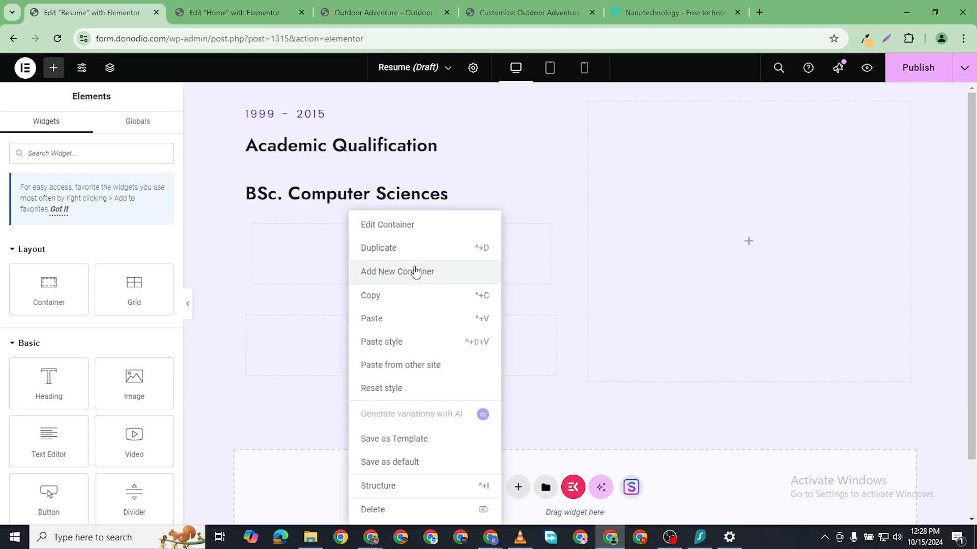
click(371, 319)
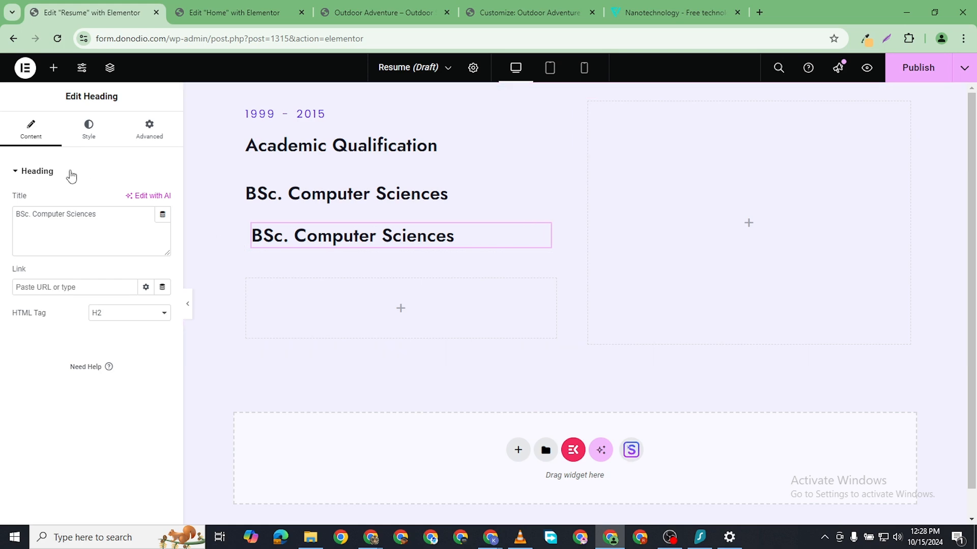
- Change the title of the copied heading in the nested container to "MIT"
click(48, 211)
triple_click(47, 210)
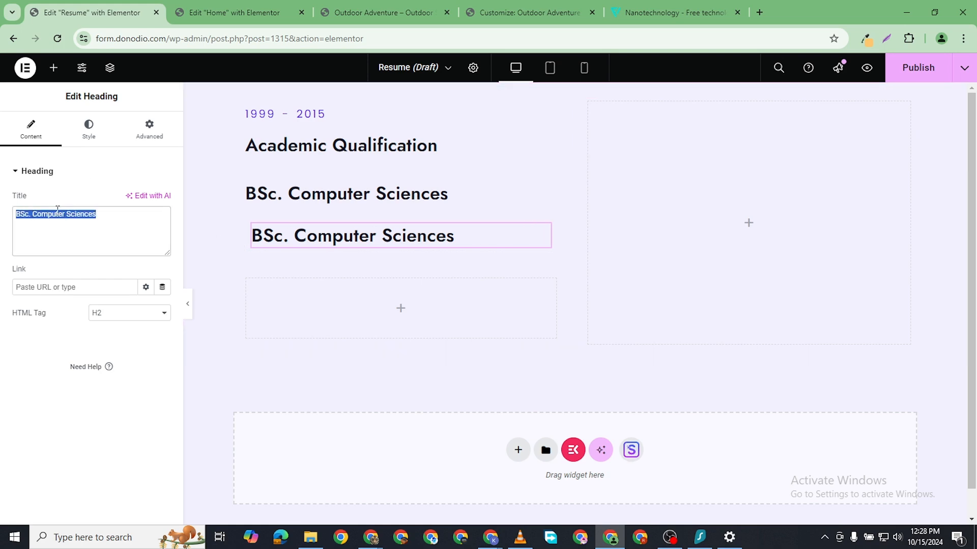
text(Uni)
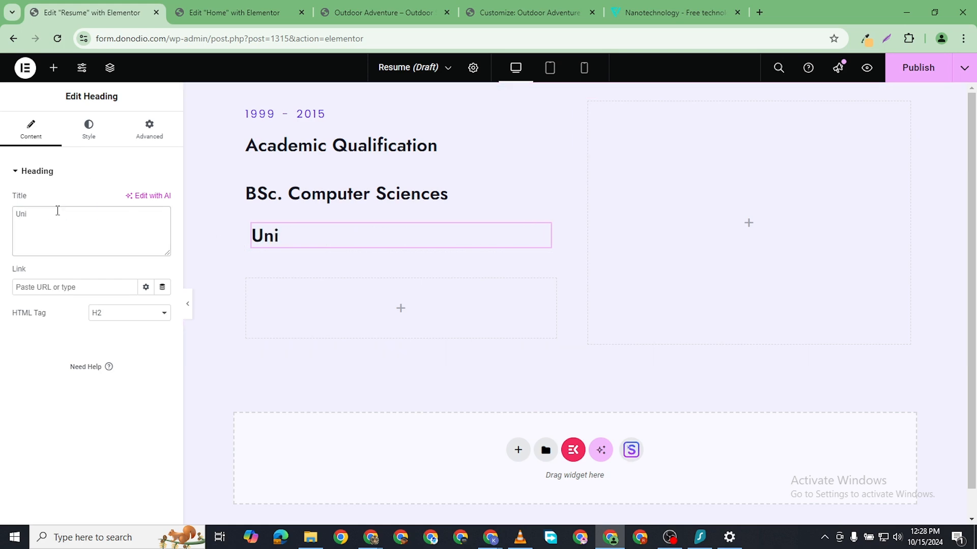
key(BackSpace)
key(BackSpace)
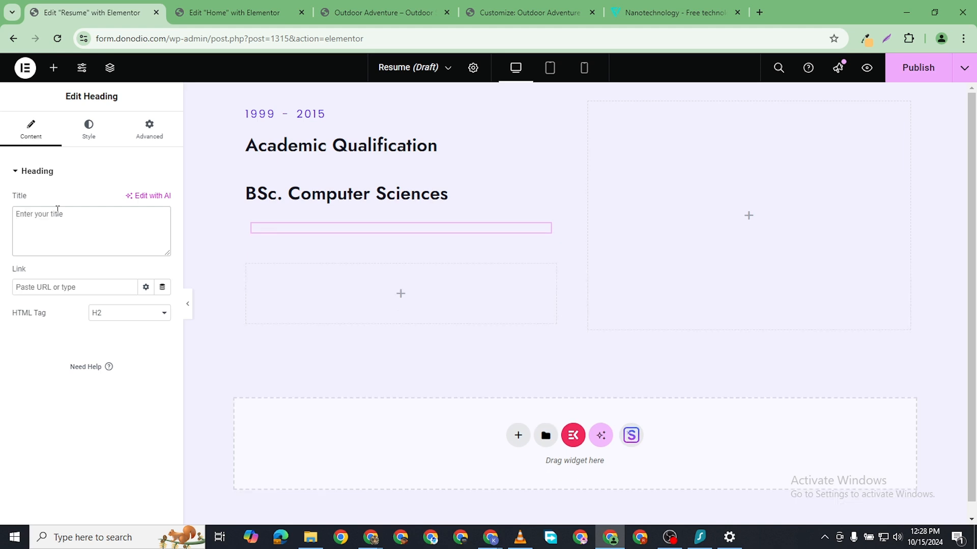
text(MIT)
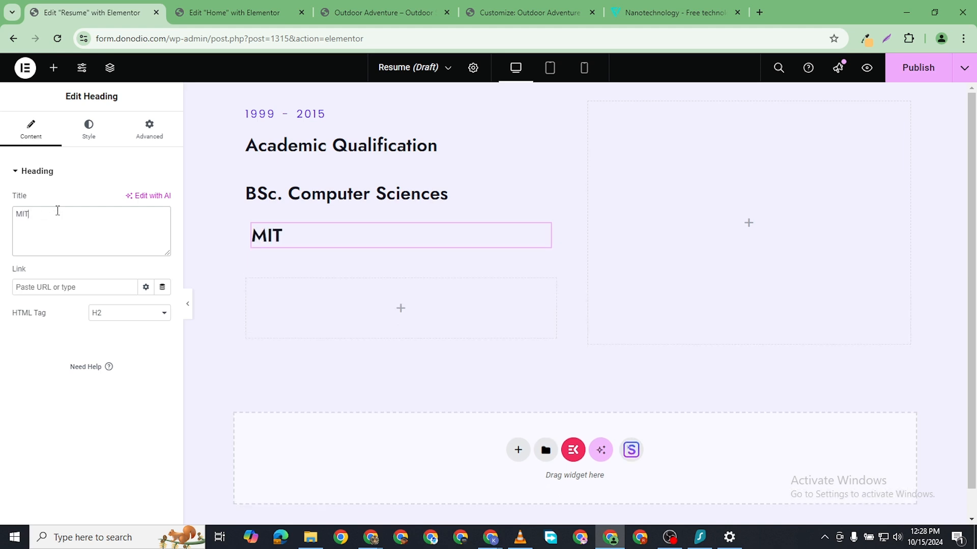
- Add a Button widget beneath the "MIT" heading and set its text to "3.9/4"
click(53, 67)
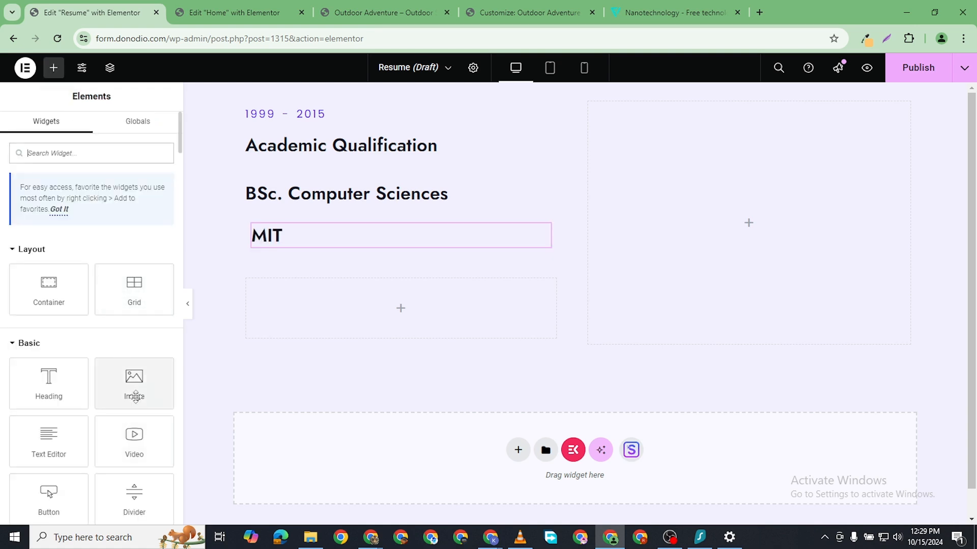
drag(49, 494, 285, 242)
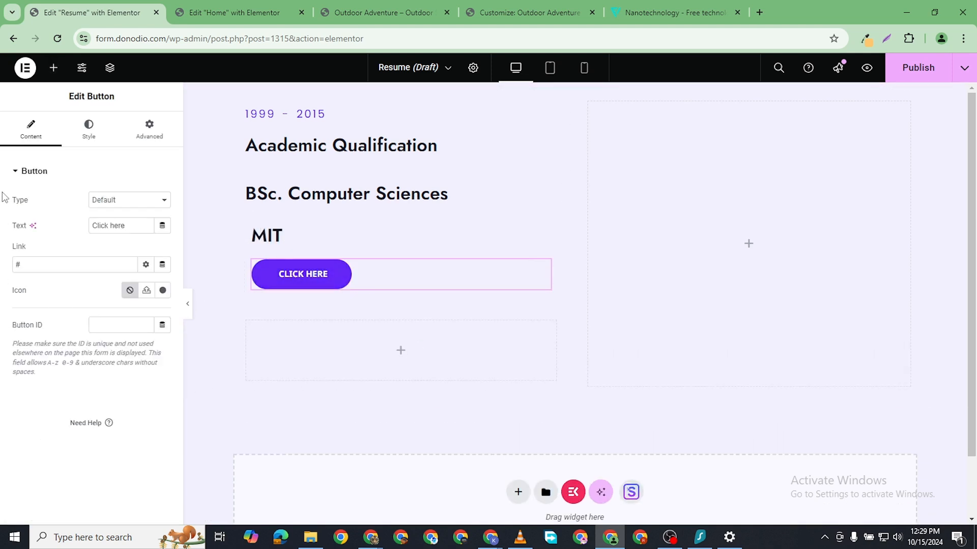
double_click(107, 225)
text(3.9)
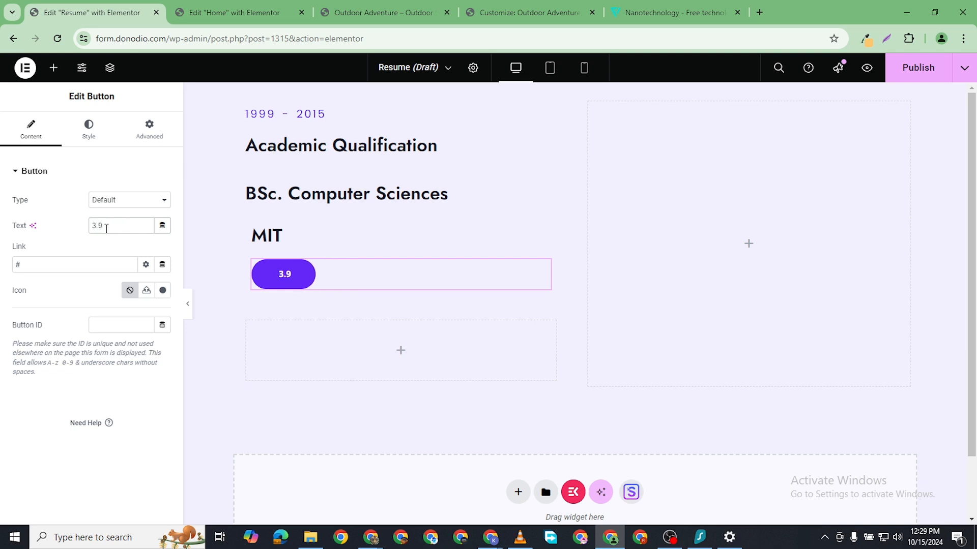
text(/4)
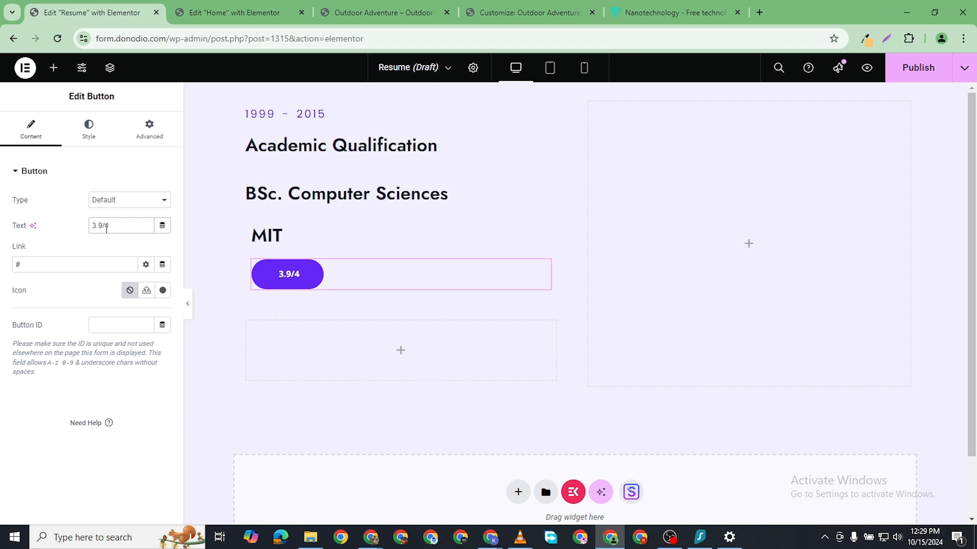
click(89, 131)
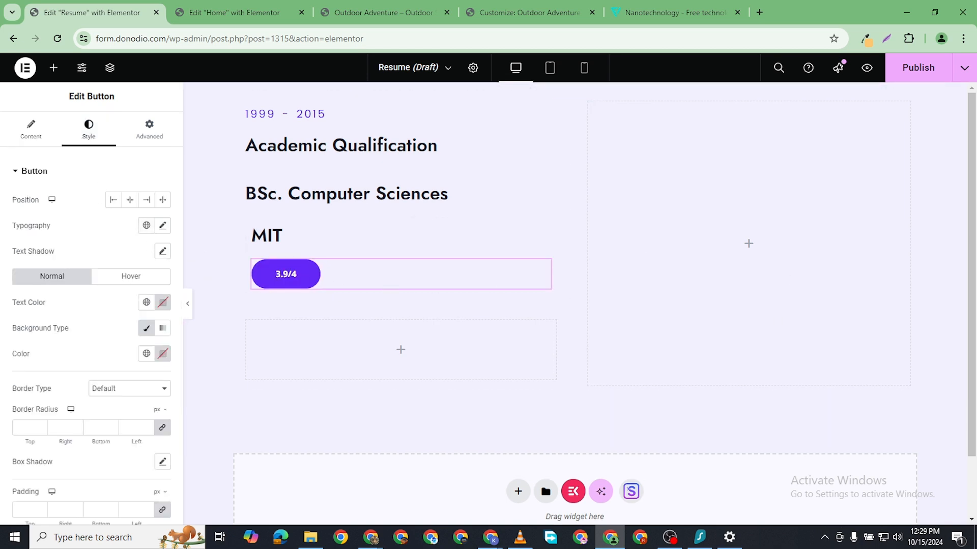
- Add a Text Editor widget beneath the nested container that holds "MIT" and the "3.9/4" button
click(370, 537)
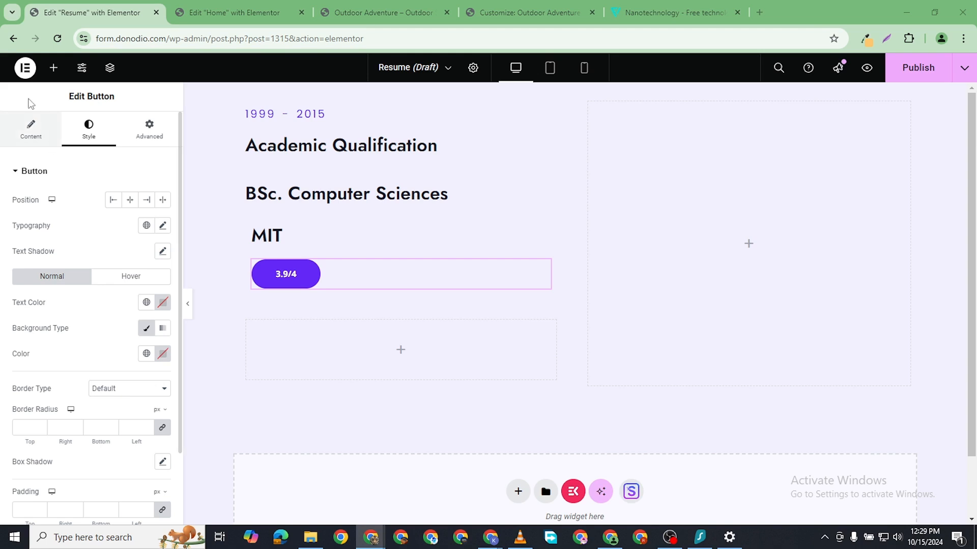
click(53, 68)
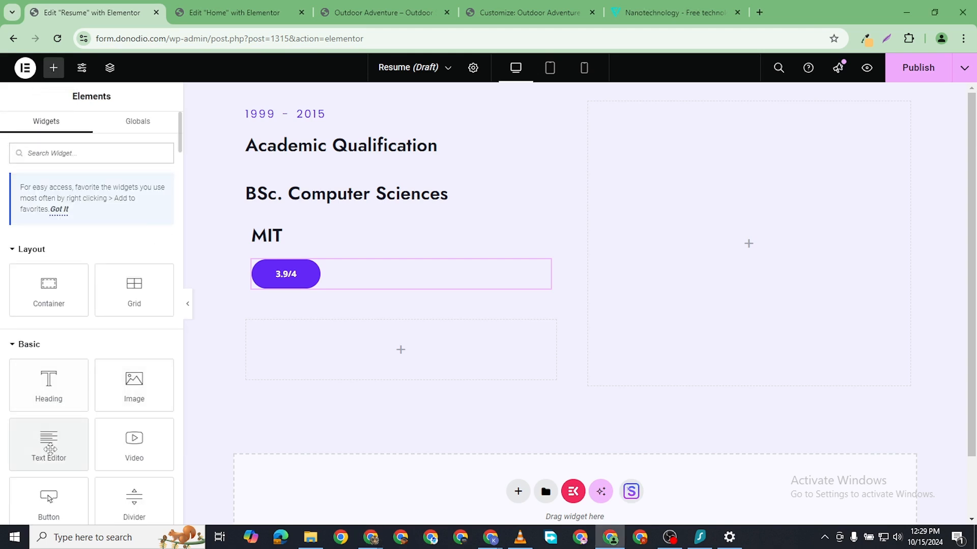
drag(46, 435, 281, 209)
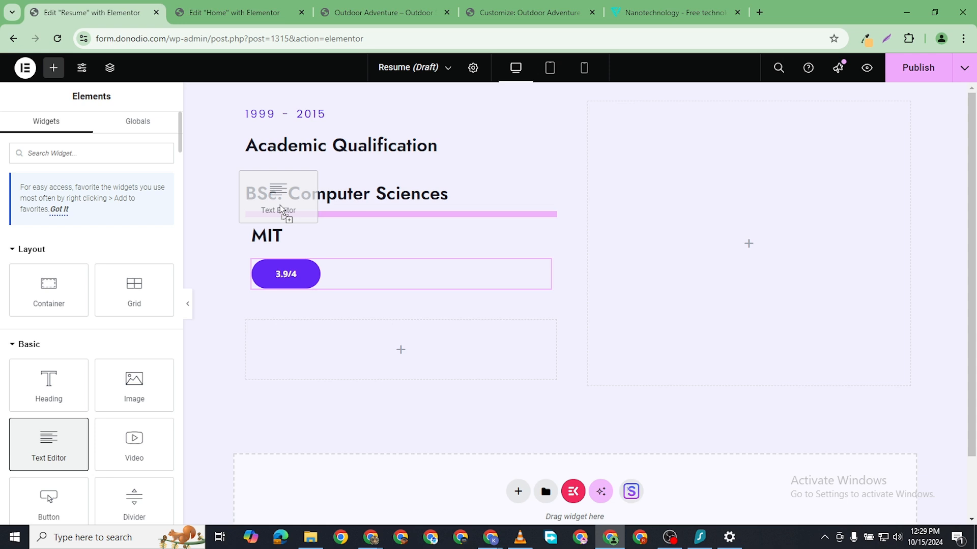
drag(281, 209, 266, 293)
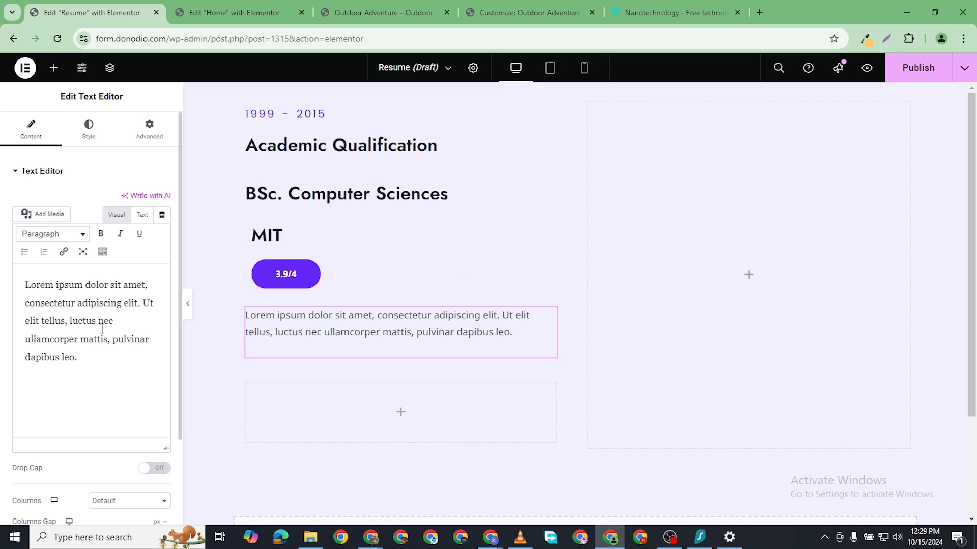
- Replace the placeholder paragraph with "The training provided by universities in order to prepare people to work in various sectors of the economy or areas of culture."
triple_click(78, 324)
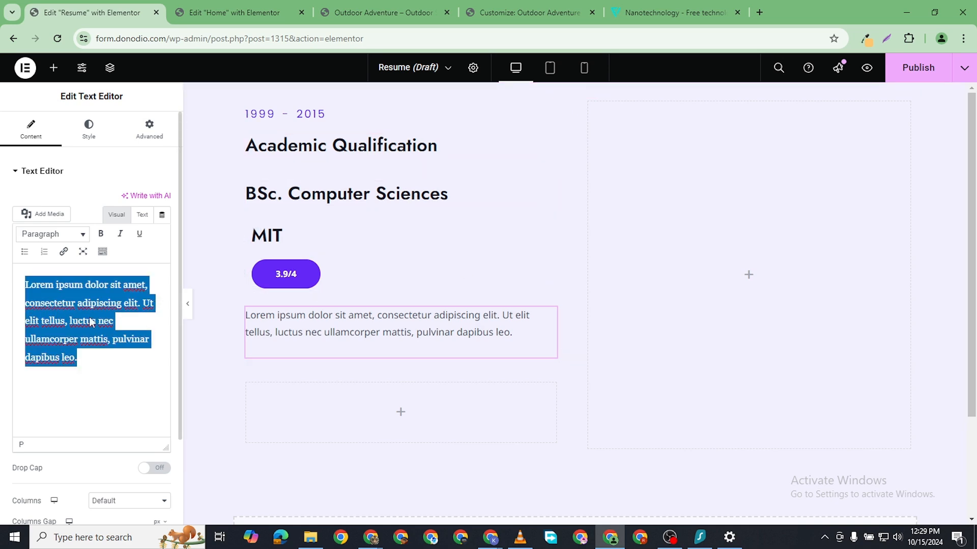
right_click(77, 323)
click(134, 106)
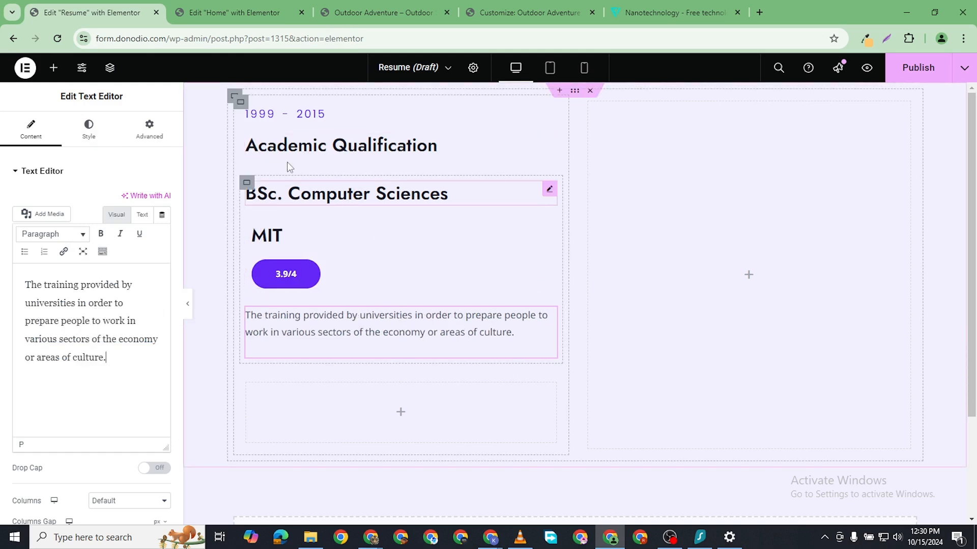
- Set the padding of the container holding the "BSc. Computer Sciences" entry to 40 px on all sides
click(239, 104)
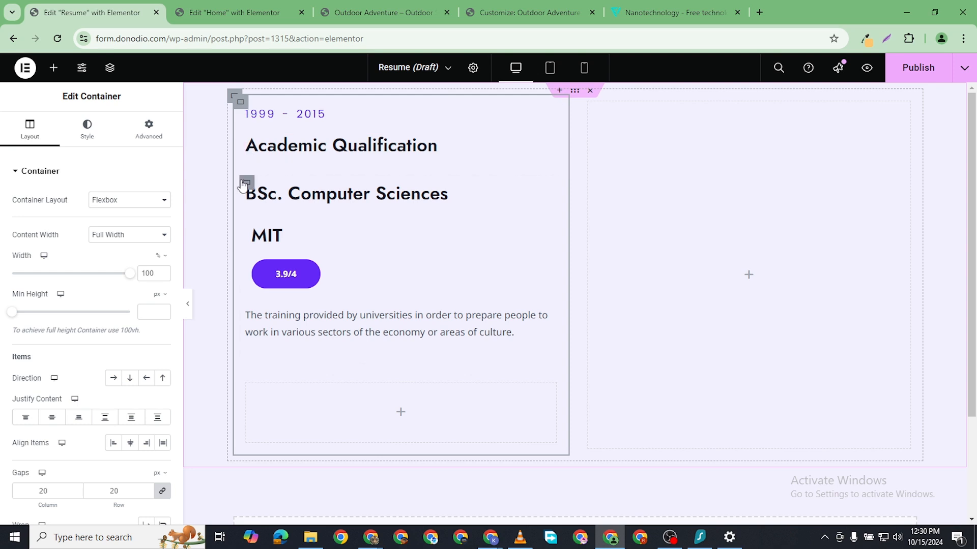
click(247, 184)
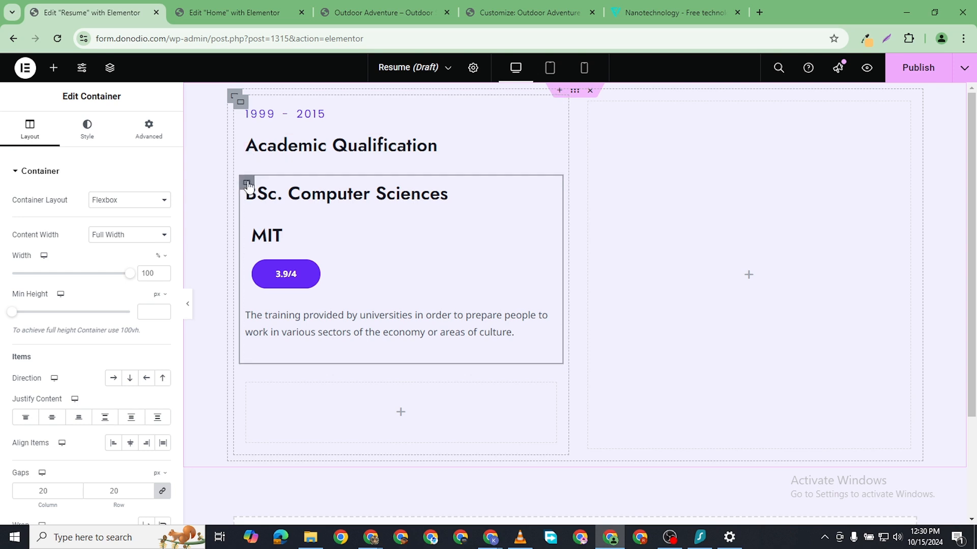
click(149, 133)
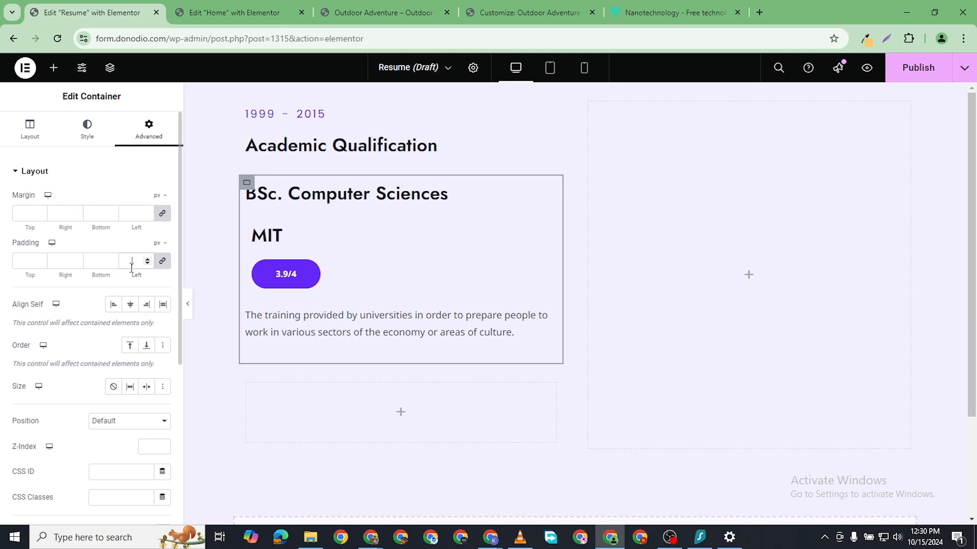
text(40)
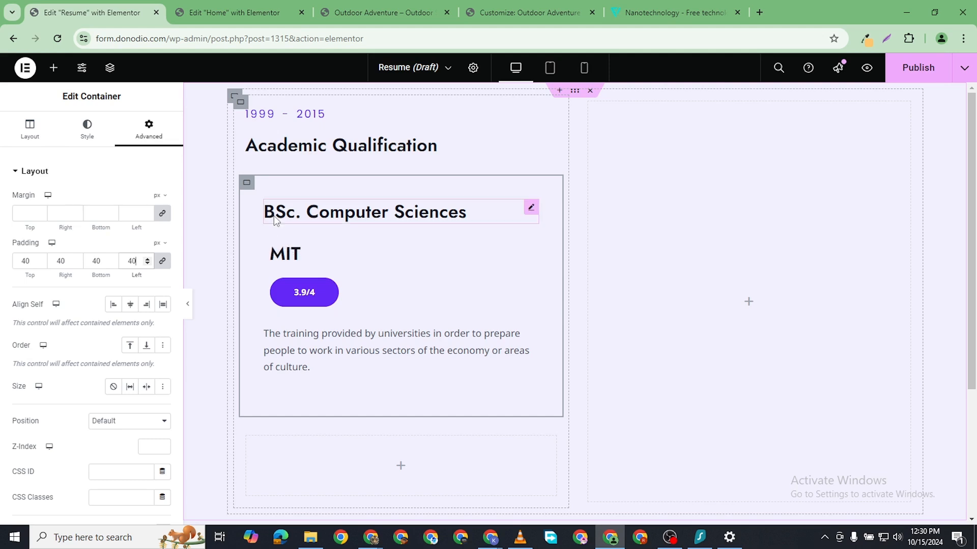
- Open the "3.9/4" button's style settings at its padding values
click(271, 243)
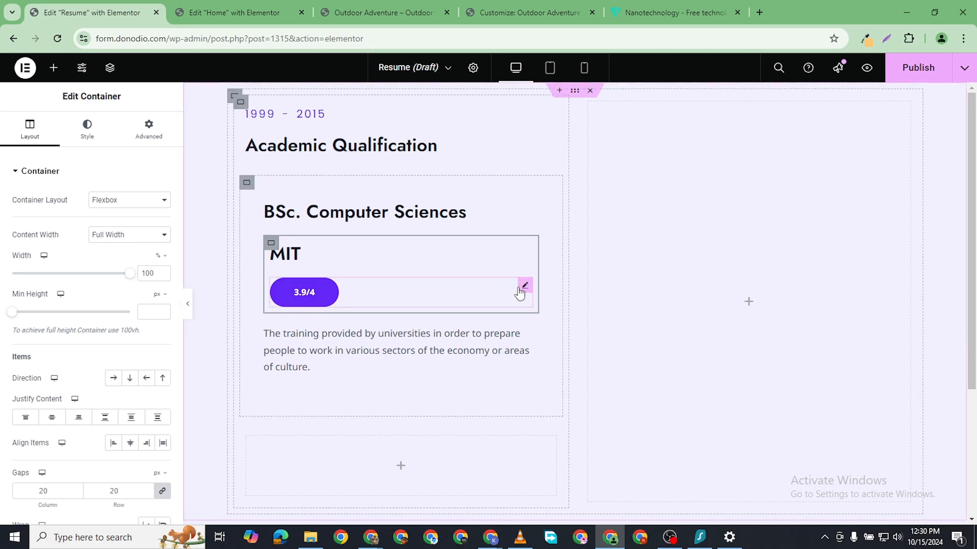
click(525, 286)
click(83, 131)
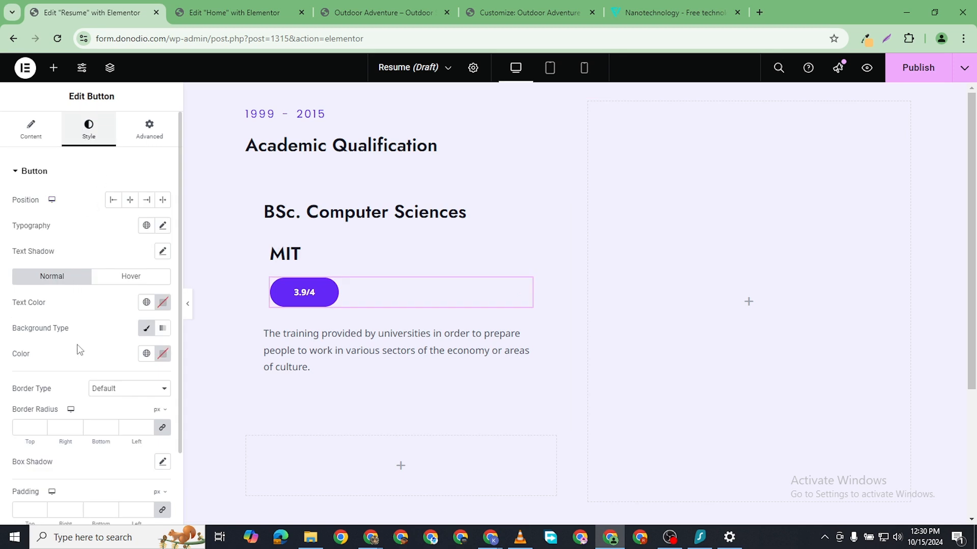
scroll(105, 460, down, 2)
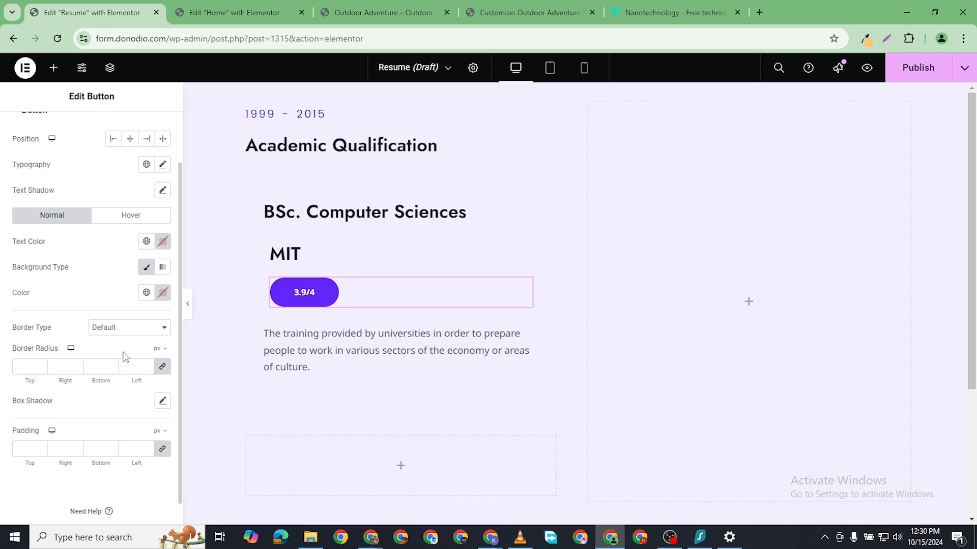
scroll(125, 359, up, 2)
scroll(137, 483, down, 2)
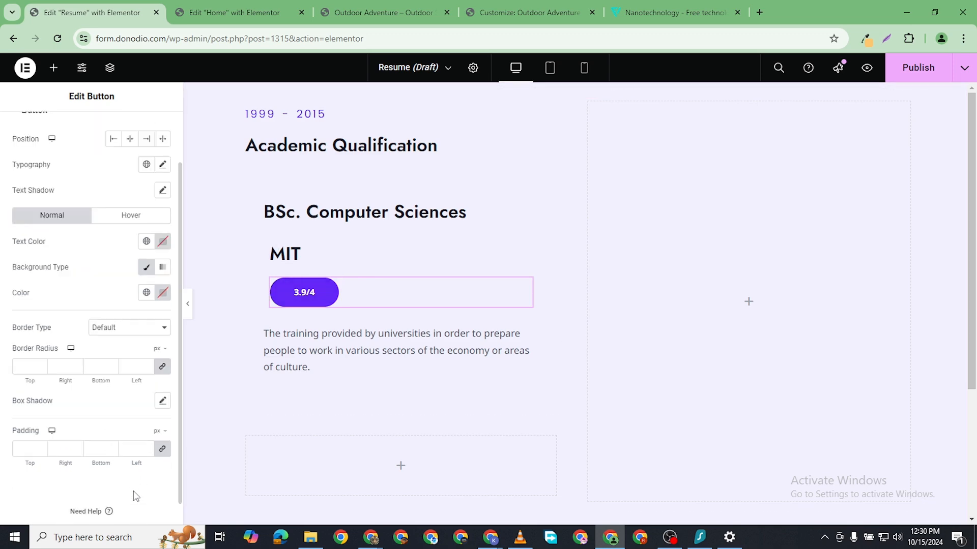
click(146, 449)
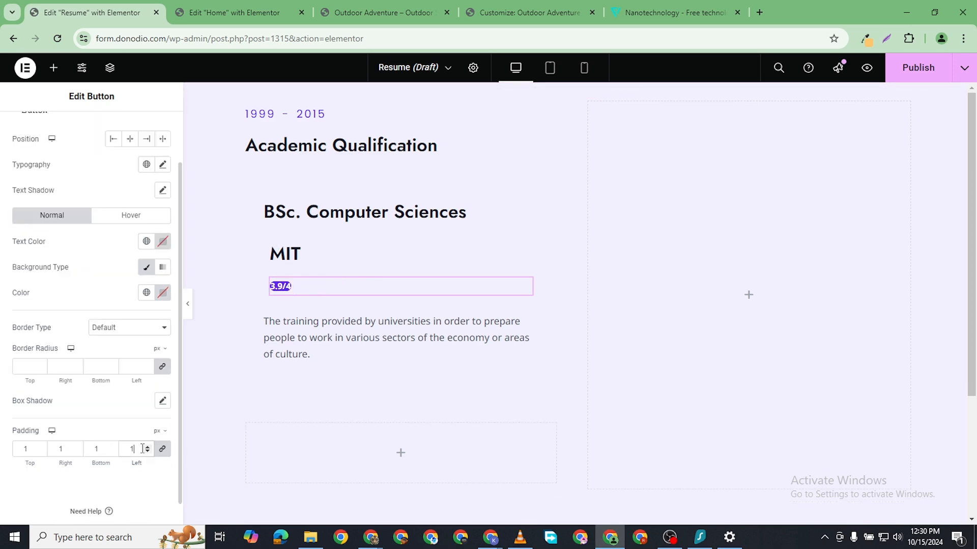
click(162, 448)
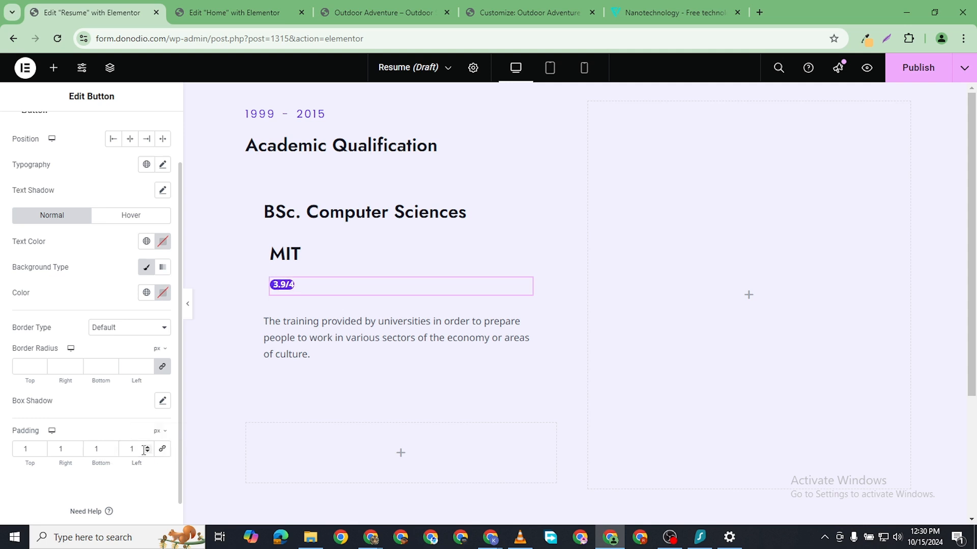
click(162, 449)
click(147, 451)
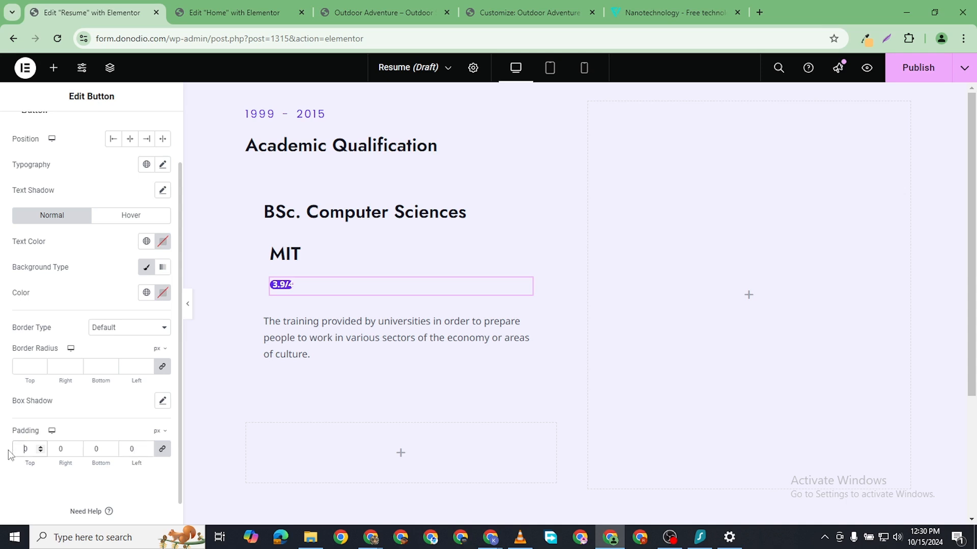
text(15)
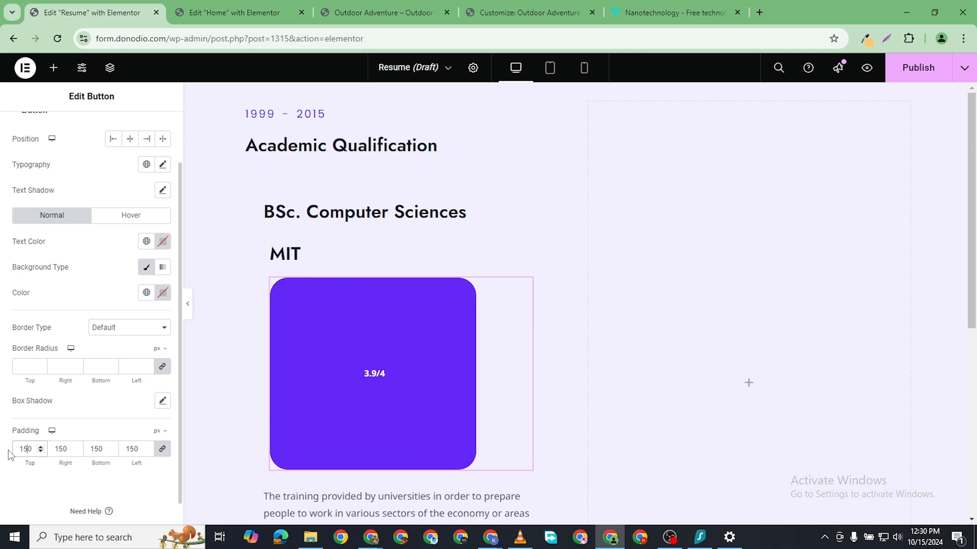
key(BackSpace)
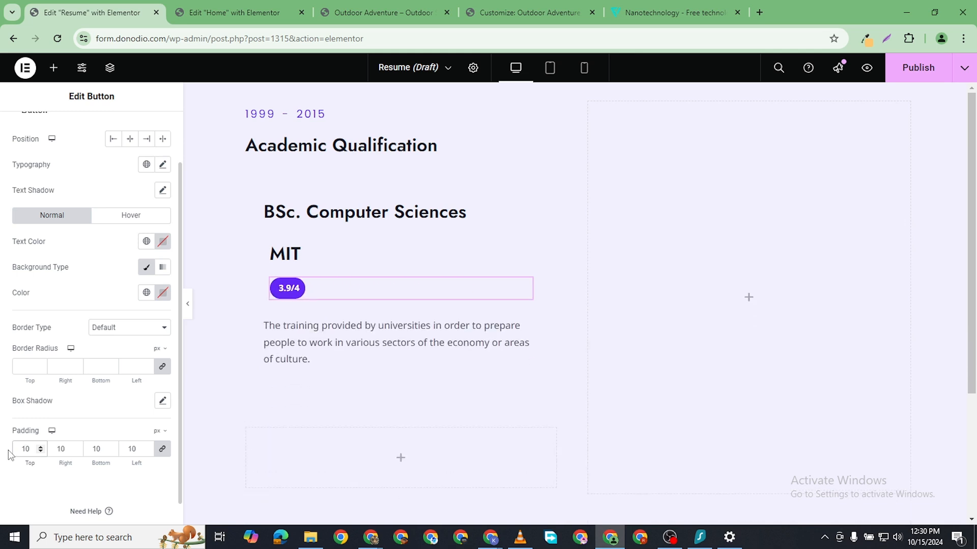
click(143, 449)
key(BackSpace)
key(BackSpace)
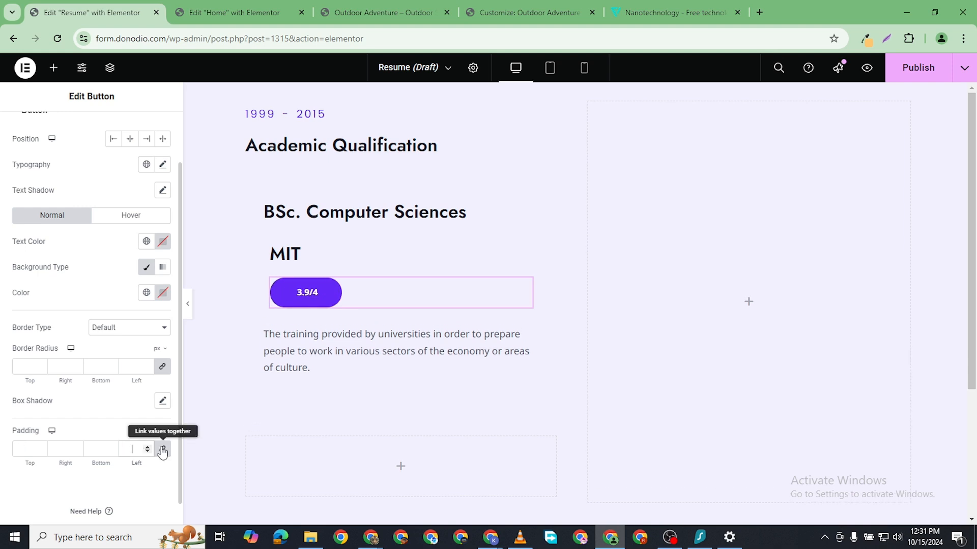
- Unlink the "3.9/4" button's padding values and set 12 px for top and bottom and 0 for right and left
text(0)
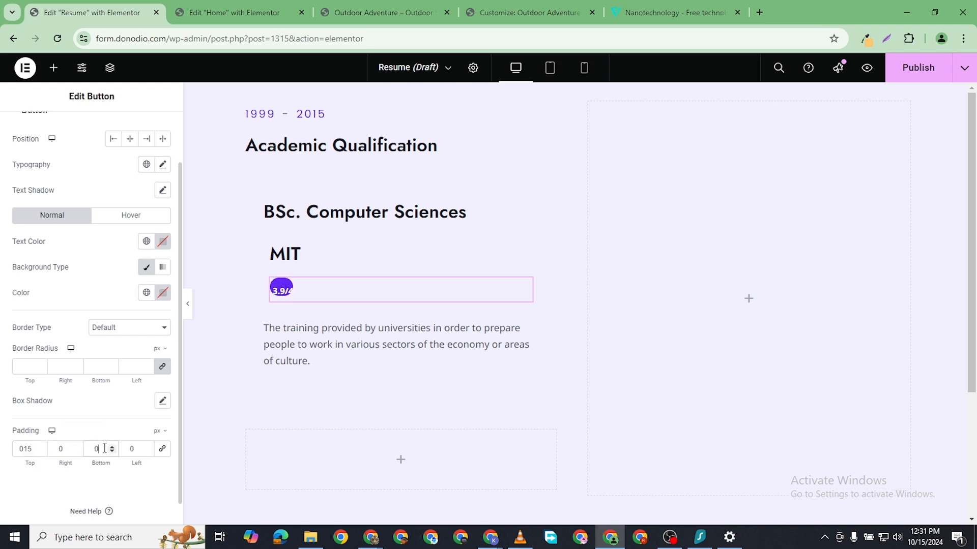
text(15)
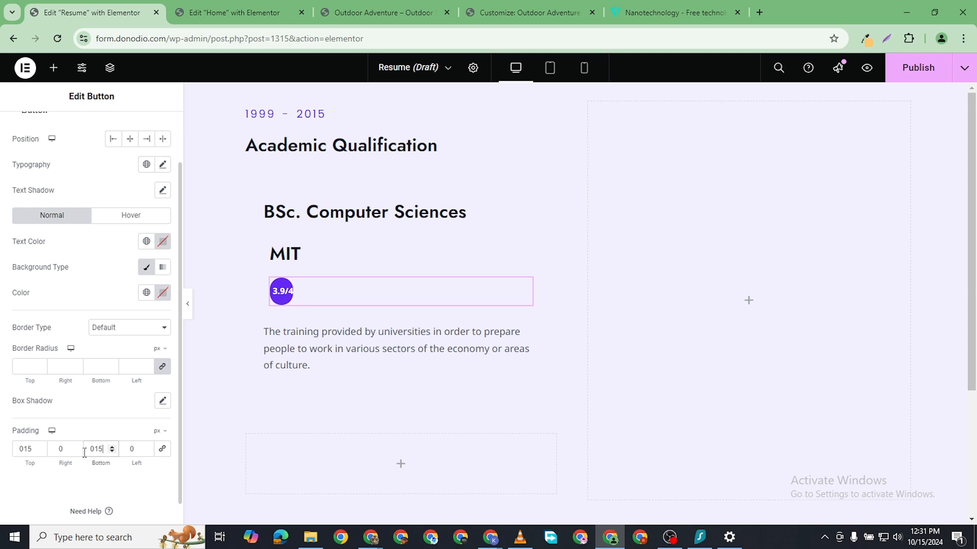
click(40, 451)
click(40, 451)
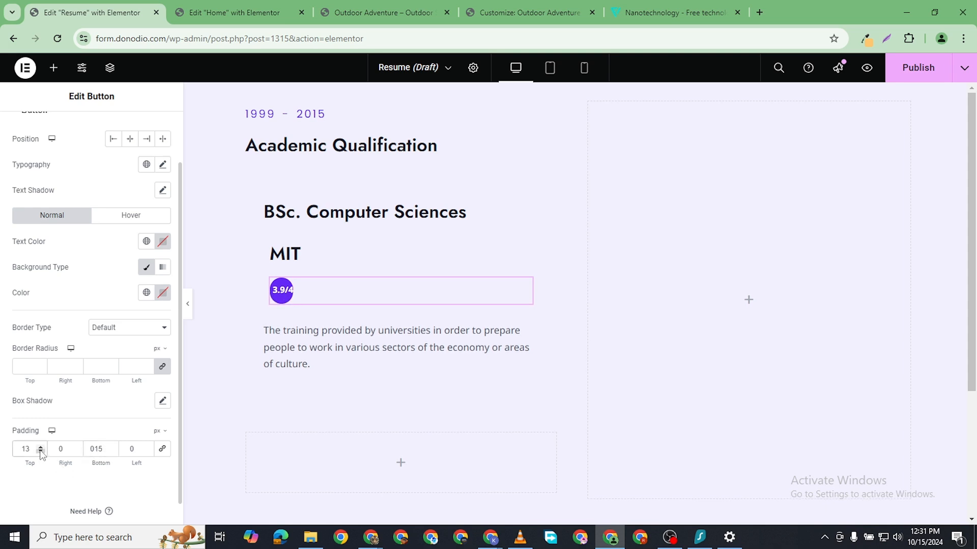
click(112, 452)
click(113, 451)
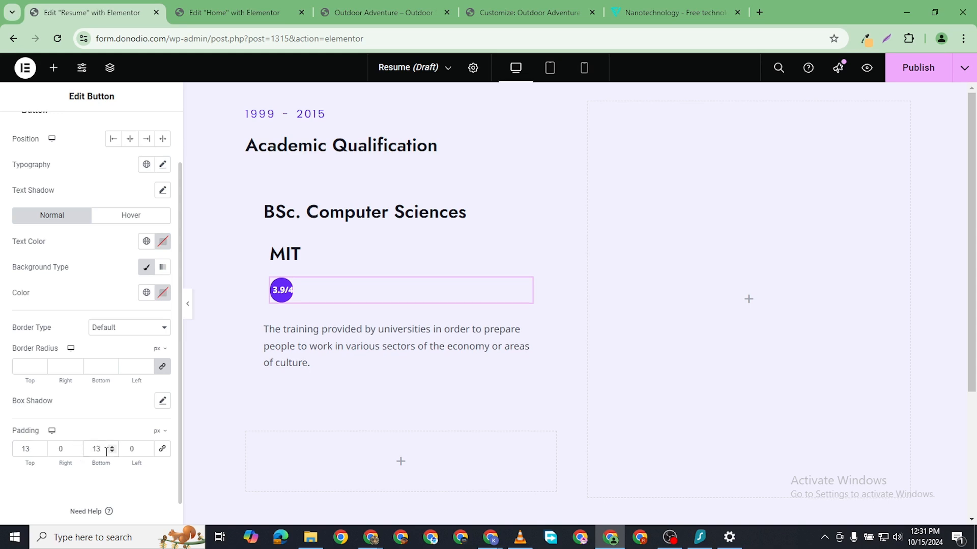
click(113, 451)
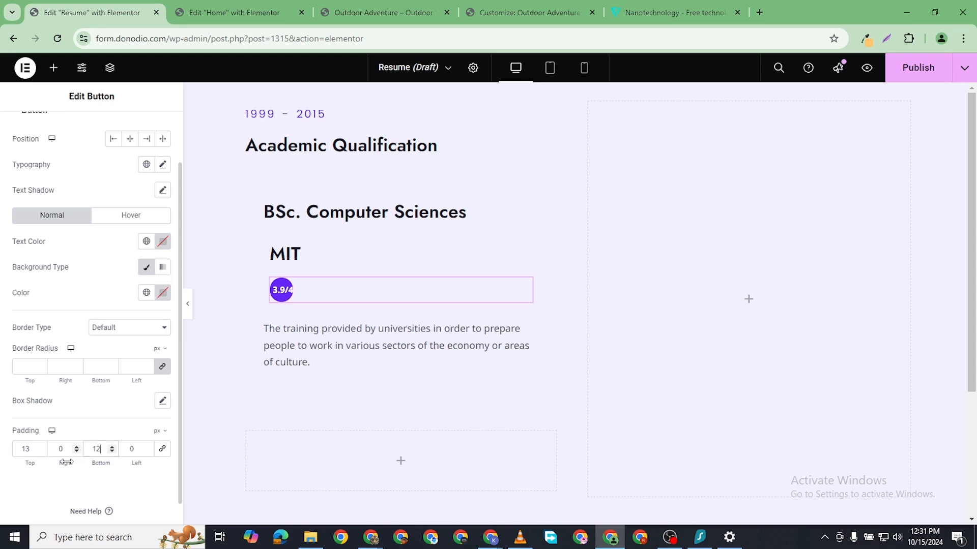
click(41, 451)
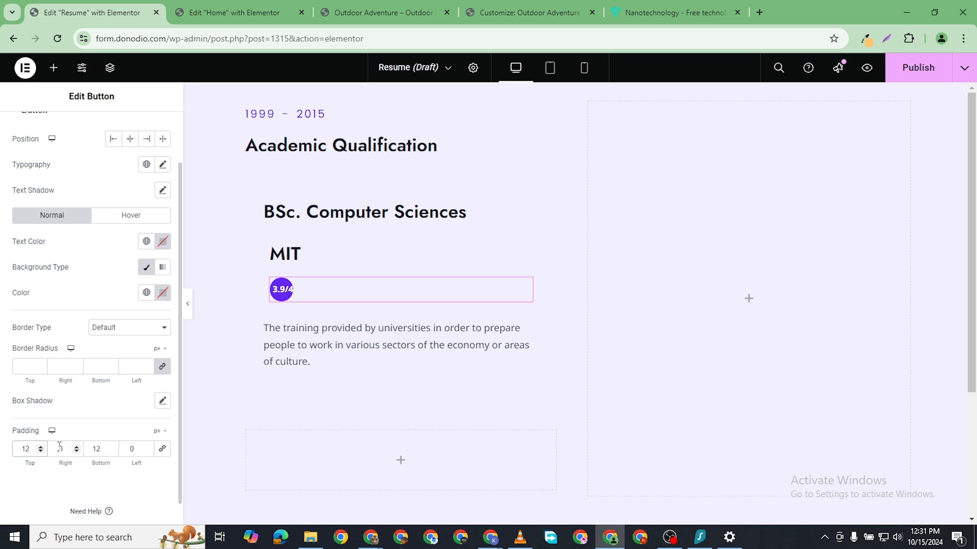
- Set the "3.9/4" button's right and left padding to 20 px and its linked border radius to 7 px
click(58, 449)
text(20)
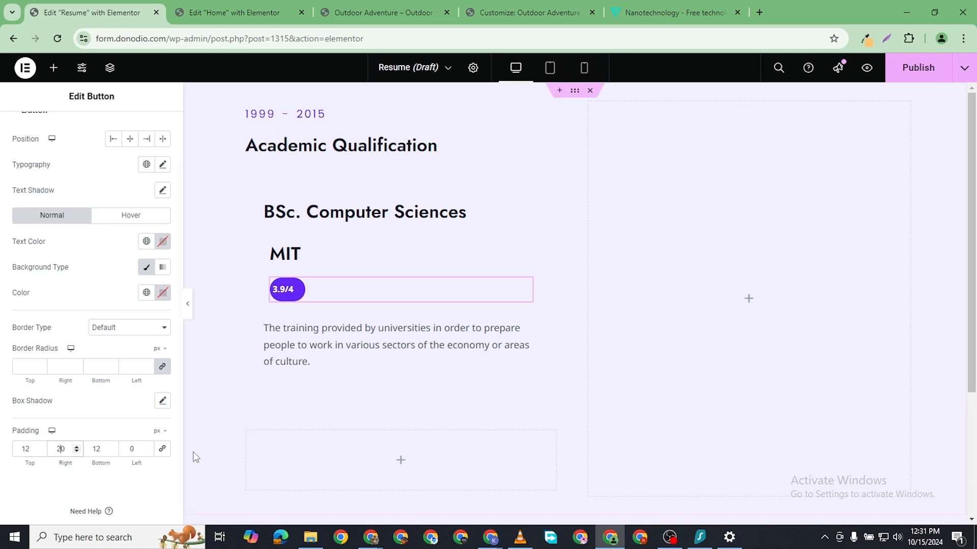
click(123, 447)
text(2)
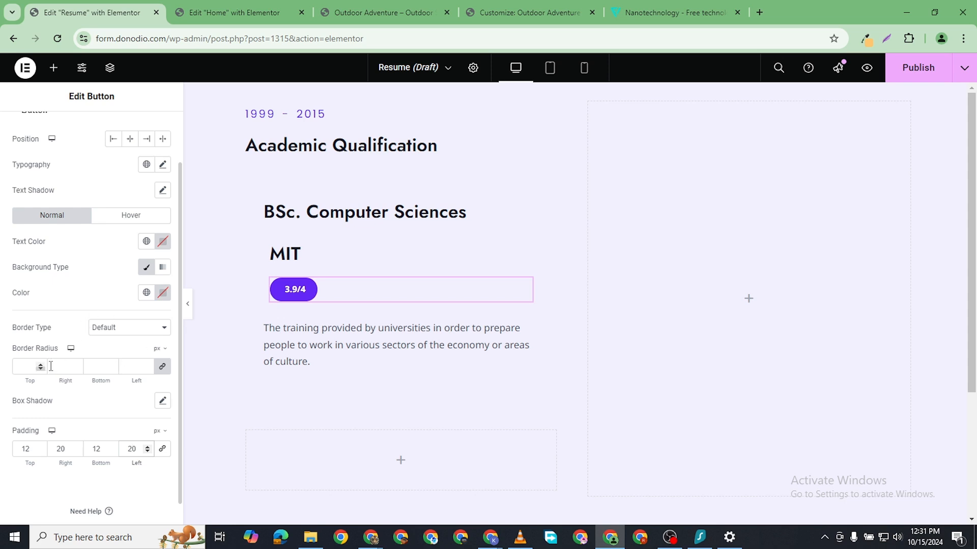
click(159, 368)
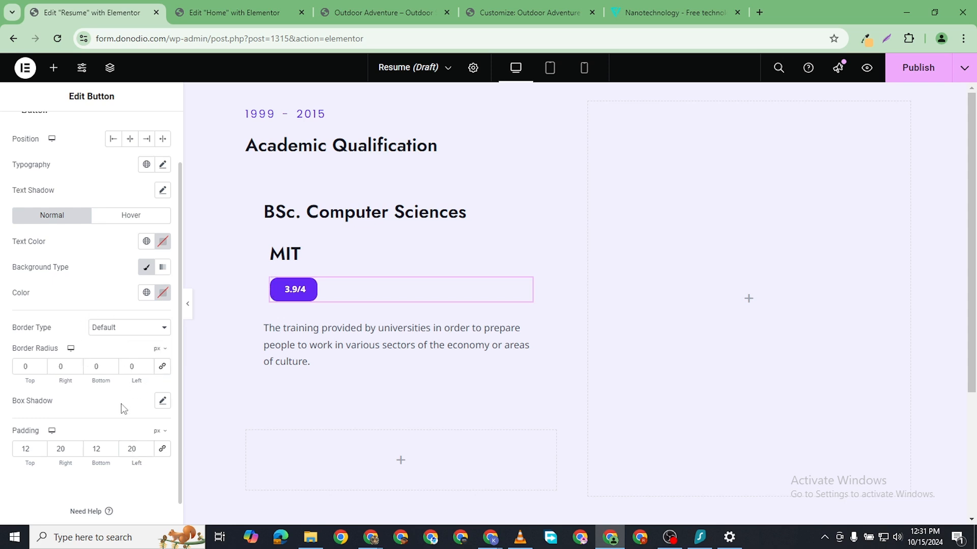
click(162, 367)
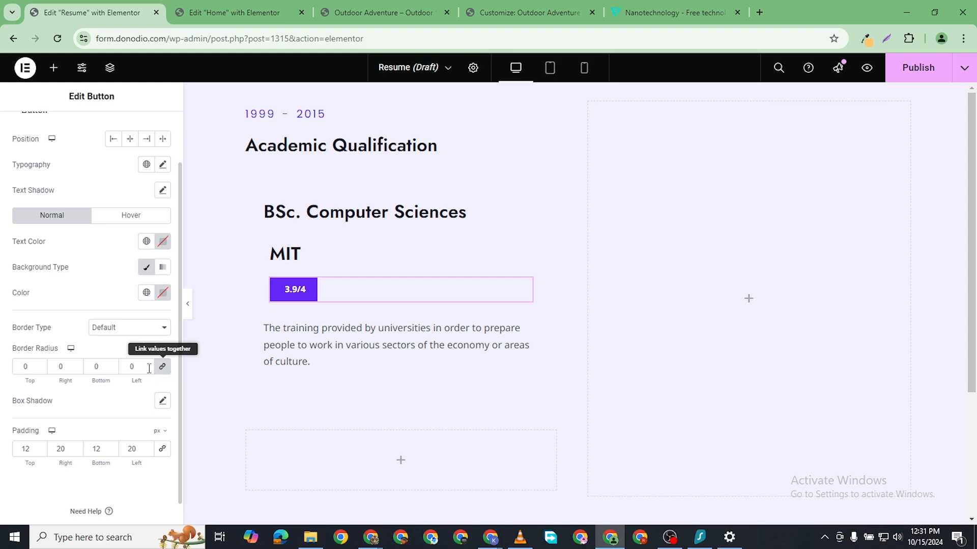
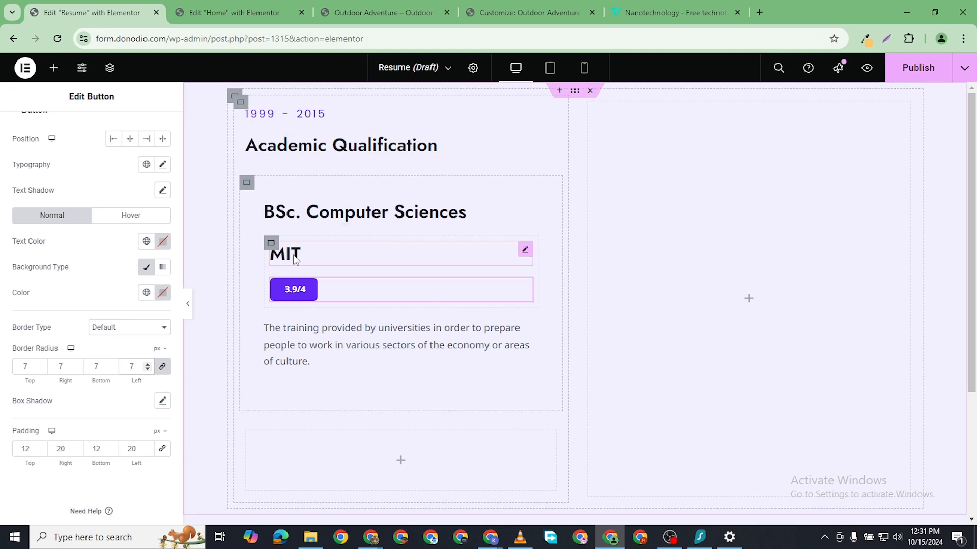
- Reduce the "MIT" heading's font size to 20 px
click(272, 245)
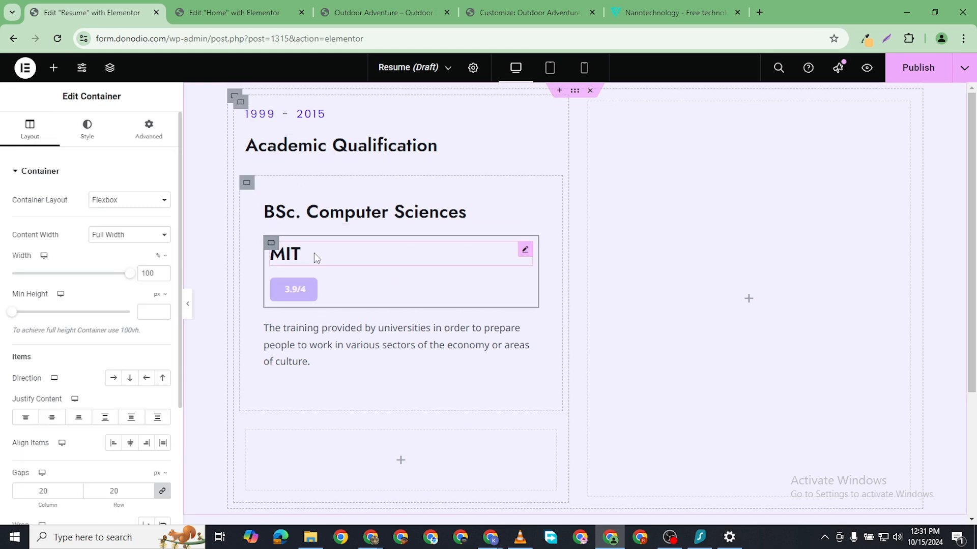
click(524, 250)
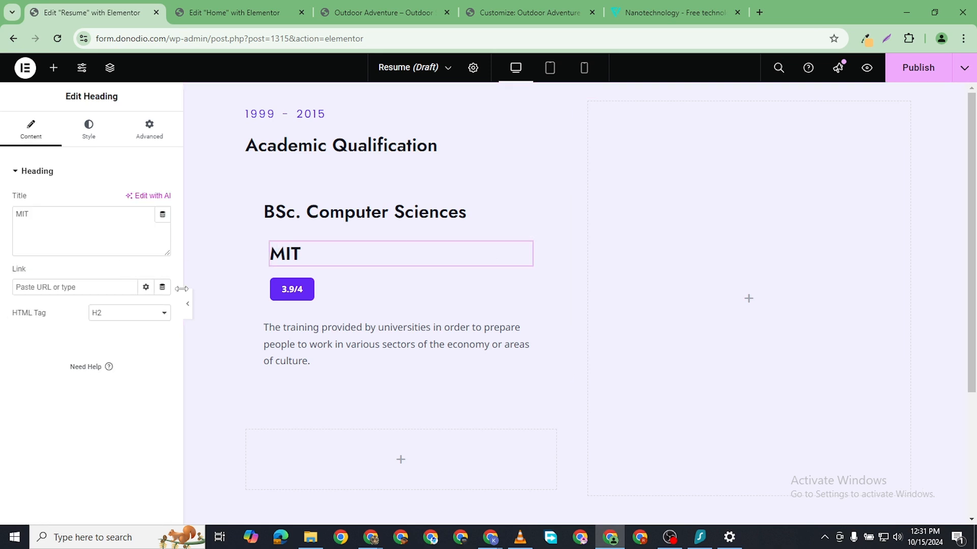
click(89, 134)
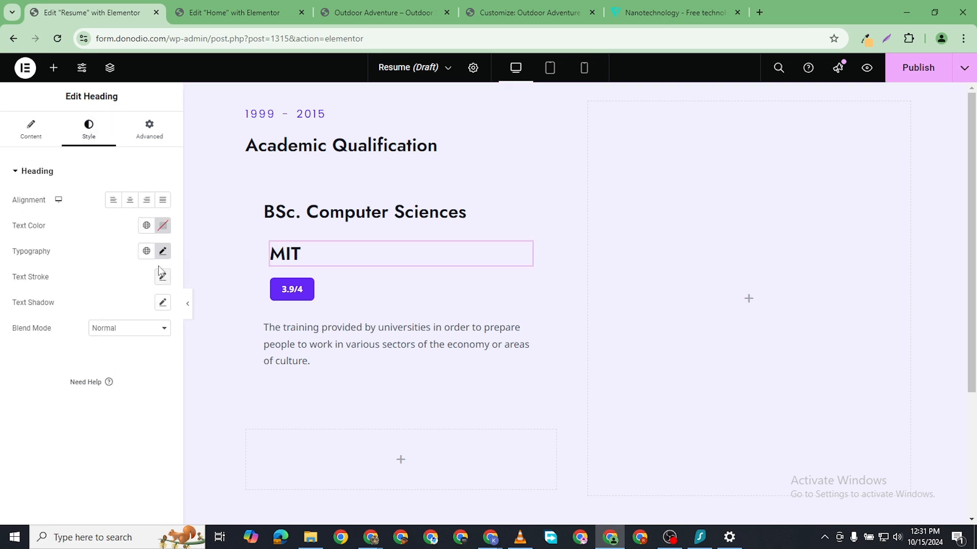
click(163, 253)
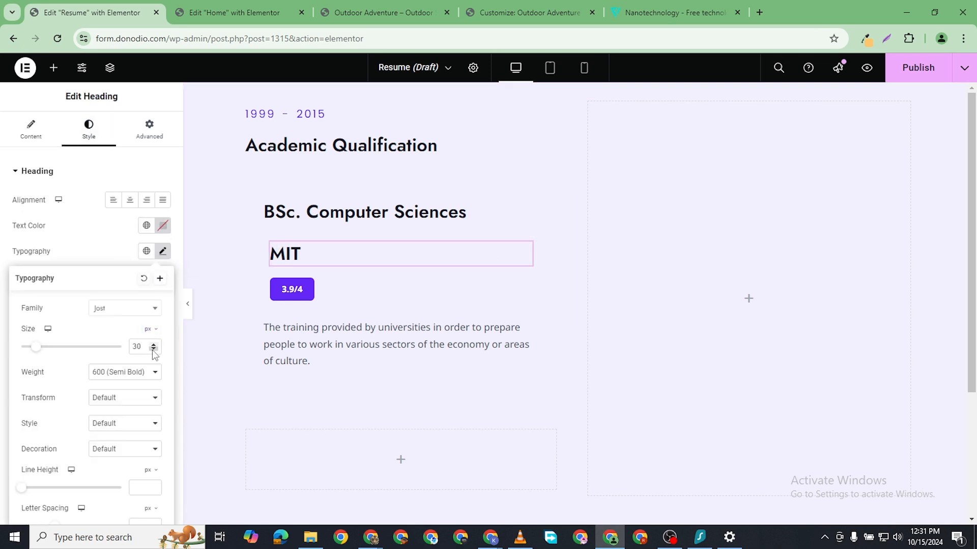
click(152, 349)
click(153, 350)
click(153, 349)
click(153, 350)
click(153, 349)
click(152, 349)
click(152, 350)
click(152, 349)
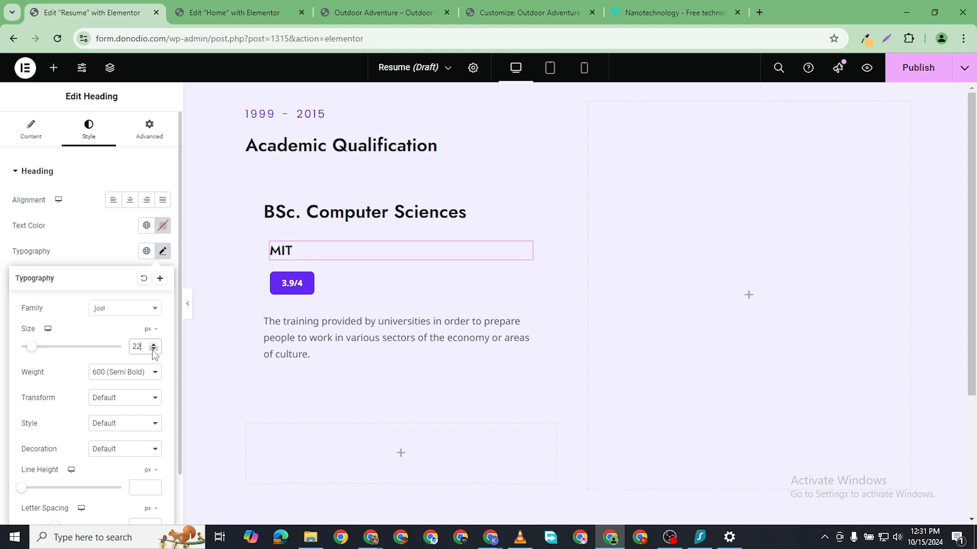
click(152, 349)
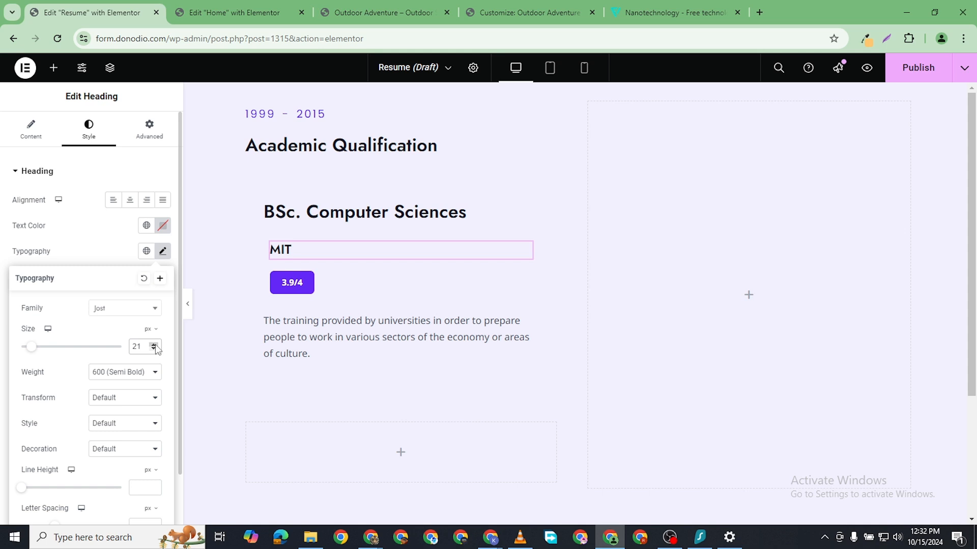
click(154, 349)
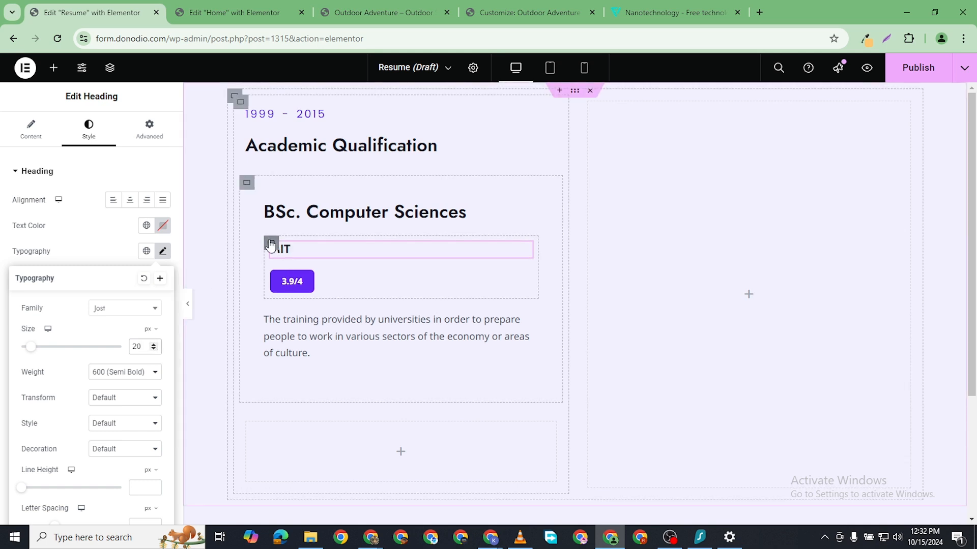
- Lay out the container holding "MIT" and the "3.9/4" button as a horizontal row with space between the items
click(271, 245)
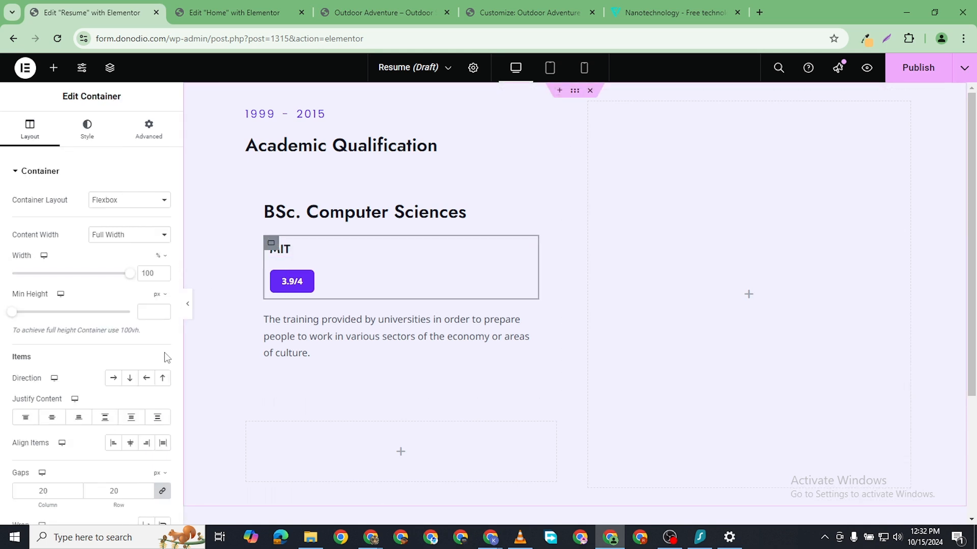
click(114, 379)
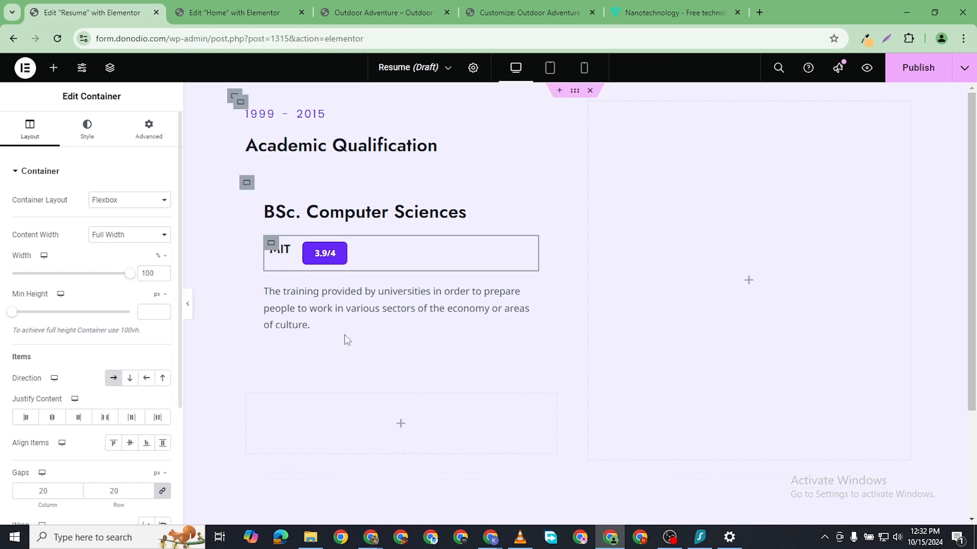
click(105, 418)
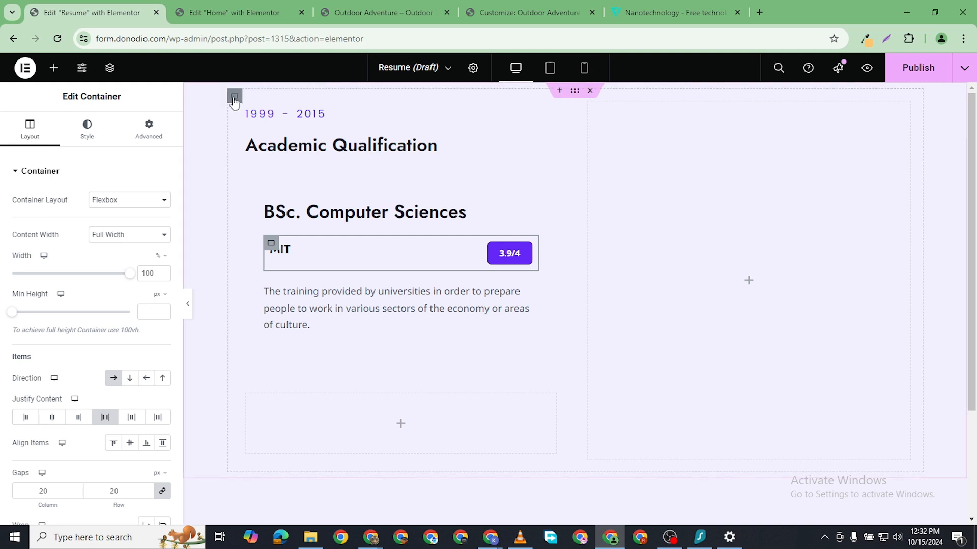
- Set the "Academic Qualification" heading's text colour to white
click(576, 94)
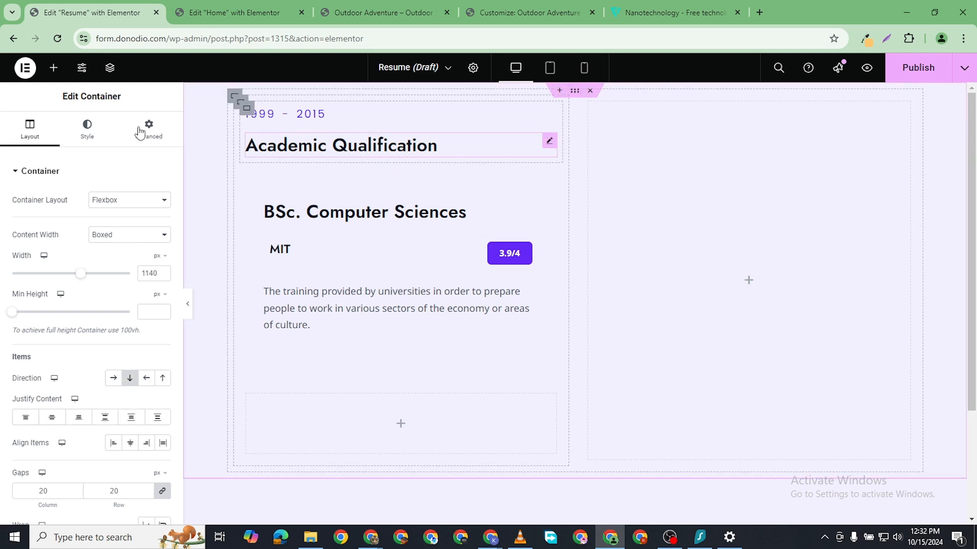
click(83, 133)
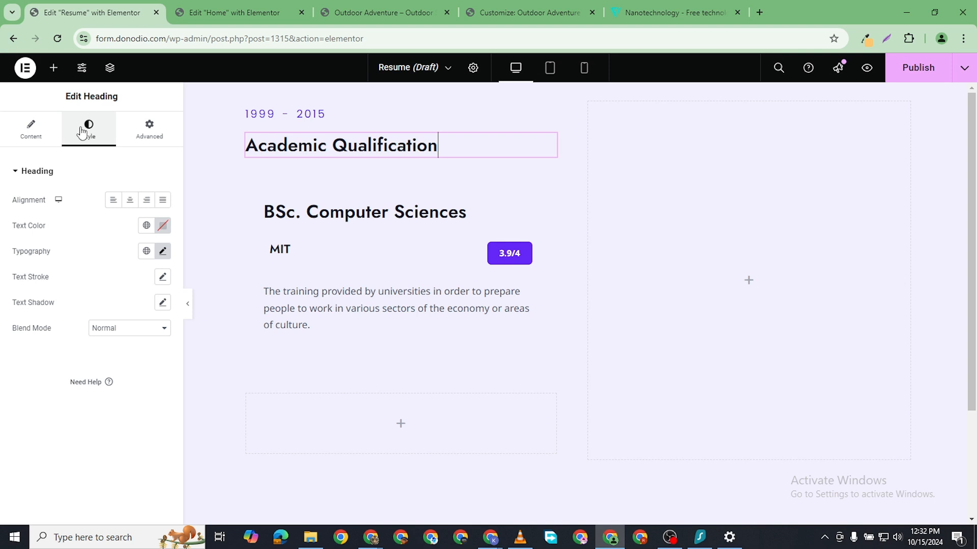
click(163, 226)
drag(90, 304, 103, 284)
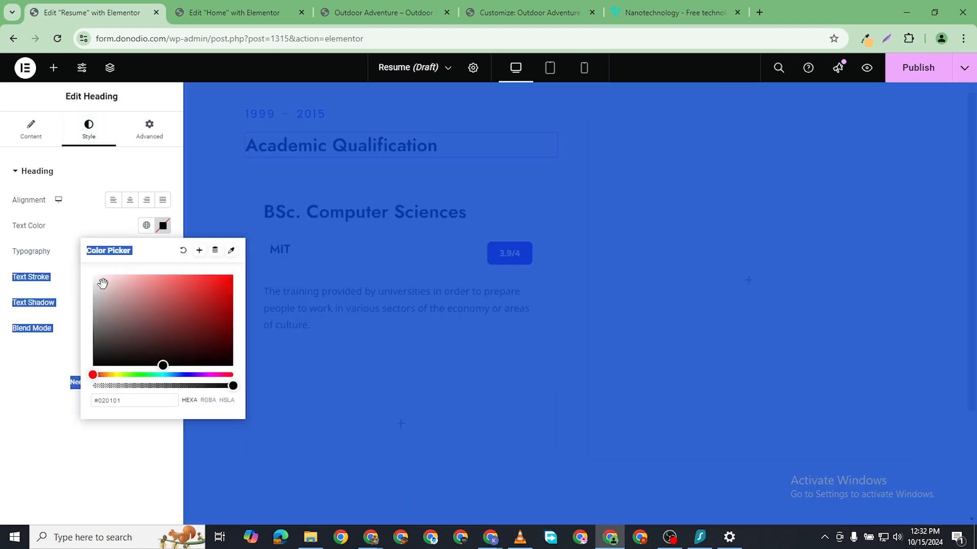
click(56, 377)
click(155, 385)
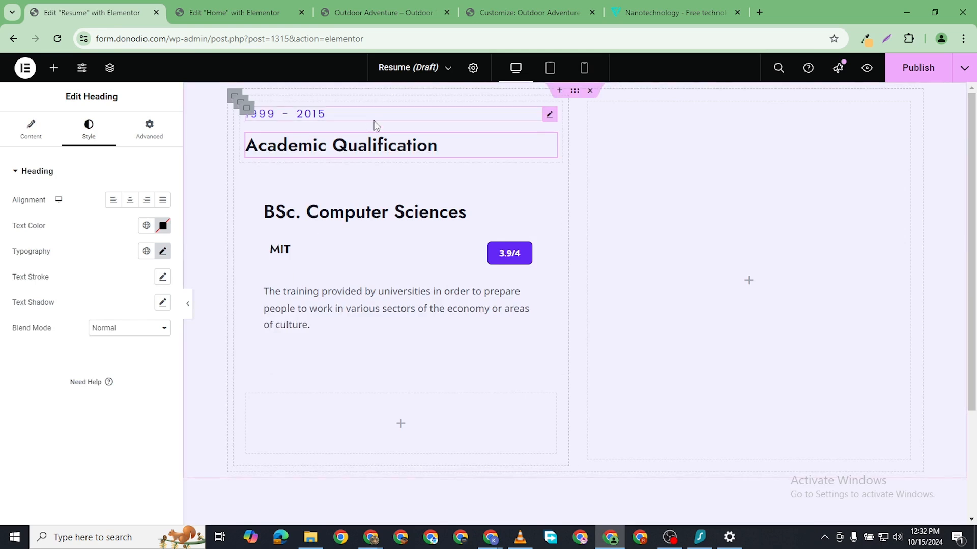
click(161, 226)
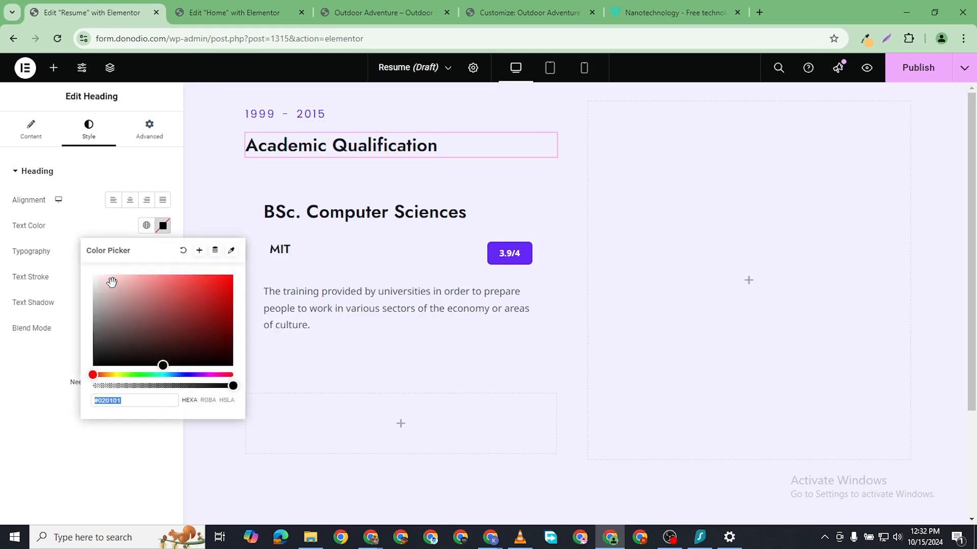
drag(112, 282, 75, 268)
click(12, 345)
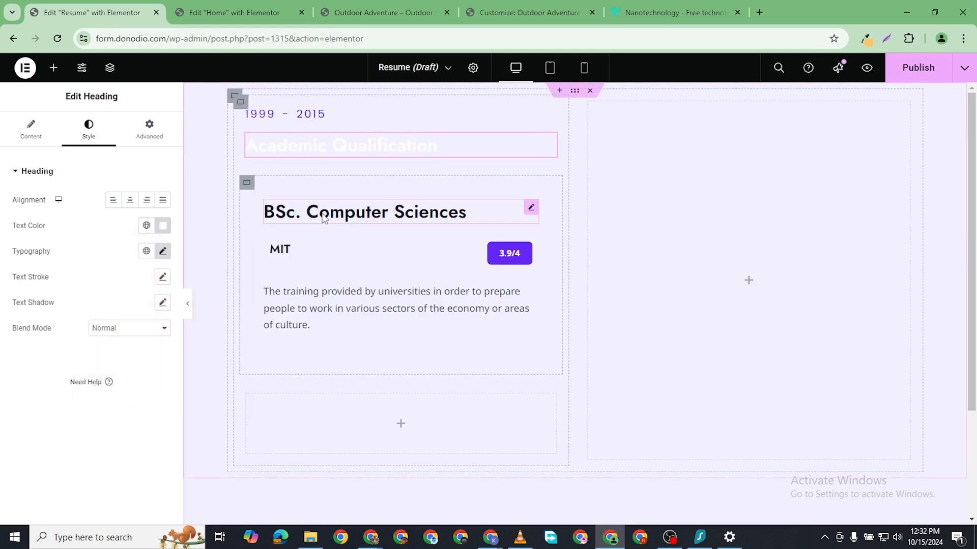
- Set the "BSc. Computer Sciences" heading's text colour to white (#FFFFFF)
click(323, 218)
click(102, 141)
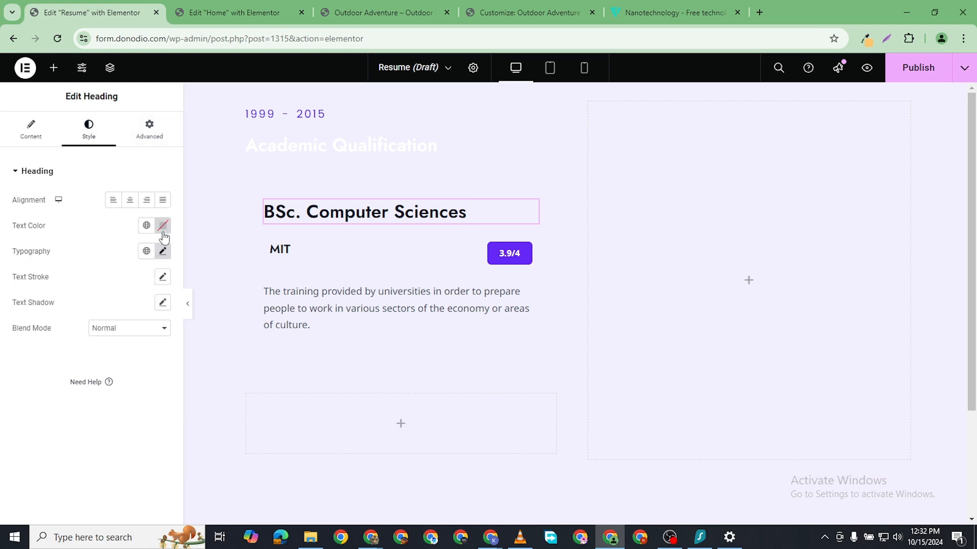
click(162, 227)
drag(105, 284, 94, 276)
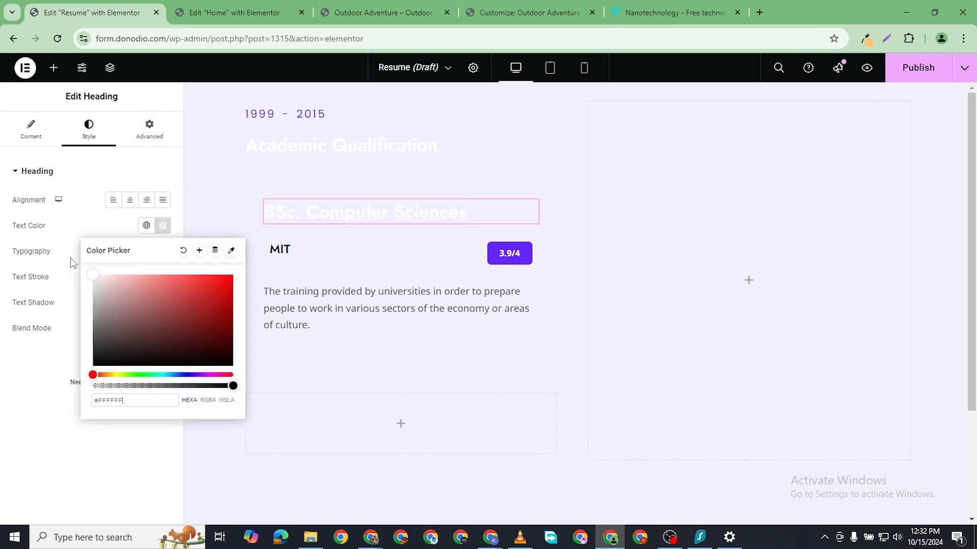
click(6, 381)
- Set the "MIT" heading's text colour to white (#FFFFFF)
click(285, 252)
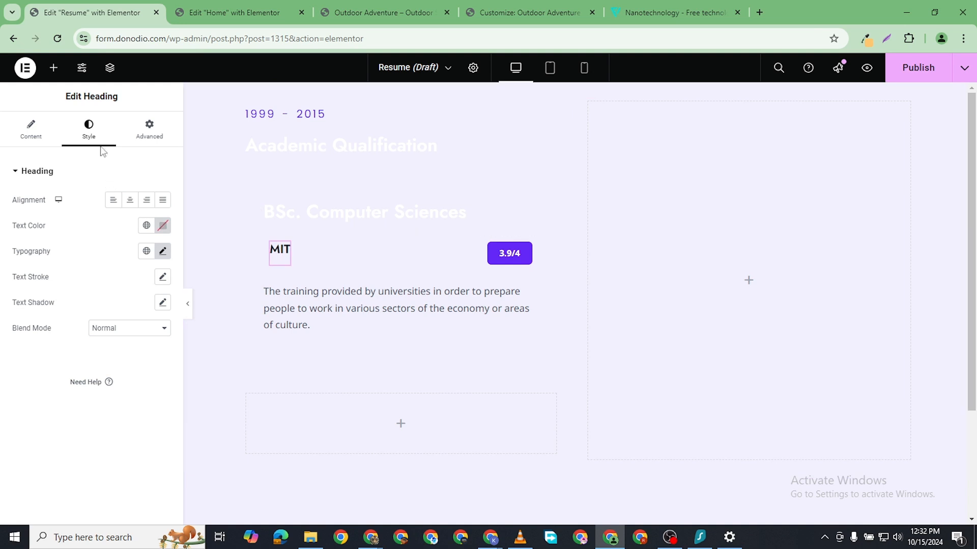
click(162, 227)
drag(109, 283, 72, 268)
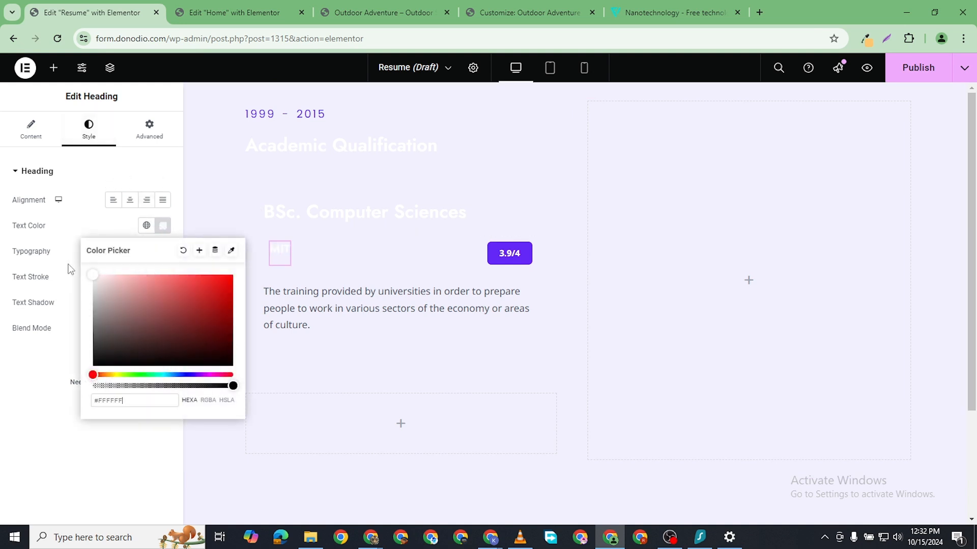
click(34, 375)
- Set the text colour of the paragraph about university training to white
click(335, 318)
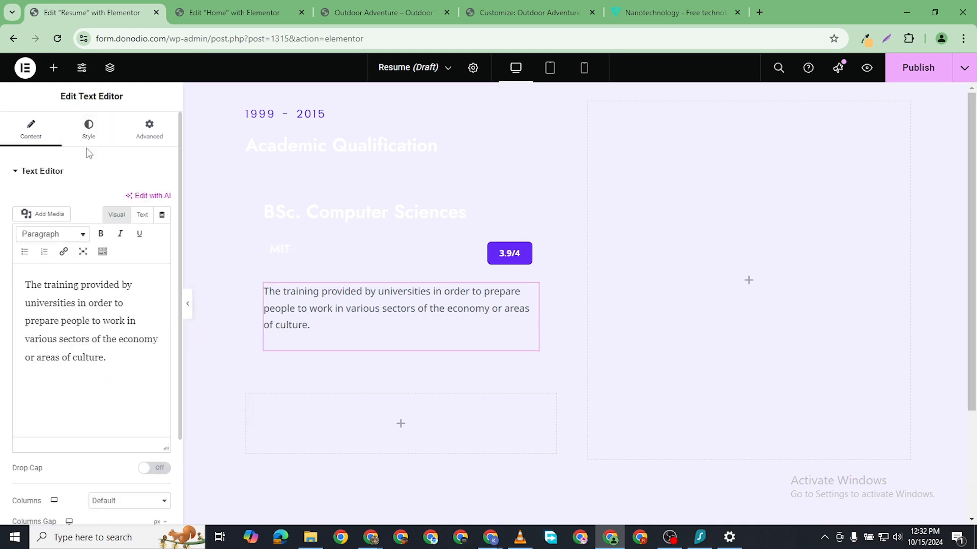
click(88, 129)
click(163, 225)
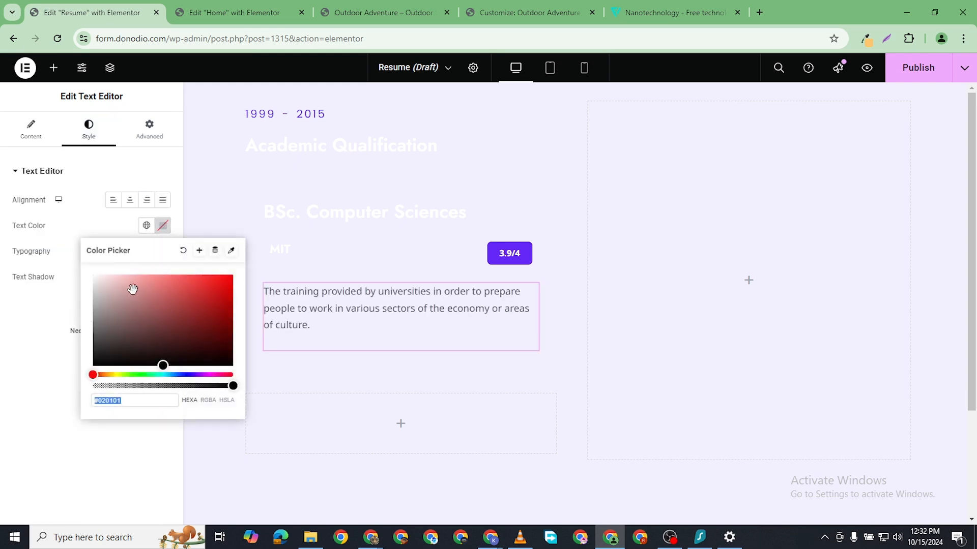
drag(131, 288, 92, 274)
click(2, 320)
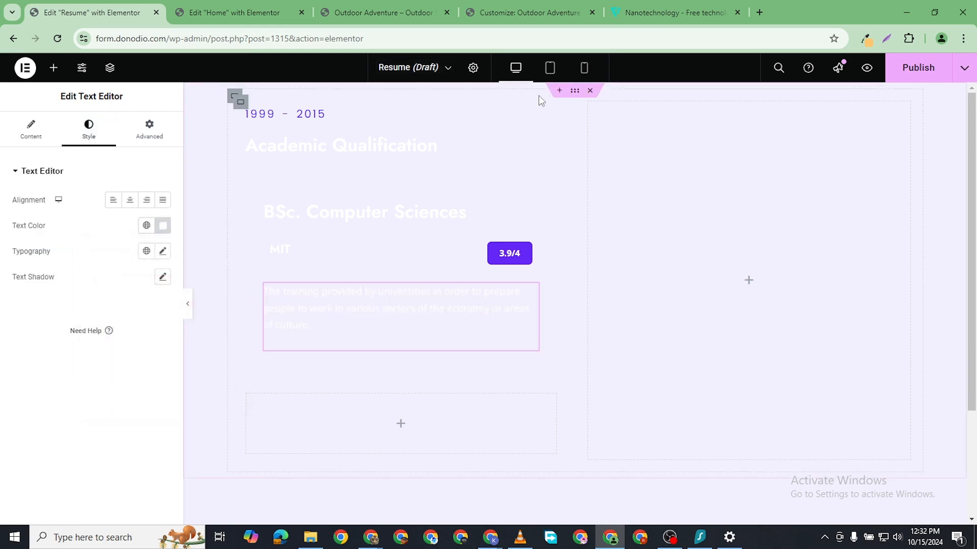
- Give the outer section container a classic background in solid black
click(575, 91)
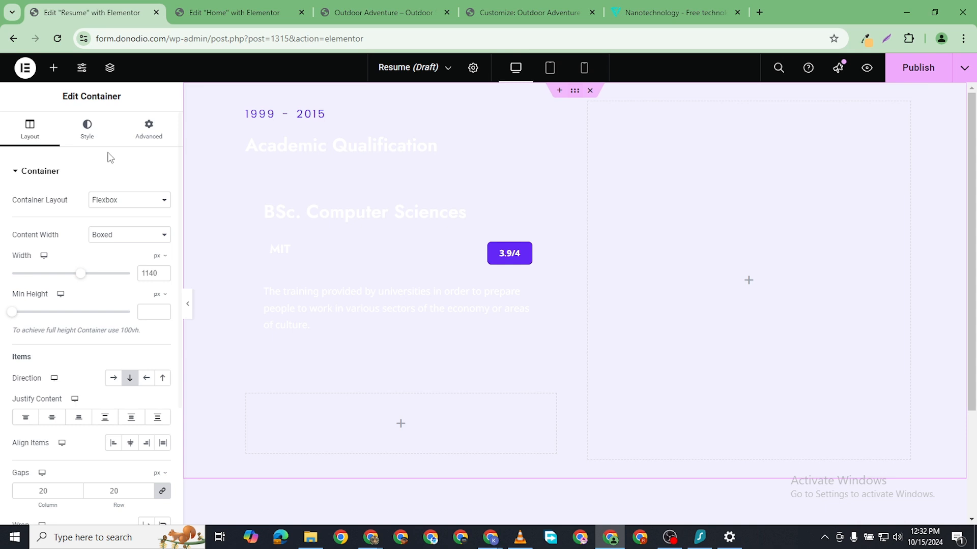
click(94, 134)
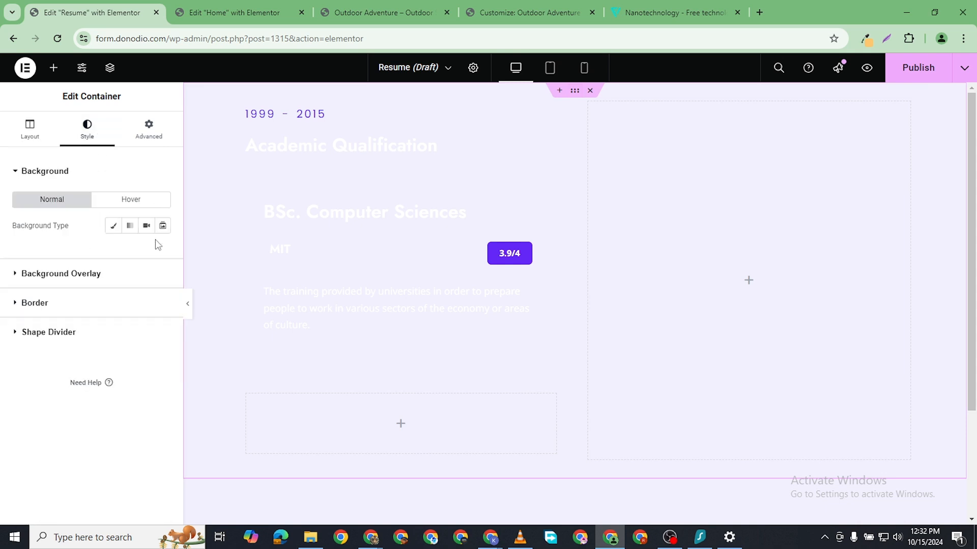
click(114, 226)
click(163, 252)
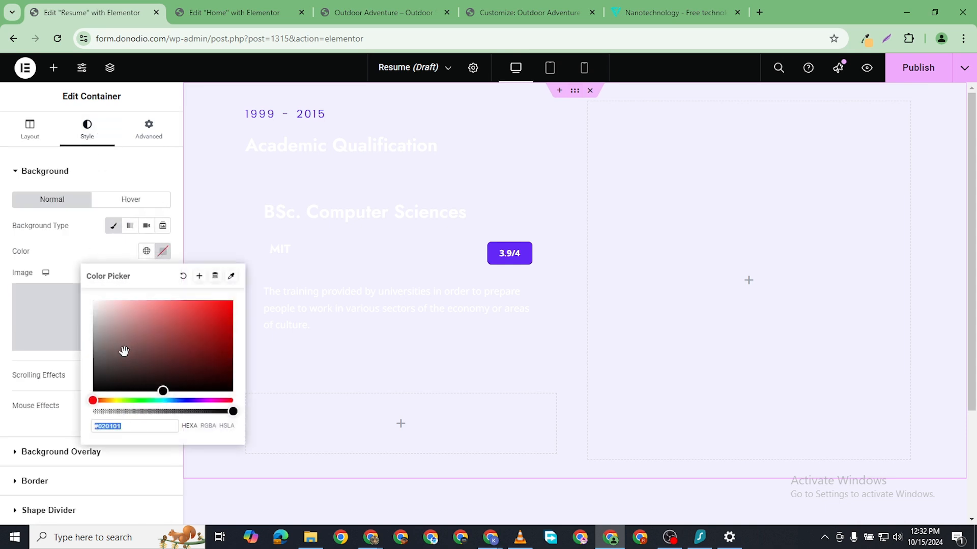
click(93, 391)
click(3, 429)
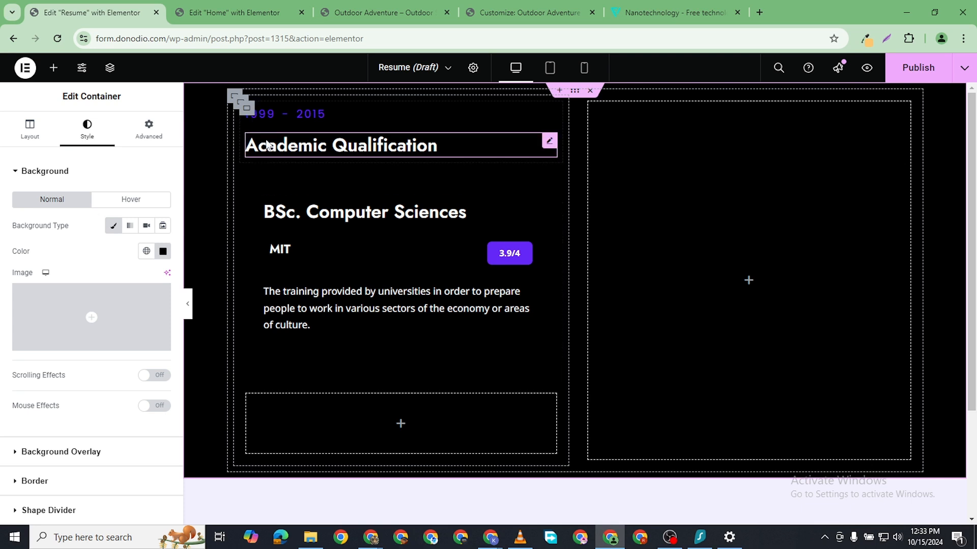
- Set the column and row gaps of the container holding the BSc. Computer Sciences entry to 0
click(248, 183)
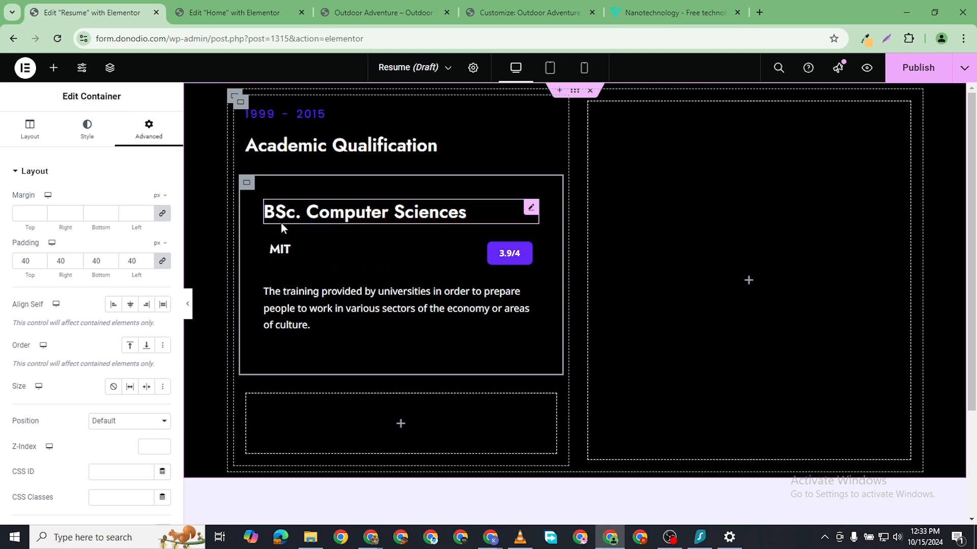
scroll(143, 386, down, 3)
scroll(101, 285, up, 3)
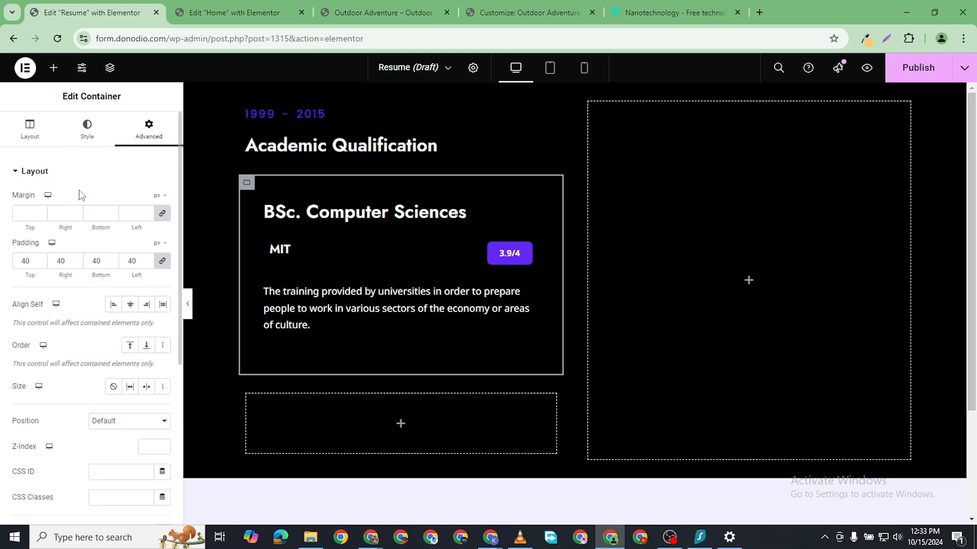
click(28, 133)
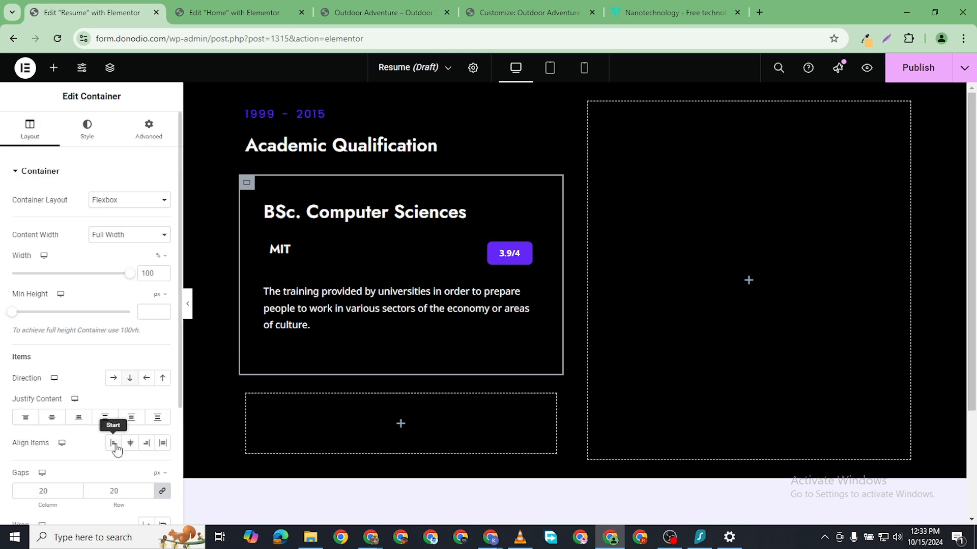
scroll(116, 450, down, 3)
click(147, 372)
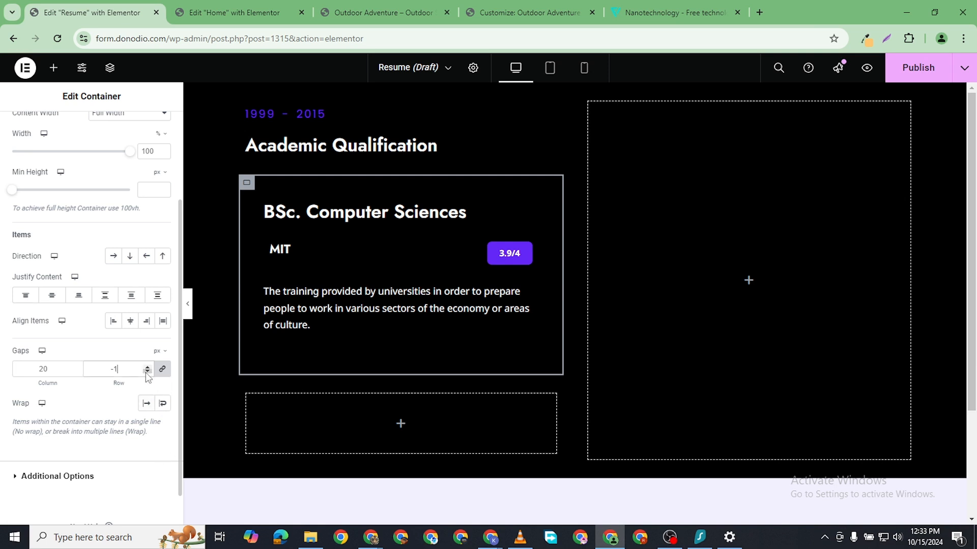
key(BackSpace)
key(BackSpace)
text(20)
click(73, 371)
click(163, 369)
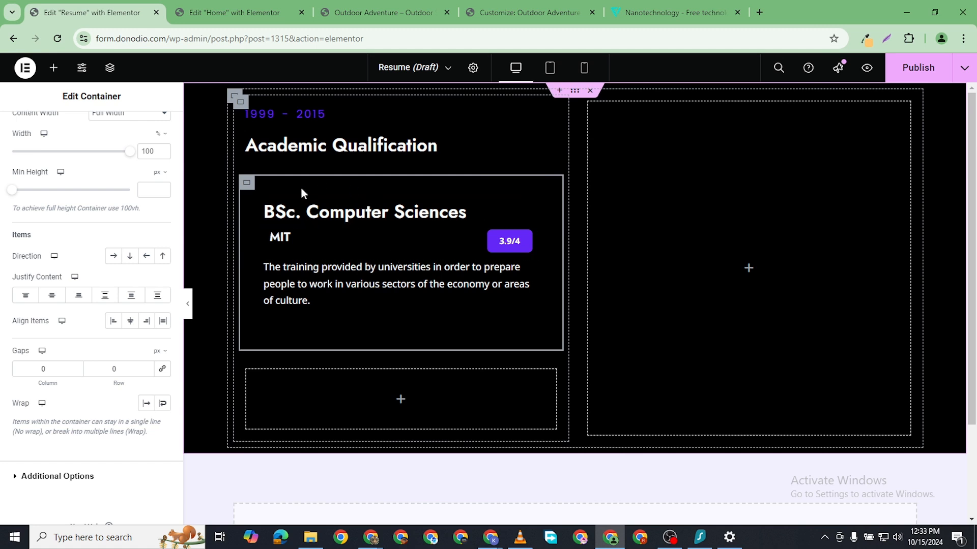
- Set the padding of the BSc. Computer Sciences card container to 50 px on all sides
click(246, 184)
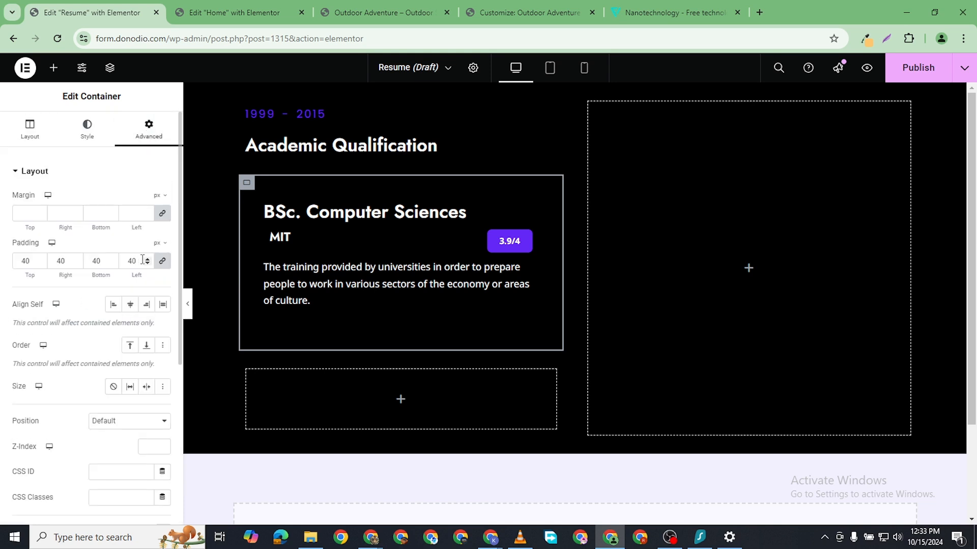
click(147, 260)
click(147, 260)
click(147, 260)
click(147, 260)
click(147, 260)
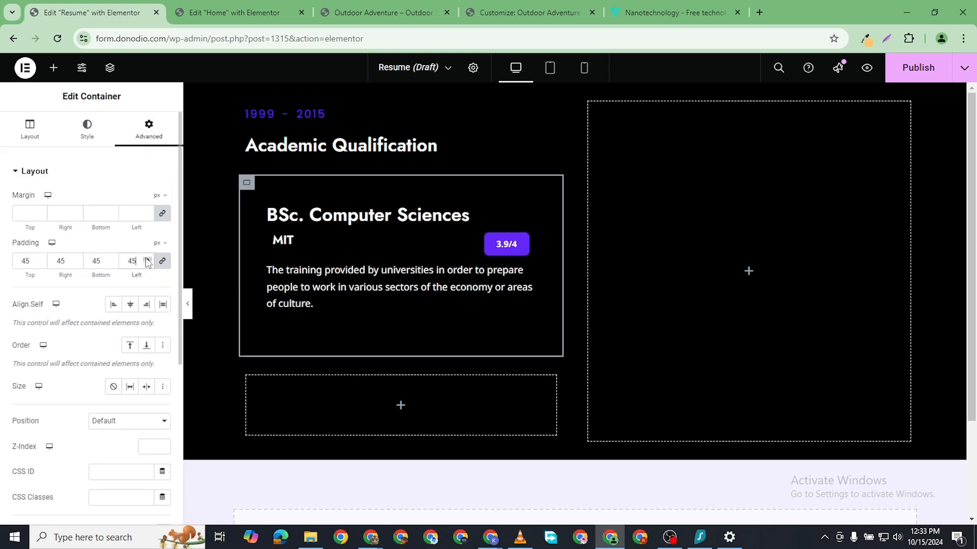
click(147, 260)
click(147, 260)
click(147, 260)
click(147, 260)
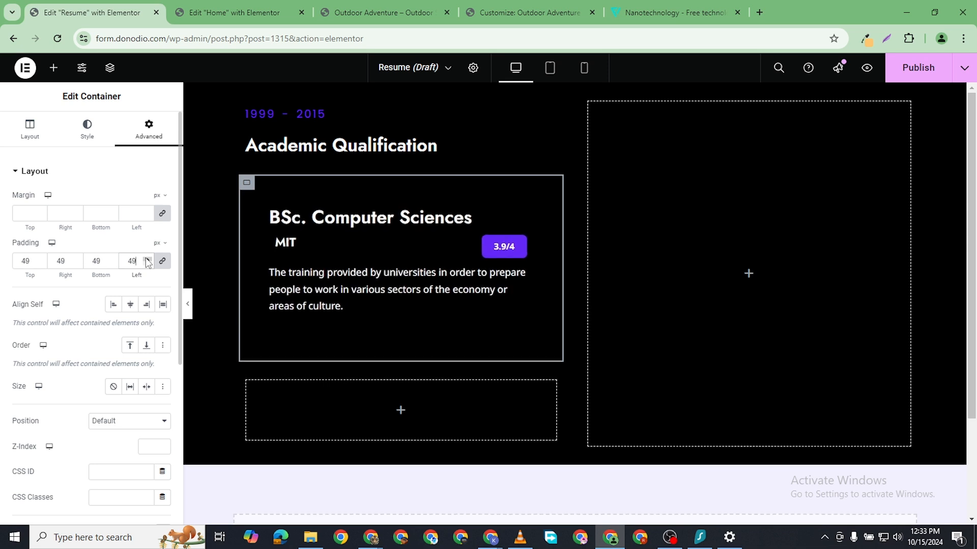
click(147, 260)
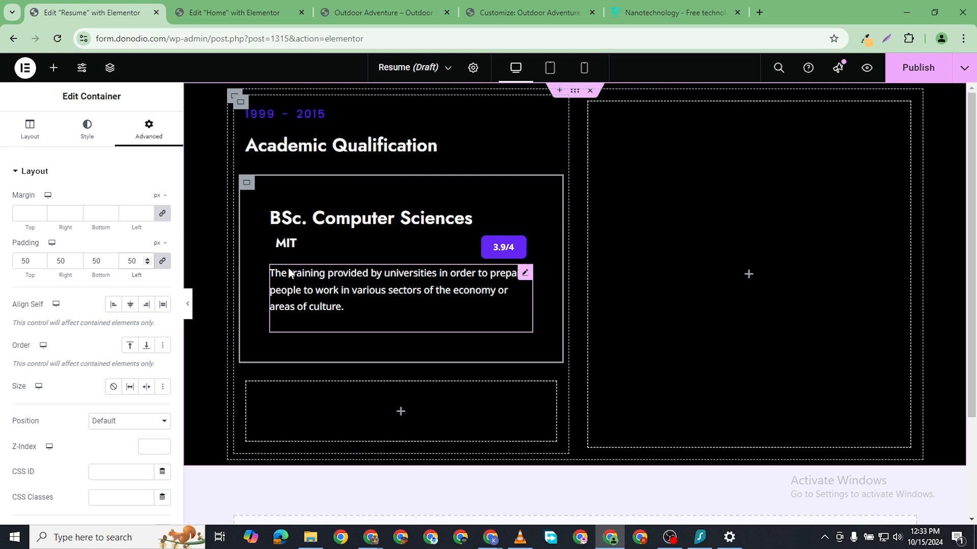
- Remove the padding of the row container holding MIT and the 3.9/4 button by setting all sides to 0
click(275, 236)
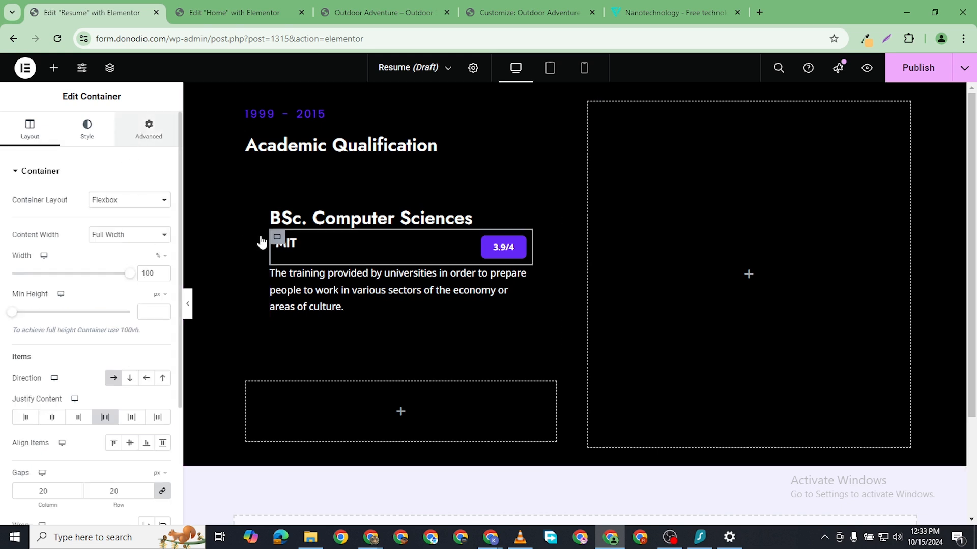
click(147, 129)
click(163, 262)
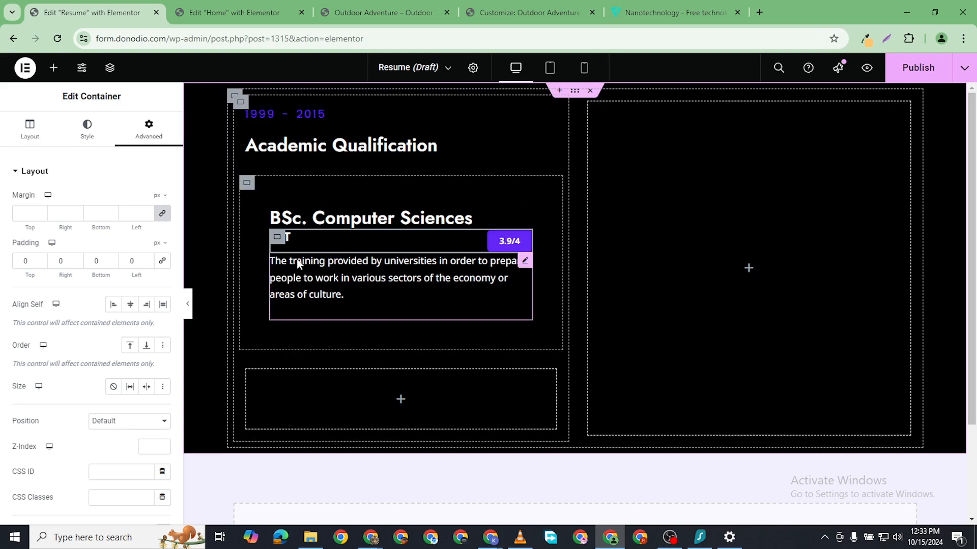
click(279, 296)
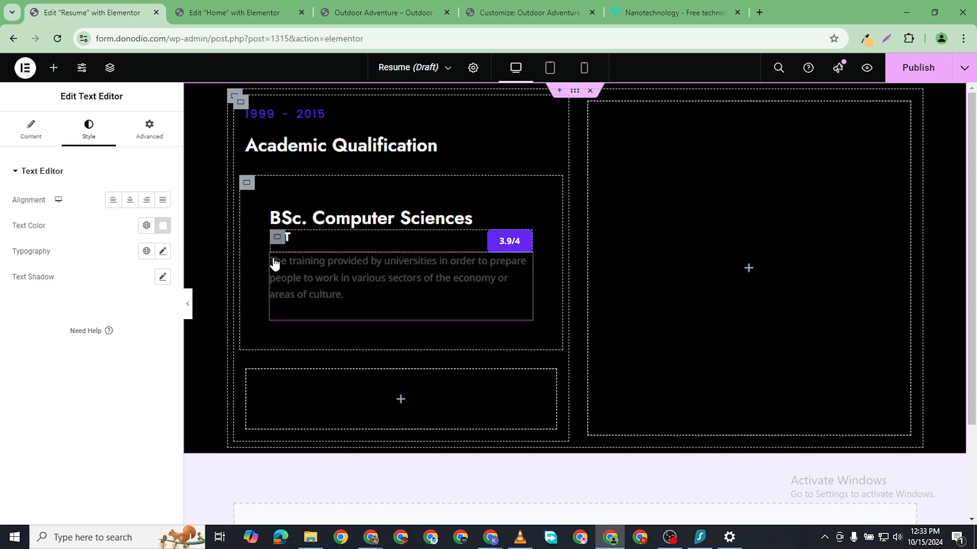
click(308, 326)
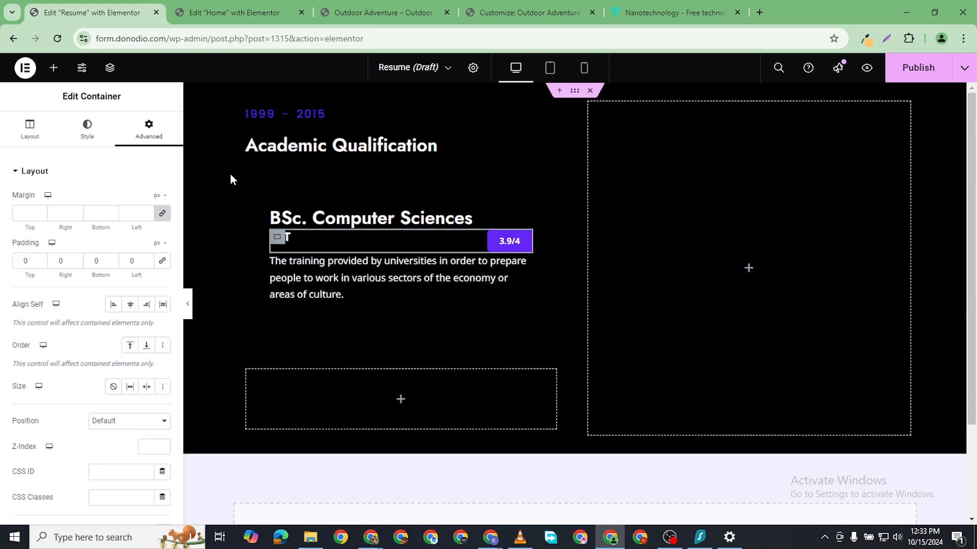
- Round the BSc. Computer Sciences card container's corners with a 15 px border radius on all sides
click(247, 184)
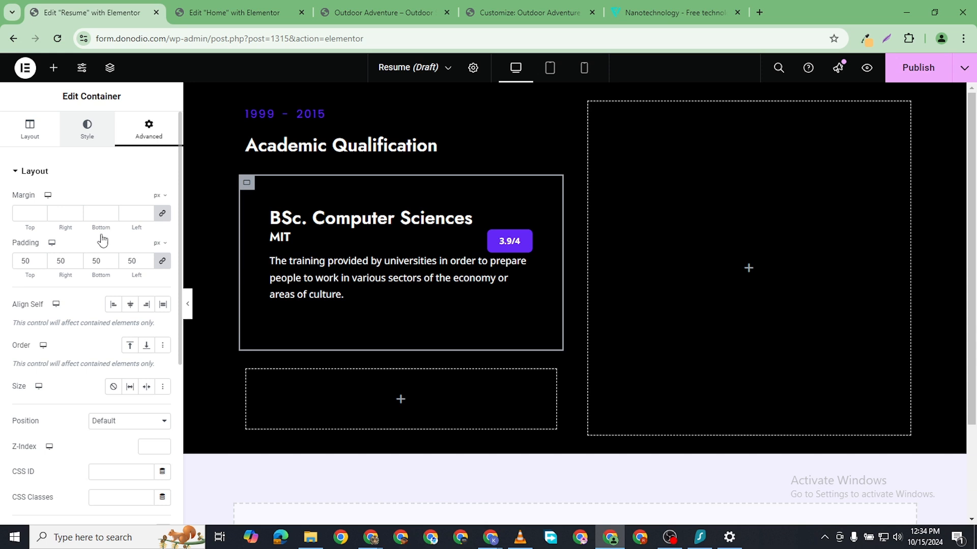
click(16, 305)
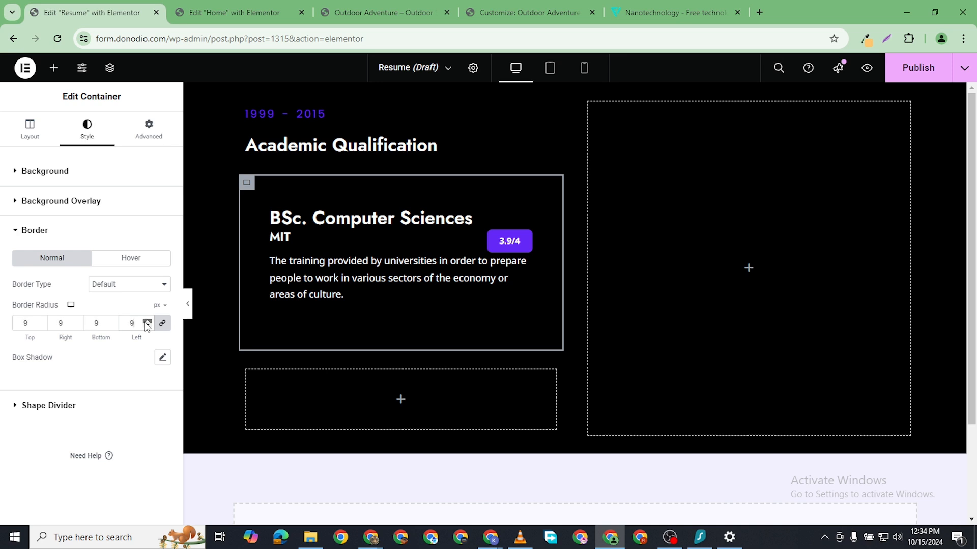
click(146, 321)
click(146, 322)
click(146, 322)
- Give the card container a solid 1 px border in white (#FFFFFF)
click(117, 288)
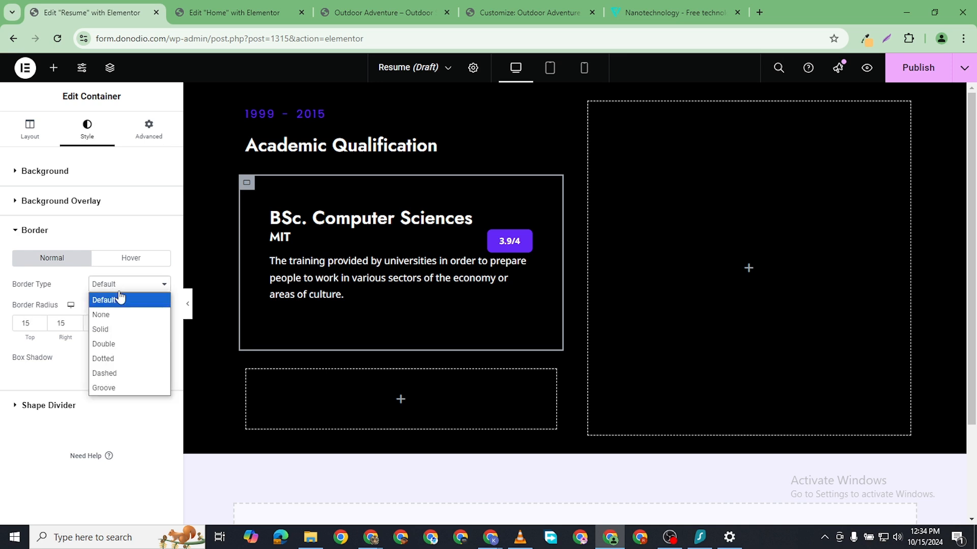
click(121, 332)
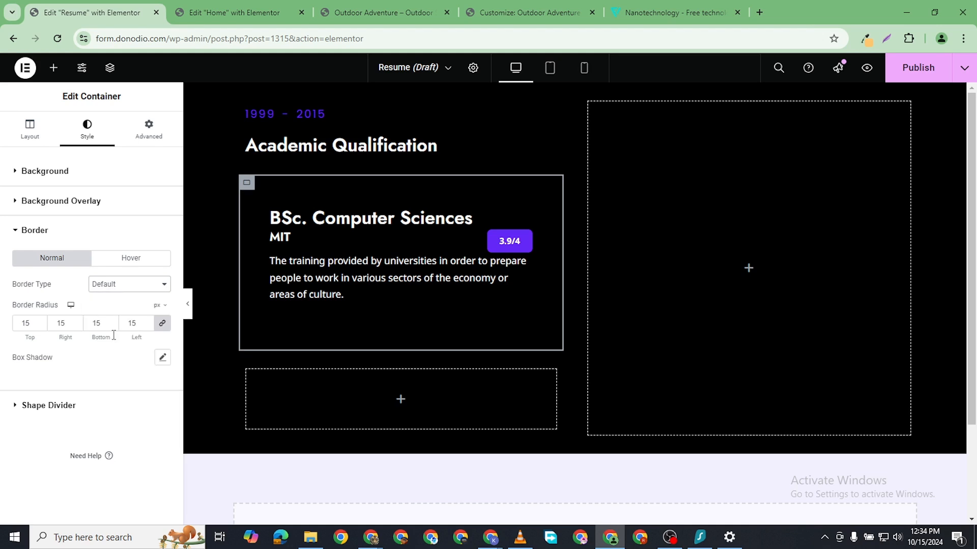
click(147, 321)
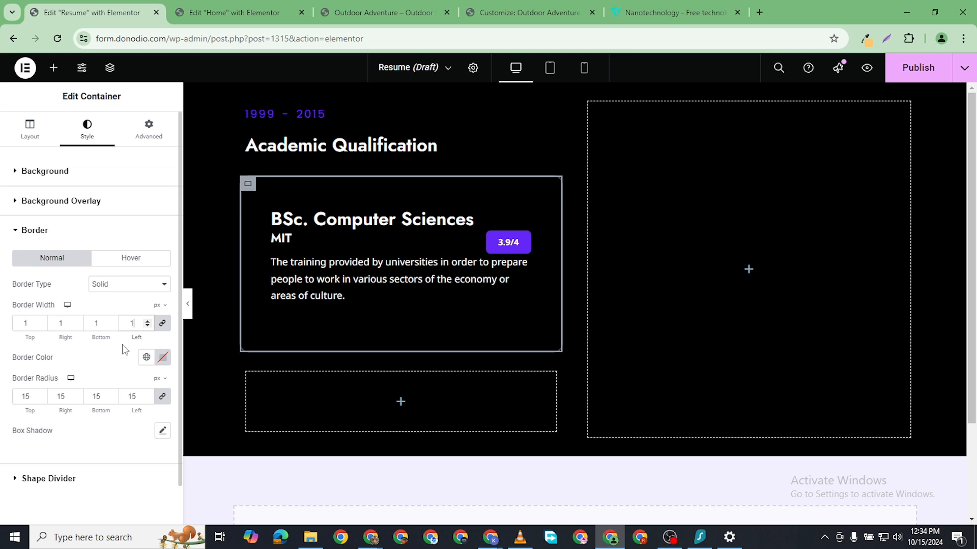
click(162, 357)
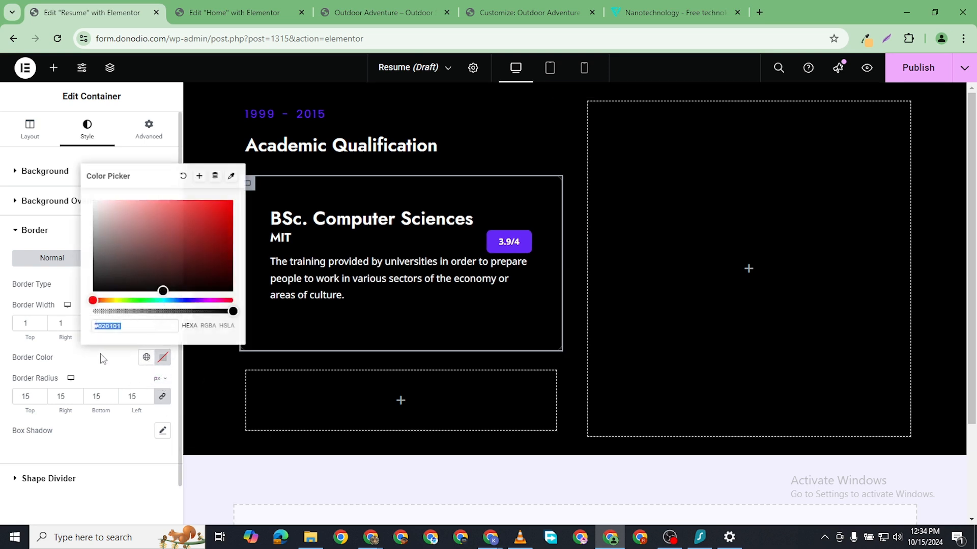
text(#FFFFFF)
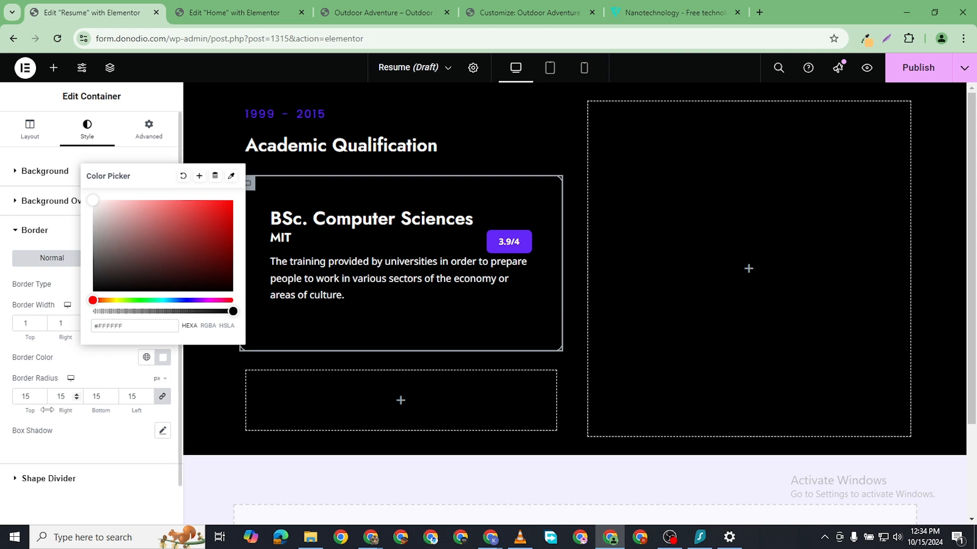
click(86, 358)
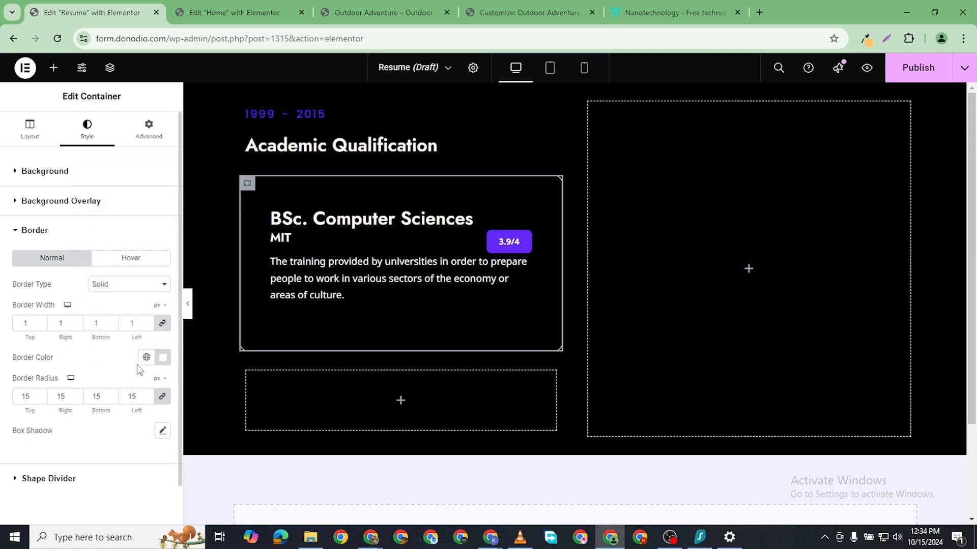
- Add a box shadow to the card container with horizontal and vertical offsets of 5
click(163, 432)
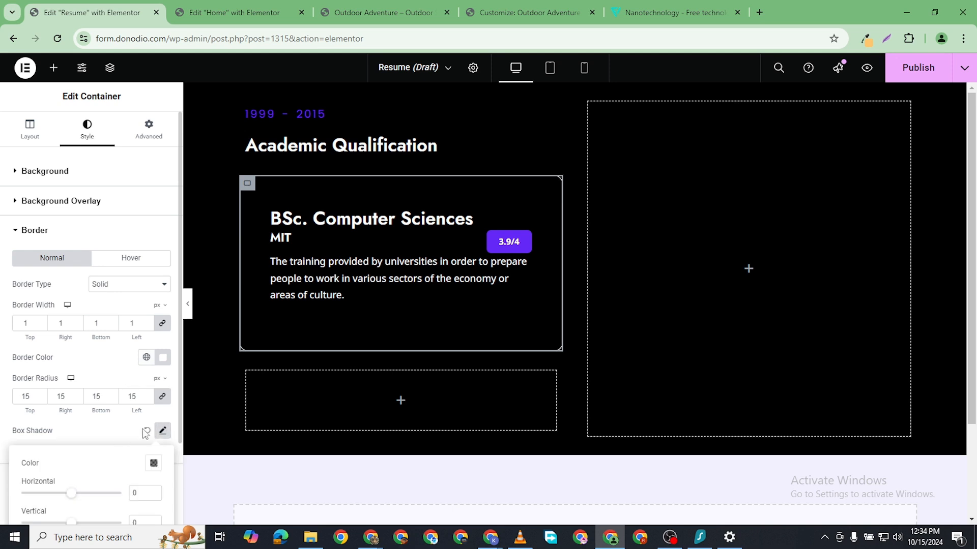
scroll(122, 430, down, 2)
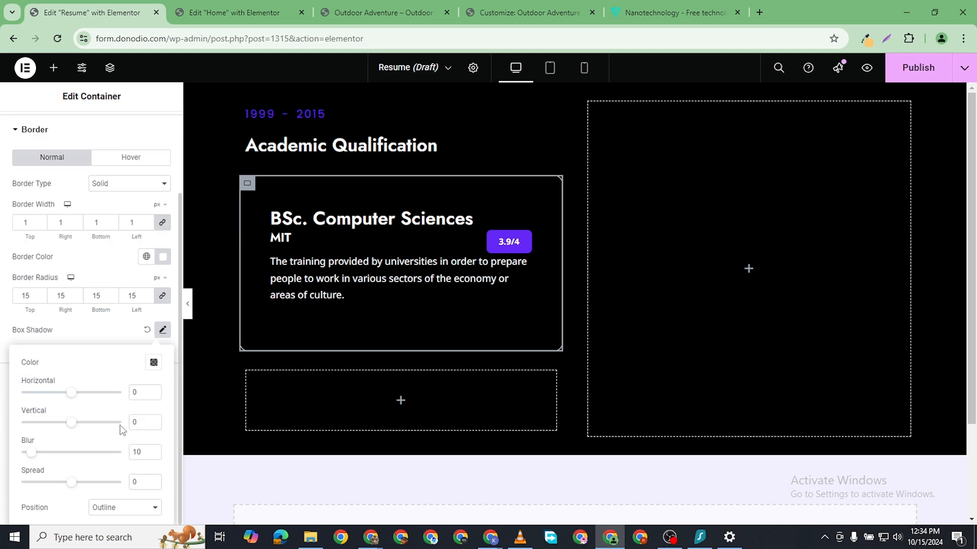
click(143, 391)
text(5)
click(148, 421)
text(5)
scroll(135, 481, up, 1)
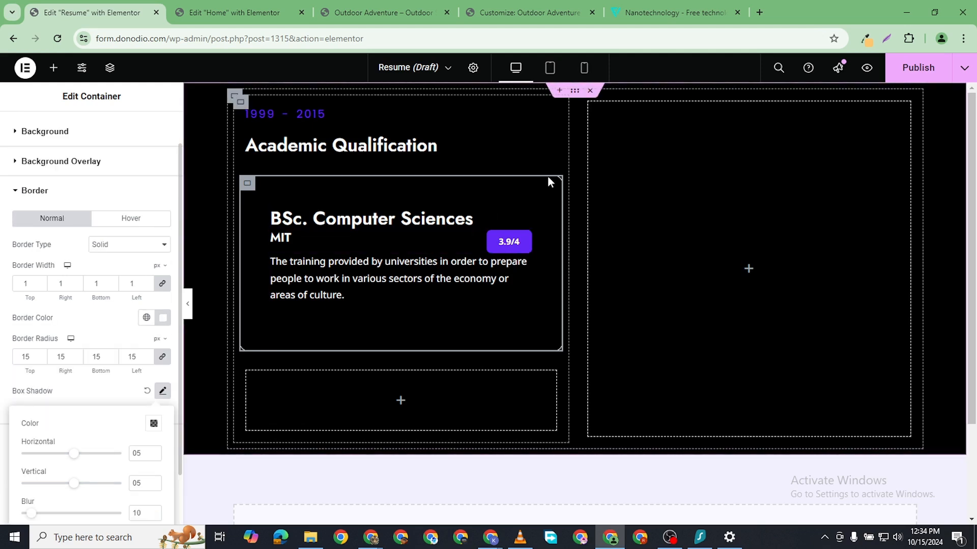
- Publish the Resume template and check the card's border in the page preview, then return to the editor
click(918, 68)
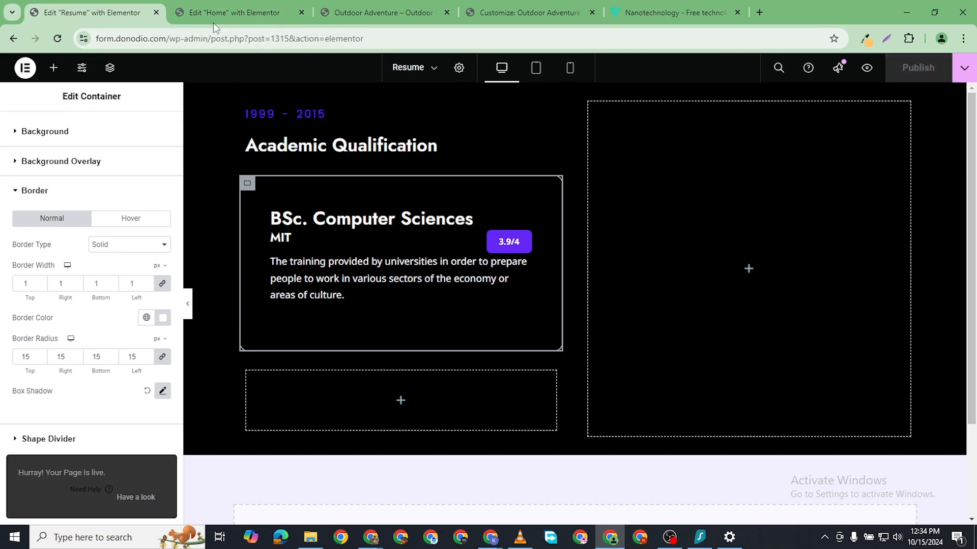
click(865, 69)
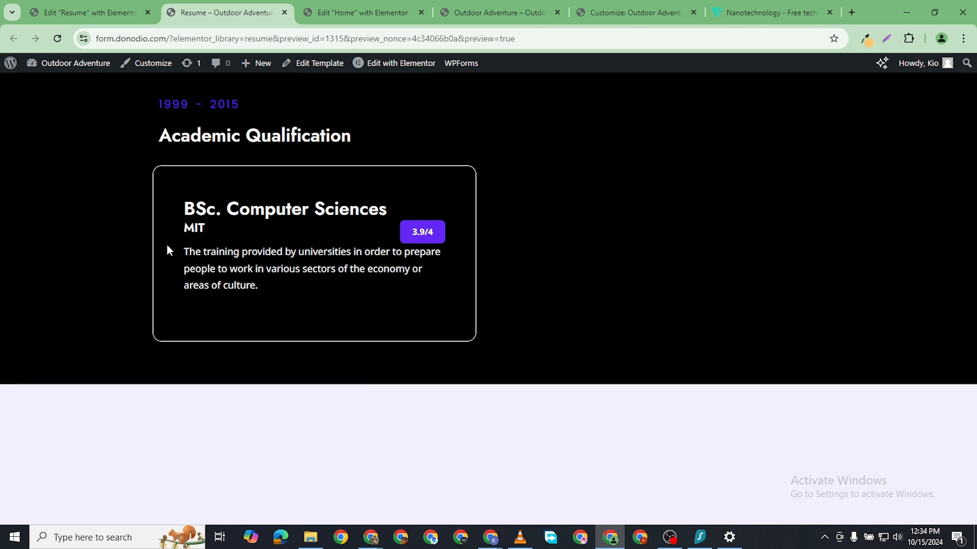
click(130, 11)
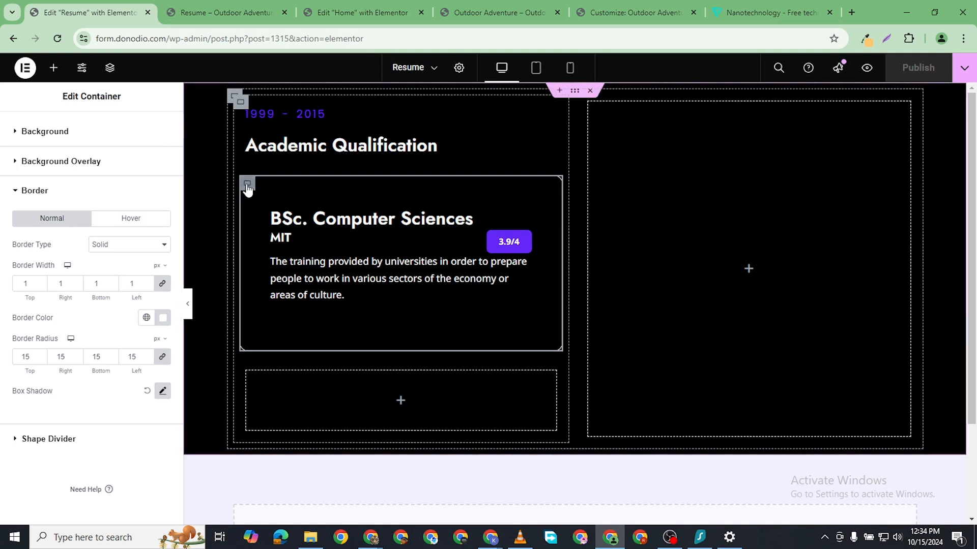
- Set the card's box shadow colour to a translucent off-white, rgba(245, 245, 245, 0.3)
click(163, 390)
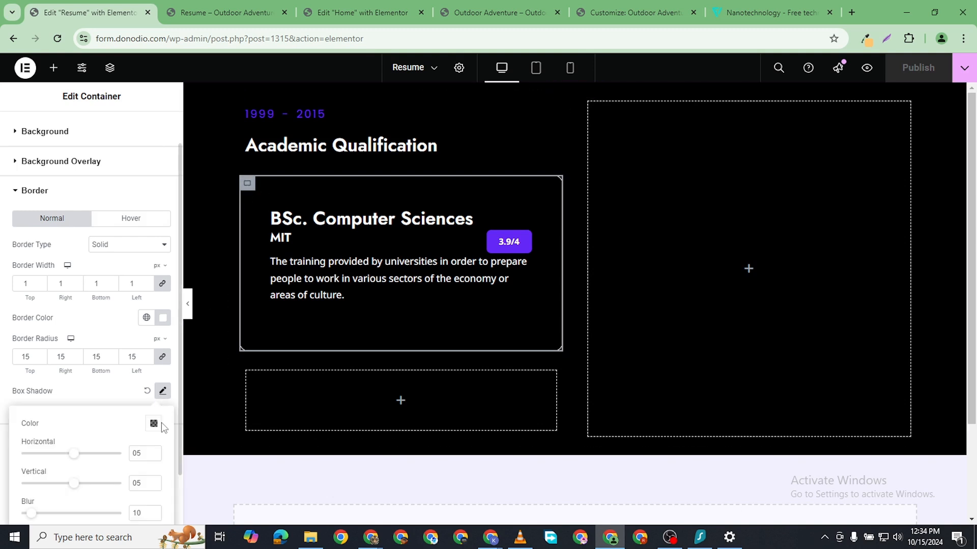
click(154, 423)
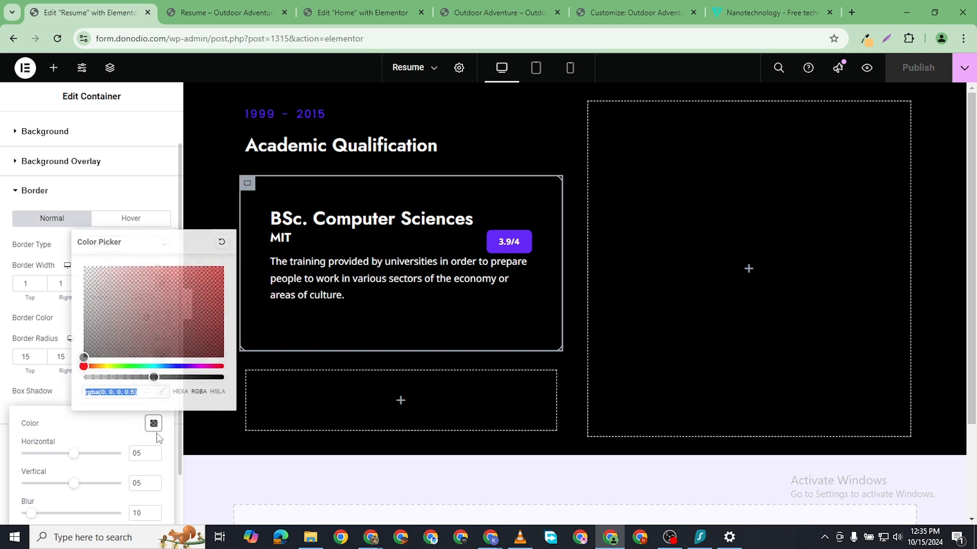
drag(101, 350, 84, 269)
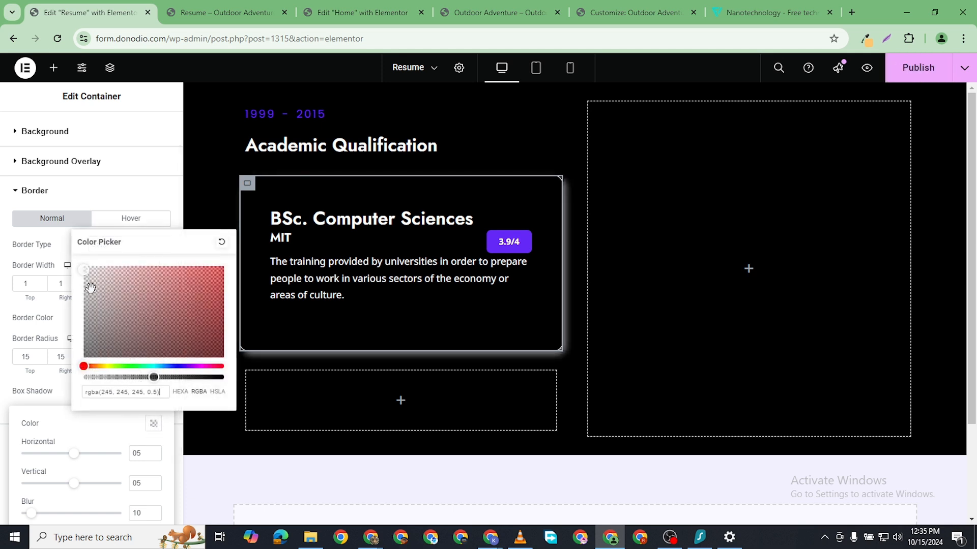
click(102, 376)
drag(107, 378, 125, 381)
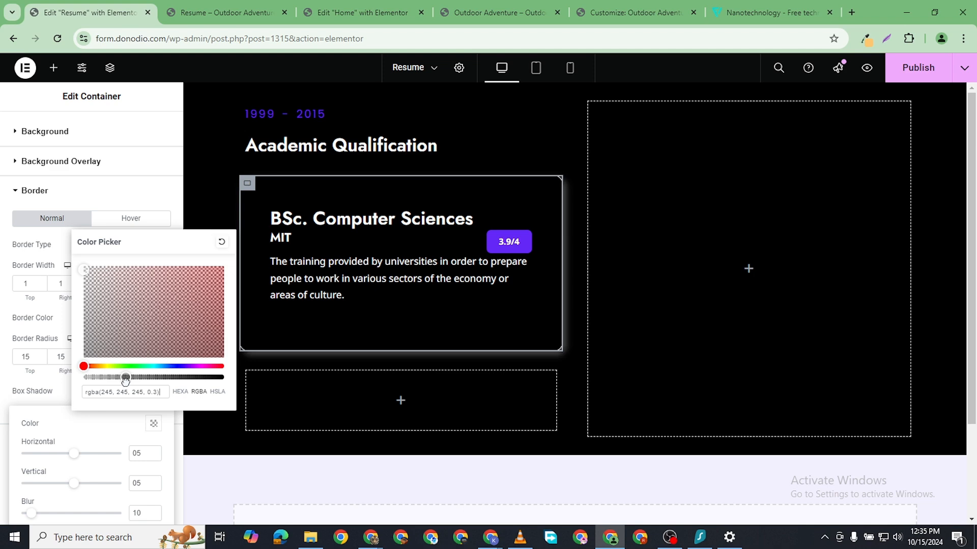
- Publish the updated Resume template and check the card's shadow in the preview before returning to the editor
click(918, 69)
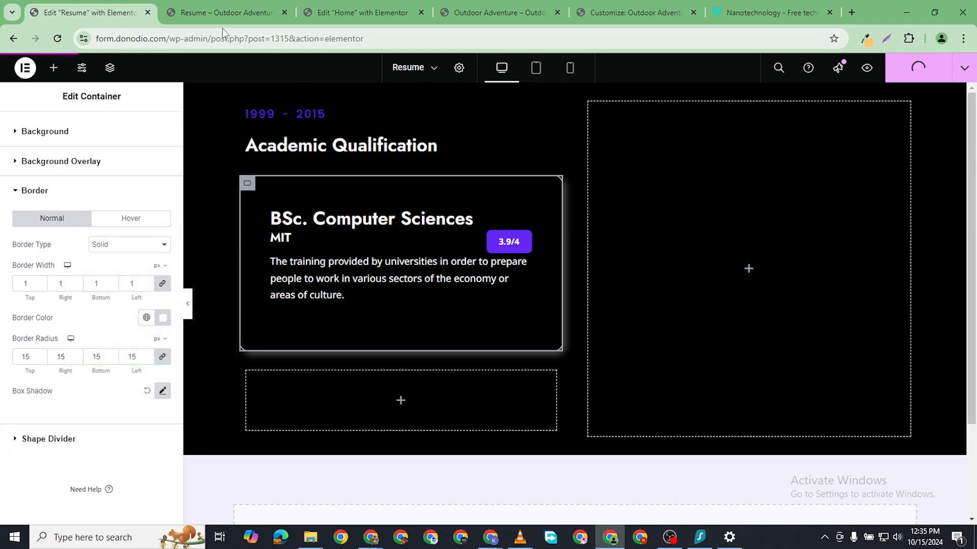
click(220, 8)
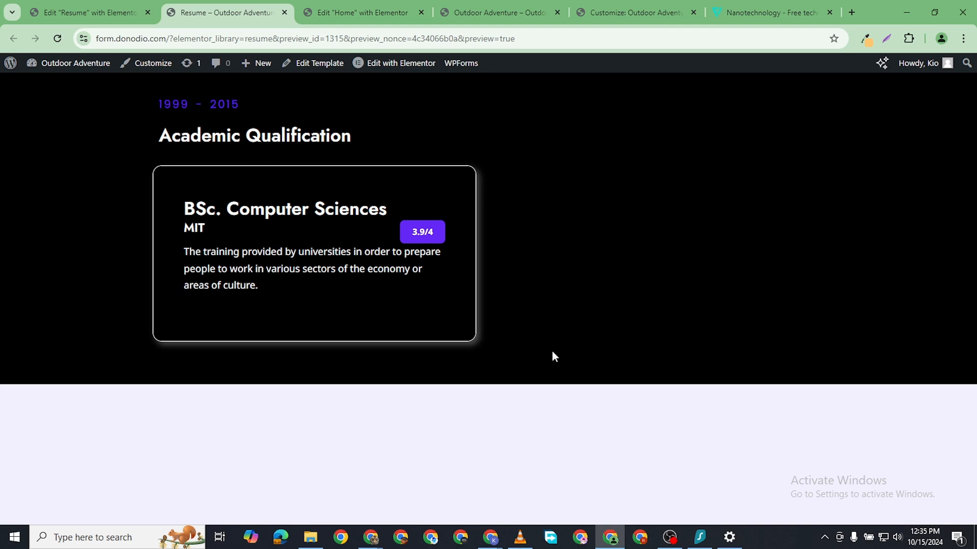
click(126, 15)
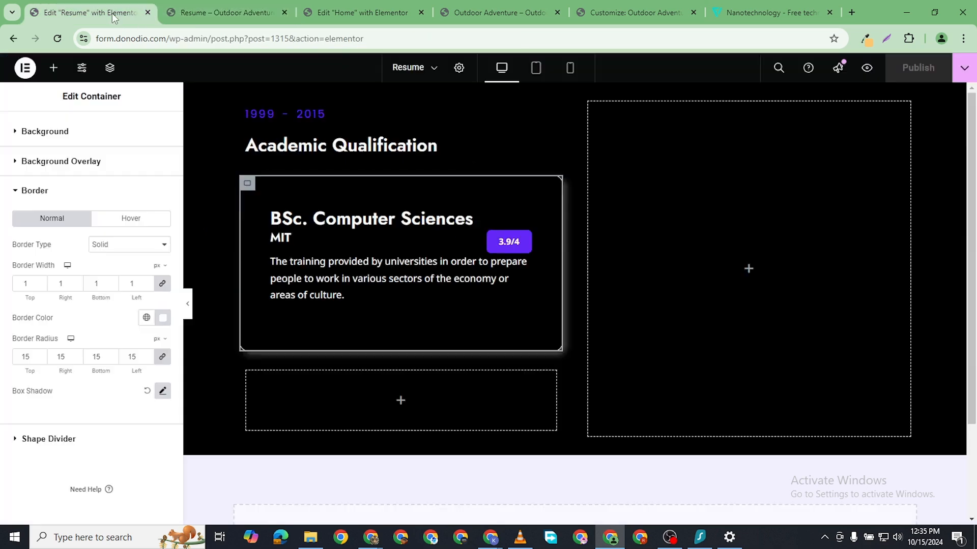
- Try the translucent white #FFFFFF12 as the card's border colour, publishing the template and checking it in the page preview
click(163, 318)
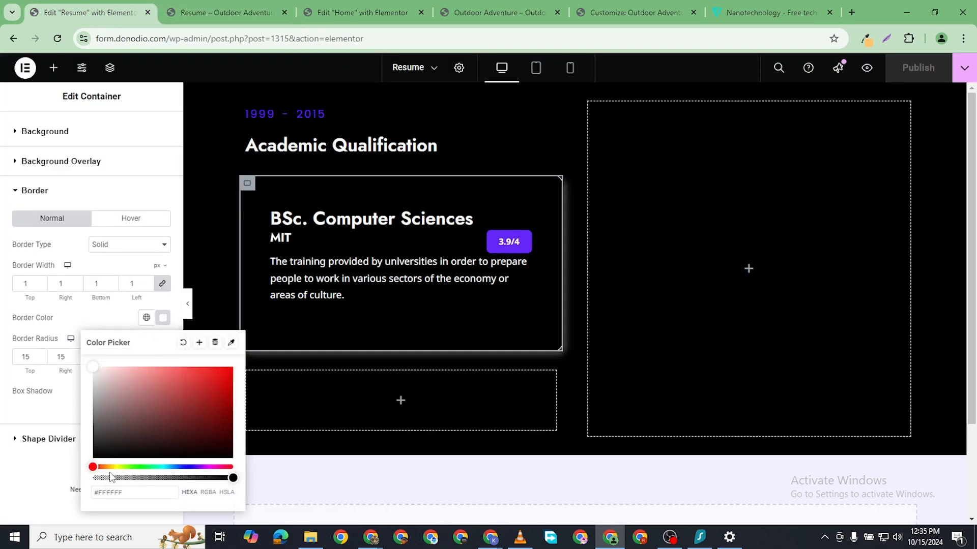
click(111, 477)
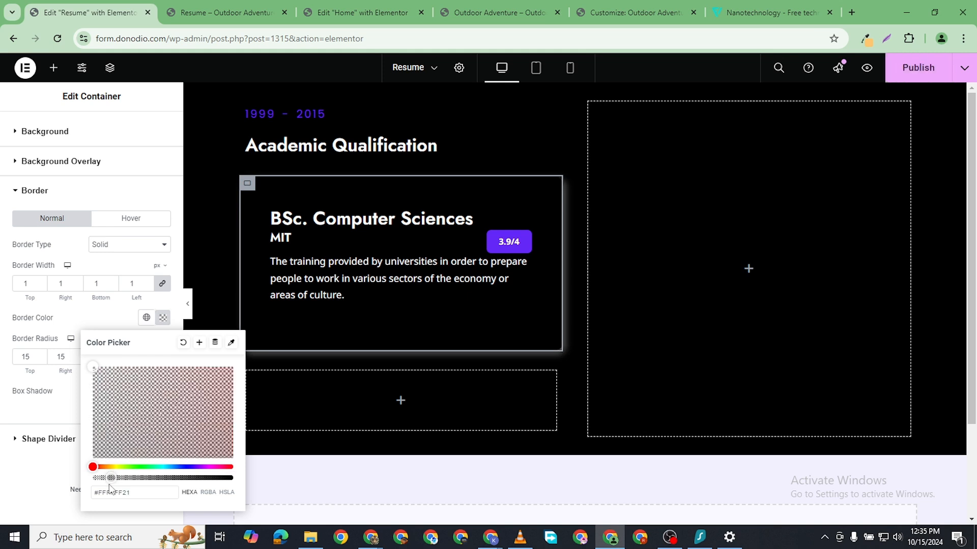
click(101, 478)
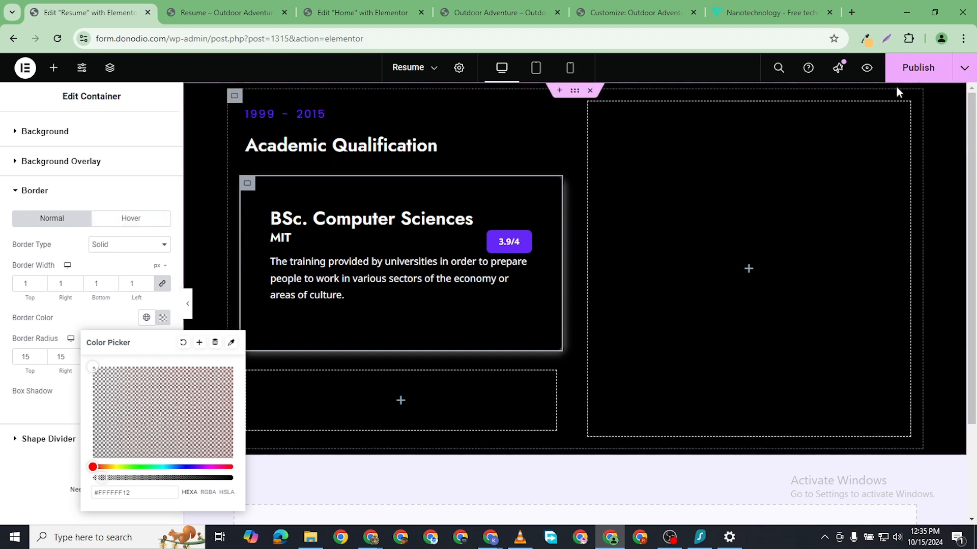
click(909, 72)
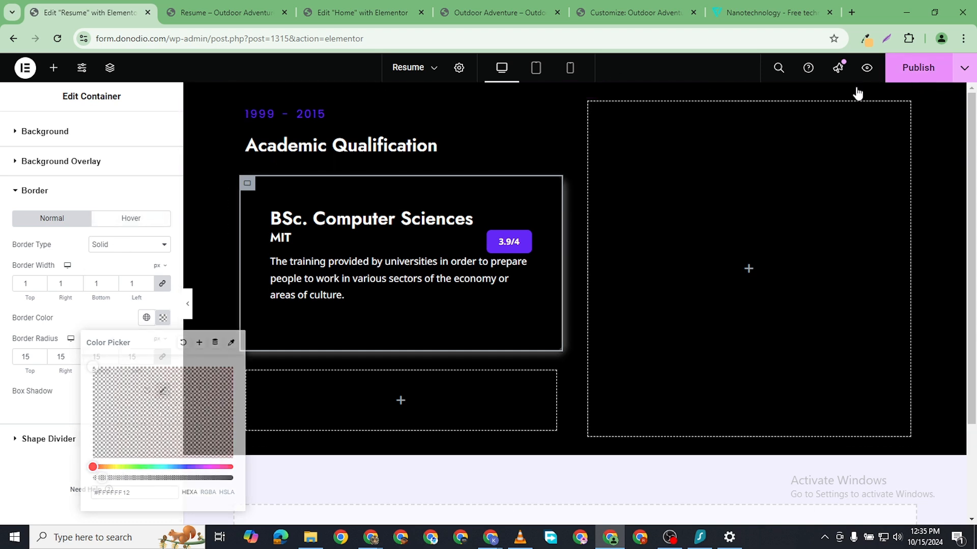
click(216, 15)
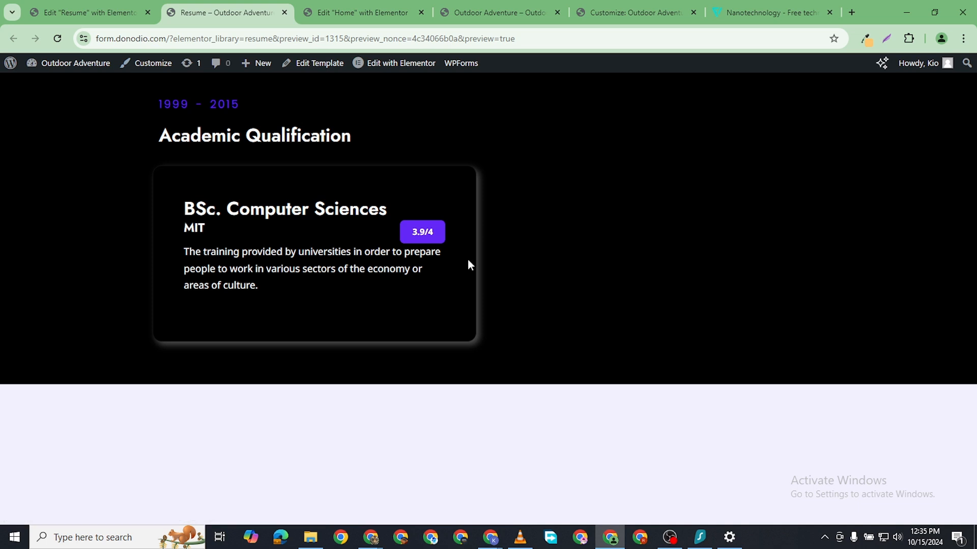
click(133, 17)
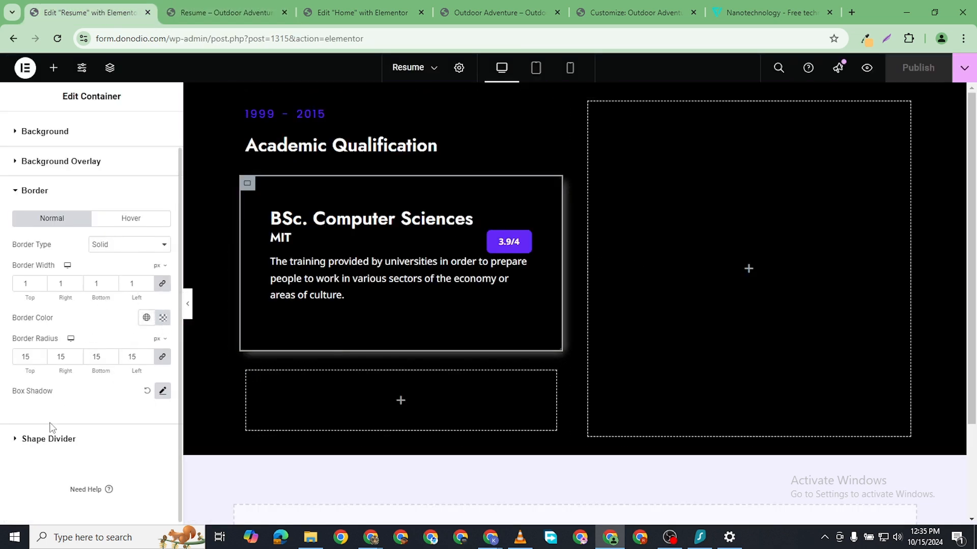
- Set the card's border colour to the translucent white #FFFFFF21, then publish and check the card in the page preview
click(163, 318)
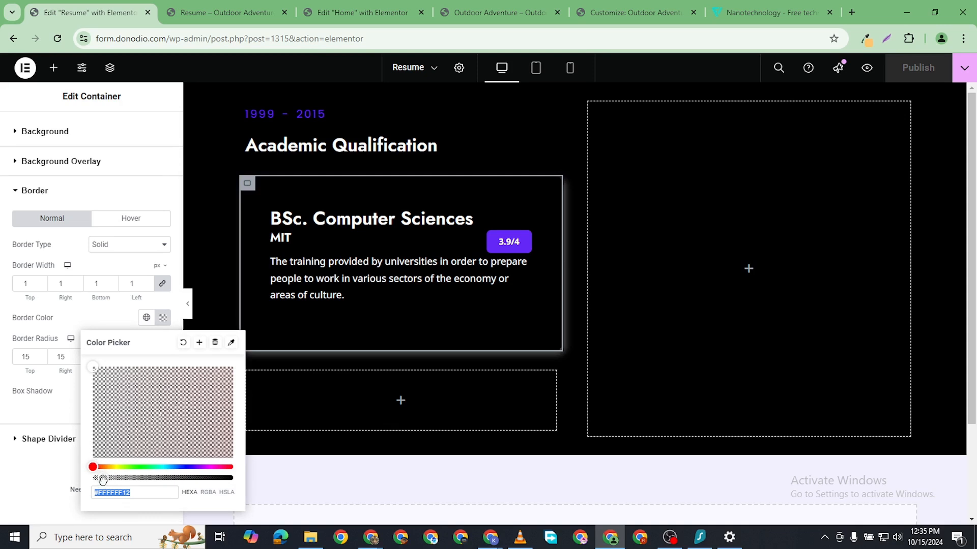
drag(102, 480, 111, 480)
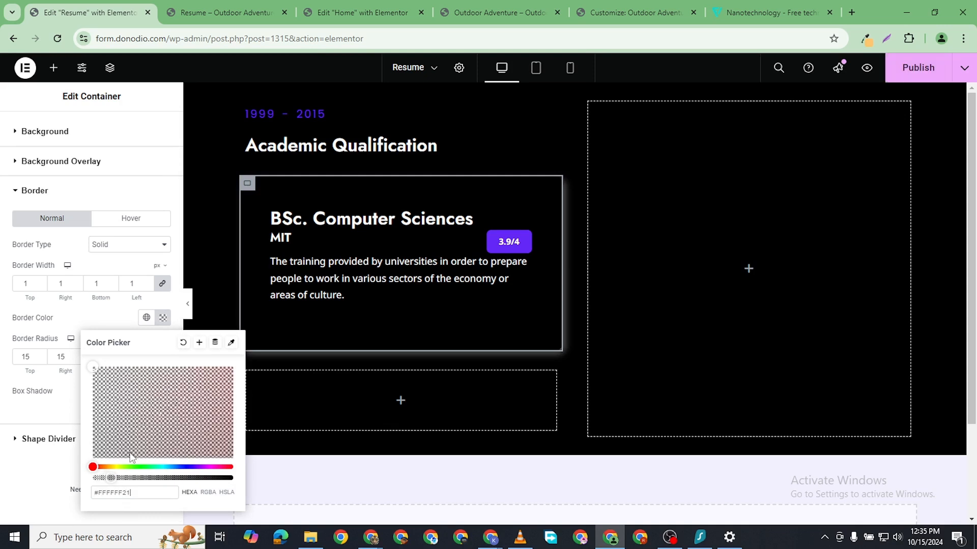
click(926, 81)
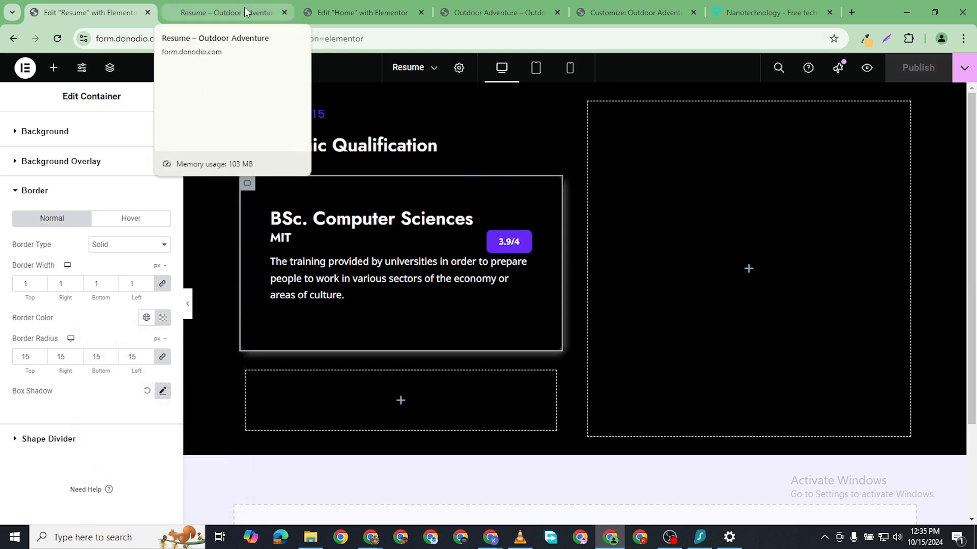
click(244, 7)
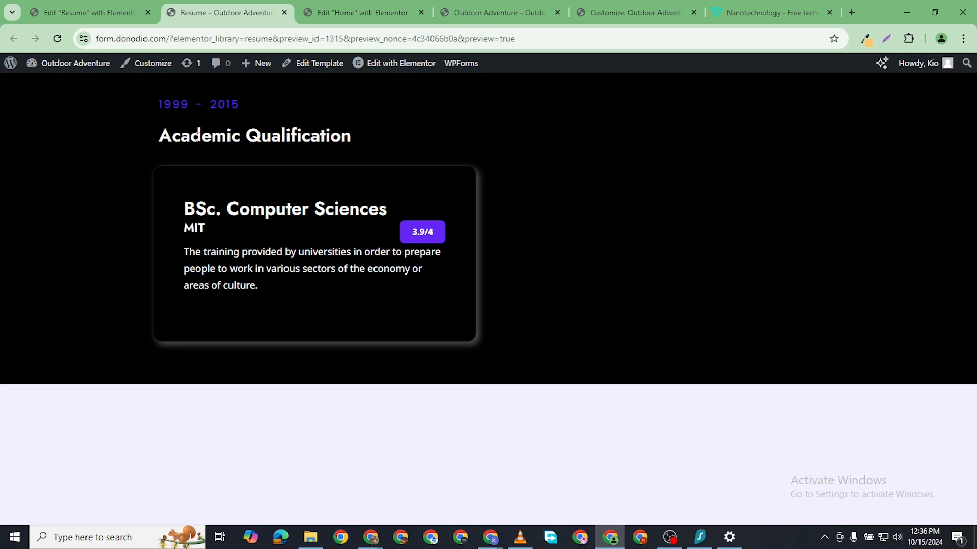
click(87, 13)
- Duplicate the BSc. Computer Sciences card container within the Academic Qualification column
right_click(249, 187)
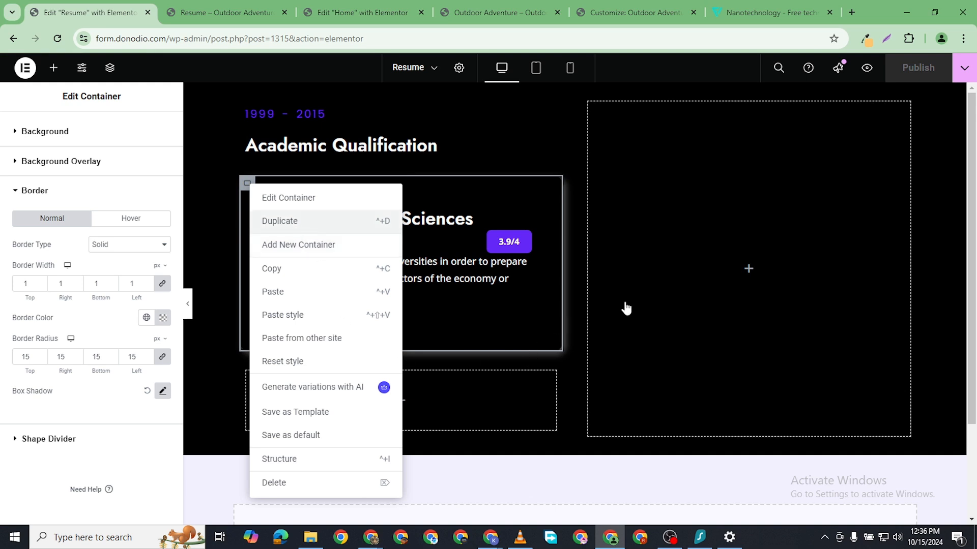
scroll(395, 348, down, 3)
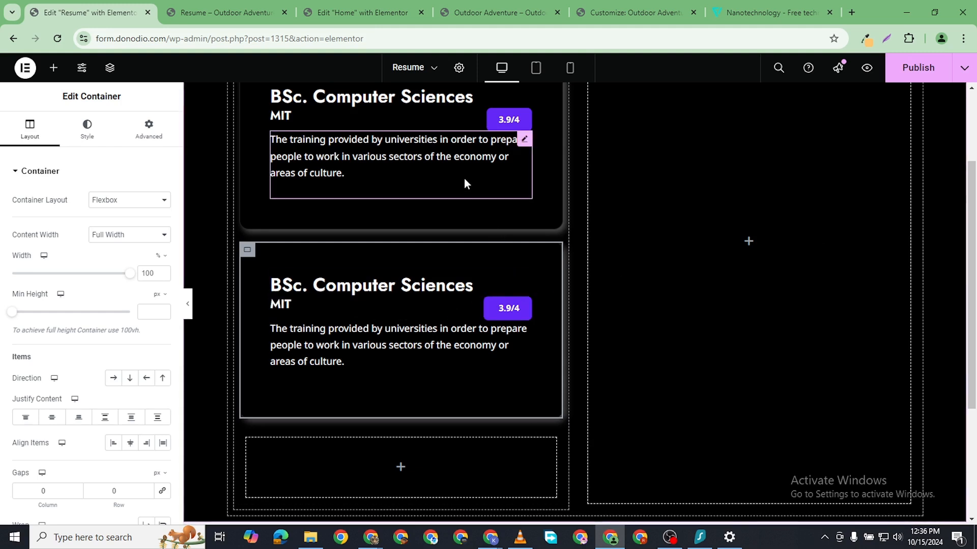
scroll(521, 181, up, 3)
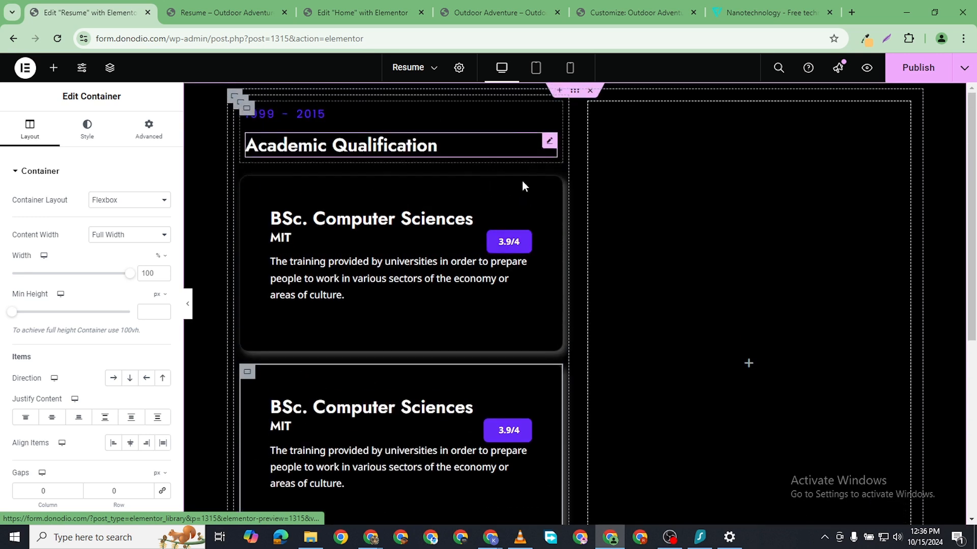
- Change the upper card's heading to "MSc. Computer Sciences"
click(519, 214)
click(29, 136)
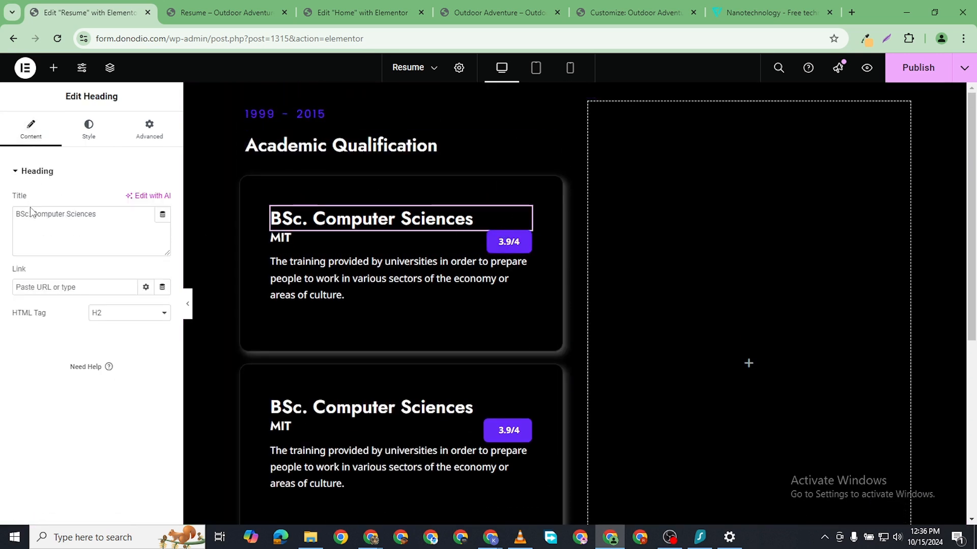
click(22, 210)
key(BackSpace)
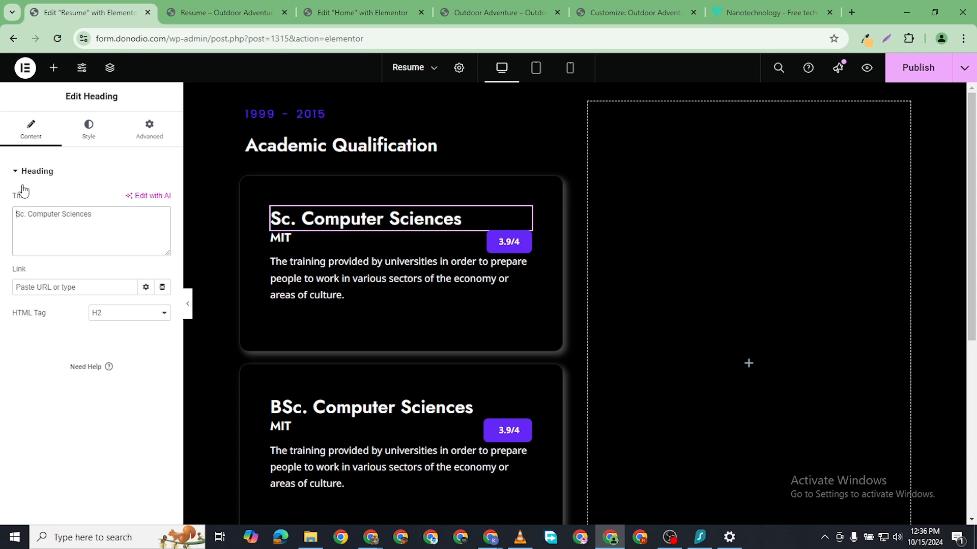
text(M)
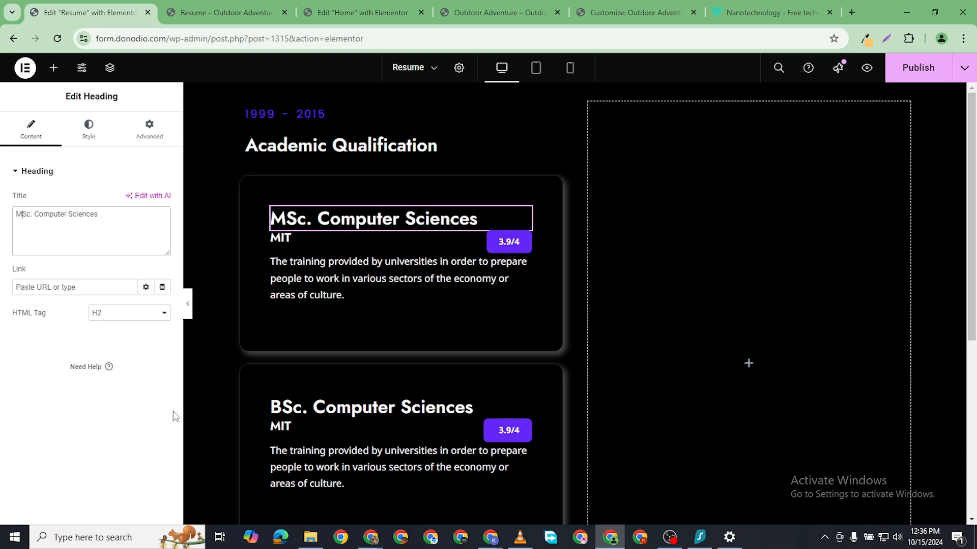
- Change the grade button text in the duplicated BSc. card to "3.7/4"
scroll(465, 419, down, 2)
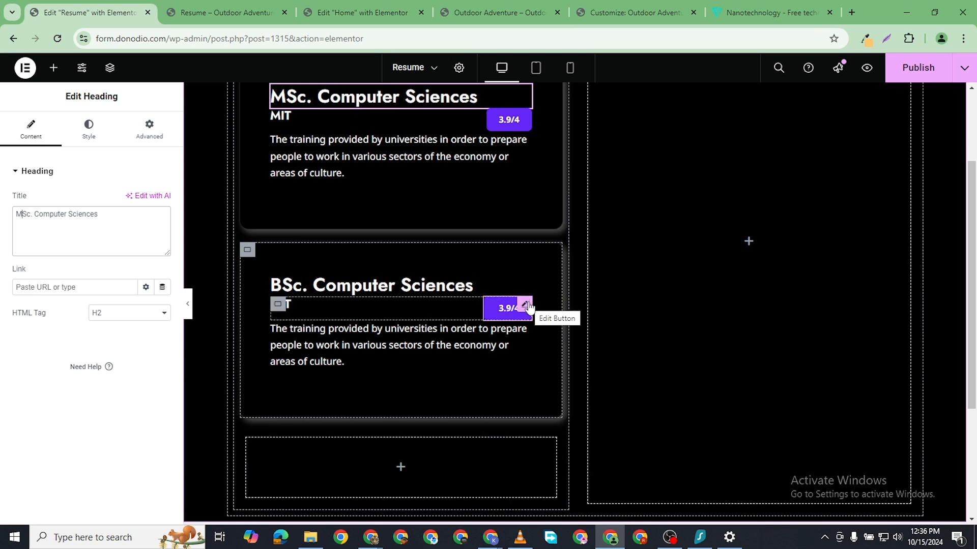
click(526, 305)
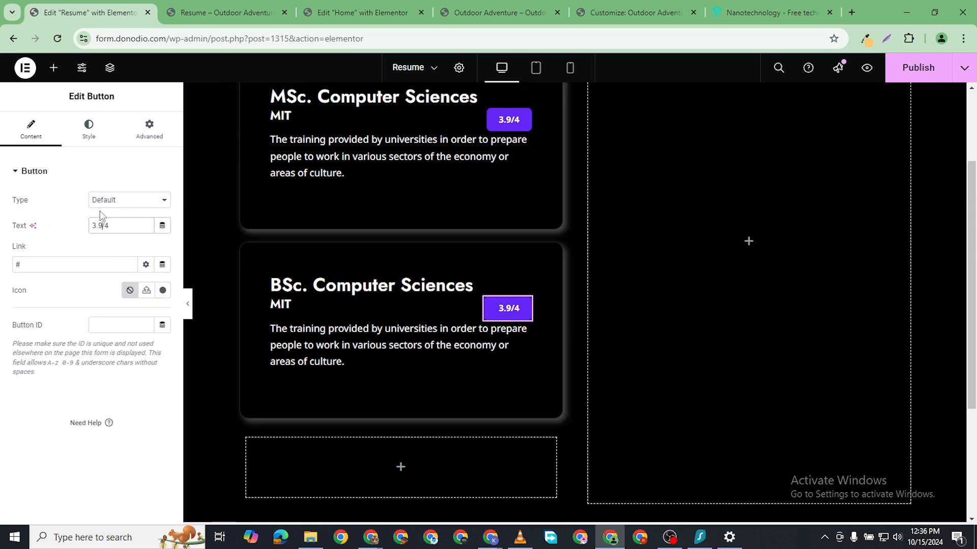
key(BackSpace)
key(BackSpace)
key(BackSpace)
text(3.7)
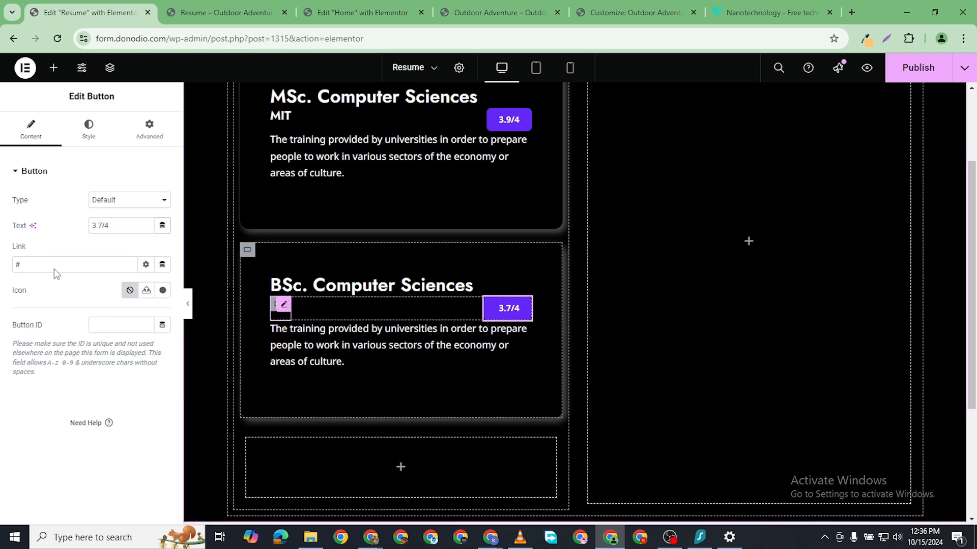
- Replace the institution heading in the BSc. card with "Havard"
click(284, 304)
double_click(22, 214)
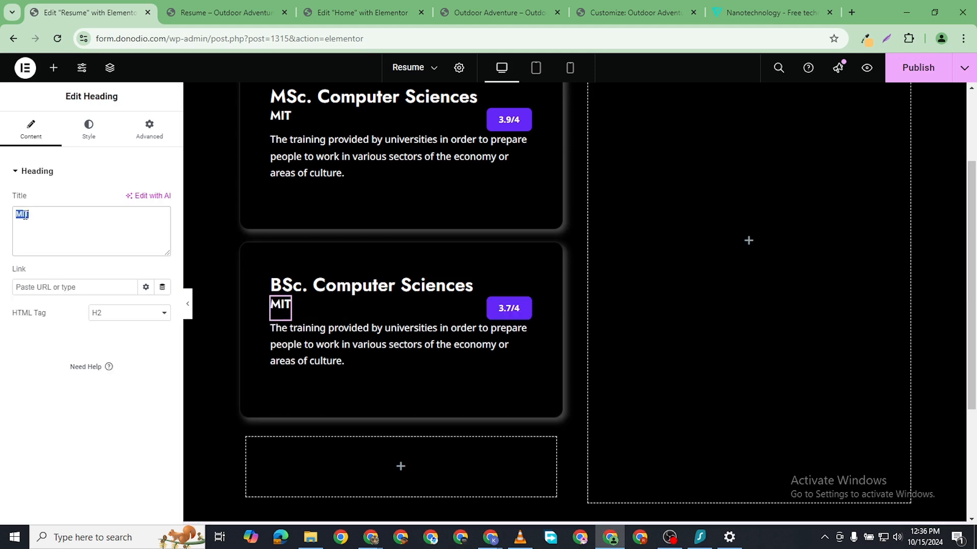
text(Havard)
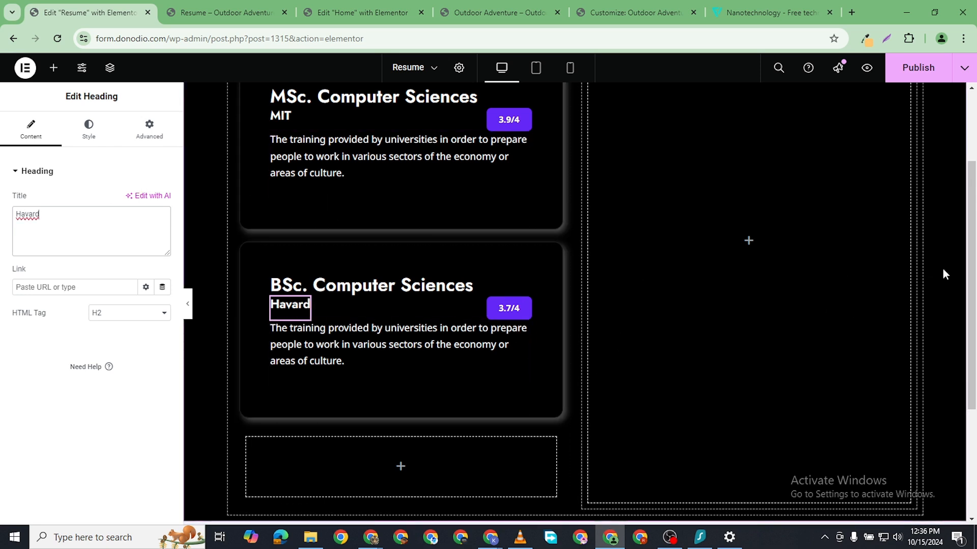
- Duplicate the whole Academic Qualification column and delete the empty column container beside the copy
scroll(628, 207, up, 3)
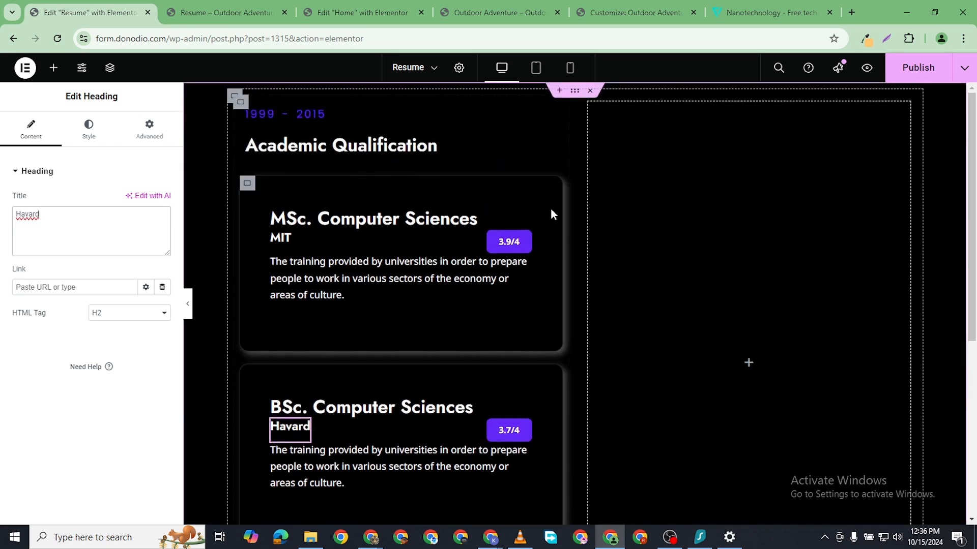
click(239, 104)
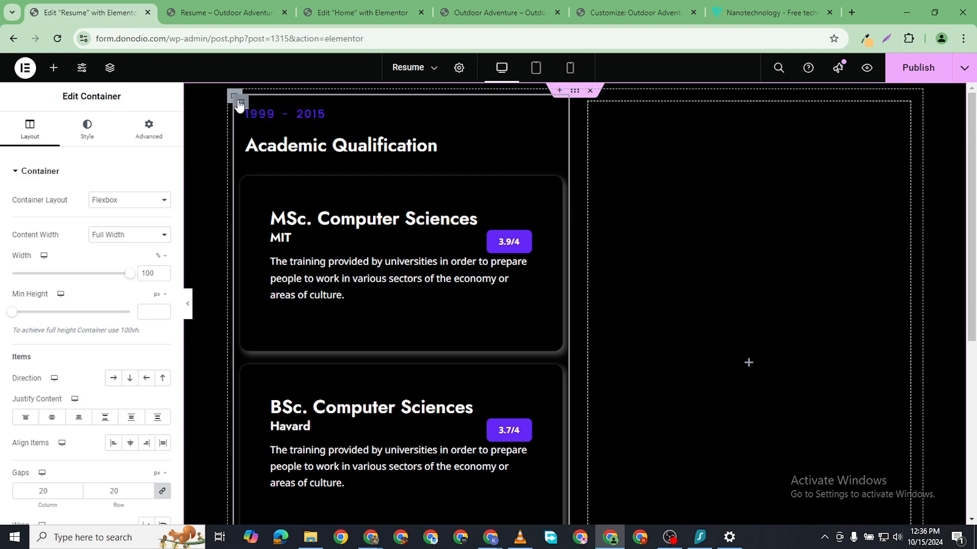
right_click(238, 103)
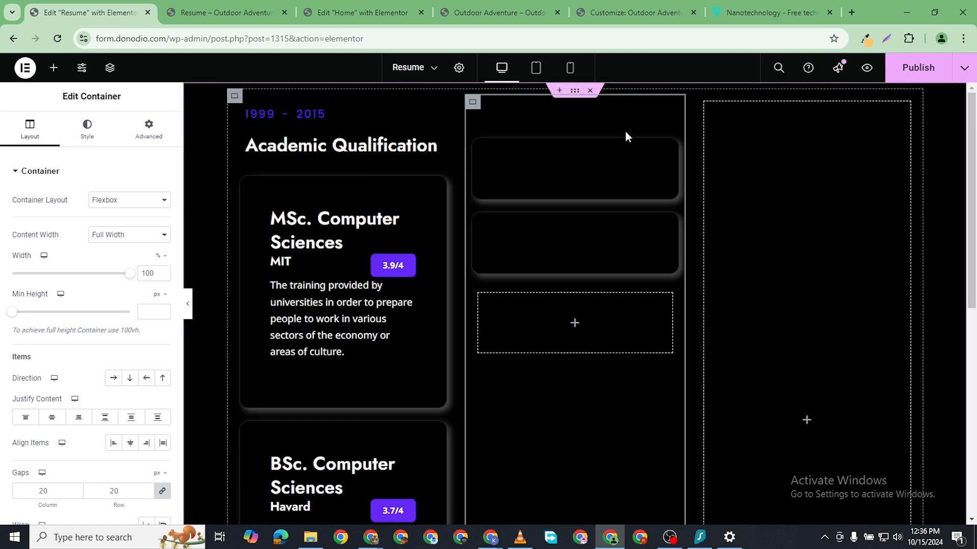
right_click(704, 103)
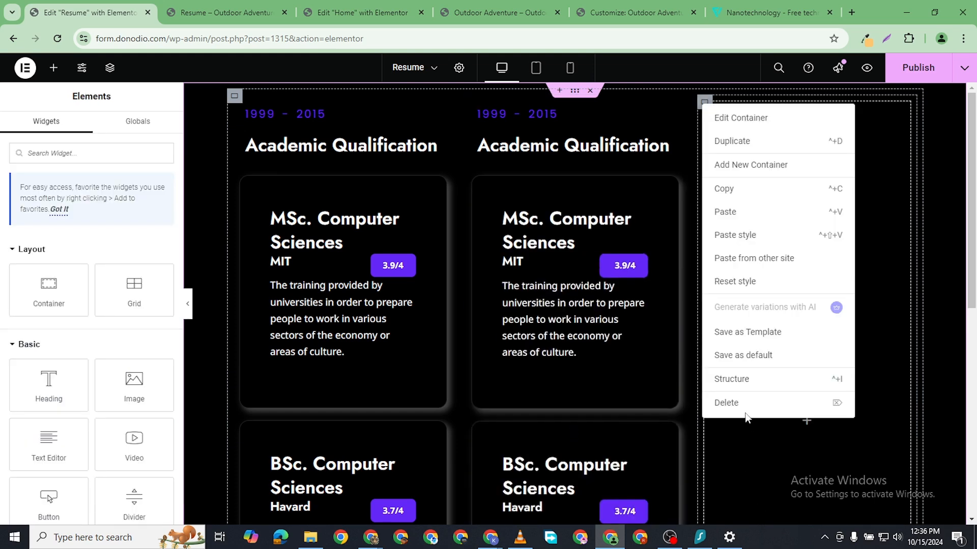
click(725, 405)
- Delete the empty placeholder containers below the BSc. cards in both columns
scroll(541, 419, down, 5)
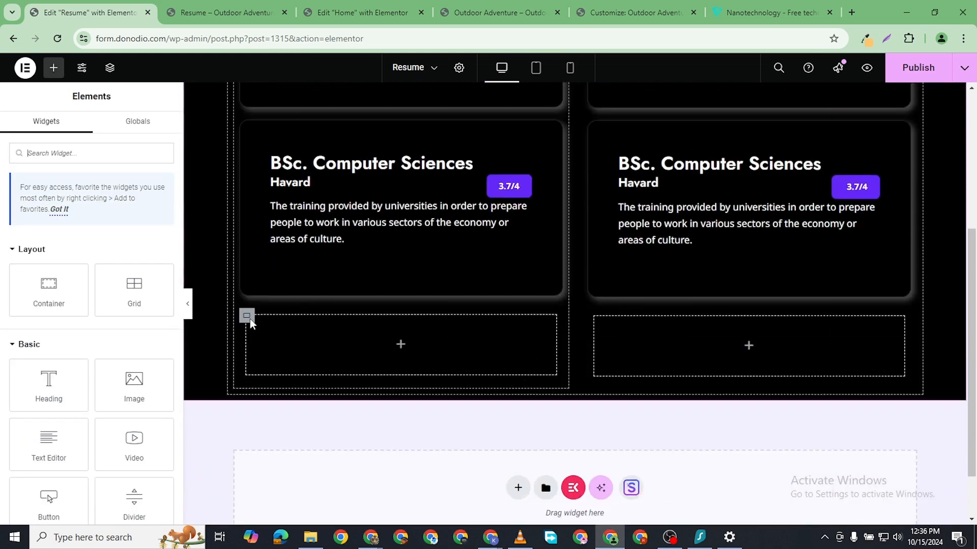
right_click(247, 318)
click(284, 511)
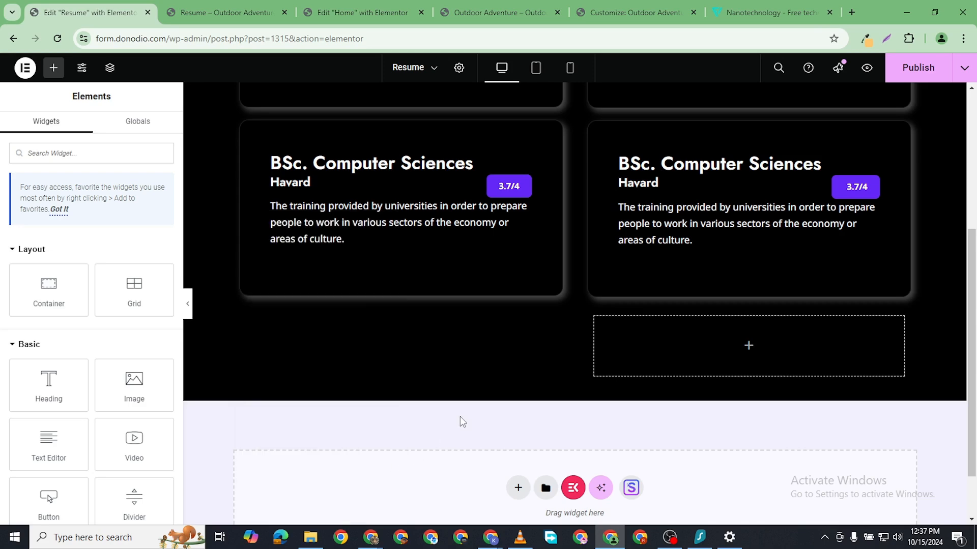
right_click(603, 384)
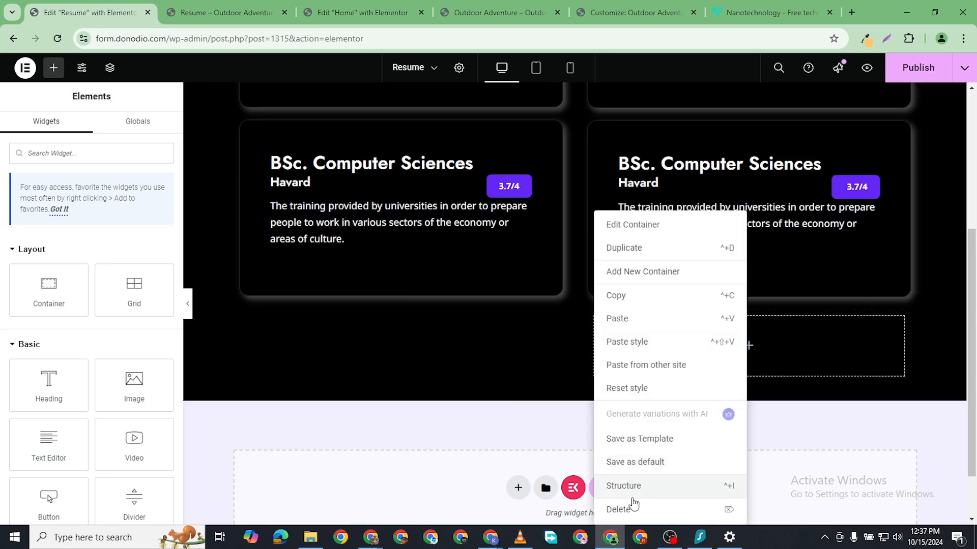
click(633, 503)
- Change the duplicated column's section heading to "Work Experience"
scroll(898, 142, up, 4)
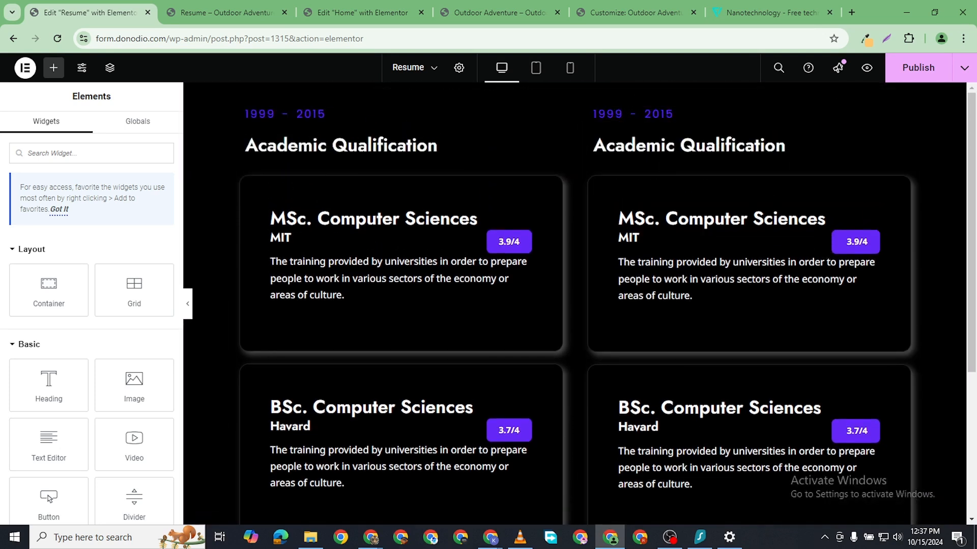
click(713, 155)
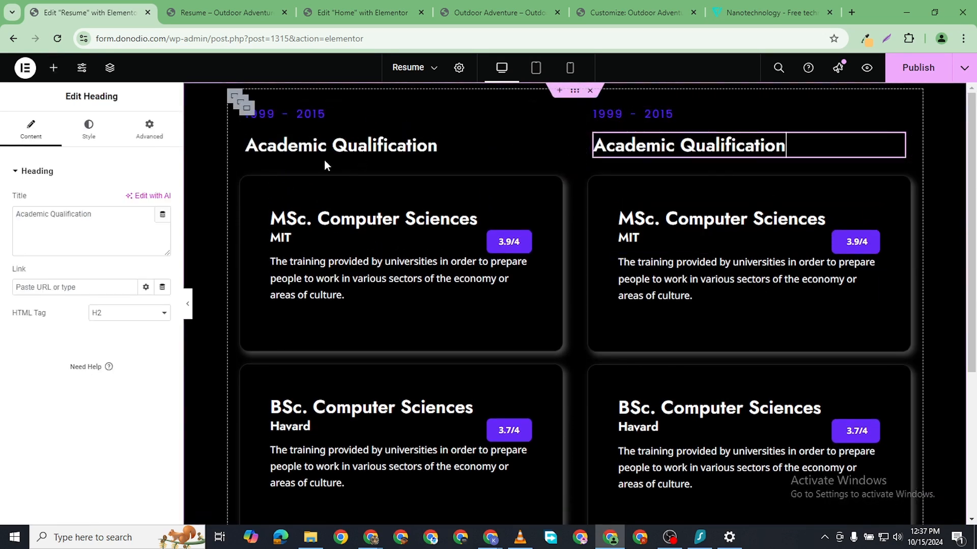
triple_click(87, 211)
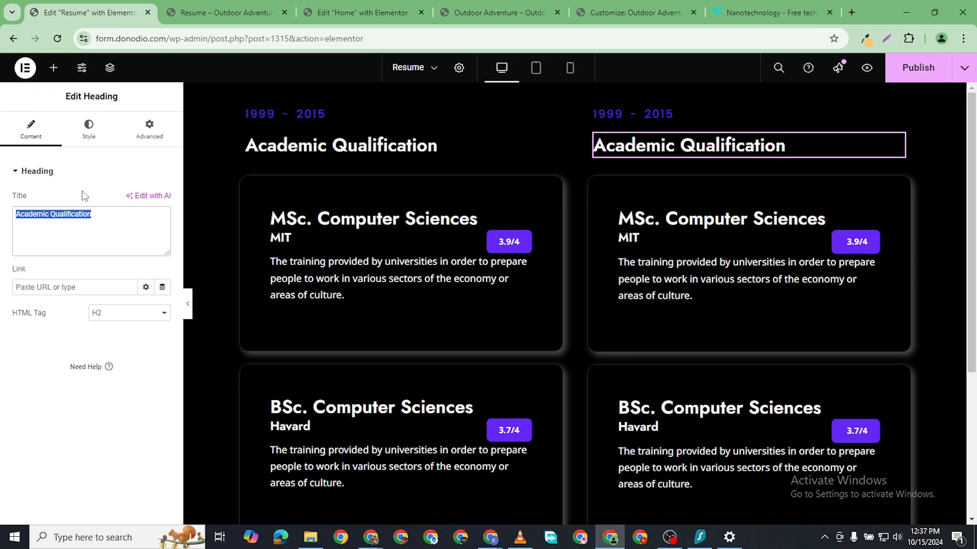
text(Work )
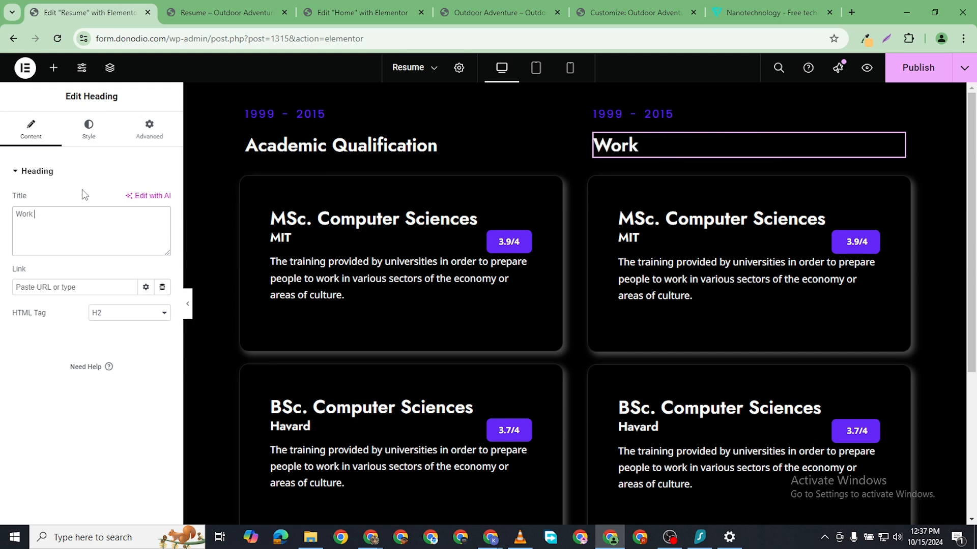
text(Experience)
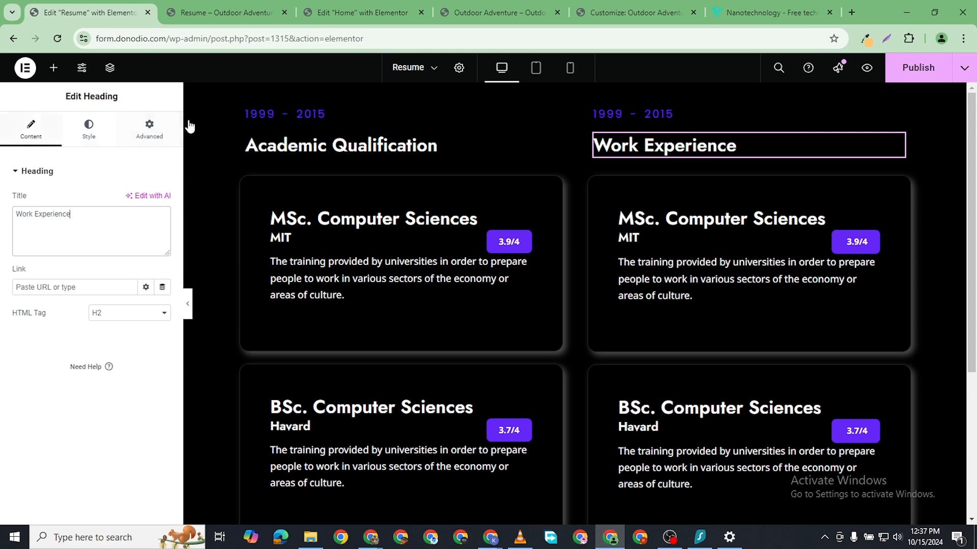
- Change the date range above the Work Experience heading to "2015 - 2024"
click(642, 113)
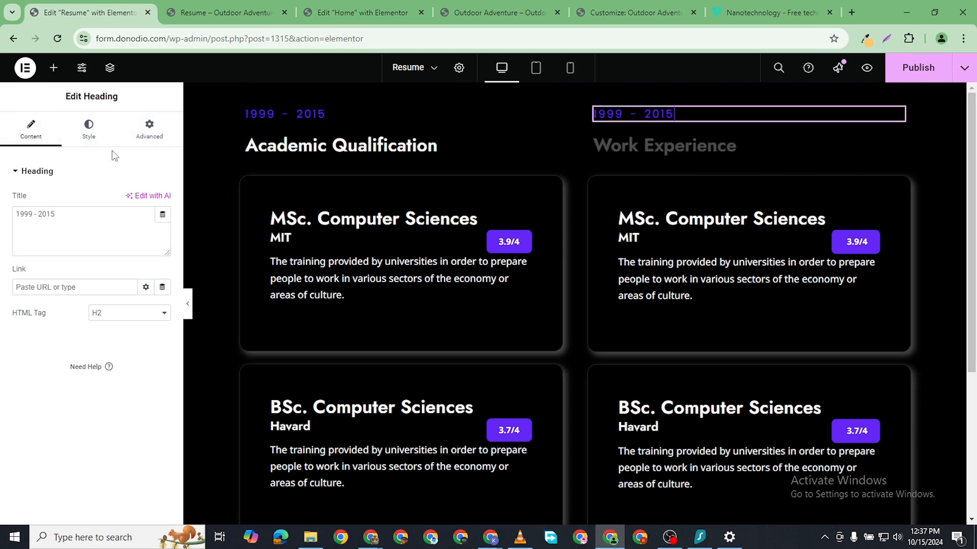
click(37, 214)
key(BackSpace)
key(BackSpace)
key(BackSpace)
key(BackSpace)
key(BackSpace)
key(BackSpace)
key(BackSpace)
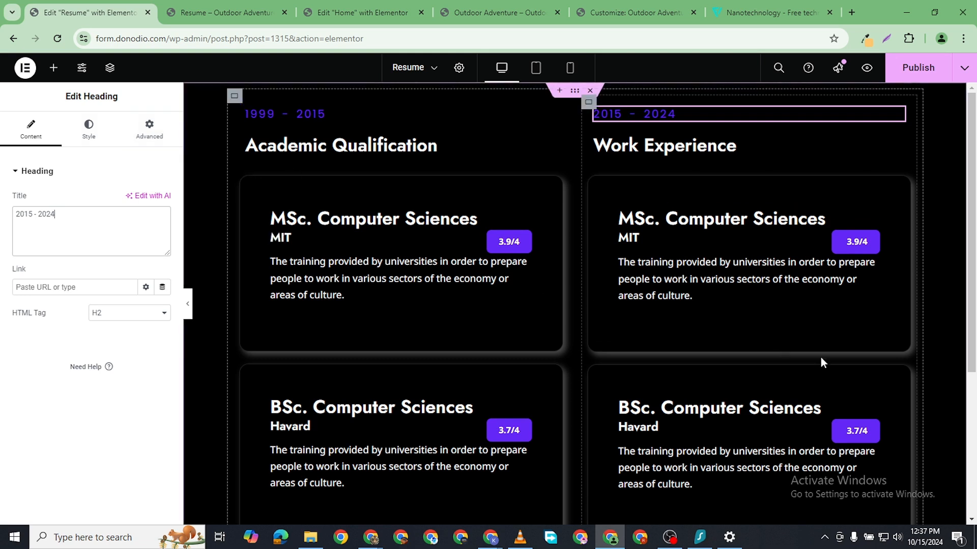
- Change the title of the first Work Experience card to "Senior Software Engineer"
click(778, 218)
triple_click(57, 214)
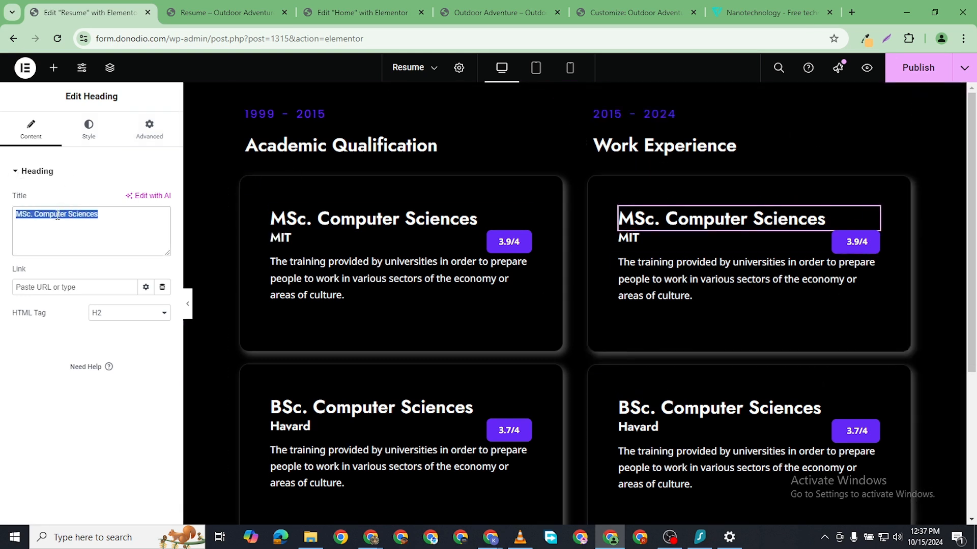
text(Senior Software E)
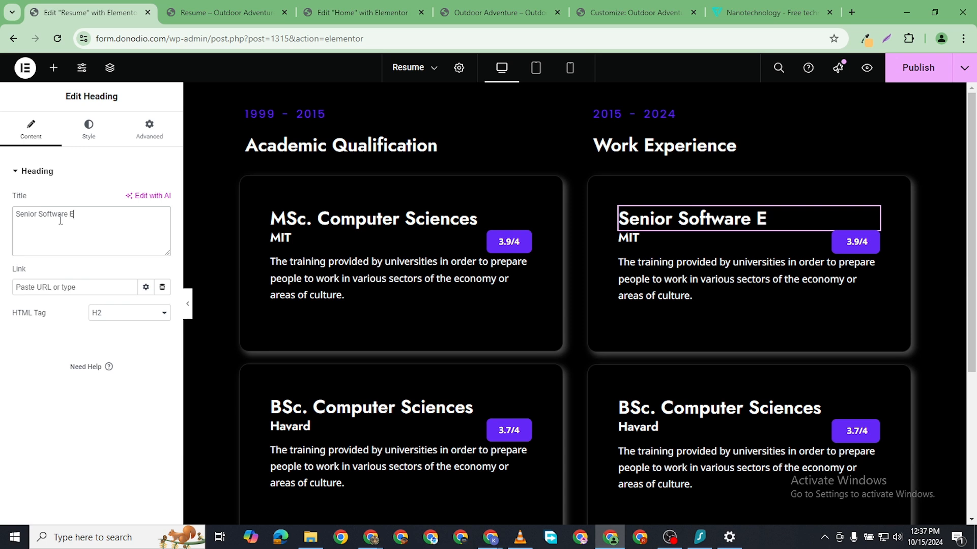
text(ngineer)
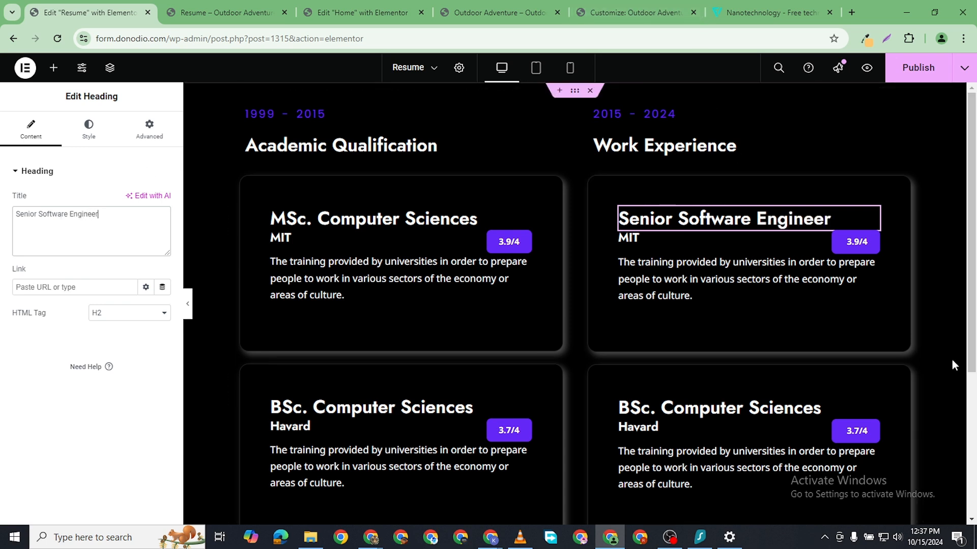
- Set the first Work Experience card's badge text to "USA" and its organisation heading to "Google"
click(849, 239)
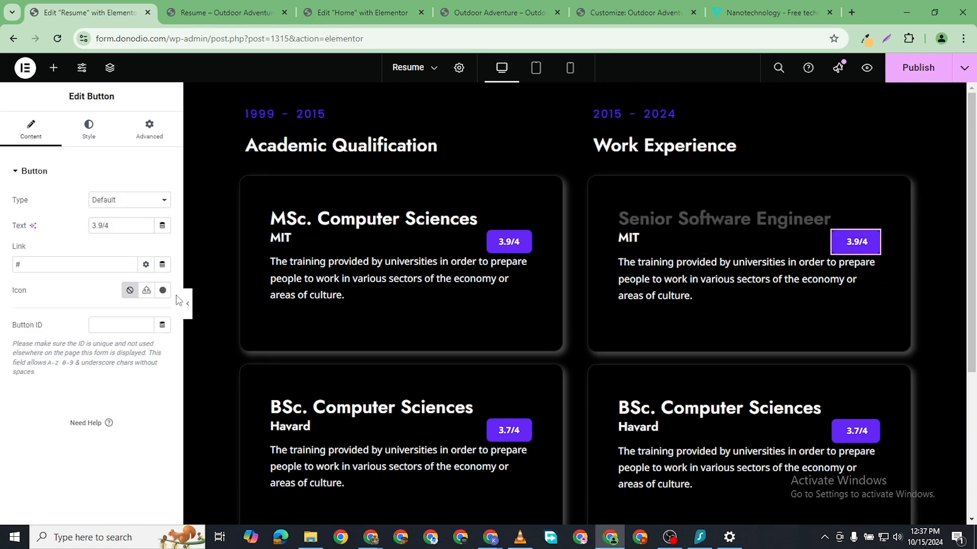
click(121, 222)
text(USA)
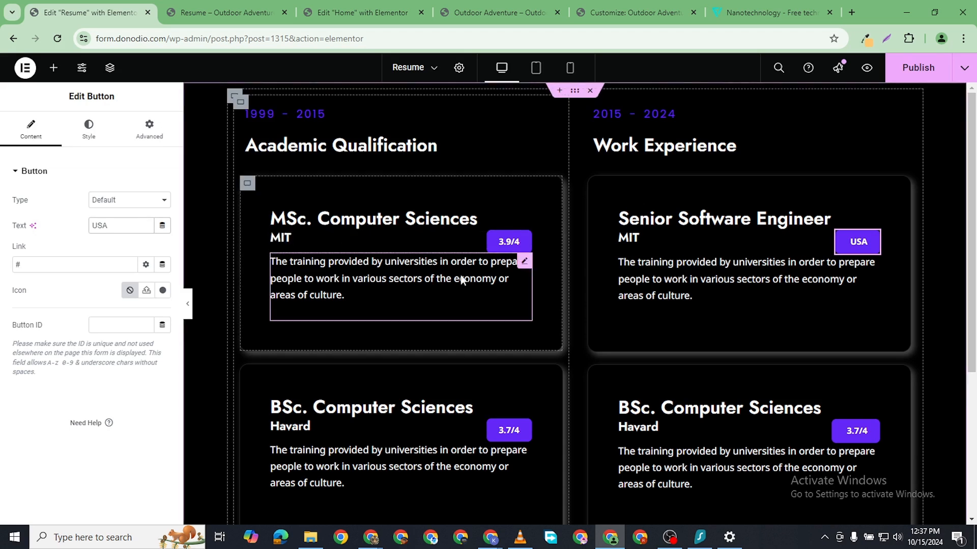
click(628, 238)
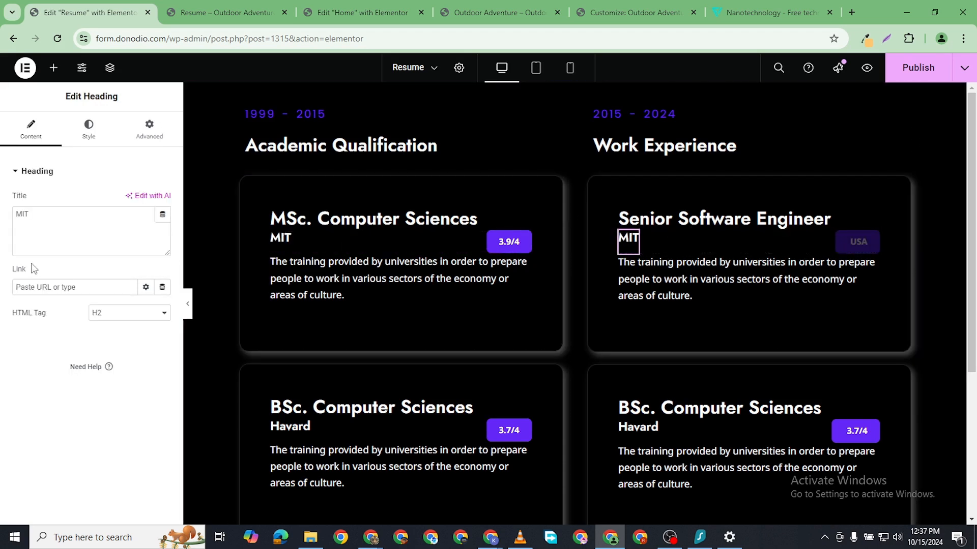
double_click(19, 215)
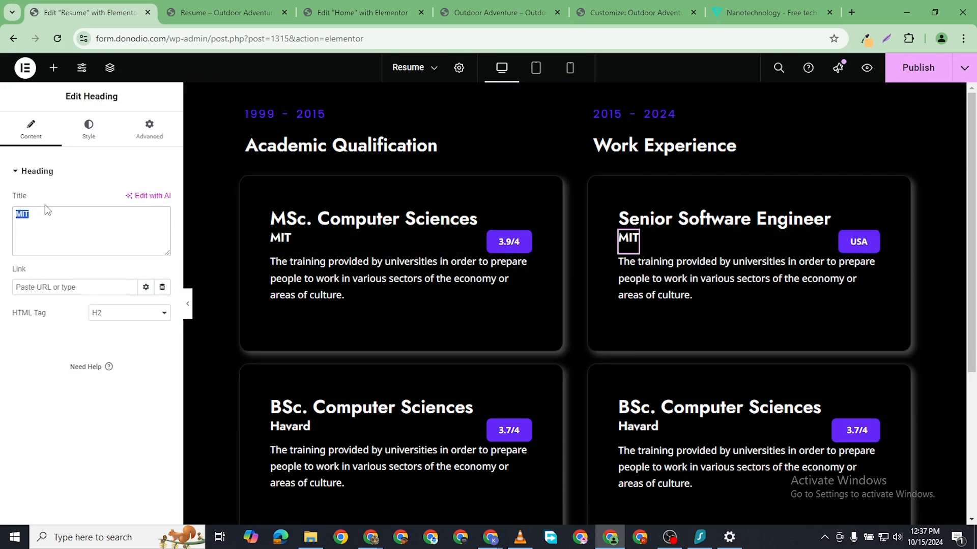
text(Google)
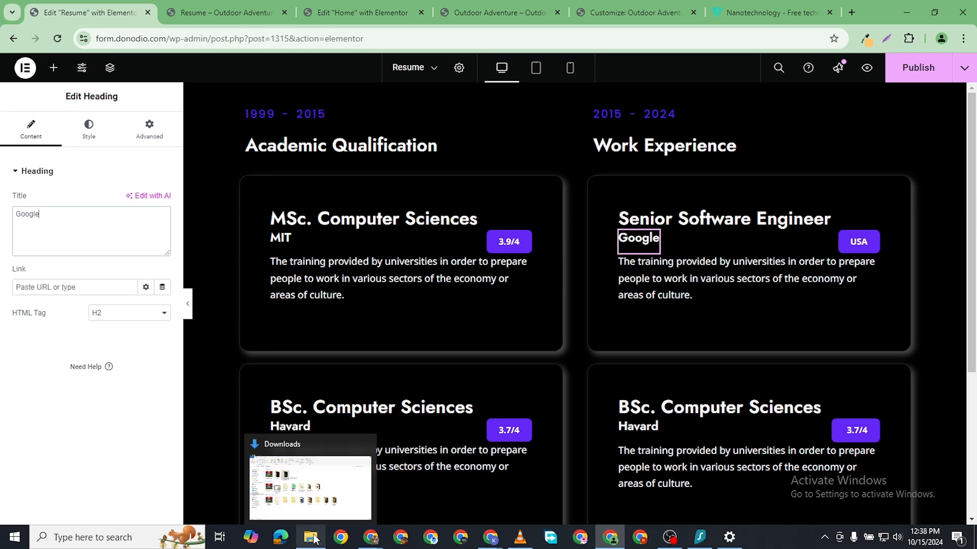
- Look through the Portfolio Website Pics folder in Downloads using File Explorer, and return to the Resume template in Chrome
click(305, 499)
click(227, 202)
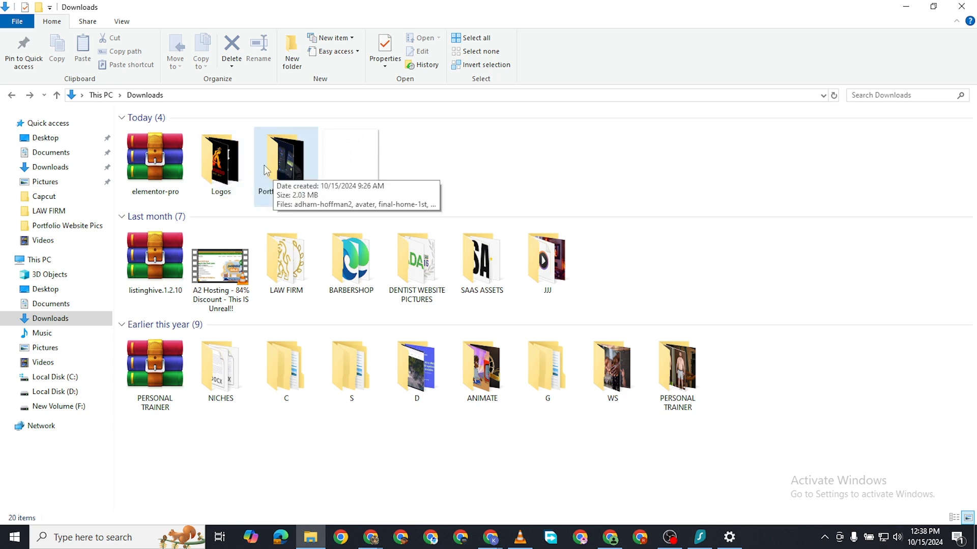
double_click(284, 164)
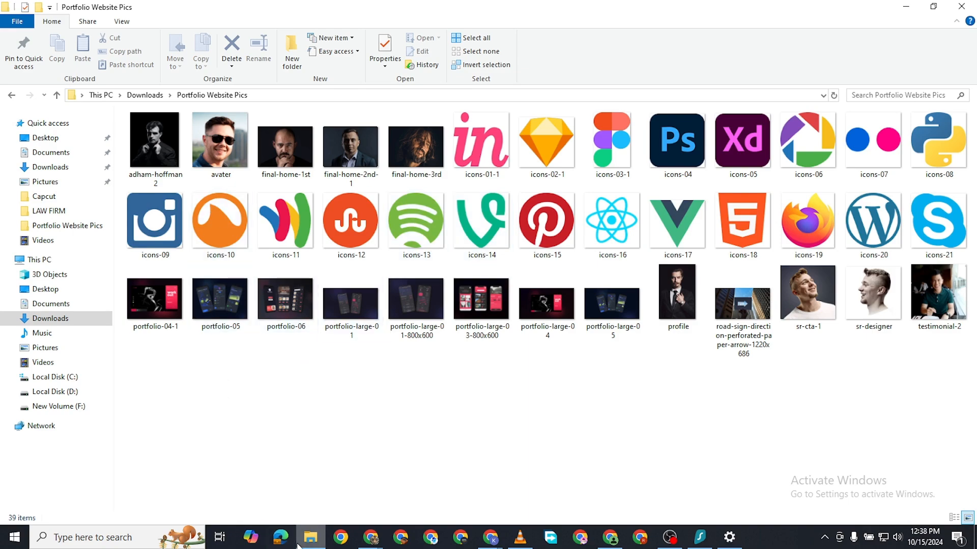
mouse_move(372, 539)
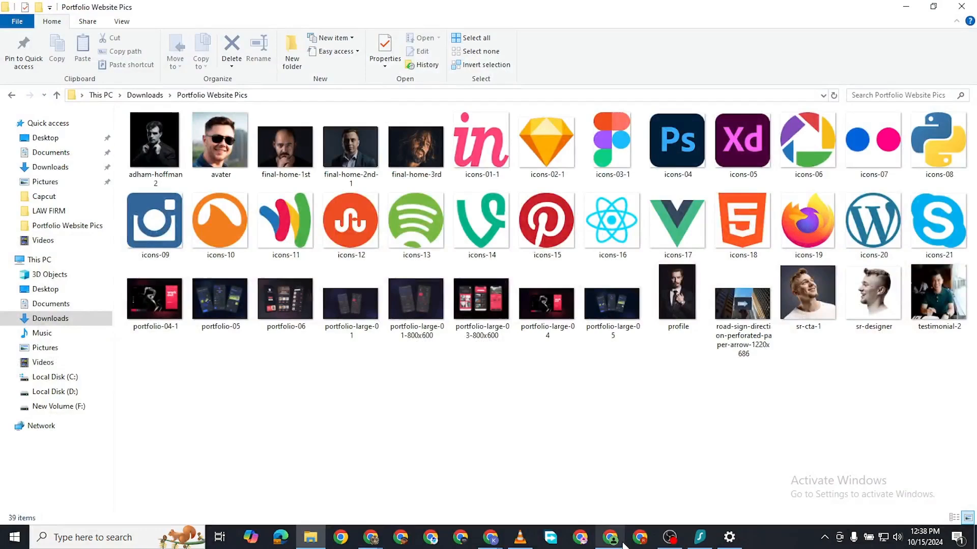
mouse_move(610, 538)
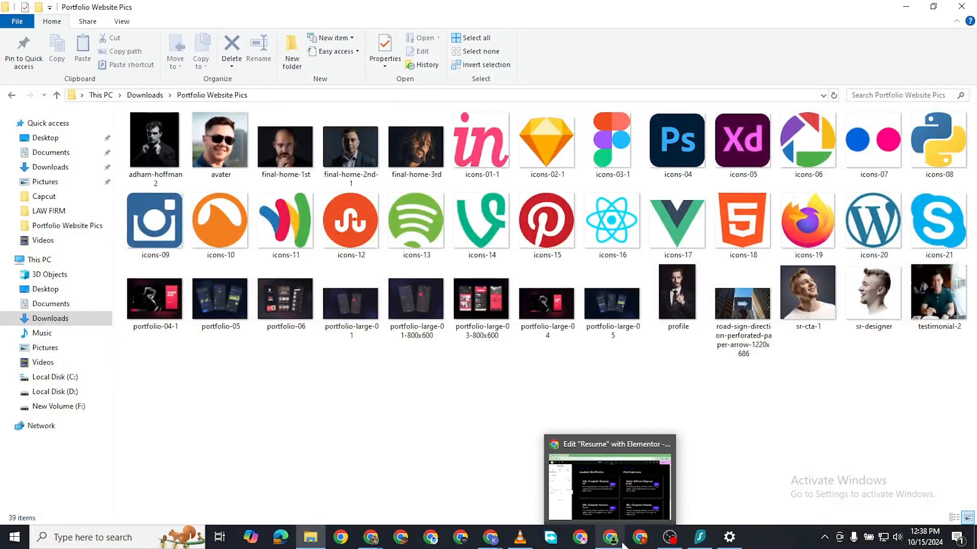
click(599, 473)
- Change the title of the second Work Experience card to "Web Developer & Trainer"
scroll(738, 351, down, 1)
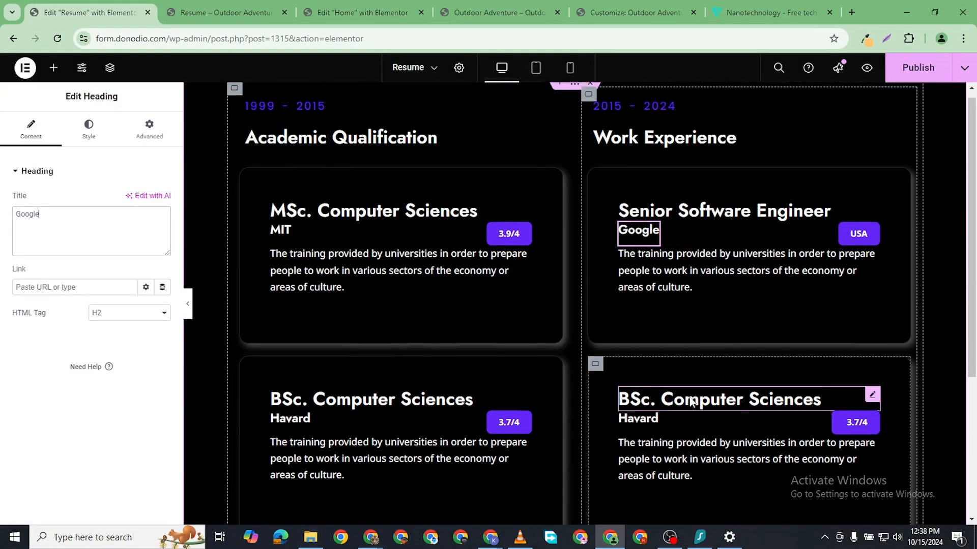
click(848, 344)
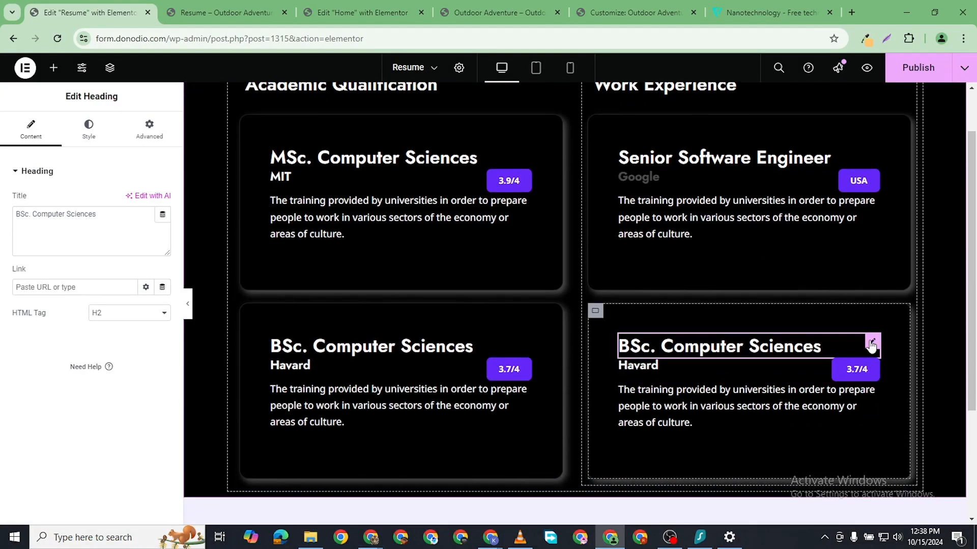
triple_click(71, 218)
text(We)
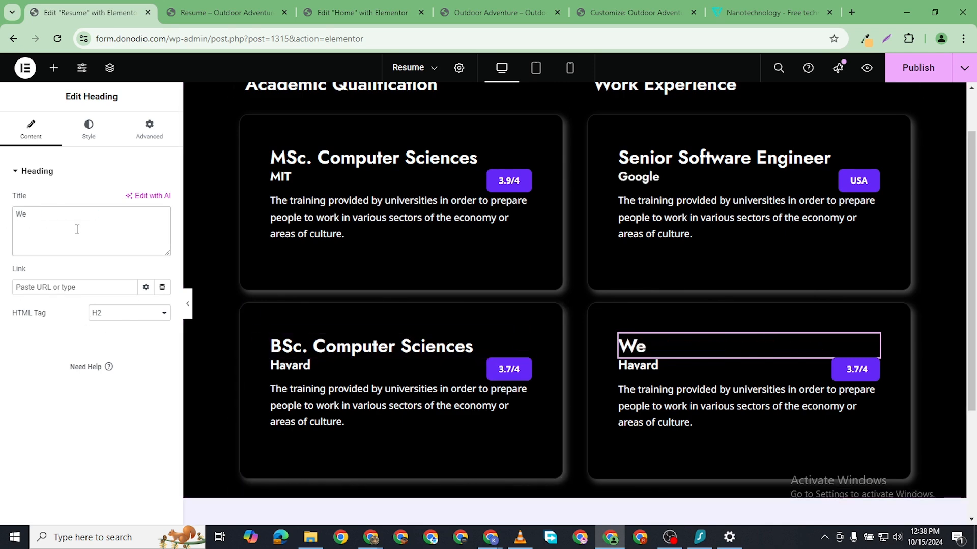
text(b Developer & Trainer)
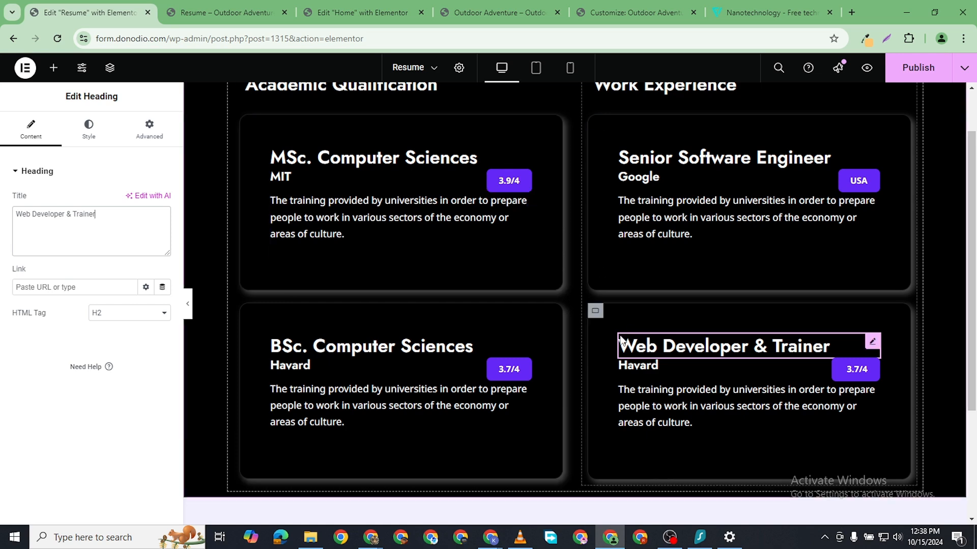
- Set the second Work Experience card's organisation heading to "Argos" and its badge text to "UK"
click(636, 365)
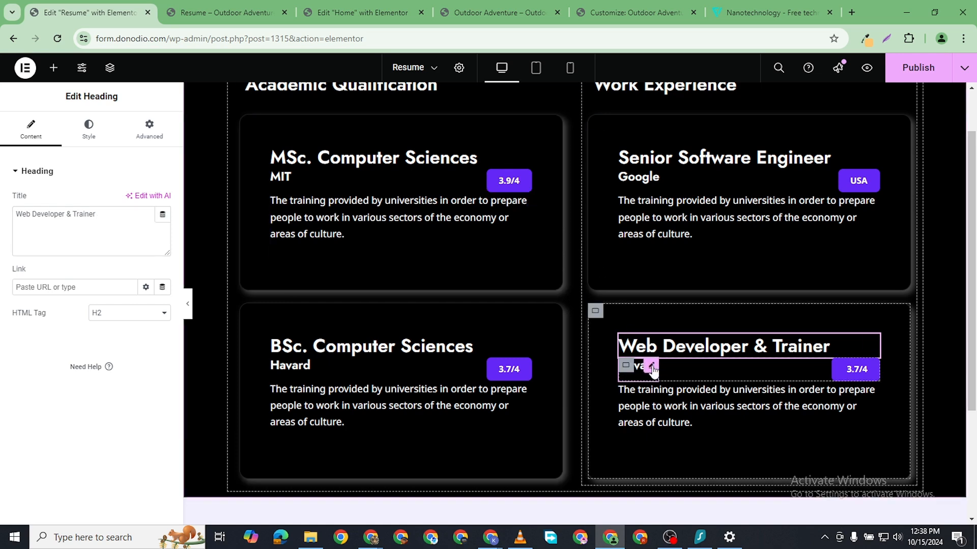
double_click(28, 214)
text(Argos)
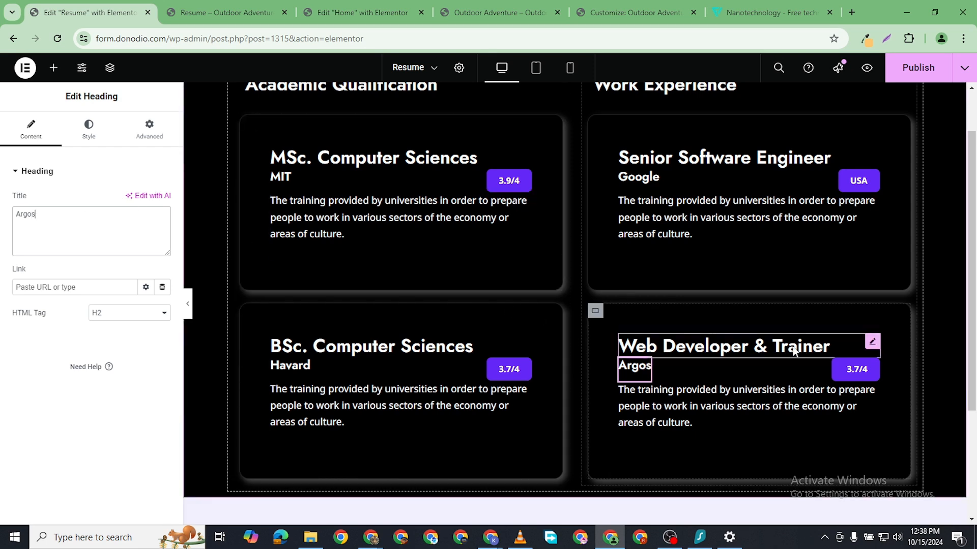
click(870, 369)
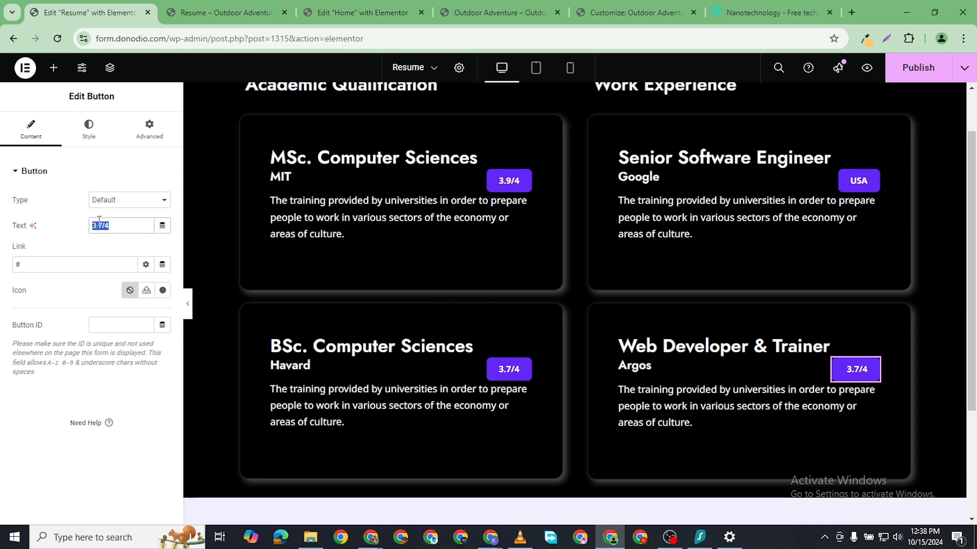
text(UK)
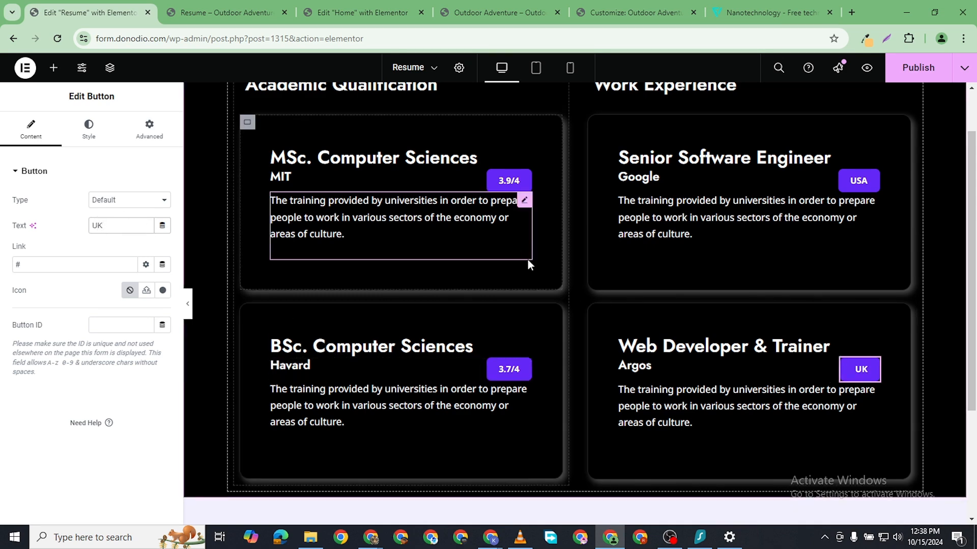
- Publish the Resume template with the completed Academic Qualification and Work Experience columns
scroll(703, 324, down, 3)
scroll(703, 324, up, 3)
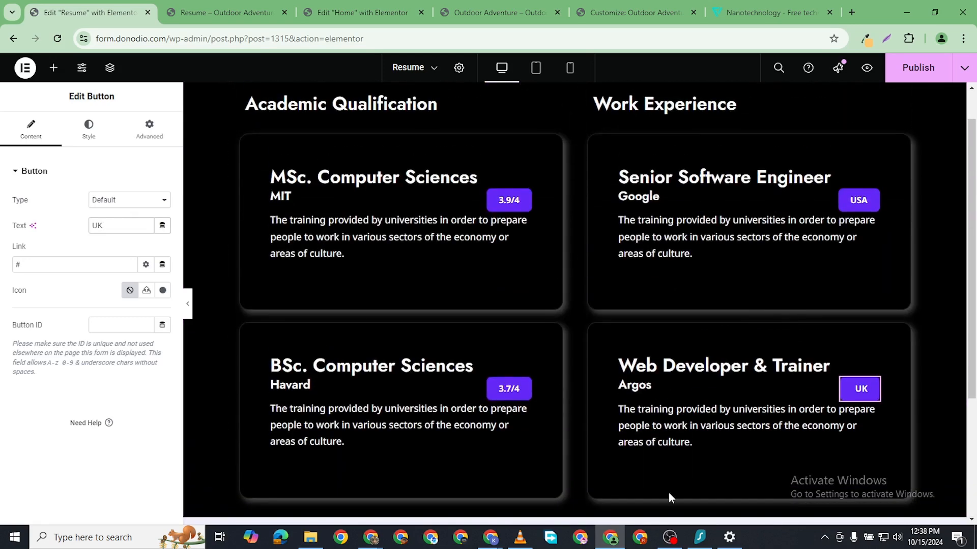
scroll(671, 356, up, 1)
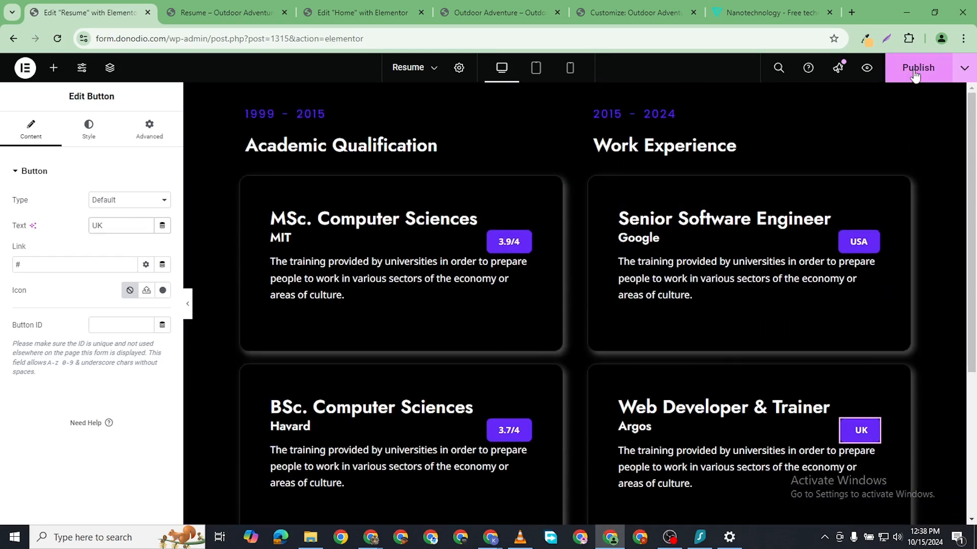
click(914, 72)
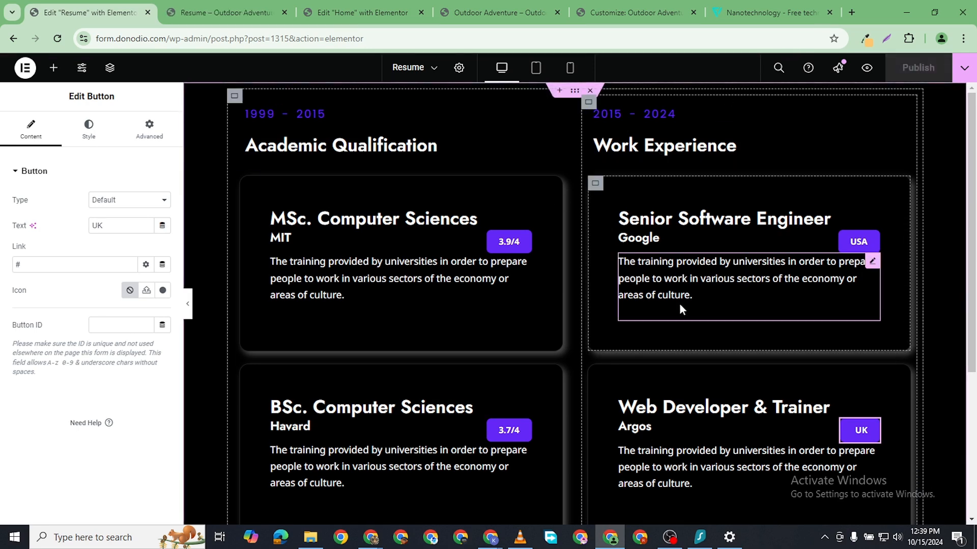
- Load the WordPress dashboard at form.donodio.com/wp-admin in place of the Customizer and open the Saved Templates list
click(596, 21)
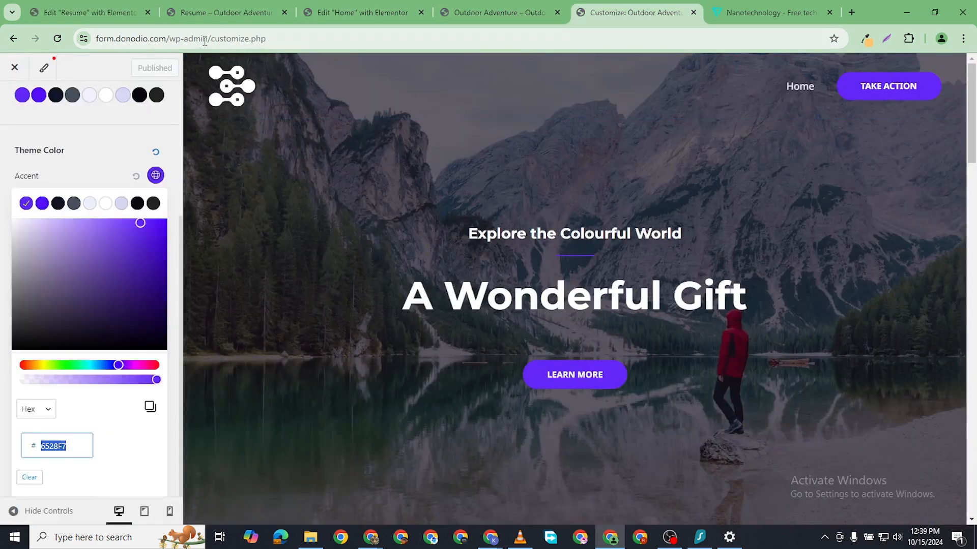
double_click(214, 39)
key(BackSpace)
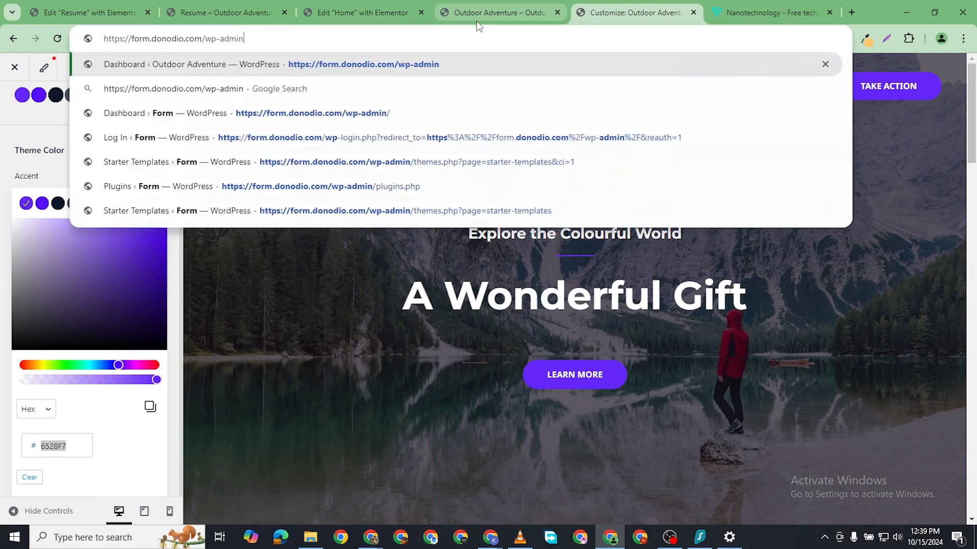
key(Return)
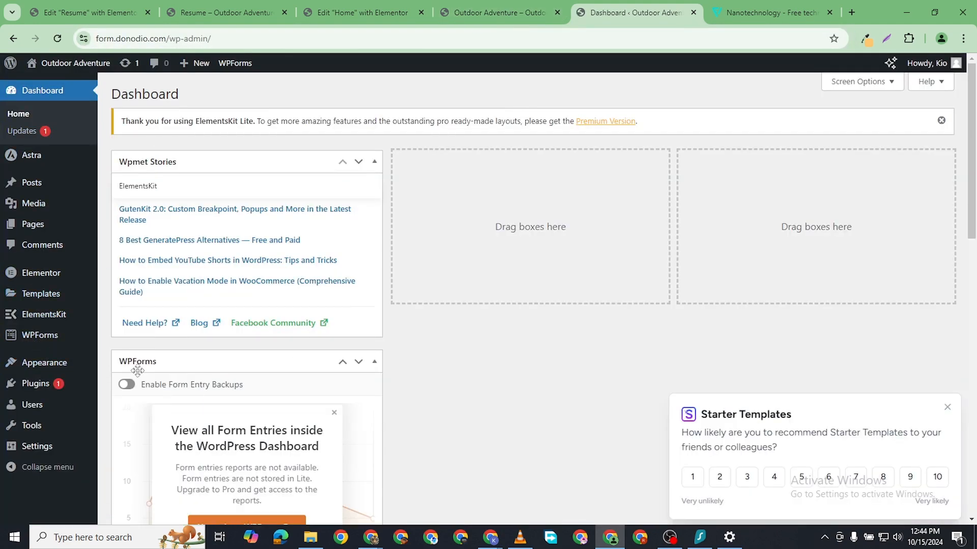
mouse_move(50, 294)
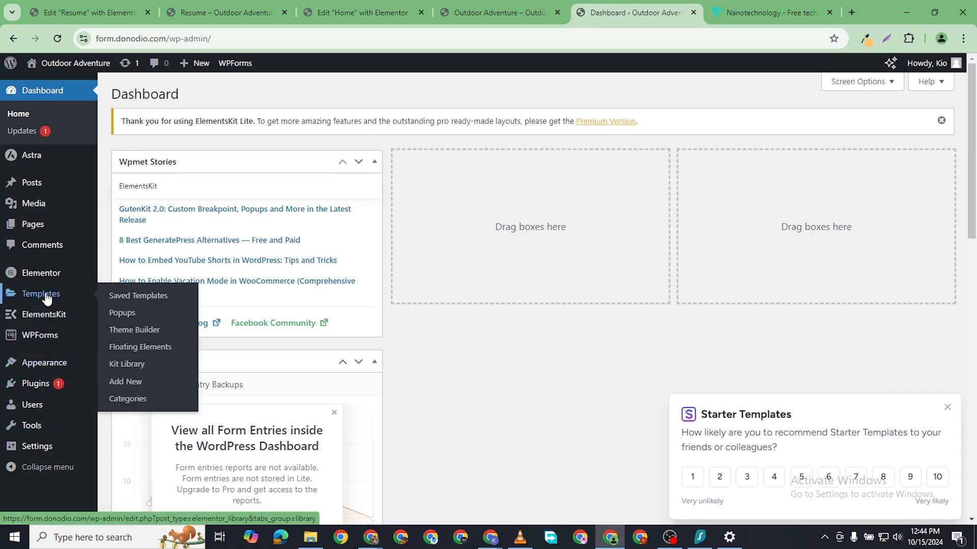
click(131, 294)
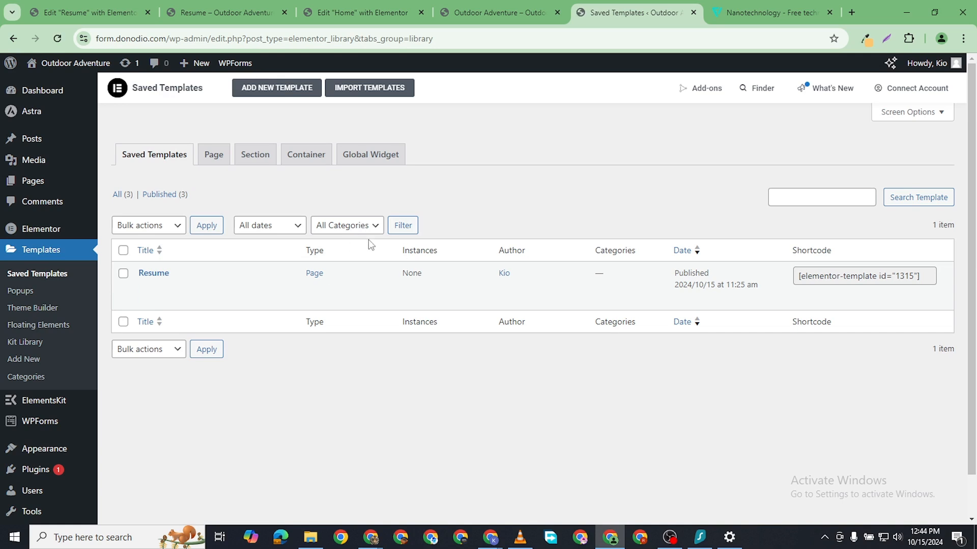
- View the published Resume template in a new browser tab and check both card columns
mouse_move(197, 279)
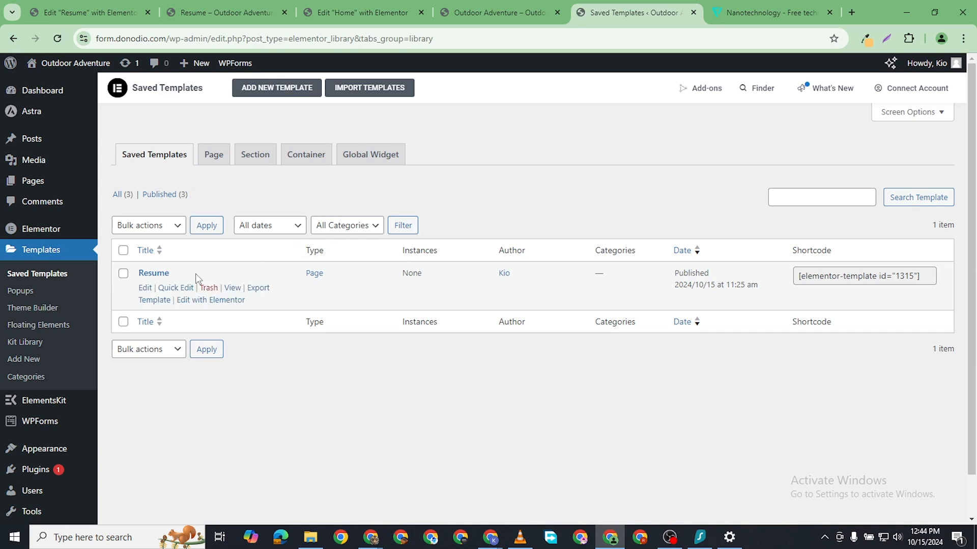
right_click(233, 289)
click(264, 311)
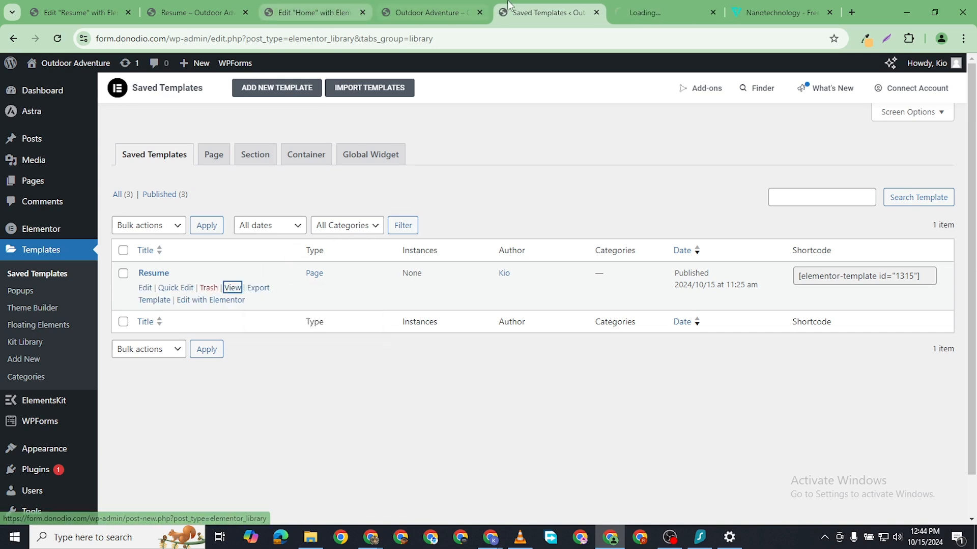
click(633, 13)
scroll(490, 185, down, 1)
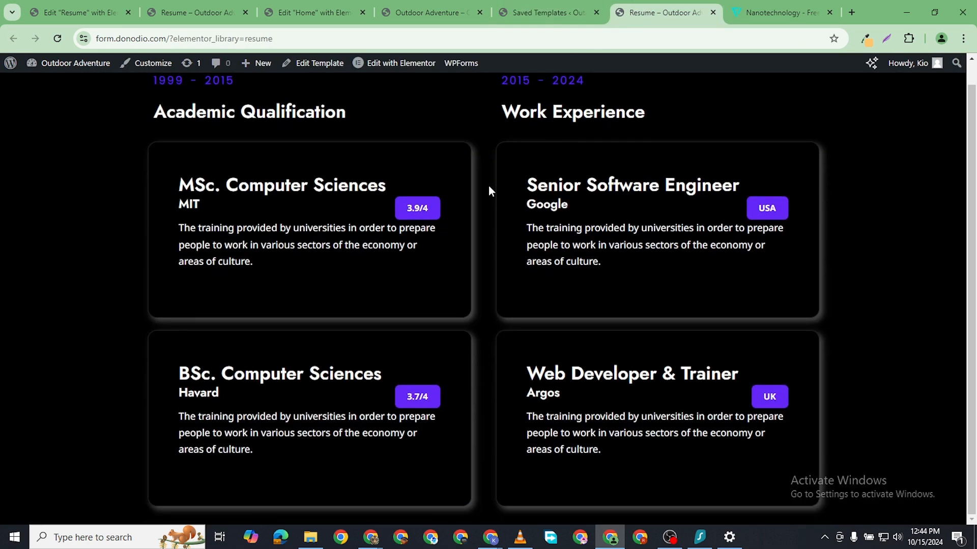
scroll(490, 186, up, 1)
scroll(532, 207, down, 1)
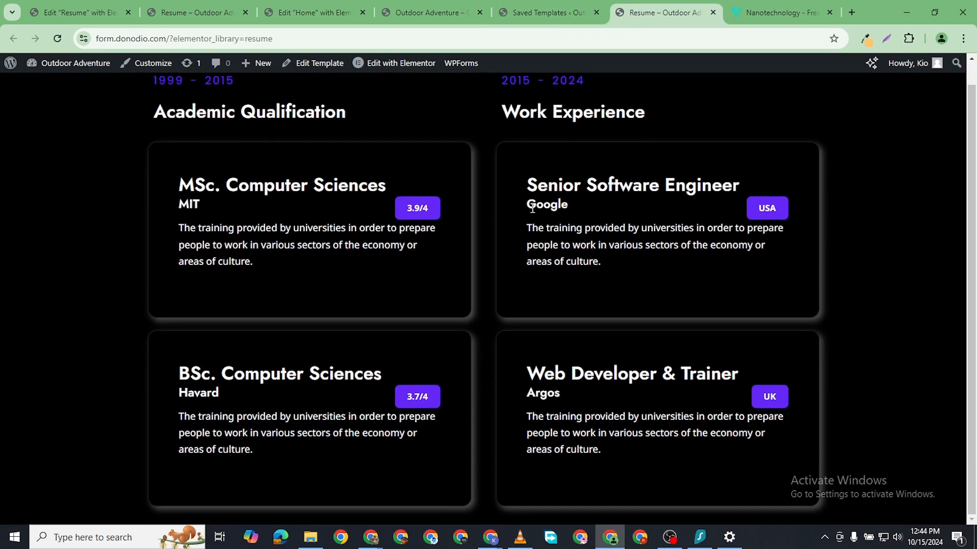
- Copy the Resume template's shortcode, [elementor-template id="1315"], from the Saved Templates list
click(547, 13)
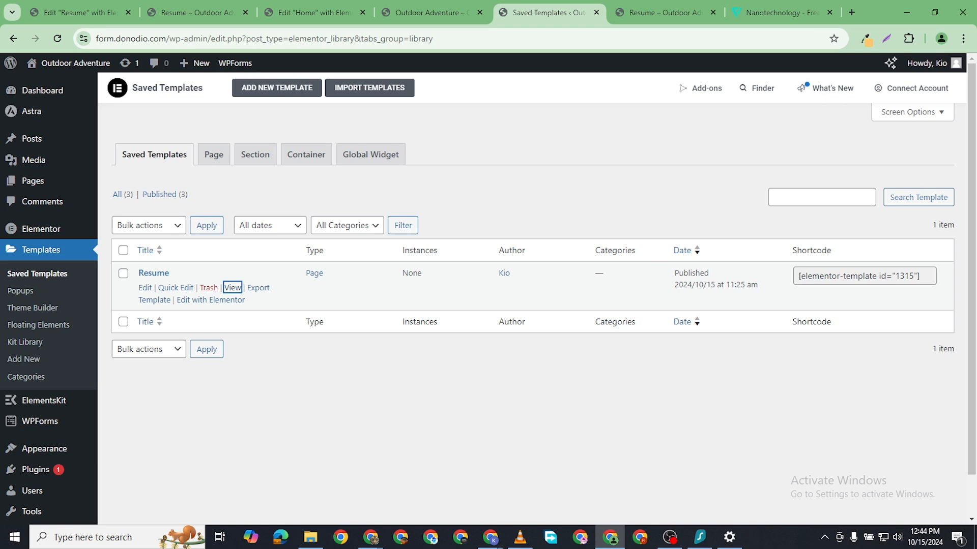
click(842, 279)
key(ctrl+c)
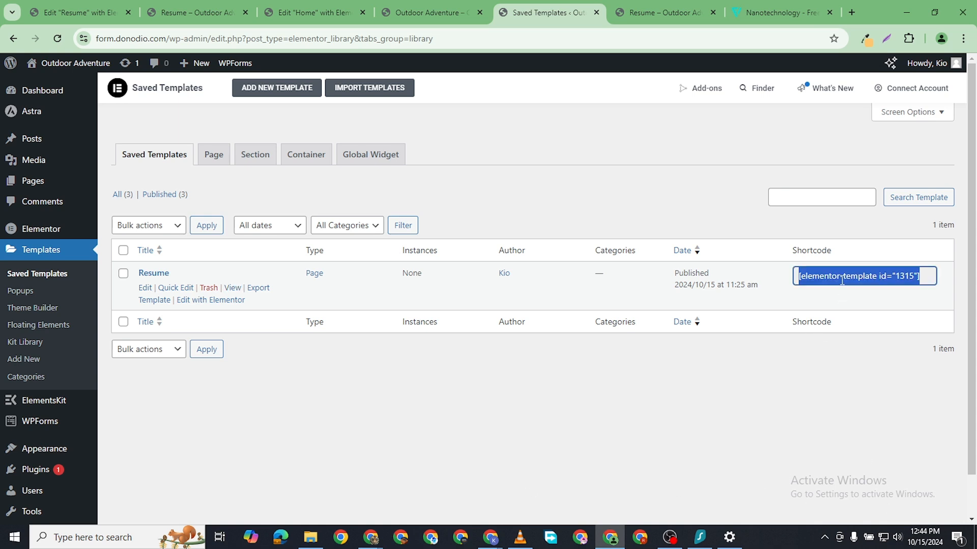
right_click(852, 273)
click(666, 292)
- Switch to the Home page in the Elementor editor and add a Shortcode widget to the TAB #1 content area
click(405, 19)
click(307, 19)
scroll(481, 392, down, 15)
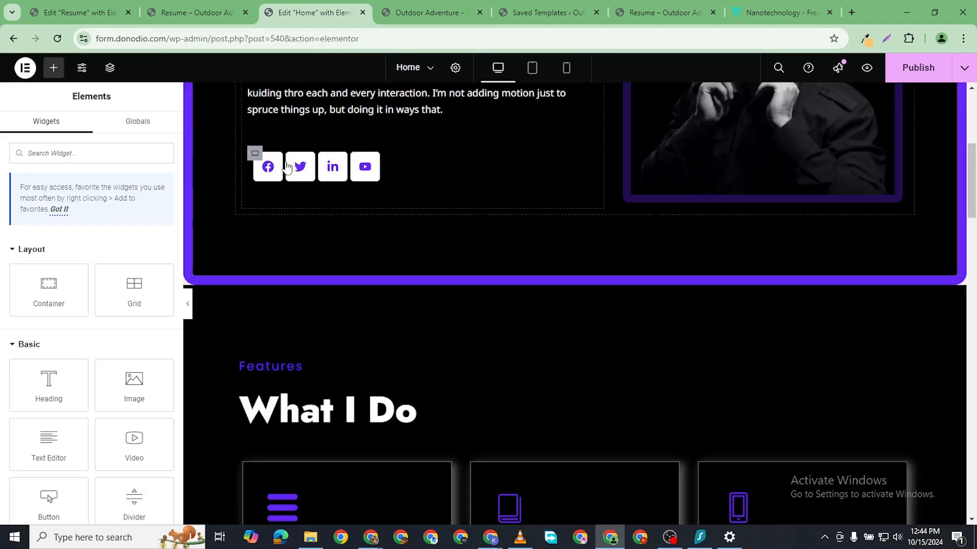
scroll(484, 380, down, 10)
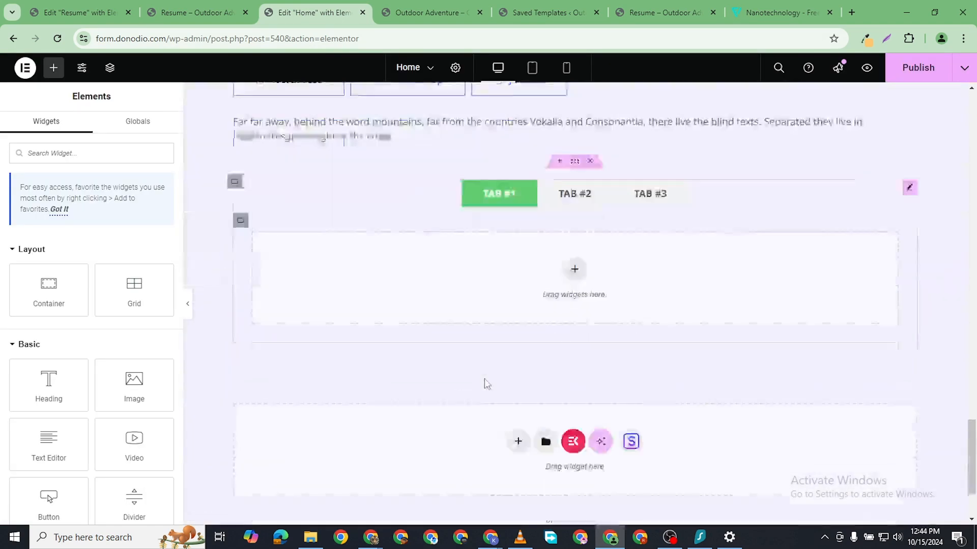
scroll(427, 196, up, 2)
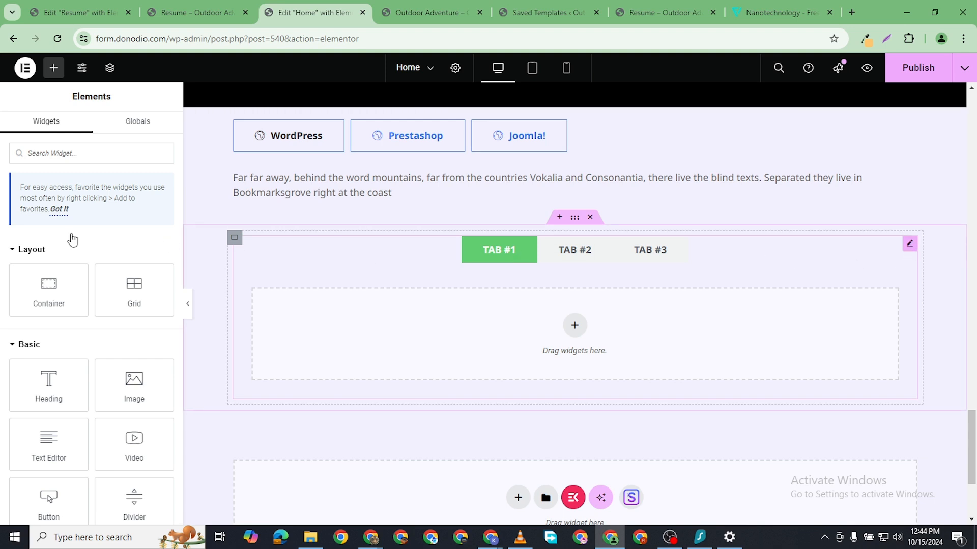
click(499, 252)
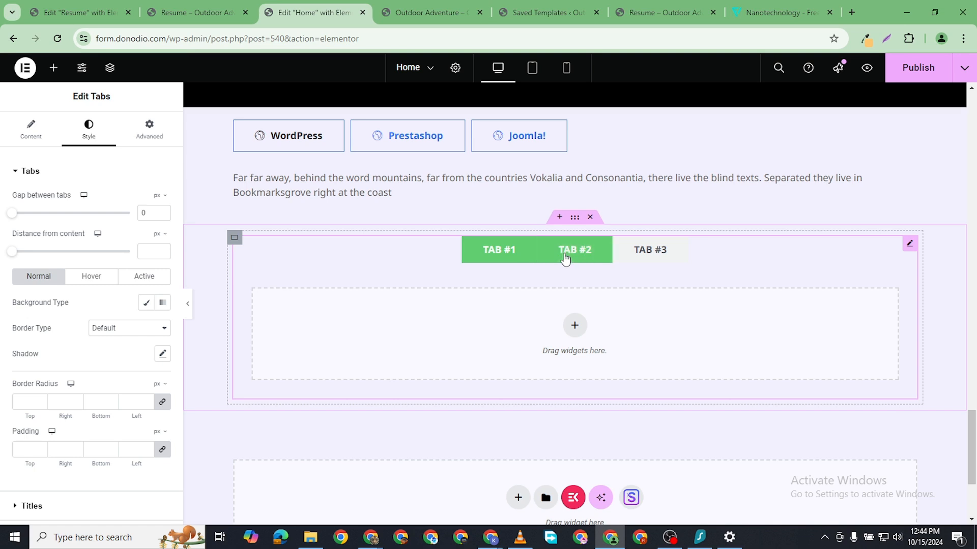
click(574, 252)
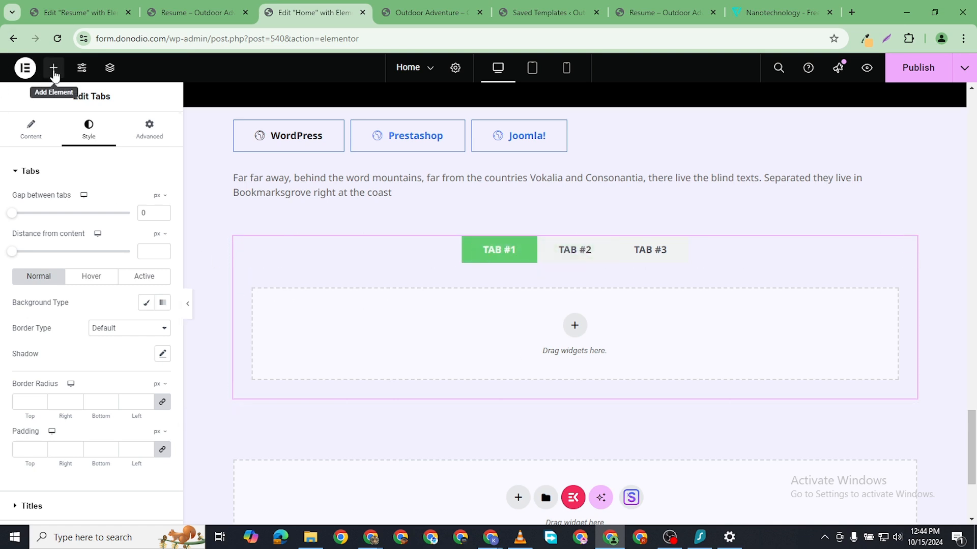
click(53, 68)
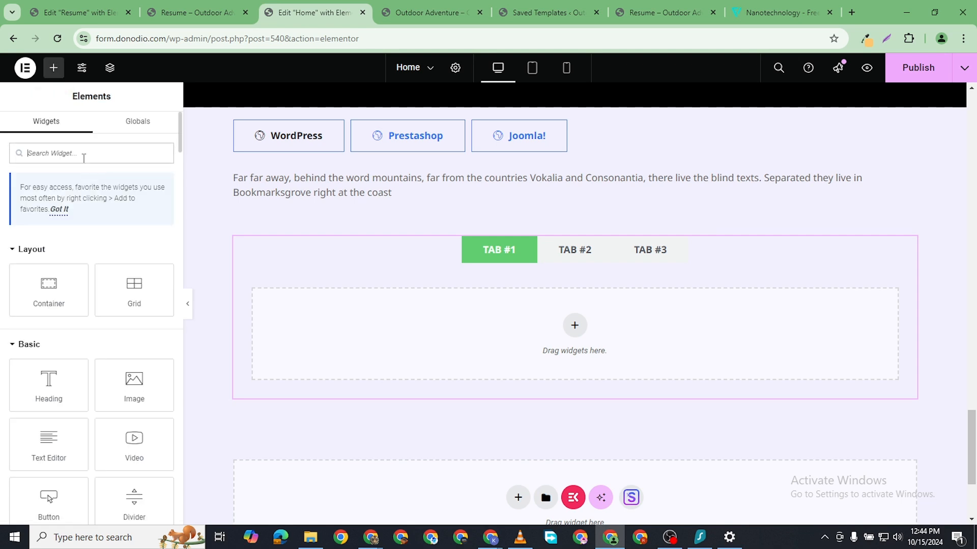
text(shortcode)
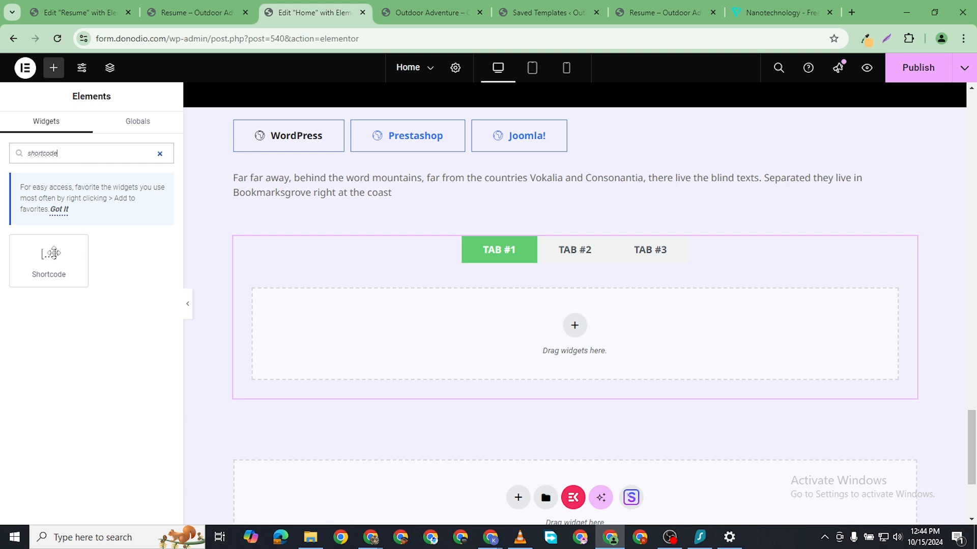
drag(49, 257, 467, 331)
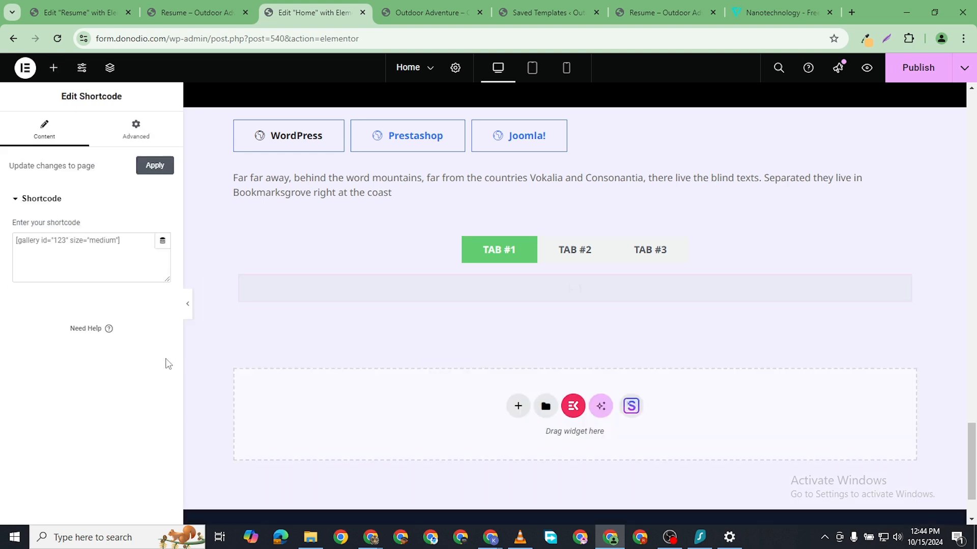
- Paste the shortcode [elementor-template id="1315"] into the new widget and check the embedded resume cards
right_click(40, 239)
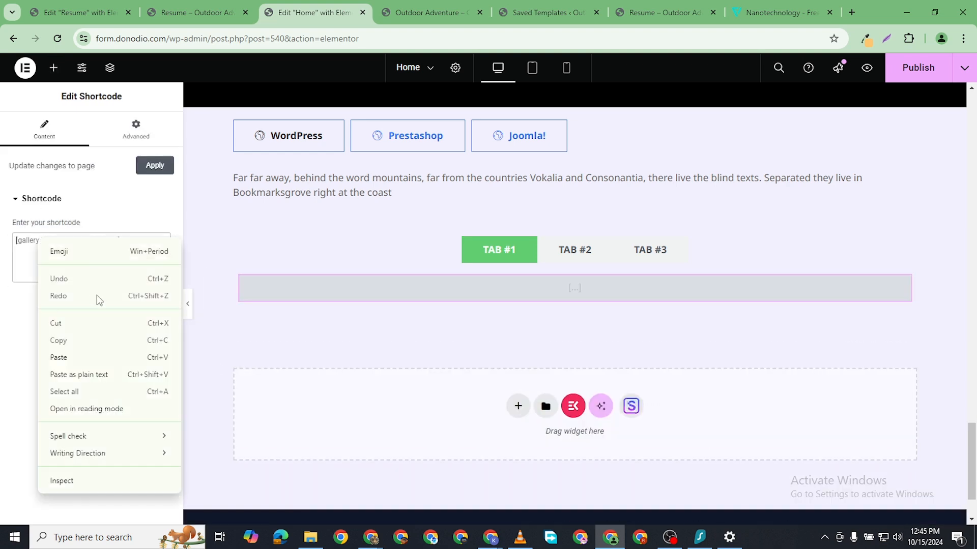
click(87, 358)
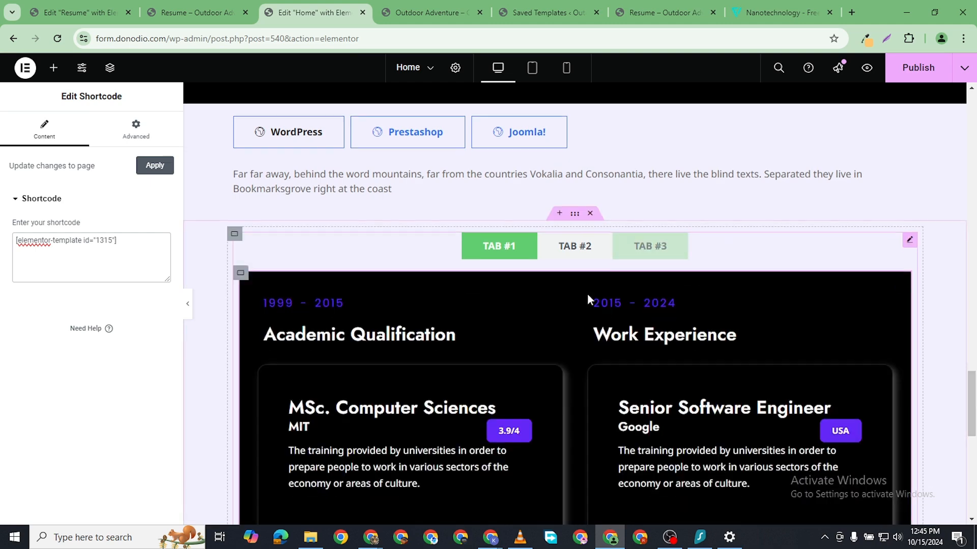
scroll(598, 250, down, 2)
scroll(598, 251, up, 4)
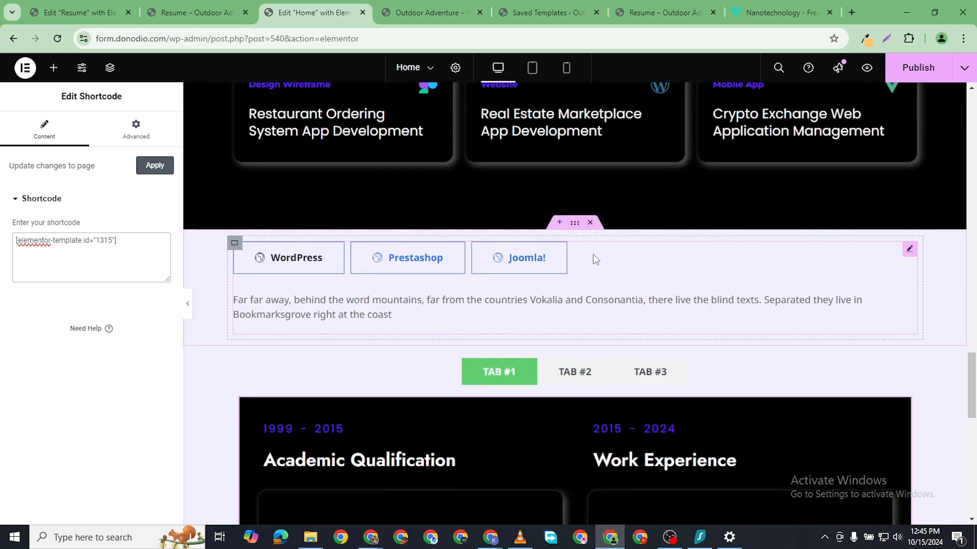
scroll(381, 461, down, 4)
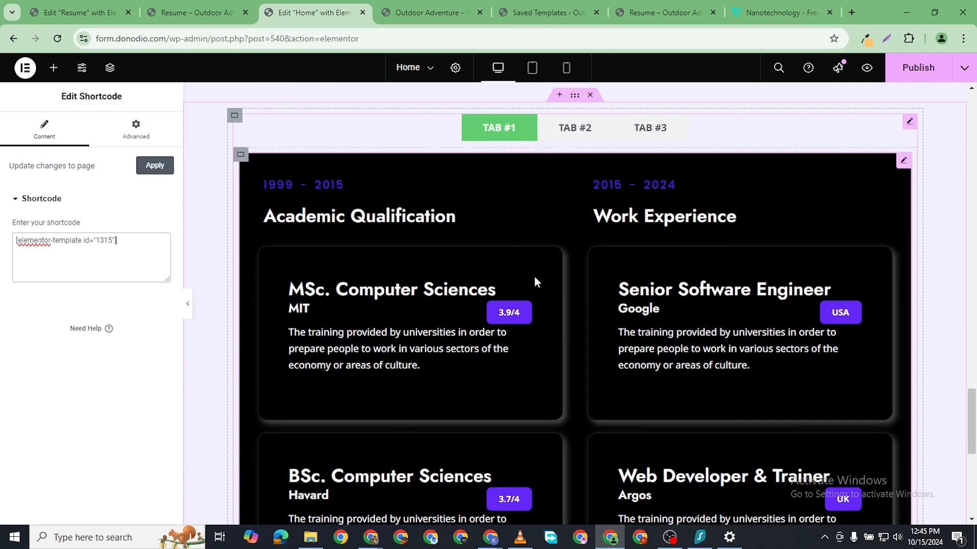
- Publish the Home page and view its tabbed resume section in the site preview
click(915, 68)
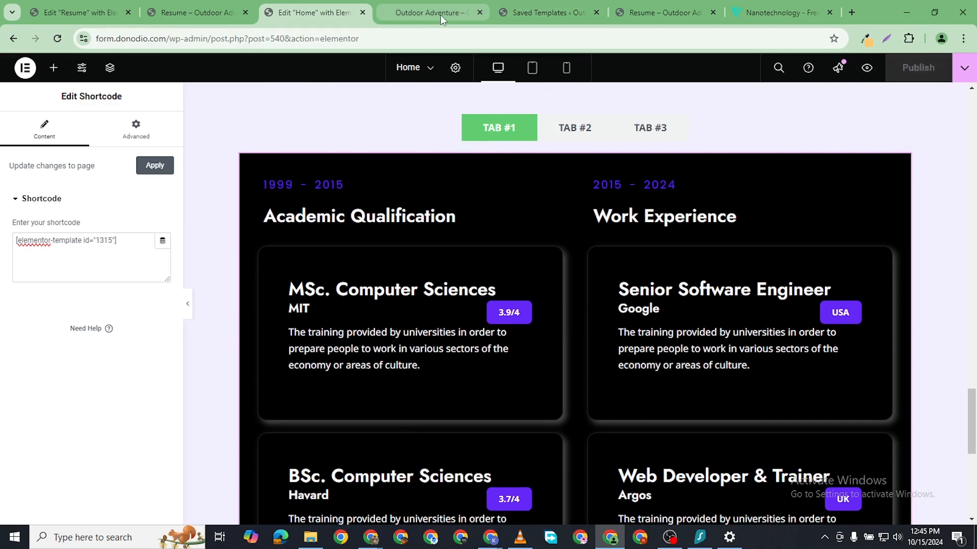
click(440, 15)
scroll(400, 277, down, 20)
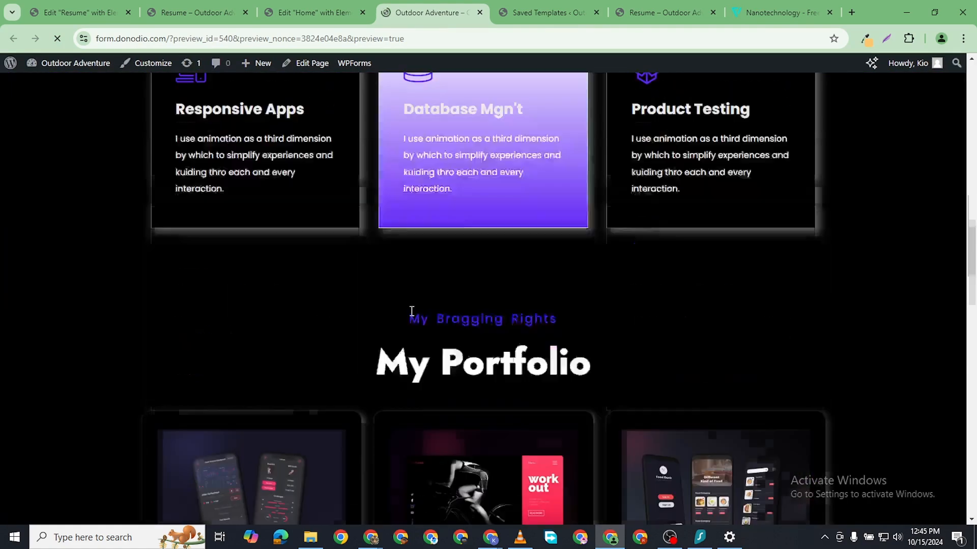
scroll(420, 305, down, 13)
scroll(384, 292, up, 5)
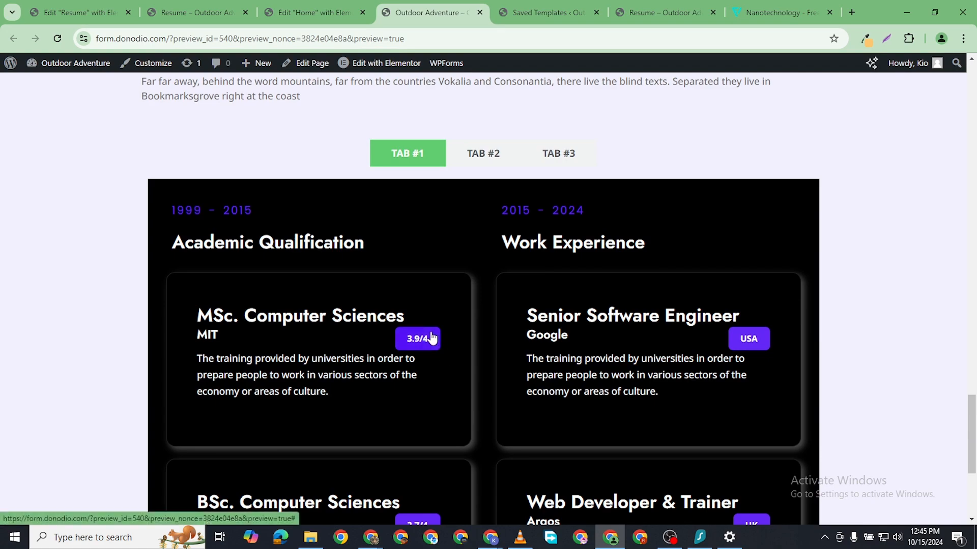
- Test the USA button and the TAB #2 tab of the resume section on the previewed Home page
click(748, 338)
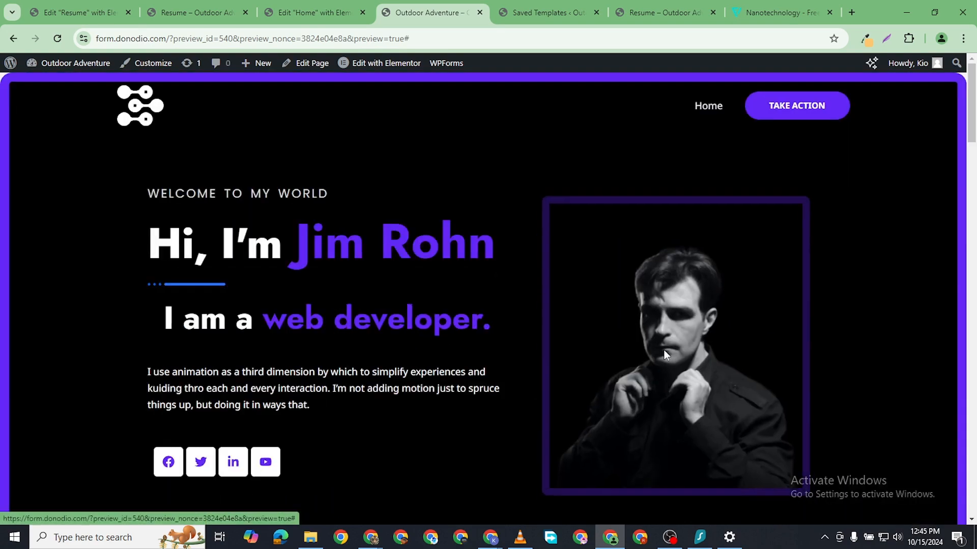
scroll(518, 249, down, 20)
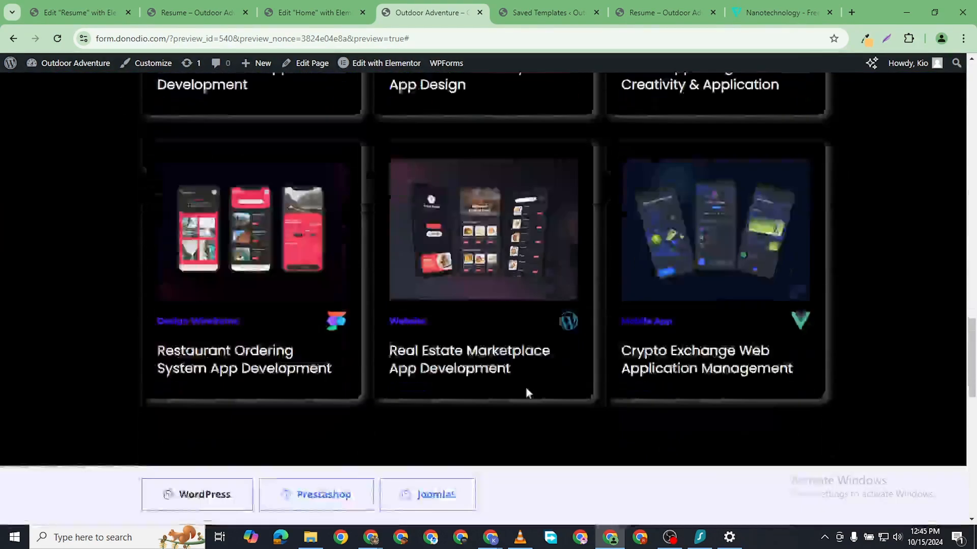
scroll(517, 351, up, 5)
scroll(322, 310, down, 5)
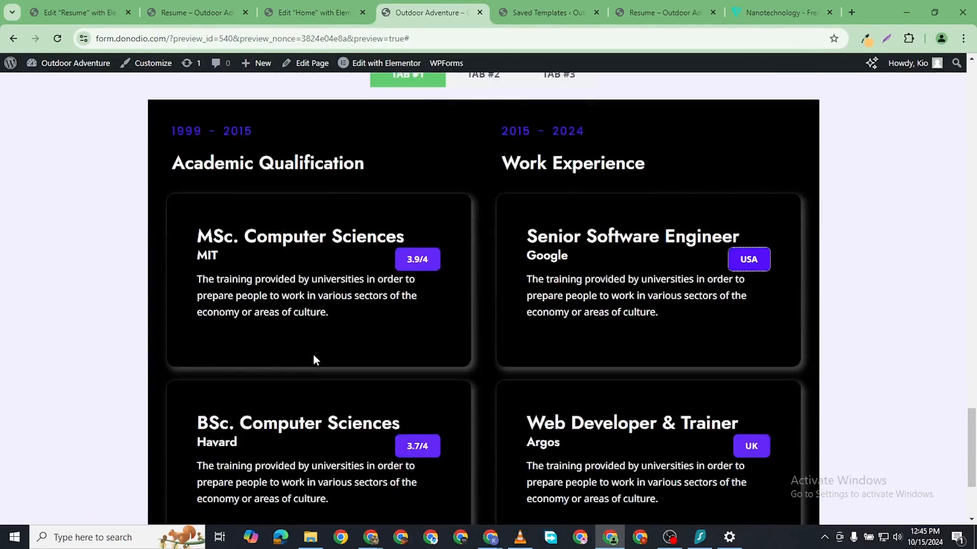
scroll(414, 299, up, 3)
scroll(763, 288, up, 2)
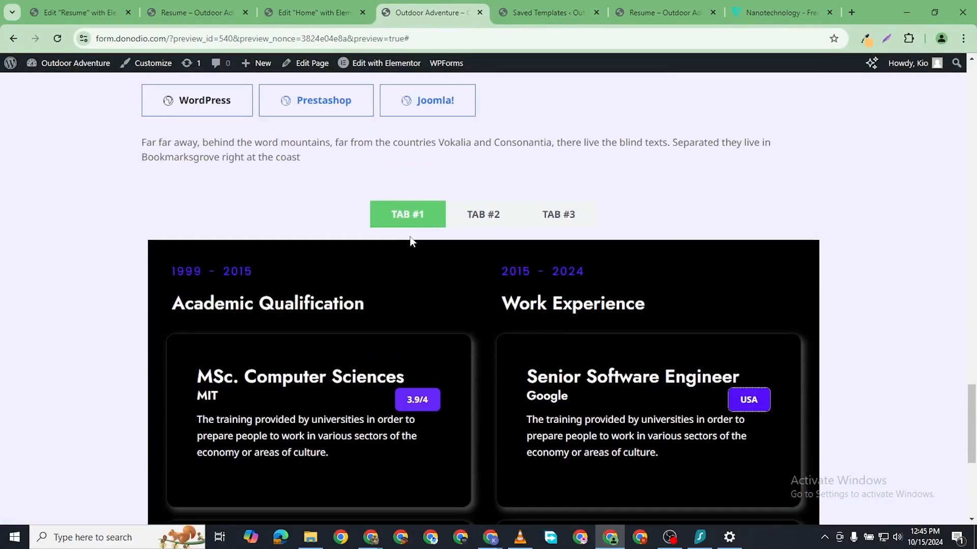
click(482, 218)
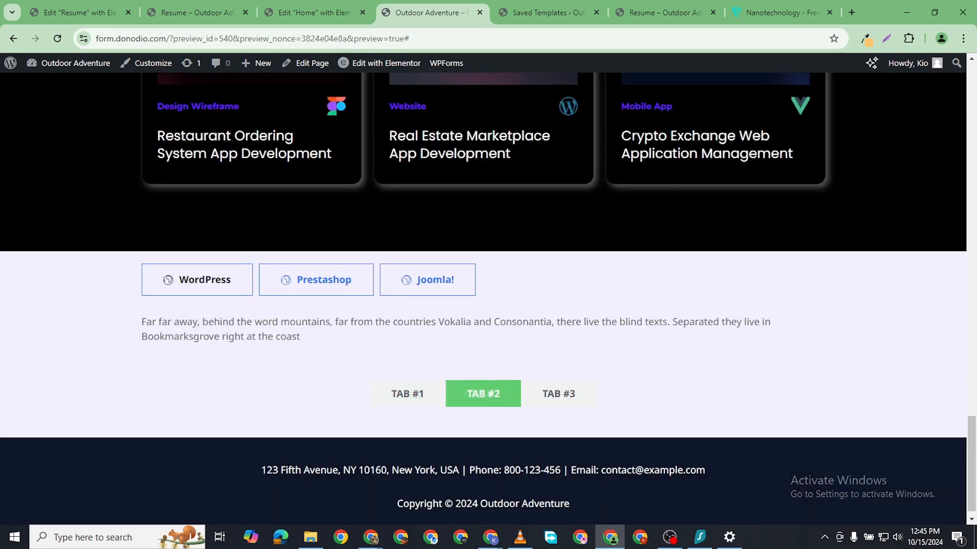
- Check the Resume template's outer container style in the editor and view its published page
key(alt+Tab)
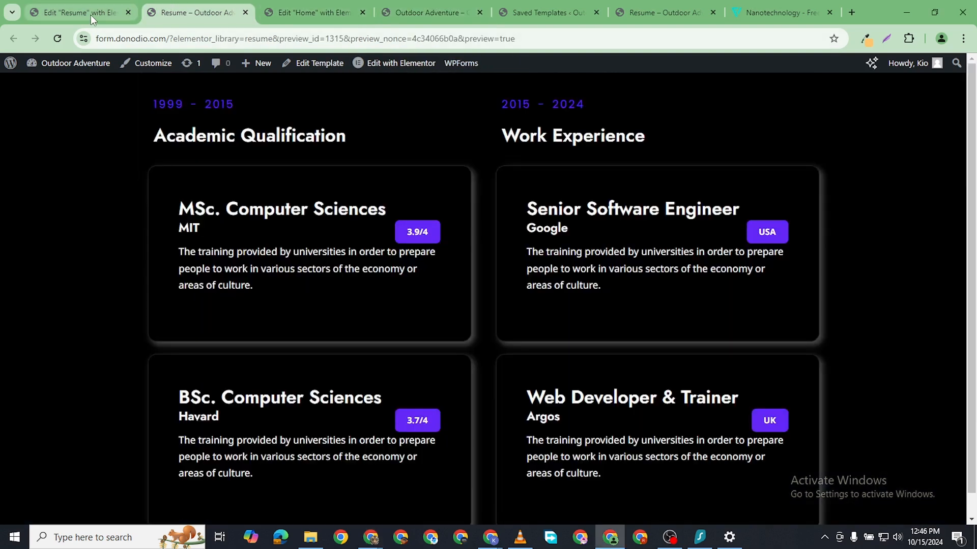
click(81, 12)
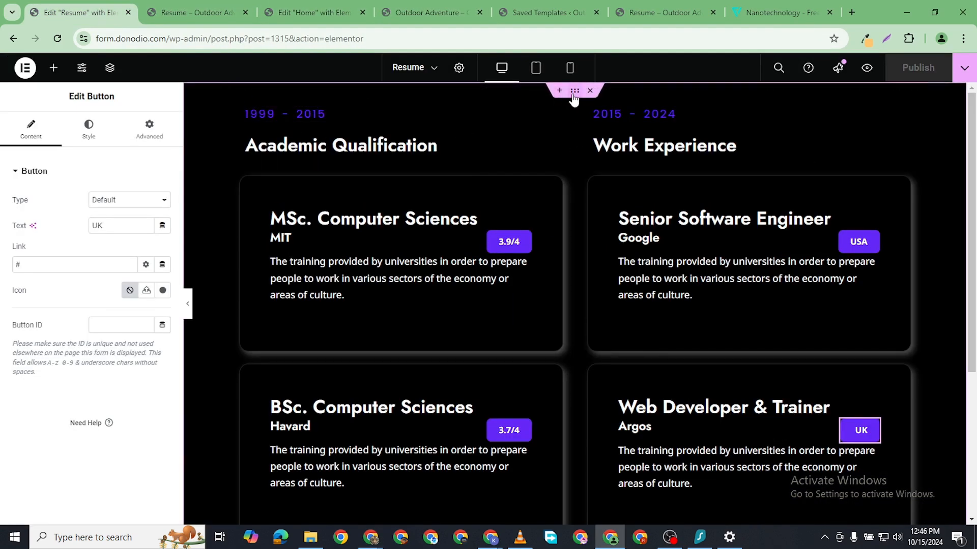
click(519, 109)
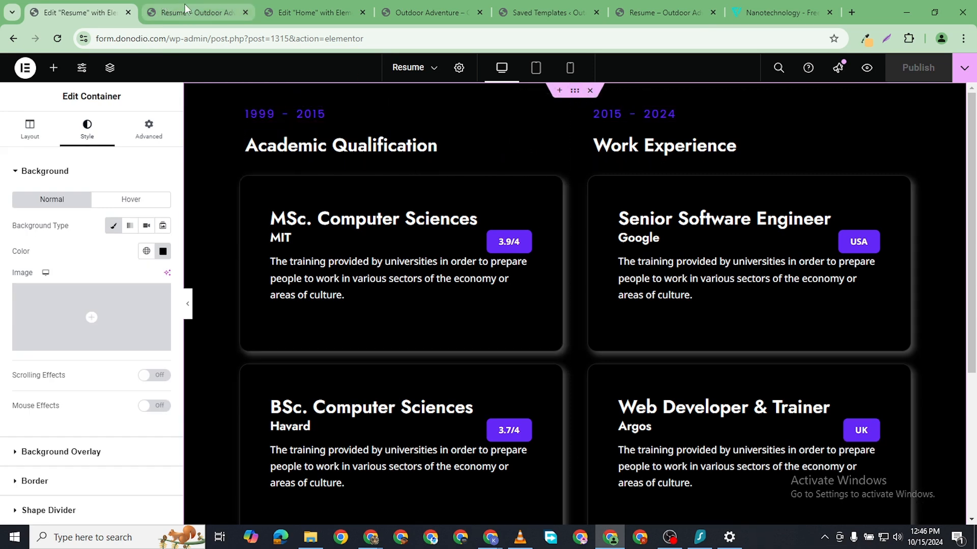
click(201, 12)
click(707, 13)
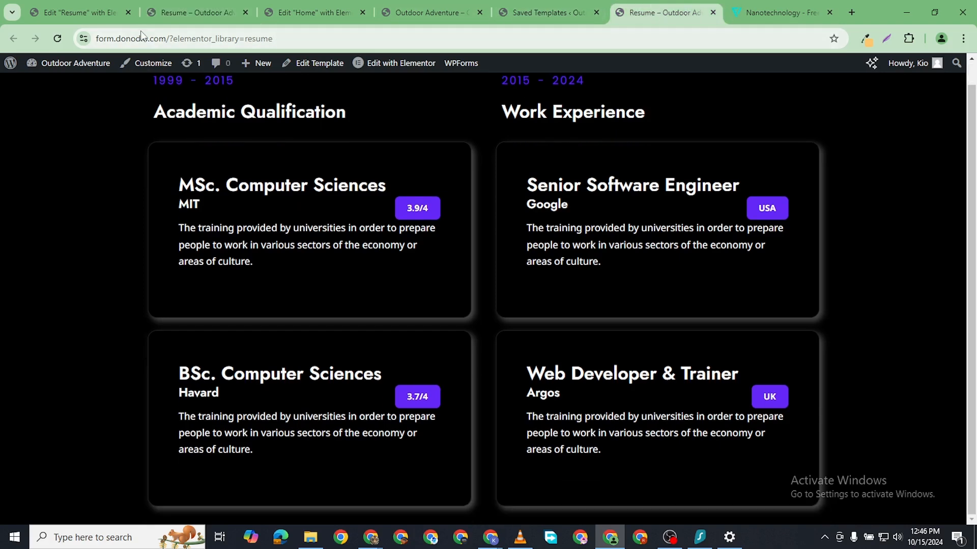
mouse_move(65, 68)
click(62, 85)
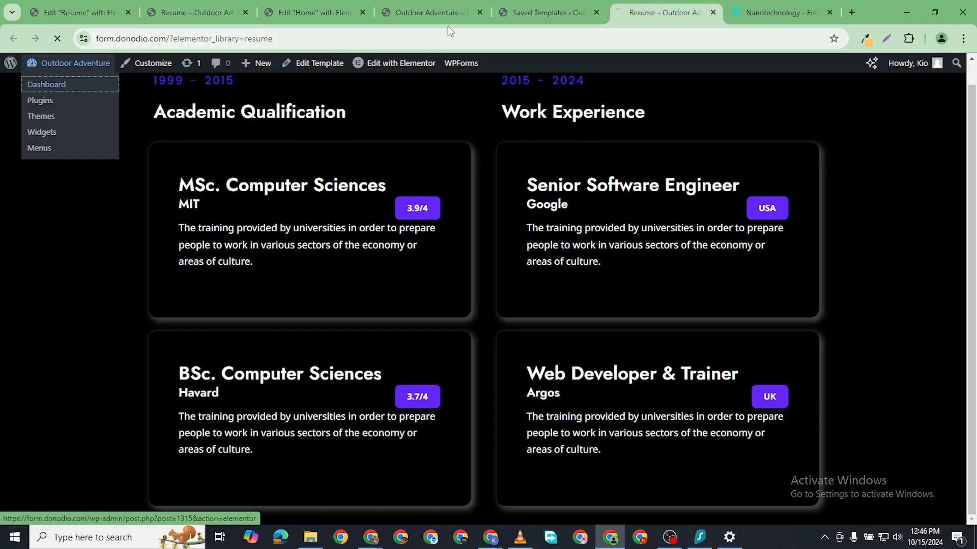
- Create a new Elementor template of type Page named Skills from the Saved Templates list
click(526, 17)
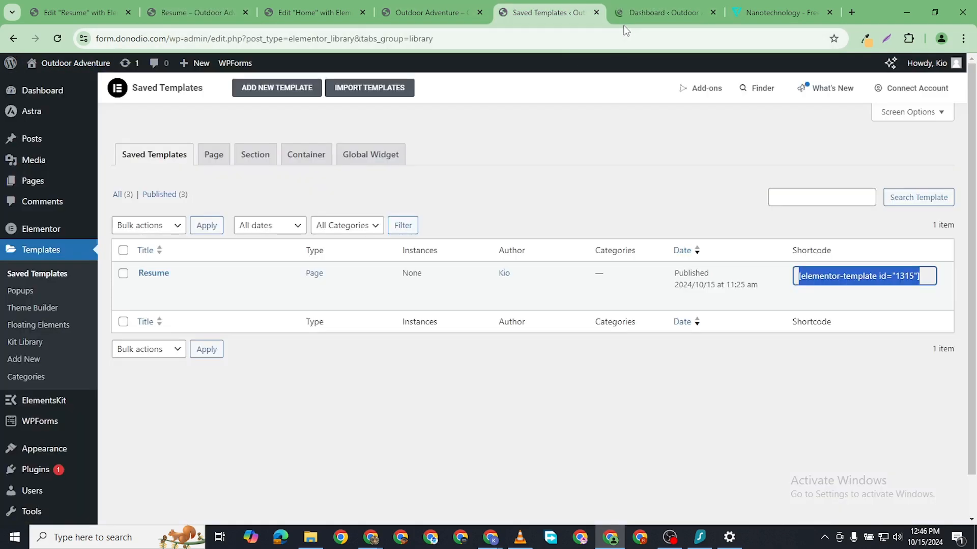
click(274, 96)
click(522, 278)
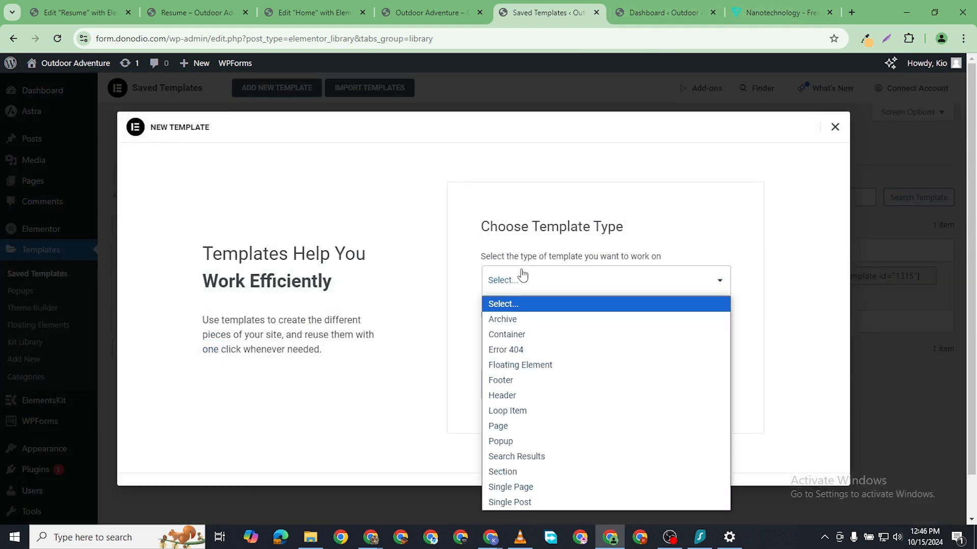
click(533, 277)
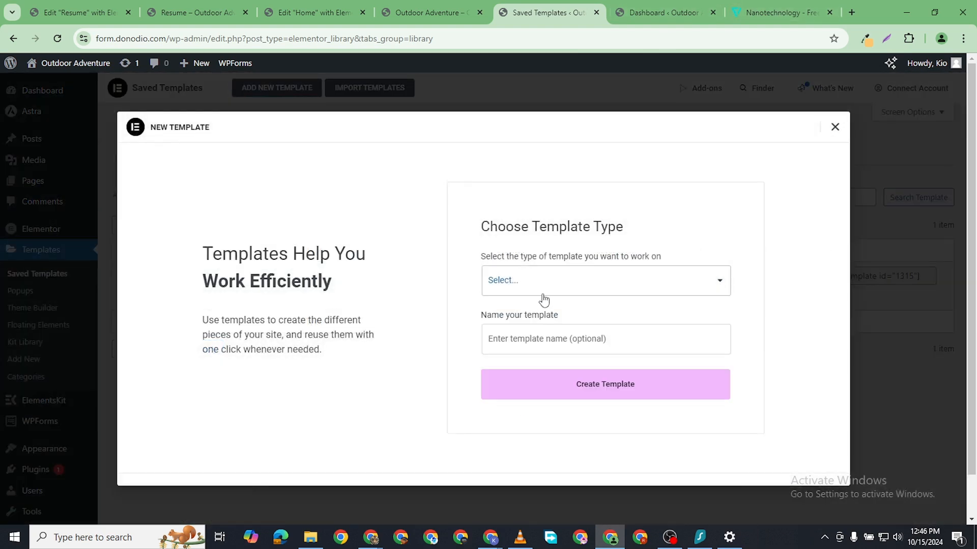
click(542, 293)
click(544, 425)
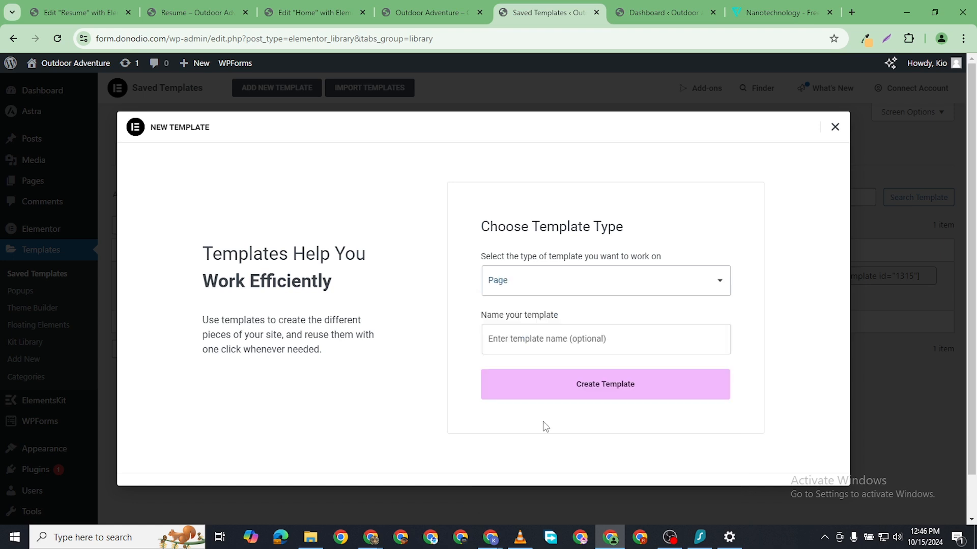
click(548, 332)
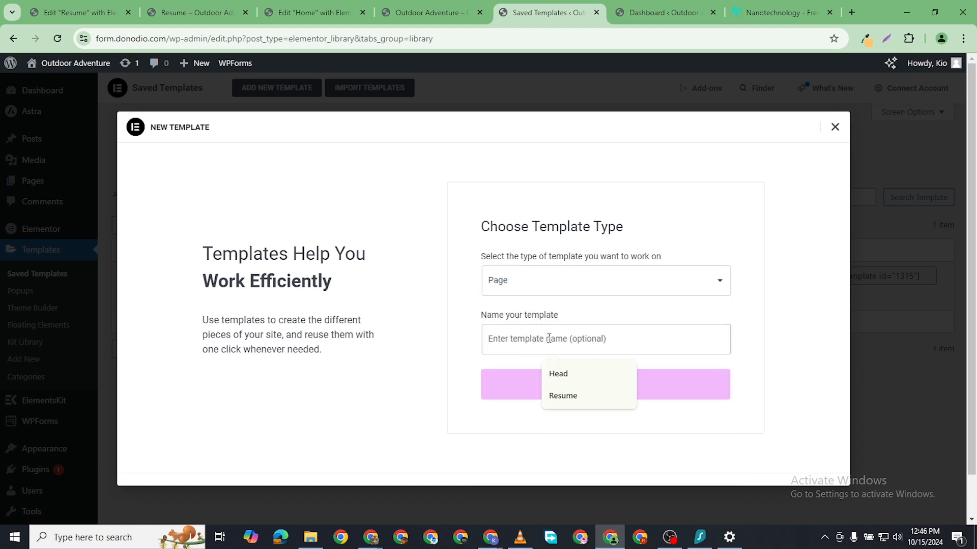
text(Skills)
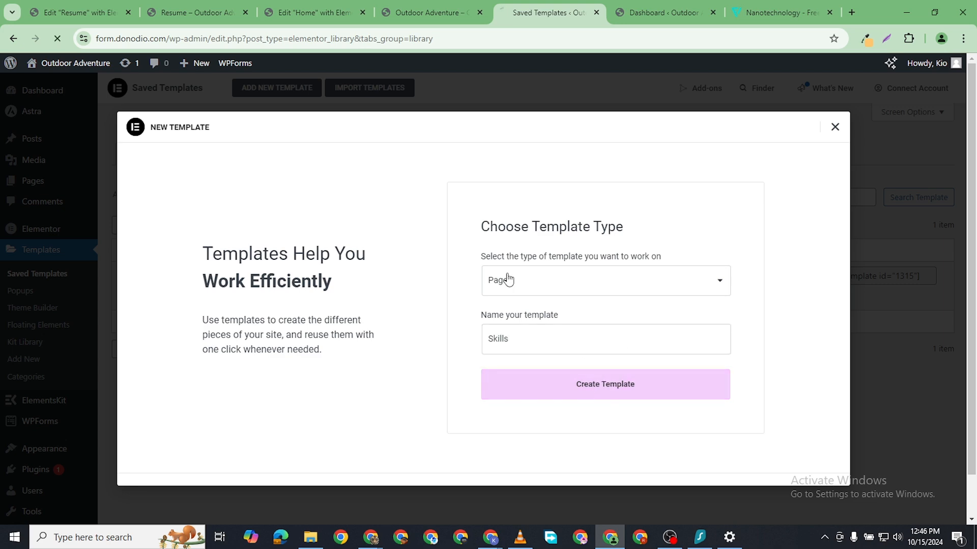
- Close the extra dashboard browser tab and return to the Skills template in the Elementor editor
click(685, 13)
click(712, 12)
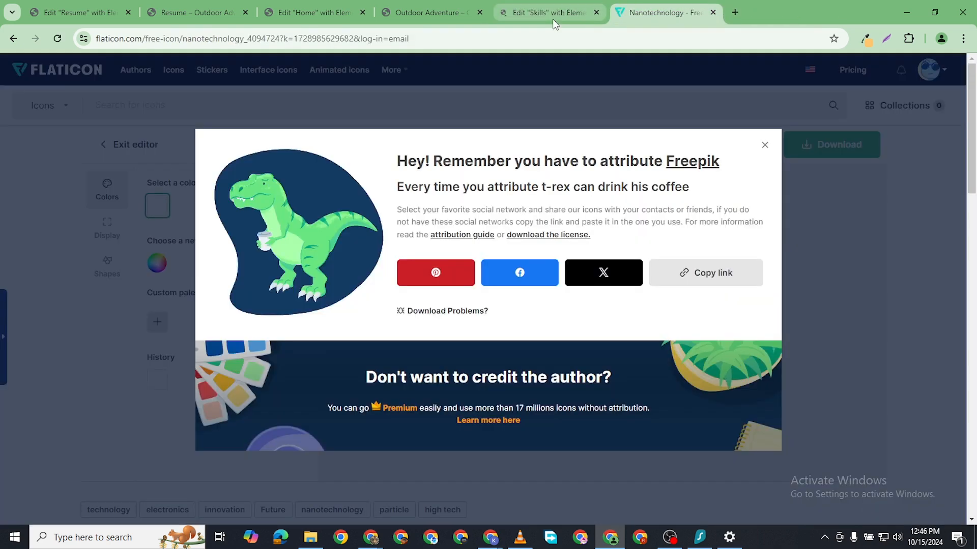
click(545, 18)
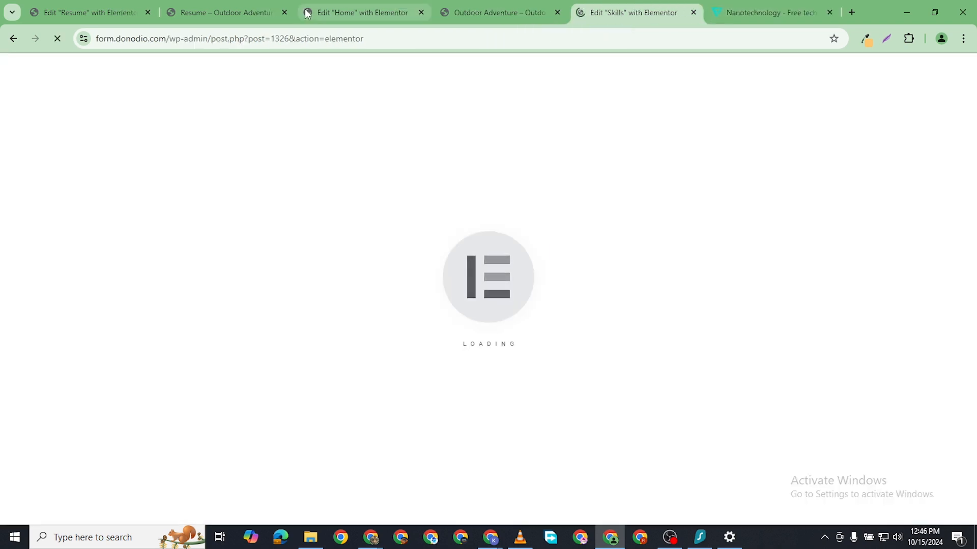
click(216, 20)
click(630, 13)
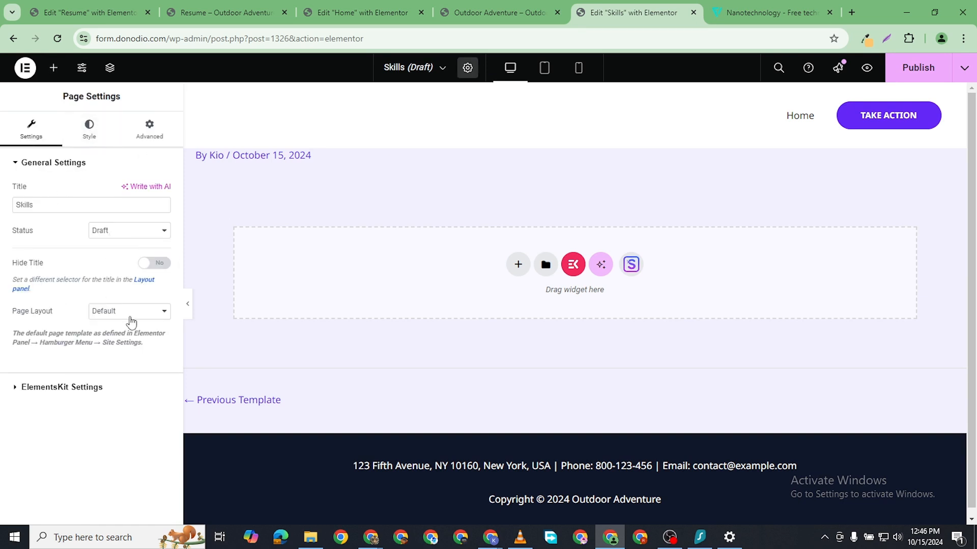
- Hide the Skills template's title and set its page layout to the blank canvas without header and footer
click(148, 265)
click(120, 310)
click(143, 348)
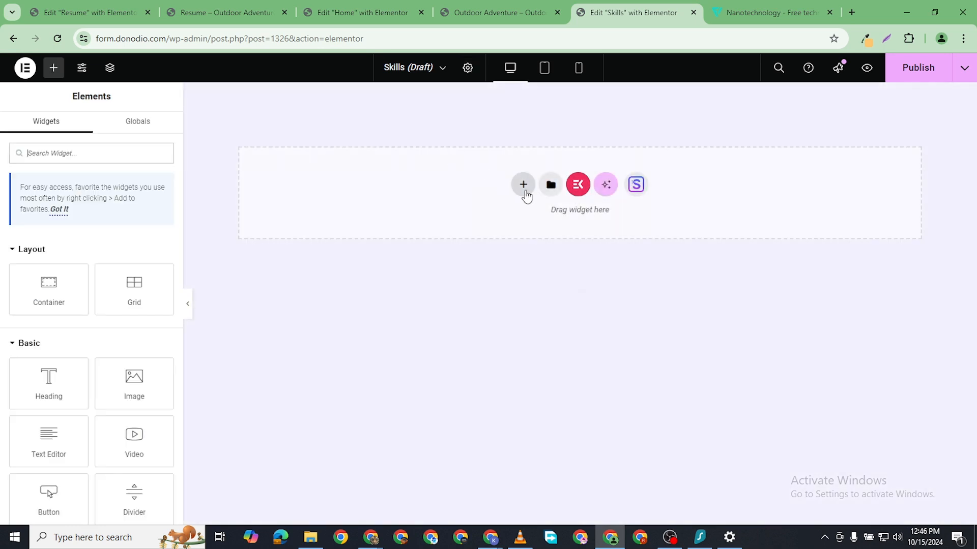
- Add a single-column container to the Skills template with a nested container inside, and set the nested container's direction to row
click(525, 196)
click(539, 236)
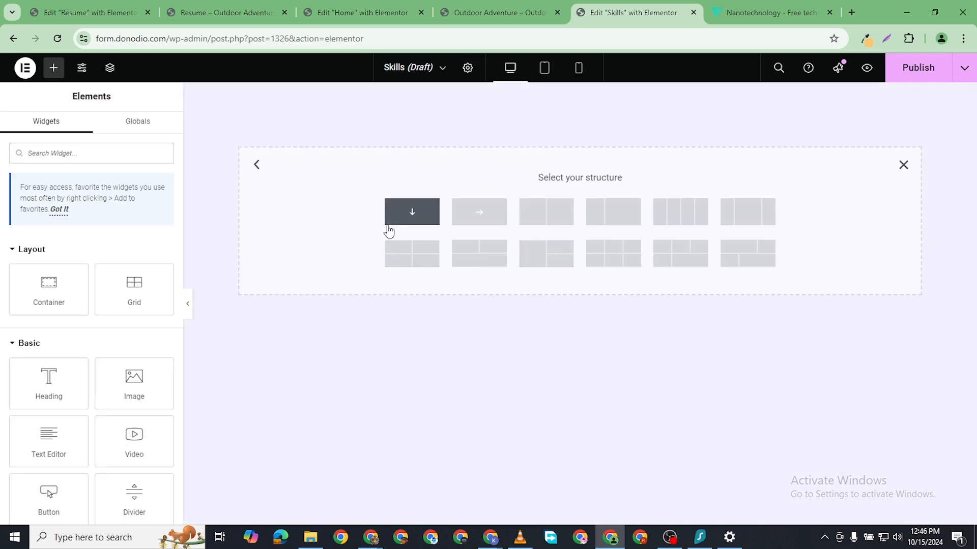
click(412, 212)
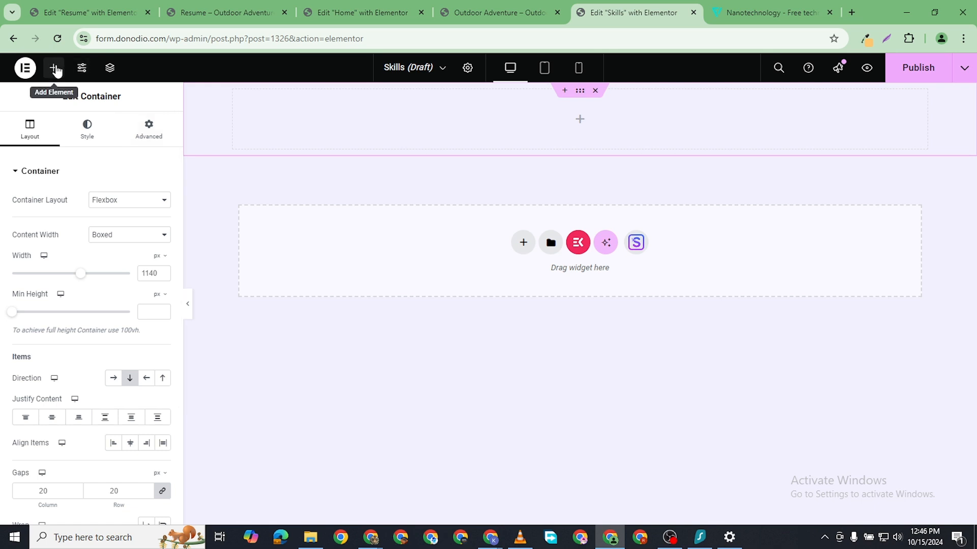
drag(56, 290, 580, 120)
drag(280, 290, 274, 193)
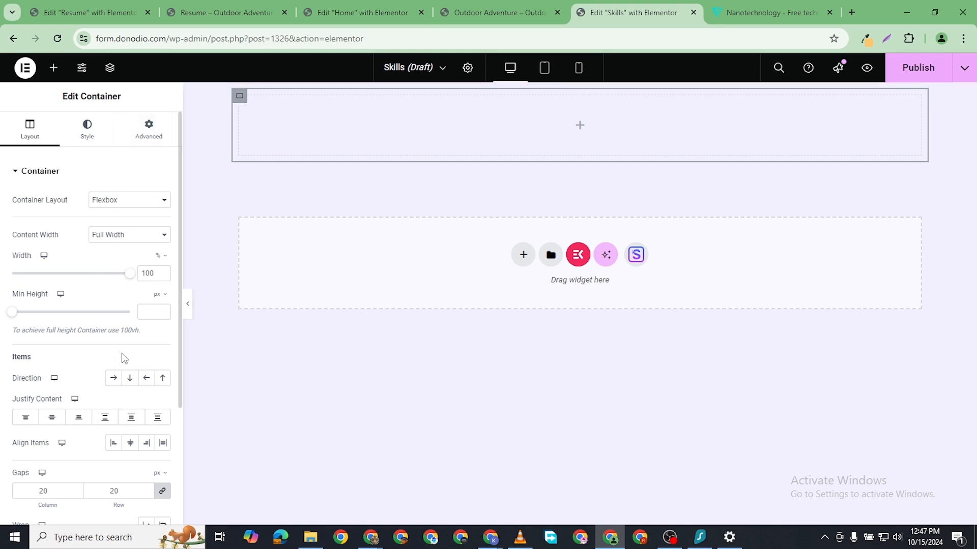
click(113, 376)
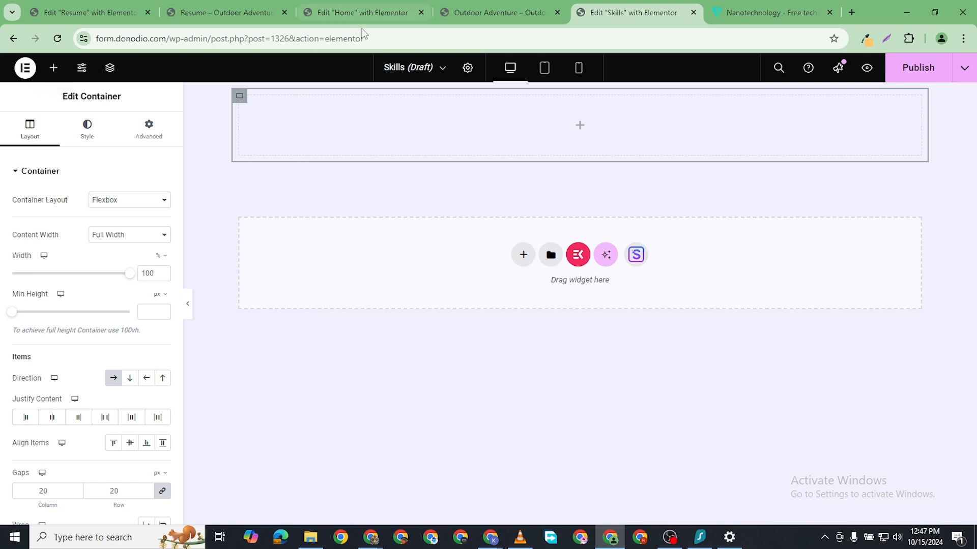
- Try to copy the Resume template's outer container and paste it into the empty Skills template
click(204, 11)
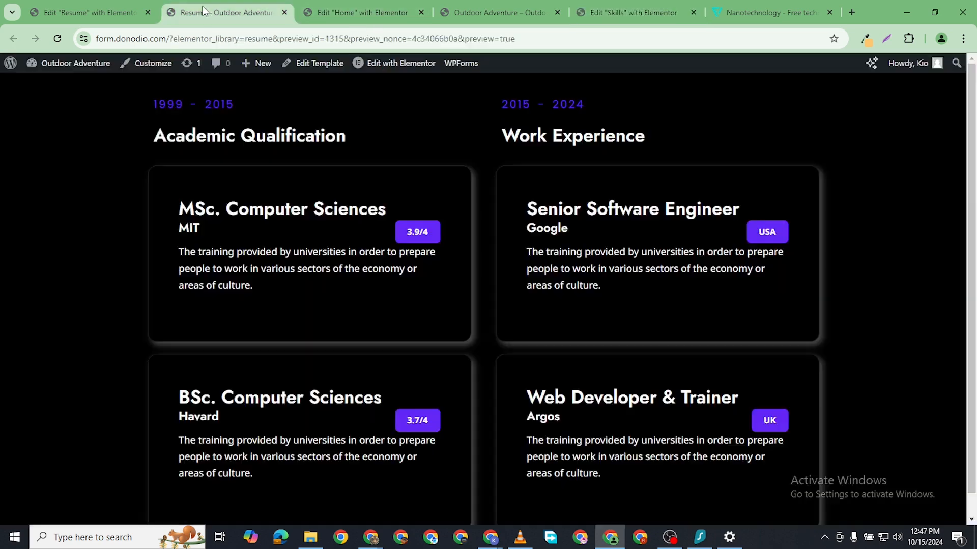
click(115, 15)
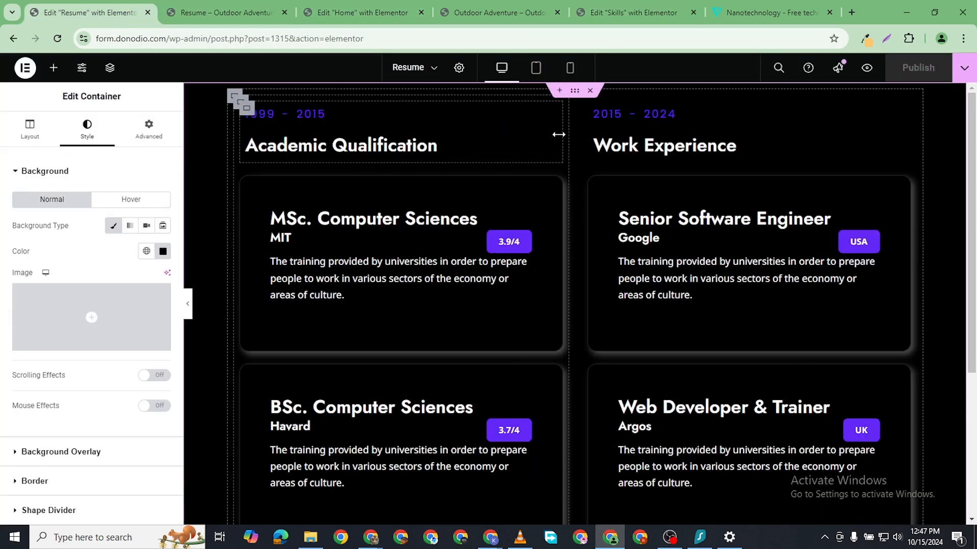
right_click(575, 95)
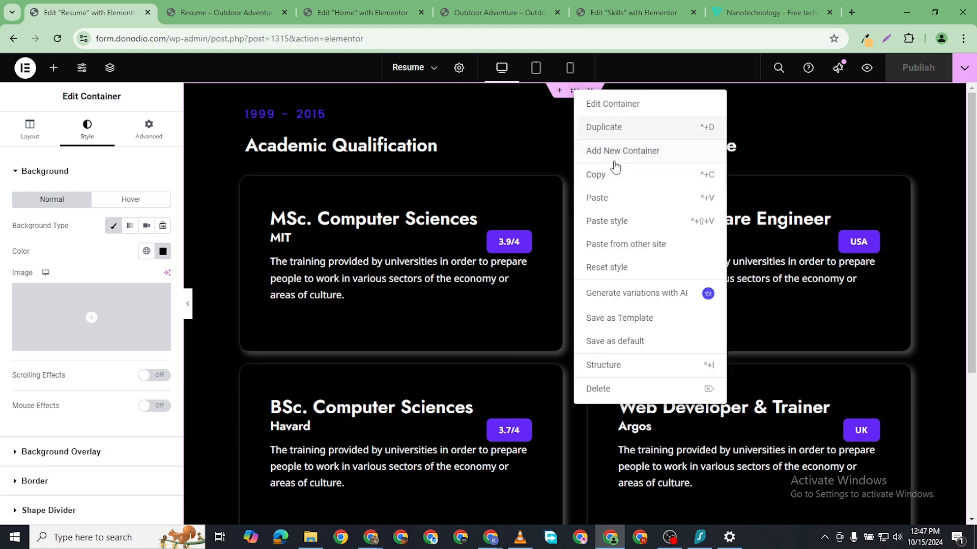
click(617, 175)
click(627, 14)
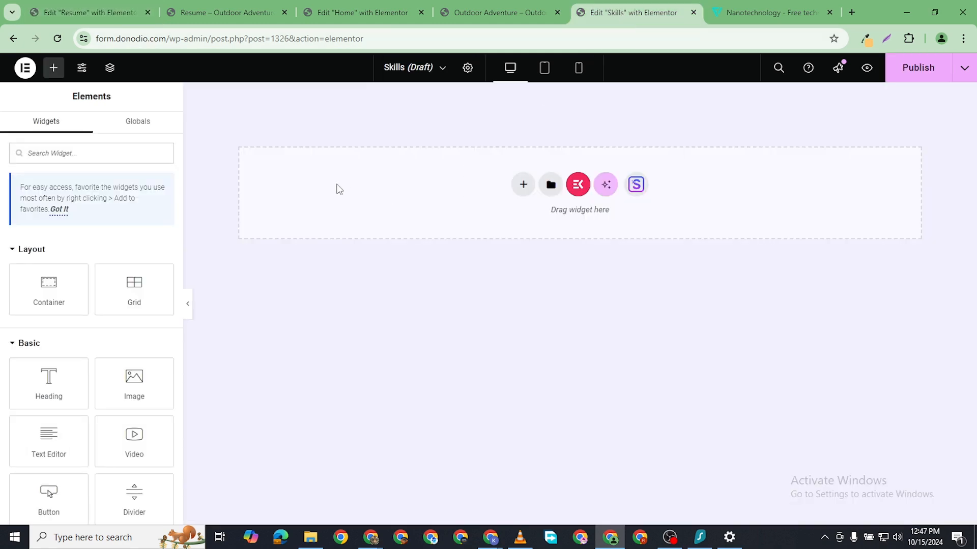
right_click(337, 186)
key(ctrl+v)
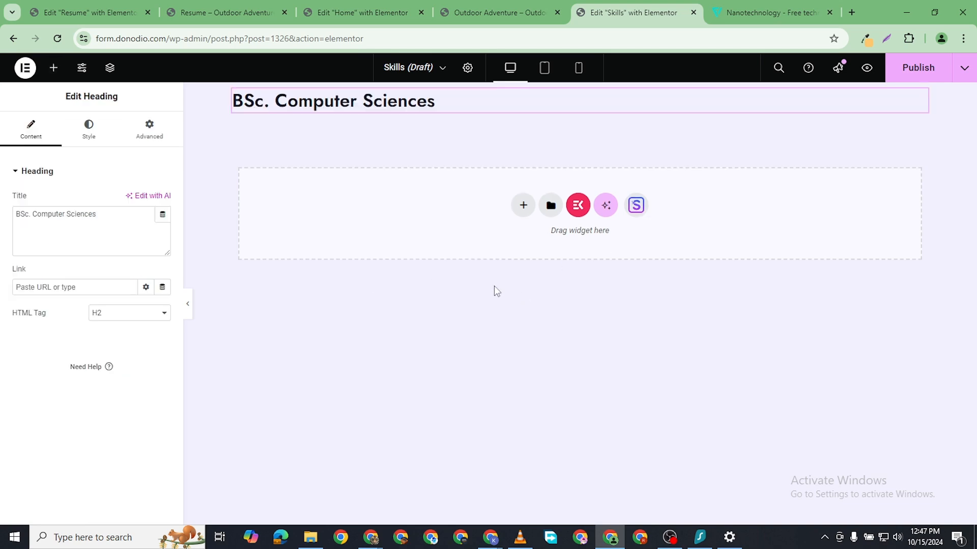
- Retry copying the Resume template's outer container into Skills, and delete the pasted BSc. Computer Sciences headings
click(103, 10)
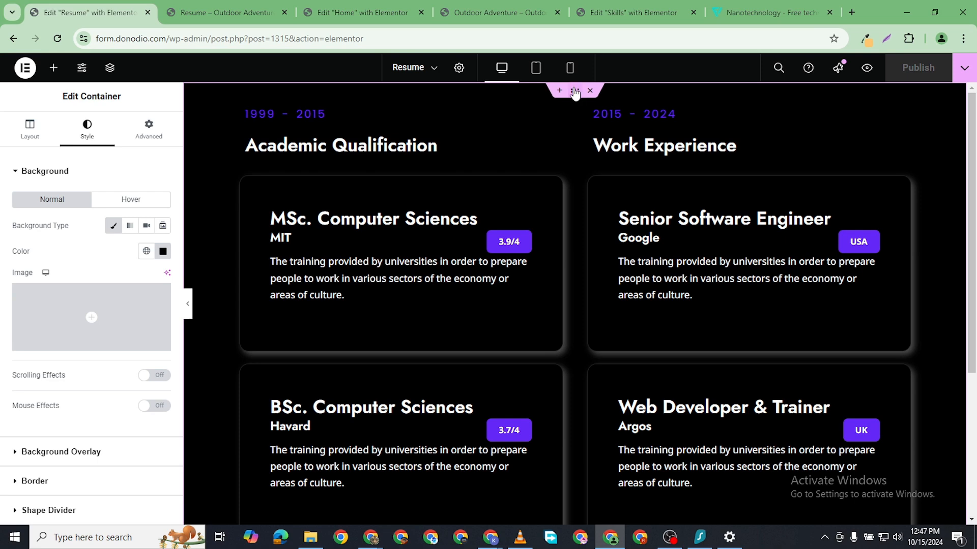
scroll(584, 152, down, 4)
scroll(574, 175, up, 4)
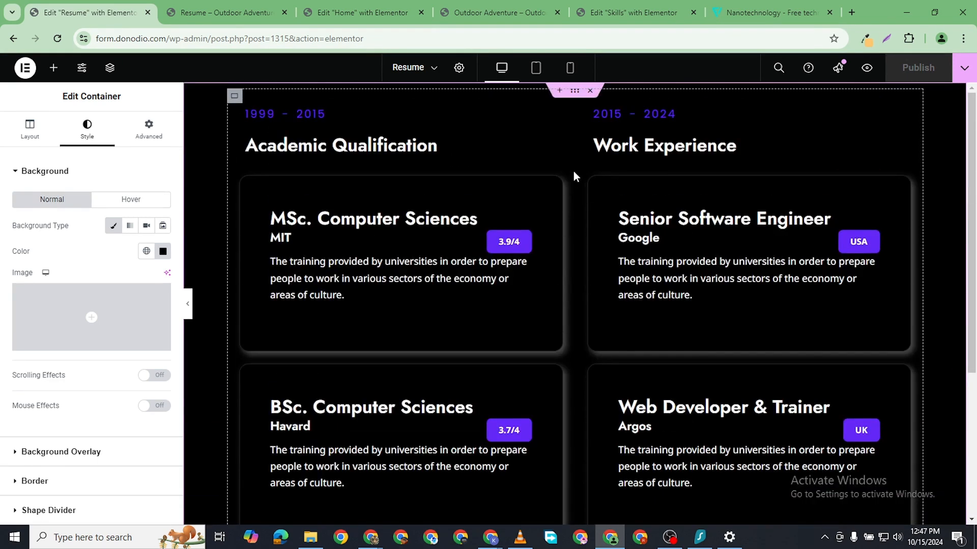
right_click(575, 92)
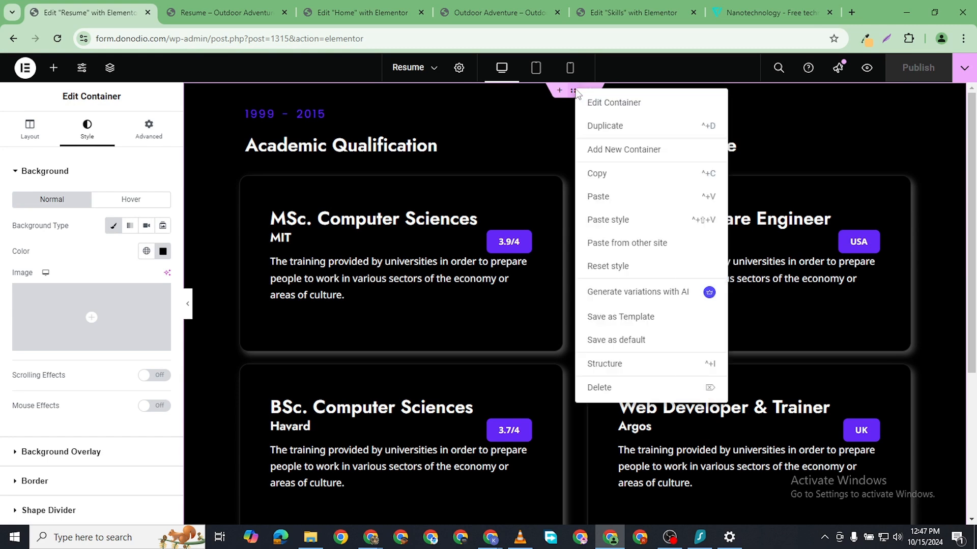
click(603, 174)
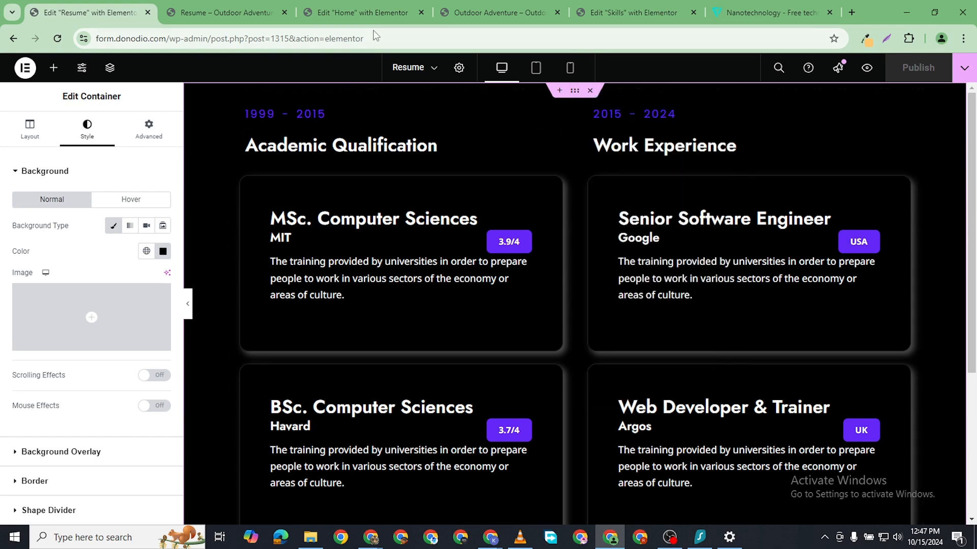
click(371, 14)
click(490, 11)
click(605, 13)
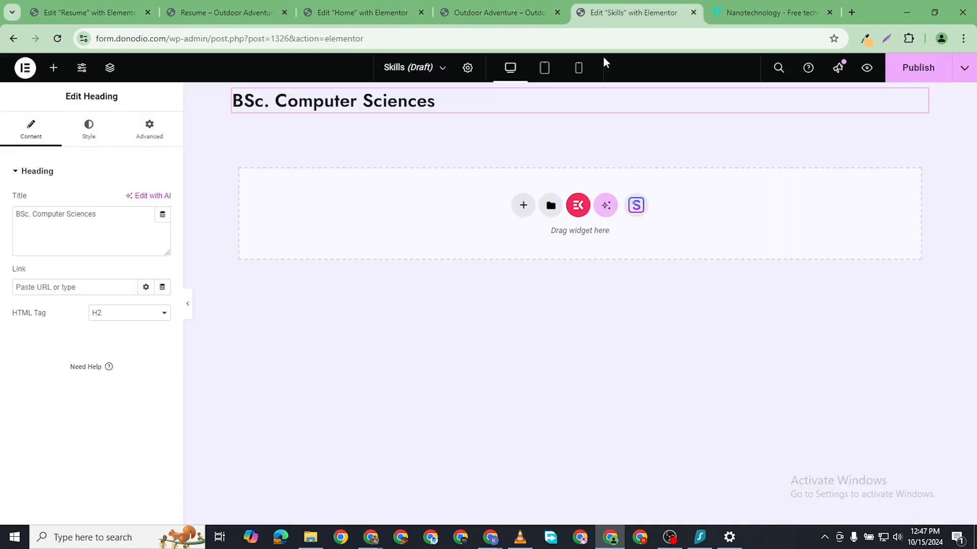
right_click(388, 190)
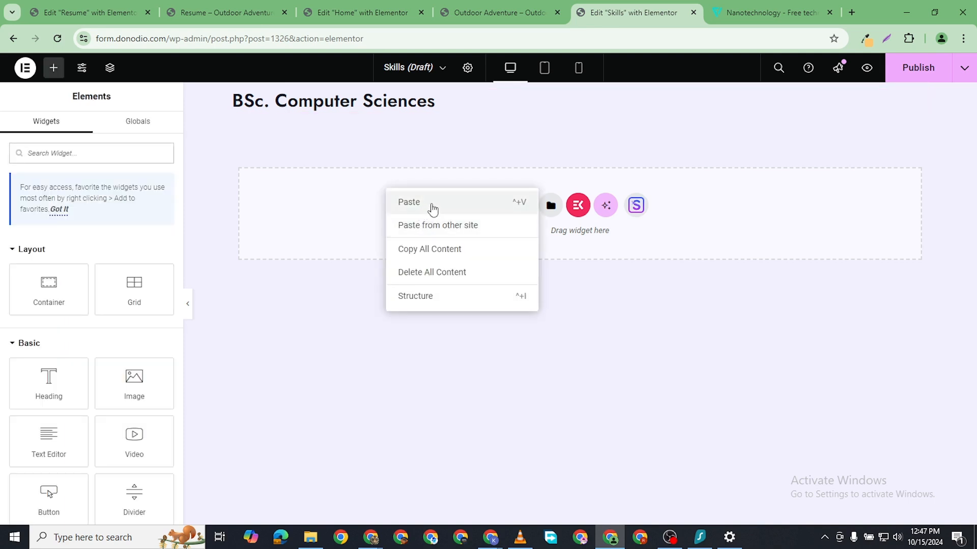
click(439, 202)
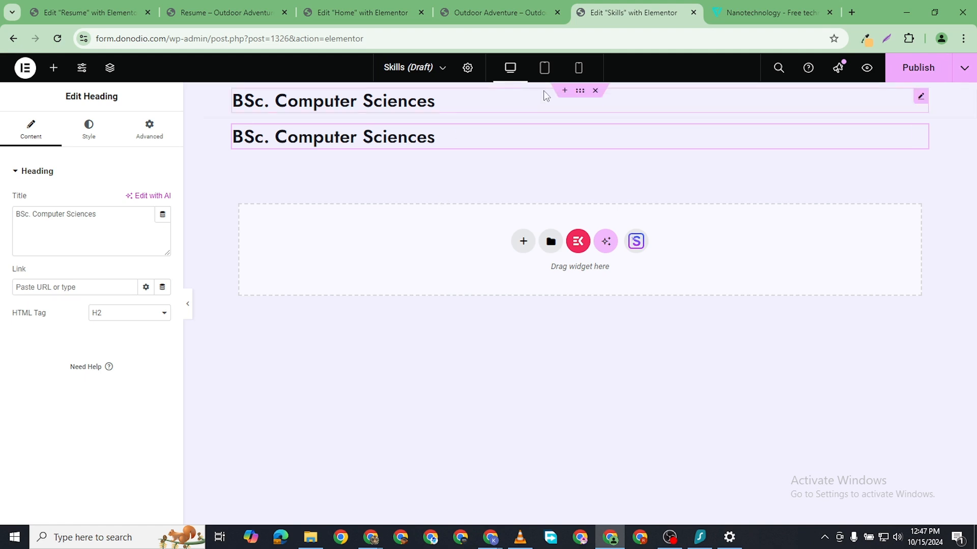
click(595, 92)
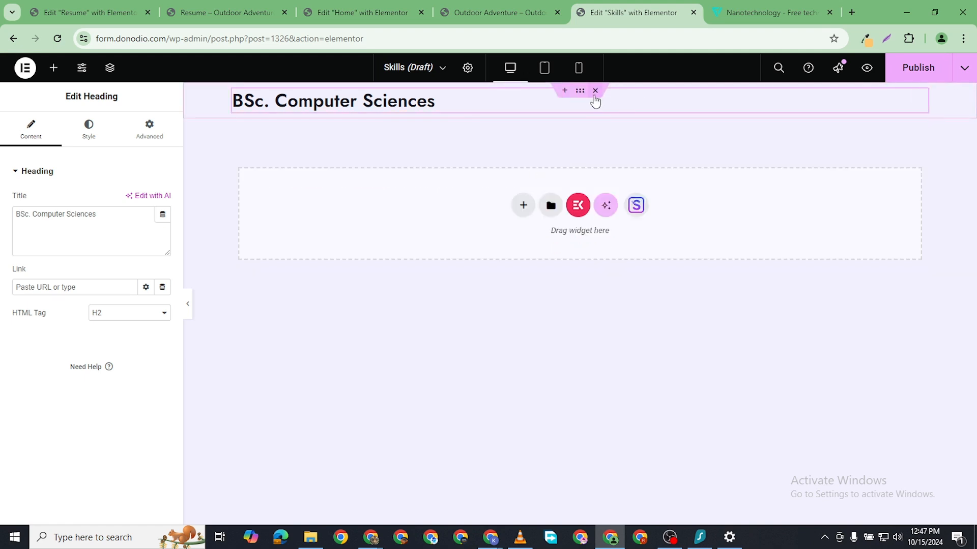
click(594, 91)
- Insert the saved Resume page template from My Templates in the library into the Skills template
click(551, 184)
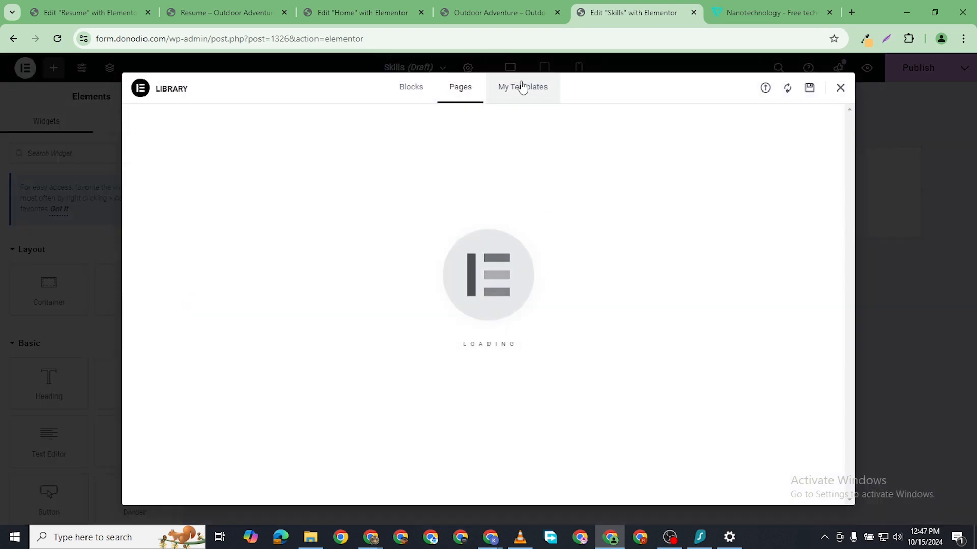
click(523, 97)
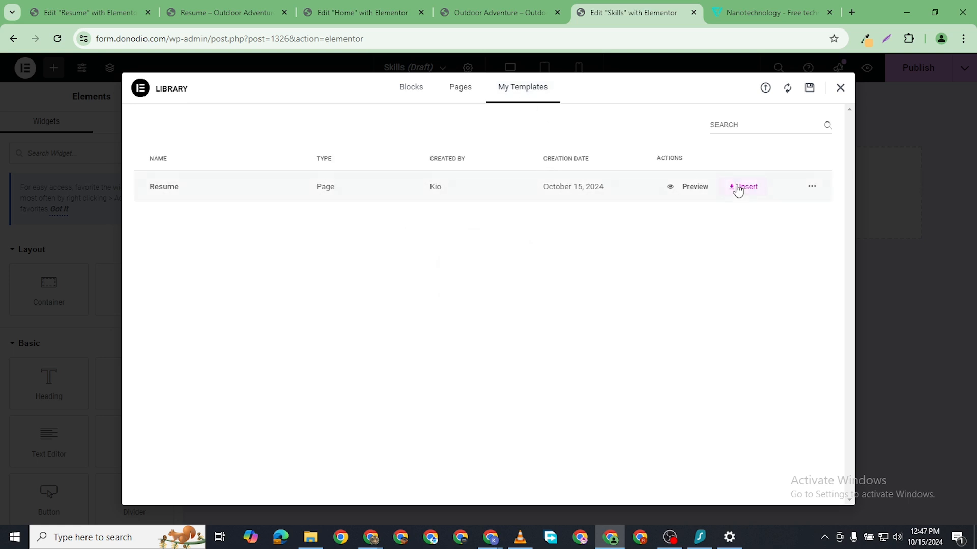
click(744, 188)
click(578, 318)
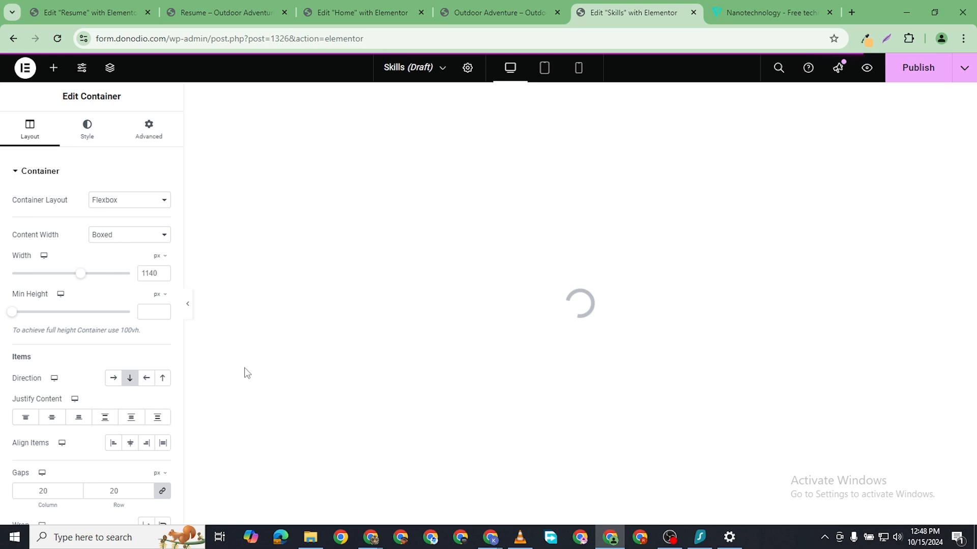
right_click(245, 371)
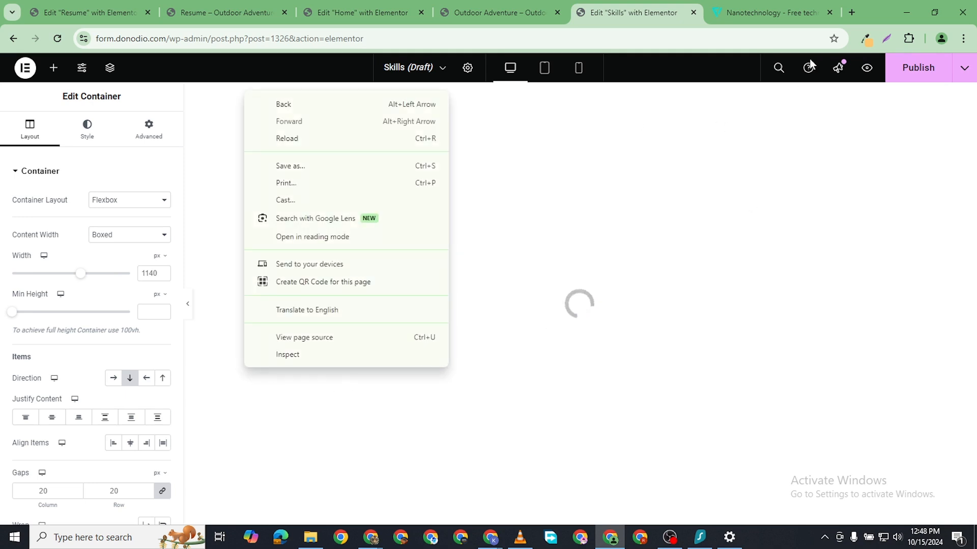
click(889, 2)
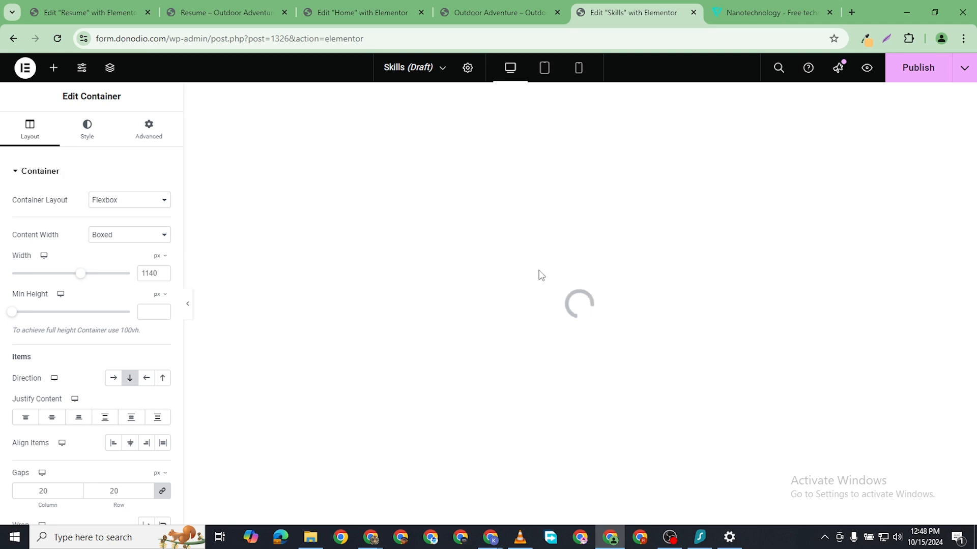
- Delete the BSc. Computer Sciences and Web Developer & Trainer cards from the Skills template
scroll(457, 299, down, 3)
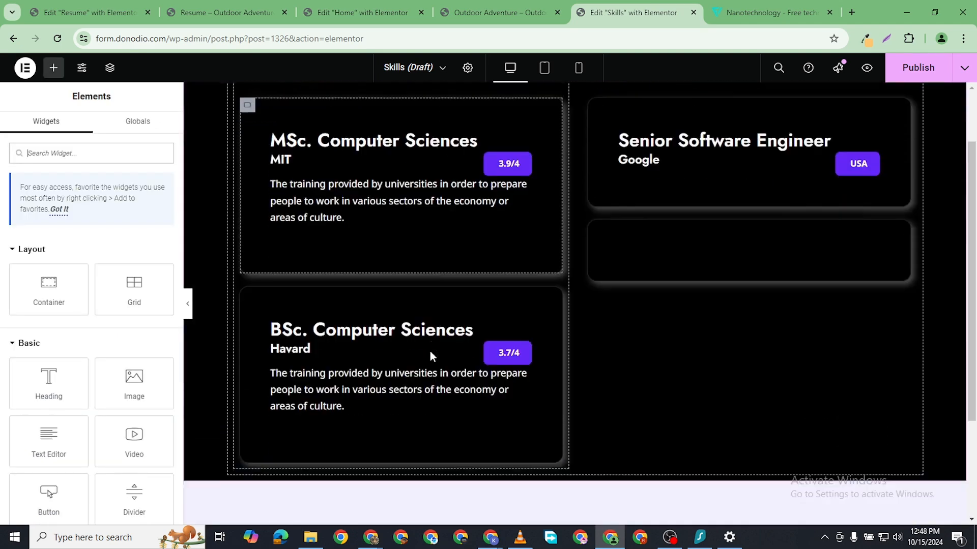
scroll(251, 279, up, 3)
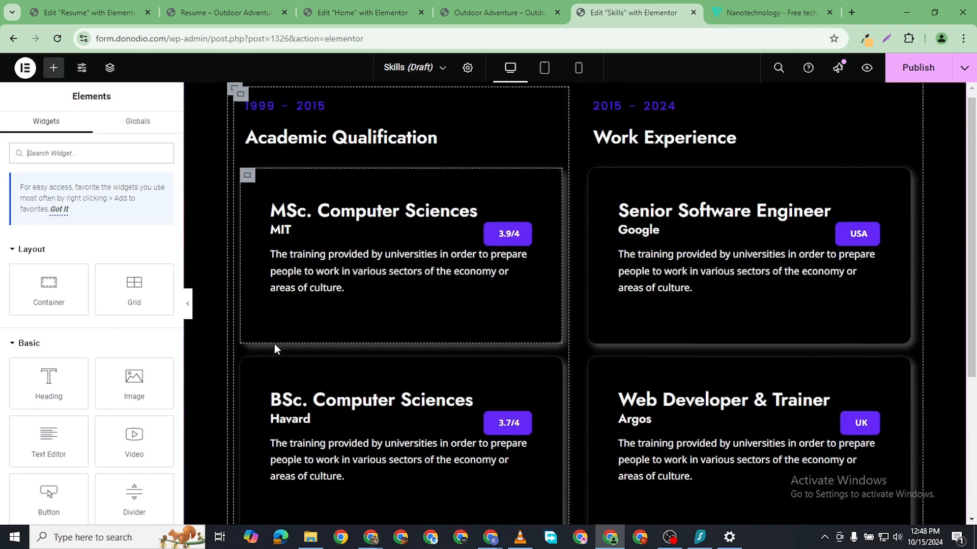
scroll(276, 347, down, 3)
right_click(300, 386)
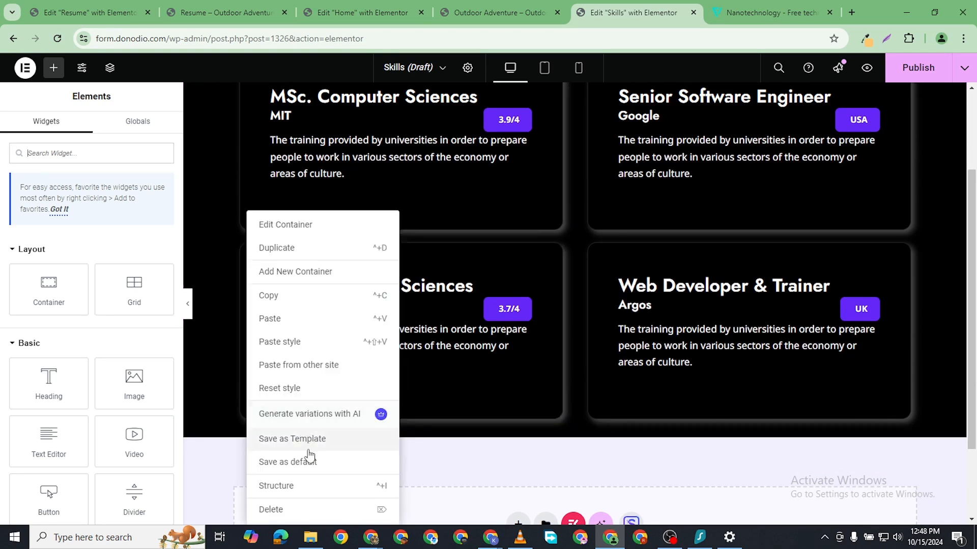
click(292, 507)
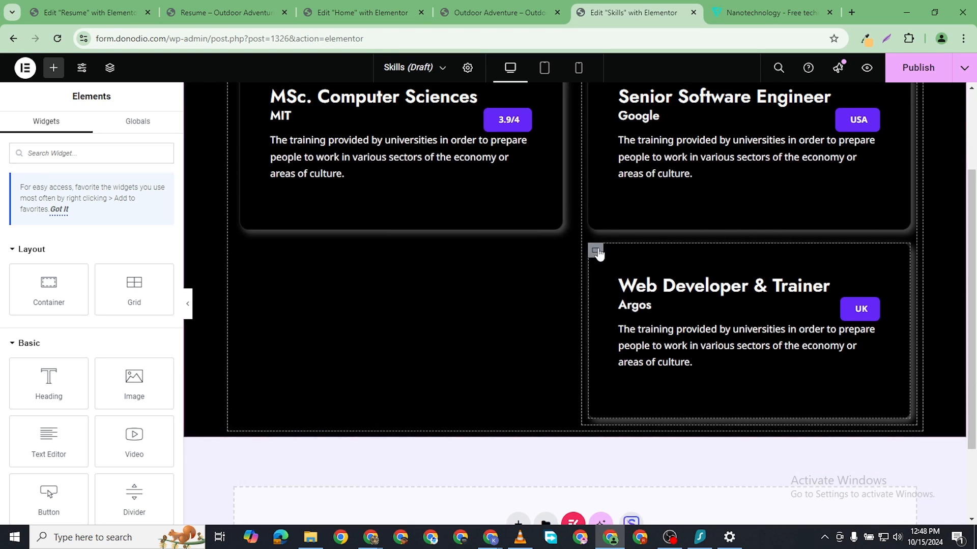
right_click(595, 251)
click(632, 509)
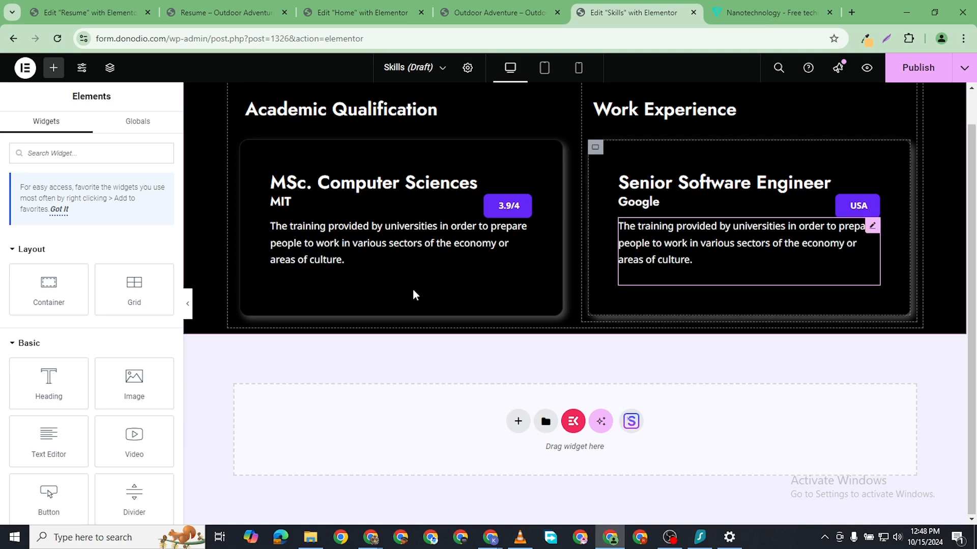
- Set the Skills outer container's padding to 1 px on all sides, then unlink the values and set the bottom padding to 80 px
scroll(582, 101, up, 1)
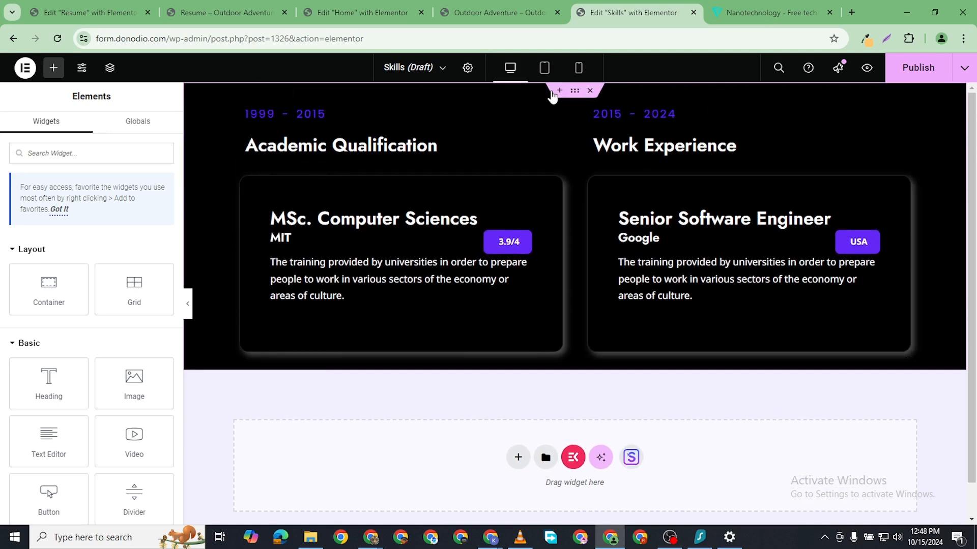
click(574, 92)
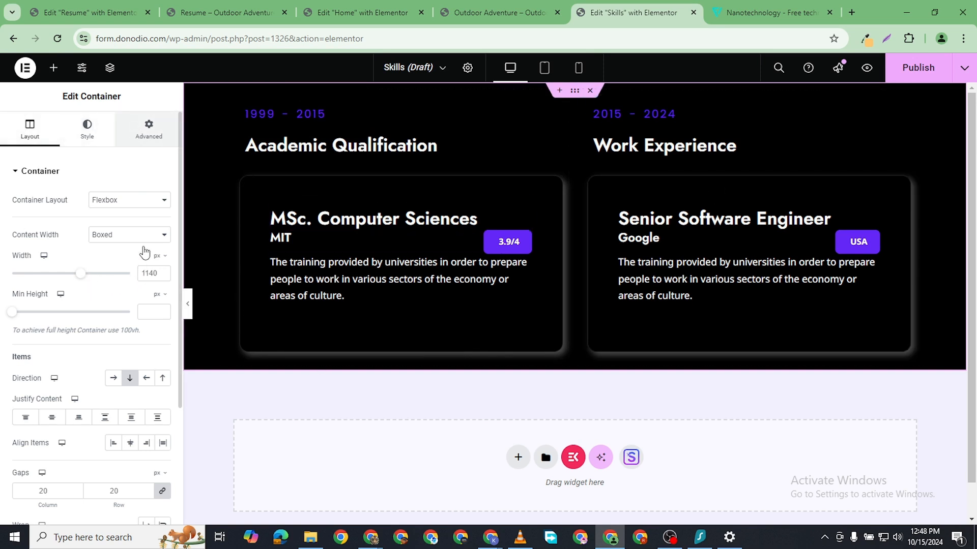
click(148, 147)
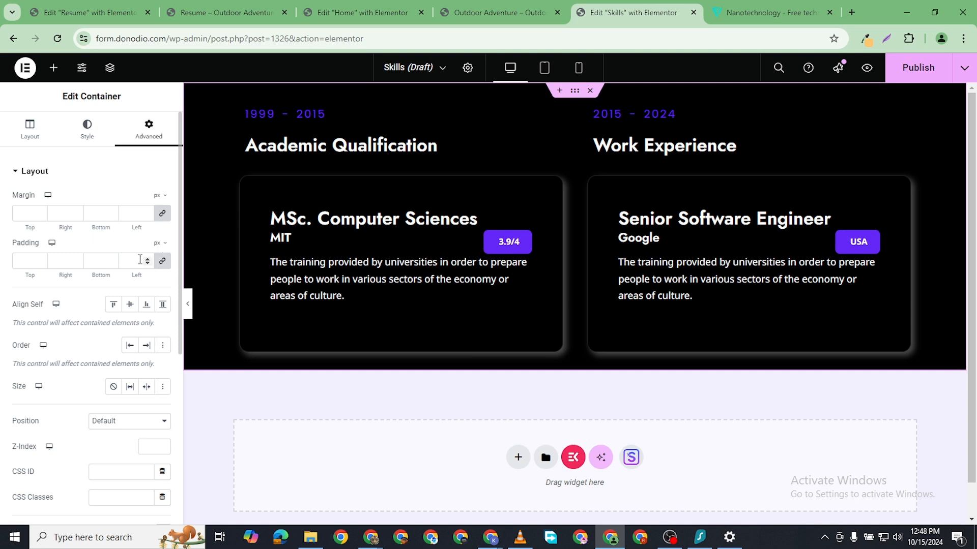
text(1)
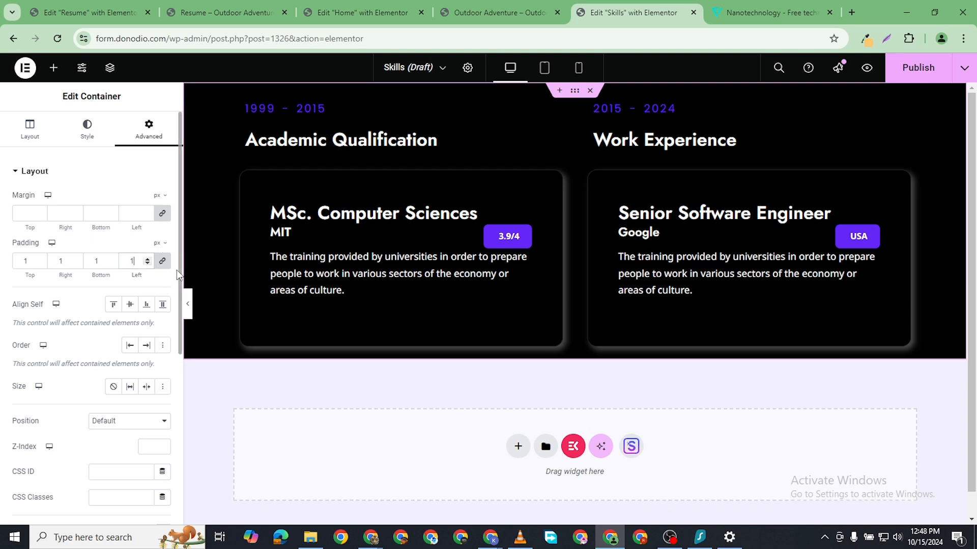
click(163, 262)
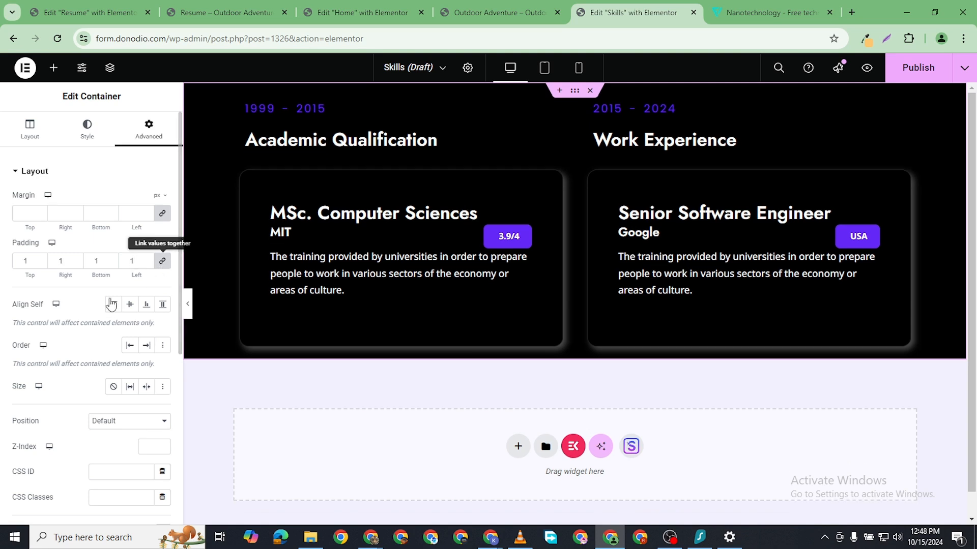
click(99, 261)
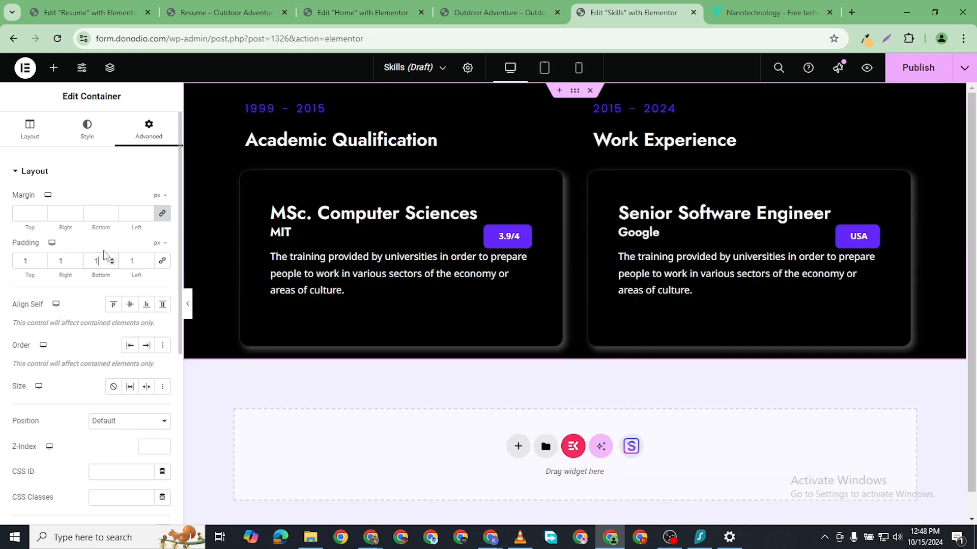
text(080)
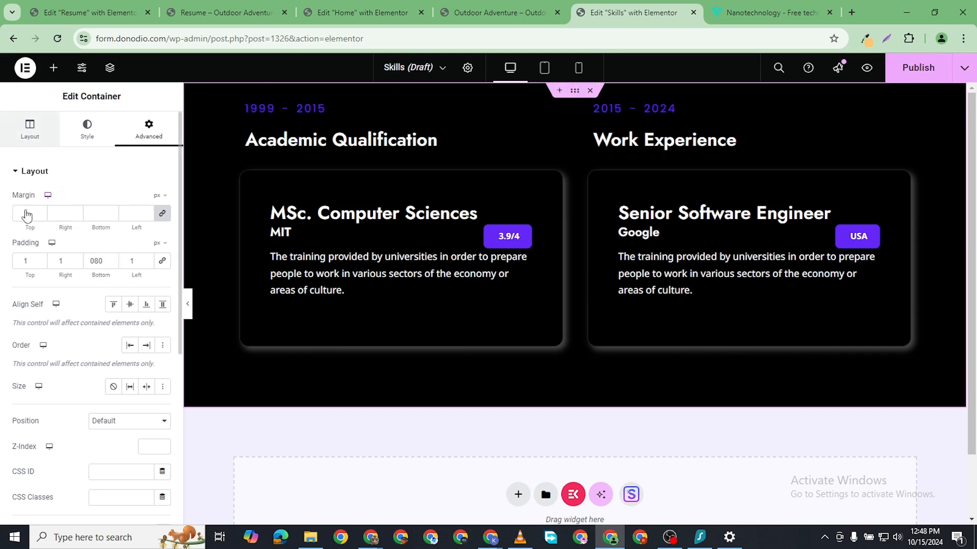
- Change the Skills outer container's content width to Full Width
click(30, 130)
click(130, 234)
click(146, 251)
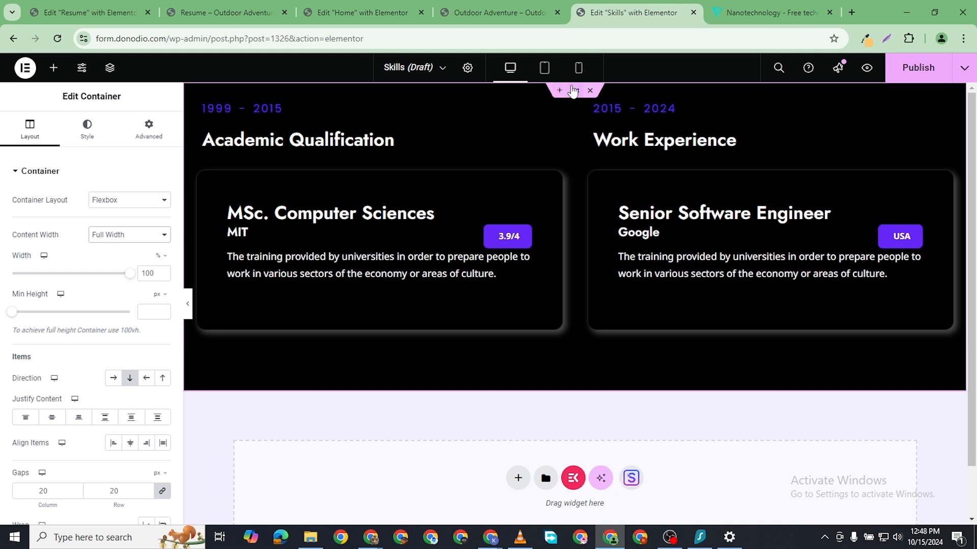
- Set the Skills outer container's right and left padding to 20 px each
click(151, 134)
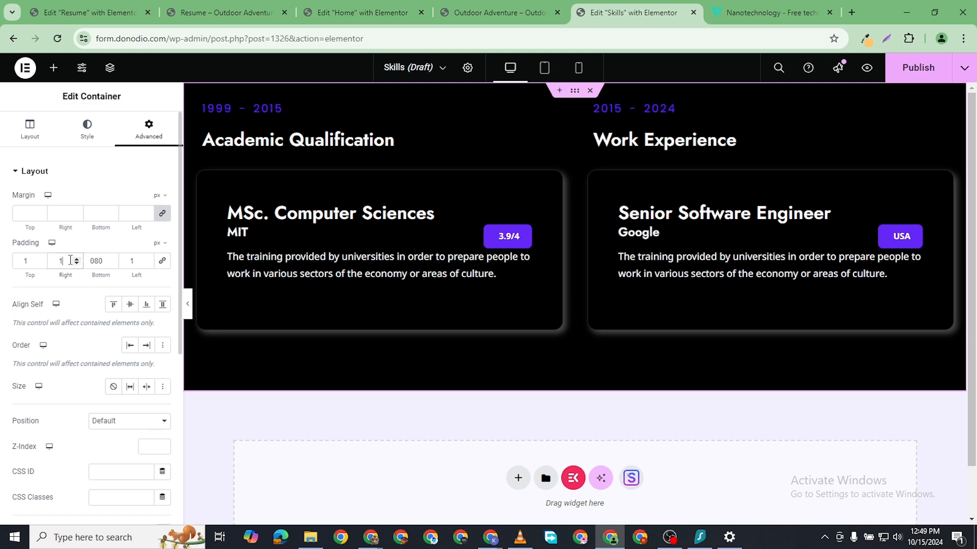
text(08)
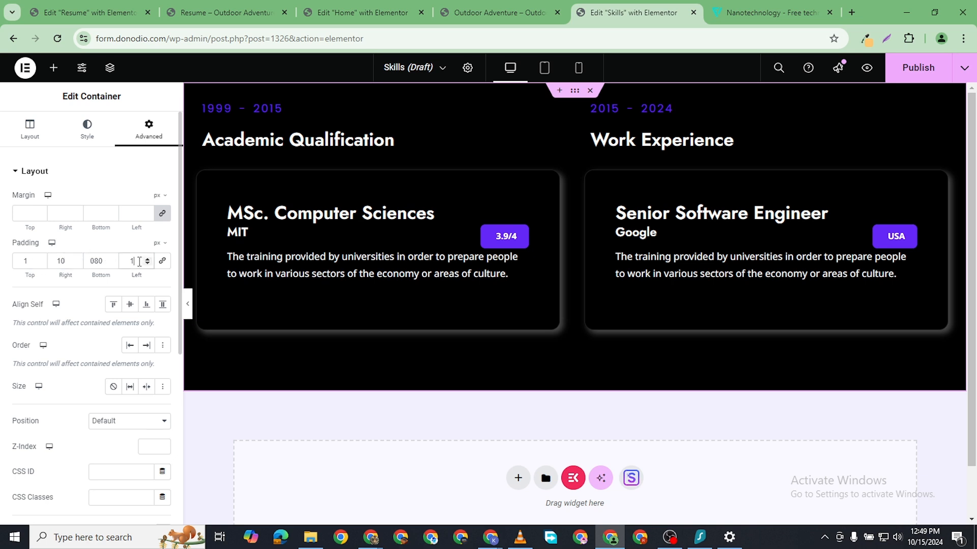
text(0)
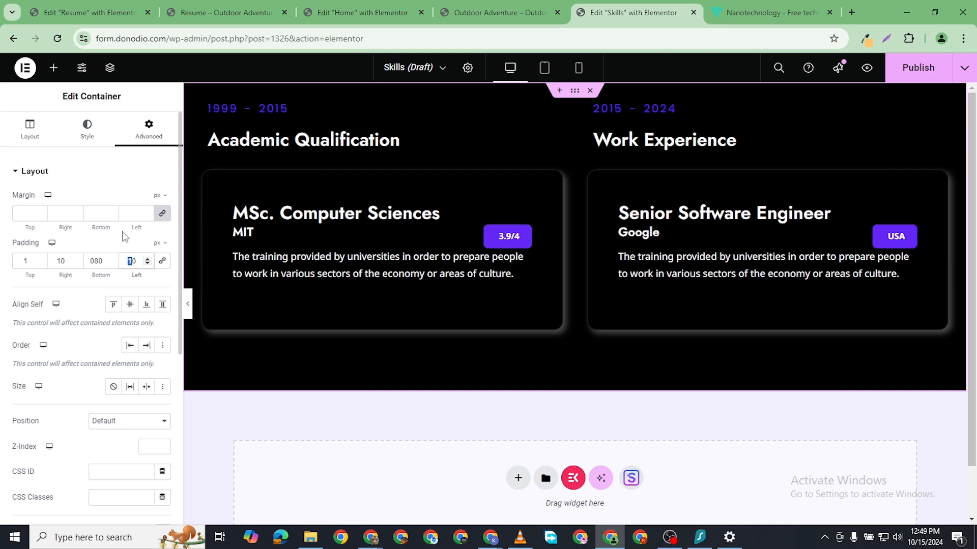
text(2)
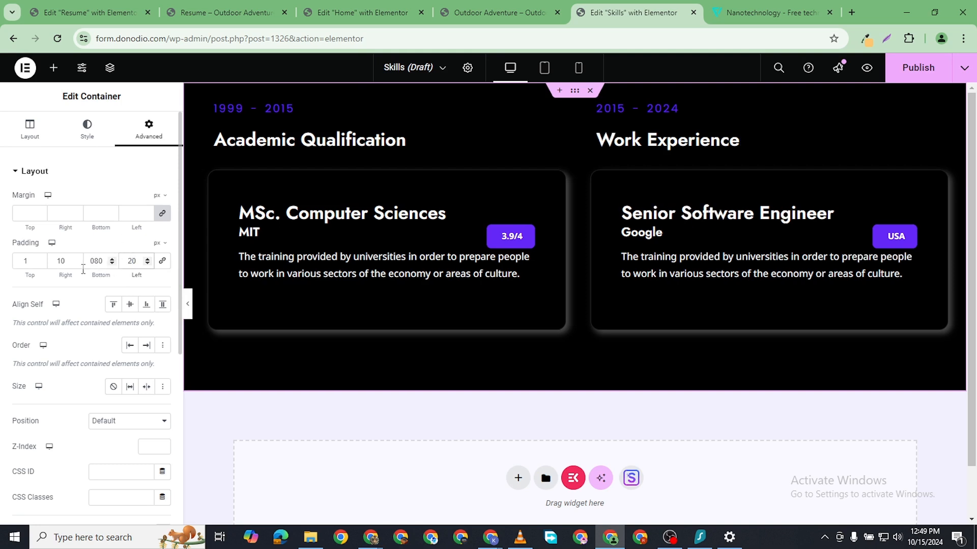
click(60, 260)
key(Delete)
text(2)
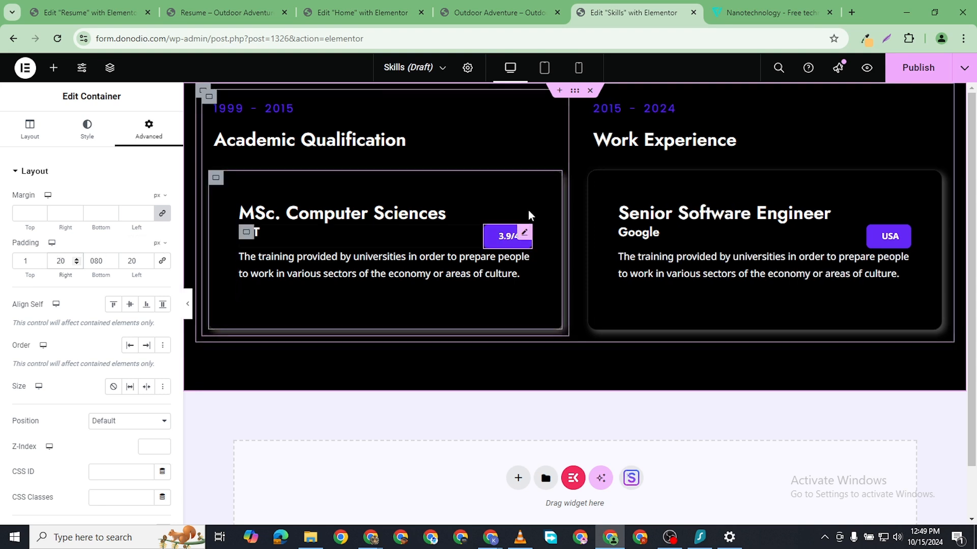
- Replace the date-range headings above Academic Qualification and Work Experience with the text Features
click(439, 139)
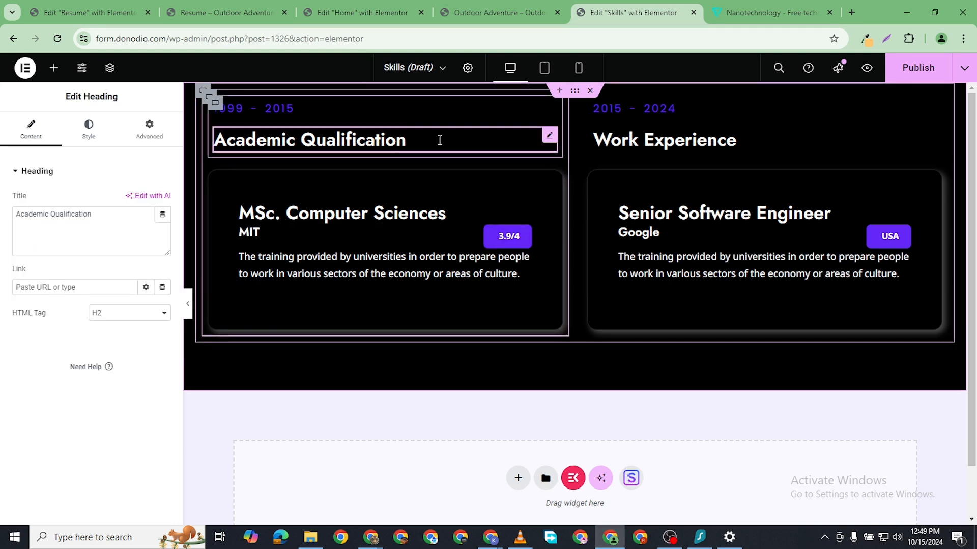
click(289, 109)
double_click(45, 213)
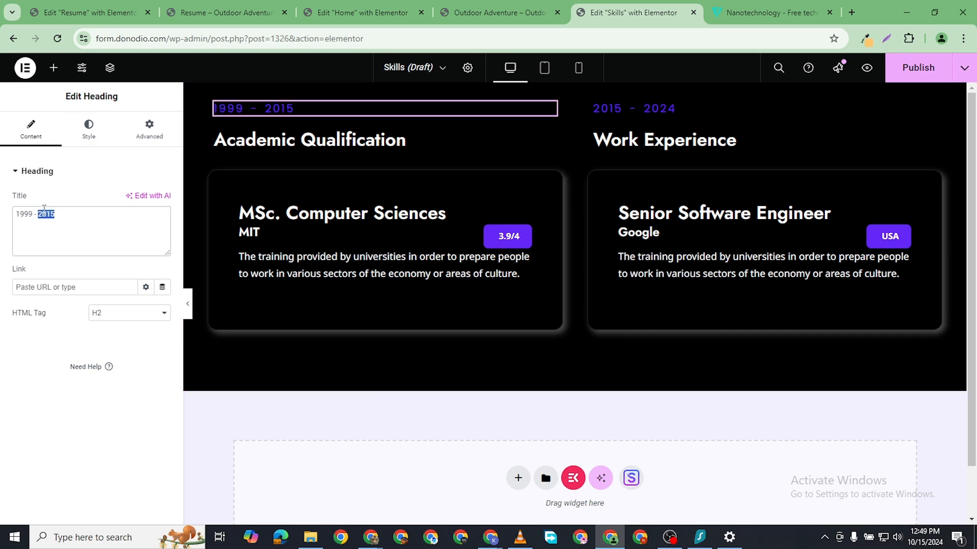
key(ctrl+a)
text(Fe)
click(669, 106)
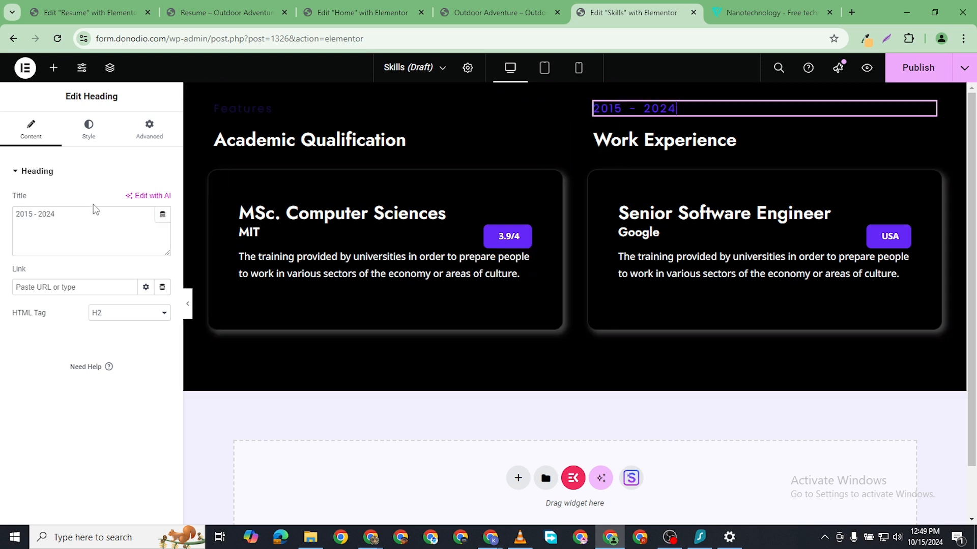
triple_click(45, 211)
text(FF)
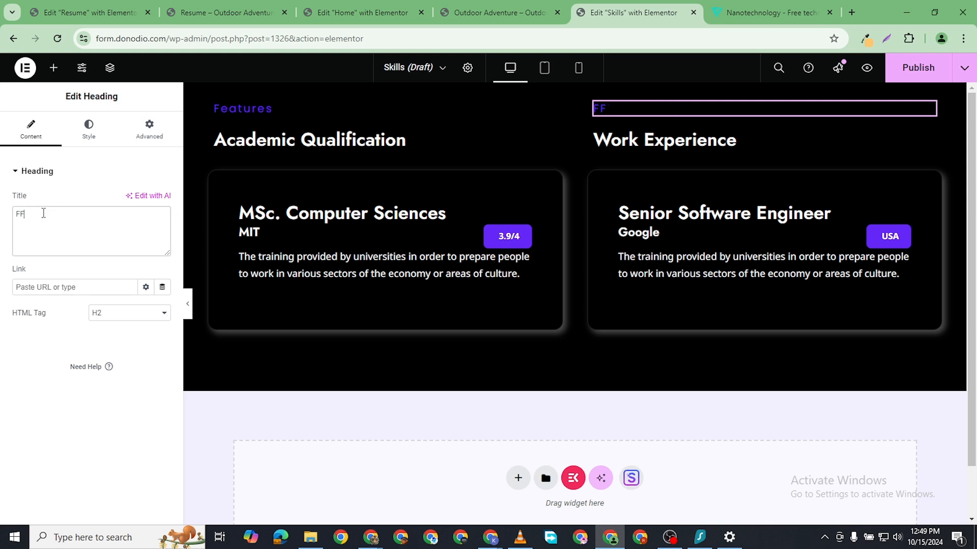
key(BackSpace)
text(eatures)
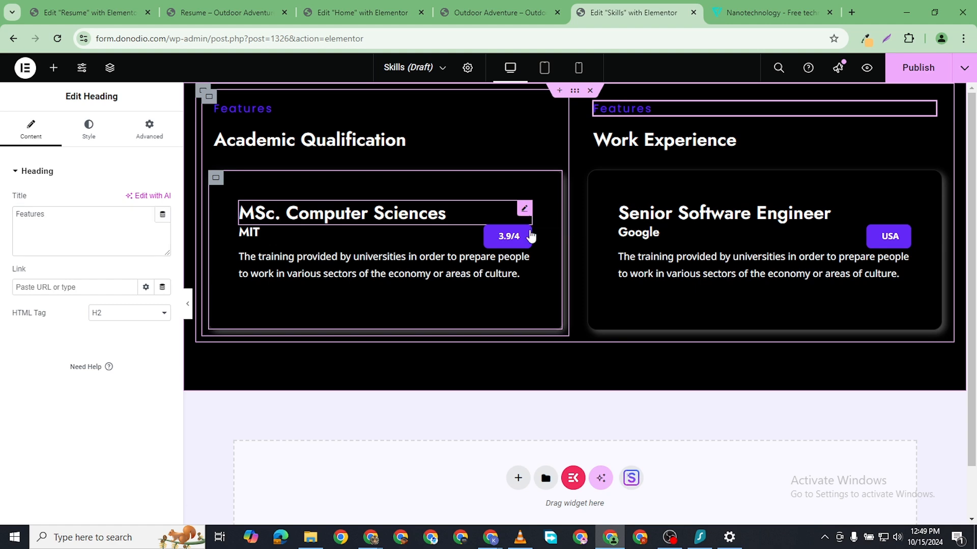
- Delete the MSc. Computer Sciences heading and the row container holding MIT and the 3.9/4 badge
right_click(496, 214)
click(538, 455)
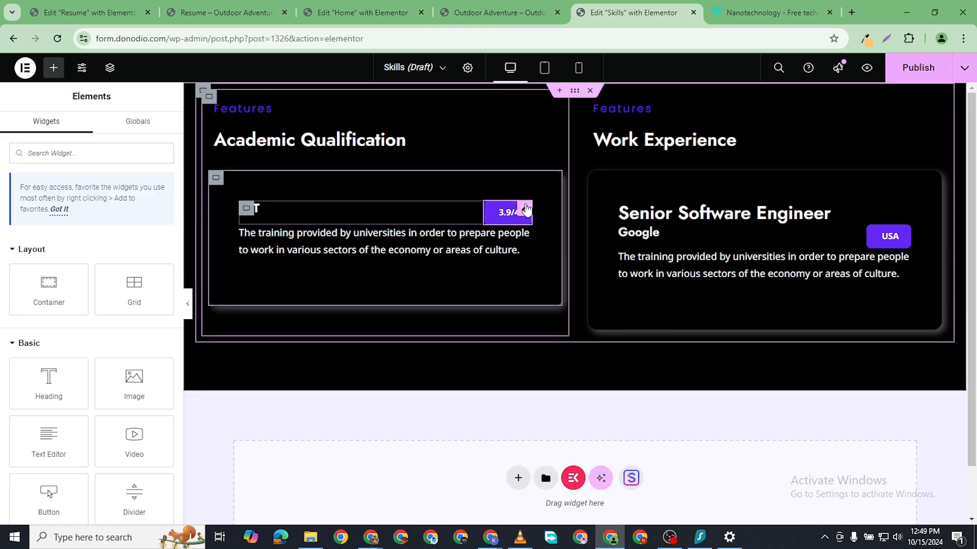
right_click(312, 206)
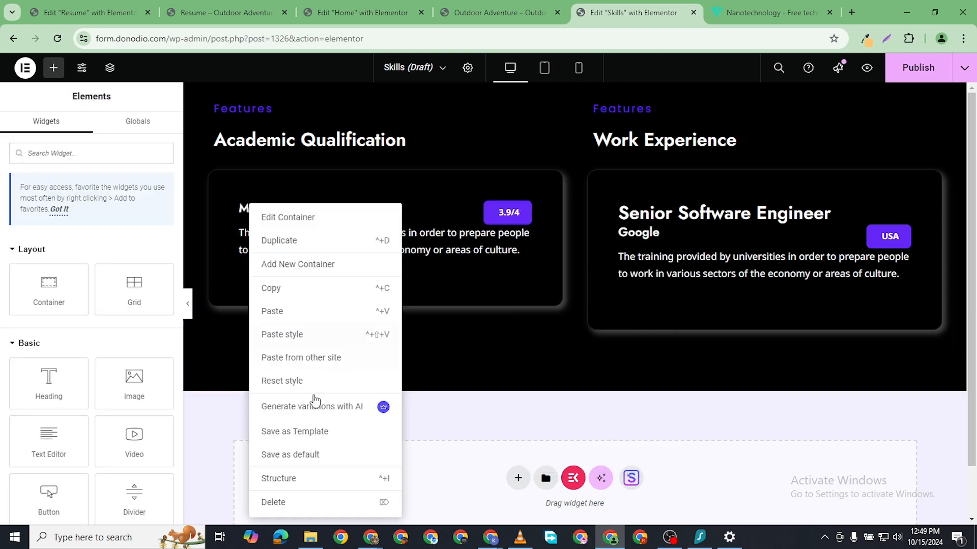
click(299, 500)
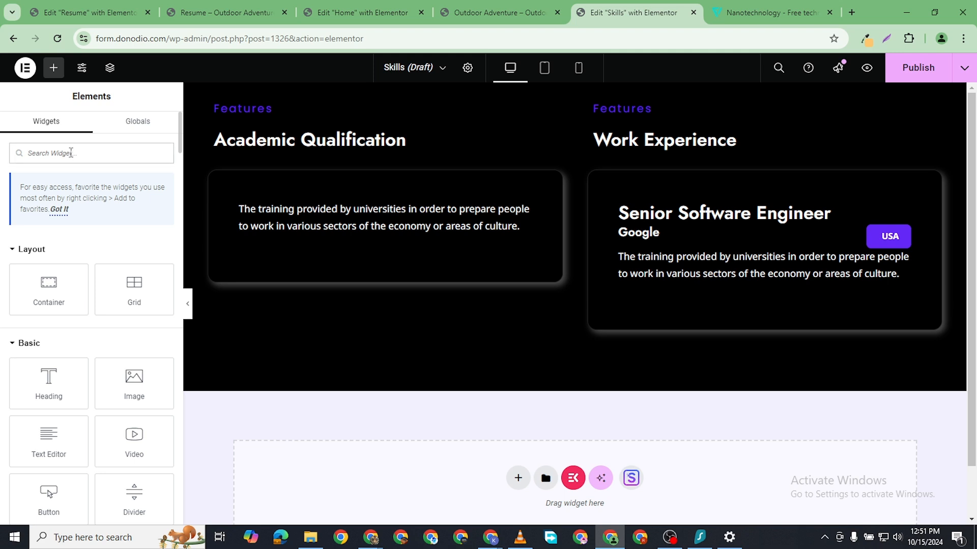
- Try a Progress Tracker widget above the description text in the Academic Qualification card
click(71, 152)
text(a)
text(rogress)
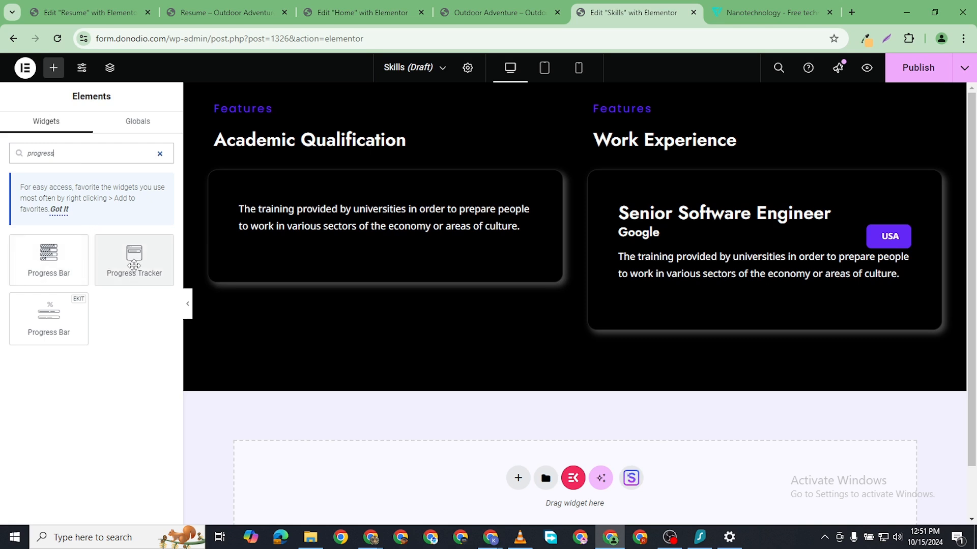
drag(134, 265, 351, 206)
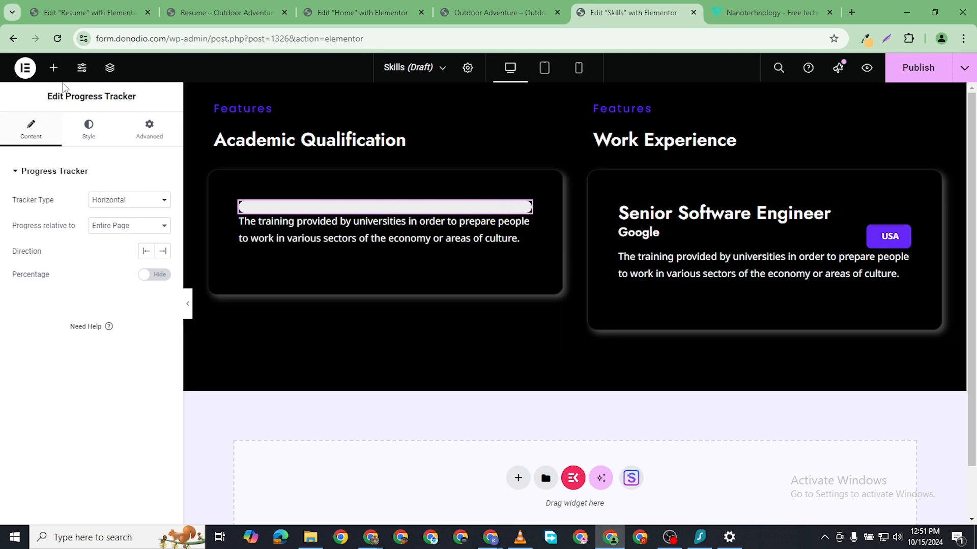
- Add a Progress Bar widget above the description in the Academic Qualification card and delete the Progress Tracker
click(54, 69)
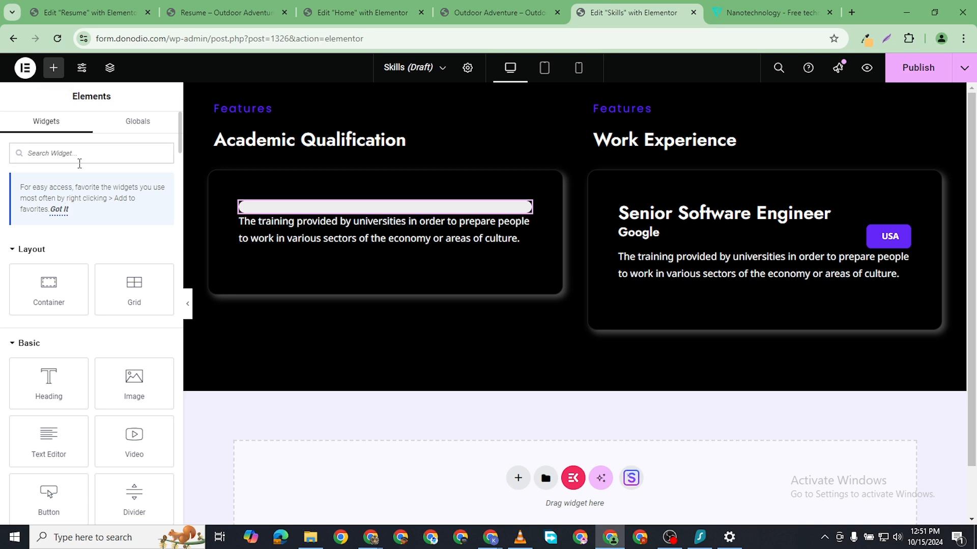
text(progress)
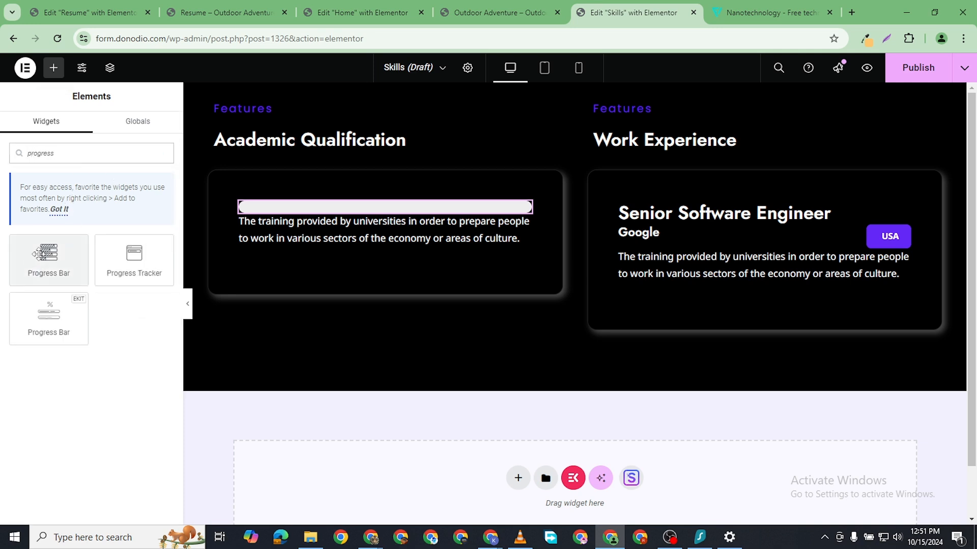
drag(41, 254, 356, 207)
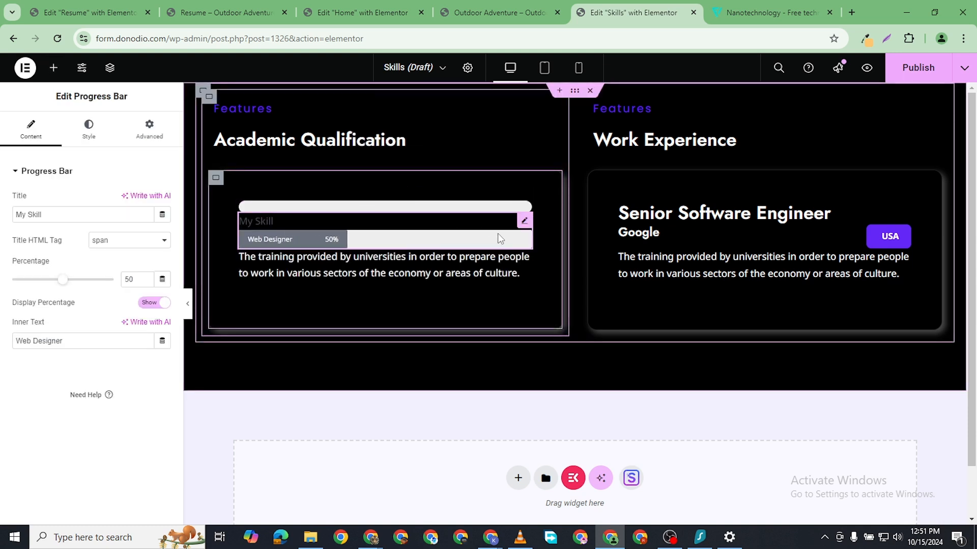
right_click(542, 328)
click(585, 448)
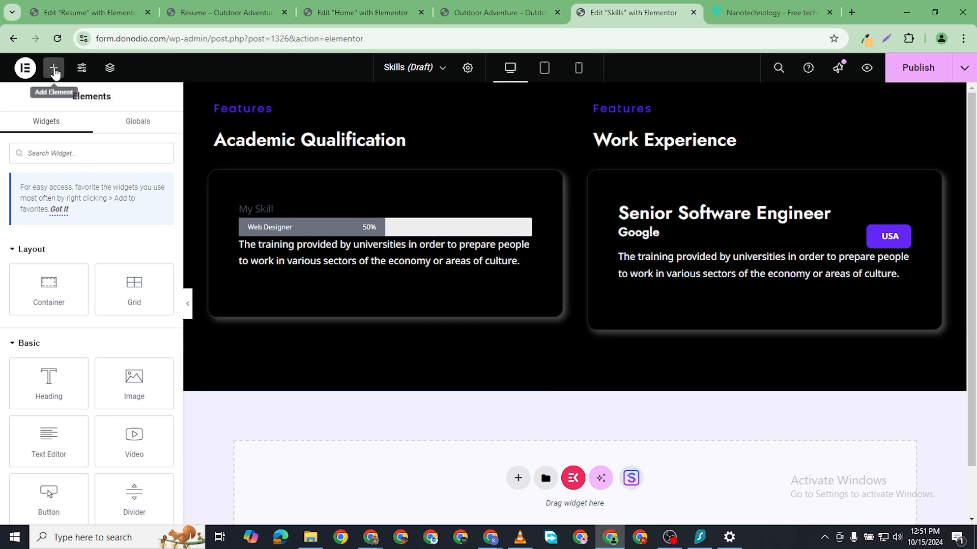
- Copy the Academic Qualification heading into the card below it and place the copy above the progress bar
right_click(554, 136)
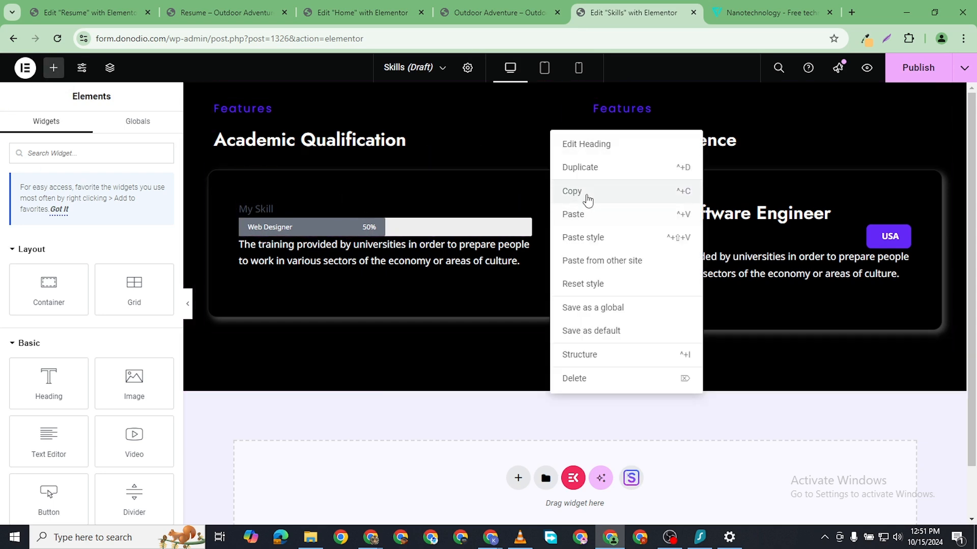
click(585, 197)
right_click(295, 199)
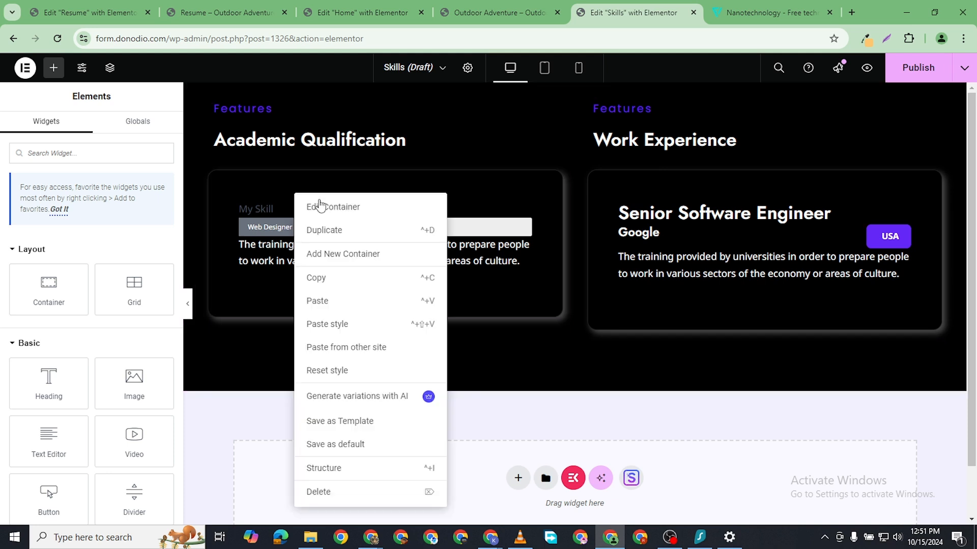
click(339, 304)
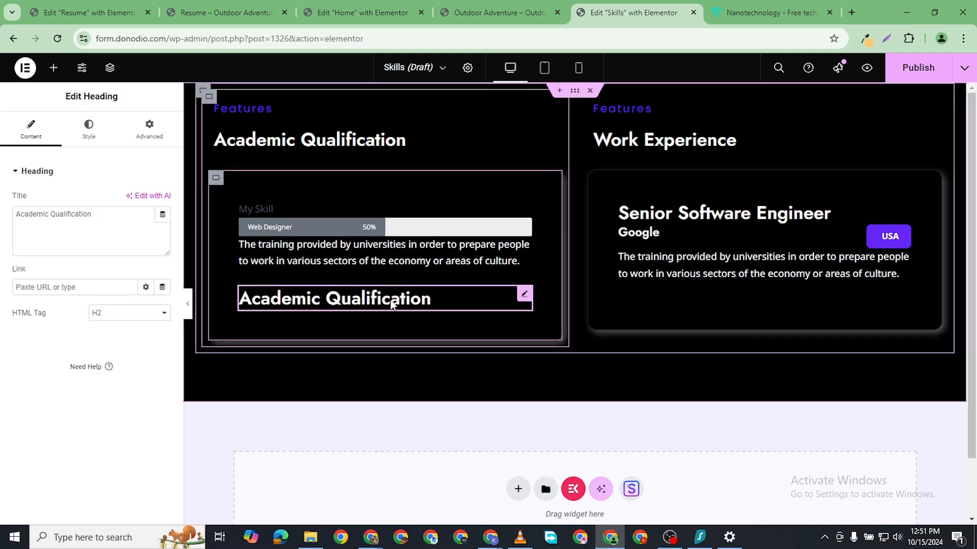
drag(521, 292, 466, 198)
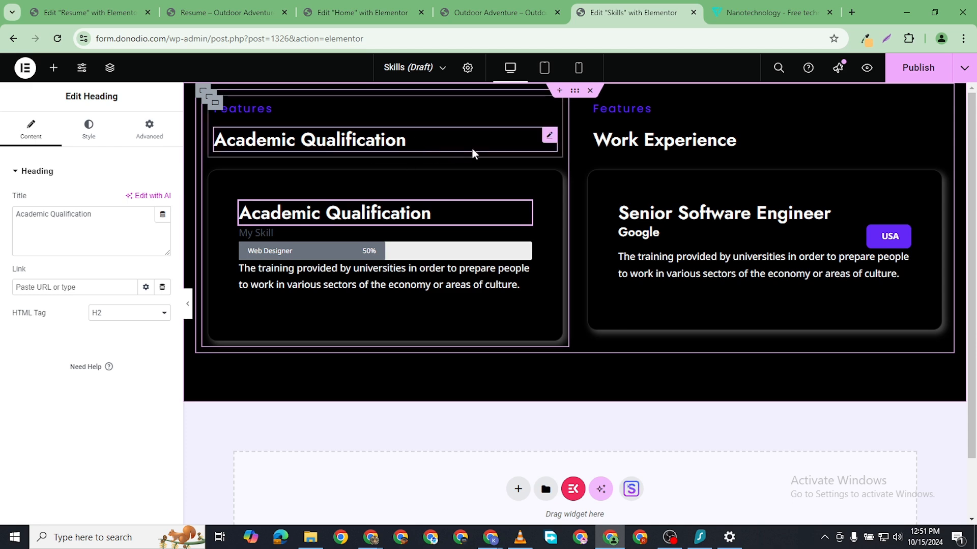
- Change the first column's main heading from Academic Qualification to Design Skill
click(549, 136)
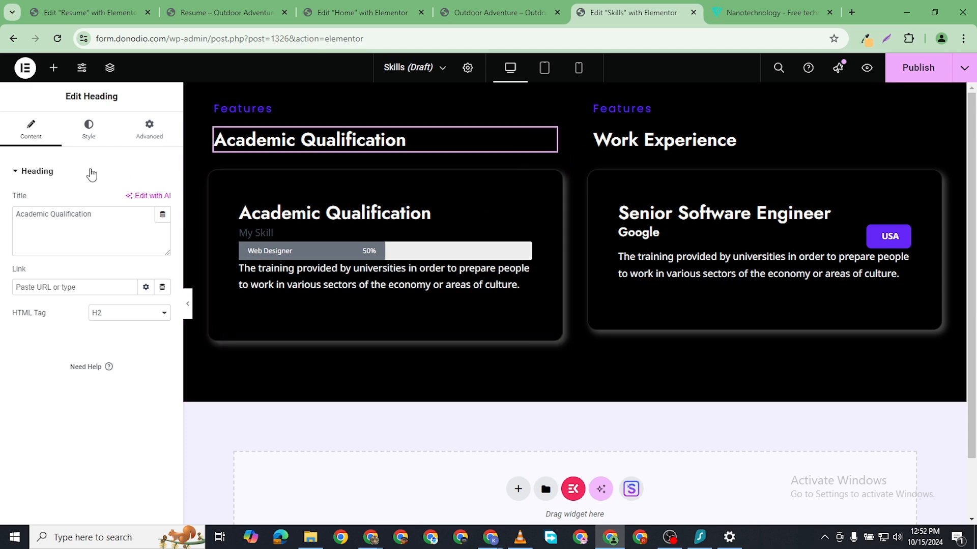
triple_click(77, 210)
text(D)
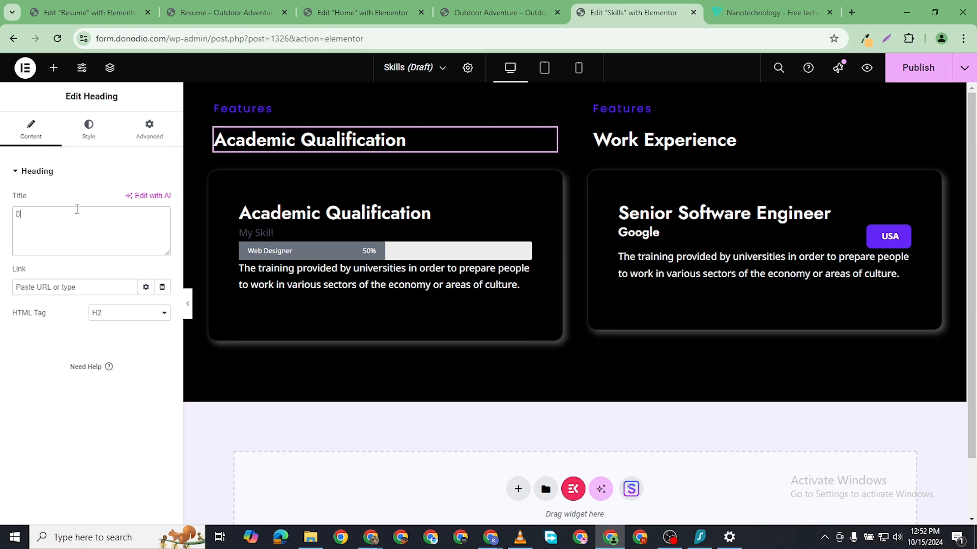
text(esign )
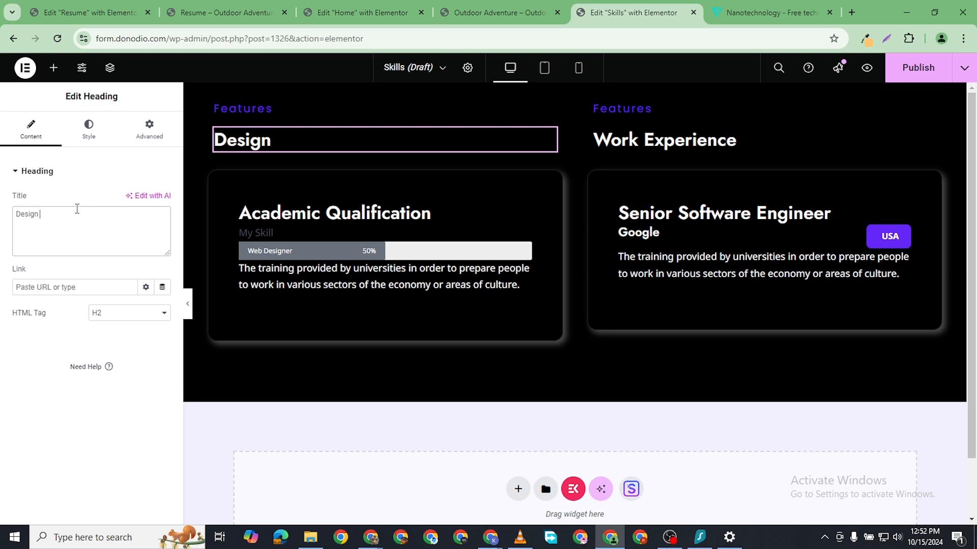
text(Skill)
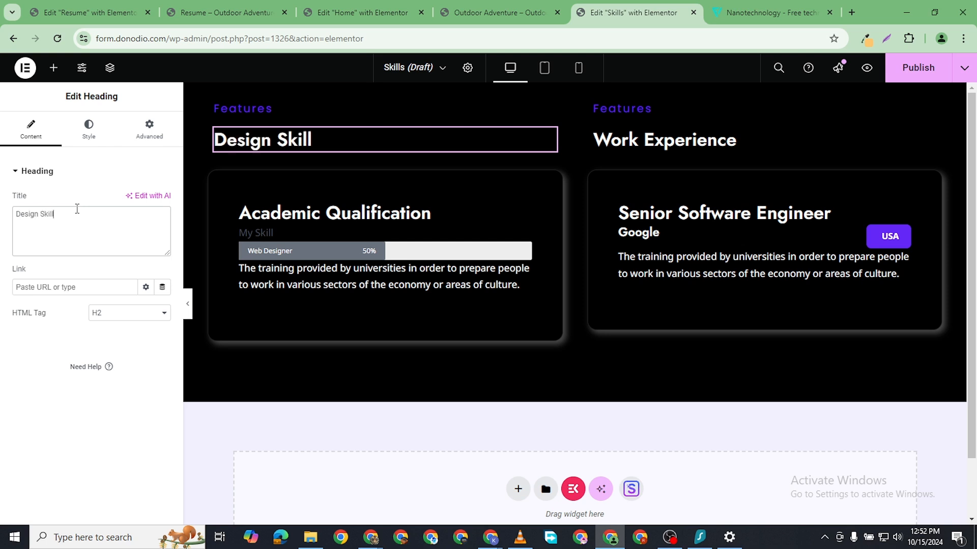
- Delete the copied Academic Qualification heading from inside the Design Skill card
click(505, 211)
right_click(526, 210)
click(539, 453)
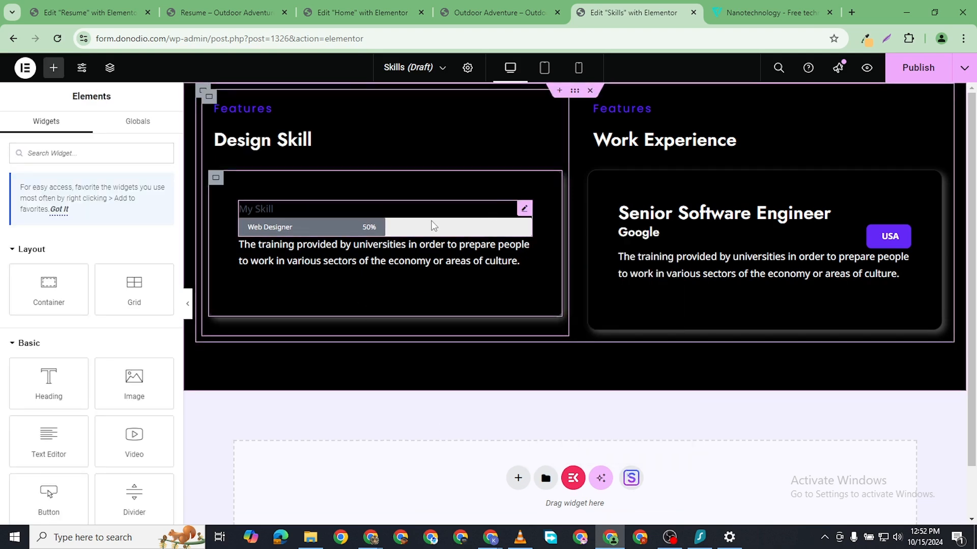
- Set the progress bar's title to Adobe XD and its percentage to 100
click(523, 208)
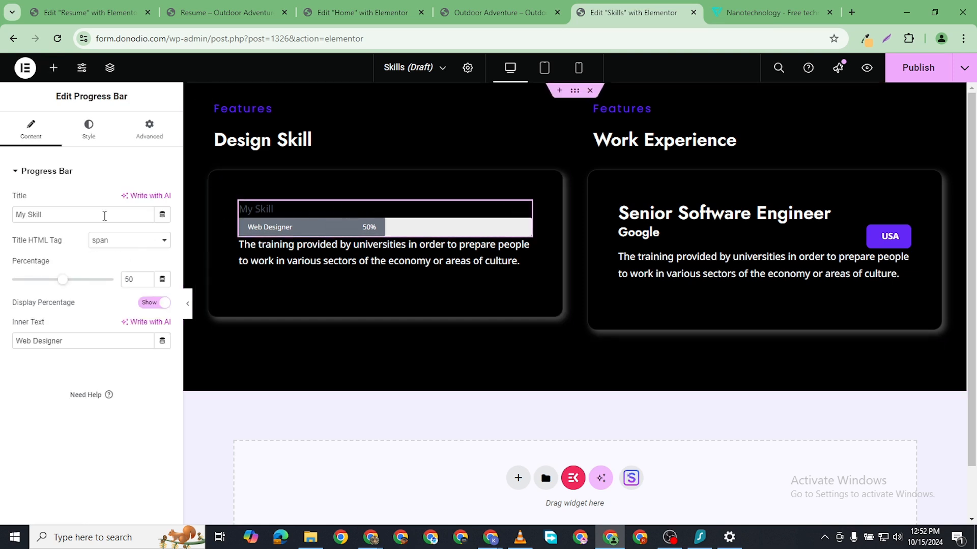
double_click(34, 216)
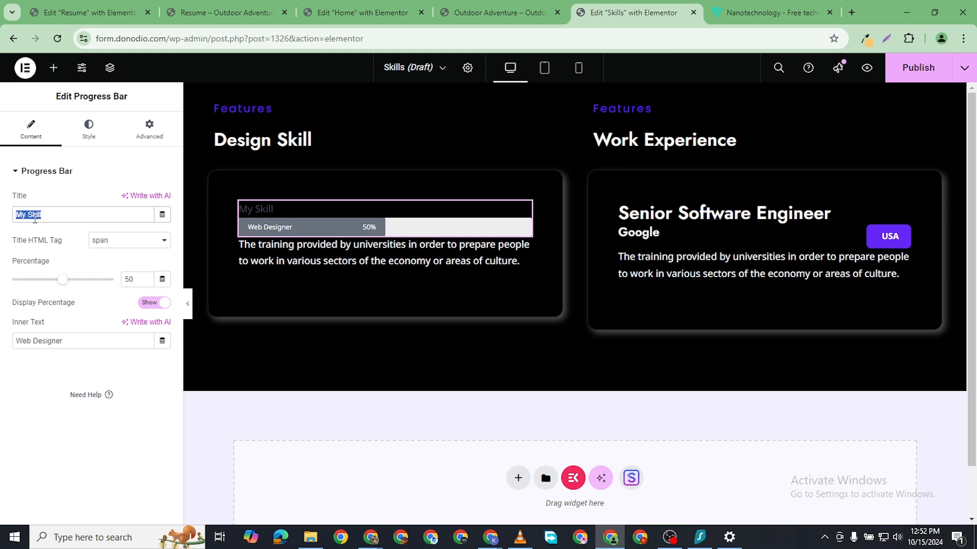
text(Adobe )
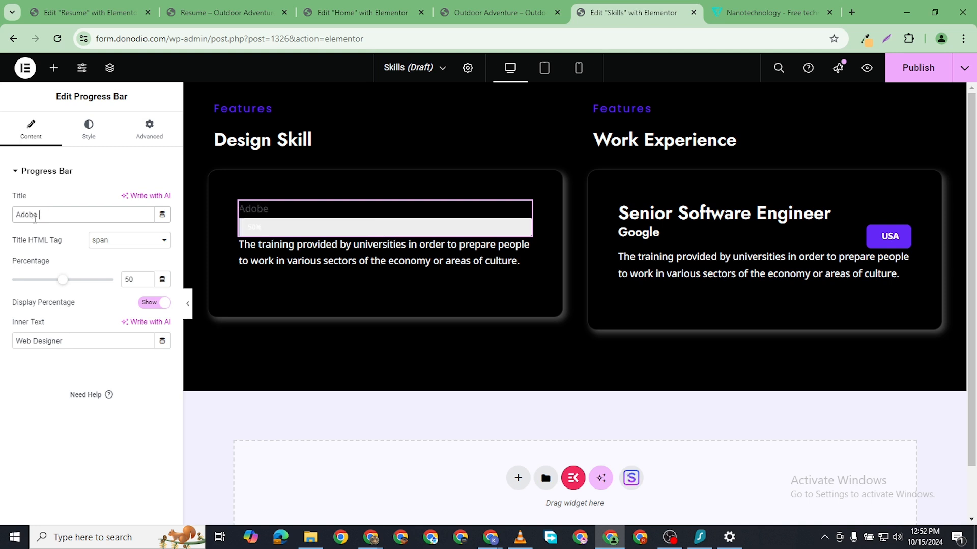
text(XD)
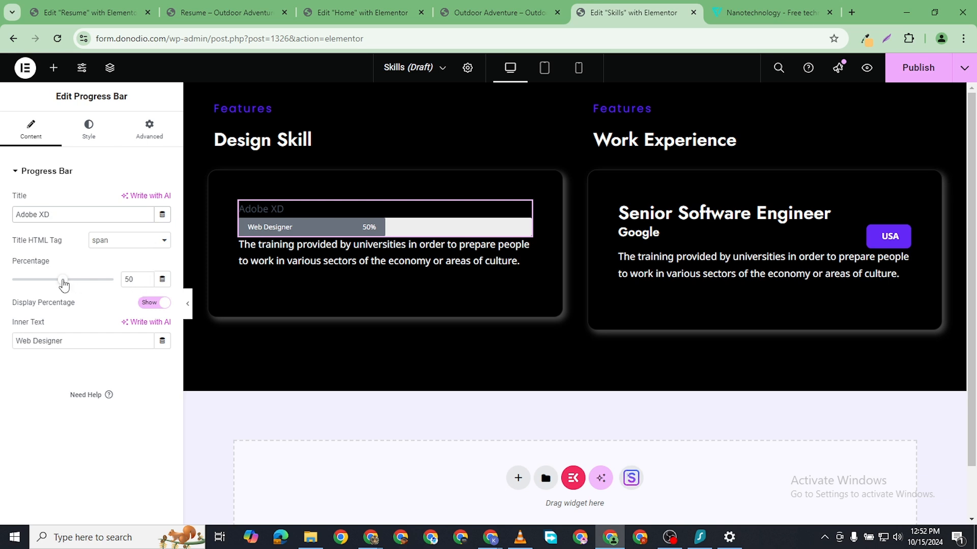
drag(64, 284, 153, 288)
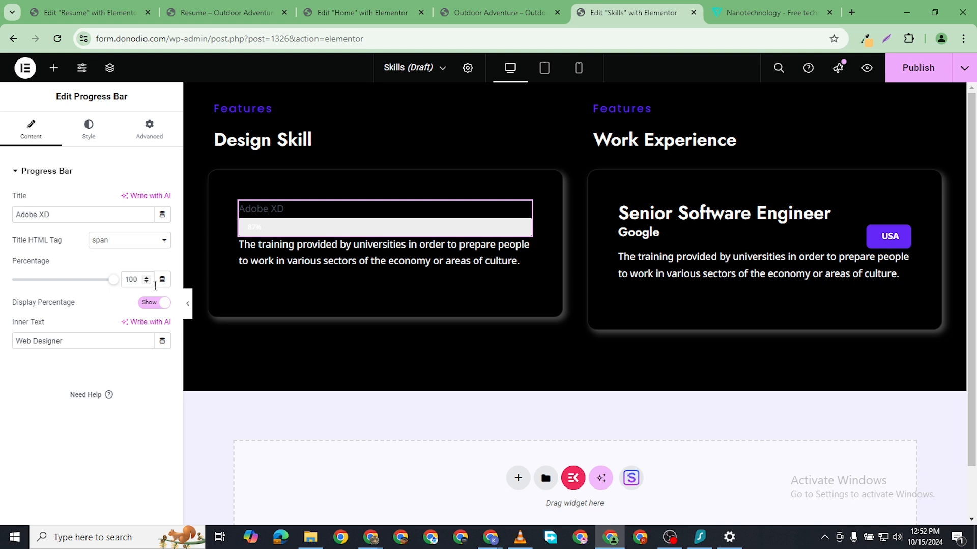
- Shorten the Adobe XD progress bar's inner text to Web Design
triple_click(57, 342)
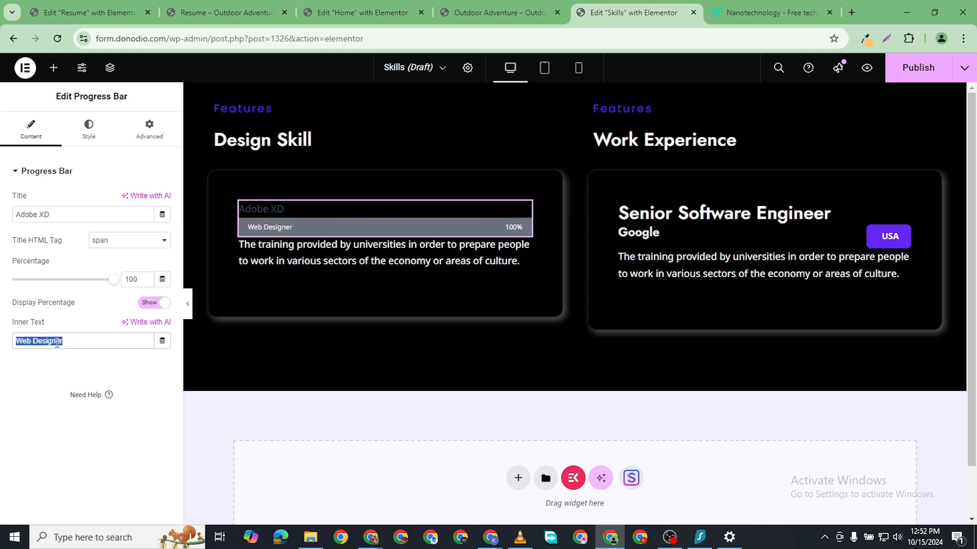
click(57, 342)
key(BackSpace)
key(BackSpace)
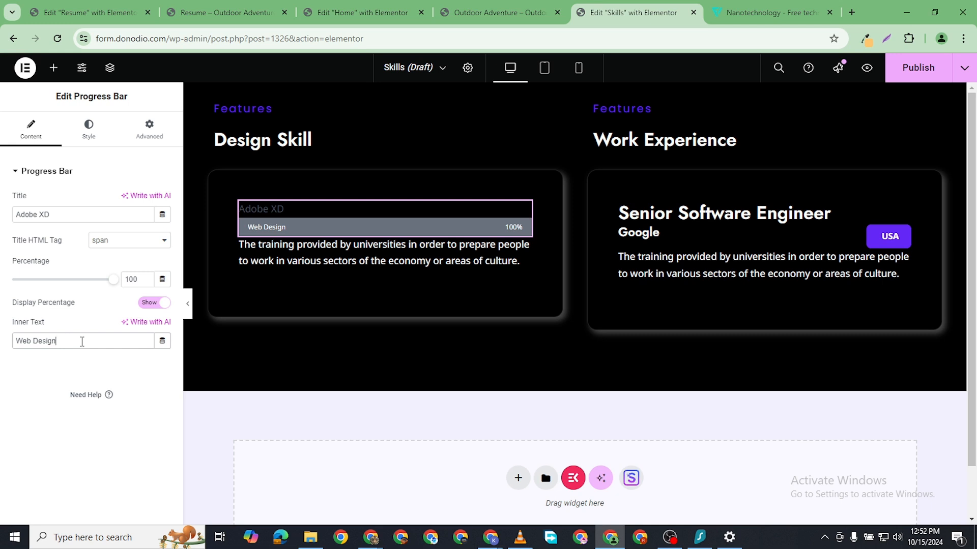
- Set the Adobe XD progress bar's color to #6528F7, copied from the text color of the Features heading above Design Skill
click(89, 131)
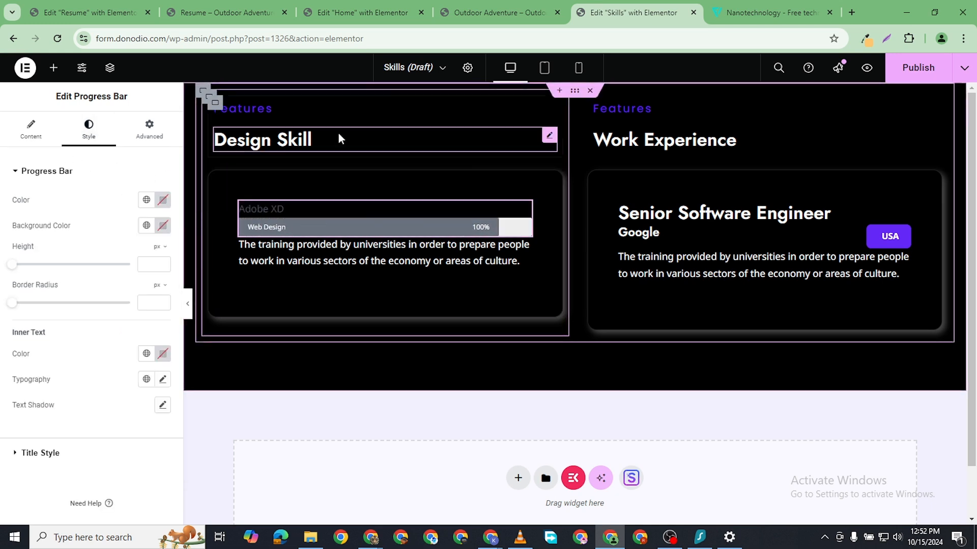
click(252, 111)
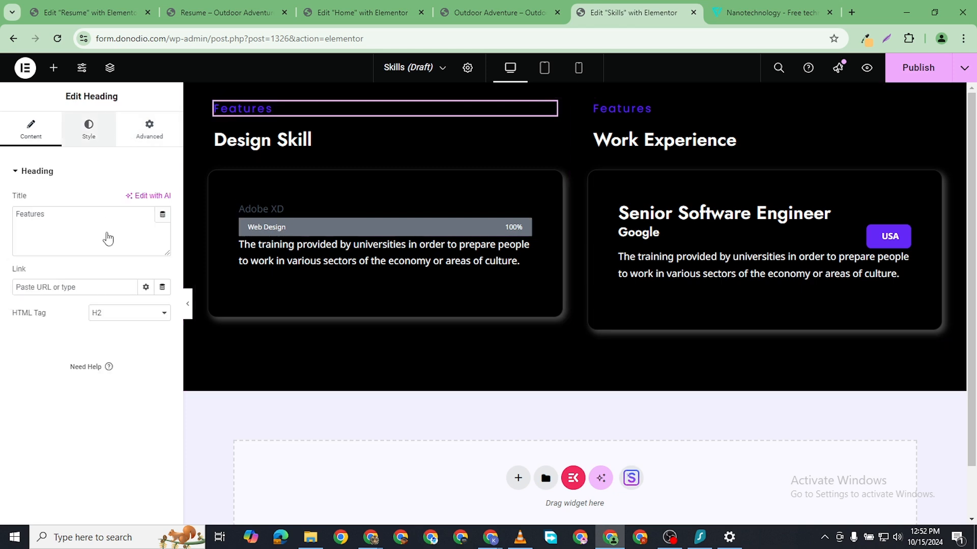
click(89, 131)
click(162, 226)
right_click(111, 401)
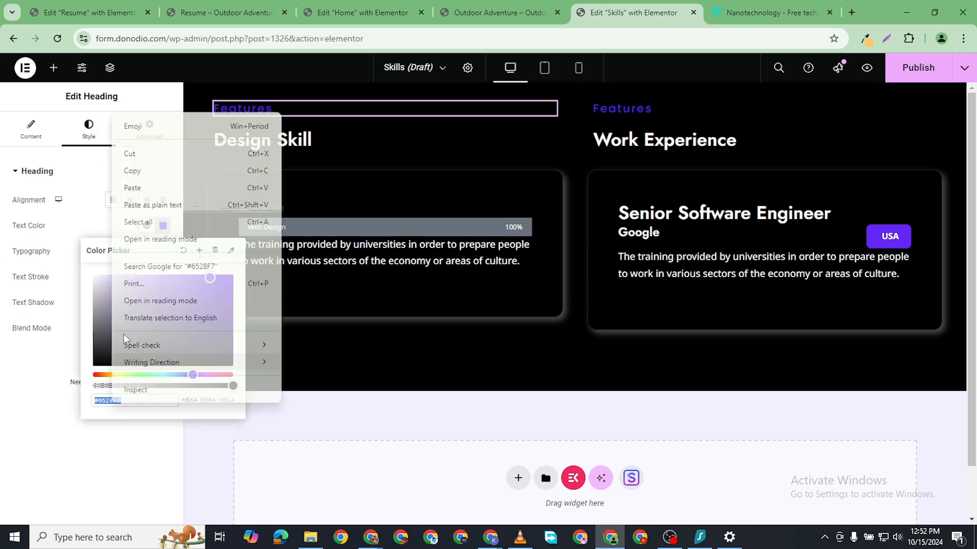
click(143, 170)
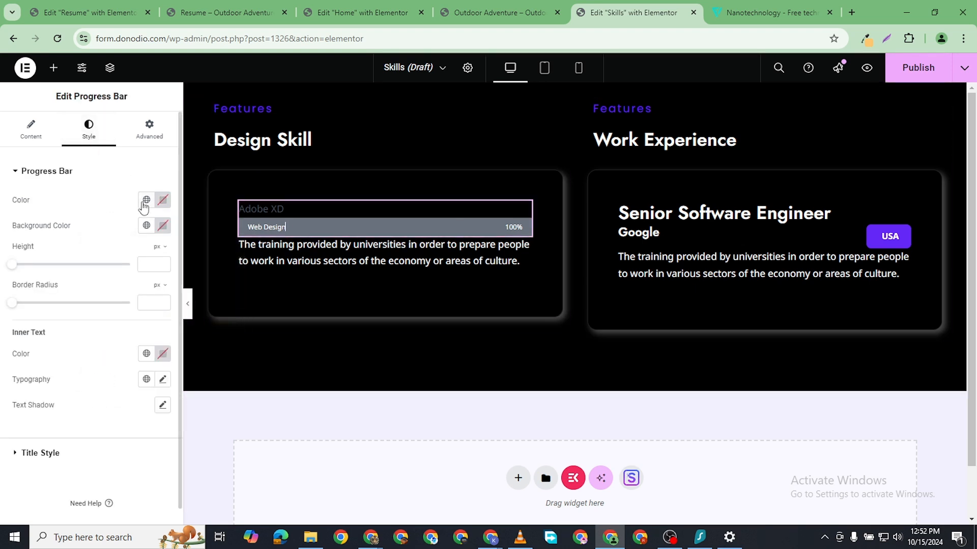
click(162, 199)
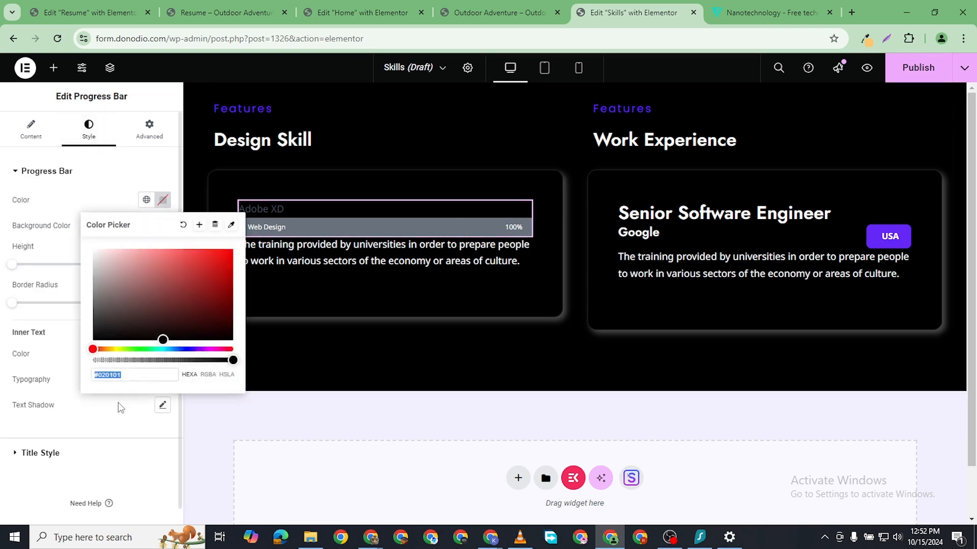
right_click(115, 371)
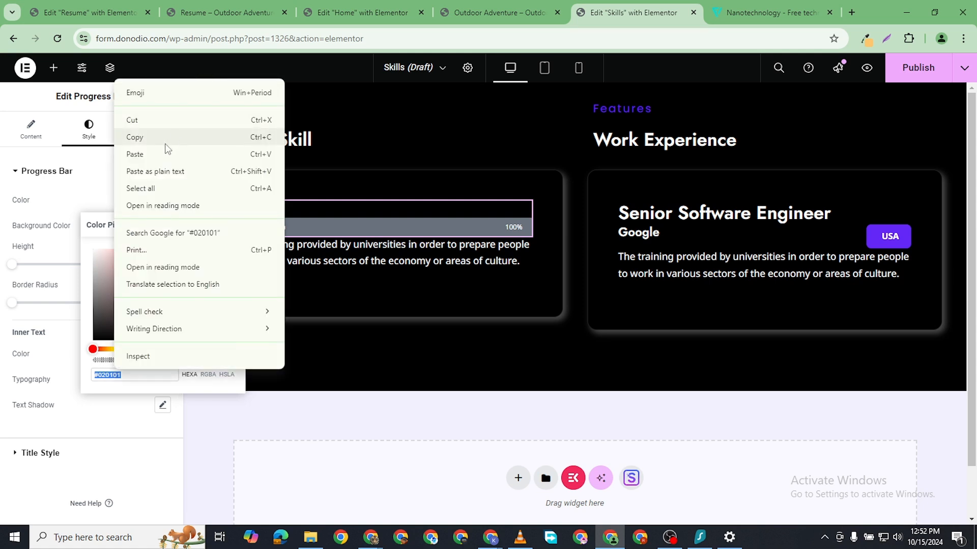
click(166, 154)
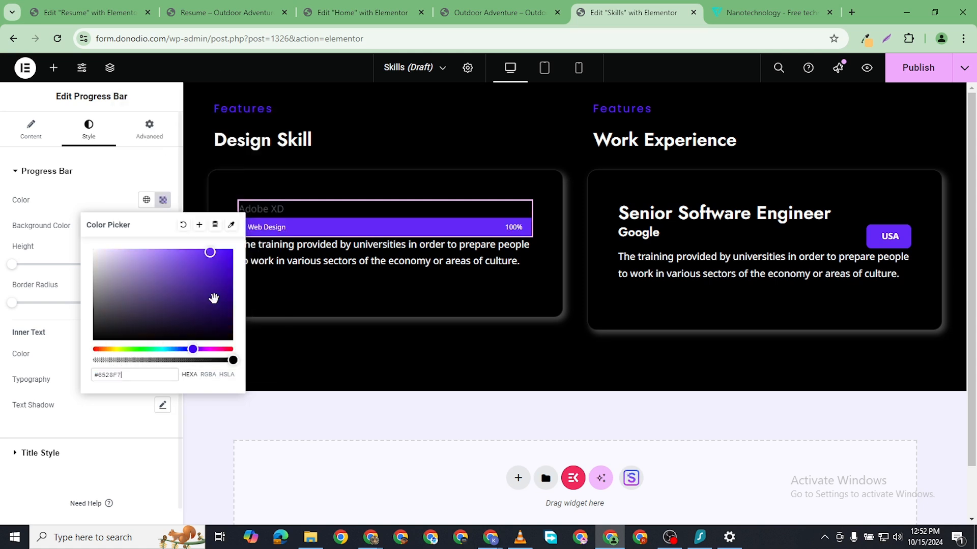
click(378, 347)
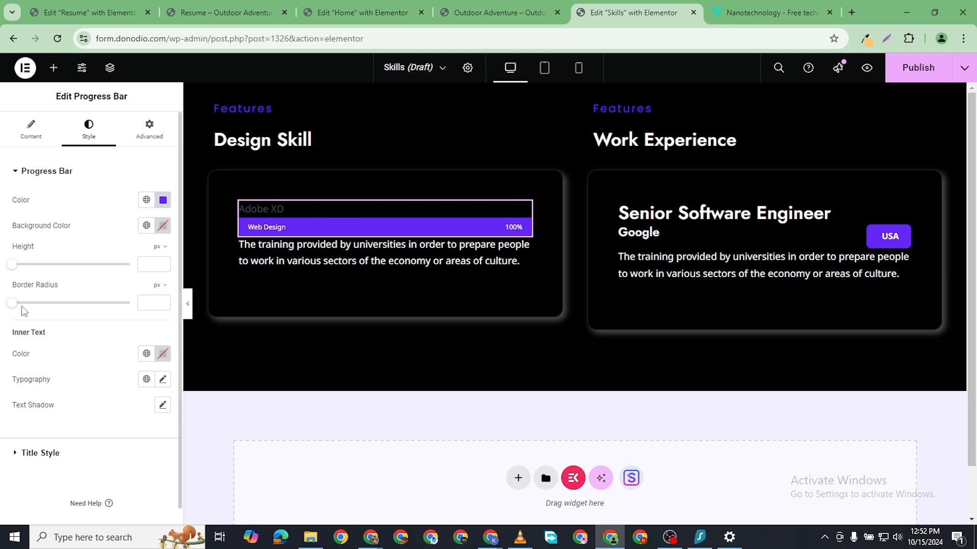
- Set the Adobe XD progress bar's inner text color and title text color to white, #FFFFFF
click(163, 356)
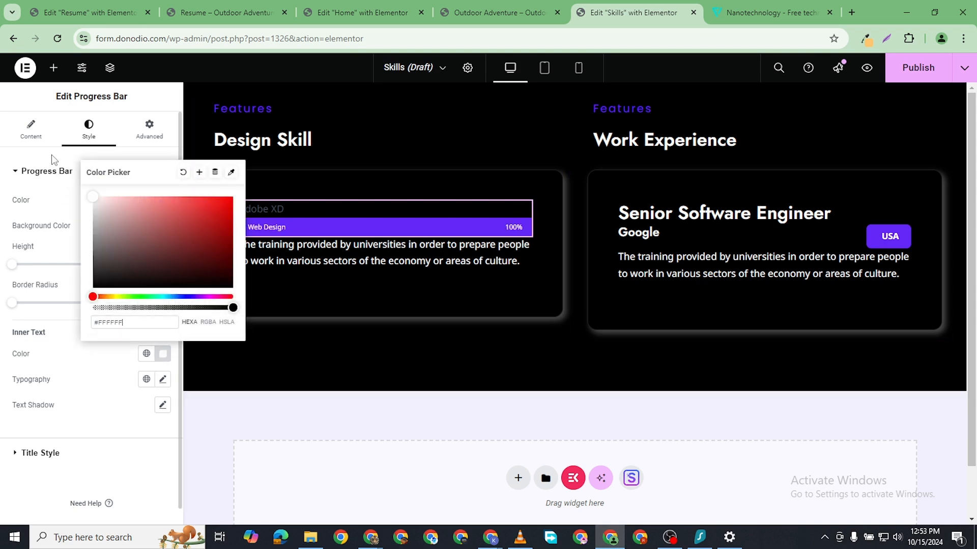
click(1, 398)
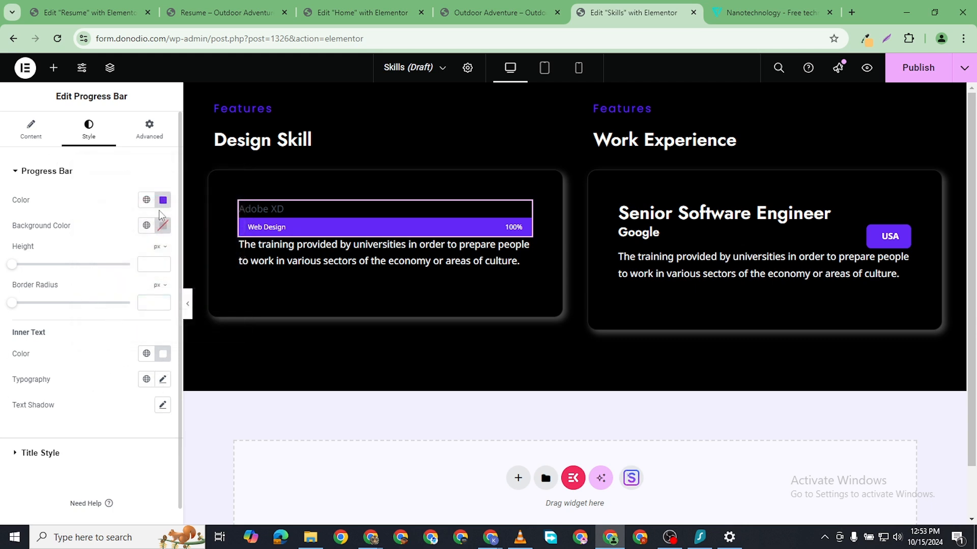
click(29, 453)
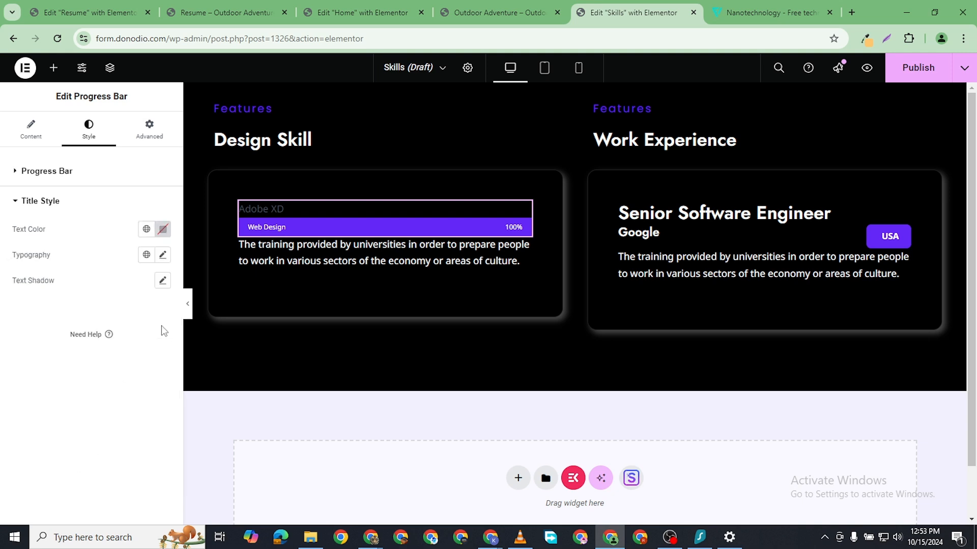
click(163, 230)
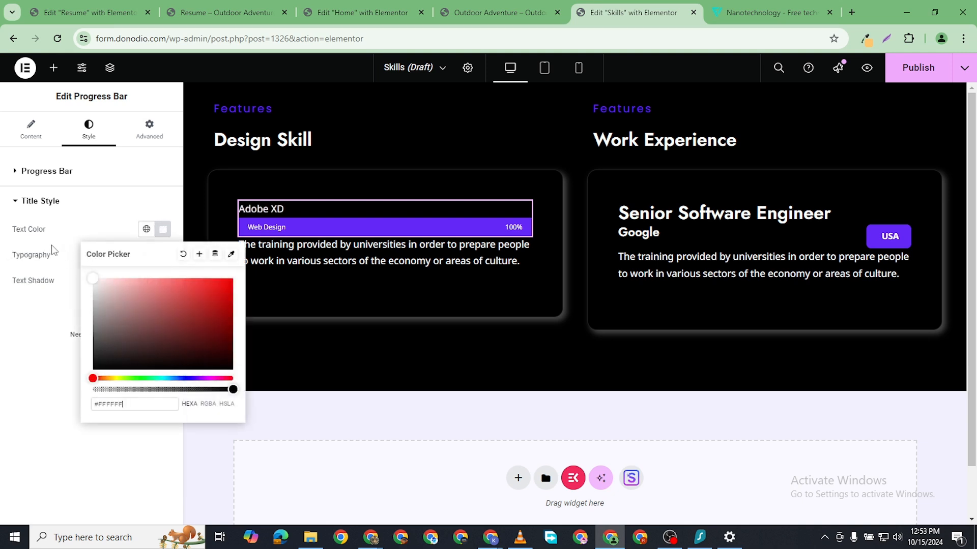
click(2, 343)
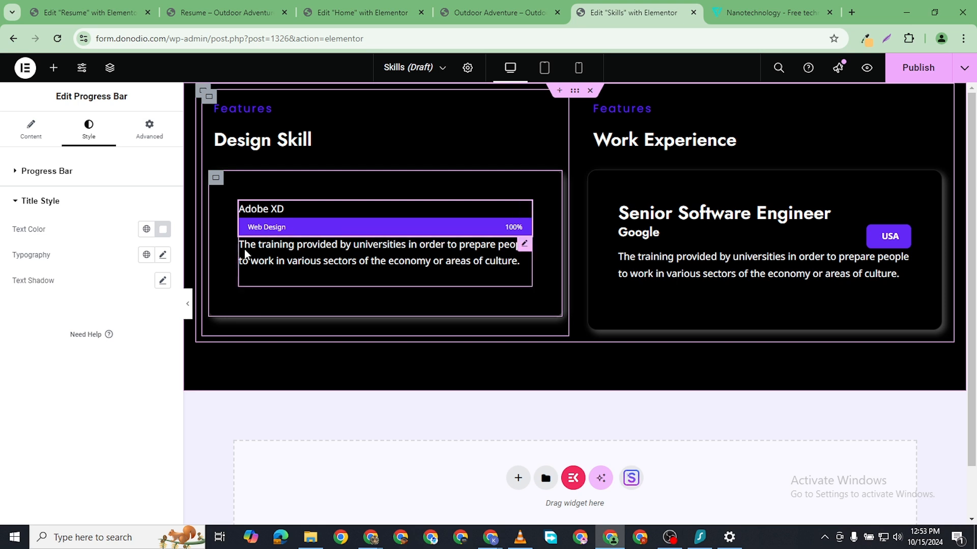
- Set the Adobe XD progress bar's height to 23 px and clear its inner text
click(18, 173)
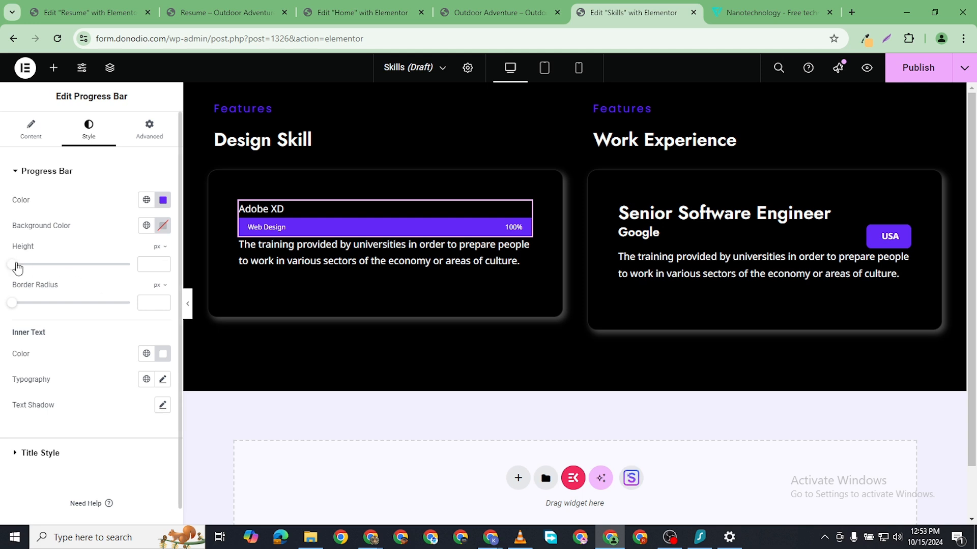
drag(13, 267, 40, 271)
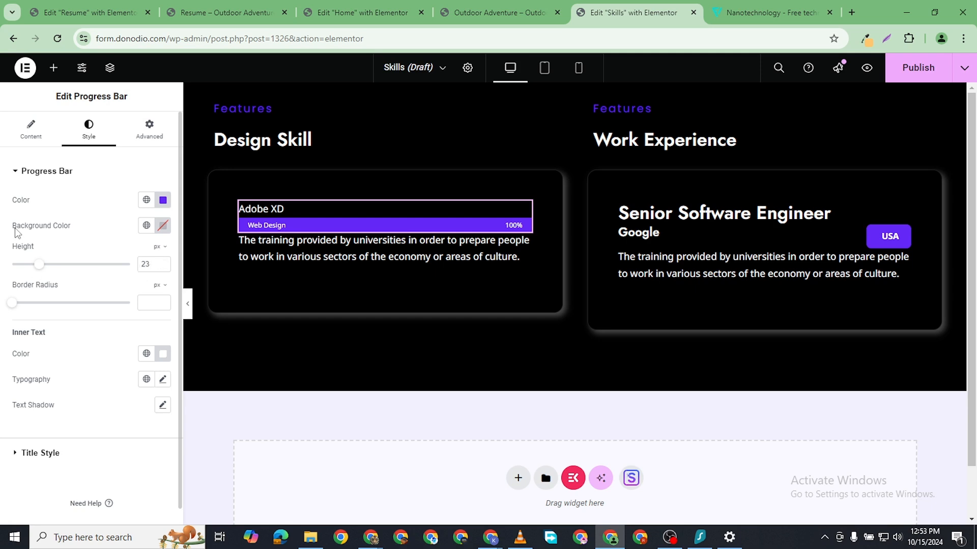
click(30, 131)
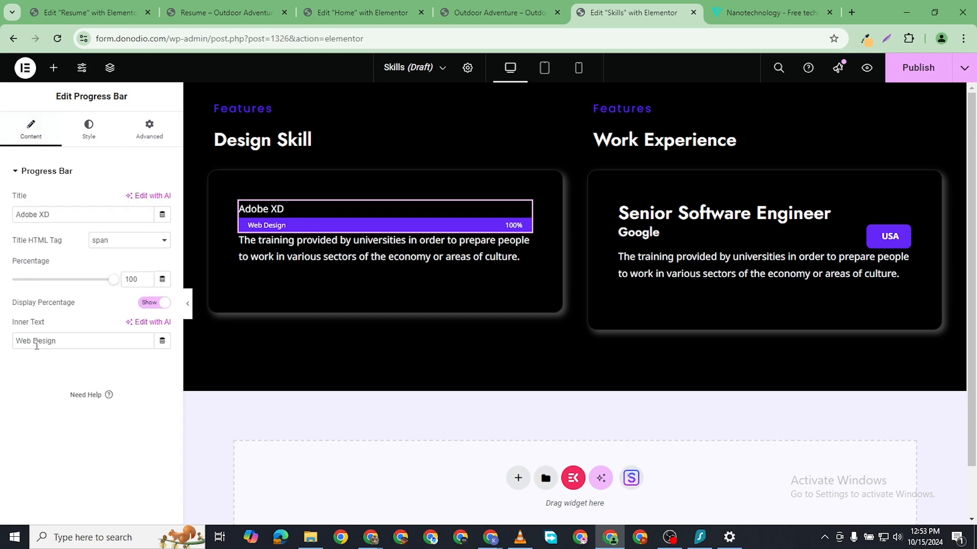
triple_click(36, 345)
key(BackSpace)
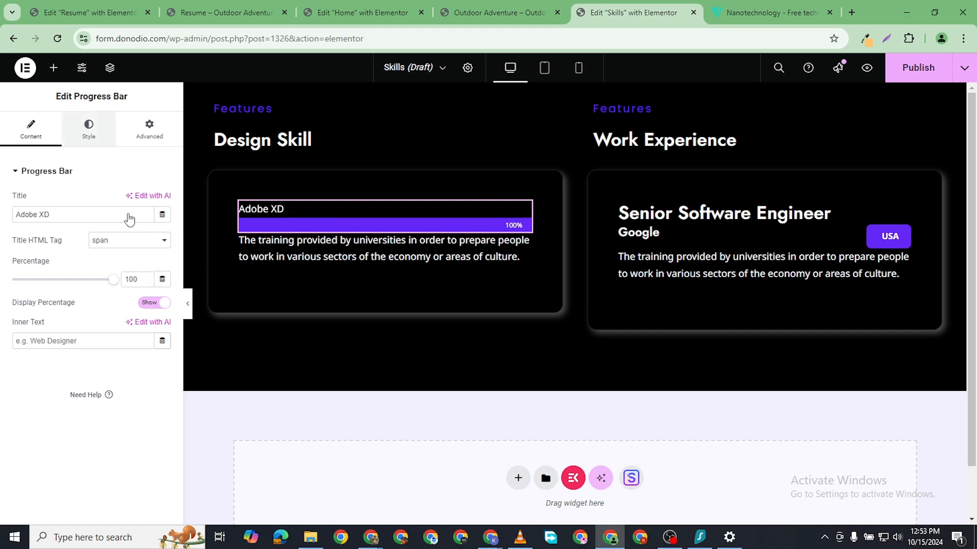
- Reduce the Adobe XD progress bar's height to 20 px
click(88, 130)
click(163, 262)
click(163, 267)
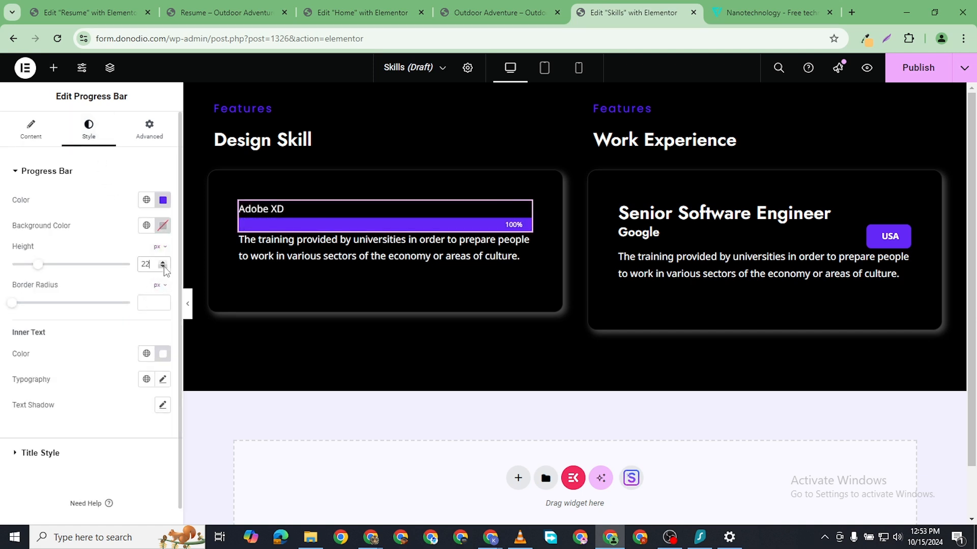
click(162, 267)
click(163, 266)
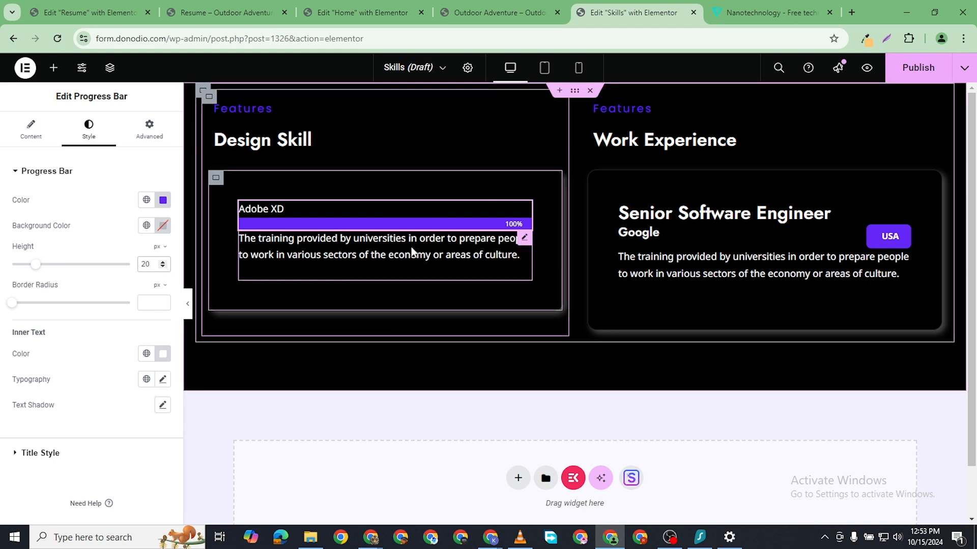
- Delete the training description text below the Adobe XD progress bar in the Design Skill card
right_click(520, 255)
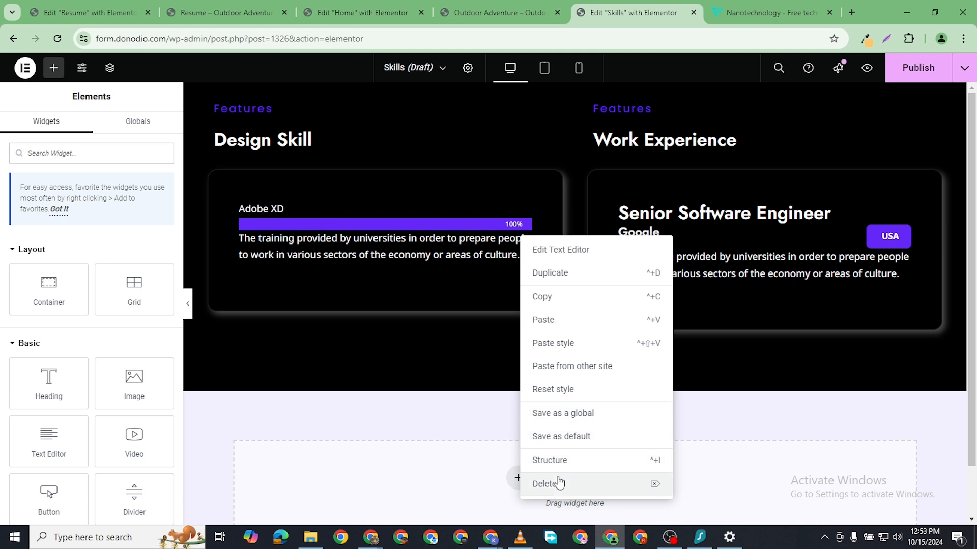
click(559, 484)
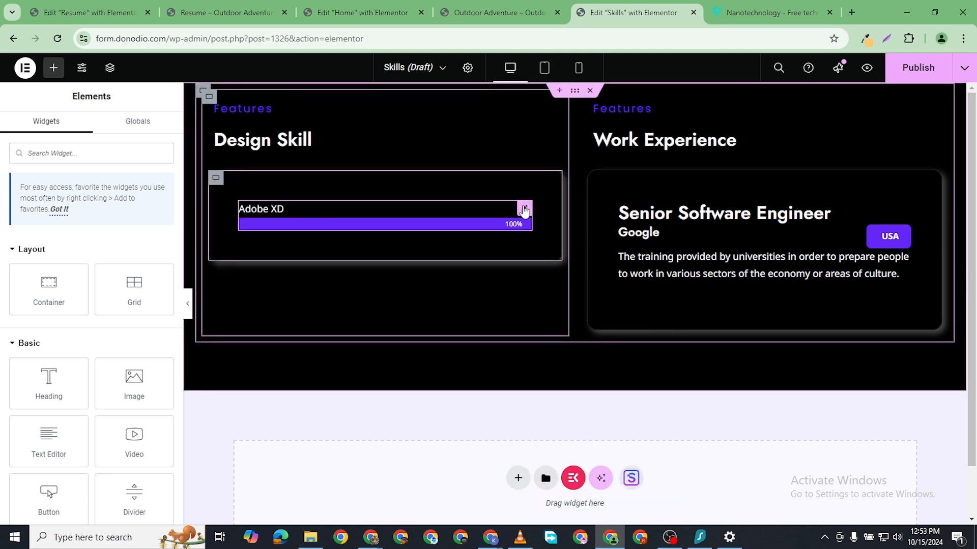
- Set the Adobe XD progress bar's border radius to 15 px and duplicate the bar within the Design Skill card
click(524, 210)
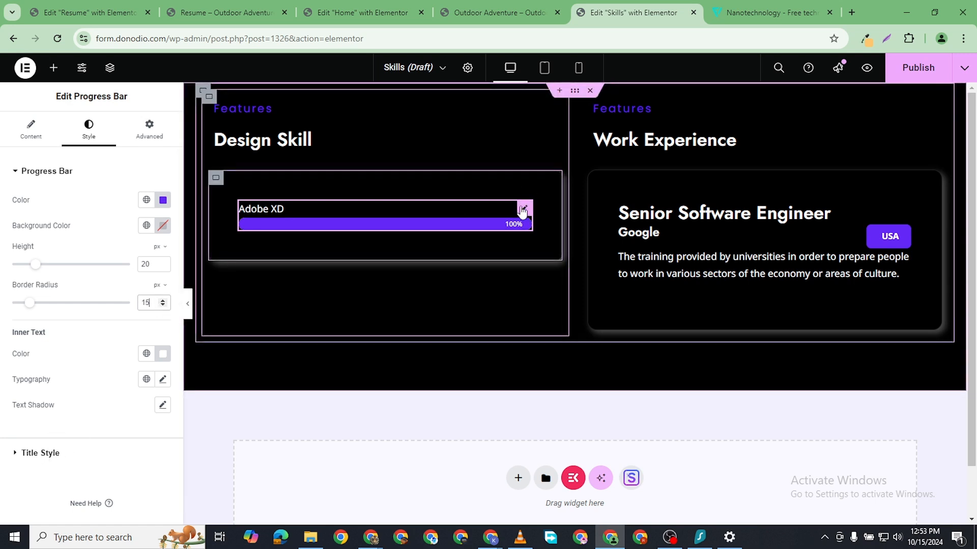
right_click(524, 211)
click(559, 248)
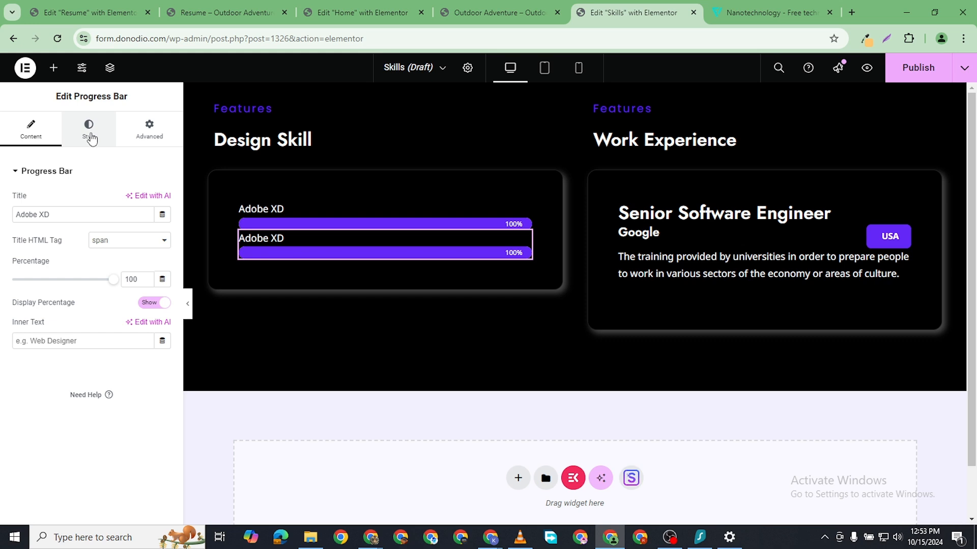
- Give the duplicated progress bar unlinked padding of 10 px at the top and 1 px on the other three sides
click(91, 139)
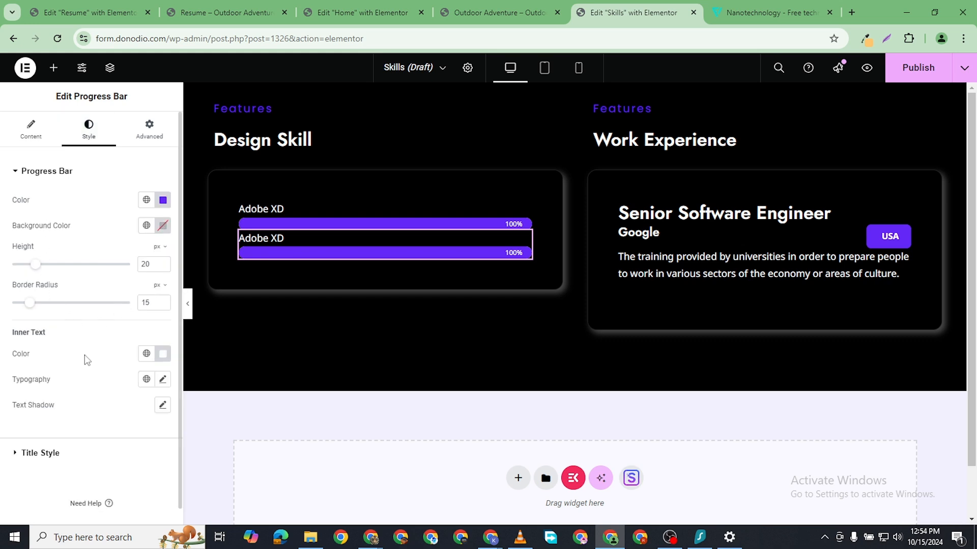
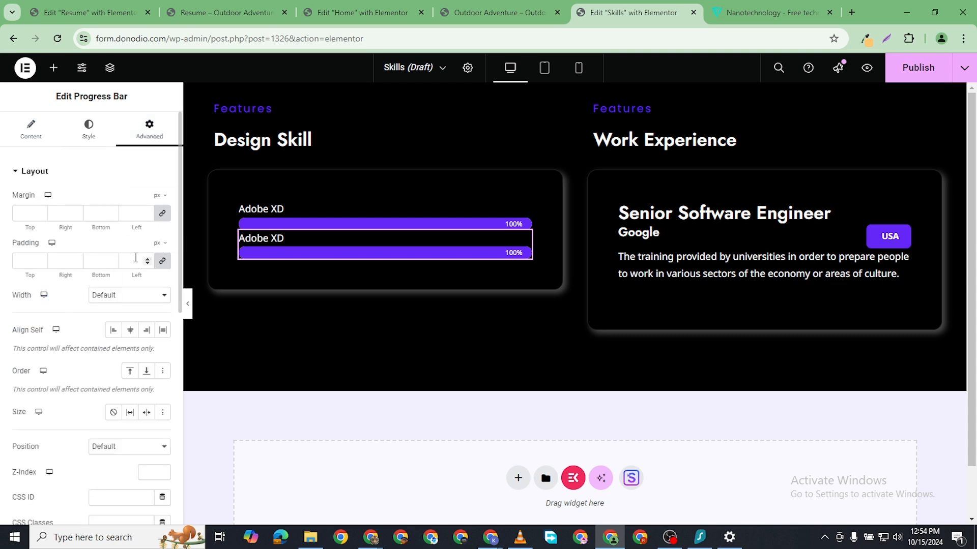
click(134, 265)
text(1)
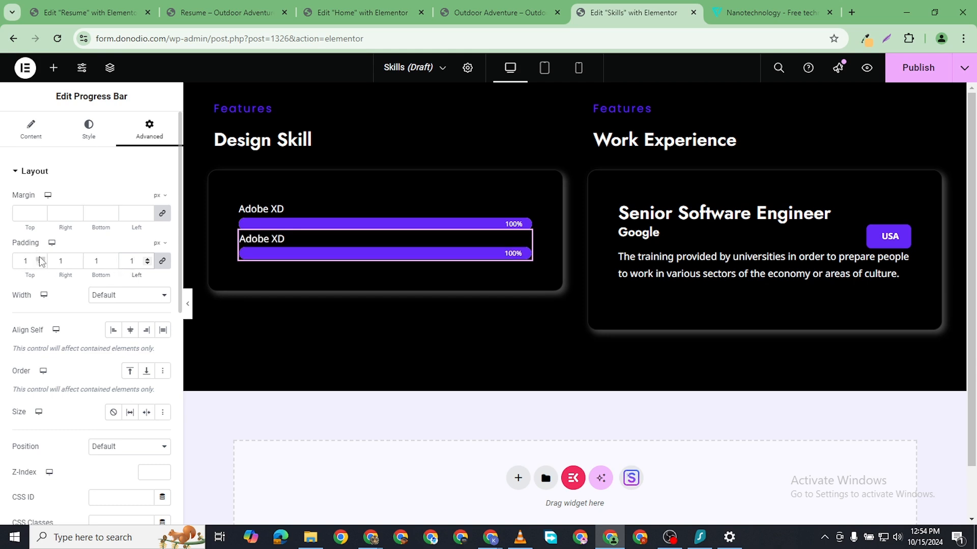
click(162, 260)
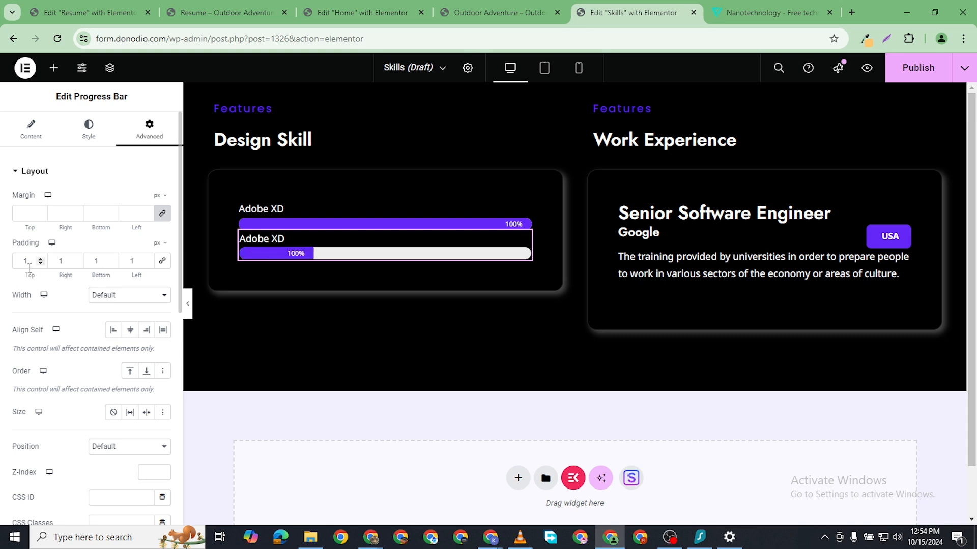
click(40, 258)
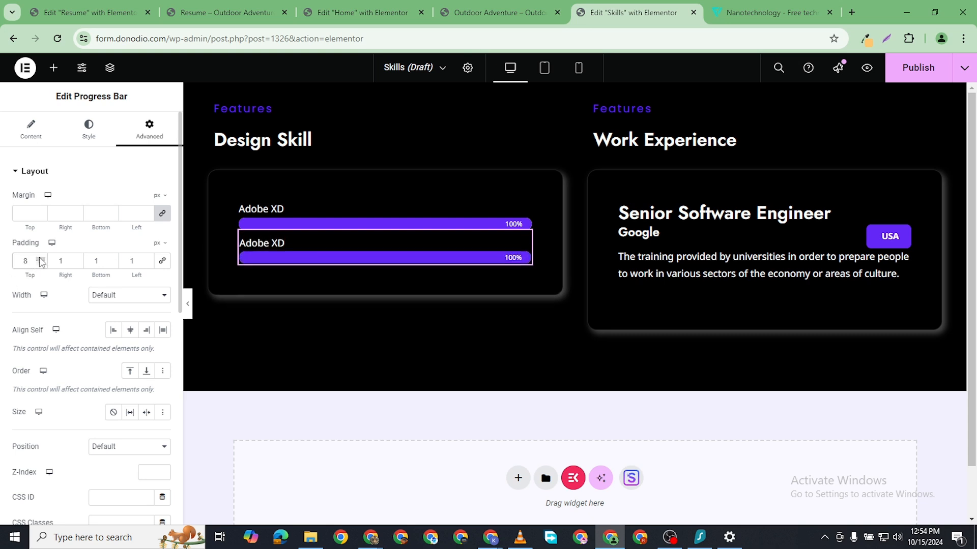
click(41, 258)
click(40, 264)
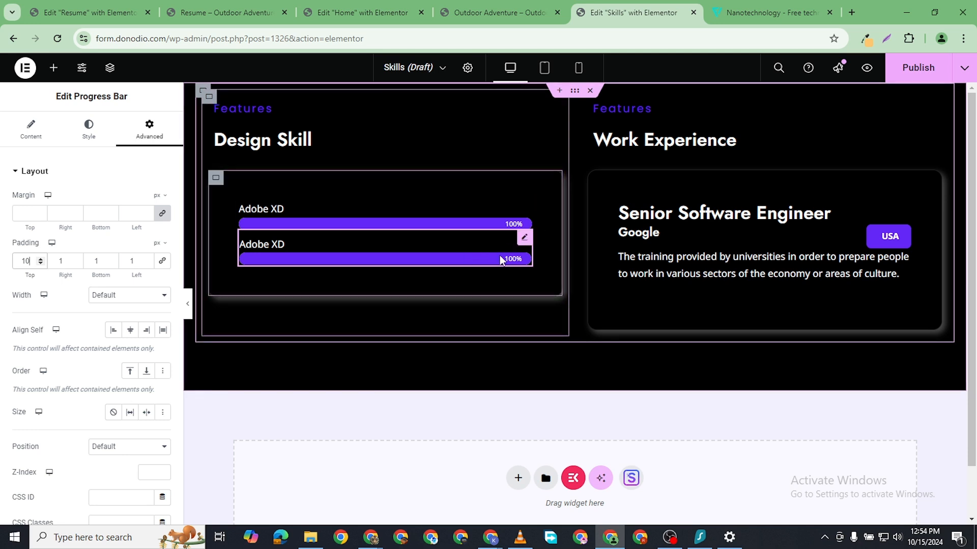
- Change the second progress bar's title to Figma and its percentage to 97
click(526, 241)
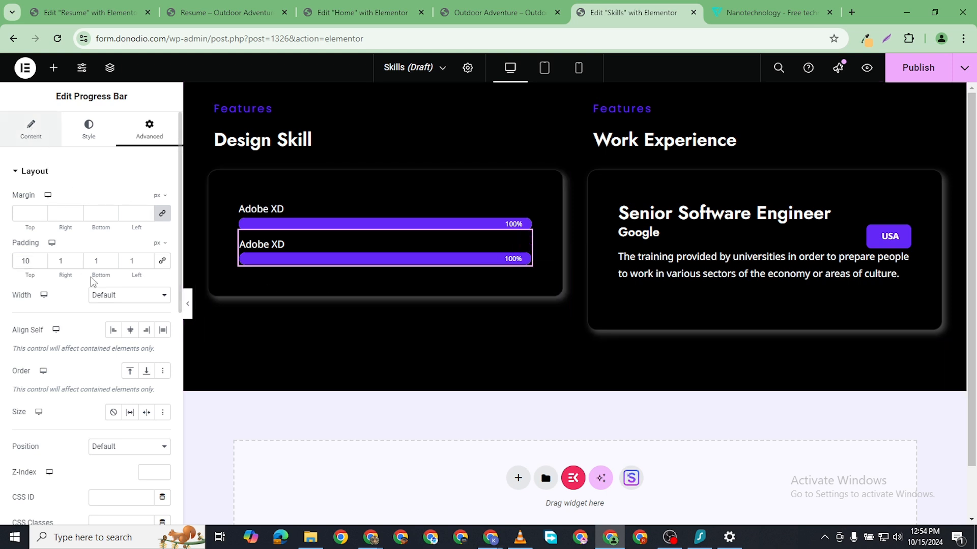
triple_click(45, 214)
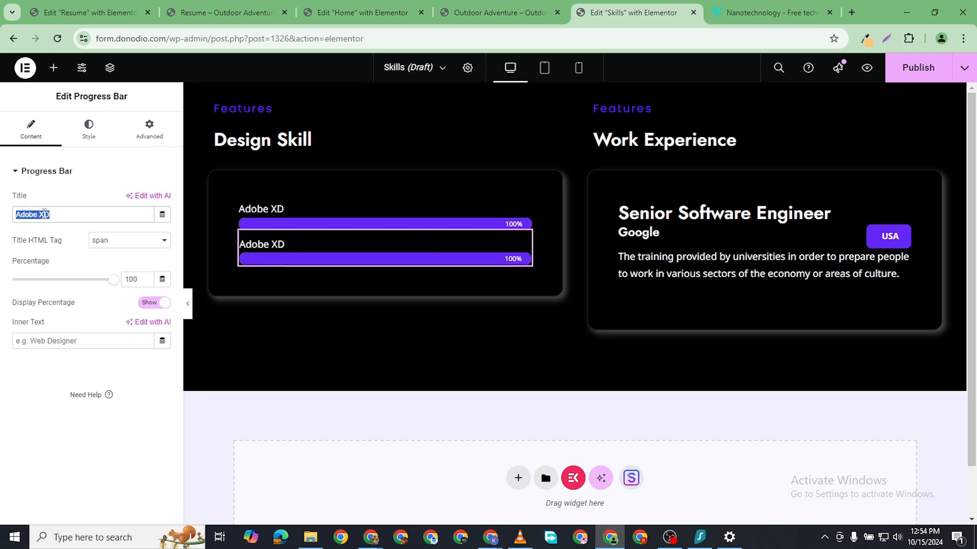
text(F)
key(BackSpace)
text(F)
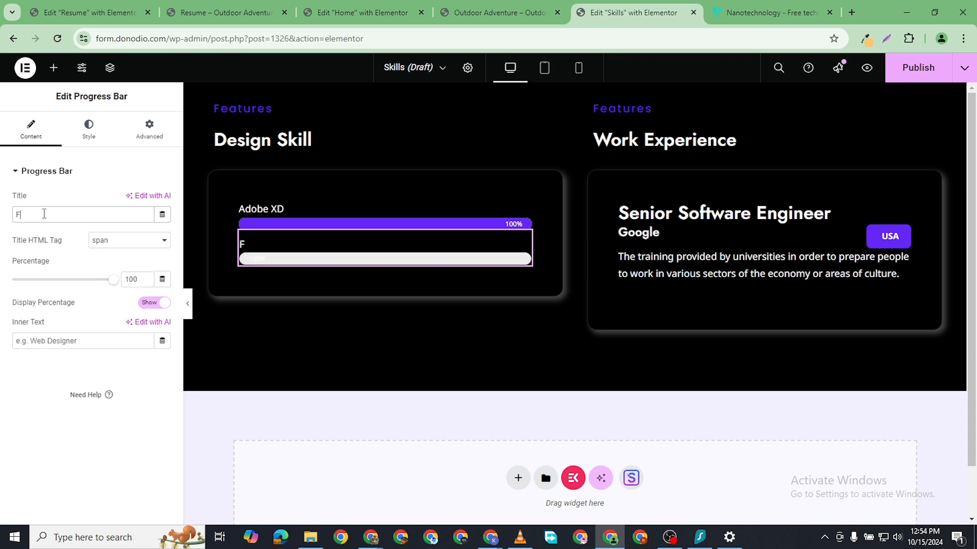
text(igma)
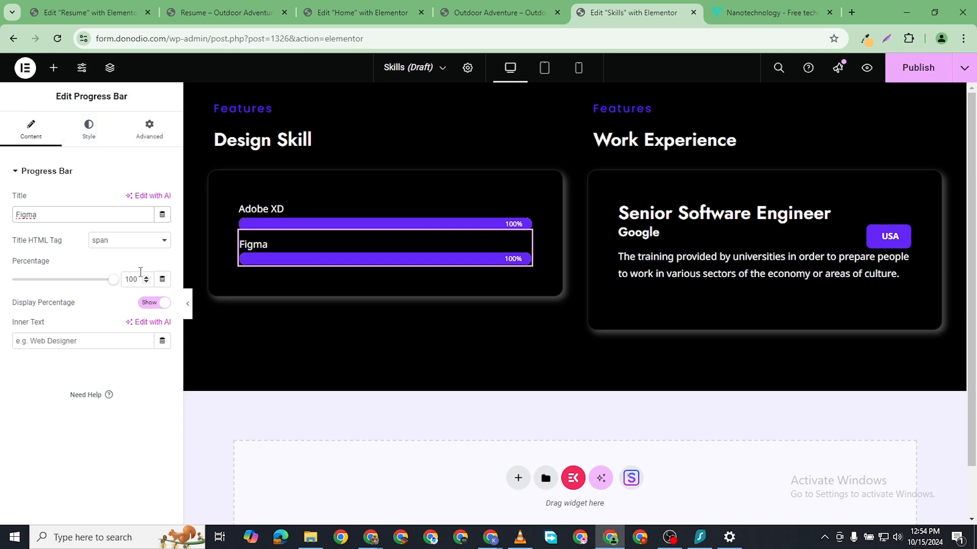
click(146, 282)
click(147, 283)
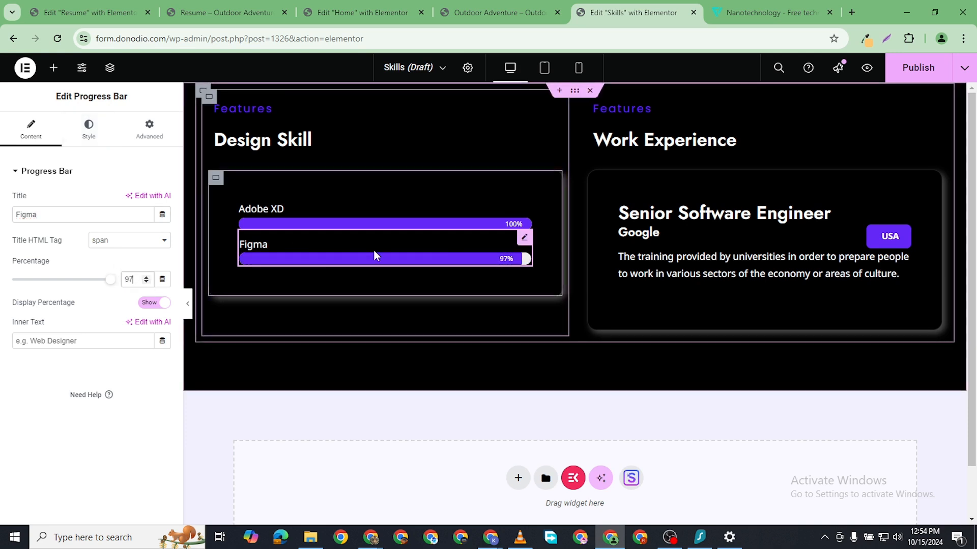
- Duplicate the Figma progress bar and give the copy the title PhotoShop with a percentage of 90
right_click(526, 239)
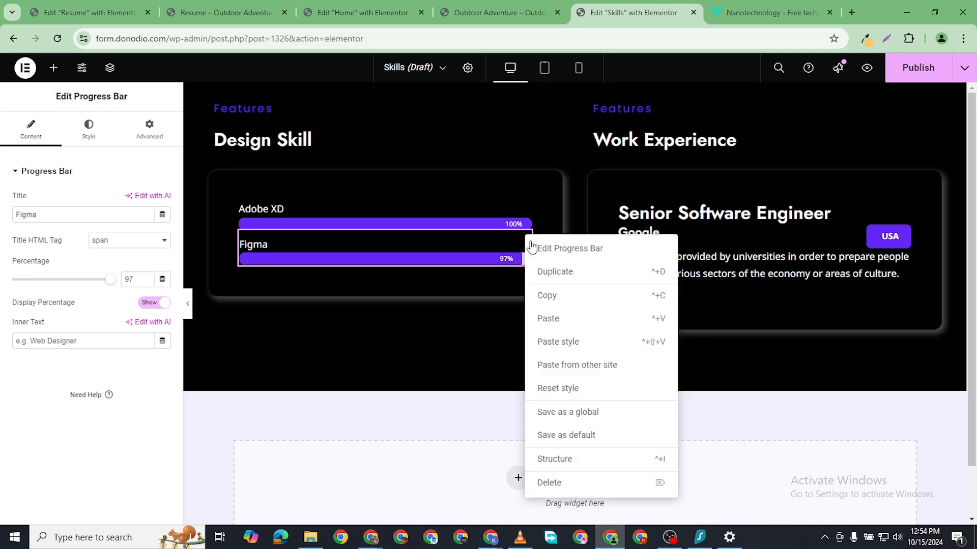
click(567, 277)
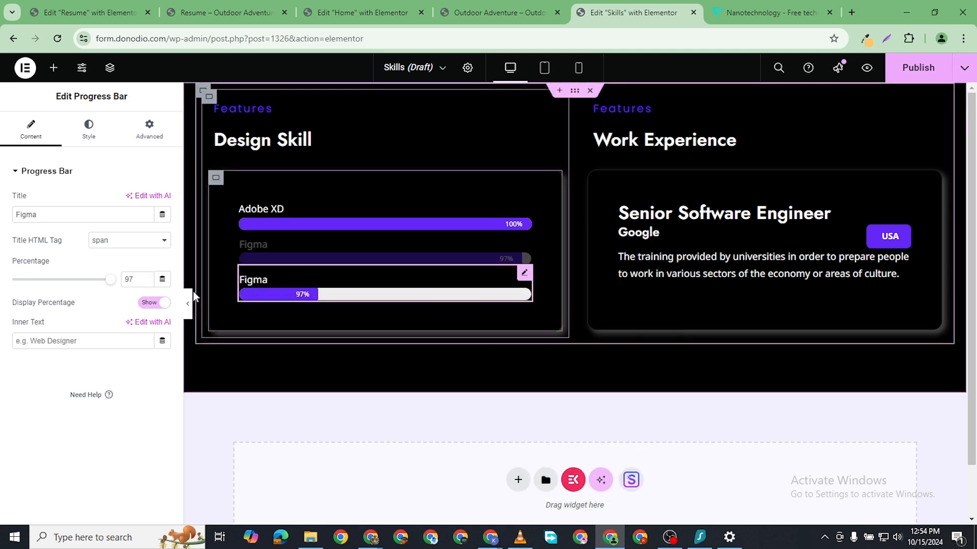
double_click(54, 215)
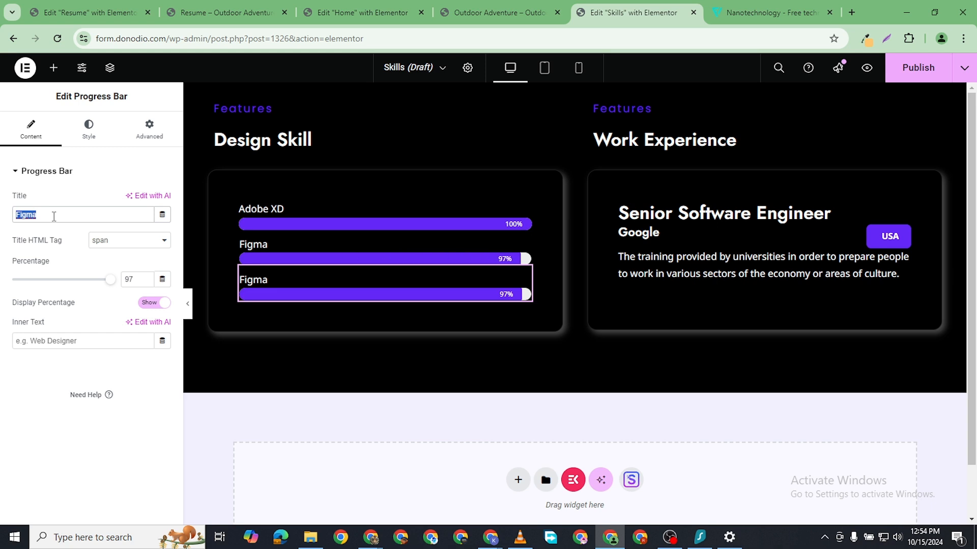
text(Photo)
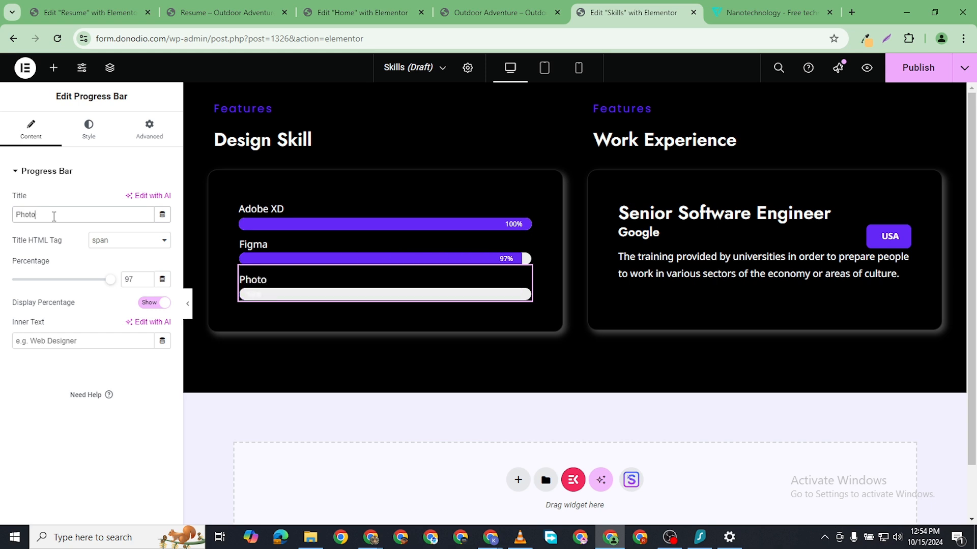
text(Shop)
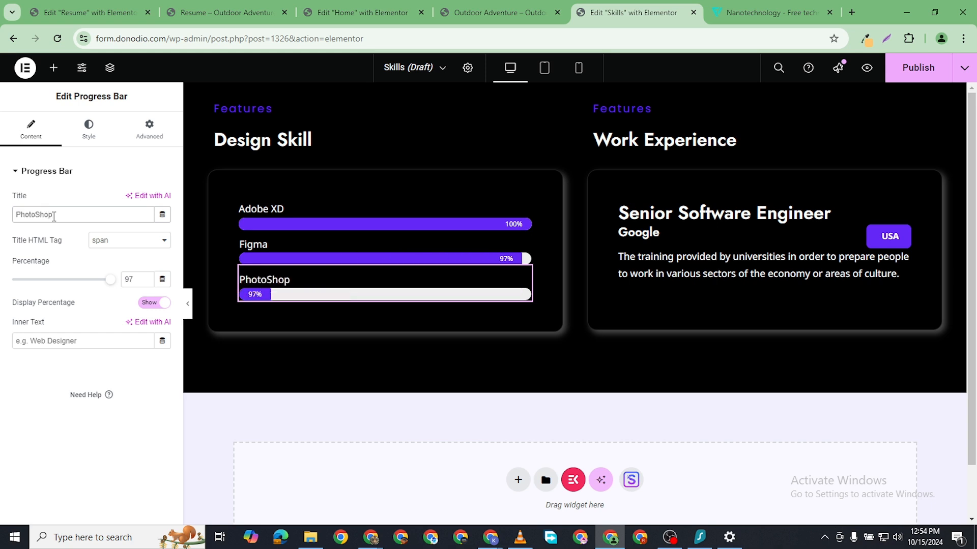
click(146, 282)
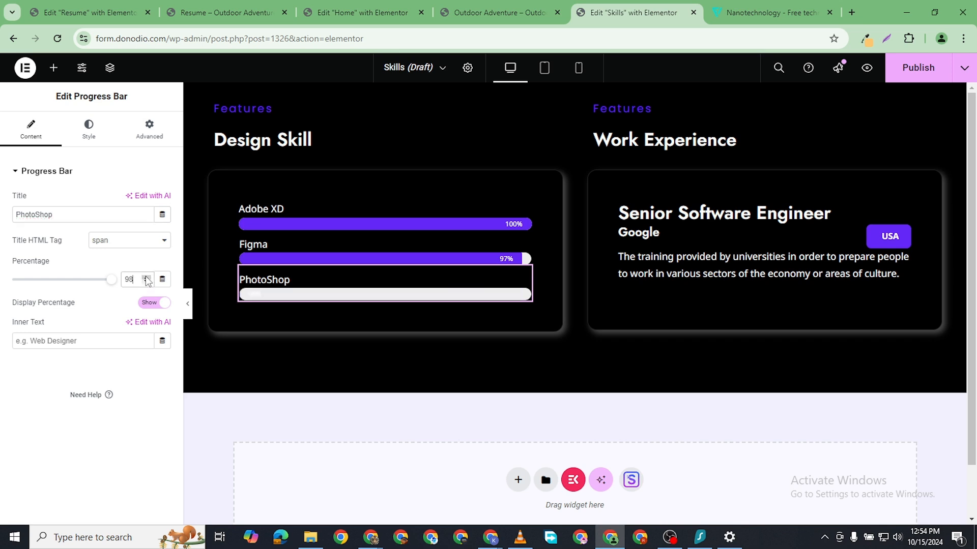
click(146, 282)
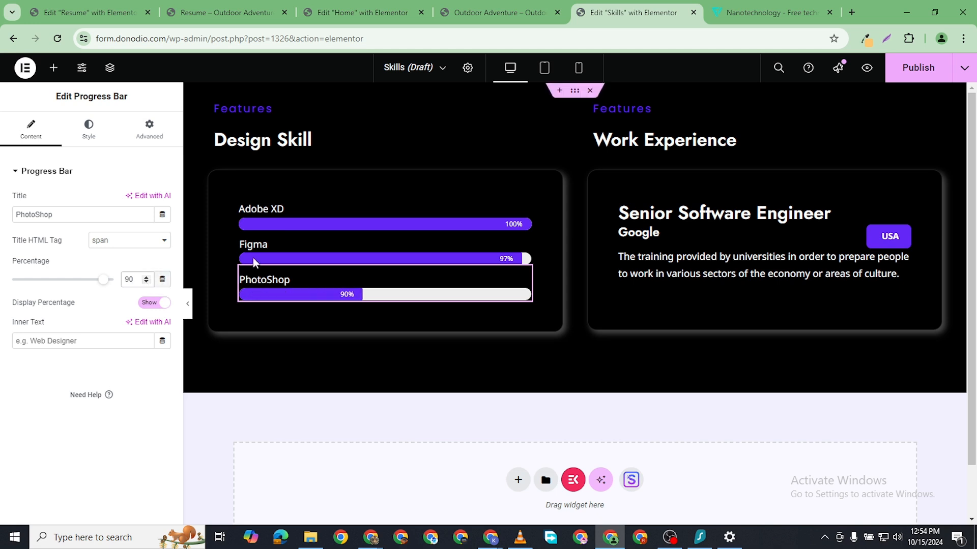
- Duplicate the PhotoShop progress bar and give the copy the title Canva with a percentage of 100
right_click(524, 265)
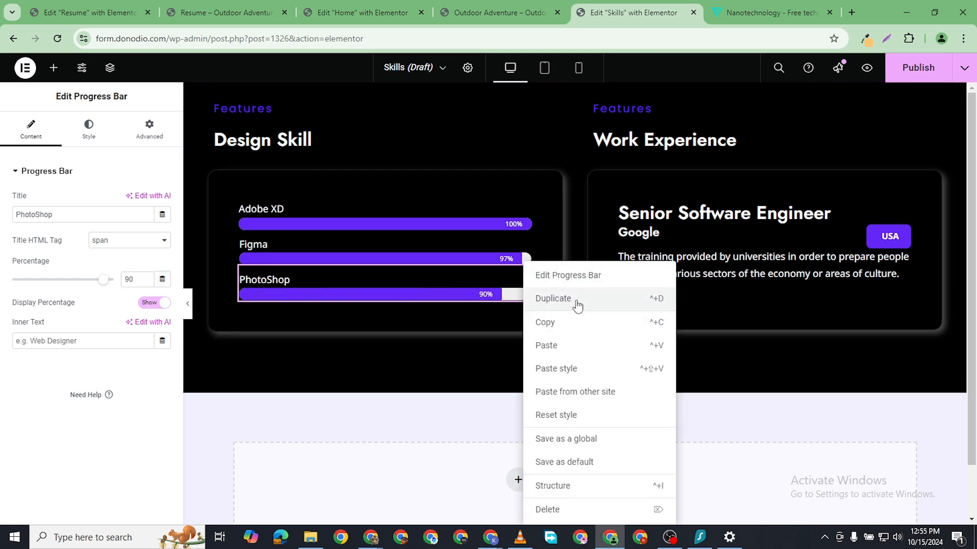
click(553, 299)
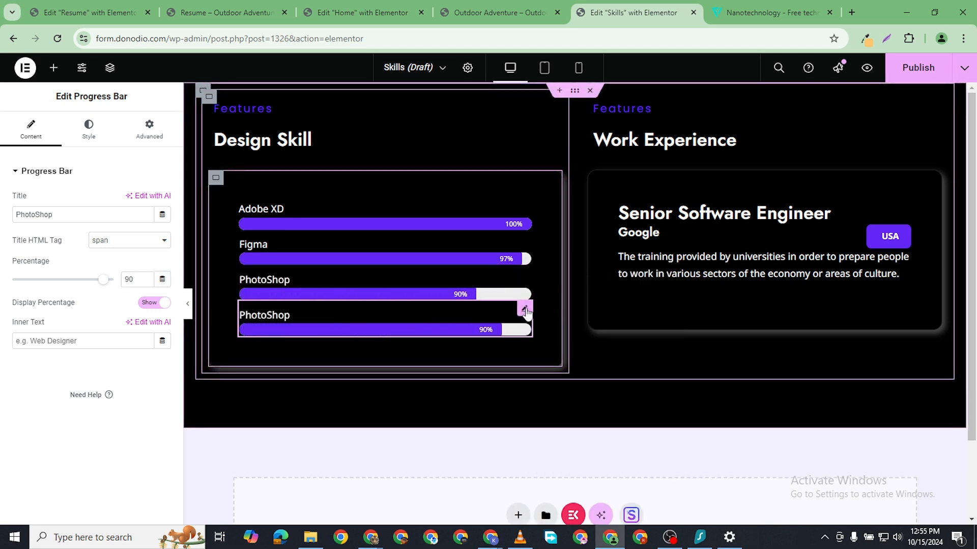
double_click(39, 215)
text(Canva)
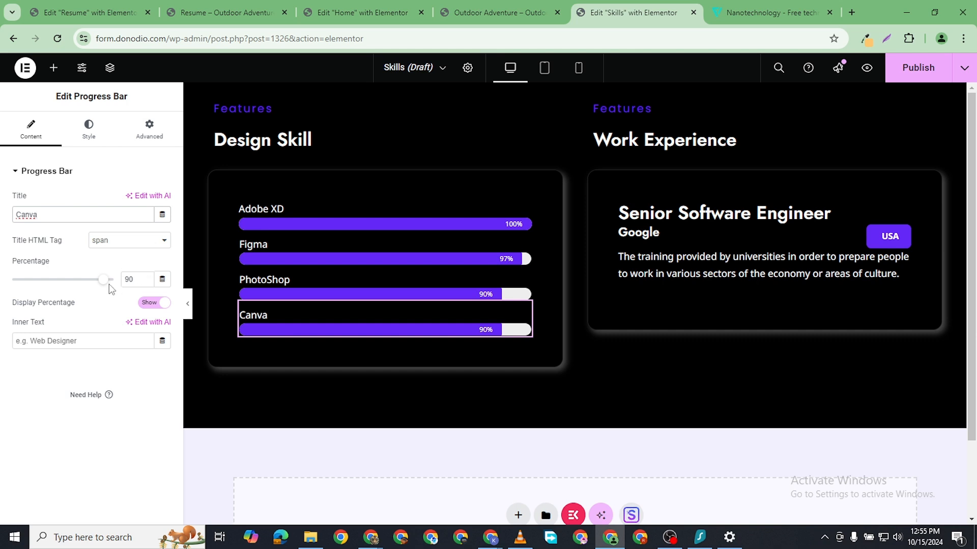
drag(109, 283, 111, 281)
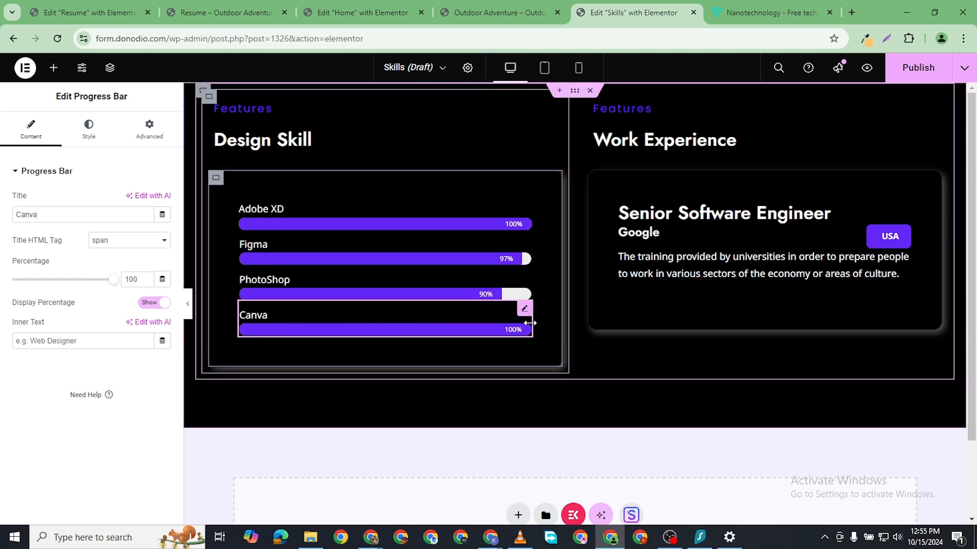
- Duplicate the Canva progress bar and give the copy the title Davinci Resolve with a percentage of 96
right_click(526, 313)
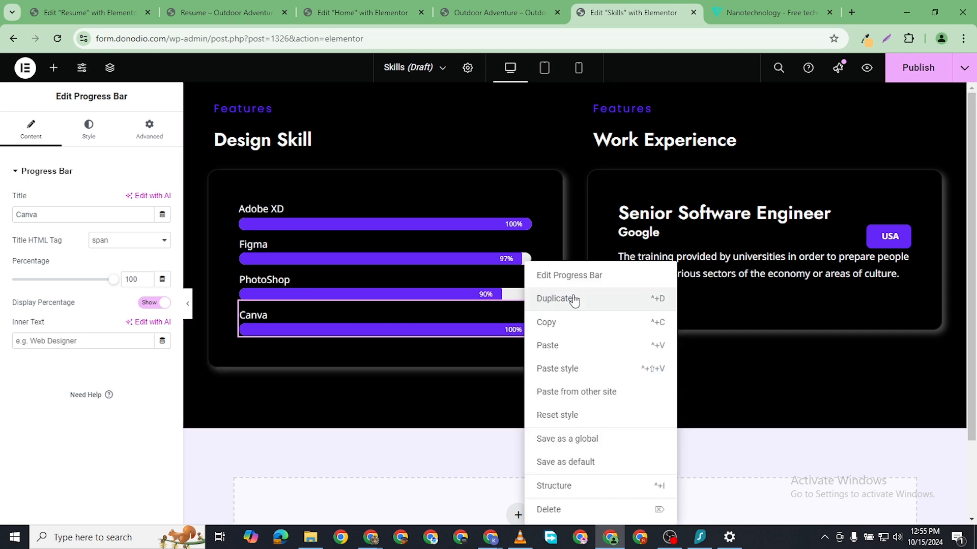
click(574, 300)
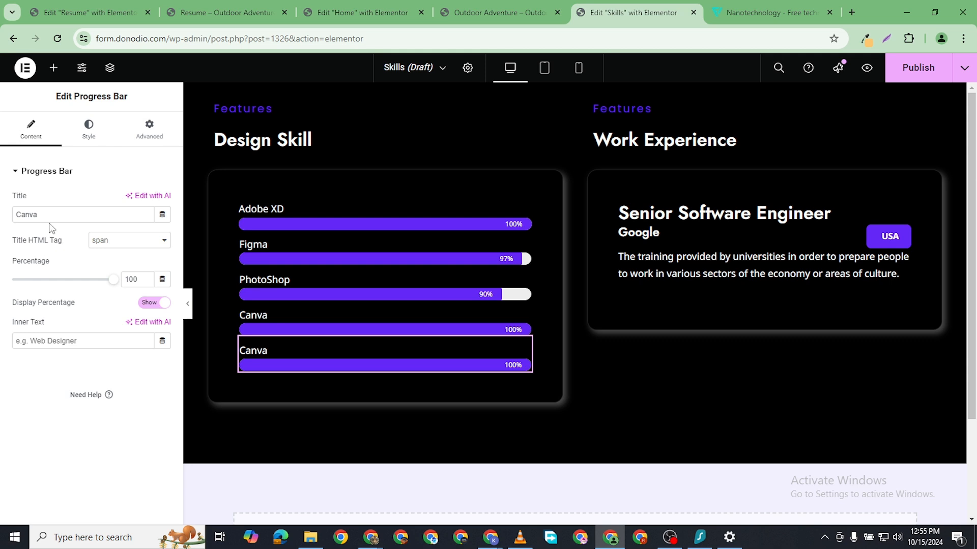
double_click(37, 214)
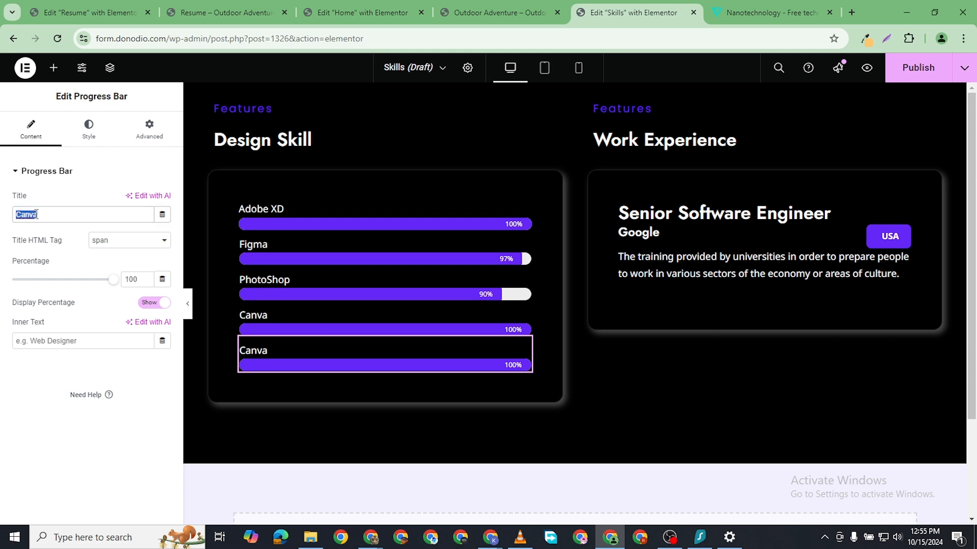
text(Davi)
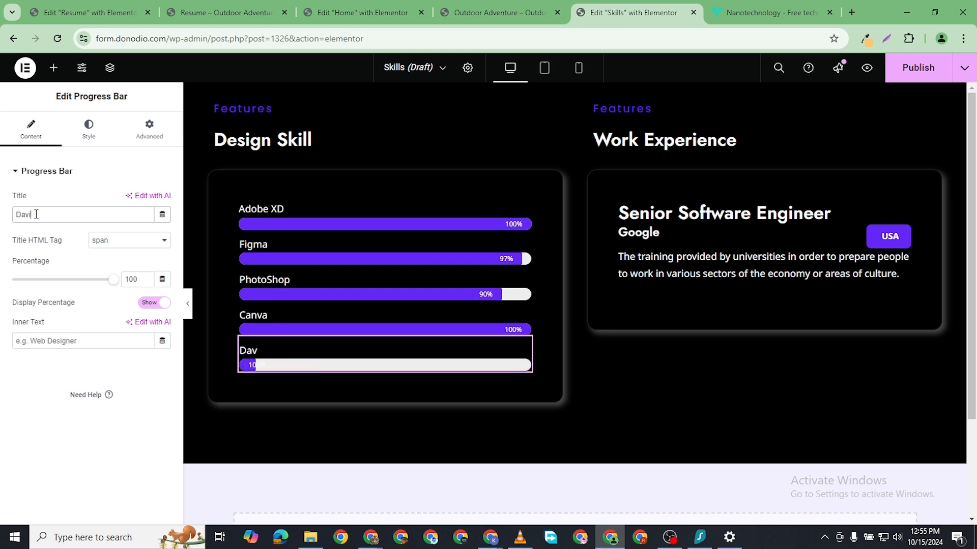
text(nci)
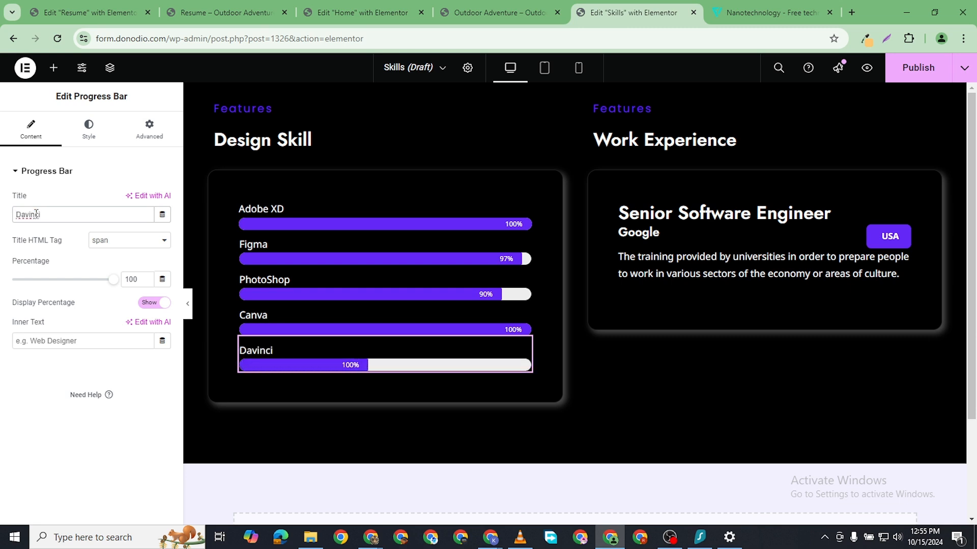
text( Re)
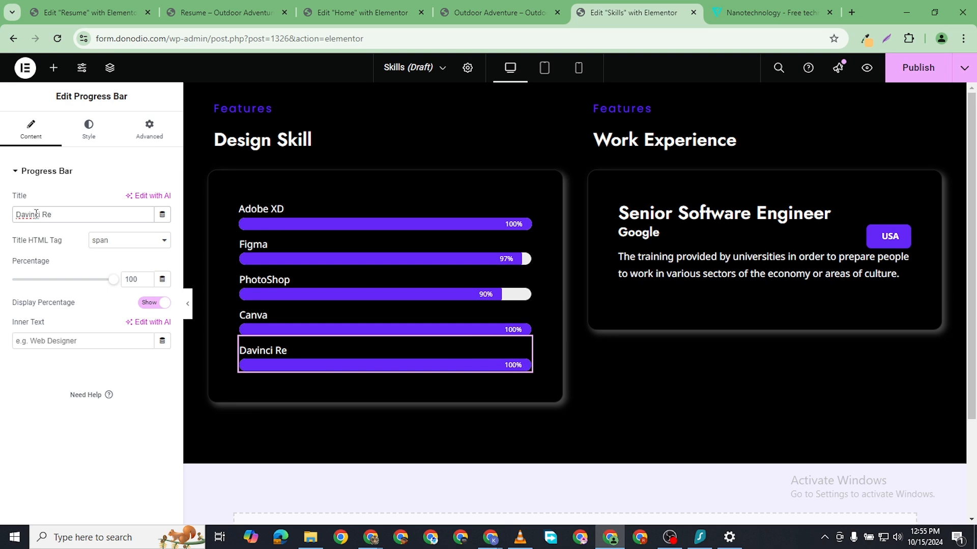
text(s)
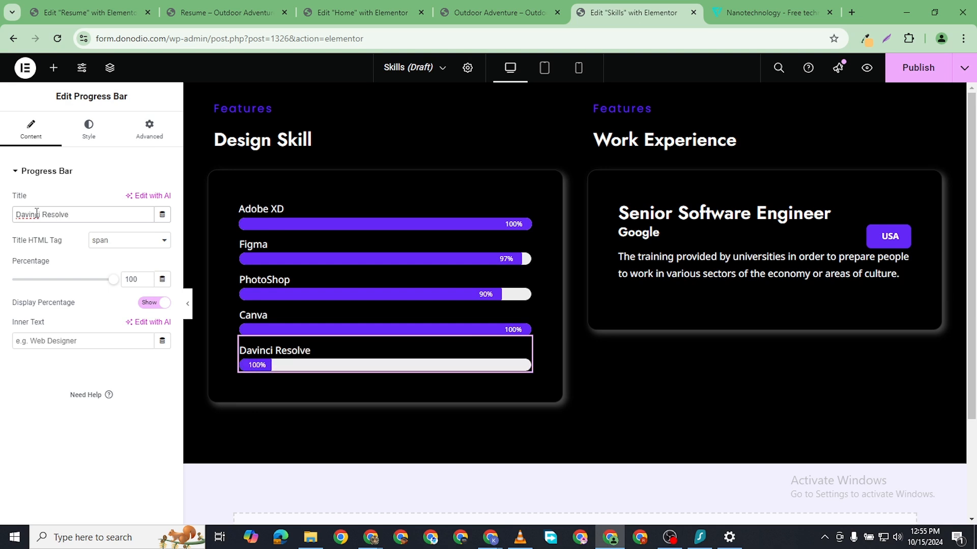
click(146, 283)
click(146, 282)
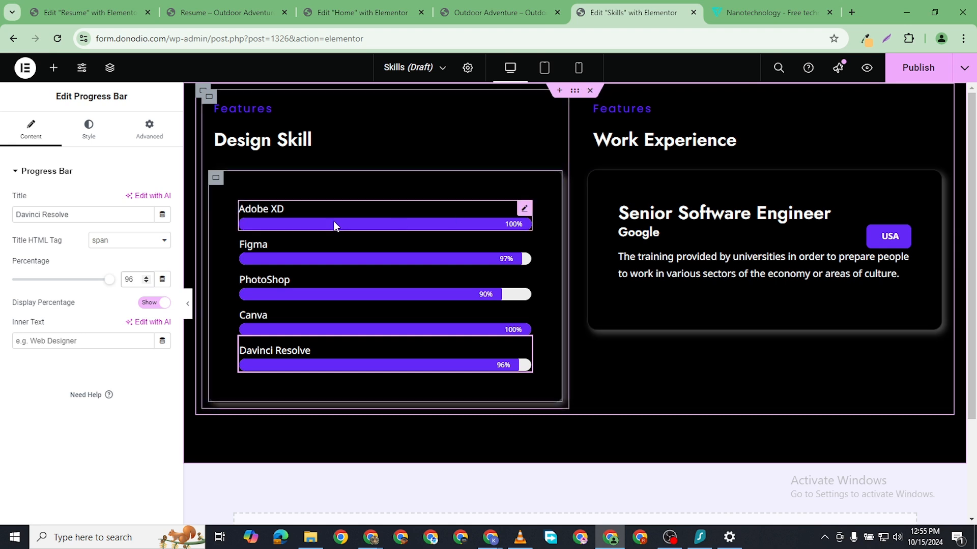
- Copy the Adobe XD progress bar and delete the Senior Software Engineer heading from the Work Experience card
right_click(524, 209)
click(565, 275)
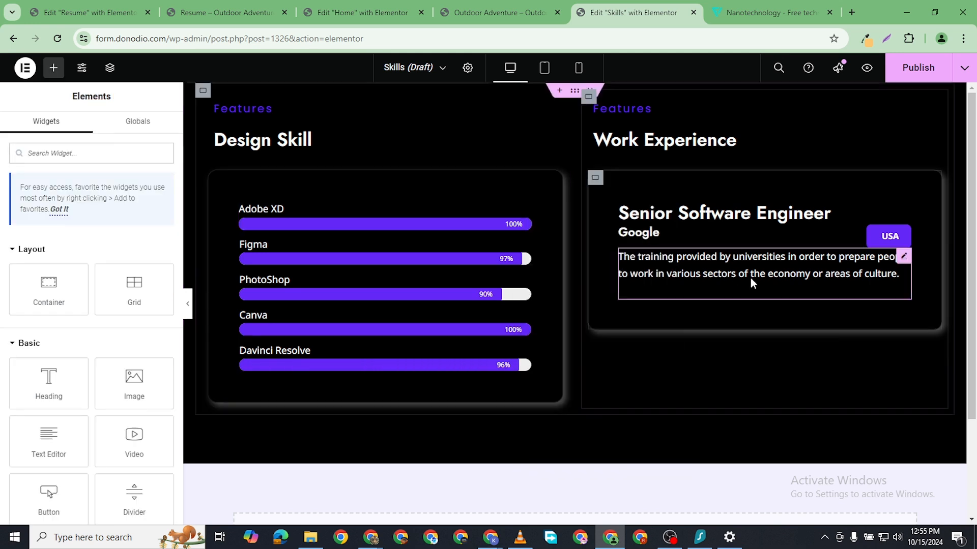
right_click(900, 210)
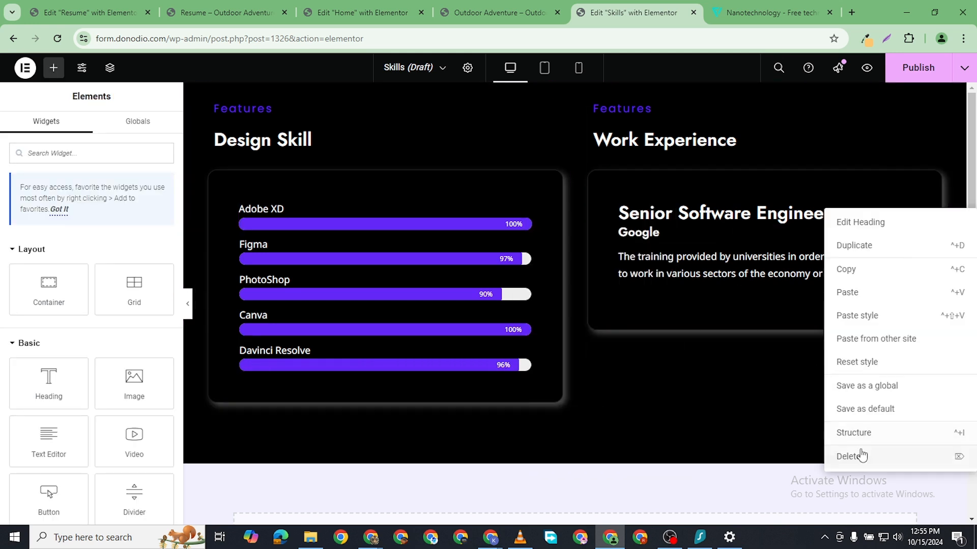
click(867, 455)
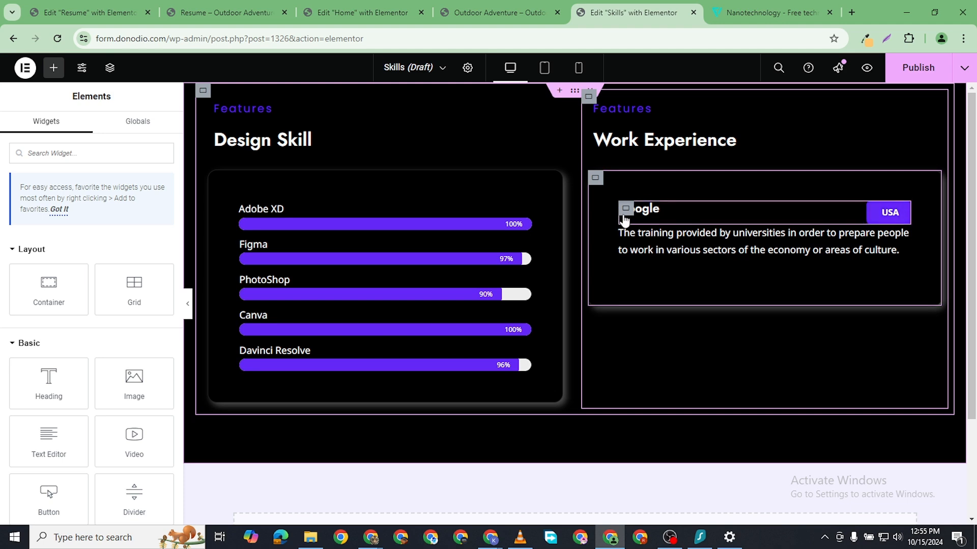
- Delete the Google and USA row from the Work Experience card and paste the copied progress bar below the description text
right_click(625, 215)
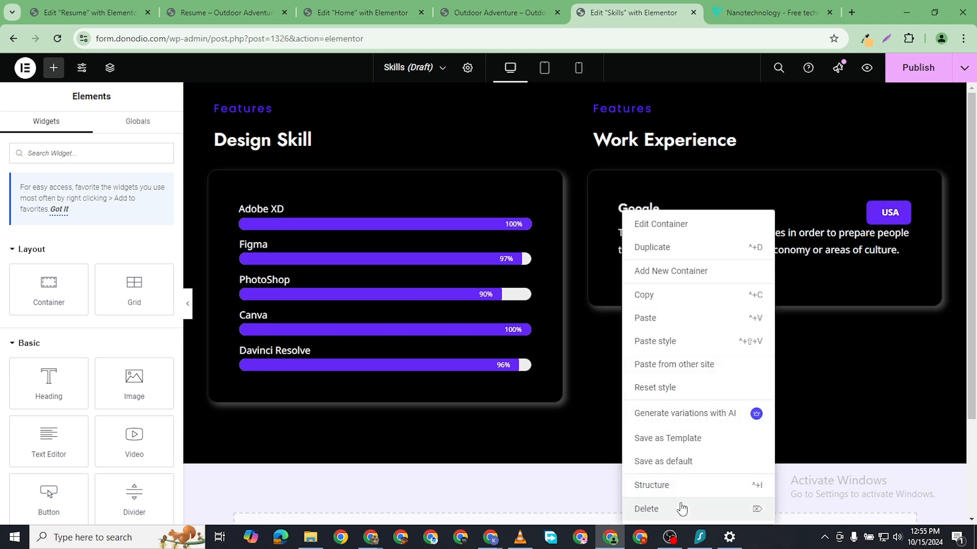
click(683, 507)
right_click(669, 247)
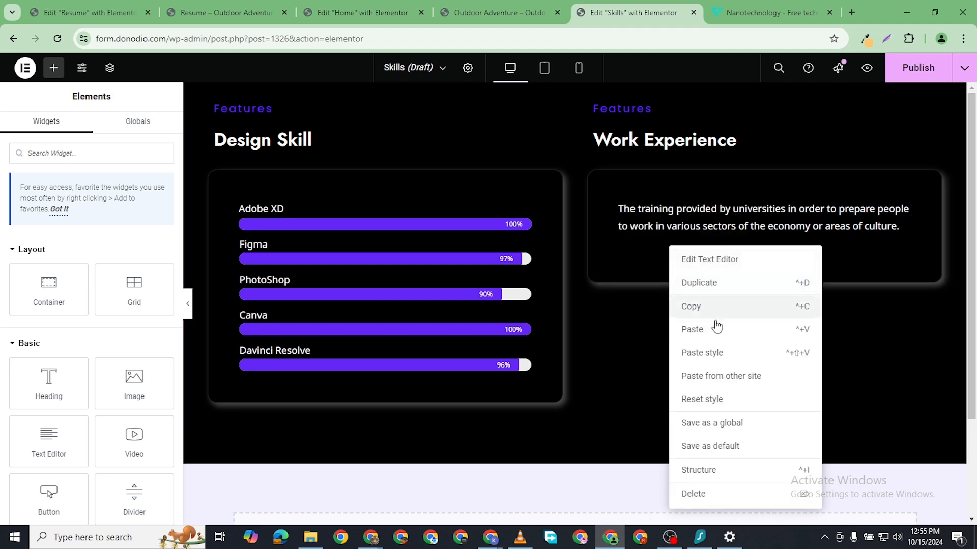
click(712, 333)
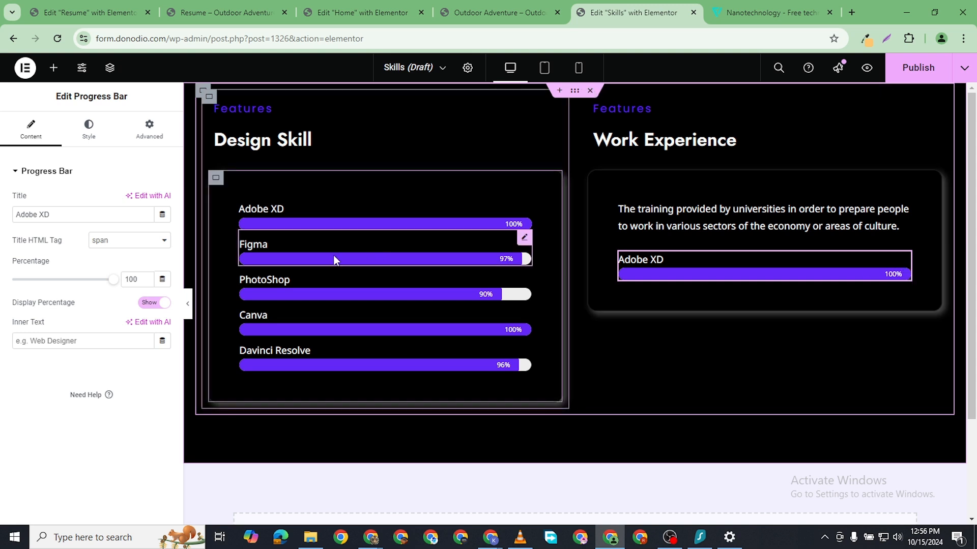
- Set the pasted progress bar's title to HTML and duplicate the bar
double_click(30, 213)
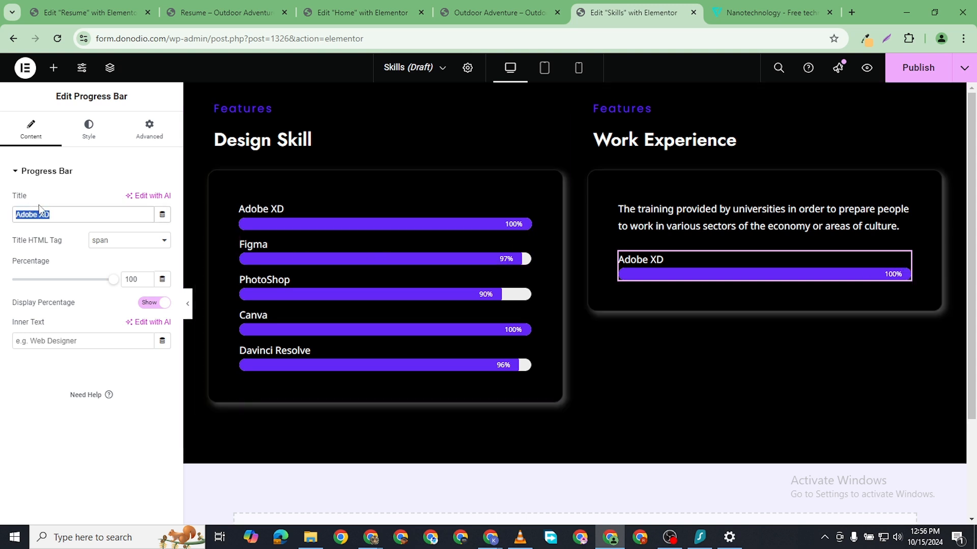
text(HTML)
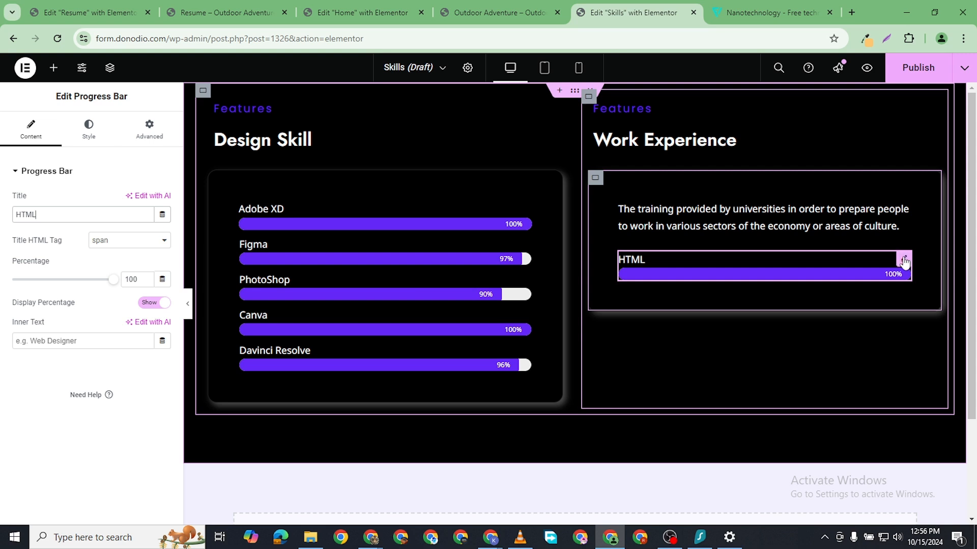
right_click(913, 259)
click(864, 299)
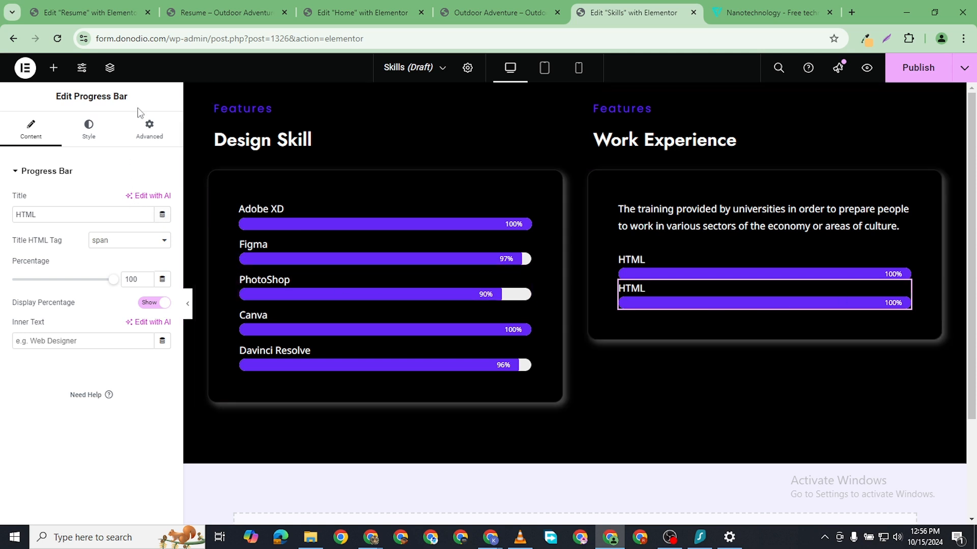
- Unlink the duplicated HTML bar's padding and set it to 10 px on top and 1 px on the other sides
click(148, 129)
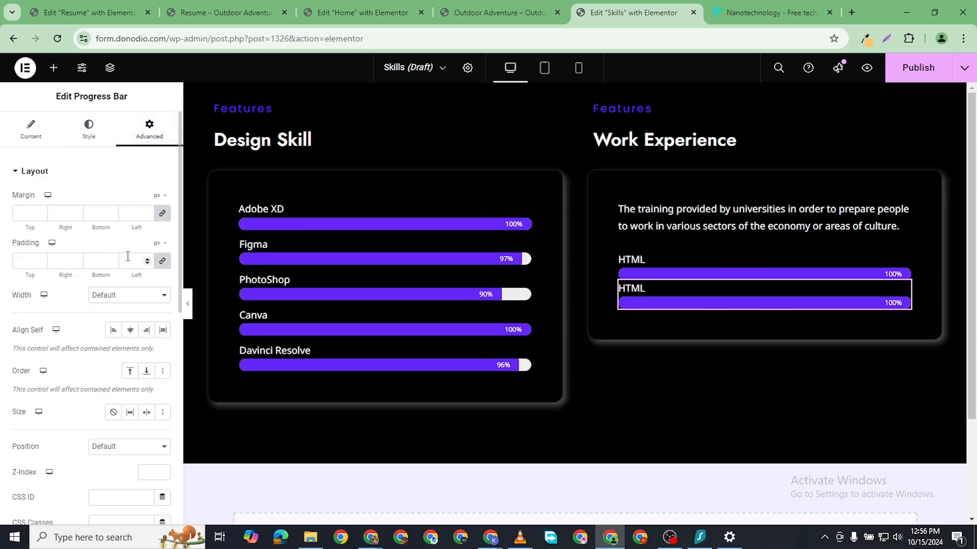
click(147, 258)
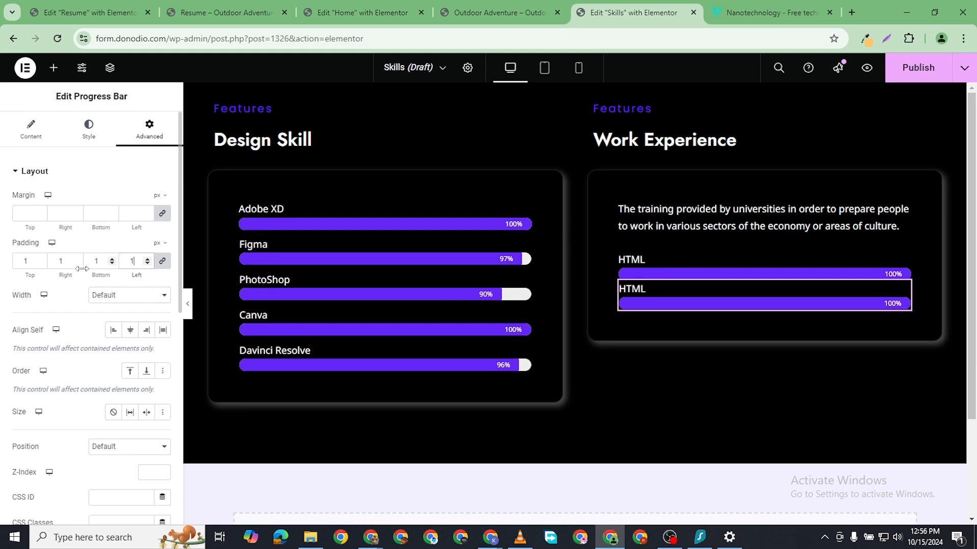
click(163, 261)
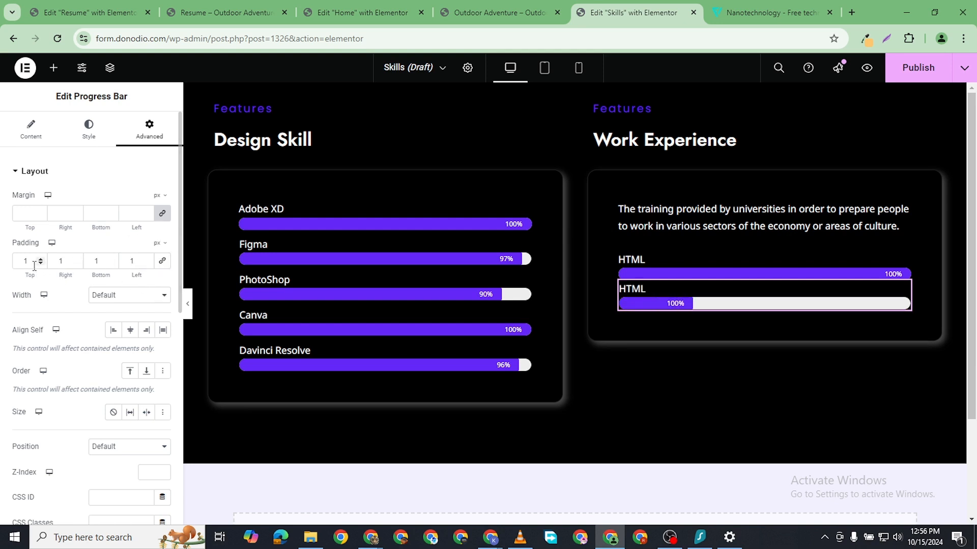
text(0)
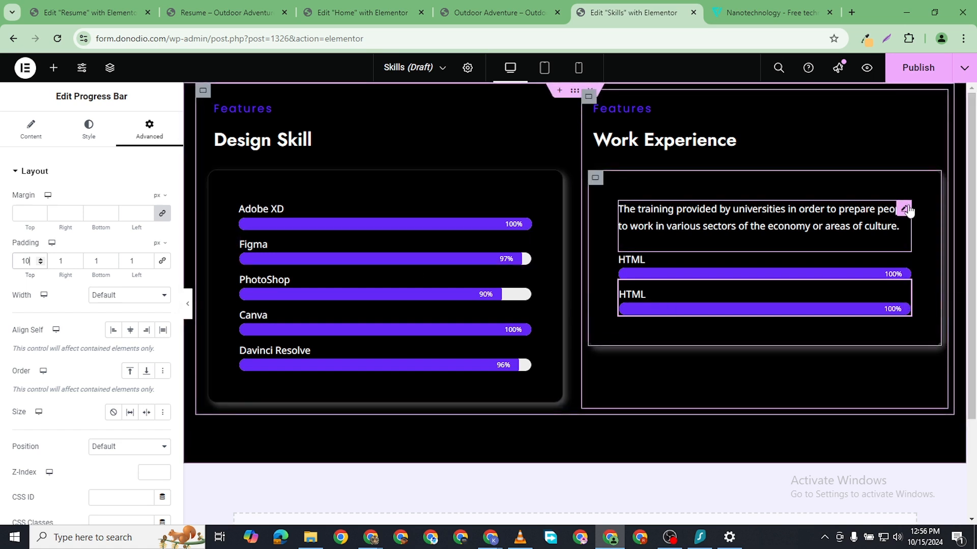
- Delete the training description text from the card and change the Work Experience heading to Development Skill
right_click(827, 224)
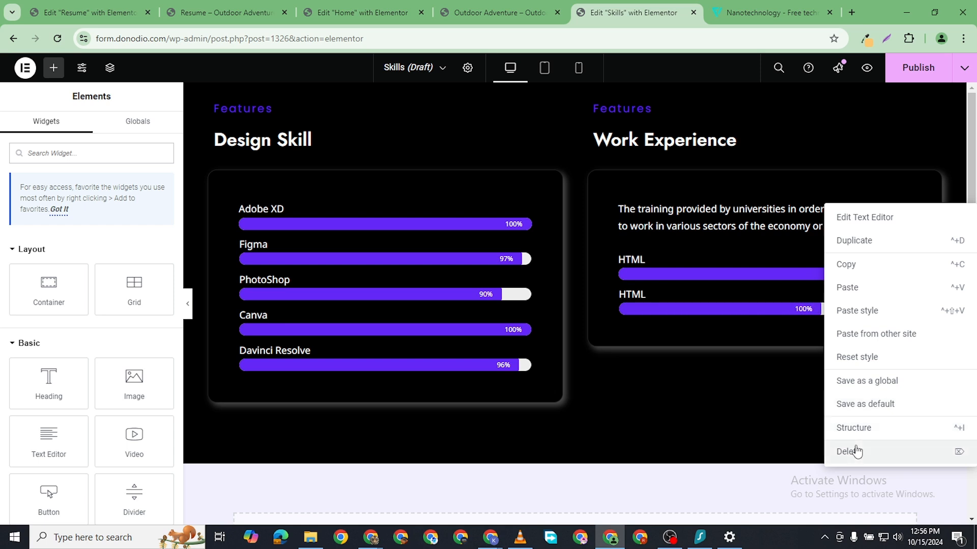
click(847, 508)
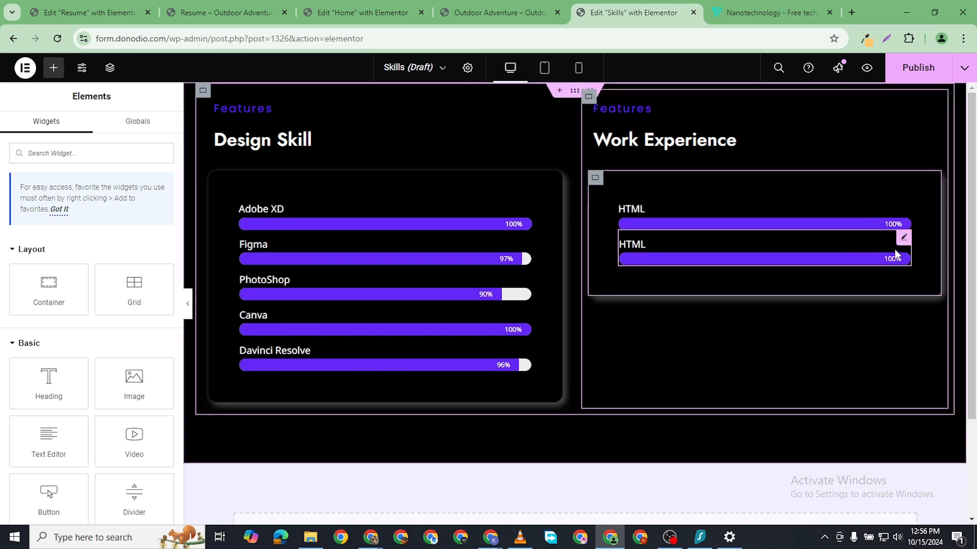
click(704, 142)
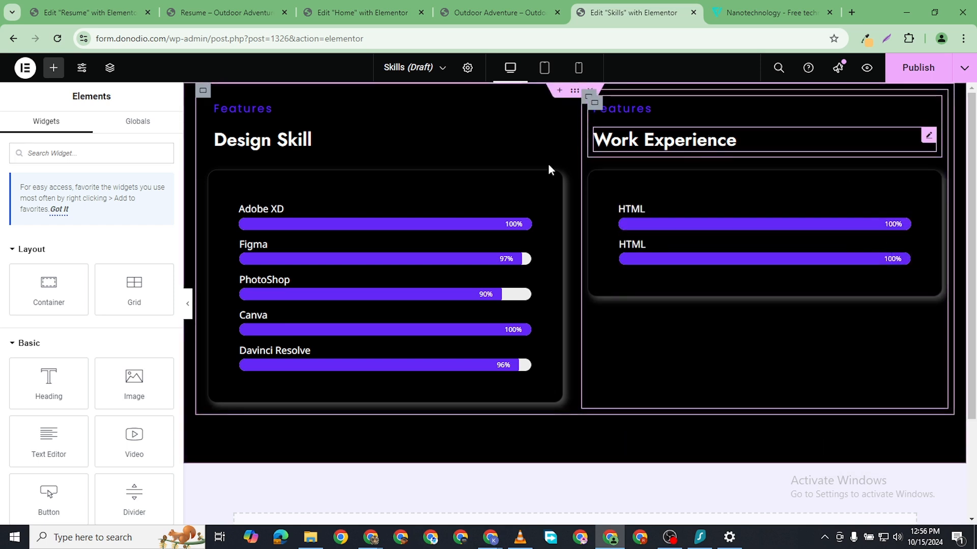
double_click(48, 214)
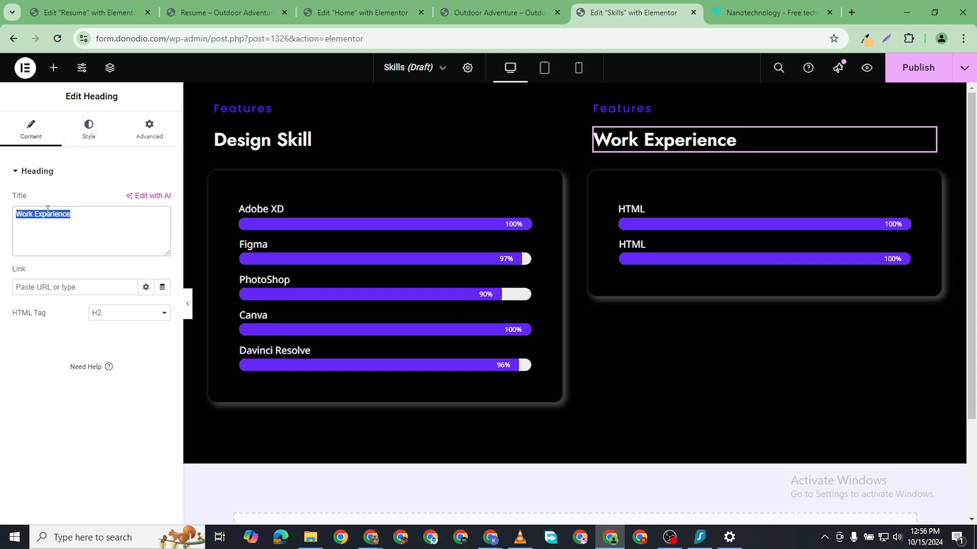
text(Development Skill)
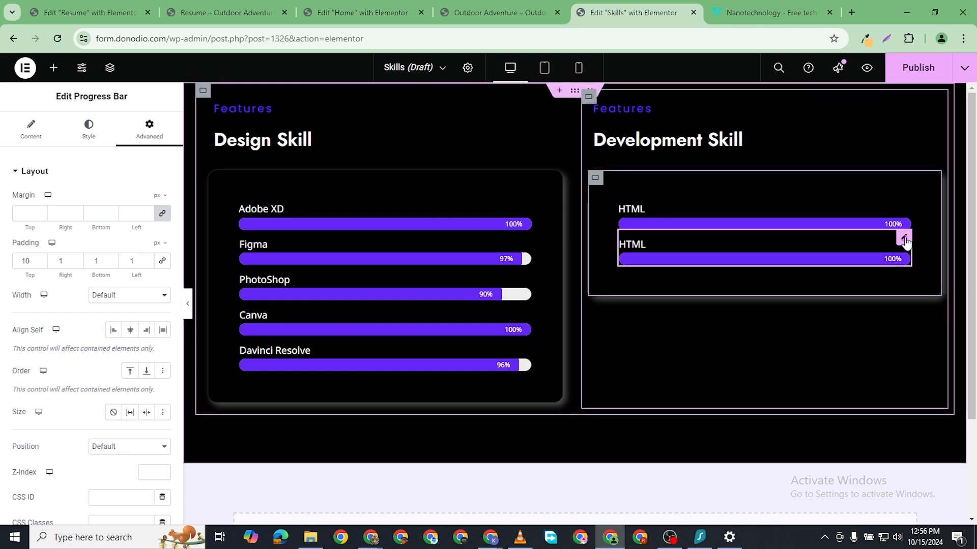
- Give the second HTML progress bar the title CSS and a percentage of 99
click(29, 140)
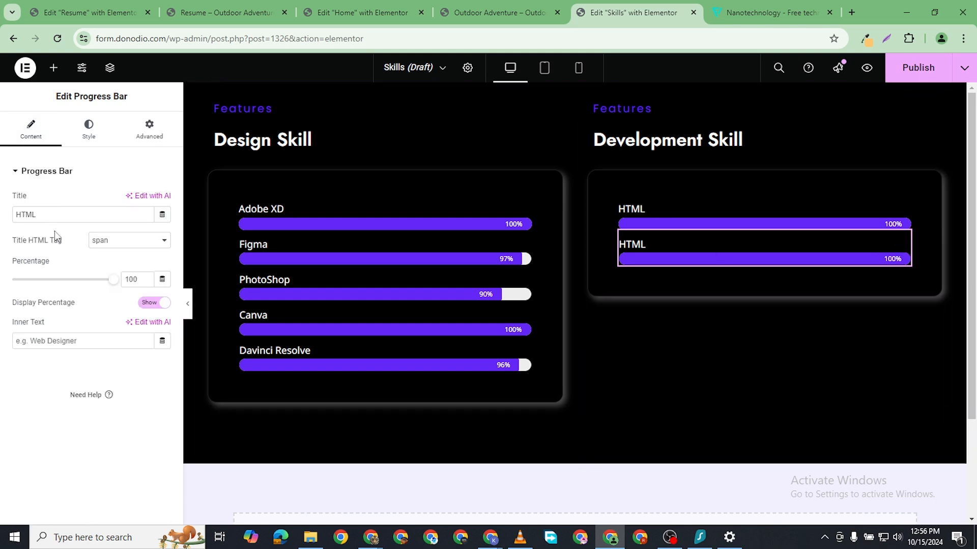
double_click(46, 218)
text(CSS)
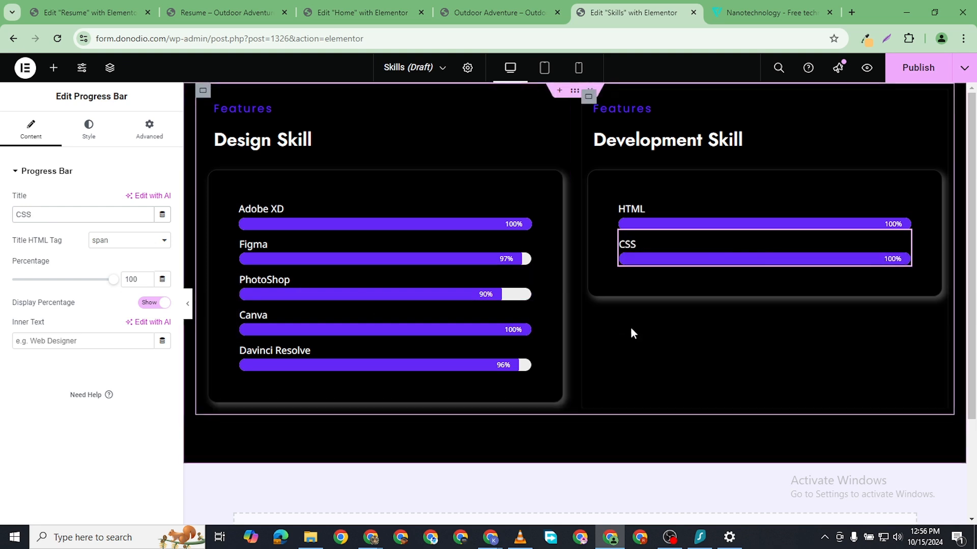
click(146, 281)
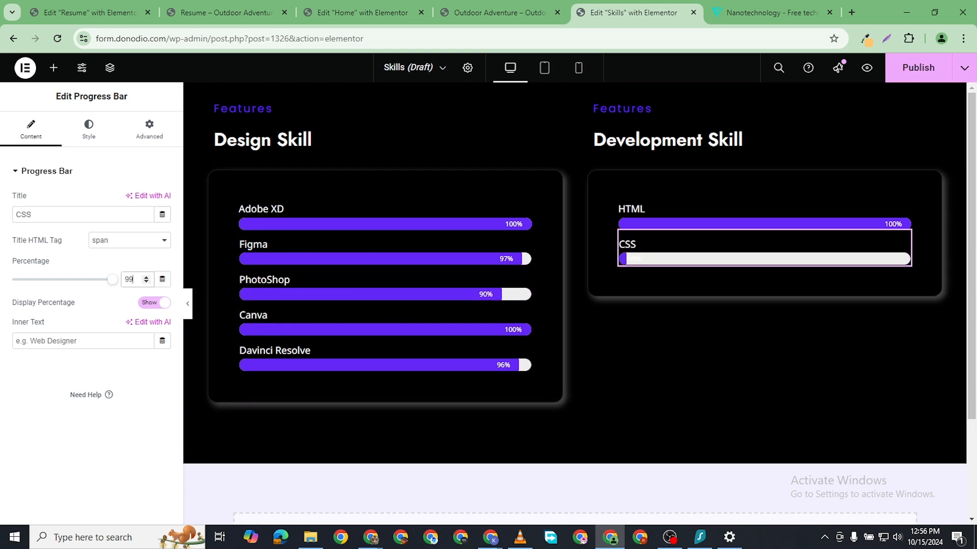
- Duplicate the CSS progress bar and give the copy the title Python with a percentage of 98
right_click(869, 240)
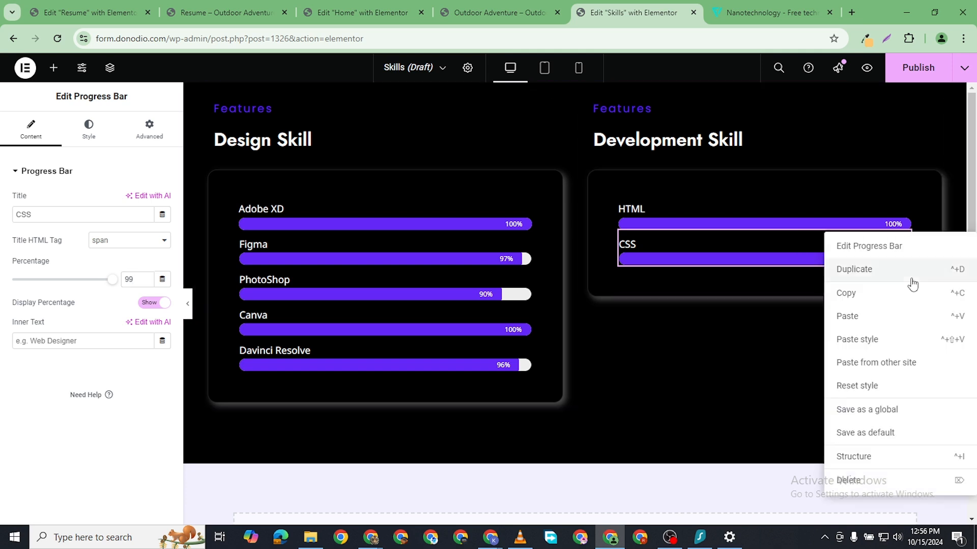
click(873, 270)
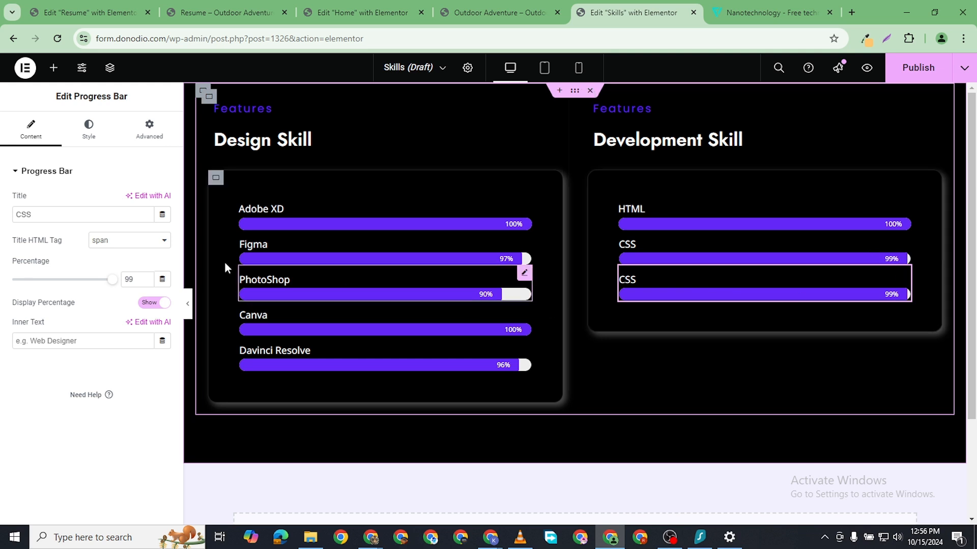
double_click(68, 215)
text(Python)
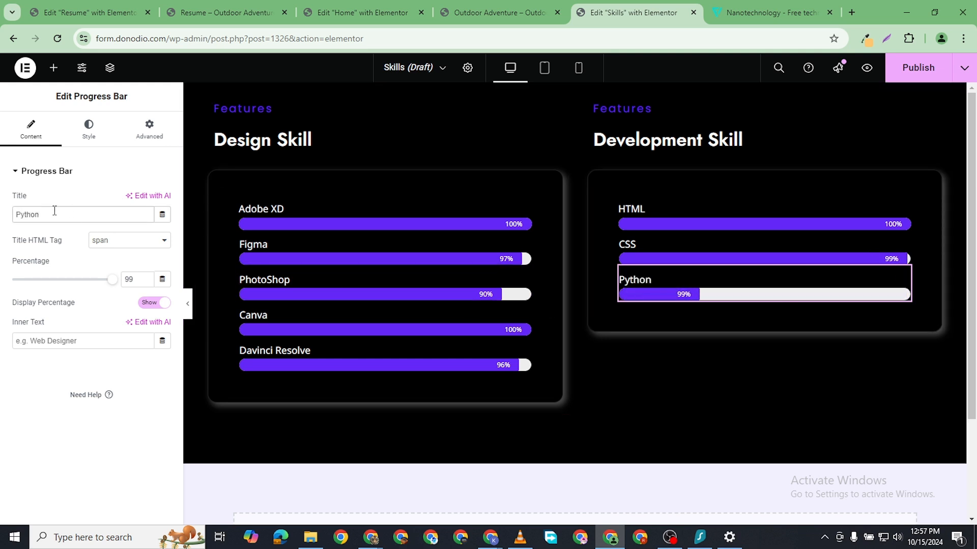
click(146, 282)
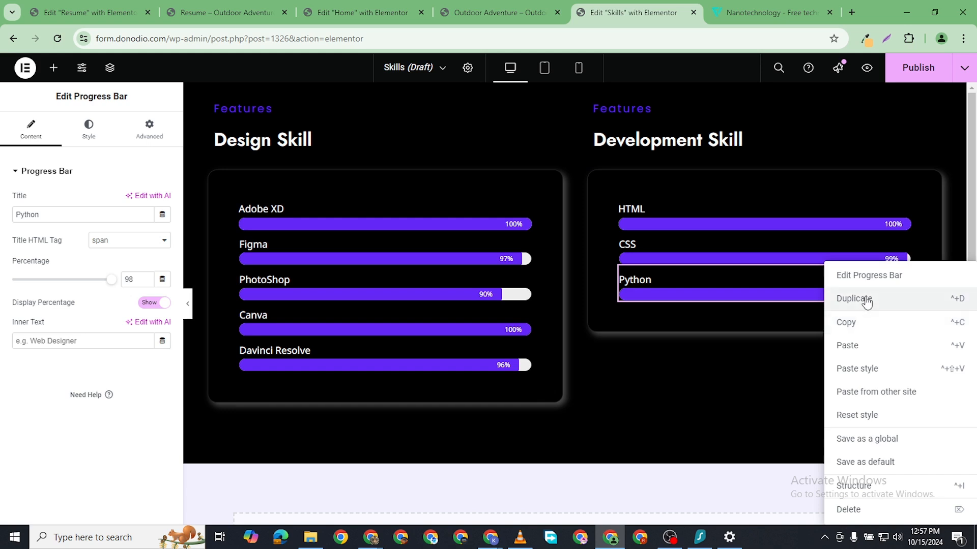
- Duplicate the Python progress bar and give the copy the title Flutter with a percentage of 90
click(865, 299)
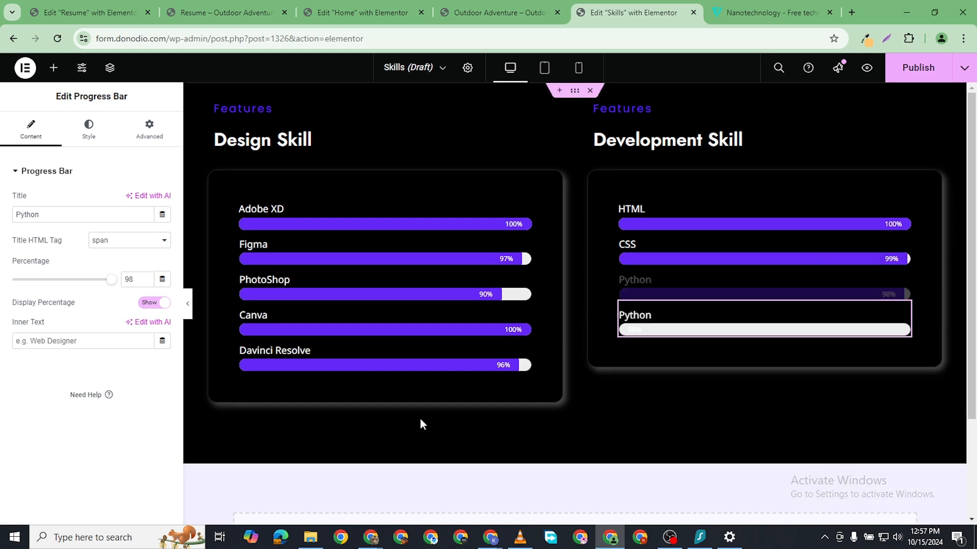
double_click(36, 212)
text(Fl)
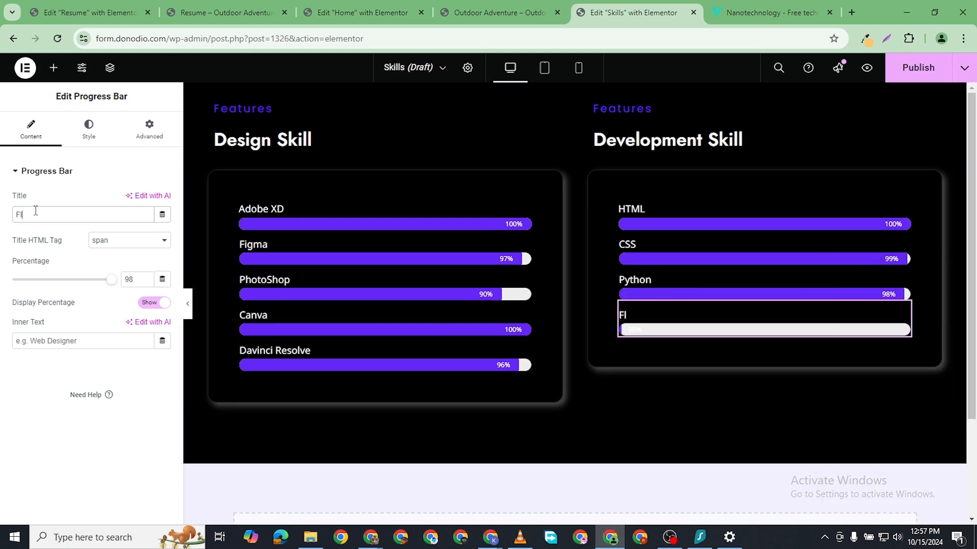
text(utter)
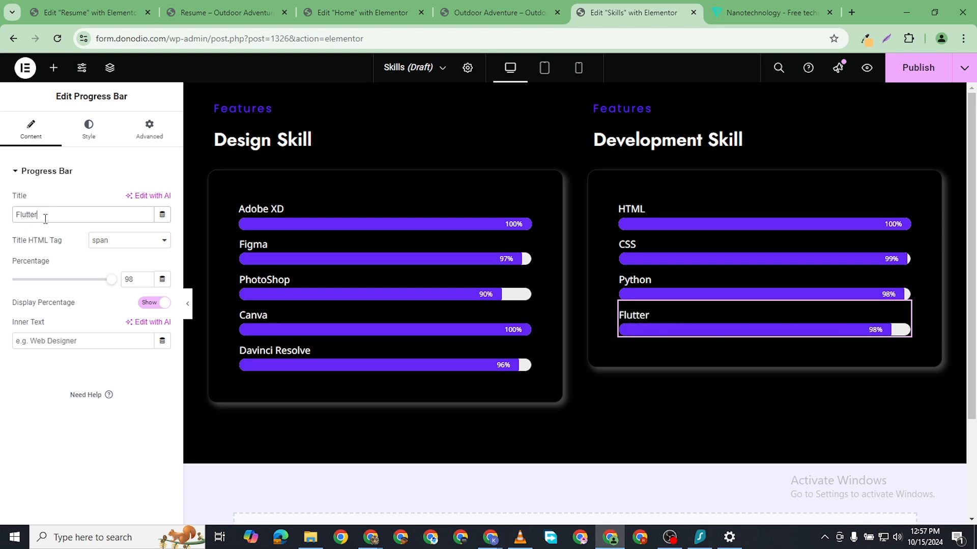
click(146, 283)
click(146, 283)
click(146, 283)
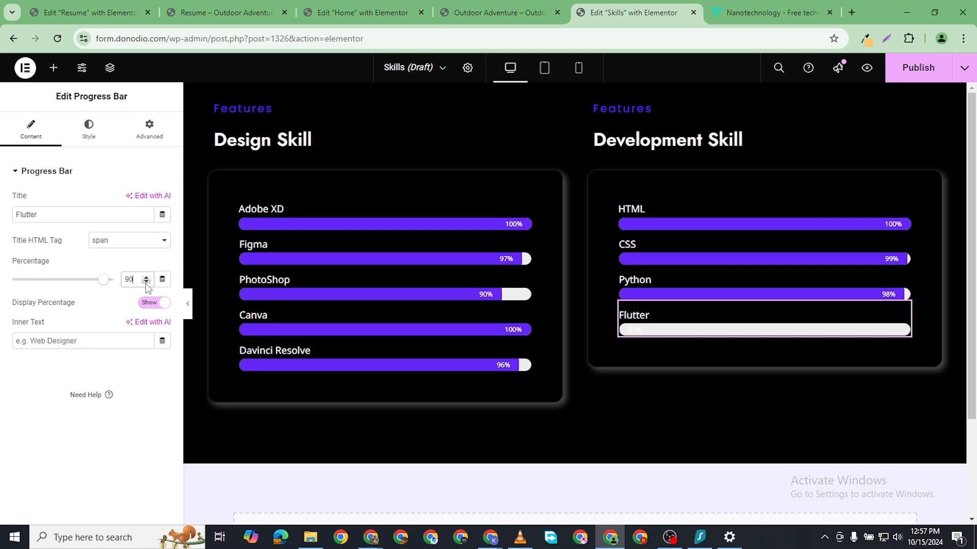
- Duplicate the Flutter progress bar and give the copy the title Kotlin with a percentage of 94
right_click(905, 310)
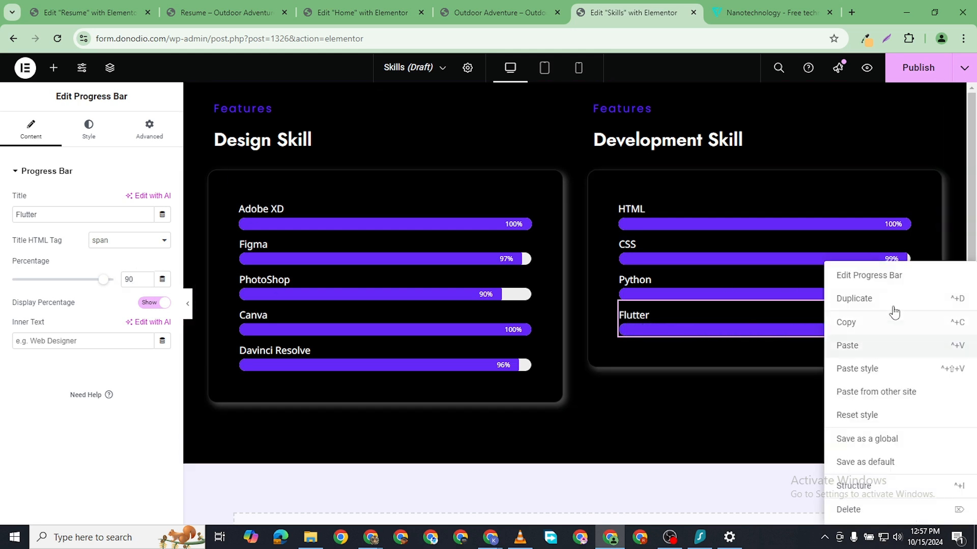
click(842, 298)
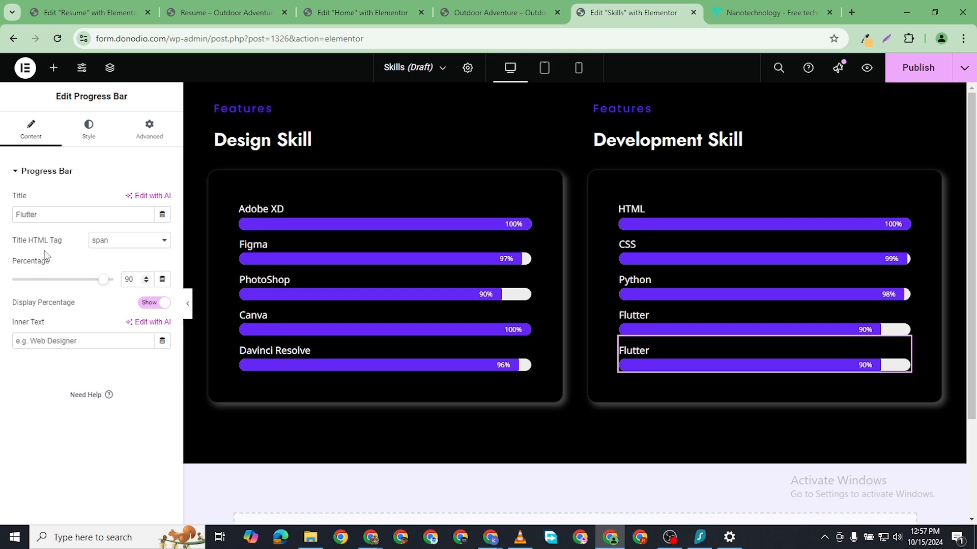
double_click(38, 214)
text(K)
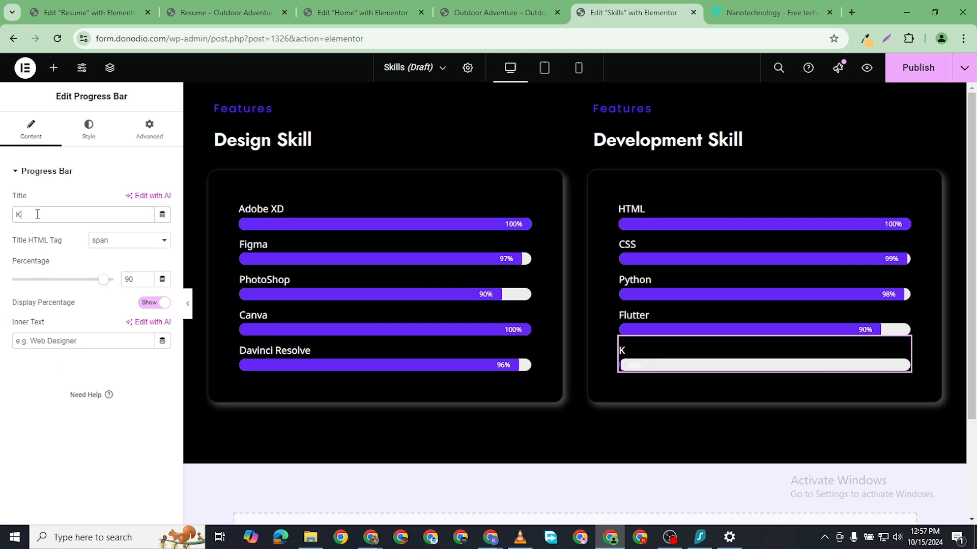
text(otlin)
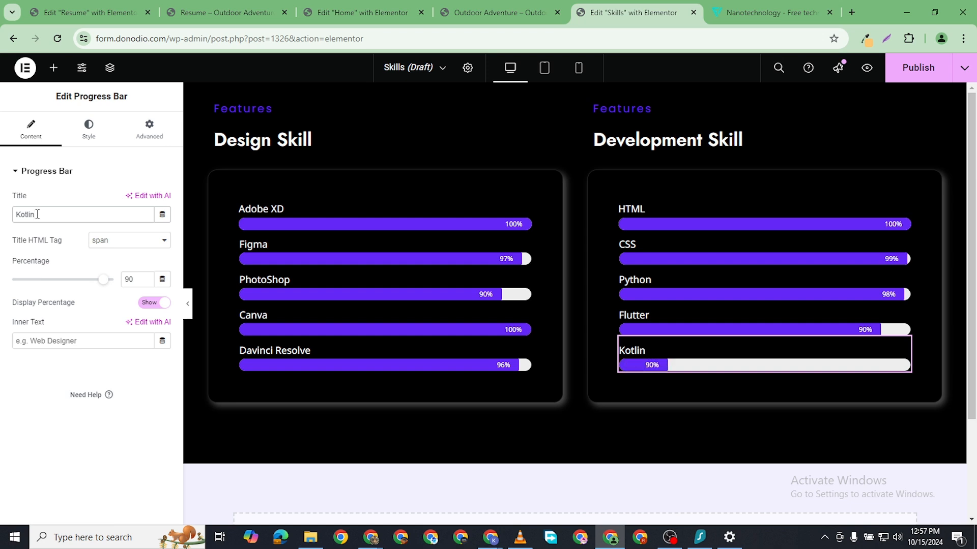
click(137, 278)
key(Up)
key(Up)
key(Up)
key(Up)
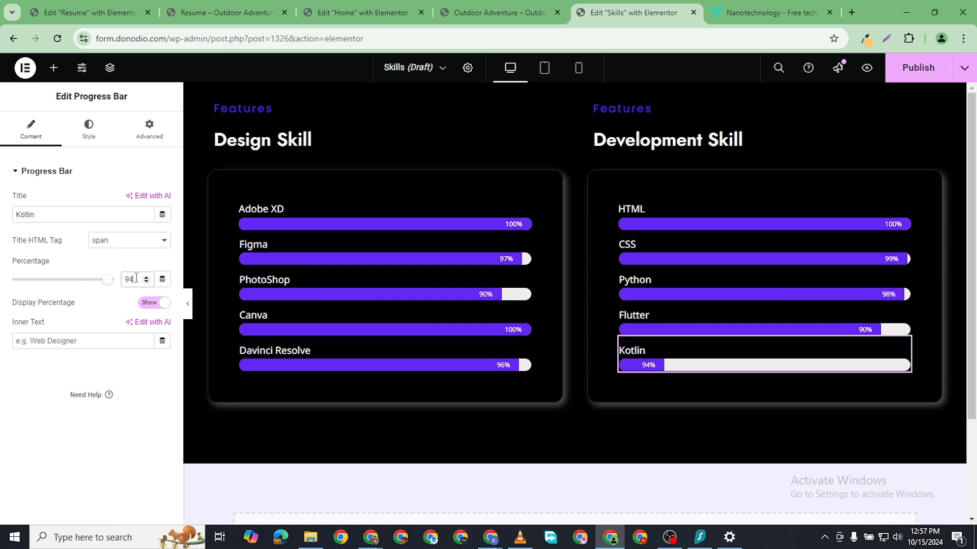
scroll(392, 217, down, 1)
scroll(391, 212, up, 1)
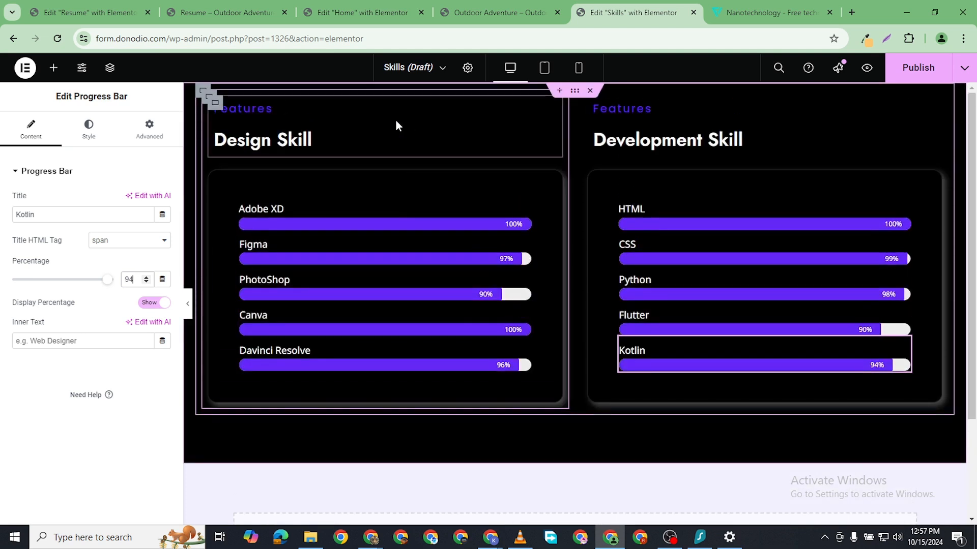
- Publish the Skills page after opening its page settings, and switch to the Resume preview
click(468, 68)
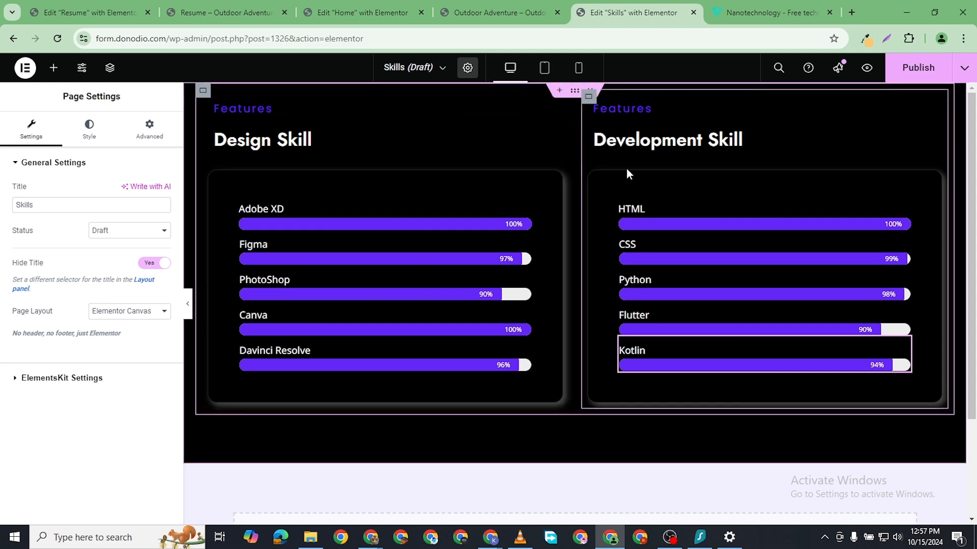
click(918, 66)
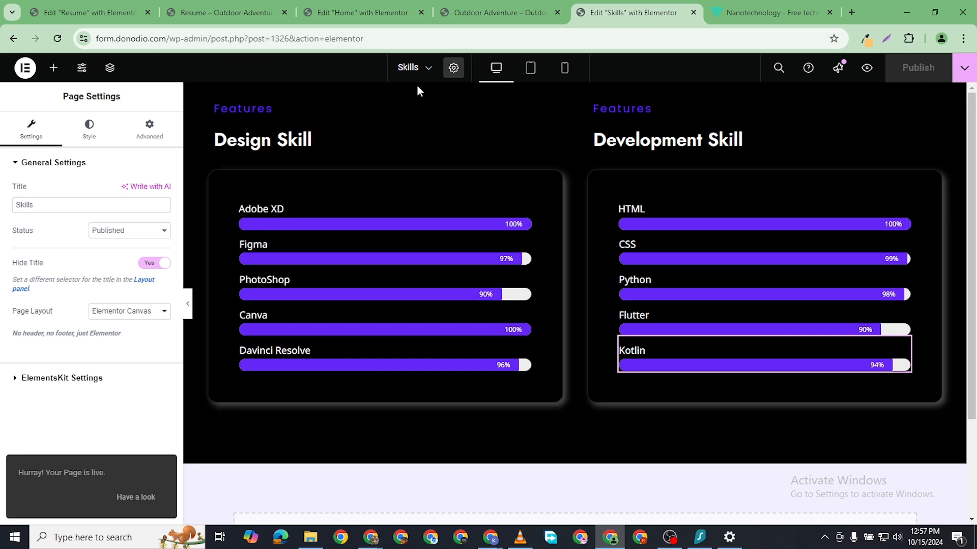
click(224, 13)
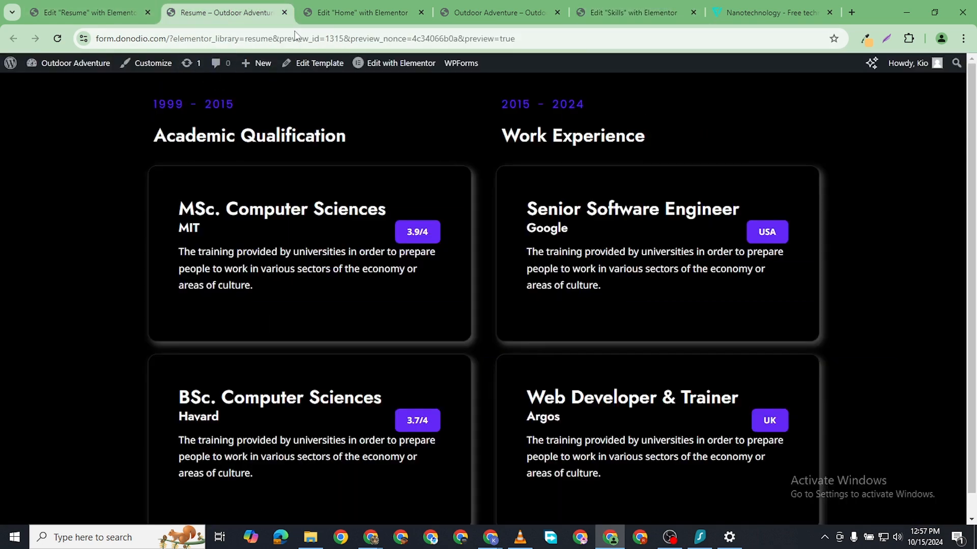
- Open the WordPress dashboard in a new browser tab from the site preview and go to the saved templates list
click(396, 15)
click(533, 15)
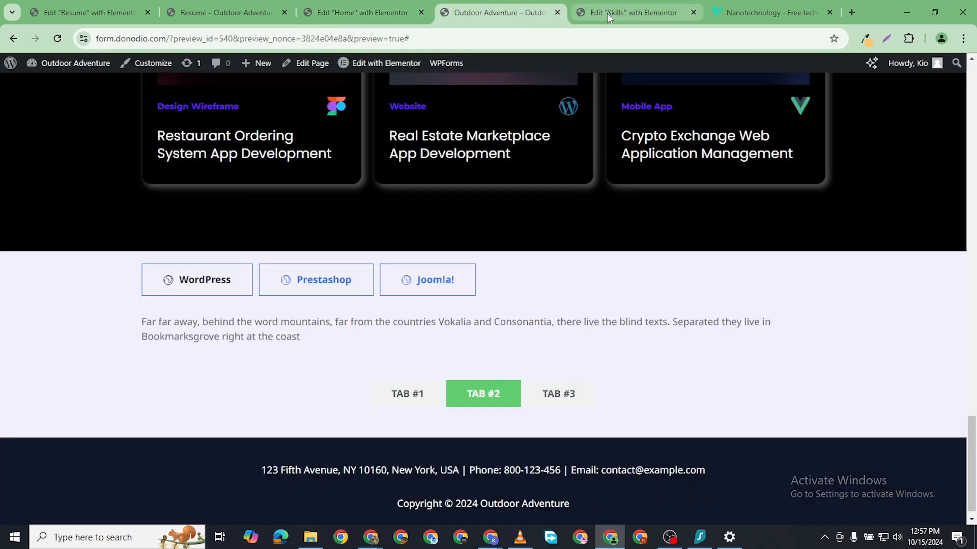
click(606, 13)
click(489, 13)
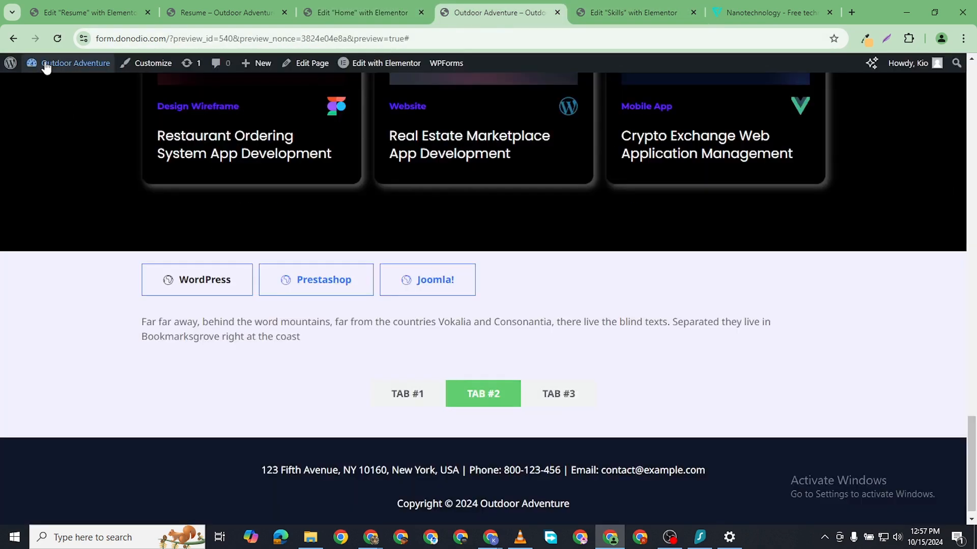
mouse_move(46, 64)
right_click(46, 84)
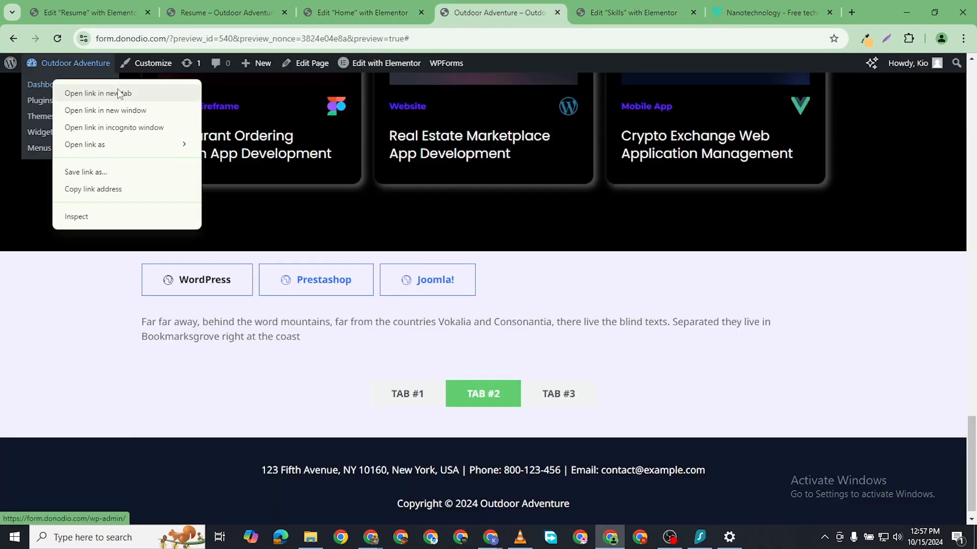
click(120, 92)
click(548, 17)
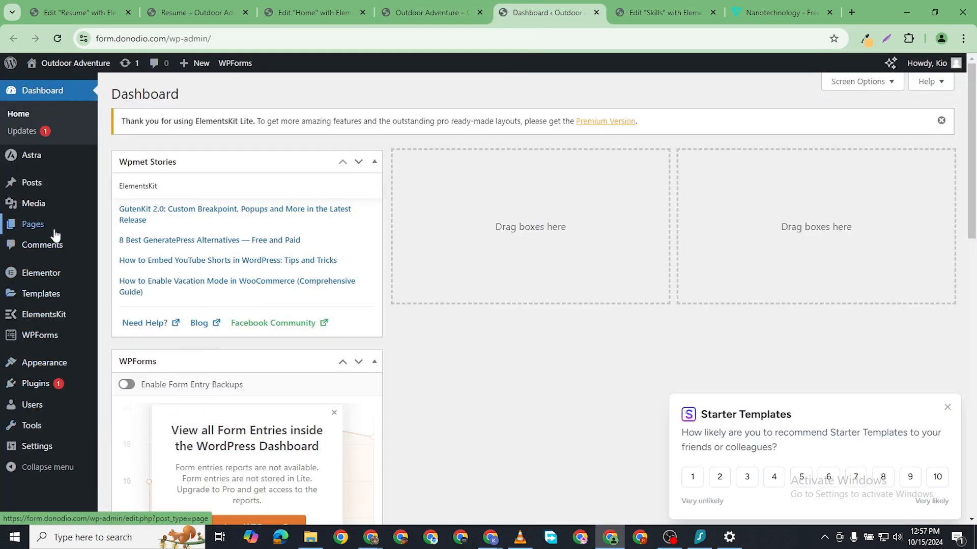
mouse_move(108, 295)
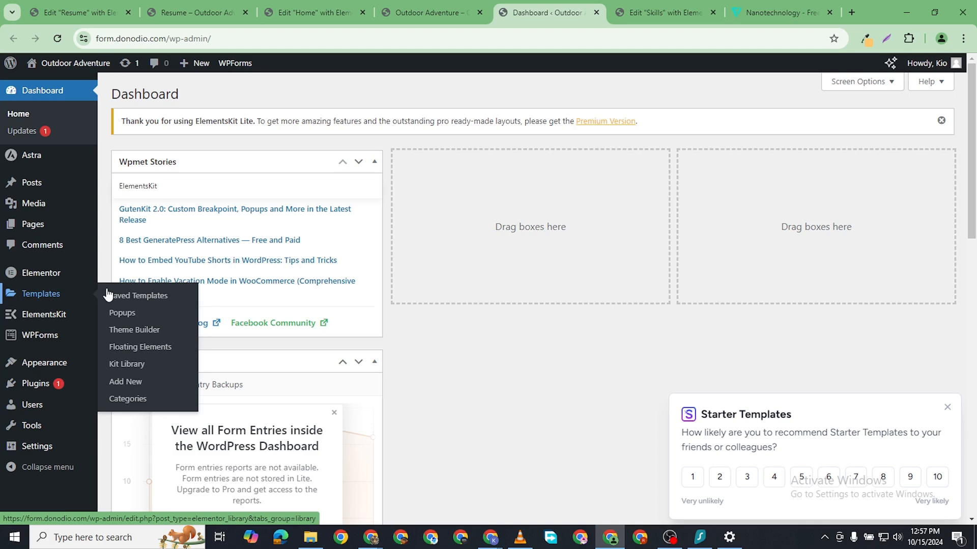
click(148, 297)
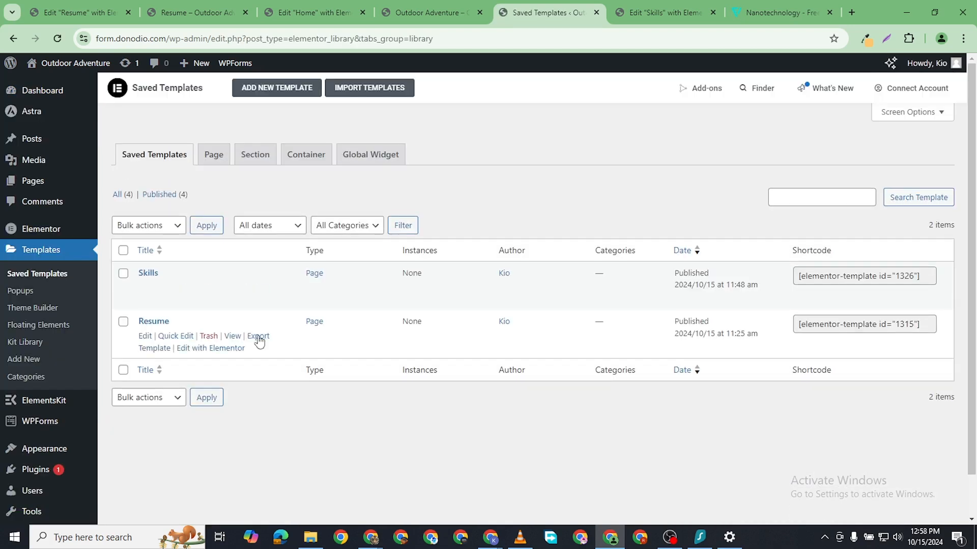
- Copy the shortcode of the Skills template
click(861, 276)
right_click(859, 276)
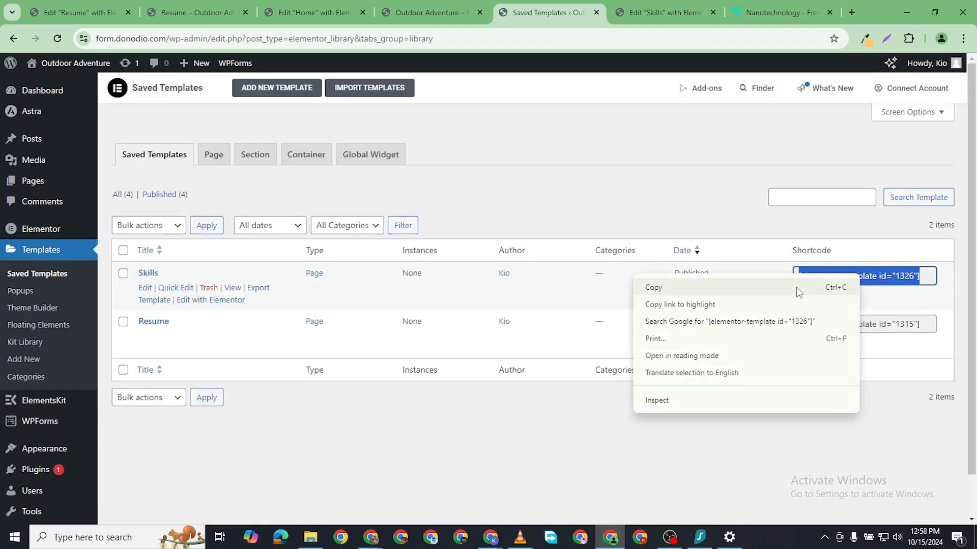
click(705, 293)
- In the Home page editor, add a Shortcode widget to the empty content area of Tab #2
click(406, 22)
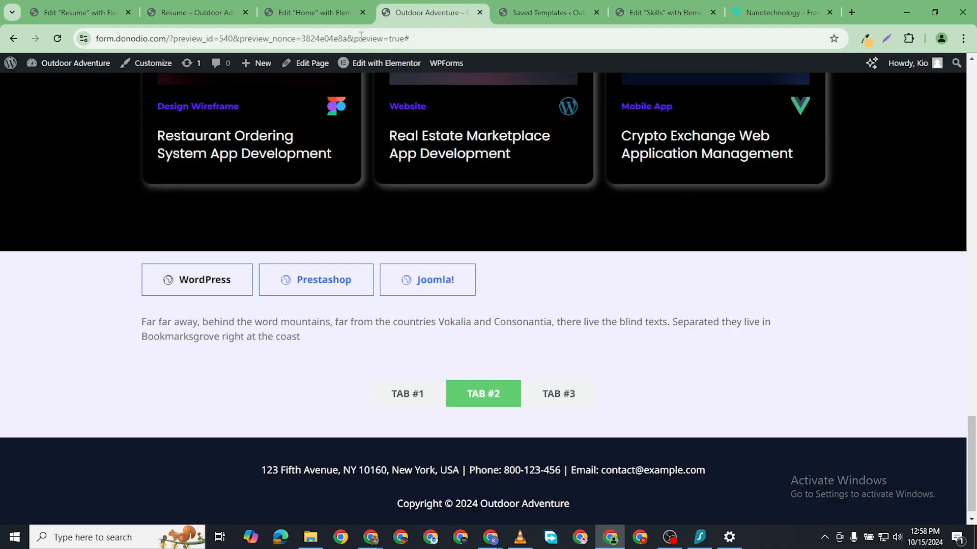
scroll(472, 319, down, 1)
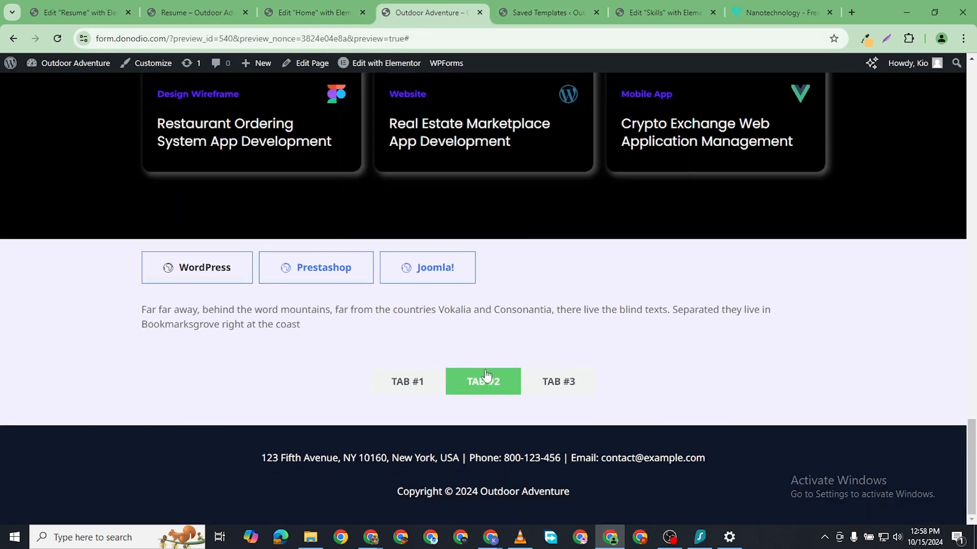
click(328, 9)
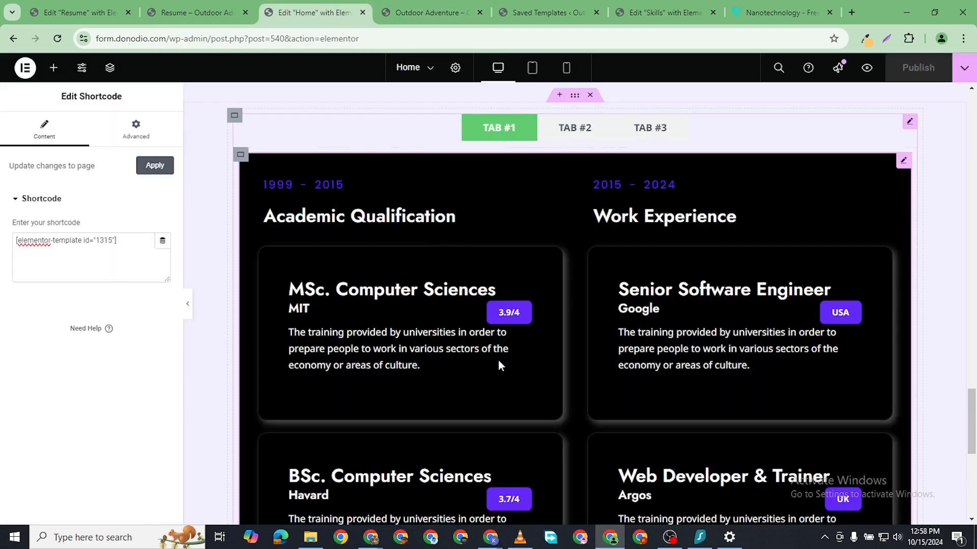
scroll(509, 331, down, 2)
scroll(559, 245, up, 3)
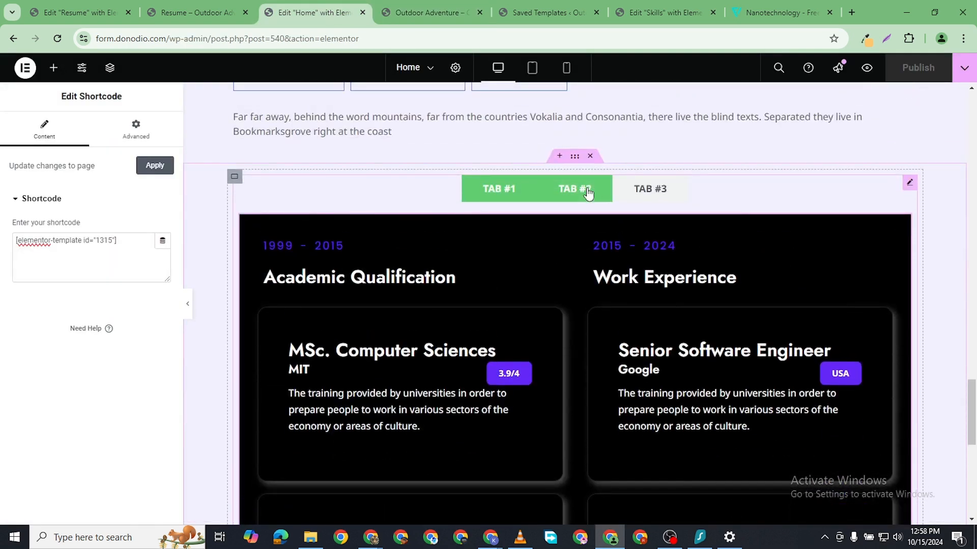
click(584, 192)
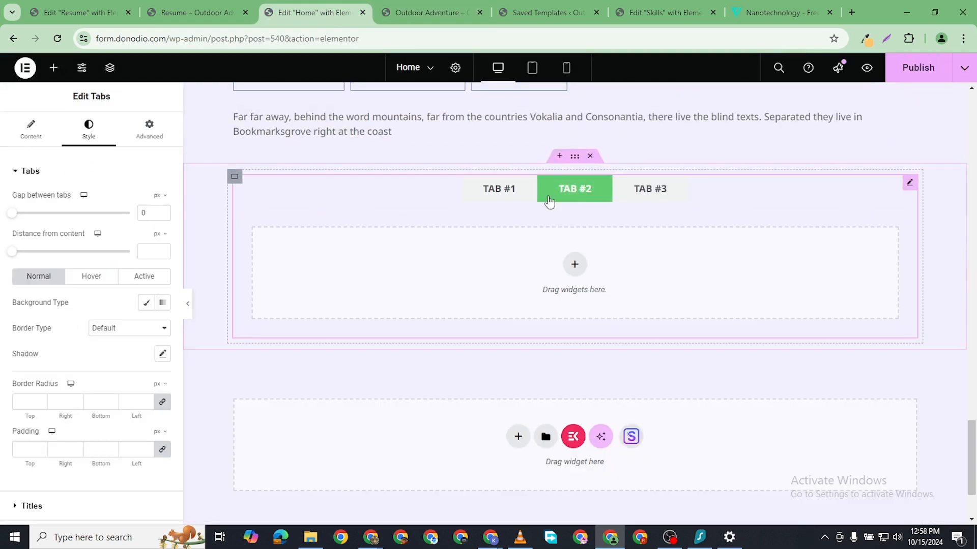
click(53, 69)
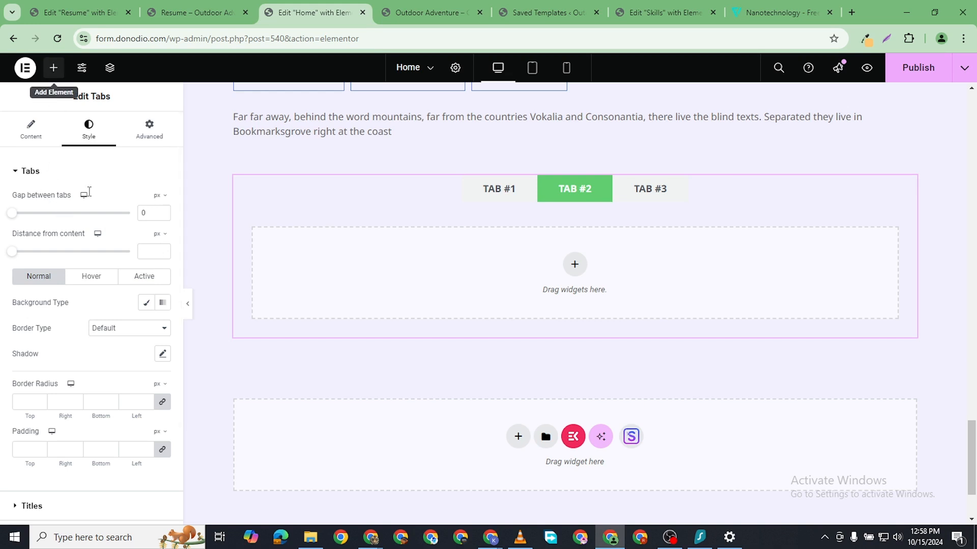
text(shortcode)
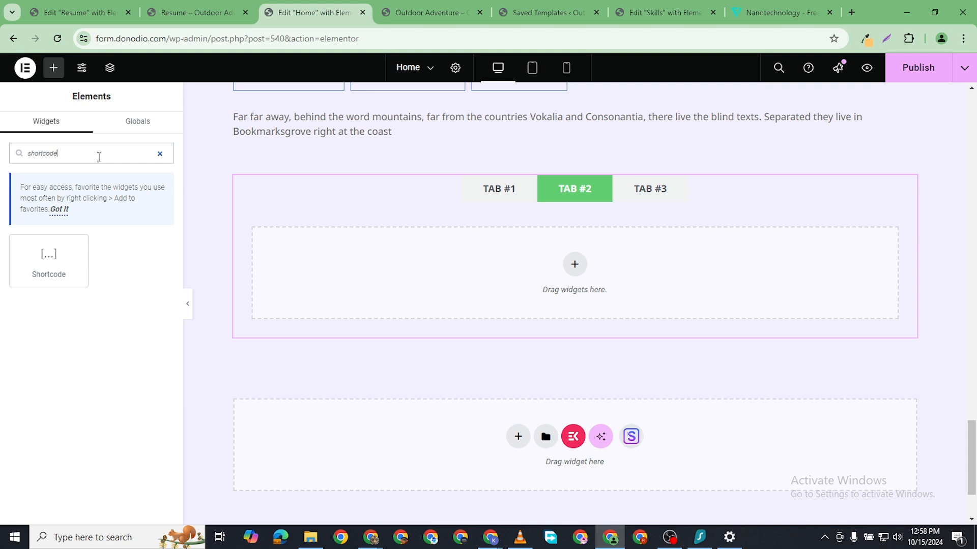
drag(49, 257, 565, 262)
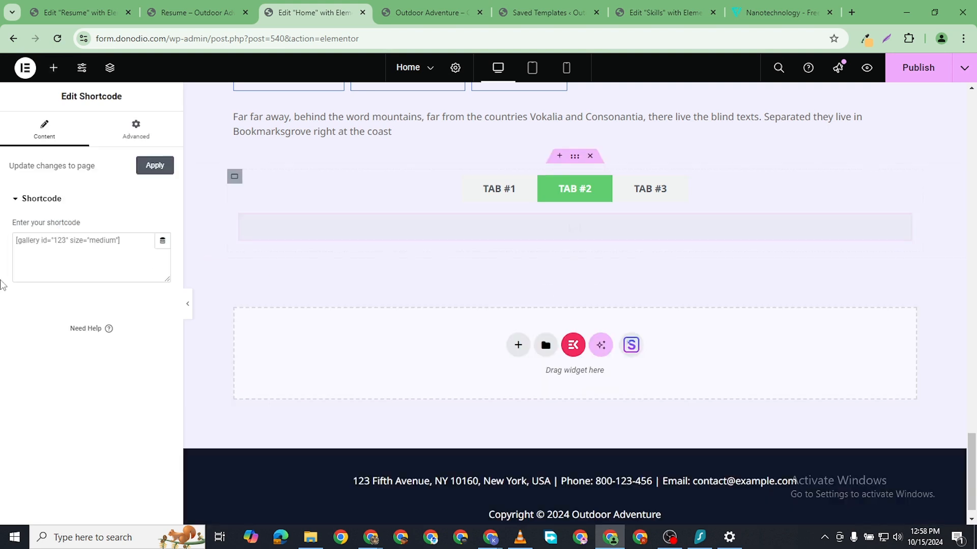
- Paste the shortcode [elementor-template id="1326"] into the Tab #2 Shortcode widget and check the rendered skills section
right_click(39, 242)
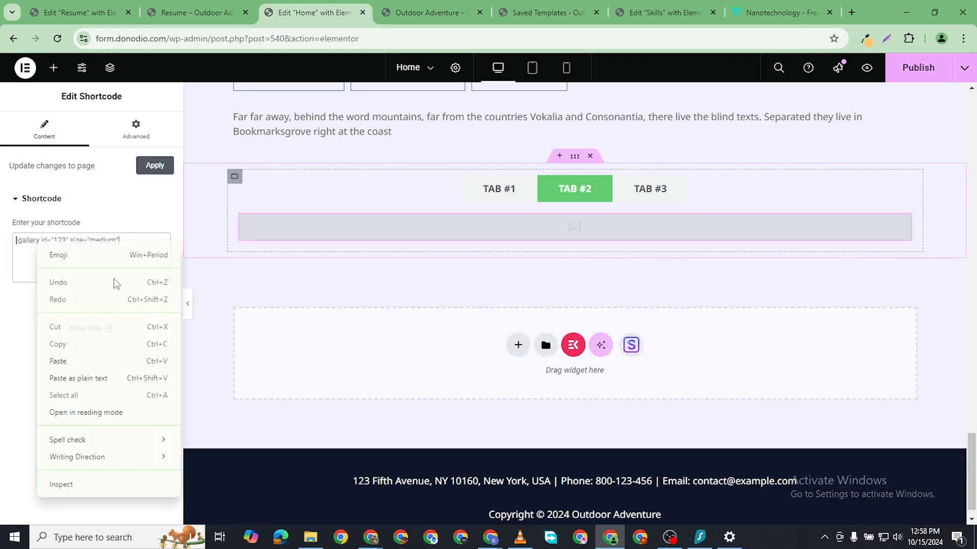
click(75, 356)
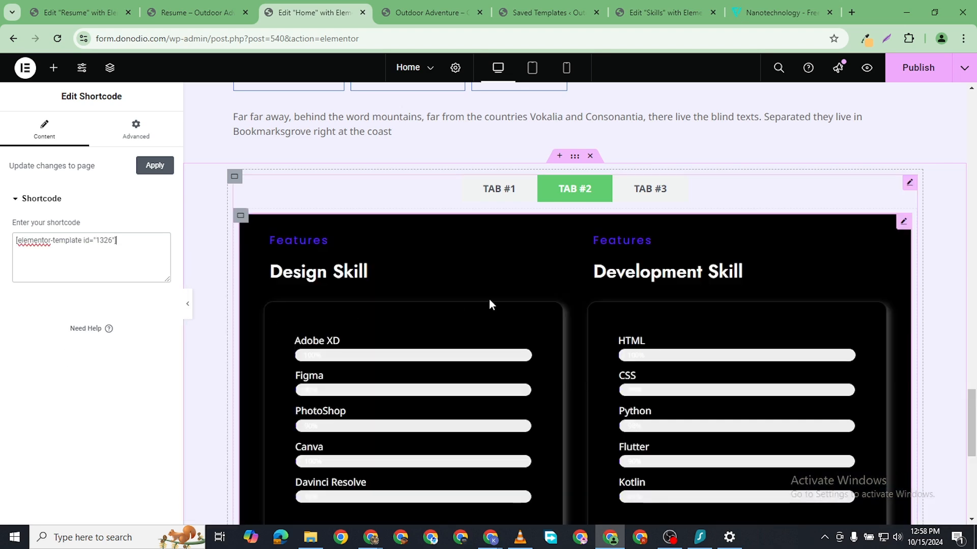
scroll(492, 310, down, 2)
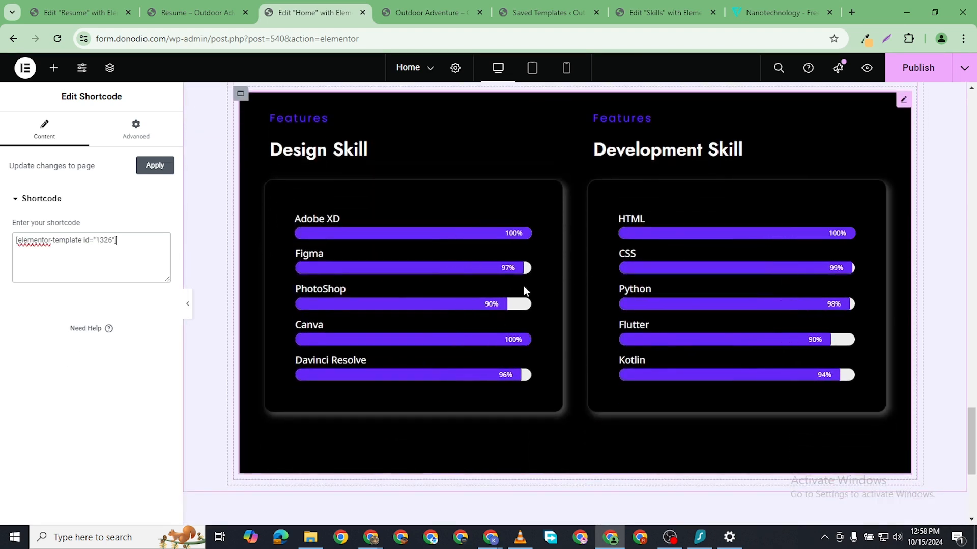
scroll(545, 252, up, 2)
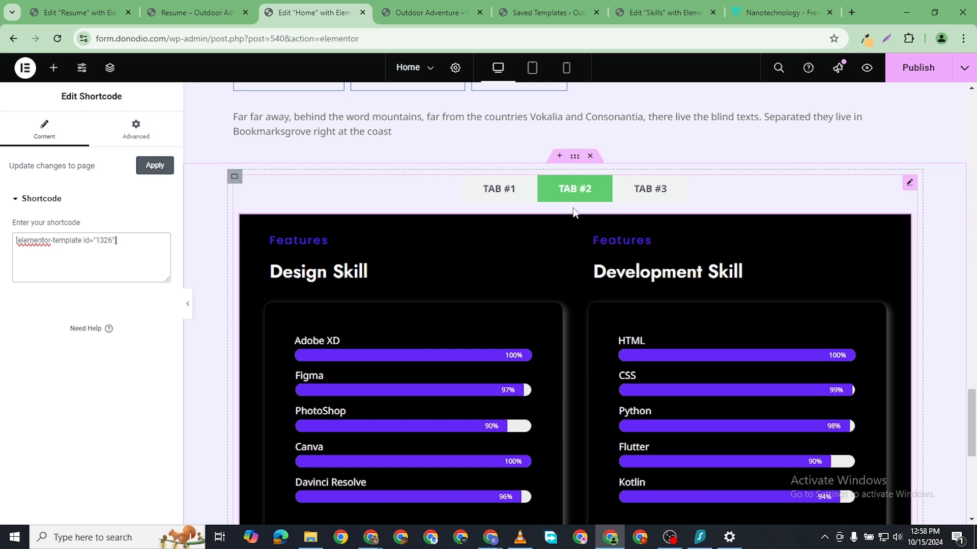
- Switch between Tab #1 and Tab #2 to check their content, and publish the Home page changes
click(501, 195)
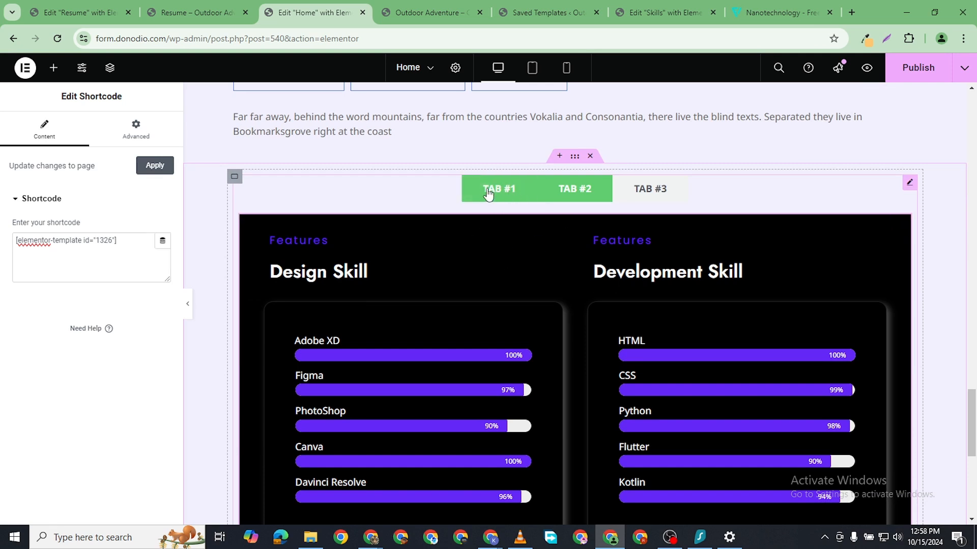
click(498, 196)
click(585, 201)
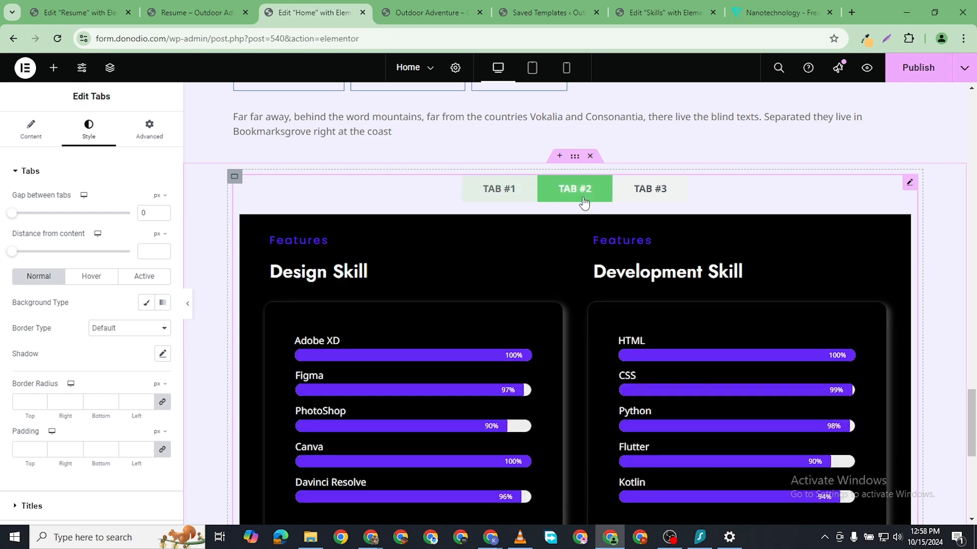
click(907, 70)
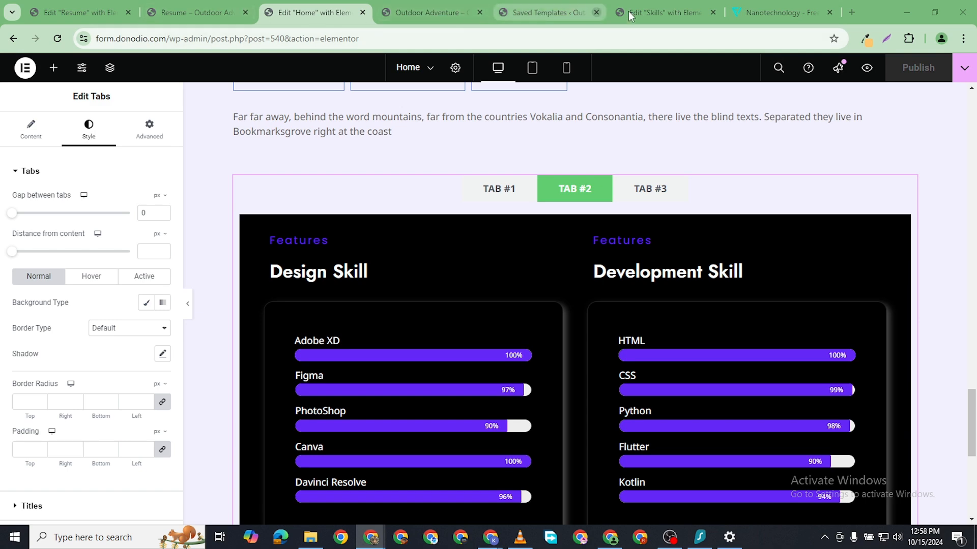
- Return to the Skills editor's browser tab and load the site's wp-admin dashboard in its place
click(646, 19)
click(545, 13)
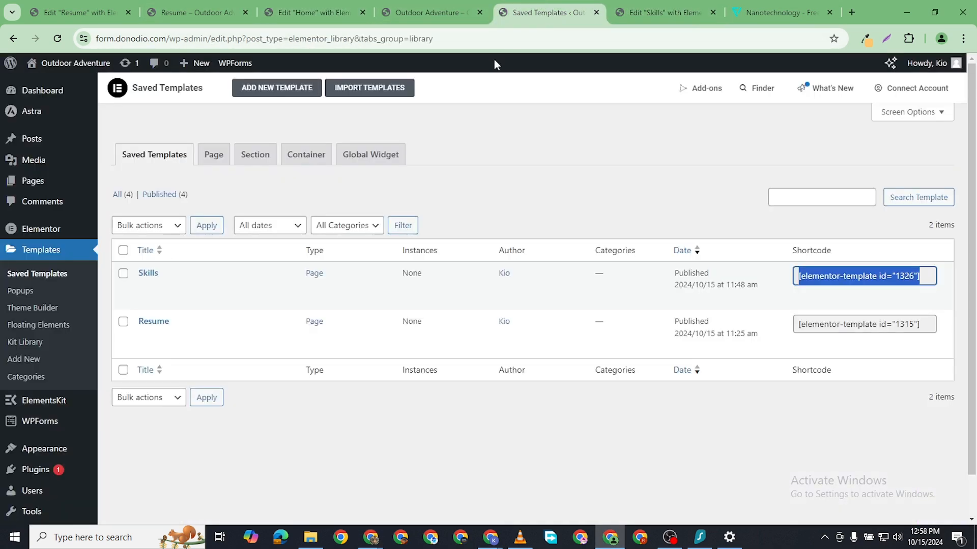
click(436, 10)
click(295, 12)
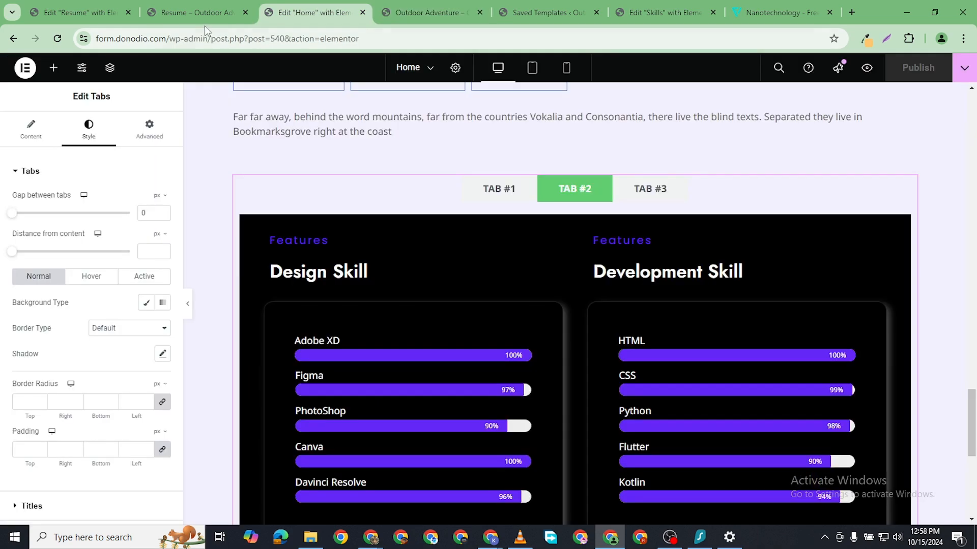
click(203, 13)
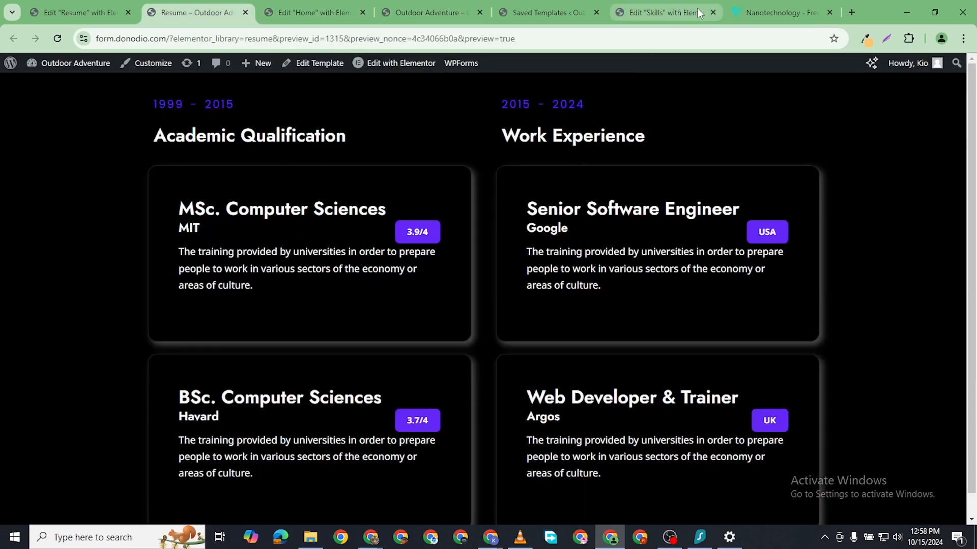
click(676, 17)
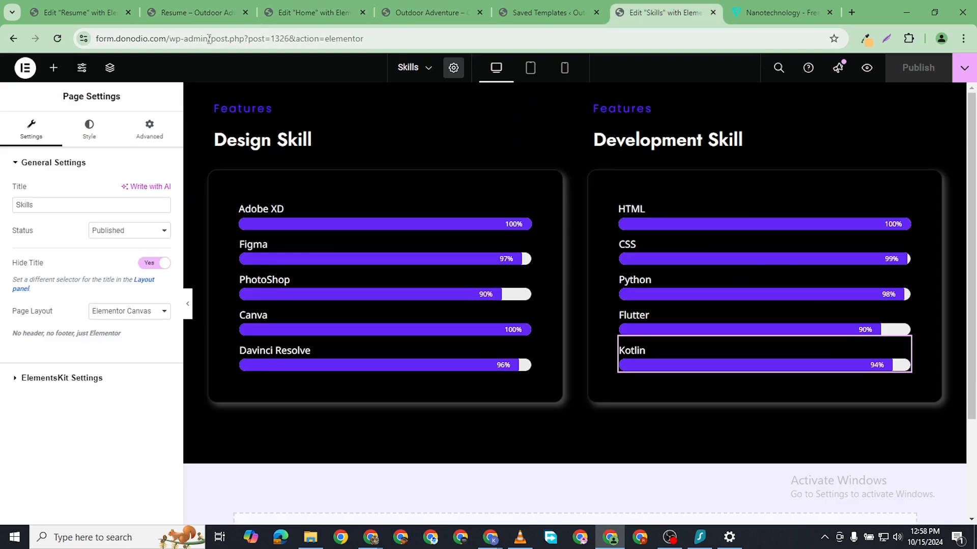
drag(209, 39, 675, 69)
key(BackSpace)
key(Return)
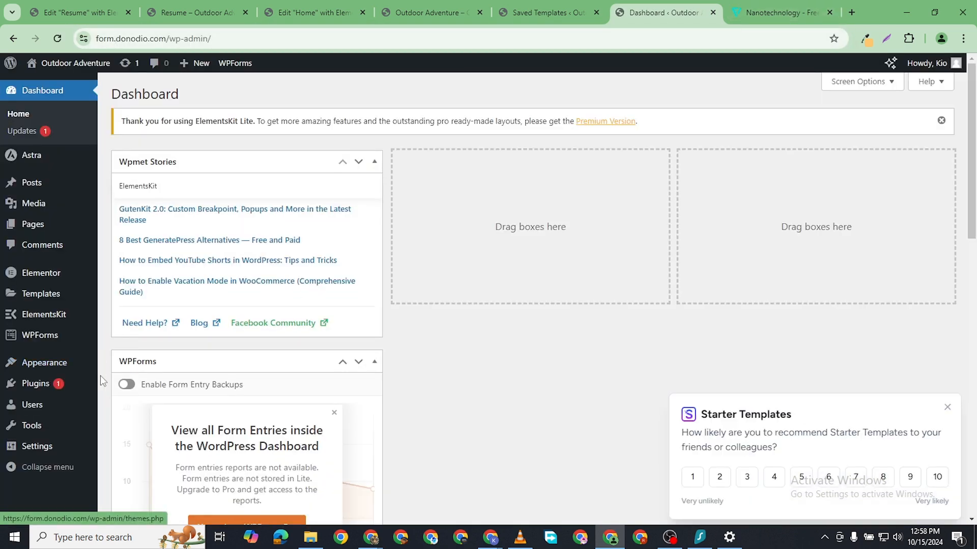
- From the saved page templates, create a new template of type Page named Experience
mouse_move(37, 304)
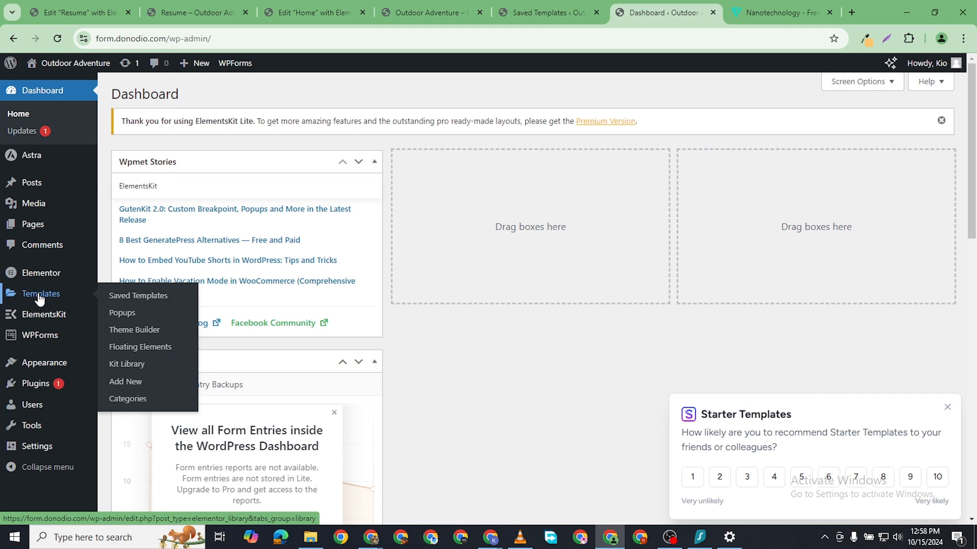
click(125, 295)
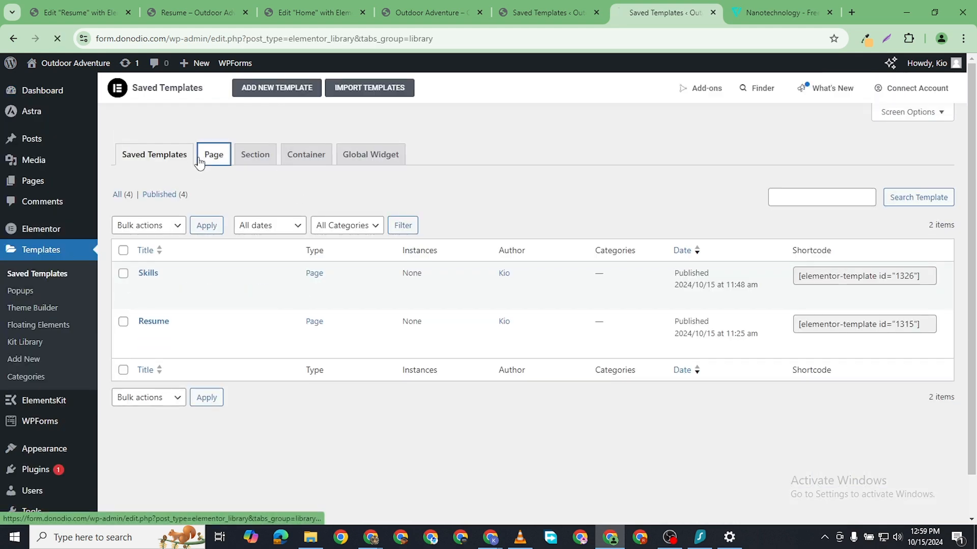
click(214, 155)
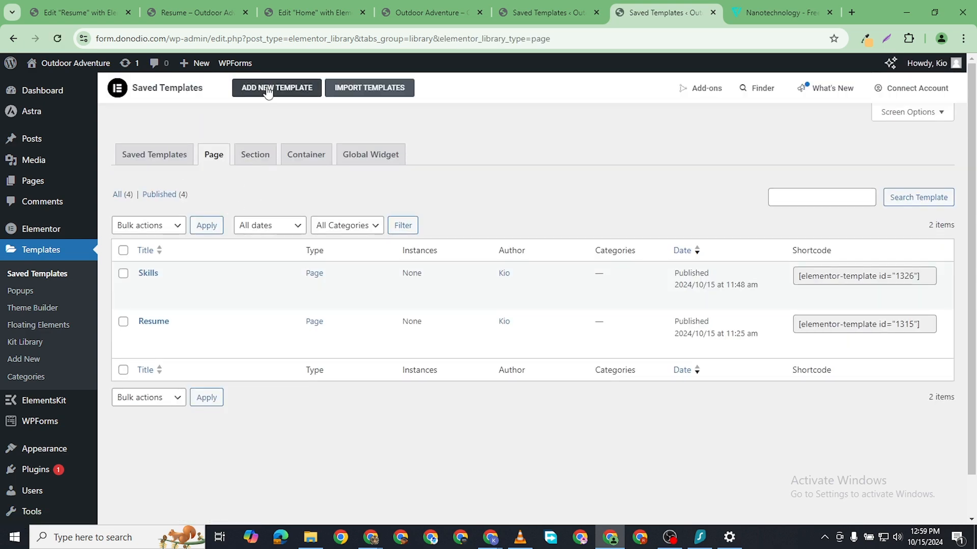
click(269, 90)
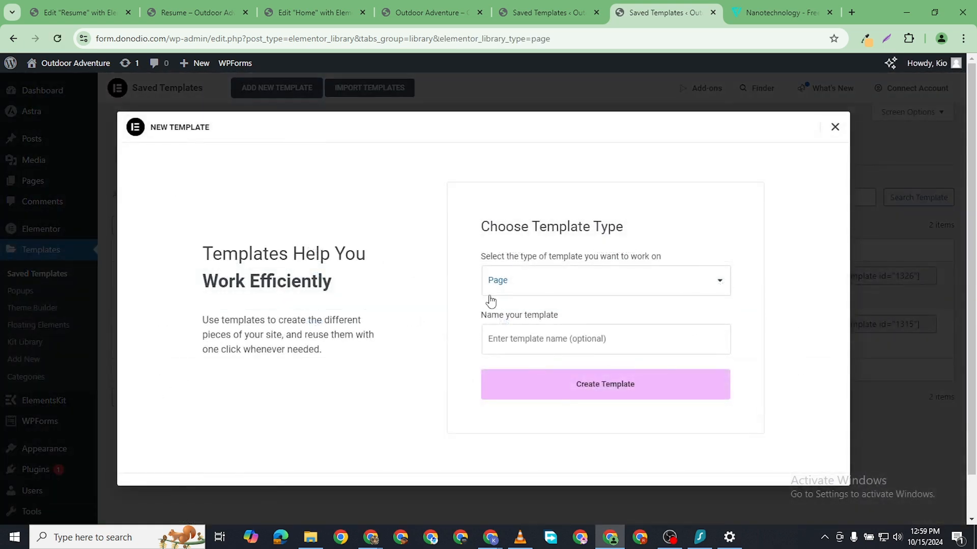
click(522, 330)
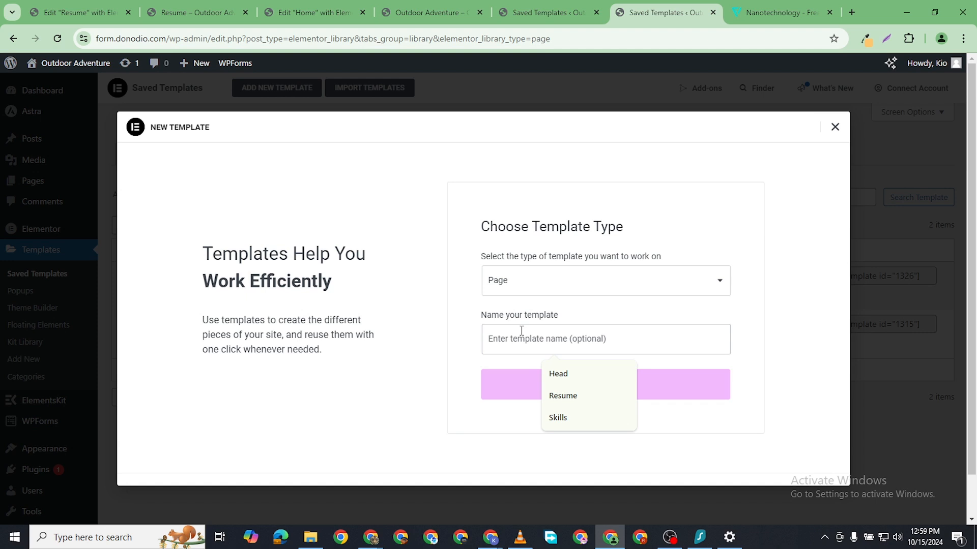
text(Experience)
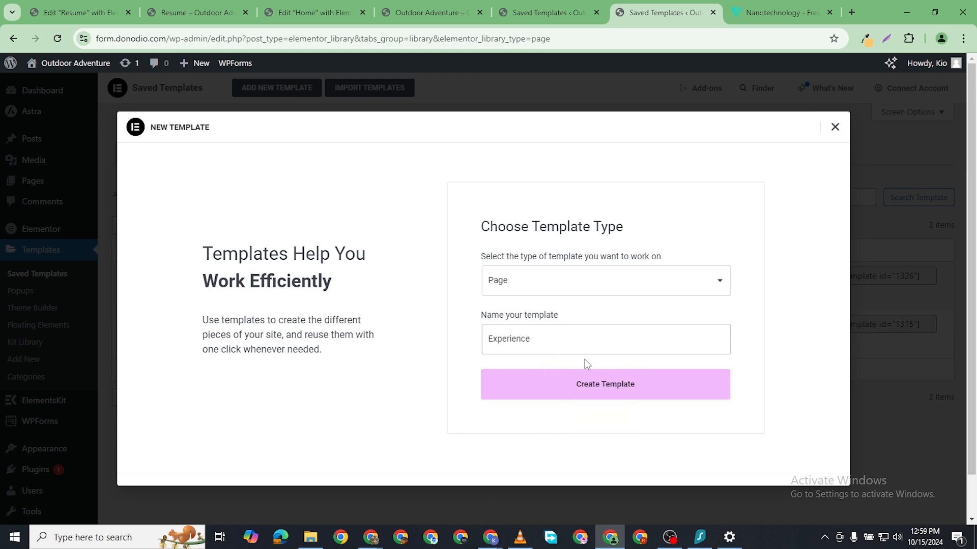
click(626, 398)
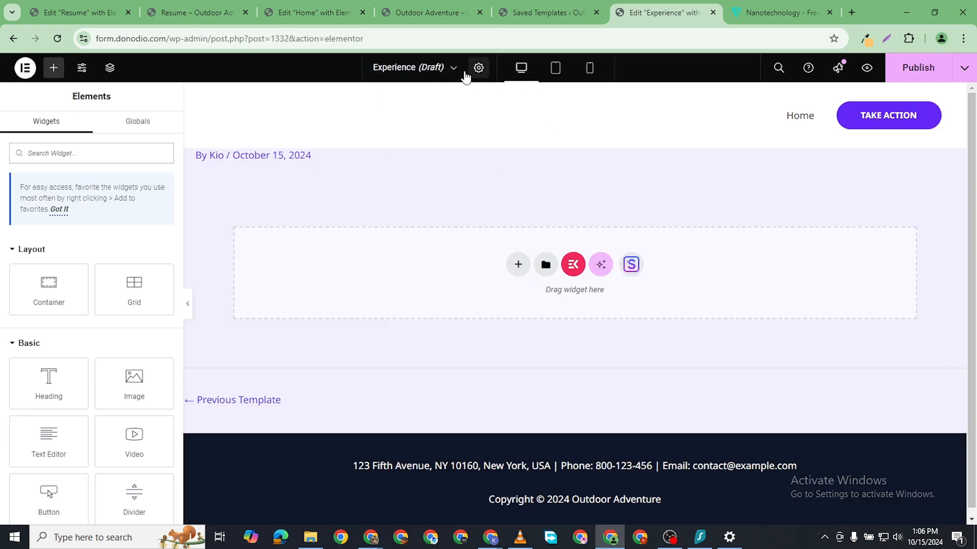
- Hide the Experience template's title and switch its page layout to the blank canvas without site header and footer
click(478, 68)
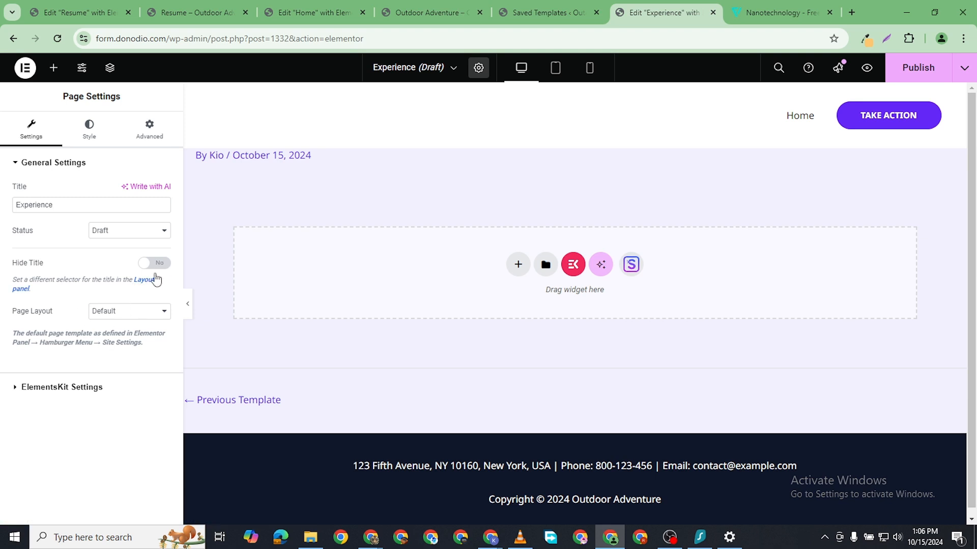
click(154, 263)
click(130, 311)
click(129, 344)
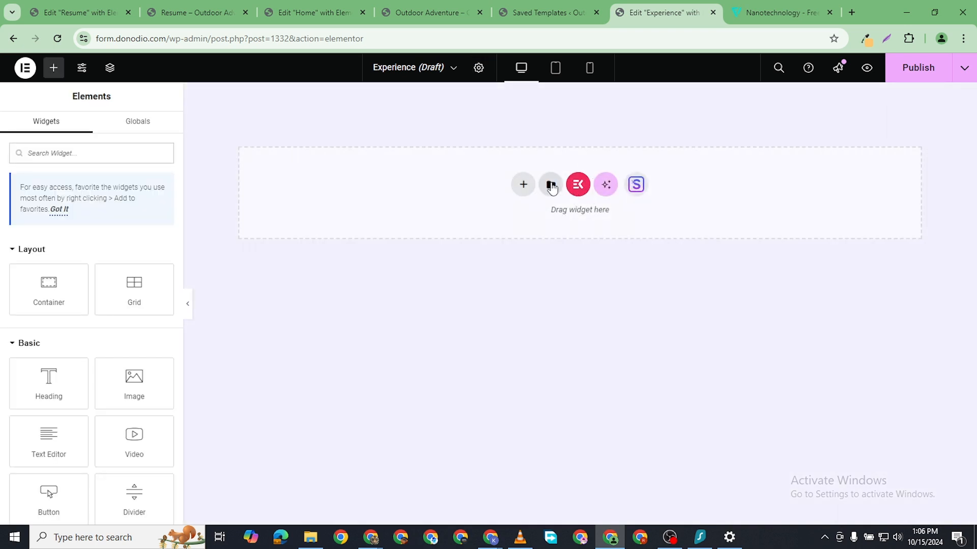
- Insert the saved Resume template from My Templates into the Experience page, applying its page settings too
click(550, 187)
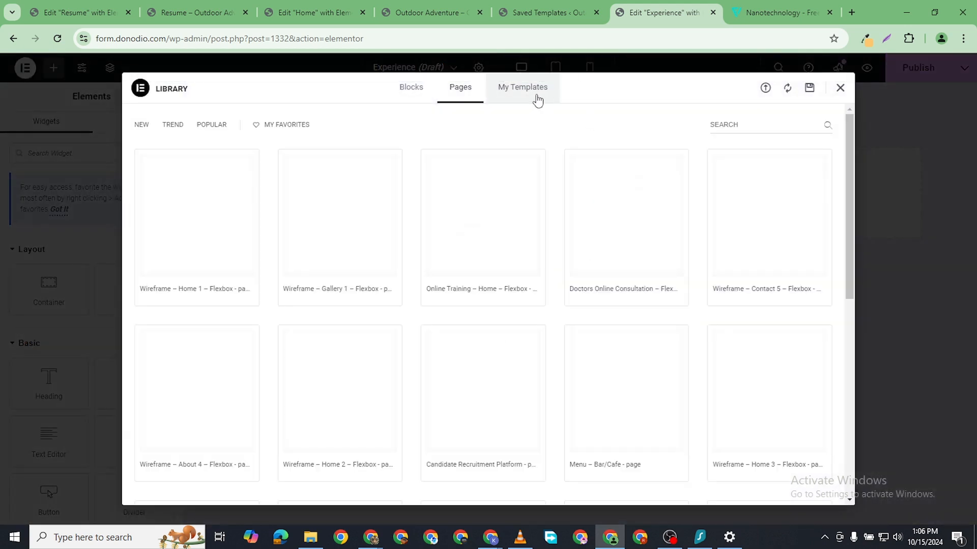
click(534, 96)
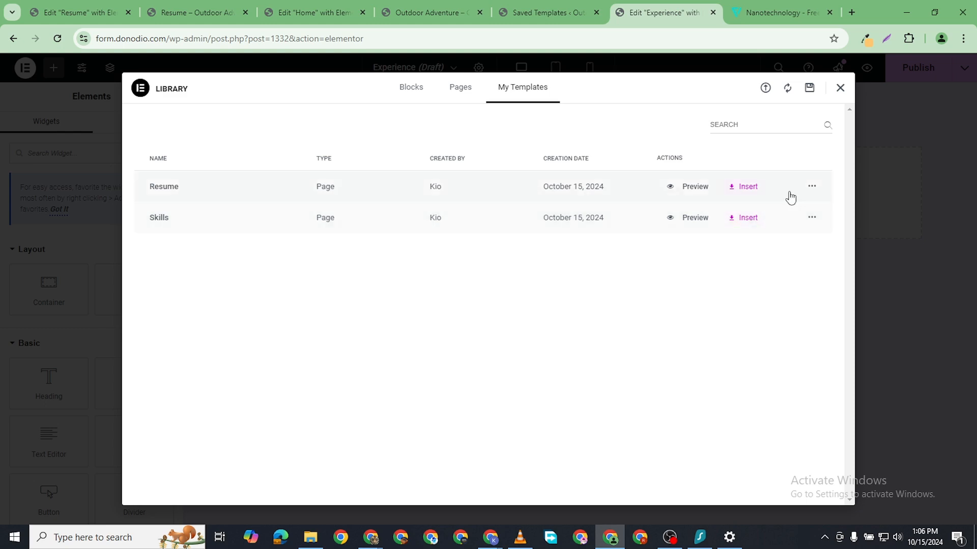
click(748, 187)
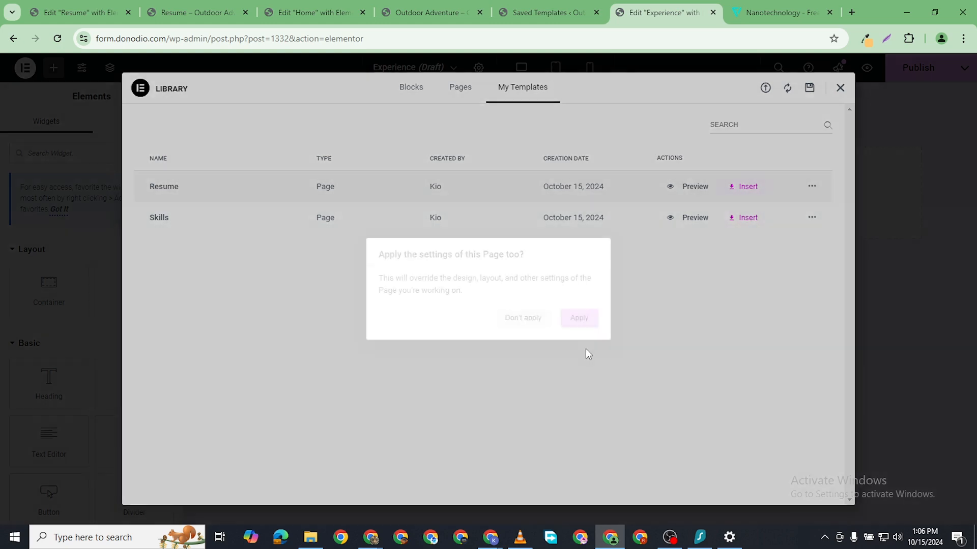
click(579, 319)
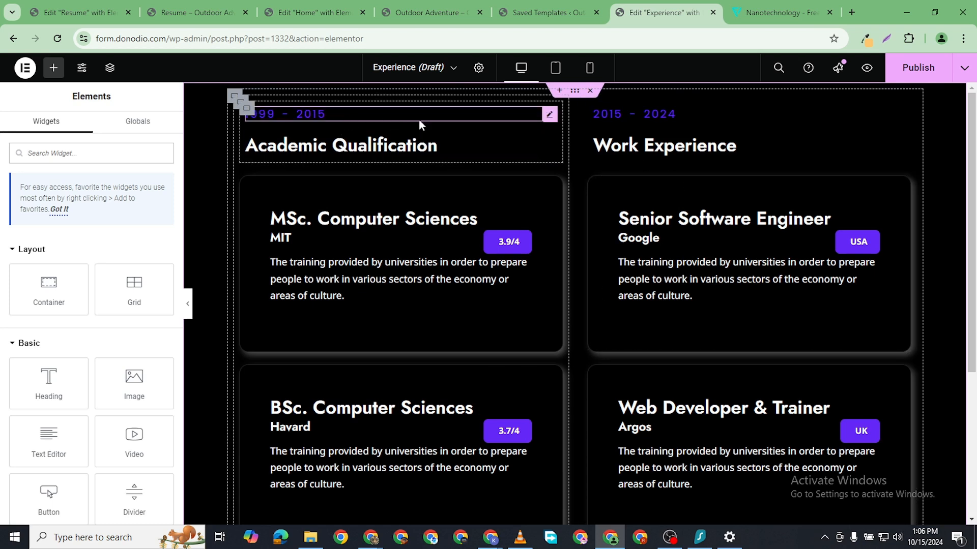
- Change the date heading above Academic Qualification to 2015 - 2024
click(334, 114)
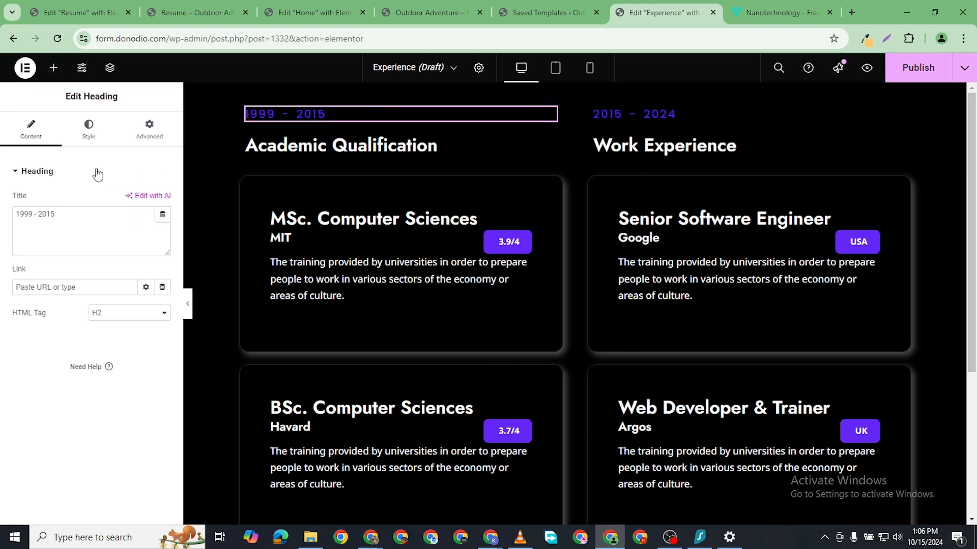
click(40, 211)
key(BackSpace)
key(BackSpace)
key(BackSpace)
key(BackSpace)
key(BackSpace)
key(BackSpace)
key(BackSpace)
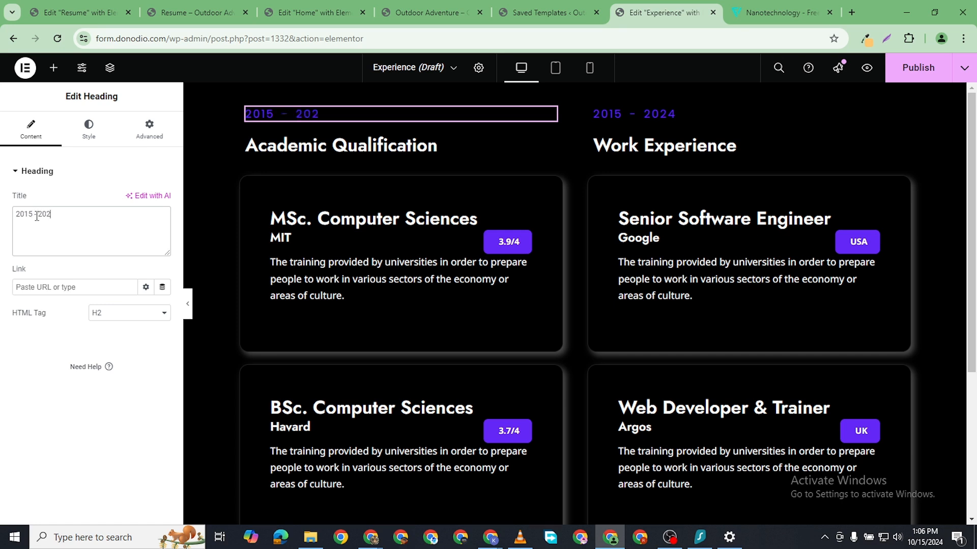
- Rename the Academic Qualification heading to Design Experience
click(445, 148)
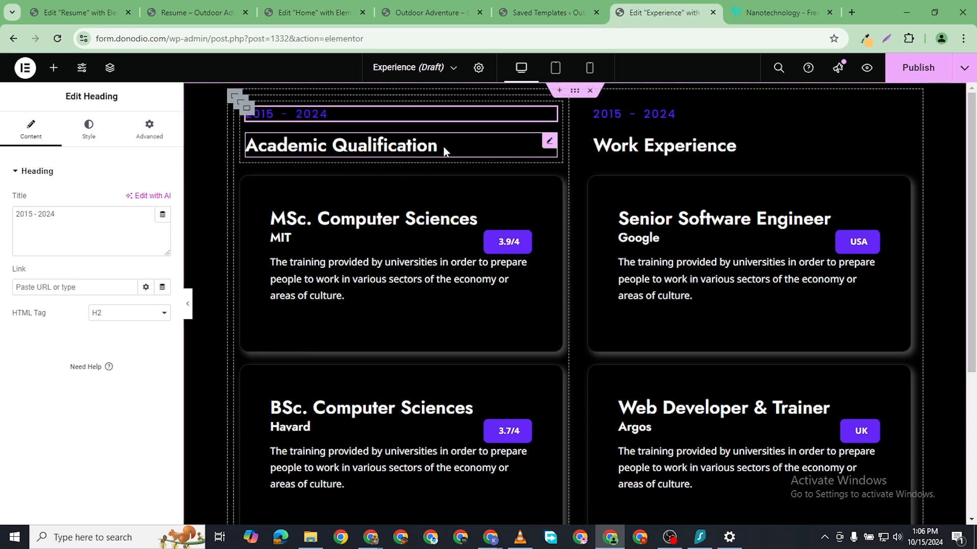
triple_click(35, 216)
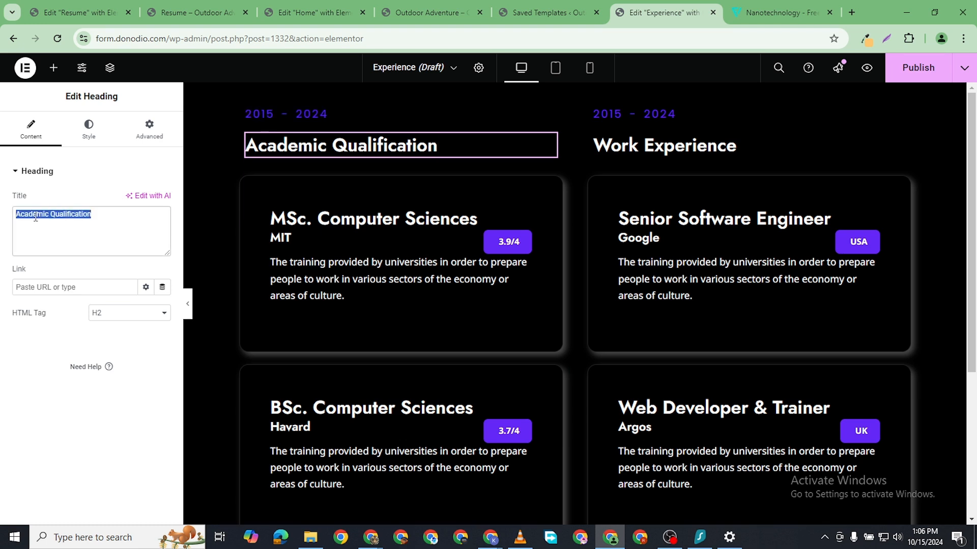
text(Design)
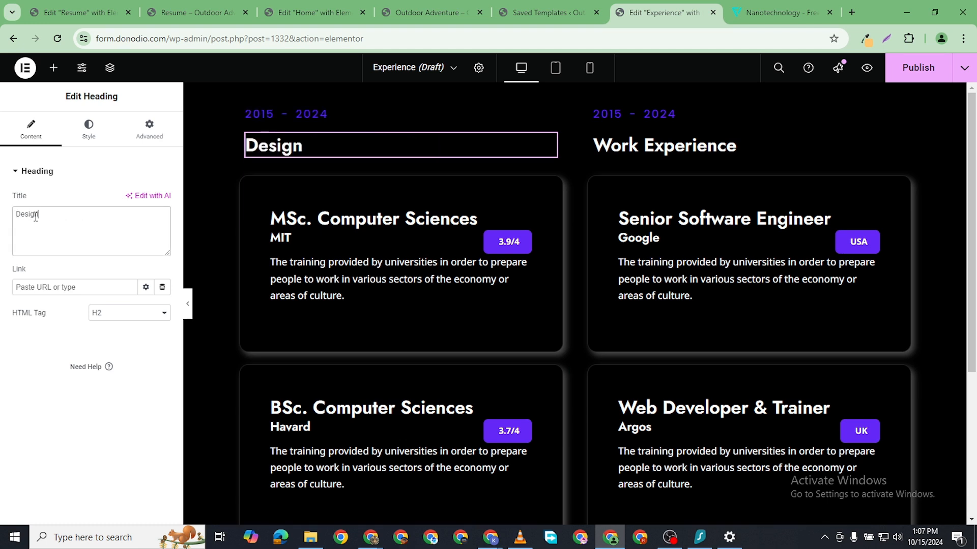
text( Experienc)
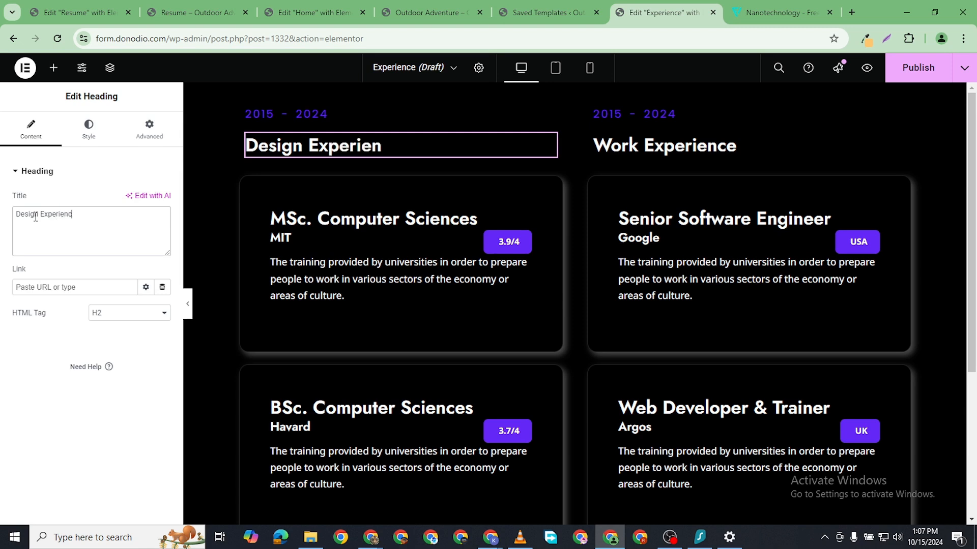
text(e)
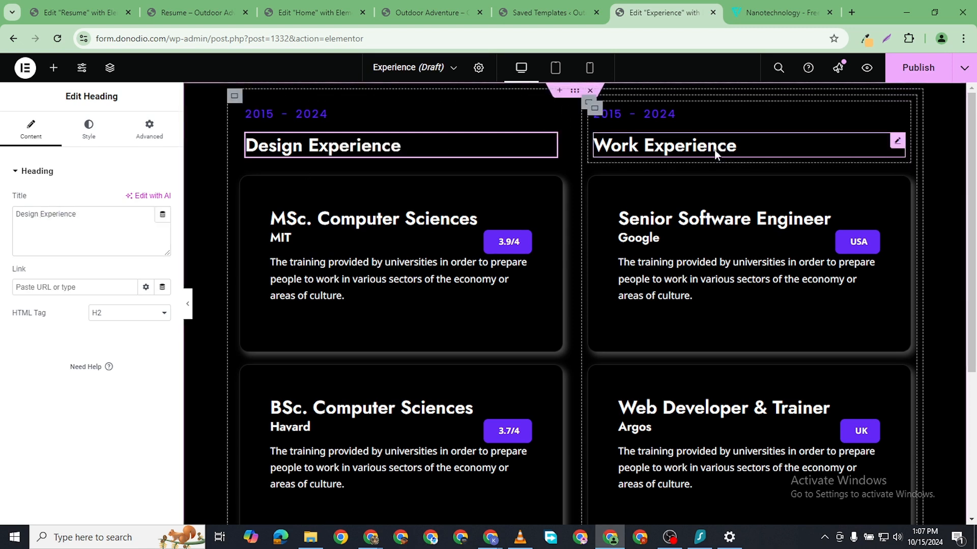
- Rename the Work Experience heading to Development Experience
click(733, 146)
triple_click(47, 220)
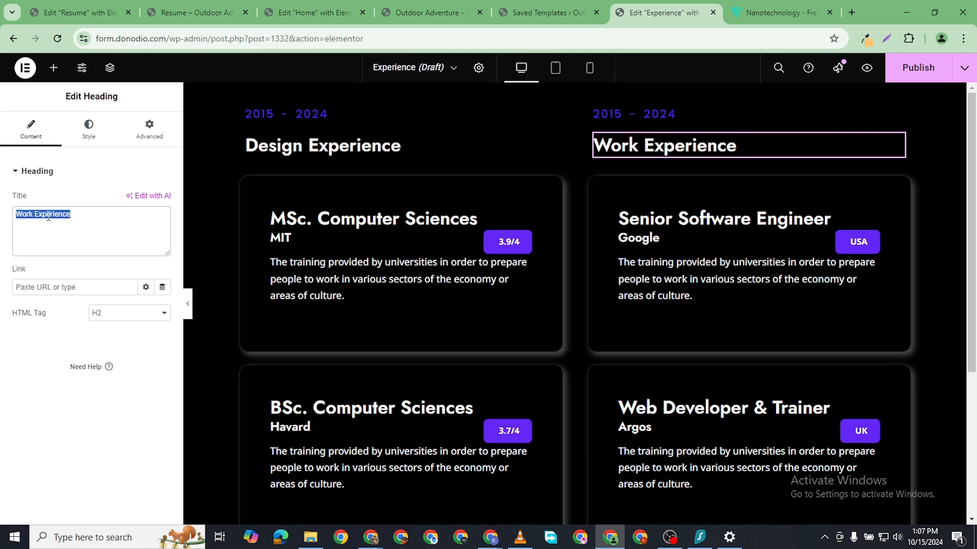
text(Develop)
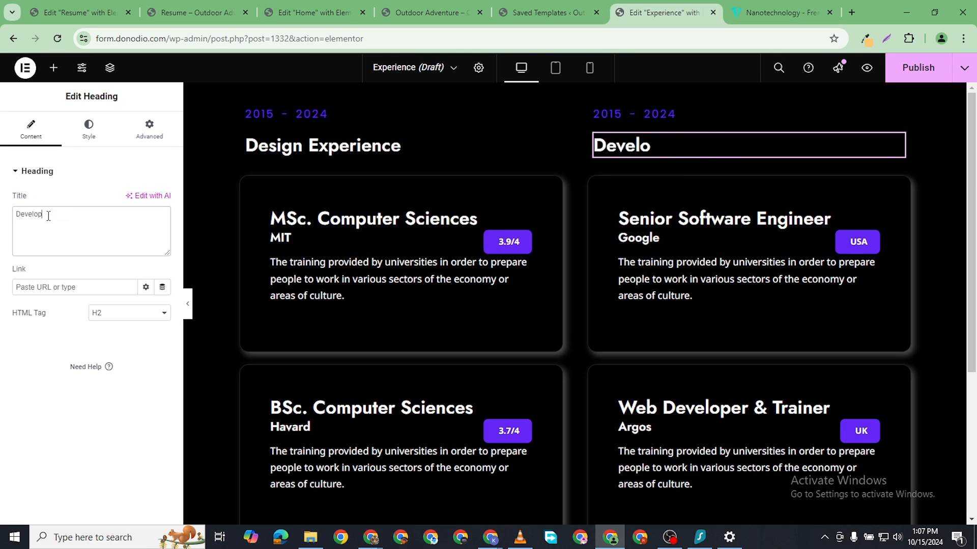
text(ment Expe)
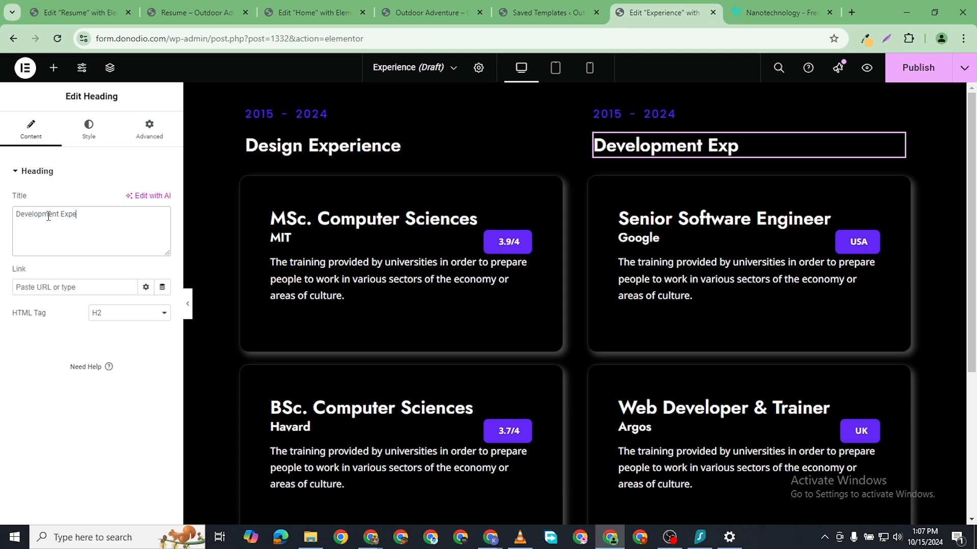
text(rience)
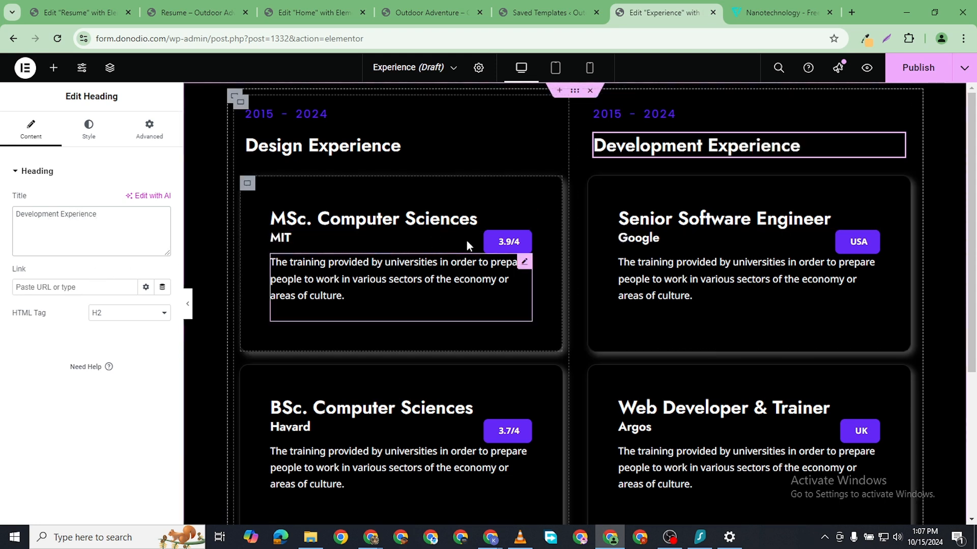
- In the first Design Experience card, set the title to Senior Designer and the subheading to Barclays
click(497, 219)
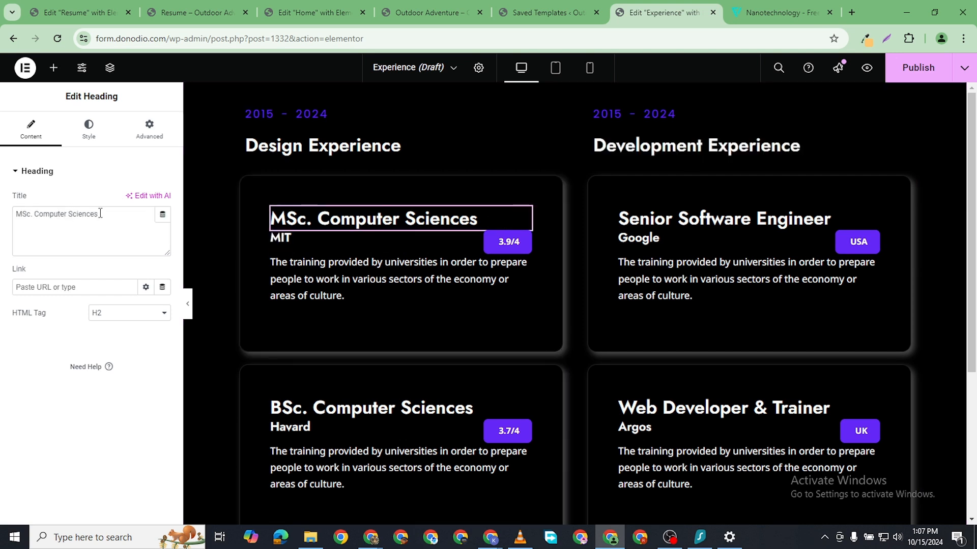
drag(100, 214, 4, 224)
text(e)
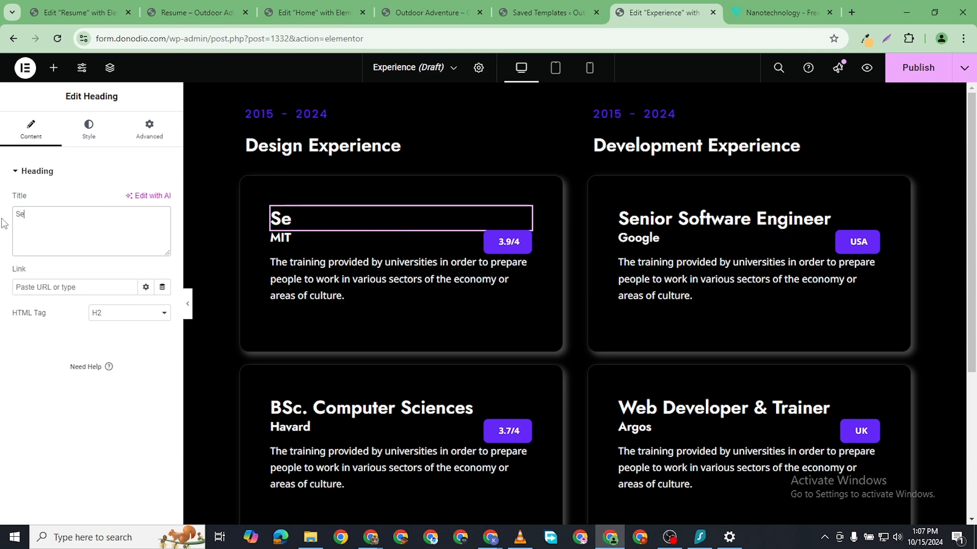
text(nior Designer)
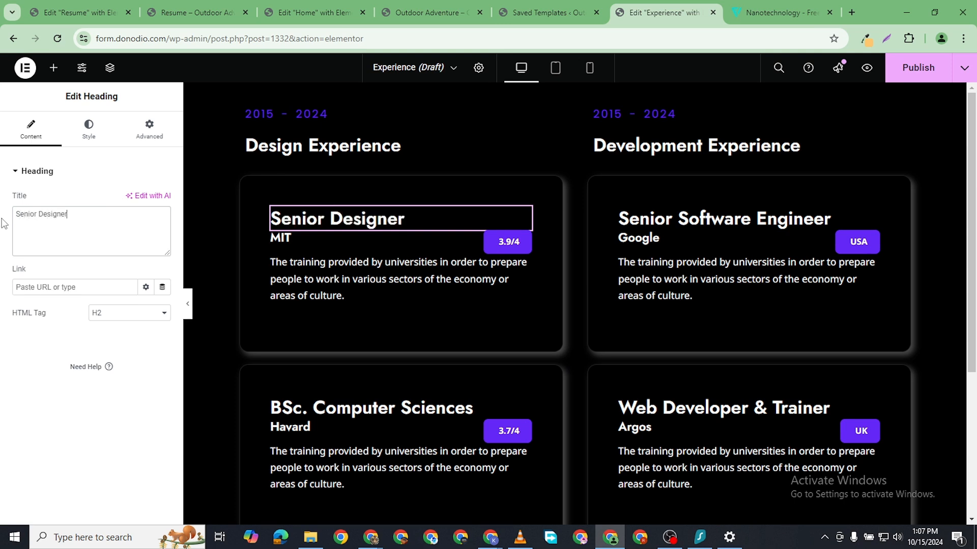
click(285, 243)
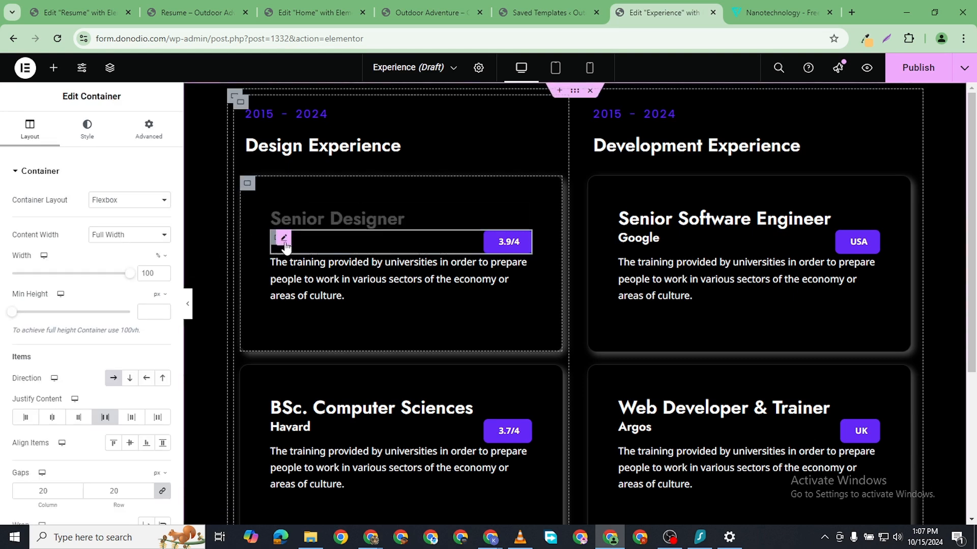
click(292, 246)
click(36, 215)
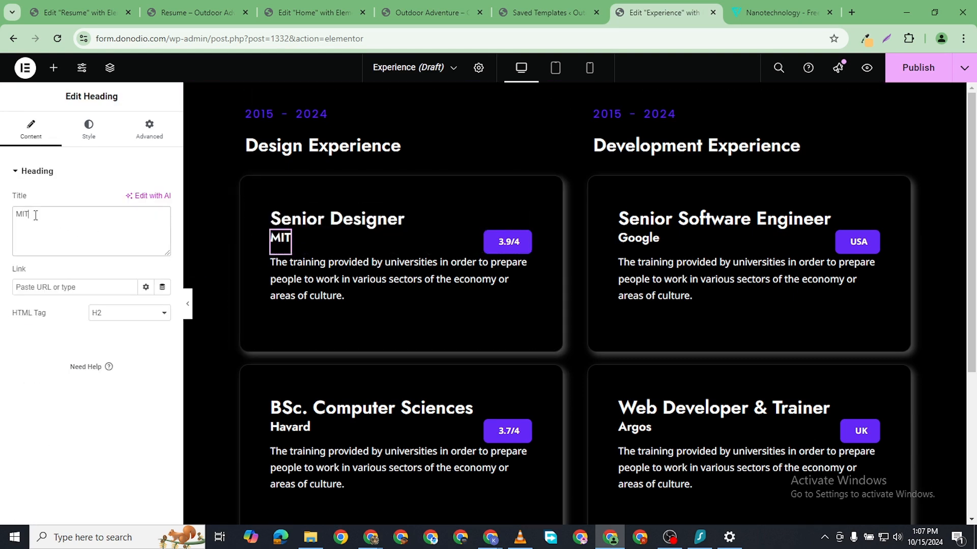
text(Barclays)
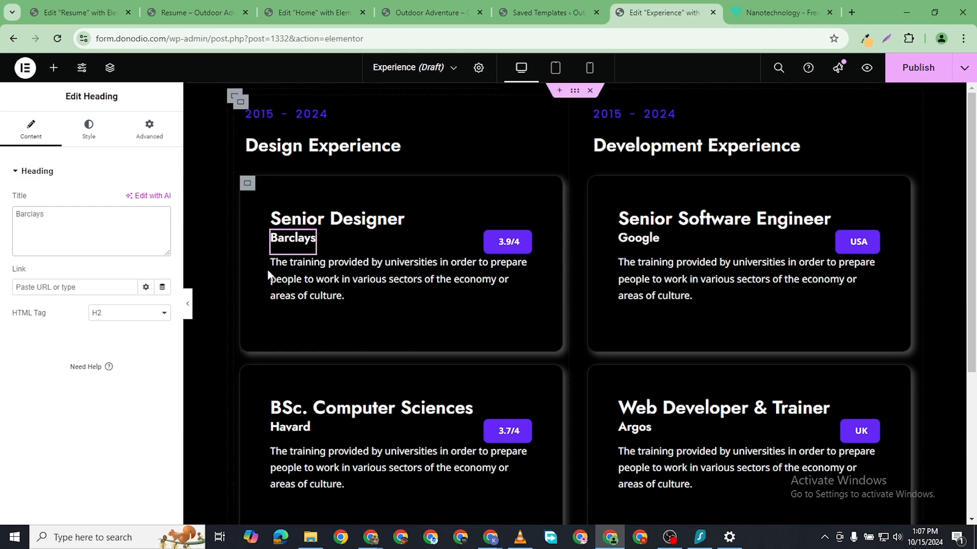
- In the second Design Experience card, set the title to Junior Animator and the subheading to Hayworth
scroll(338, 347, down, 3)
click(365, 224)
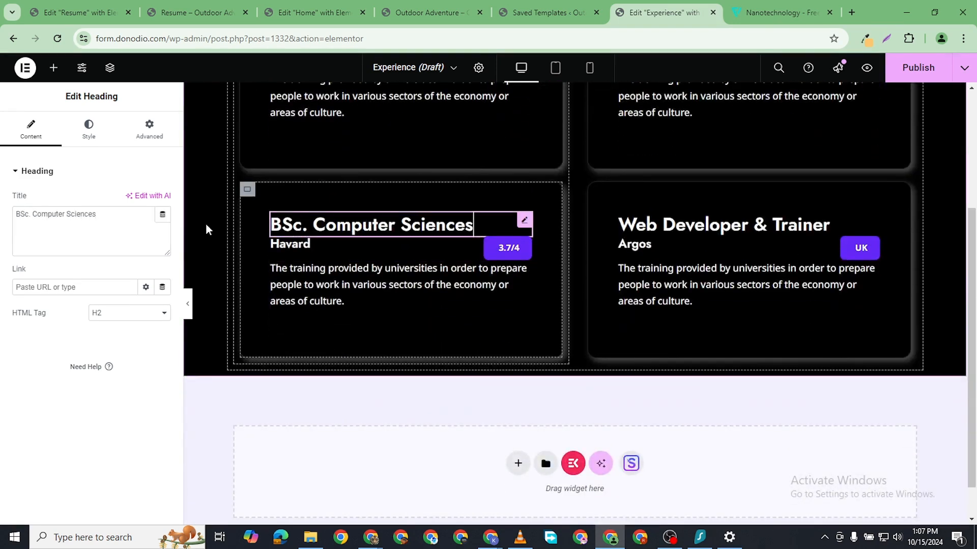
triple_click(66, 217)
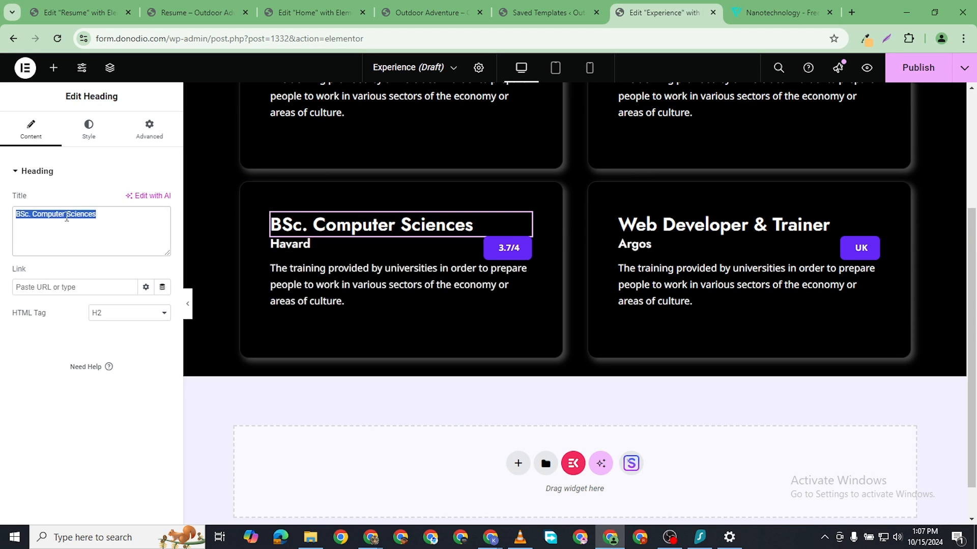
text(Junior Animator)
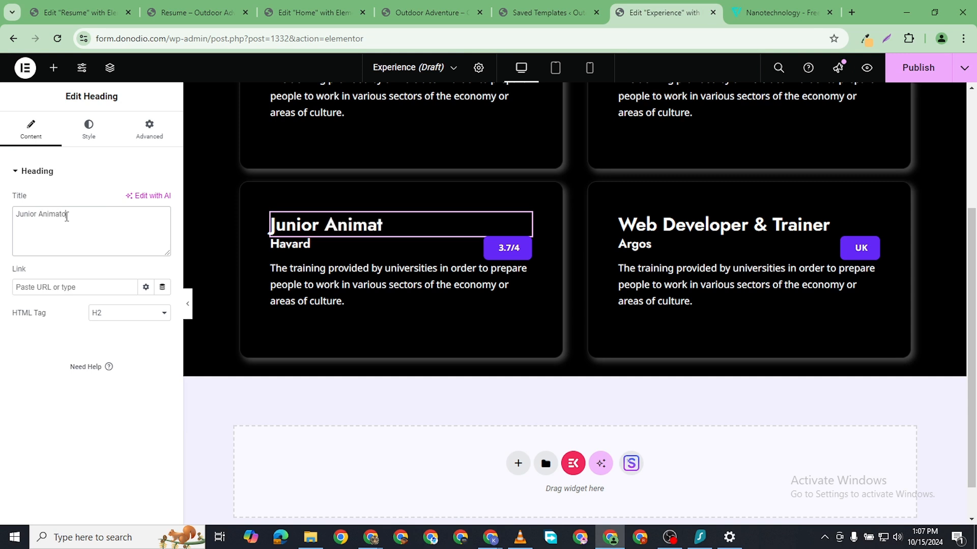
click(290, 244)
double_click(26, 213)
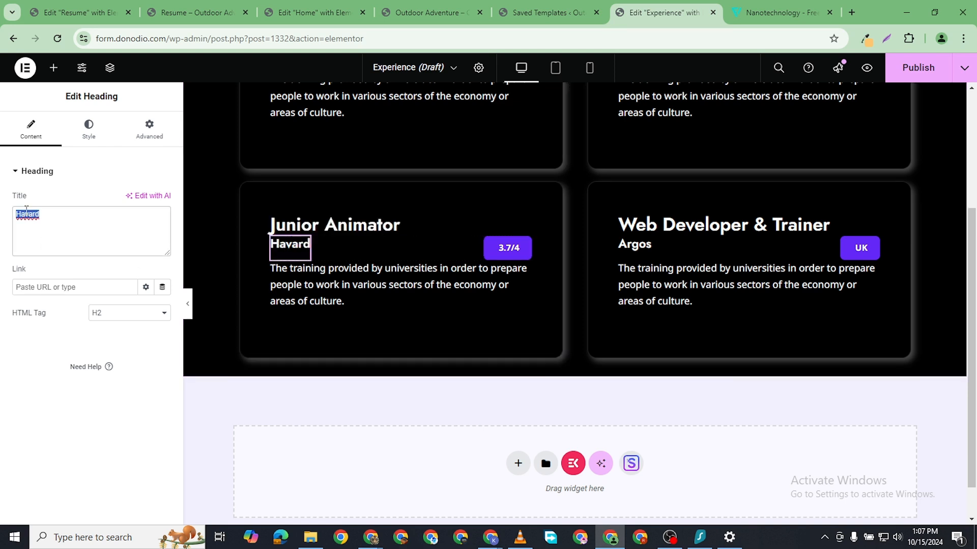
text(Haywo)
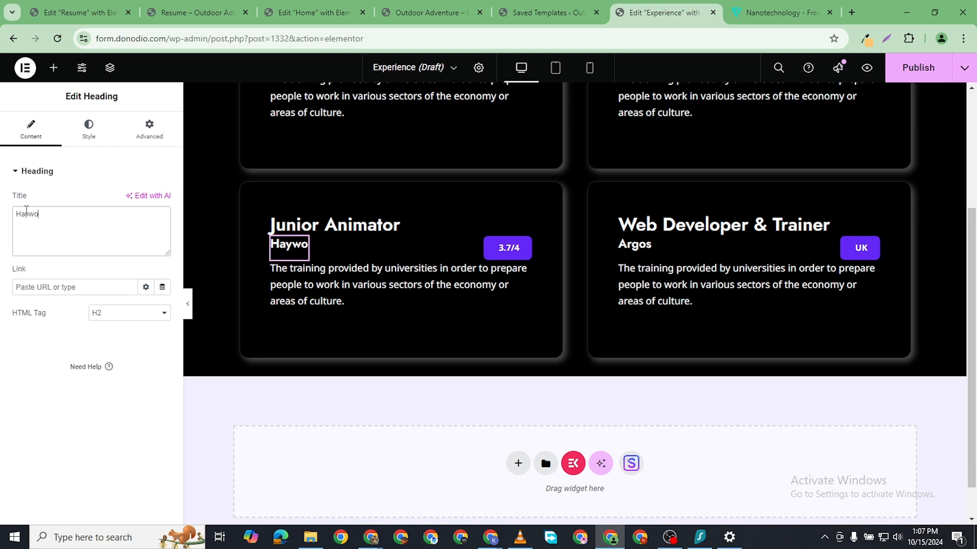
text(rth)
- Set the button text to Taiwan on the Junior Animator card and to Italy on the Senior Designer card
scroll(552, 235, down, 1)
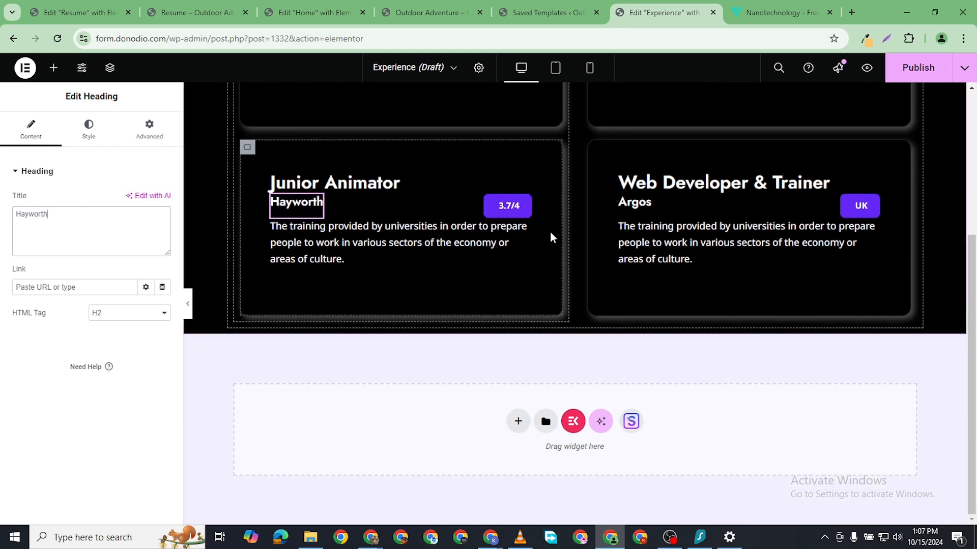
scroll(548, 238, up, 1)
click(525, 265)
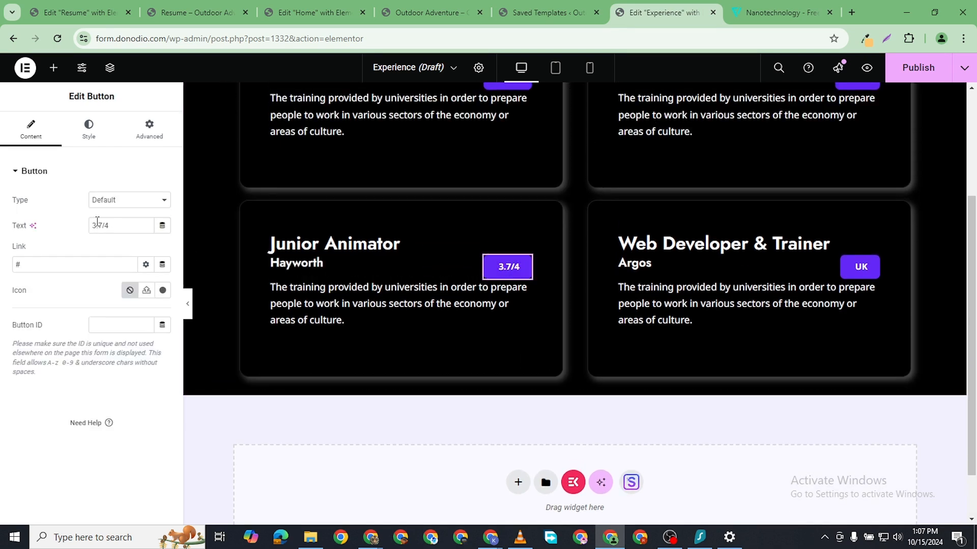
text(Taiwan)
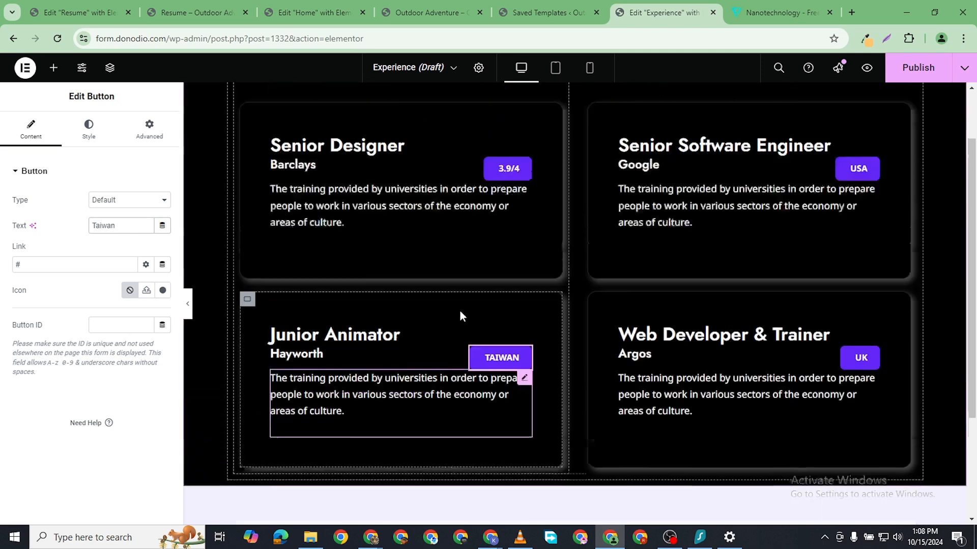
scroll(459, 309, up, 3)
click(519, 244)
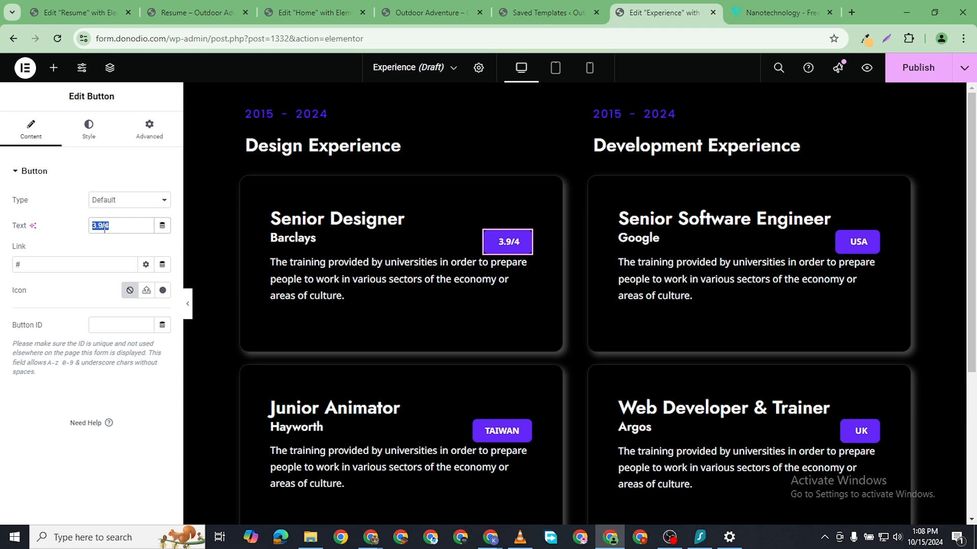
click(104, 227)
text(Italy)
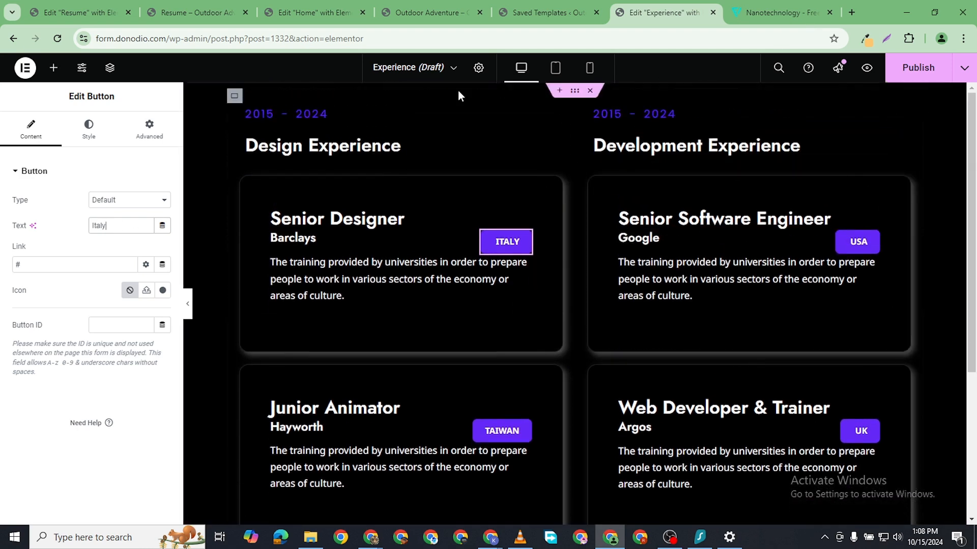
- Publish the Experience template and preview it on the site
click(925, 68)
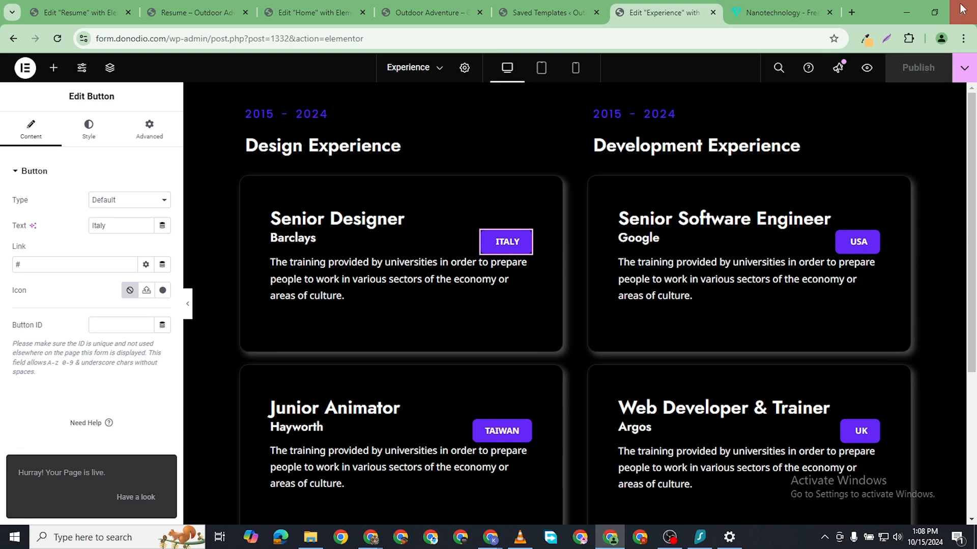
click(866, 68)
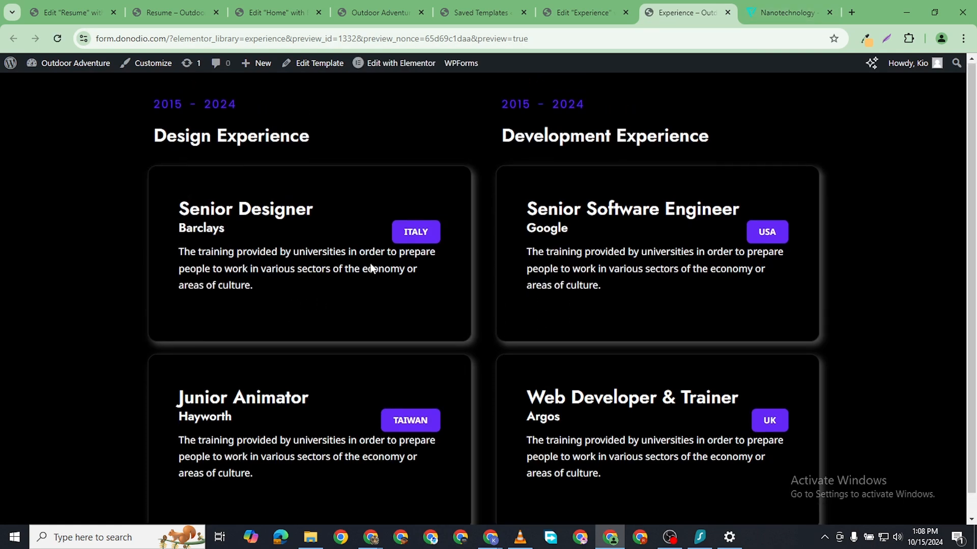
- In the Experience template, unlink the outer container's padding, set the bottom to 80 px and the other sides to 1 px, and publish
click(598, 13)
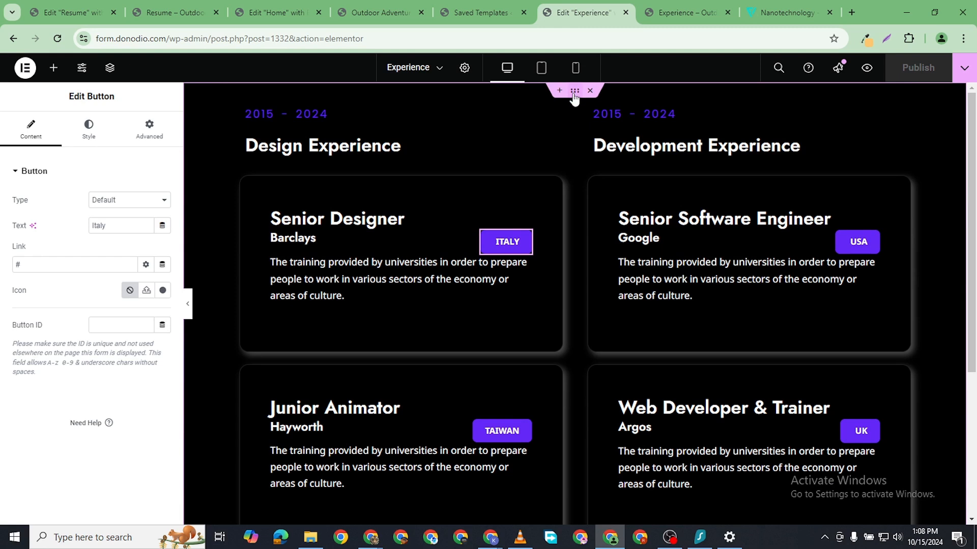
click(574, 92)
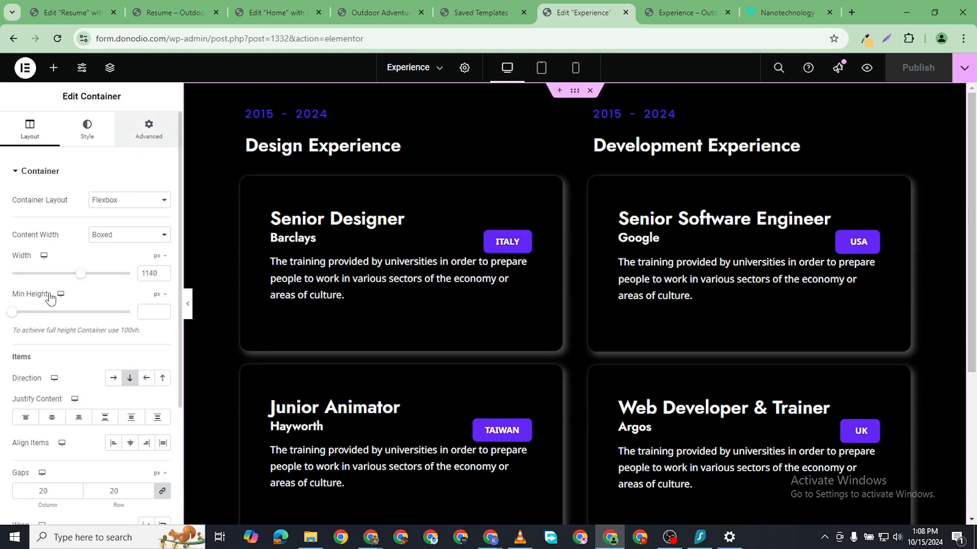
scroll(72, 389, down, 6)
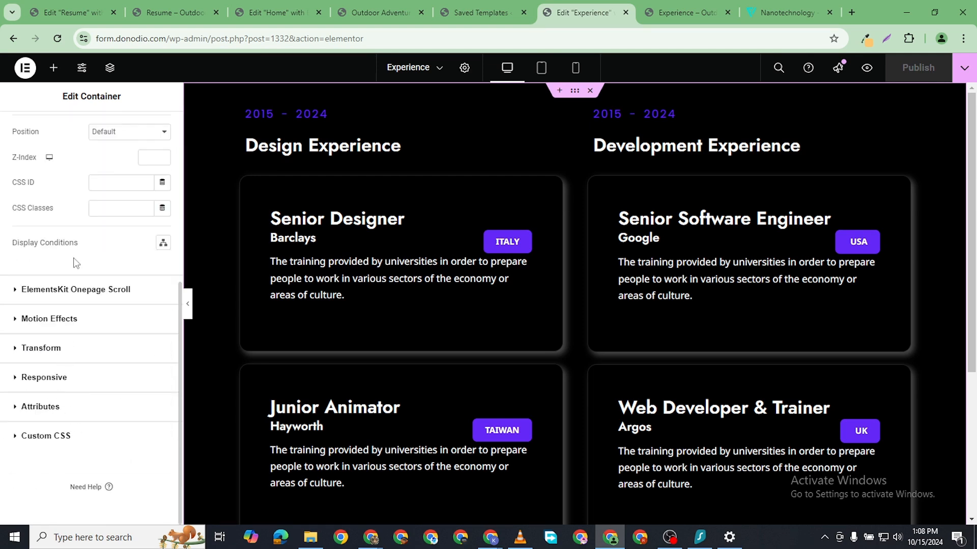
scroll(76, 263, up, 6)
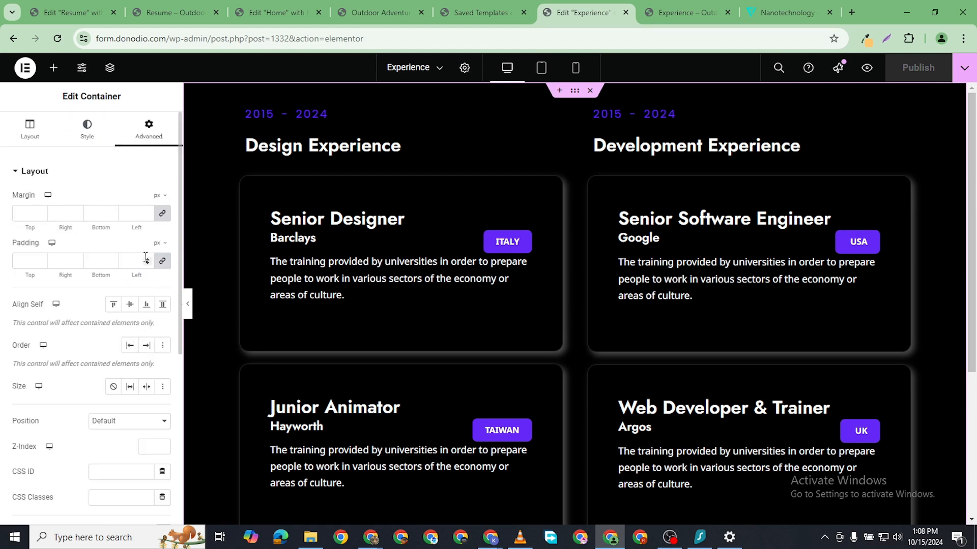
click(147, 258)
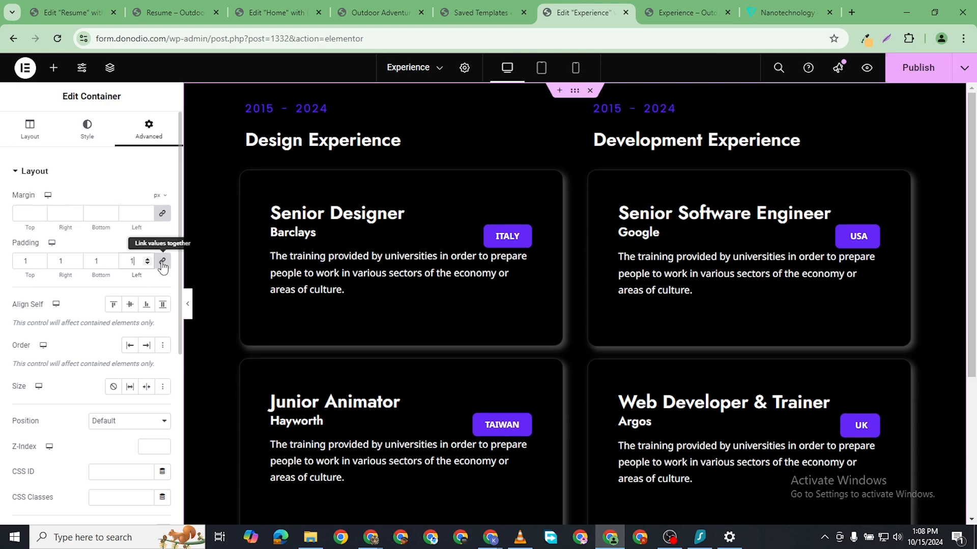
click(102, 264)
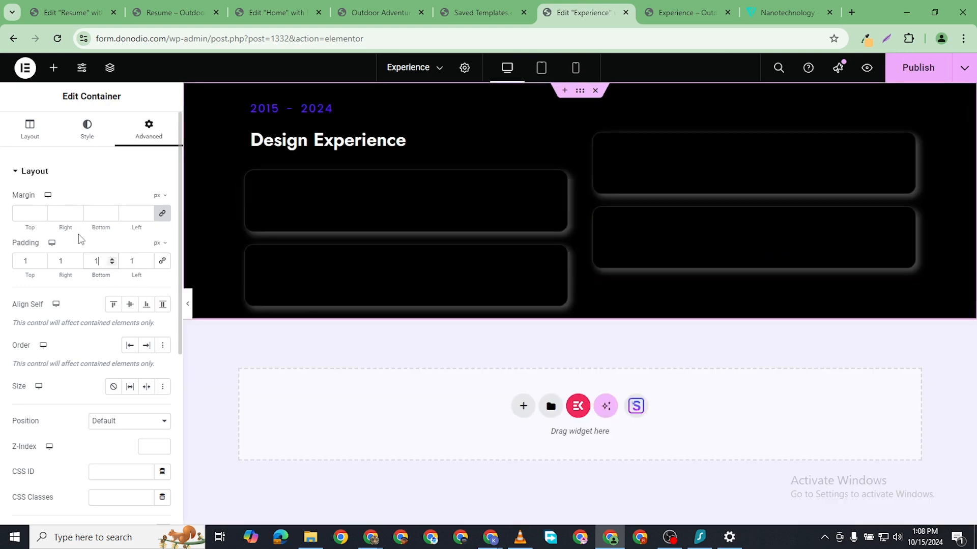
text(080)
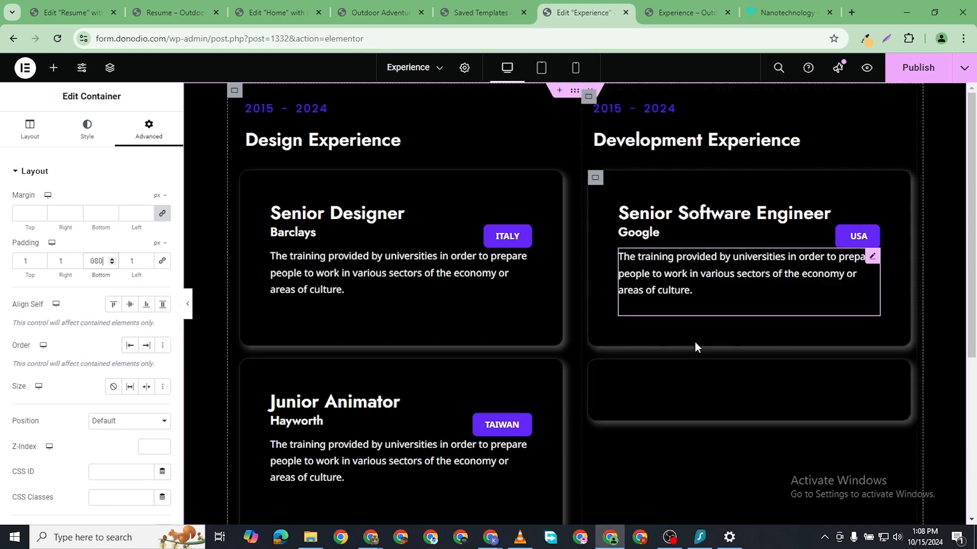
scroll(687, 366, down, 3)
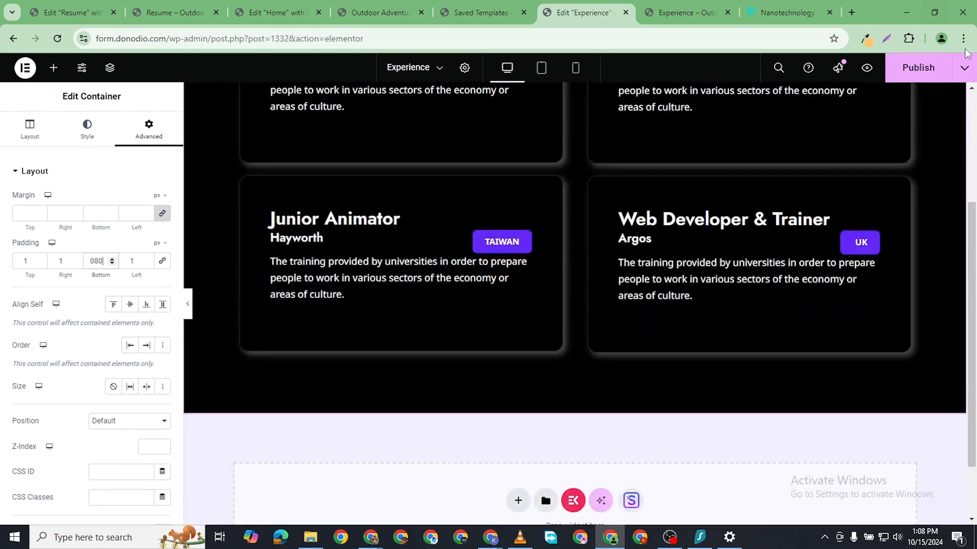
click(927, 65)
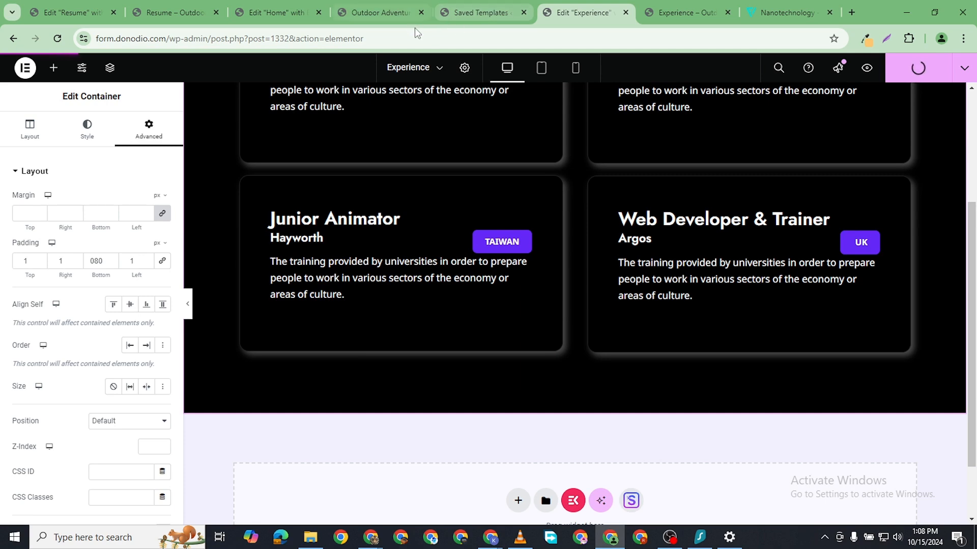
- Refresh the Saved Templates list and copy the Experience template's shortcode
click(480, 12)
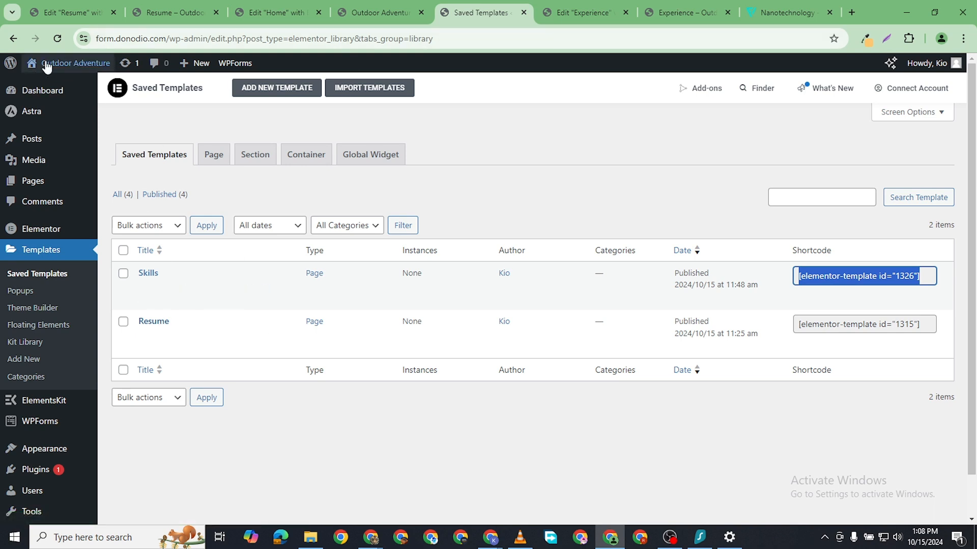
click(56, 39)
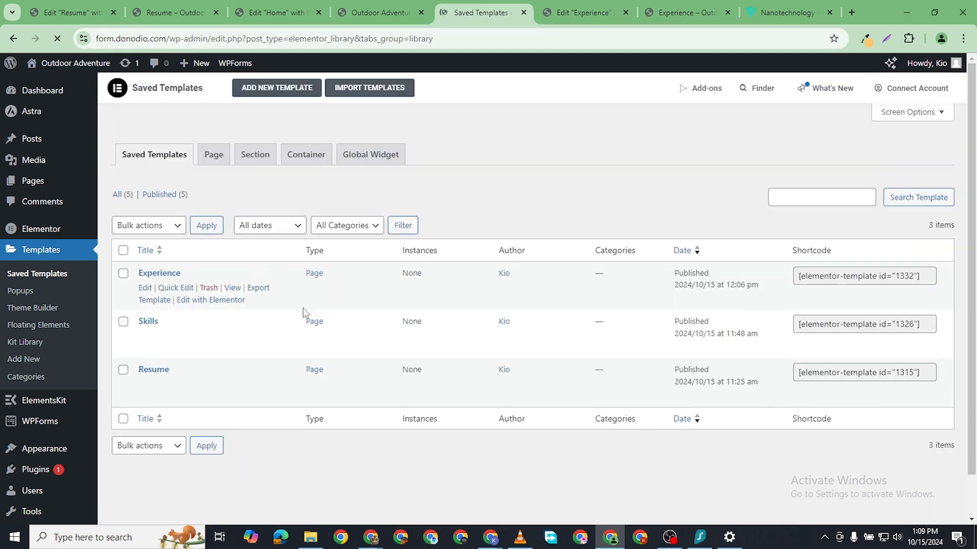
click(831, 279)
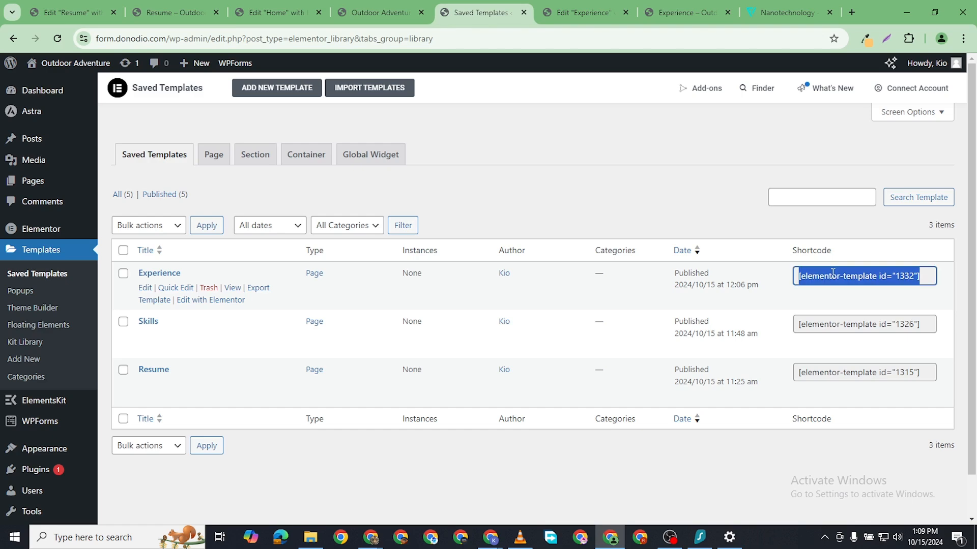
right_click(862, 278)
click(738, 284)
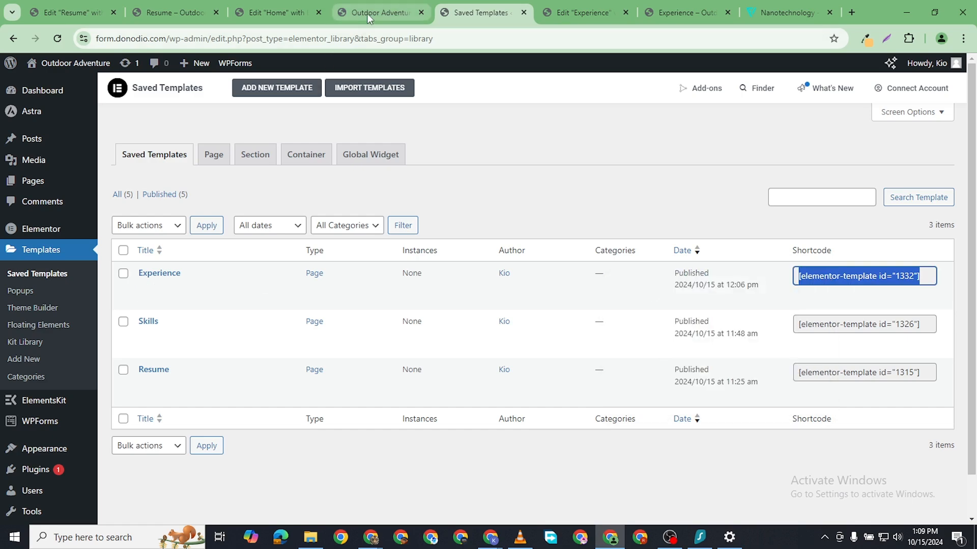
- On the Home page, add a Shortcode widget inside Tab #3 with [elementor-template id="1332"], and publish the page
click(274, 12)
click(656, 194)
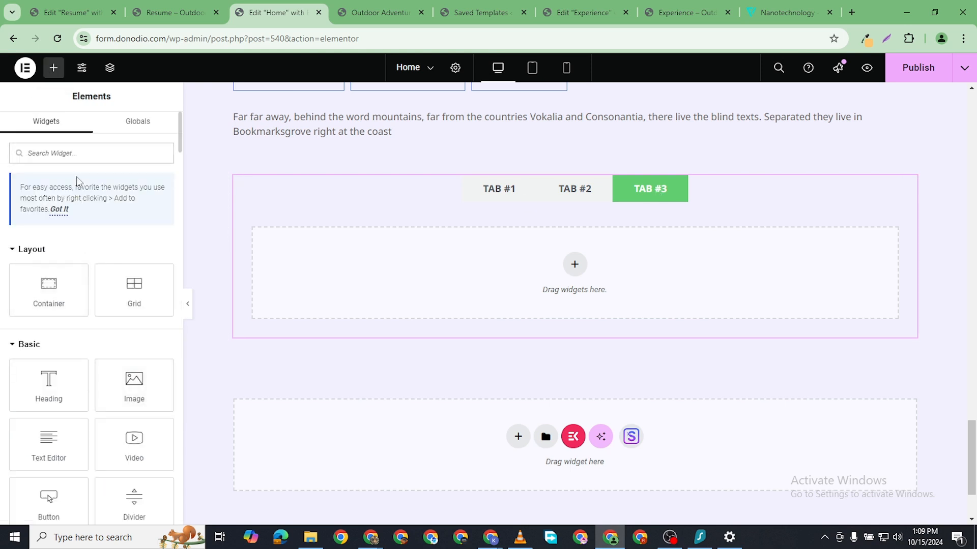
click(85, 151)
text(short)
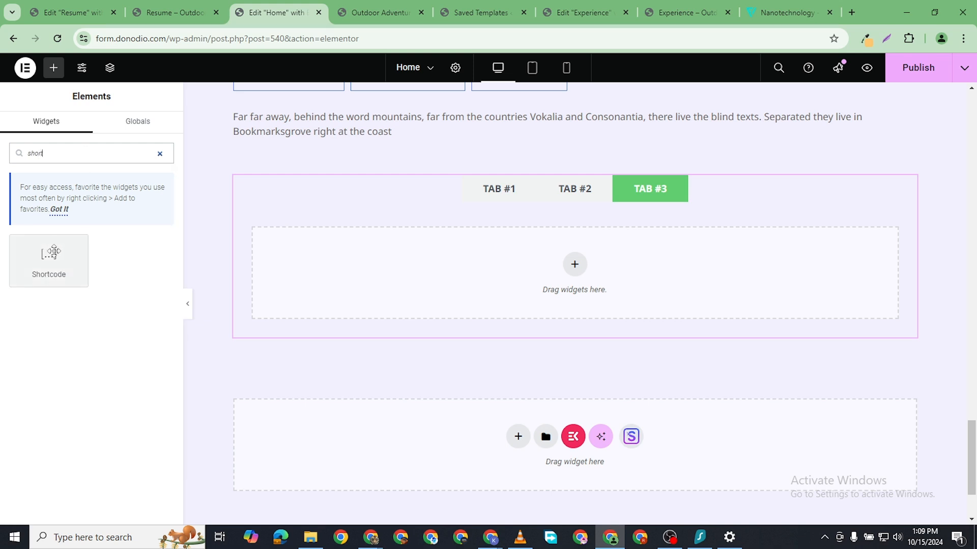
drag(49, 257, 496, 271)
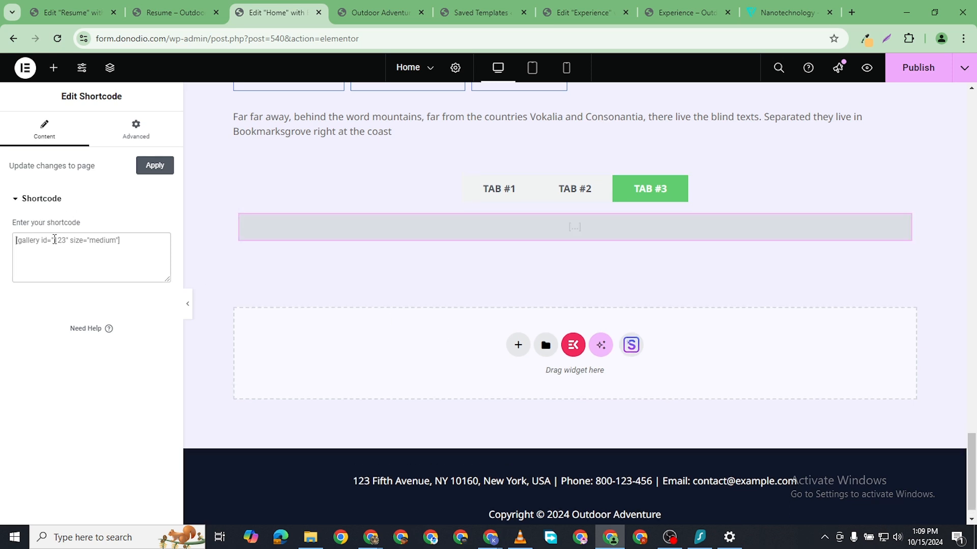
right_click(53, 239)
click(99, 358)
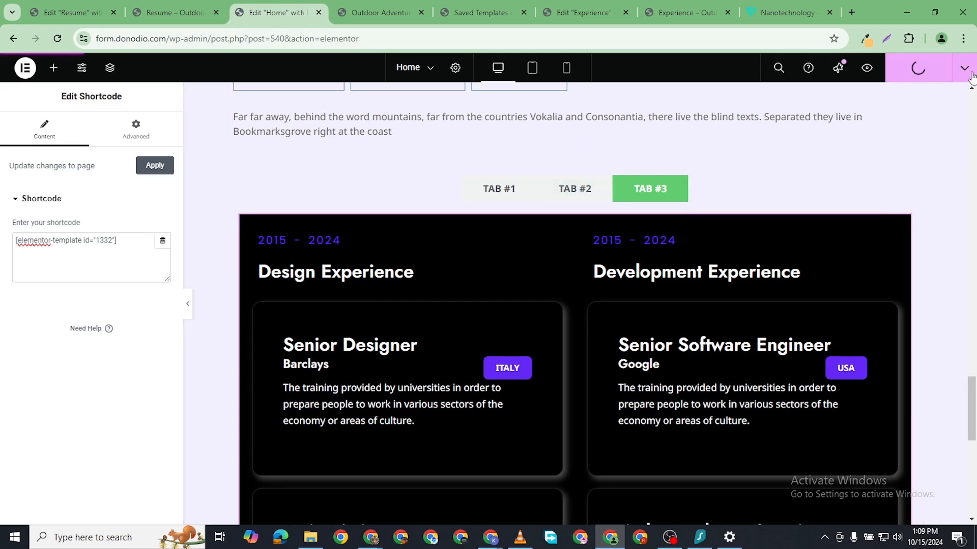
click(904, 71)
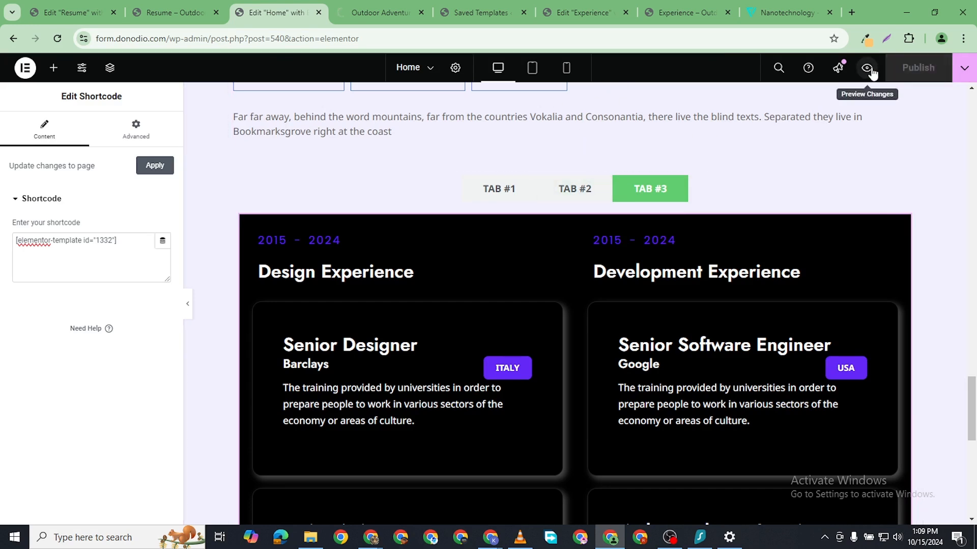
- Preview the Home page and examine the embedded Resume and Skills content in the first two tabs
click(867, 68)
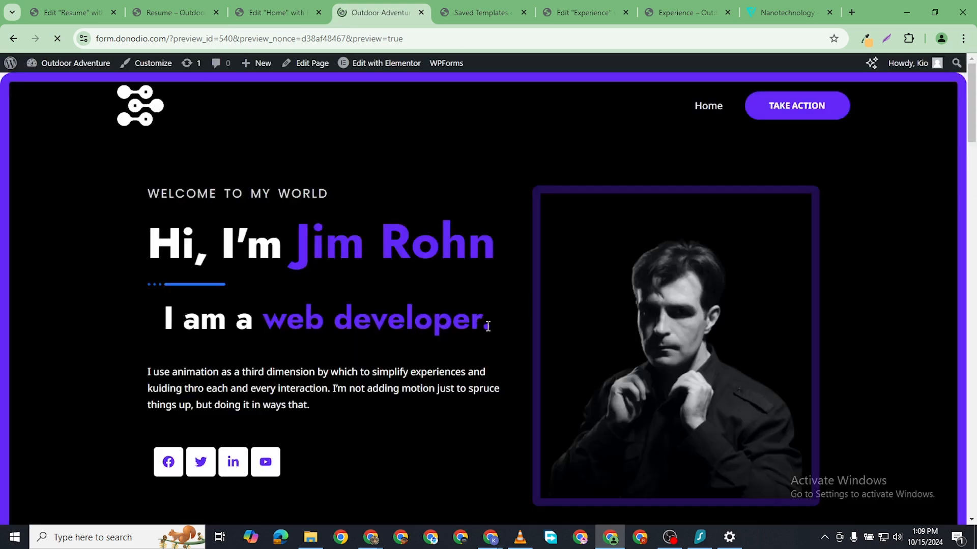
scroll(524, 394, down, 15)
scroll(533, 390, down, 10)
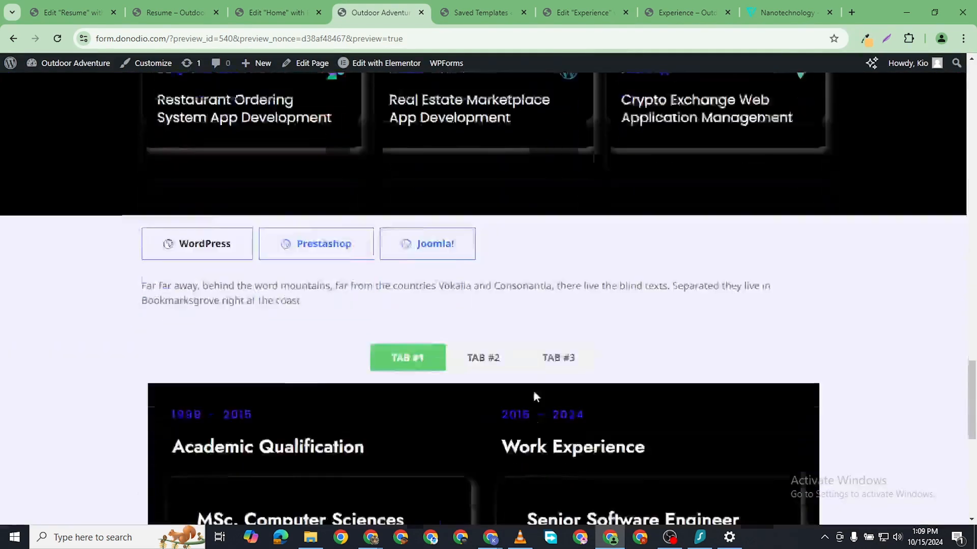
scroll(533, 393, up, 3)
scroll(533, 392, up, 2)
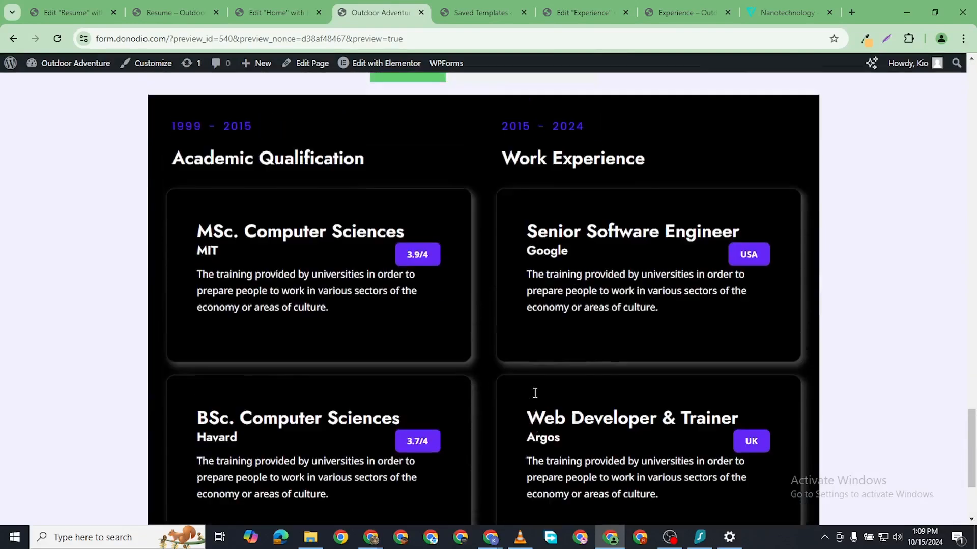
click(455, 162)
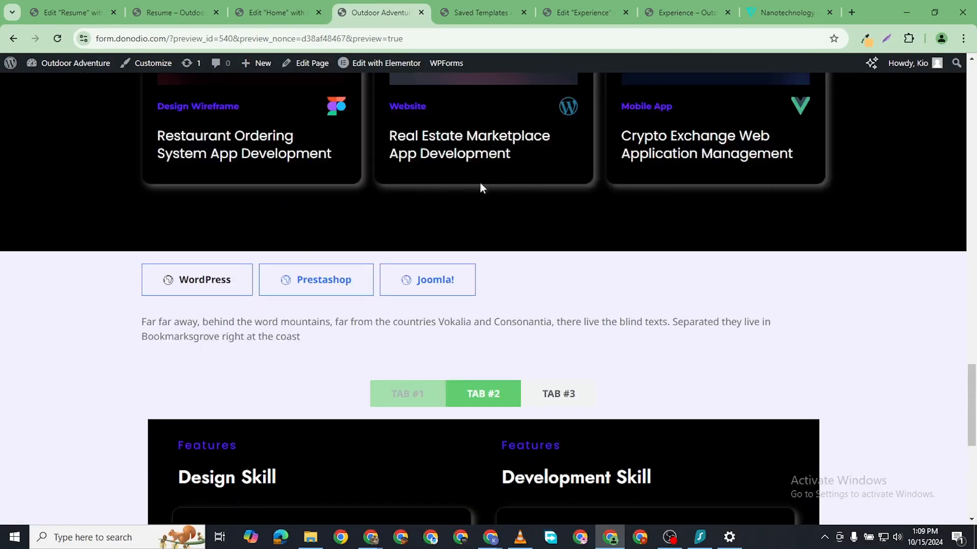
scroll(526, 386, down, 5)
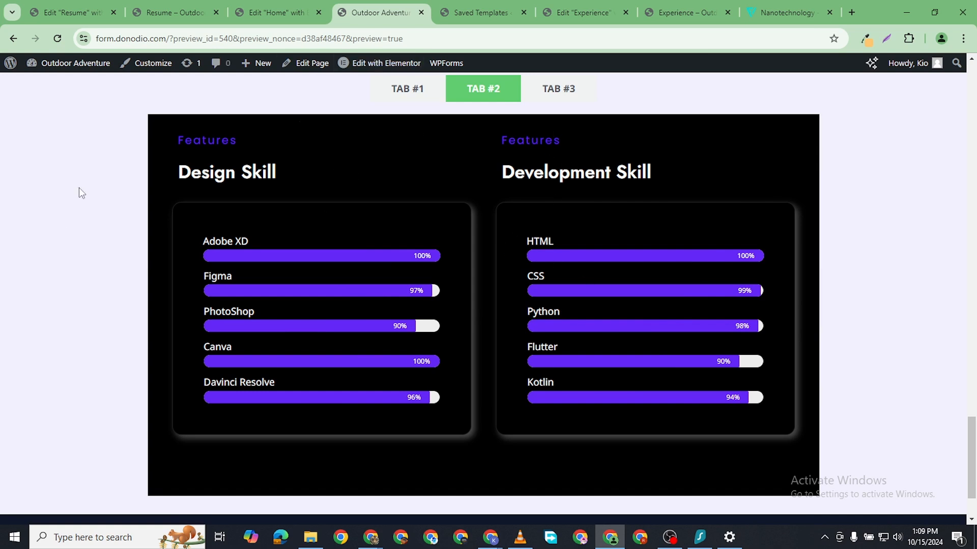
- Set the background color of the container holding the three template tabs to black, #000000
click(278, 12)
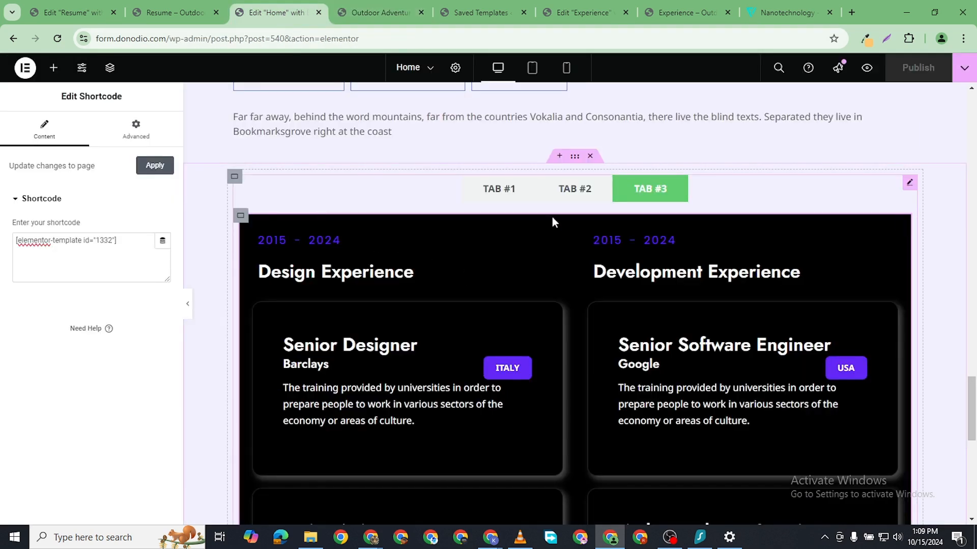
click(575, 157)
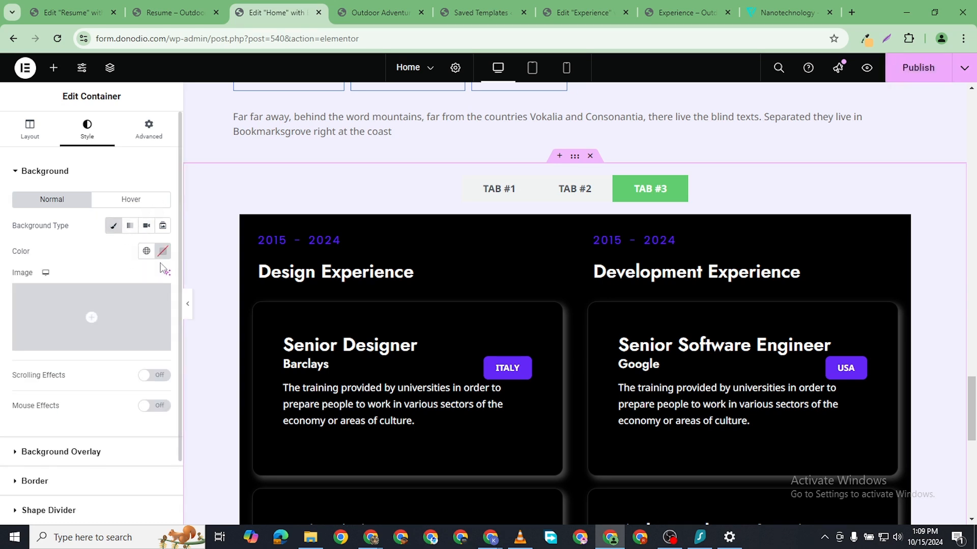
click(163, 252)
drag(117, 367, 69, 417)
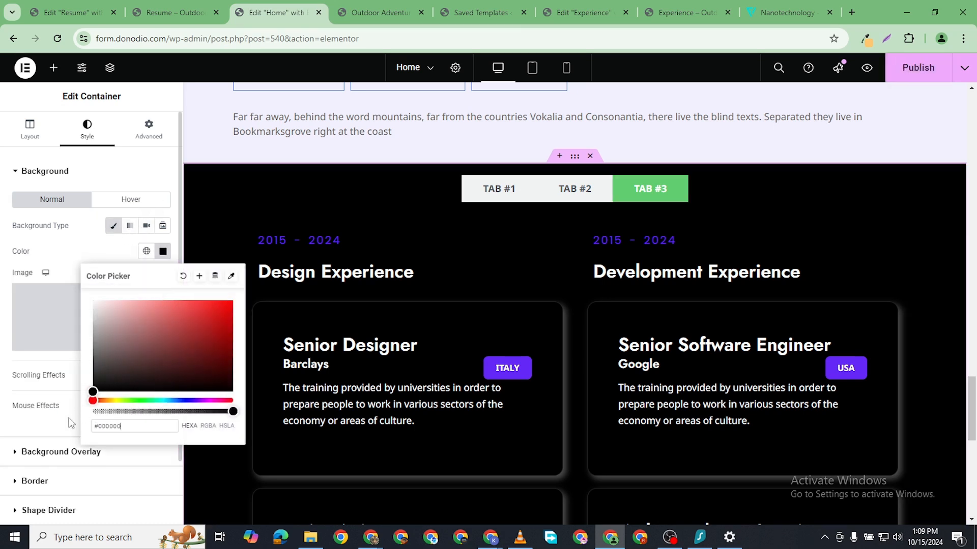
click(406, 204)
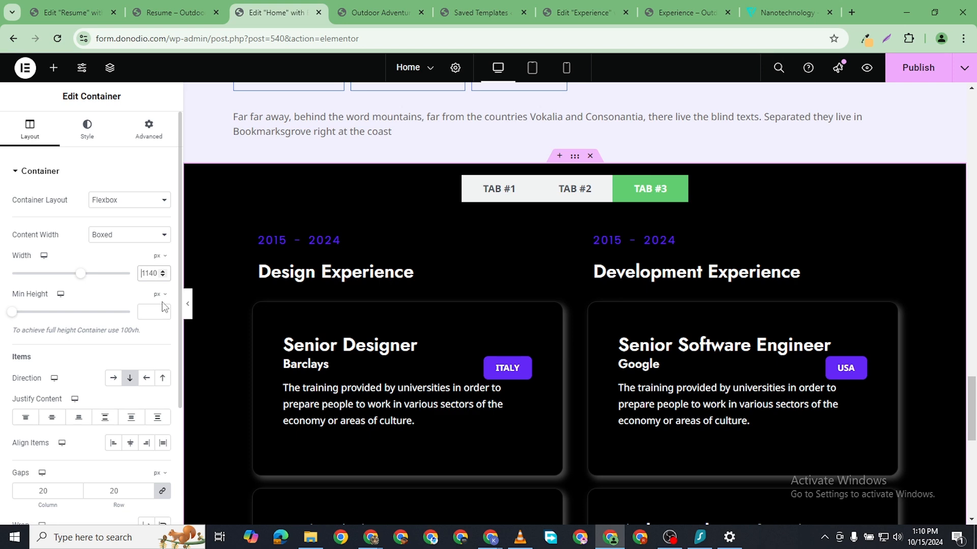
- Set the tabs container's boxed content width to 1250 px and publish the Home page
text(12)
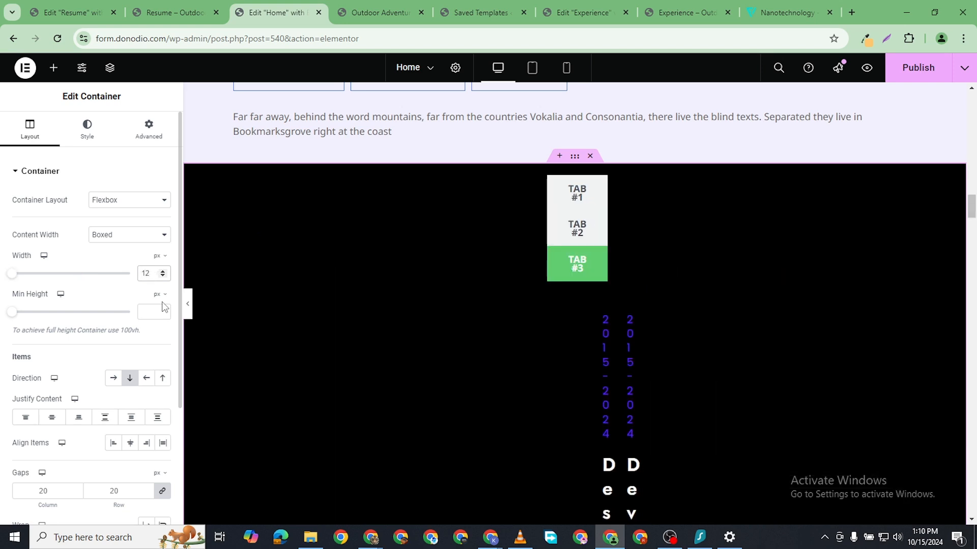
text(50)
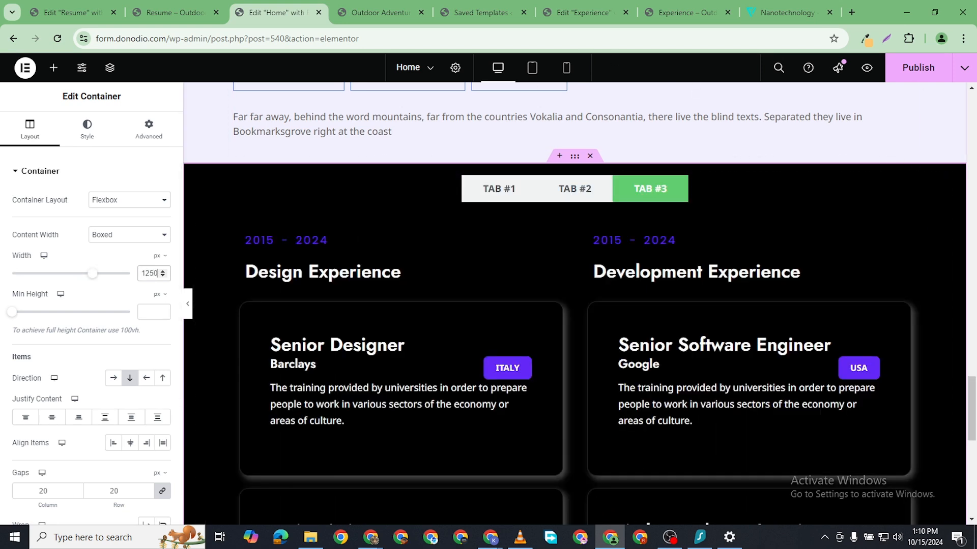
click(917, 68)
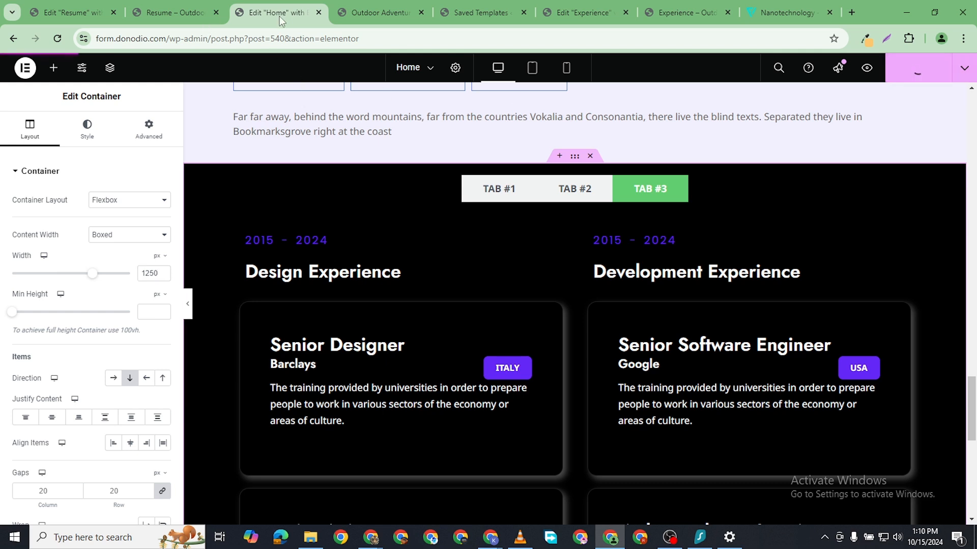
- Check the black, widened tabs section in the Home page preview, open Tab #2, and look back at the My Portfolio section
click(379, 16)
scroll(338, 285, down, 15)
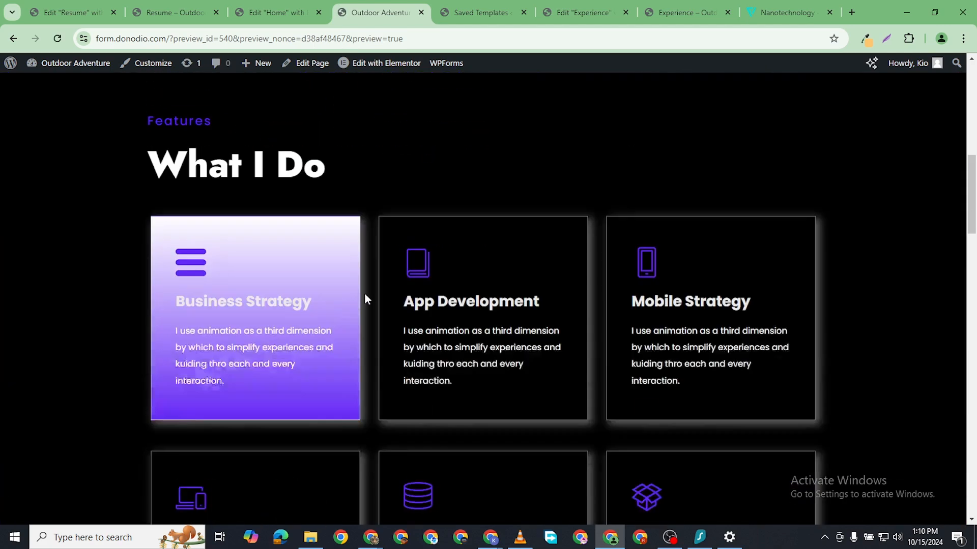
scroll(365, 313, down, 15)
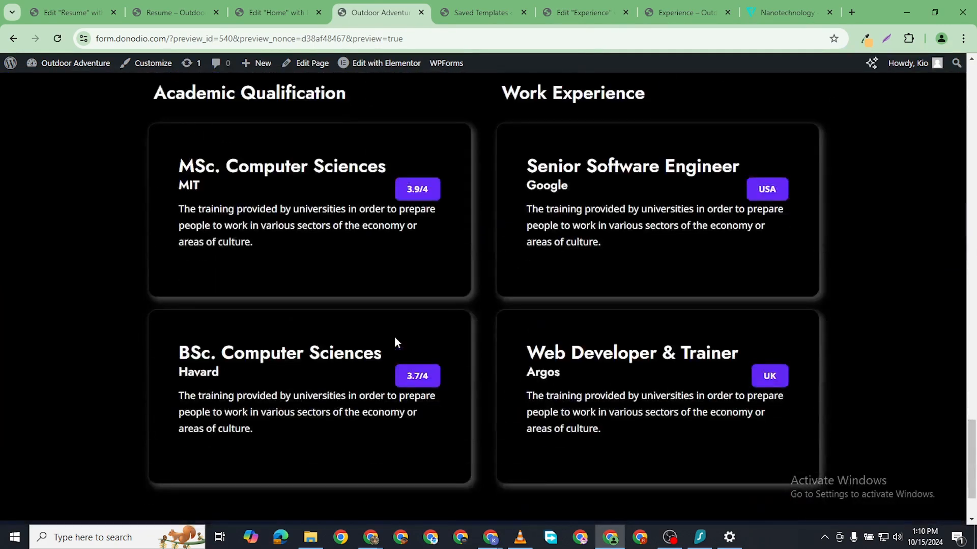
scroll(431, 311, down, 1)
scroll(434, 327, up, 4)
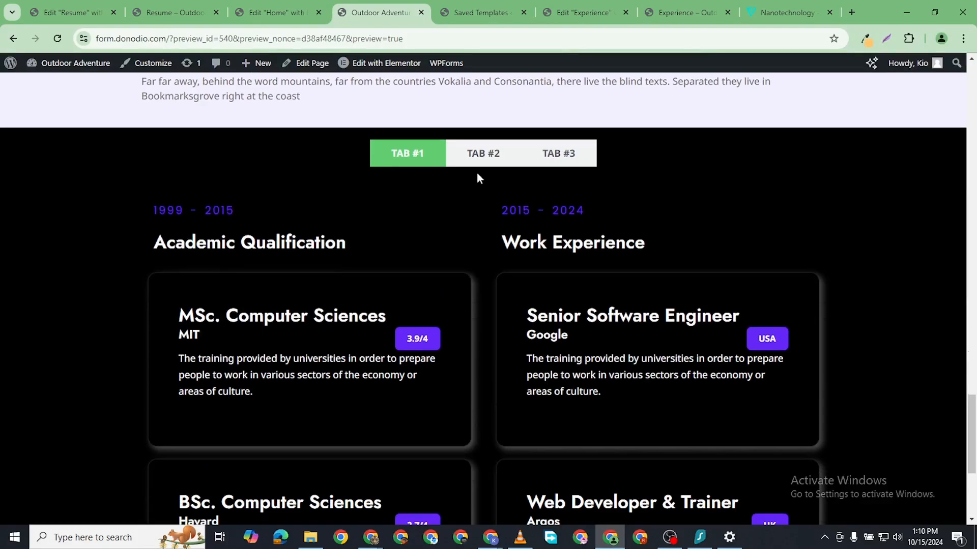
click(479, 159)
scroll(404, 402, up, 10)
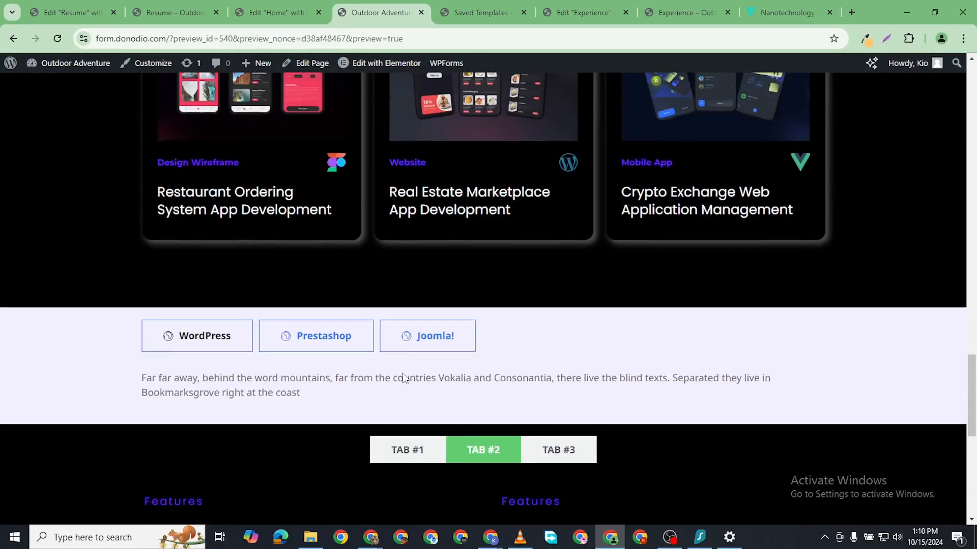
scroll(453, 249, up, 5)
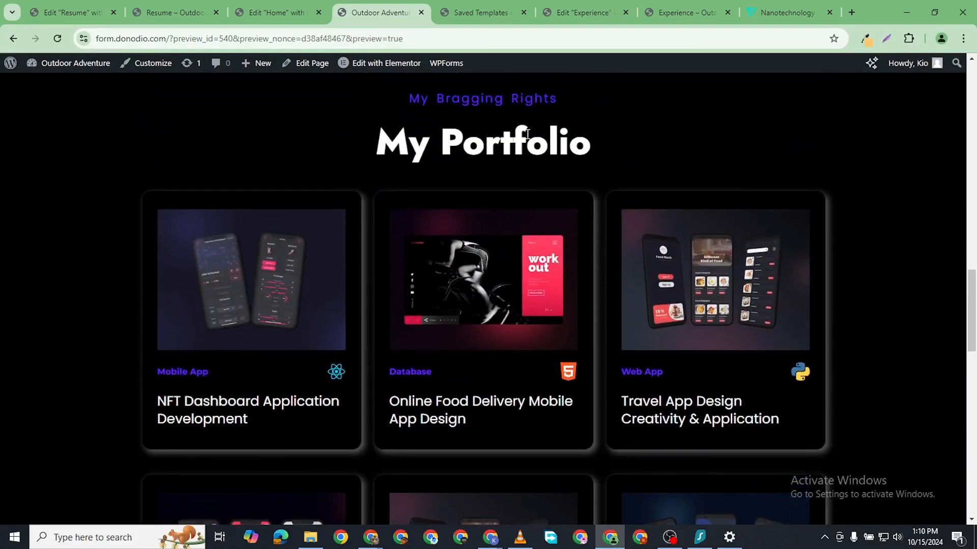
- Examine the Home page preview's Tab #3 and Tab #1 content and the spacing between the cards and the footer
scroll(521, 214, up, 4)
scroll(501, 327, up, 3)
scroll(497, 342, down, 18)
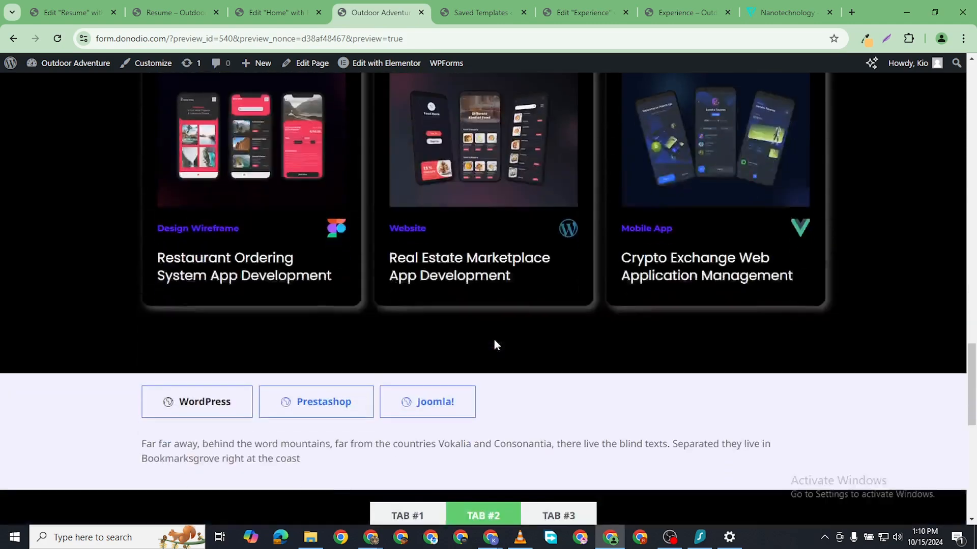
scroll(557, 332, down, 3)
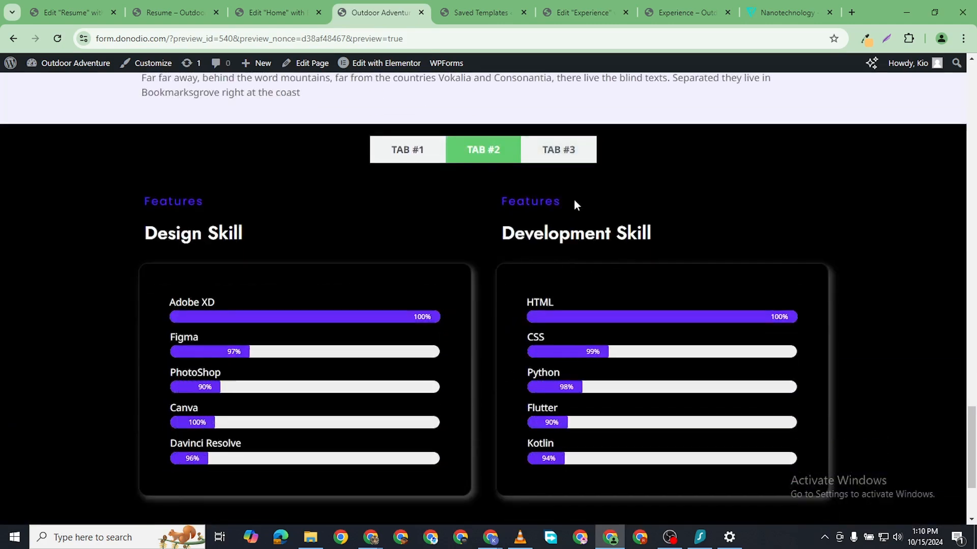
click(560, 155)
scroll(541, 320, down, 4)
scroll(545, 320, up, 4)
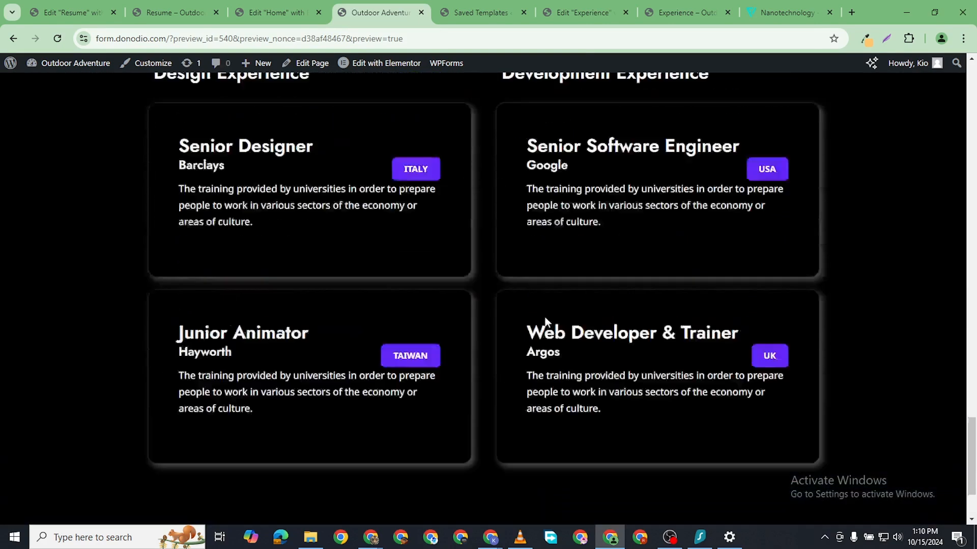
scroll(438, 173, up, 2)
click(415, 182)
scroll(447, 305, up, 5)
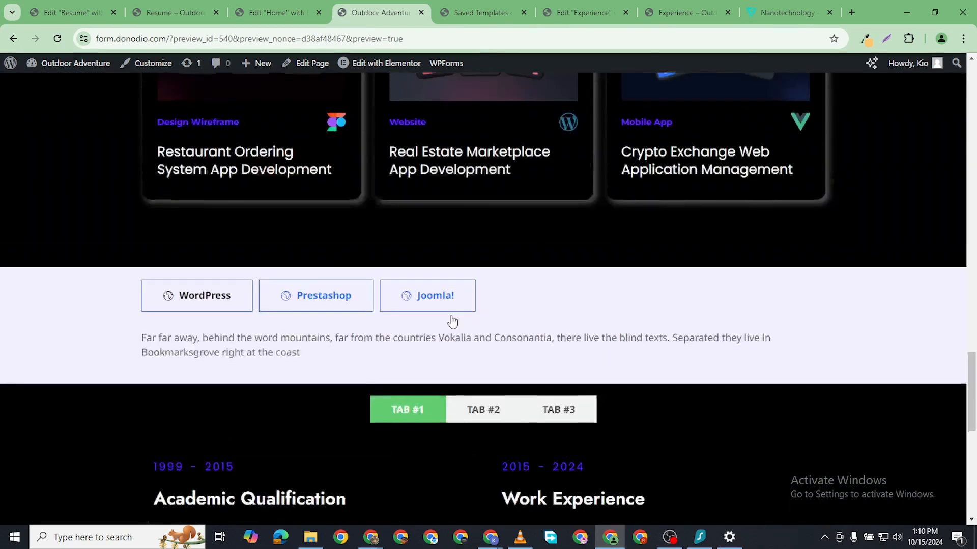
scroll(445, 341, down, 6)
scroll(445, 355, down, 4)
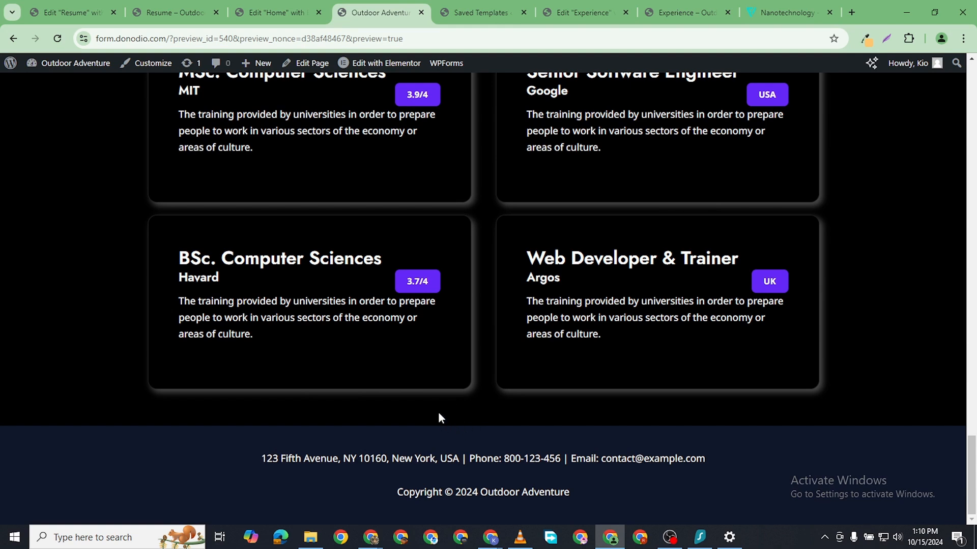
scroll(440, 418, up, 5)
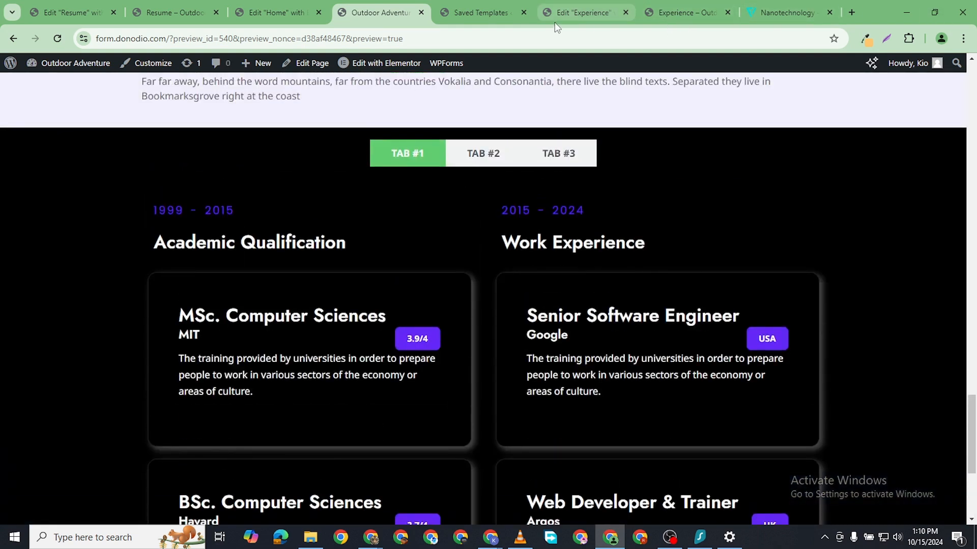
- From the saved templates list, open the Resume template for editing with Elementor in a new browser tab
click(488, 12)
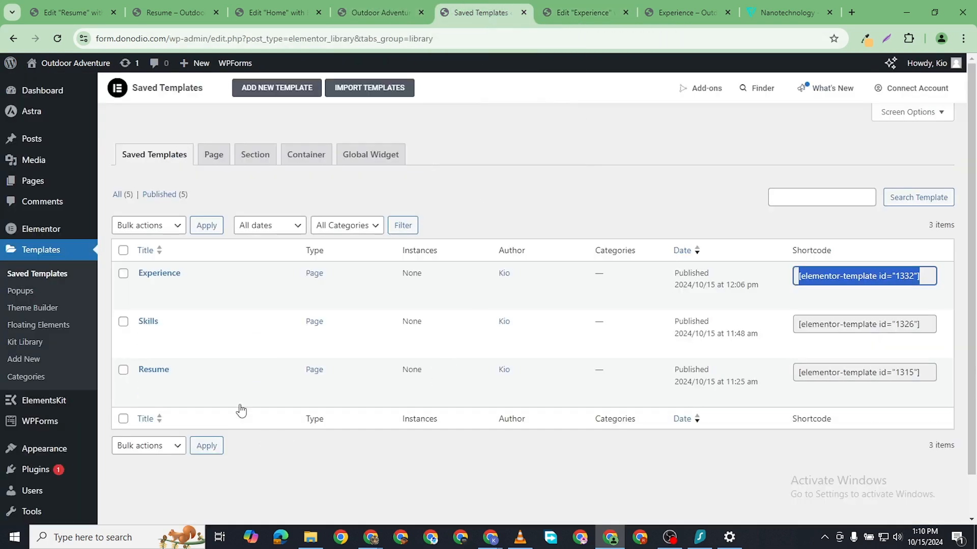
right_click(213, 396)
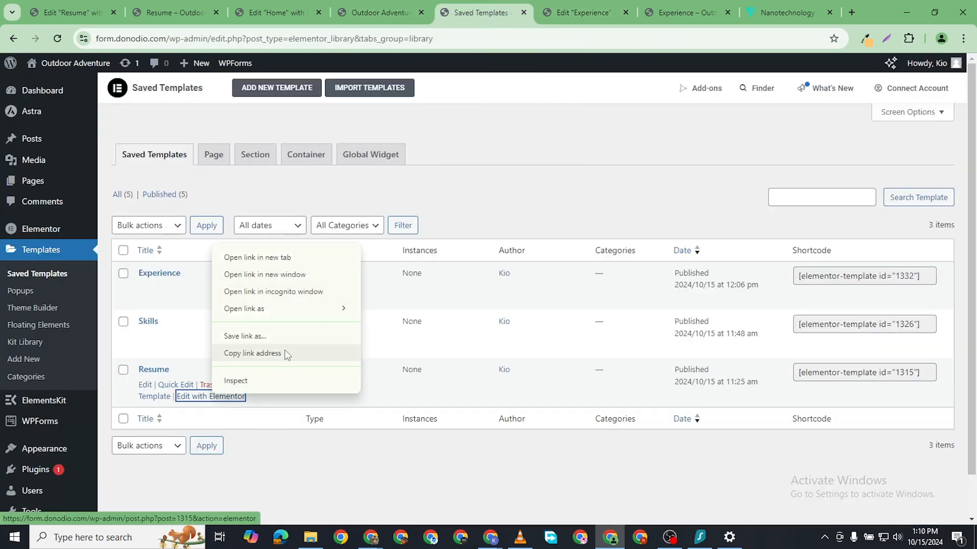
click(286, 262)
click(525, 11)
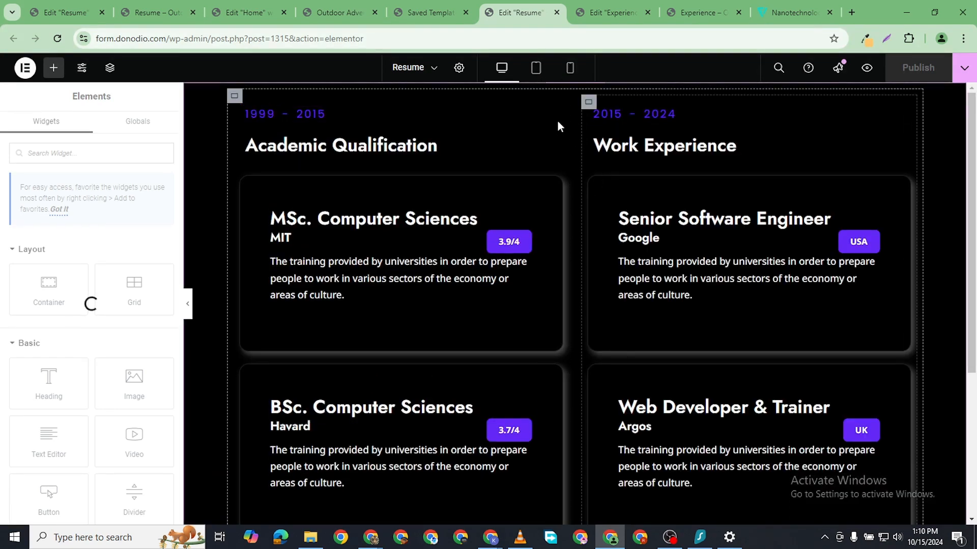
scroll(545, 260, down, 3)
scroll(554, 227, up, 3)
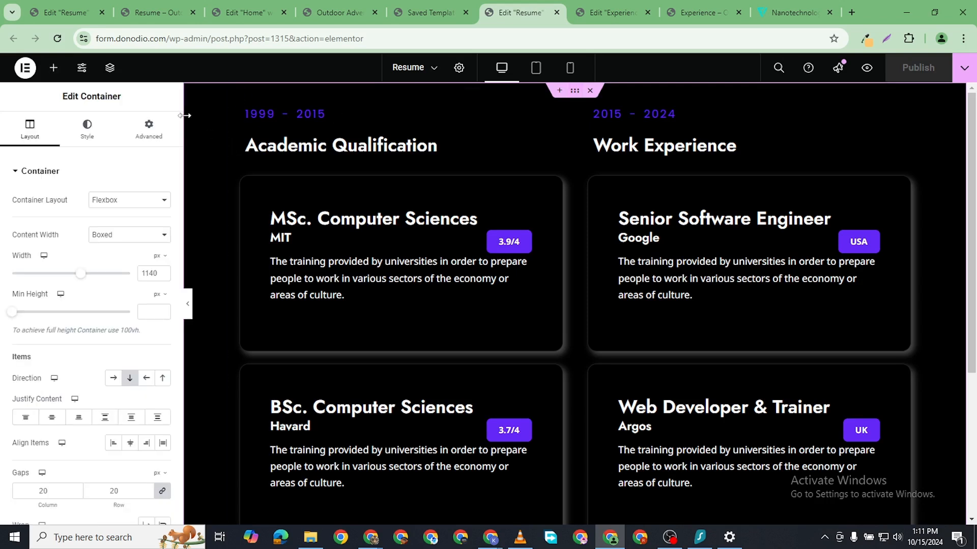
- Give the Resume template's outer container 80 px bottom padding and 1 px on the other sides, and publish the template
click(154, 129)
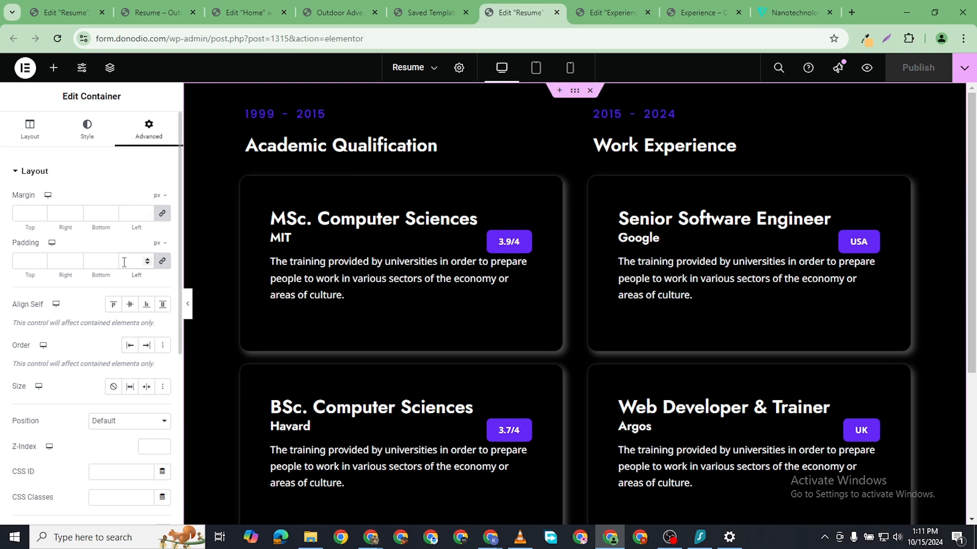
click(147, 258)
click(162, 261)
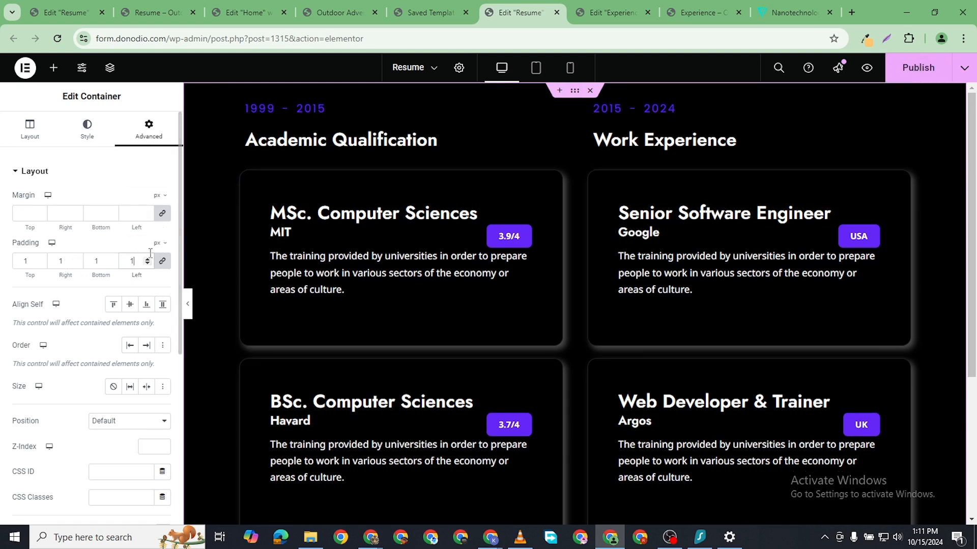
click(164, 262)
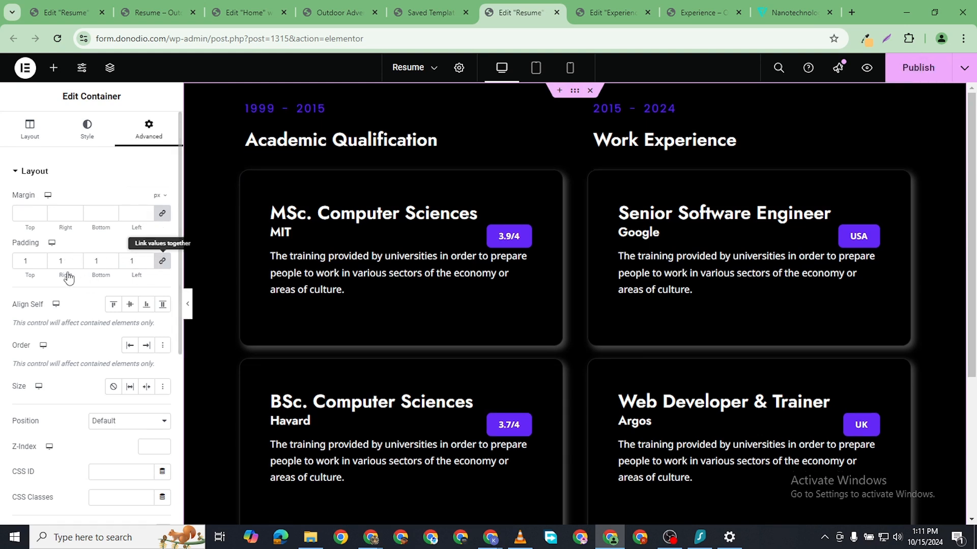
double_click(96, 262)
text(0)
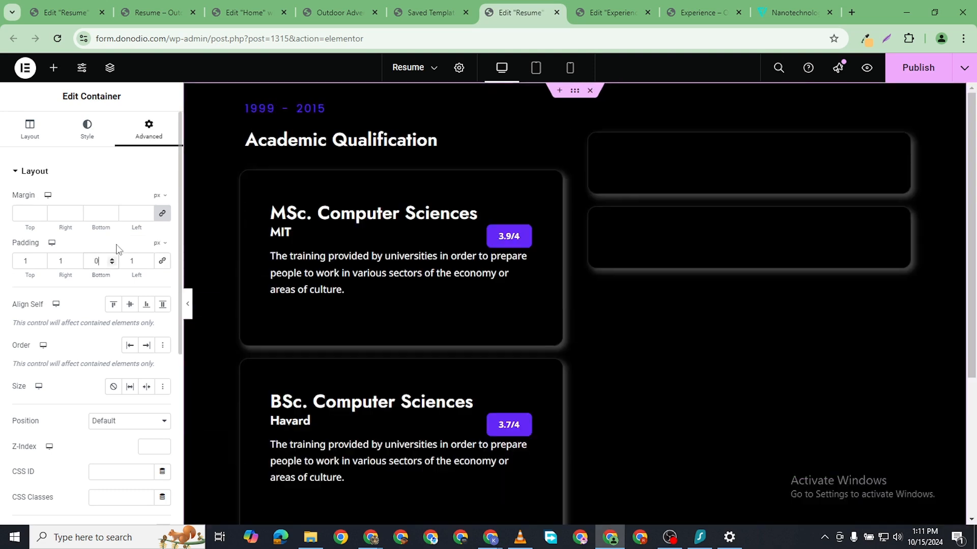
text(80)
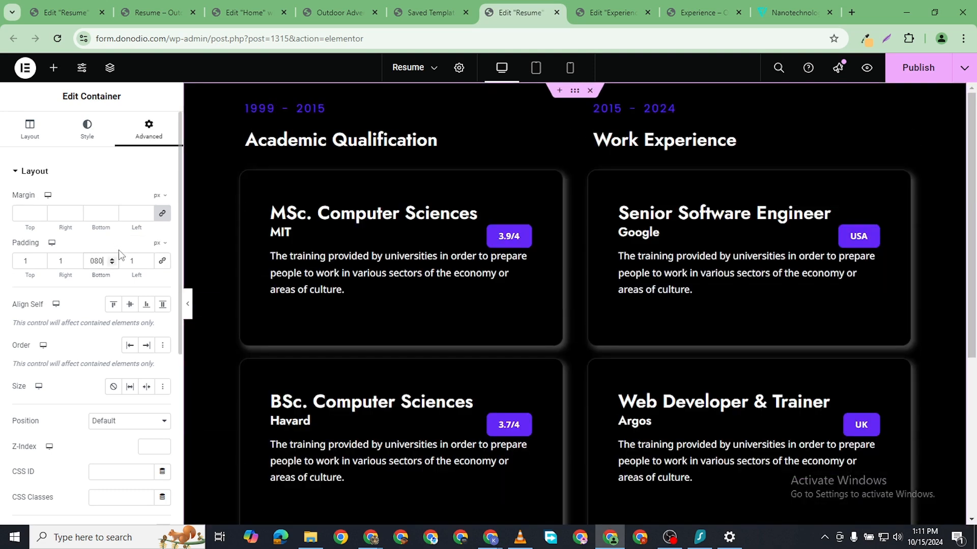
click(906, 70)
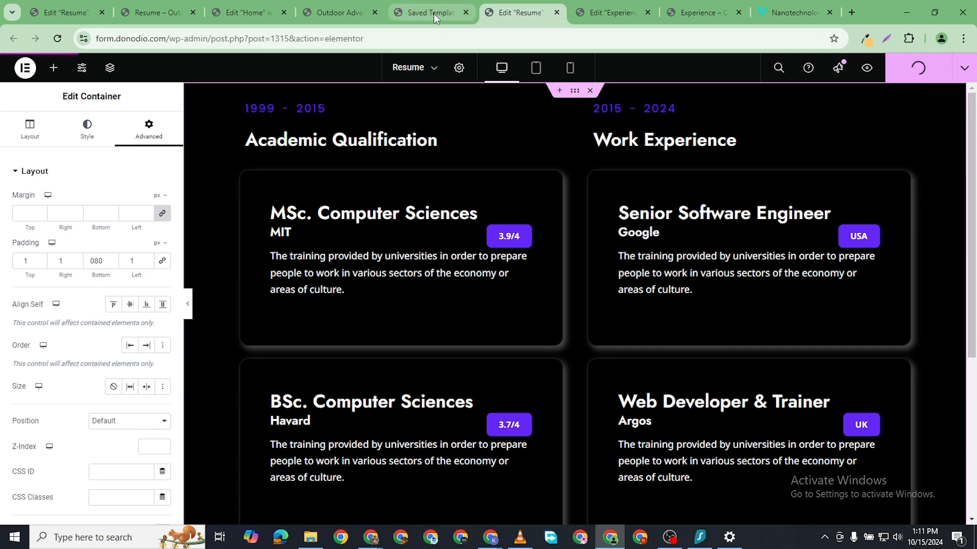
- Reload the Home page preview and check the spacing between the first tab's cards and the footer
click(433, 14)
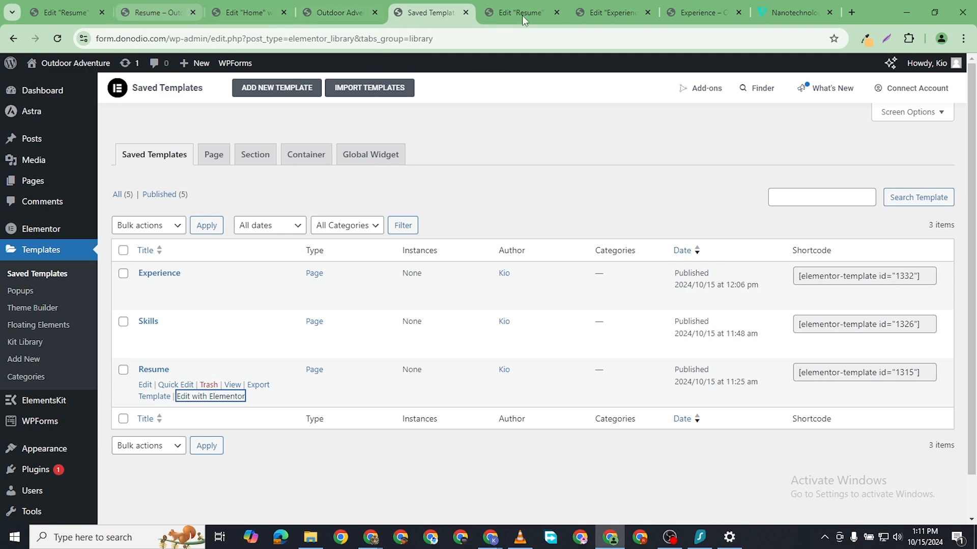
click(350, 15)
click(57, 39)
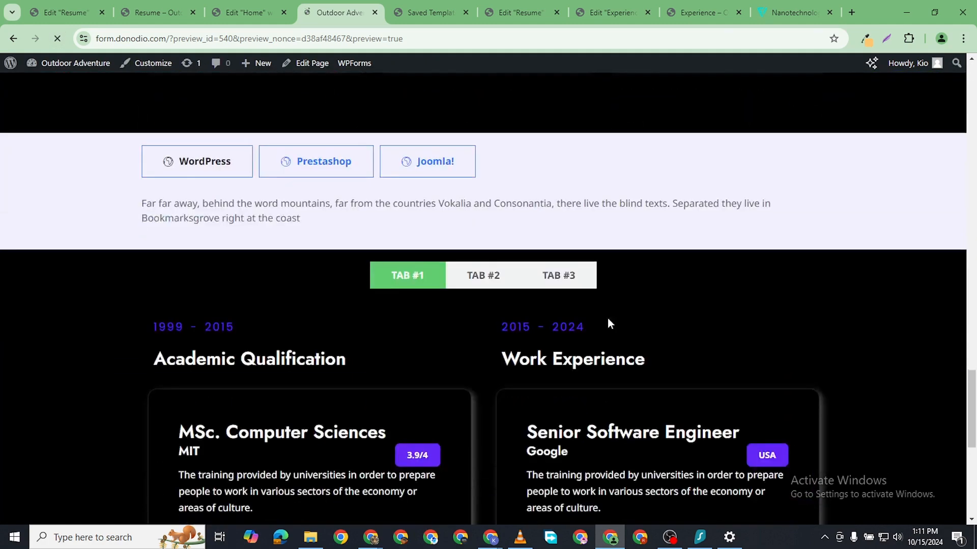
scroll(608, 318, down, 7)
scroll(606, 327, up, 4)
scroll(590, 334, down, 5)
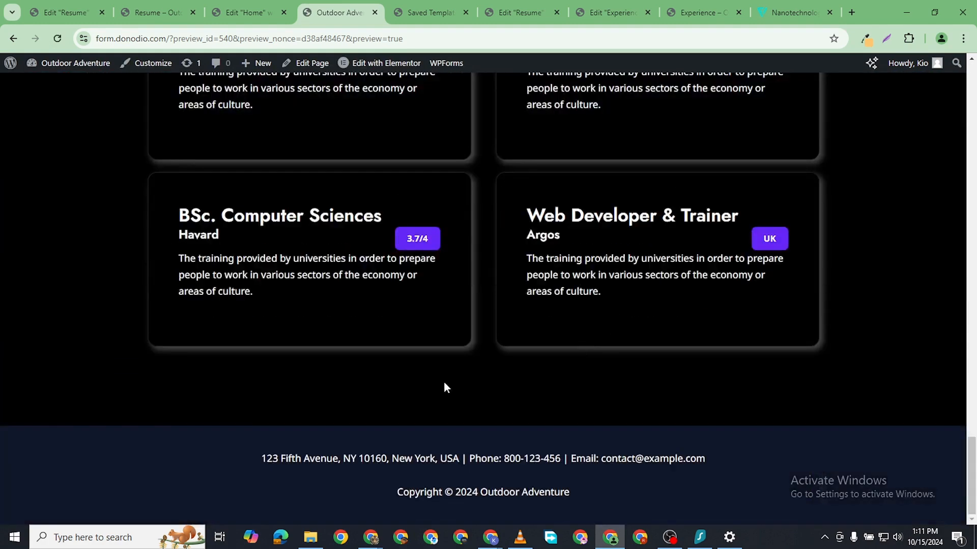
scroll(437, 242, up, 6)
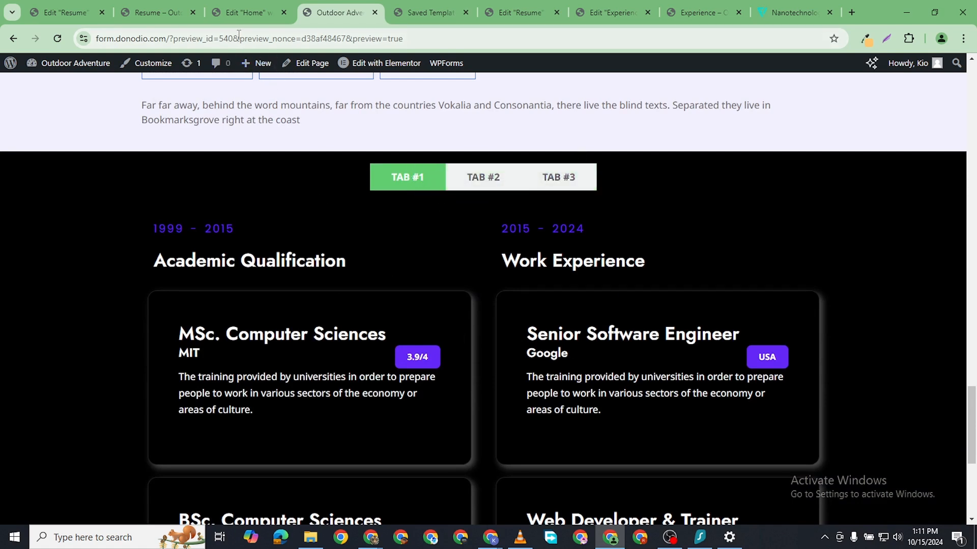
- In the Home page editor, rename the Tabs widget's first tab as Academic
click(237, 14)
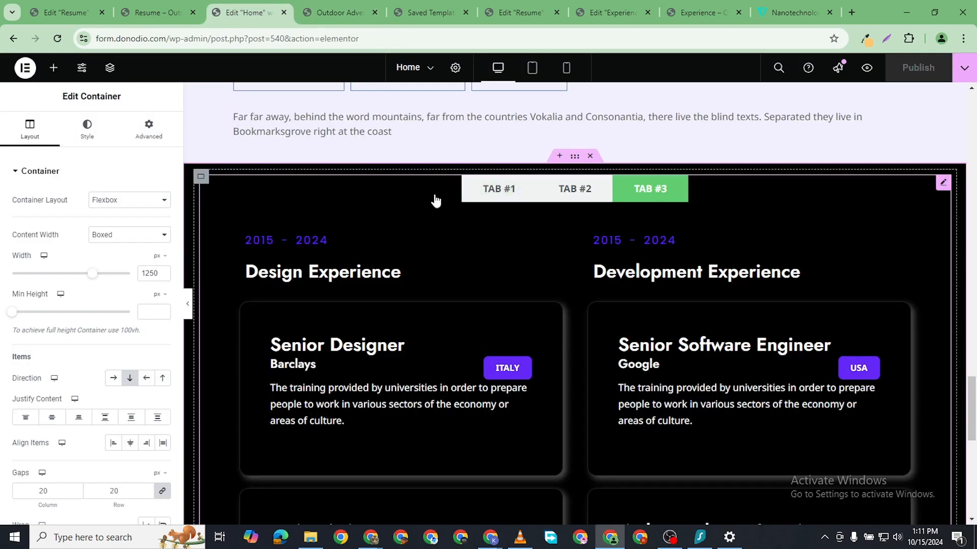
click(284, 291)
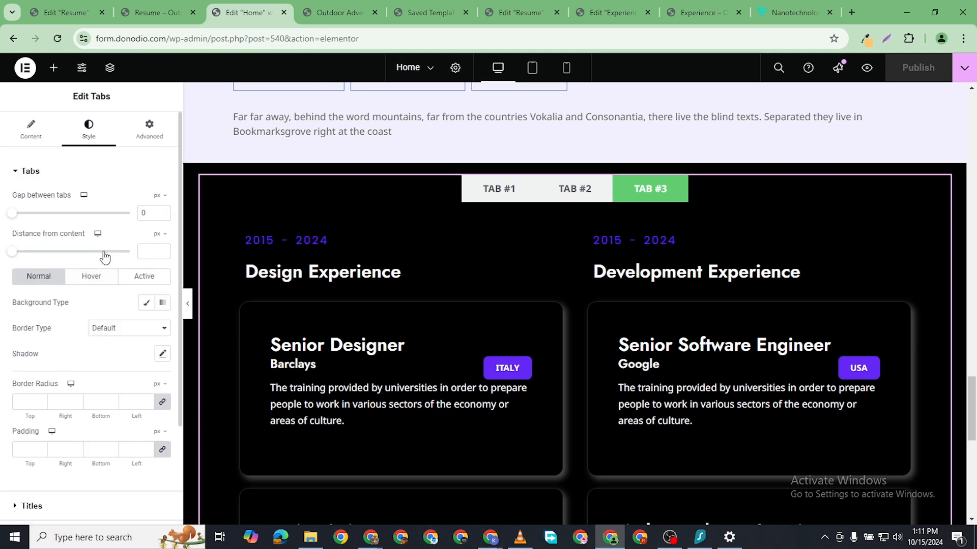
click(31, 133)
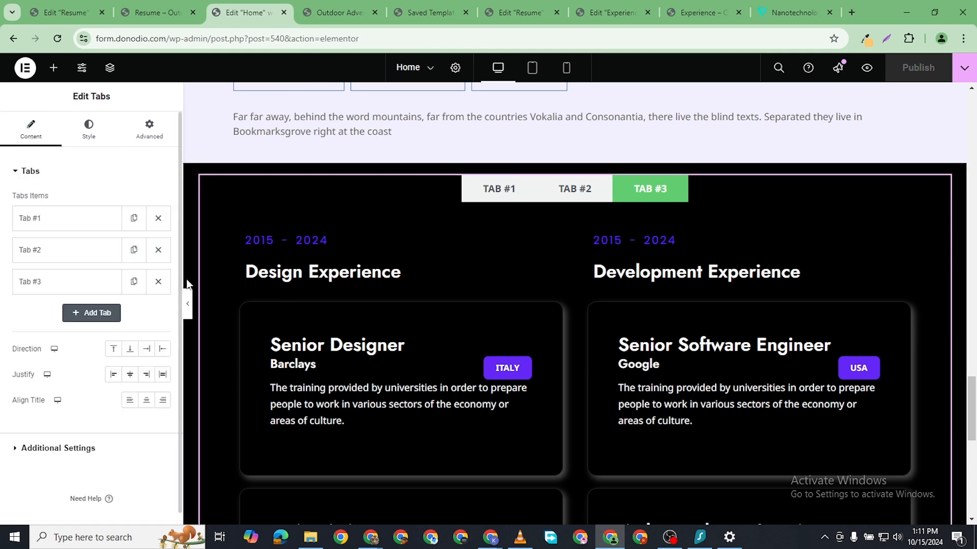
click(48, 218)
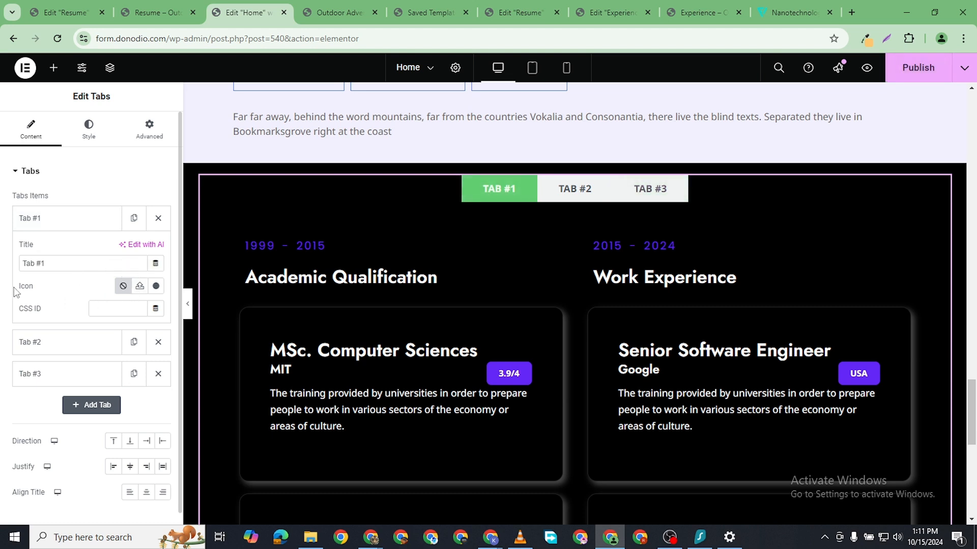
triple_click(48, 265)
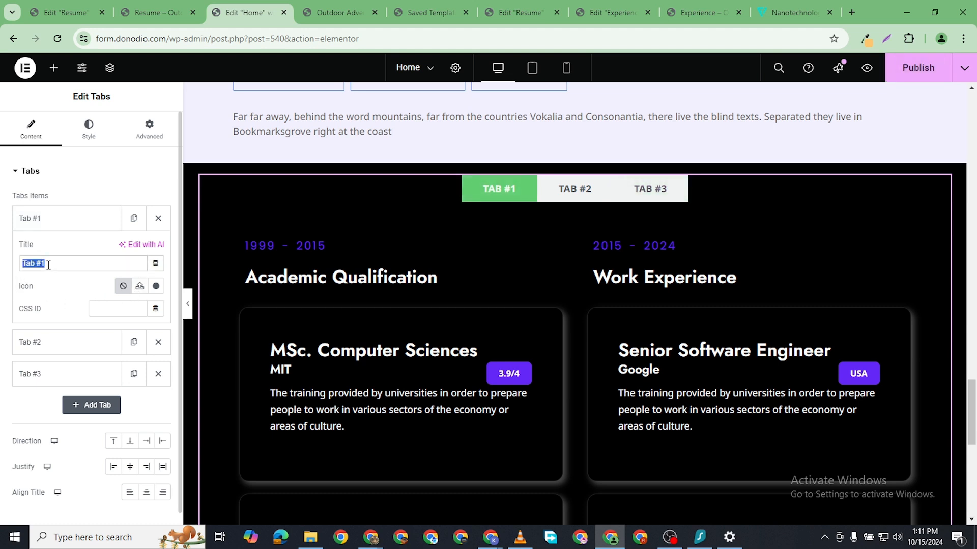
text(A)
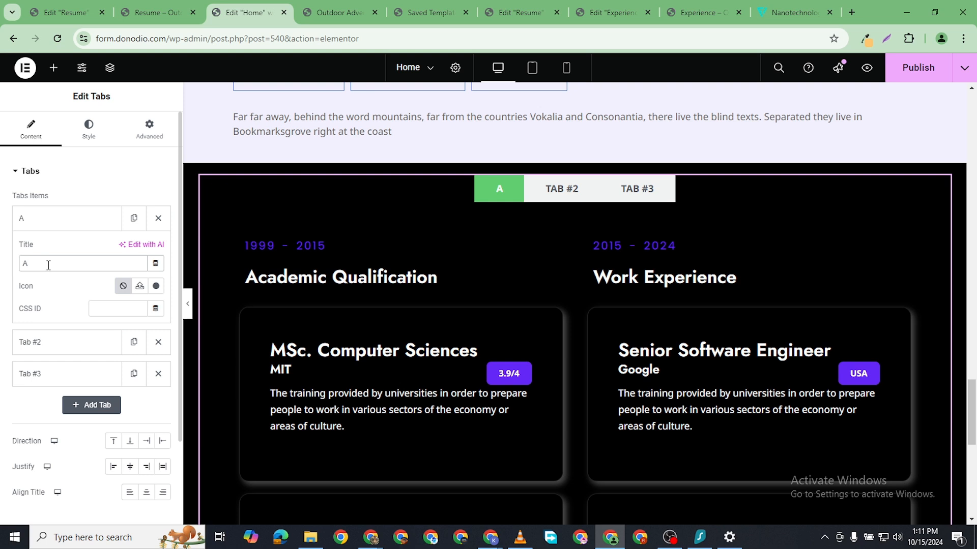
text(cademic)
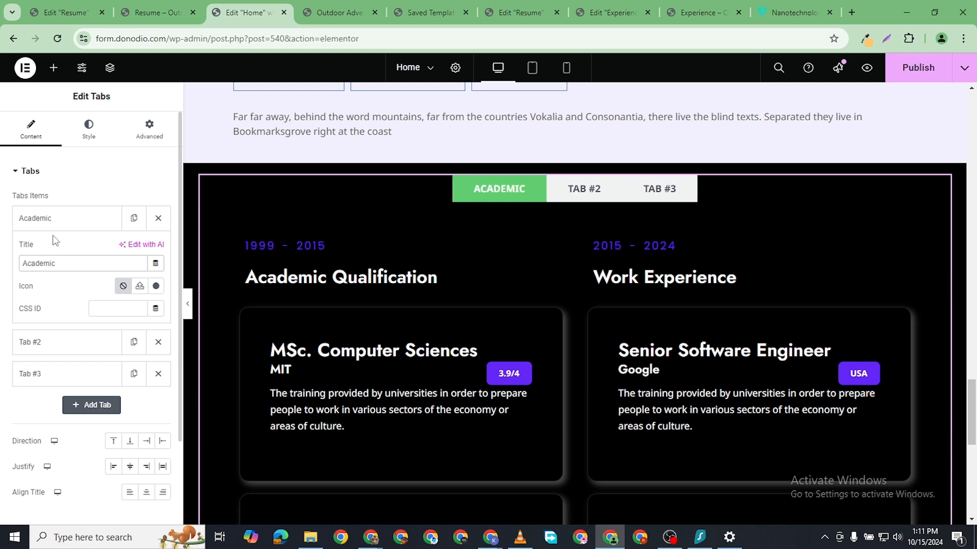
click(56, 218)
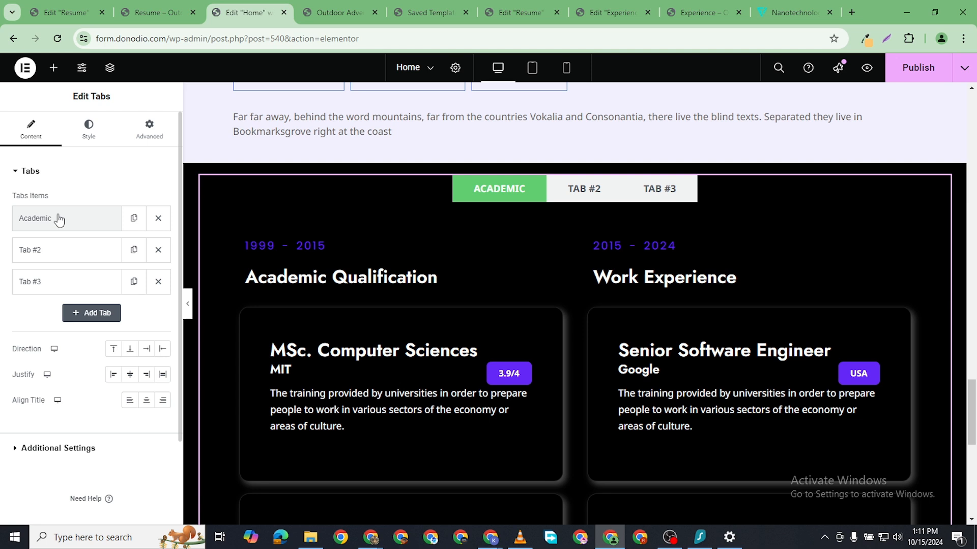
- Rename the second tab of the Tabs widget as Skill
click(60, 261)
triple_click(48, 297)
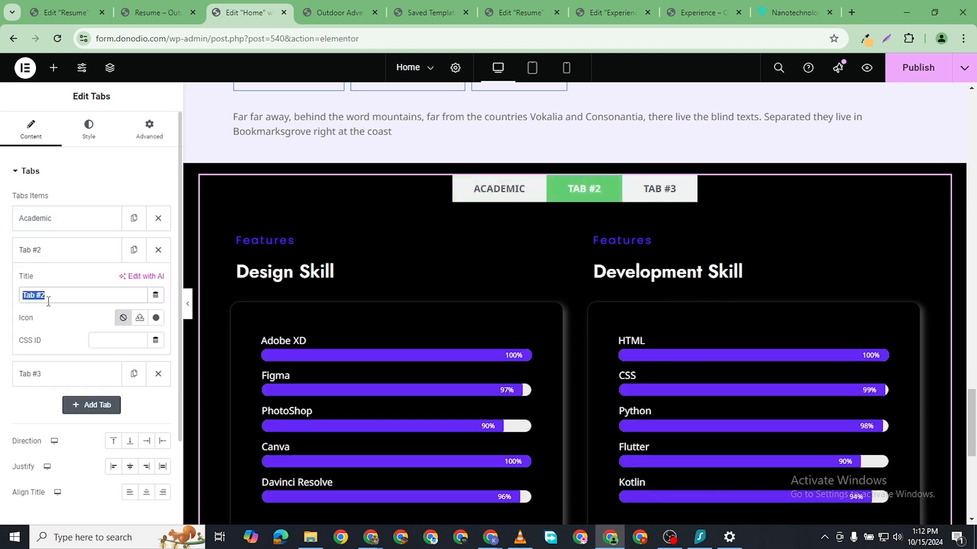
text(S)
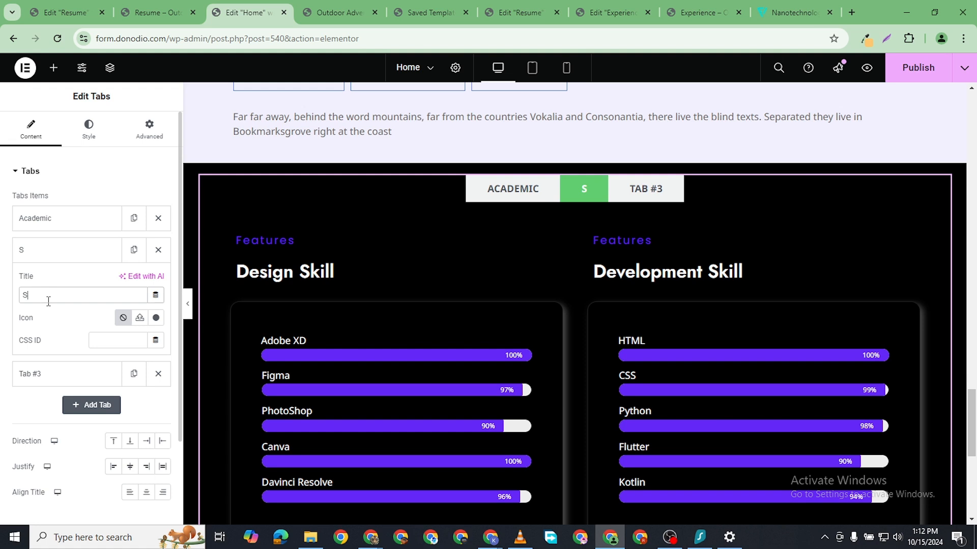
text(kill)
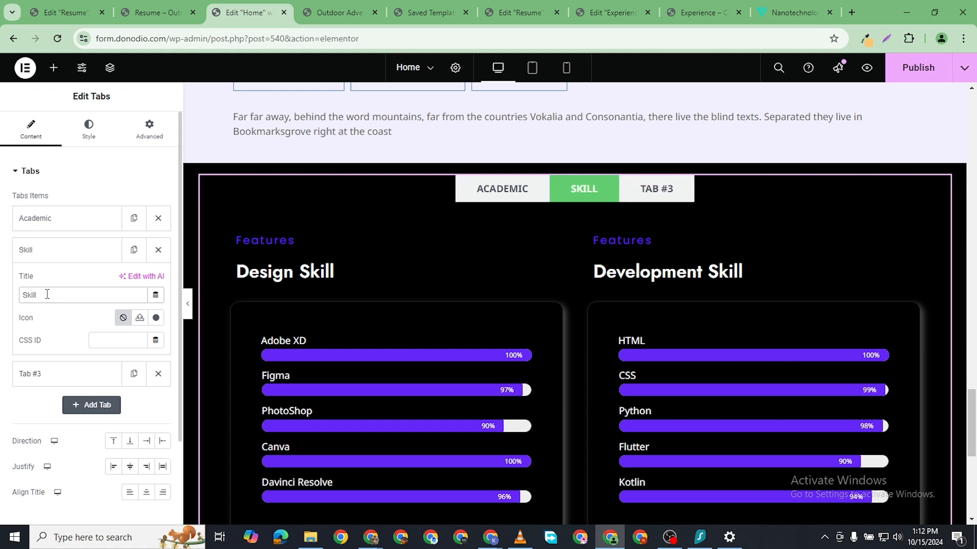
click(45, 255)
- Rename the third tab of the Tabs widget as Experience and reopen the Academic tab's settings
click(61, 293)
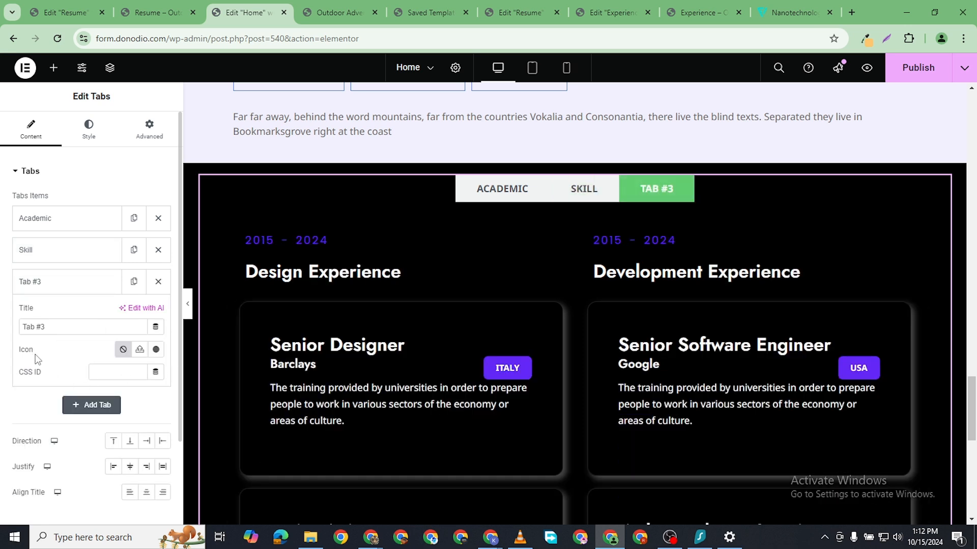
triple_click(40, 328)
text(E)
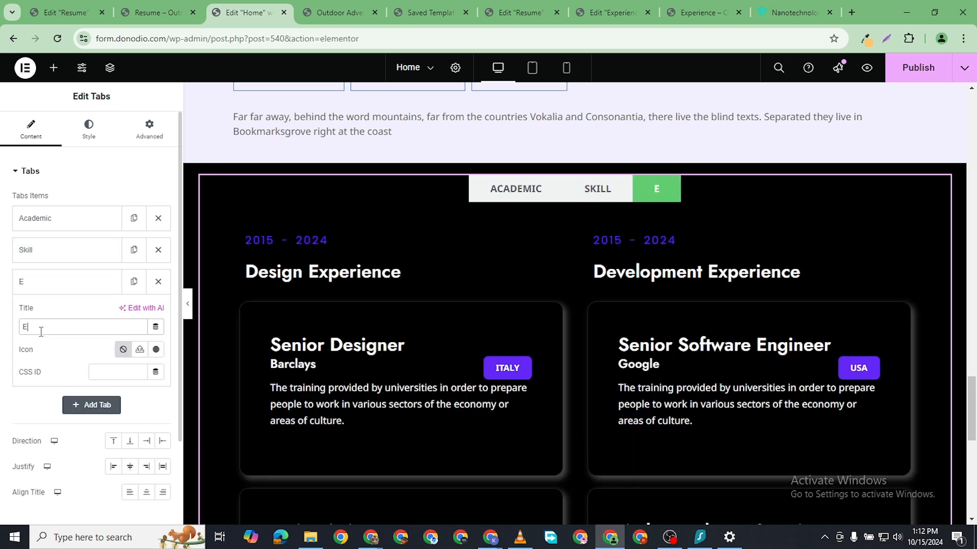
text(xperience)
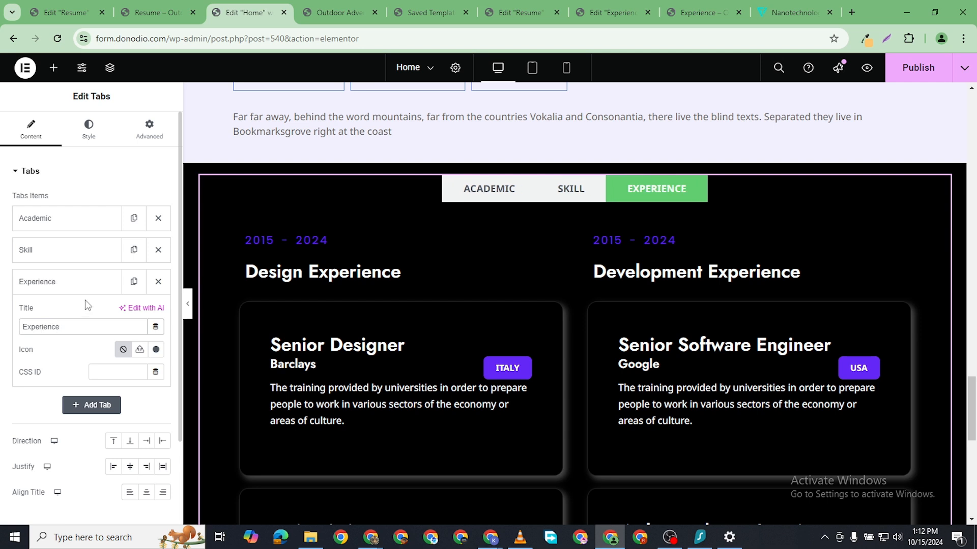
click(56, 218)
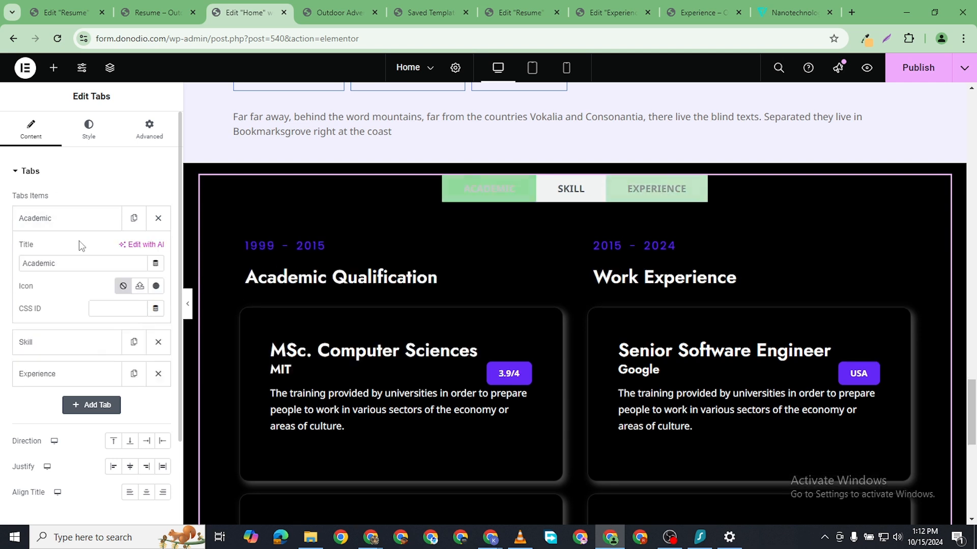
- Rename the Tabs widget's first tab as Education and save the Home page
double_click(57, 268)
text(Ed)
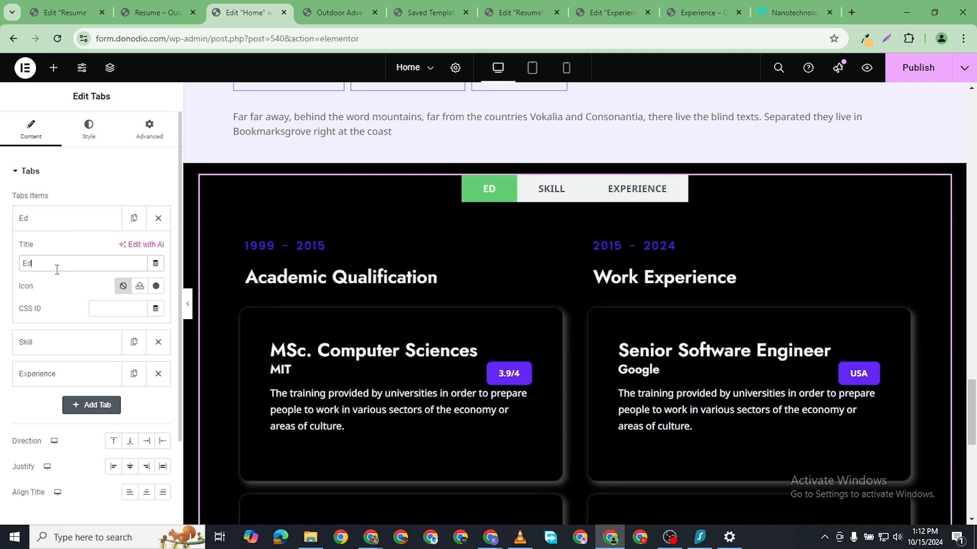
text(ucation)
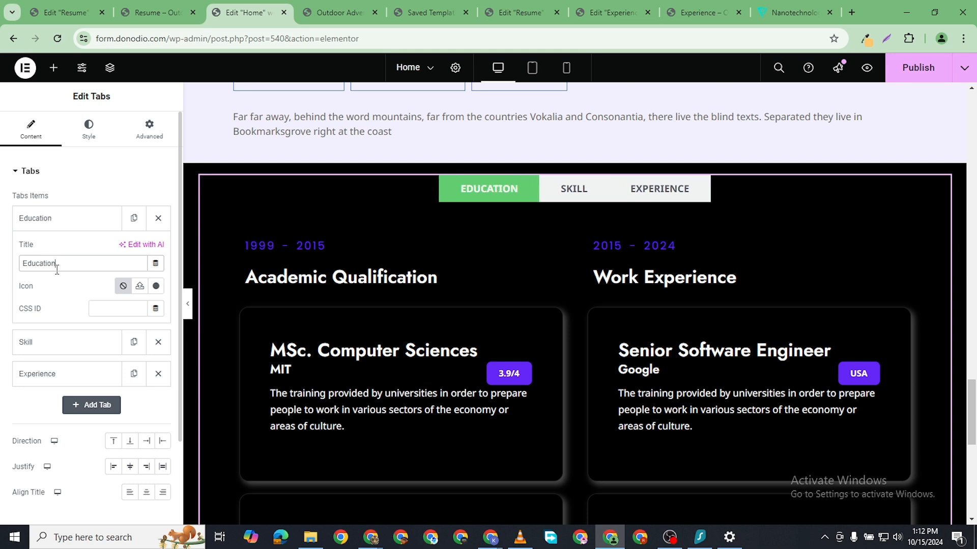
scroll(84, 311, down, 2)
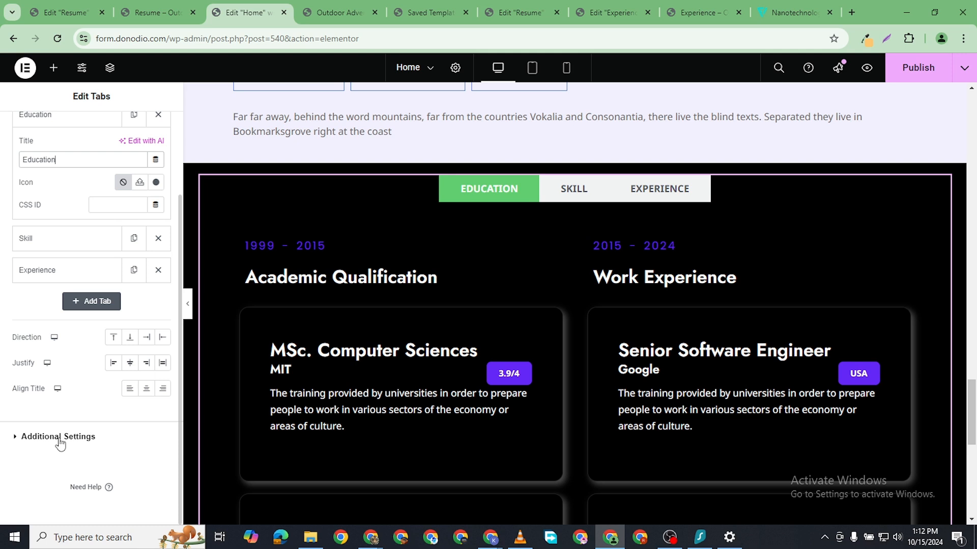
click(13, 444)
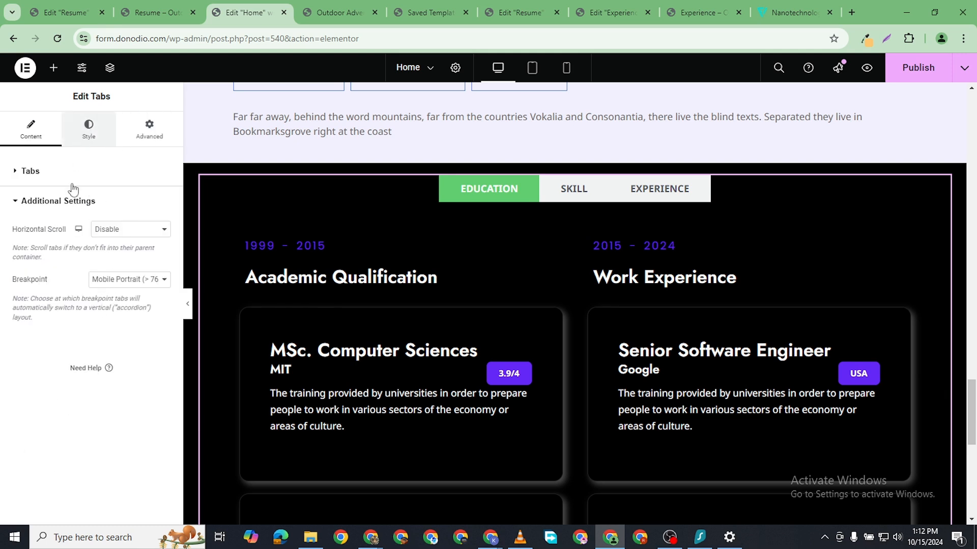
click(84, 138)
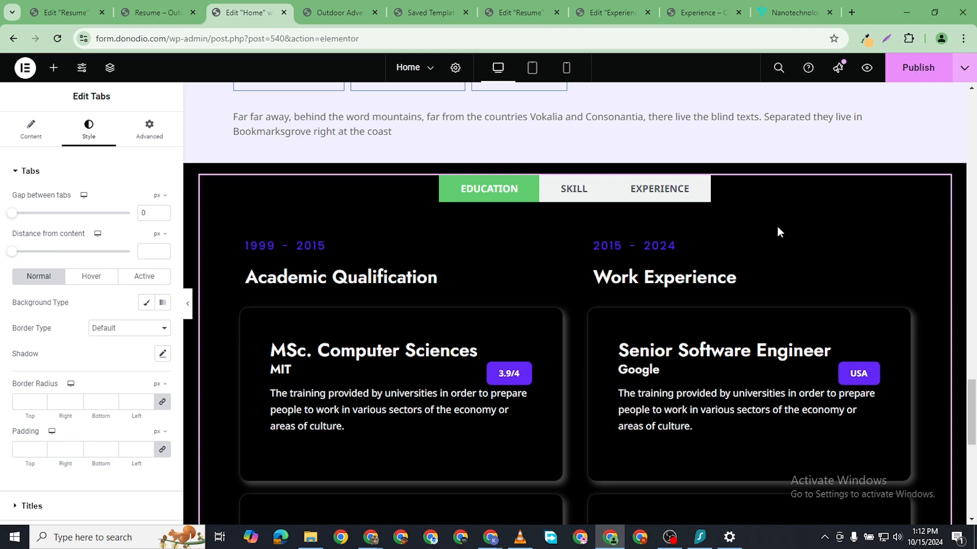
key(ctrl+s)
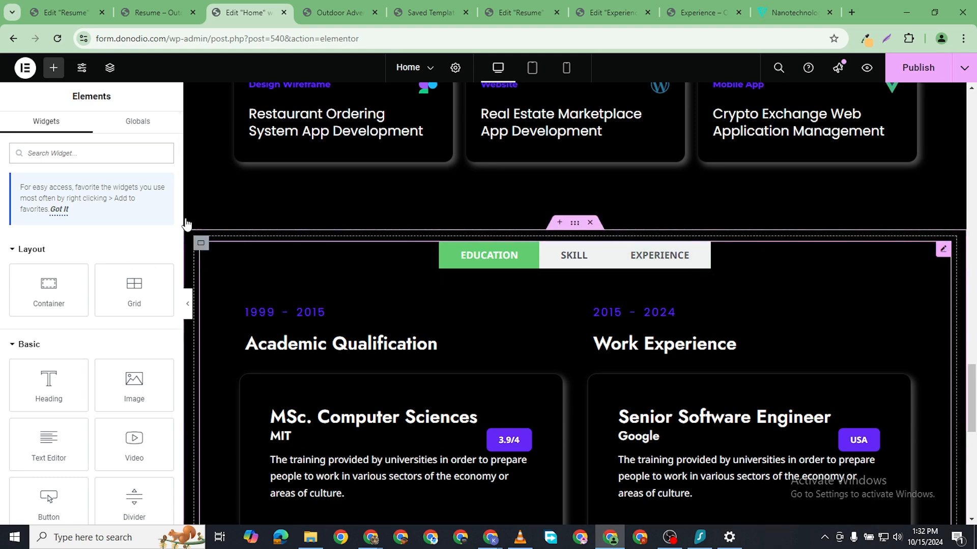
- Set the Tabs widget's gap between tabs to 2 px and the tabs' border radius to 5 px on all corners
click(522, 259)
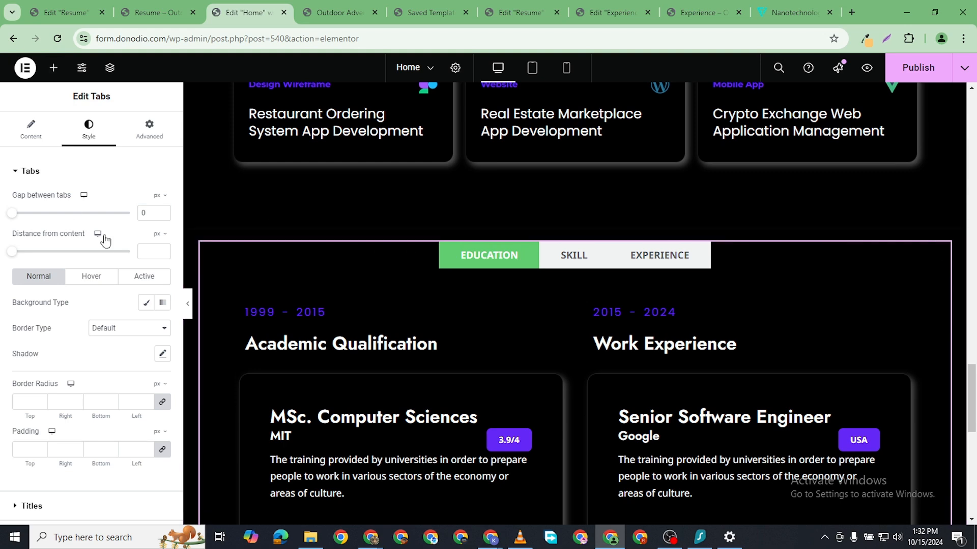
click(163, 211)
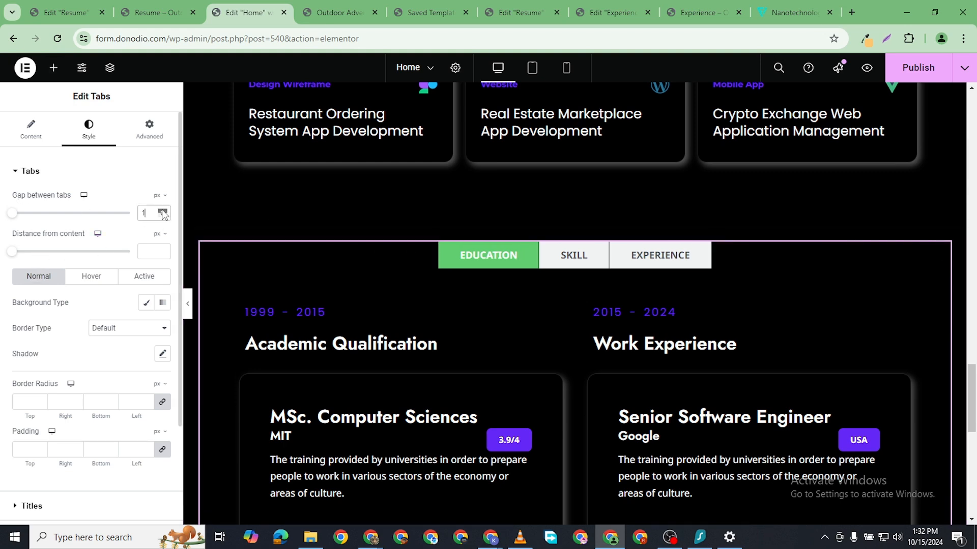
click(163, 212)
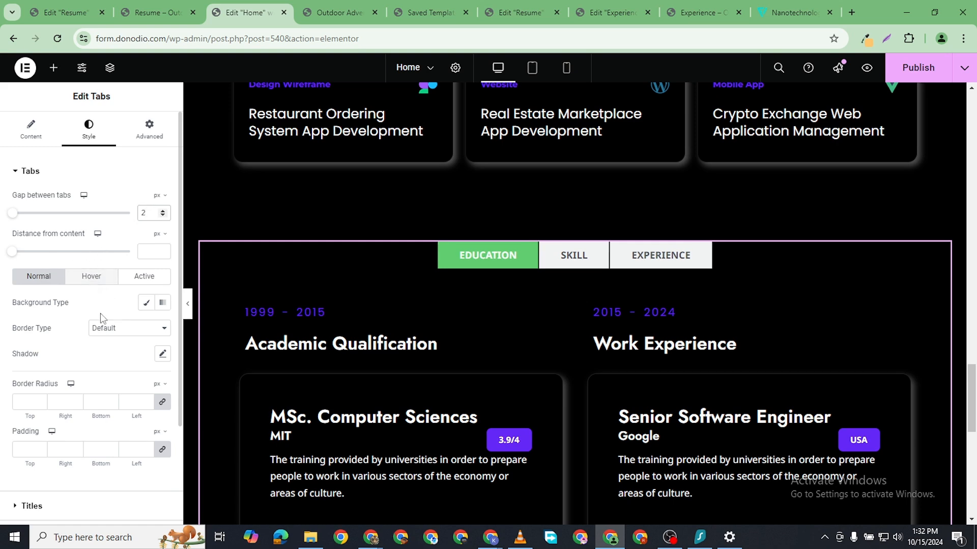
click(17, 402)
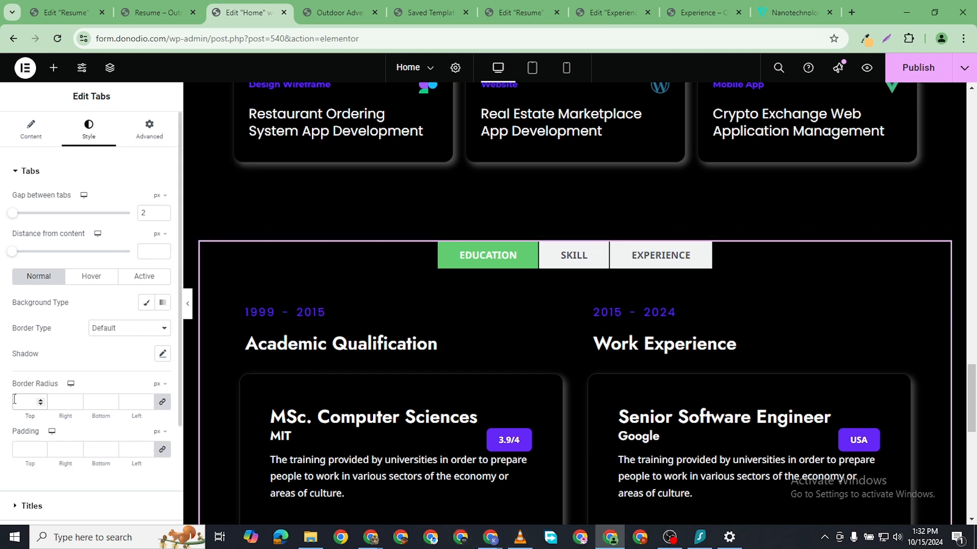
scroll(52, 401, down, 1)
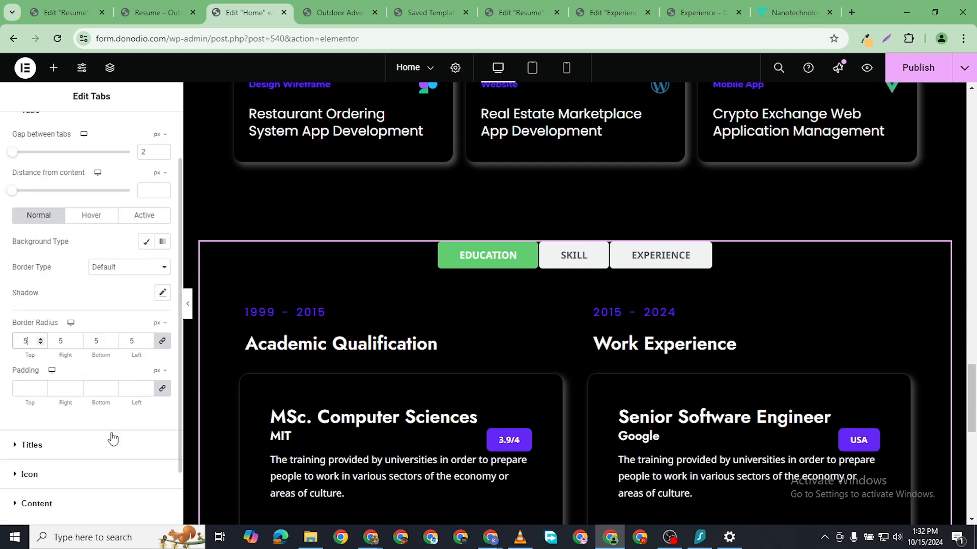
- Set the tabs' padding to 30 px at the top and bottom and 75 px on the right and left
click(22, 390)
text(30)
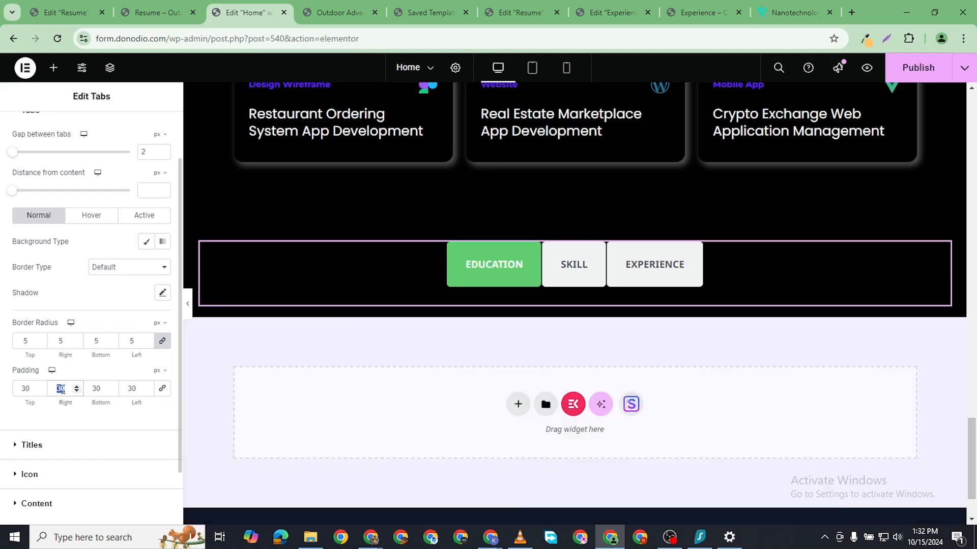
text(50)
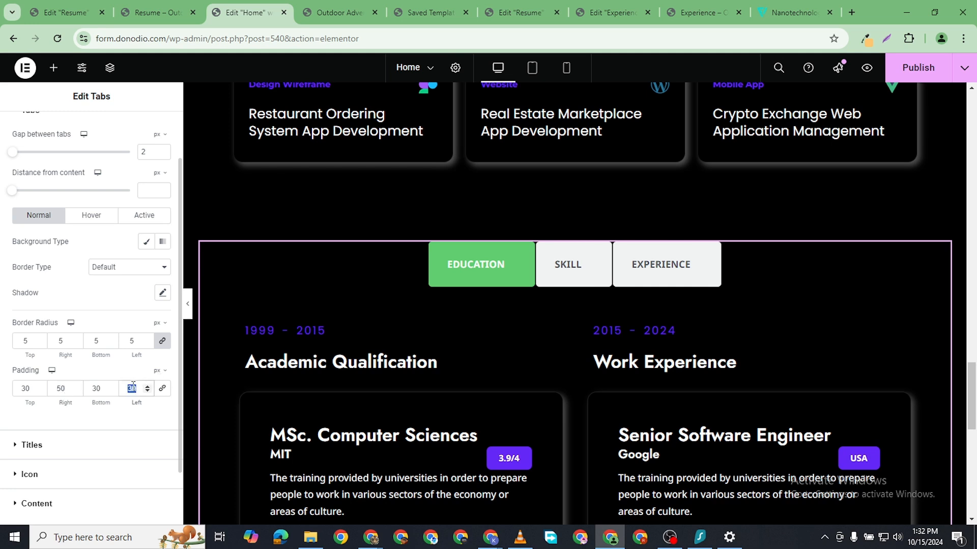
text(50)
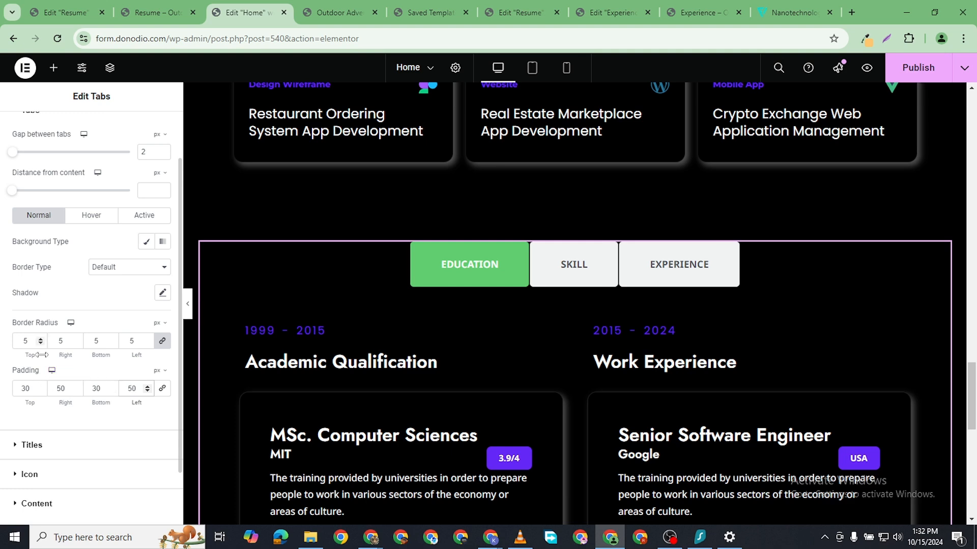
click(61, 382)
text(78)
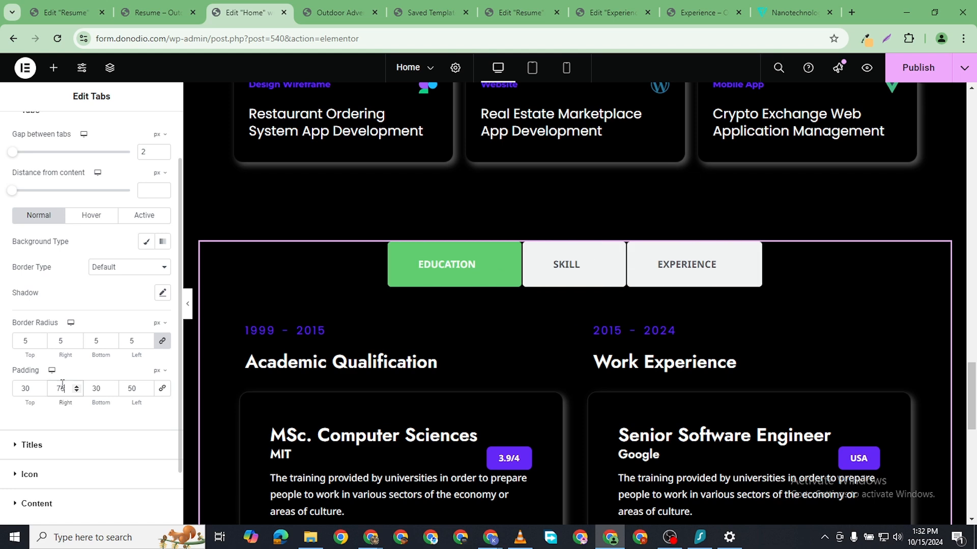
double_click(129, 387)
text(75)
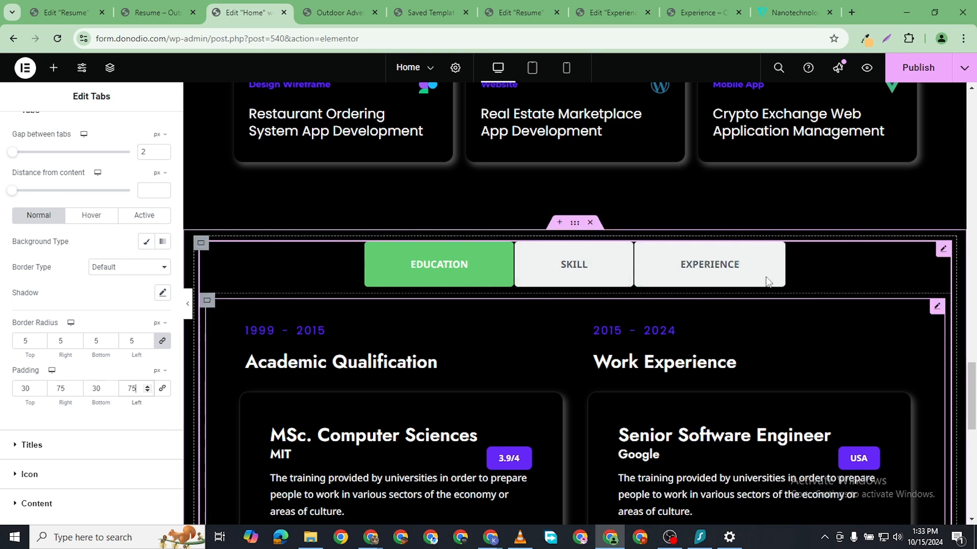
scroll(130, 257, up, 1)
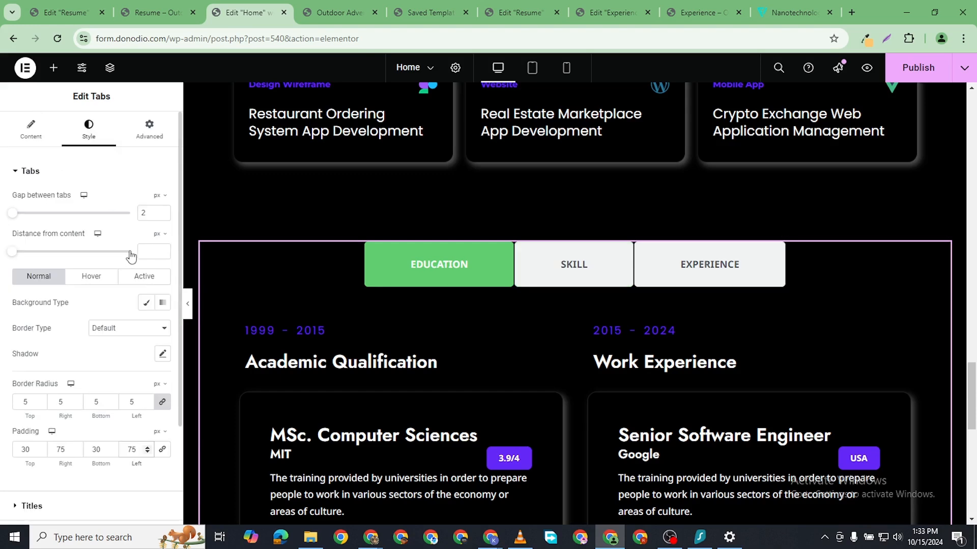
scroll(103, 171, down, 2)
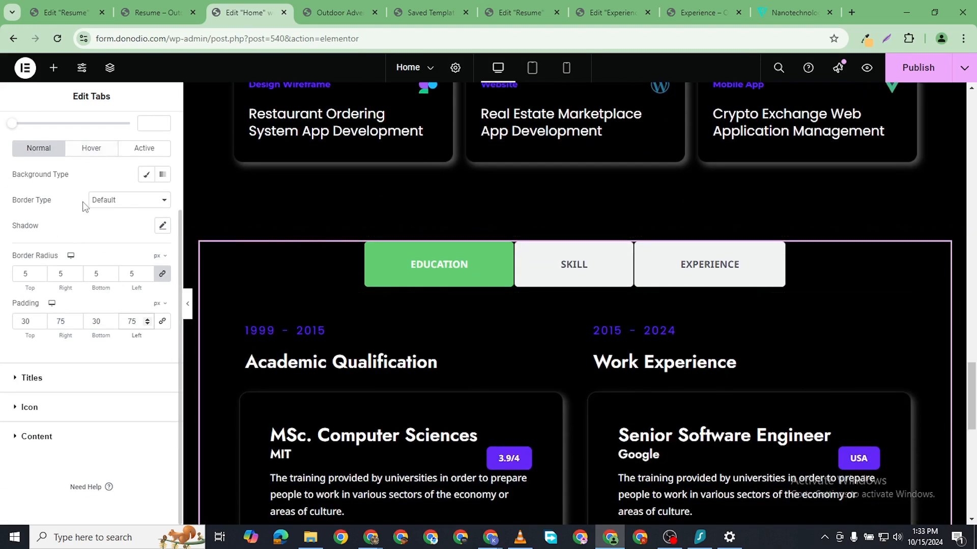
scroll(86, 204, up, 2)
scroll(91, 195, down, 2)
scroll(101, 188, up, 2)
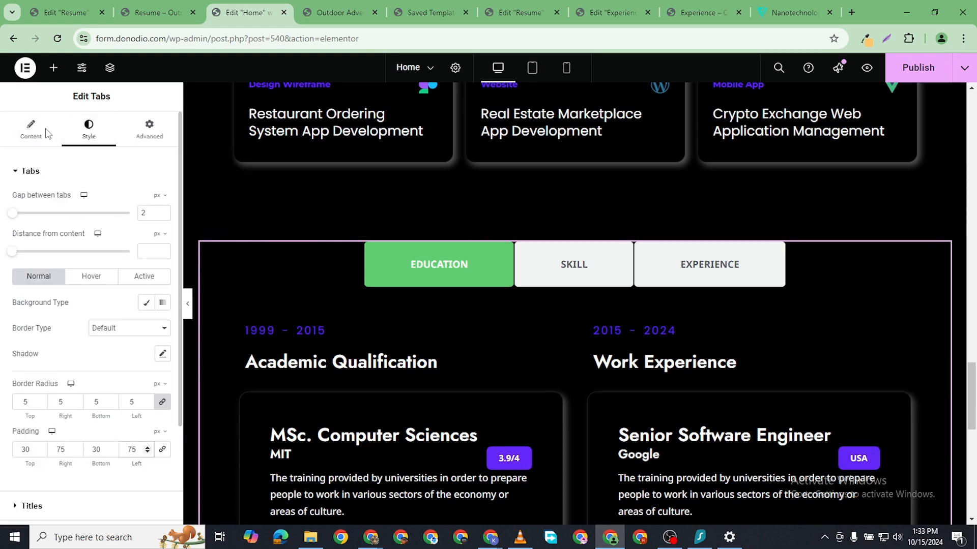
click(55, 141)
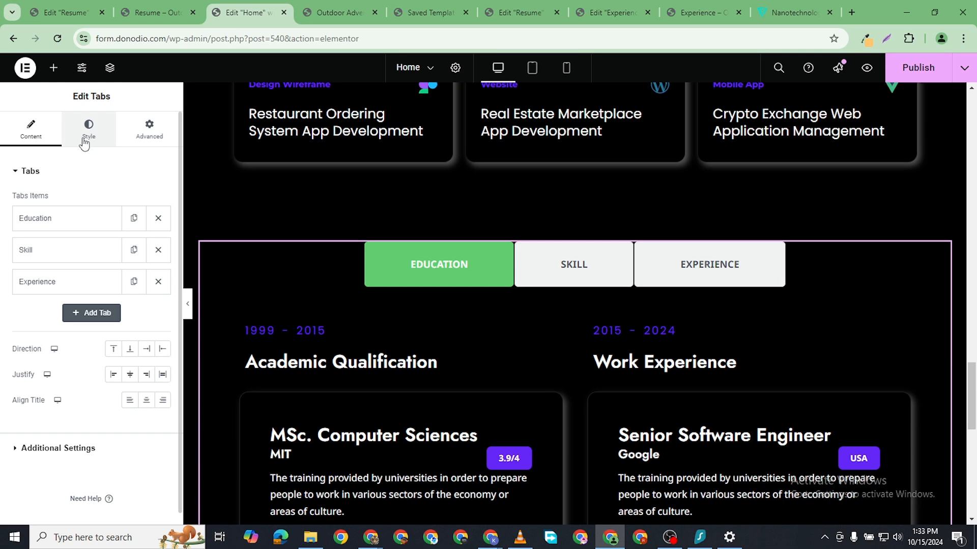
click(84, 130)
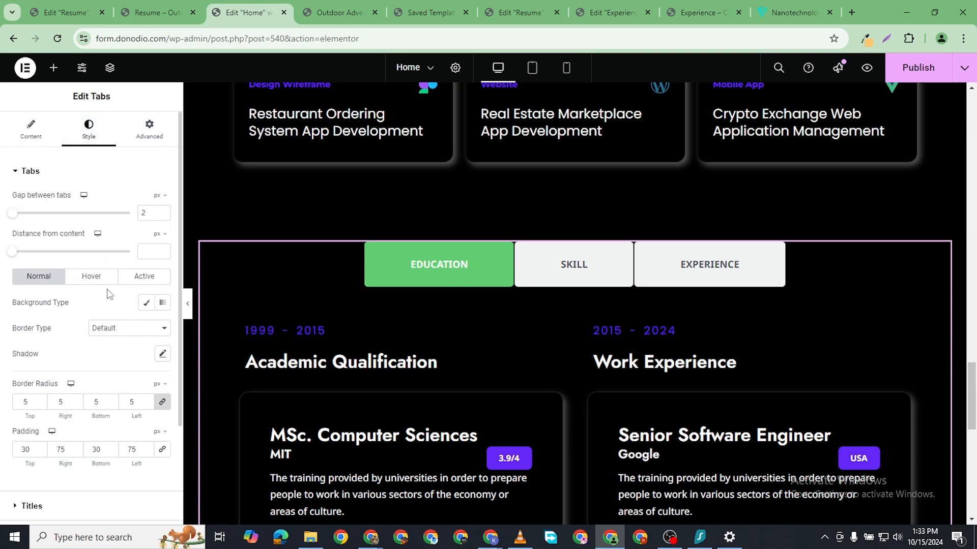
scroll(97, 331, down, 2)
scroll(99, 277, up, 2)
scroll(66, 291, down, 2)
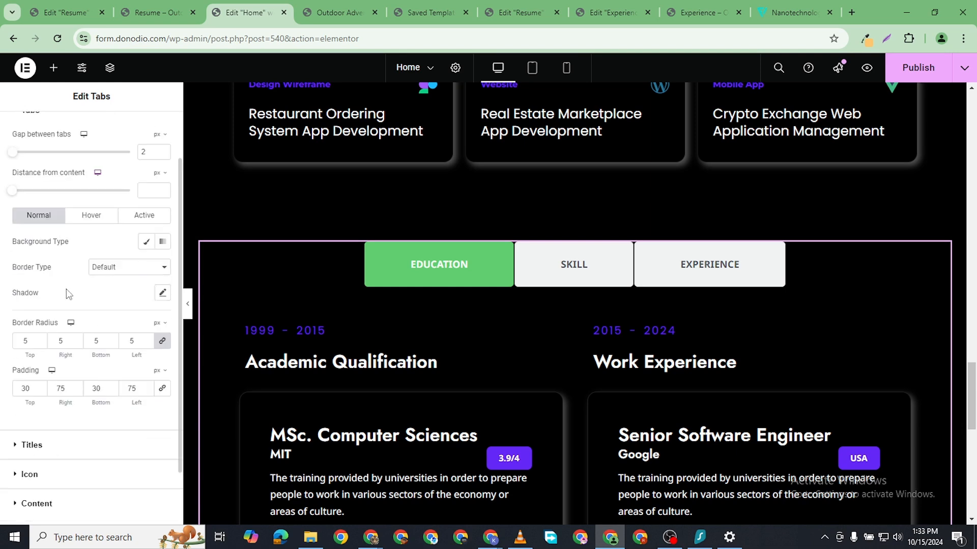
scroll(66, 285, up, 2)
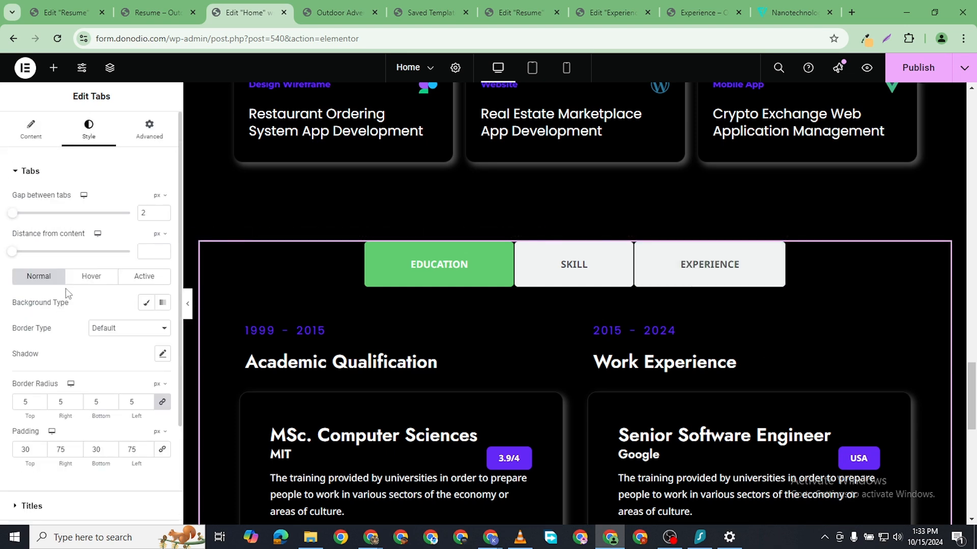
- Give the tabs a classic background in white, #FFFFFF, for their normal state
scroll(66, 284, down, 2)
scroll(66, 285, up, 1)
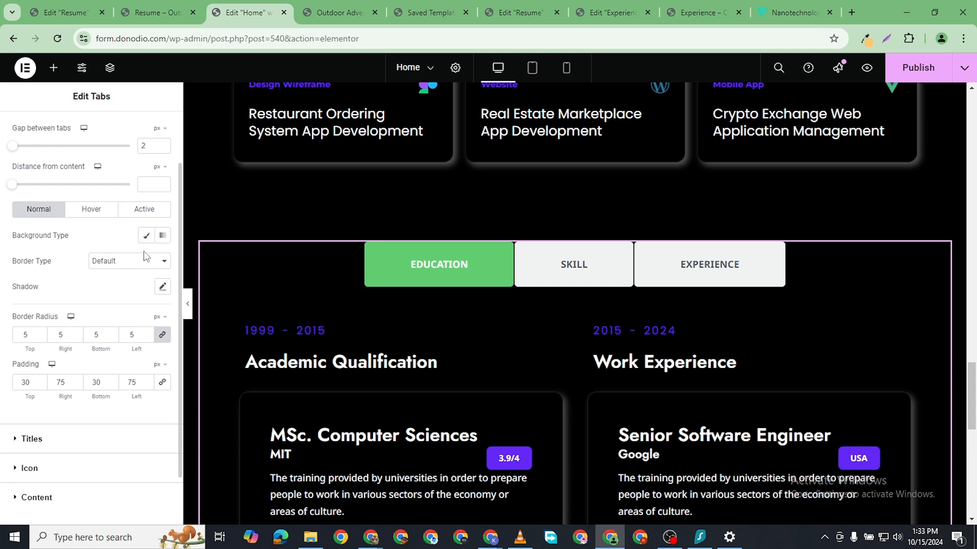
click(146, 237)
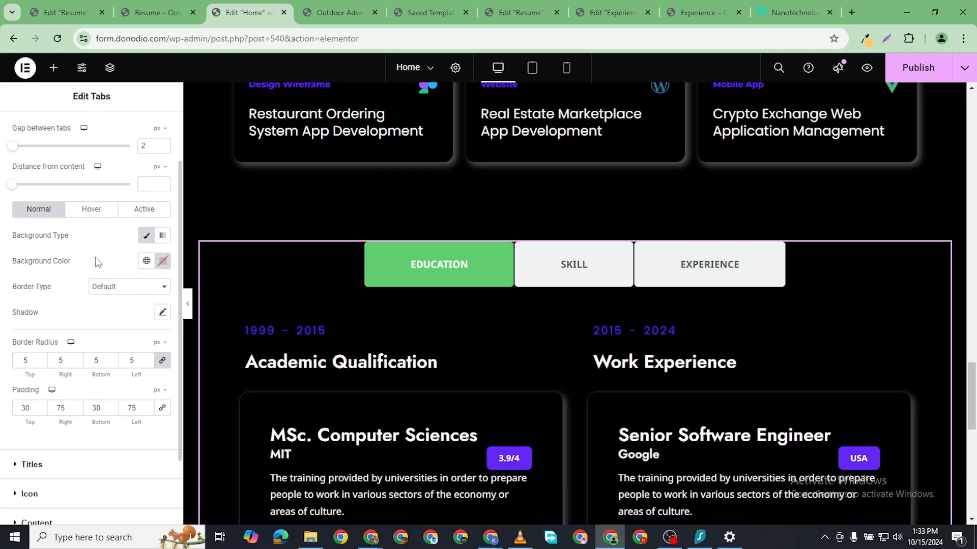
click(160, 262)
click(97, 326)
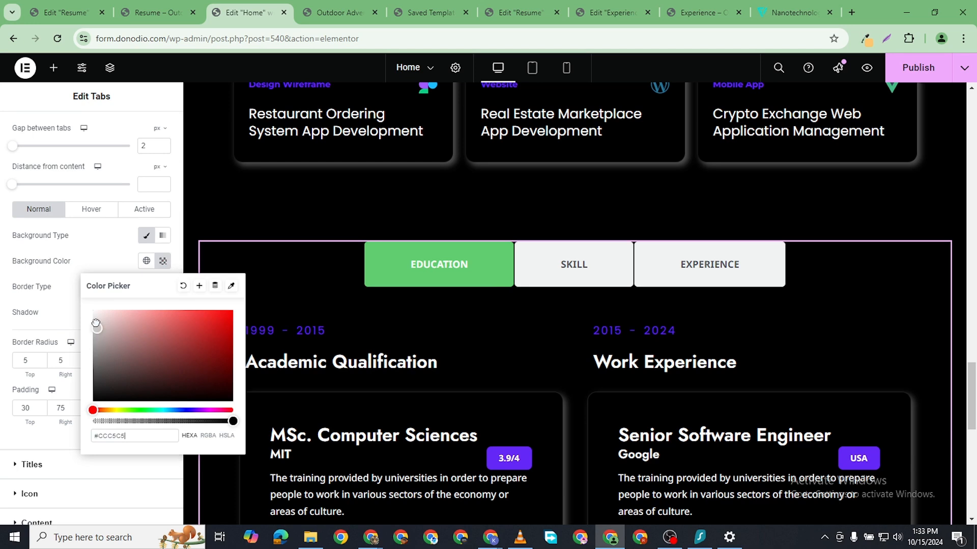
drag(96, 324, 88, 290)
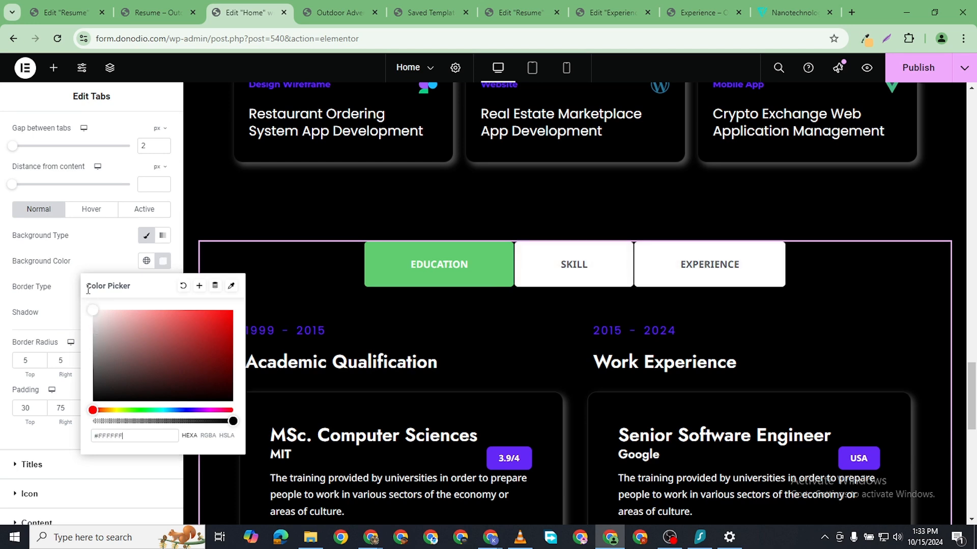
- Set the tabs' hover background colour to grey #BDBDBD
click(92, 210)
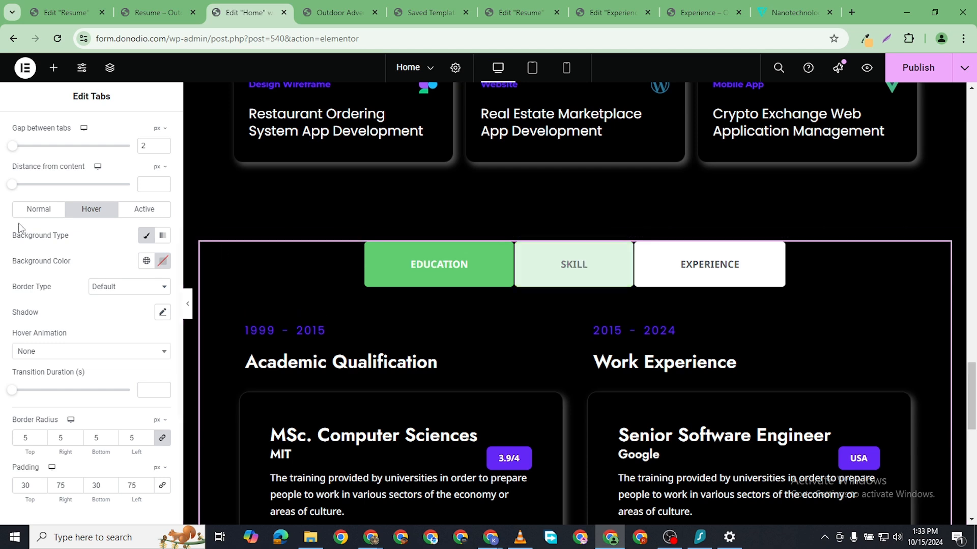
click(161, 262)
drag(93, 325, 89, 321)
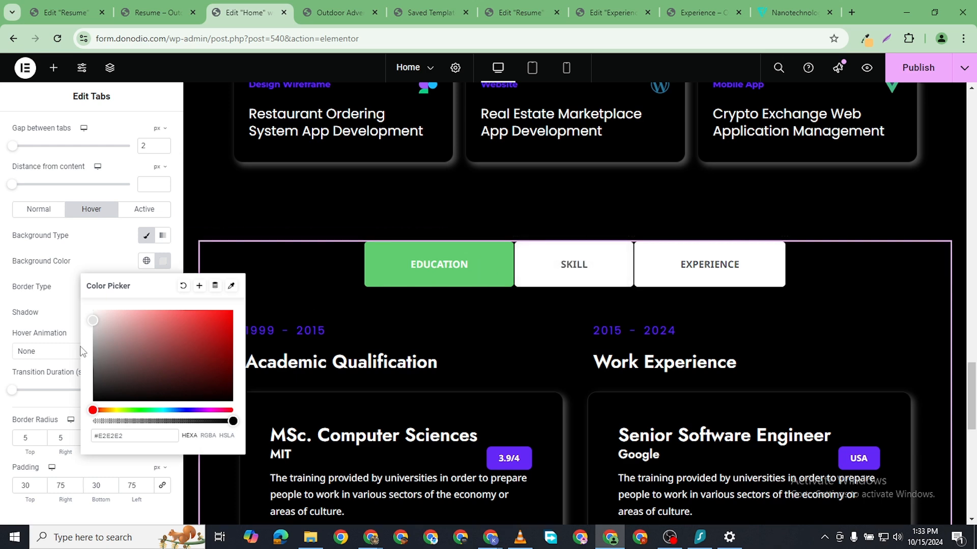
drag(91, 321, 93, 334)
scroll(648, 266, down, 1)
- Copy the text colour code #6528F7 from the Design Wireframe heading above the tabs
scroll(536, 218, up, 4)
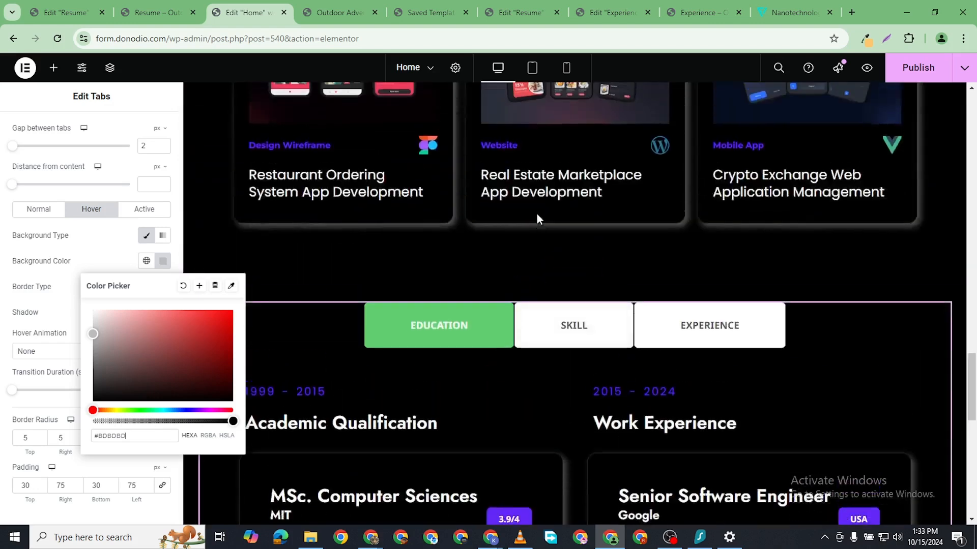
click(321, 268)
click(321, 268)
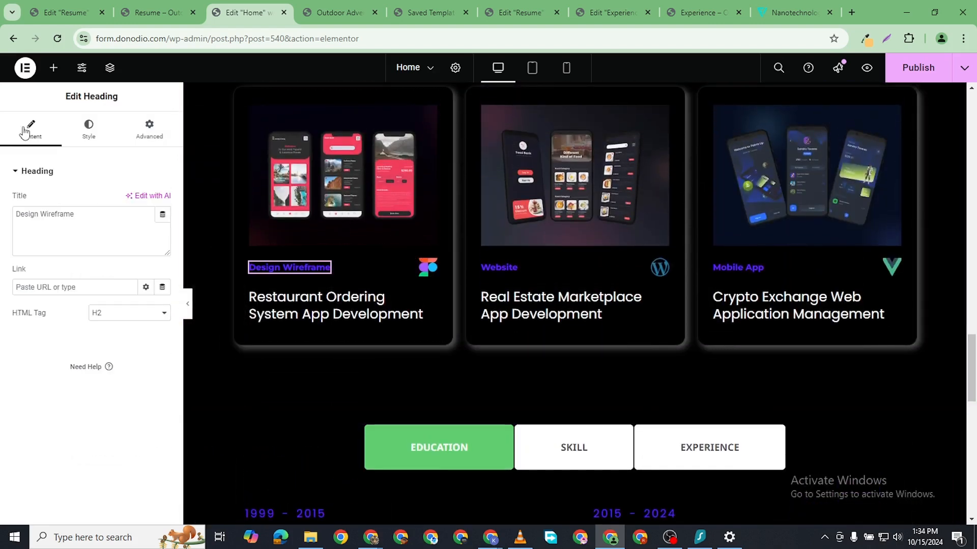
click(84, 141)
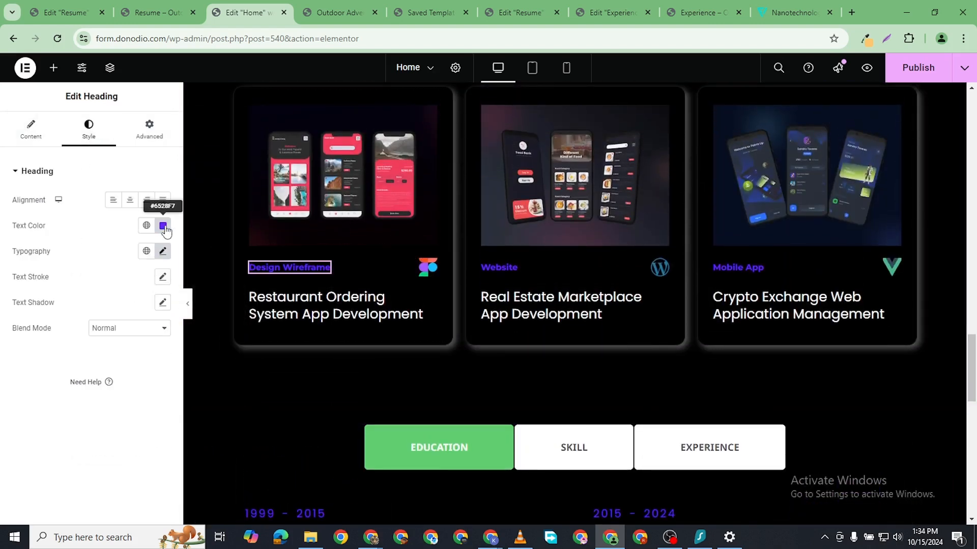
click(163, 225)
right_click(109, 400)
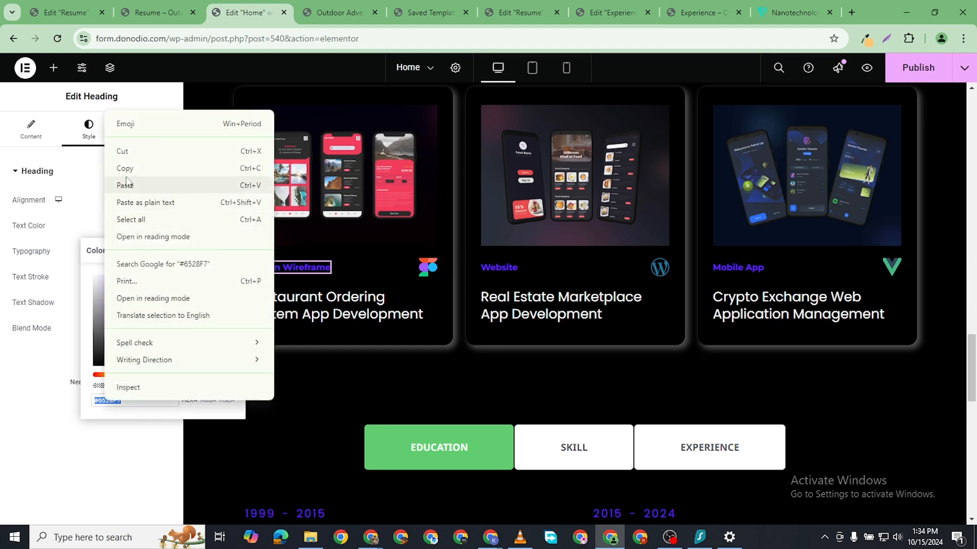
click(143, 166)
scroll(655, 460, down, 3)
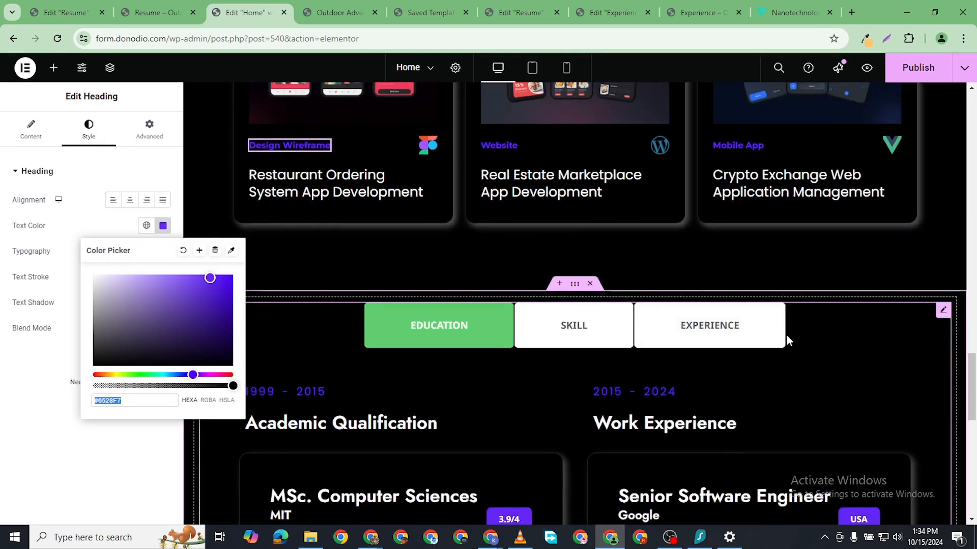
key(Escape)
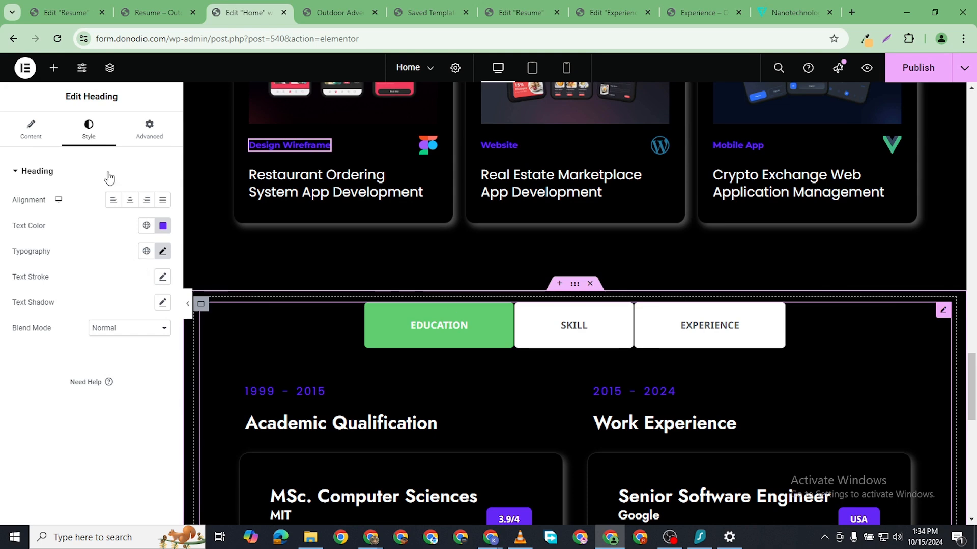
- Set the tabs' active-state background colour to purple #6528F7 and publish the Home page
click(722, 335)
click(746, 329)
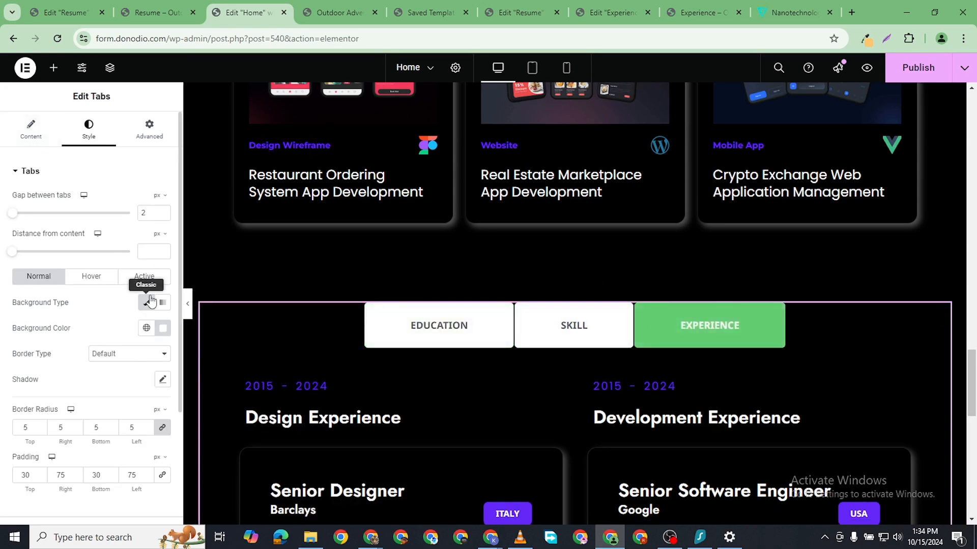
click(147, 280)
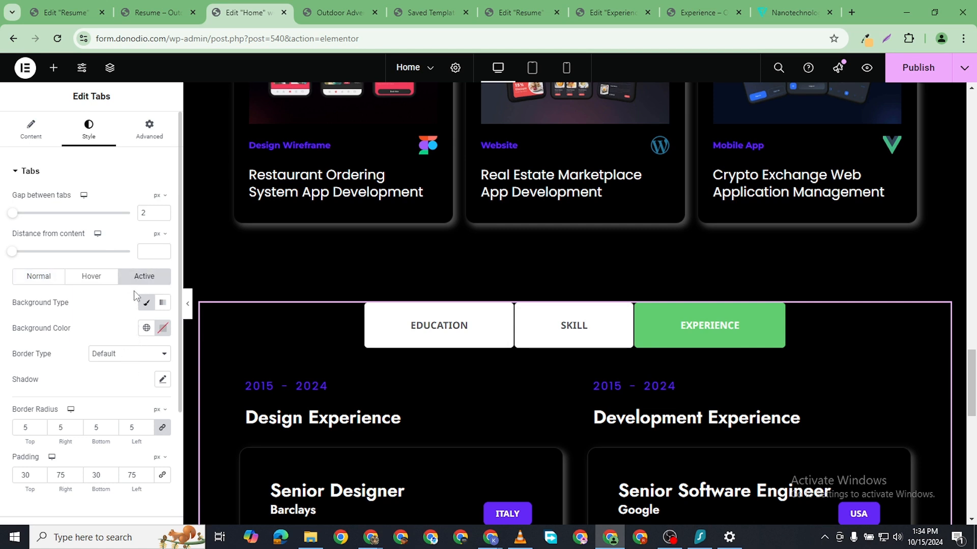
double_click(145, 280)
click(163, 329)
drag(115, 398, 72, 359)
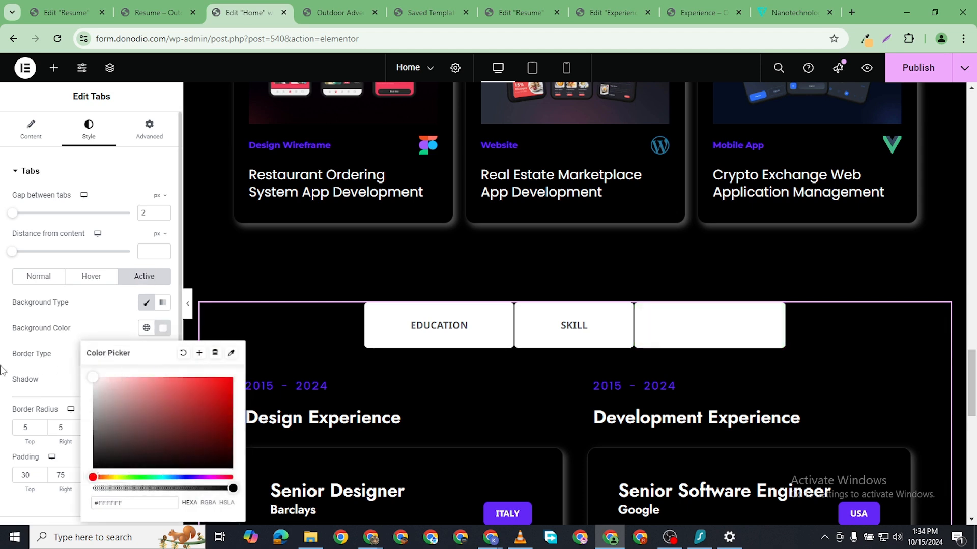
click(40, 379)
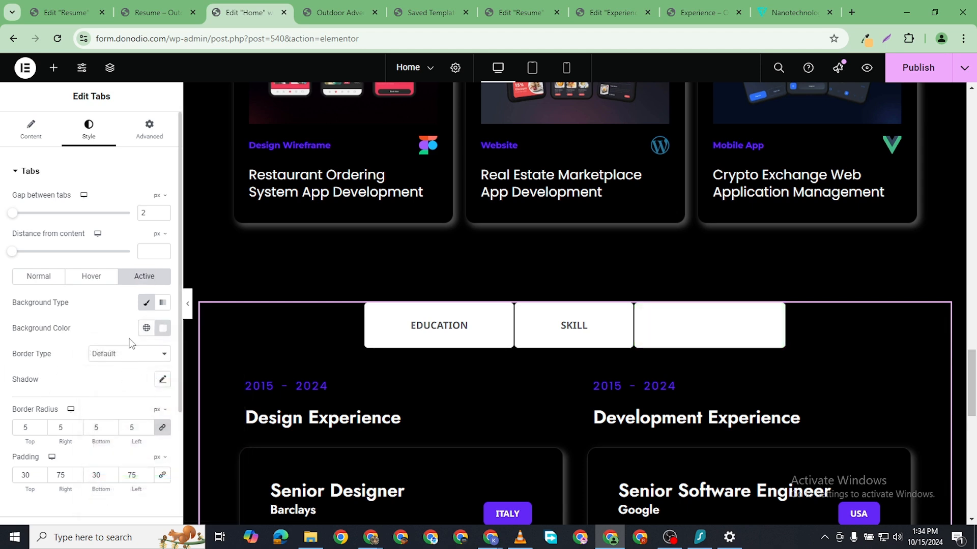
scroll(144, 421, down, 1)
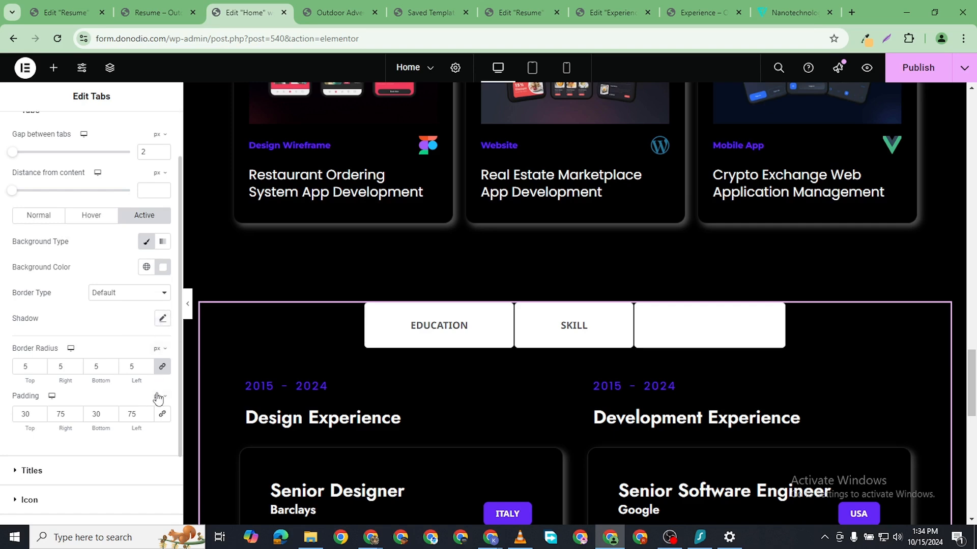
scroll(158, 398, down, 1)
scroll(137, 346, down, 1)
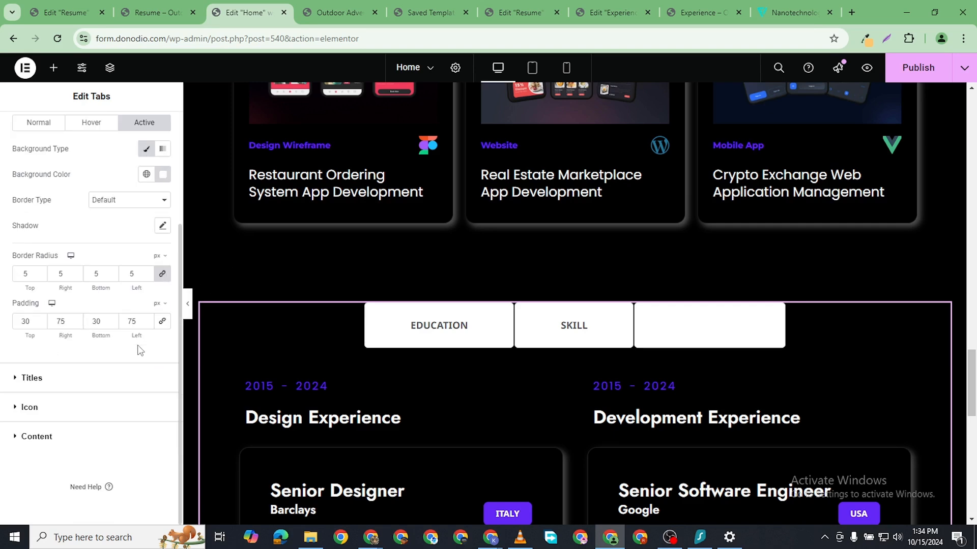
scroll(137, 348, up, 1)
scroll(136, 346, down, 1)
scroll(89, 318, up, 3)
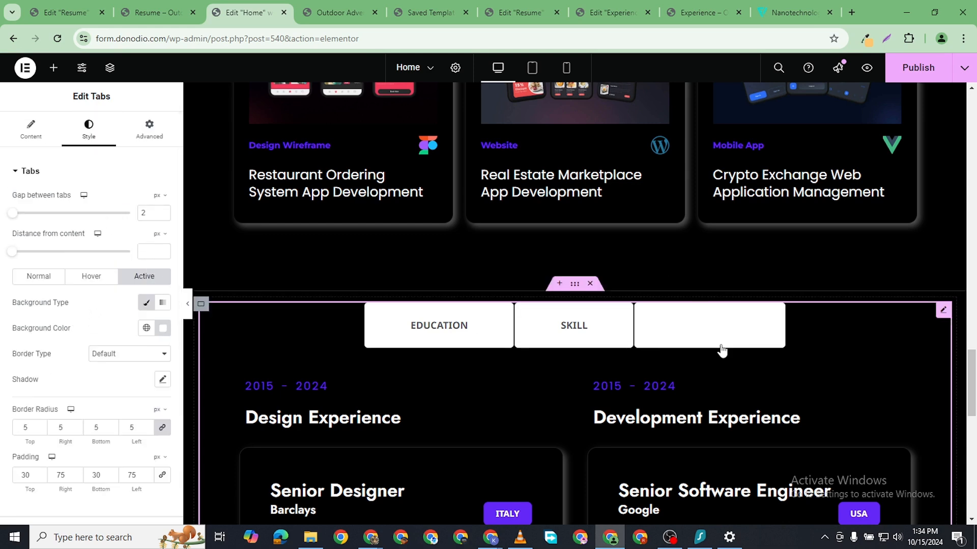
click(163, 331)
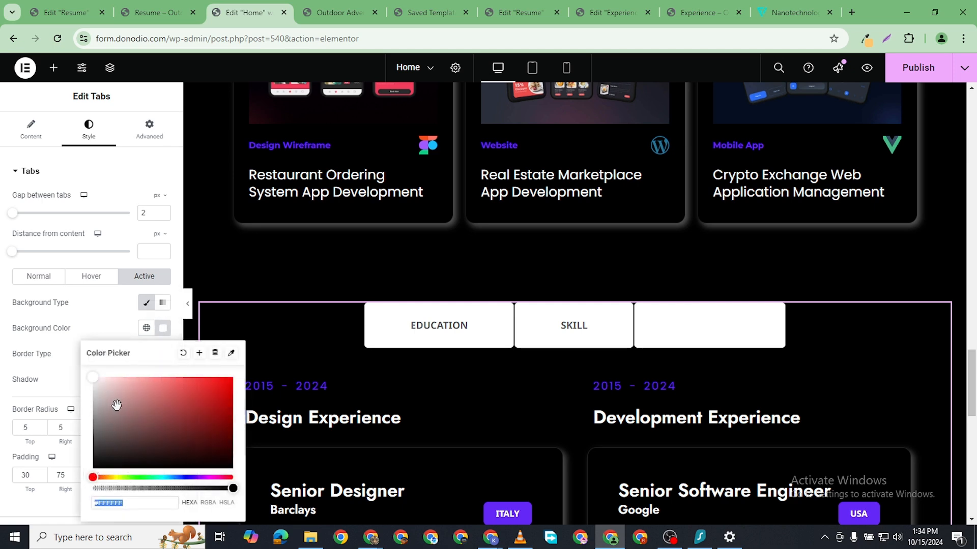
right_click(116, 502)
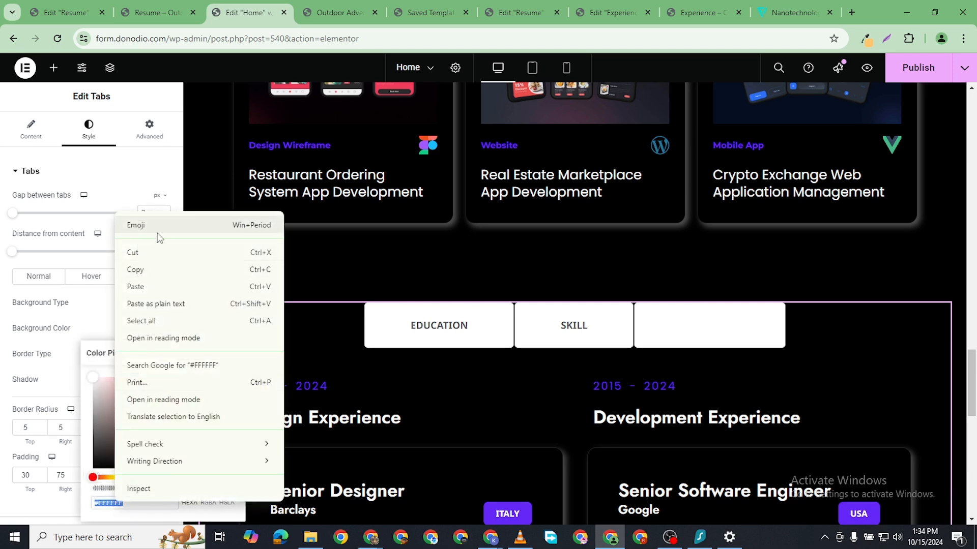
click(155, 286)
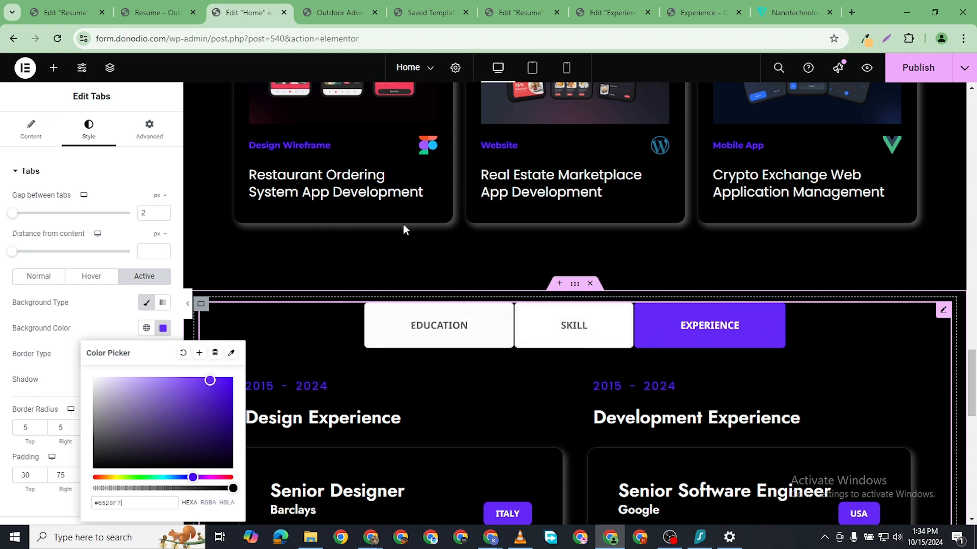
click(918, 75)
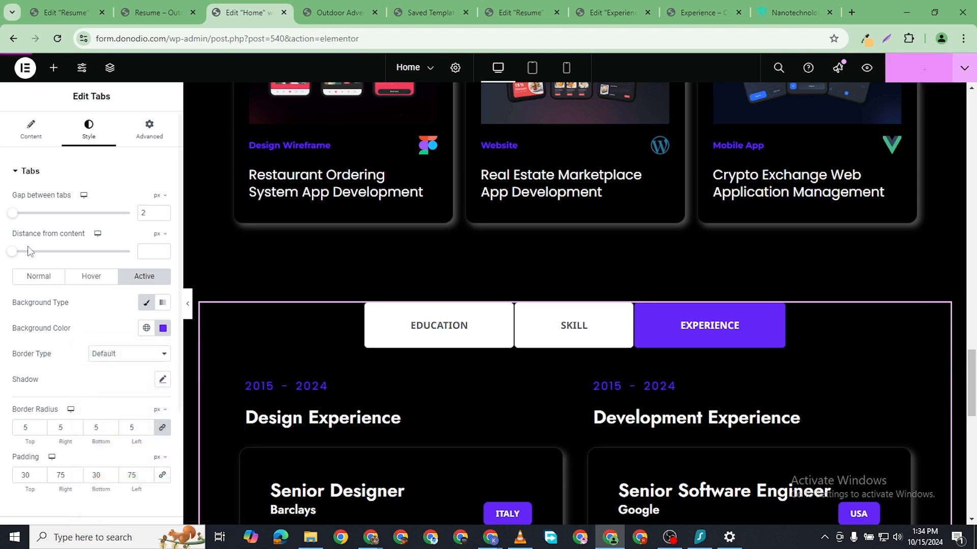
- Set the font family of the tab titles to Jost
scroll(75, 321, down, 3)
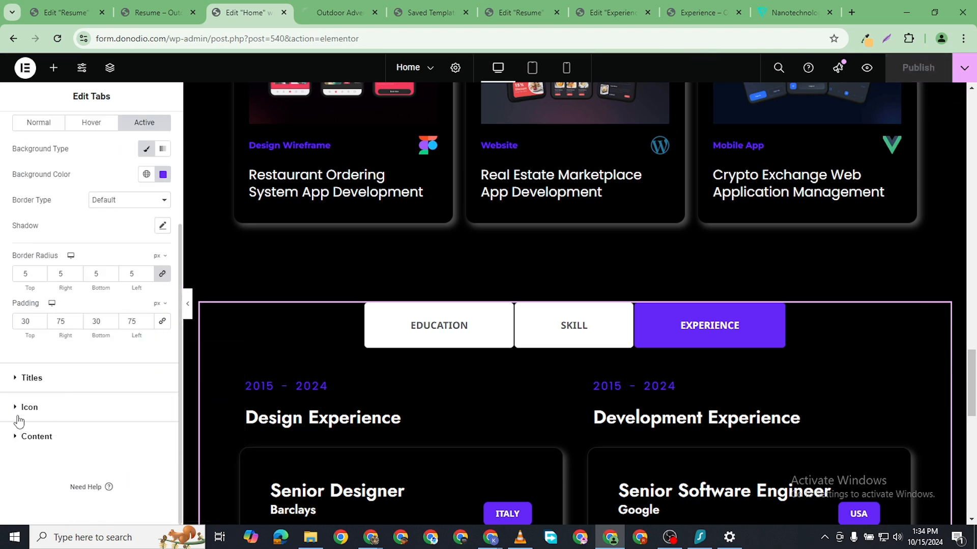
click(27, 378)
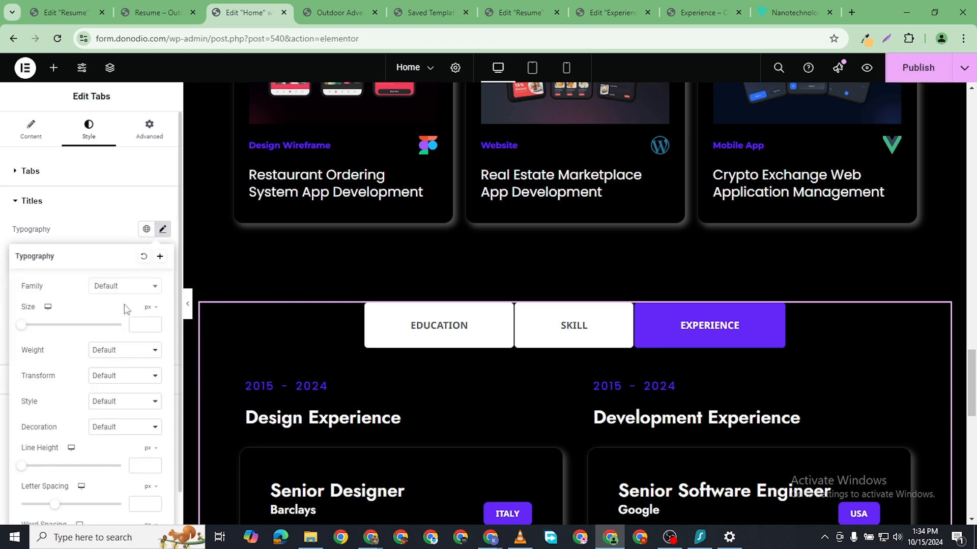
click(125, 287)
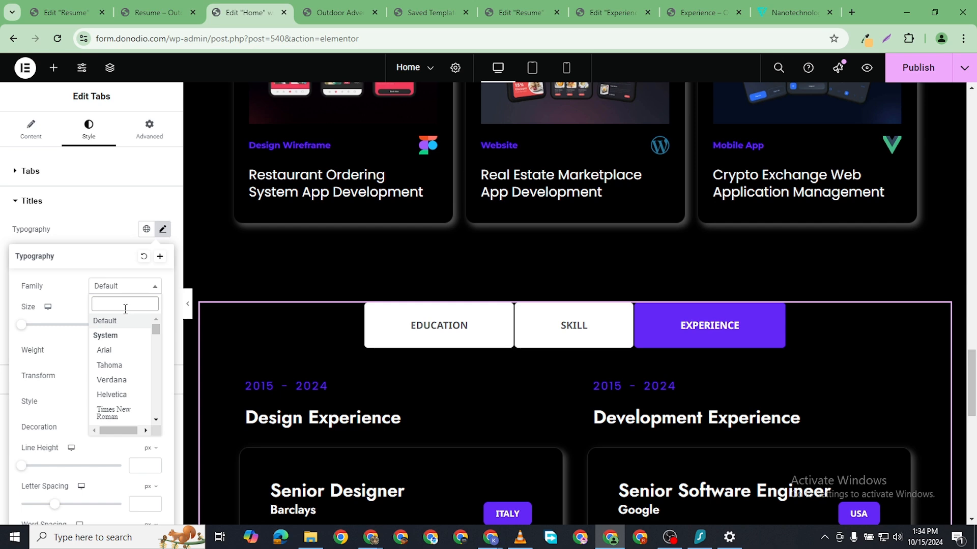
text(jost)
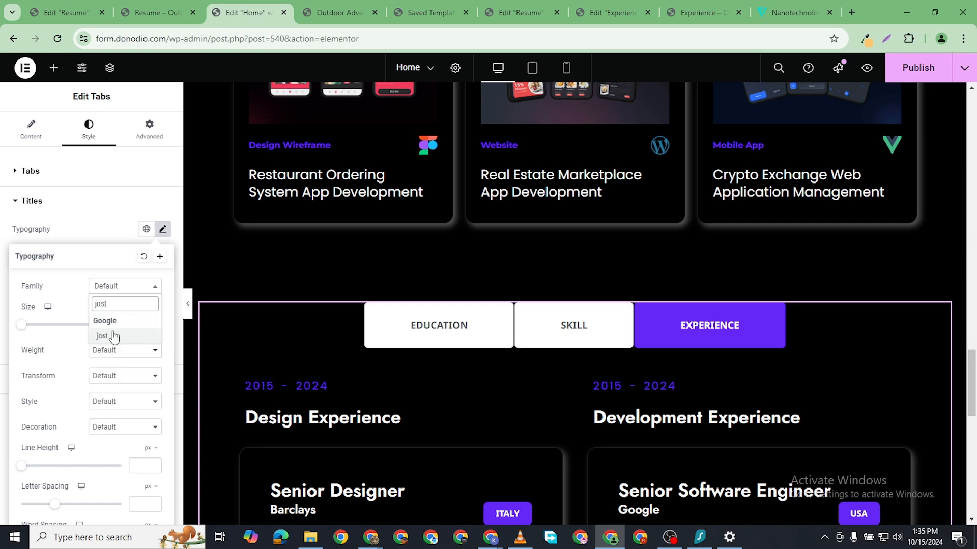
click(113, 337)
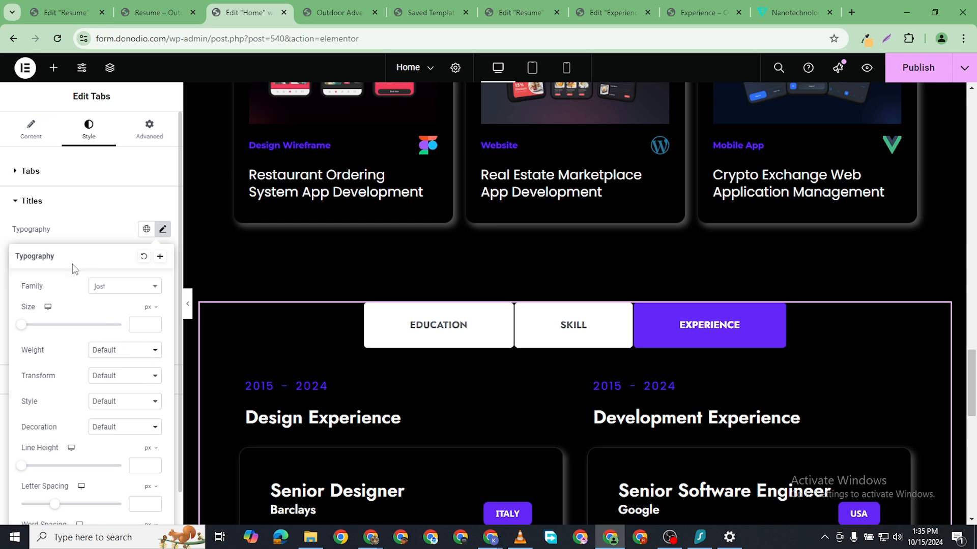
click(3, 250)
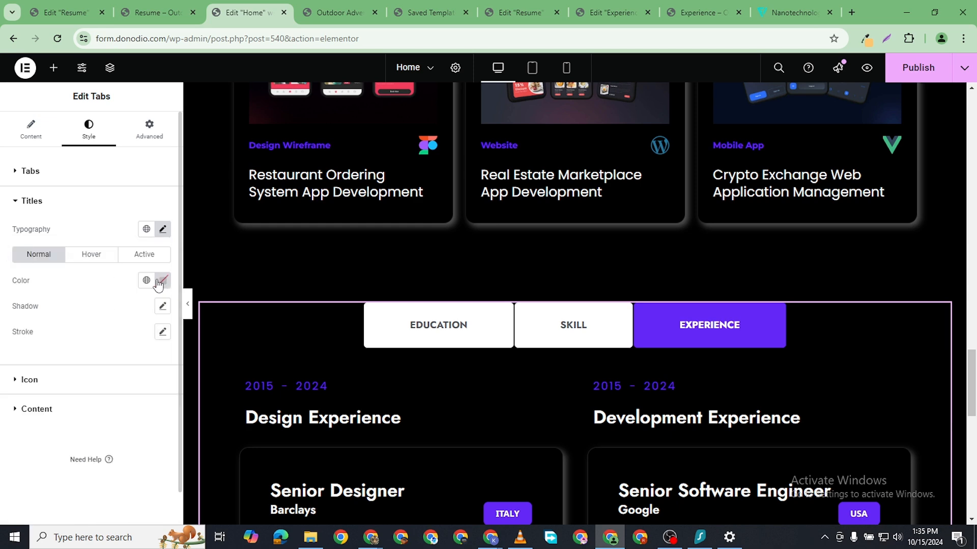
- Set the tab titles' normal colour to black, #000000, and publish the Home page
click(158, 283)
drag(138, 352, 88, 444)
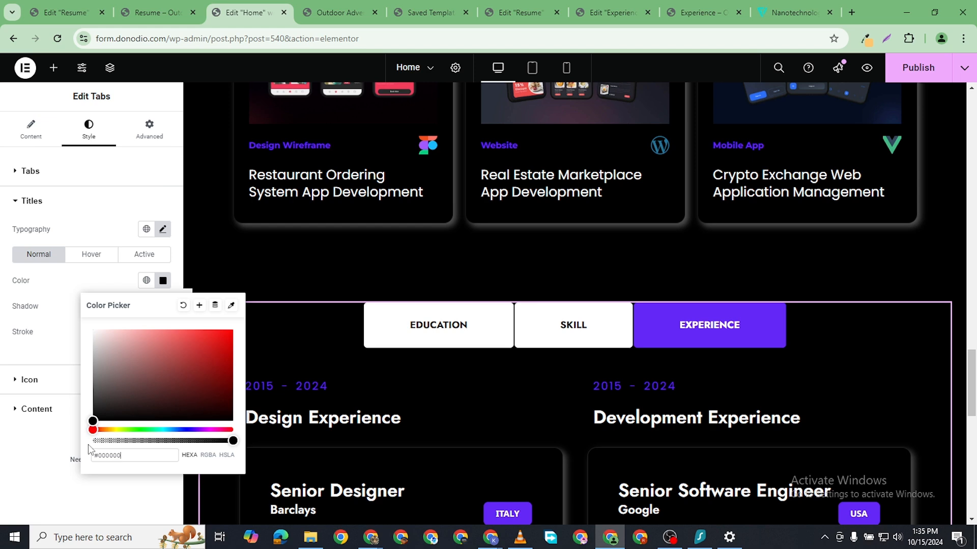
click(2, 385)
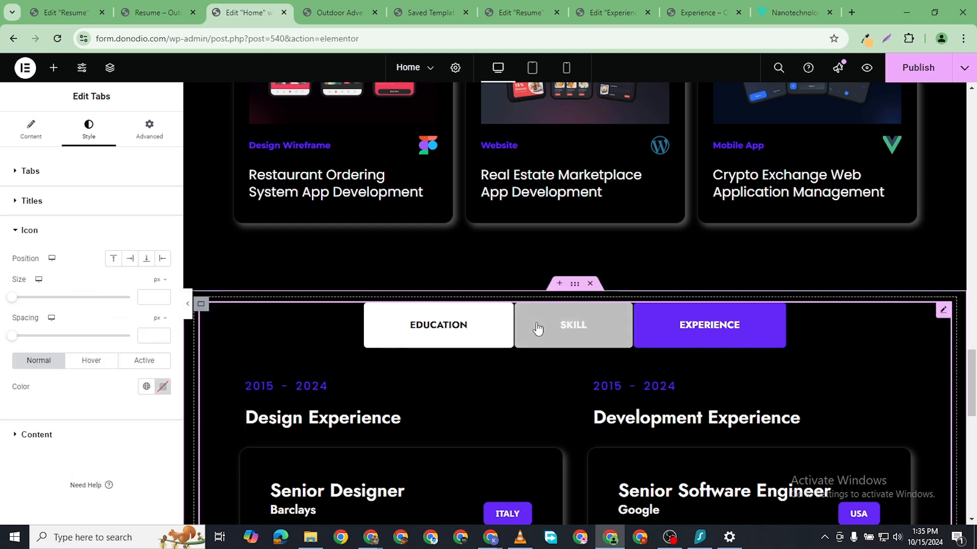
click(538, 329)
click(463, 341)
click(663, 342)
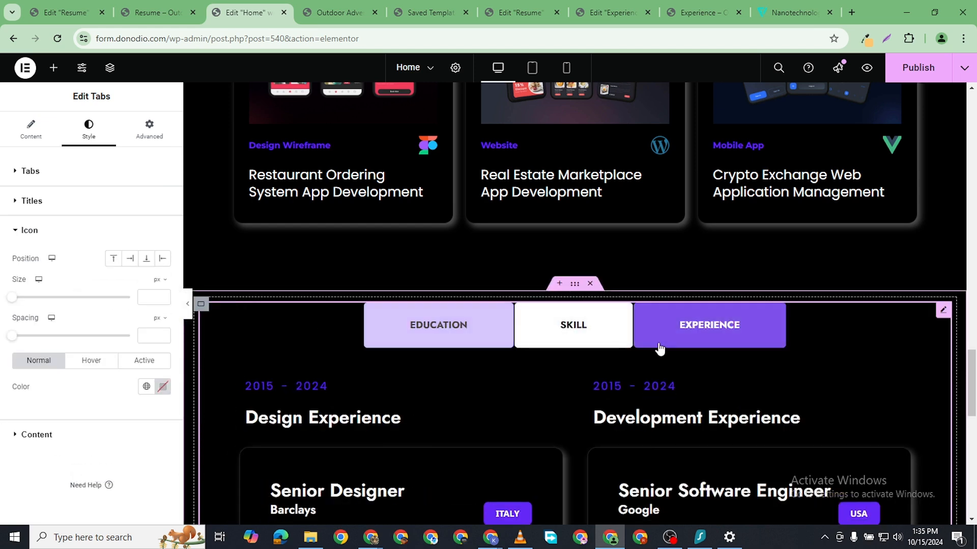
scroll(664, 313, down, 2)
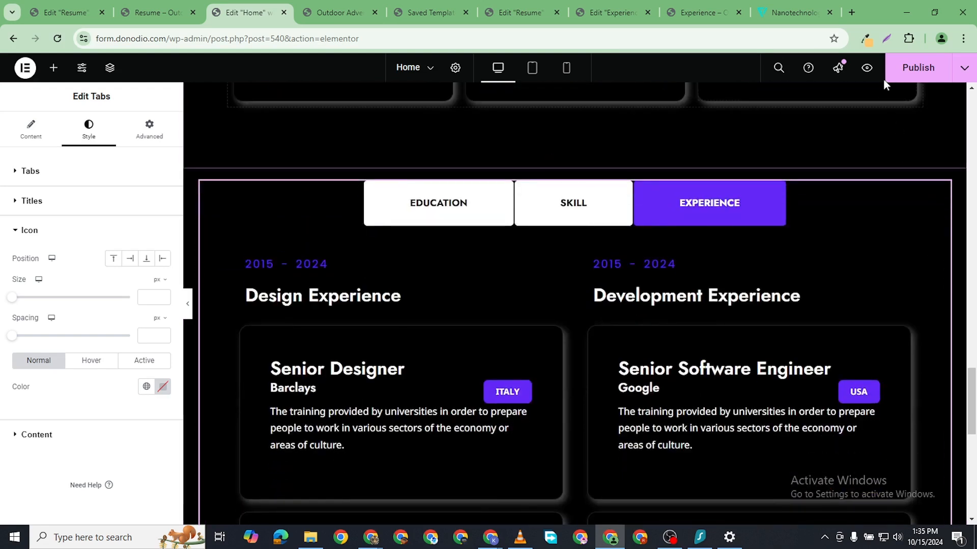
click(898, 71)
- Reload the Home page preview and examine the Education tab's content below the portfolio cards
click(332, 13)
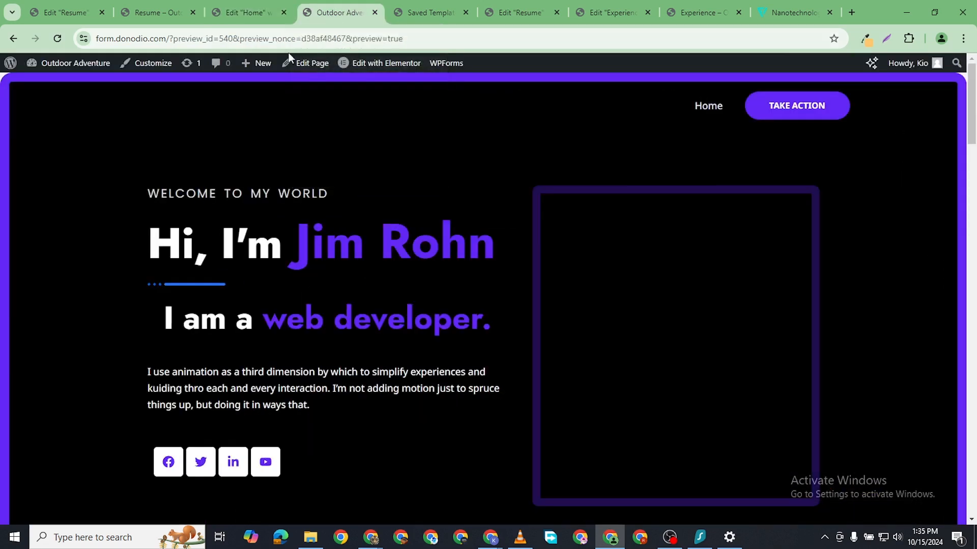
click(56, 38)
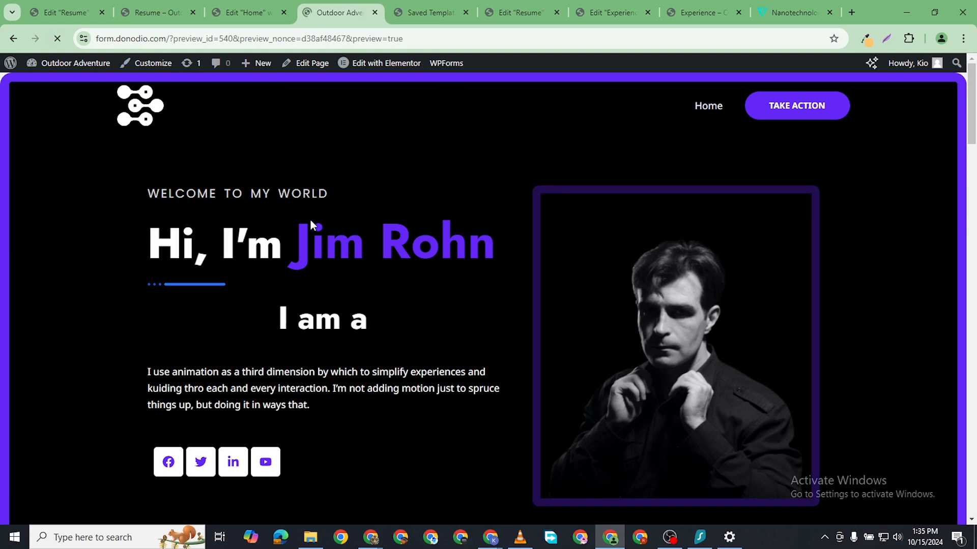
scroll(410, 290, down, 10)
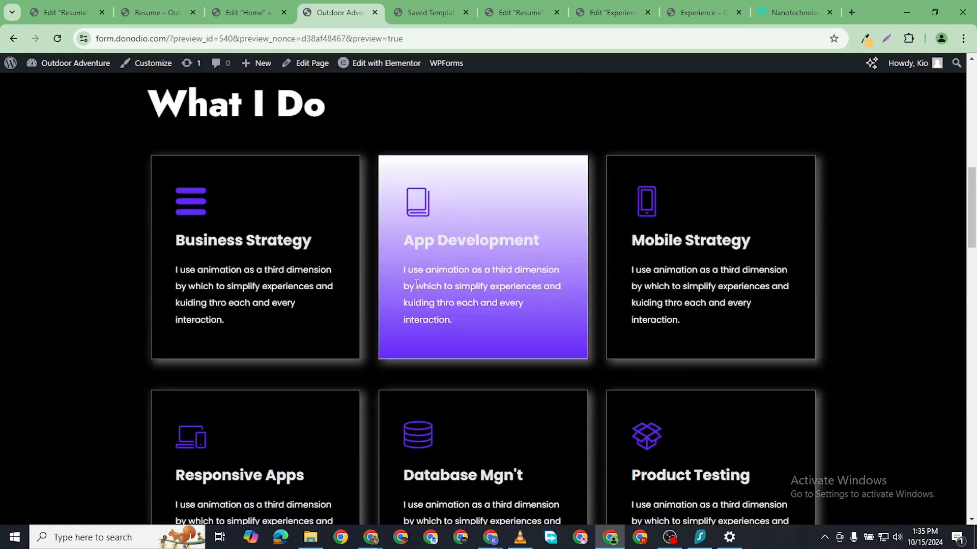
scroll(416, 284, down, 17)
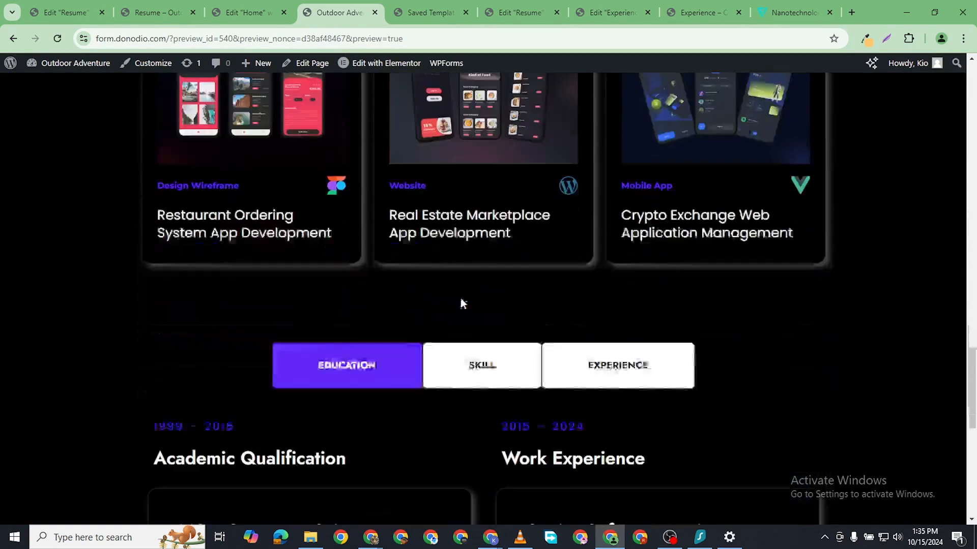
scroll(459, 298, down, 6)
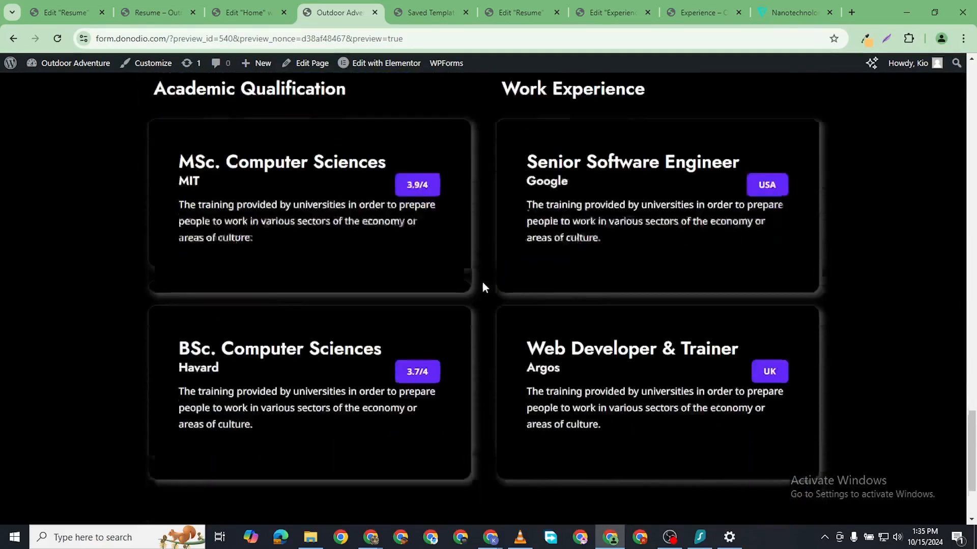
- Switch between the Skill, Experience and Education tabs in the preview to check their styling and embedded content
scroll(482, 288, up, 3)
click(444, 166)
scroll(514, 205, up, 8)
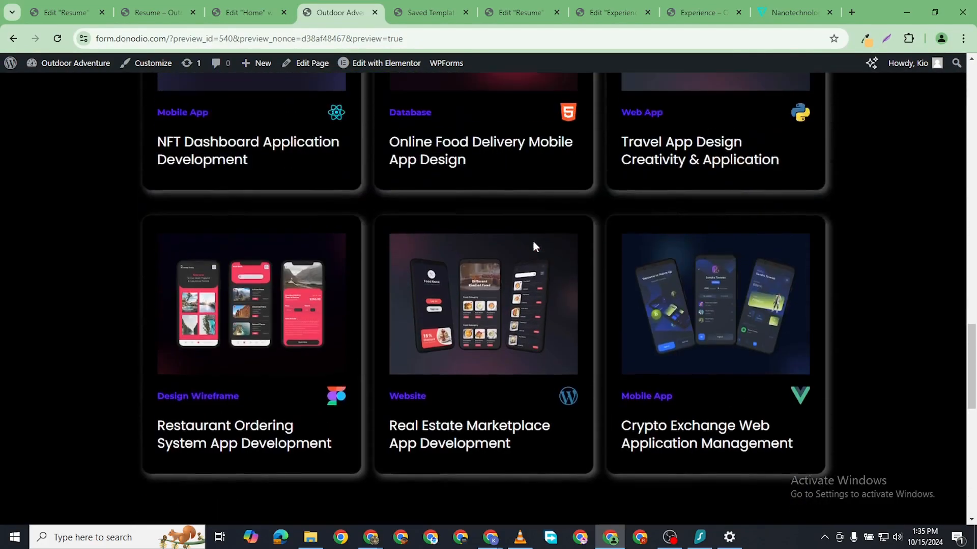
scroll(533, 246, down, 11)
scroll(590, 148, up, 3)
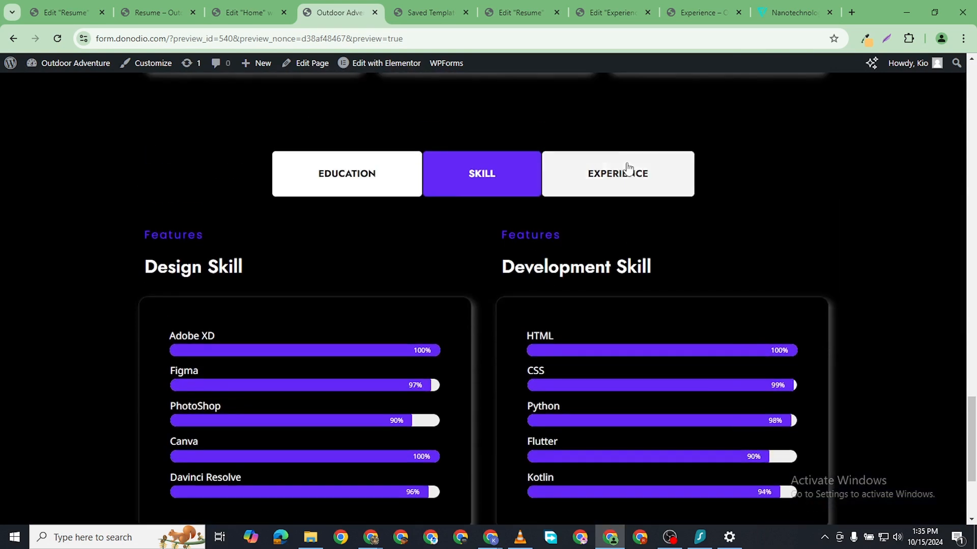
click(628, 168)
scroll(362, 285, up, 1)
scroll(366, 300, down, 7)
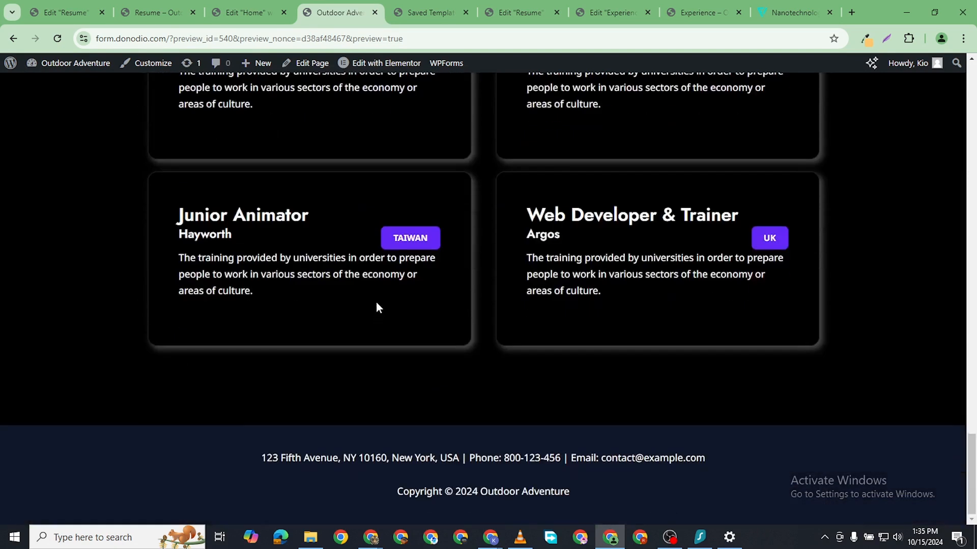
scroll(377, 305, up, 7)
click(481, 227)
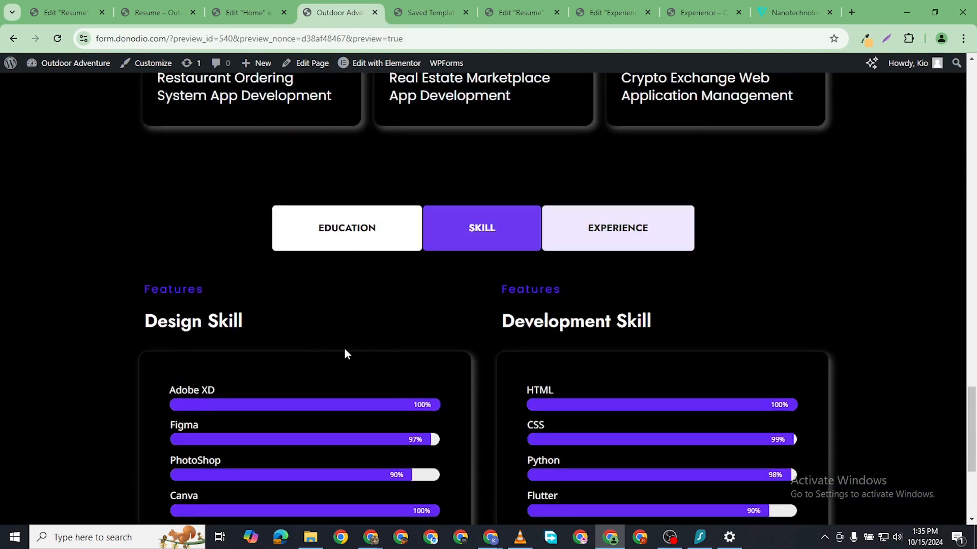
scroll(348, 349, down, 3)
scroll(353, 153, up, 2)
click(364, 183)
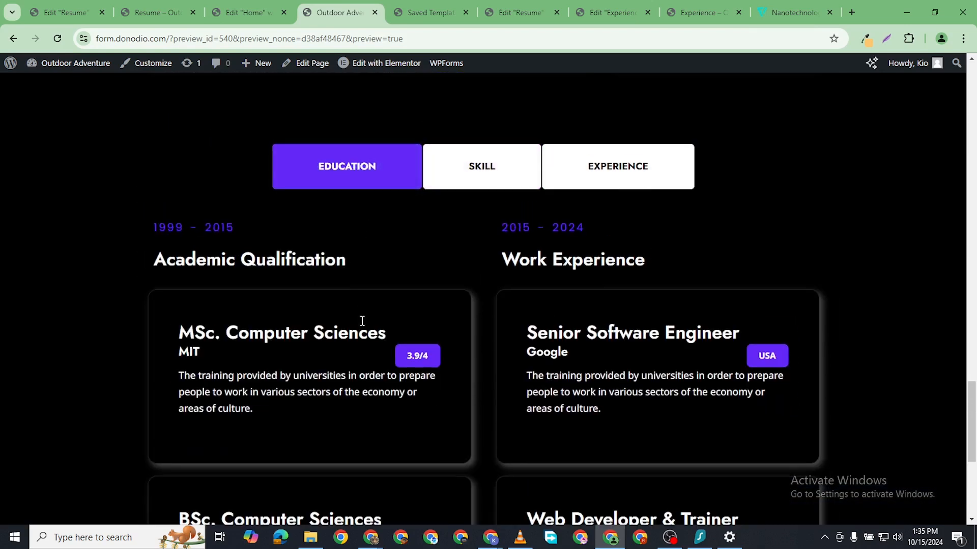
scroll(356, 323, down, 6)
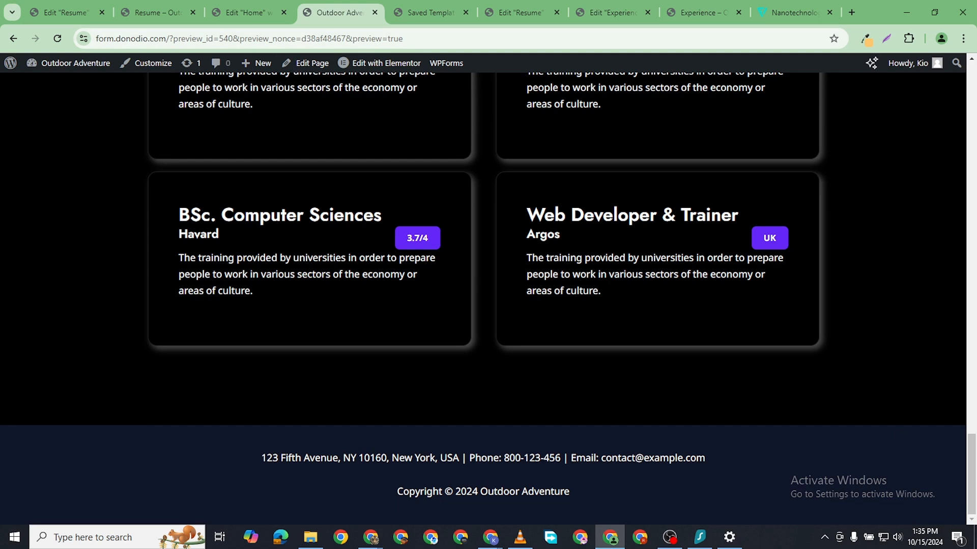
- Load the site's home page at form.donodio.com/? in place of the Experience template preview
click(249, 14)
click(697, 12)
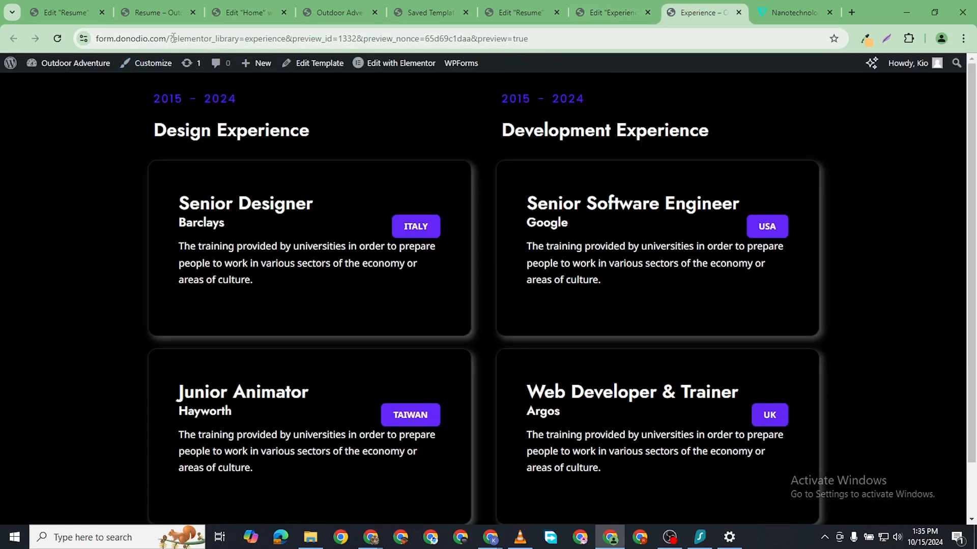
drag(174, 38, 529, 39)
key(BackSpace)
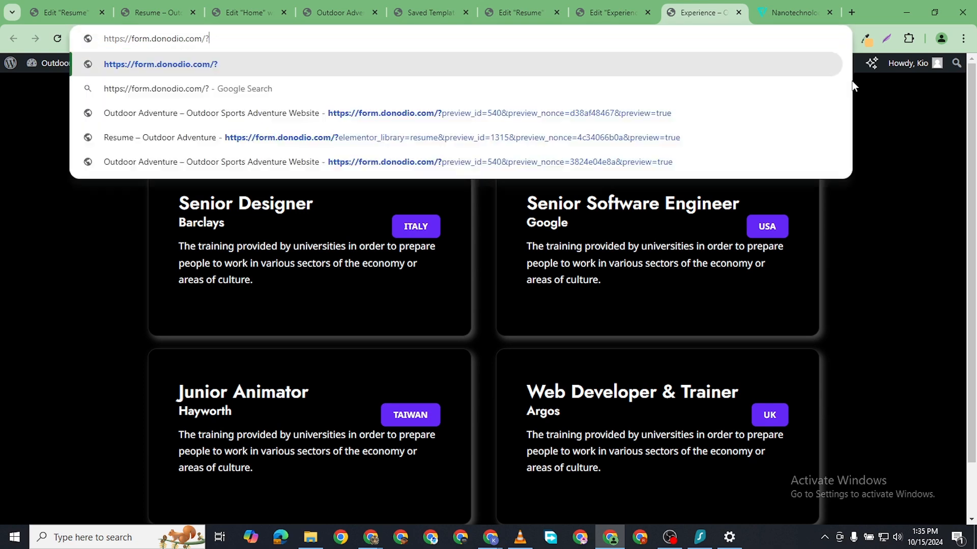
key(Return)
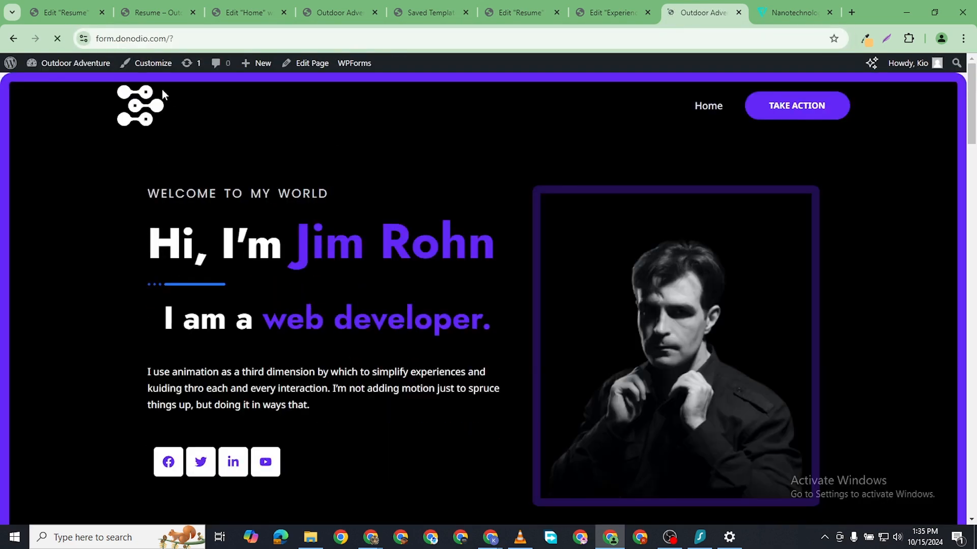
- Create a new Page template named "Testimonials - 1" from the site's saved templates in the WordPress dashboard
mouse_move(43, 68)
click(46, 86)
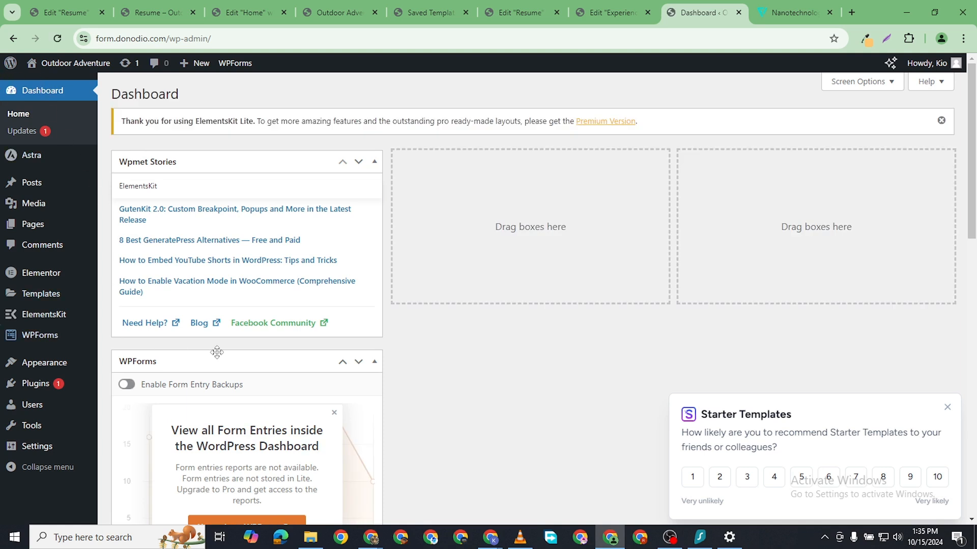
mouse_move(41, 293)
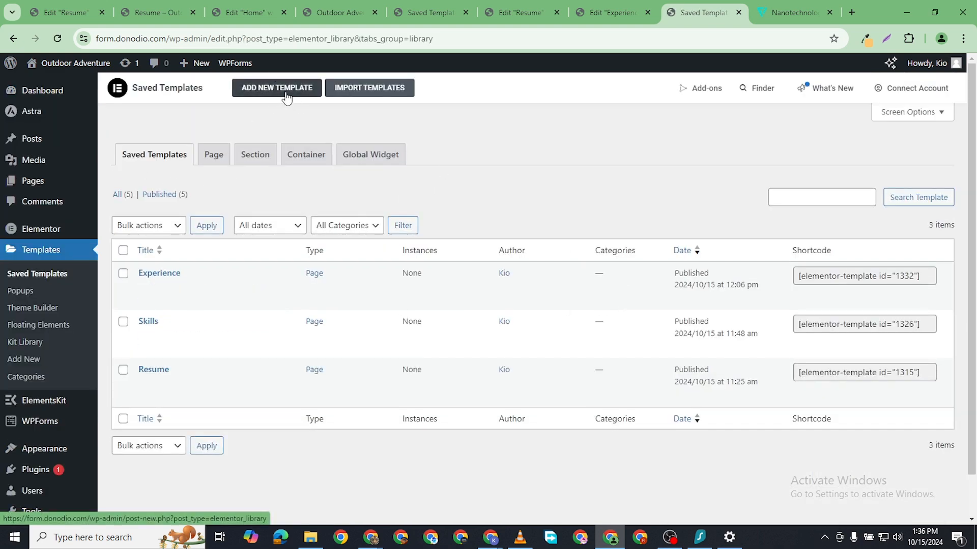
click(214, 156)
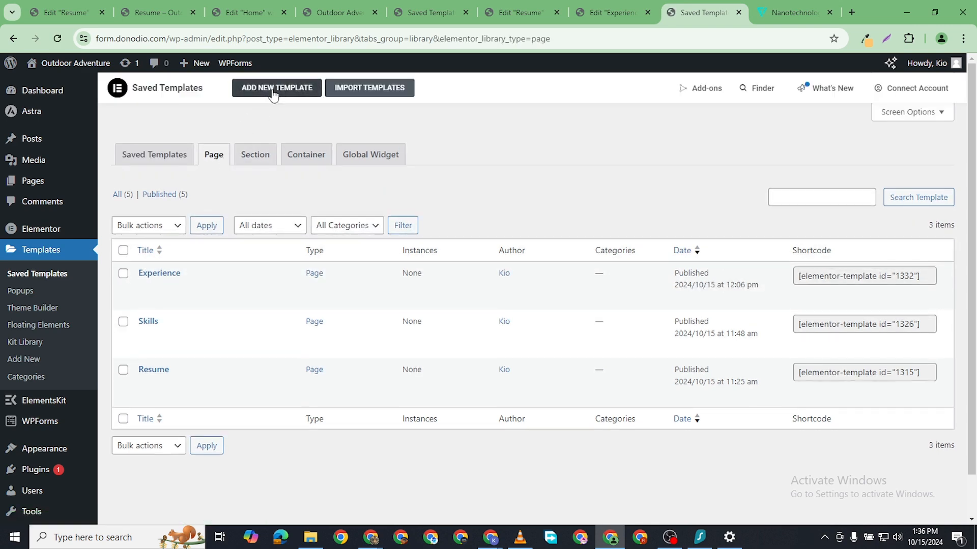
click(275, 91)
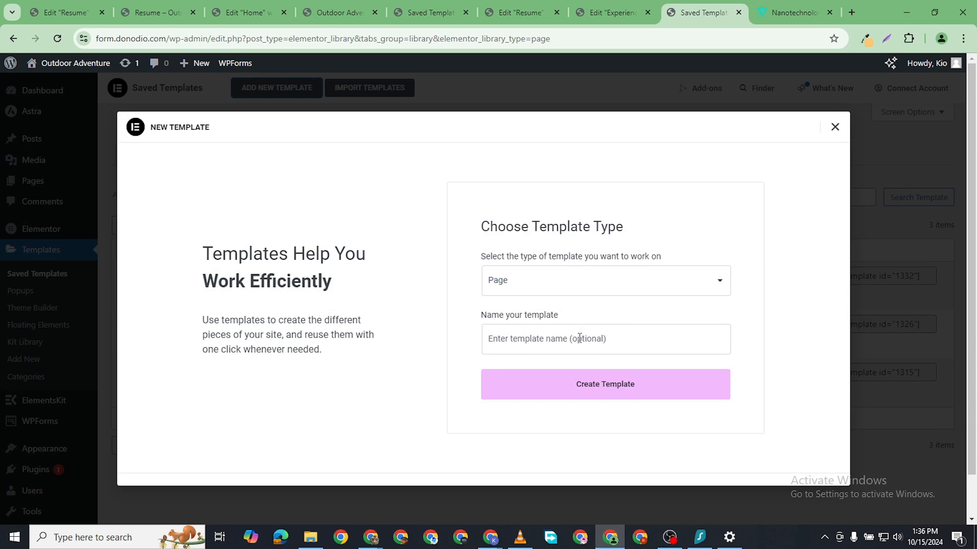
click(579, 338)
text(Testimonials - 1)
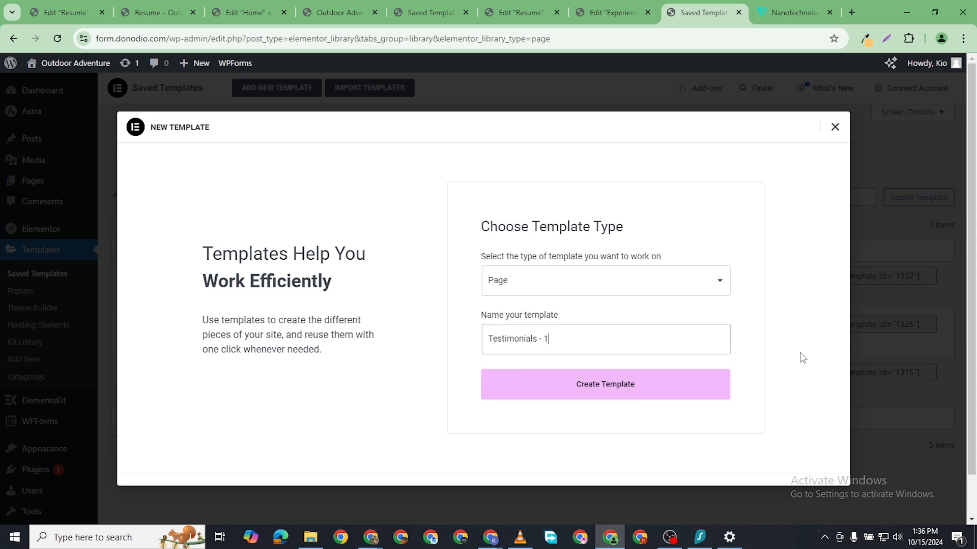
click(588, 398)
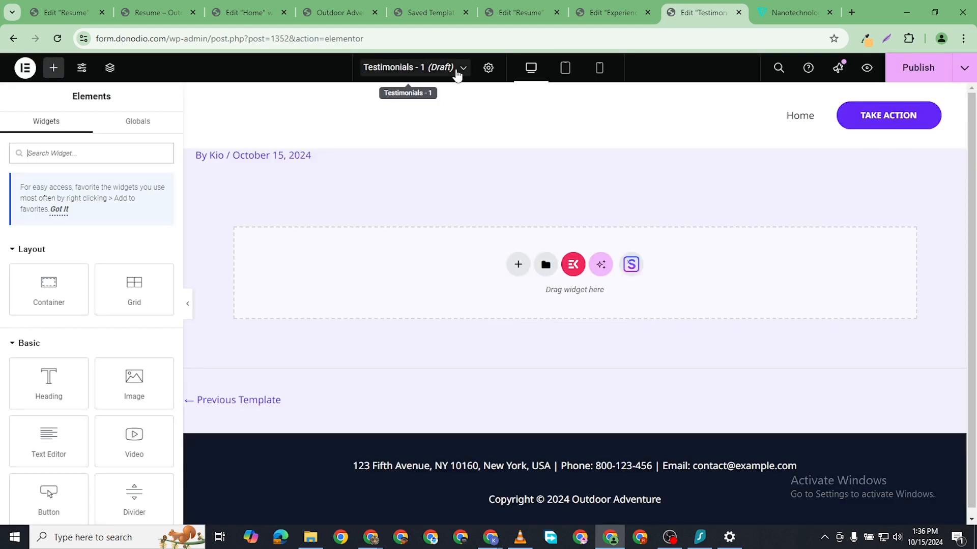
- Hide the template's title and set its page layout to Elementor Canvas
click(456, 70)
click(490, 68)
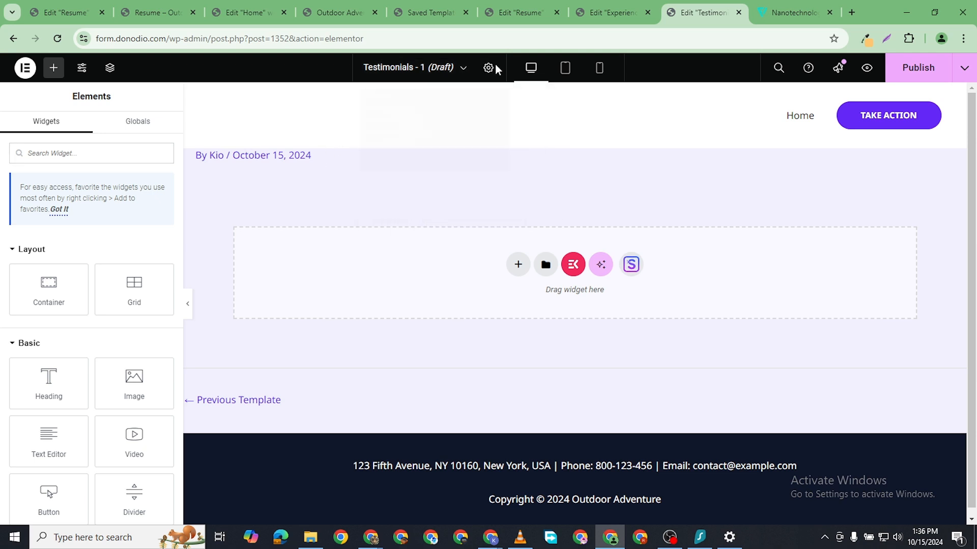
click(489, 67)
click(154, 263)
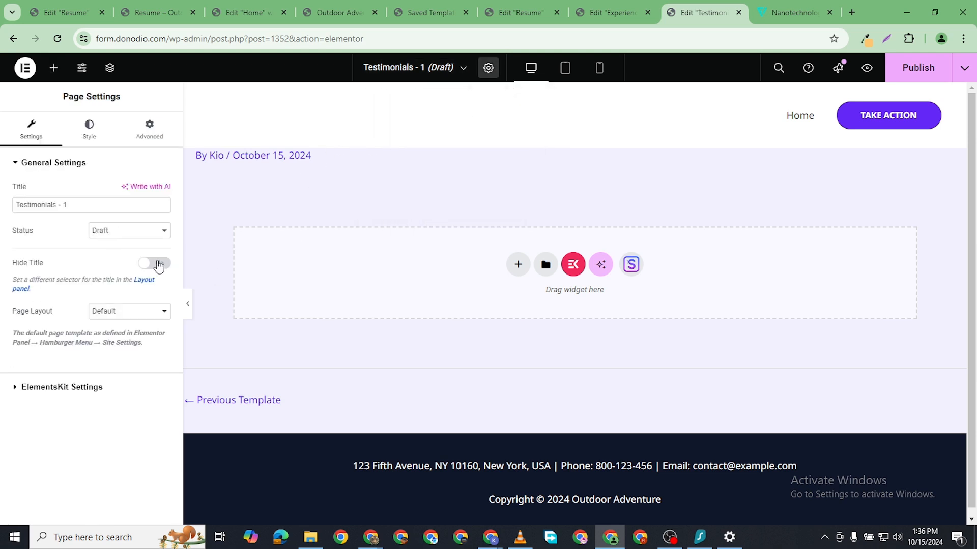
click(122, 312)
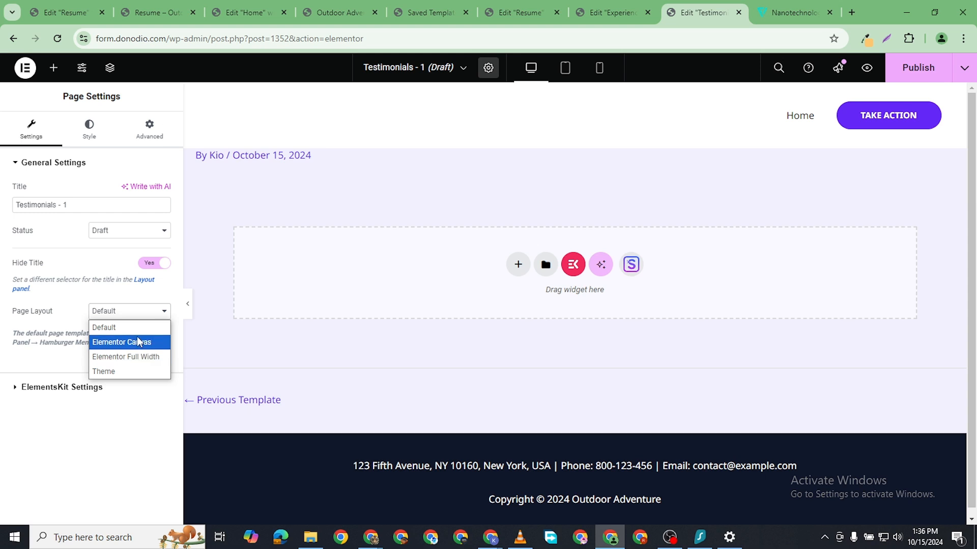
click(133, 342)
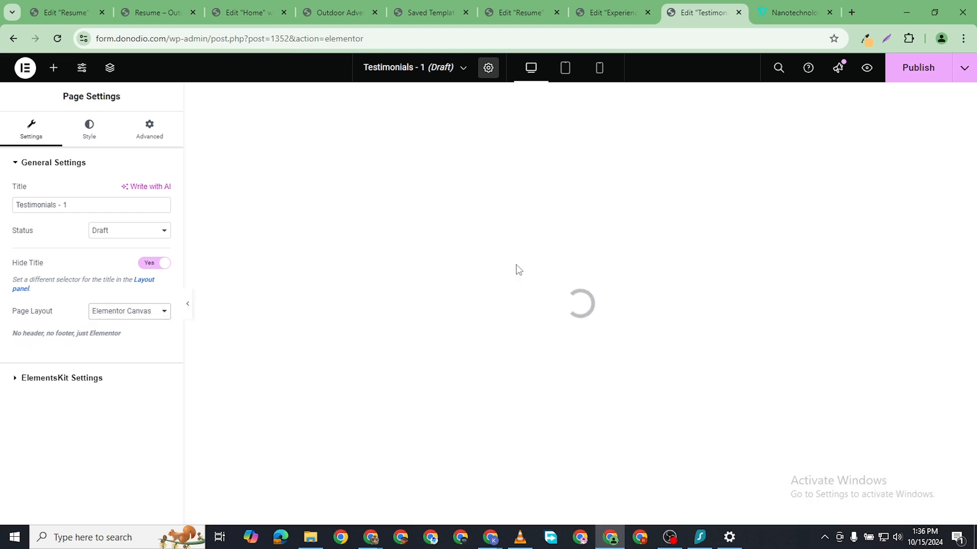
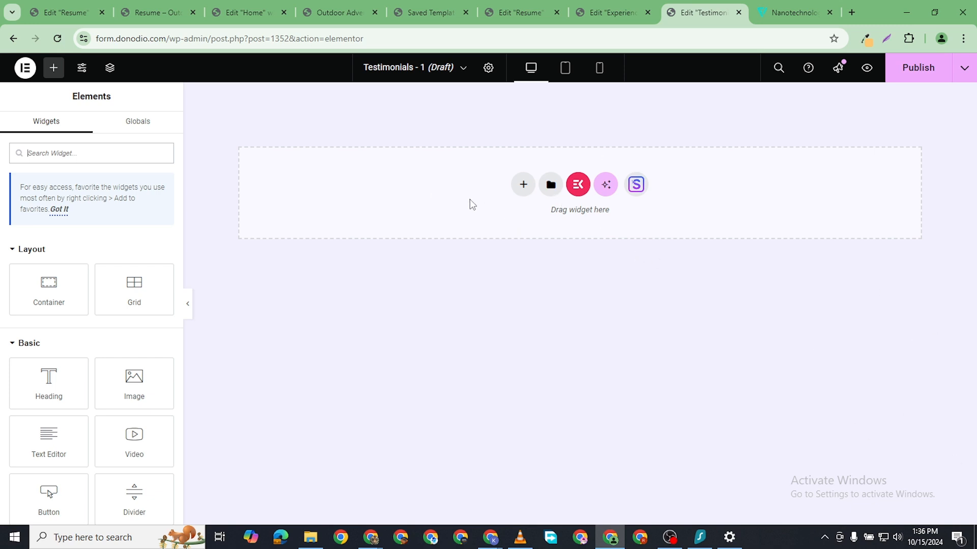
- Add a single-column flexbox container and nest a container inside it with its direction set to row
click(523, 186)
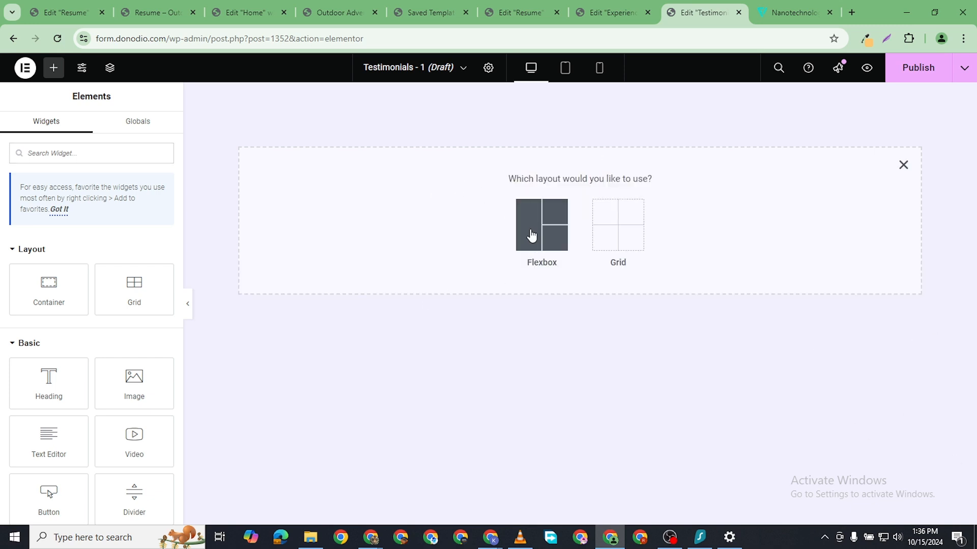
click(528, 235)
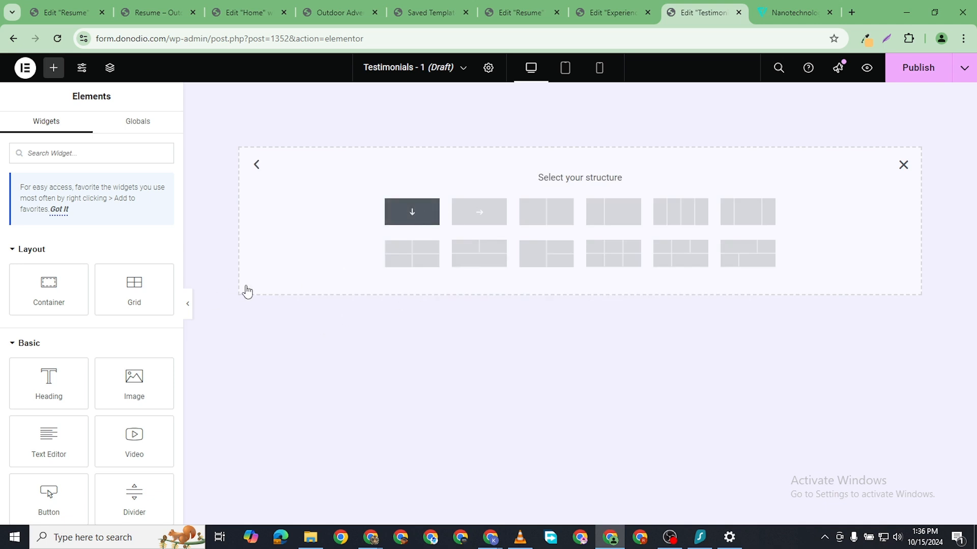
click(470, 240)
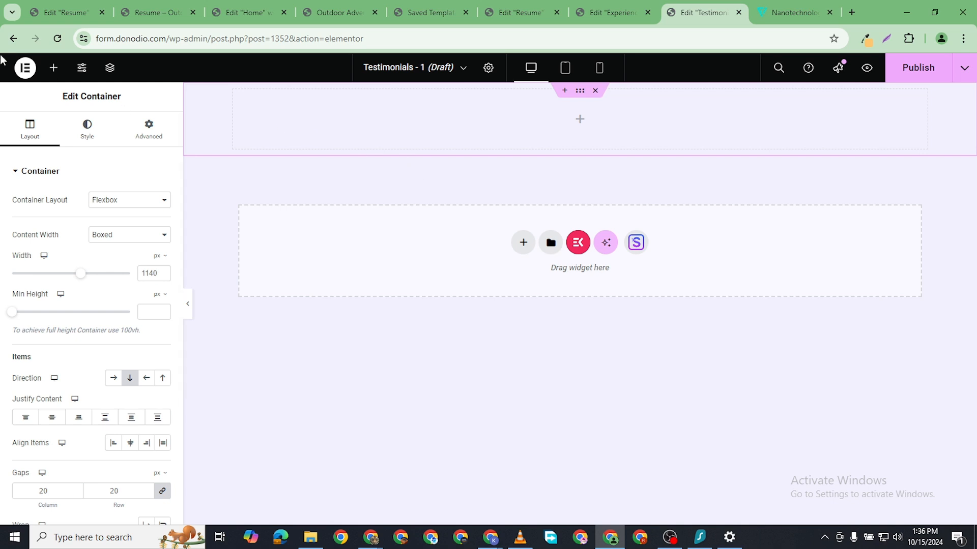
click(54, 68)
drag(46, 292, 247, 109)
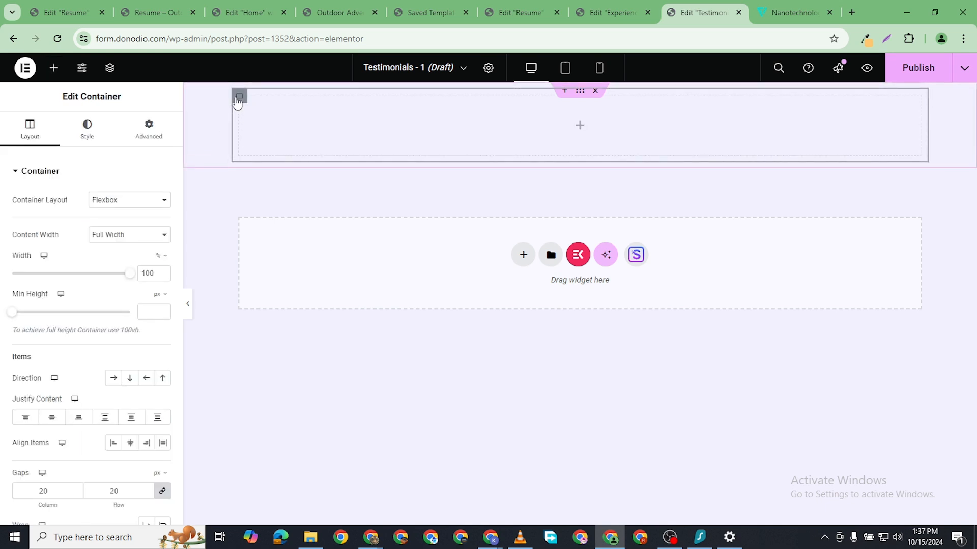
click(114, 378)
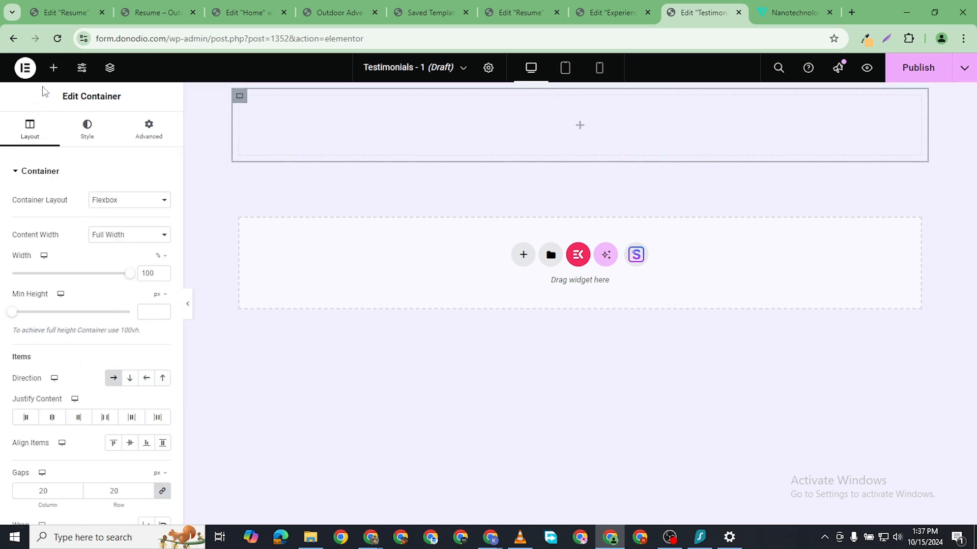
- Place another container inside the row container and duplicate it to form two side-by-side columns
click(53, 68)
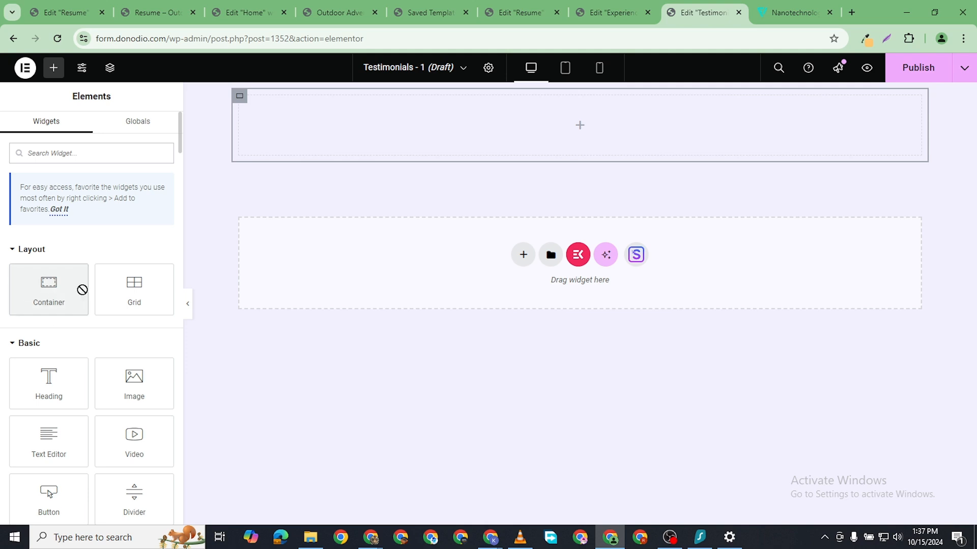
drag(82, 290, 267, 115)
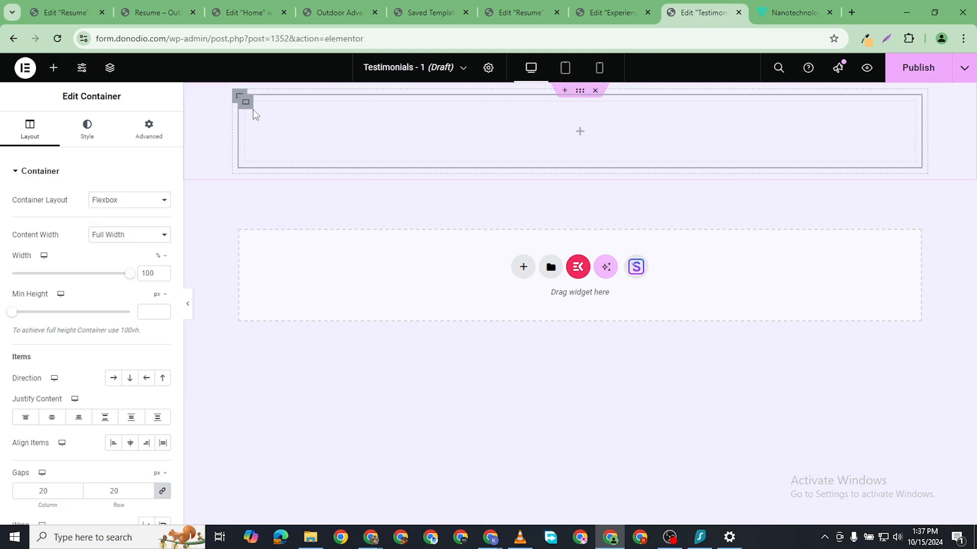
right_click(249, 109)
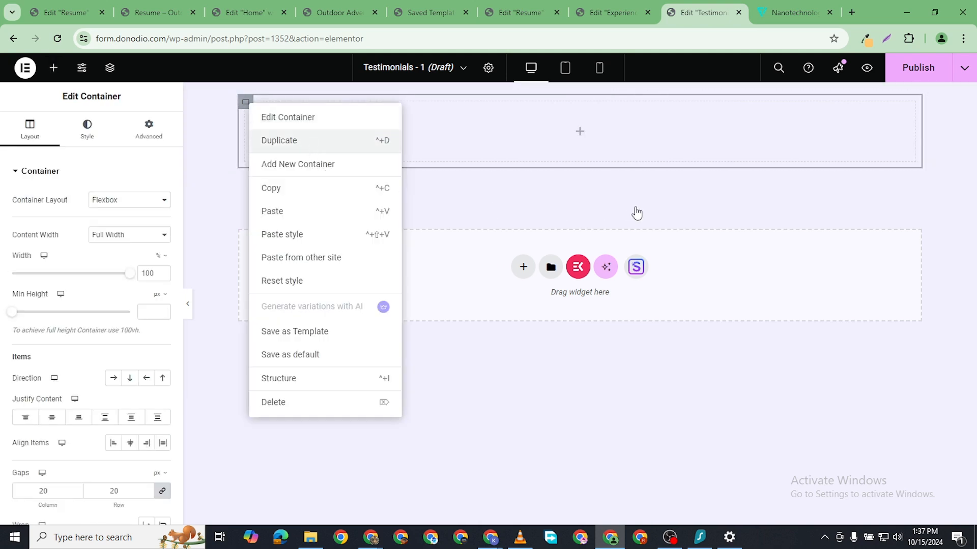
key(ctrl+d)
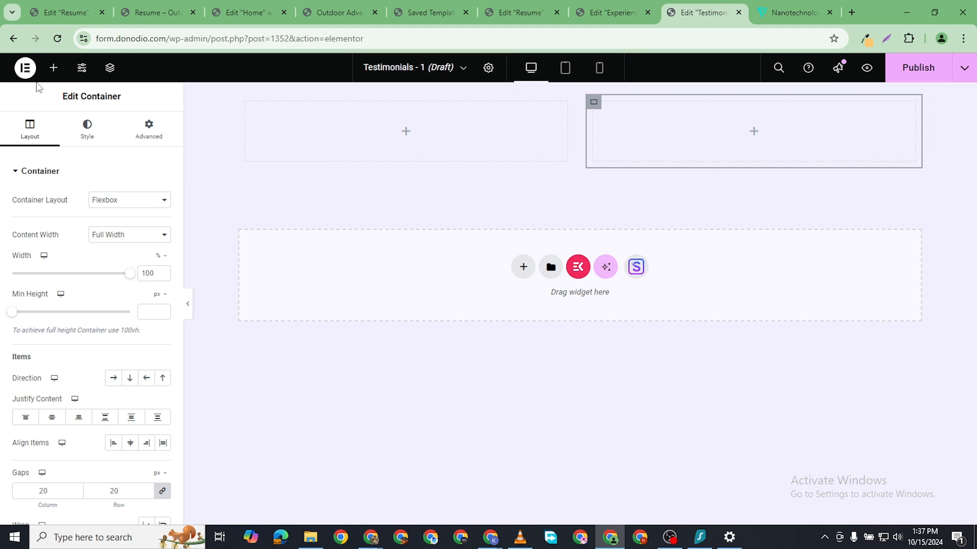
- Add an Image Box widget to the first column and set its image position to left
click(53, 68)
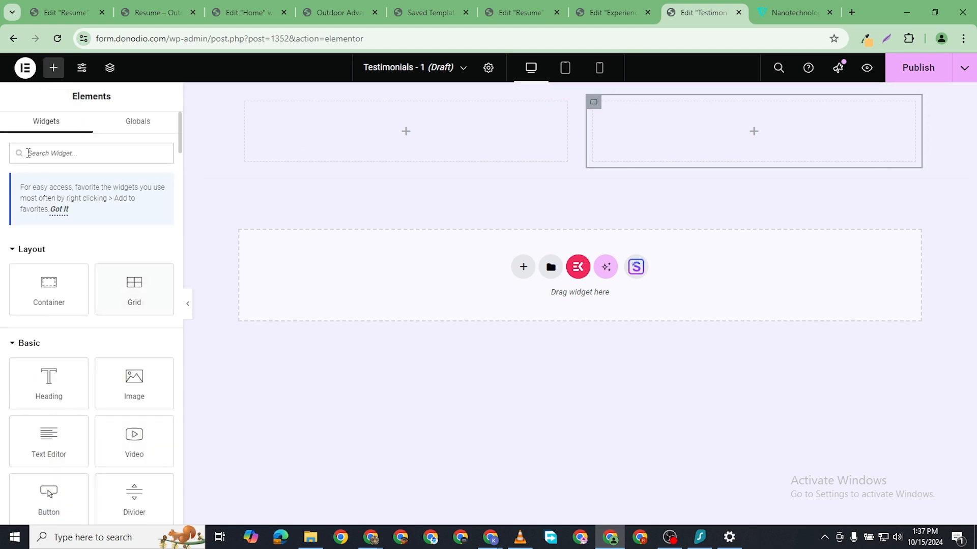
click(45, 152)
text(image)
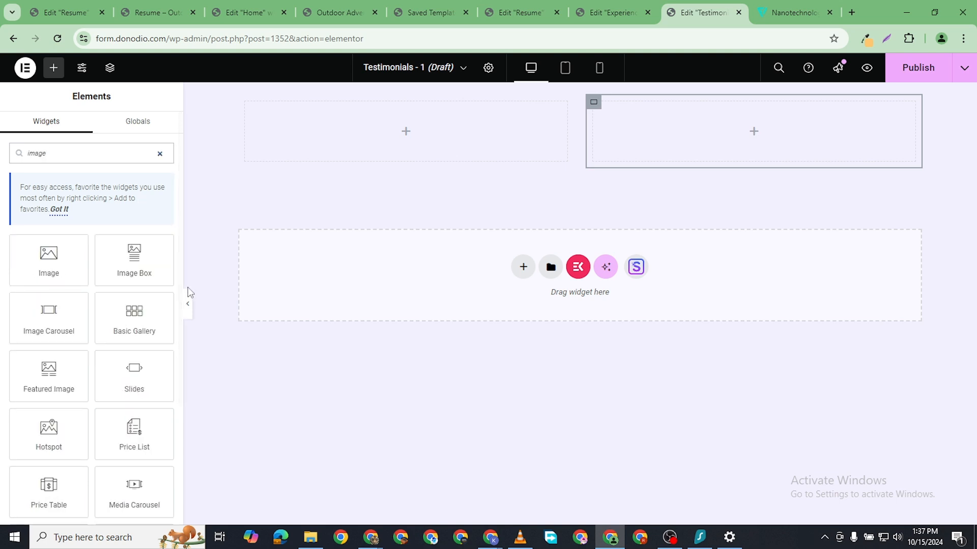
drag(134, 259, 366, 123)
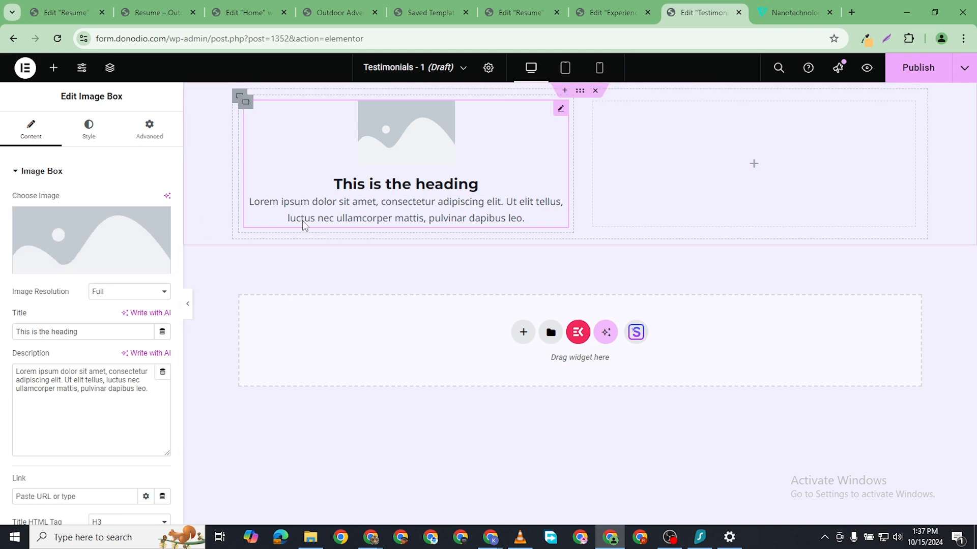
click(90, 142)
click(130, 200)
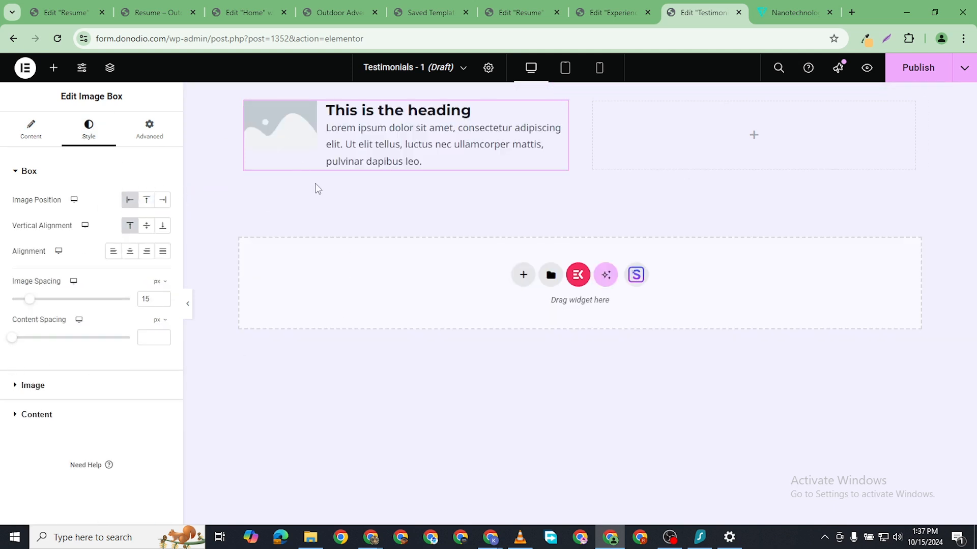
- Upload sr-cta-1 from the Portfolio Website Pics folder and insert it as the image box's picture
click(47, 138)
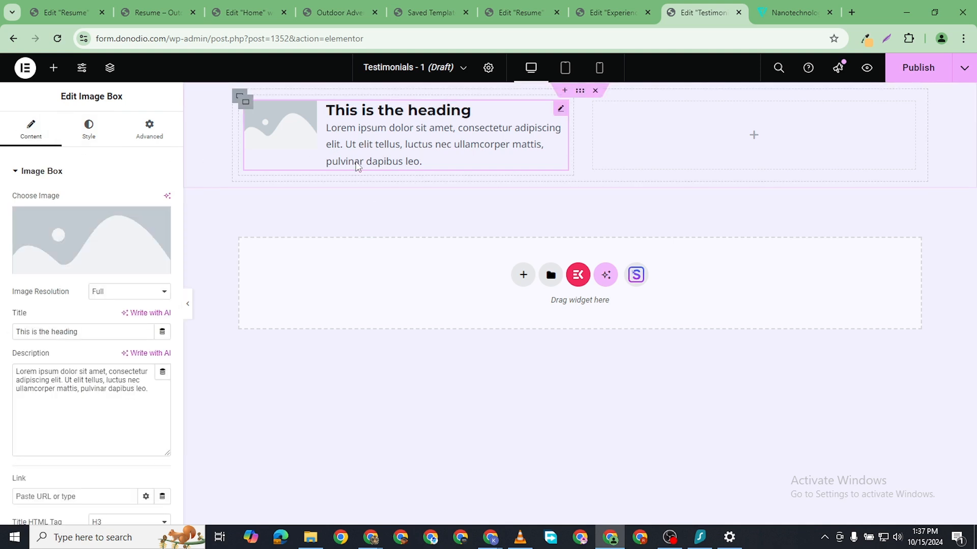
click(84, 235)
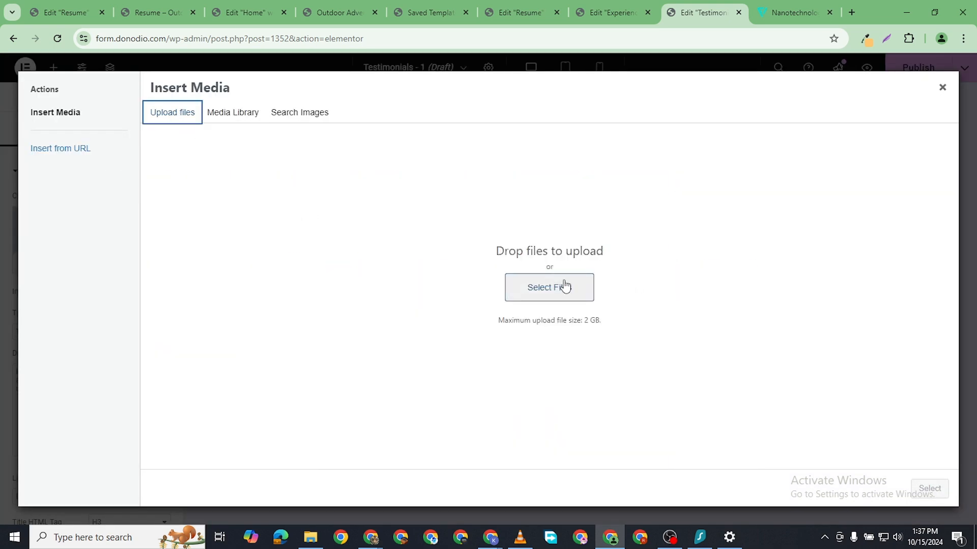
click(562, 287)
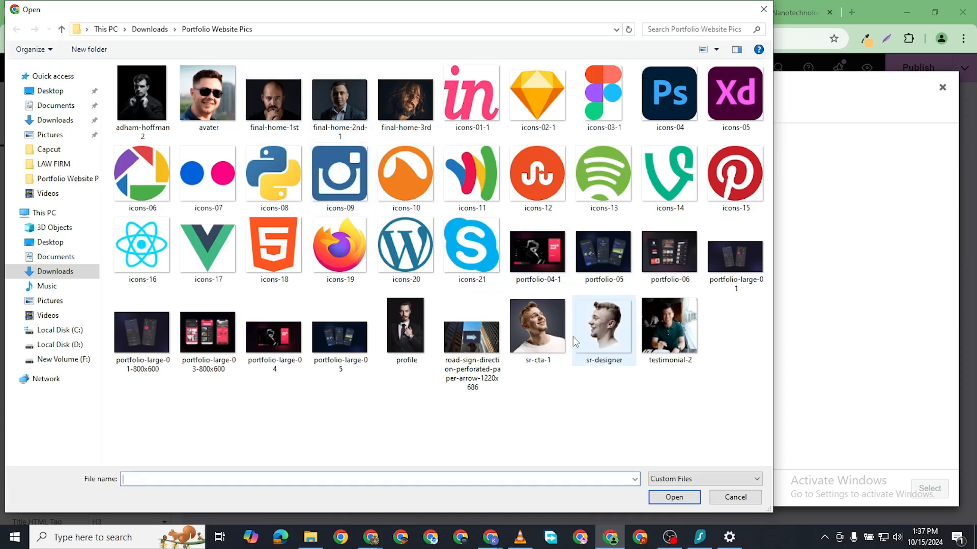
click(666, 331)
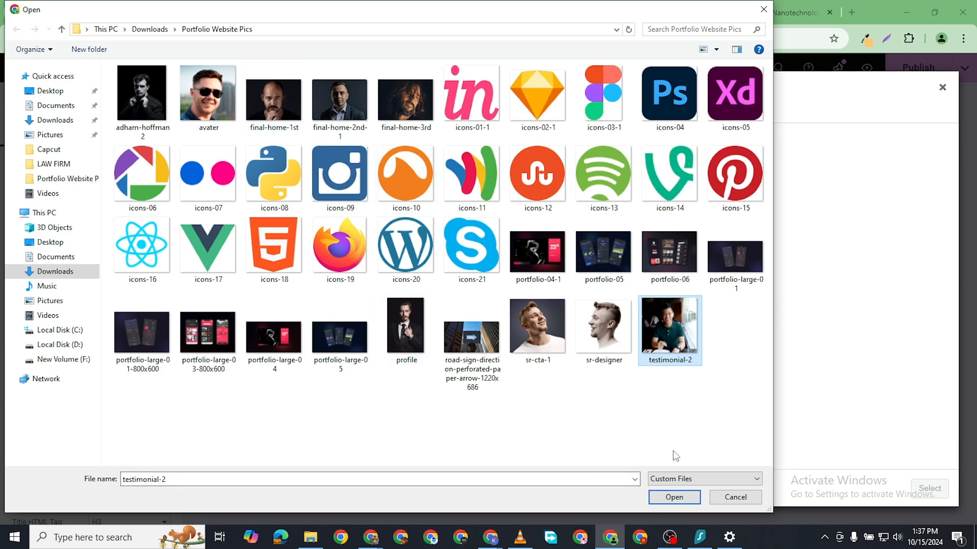
click(535, 330)
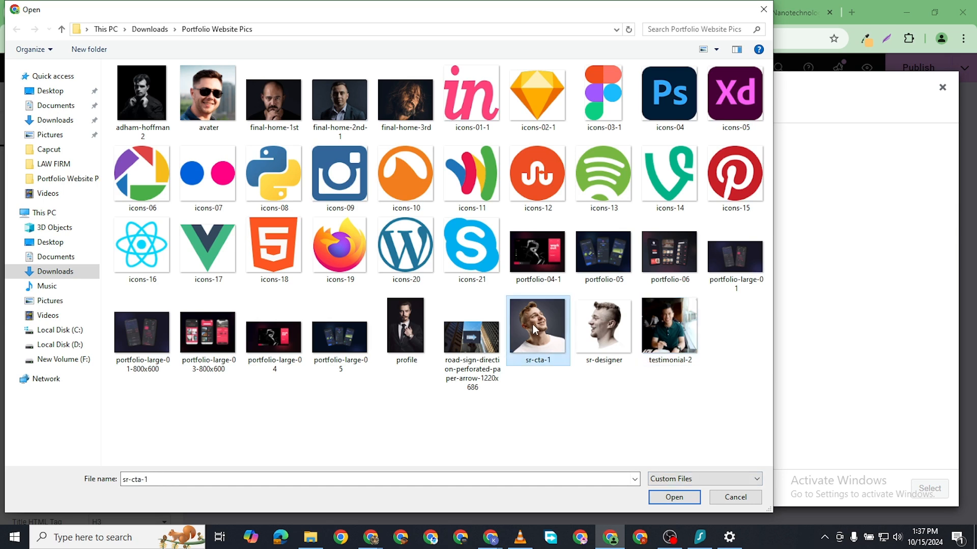
click(672, 497)
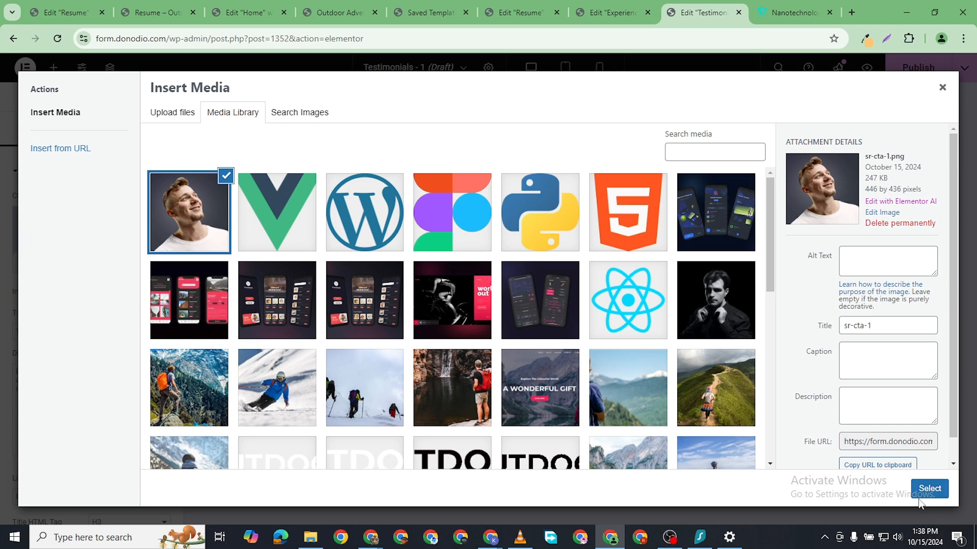
click(925, 493)
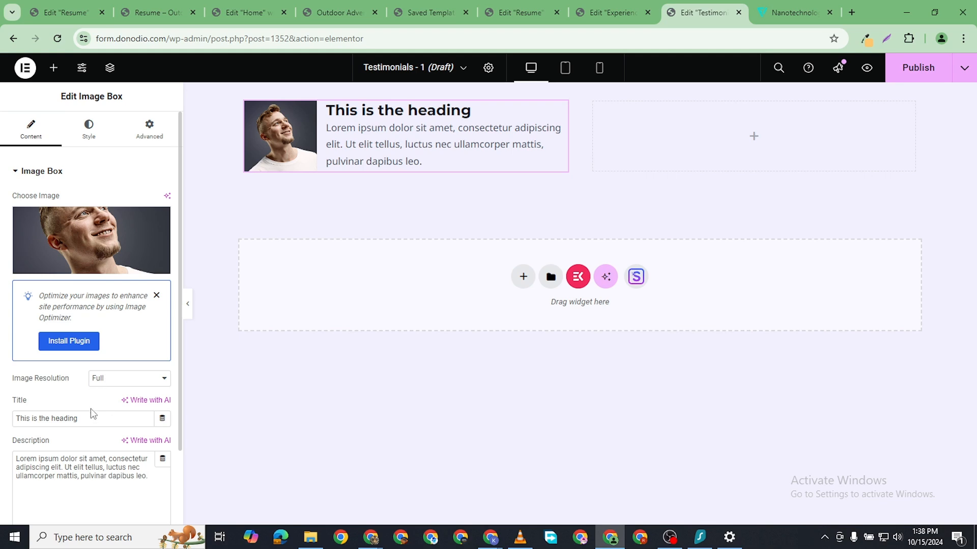
- Replace the image box's placeholder title with the testimonial author's full name
scroll(93, 413, down, 2)
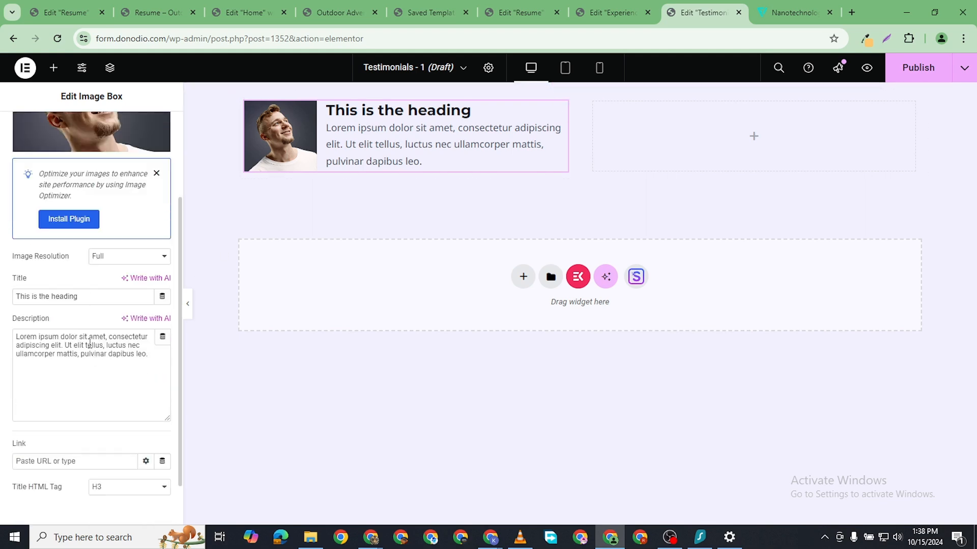
scroll(90, 343, up, 2)
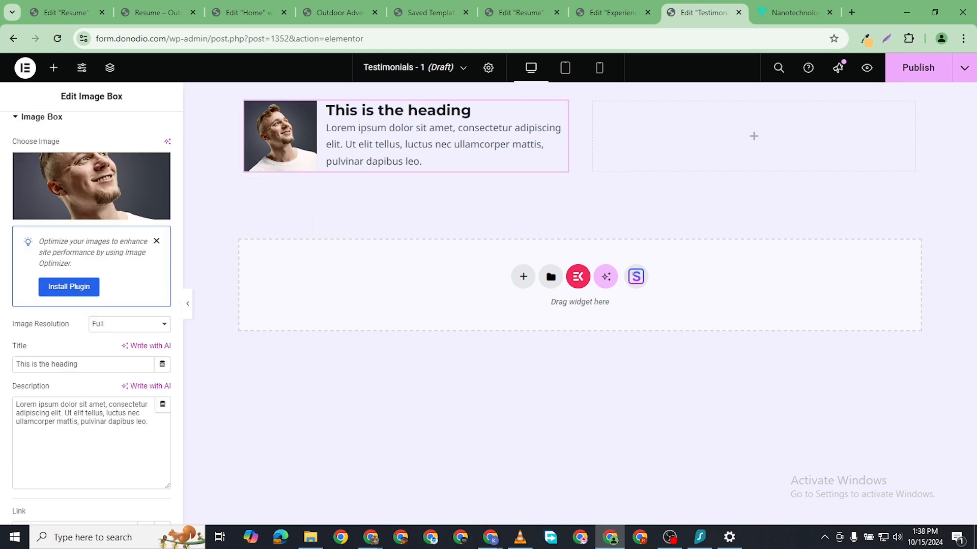
key(alt+Tab)
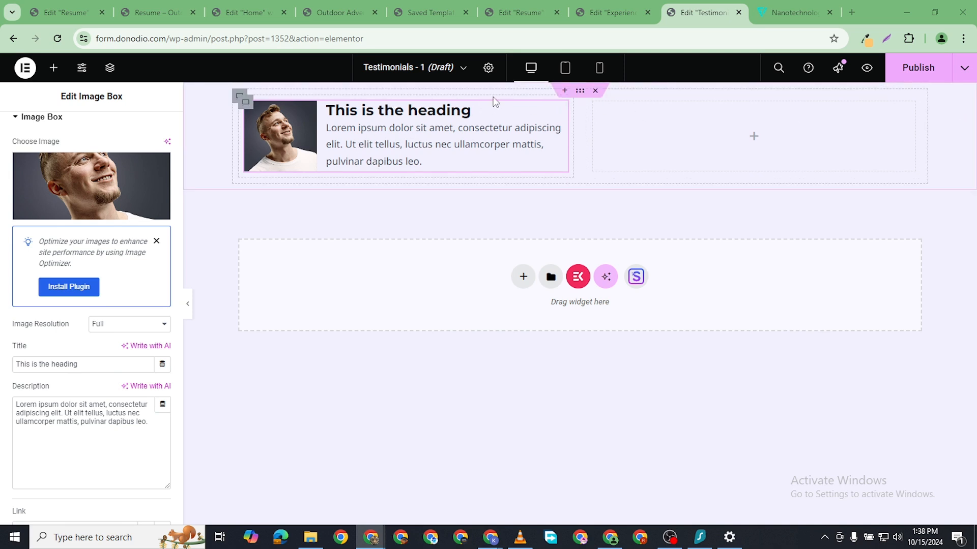
click(561, 111)
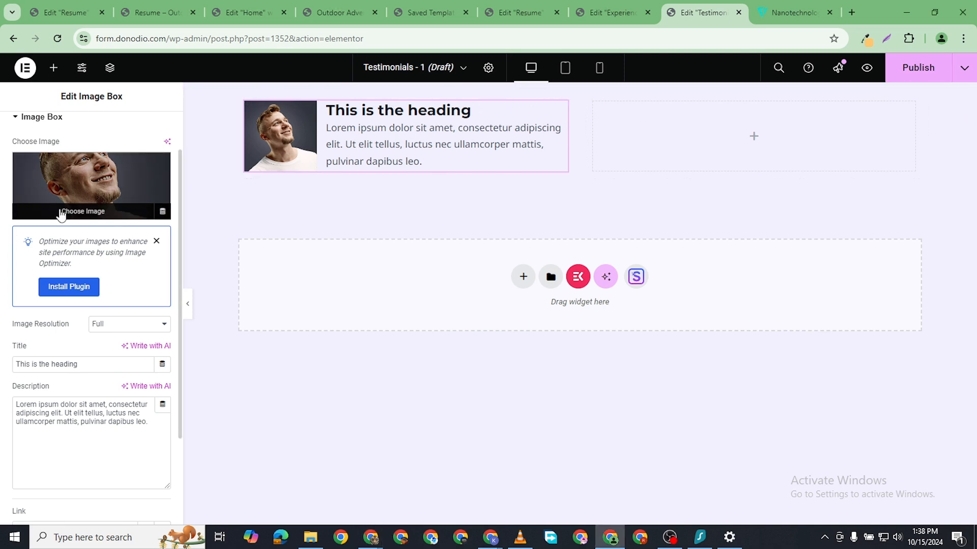
triple_click(63, 365)
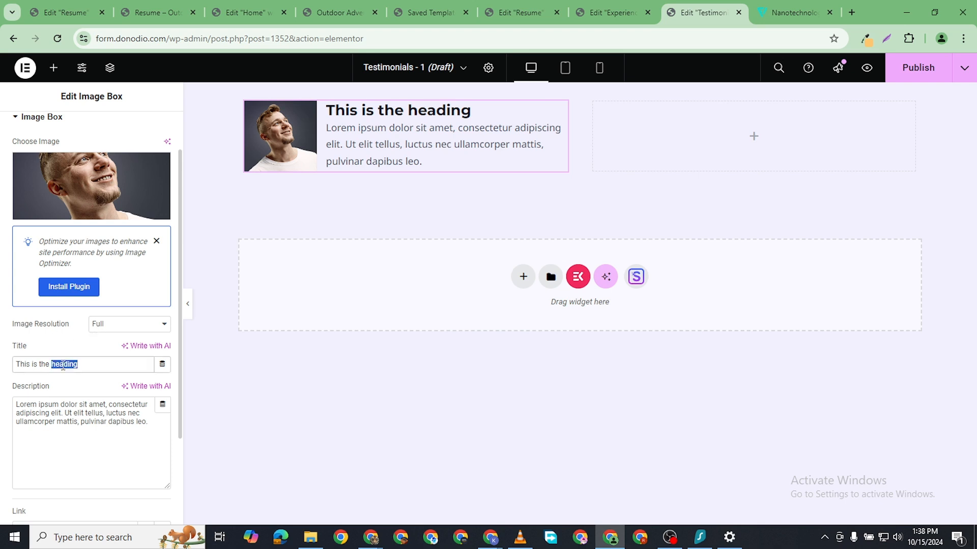
text(Naval Sharik)
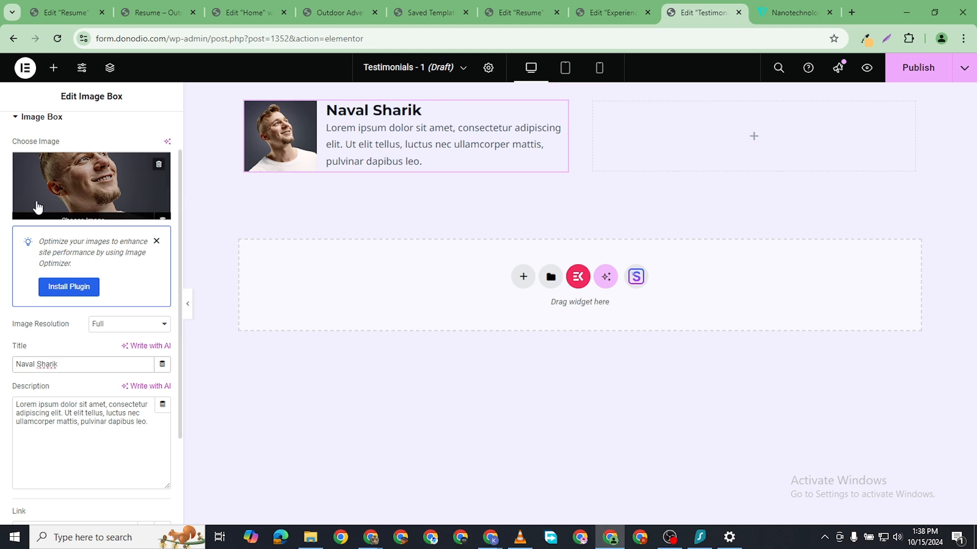
- Set the image box picture's width to 70% and its border radius to 15 px
scroll(143, 132, up, 1)
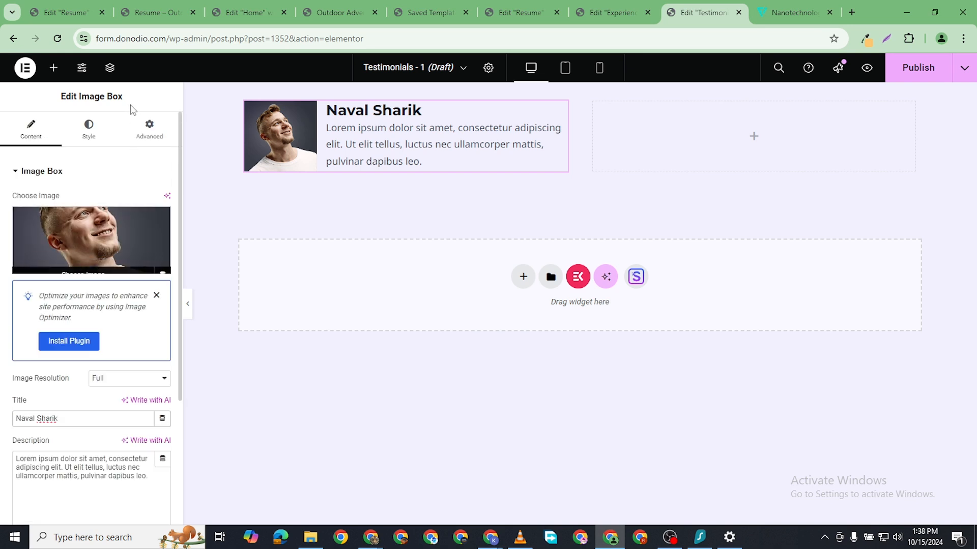
click(89, 128)
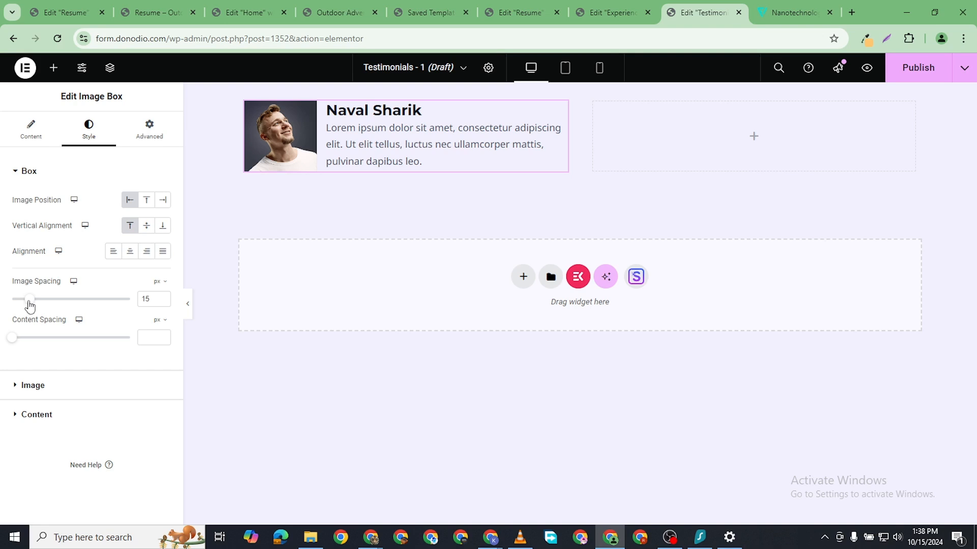
click(12, 386)
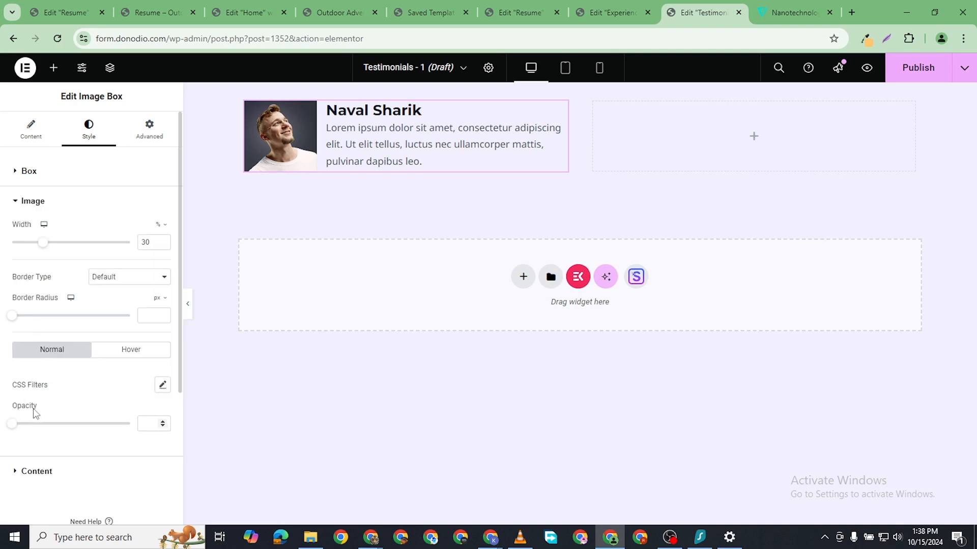
drag(44, 248, 93, 251)
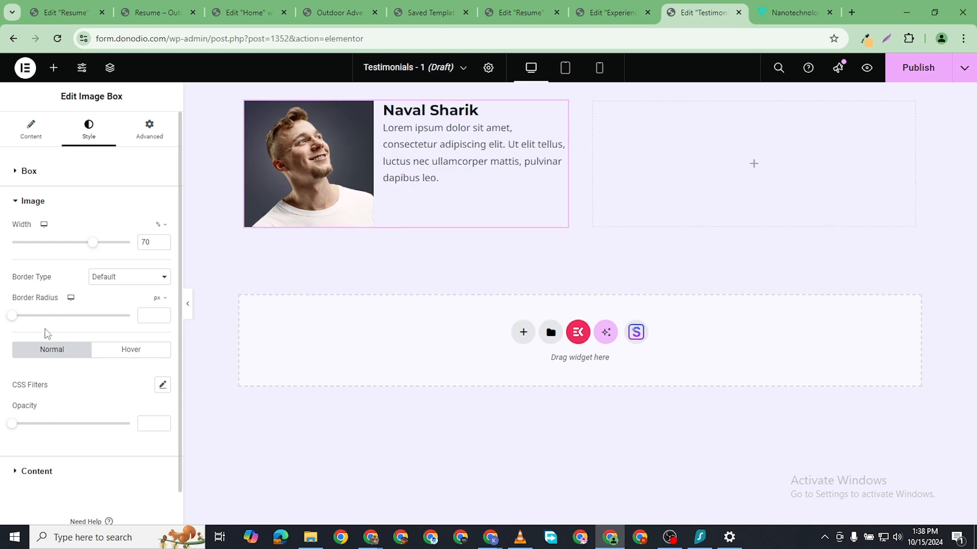
click(164, 314)
click(164, 312)
click(164, 312)
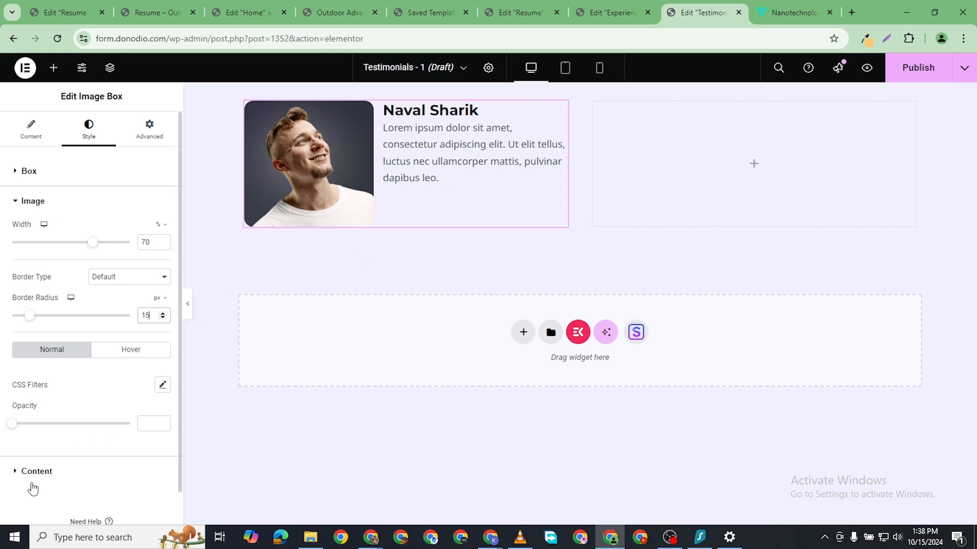
- Copy the image box's Lorem ipsum description and paste it again at the end to double the text
click(45, 471)
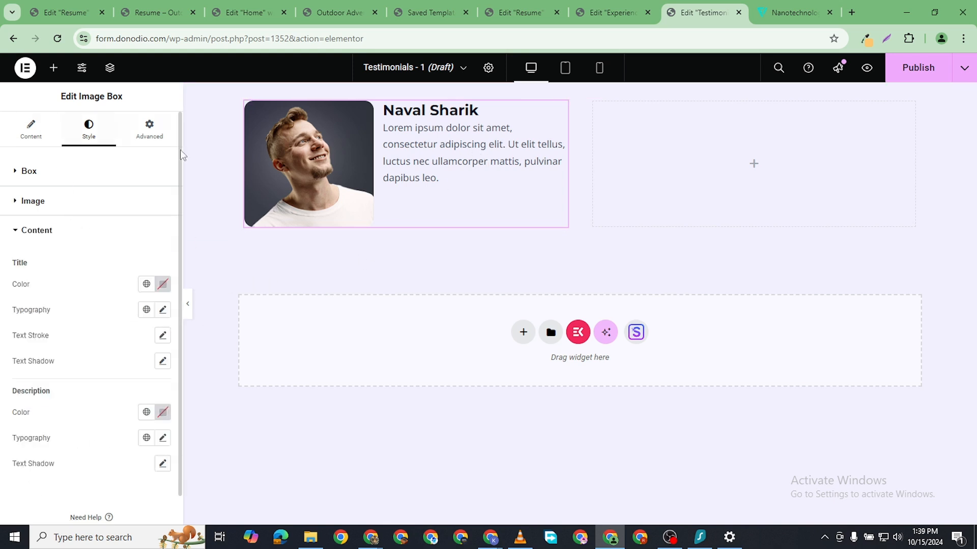
click(31, 130)
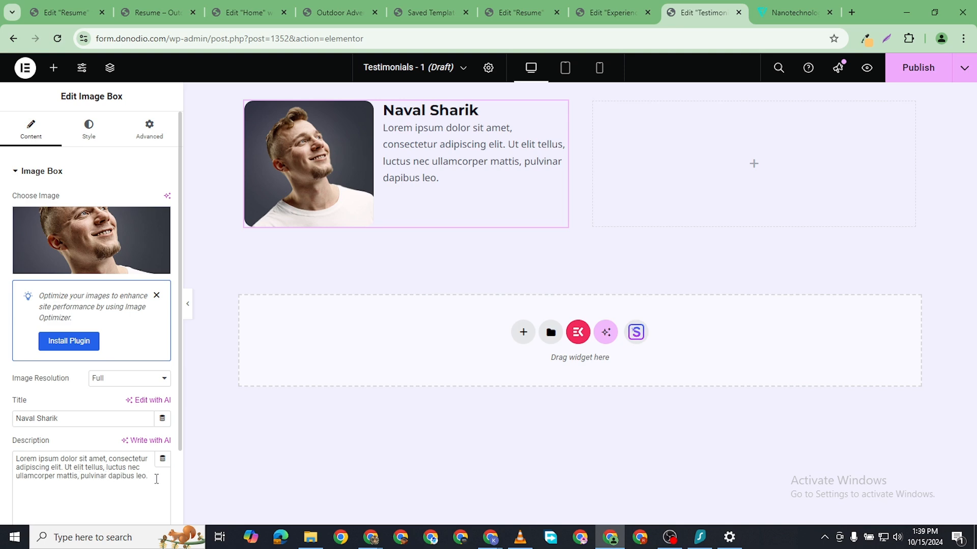
drag(156, 479, 15, 453)
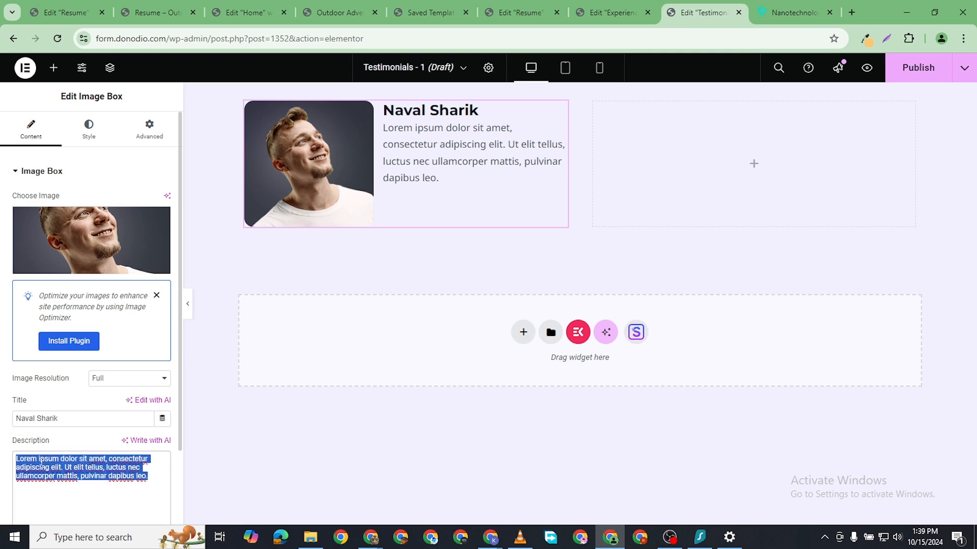
right_click(76, 458)
click(89, 231)
scroll(129, 441, down, 2)
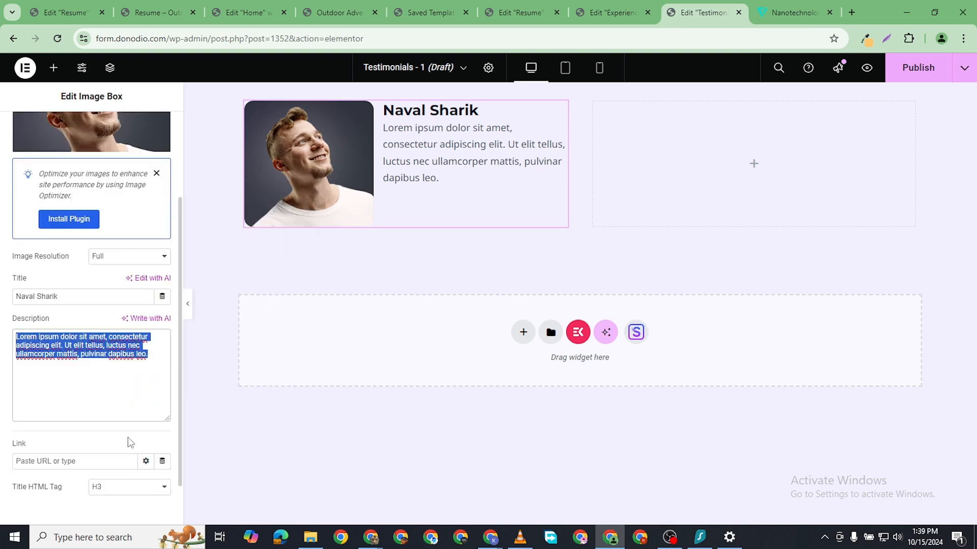
click(157, 348)
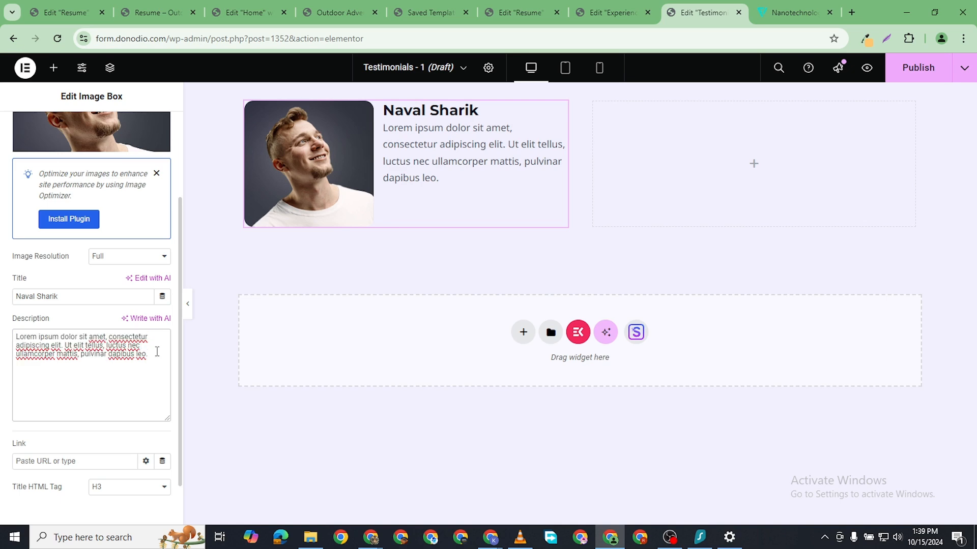
key(ctrl+v)
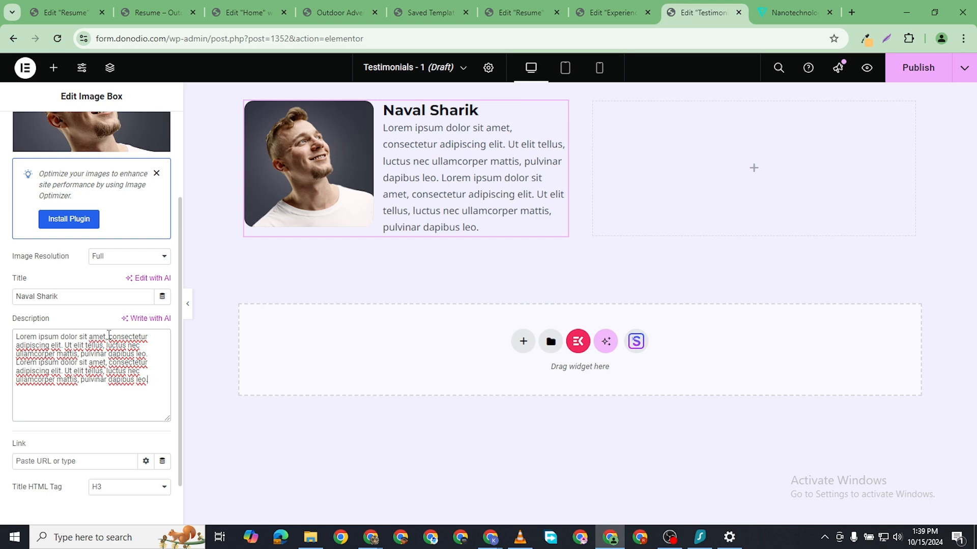
- Set the image box's title colour to light grey #DFD7D7
scroll(108, 335, up, 3)
click(88, 134)
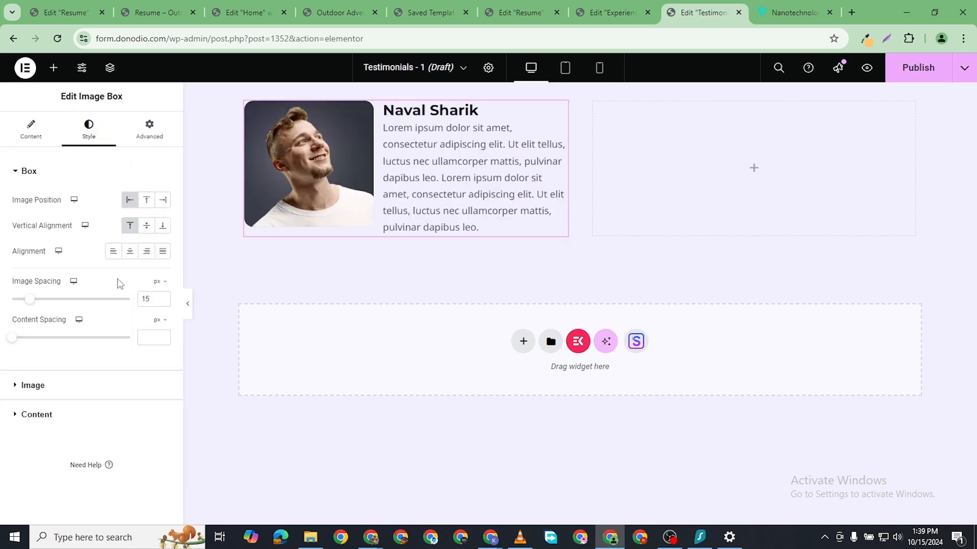
click(118, 424)
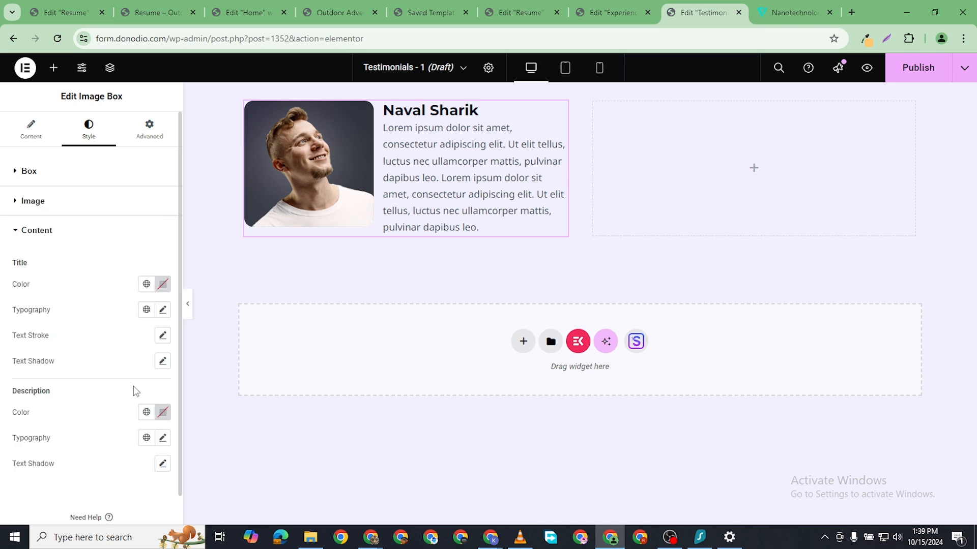
click(162, 284)
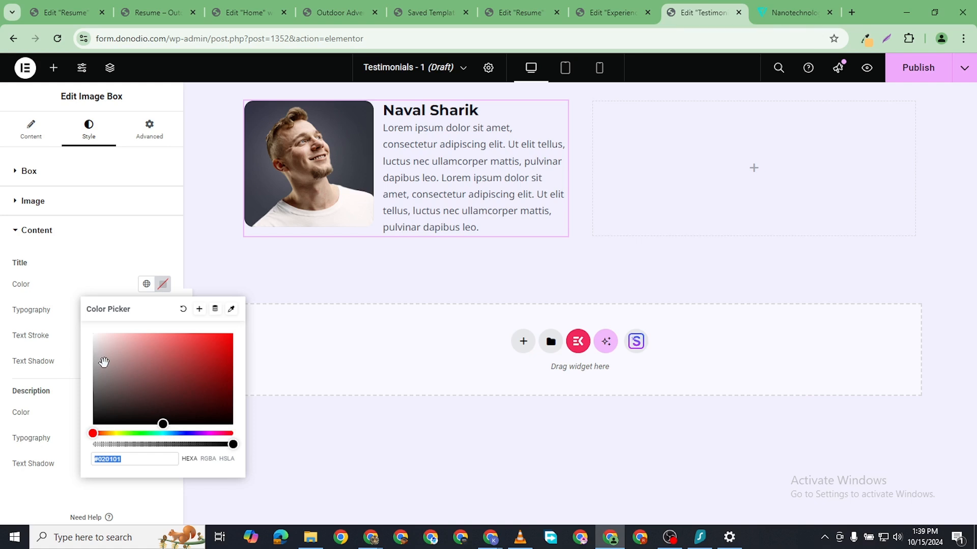
click(98, 346)
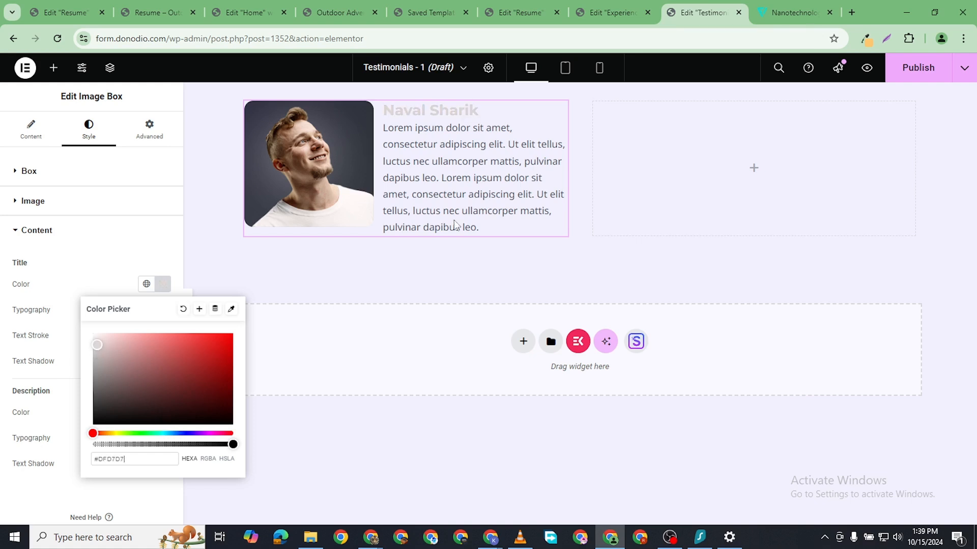
- Give the outer container a classic background in solid black
click(580, 91)
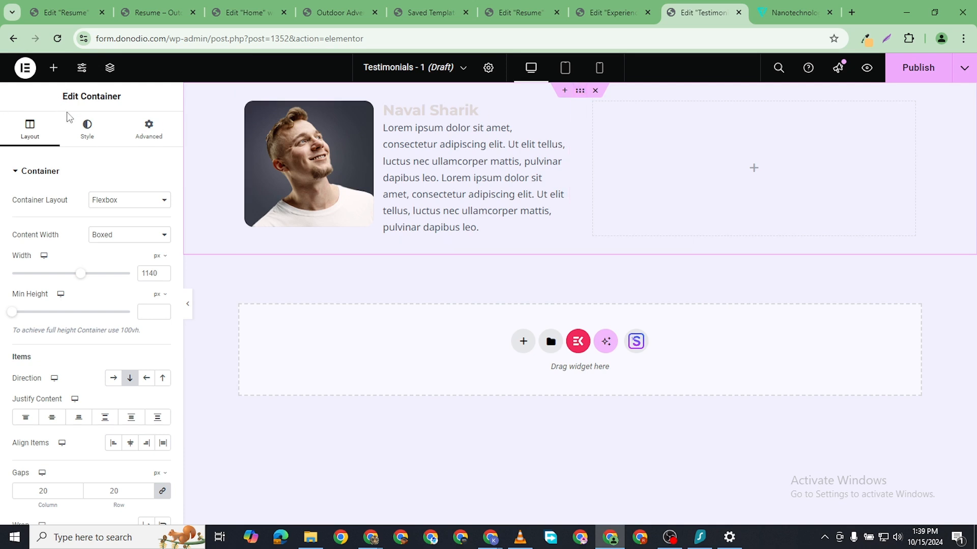
click(87, 127)
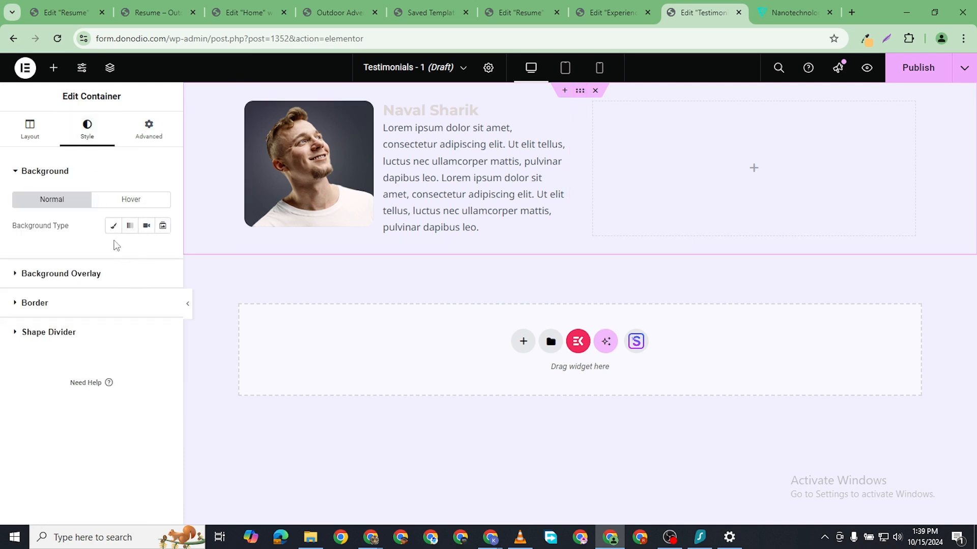
click(113, 226)
click(162, 251)
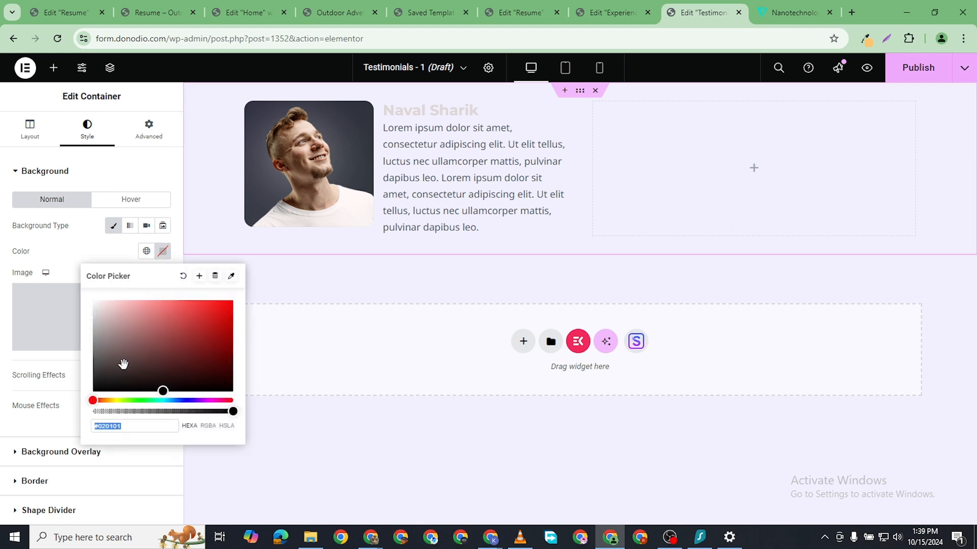
drag(124, 364, 80, 415)
click(307, 451)
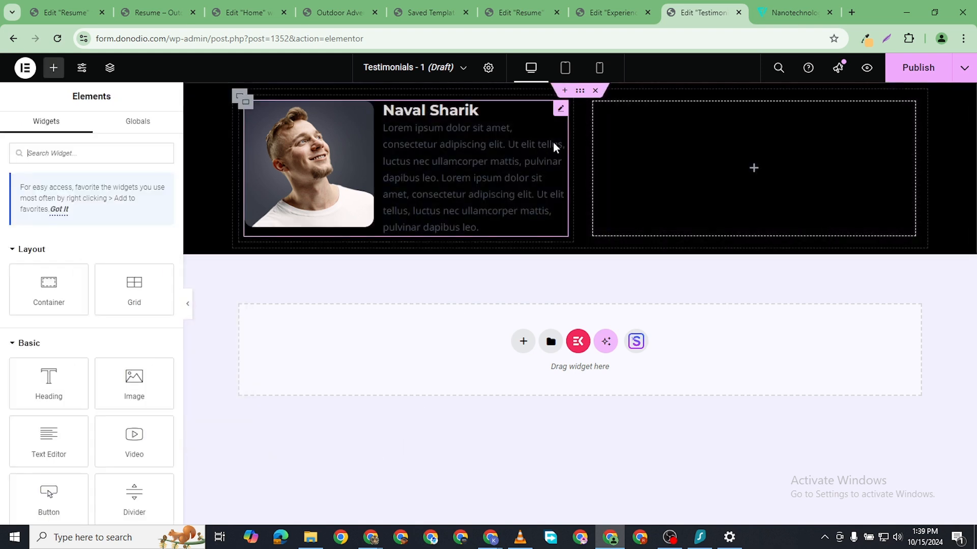
- Set both the title and description colours of the image box to white, #FFFFFF
click(560, 108)
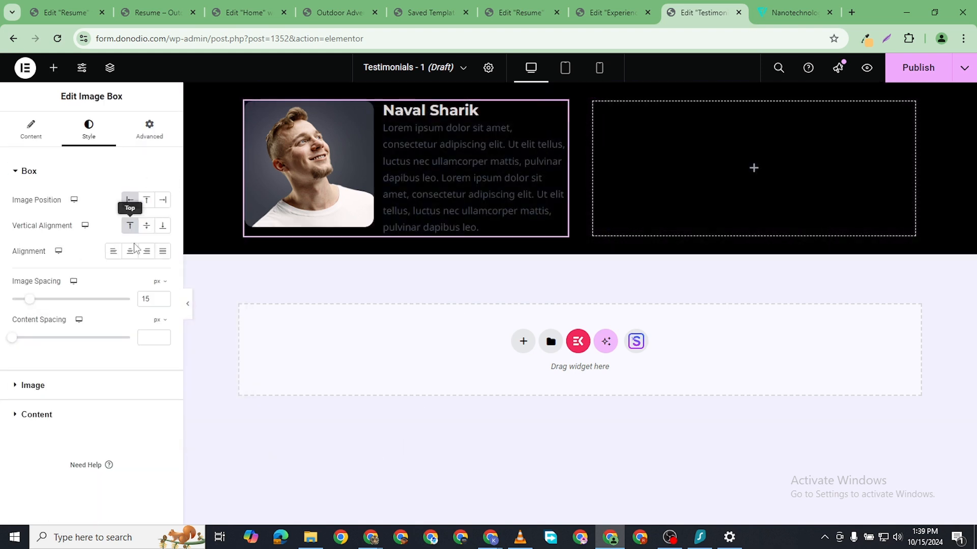
click(23, 415)
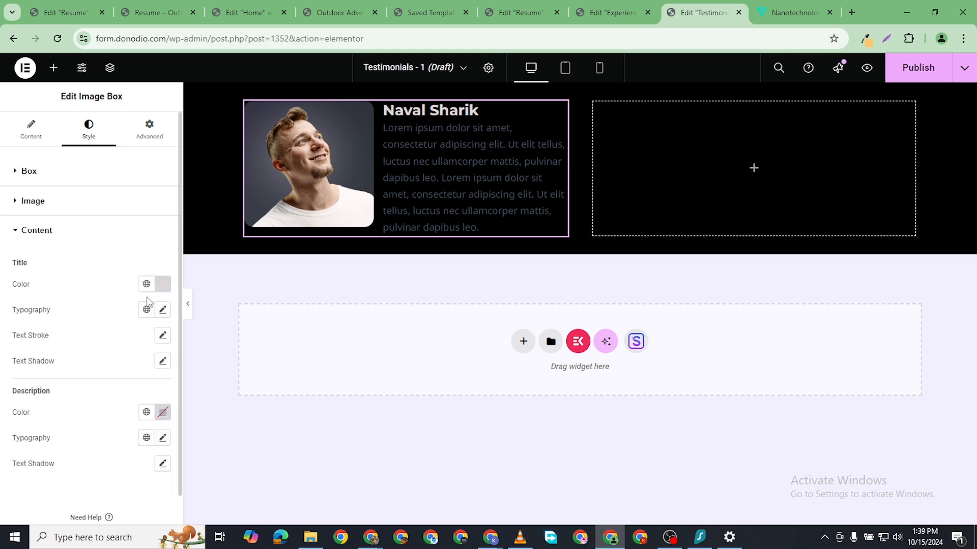
click(162, 283)
key(ctrl+v)
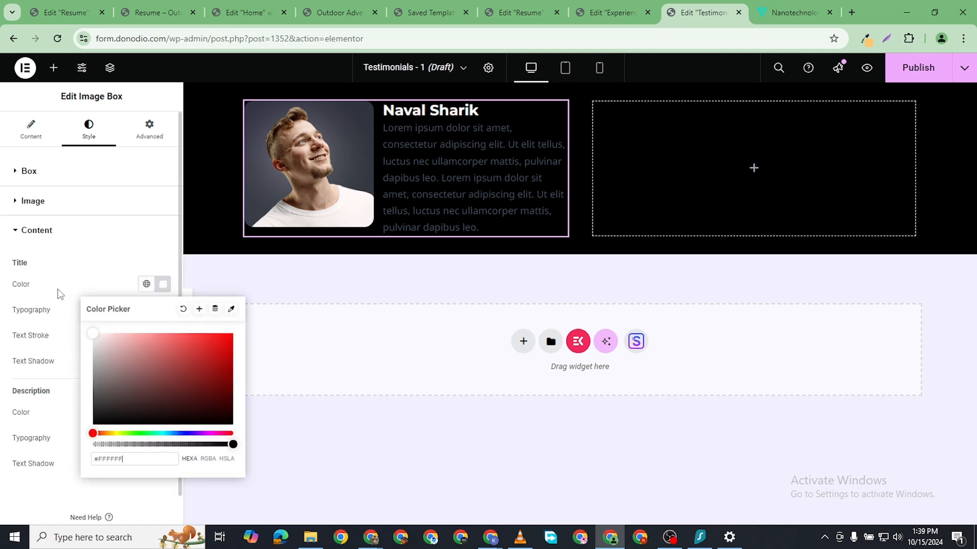
click(2, 325)
click(163, 412)
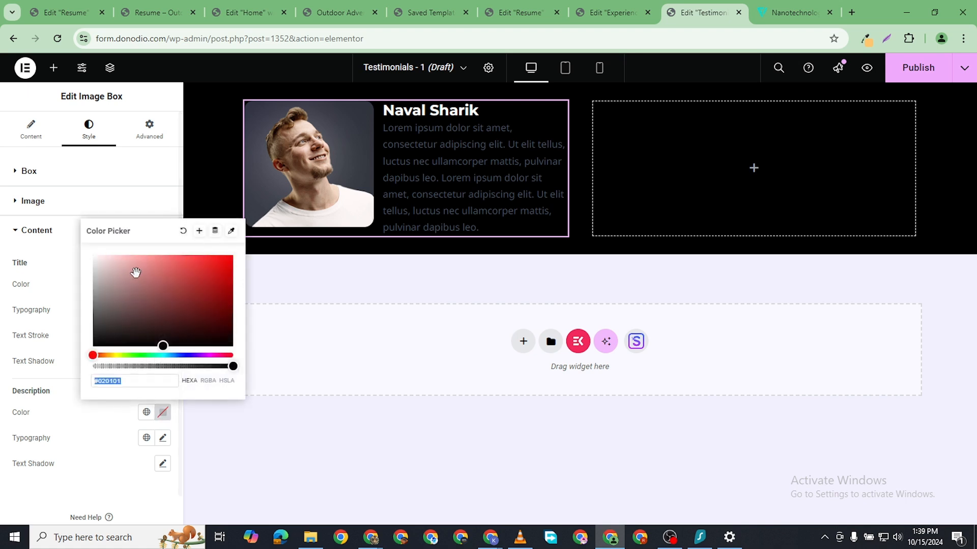
key(ctrl+v)
click(3, 265)
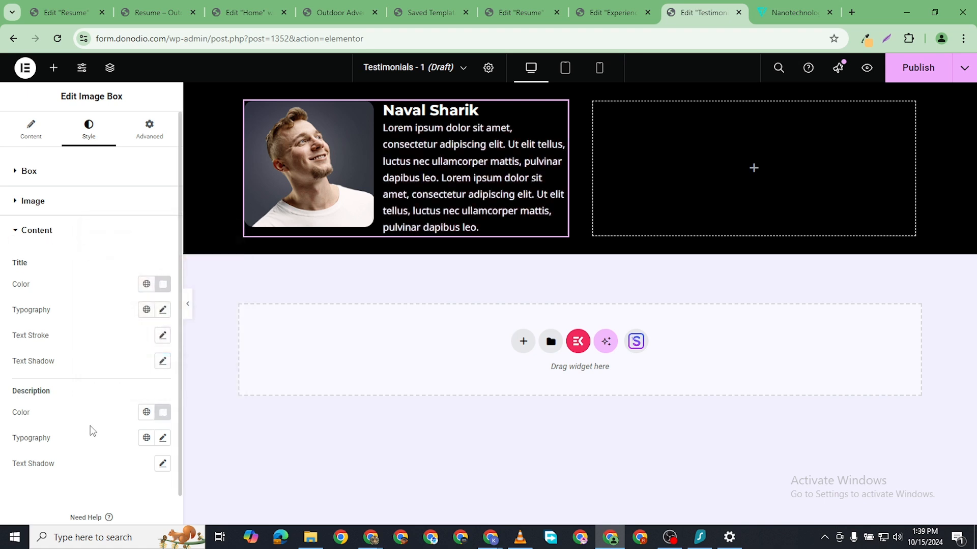
- Set the font family of the image box's description to Poppins
click(162, 439)
scroll(120, 490, down, 3)
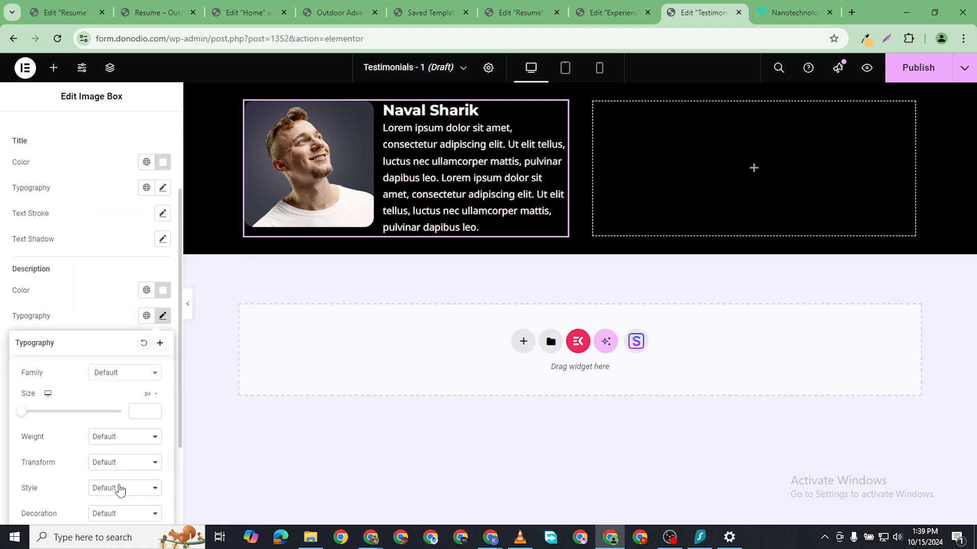
click(137, 376)
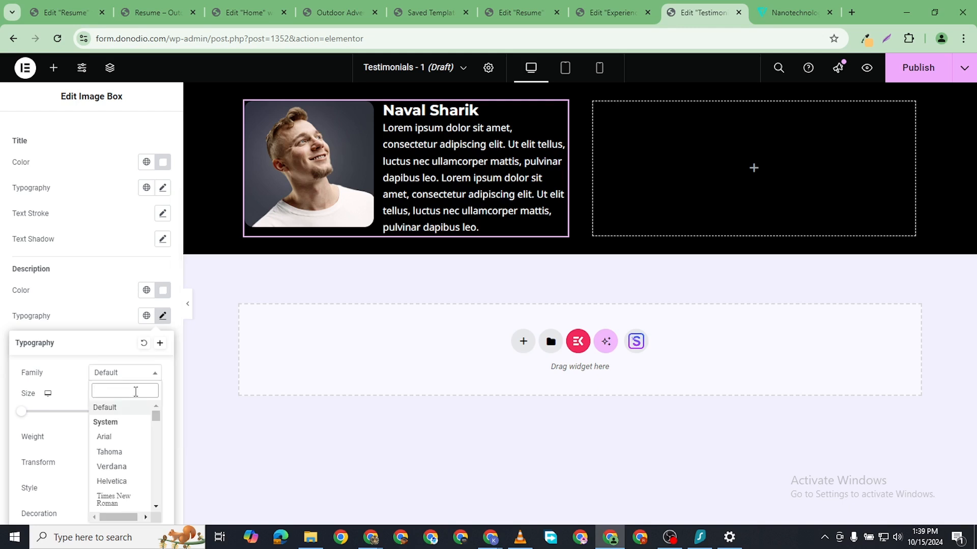
text(popp)
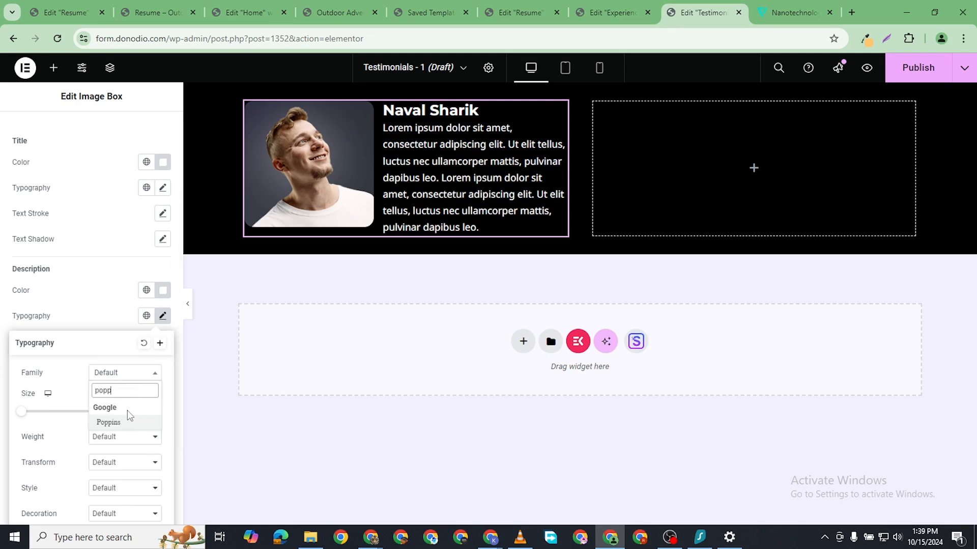
click(124, 423)
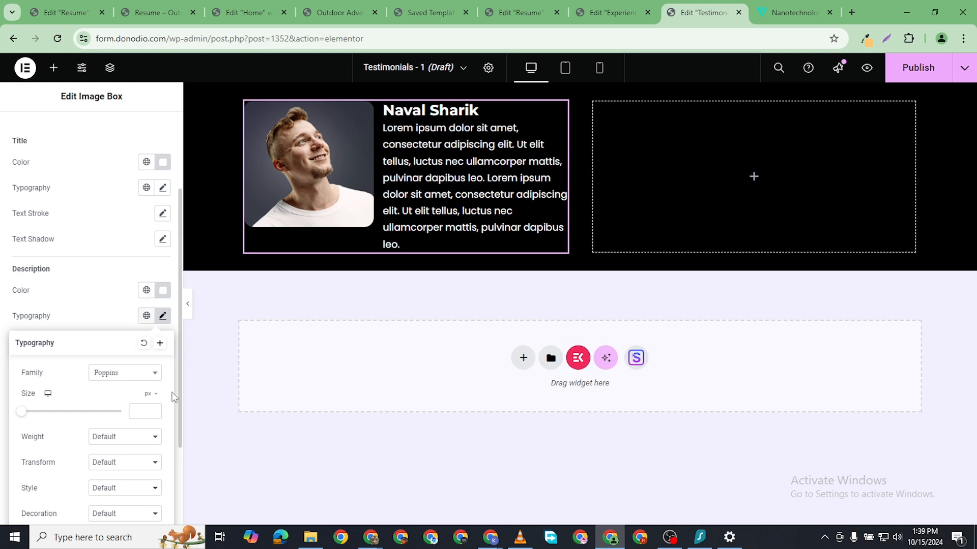
- Set the font size of the image box's description to 14 px
text(3)
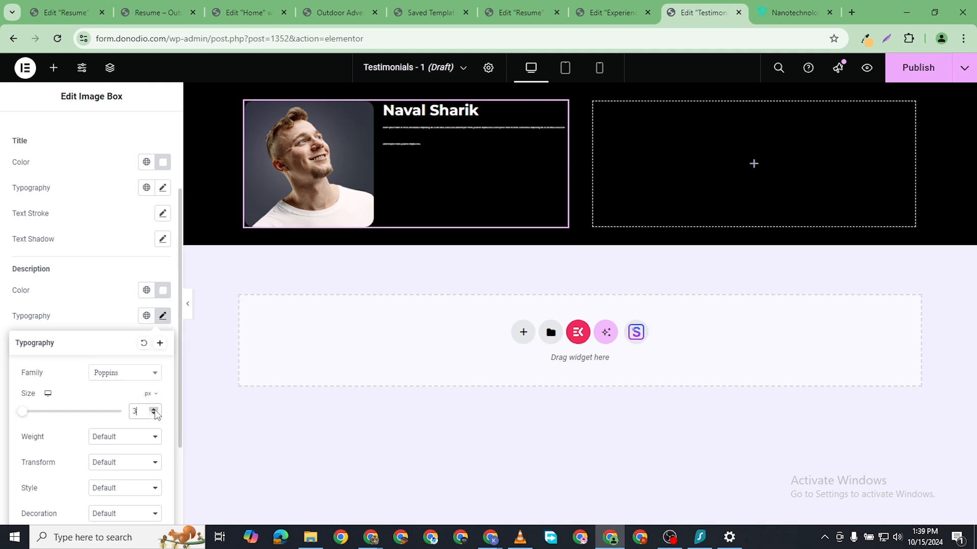
click(155, 409)
click(154, 409)
click(155, 409)
click(154, 409)
click(155, 409)
click(155, 409)
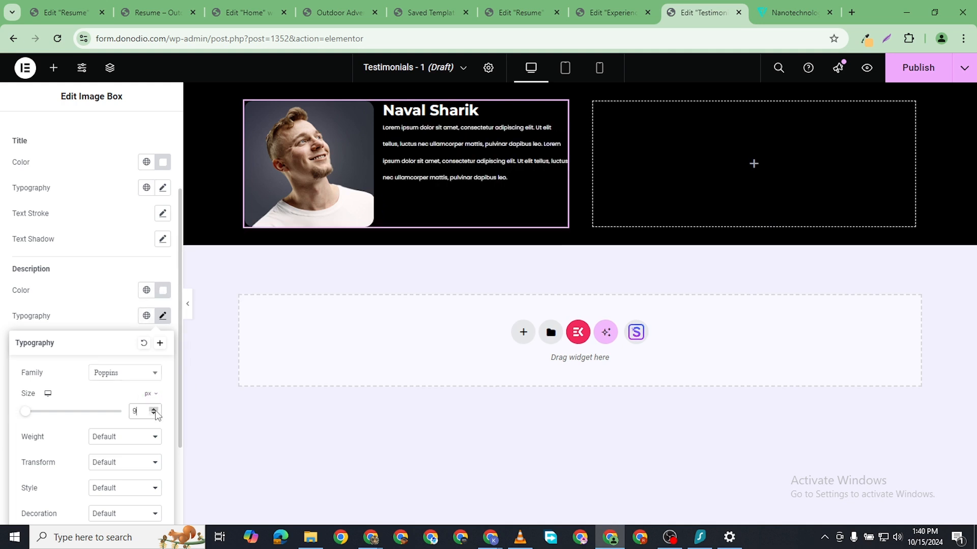
click(155, 410)
click(154, 410)
click(154, 410)
click(155, 409)
click(154, 410)
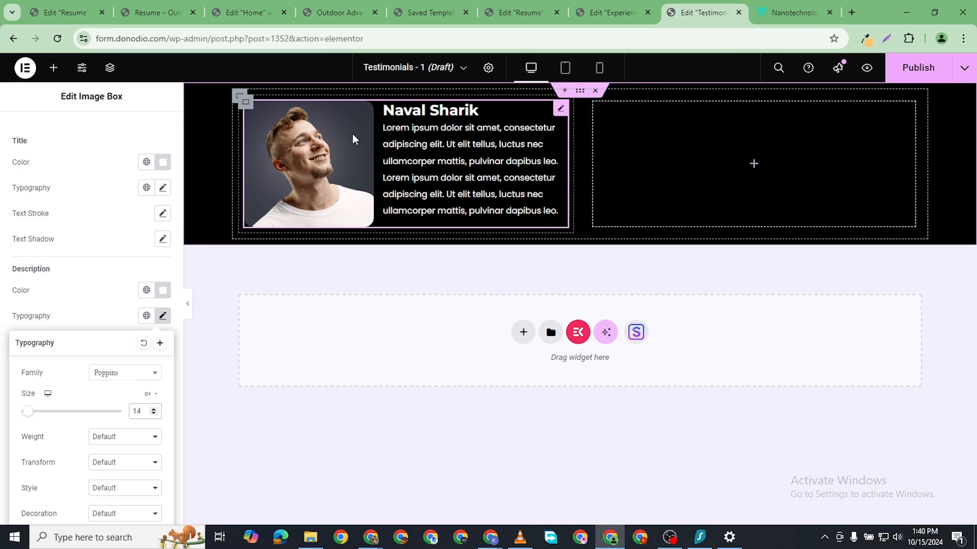
click(113, 178)
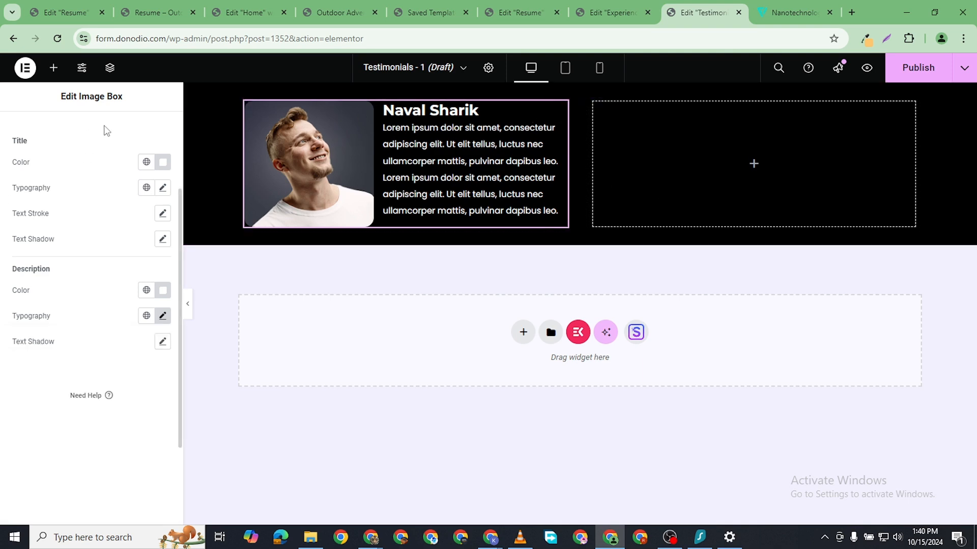
- Duplicate the column containing the image box and delete the empty column beside the copy
scroll(108, 163, up, 3)
click(29, 134)
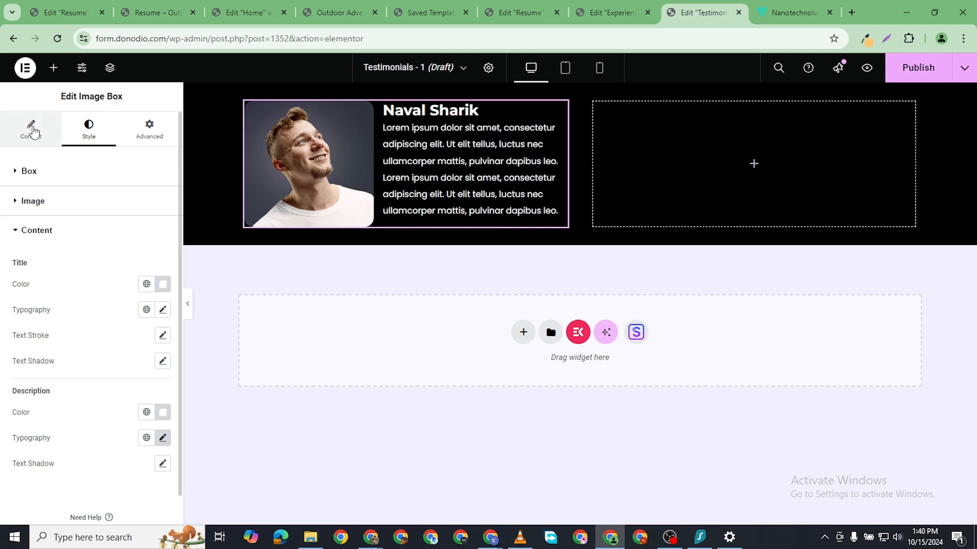
scroll(112, 376, down, 1)
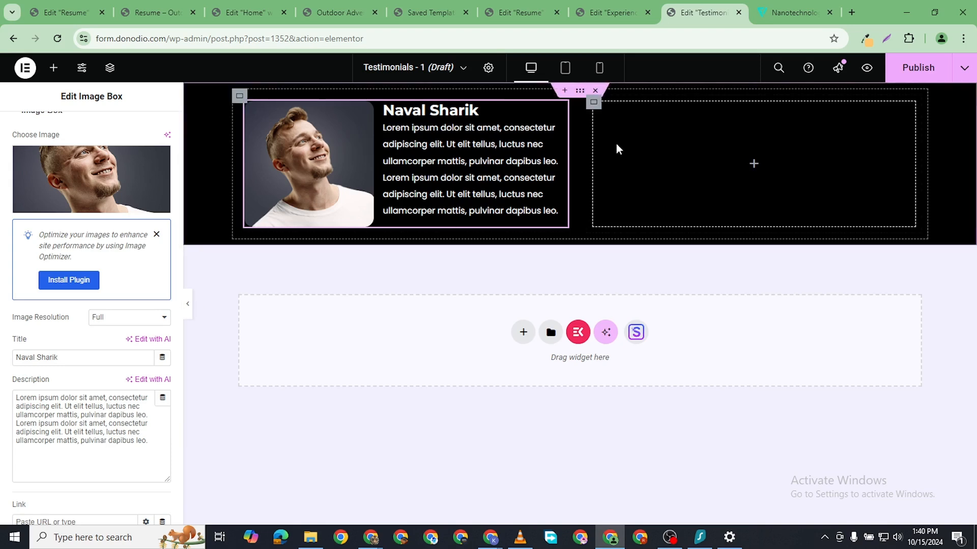
right_click(246, 101)
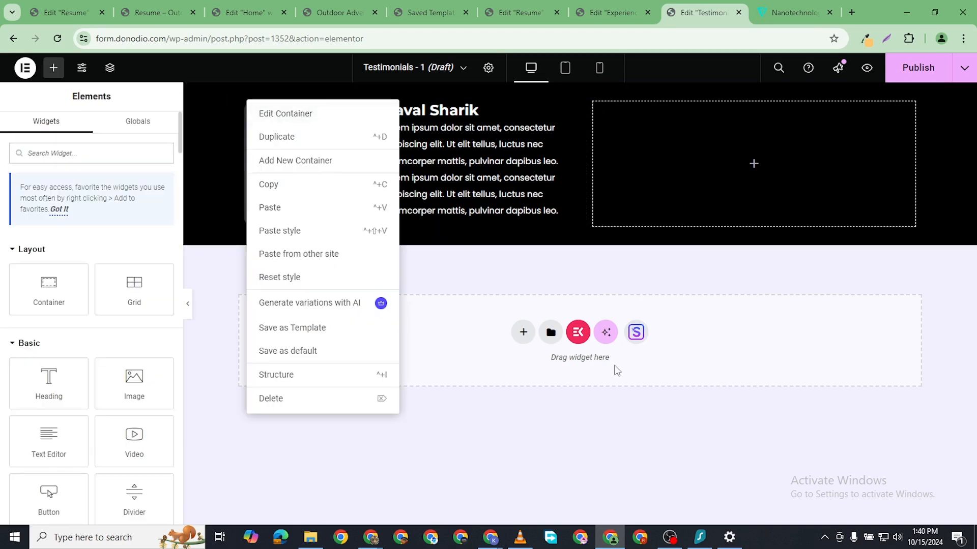
click(614, 366)
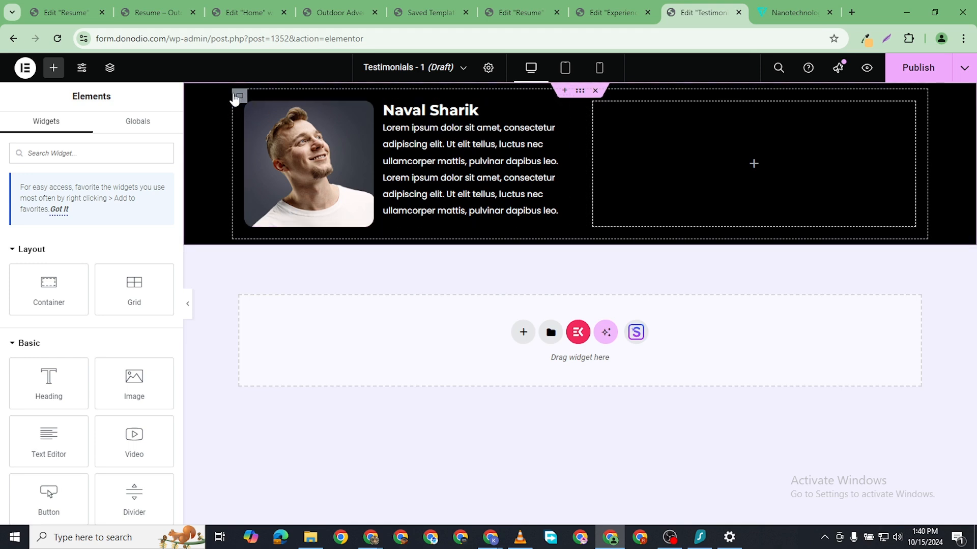
click(237, 96)
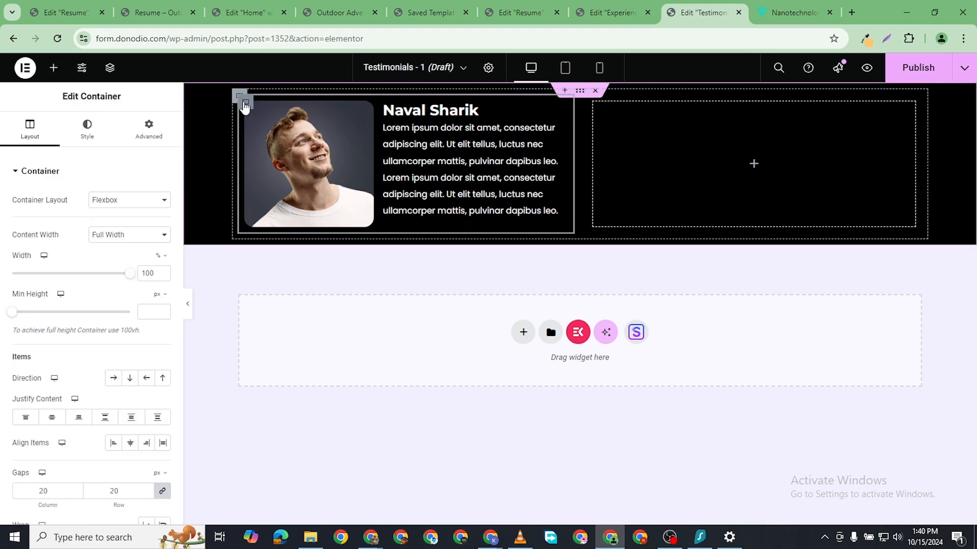
right_click(246, 105)
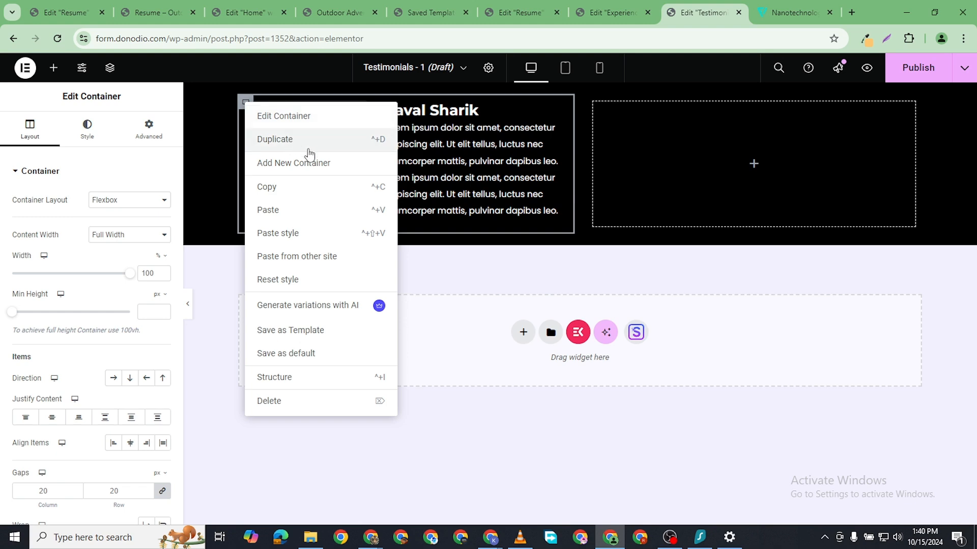
key(ctrl+d)
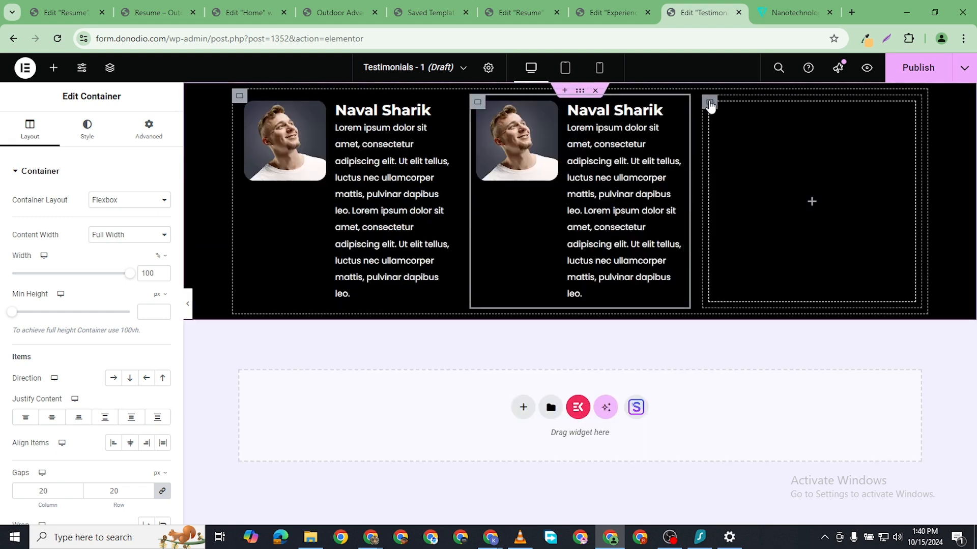
right_click(712, 306)
click(741, 402)
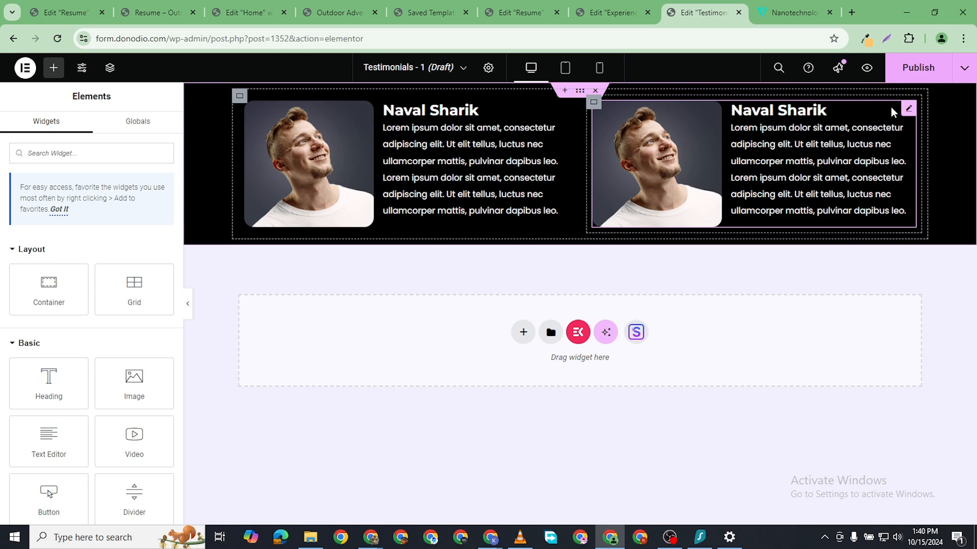
- Replace the duplicated image box's picture with the skier image snow-1.jpg from the media library
click(684, 134)
click(122, 238)
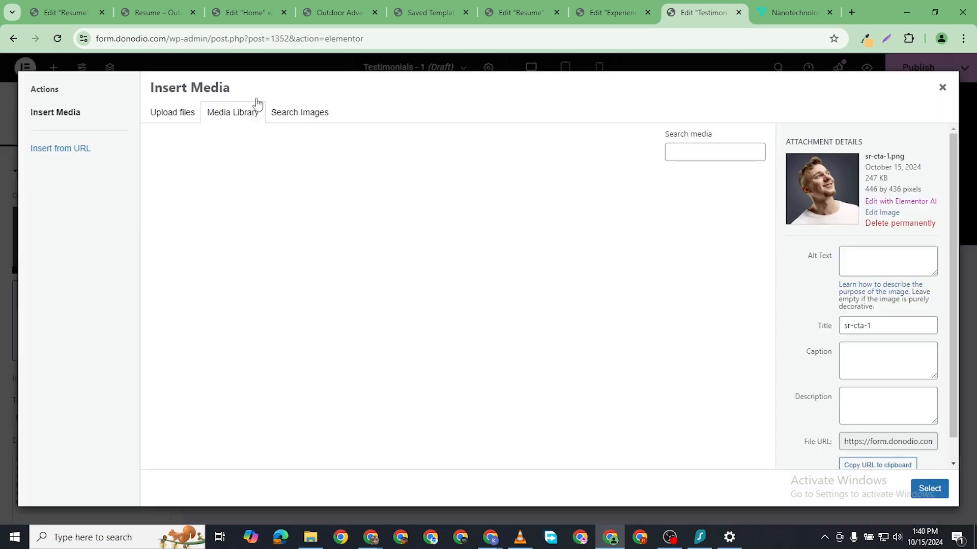
click(178, 112)
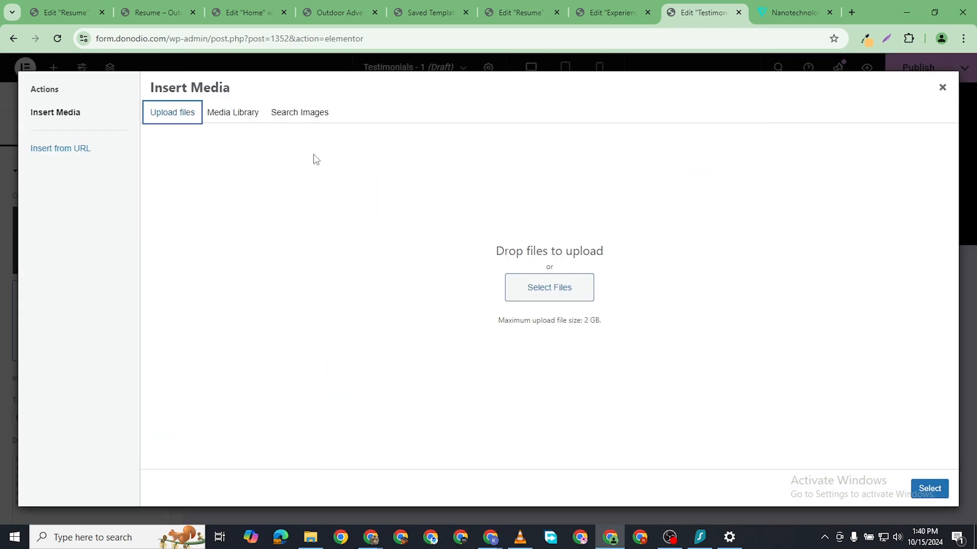
click(233, 112)
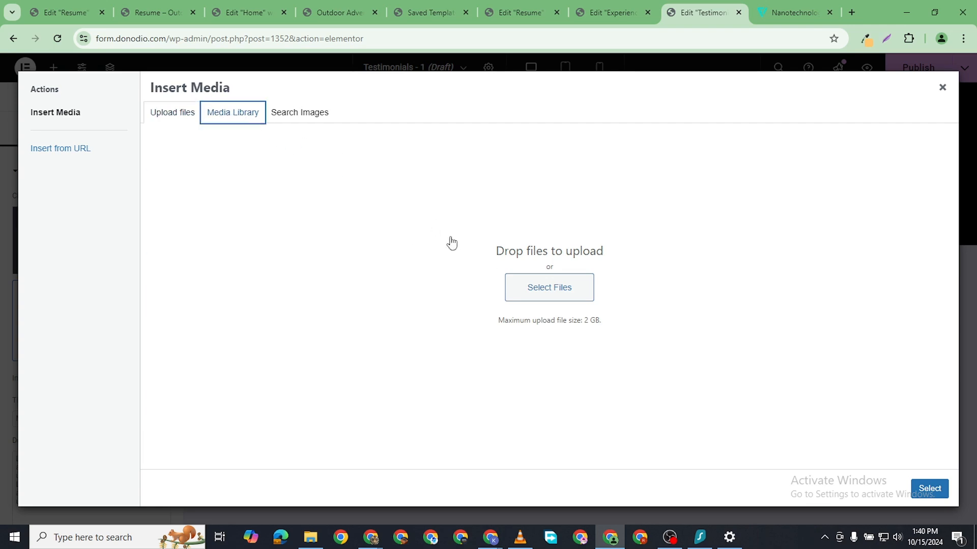
scroll(554, 344, down, 3)
scroll(610, 361, down, 5)
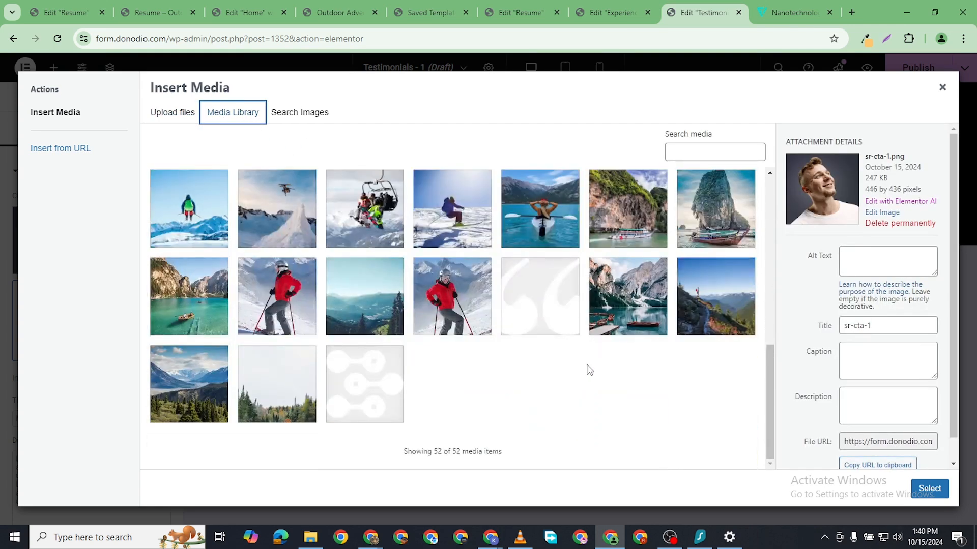
click(274, 303)
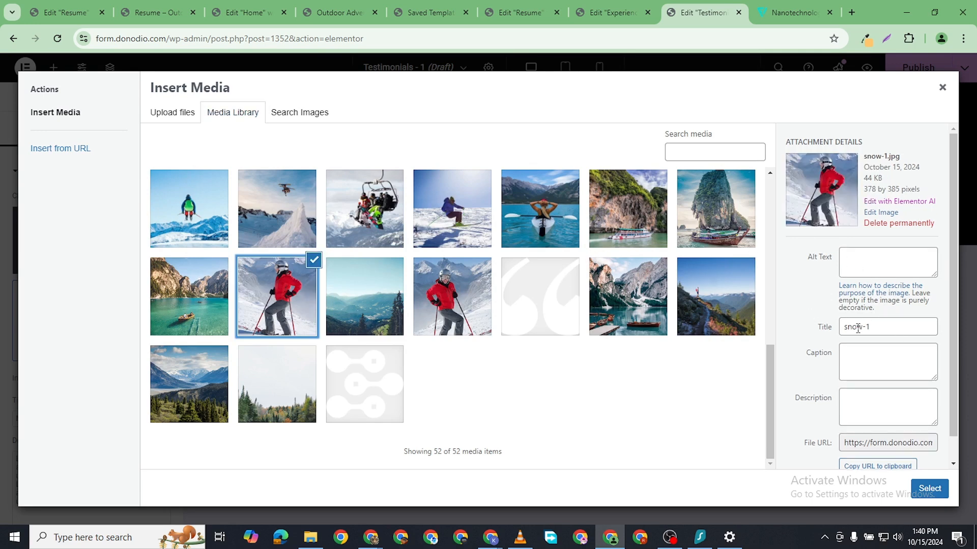
click(929, 488)
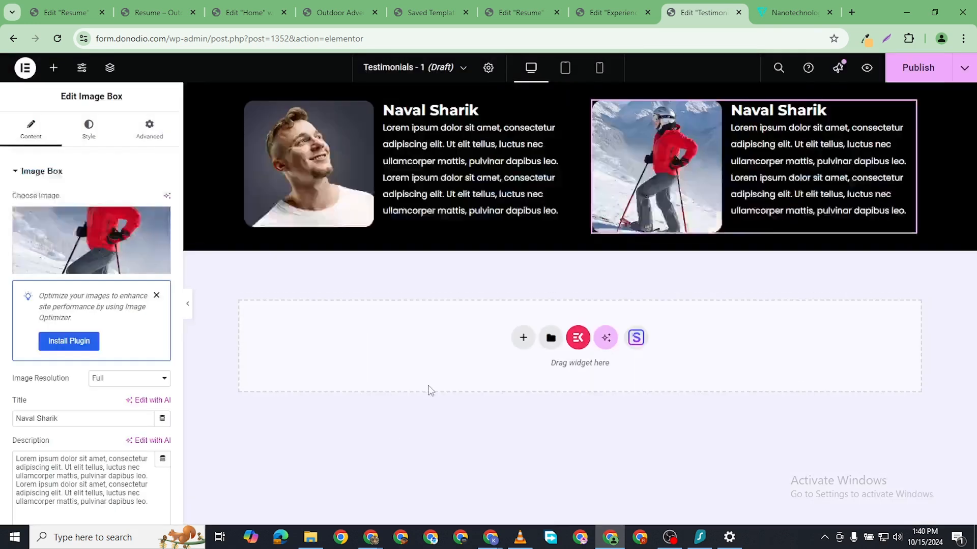
- Upload the avater picture for the second image box and replace its title with the second reviewer's full name
click(78, 240)
click(173, 113)
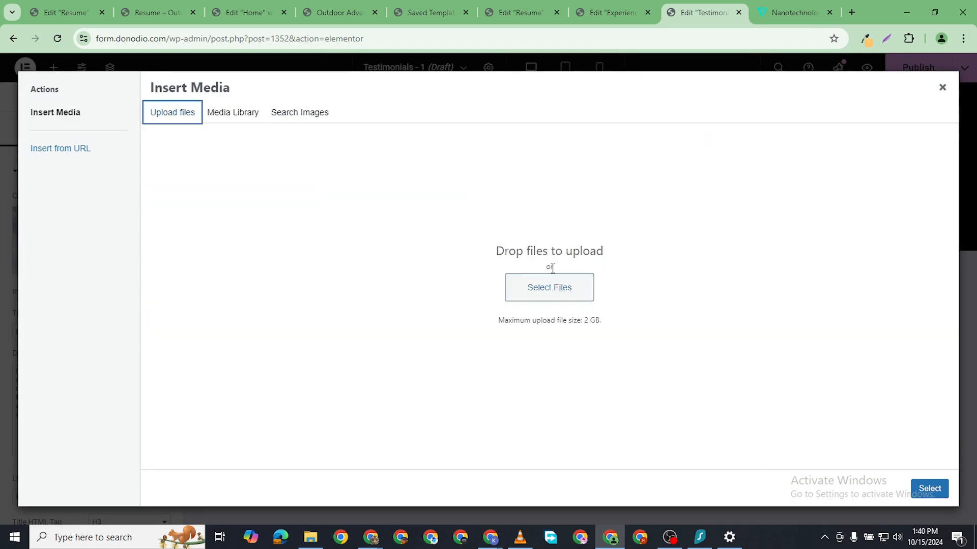
click(557, 288)
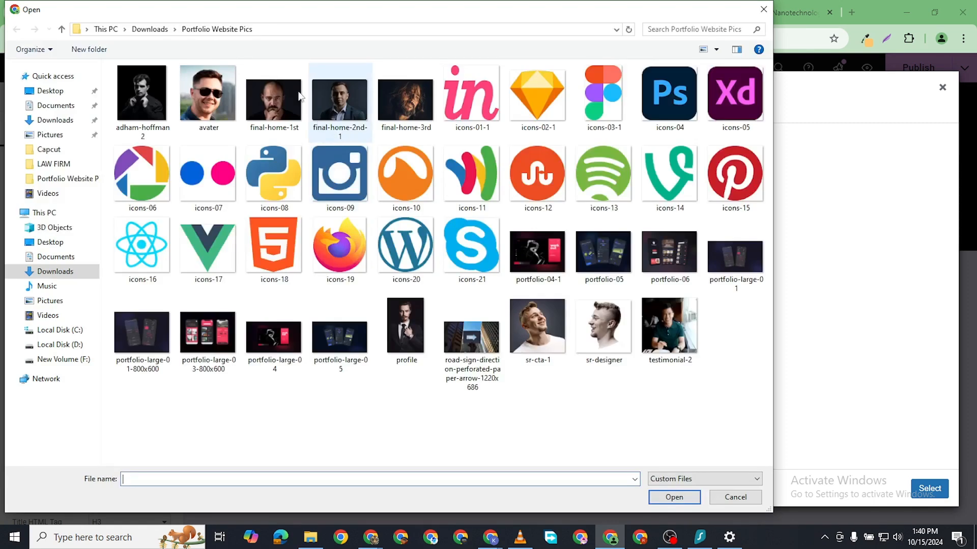
click(201, 106)
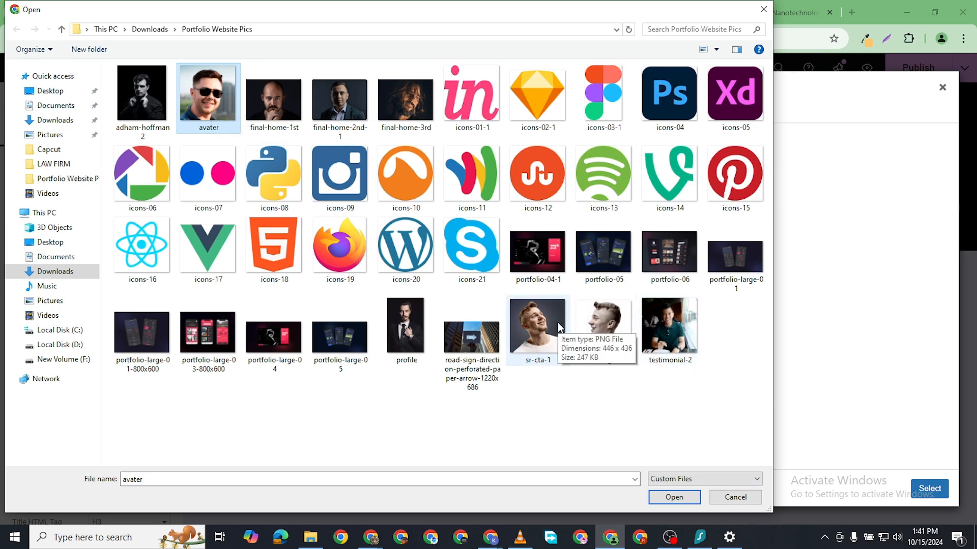
click(674, 497)
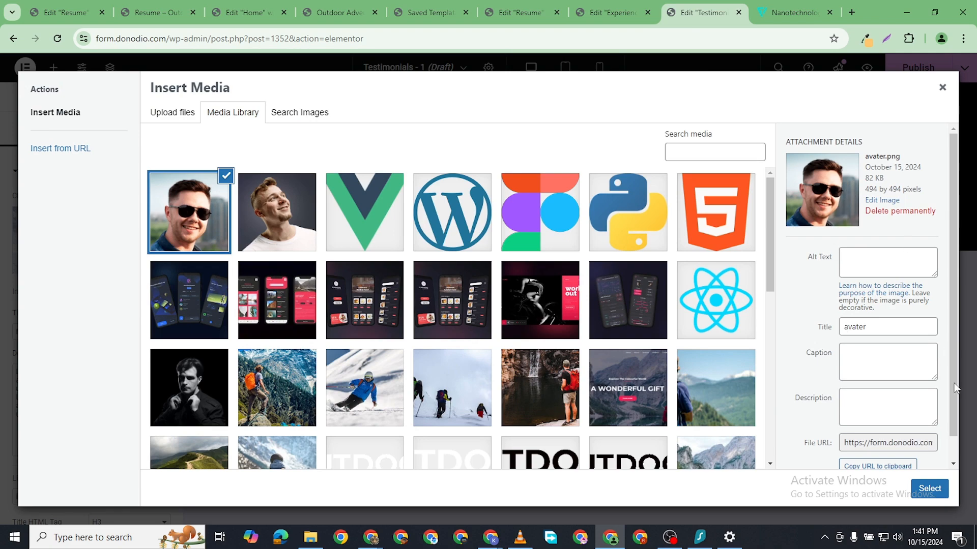
click(935, 491)
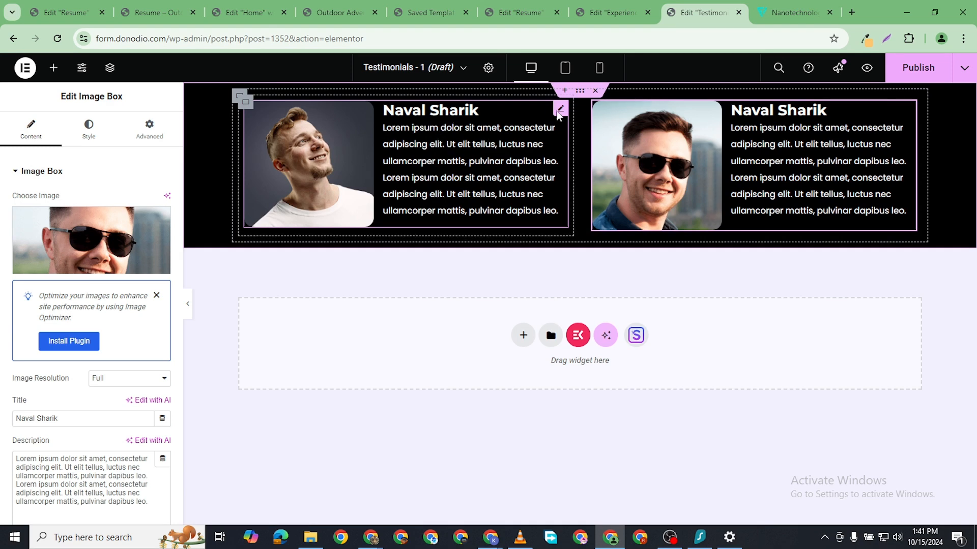
double_click(55, 412)
text(John Callum)
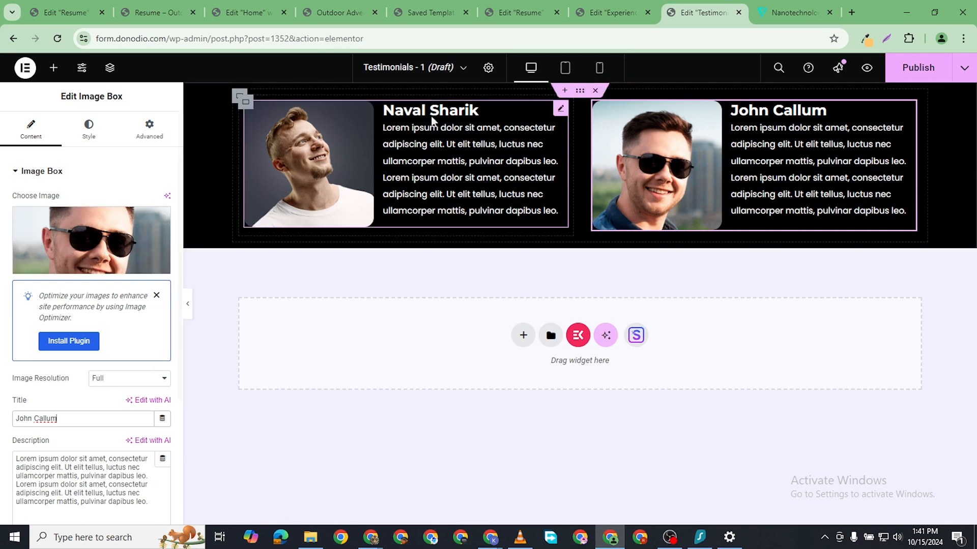
- Set the title font family of the first image box to Jost
click(558, 106)
click(87, 133)
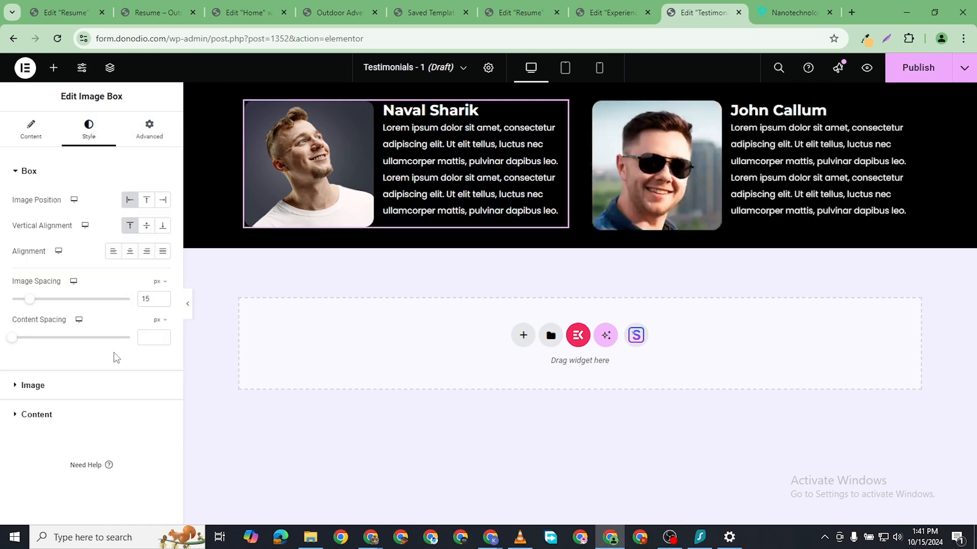
click(136, 414)
click(163, 311)
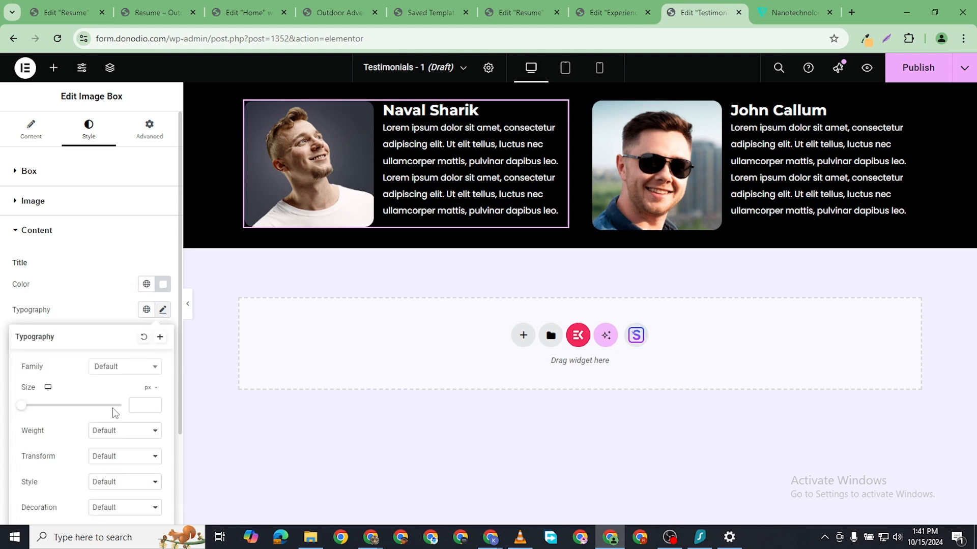
click(128, 366)
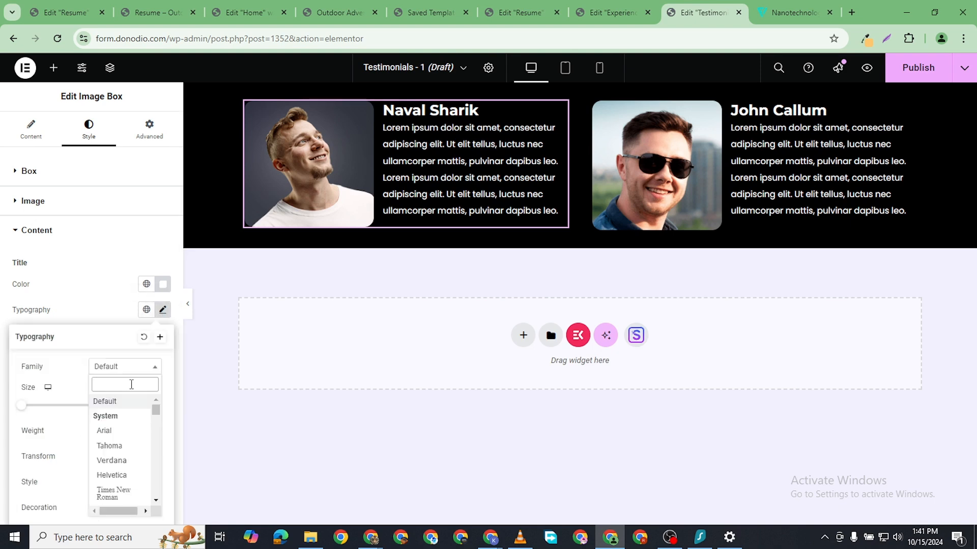
text(jost)
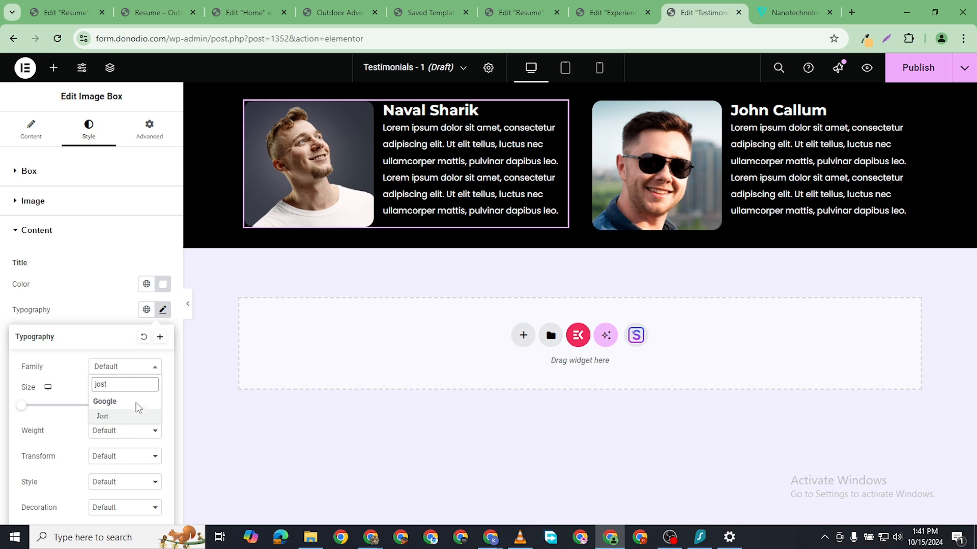
click(125, 416)
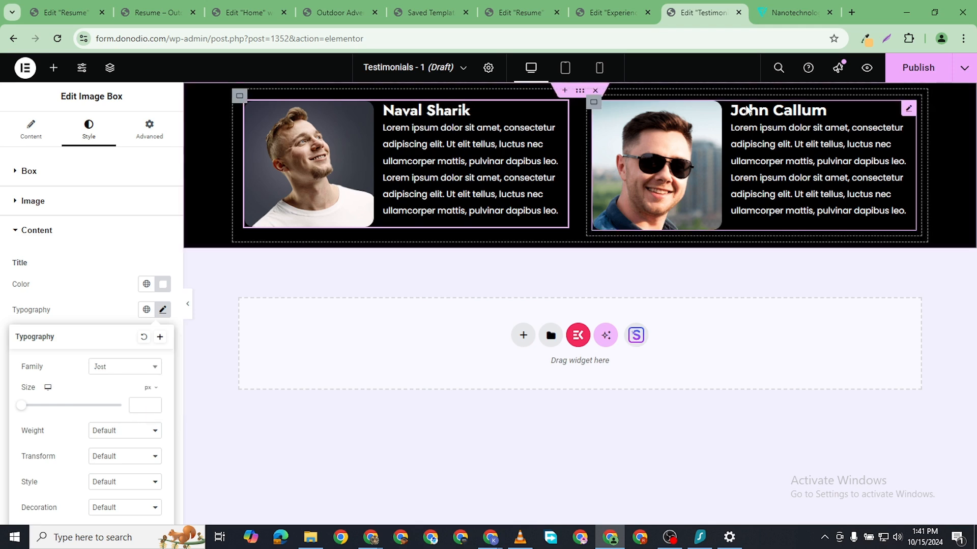
- Set the title font family of the second image box to Jost
click(905, 112)
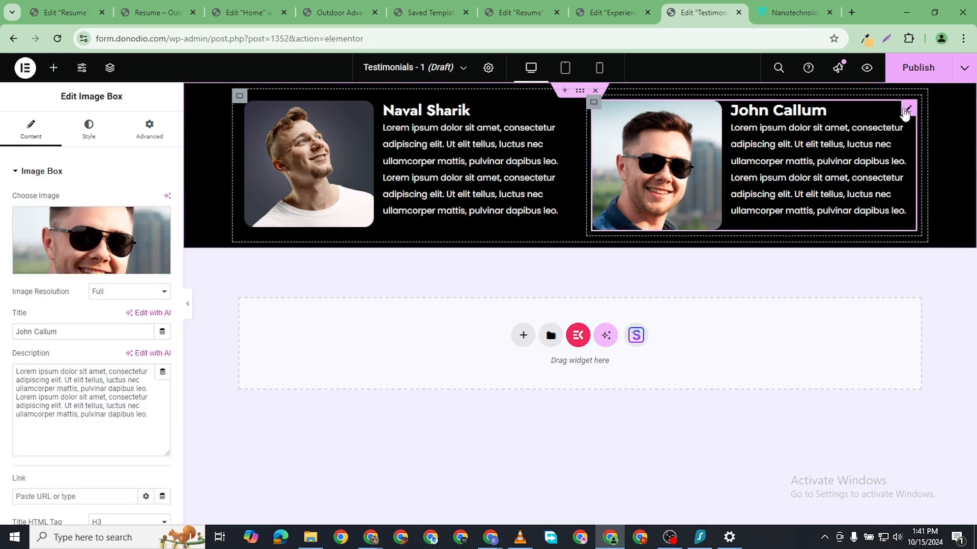
click(85, 133)
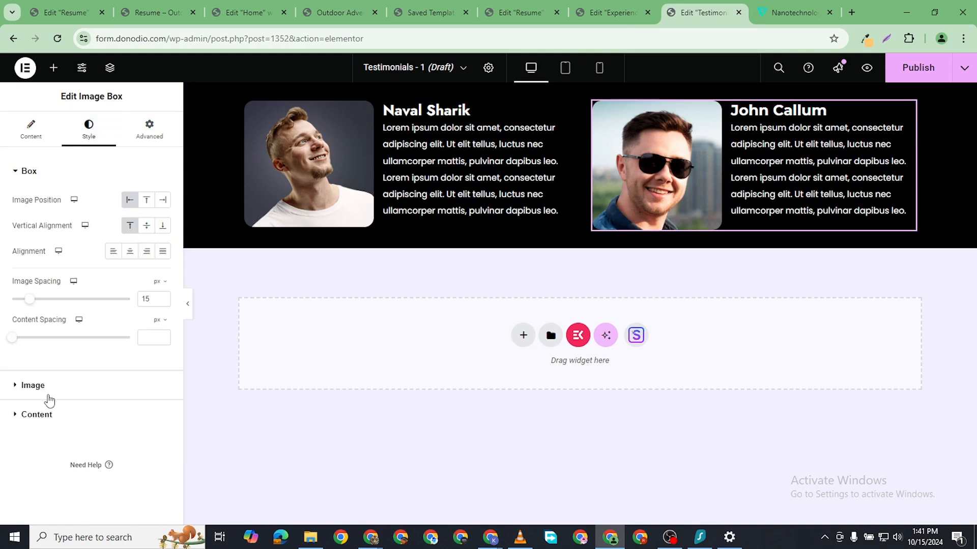
click(152, 415)
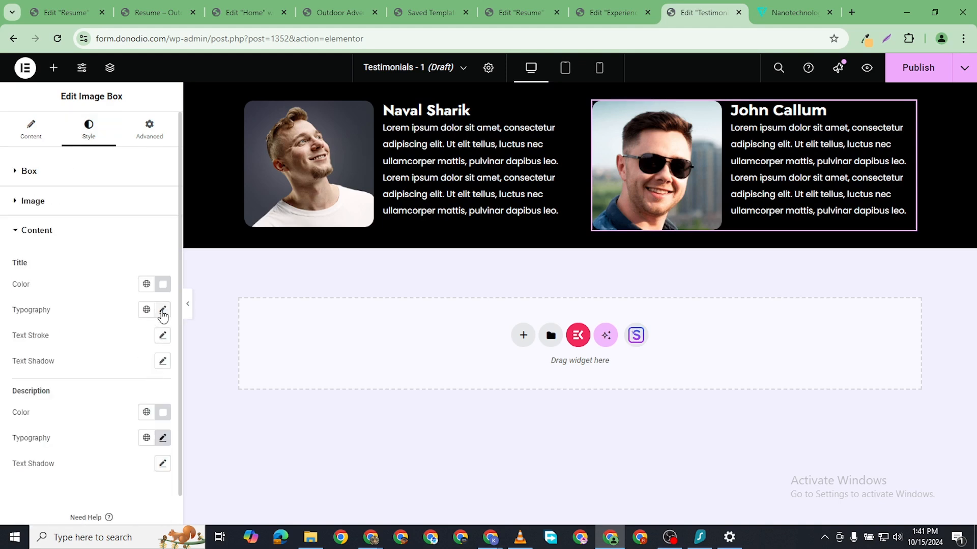
click(163, 312)
click(127, 374)
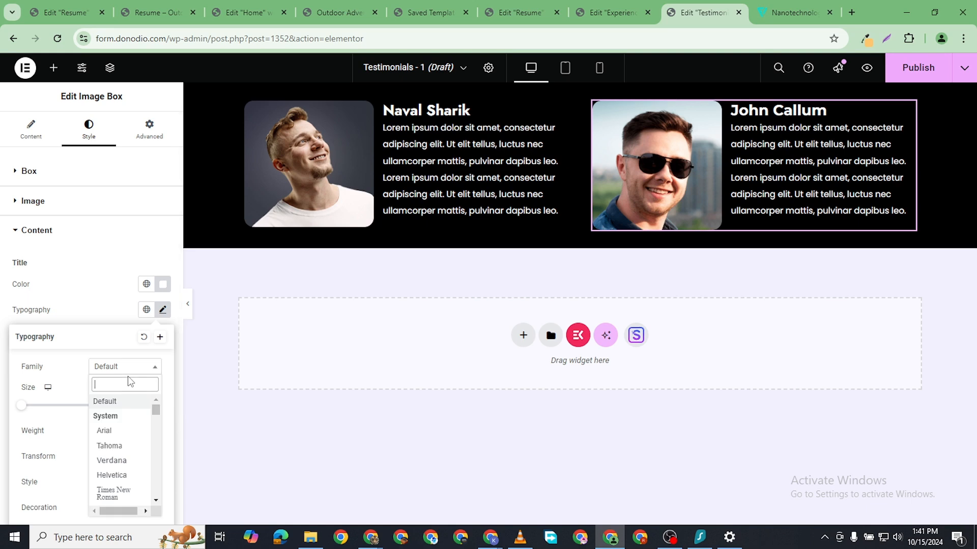
text(jost)
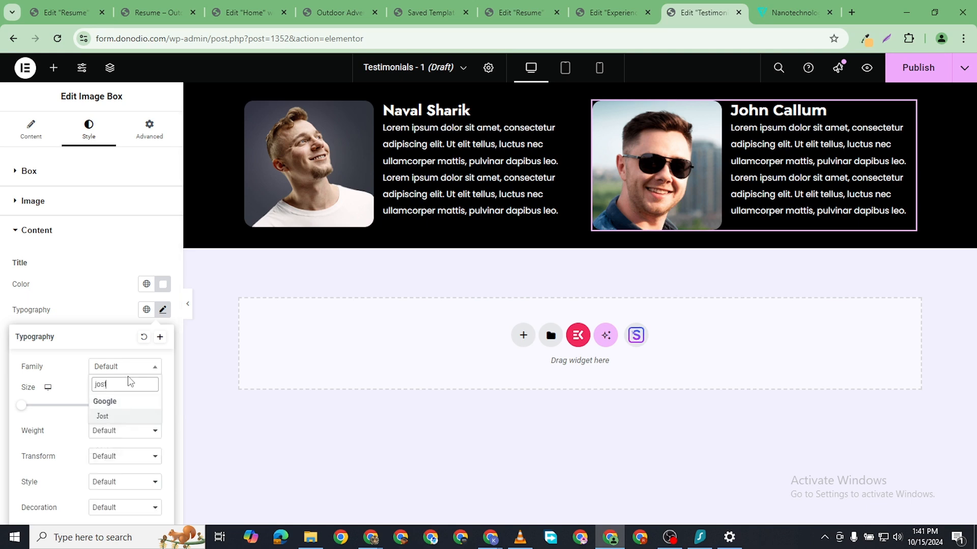
click(122, 417)
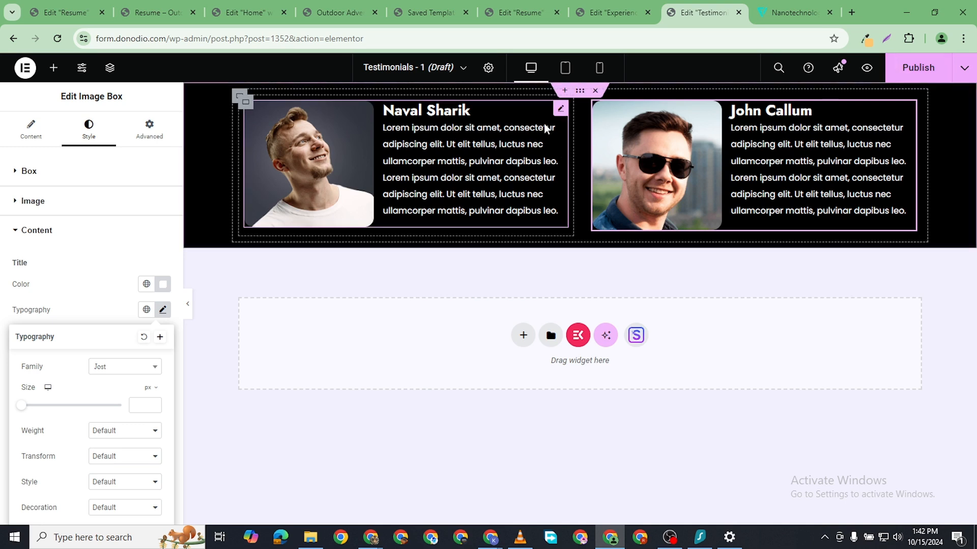
- Set the description font size of the first image box to 13 px
click(82, 229)
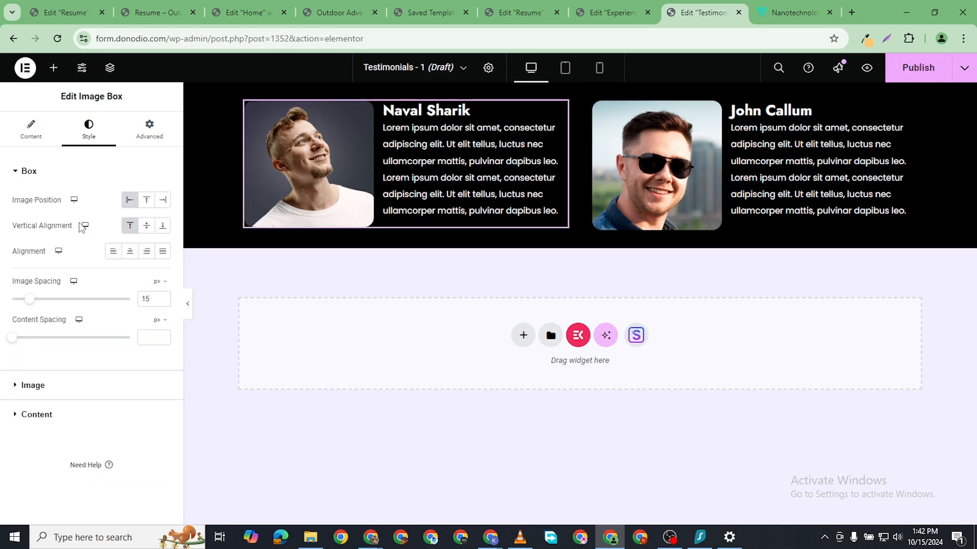
click(53, 414)
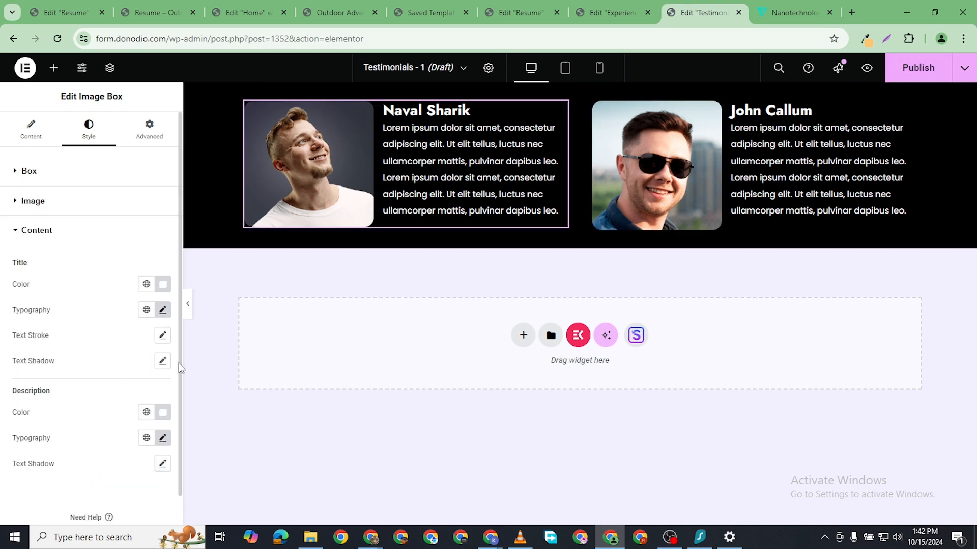
click(162, 438)
scroll(157, 483, down, 3)
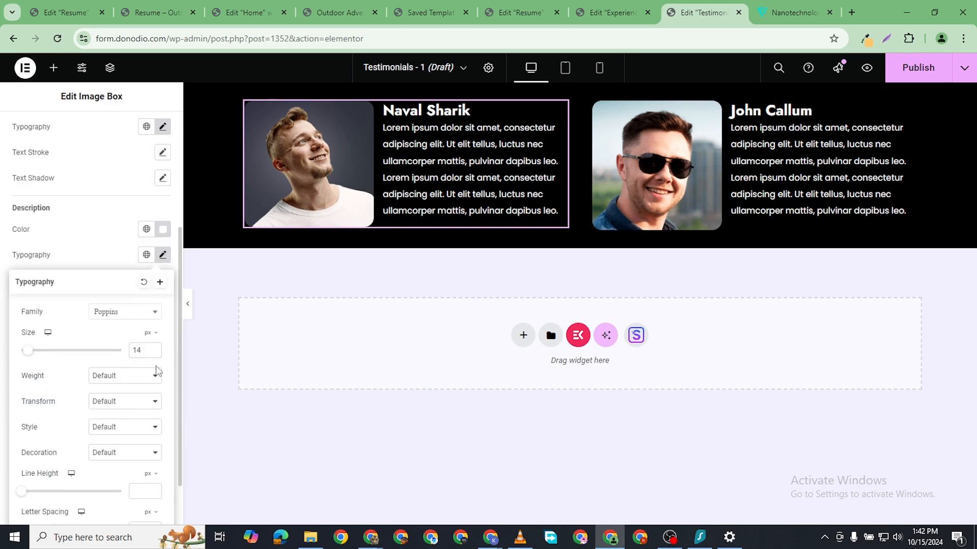
click(155, 352)
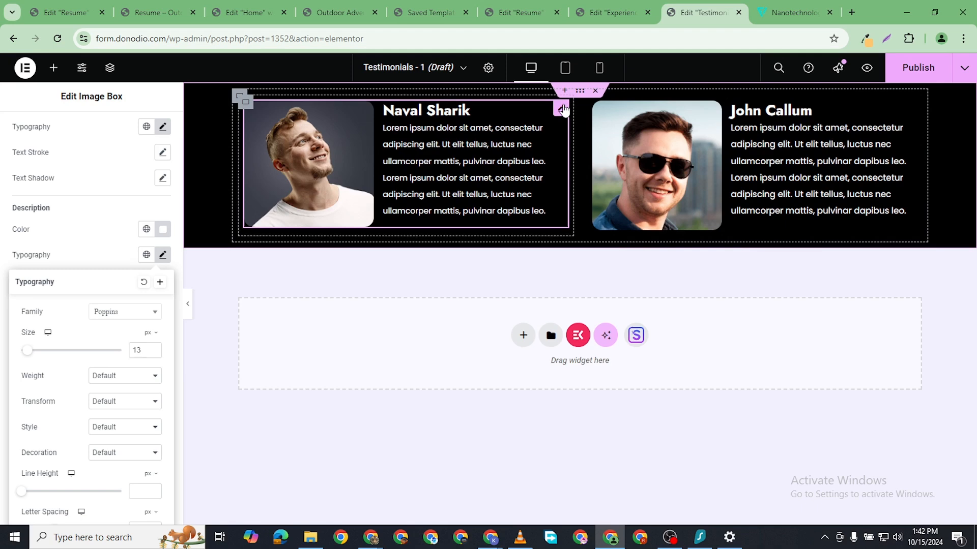
- Copy the first image box, paste its style onto the second one, and publish the Testimonials - 1 template
right_click(562, 104)
click(596, 168)
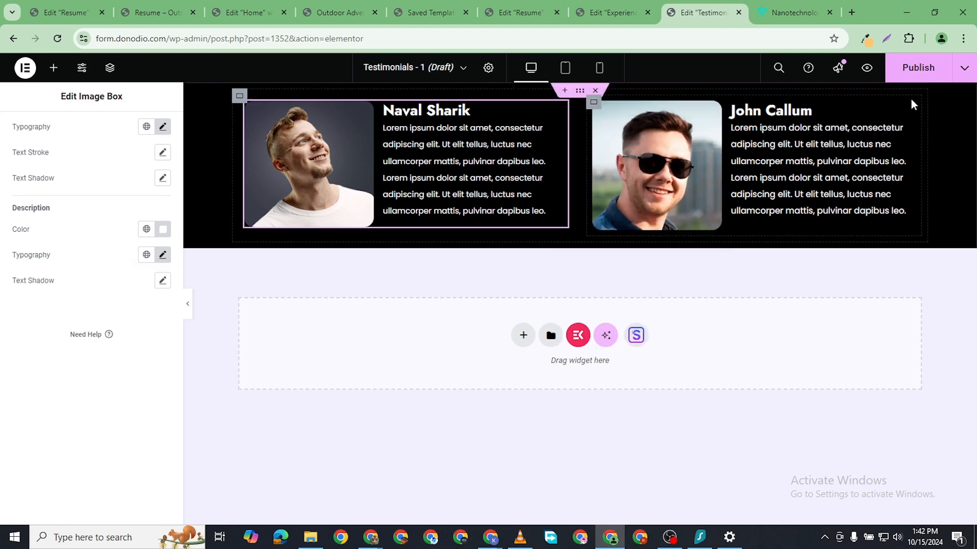
right_click(866, 232)
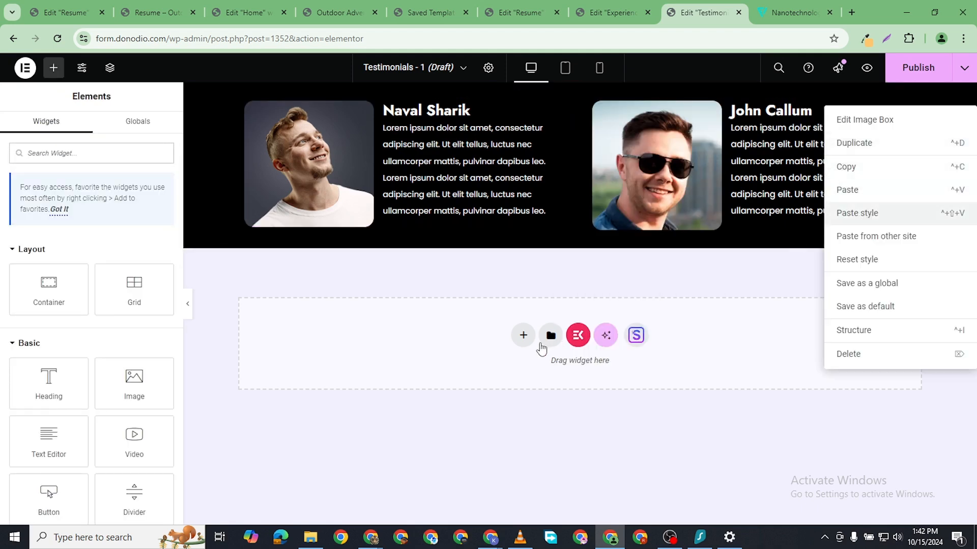
click(551, 335)
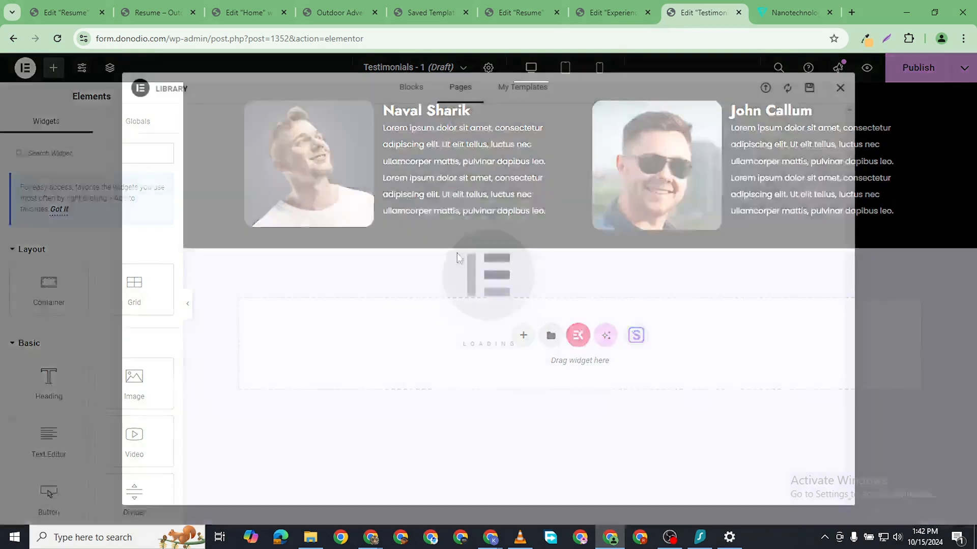
click(840, 88)
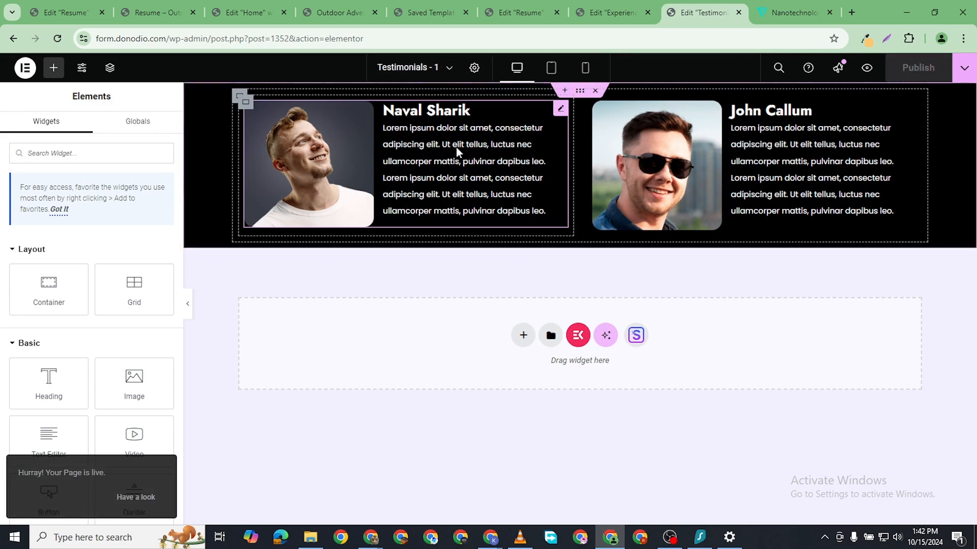
- Return to the Saved Templates list in the WordPress dashboard and reload it
click(612, 13)
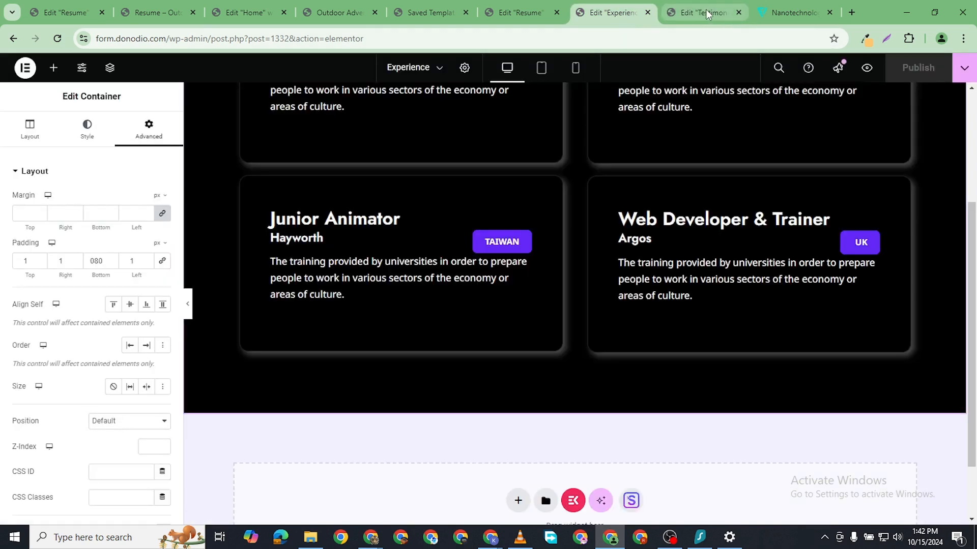
click(549, 18)
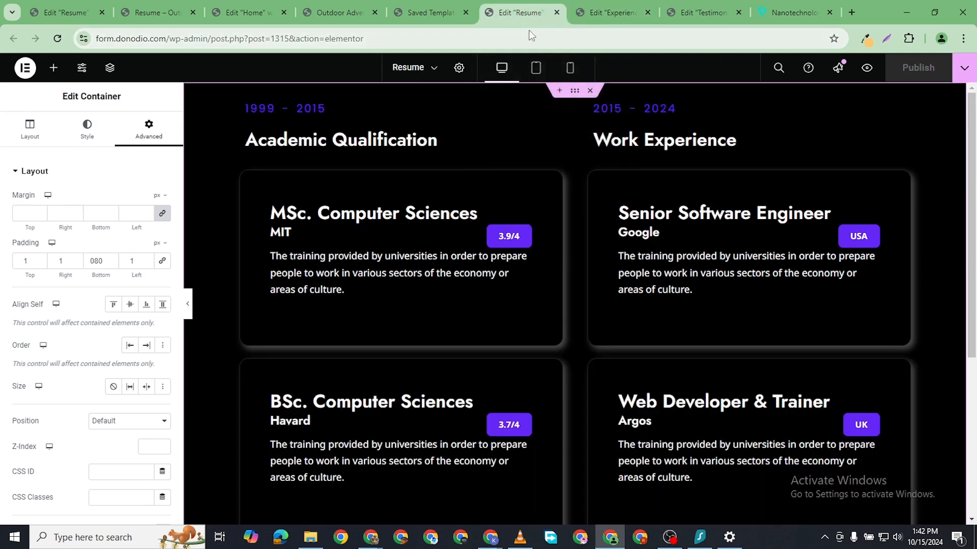
click(444, 14)
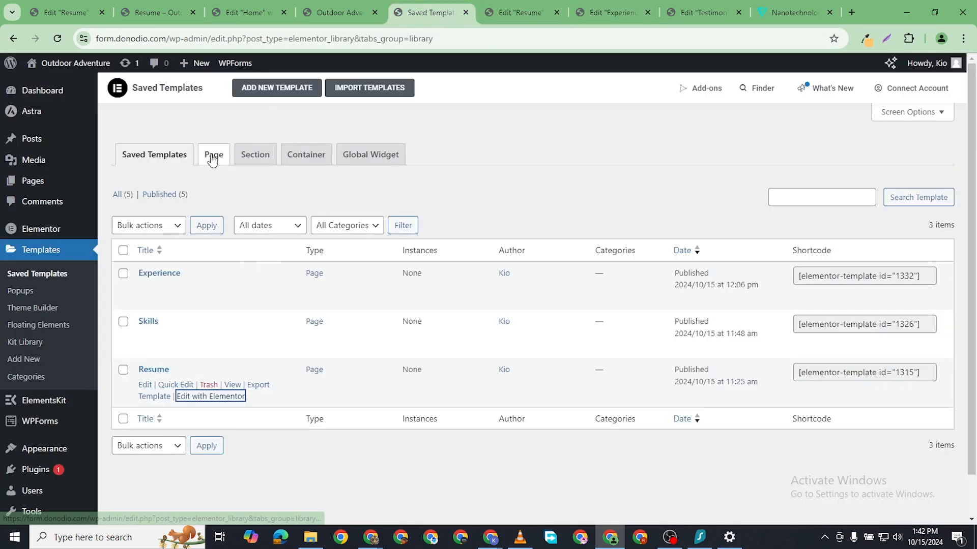
click(57, 41)
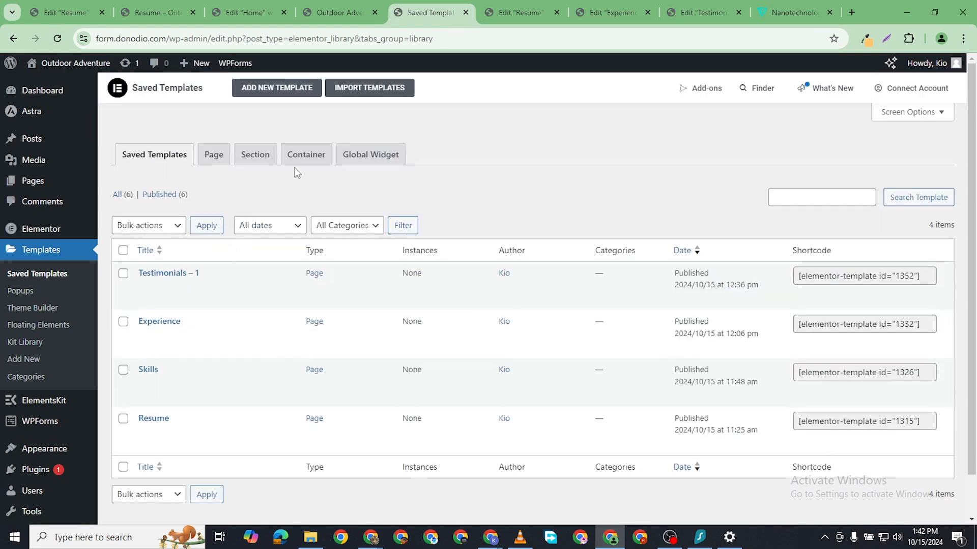
- Start a new template of type Page from the saved page templates and begin naming it
click(218, 154)
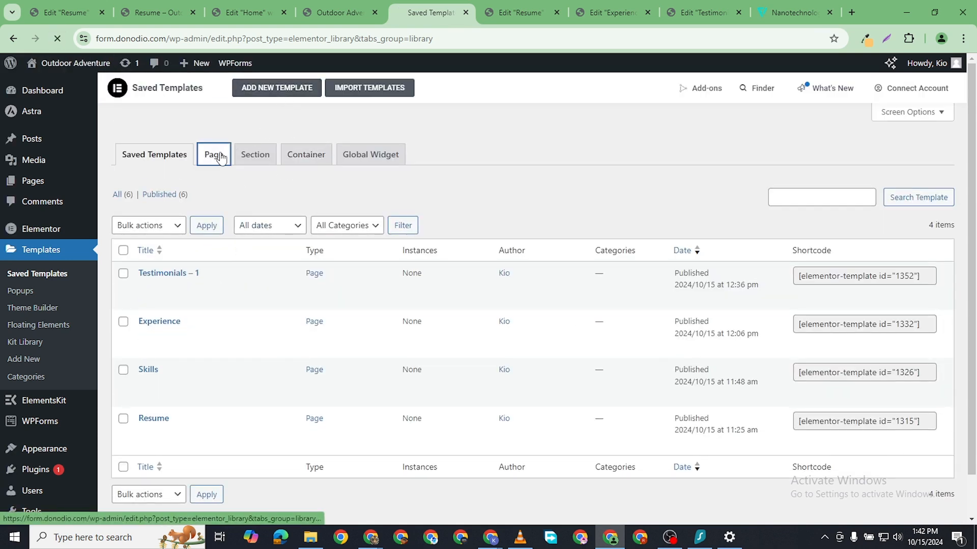
click(283, 90)
click(585, 339)
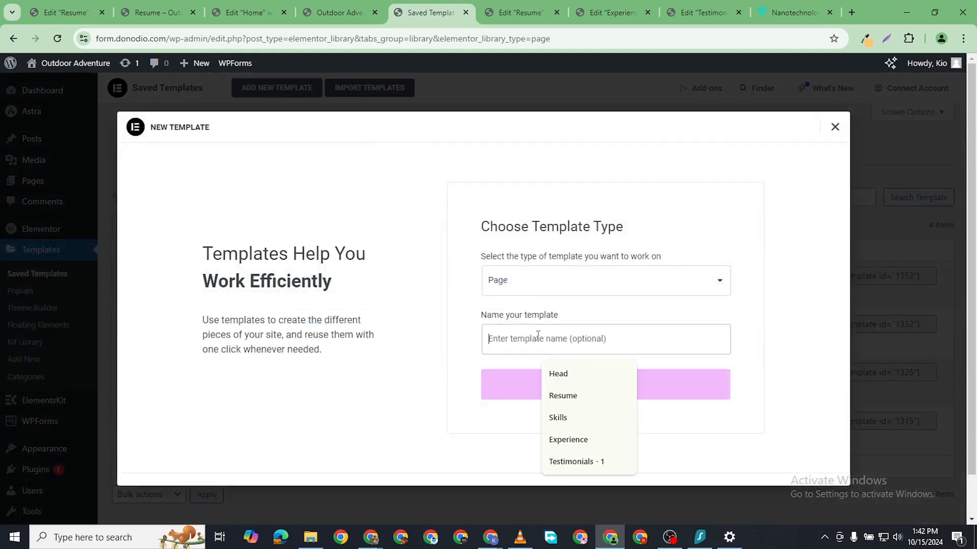
- Name the new page template "Testimonials - 2" and create it
click(600, 460)
text(- 1)
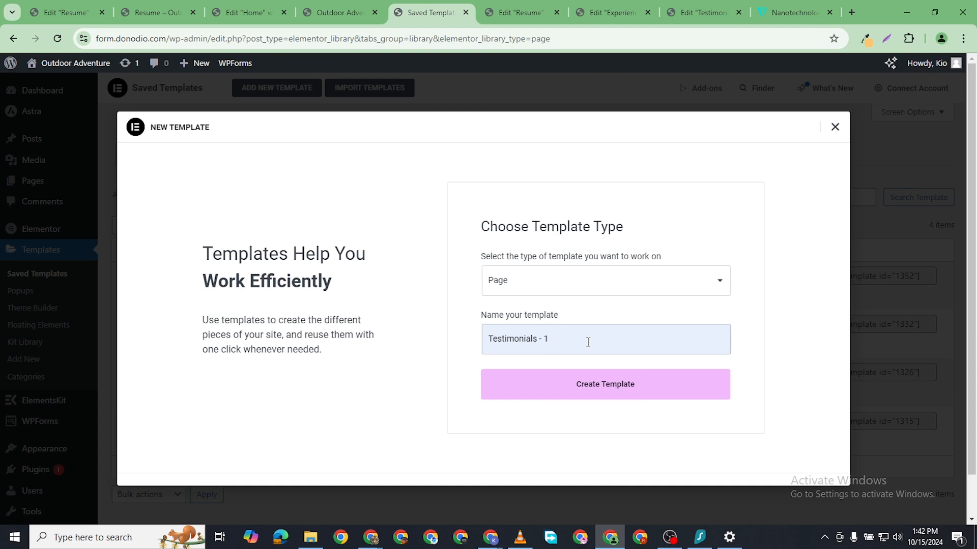
key(BackSpace)
text(2)
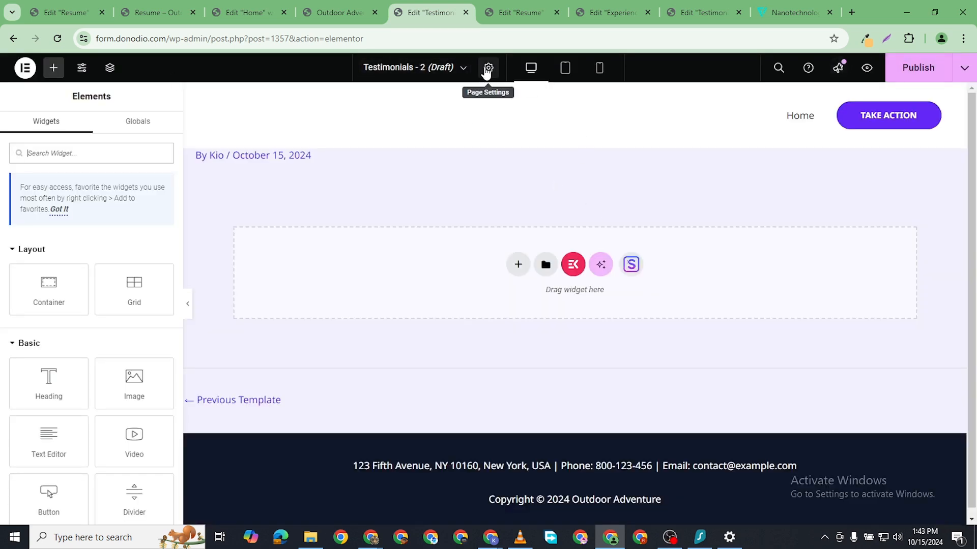
- Hide the template's title and set its page layout to Elementor Canvas
click(488, 67)
click(118, 235)
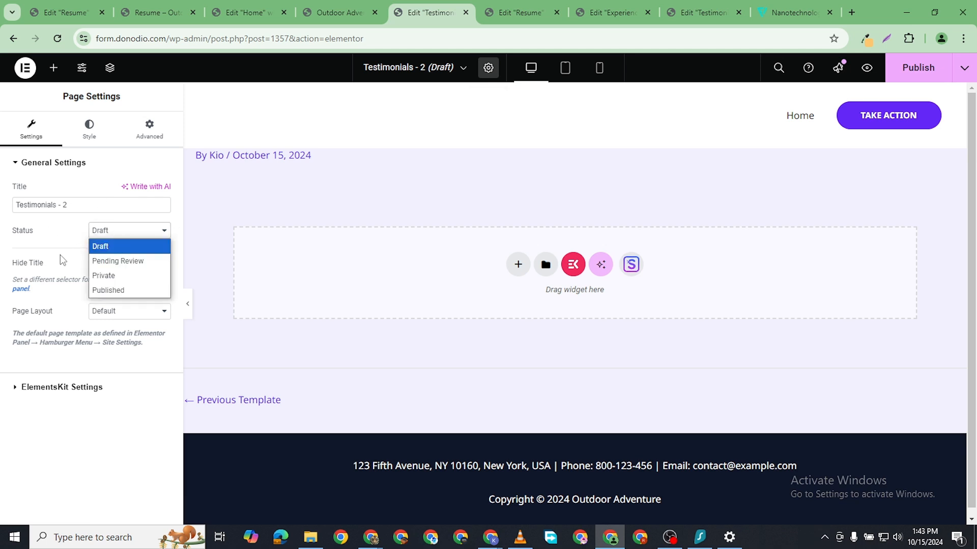
click(61, 257)
click(154, 263)
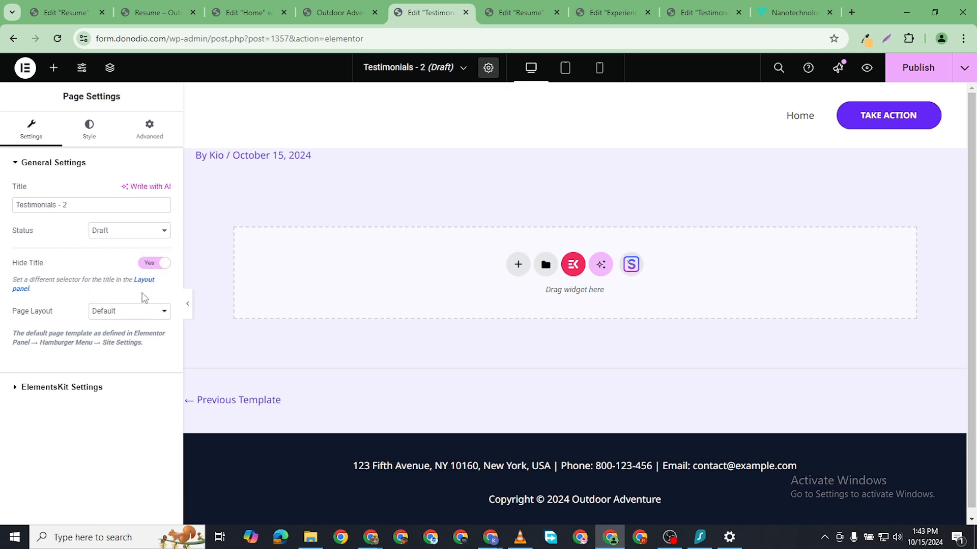
click(141, 311)
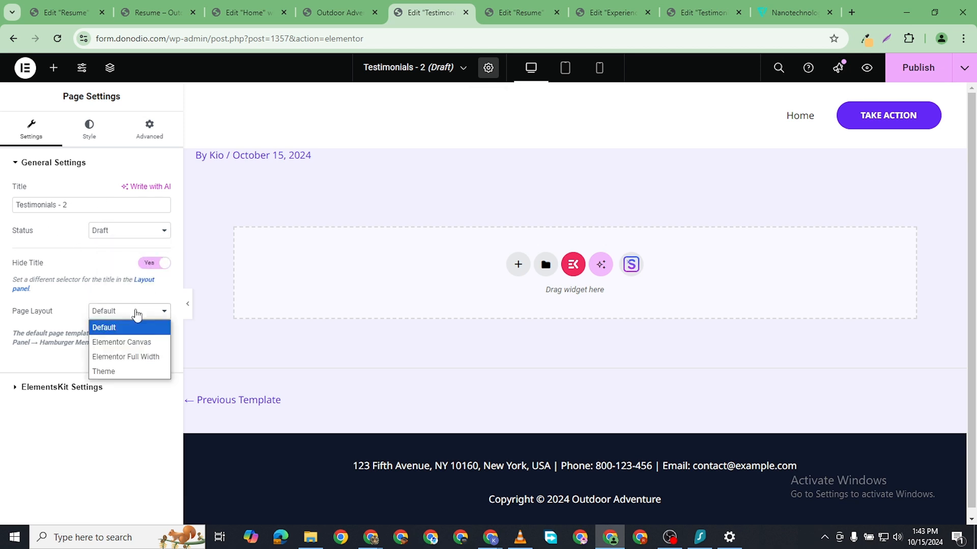
click(141, 342)
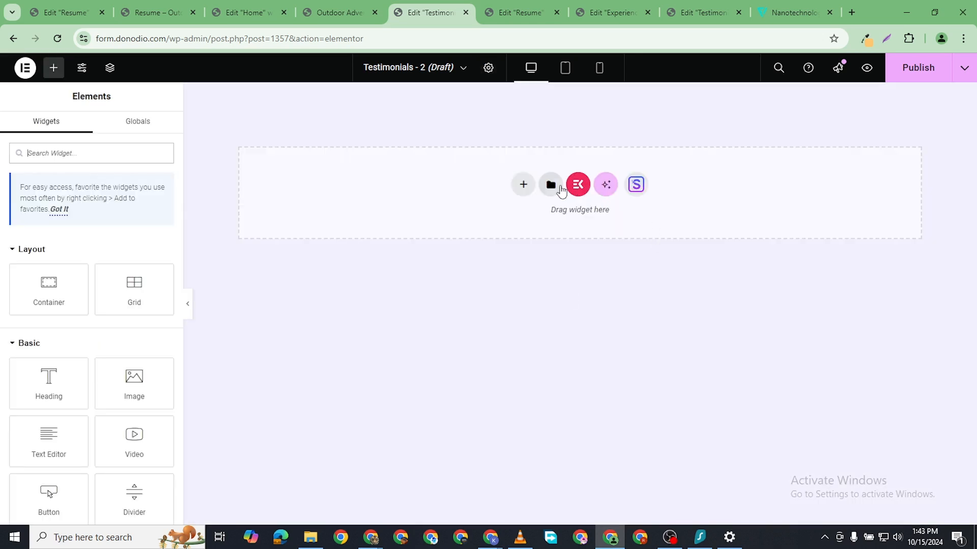
- Insert the saved template "Testimonials - 1" from the library into the empty page
click(548, 186)
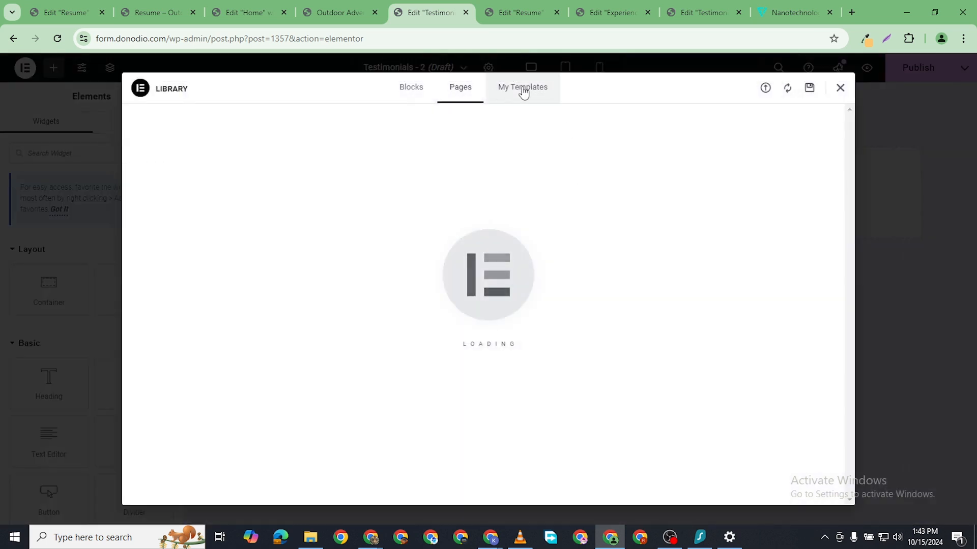
click(523, 89)
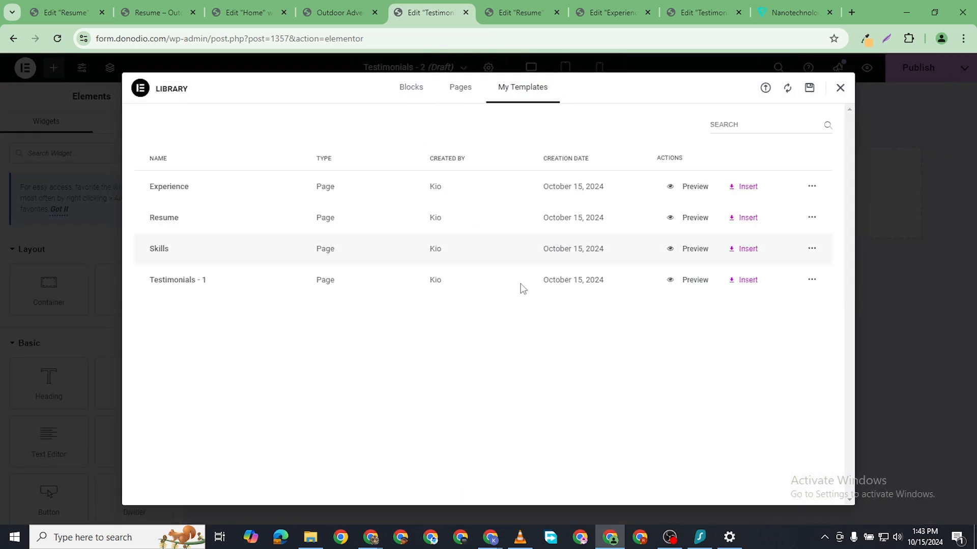
click(745, 280)
click(586, 322)
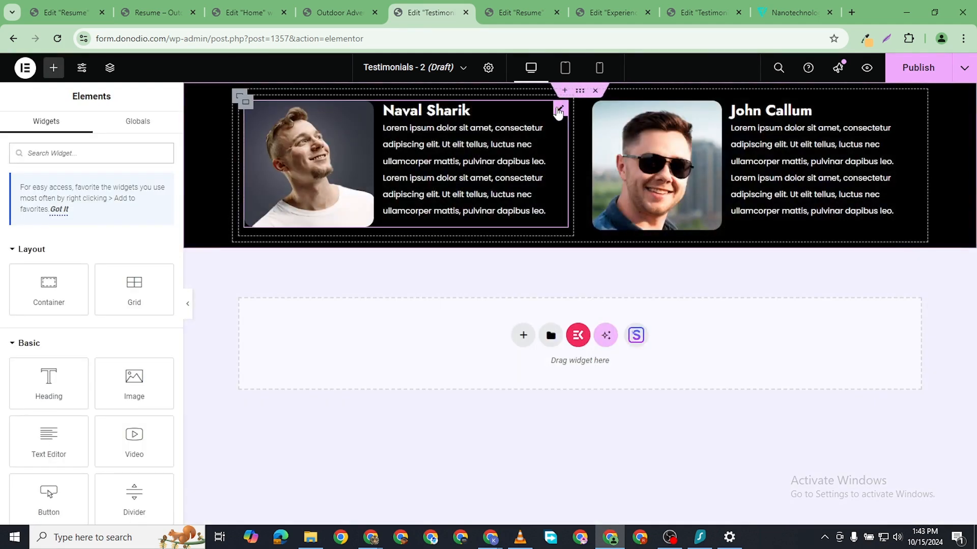
- Replace the first testimonial's photo with the testimonial-2 image uploaded from the Portfolio Website Pics folder
click(306, 175)
click(120, 238)
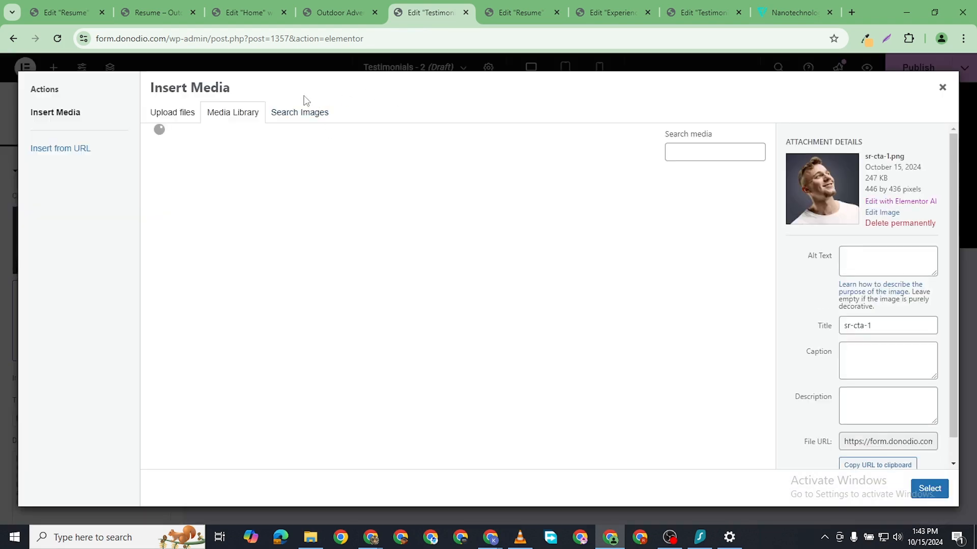
scroll(568, 367, down, 10)
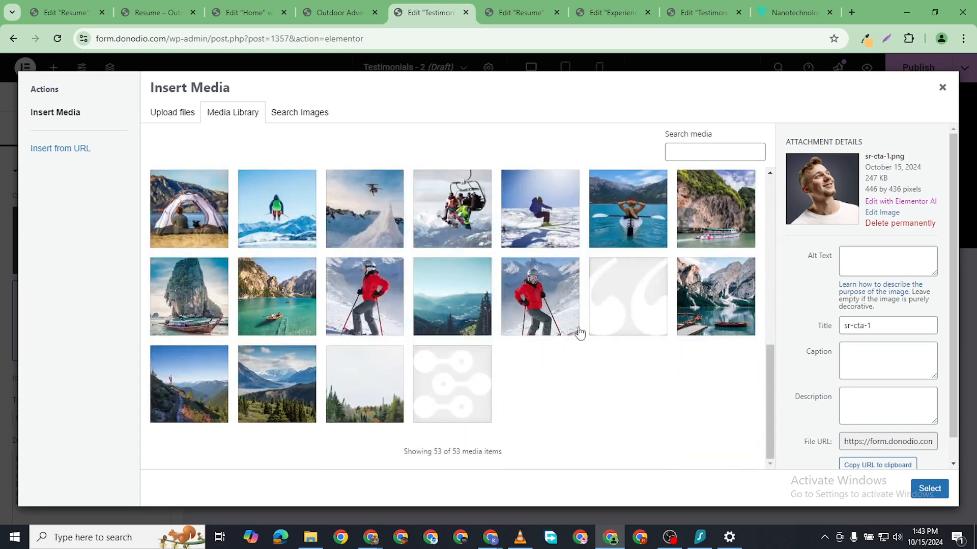
scroll(580, 333, up, 10)
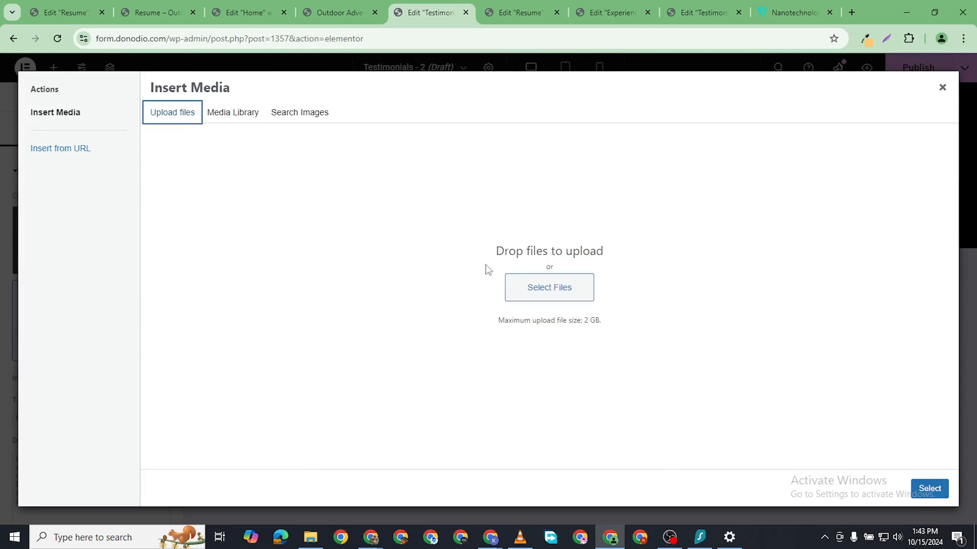
click(538, 285)
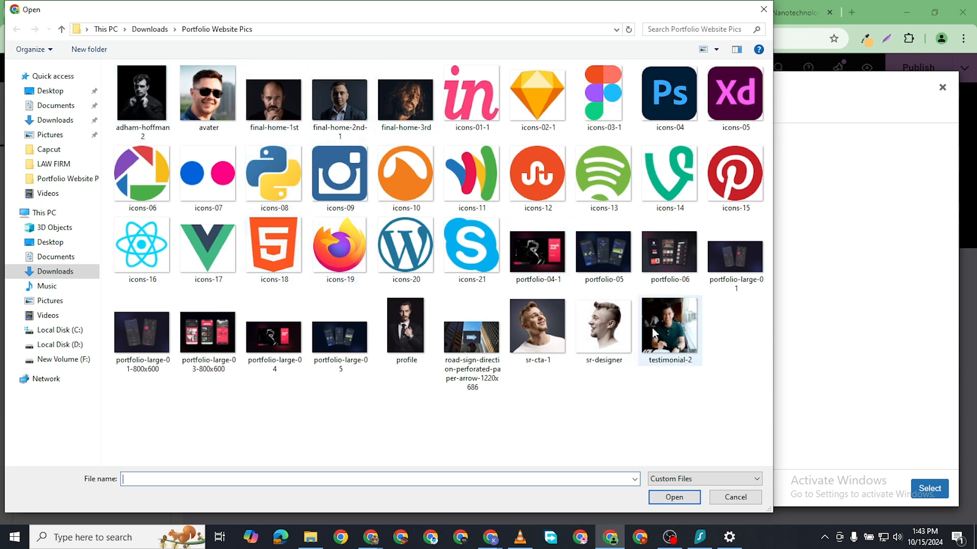
click(606, 332)
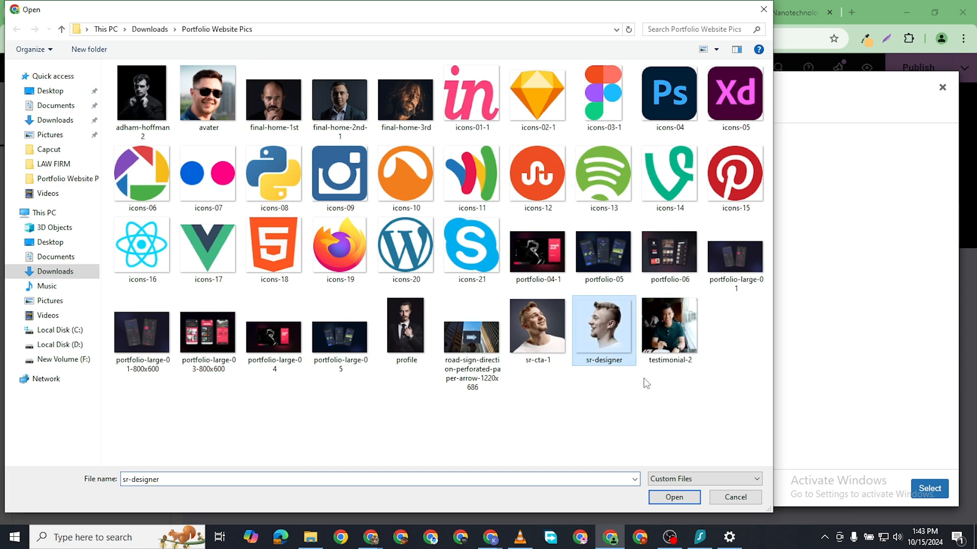
click(665, 332)
click(681, 496)
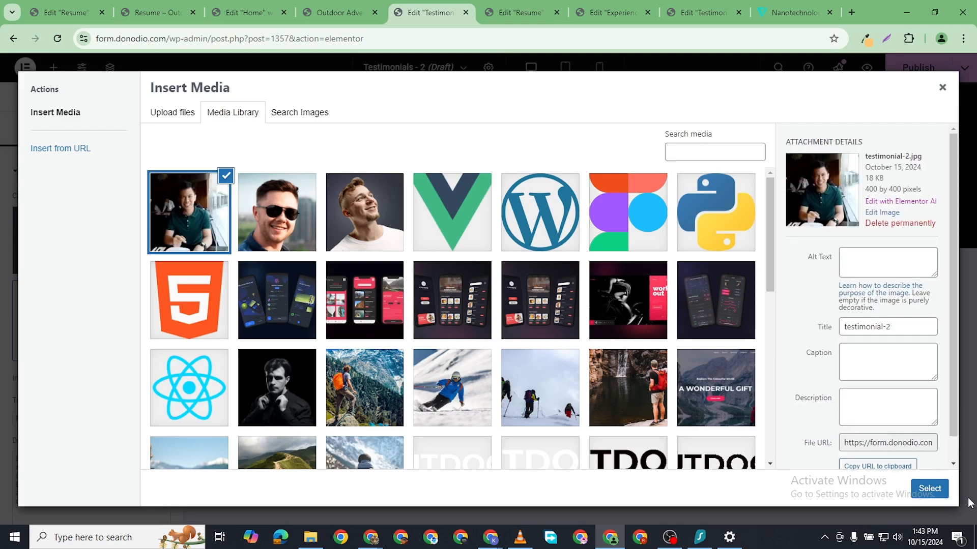
click(930, 489)
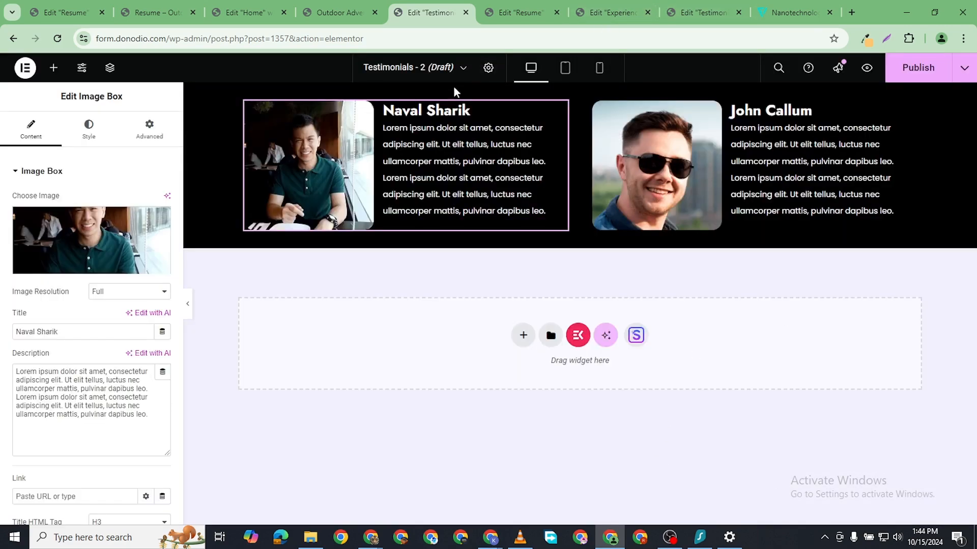
- Replace the first testimonial's title with the new person's full name
click(49, 336)
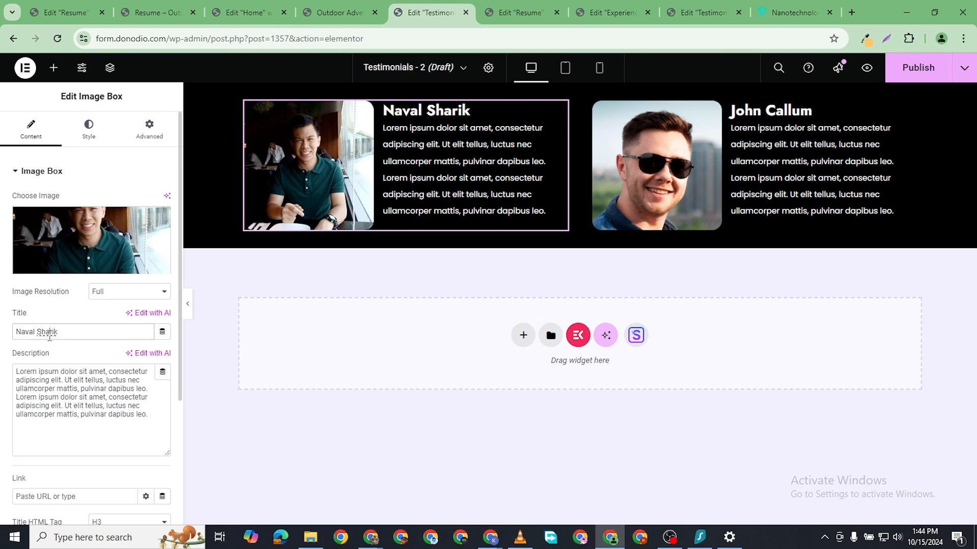
triple_click(49, 336)
text(Bob Ross)
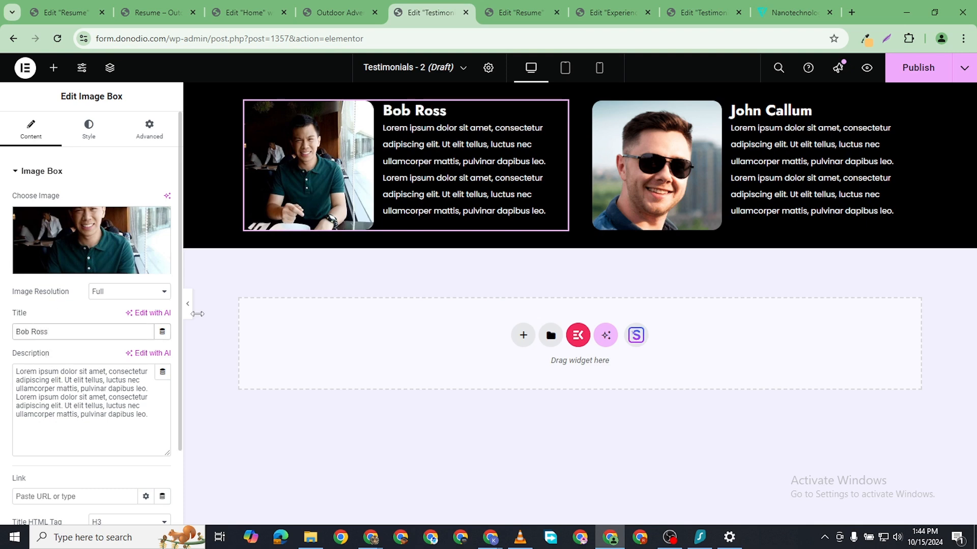
- Replace the second testimonial's photo with the sr-designer image uploaded from the Portfolio Website Pics folder
click(655, 224)
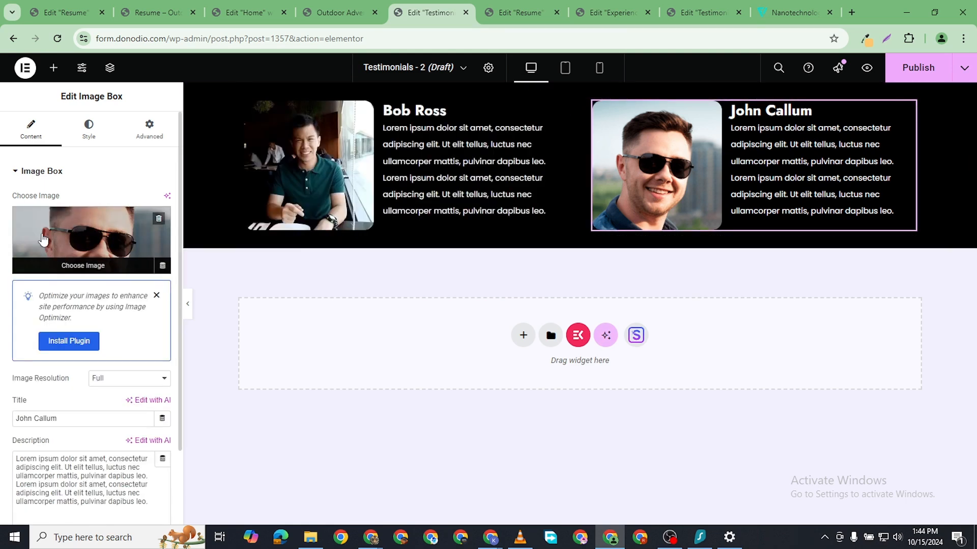
click(43, 239)
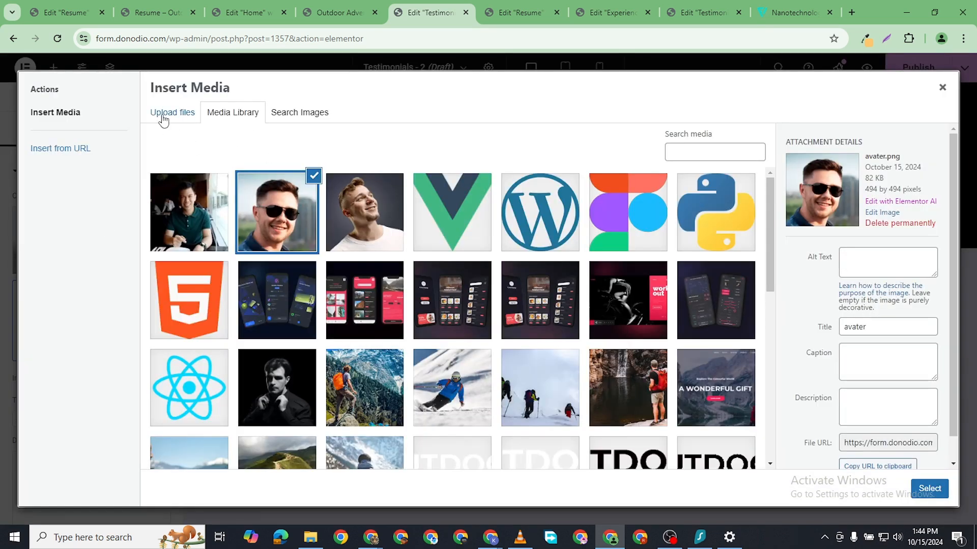
click(163, 115)
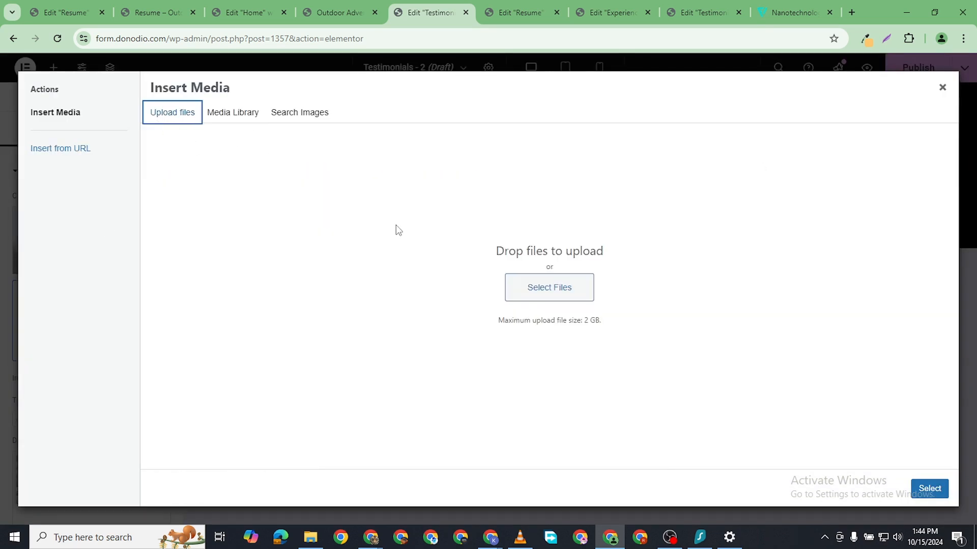
click(511, 279)
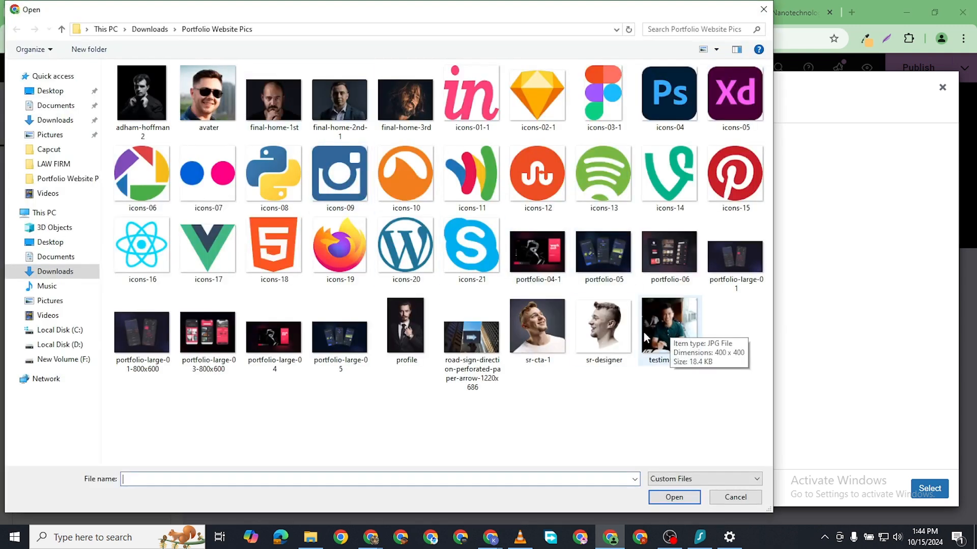
click(603, 336)
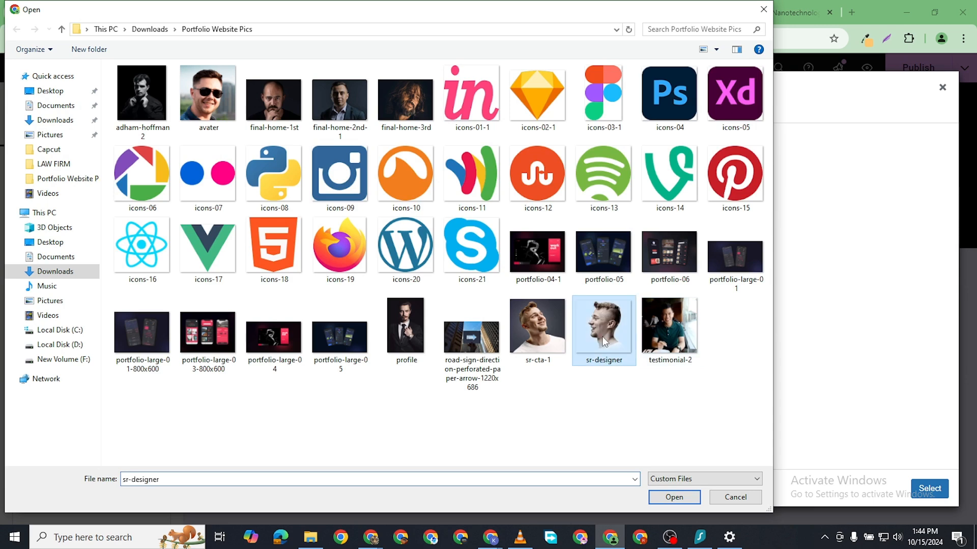
click(672, 497)
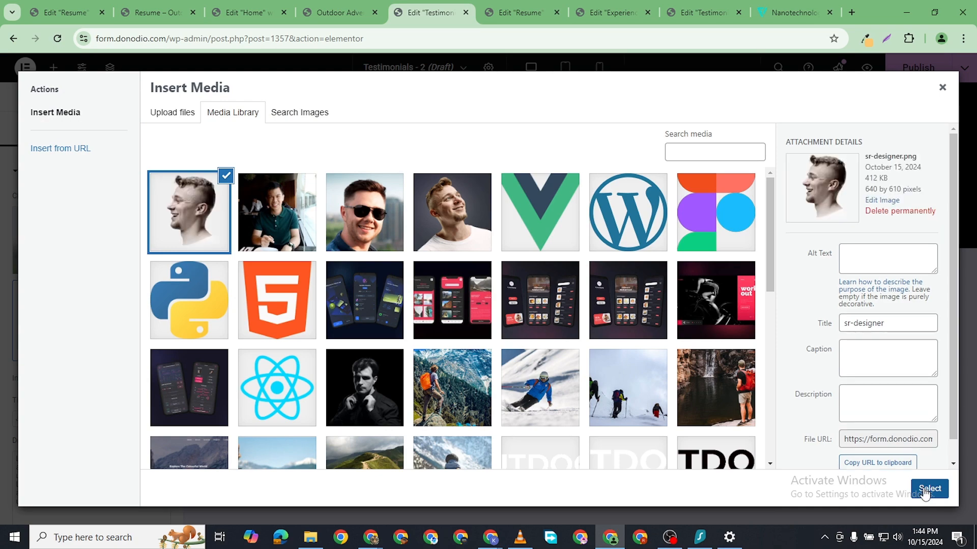
click(929, 489)
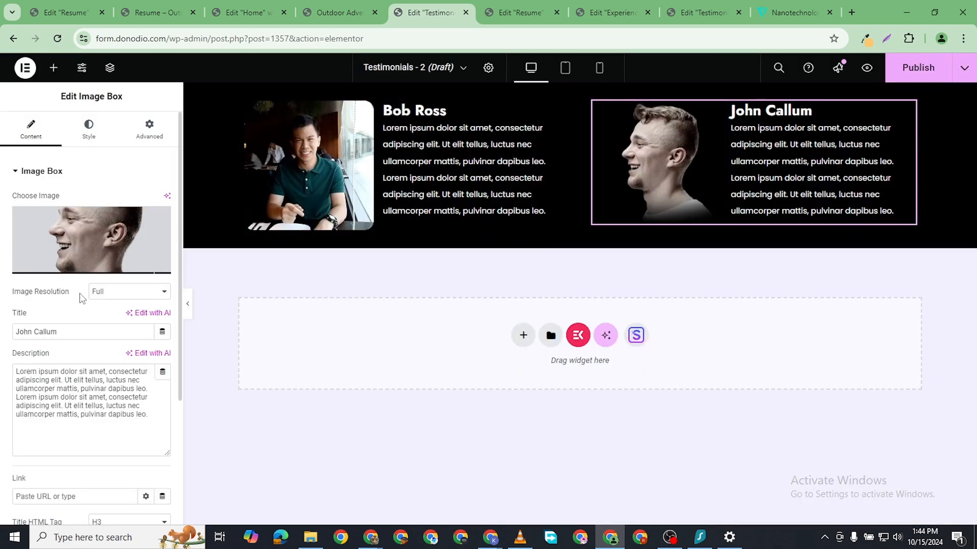
- Replace the second testimonial's title with the new person's full name and publish the template
triple_click(68, 334)
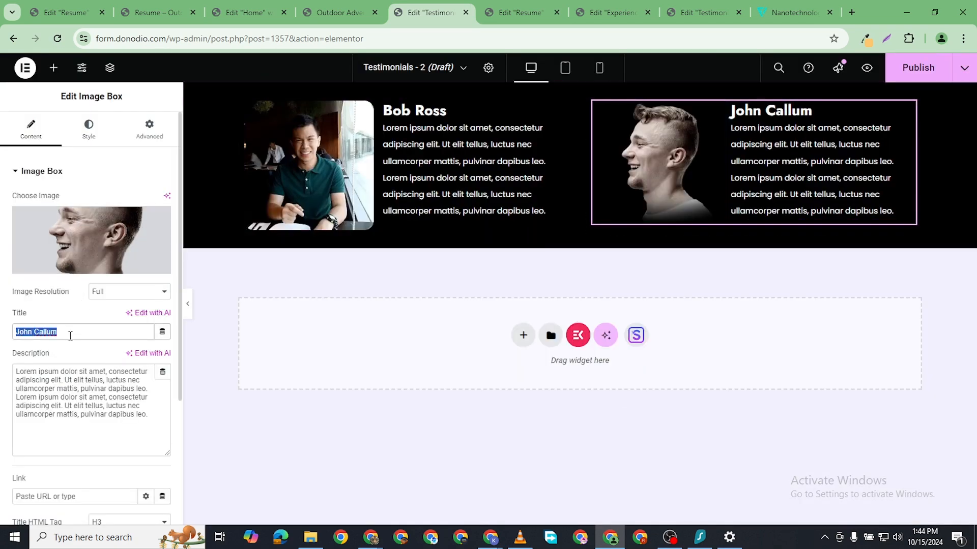
text(Louis Ham)
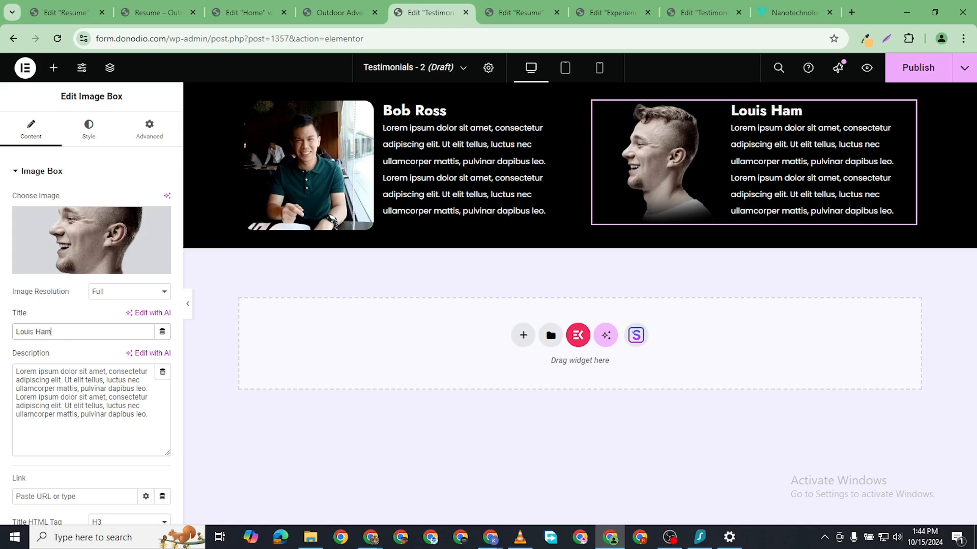
click(913, 66)
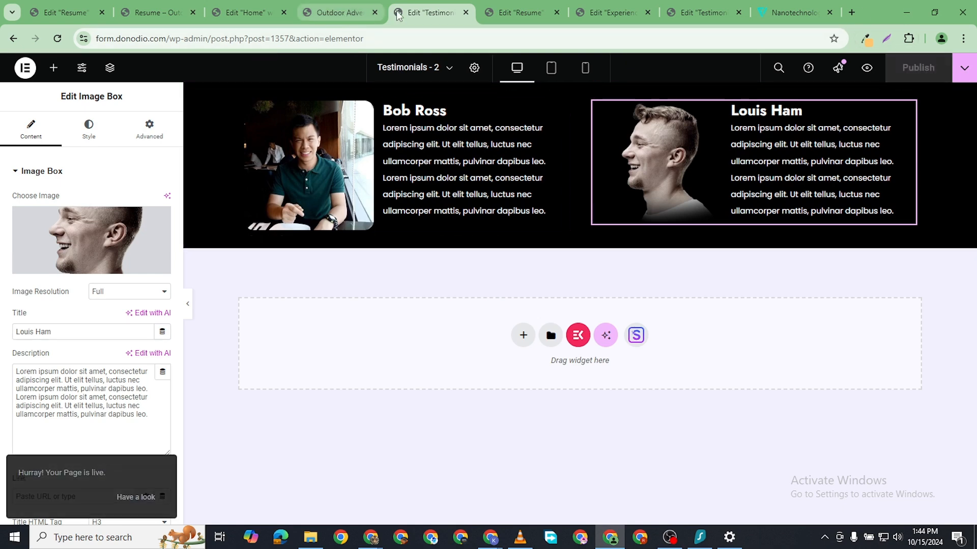
drag(213, 40, 402, 40)
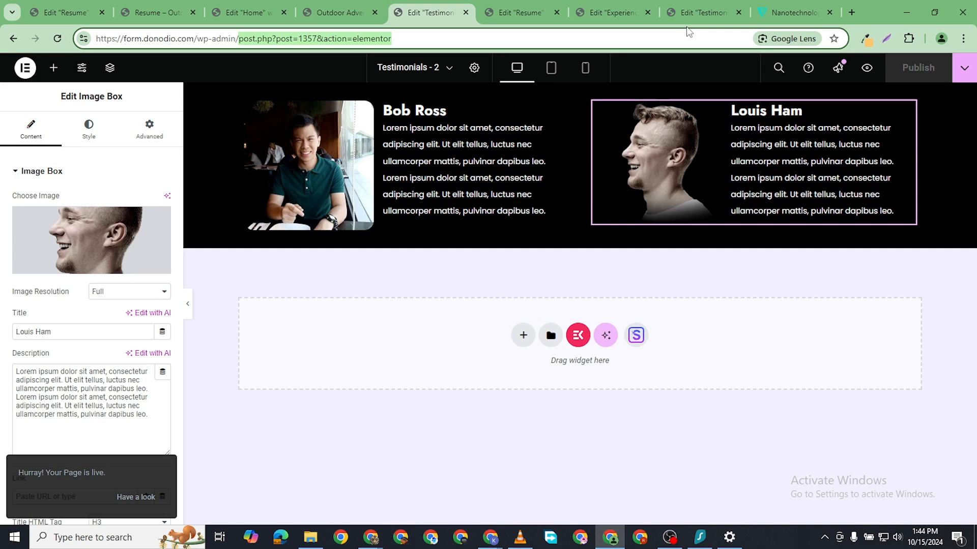
click(524, 16)
click(430, 15)
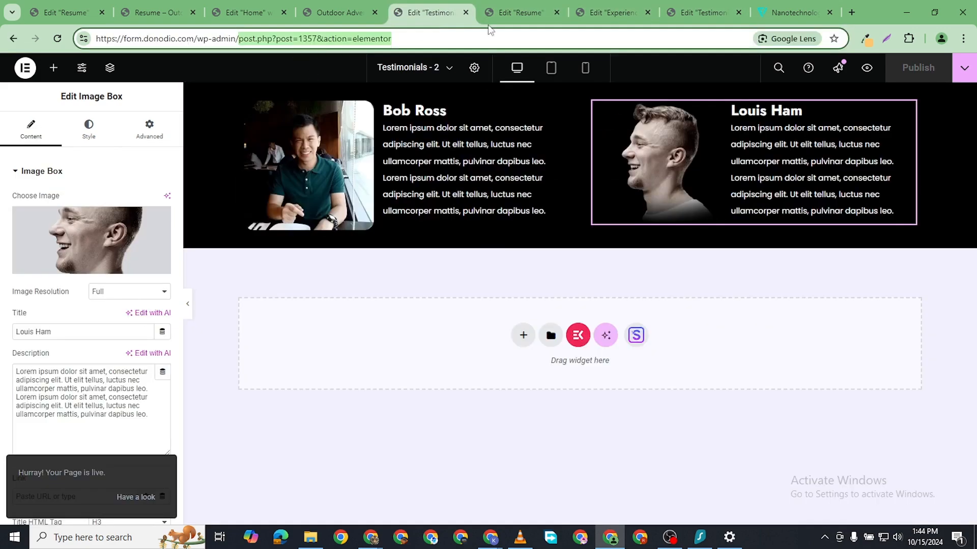
- In the Resume template's browser tab, go back to the WordPress dashboard and open the list of saved templates
click(521, 14)
scroll(587, 120, down, 5)
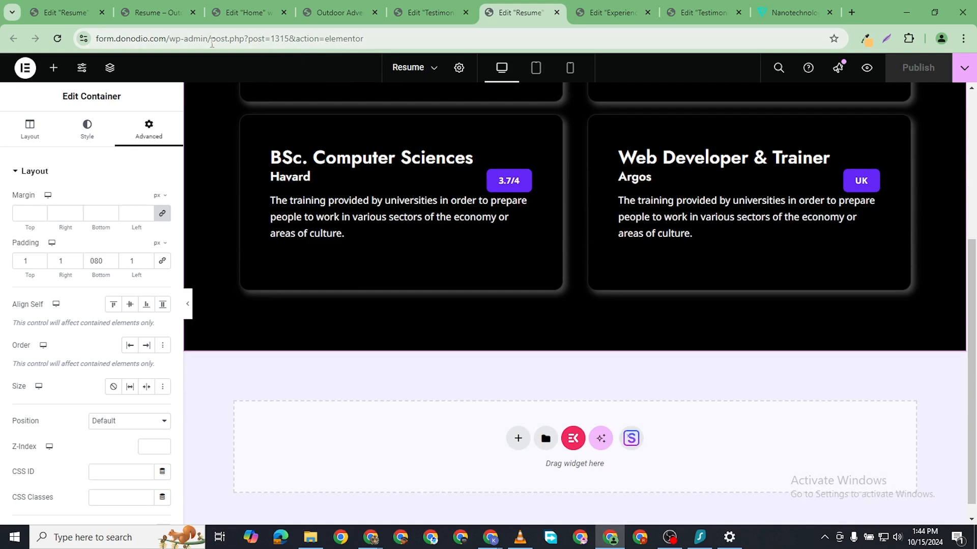
drag(208, 39, 366, 38)
key(BackSpace)
key(Return)
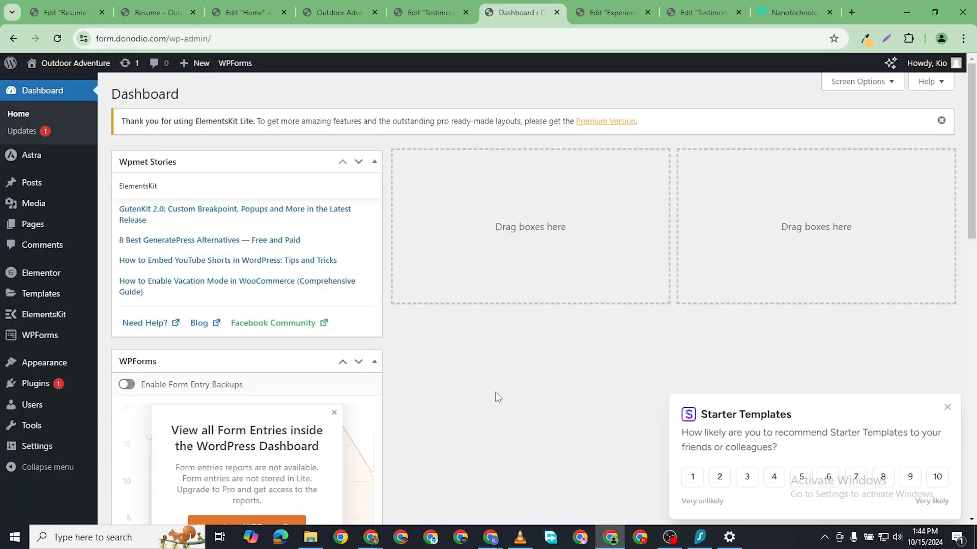
mouse_move(38, 279)
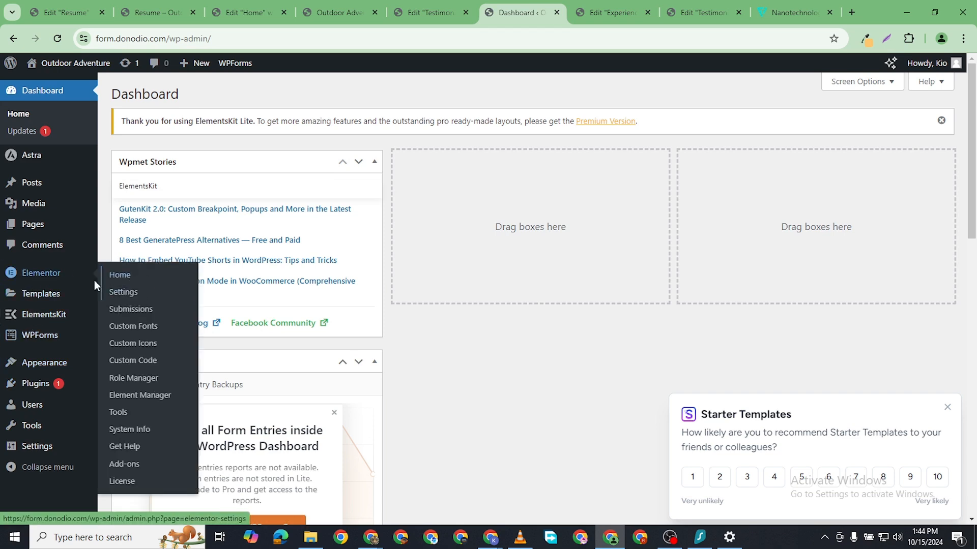
mouse_move(59, 300)
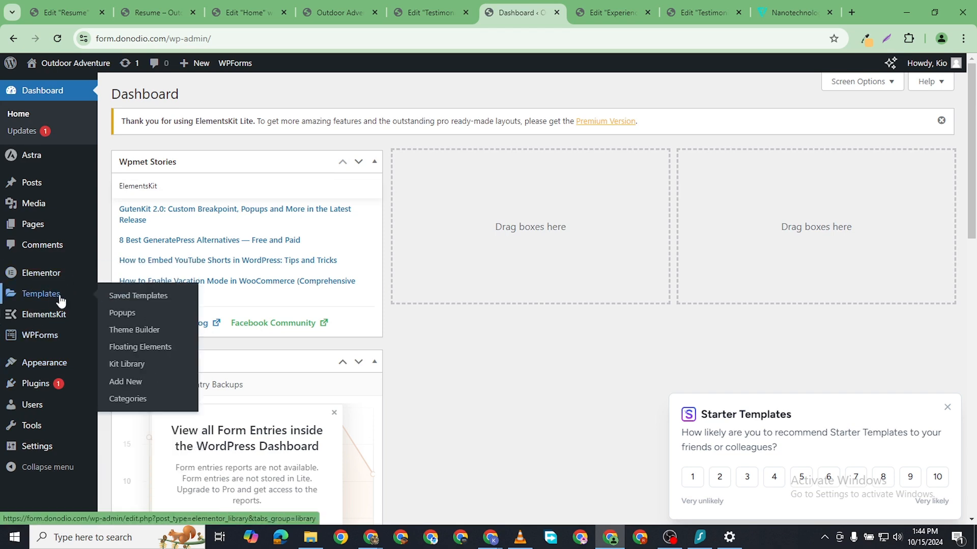
click(145, 295)
scroll(652, 195, down, 1)
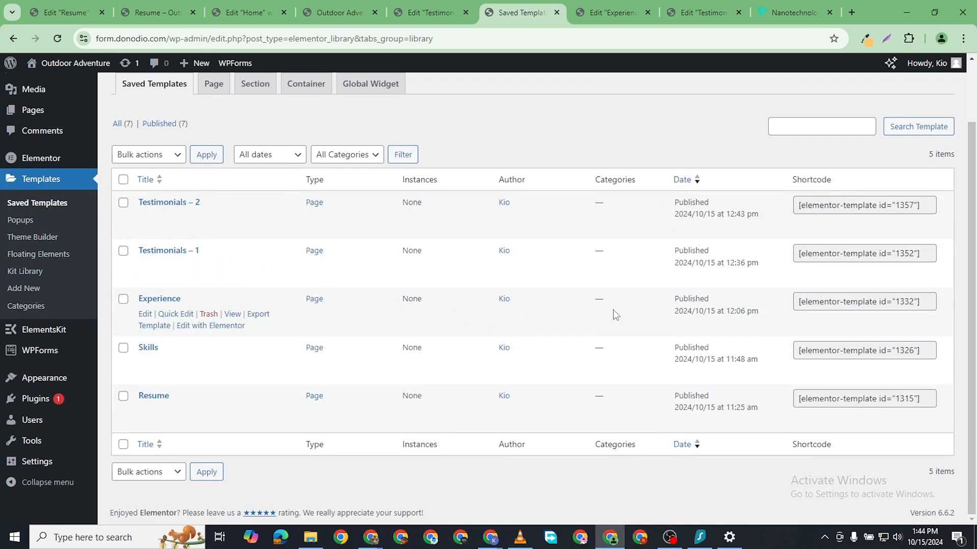
- Copy the shortcode of the Testimonials – 1 template from the saved templates list
click(858, 250)
right_click(856, 251)
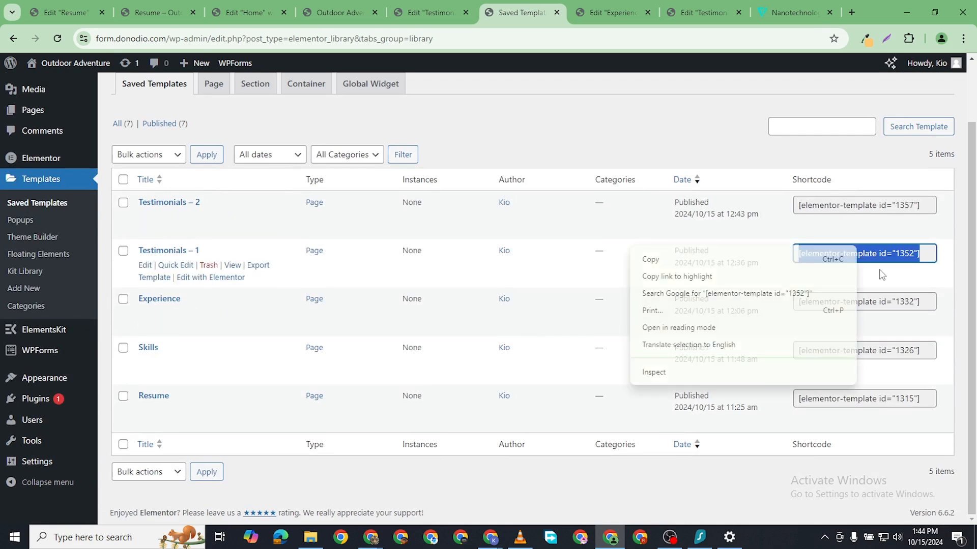
click(650, 259)
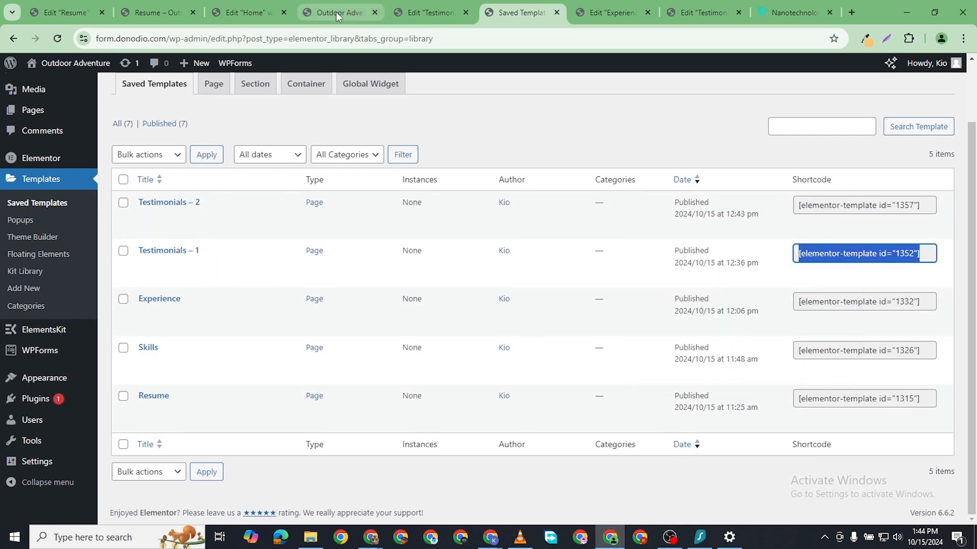
- In the Home page editor's browser tab, add a single-column flexbox container at the page's end and nest another container inside it
click(244, 13)
scroll(606, 254, up, 1)
scroll(599, 350, down, 10)
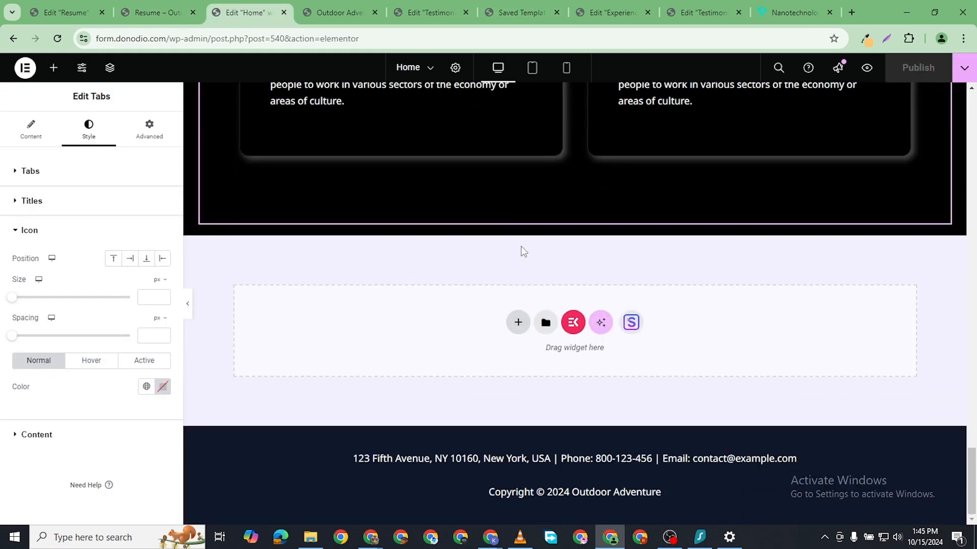
click(519, 323)
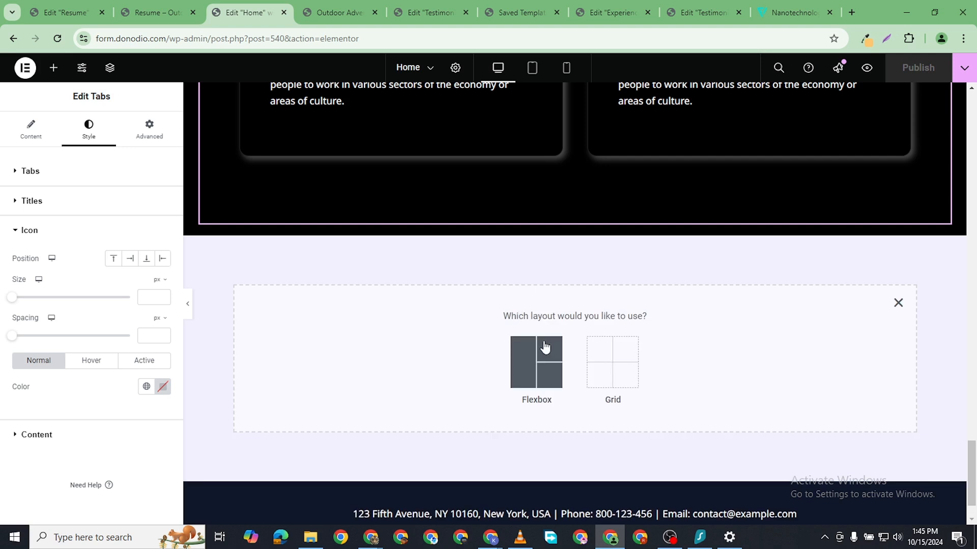
click(533, 362)
click(399, 355)
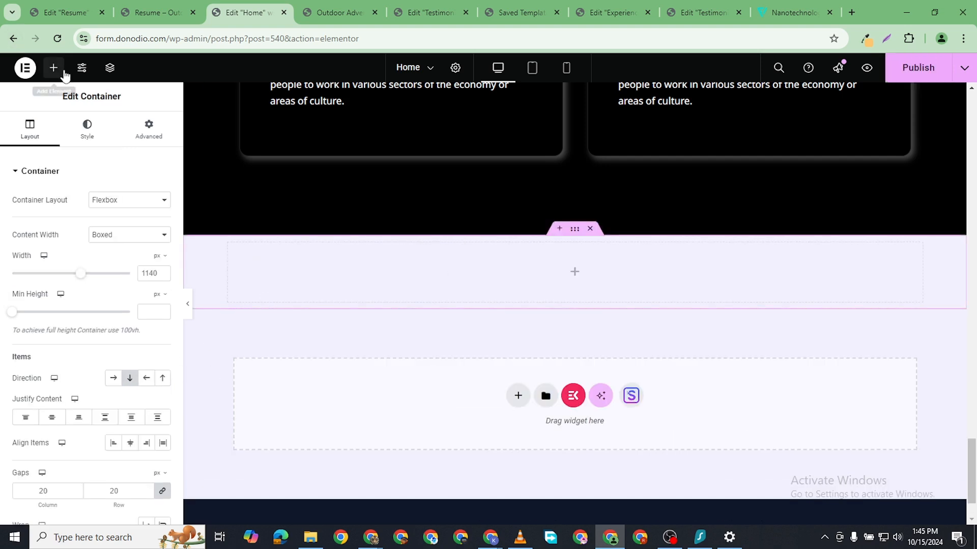
drag(44, 287, 576, 253)
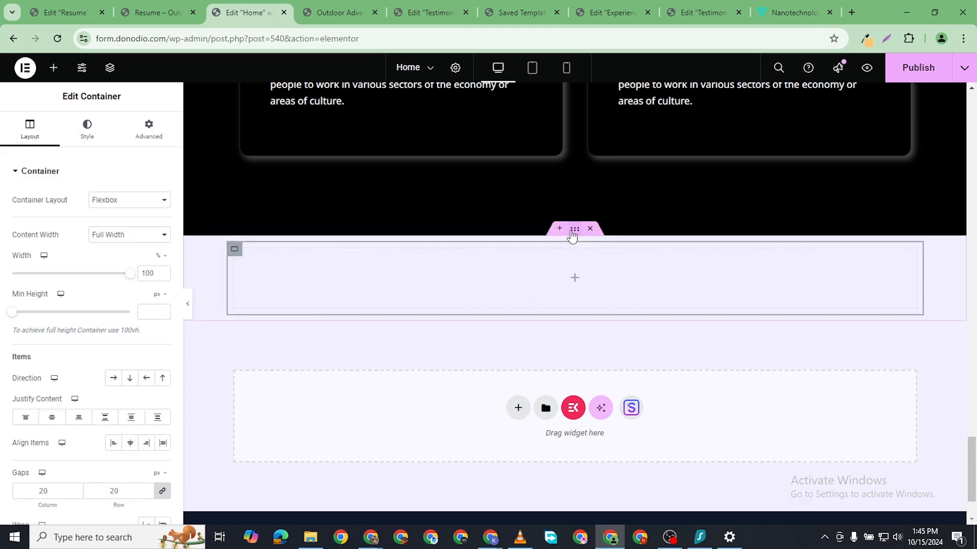
- Give the new outer container a classic background in black
click(574, 231)
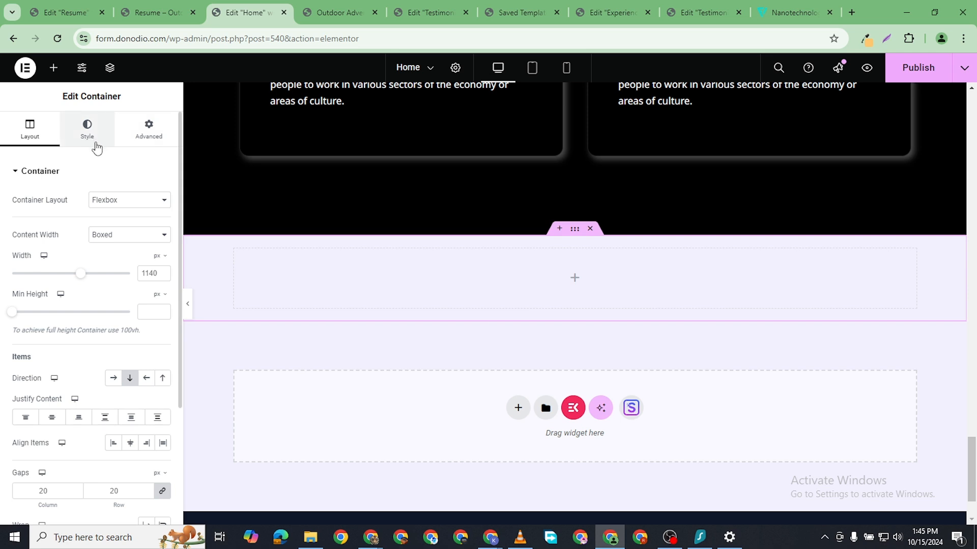
click(87, 130)
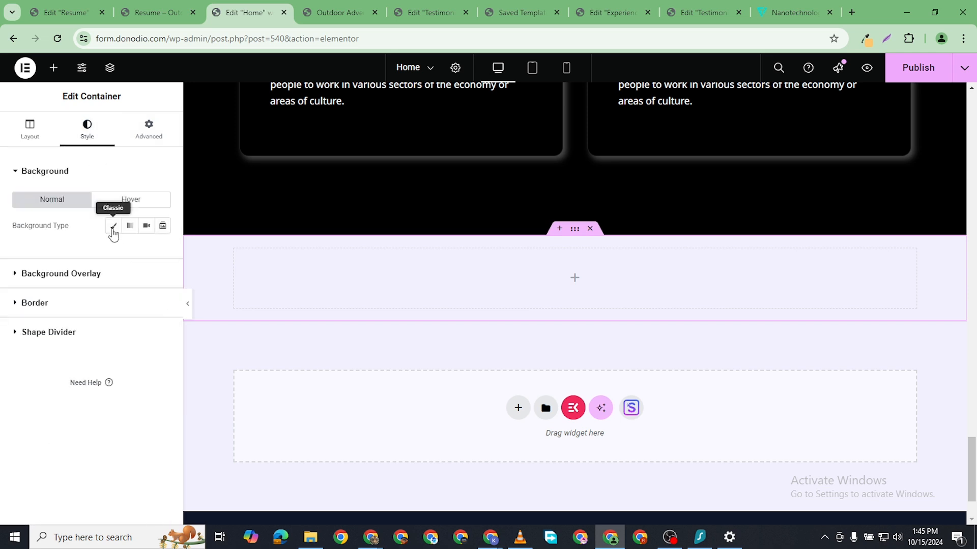
click(163, 251)
drag(131, 367, 14, 407)
click(472, 398)
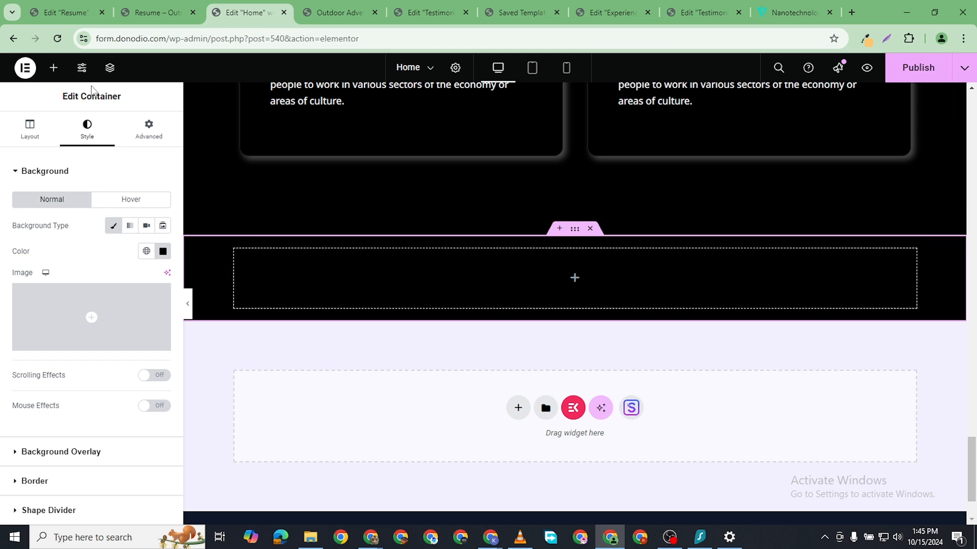
- Add a Testimonial Carousel widget to the inner container and delete its third slide
click(54, 68)
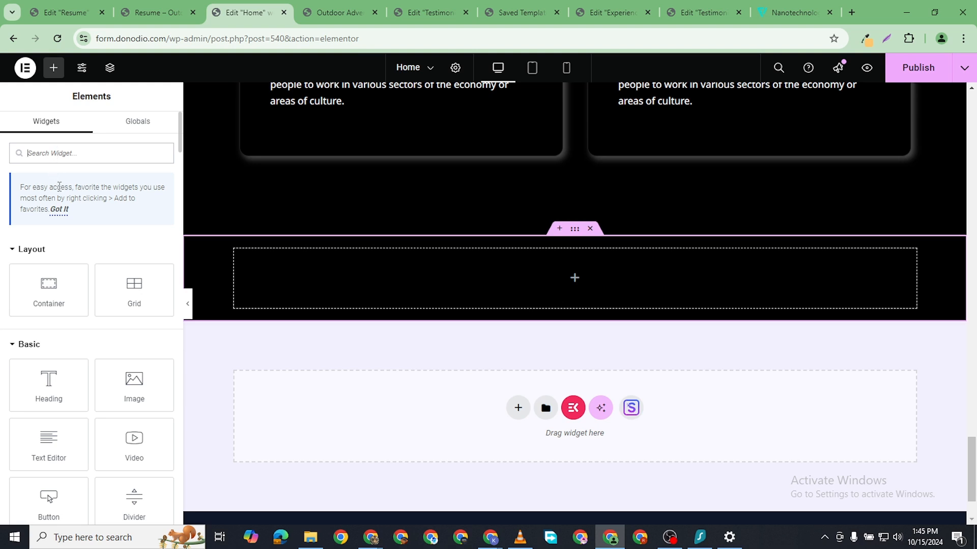
text(testi)
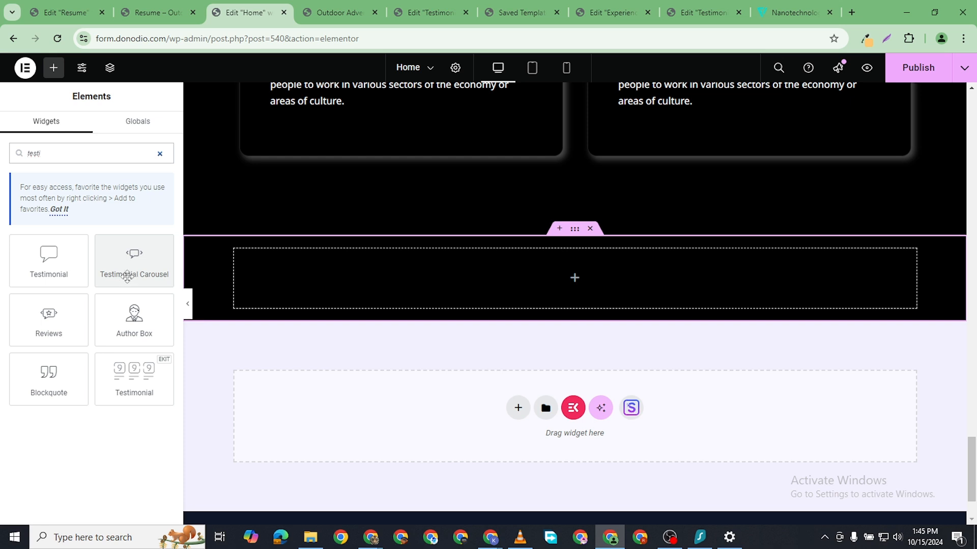
drag(131, 263, 388, 315)
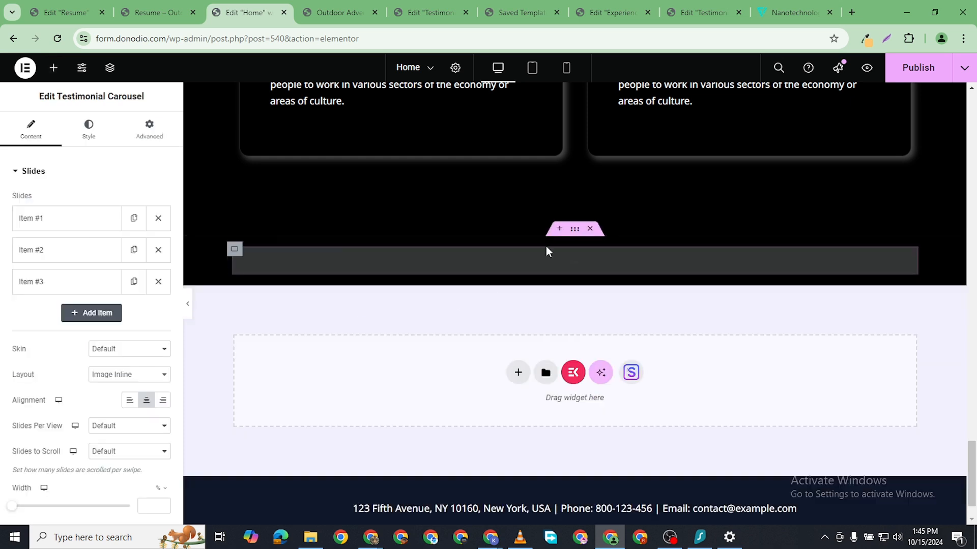
click(158, 282)
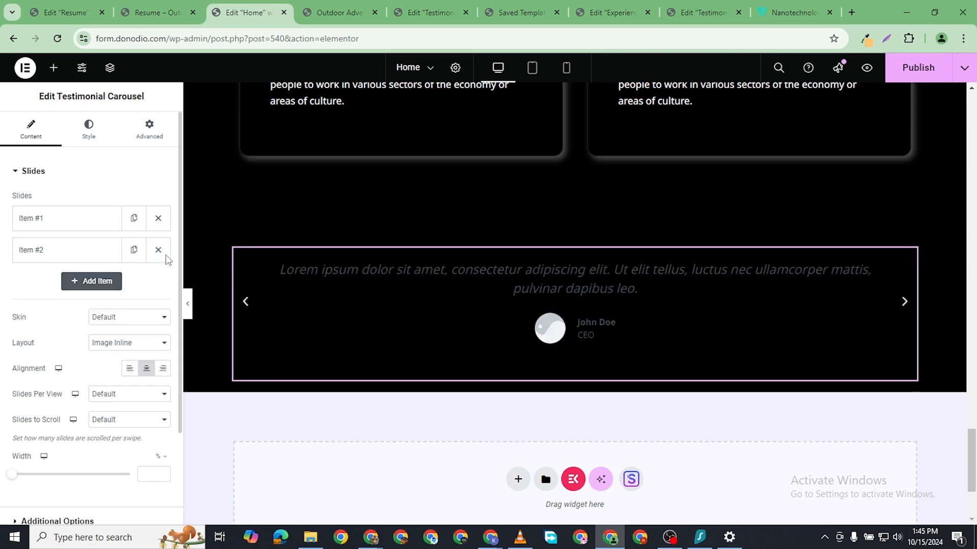
- Replace the first slide's content with the copied shortcode [elementor-template id="1352"]
click(54, 220)
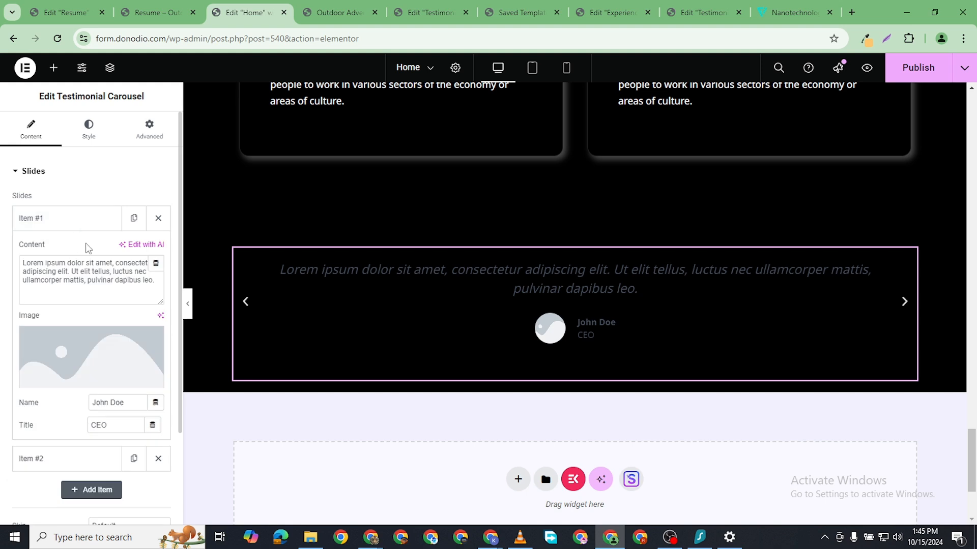
triple_click(82, 268)
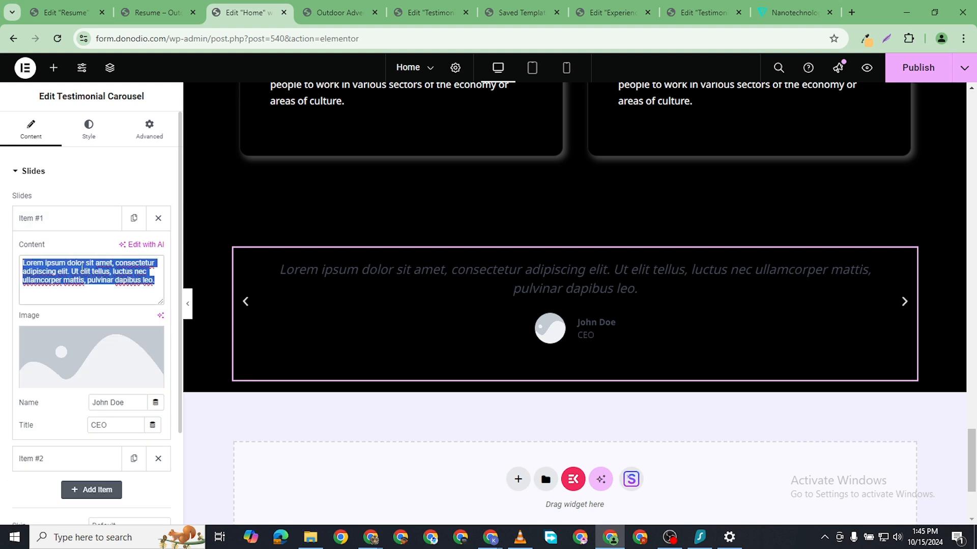
key(BackSpace)
right_click(46, 267)
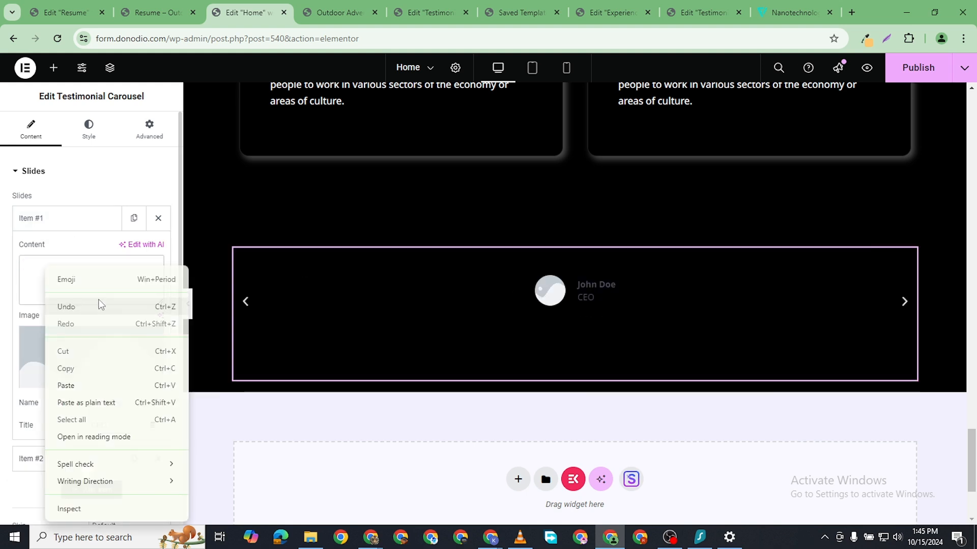
click(94, 386)
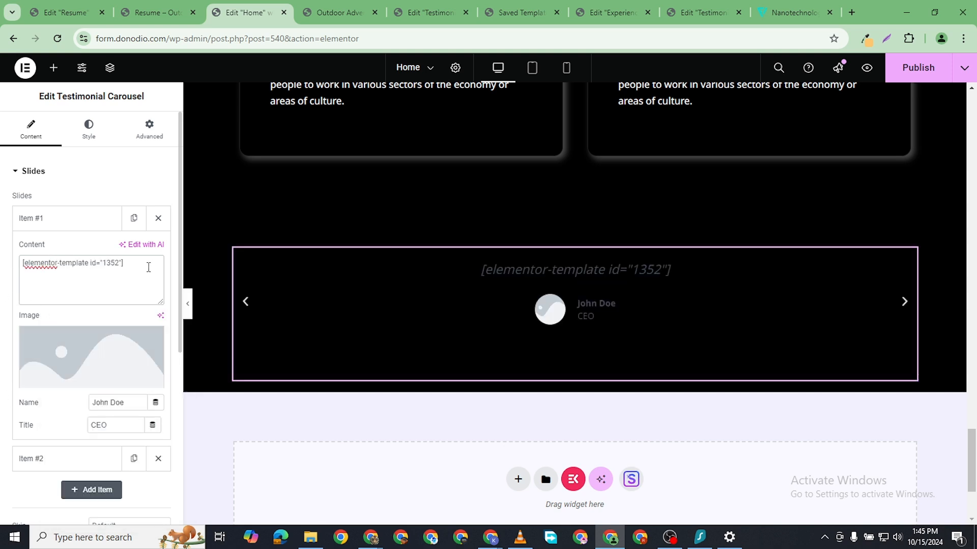
- Remove the first slide's image and clear its name and title
mouse_move(119, 359)
click(152, 340)
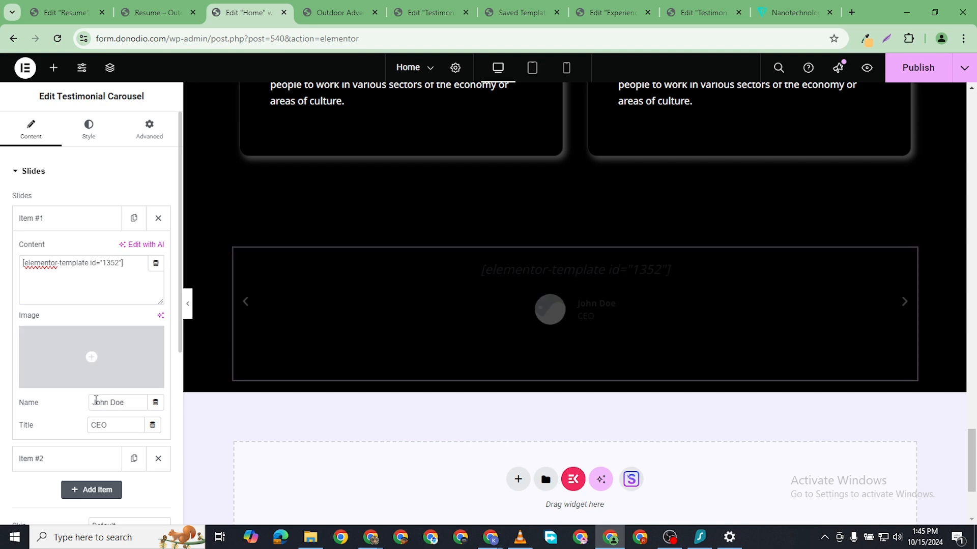
key(BackSpace)
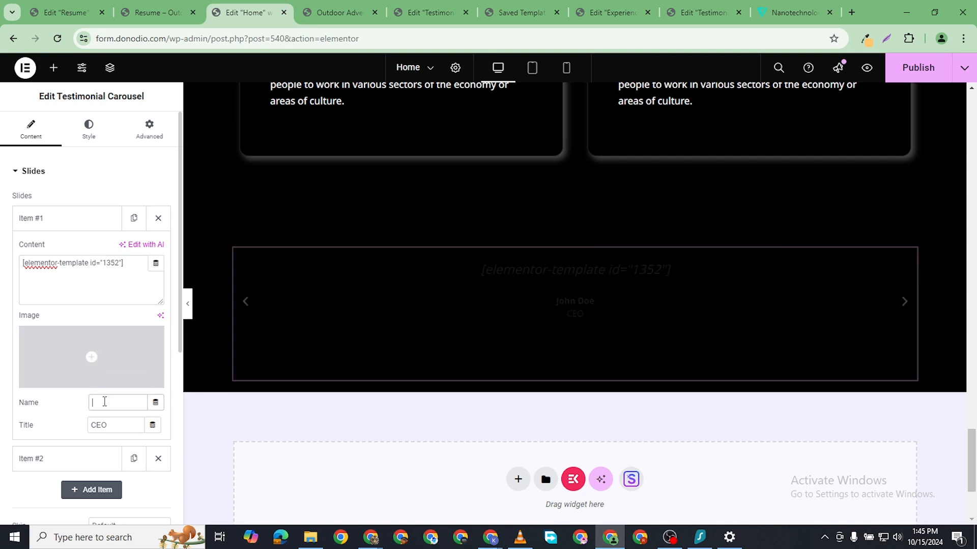
double_click(100, 431)
key(BackSpace)
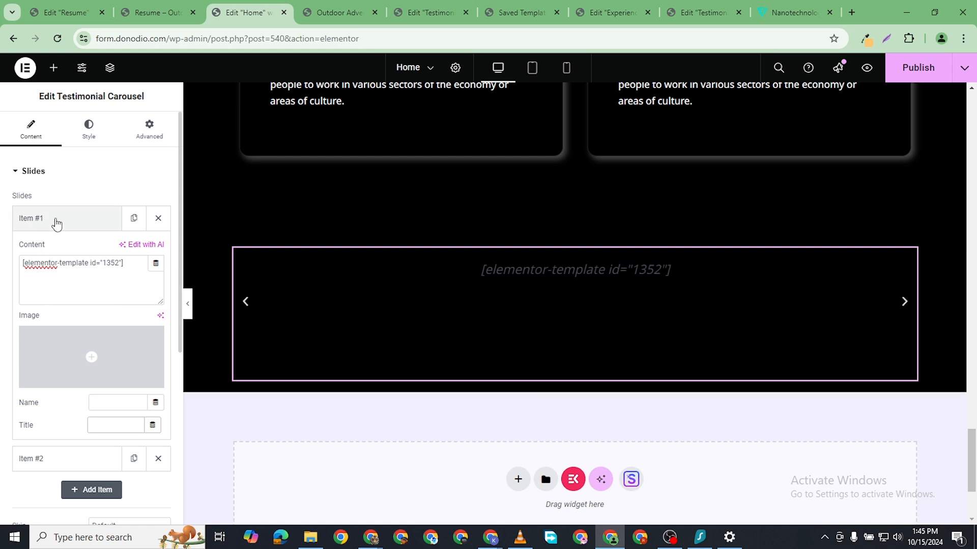
- Duplicate the first carousel slide and delete the original placeholder slide, now third in the list
click(56, 223)
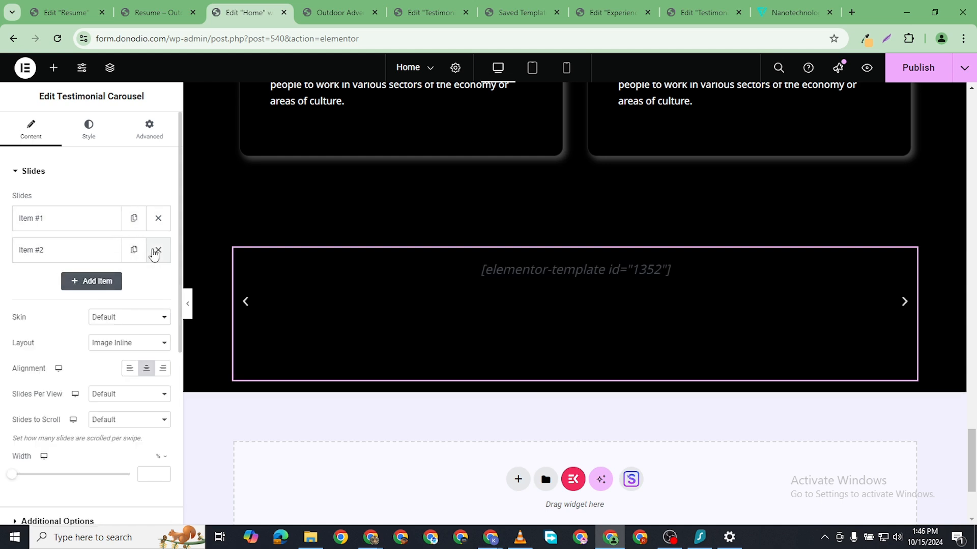
click(134, 218)
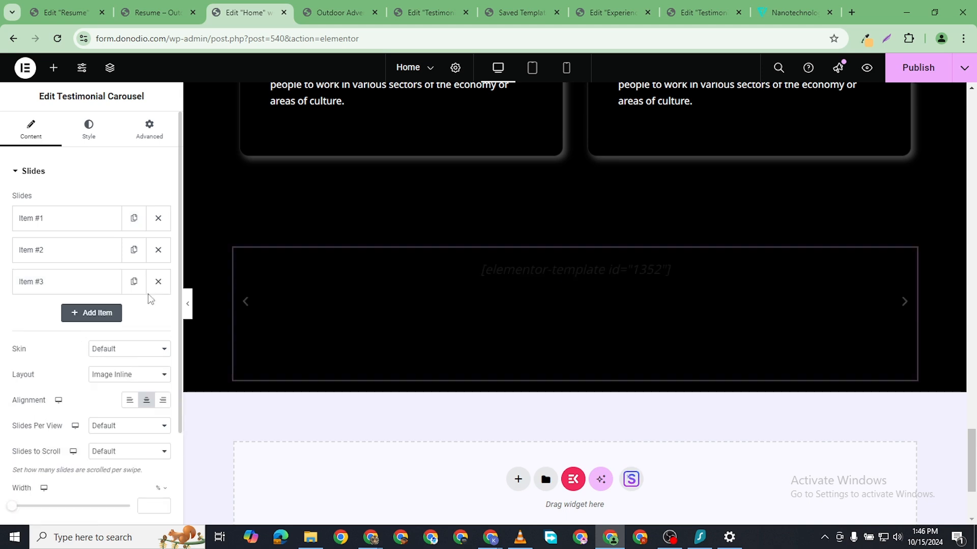
click(158, 281)
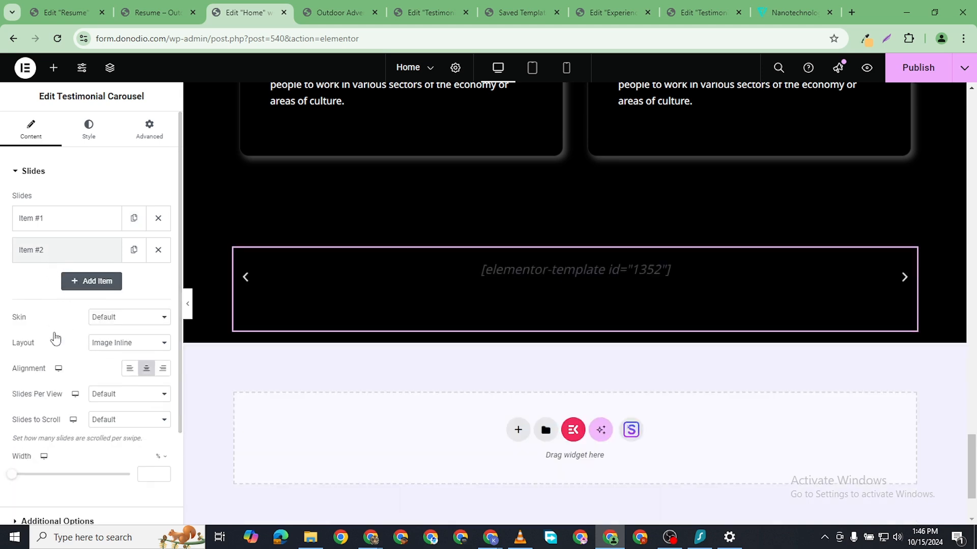
- In the saved templates browser tab, copy the shortcode of the Testimonials – 2 template
click(707, 12)
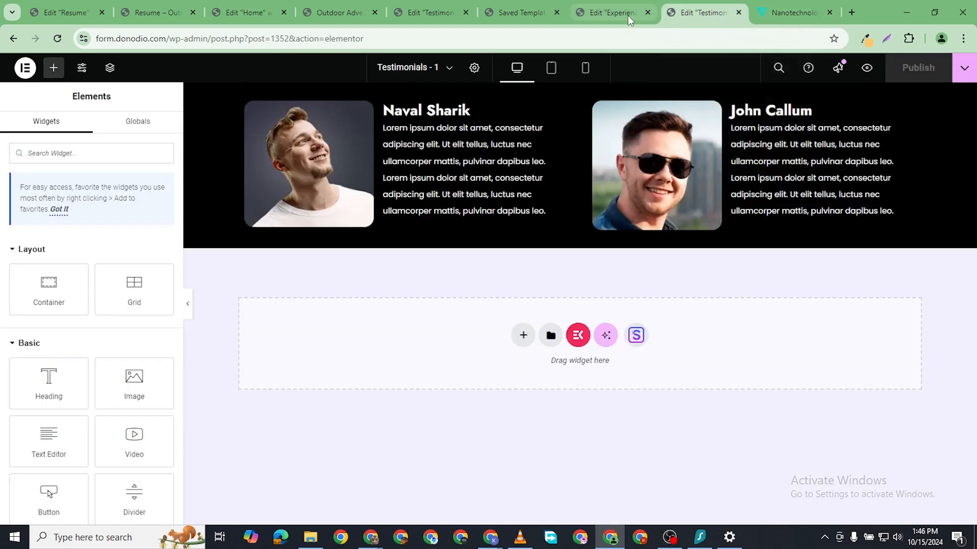
click(623, 13)
click(526, 13)
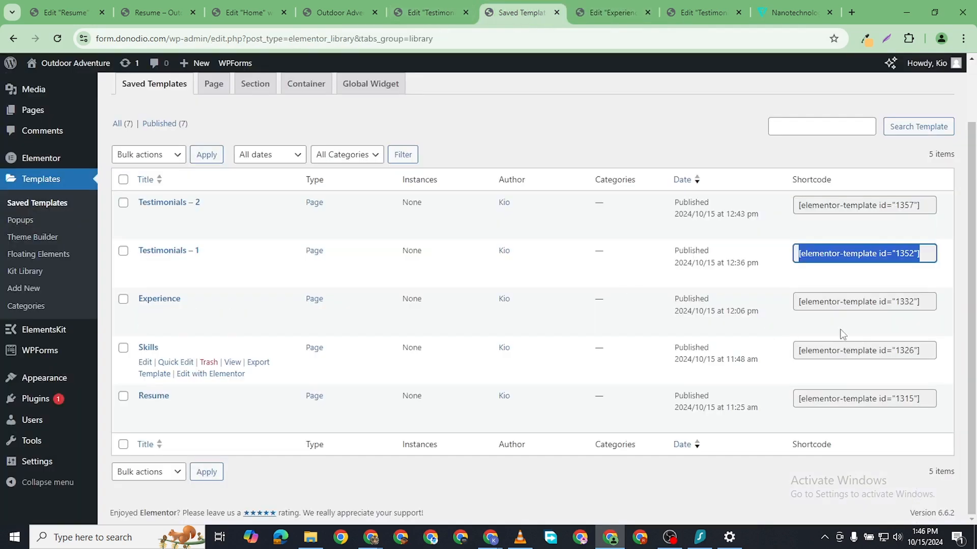
click(852, 209)
right_click(853, 208)
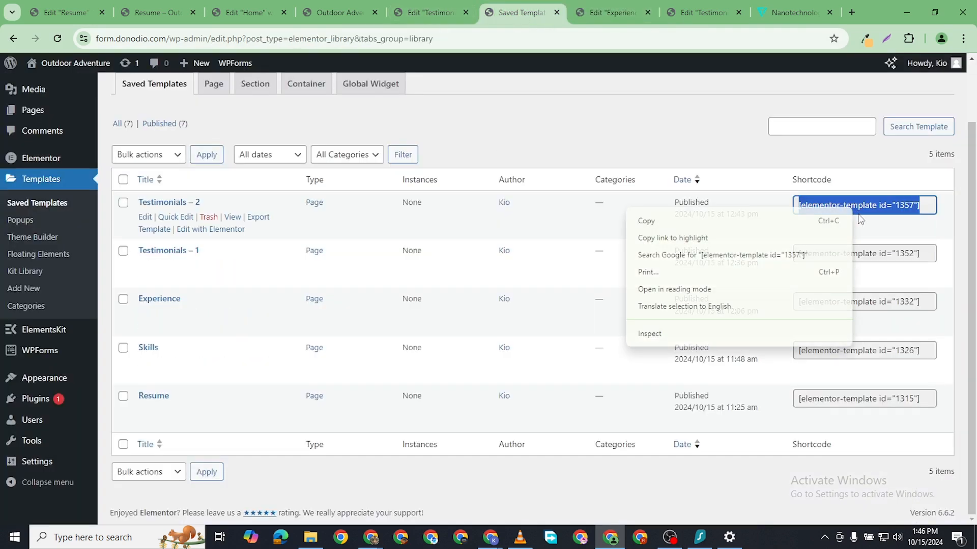
click(662, 217)
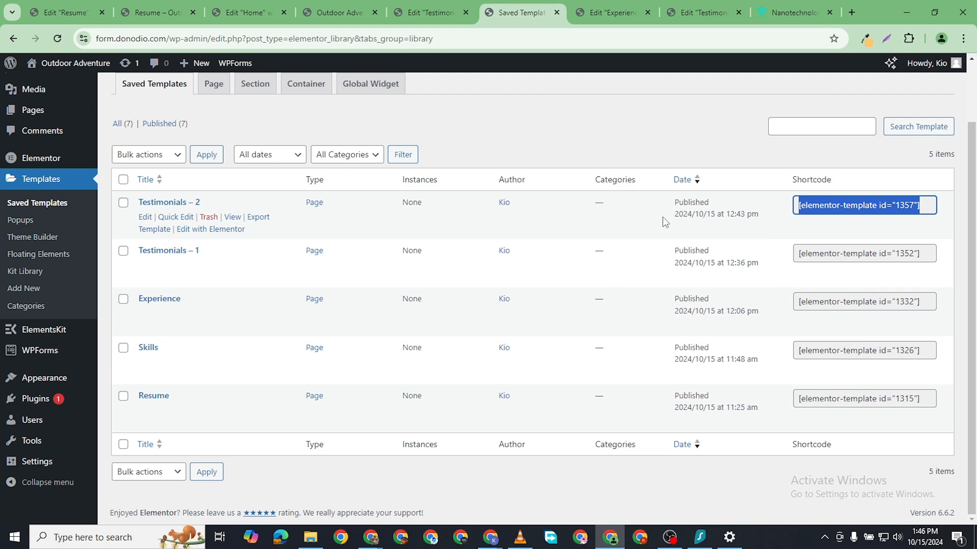
- Back in the Home page editor, replace the second slide's content with the copied shortcode [elementor-template id="1357"]
click(420, 12)
click(361, 19)
click(256, 19)
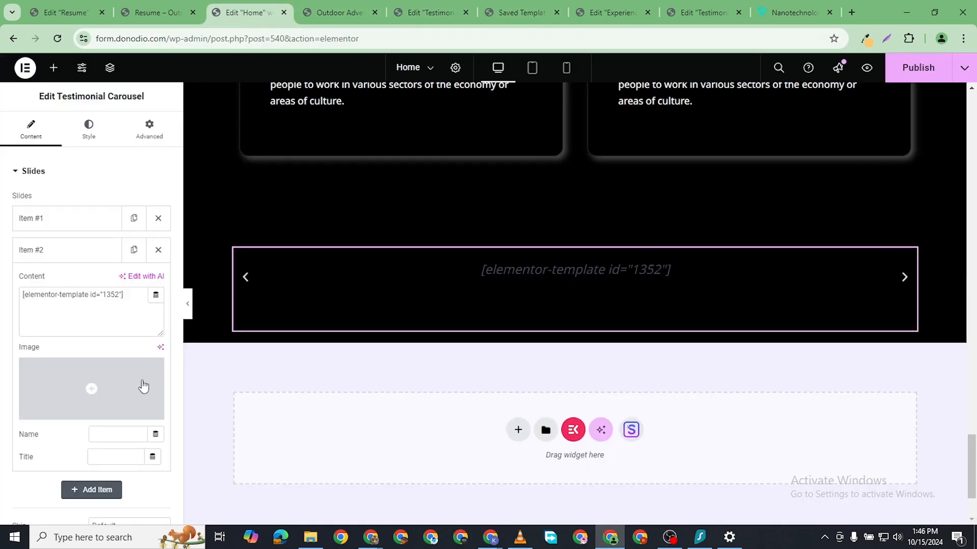
triple_click(84, 297)
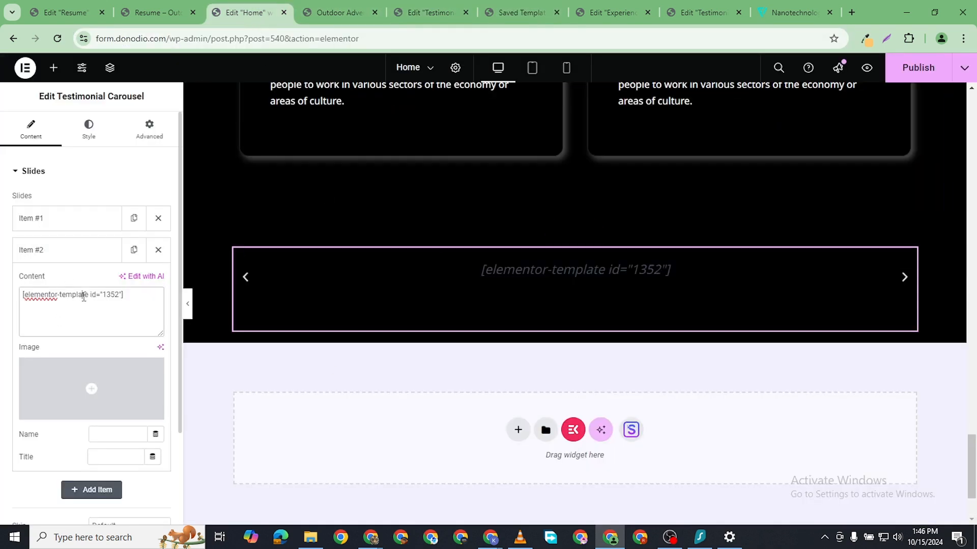
right_click(83, 296)
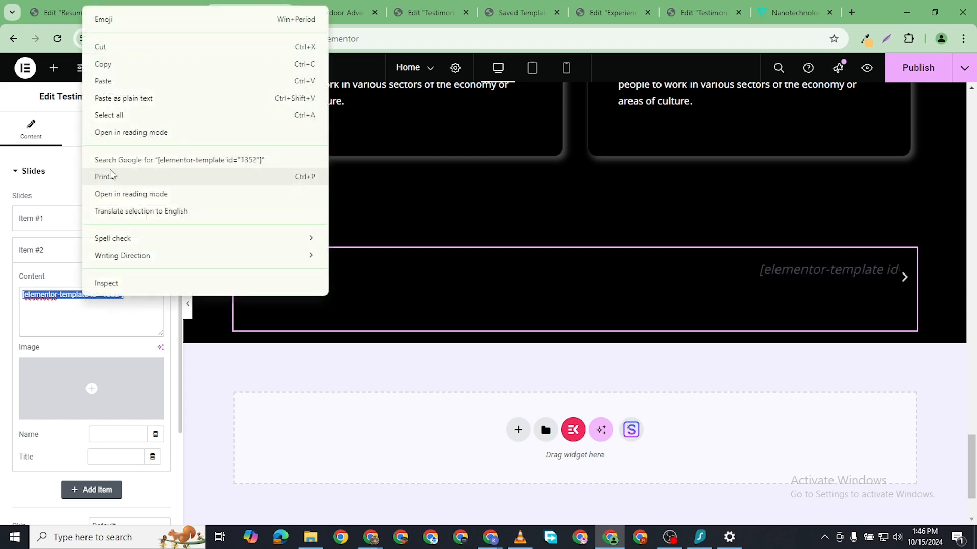
click(116, 83)
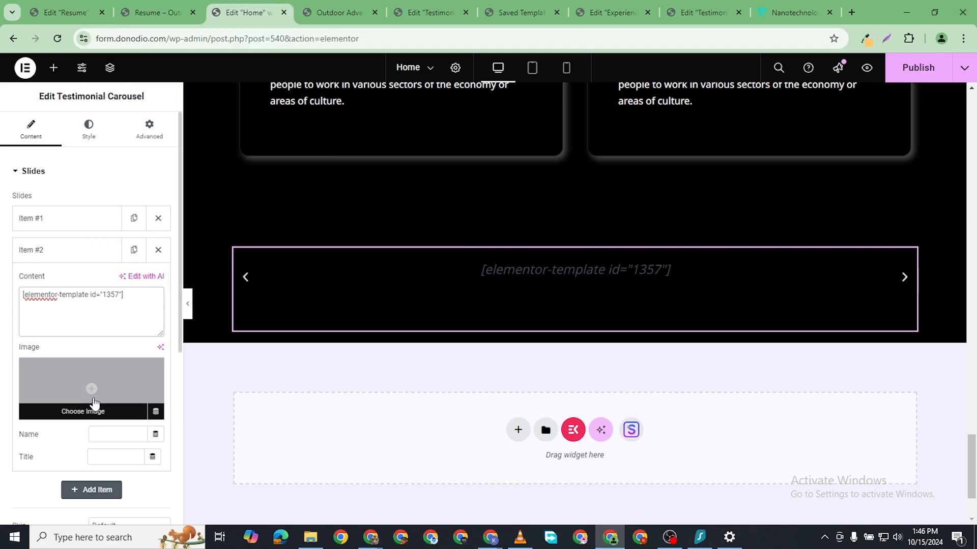
- Publish the Home page and check the testimonial carousel at the end of the page in its preview tab
click(911, 67)
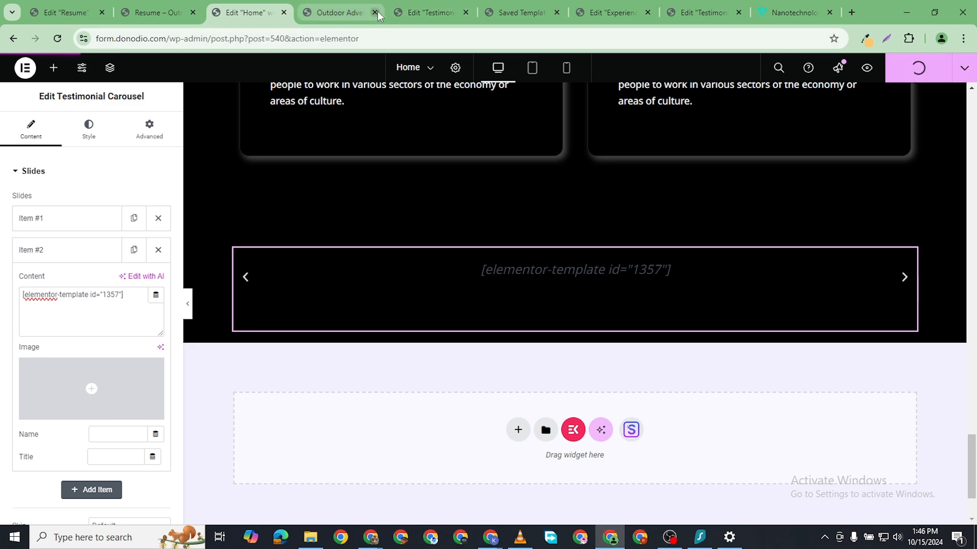
click(334, 13)
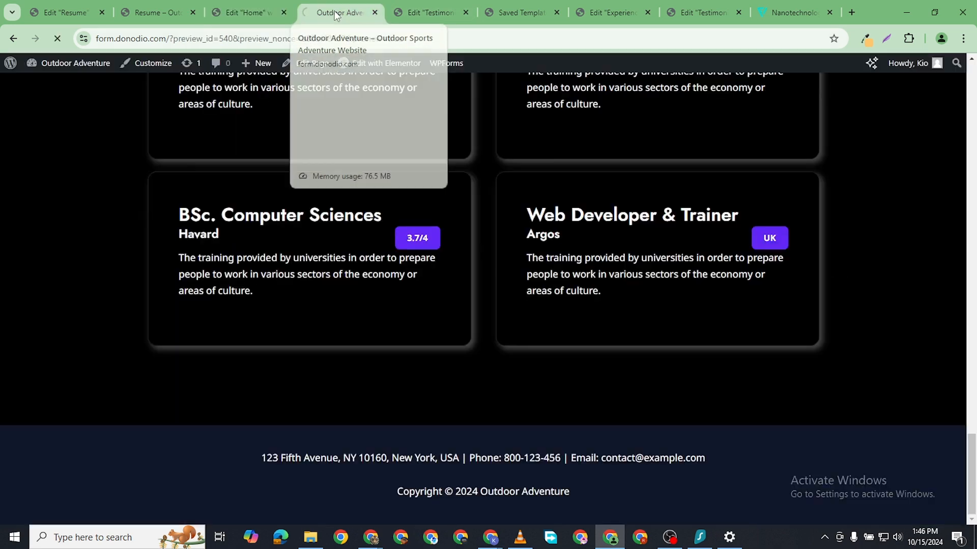
scroll(559, 364, down, 5)
scroll(622, 359, down, 20)
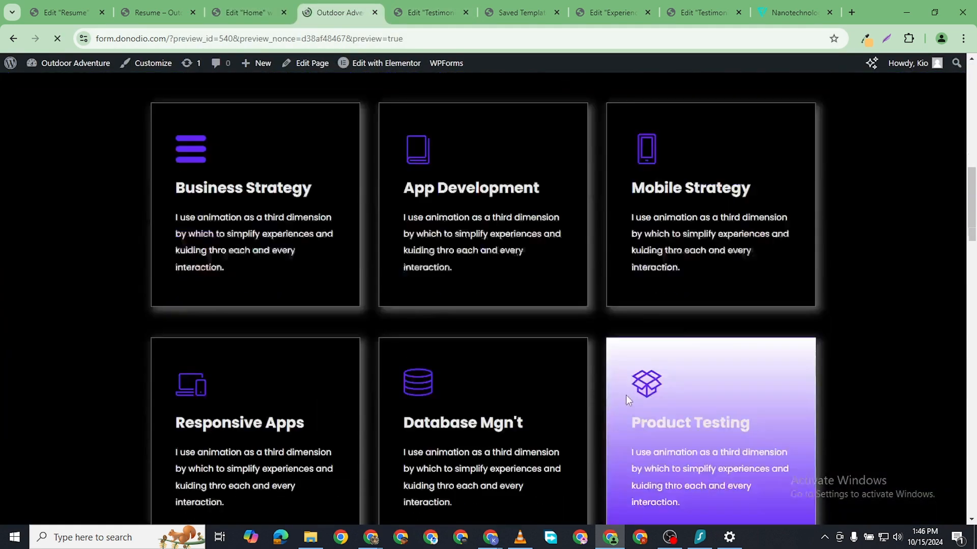
scroll(610, 341, down, 3)
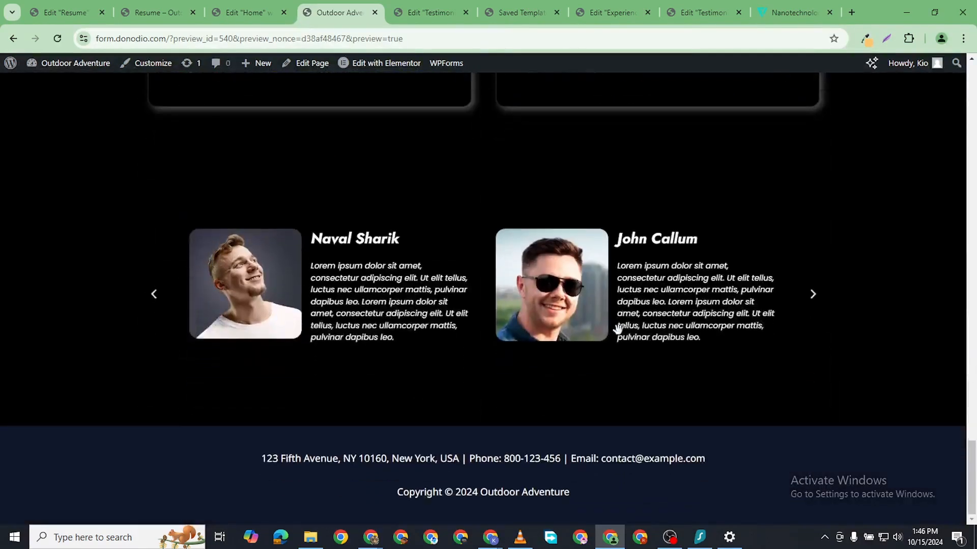
- Page through the testimonial carousel's slides in the Home page preview
click(811, 295)
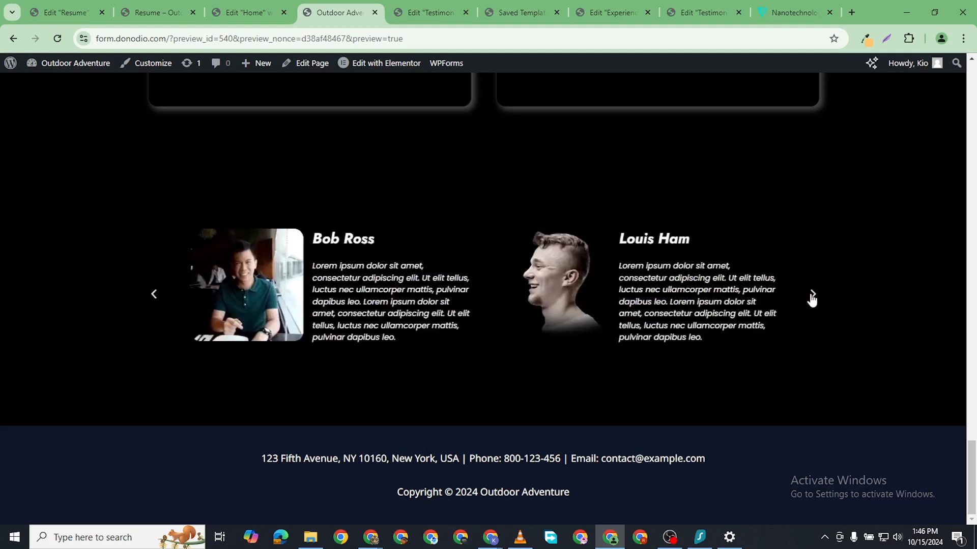
click(811, 295)
click(812, 295)
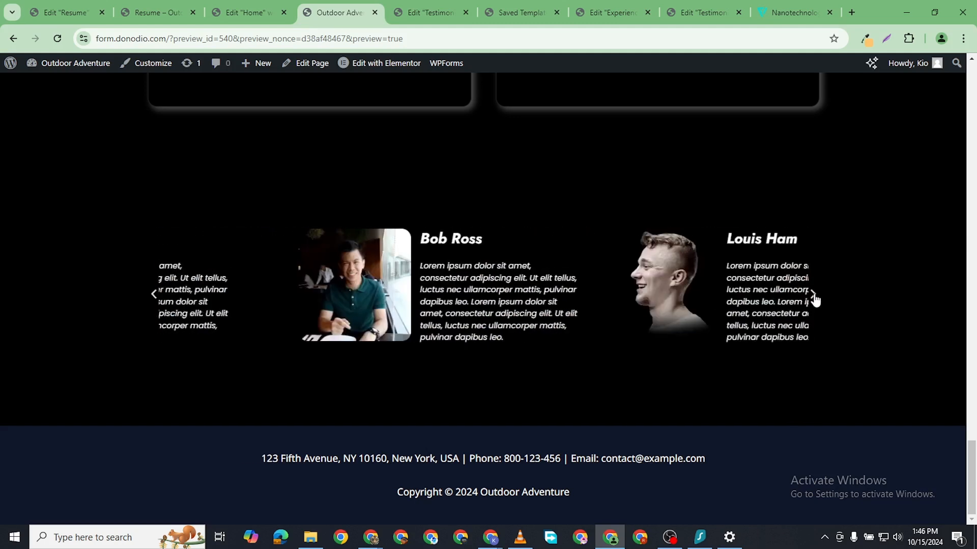
- In the Testimonials - 2 template's browser tab, set the first image box's description font weight to 300 (Light)
click(436, 13)
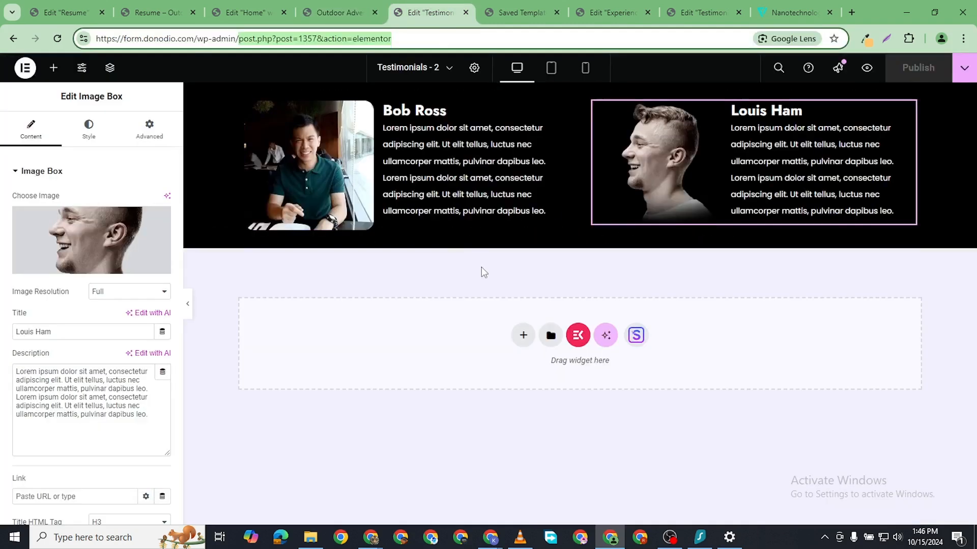
click(560, 105)
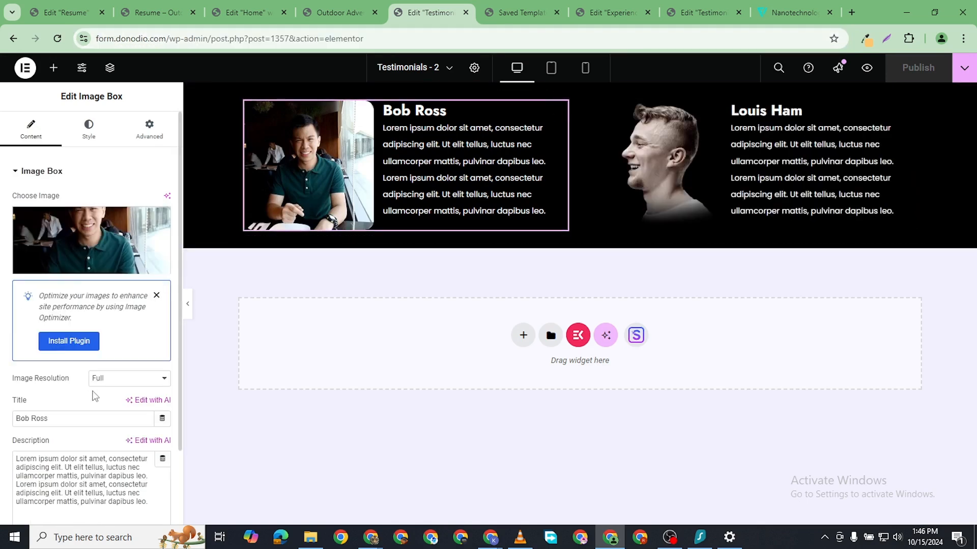
click(89, 130)
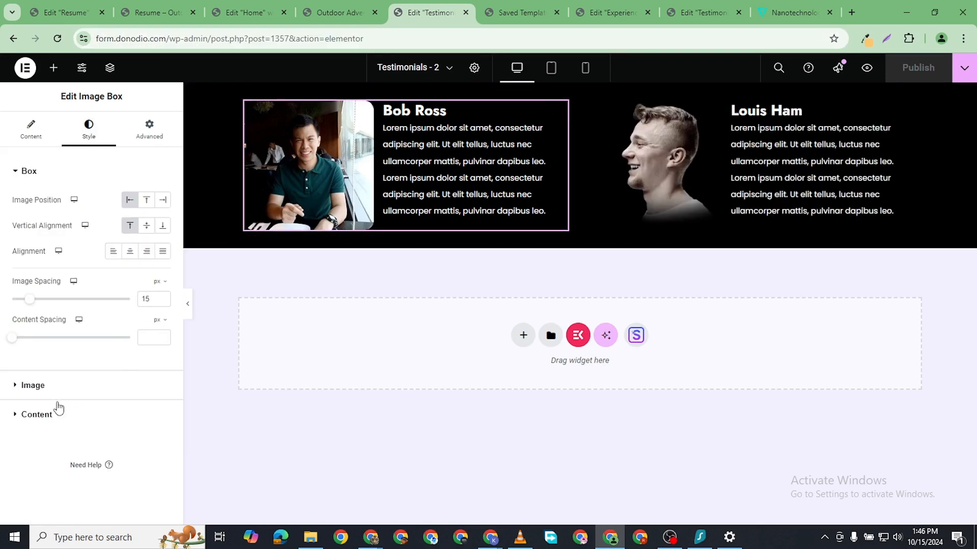
click(109, 413)
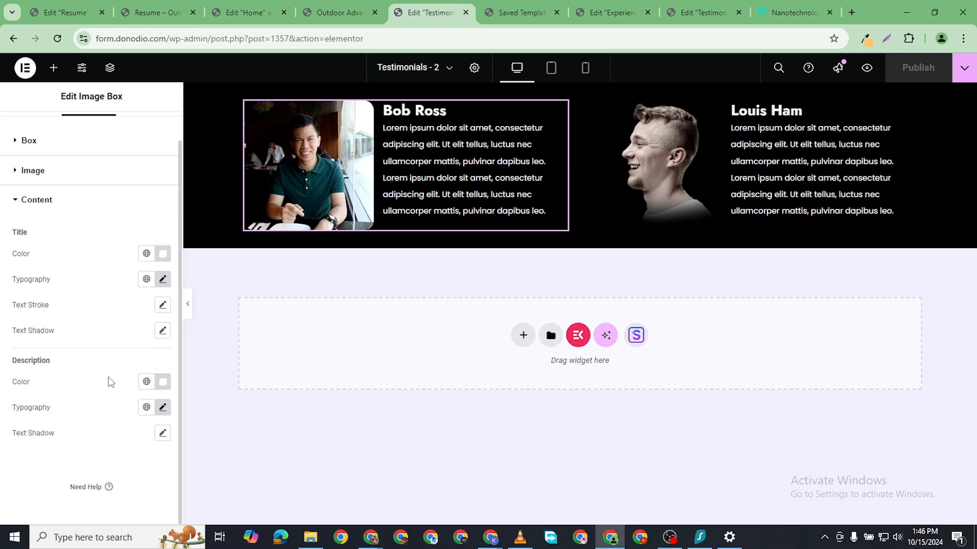
click(162, 407)
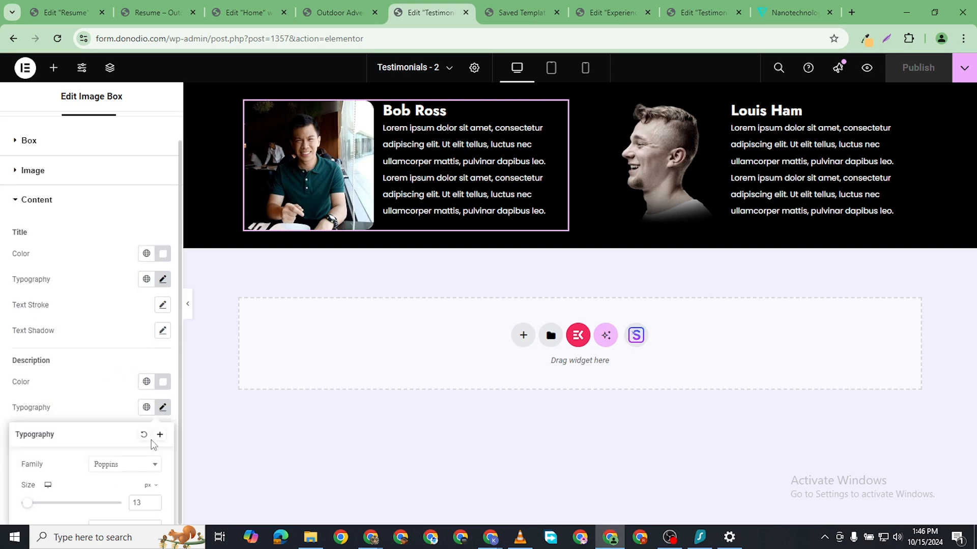
scroll(134, 467, down, 2)
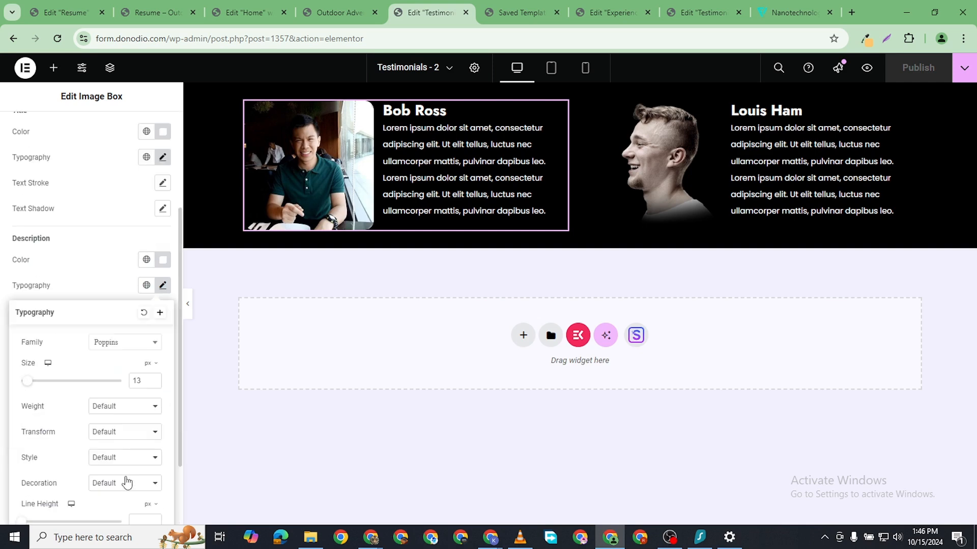
click(135, 411)
key(Escape)
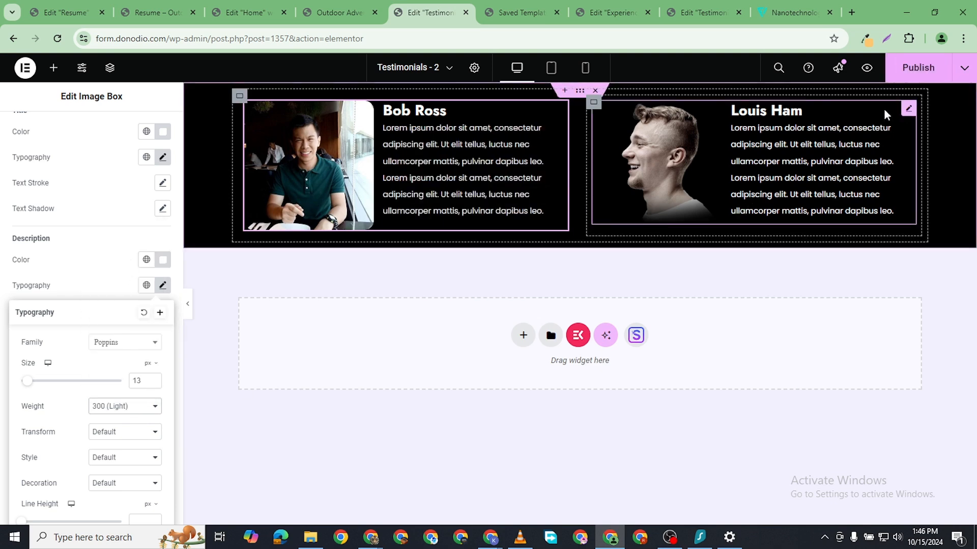
- Set the second image box's description font weight to 300 (Light) in Testimonials - 2 and publish the template
click(908, 109)
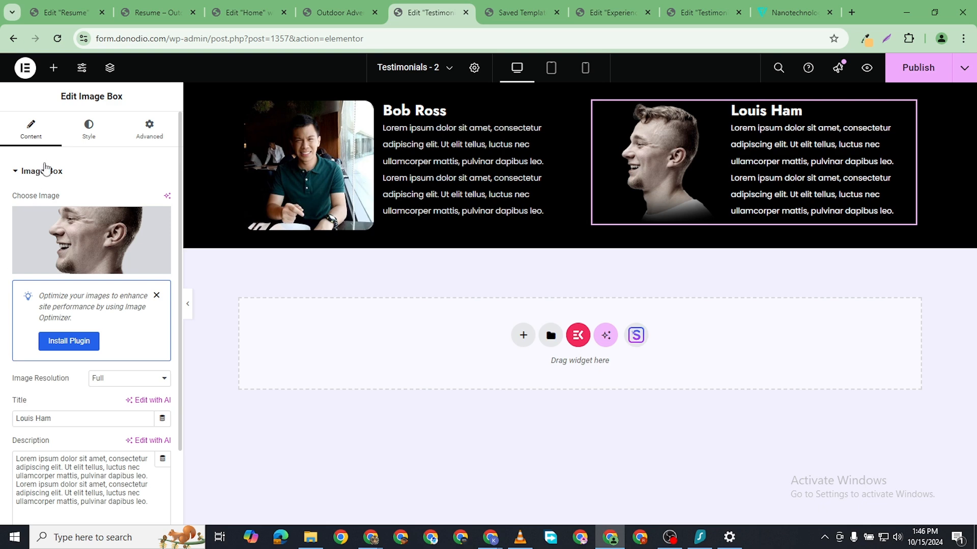
click(89, 128)
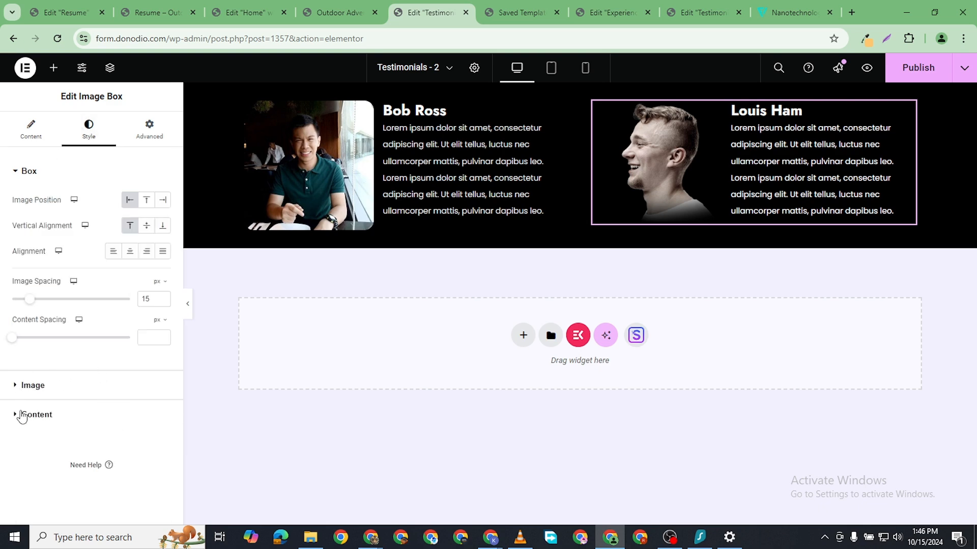
click(121, 424)
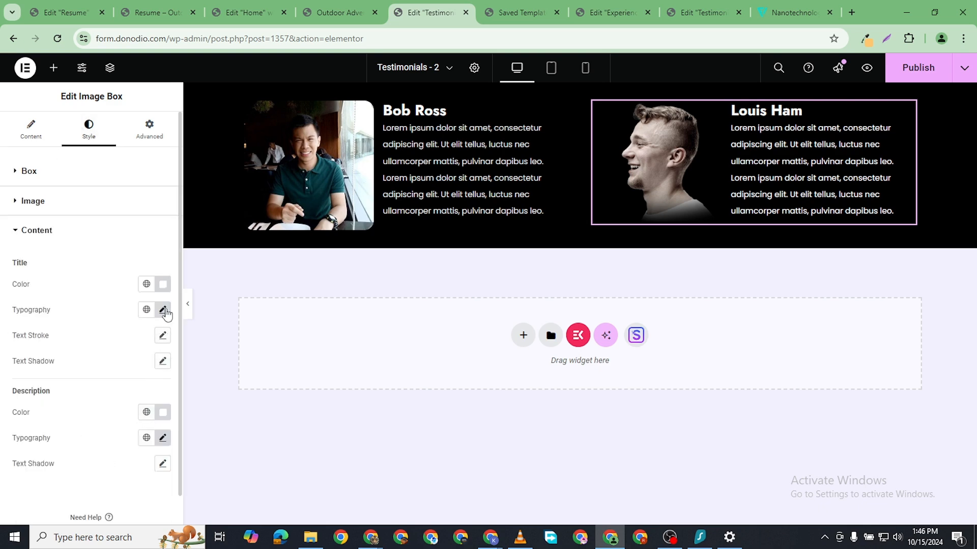
click(163, 439)
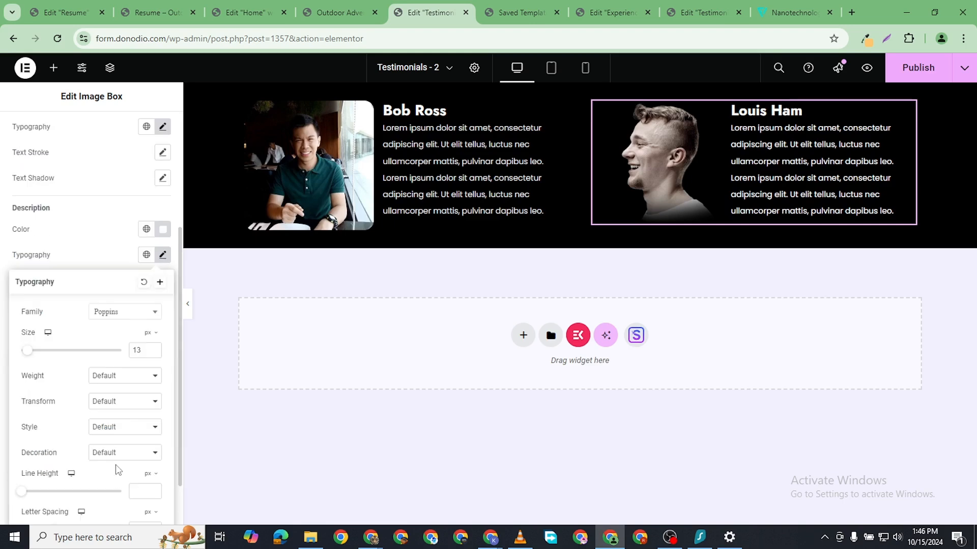
click(118, 377)
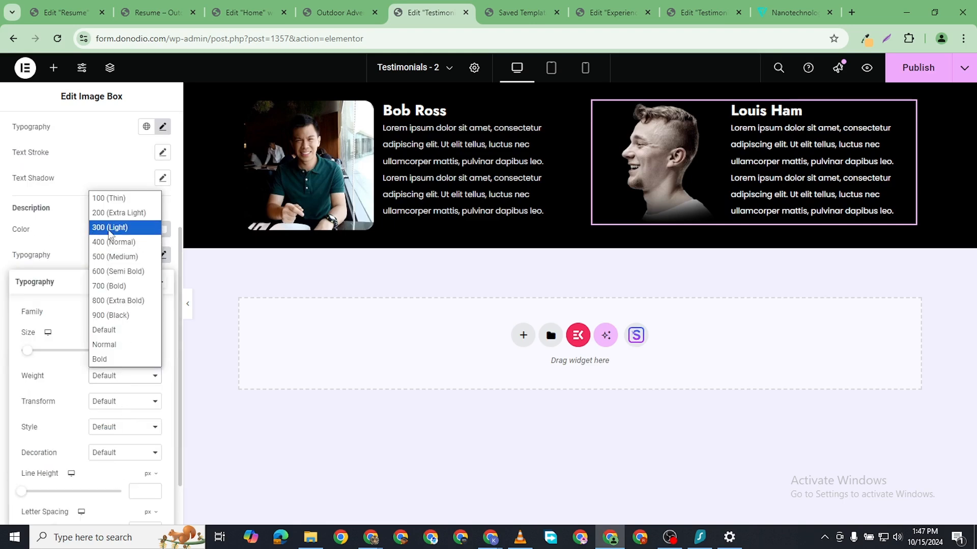
key(Escape)
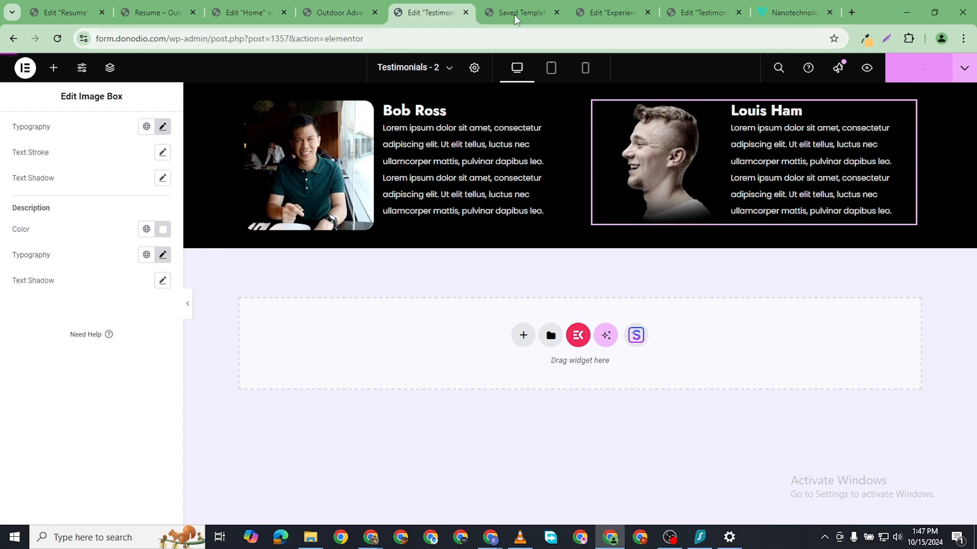
- From the saved templates list, open the Testimonials – 1 template with Elementor in a new browser tab
click(514, 14)
click(398, 14)
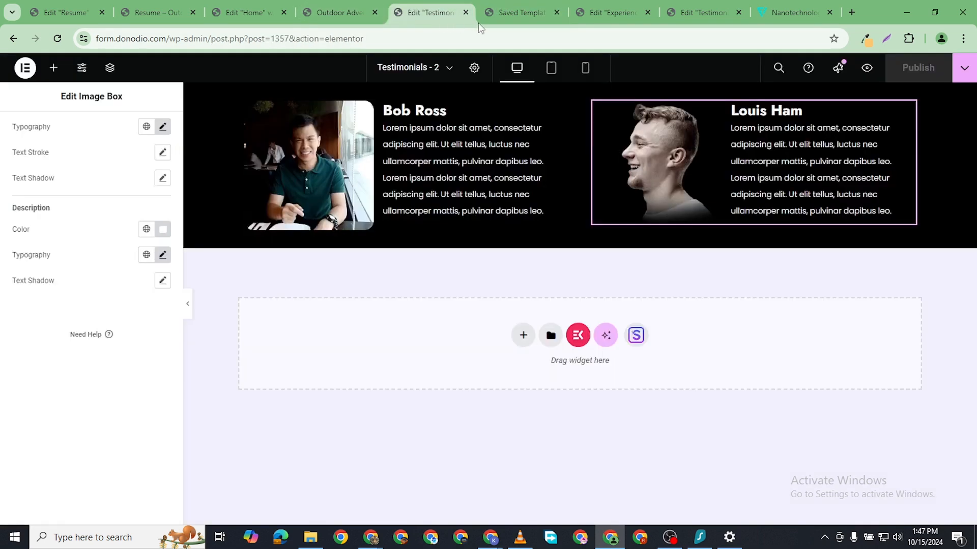
click(503, 13)
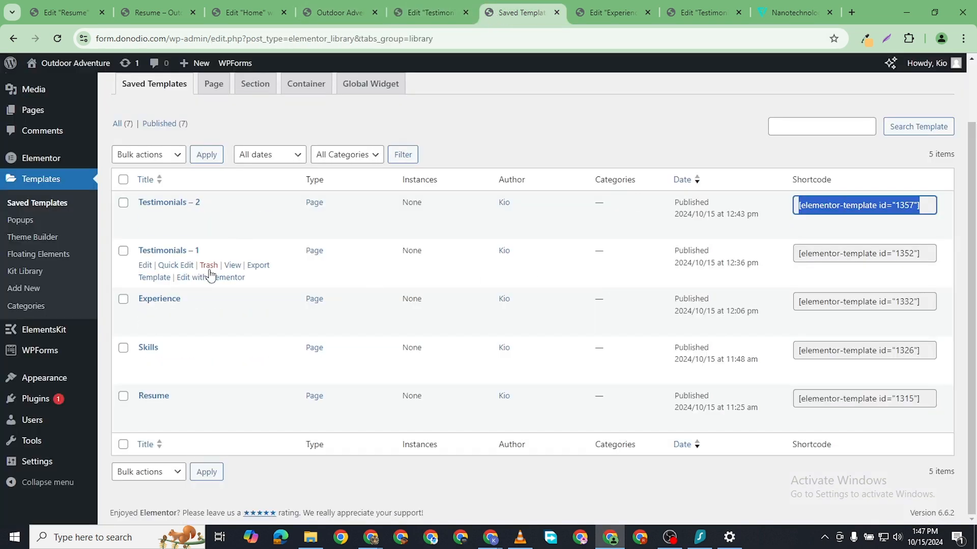
right_click(203, 279)
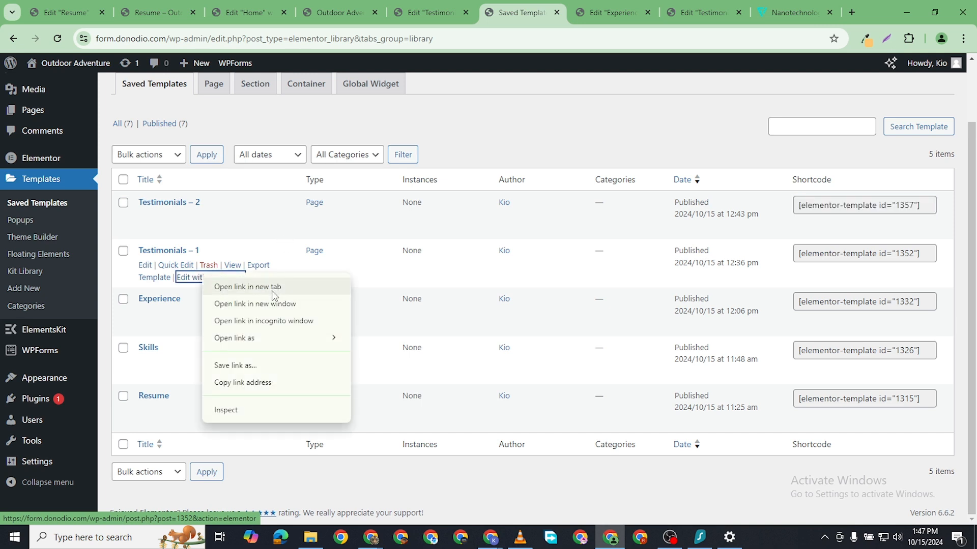
click(224, 285)
click(558, 16)
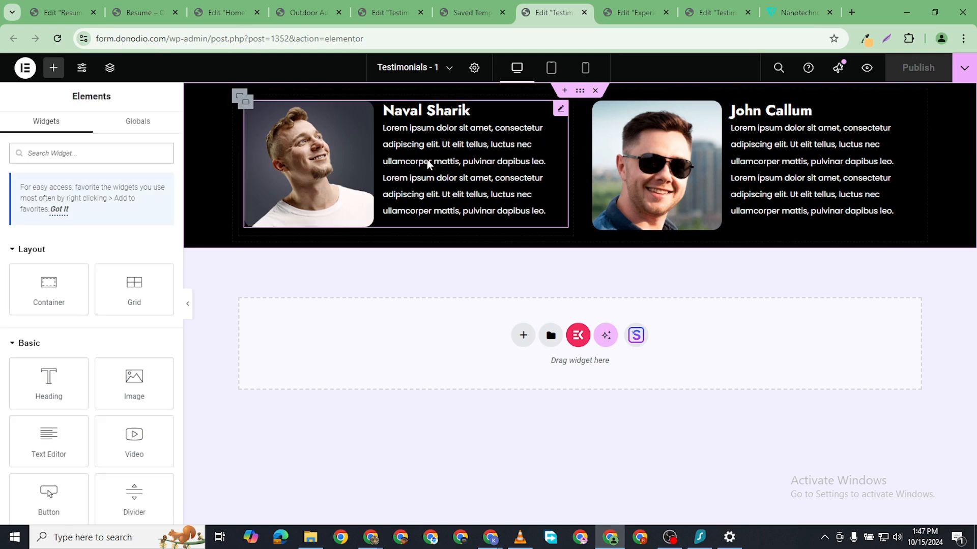
- Set the description font weight of the first image box in Testimonials - 1 to 300 (Light)
click(550, 116)
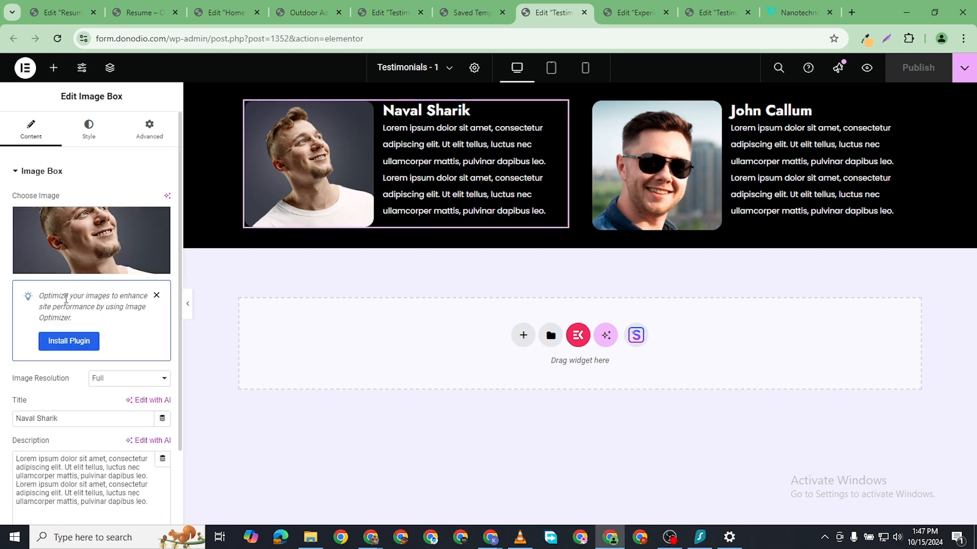
scroll(91, 254, down, 3)
scroll(87, 153, up, 3)
click(88, 128)
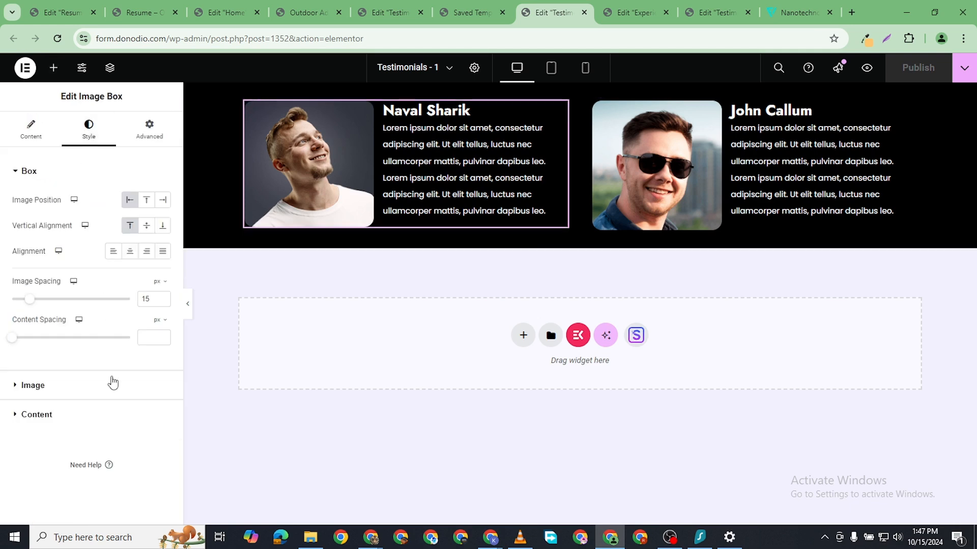
click(130, 421)
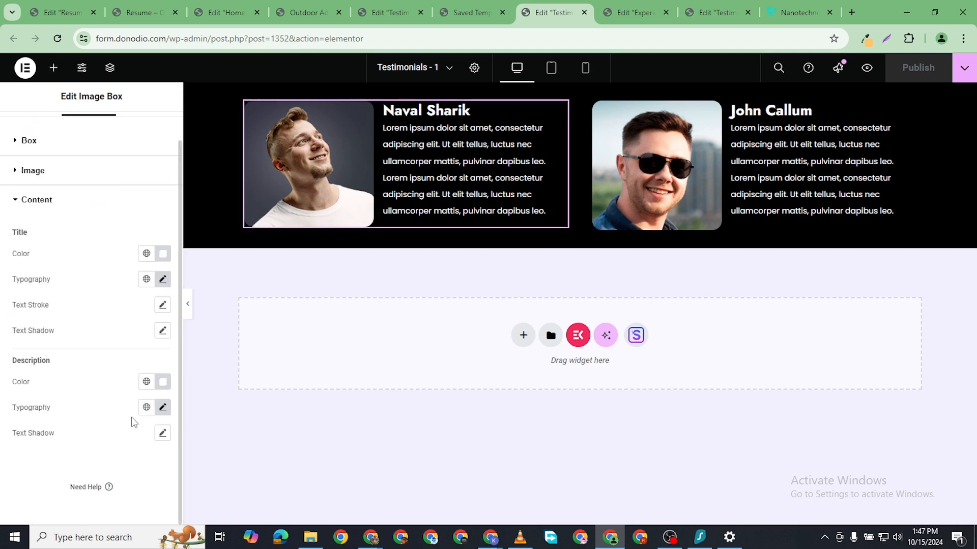
click(163, 407)
scroll(128, 457, down, 3)
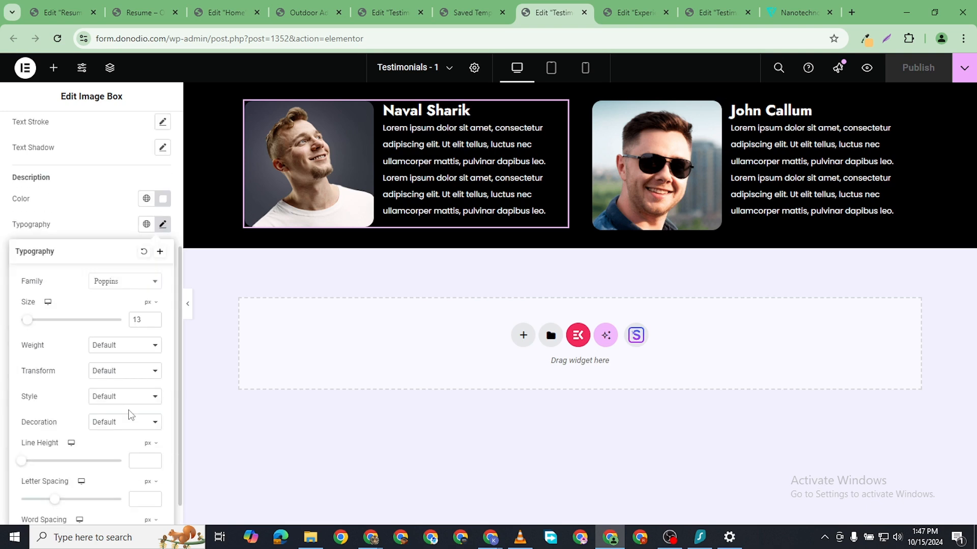
click(124, 348)
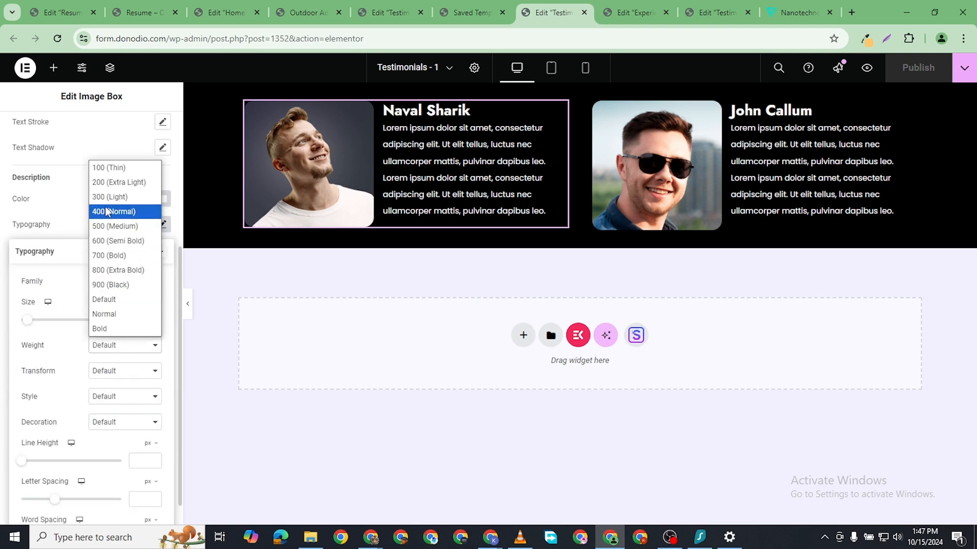
click(201, 176)
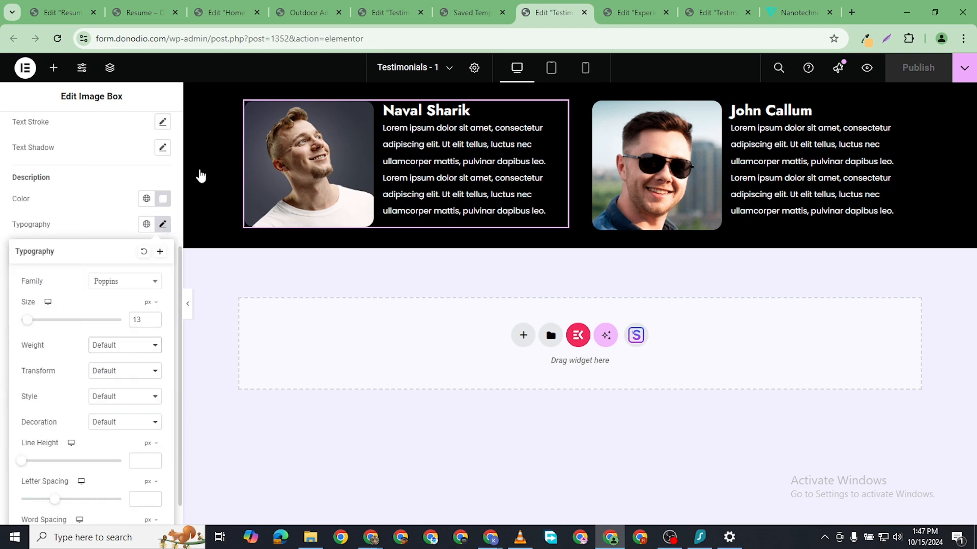
- Set the second image box's description font weight to 300 (Light) in Testimonials - 1 and publish the template
click(828, 159)
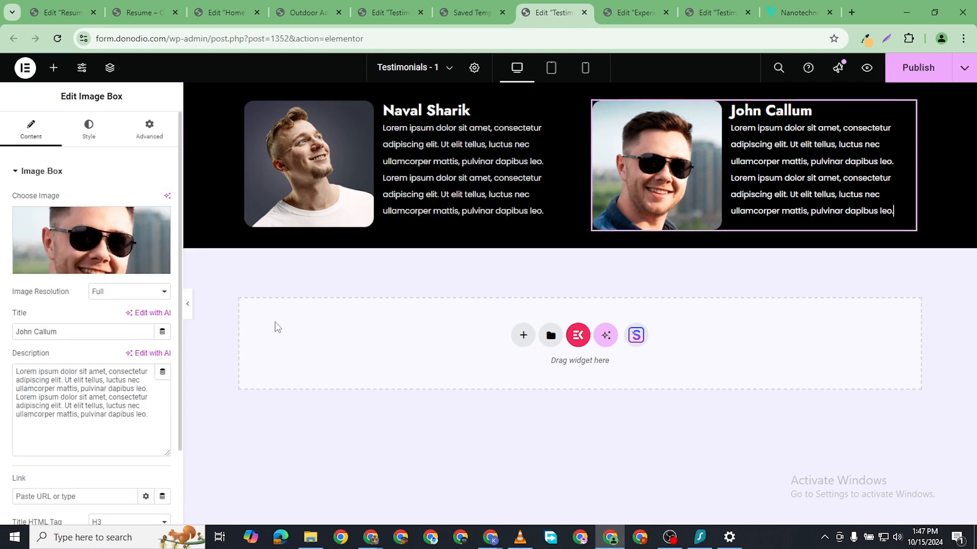
click(88, 129)
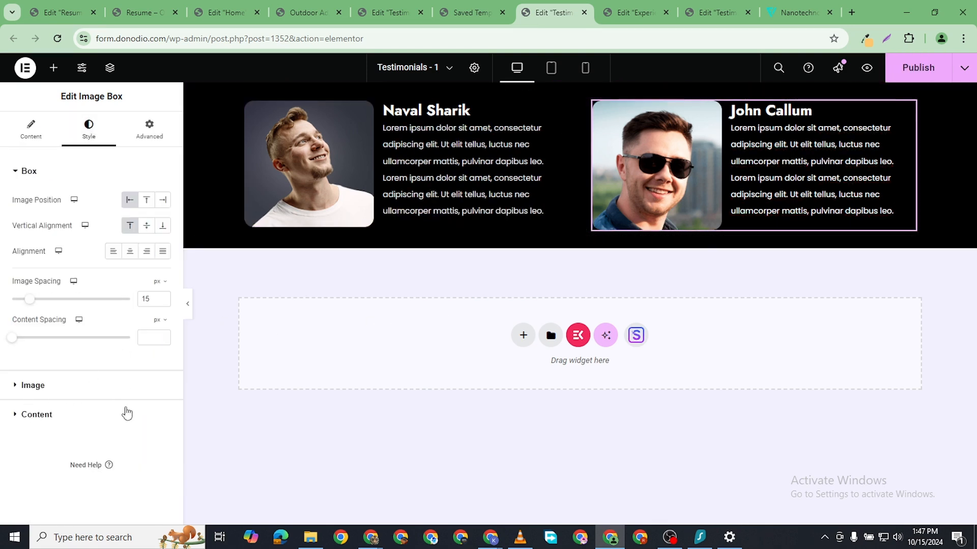
click(127, 414)
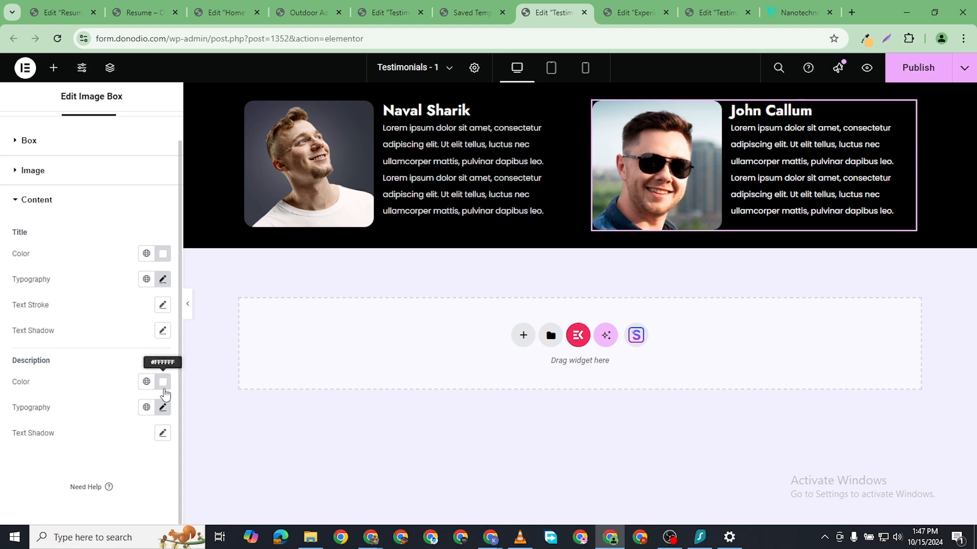
click(163, 407)
scroll(128, 468, down, 4)
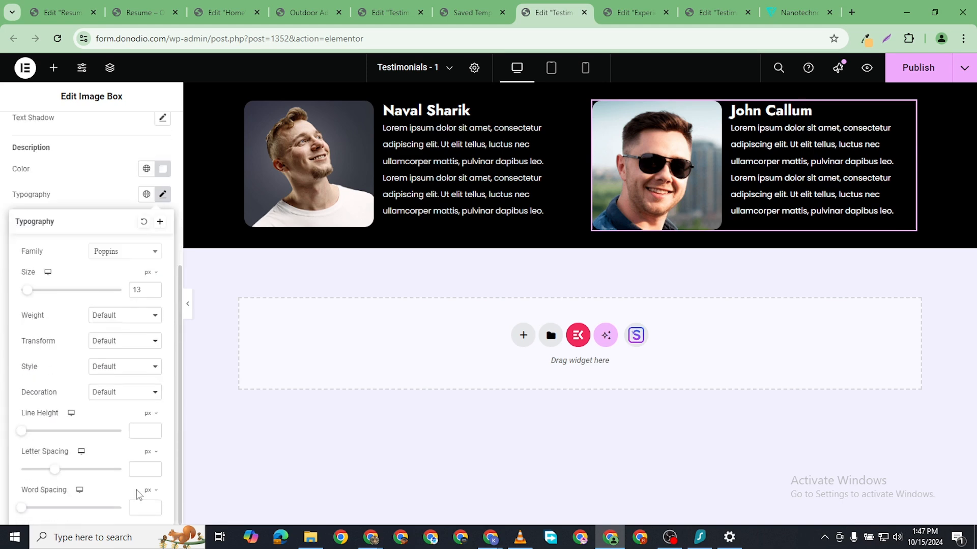
click(143, 316)
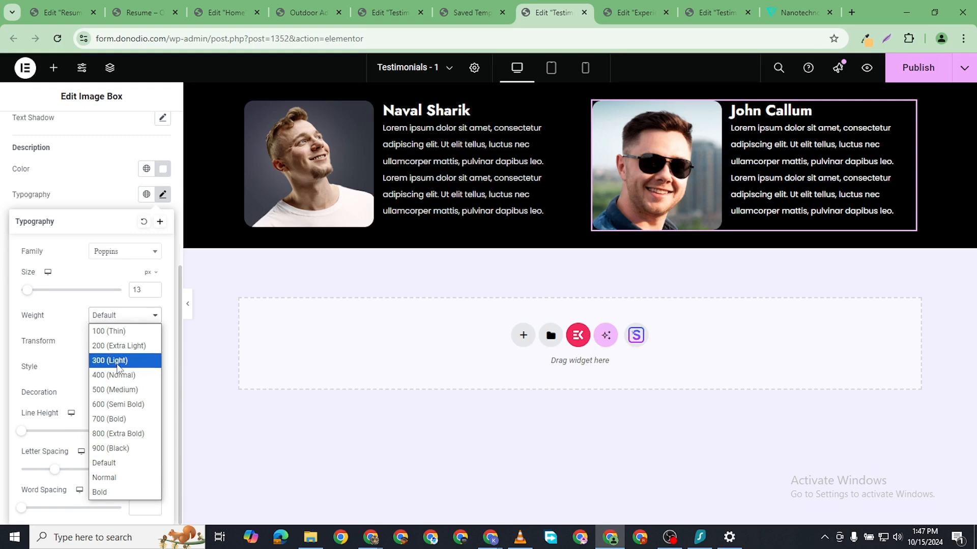
click(71, 345)
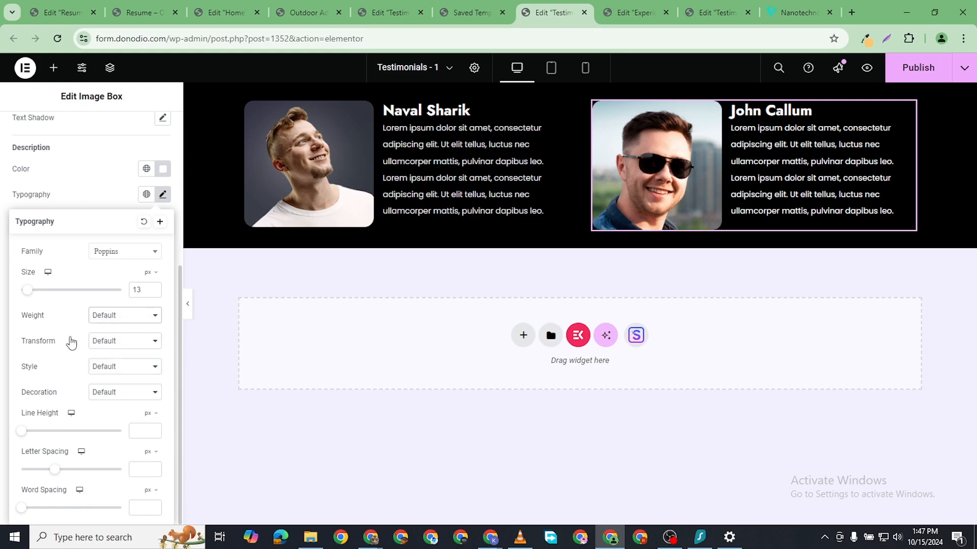
click(922, 73)
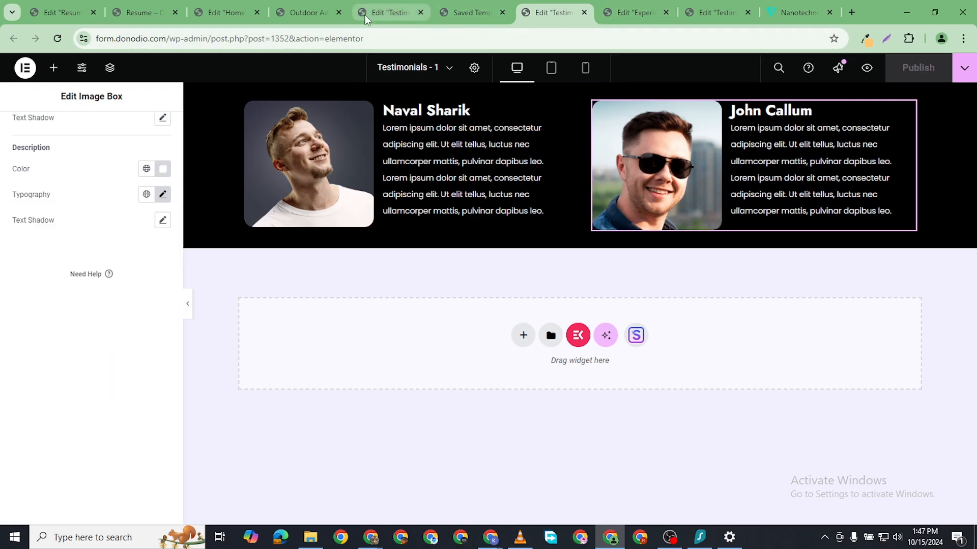
- Reload the Home page preview to check the description text on the carousel slides, and return to the Home page editor
click(311, 13)
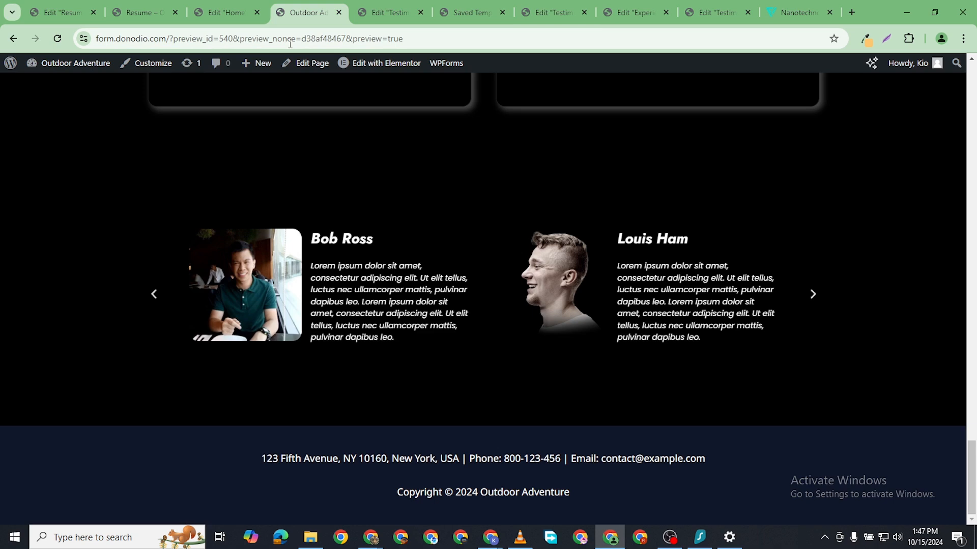
click(59, 37)
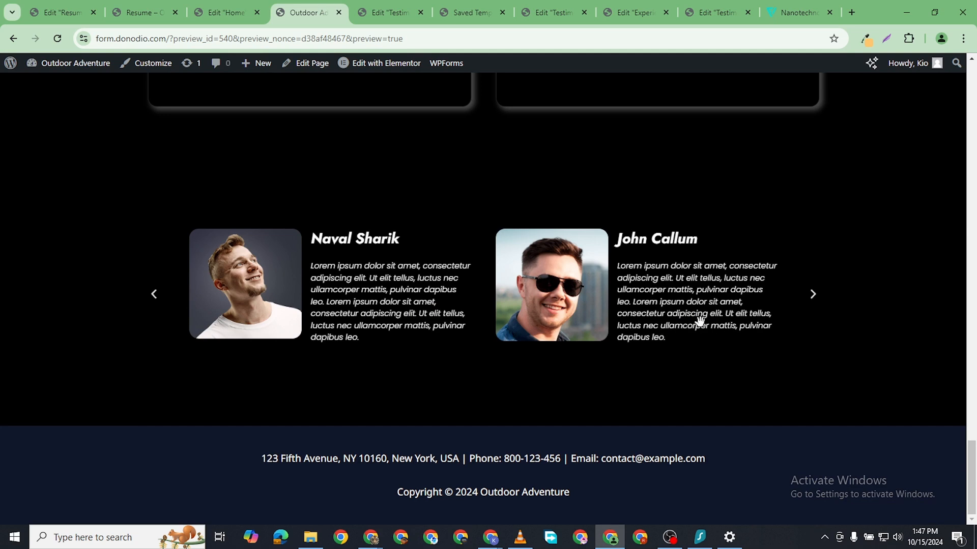
click(814, 297)
click(227, 13)
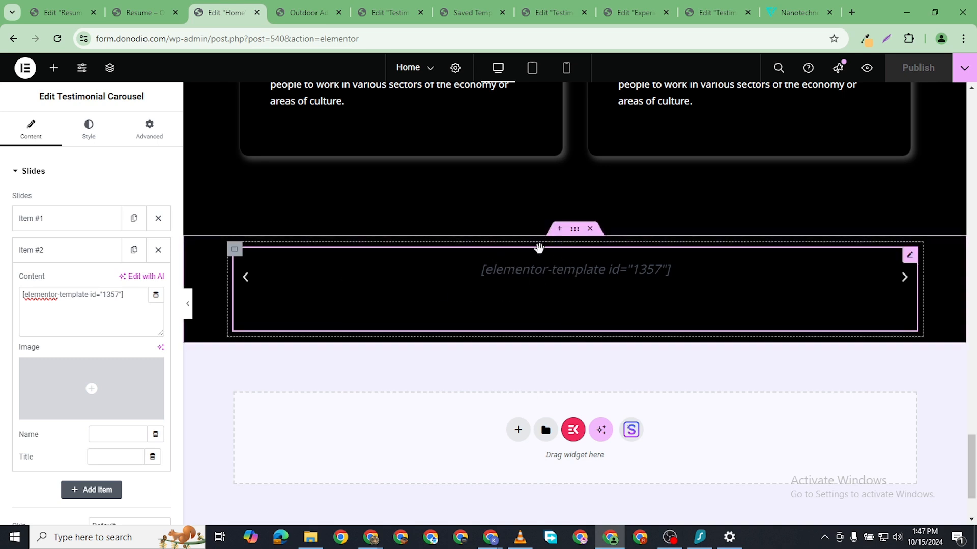
- Add a heading widget above the testimonial carousel with the title "What Our Clients Say"
click(54, 68)
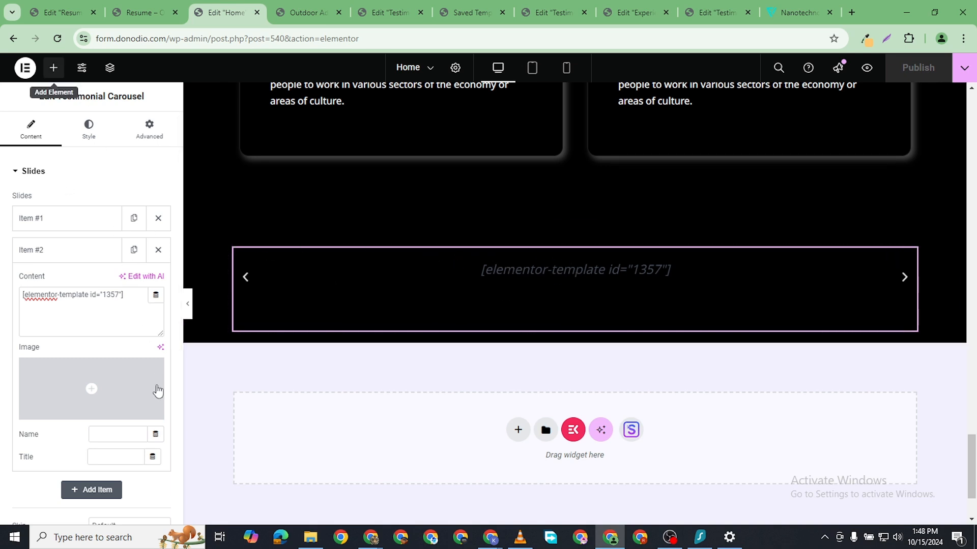
drag(50, 389, 538, 261)
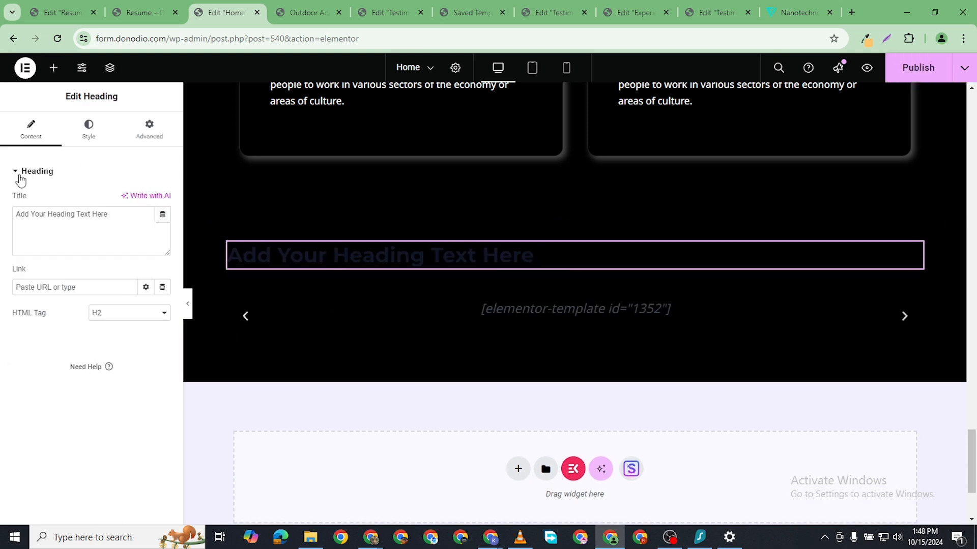
triple_click(65, 214)
text(What Our Client)
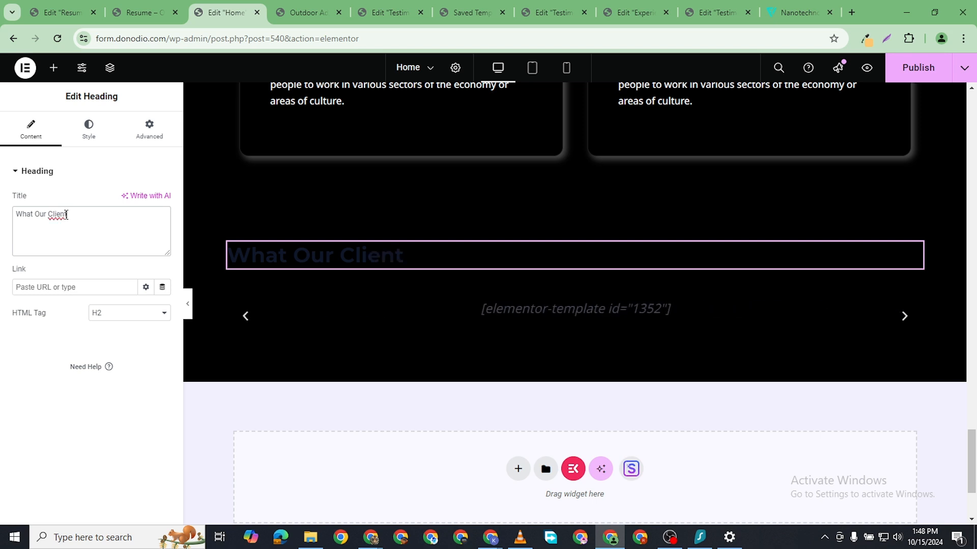
text(sSay)
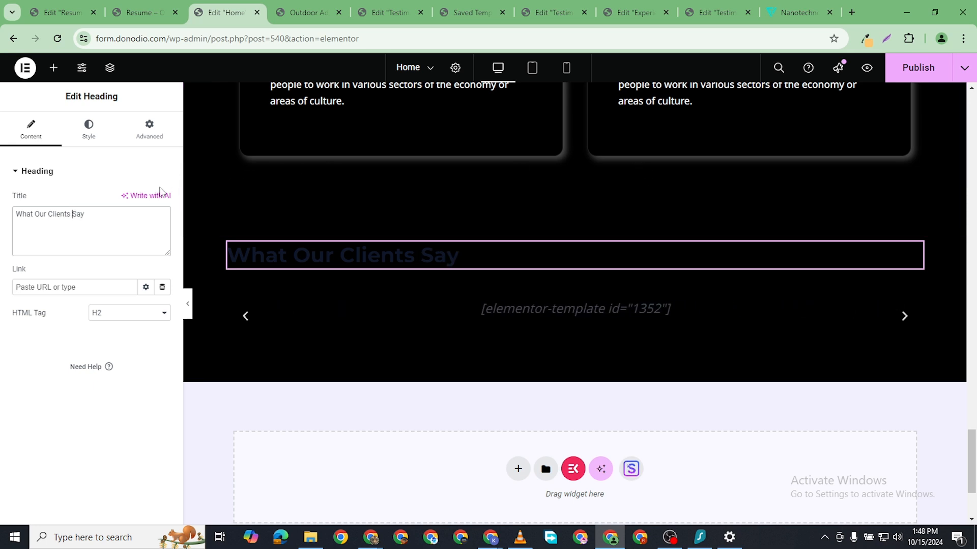
- Colour the "What Our Clients Say" heading white (#FFFFFF) and apply the Secondary global font
click(88, 126)
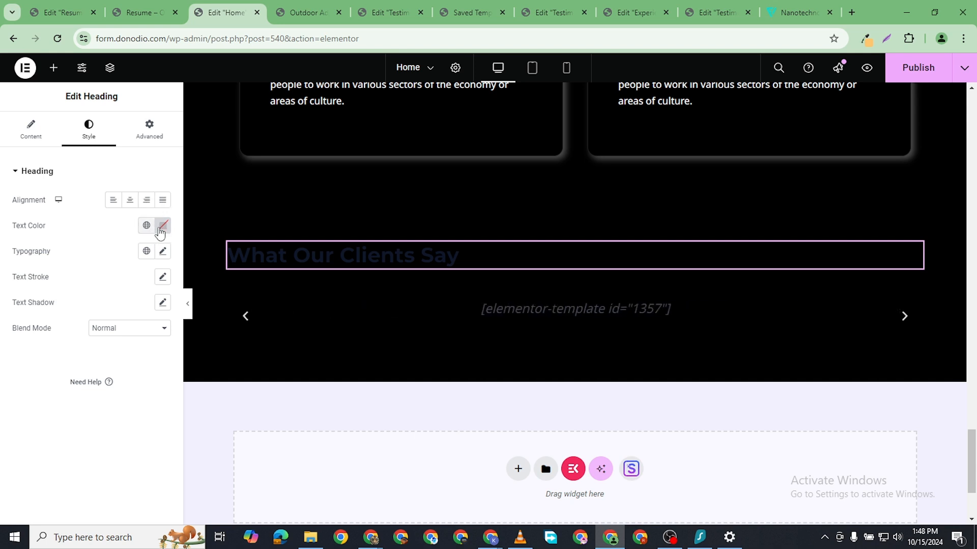
click(162, 225)
drag(115, 305, 18, 239)
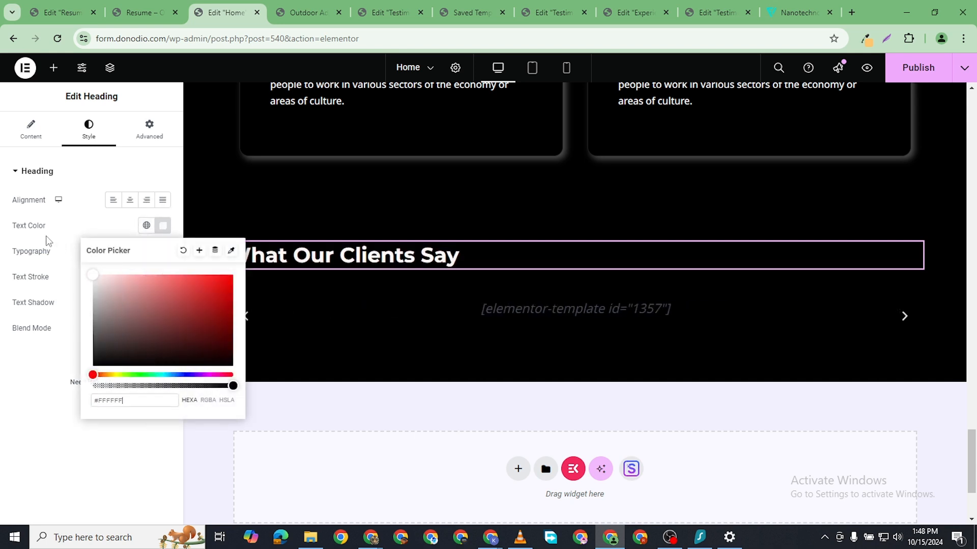
click(147, 252)
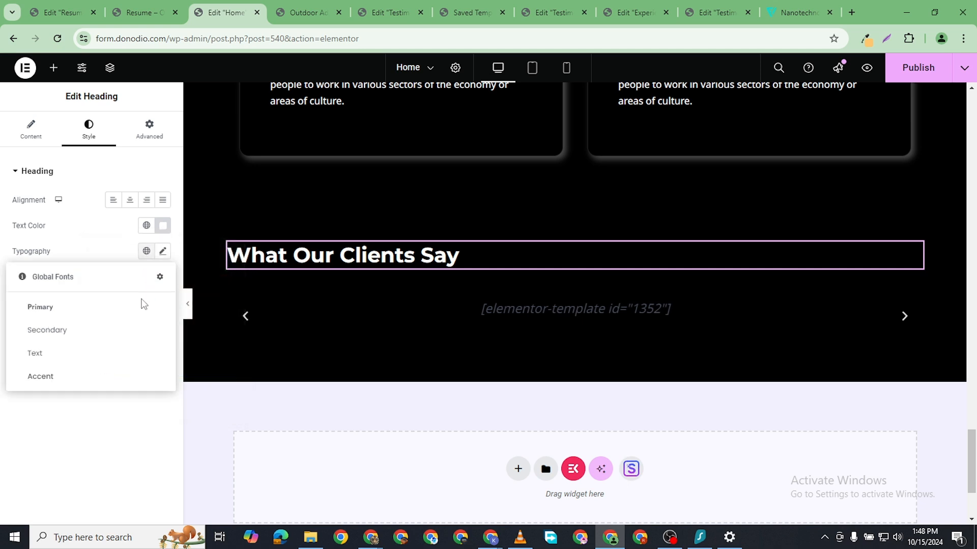
click(76, 335)
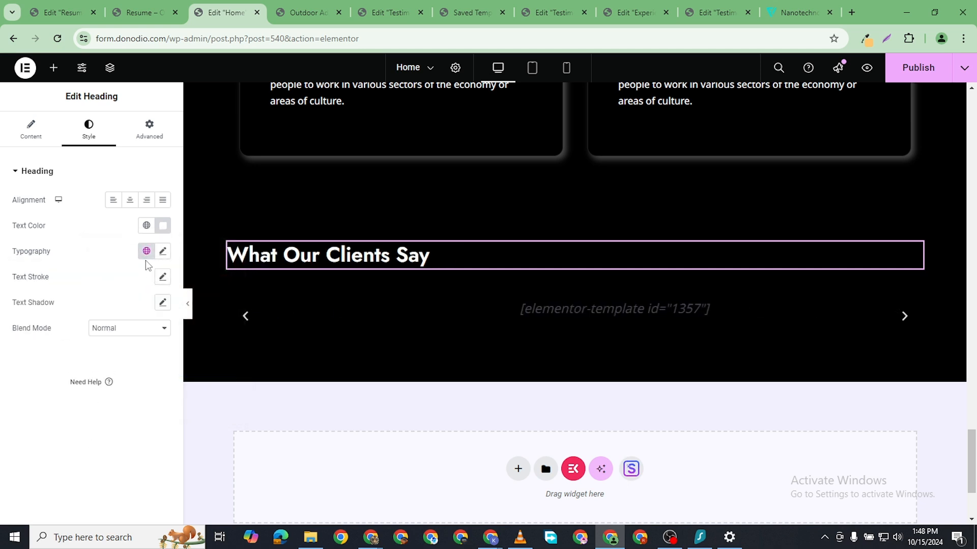
- Set the "What Our Clients Say" heading's font size to 50 px and publish the Home page
click(163, 251)
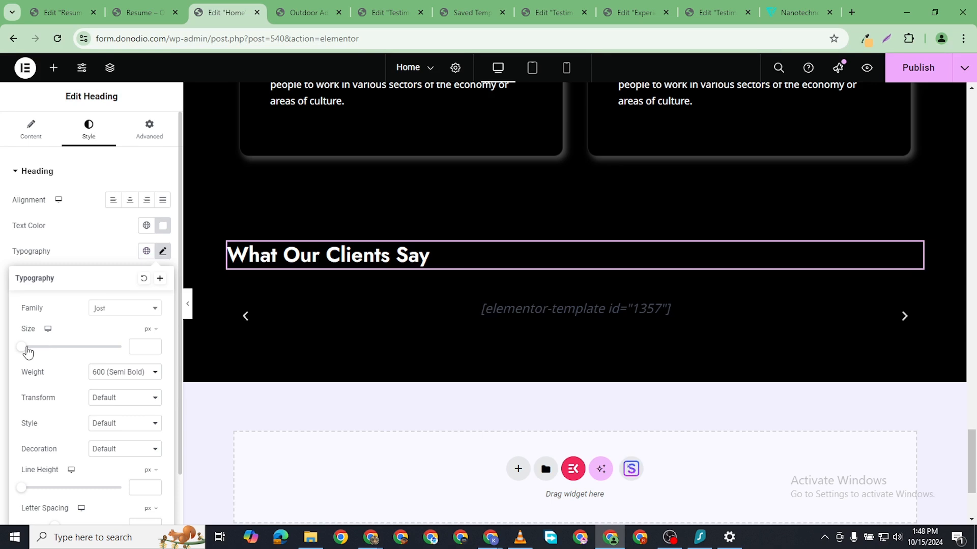
click(49, 348)
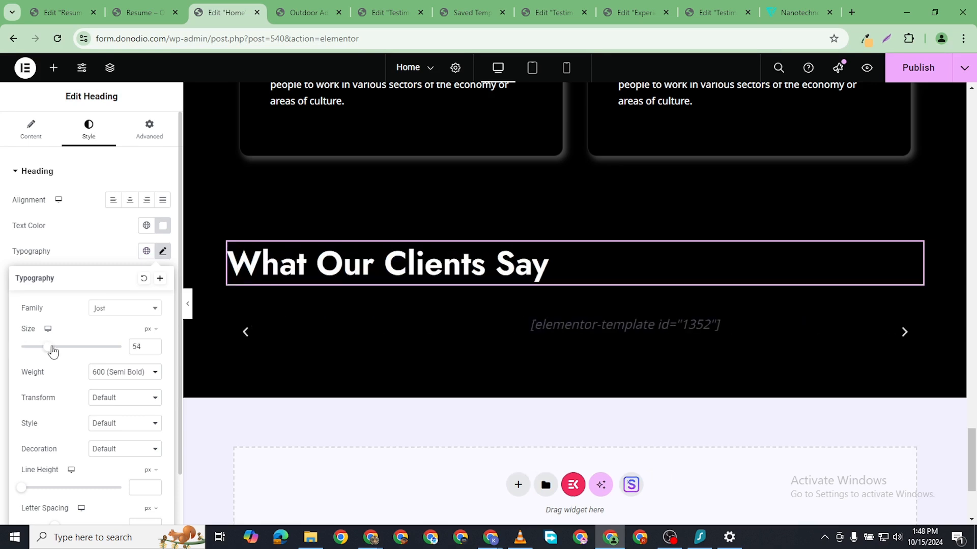
drag(52, 351, 46, 348)
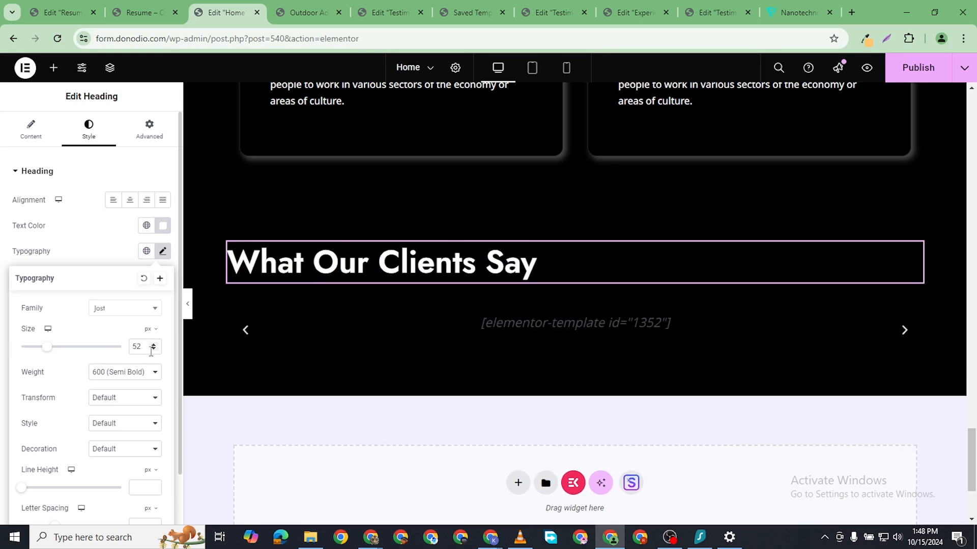
click(154, 349)
click(153, 349)
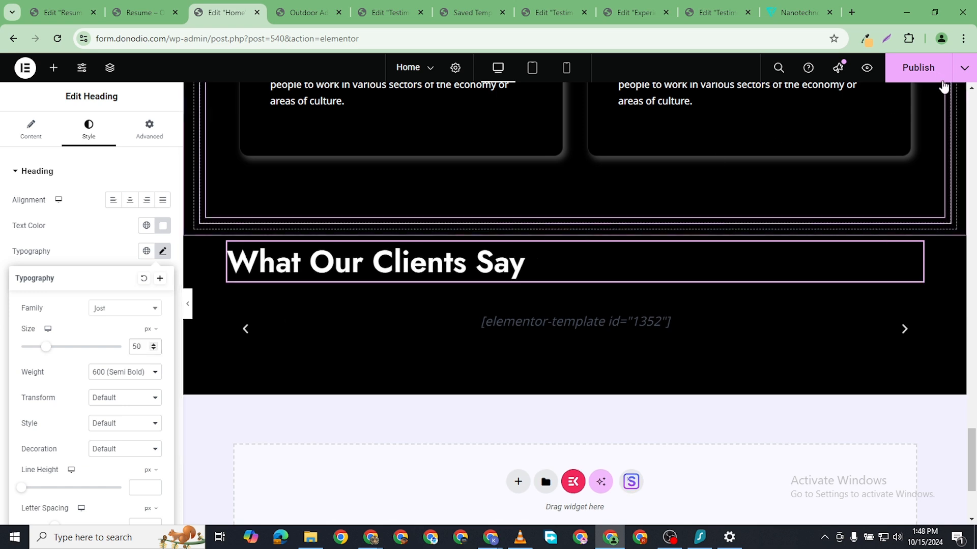
click(915, 67)
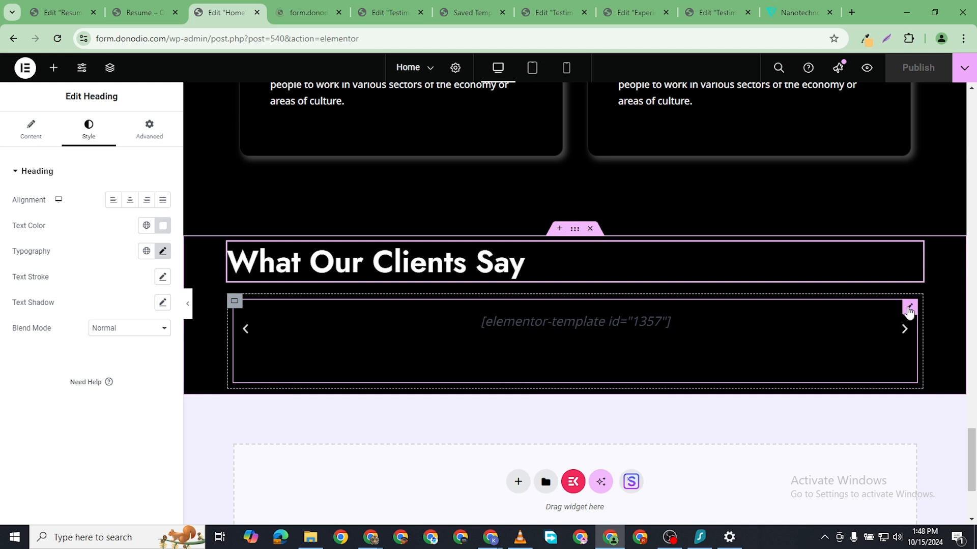
- Set the testimonial carousel's content text colour to white (#FFFFFF)
click(909, 308)
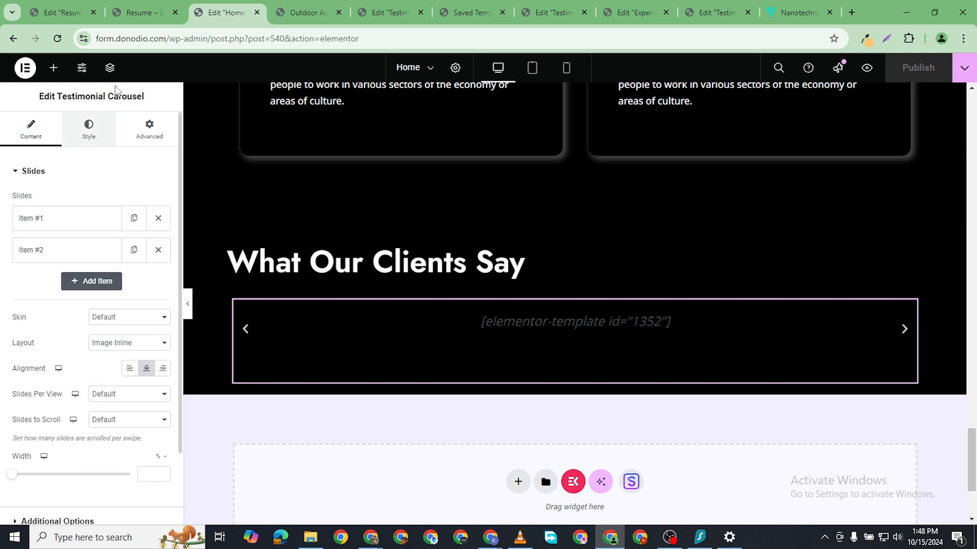
click(89, 137)
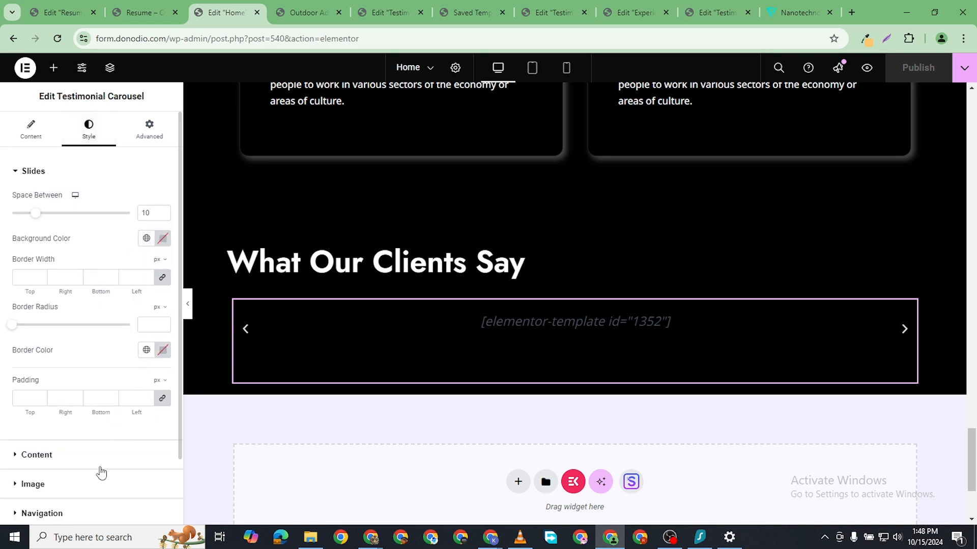
scroll(76, 462, down, 2)
click(36, 393)
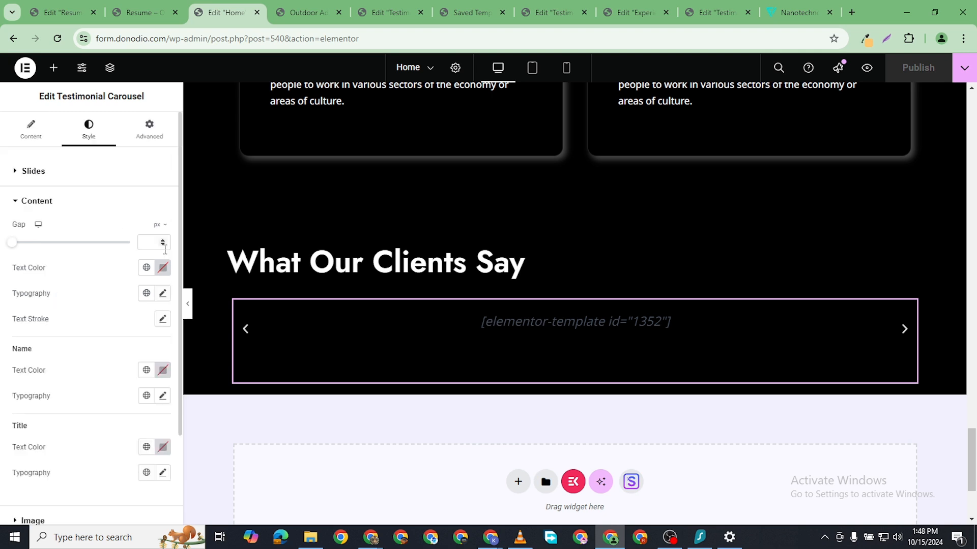
click(163, 267)
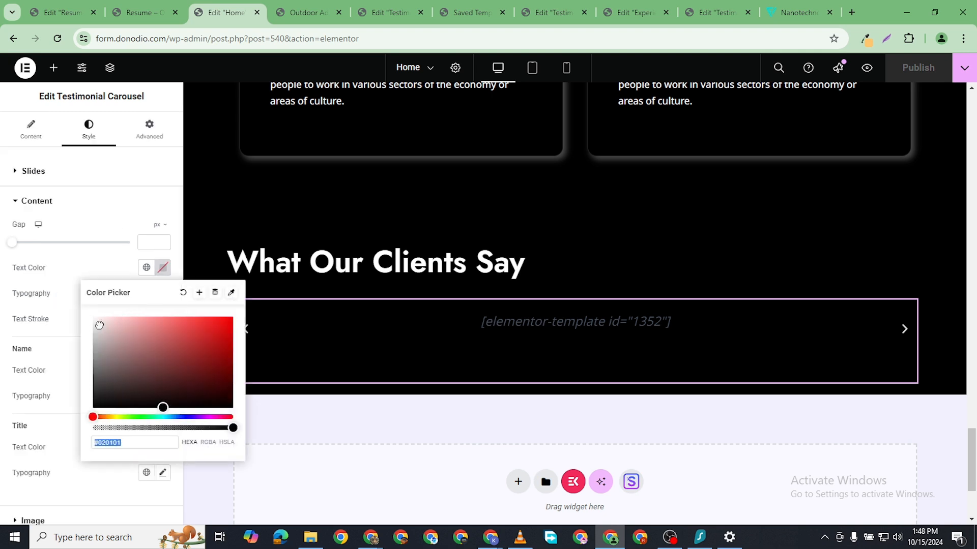
text(#FFFFFF)
click(2, 324)
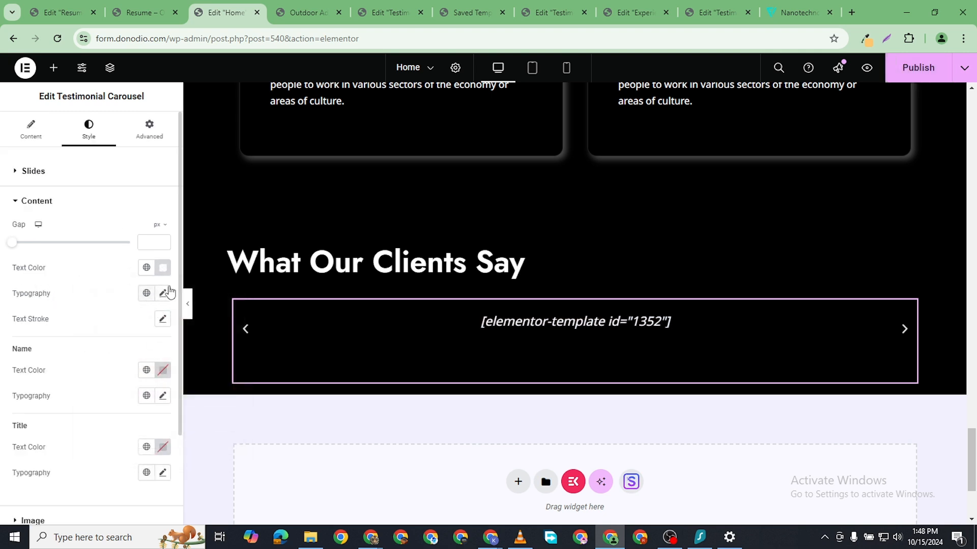
- Set the font family of the testimonial carousel's content text to Poppins
click(162, 293)
scroll(111, 422, down, 2)
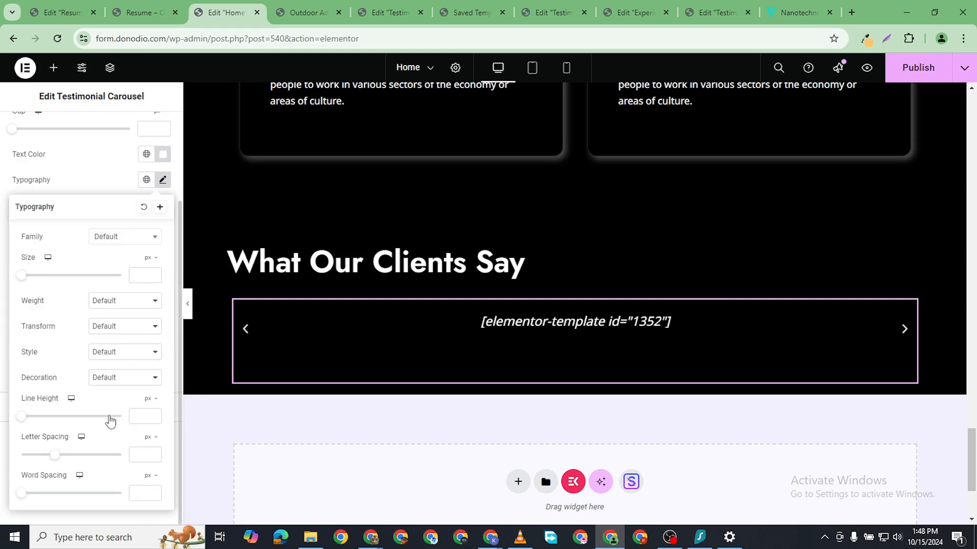
click(129, 302)
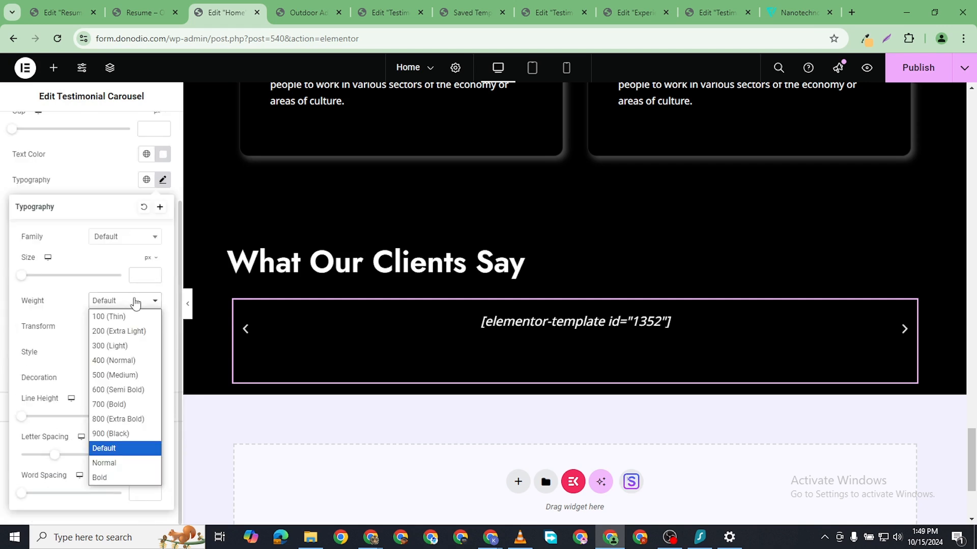
click(120, 243)
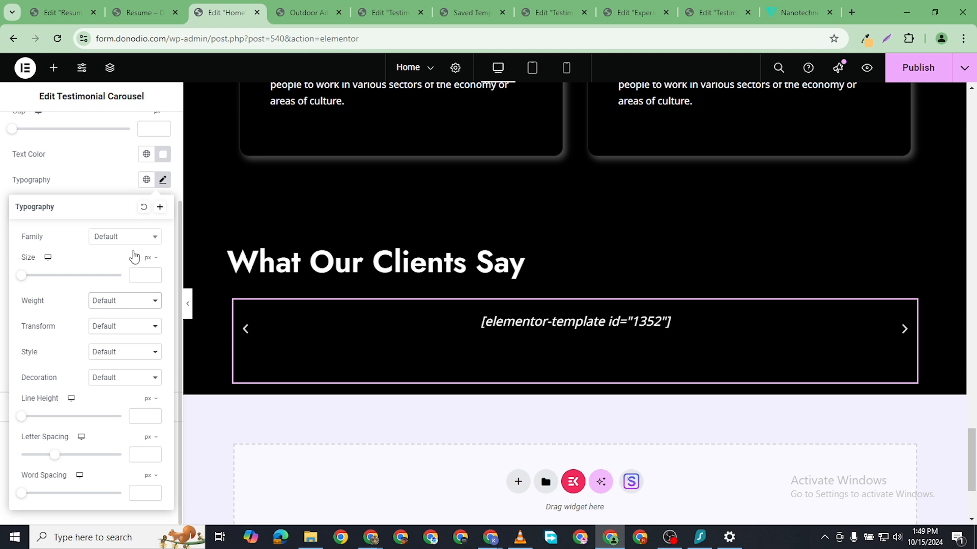
click(118, 239)
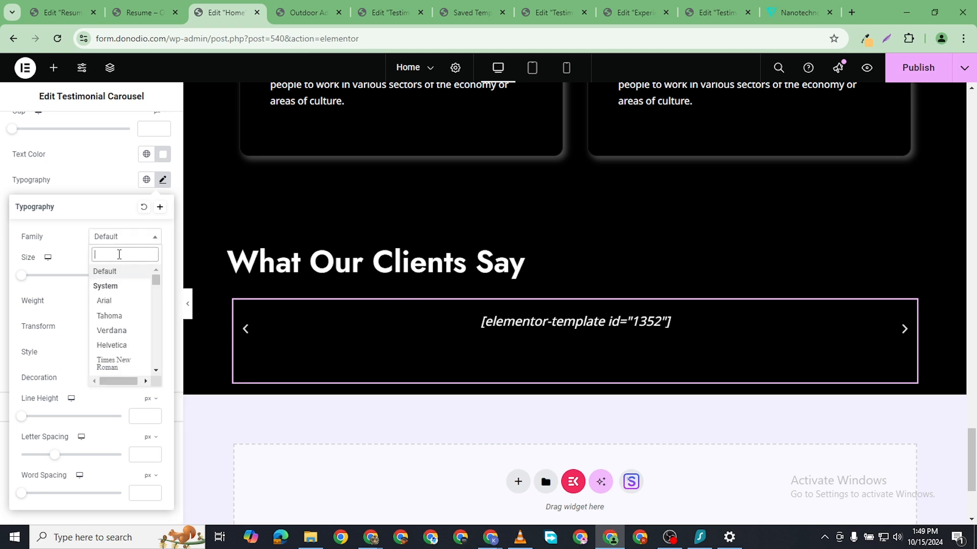
text(popp)
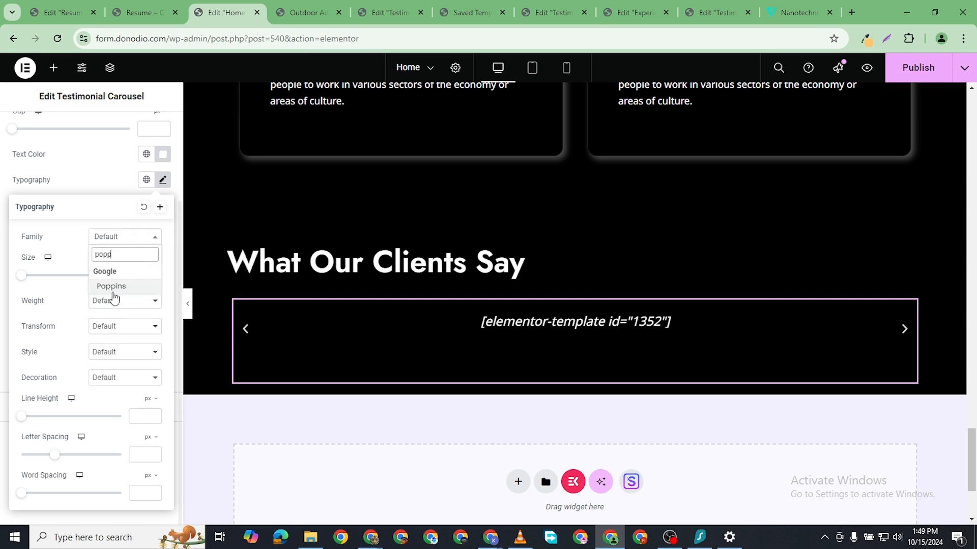
click(110, 286)
click(126, 358)
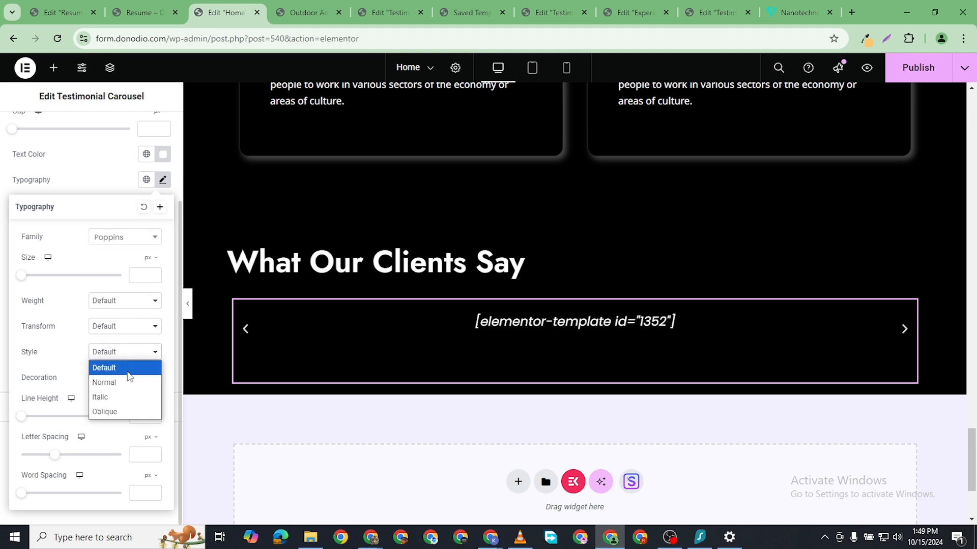
click(129, 382)
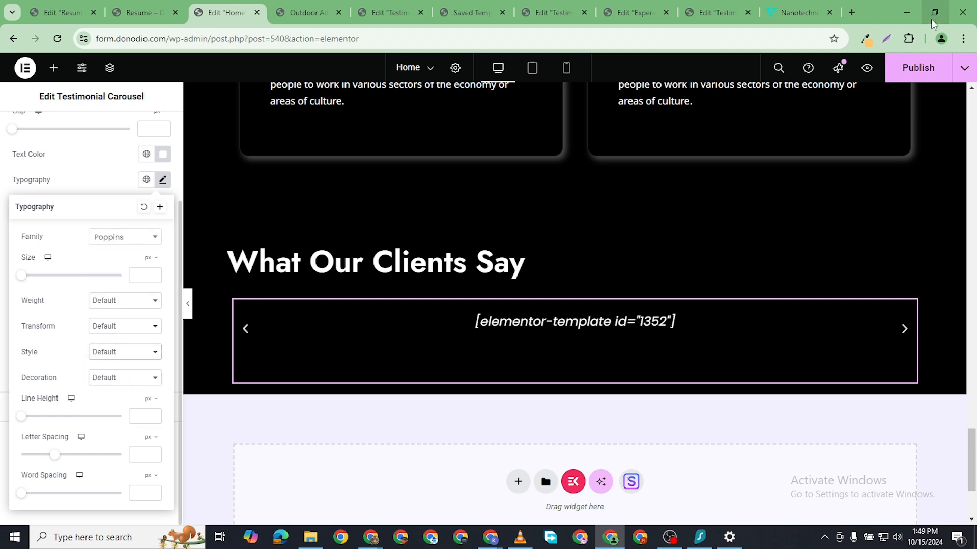
- Reload the Home page preview and review the "What Our Clients Say" section together with the resume and portfolio sections above it
click(304, 13)
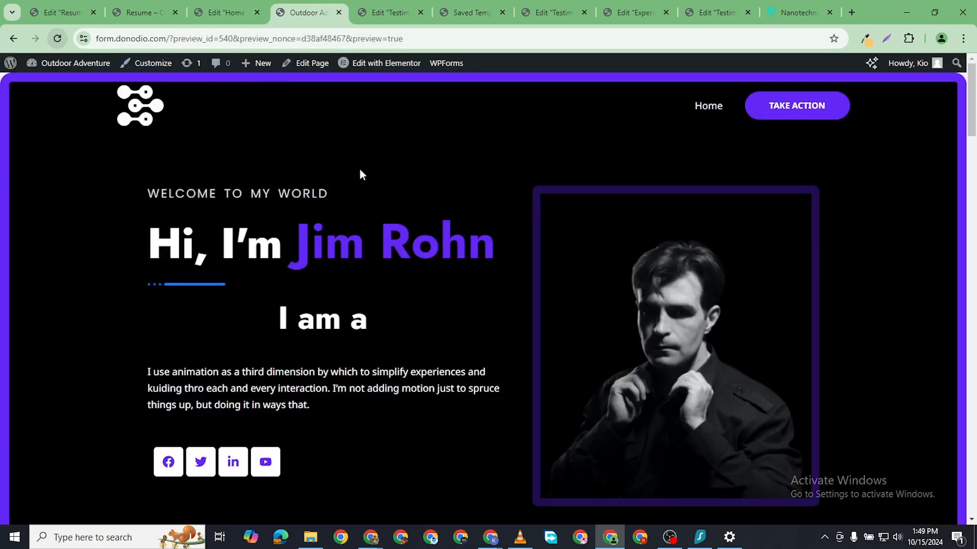
mouse_move(68, 59)
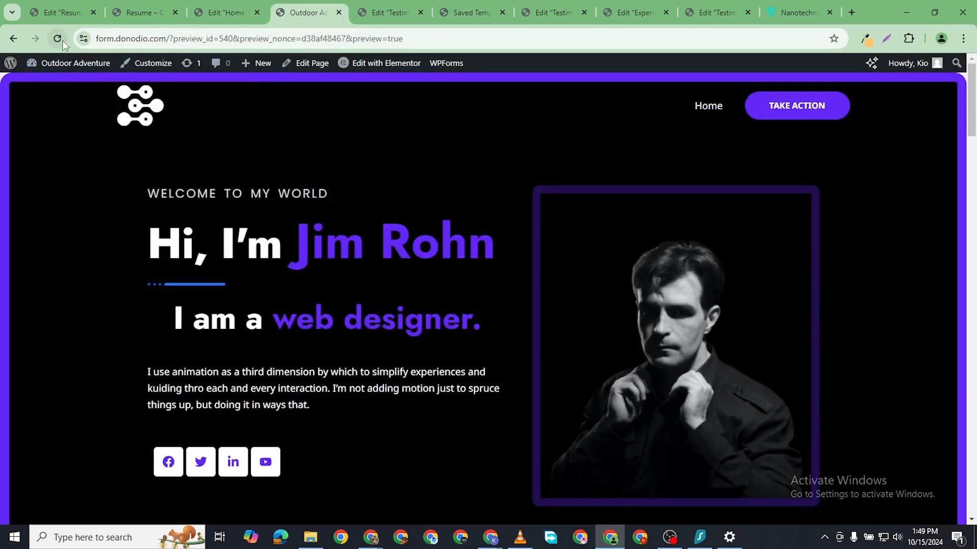
click(60, 40)
scroll(592, 389, down, 15)
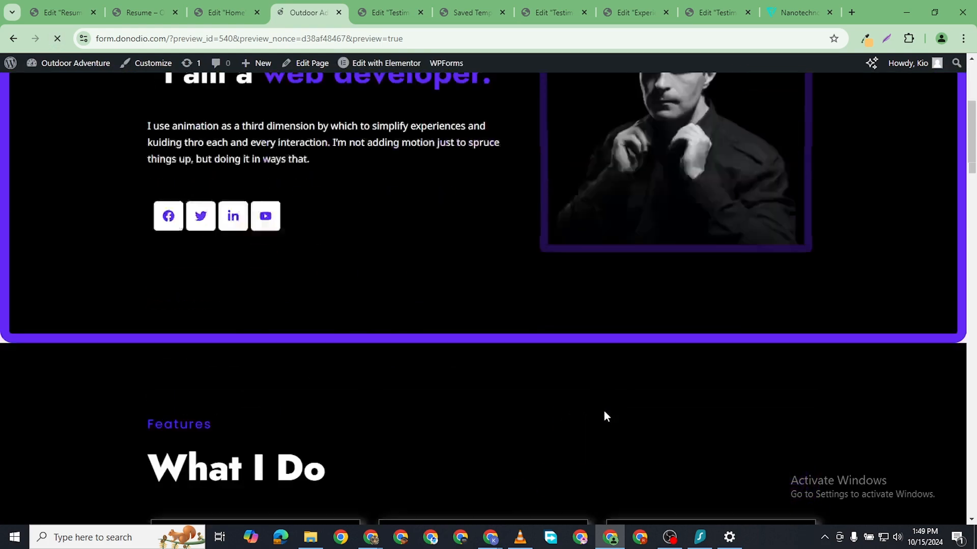
scroll(613, 409, down, 15)
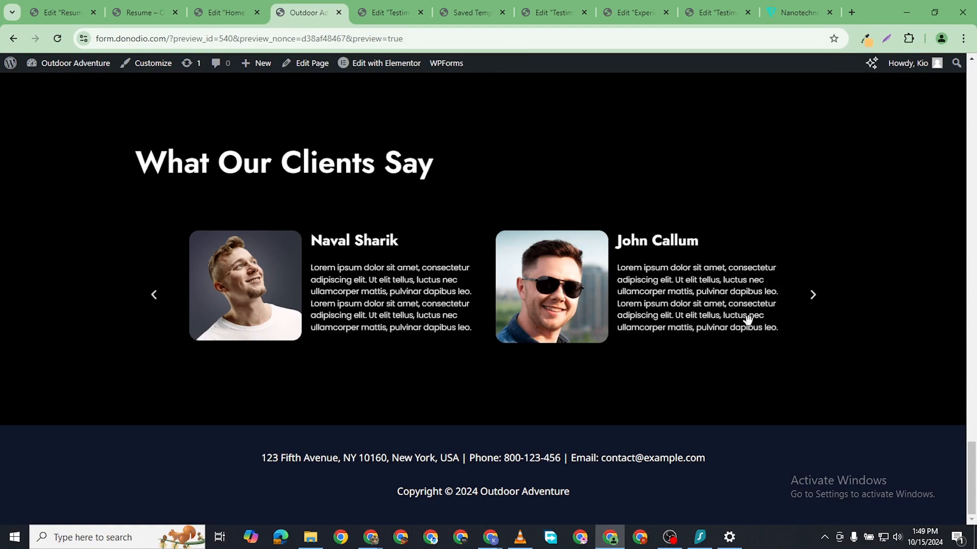
scroll(722, 314, up, 5)
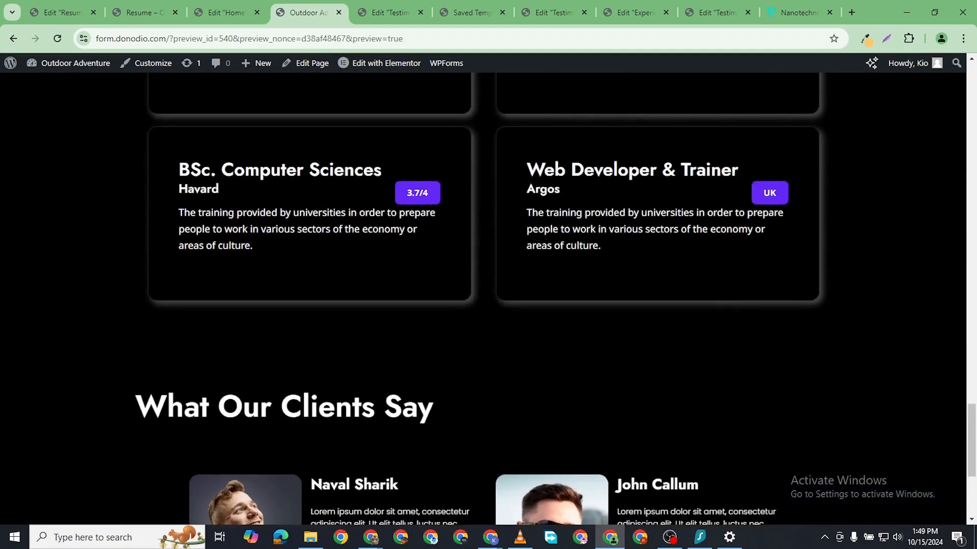
scroll(600, 405, up, 1)
scroll(600, 405, down, 5)
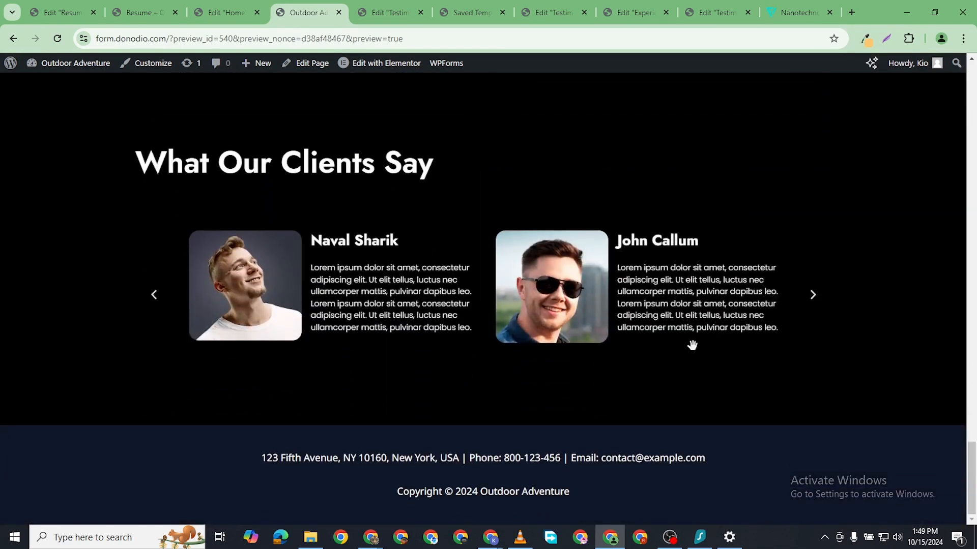
scroll(692, 345, up, 3)
scroll(702, 318, down, 3)
scroll(701, 316, up, 10)
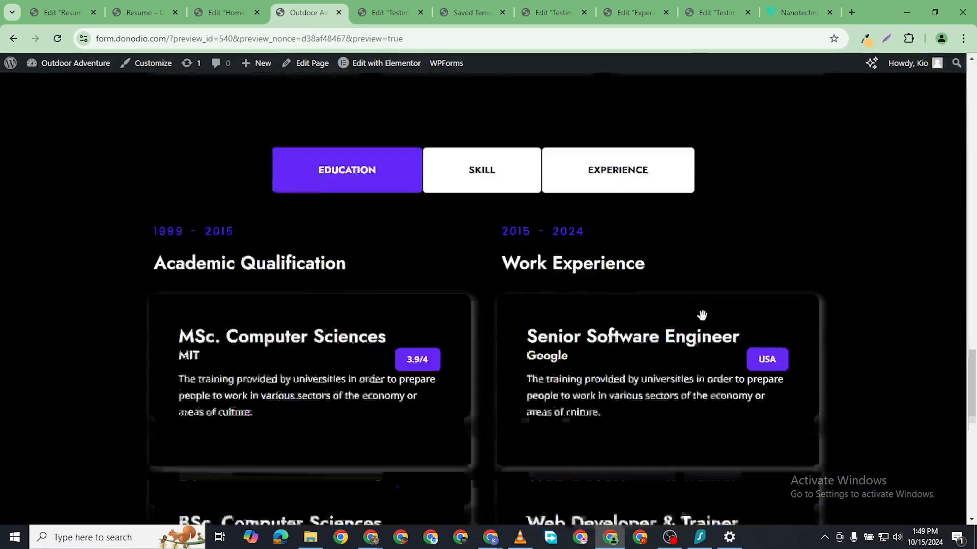
scroll(702, 316, up, 10)
scroll(700, 311, down, 5)
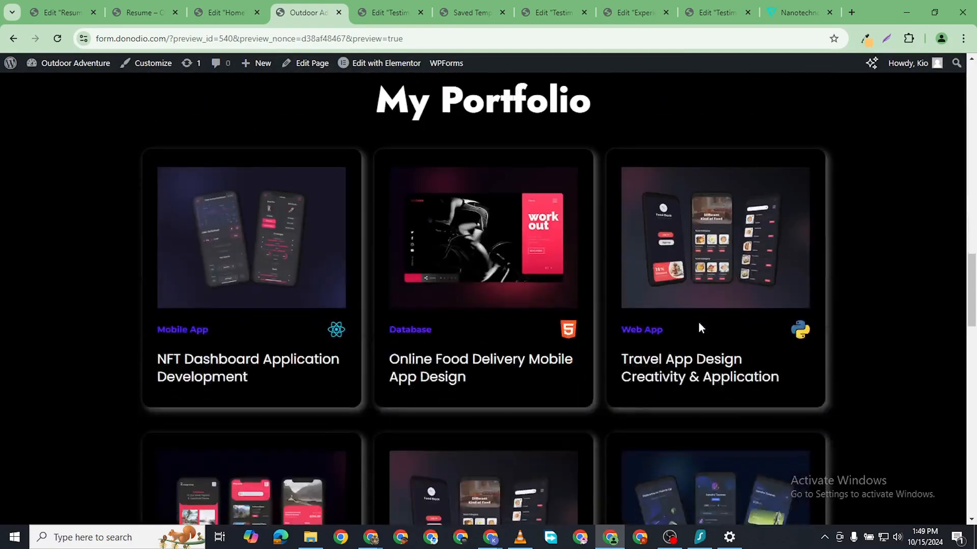
scroll(699, 326, down, 15)
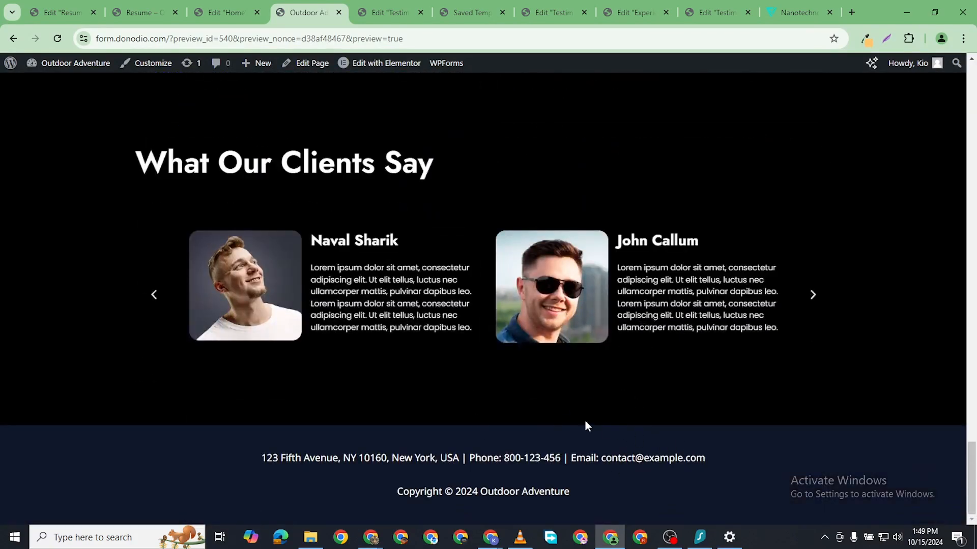
scroll(798, 363, up, 14)
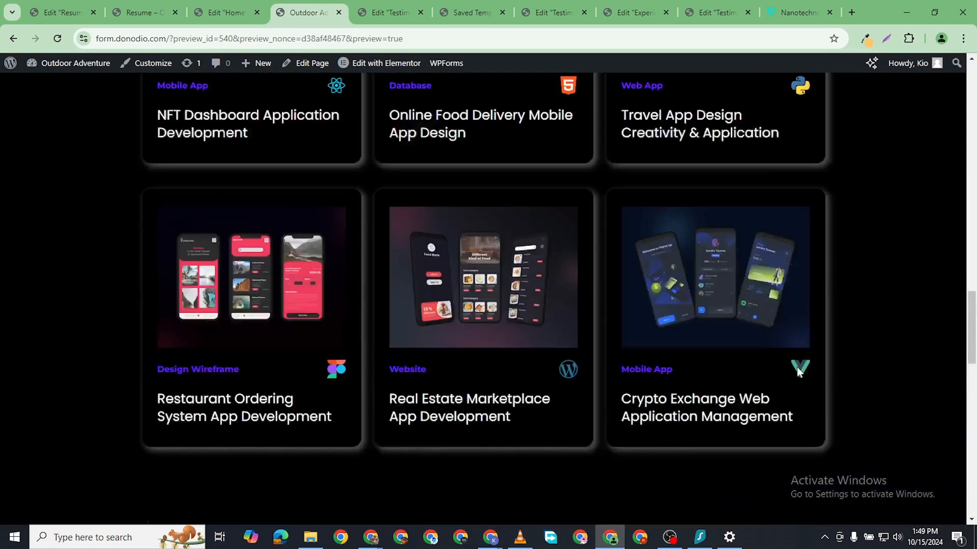
- Review the page preview down to its footer and give the "What Our Clients Say" container 100 px bottom padding and 1 px on the other sides
scroll(796, 367, down, 7)
scroll(783, 411, down, 10)
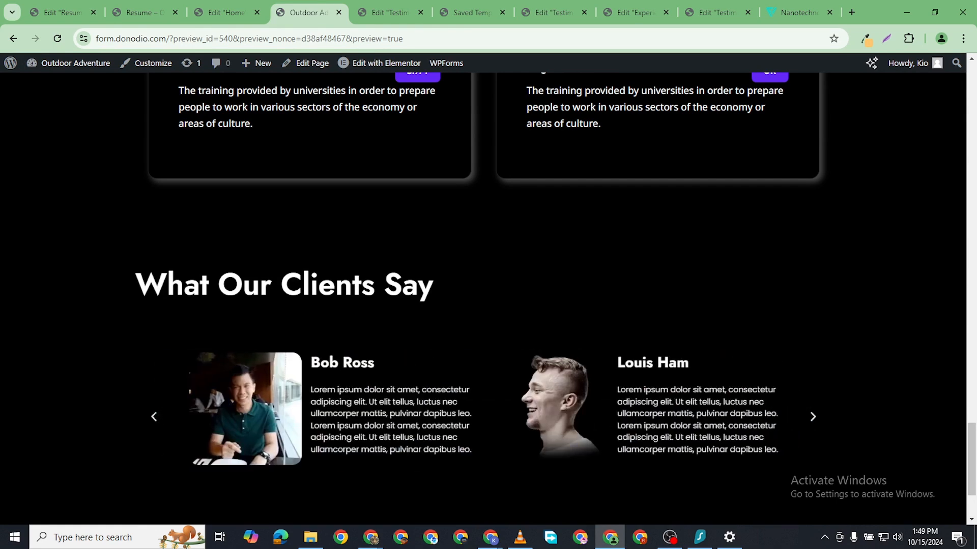
key(alt+Tab)
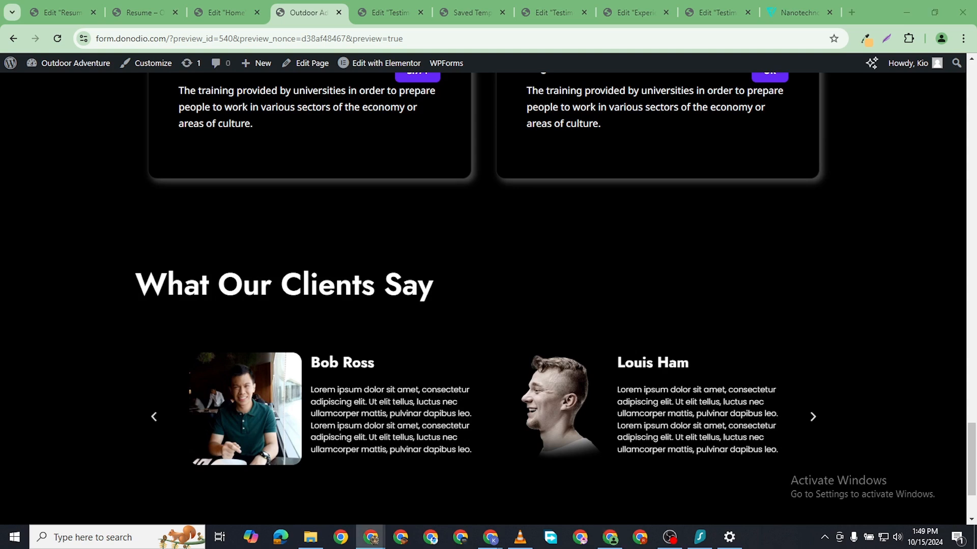
scroll(636, 330, down, 3)
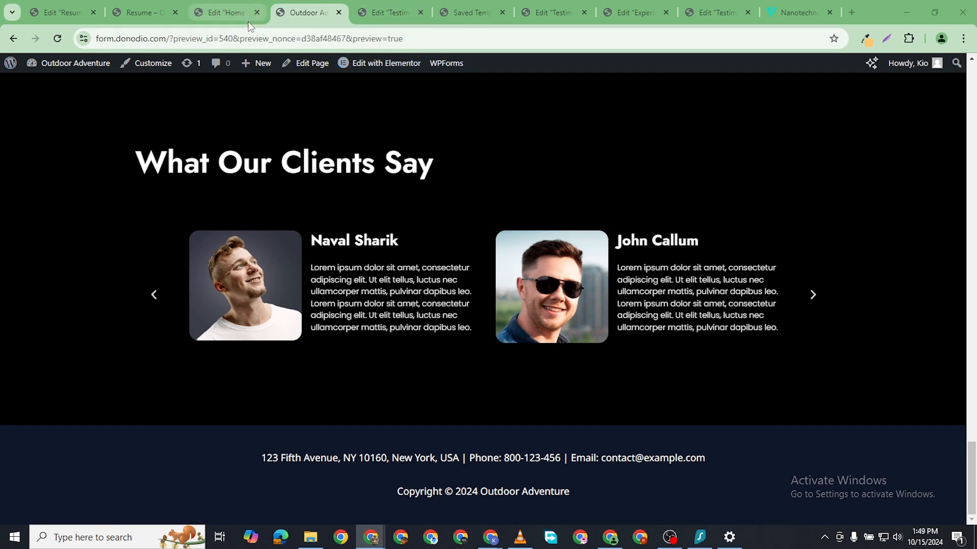
click(245, 13)
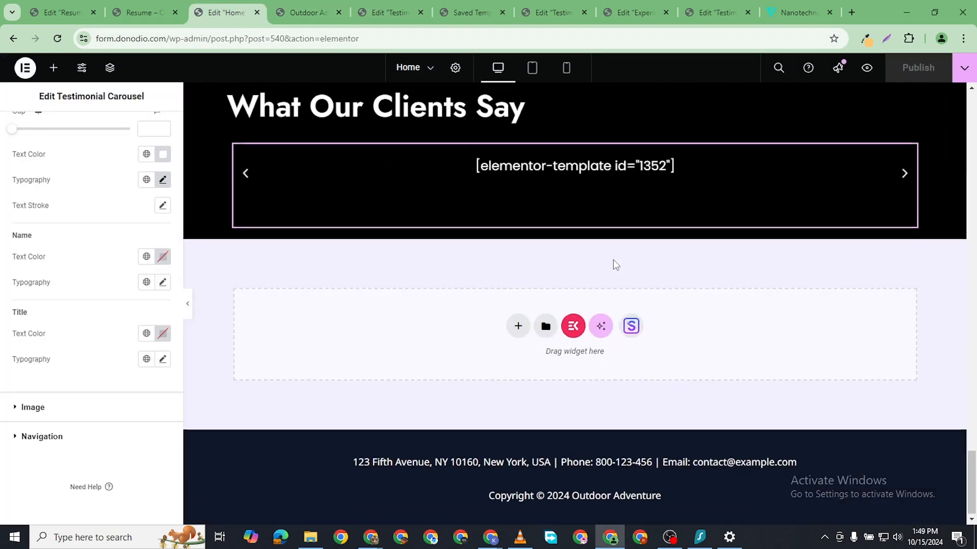
scroll(569, 218, up, 2)
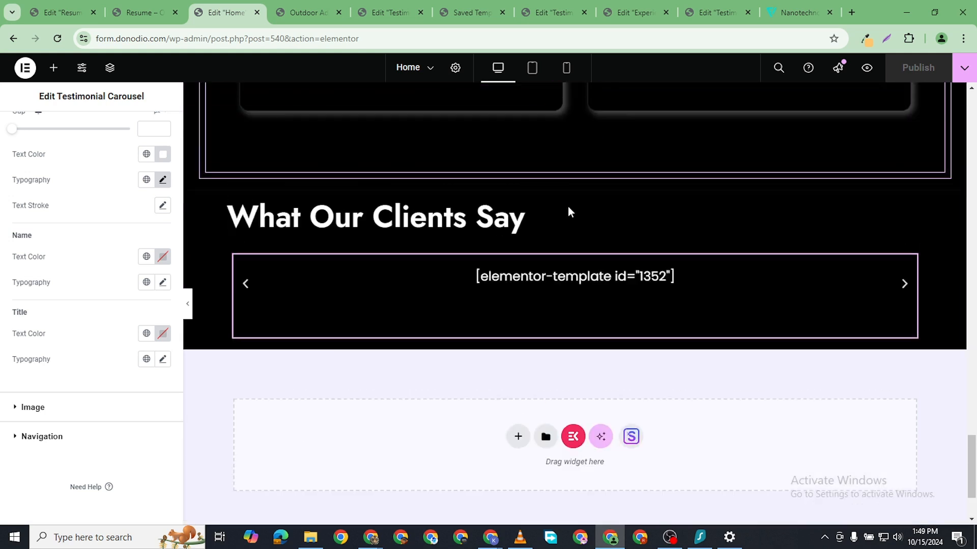
click(575, 192)
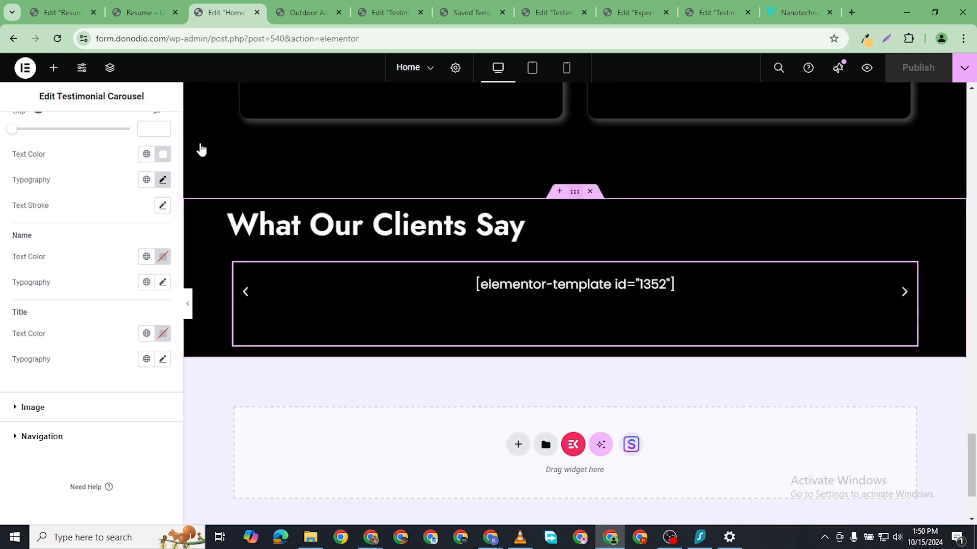
click(148, 129)
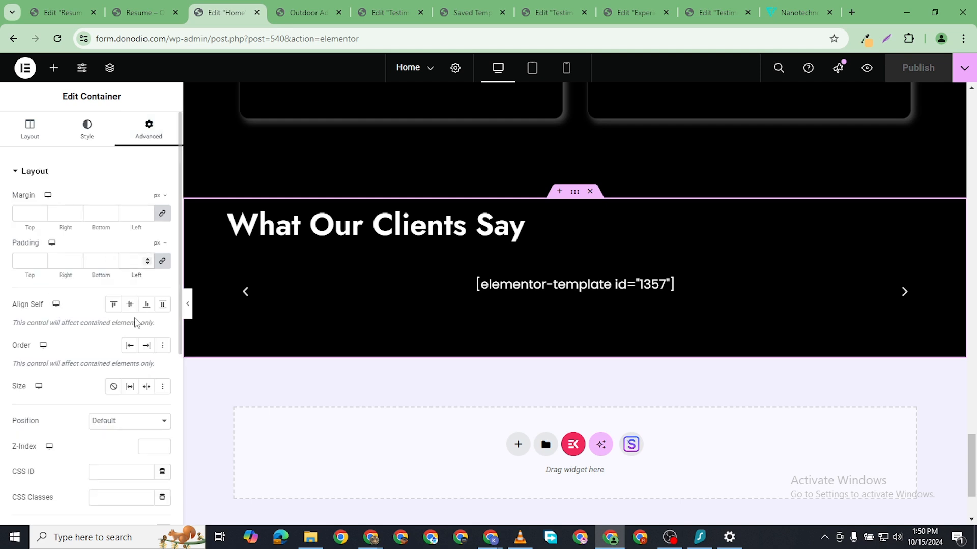
text(1)
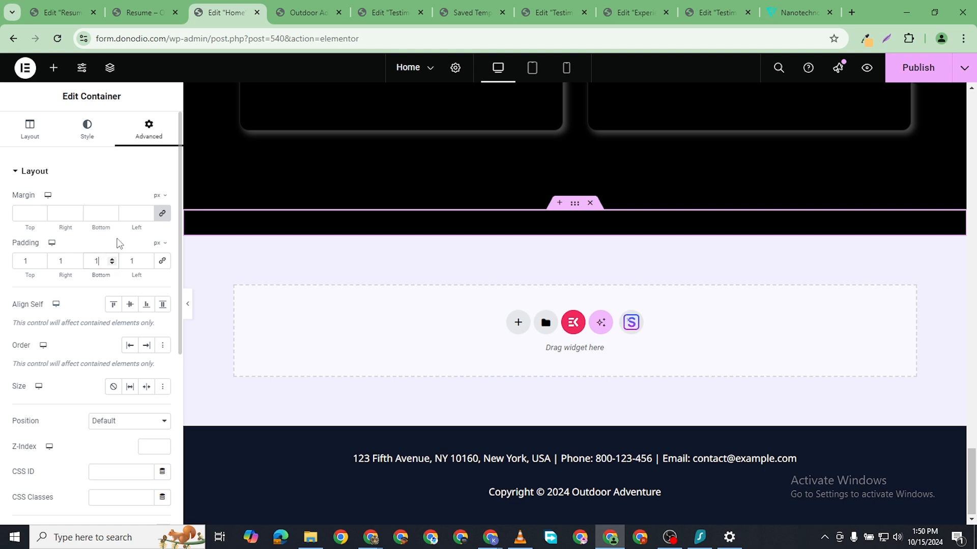
text(0)
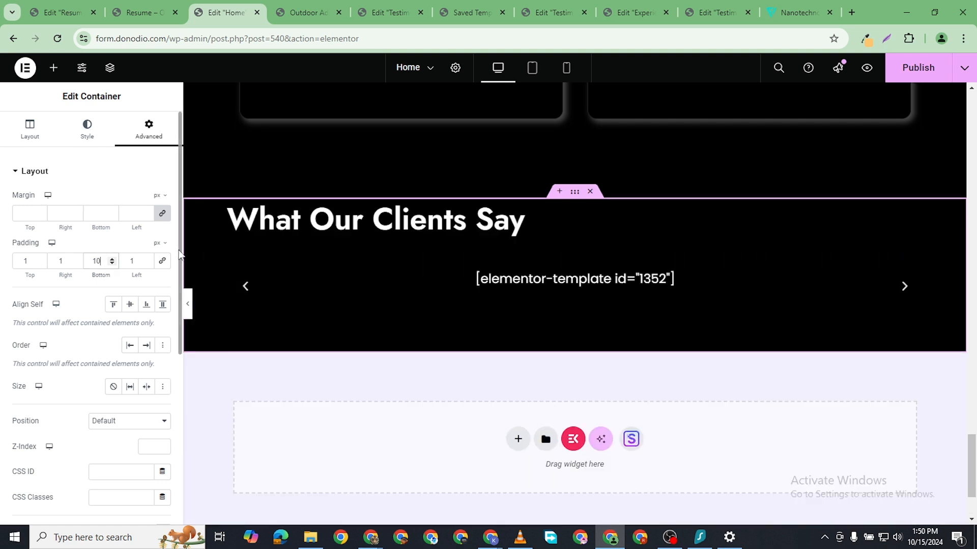
text(0)
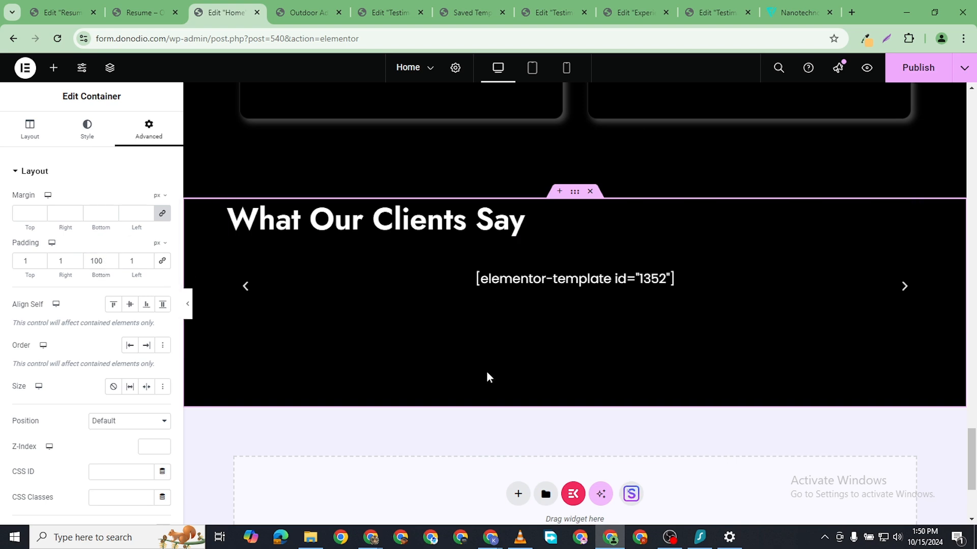
click(541, 321)
scroll(471, 381, up, 2)
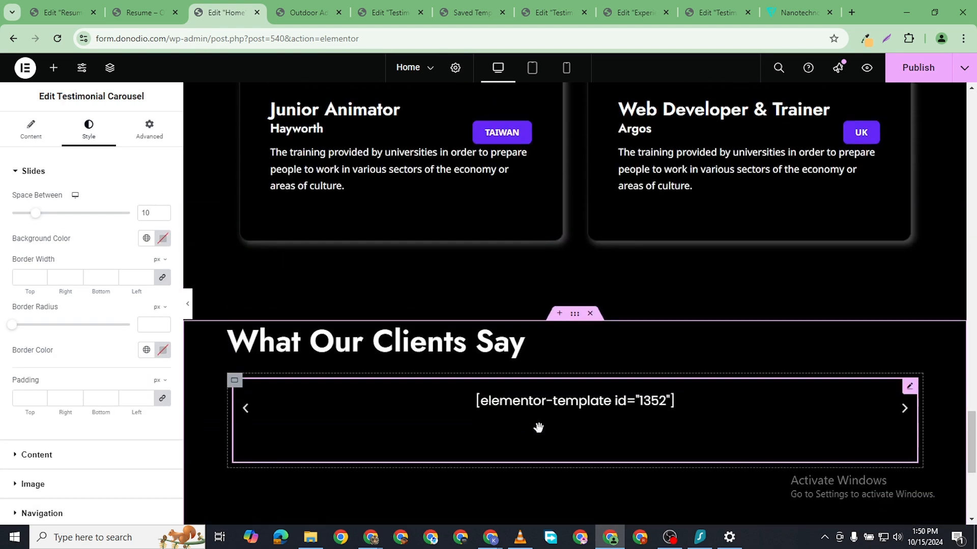
- Add a column-direction flexbox container below the "What Our Clients Say" section and nest another container inside it
scroll(538, 428, down, 4)
click(520, 373)
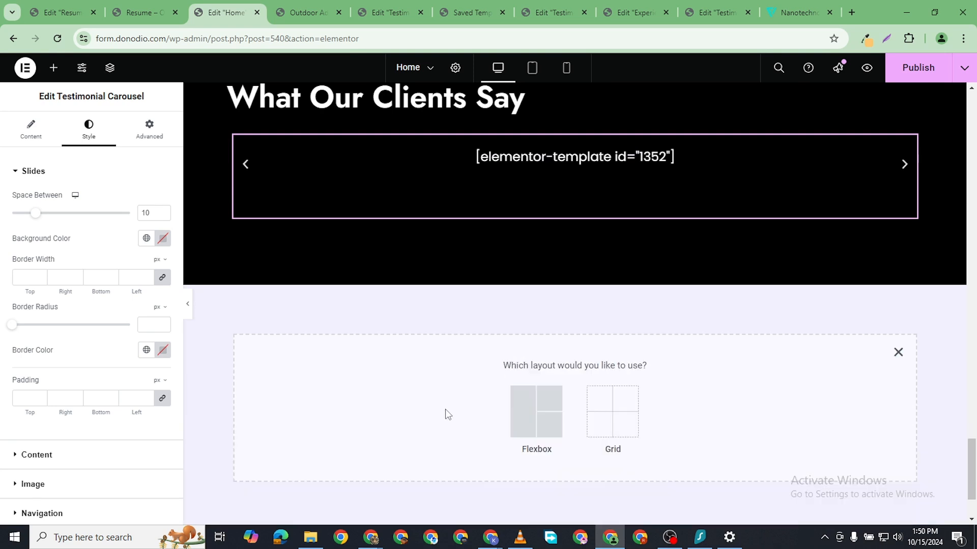
click(513, 413)
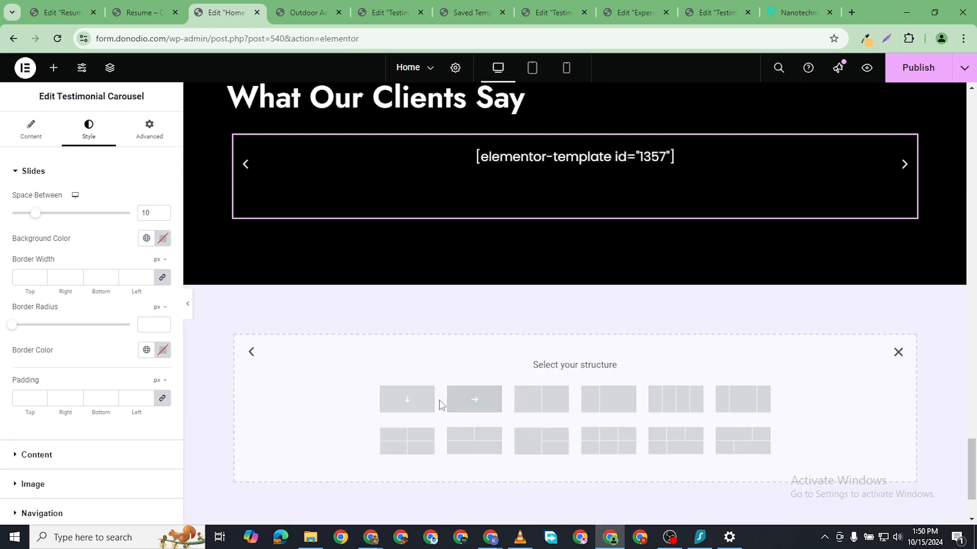
click(478, 442)
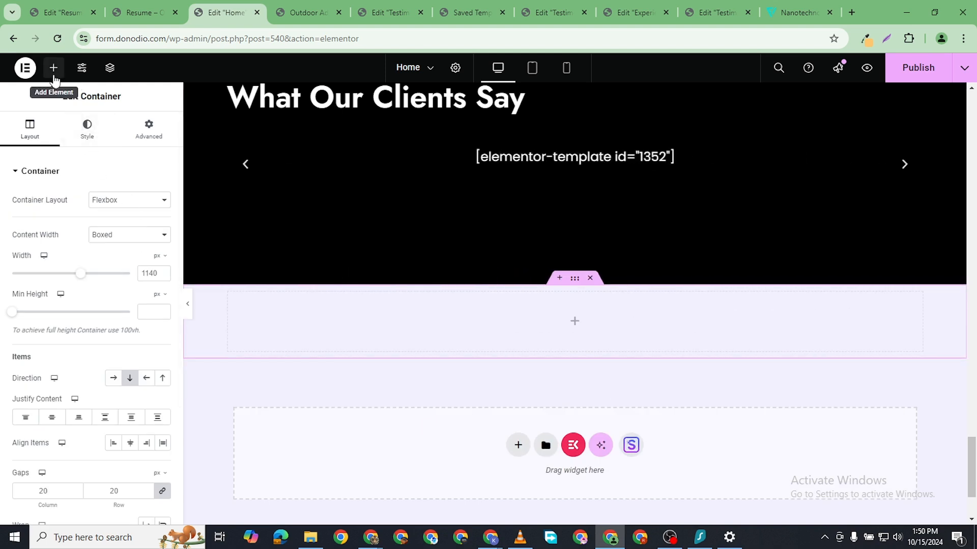
click(53, 71)
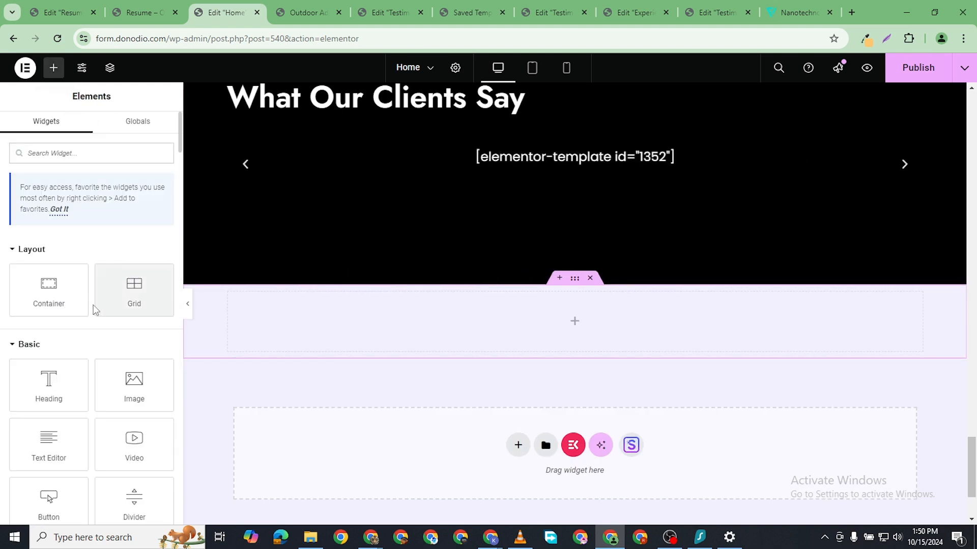
drag(82, 303, 500, 319)
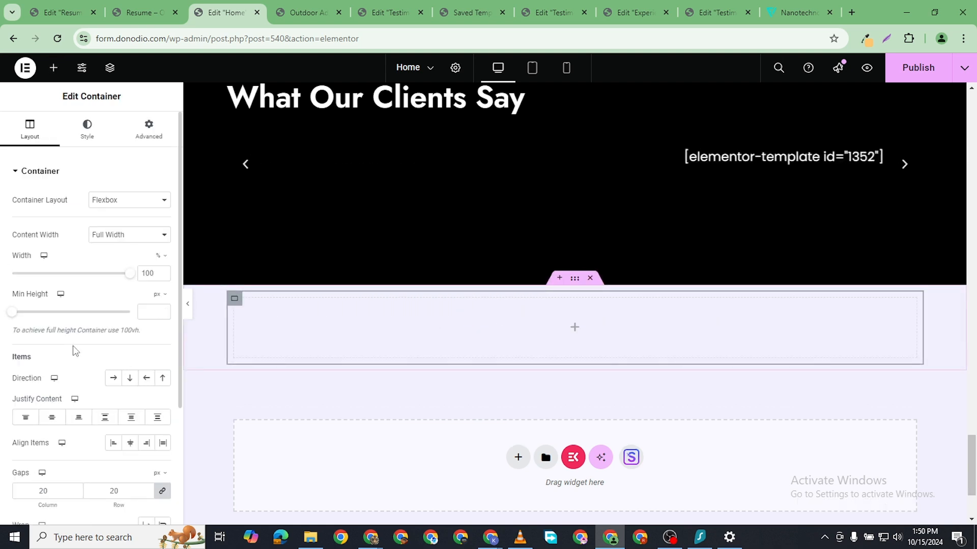
- Set the nested container's direction to row and fill it with two side-by-side containers by adding one and duplicating it
click(53, 67)
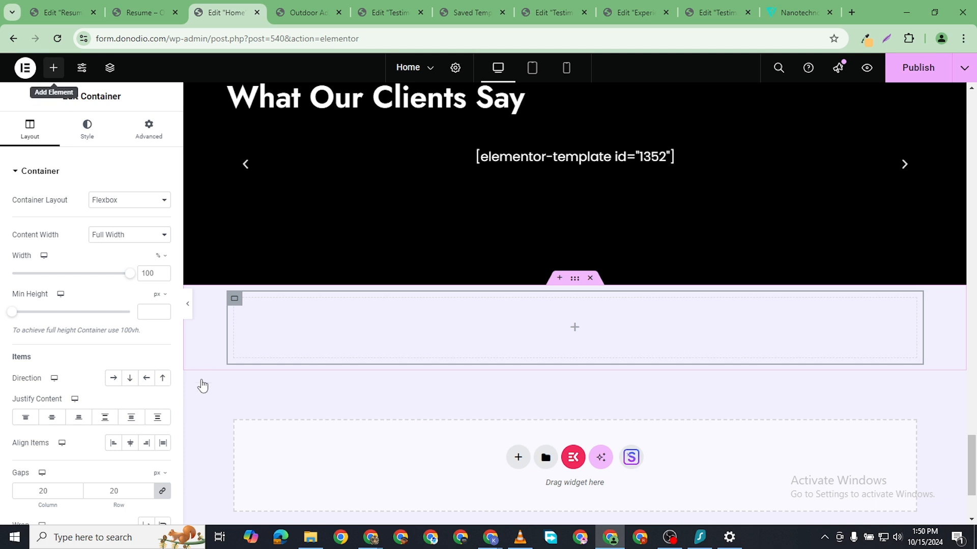
click(235, 299)
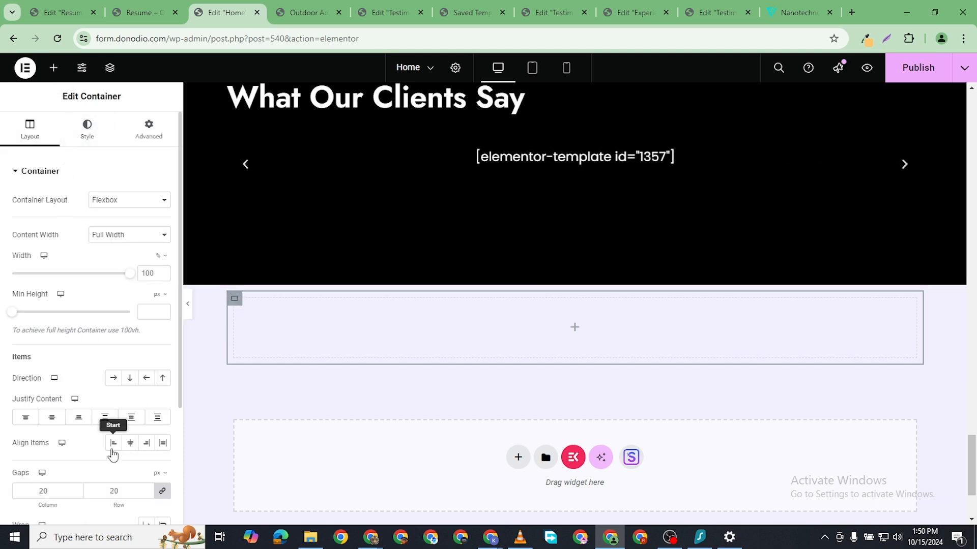
click(113, 377)
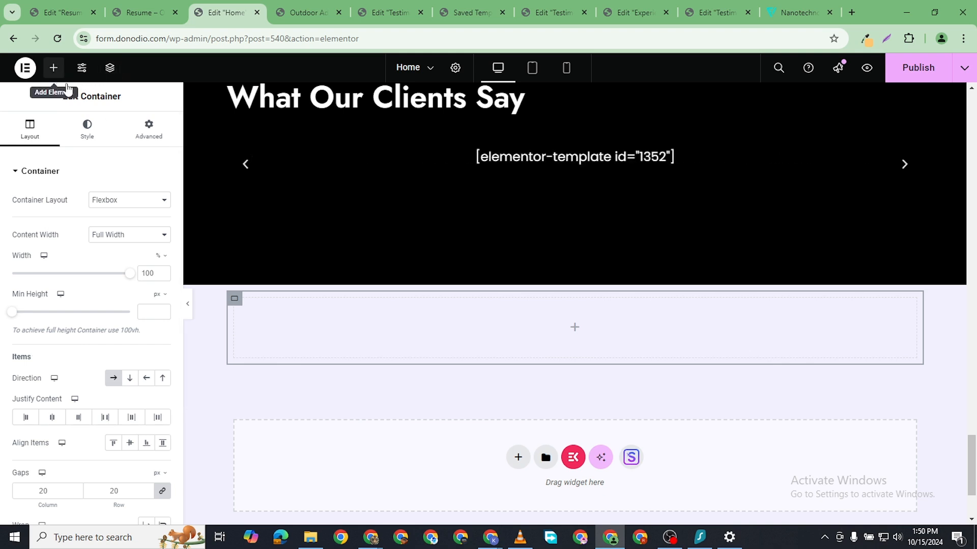
click(54, 68)
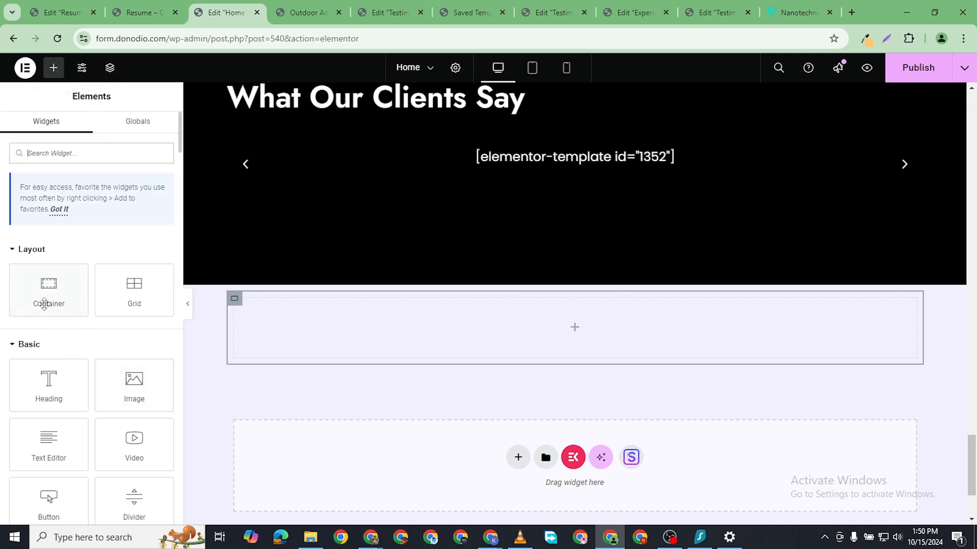
drag(49, 301, 262, 321)
right_click(245, 309)
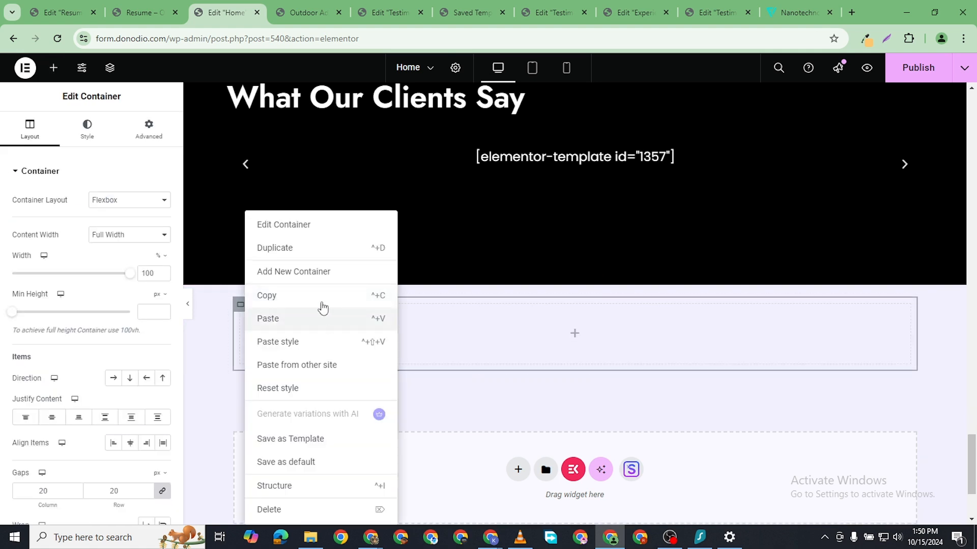
key(ctrl+d)
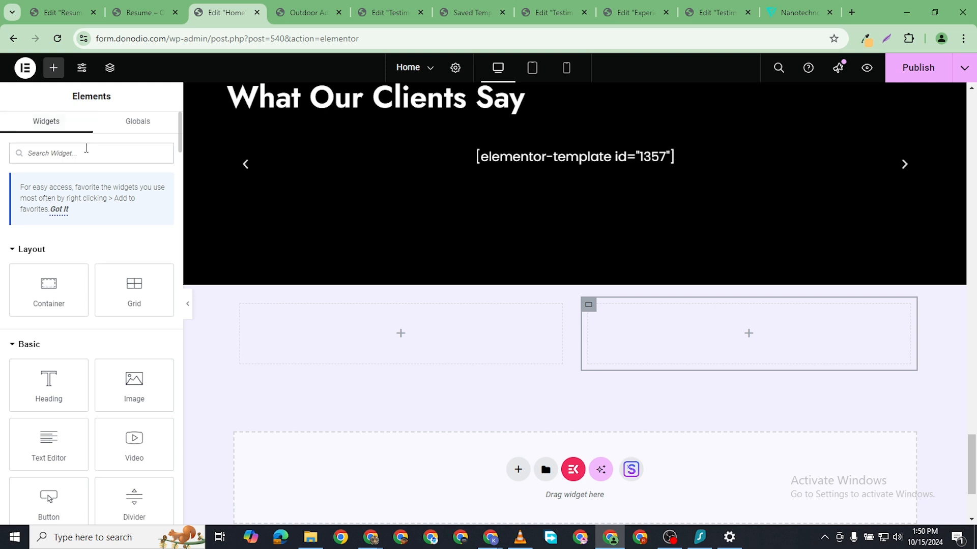
- Find the Google Maps widget by searching for "map" and place it in the left inner container
text(map)
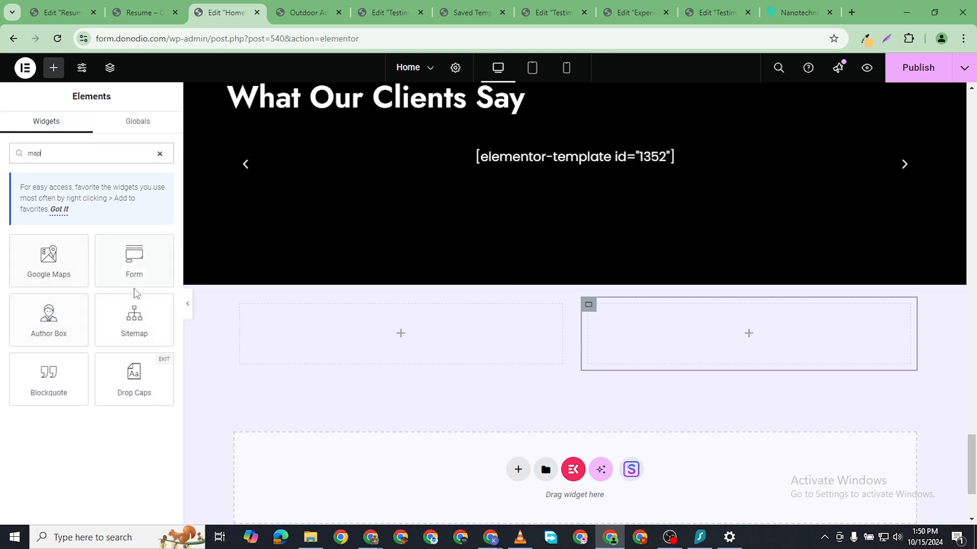
drag(49, 257, 430, 340)
scroll(644, 365, down, 1)
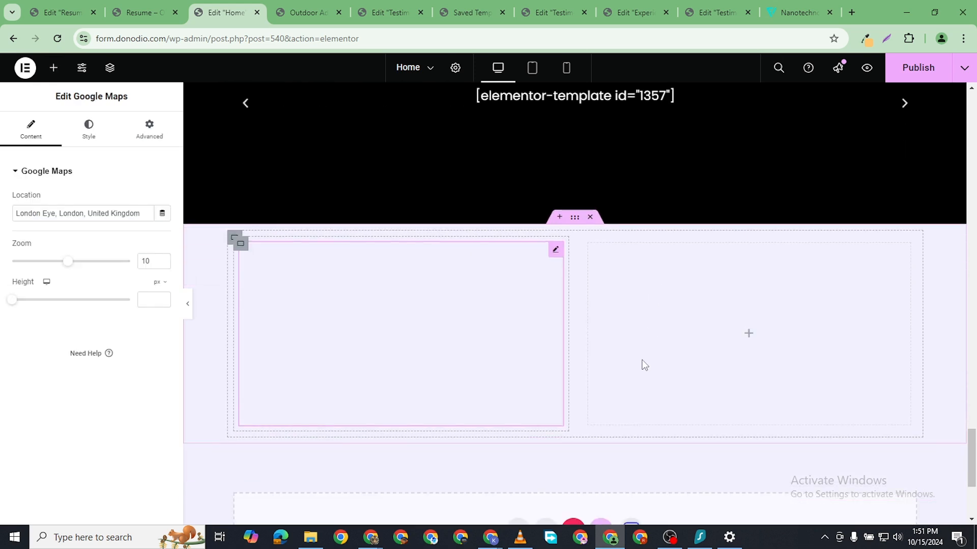
scroll(704, 312, down, 2)
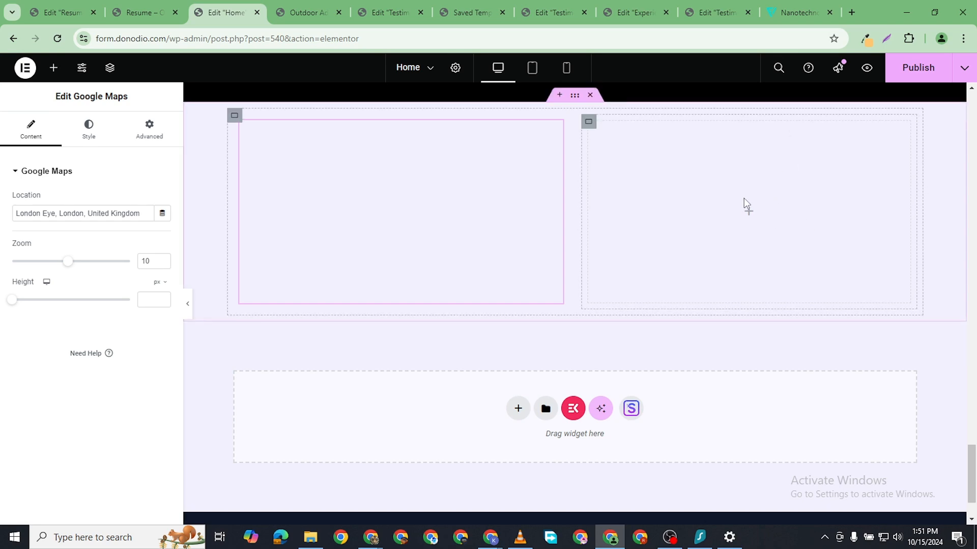
scroll(648, 239, up, 3)
scroll(669, 302, down, 2)
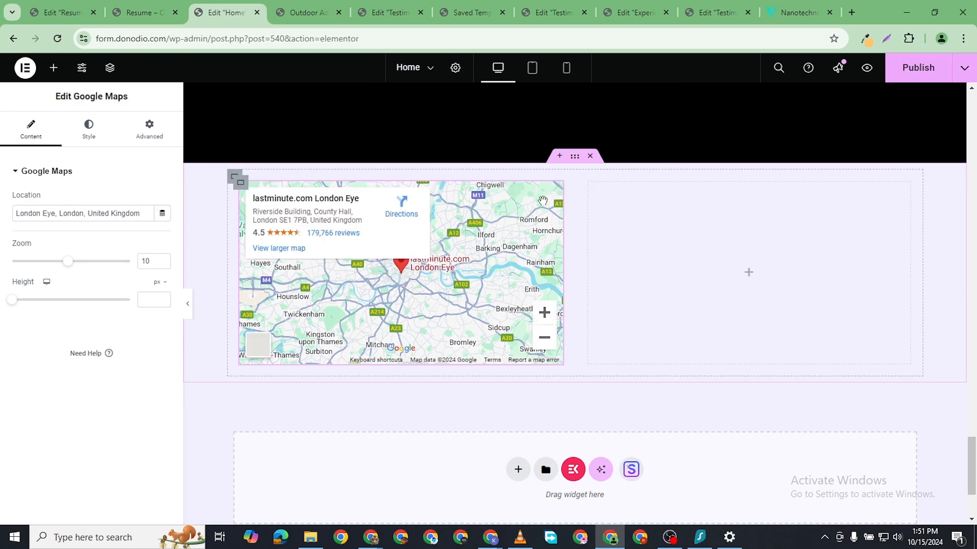
- Find the Form widget by searching for "form" and place it in the empty container beside the map
click(55, 71)
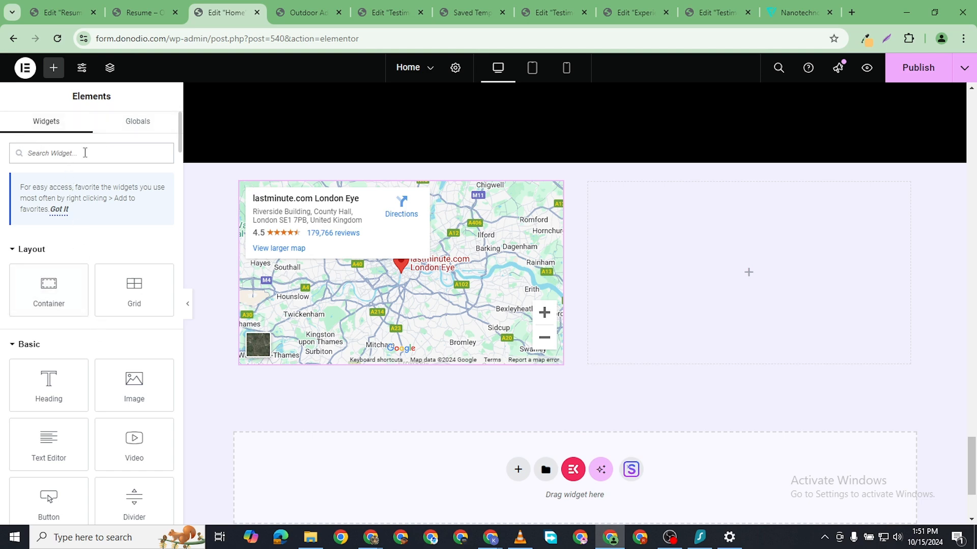
text(form)
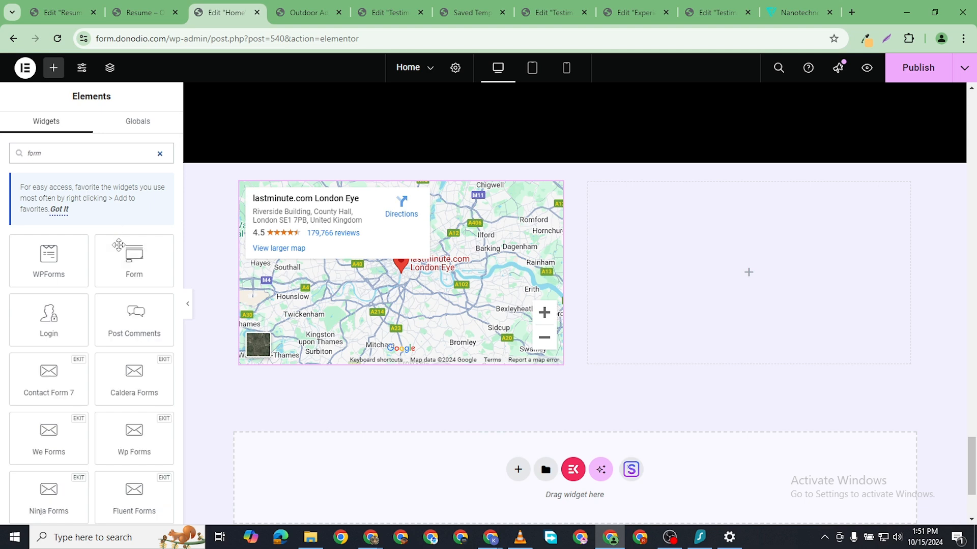
drag(119, 246, 715, 272)
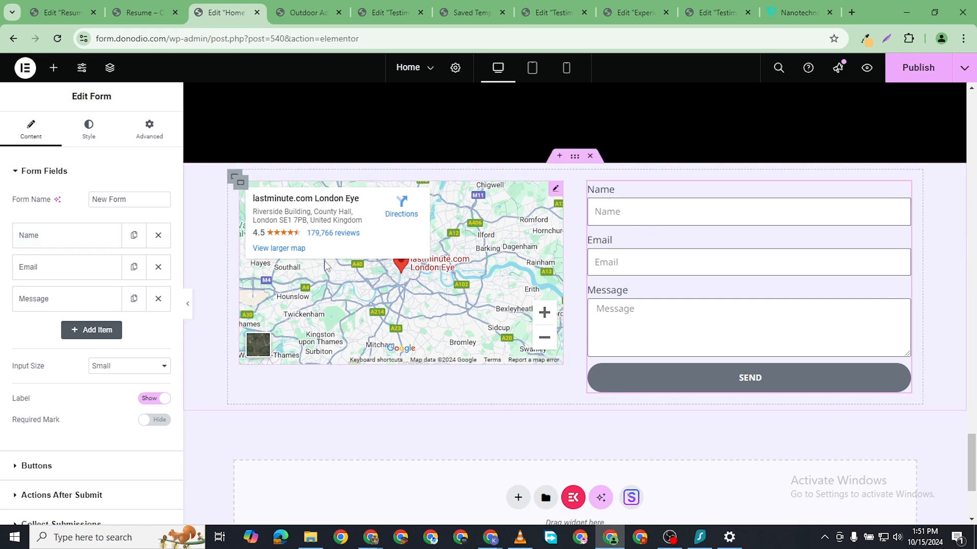
- Set the column width of the form's Name and Email fields to 50% each
click(57, 241)
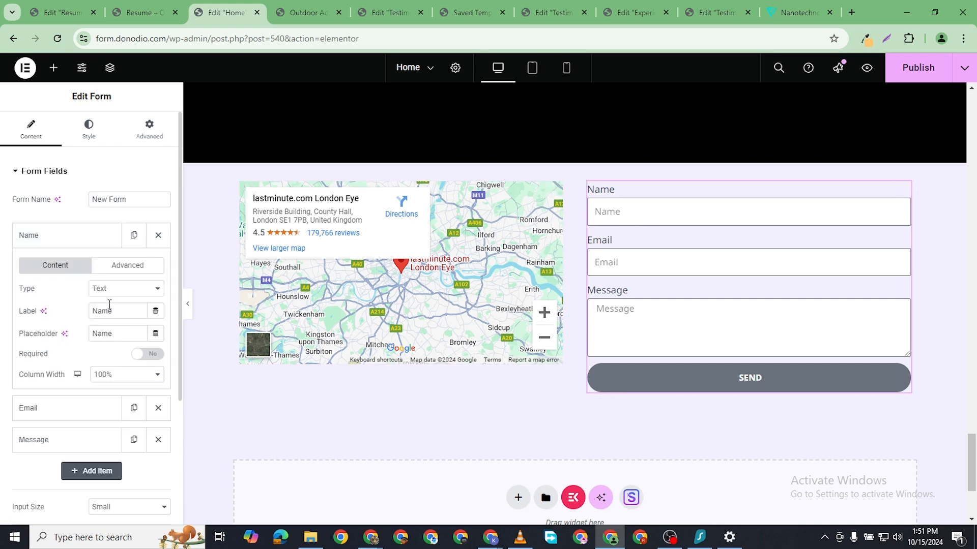
click(130, 375)
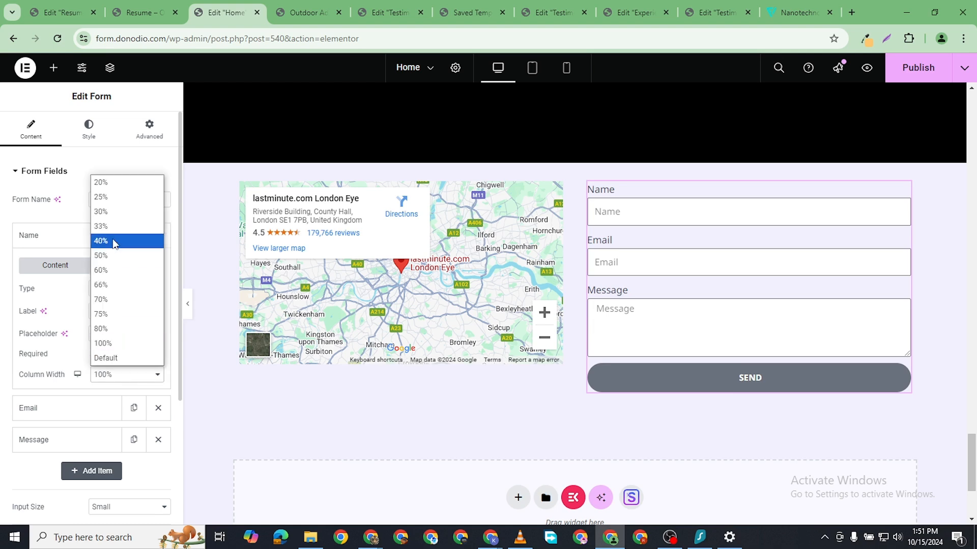
click(116, 255)
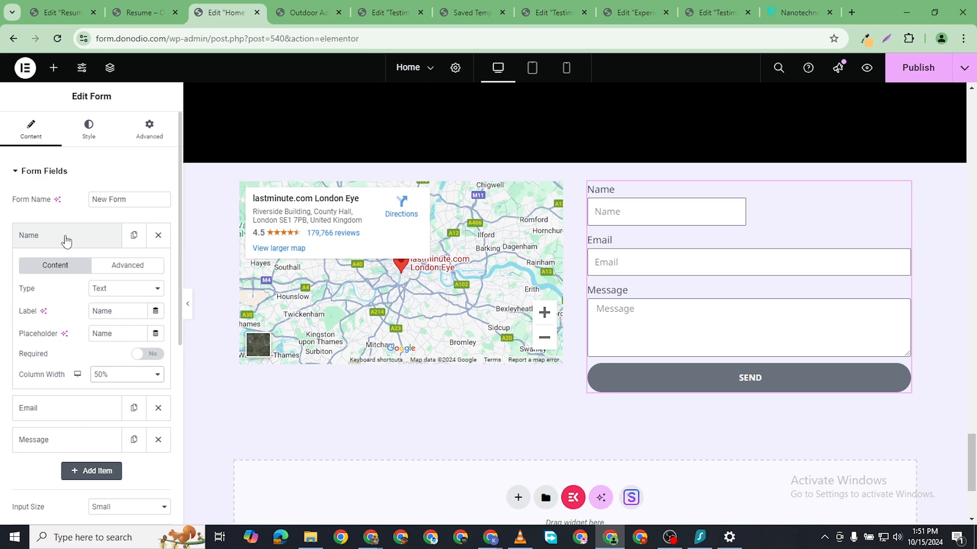
click(67, 242)
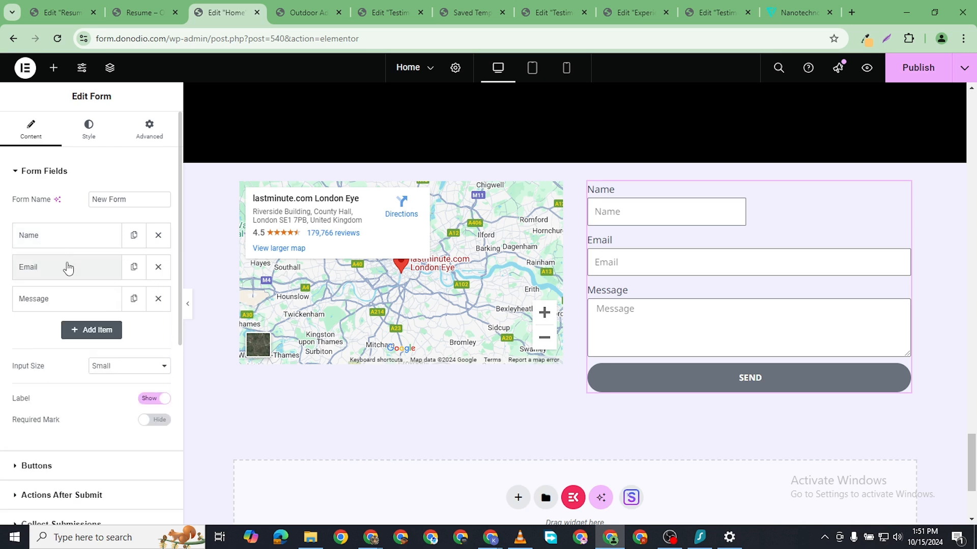
click(69, 266)
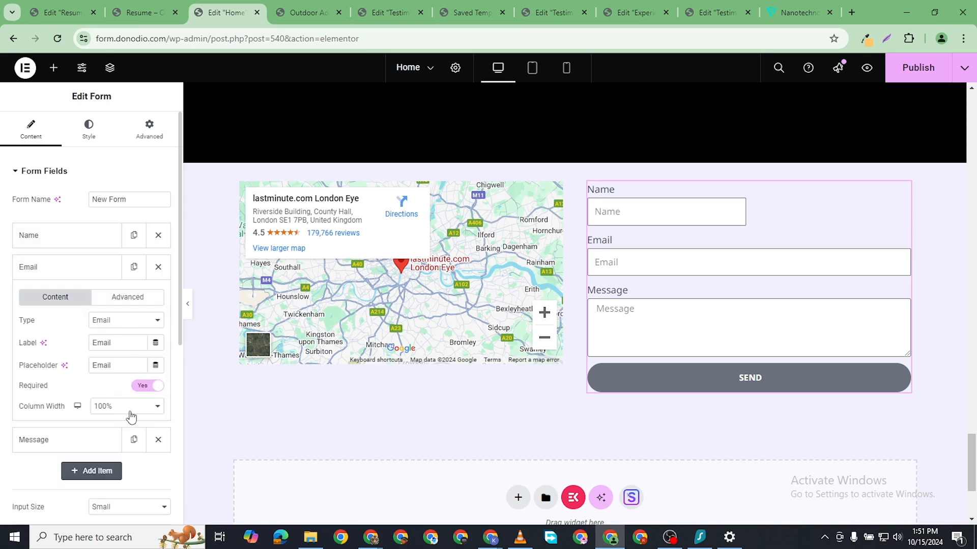
click(131, 413)
click(85, 297)
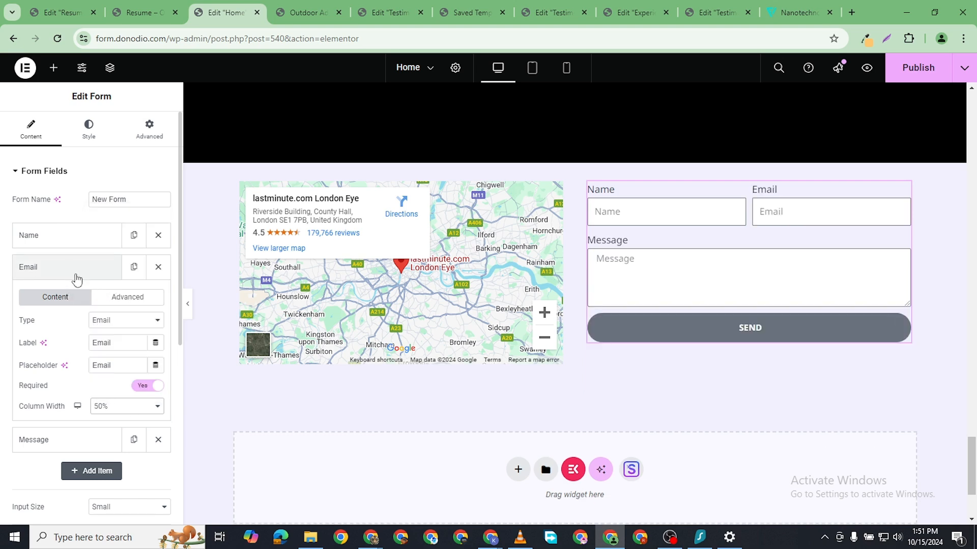
- Clear the label text of the form's Name field
click(77, 276)
click(67, 237)
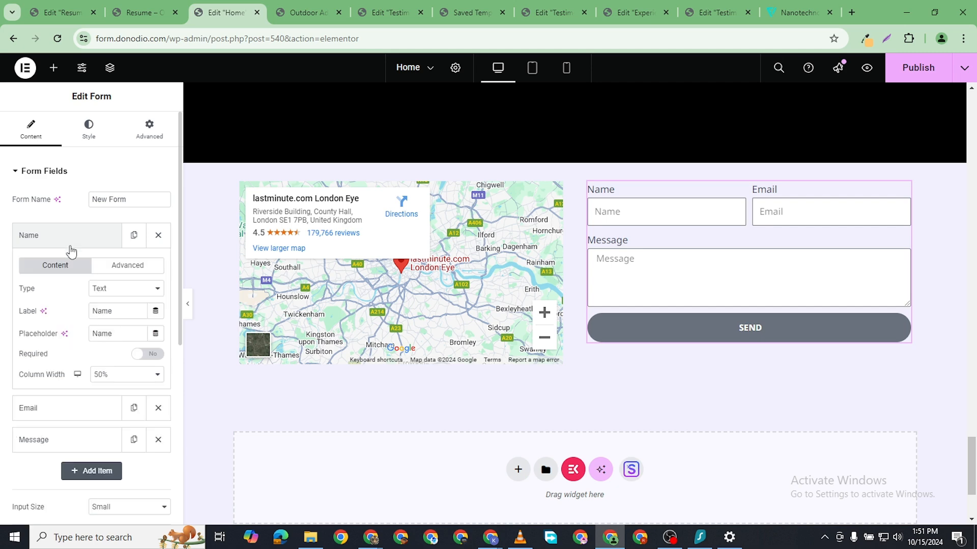
scroll(102, 419, down, 3)
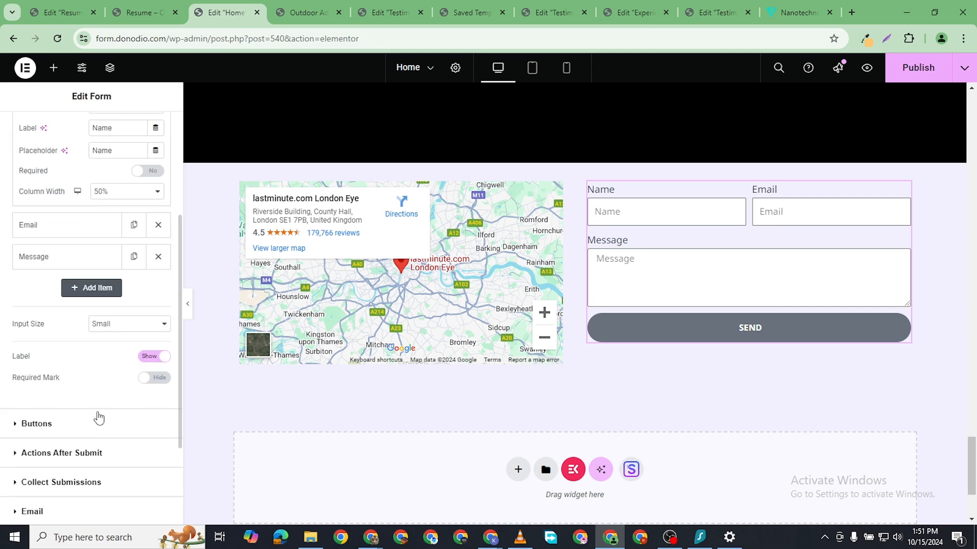
scroll(99, 407, up, 4)
click(70, 236)
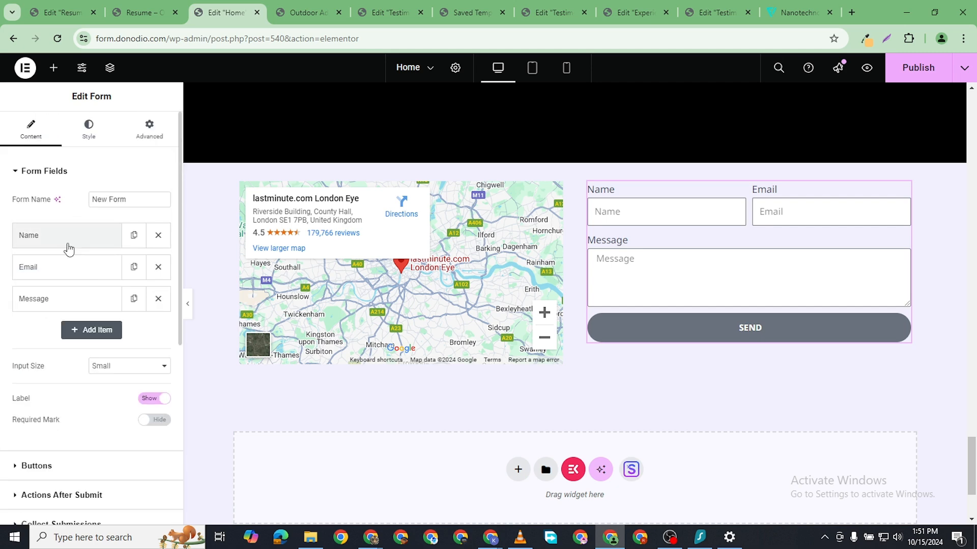
click(68, 248)
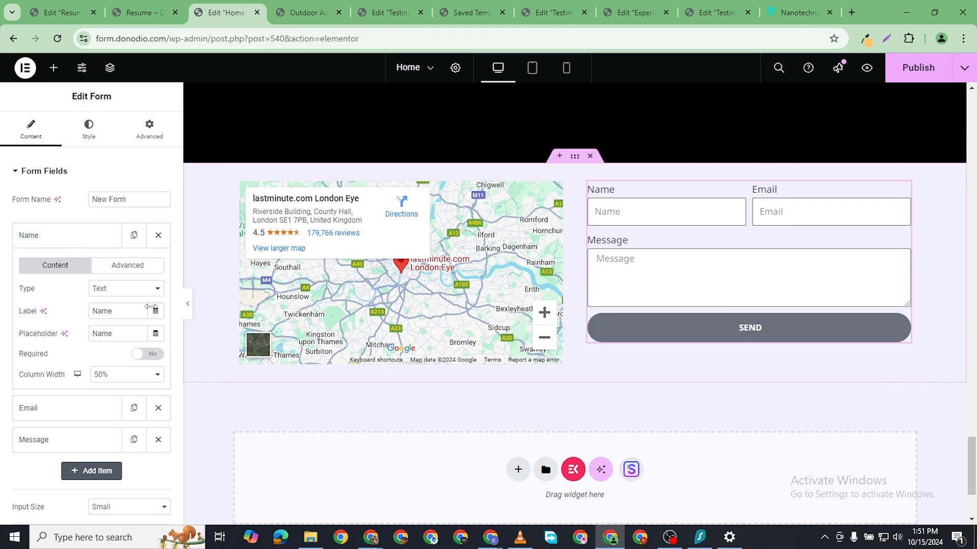
double_click(98, 312)
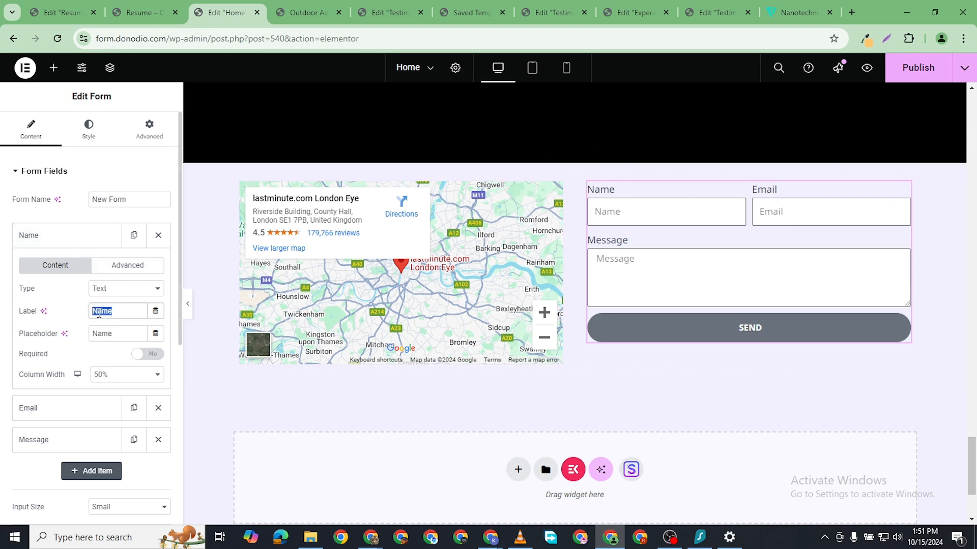
key(BackSpace)
click(52, 237)
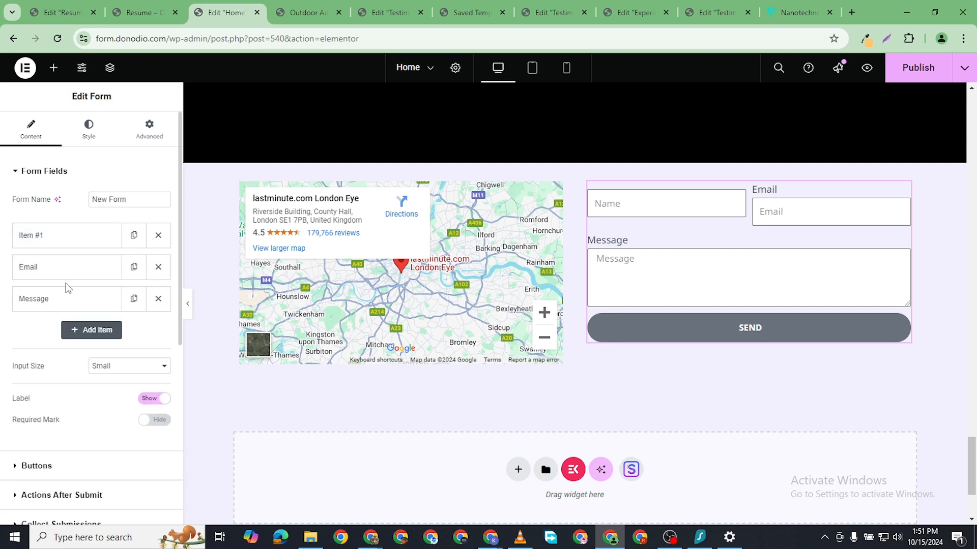
- Clear the label text of the form's Email field
click(59, 268)
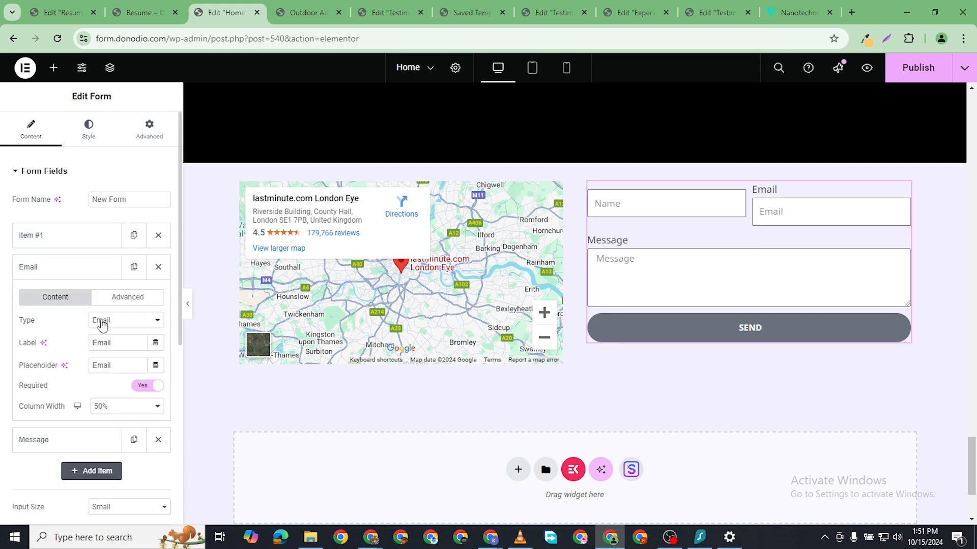
double_click(99, 343)
key(BackSpace)
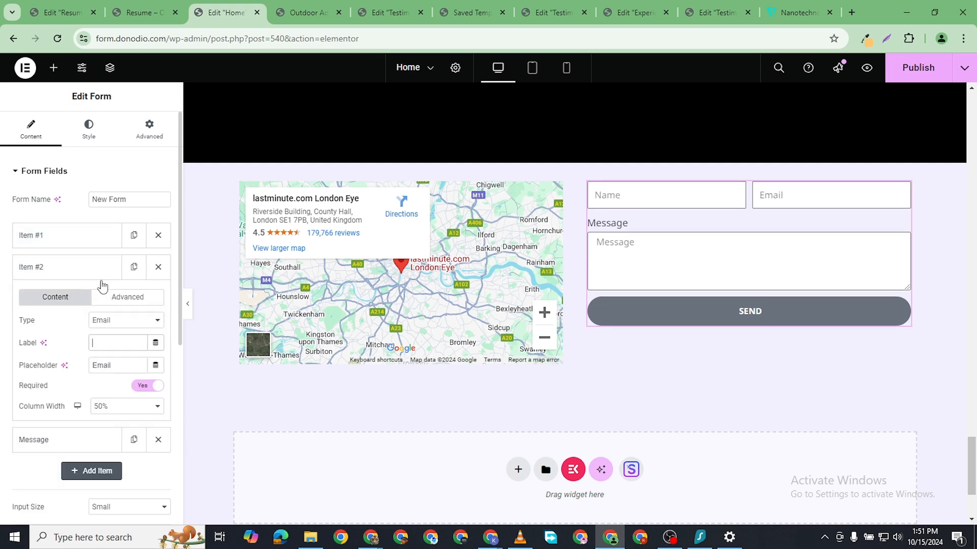
click(76, 267)
- Duplicate the Email field and make the copy a Tel field with the placeholder "Phone Number"
click(134, 267)
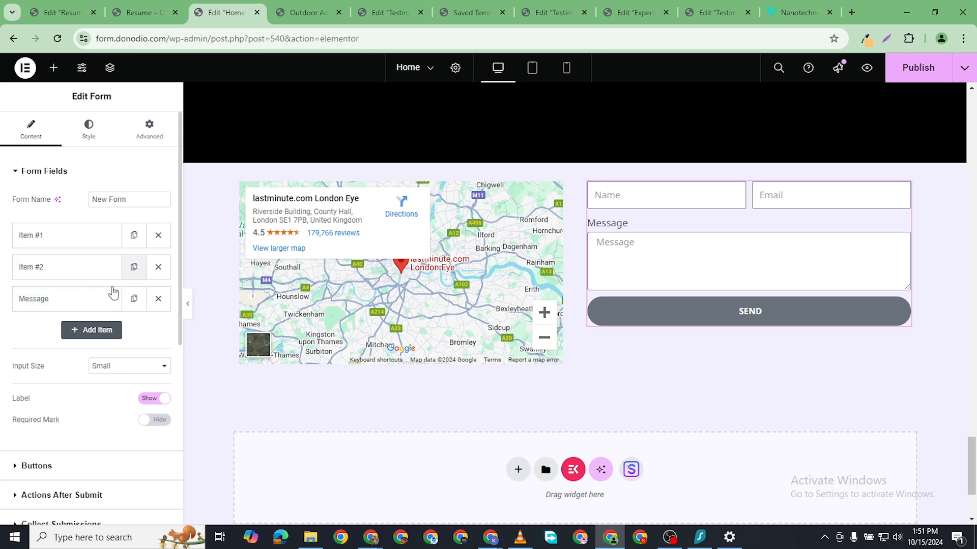
click(70, 304)
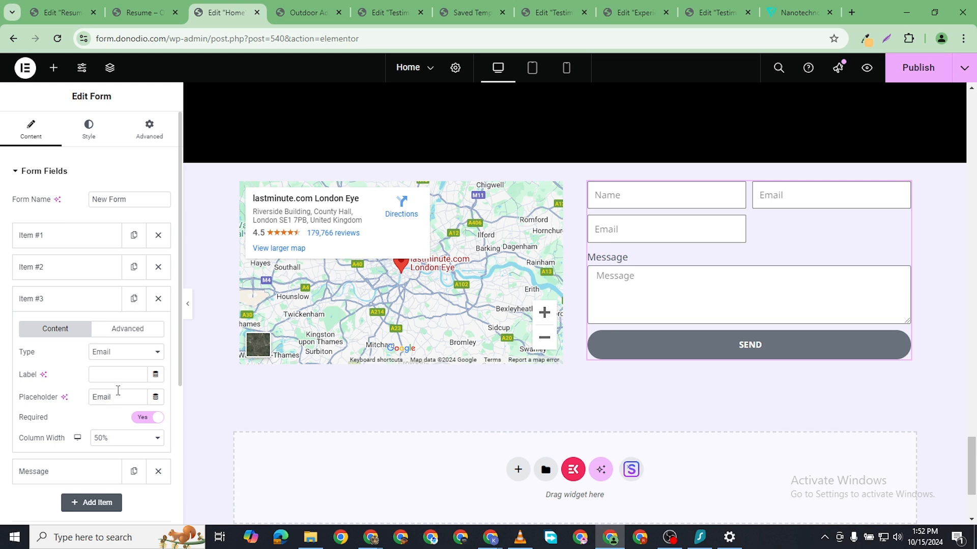
click(108, 357)
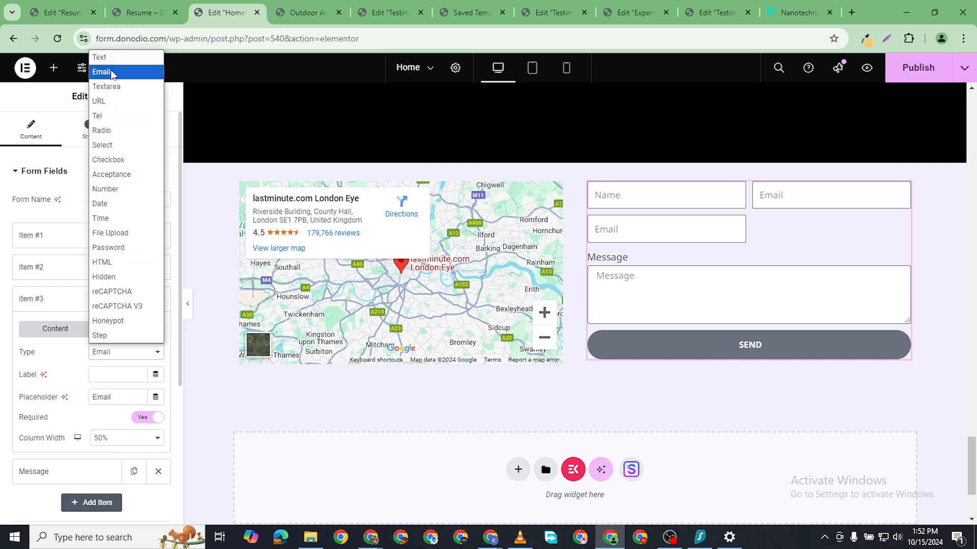
click(116, 116)
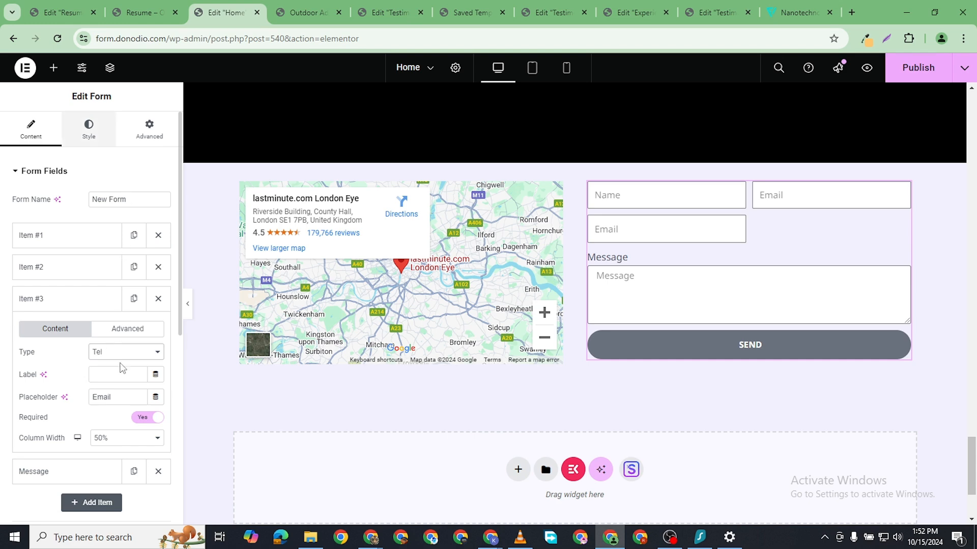
double_click(114, 390)
text(Phome)
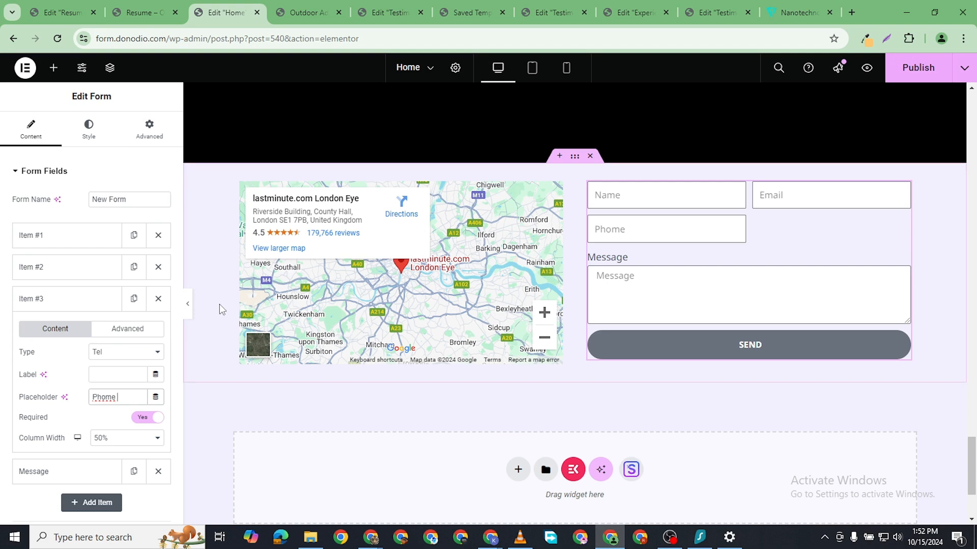
key(BackSpace)
key(BackSpace)
text(ne Number)
- Duplicate the Phone Number field and set the copy's placeholder to "Desired Service"
click(133, 298)
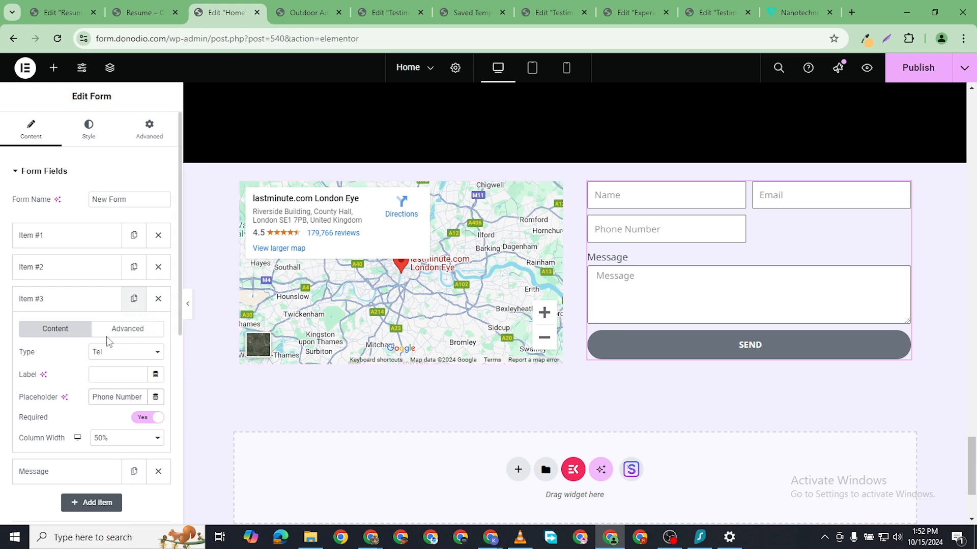
click(69, 303)
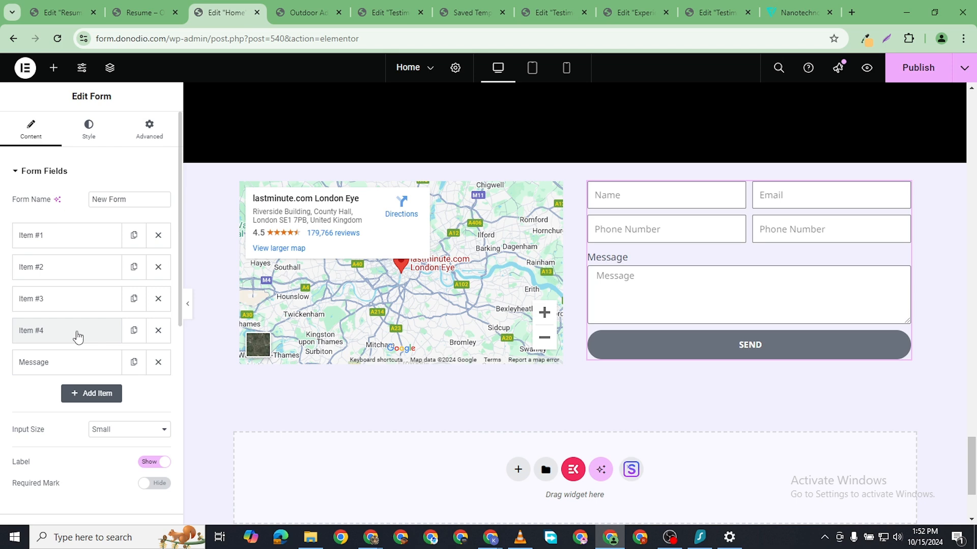
click(78, 337)
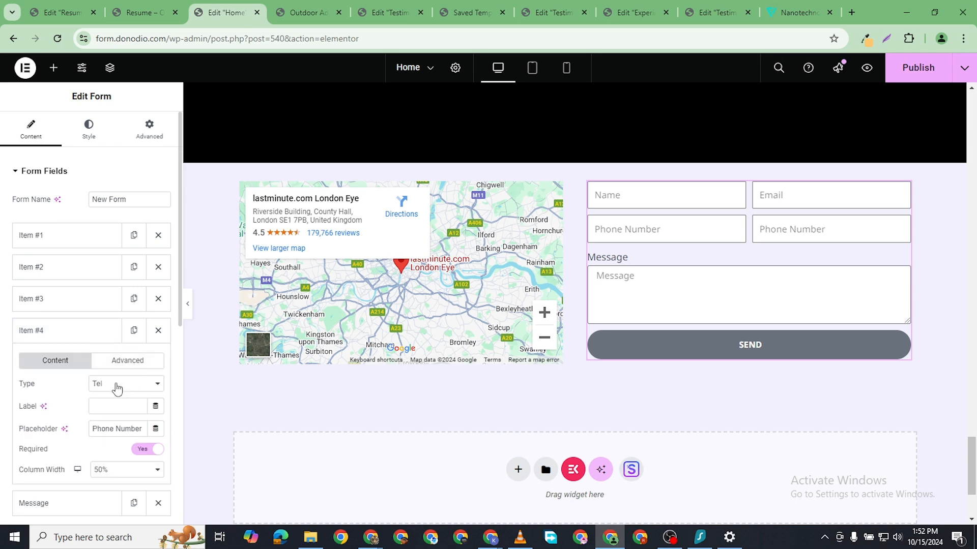
double_click(122, 429)
triple_click(131, 428)
text(Desired Service)
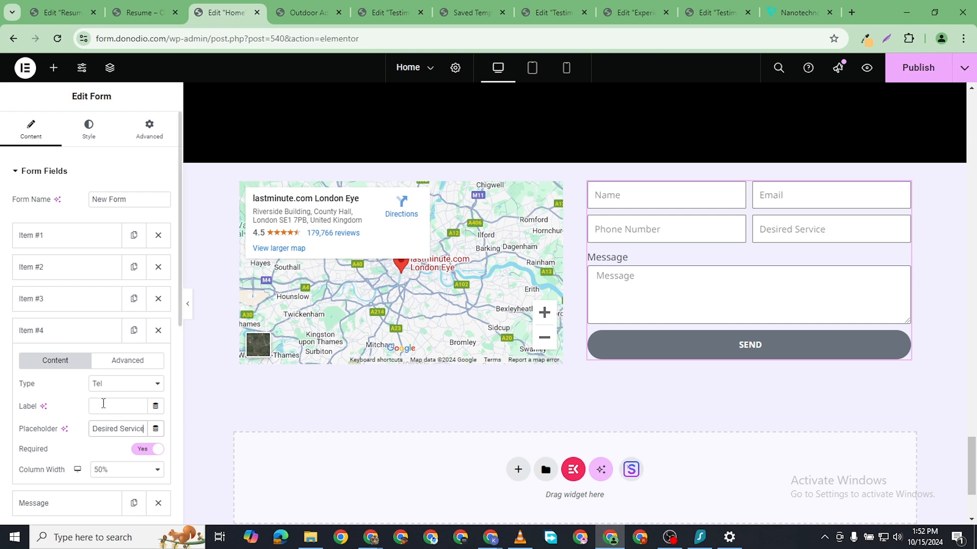
- Change the Desired Service field's type to Select and list the options Design and Development on separate lines
click(116, 384)
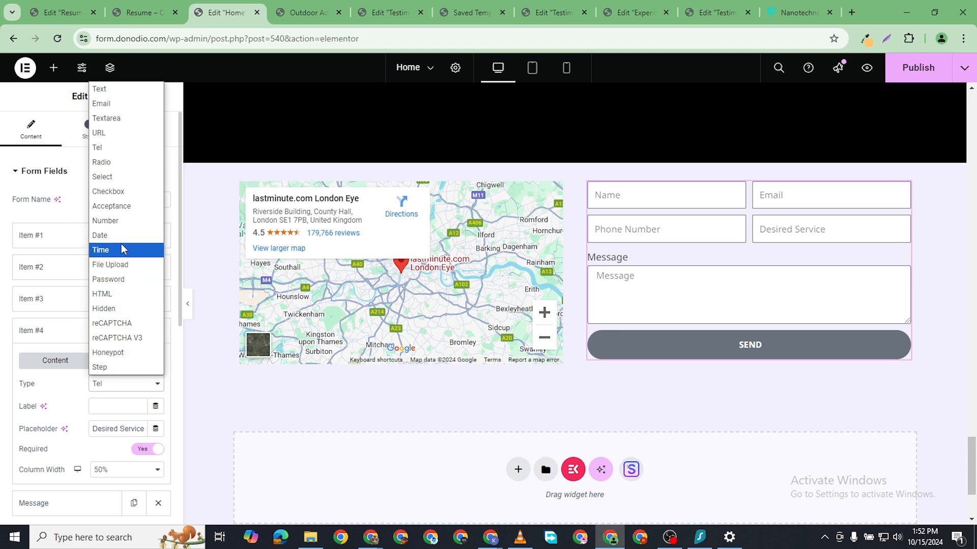
click(120, 183)
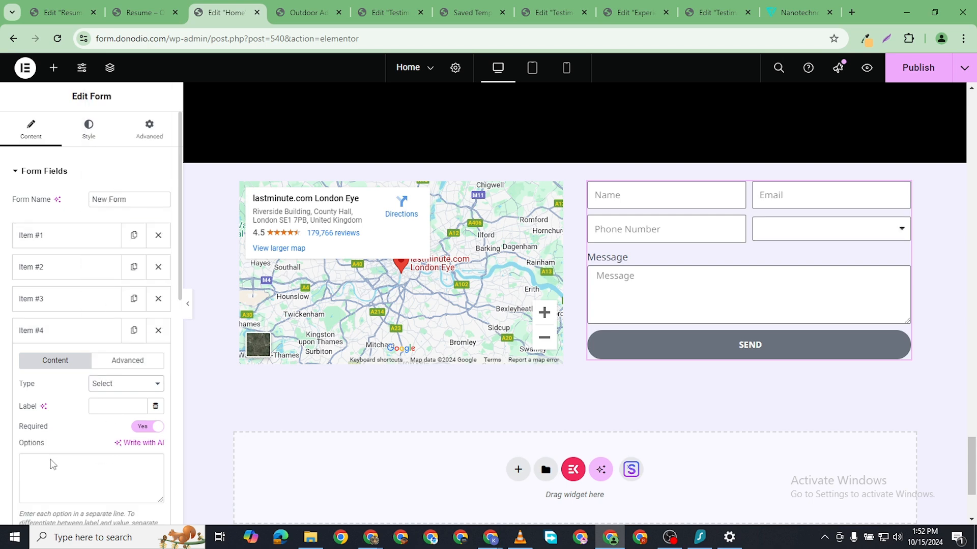
click(87, 469)
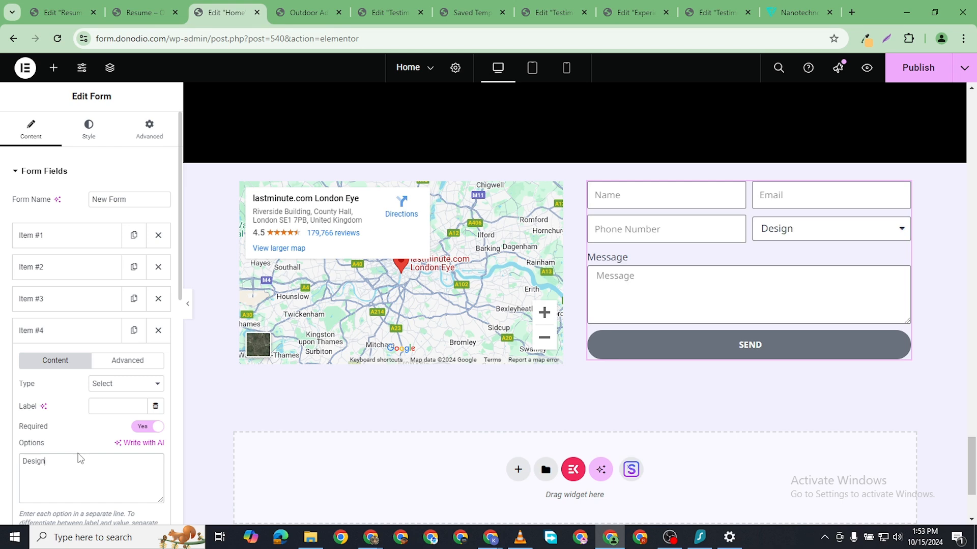
text(Development)
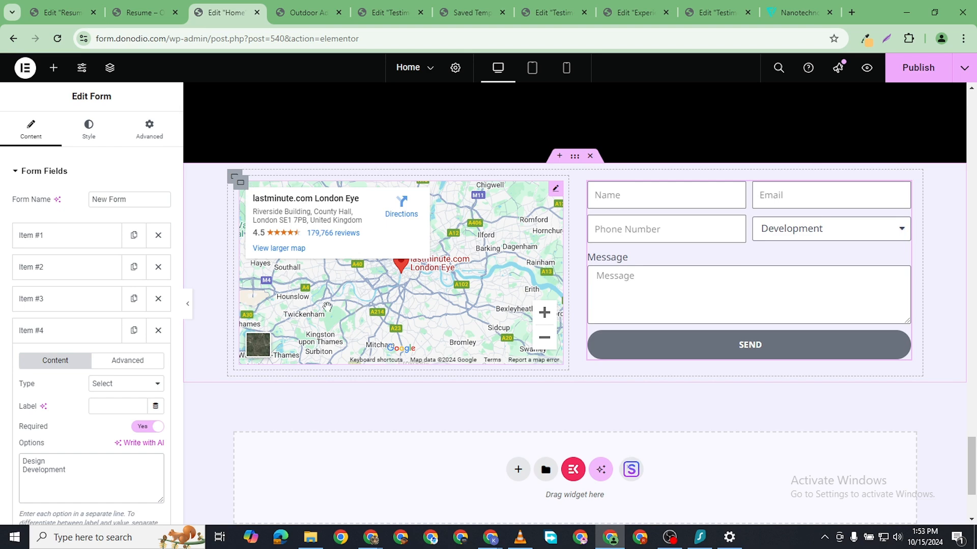
scroll(76, 428, down, 4)
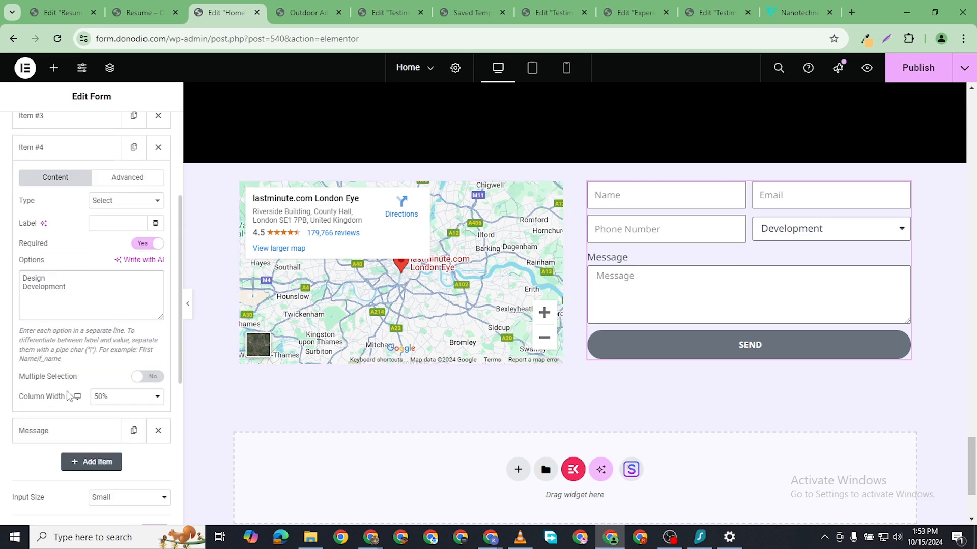
scroll(70, 356, up, 4)
click(50, 330)
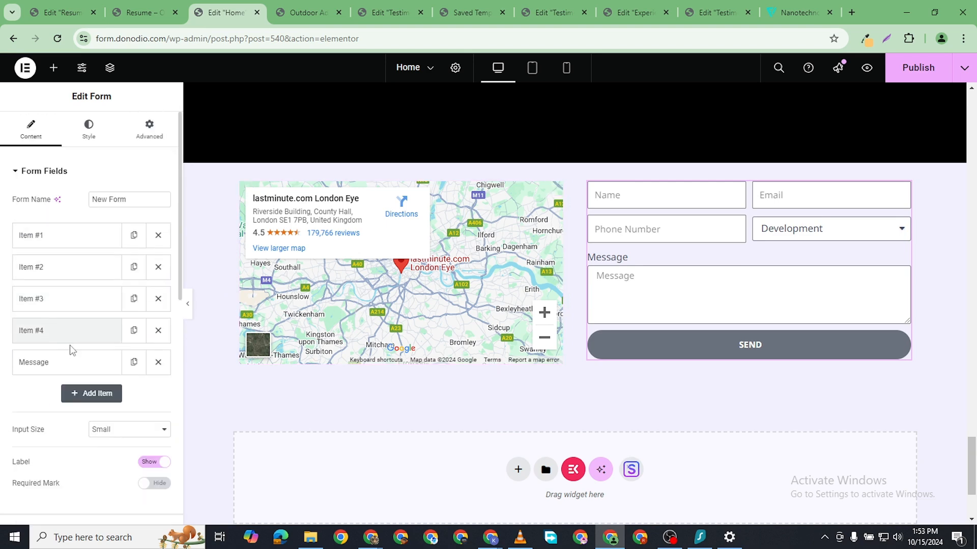
- Duplicate the service select field and make the copy a Time field with the placeholder "Timeline"
click(134, 332)
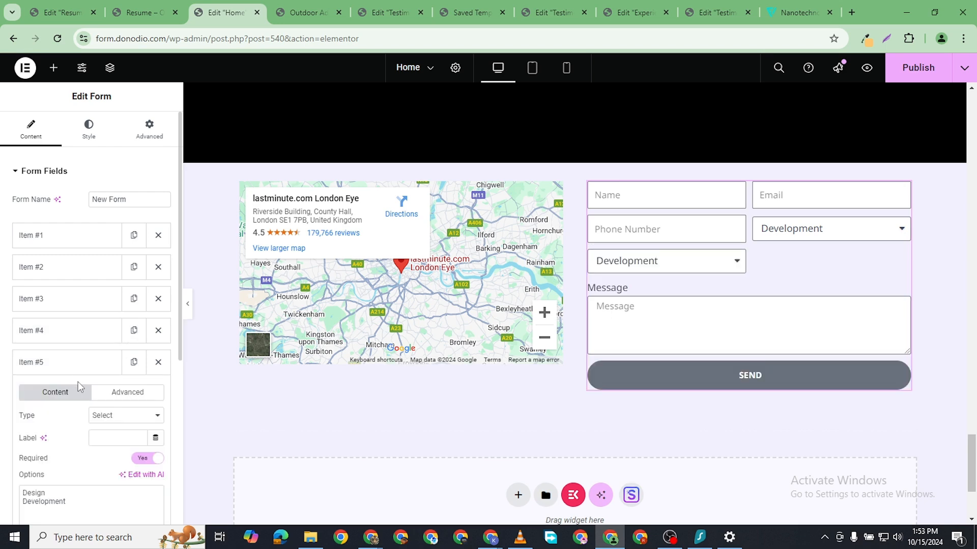
click(128, 426)
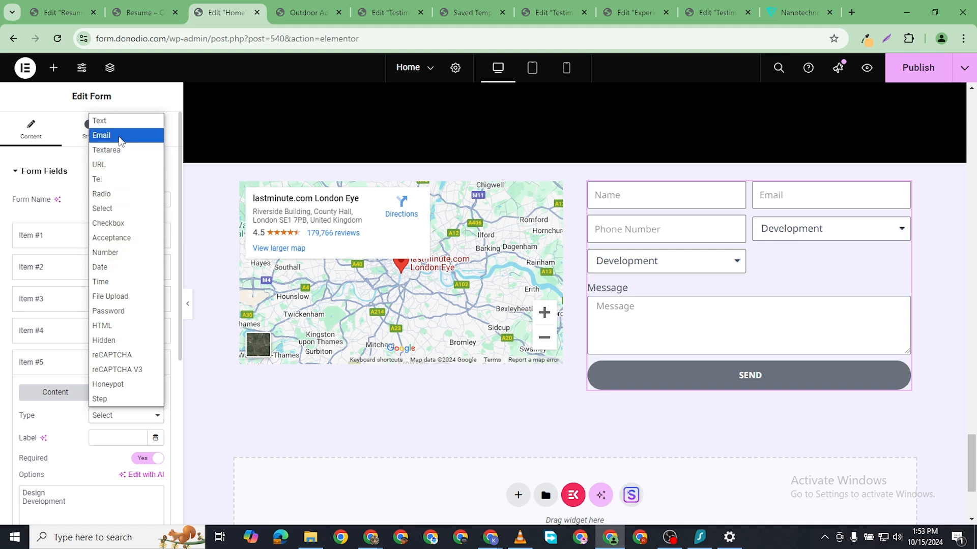
click(117, 212)
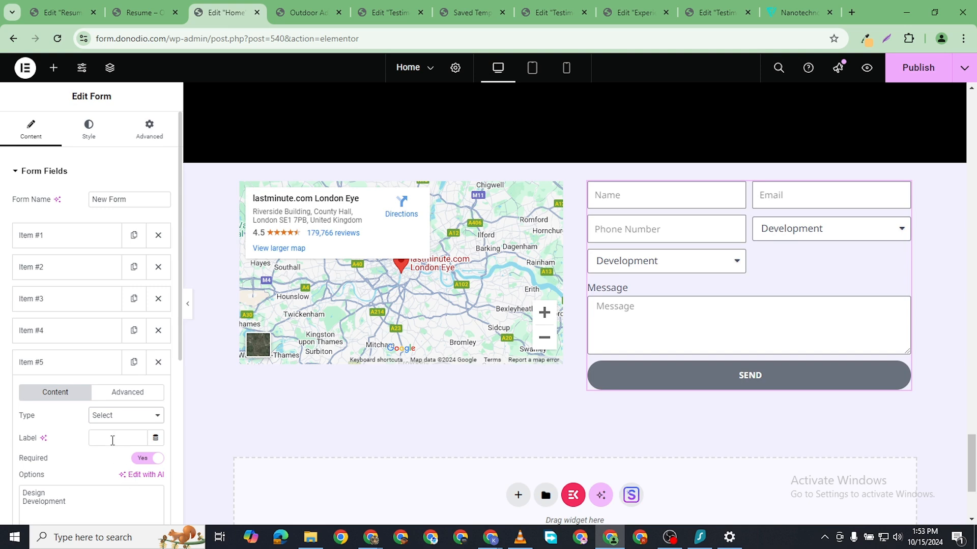
scroll(105, 482, down, 2)
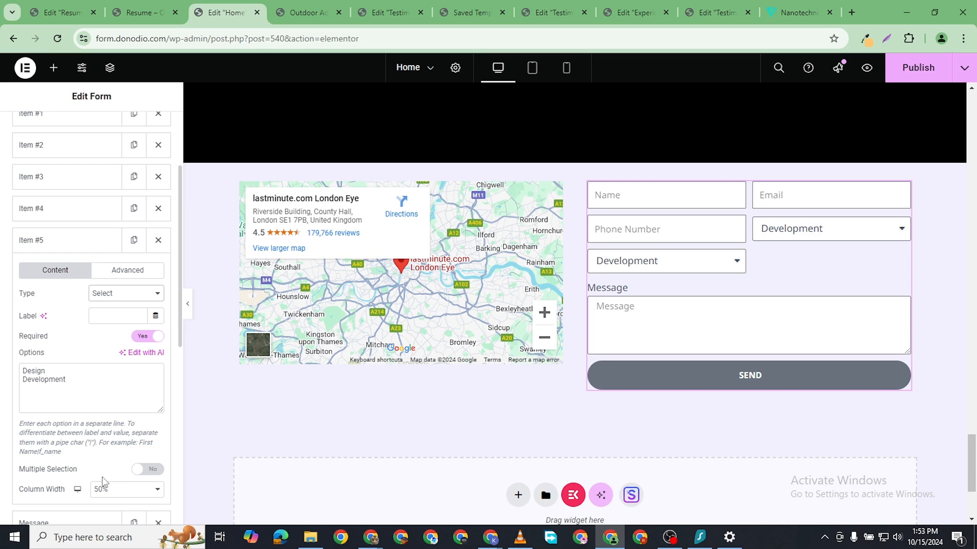
click(125, 297)
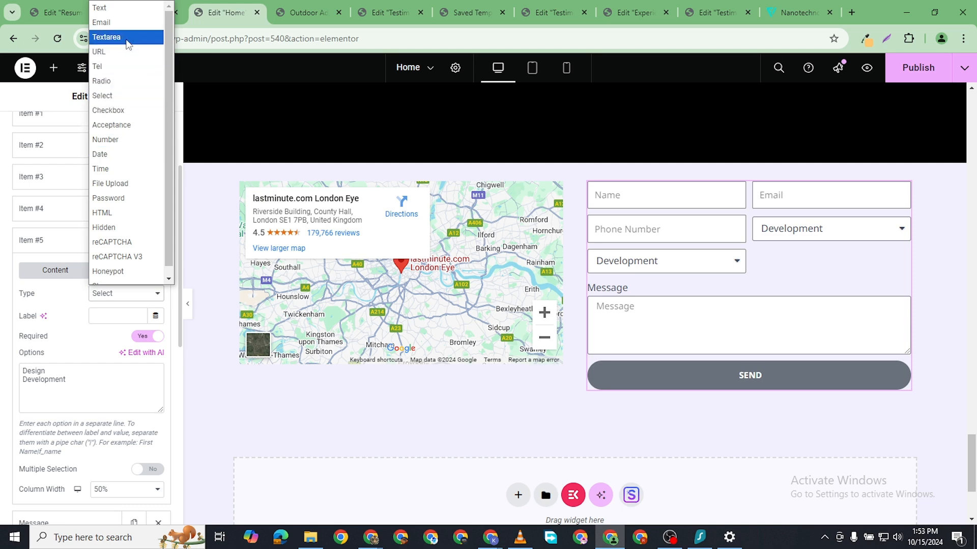
click(126, 173)
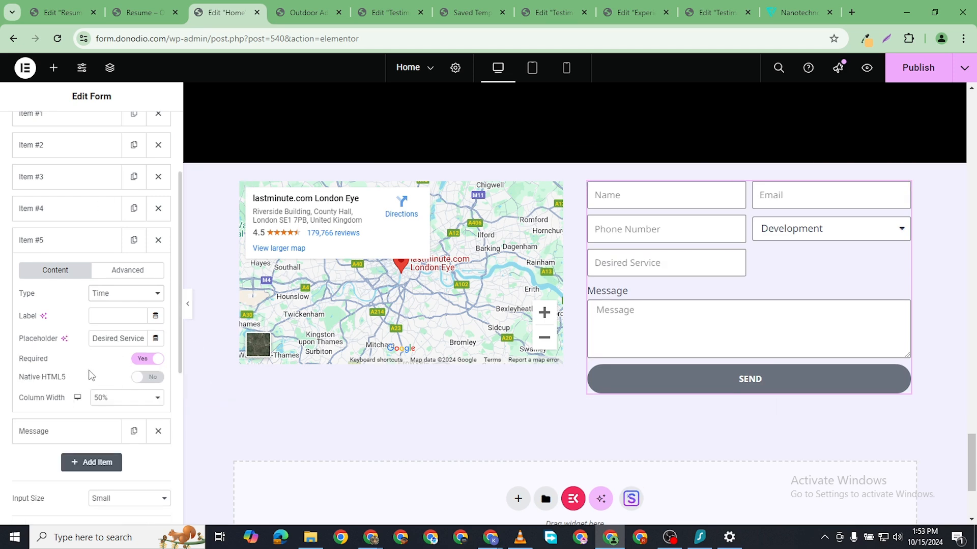
triple_click(128, 338)
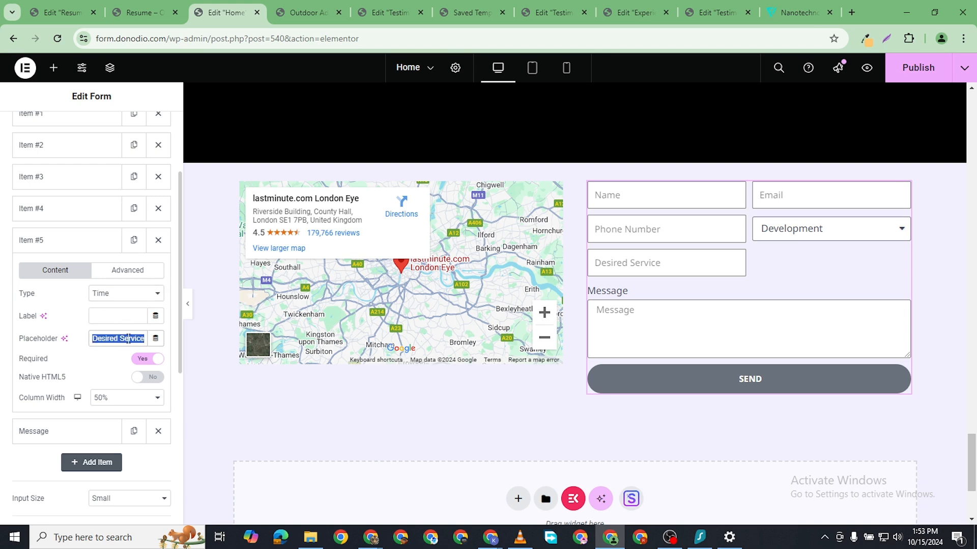
text(Time)
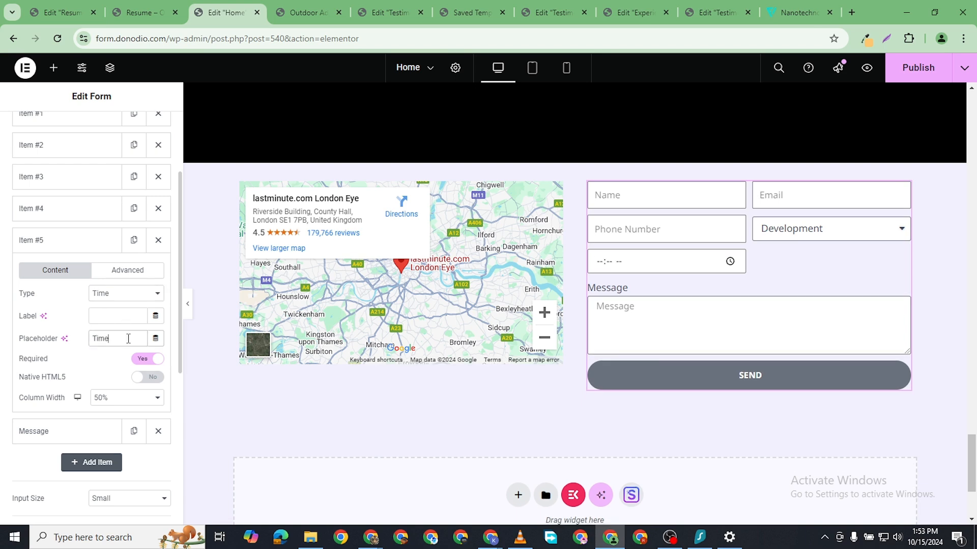
text(line)
- Enable Native HTML5 for the Timeline field and try out its time picker in the form preview
click(646, 264)
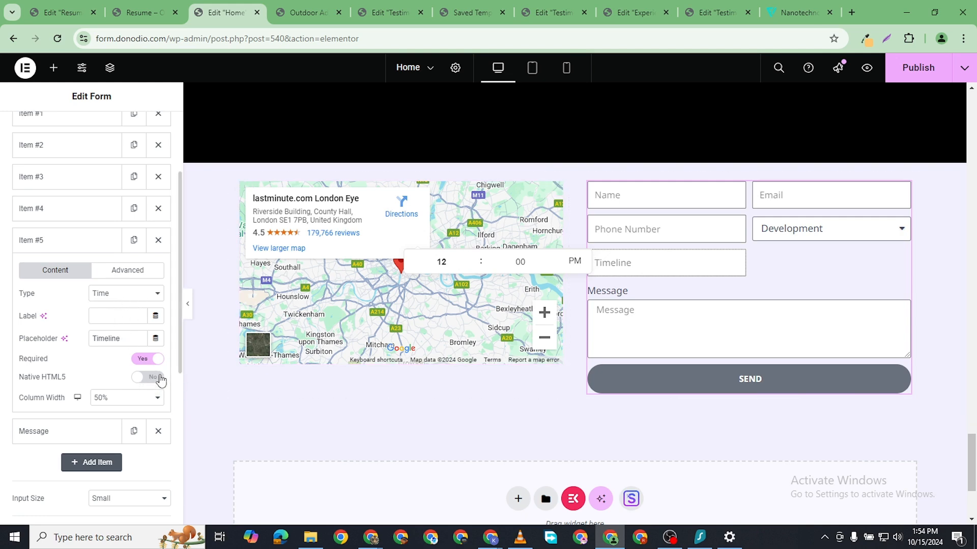
click(274, 405)
click(147, 377)
click(666, 272)
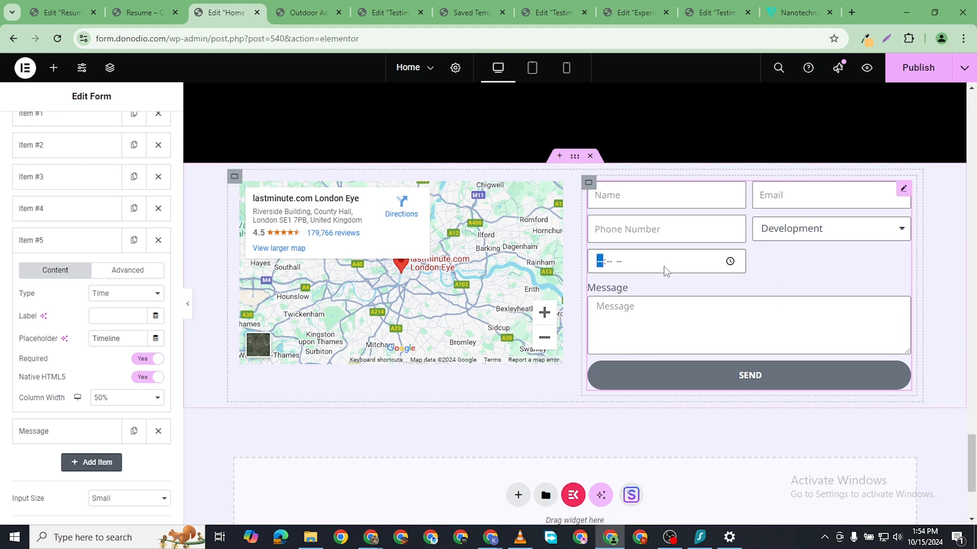
click(731, 262)
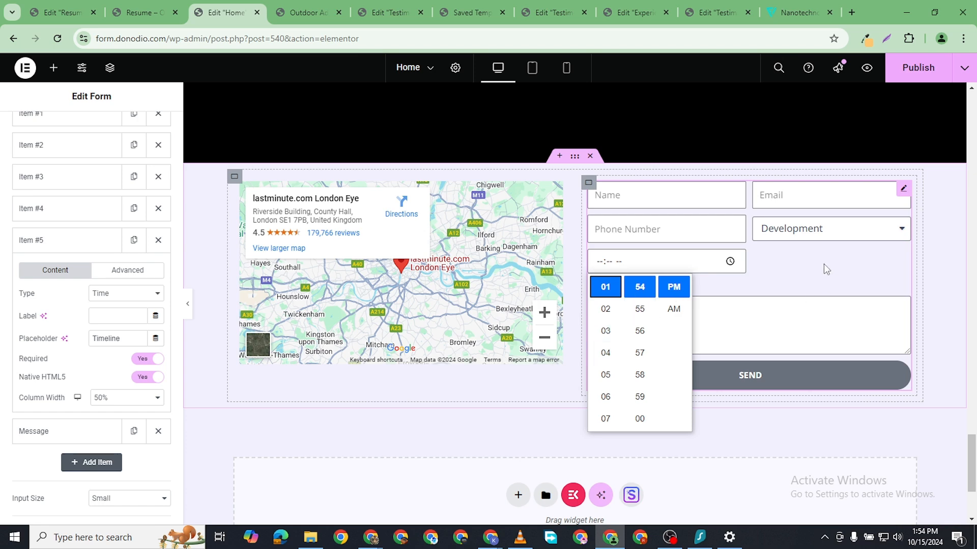
click(798, 250)
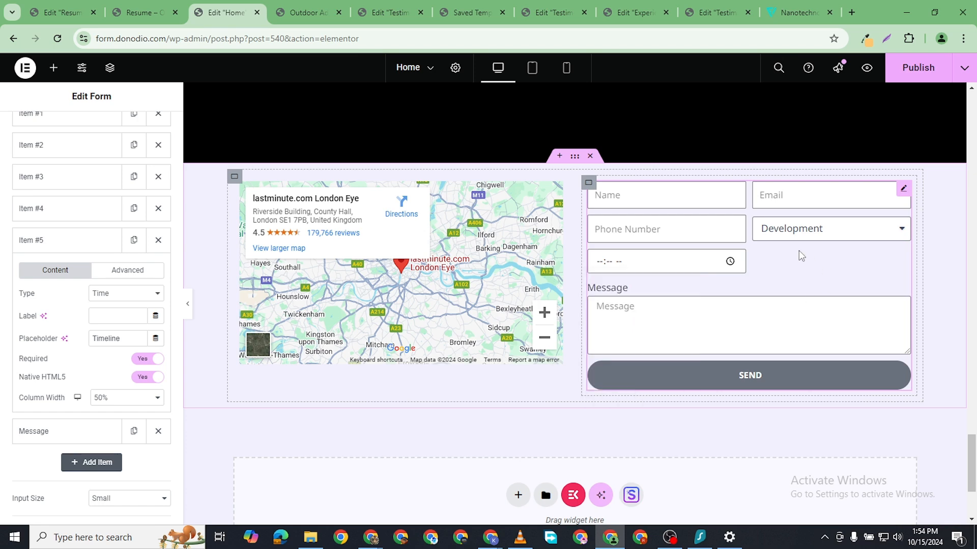
- Duplicate the Timeline field and set the copy's placeholder to "Company Size"
click(81, 244)
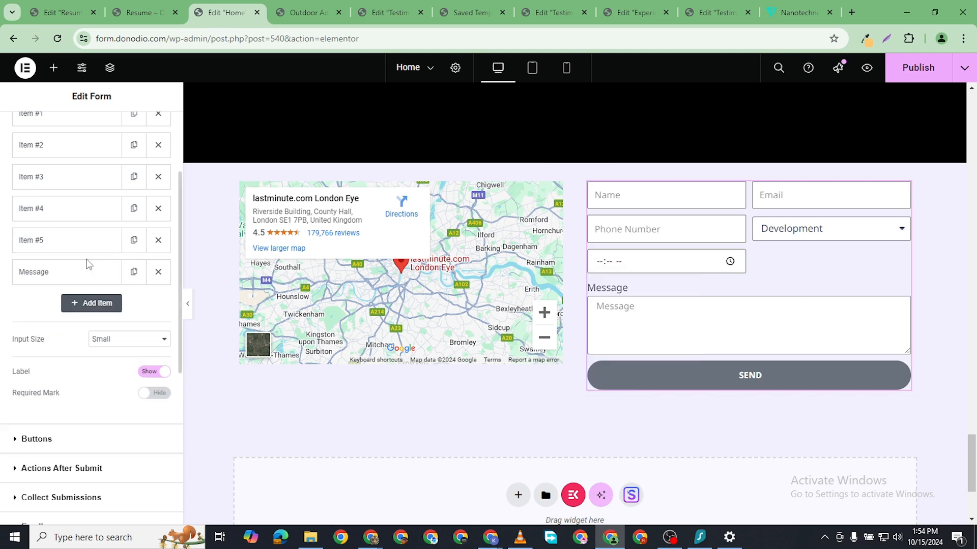
click(131, 249)
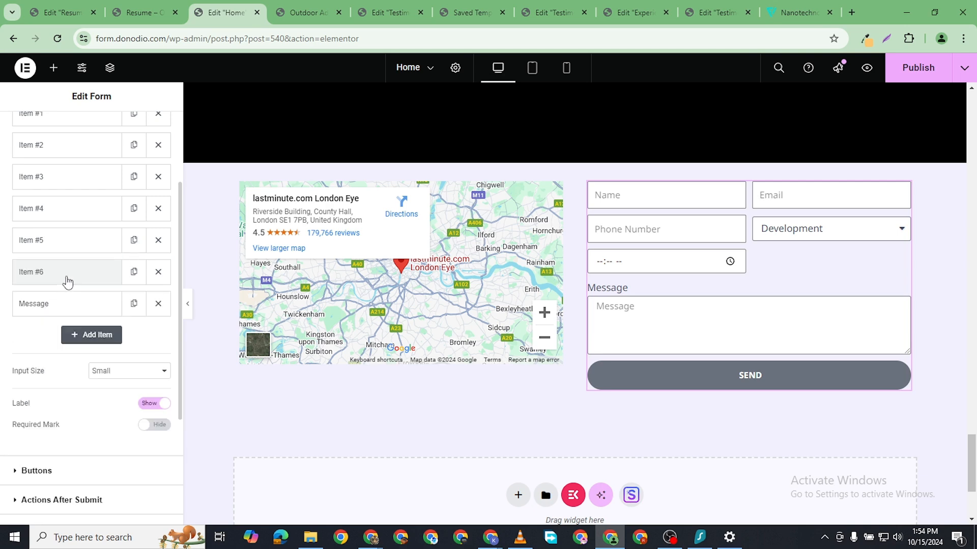
click(68, 278)
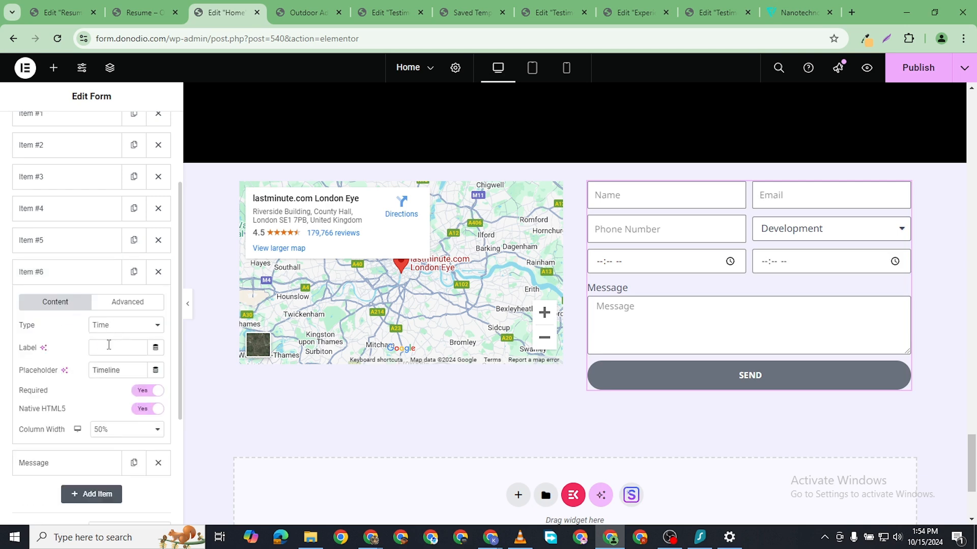
double_click(105, 369)
text(Company Size)
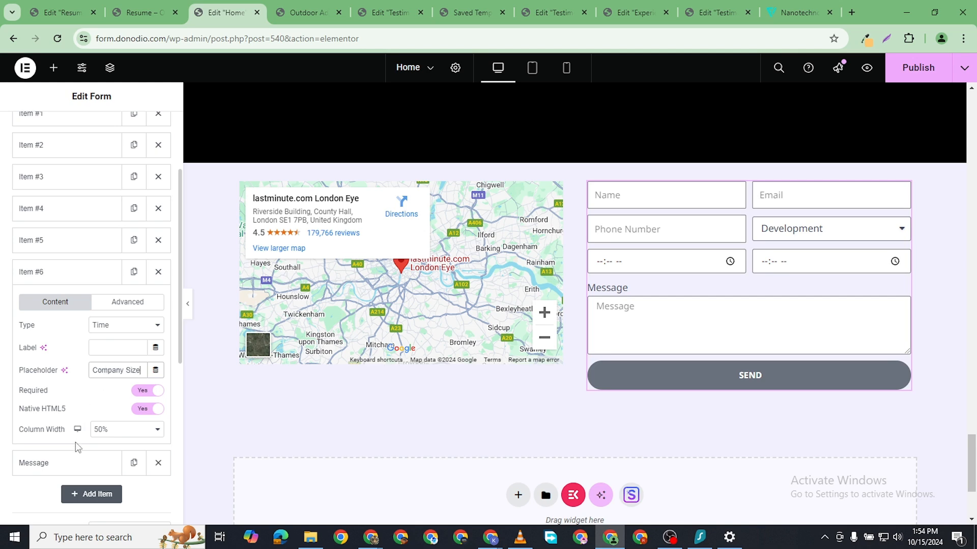
- Change the Company Size field's type to Text and try the field in the form preview
scroll(75, 446, down, 1)
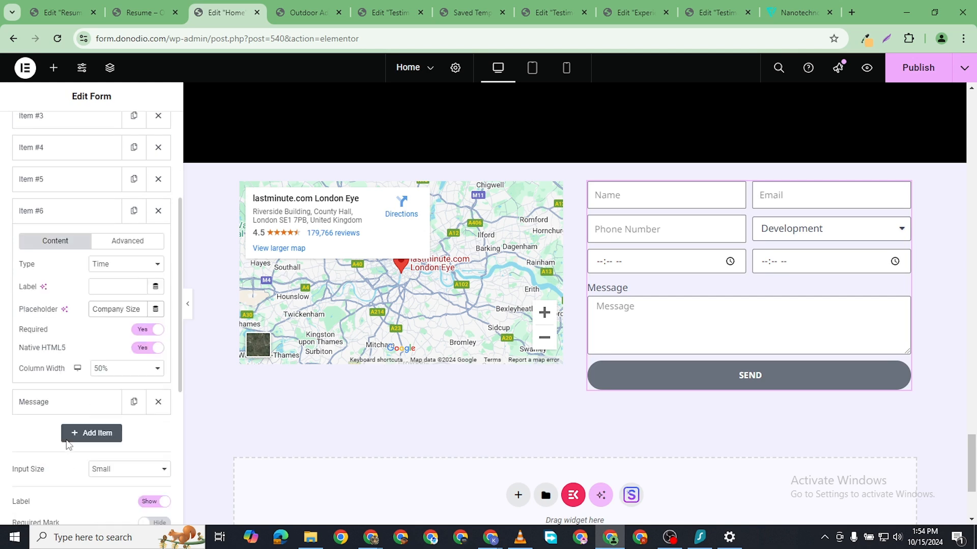
click(110, 264)
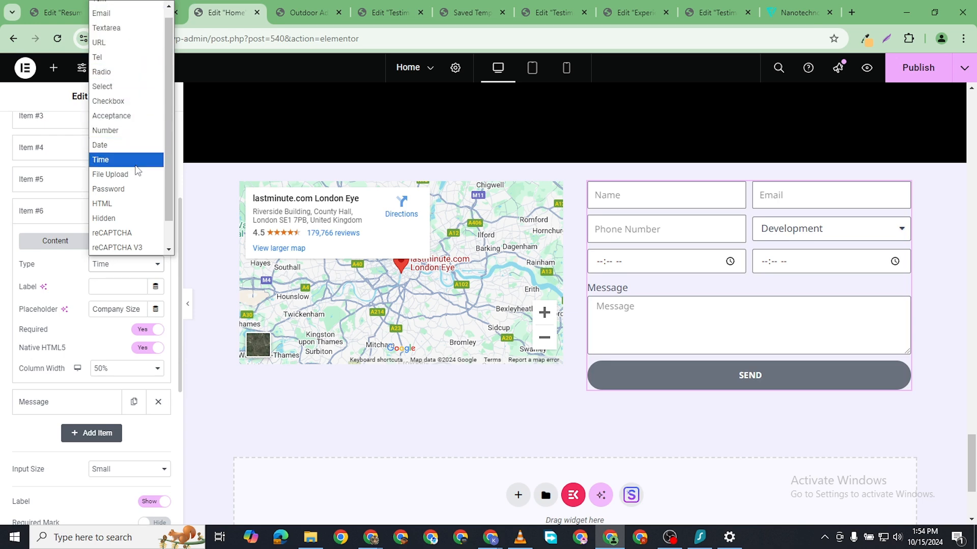
scroll(133, 210, down, 1)
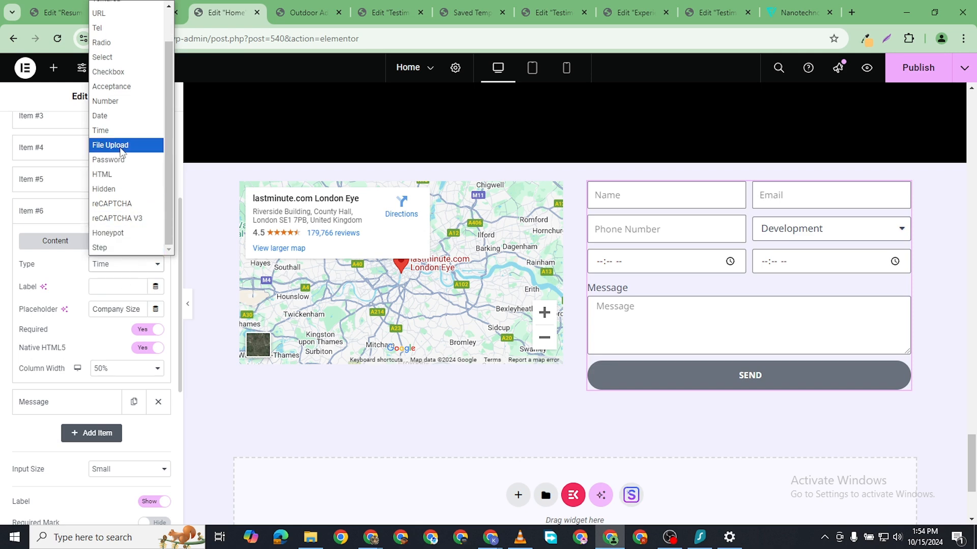
scroll(117, 117, up, 1)
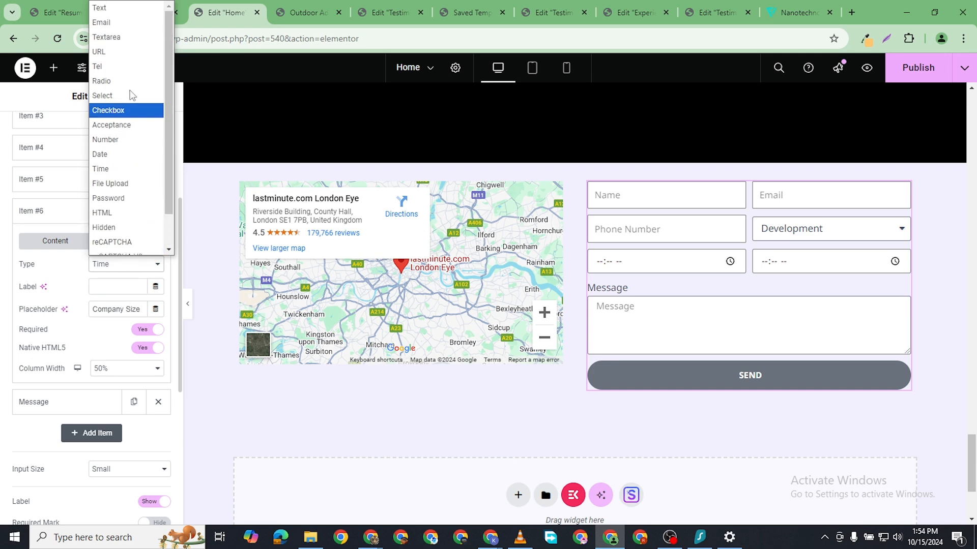
click(108, 7)
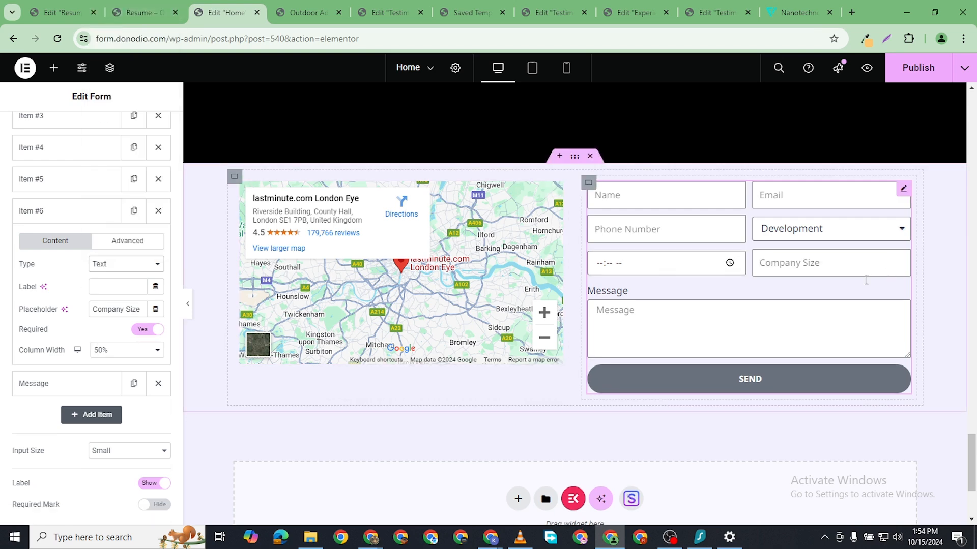
click(787, 265)
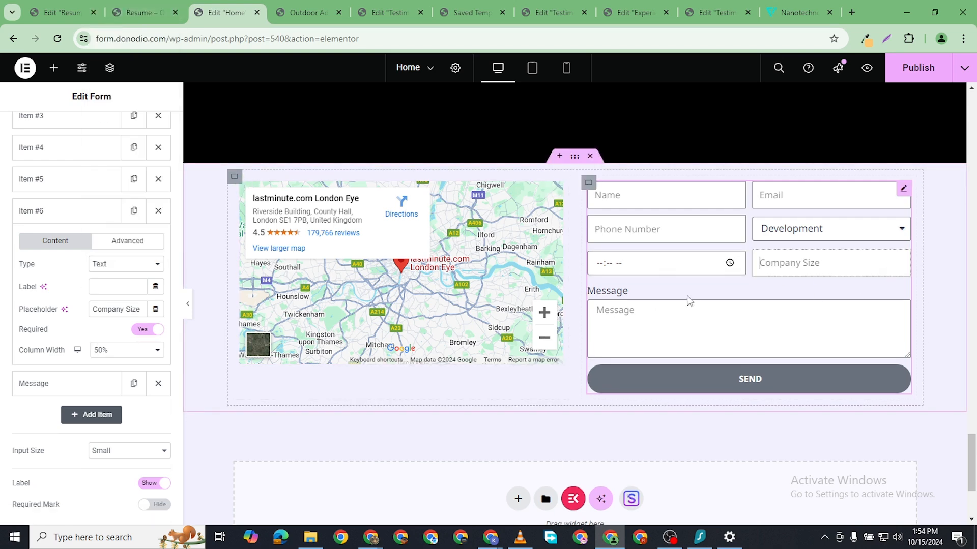
- Clear the label of the Message field, keeping its placeholder
click(37, 214)
click(48, 242)
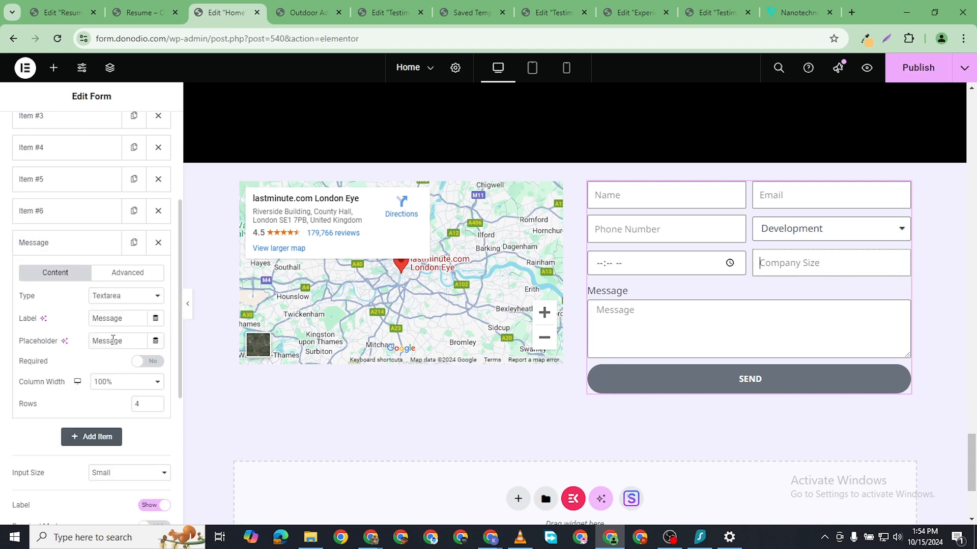
double_click(116, 318)
key(BackSpace)
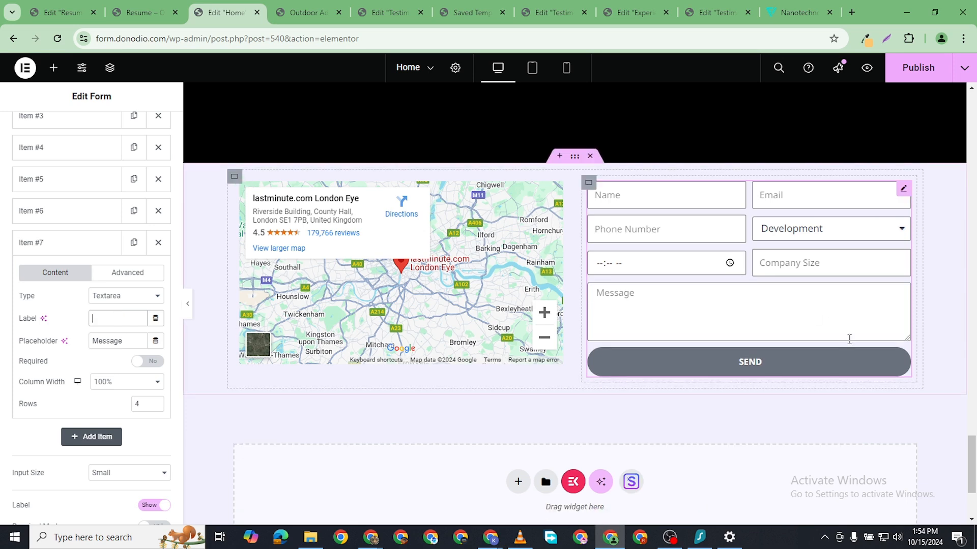
scroll(76, 423, down, 5)
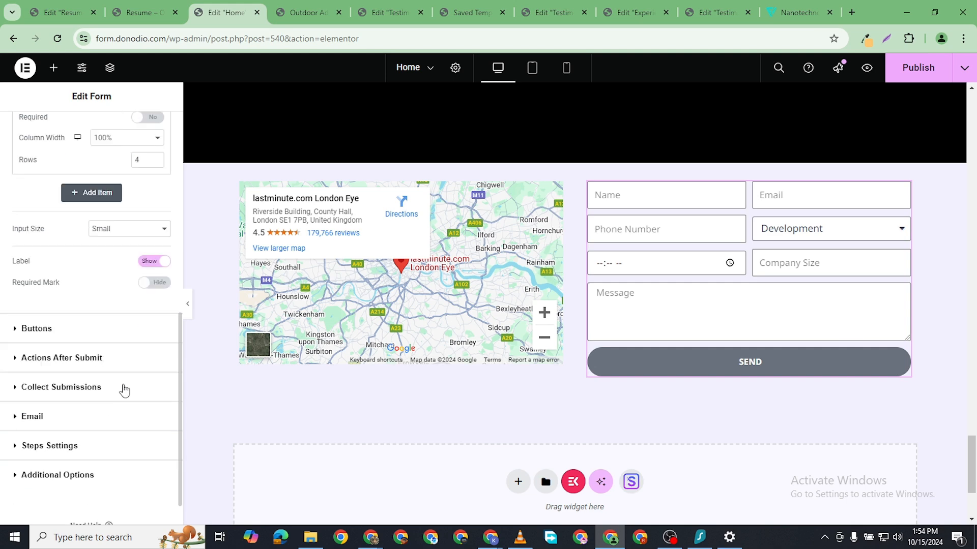
click(150, 286)
click(155, 287)
- Set the form's submit button text to "Send Message"
click(20, 329)
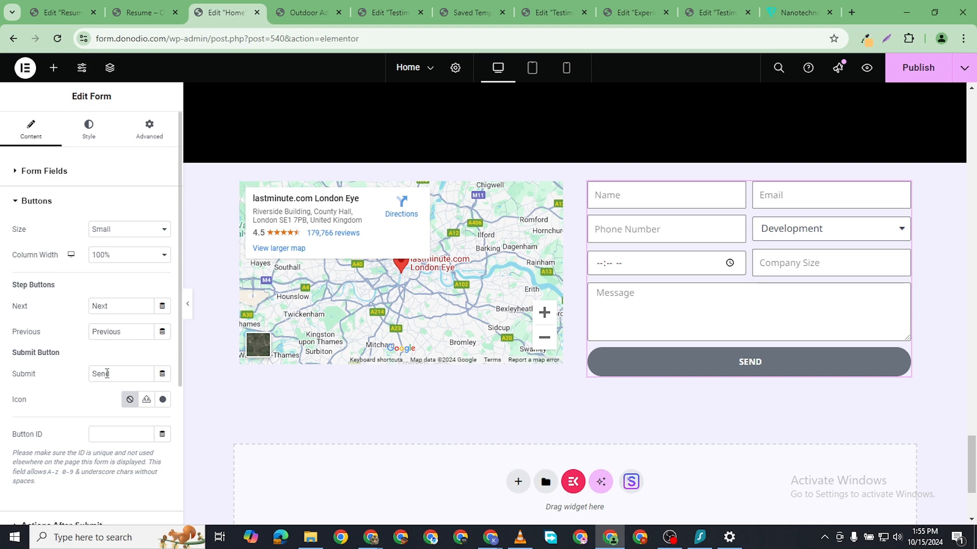
double_click(110, 375)
text(S)
key(BackSpace)
key(BackSpace)
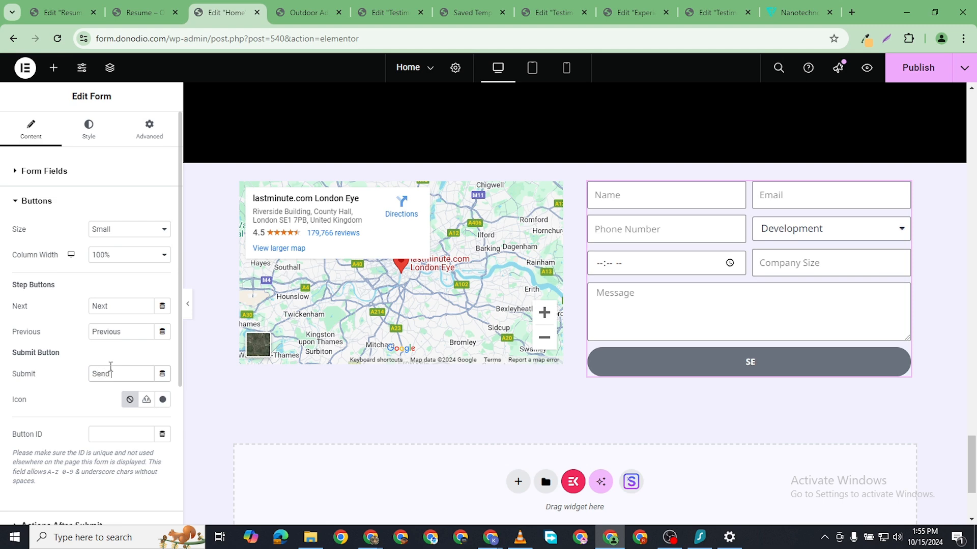
text(end Message)
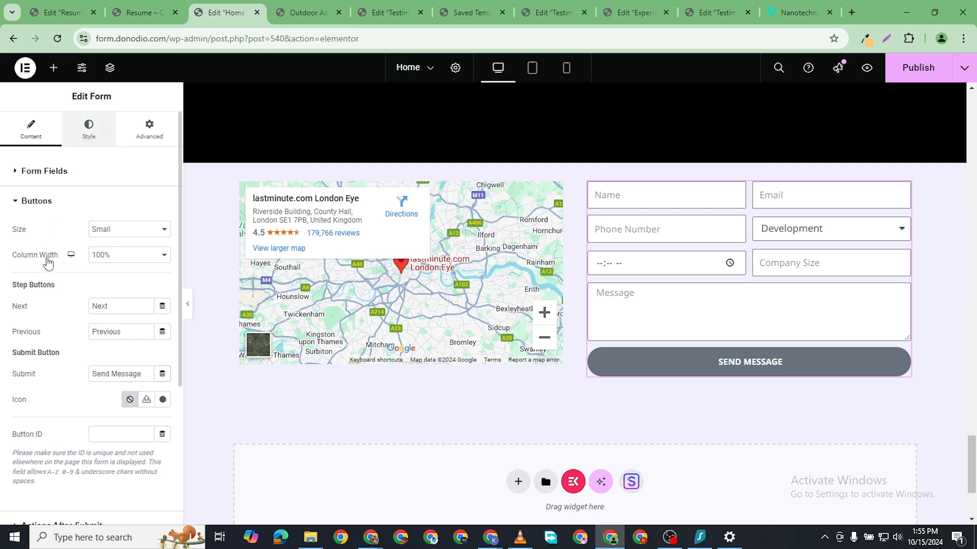
- Open the form's style settings and try out the HTML field spacing and the label spacing
click(89, 137)
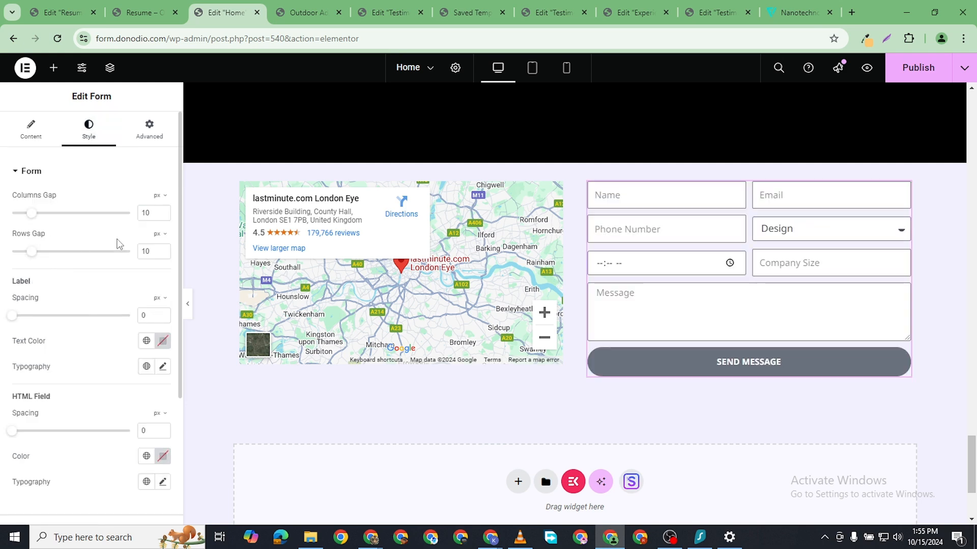
scroll(84, 415, down, 2)
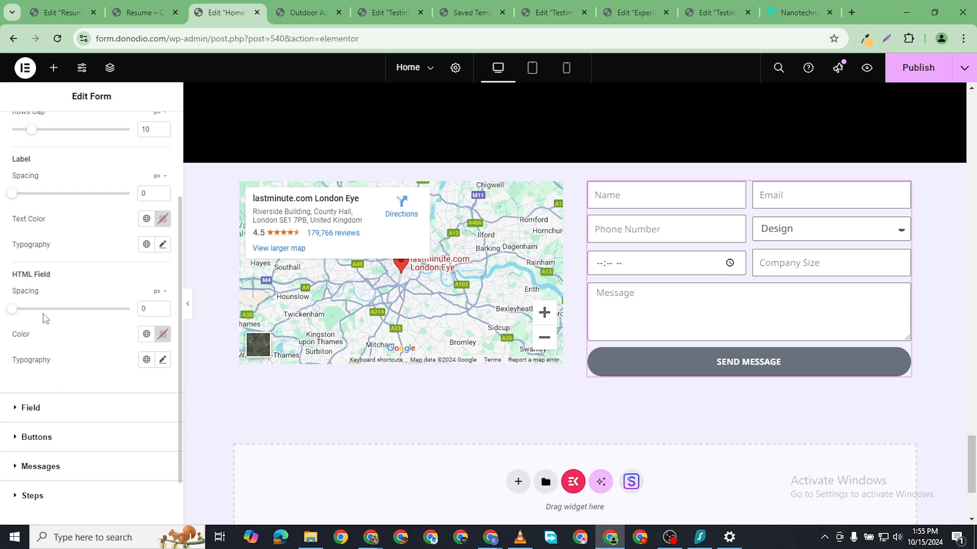
mouse_move(13, 309)
mouse_down()
mouse_move(45, 318)
mouse_move(7, 317)
mouse_up()
scroll(77, 230, up, 1)
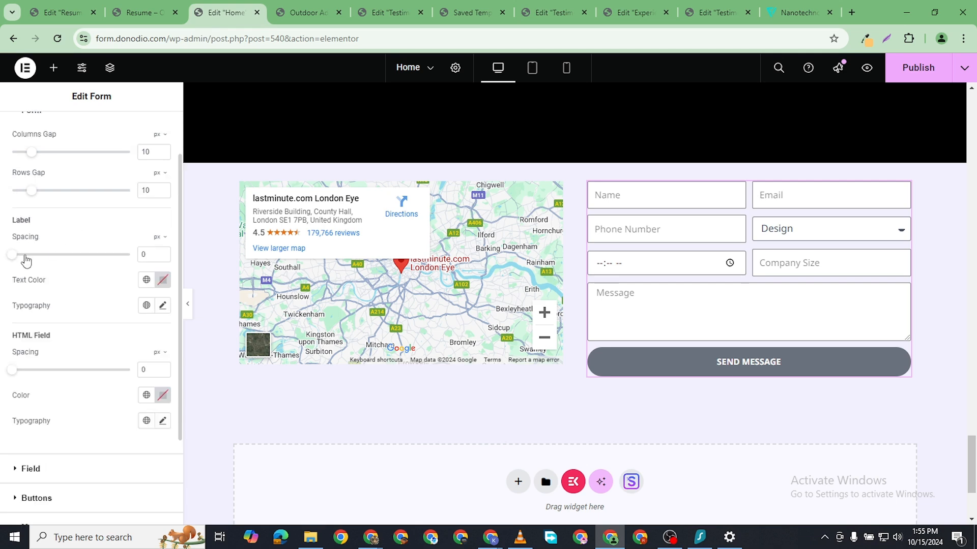
mouse_move(14, 255)
mouse_down()
mouse_move(57, 266)
mouse_move(3, 259)
mouse_up()
scroll(56, 214, up, 1)
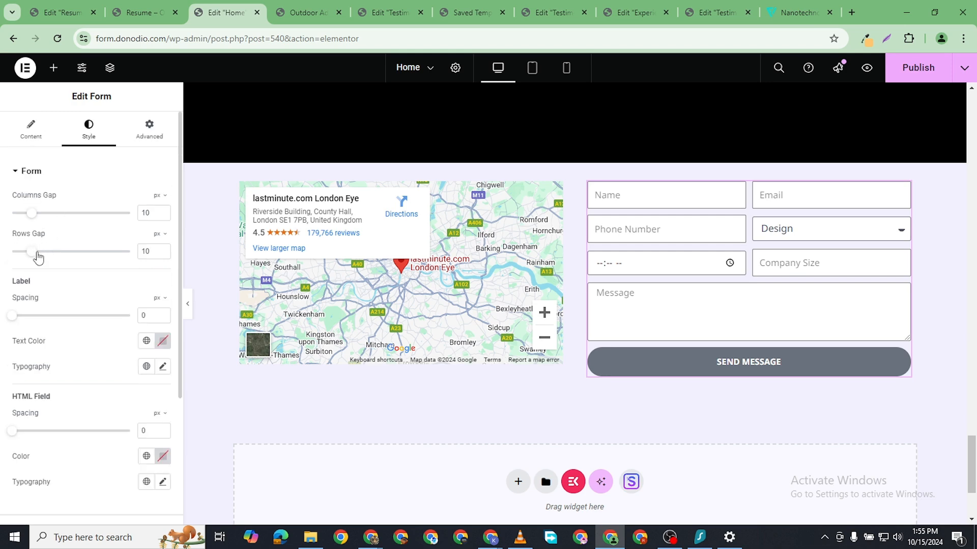
- Set the form's rows gap to 20 px and its columns gap to 10 px
drag(36, 252, 50, 258)
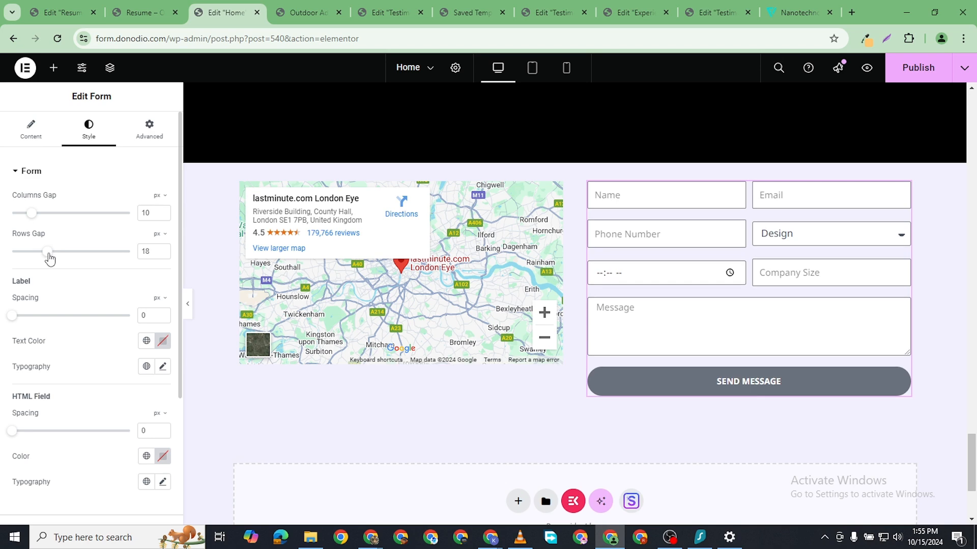
click(163, 250)
click(163, 249)
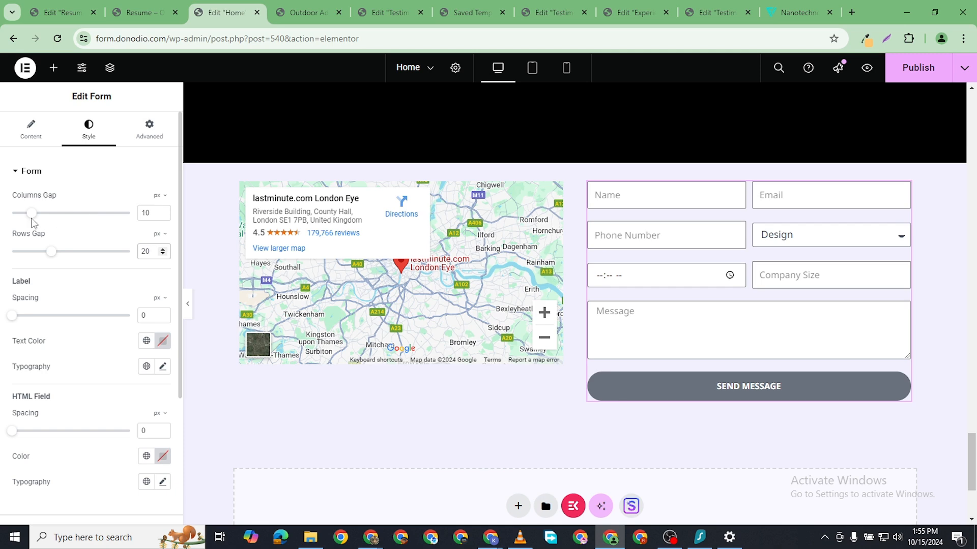
mouse_move(31, 216)
mouse_down()
mouse_move(3, 217)
mouse_move(127, 242)
mouse_move(20, 229)
mouse_move(36, 228)
mouse_up()
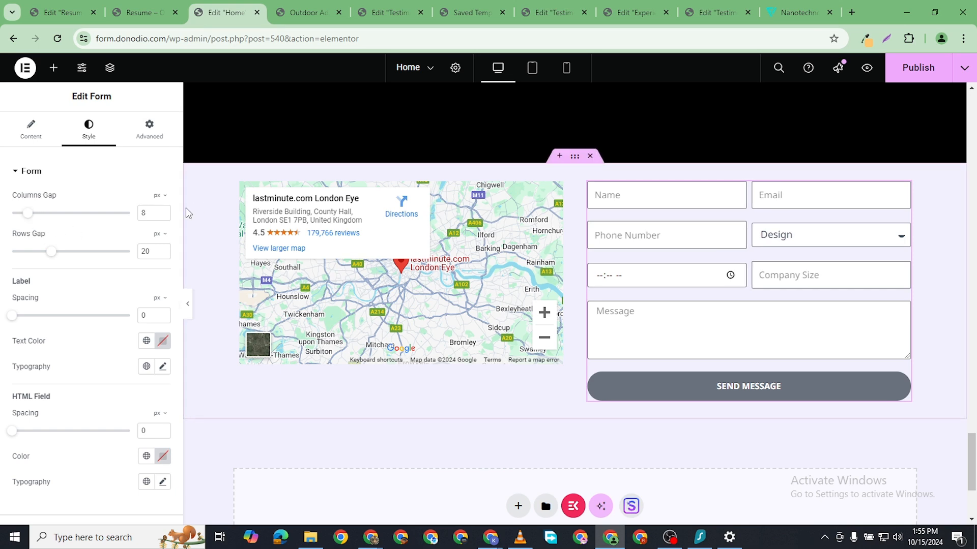
click(163, 210)
click(163, 210)
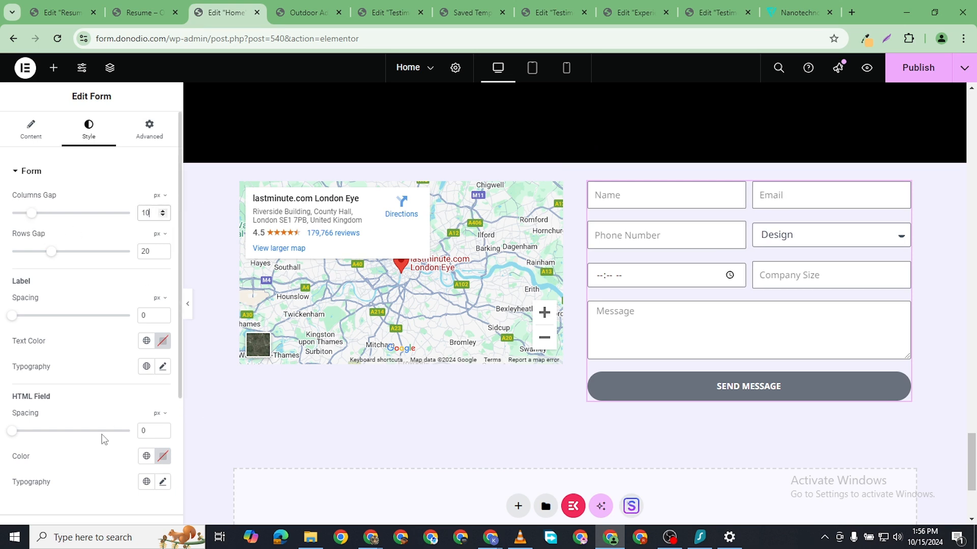
- Remove the form fields' borders by setting the linked border width to 0 px on all sides
scroll(104, 440, down, 3)
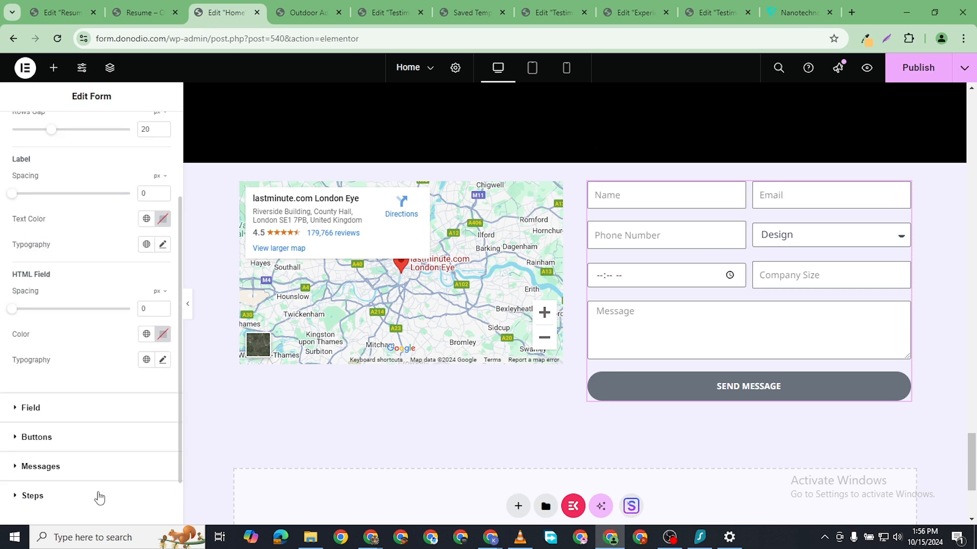
click(29, 413)
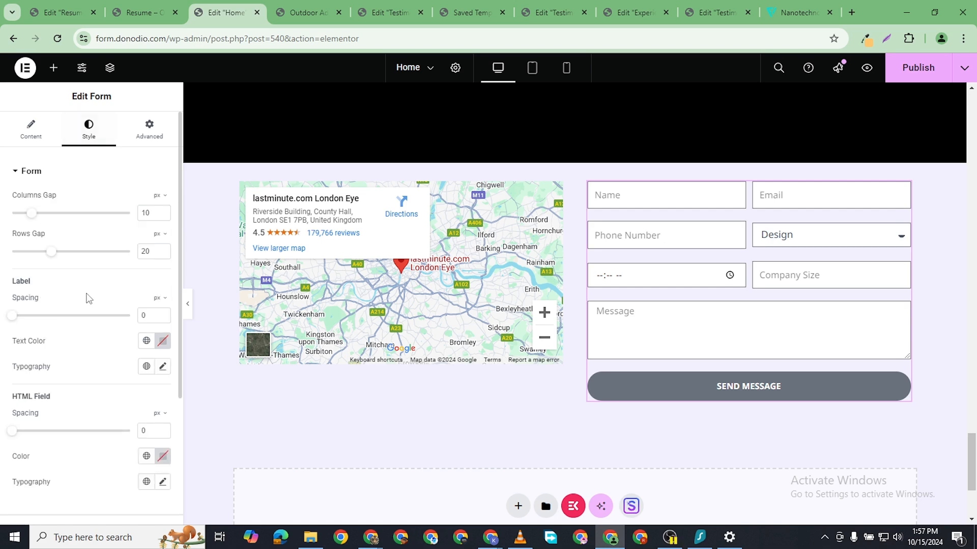
scroll(88, 301, down, 3)
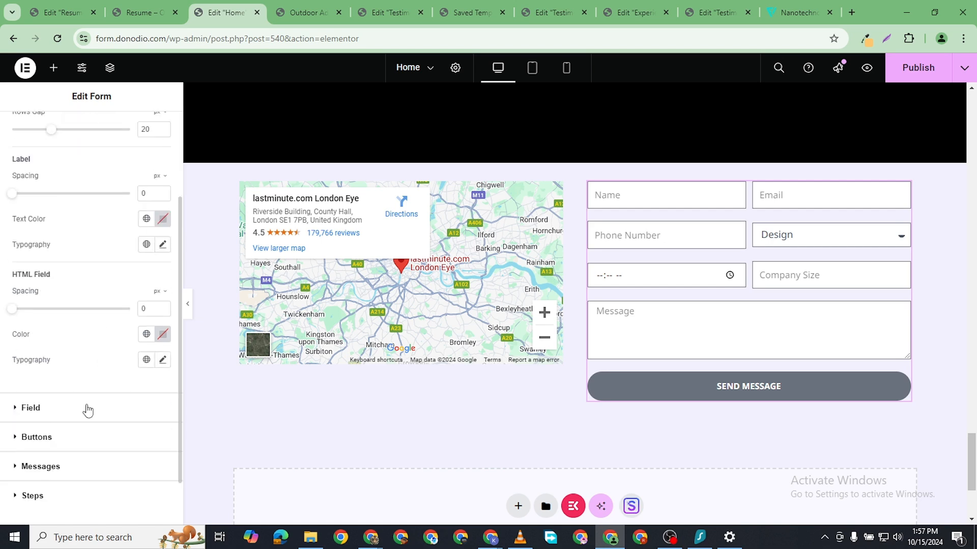
click(19, 406)
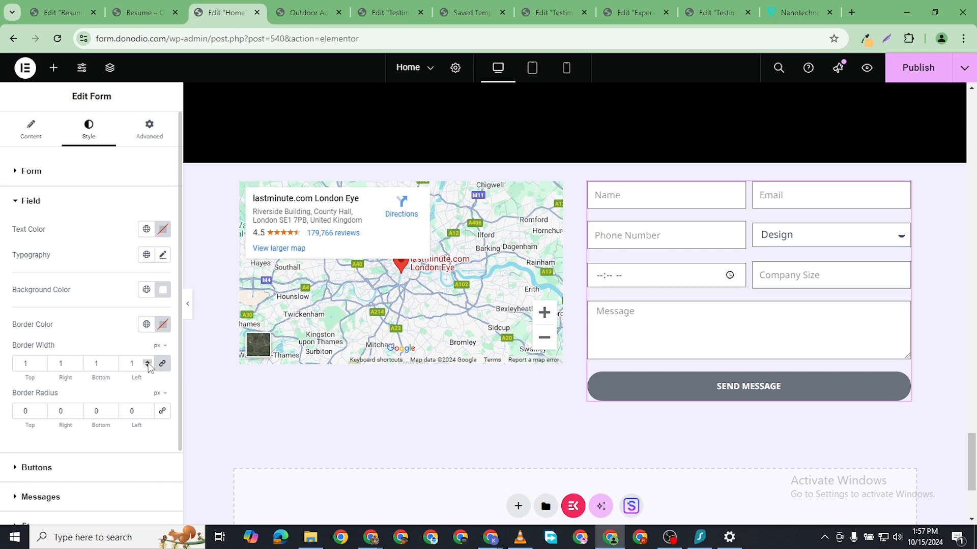
click(147, 366)
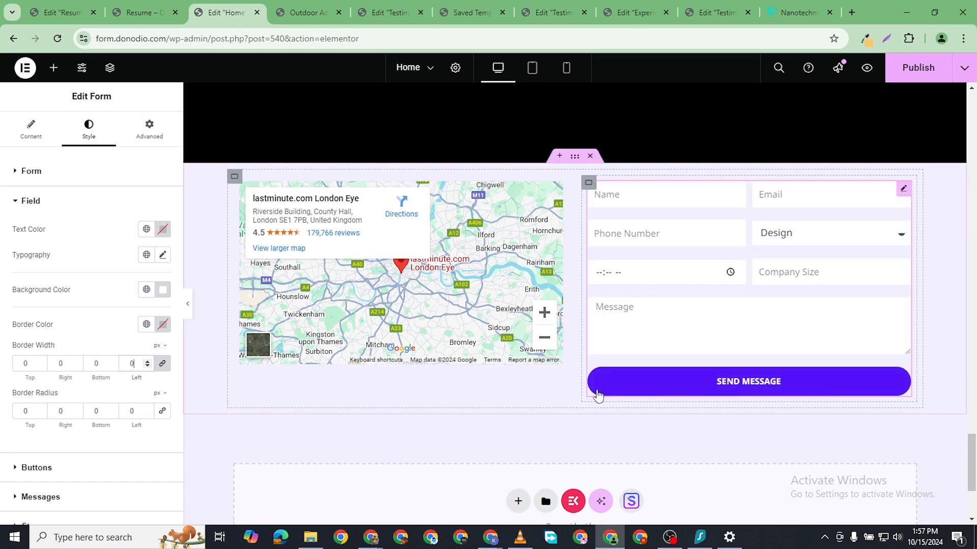
- Open the style settings of the form's buttons and look at their hover state options
scroll(104, 428, down, 1)
scroll(105, 429, down, 1)
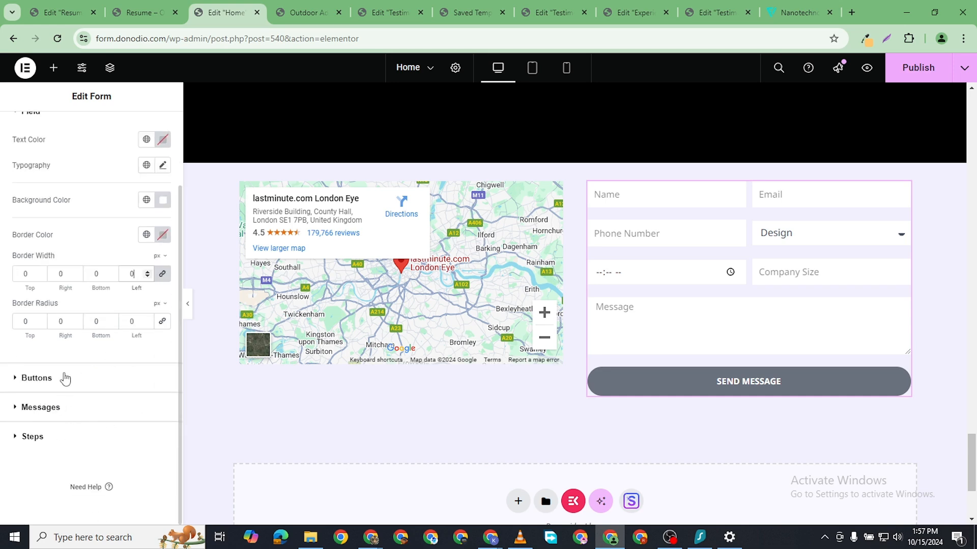
click(17, 383)
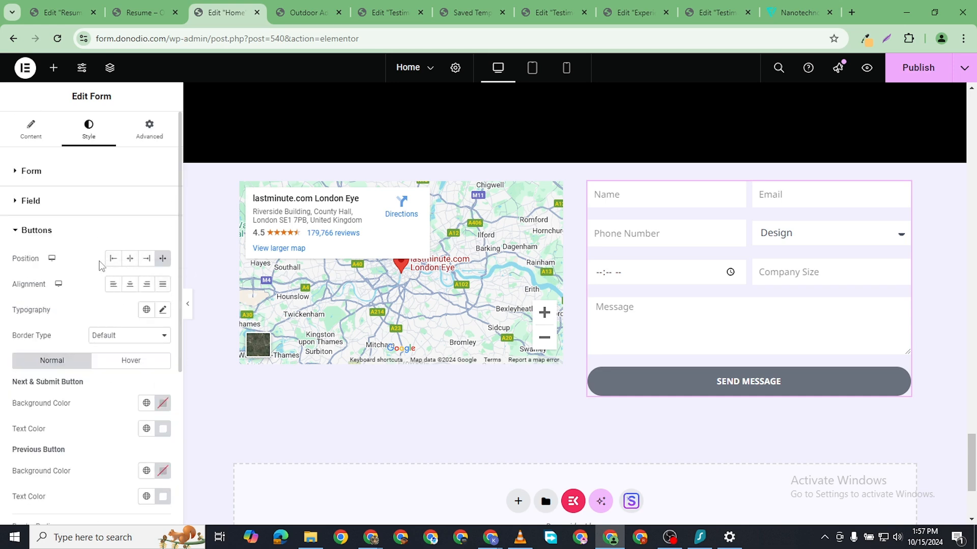
click(128, 362)
drag(52, 359, 135, 342)
- Copy the purple text colour code #6528F7 from the "Design Wireframe" heading in the project cards
scroll(805, 270, down, 10)
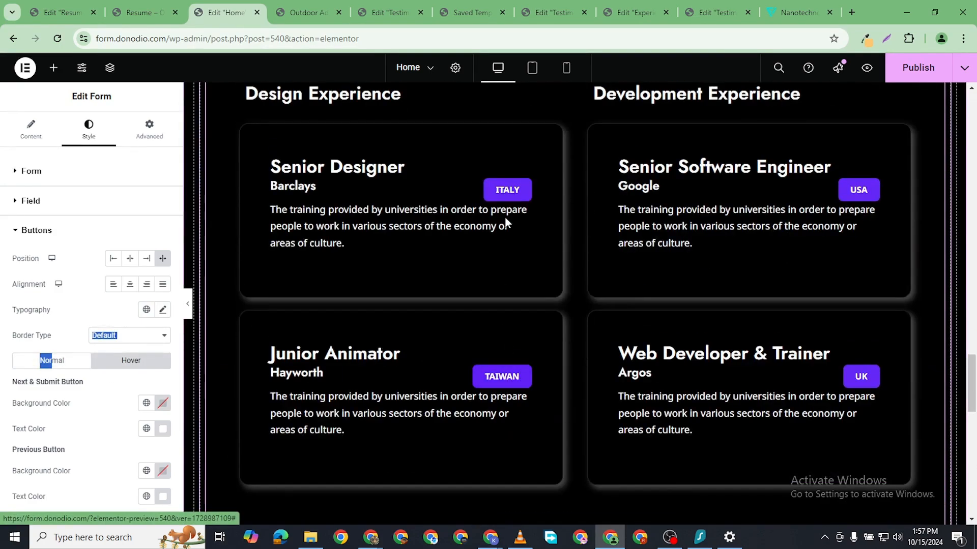
scroll(505, 216, up, 7)
scroll(508, 239, up, 3)
scroll(514, 270, down, 3)
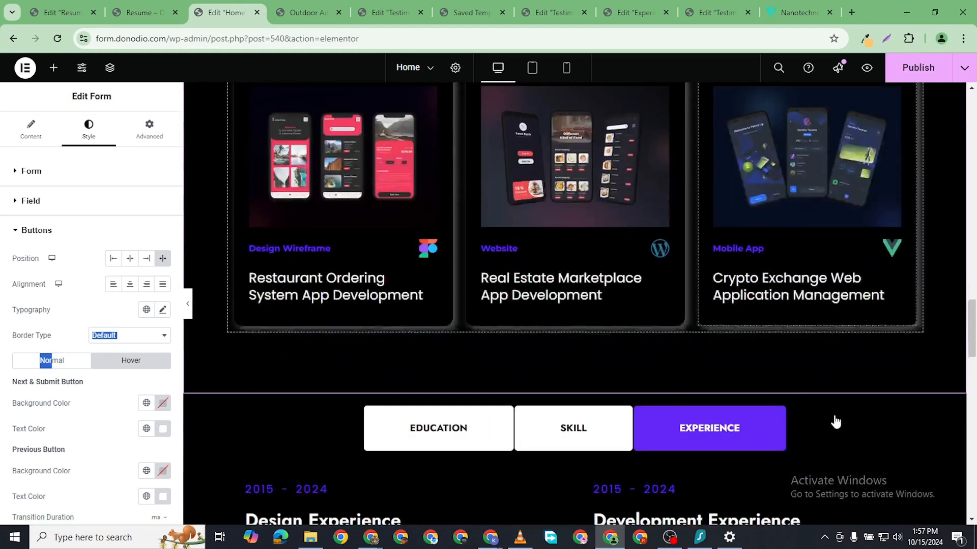
scroll(315, 304, up, 1)
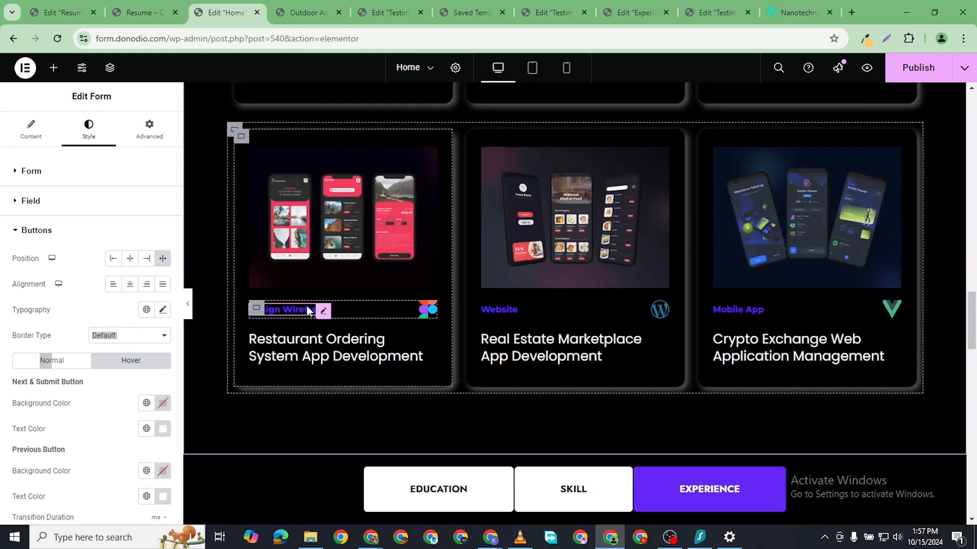
click(308, 308)
click(162, 225)
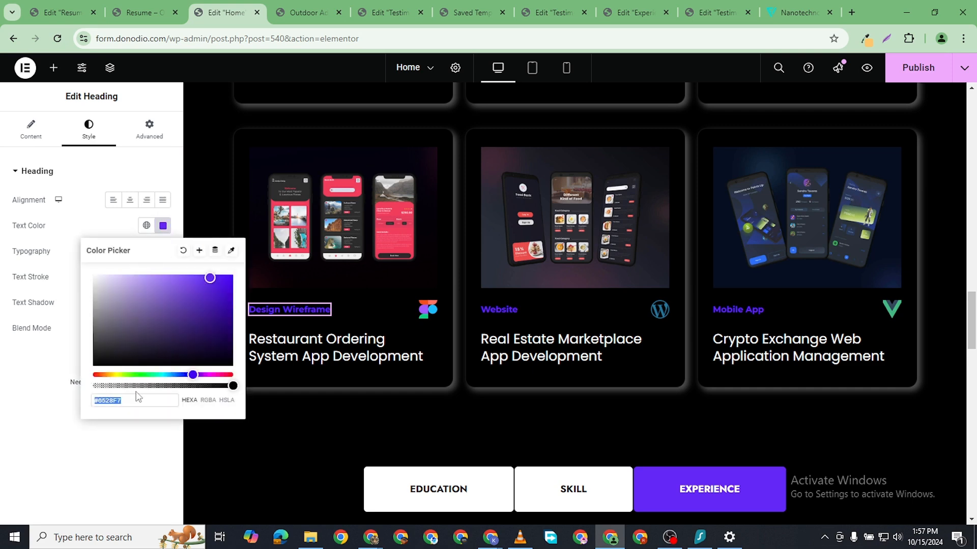
right_click(112, 399)
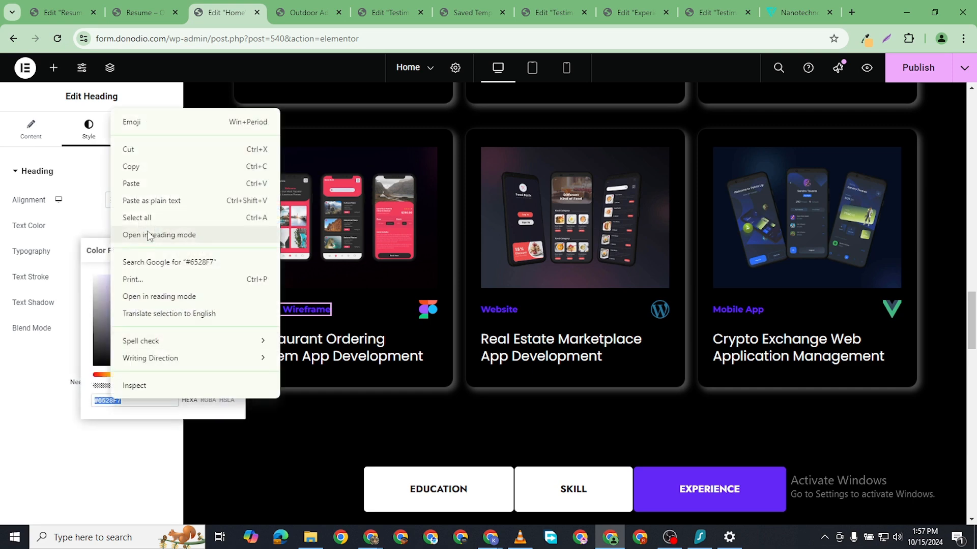
click(148, 164)
- Set the normal background colour of the contact form's submit button to the copied purple, #6528F7
scroll(508, 420, down, 20)
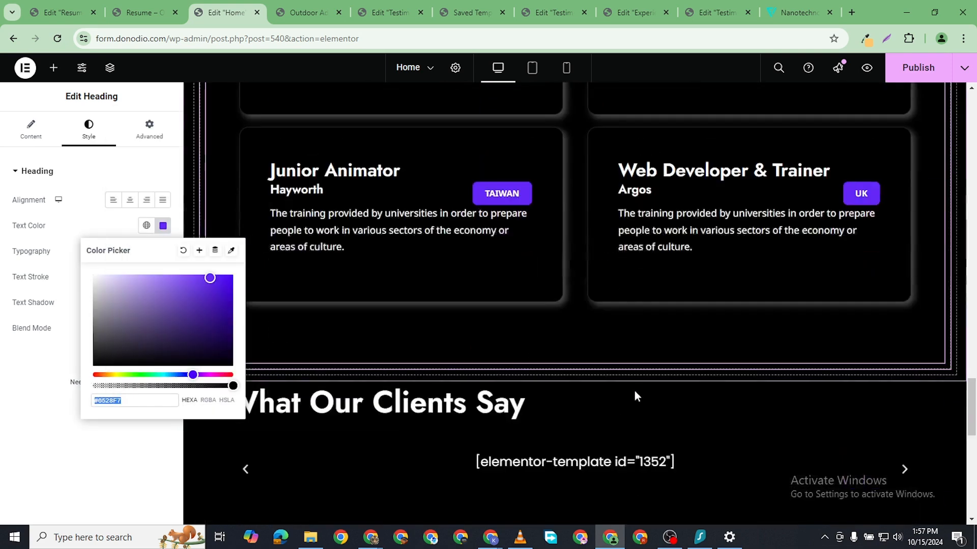
scroll(695, 333, down, 1)
scroll(694, 333, up, 4)
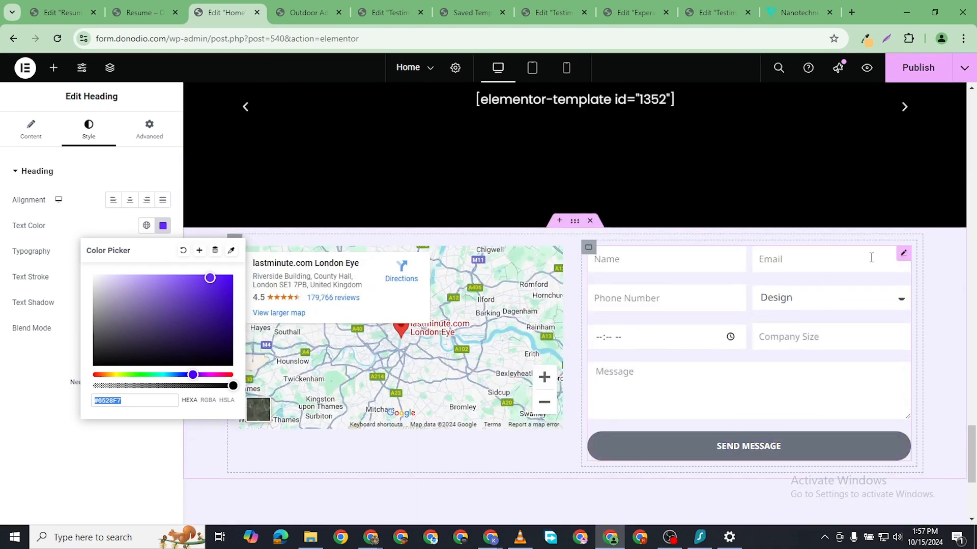
click(903, 253)
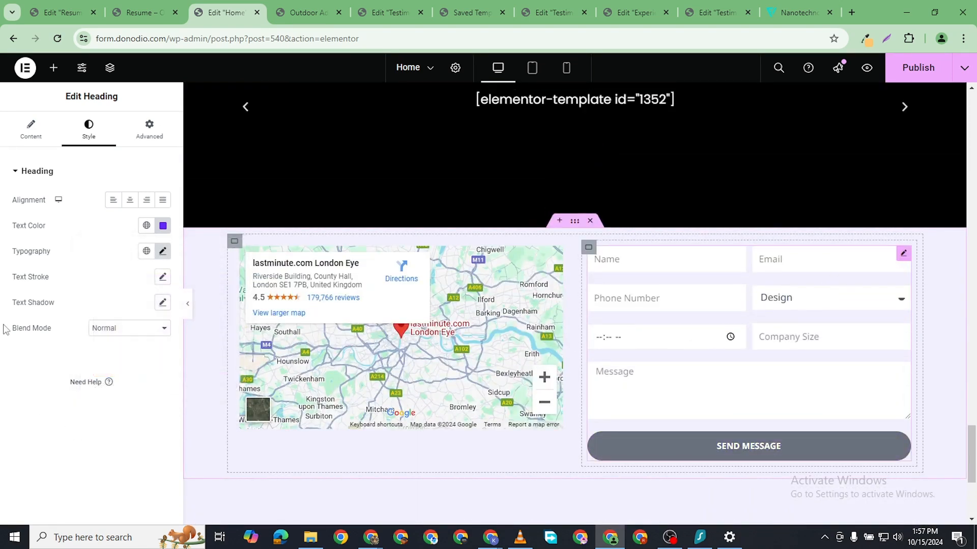
scroll(60, 295, down, 4)
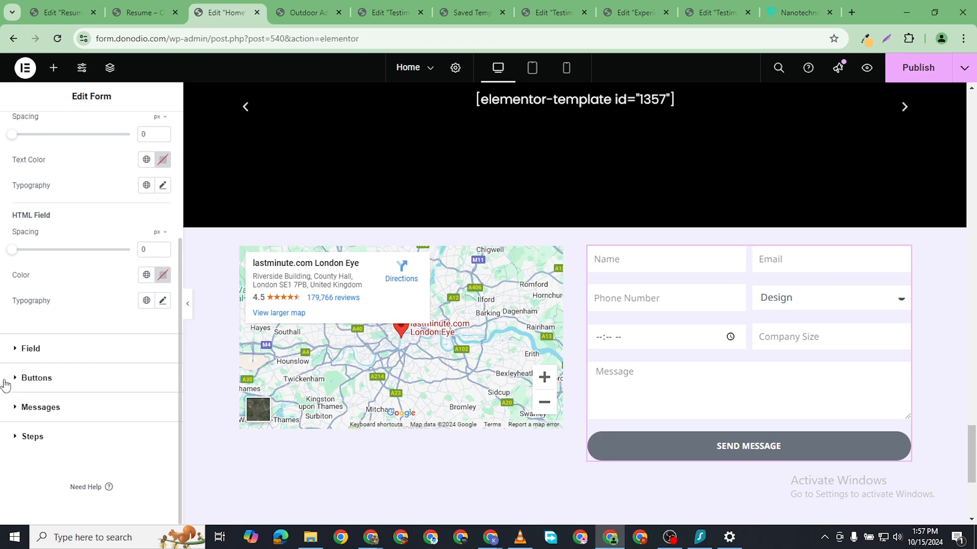
click(14, 379)
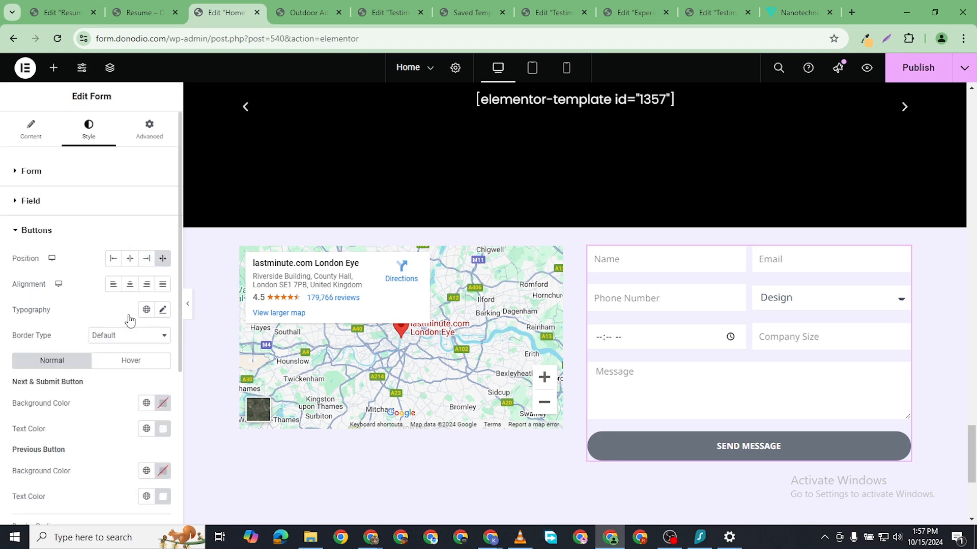
scroll(104, 341, down, 1)
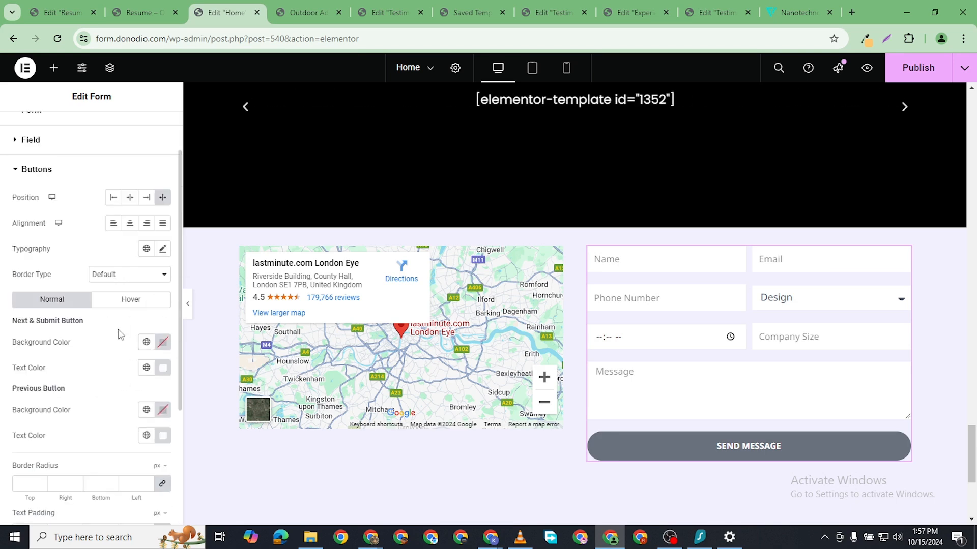
click(162, 342)
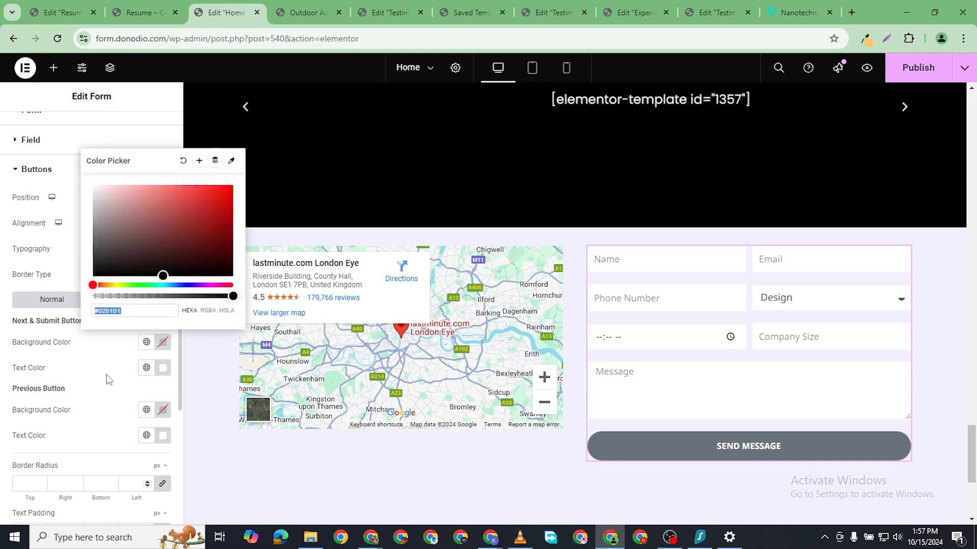
right_click(113, 311)
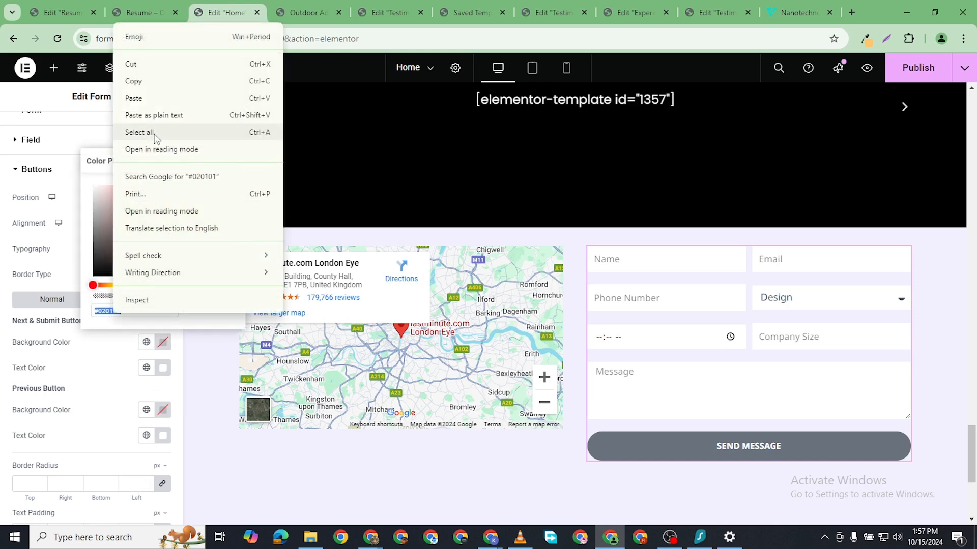
click(153, 98)
click(275, 446)
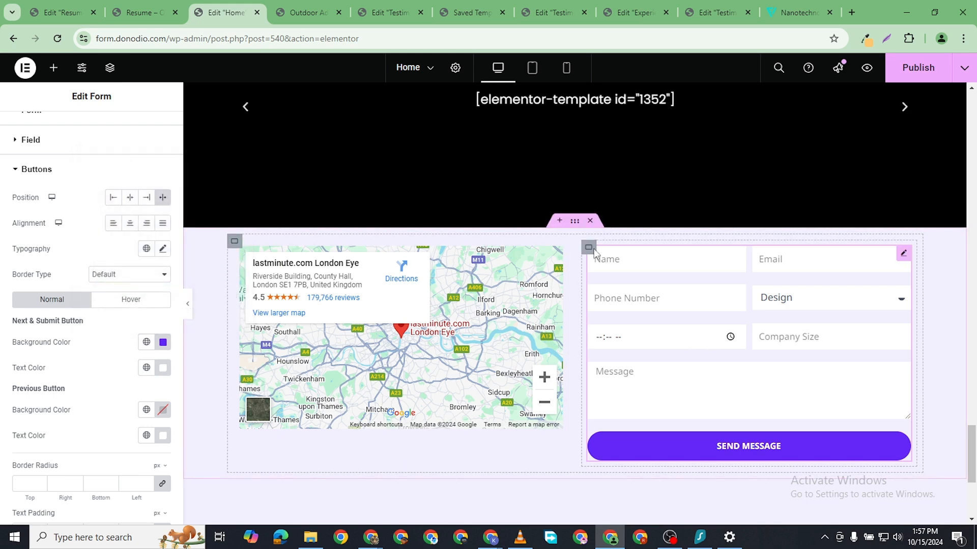
- Give the container holding the map and form a classic background in black, #000000
click(574, 222)
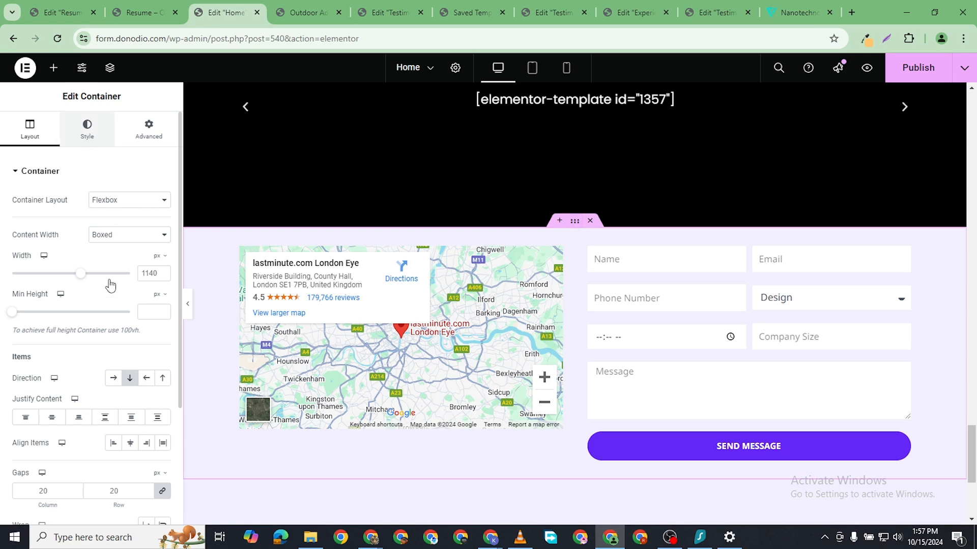
click(87, 129)
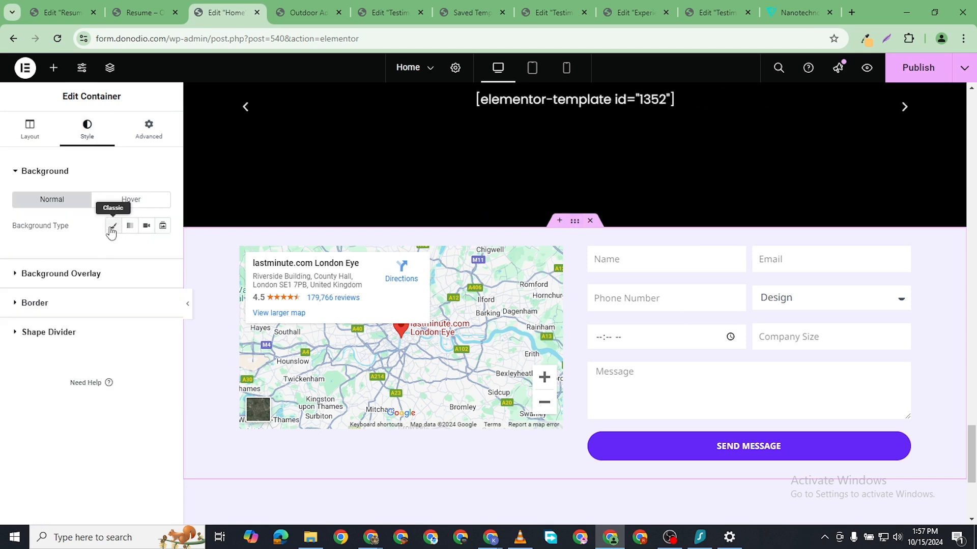
click(112, 226)
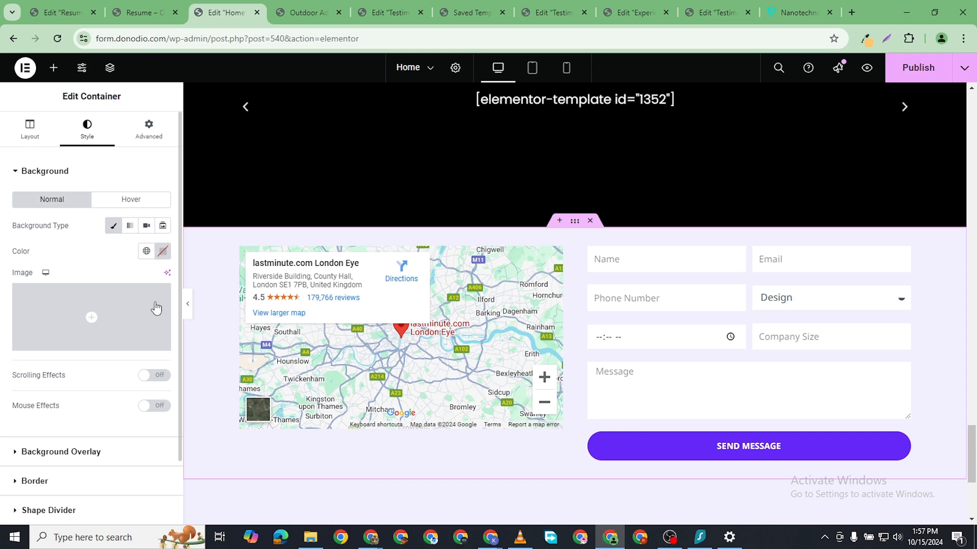
click(163, 251)
drag(122, 355, 72, 417)
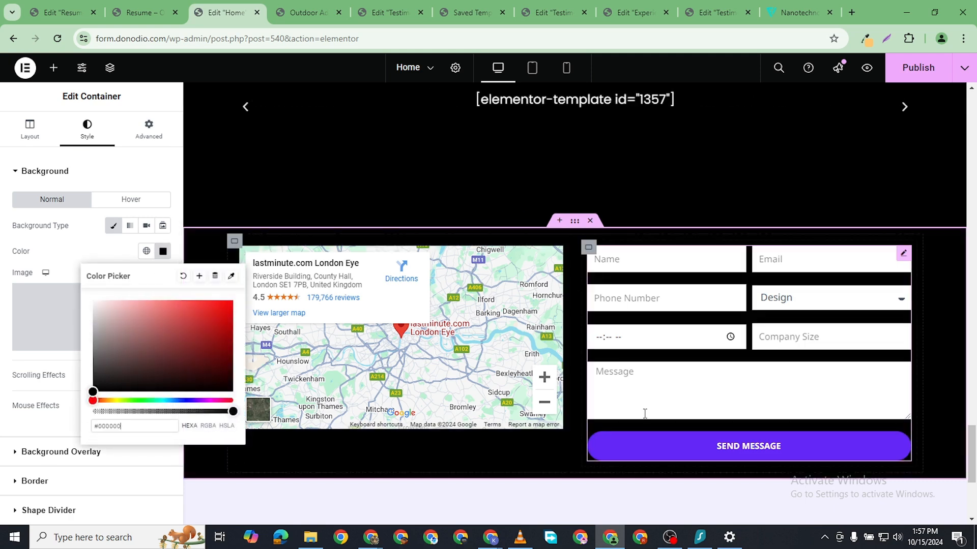
- Set the contact container's padding to 100 px at the bottom and 1 px on the other sides, with the values unlinked
scroll(531, 399, down, 4)
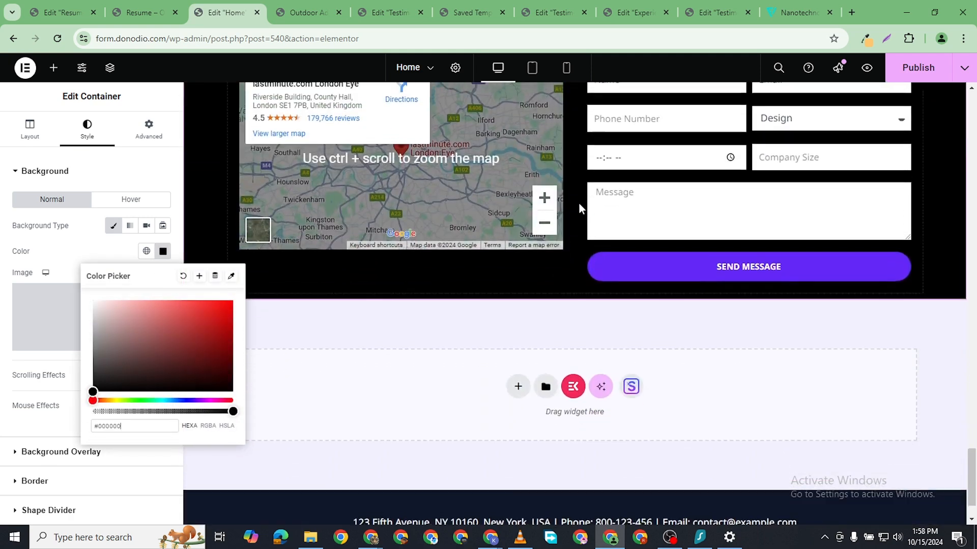
scroll(578, 193, up, 3)
click(168, 146)
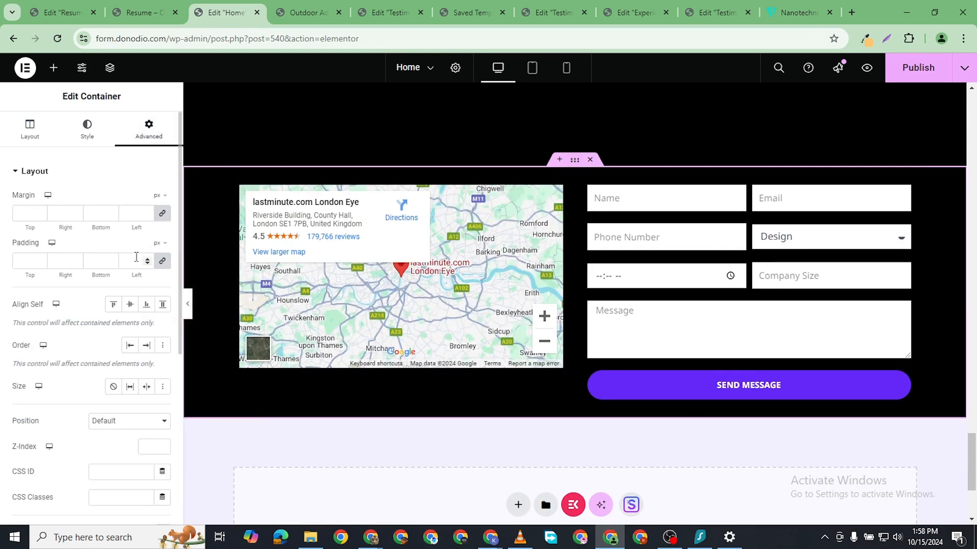
text(1)
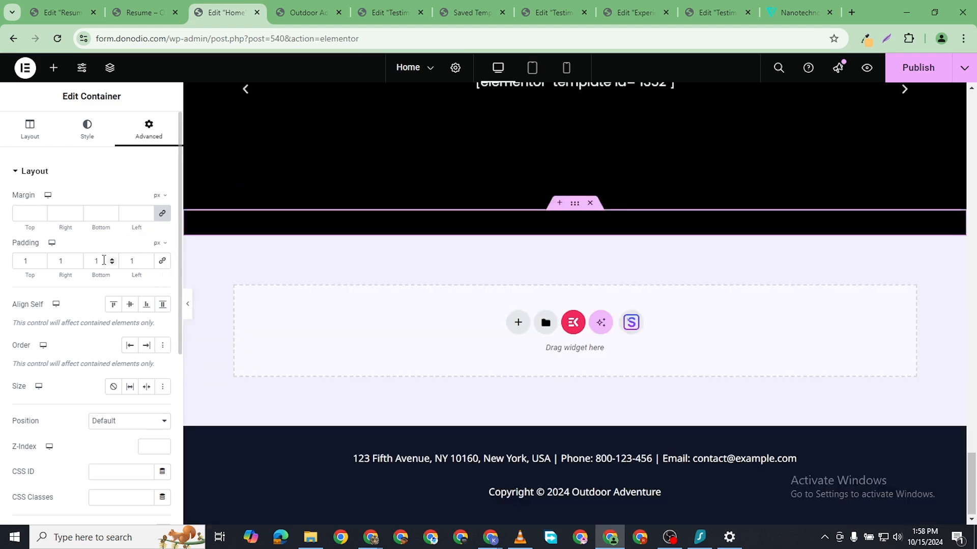
text(00)
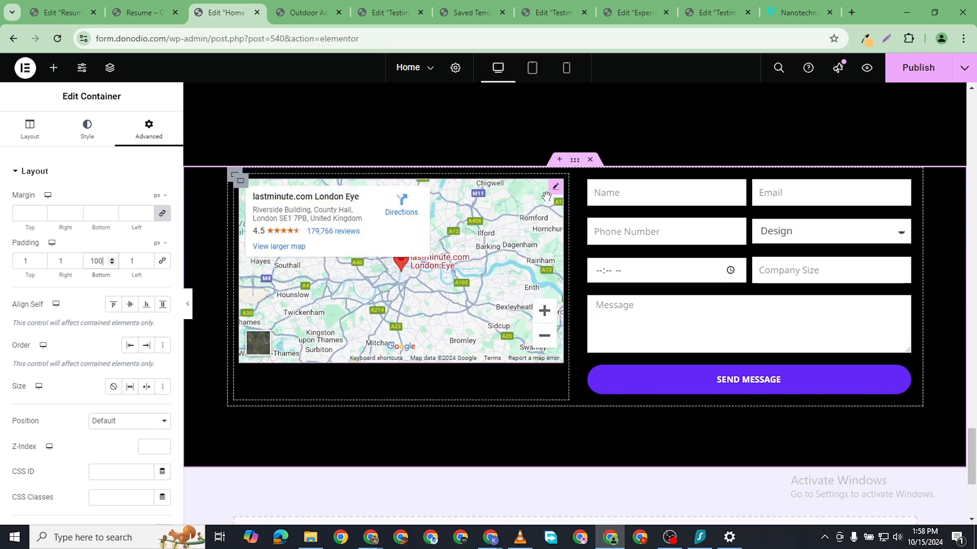
- Set the height of the Google map beside the form to 400 px
click(554, 195)
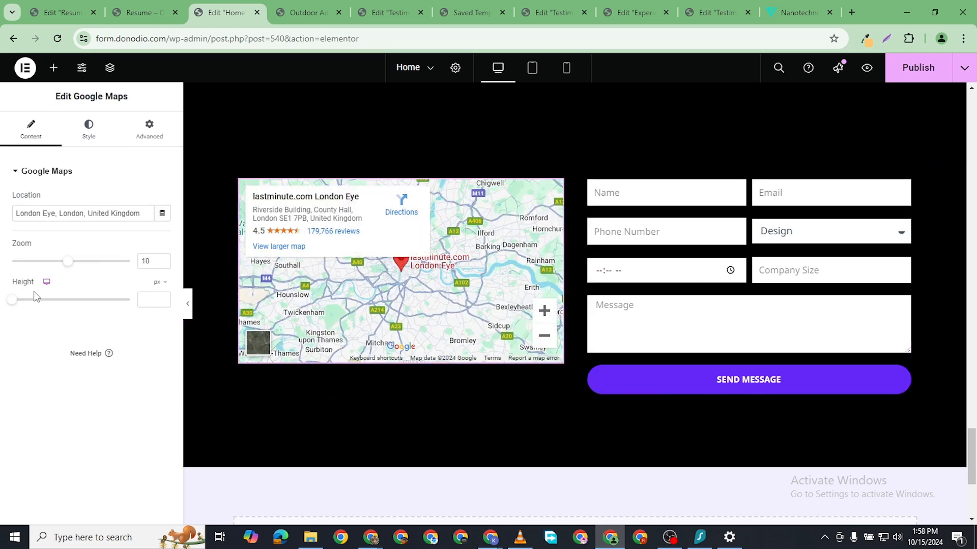
drag(12, 300, 42, 314)
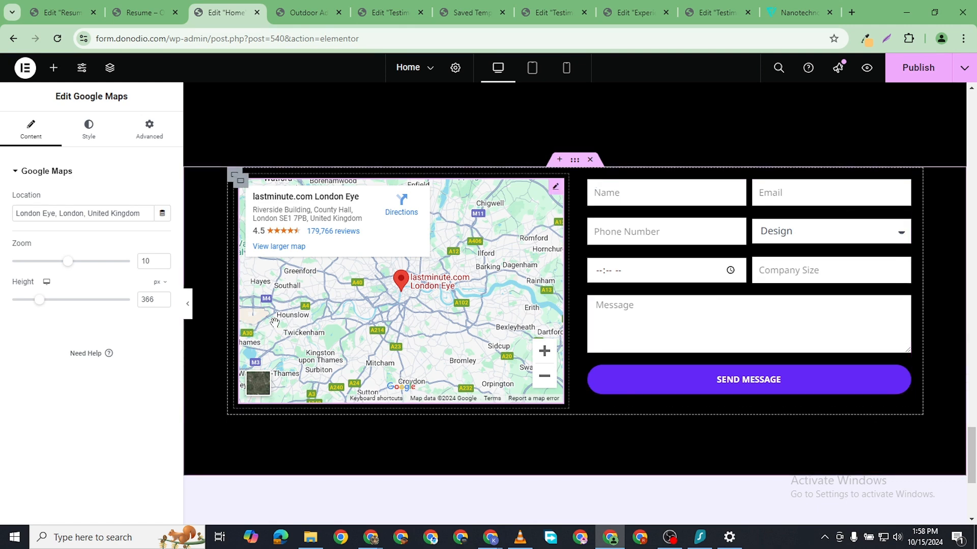
click(163, 298)
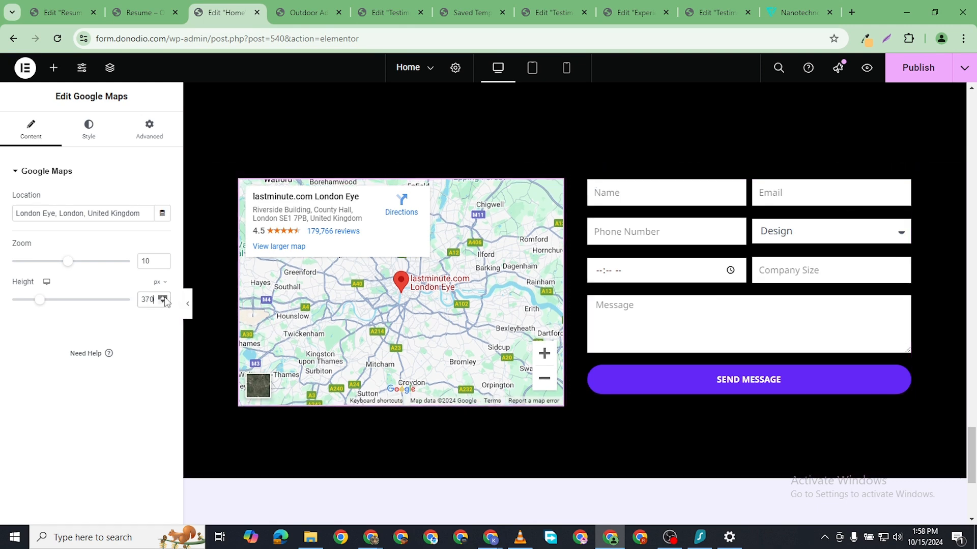
drag(162, 298, 163, 299)
click(163, 302)
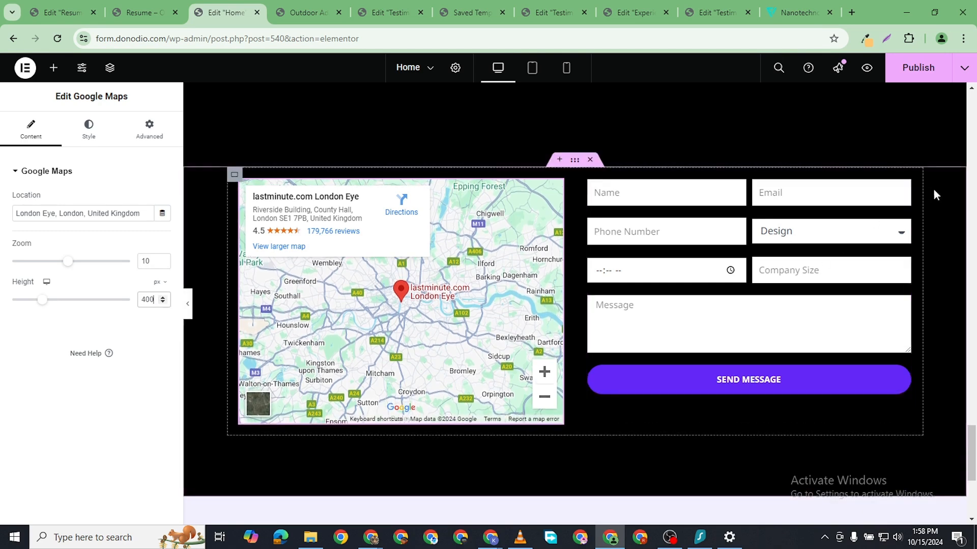
- Review the contact form's spacing settings and set the input size of its fields to Large
click(903, 189)
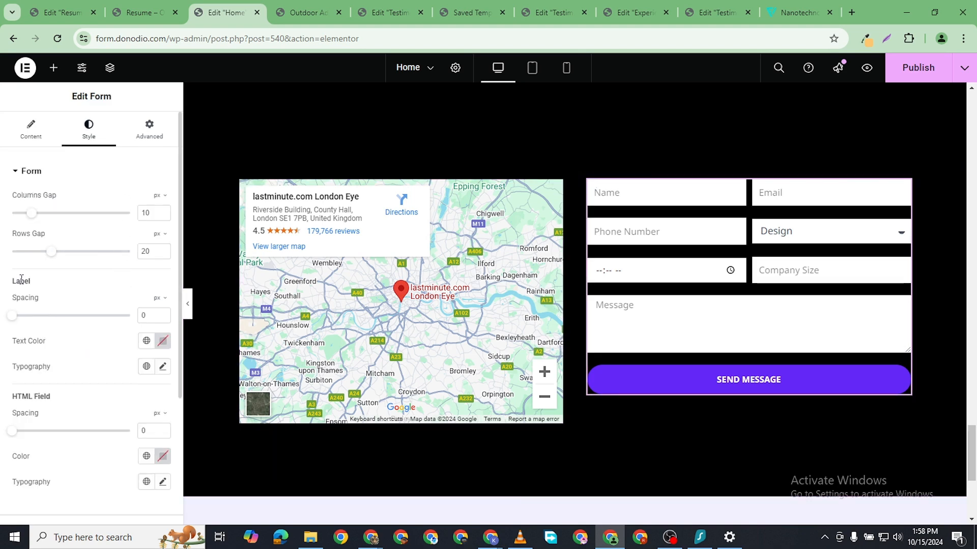
scroll(39, 356, down, 1)
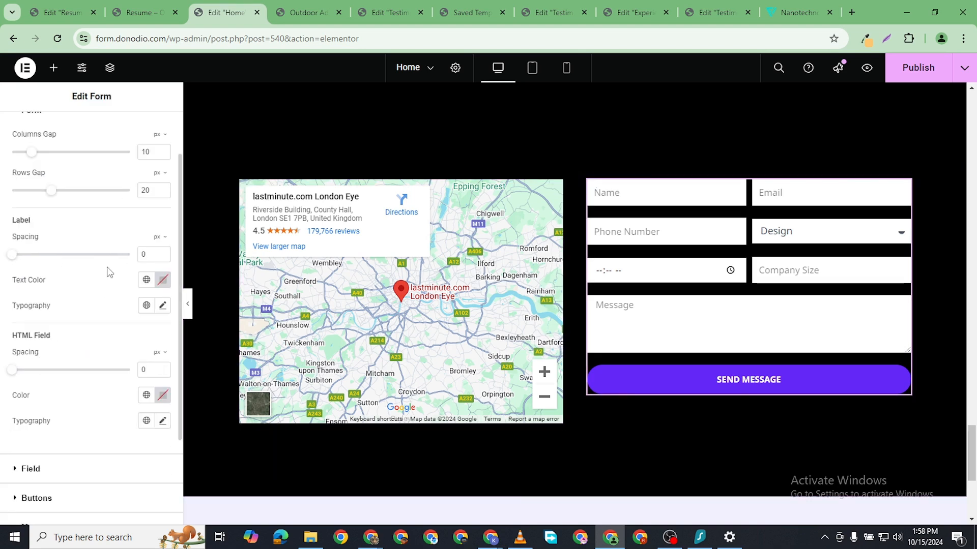
scroll(74, 362, down, 1)
scroll(58, 326, down, 1)
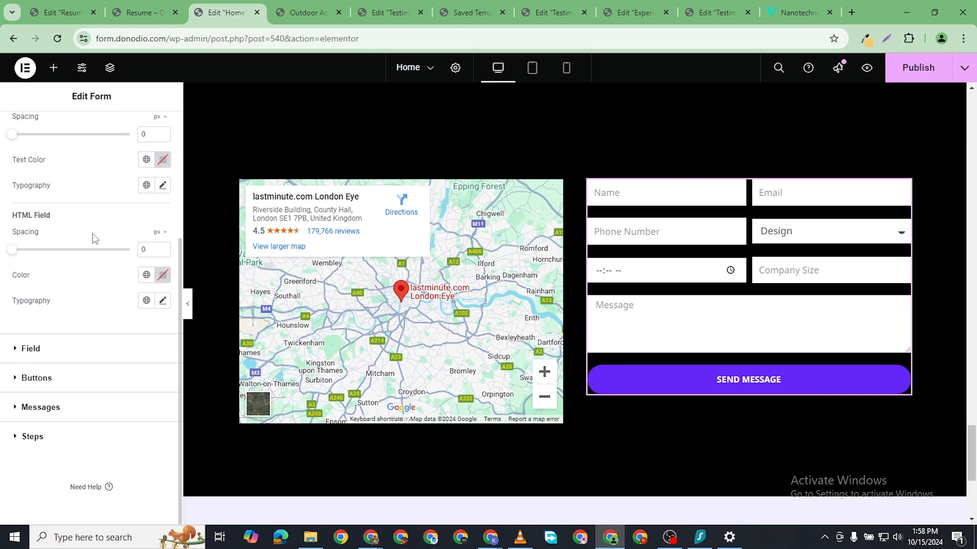
scroll(97, 229, up, 2)
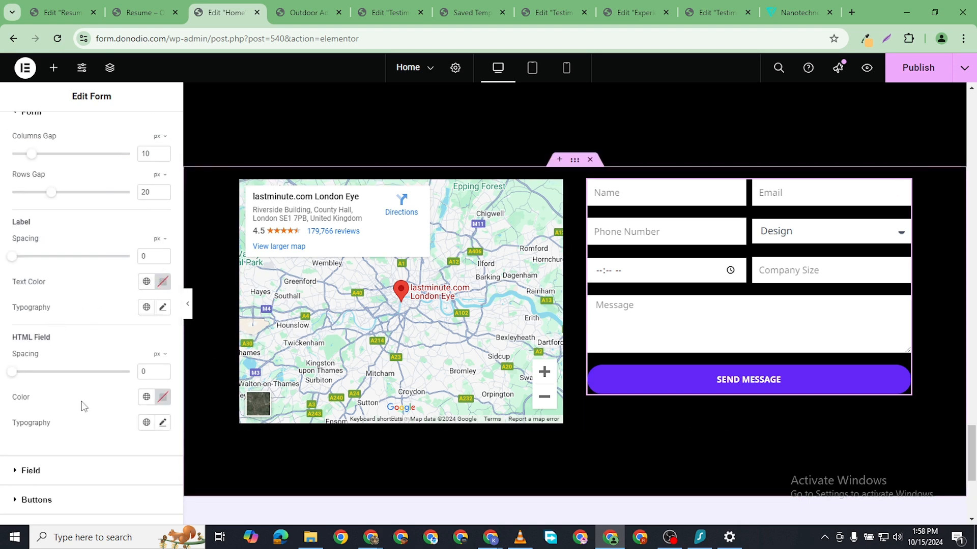
scroll(44, 460, down, 1)
scroll(46, 455, up, 2)
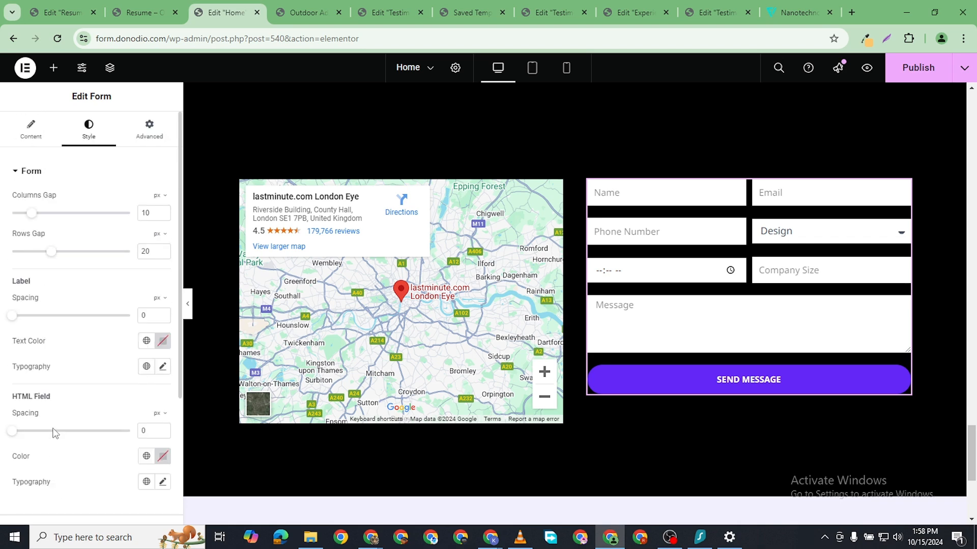
key(ctrl+z)
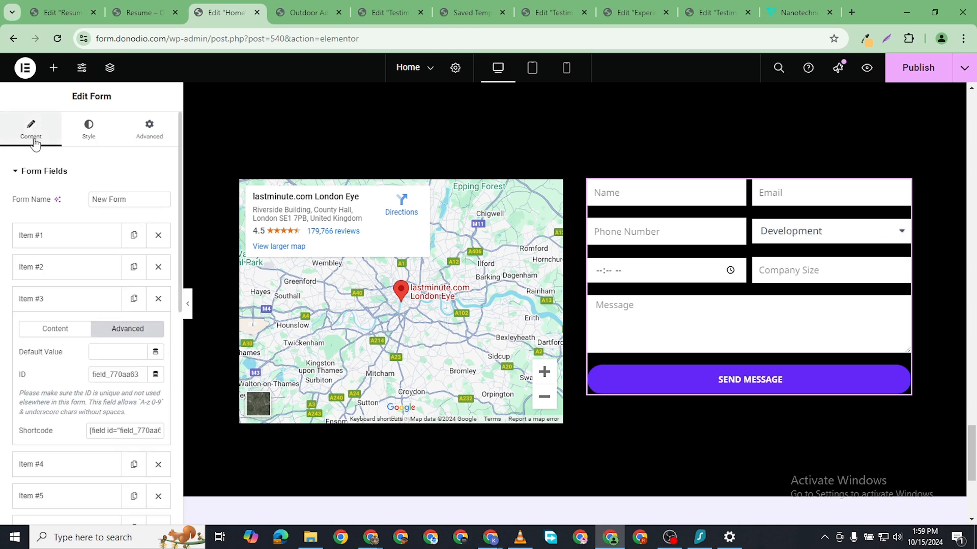
scroll(87, 305, down, 3)
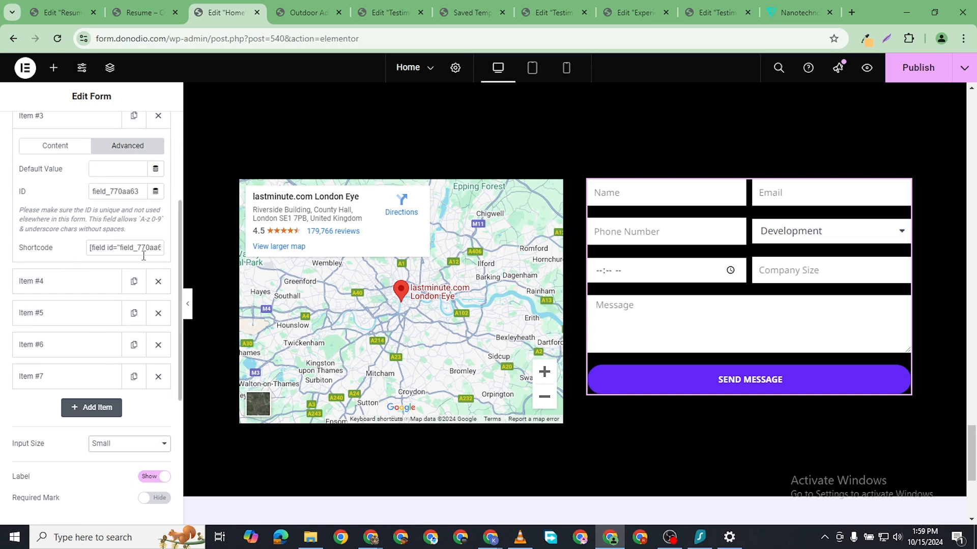
scroll(127, 305, down, 2)
click(128, 323)
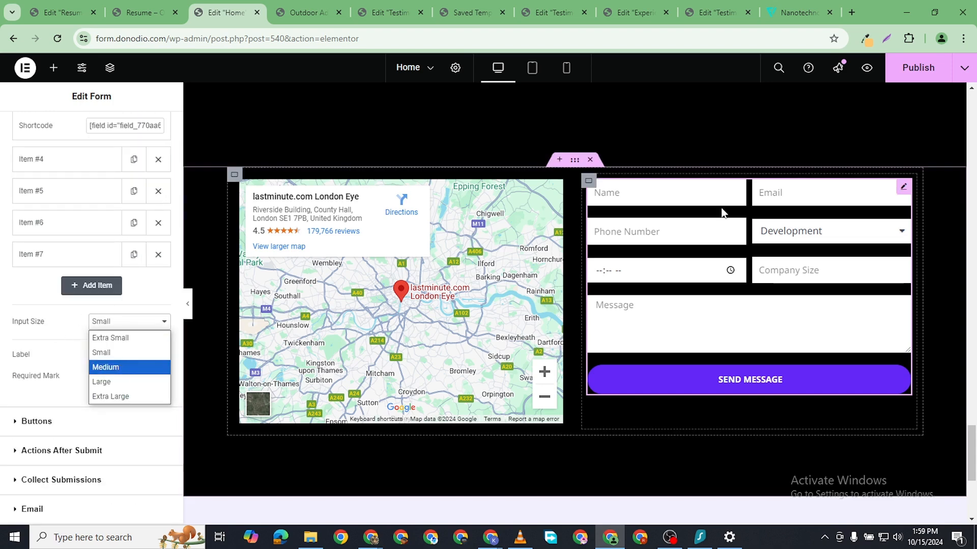
click(126, 382)
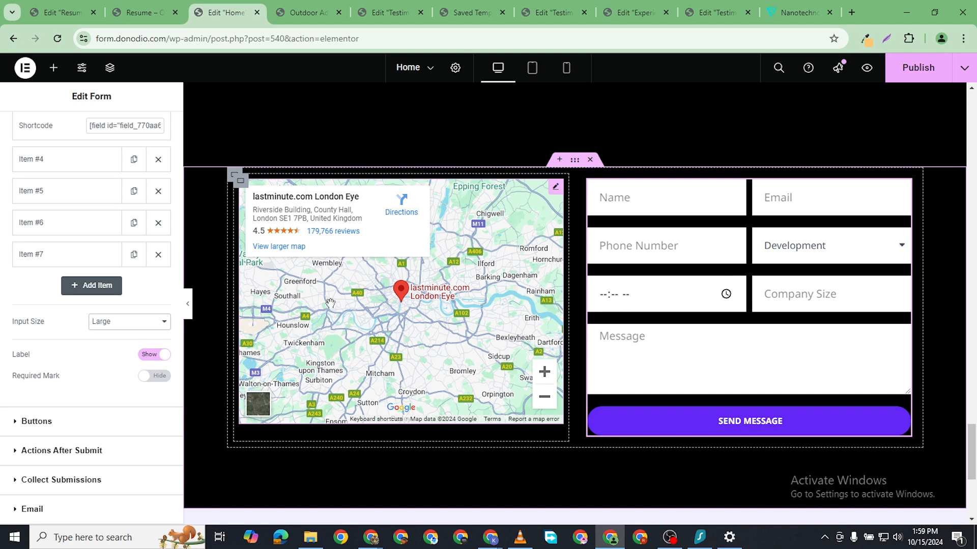
- Try the Extra Large and Medium input sizes on the contact form's fields and return the size to Large
click(147, 321)
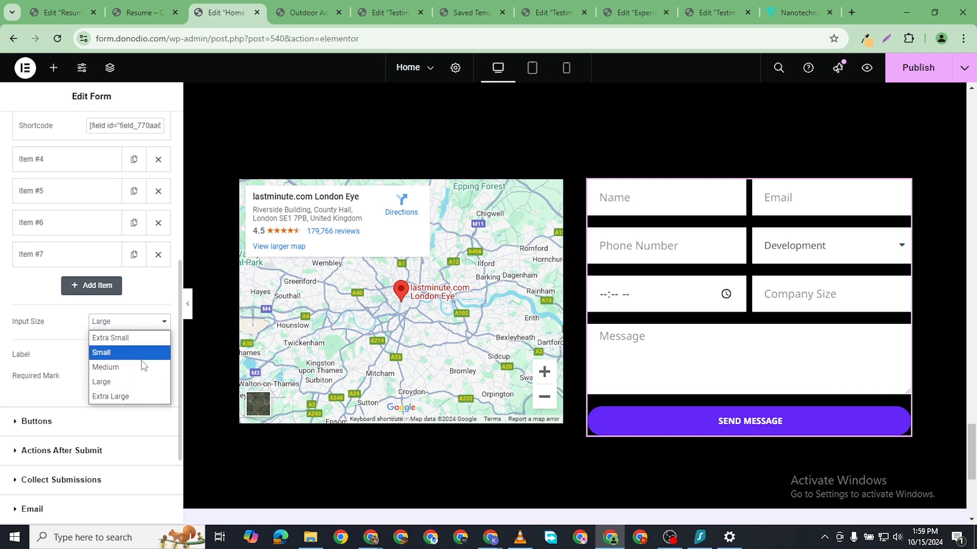
click(135, 396)
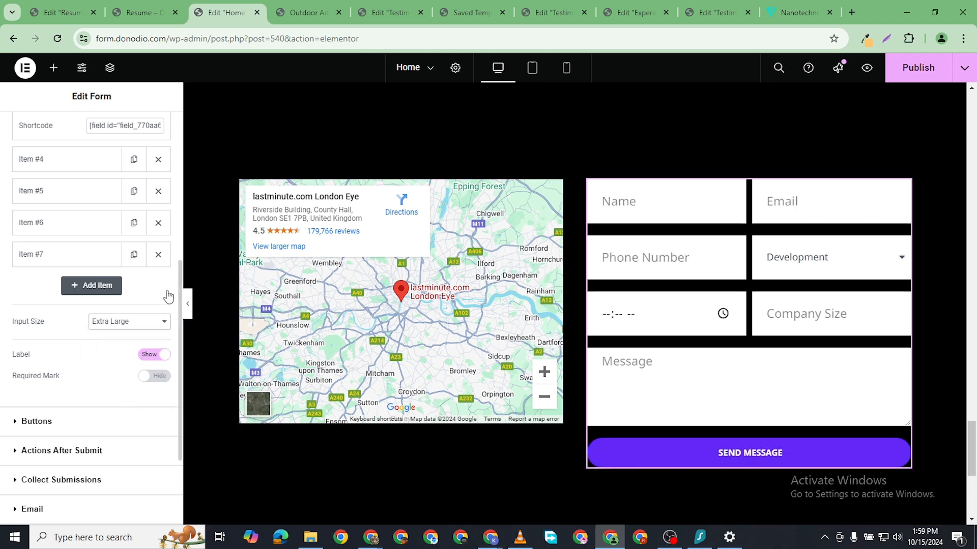
click(139, 329)
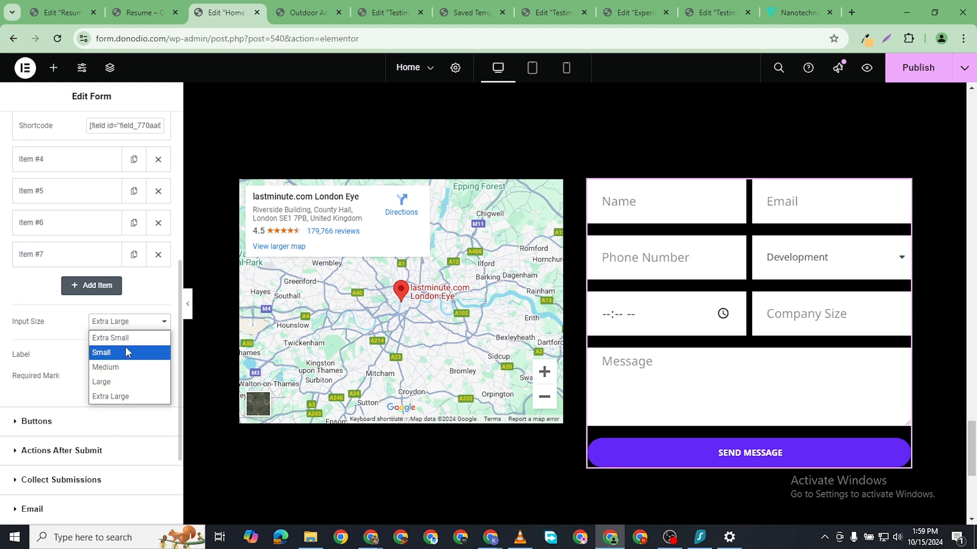
click(127, 381)
click(134, 326)
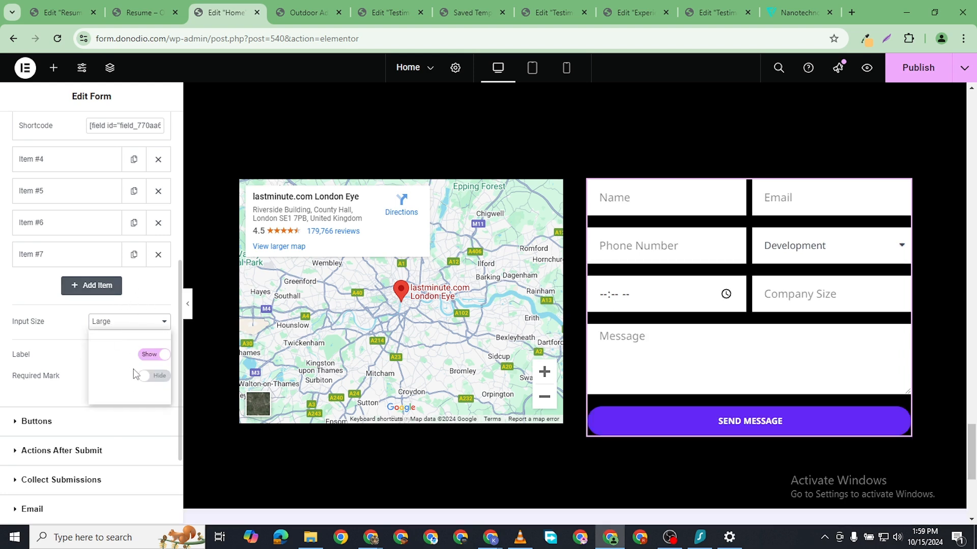
click(136, 326)
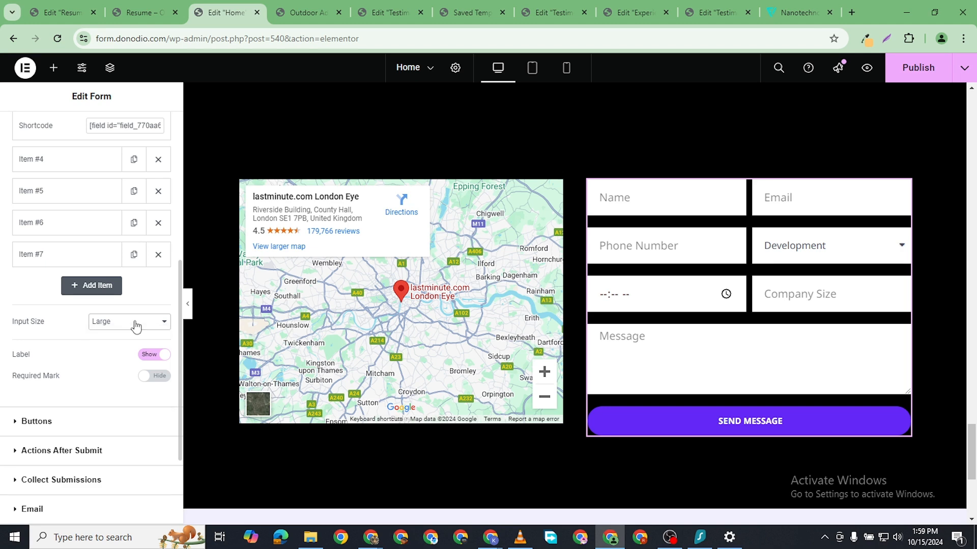
click(135, 326)
click(56, 318)
click(122, 329)
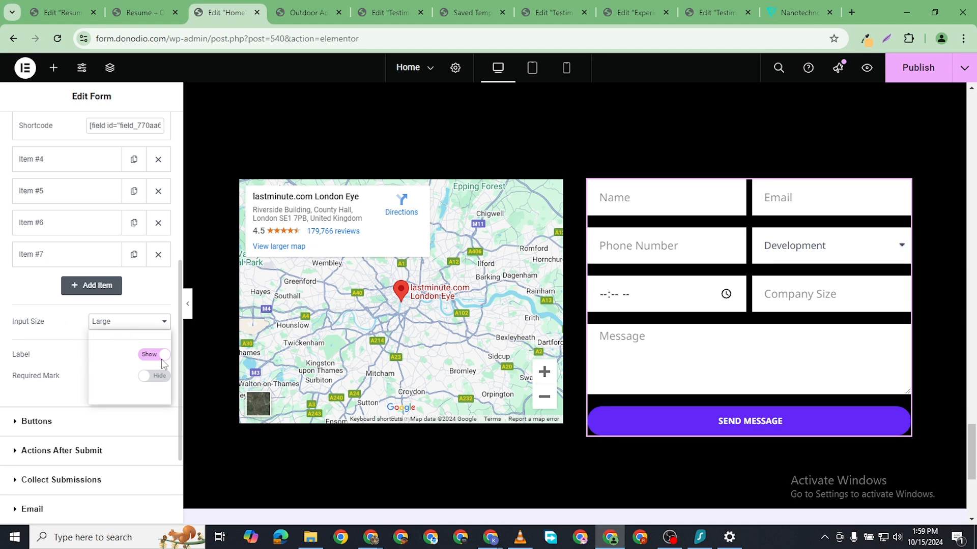
click(120, 379)
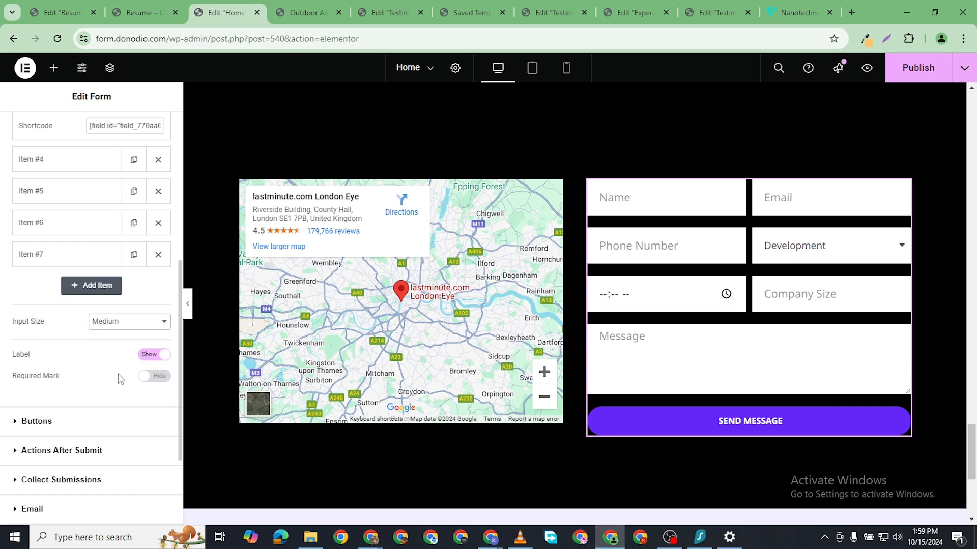
click(122, 327)
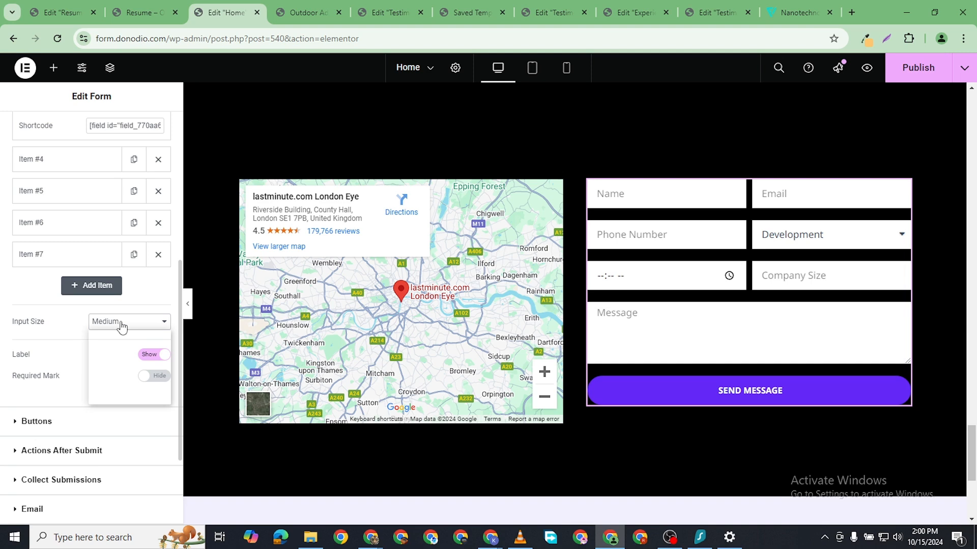
click(122, 379)
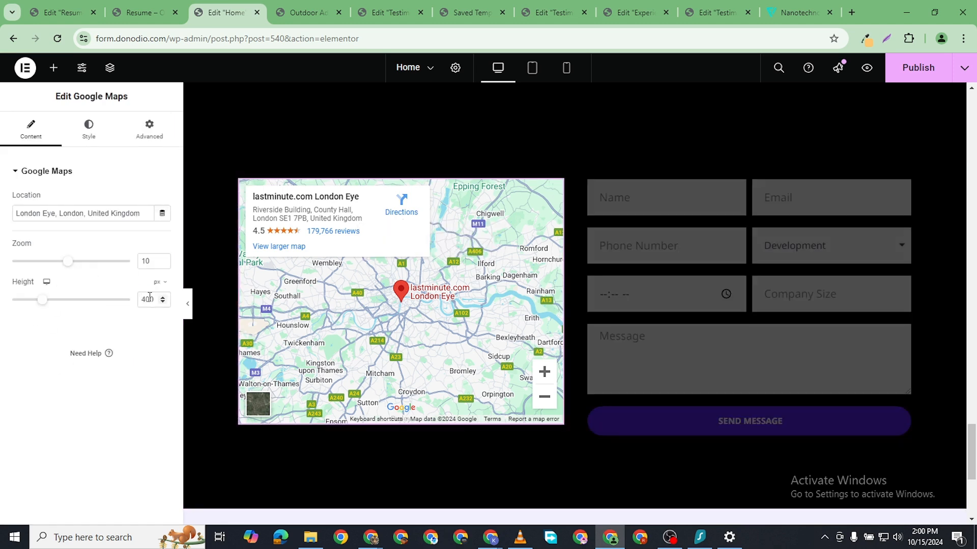
- Raise the height of the Google map to 450 px and preview the map beside the form without the editing panel
click(162, 300)
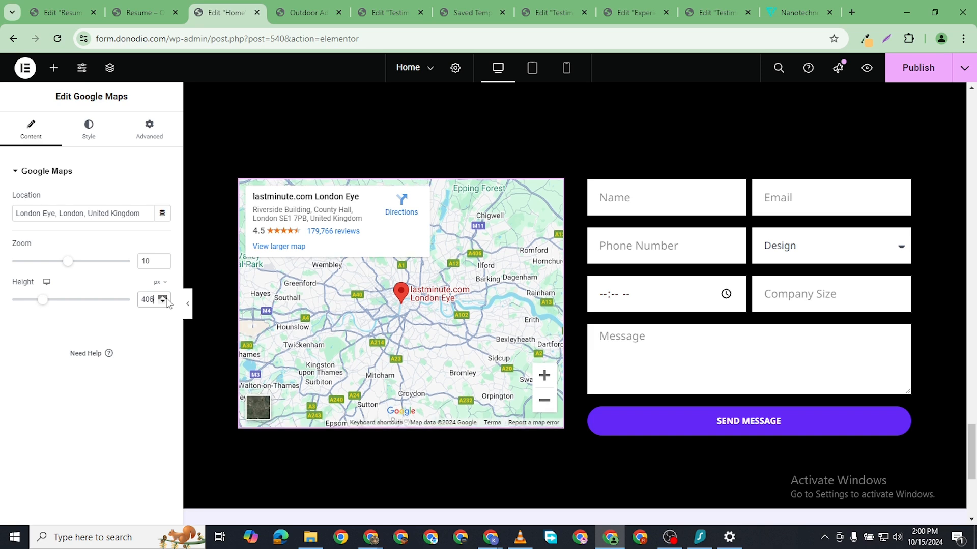
click(167, 300)
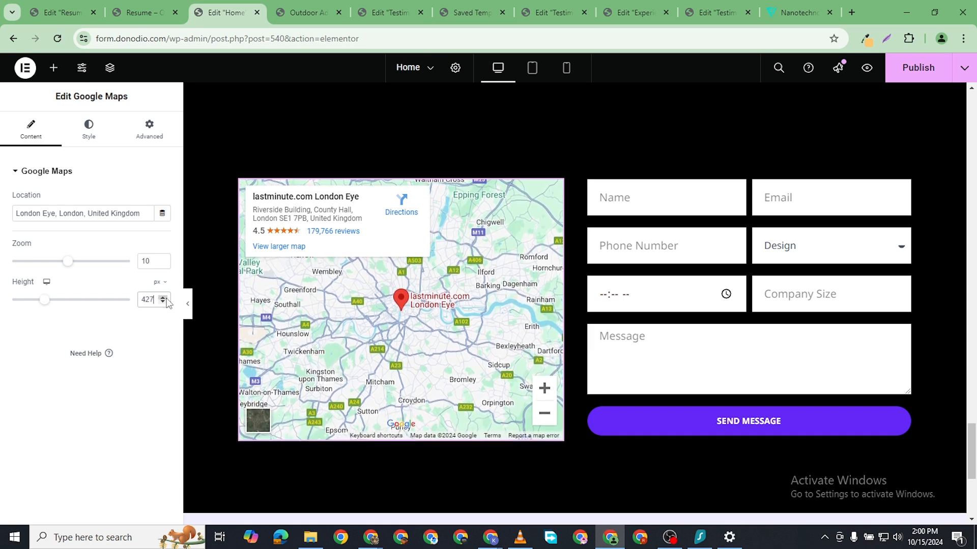
click(167, 300)
click(166, 300)
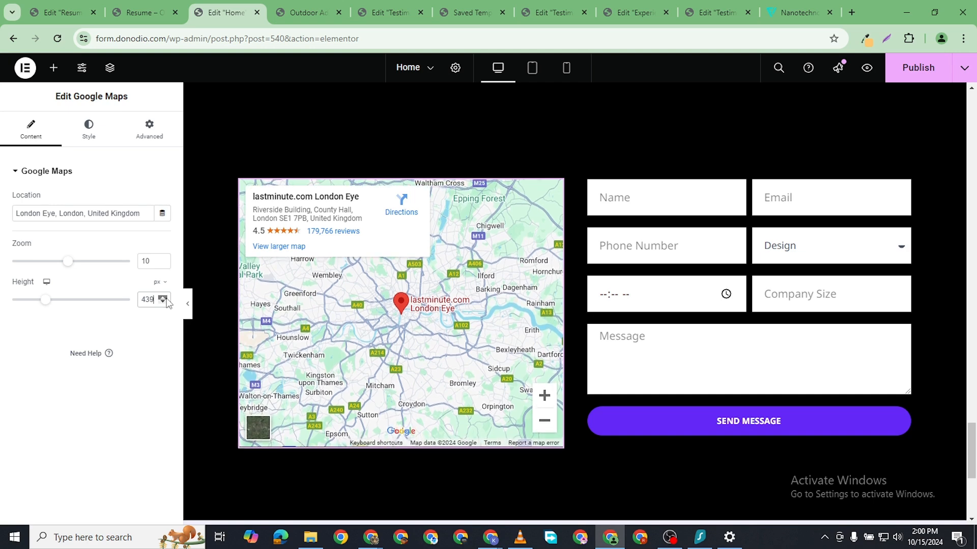
click(163, 298)
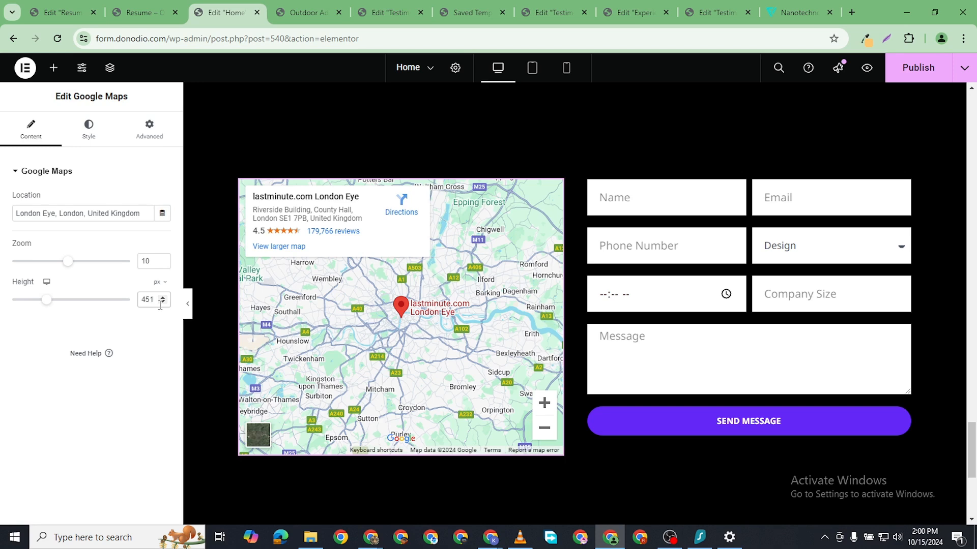
click(163, 302)
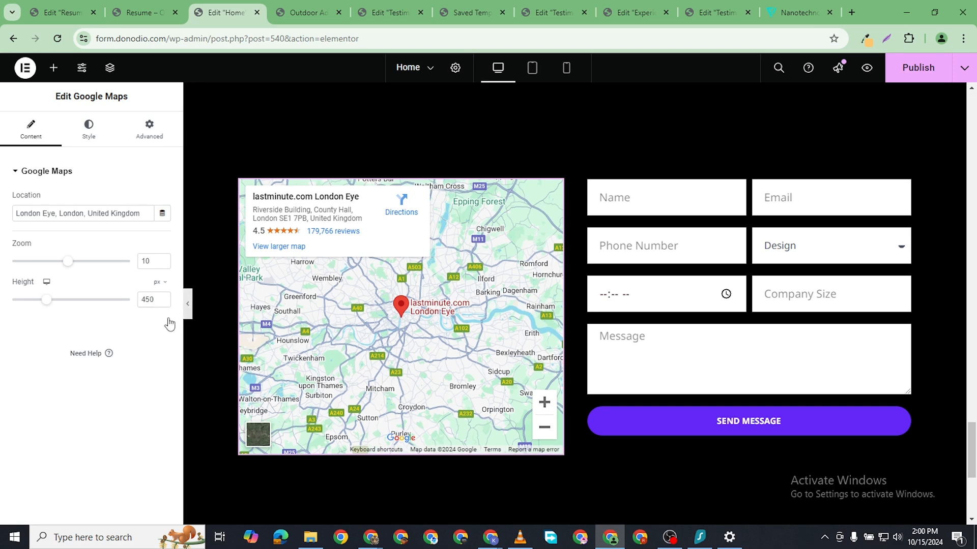
click(190, 303)
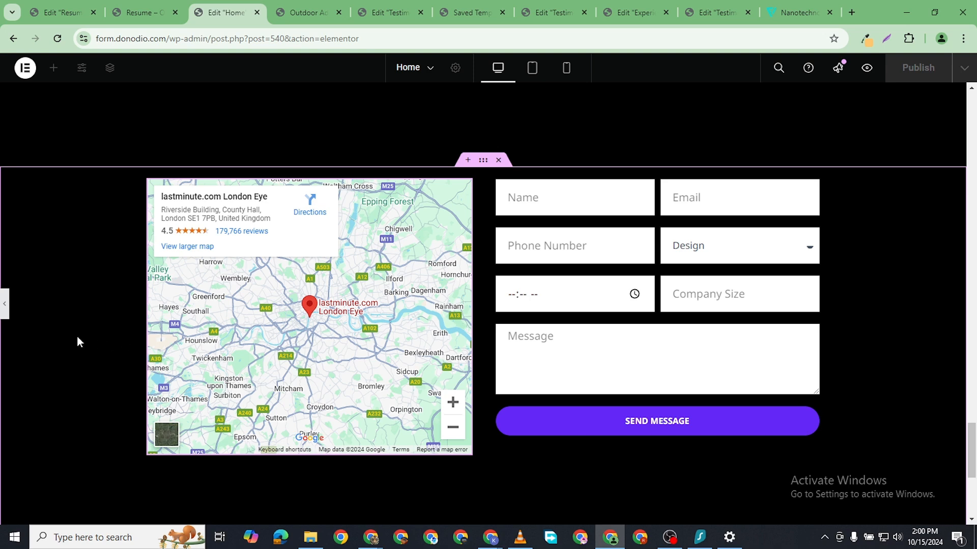
click(6, 304)
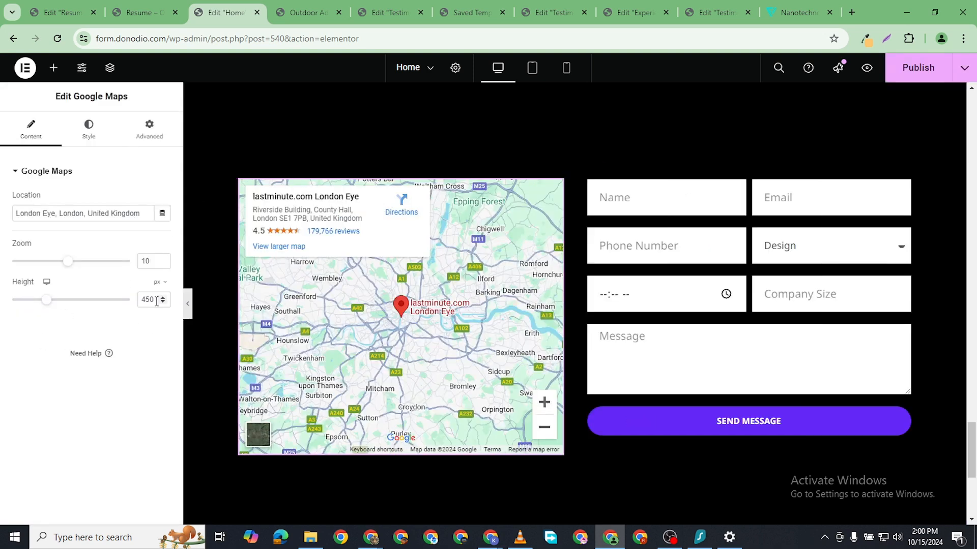
- Set the height of the Google map to 420 px and publish the page
click(151, 295)
key(BackSpace)
text(2)
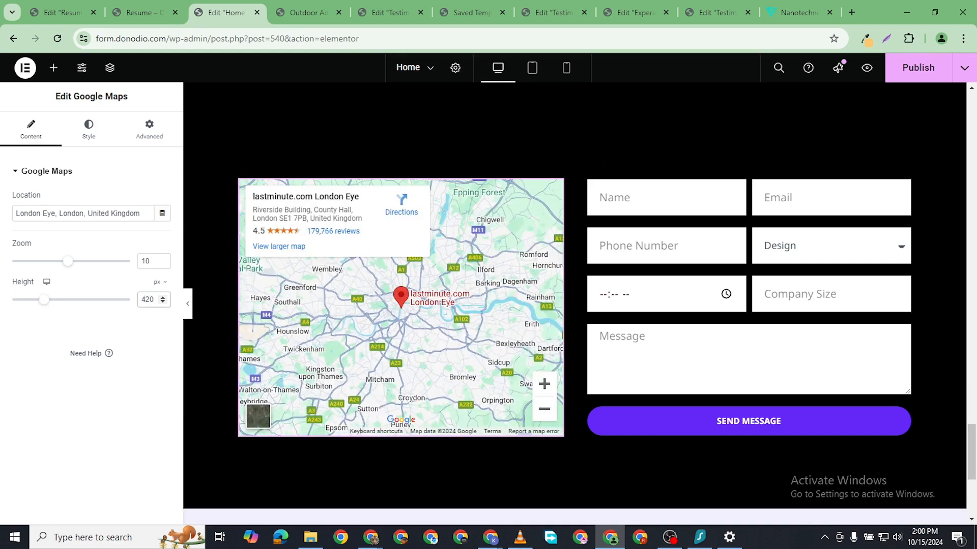
click(916, 71)
- Add a single-column container directly above the map and form section and place a Heading widget in it
scroll(635, 264, down, 2)
scroll(632, 262, up, 4)
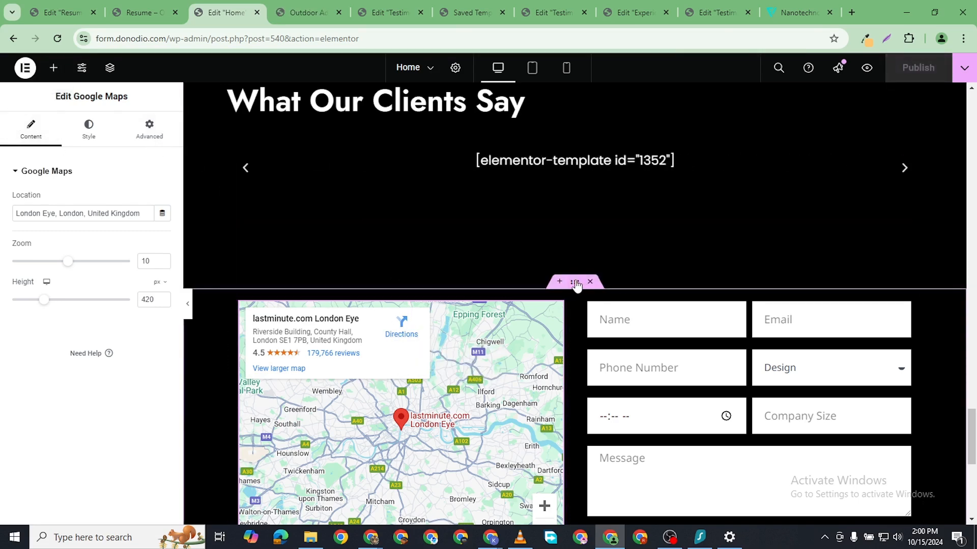
click(560, 285)
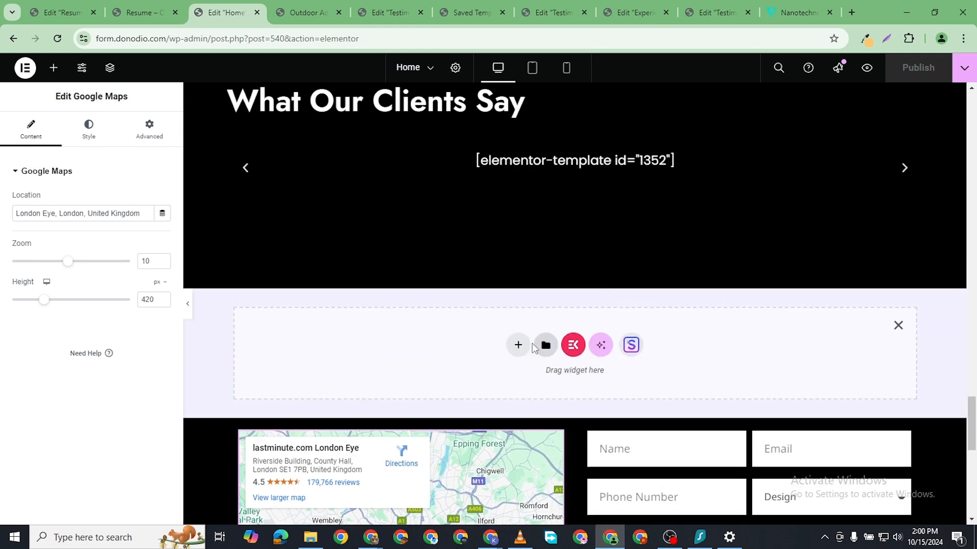
click(518, 347)
click(535, 396)
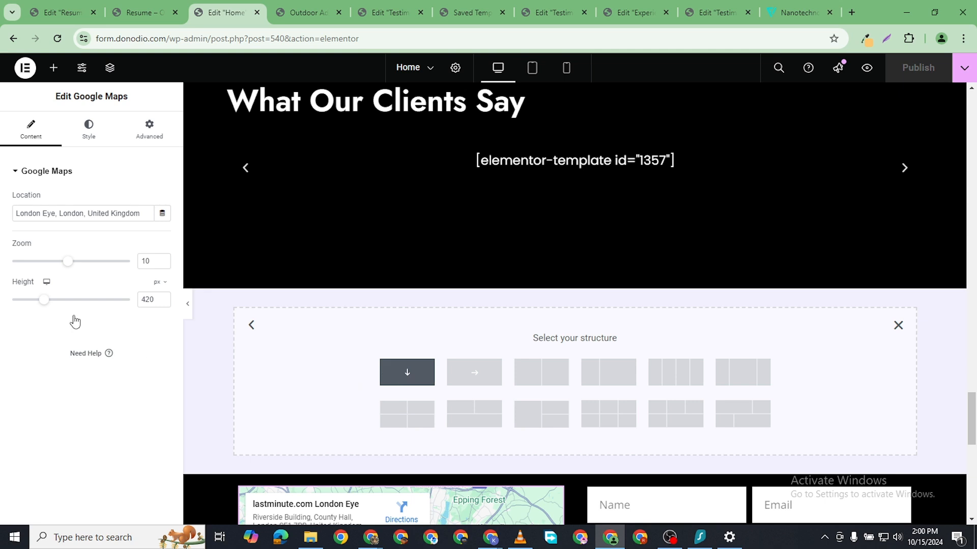
click(53, 67)
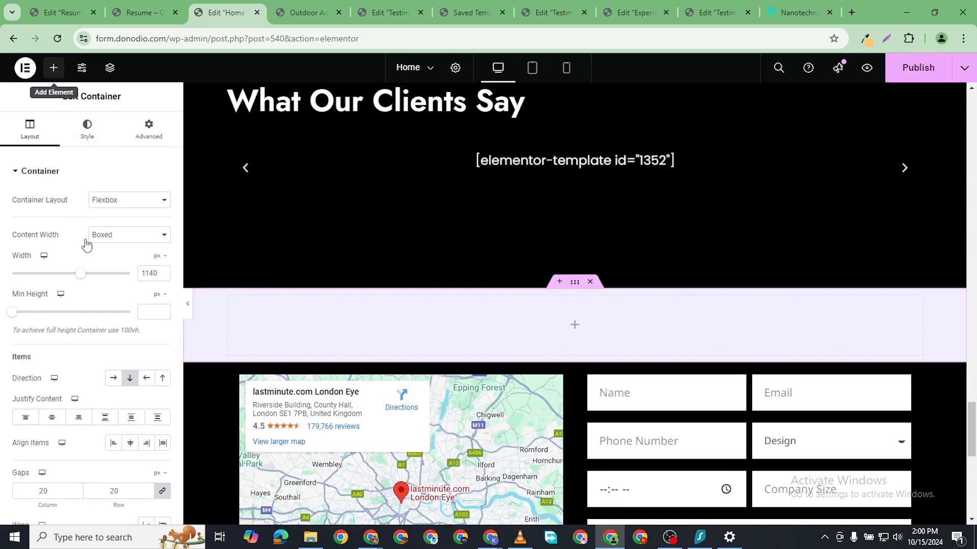
drag(57, 387, 201, 358)
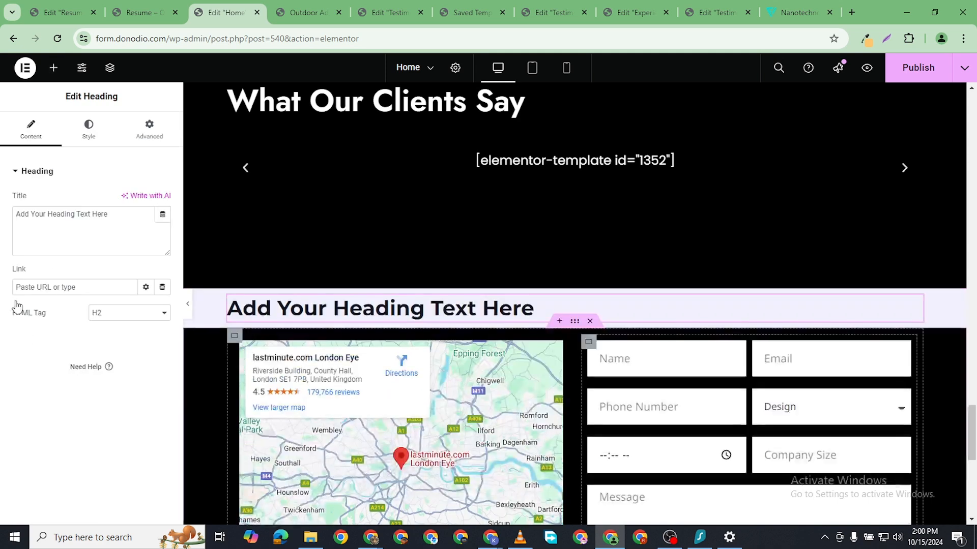
- Replace the new heading's placeholder title with "Contact Us"
triple_click(66, 218)
text(Con)
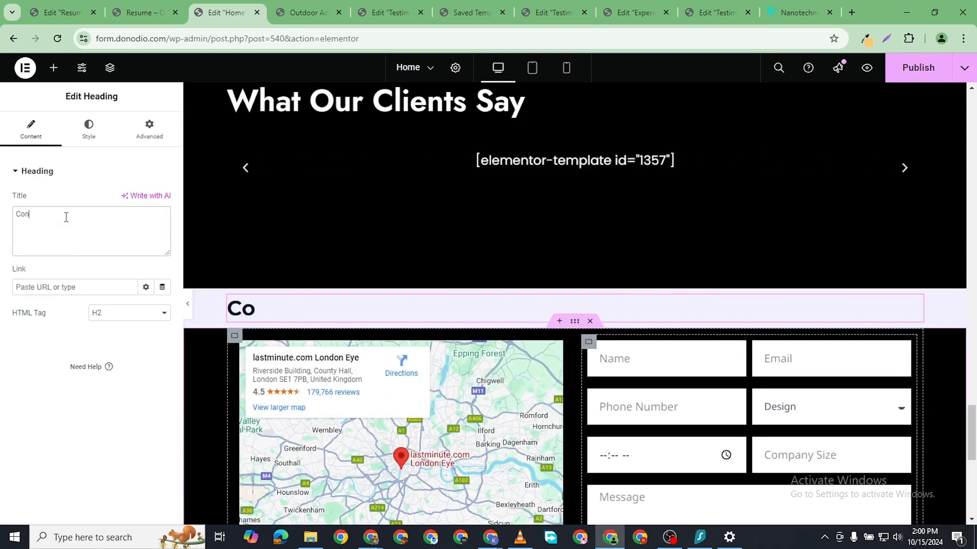
text(tact Us)
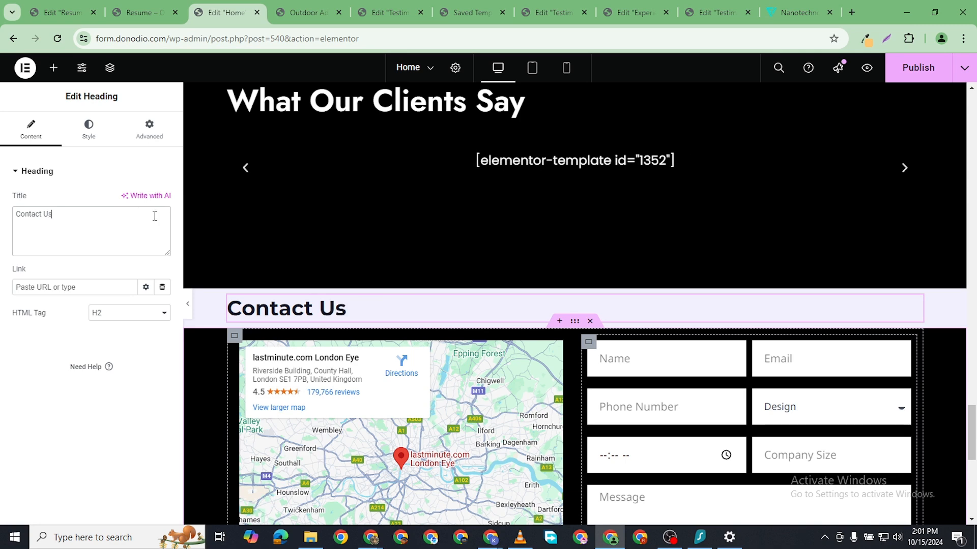
- Set the Contact Us heading's typography to the Jost font at a size of about 51 px
click(88, 130)
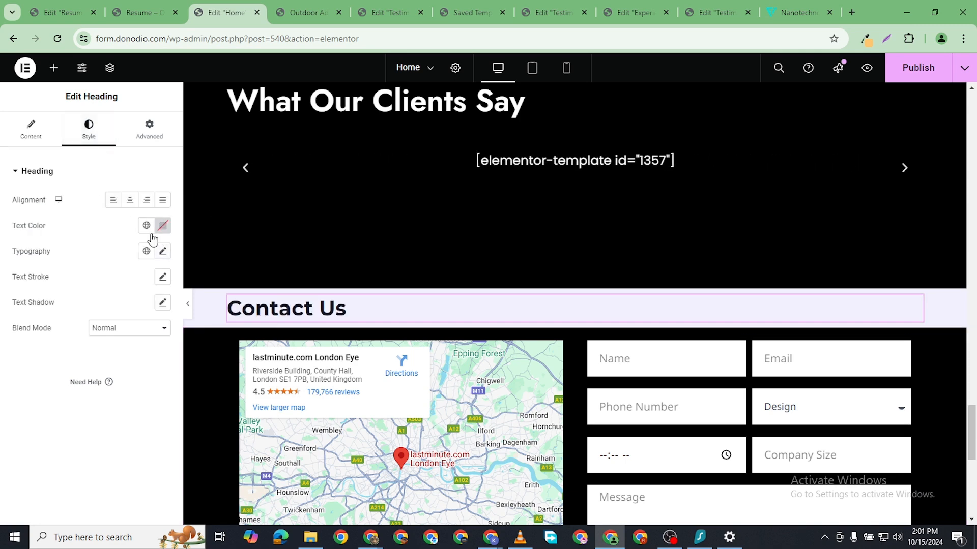
click(147, 252)
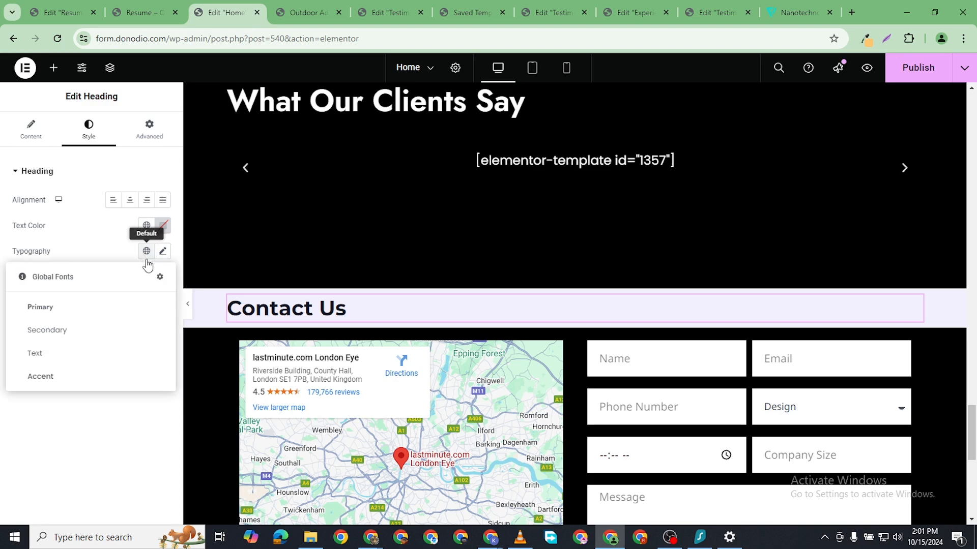
click(77, 311)
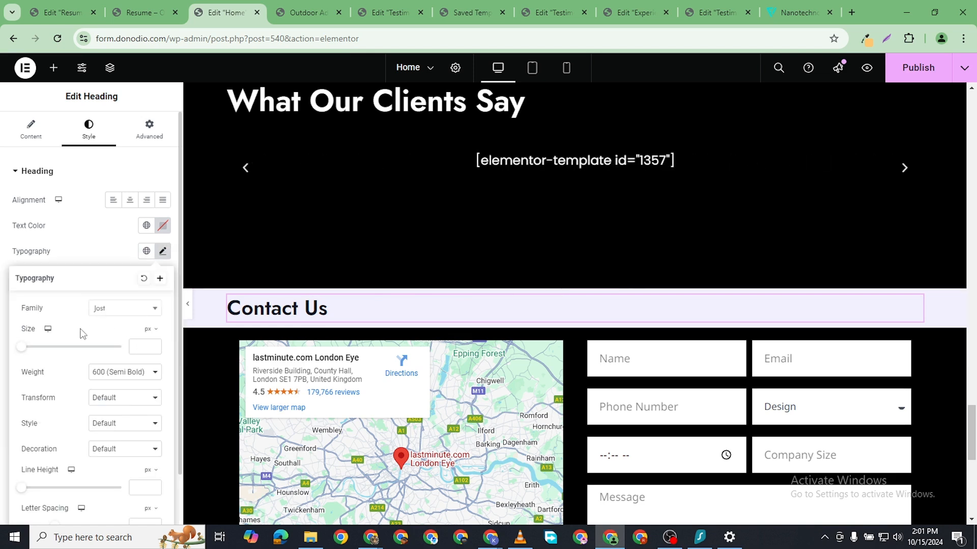
drag(38, 355, 47, 359)
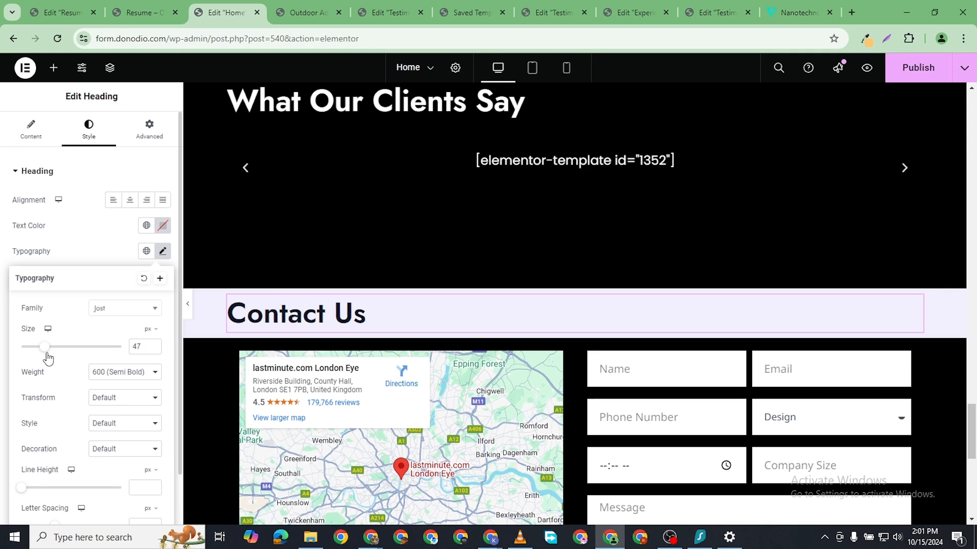
click(153, 344)
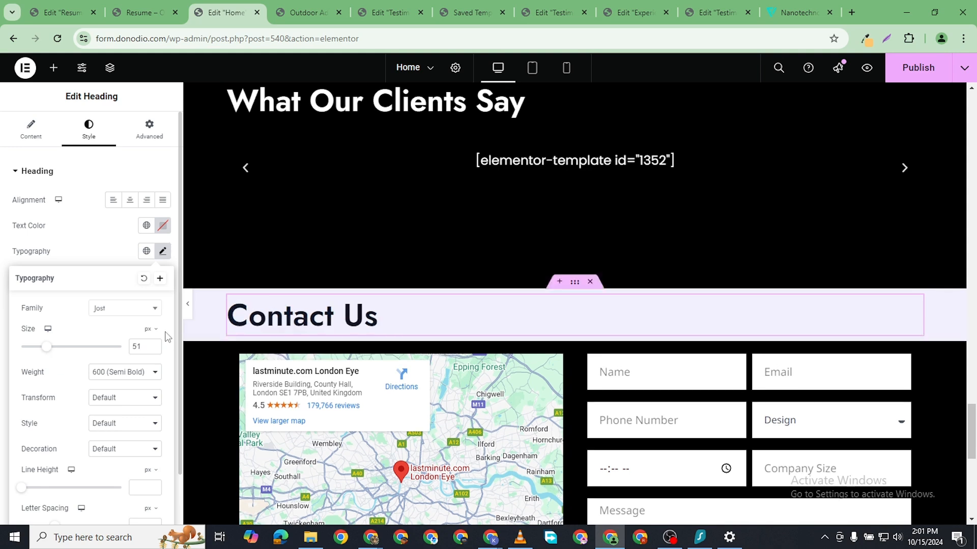
click(383, 311)
- Change the wording of the heading above the map and form to "Contact Me"
click(33, 135)
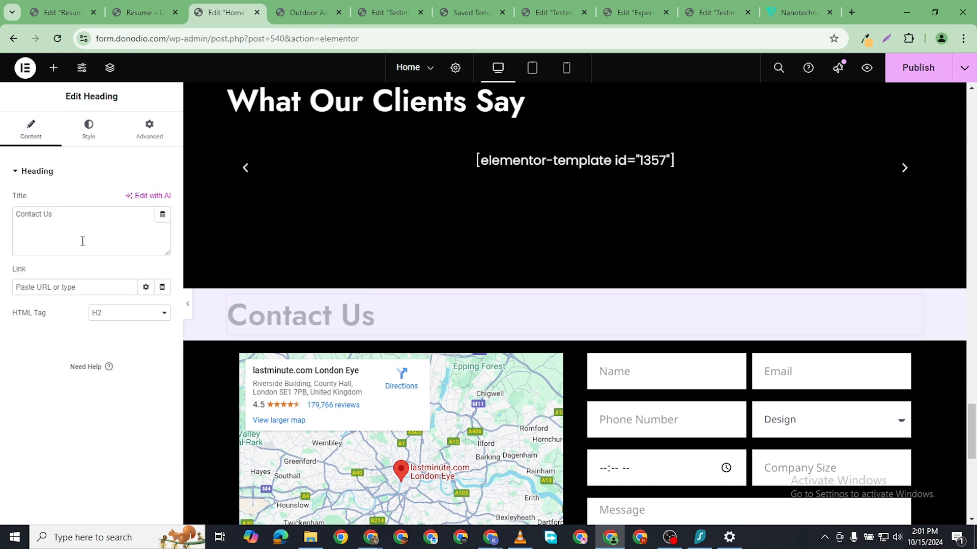
key(BackSpace)
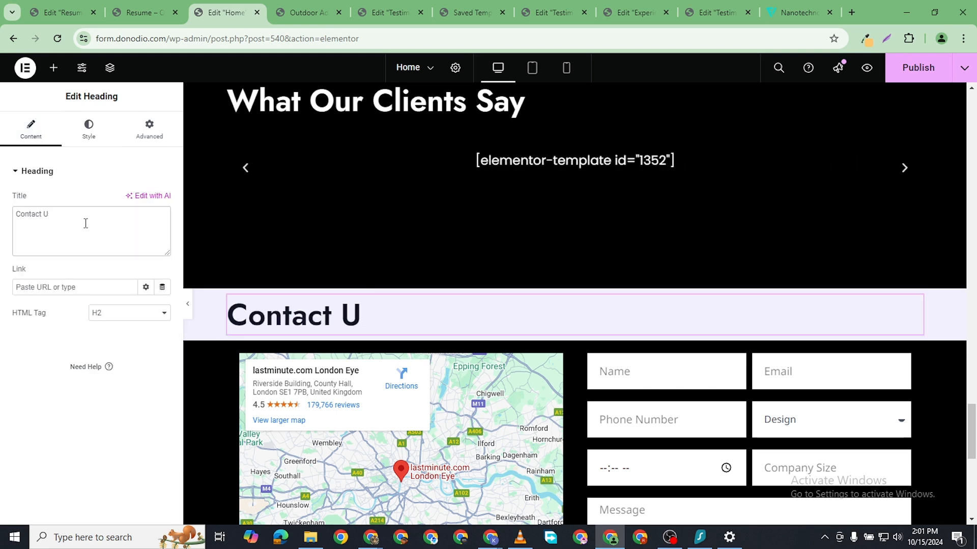
text(M)
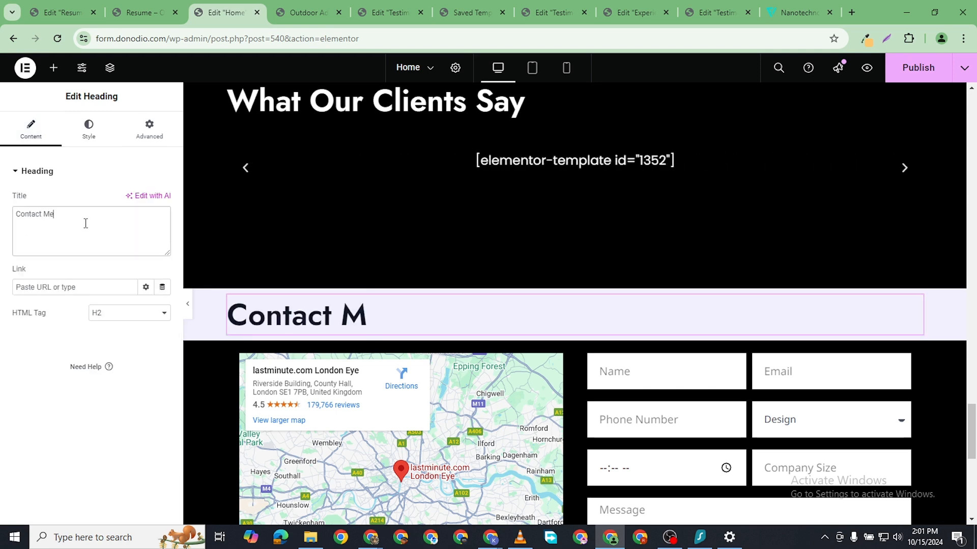
text(e)
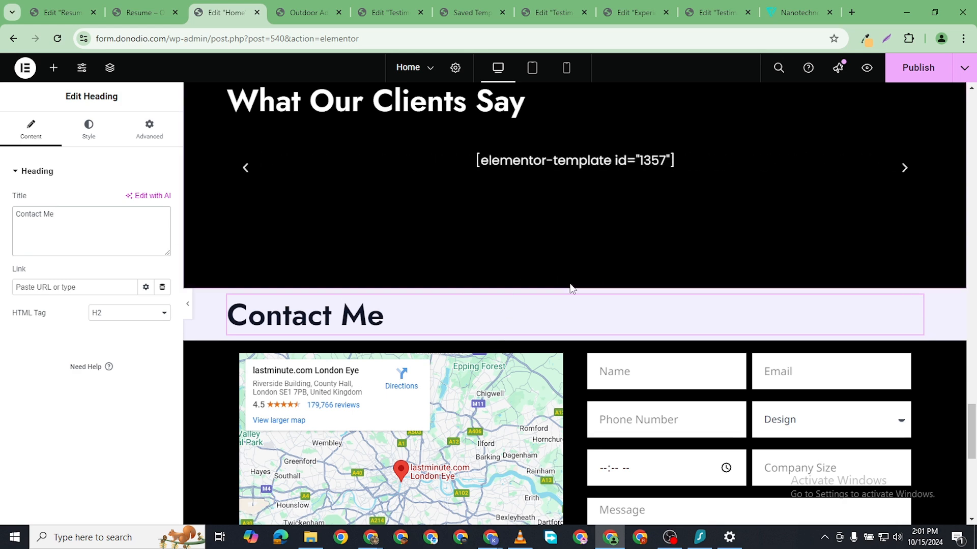
- Set the boxed content width of the container around the Contact Me heading to 1100 px
mouse_move(577, 286)
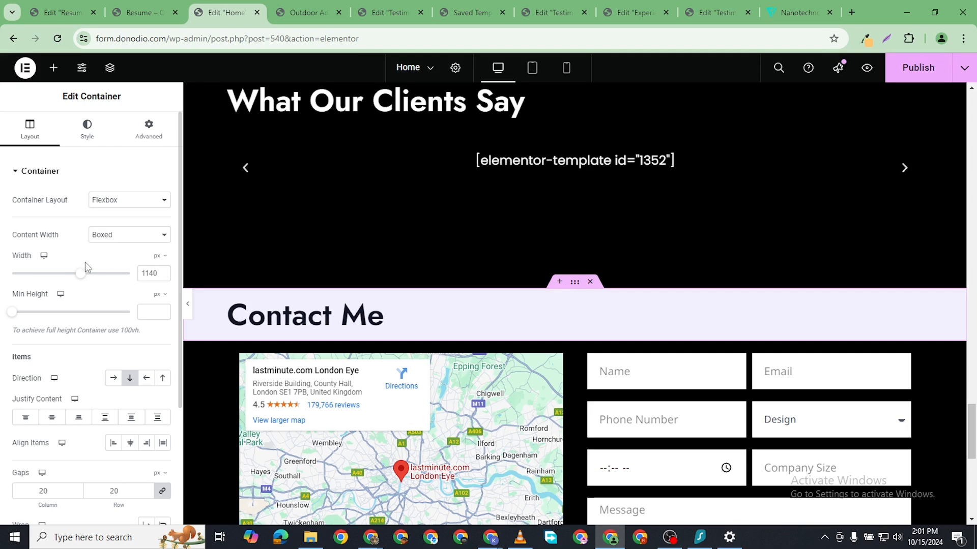
drag(83, 276, 78, 278)
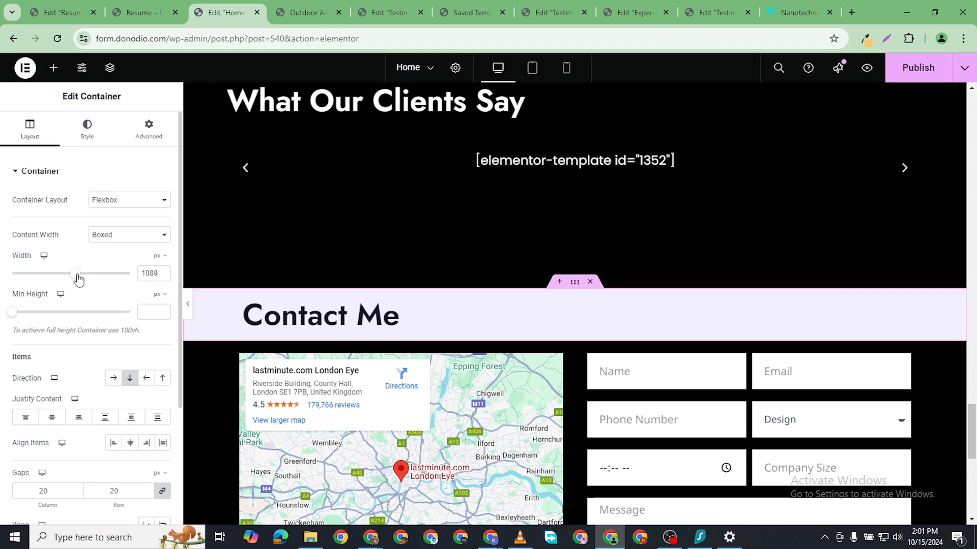
click(162, 272)
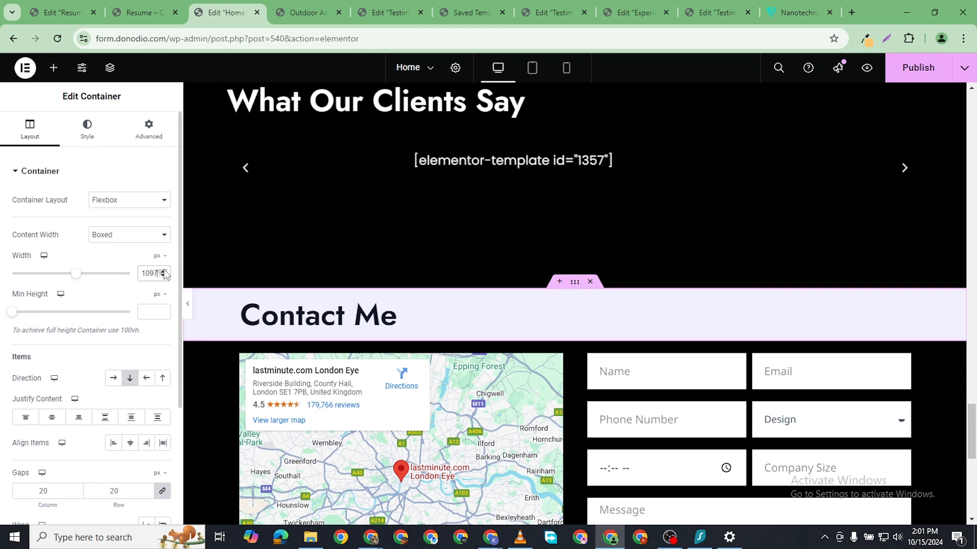
click(162, 271)
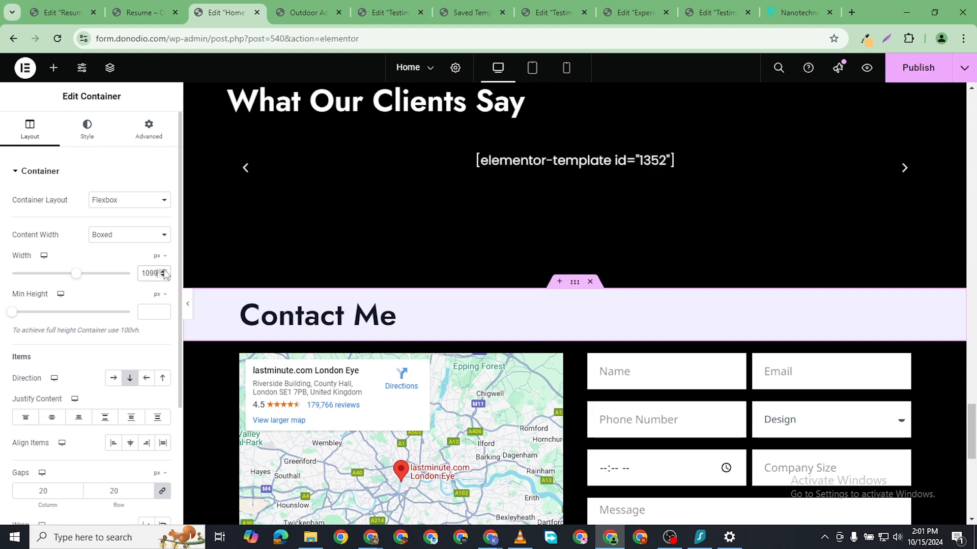
click(162, 272)
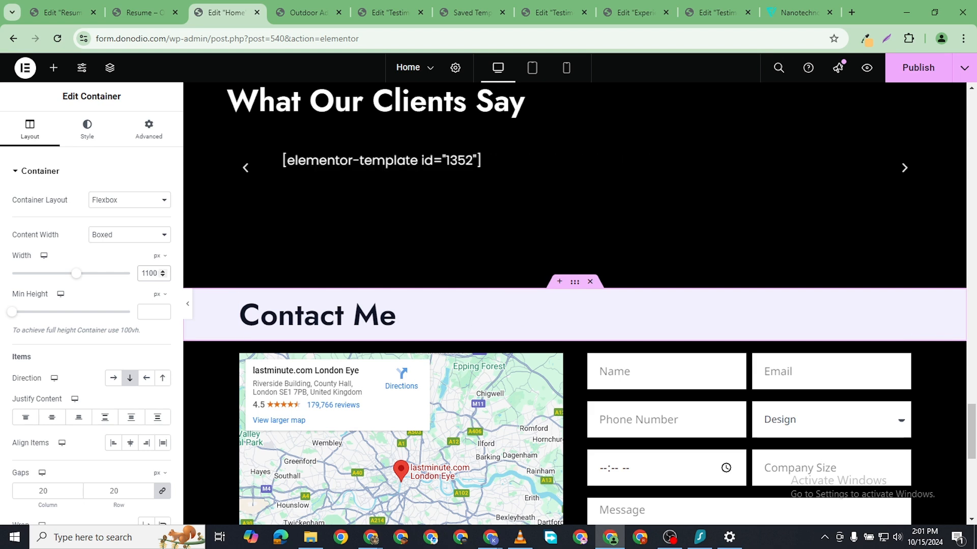
- Change the Contact Me heading's text color to white
click(88, 130)
click(163, 226)
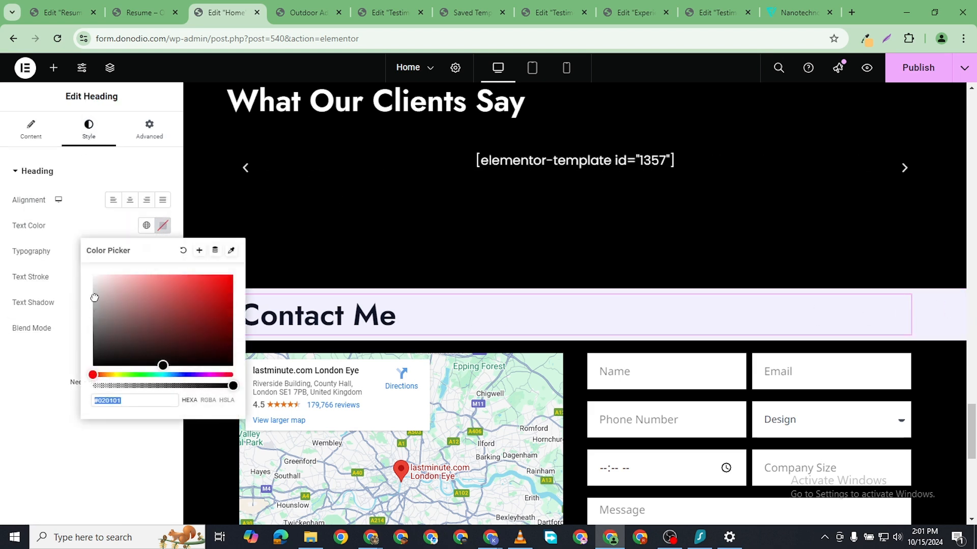
click(514, 320)
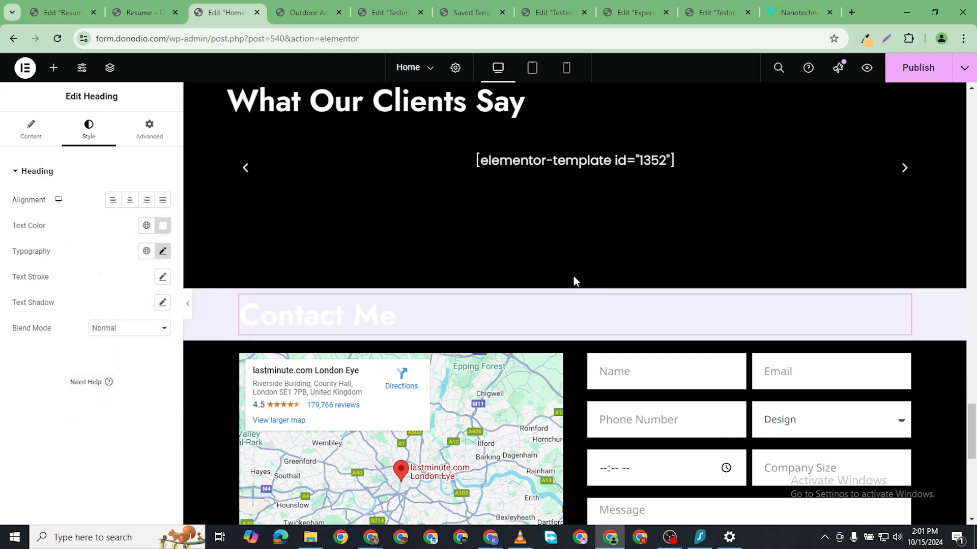
- Give the Contact Me heading's container a classic background in solid black, #000000
click(207, 244)
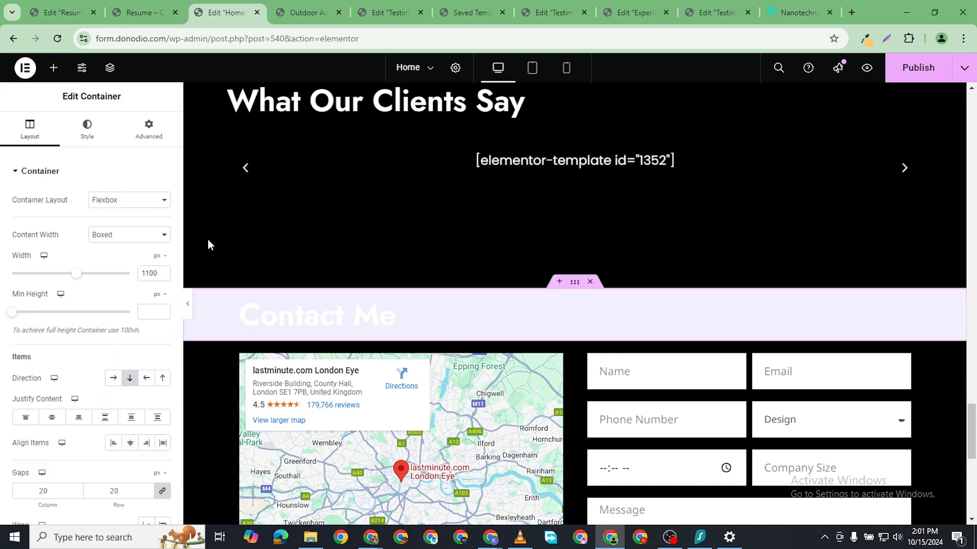
click(87, 128)
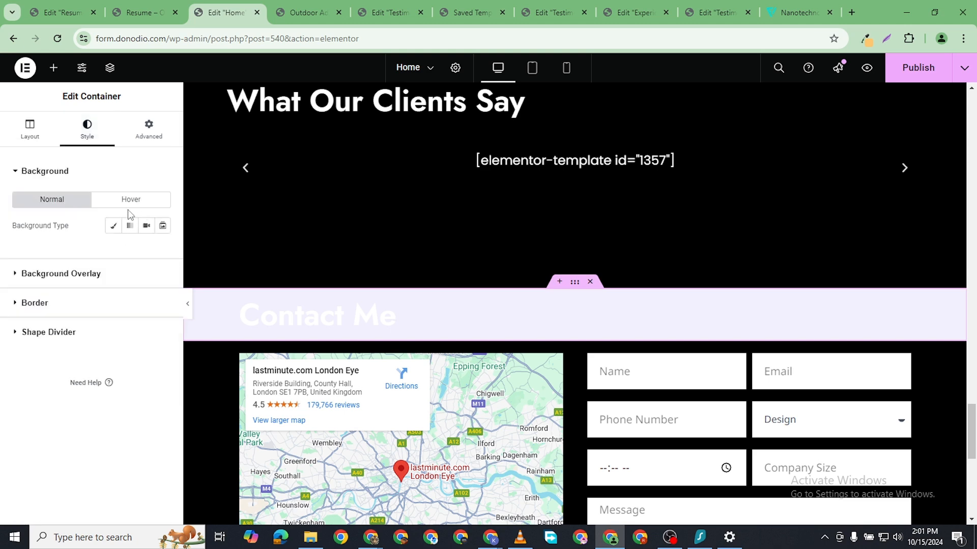
click(114, 226)
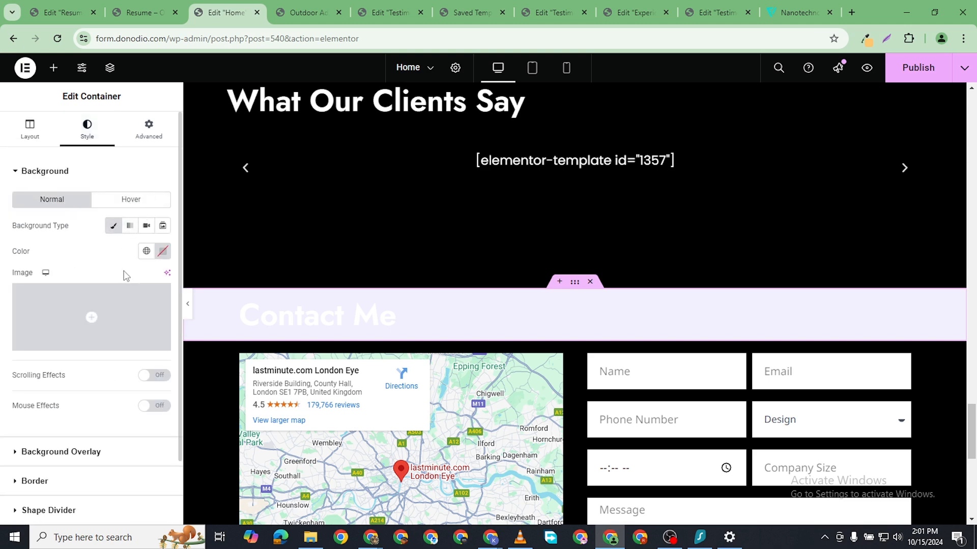
click(163, 251)
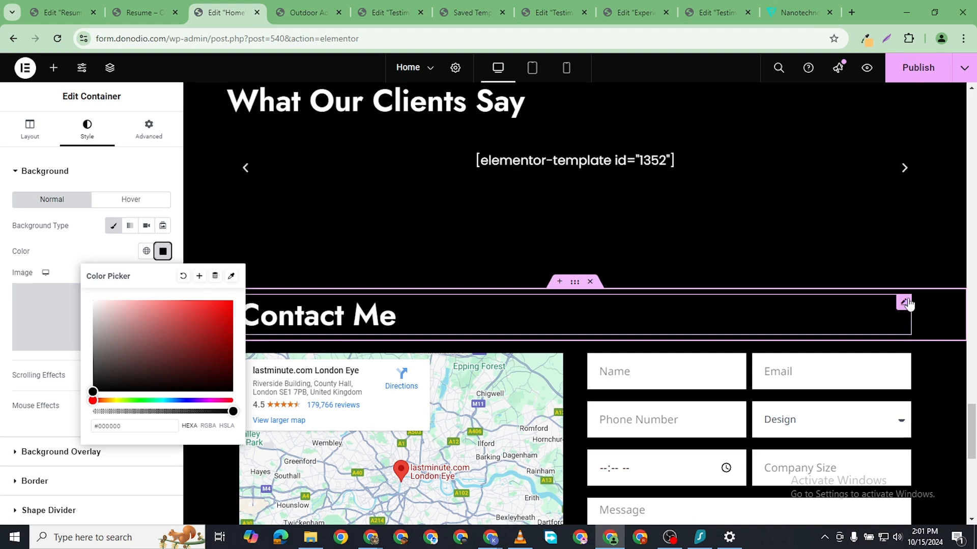
click(877, 339)
- Publish the Home page and switch to its live preview
scroll(451, 255, down, 10)
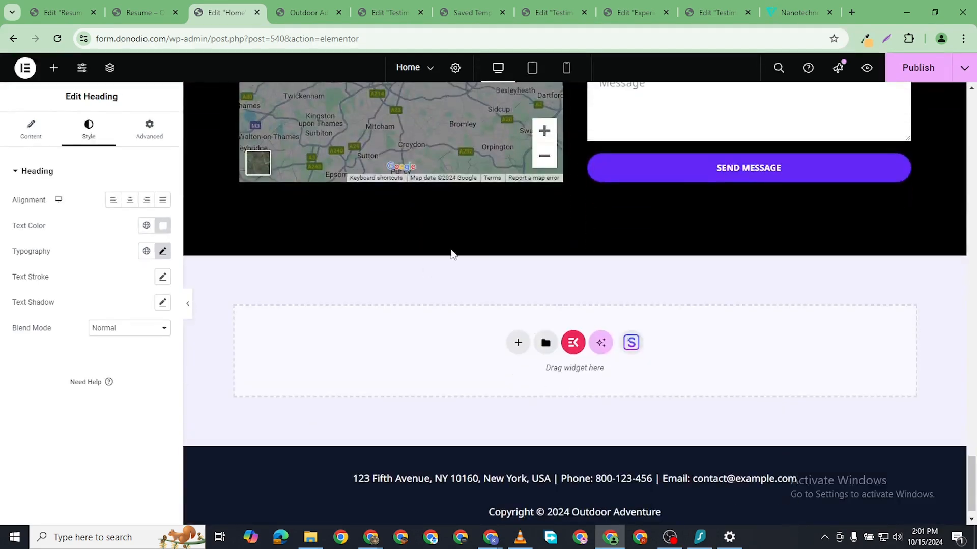
click(916, 67)
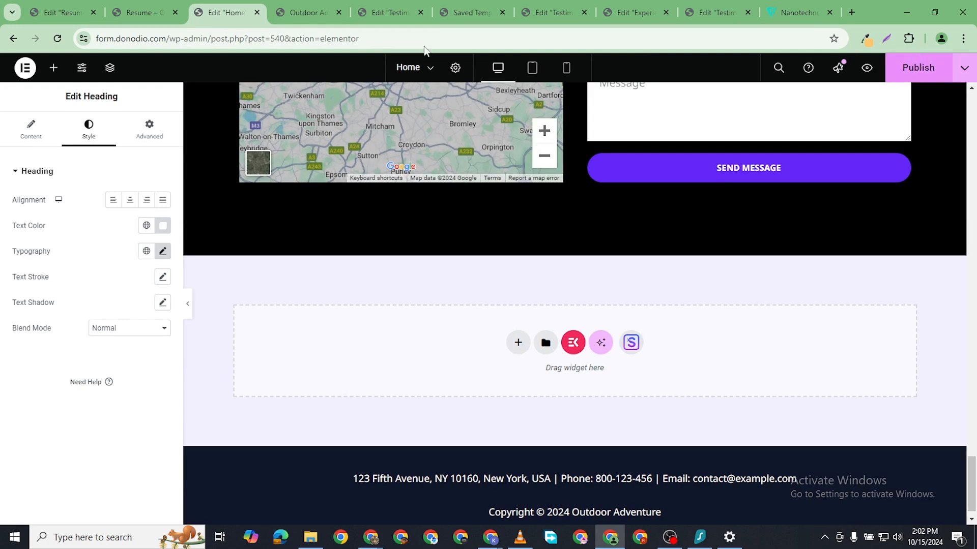
click(312, 17)
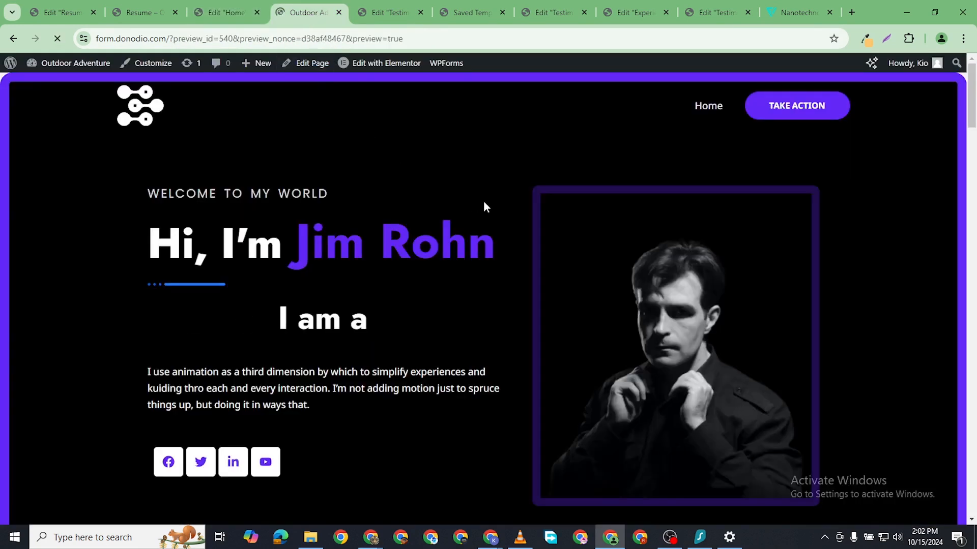
- Review the previewed page from the hero down to the contact section, checking the heading, map and form layout
scroll(483, 201, down, 10)
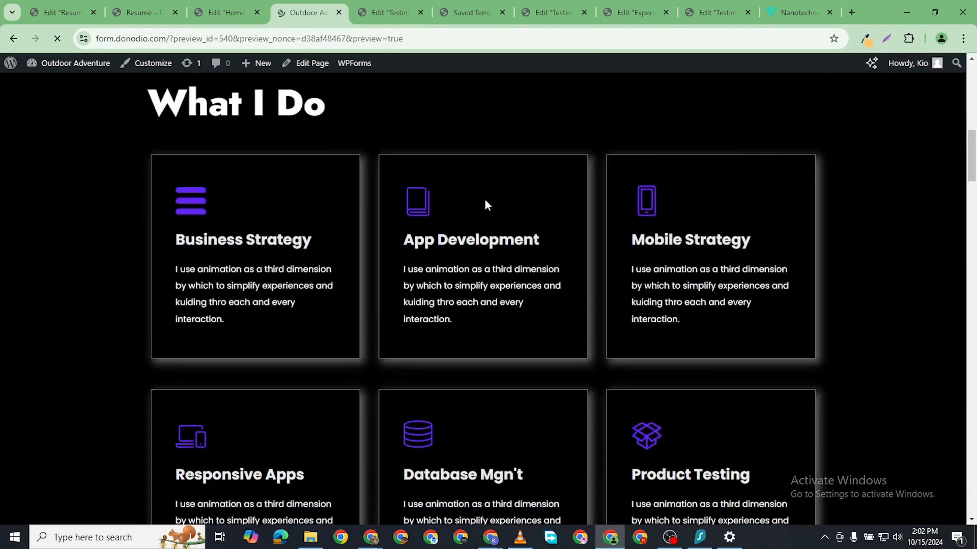
scroll(485, 205, down, 15)
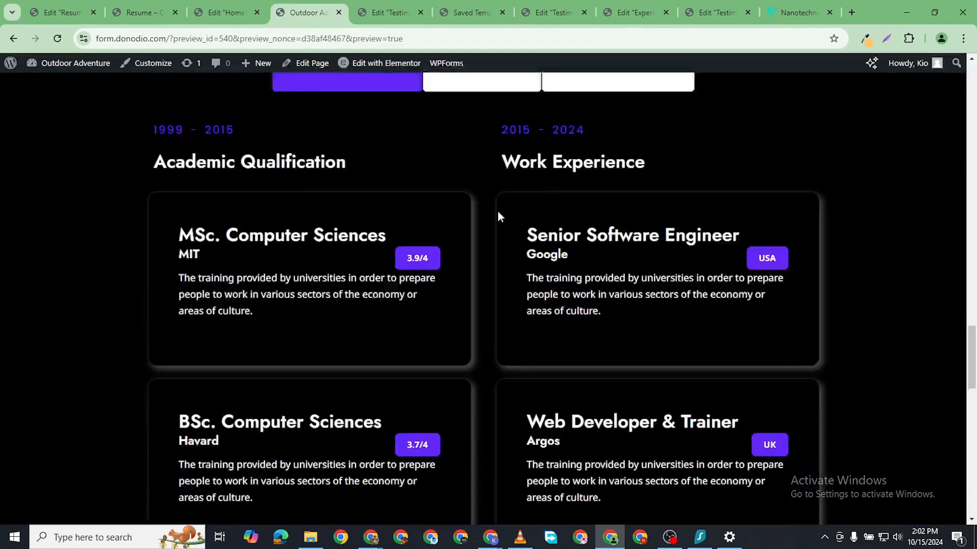
scroll(498, 213, up, 3)
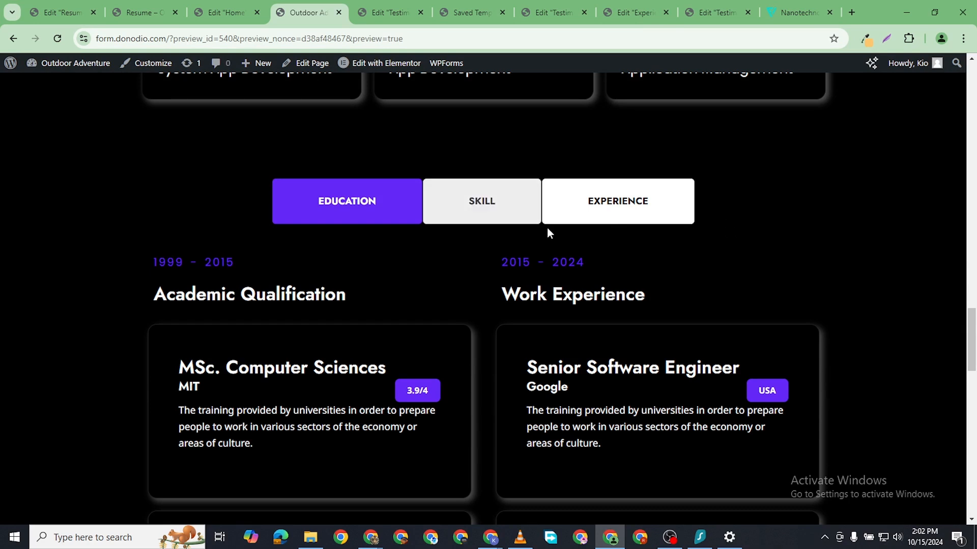
scroll(771, 224, down, 4)
scroll(771, 224, down, 14)
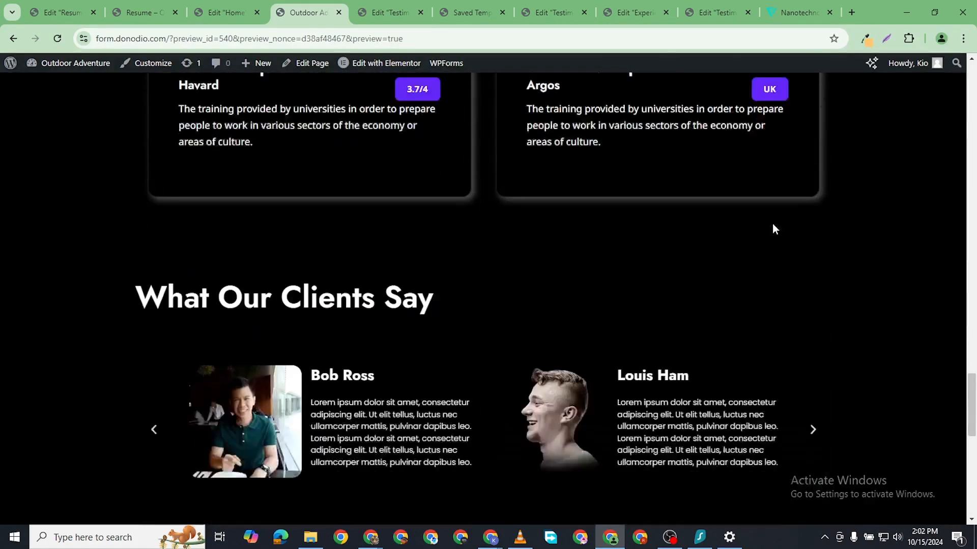
scroll(185, 176, up, 1)
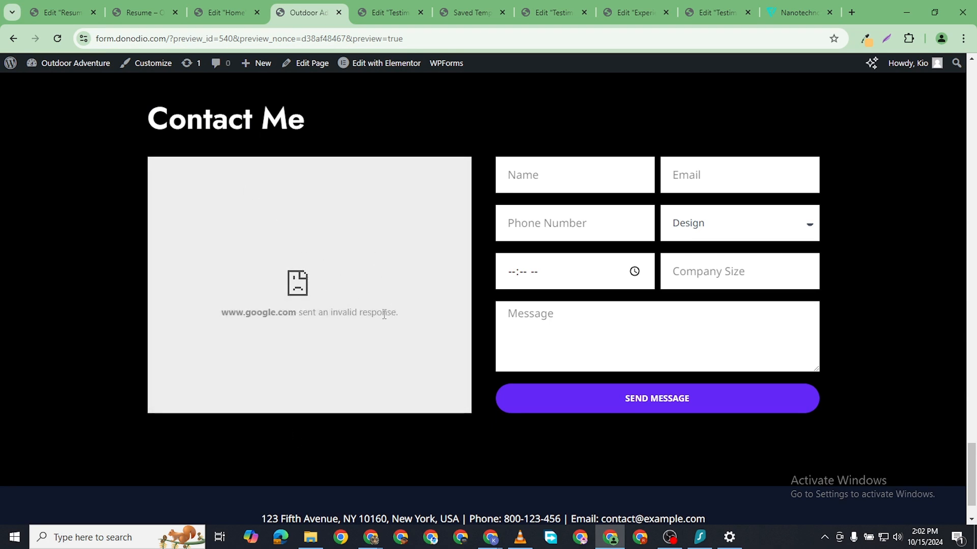
scroll(384, 314, down, 1)
scroll(375, 353, up, 1)
scroll(409, 333, down, 1)
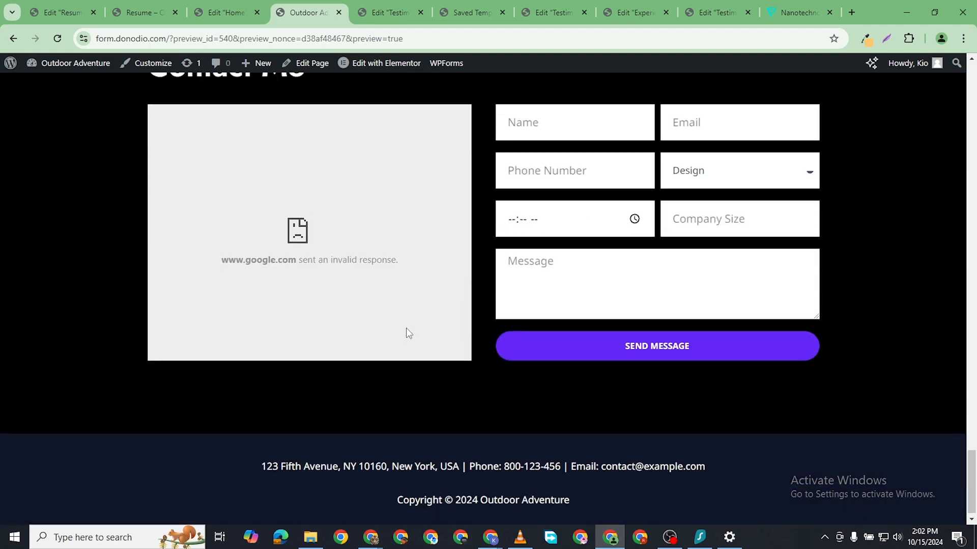
- Check the What Our Clients Say carousel in the preview by advancing through its testimonials
scroll(406, 329, up, 15)
scroll(412, 331, down, 8)
scroll(509, 315, up, 1)
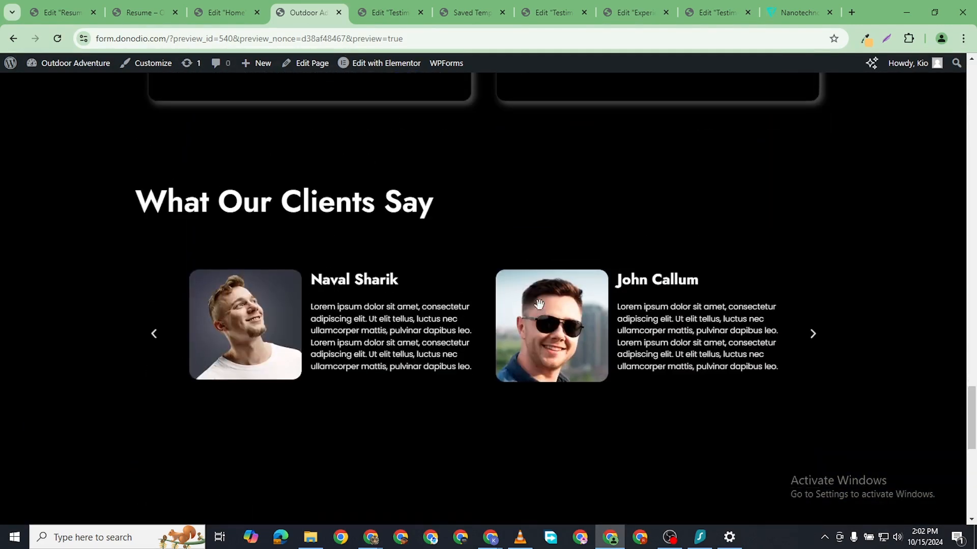
scroll(783, 309, down, 3)
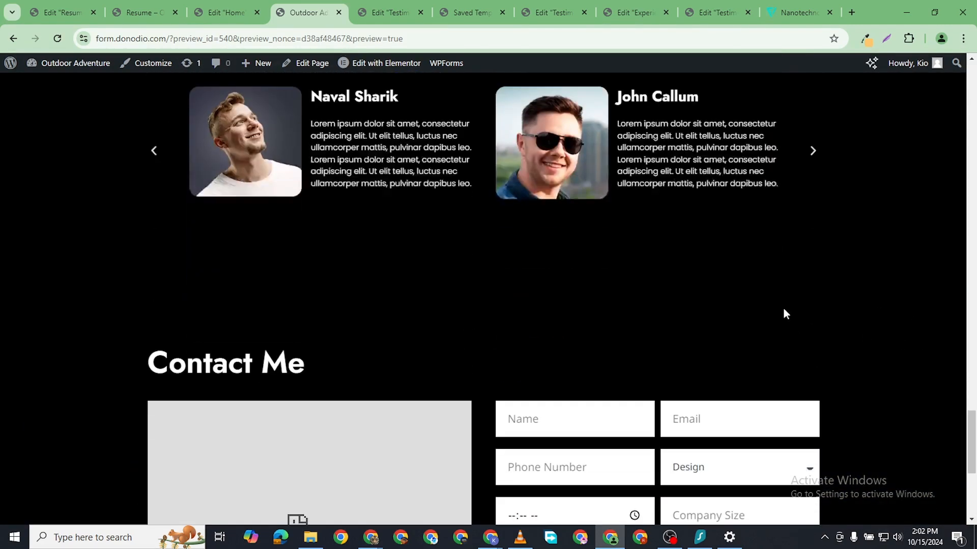
click(812, 153)
click(811, 152)
click(812, 153)
click(811, 159)
scroll(652, 295, up, 8)
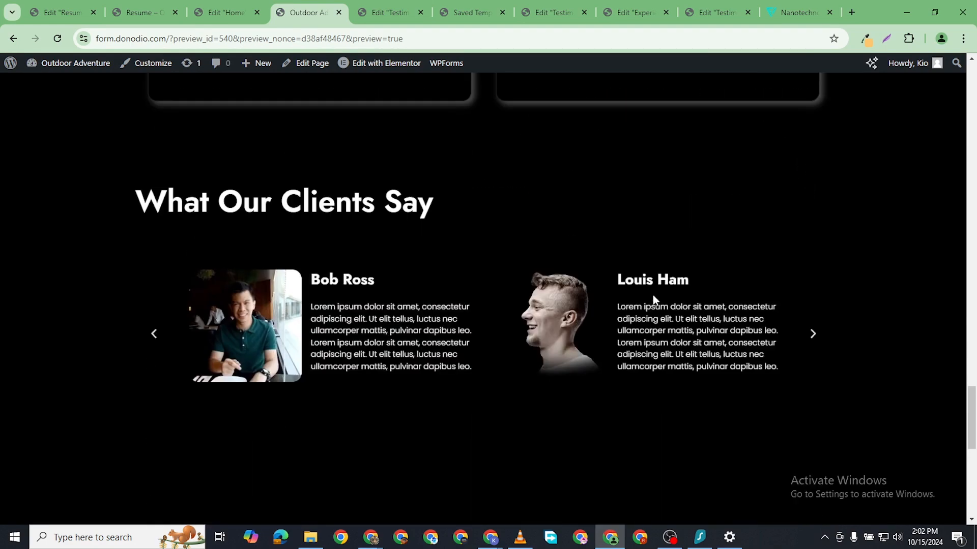
- Look over the portfolio, hero and features sections of the preview, ending at the contact form and footer
scroll(645, 288, up, 10)
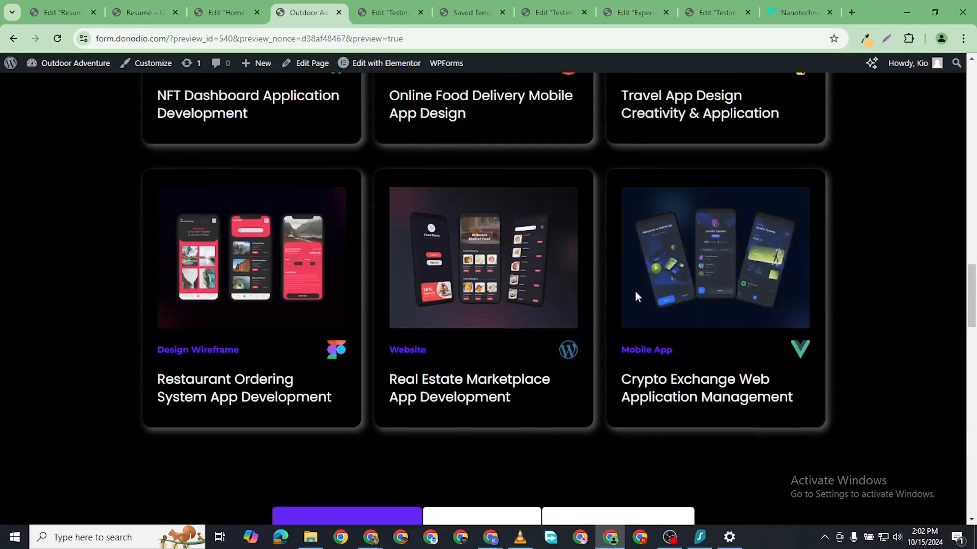
scroll(634, 292, down, 6)
scroll(634, 296, up, 15)
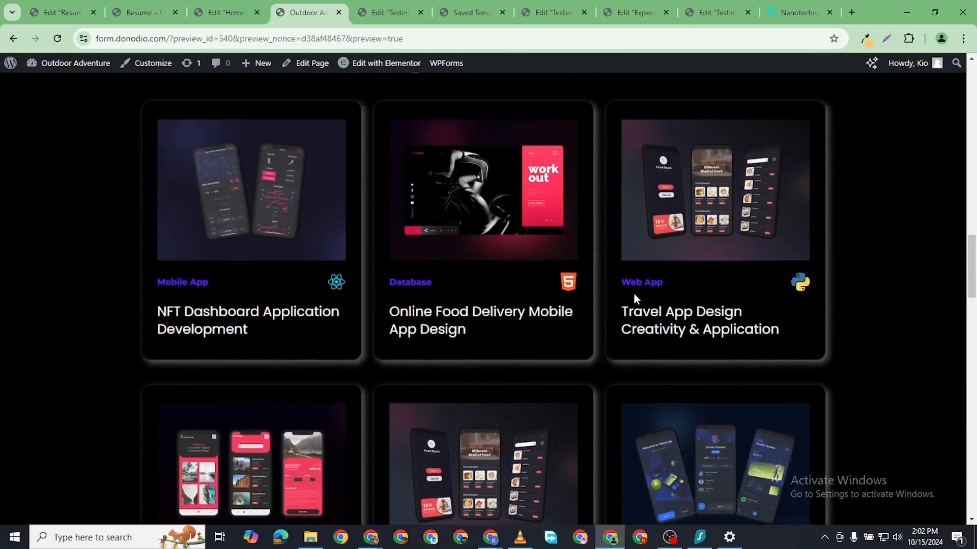
scroll(619, 350, up, 15)
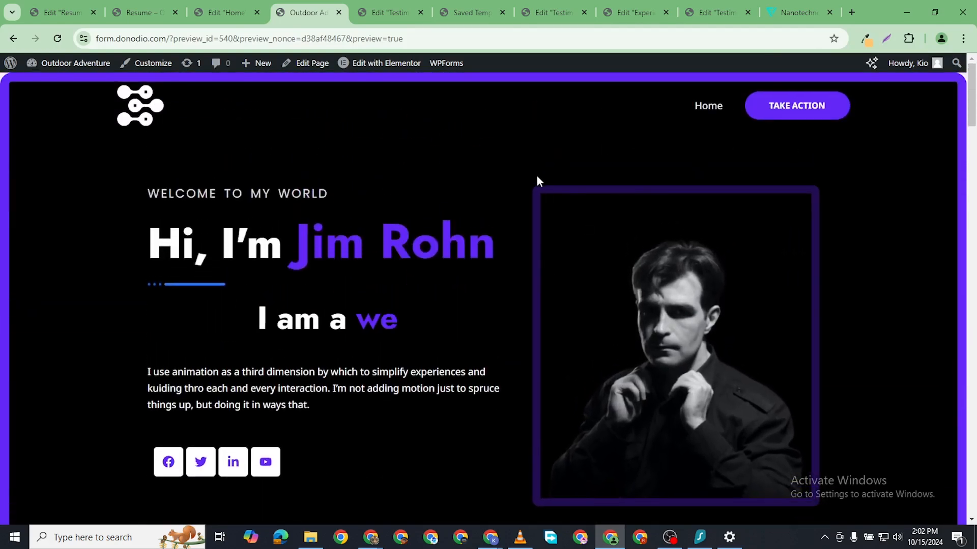
scroll(475, 310, down, 4)
scroll(477, 277, up, 4)
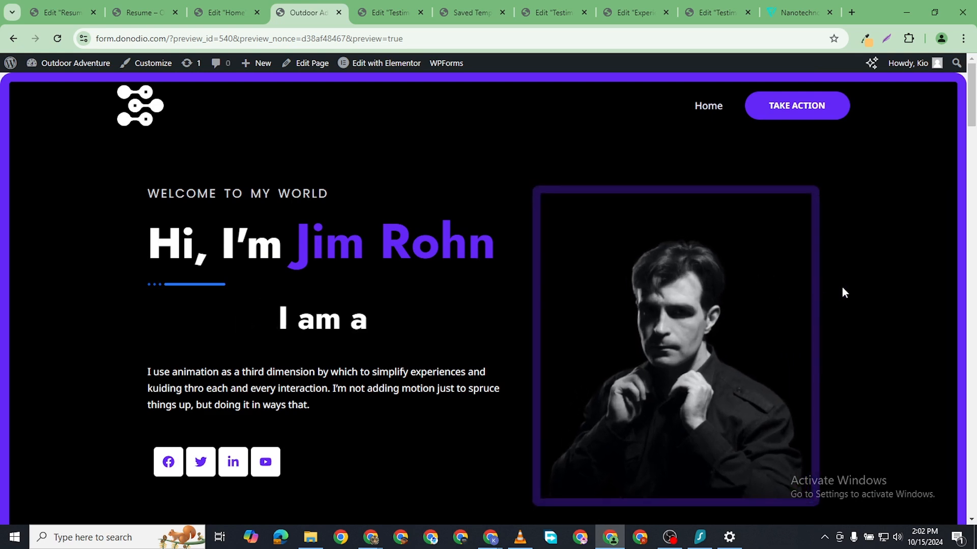
scroll(718, 375, down, 15)
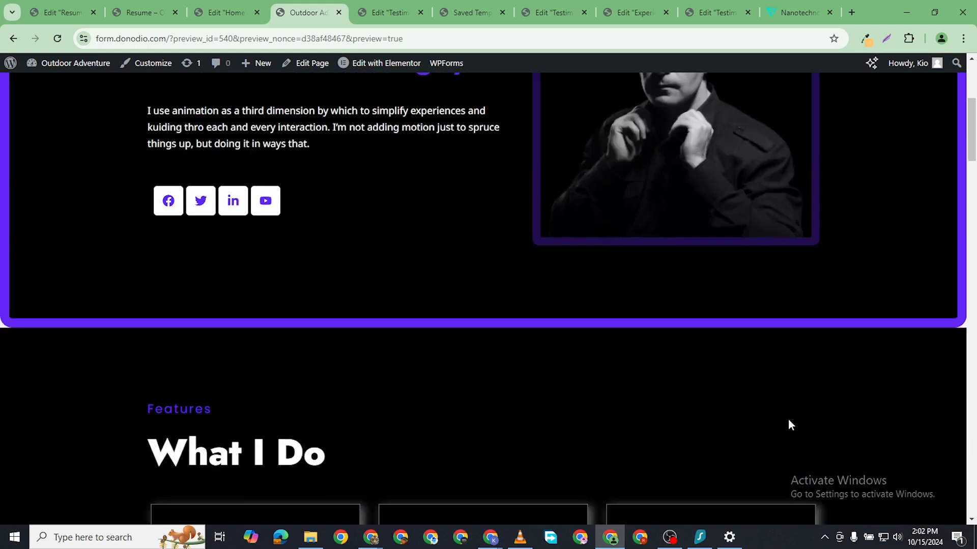
scroll(590, 402, down, 20)
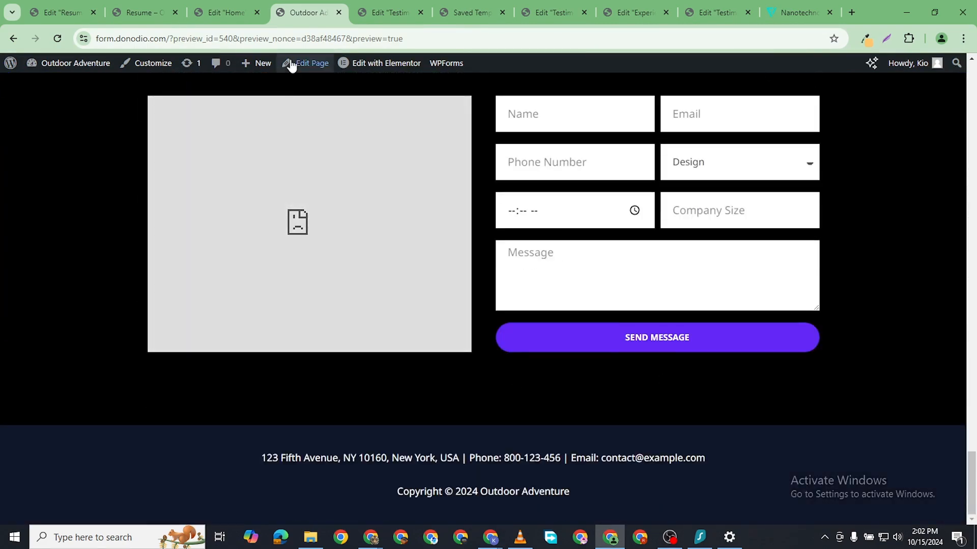
- Return to the Home page editor, switch to the Mobile Portrait view and examine how the sections stack
mouse_move(218, 10)
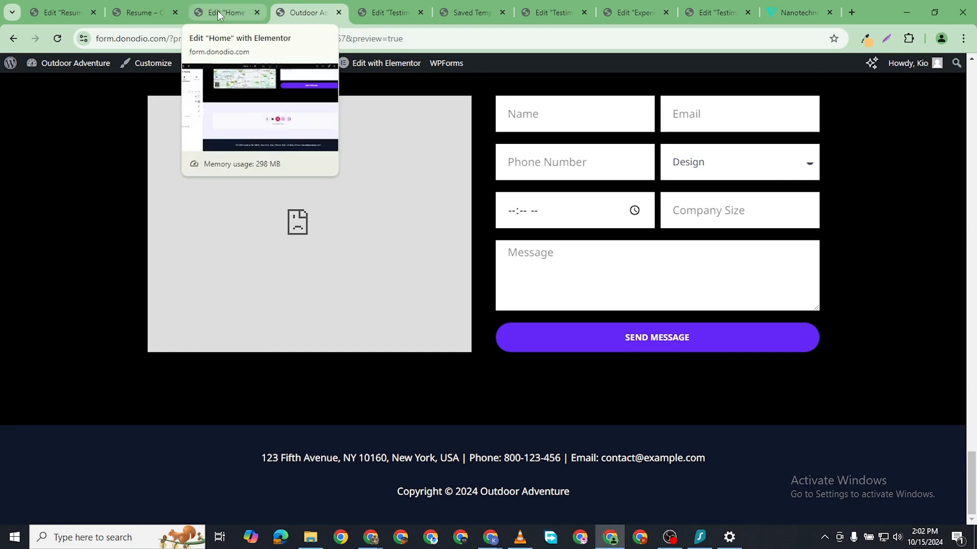
click(218, 10)
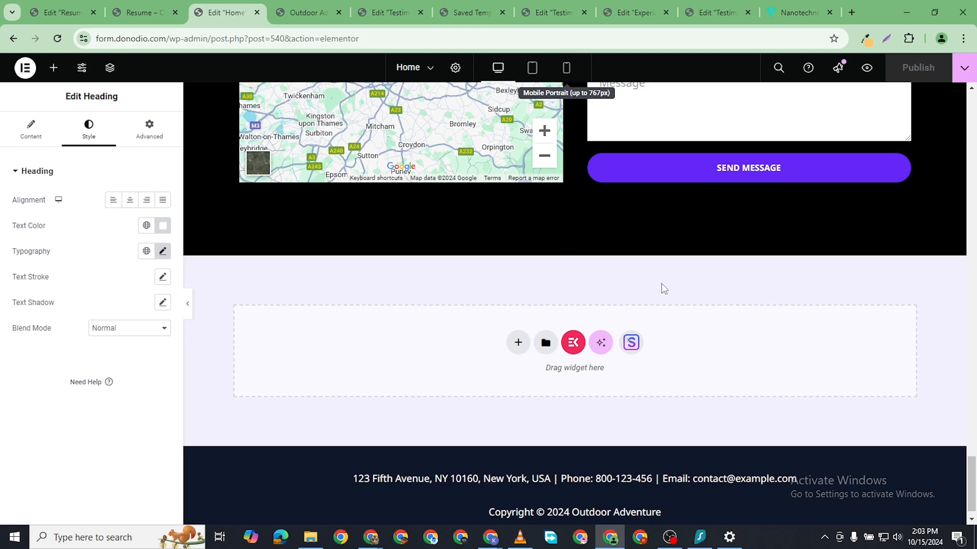
click(566, 69)
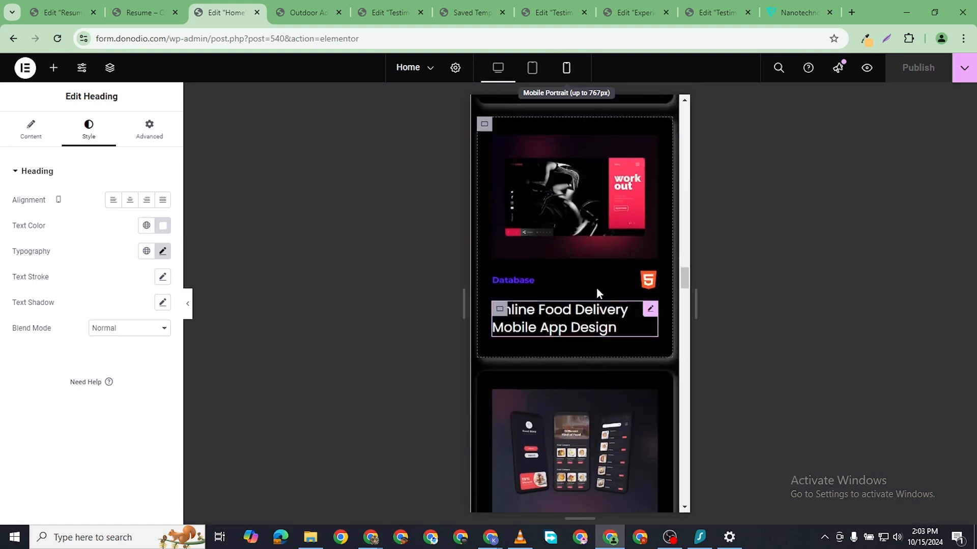
scroll(596, 288, up, 12)
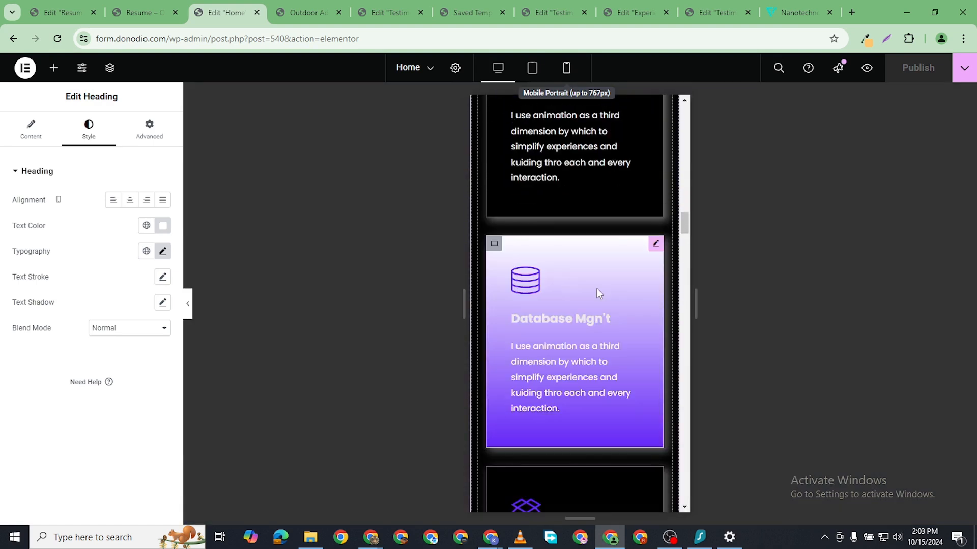
scroll(597, 289, up, 10)
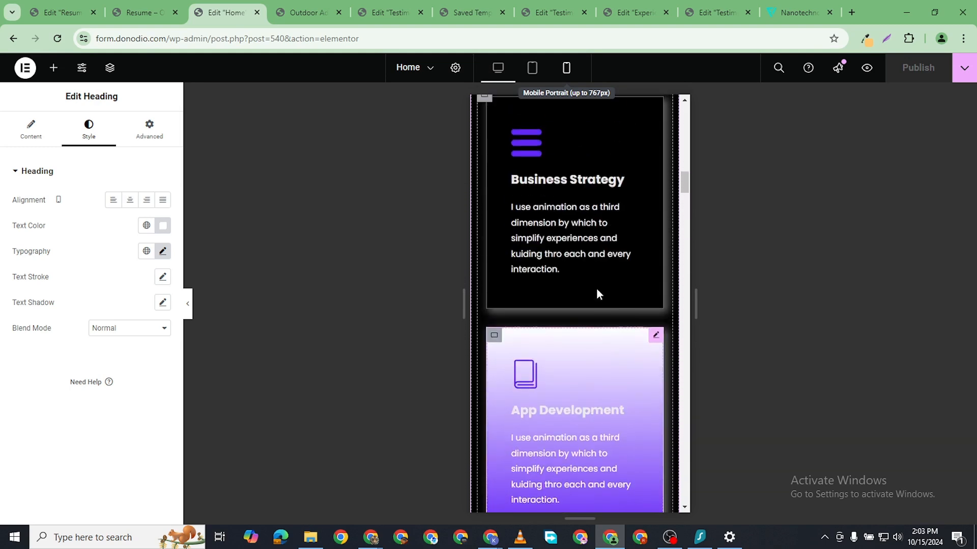
scroll(596, 288, down, 10)
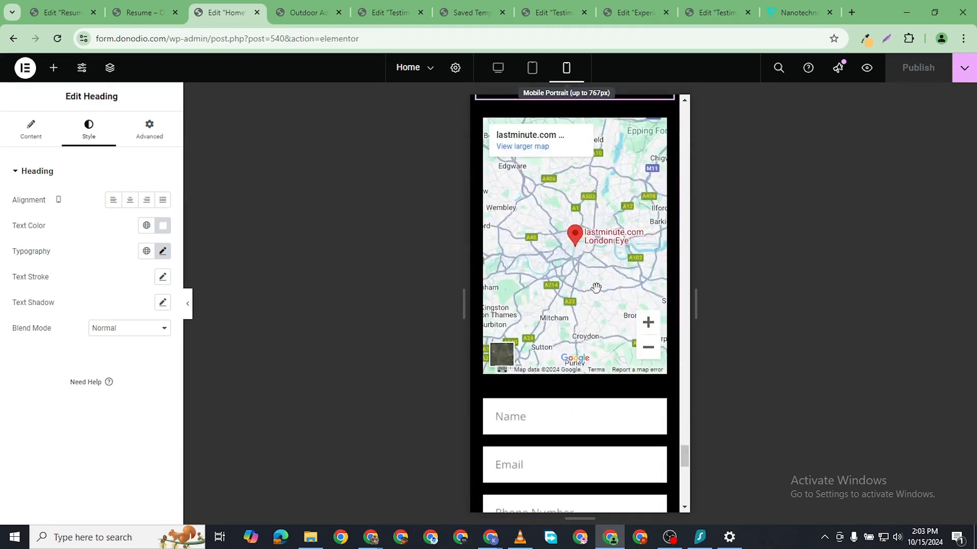
- Set the hero container's mobile padding to 10 px on all four sides
scroll(596, 288, up, 5)
scroll(597, 288, up, 3)
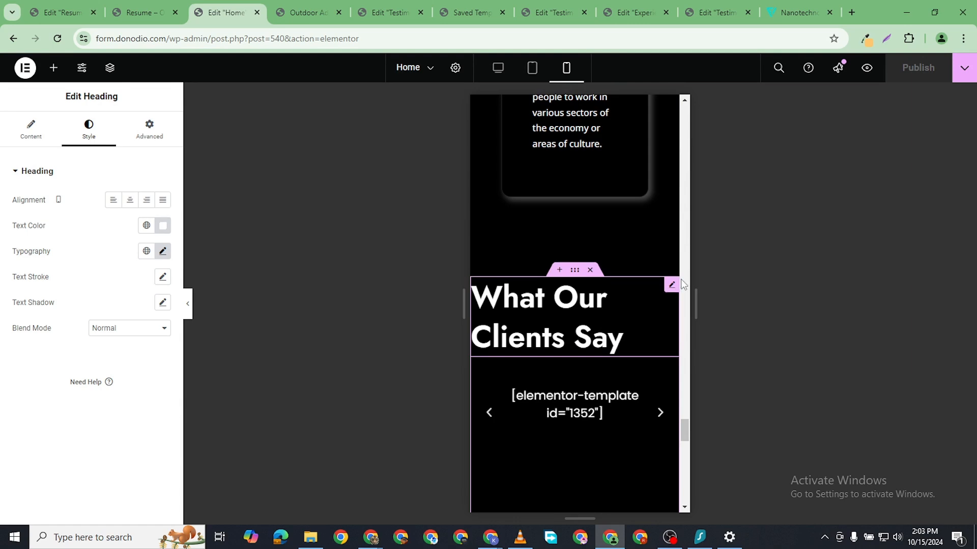
scroll(599, 301, up, 15)
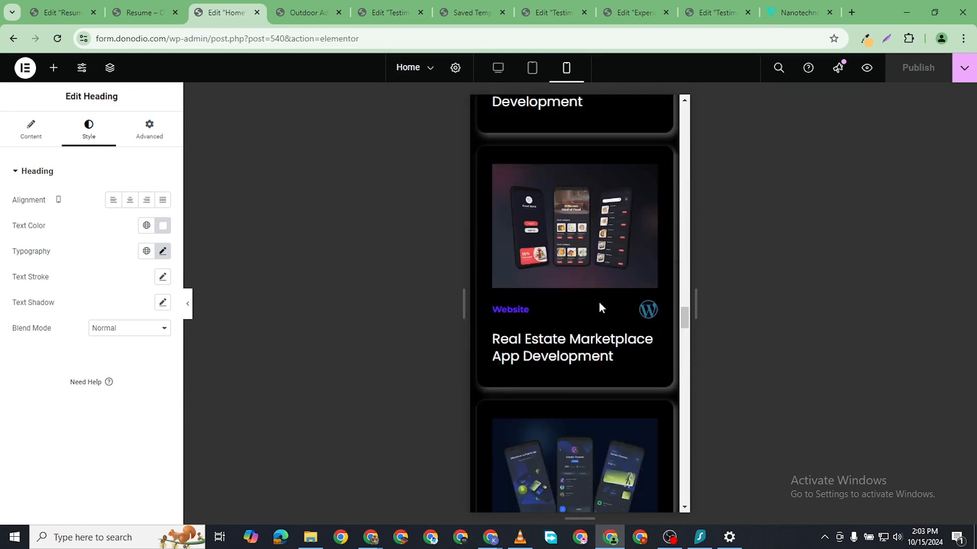
scroll(600, 307, up, 15)
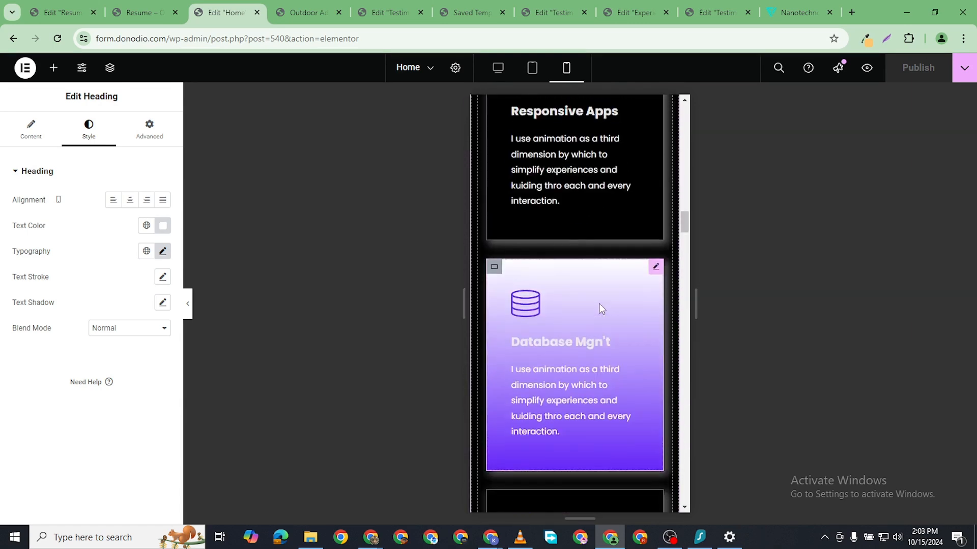
scroll(599, 309, up, 15)
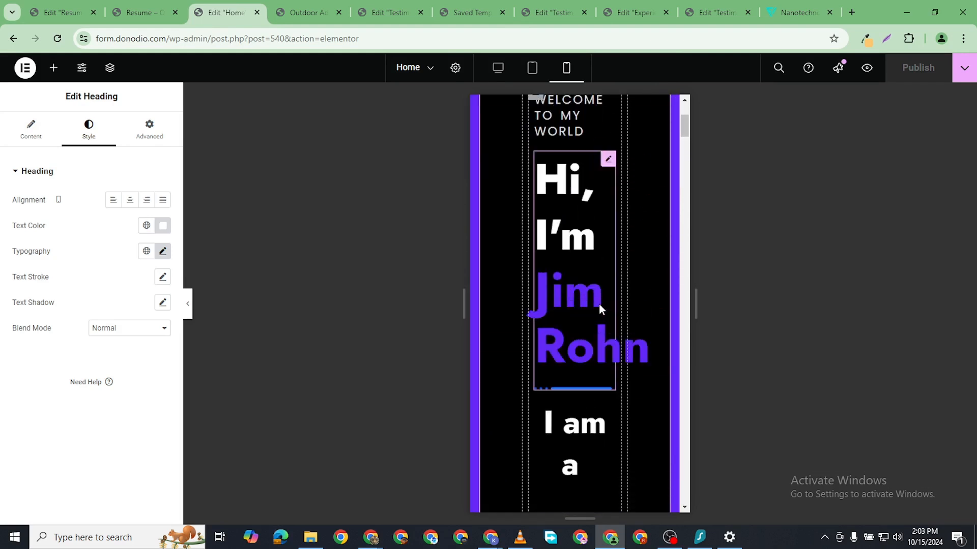
scroll(600, 303, up, 4)
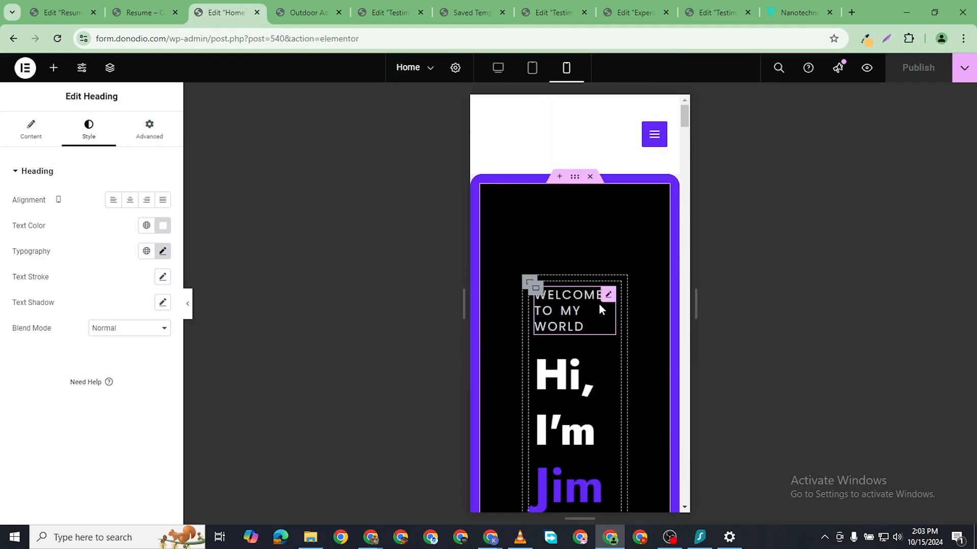
click(574, 177)
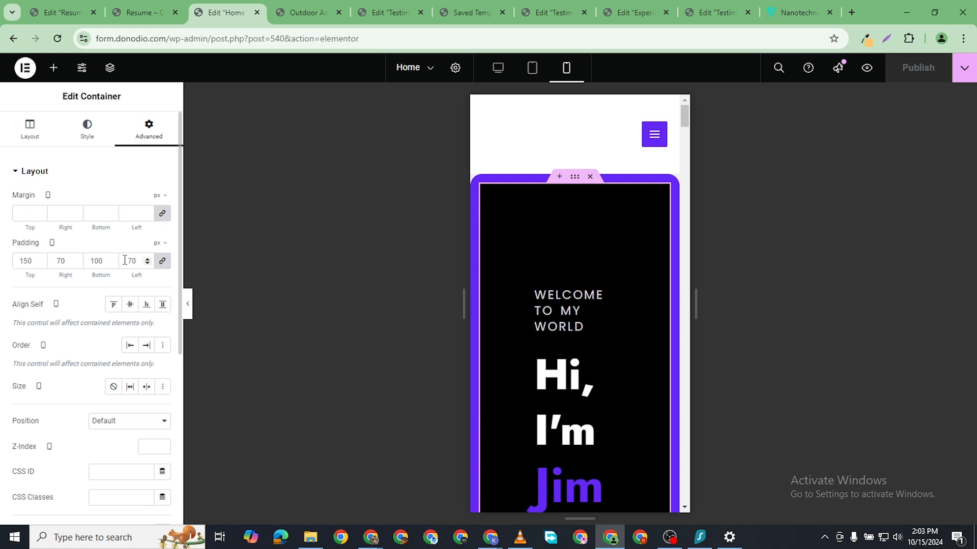
text(1)
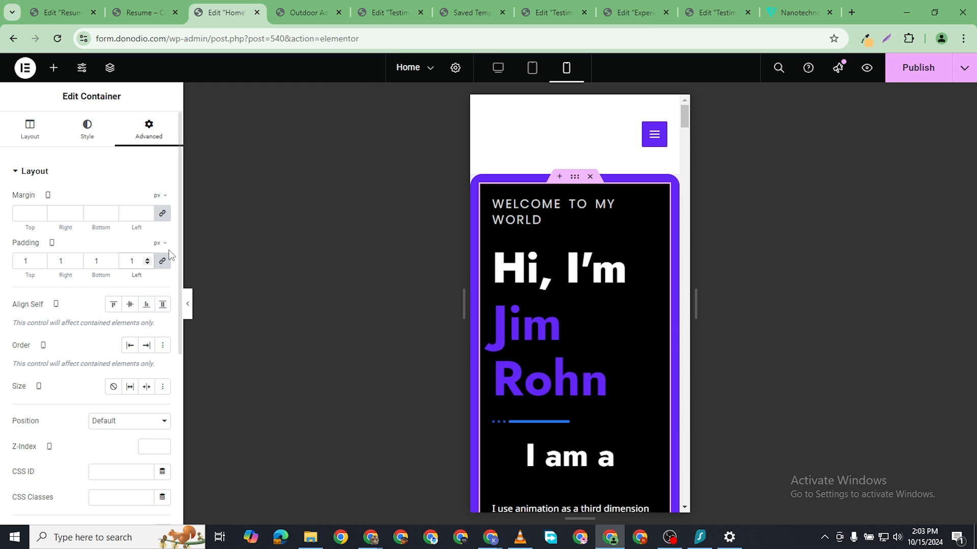
click(147, 258)
click(147, 259)
click(147, 259)
click(147, 259)
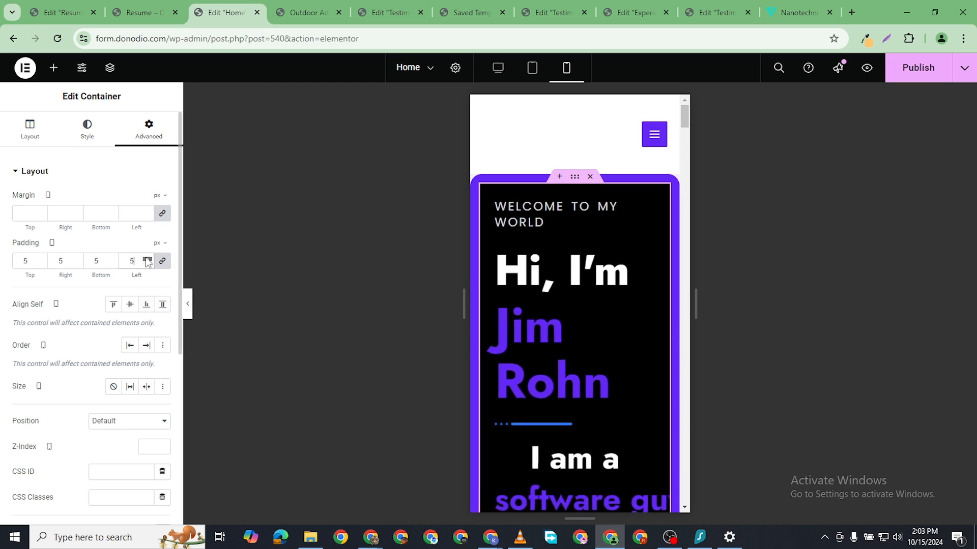
click(147, 258)
click(147, 258)
click(147, 258)
click(147, 258)
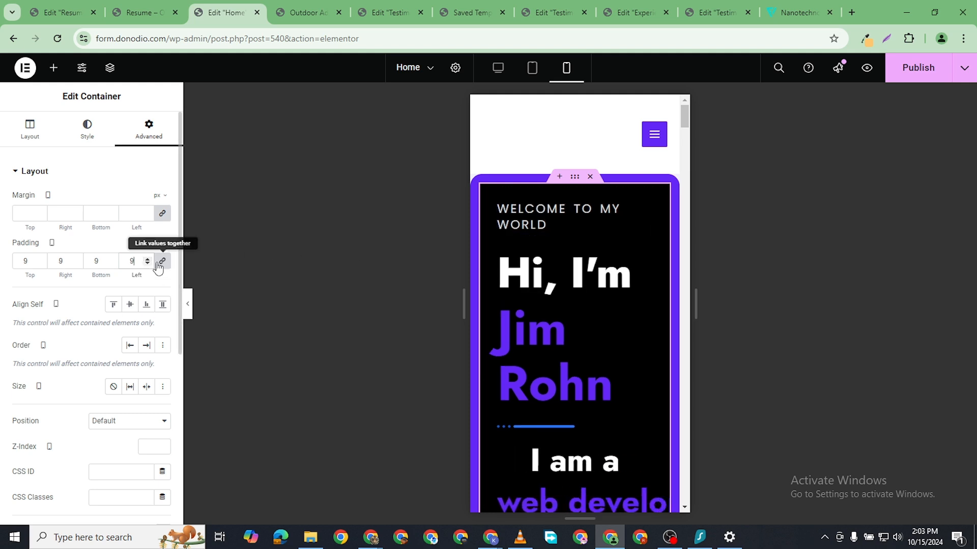
key(Up)
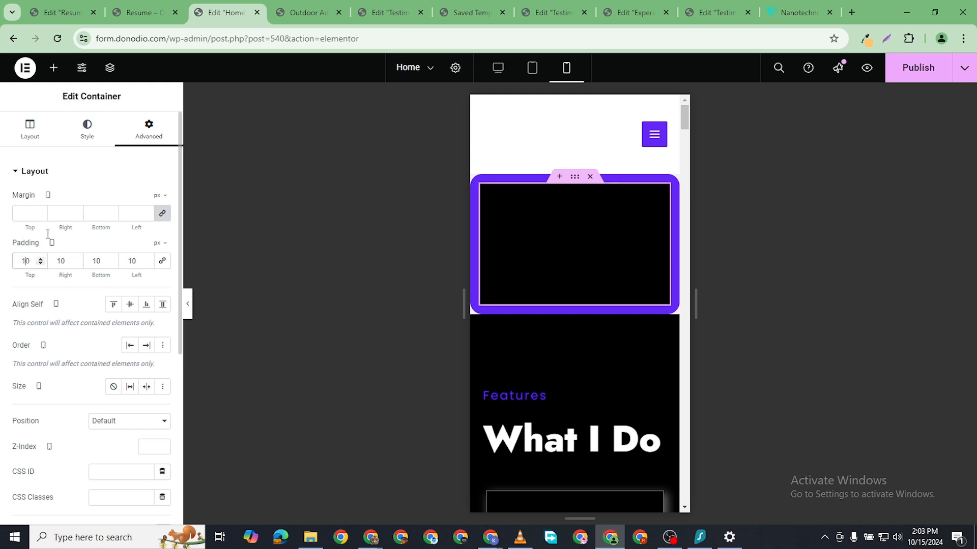
- Unlink the hero container's mobile padding values and set only the top padding to 40 px
key(BackSpace)
text(3)
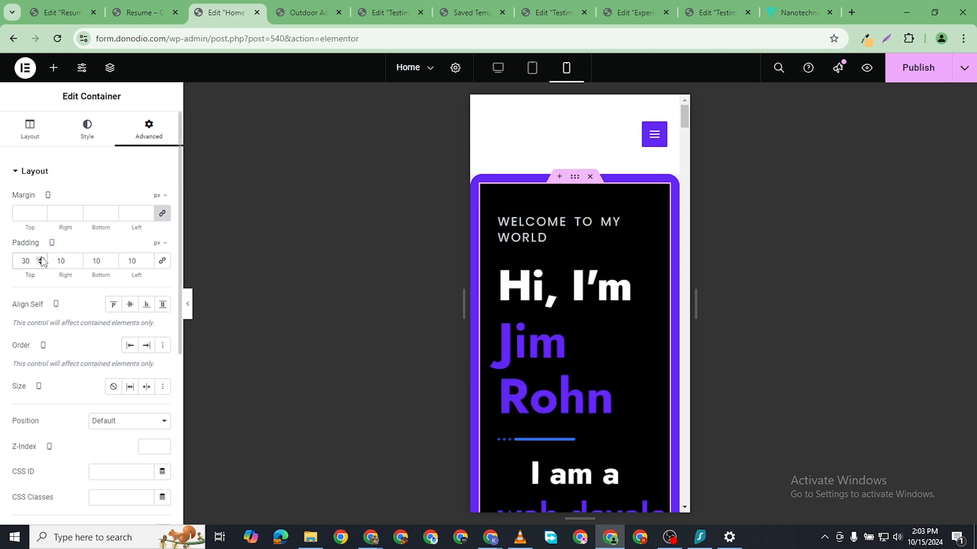
click(41, 259)
click(40, 259)
click(41, 259)
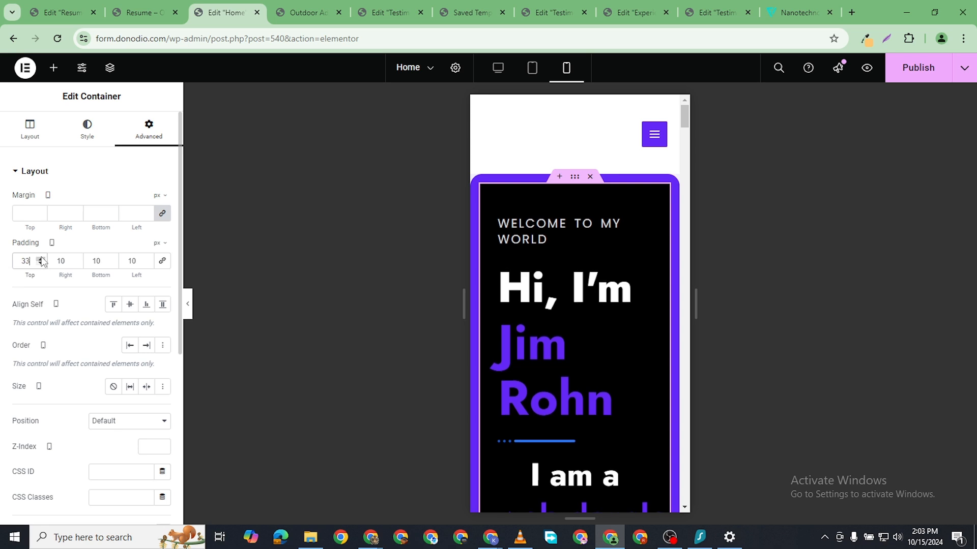
click(41, 259)
click(40, 259)
click(41, 258)
click(41, 259)
click(41, 259)
click(41, 259)
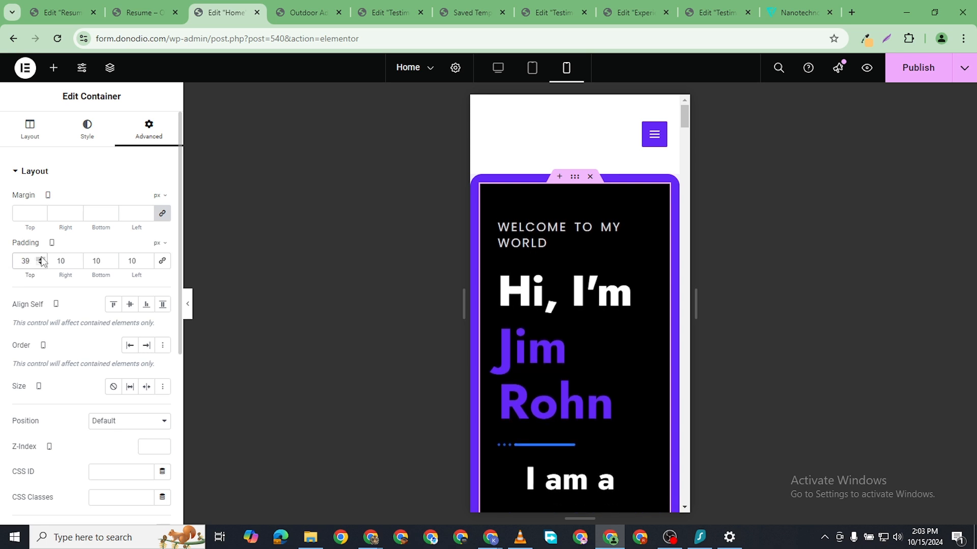
click(41, 259)
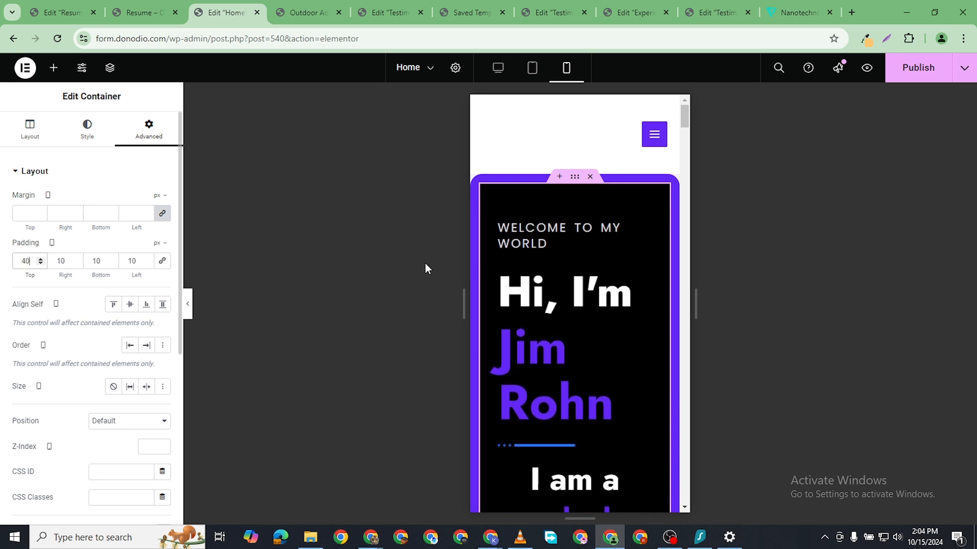
- Set the mobile font size of the WELCOME TO MY WORLD heading to 12 px
click(642, 227)
click(88, 131)
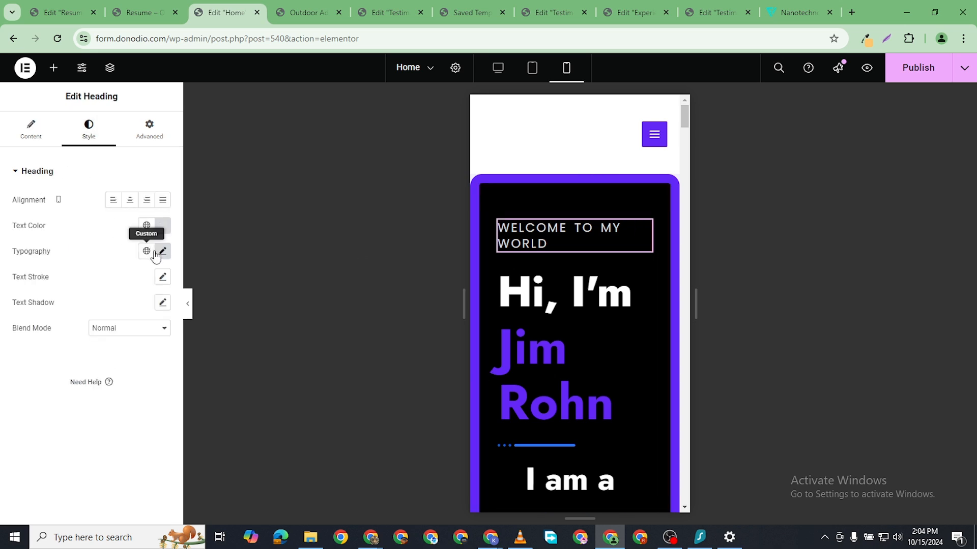
click(163, 250)
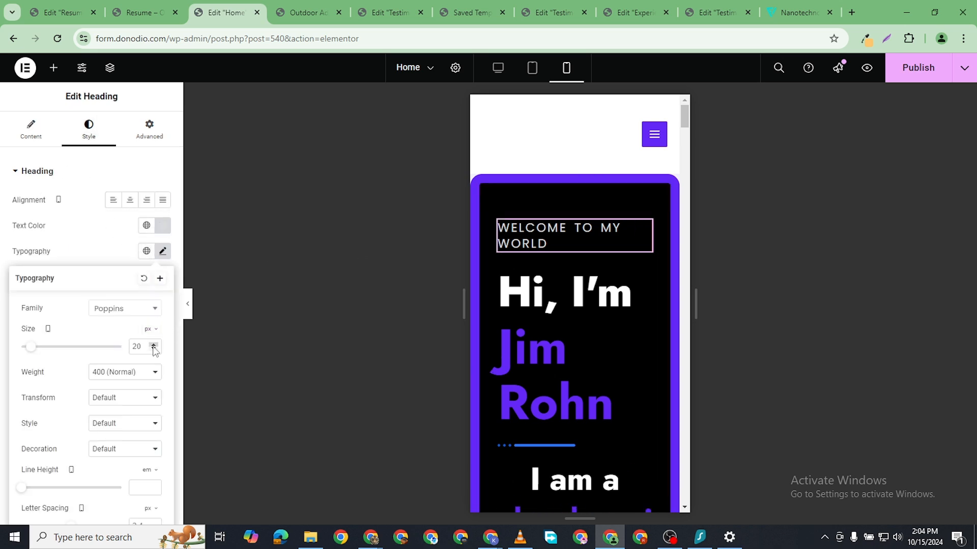
click(153, 345)
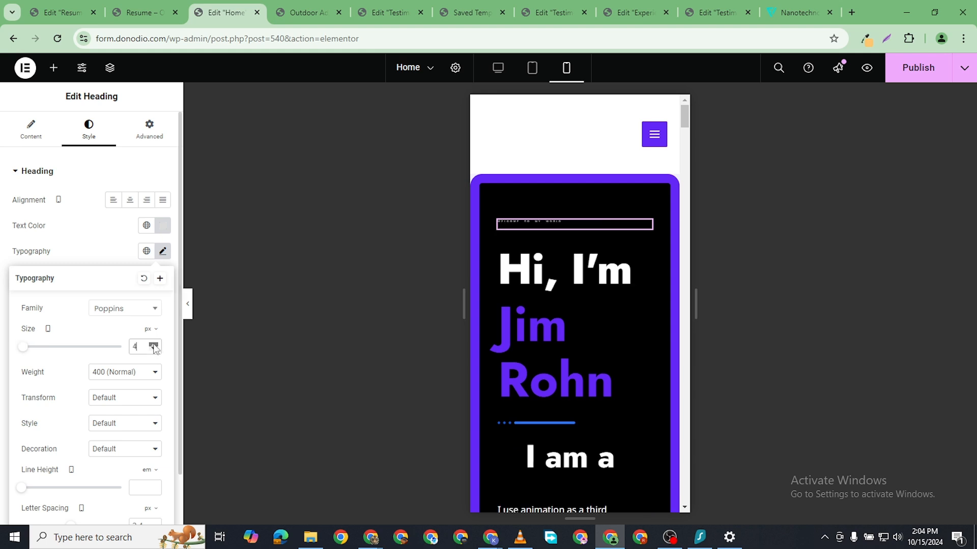
click(153, 345)
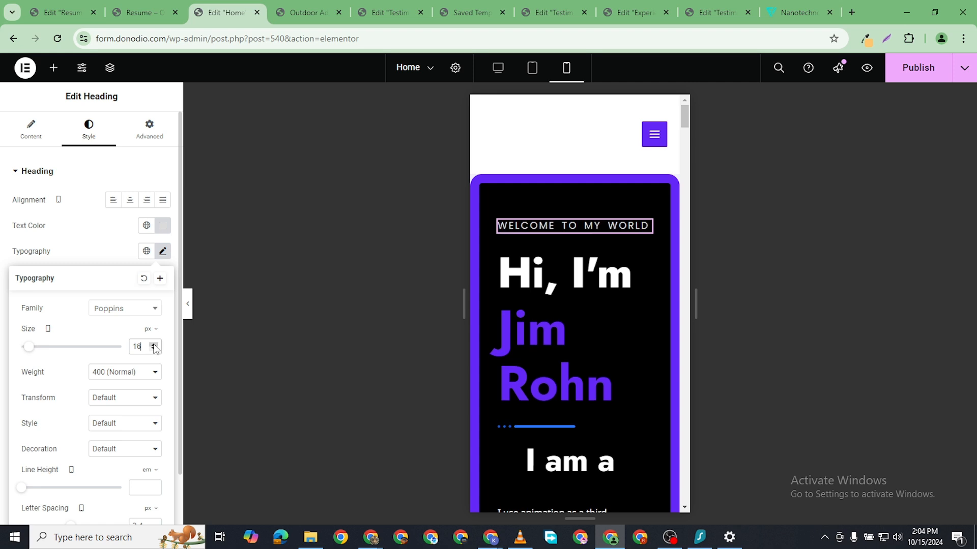
click(153, 349)
click(153, 350)
click(153, 350)
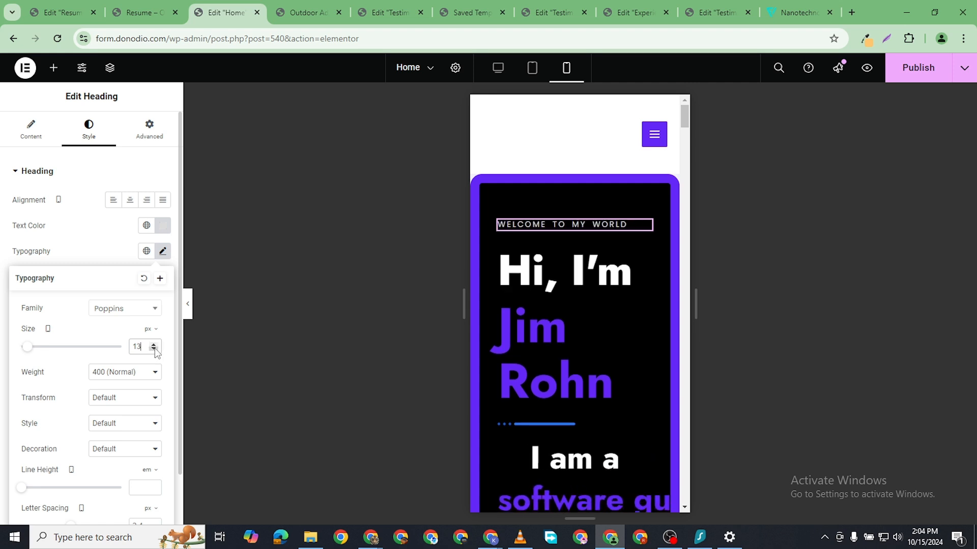
click(154, 350)
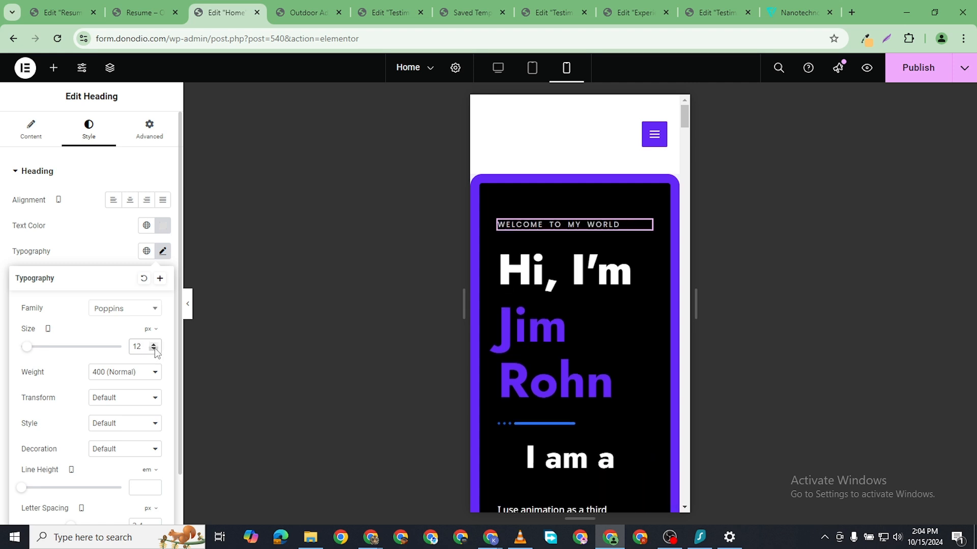
- Reduce the mobile title font size of the "Hi, I'm" heading to 25 px
click(645, 249)
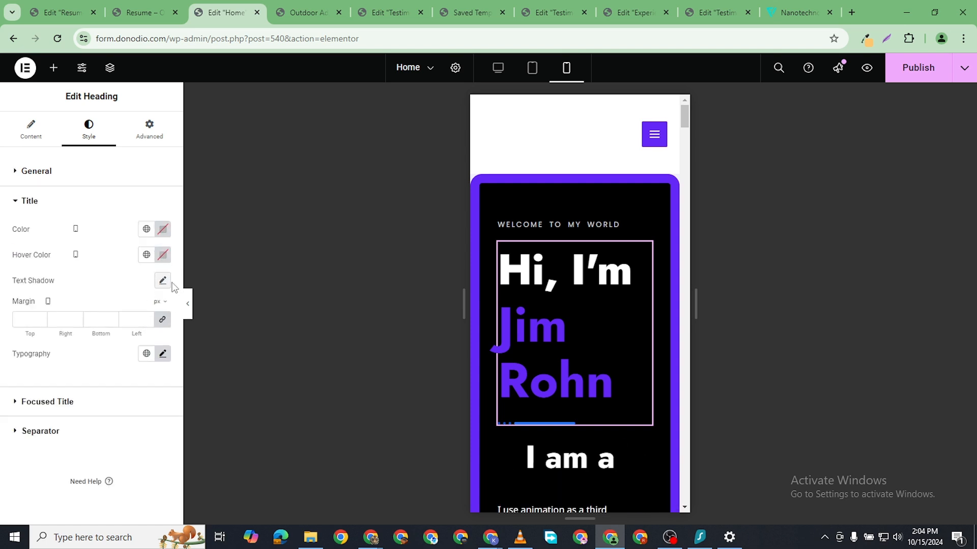
click(162, 354)
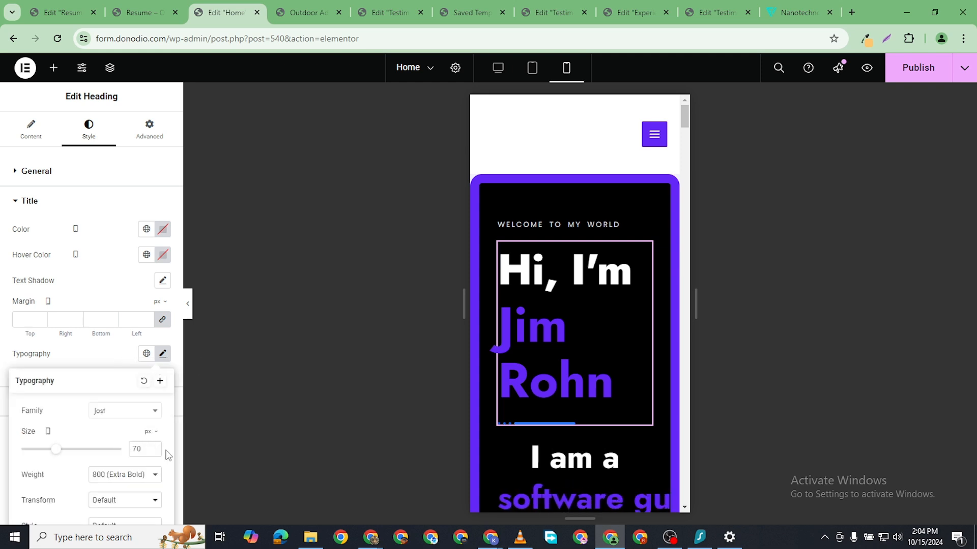
drag(147, 449, 126, 456)
text(4)
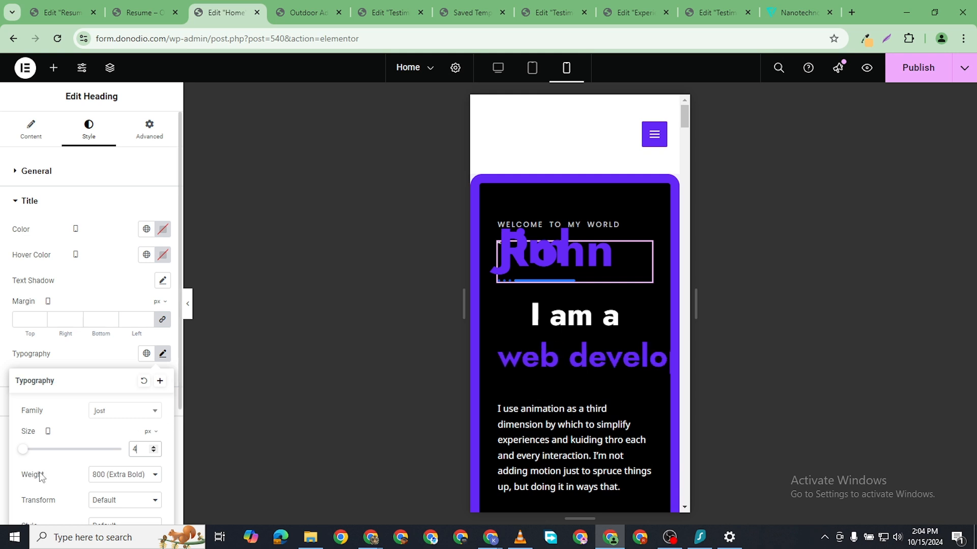
drag(33, 454, 42, 457)
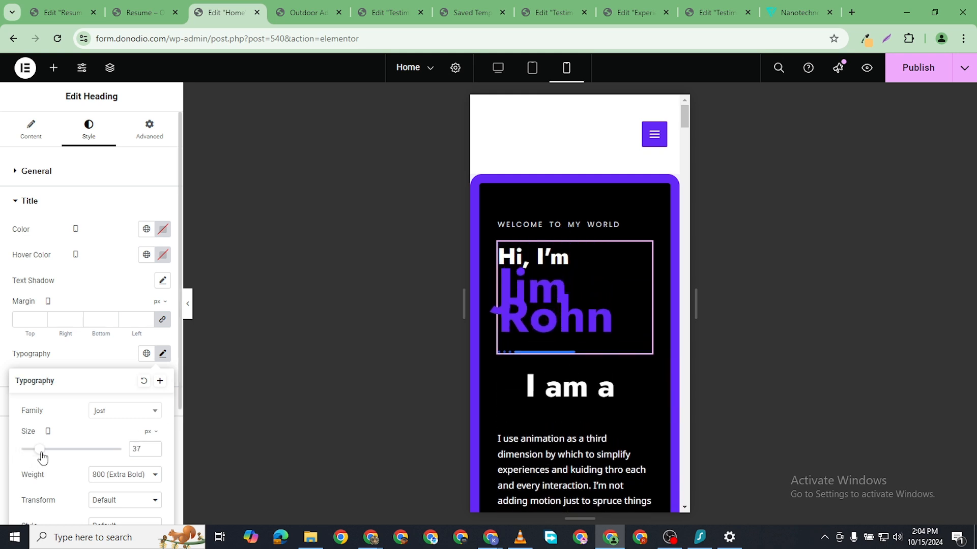
click(154, 452)
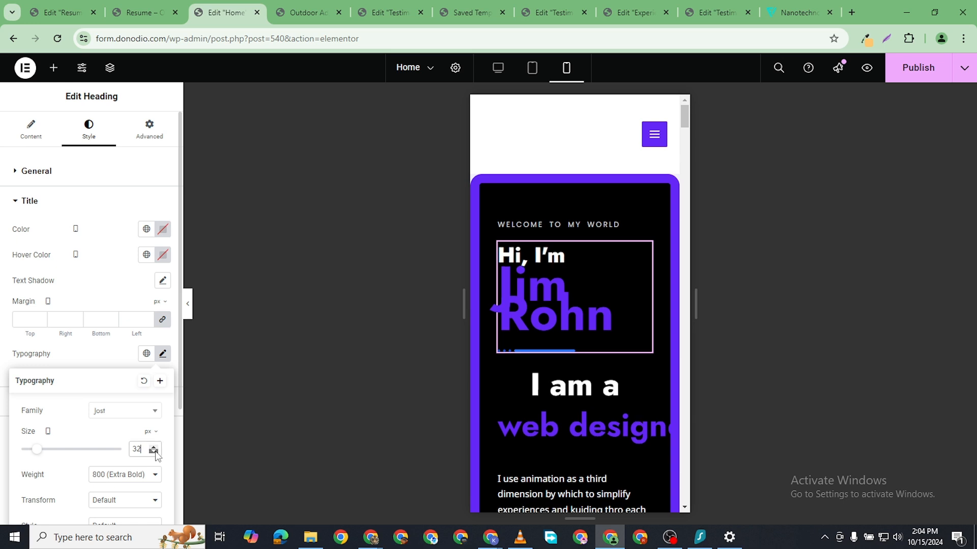
click(154, 452)
click(154, 452)
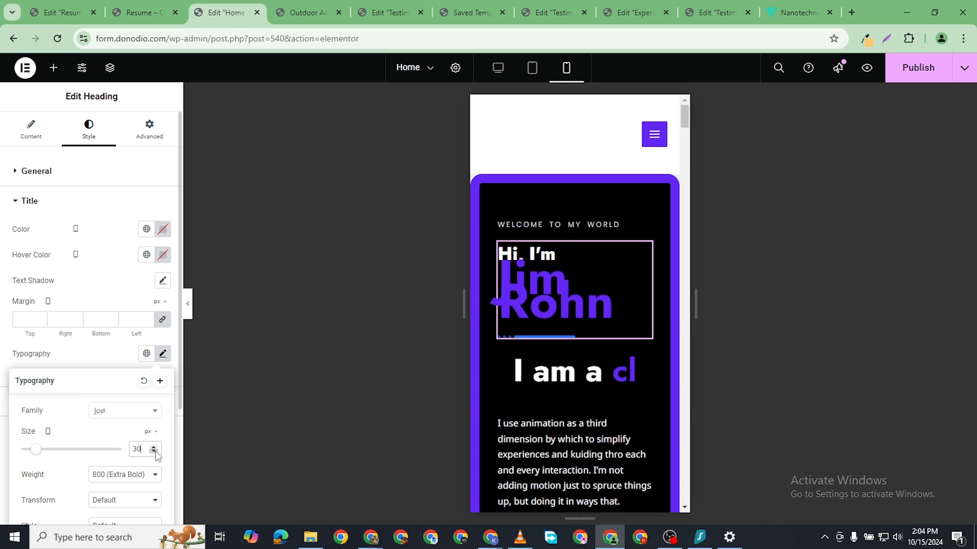
click(154, 452)
click(154, 452)
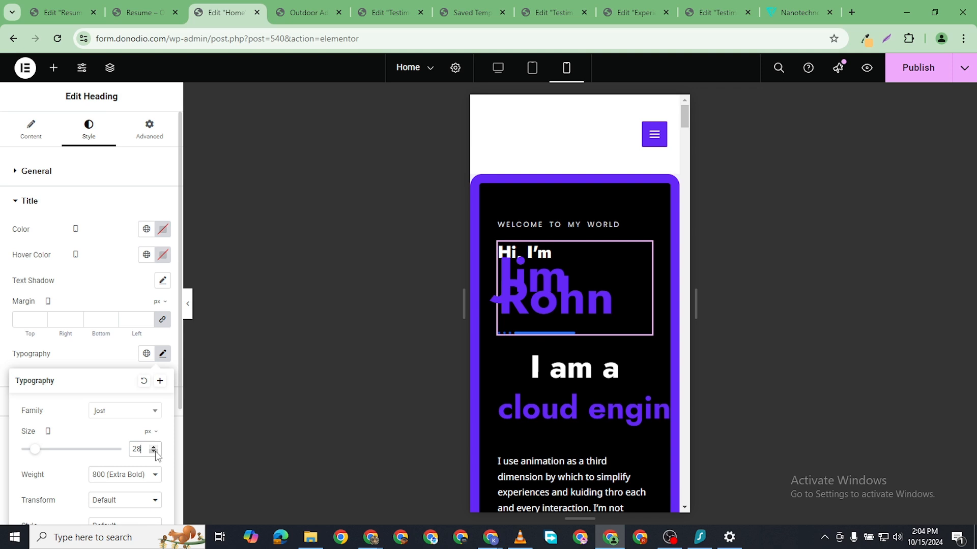
click(153, 452)
click(154, 453)
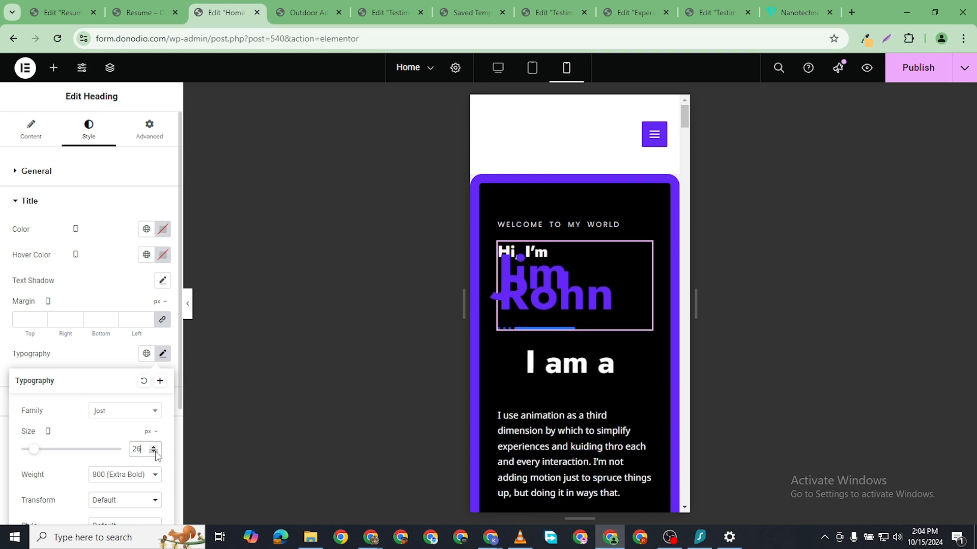
click(155, 452)
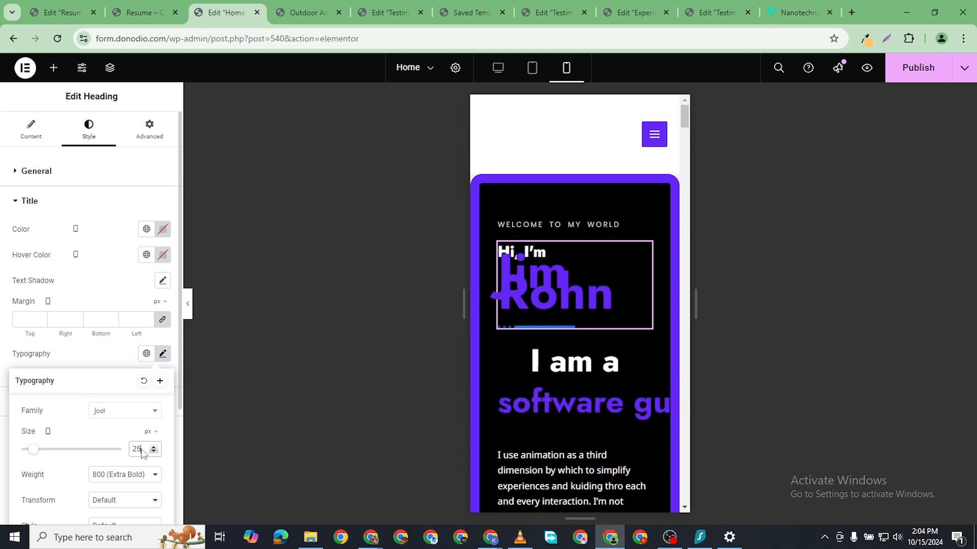
- Set the mobile font size of the focused title in the "Hi, I'm" heading to 25 px
click(10, 203)
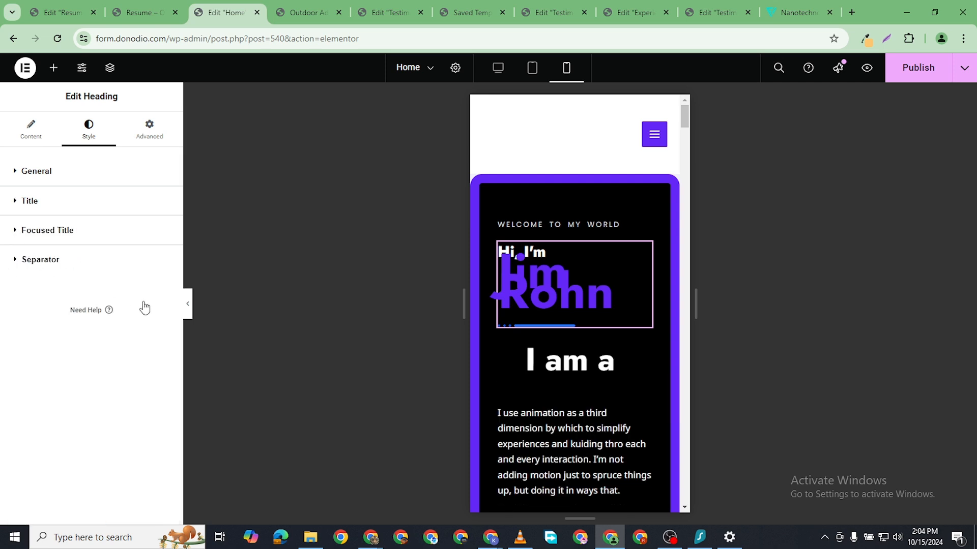
click(39, 232)
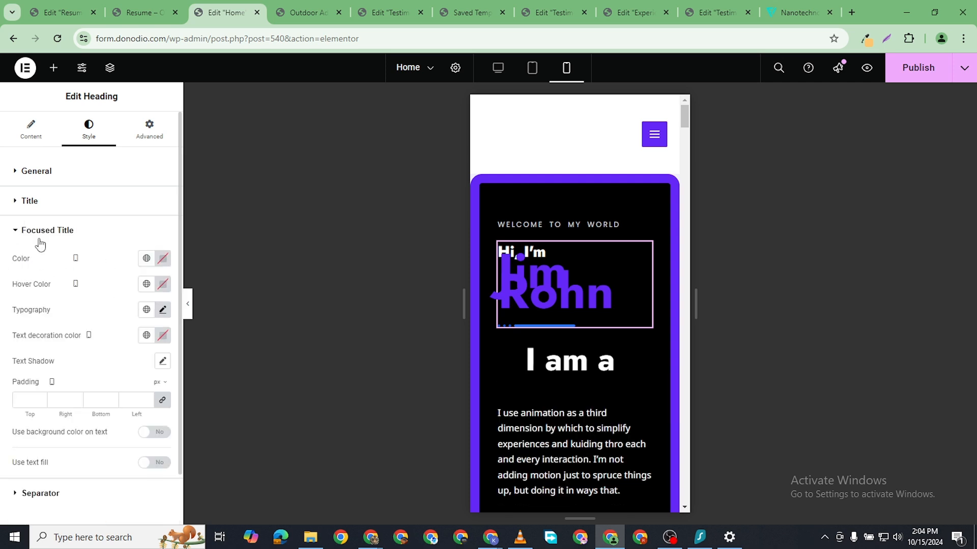
click(163, 310)
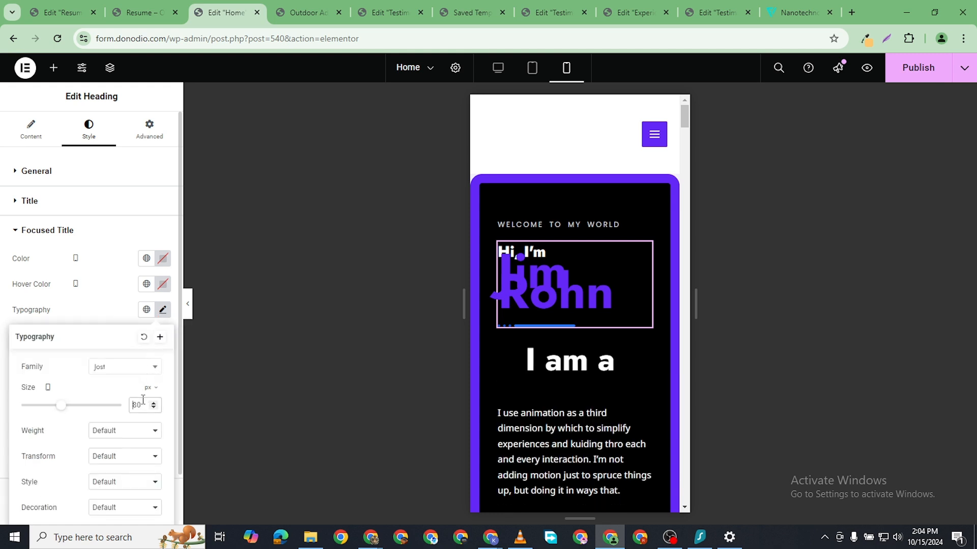
text(25)
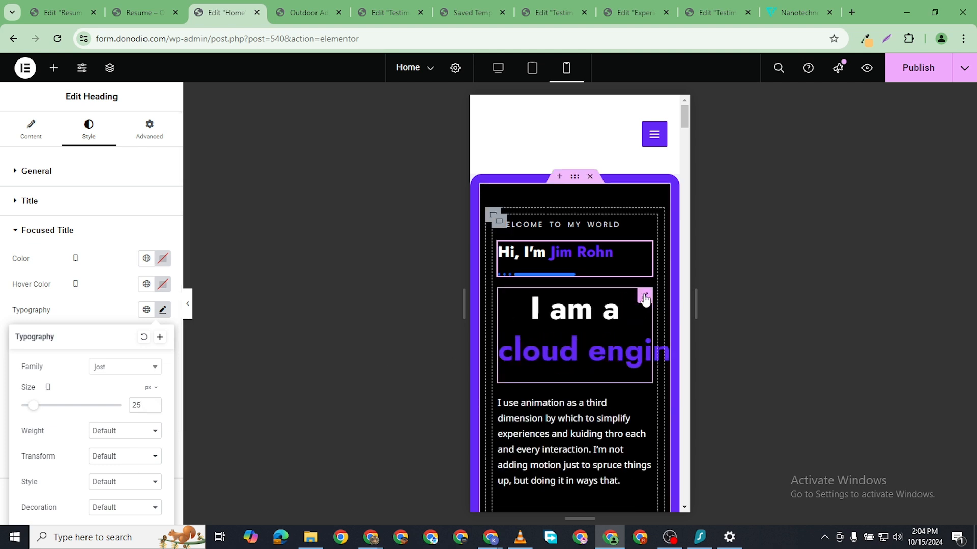
- Set the mobile headline font size of the "I am a" animated headline to 24 px
click(645, 297)
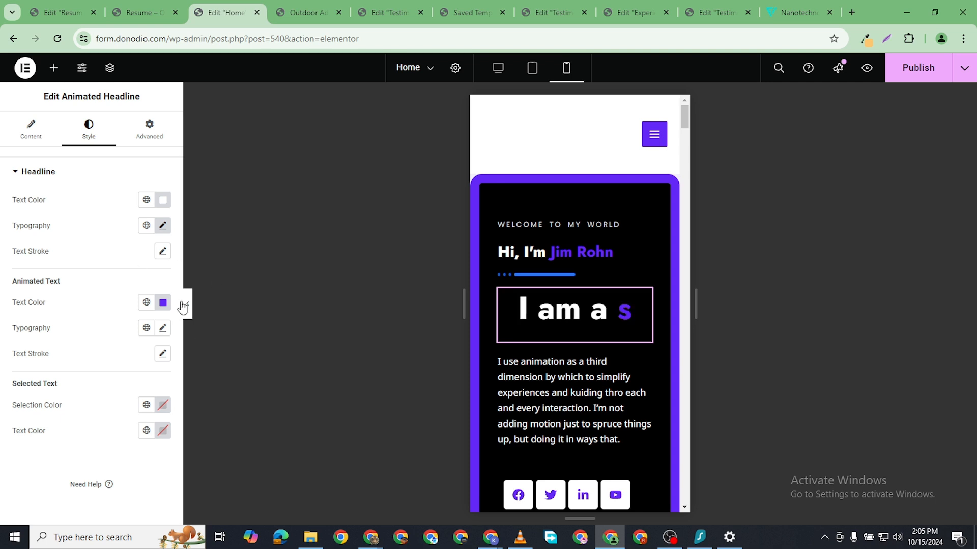
click(162, 226)
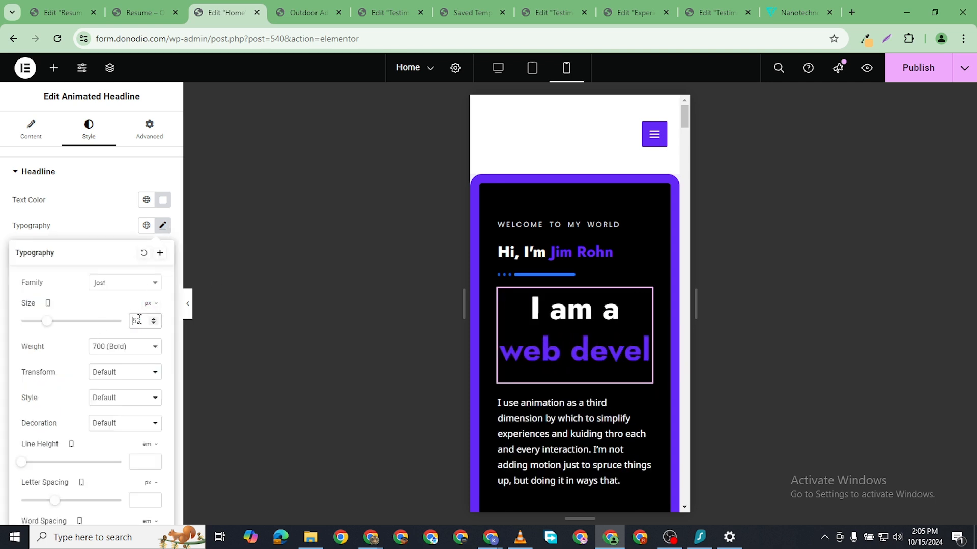
text(28)
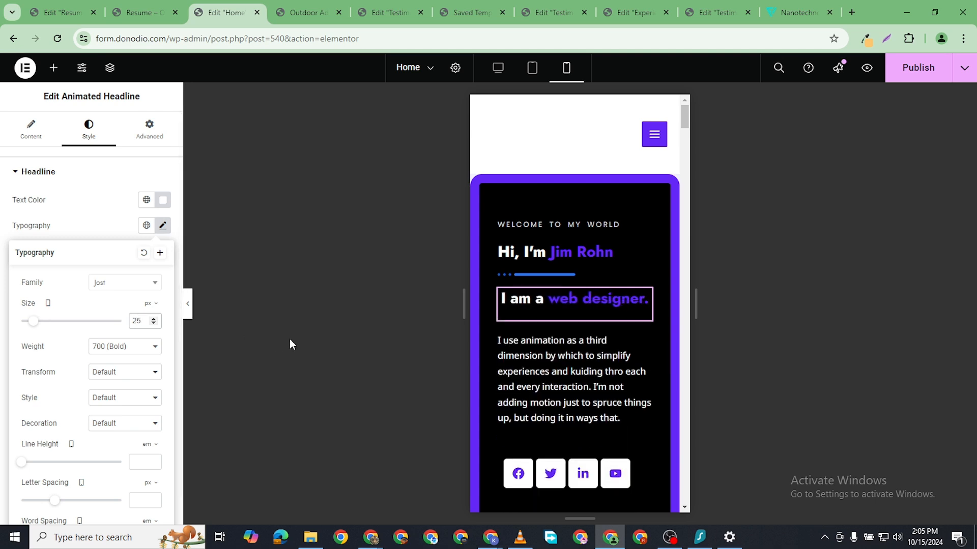
click(154, 324)
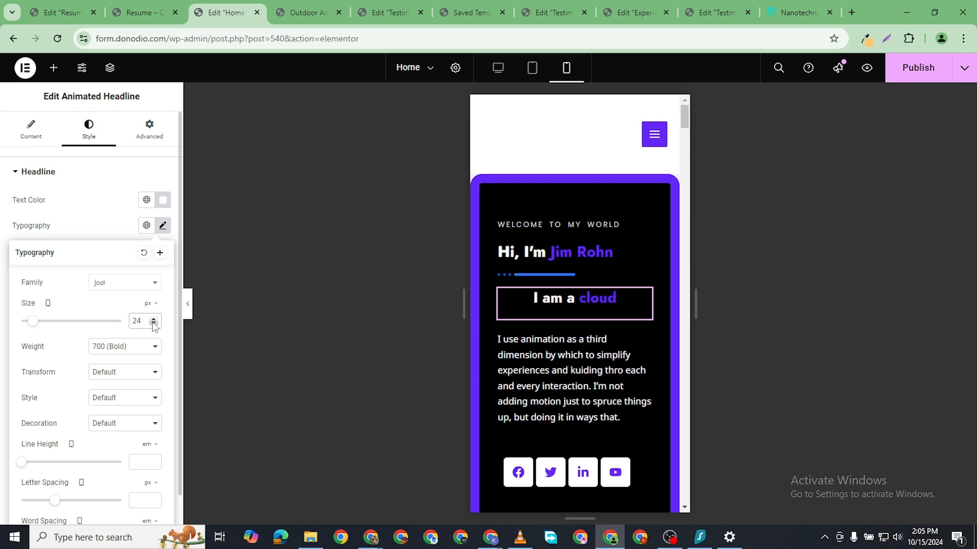
- Set the mobile font size of the hero section's intro paragraph to 12 px
click(623, 376)
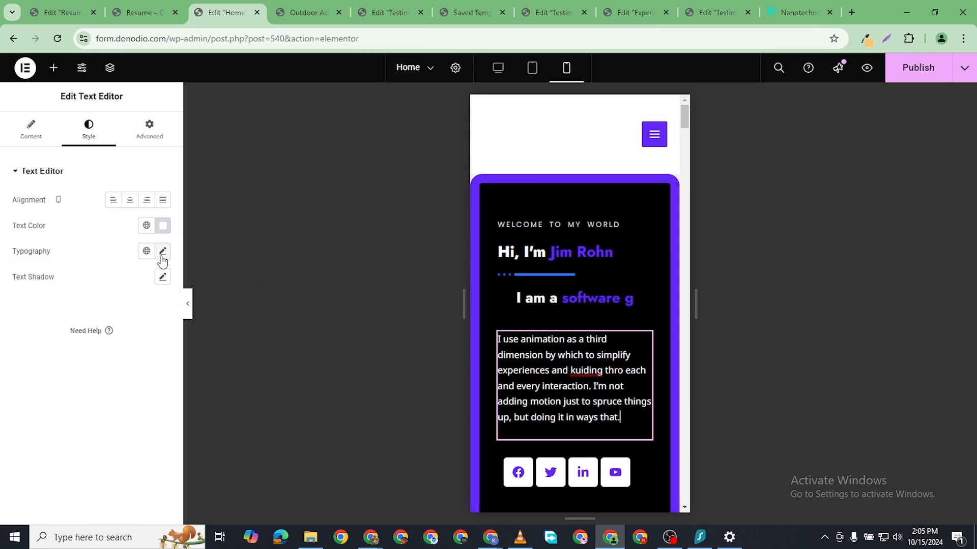
click(163, 252)
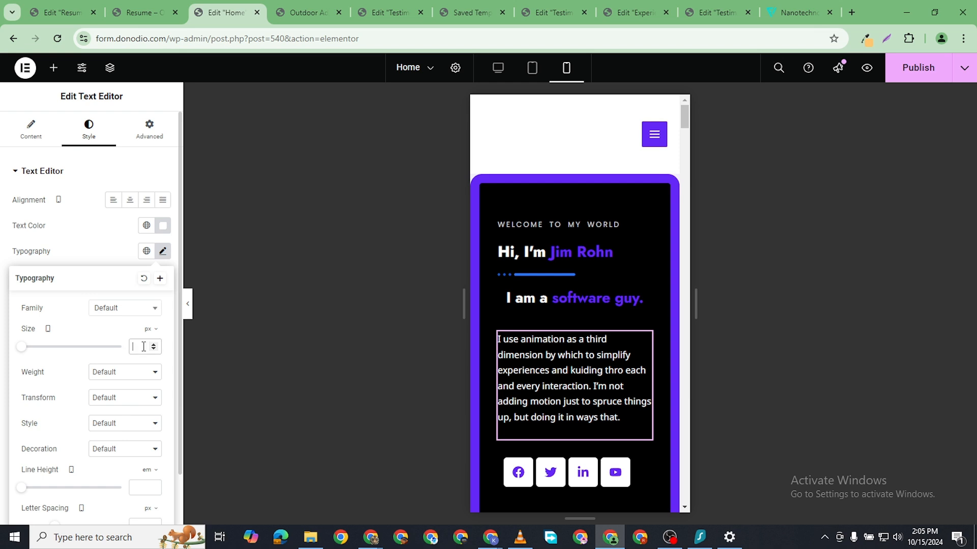
text(12)
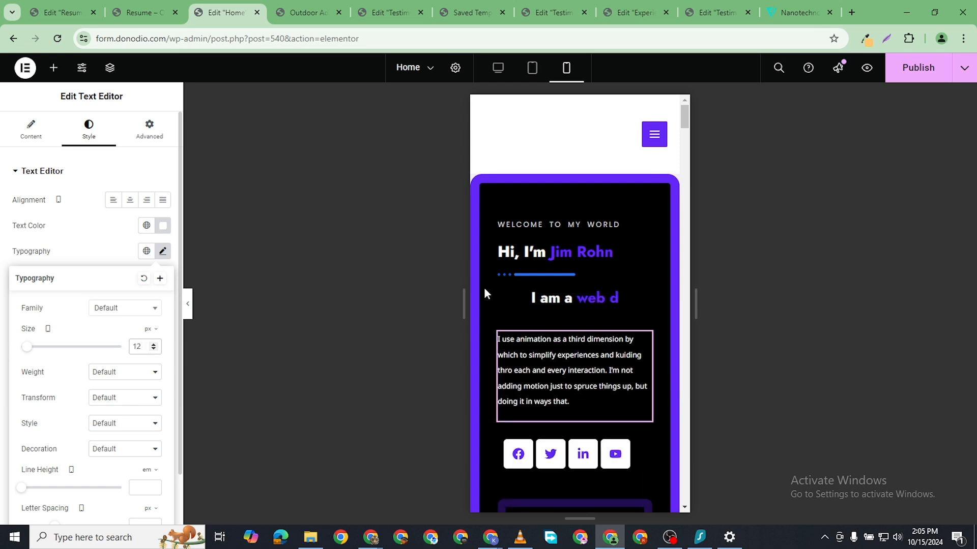
- Reverse the row direction of the hero's inner container in the mobile view to place the portrait image above the text
scroll(535, 330, down, 5)
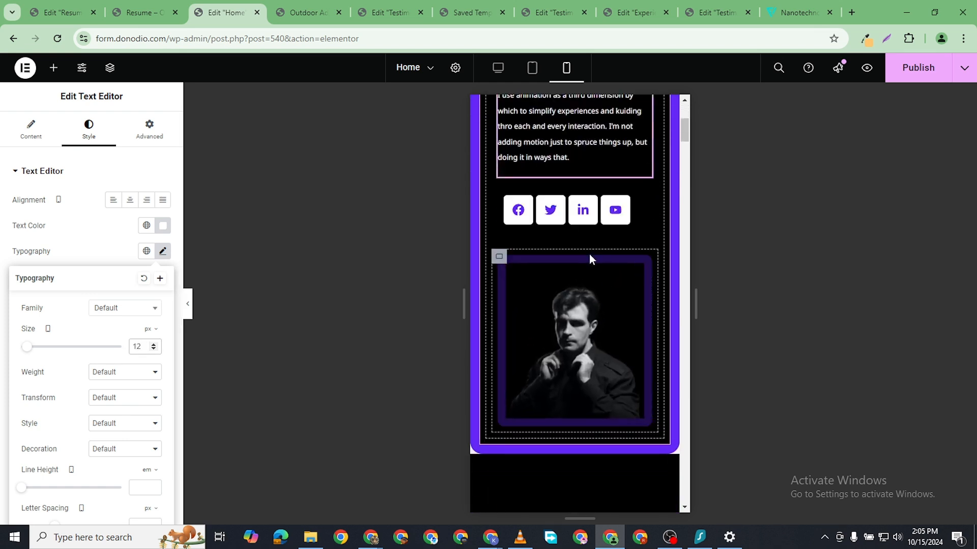
scroll(588, 254, down, 2)
scroll(588, 260, up, 7)
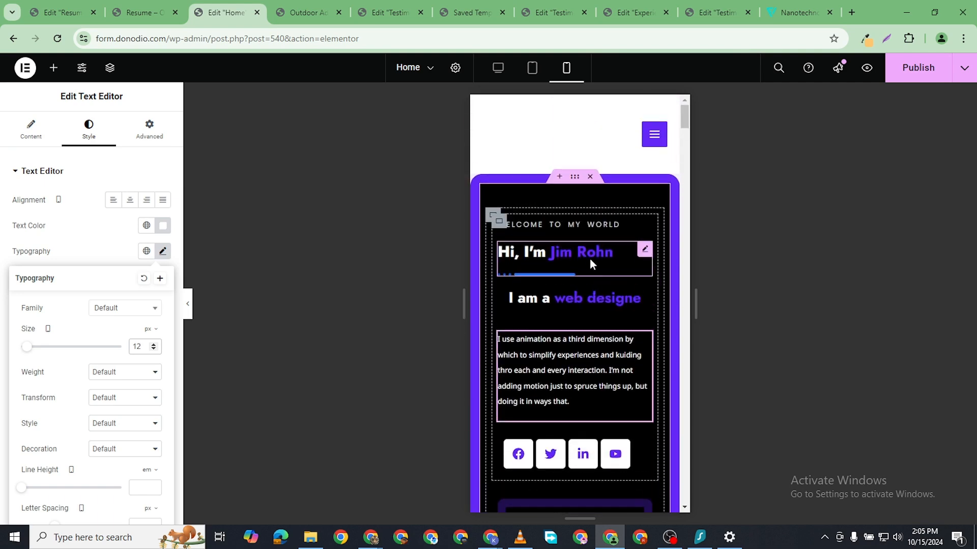
scroll(589, 259, down, 4)
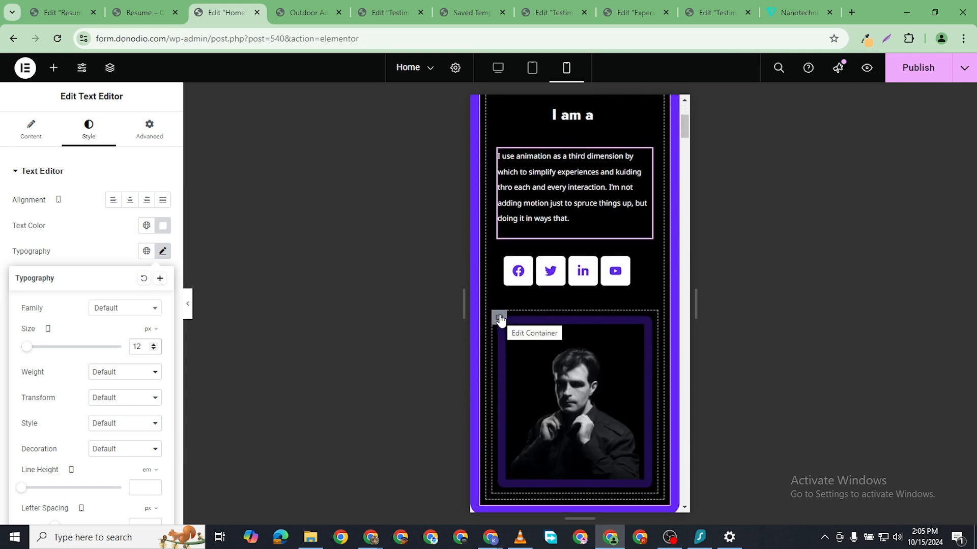
scroll(500, 316, down, 1)
scroll(499, 313, up, 5)
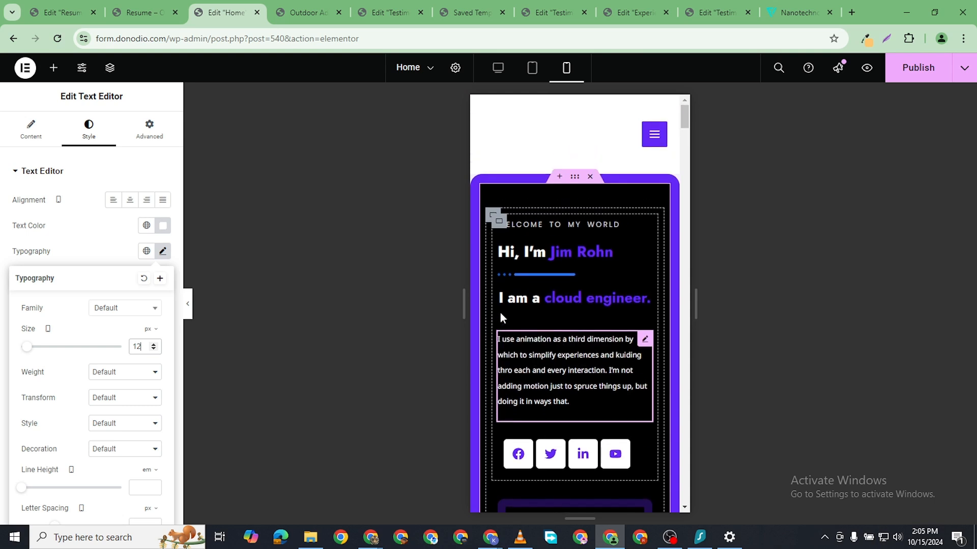
scroll(501, 325, down, 3)
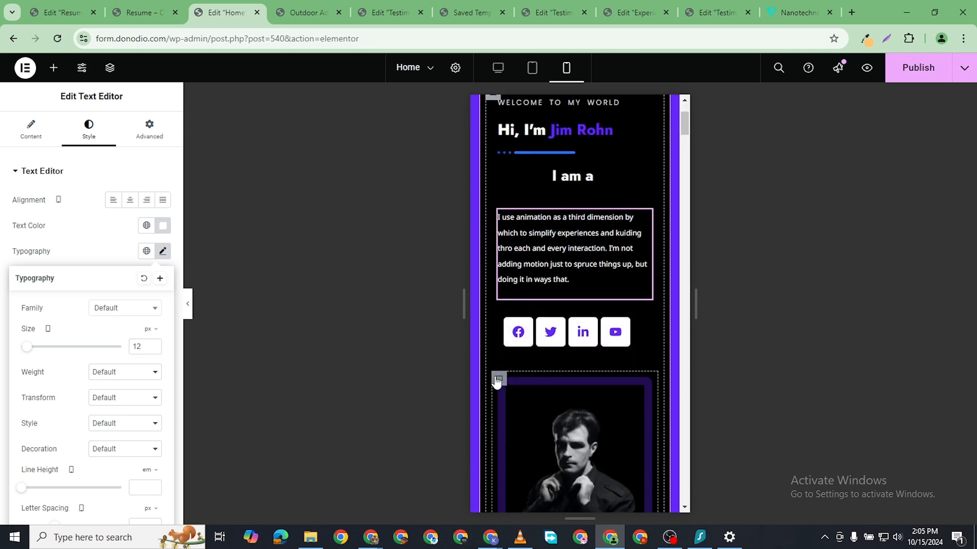
click(498, 381)
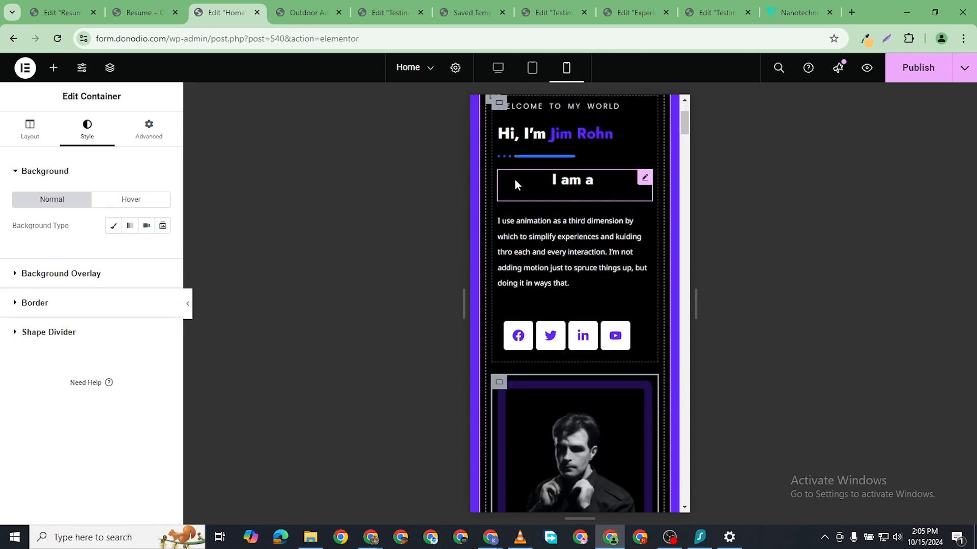
scroll(514, 179, up, 1)
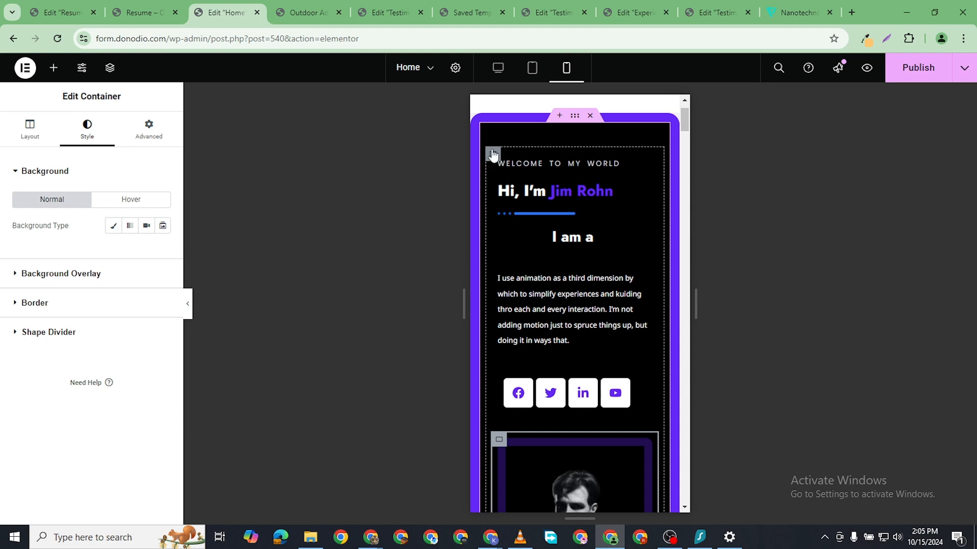
click(499, 158)
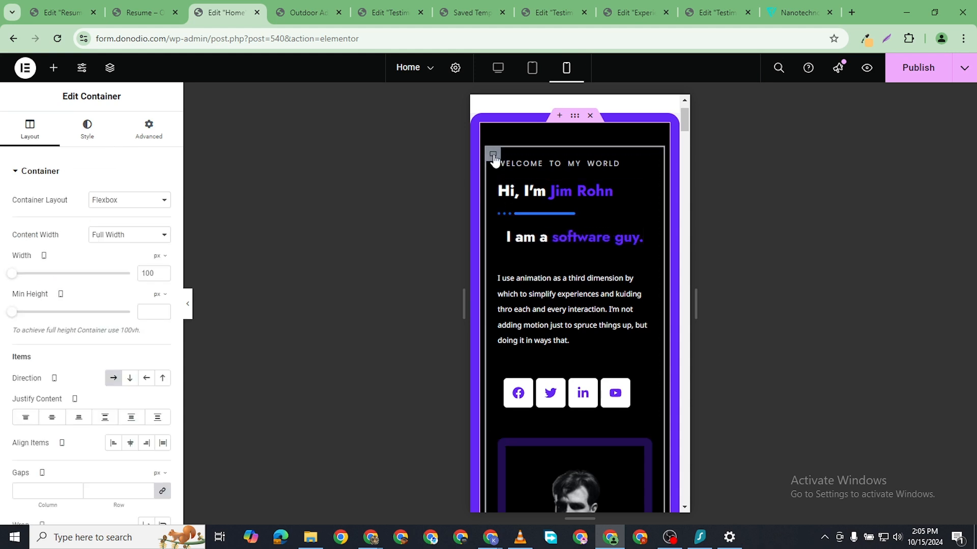
click(148, 379)
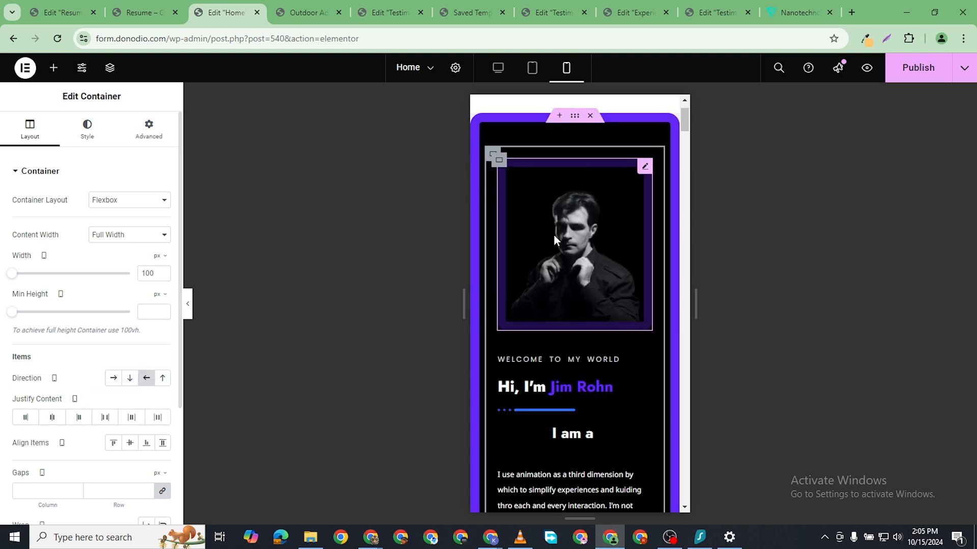
scroll(570, 333, down, 1)
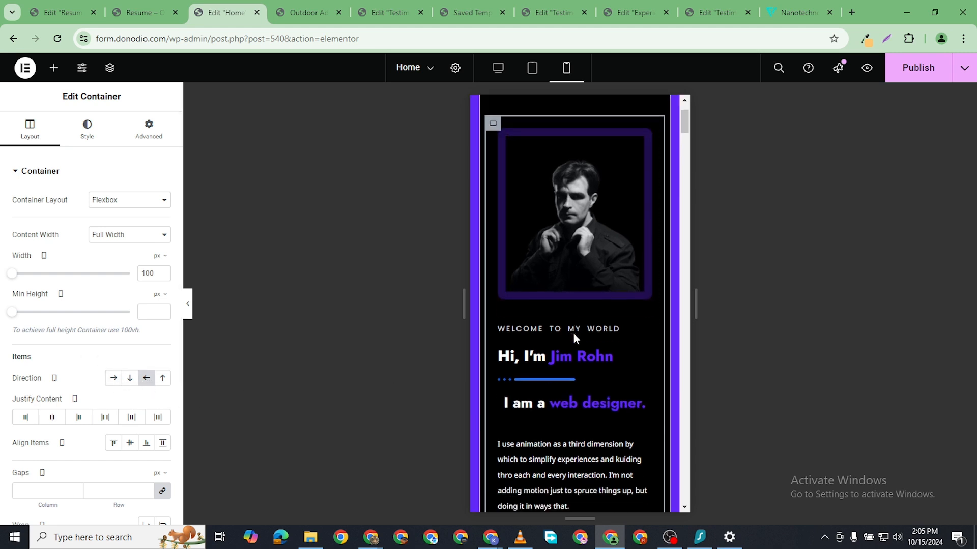
- Centre the "Hi, I'm" heading in the mobile hero section and set its title font size to 27 px
scroll(572, 333, down, 2)
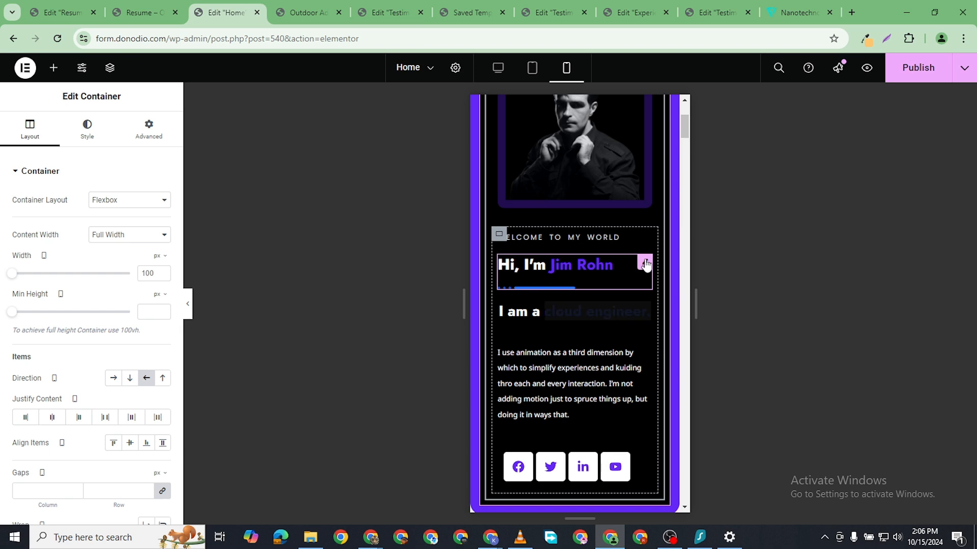
click(645, 264)
click(146, 204)
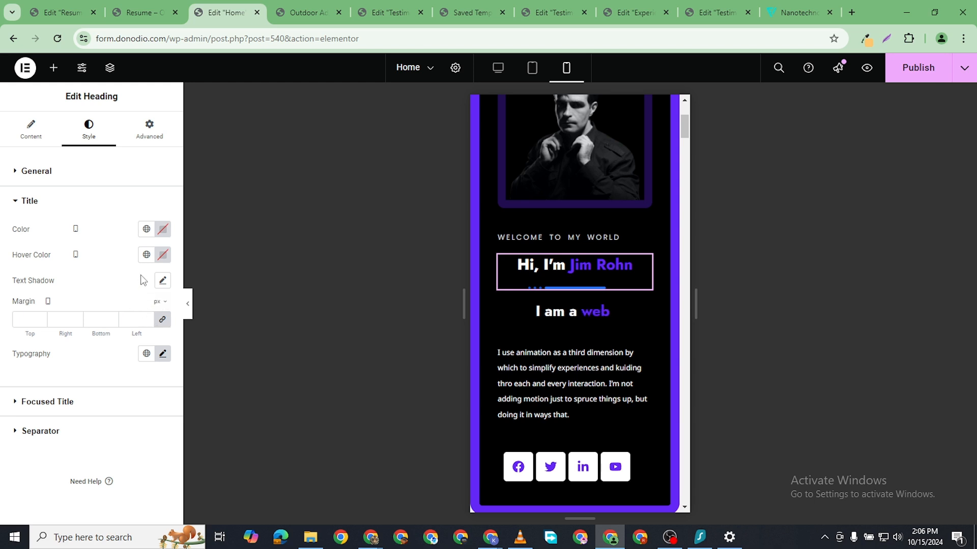
click(162, 280)
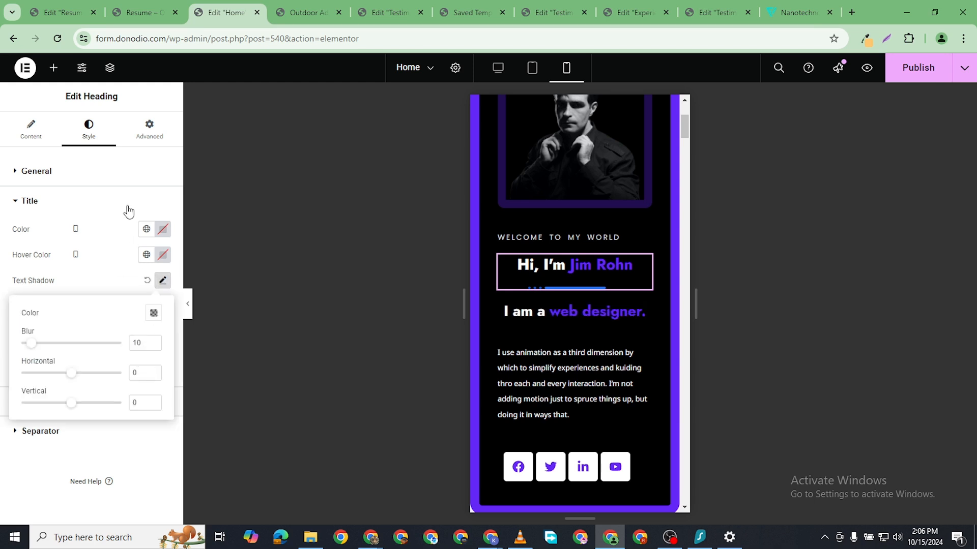
click(120, 173)
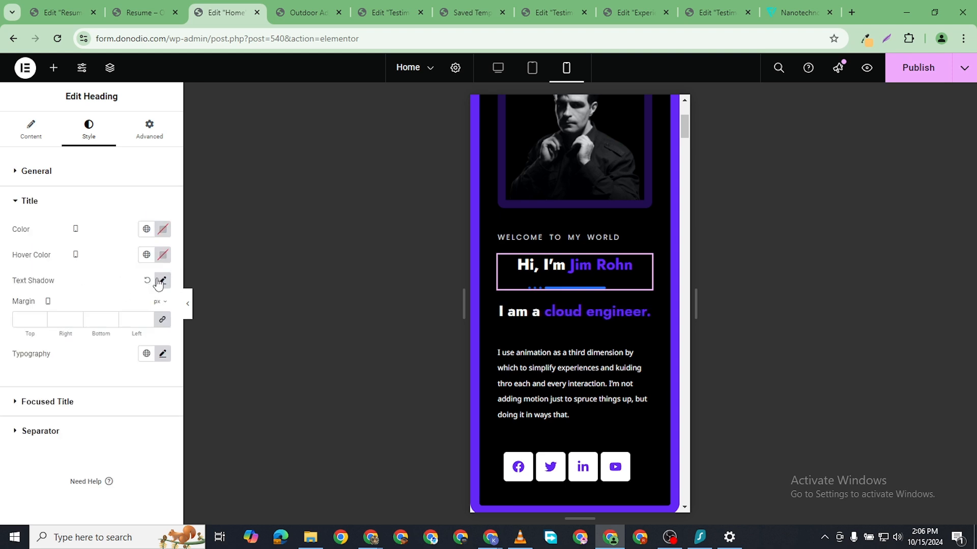
click(162, 354)
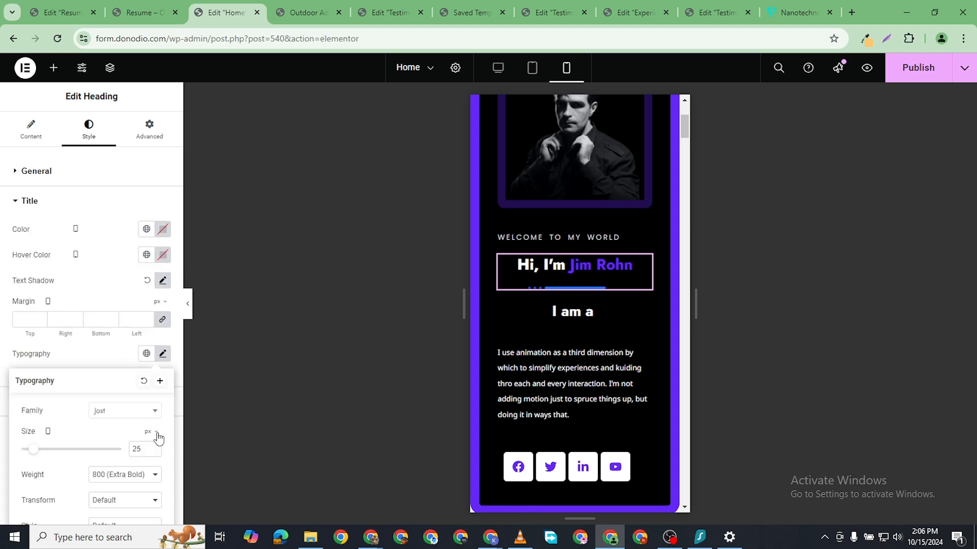
click(154, 447)
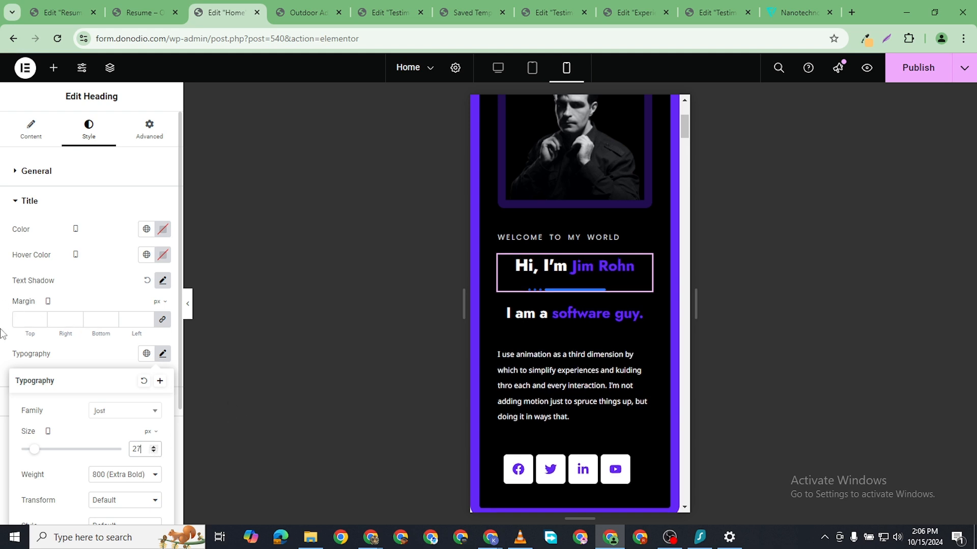
click(14, 338)
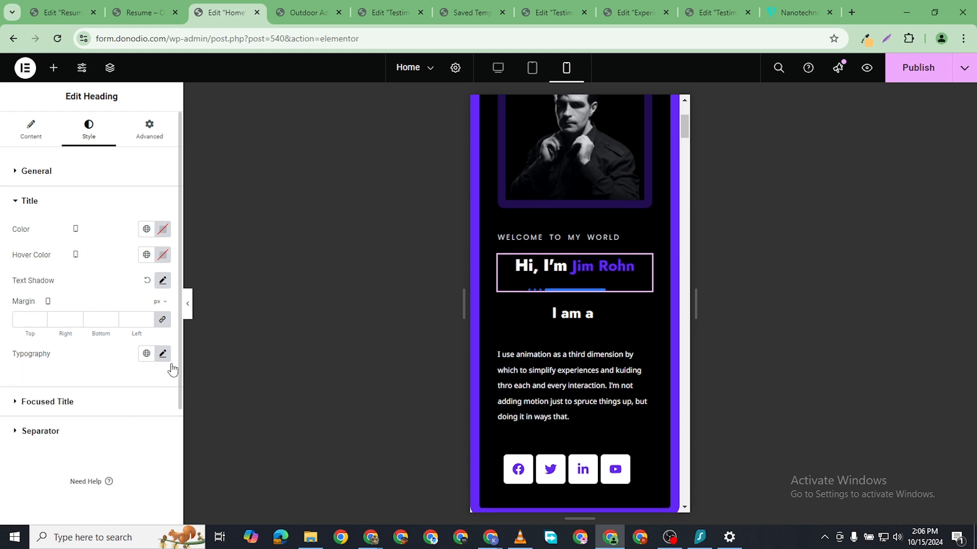
- Set the focused title font size of the "Hi, I'm" heading to 35 px for mobile
click(123, 410)
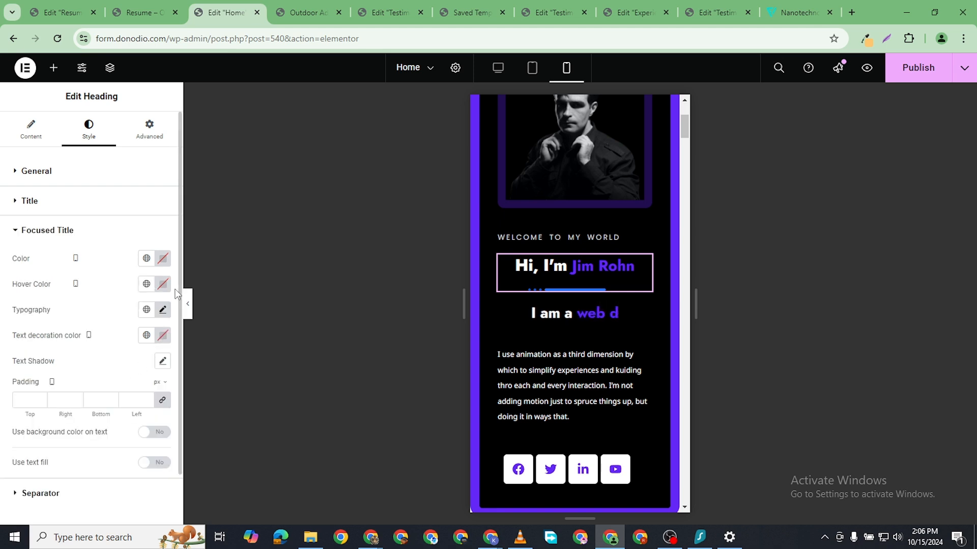
click(163, 310)
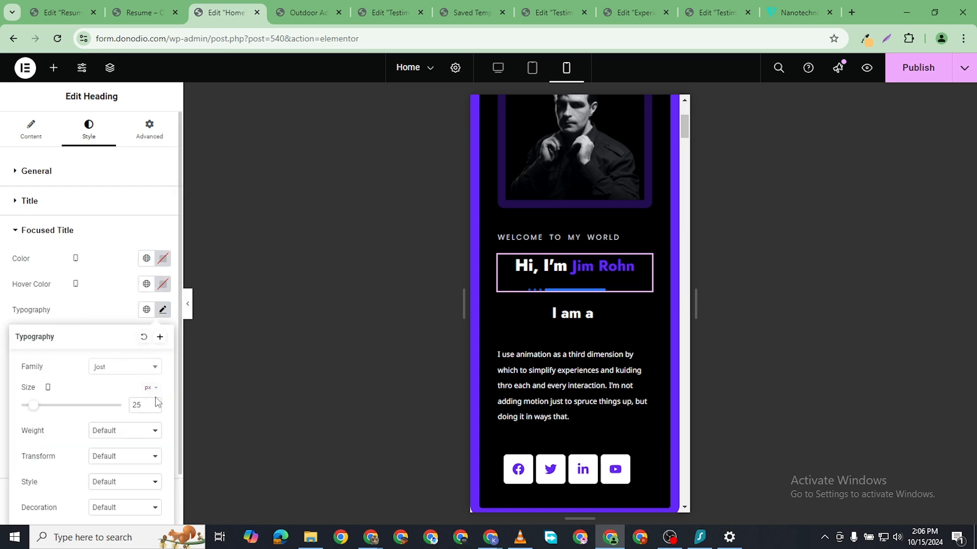
click(153, 405)
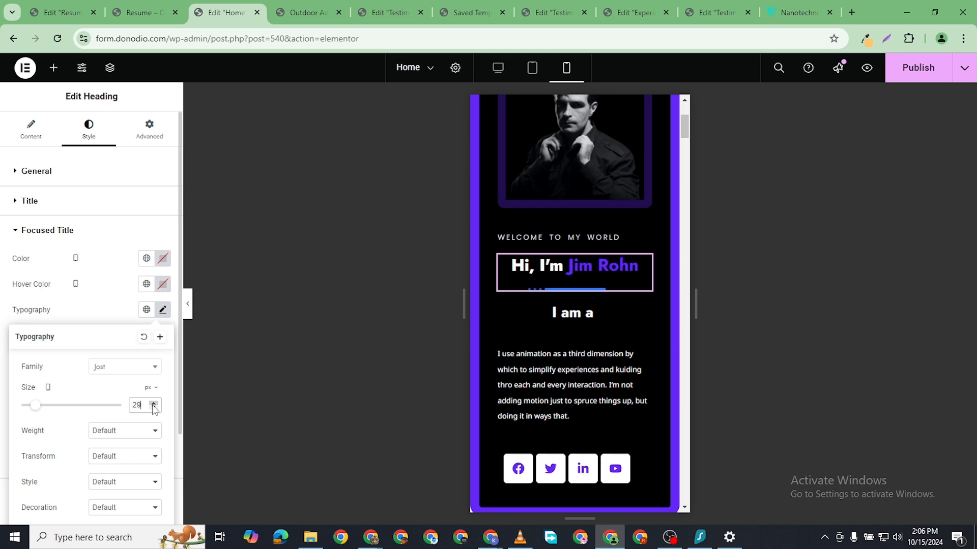
double_click(154, 404)
click(154, 405)
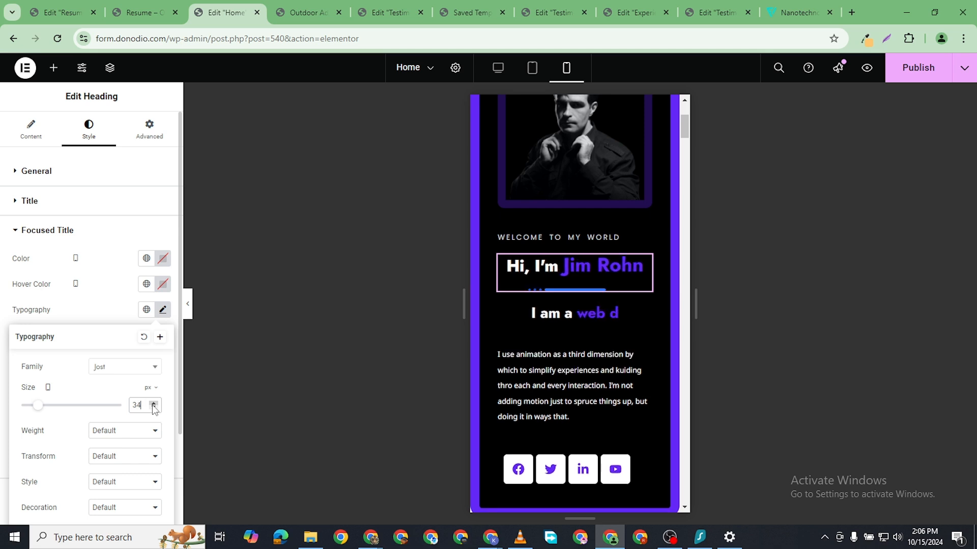
click(153, 405)
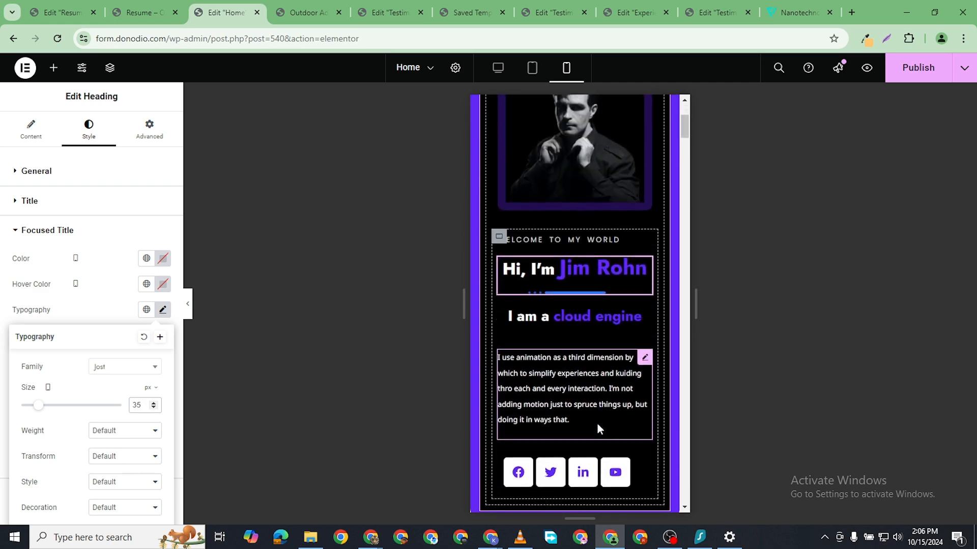
- Set the font size of the "What I Do" heading in the features section to 40 px for mobile
scroll(598, 427, down, 6)
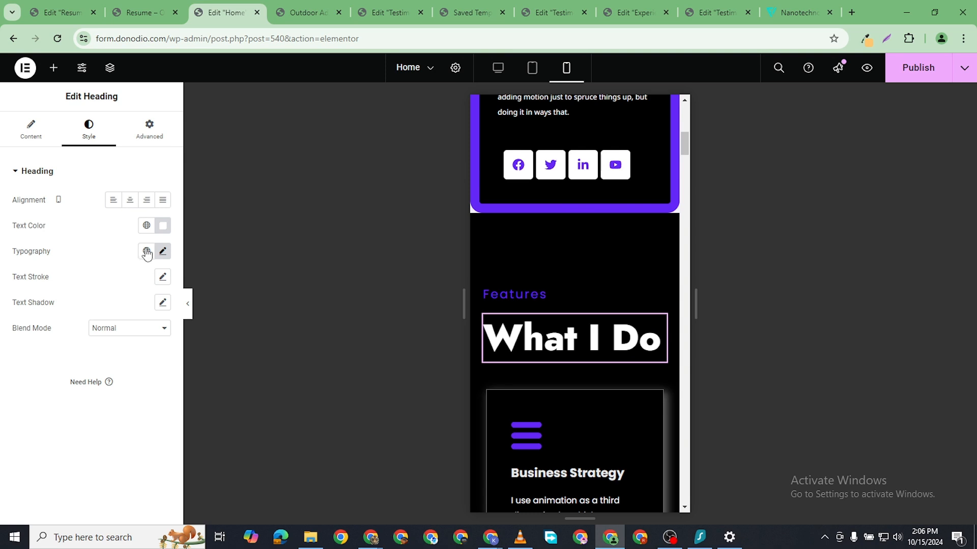
click(163, 251)
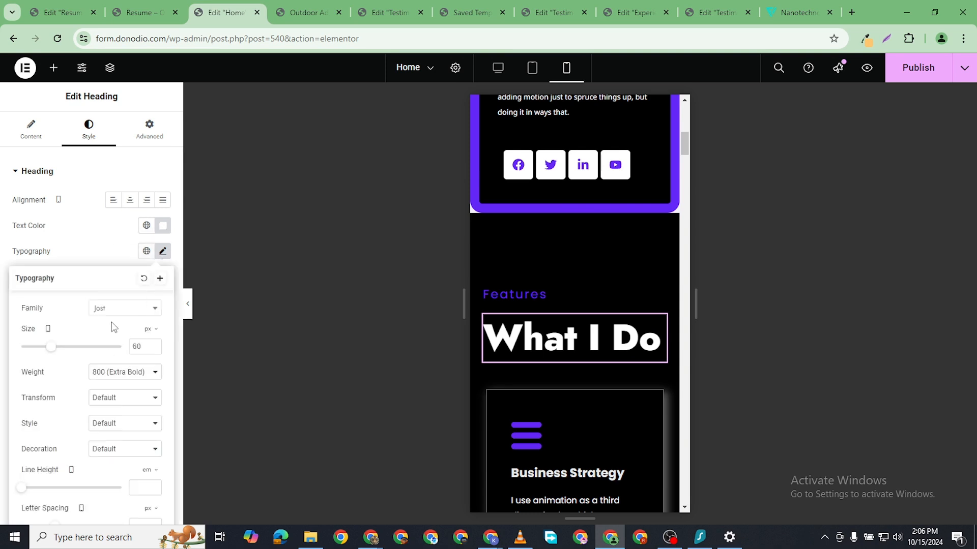
double_click(143, 344)
text(40)
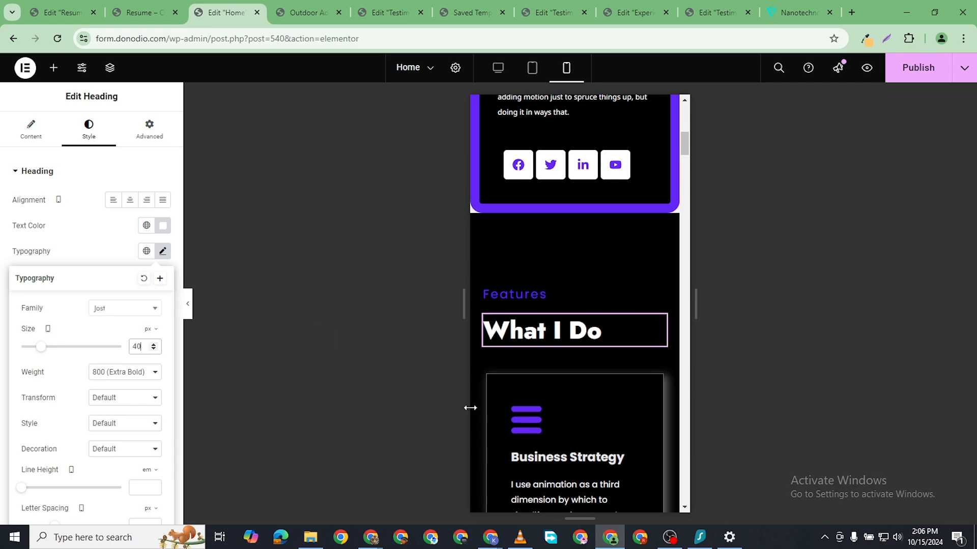
- Centre the "WELCOME TO MY WORLD" heading in the hero section of the mobile layout
scroll(643, 322, down, 5)
scroll(645, 322, down, 15)
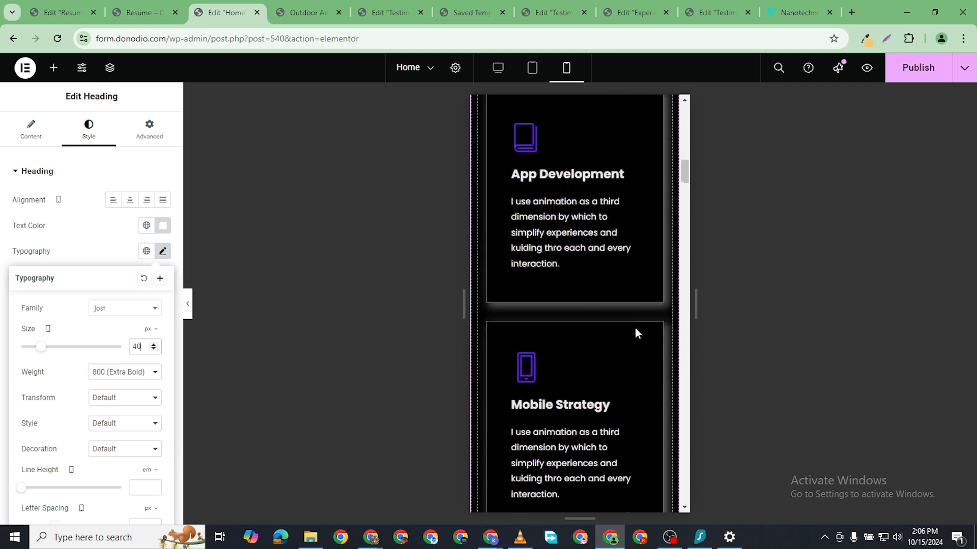
scroll(621, 322, down, 7)
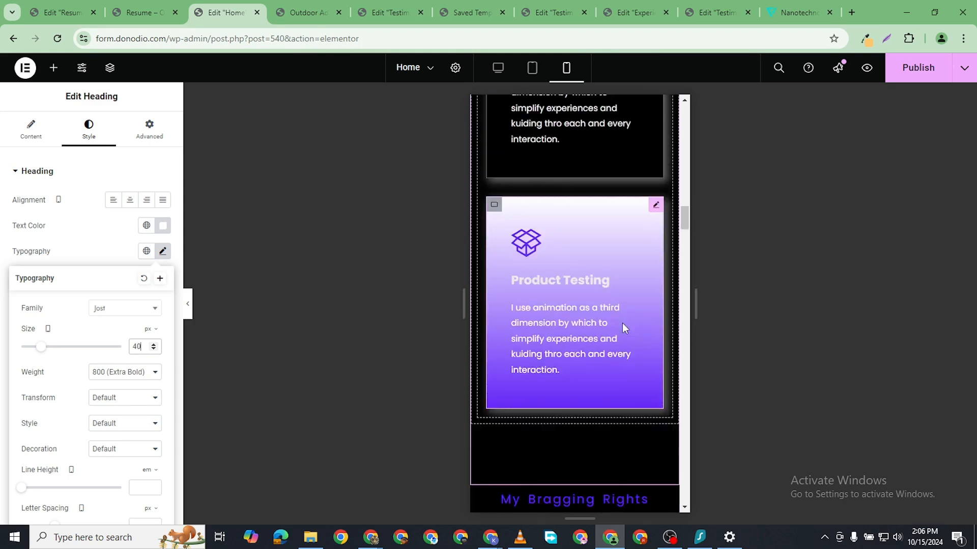
scroll(646, 321, up, 20)
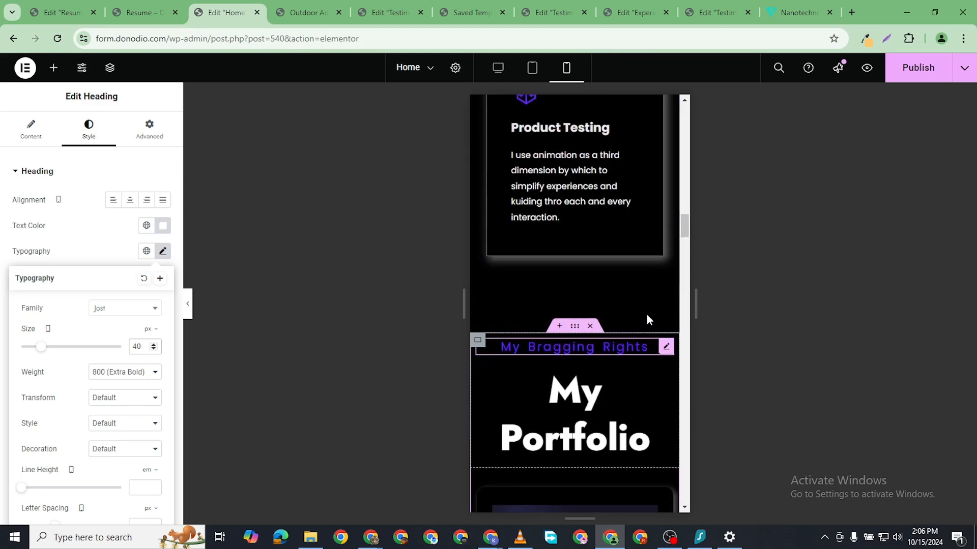
scroll(615, 367, up, 10)
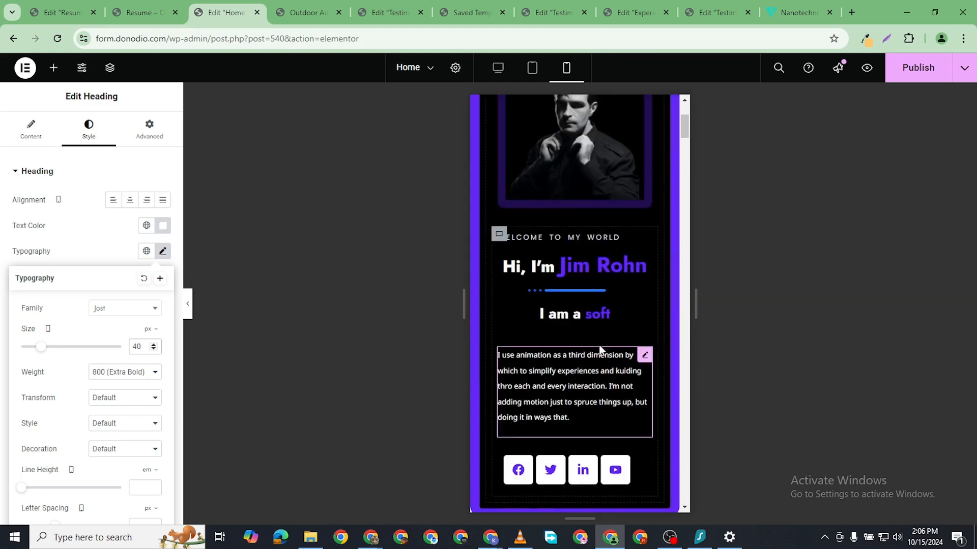
scroll(596, 430, down, 5)
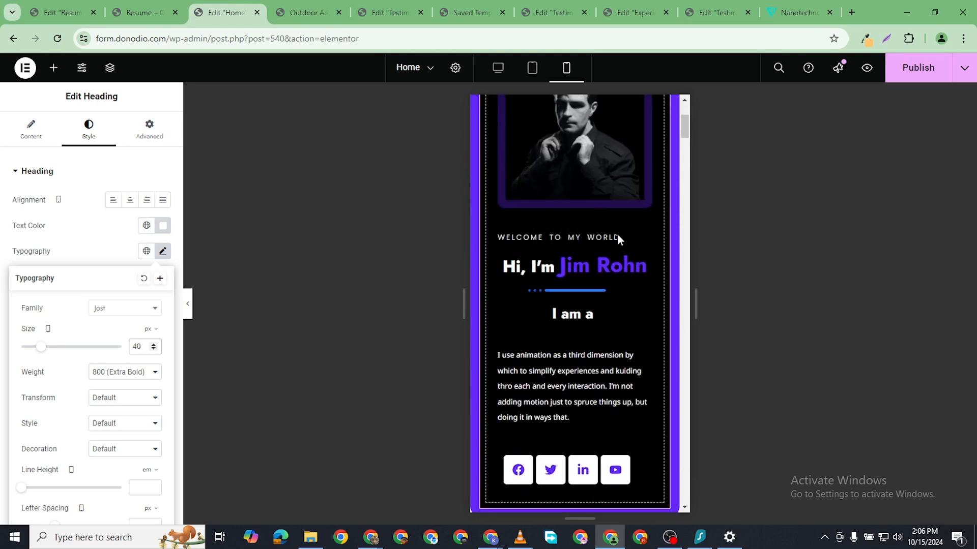
scroll(607, 499, down, 8)
scroll(606, 443, up, 10)
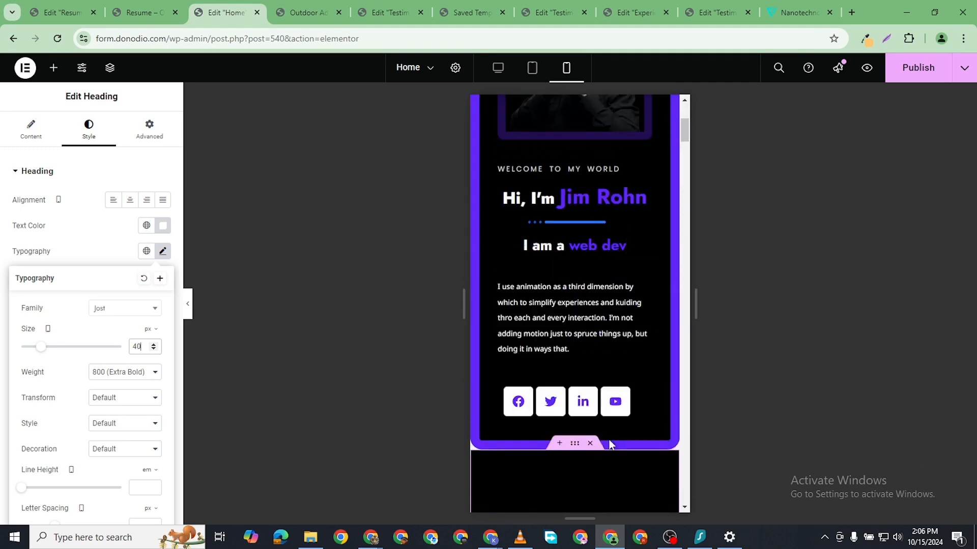
click(619, 359)
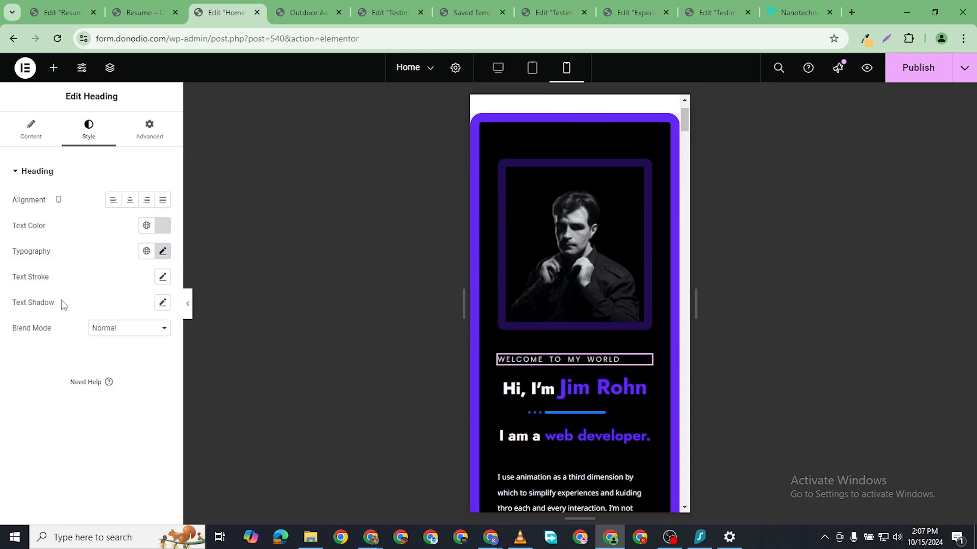
scroll(614, 340, down, 8)
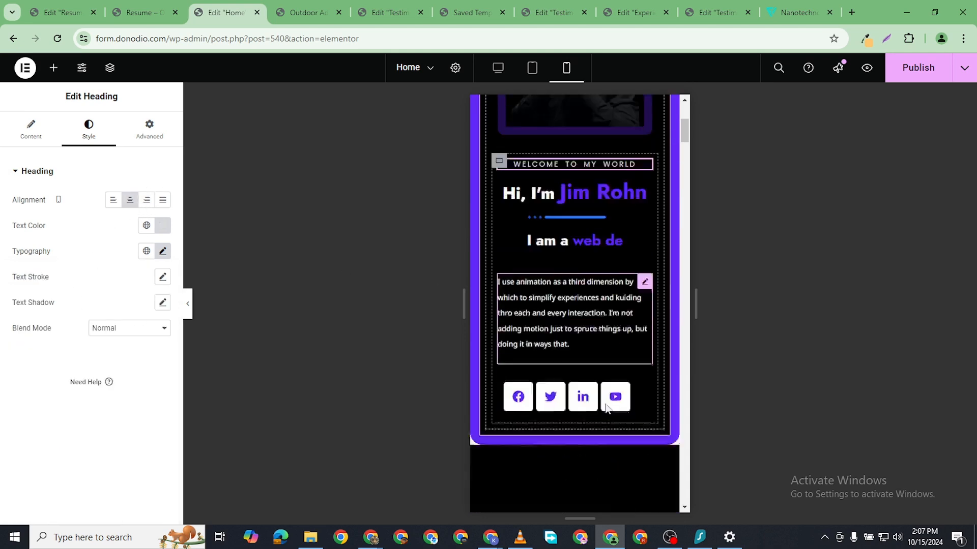
- Set the font size of the "My Portfolio" heading to 40 px for mobile
scroll(605, 404, down, 15)
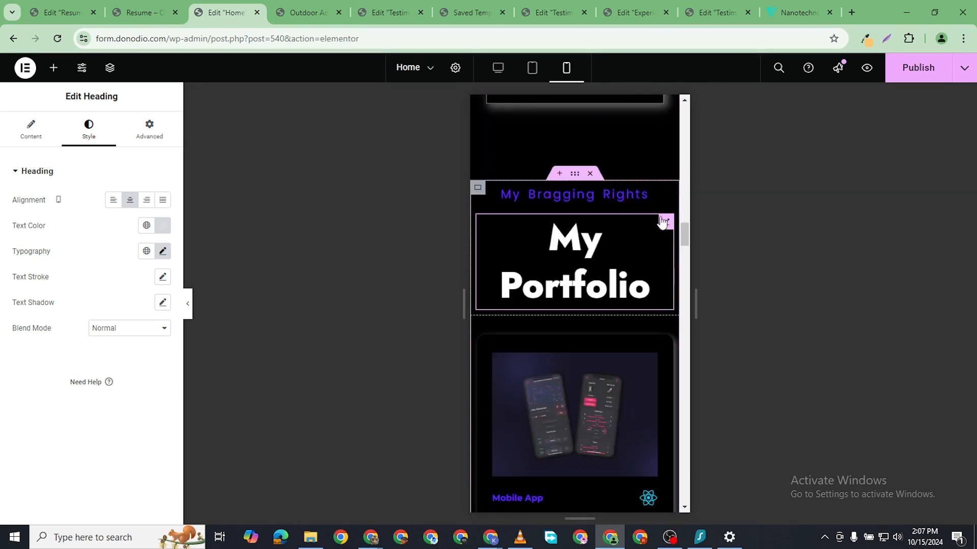
click(621, 235)
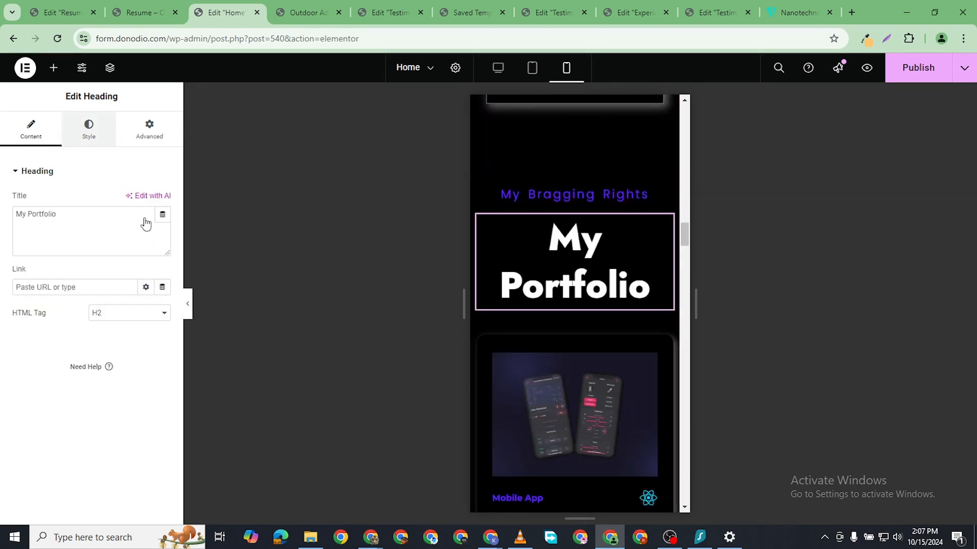
click(89, 129)
click(163, 251)
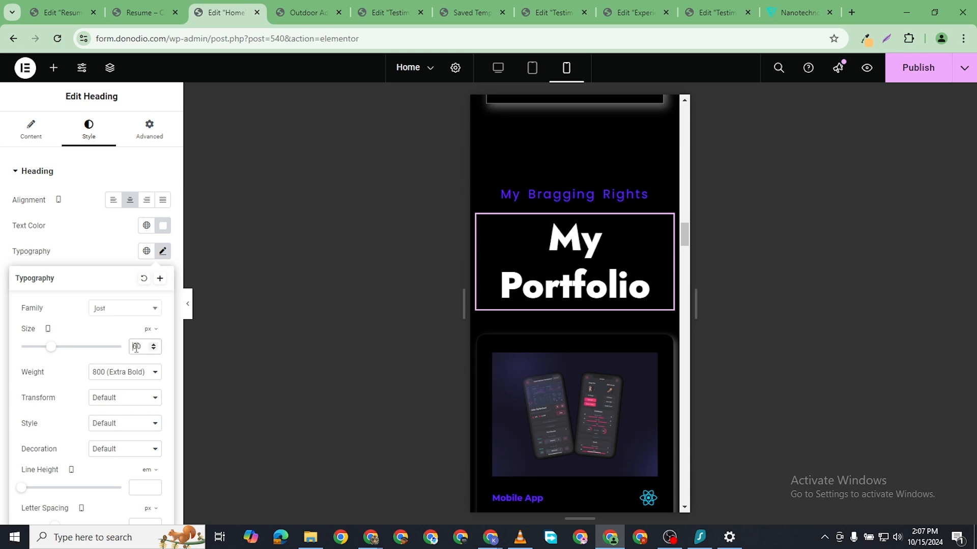
text(40)
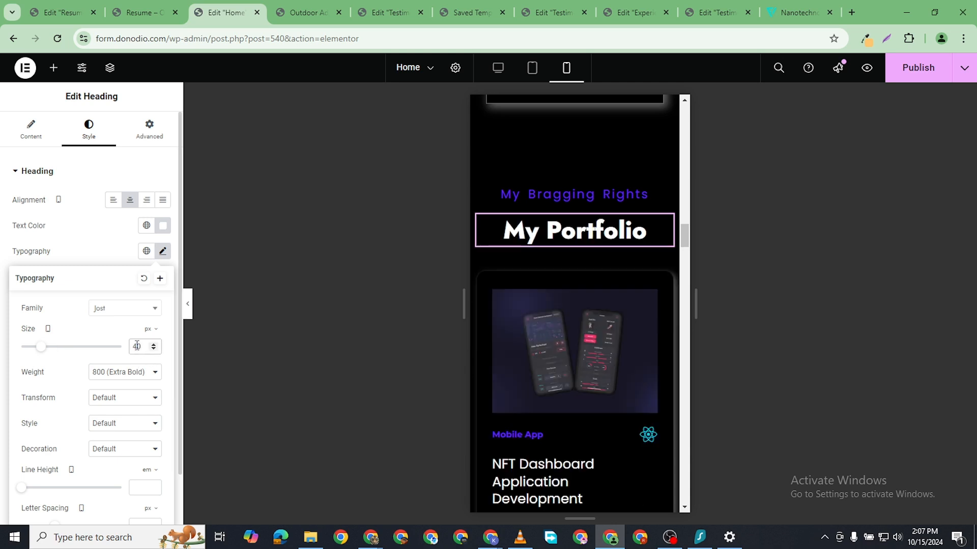
- Set the font size of the "My Bragging Rights" subheading above the portfolio title to 15 px
click(579, 194)
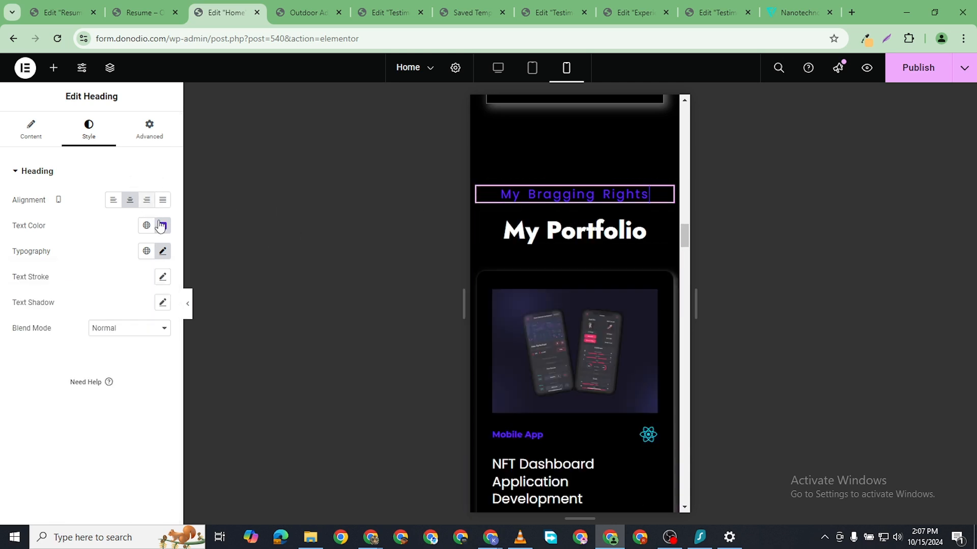
click(163, 251)
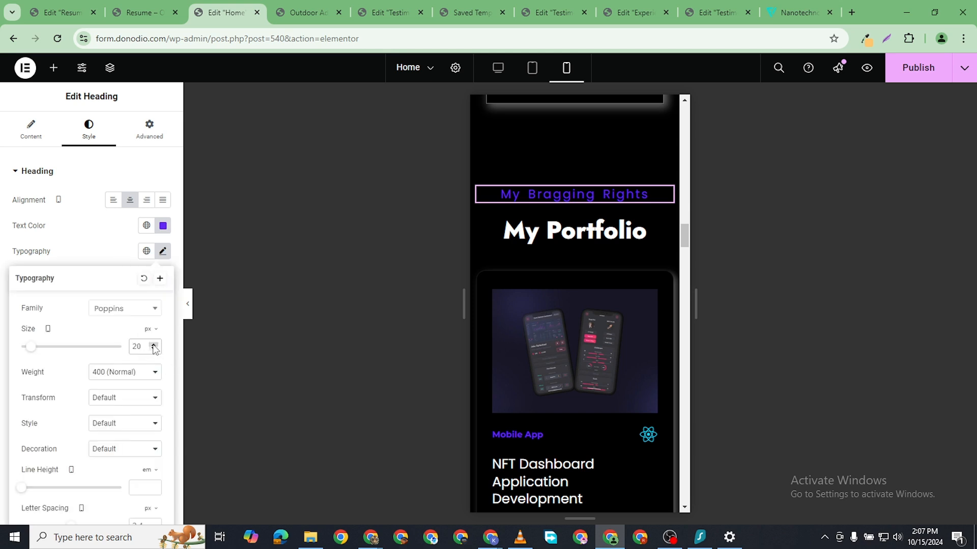
text(15)
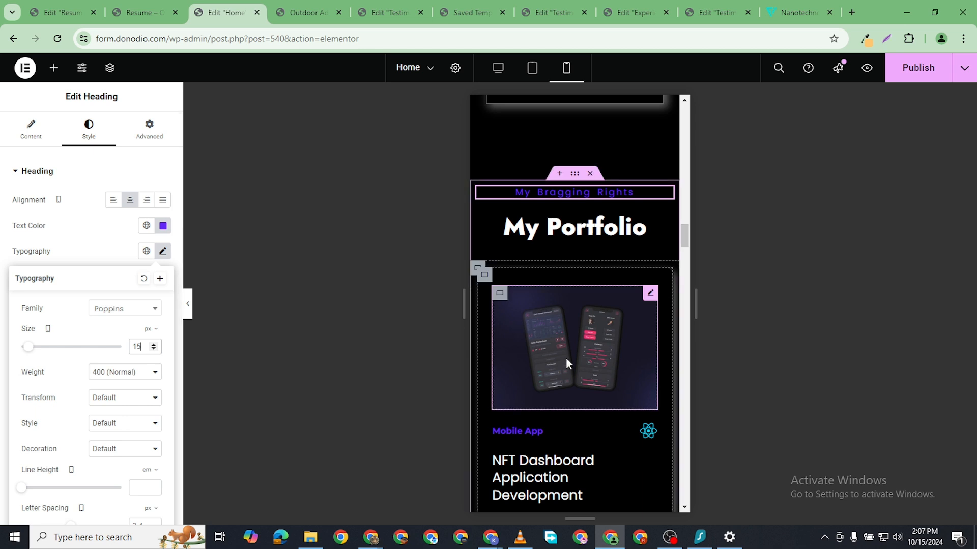
- Set the font size of the "NFT Dashboard Application Development" heading on the first portfolio card to 16 px
scroll(566, 358, up, 1)
scroll(577, 292, down, 7)
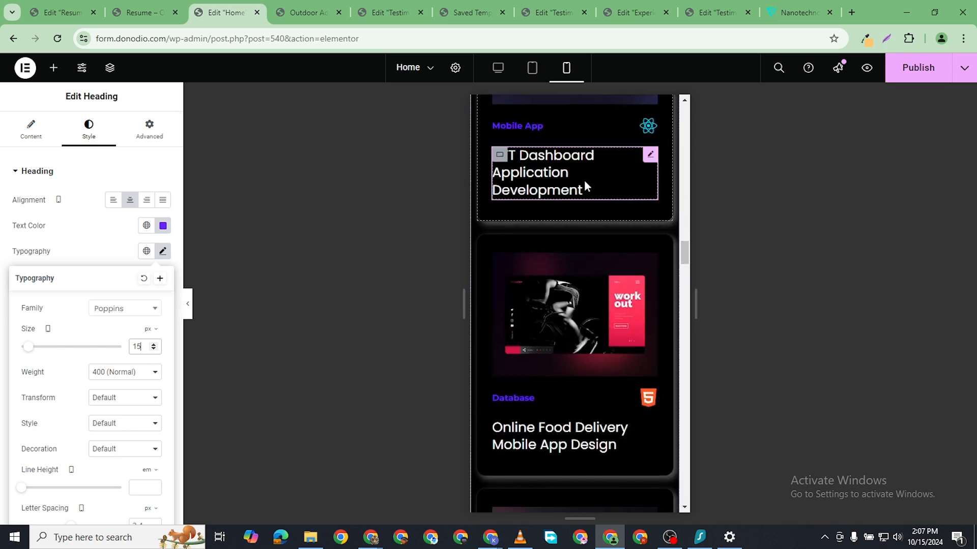
click(651, 155)
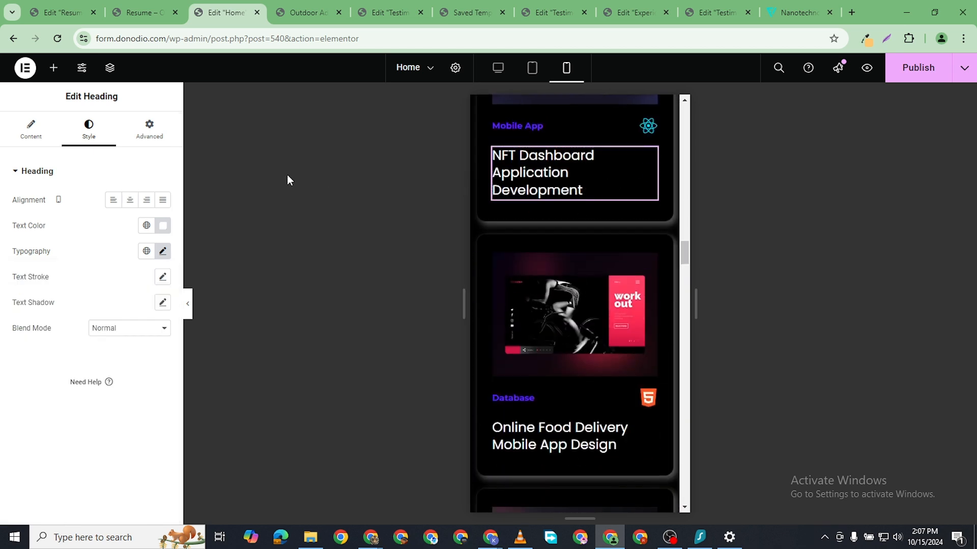
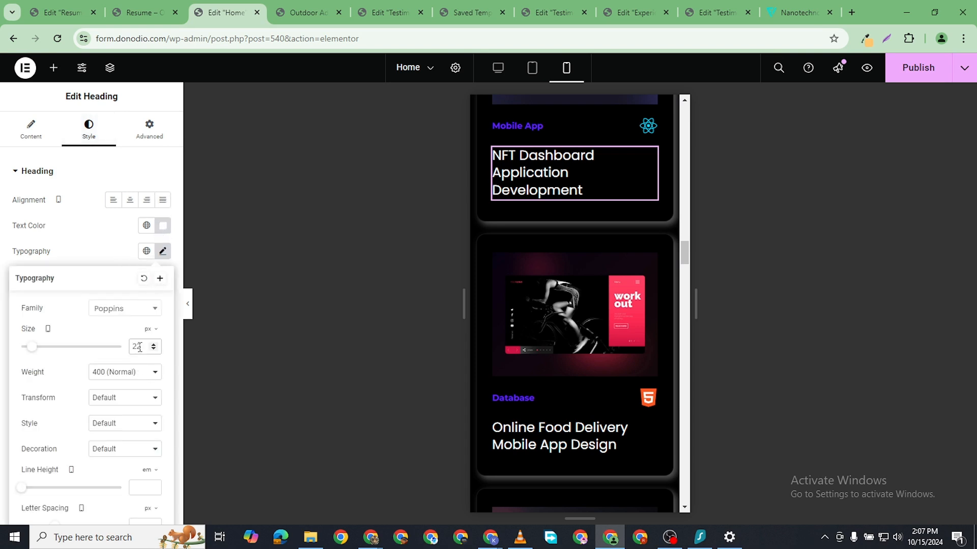
scroll(140, 348, down, 7)
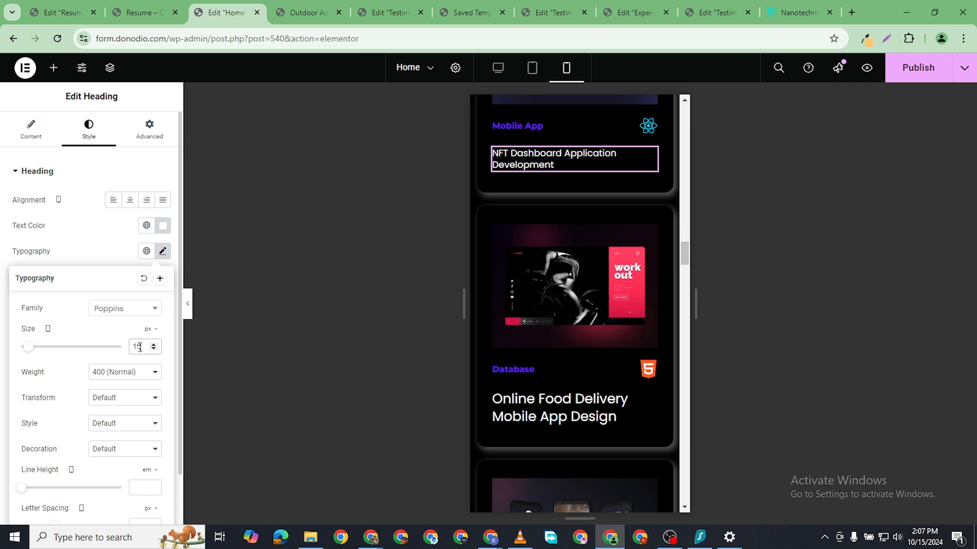
click(153, 346)
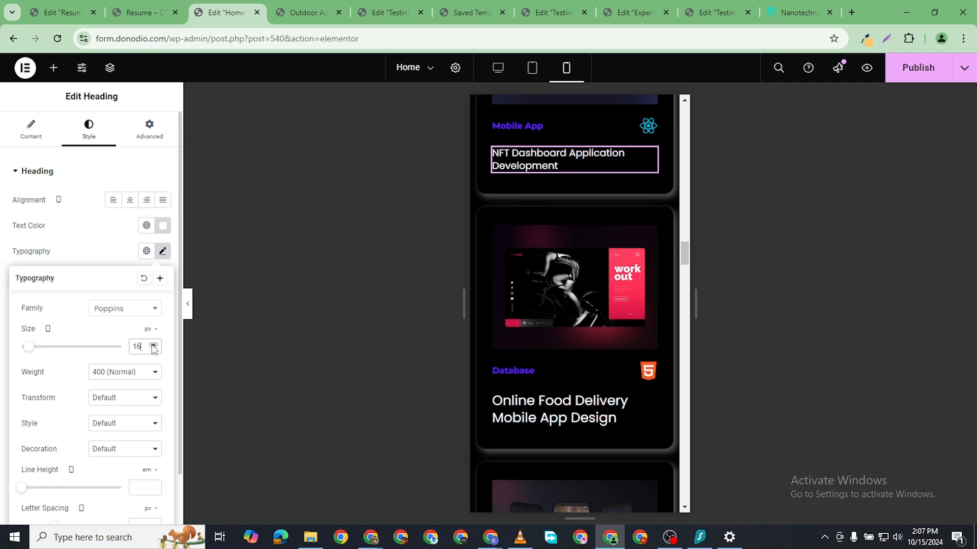
- Copy the "NFT Dashboard Application Development" heading and paste its style onto the "Online Food Delivery Mobile App Design" heading
right_click(647, 154)
click(686, 218)
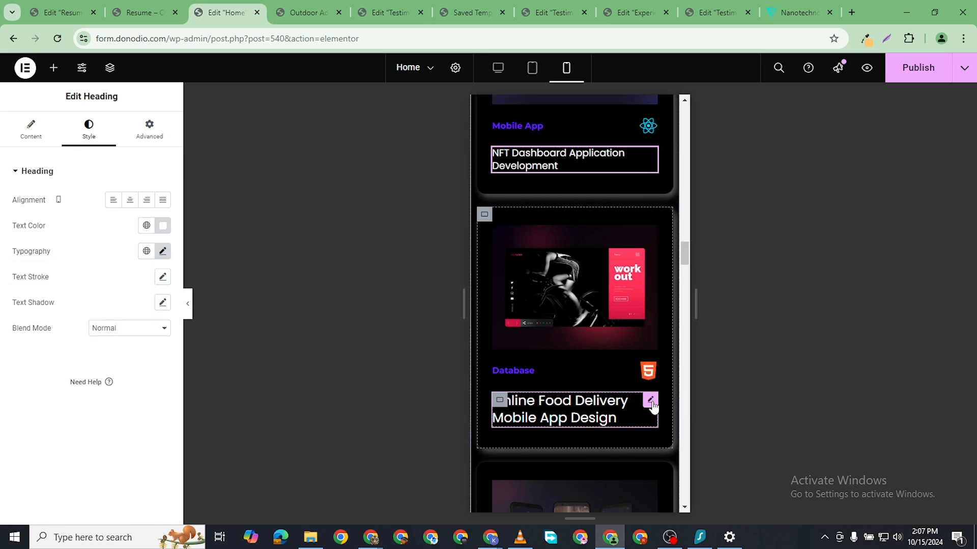
right_click(652, 410)
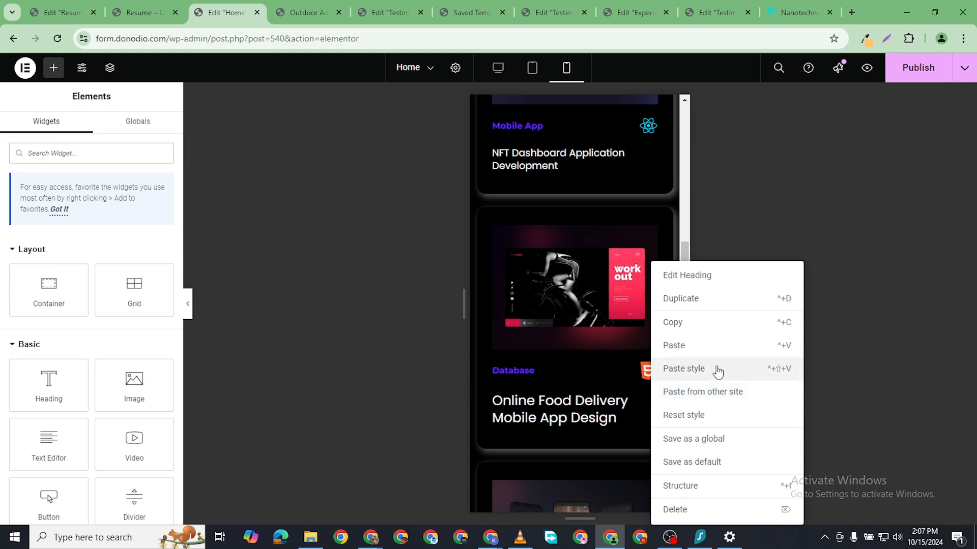
click(717, 369)
- Paste the copied heading style onto the "Travel App Design Creativity & Application" and "Restaurant Ordering System App Development" card headings
scroll(595, 440, up, 4)
scroll(595, 439, down, 10)
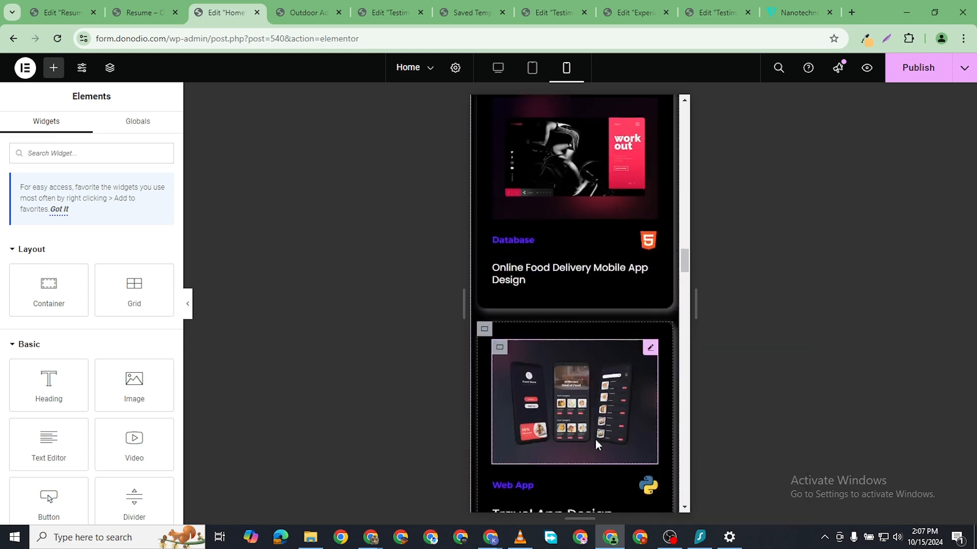
scroll(610, 373, down, 2)
right_click(645, 218)
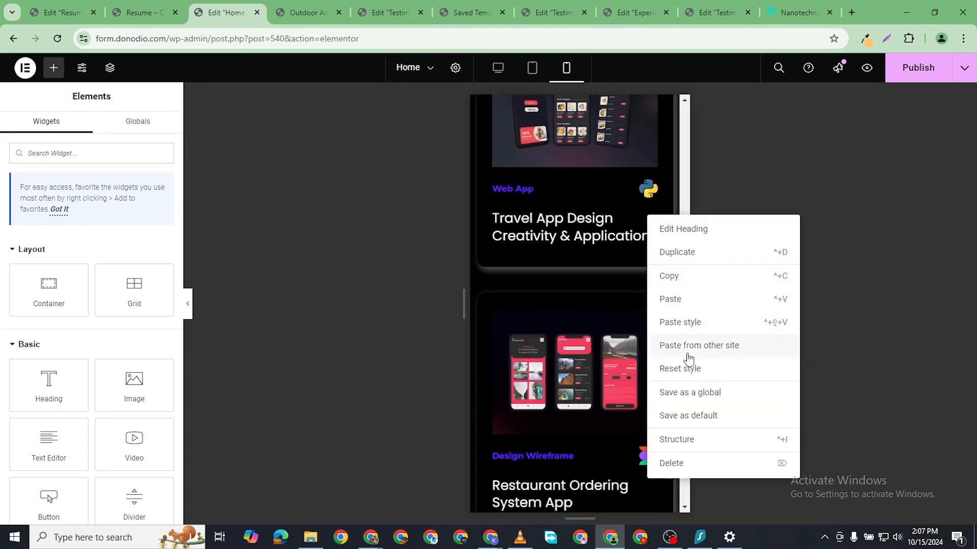
click(685, 321)
scroll(611, 349, down, 4)
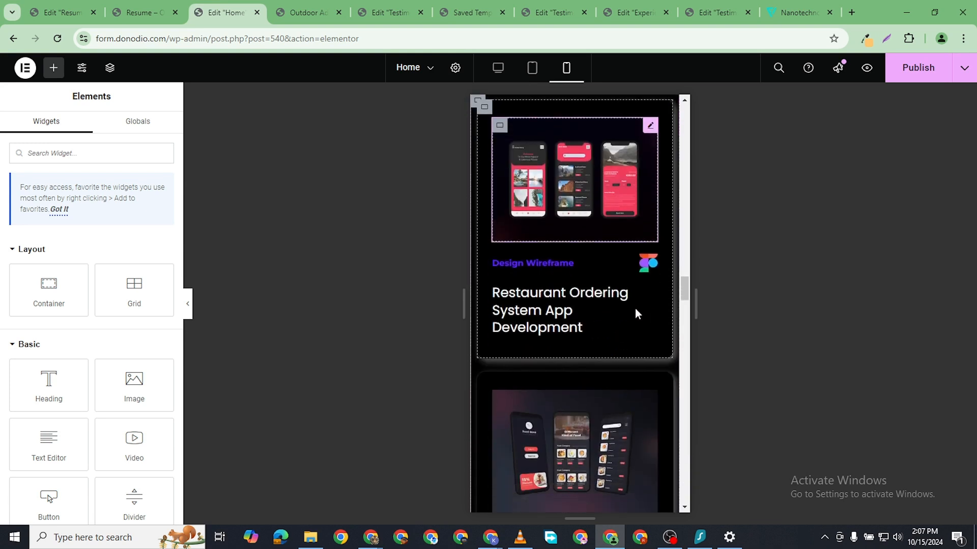
right_click(646, 297)
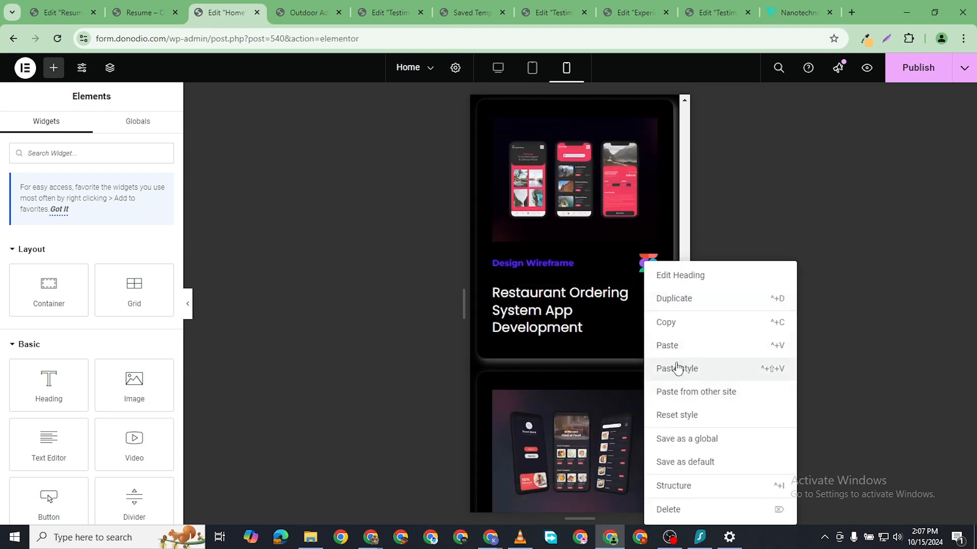
click(677, 368)
- Paste the copied heading style onto the "Real Estate Marketplace App Development" and "Crypto Exchange Web Application Management" card headings
scroll(585, 356, down, 5)
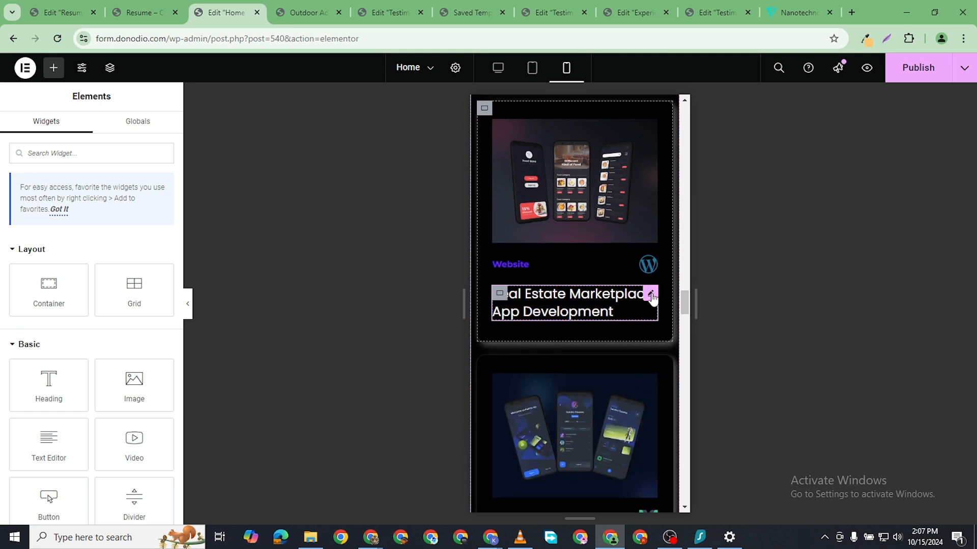
right_click(653, 297)
click(689, 370)
scroll(600, 320, down, 5)
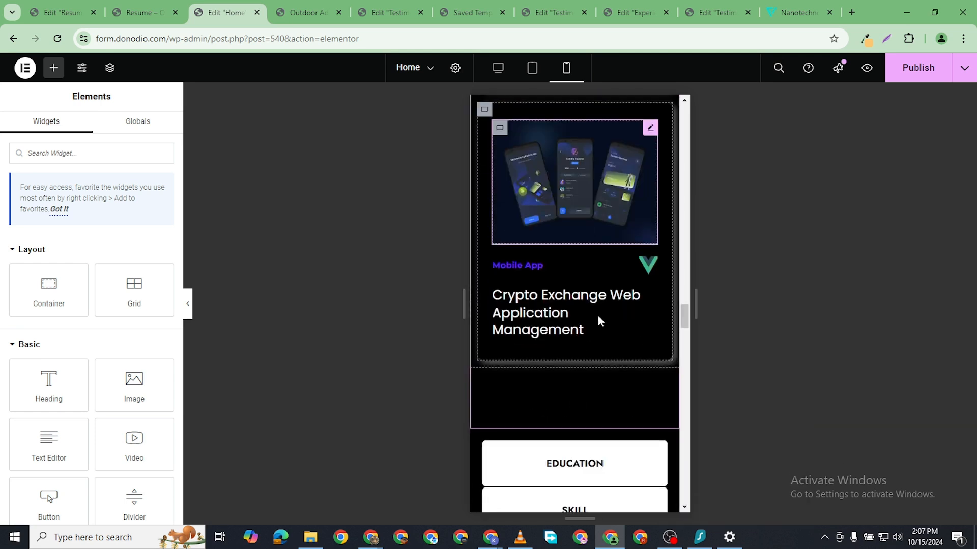
right_click(648, 294)
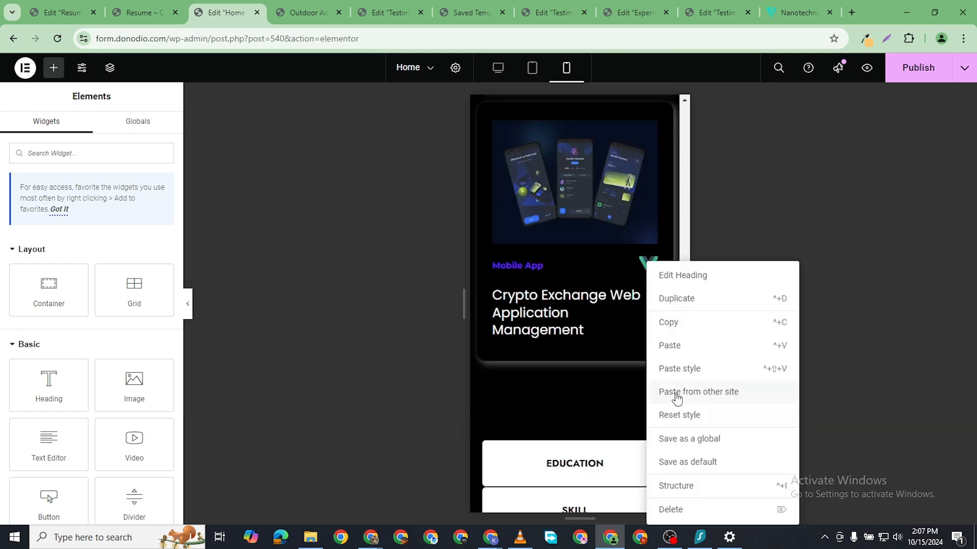
click(689, 368)
- Examine the mobile layout of the Experience section, including its shortcode widget and the container's margin and padding settings
scroll(564, 432, down, 2)
scroll(575, 387, down, 5)
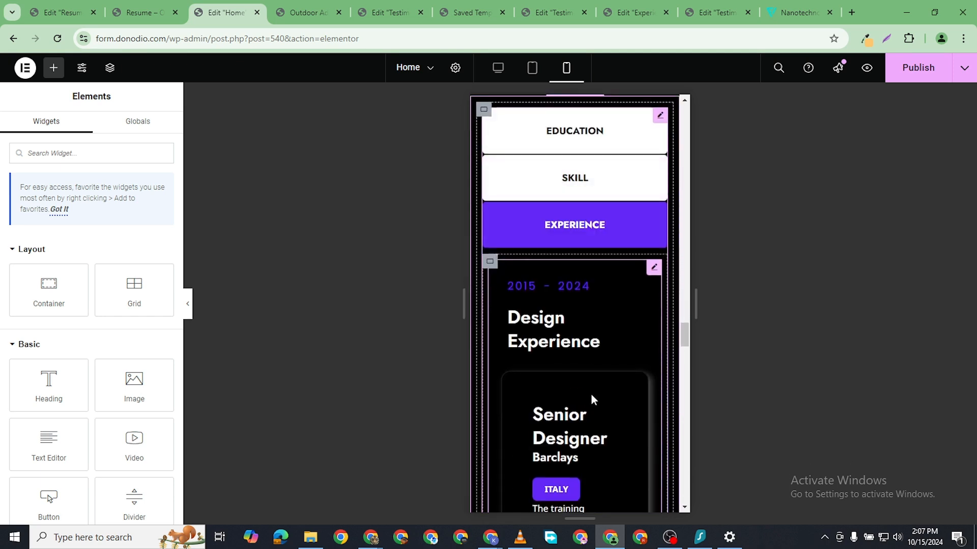
scroll(562, 343, down, 6)
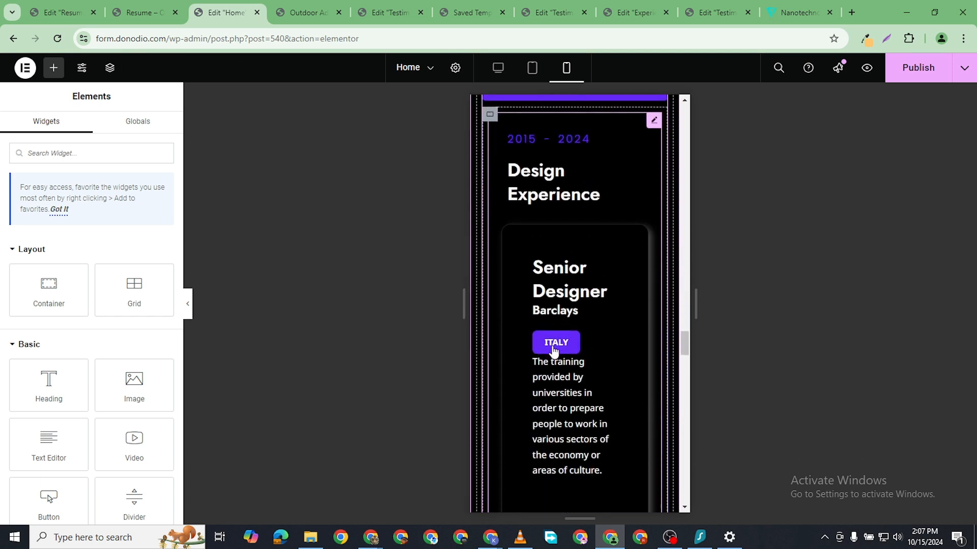
scroll(558, 361, up, 6)
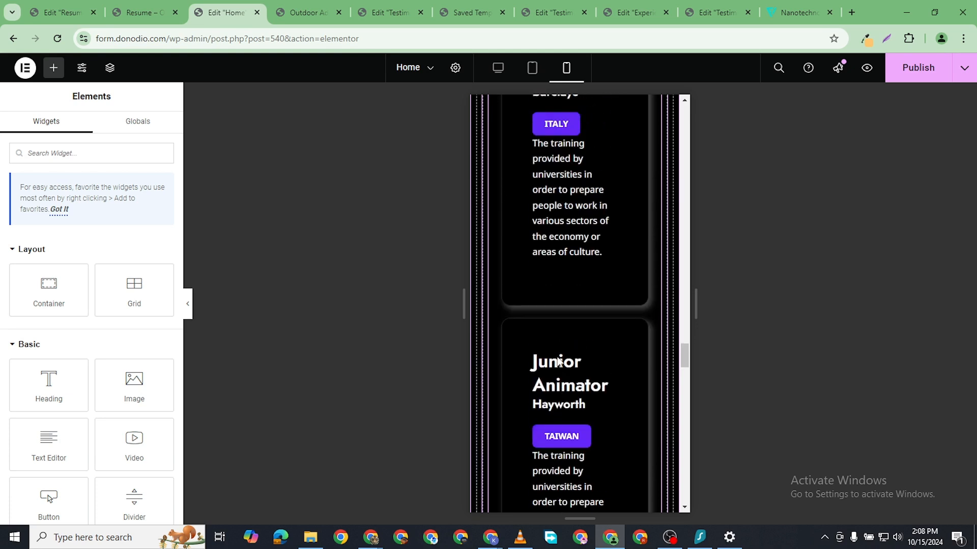
click(511, 195)
scroll(511, 203, up, 2)
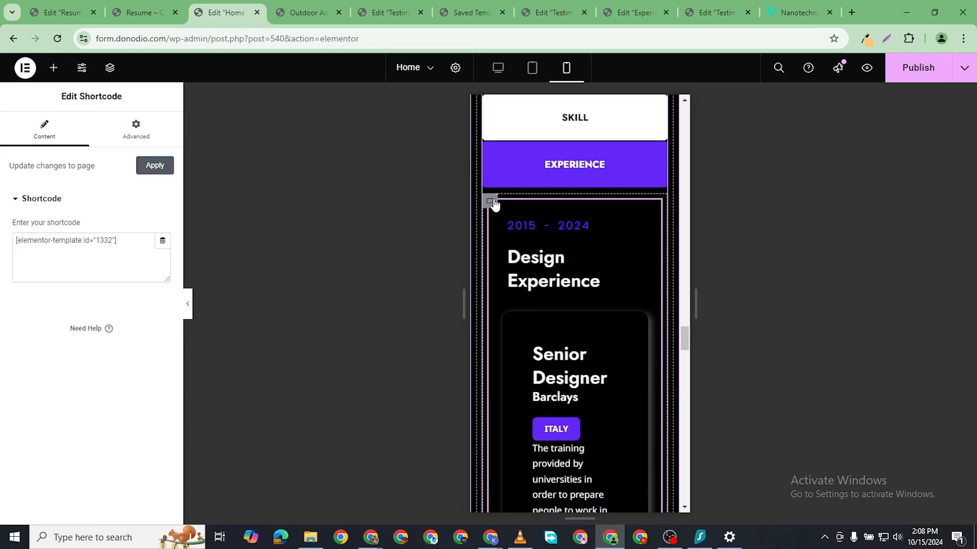
click(490, 202)
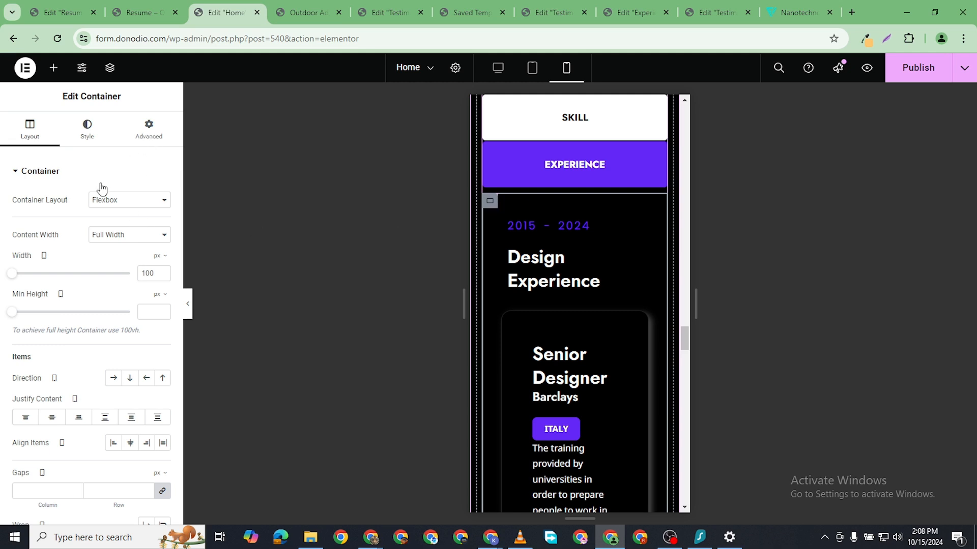
click(149, 130)
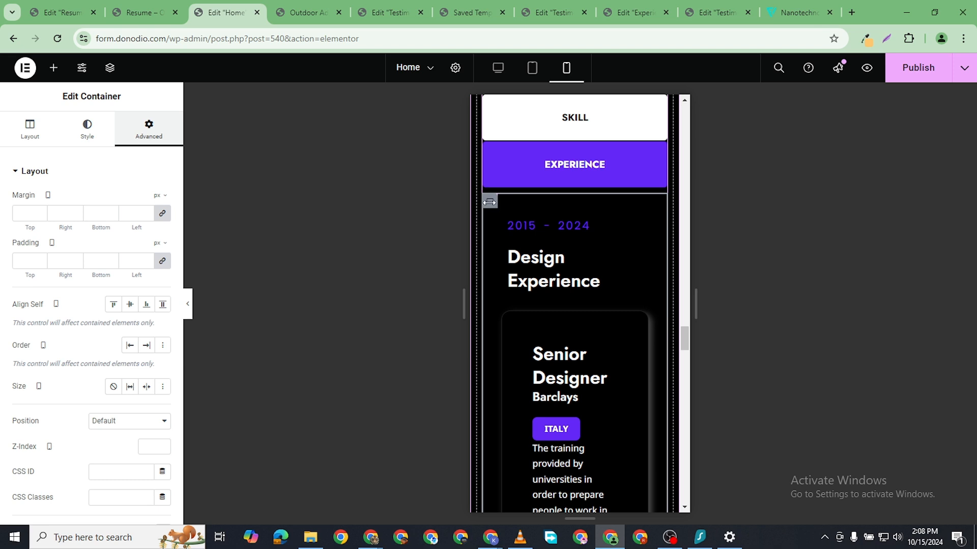
scroll(559, 305, down, 3)
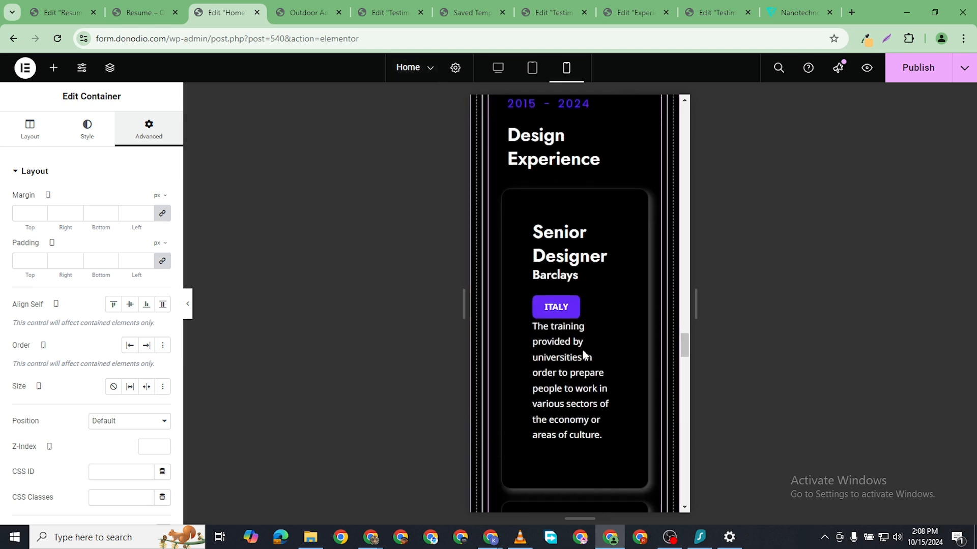
scroll(629, 301, up, 1)
scroll(560, 326, down, 6)
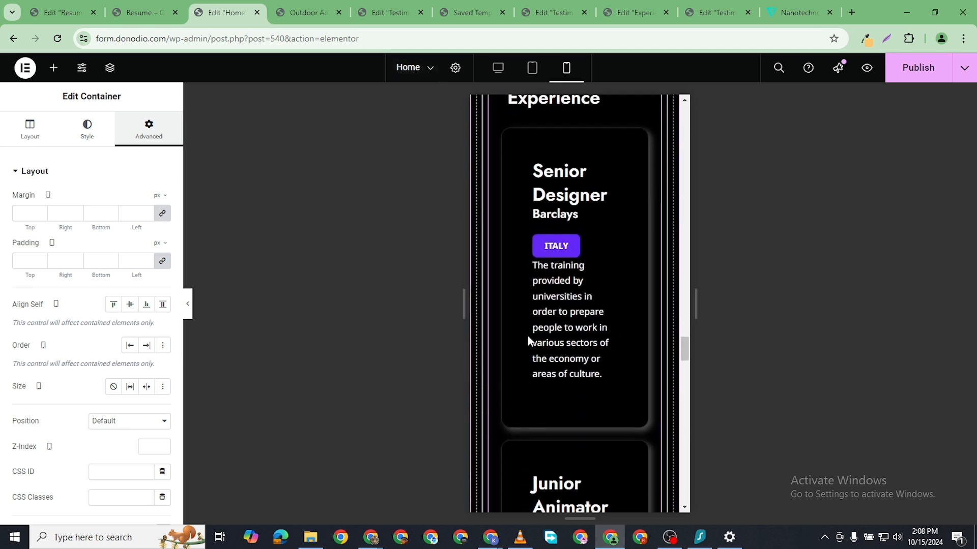
scroll(563, 343, down, 10)
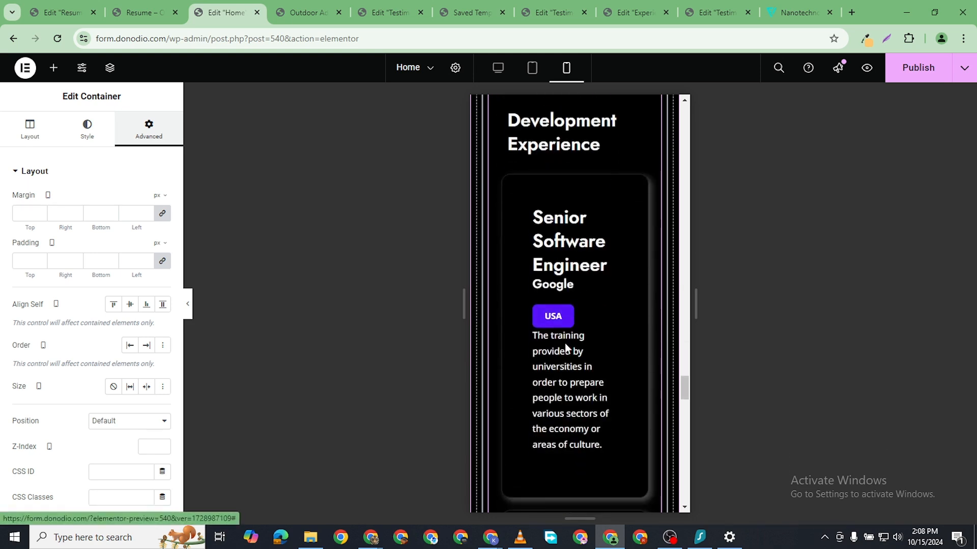
scroll(558, 275, down, 3)
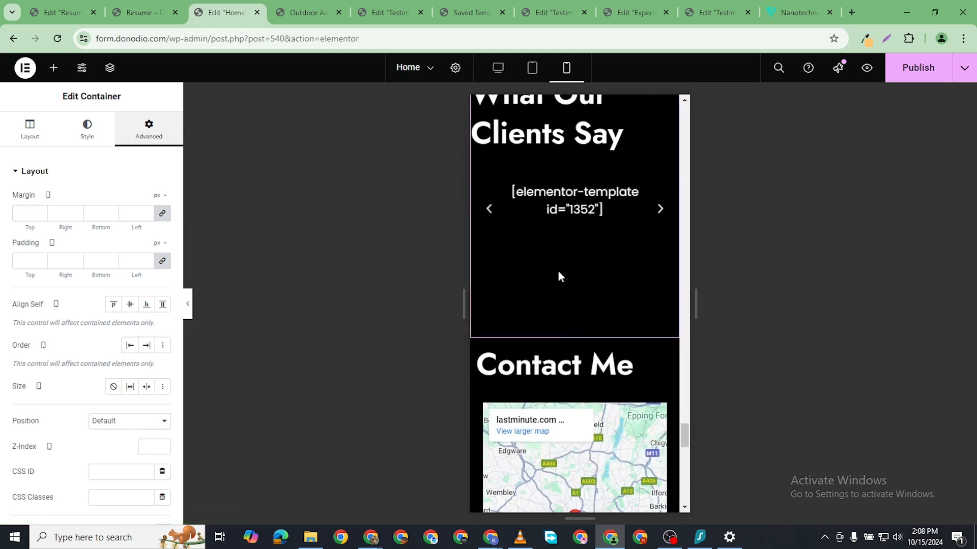
- Set the font size of the "What Our Clients Say" heading to 30 px for mobile
scroll(559, 209, up, 5)
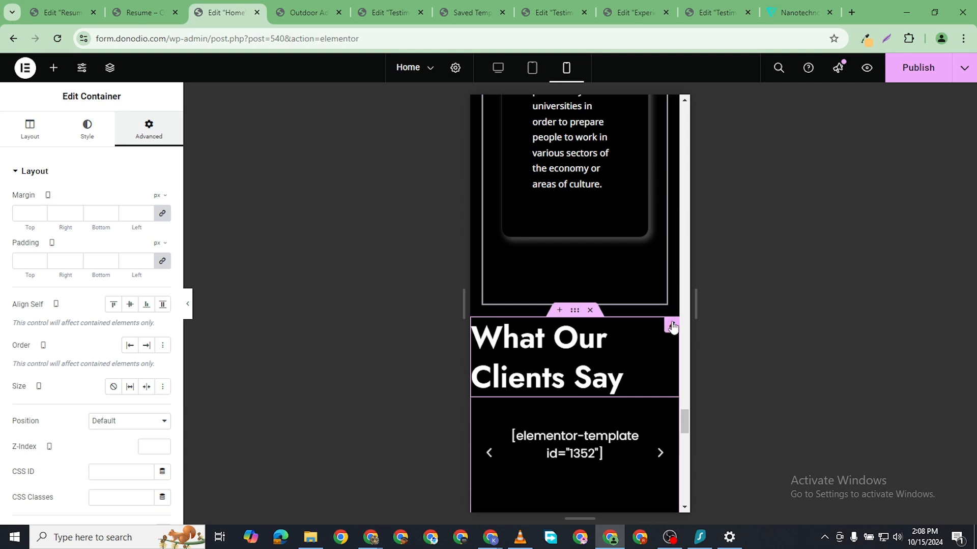
click(610, 351)
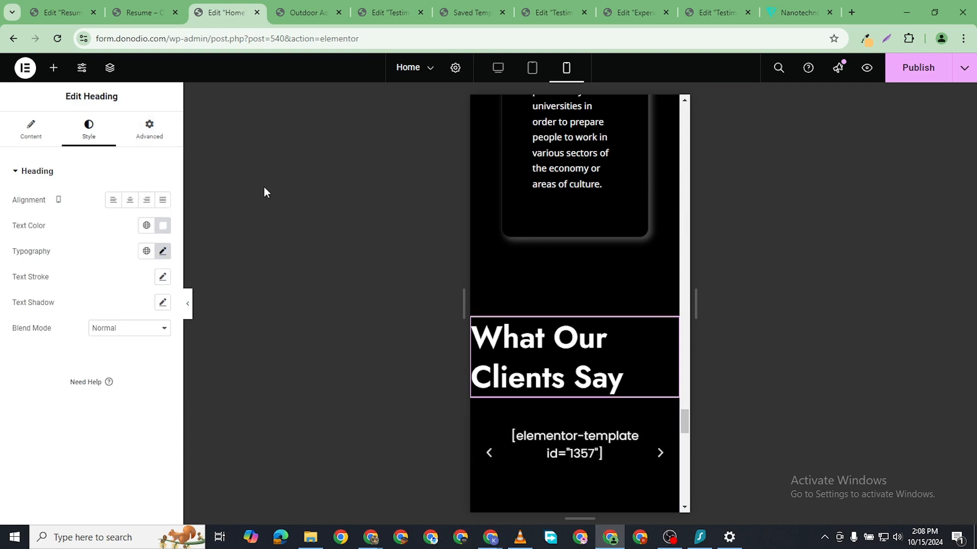
click(163, 251)
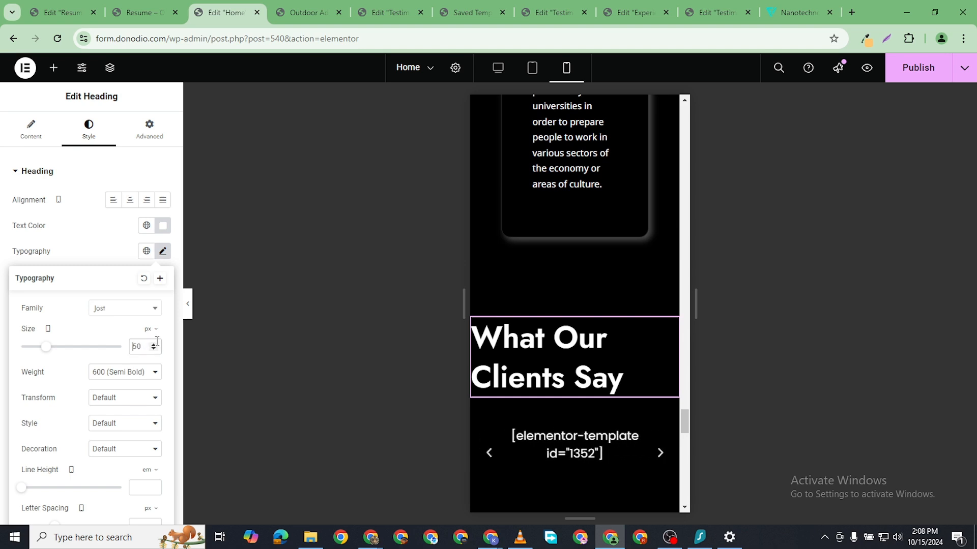
text(40)
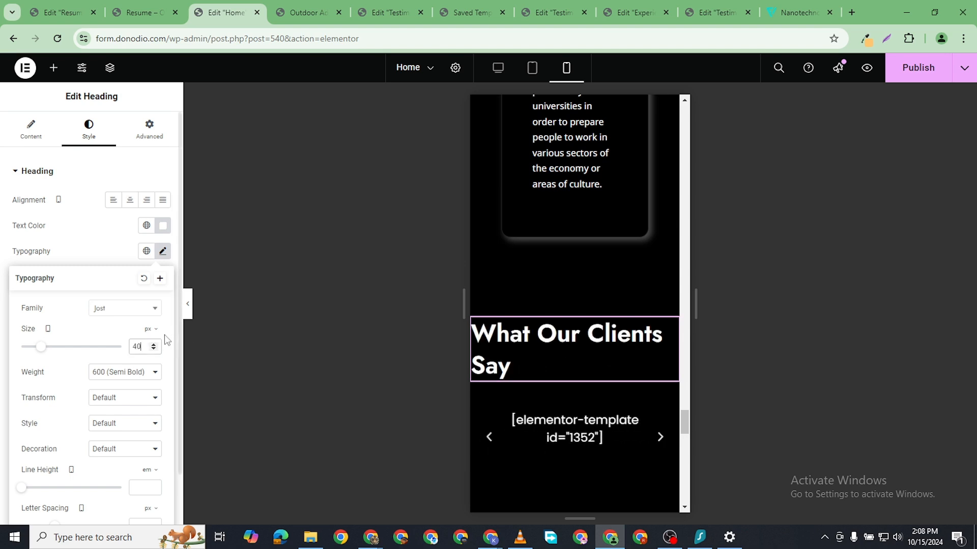
click(153, 345)
click(154, 350)
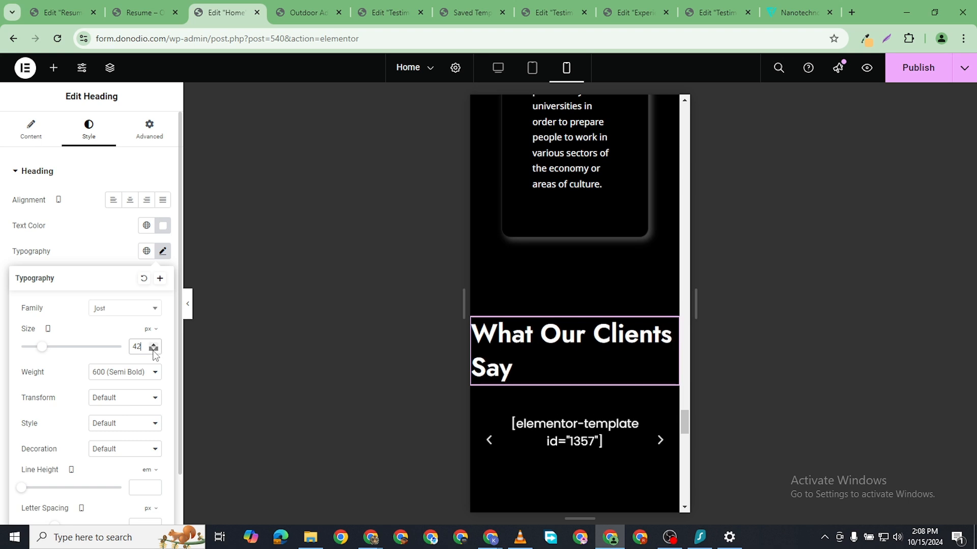
click(153, 349)
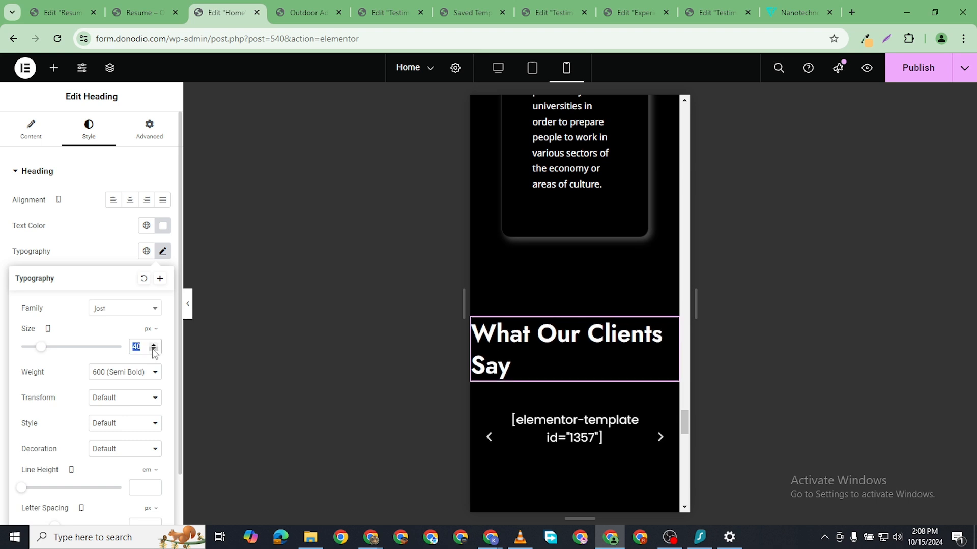
click(154, 349)
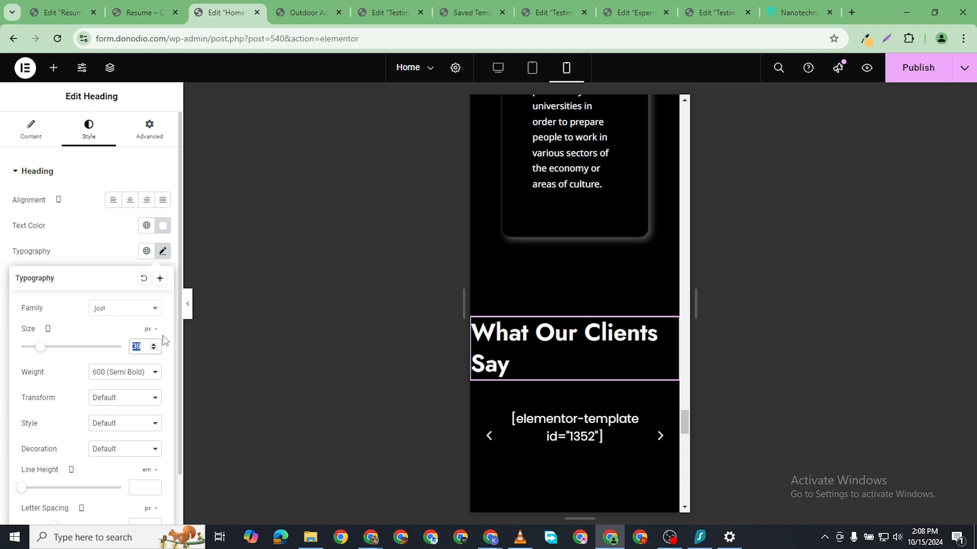
text(30)
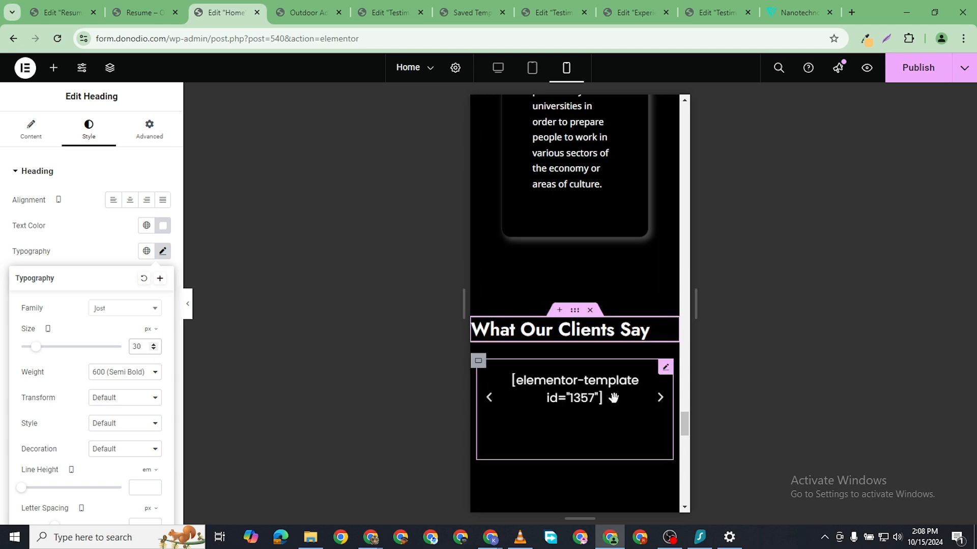
- Set the font size of the "Contact Me" heading to 40 px for mobile
scroll(613, 402, up, 3)
scroll(544, 386, down, 8)
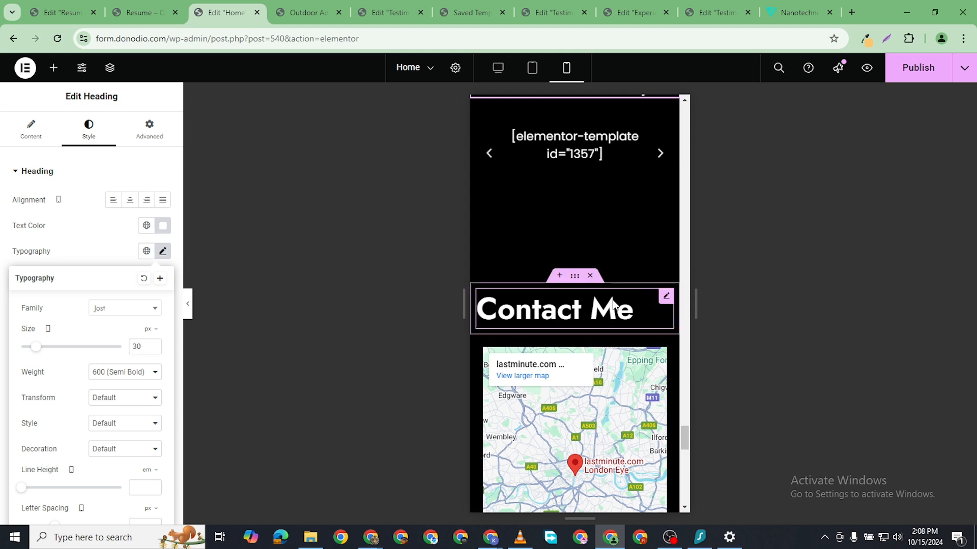
click(170, 248)
click(164, 251)
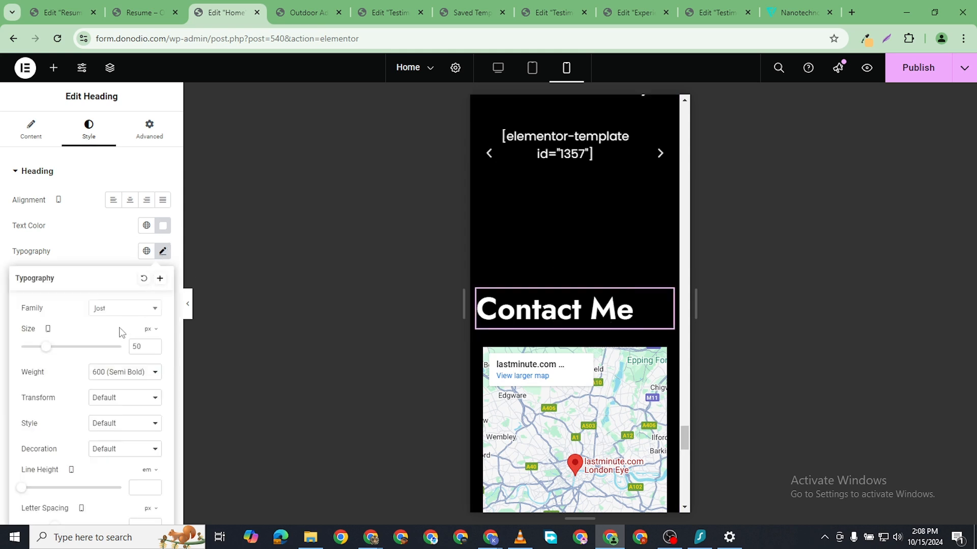
text(40)
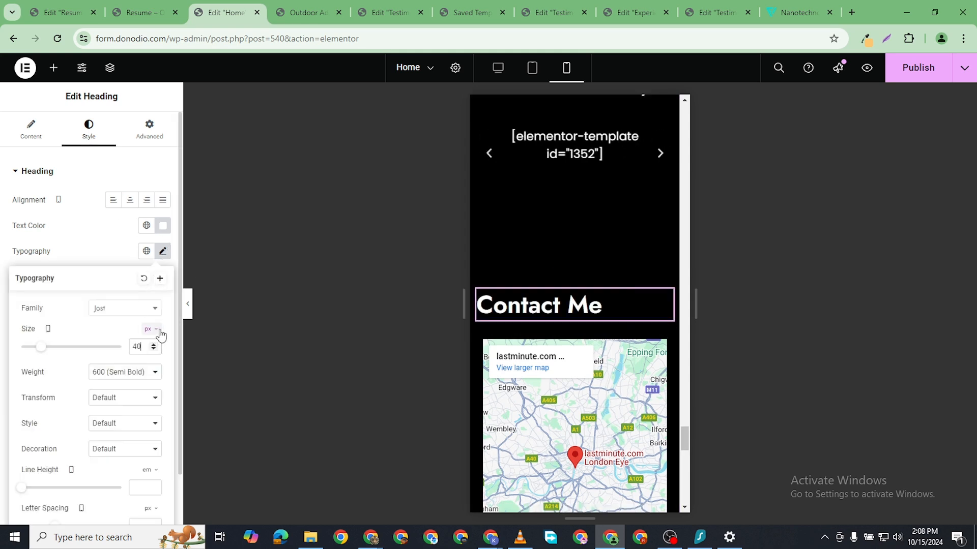
- Check the contact form and footer in the mobile layout and publish the Home page changes
scroll(569, 420, down, 10)
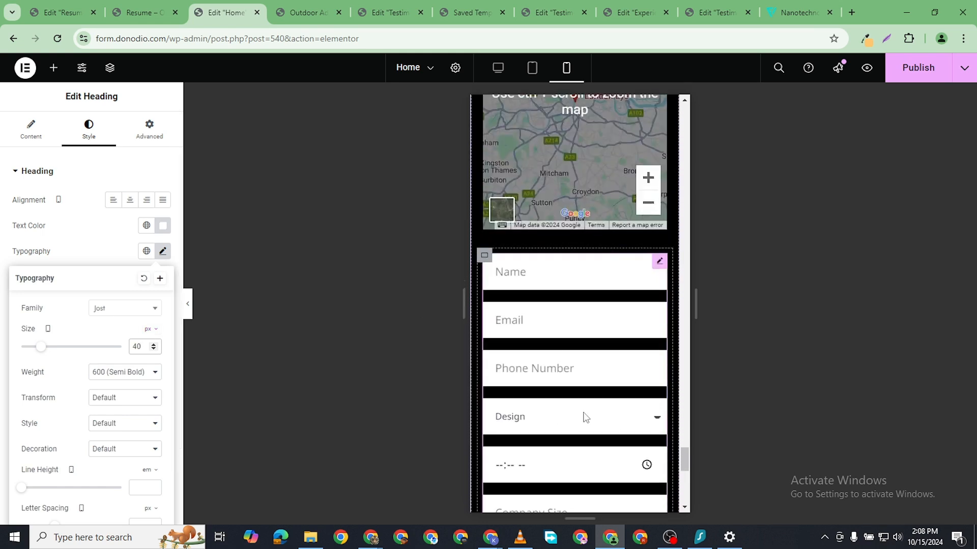
scroll(577, 410, down, 5)
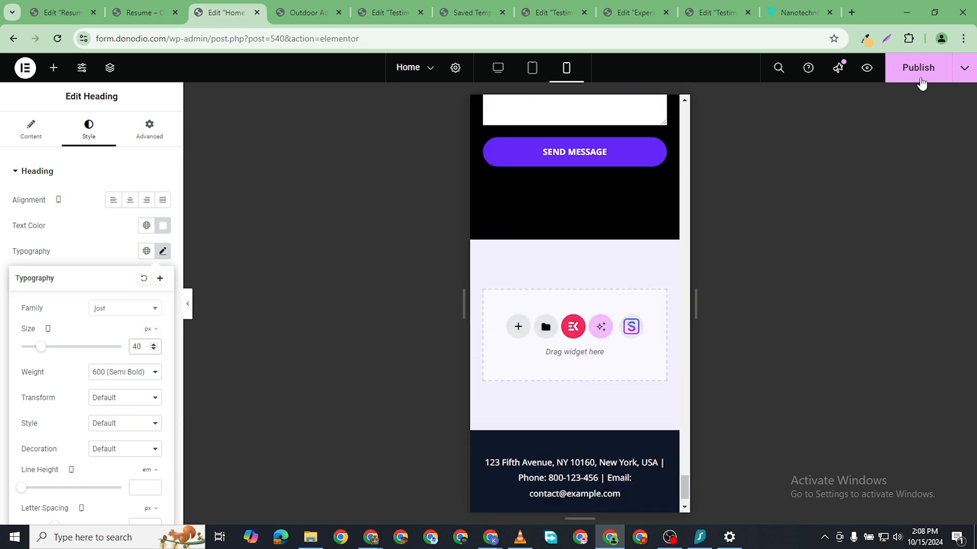
click(919, 79)
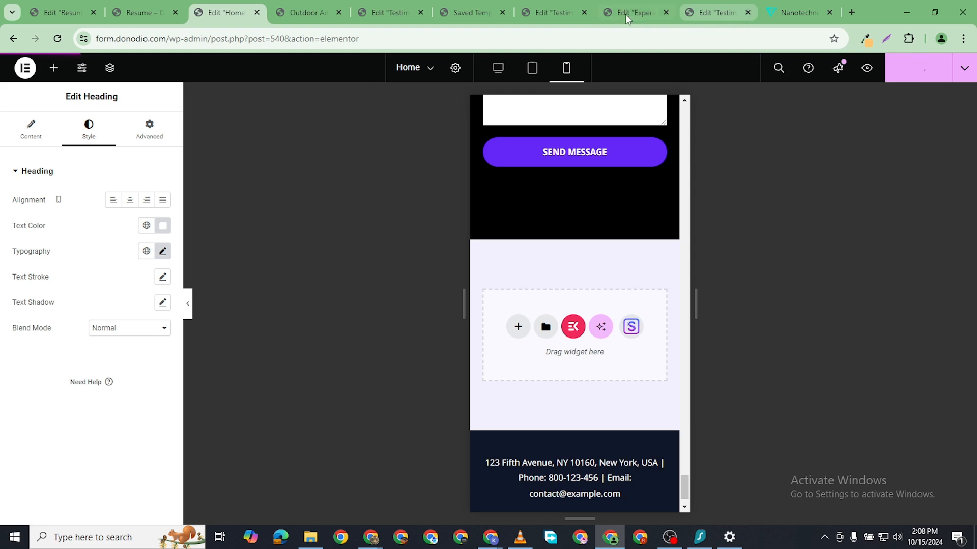
- Open the saved Resume template for Elementor editing in a new tab and close the Testimonials - 1 editor
click(468, 18)
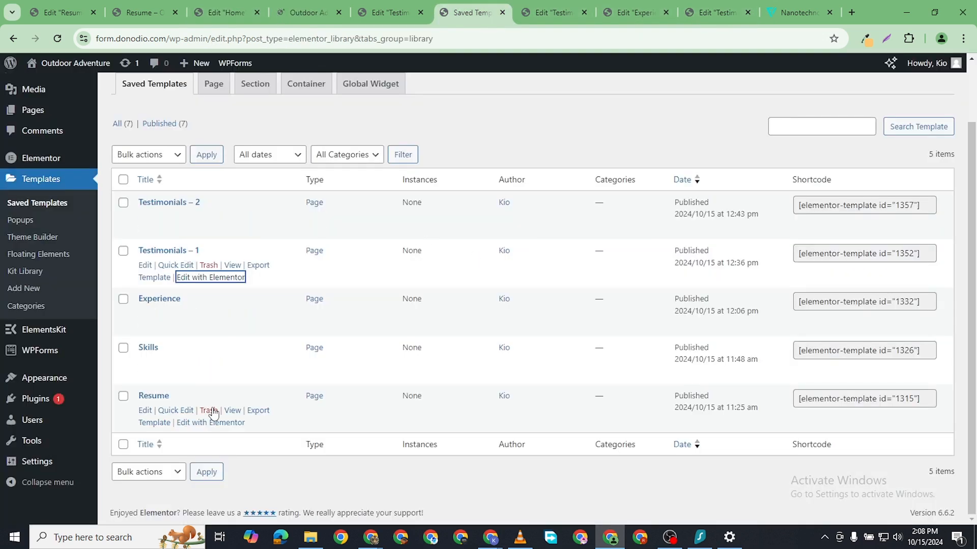
right_click(203, 422)
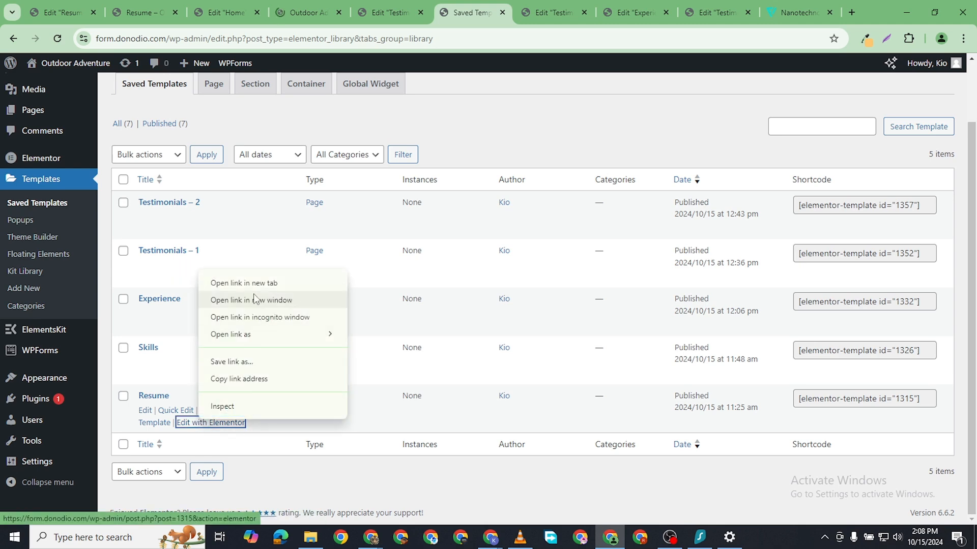
click(269, 288)
click(516, 12)
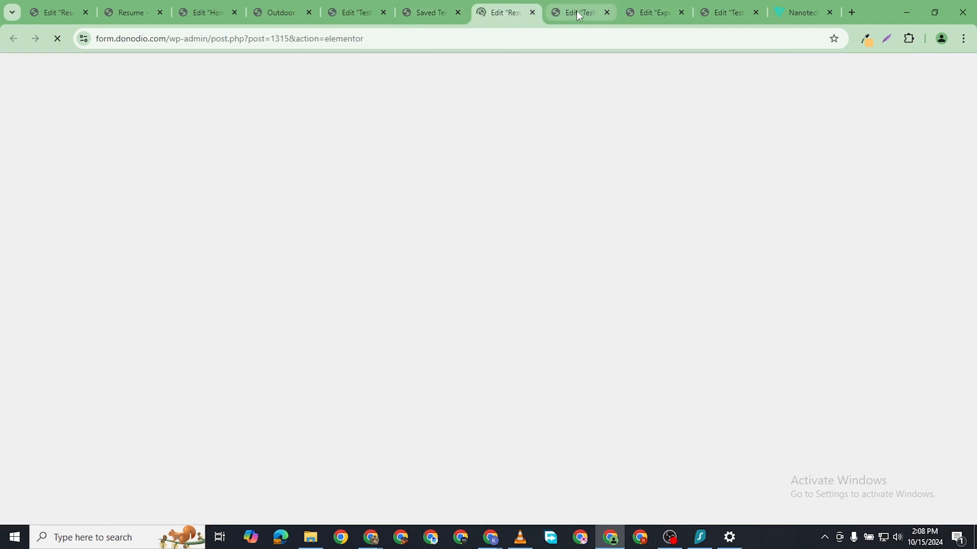
click(580, 12)
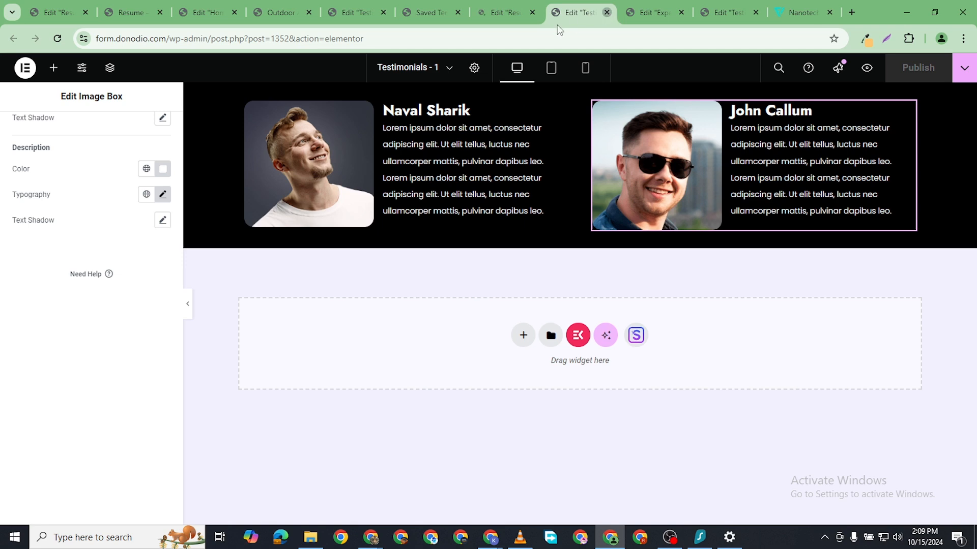
click(608, 13)
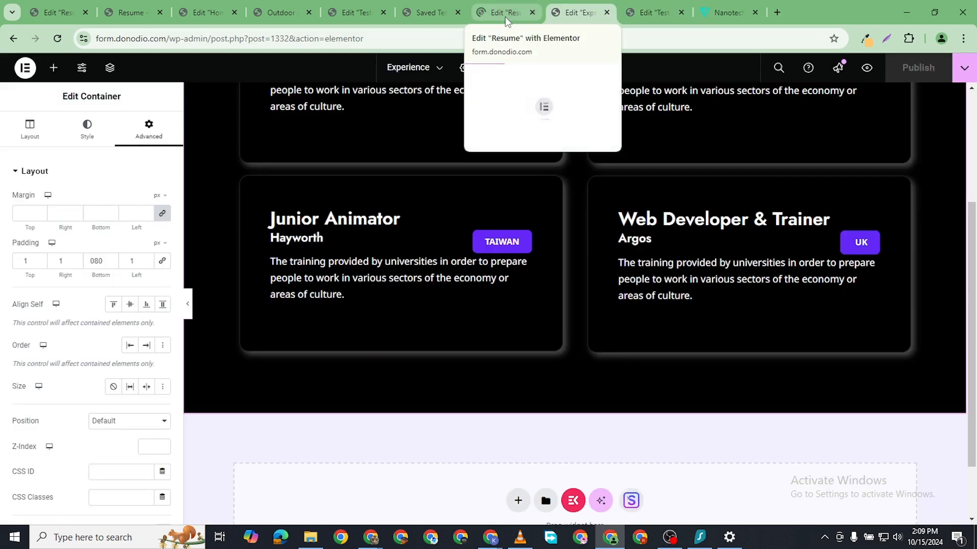
click(506, 13)
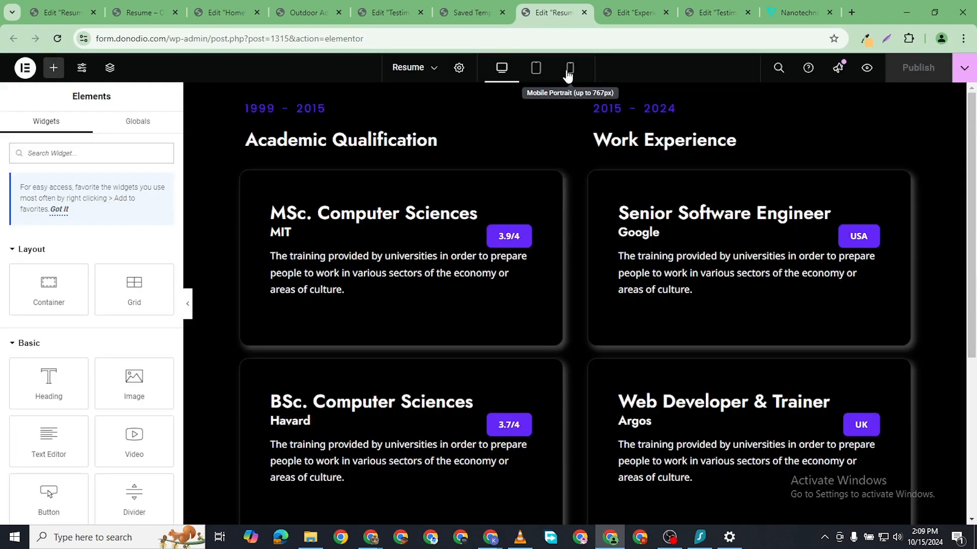
- Switch the Resume template to the mobile portrait view and set the MSc. Computer Sciences card's padding to 30 px on all sides
click(569, 70)
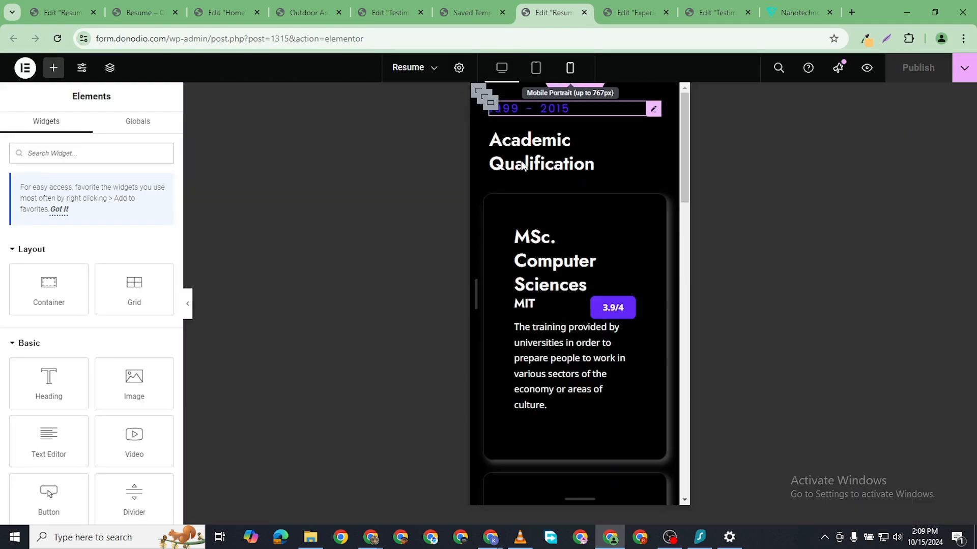
scroll(597, 242, down, 6)
scroll(597, 243, down, 10)
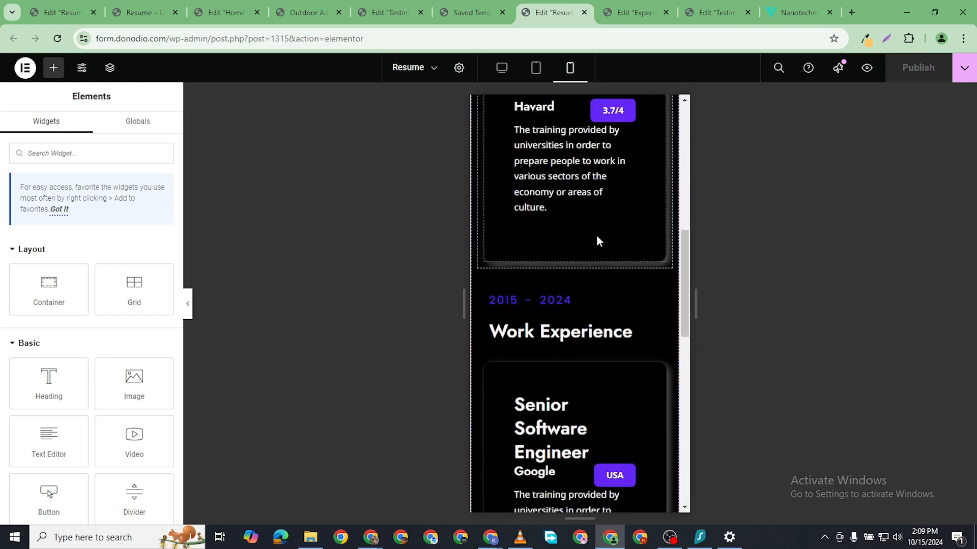
scroll(589, 243, up, 10)
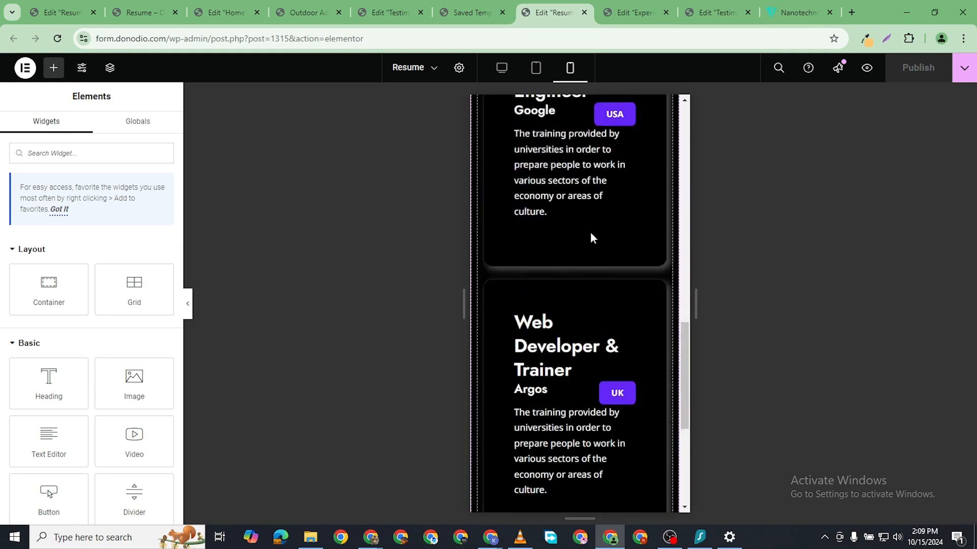
scroll(517, 246, up, 7)
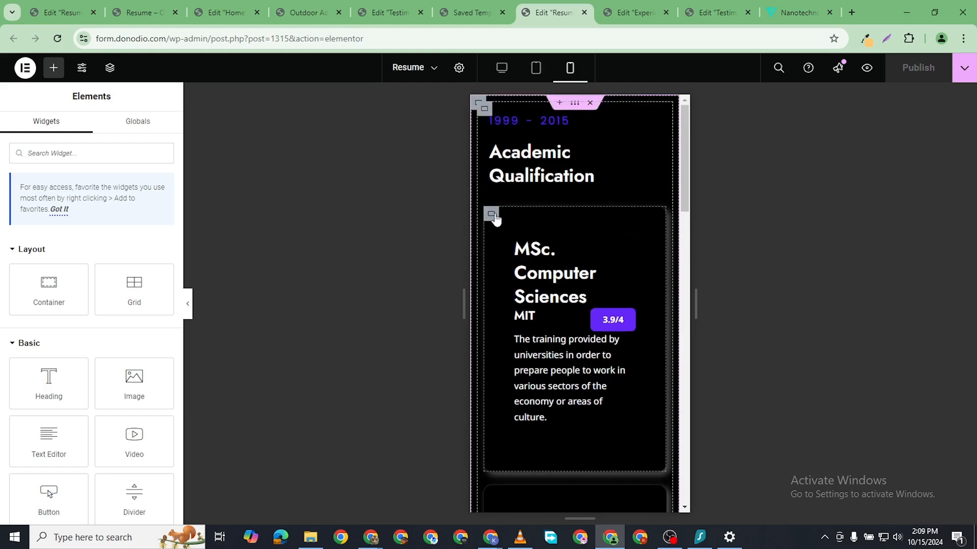
click(492, 216)
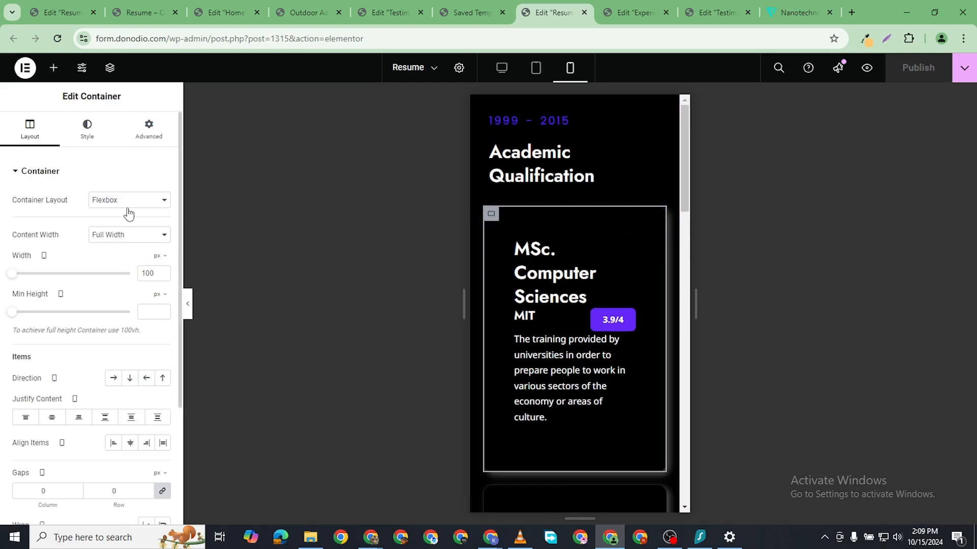
click(149, 130)
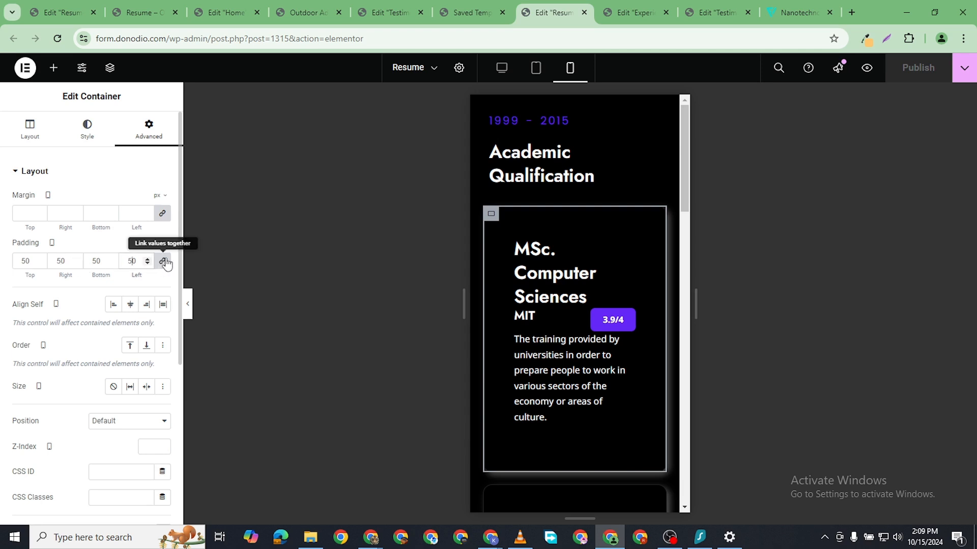
text(30)
- Set the mobile padding of the BSc. Computer Sciences card to 30 px on all sides
scroll(589, 263, down, 4)
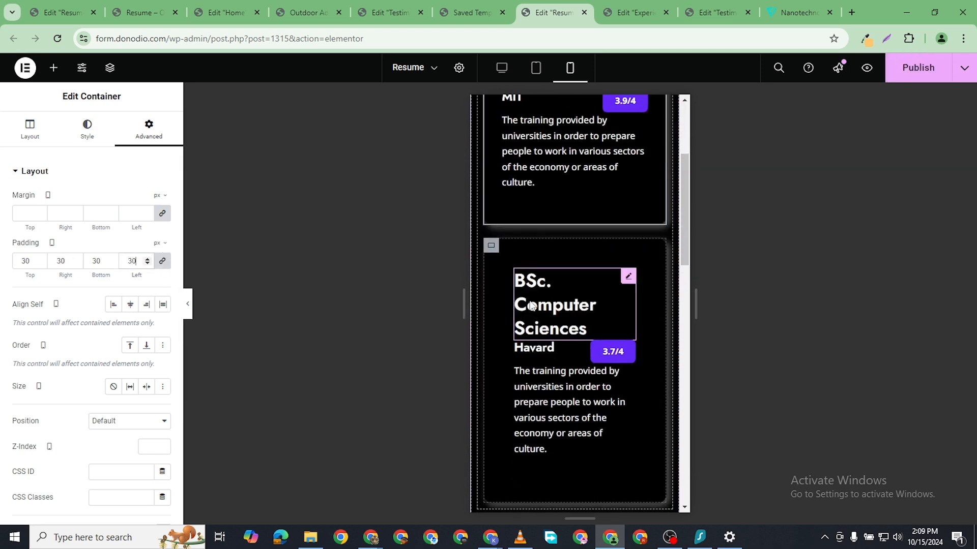
click(146, 133)
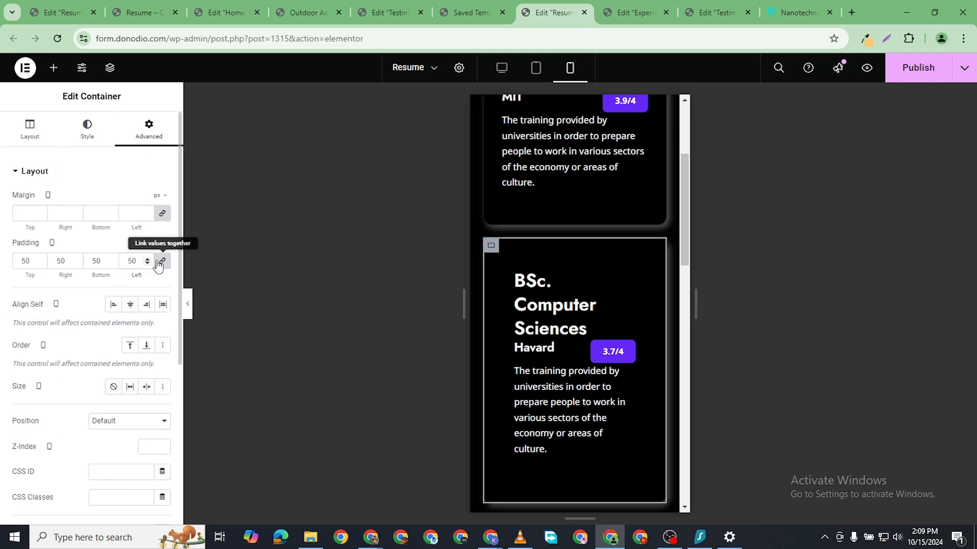
click(162, 261)
- Set the mobile padding of the Senior Software Engineer card under Work Experience to 30 px on all sides
scroll(531, 403, down, 4)
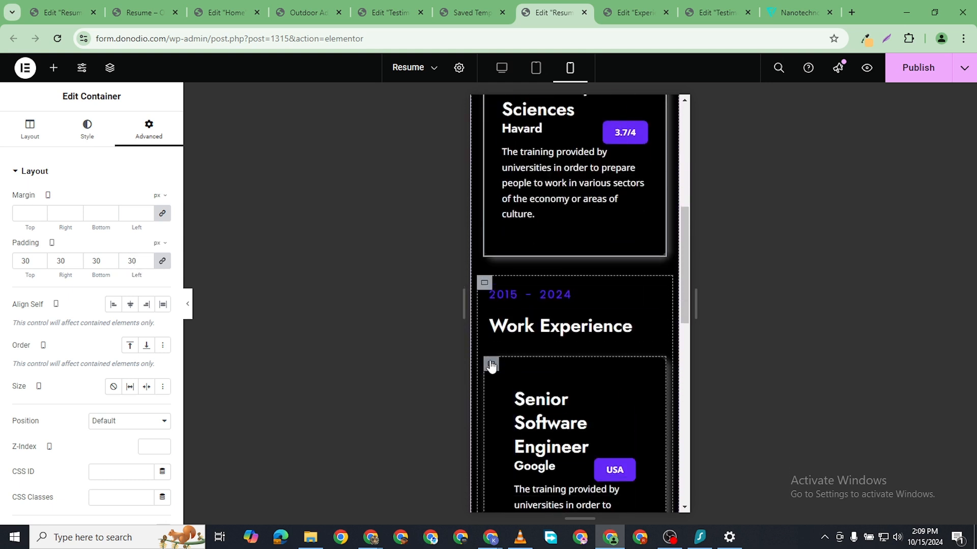
click(491, 367)
click(146, 141)
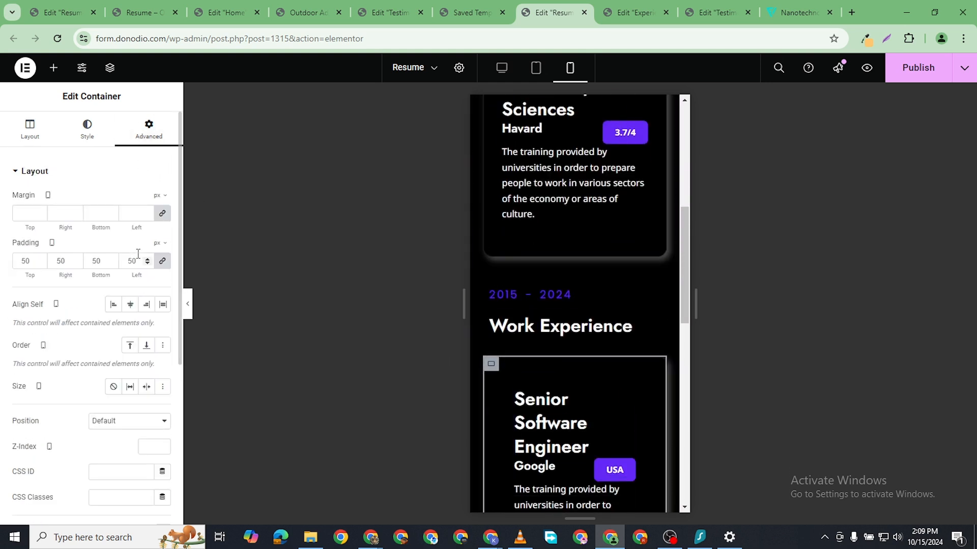
text(30)
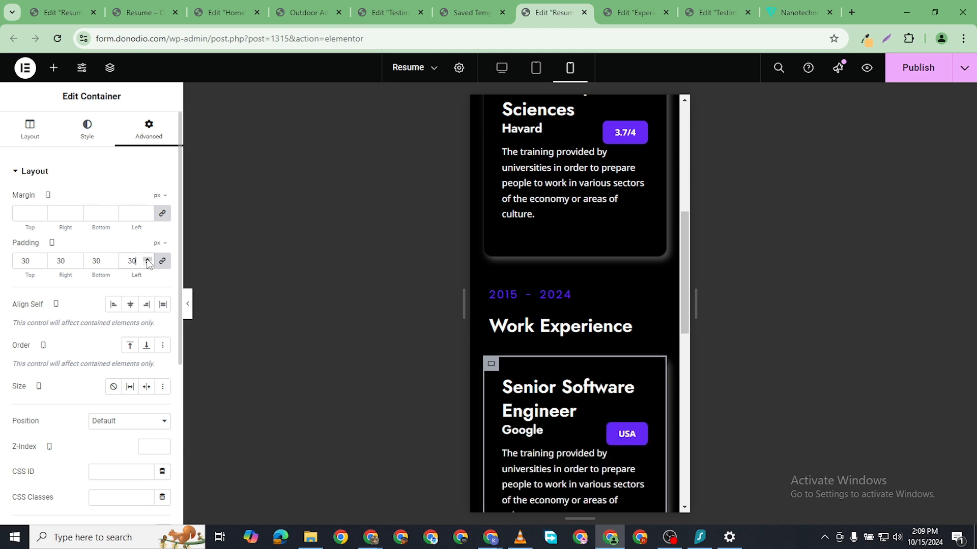
- Set the Web Developer & Trainer card's mobile padding to 30 px on all sides and publish the Resume template
scroll(560, 356, down, 7)
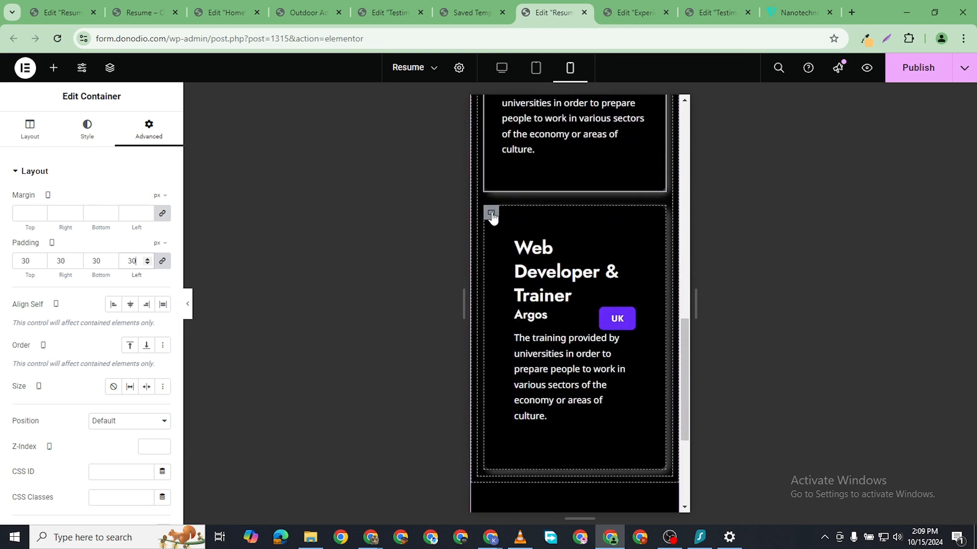
click(491, 213)
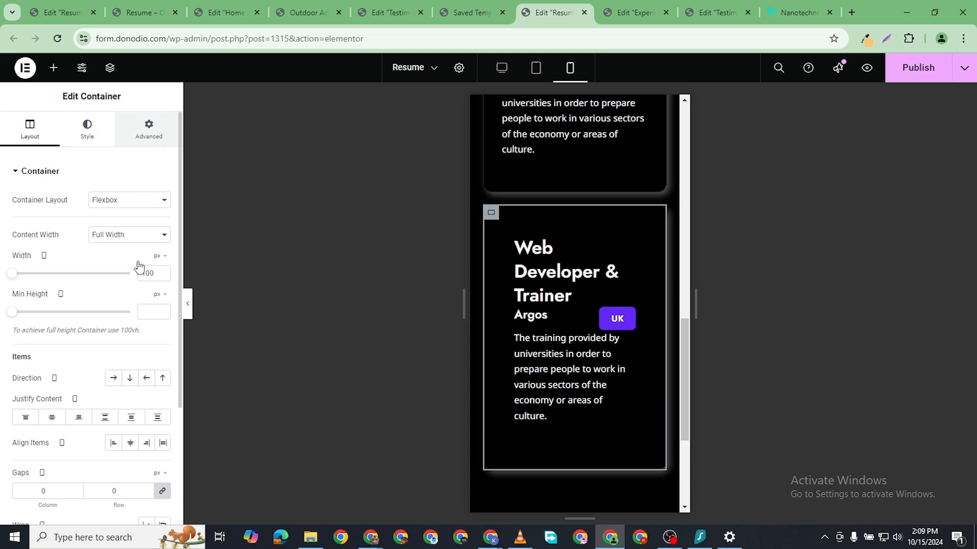
click(148, 130)
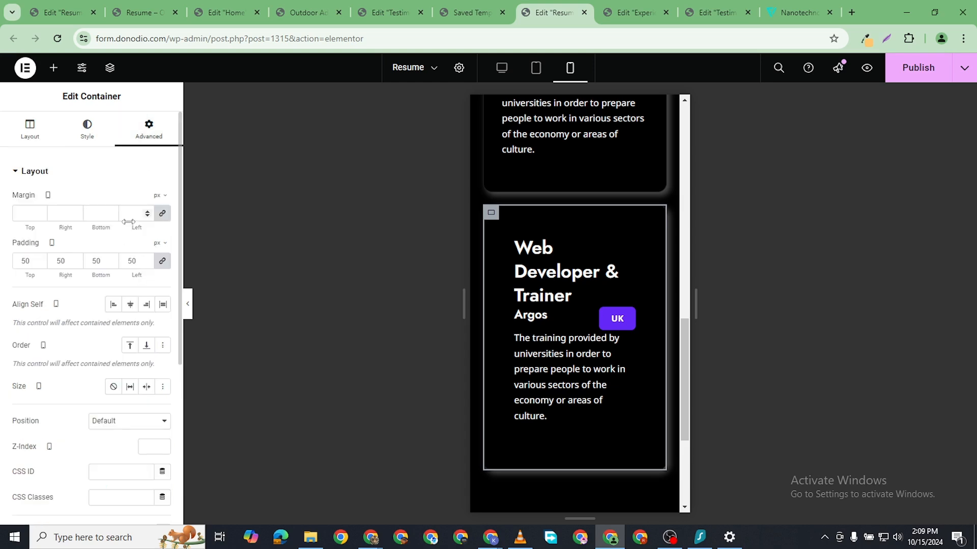
double_click(134, 259)
text(30)
scroll(664, 356, up, 5)
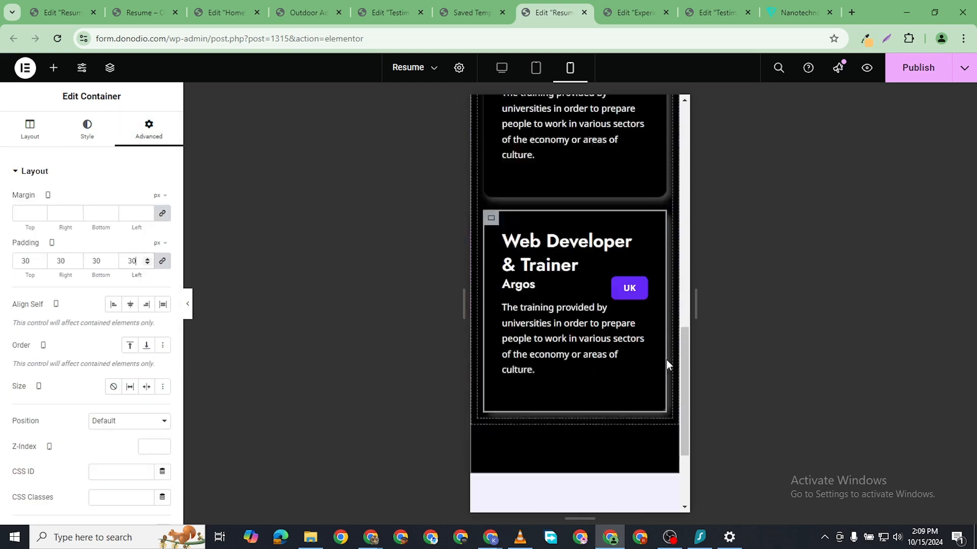
scroll(644, 350, up, 10)
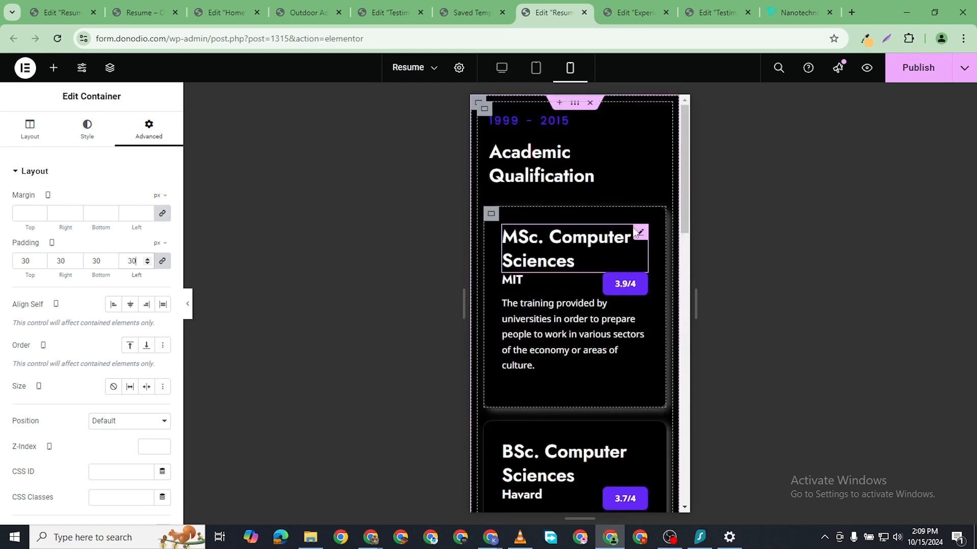
- Open the saved Skills template for Elementor editing in a new tab and close the Resume editor
click(472, 12)
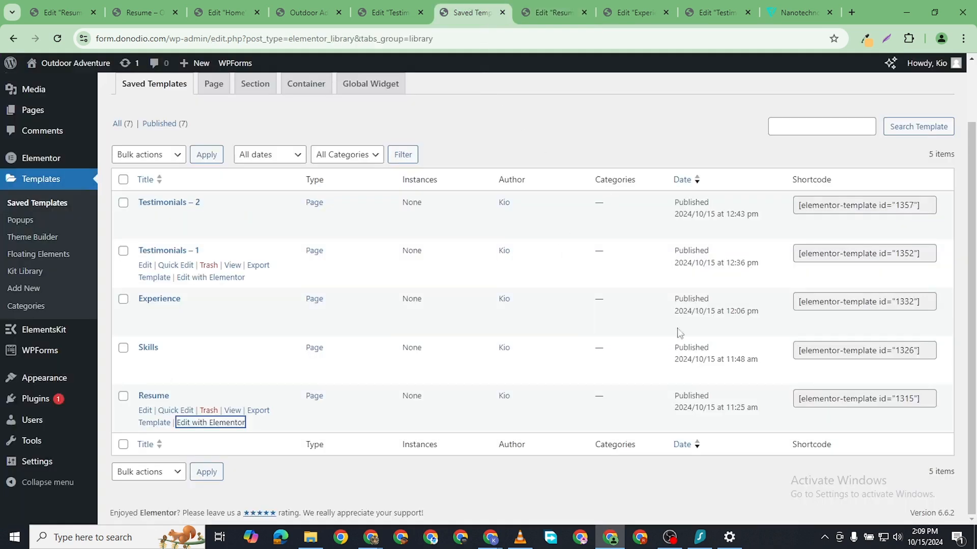
mouse_move(228, 353)
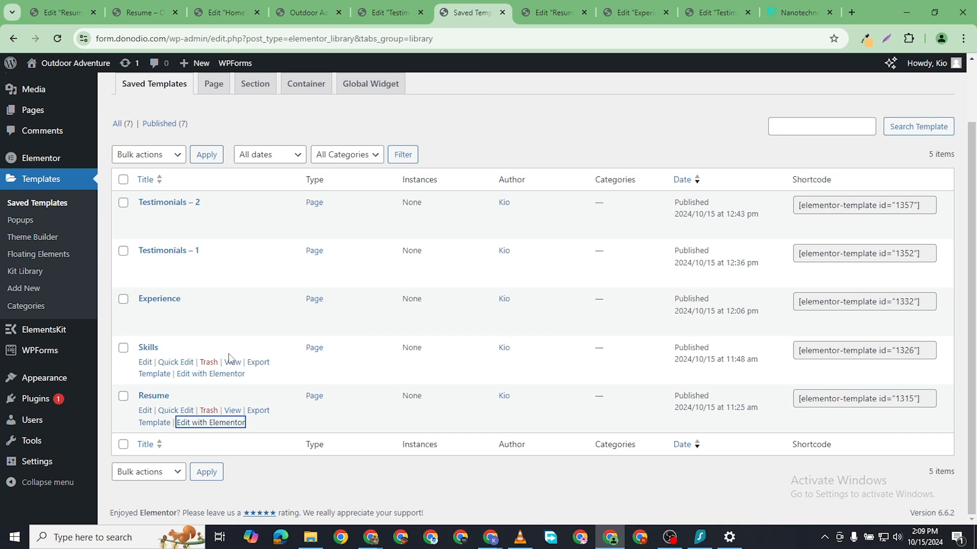
right_click(219, 378)
click(277, 380)
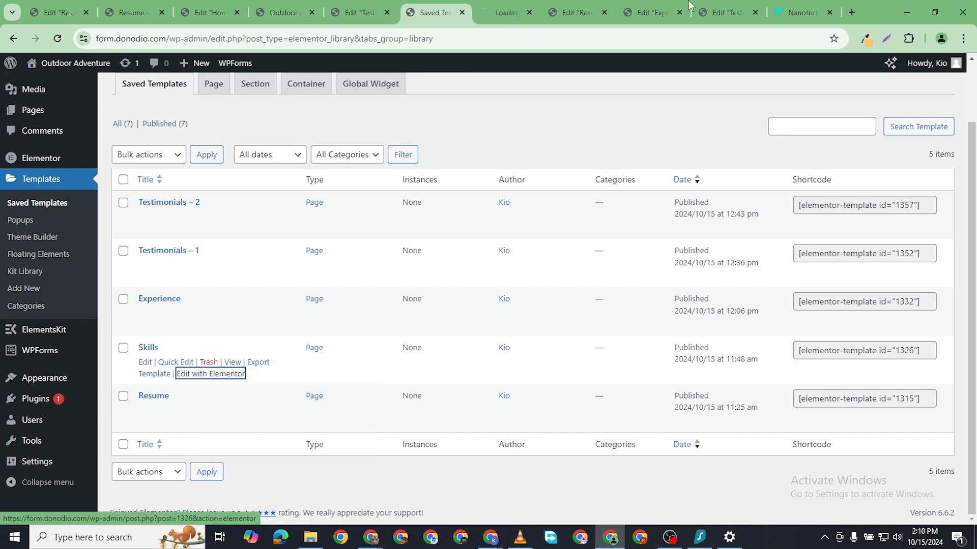
click(598, 17)
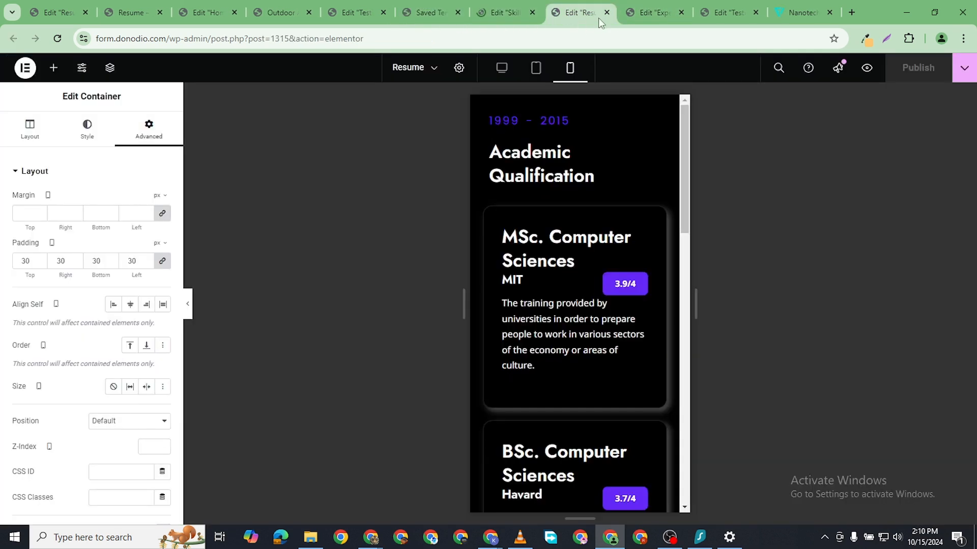
click(606, 13)
click(518, 14)
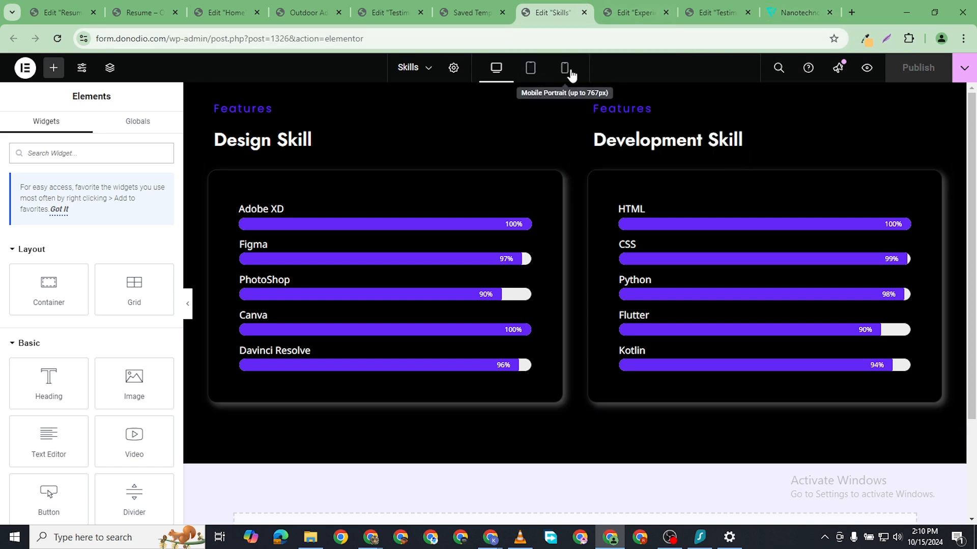
- Switch the Skills template to the mobile portrait view and set the Design Skill card's padding to 30 px on all sides
click(568, 72)
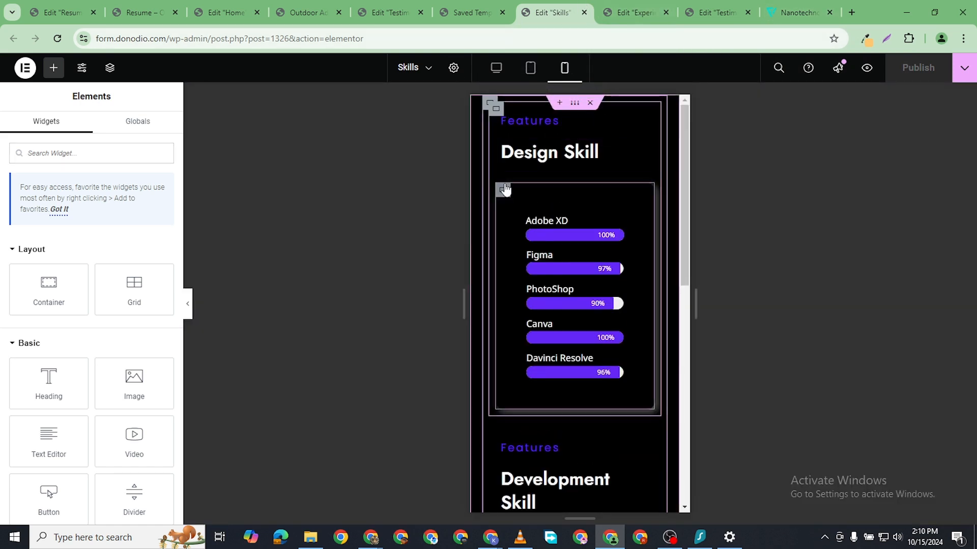
click(498, 192)
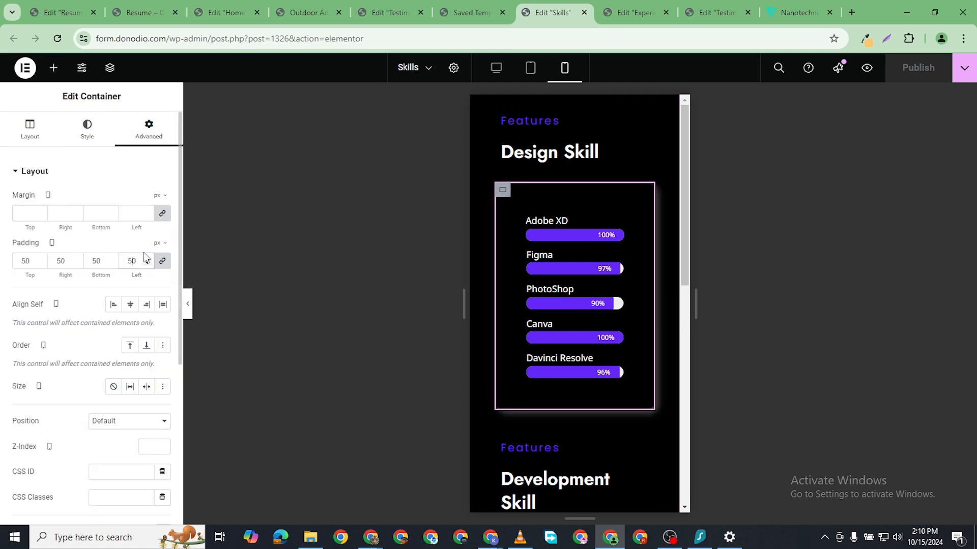
double_click(133, 261)
text(30)
- Set the Development Skill card's mobile padding to 30 px on all sides and check both skill cards
scroll(556, 275, down, 4)
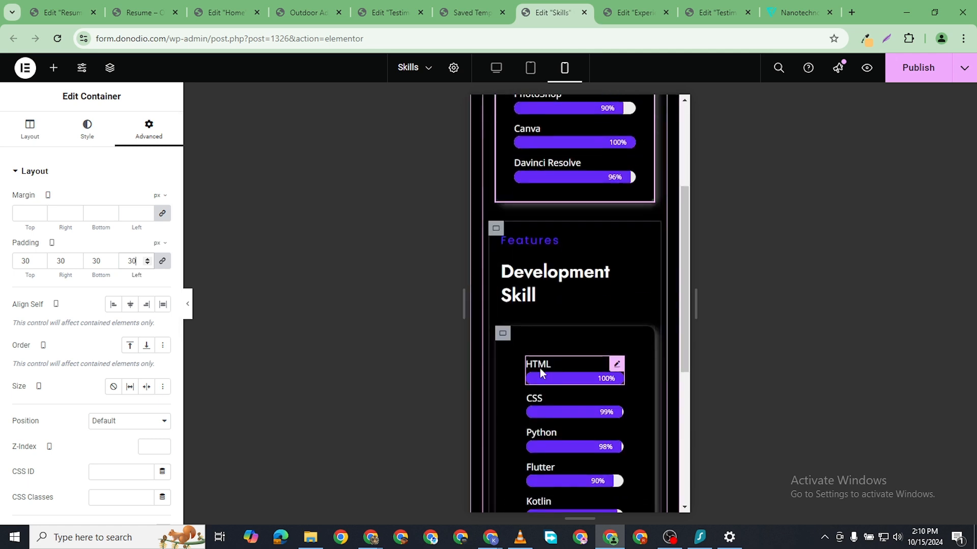
click(502, 333)
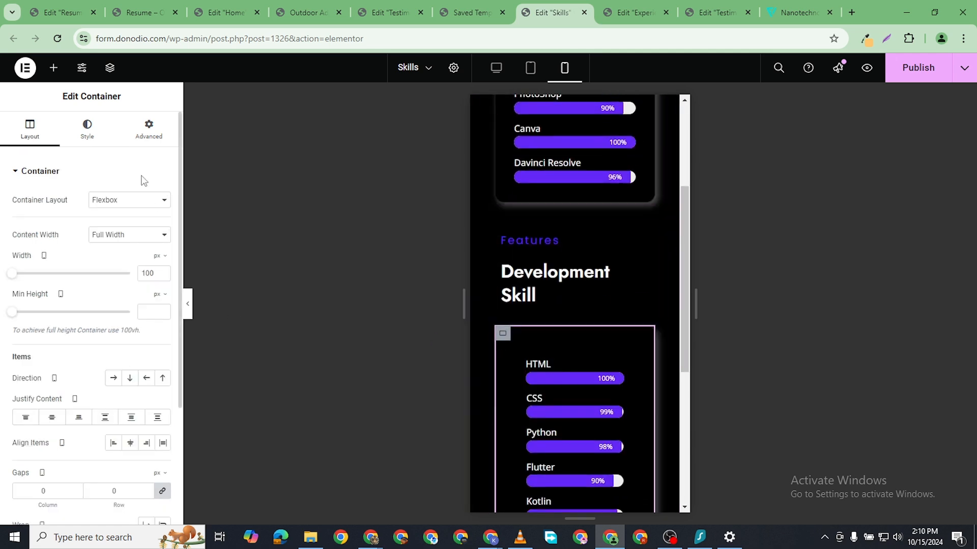
click(144, 141)
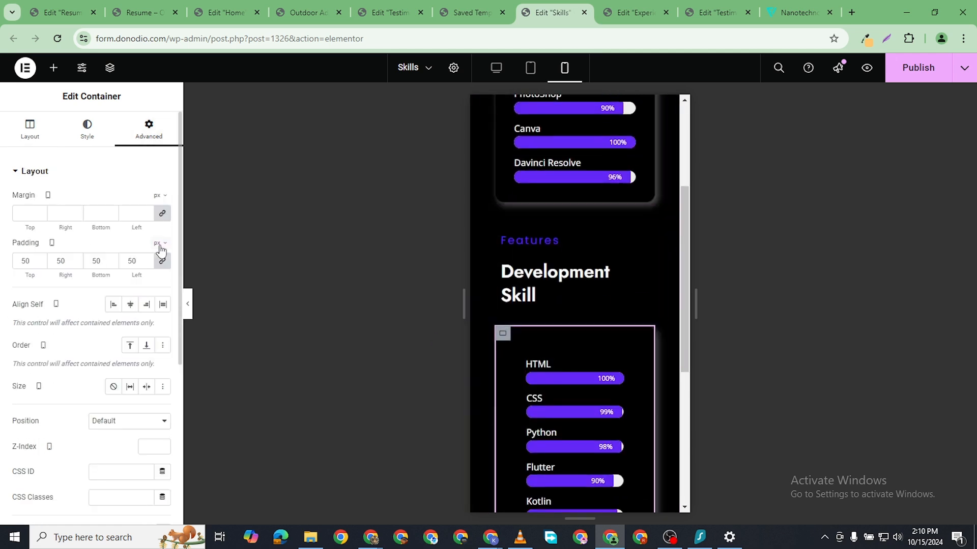
double_click(130, 260)
text(30)
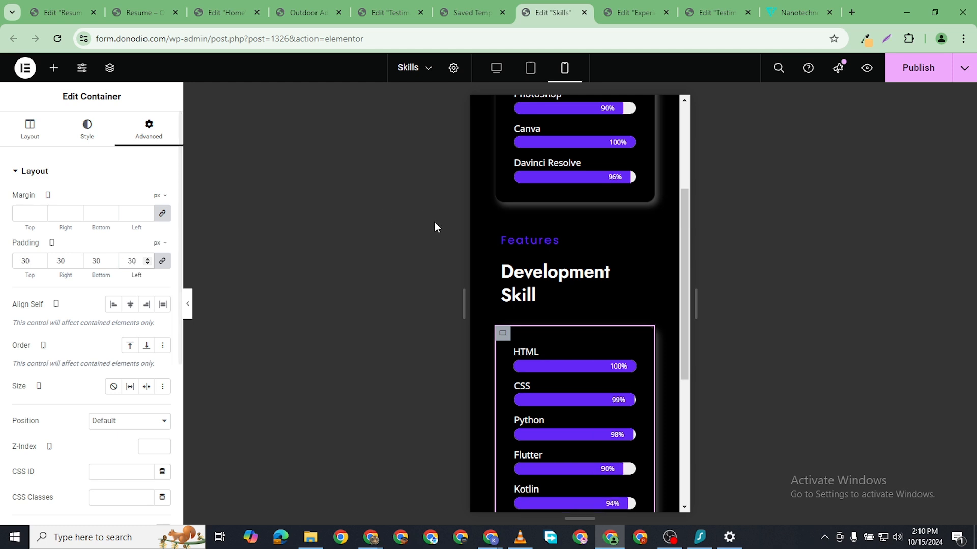
scroll(616, 341, down, 5)
scroll(670, 176, up, 8)
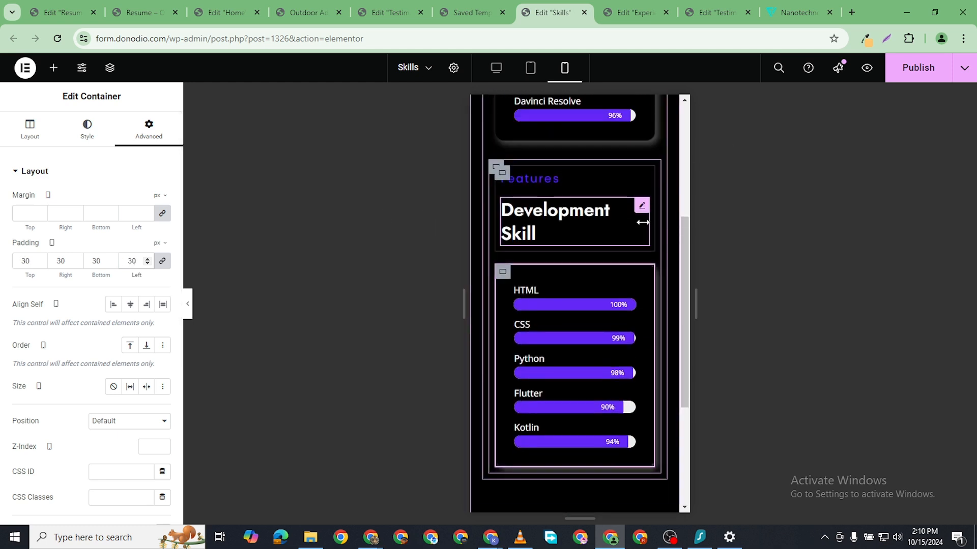
scroll(592, 223, down, 1)
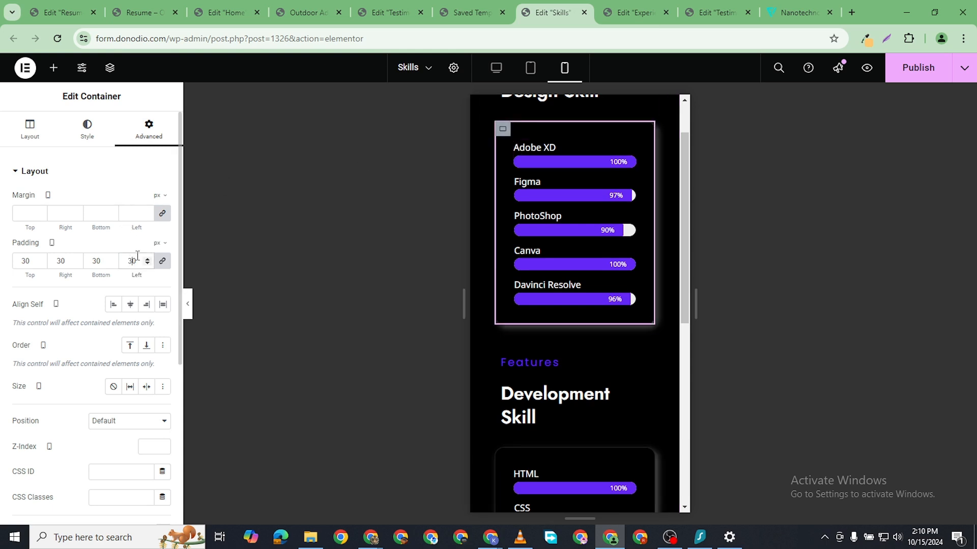
- Set the Design Skill card's mobile padding to 20 px on all sides
text(20)
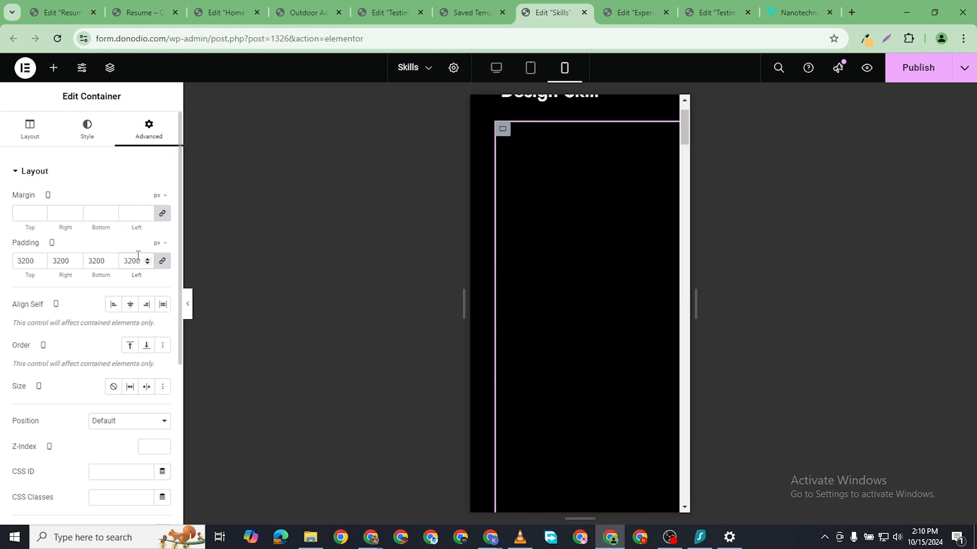
key(BackSpace)
key(BackSpace)
key(BackSpace)
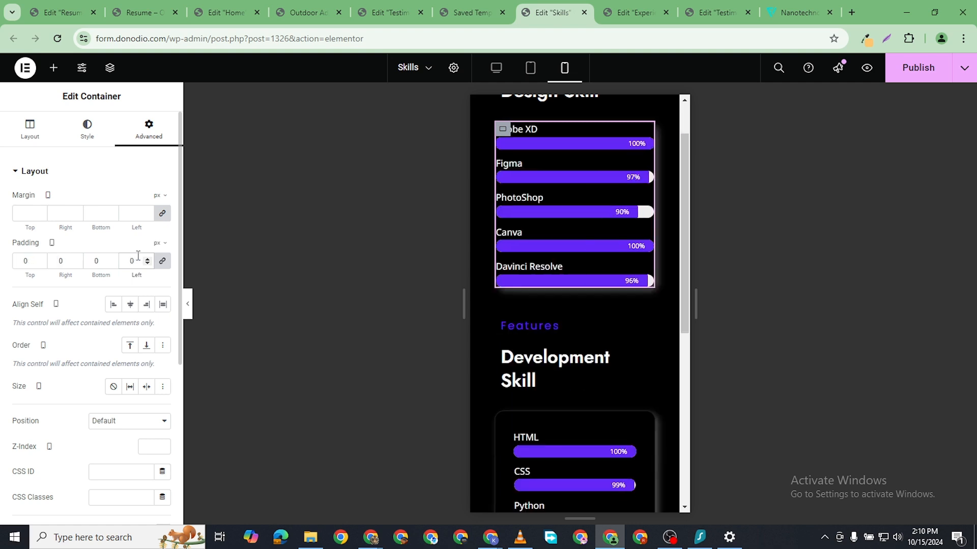
text(2)
- Set the Development Skill card's mobile padding to 20 px on all sides
scroll(506, 300, down, 3)
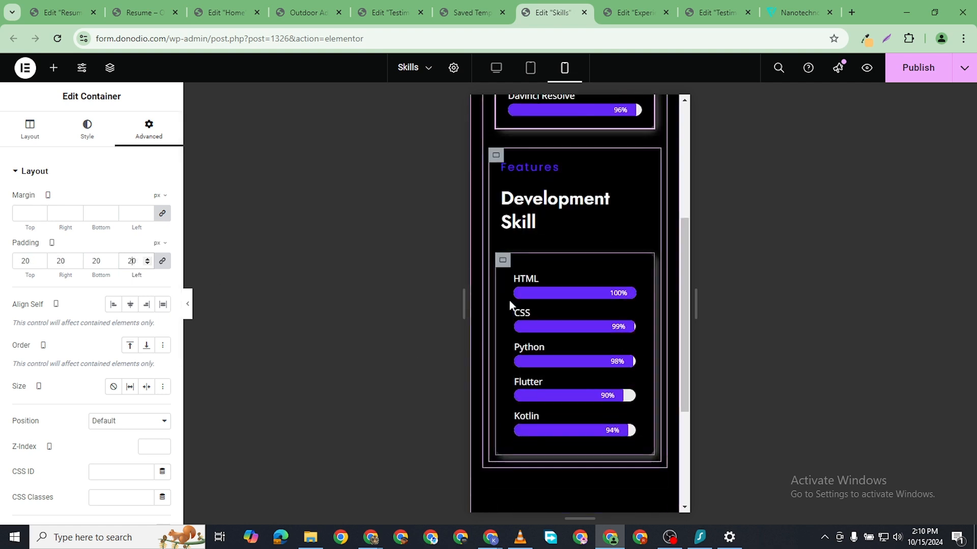
click(503, 263)
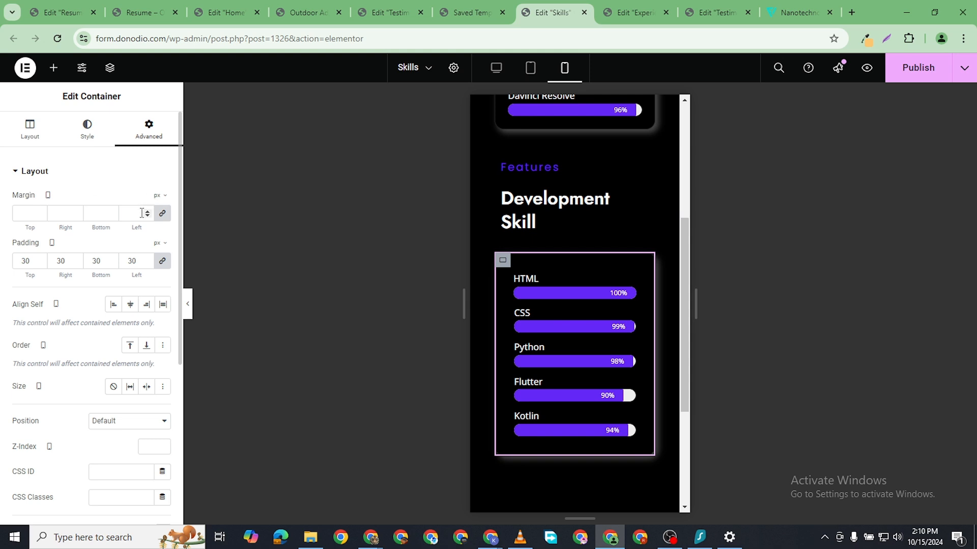
click(133, 261)
key(BackSpace)
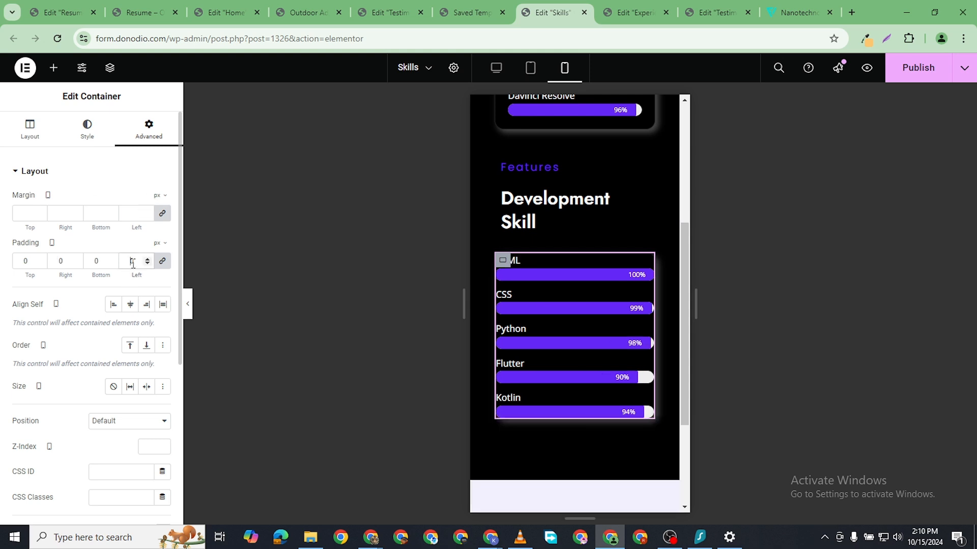
text(2)
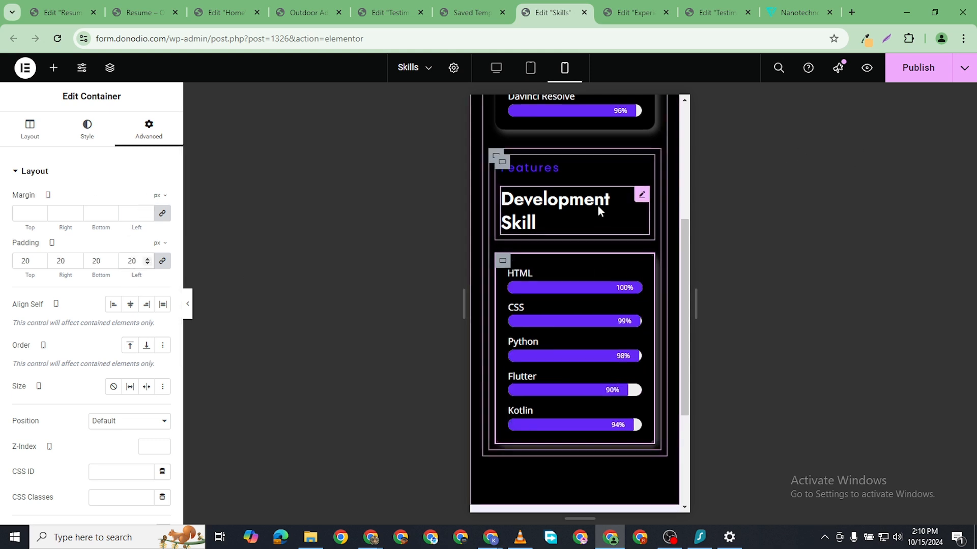
- Set the Development Skill heading's mobile font size to 25 px
scroll(610, 229, up, 1)
click(641, 256)
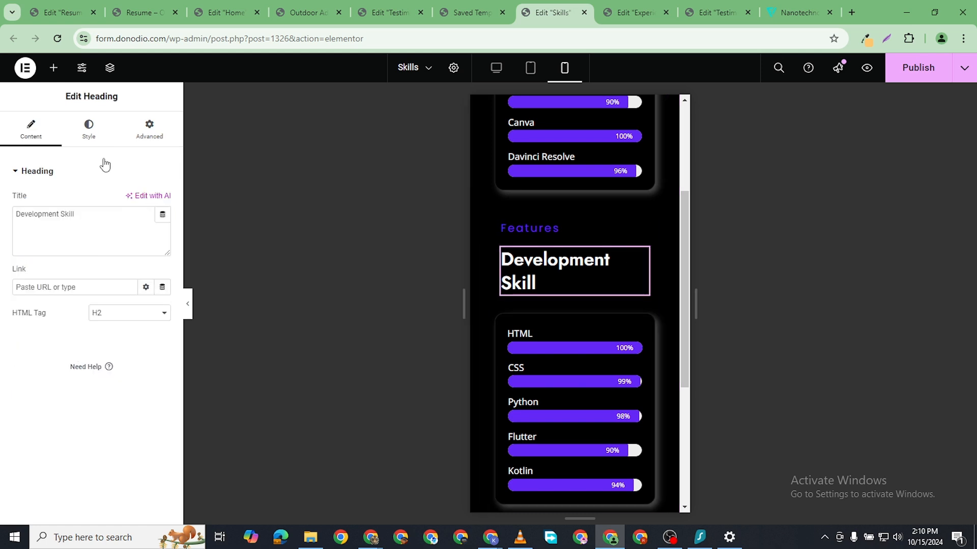
click(90, 137)
click(163, 251)
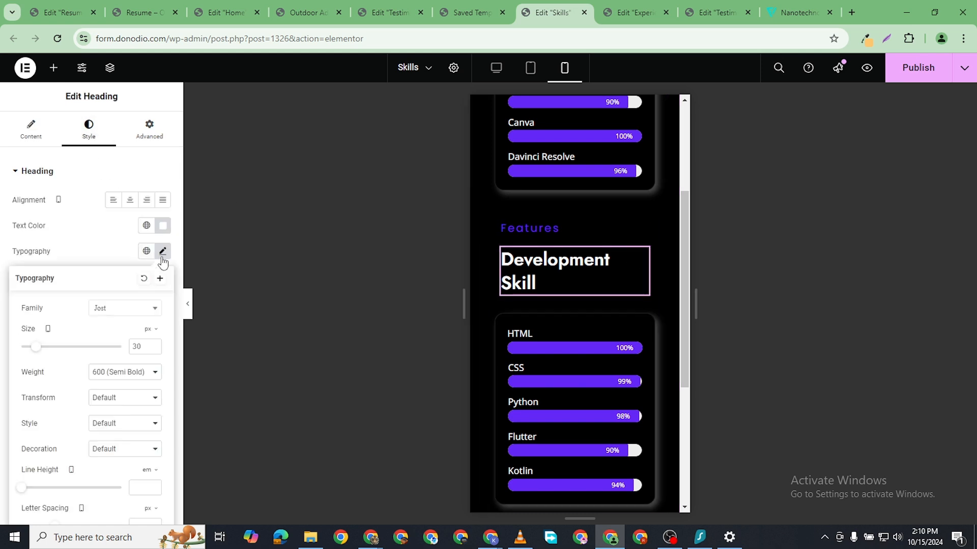
click(138, 346)
key(BackSpace)
key(BackSpace)
text(25)
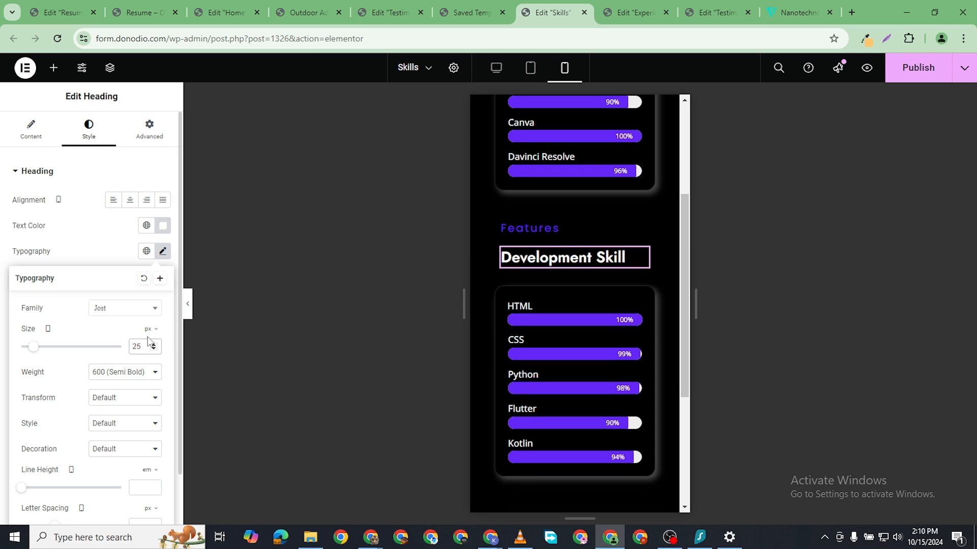
- Reduce the Design Skill heading's mobile font size to match the Development Skill heading and publish the Skills template
scroll(535, 246, up, 3)
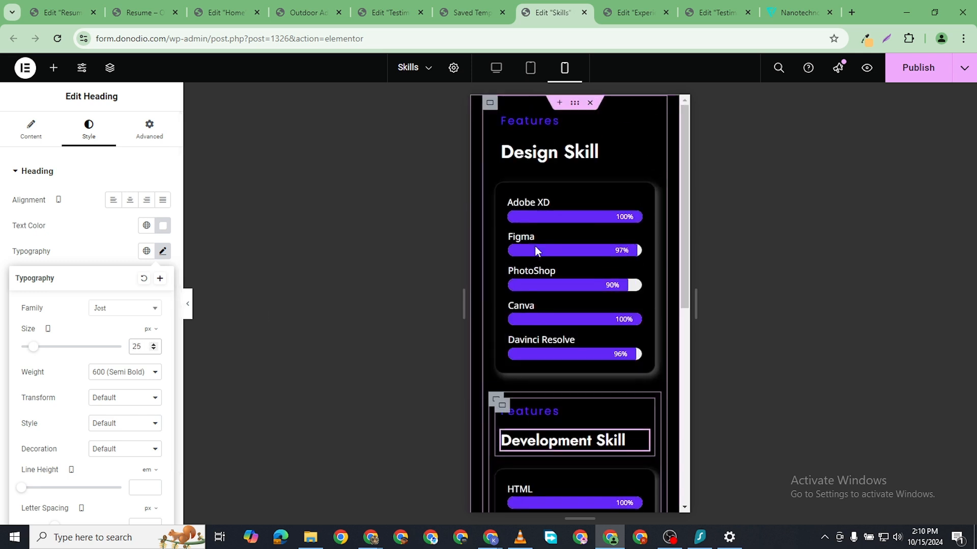
click(569, 161)
click(89, 130)
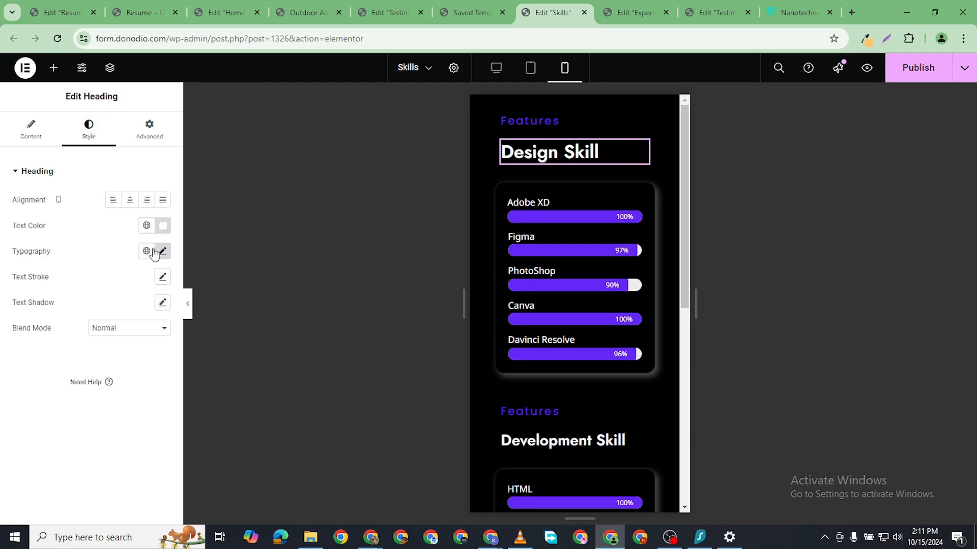
click(146, 250)
click(163, 252)
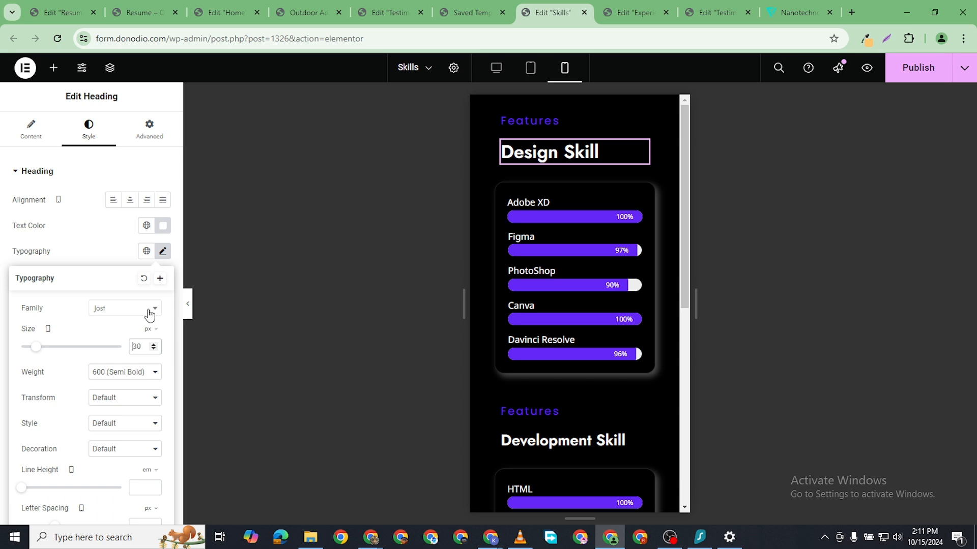
click(920, 71)
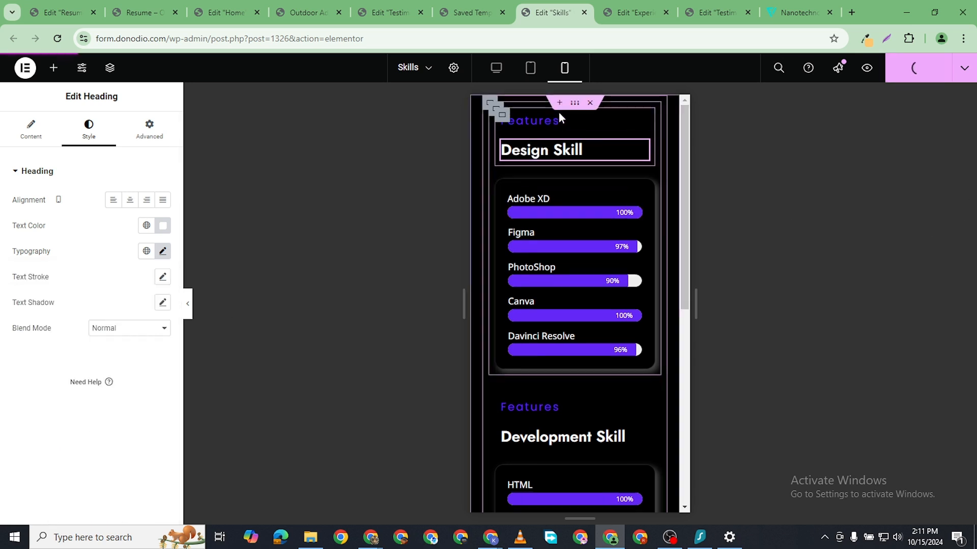
- Open the saved Experience template for Elementor editing in a new tab and close the Skills editor
click(462, 9)
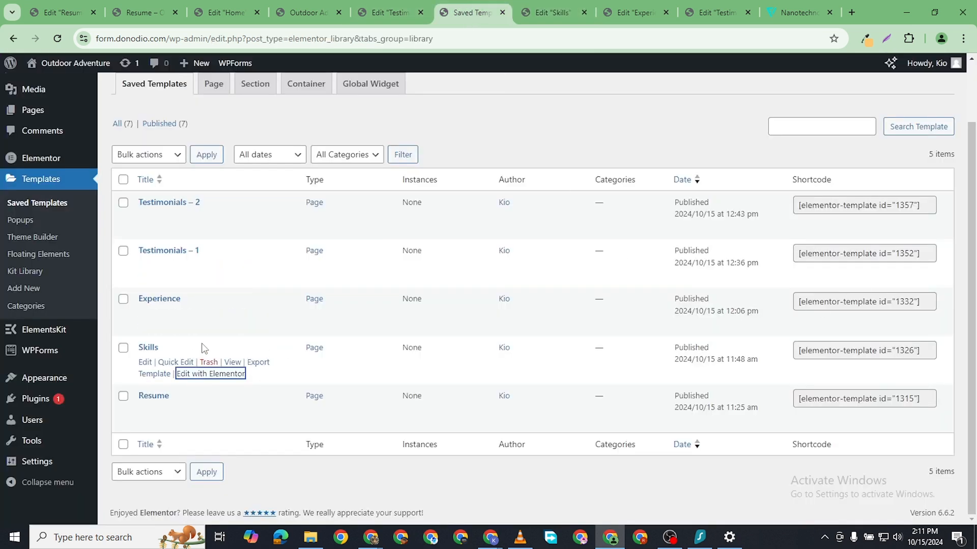
right_click(217, 329)
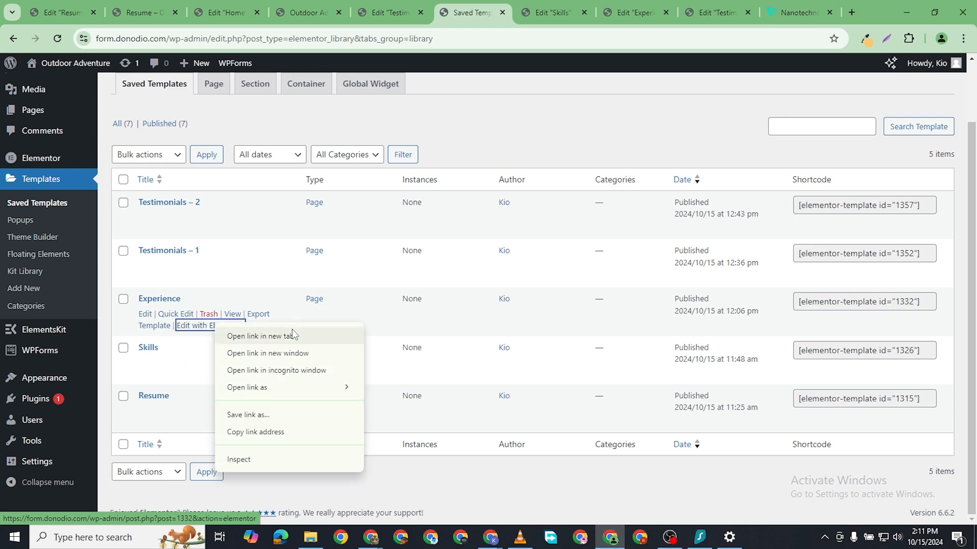
click(292, 331)
click(583, 17)
- Close the old Experience and Testimonials - 1 editor tabs and return to the newly opened Experience editor
click(606, 12)
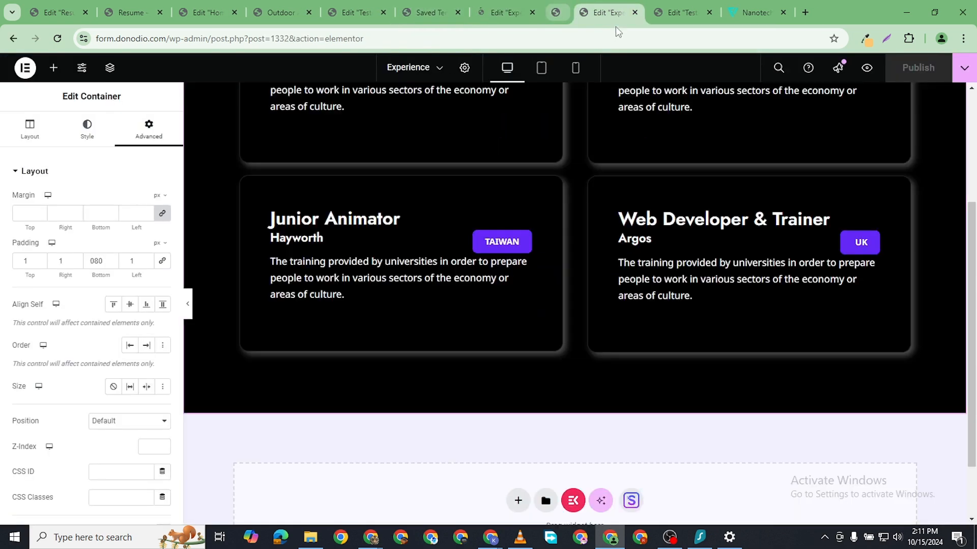
click(606, 12)
click(513, 14)
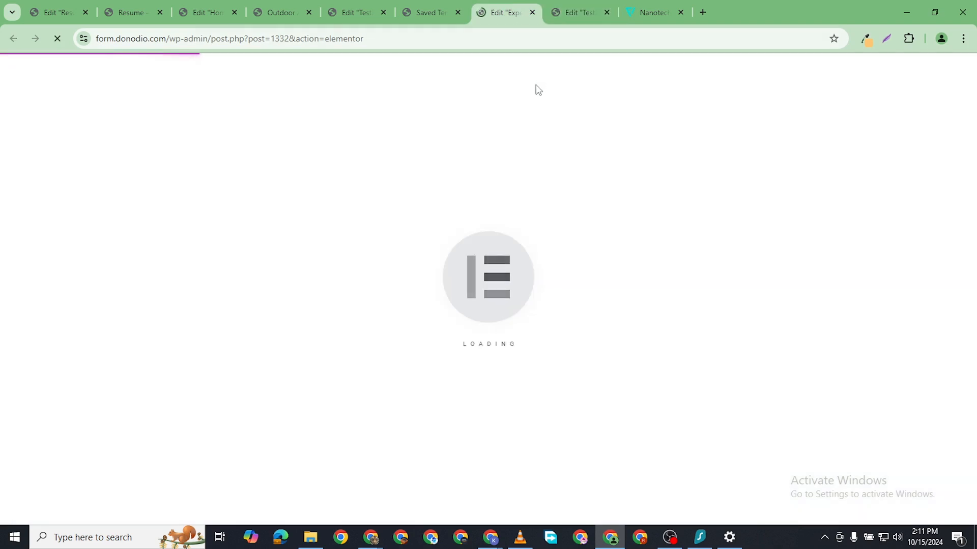
click(712, 15)
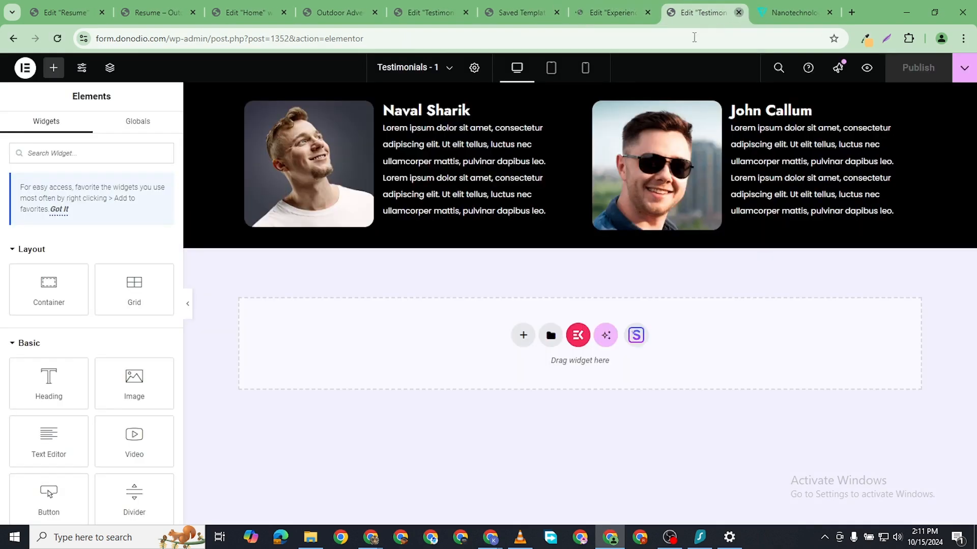
key(ctrl+w)
click(695, 7)
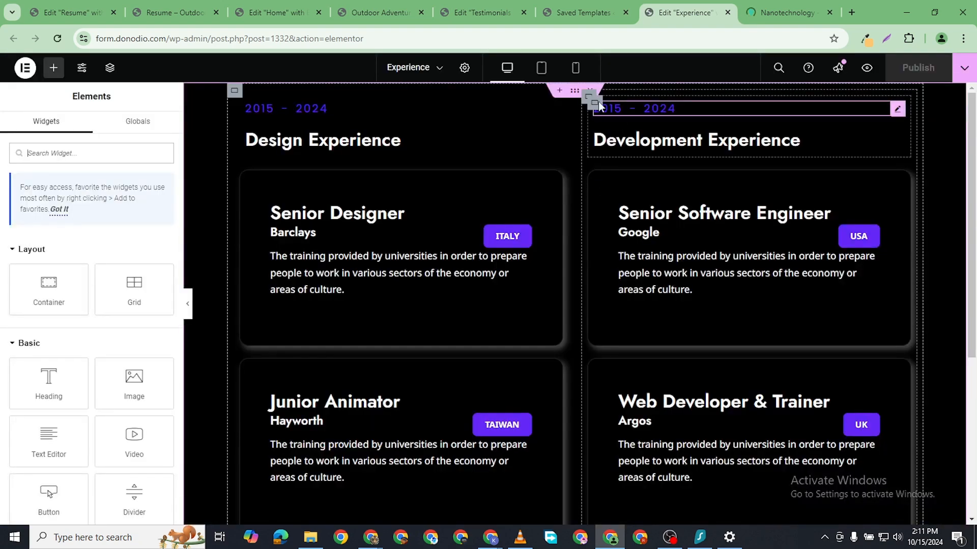
- Switch the Experience template to the mobile portrait view and set the Senior Designer card's padding to 30 px on all sides
click(574, 69)
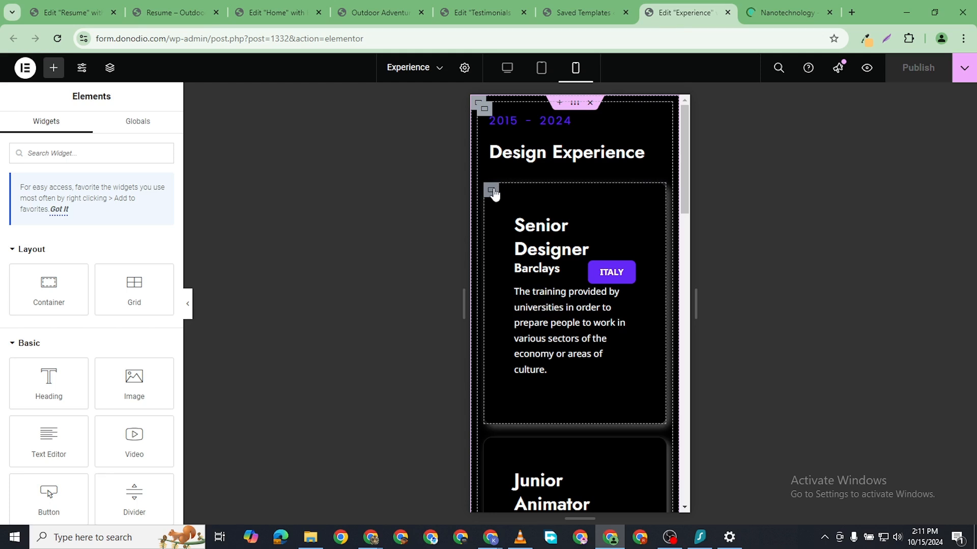
click(492, 190)
click(149, 132)
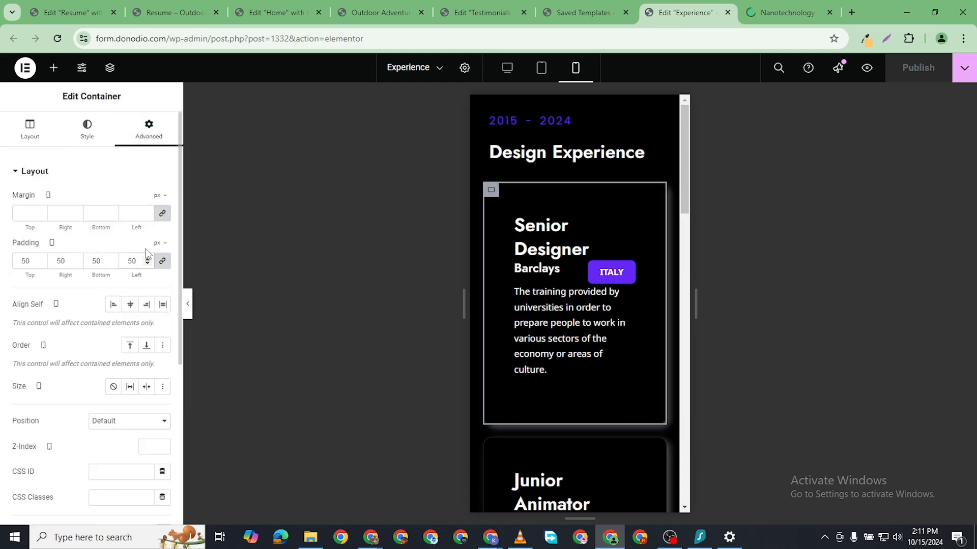
text(30)
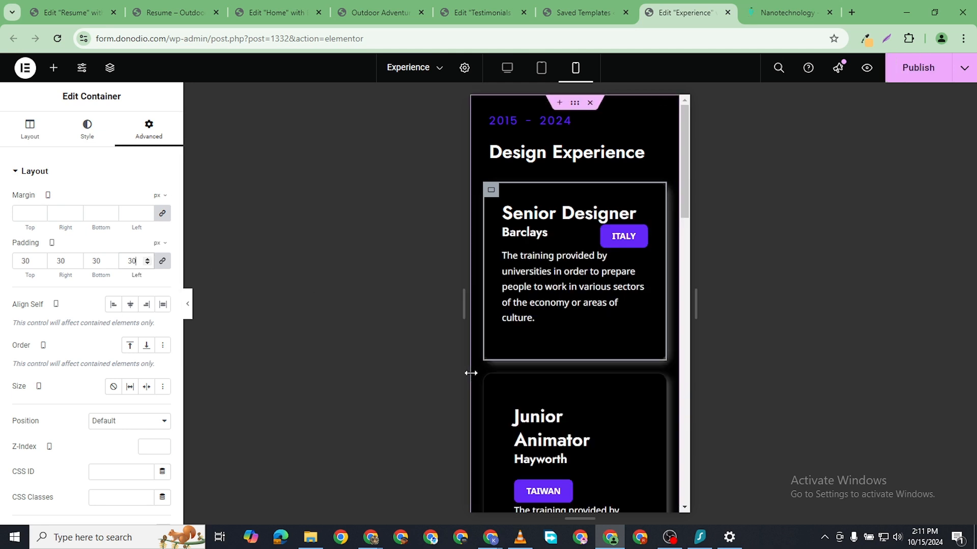
- Set the Junior Animator card's mobile padding to 30 px on all sides
click(152, 136)
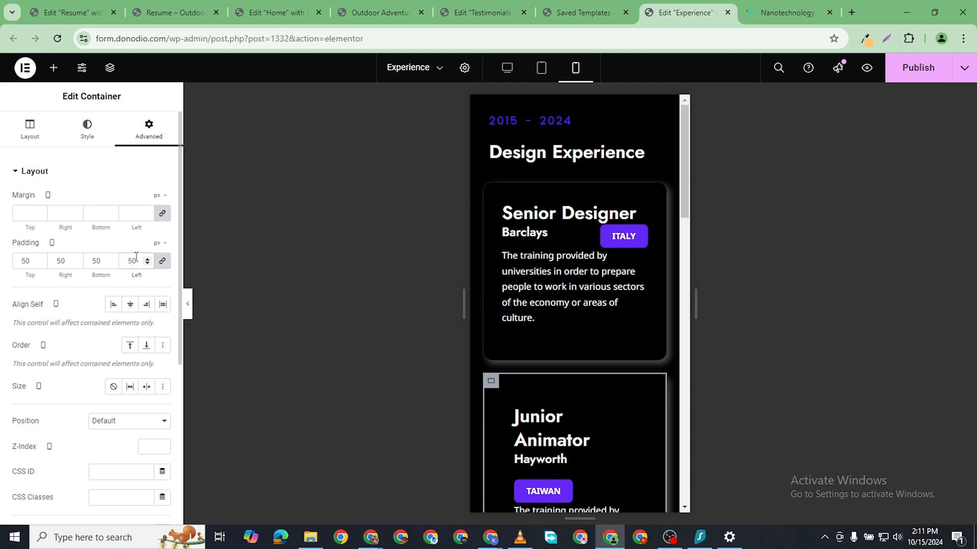
double_click(136, 257)
text(30)
- Set the Senior Software Engineer card's mobile padding to 30 px on all sides
scroll(508, 305, down, 8)
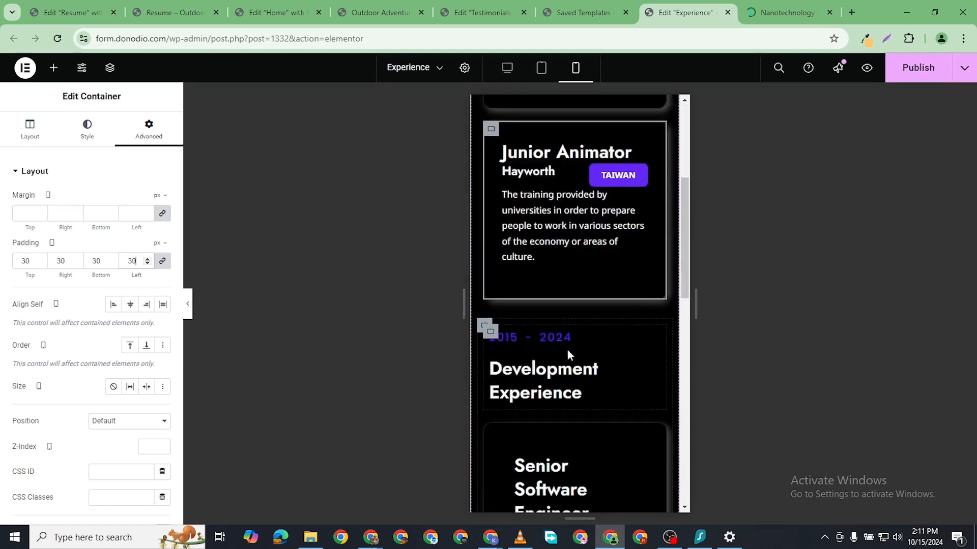
click(492, 256)
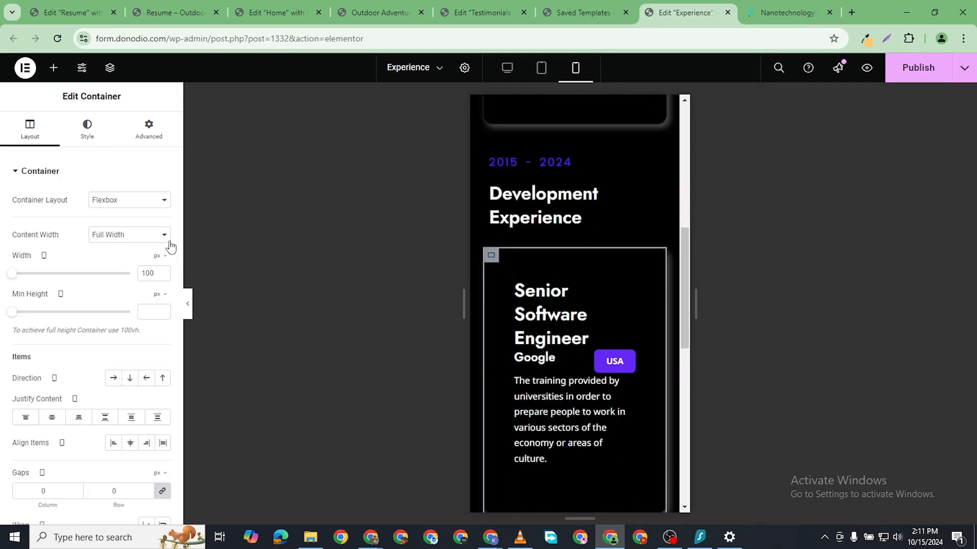
click(146, 134)
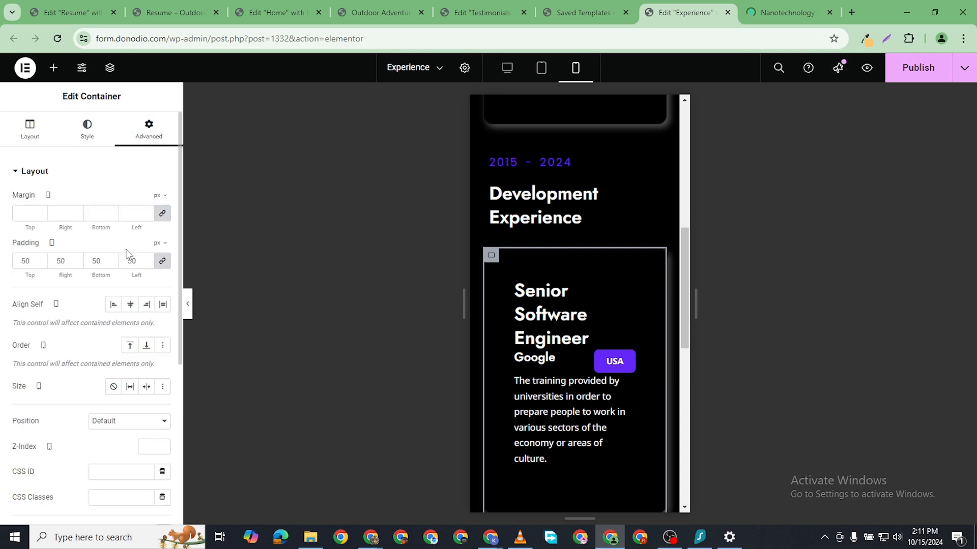
double_click(140, 254)
text(30)
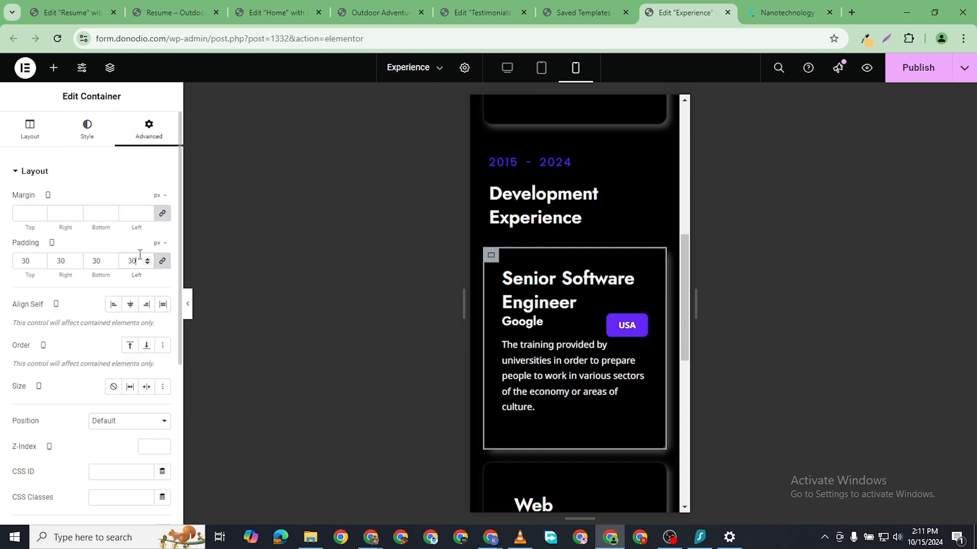
- Set the Web Developer & Trainer card's mobile padding to 30 px on all sides in the Experience template
scroll(550, 354, down, 4)
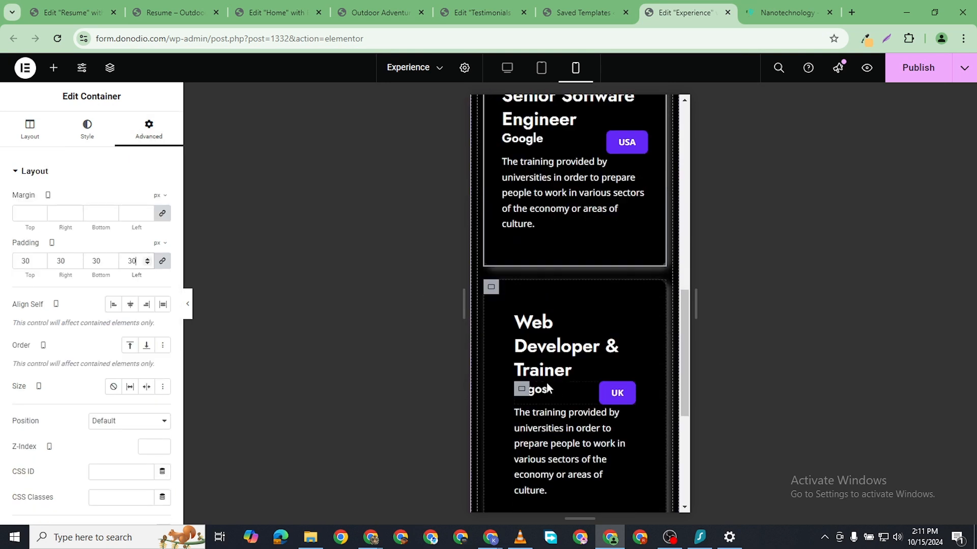
click(489, 288)
click(149, 130)
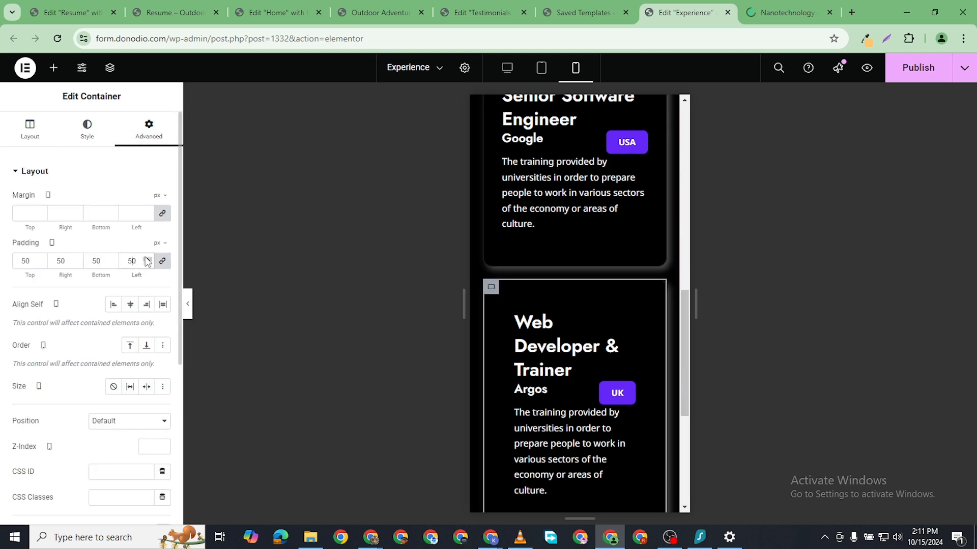
key(BackSpace)
text(3)
scroll(502, 331, down, 5)
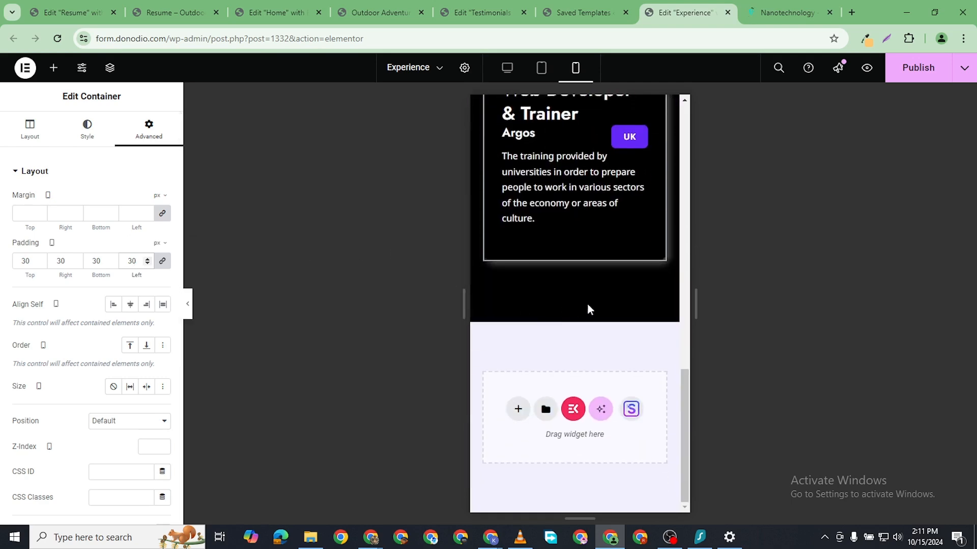
- Set the Development Experience heading's mobile font size to 25 px
scroll(580, 356, up, 10)
scroll(578, 449, down, 1)
click(570, 350)
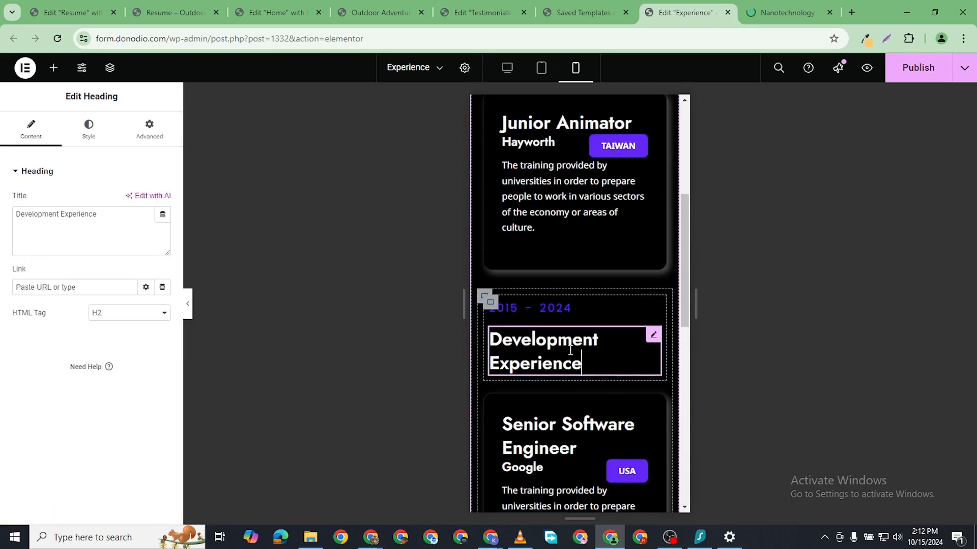
click(89, 130)
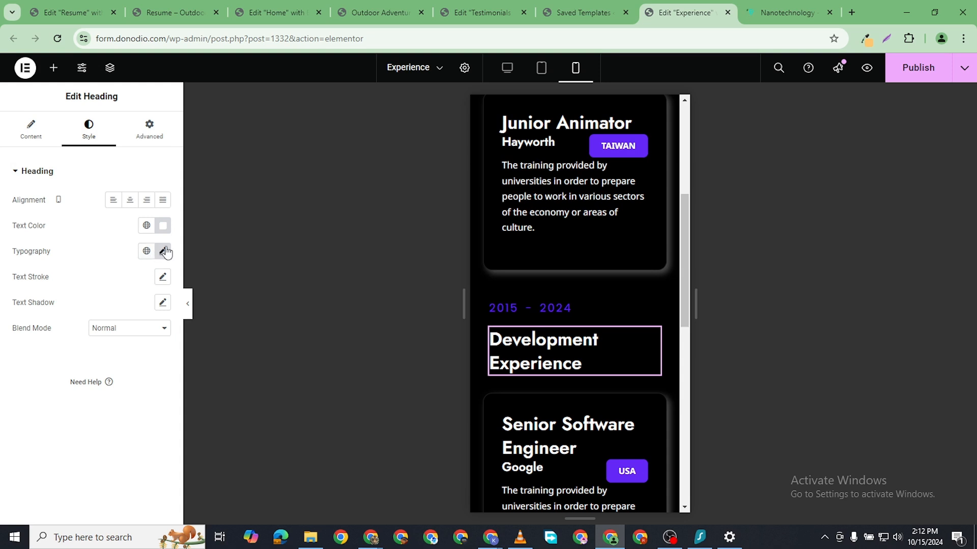
click(164, 251)
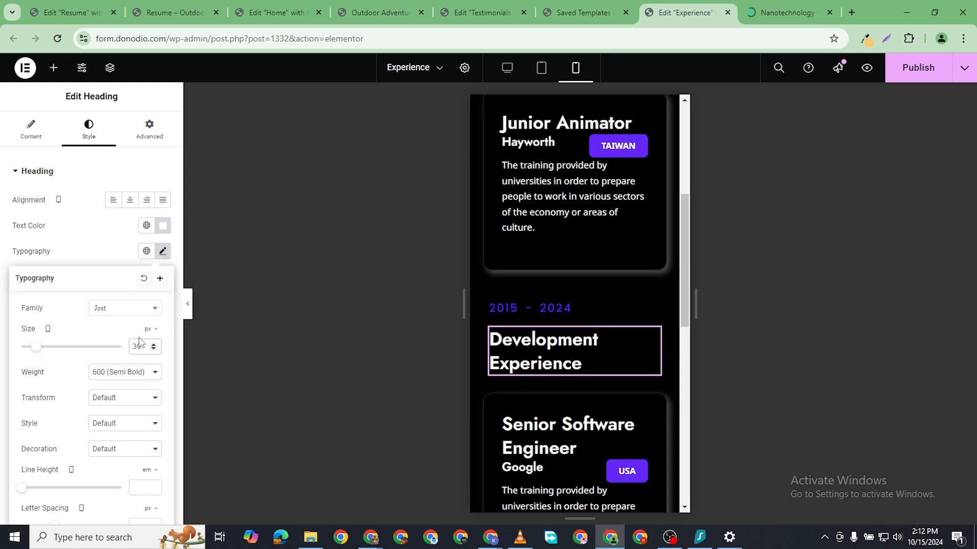
text(20)
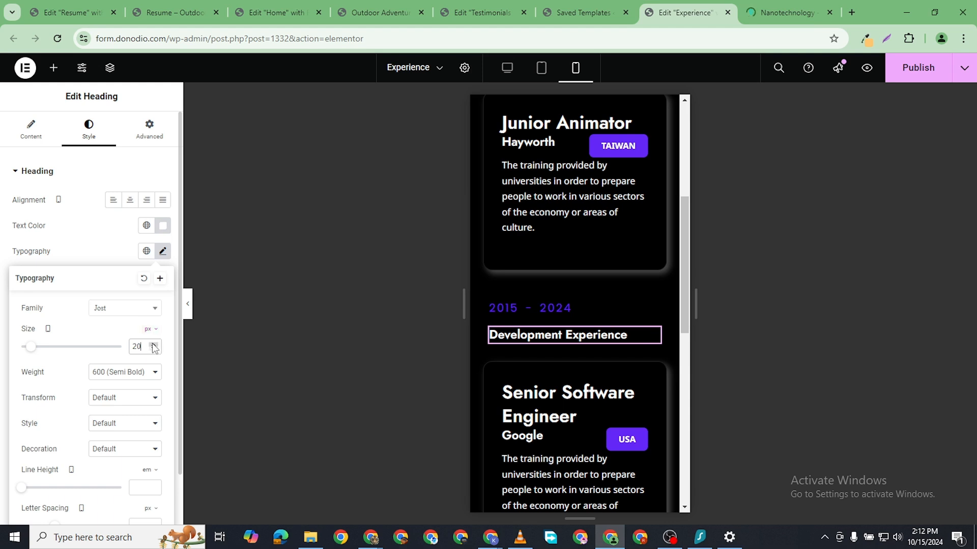
click(153, 345)
click(153, 344)
click(153, 344)
click(153, 344)
click(153, 344)
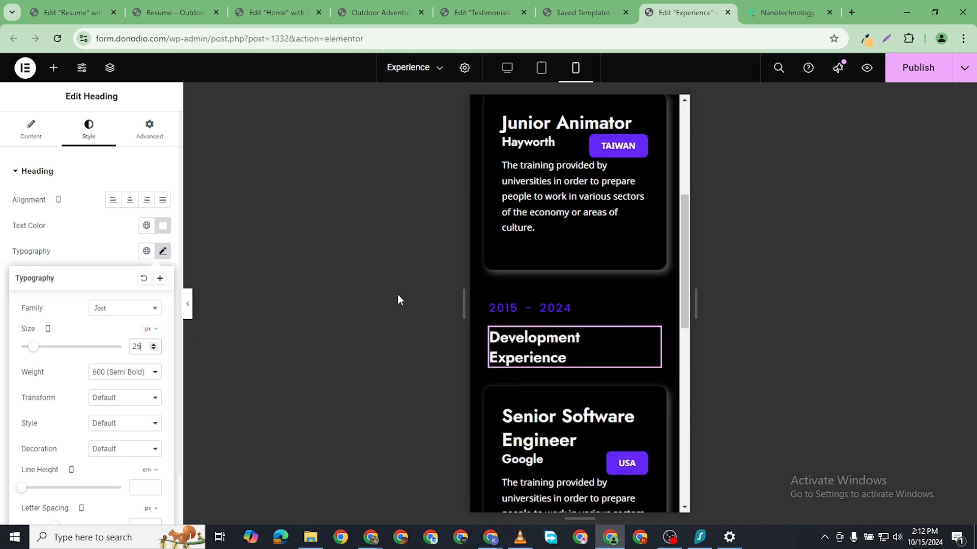
- Set the Design Experience heading's mobile font size to 24 px and publish the Experience template
scroll(605, 274, down, 2)
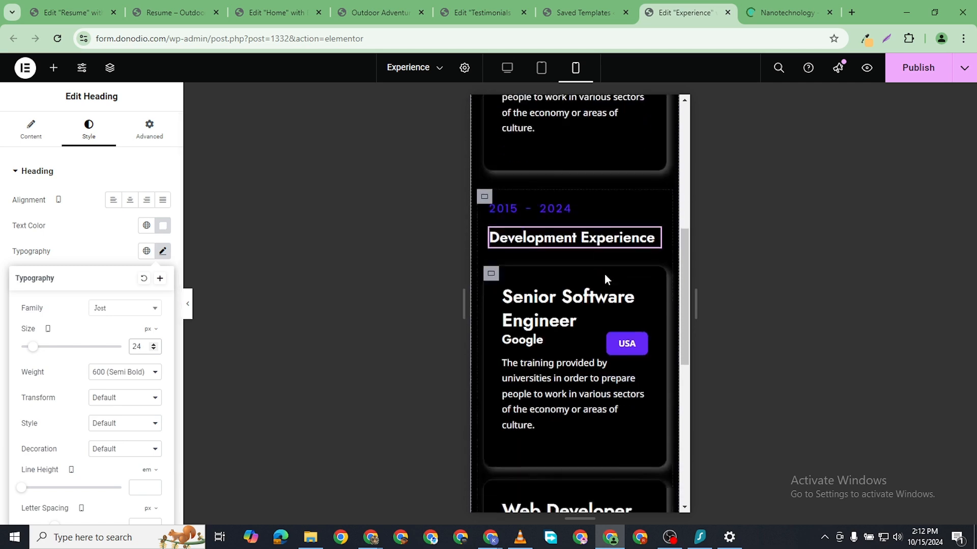
scroll(604, 274, up, 7)
click(564, 153)
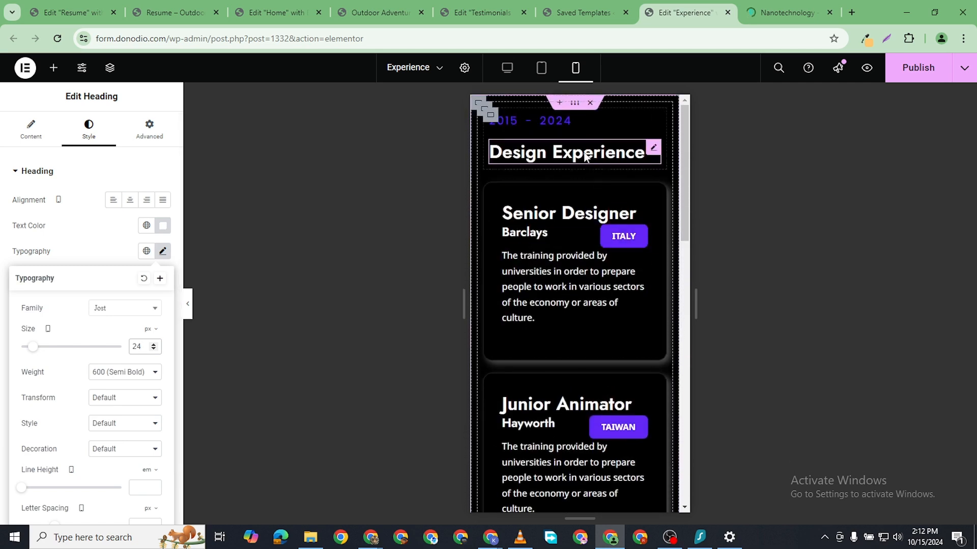
click(87, 133)
click(163, 252)
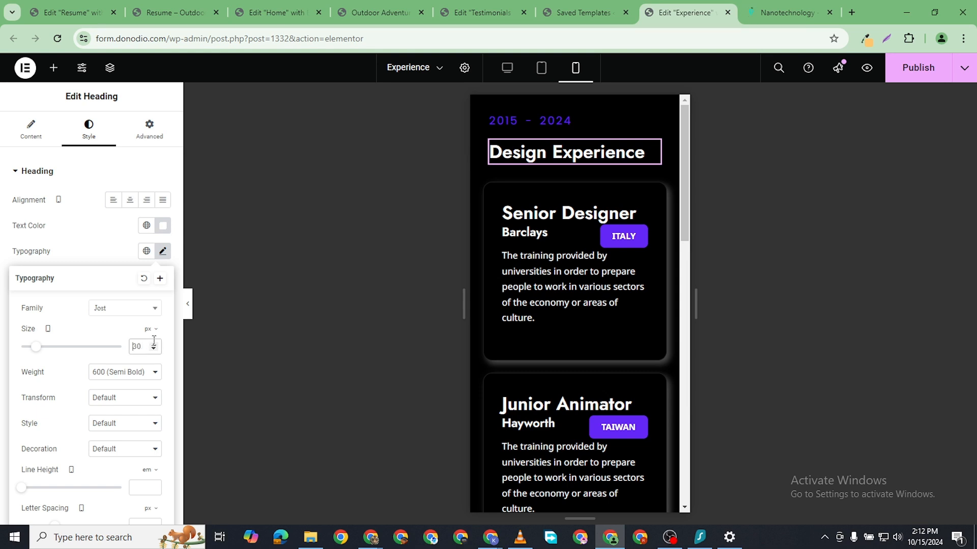
text(24)
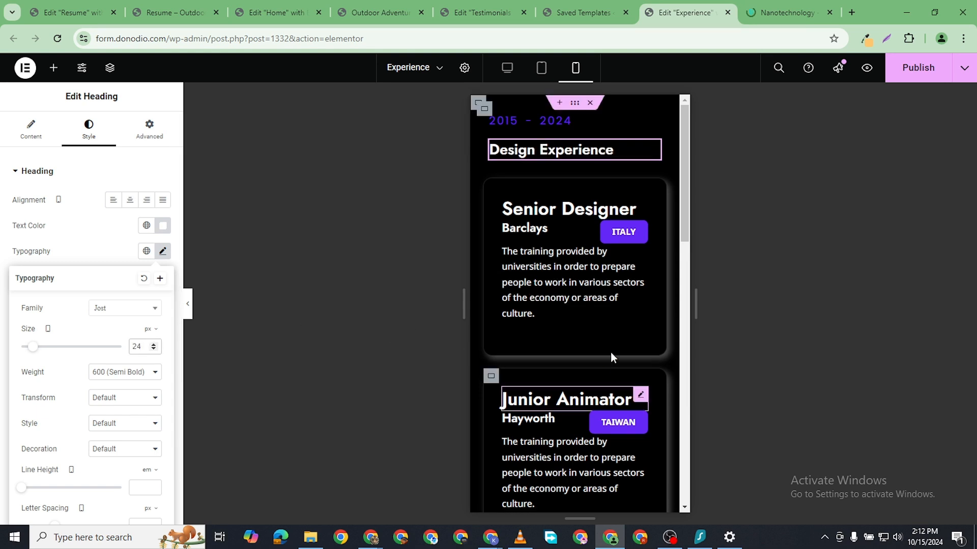
click(905, 83)
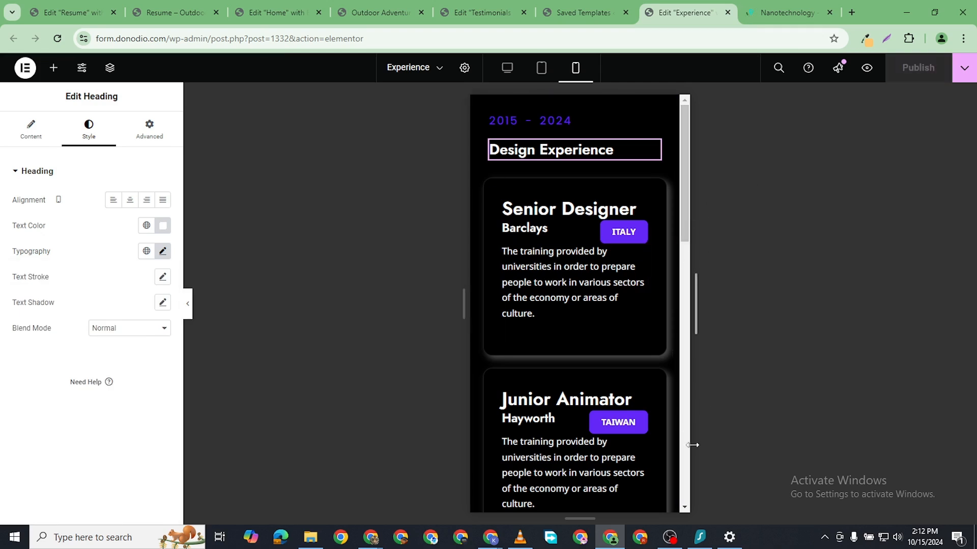
- Return to the Home page's Elementor editor, reload it and show the page in mobile view
click(580, 13)
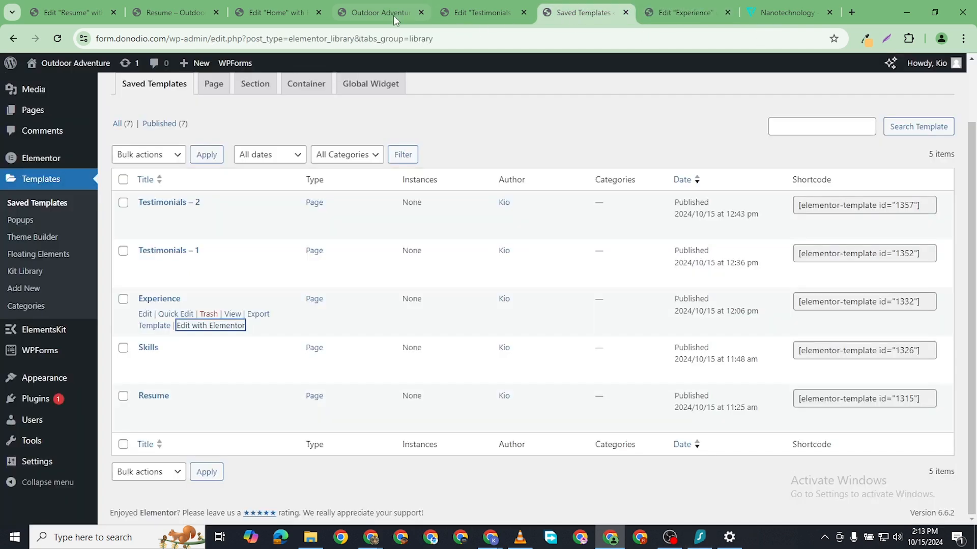
click(387, 13)
click(277, 9)
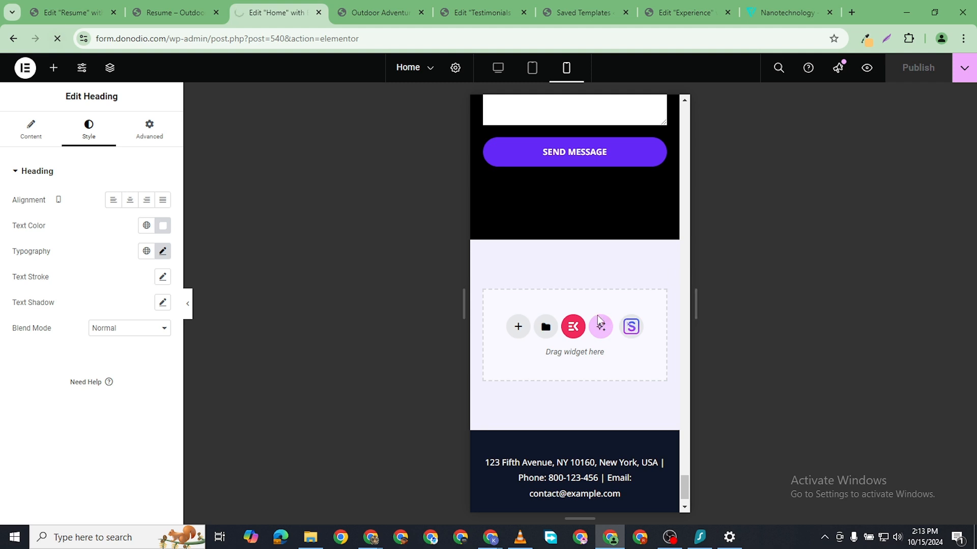
scroll(585, 336, up, 5)
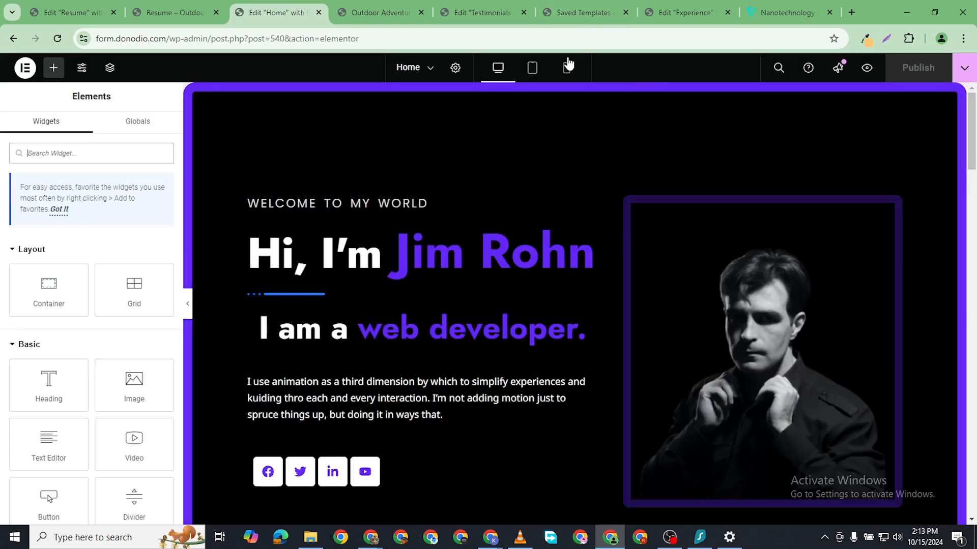
click(566, 69)
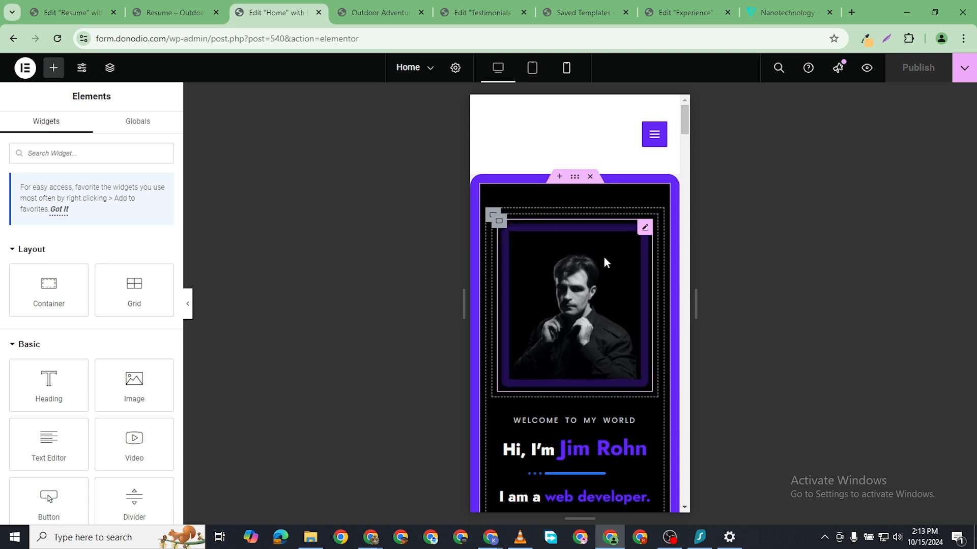
- Reload the editor and examine the Home page's mobile layout from the hero section down through the resume tabs
scroll(604, 257, down, 6)
scroll(609, 261, down, 5)
scroll(559, 153, up, 10)
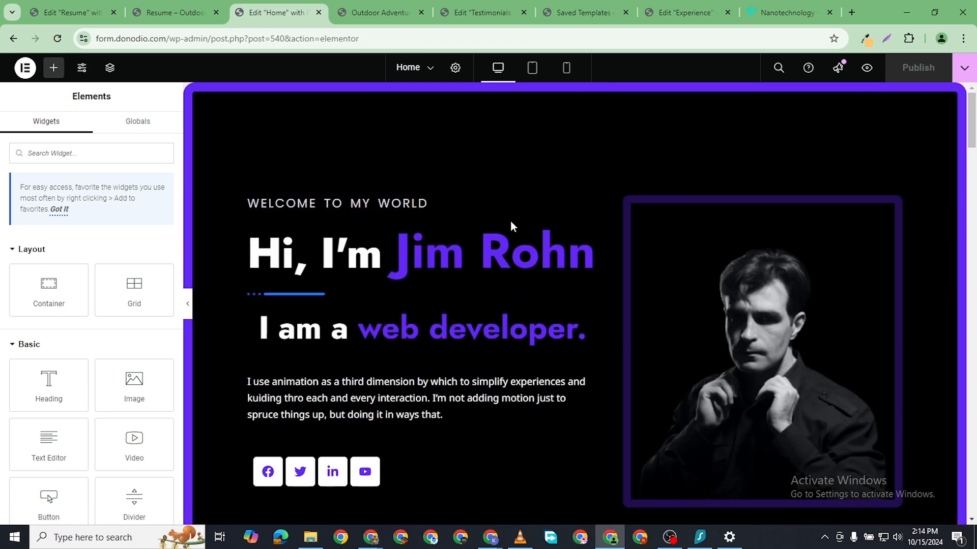
scroll(604, 353, down, 12)
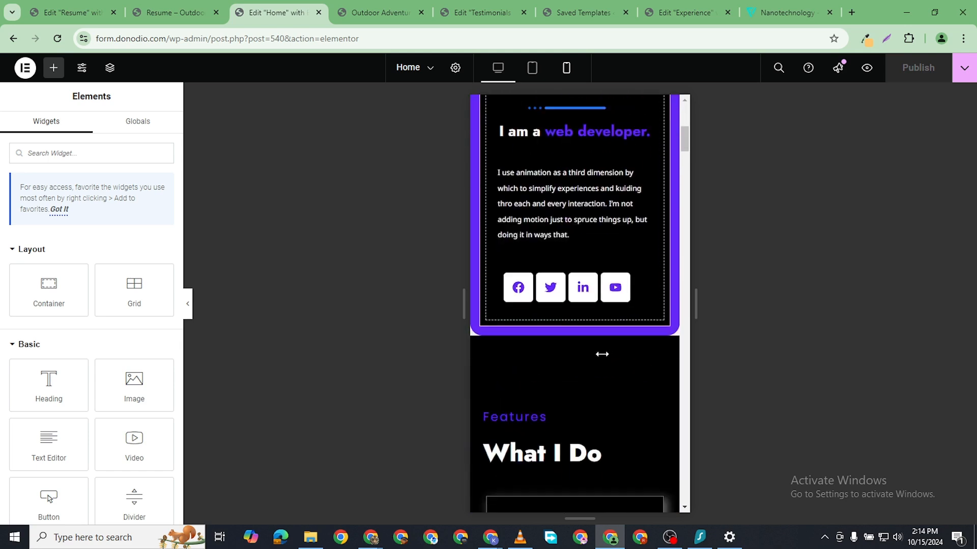
scroll(604, 353, down, 15)
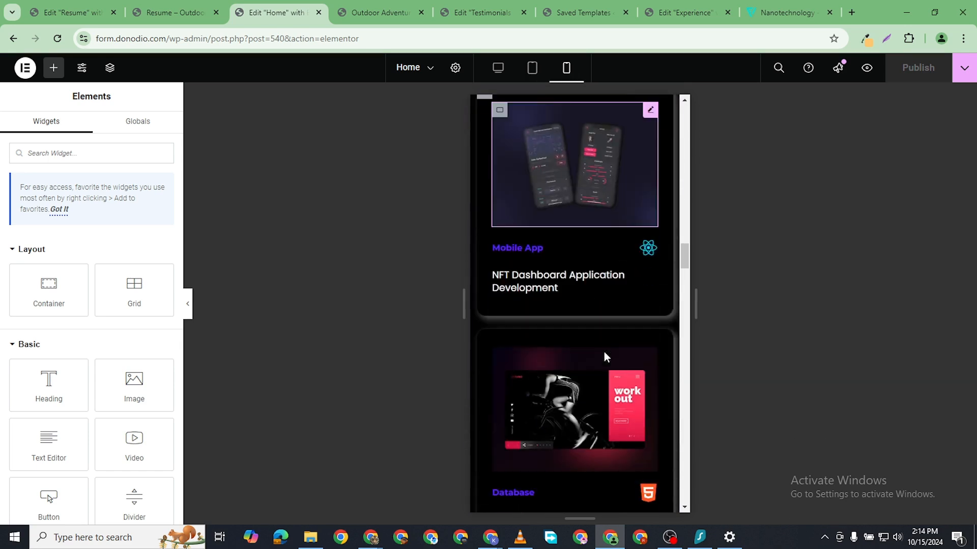
scroll(604, 352, down, 15)
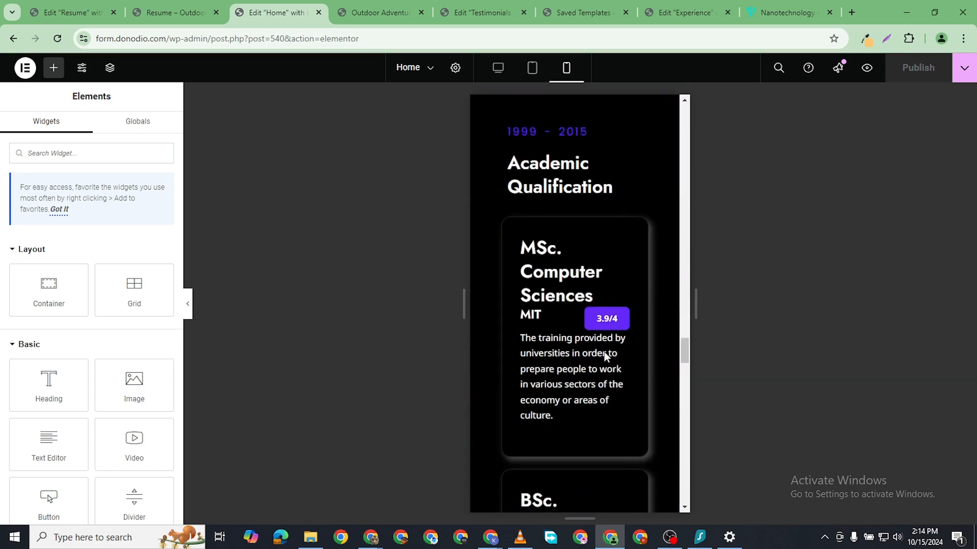
scroll(603, 351, down, 15)
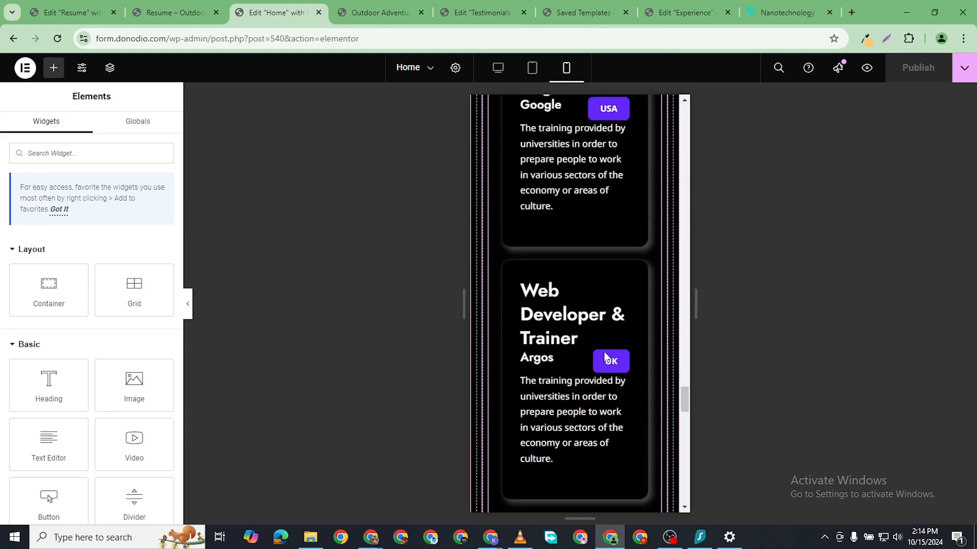
scroll(602, 351, down, 3)
scroll(511, 167, up, 15)
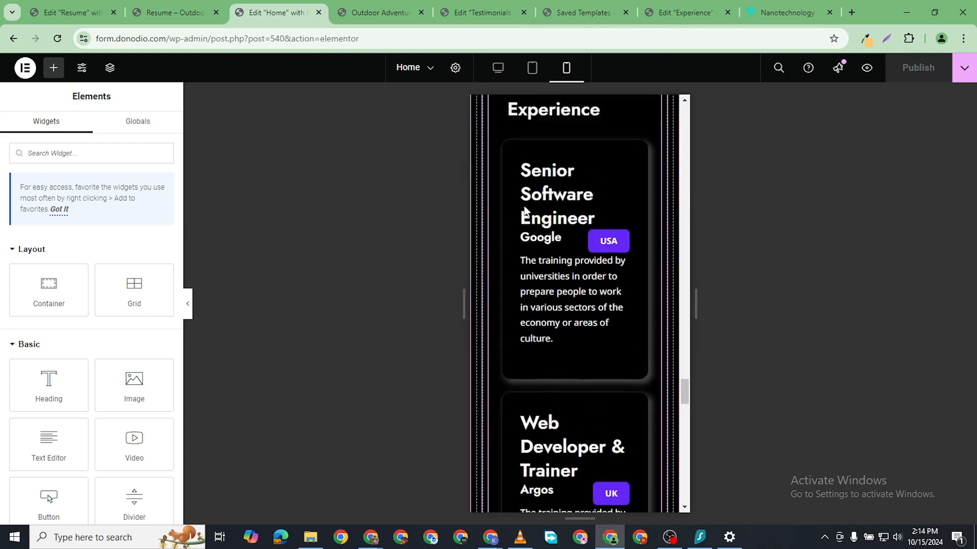
- Set the Education tab container's mobile padding to 0 px on all sides
scroll(517, 219, up, 8)
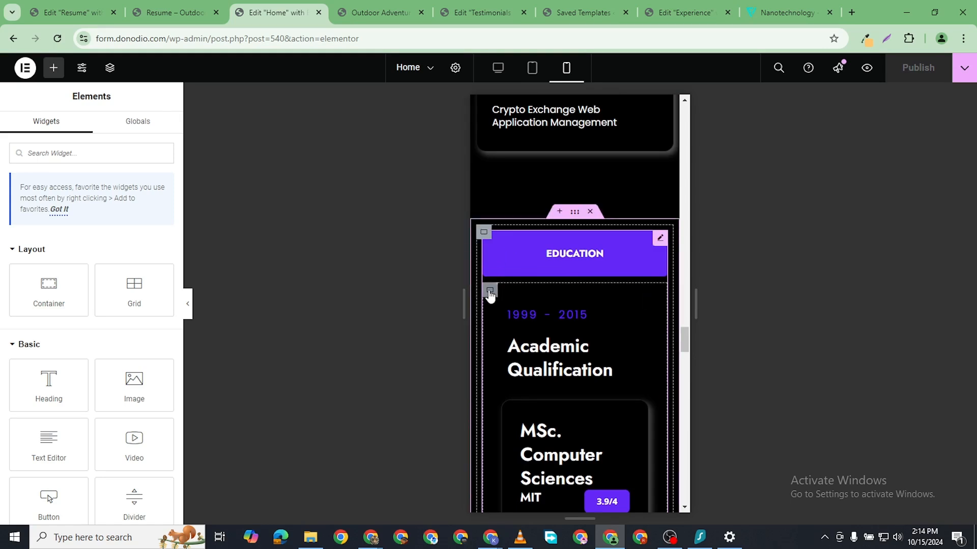
click(490, 292)
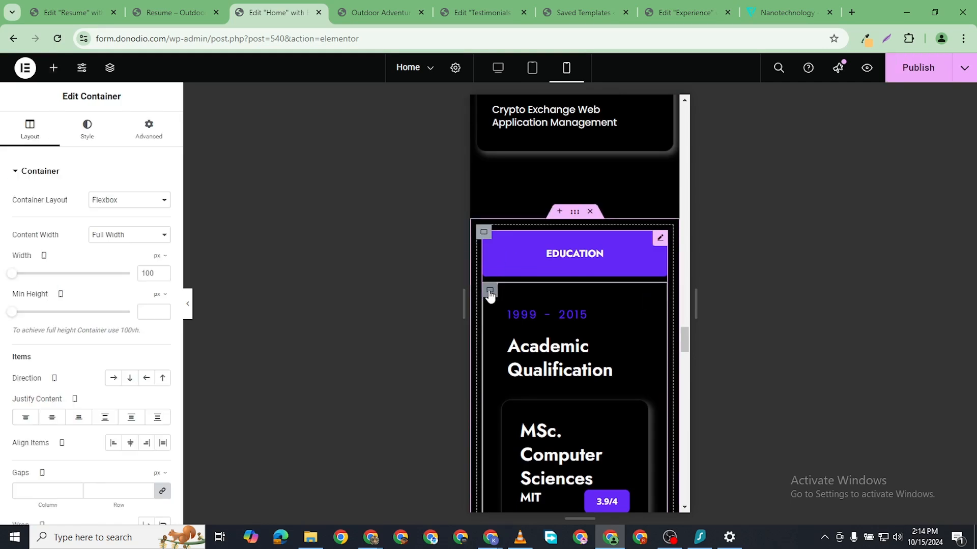
click(148, 137)
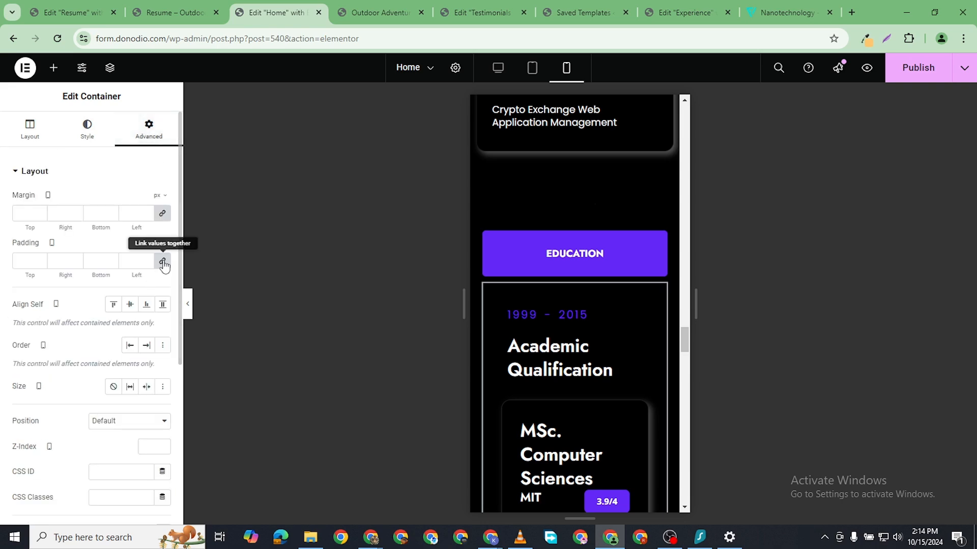
scroll(552, 372, down, 8)
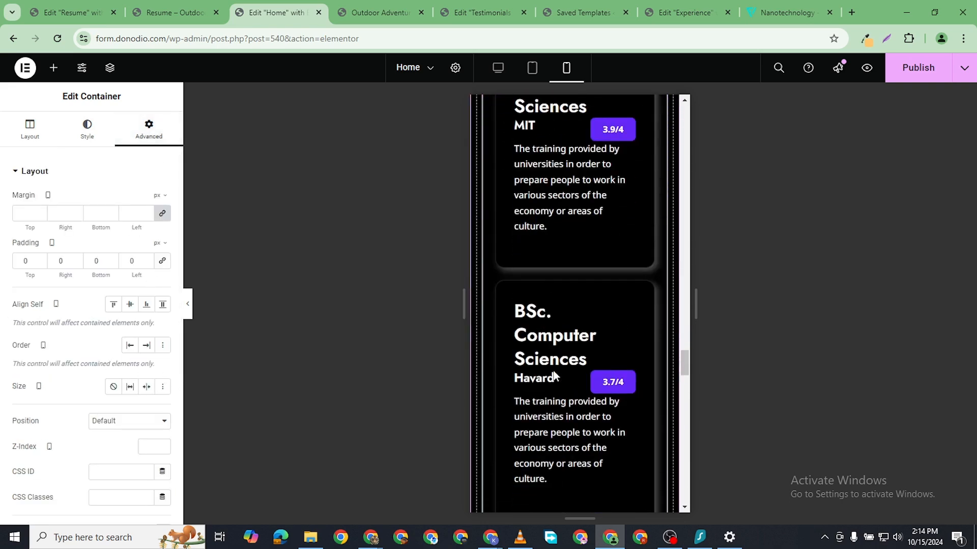
scroll(553, 375, down, 10)
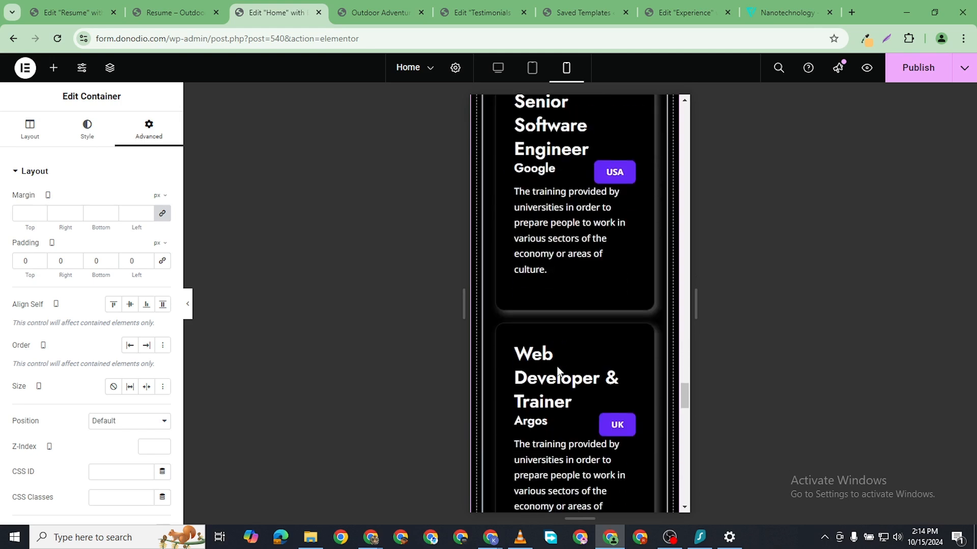
scroll(549, 322, up, 5)
scroll(552, 313, up, 10)
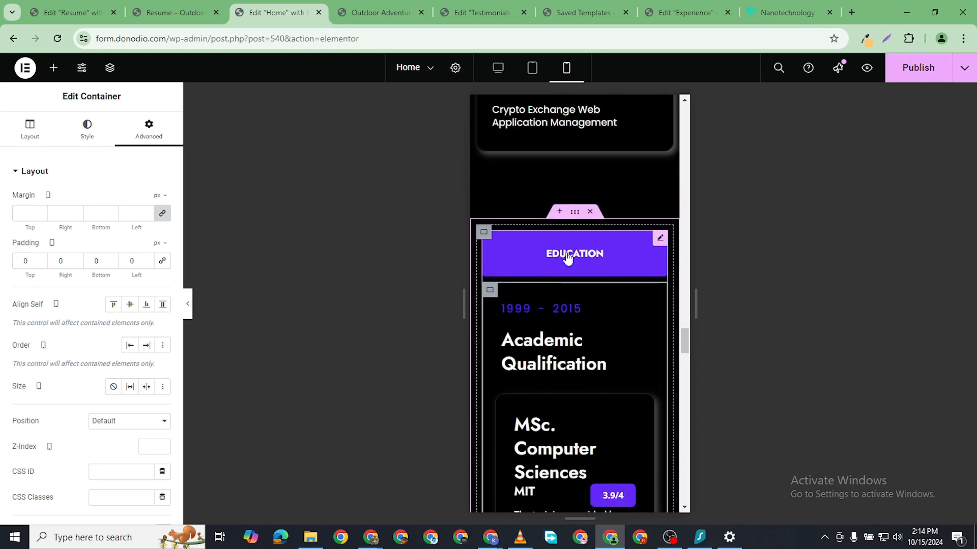
- Show the Skill tab's content and set its container's mobile padding to 0 px on all sides
click(568, 258)
scroll(559, 402, down, 15)
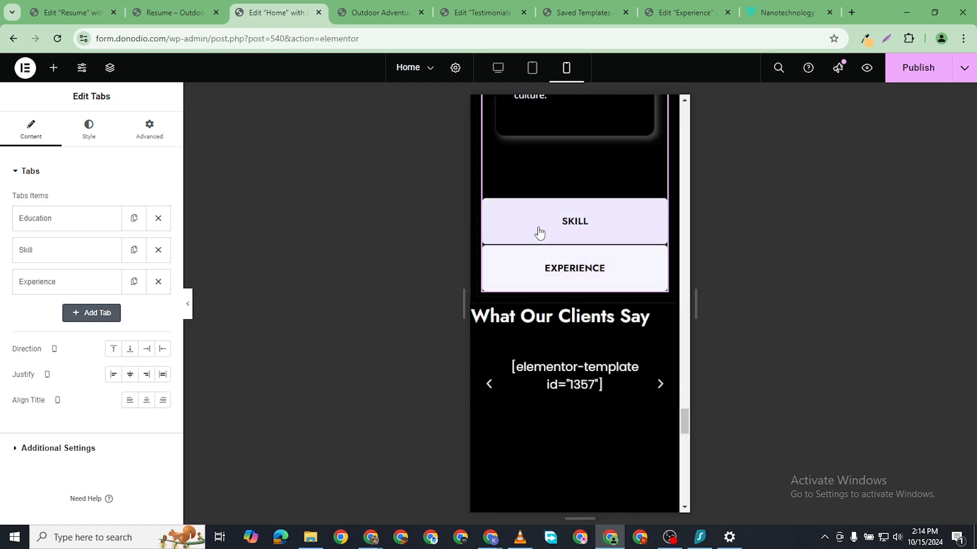
click(539, 234)
scroll(576, 322, down, 2)
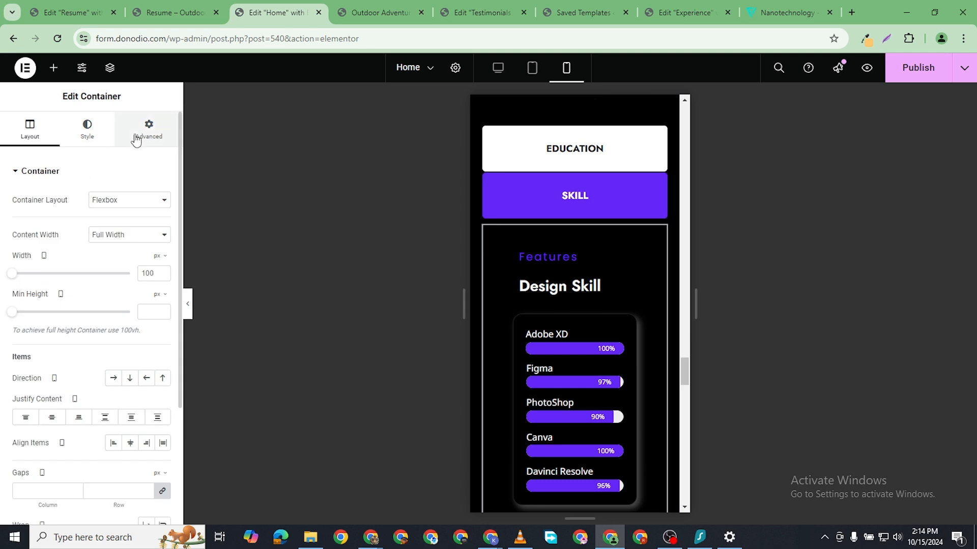
click(149, 127)
click(162, 261)
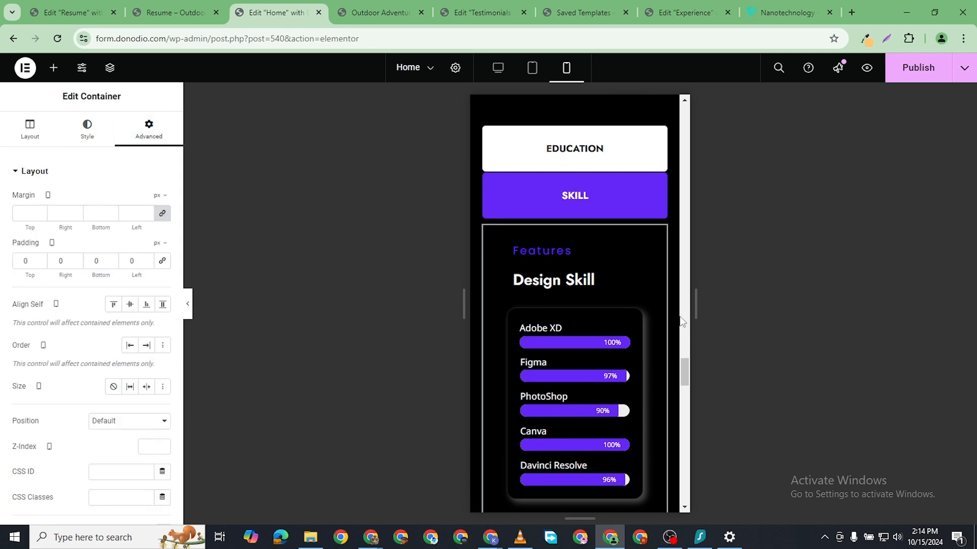
- Show the Experience tab's content and set its container's mobile padding to 0 px on all sides
scroll(586, 226, down, 12)
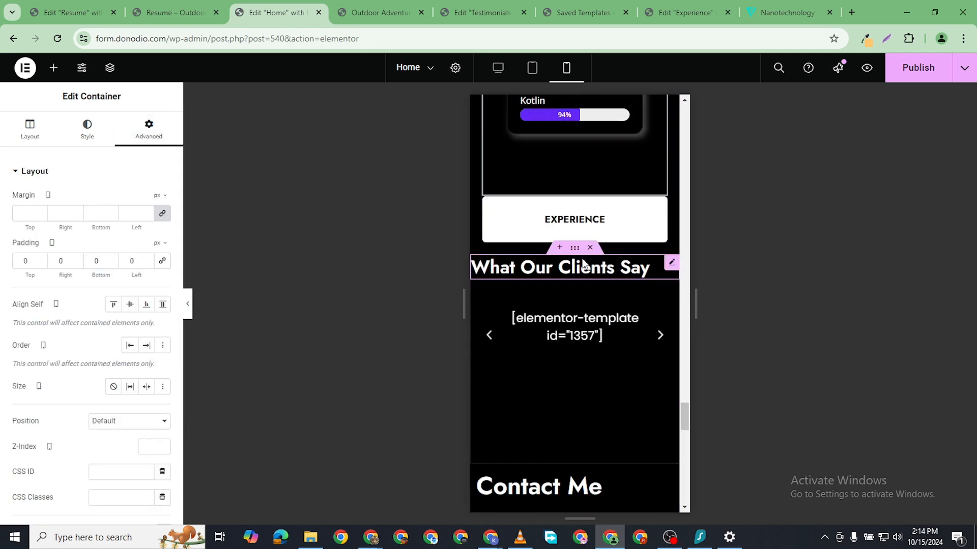
click(539, 218)
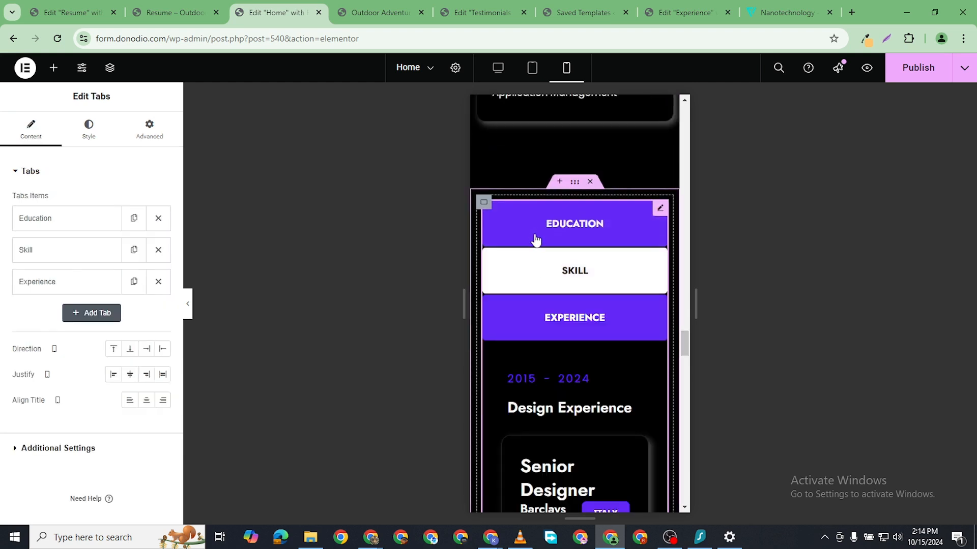
scroll(534, 239, down, 2)
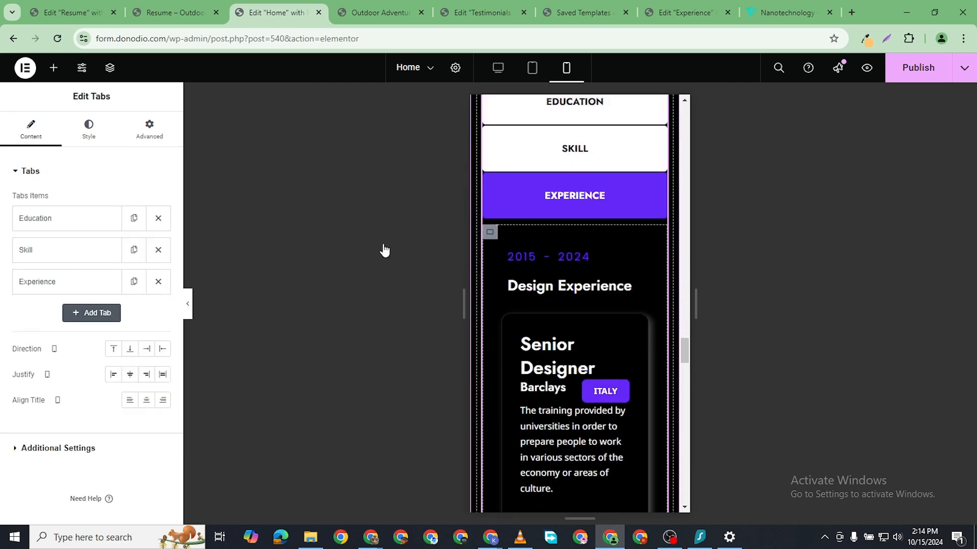
click(158, 136)
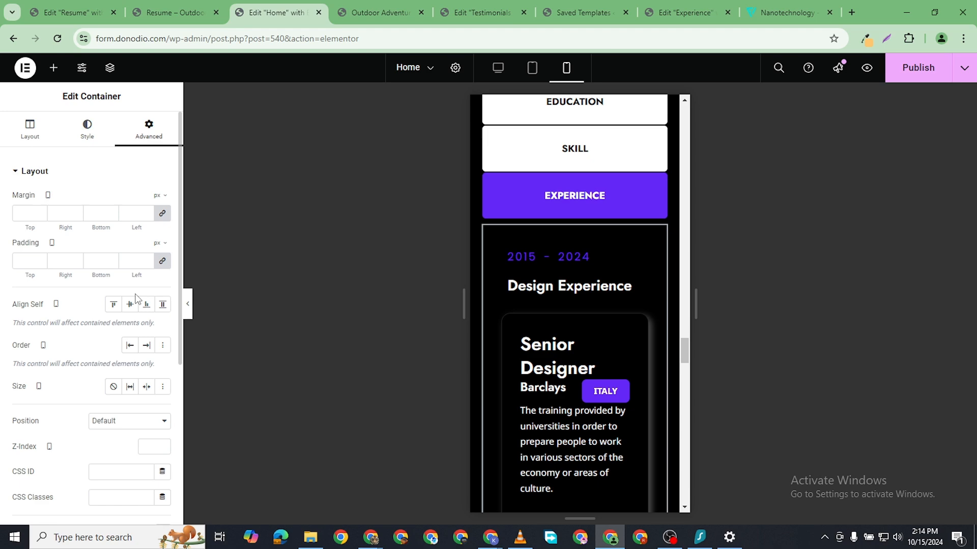
click(161, 261)
scroll(600, 322, down, 4)
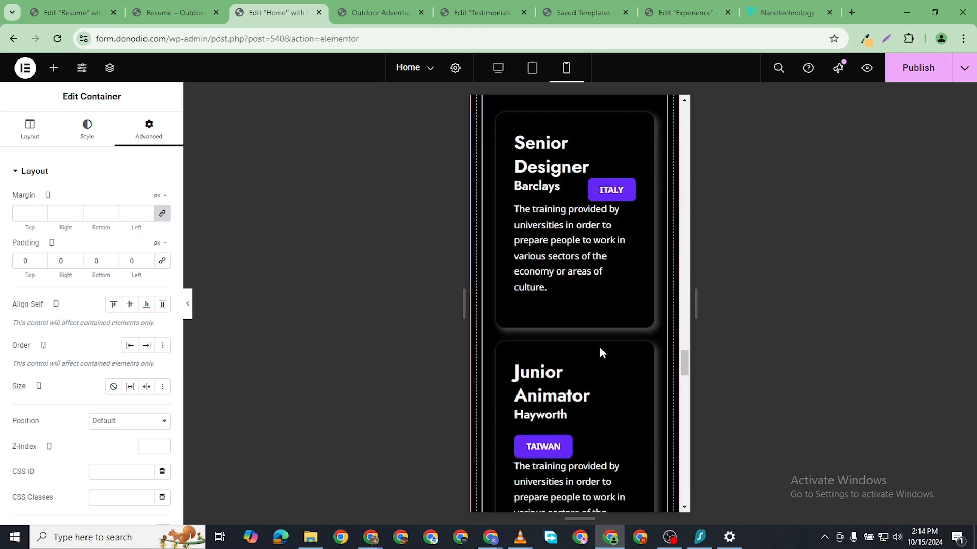
scroll(599, 351, down, 10)
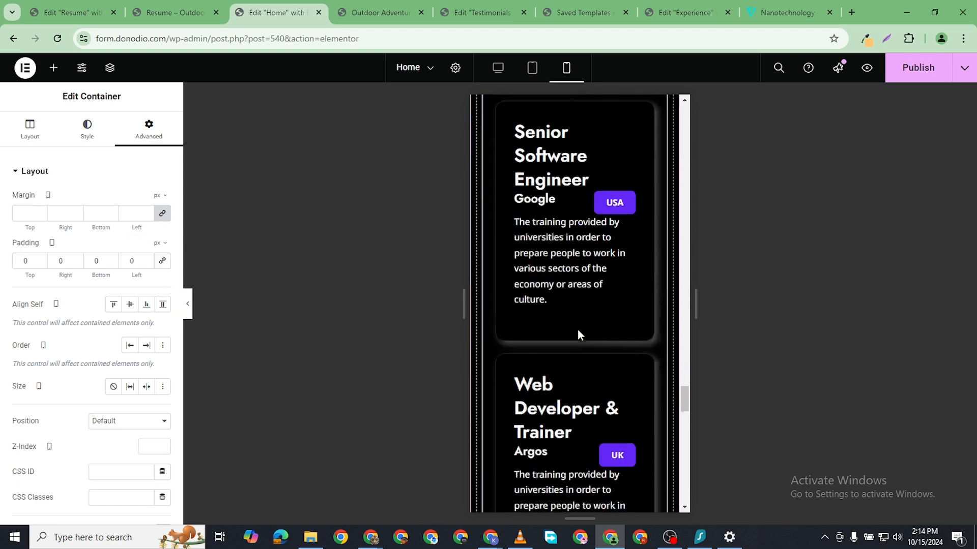
scroll(575, 332, down, 10)
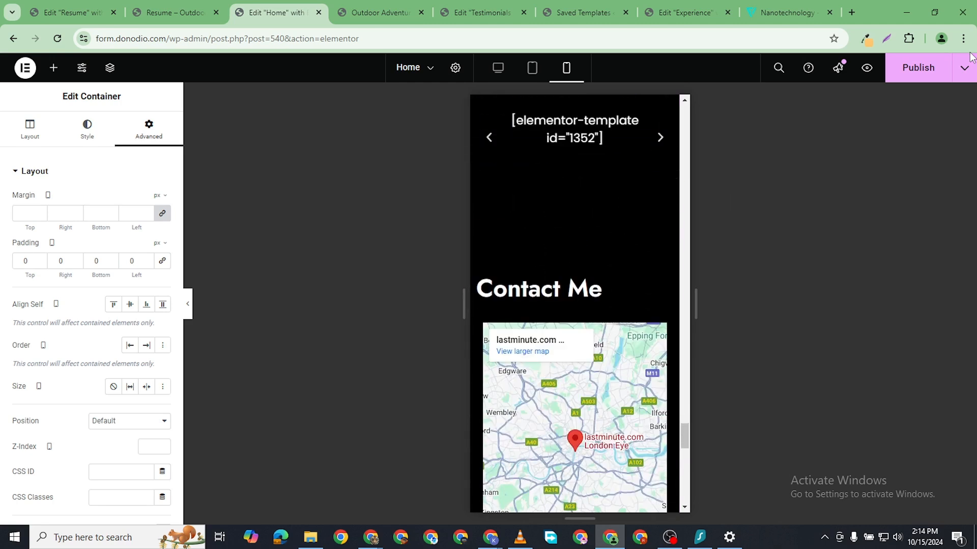
- Publish the Home page, check the contact form's mobile layout and switch to the page preview
click(922, 67)
scroll(602, 304, down, 6)
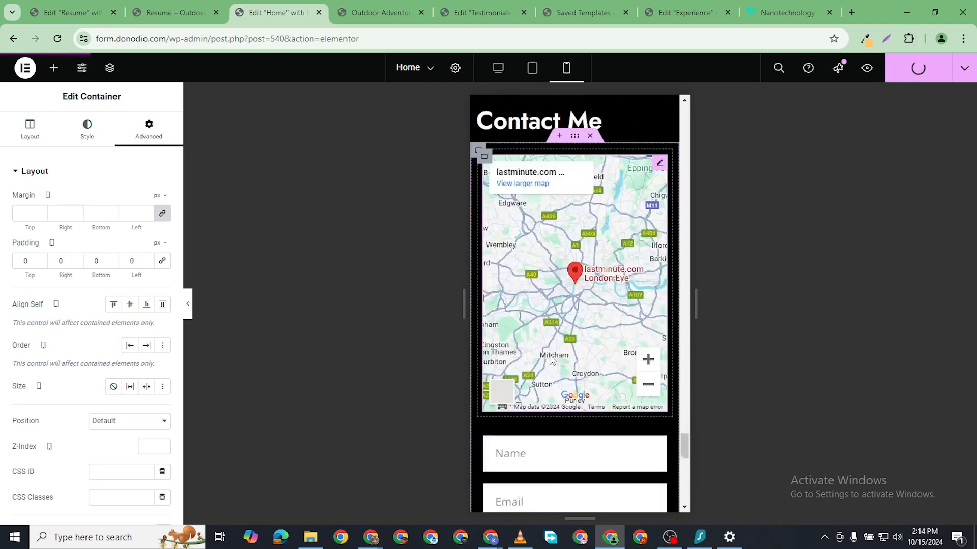
scroll(600, 304, down, 8)
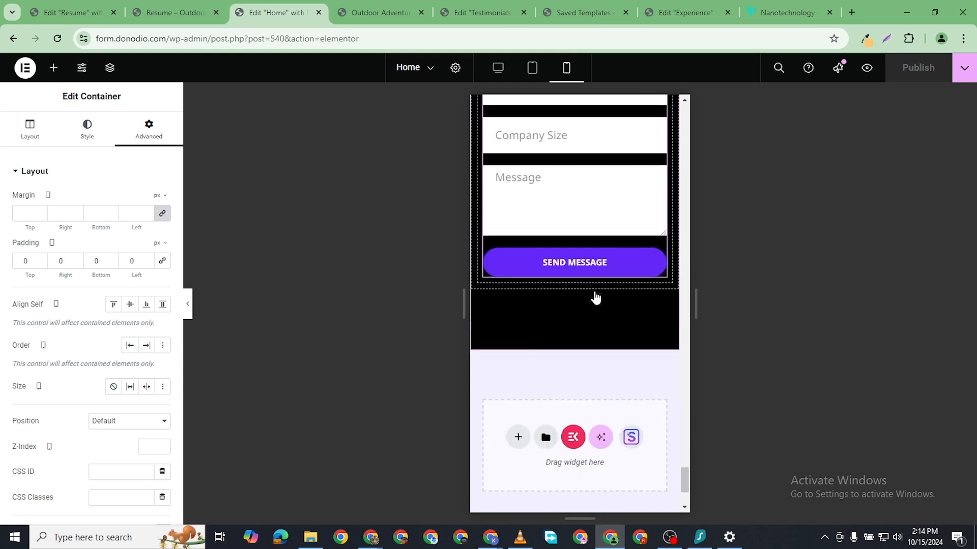
scroll(699, 162, up, 3)
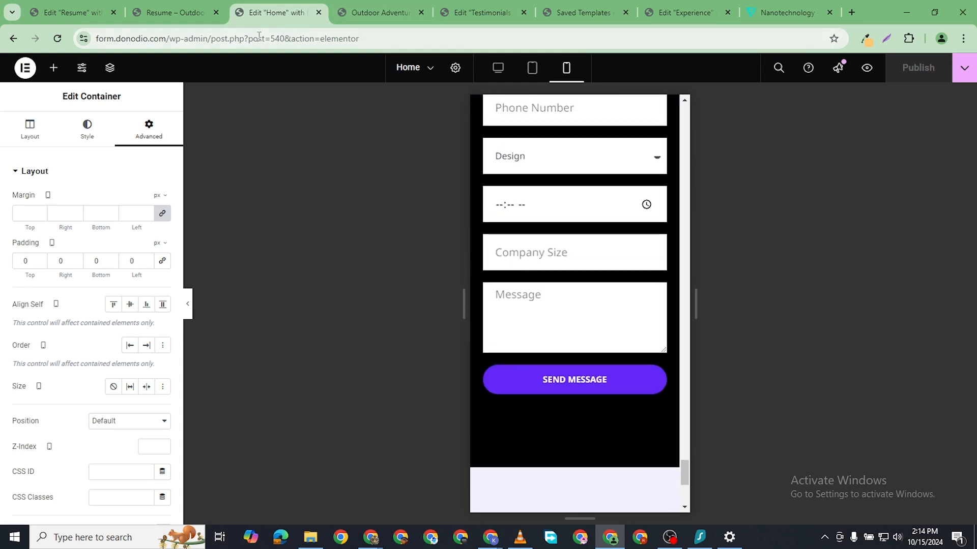
click(380, 13)
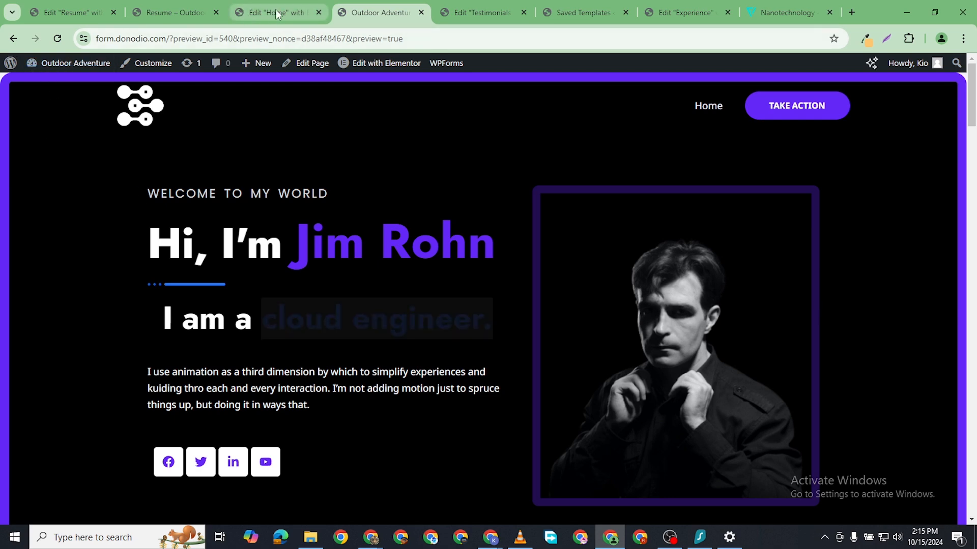
- Load the site's home page at form.donodio.com in place of the Resume template preview
click(242, 8)
click(347, 15)
click(175, 13)
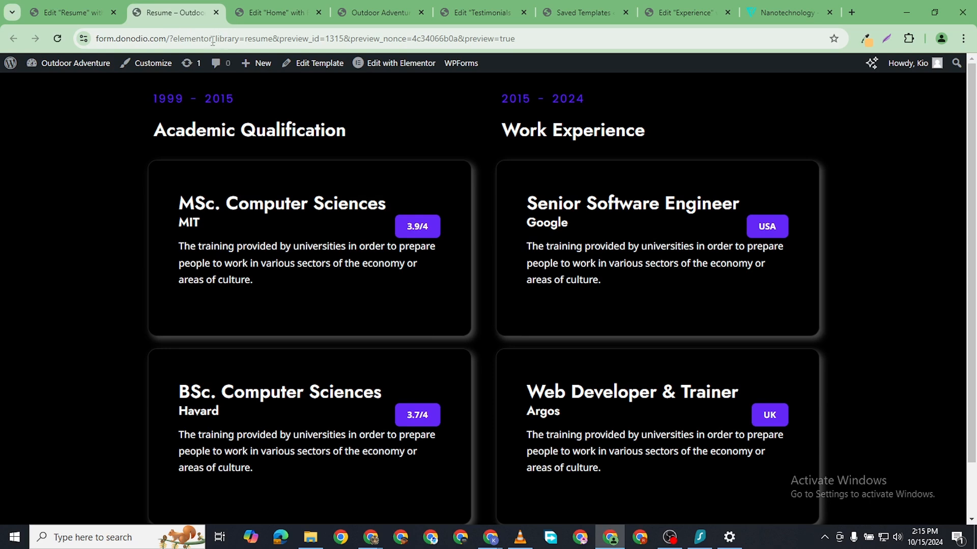
drag(170, 40, 517, 39)
key(BackSpace)
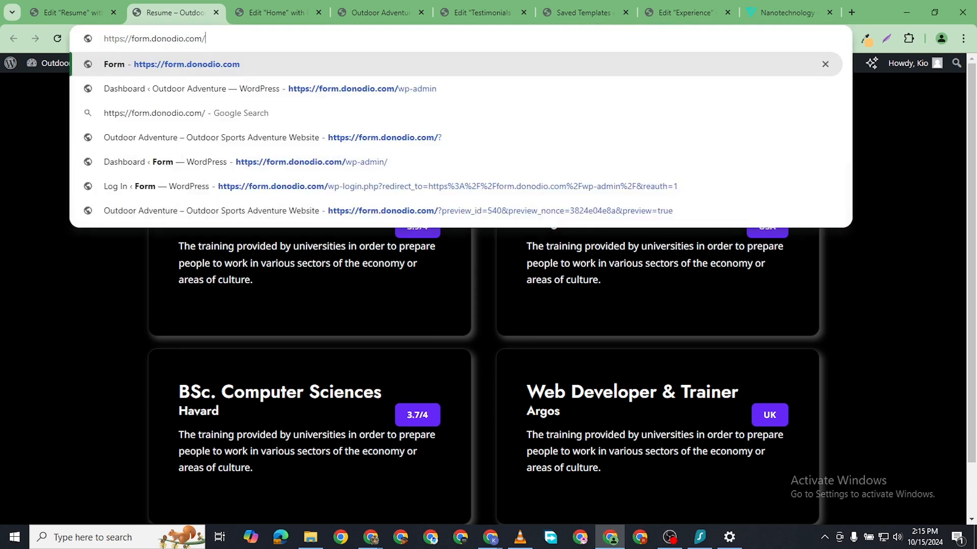
key(Return)
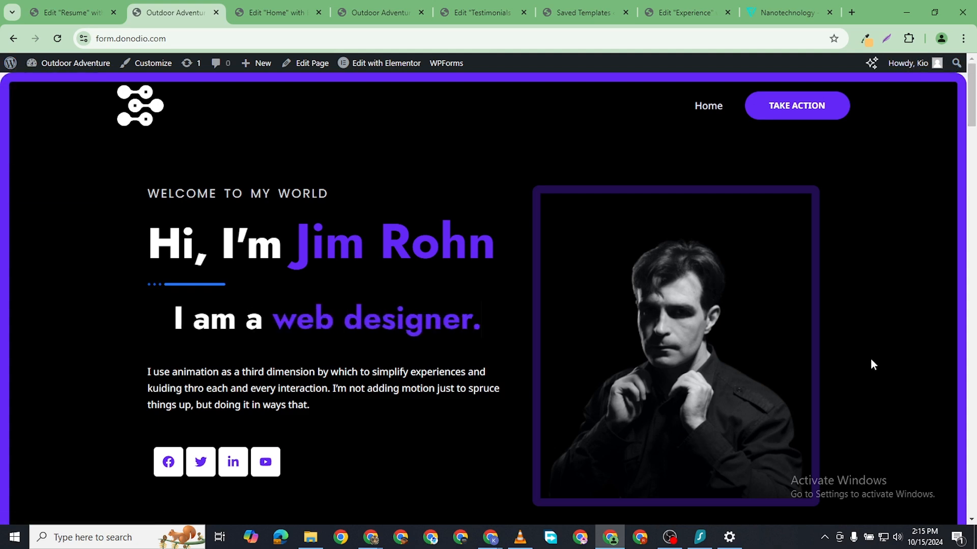
scroll(871, 358, down, 5)
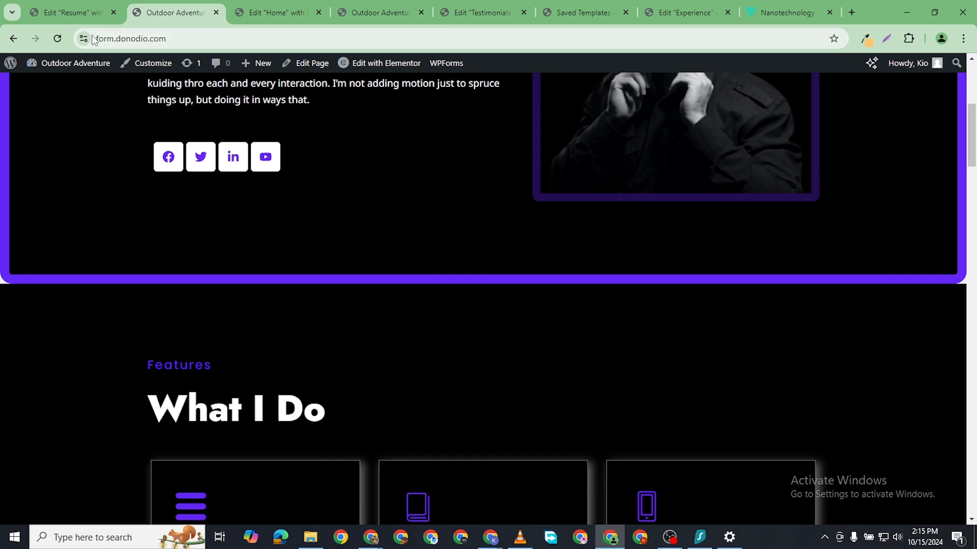
- Go to the site's admin dashboard and open the theme customizer
mouse_move(46, 63)
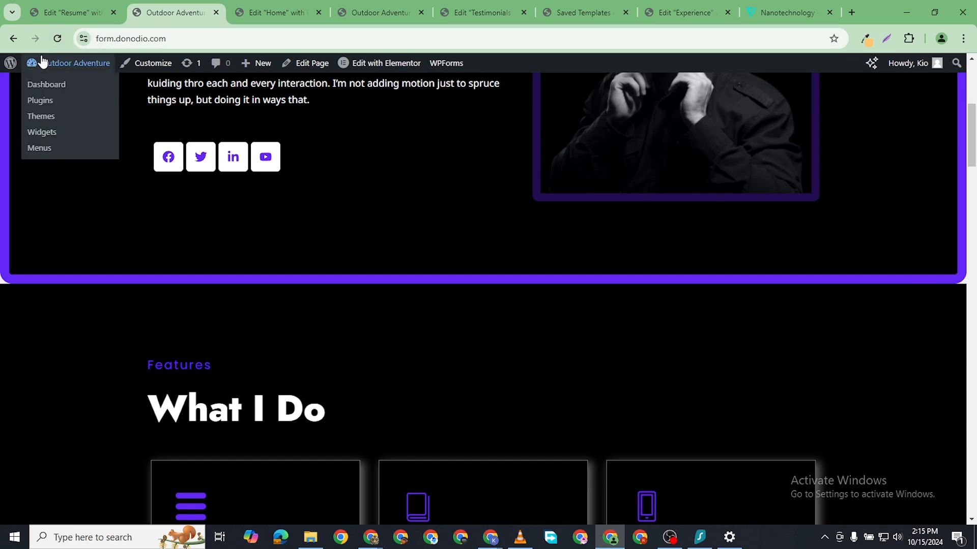
click(49, 84)
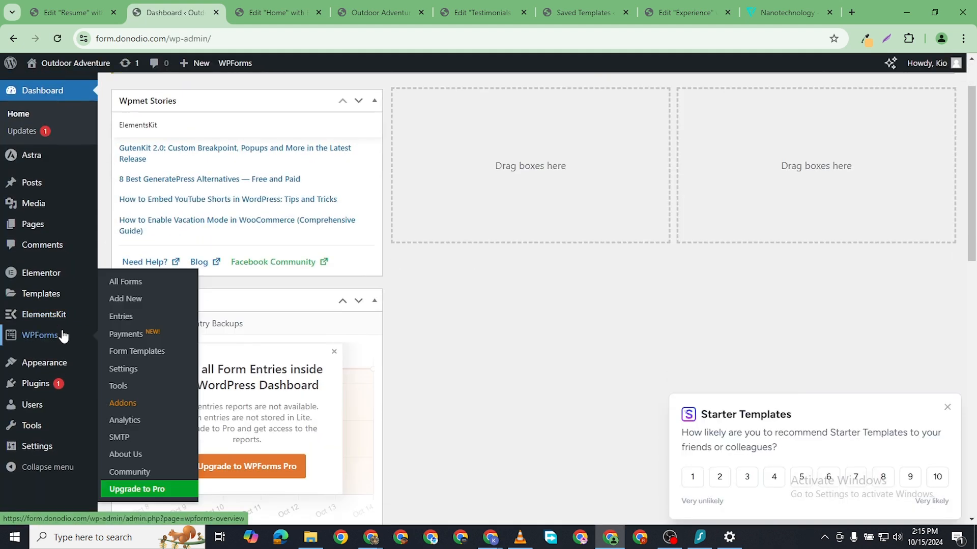
mouse_move(43, 390)
mouse_move(44, 370)
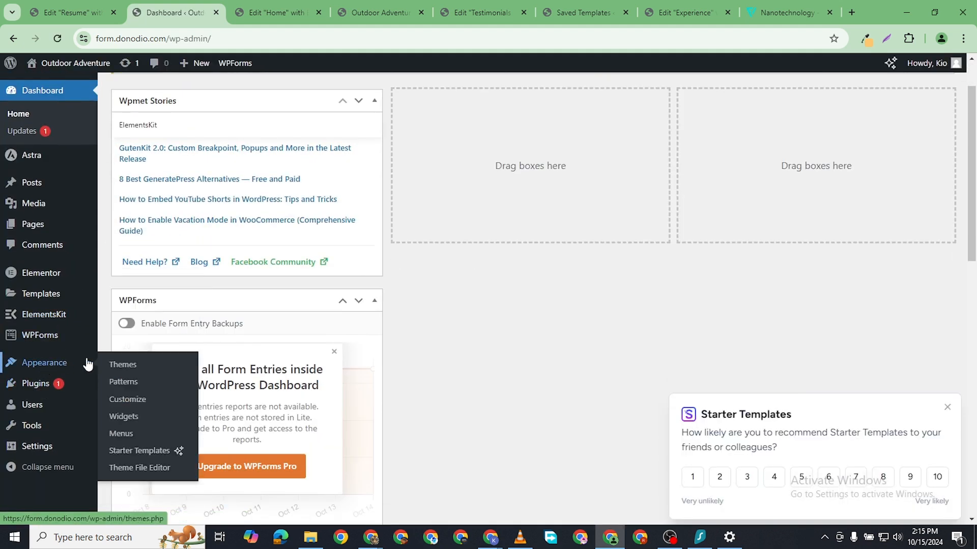
click(134, 396)
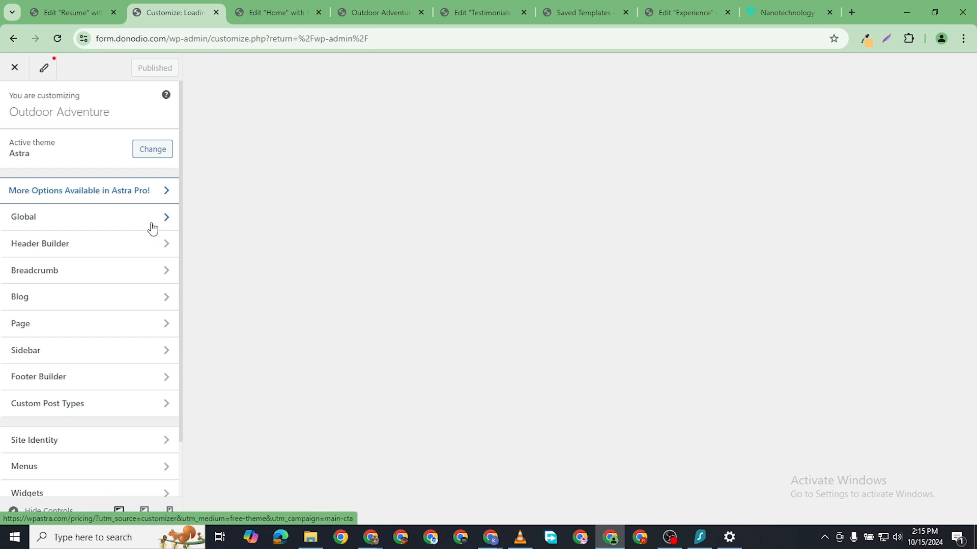
click(168, 218)
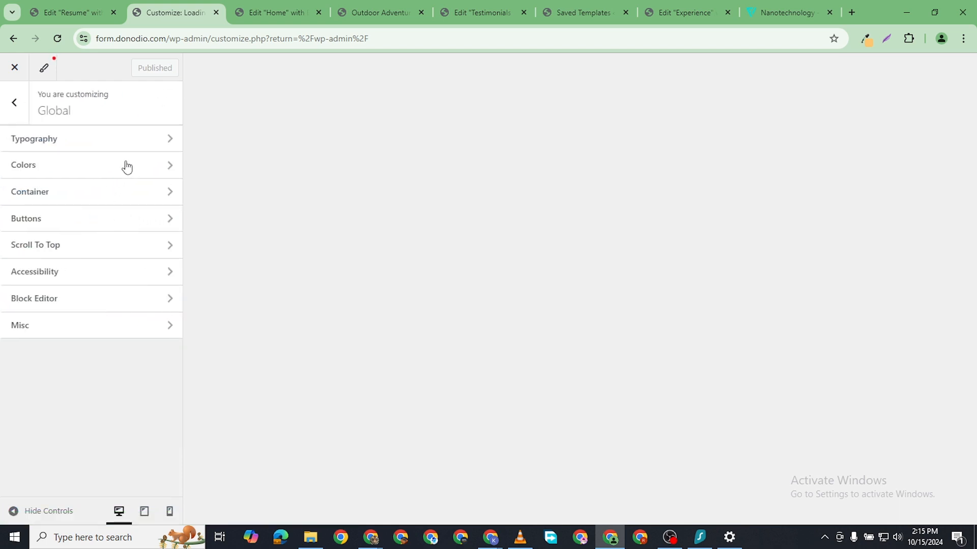
click(171, 191)
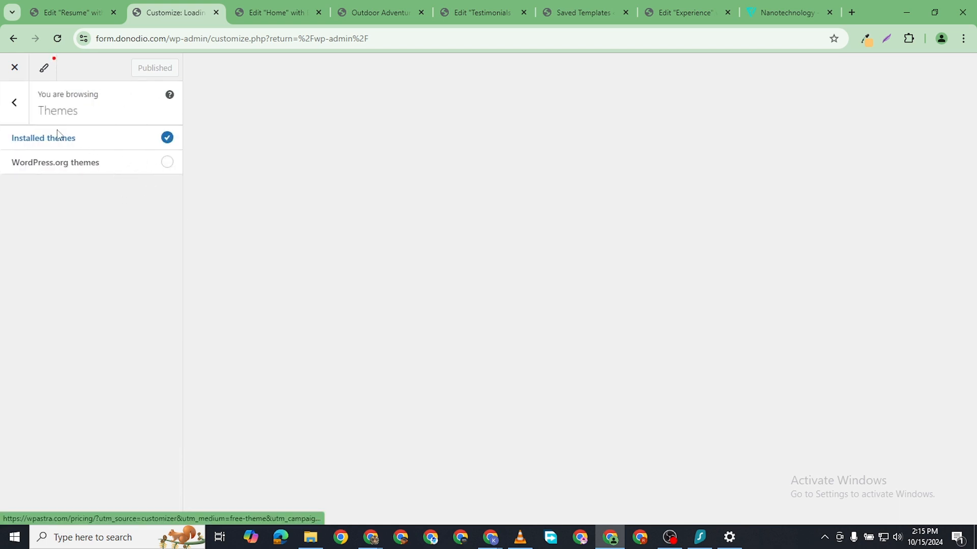
click(14, 102)
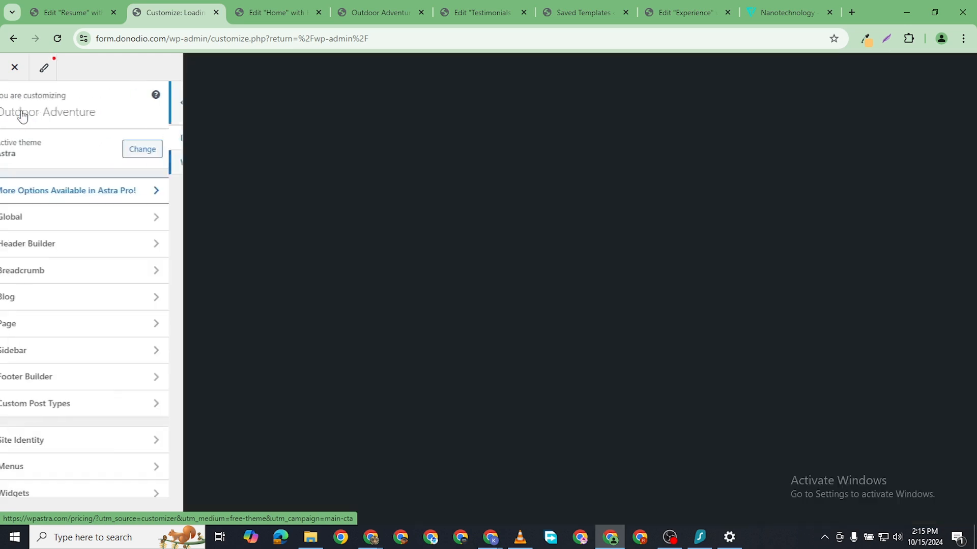
- Set the site background surface color to the black swatch of the global palette
click(89, 219)
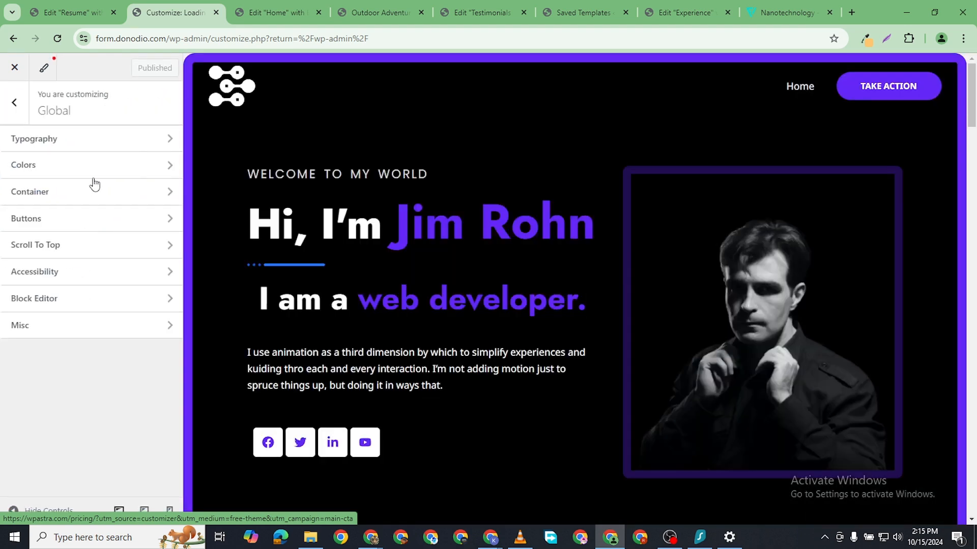
click(147, 168)
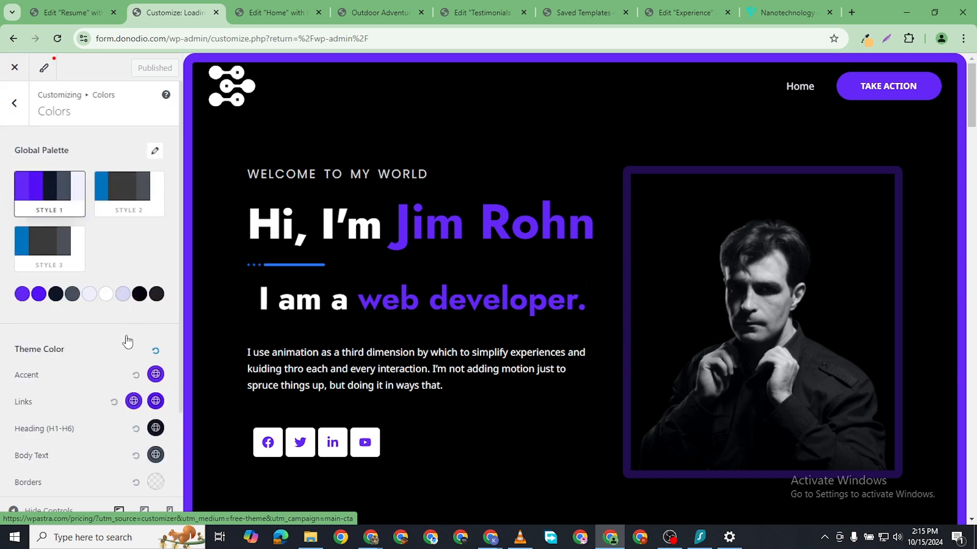
scroll(143, 427, down, 3)
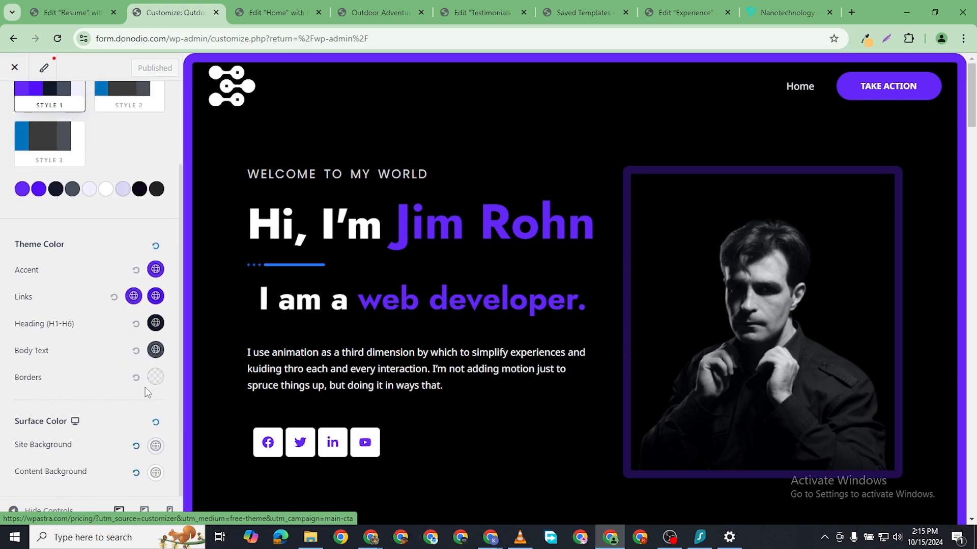
click(154, 445)
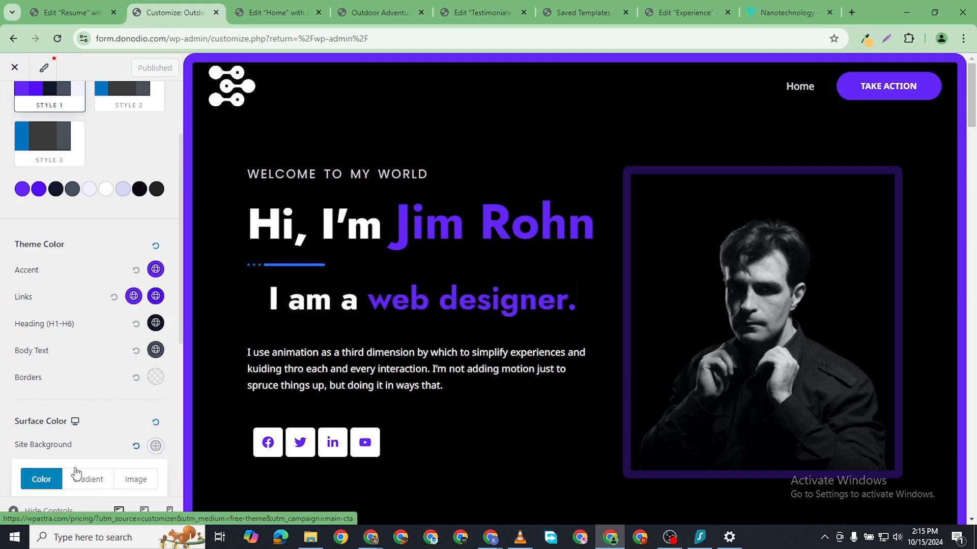
scroll(76, 473, down, 5)
click(134, 322)
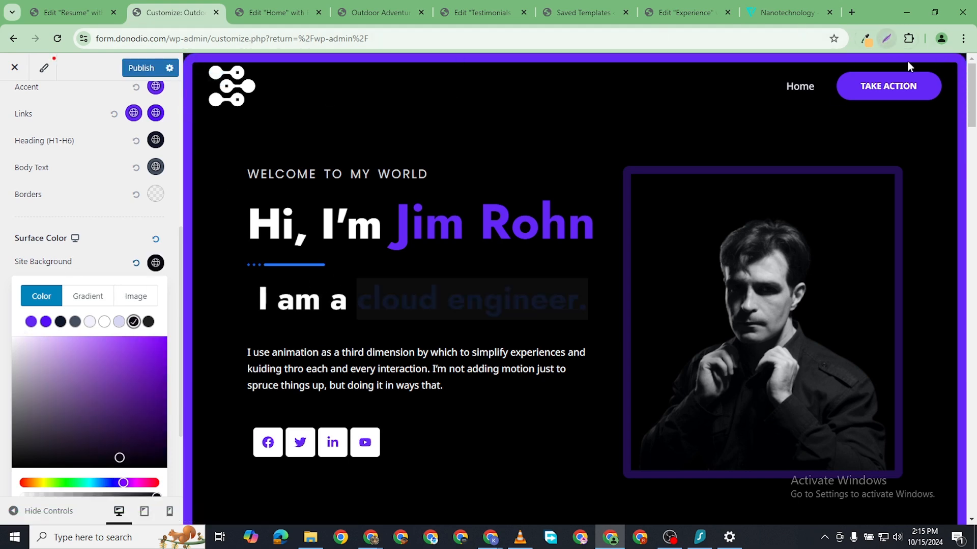
- Publish the site background change and check the home page's hero and Features sections in the preview
click(147, 70)
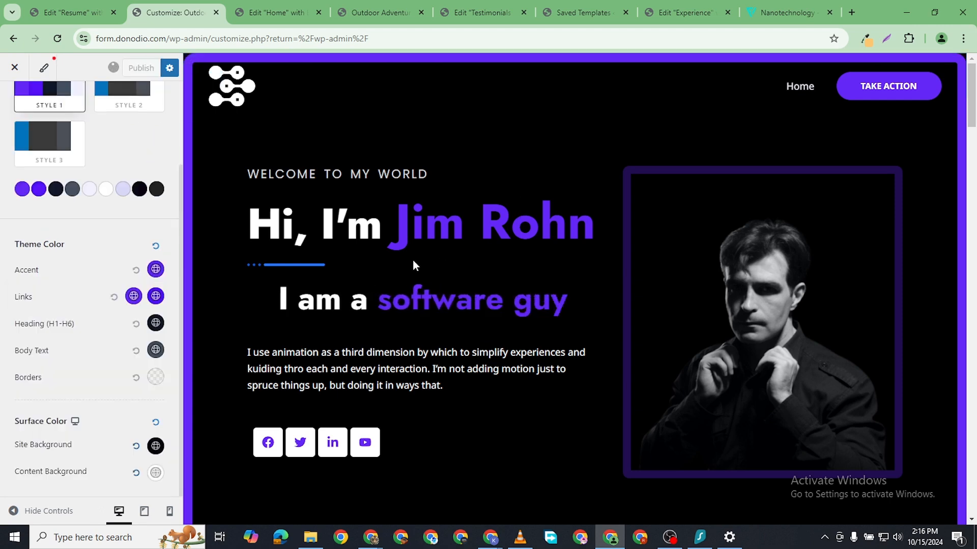
scroll(427, 257, down, 7)
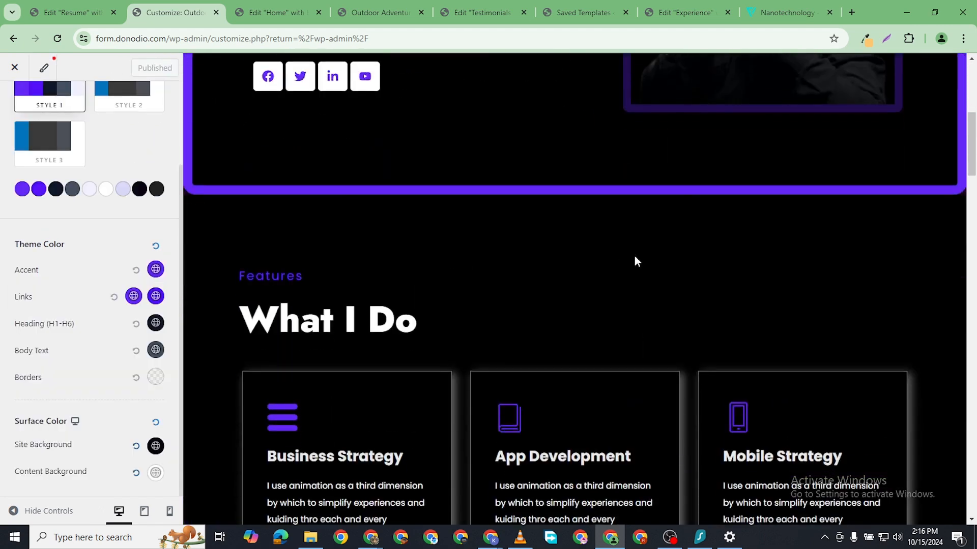
scroll(634, 256, up, 7)
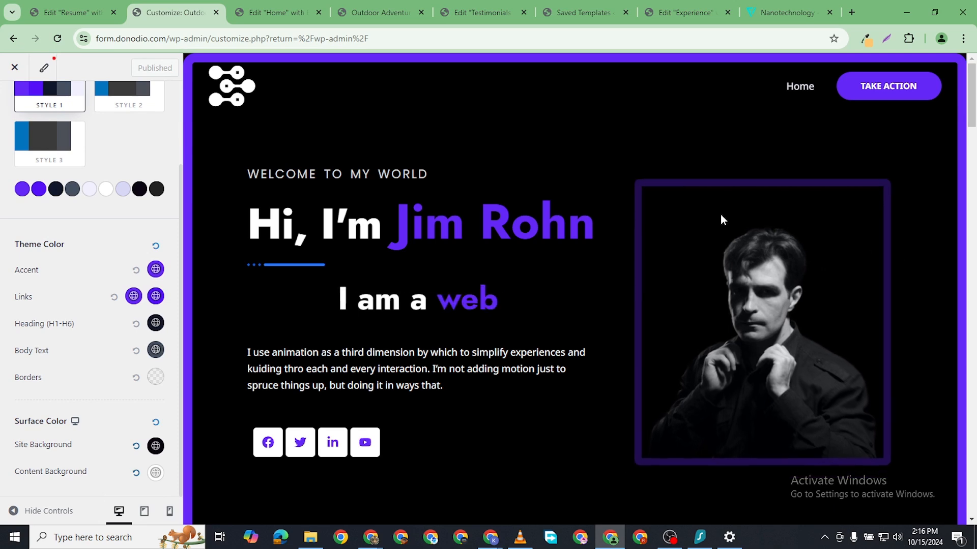
scroll(712, 257, down, 7)
scroll(712, 257, up, 7)
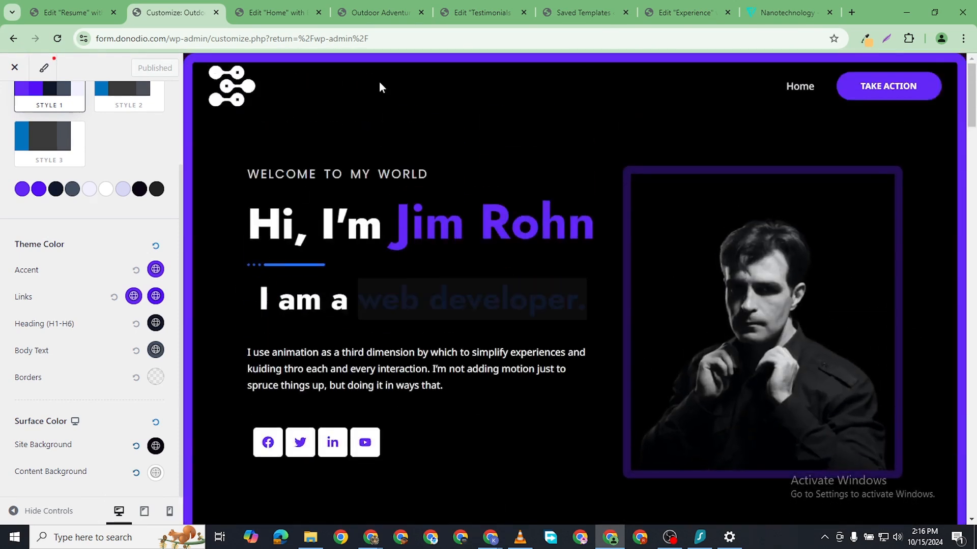
- Open the admin dashboard in place of the Home page preview and start a new Elementor footer template
click(257, 12)
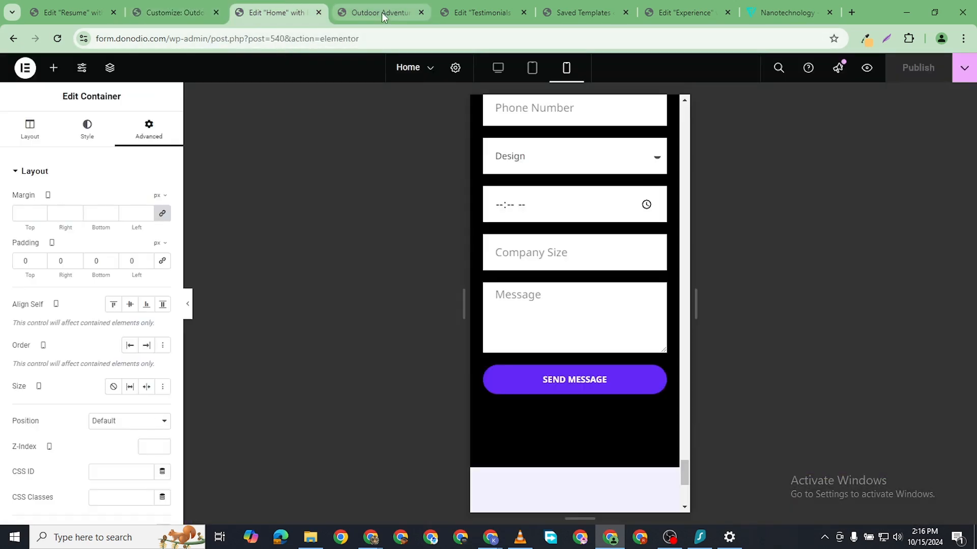
click(401, 14)
mouse_move(77, 64)
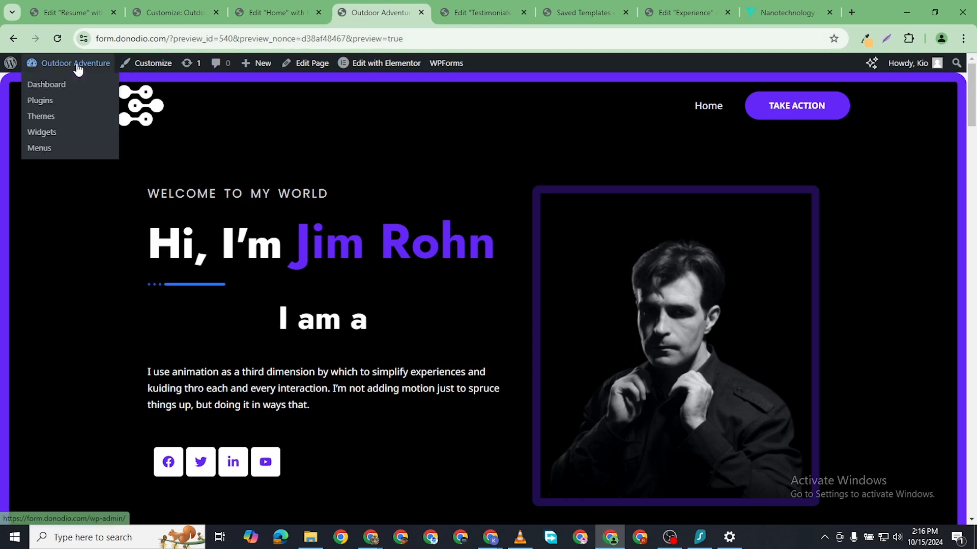
click(55, 86)
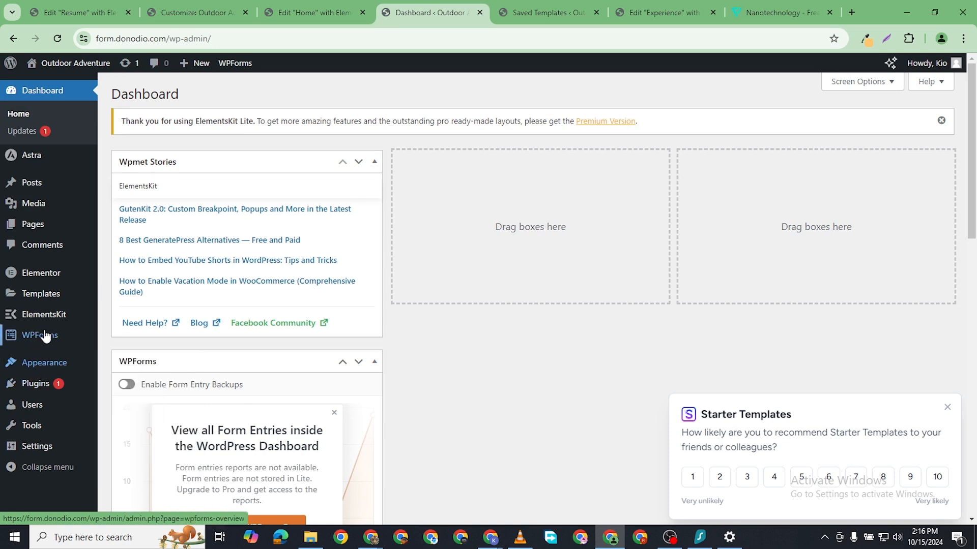
mouse_move(56, 301)
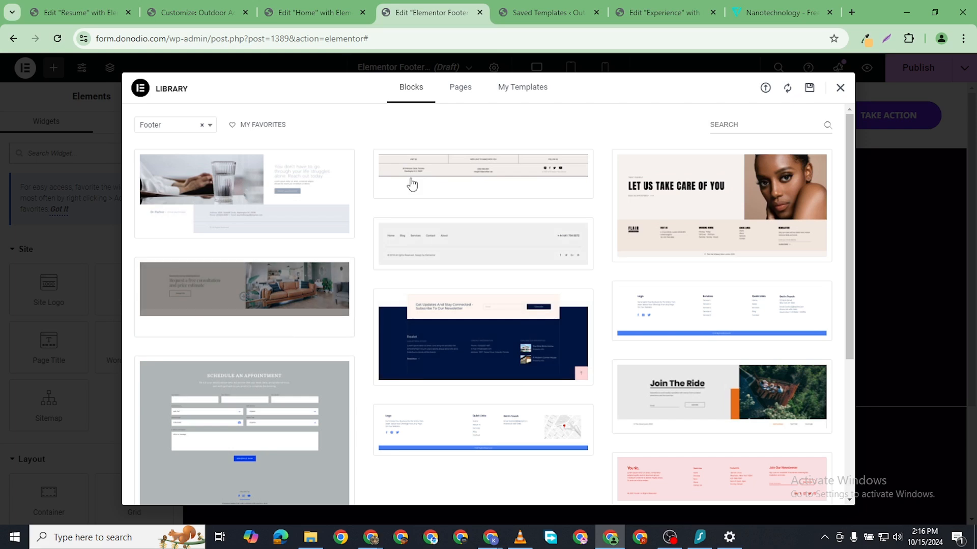
- Dismiss the template library and add an empty flexbox container with two equal columns to the footer template
click(840, 90)
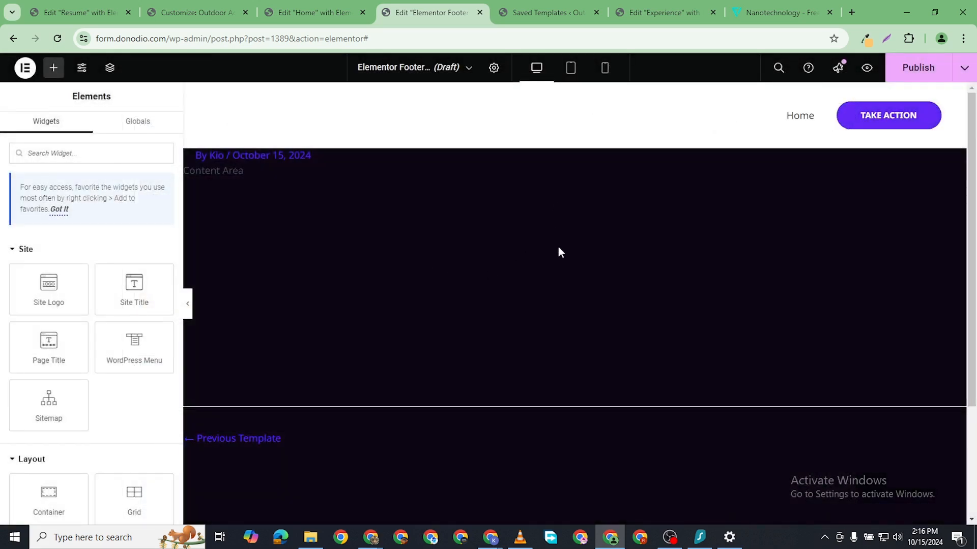
scroll(447, 209, down, 3)
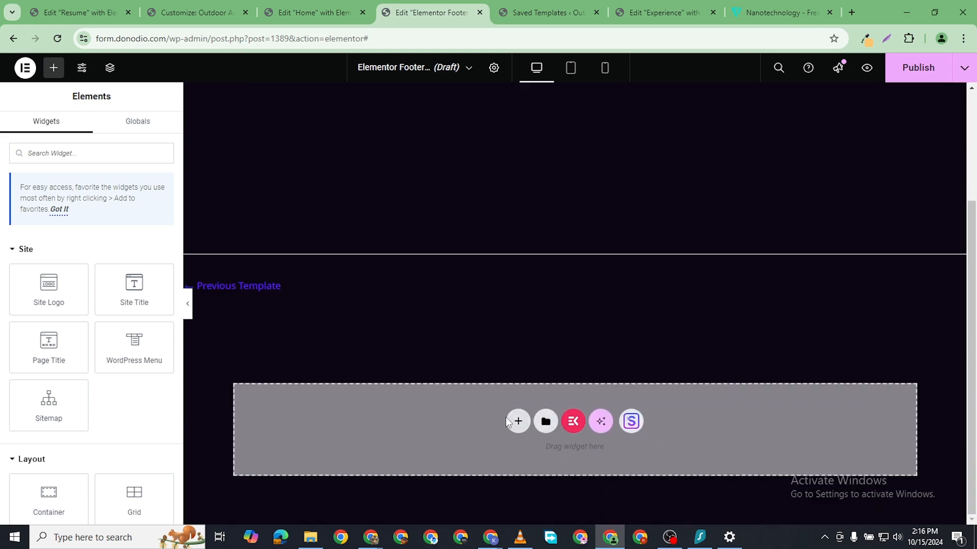
click(517, 422)
click(540, 447)
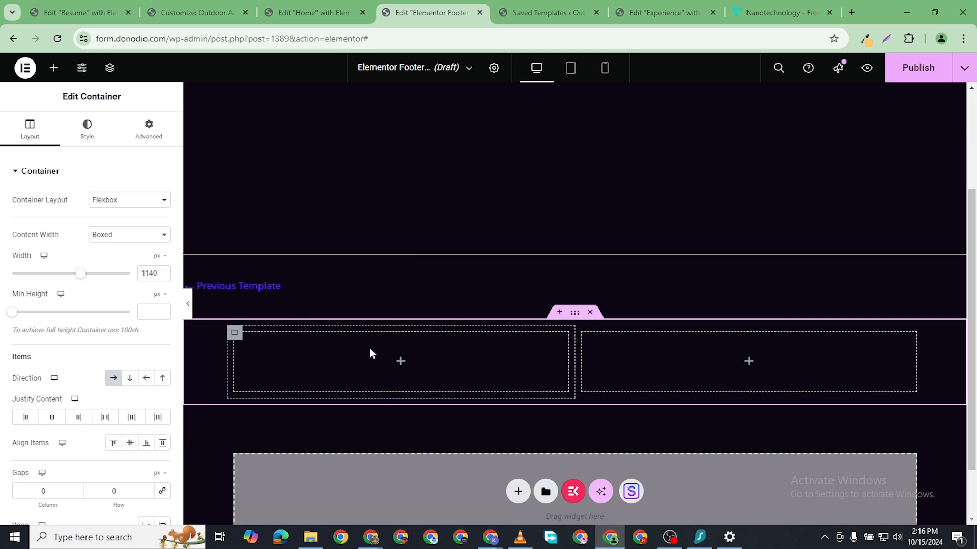
- Add an Image widget to the first column of the footer container
click(54, 67)
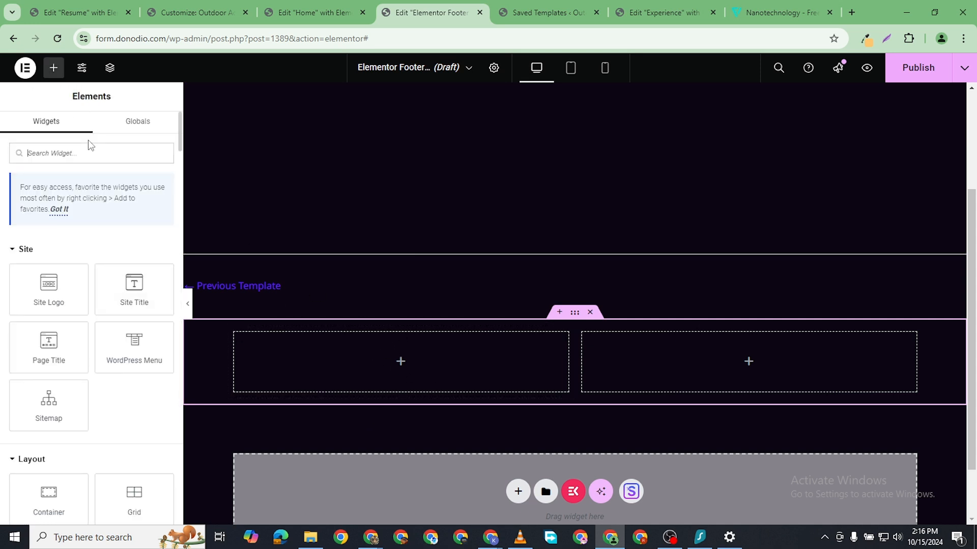
scroll(85, 403, down, 3)
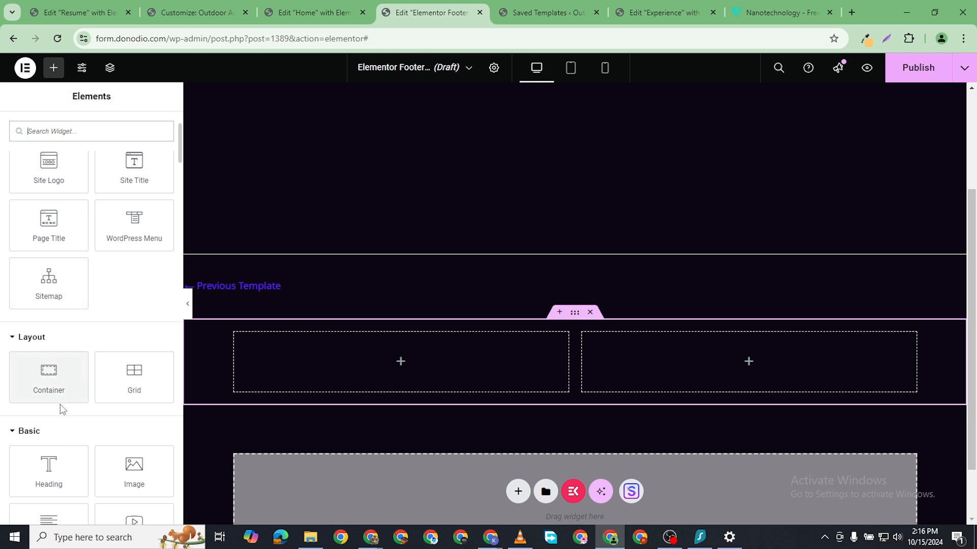
scroll(59, 405, down, 3)
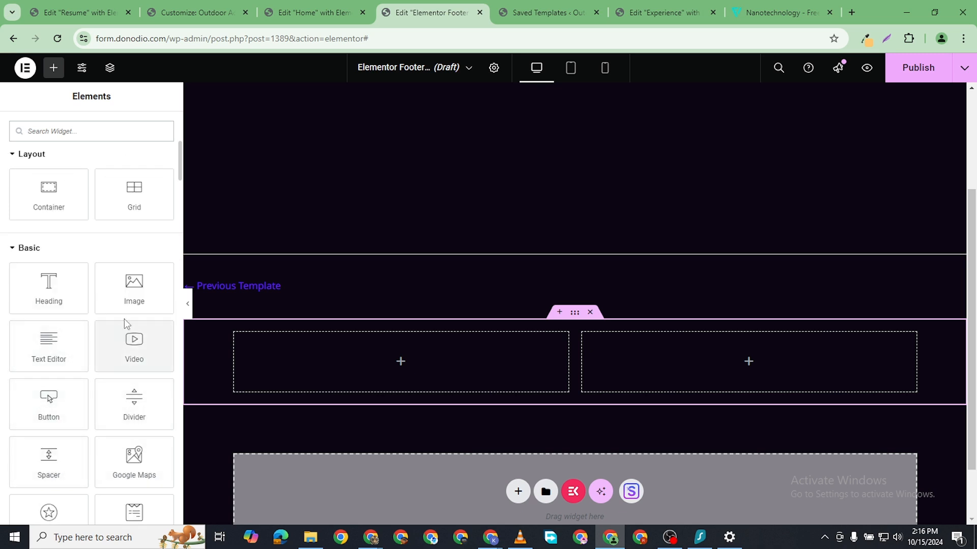
drag(127, 305, 403, 390)
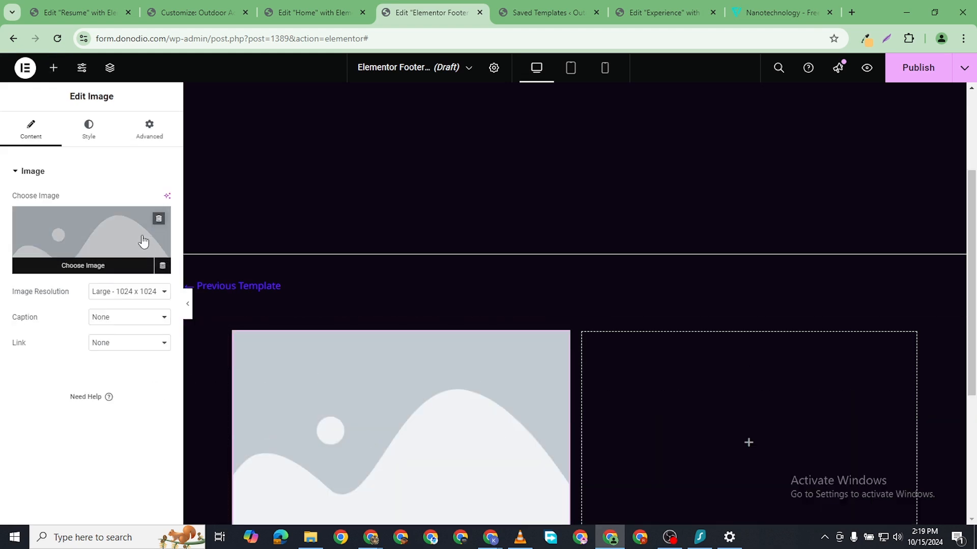
- Set the footer's Image widget to the nanotechnology.png logo from the media library
click(107, 247)
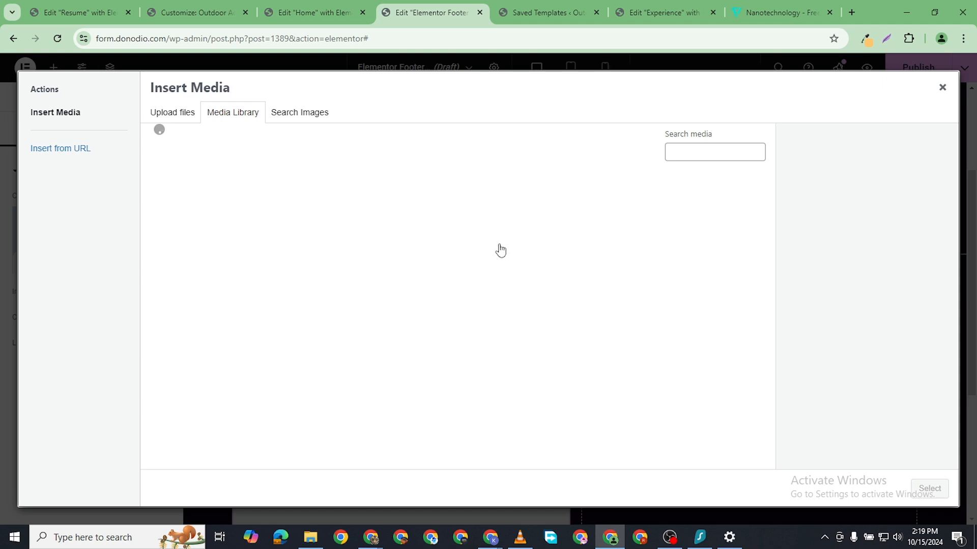
scroll(417, 359, down, 3)
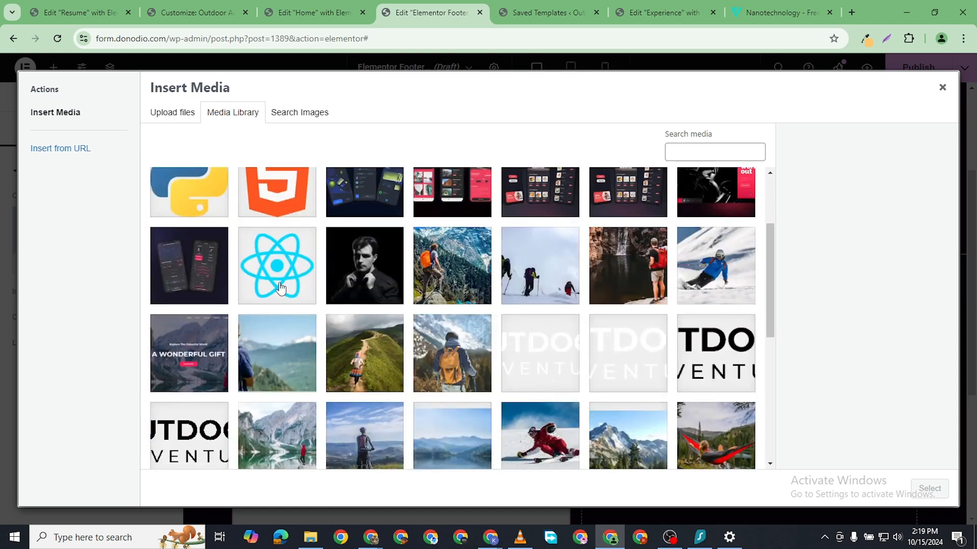
scroll(621, 279, up, 3)
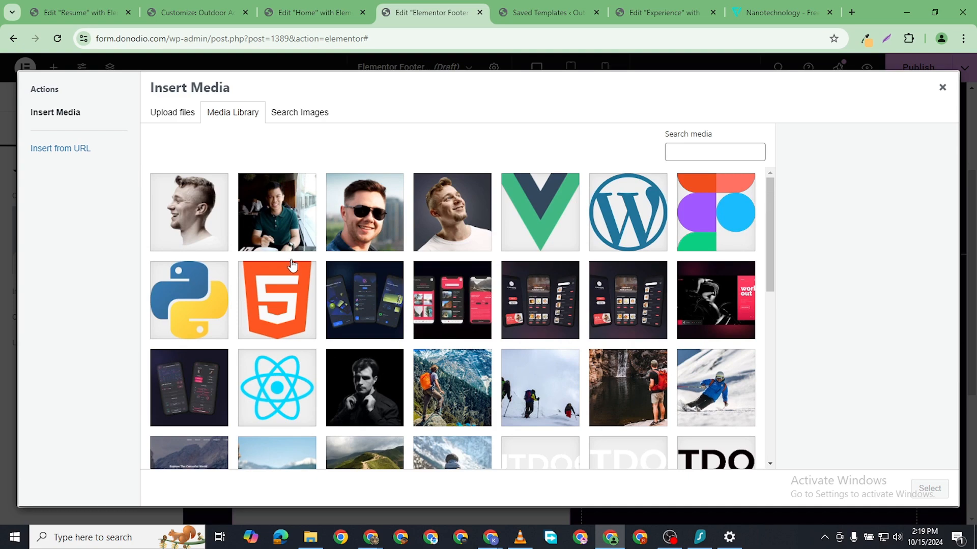
scroll(293, 266, down, 10)
scroll(497, 322, down, 3)
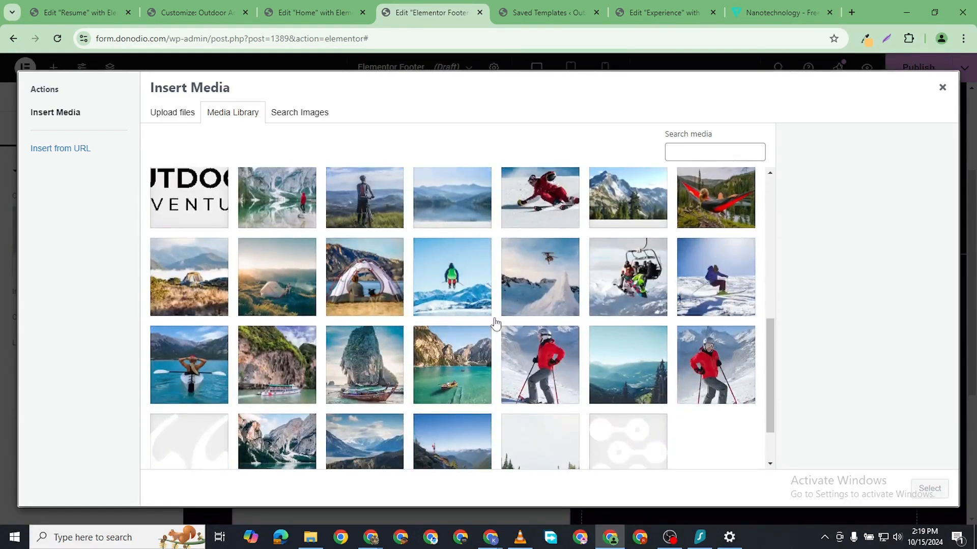
click(645, 395)
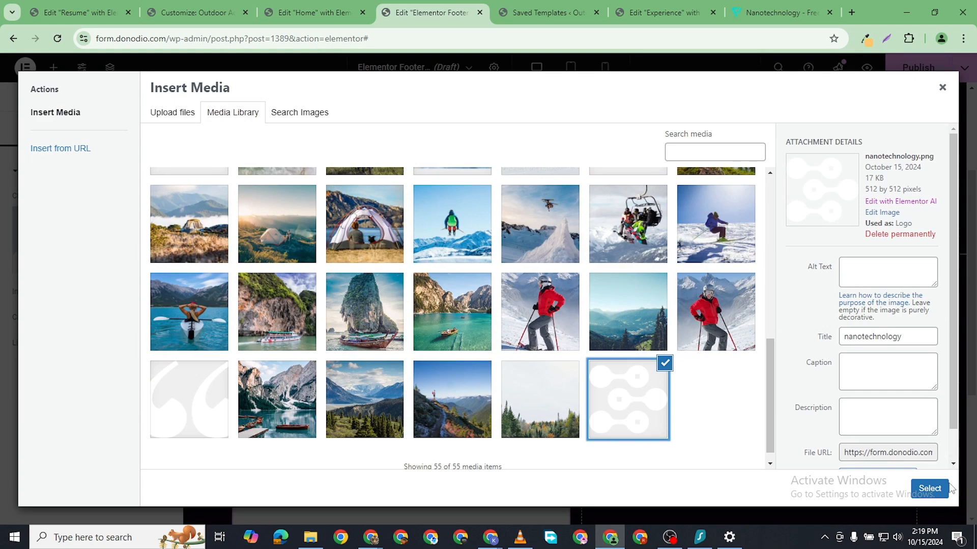
click(945, 488)
- Set the logo's image resolution to a custom size of 100 x 100 and apply it
scroll(575, 305, down, 5)
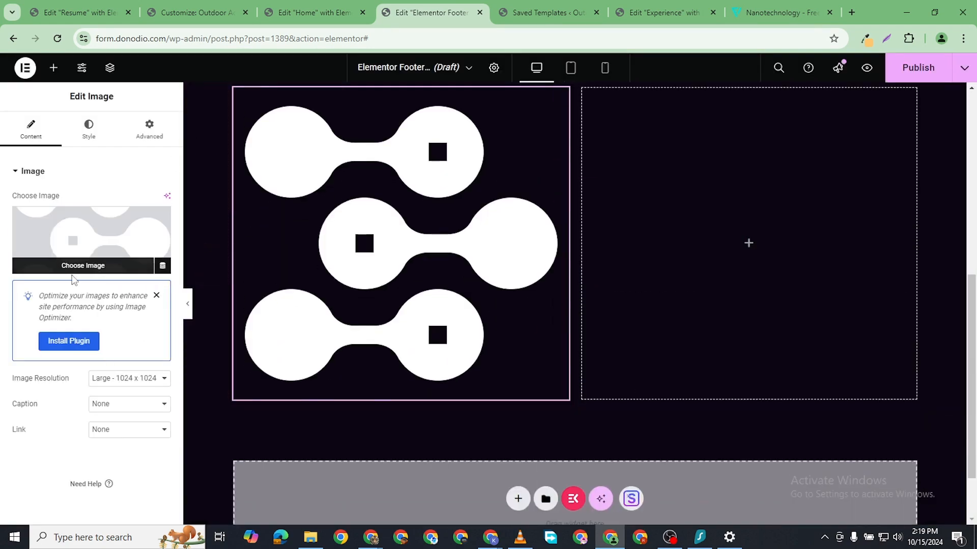
click(120, 386)
click(137, 497)
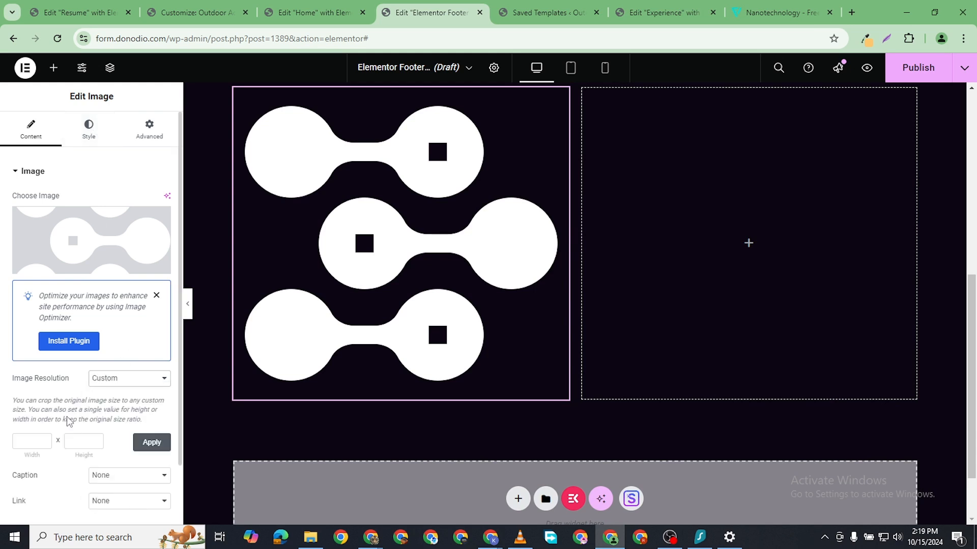
click(33, 439)
click(83, 438)
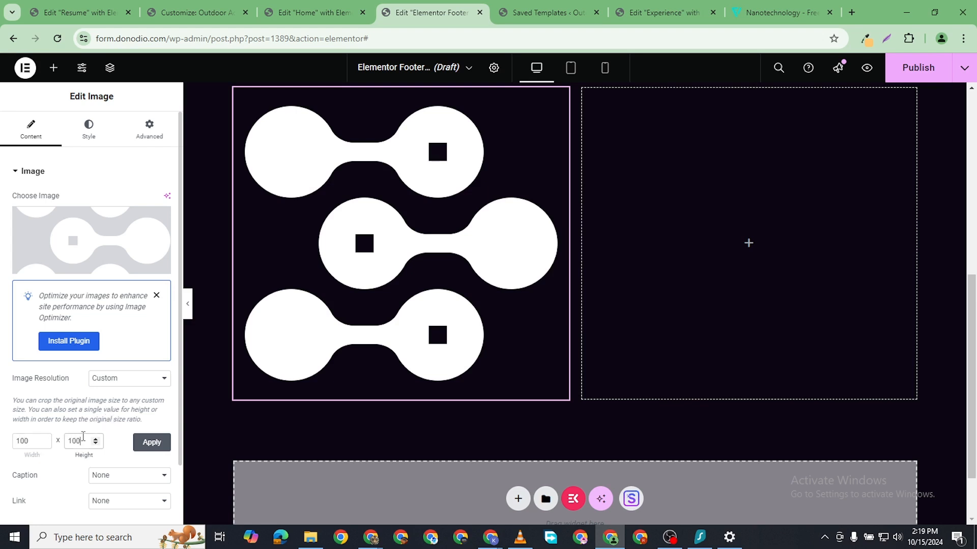
click(156, 444)
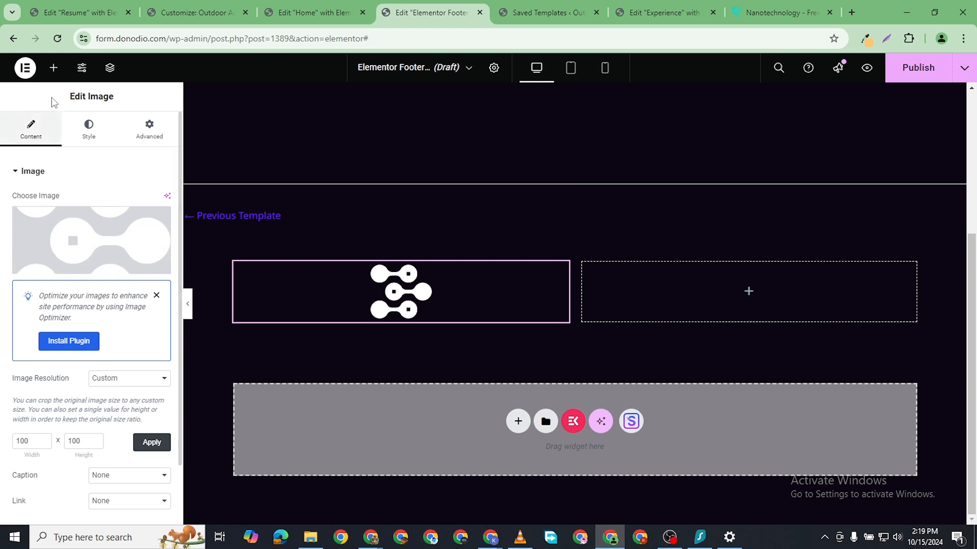
- Switch to the Home page editor in desktop view and copy the hero section's Social Icons widget
click(53, 71)
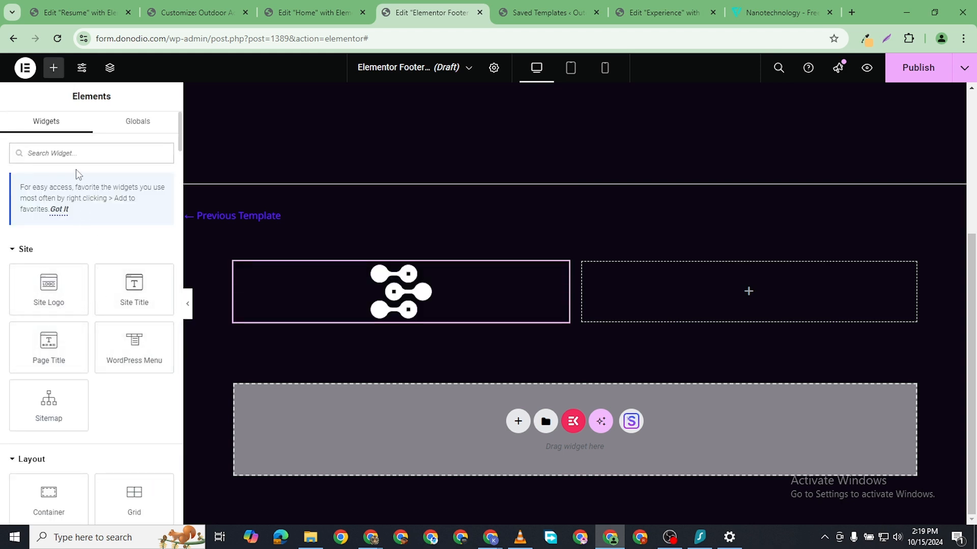
click(305, 12)
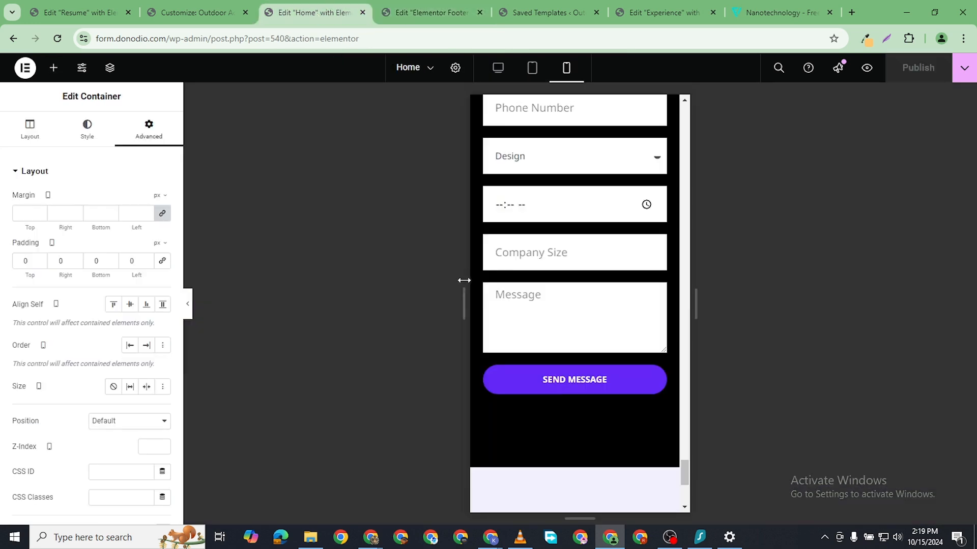
scroll(533, 118, up, 10)
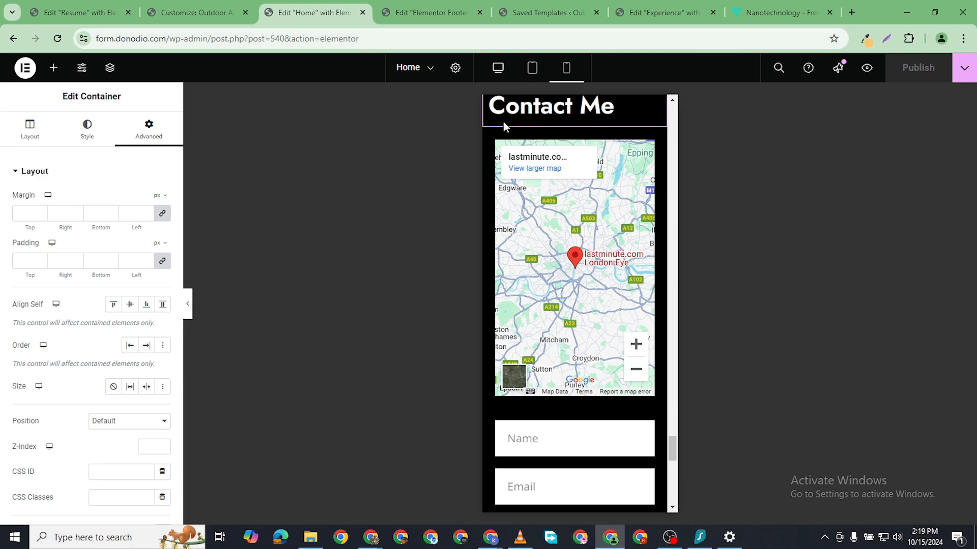
click(498, 67)
scroll(542, 310, up, 15)
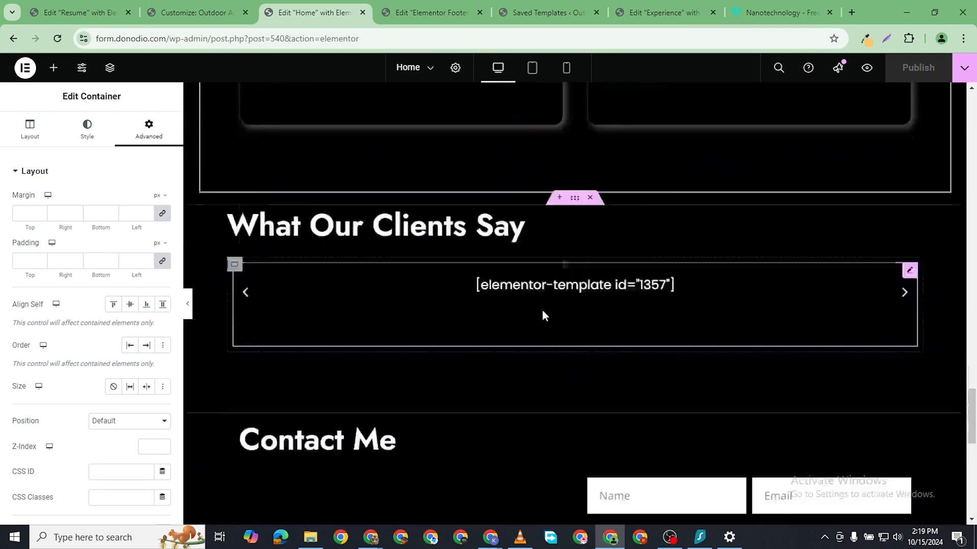
scroll(548, 309, down, 8)
scroll(553, 310, up, 20)
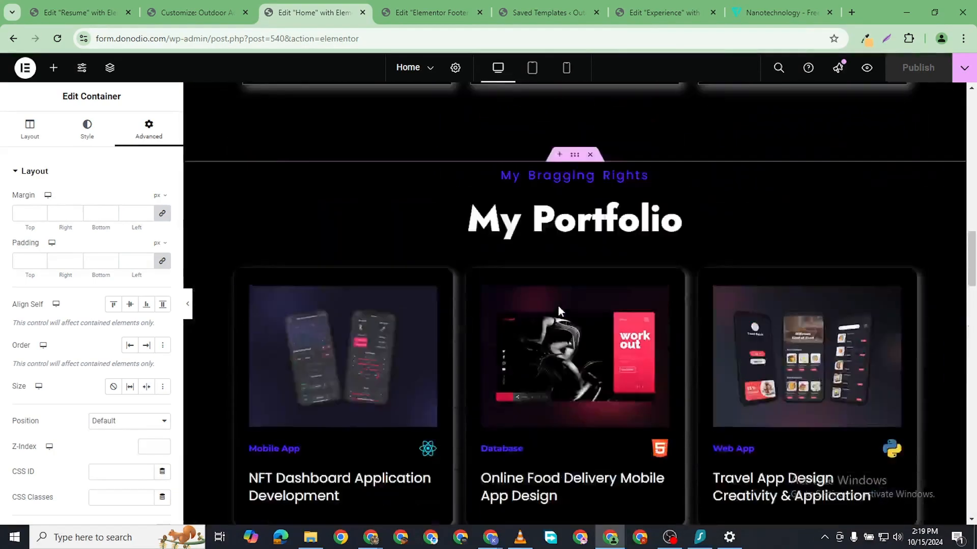
scroll(566, 297, down, 3)
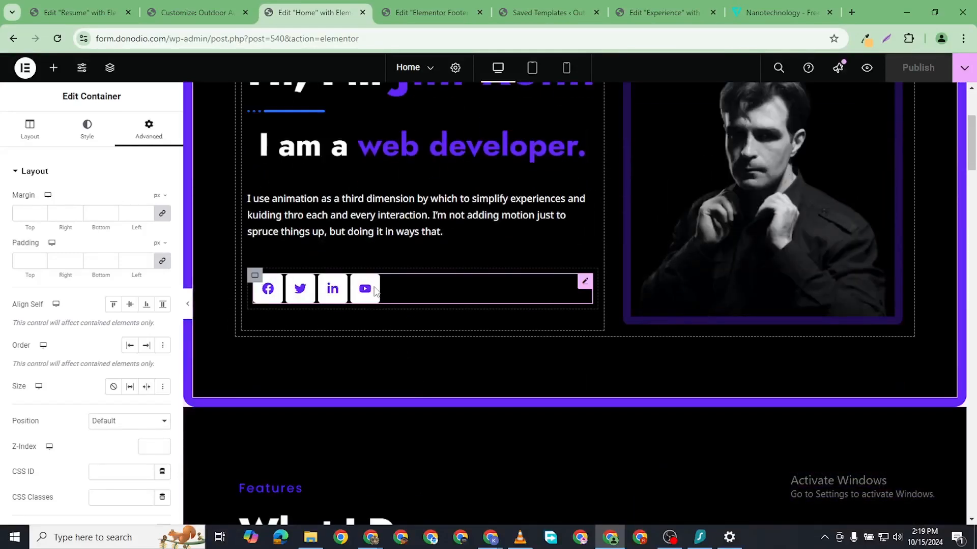
right_click(582, 287)
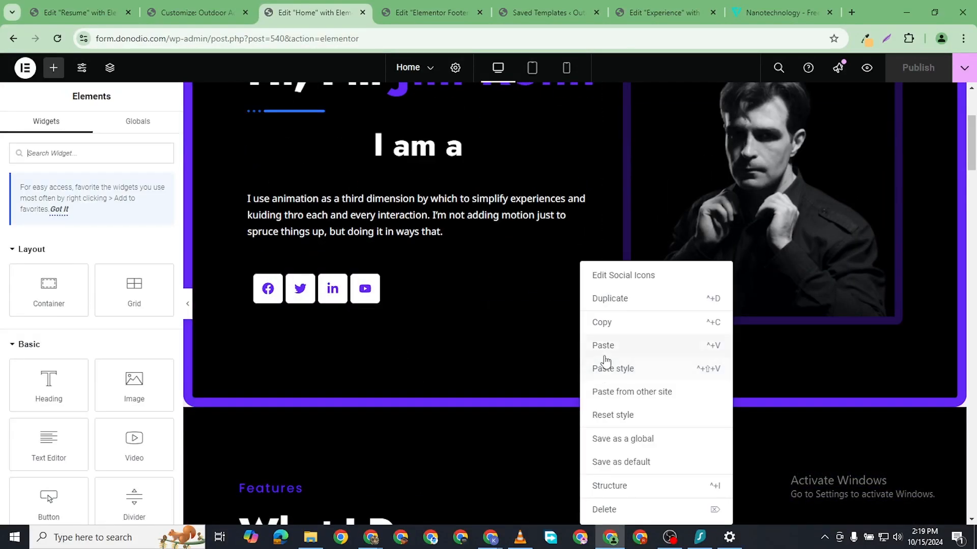
click(609, 325)
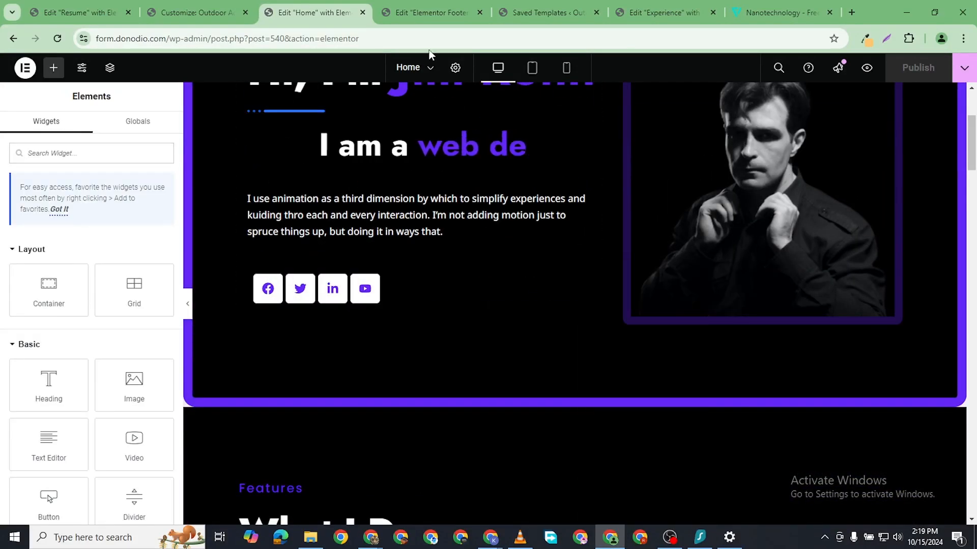
- Paste the copied social icons into the second column of the footer template and center-align them
click(450, 9)
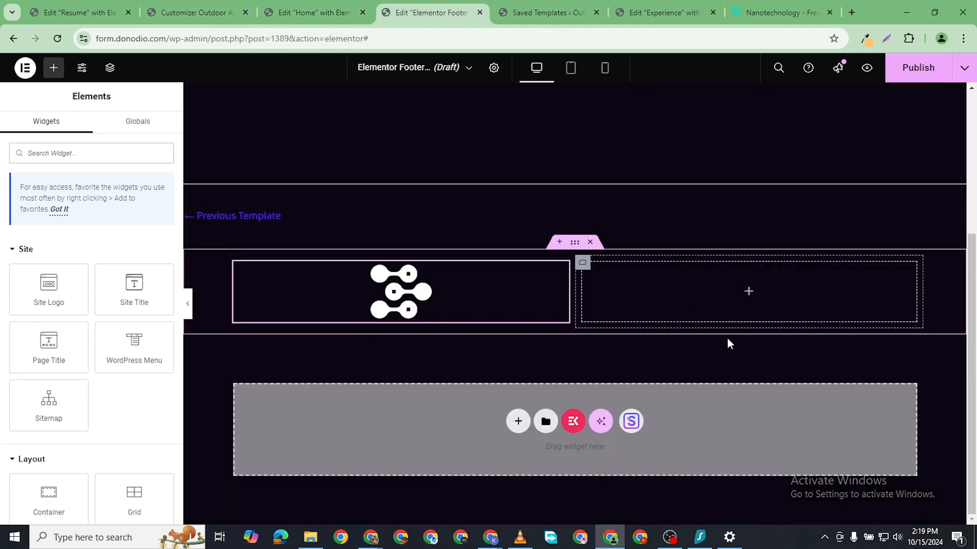
right_click(659, 294)
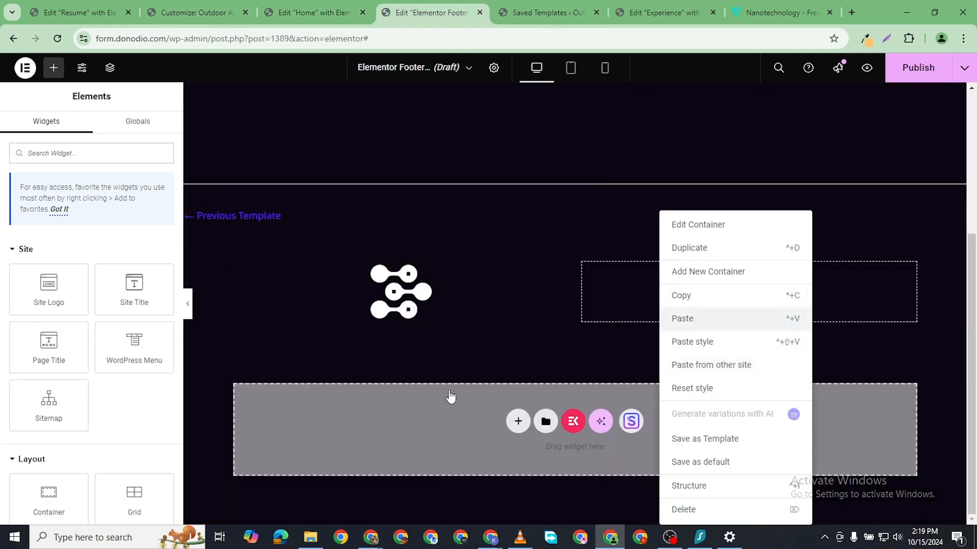
click(682, 318)
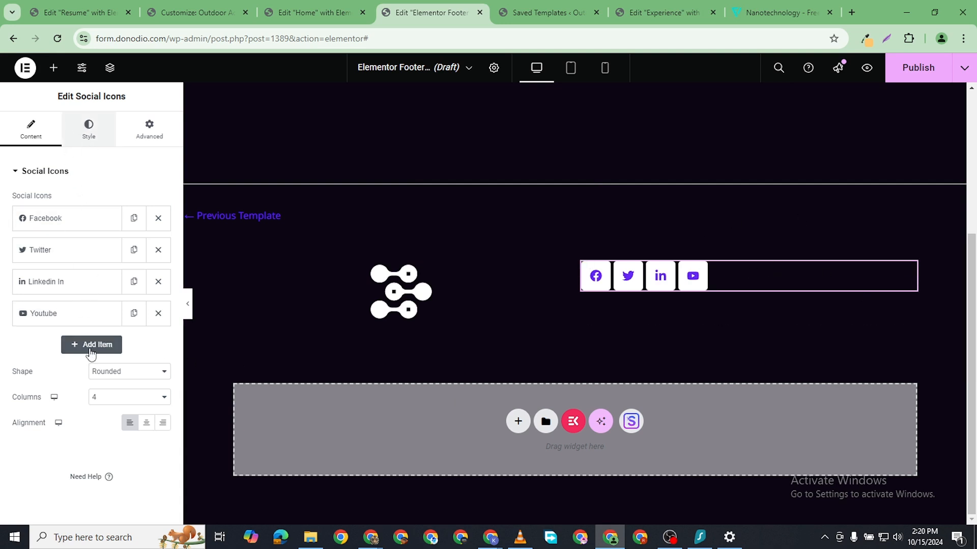
click(89, 130)
click(18, 127)
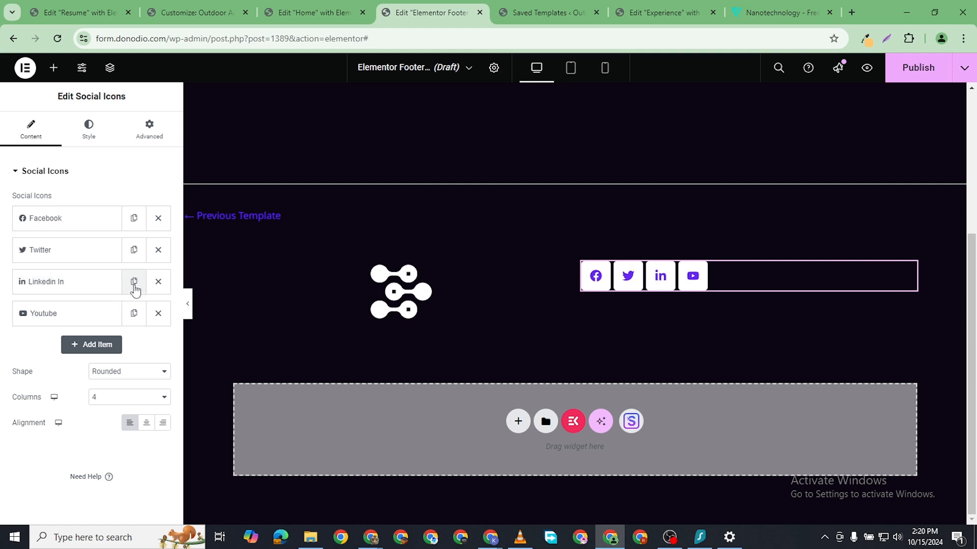
click(145, 423)
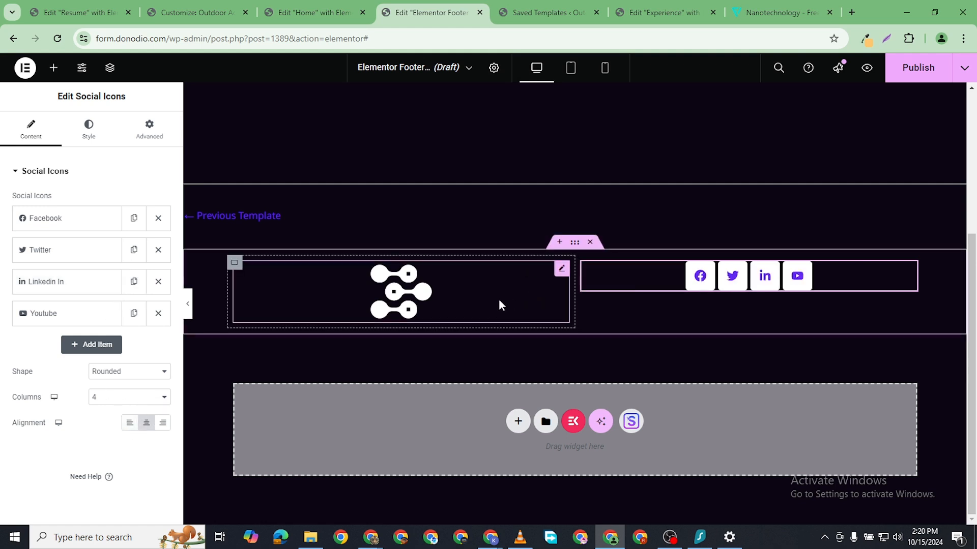
- Add a Heading widget above the footer's social icons with the title "Contact Us"
click(54, 68)
scroll(56, 409, down, 4)
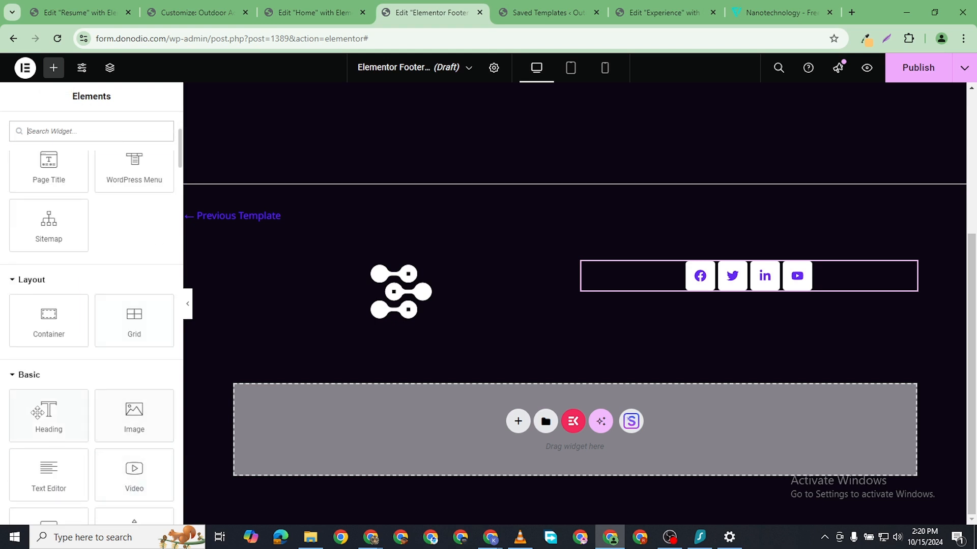
drag(48, 412, 792, 266)
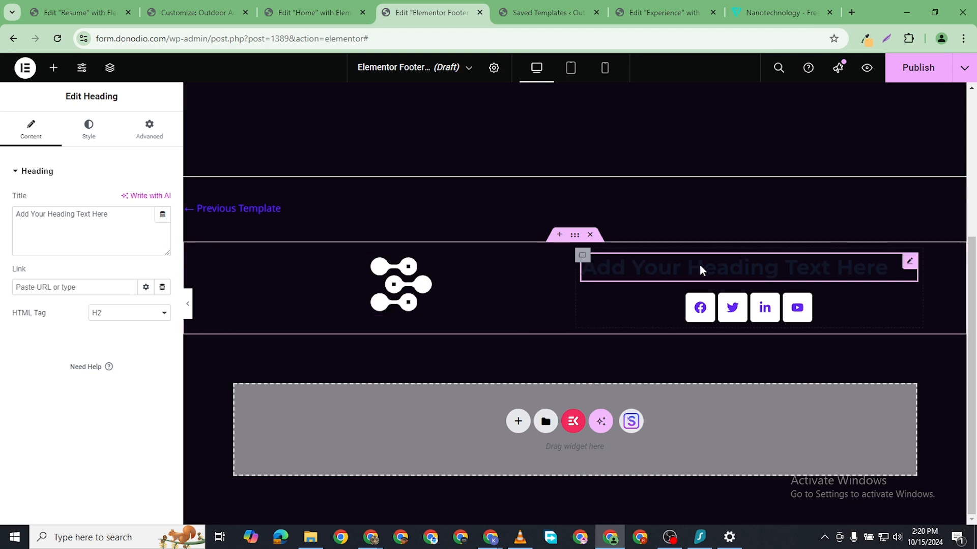
triple_click(31, 219)
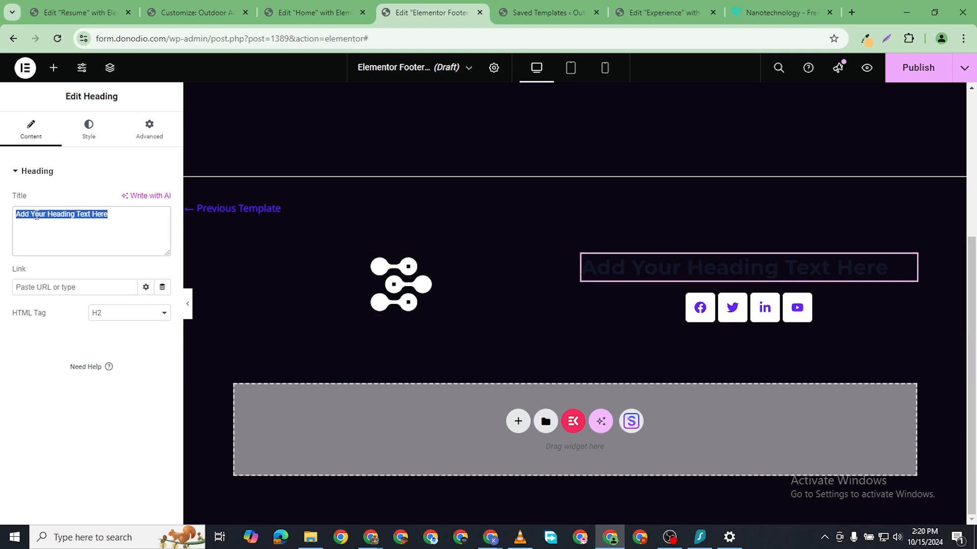
text(Contact Us)
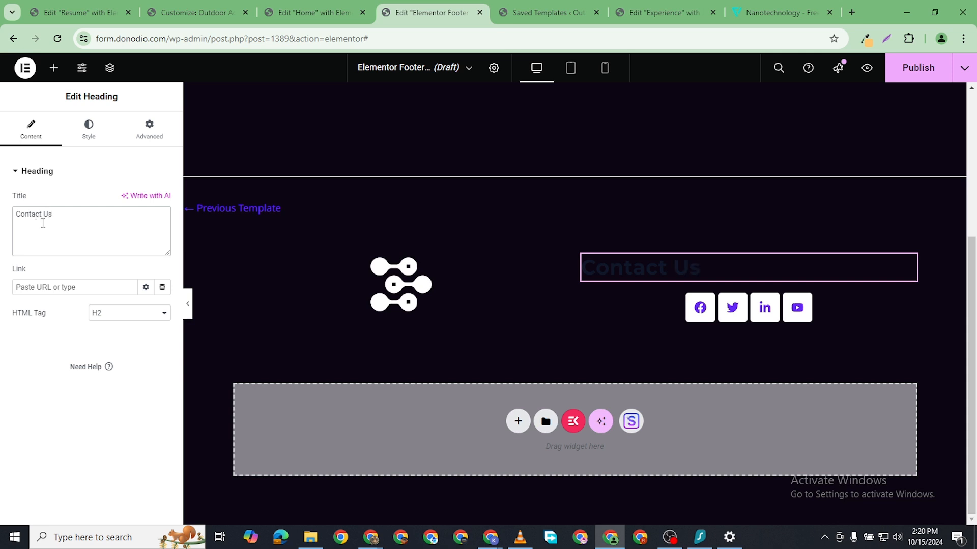
- Center the "Contact Us" heading and set its text color to #FFFFFF
click(92, 140)
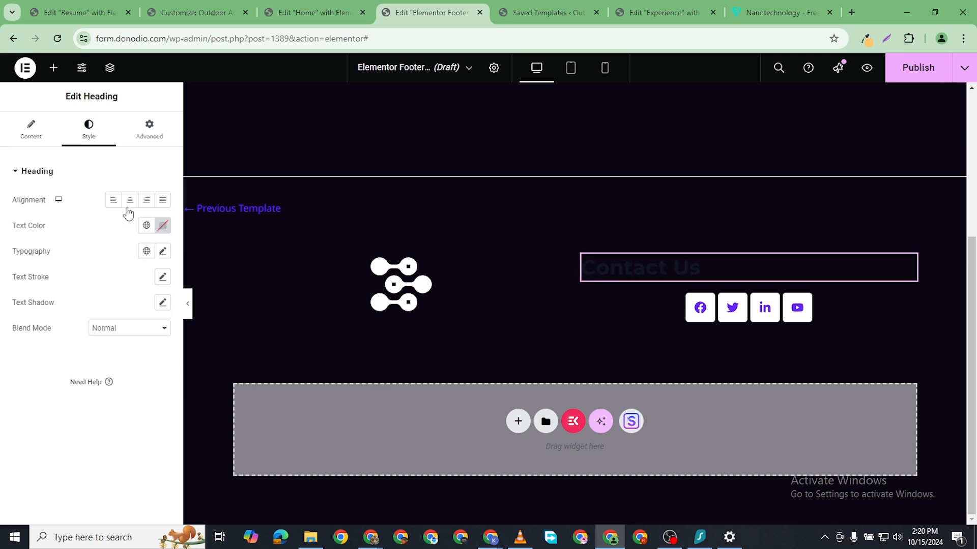
click(130, 200)
click(162, 226)
key(ctrl+v)
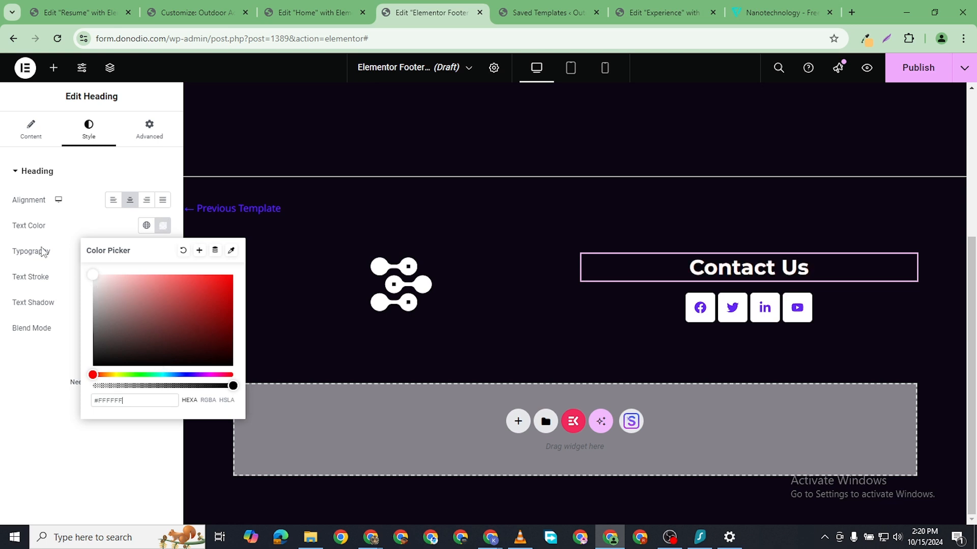
click(2, 402)
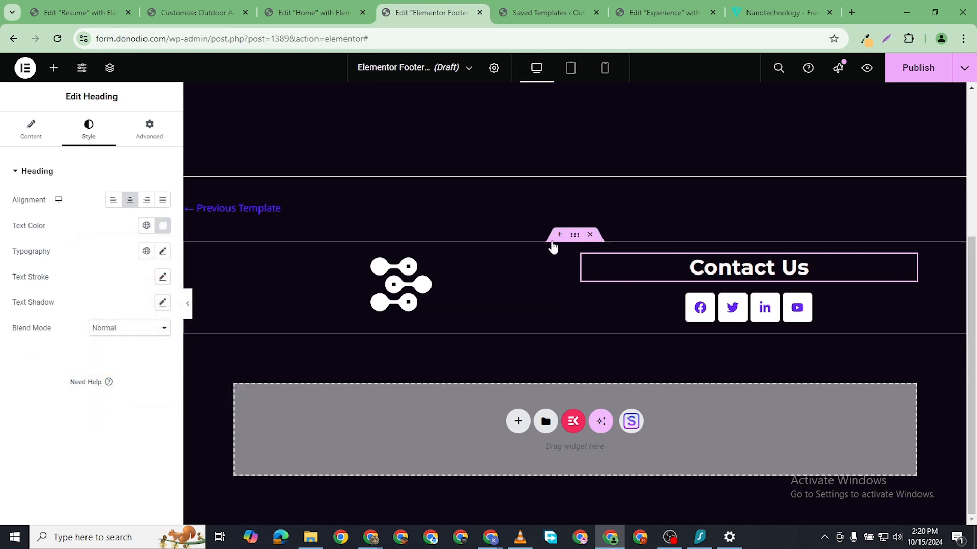
- Give the outer footer container a classic background with the color #000000
click(218, 259)
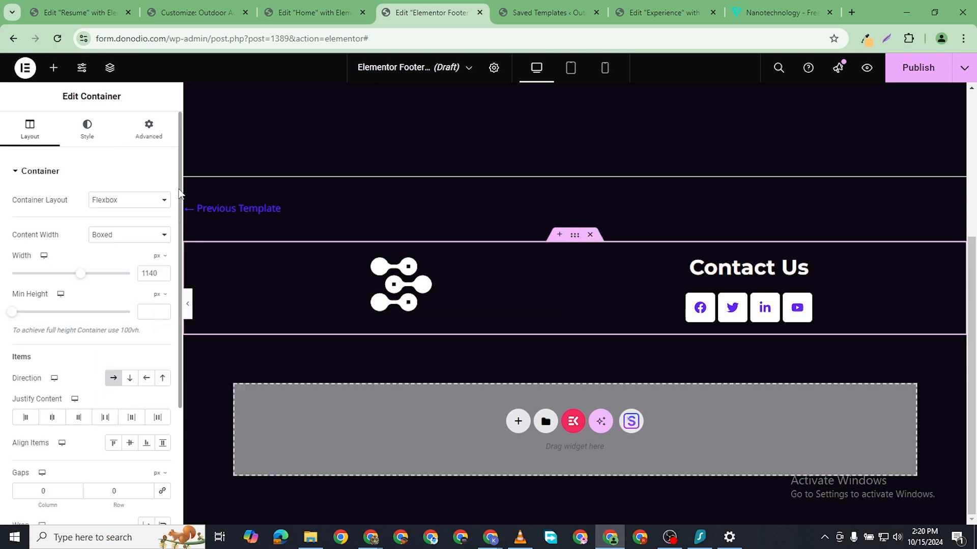
click(149, 130)
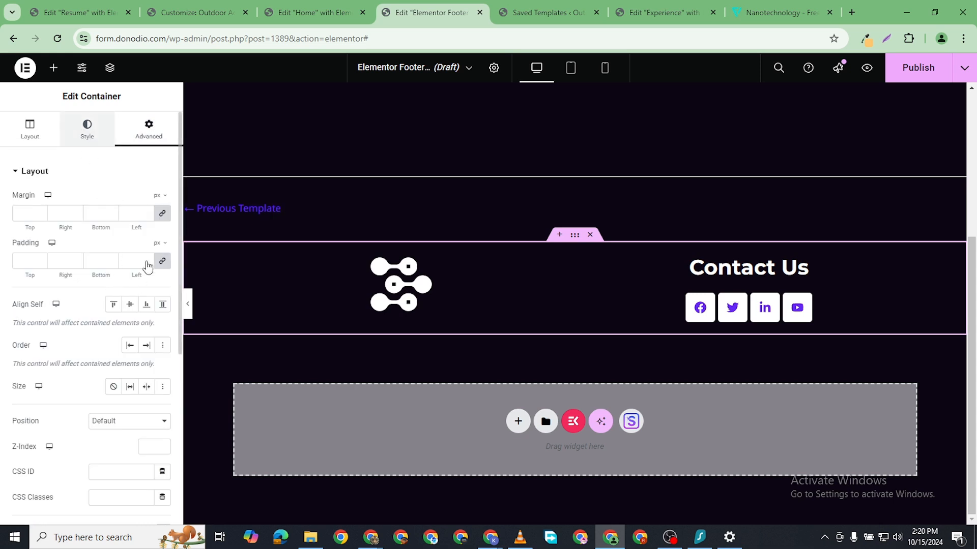
click(87, 128)
click(113, 226)
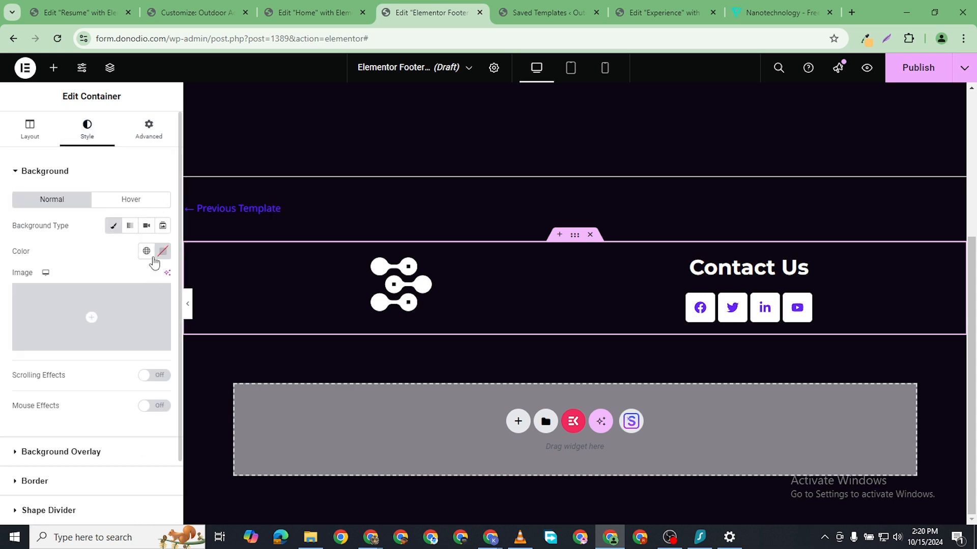
click(162, 251)
text(#000000)
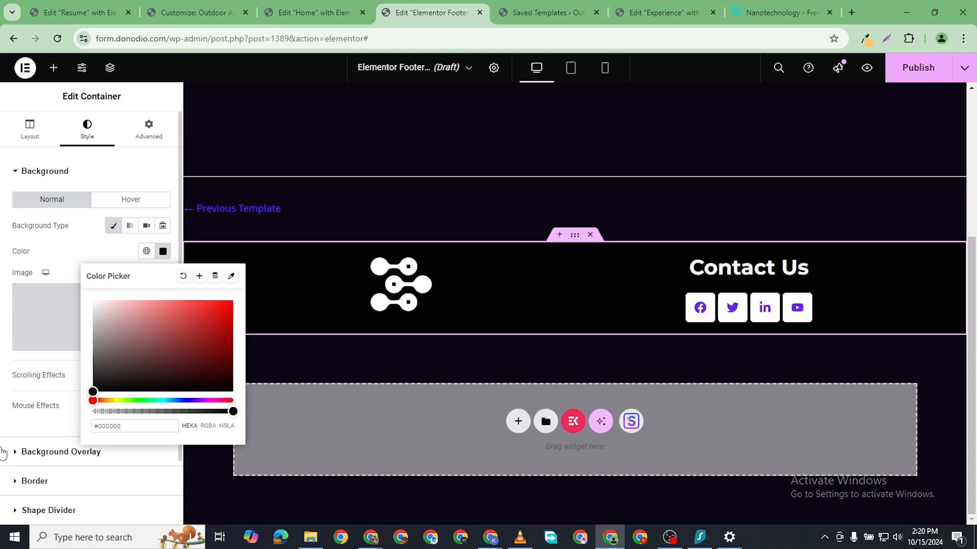
click(144, 264)
click(162, 167)
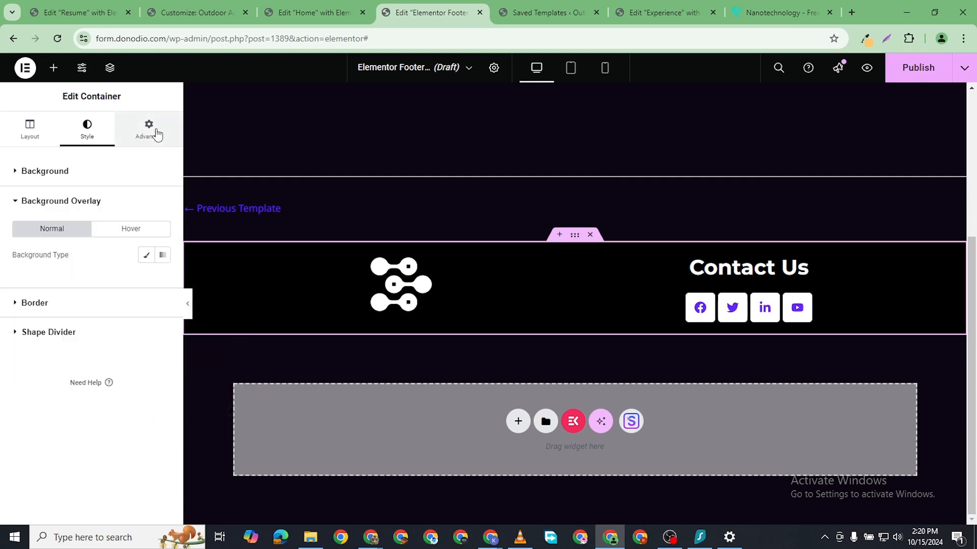
- Set the outer footer container's padding to 100 px top and bottom and 50 px right and left
click(148, 130)
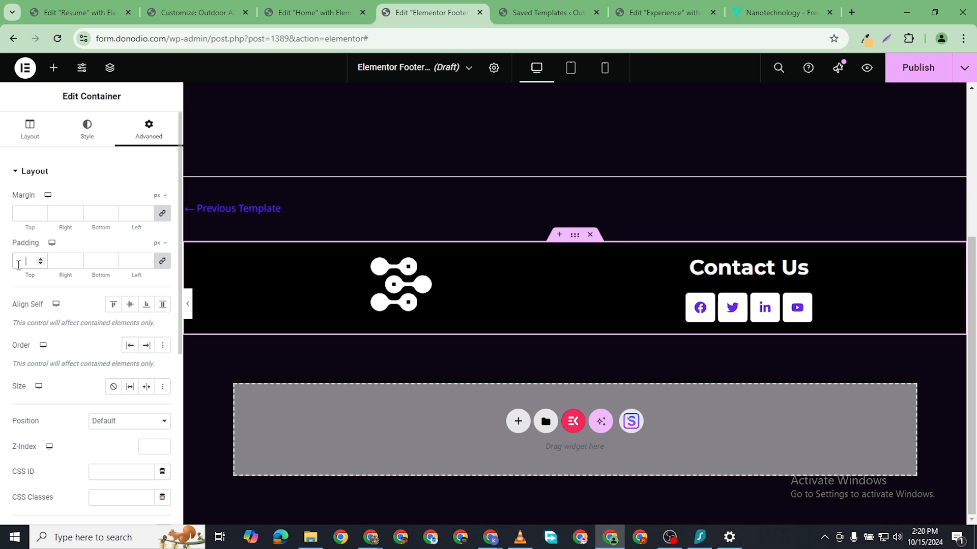
text(50)
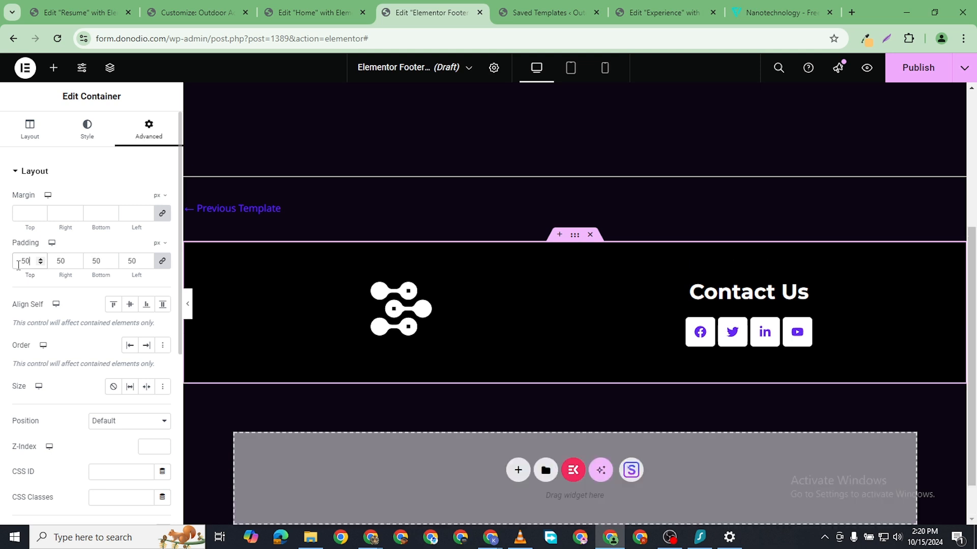
click(163, 263)
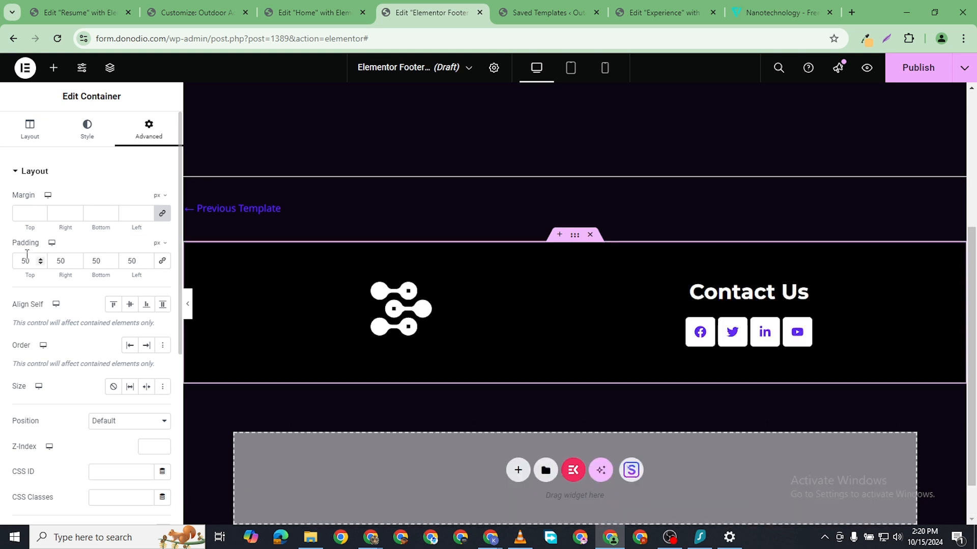
double_click(25, 260)
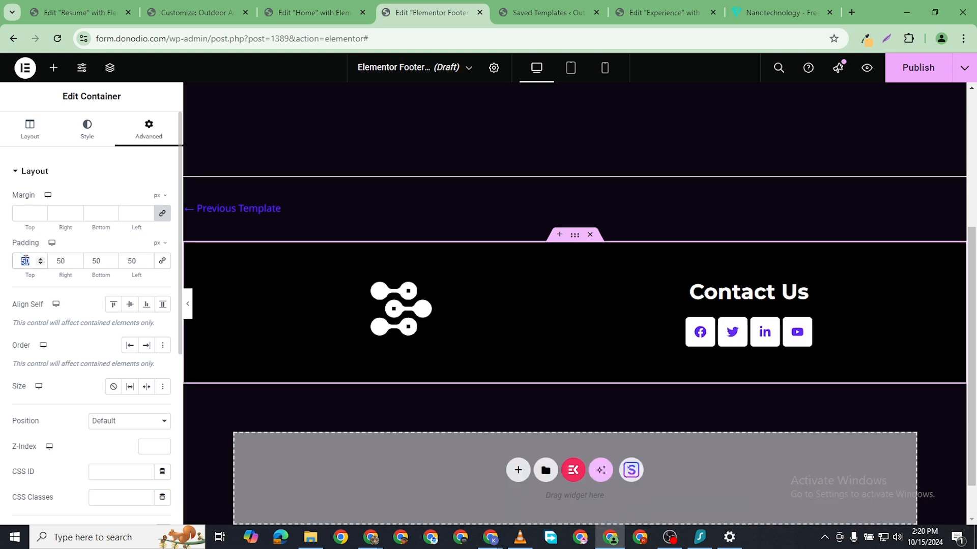
text(100)
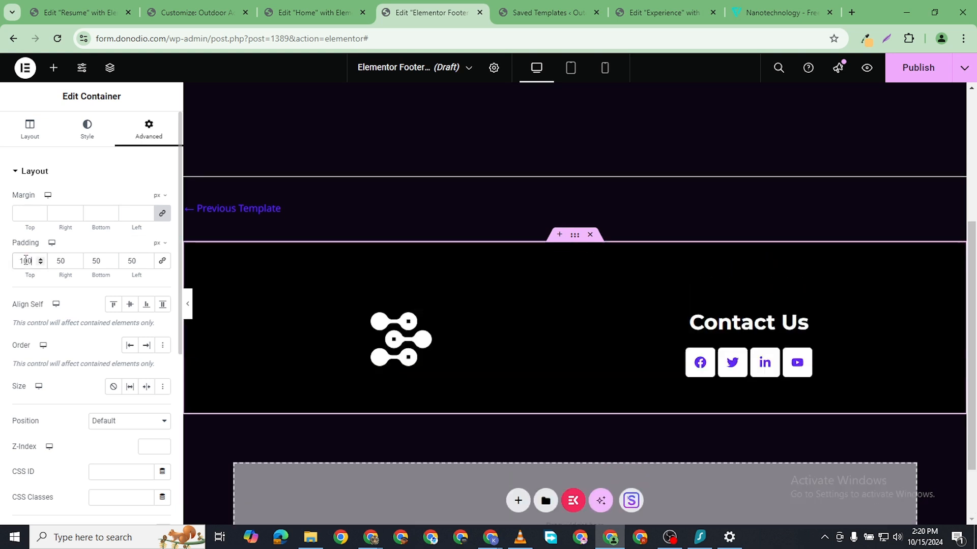
double_click(96, 262)
text(100)
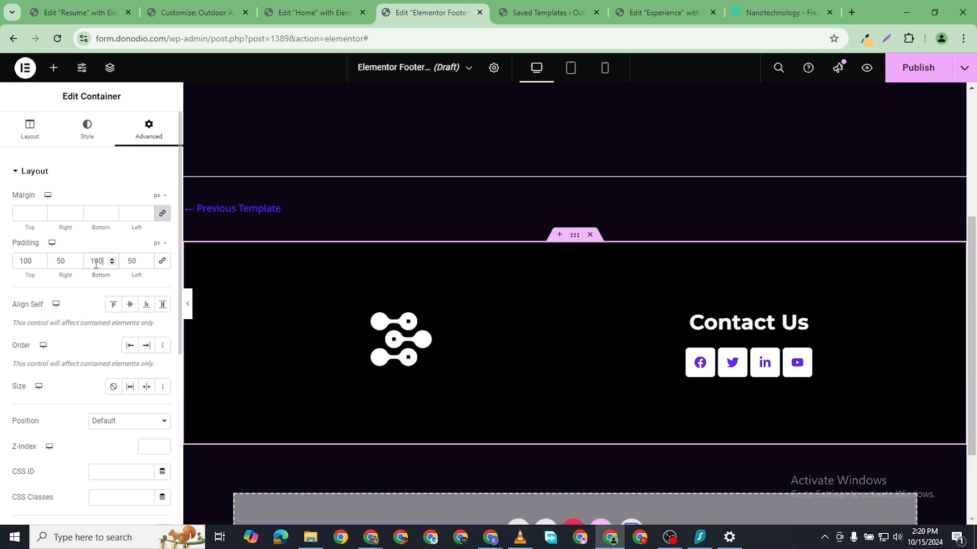
- Set the outer footer container's boxed content width to 900 px
click(575, 238)
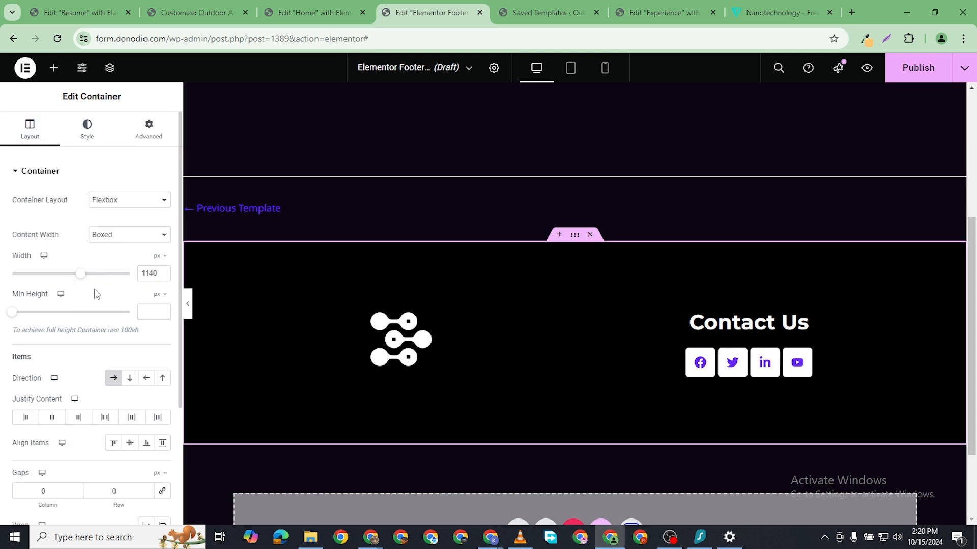
drag(81, 274, 51, 276)
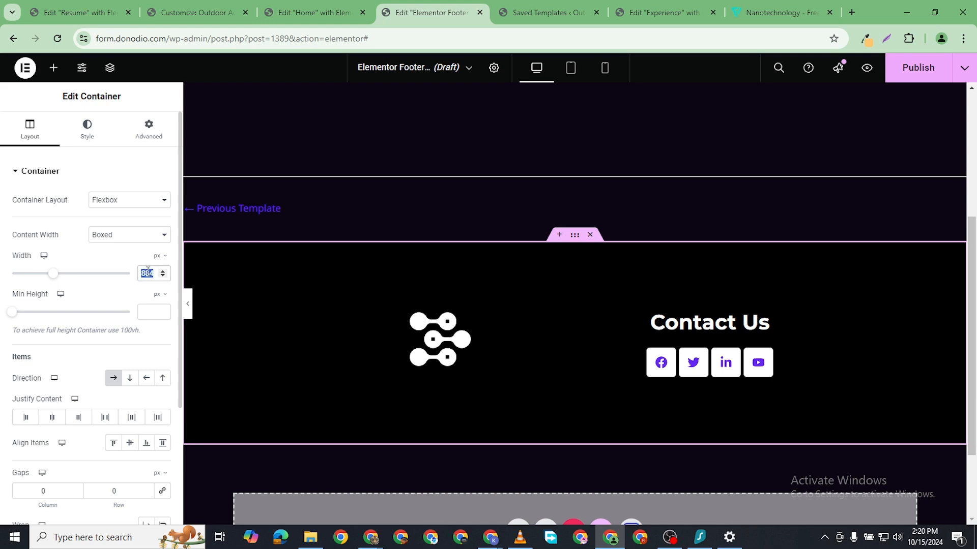
text(900)
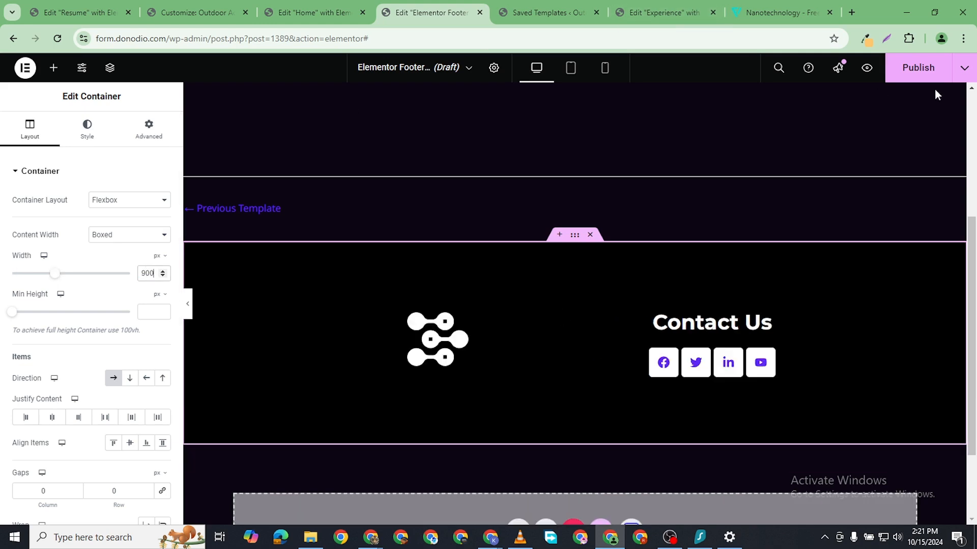
- Publish the footer template with include conditions for Entire Site, Archives and Singular
click(918, 68)
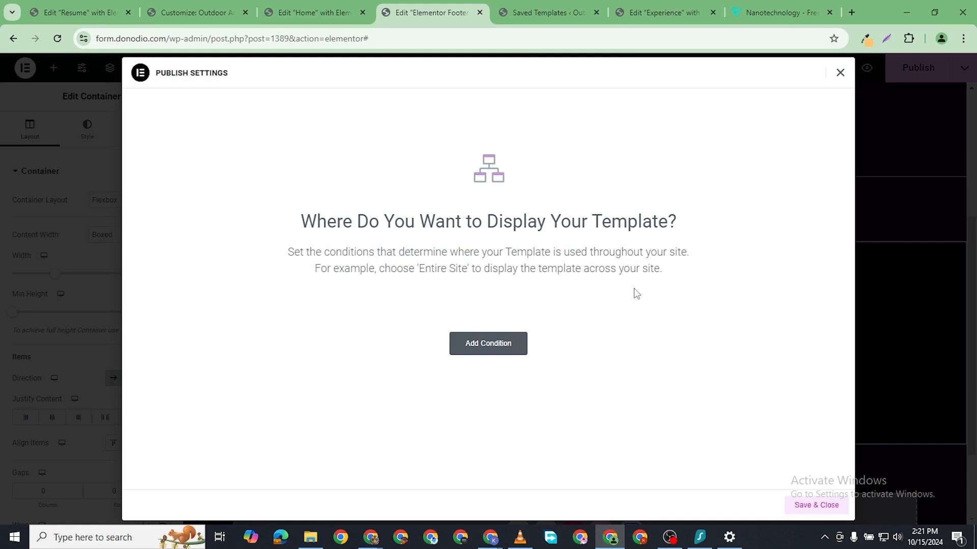
click(496, 344)
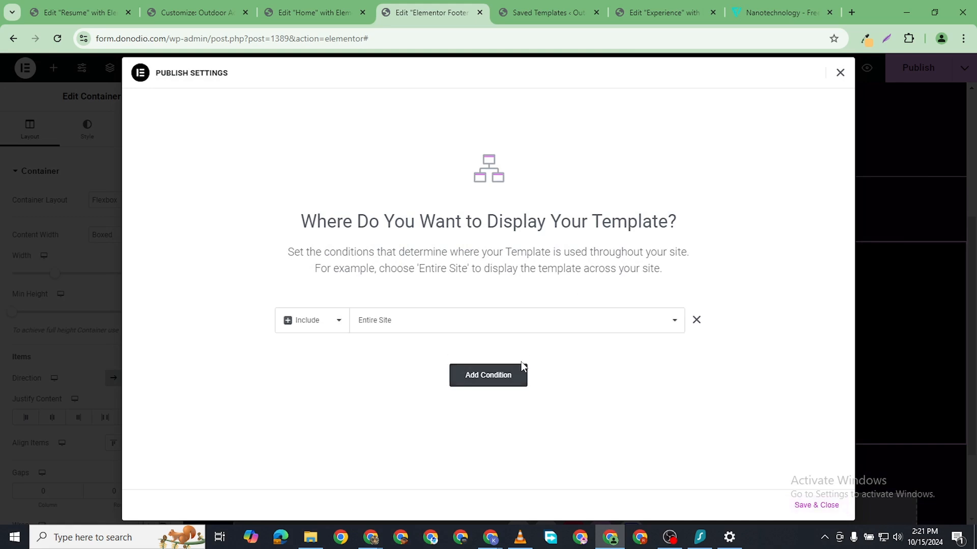
click(466, 380)
click(434, 352)
click(430, 386)
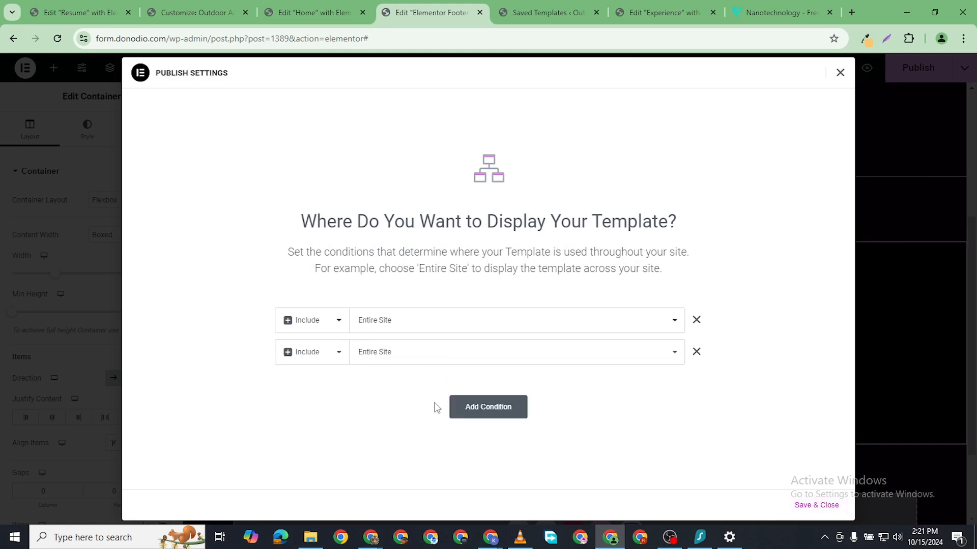
click(486, 413)
click(400, 389)
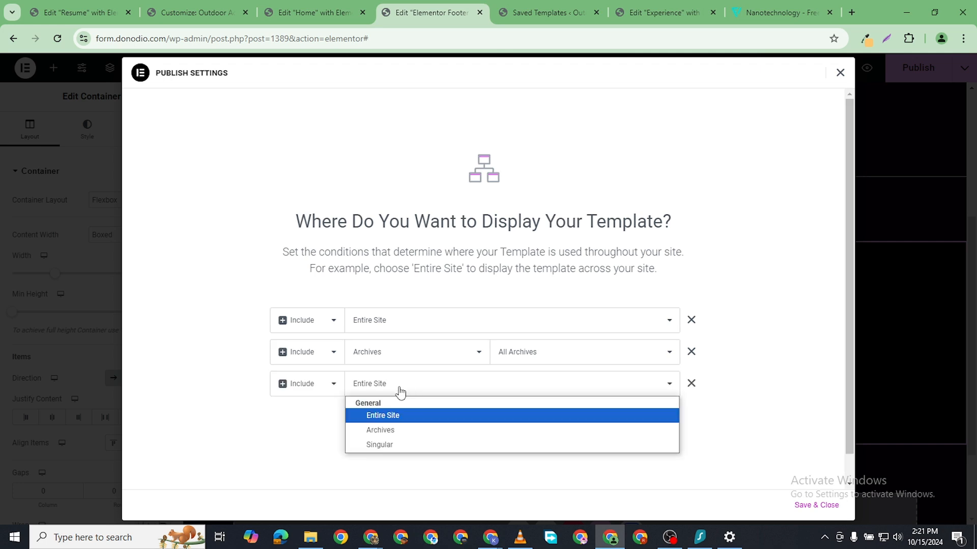
click(415, 444)
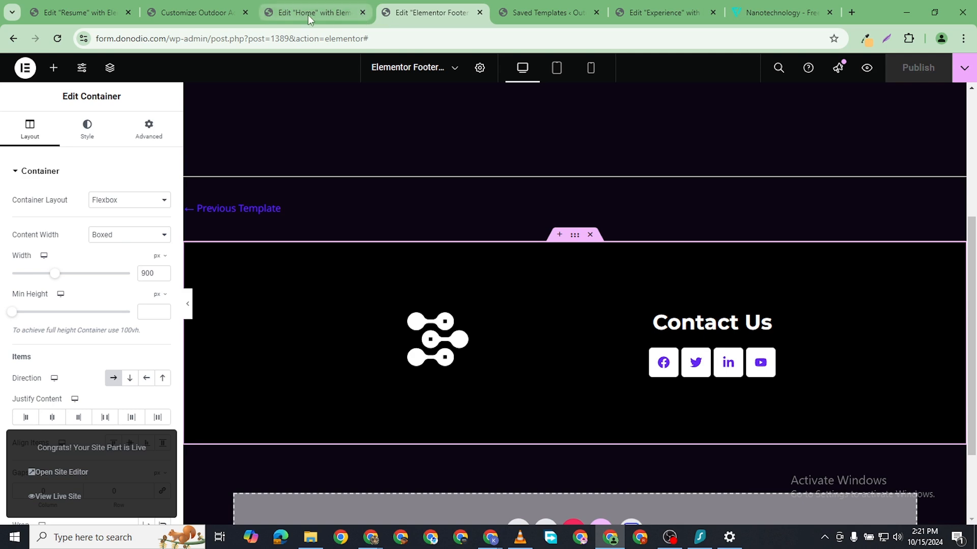
- Review the Home page in its Elementor editor from the hero section down to the What I Do cards
click(308, 14)
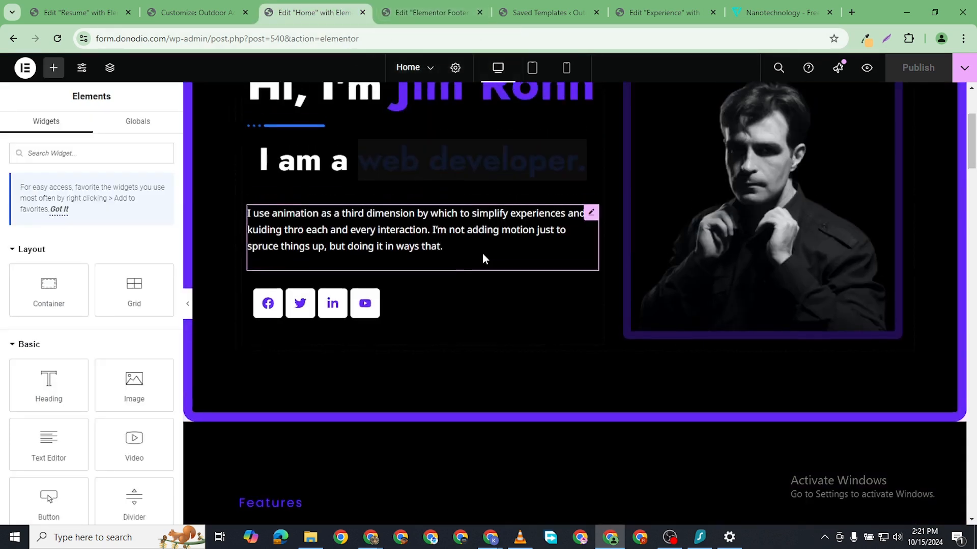
scroll(482, 253, up, 3)
scroll(499, 261, down, 5)
scroll(524, 279, up, 4)
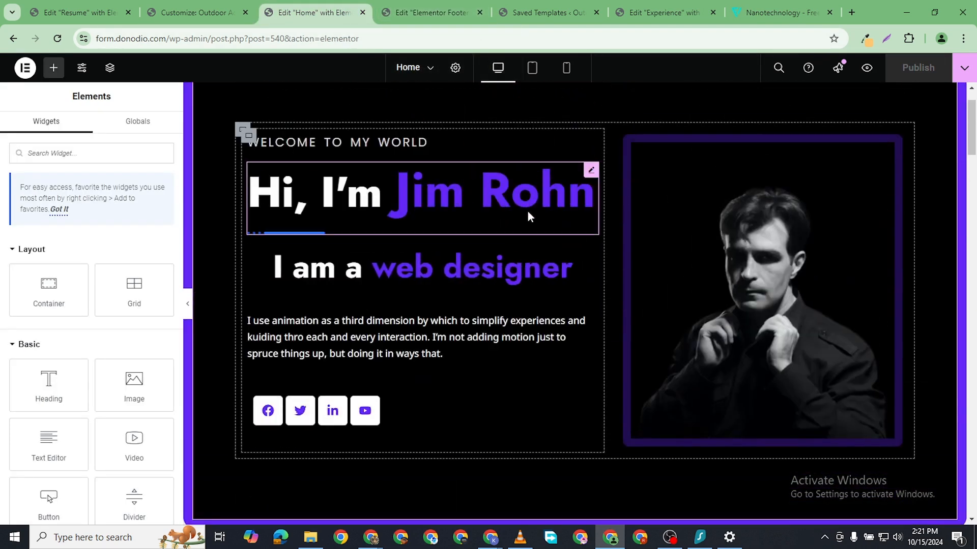
scroll(527, 209, down, 9)
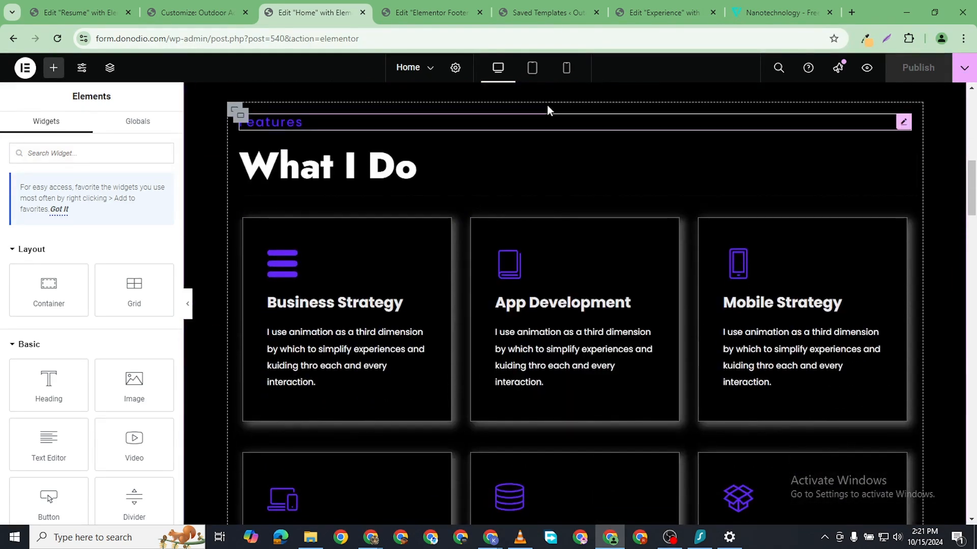
scroll(514, 166, down, 1)
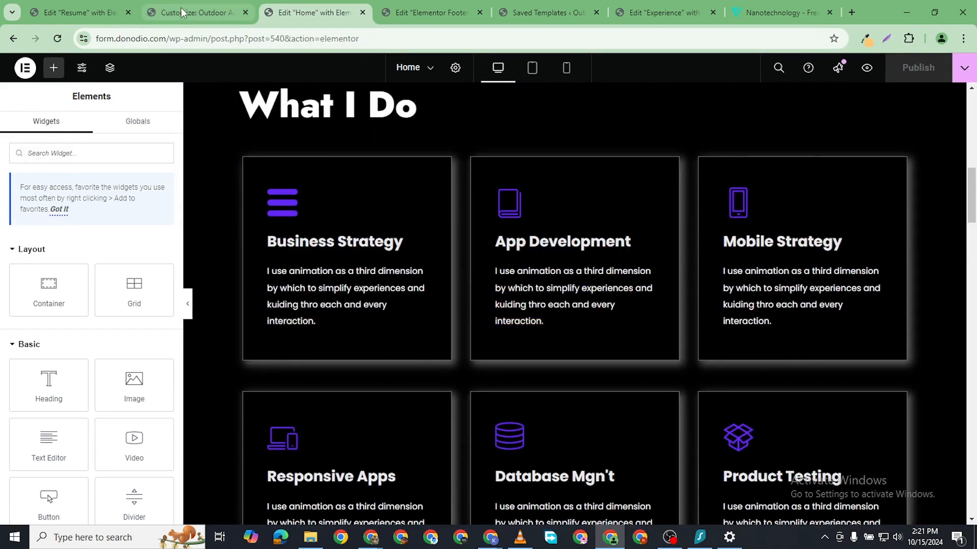
- Leave the theme customizer for the WordPress dashboard and open the site's navigation menu editor
click(200, 14)
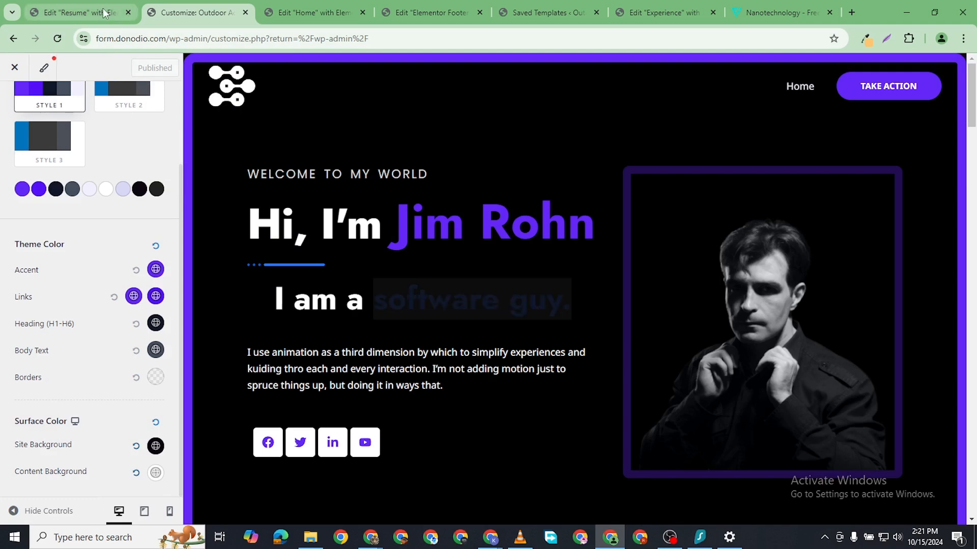
drag(238, 38, 586, 64)
key(BackSpace)
key(Return)
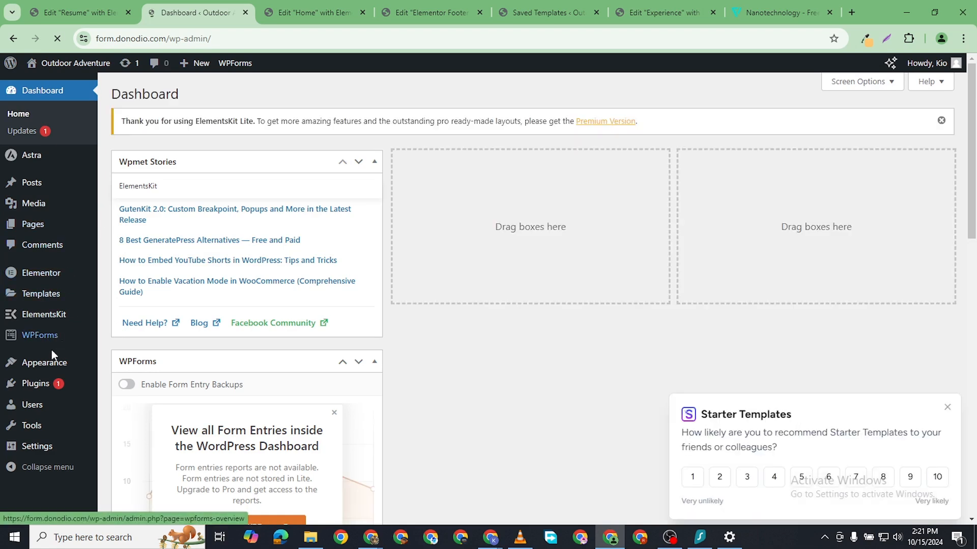
mouse_move(46, 364)
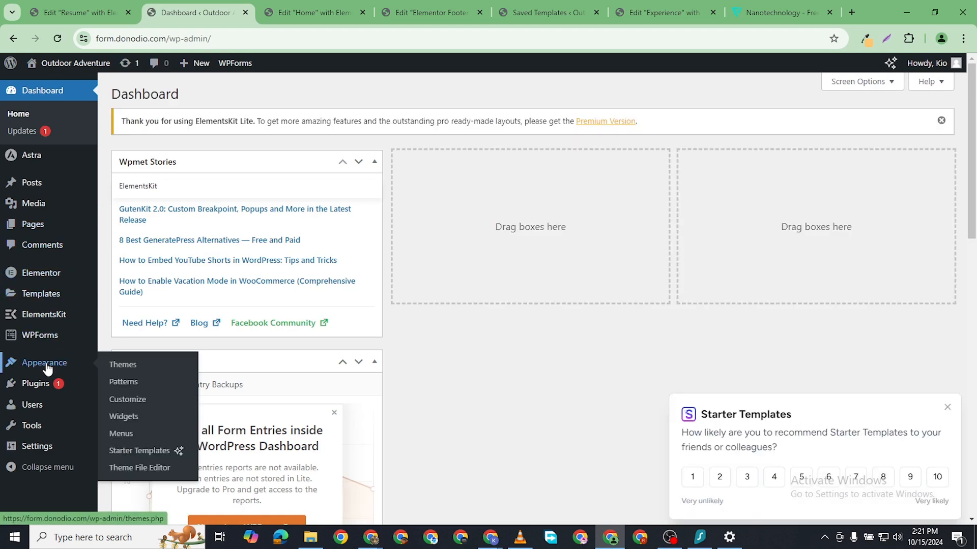
click(129, 433)
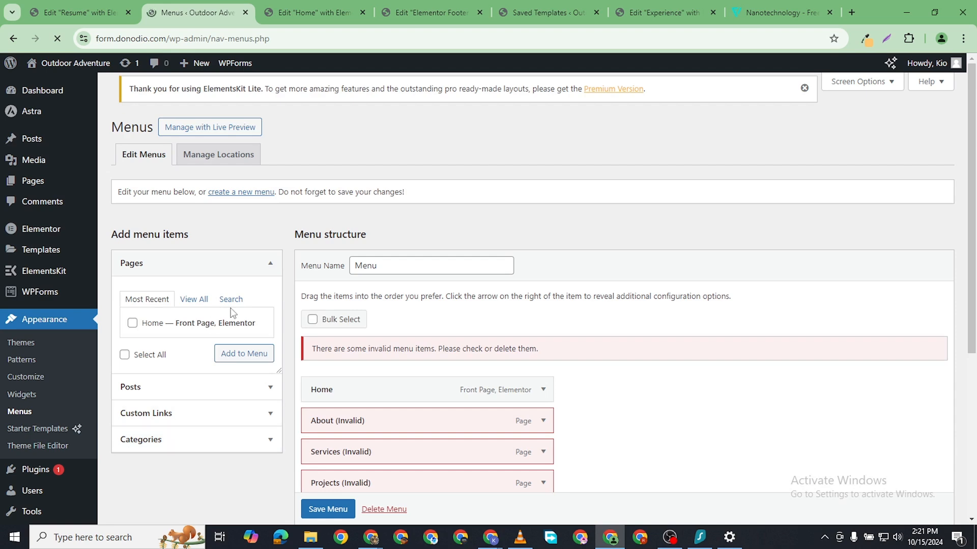
- Remove the invalid About, Services, Projects and Contact items from the menu, keeping Home
scroll(232, 313, down, 5)
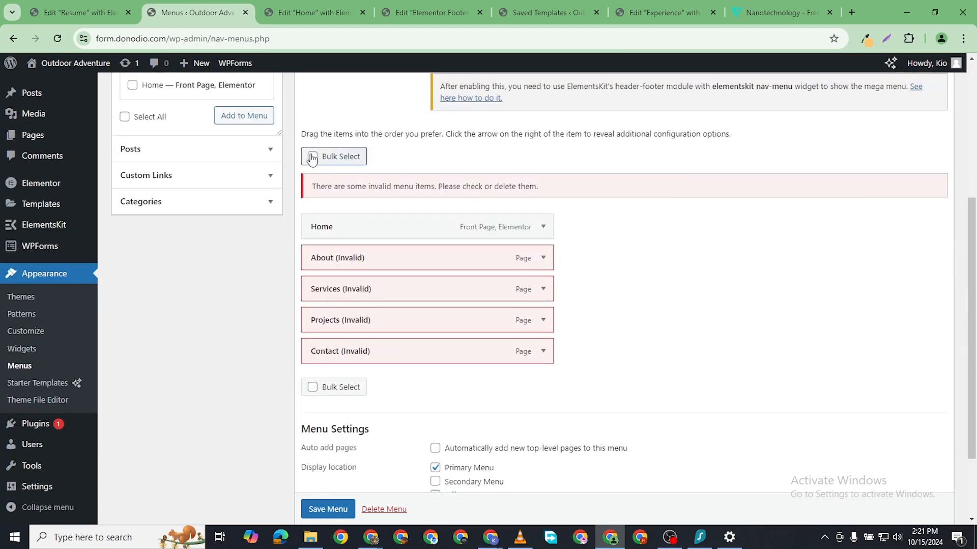
click(313, 157)
click(315, 228)
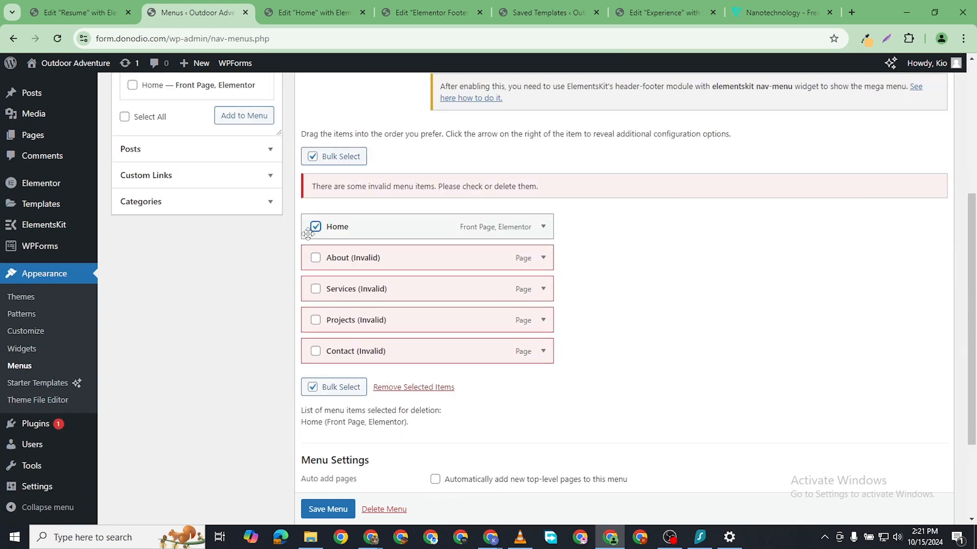
click(315, 257)
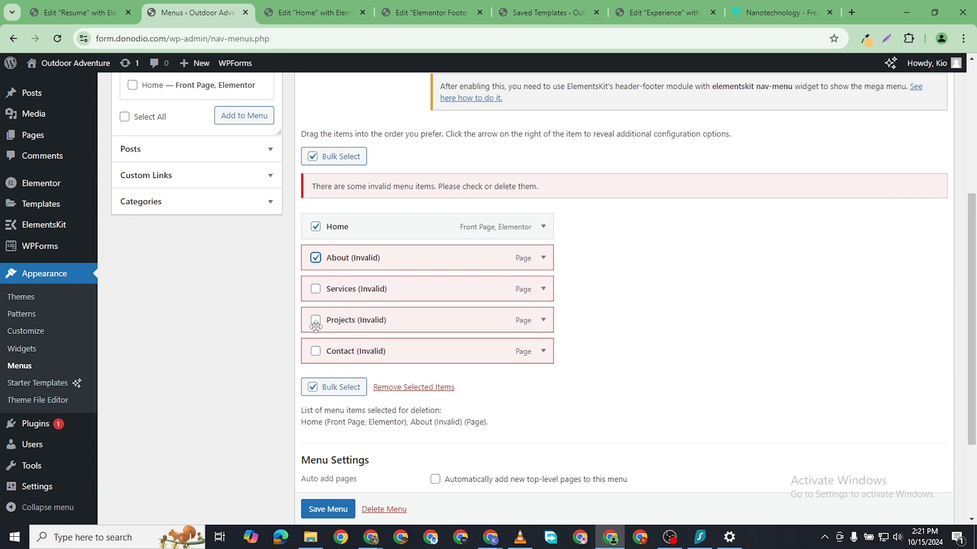
click(315, 289)
click(315, 320)
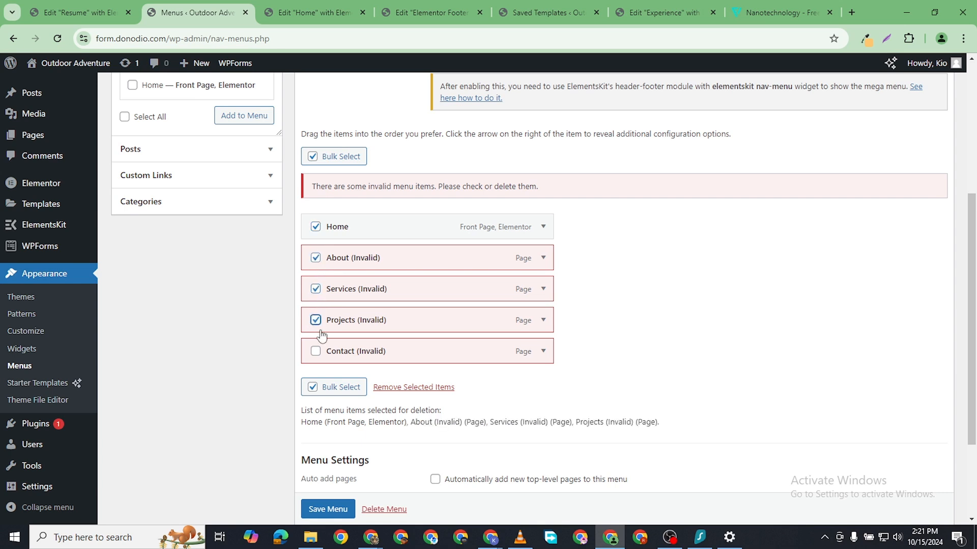
click(316, 352)
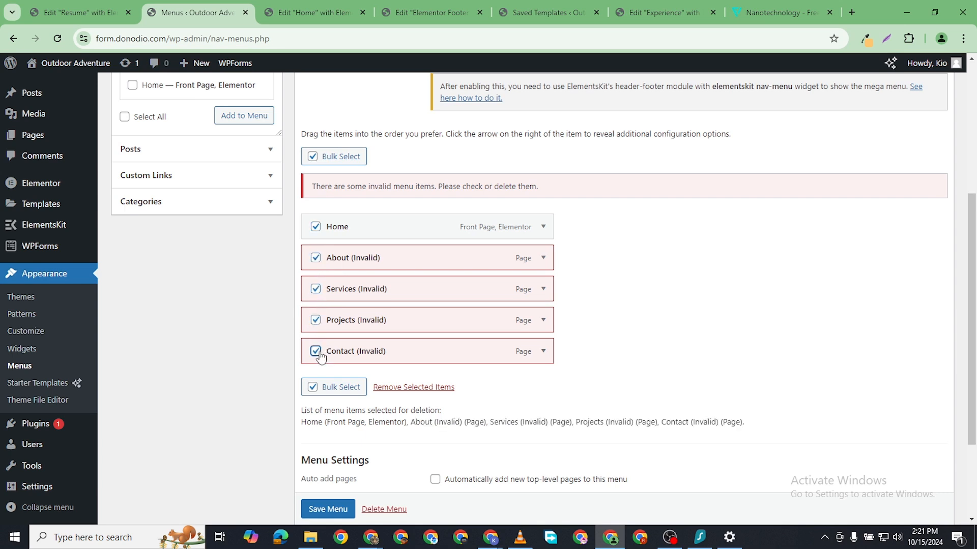
click(315, 226)
click(415, 388)
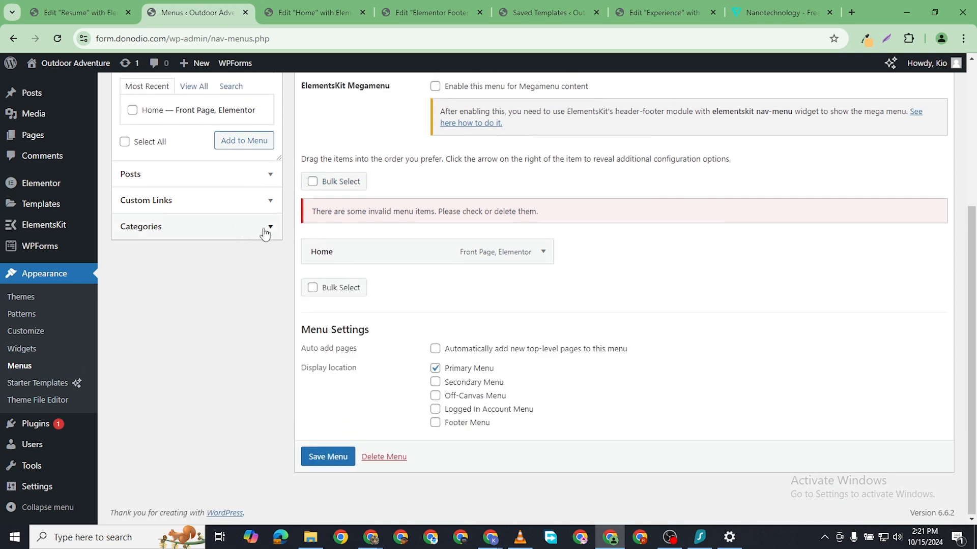
- Add a custom link to the menu with the URL # and the link text Services
scroll(235, 251, up, 1)
click(235, 251)
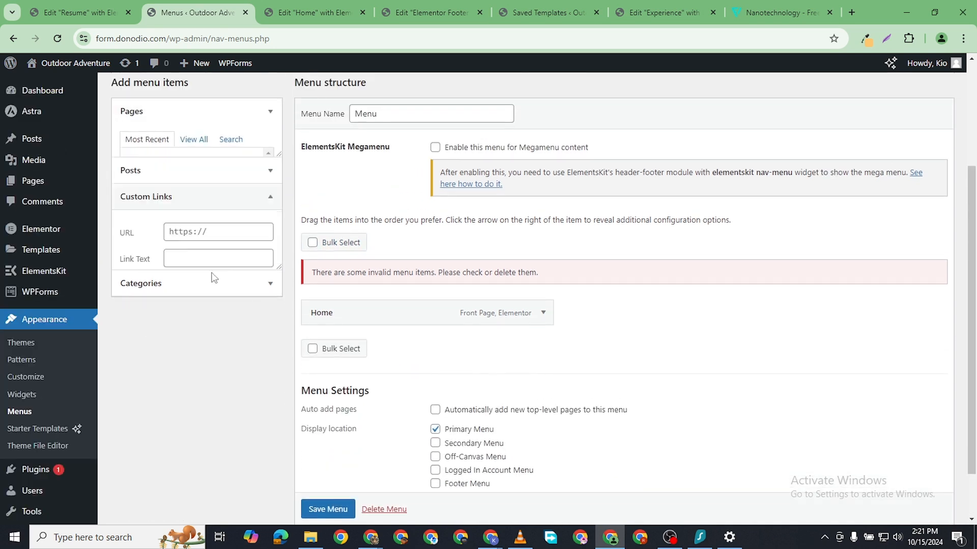
click(198, 199)
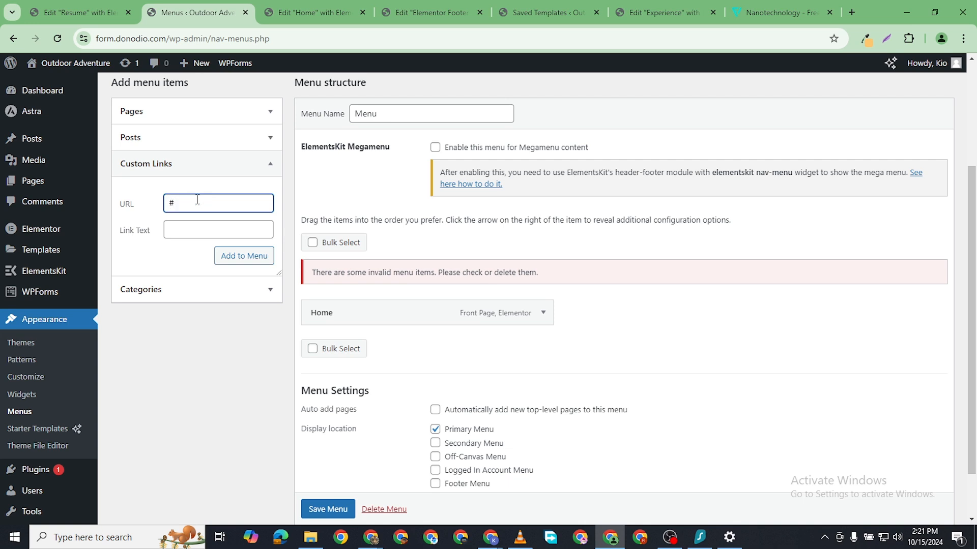
click(199, 224)
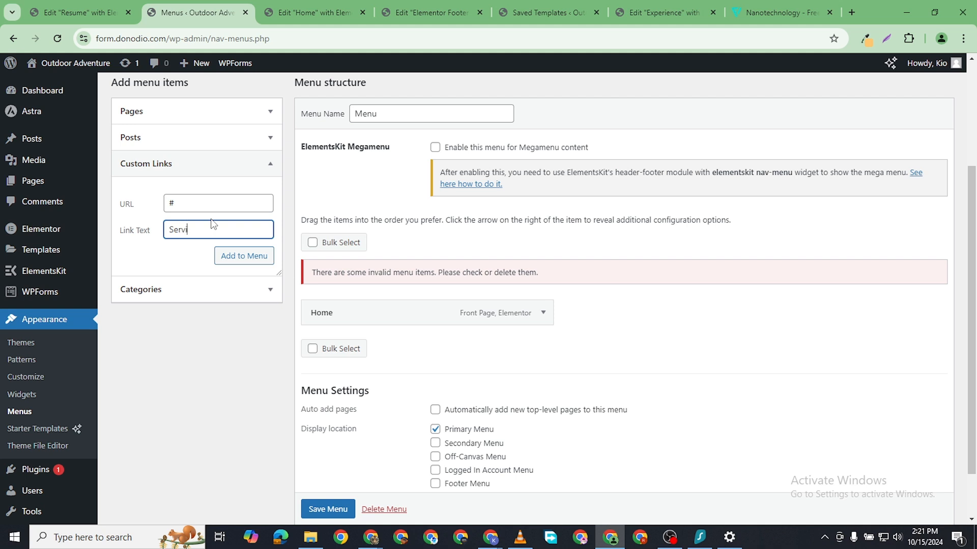
click(243, 252)
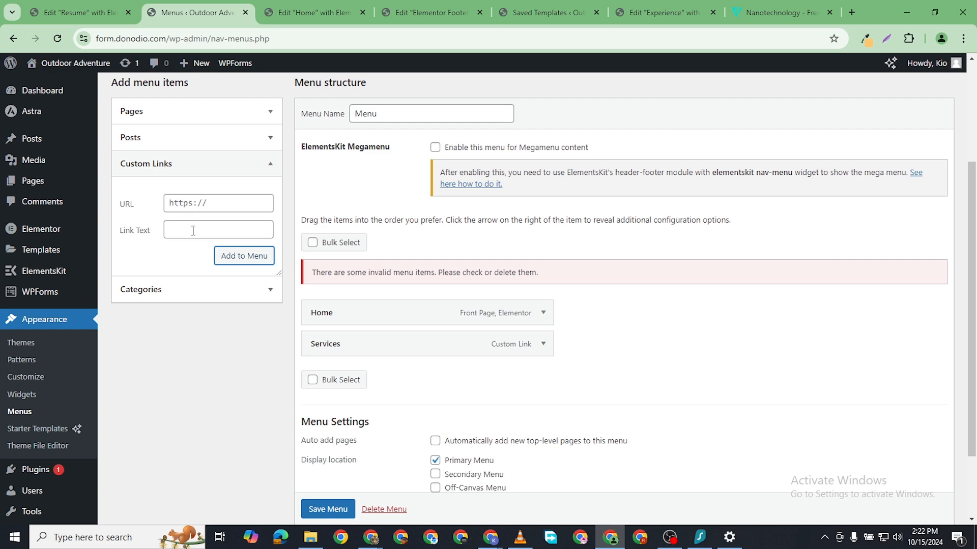
- Check the Home page's sections below the service cards for the next menu link, then return to the menu editor
click(432, 12)
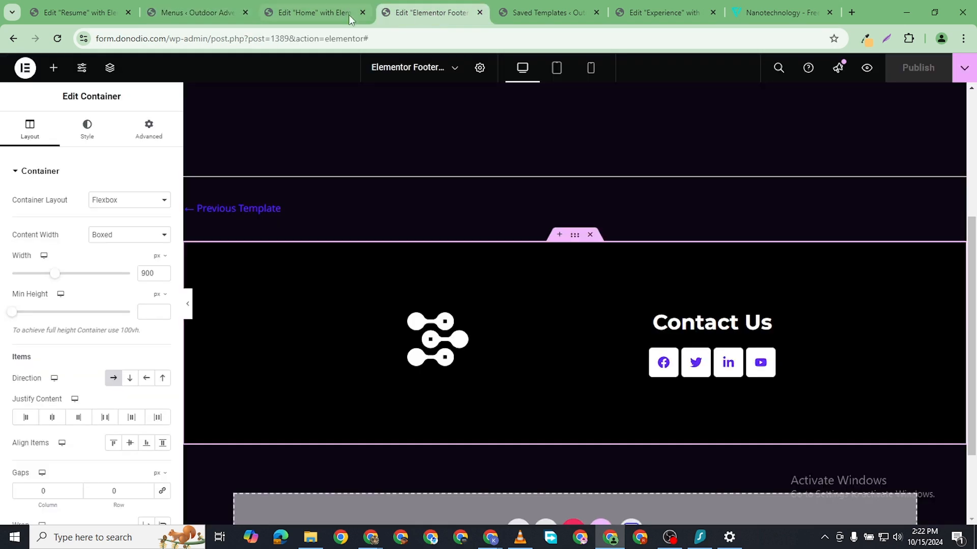
click(319, 19)
scroll(527, 243, down, 10)
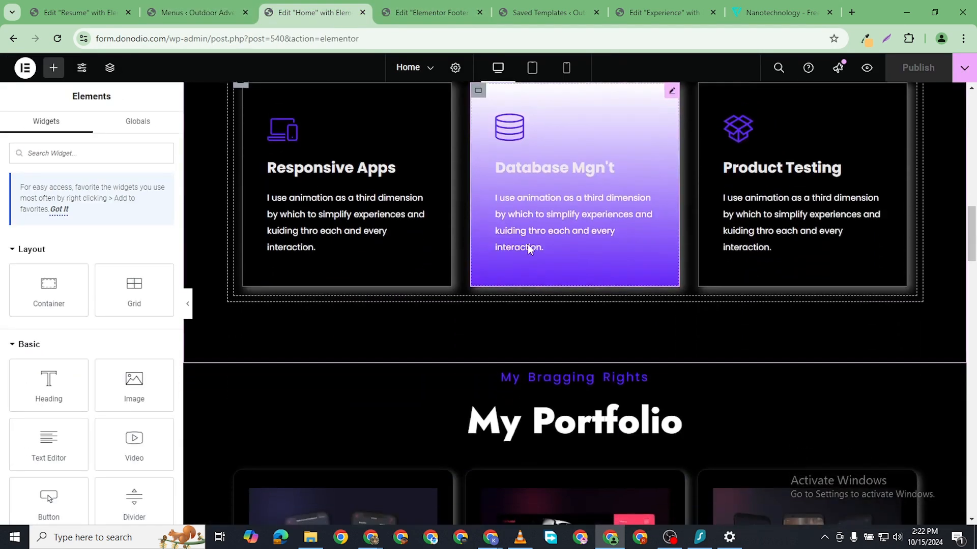
scroll(529, 242, down, 3)
click(195, 13)
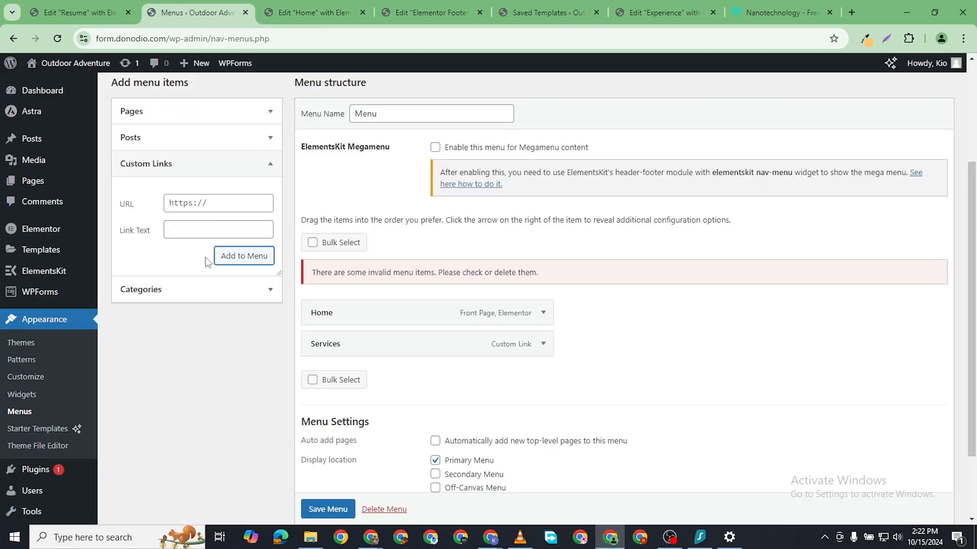
- Add a custom link to the menu with the URL # and the link text Portfolio
click(189, 228)
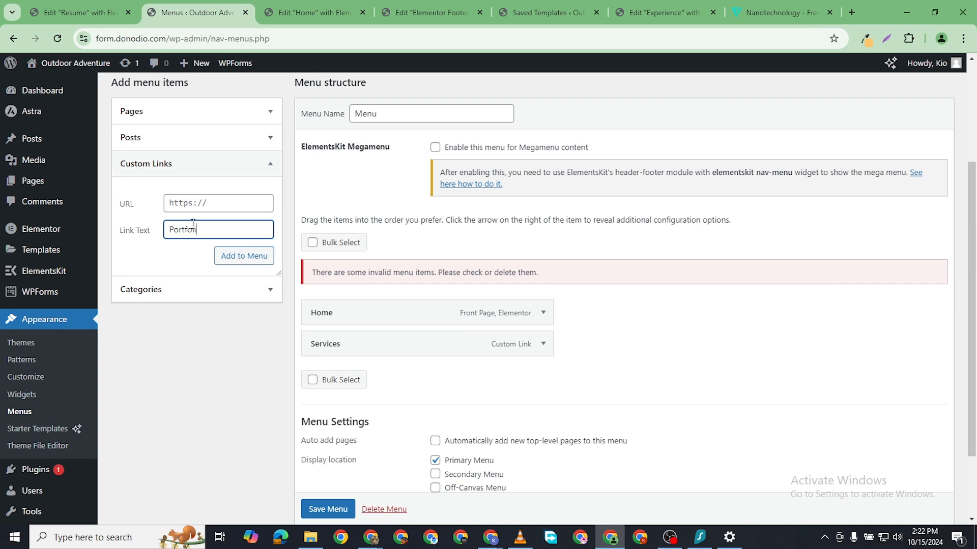
click(221, 199)
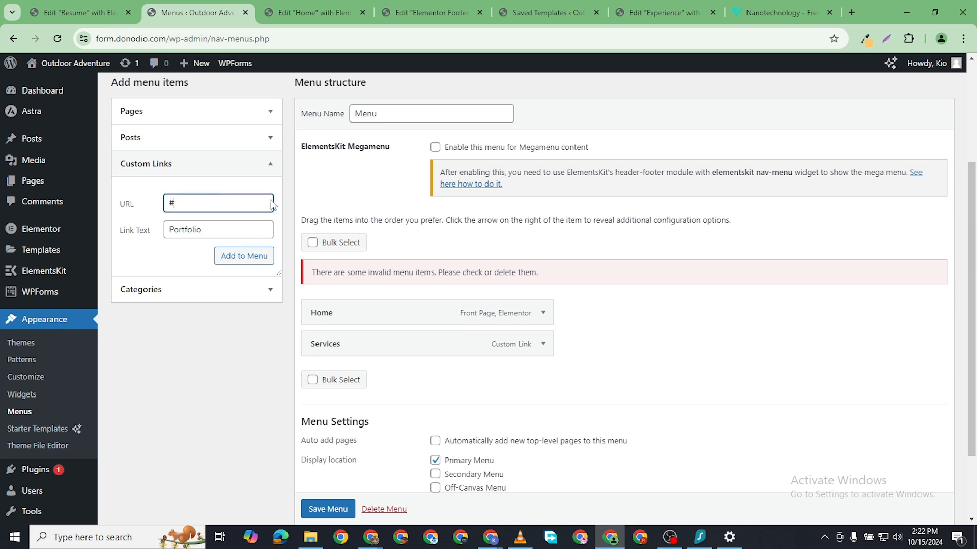
click(254, 258)
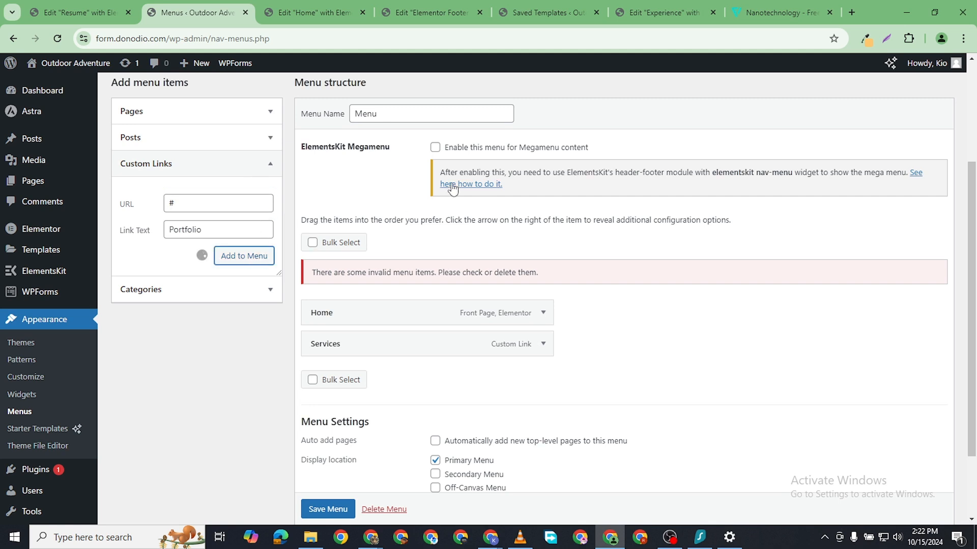
click(538, 344)
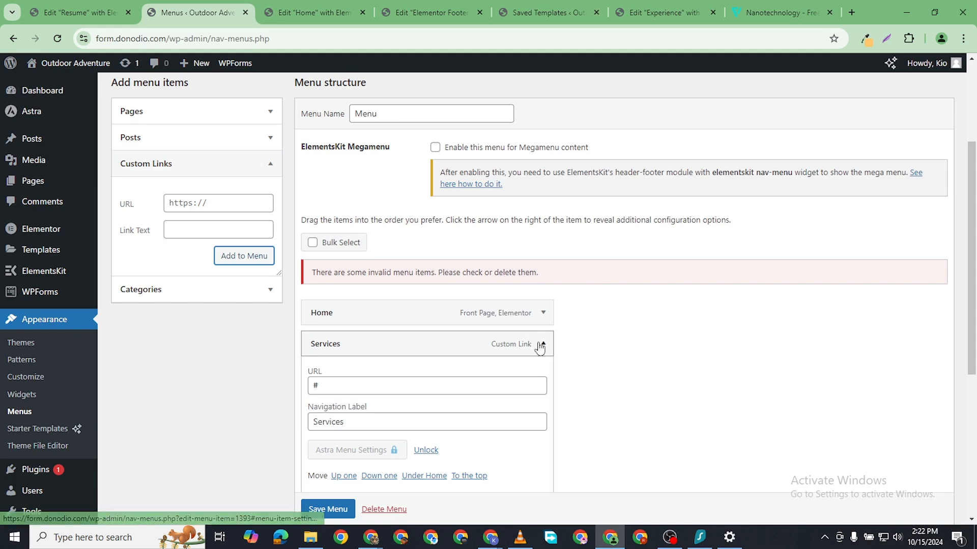
click(542, 343)
- Check the Home page's sections below the portfolio cards for the next menu link, then return to the menu editor
click(301, 12)
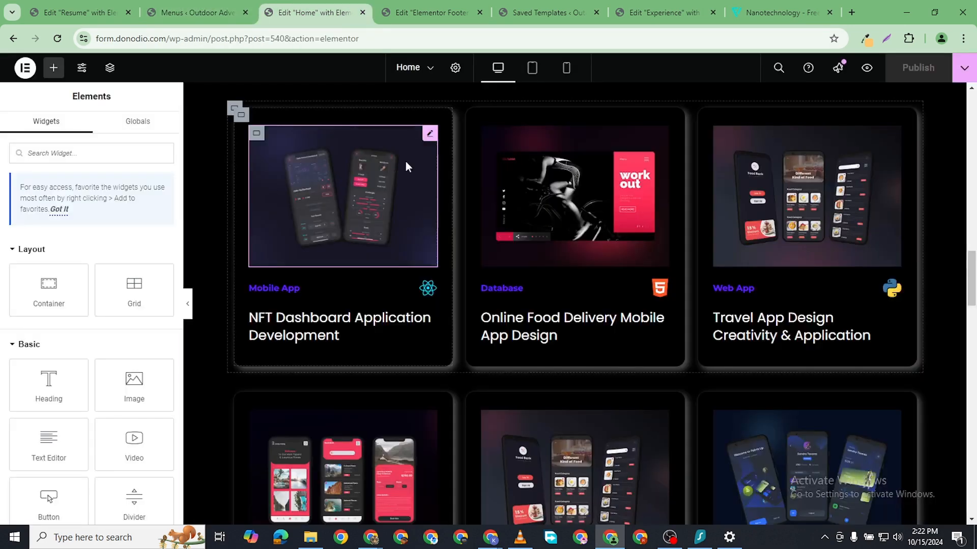
scroll(468, 157, up, 1)
scroll(473, 184, down, 3)
scroll(479, 206, down, 10)
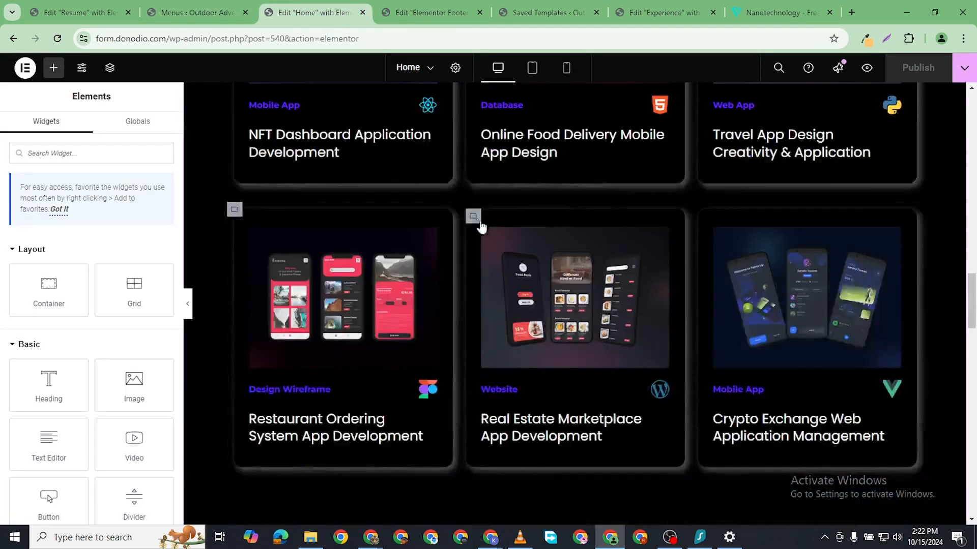
scroll(503, 249, up, 3)
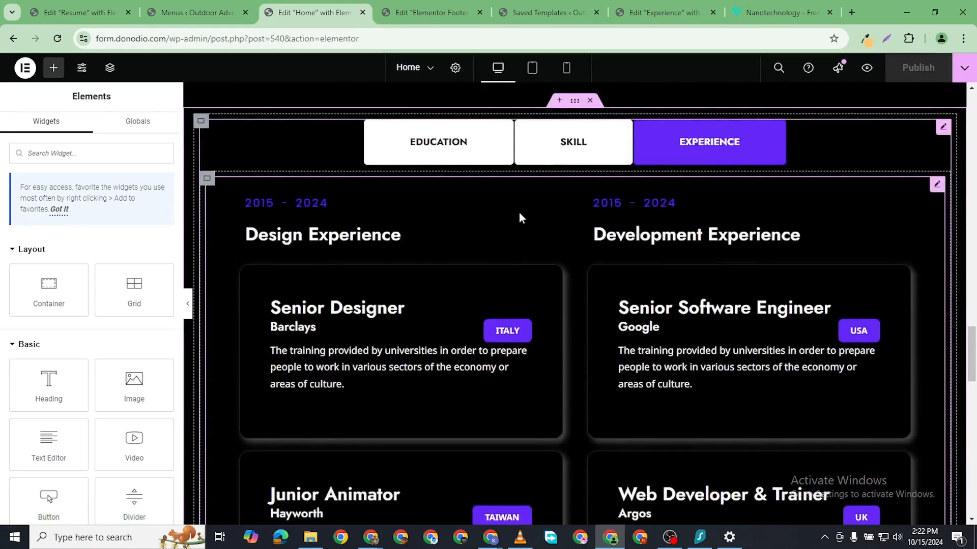
click(197, 12)
- Add a custom link to the menu with the URL # and the link text Experience
click(195, 224)
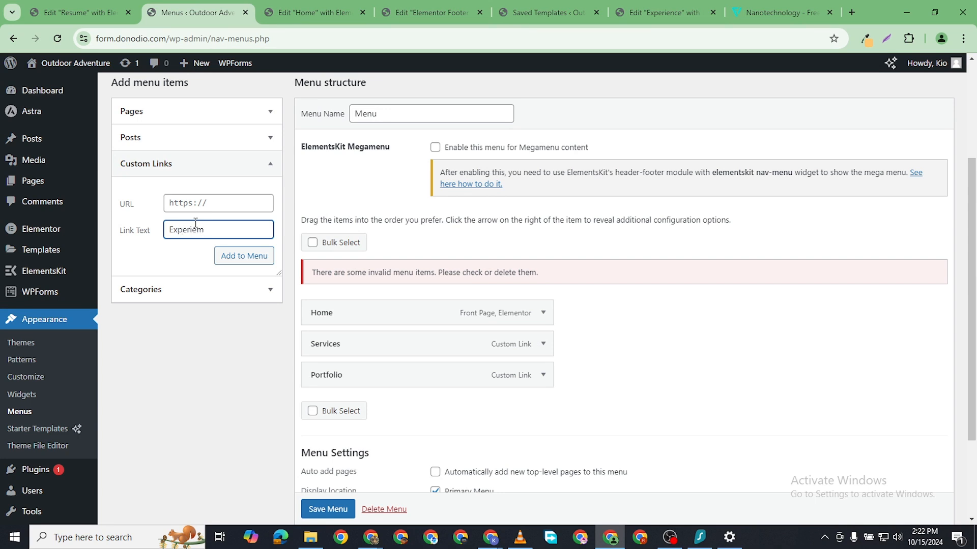
text(Experiem)
key(BackSpace)
text(nce)
click(233, 201)
text(#)
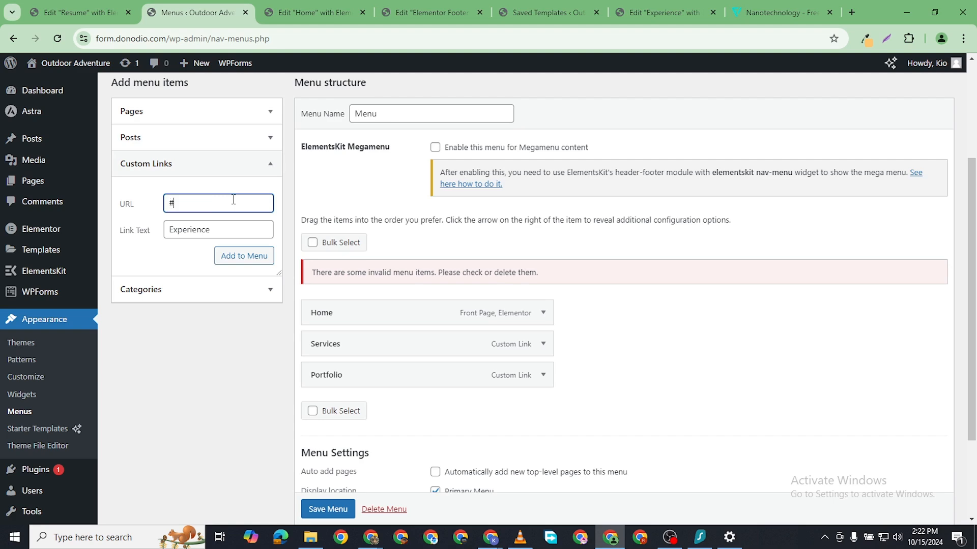
click(246, 254)
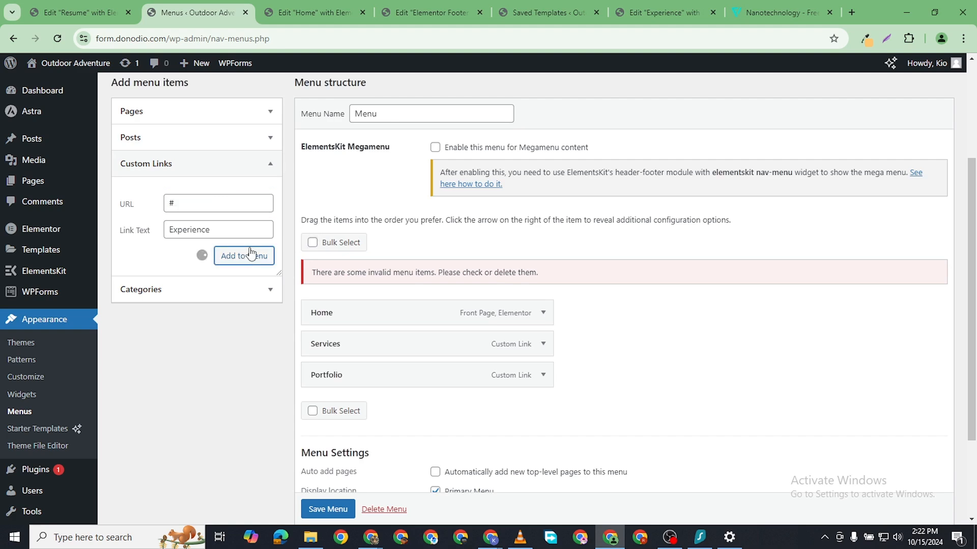
- Fill in a custom link with the URL # and the link text Contact, then save the menu
click(328, 10)
scroll(528, 268, down, 15)
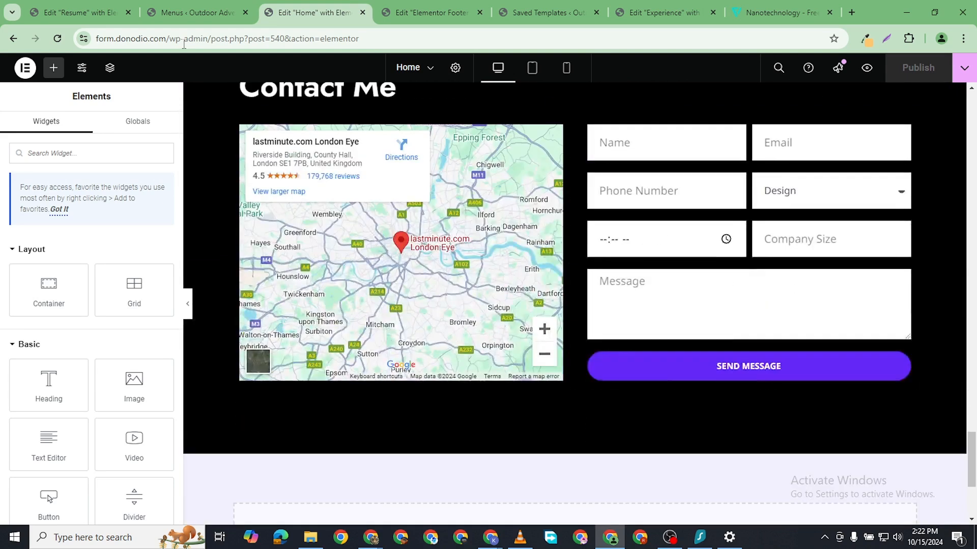
click(195, 12)
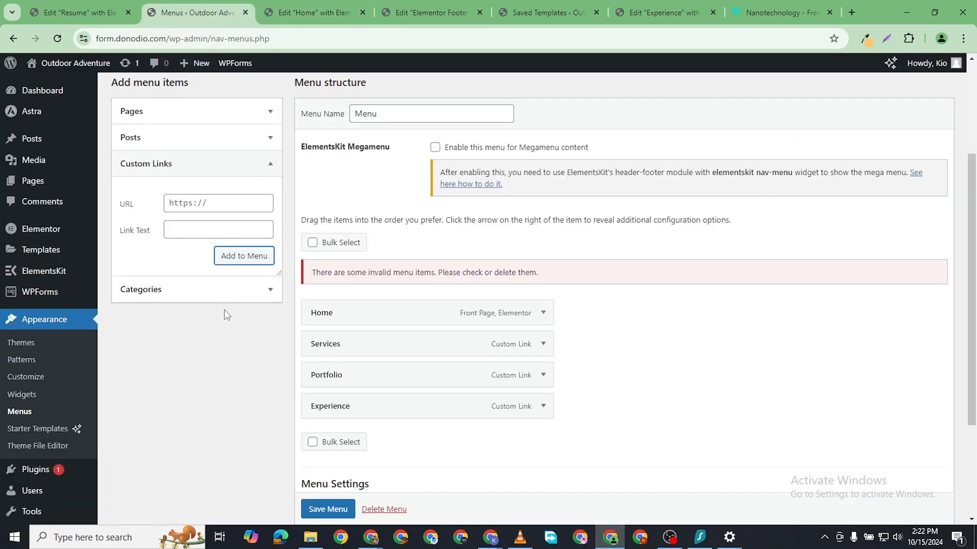
click(195, 229)
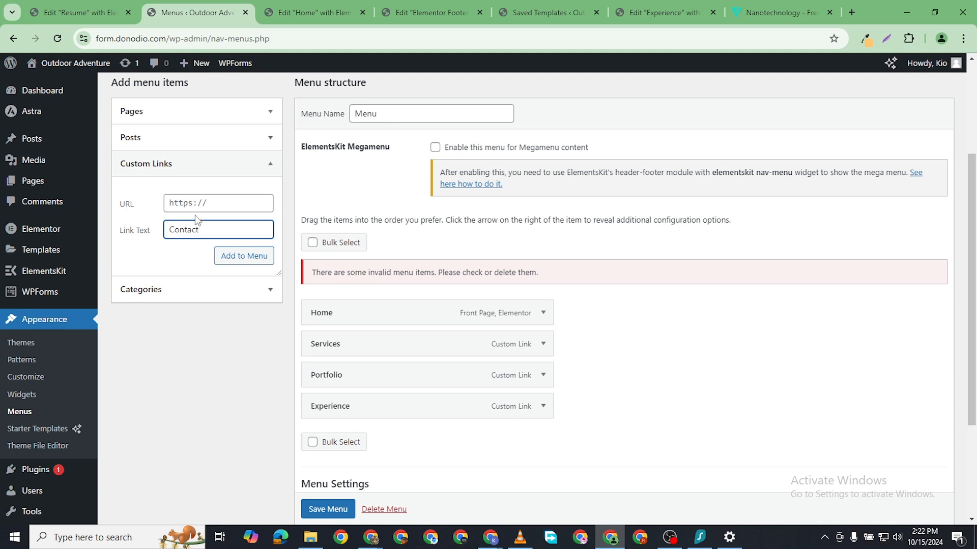
click(199, 200)
key(ctrl+a)
text(#)
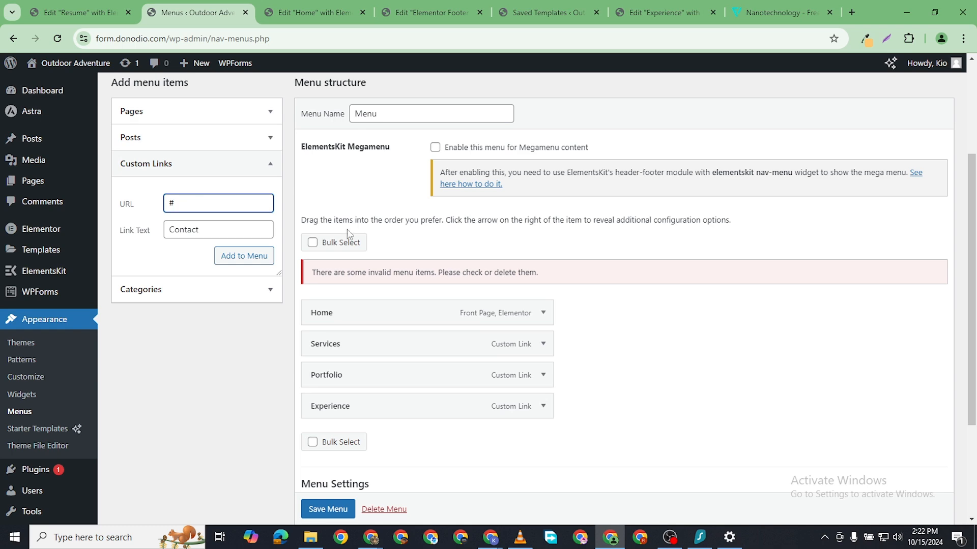
scroll(313, 527, down, 1)
click(325, 506)
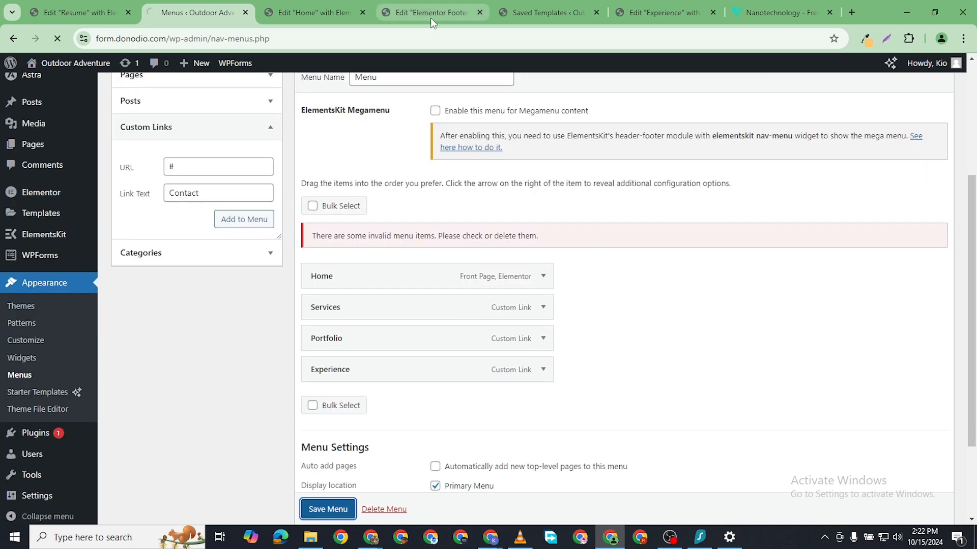
- Open the live site in a new browser tab and try its Home, Services and Portfolio menu links
click(519, 11)
mouse_move(71, 63)
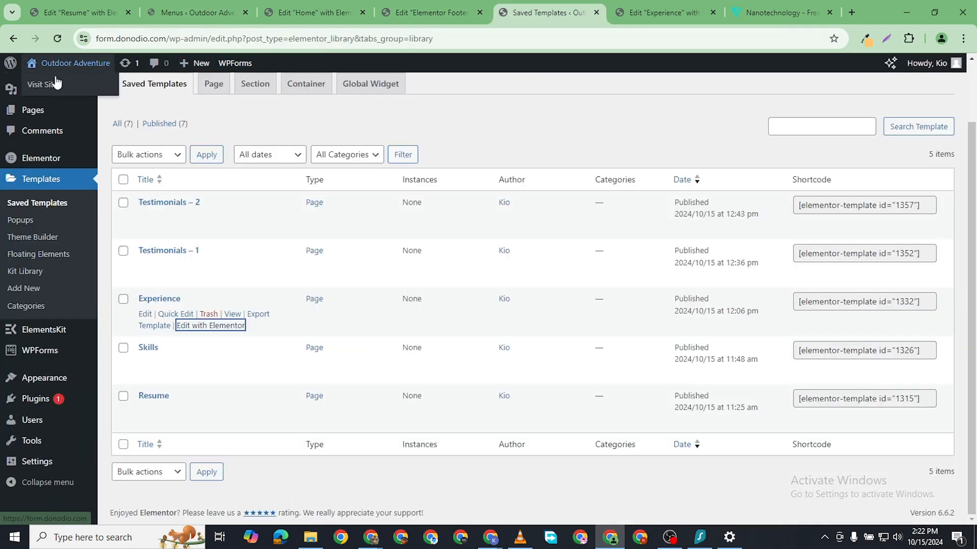
right_click(52, 85)
click(100, 93)
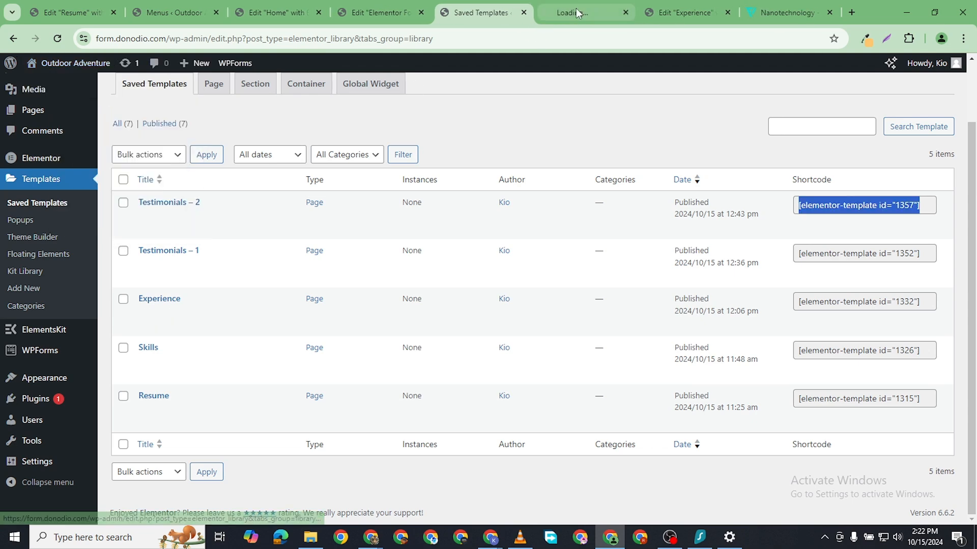
click(576, 9)
scroll(518, 249, down, 5)
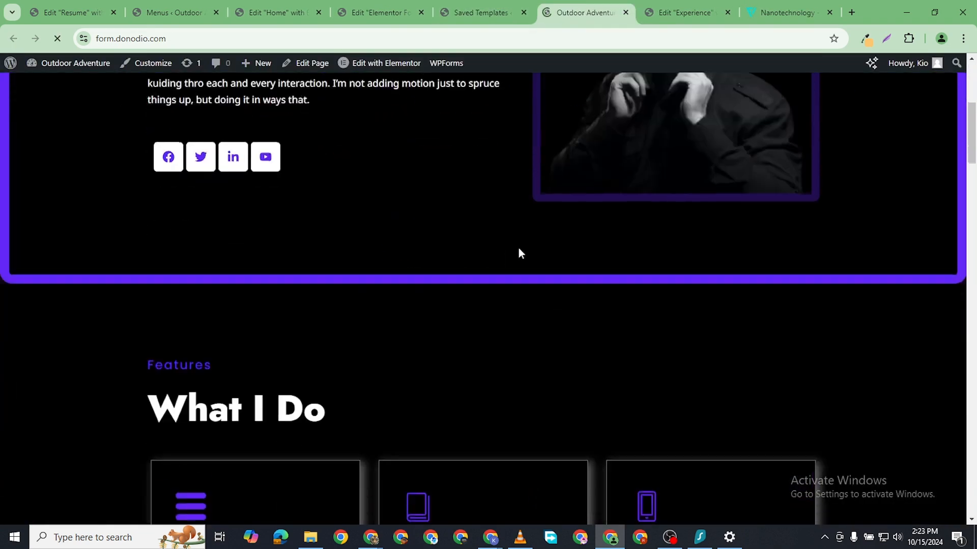
scroll(575, 188, up, 5)
click(518, 109)
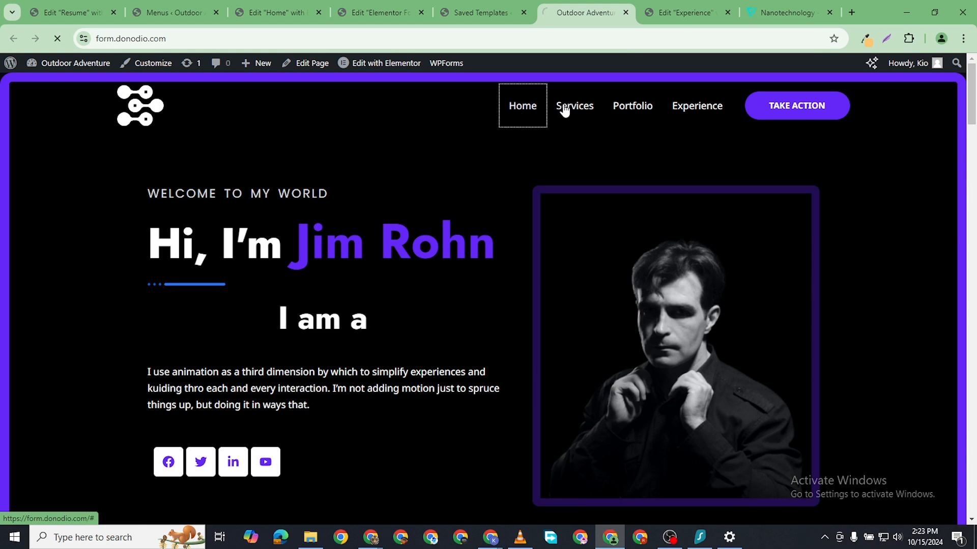
click(570, 110)
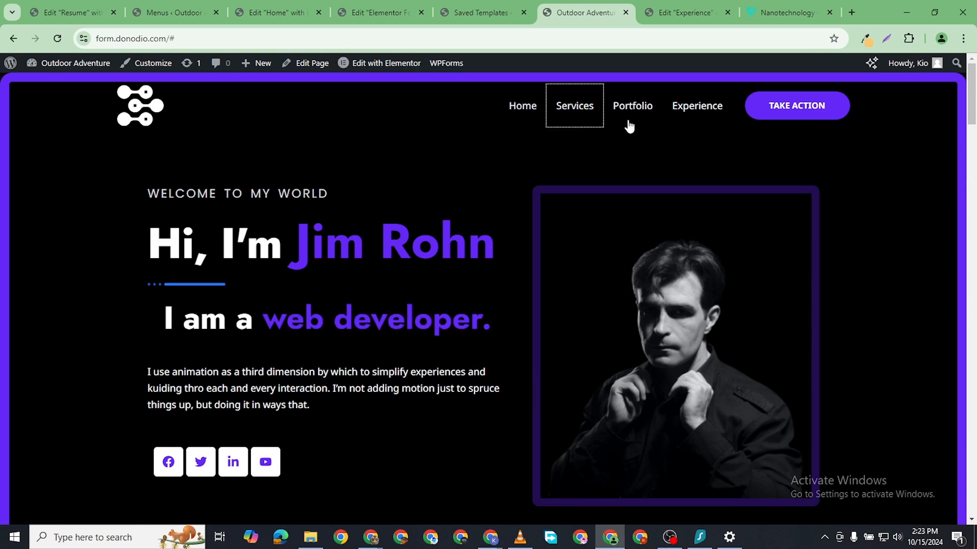
click(642, 109)
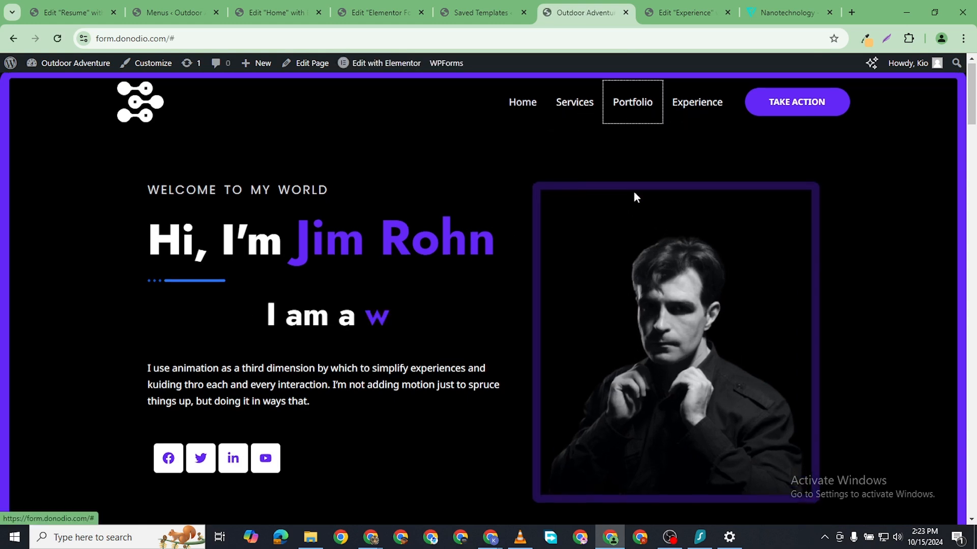
- Look through the live home page's sections, from the service cards down to the contact form and back to the portfolio
scroll(435, 236, down, 5)
scroll(443, 215, up, 4)
scroll(442, 216, down, 18)
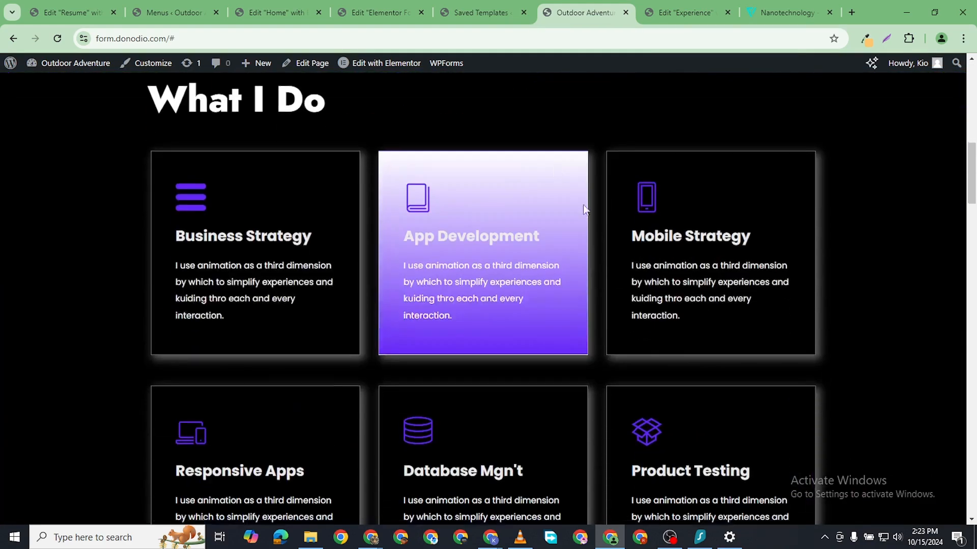
scroll(486, 259, down, 20)
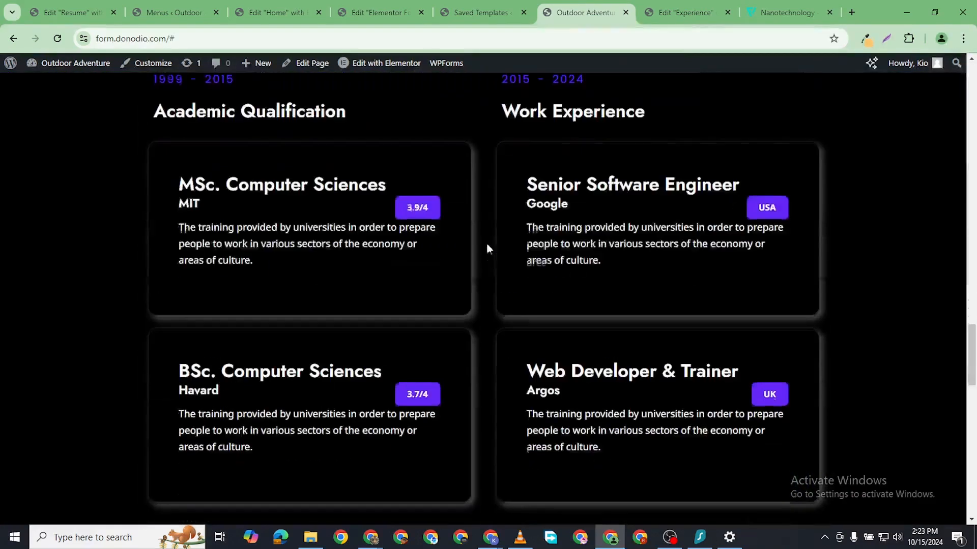
scroll(495, 264, down, 3)
scroll(514, 246, up, 15)
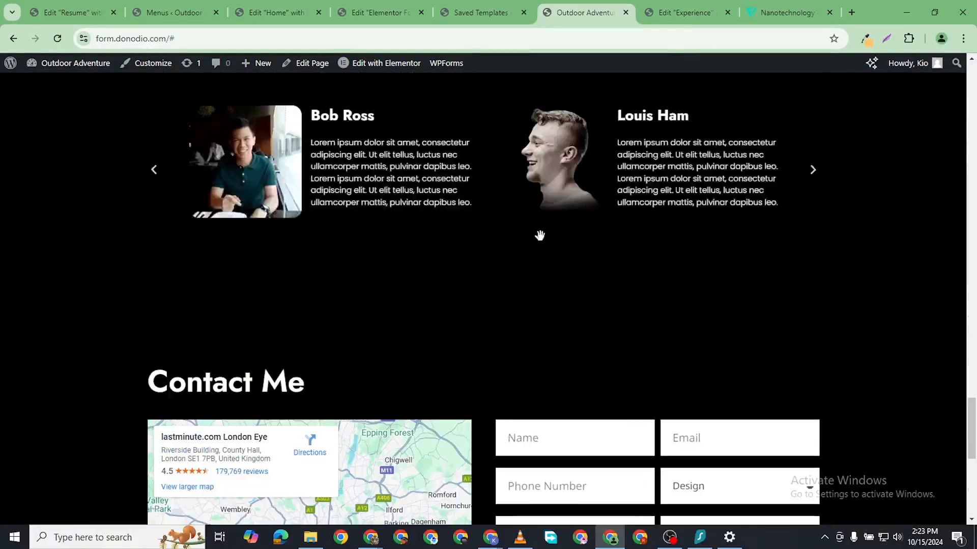
scroll(541, 231, up, 5)
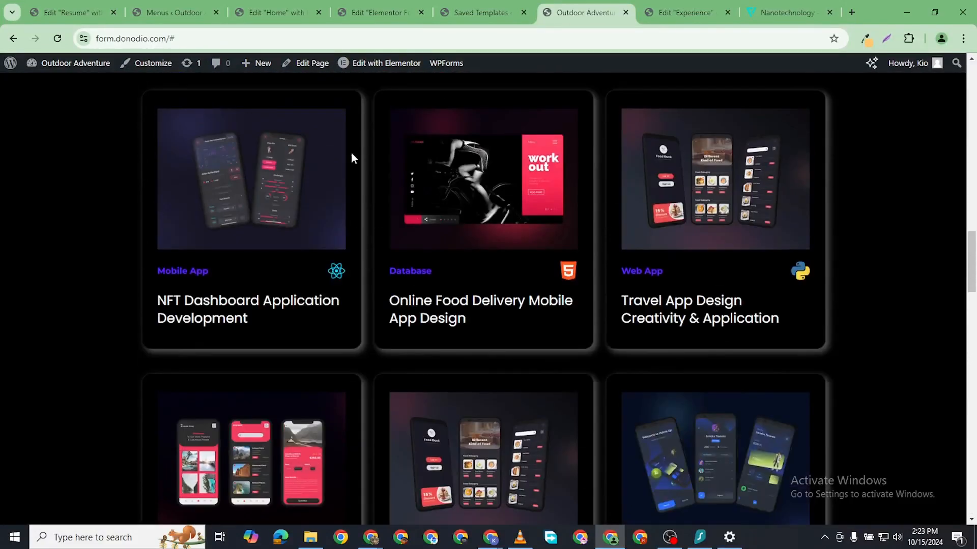
- In the Home page editor, set the CSS ID of the What I Do section's container to services
click(481, 14)
click(359, 14)
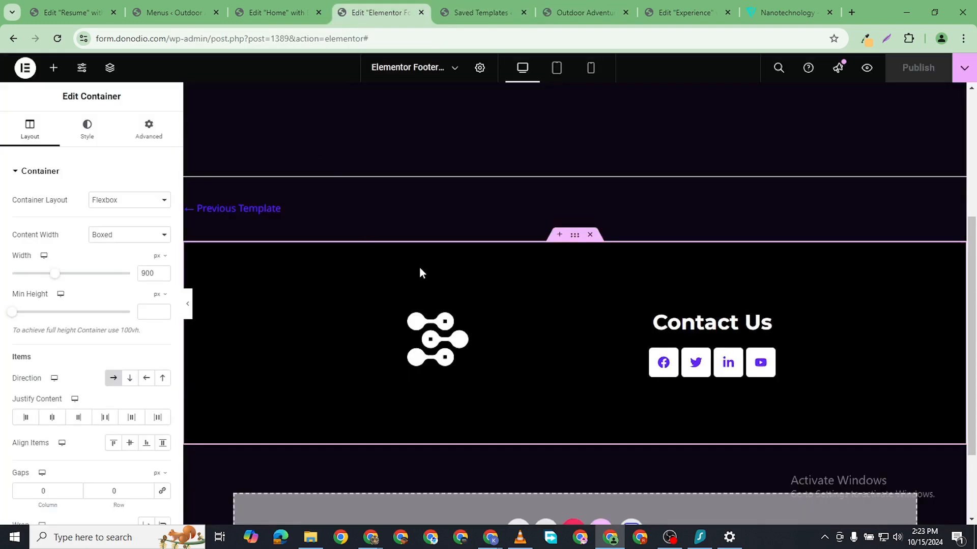
click(277, 12)
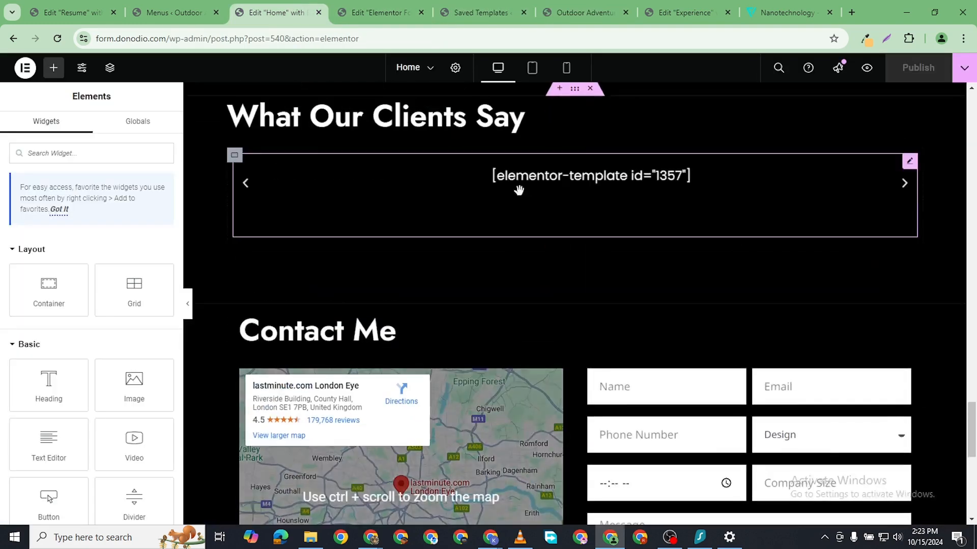
scroll(529, 199, up, 5)
scroll(543, 213, up, 15)
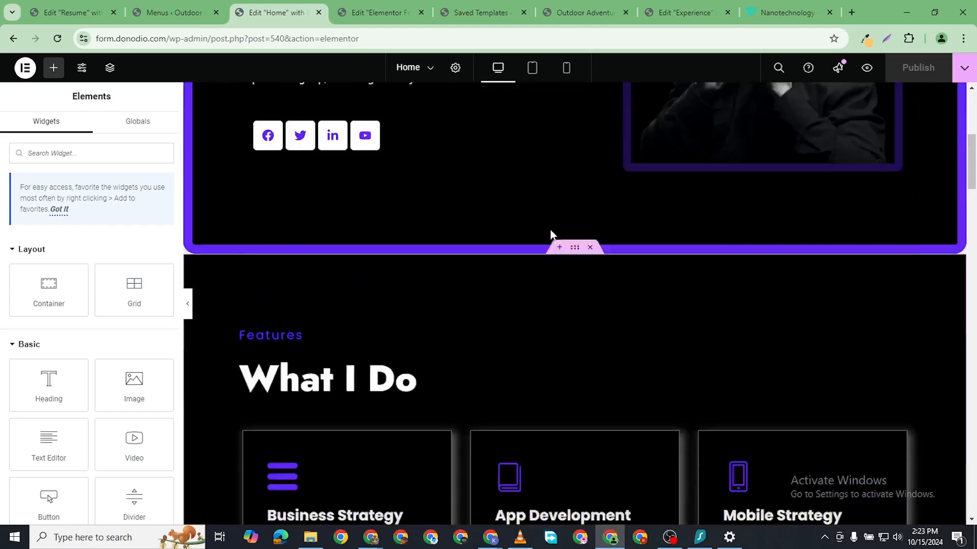
scroll(529, 269, down, 8)
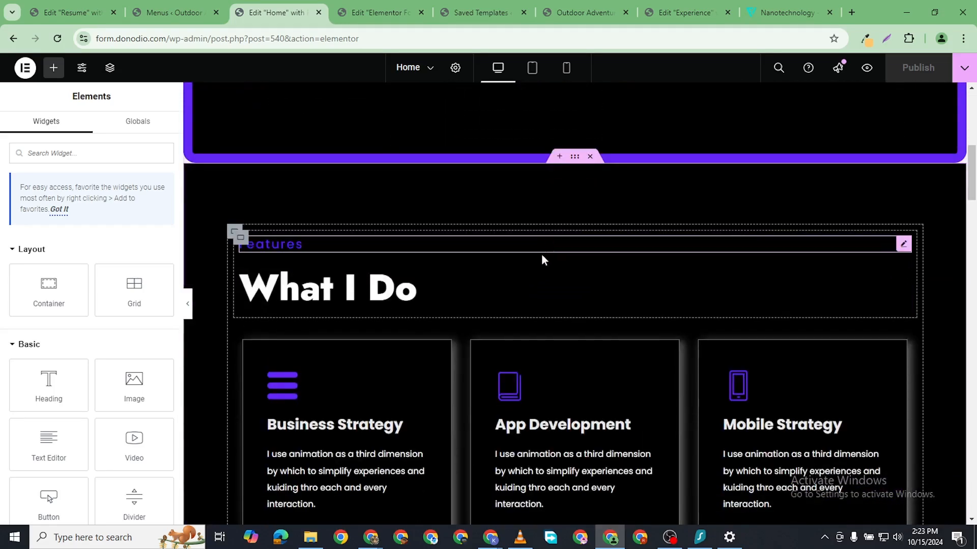
click(575, 157)
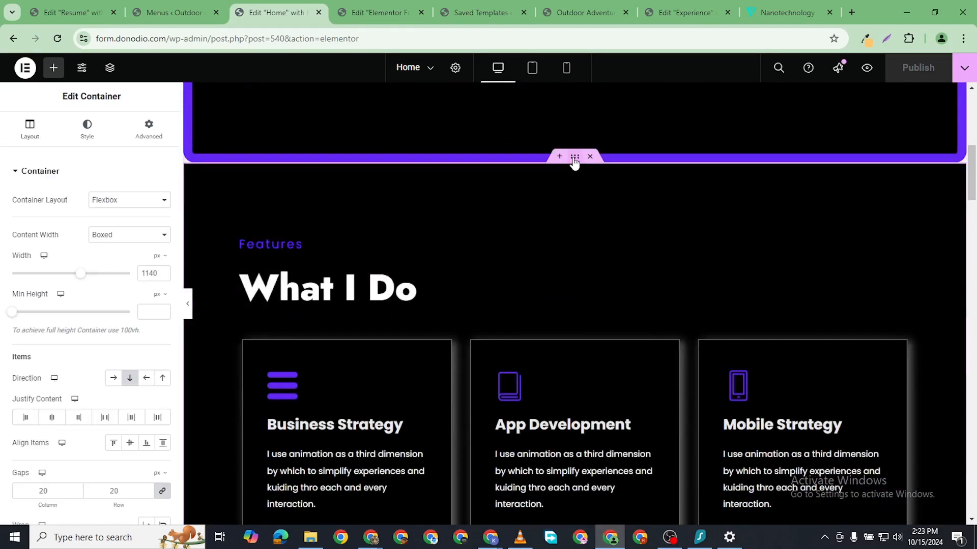
click(137, 138)
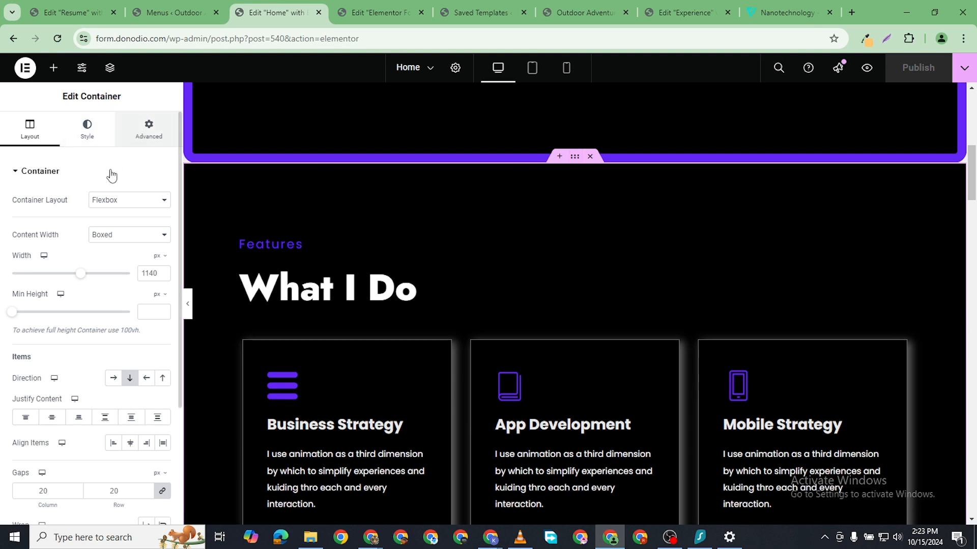
scroll(127, 356, down, 3)
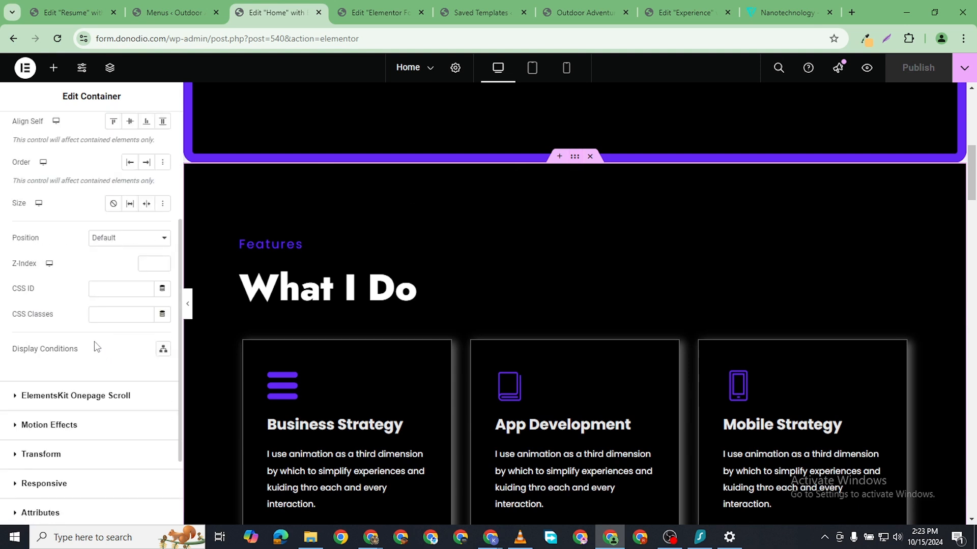
click(111, 290)
click(115, 289)
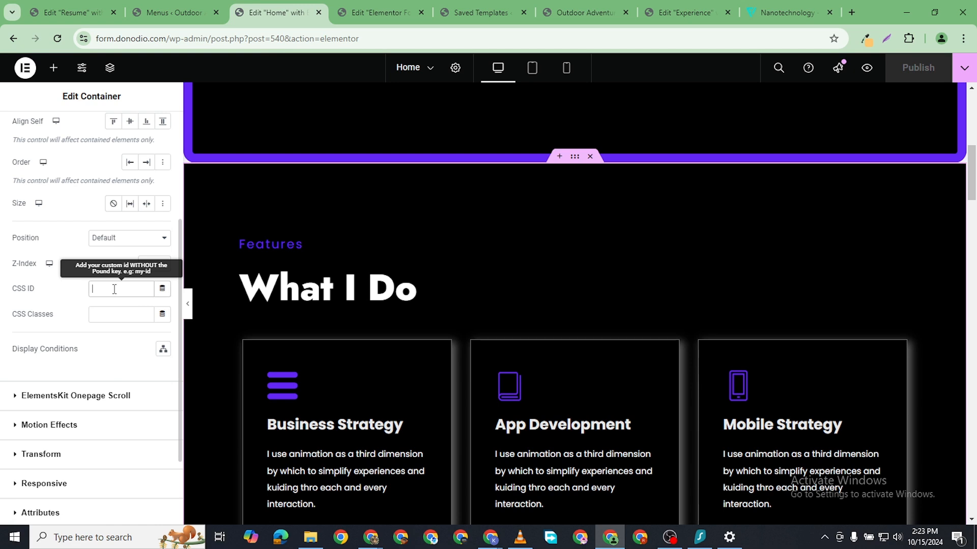
text(services)
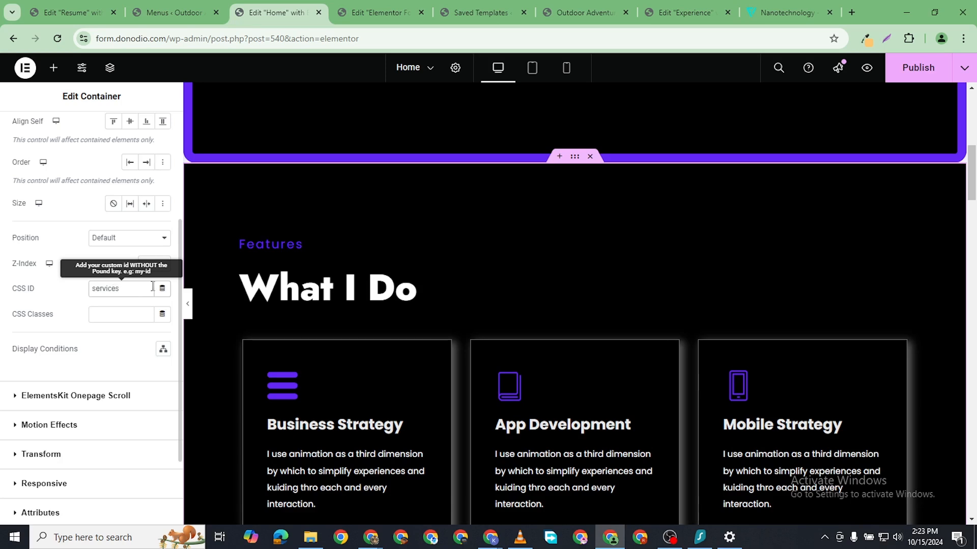
- Copy the CSS ID services from the What I Do container and set the Services menu item's URL to #services
click(181, 16)
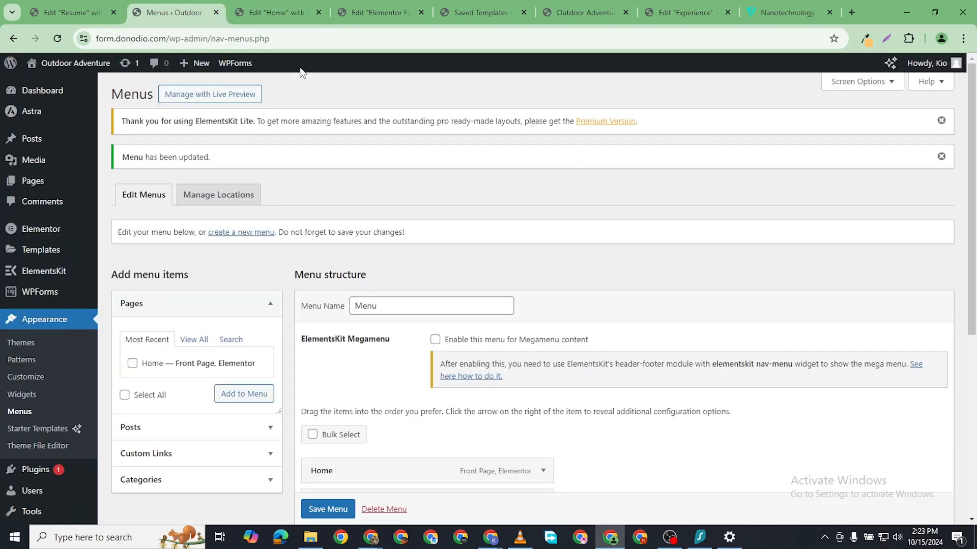
click(275, 13)
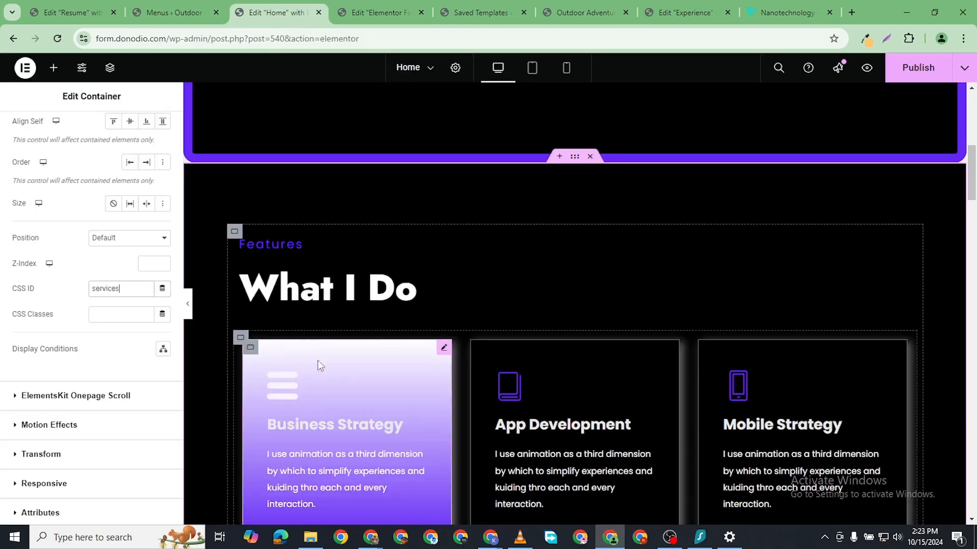
double_click(108, 287)
right_click(117, 290)
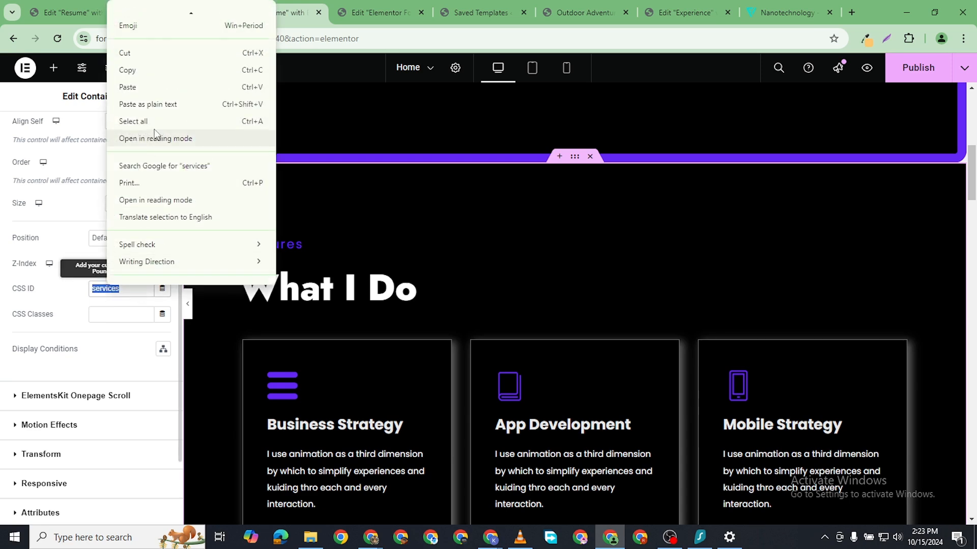
click(136, 78)
click(170, 13)
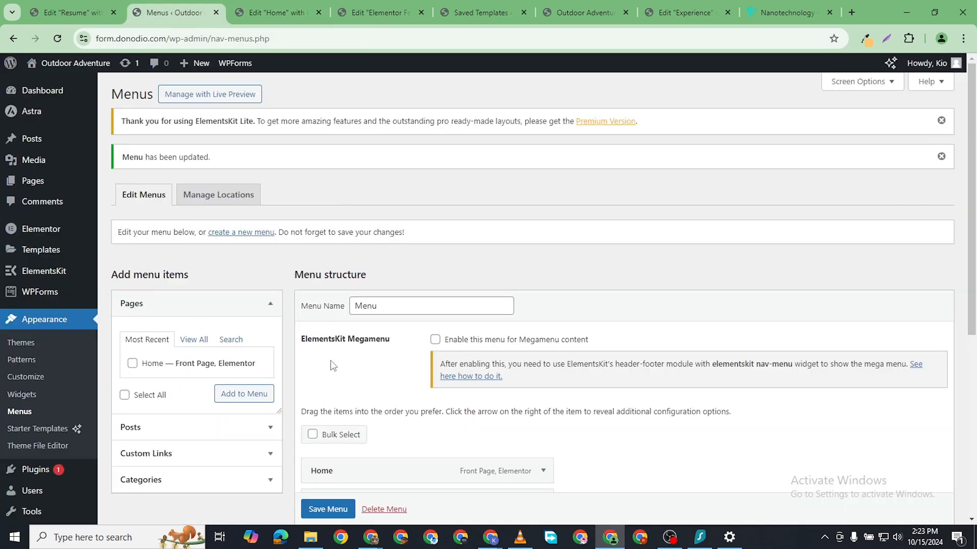
scroll(332, 365, down, 5)
click(543, 258)
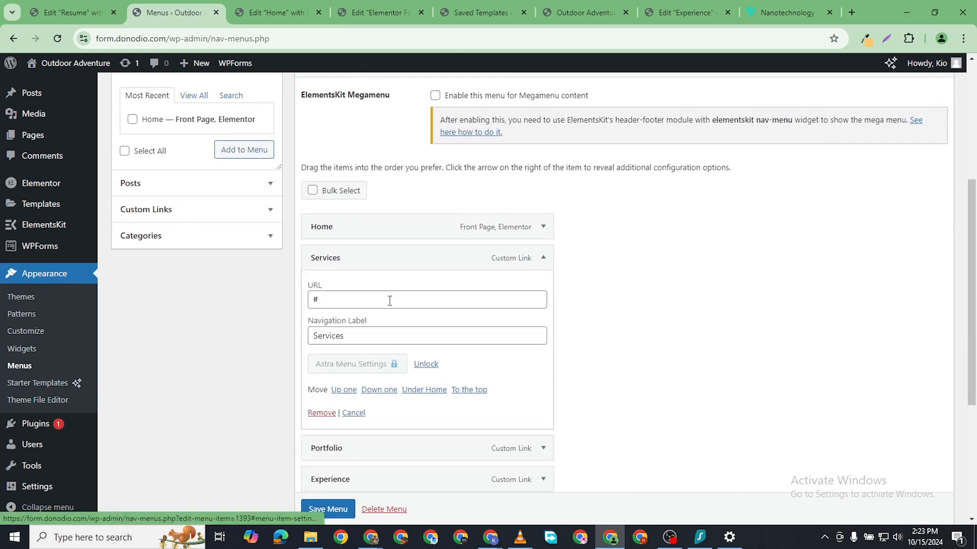
click(362, 299)
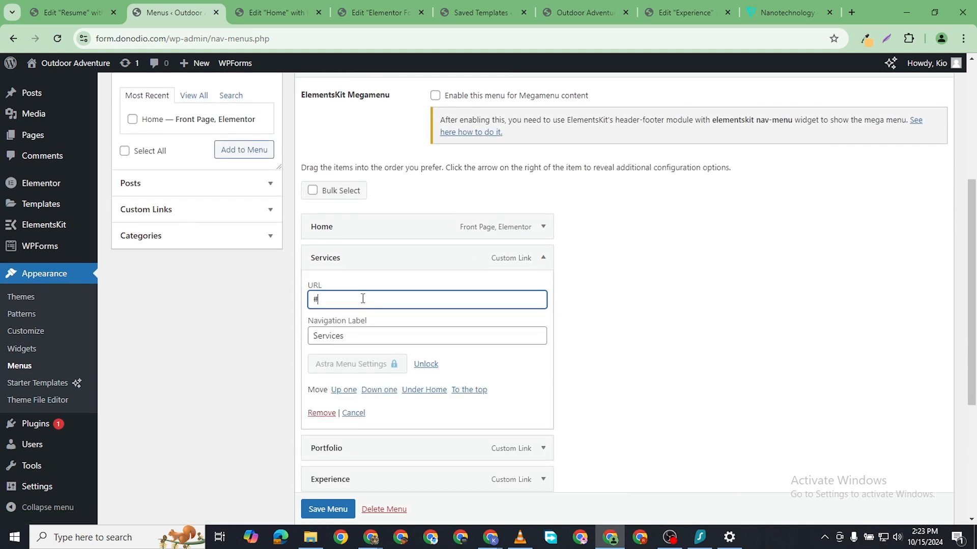
text(services)
click(543, 257)
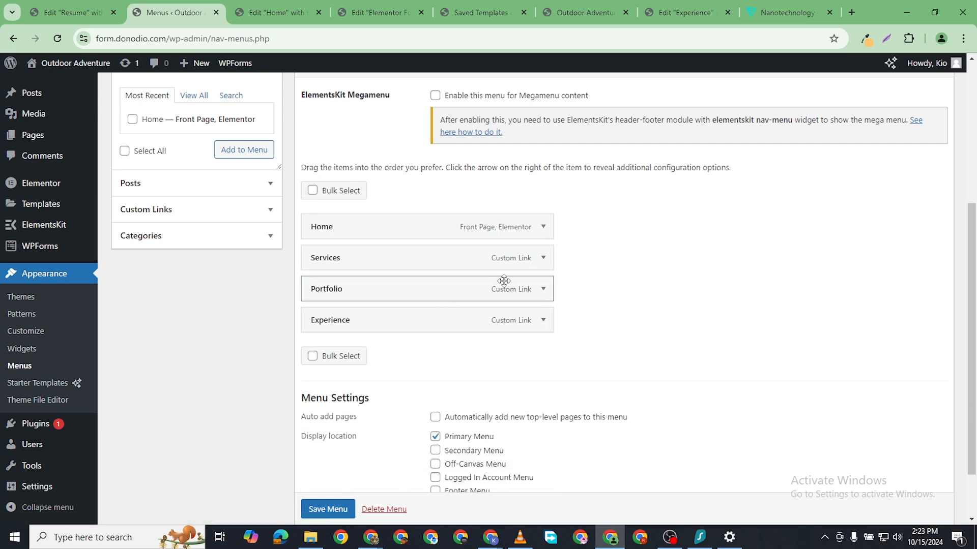
- In the Home page editor, set the CSS ID of the My Portfolio section's container to portfolio
click(543, 289)
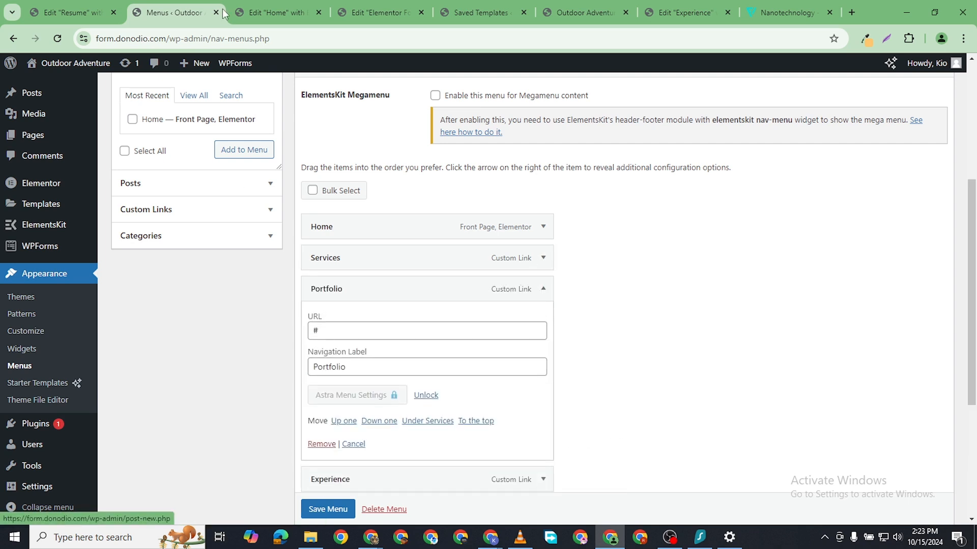
click(374, 13)
click(308, 11)
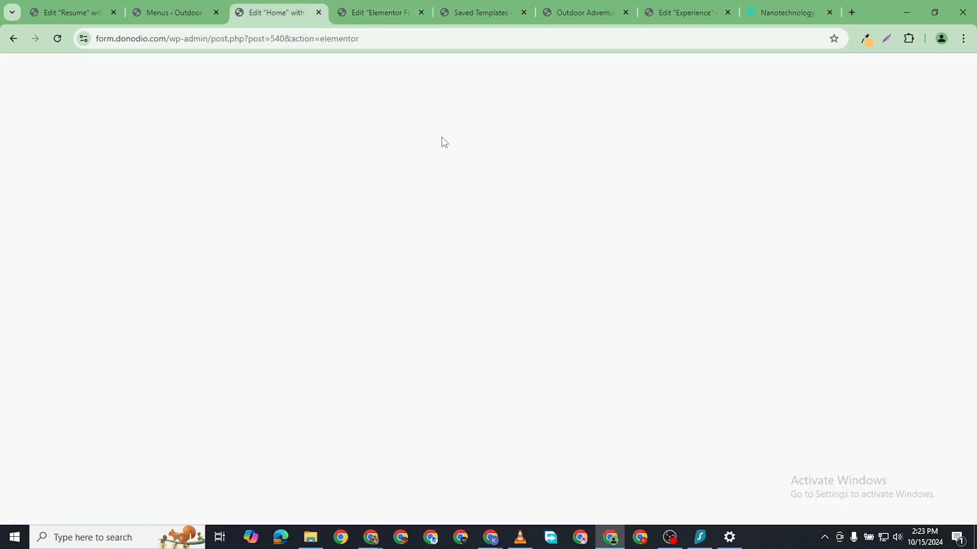
scroll(560, 285, down, 10)
scroll(639, 337, down, 3)
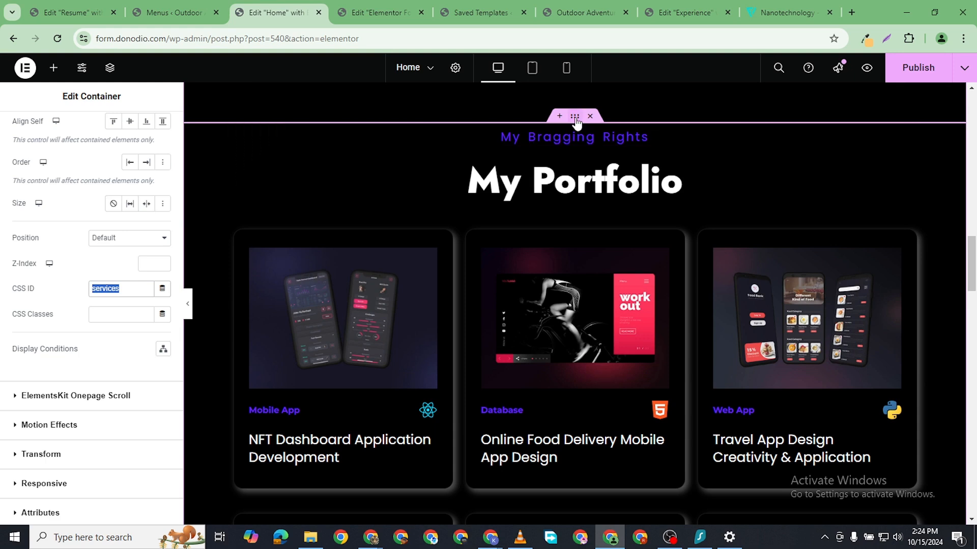
click(575, 120)
click(144, 133)
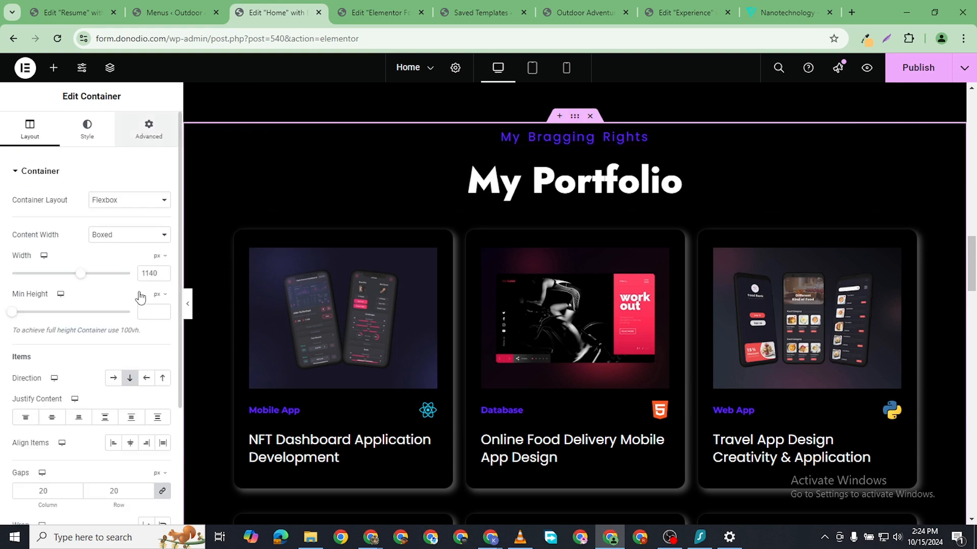
scroll(72, 416, down, 3)
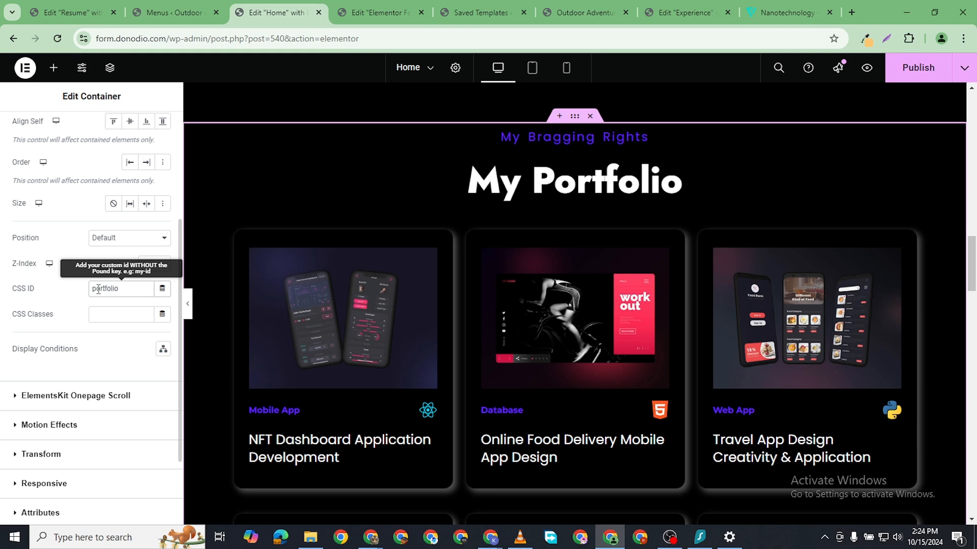
- Copy the CSS ID portfolio and append it to the Portfolio menu item's URL, making it #portfolio
double_click(99, 289)
right_click(98, 289)
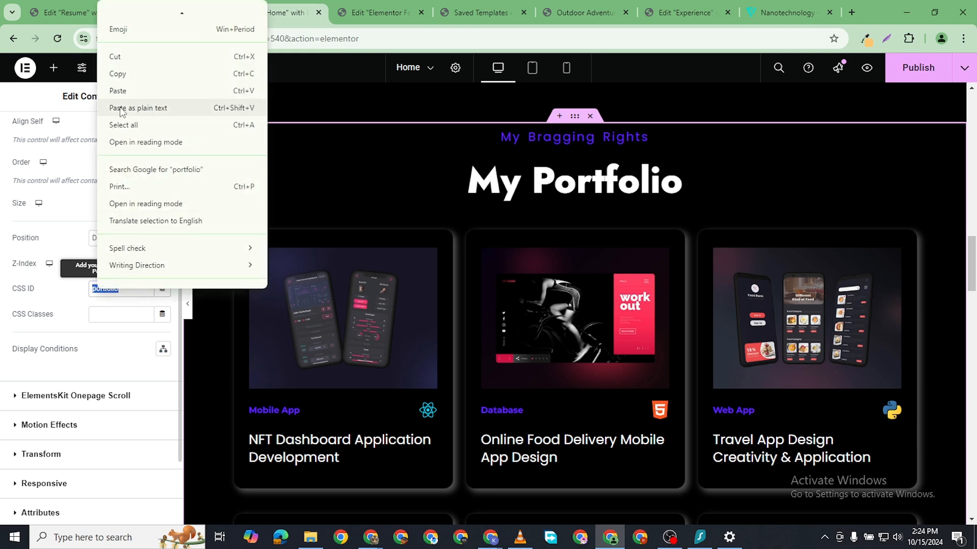
click(118, 79)
click(170, 13)
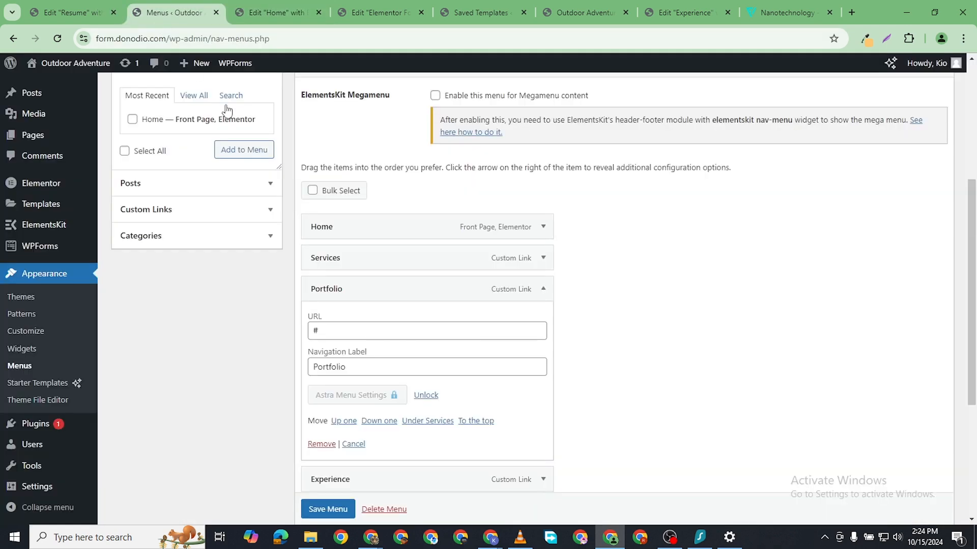
click(364, 328)
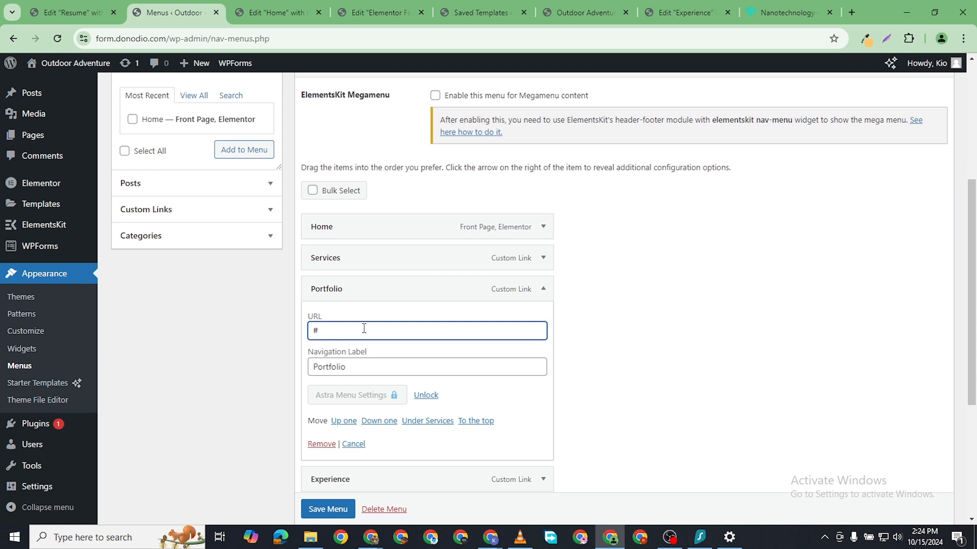
key(ctrl+v)
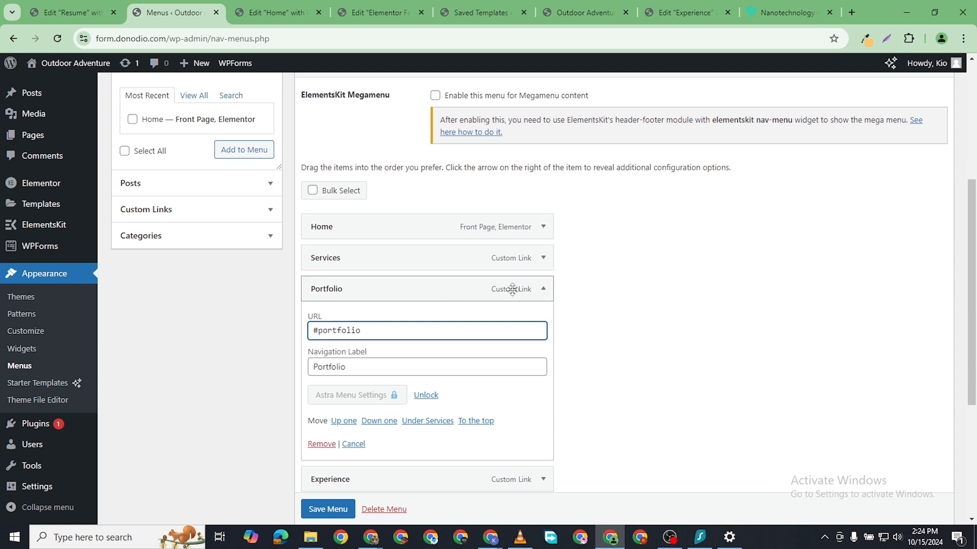
click(543, 289)
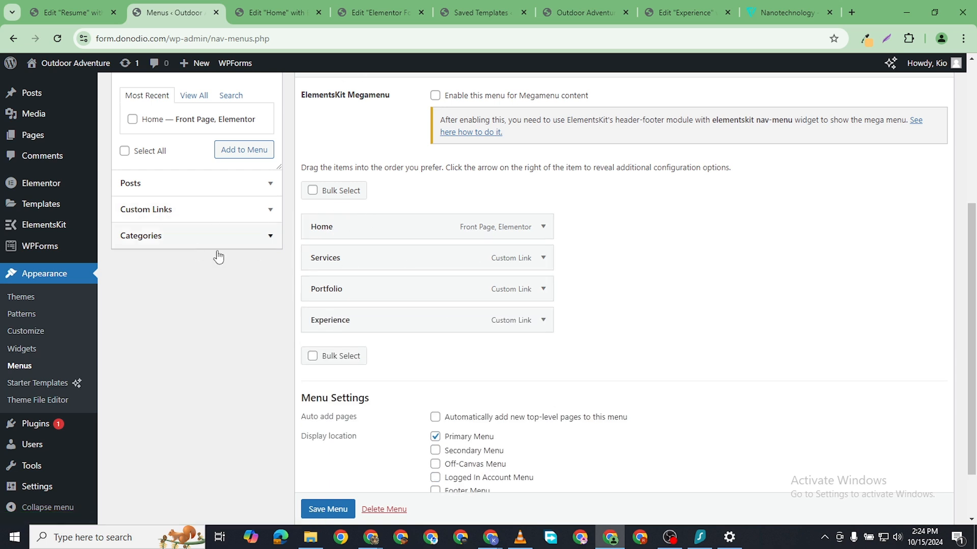
- Add a custom link to the menu with the URL # and the link text Testimonials
click(181, 210)
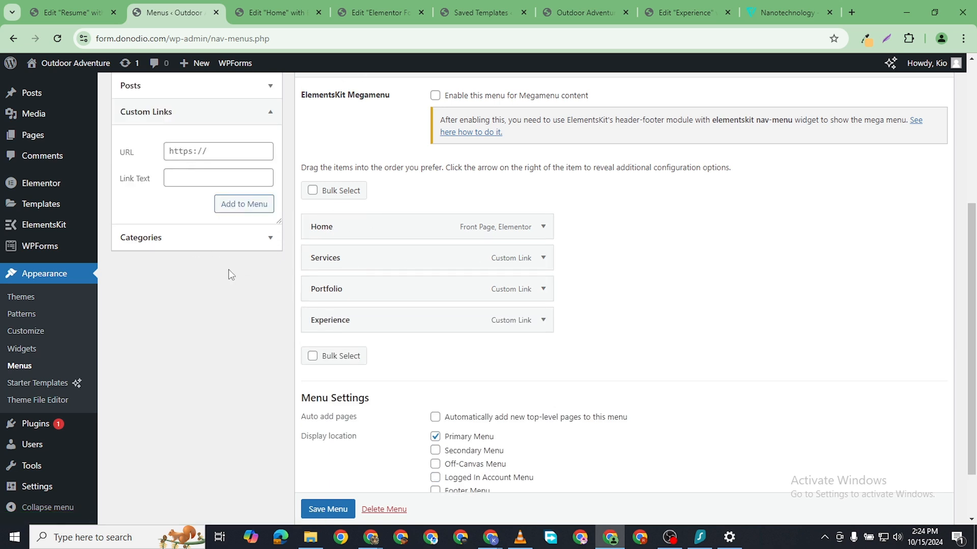
click(203, 159)
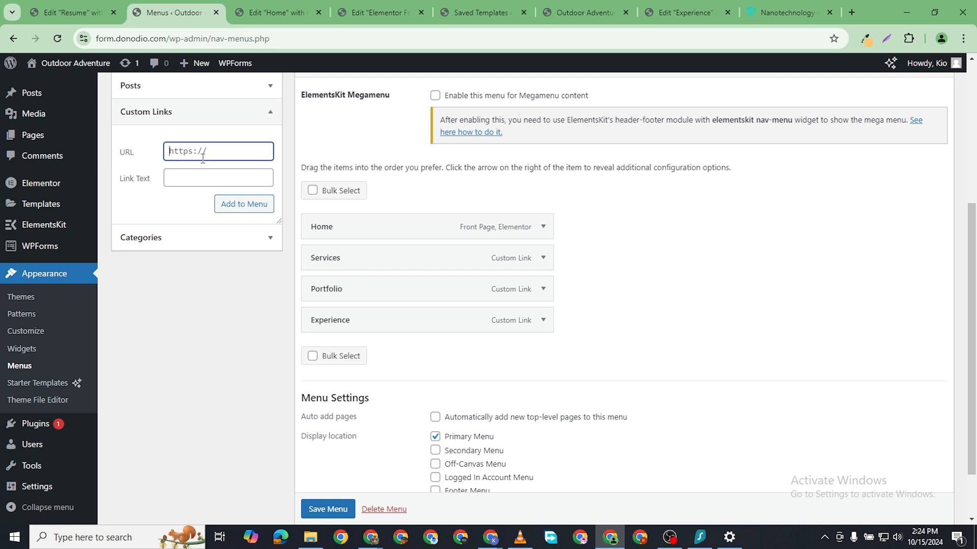
click(201, 173)
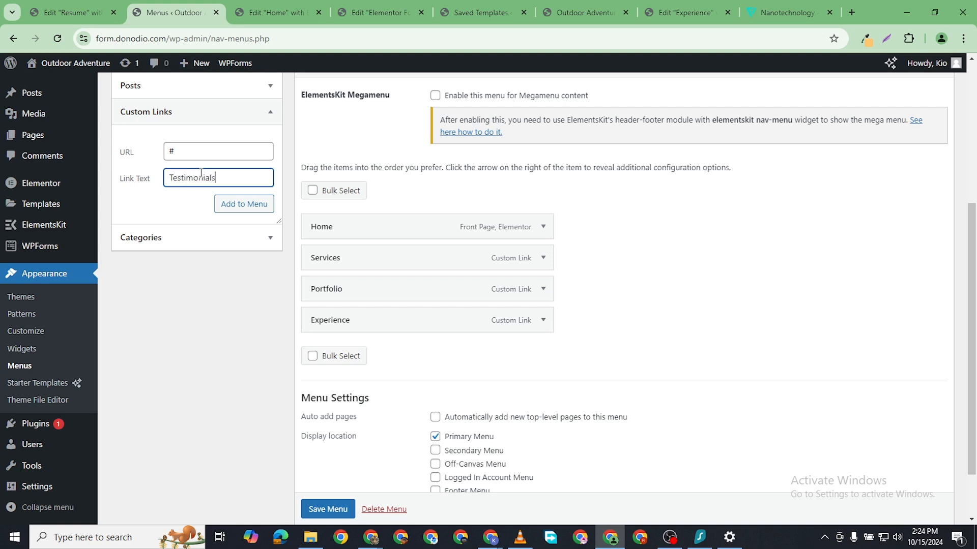
double_click(198, 179)
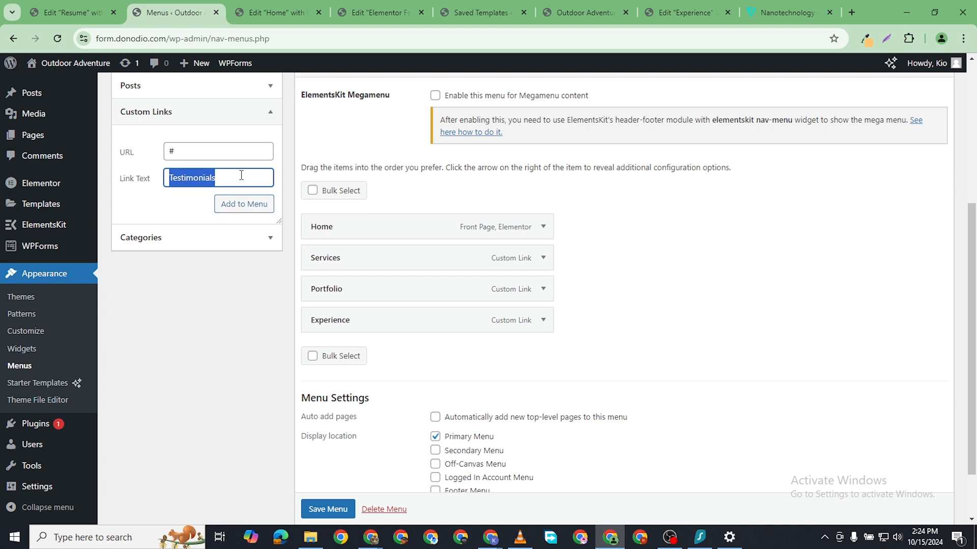
click(248, 203)
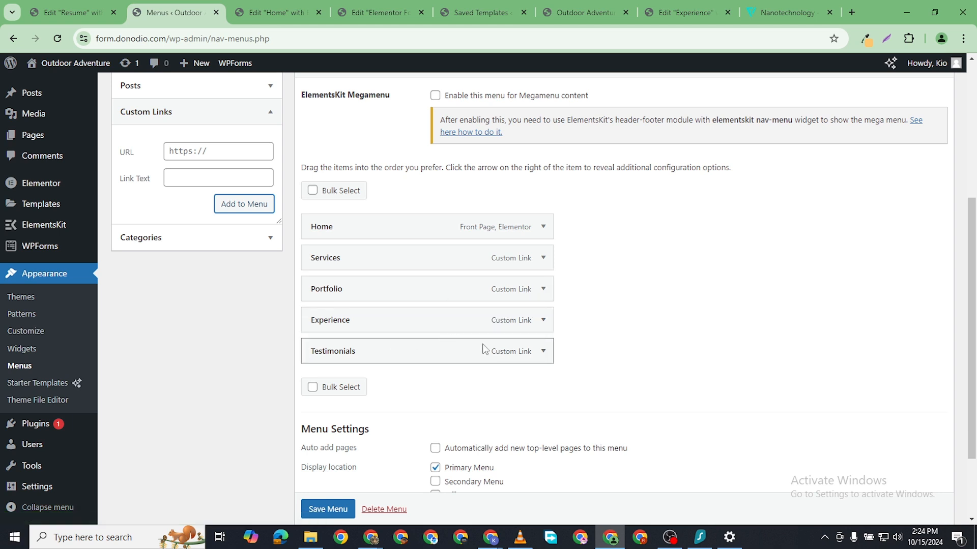
- Change the Testimonials menu item's navigation label to Contact and its URL to #contact
click(543, 351)
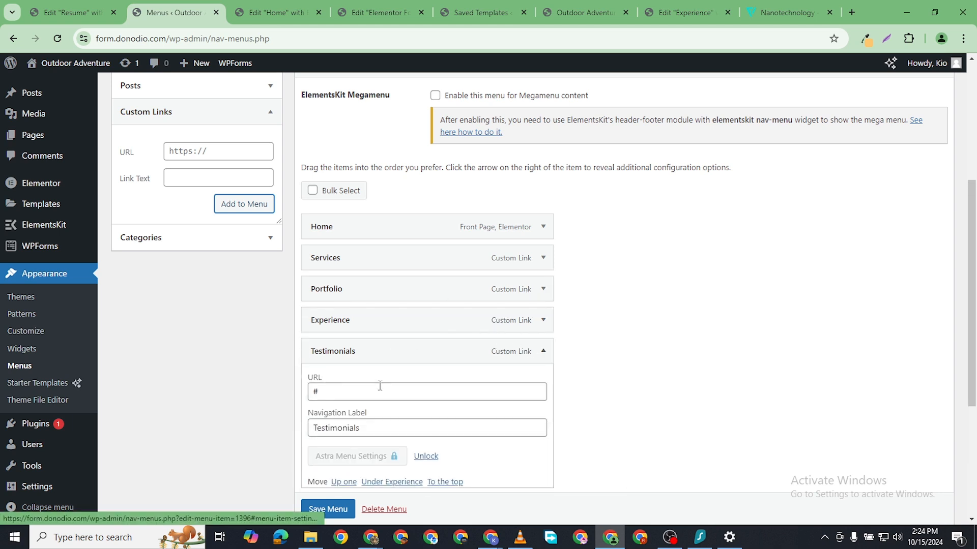
double_click(343, 425)
text(Co)
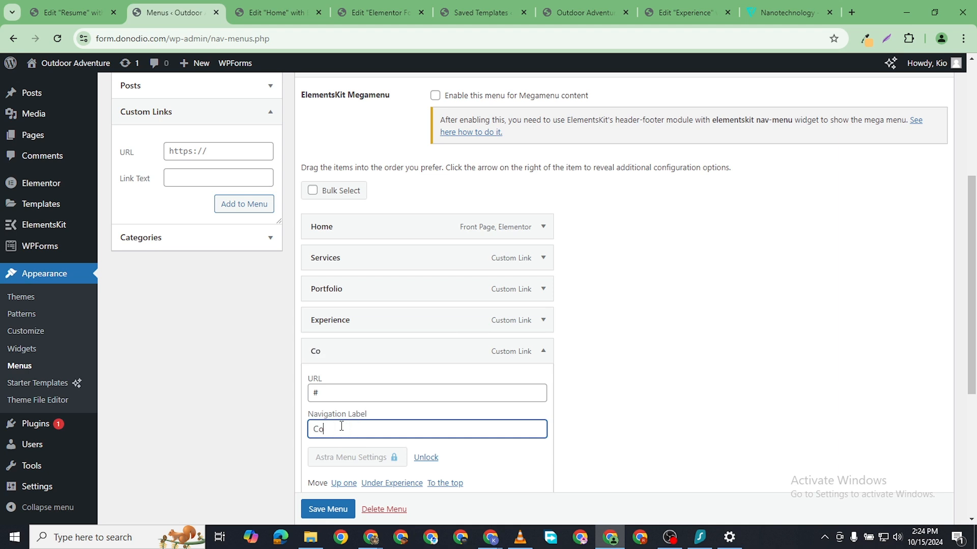
text(ntact)
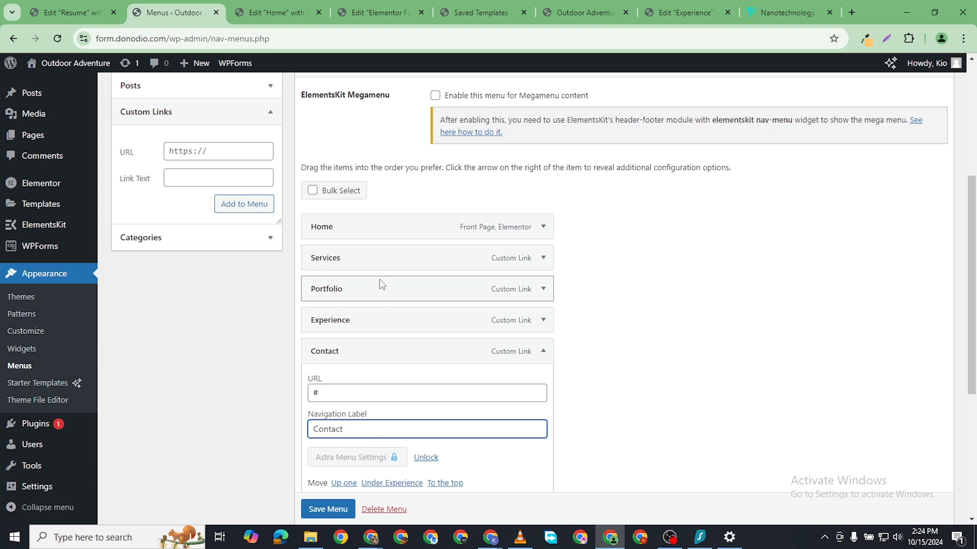
click(369, 391)
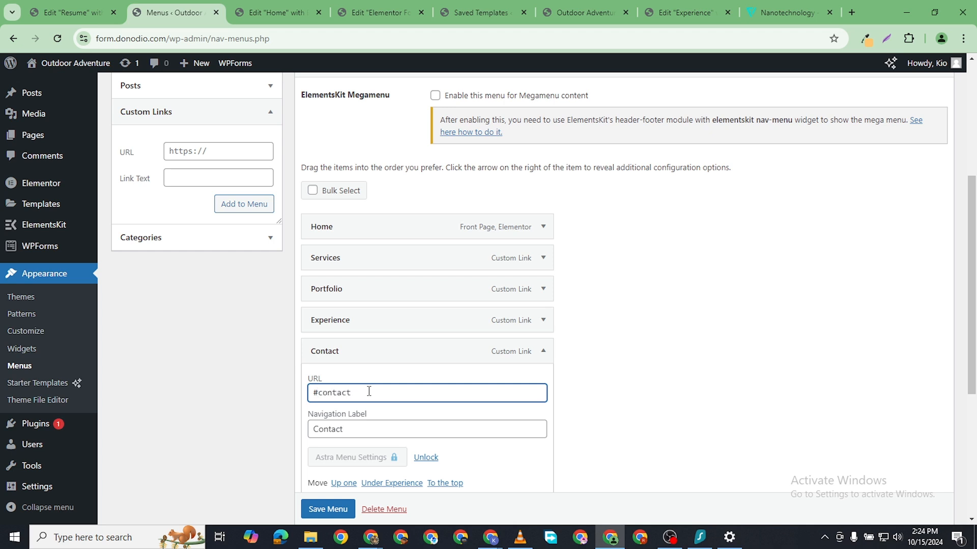
- Set the Experience menu item's URL to #experience and check the Portfolio item's URL
click(542, 322)
click(364, 365)
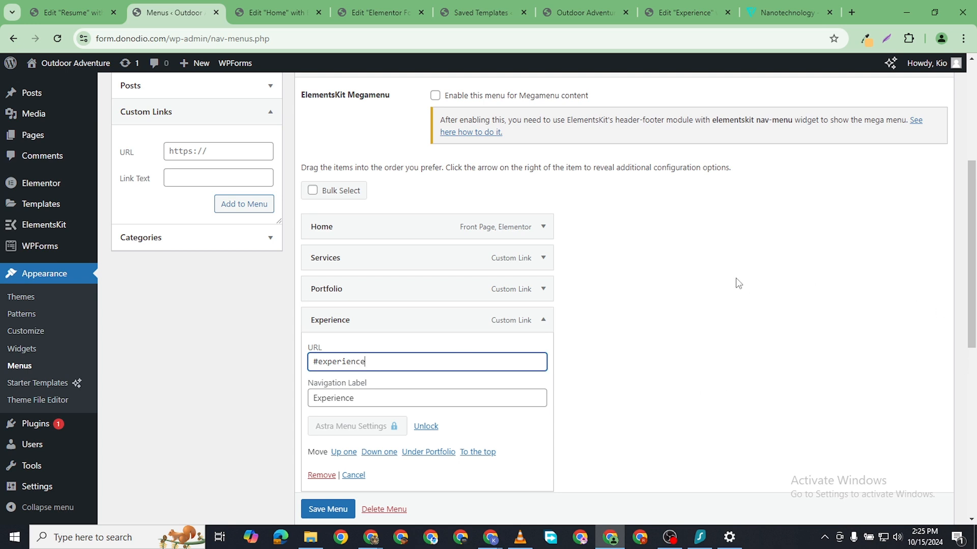
click(543, 290)
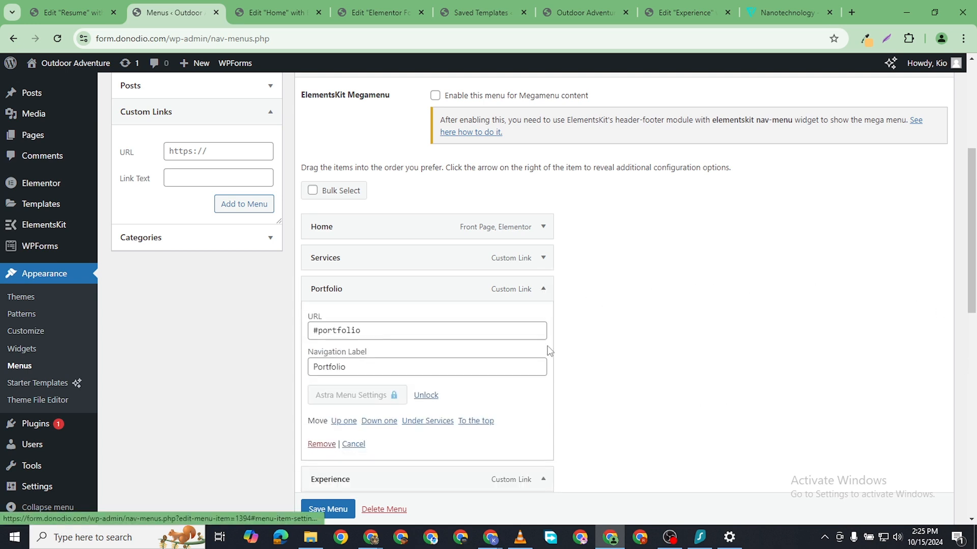
click(542, 294)
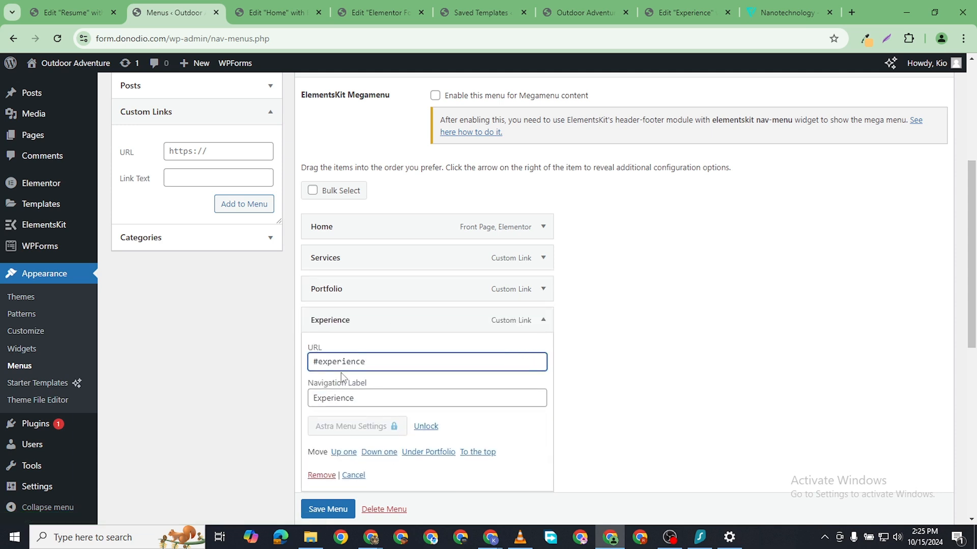
- Copy experience from the Experience item's URL and paste it as the CSS ID of the Home page container holding the Education, Skill and Experience tabs
double_click(331, 362)
right_click(331, 362)
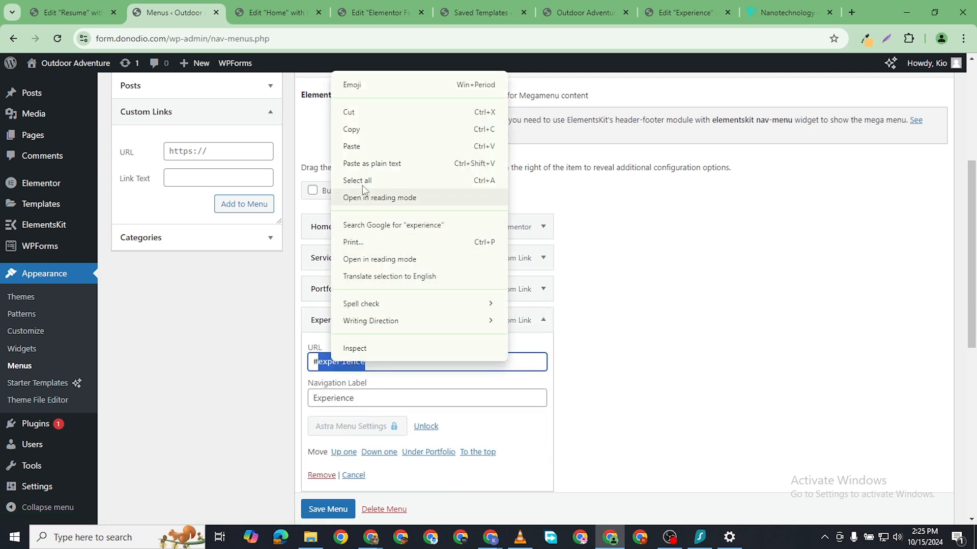
click(364, 133)
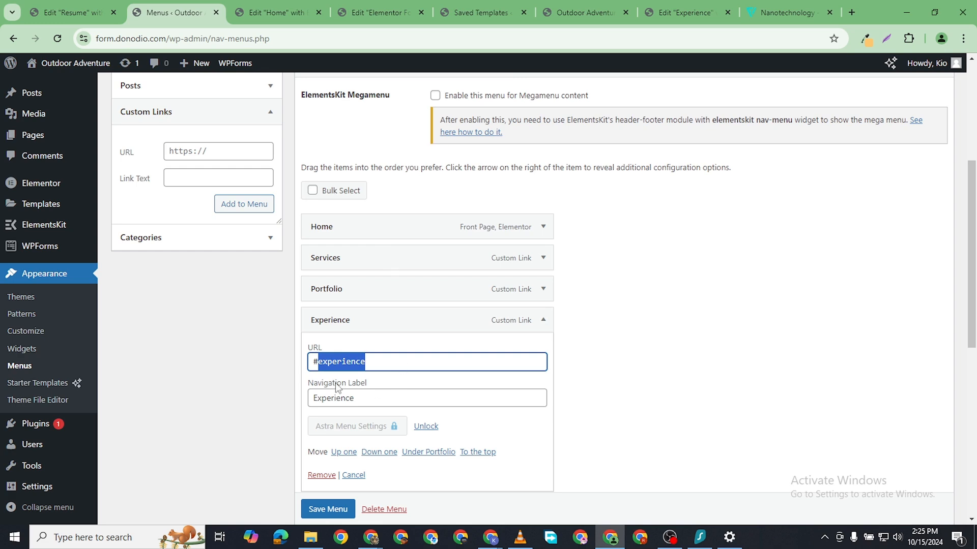
right_click(343, 360)
click(366, 126)
click(283, 23)
scroll(413, 227, down, 15)
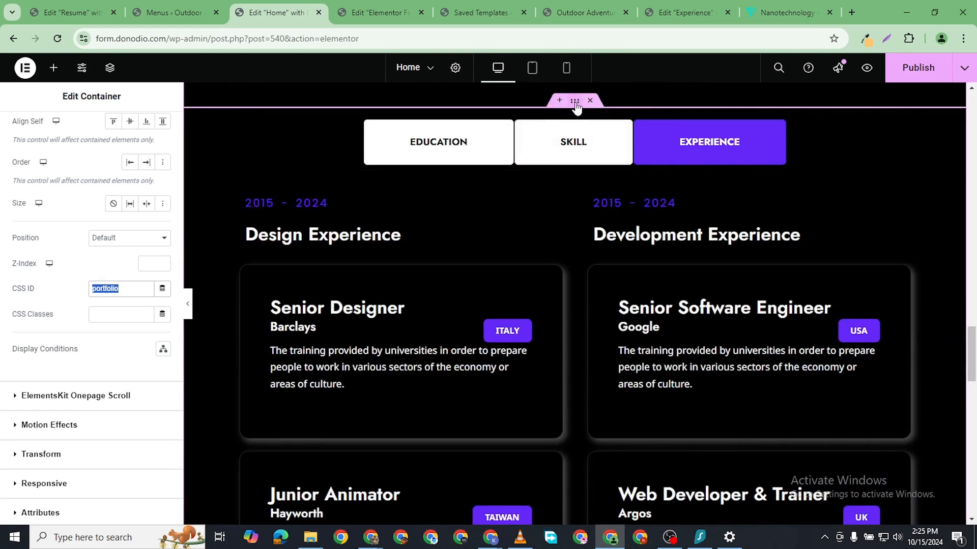
click(575, 102)
click(149, 128)
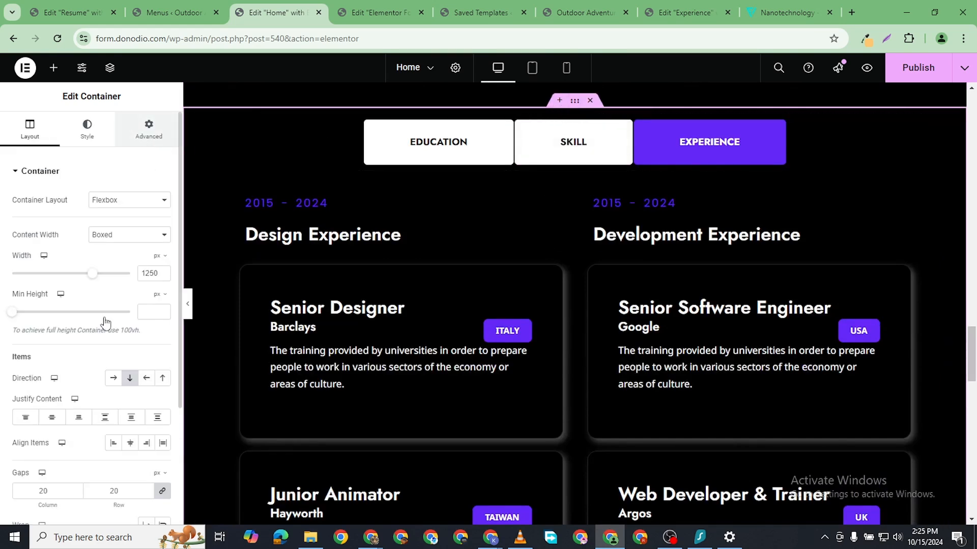
scroll(91, 381, down, 2)
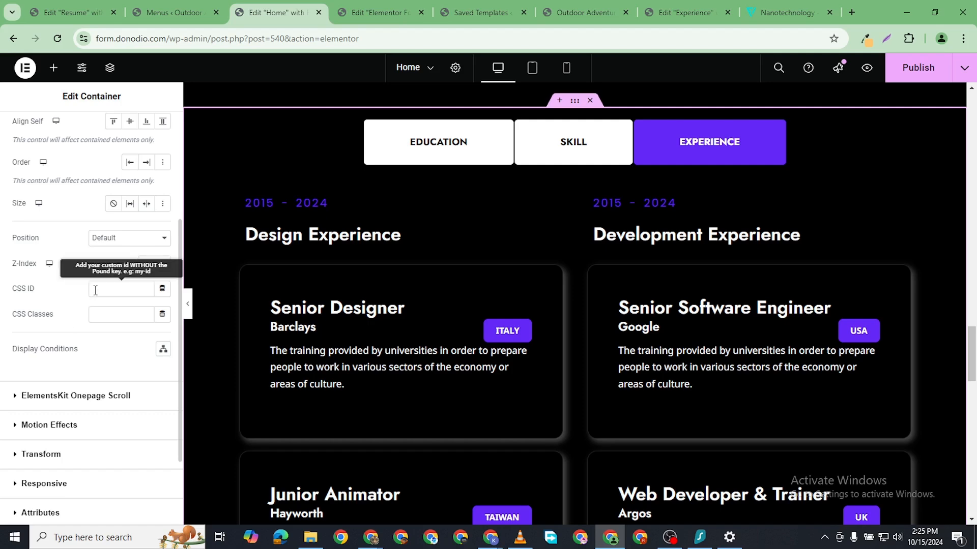
right_click(102, 292)
click(153, 155)
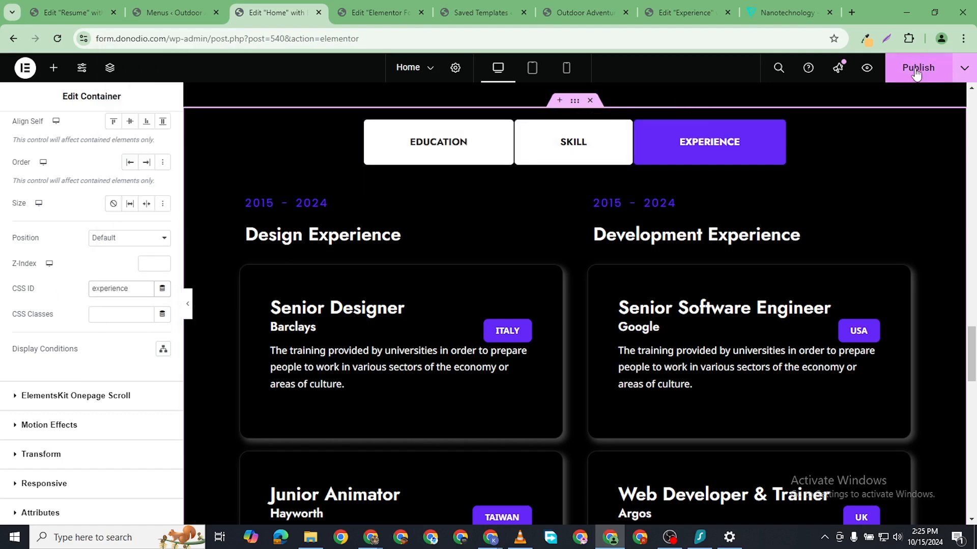
- Copy contact from the Contact menu item's URL and return to the Home page editor
scroll(518, 295, down, 15)
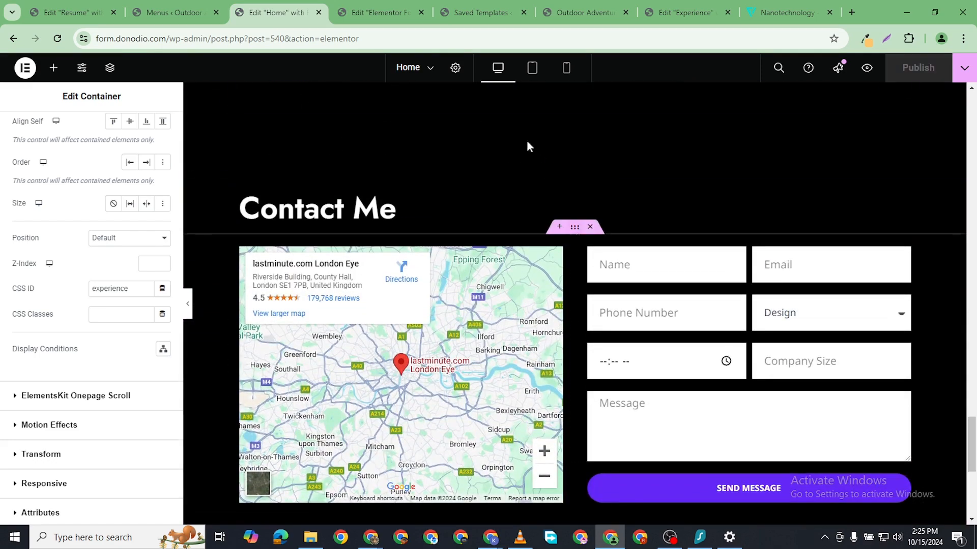
click(188, 16)
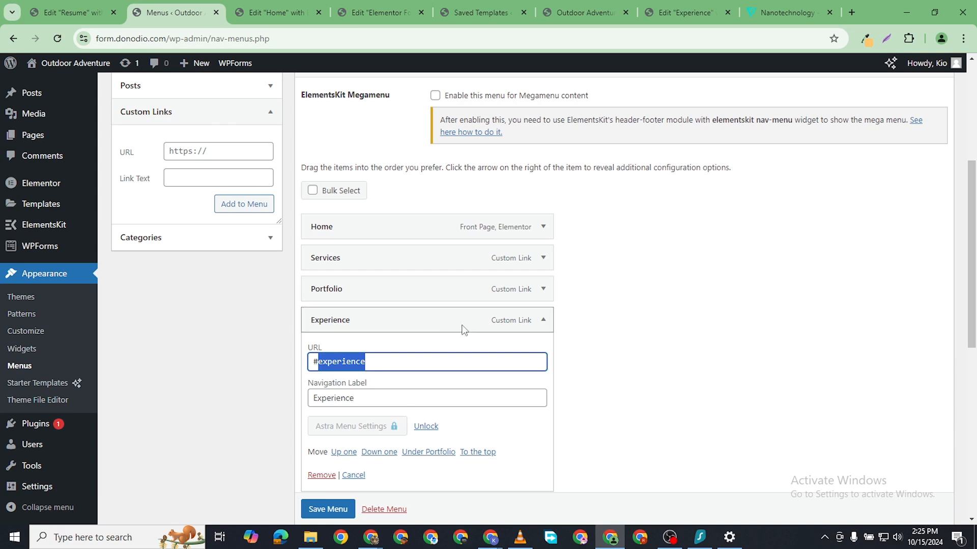
click(541, 325)
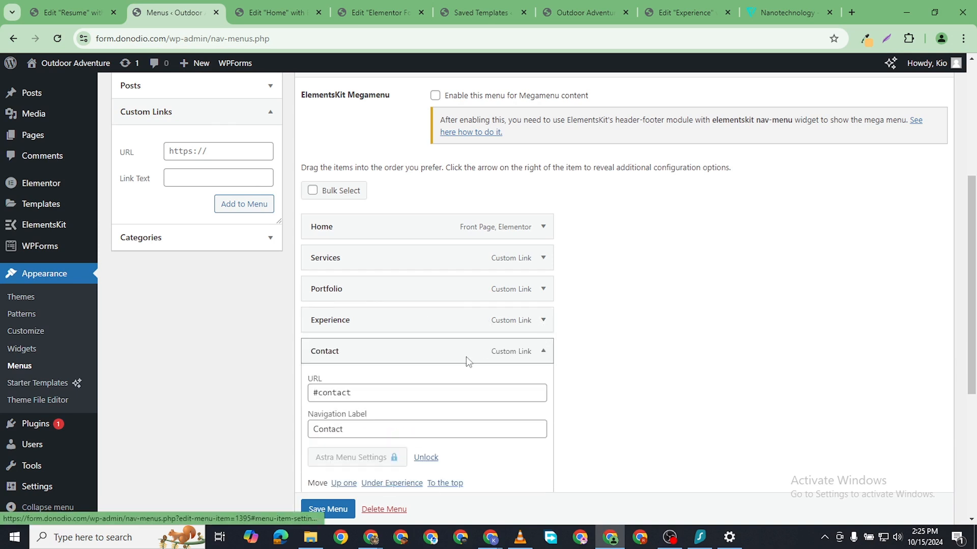
right_click(344, 389)
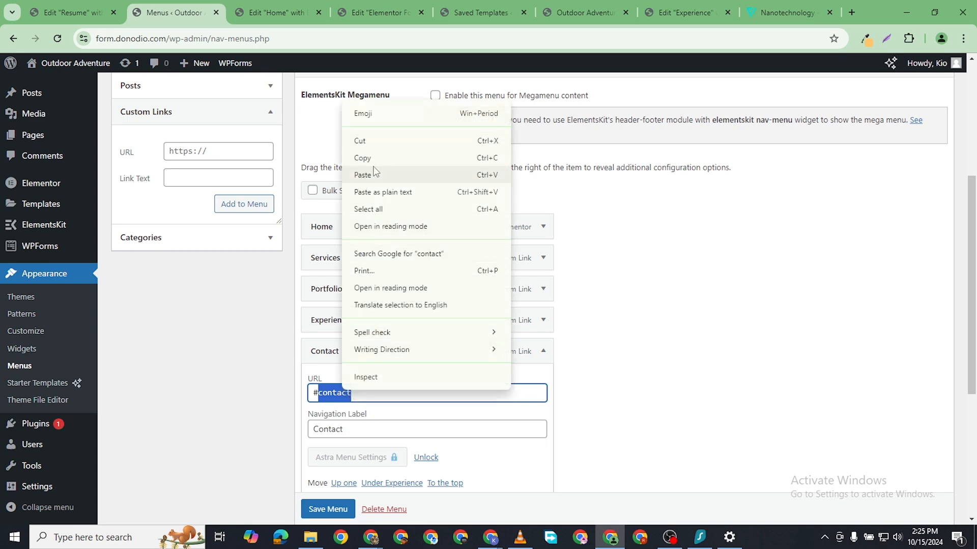
click(371, 160)
click(275, 13)
- Paste contact as the CSS ID of the container holding the map and contact form, and publish the Home page
scroll(235, 227, down, 2)
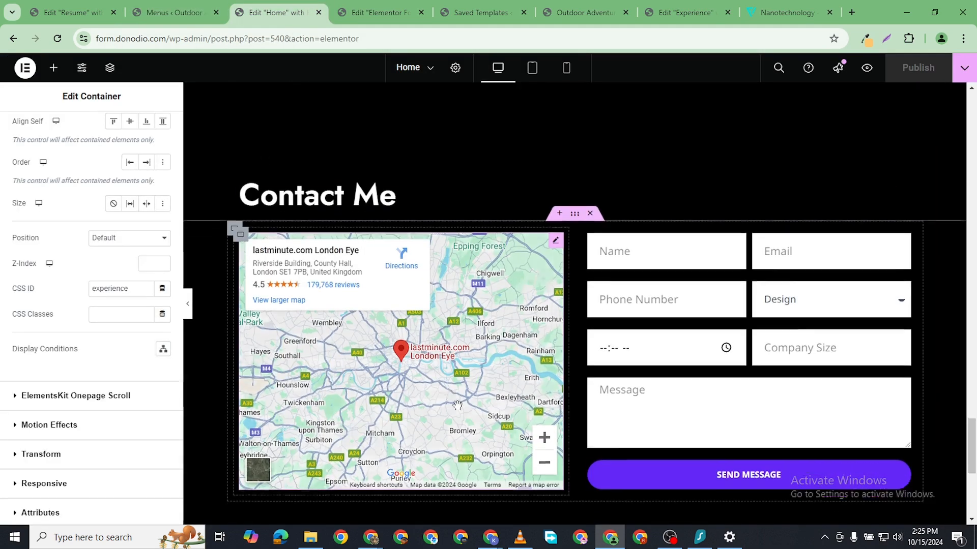
scroll(550, 175, up, 1)
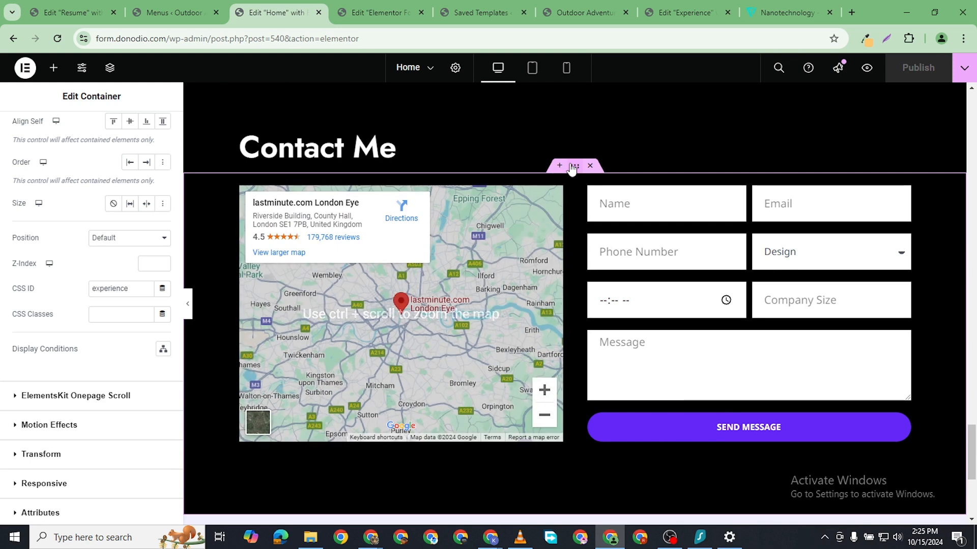
click(571, 167)
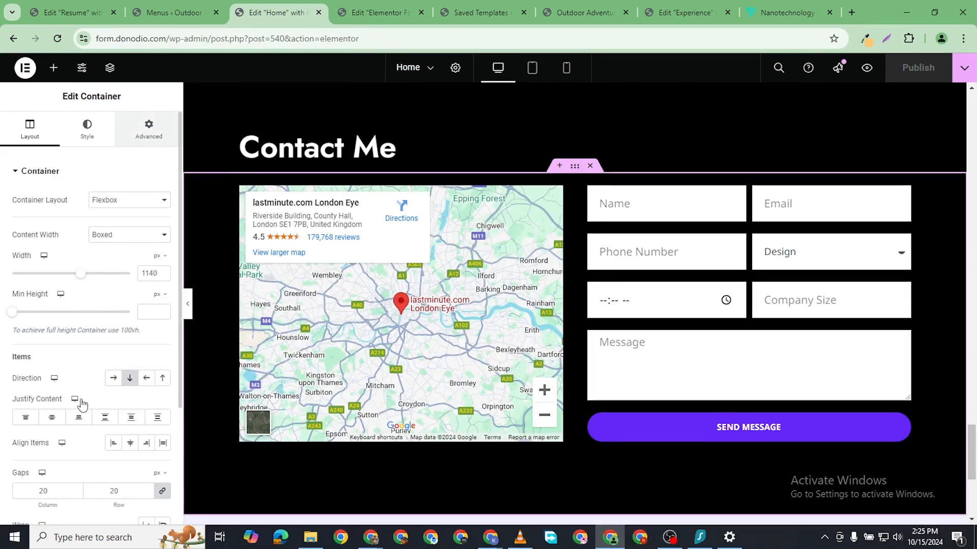
scroll(71, 422, down, 4)
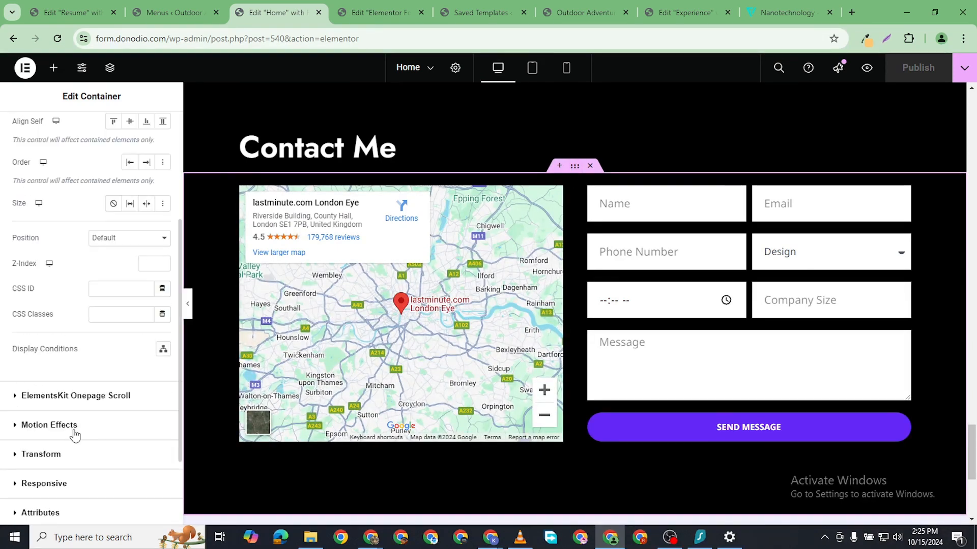
right_click(112, 289)
click(145, 146)
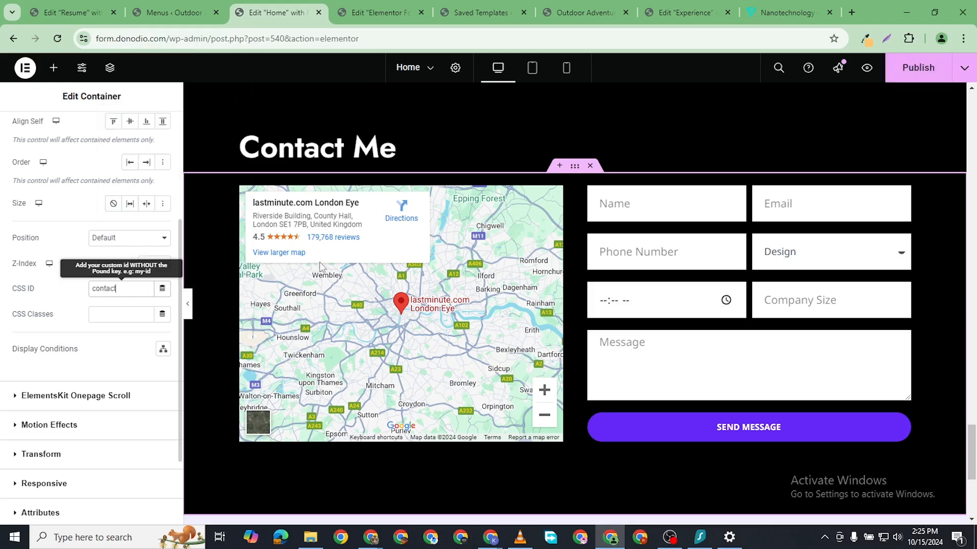
click(908, 67)
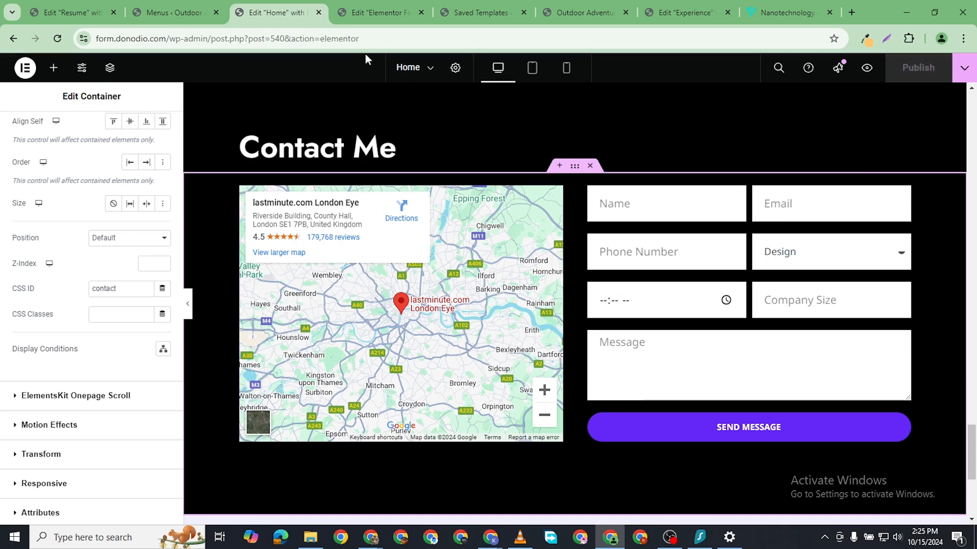
- Save the navigation menu with its Home, Services, Portfolio, Experience and Contact items
click(461, 13)
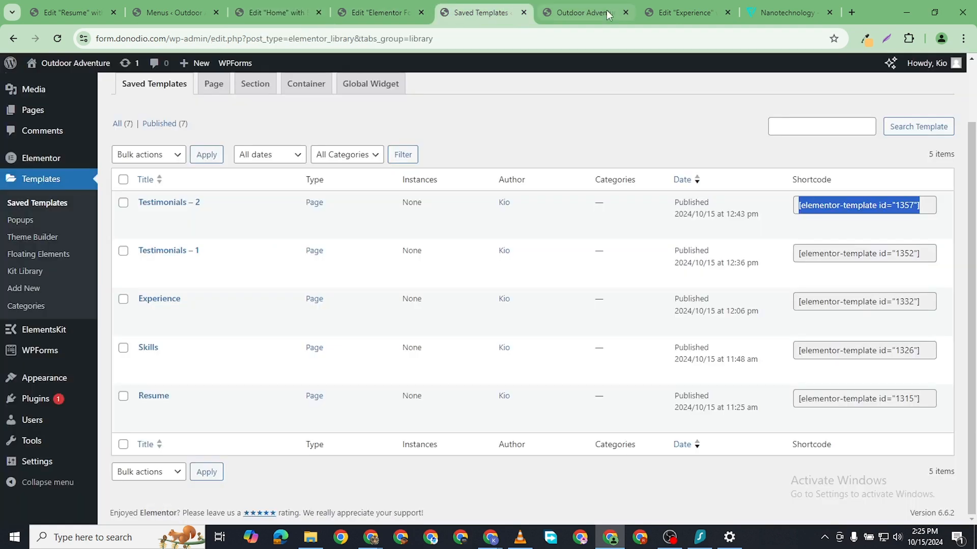
click(571, 14)
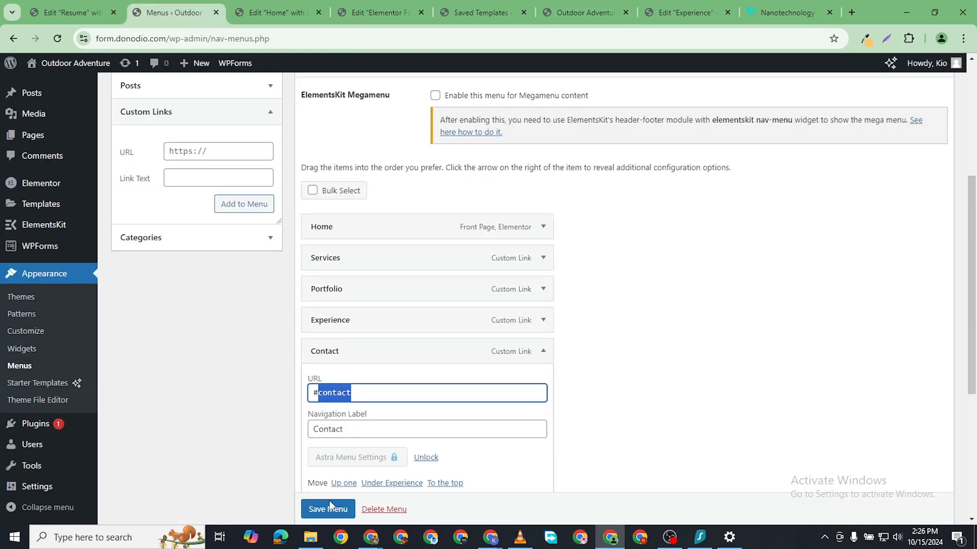
scroll(328, 483, down, 2)
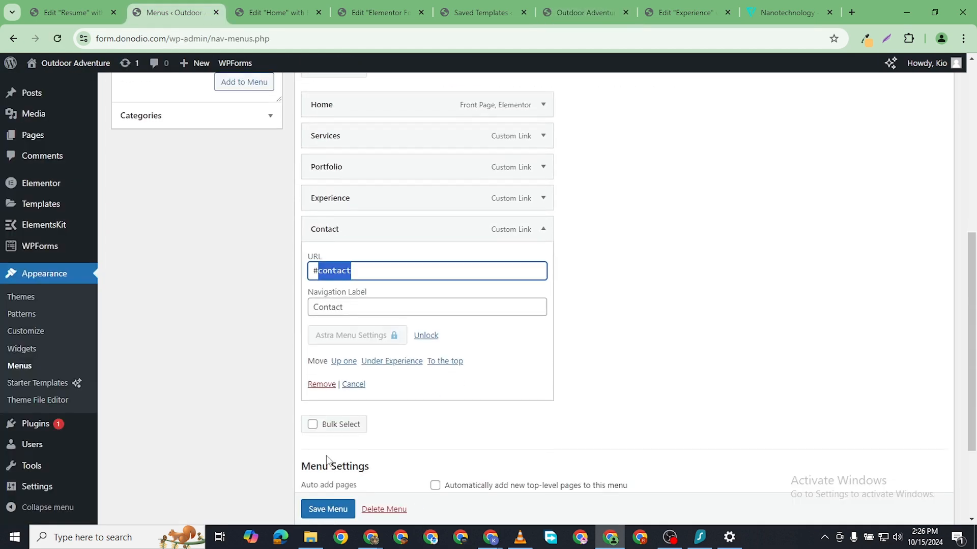
click(331, 511)
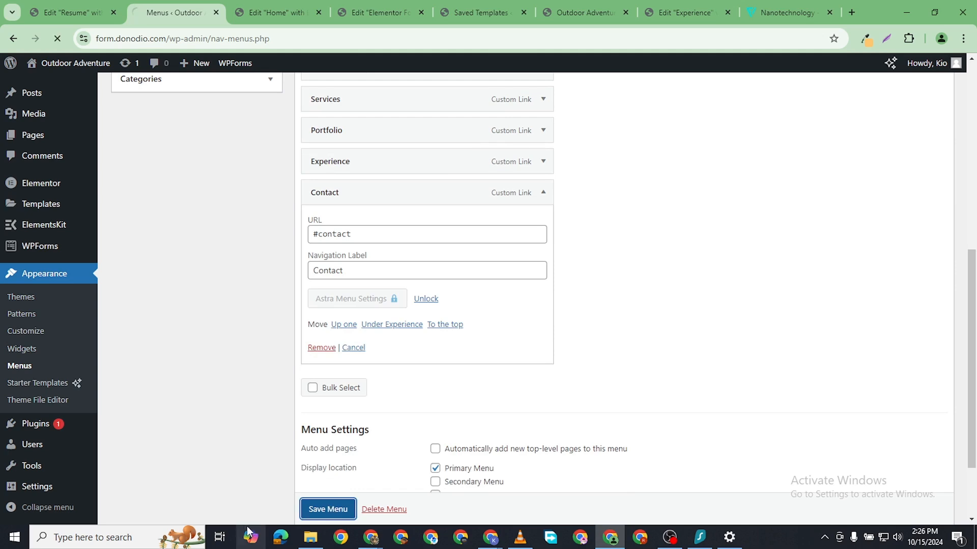
scroll(319, 480, down, 4)
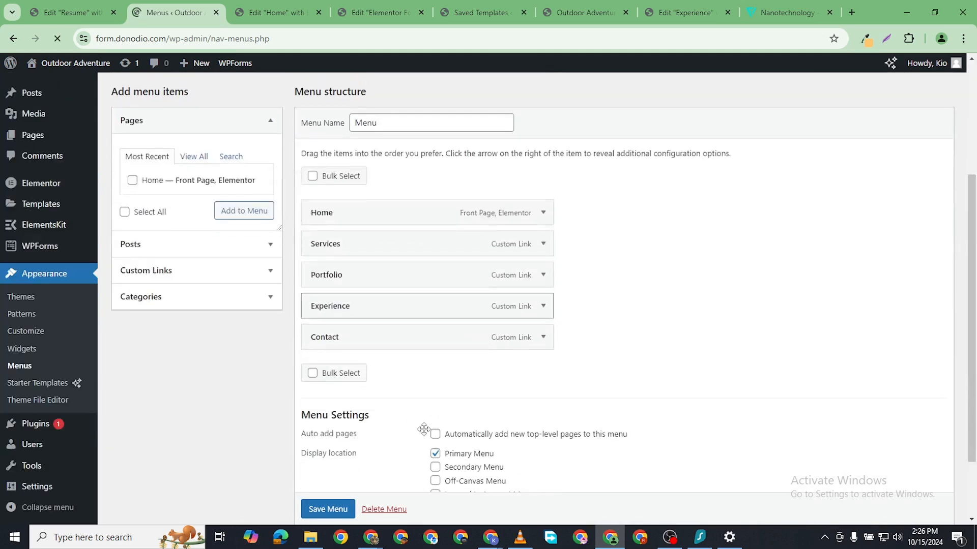
click(344, 509)
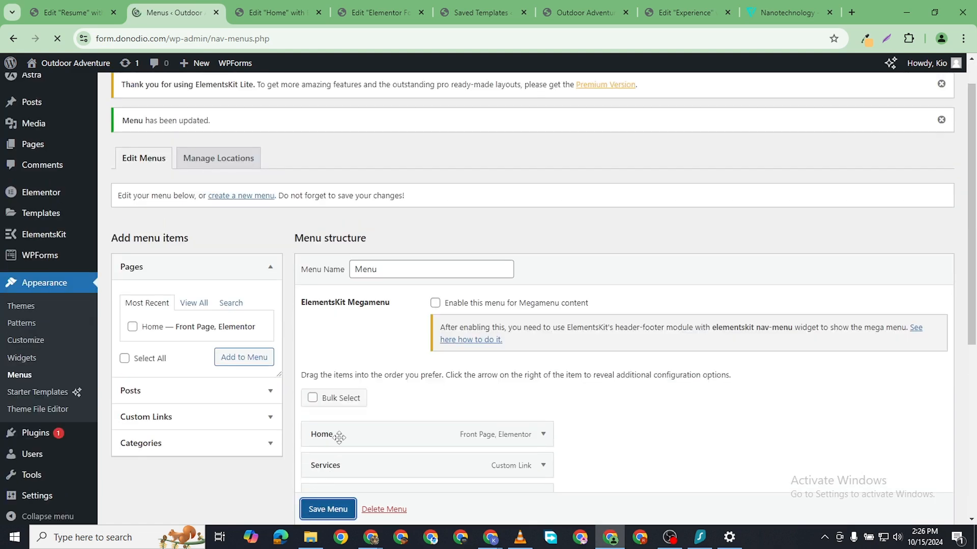
- View the live portfolio site and look through its sections
click(468, 11)
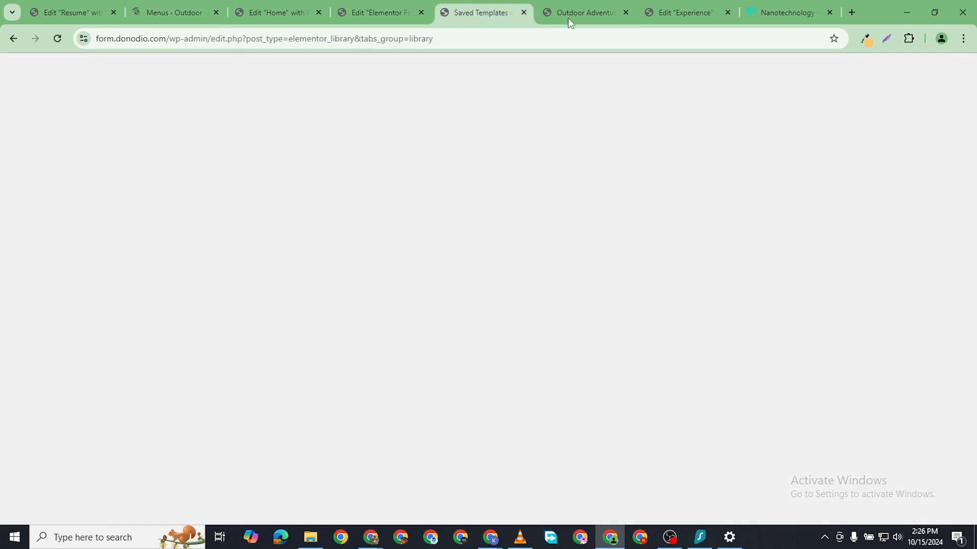
click(568, 15)
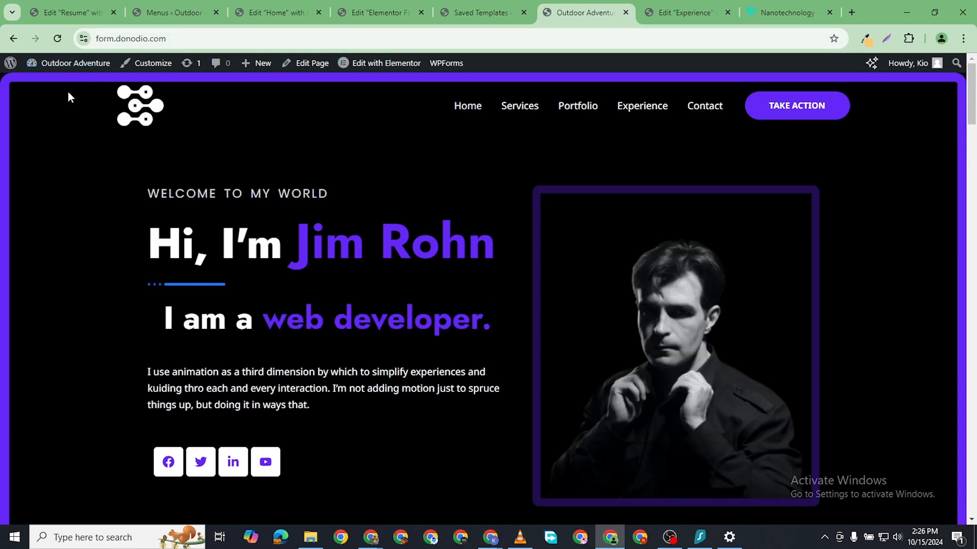
scroll(68, 91, down, 20)
scroll(654, 194, up, 15)
scroll(635, 195, up, 10)
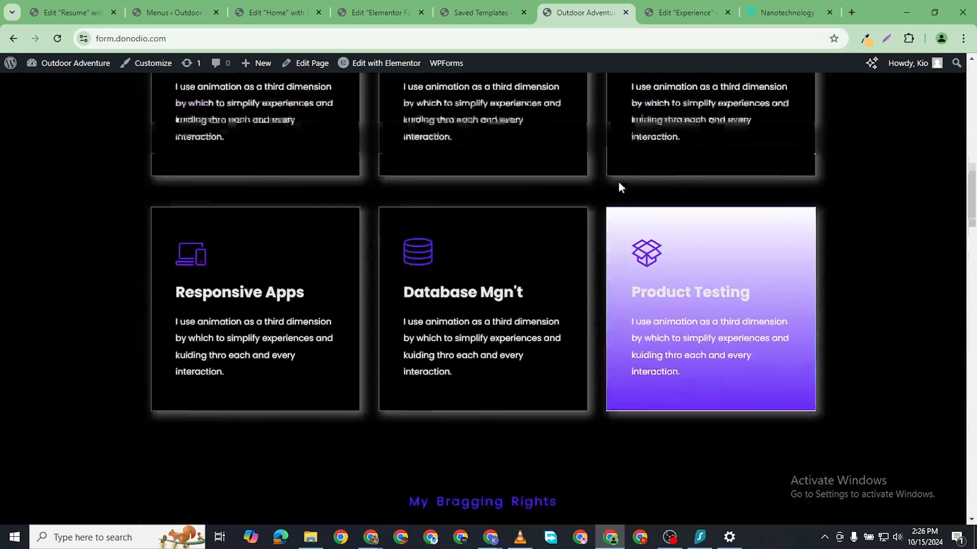
- Test the Services and Contact links in the live site's header menu and check the sections they lead to
click(528, 110)
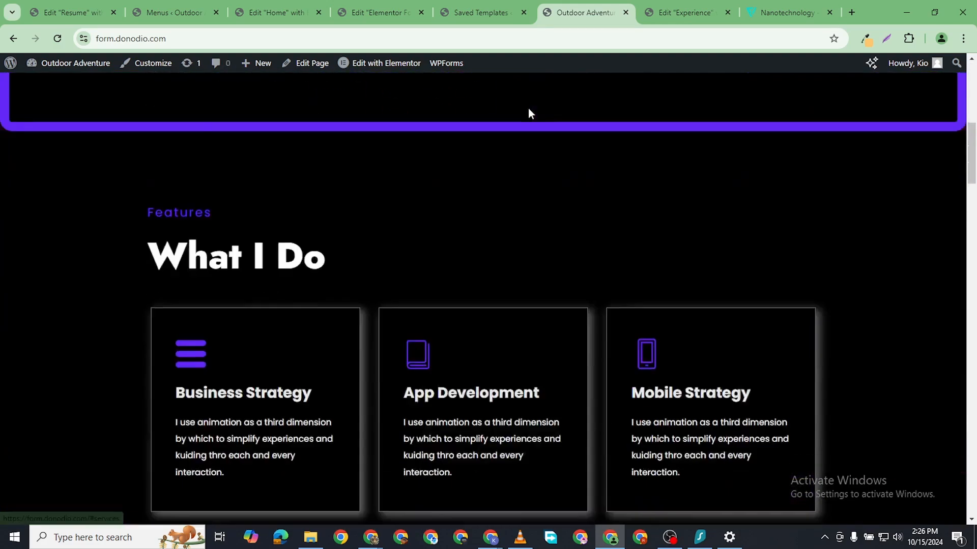
scroll(645, 168, down, 3)
scroll(645, 173, down, 6)
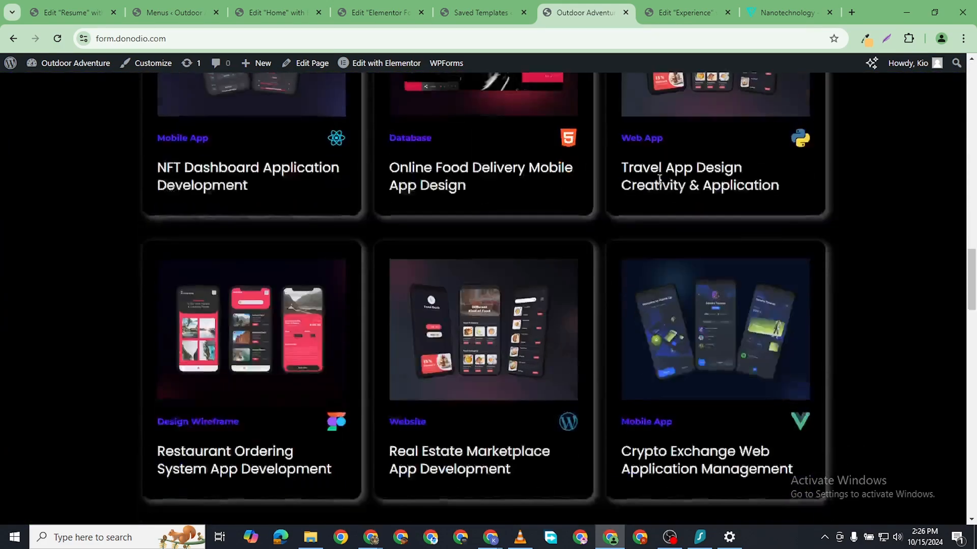
scroll(660, 183, up, 10)
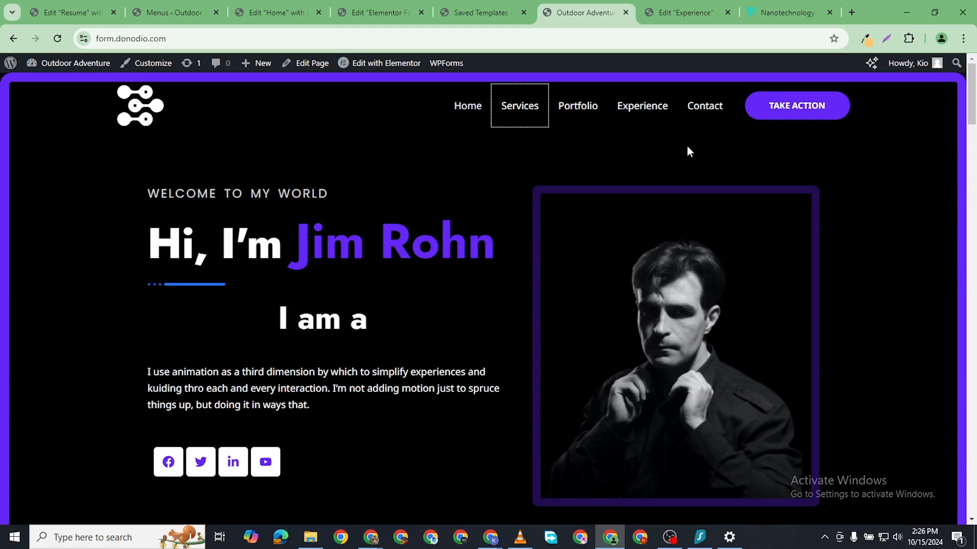
click(704, 106)
scroll(500, 291, down, 2)
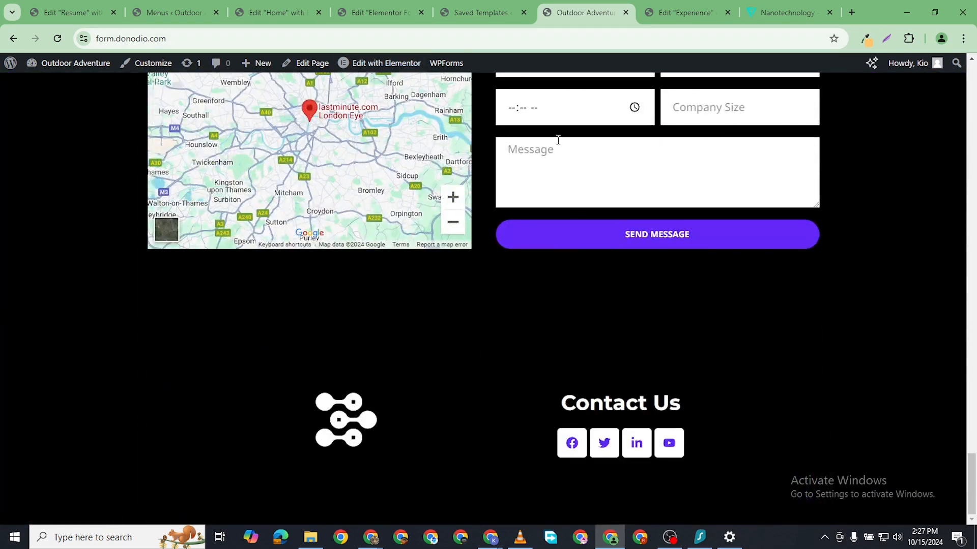
- Set the border type of the footer template's container to Solid
click(356, 16)
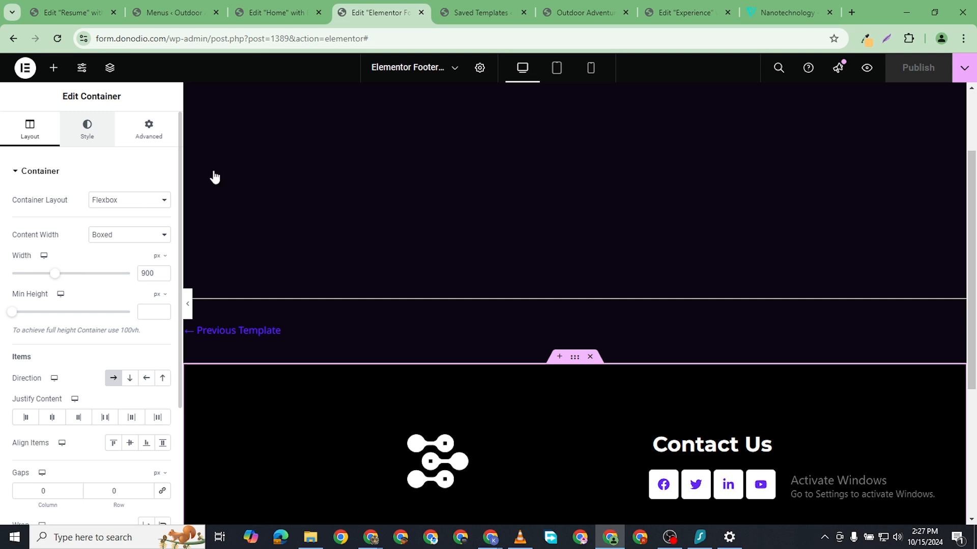
click(87, 129)
scroll(52, 458, down, 2)
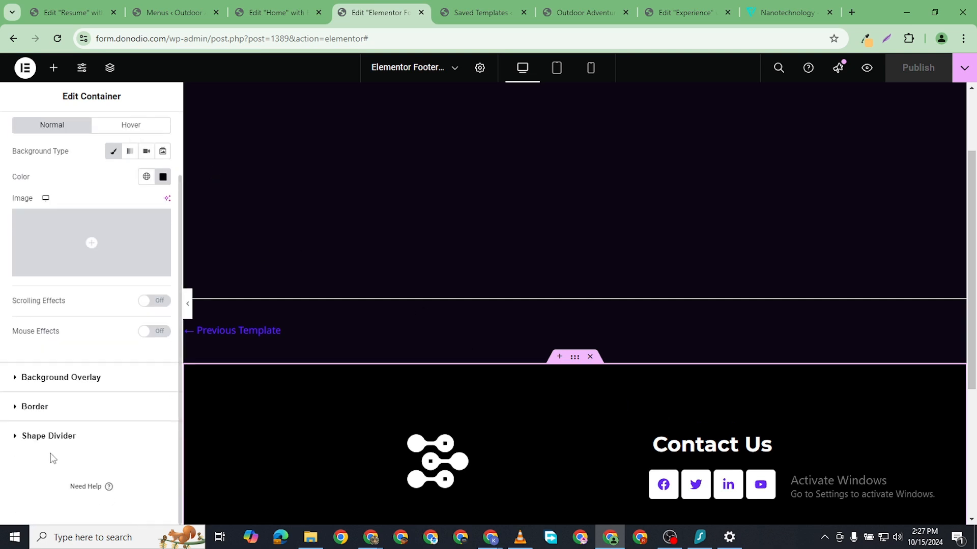
click(43, 405)
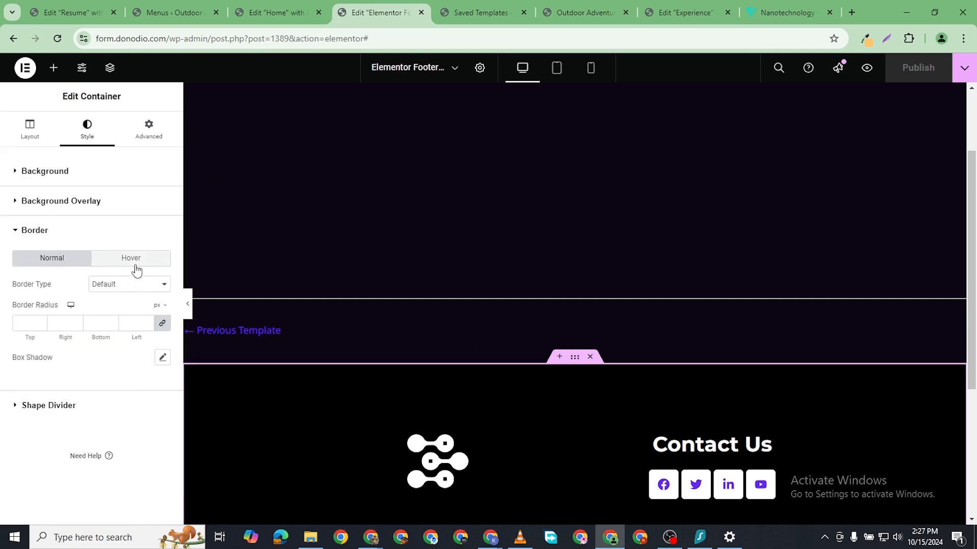
click(124, 289)
click(138, 329)
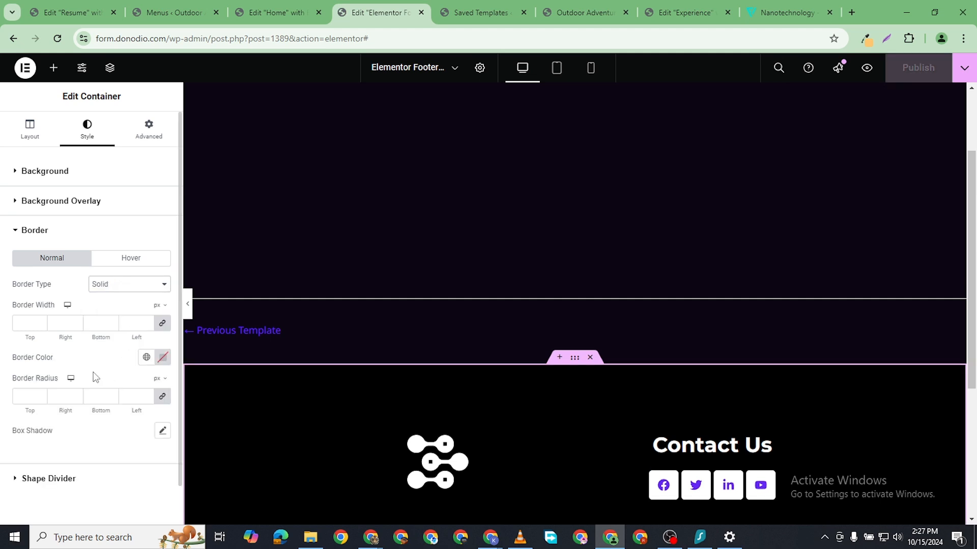
- Unlink the footer container's border widths and set the top to 01 px, with right, bottom and left at 0
click(162, 326)
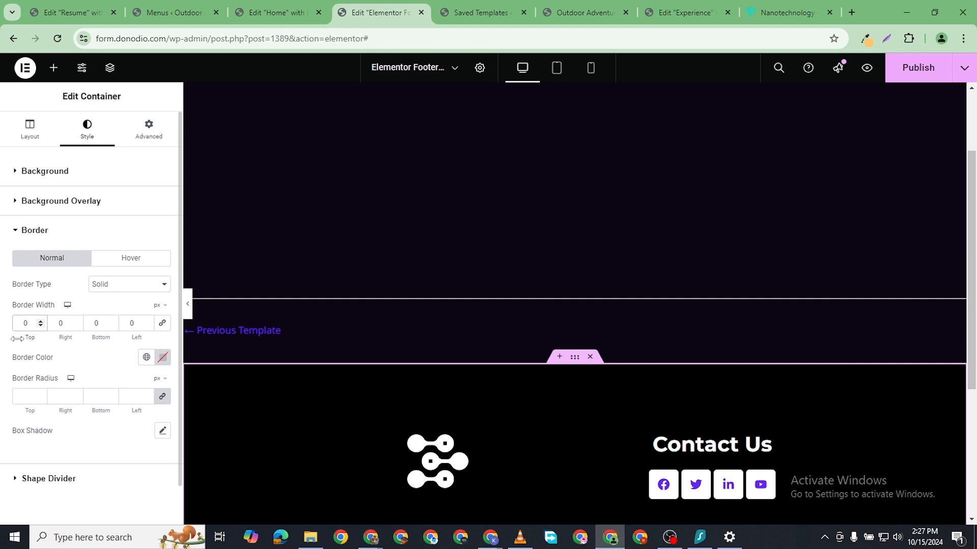
drag(17, 339, 33, 323)
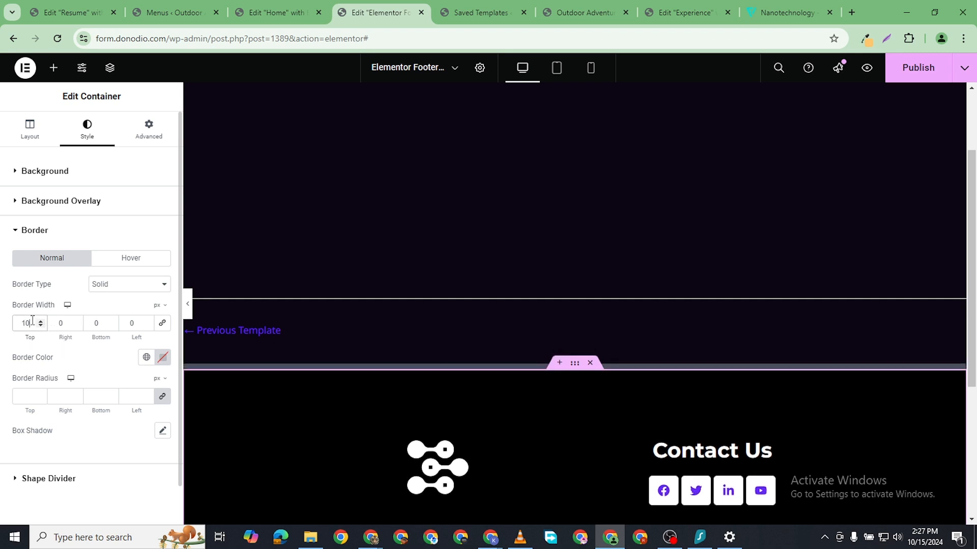
double_click(32, 321)
text(01)
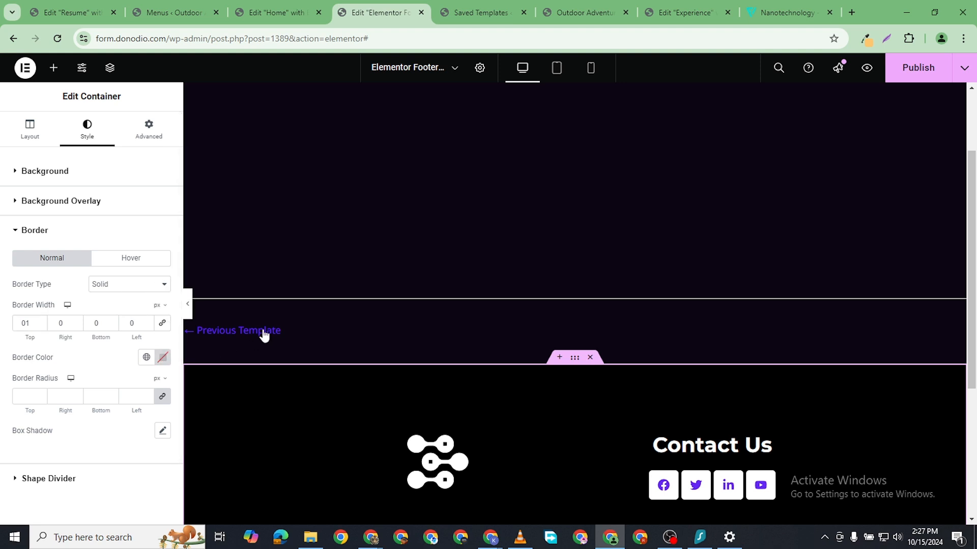
- Copy the text color #6528F7 from the Design Wireframe heading in the Home page's portfolio section
click(291, 13)
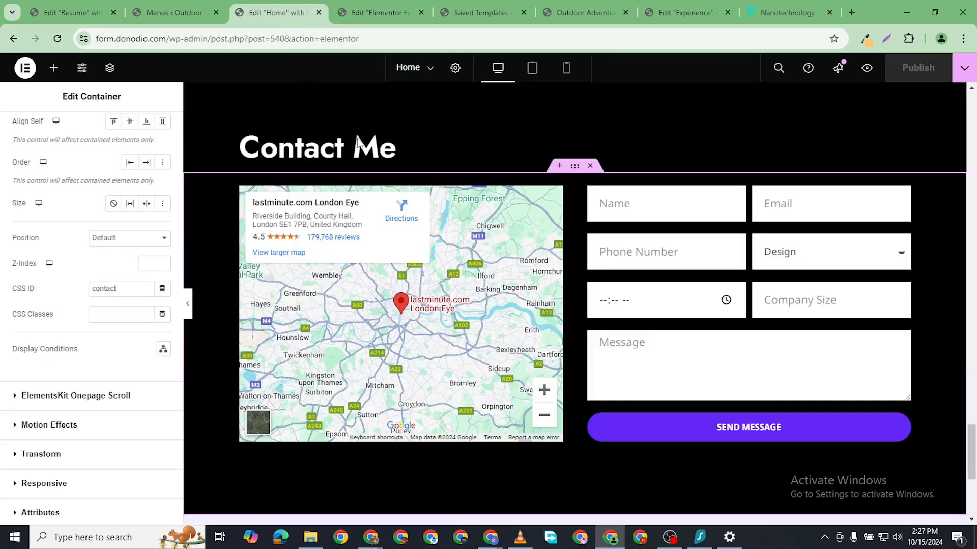
scroll(606, 240, up, 12)
scroll(513, 308, up, 6)
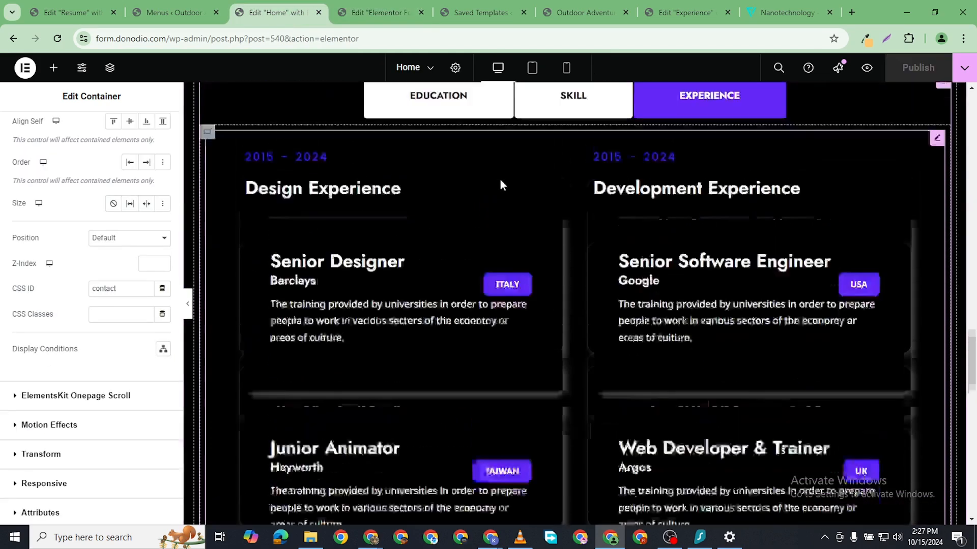
click(317, 386)
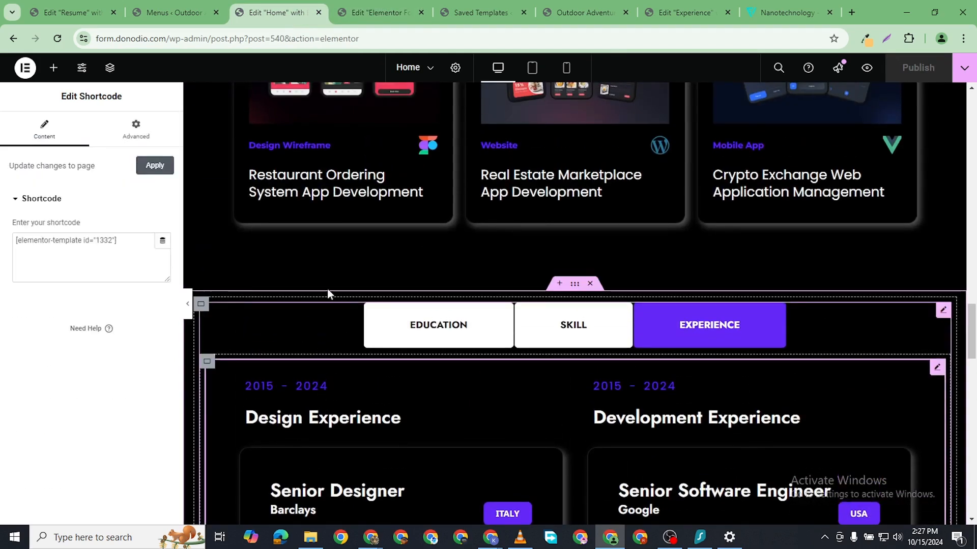
click(305, 146)
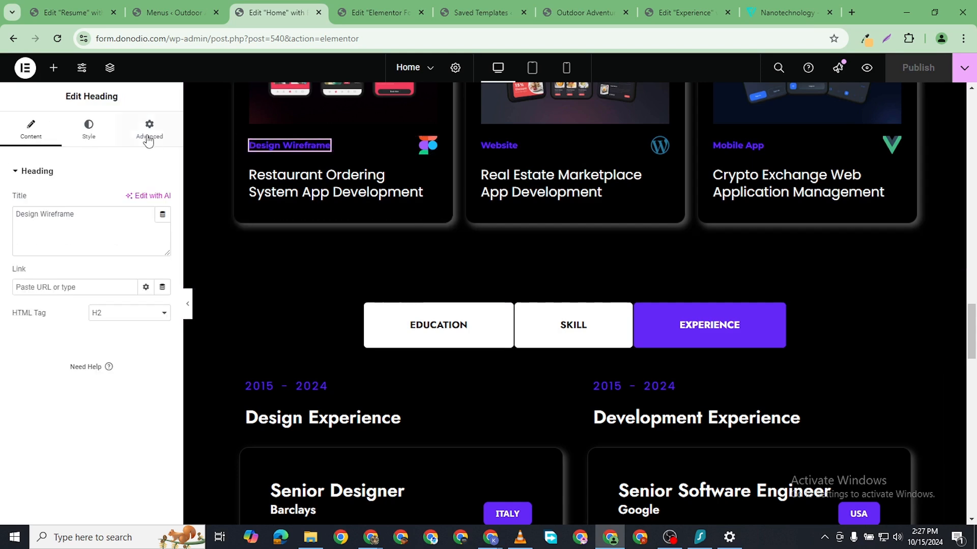
click(89, 129)
click(161, 227)
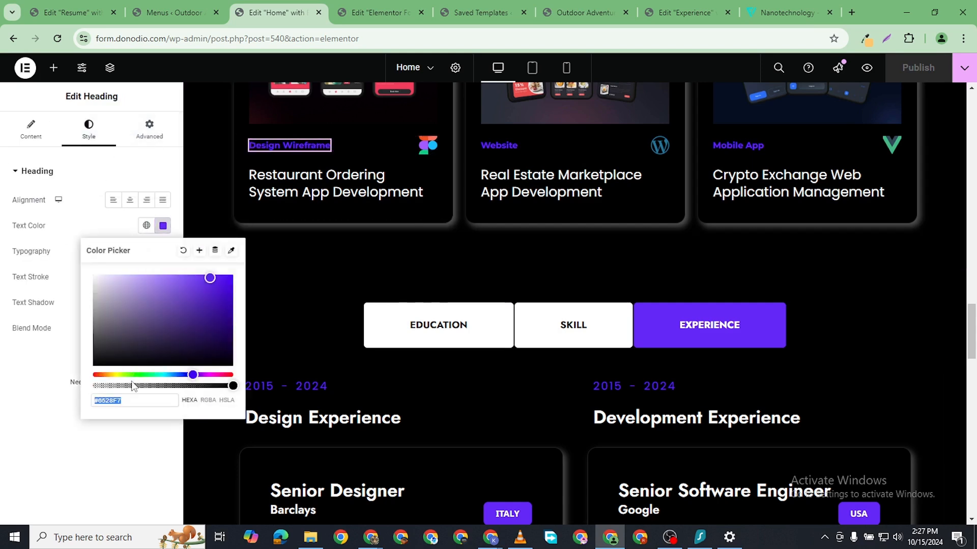
right_click(113, 406)
click(131, 174)
- Set the footer container's border color to the copied #6528F7 and publish the footer template
click(364, 11)
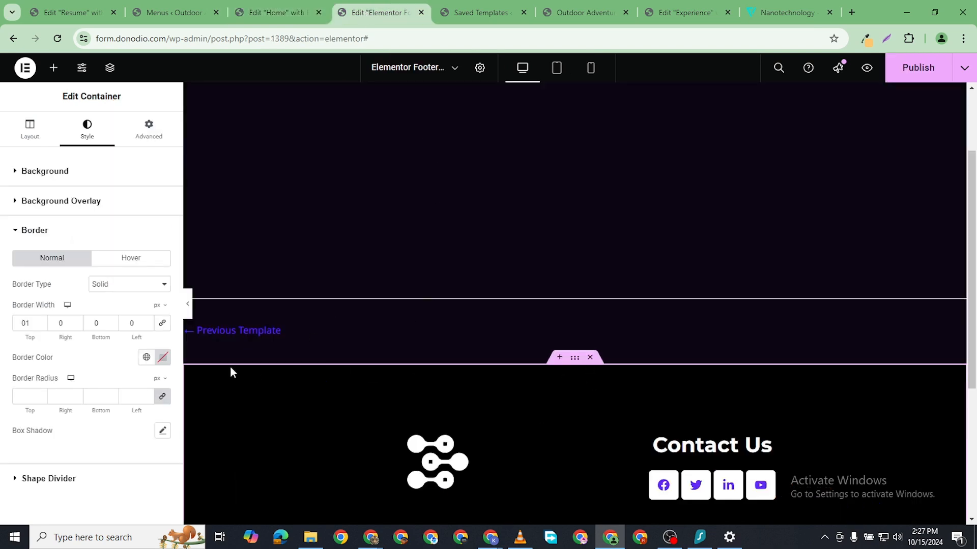
click(162, 357)
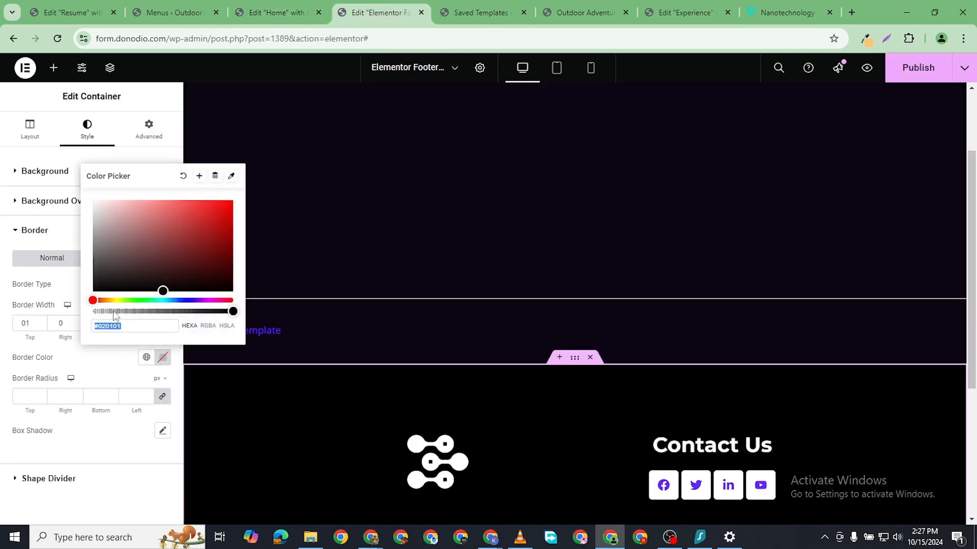
right_click(114, 329)
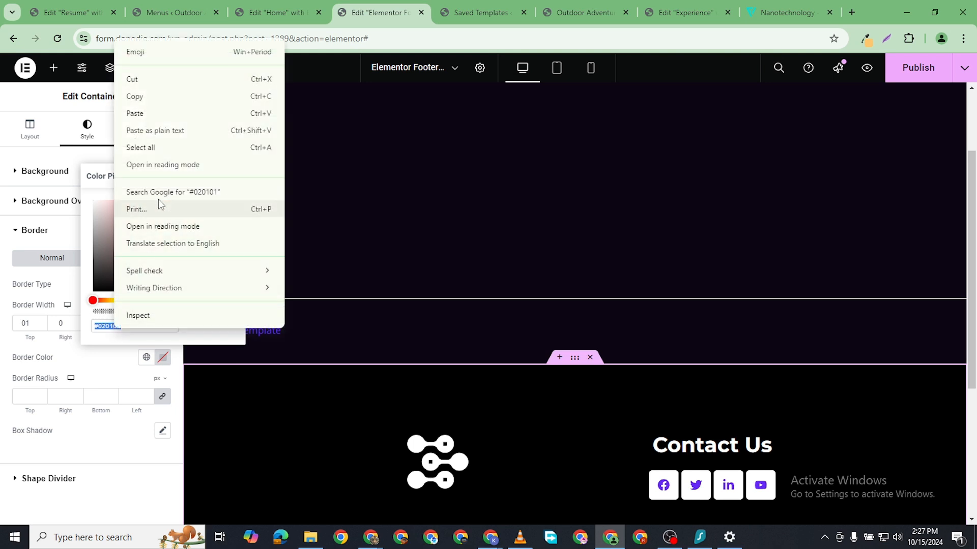
click(157, 118)
click(113, 461)
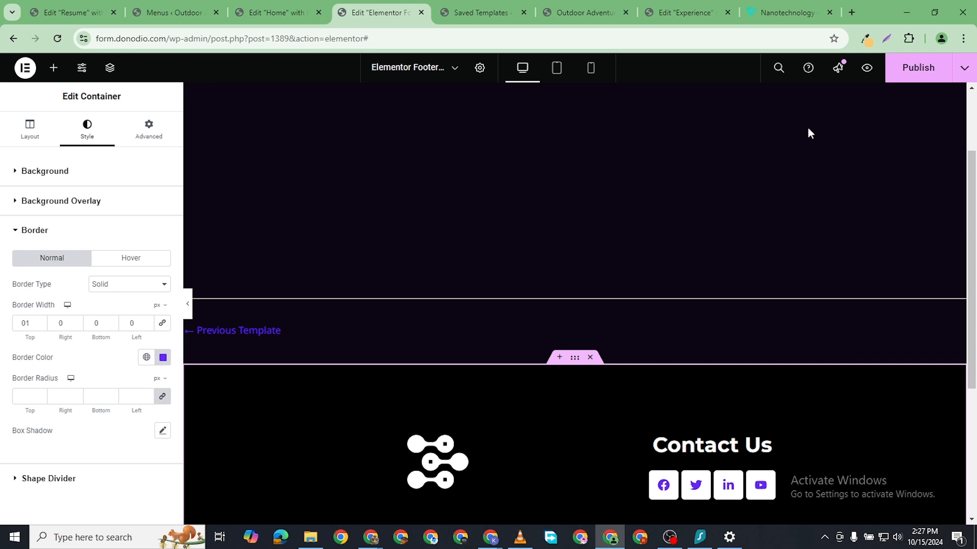
click(888, 76)
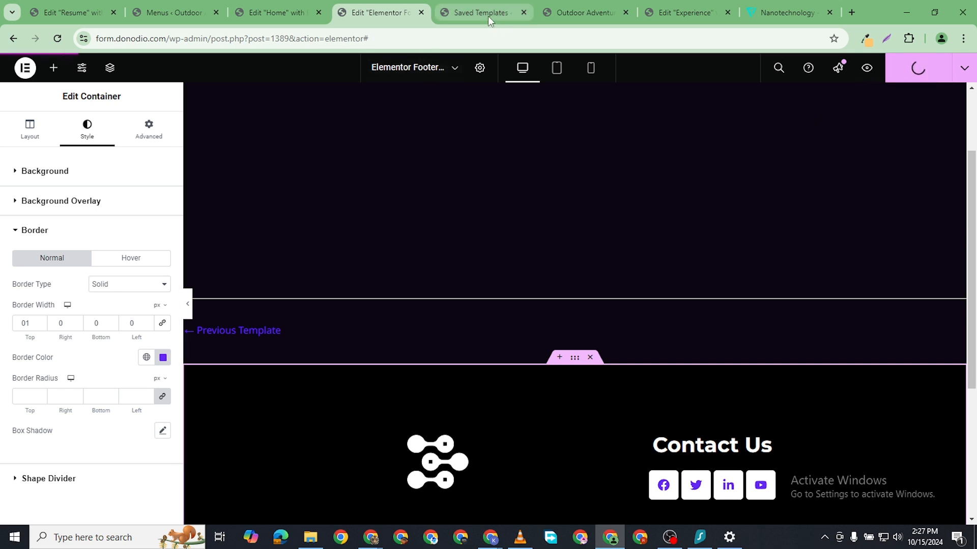
- Check the colored top border of the footer below the Contact Me section on the live site
click(585, 13)
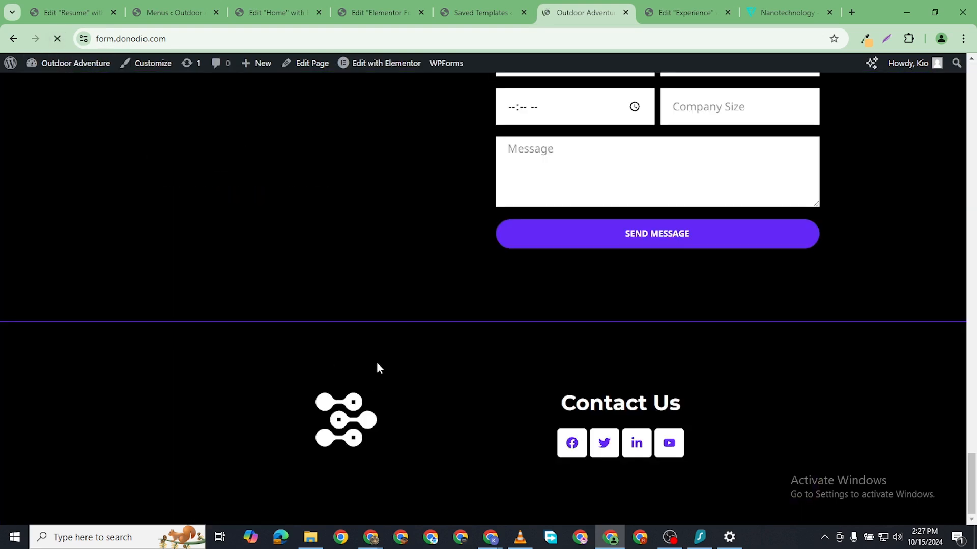
scroll(376, 362, up, 5)
scroll(377, 362, down, 5)
scroll(385, 350, up, 3)
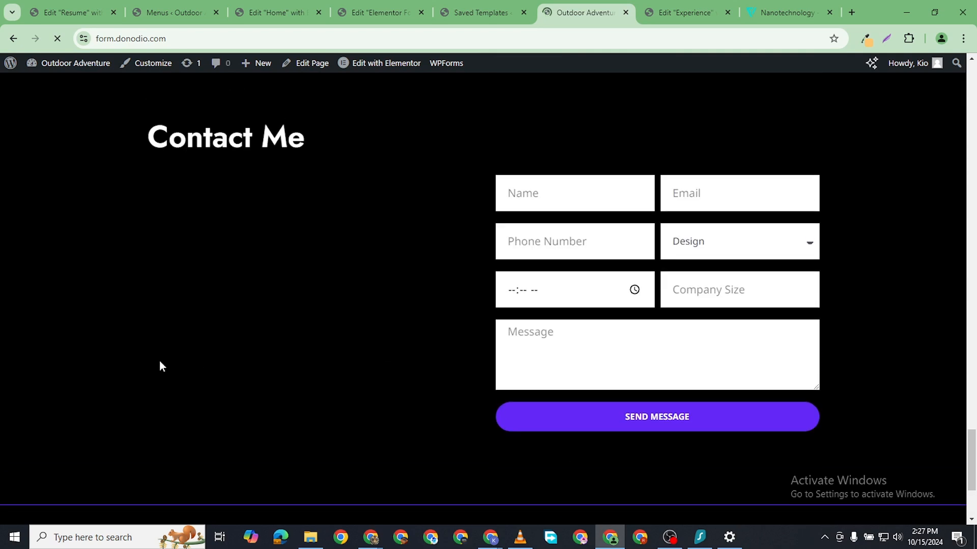
scroll(218, 370, up, 3)
scroll(275, 401, down, 5)
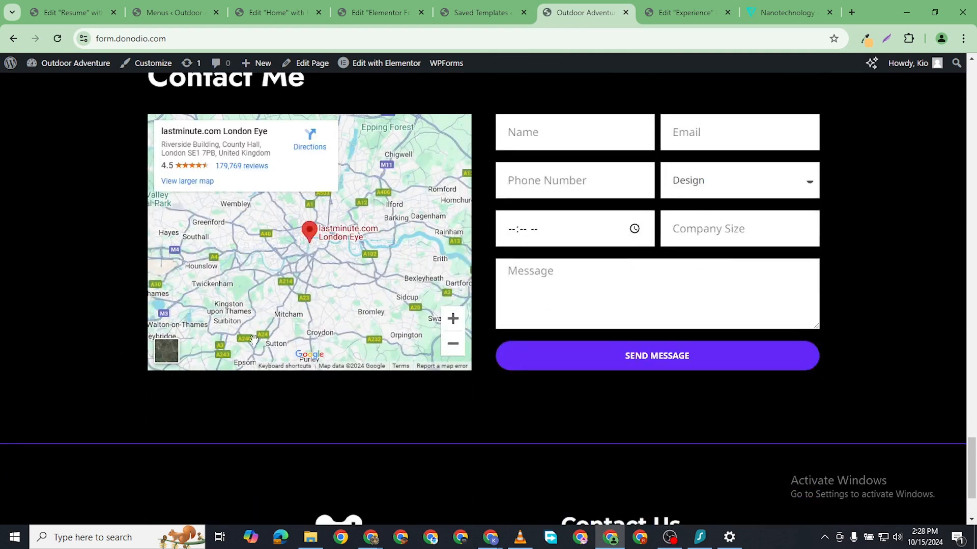
- Look through the live page from the testimonials up to the hero, then down past the services to the resume section
scroll(398, 324, up, 3)
scroll(399, 299, up, 15)
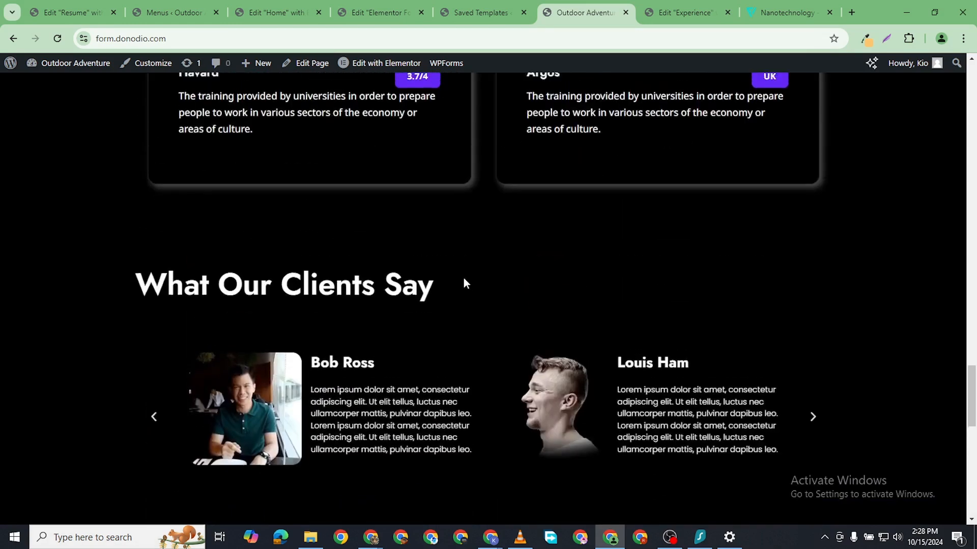
scroll(518, 308, up, 15)
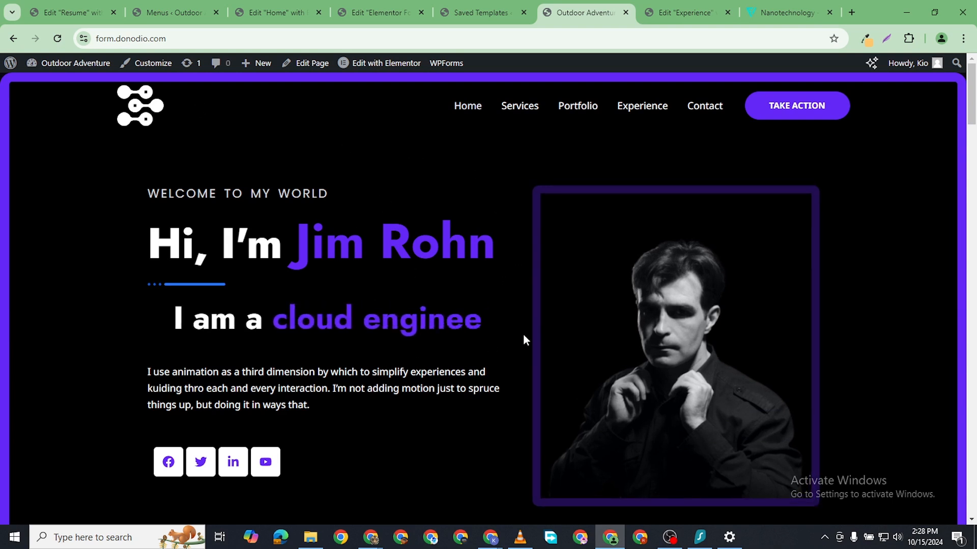
scroll(396, 319, down, 9)
scroll(371, 298, down, 15)
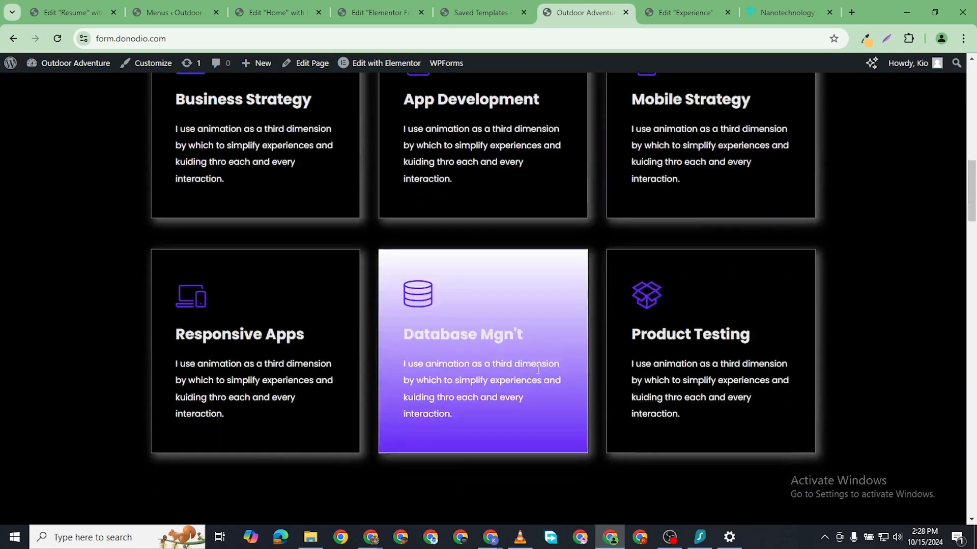
scroll(551, 333, down, 10)
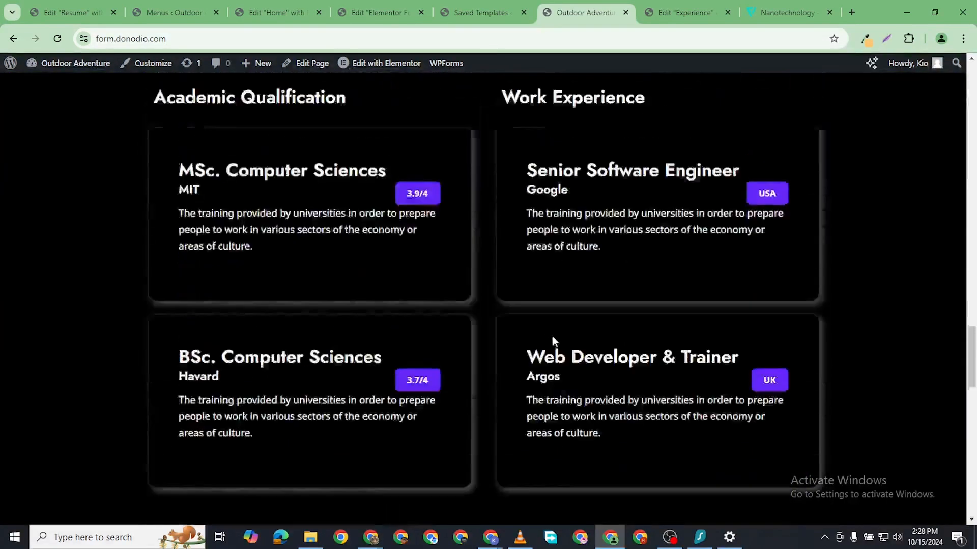
- Test the live resume section by switching to Skill, then Experience, and back to Education
scroll(551, 336, up, 3)
click(458, 156)
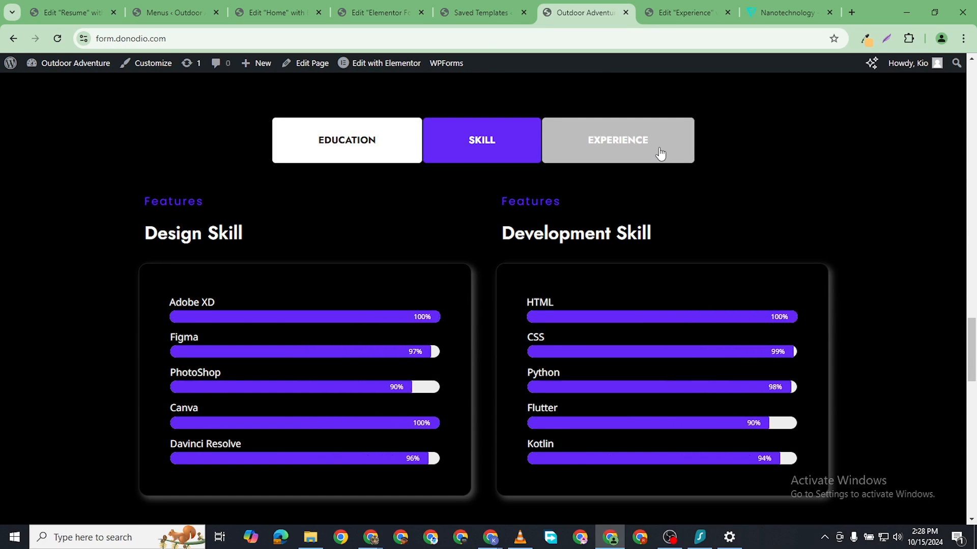
click(623, 156)
click(334, 145)
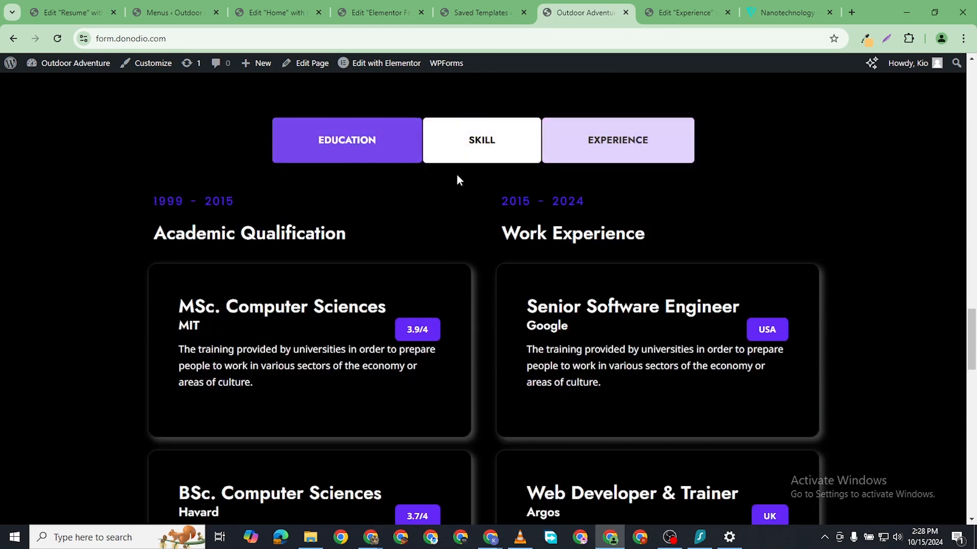
- Review the live site's testimonials, contact form and footer, and return up to the My Portfolio section
scroll(529, 379, down, 13)
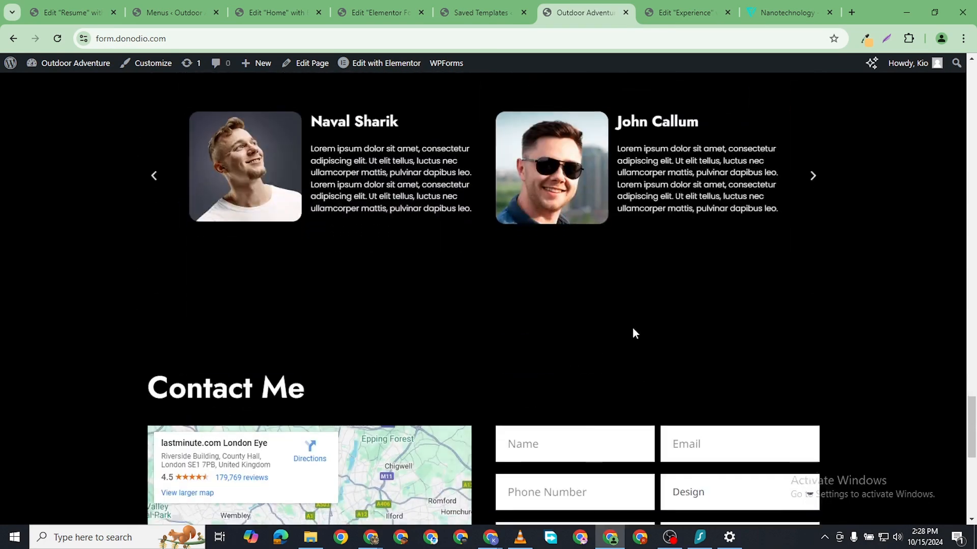
scroll(625, 349, down, 8)
scroll(626, 349, up, 15)
scroll(606, 381, up, 15)
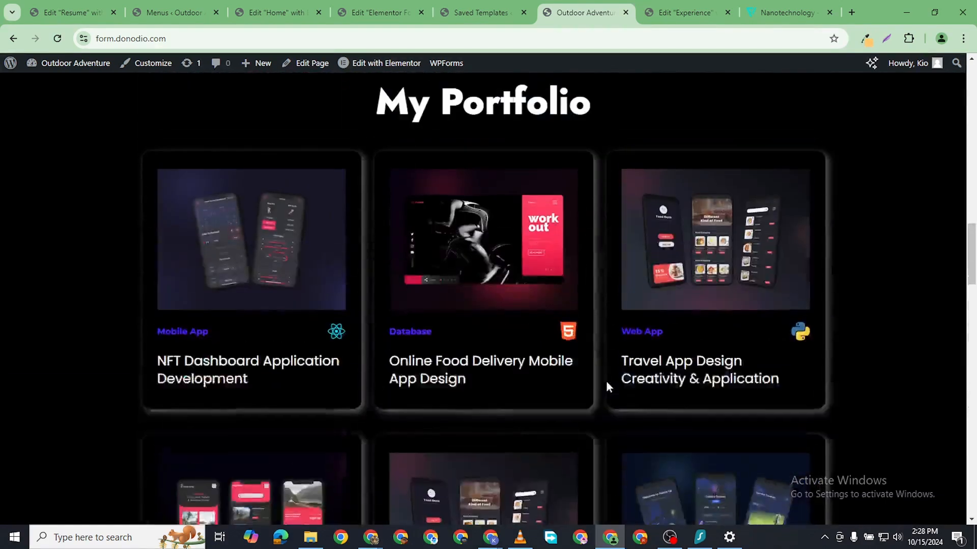